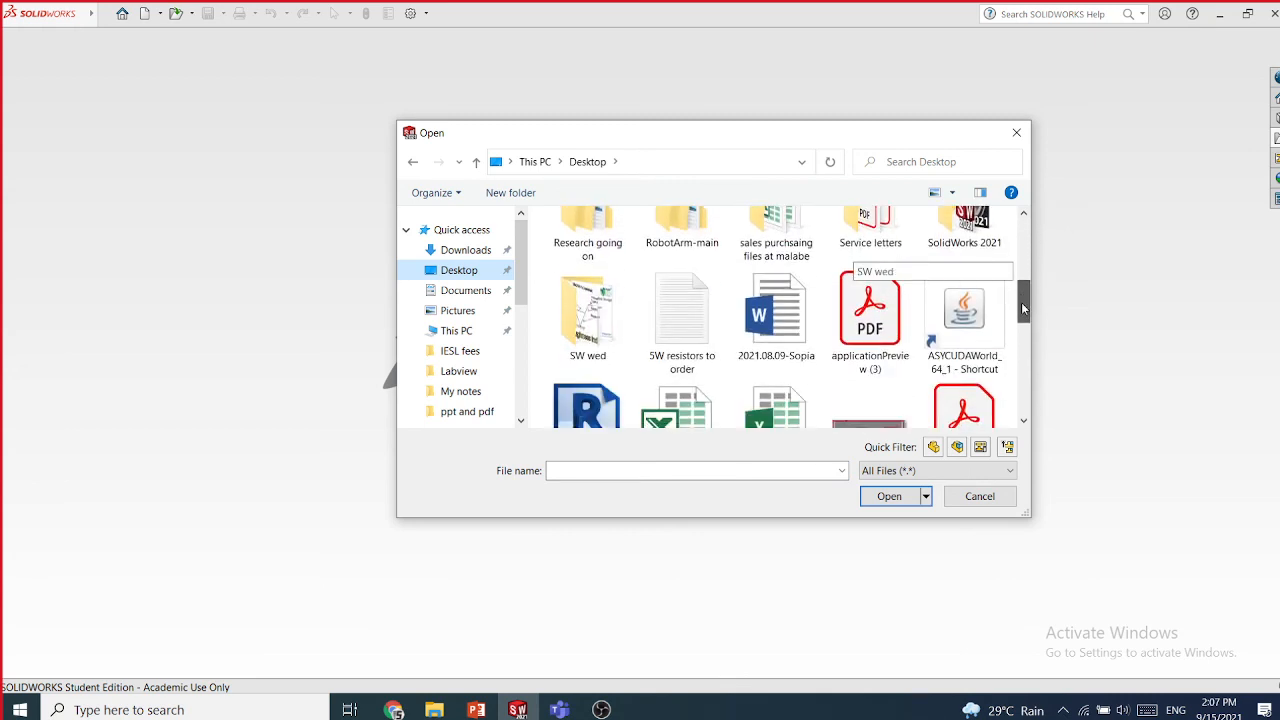
- Browse to the SW wed folder on the Desktop and enlarge the file-opening dialog
double_click(592, 320)
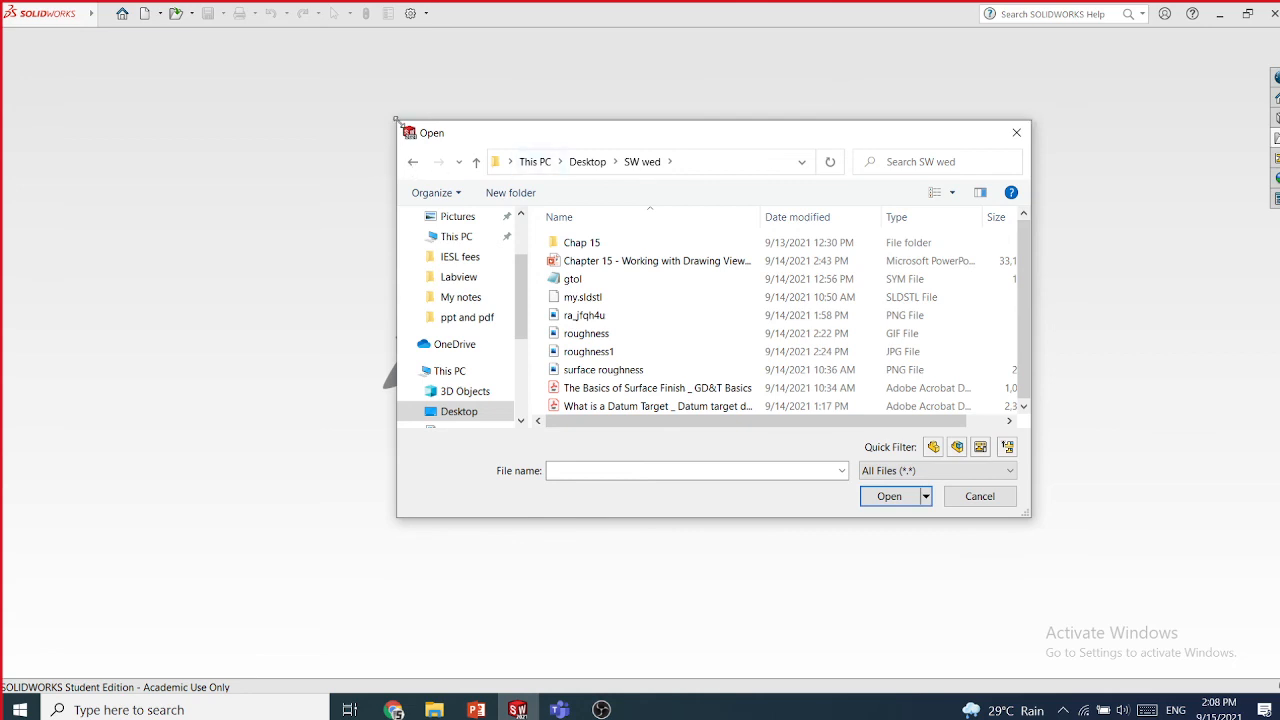
drag(396, 120, 326, 116)
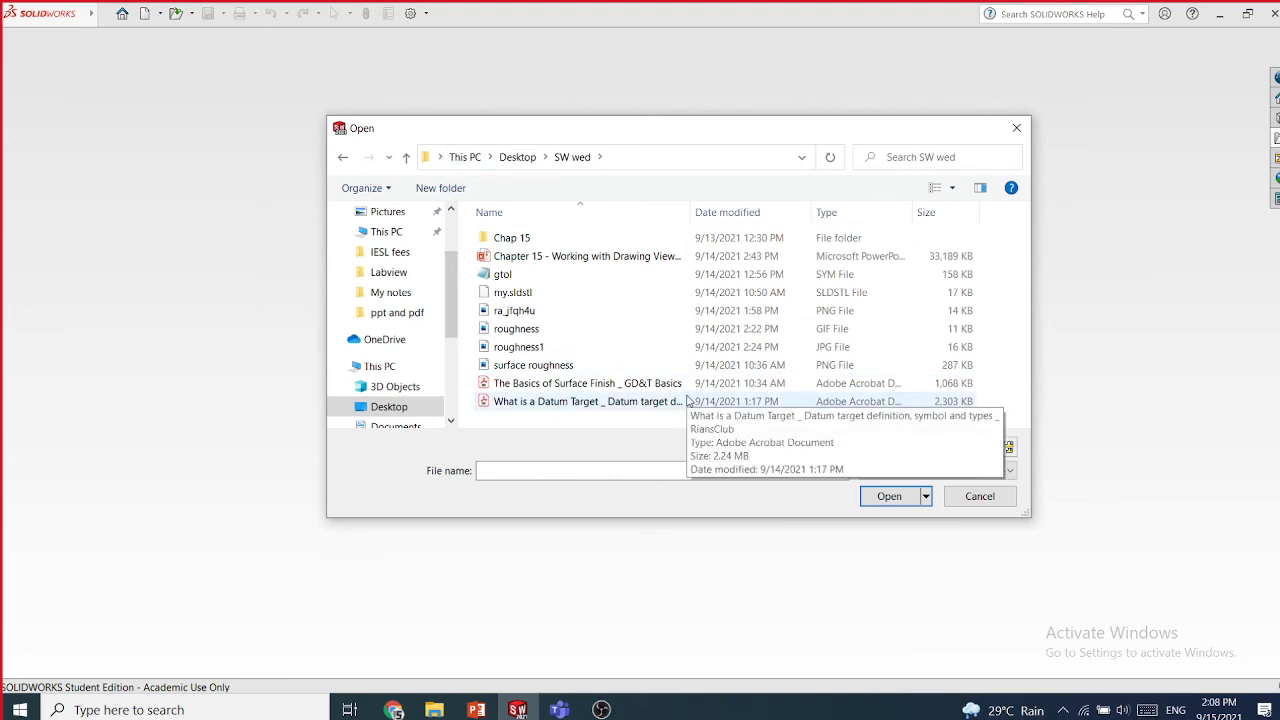
click(560, 710)
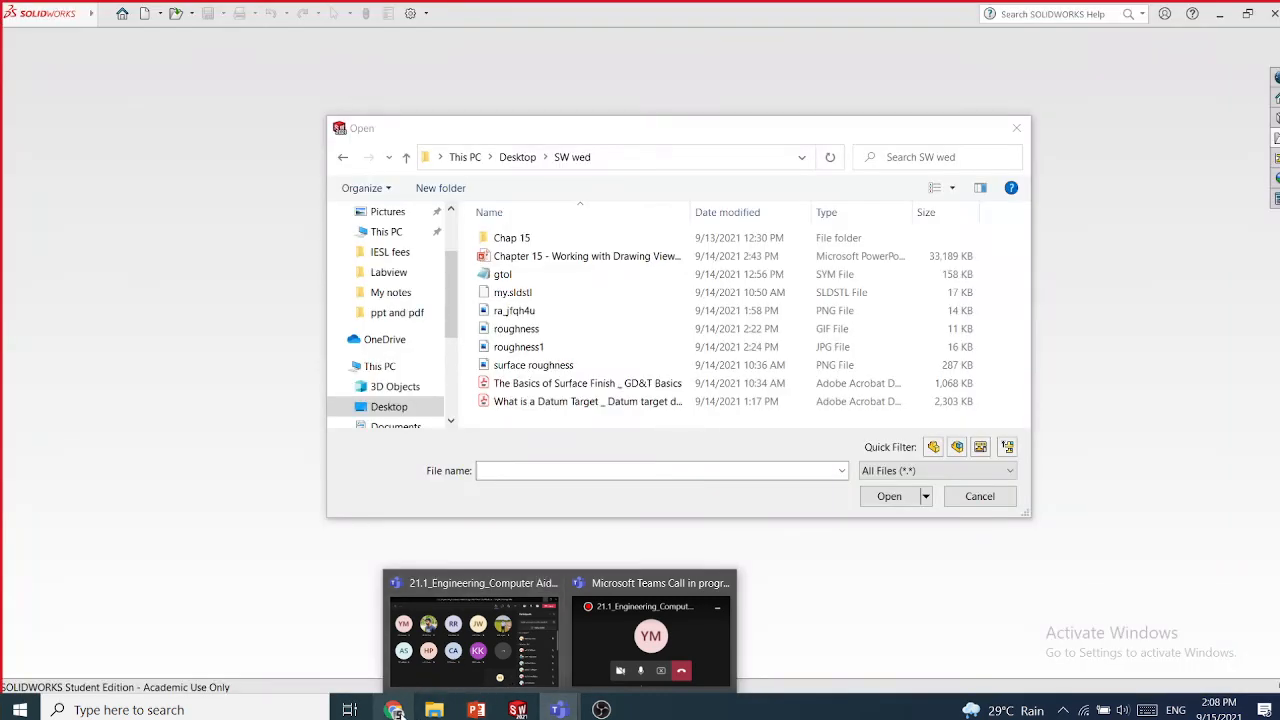
click(396, 711)
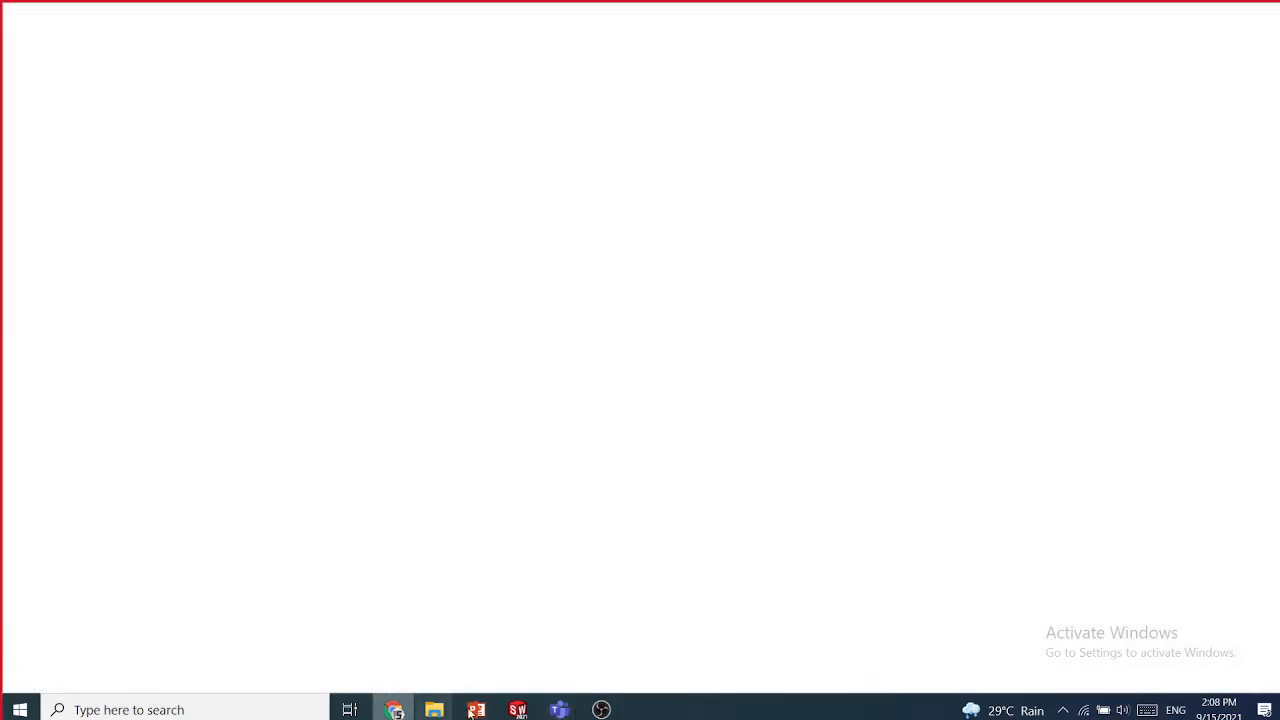
click(406, 371)
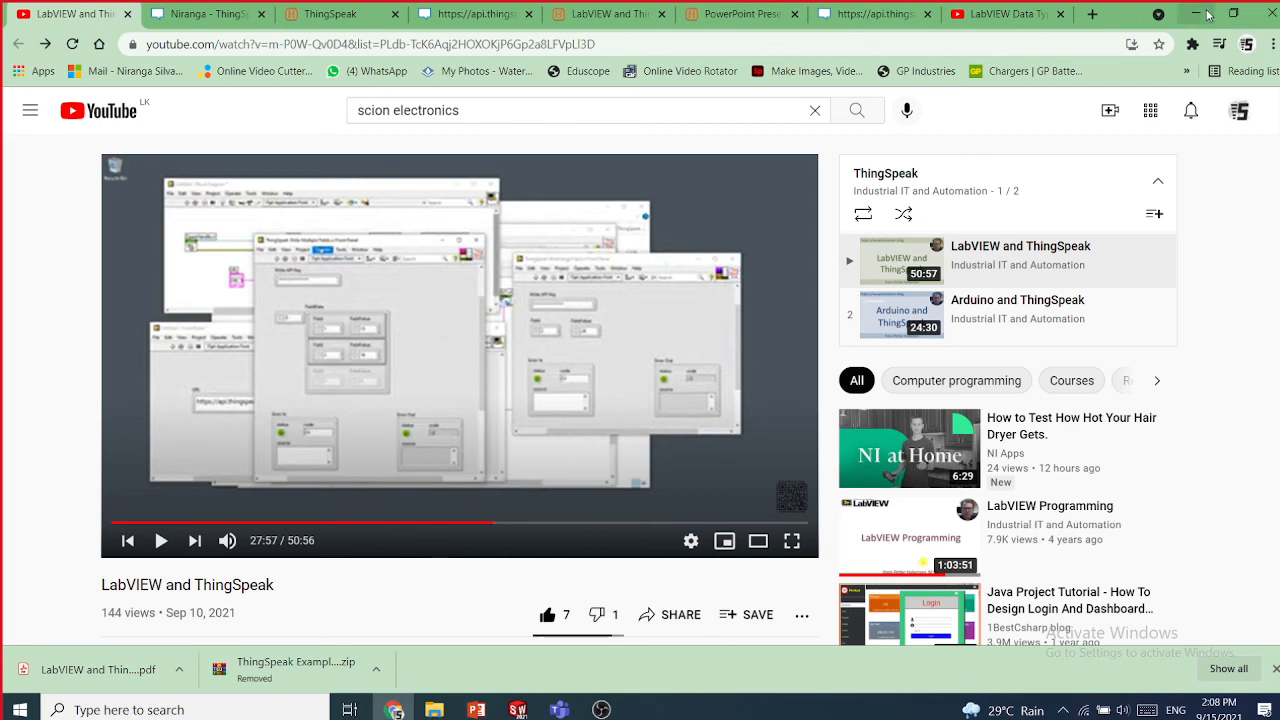
click(1208, 14)
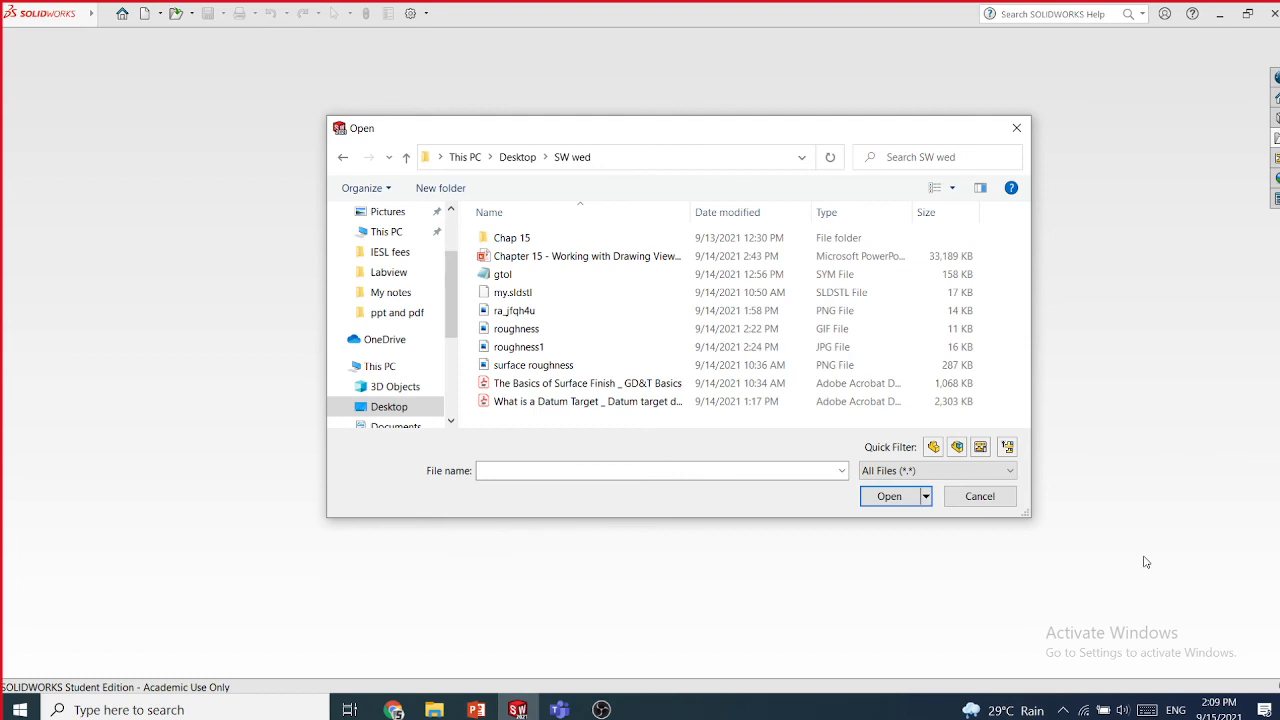
- Open the c13-d01 drawing file from the Figure_15-4 folder inside Chap 15
click(517, 254)
double_click(515, 239)
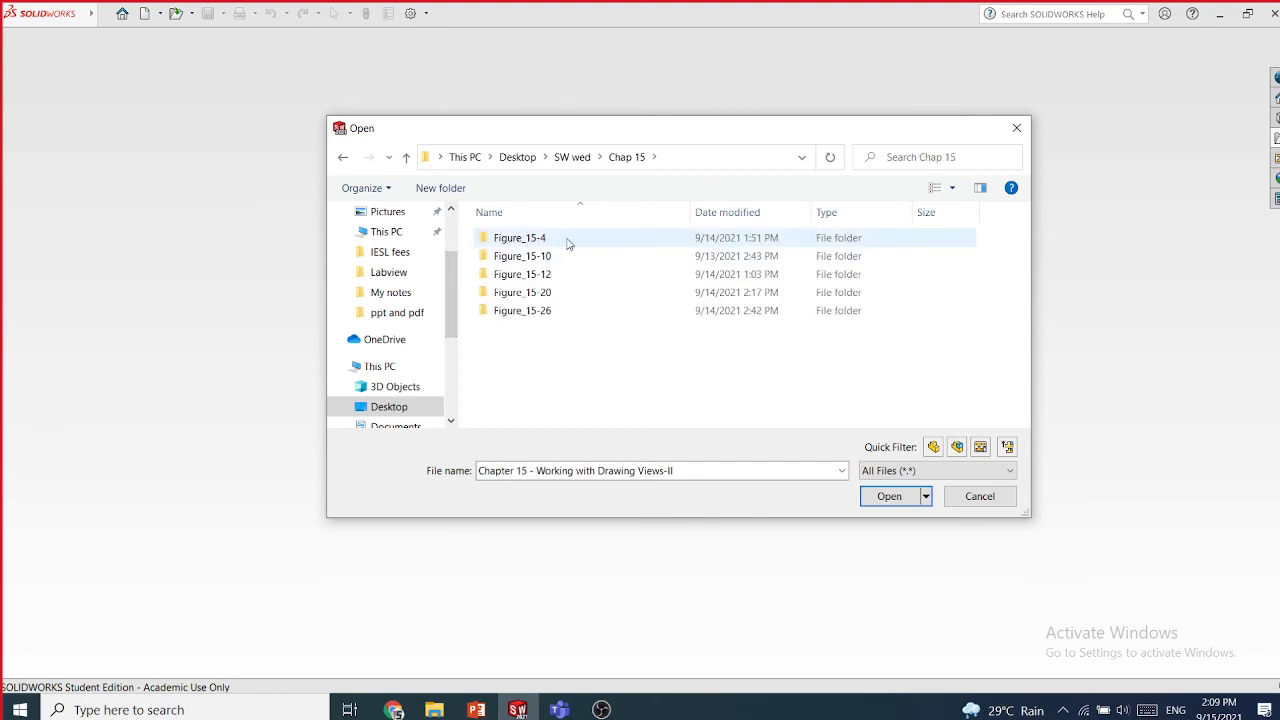
double_click(530, 239)
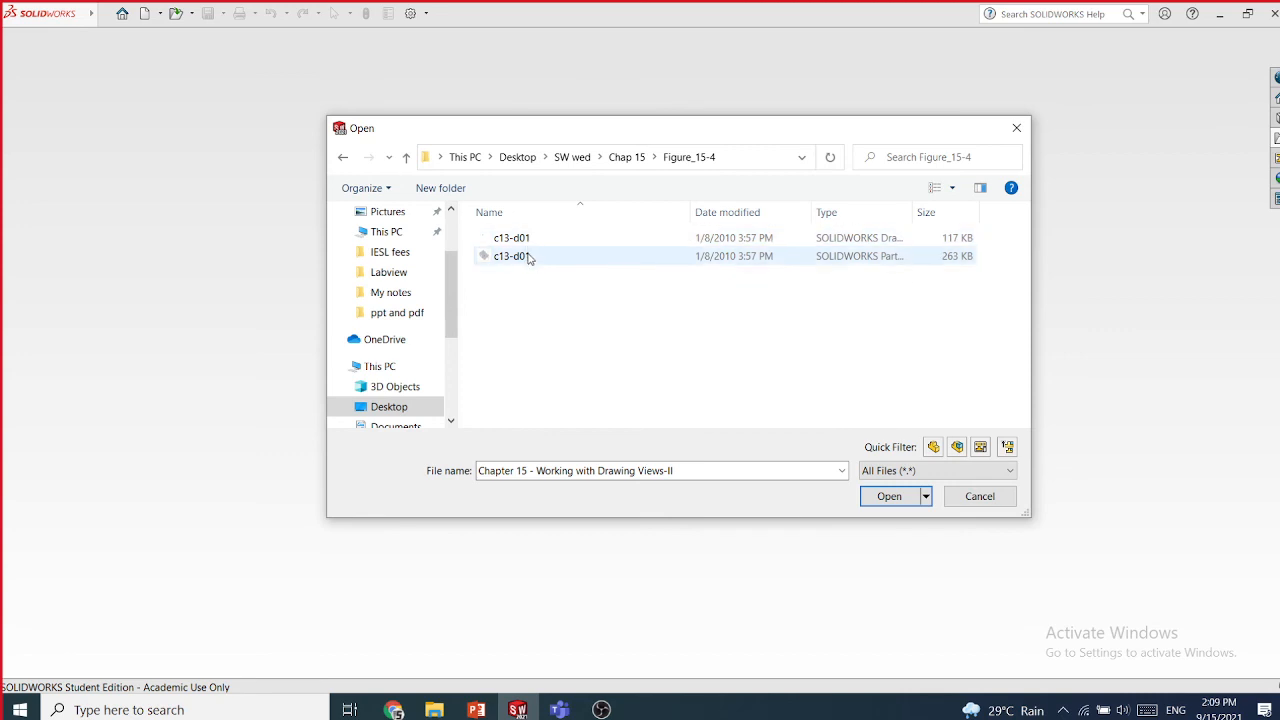
double_click(531, 240)
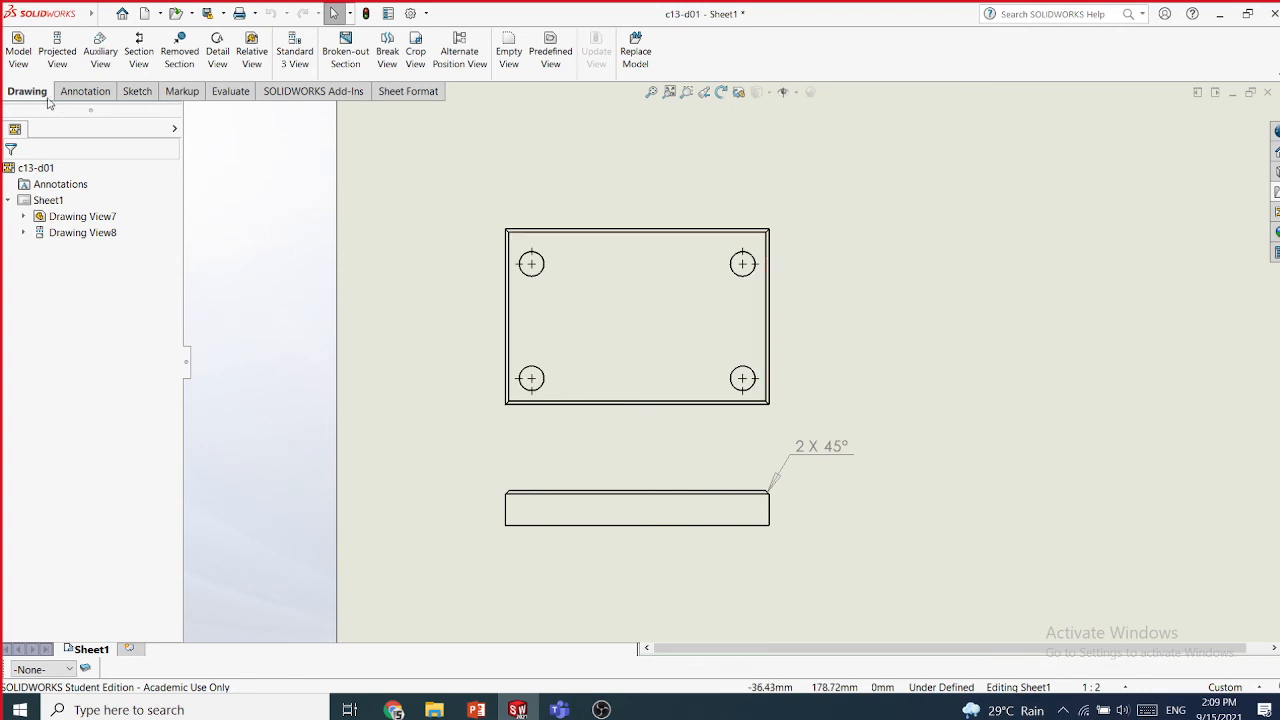
- Dimension the plate's overall width above its upper drawing view using Smart Dimension
click(85, 91)
click(40, 72)
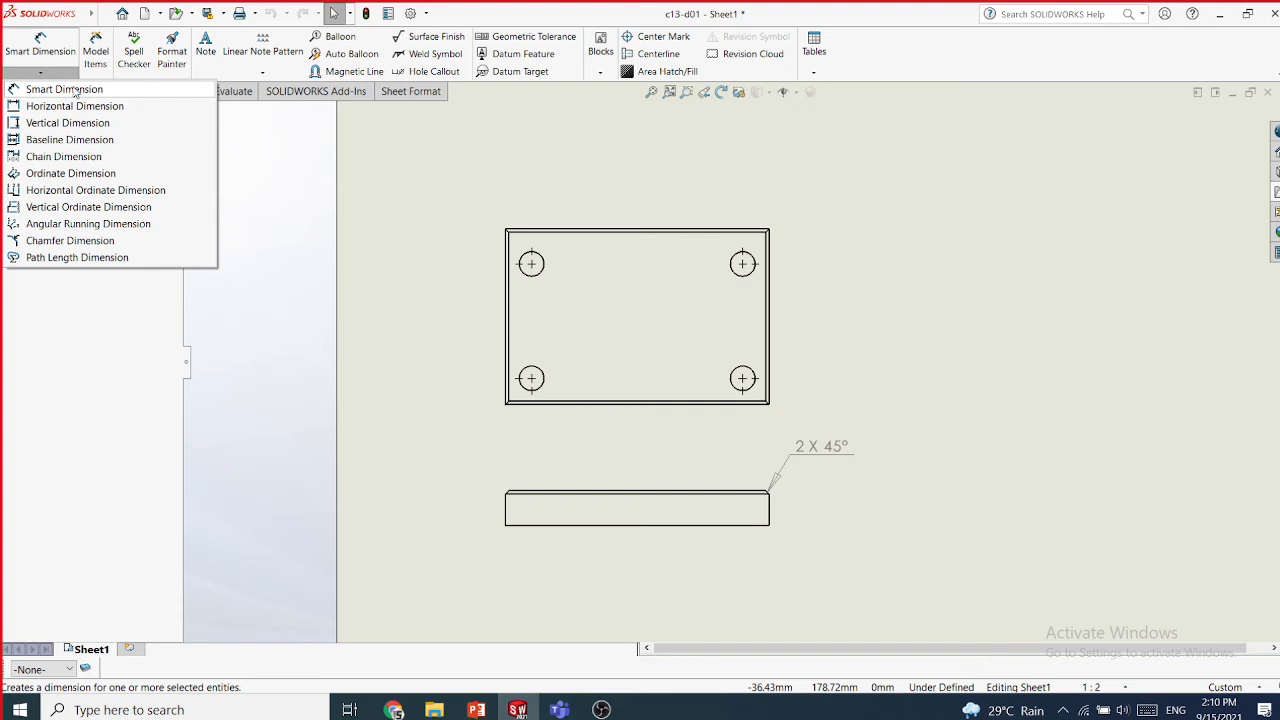
click(66, 92)
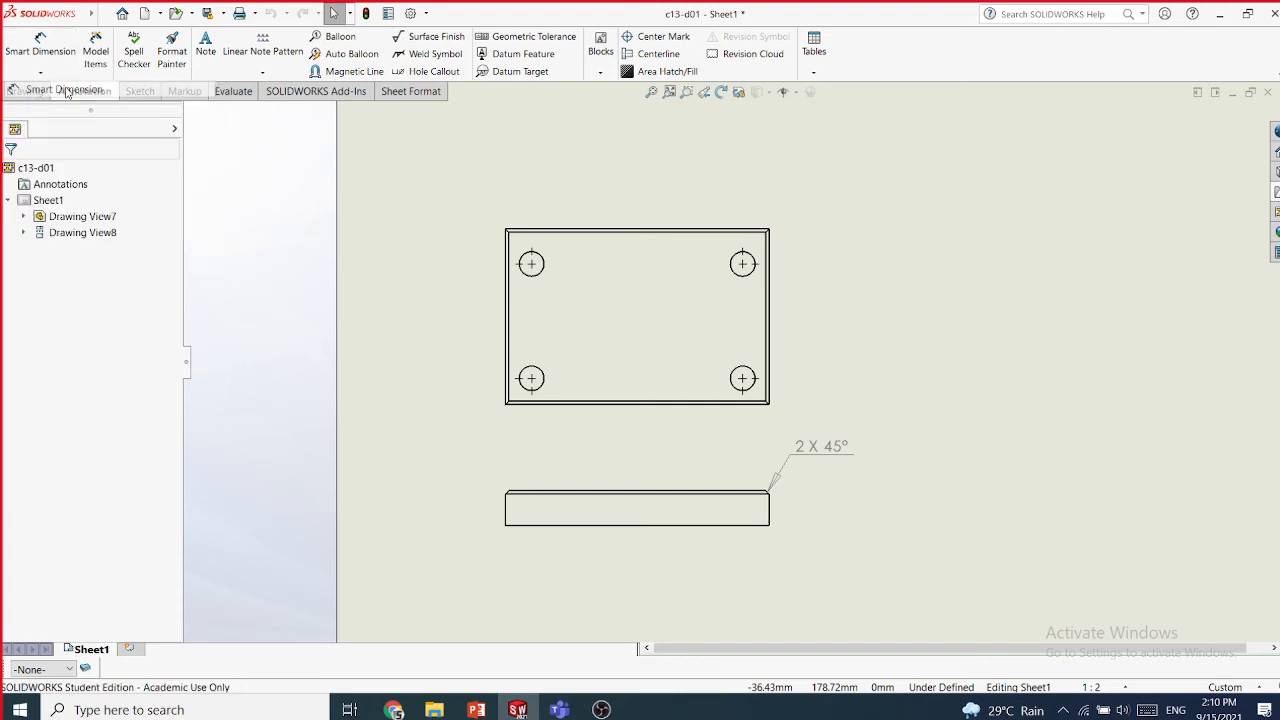
click(508, 290)
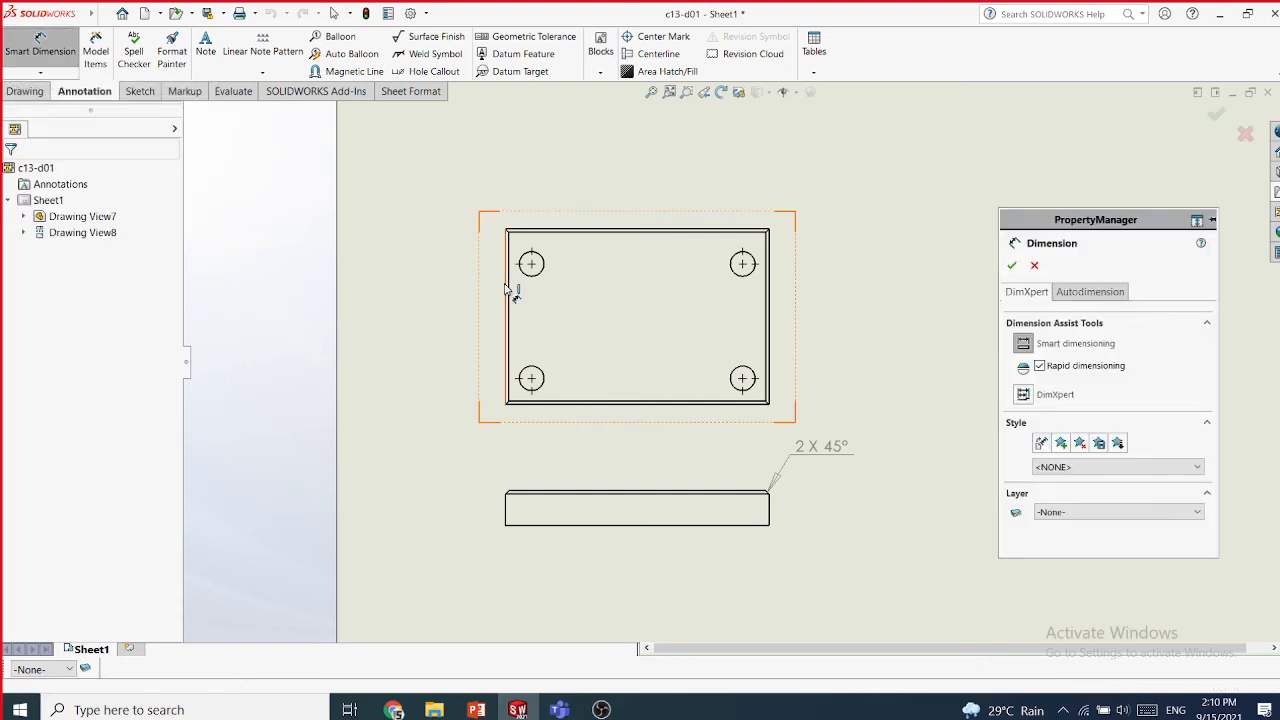
click(771, 293)
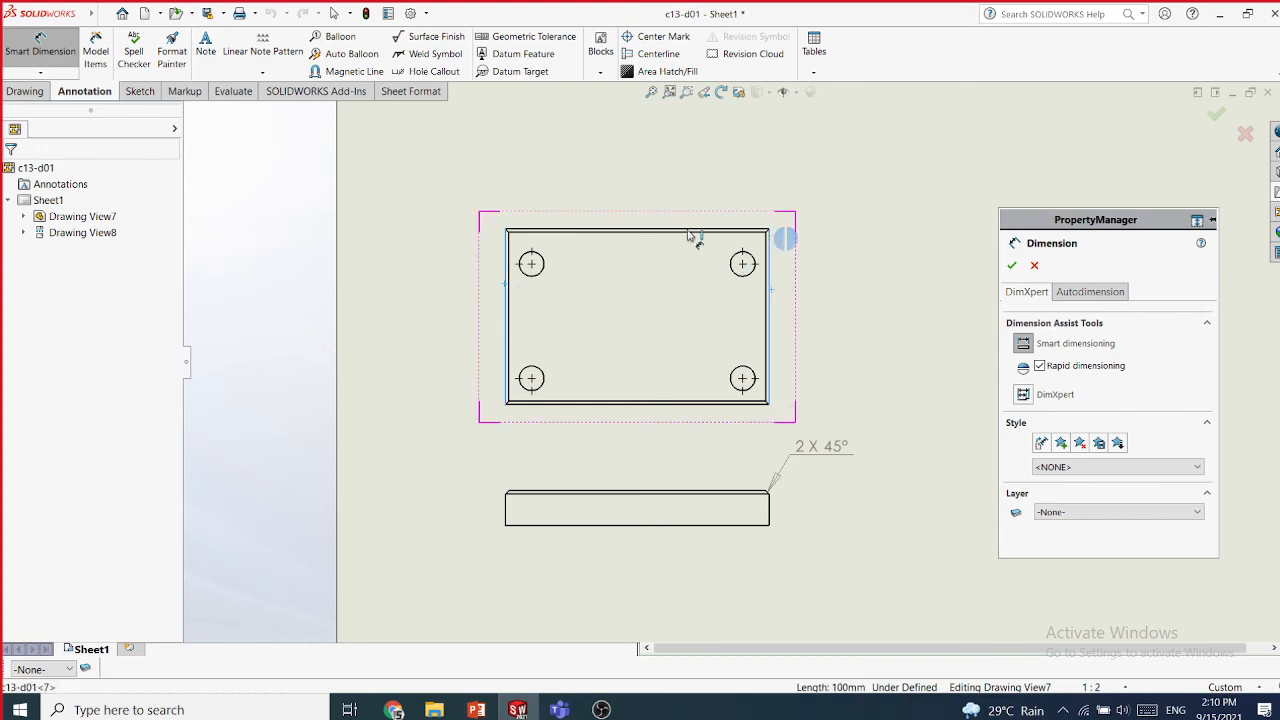
click(645, 210)
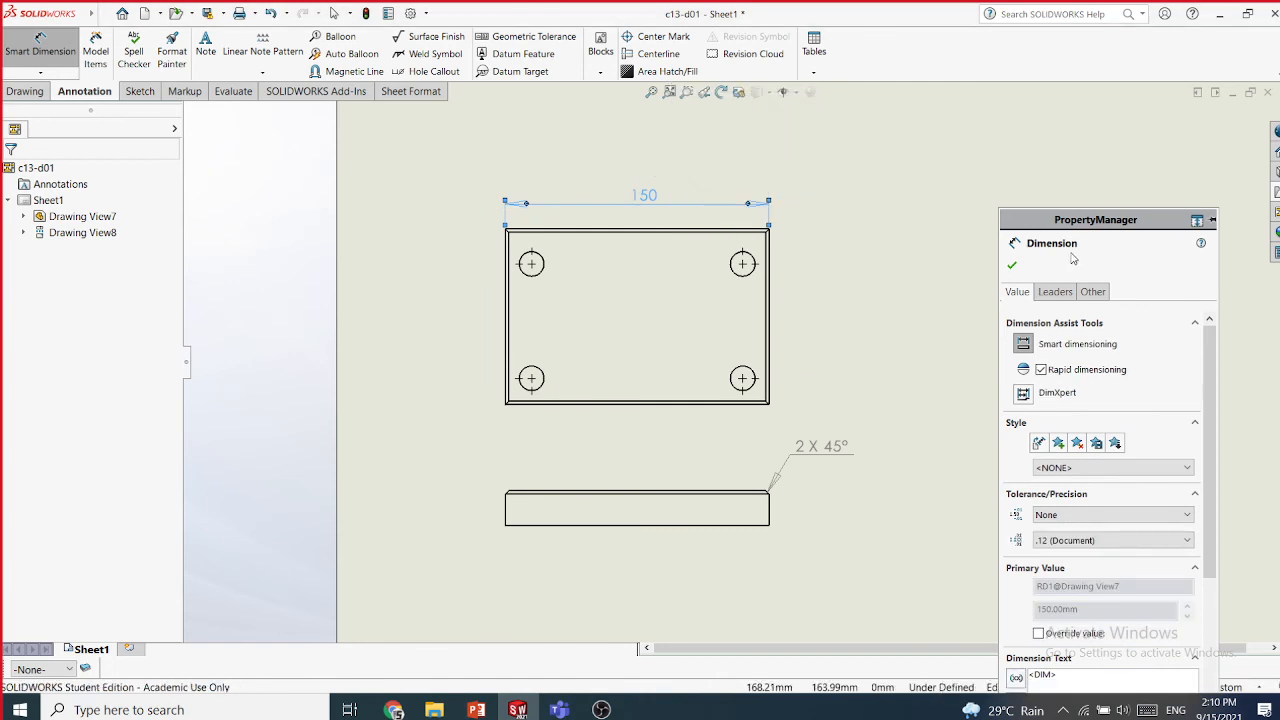
drag(1072, 226, 1012, 132)
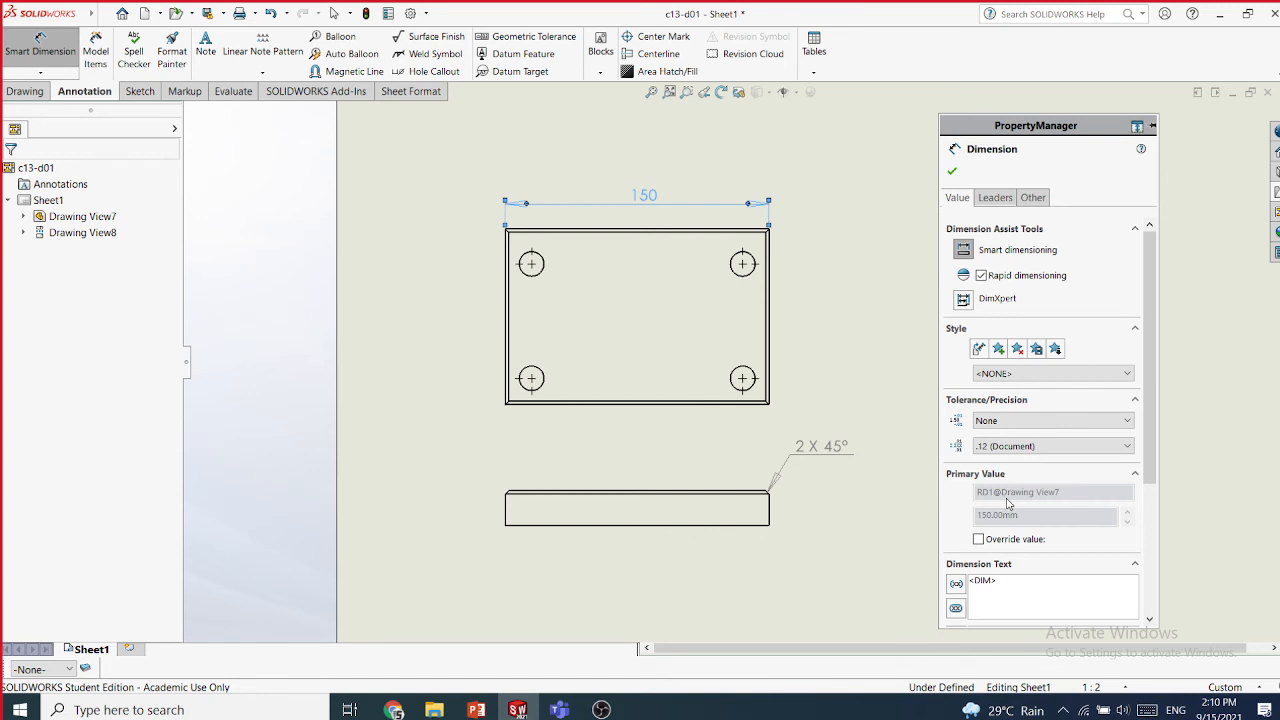
click(951, 174)
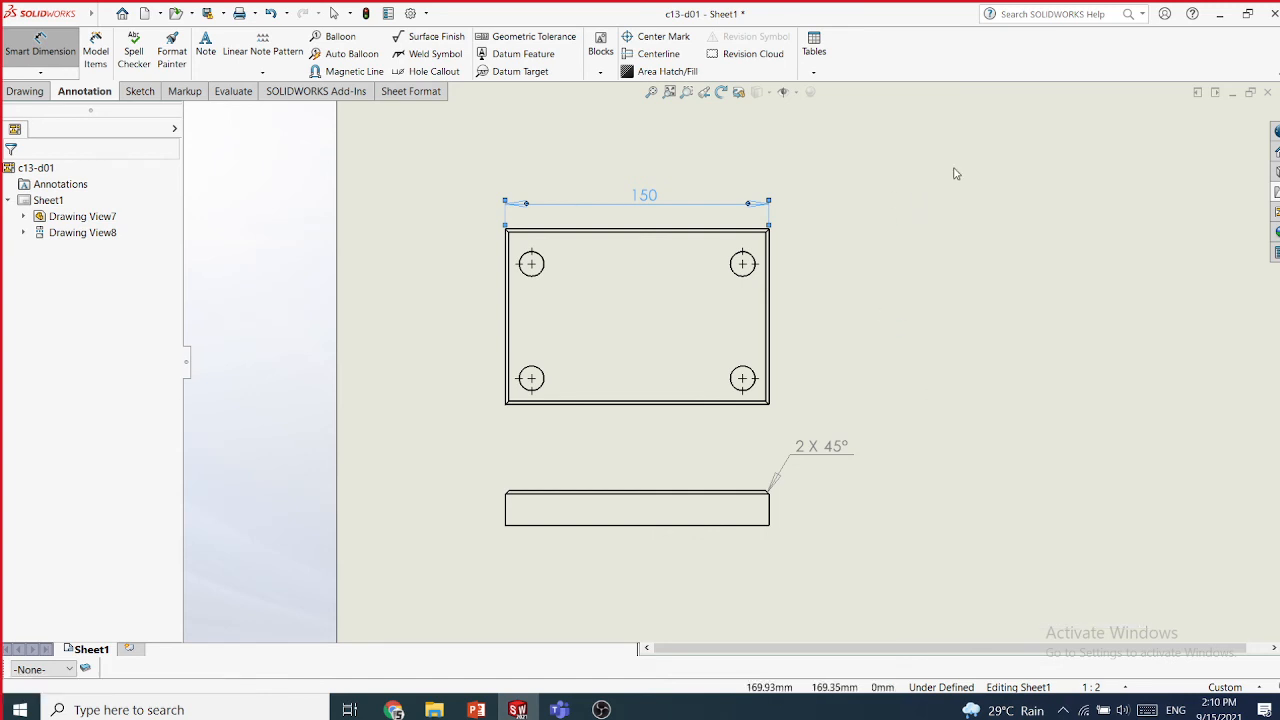
key(Escape)
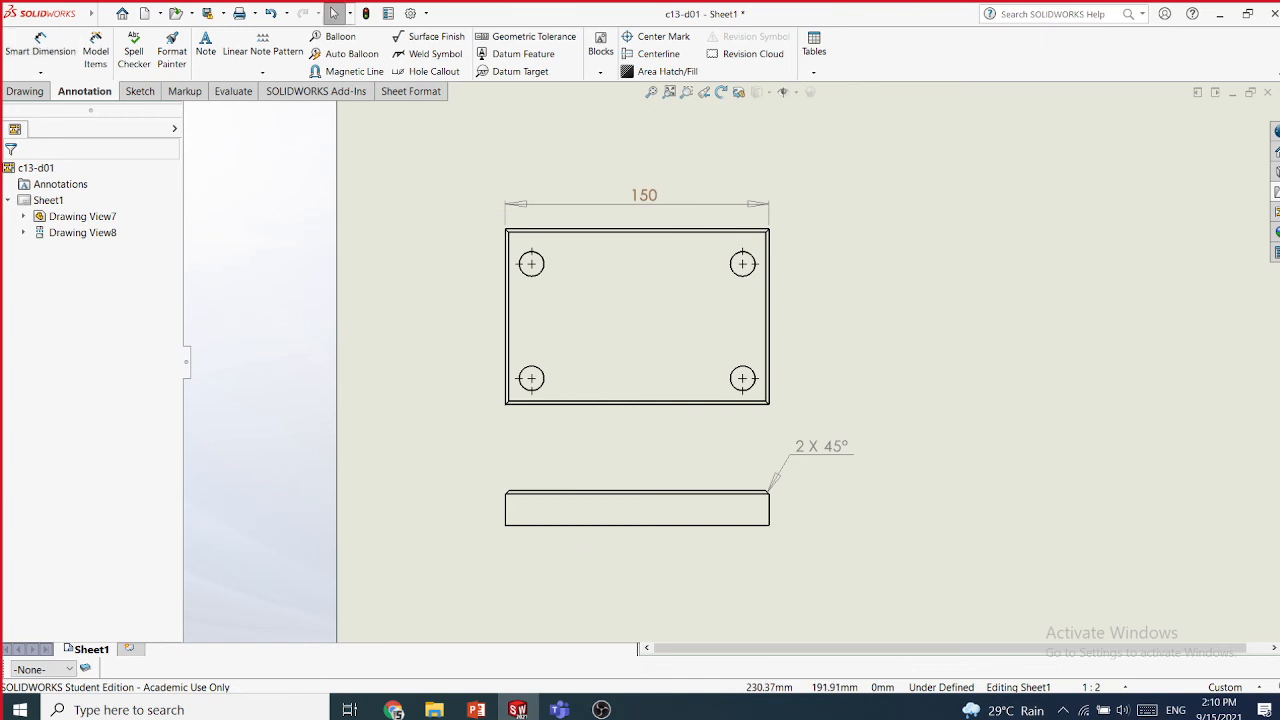
- Close the drawing without saving and open the c13-d01 part file from the Figure_15-4 folder
click(1267, 93)
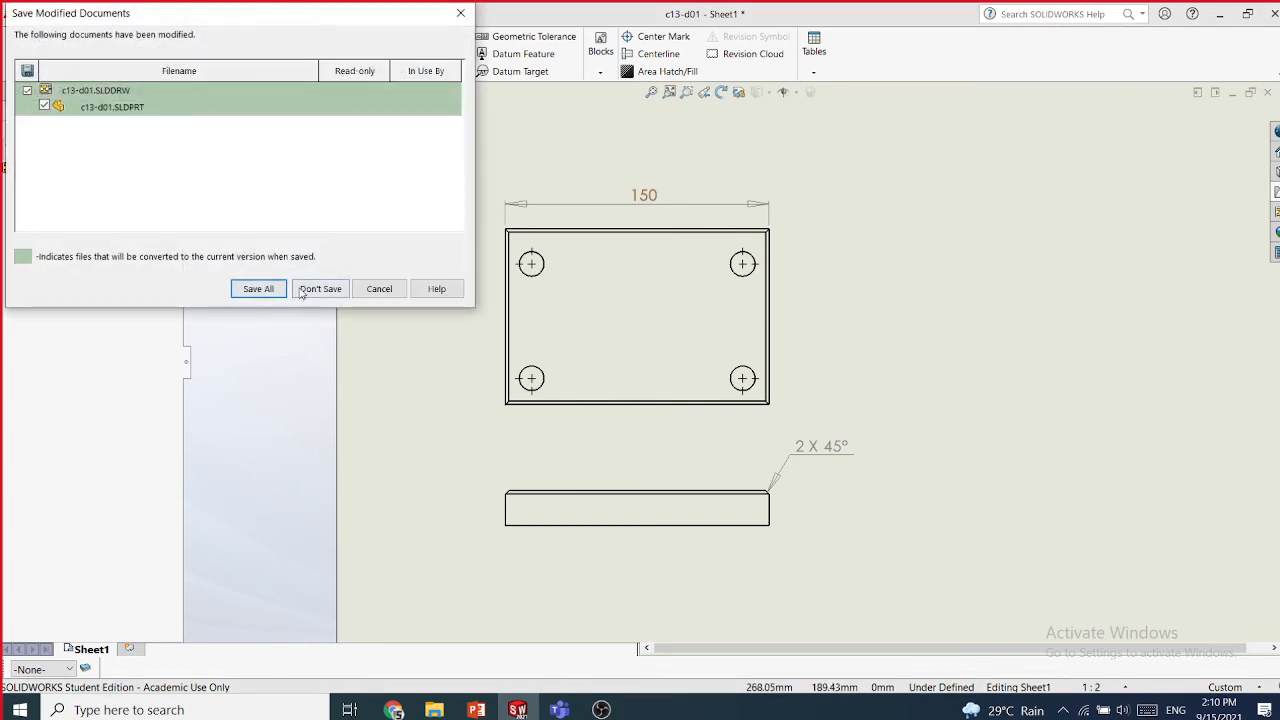
click(320, 289)
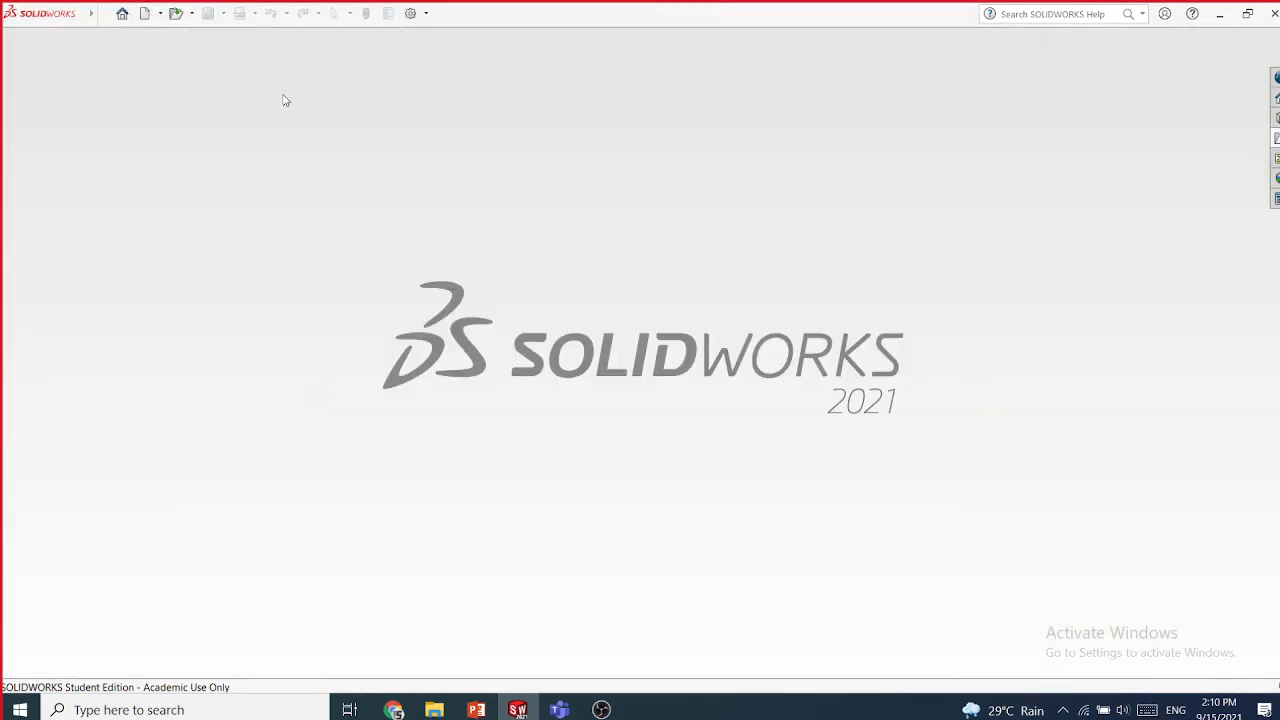
click(161, 15)
click(192, 13)
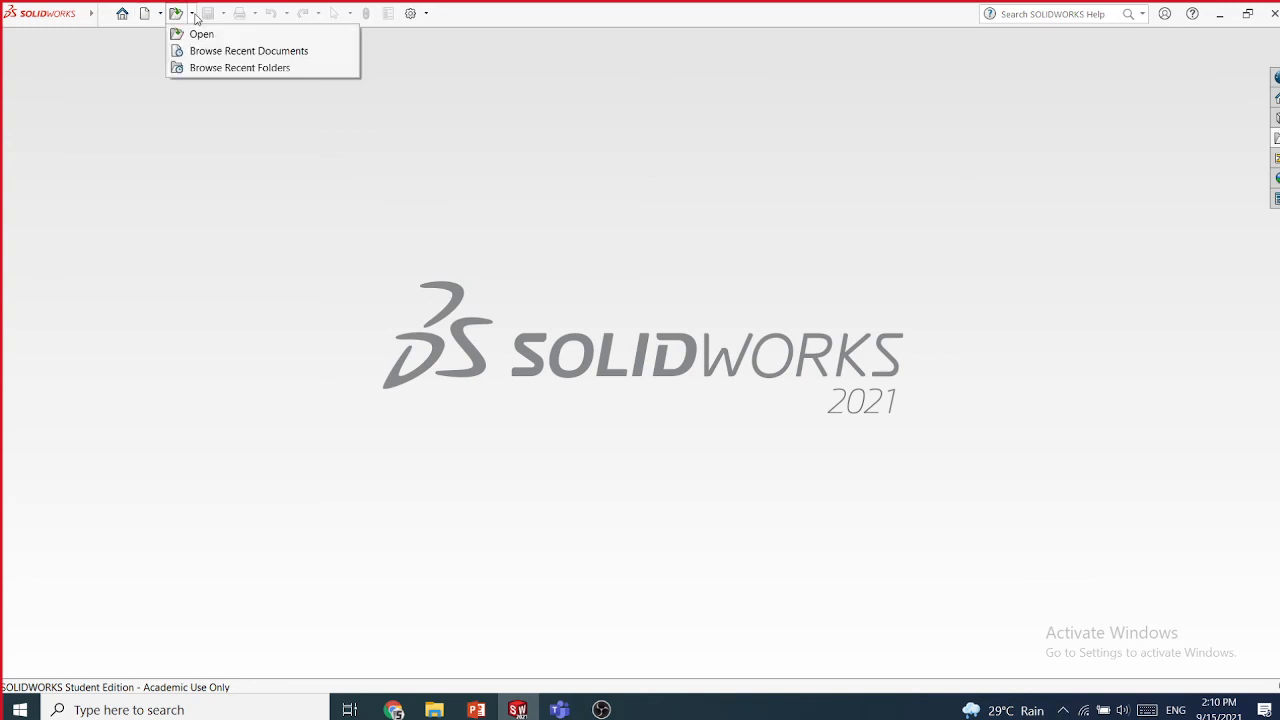
click(190, 32)
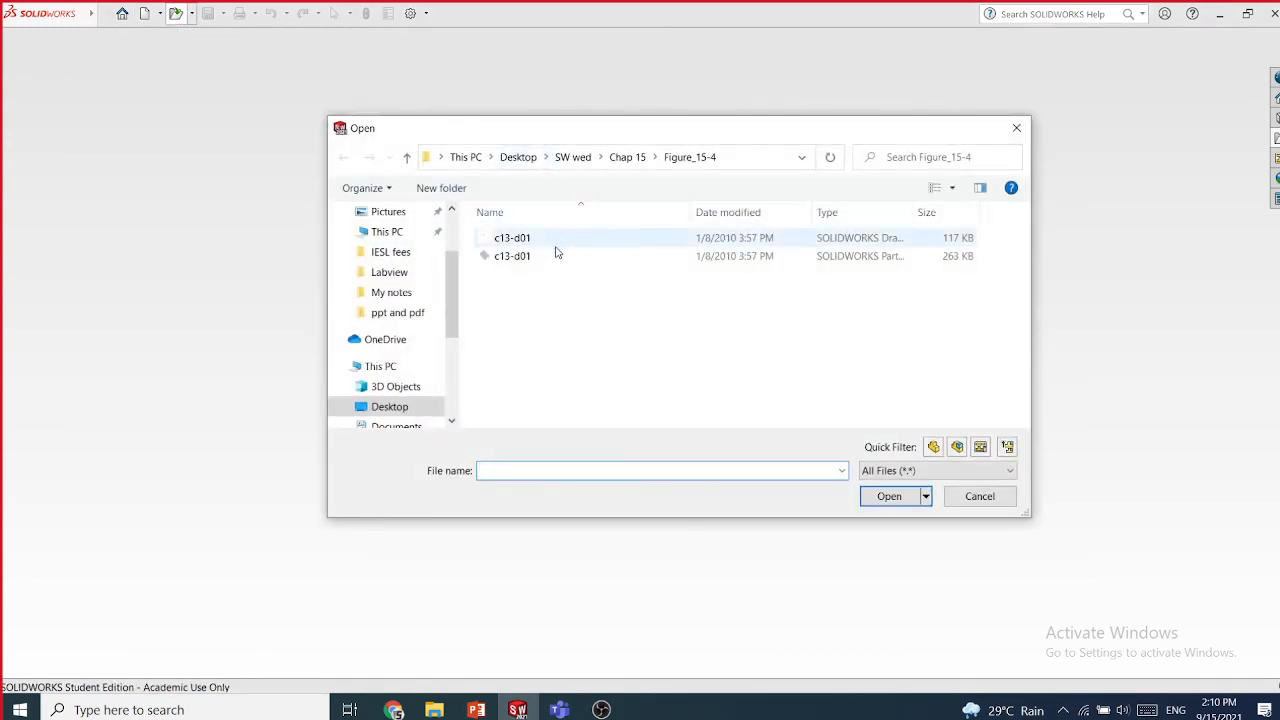
double_click(505, 257)
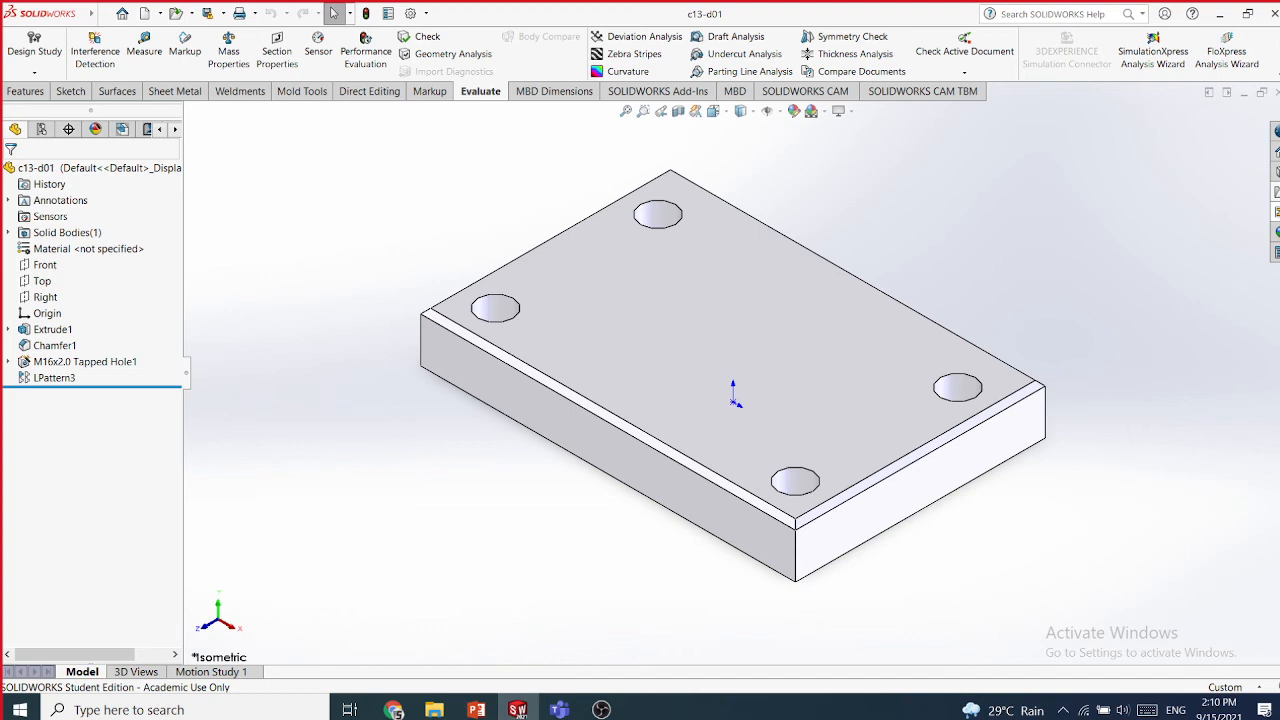
- Create a new drawing with the A2 (ISO) standard sheet size and dismiss the automatic Model View command
mouse_move(110, 16)
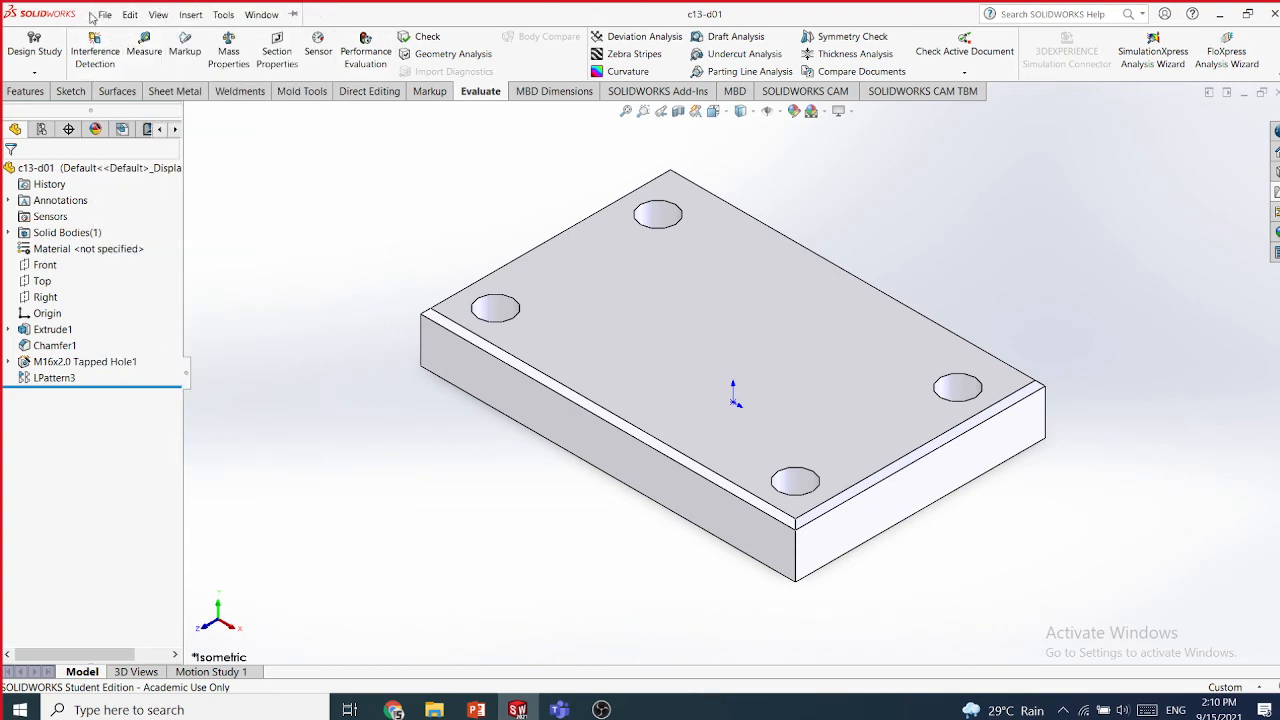
click(104, 16)
click(114, 38)
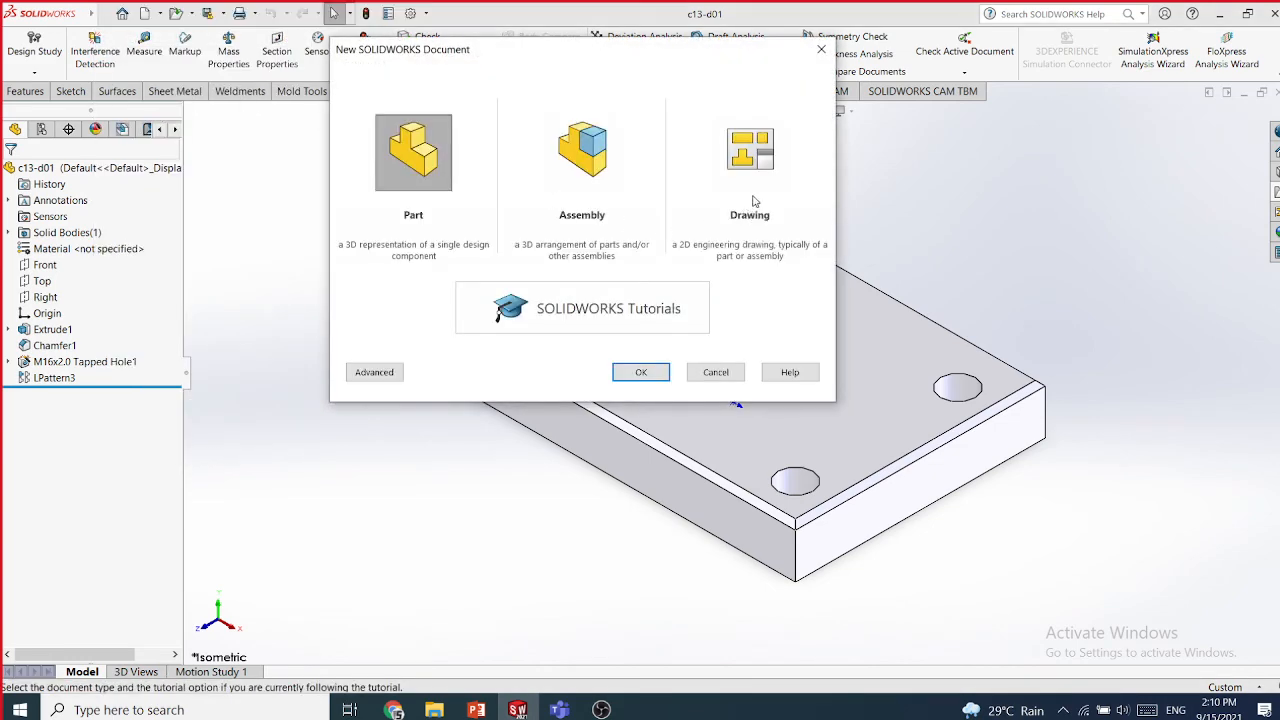
double_click(769, 168)
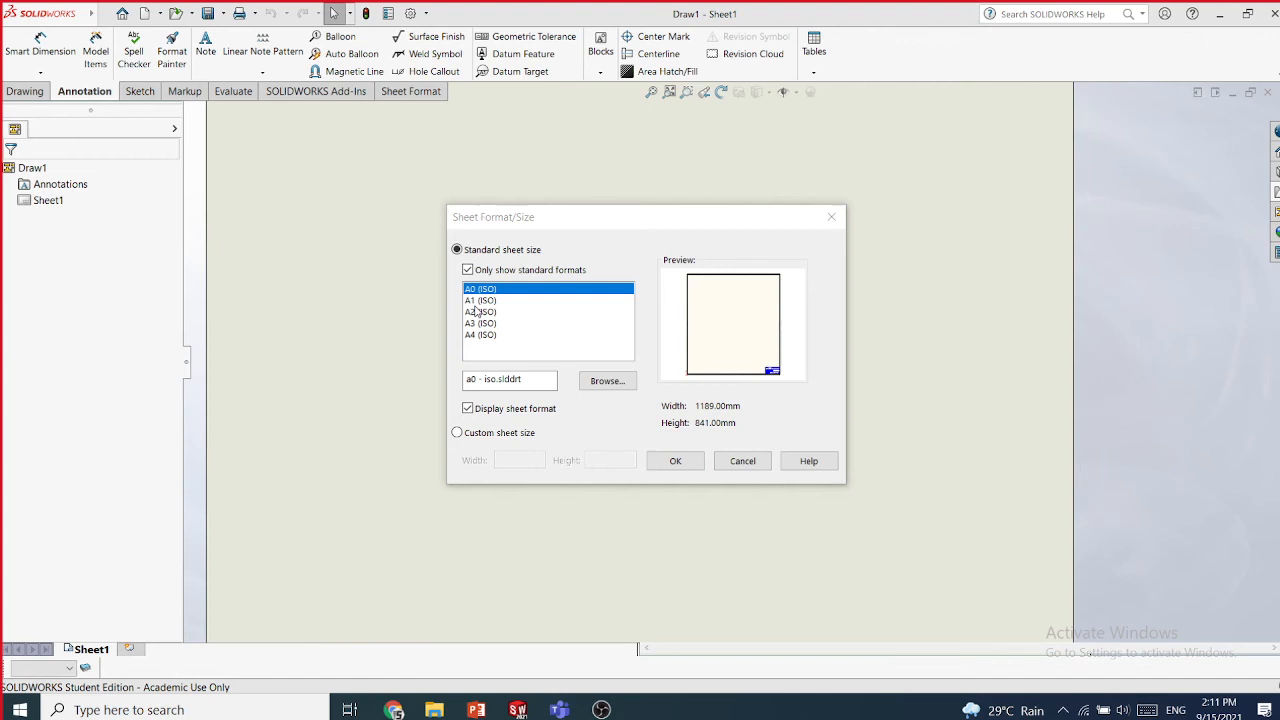
click(495, 311)
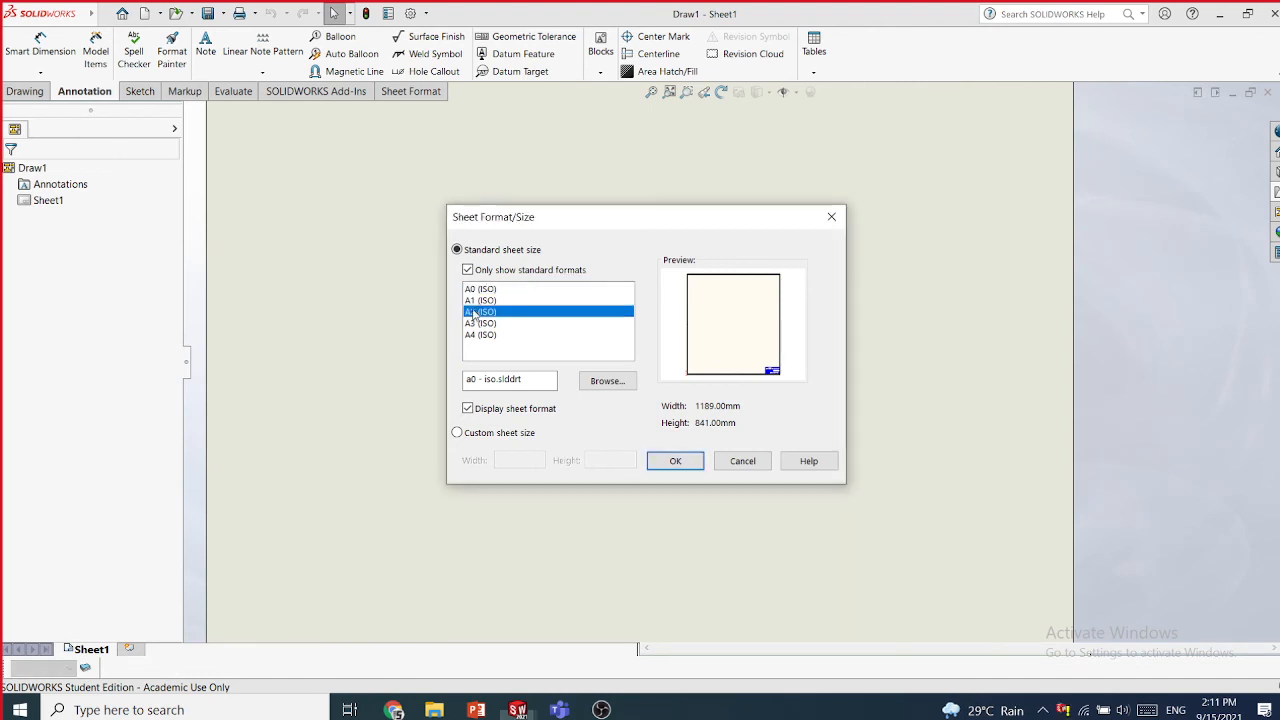
key(Return)
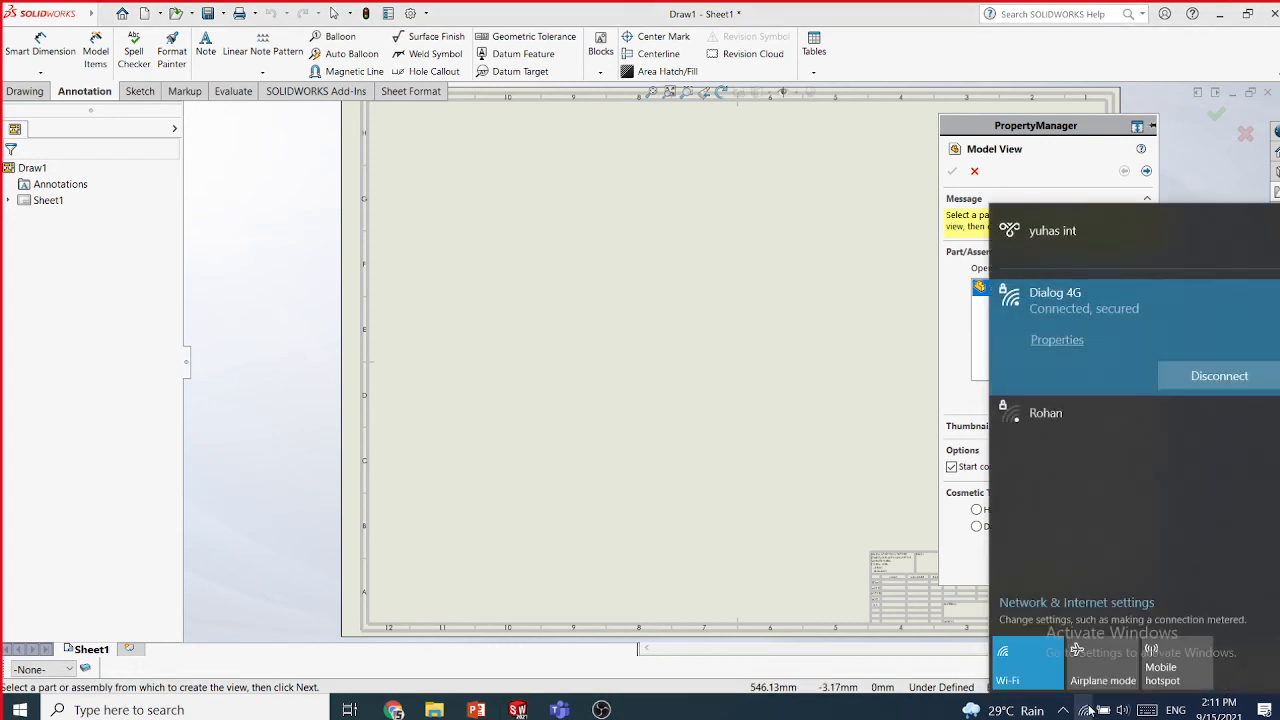
click(1090, 710)
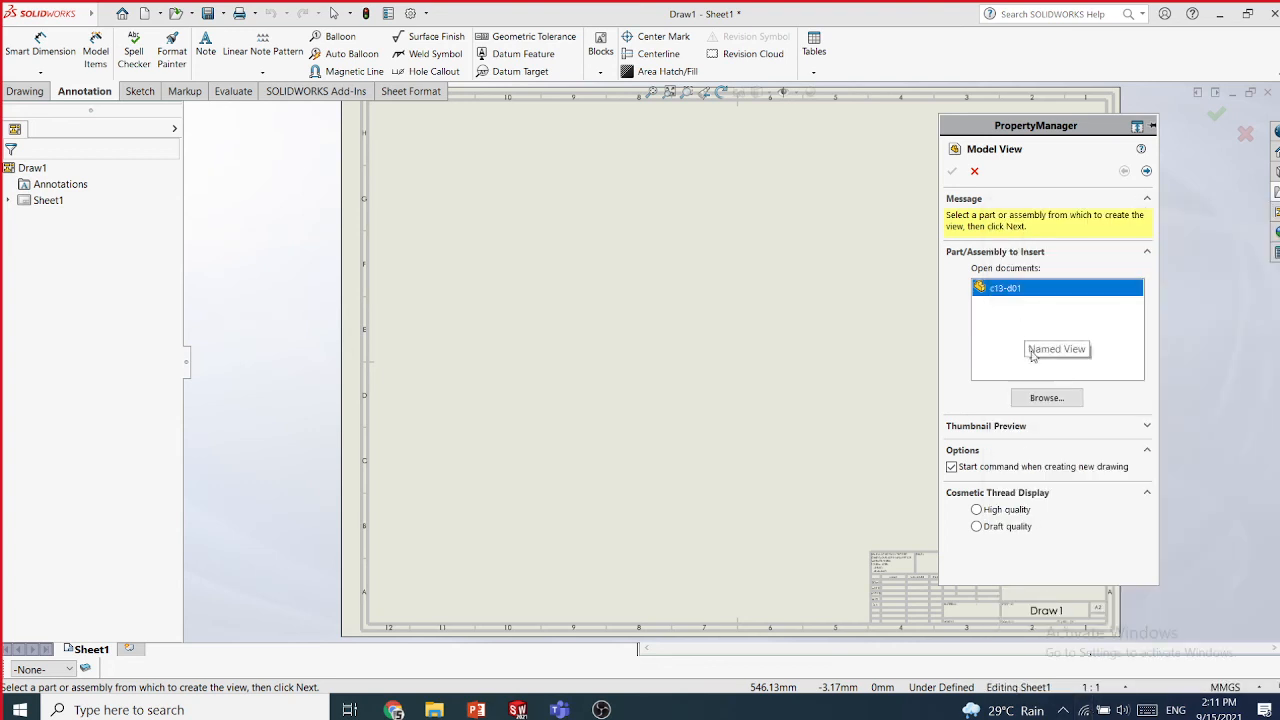
click(975, 173)
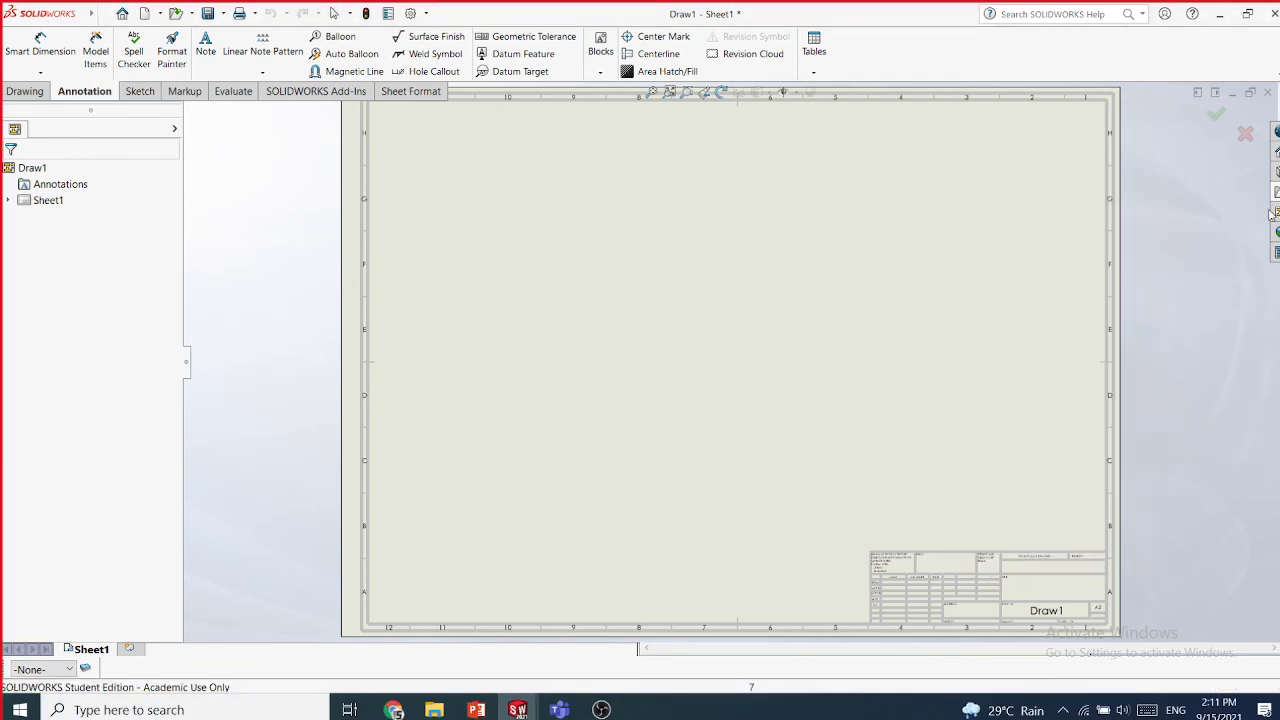
- Load the c13-d01 part into the View Palette and place its Top view with a projected view directly below it
click(1275, 212)
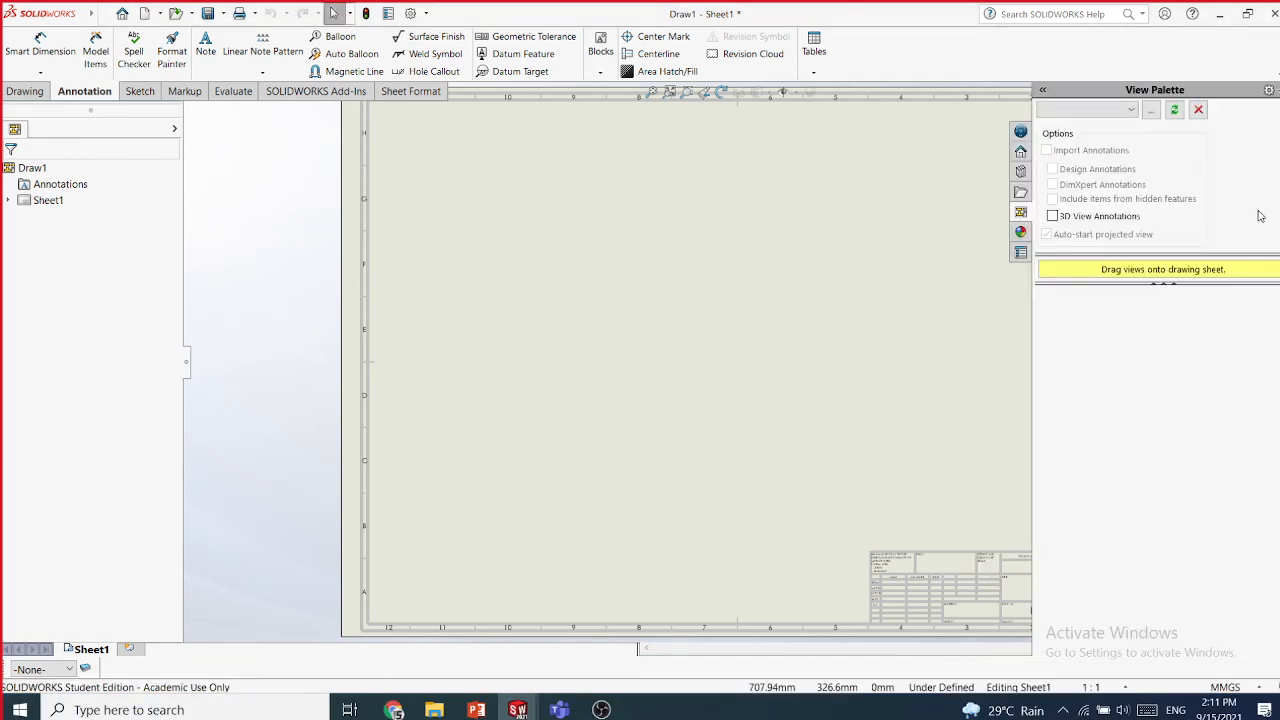
click(1151, 111)
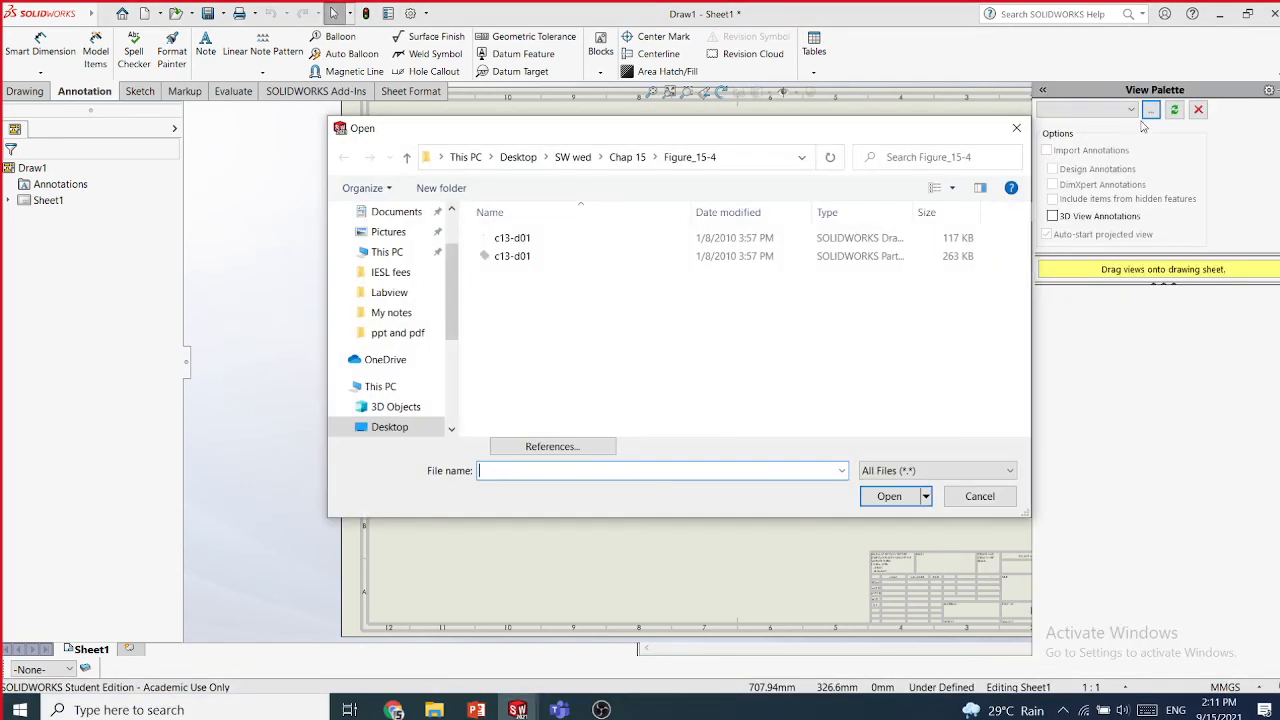
double_click(523, 258)
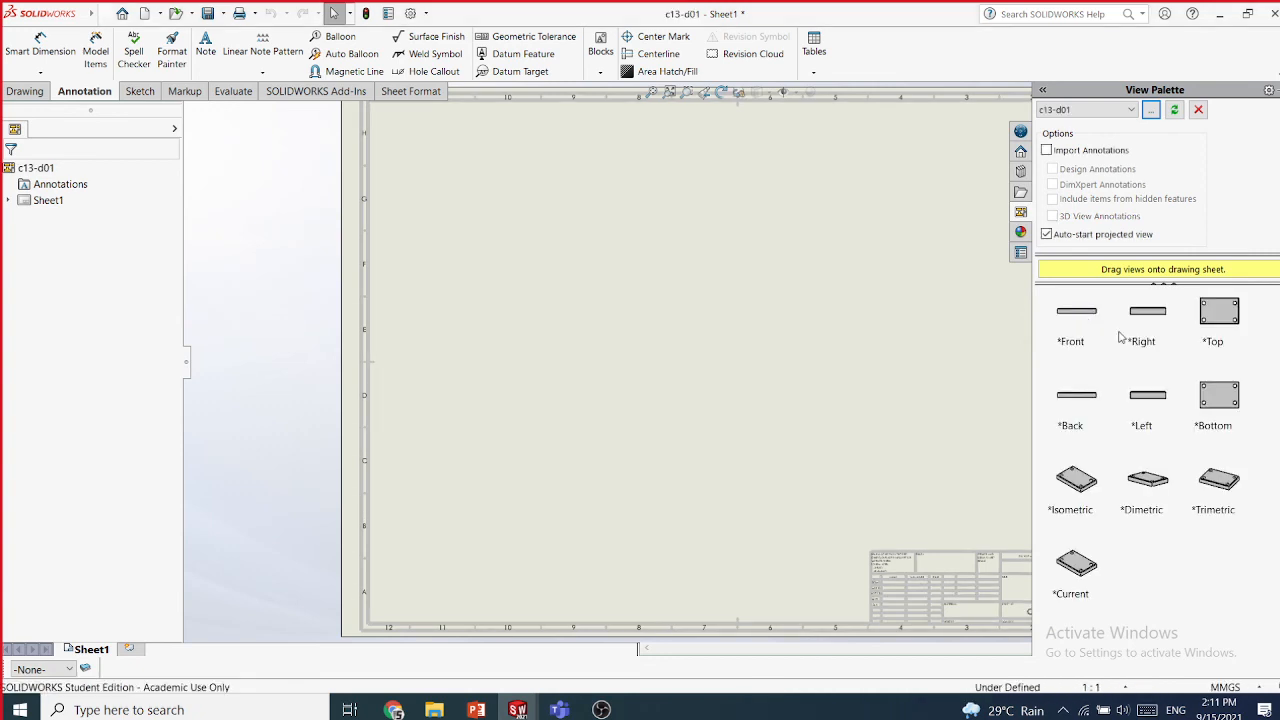
drag(1224, 316, 597, 226)
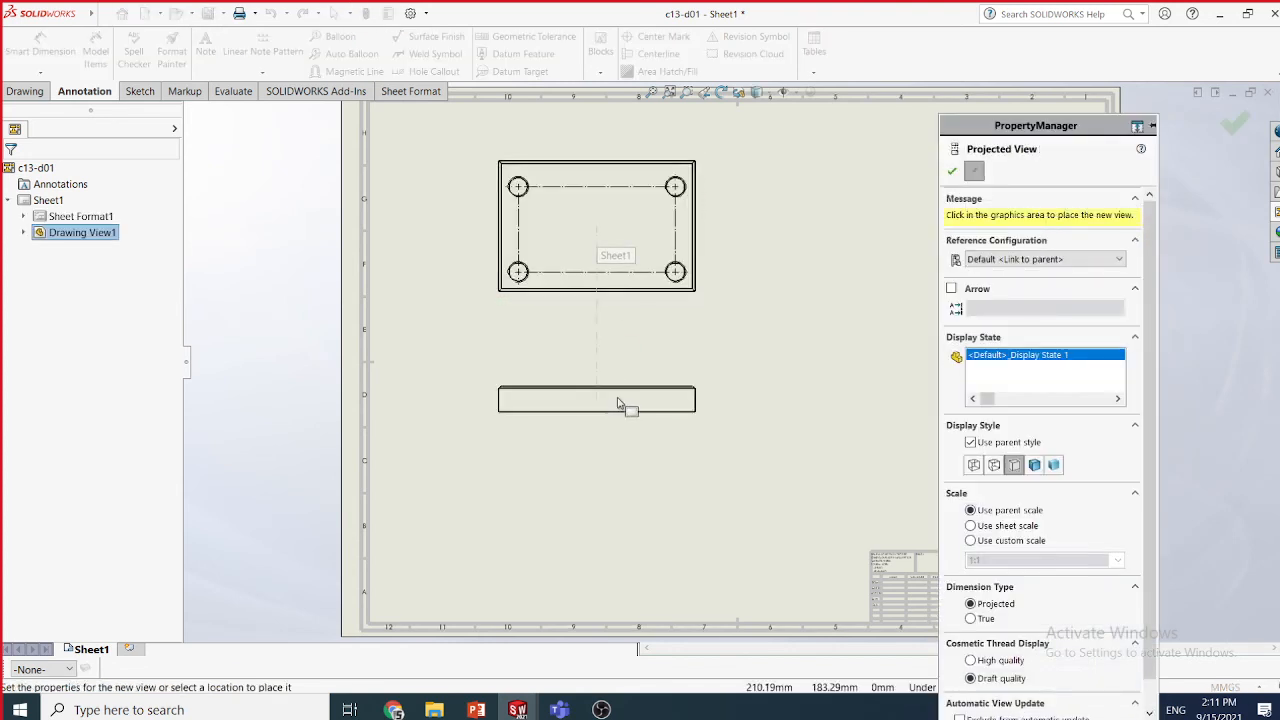
click(621, 405)
click(955, 172)
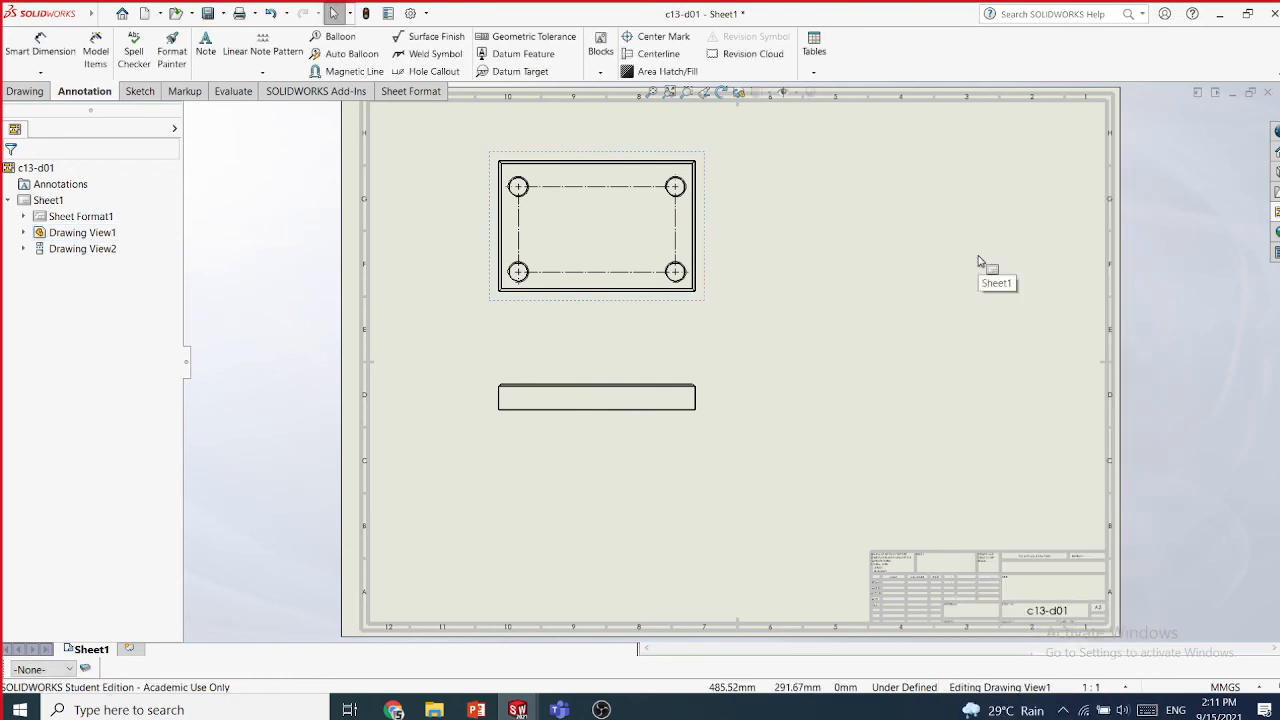
- Dimension the plate's overall width above the top view using Smart Dimension
click(41, 74)
click(55, 89)
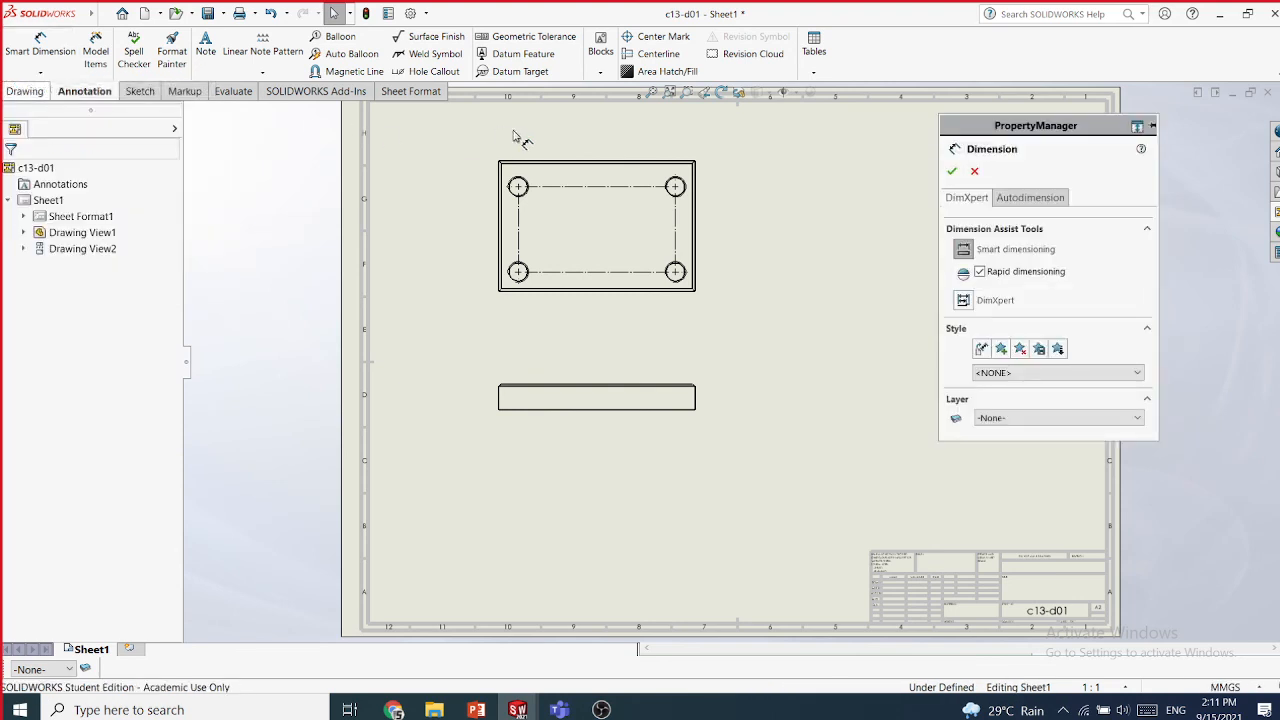
click(499, 188)
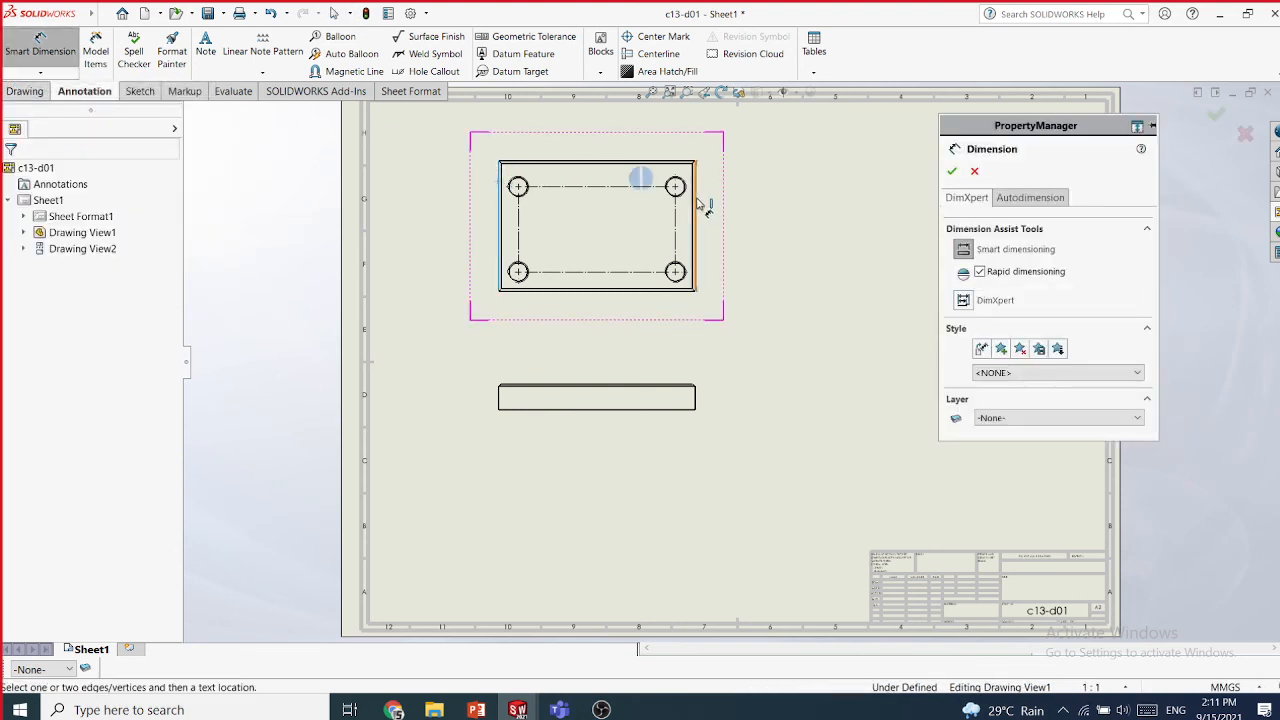
click(654, 177)
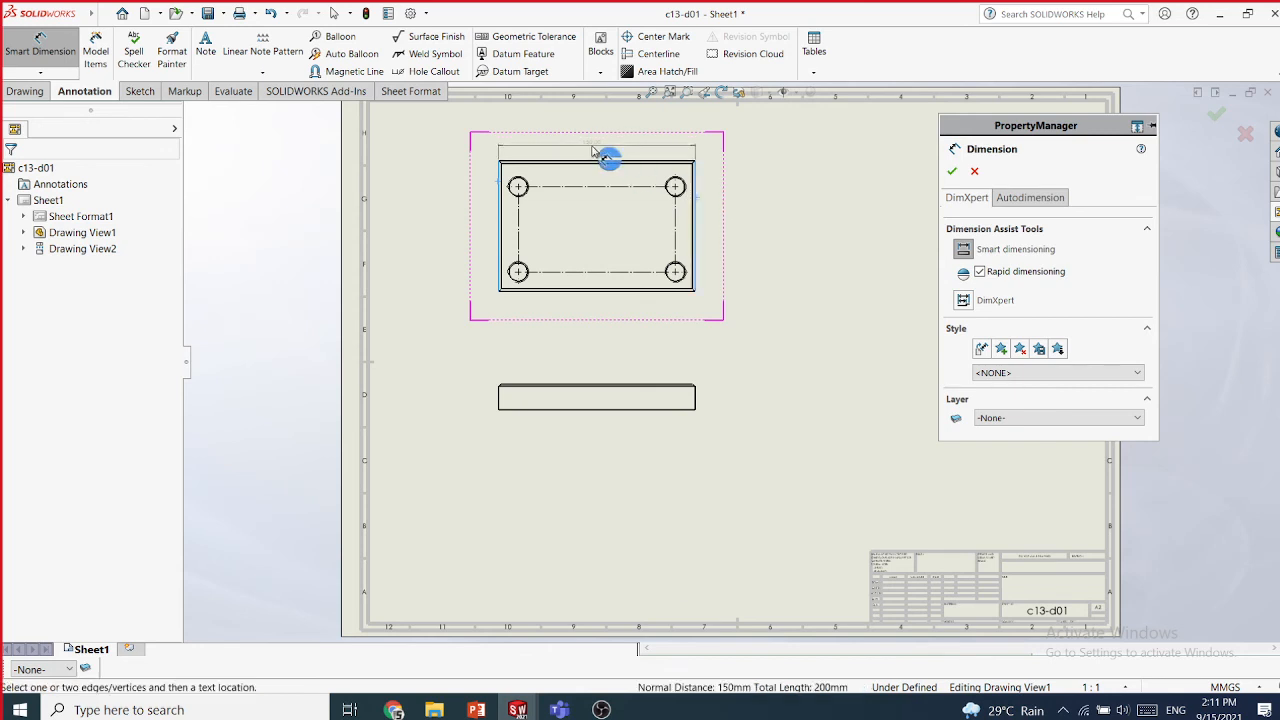
click(597, 151)
scroll(612, 140, down, 3)
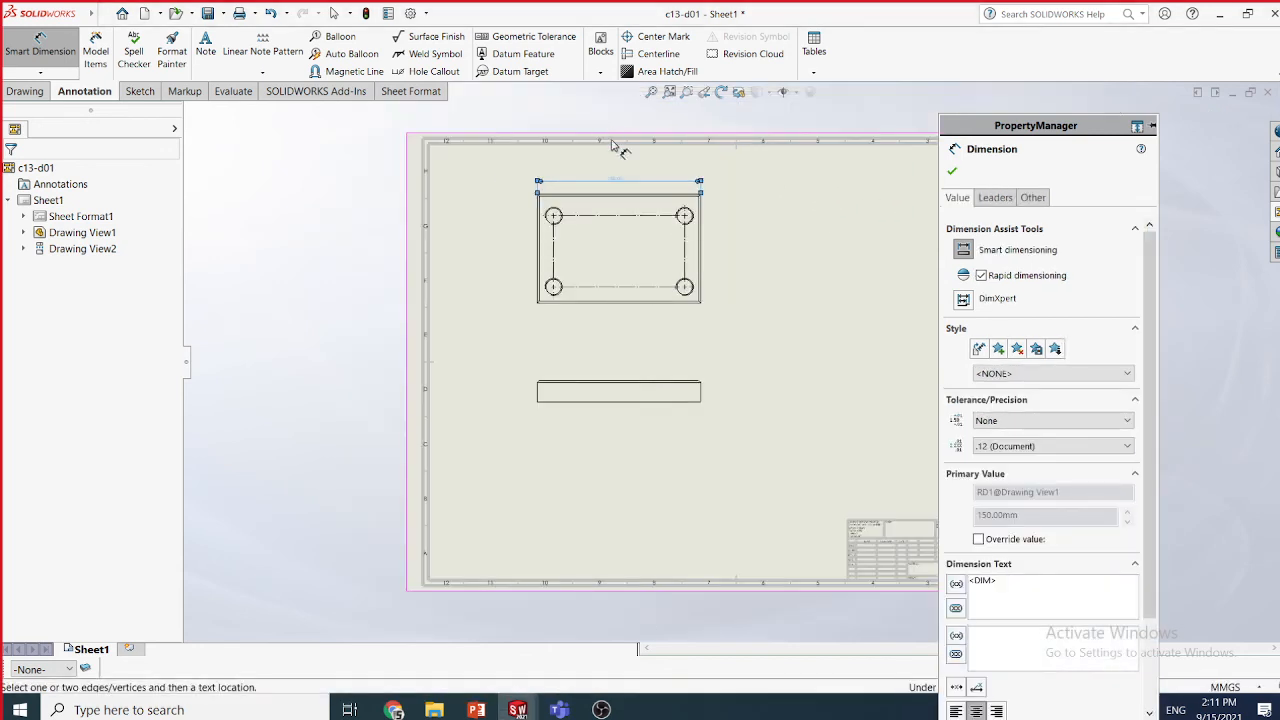
scroll(662, 195, down, 4)
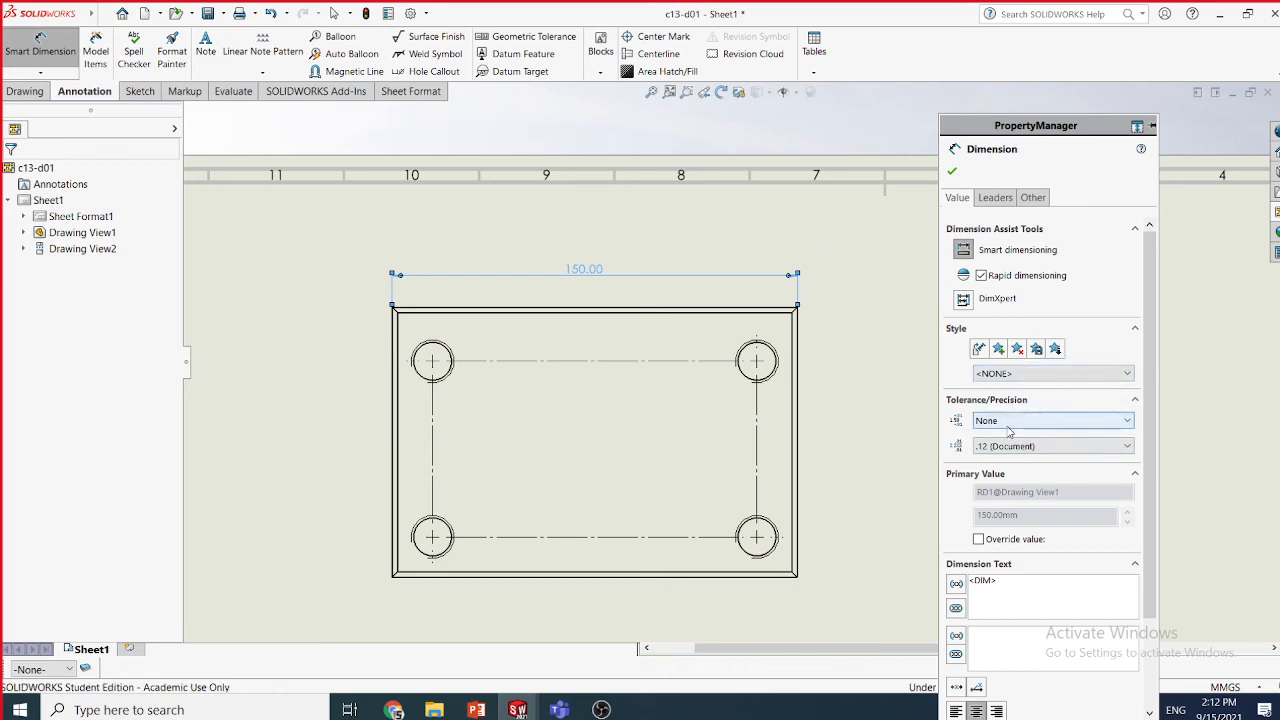
- Set the width dimension's unit precision to None so it shows no decimal places
drag(993, 131, 951, 57)
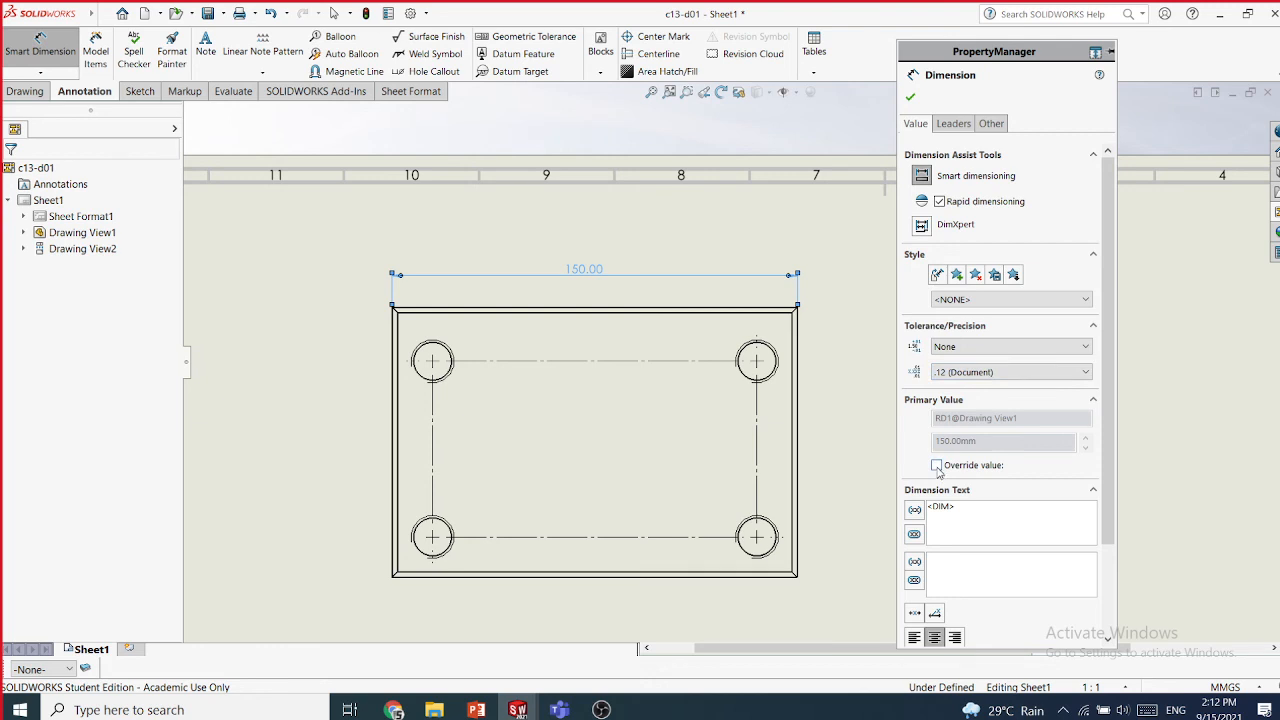
click(965, 374)
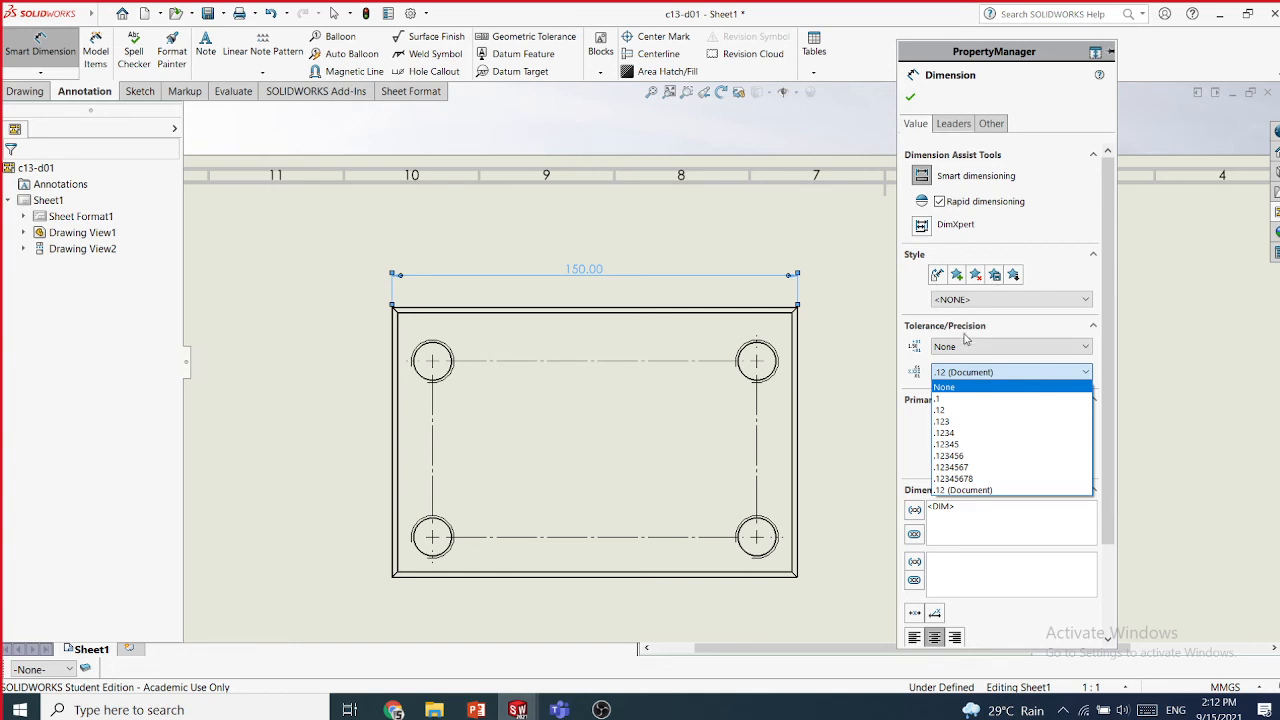
click(912, 396)
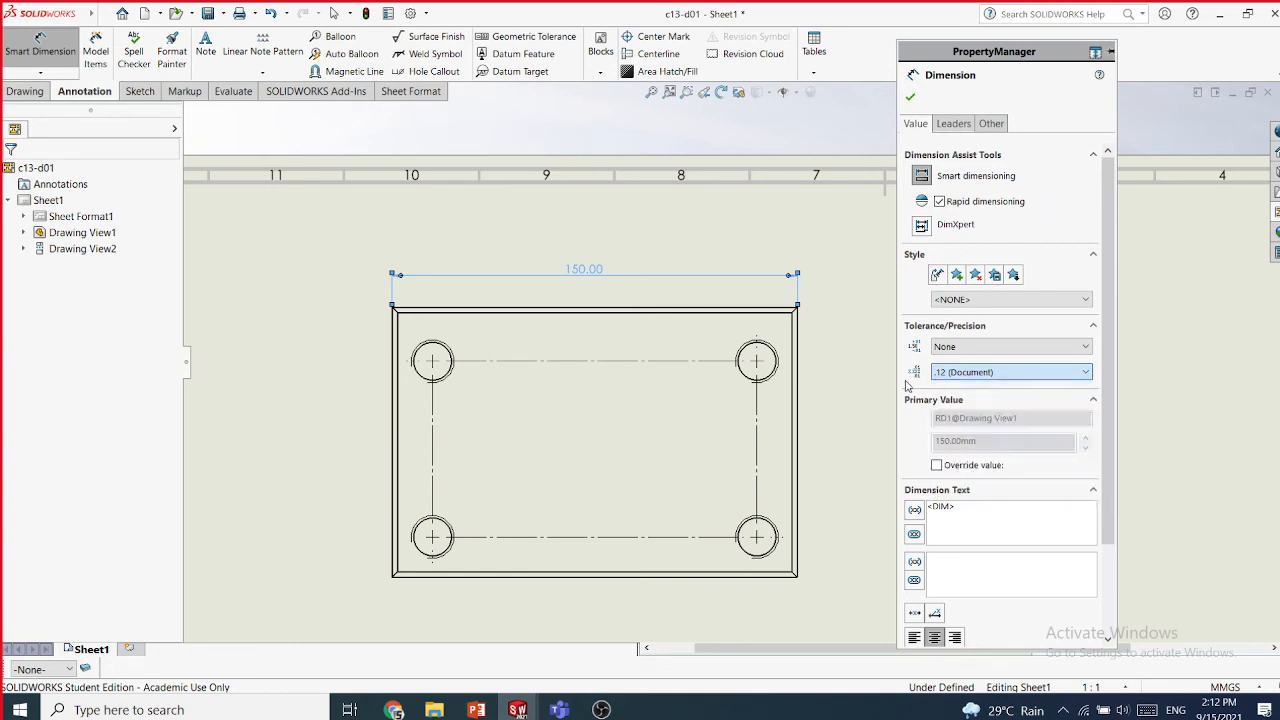
click(937, 468)
click(942, 466)
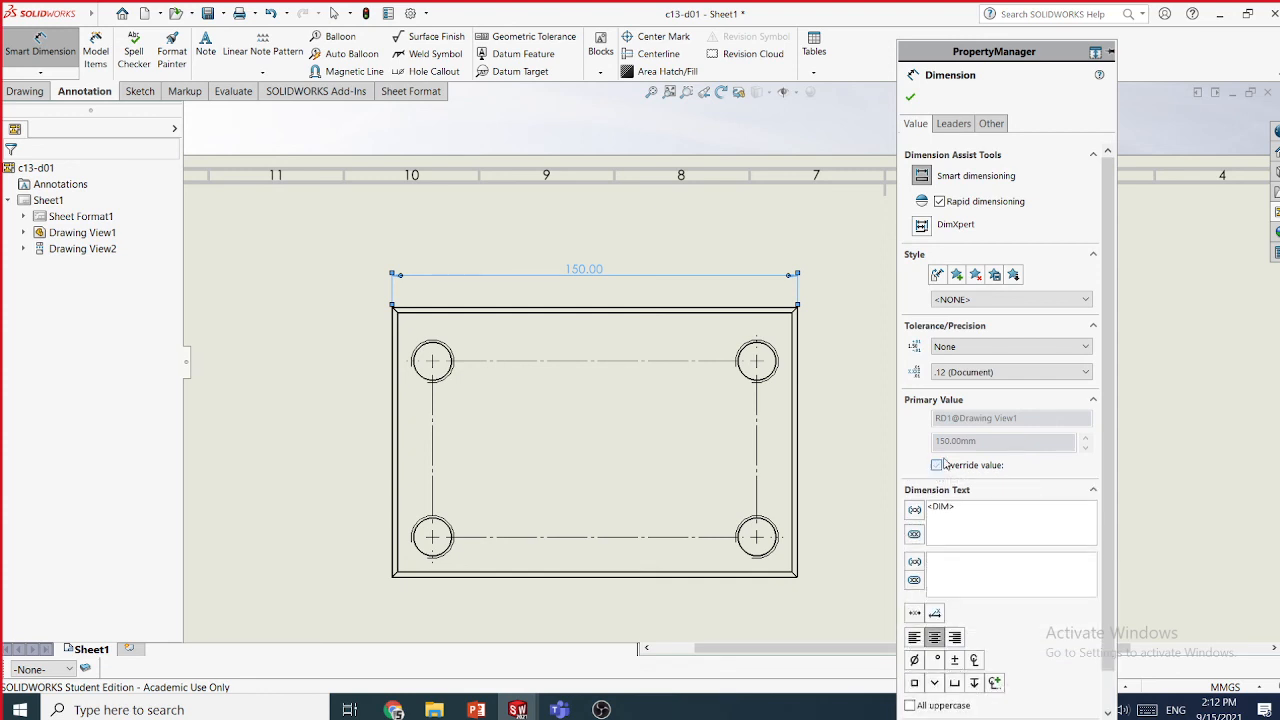
click(963, 376)
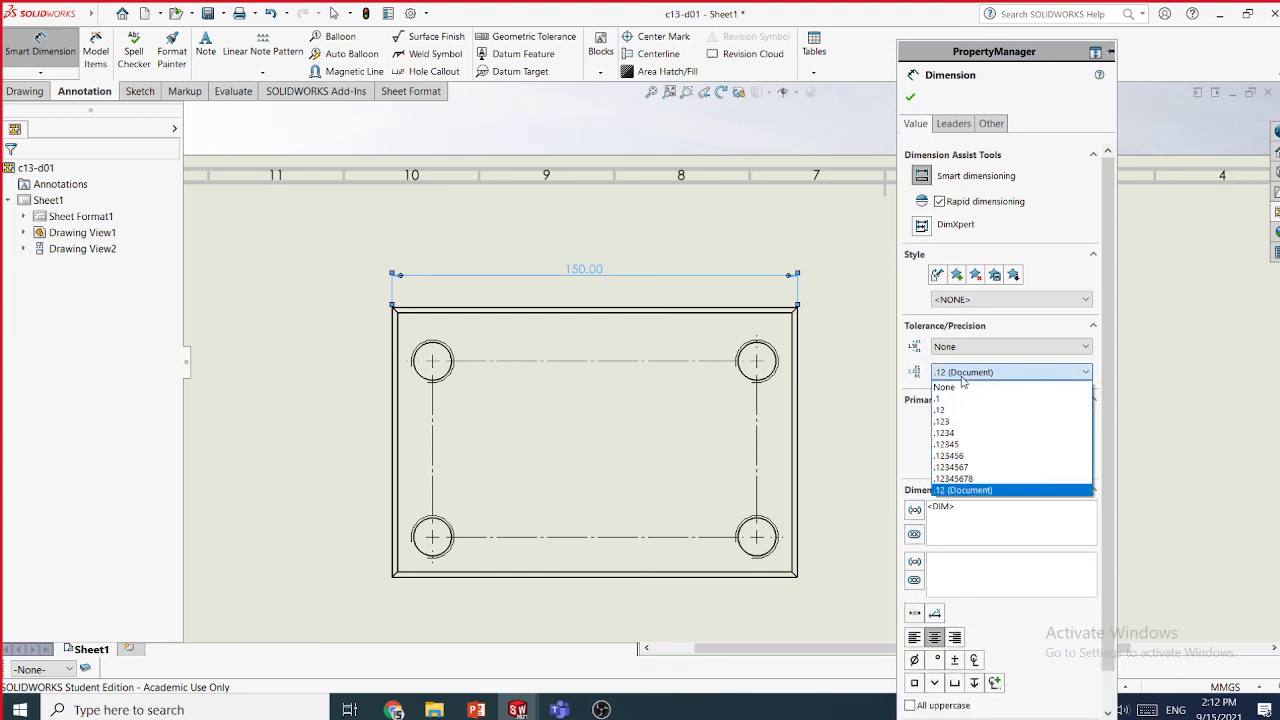
click(960, 387)
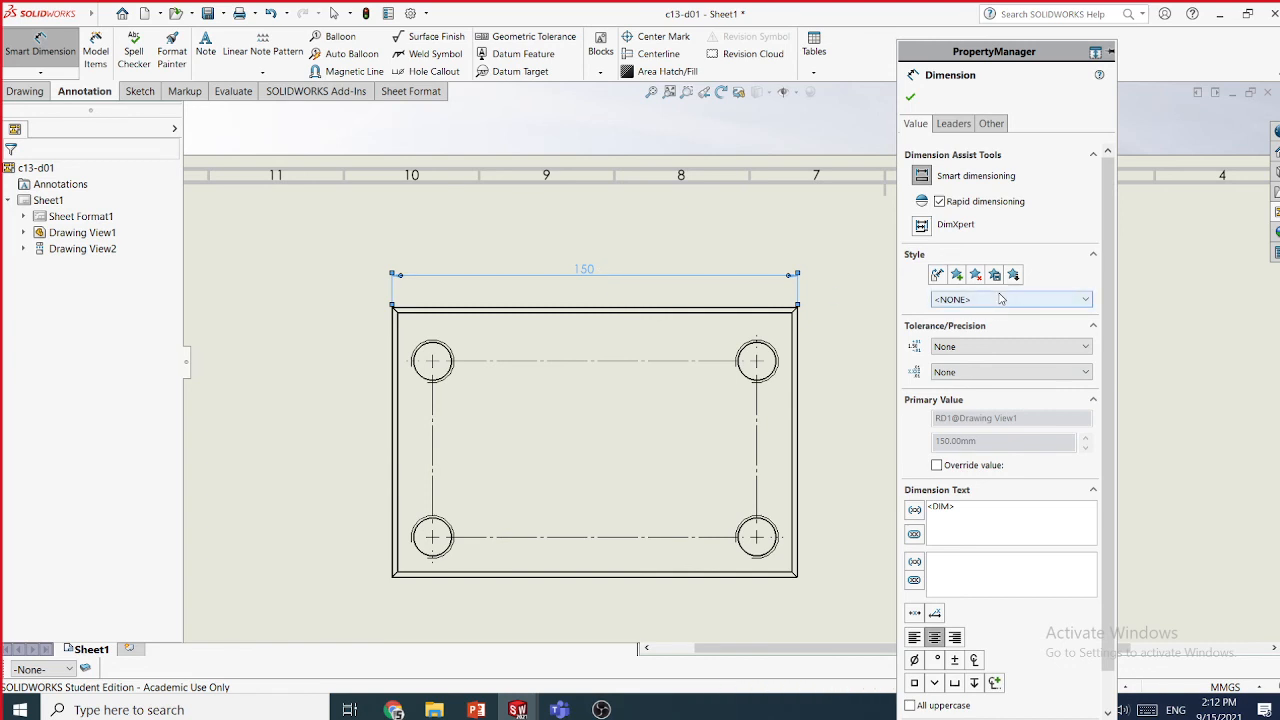
- Give the width dimension outlined closed arrowheads and a custom text position centred within the broken dimension line
click(941, 125)
click(1082, 200)
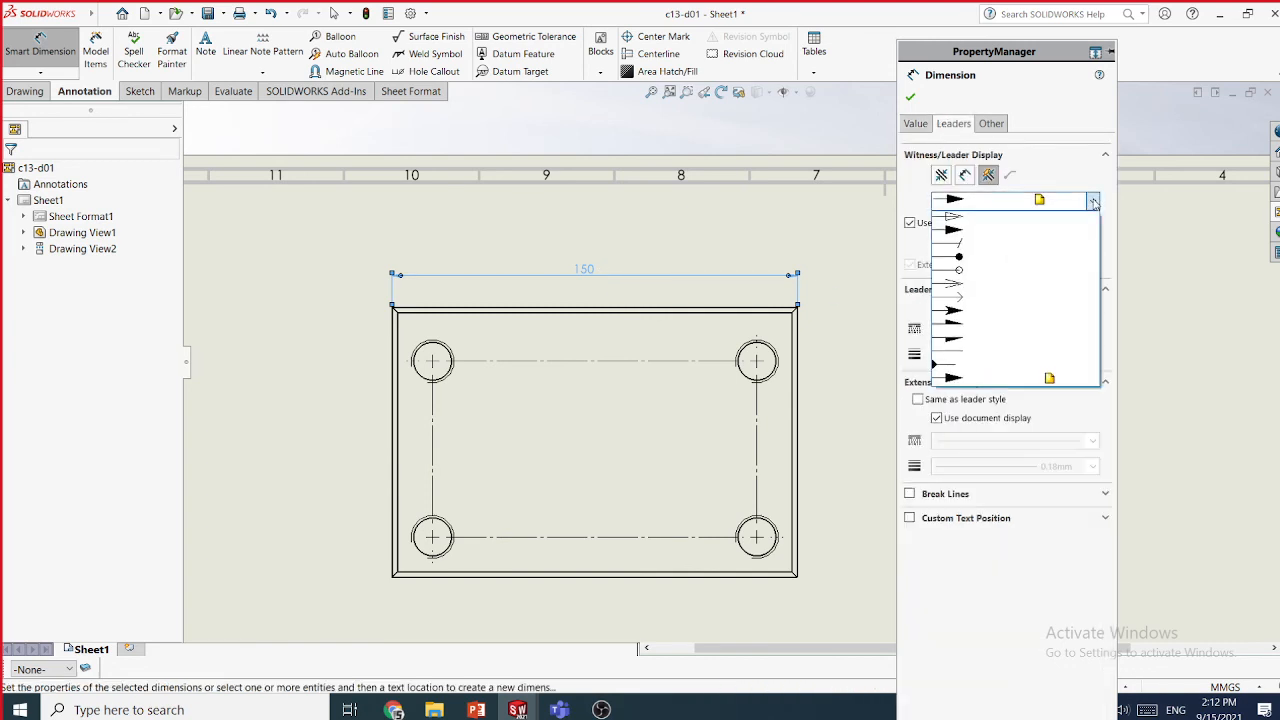
click(1023, 219)
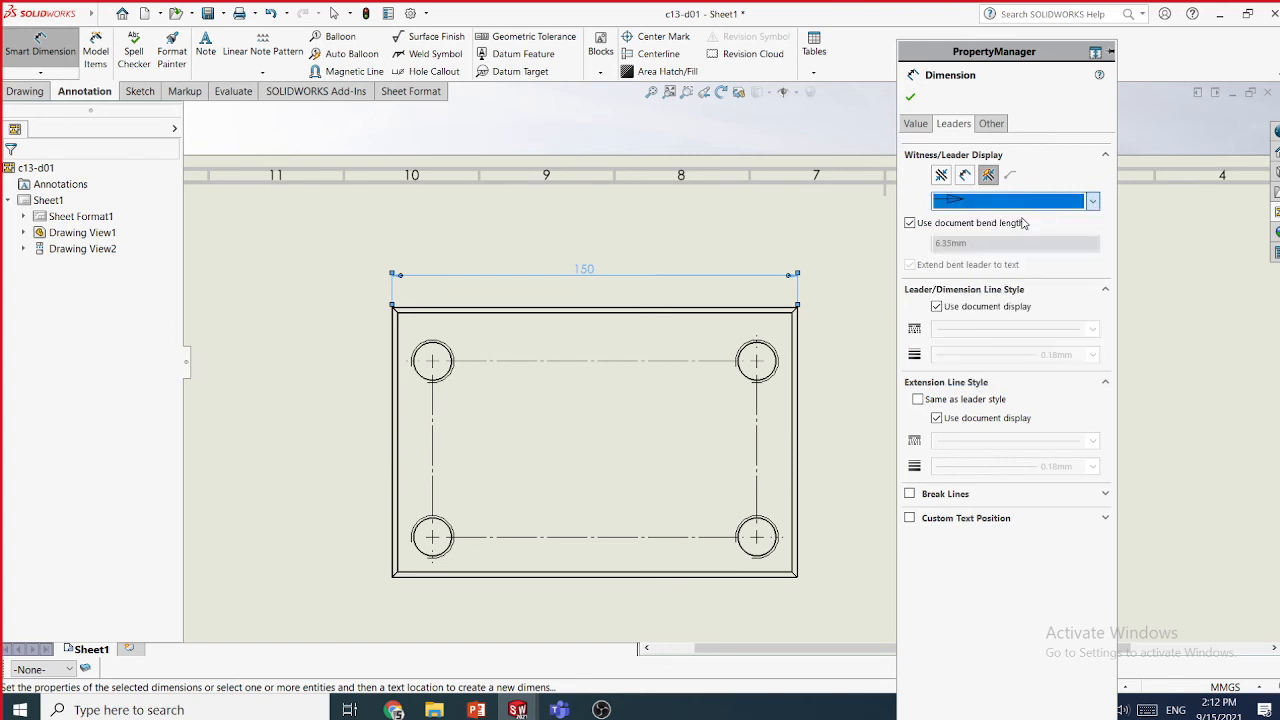
scroll(800, 294, down, 2)
scroll(803, 292, down, 1)
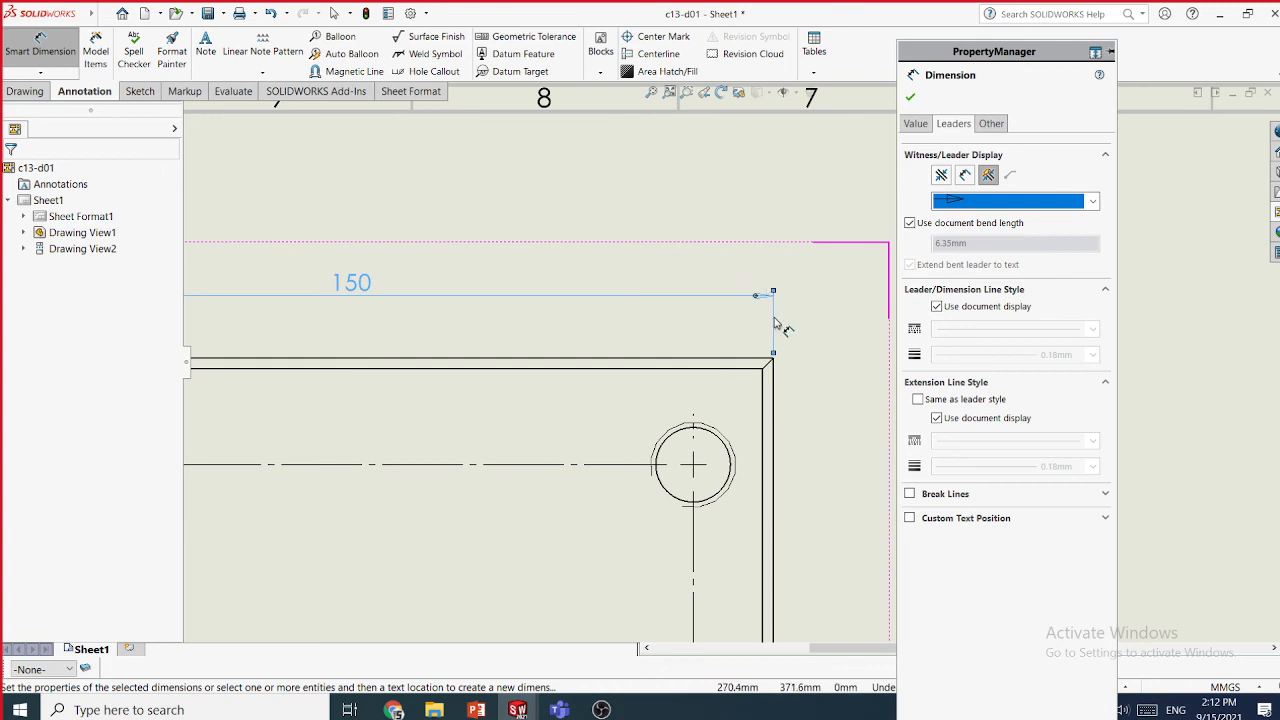
scroll(820, 334, up, 1)
scroll(820, 334, up, 1)
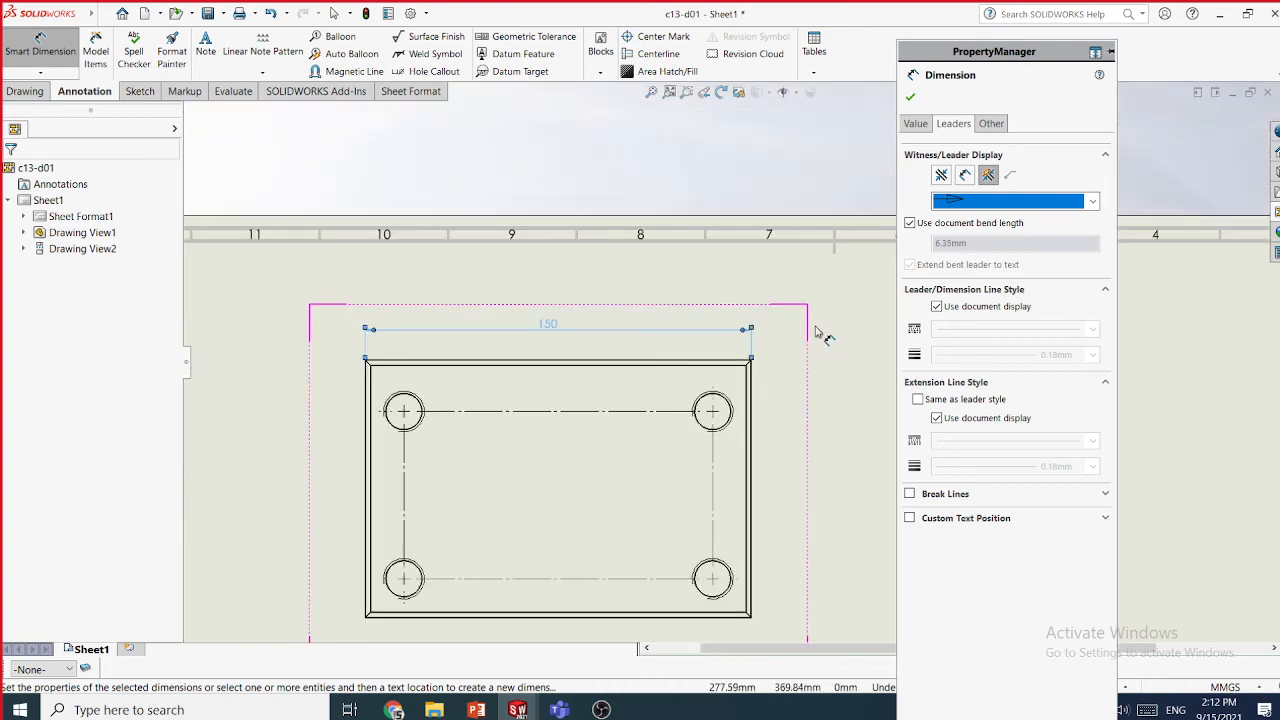
click(910, 519)
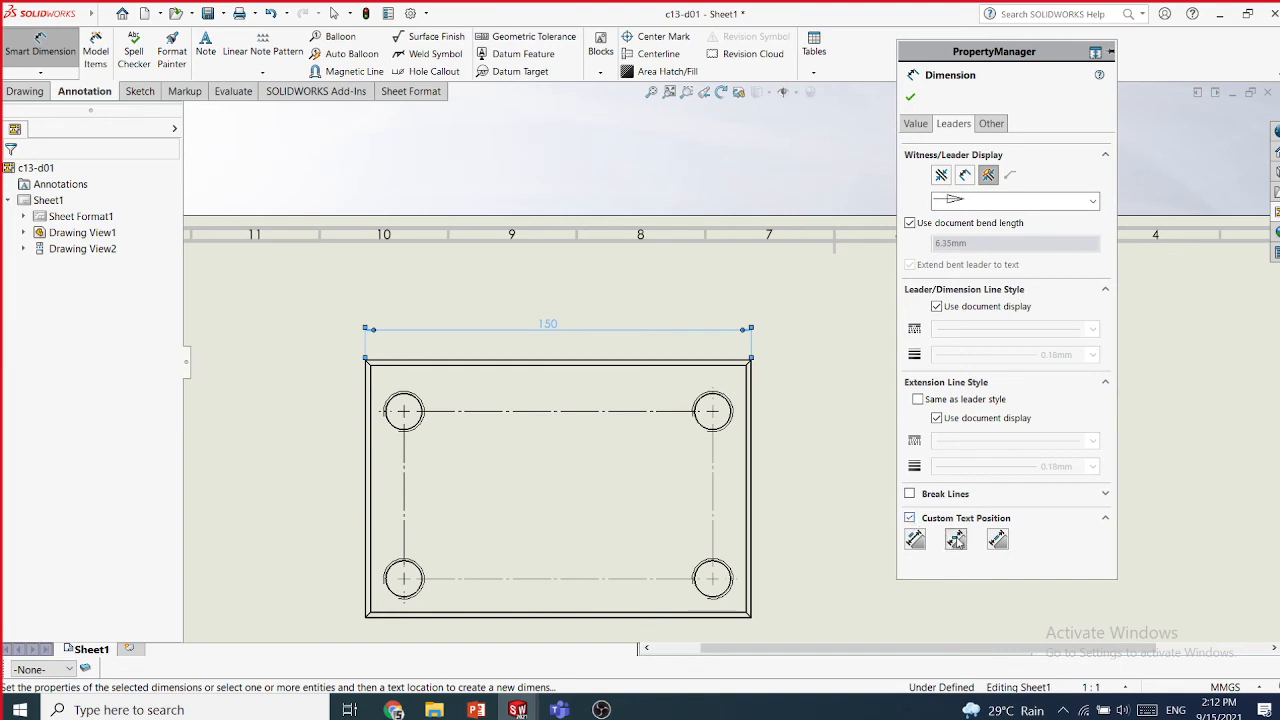
click(997, 539)
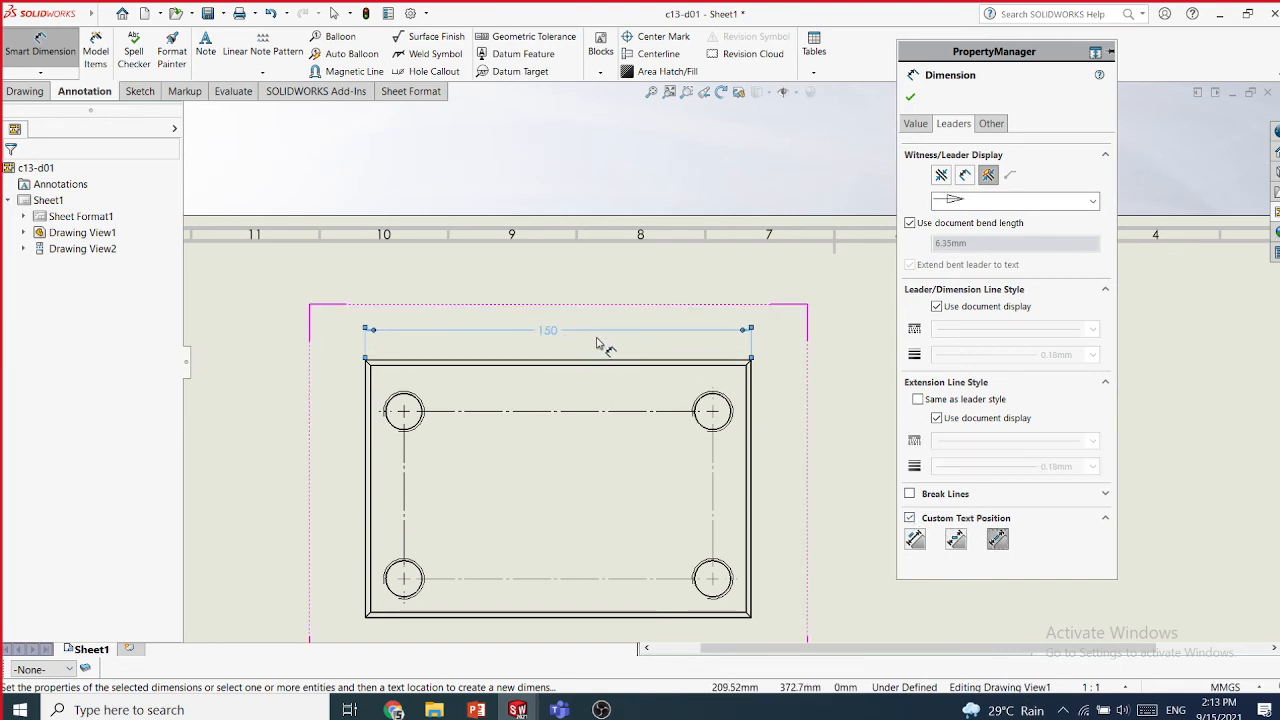
- Override the document font for the width dimension and change its text to Times New Roman
click(989, 126)
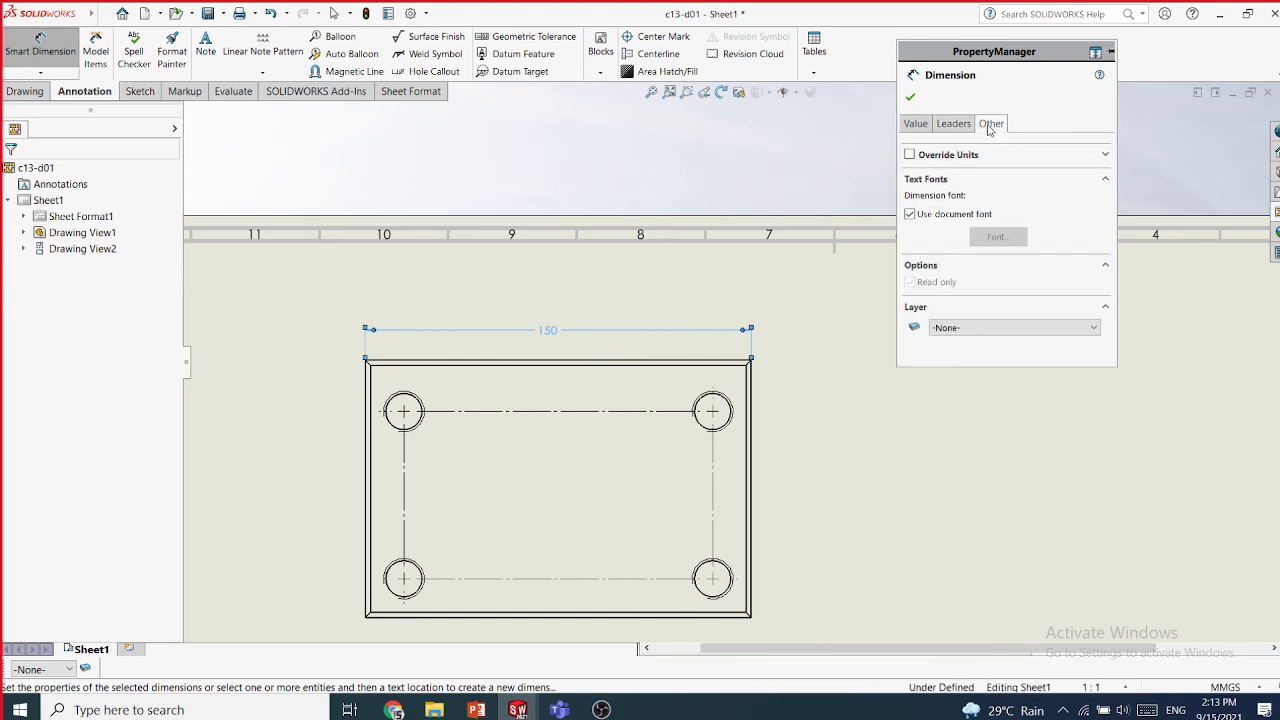
click(910, 215)
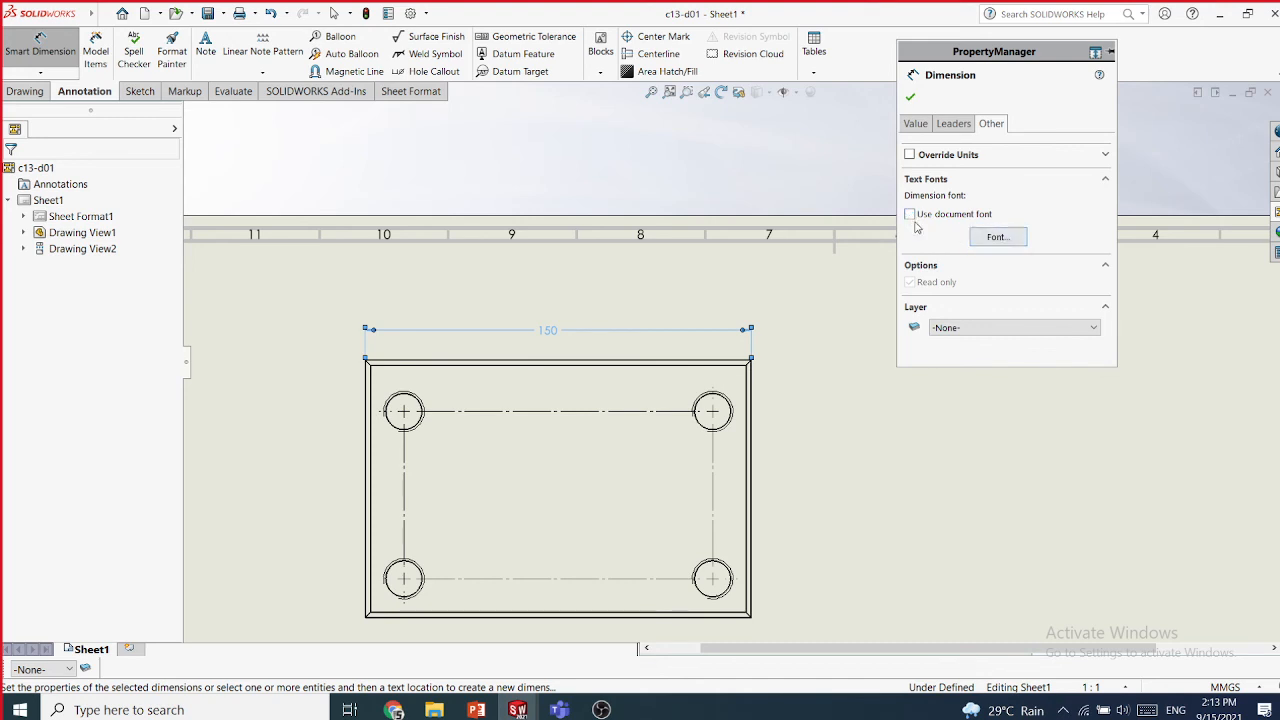
click(996, 237)
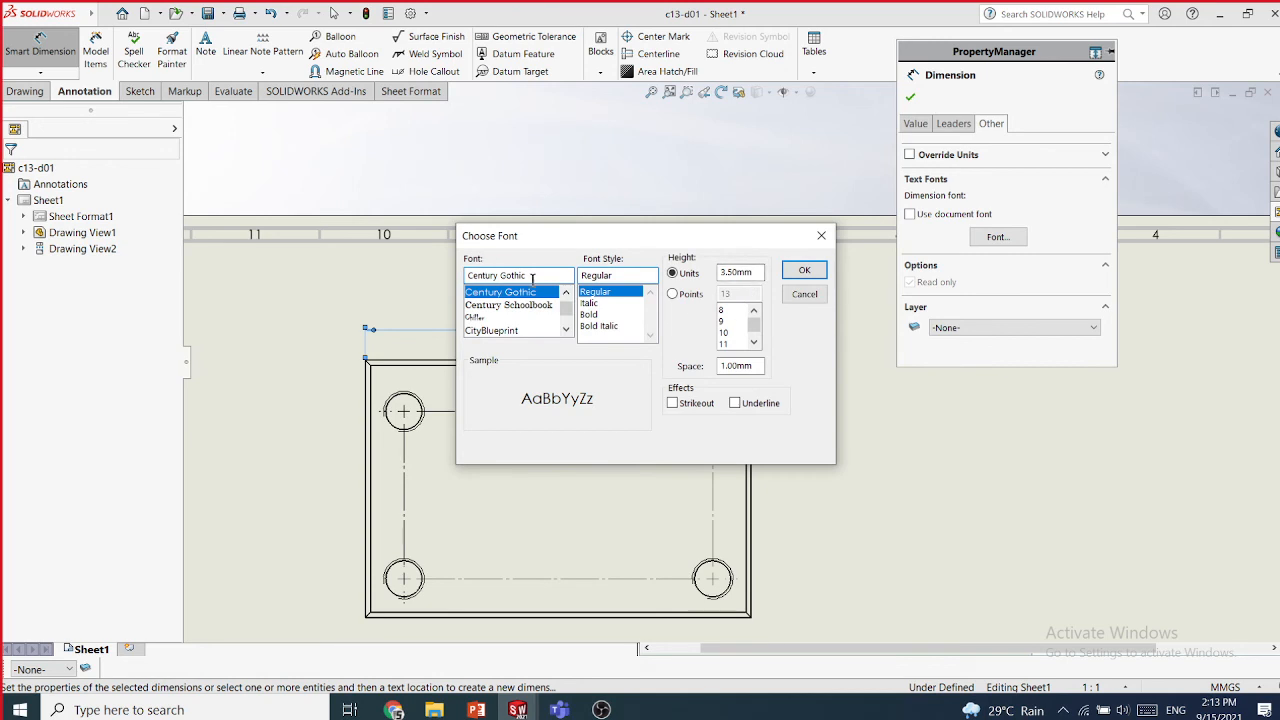
drag(532, 279, 432, 276)
text(times)
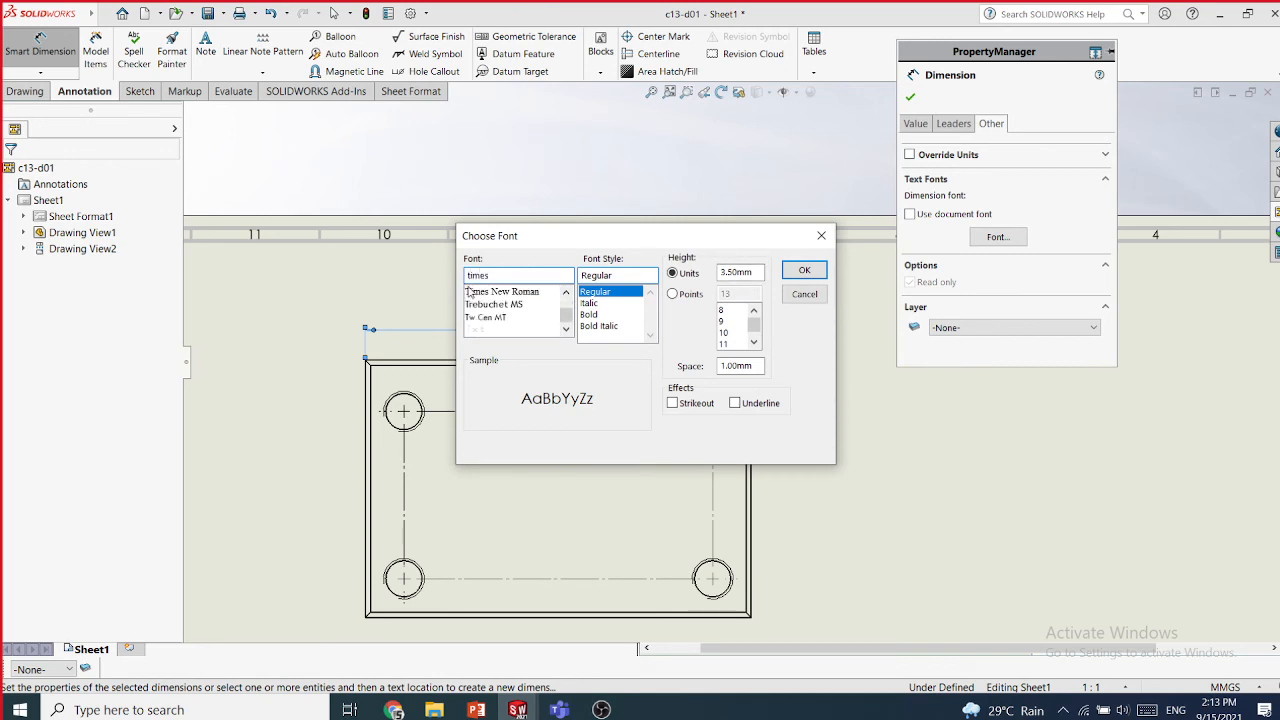
click(470, 291)
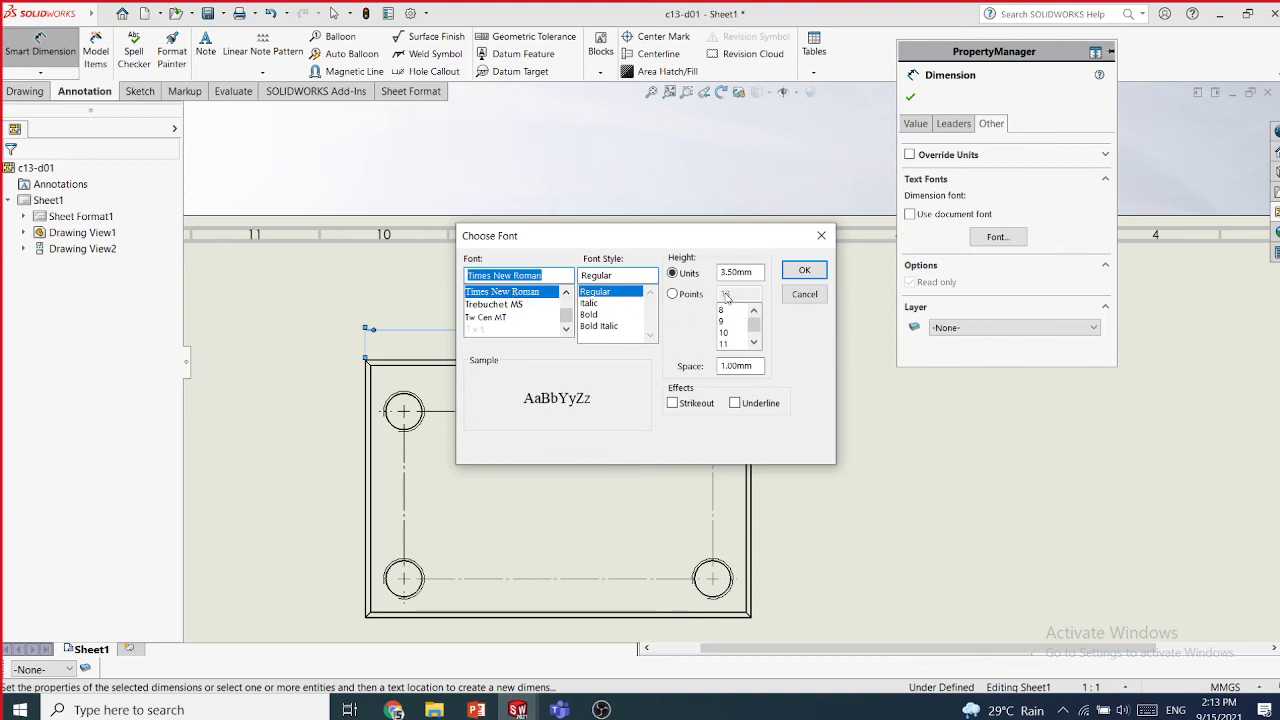
click(804, 270)
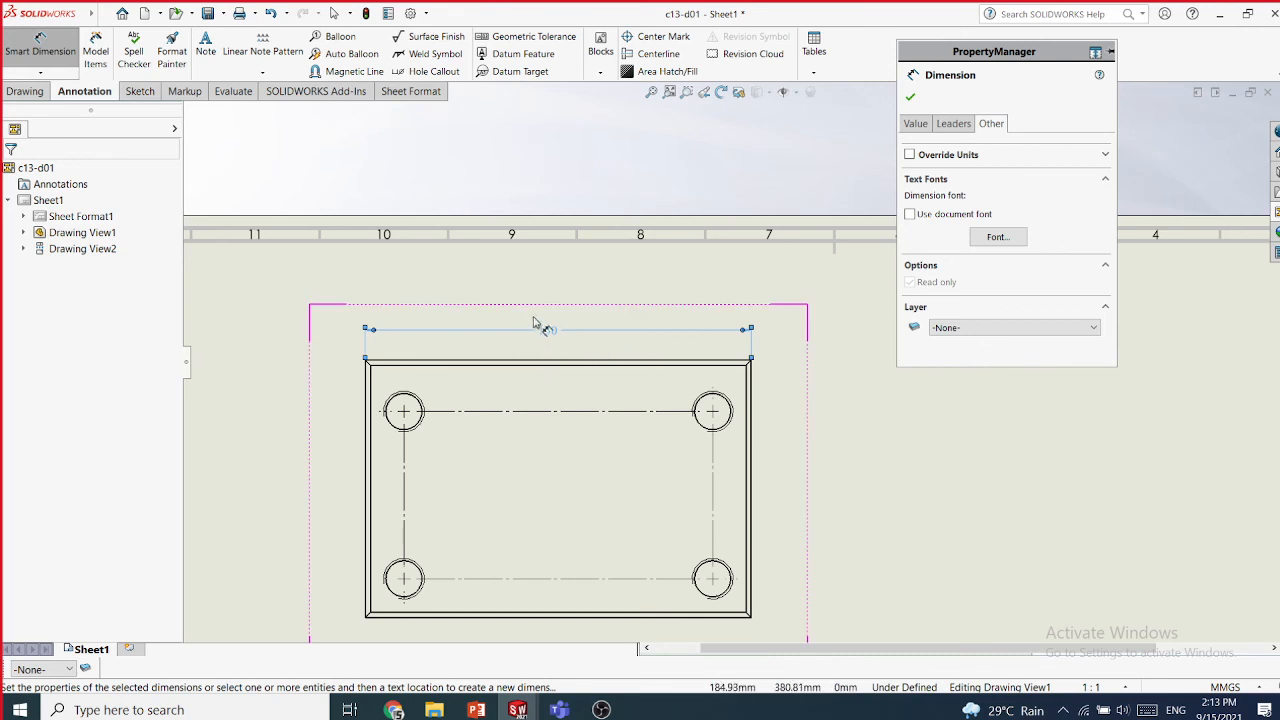
- Set the width dimension's text height to 18 points
click(1000, 238)
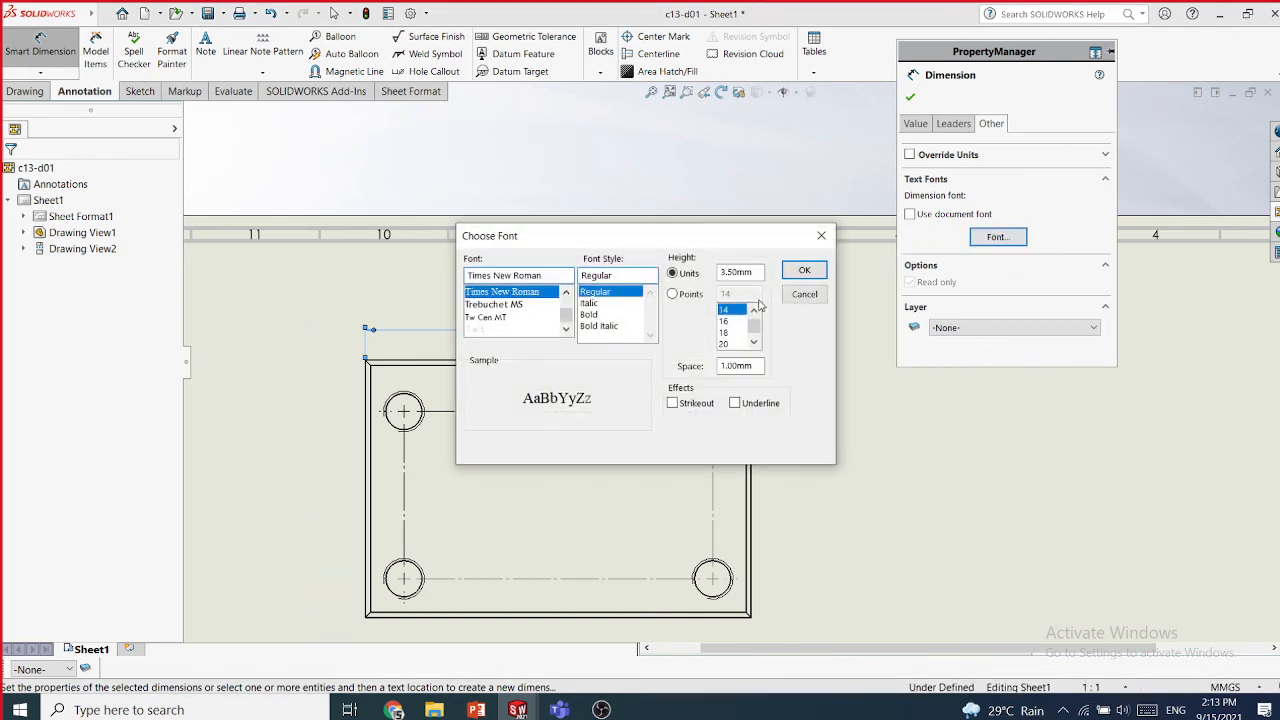
click(683, 296)
click(724, 332)
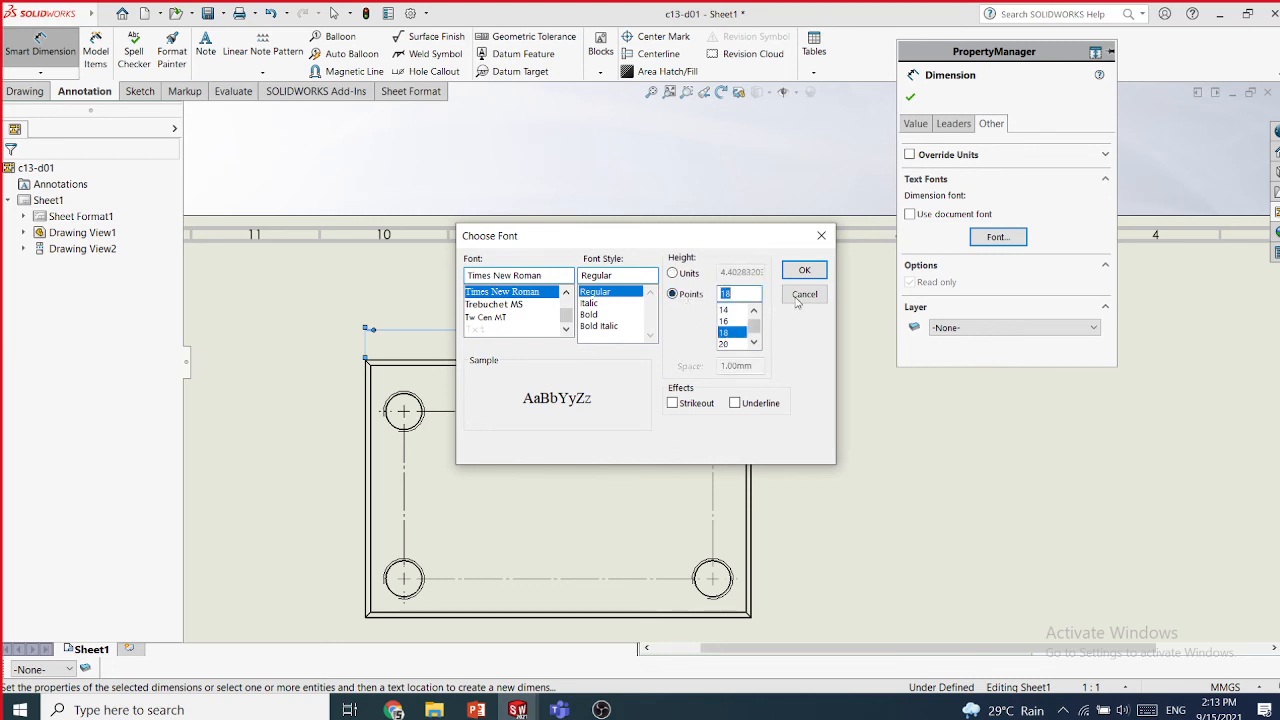
click(804, 271)
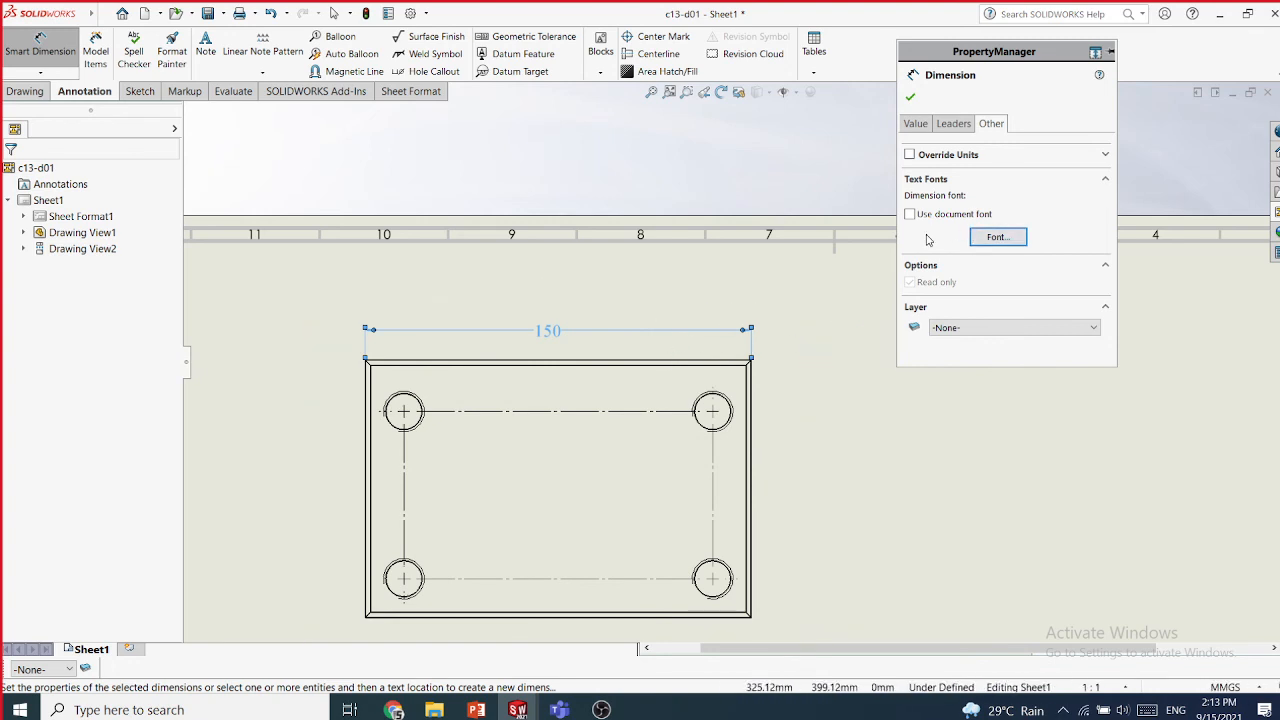
- Reapply the outlined closed arrowhead style to the width dimension
scroll(730, 365, down, 5)
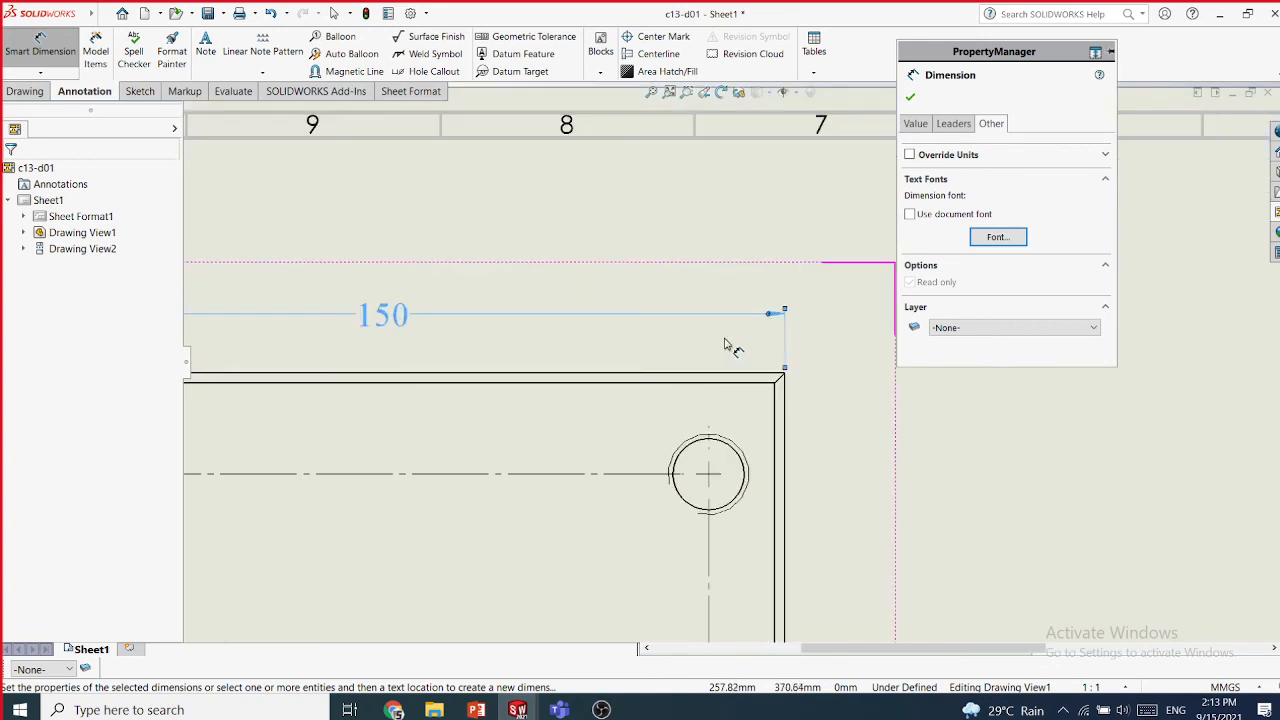
scroll(790, 328, down, 2)
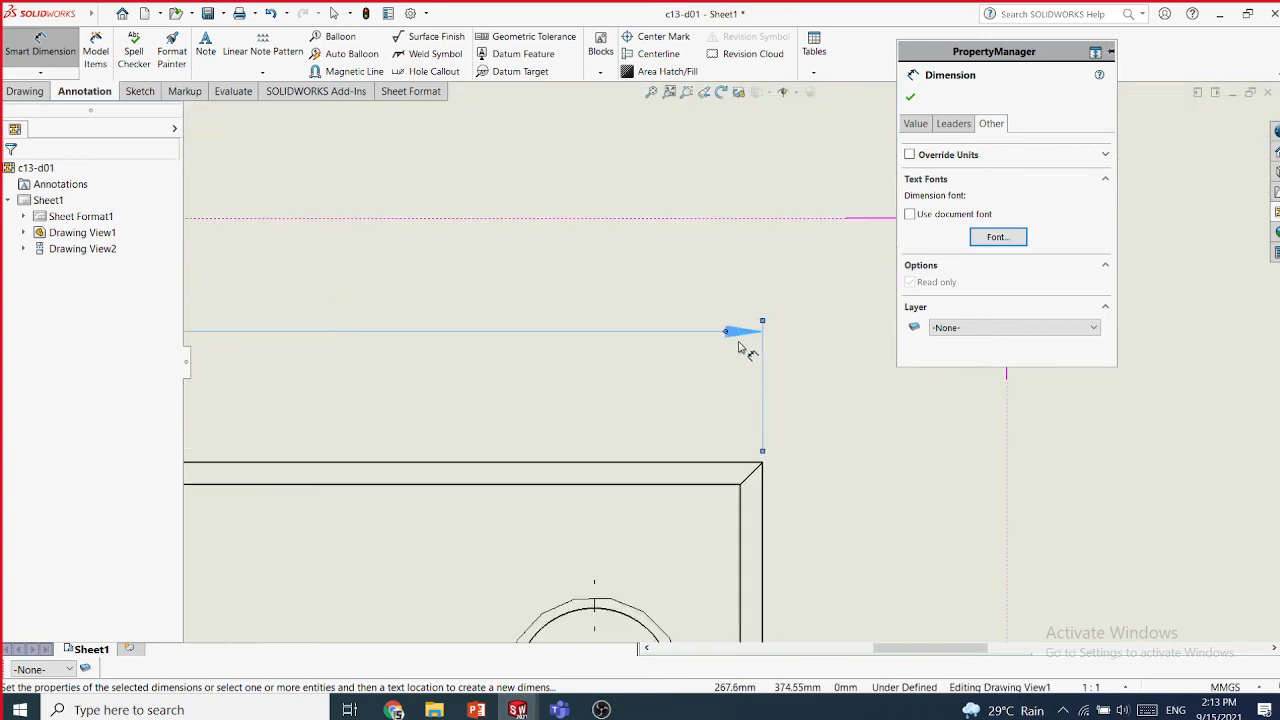
click(953, 123)
click(1081, 202)
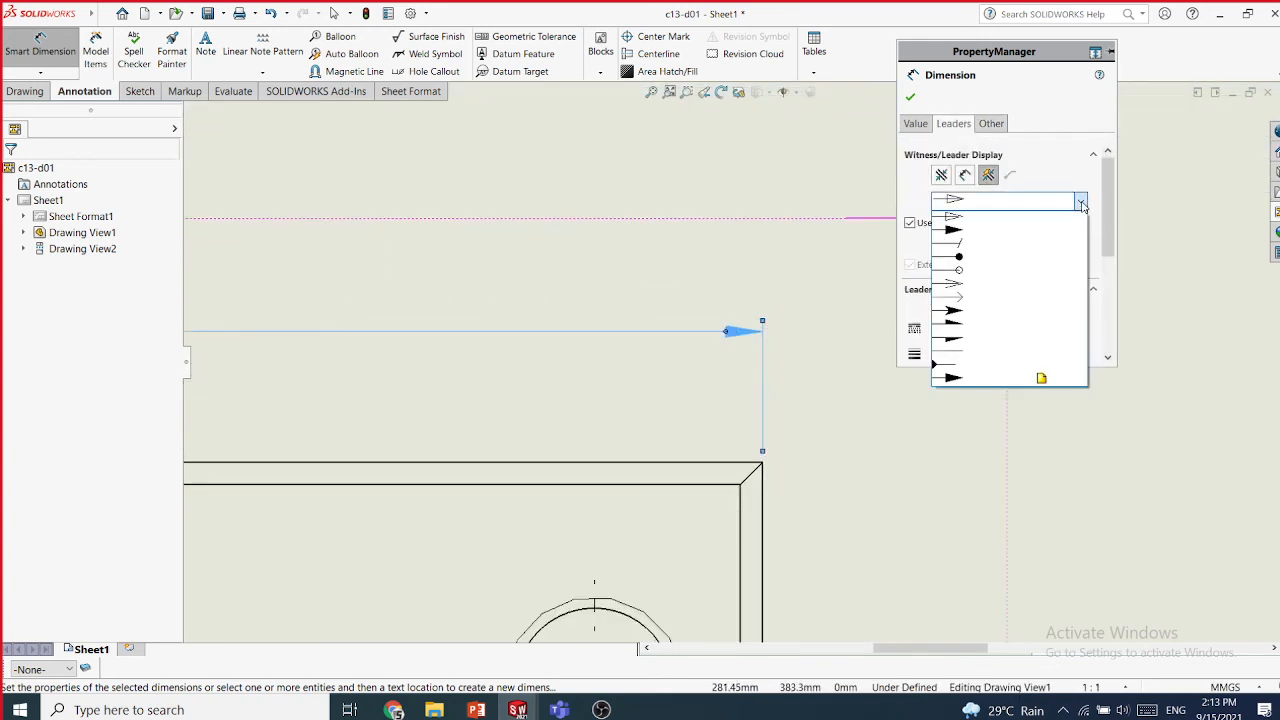
click(952, 217)
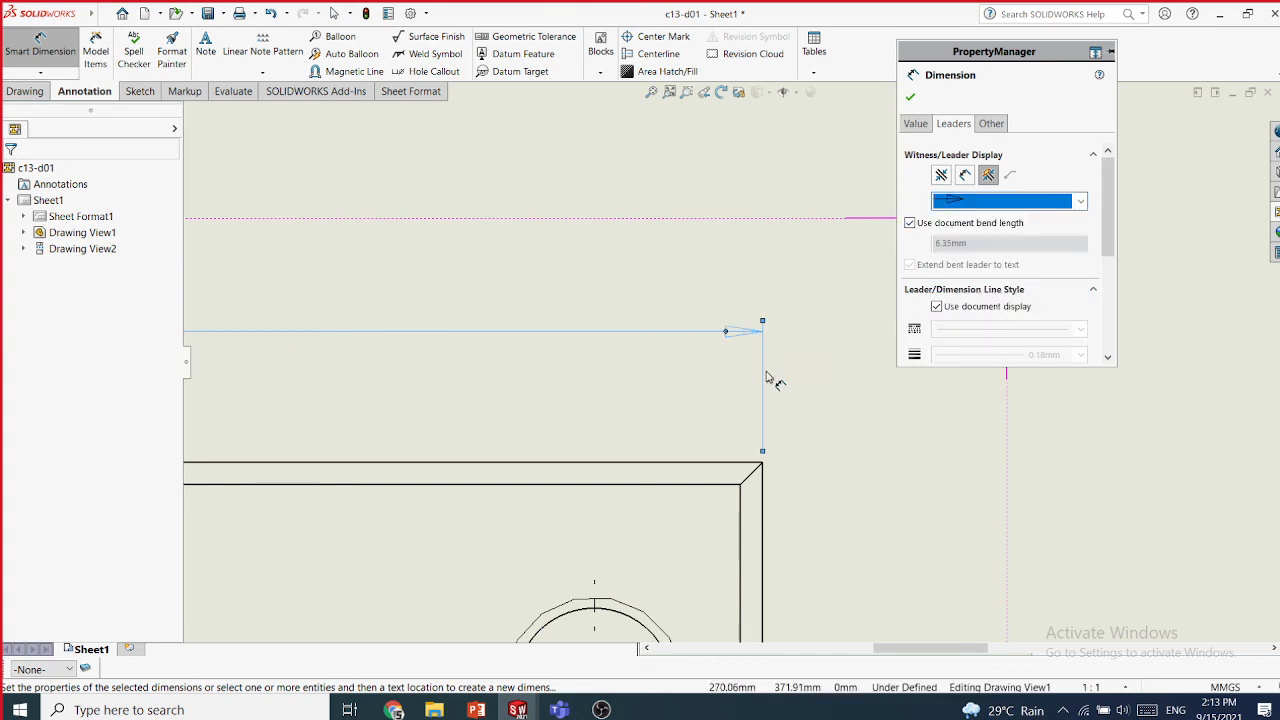
- Override the document display for the width dimension line and set its thickness to 0.35 mm, keeping the solid line style
click(937, 307)
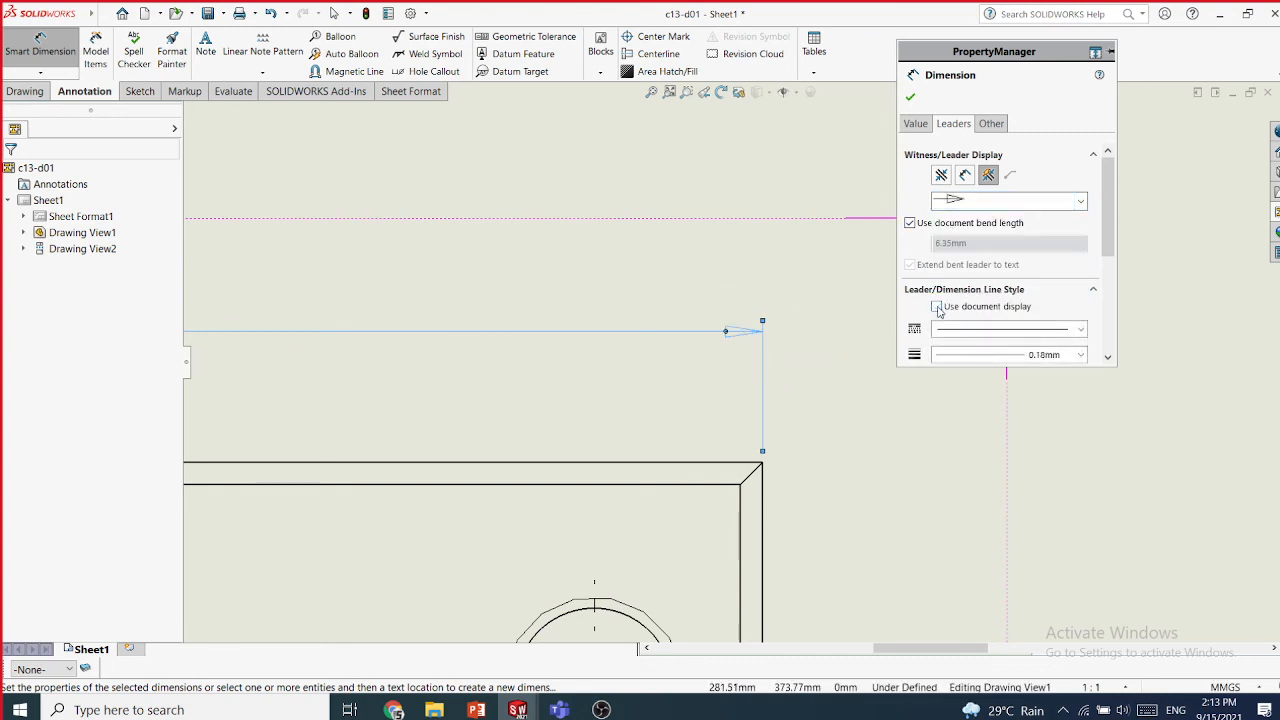
click(963, 357)
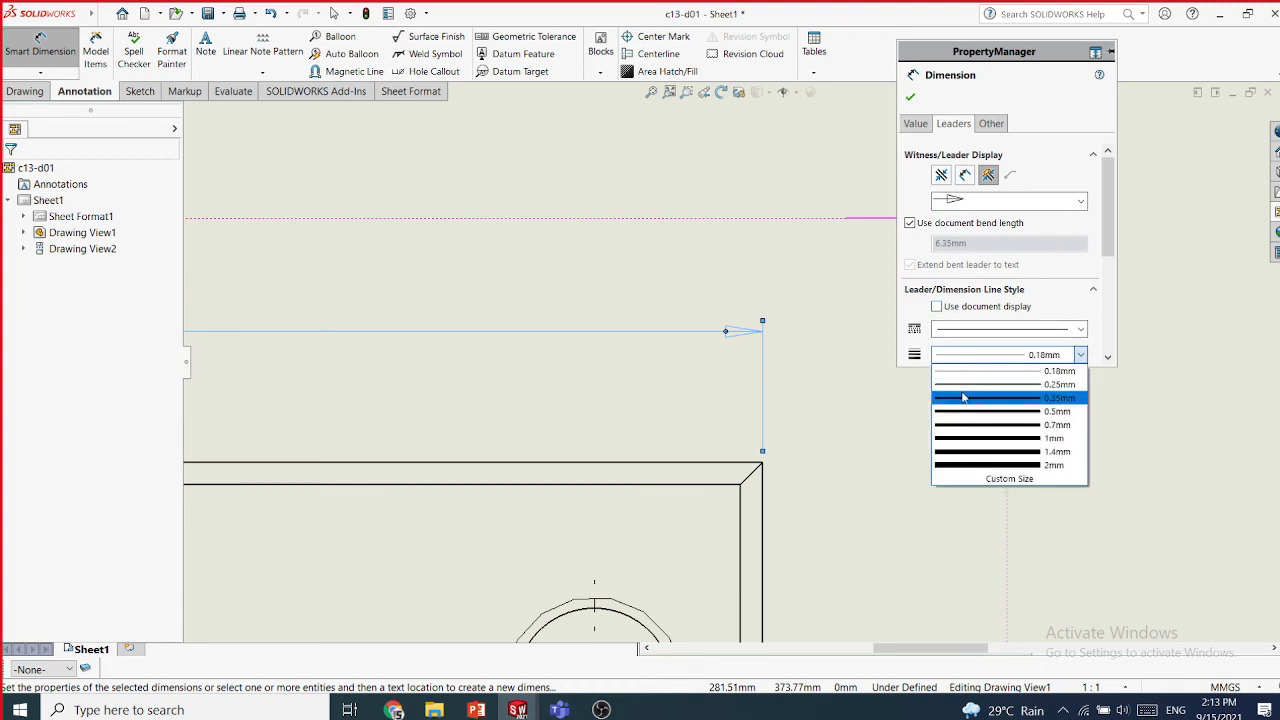
click(963, 398)
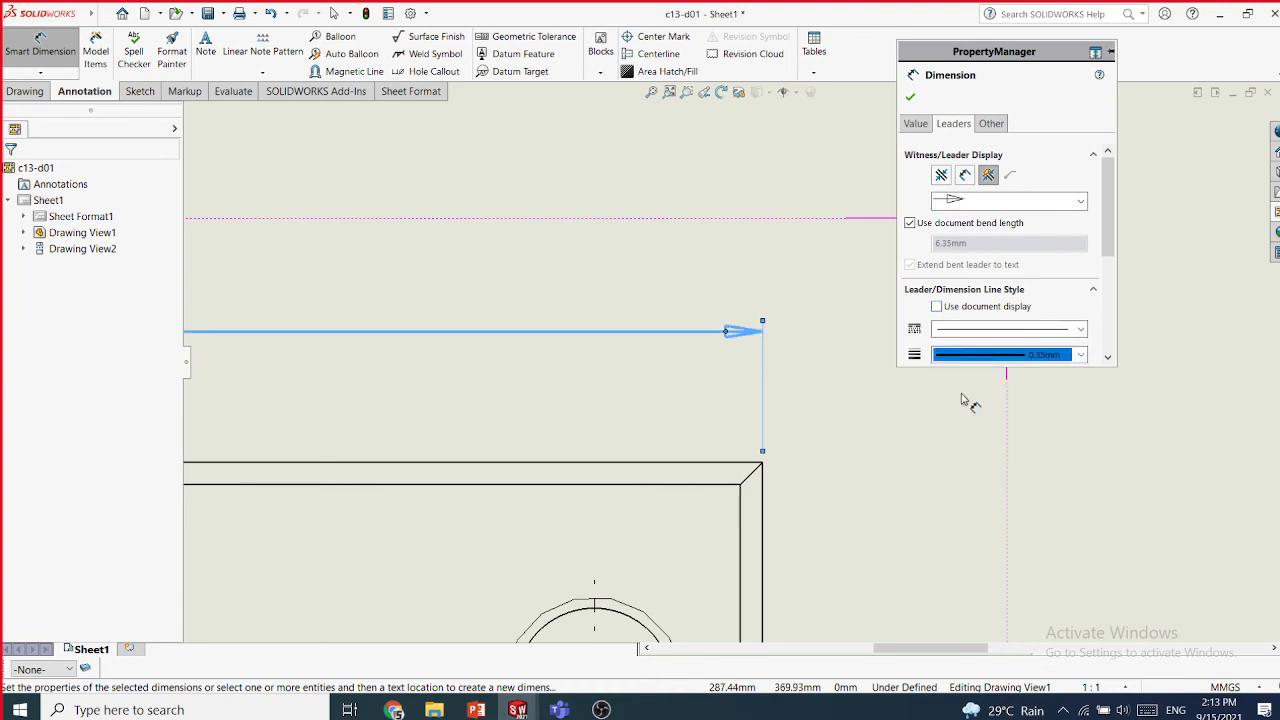
click(986, 330)
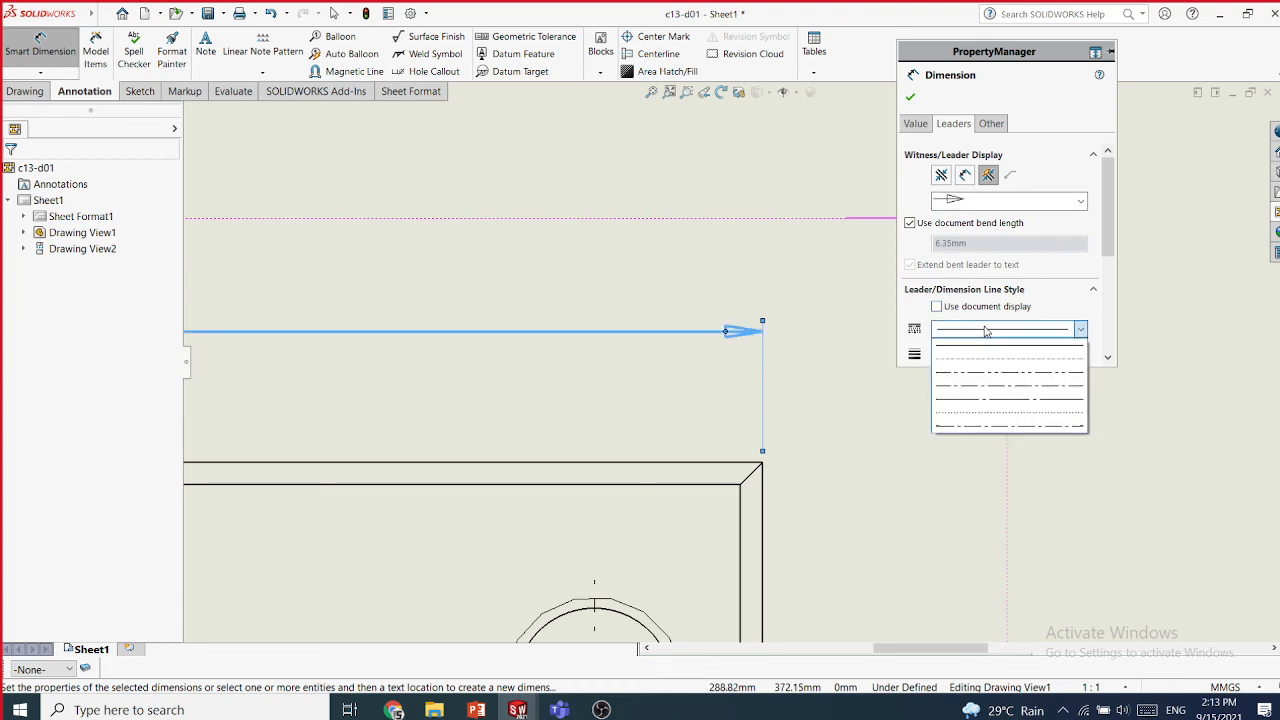
click(900, 312)
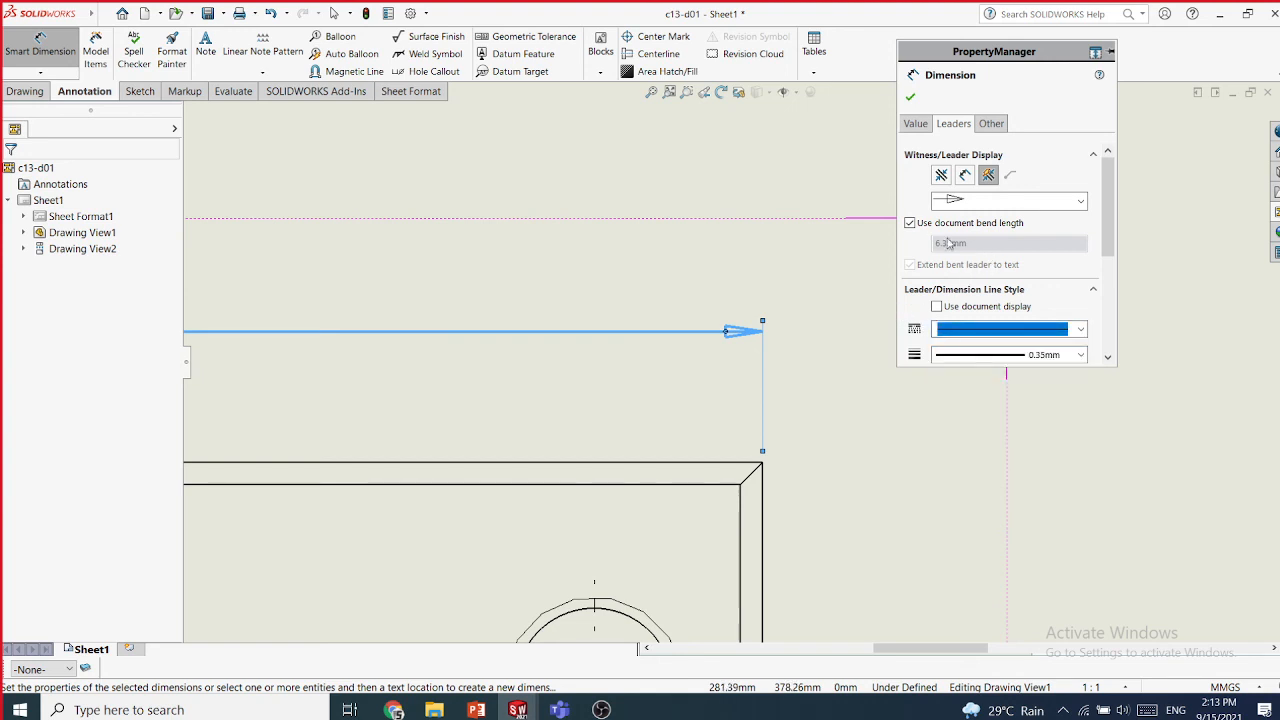
- Try a custom 8 mm bend length on the width dimension and return to the document bend length
click(910, 223)
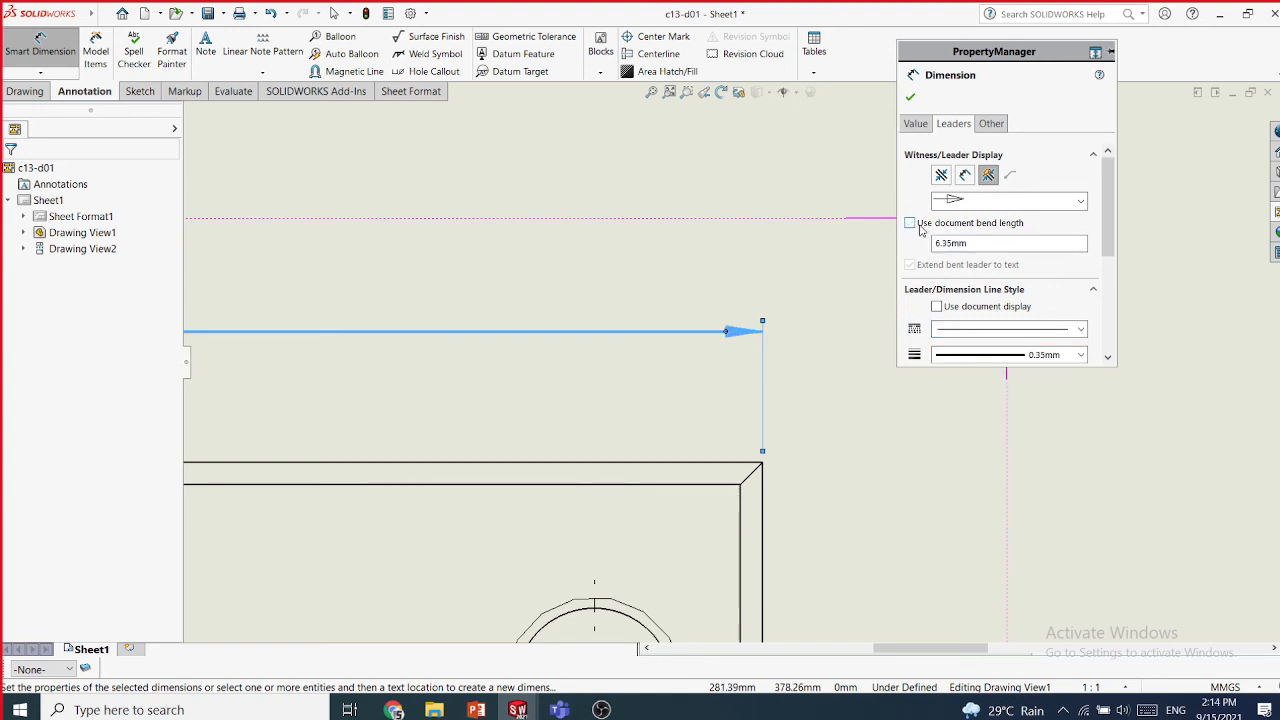
drag(974, 243, 914, 240)
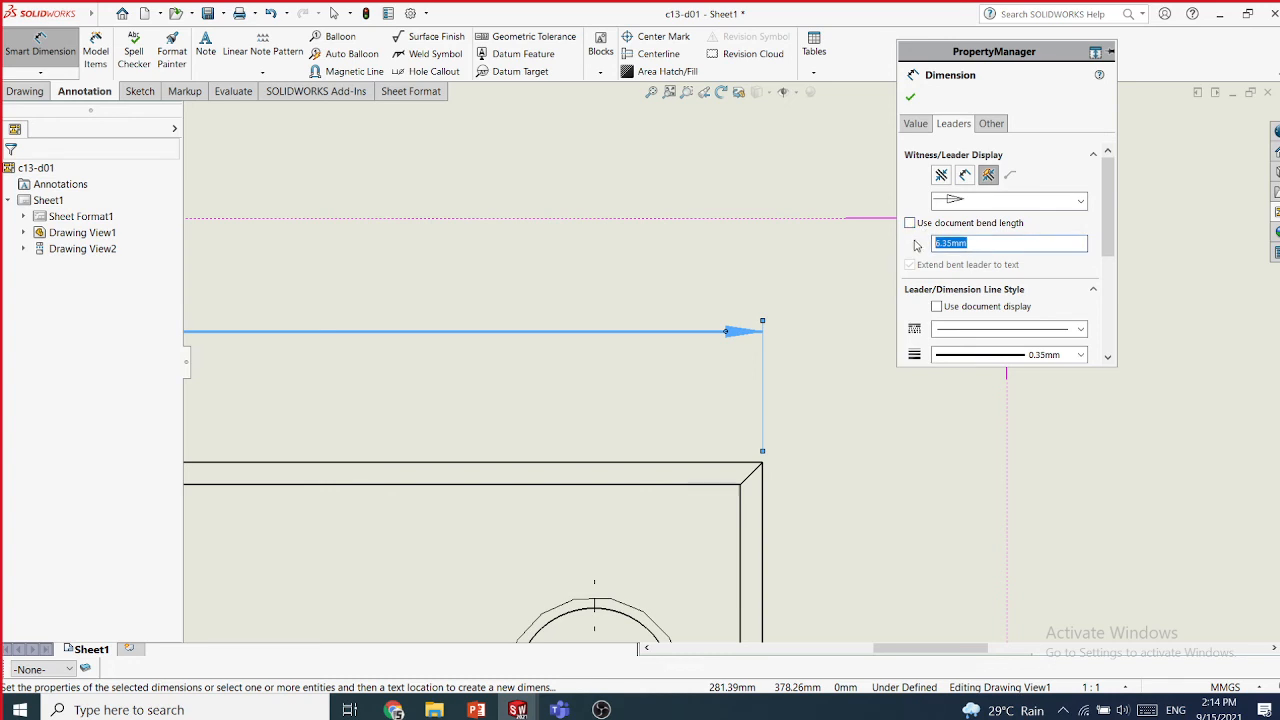
text(8)
key(Return)
click(911, 223)
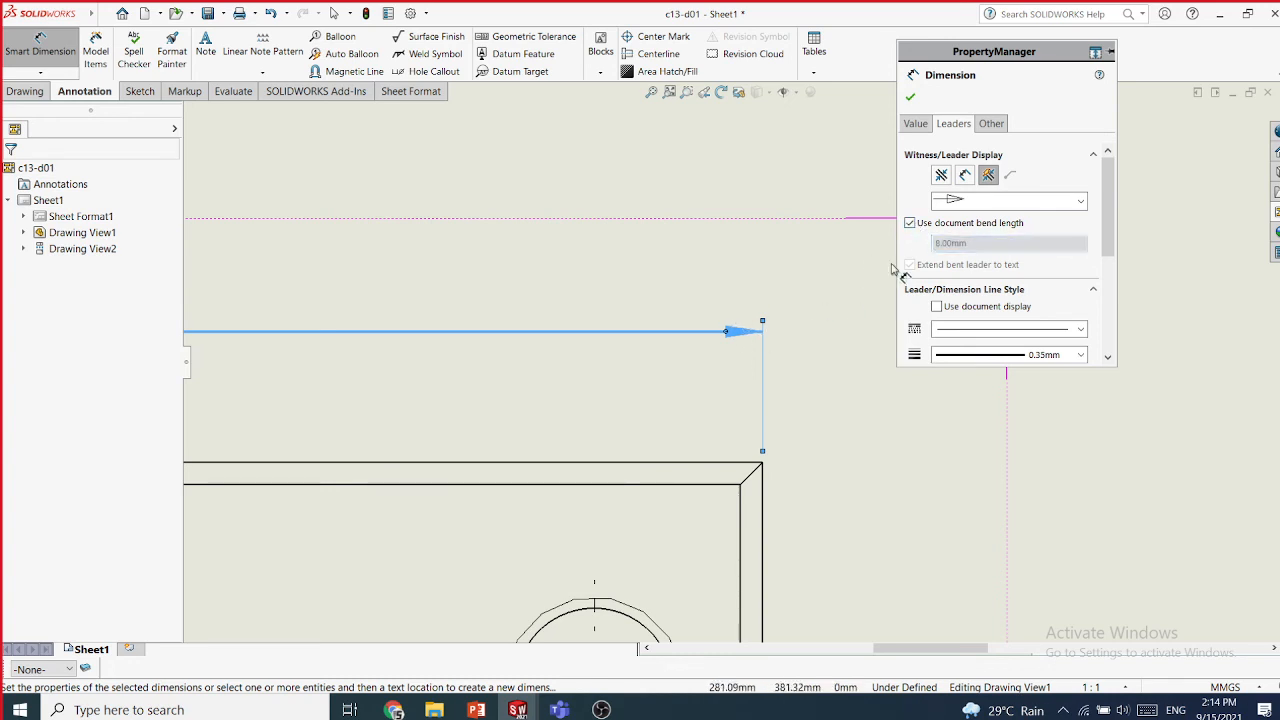
- Set the width dimension's arrows to display inside the extension lines
click(991, 180)
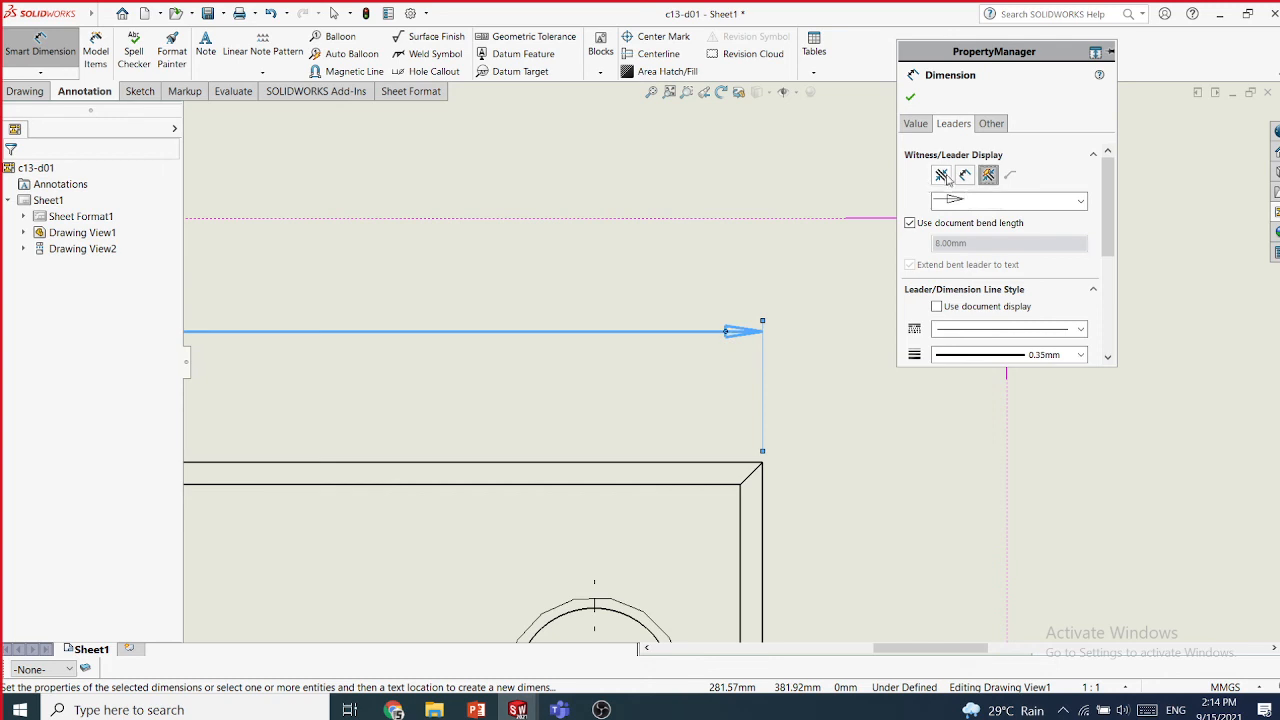
click(944, 177)
click(969, 178)
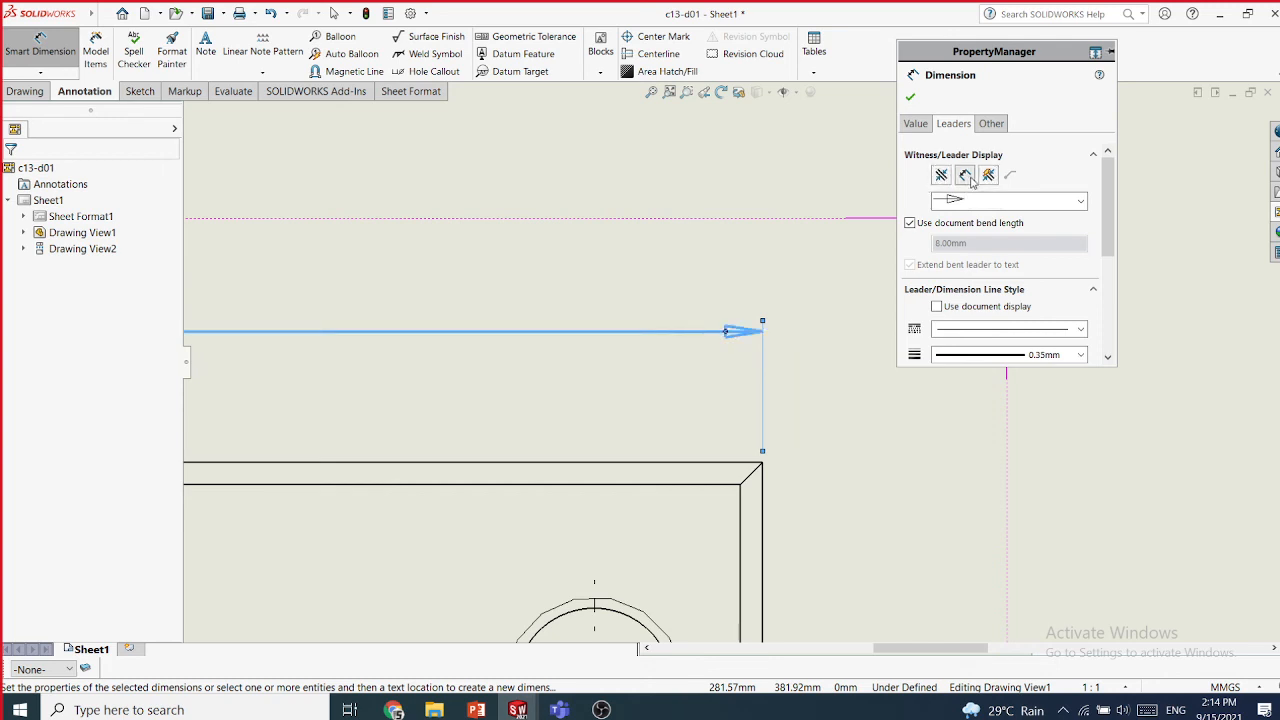
click(971, 180)
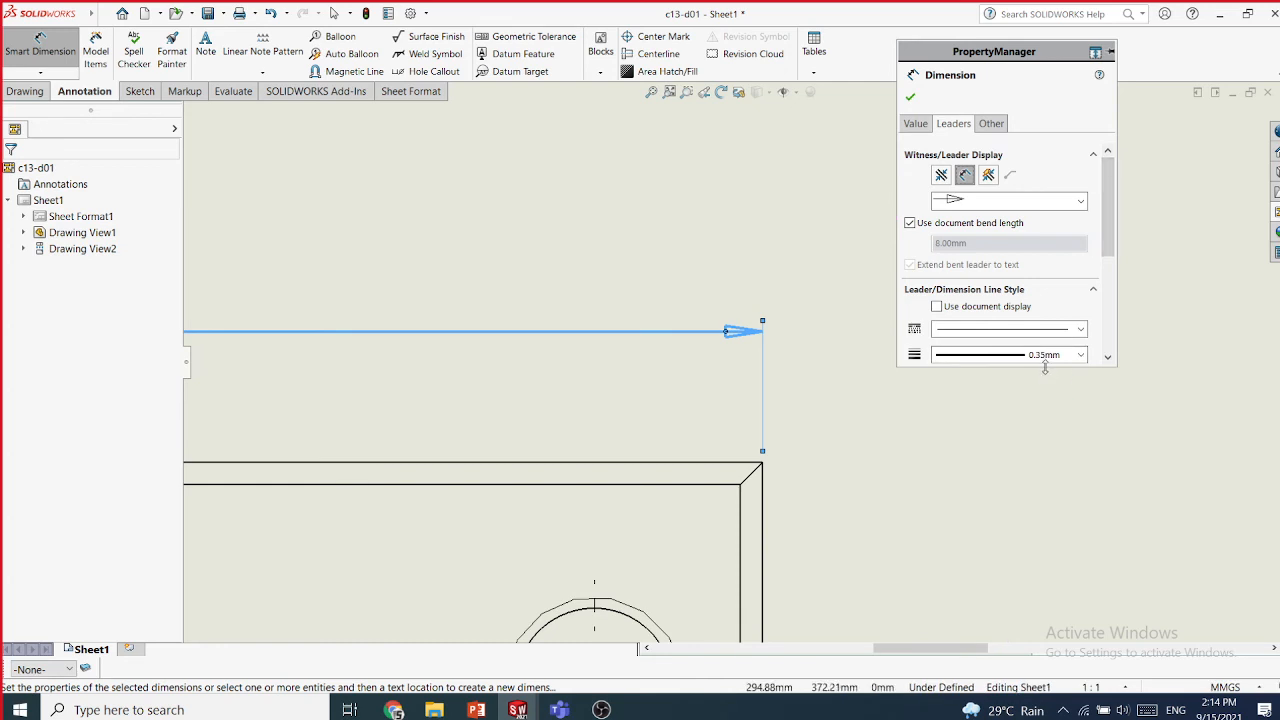
- Review the width dimension's line styles, text position, tolerance, font and unit override settings
drag(1045, 368, 1053, 586)
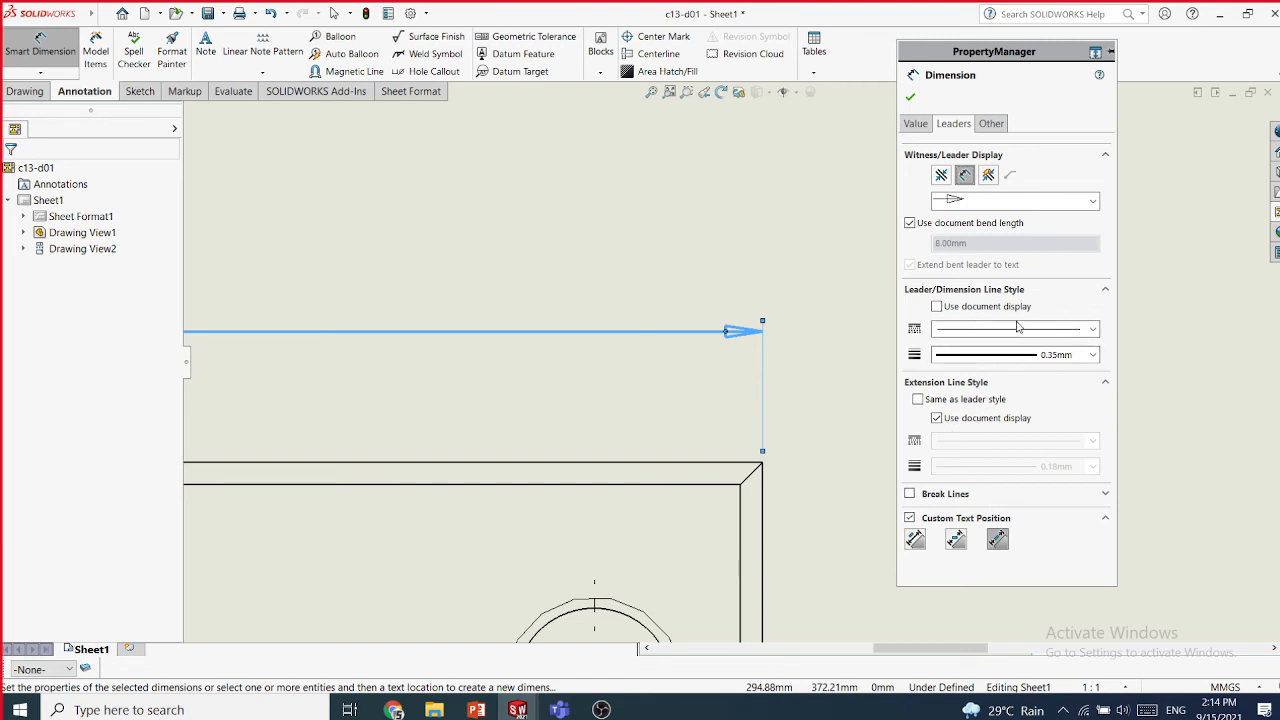
click(995, 130)
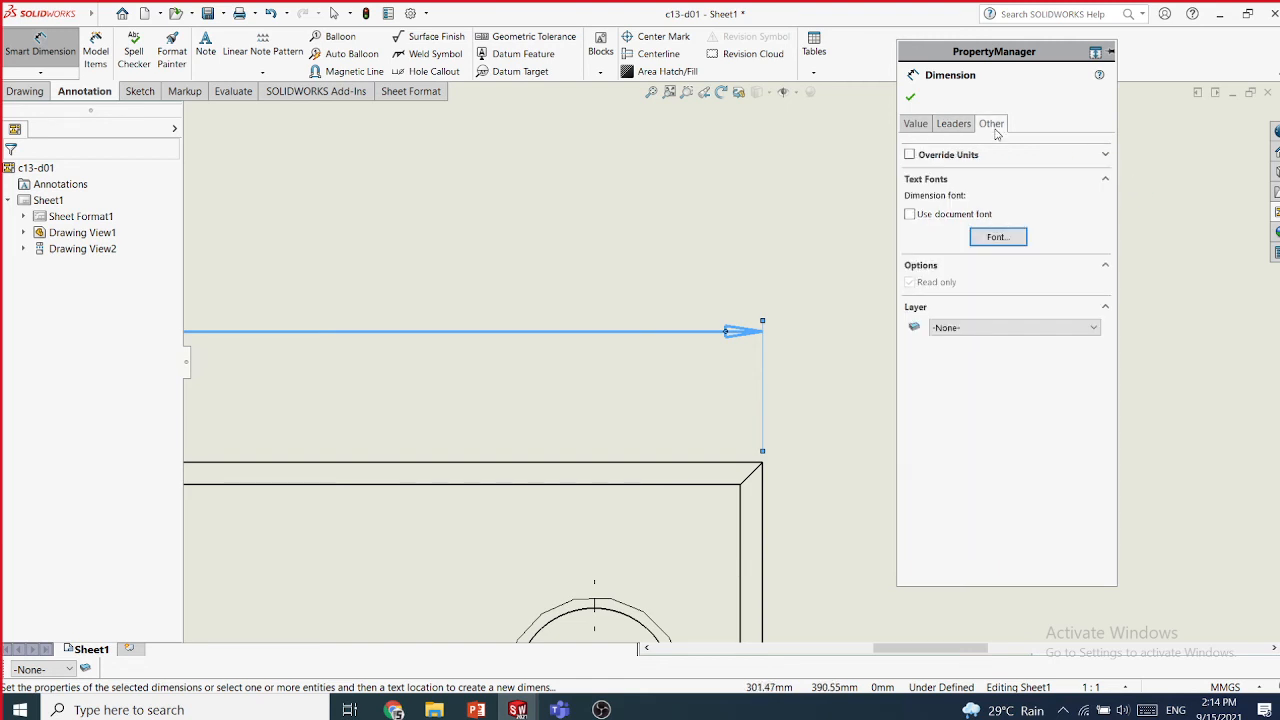
click(915, 123)
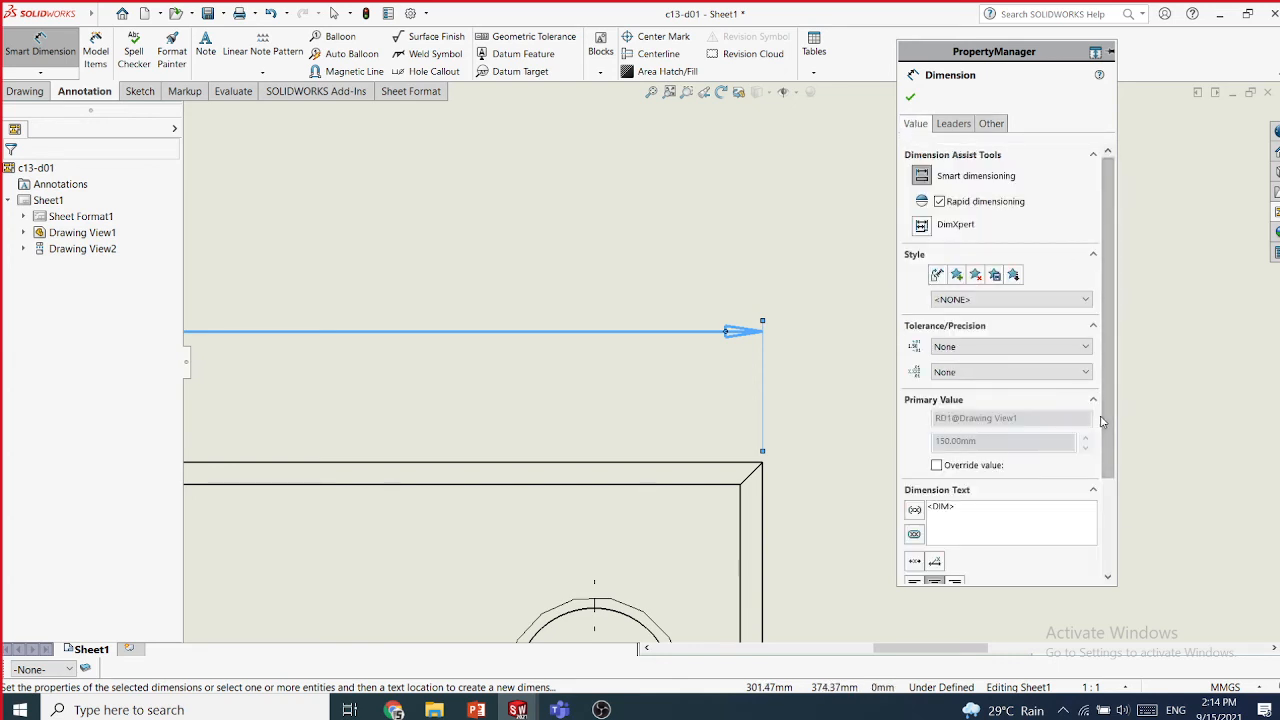
drag(1106, 410, 1103, 515)
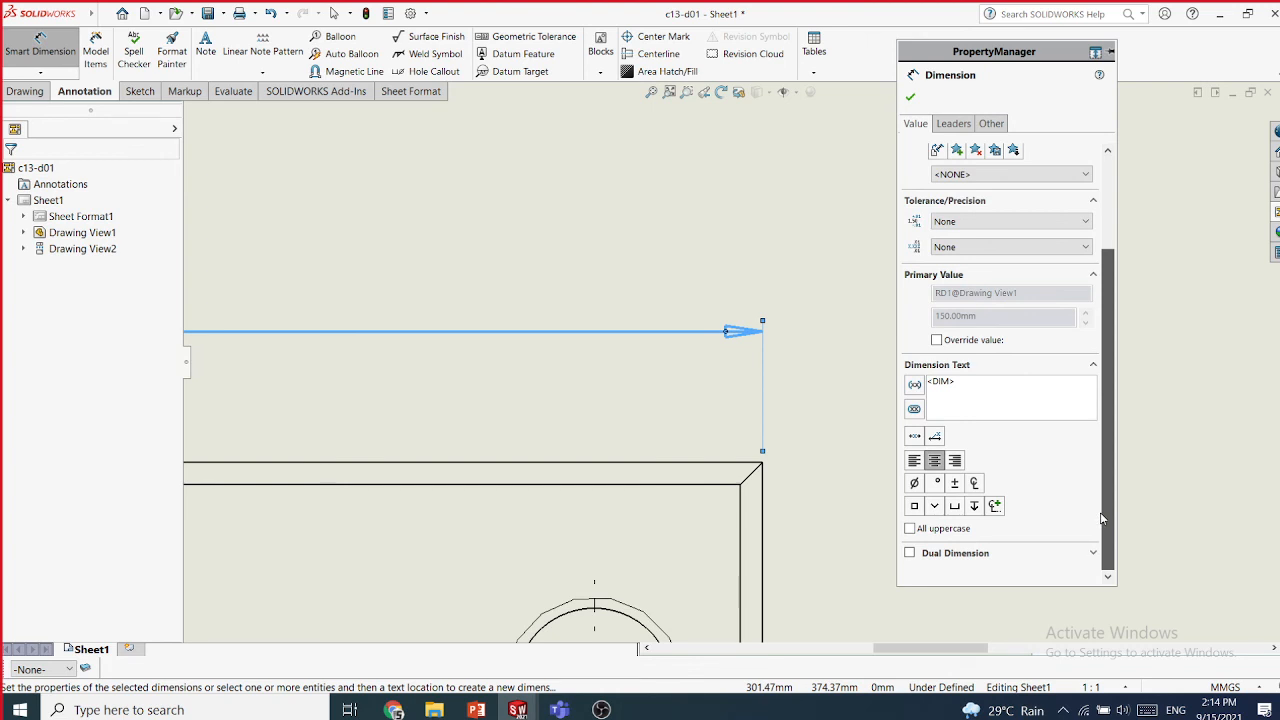
drag(1103, 518, 1116, 418)
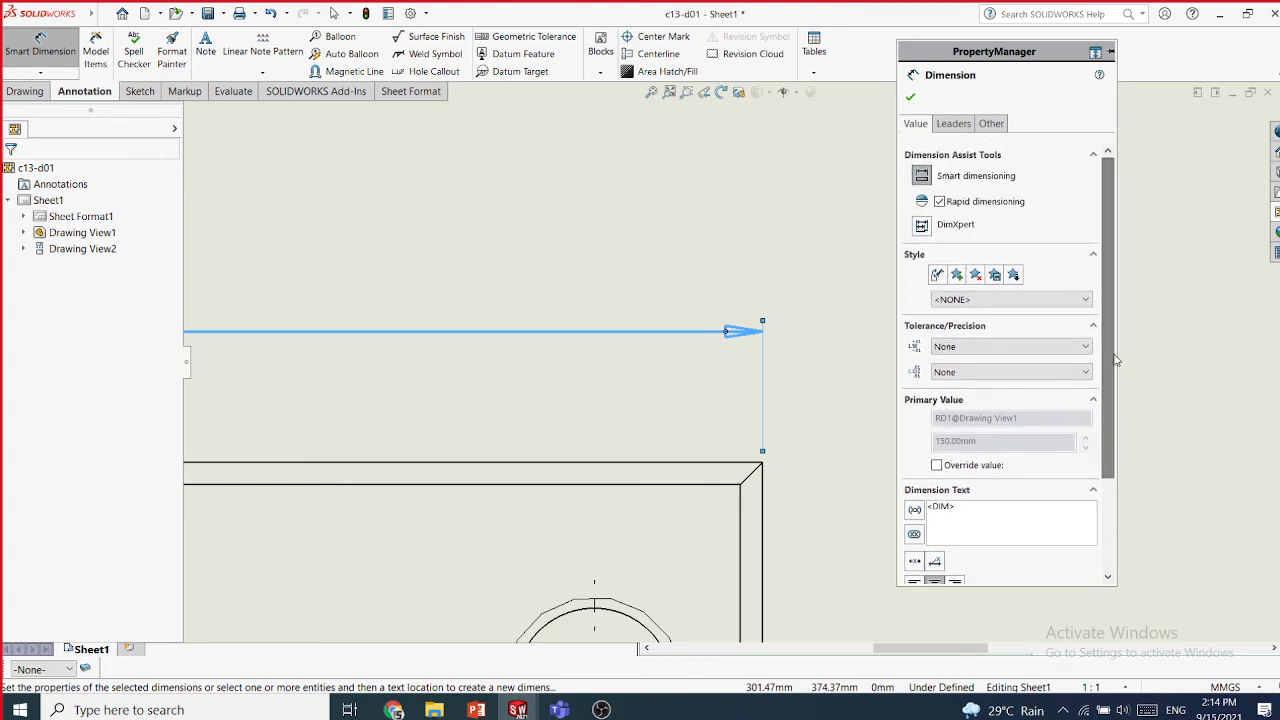
click(955, 124)
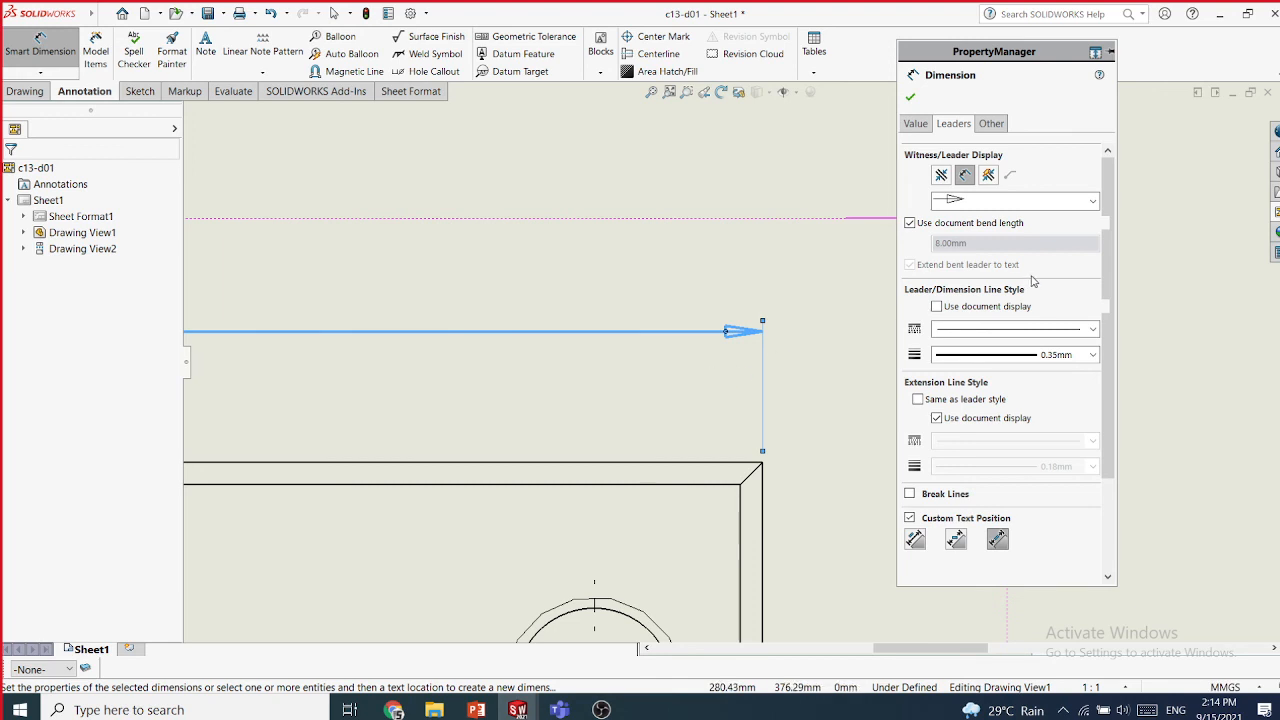
click(992, 124)
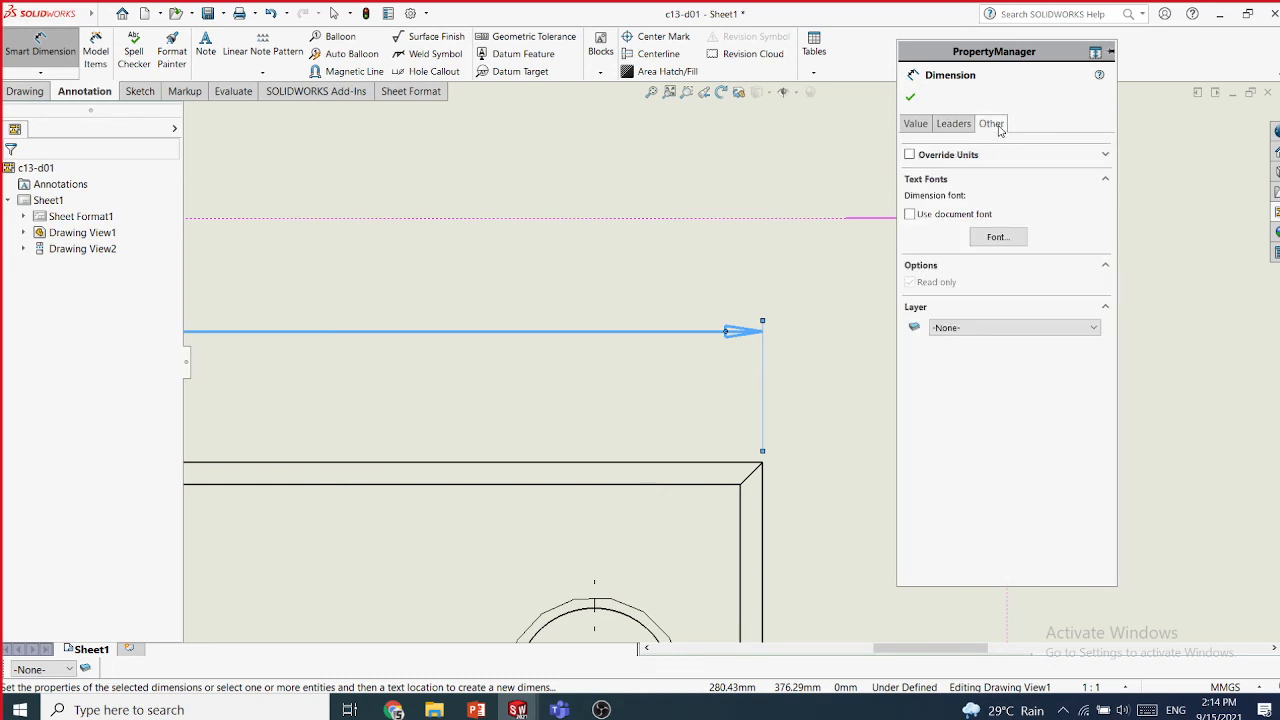
click(1084, 160)
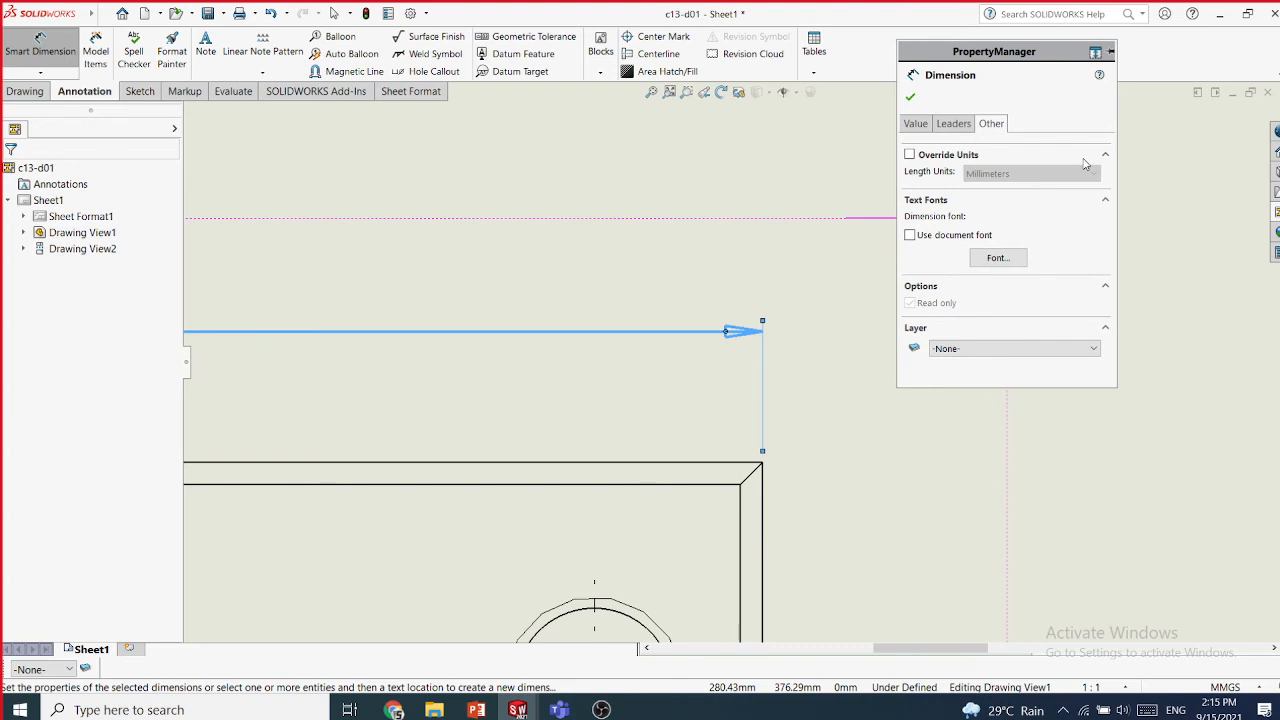
click(915, 125)
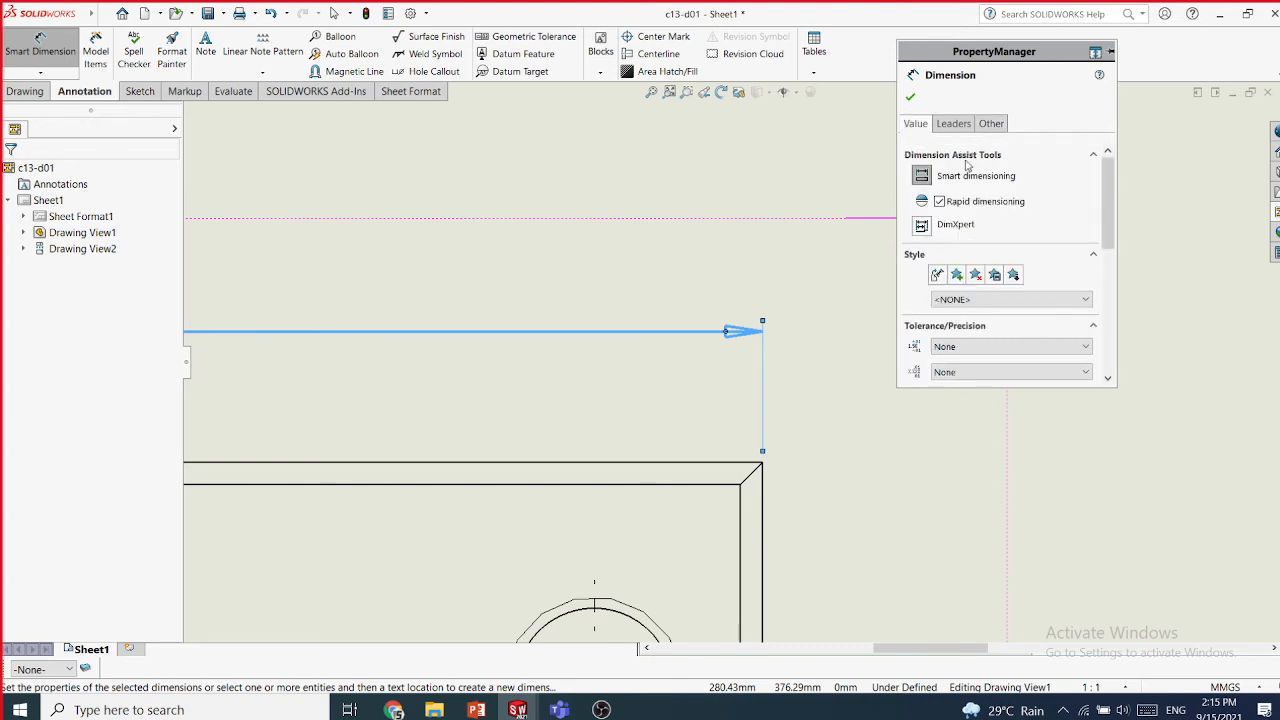
scroll(1100, 242, down, 1)
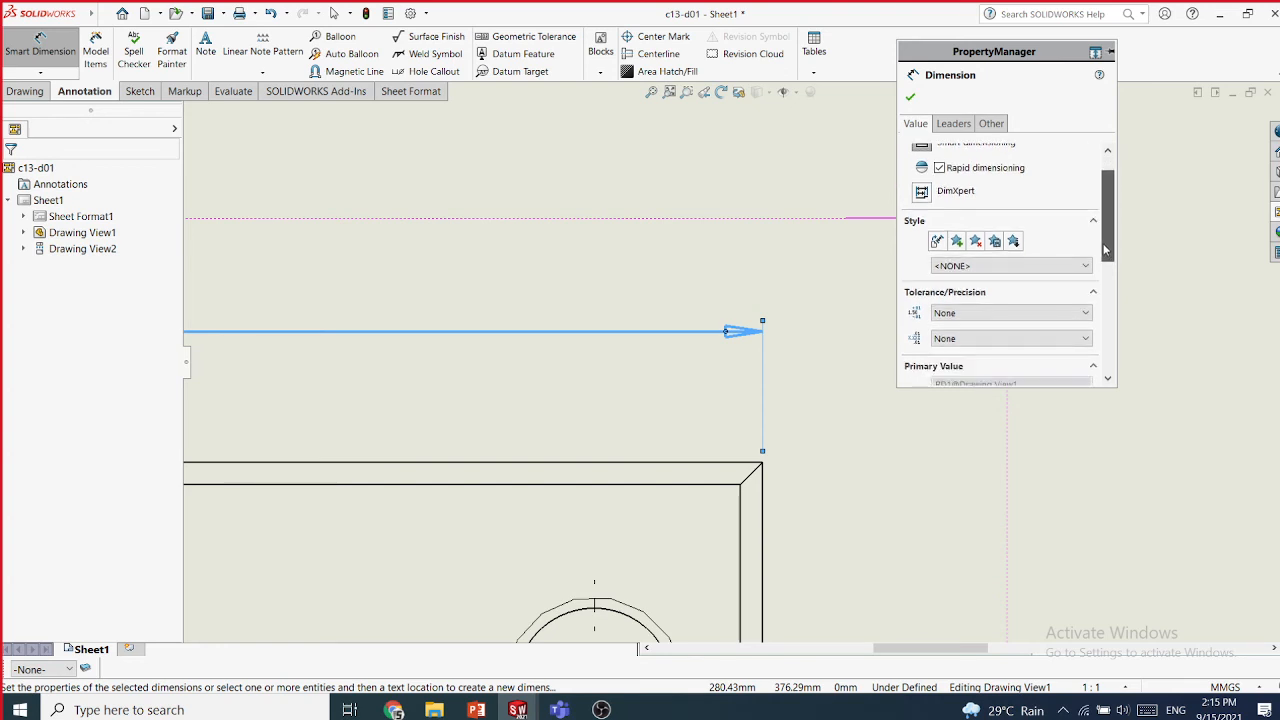
- Add a dimension style named mystyle1 from the width dimension's current formatting
scroll(718, 337, up, 8)
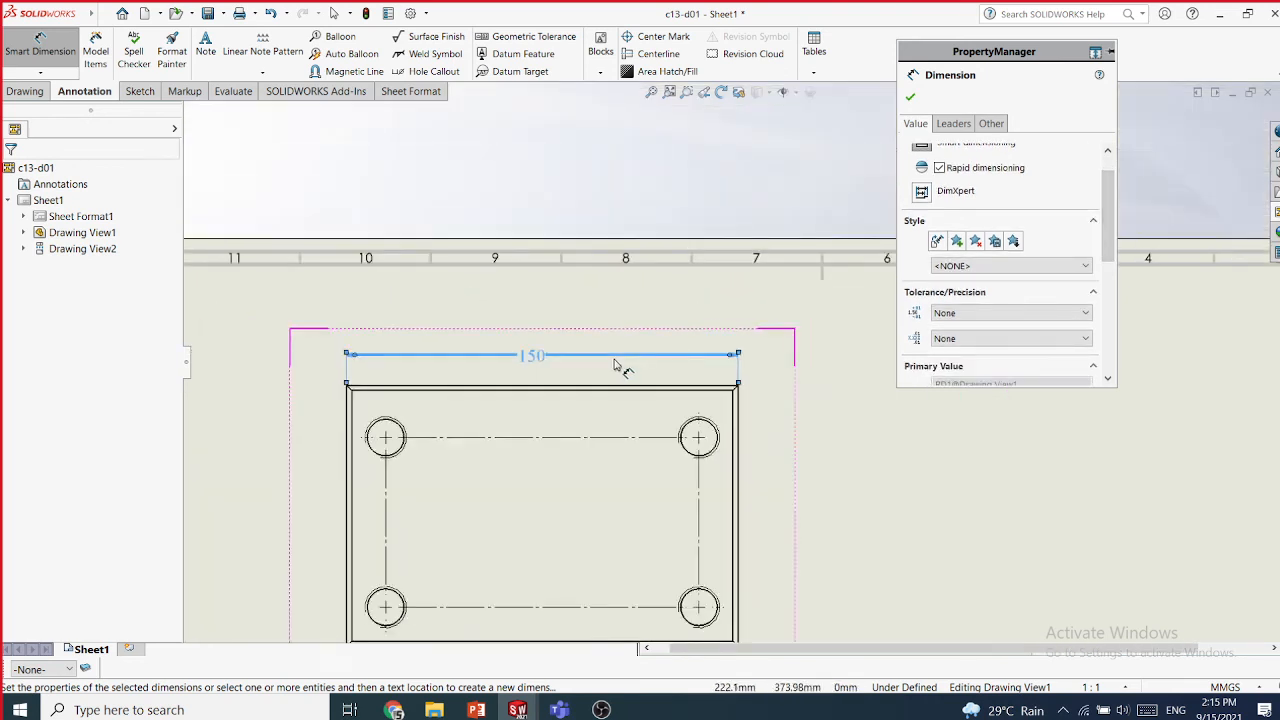
scroll(575, 365, down, 2)
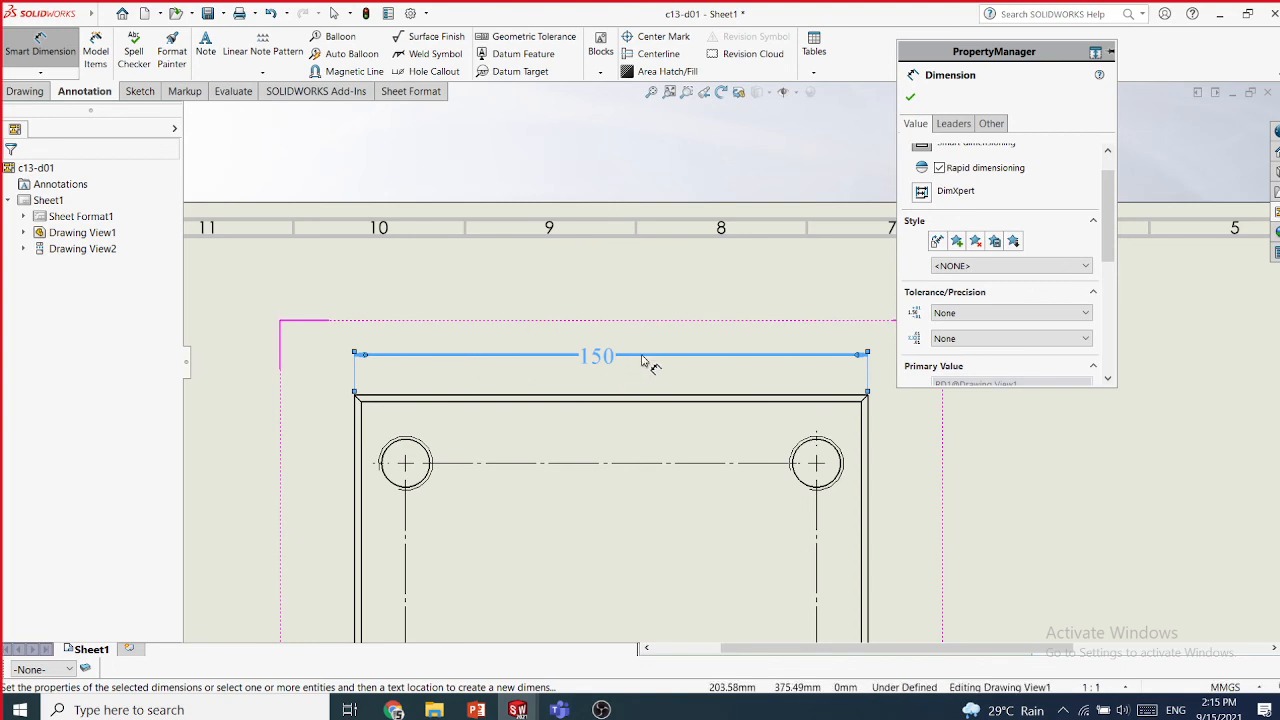
click(973, 268)
click(973, 281)
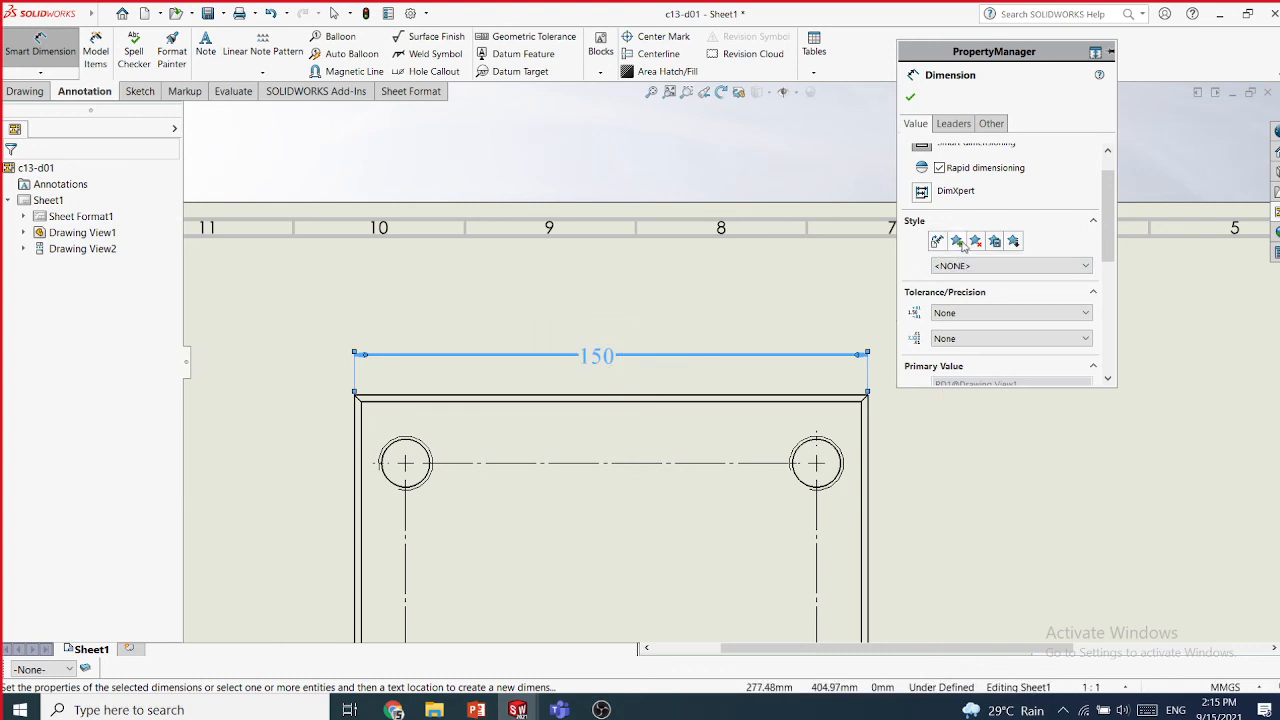
click(958, 242)
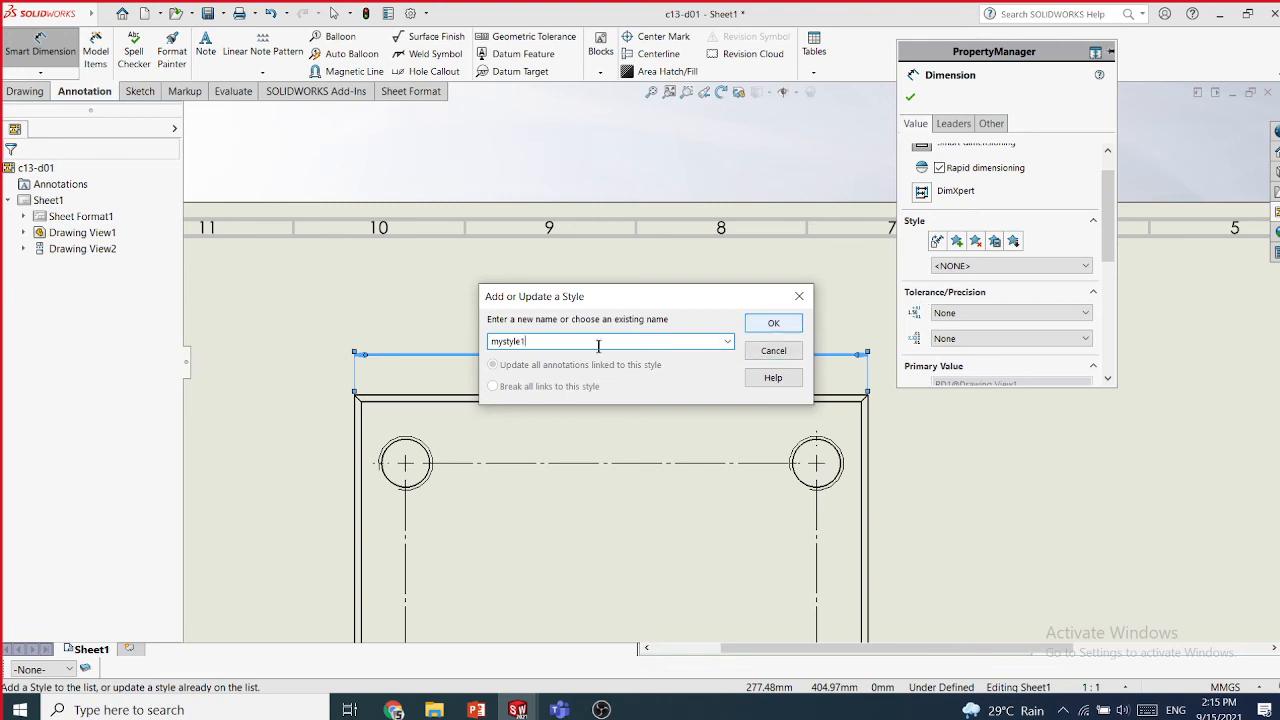
drag(545, 342, 552, 342)
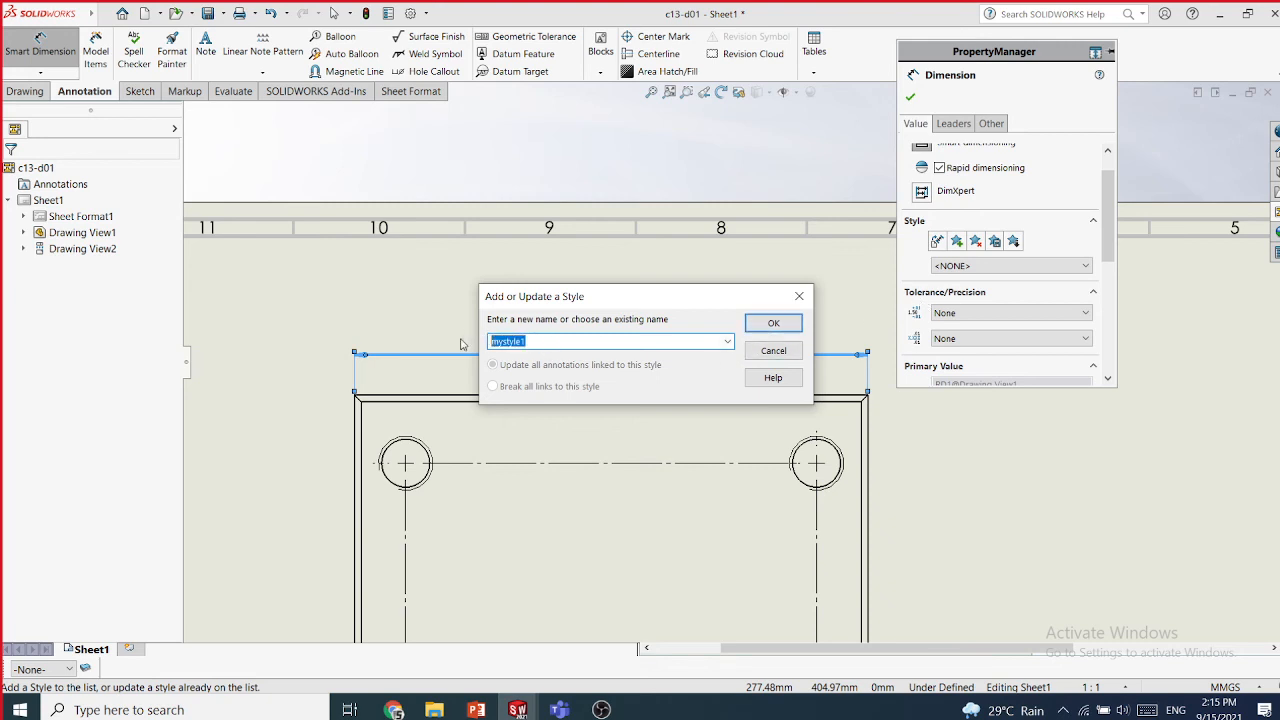
click(771, 323)
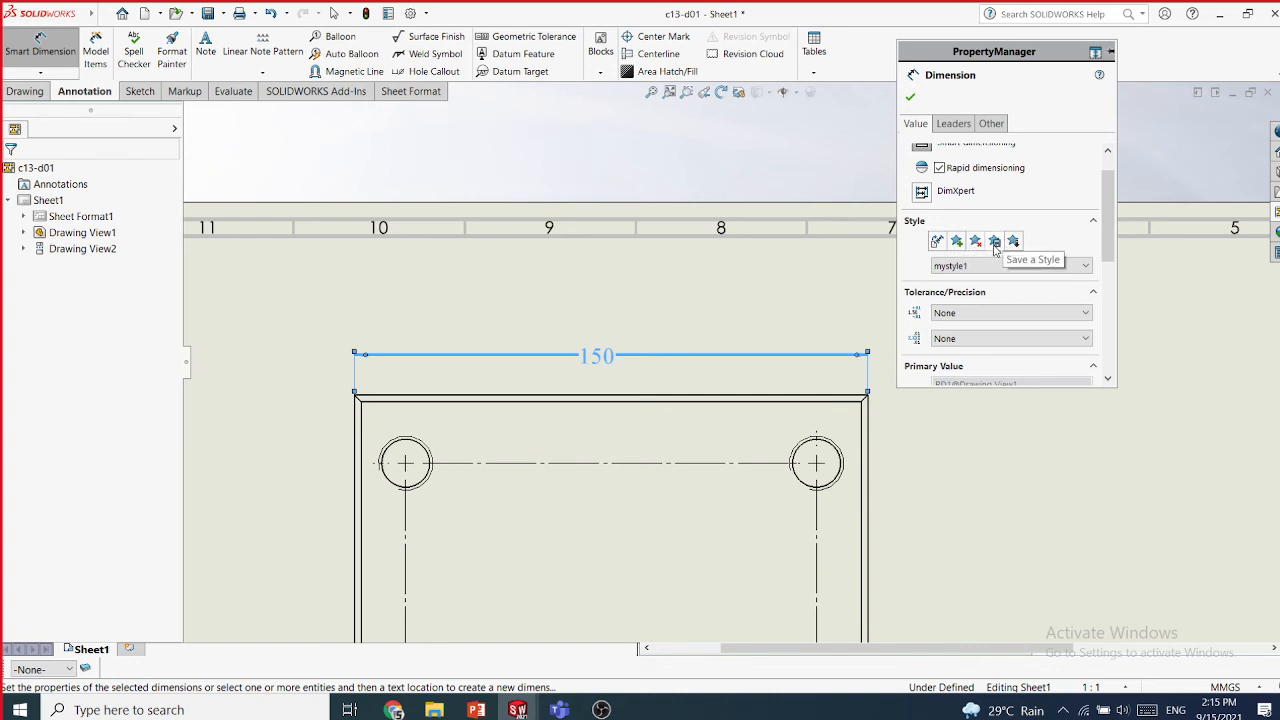
- Save the mystyle1 style to the Desktop as a Style (*.sldstl) file and finish editing the width dimension
click(994, 242)
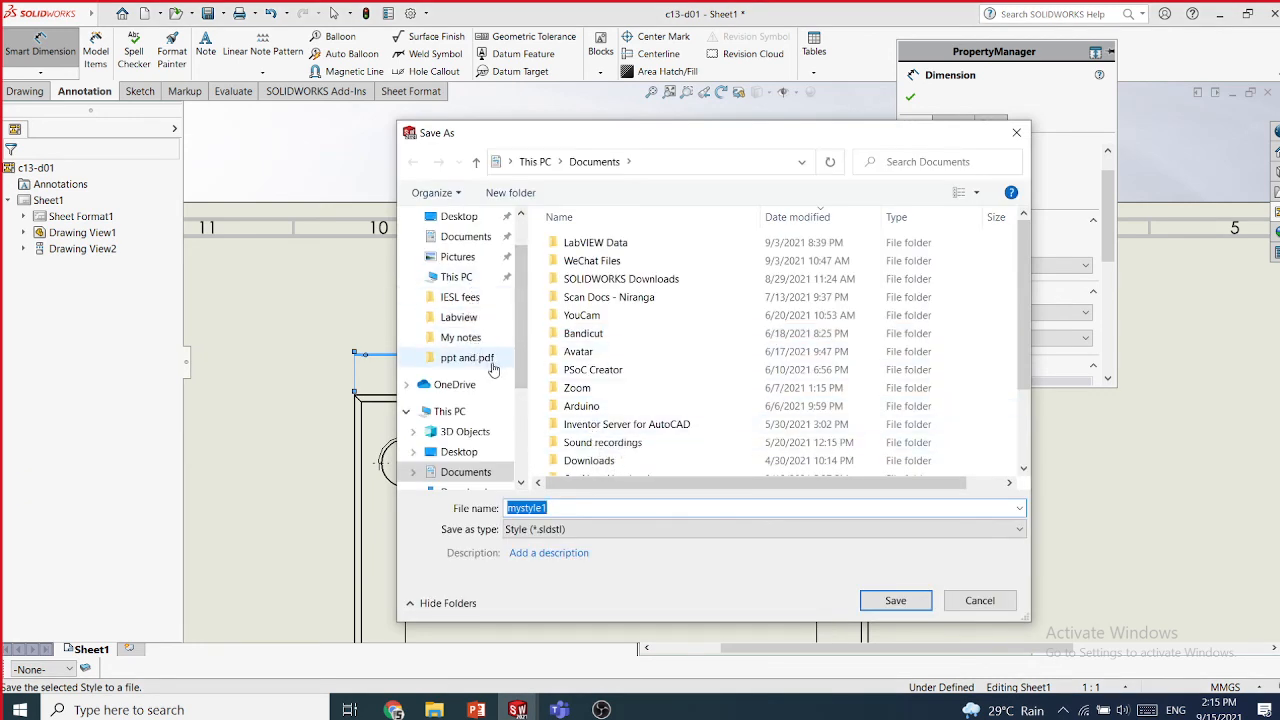
scroll(517, 368, up, 1)
click(459, 270)
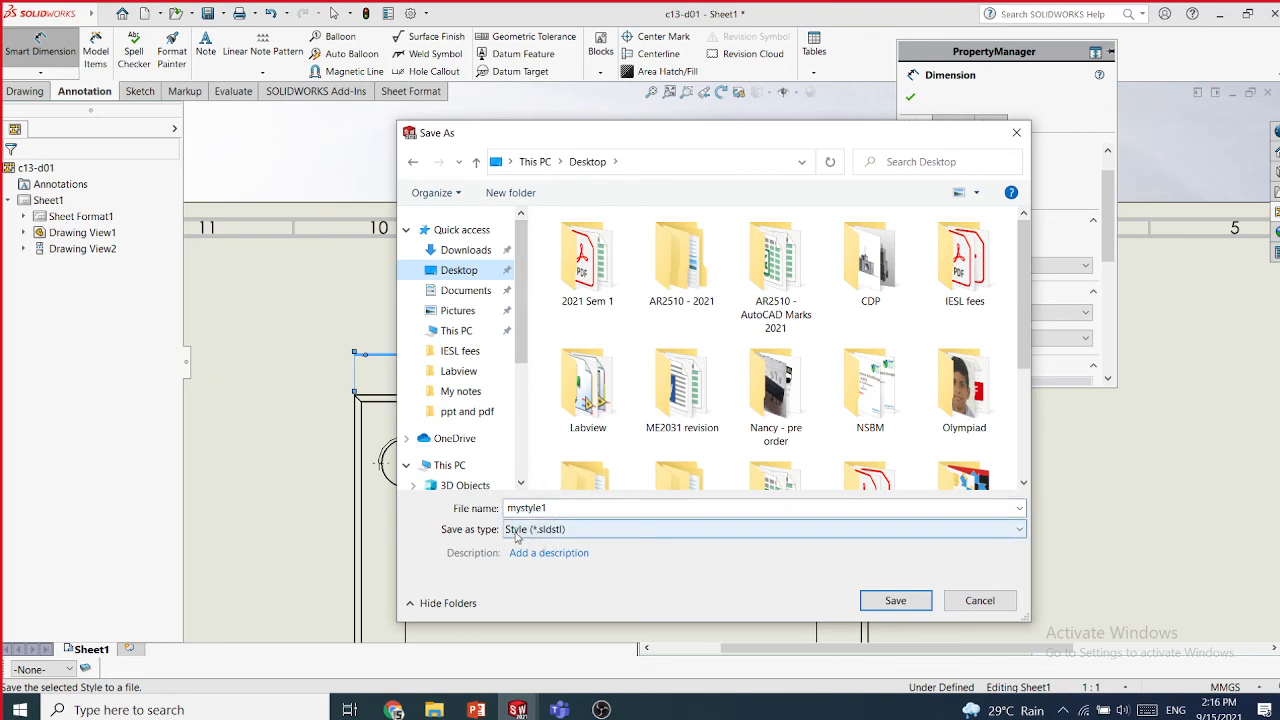
drag(555, 508, 485, 513)
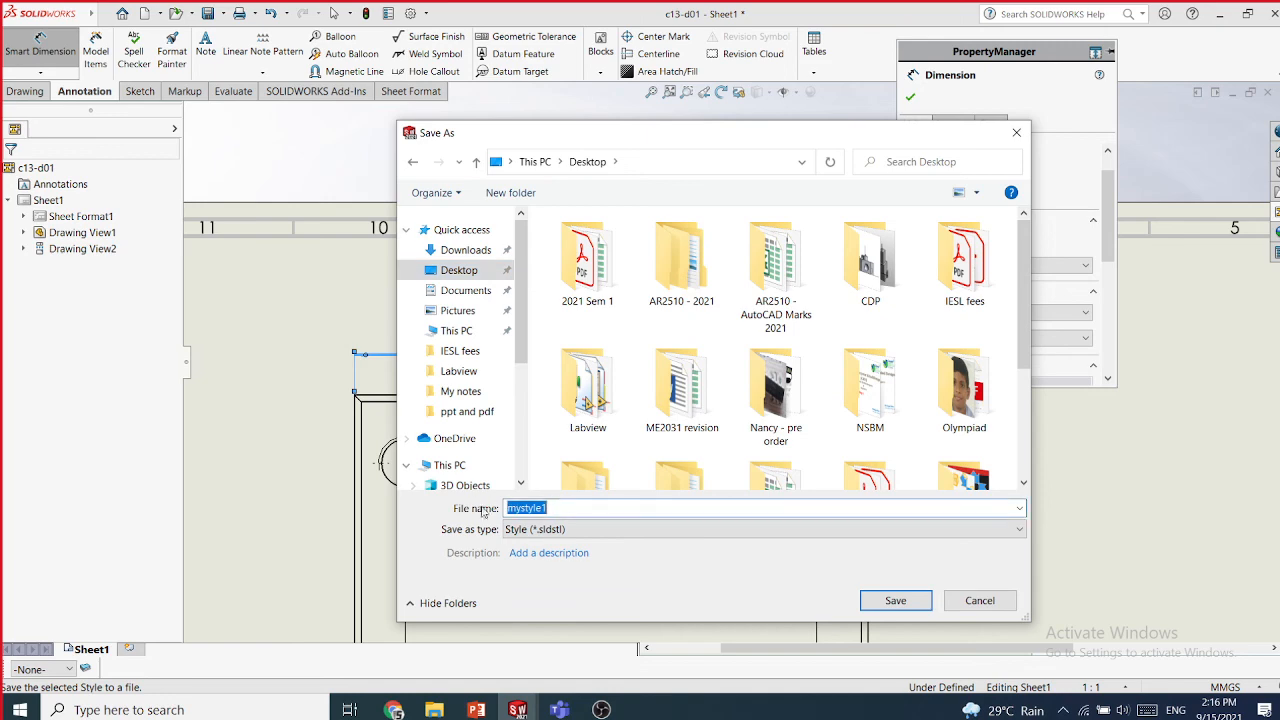
click(895, 600)
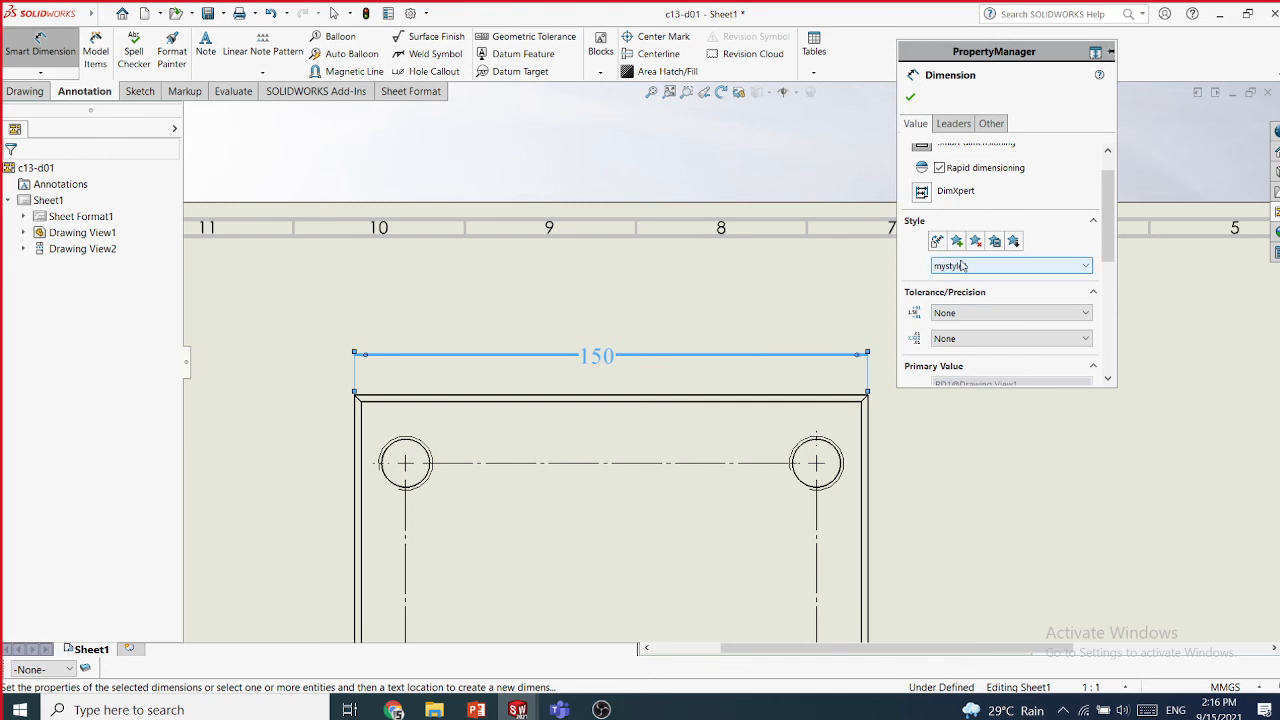
click(910, 97)
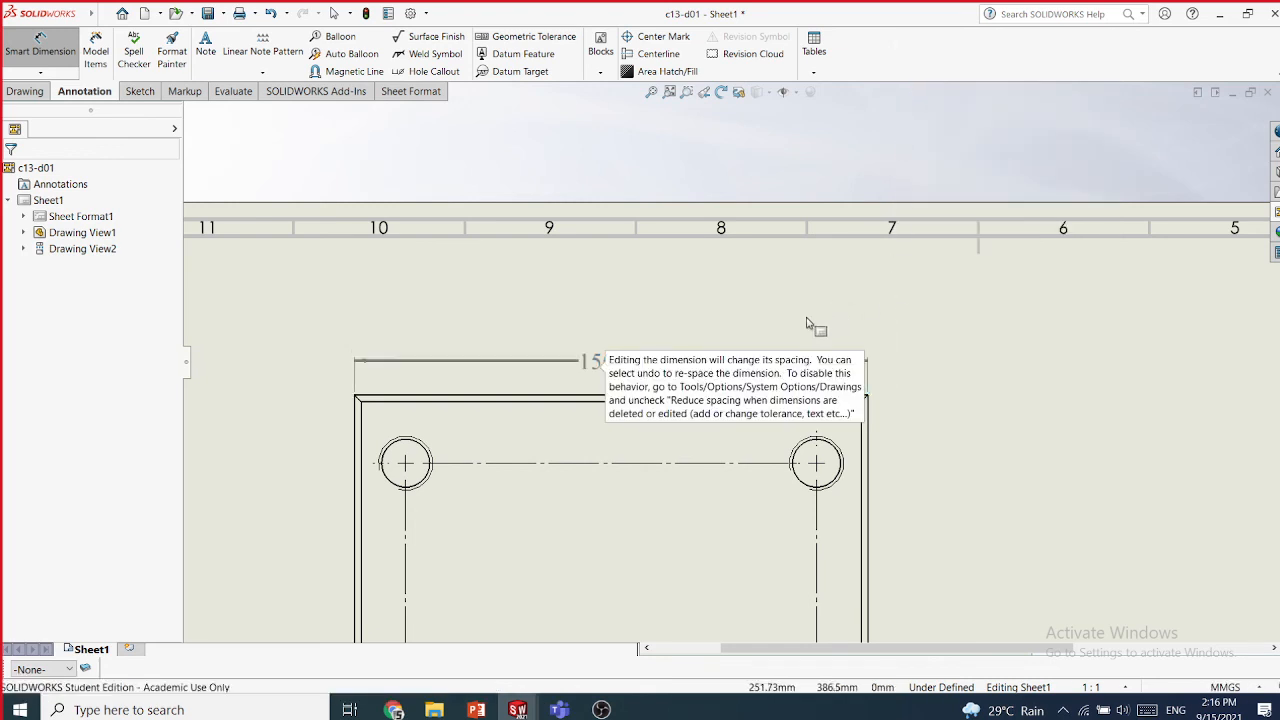
click(552, 314)
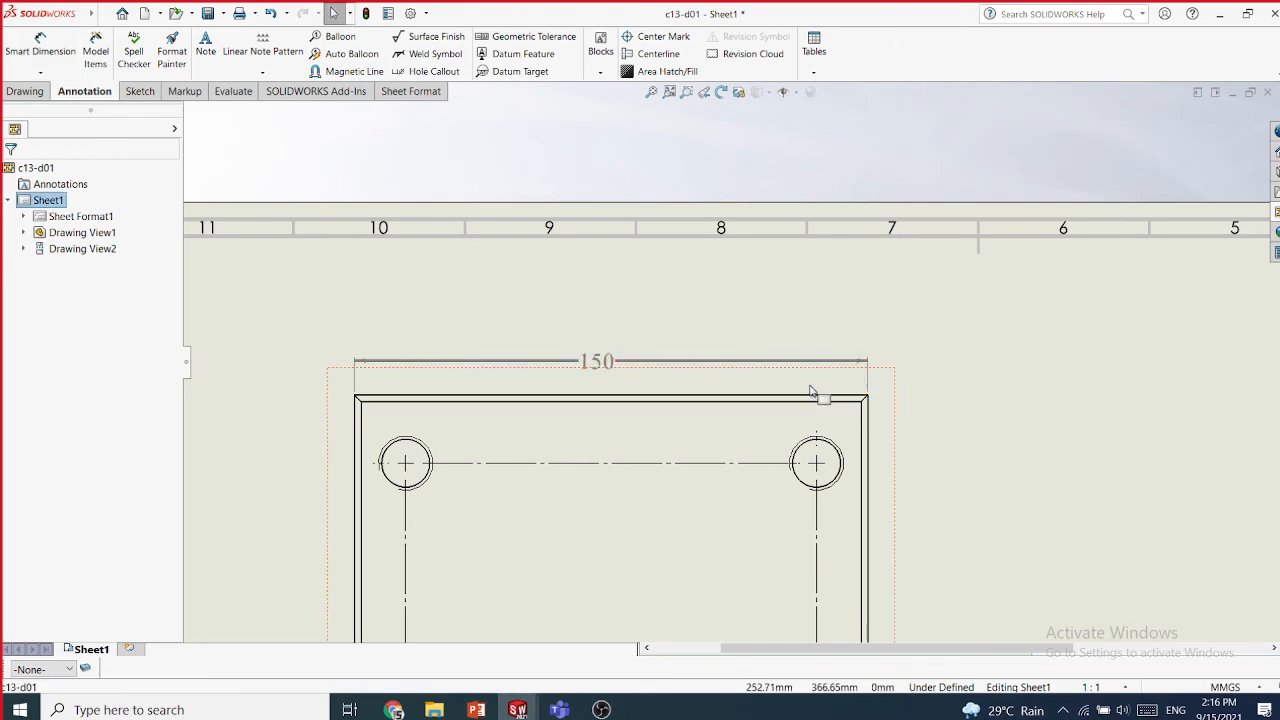
- Add a Smart Dimension between the plate's upper and lower outer edges, placing it just outside the right edge
scroll(810, 385, down, 1)
scroll(815, 380, down, 2)
scroll(820, 380, up, 3)
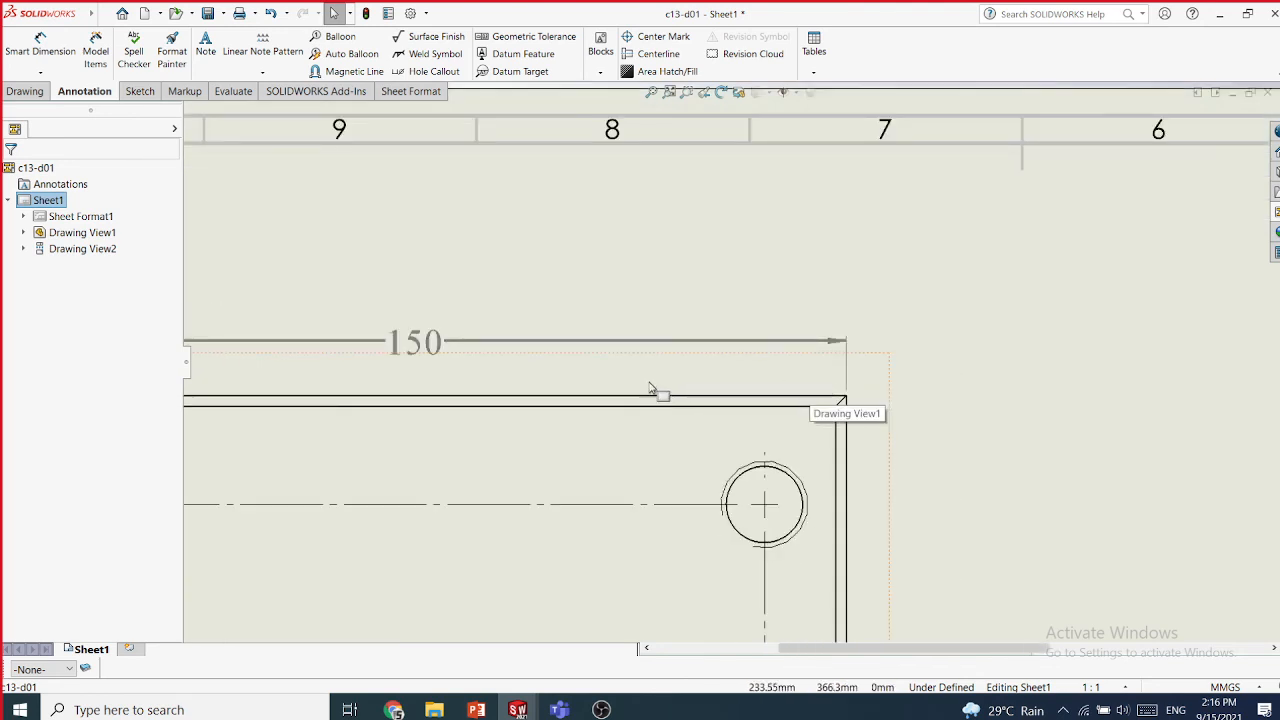
middle_drag(597, 300, 583, 194)
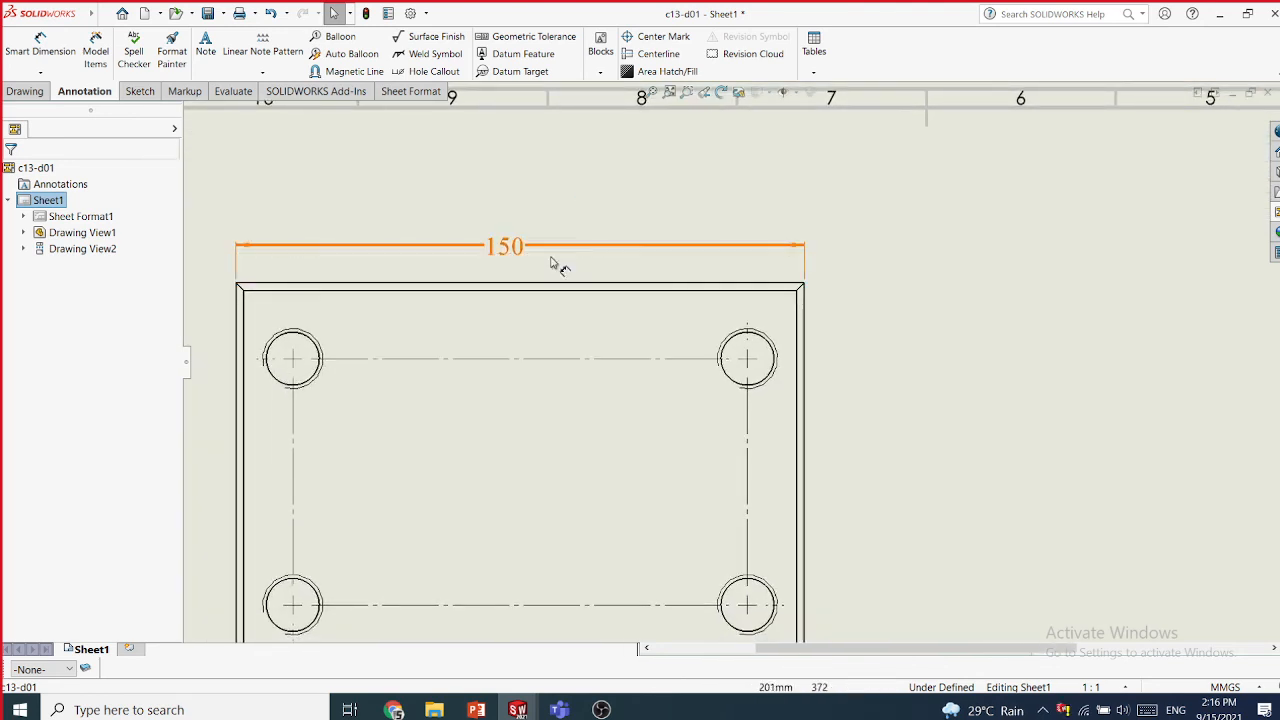
scroll(922, 486, down, 1)
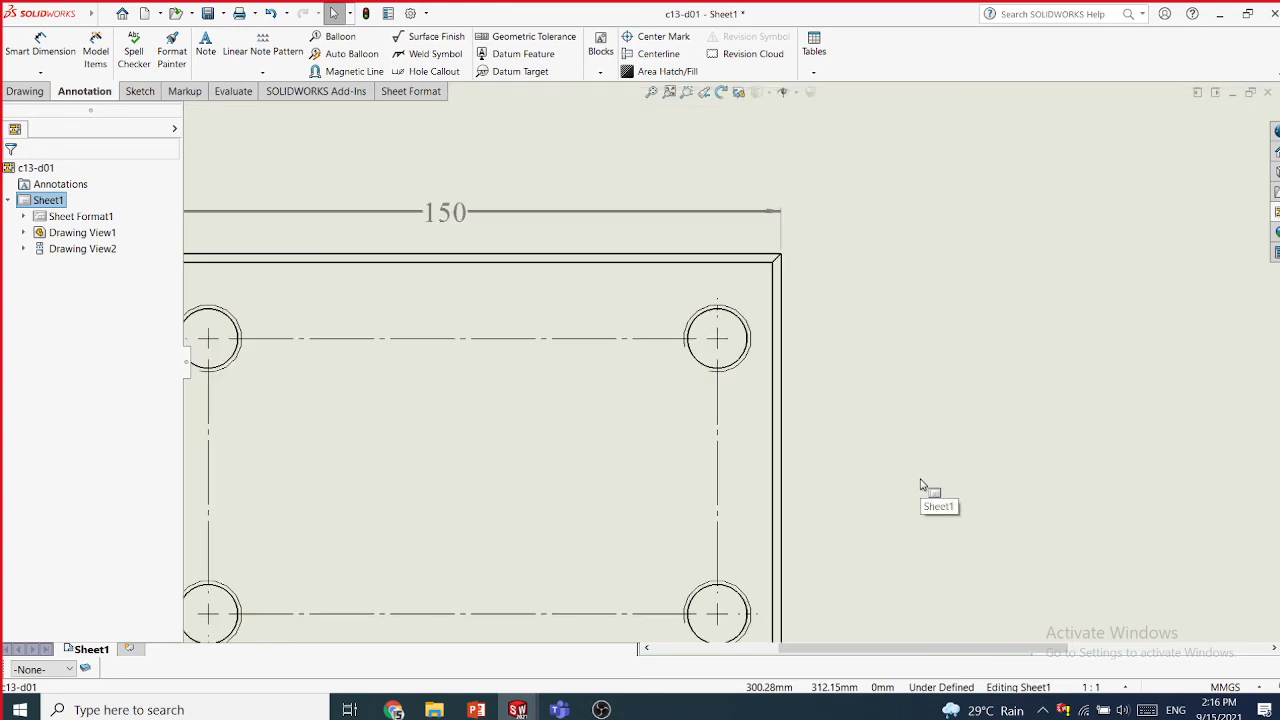
scroll(920, 485, up, 2)
click(40, 72)
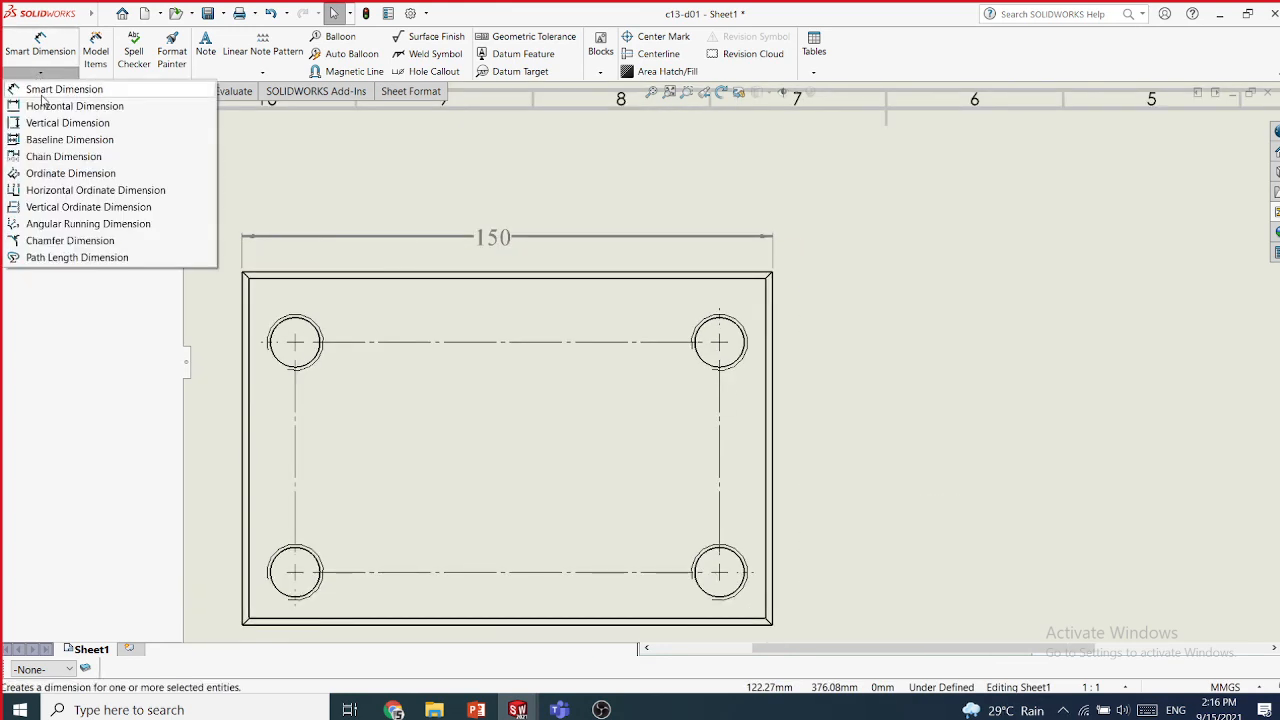
click(42, 92)
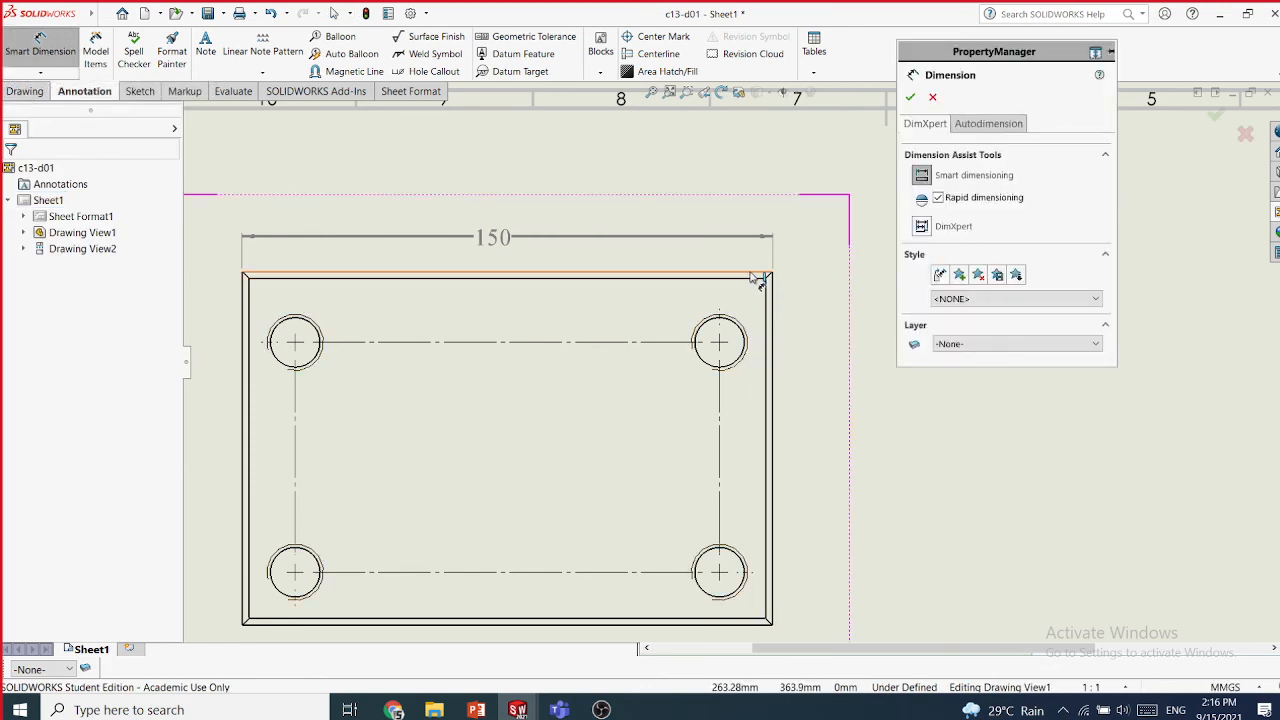
click(757, 274)
click(751, 625)
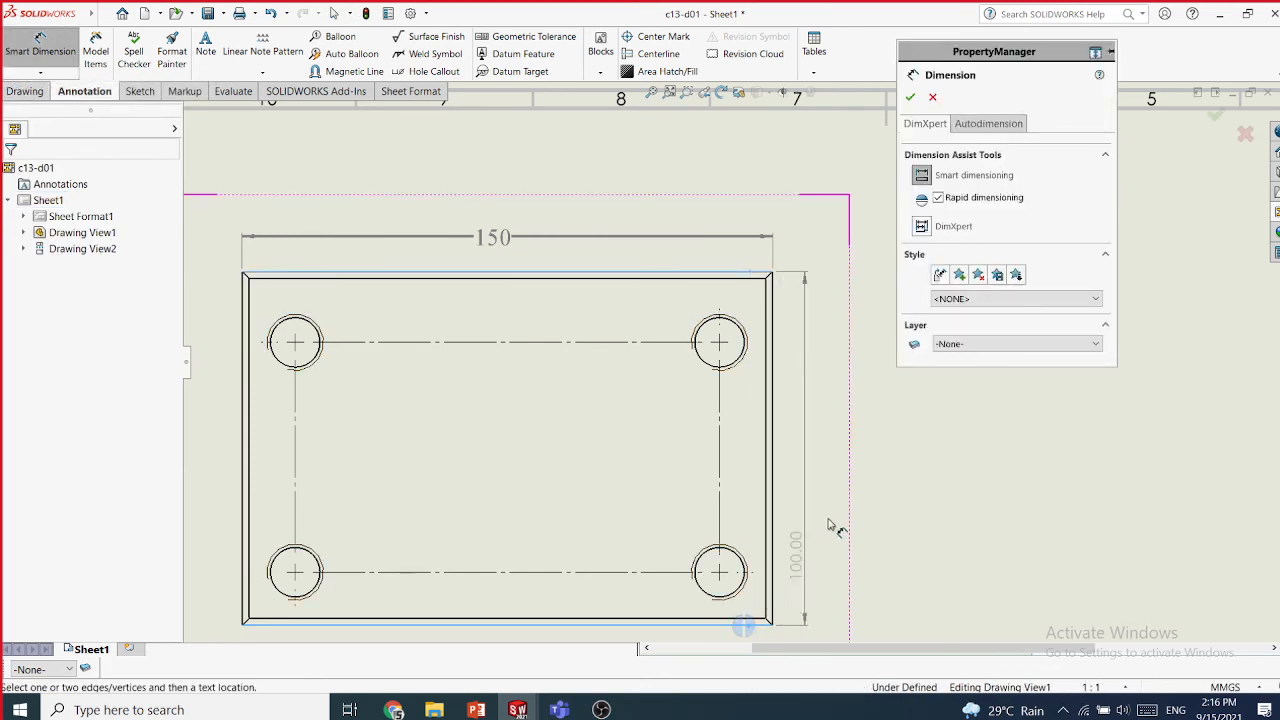
click(815, 448)
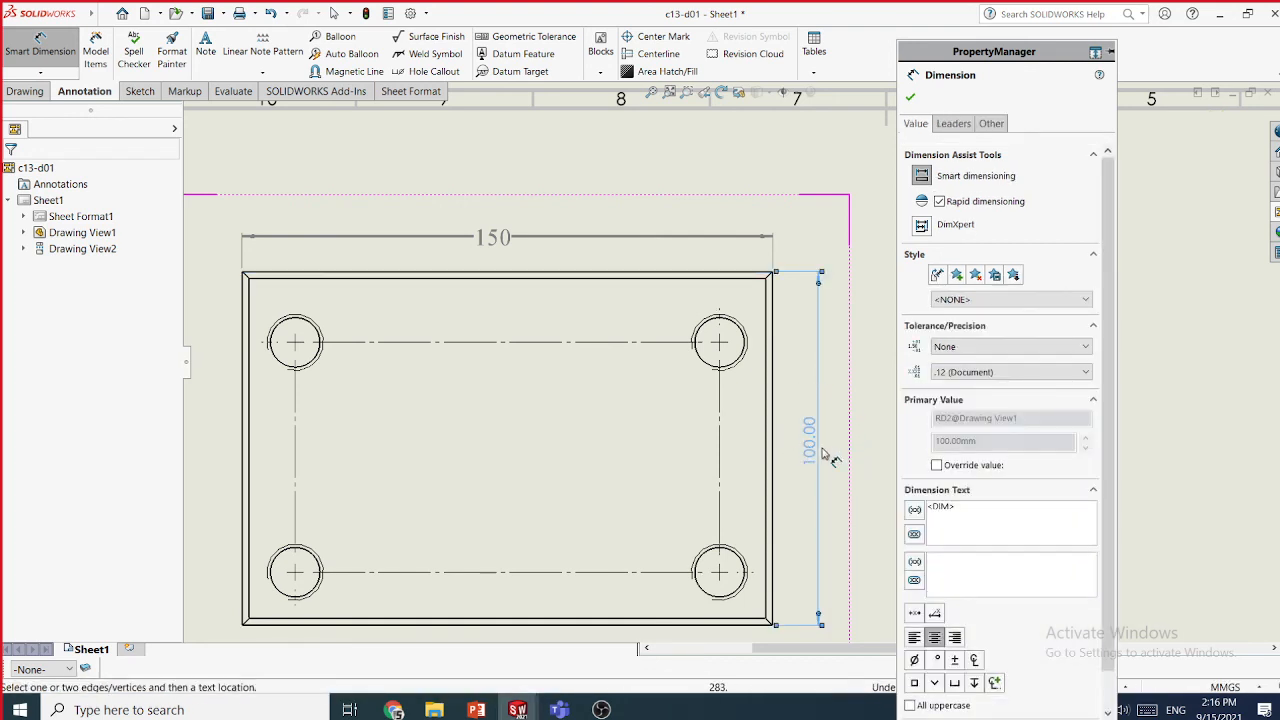
- Apply the mystyle1 style to the plate's height dimension and finish editing it
click(996, 300)
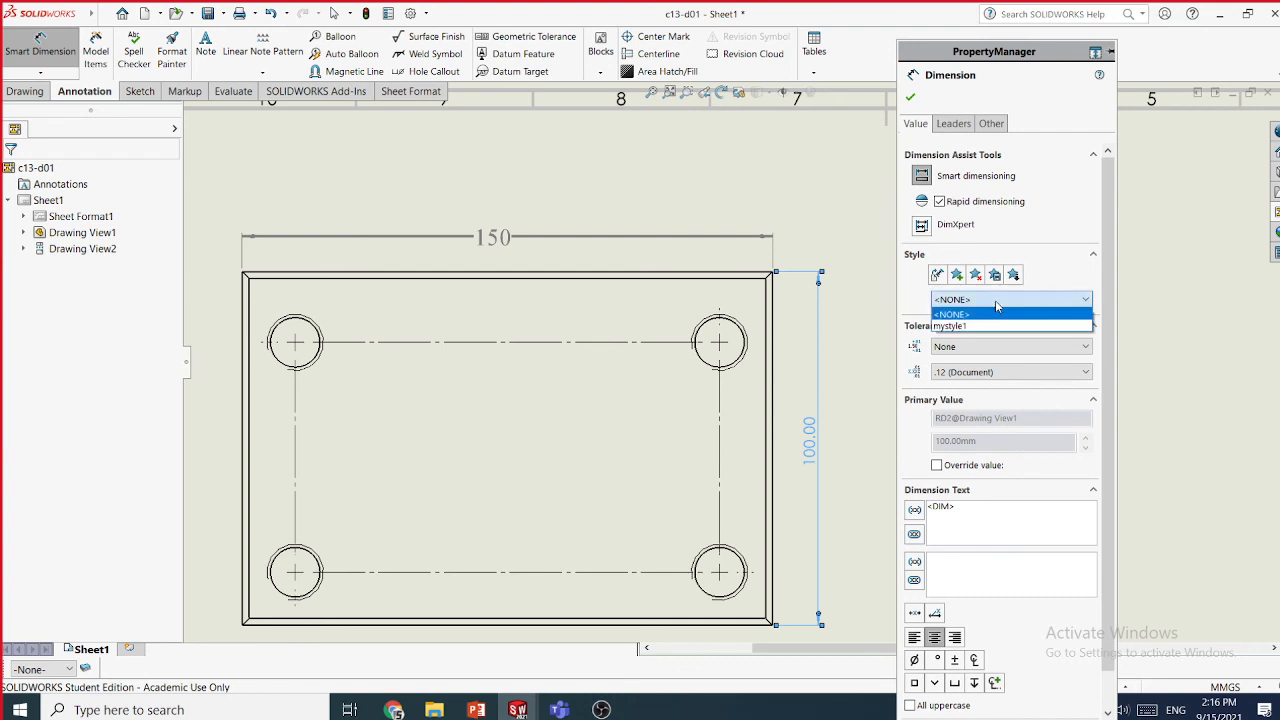
click(977, 326)
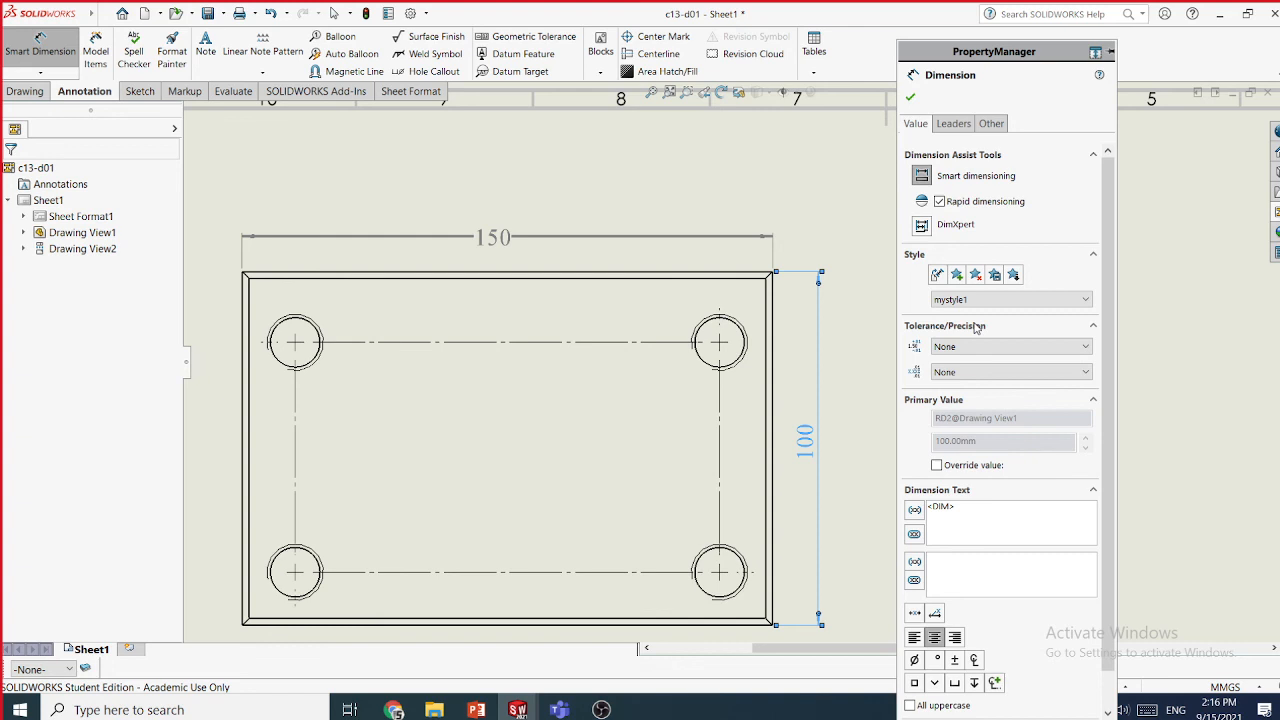
click(910, 97)
key(Escape)
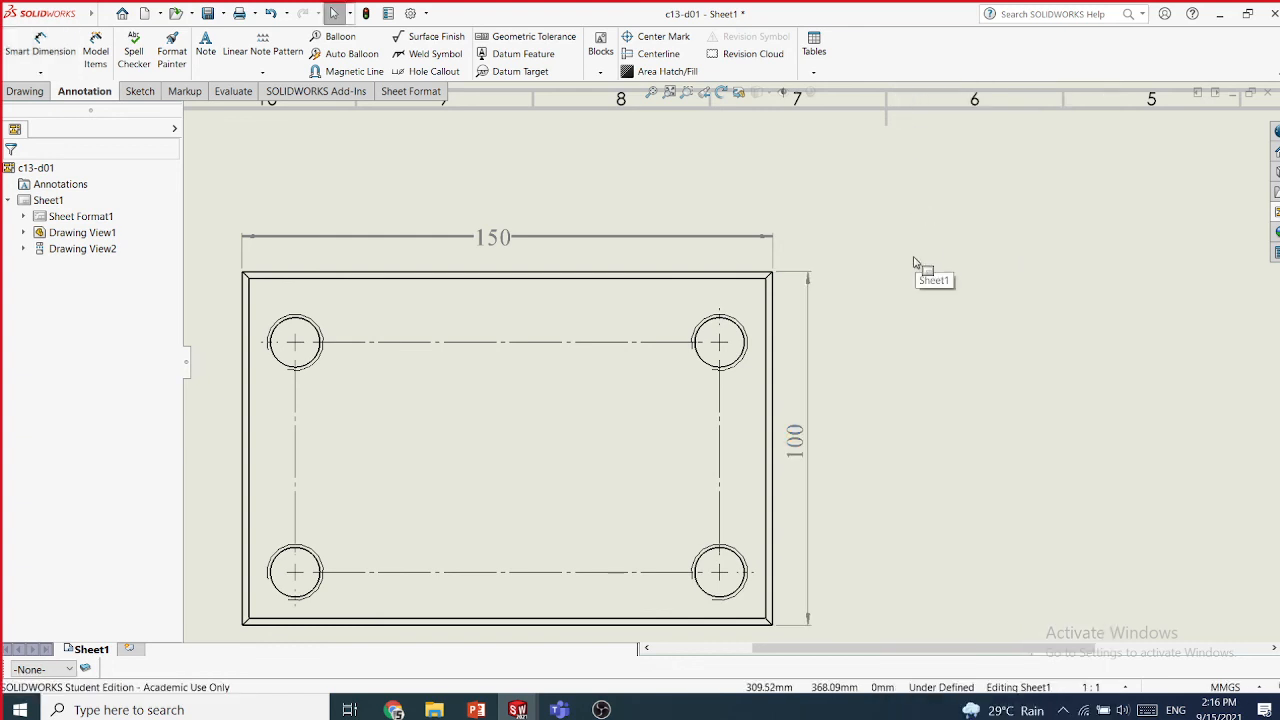
- Try to add a Smart Dimension to the thread circle around the plate's upper-left hole
scroll(914, 263, down, 1)
middle_drag(880, 309, 981, 191)
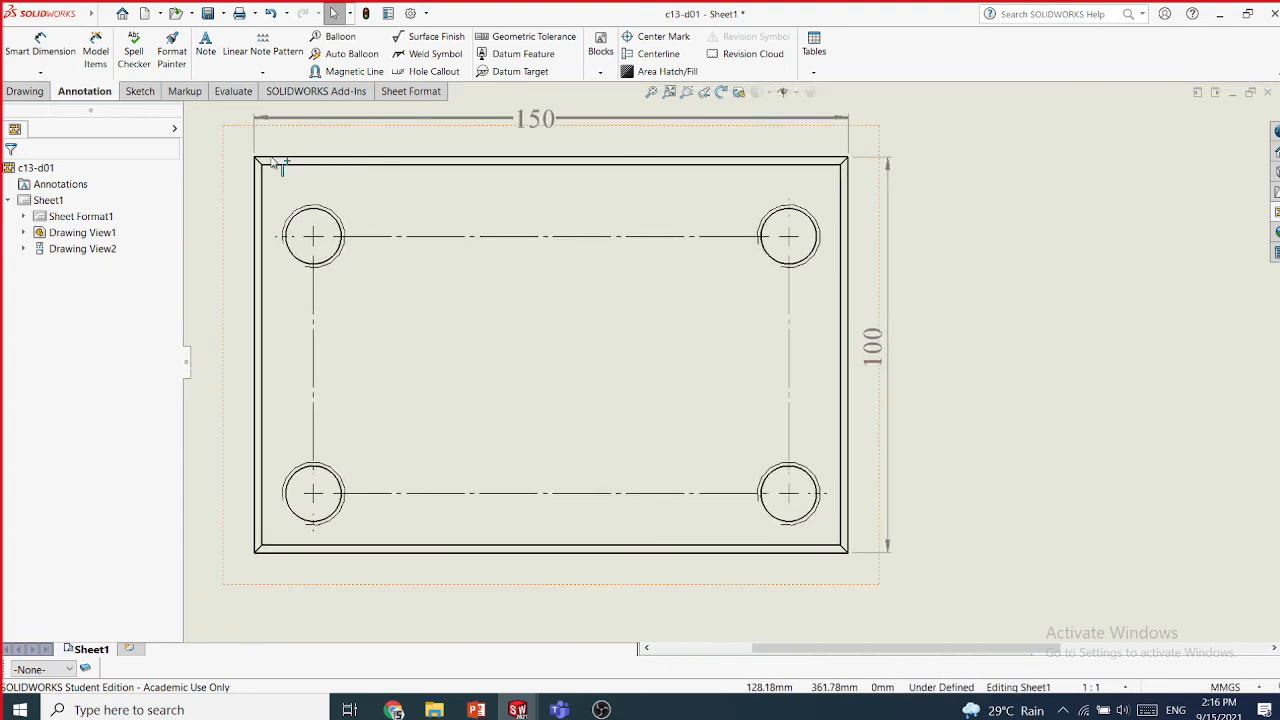
click(39, 73)
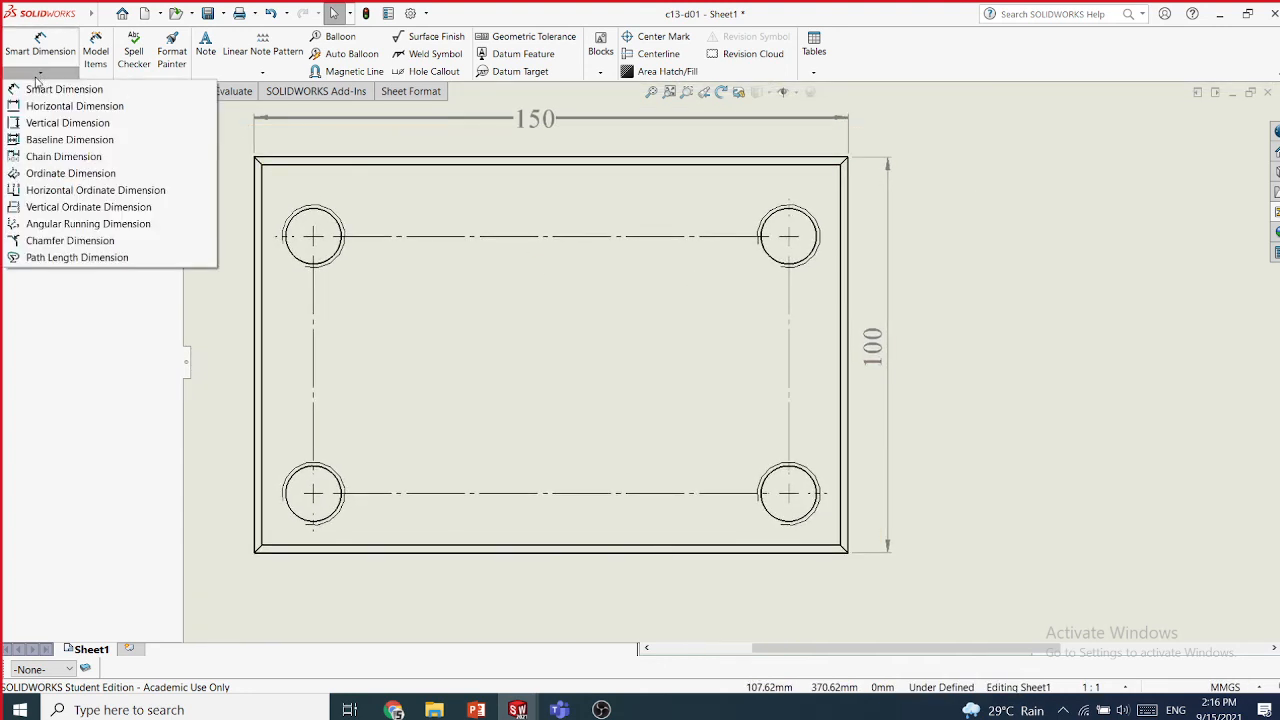
click(45, 89)
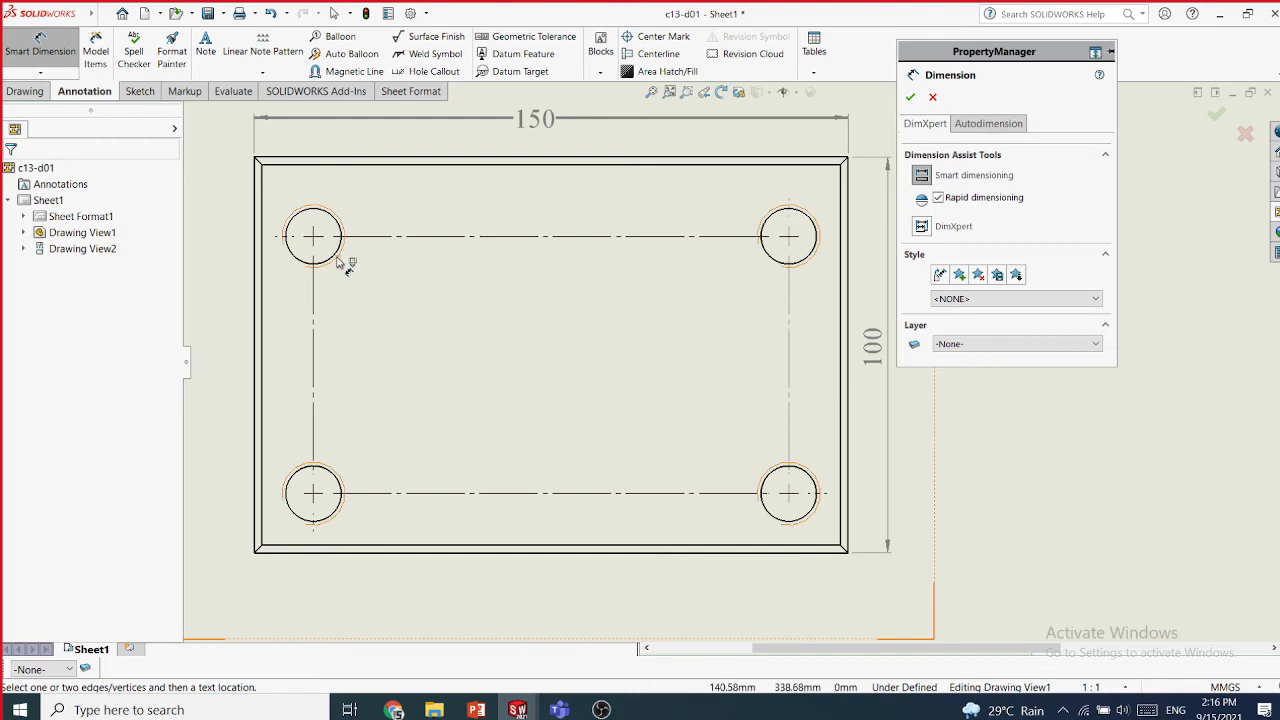
click(338, 257)
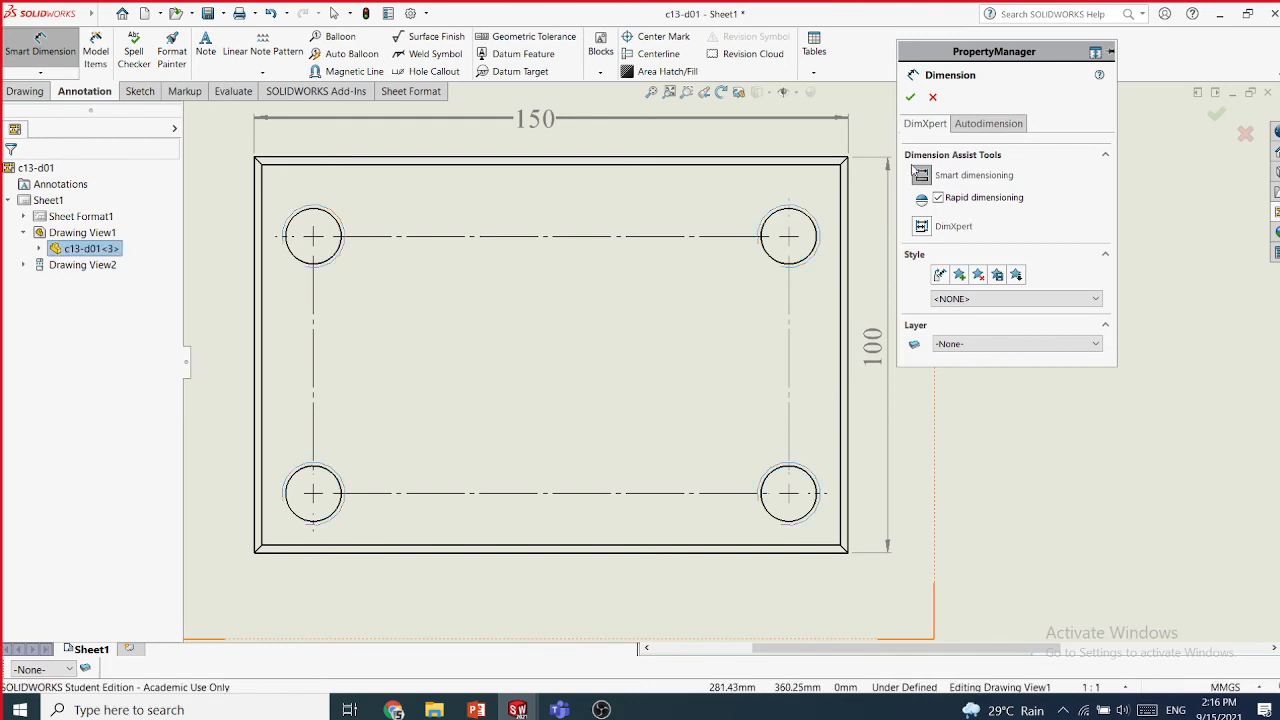
click(333, 261)
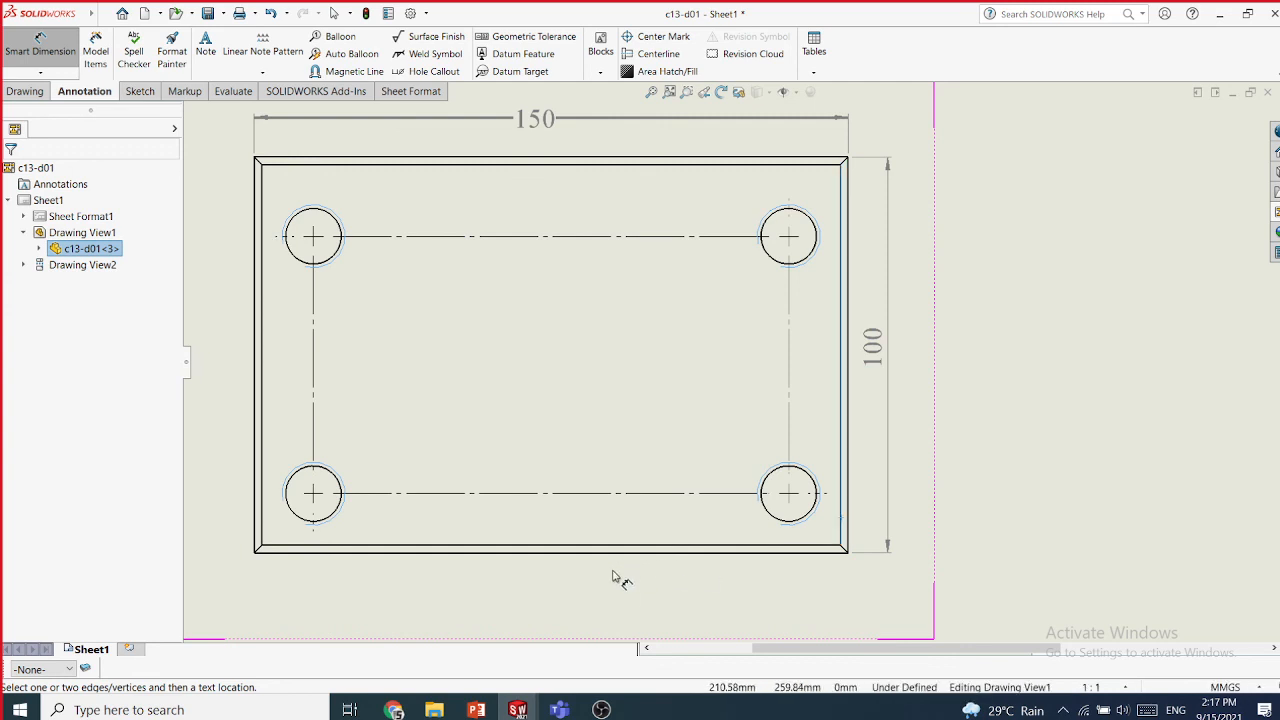
- Add a Horizontal Dimension between the plate's left and right outer edges, placing it just below the plate
middle_drag(427, 424, 452, 334)
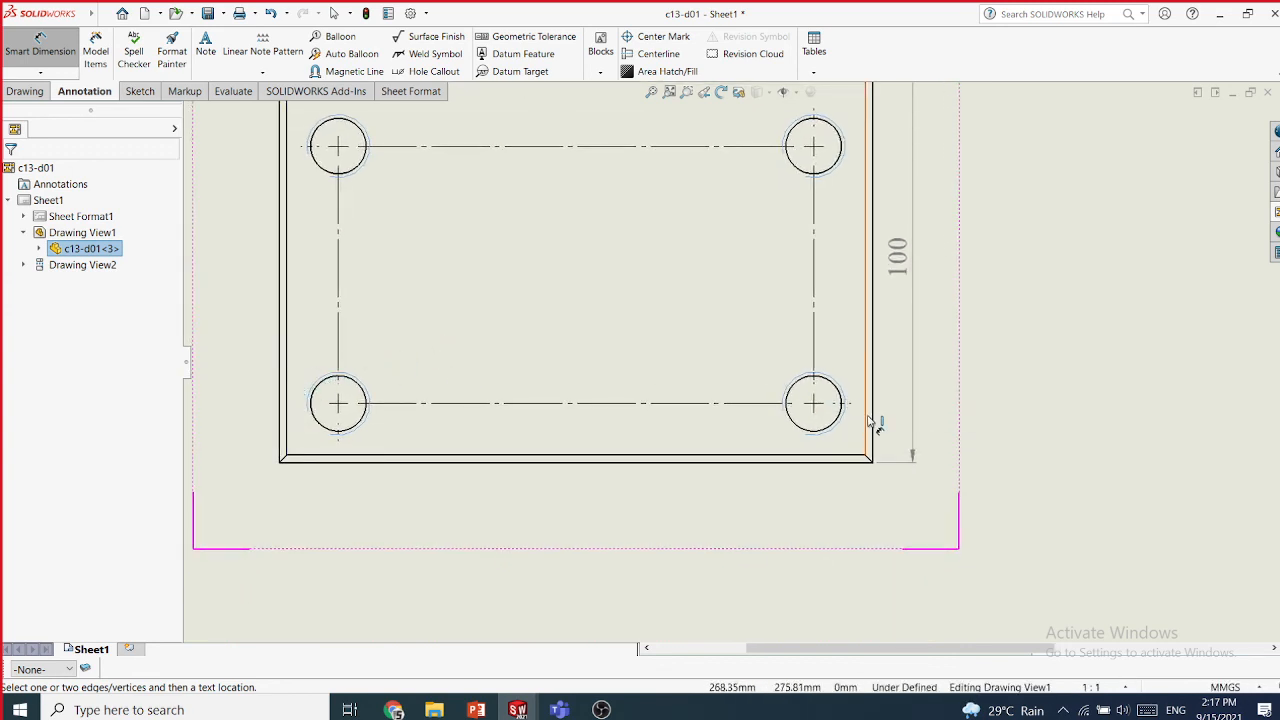
click(40, 72)
click(53, 107)
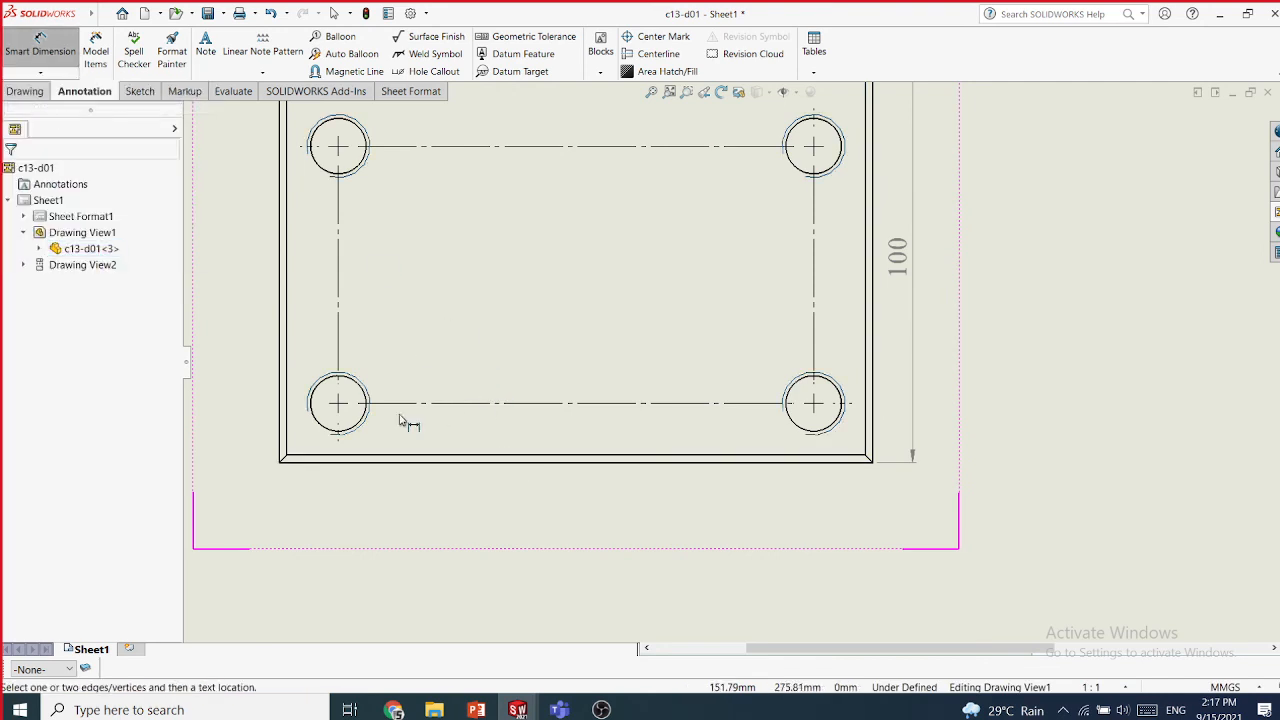
click(286, 422)
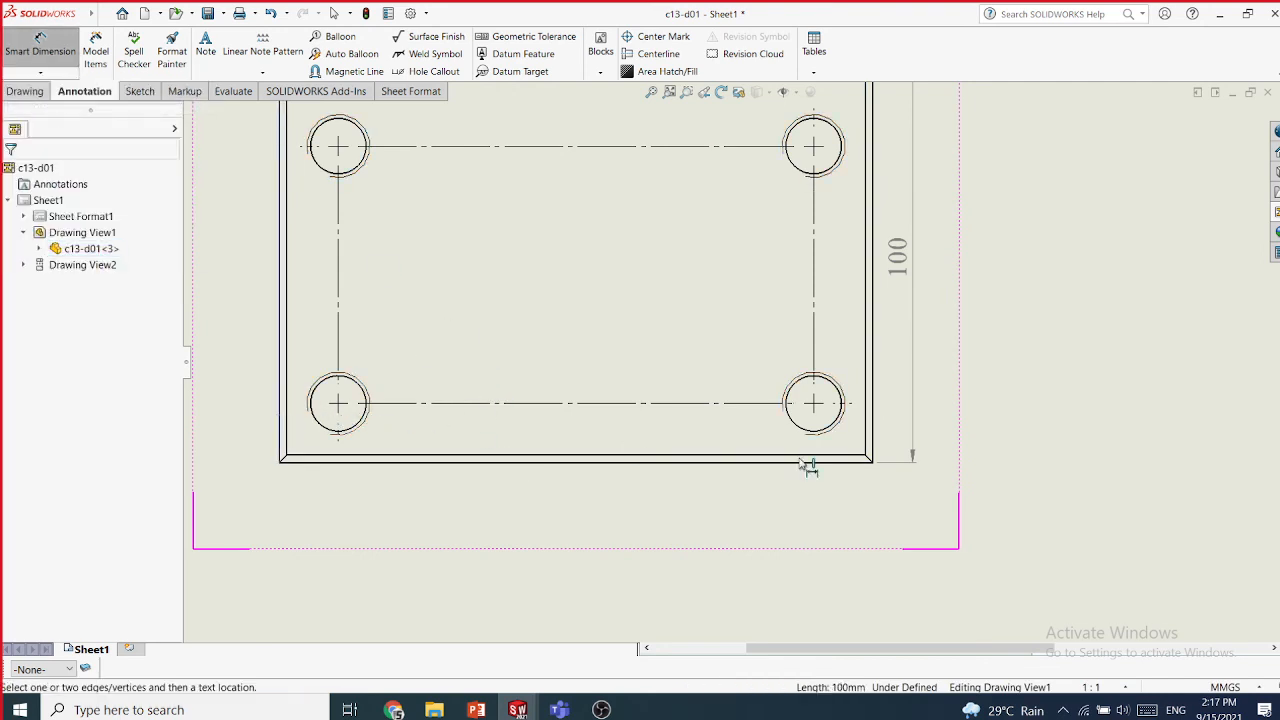
click(872, 438)
click(777, 516)
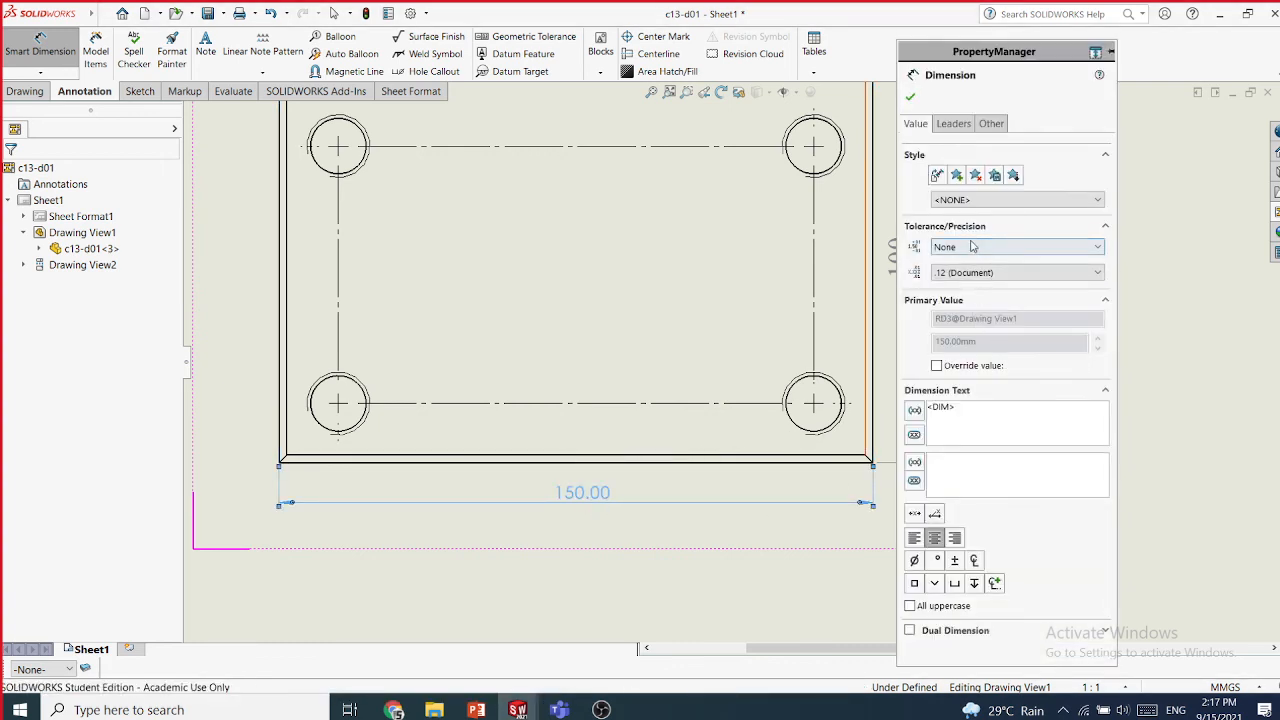
- Apply the mystyle1 style to the horizontal dimension below the plate and finish dimensioning
click(974, 200)
click(960, 226)
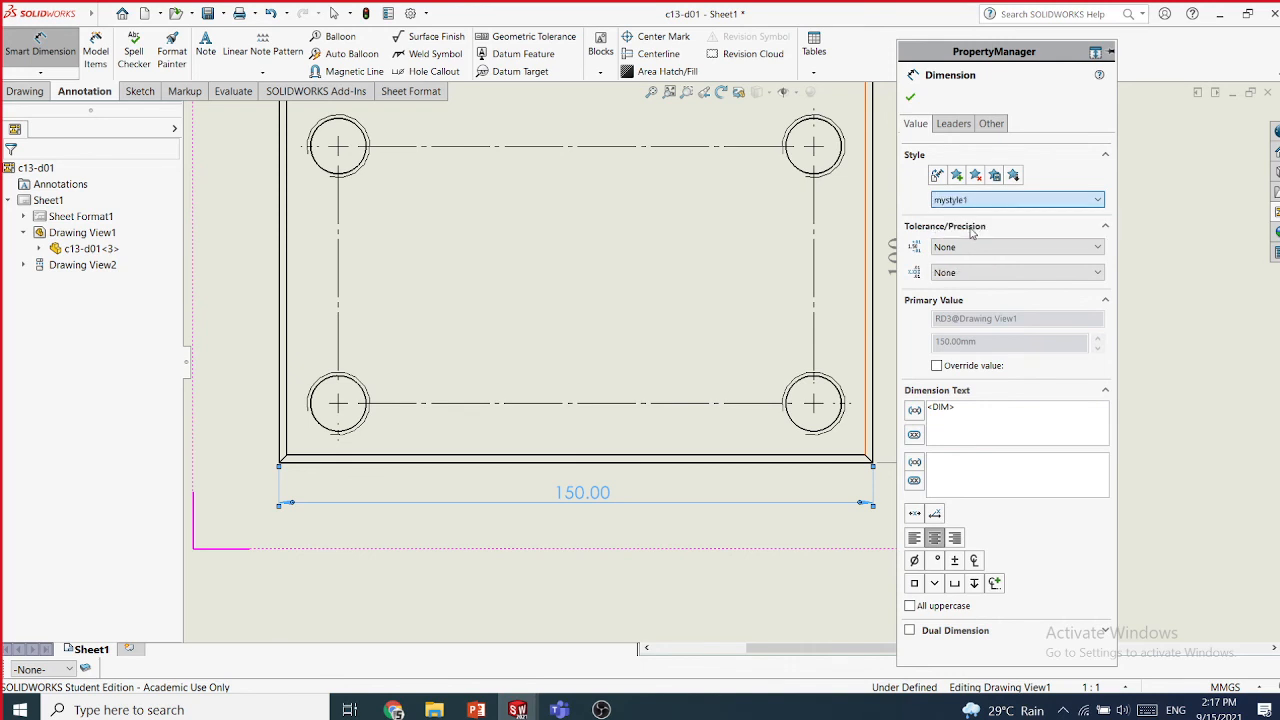
click(910, 97)
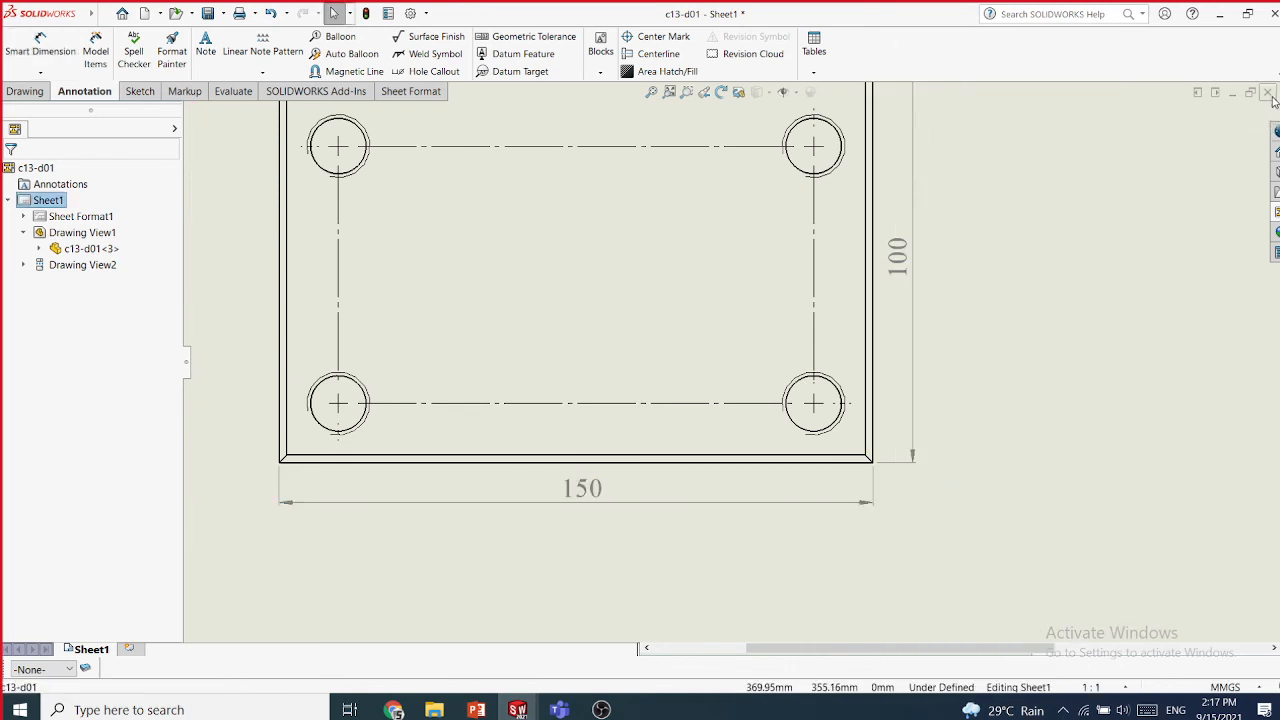
- Close the drawing and create a new A2 (ISO) drawing, dismissing the automatic Model View command
click(612, 391)
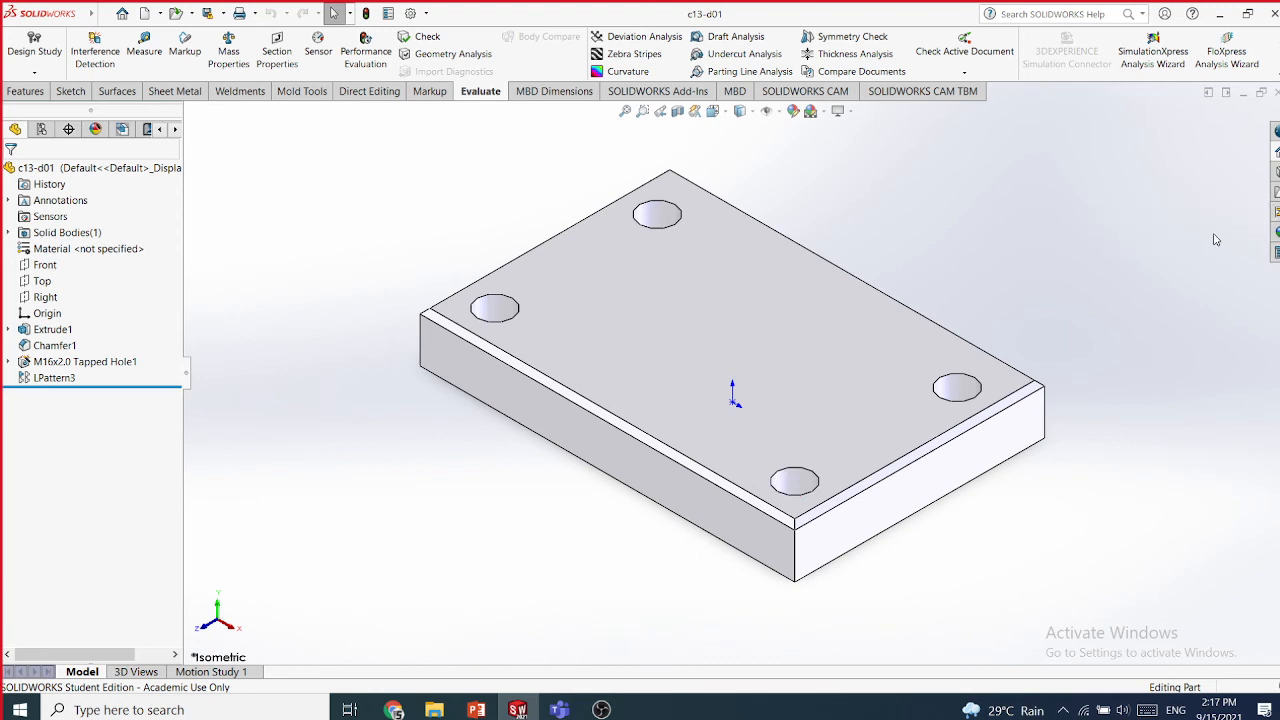
key(z)
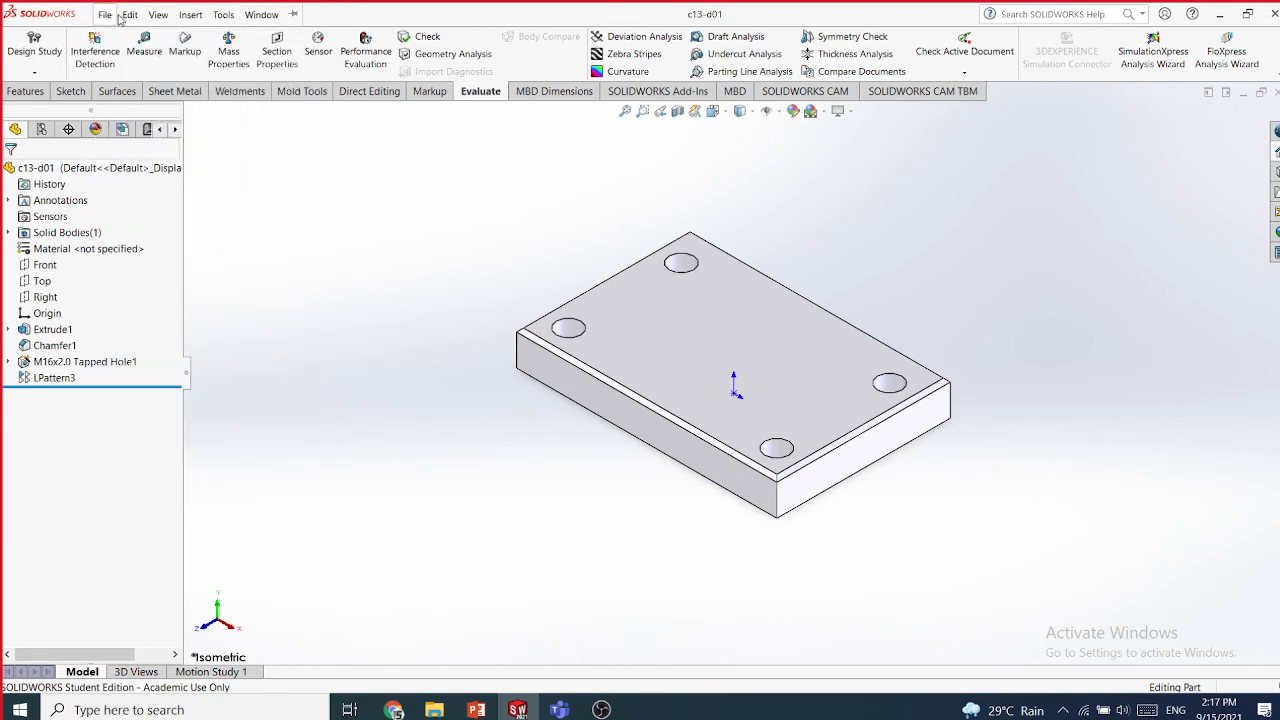
click(104, 14)
click(144, 13)
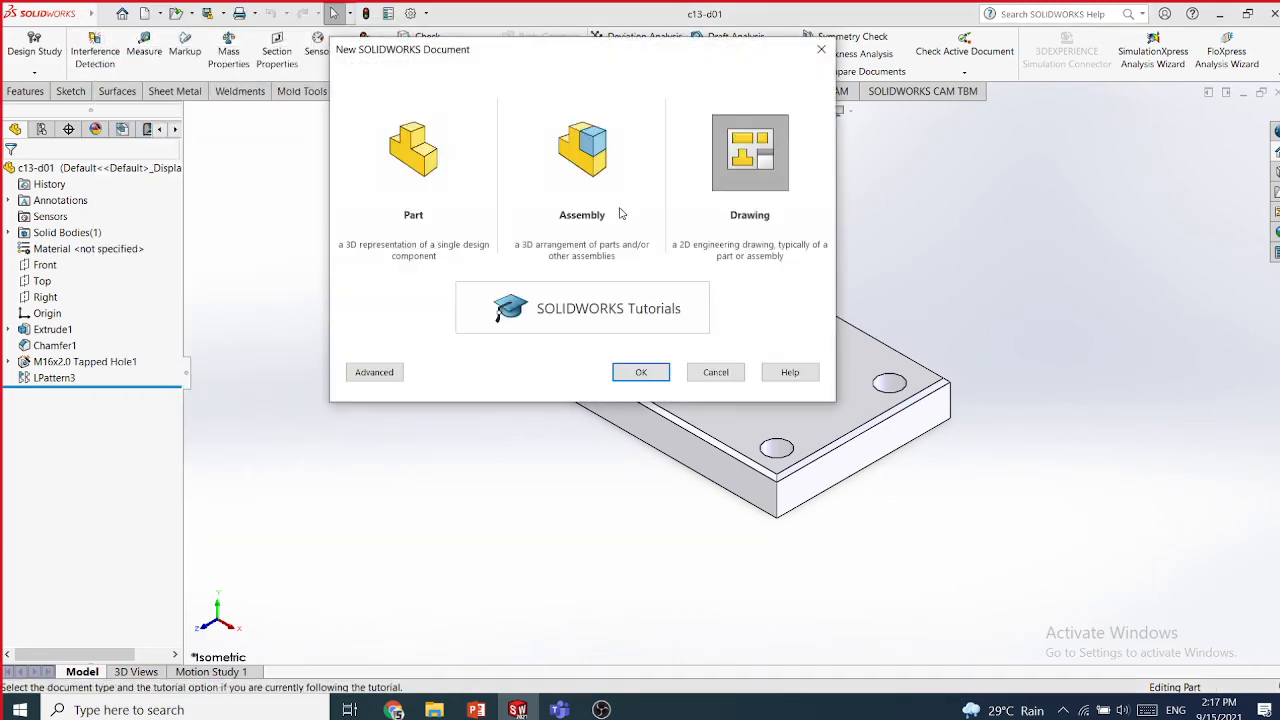
double_click(731, 164)
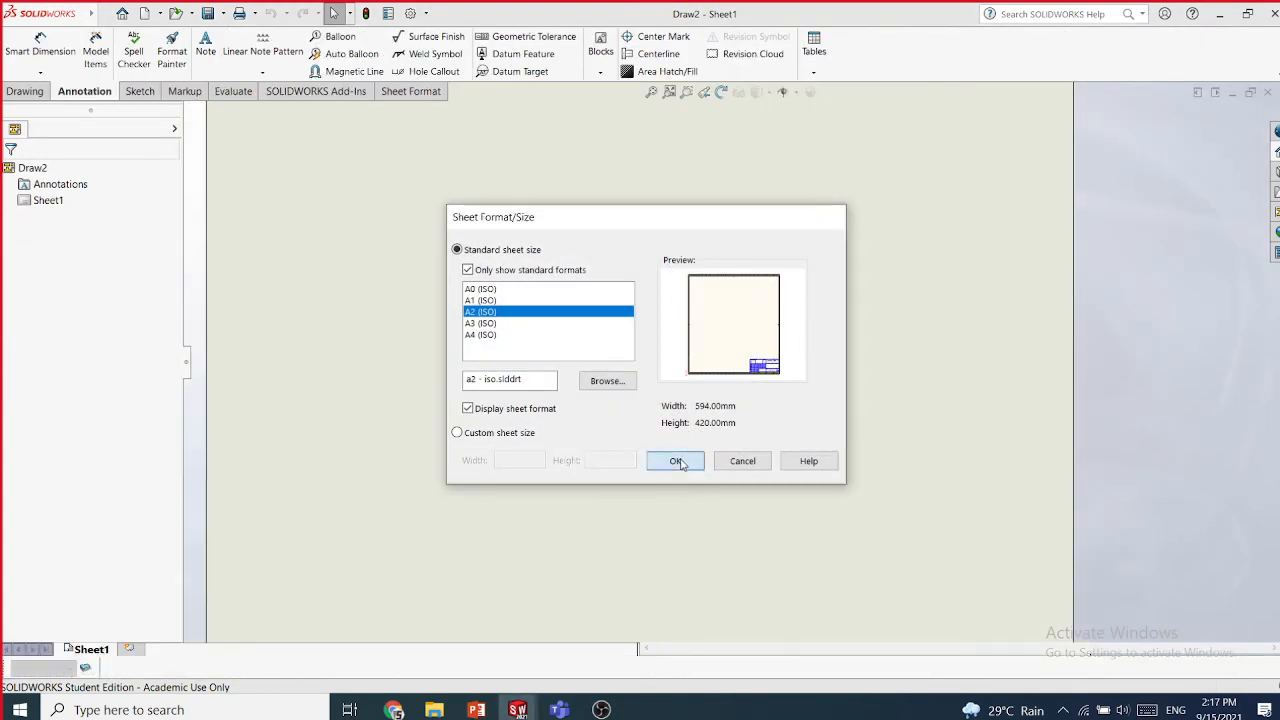
click(675, 460)
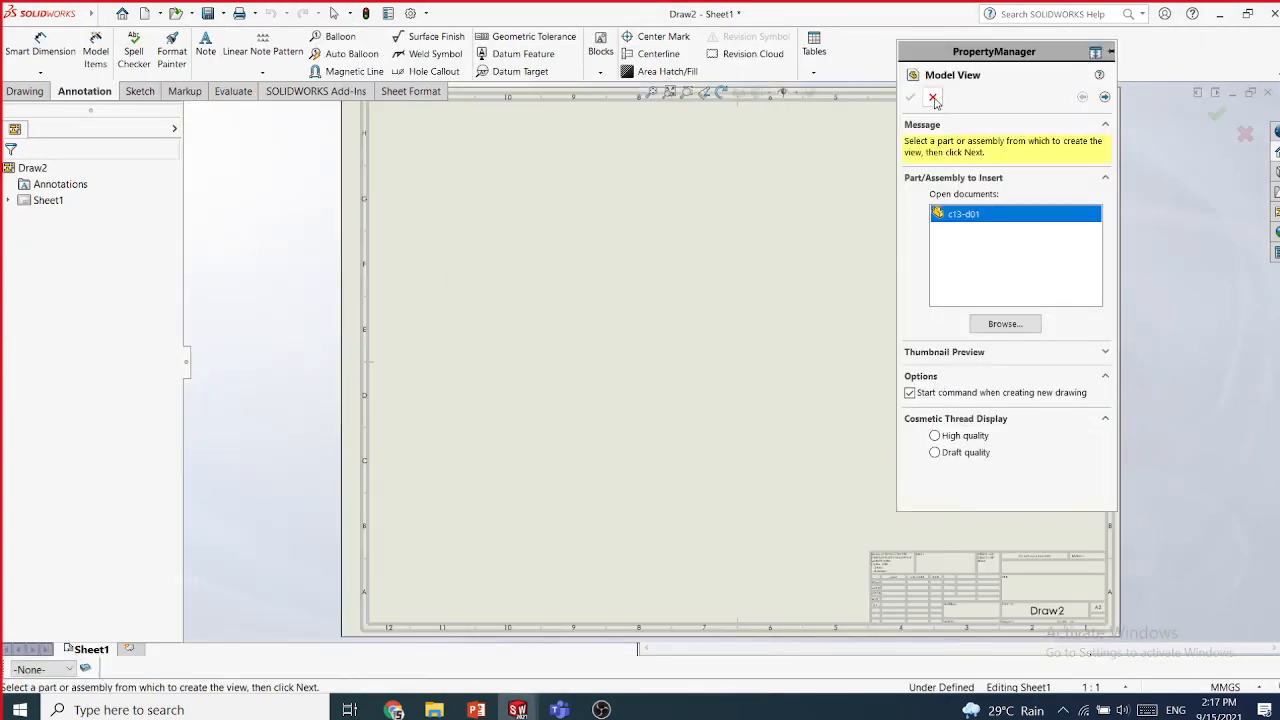
click(932, 98)
- Load the c13-d01 part into the View Palette and place its Top view with a projected front view directly below
click(1275, 213)
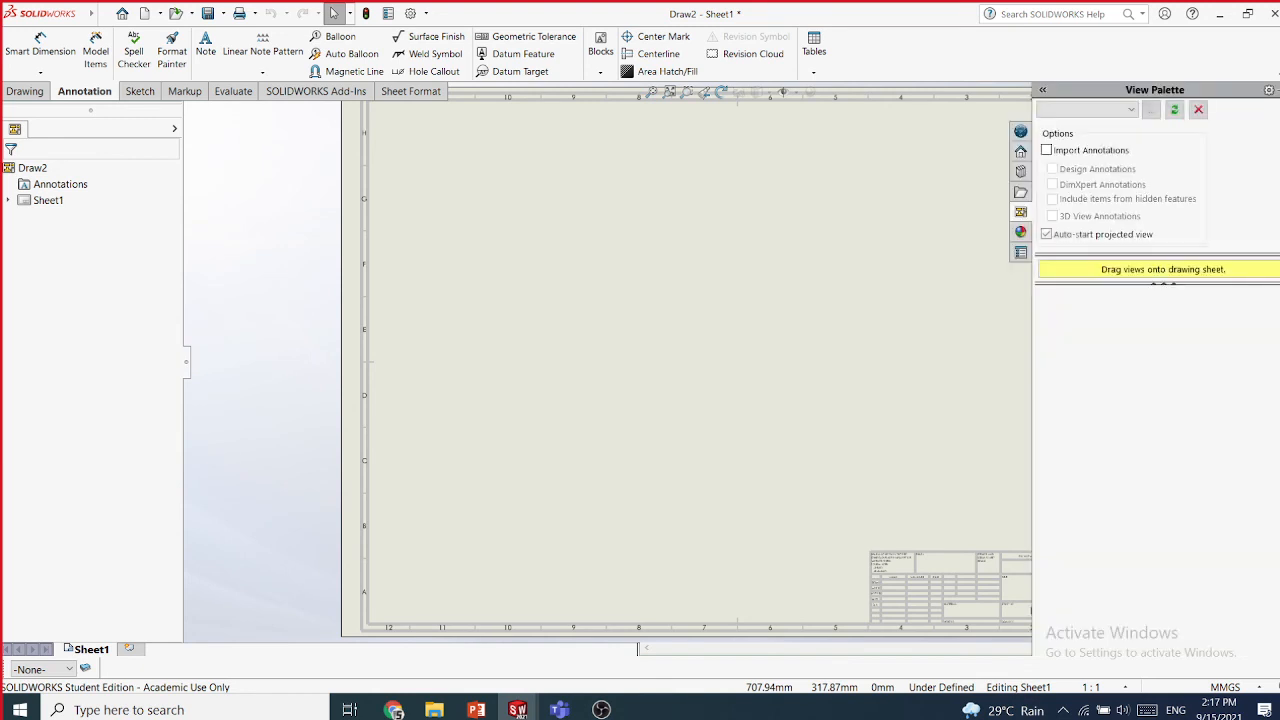
click(1152, 111)
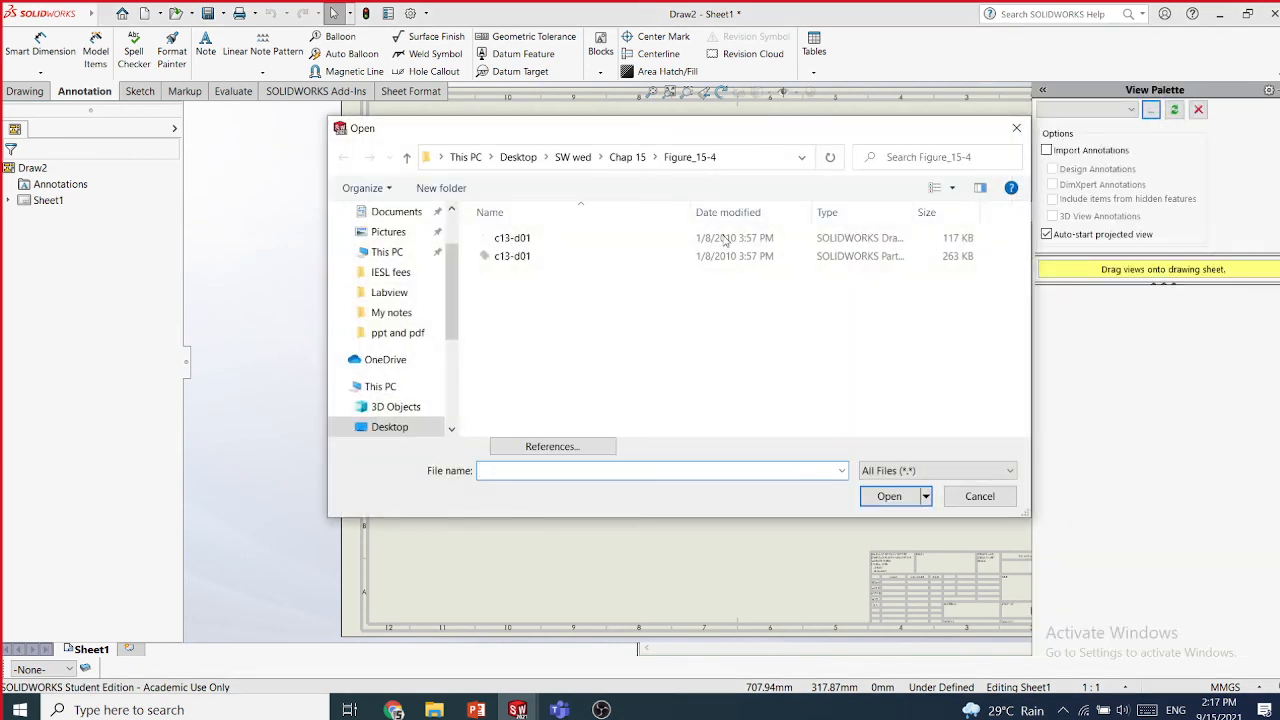
double_click(505, 256)
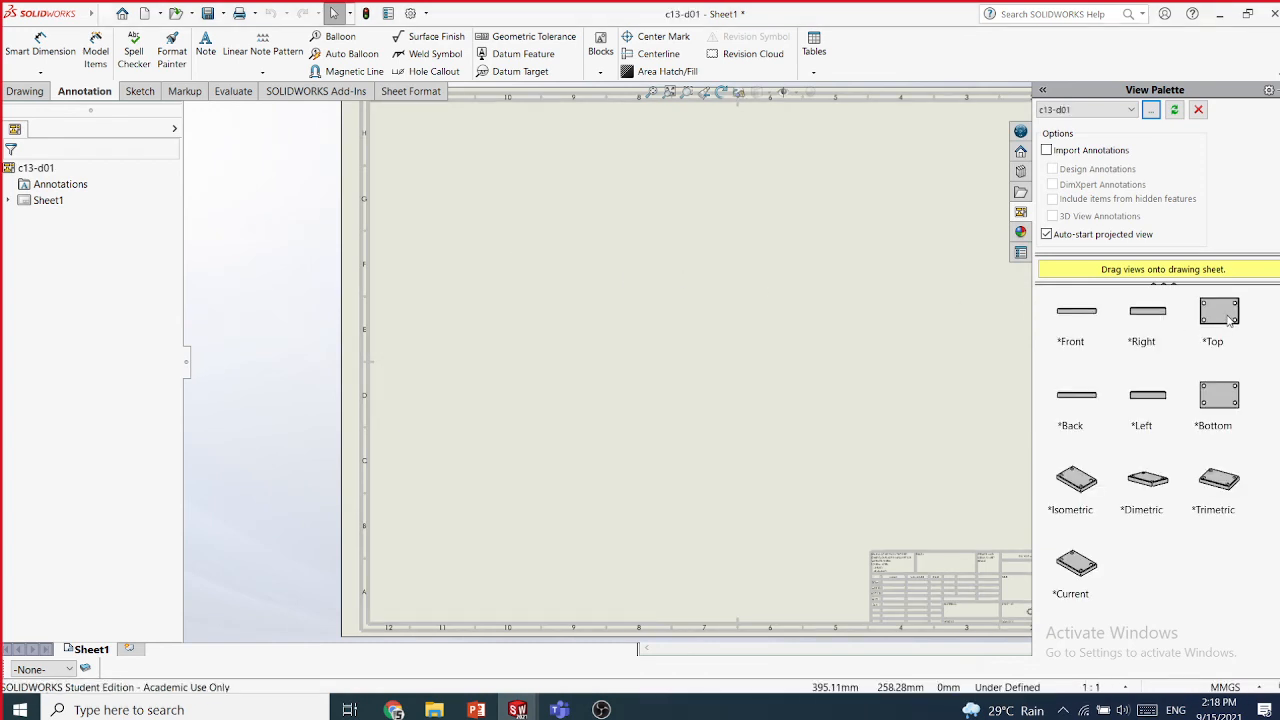
drag(1229, 319, 557, 254)
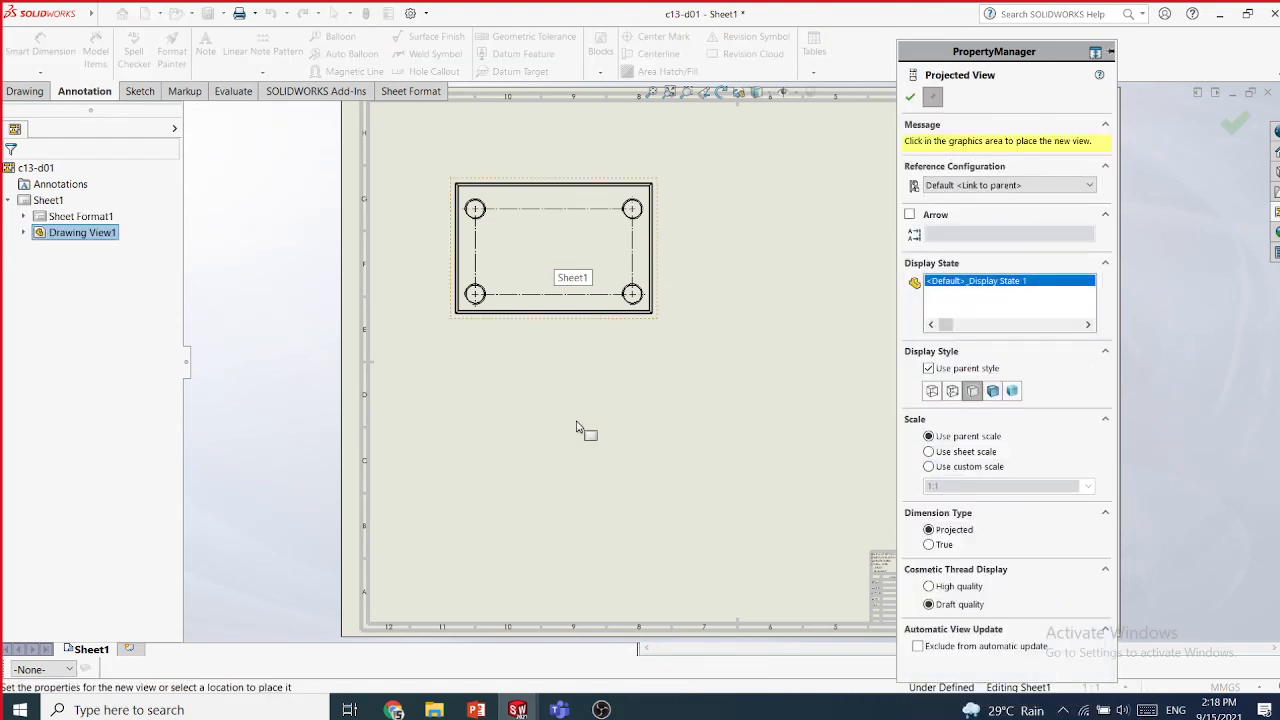
click(575, 428)
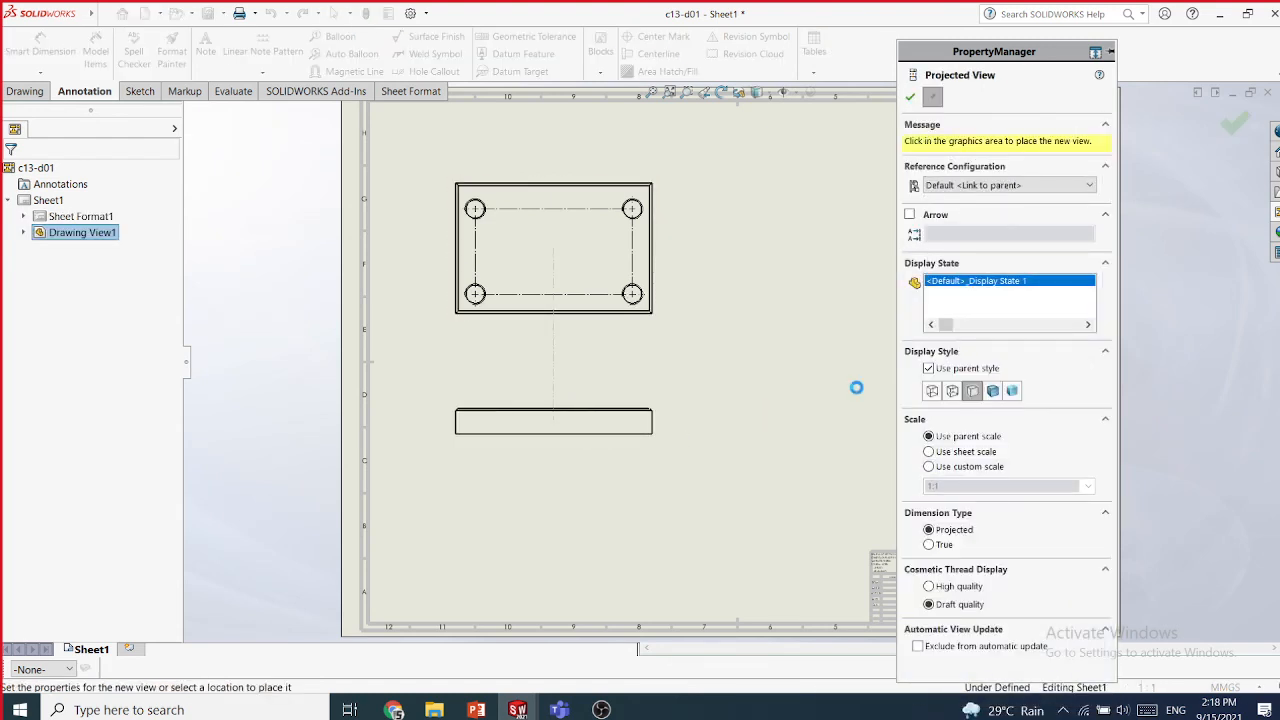
click(911, 101)
- Add a Baseline Dimension from the plate's left outer edge to the lower-left hole, placed below the top view
scroll(600, 245, down, 2)
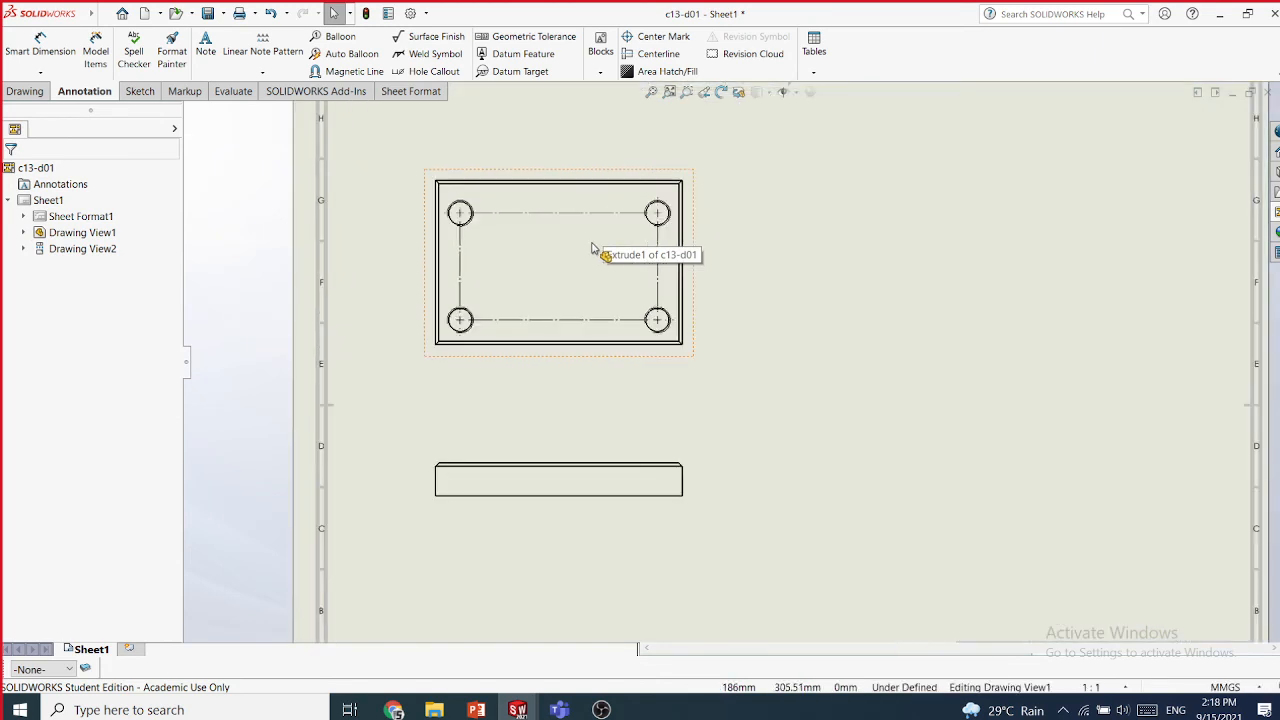
click(28, 74)
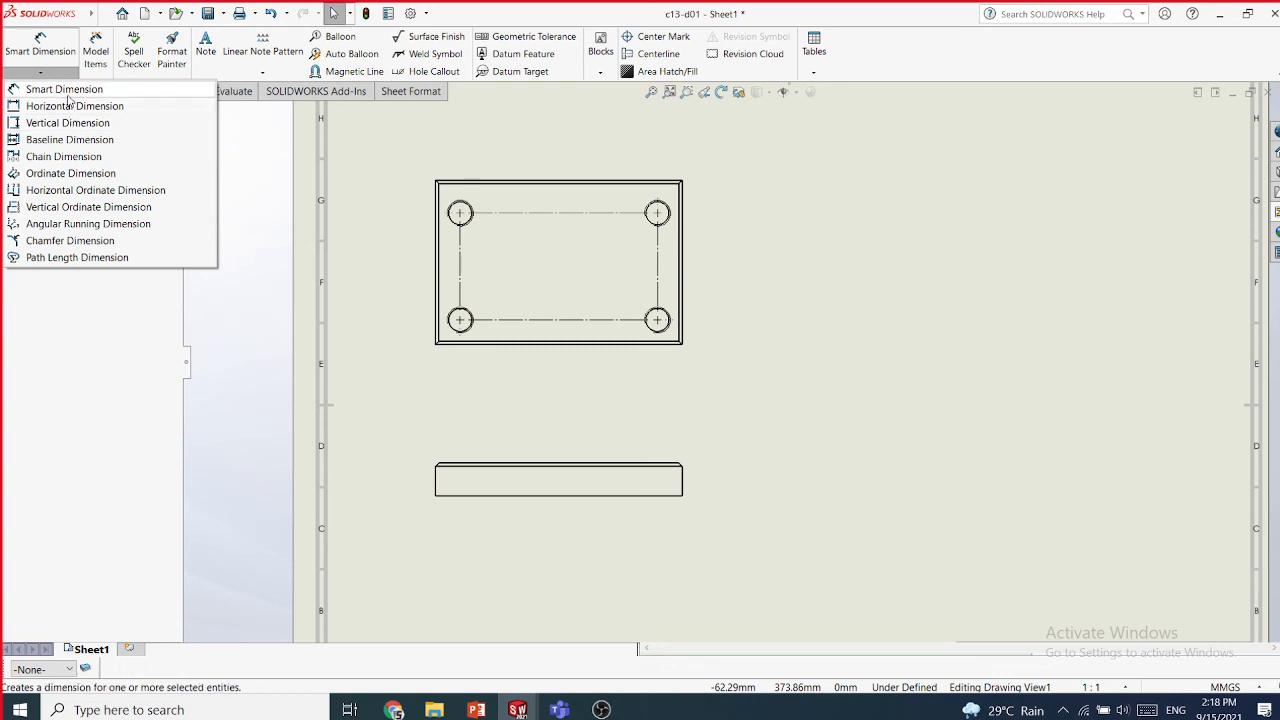
click(62, 145)
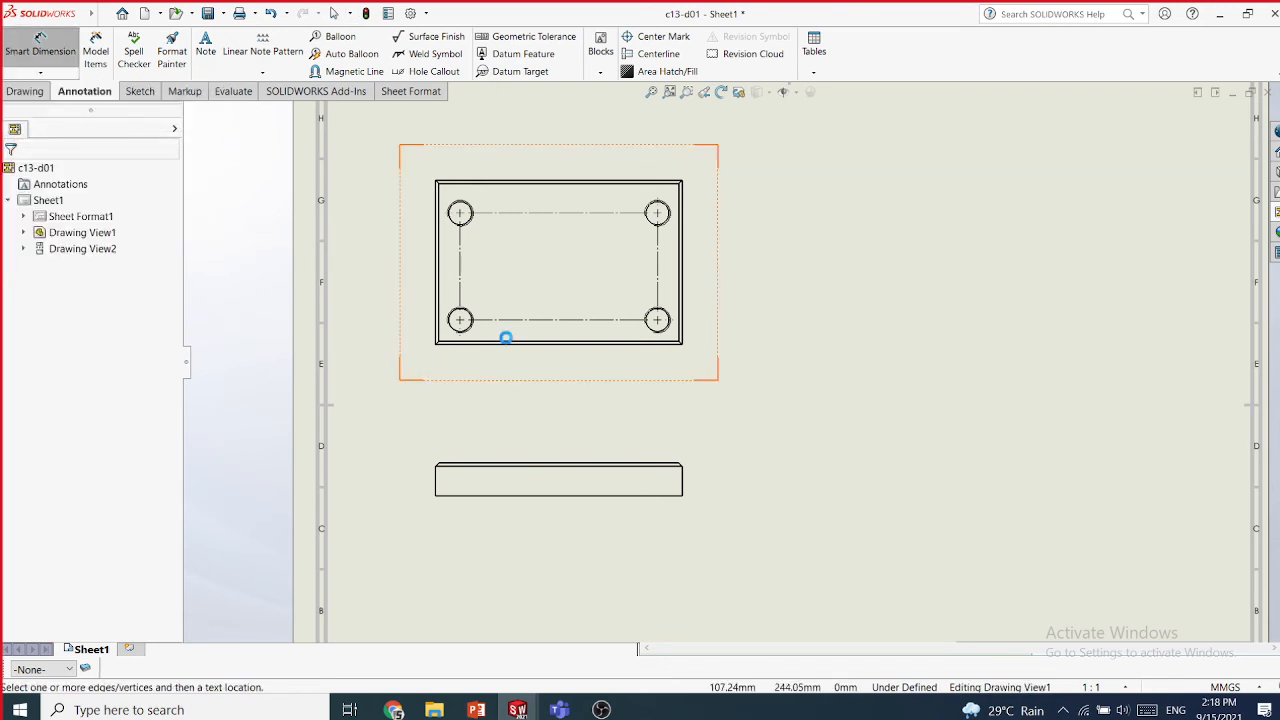
scroll(500, 340, down, 3)
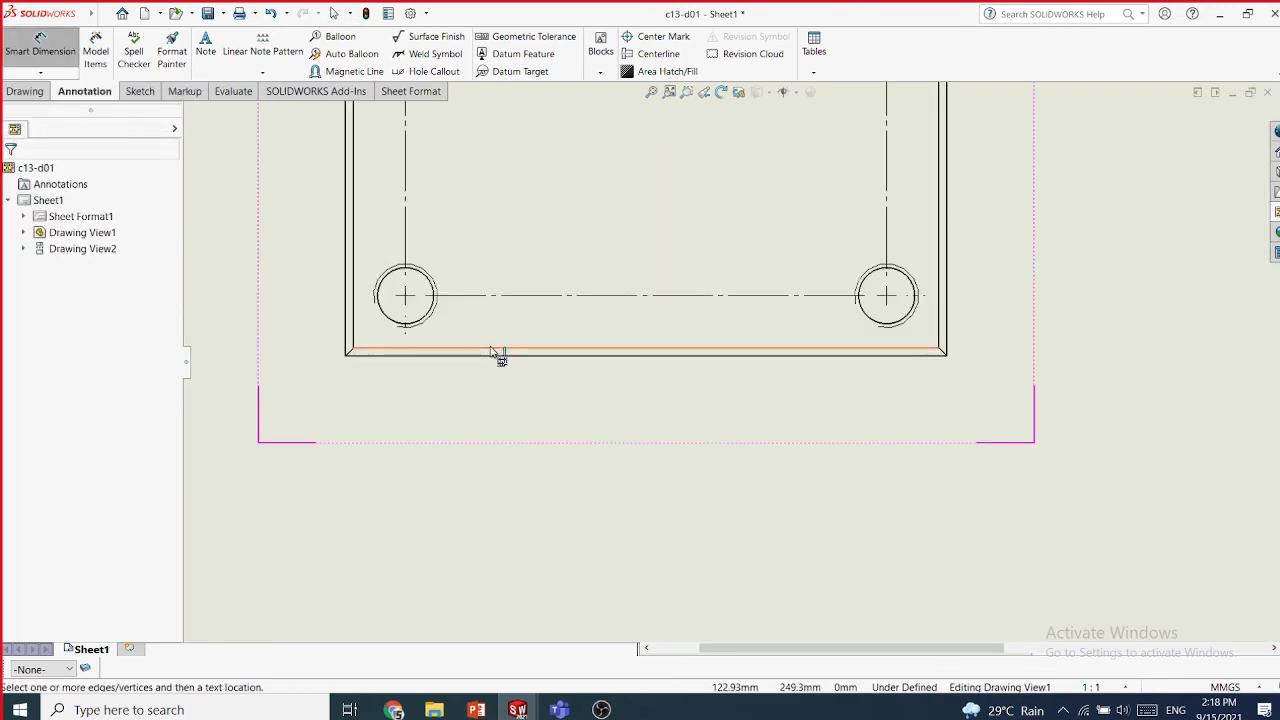
click(346, 320)
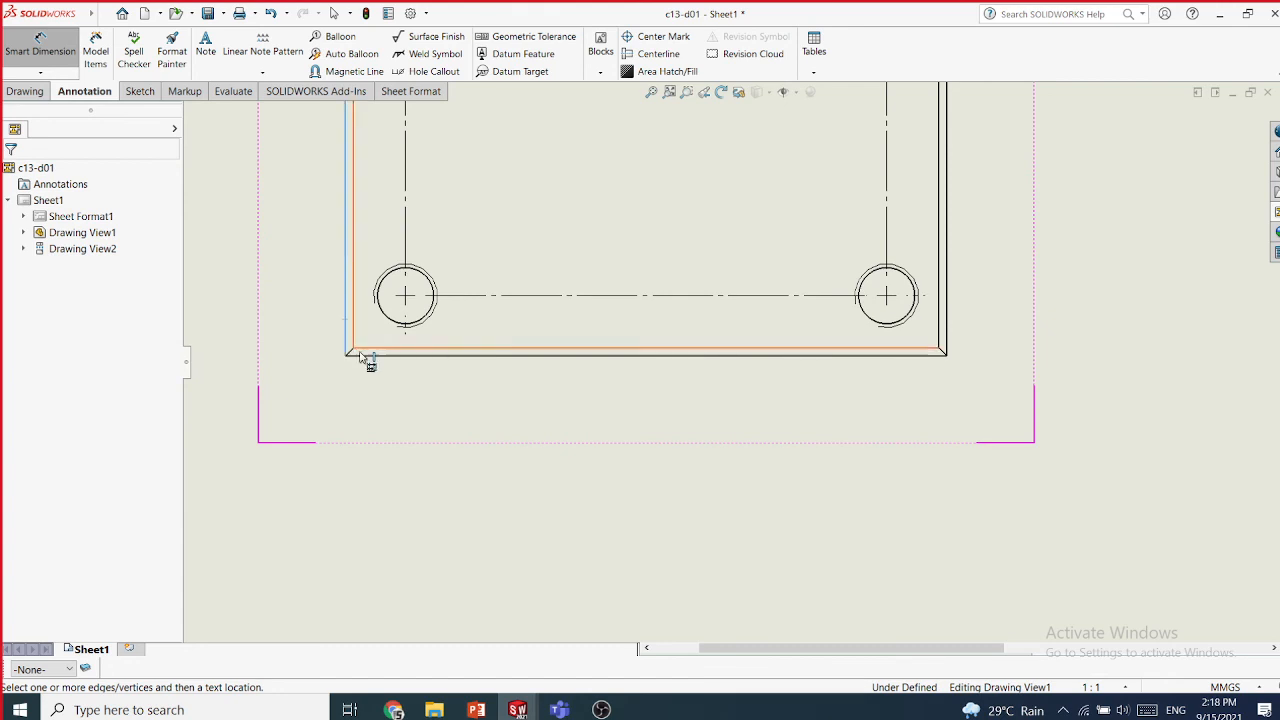
click(414, 327)
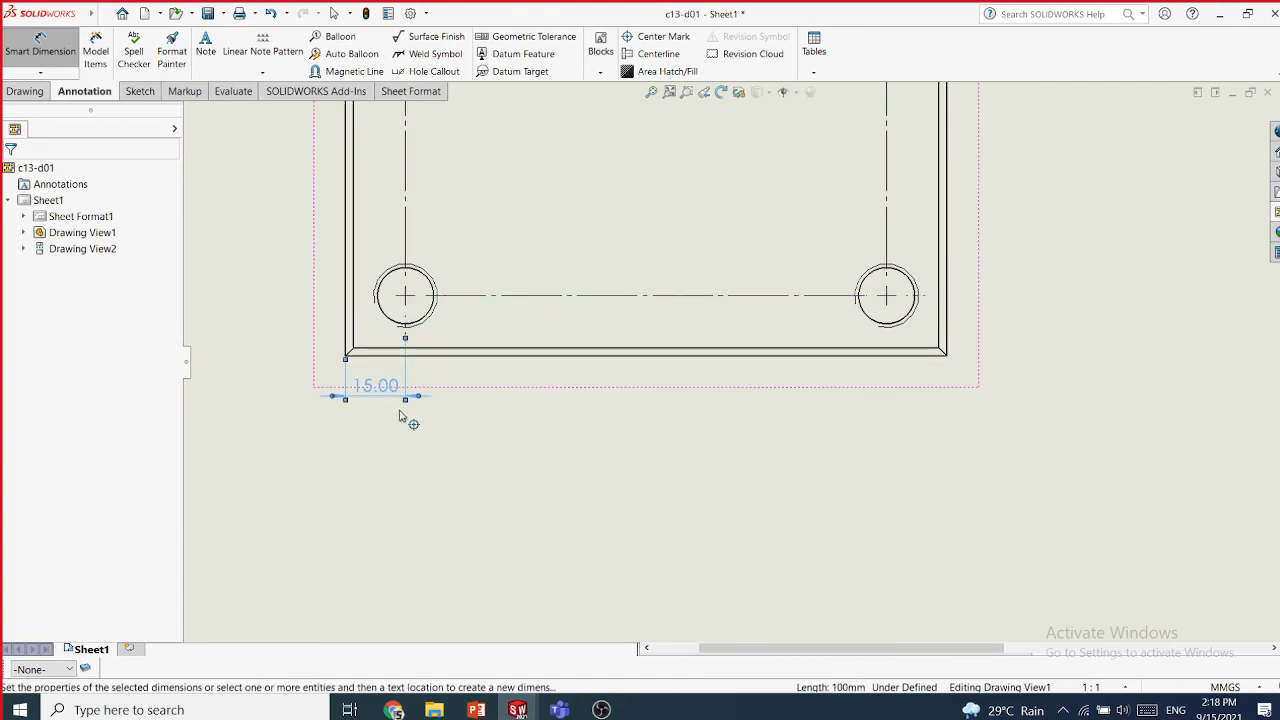
click(400, 415)
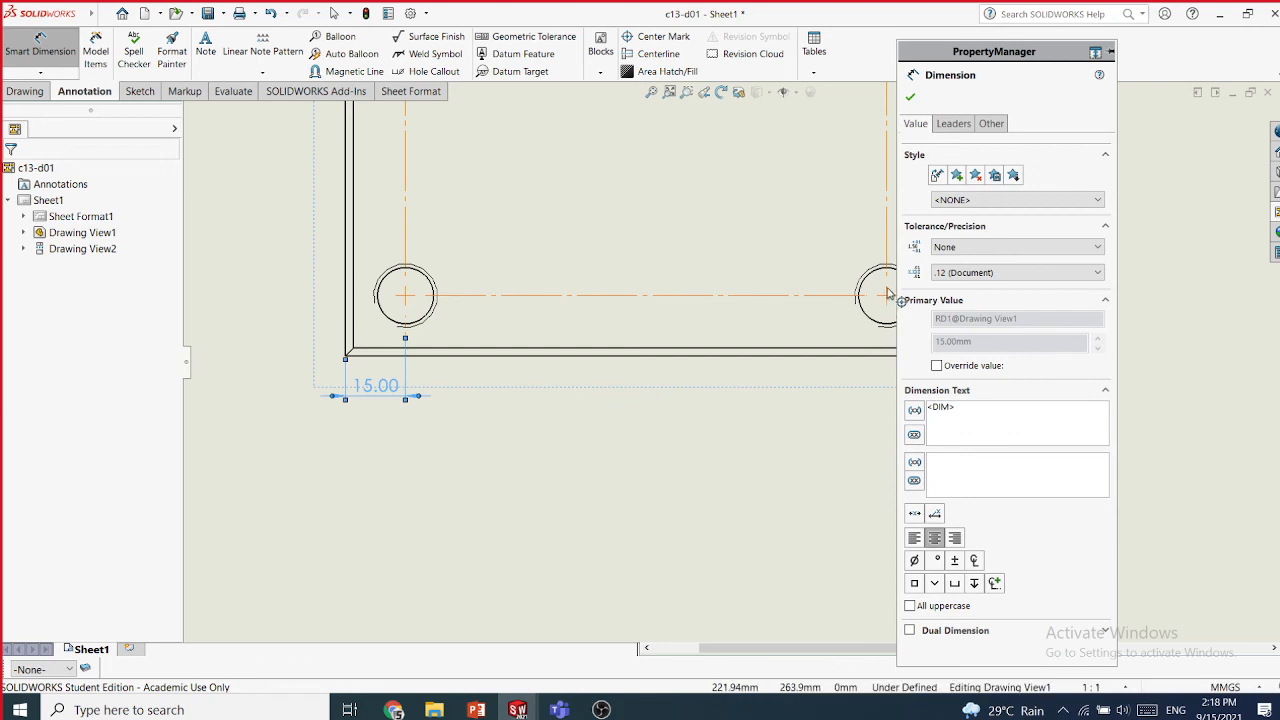
- Extend the baseline dimensions to the lower-right hole and the plate's right outer edge, and finish the command
click(888, 295)
click(420, 421)
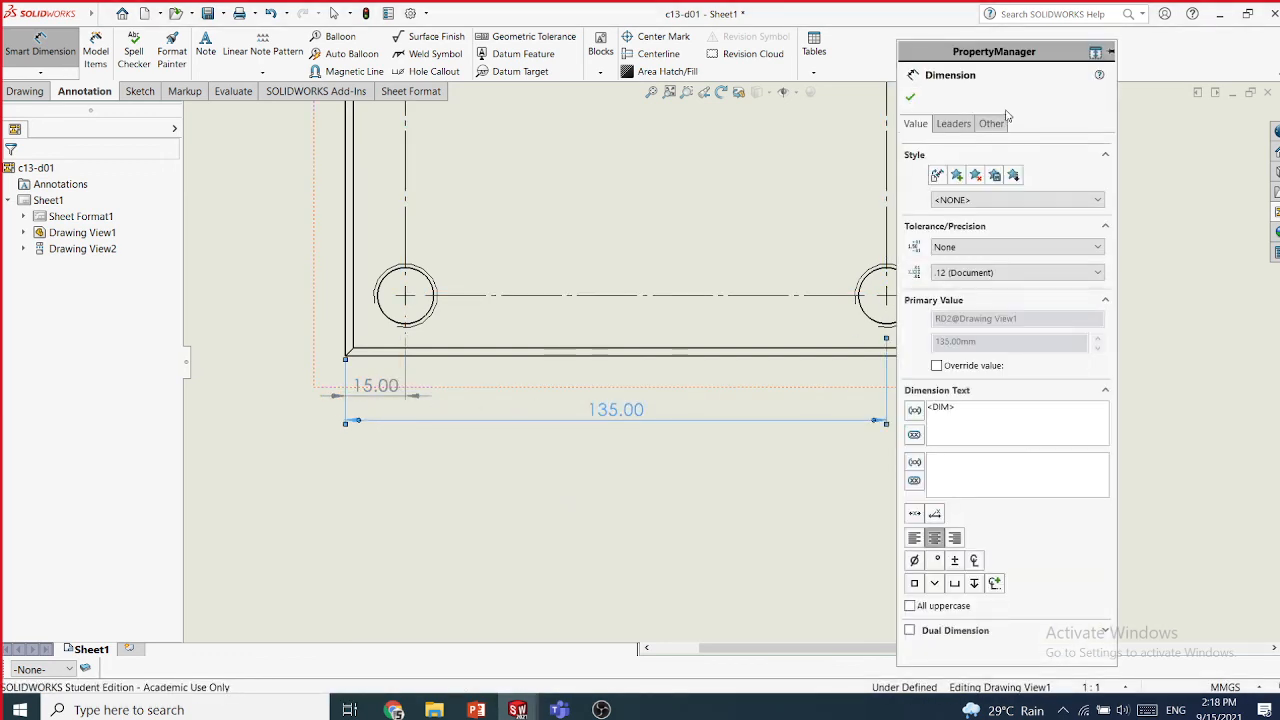
double_click(993, 55)
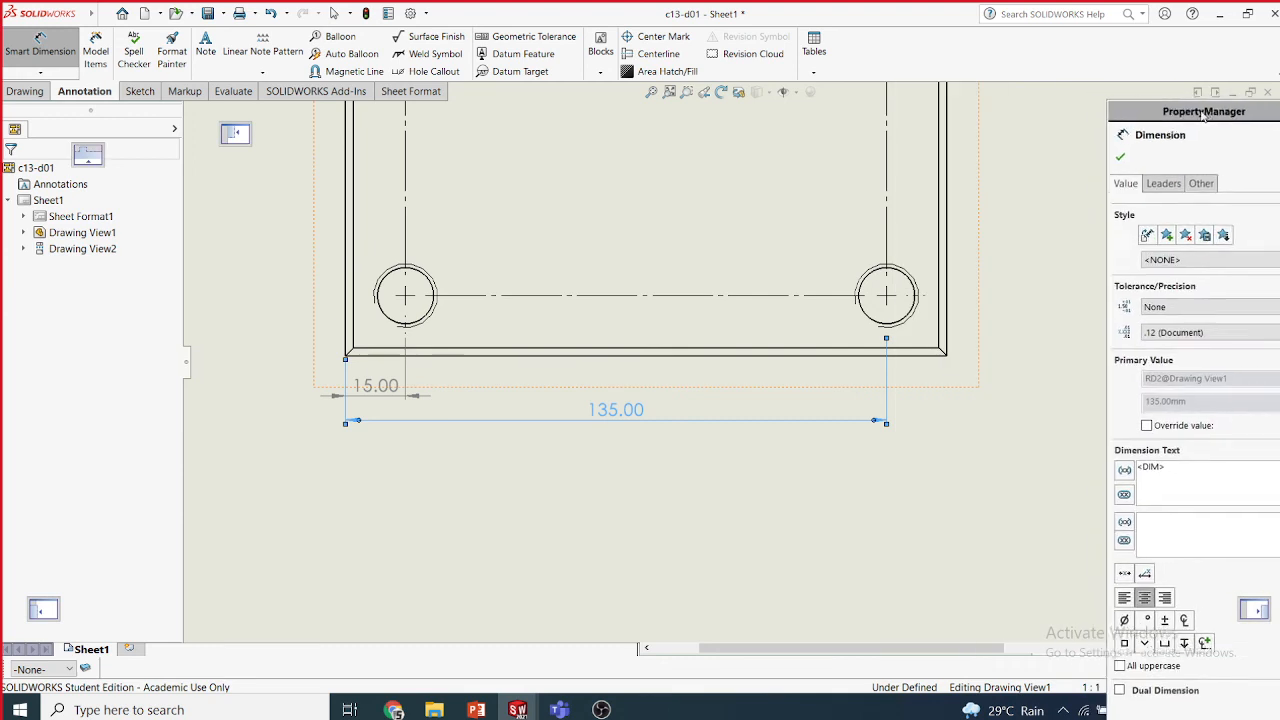
click(948, 325)
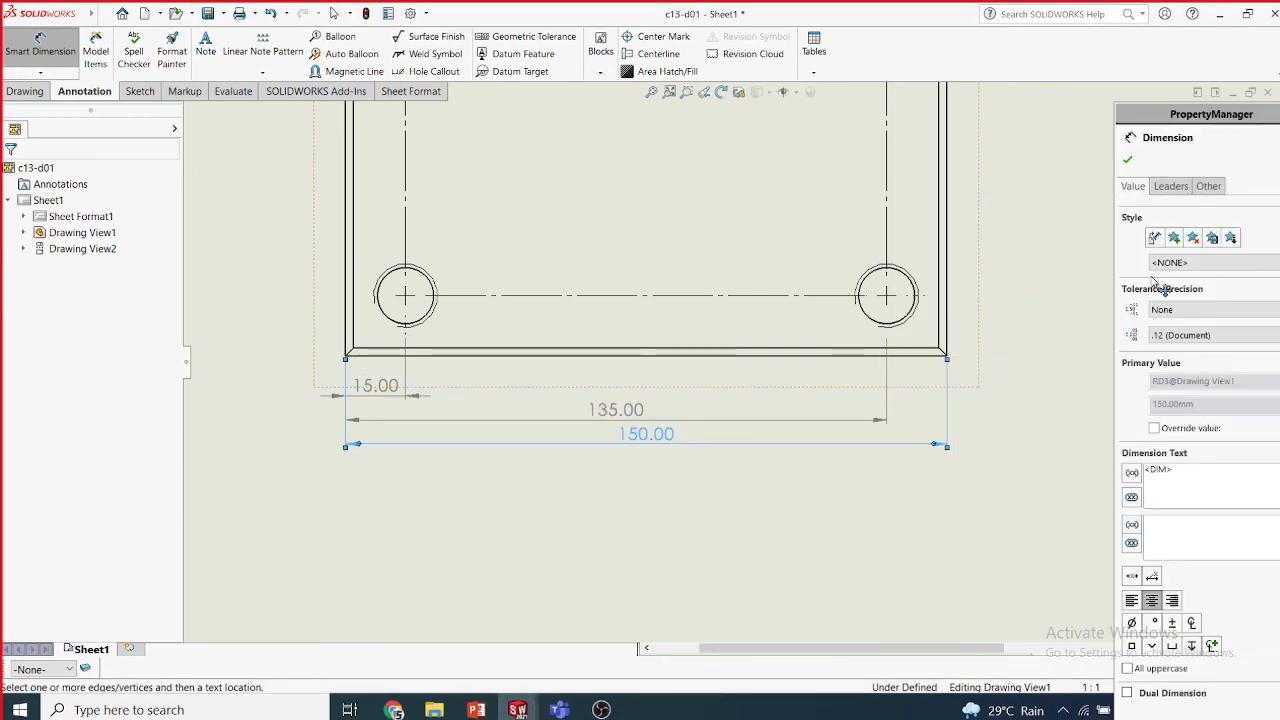
click(1125, 162)
scroll(1055, 306, up, 3)
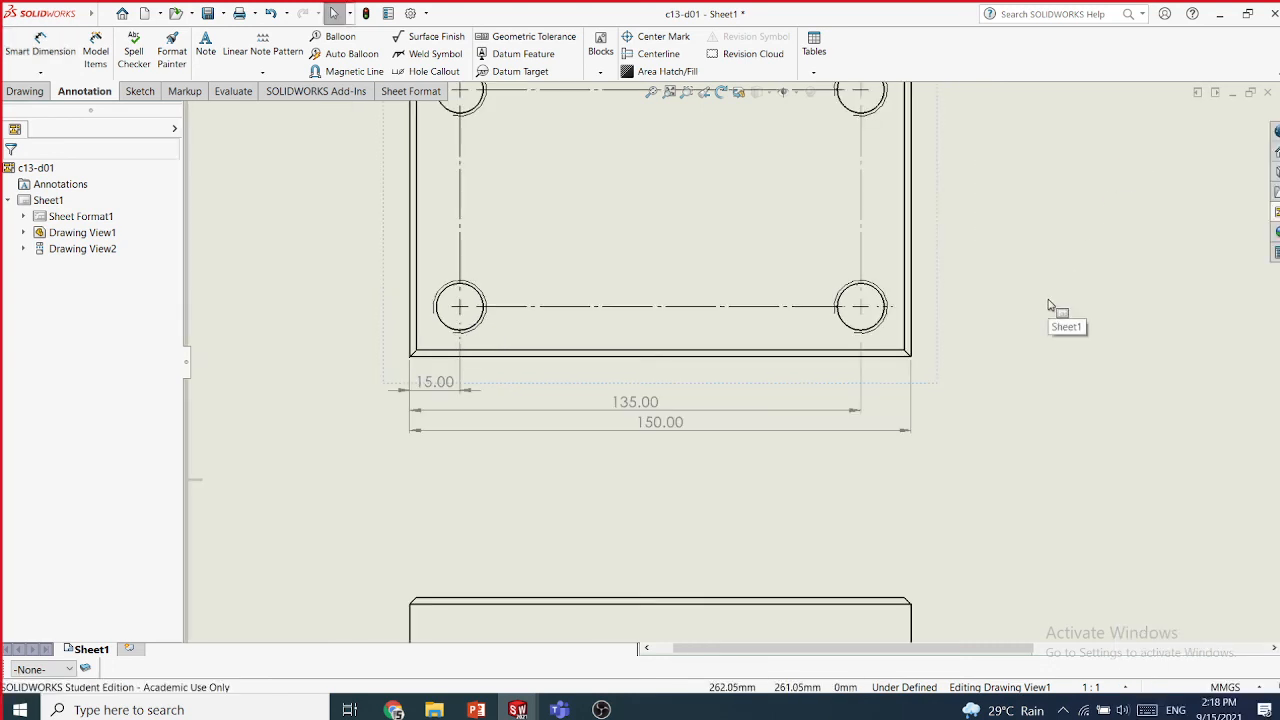
scroll(933, 289, down, 2)
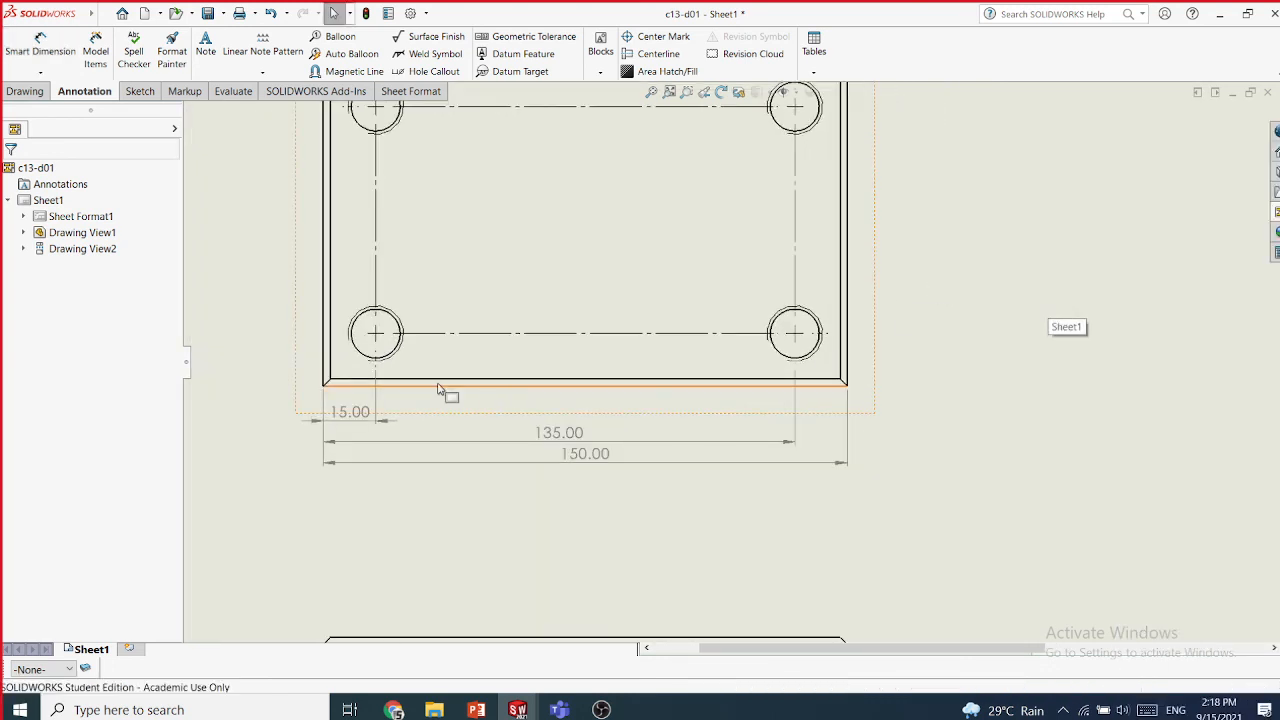
click(41, 73)
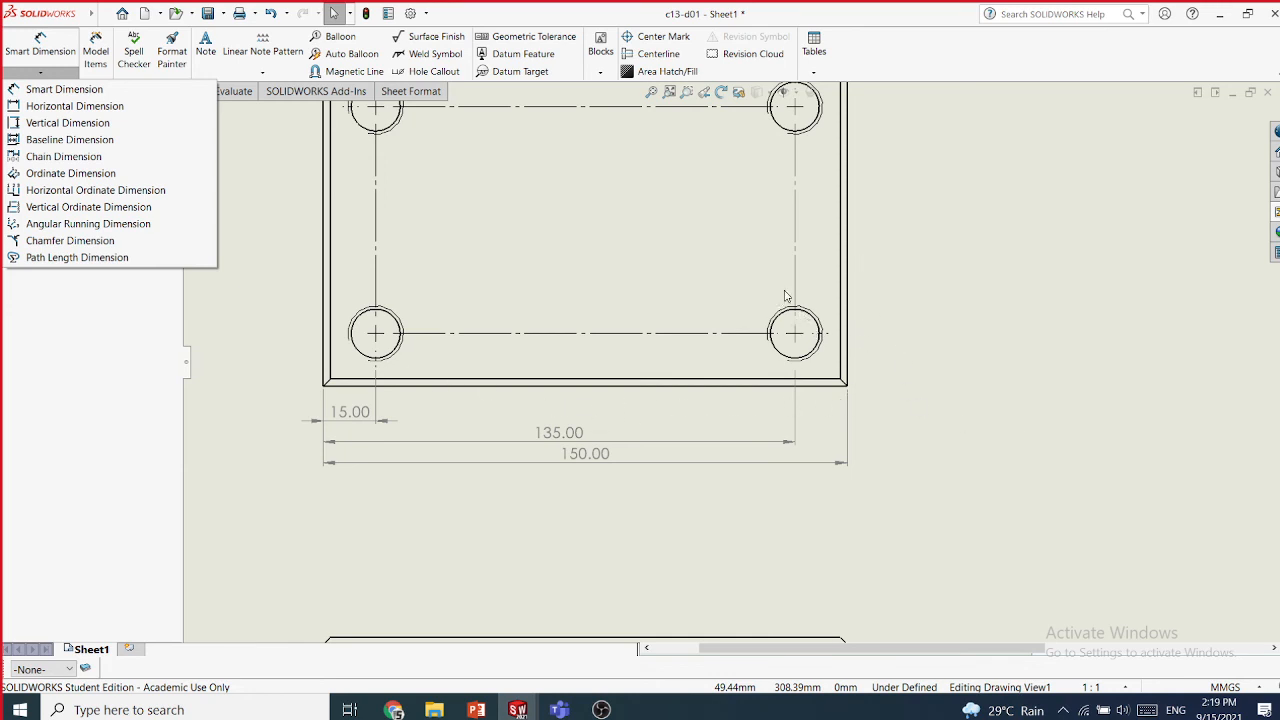
click(275, 358)
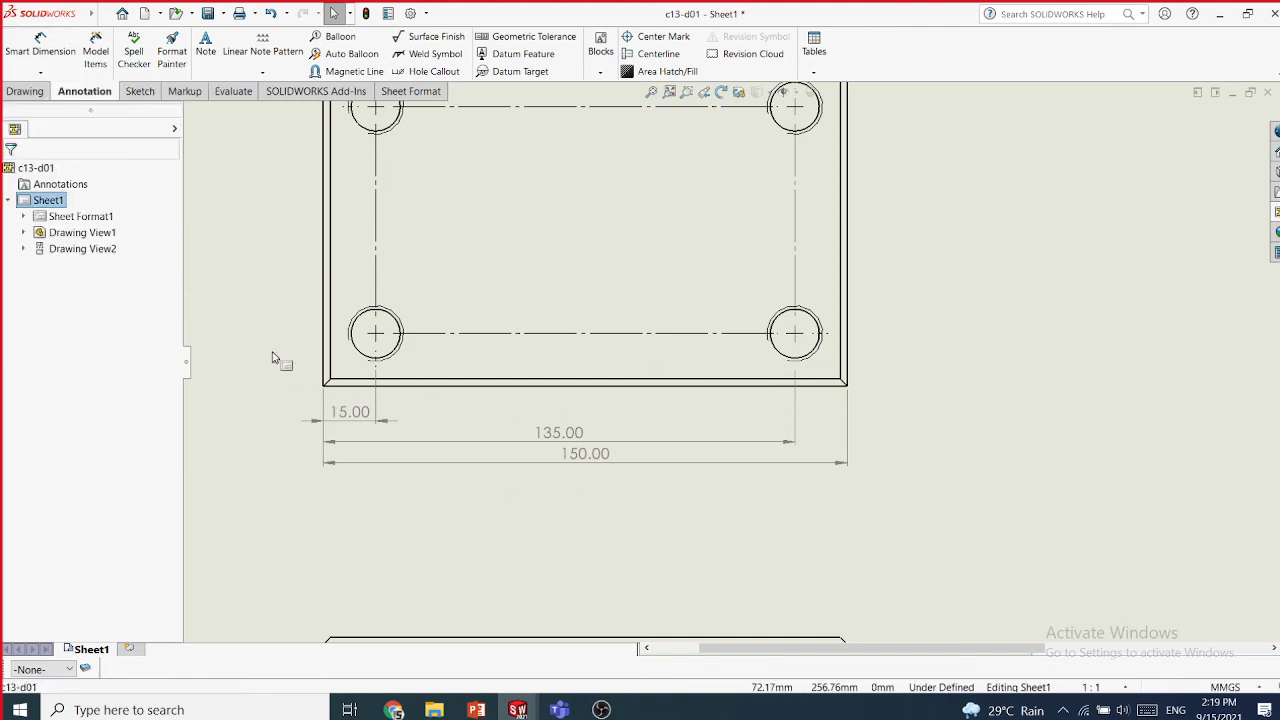
- Set the precision of the 15 mm baseline dimension below the top view to None
click(352, 425)
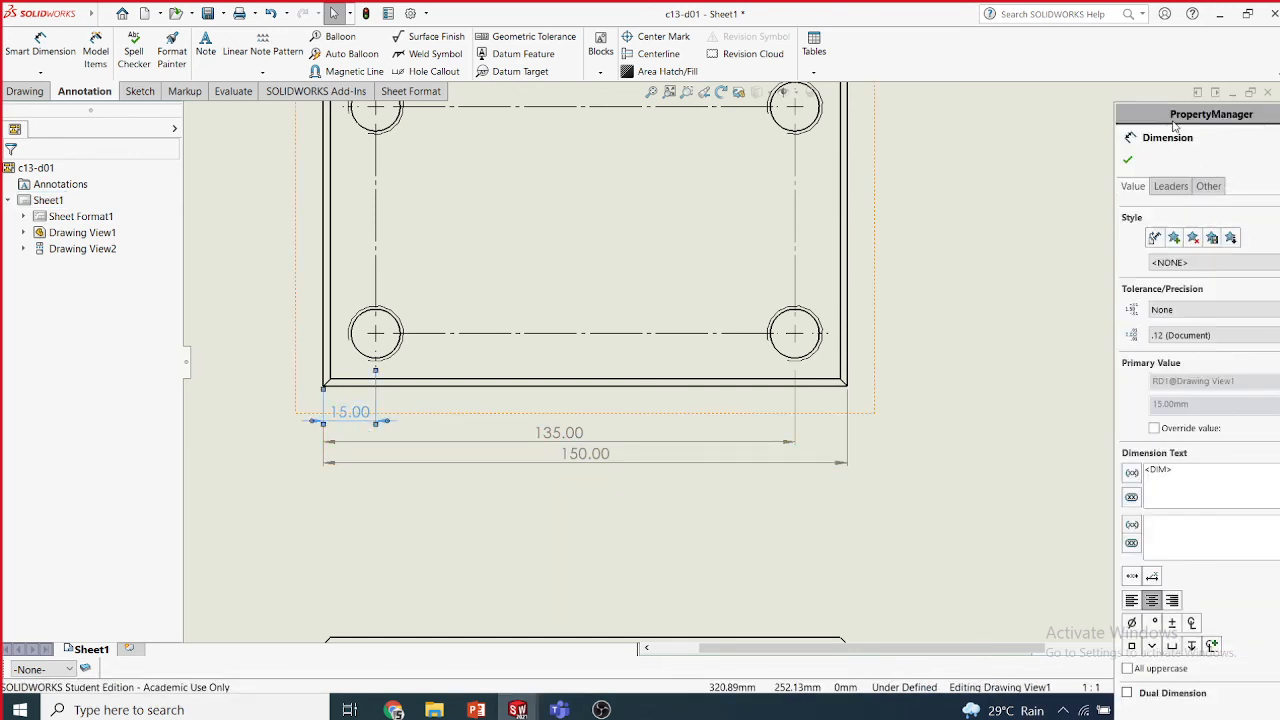
drag(1174, 122, 1004, 110)
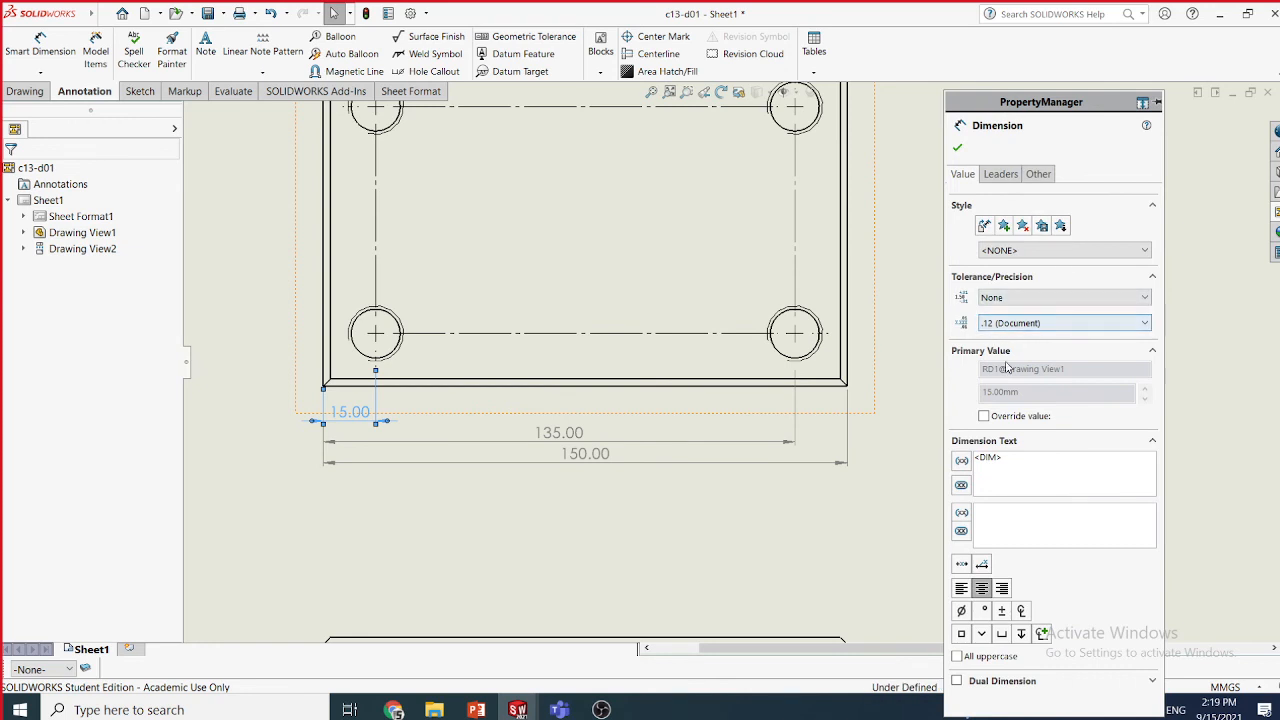
click(1000, 324)
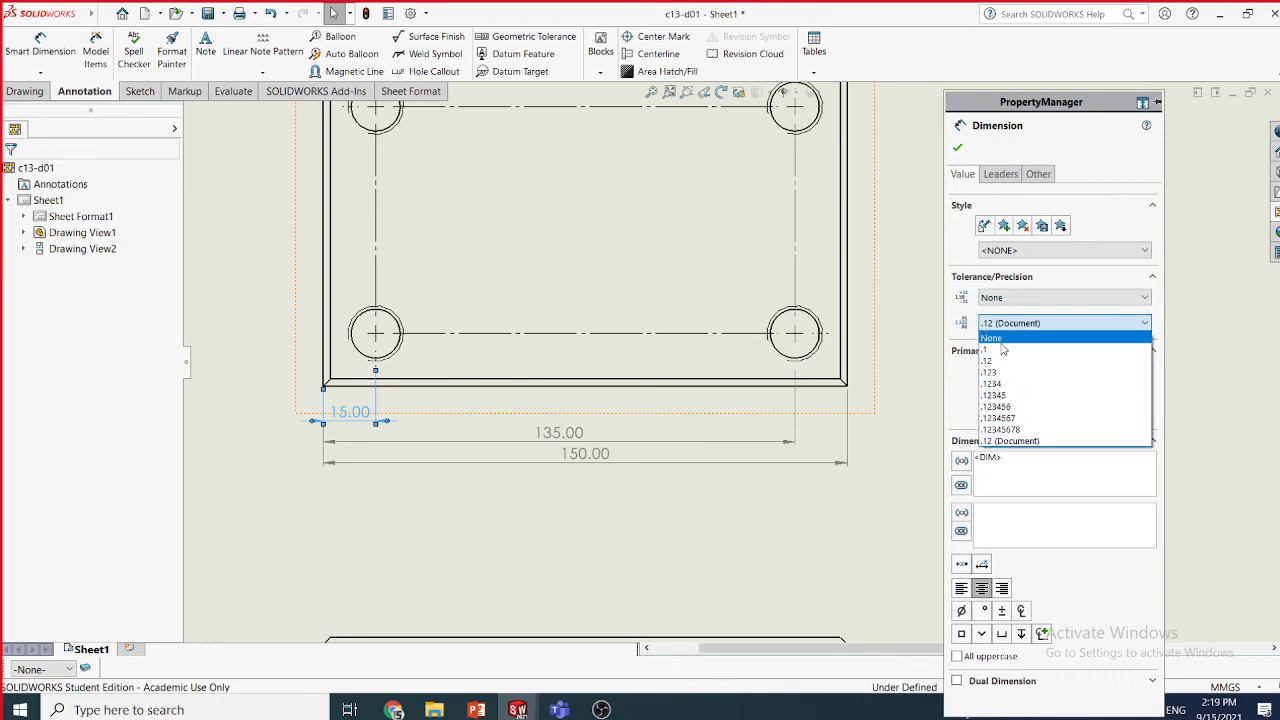
click(1002, 340)
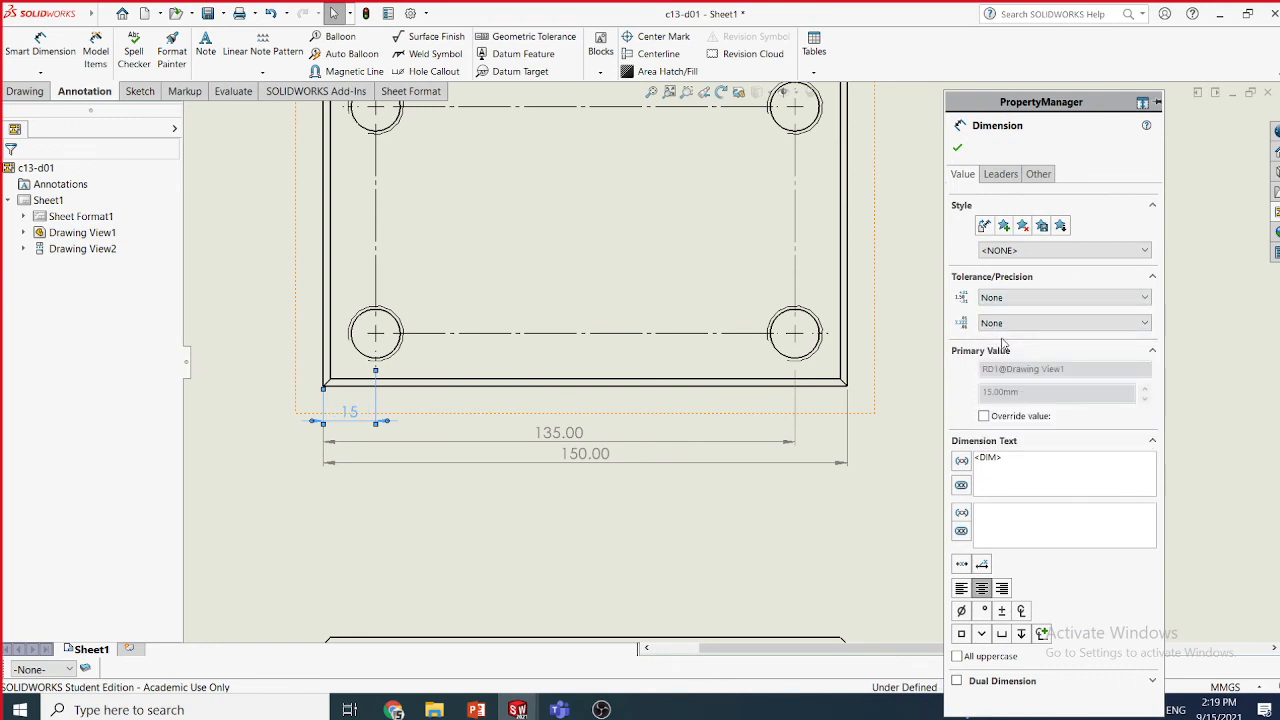
- Place the 15 mm dimension's arrows inside the extension lines and use a custom text position with aligned text breaking the dimension line
click(1000, 174)
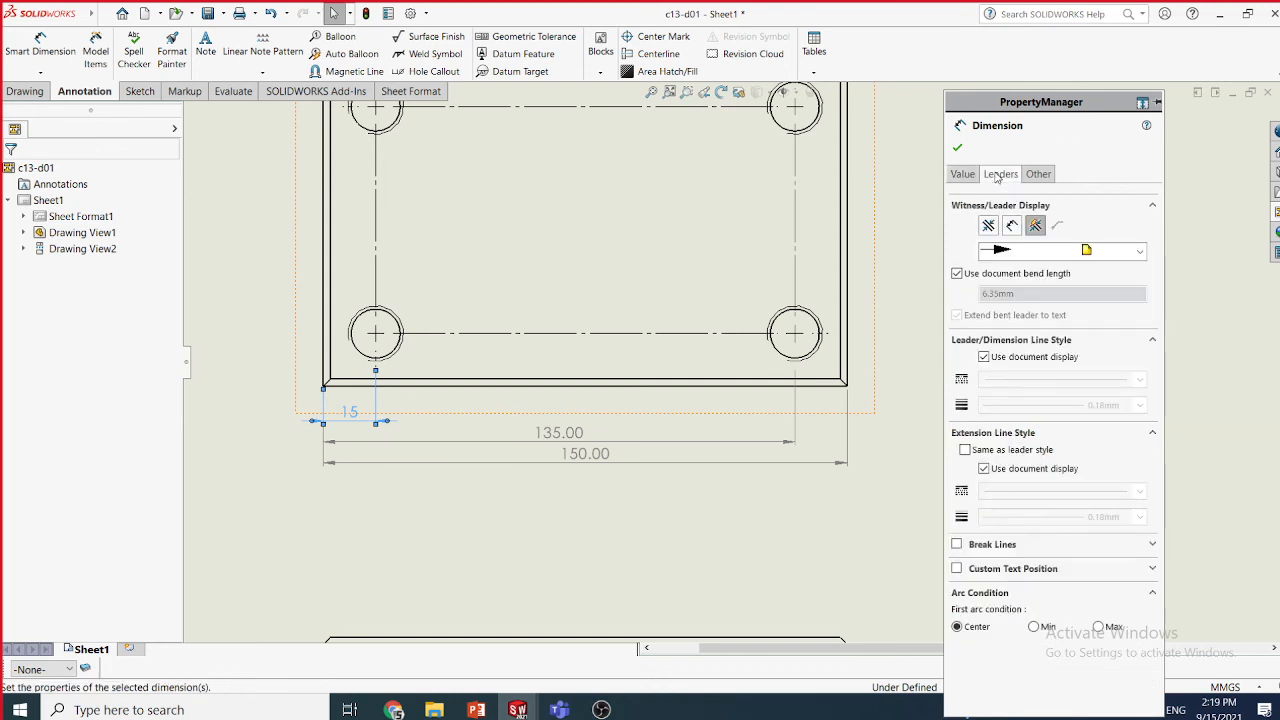
click(1010, 226)
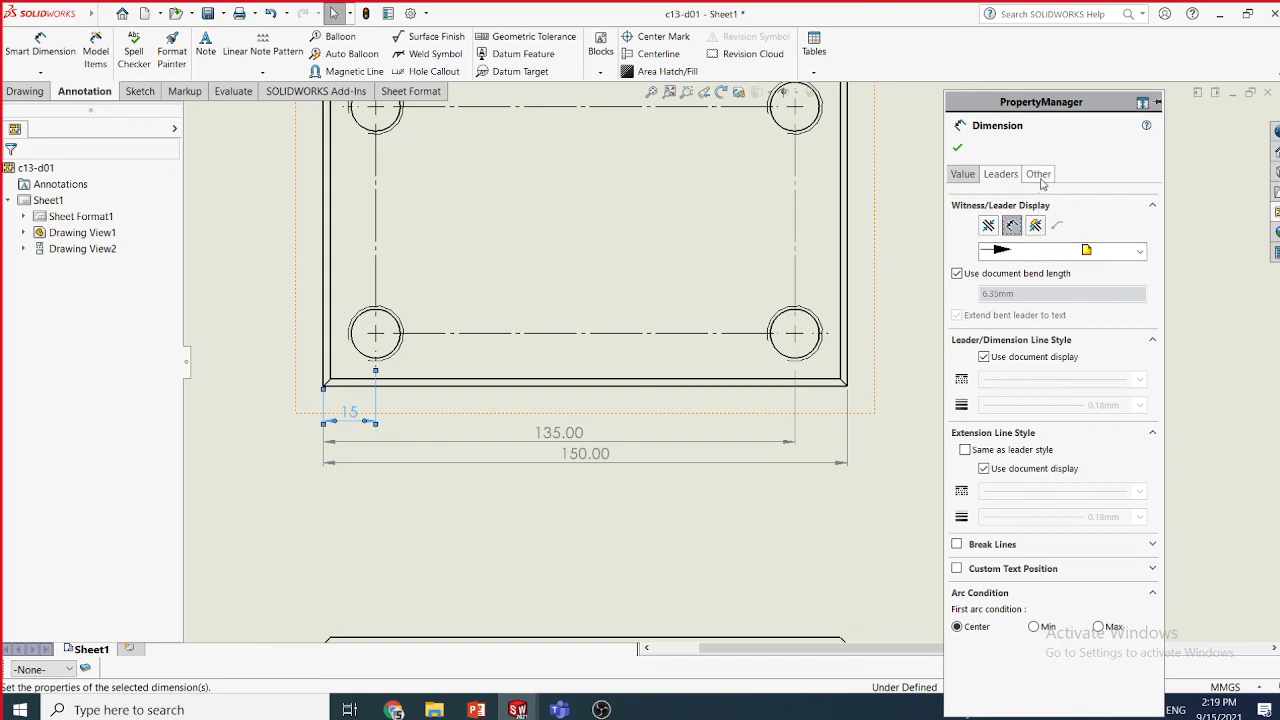
click(957, 569)
click(1044, 590)
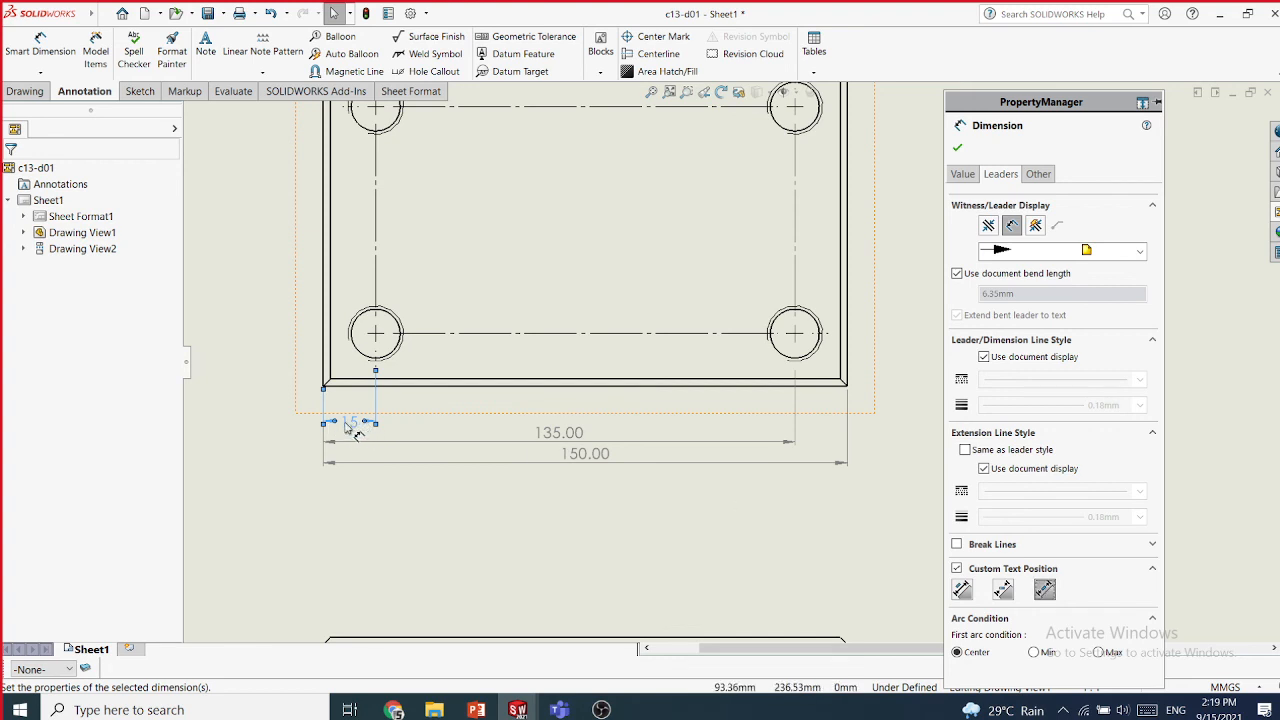
- Override the document font of the 15 mm dimension with Times New Roman, Regular, at a height of 14 points
click(1038, 175)
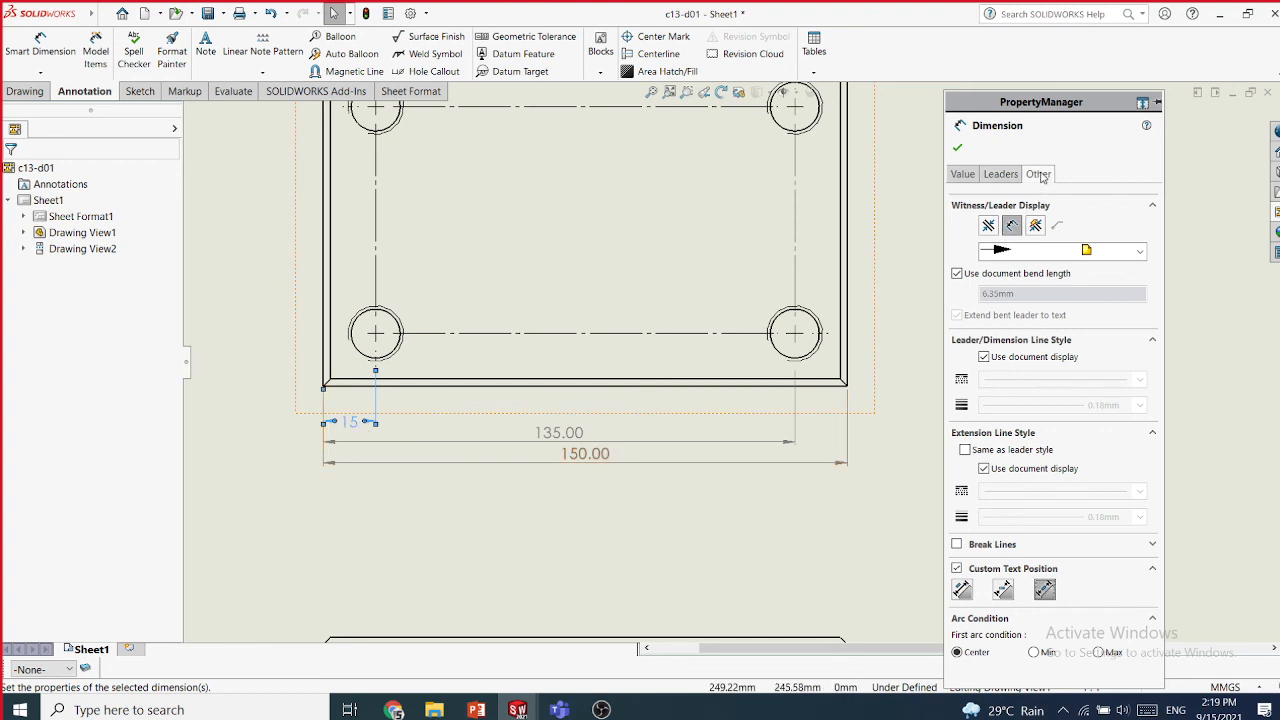
click(957, 266)
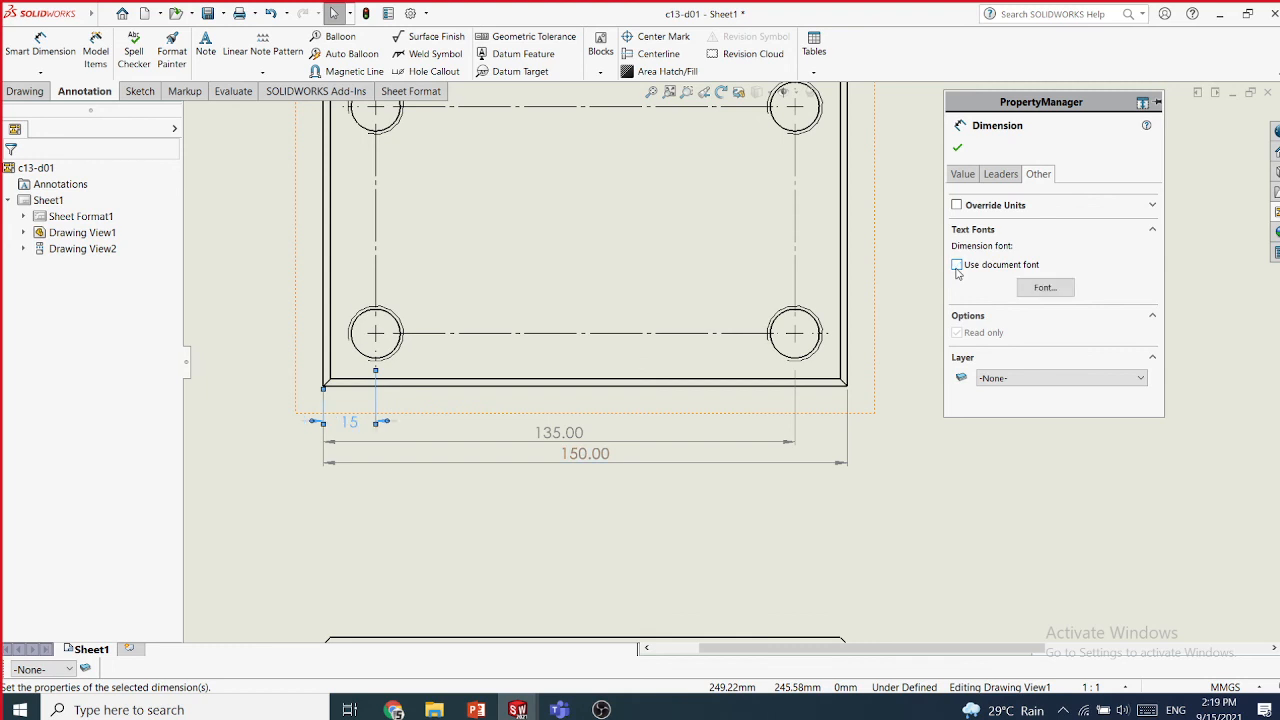
click(1045, 288)
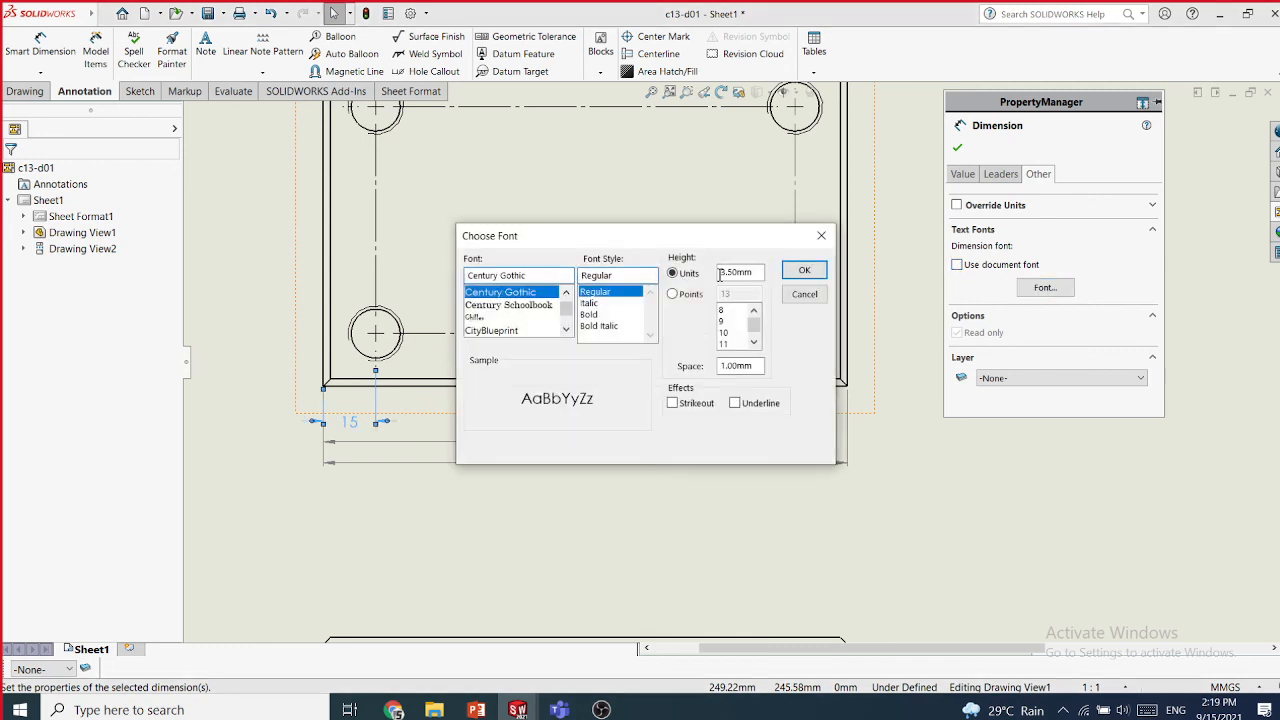
drag(540, 274, 441, 279)
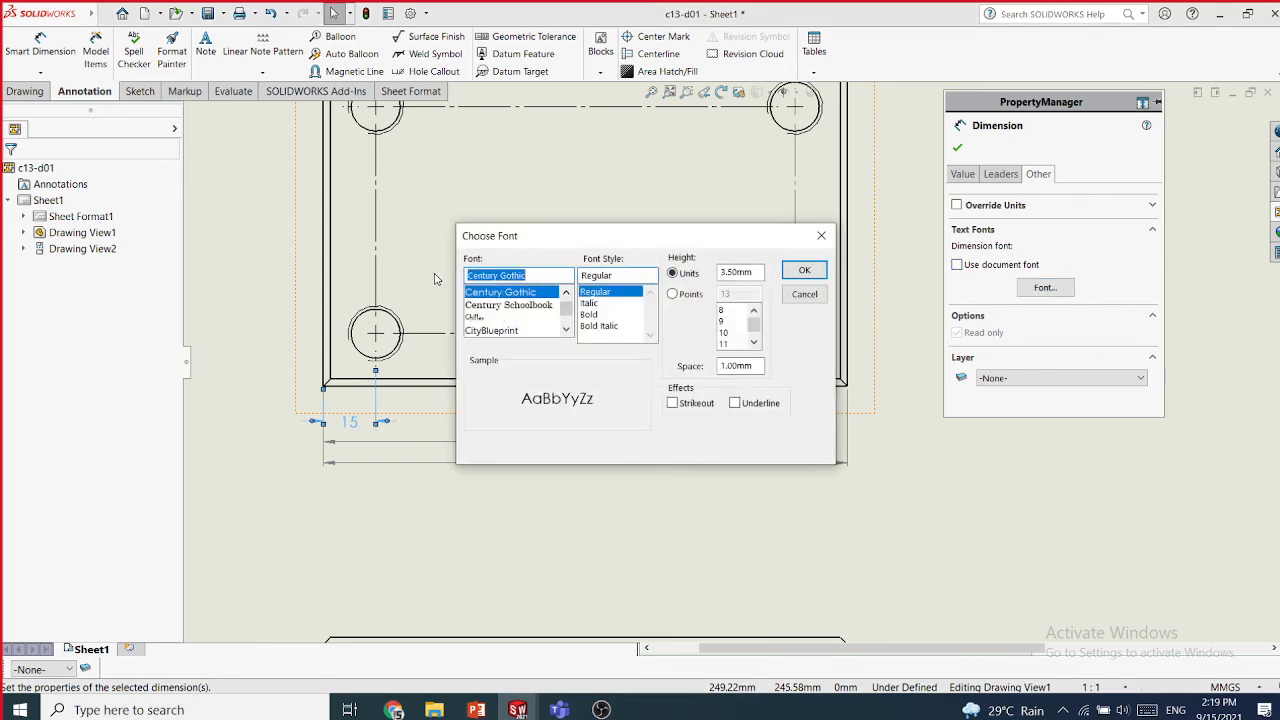
text(times)
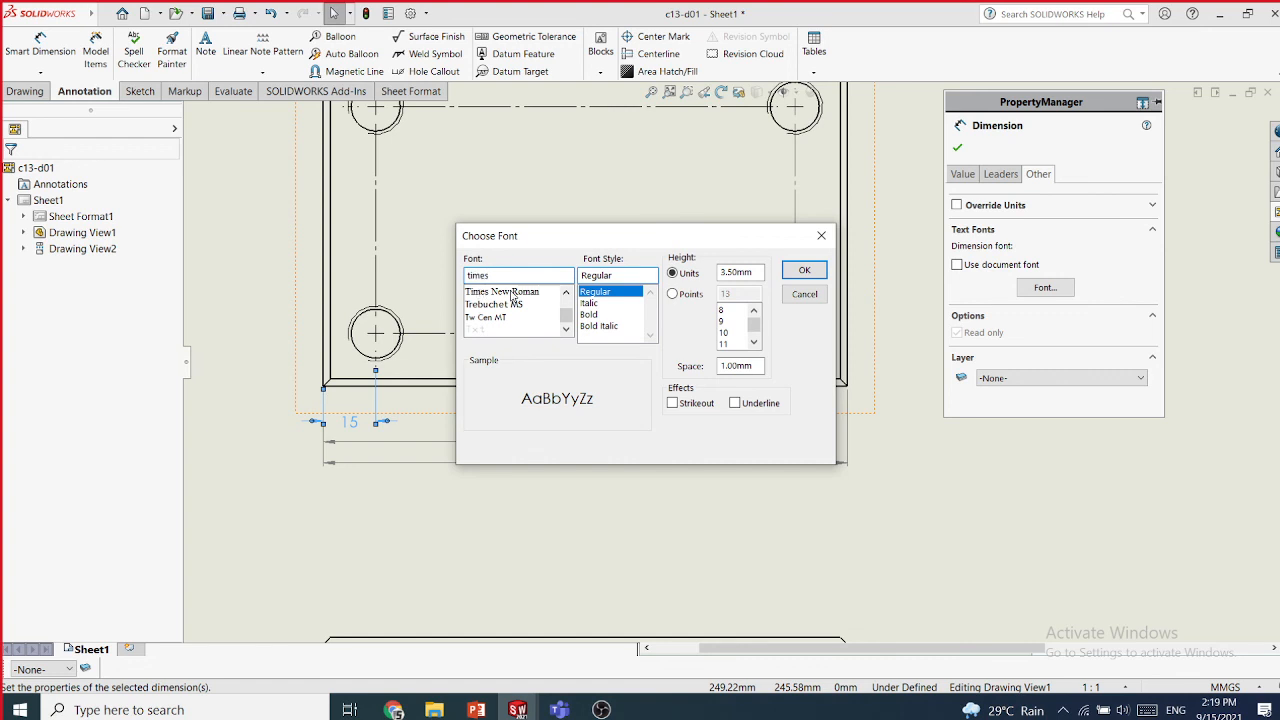
click(511, 291)
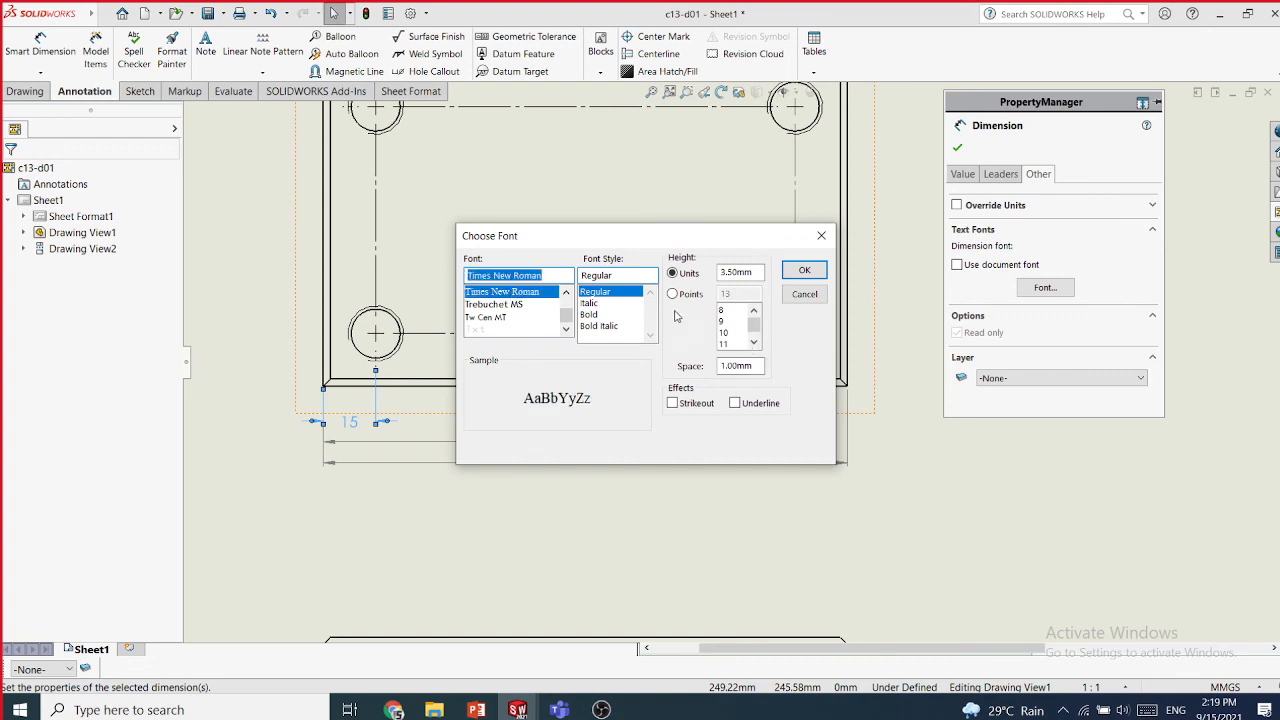
click(672, 293)
click(754, 343)
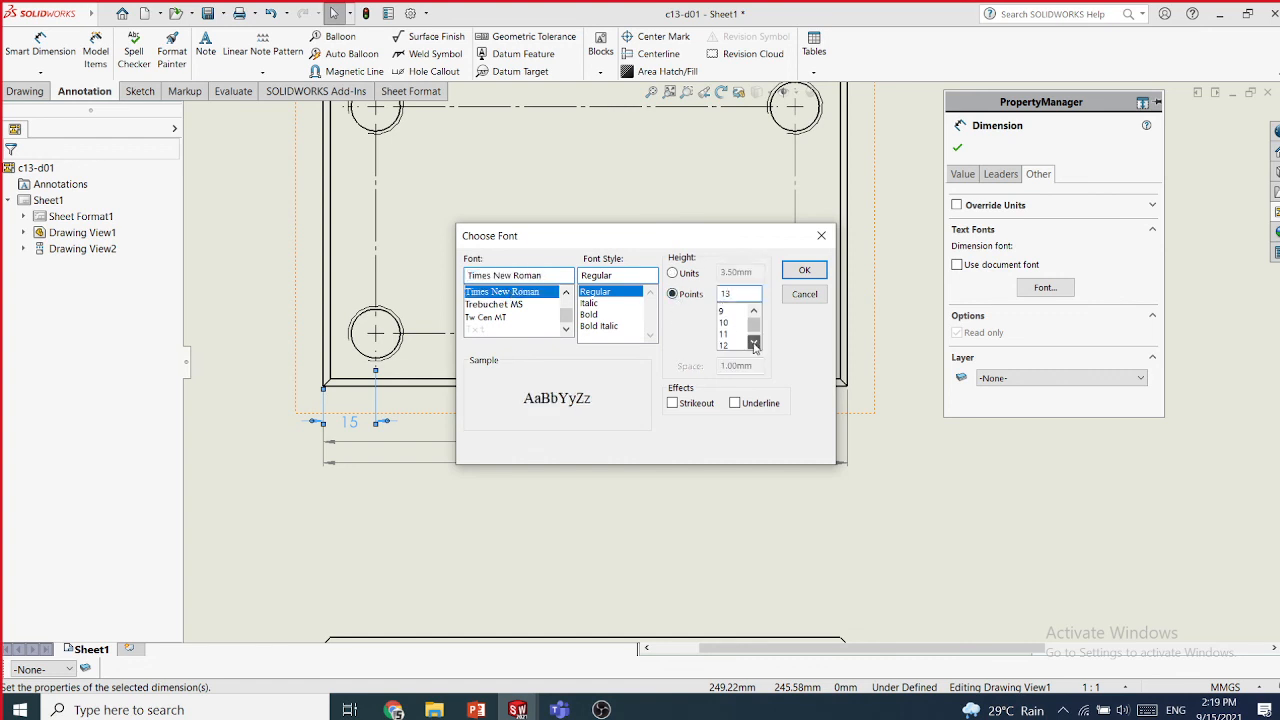
click(754, 343)
click(728, 311)
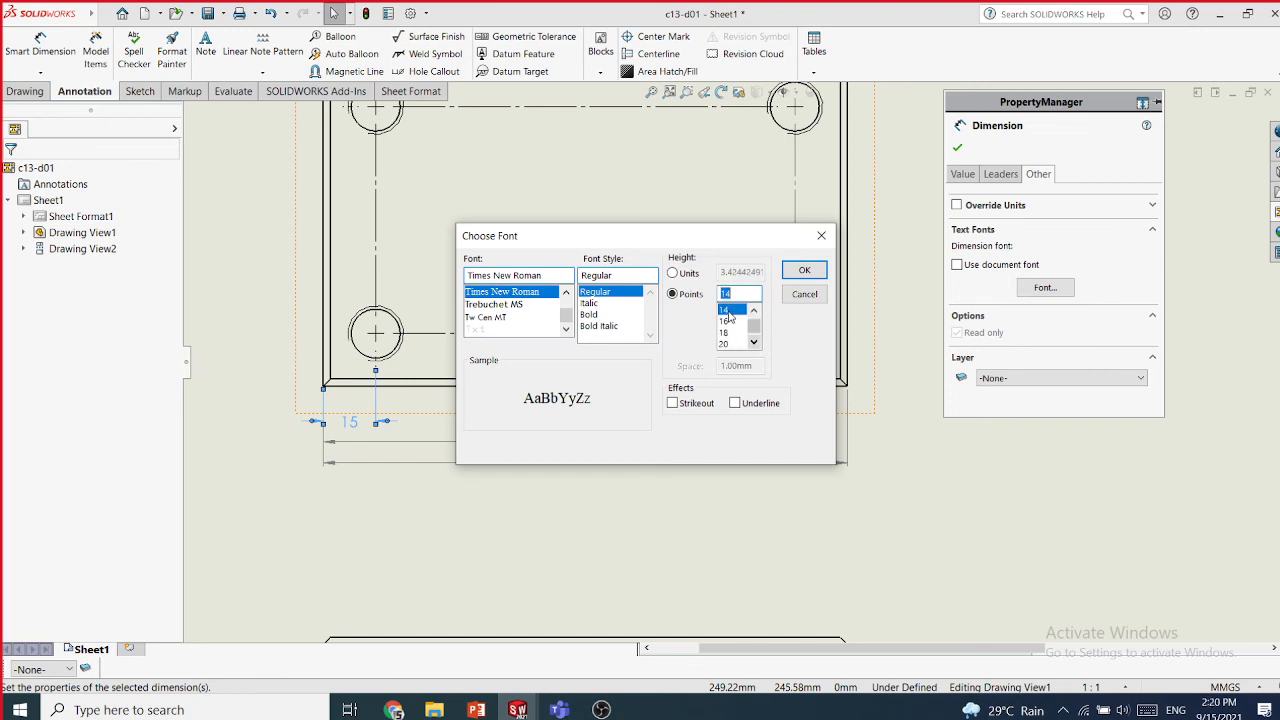
click(805, 272)
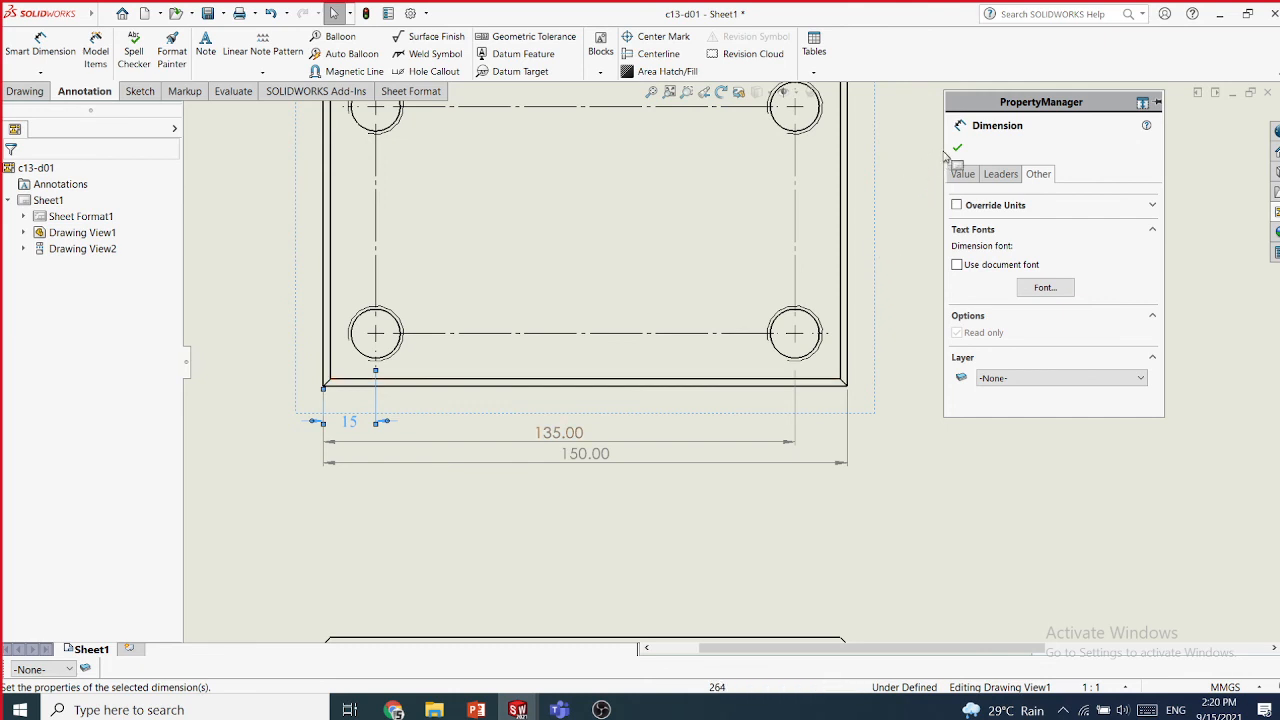
- Add the 15 mm dimension's formatting as a new dimension style named myone
click(971, 177)
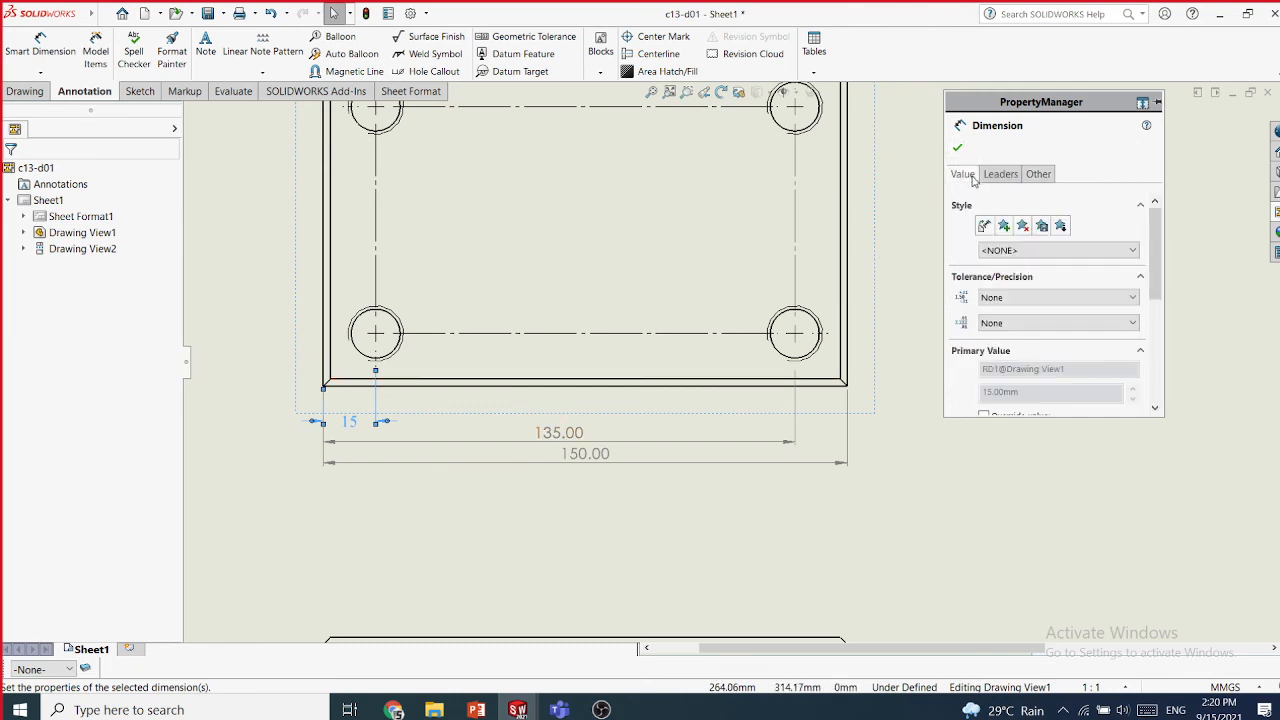
click(1023, 250)
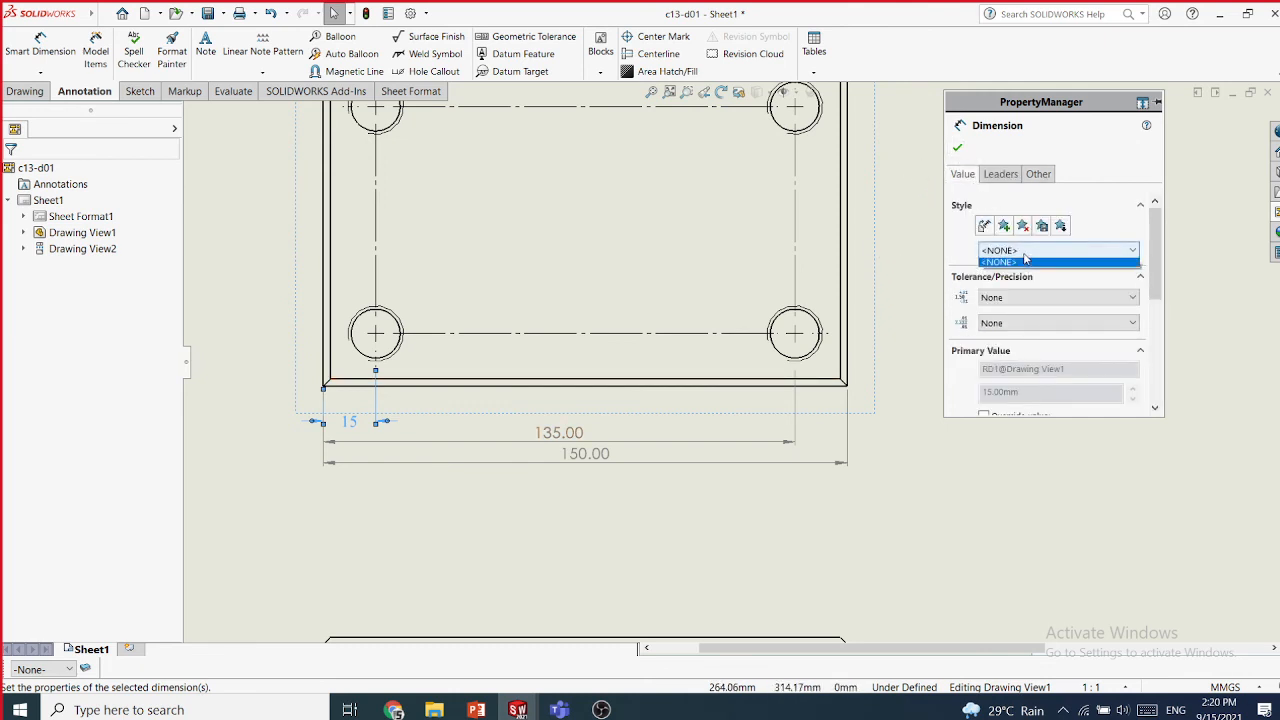
click(1064, 207)
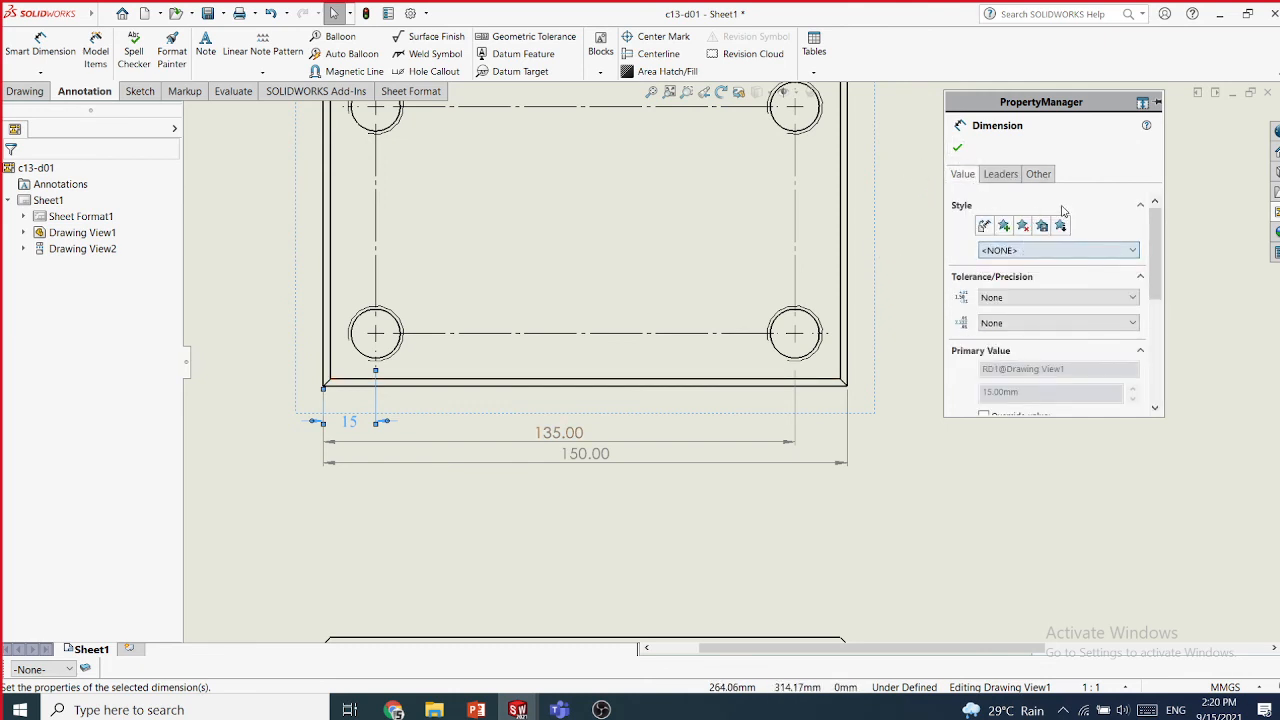
click(1004, 226)
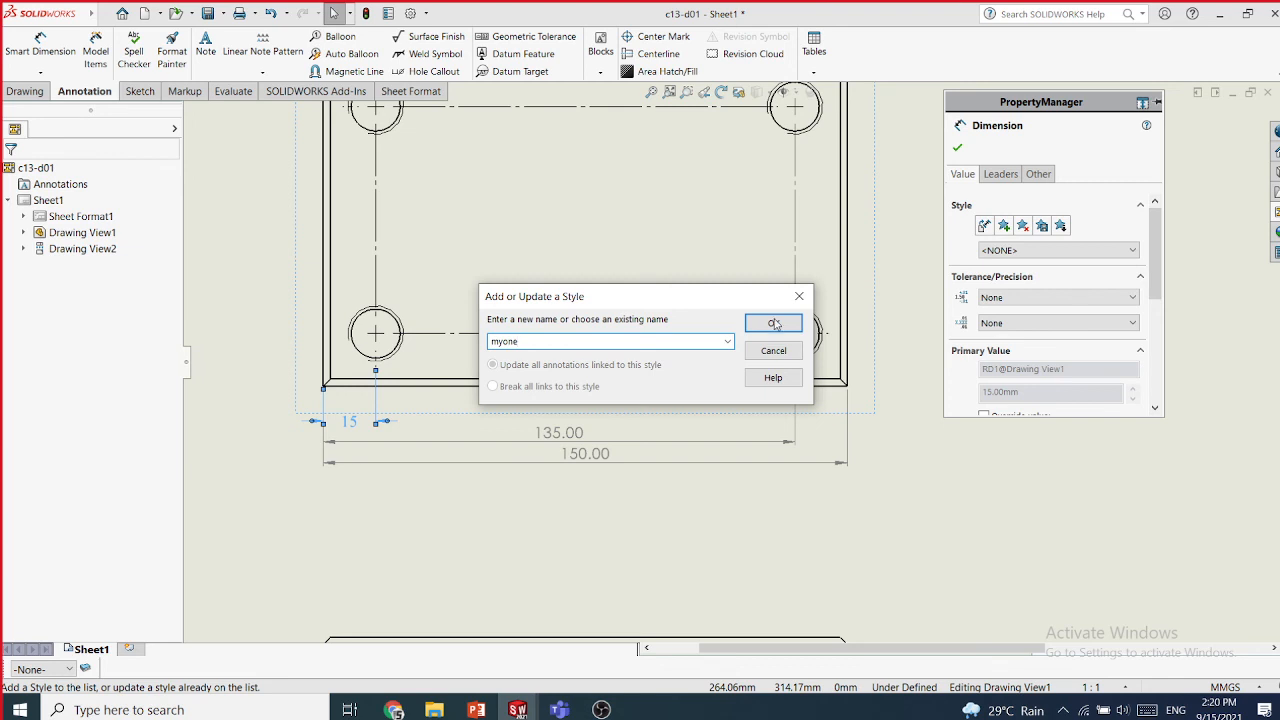
click(775, 325)
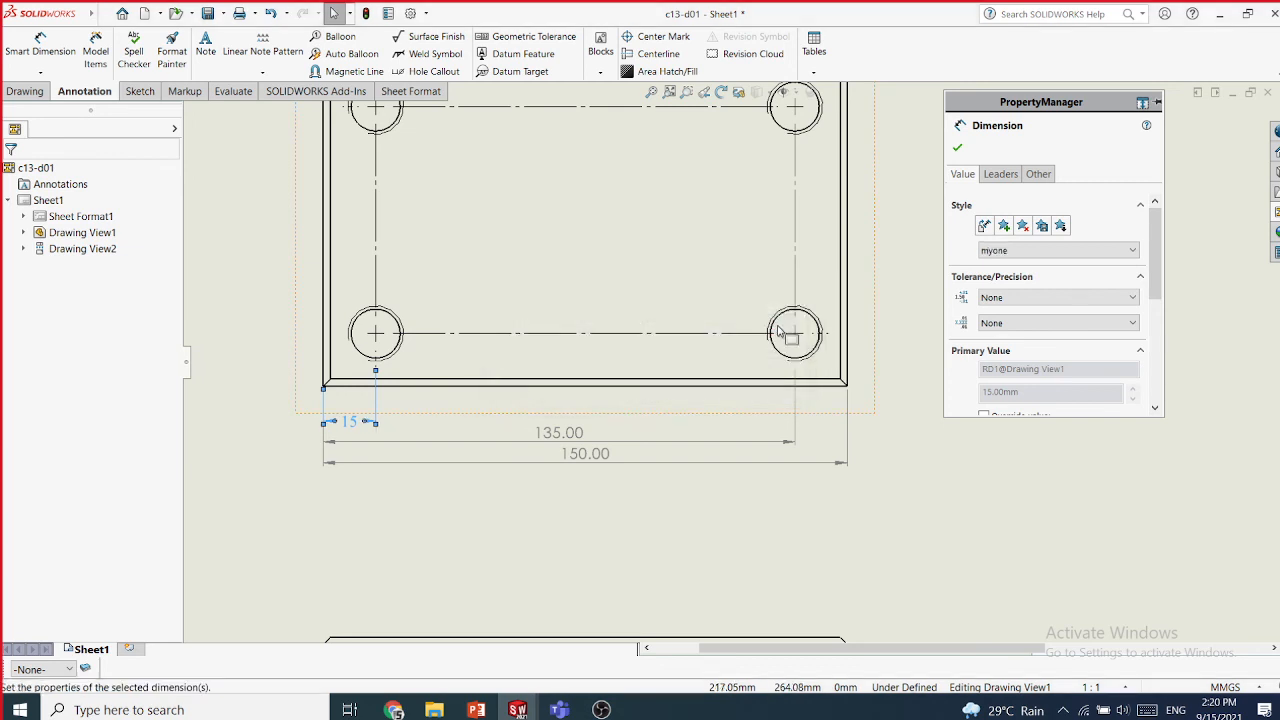
- Save the myone style to the Desktop as a Style (*.sldstl) file and finish editing the dimension
click(1043, 227)
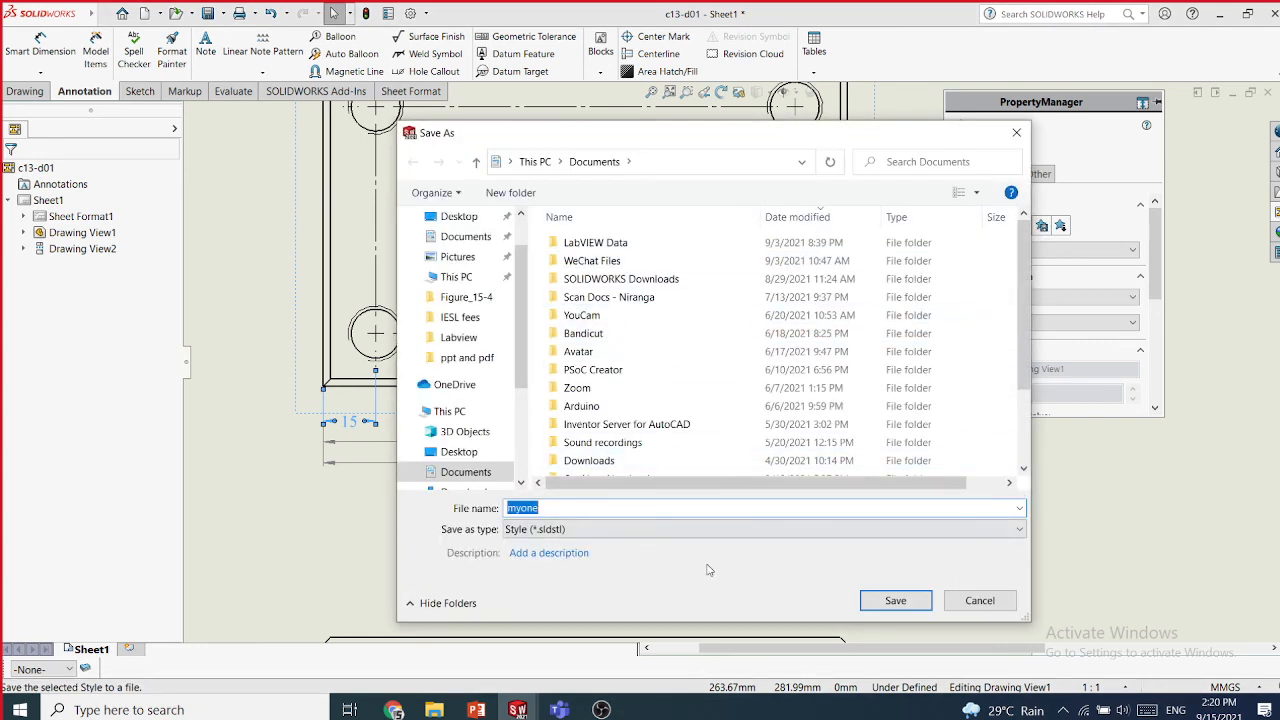
click(460, 217)
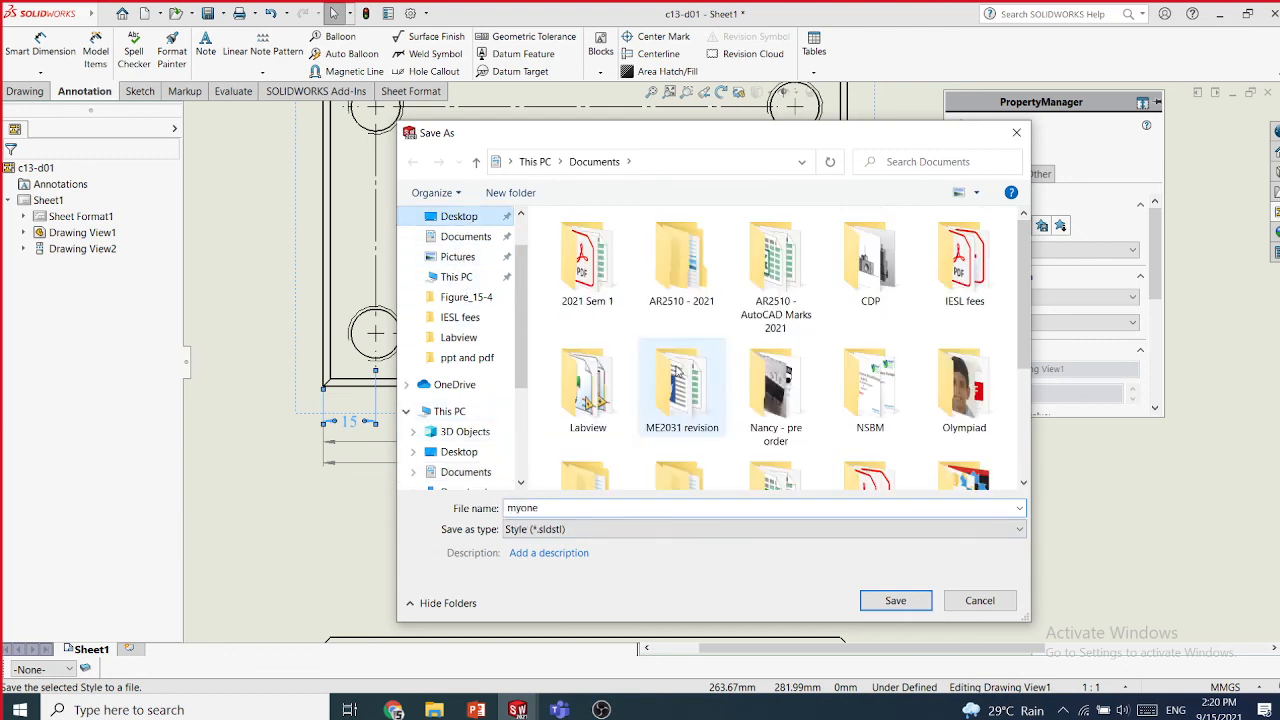
click(895, 601)
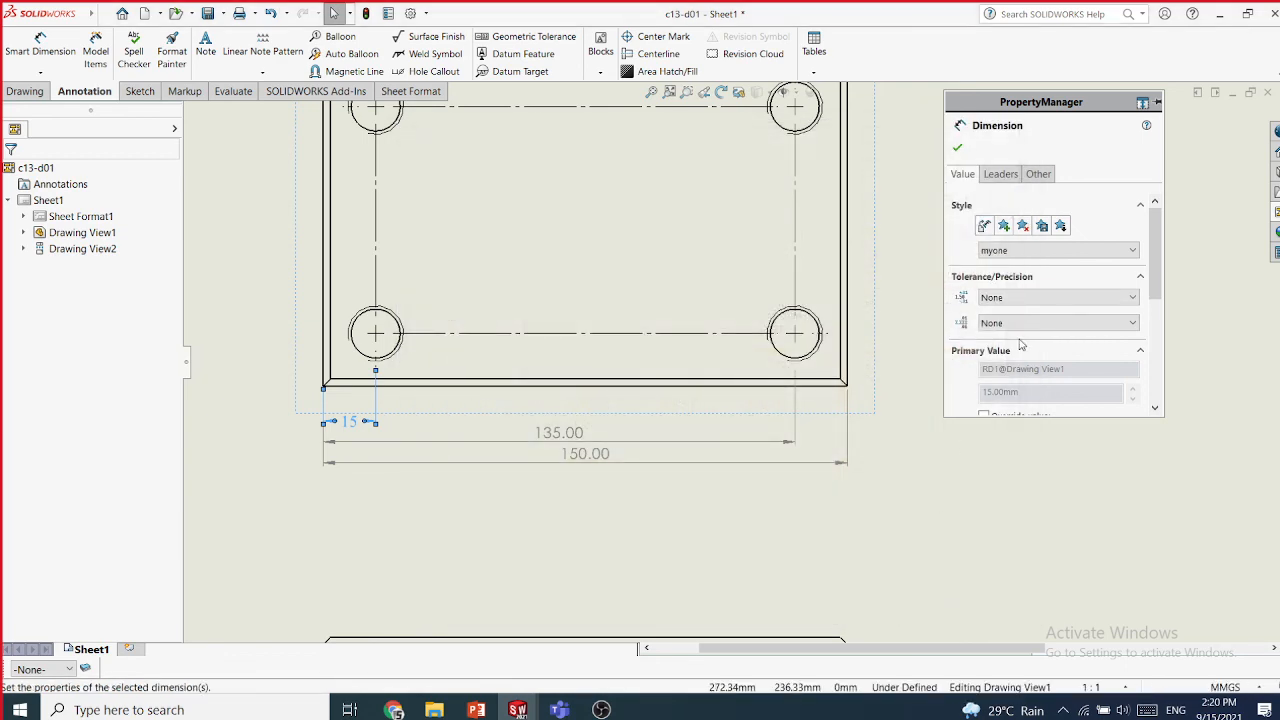
click(957, 148)
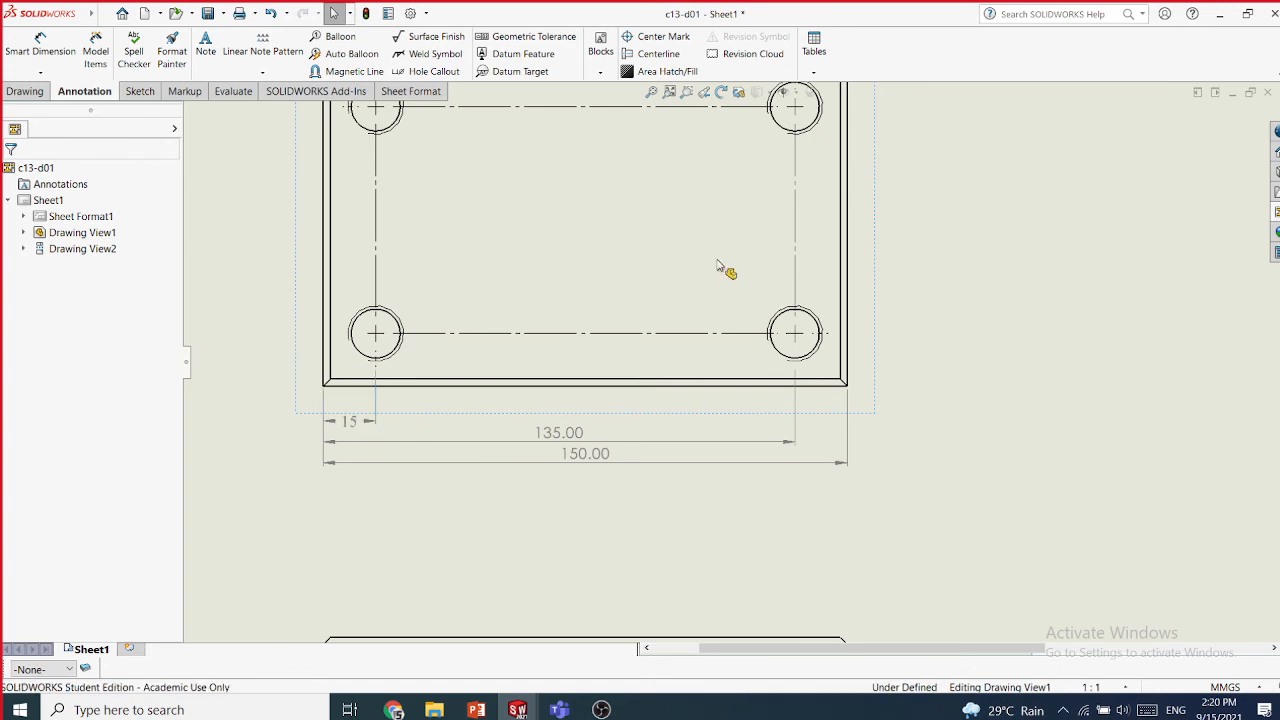
- Apply the myone style to the baseline dimension of the lower-right hole
click(481, 447)
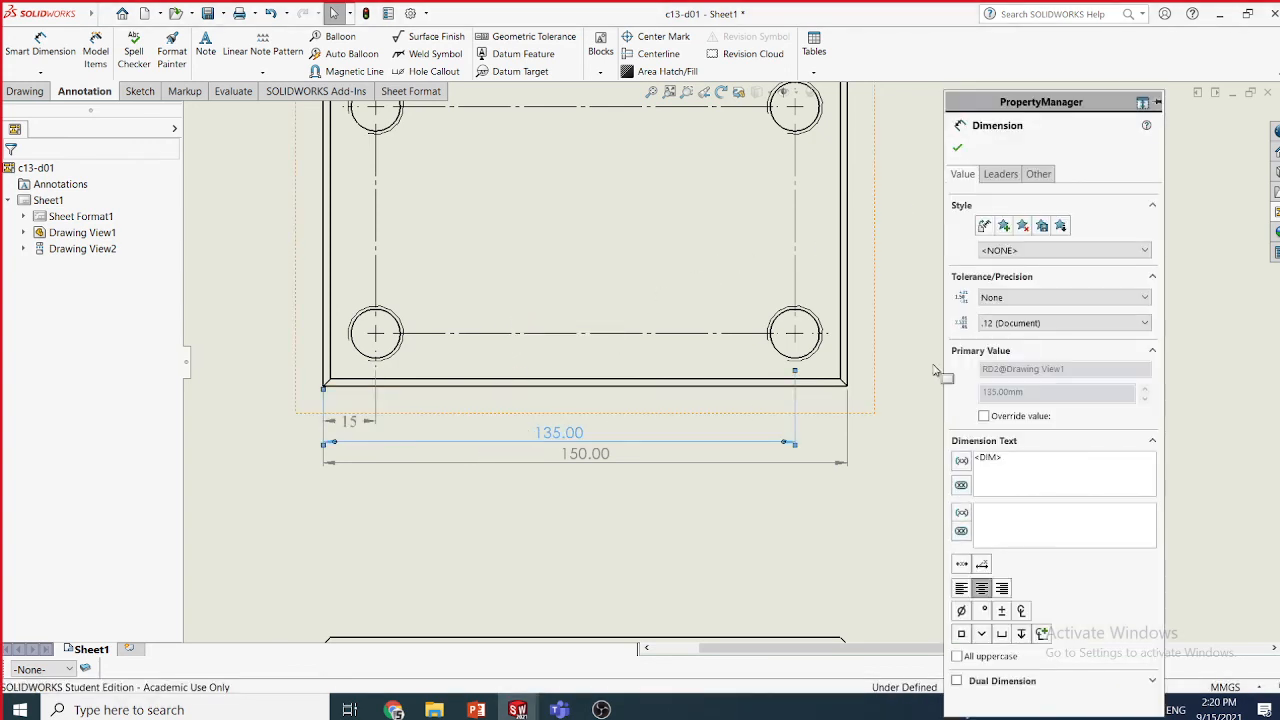
click(1012, 250)
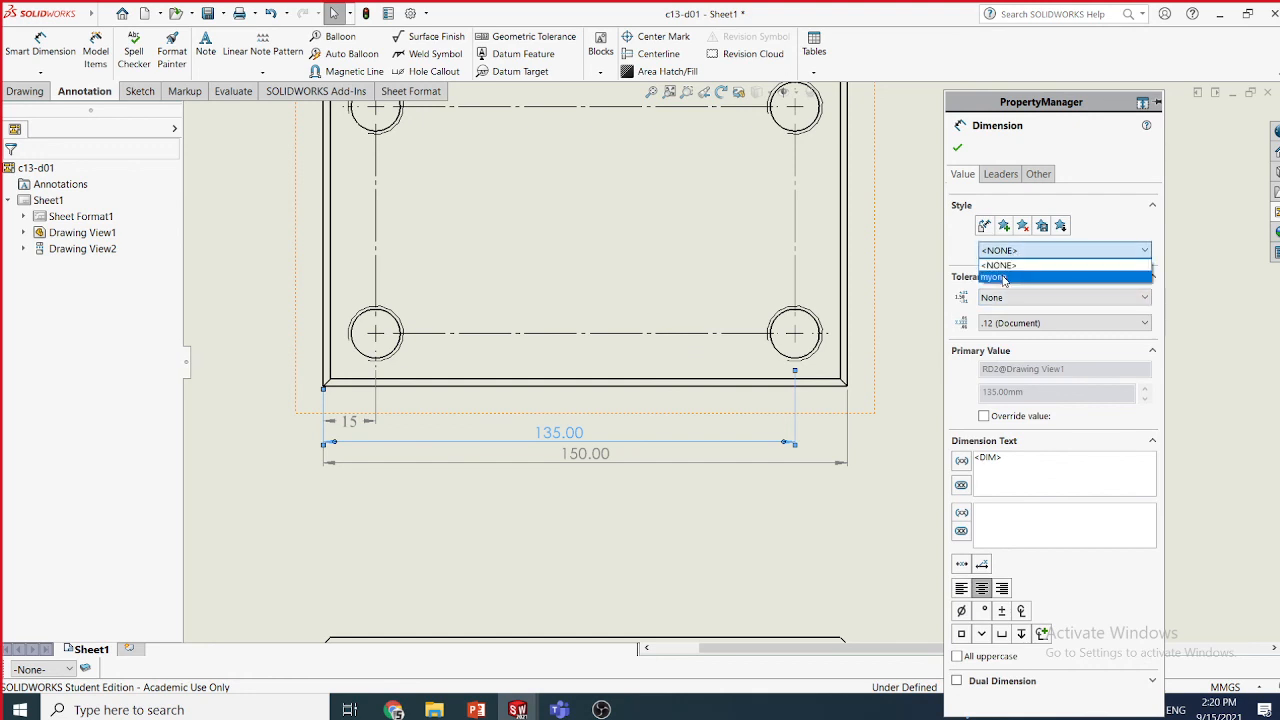
click(1005, 276)
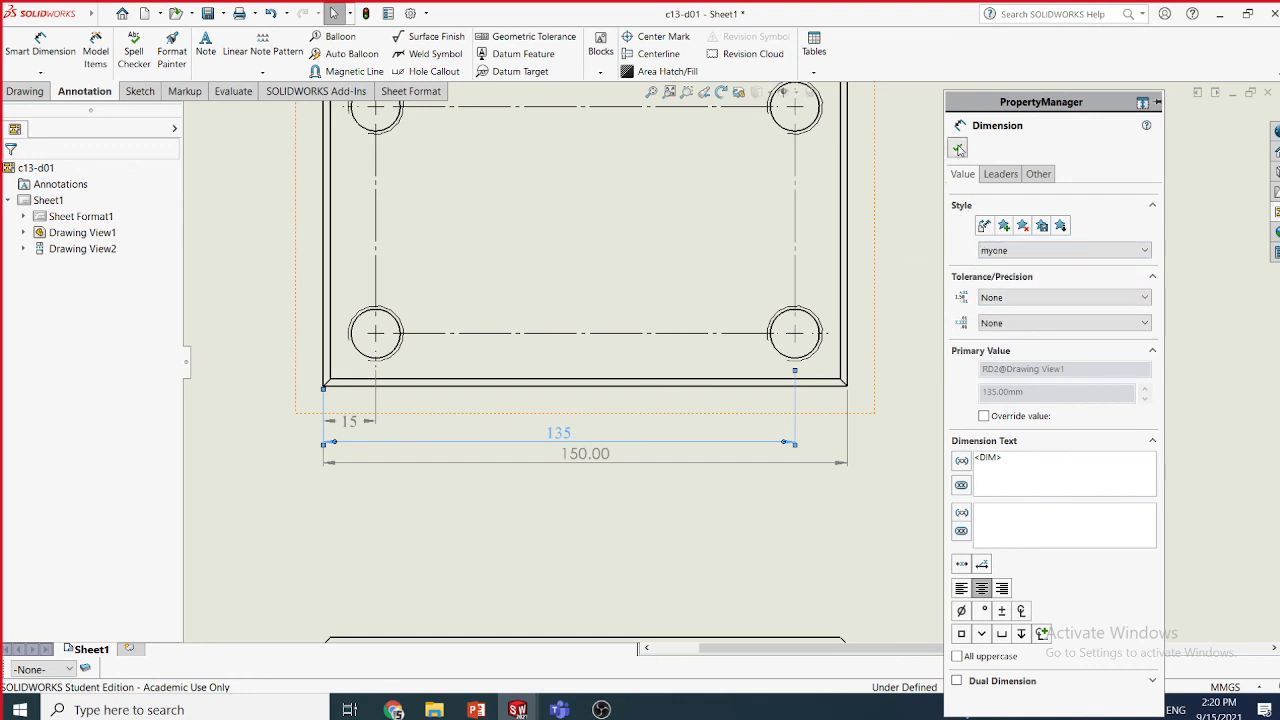
click(957, 147)
- Apply the myone style to the plate's overall 150 mm baseline dimension
click(653, 464)
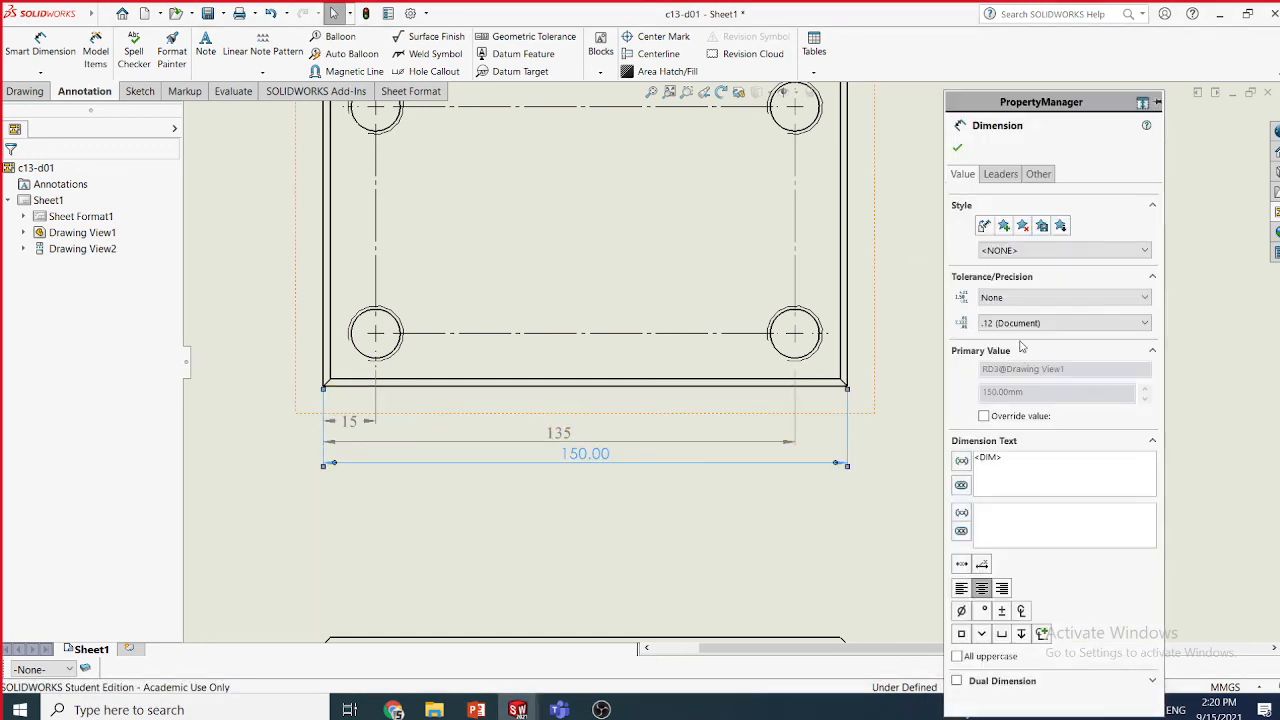
click(1014, 252)
click(1008, 276)
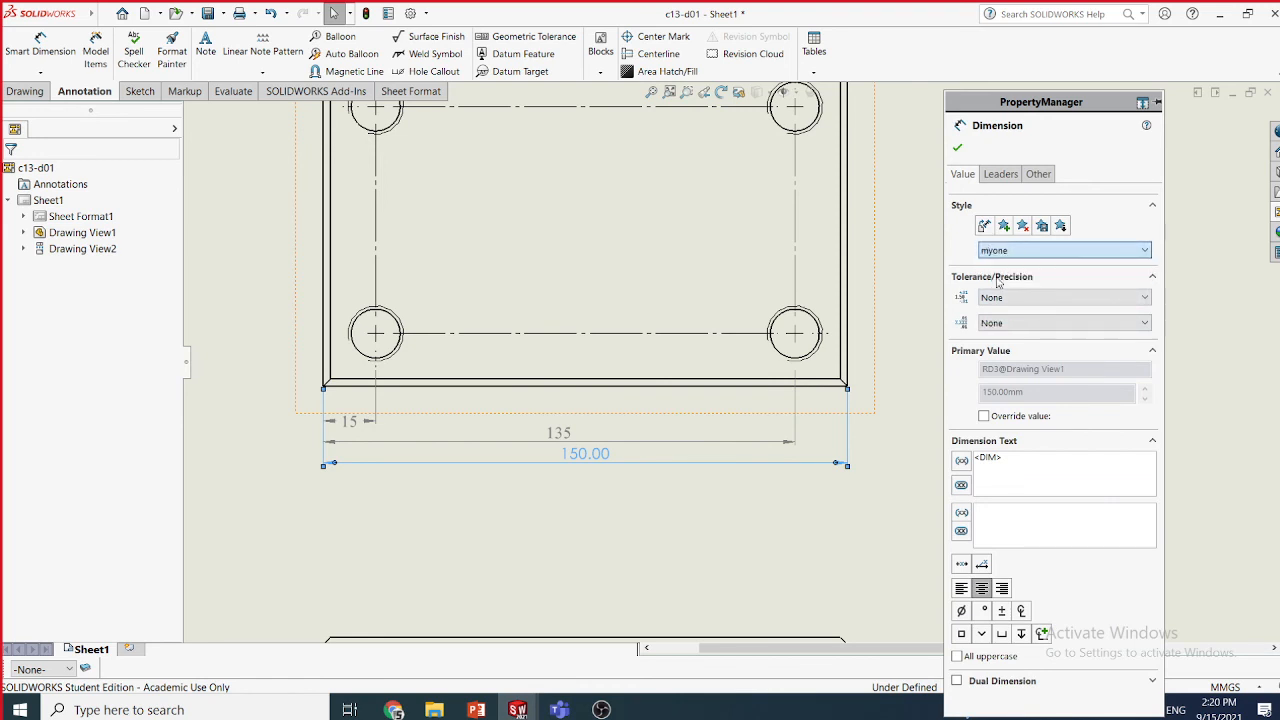
click(957, 147)
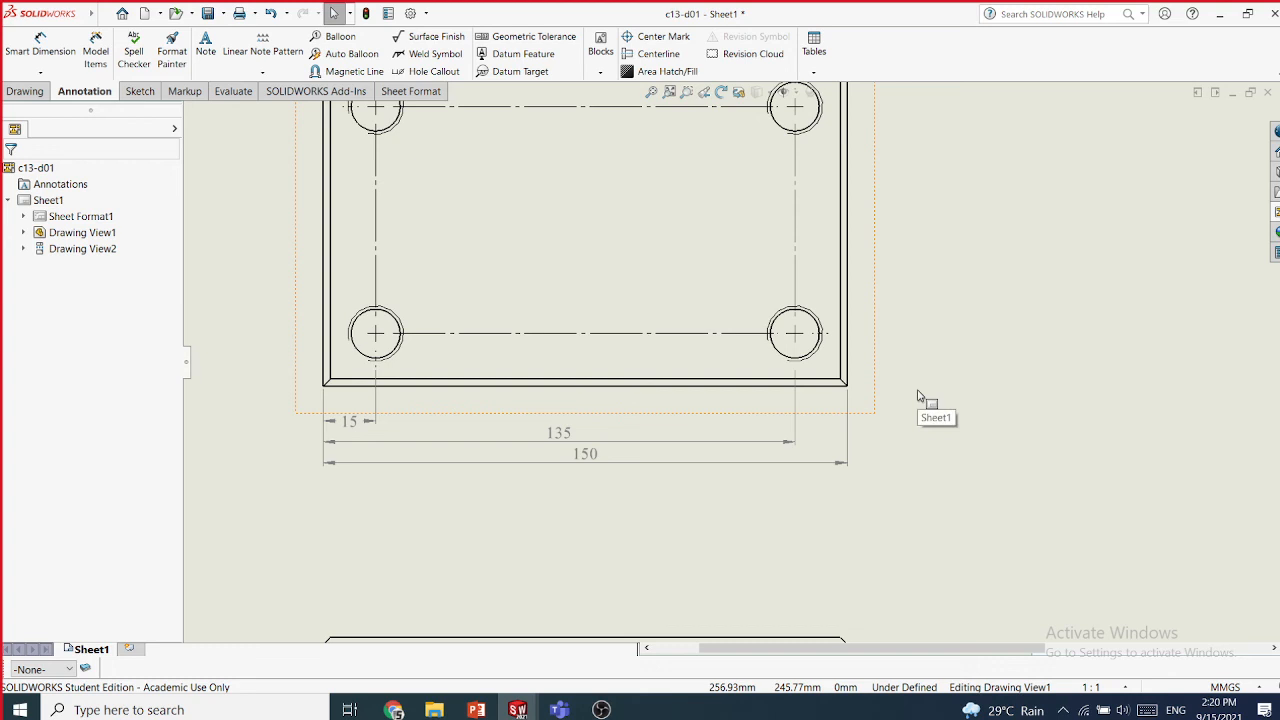
scroll(918, 392, up, 4)
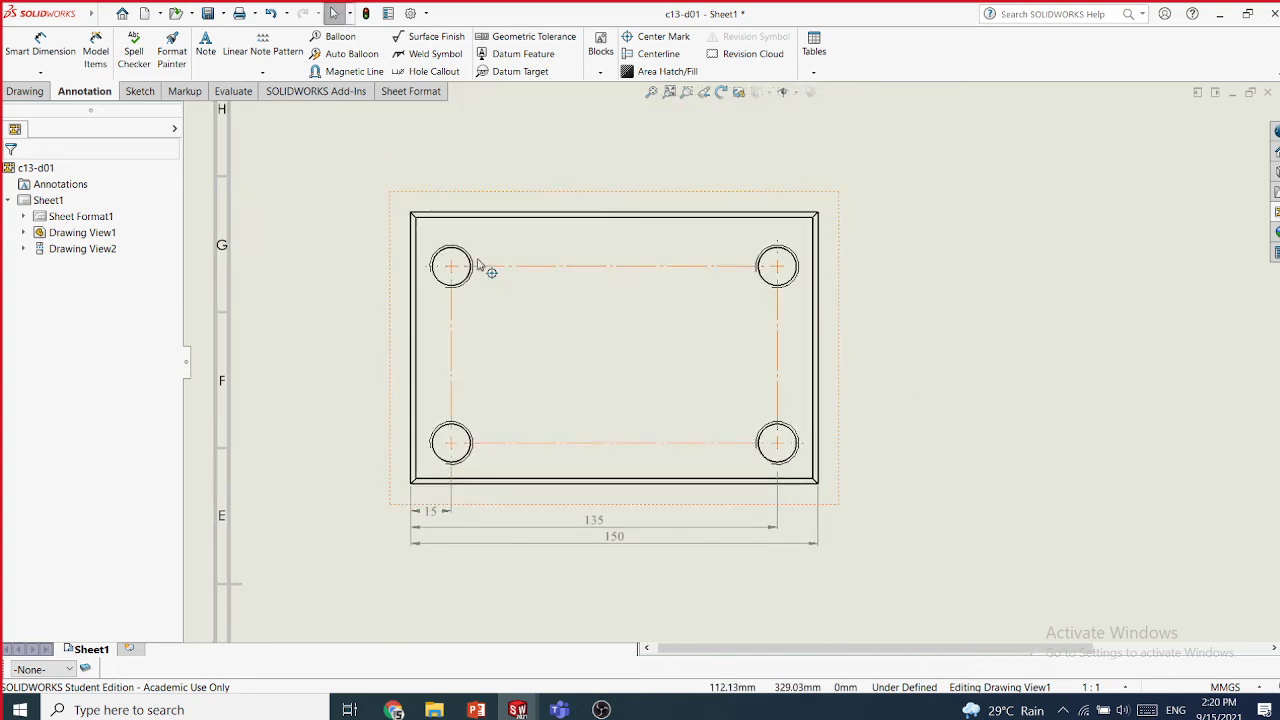
click(32, 75)
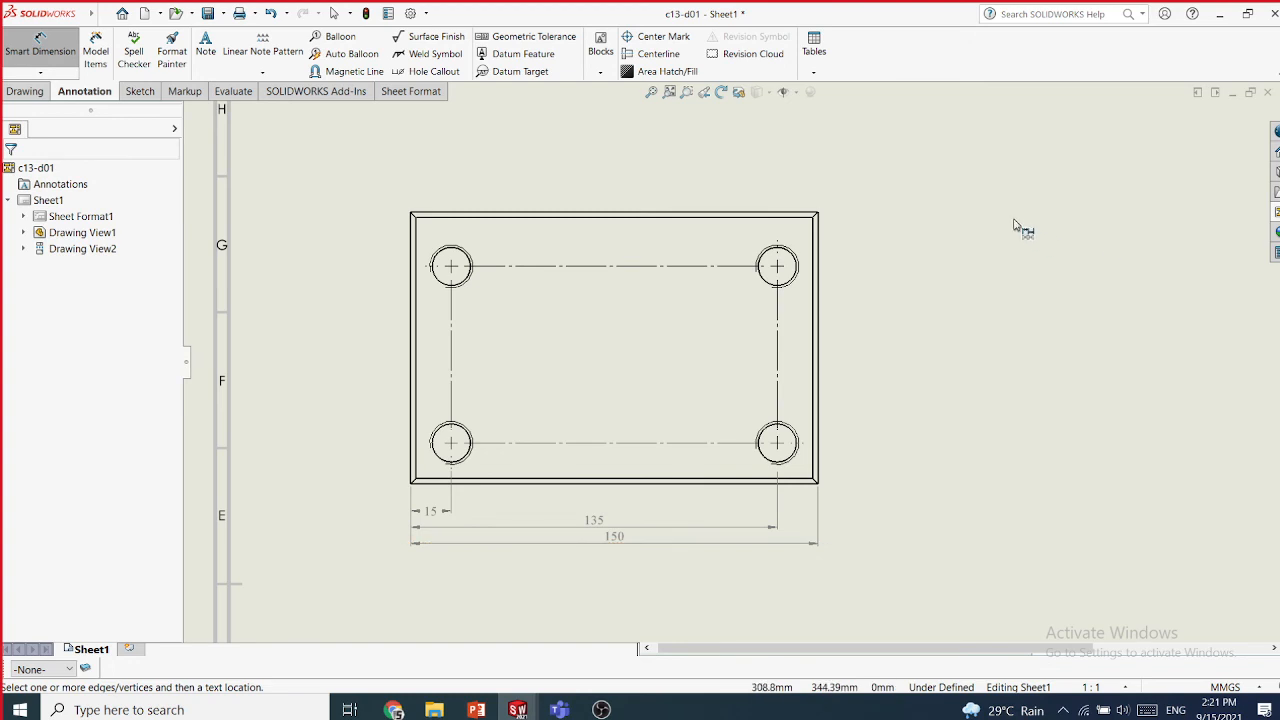
click(411, 232)
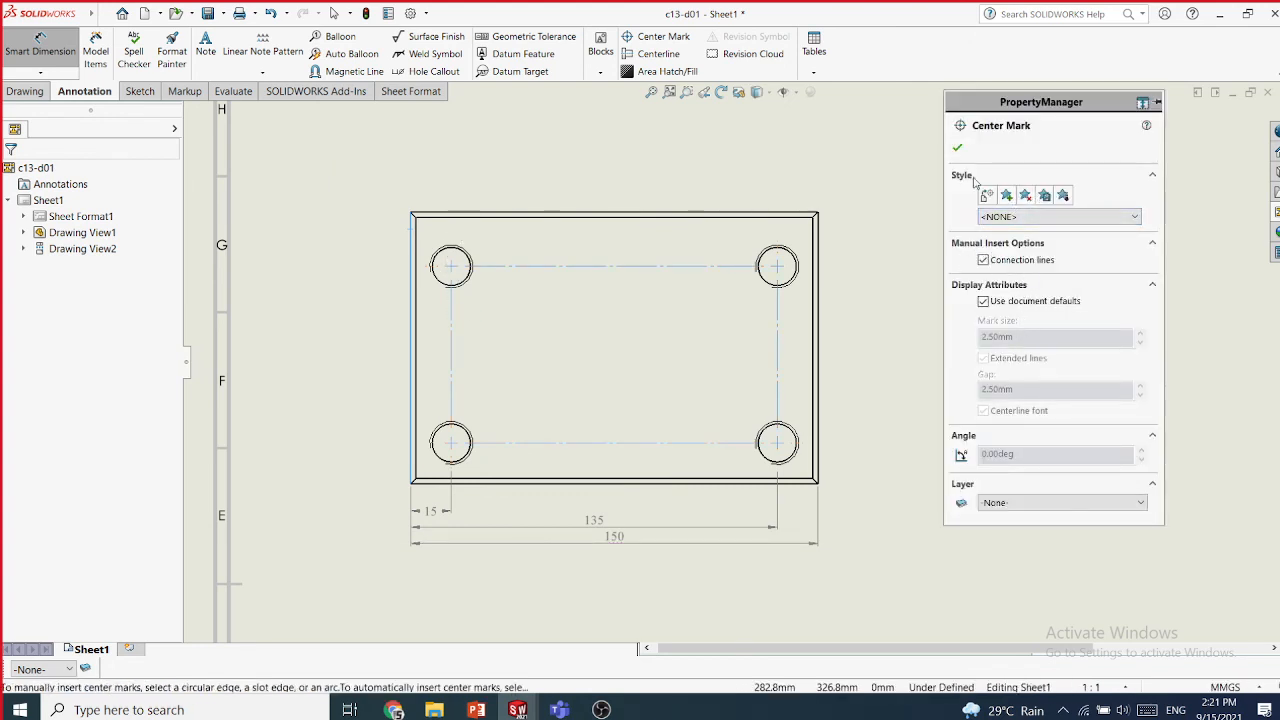
click(959, 149)
scroll(715, 270, up, 3)
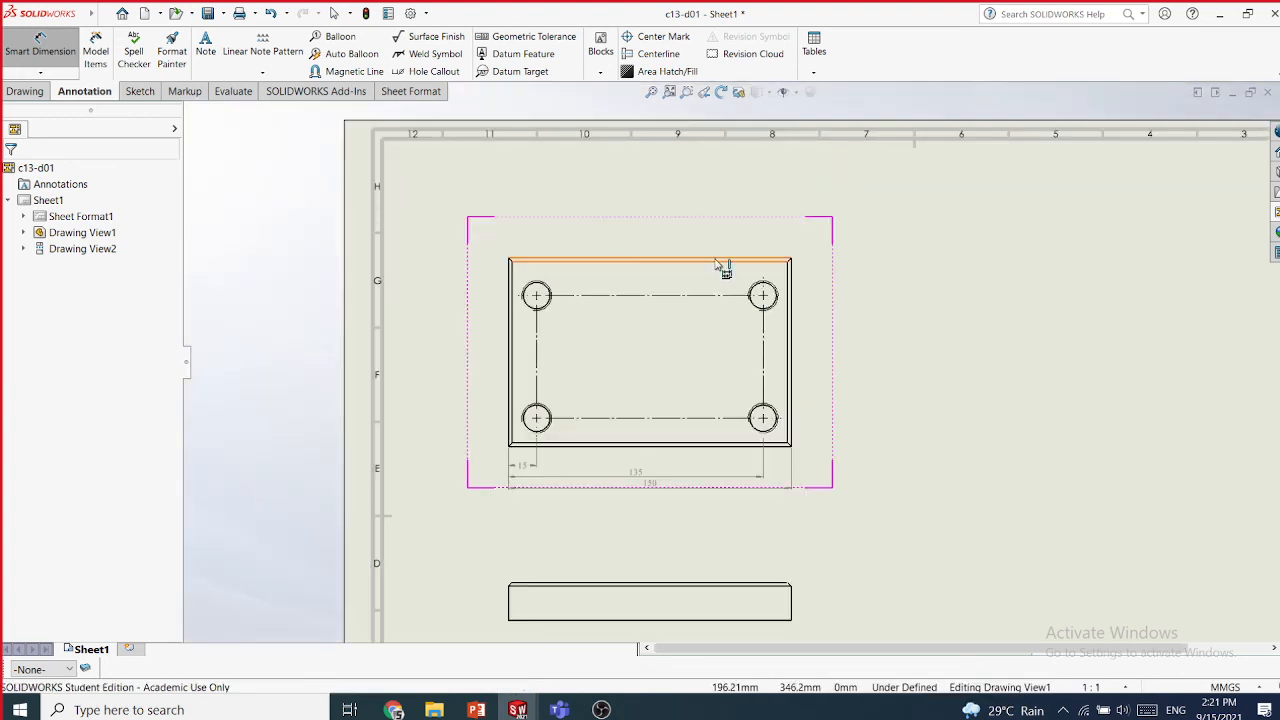
scroll(600, 294, down, 4)
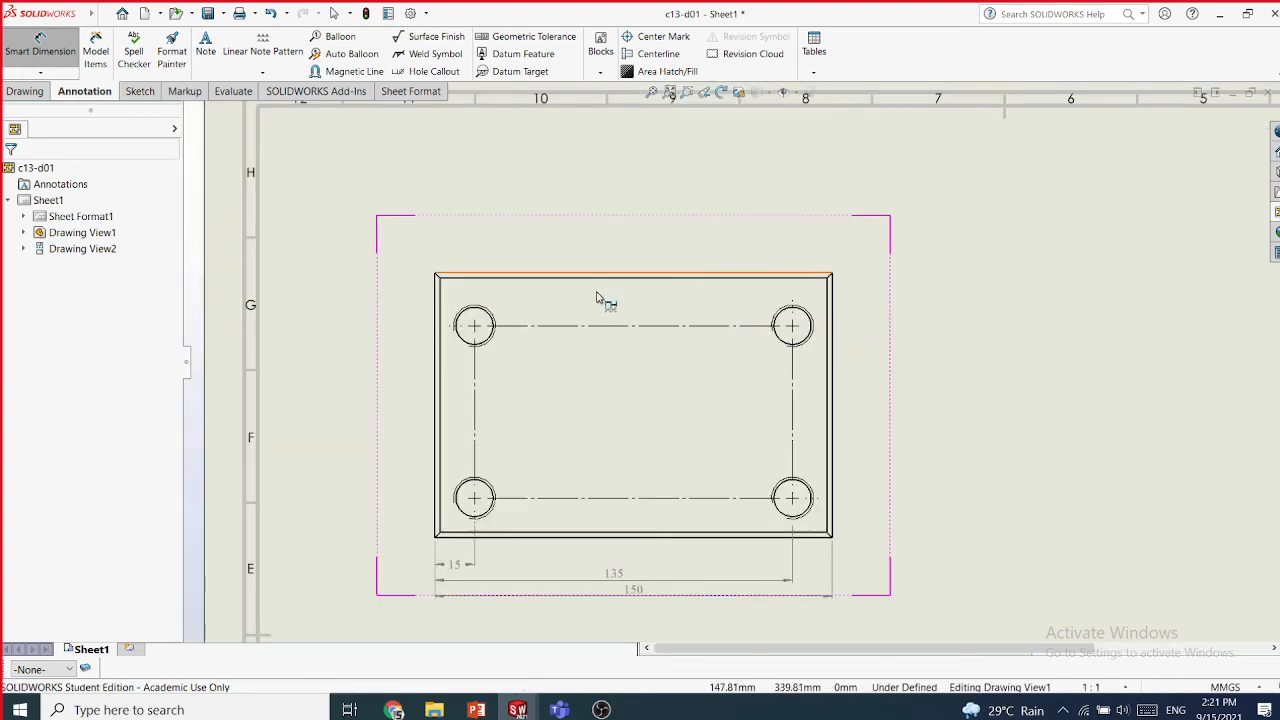
click(41, 74)
click(41, 74)
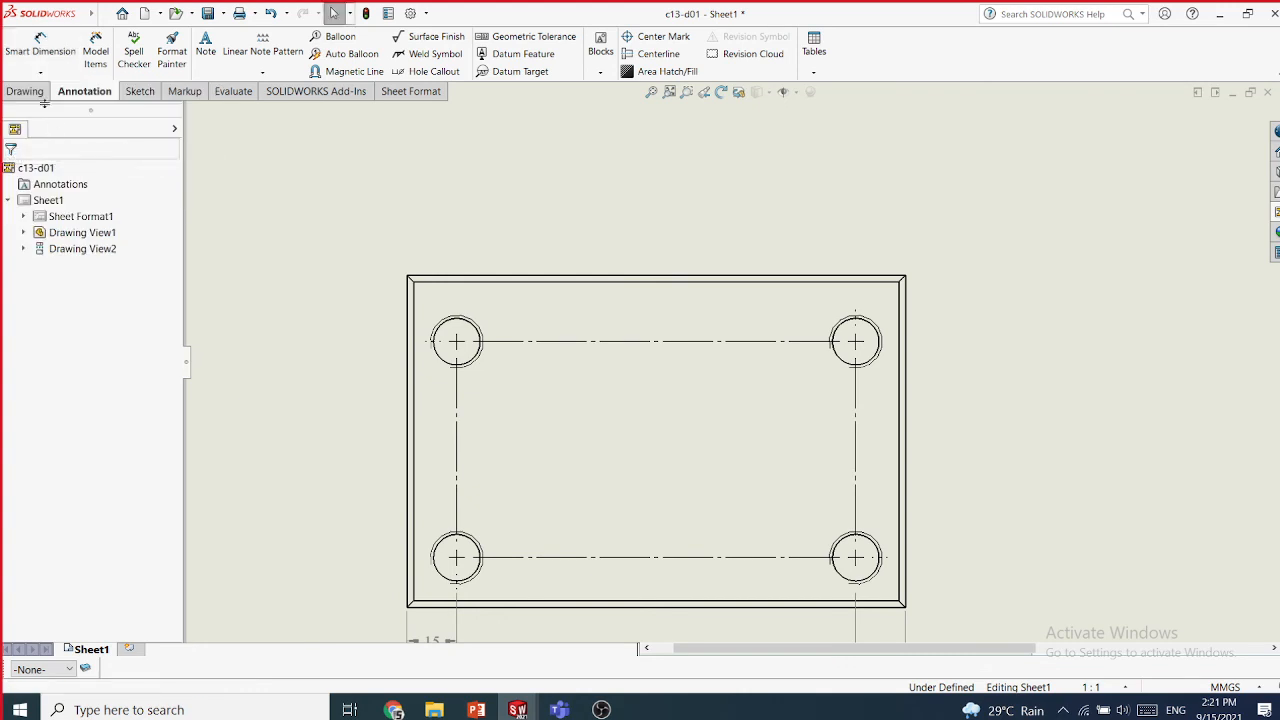
click(41, 74)
click(64, 157)
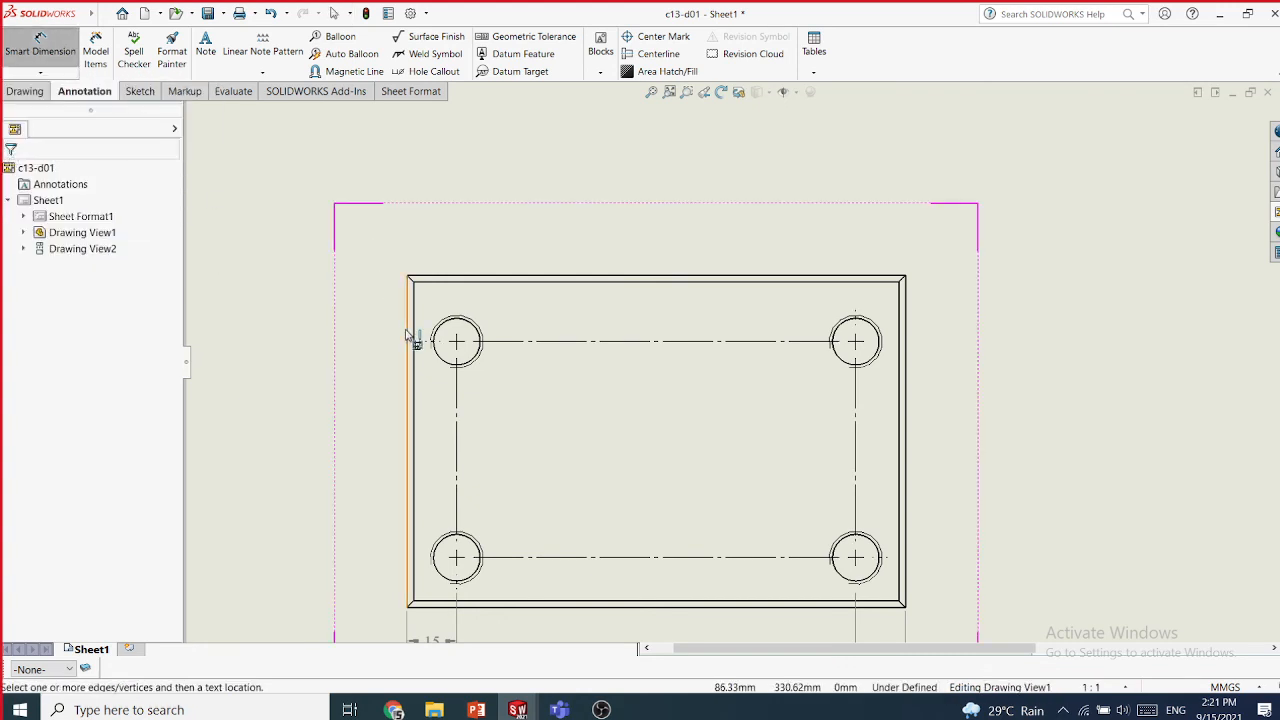
click(407, 336)
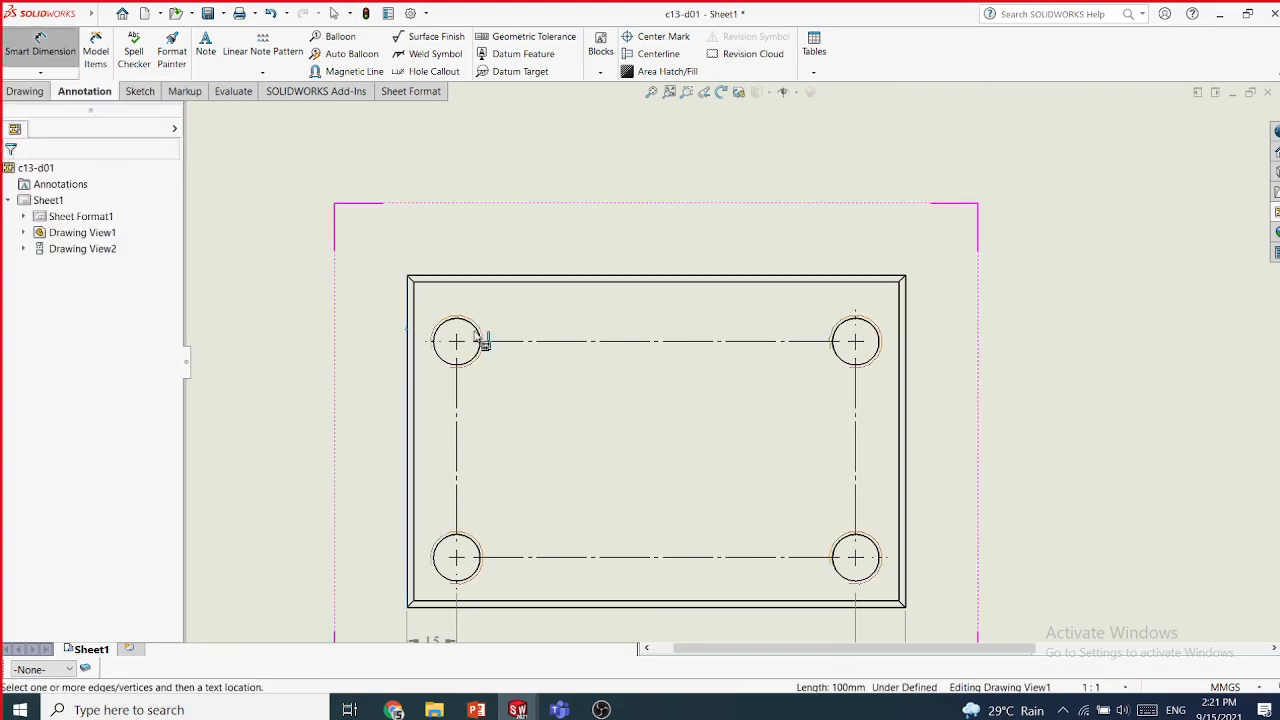
click(457, 382)
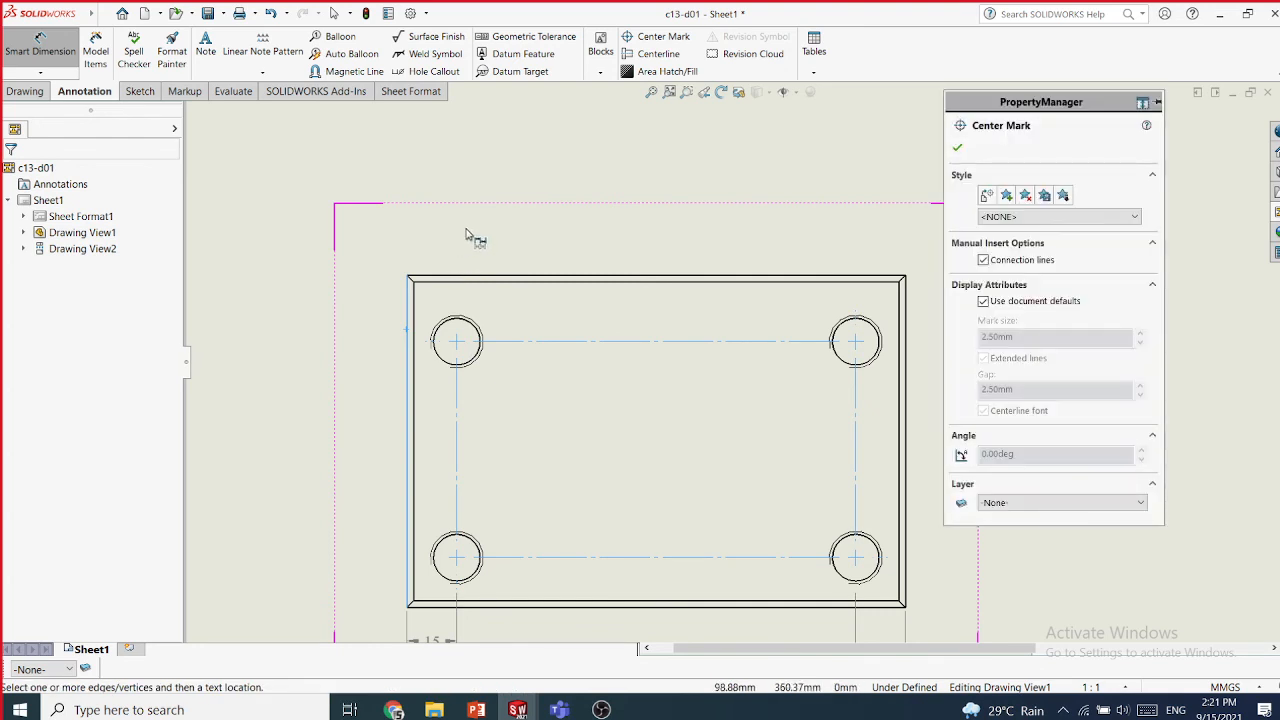
click(957, 150)
scroll(494, 323, up, 3)
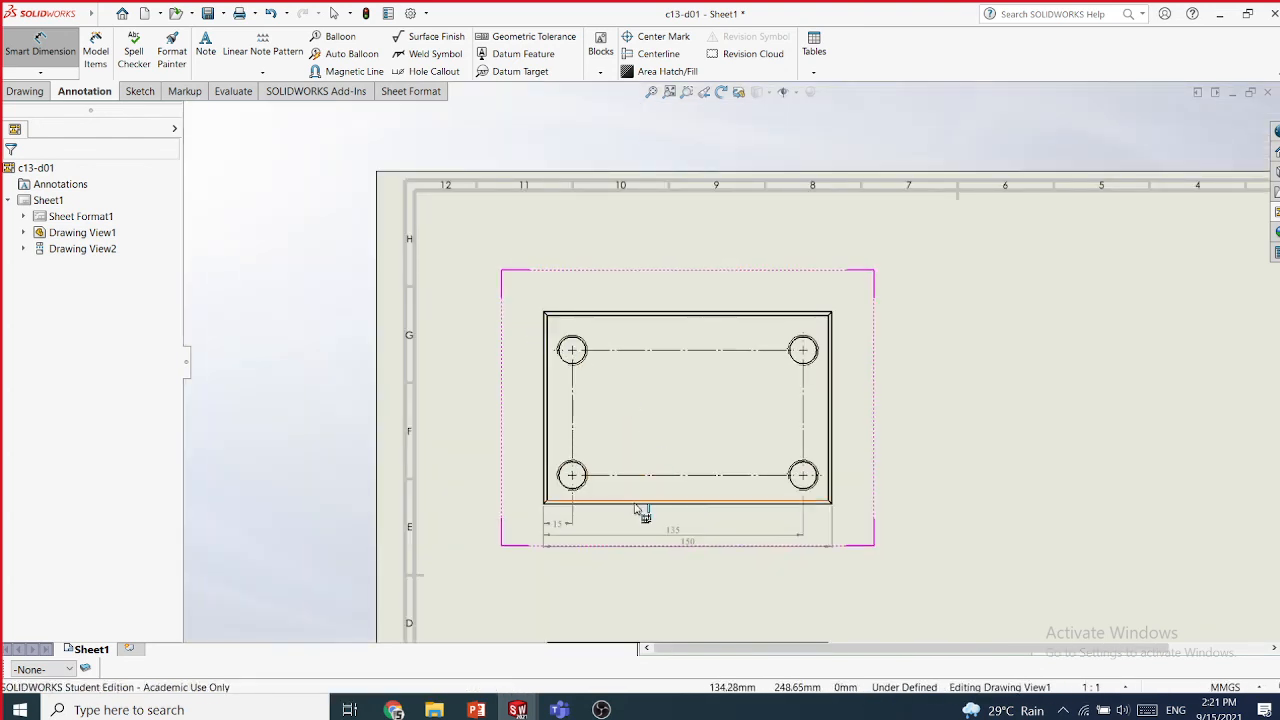
scroll(634, 508, down, 2)
middle_drag(641, 373, 535, 445)
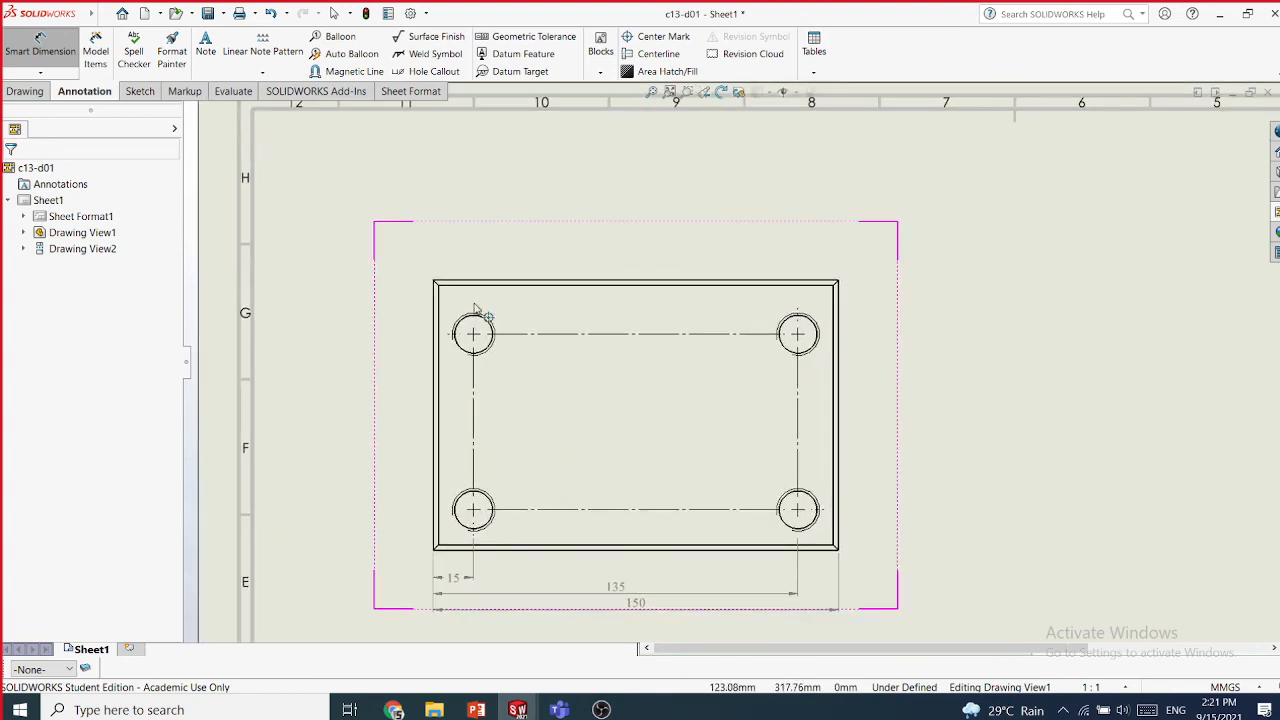
click(38, 74)
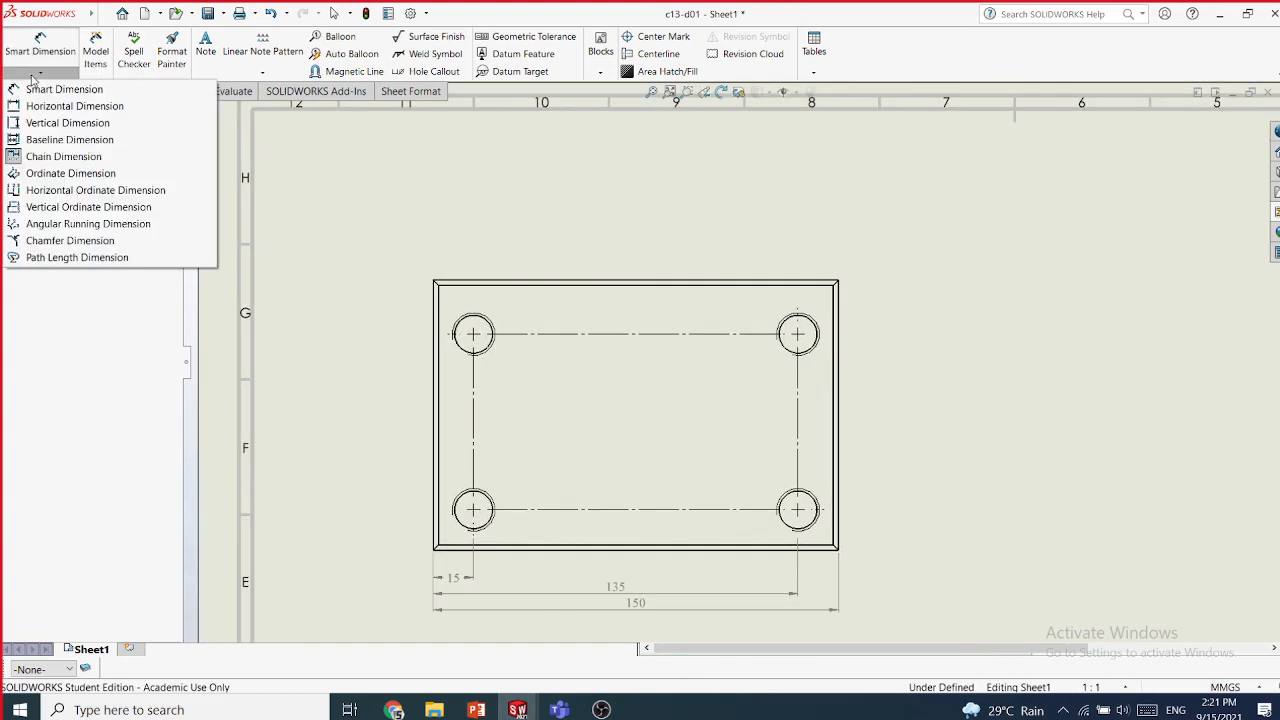
click(58, 157)
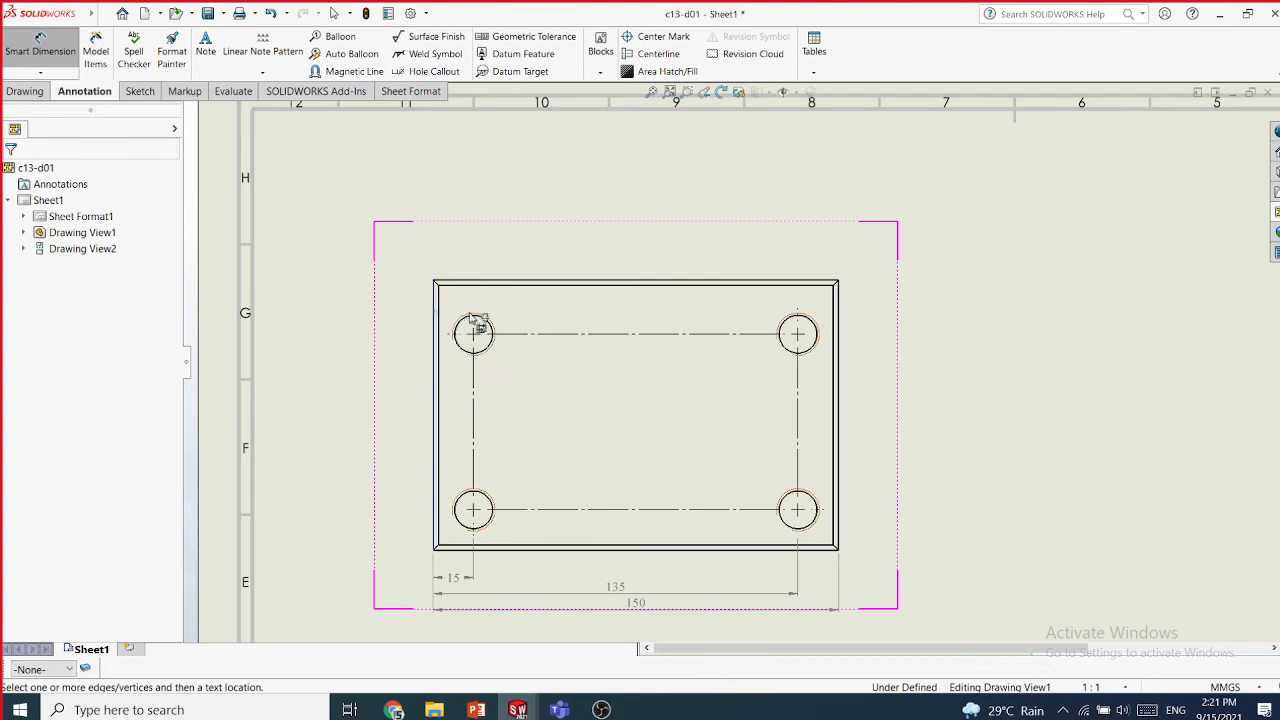
key(Escape)
click(504, 332)
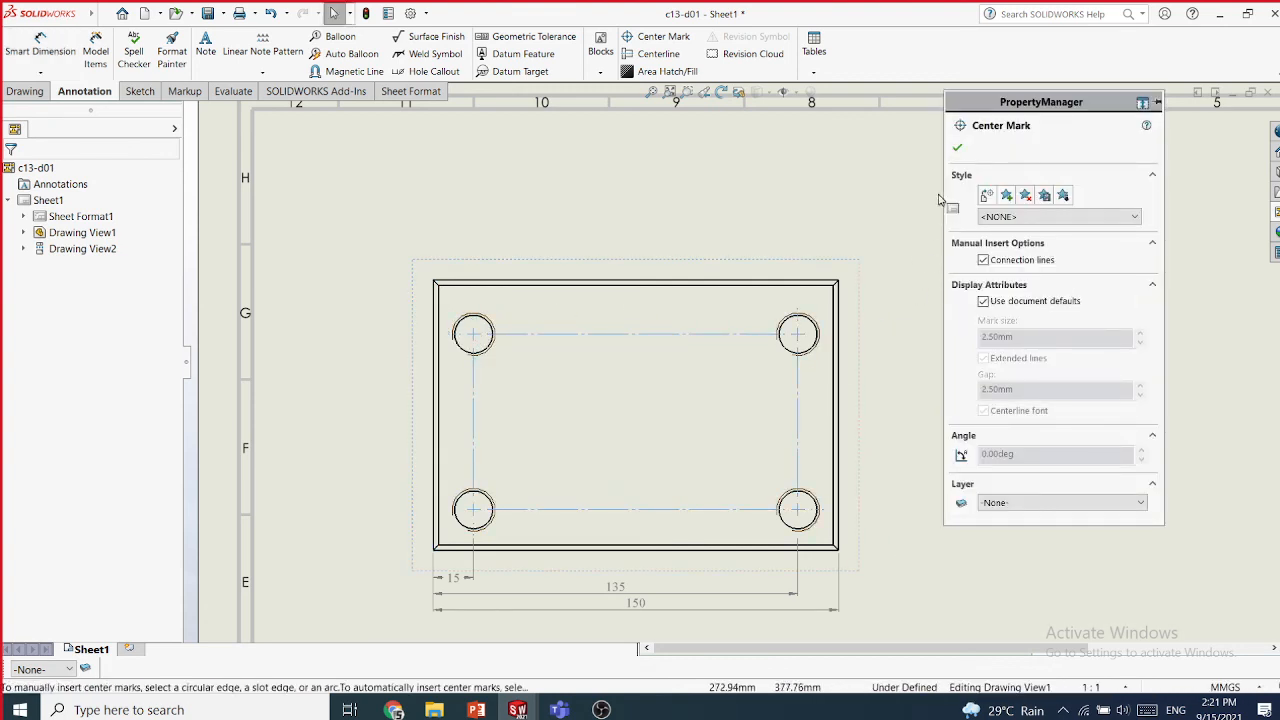
click(960, 150)
scroll(892, 258, up, 2)
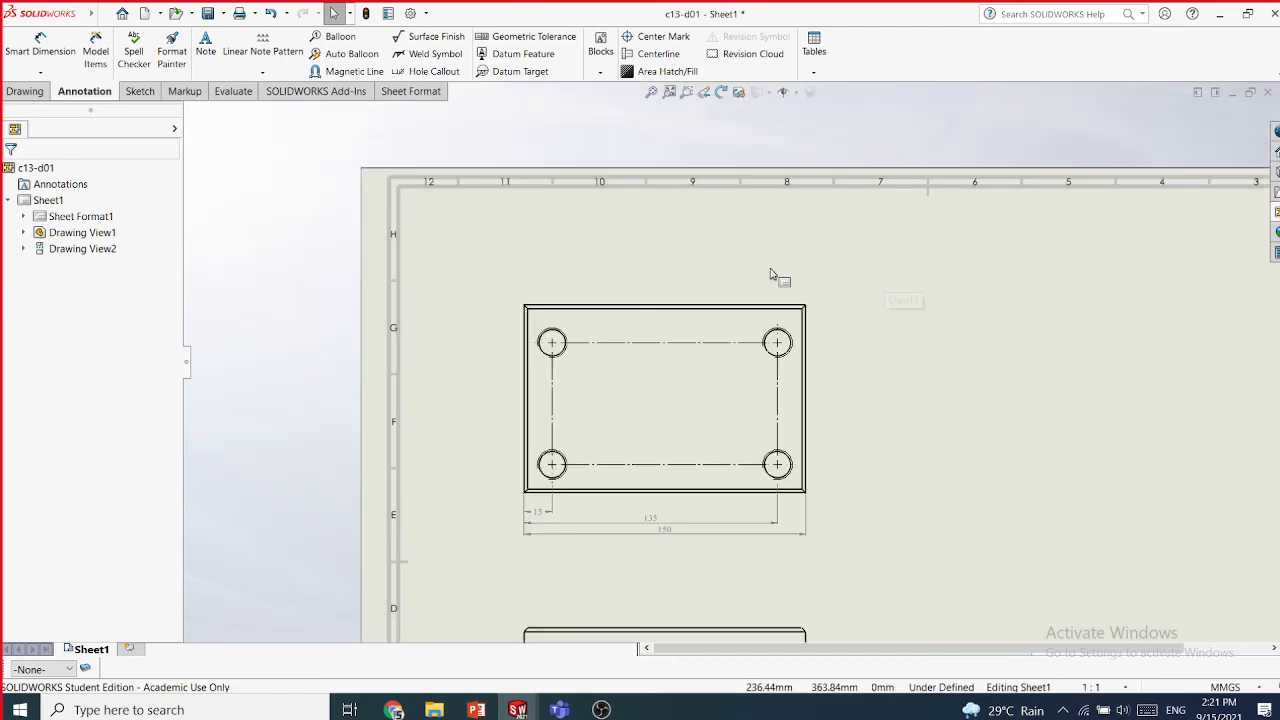
- Sketch a rising stepped line in the empty sheet area beside the plate view, with horizontal runs of about 39, 50 and 45 mm
mouse_move(770, 275)
middle_down()
mouse_move(552, 220)
mouse_move(470, 222)
middle_up()
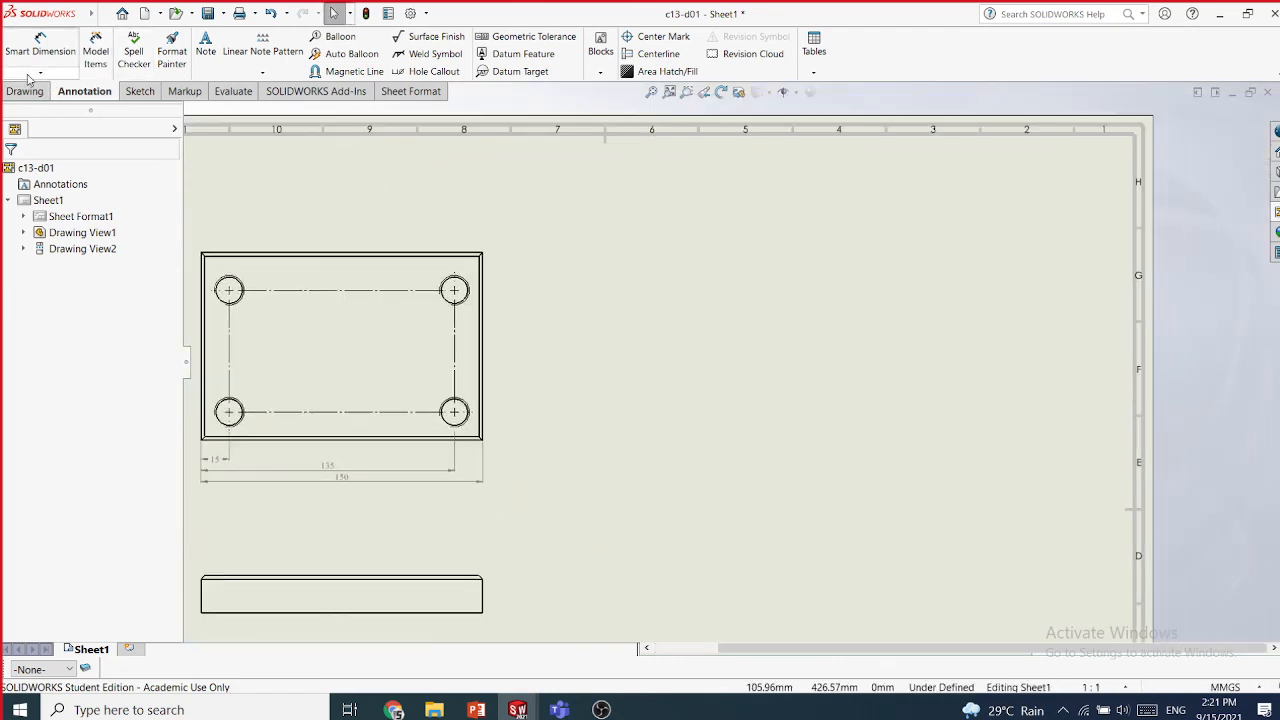
click(124, 92)
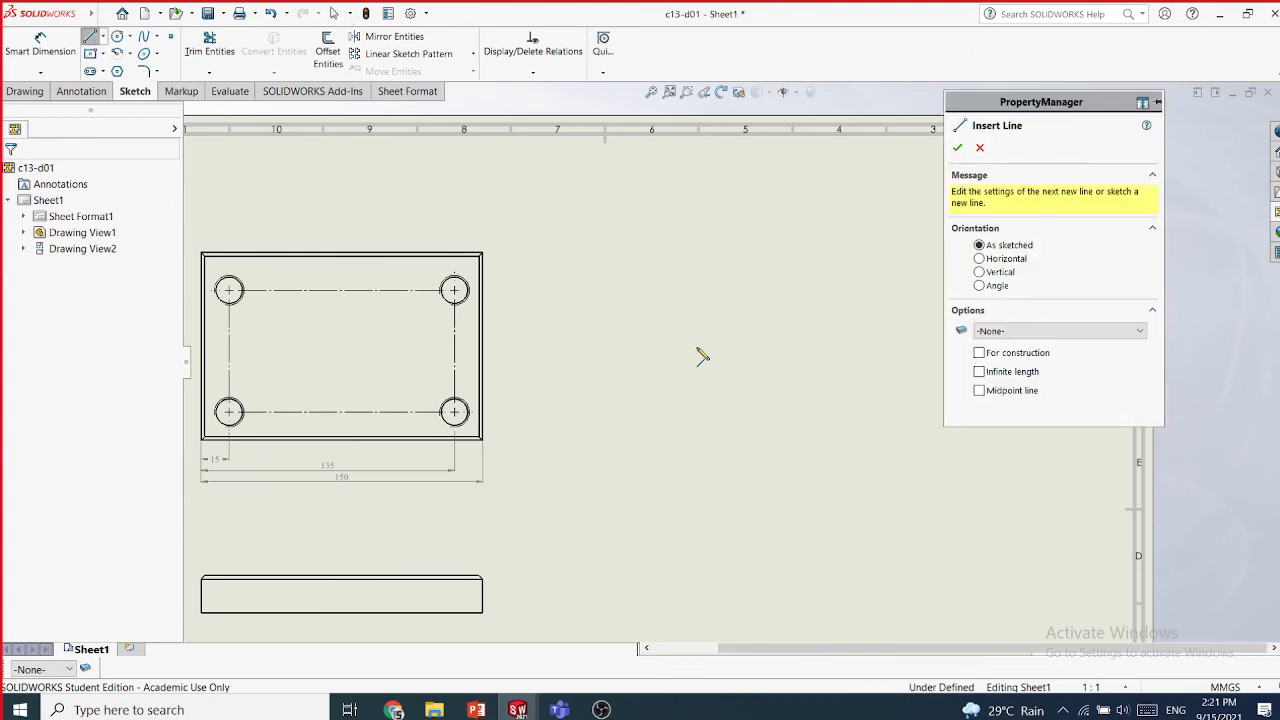
click(657, 346)
click(730, 346)
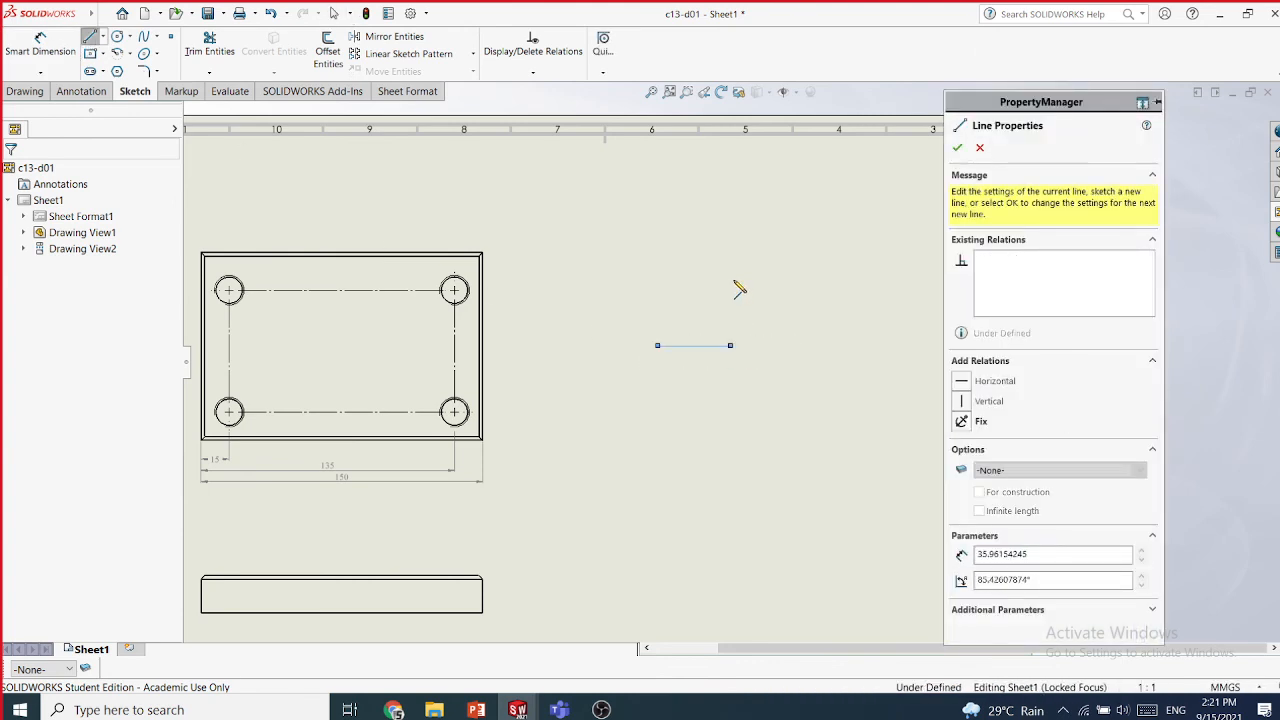
click(730, 282)
click(823, 282)
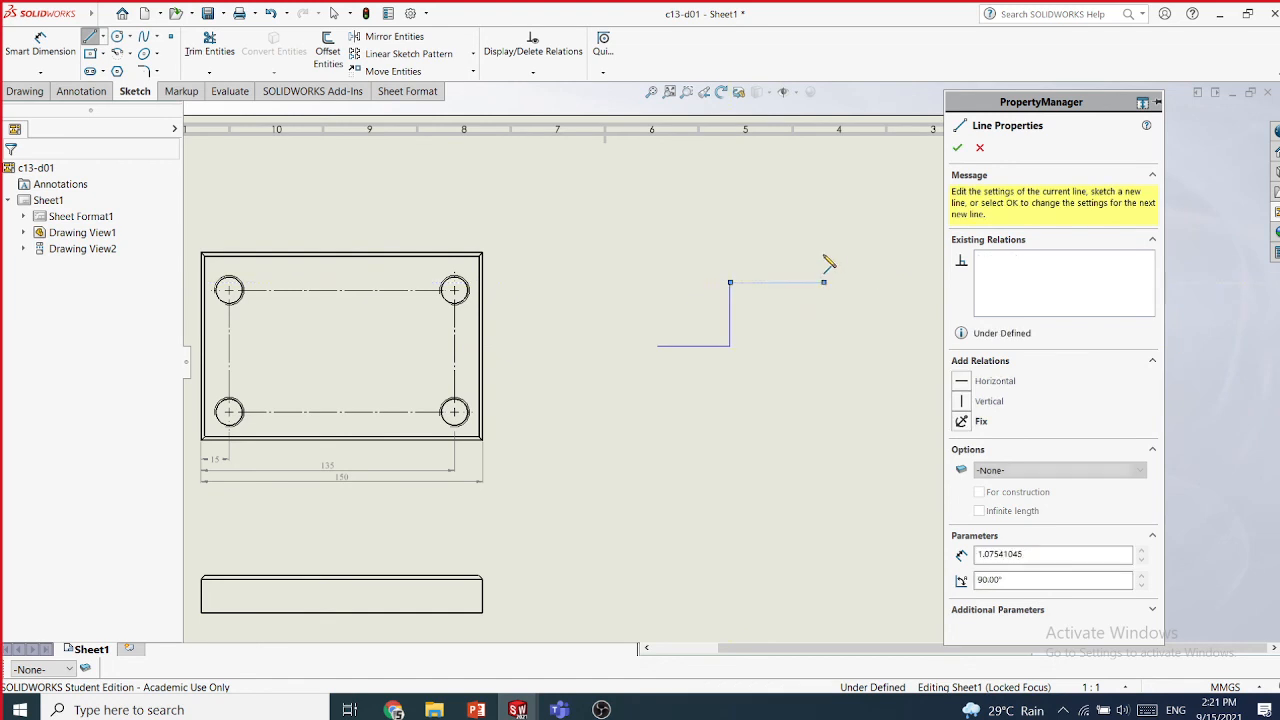
click(823, 228)
click(908, 228)
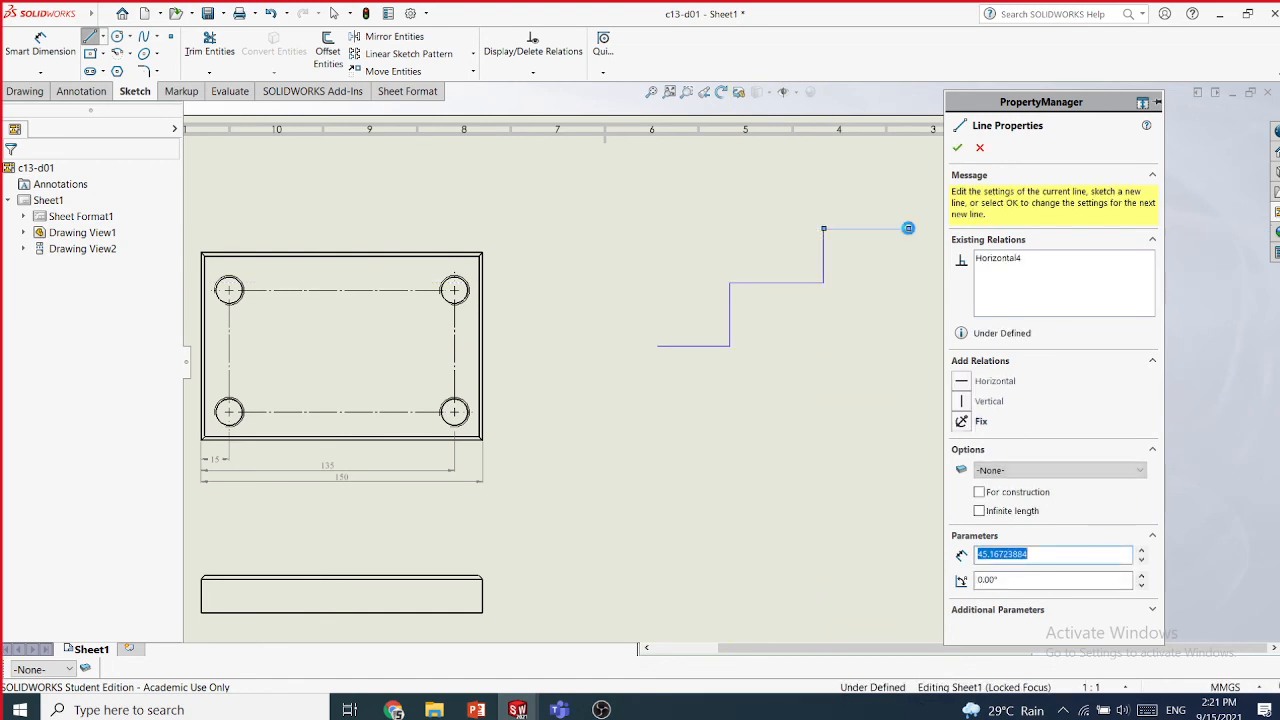
key(Escape)
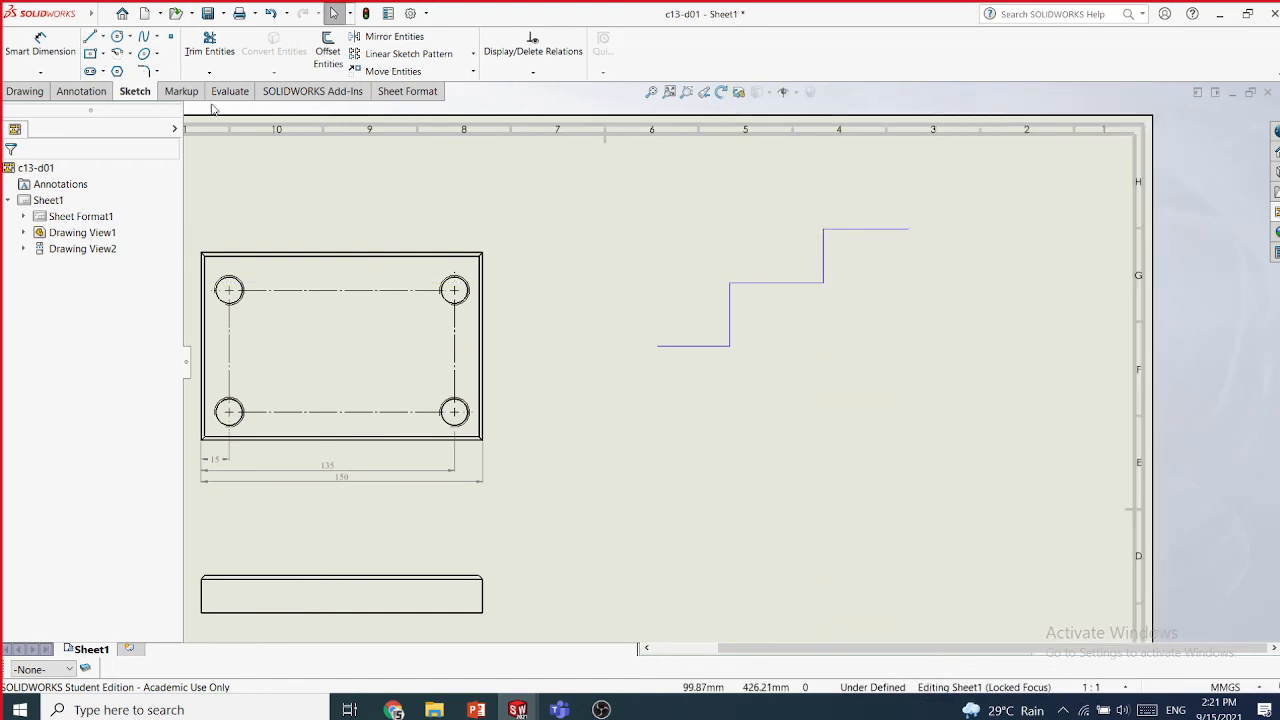
- Start a Chain Dimension across the lowest run of the stepped line, placing it just below the run
click(40, 72)
click(58, 157)
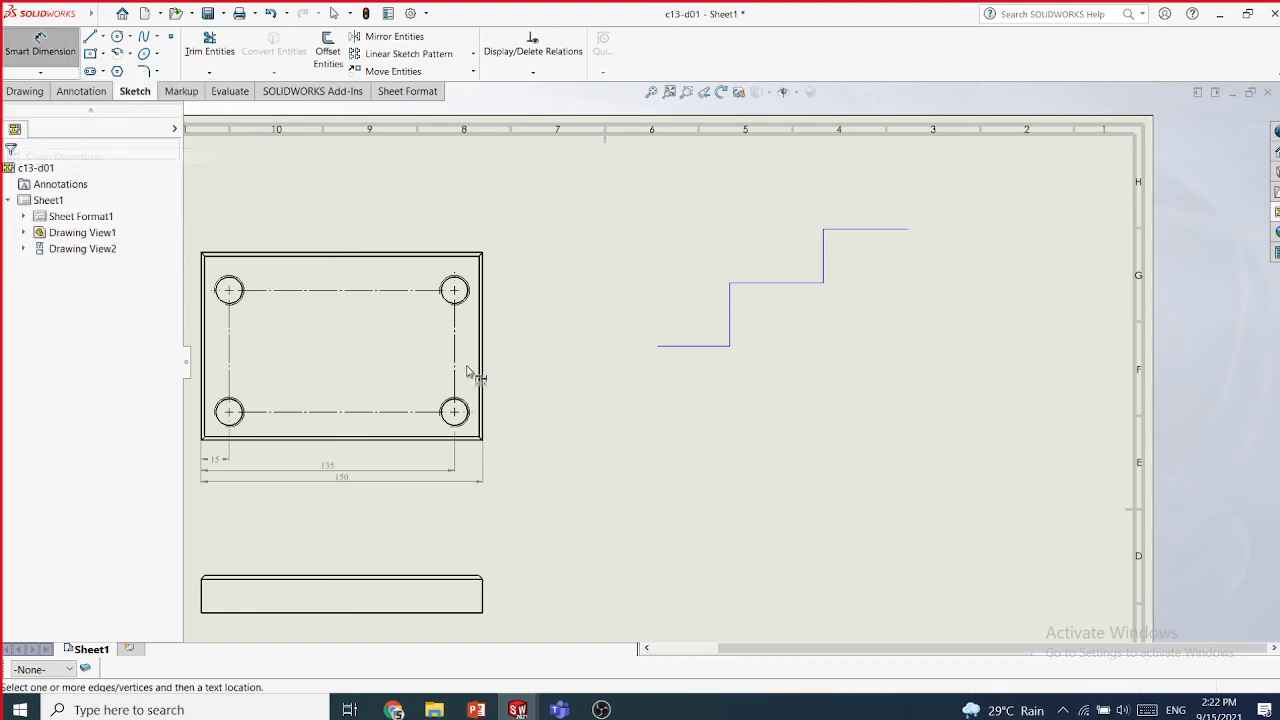
click(658, 347)
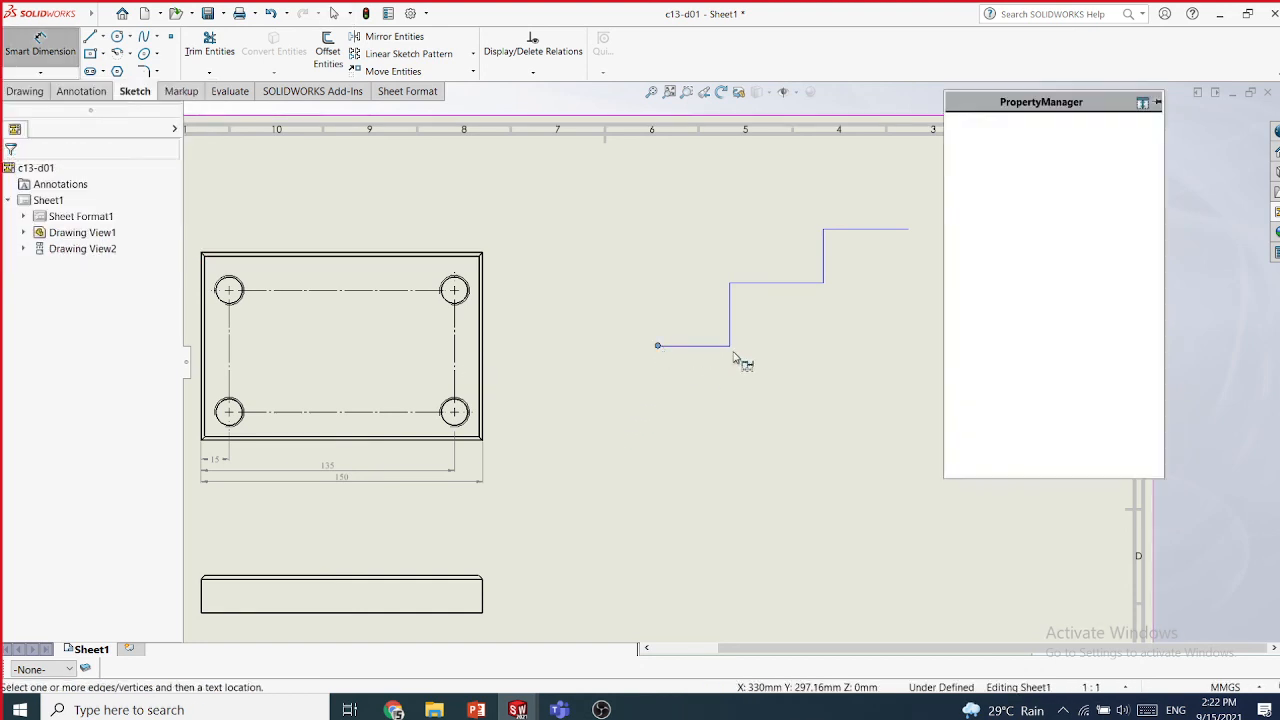
click(730, 346)
click(752, 365)
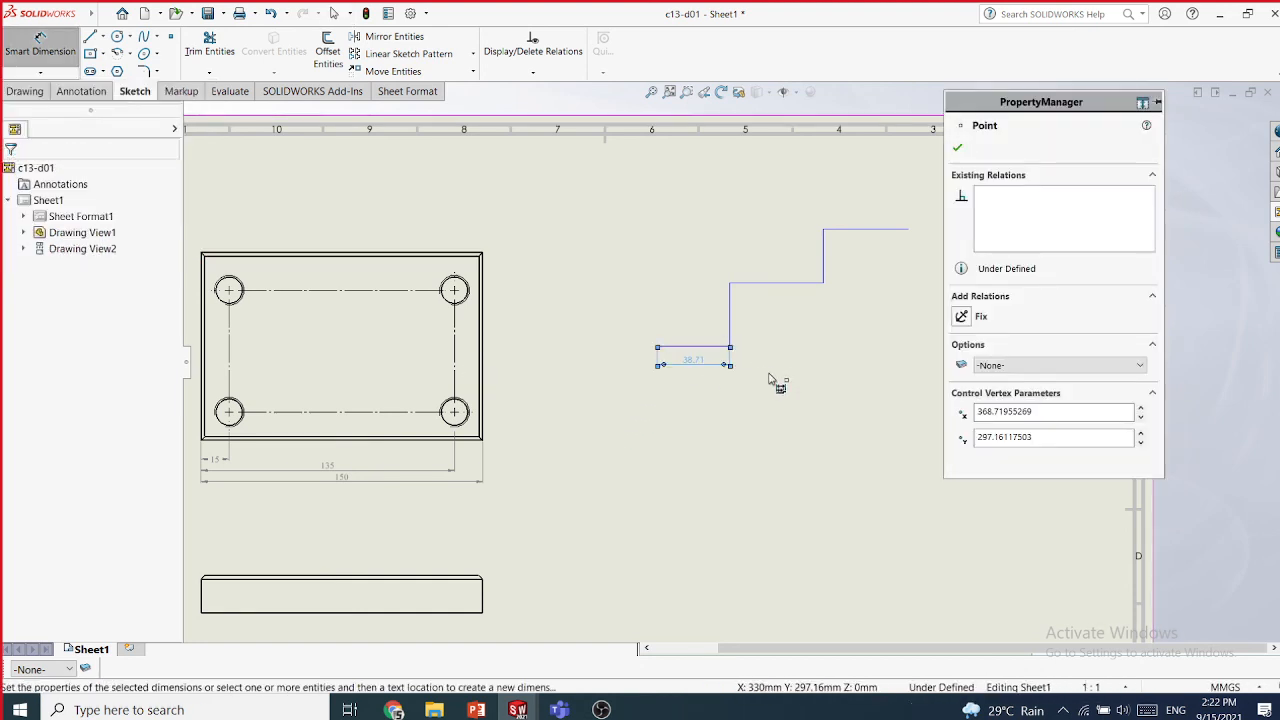
- Apply the myone style to the lowest run's chain dimension
scroll(788, 363, down, 1)
scroll(813, 296, down, 1)
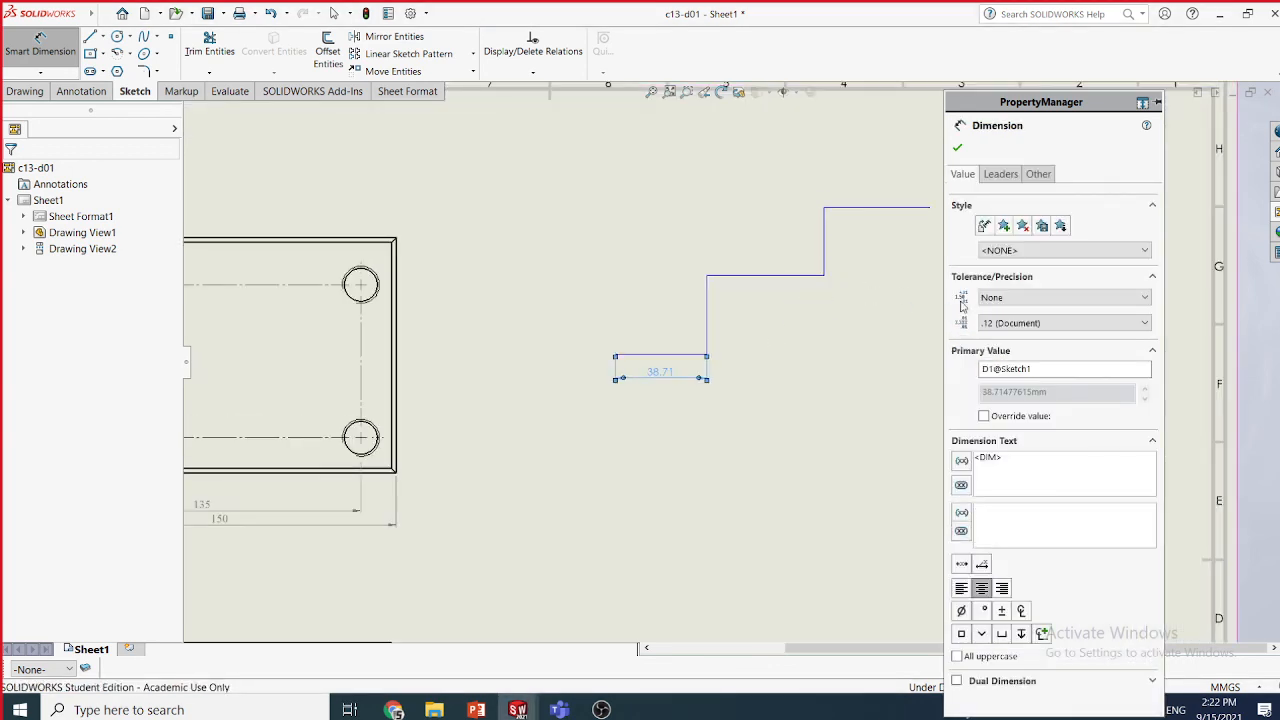
click(1012, 254)
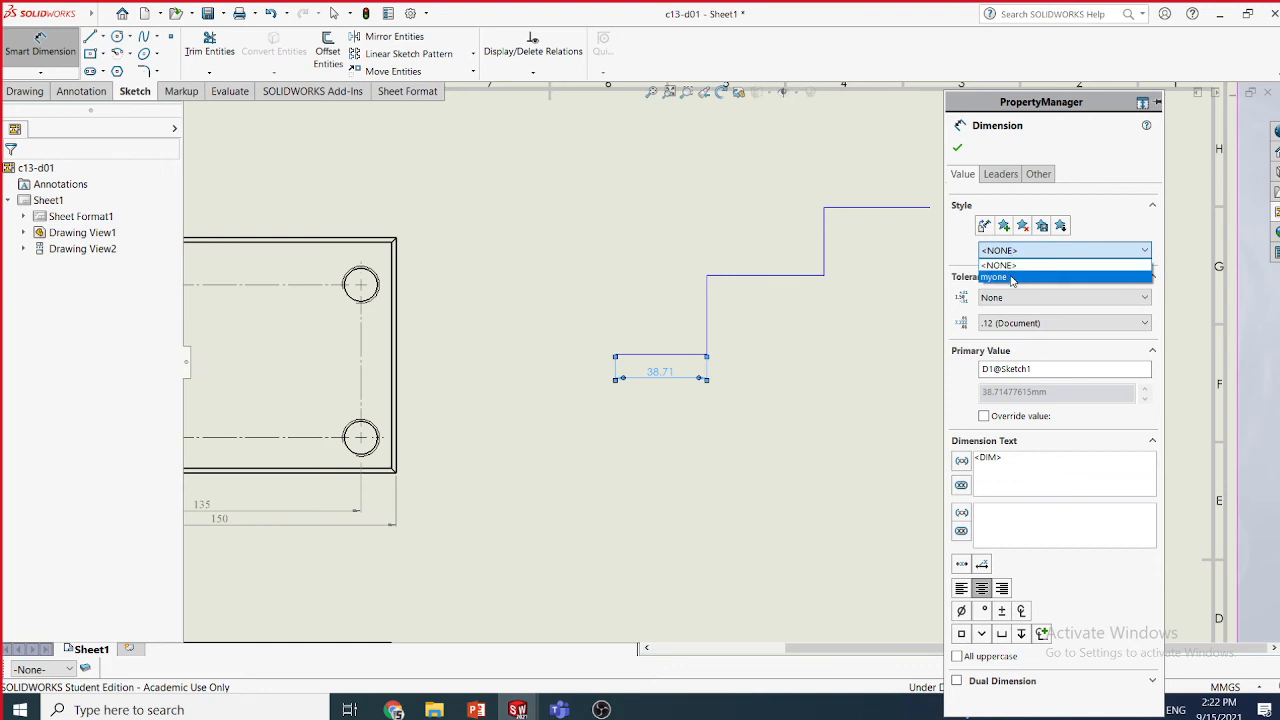
click(1014, 275)
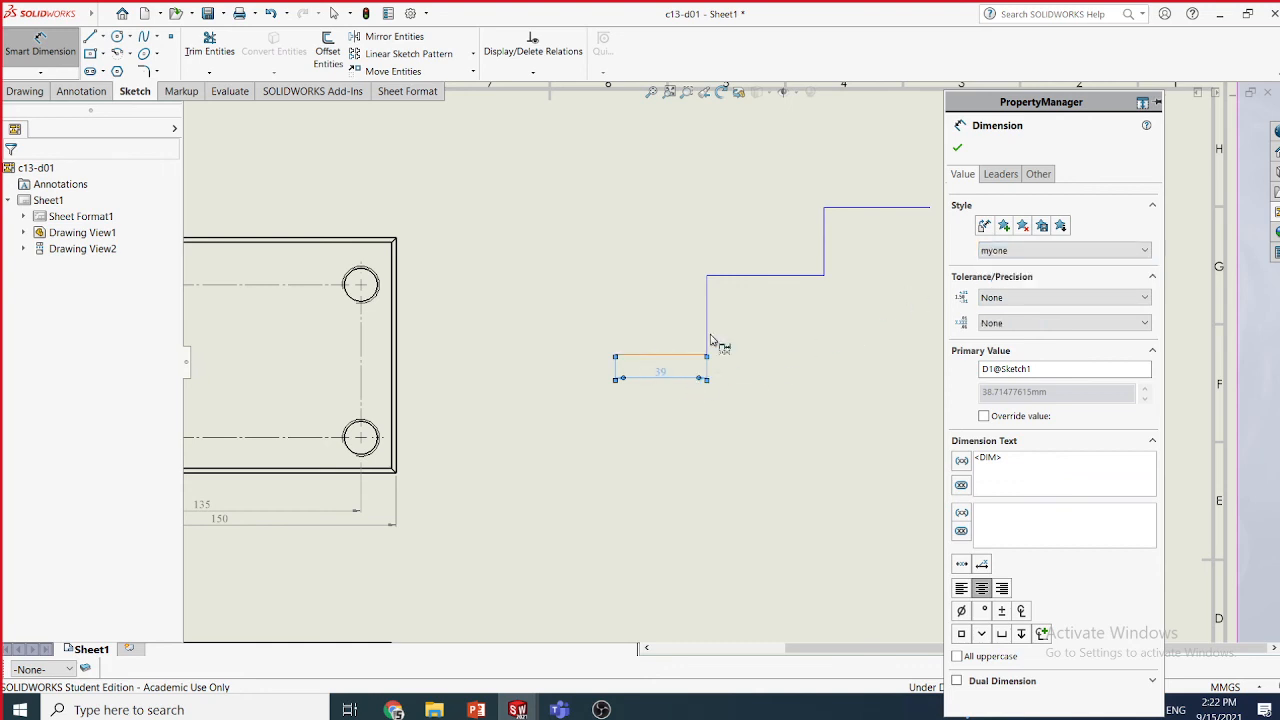
- Continue the chain dimensions across the middle and highest runs up to the stepped line's far end, and finish the command
click(824, 278)
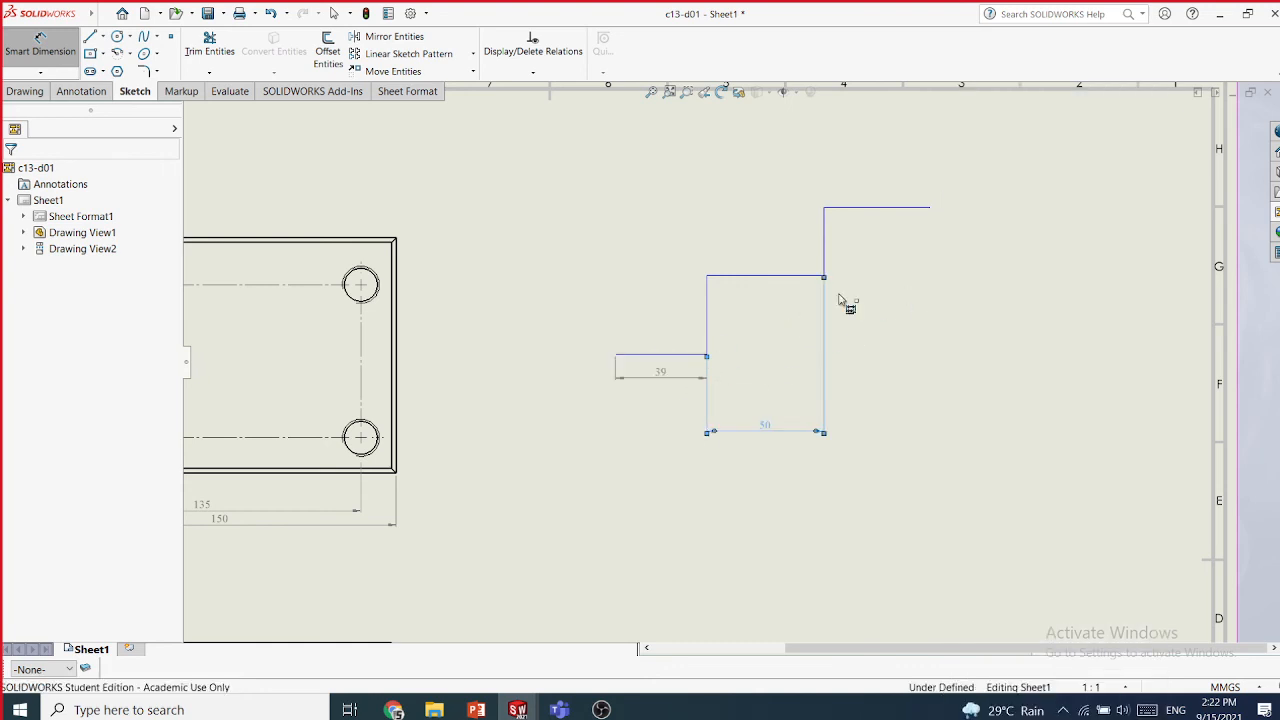
scroll(855, 266, up, 2)
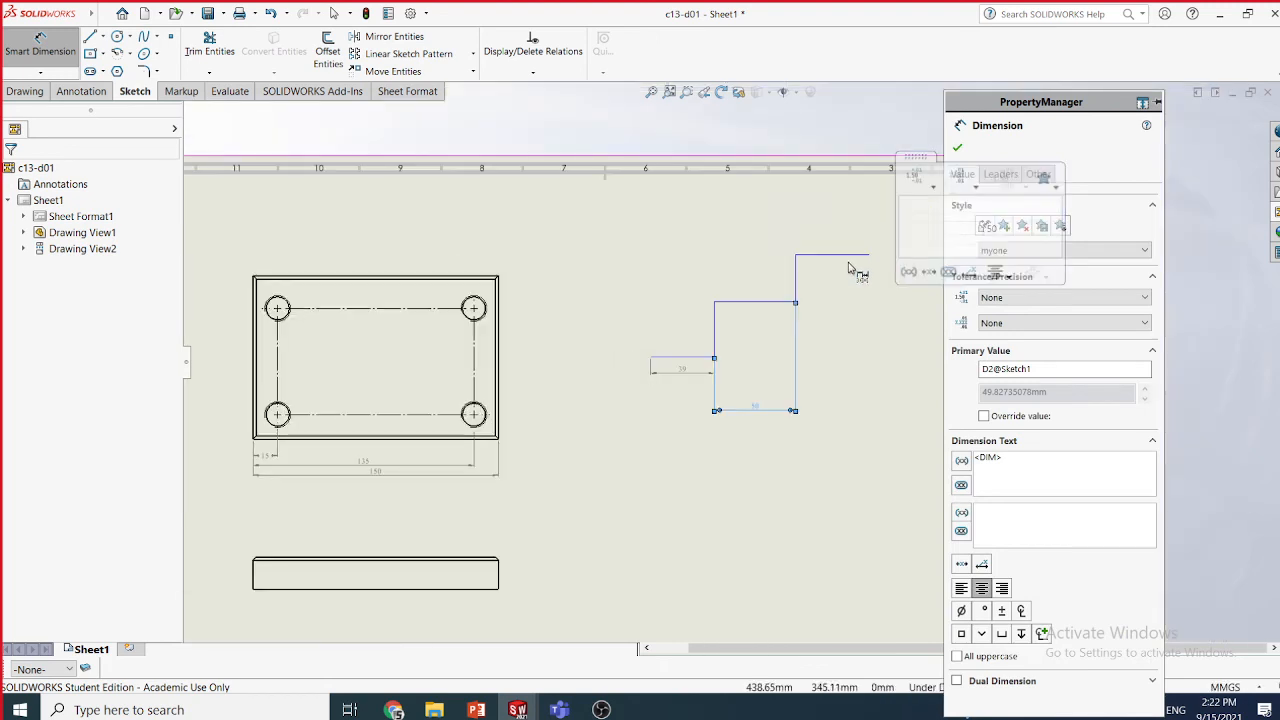
click(870, 258)
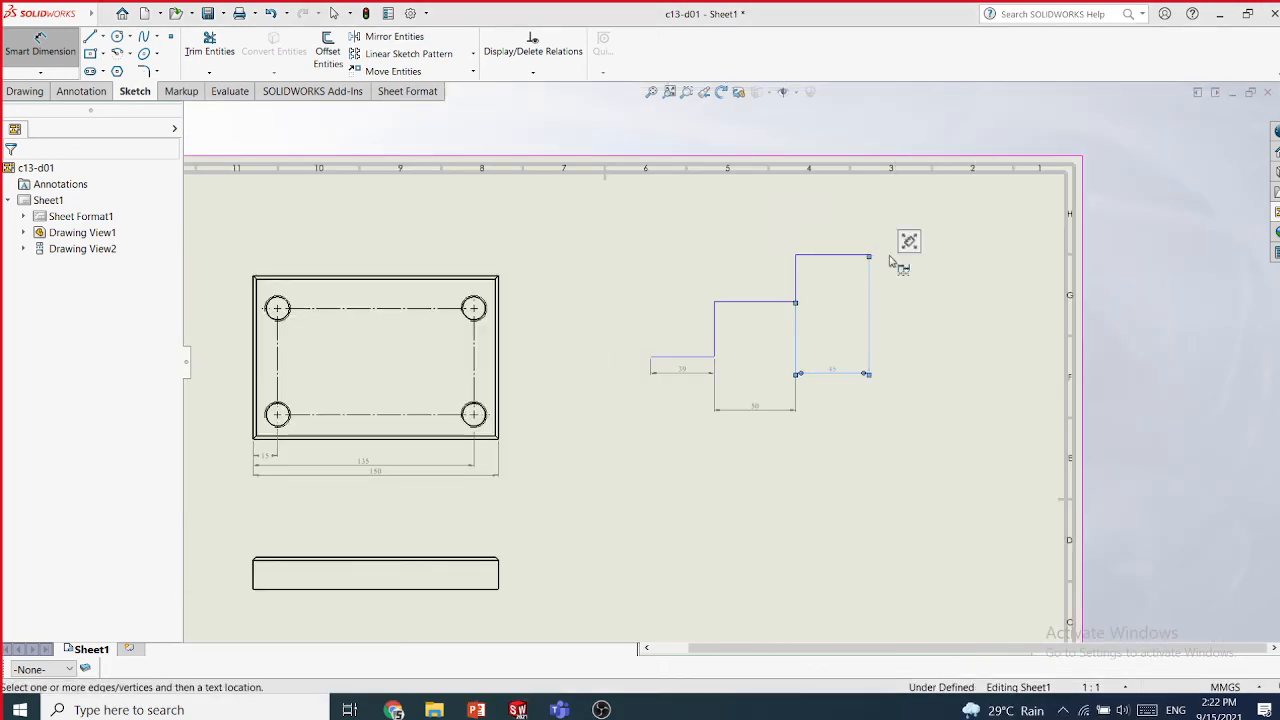
click(958, 150)
key(Escape)
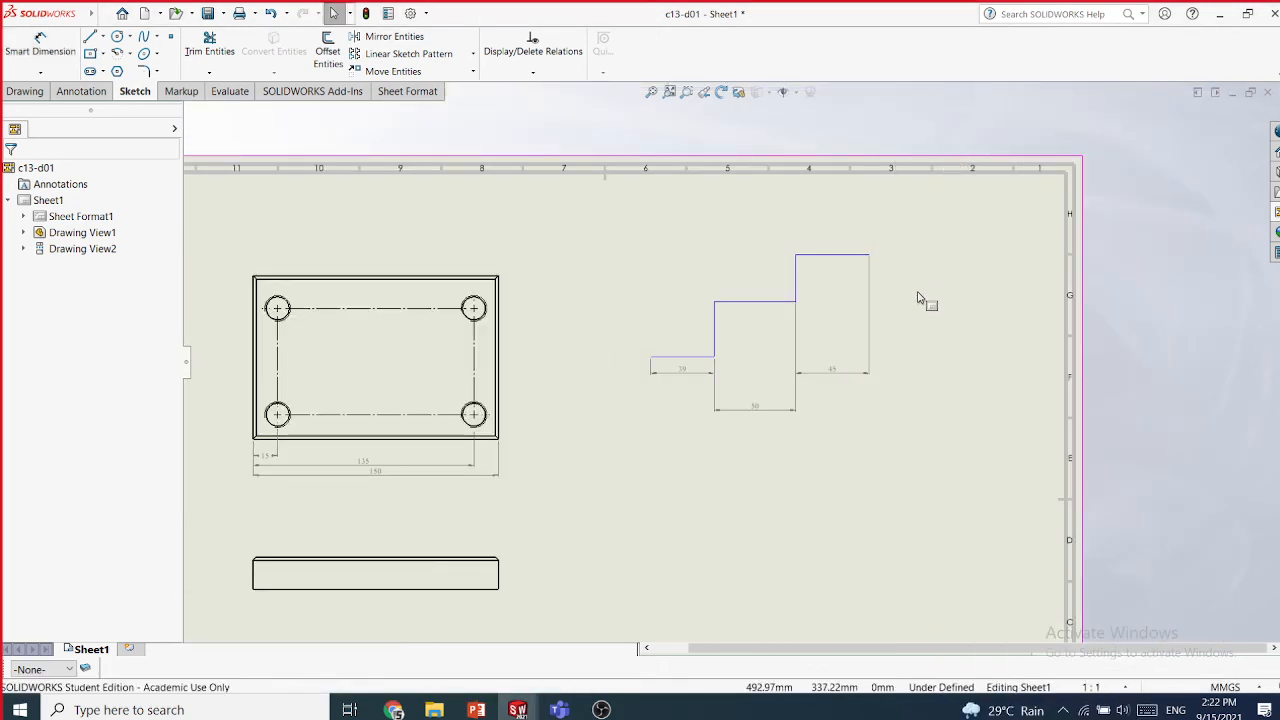
- Try to move the middle run's chain dimension into line with the dimensions of the lowest and highest runs
scroll(889, 357, down, 1)
scroll(818, 372, down, 1)
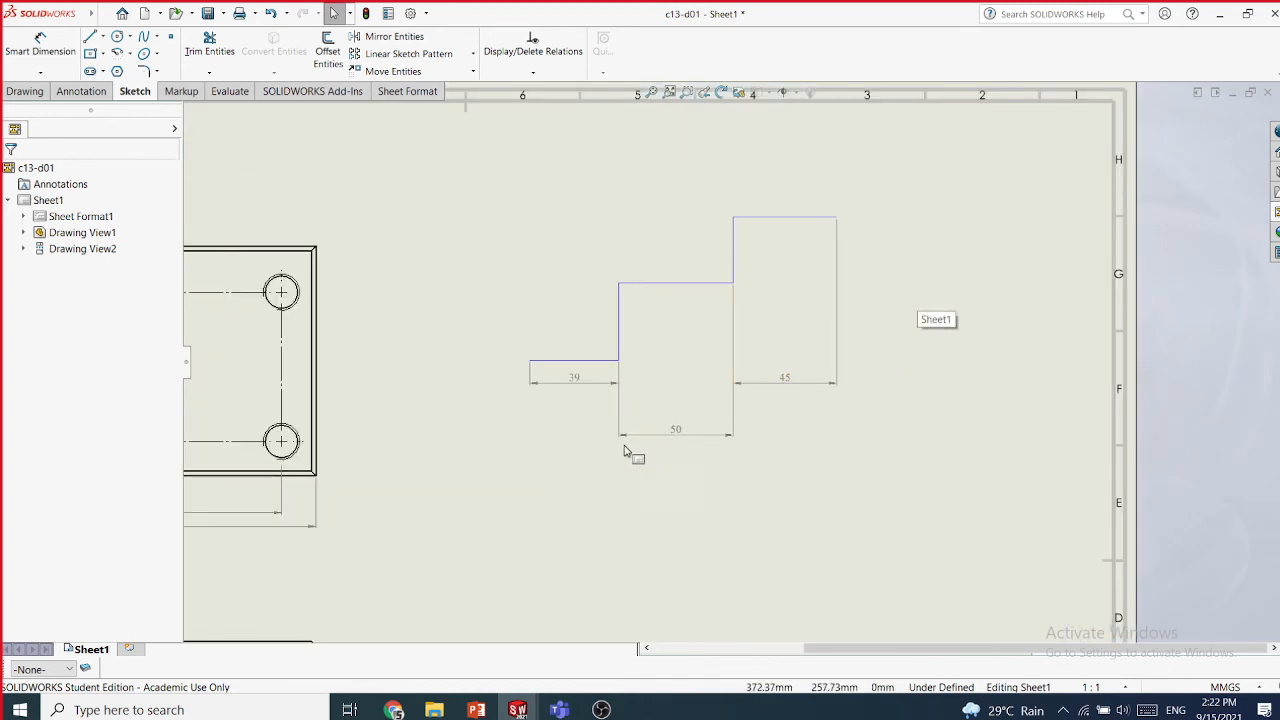
scroll(640, 440, down, 1)
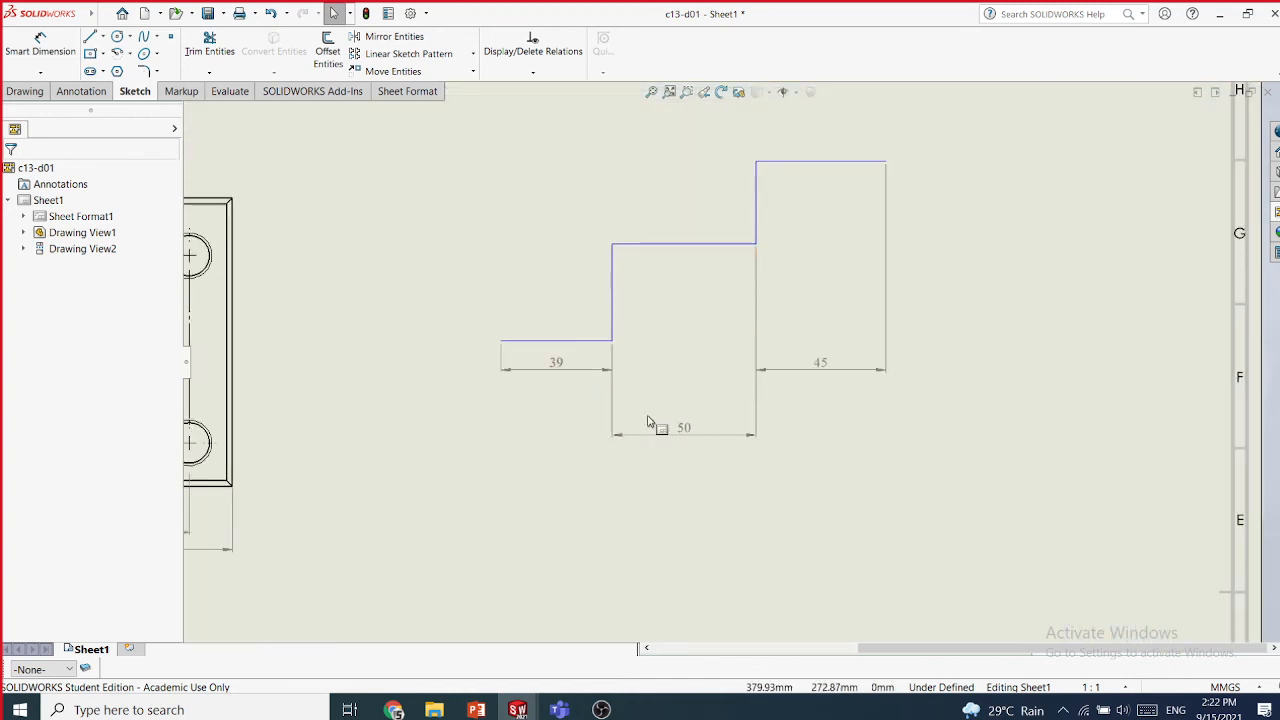
mouse_move(656, 437)
mouse_down()
mouse_move(649, 410)
mouse_move(646, 441)
mouse_up()
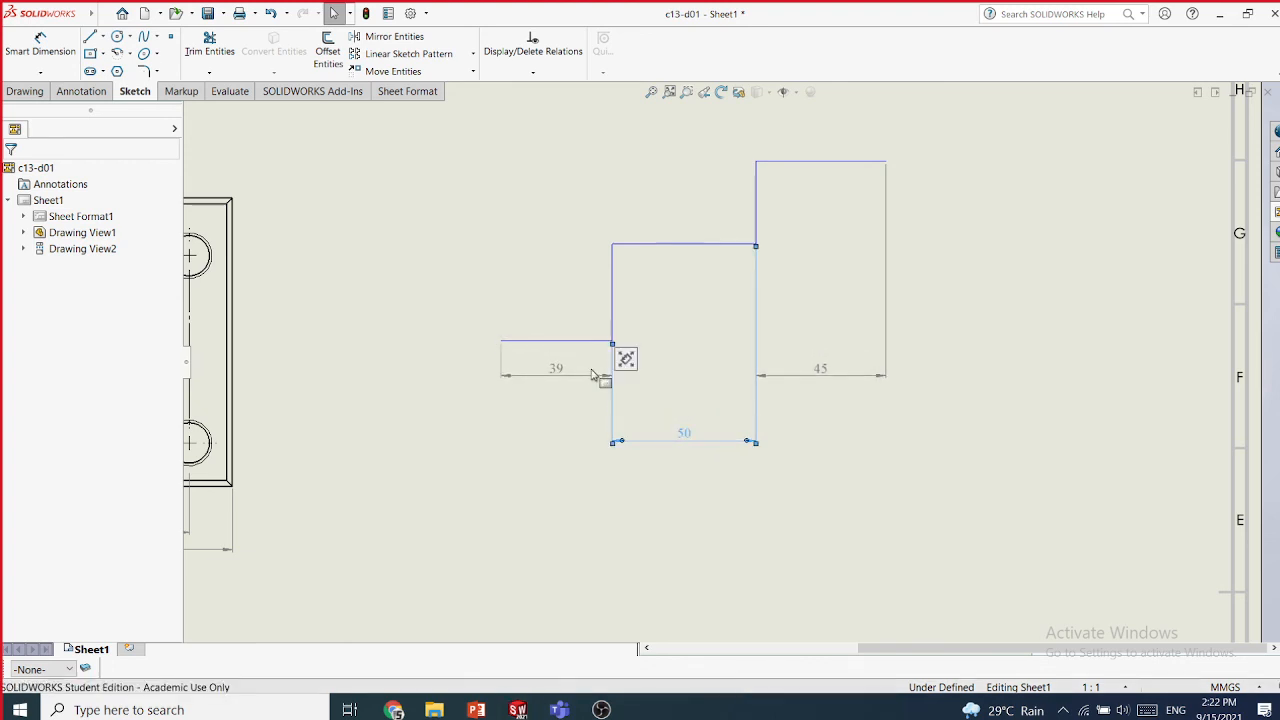
click(613, 442)
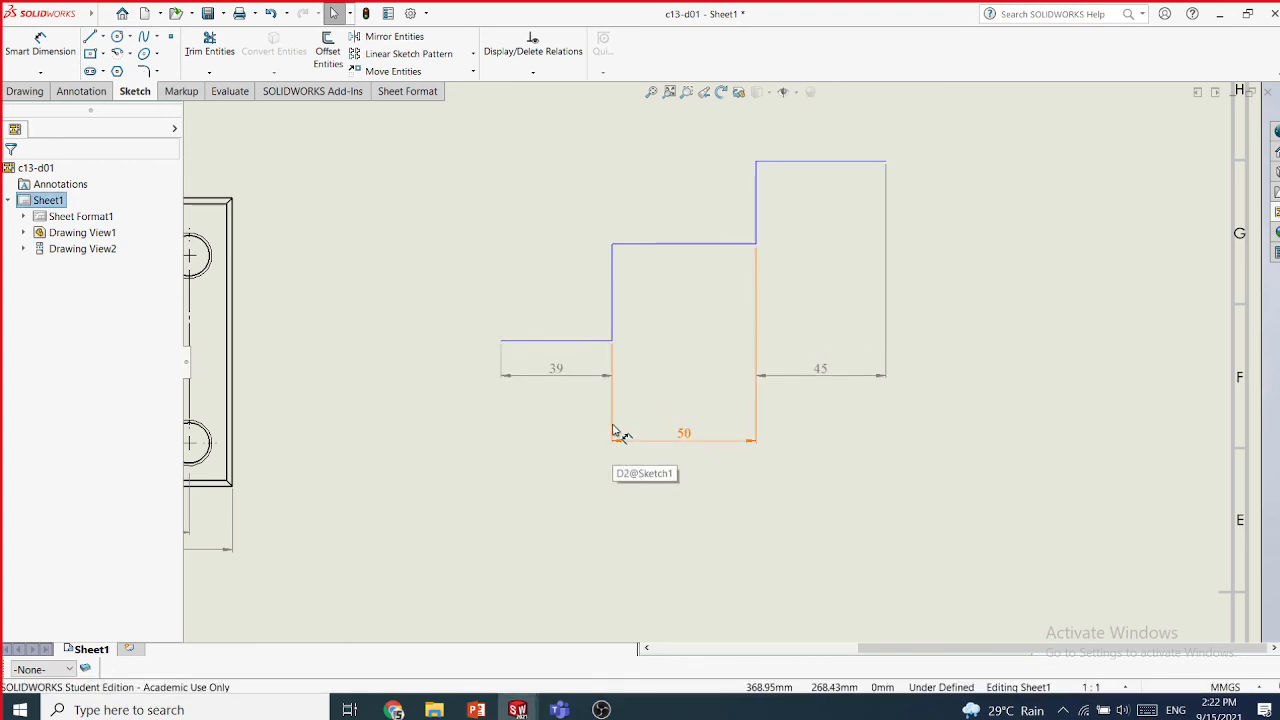
click(614, 433)
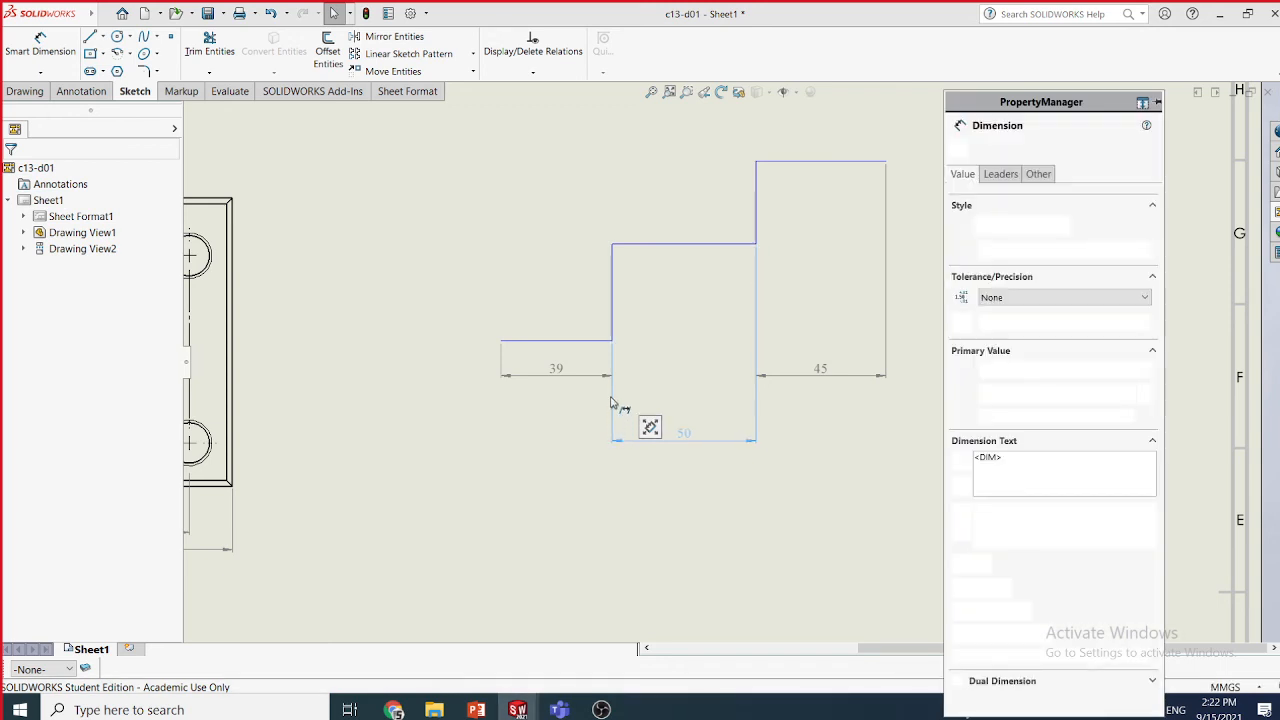
click(574, 428)
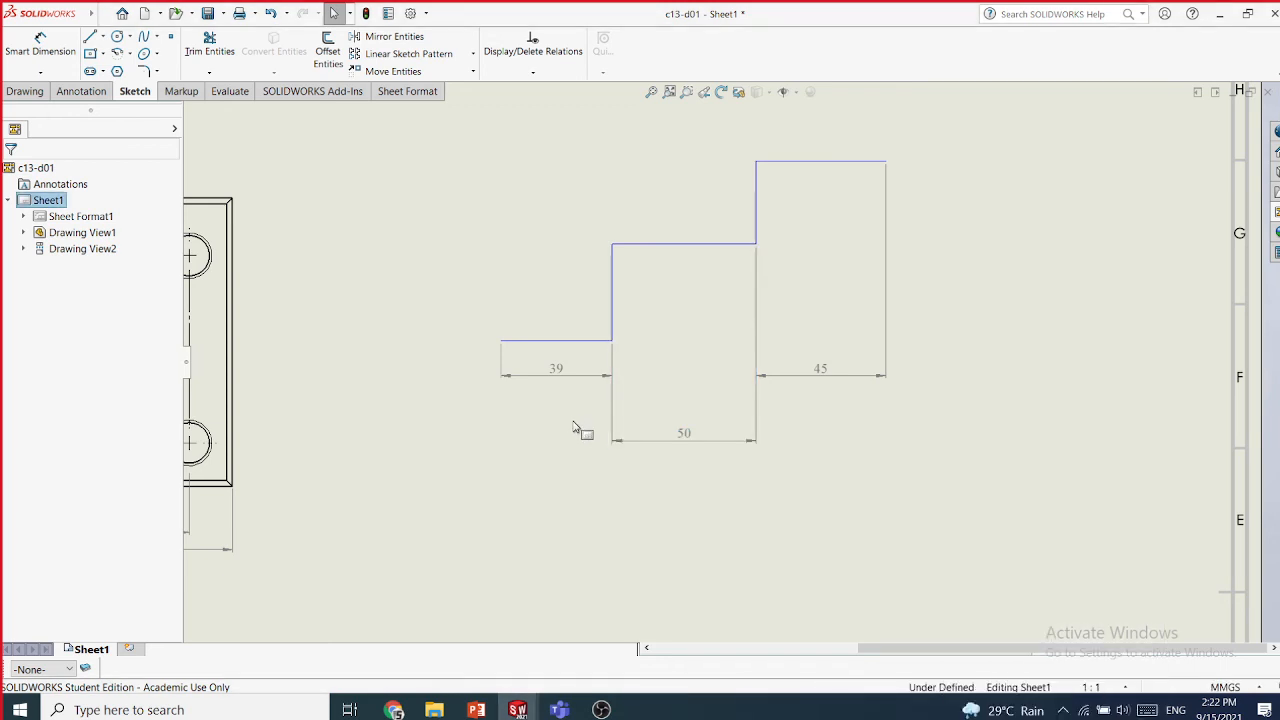
click(748, 442)
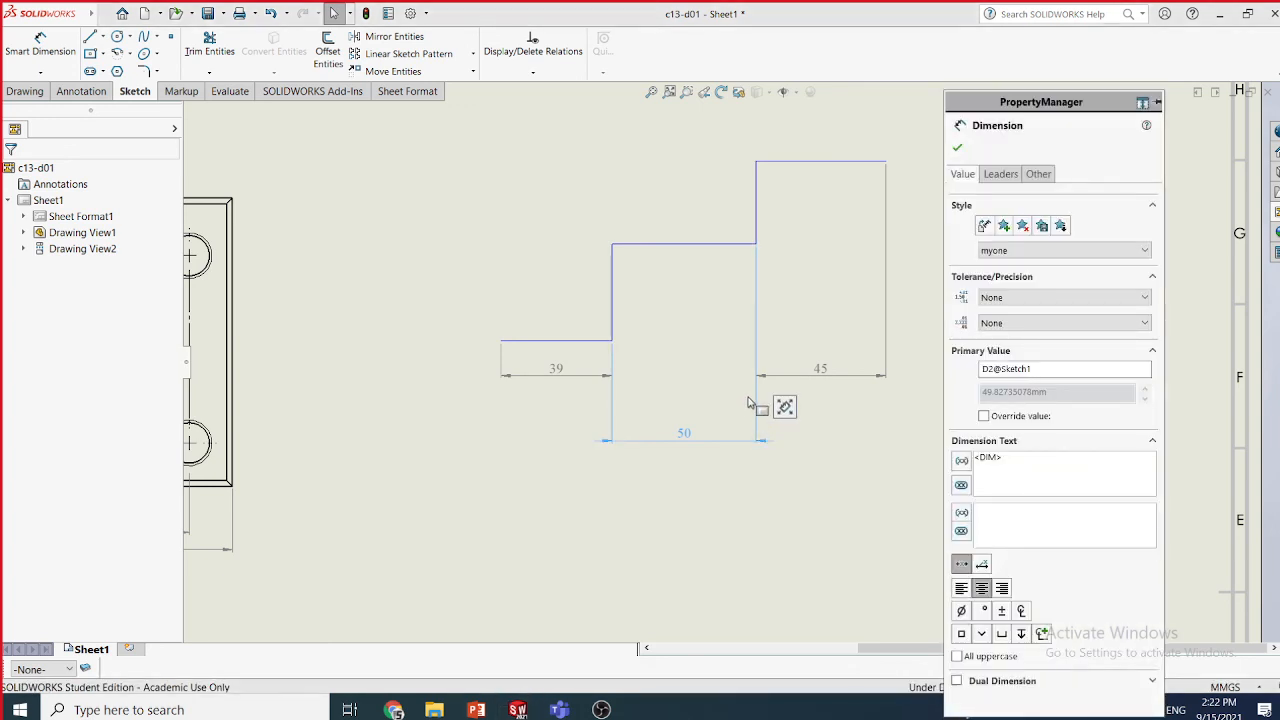
click(716, 470)
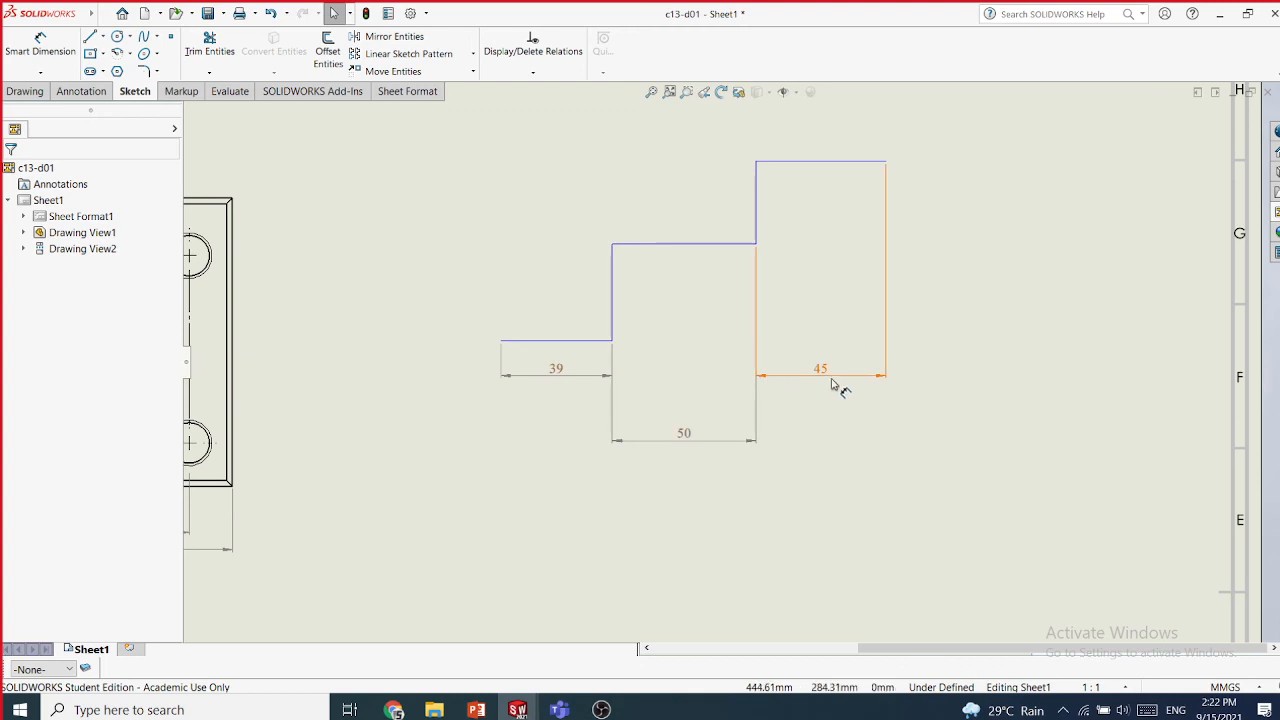
click(633, 423)
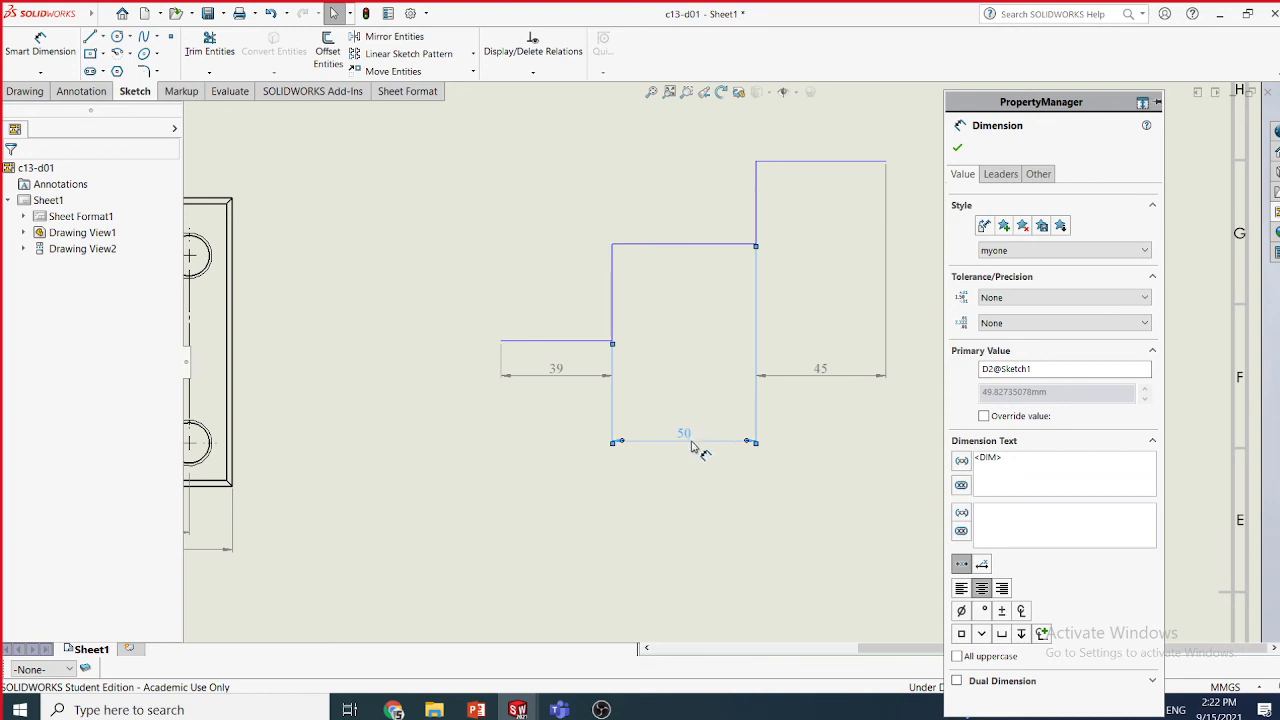
mouse_move(690, 443)
mouse_down()
mouse_move(689, 397)
mouse_move(683, 454)
mouse_up()
click(430, 343)
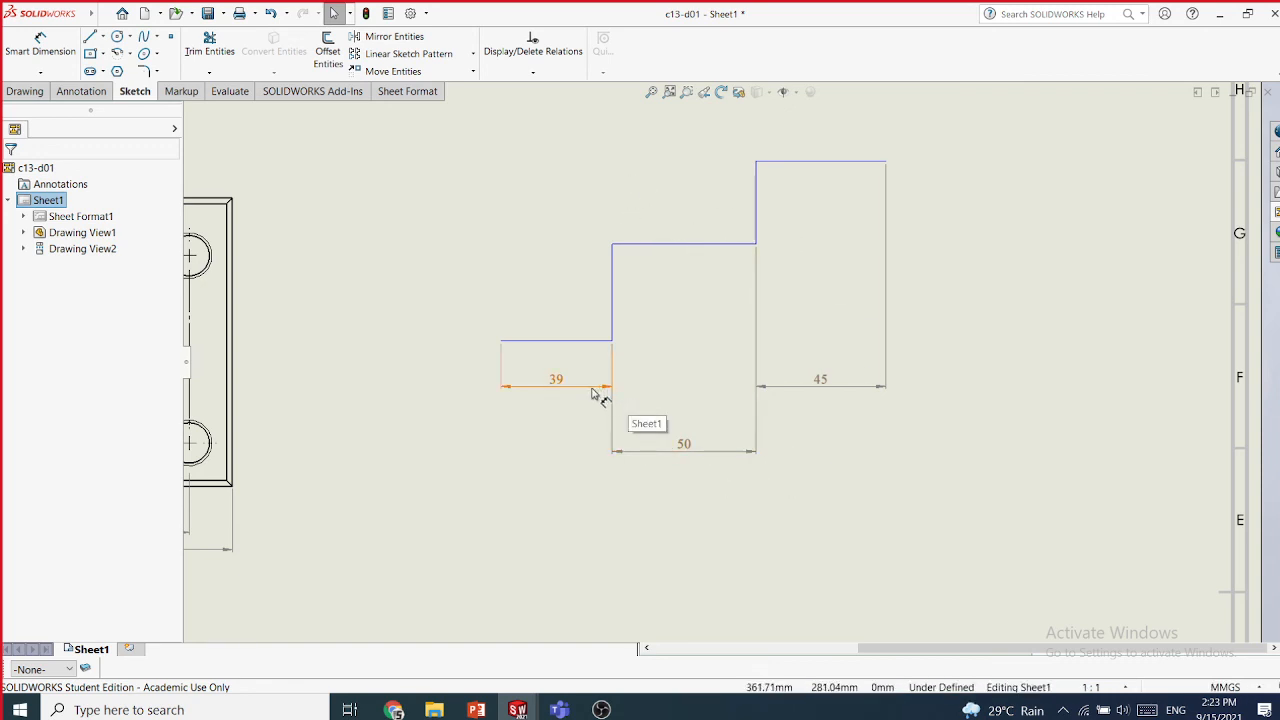
- Try to realign the middle run's chain dimension by its arrow end and its extension line
click(710, 456)
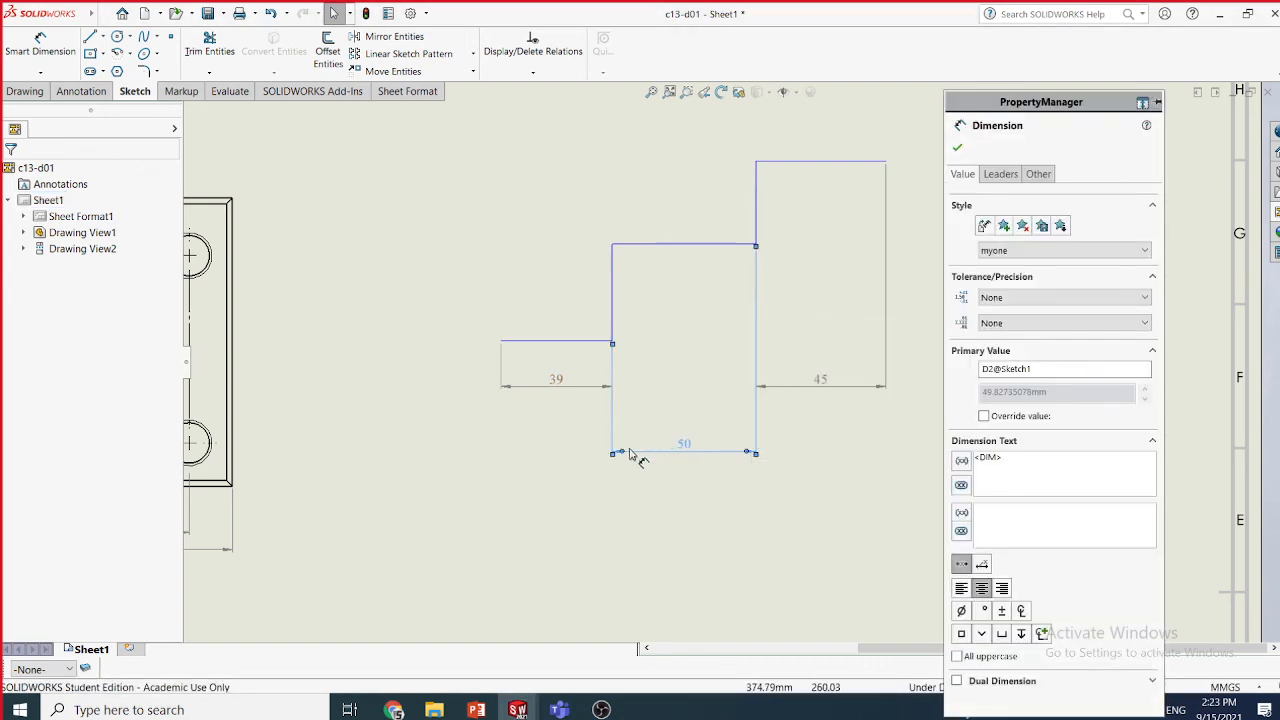
mouse_move(648, 458)
mouse_down()
mouse_move(640, 420)
mouse_move(621, 452)
mouse_up()
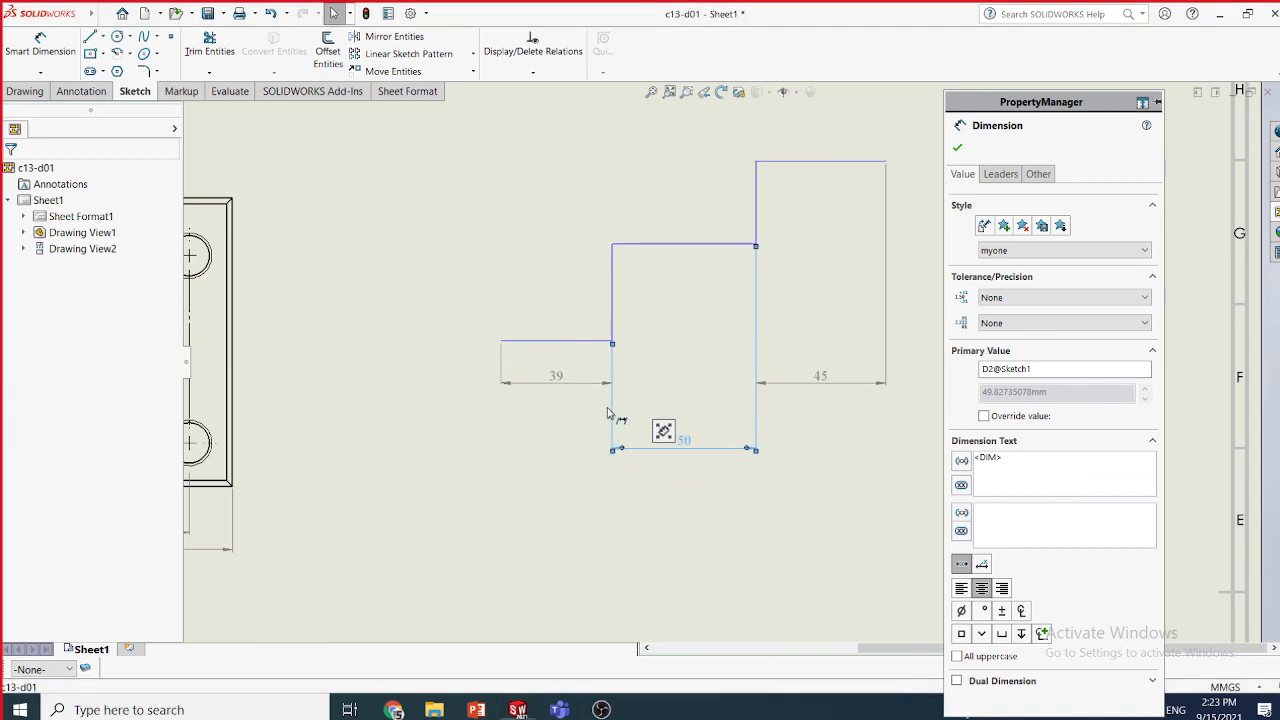
drag(611, 394, 612, 384)
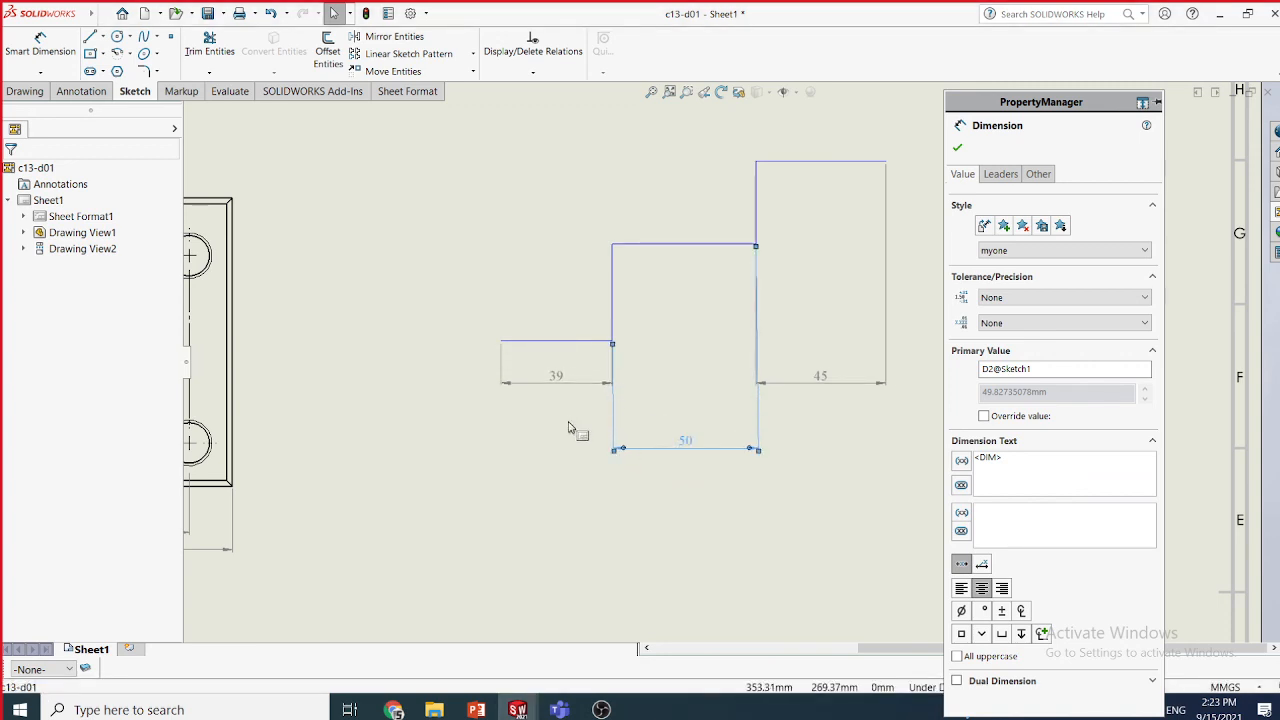
click(586, 438)
- Delete the middle run's chain dimension and the combined dimension that spans the middle and highest runs
click(672, 449)
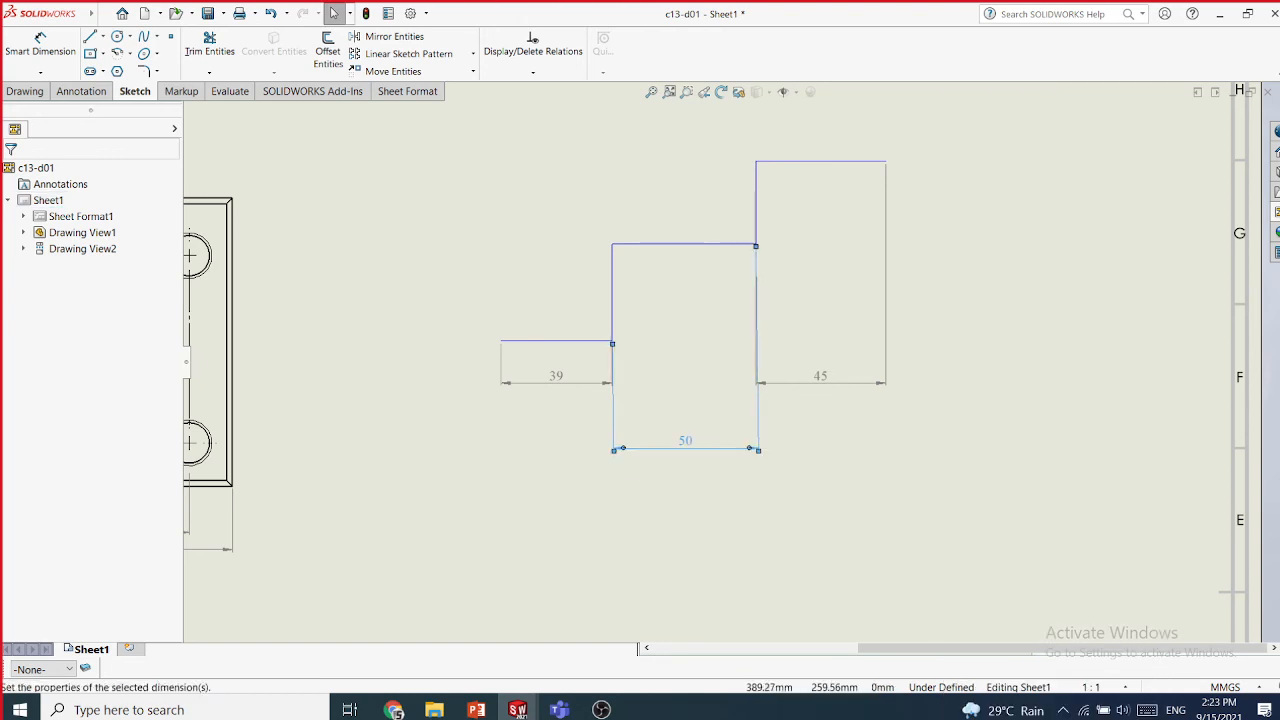
key(Delete)
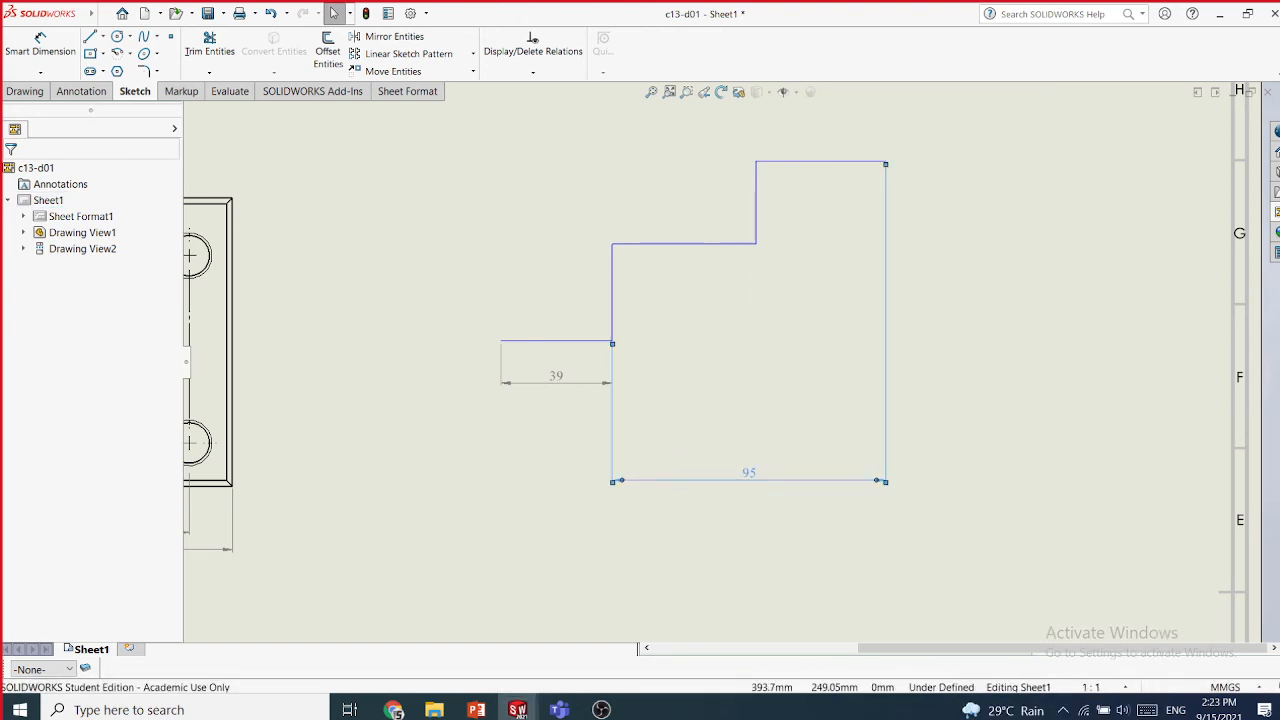
key(Delete)
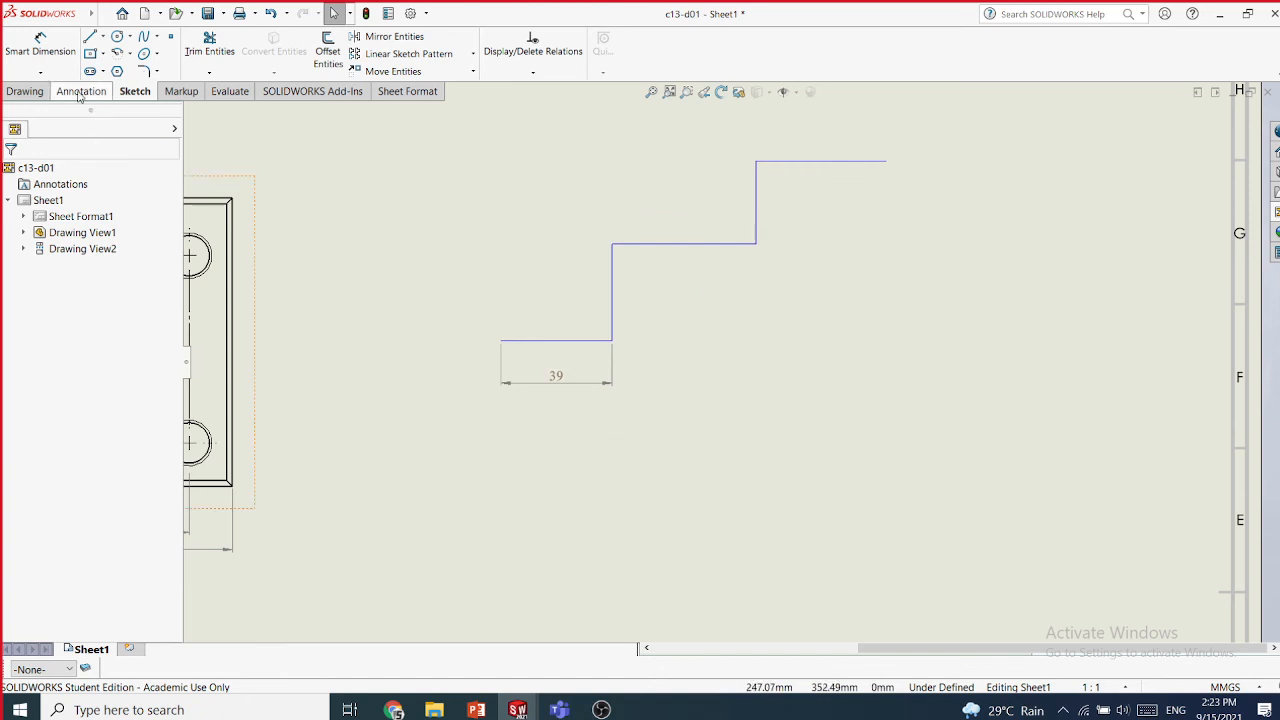
- Try to dimension the middle run again between its far corner and the lower corner of the first riser
click(40, 72)
click(60, 89)
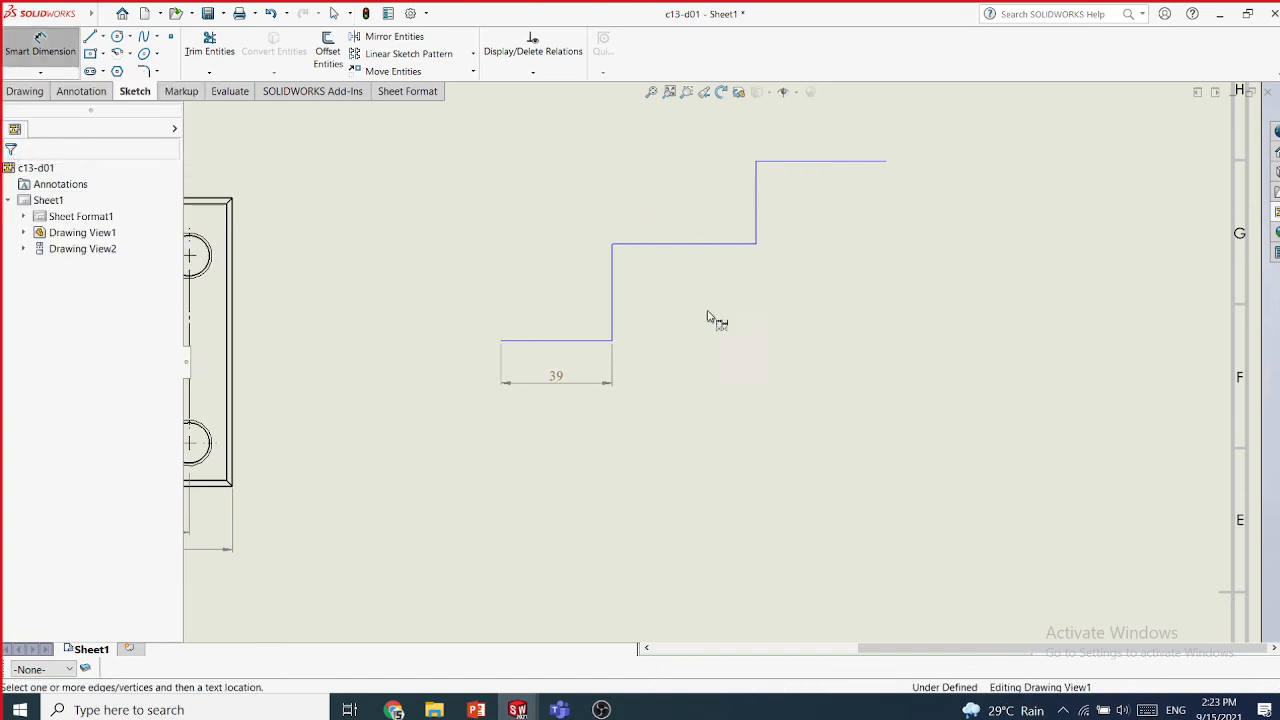
click(756, 244)
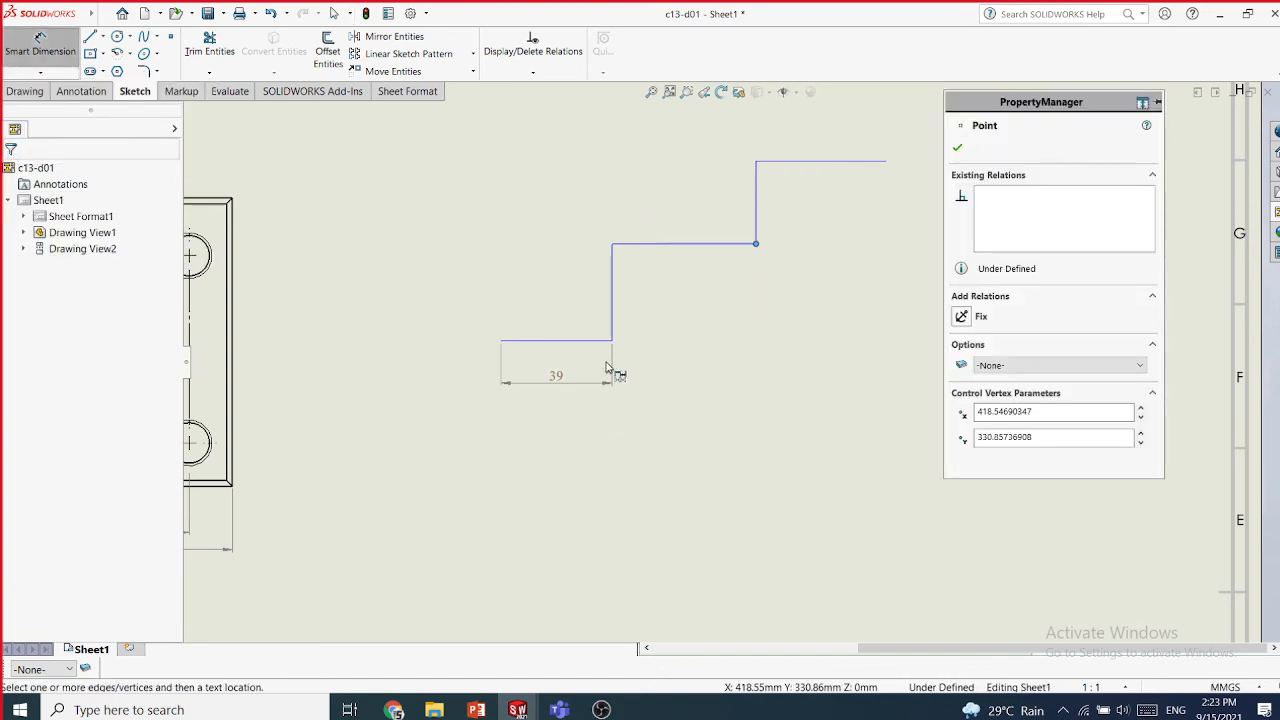
click(612, 342)
click(694, 344)
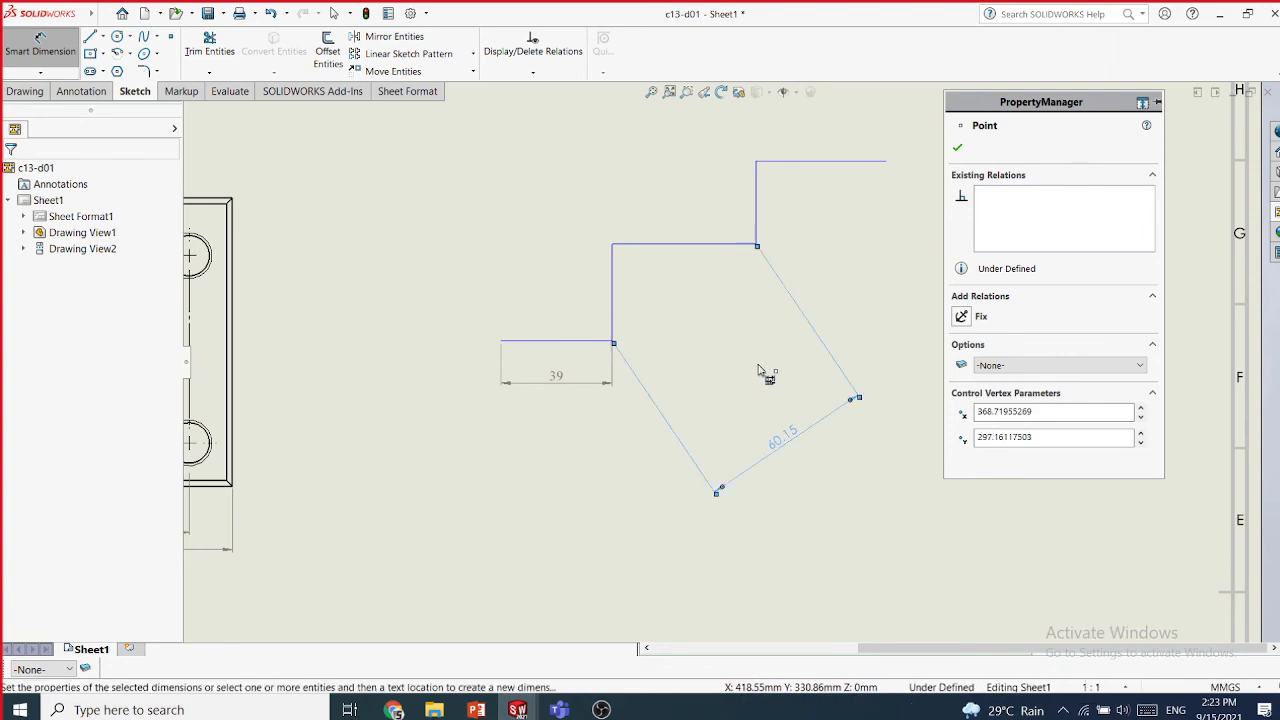
key(Escape)
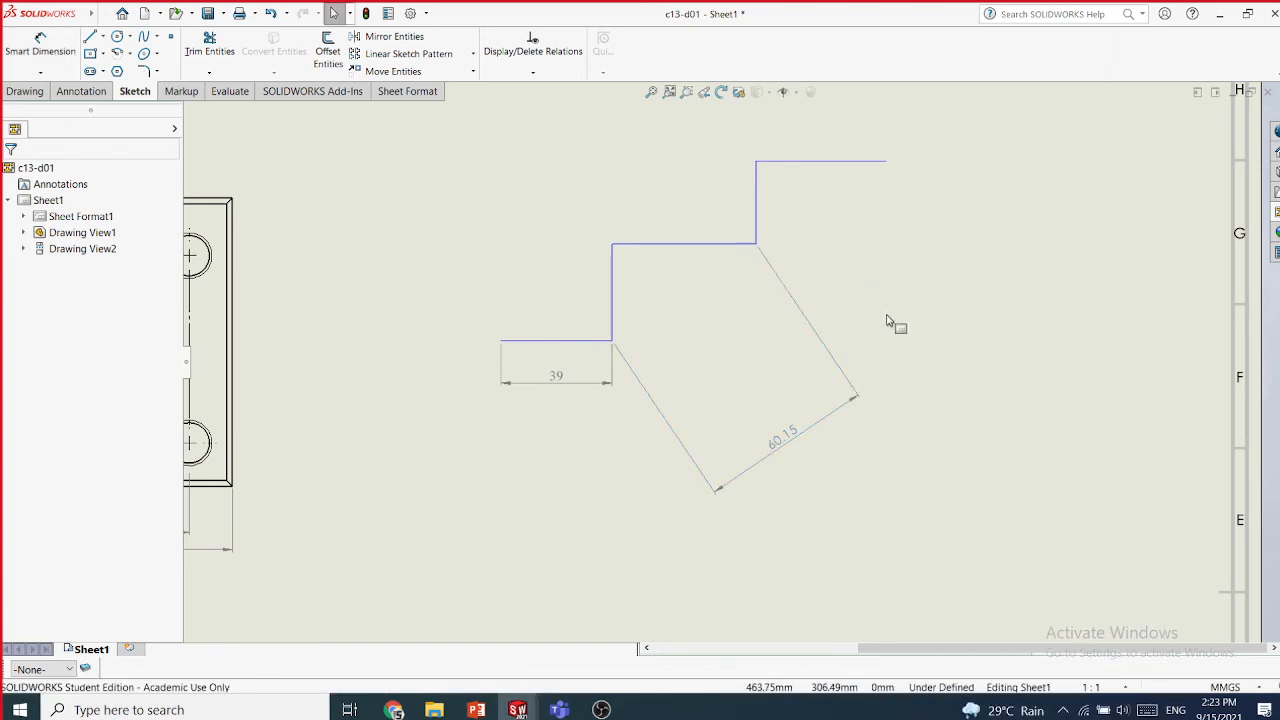
- Undo all the dimension edits and the chain dimensions on the stepped line, back to the bare sketch
key(ctrl+z)
key(ctrl+z)
key(ctrl+z)
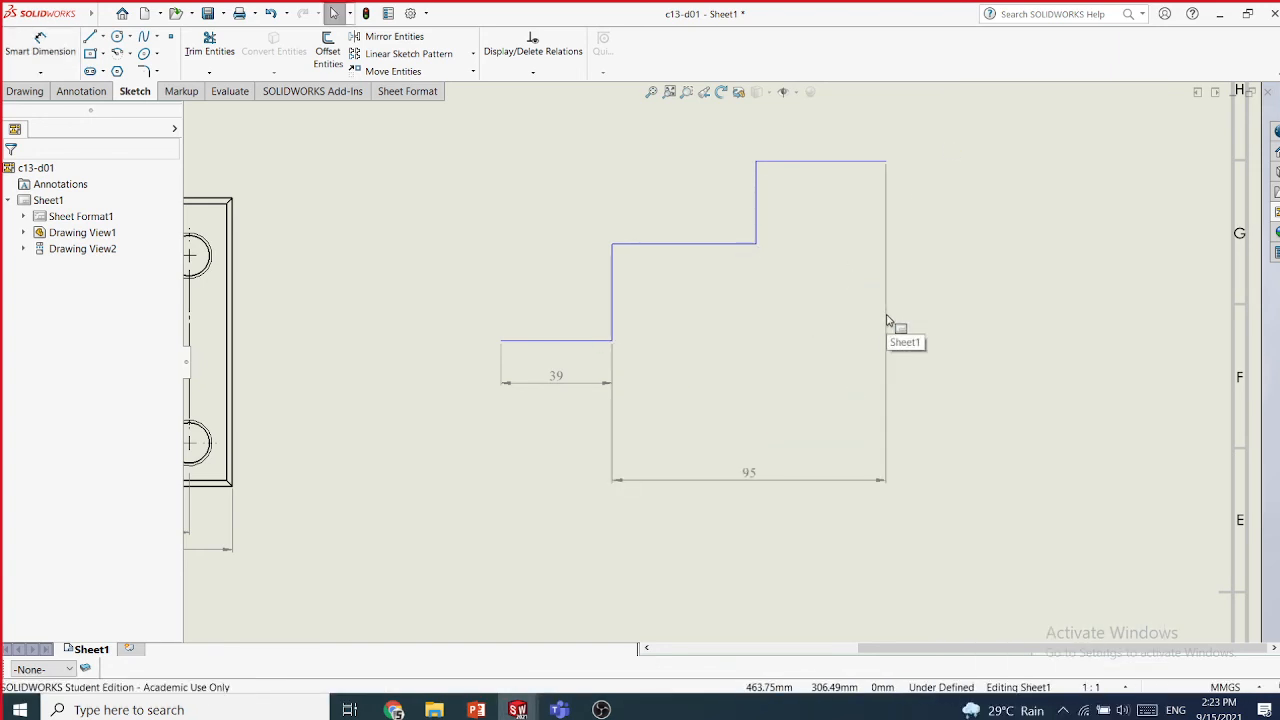
key(ctrl+z)
key(ctrl+z)
key(ctrl+z)
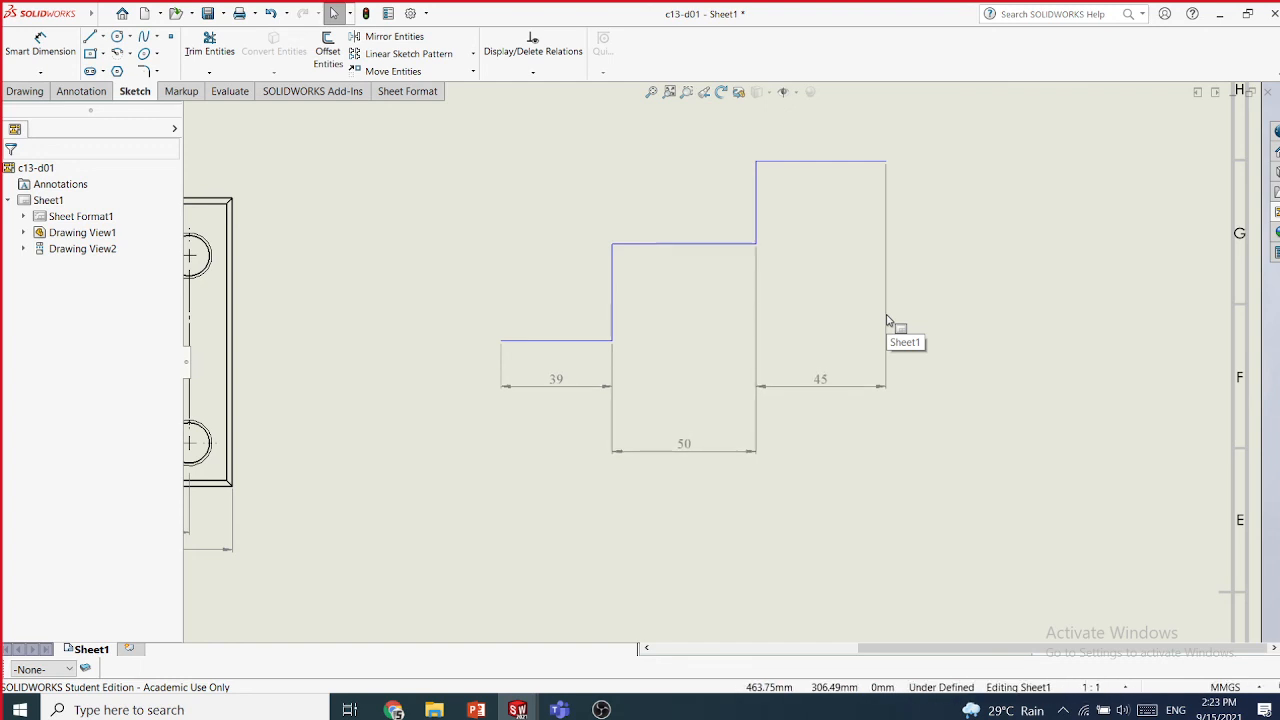
key(ctrl+z)
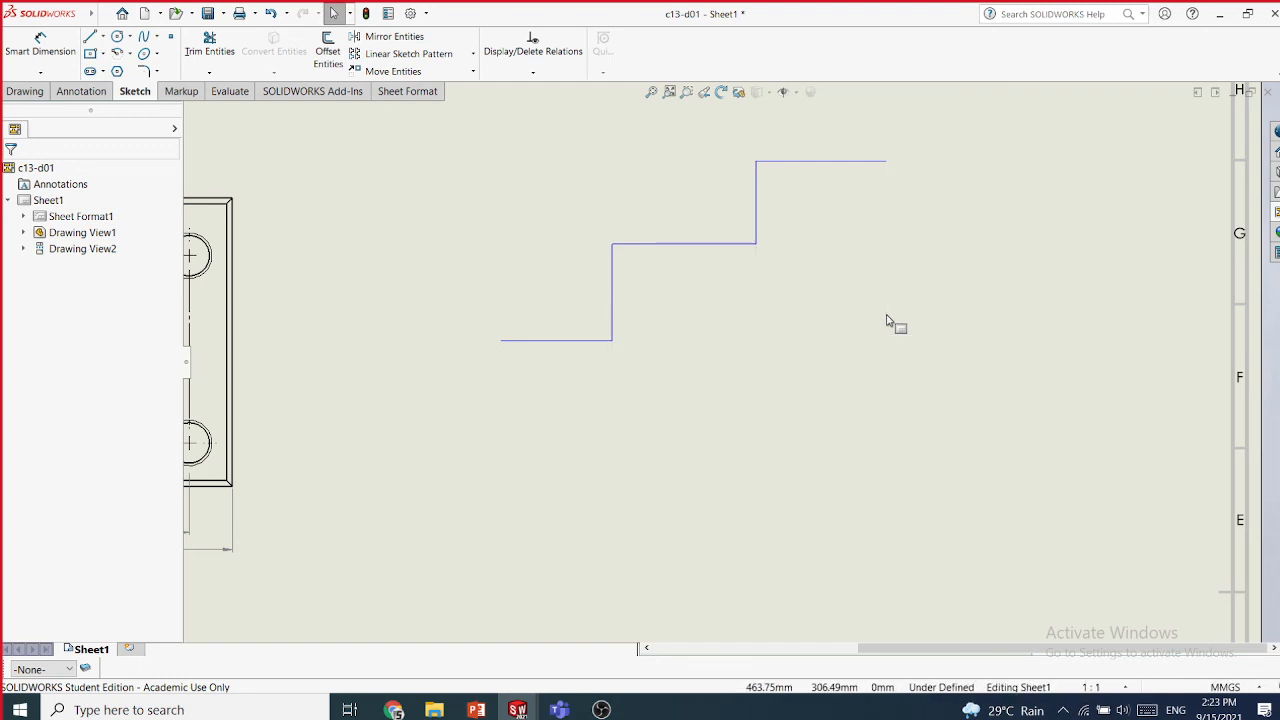
- Add chain dimensions across the lowest, middle and highest runs of the stepped line, and finish the command
click(38, 73)
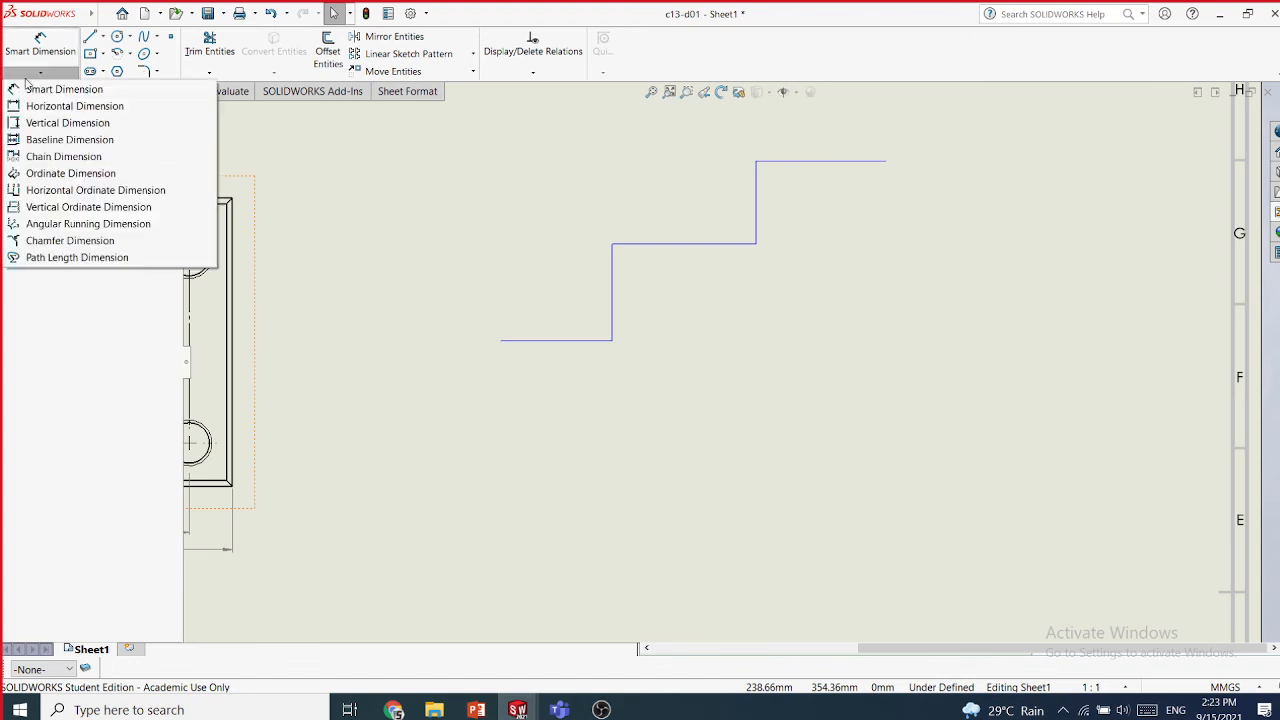
click(60, 160)
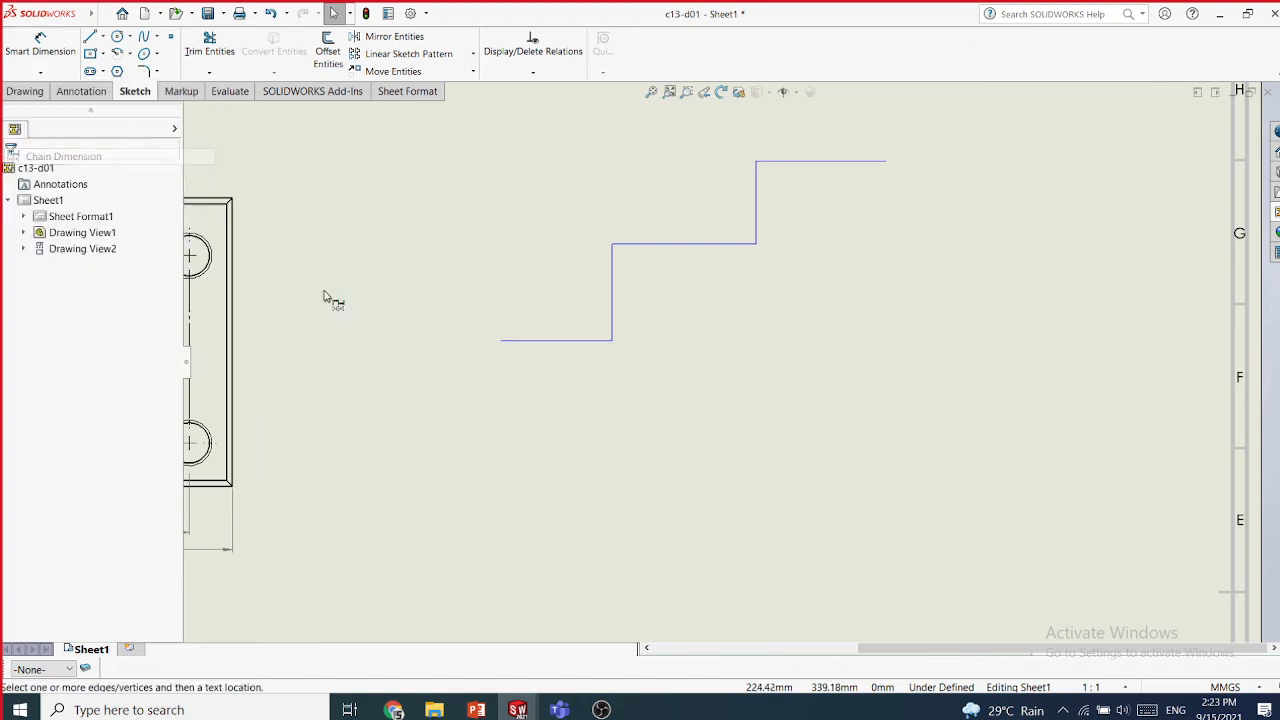
click(502, 342)
click(612, 342)
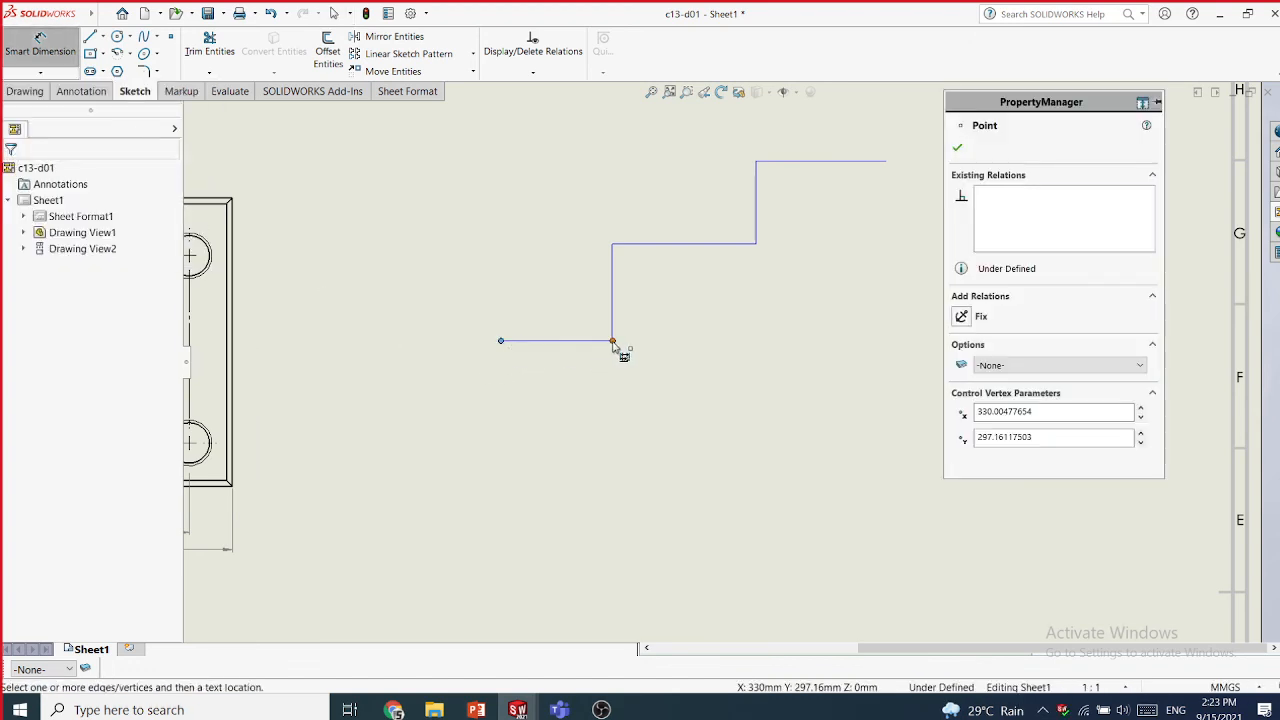
click(757, 244)
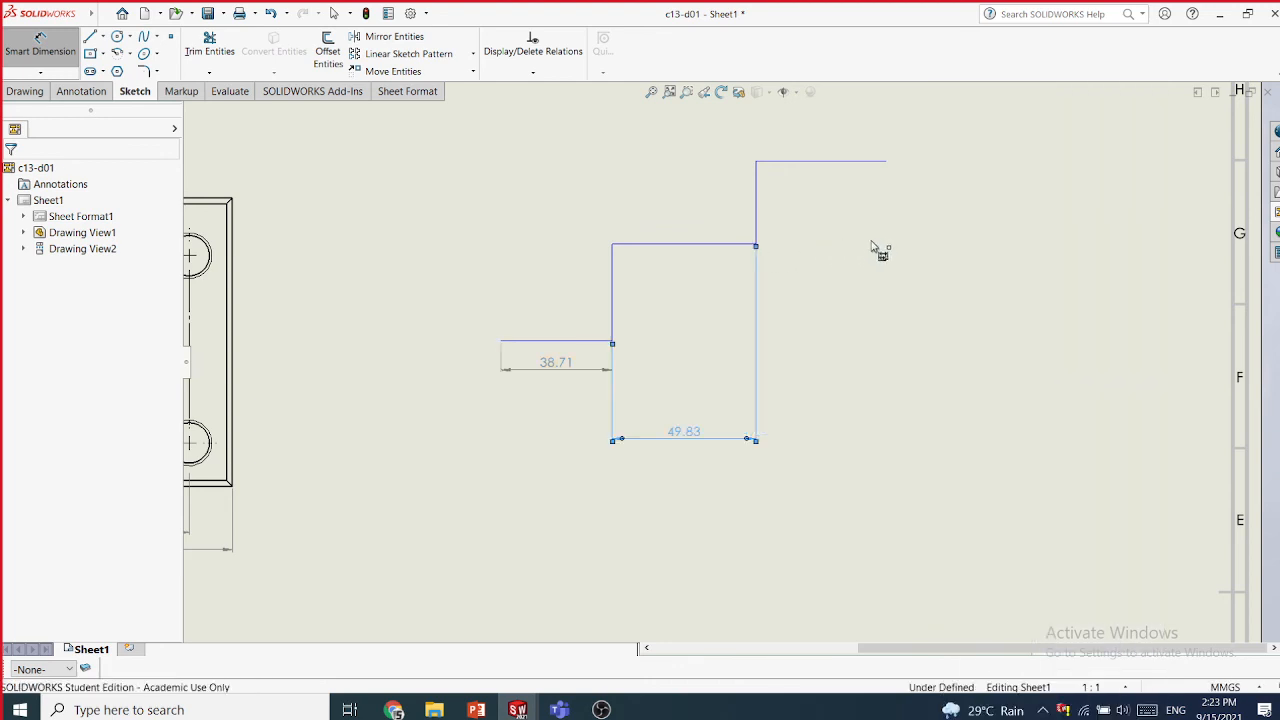
click(678, 440)
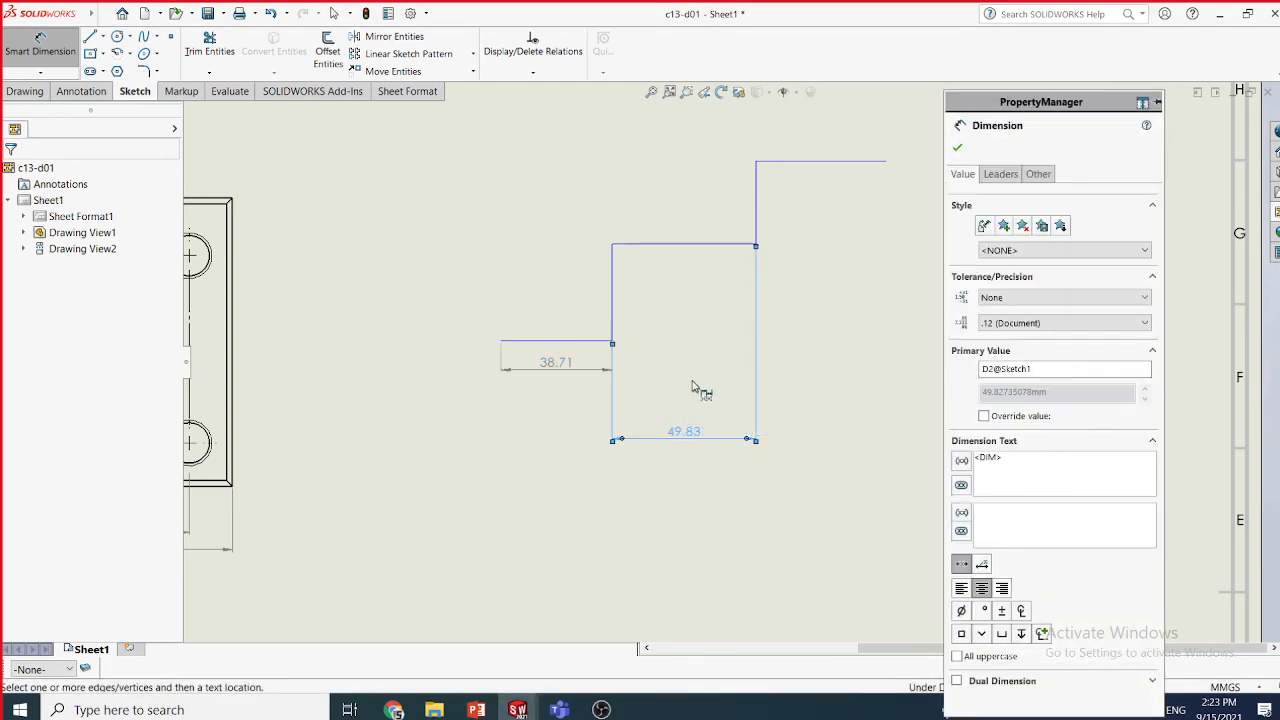
click(886, 163)
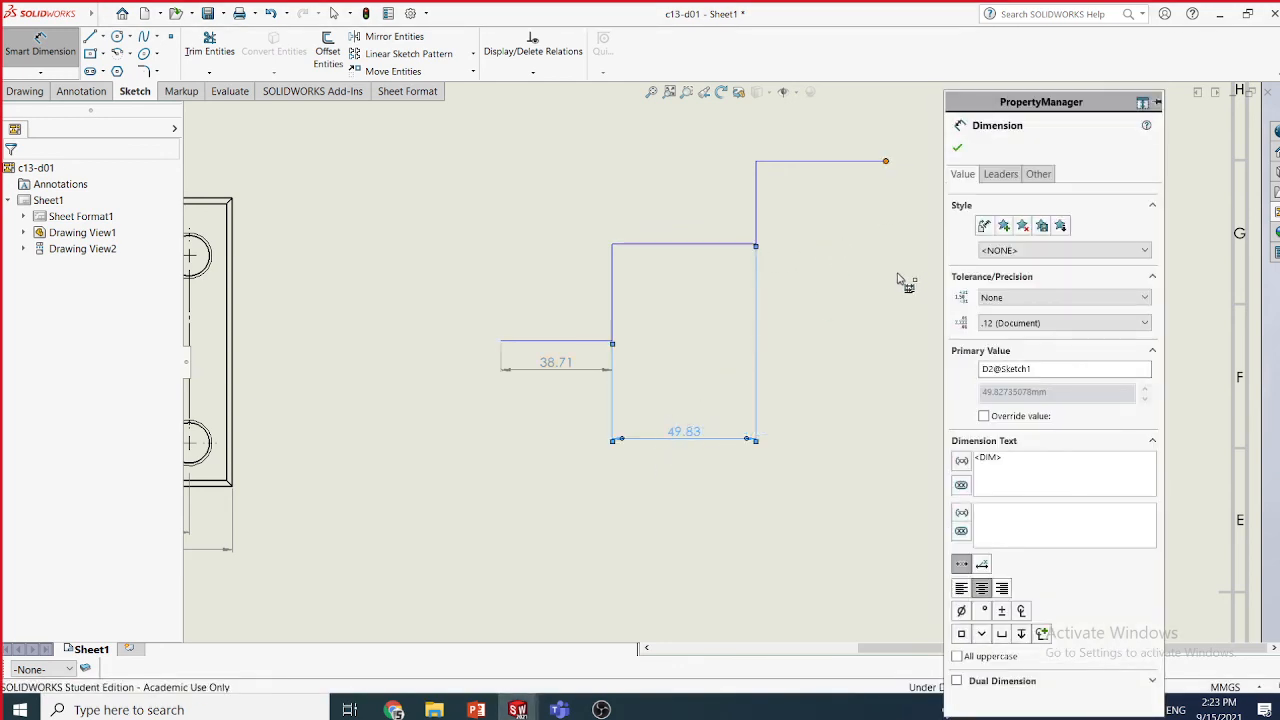
click(870, 338)
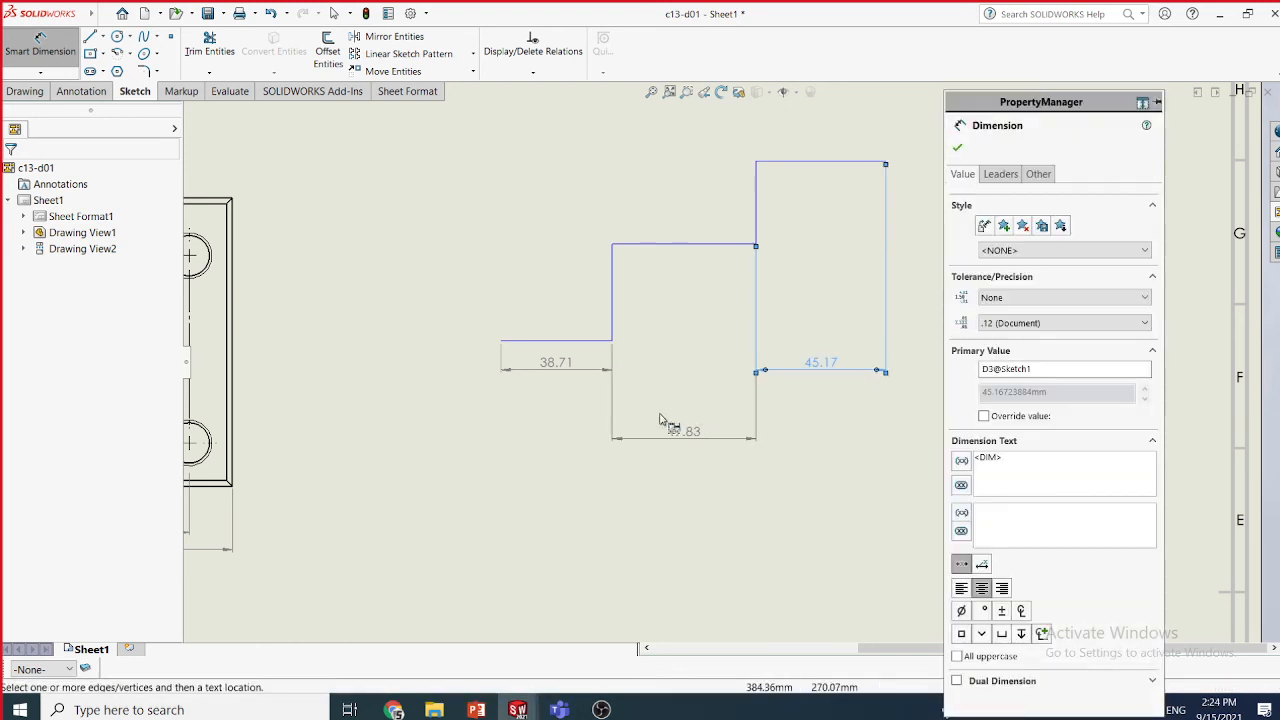
key(Escape)
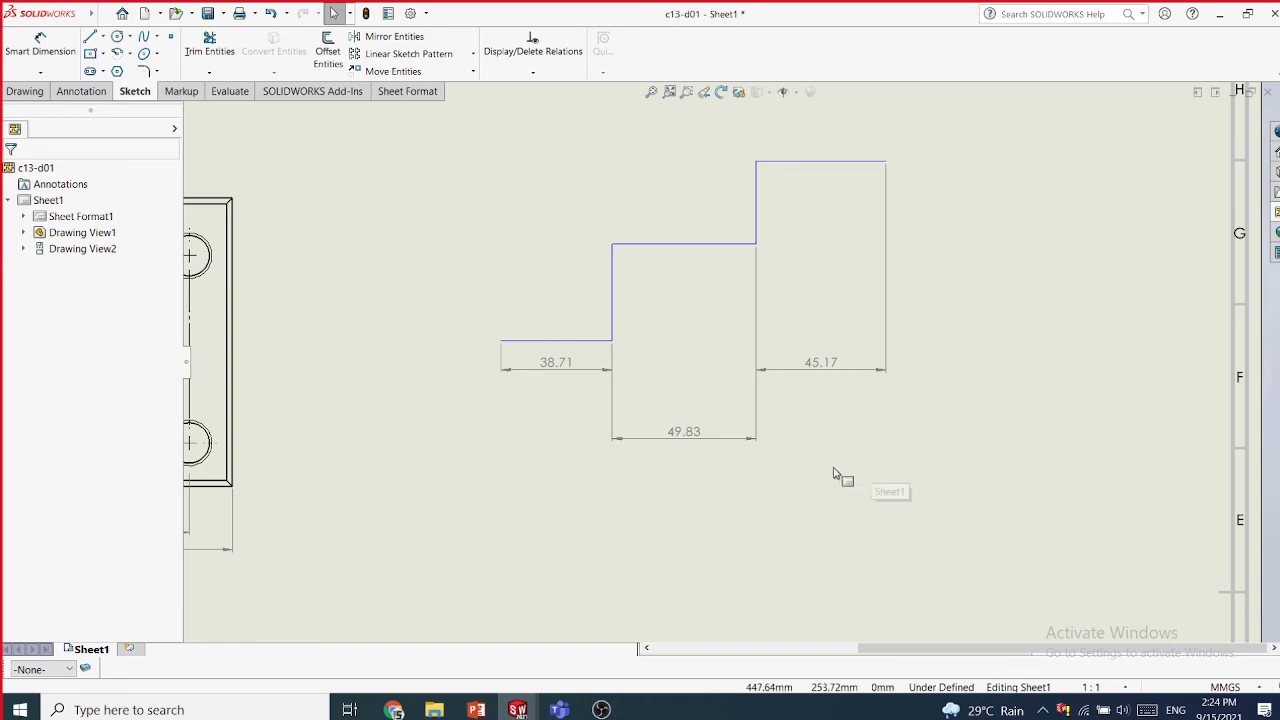
- Shift the chain dimensions slightly further below the stepped line by moving the middle run's dimension
click(728, 447)
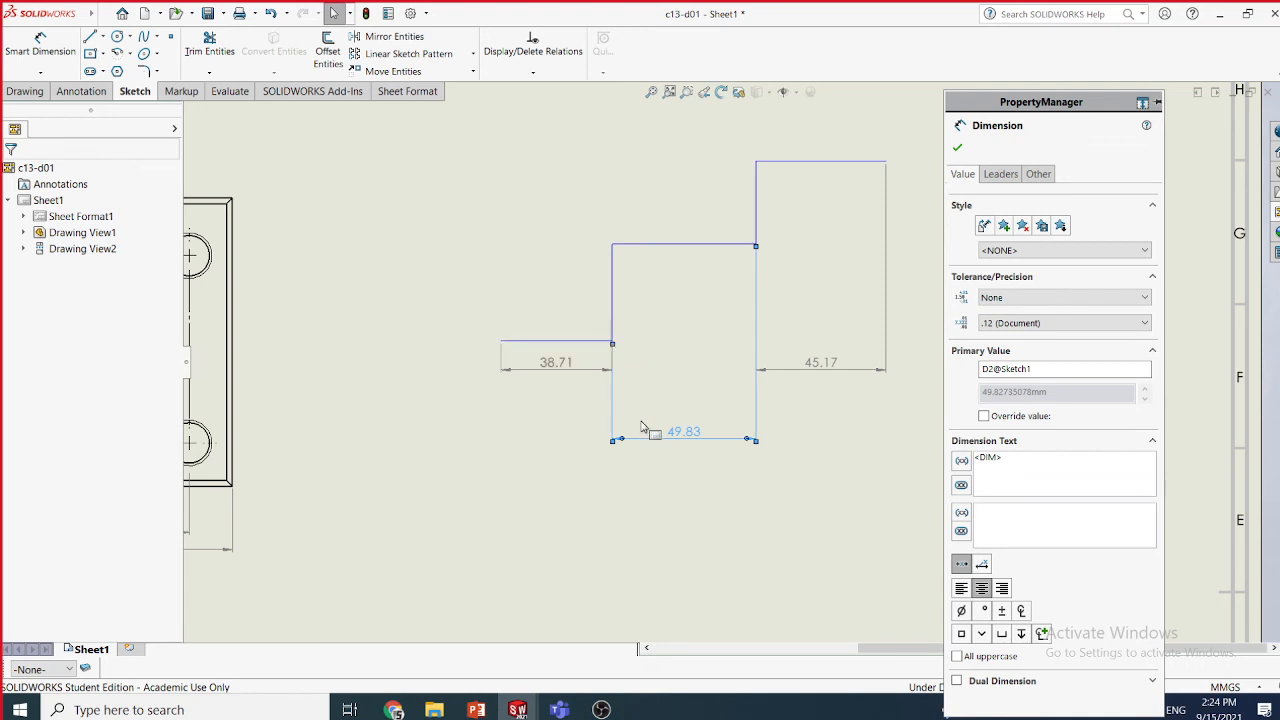
mouse_move(652, 445)
mouse_down()
mouse_move(654, 406)
mouse_move(655, 462)
mouse_up()
click(688, 522)
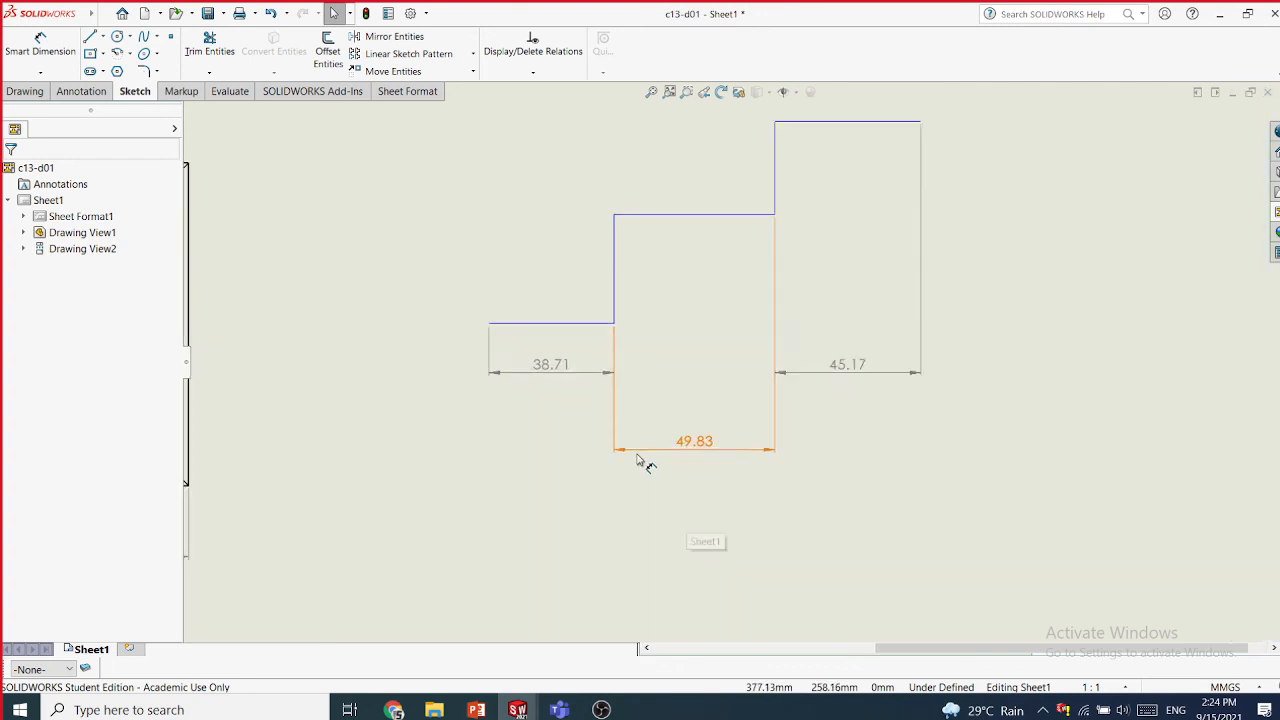
scroll(634, 457, up, 5)
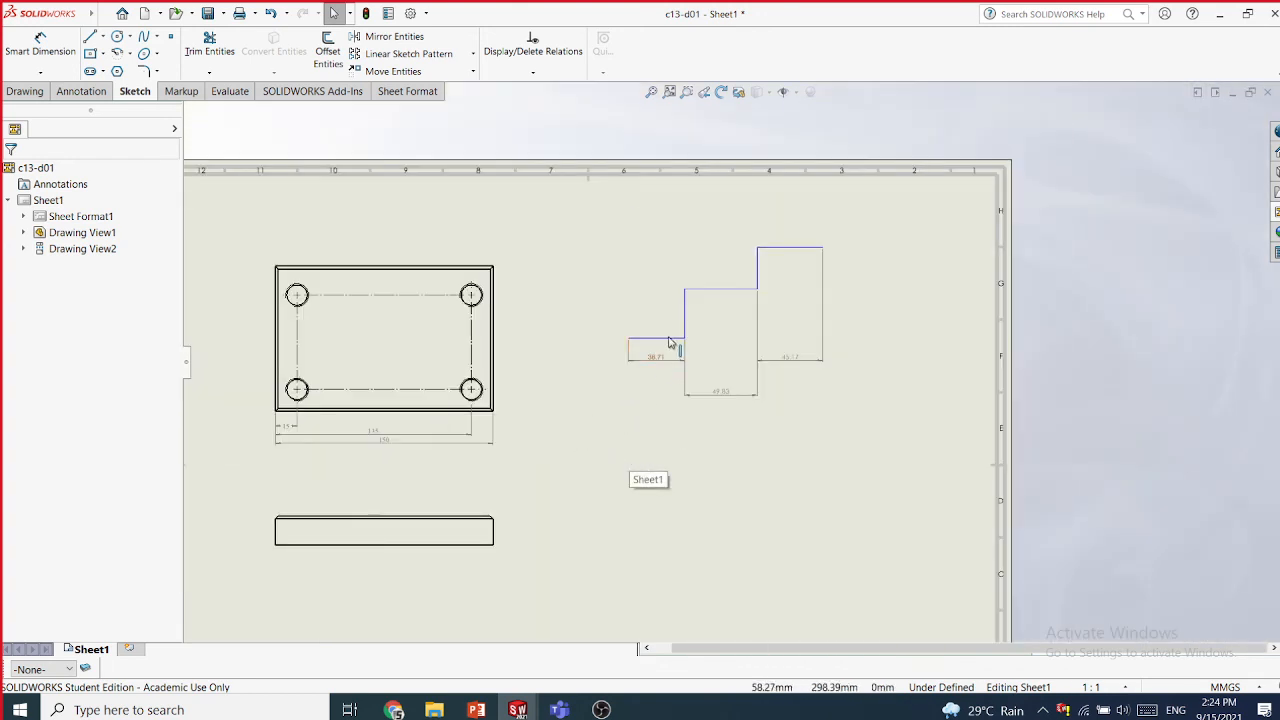
scroll(645, 325, down, 2)
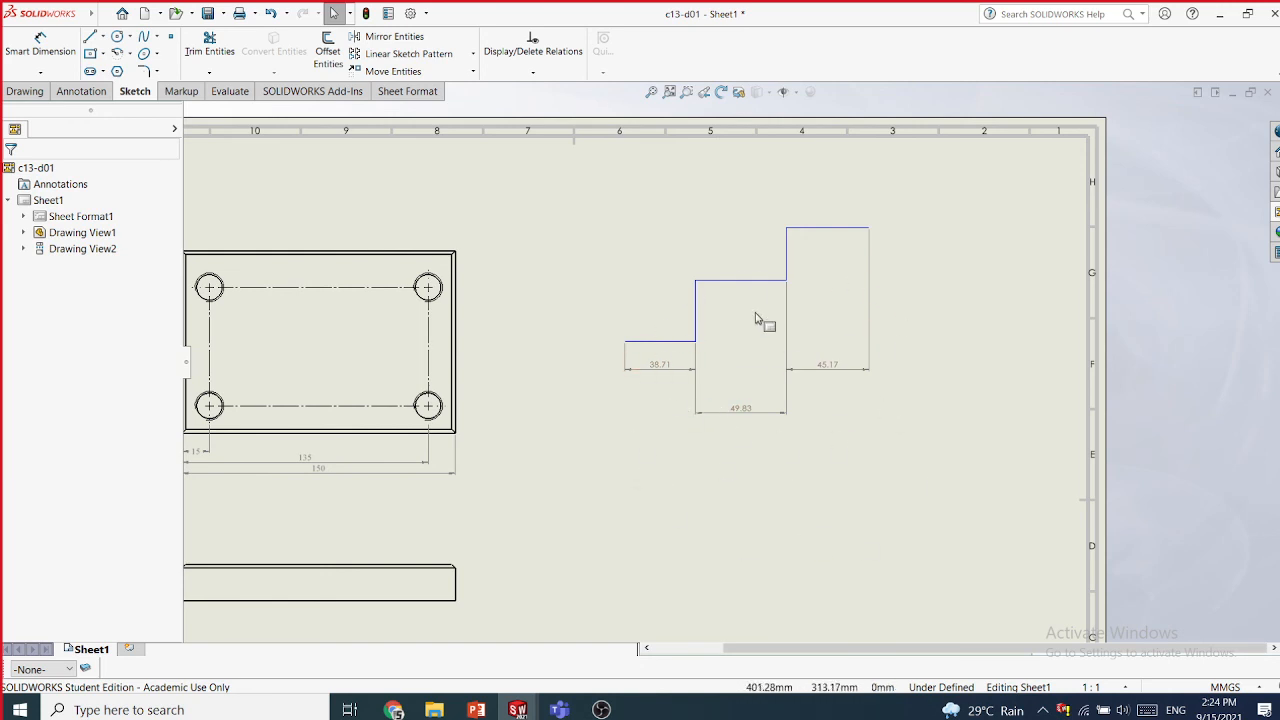
- Delete all the dimensions and centre marks on the plate together with the dimensioned stepped sketch
scroll(726, 378, down, 4)
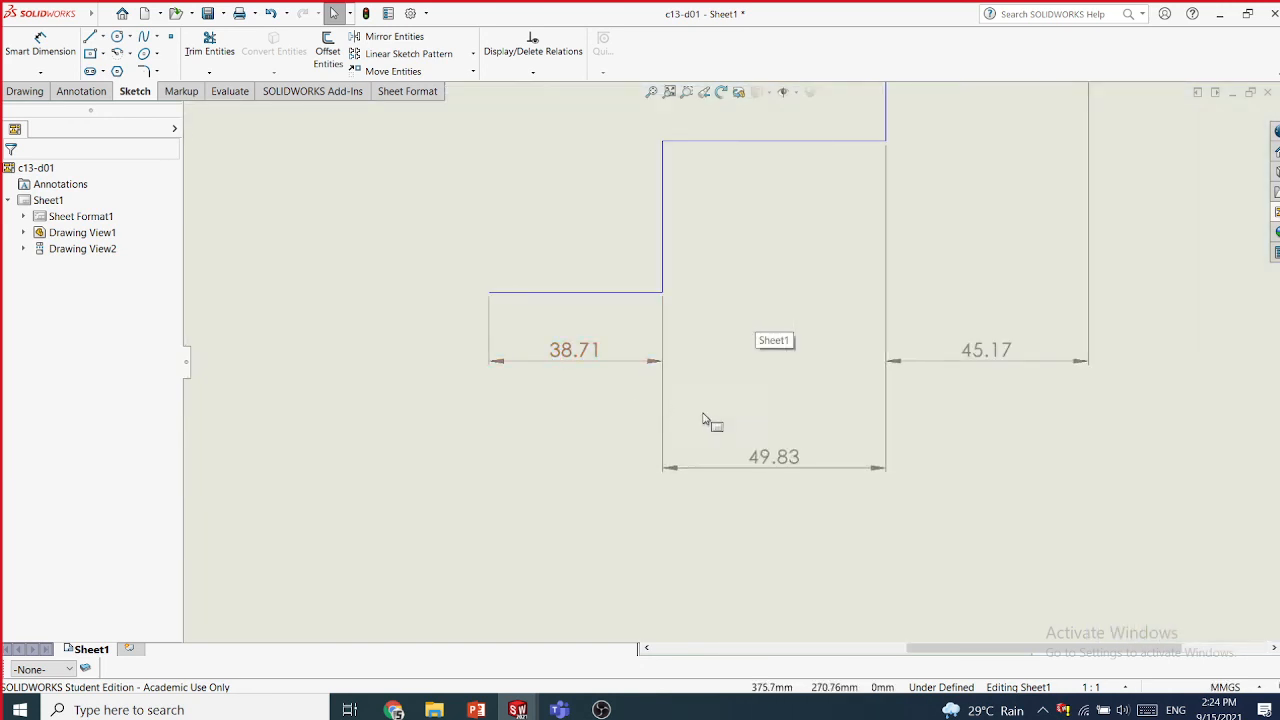
scroll(1013, 396, up, 3)
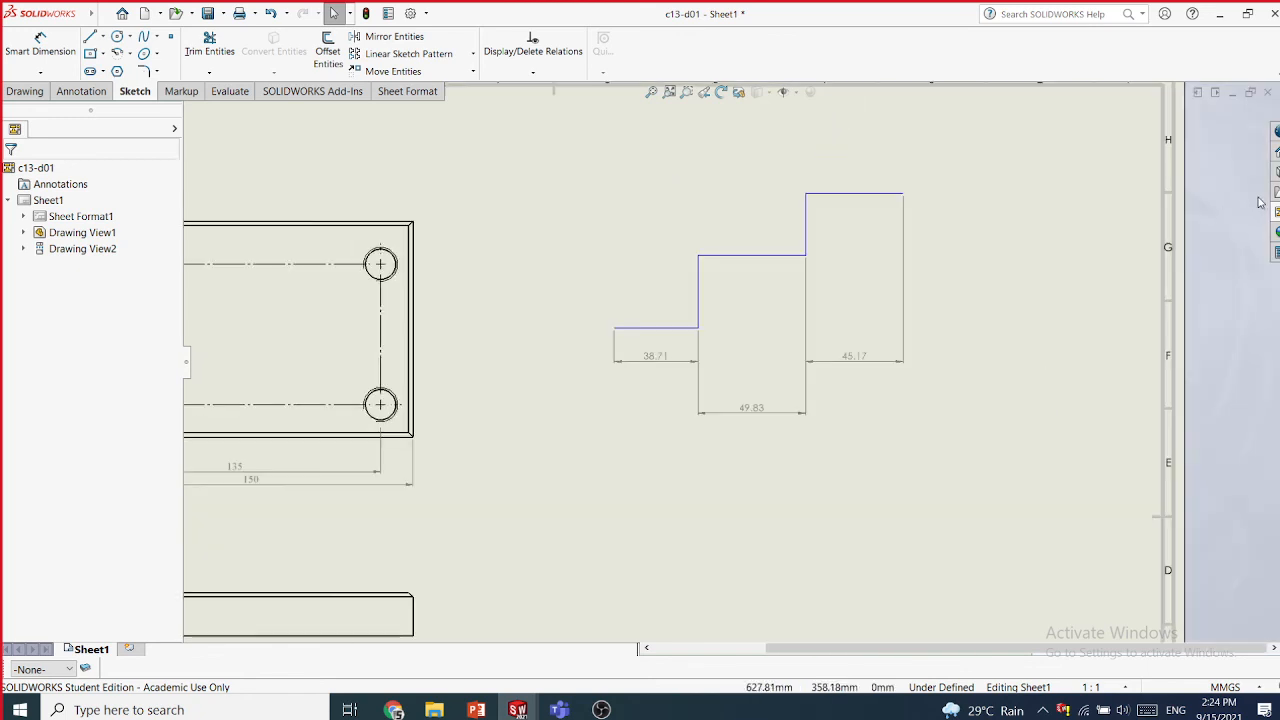
key(f)
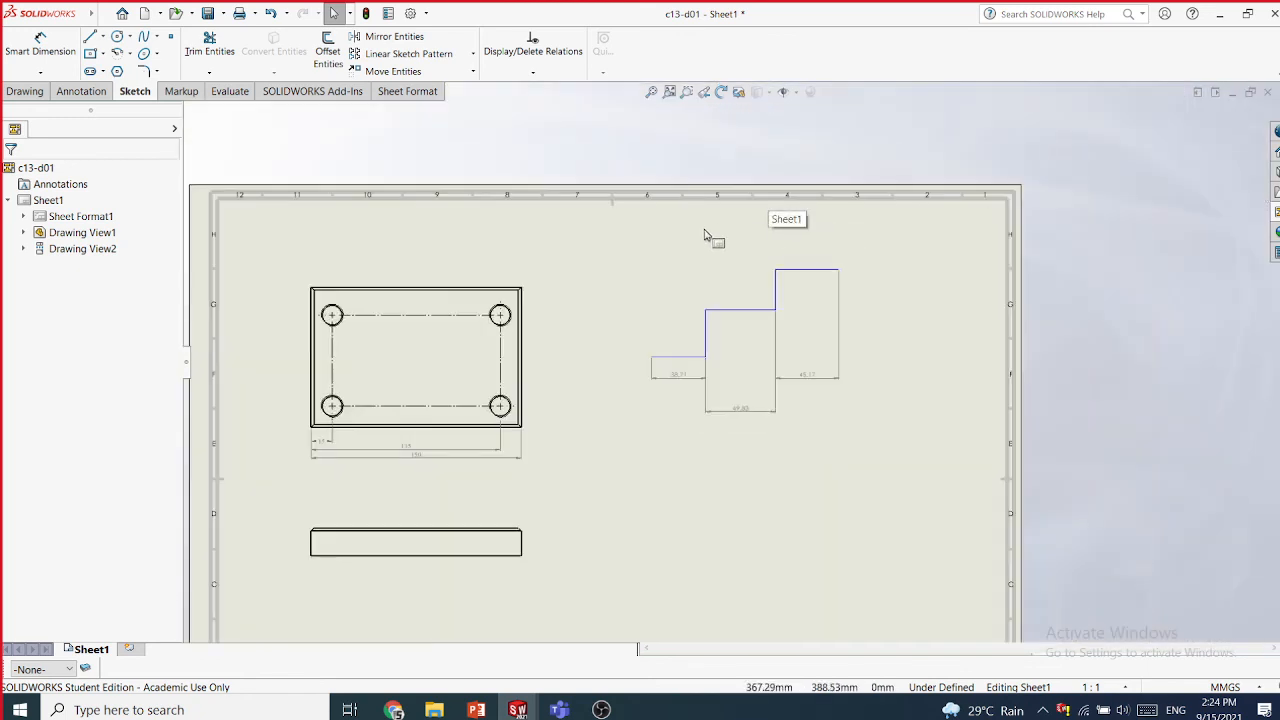
middle_drag(614, 249, 680, 191)
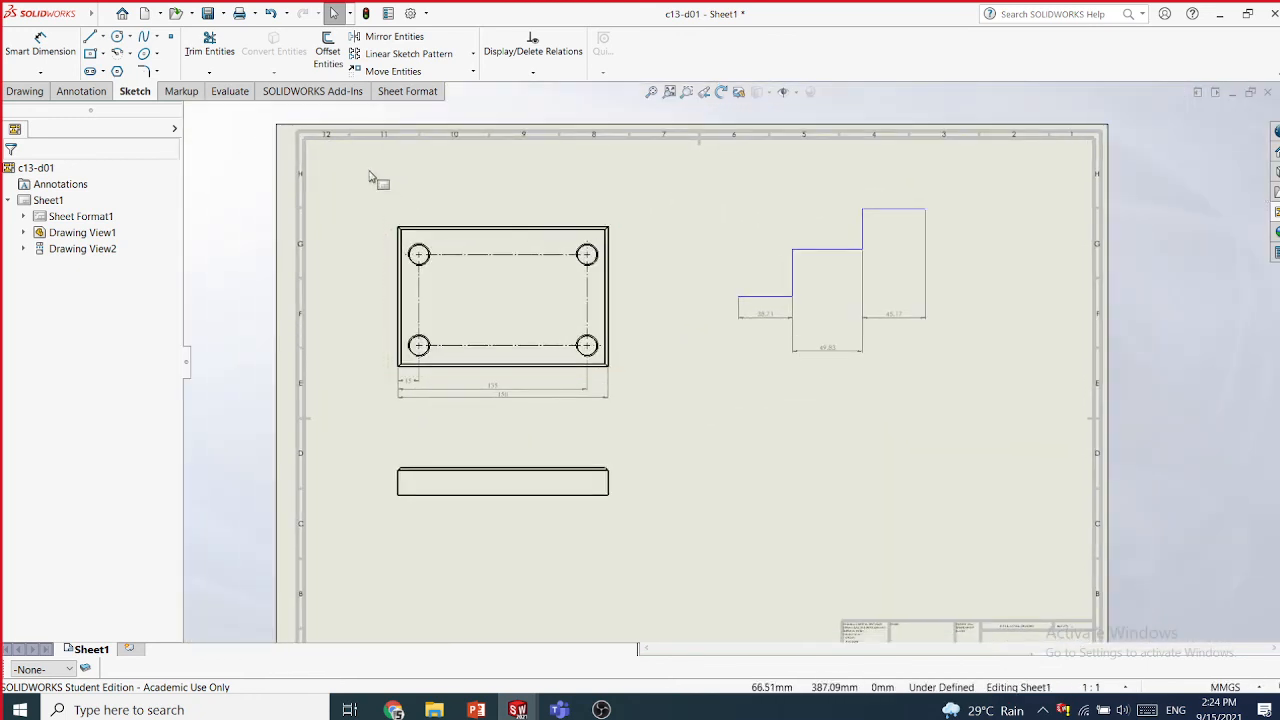
drag(360, 166, 990, 585)
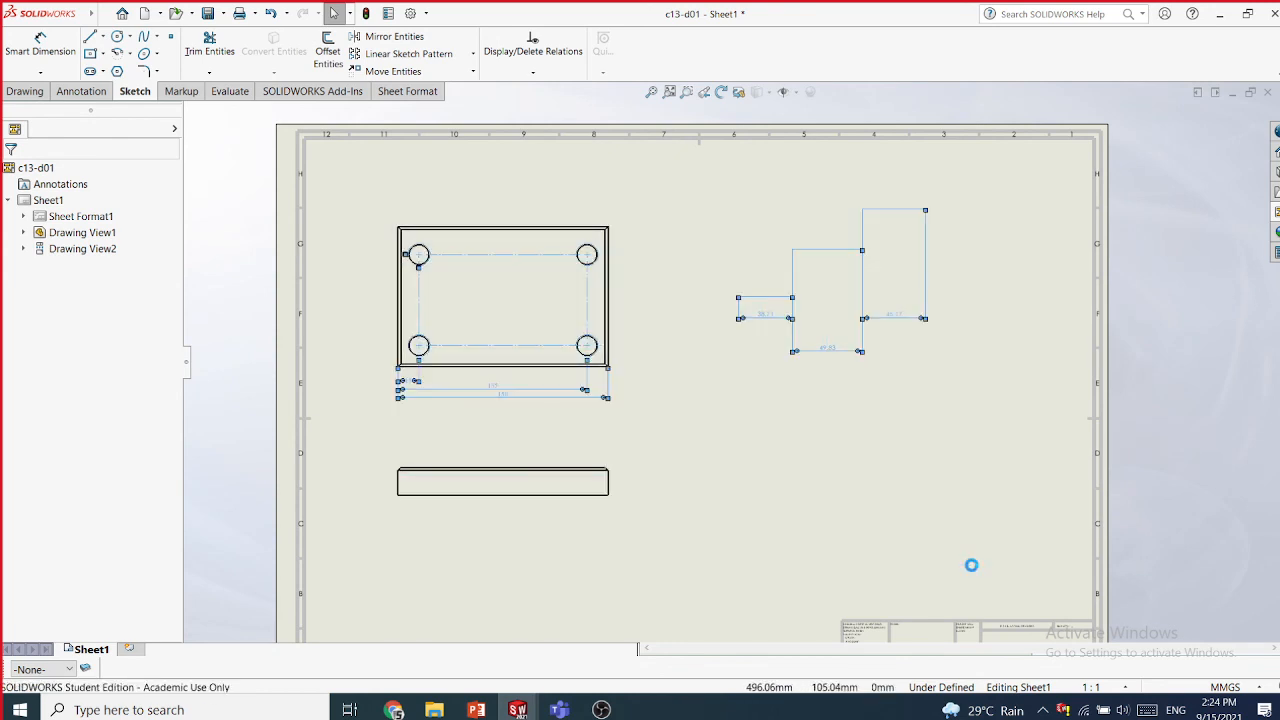
key(Delete)
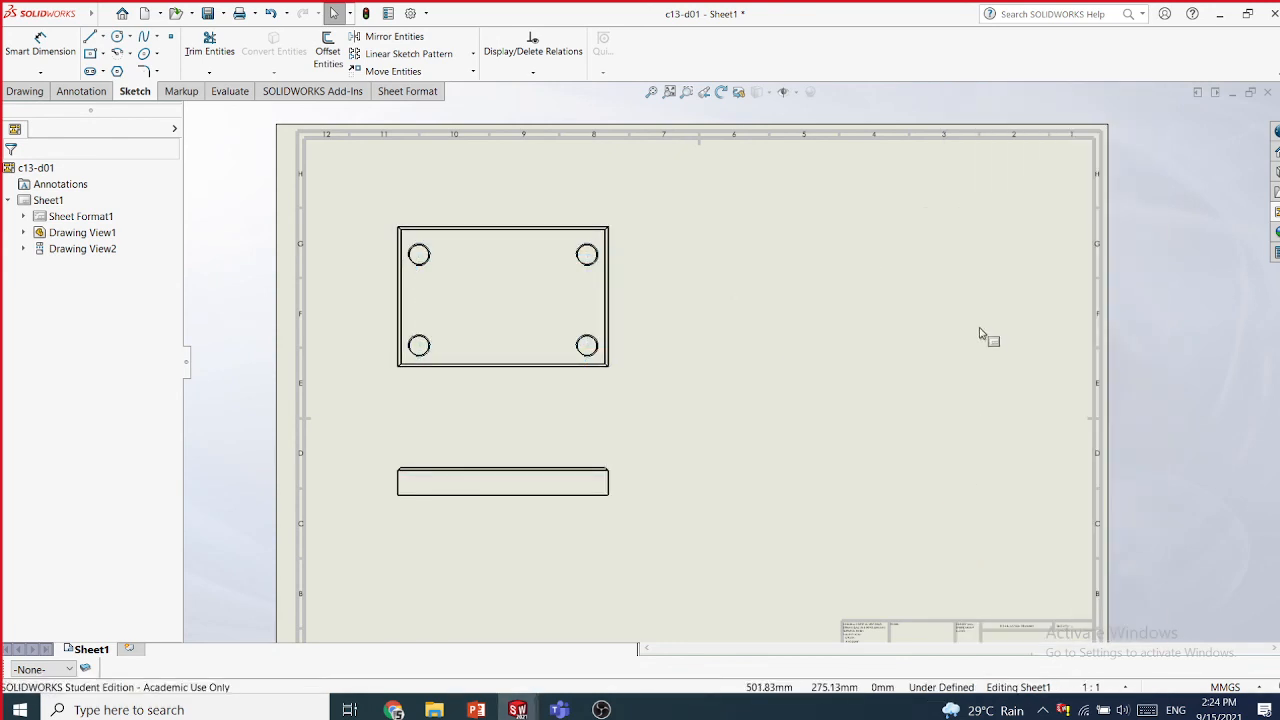
- Delete both remaining drawing views of the plate, confirming each deletion, to clear the sheet
click(627, 329)
key(Delete)
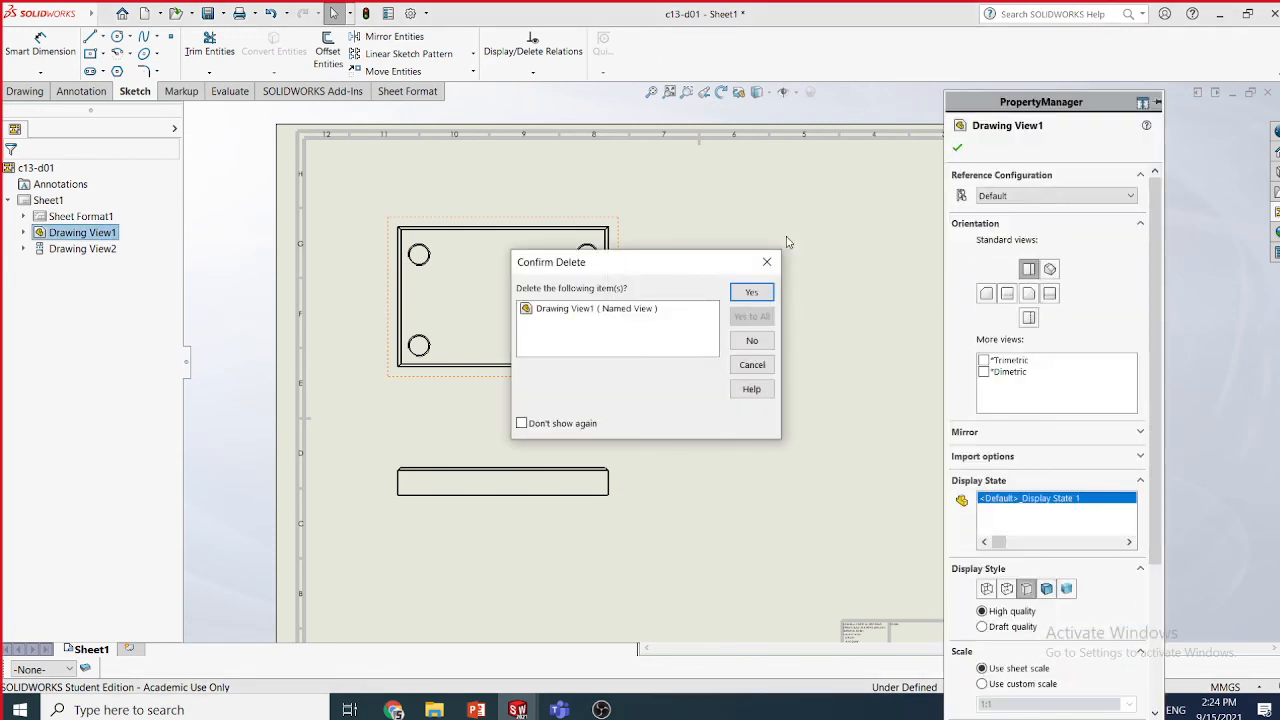
click(751, 292)
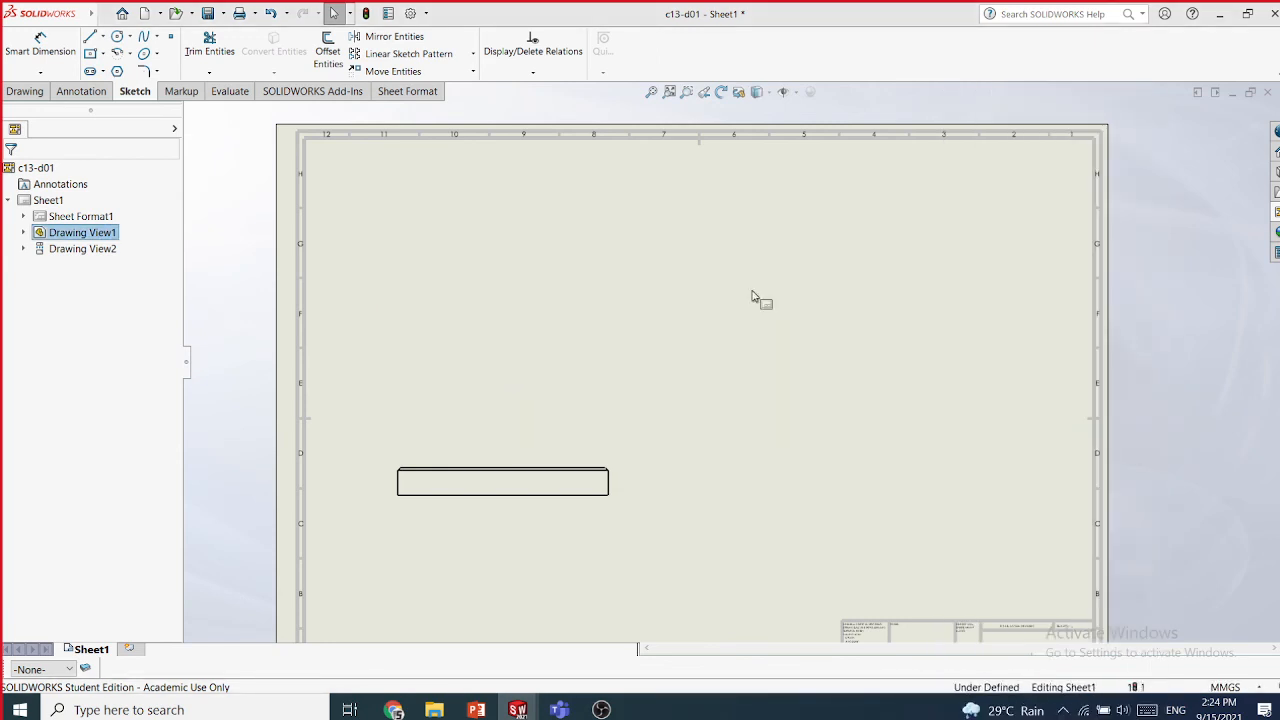
click(621, 488)
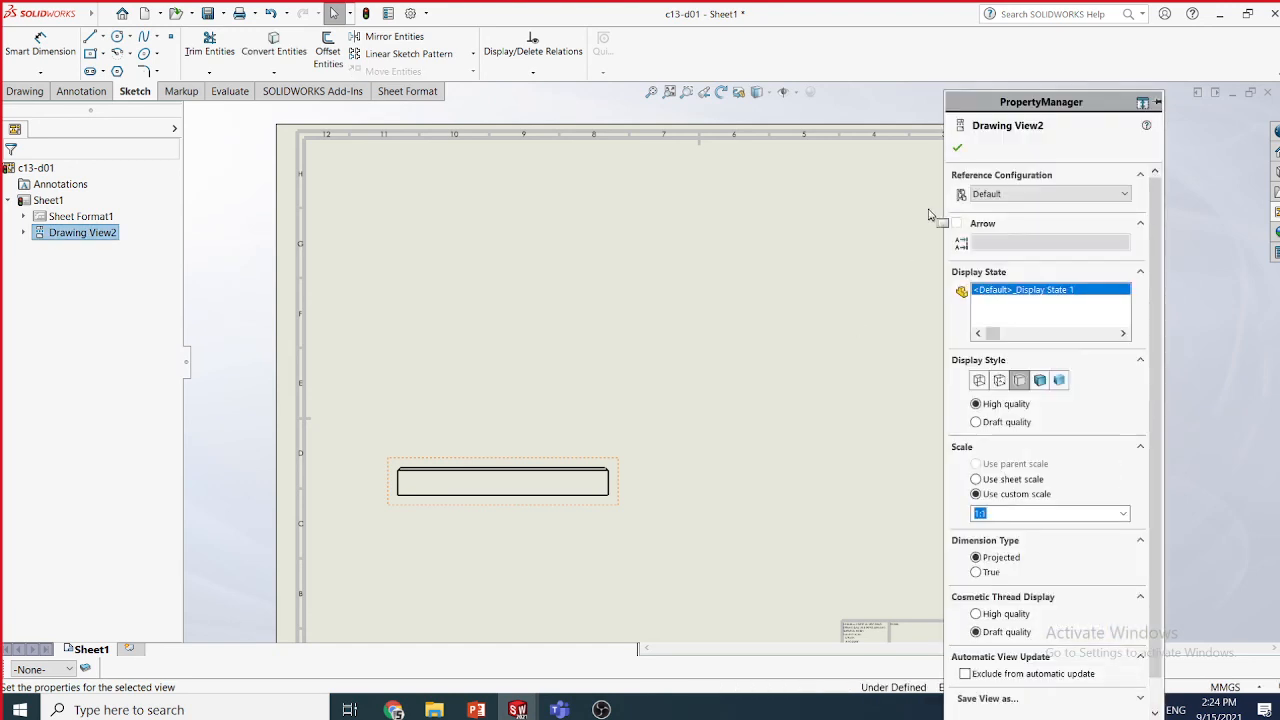
key(Delete)
click(755, 296)
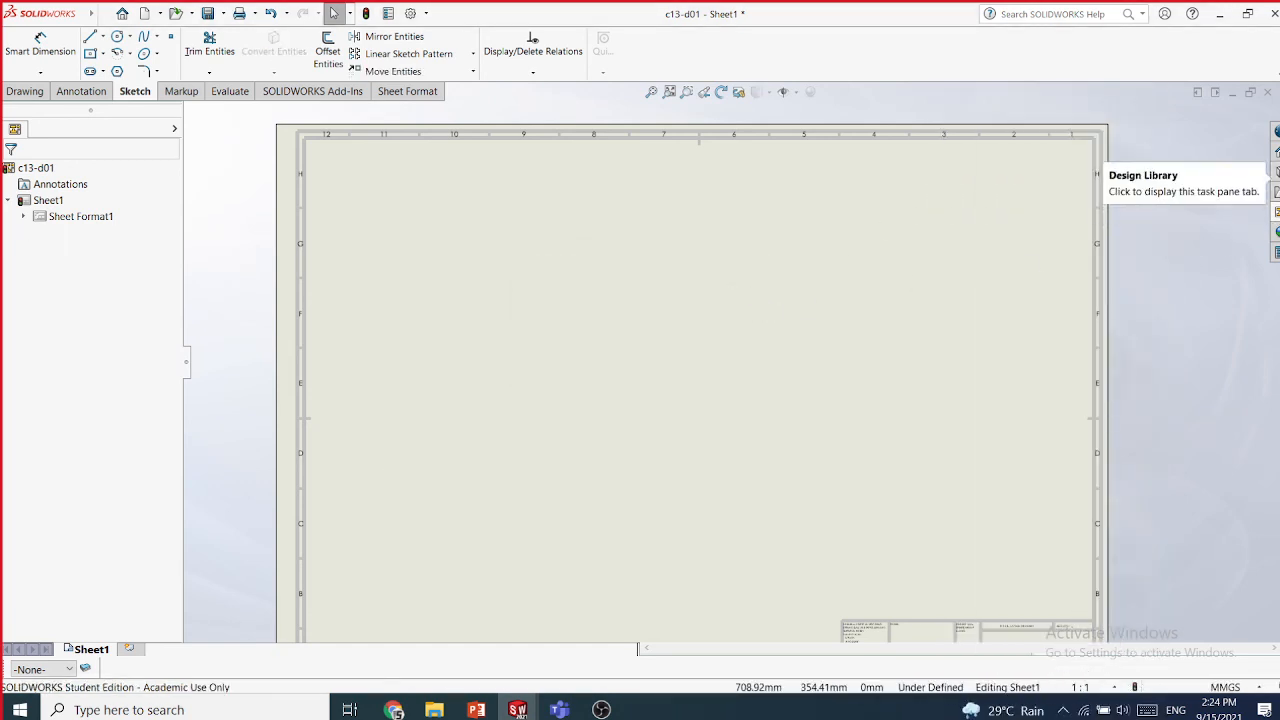
- Browse for another part to load into the view palette and check the Figure_15-10 folder in Chap 15
click(1276, 211)
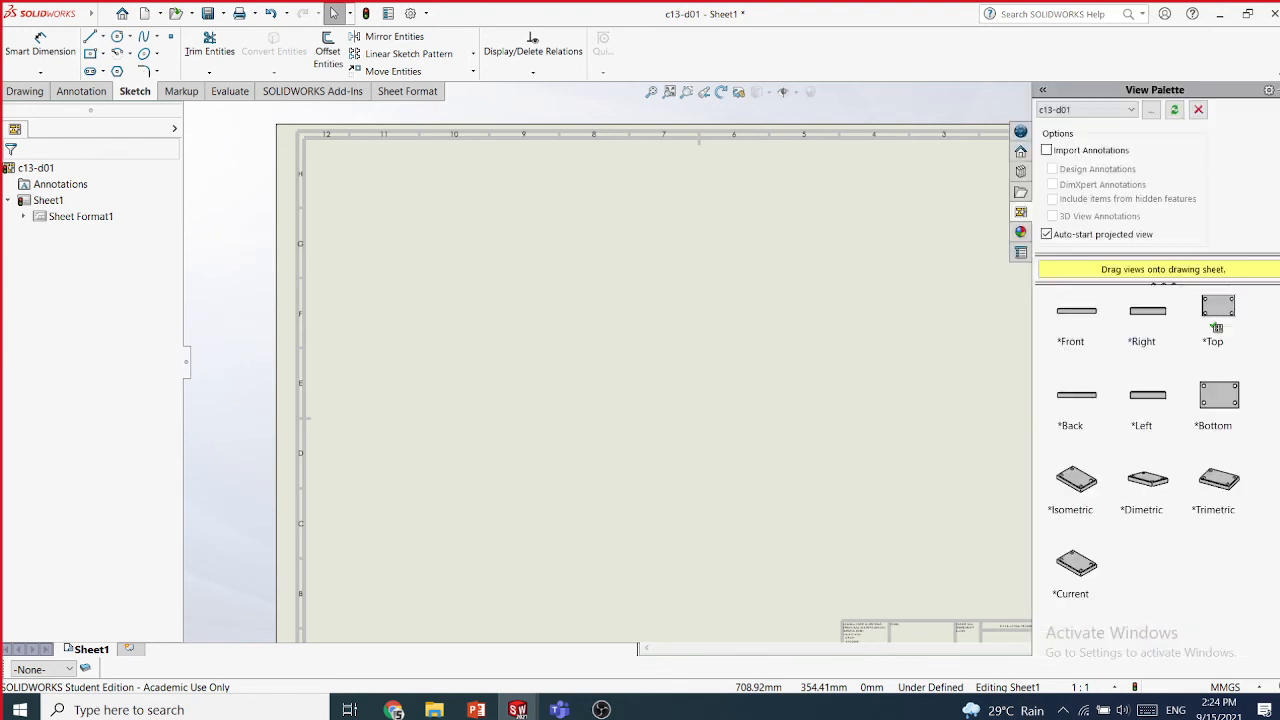
click(1151, 110)
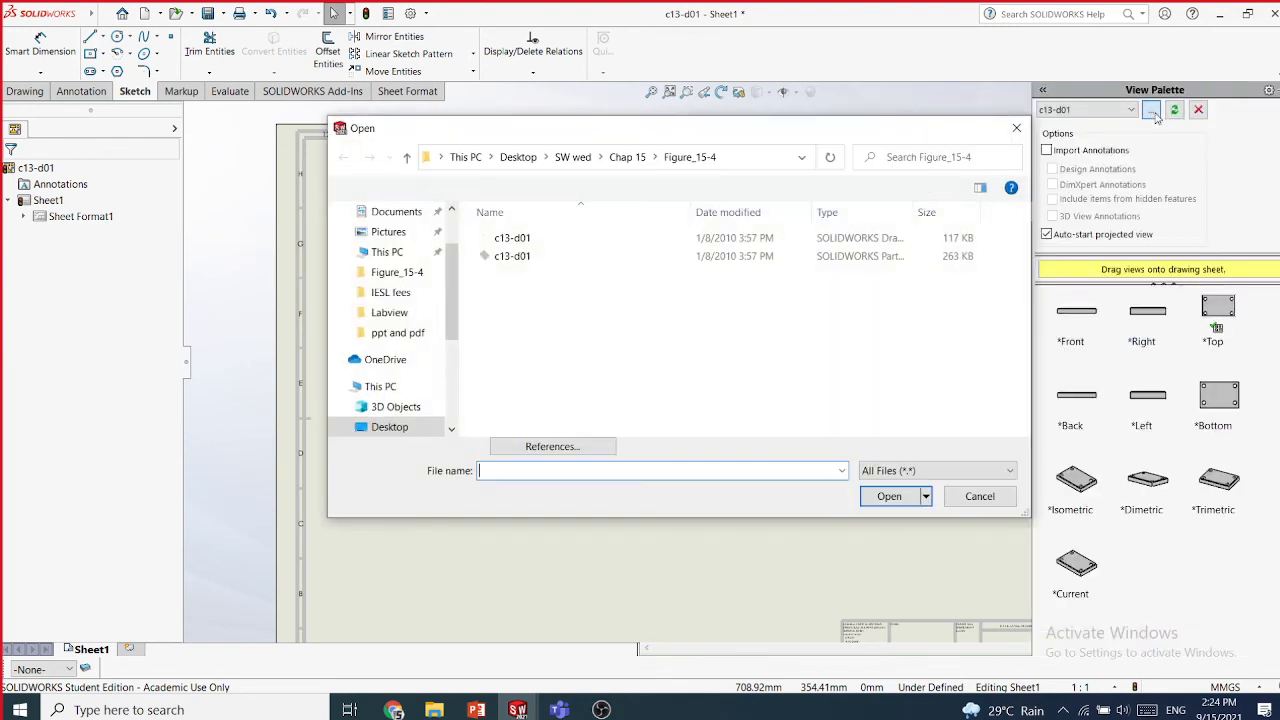
click(617, 157)
double_click(540, 256)
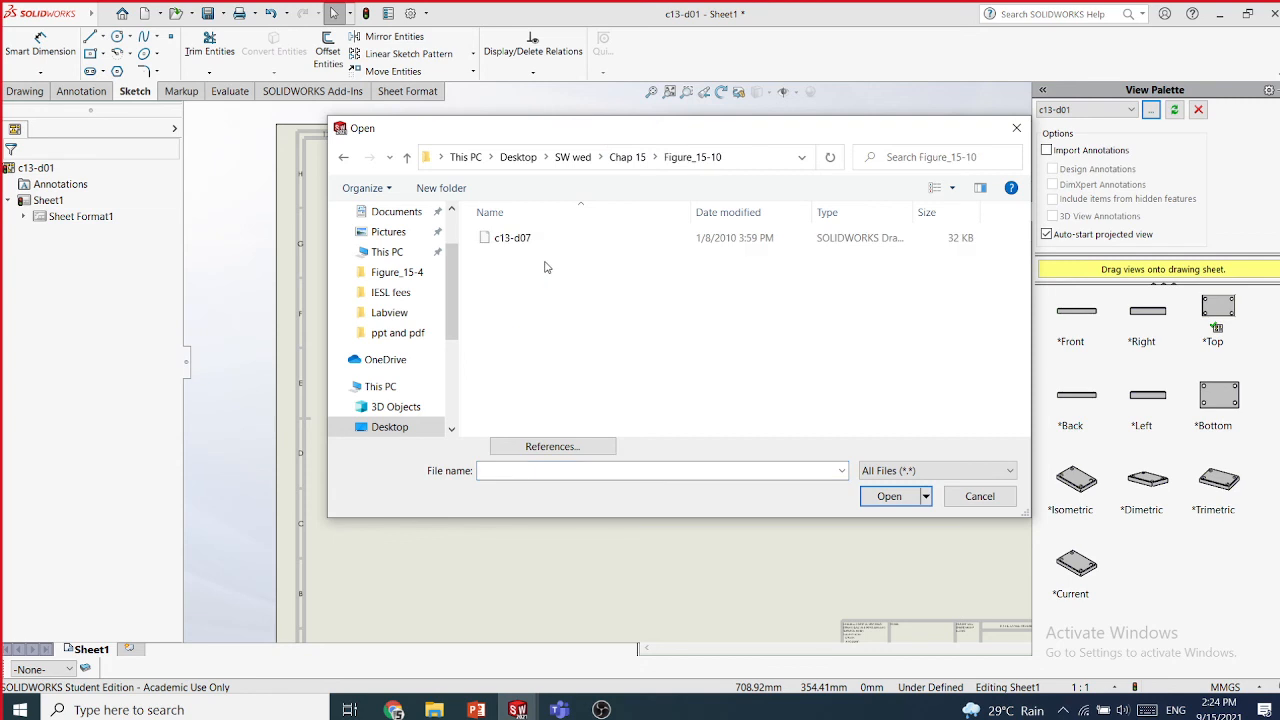
right_click(652, 297)
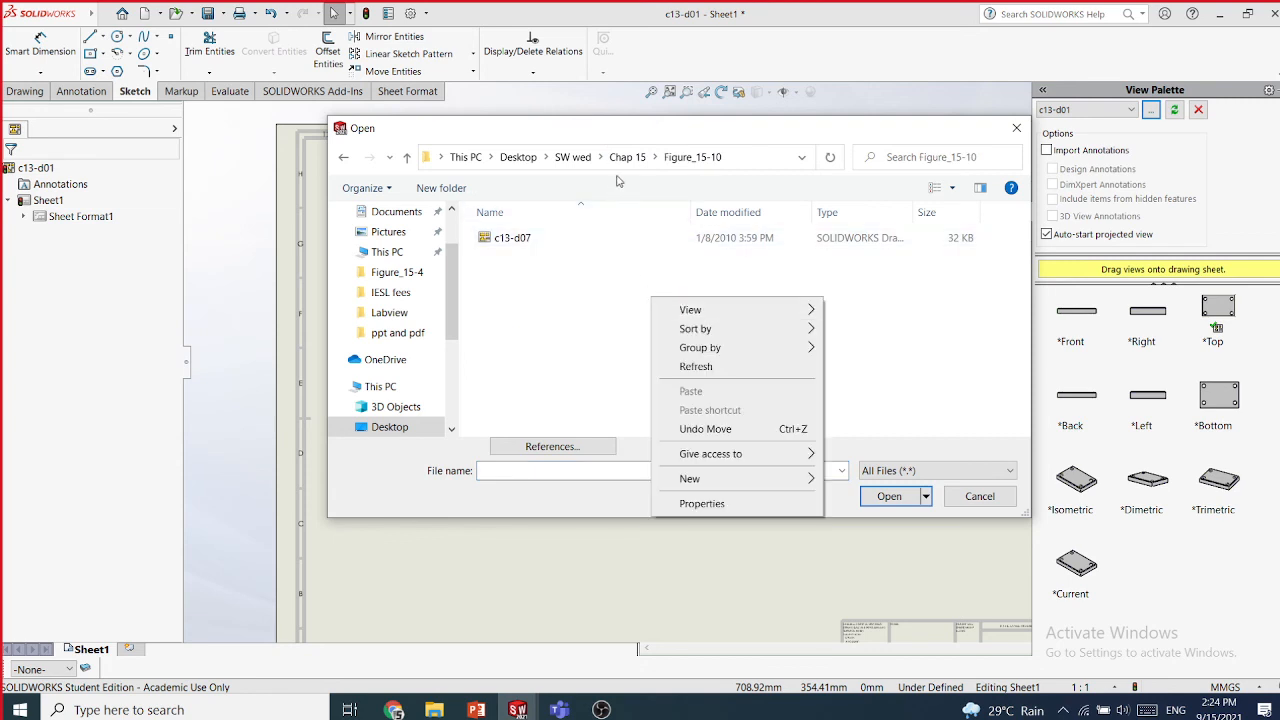
- Go to the Figure_15-12 folder, show its files as large icons, and load the casting part into the view palette
click(627, 157)
double_click(553, 273)
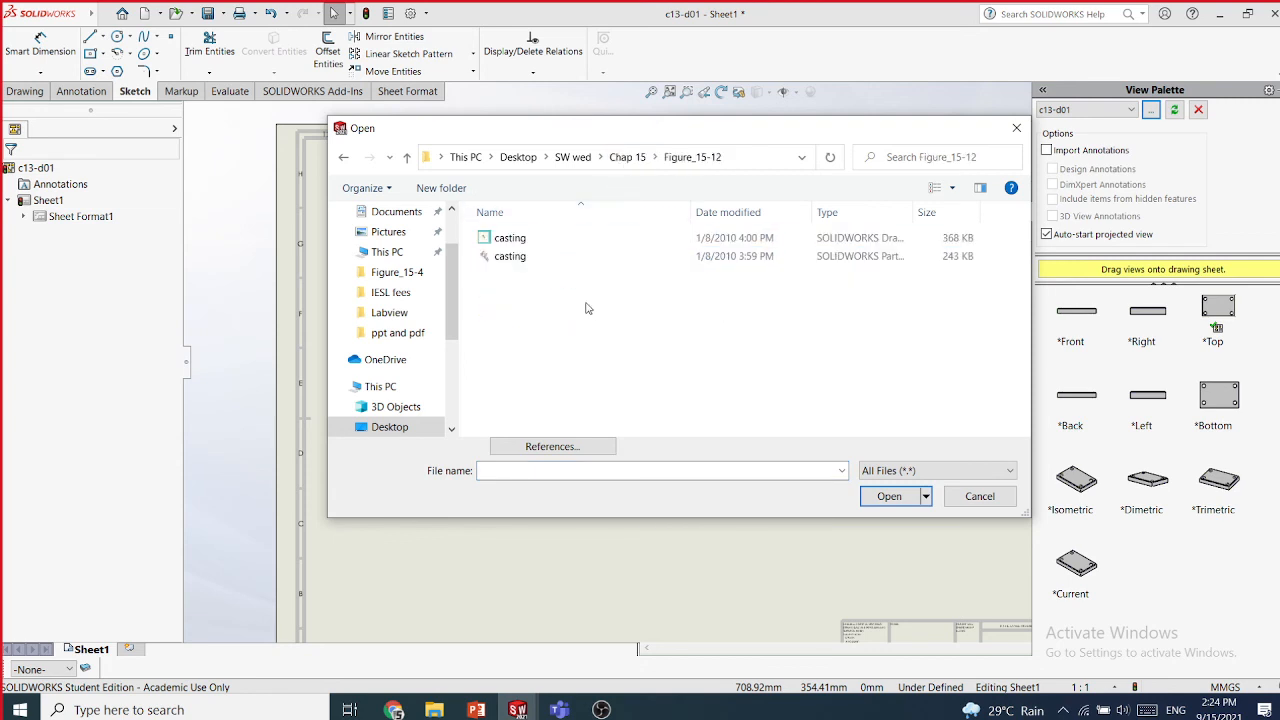
right_click(593, 307)
mouse_move(752, 320)
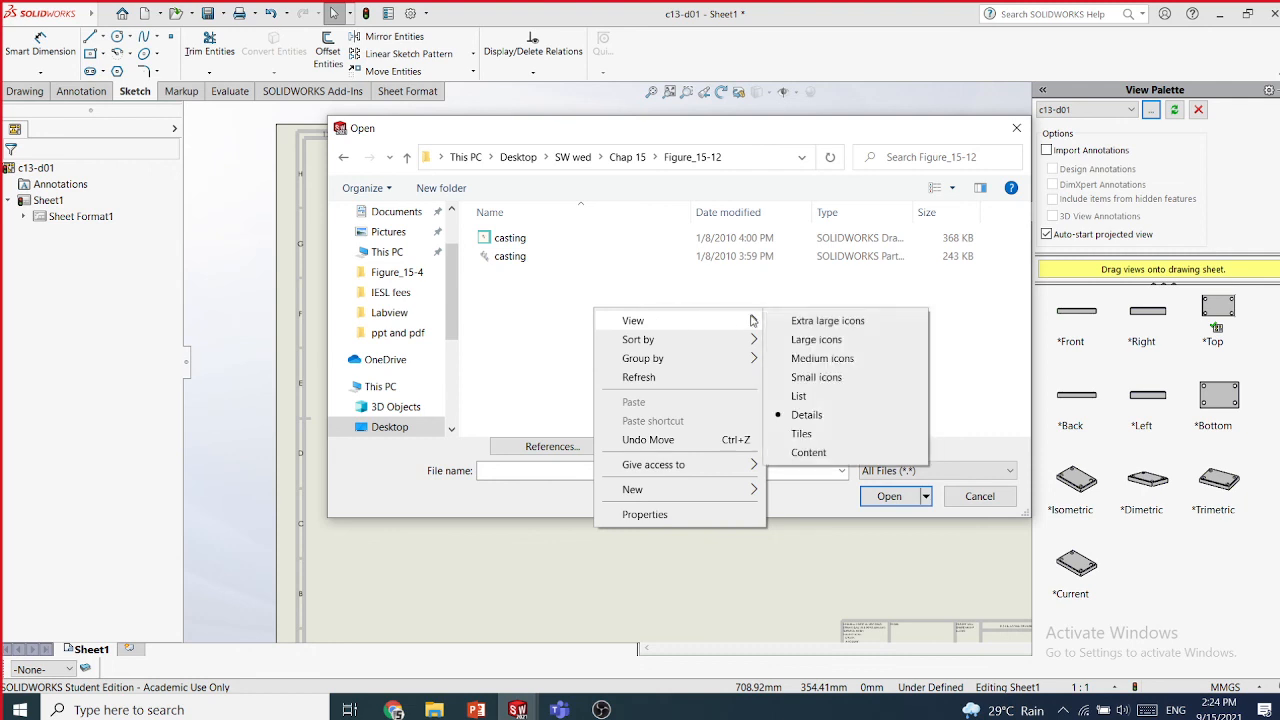
click(797, 339)
click(614, 264)
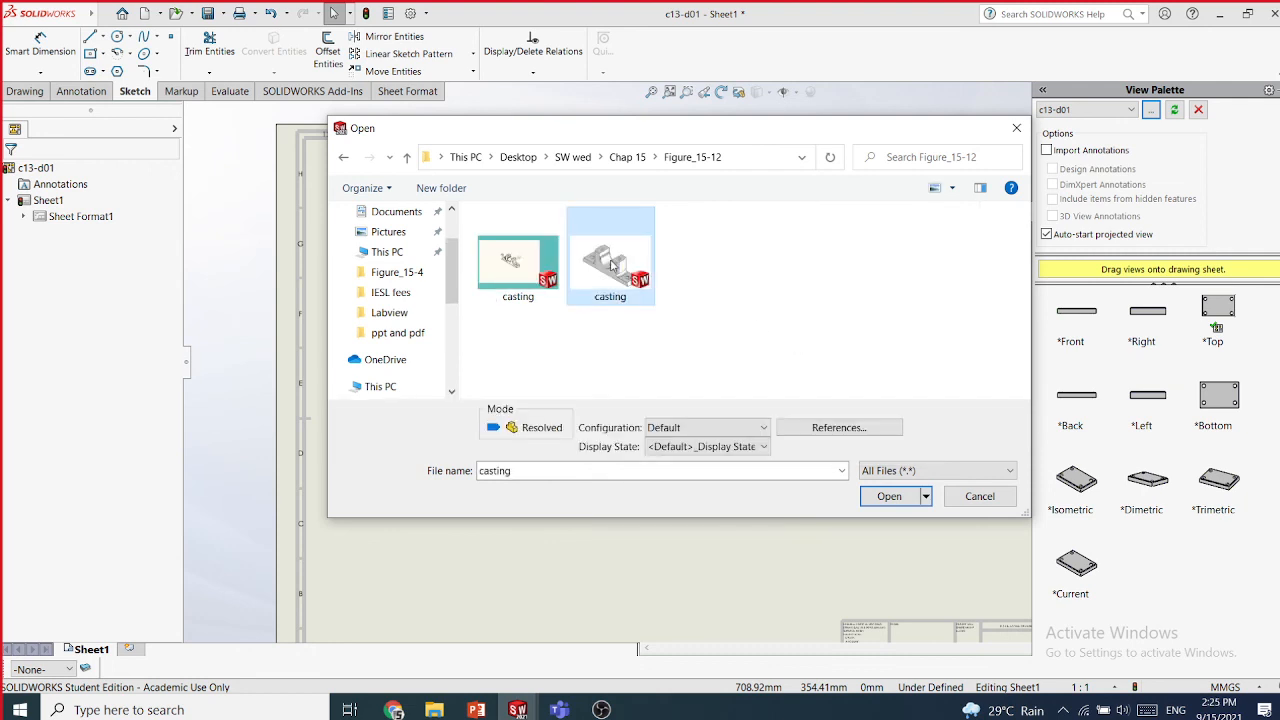
double_click(613, 264)
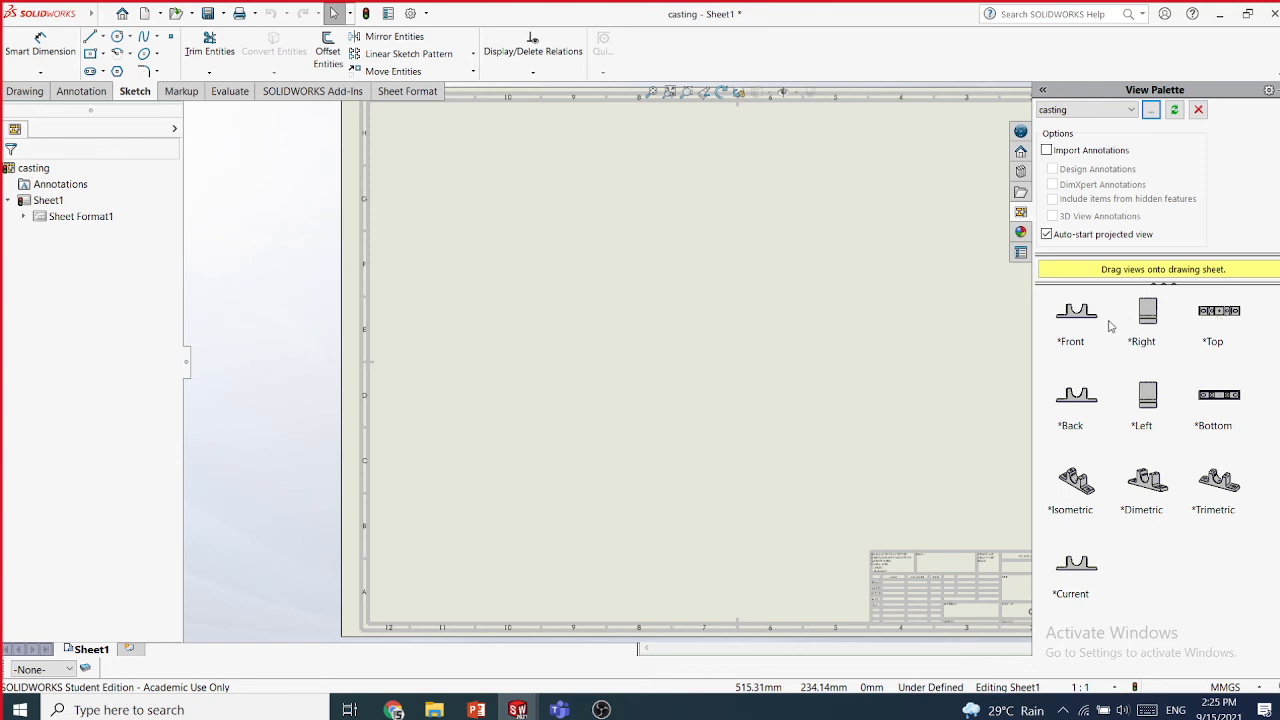
- Place the casting's front view in the upper part of the sheet without adding any projected views
drag(1079, 324, 564, 297)
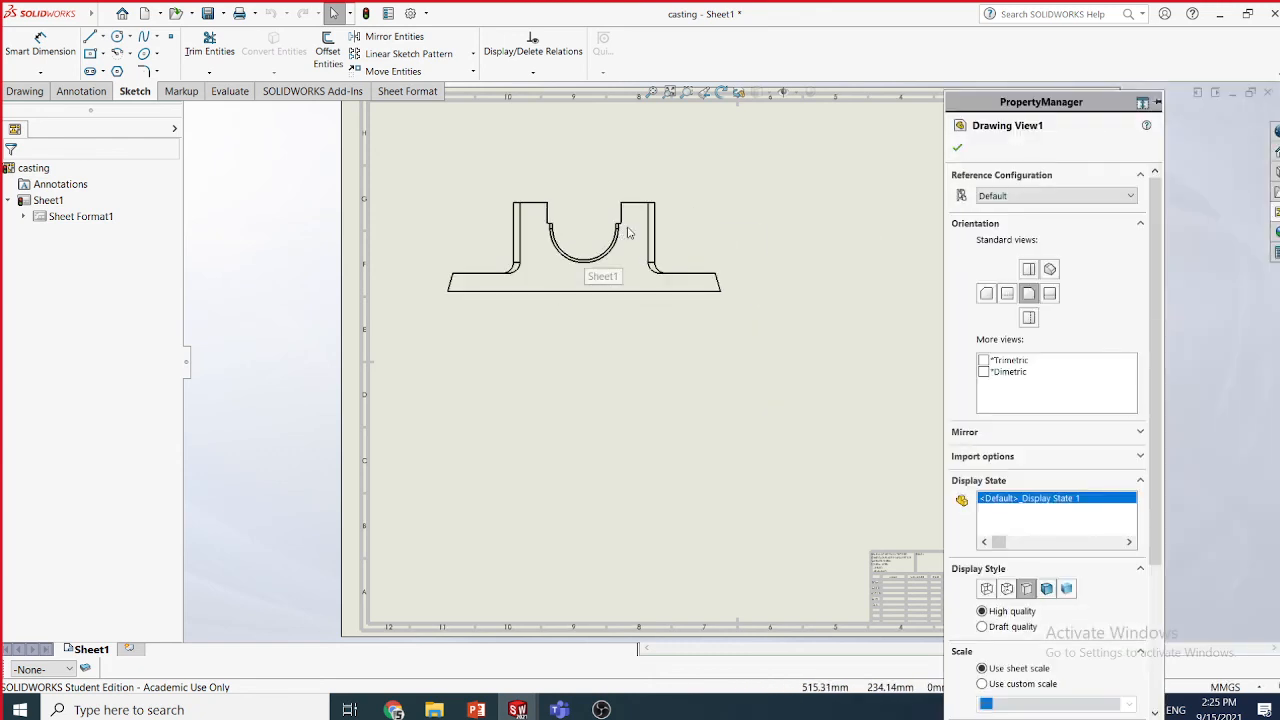
scroll(670, 245, down, 3)
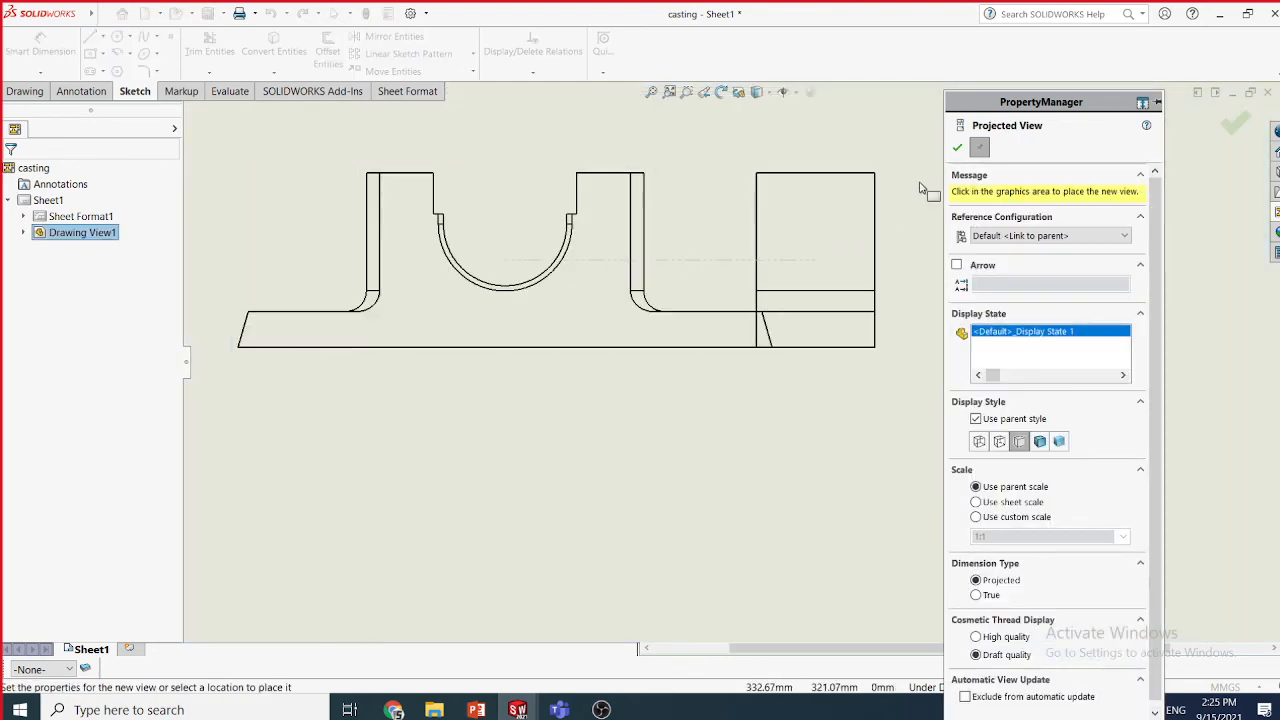
key(Escape)
scroll(712, 281, up, 2)
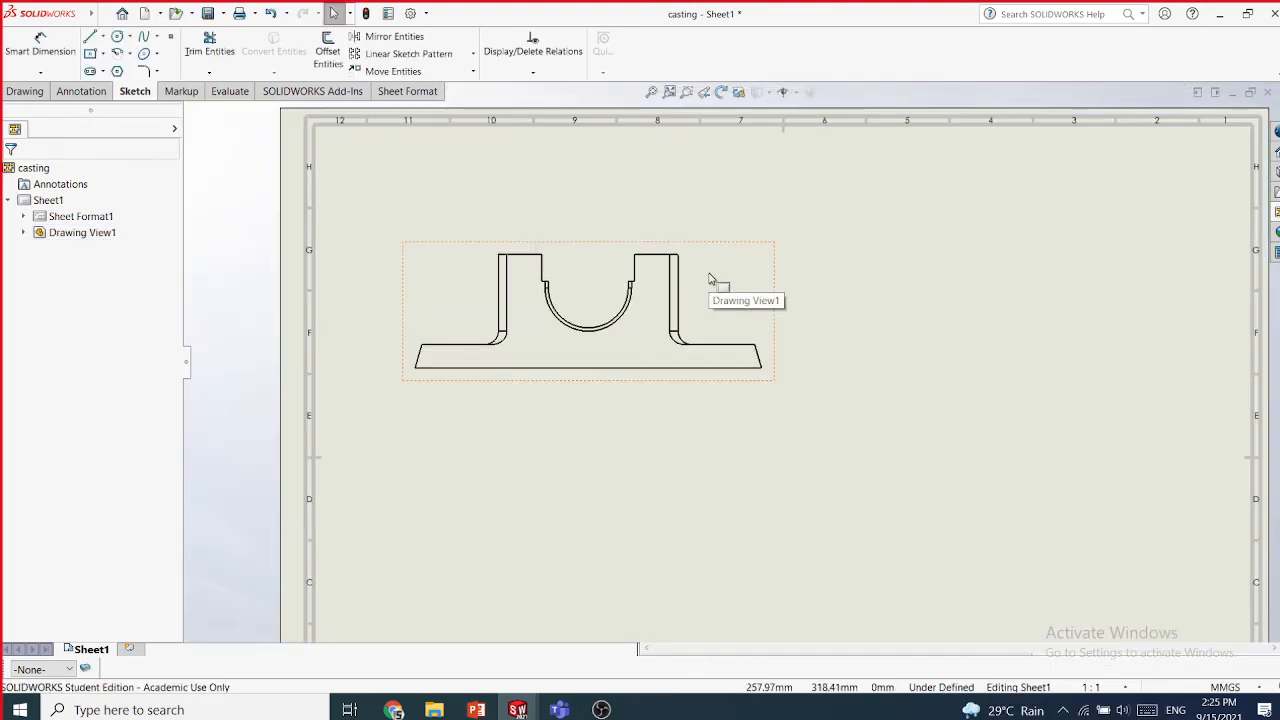
- Start a baseline dimension from the base's lower-left corner to the left upright's outer edge, below the view, using the myone style
click(38, 75)
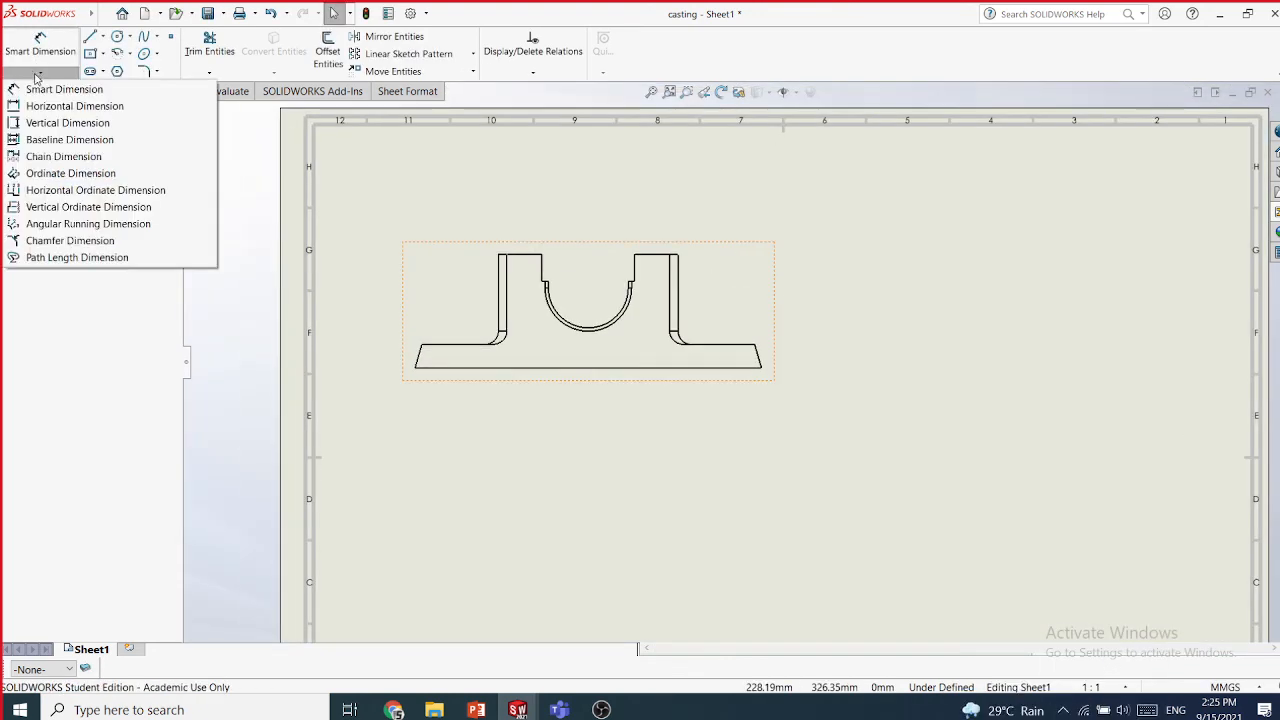
click(59, 139)
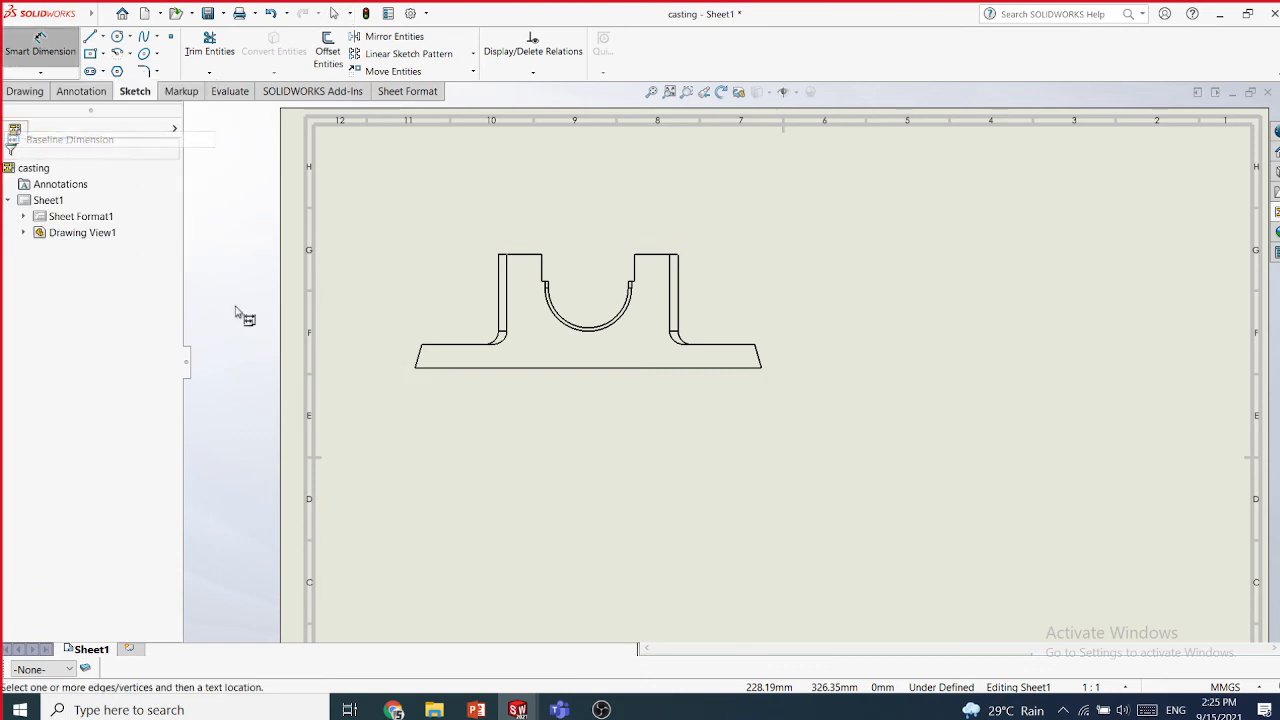
click(414, 369)
click(416, 369)
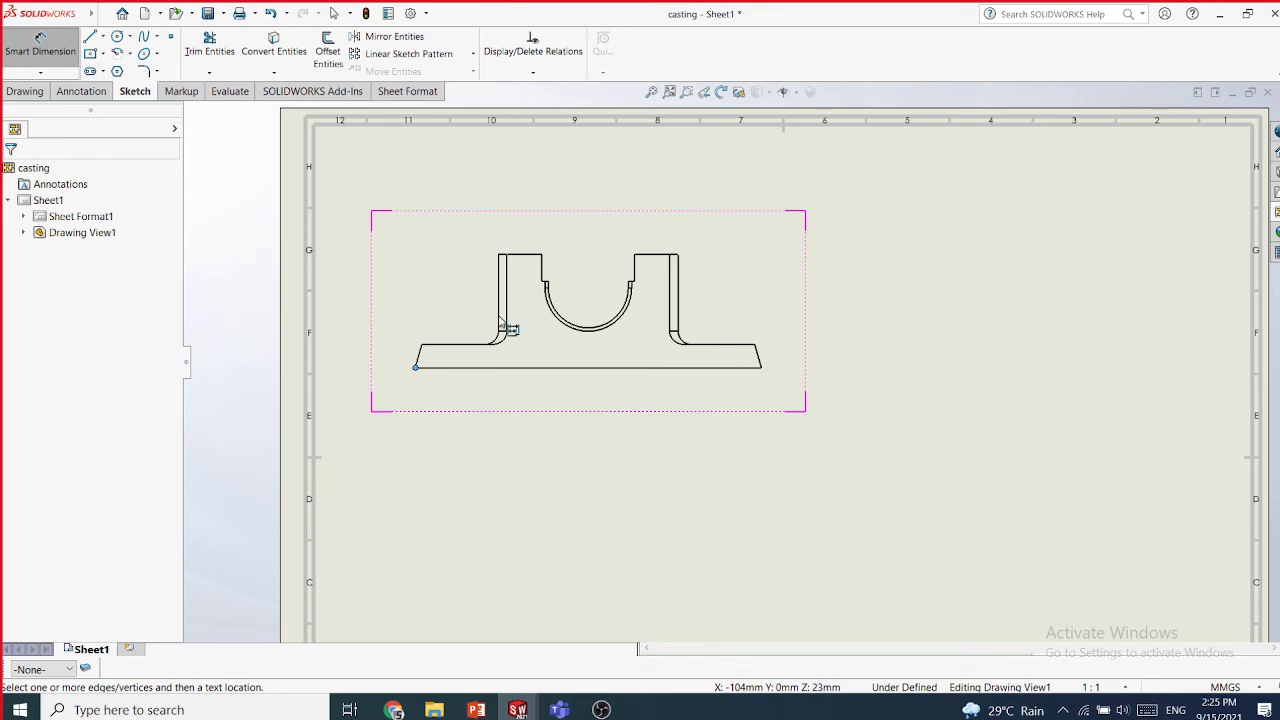
click(501, 316)
click(485, 385)
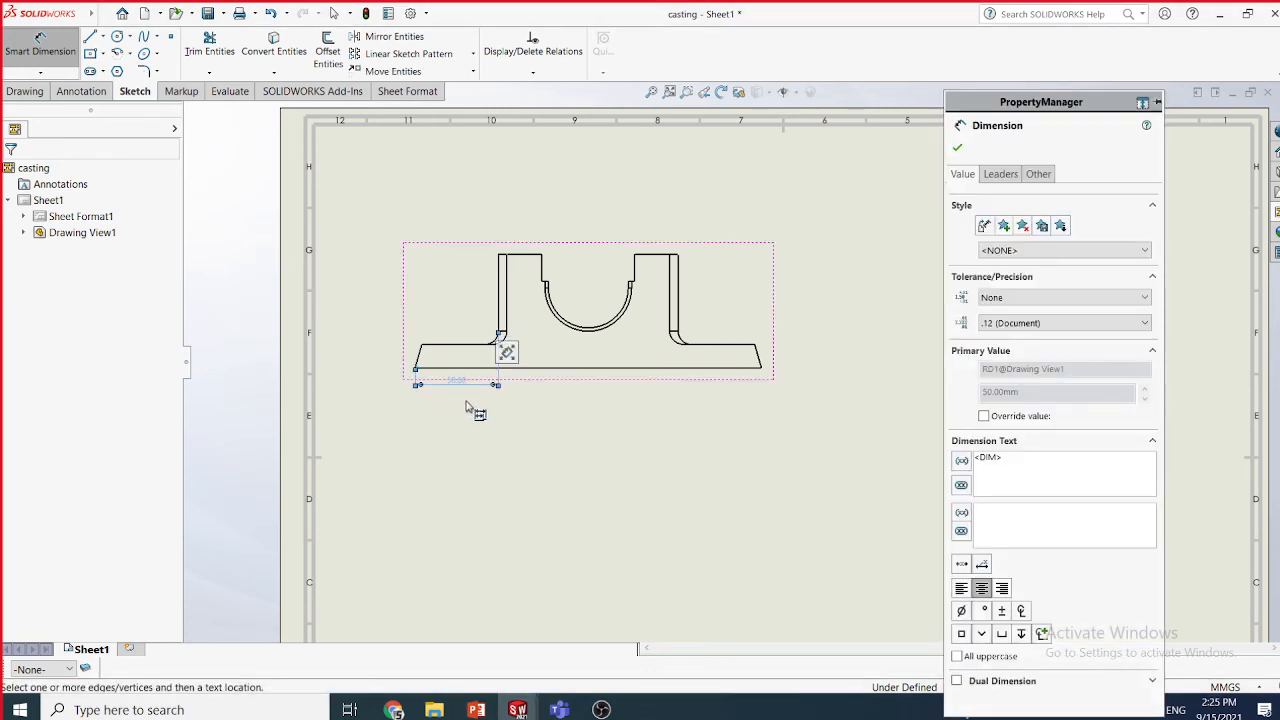
click(1018, 250)
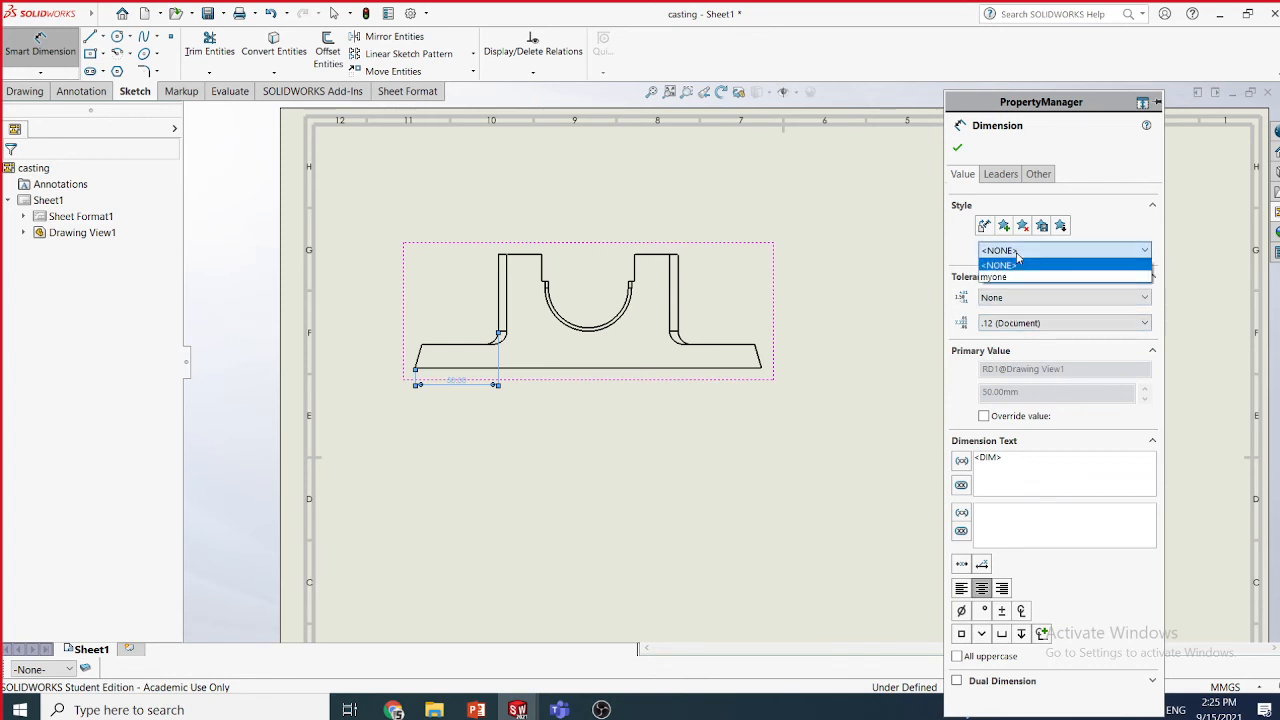
click(1016, 272)
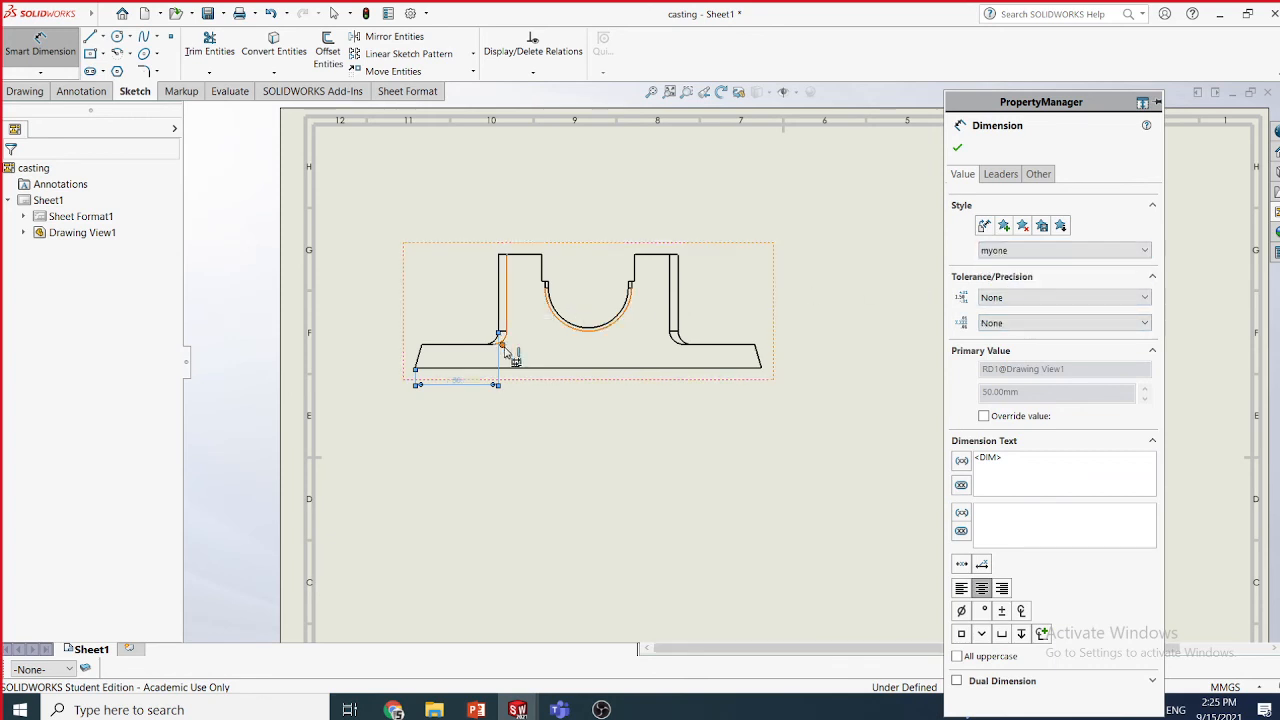
- Add baseline dimensions to both inner edges of the central opening and to the right upright's inner line
scroll(510, 355, down, 4)
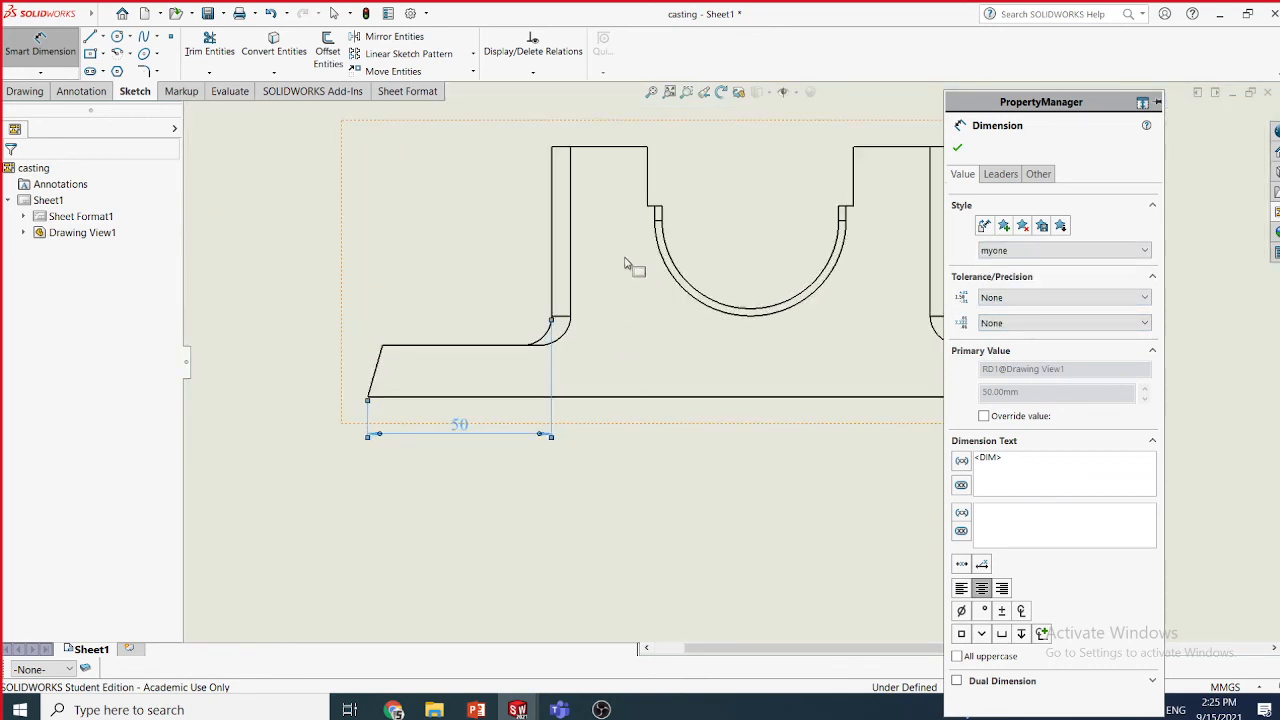
click(650, 193)
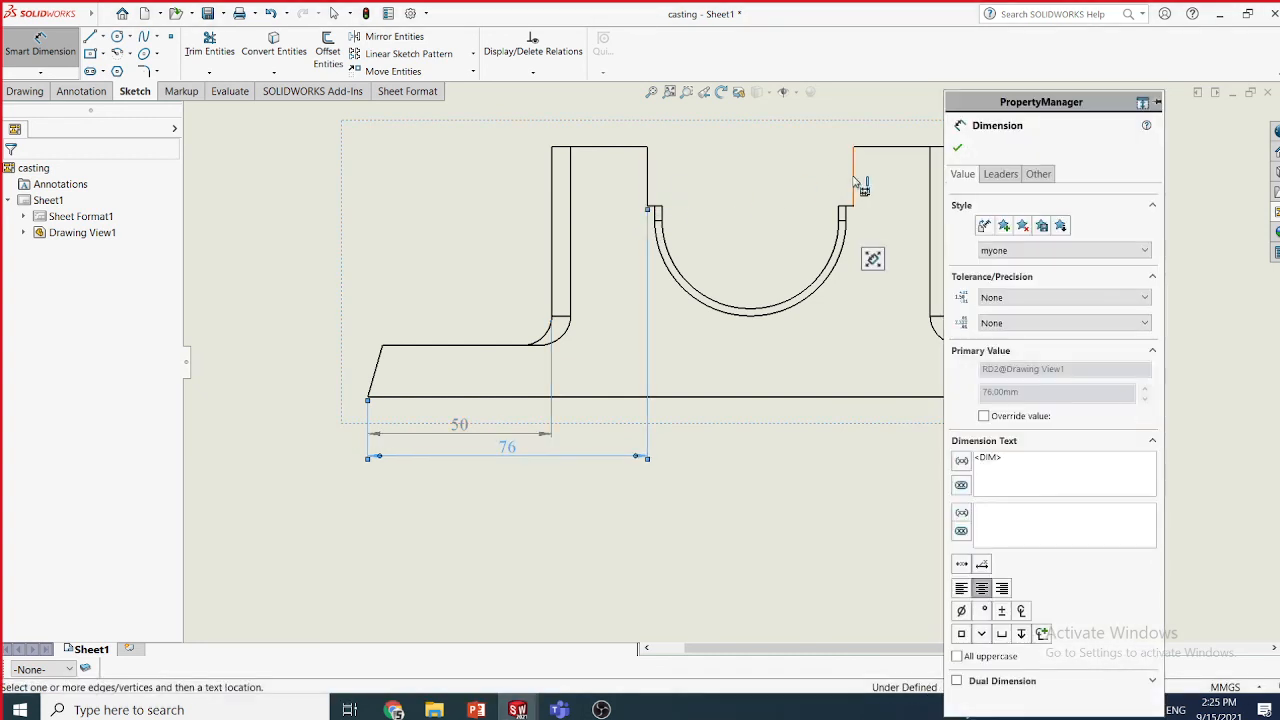
click(853, 182)
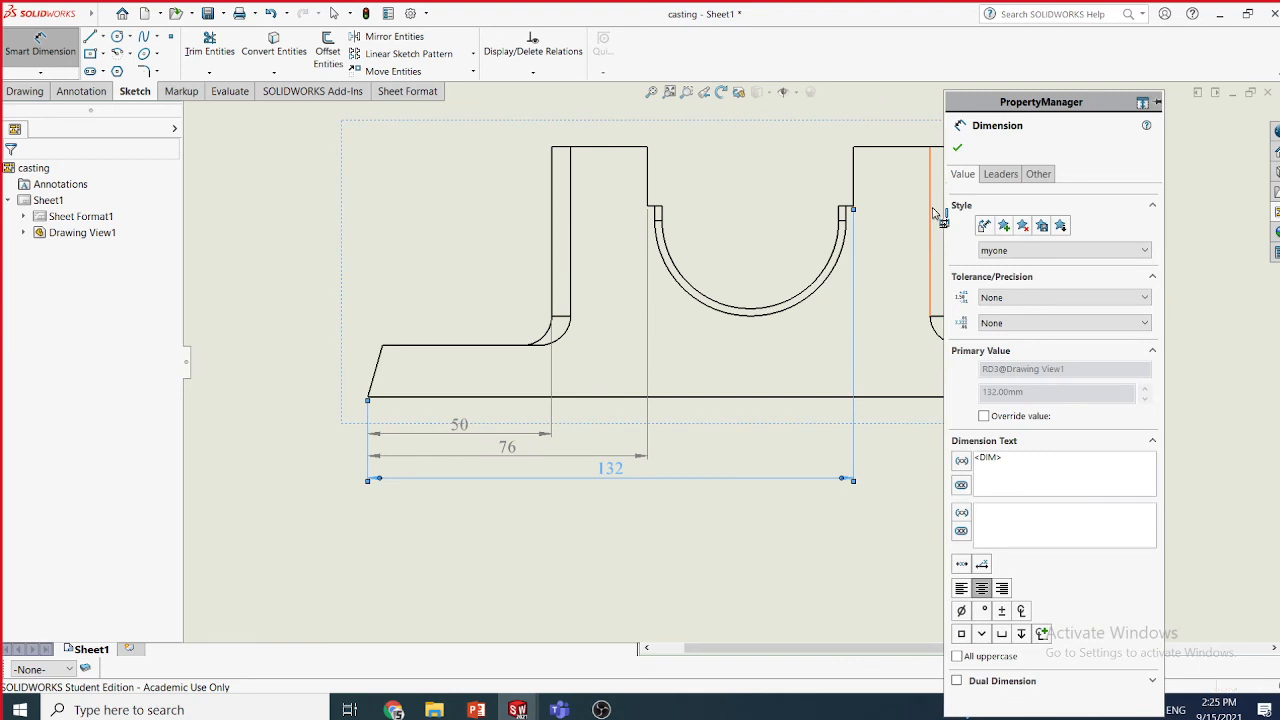
click(932, 212)
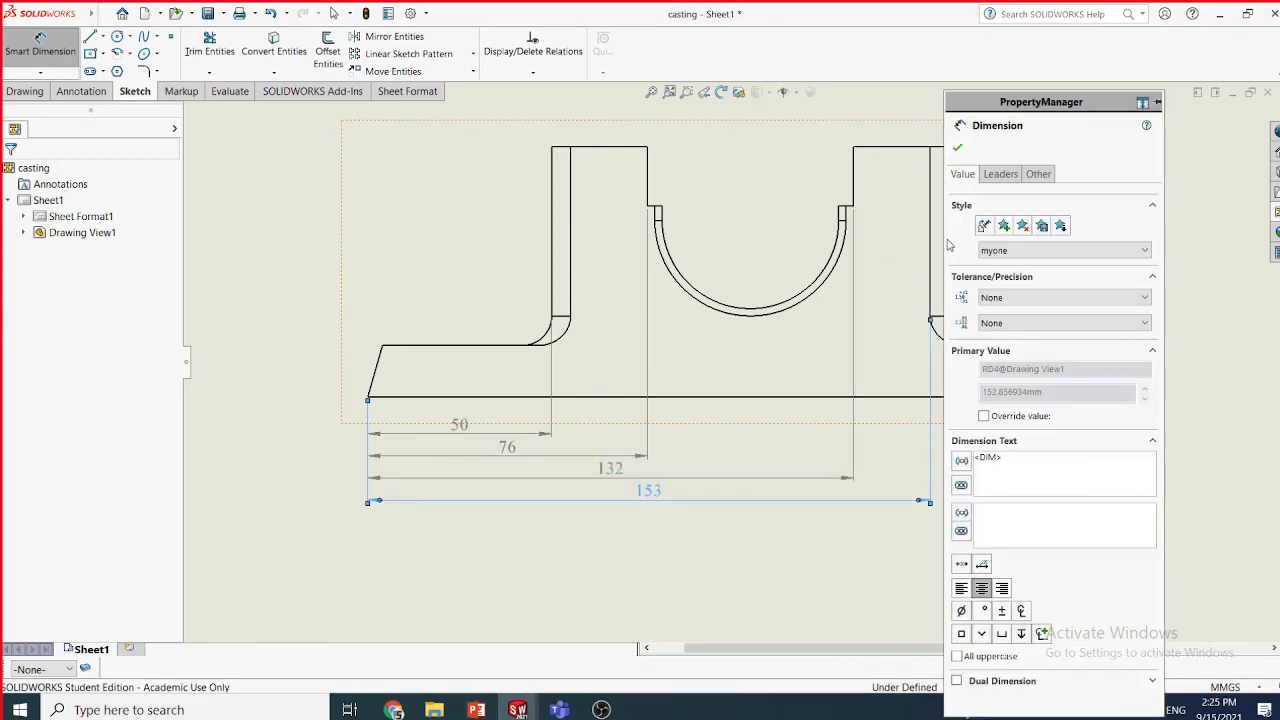
scroll(894, 246, up, 3)
scroll(905, 270, down, 2)
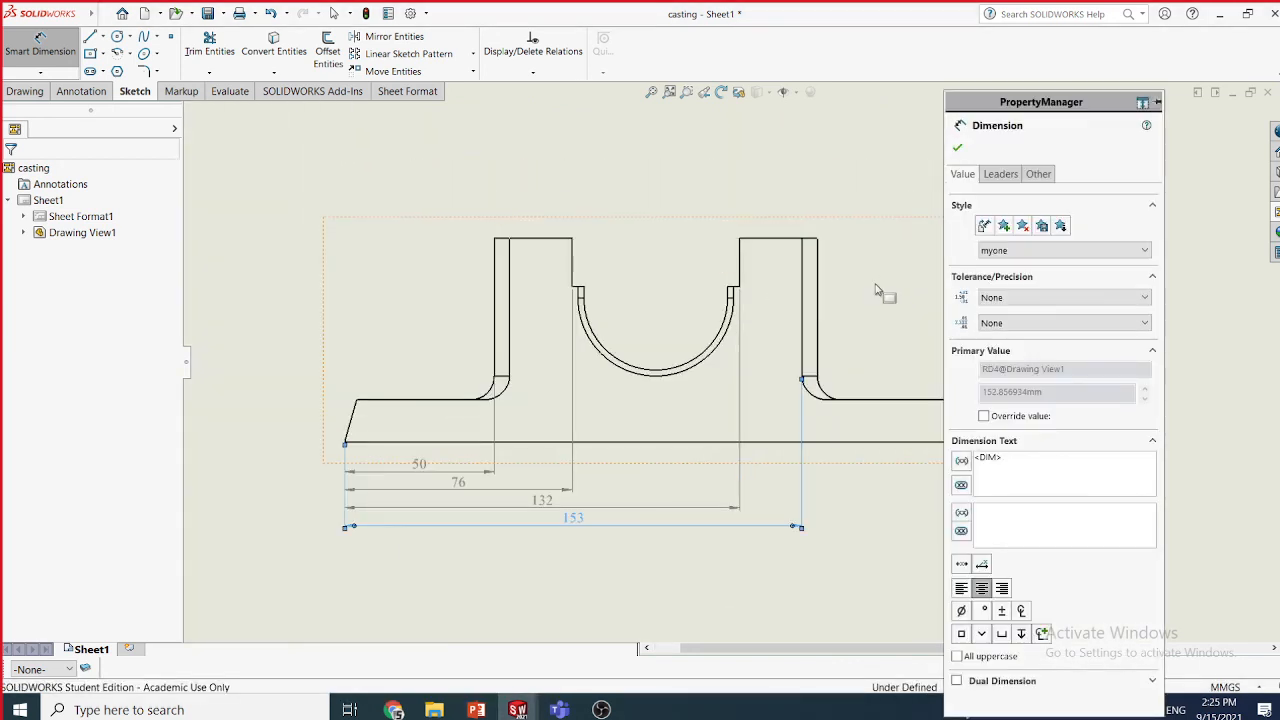
- Add a baseline dimension to the right upright's outer edge, finish the command, and undo that dimension
click(826, 333)
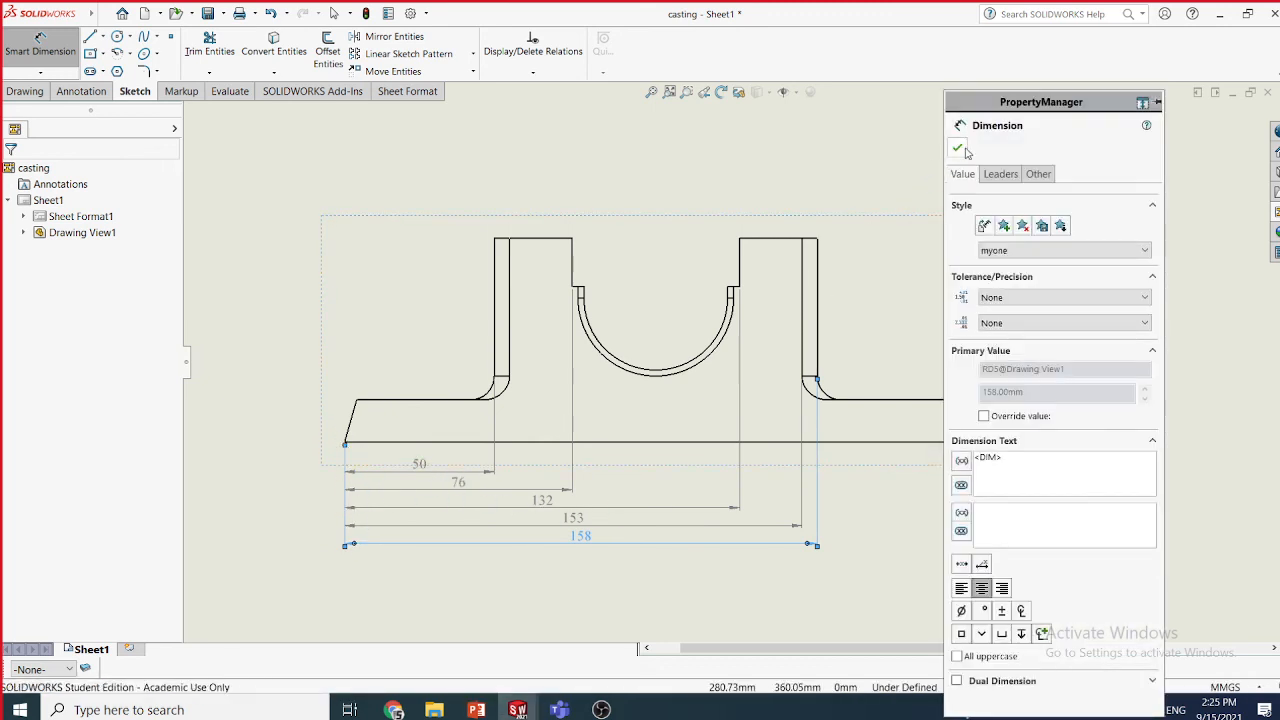
key(Escape)
key(Escape)
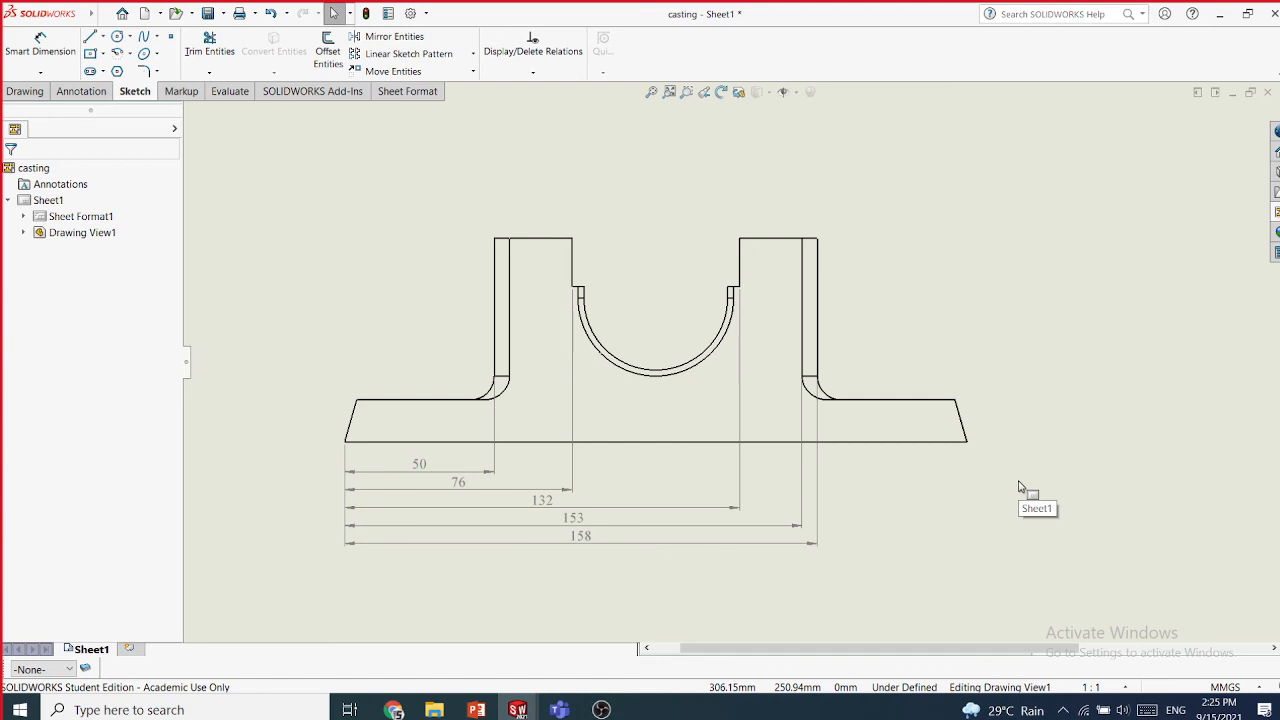
key(ctrl+z)
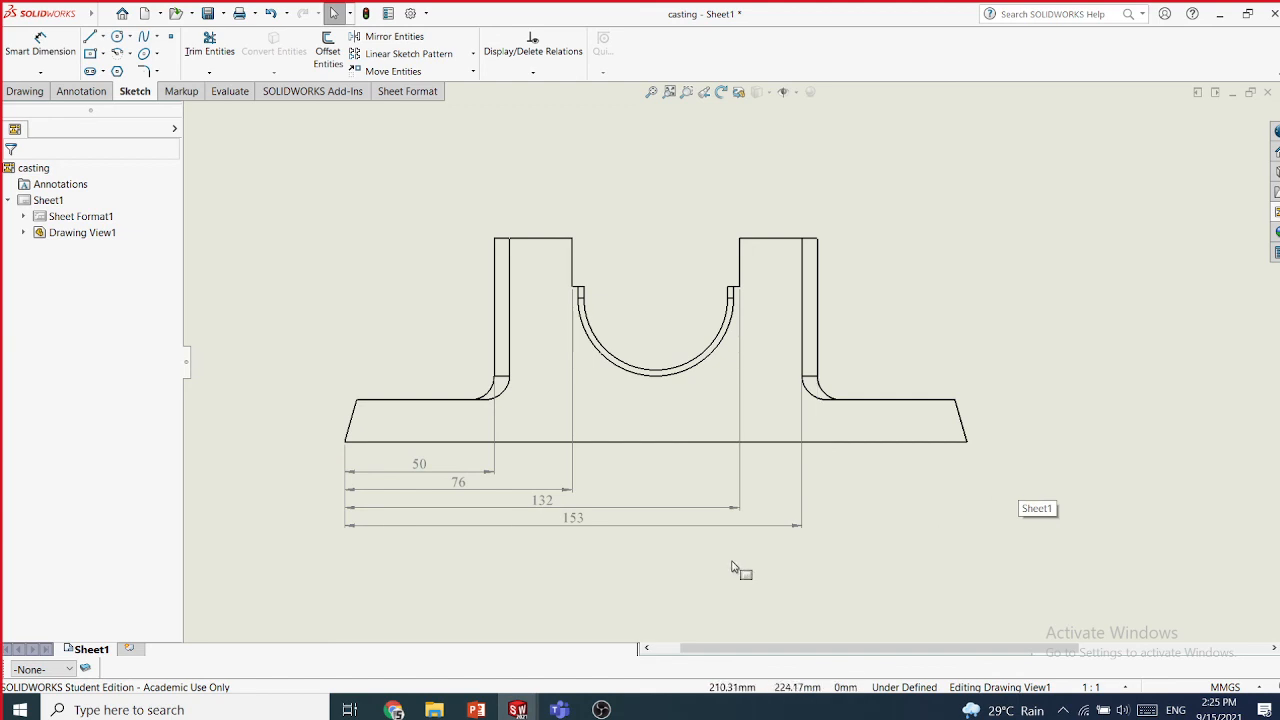
- Undo all the remaining baseline dimensions below the casting's front view
key(ctrl+z)
key(ctrl+z)
key(ctrl+z)
key(ctrl+z)
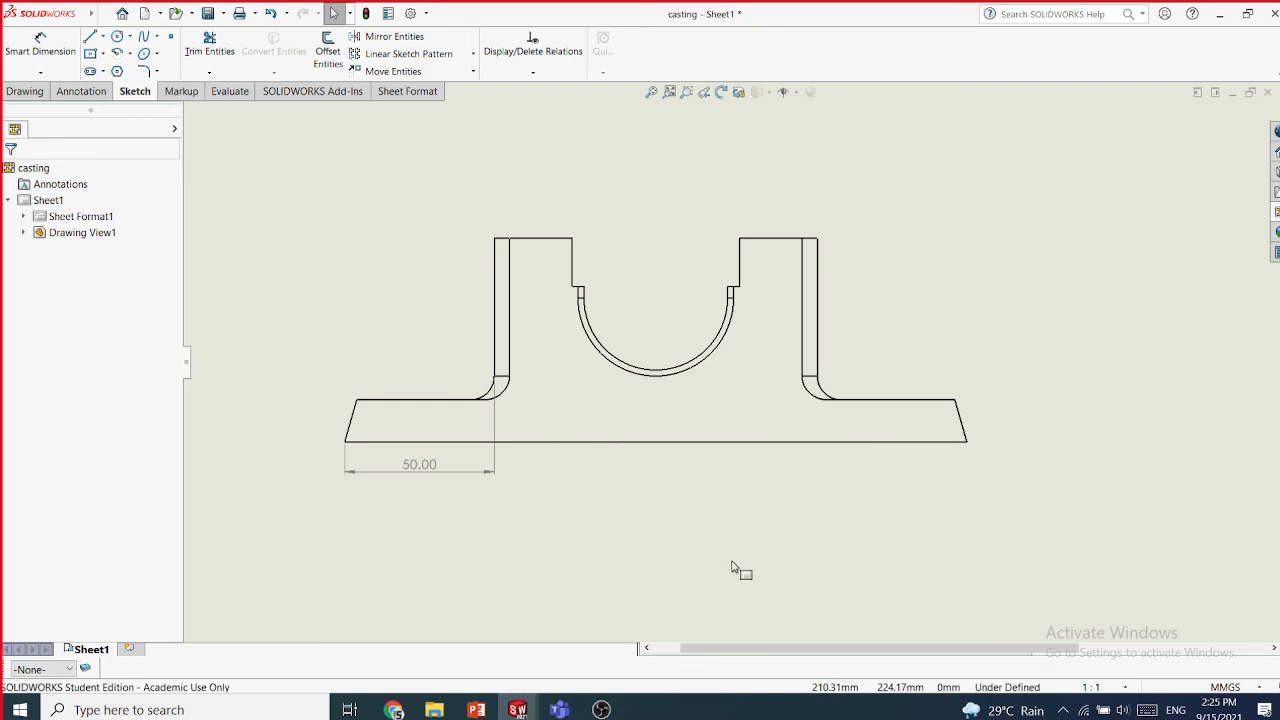
key(ctrl+z)
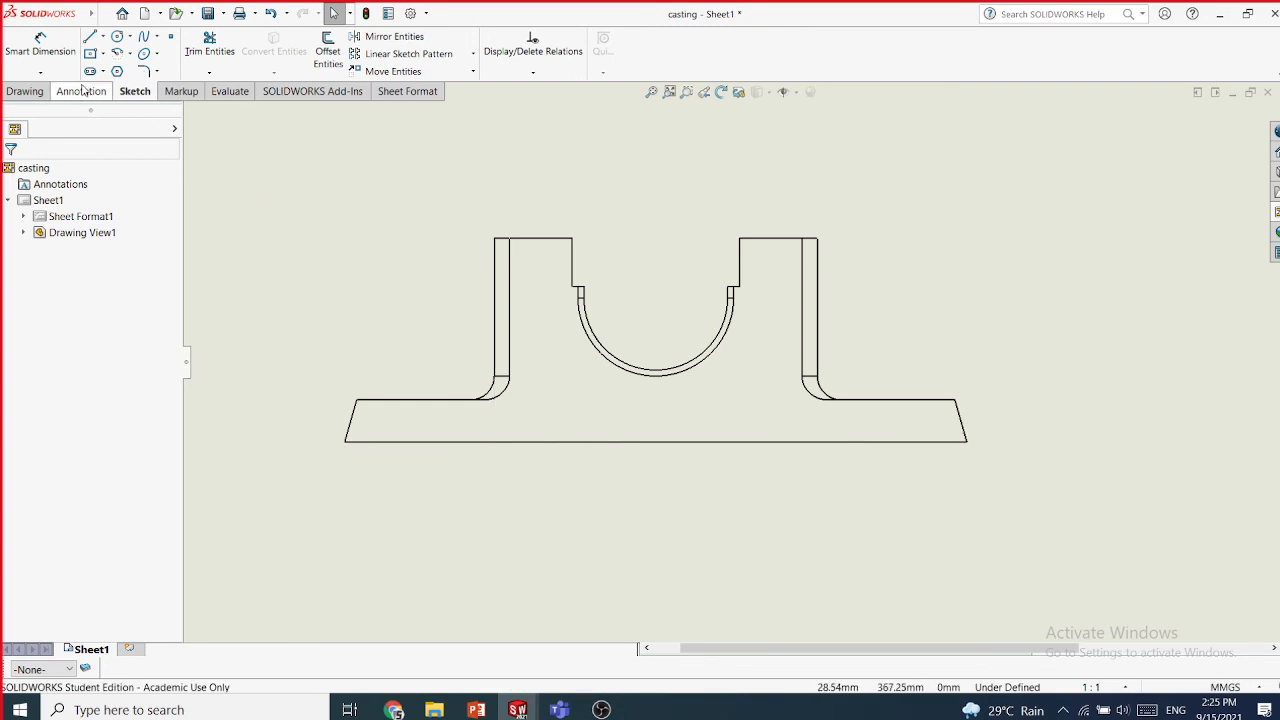
- Start a chain dimension from the base's lower-left corner to the left upright's outer edge, placed below the view
click(45, 74)
click(72, 158)
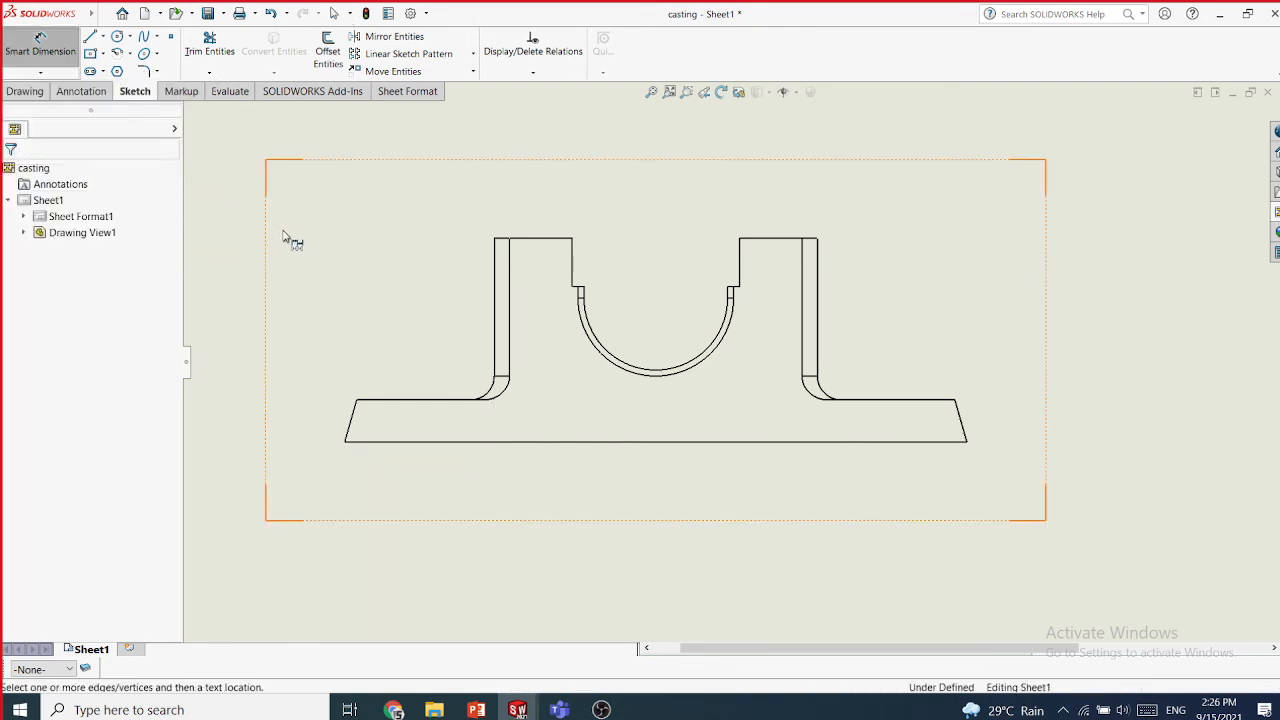
click(345, 442)
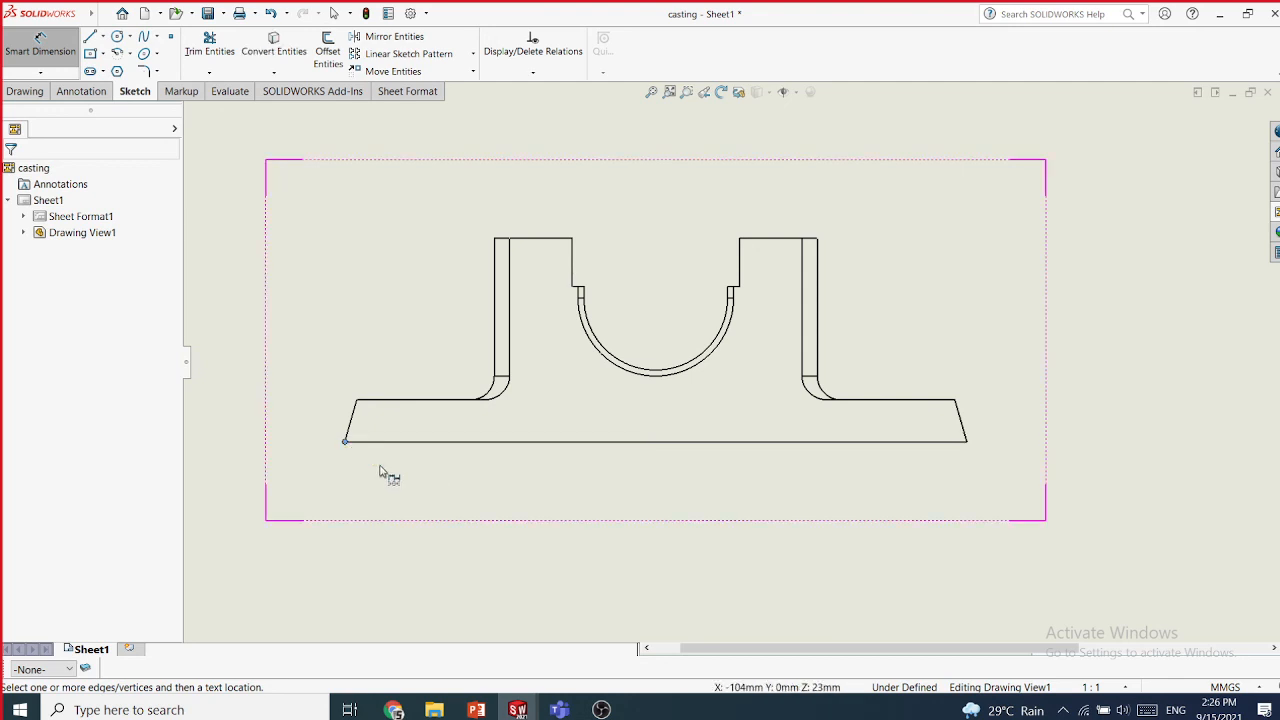
click(494, 355)
click(496, 360)
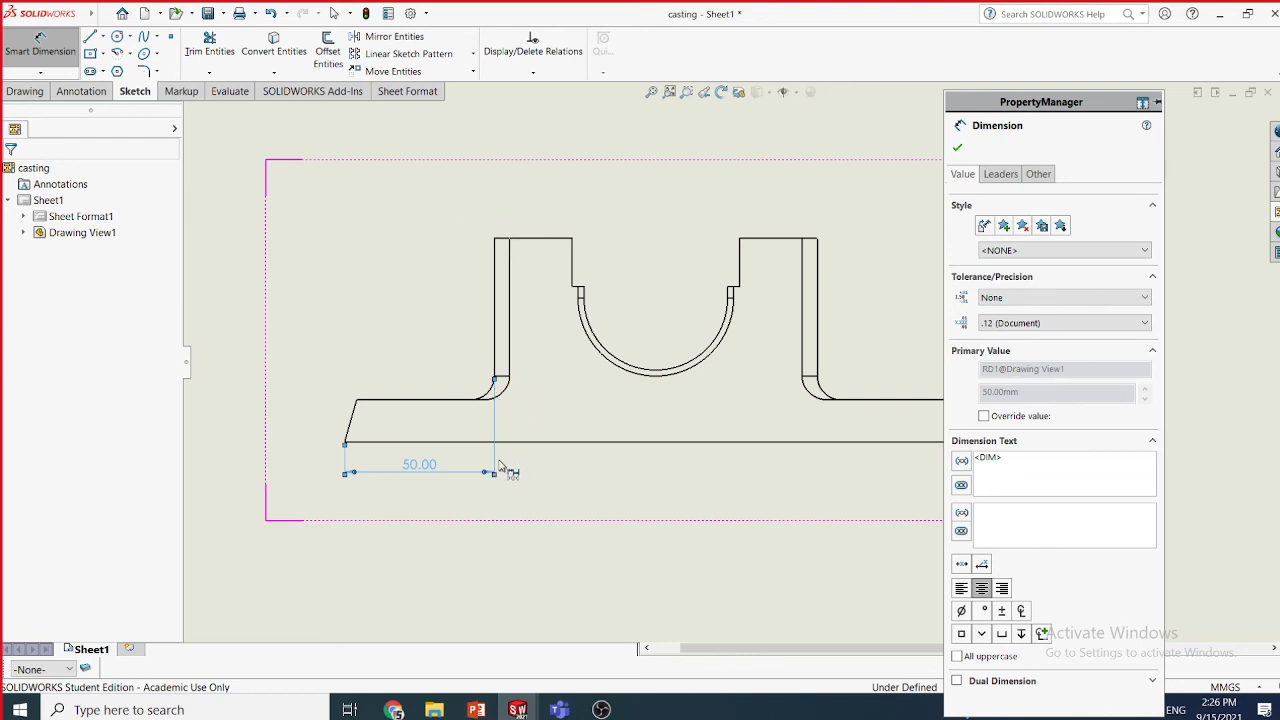
- Apply the myone style to the first chain dimension
scroll(476, 470, down, 1)
scroll(476, 470, down, 2)
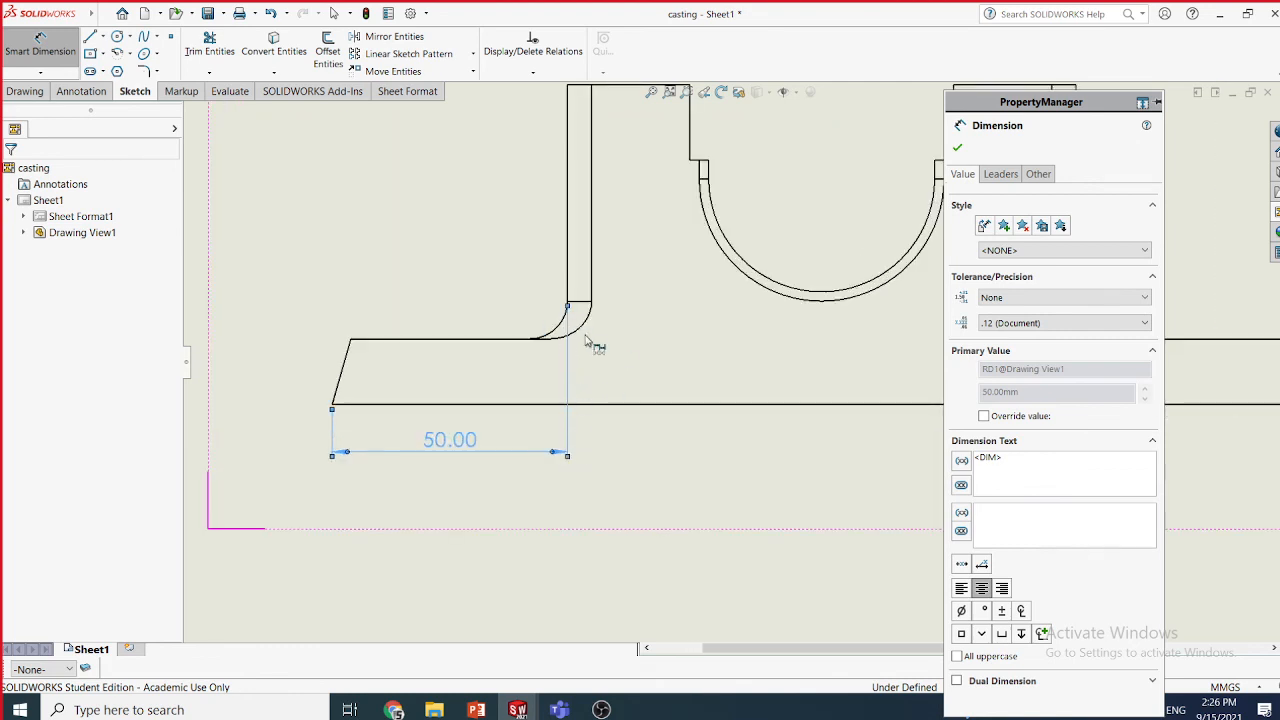
scroll(588, 341, up, 2)
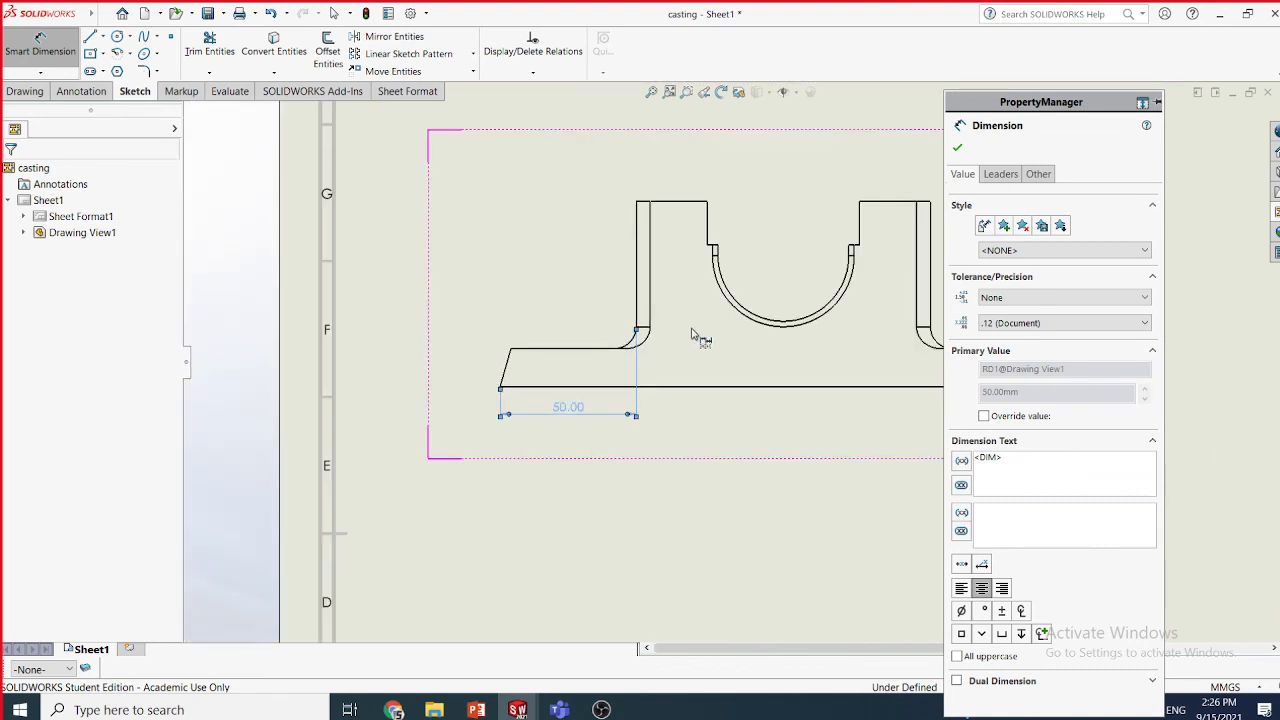
scroll(692, 335, down, 1)
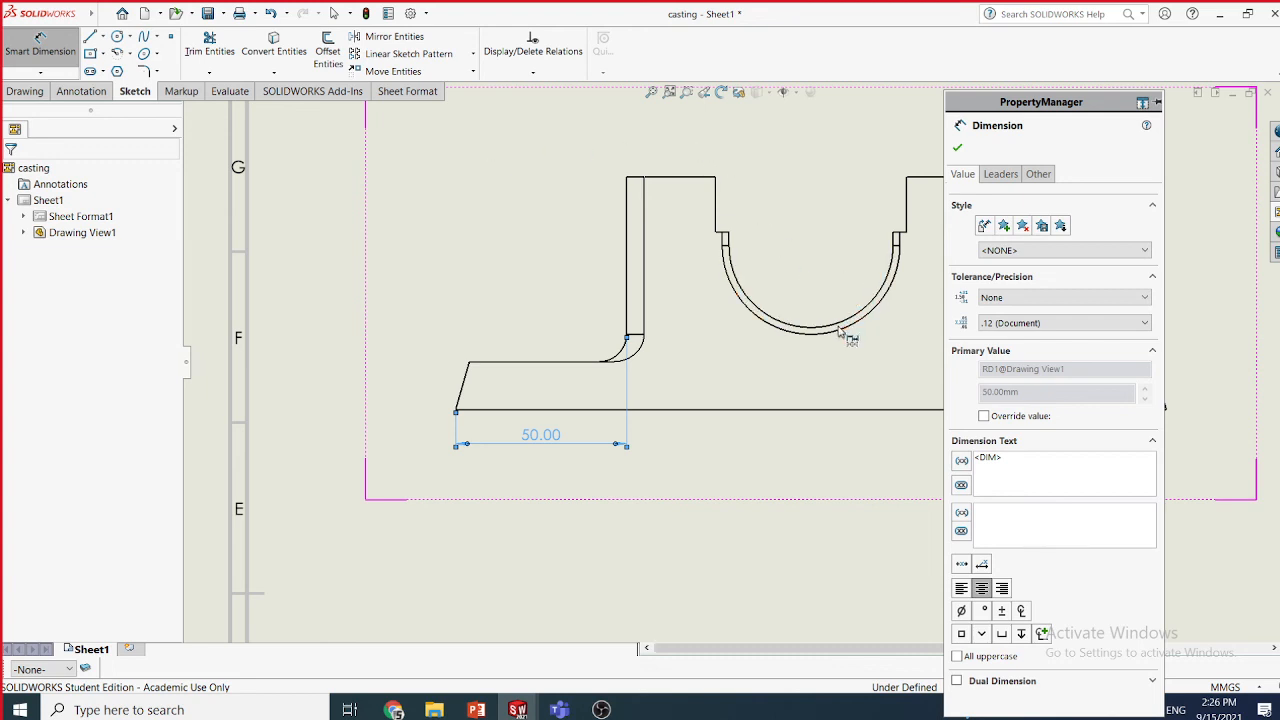
scroll(862, 348, up, 2)
scroll(873, 360, down, 1)
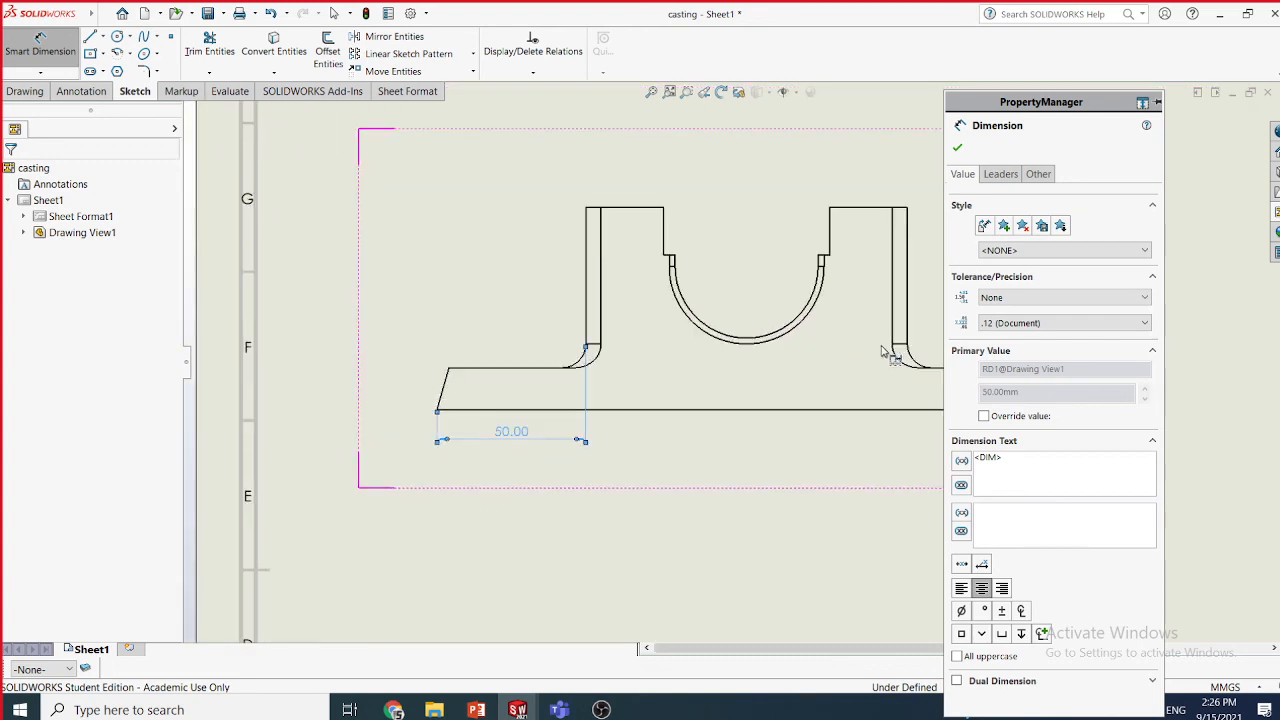
click(1015, 251)
click(1015, 283)
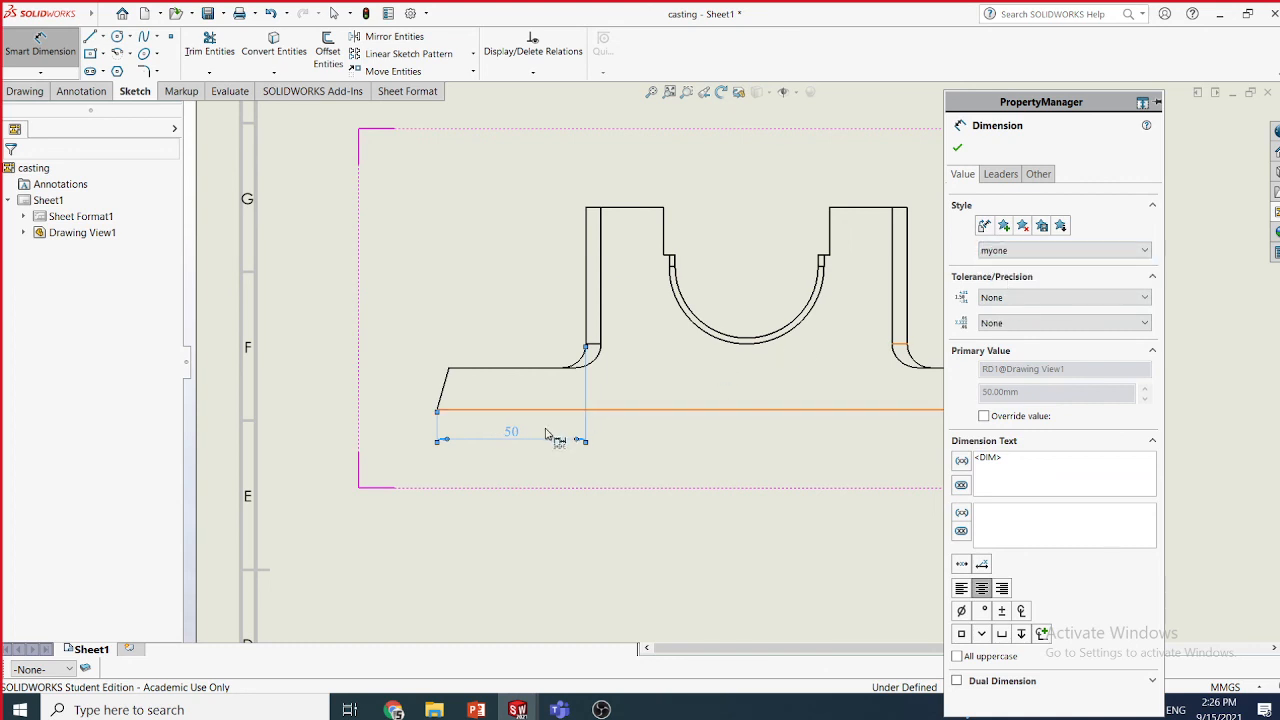
- Continue the chain dimensions to both edges of the central opening, the right upright's outer edge and the base's lower-right corner, finishing the command
click(665, 245)
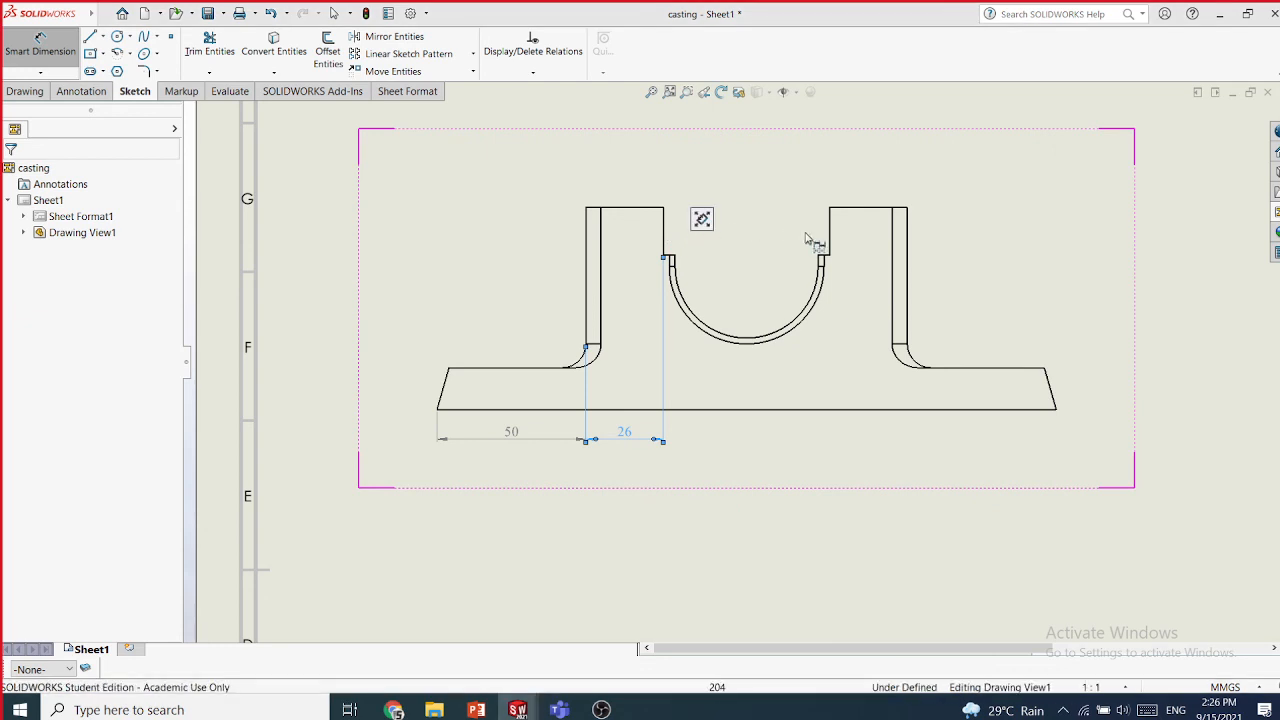
click(831, 243)
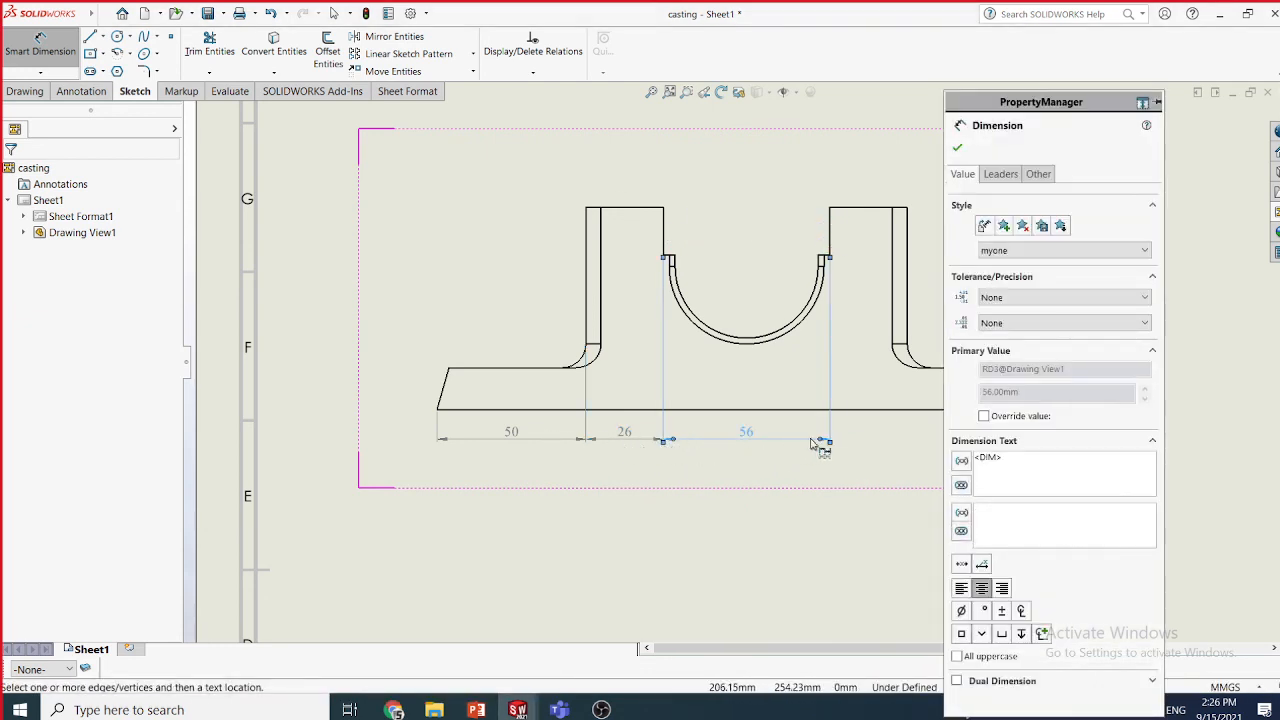
click(908, 254)
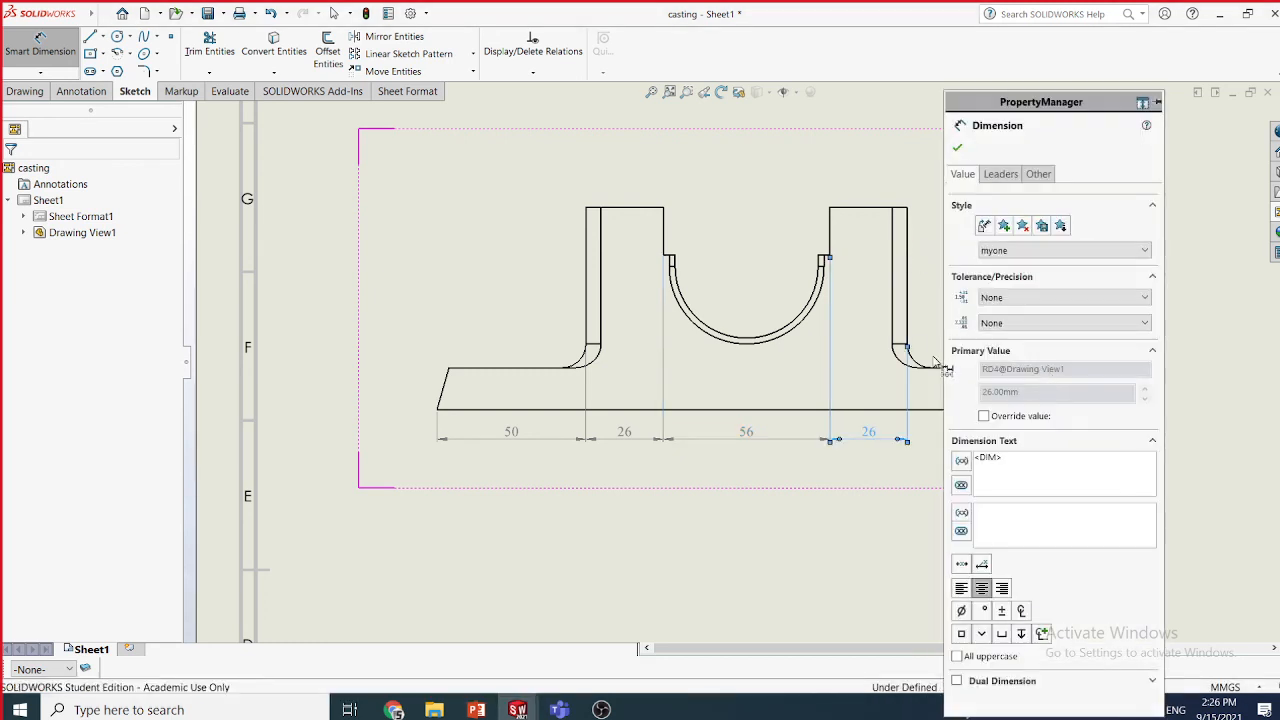
scroll(938, 366, up, 2)
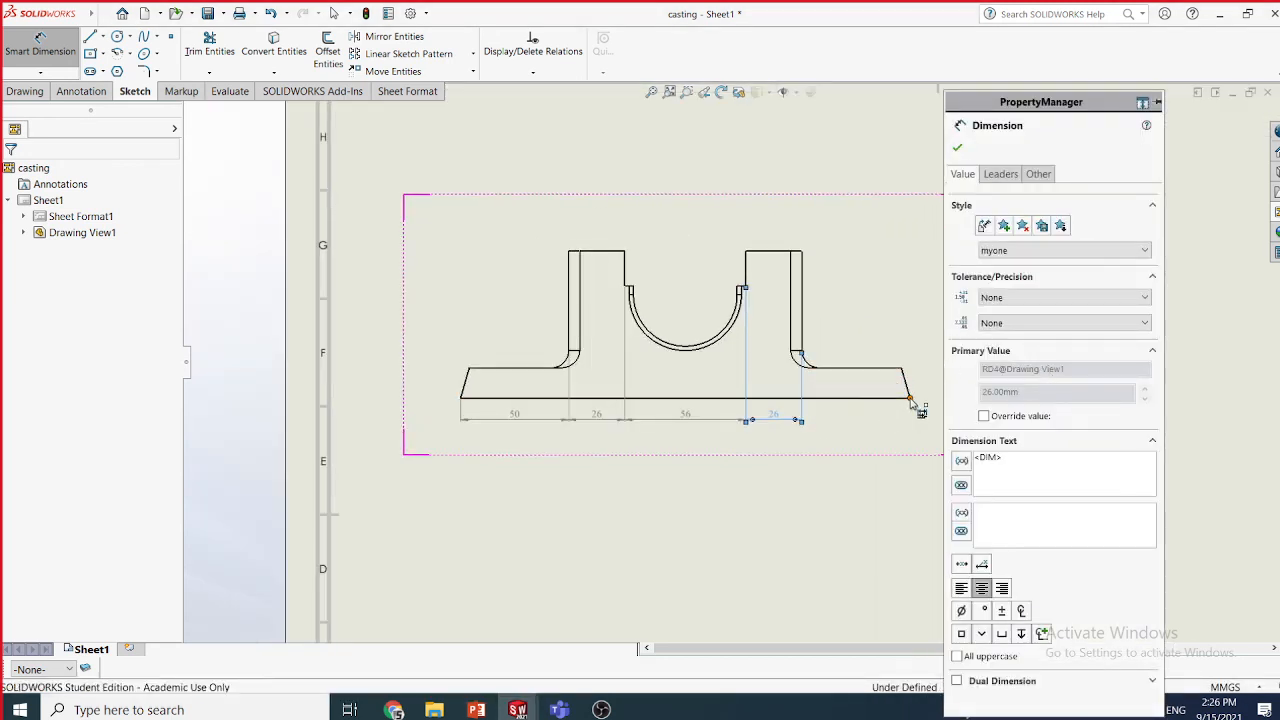
click(910, 400)
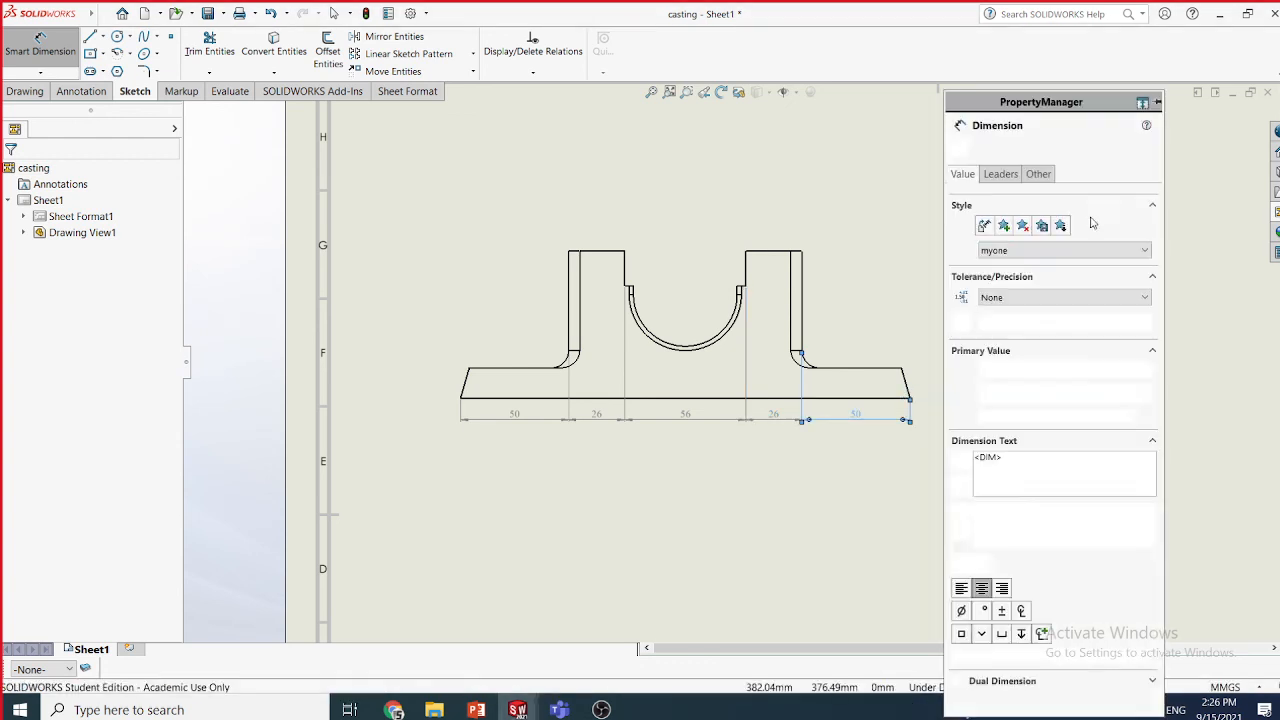
click(958, 149)
scroll(768, 395, down, 2)
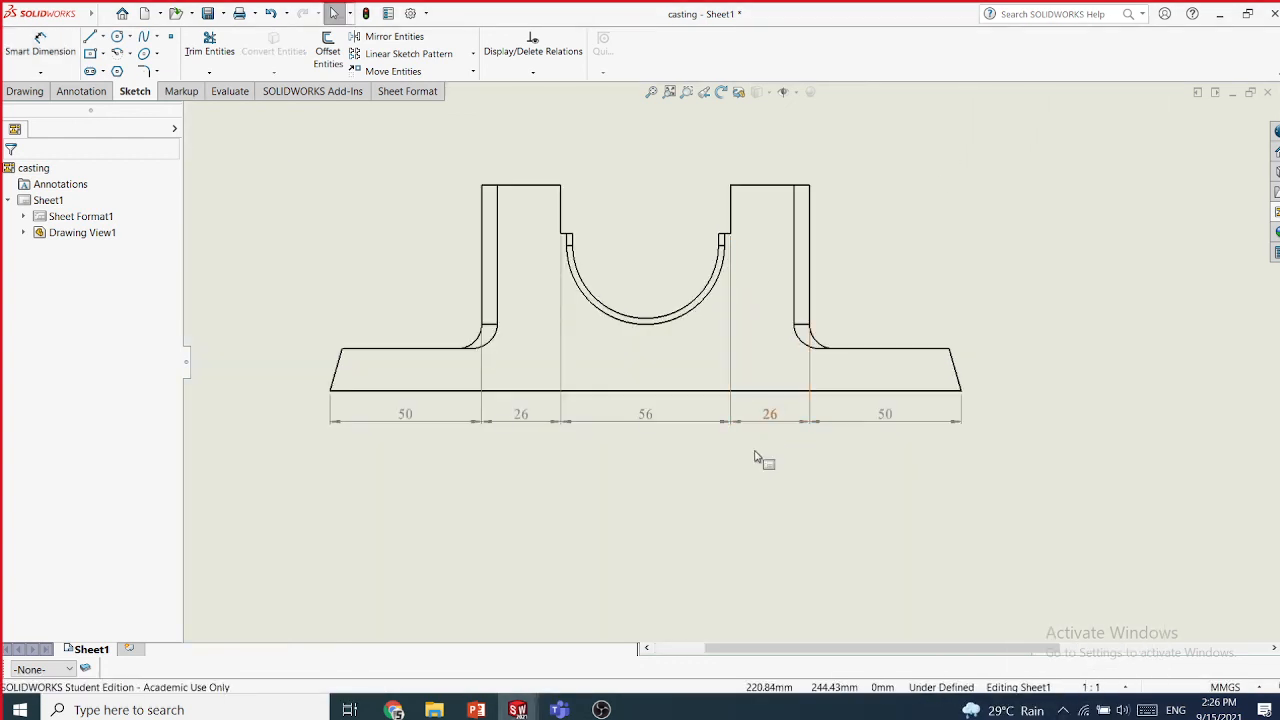
- Start a vertical ordinate dimension with its zero at the base's lower-left corner, placed beside the casting's front view
scroll(756, 457, down, 1)
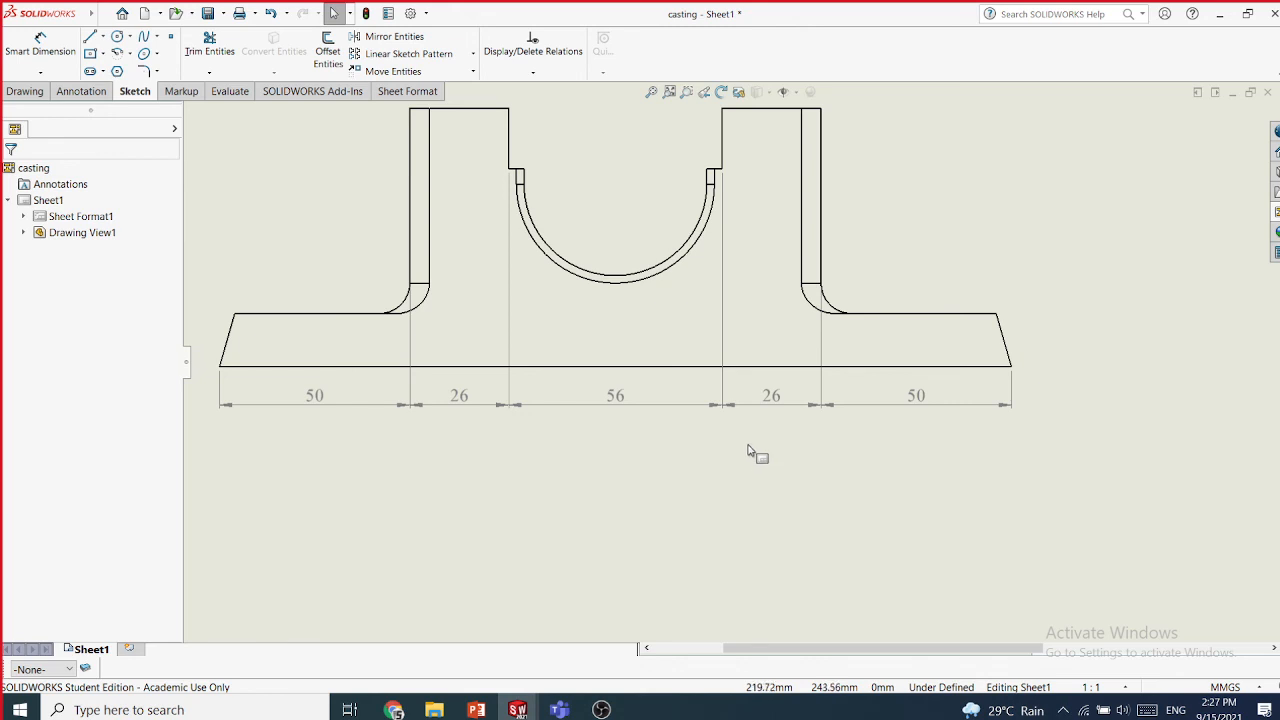
scroll(756, 458, up, 2)
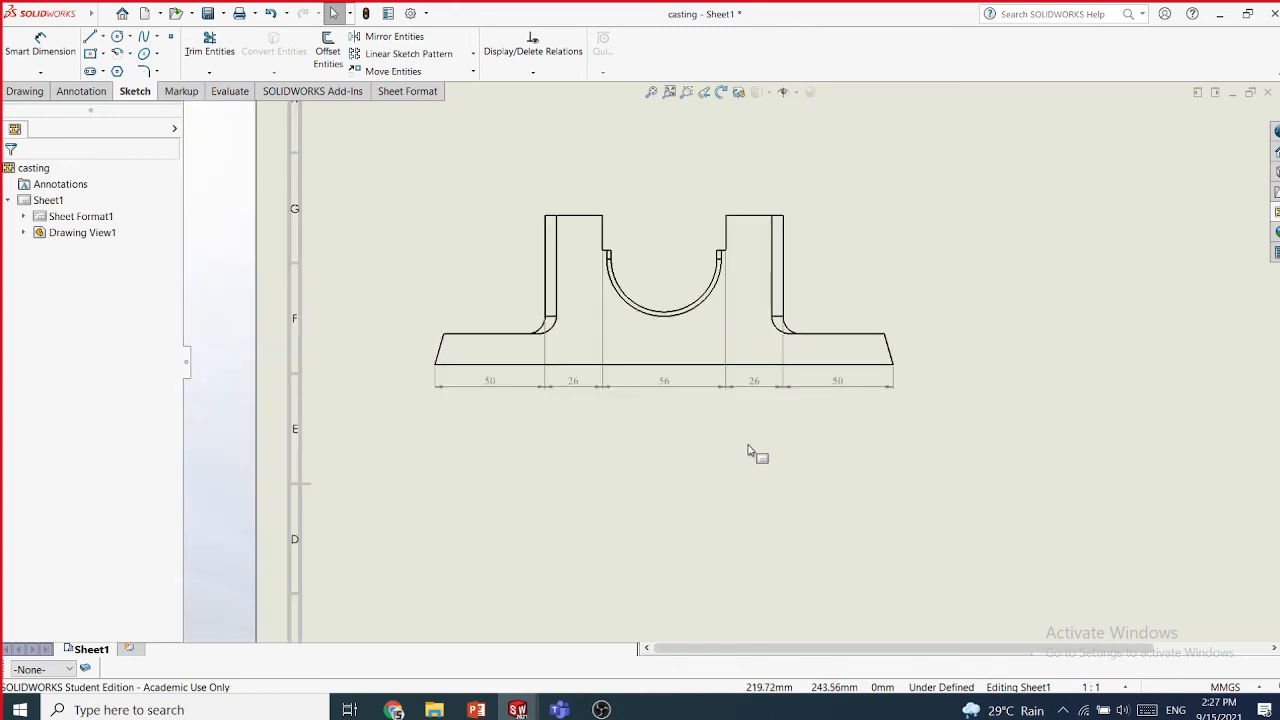
click(41, 75)
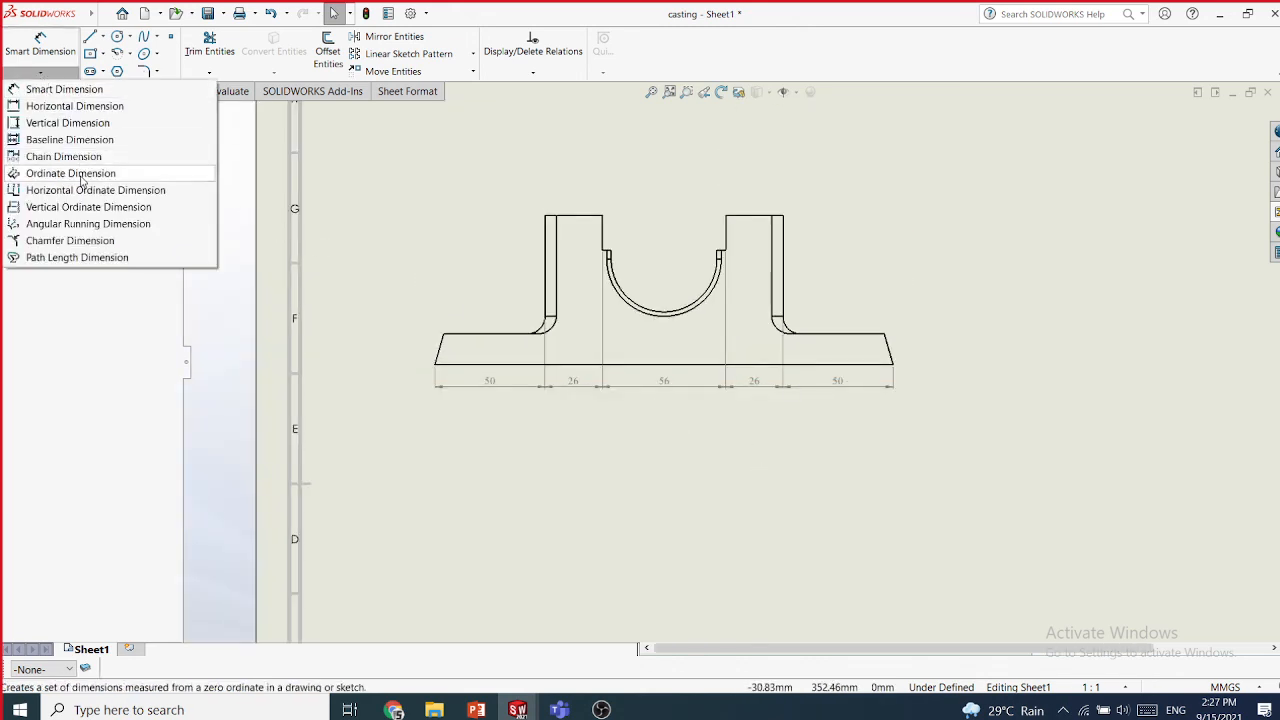
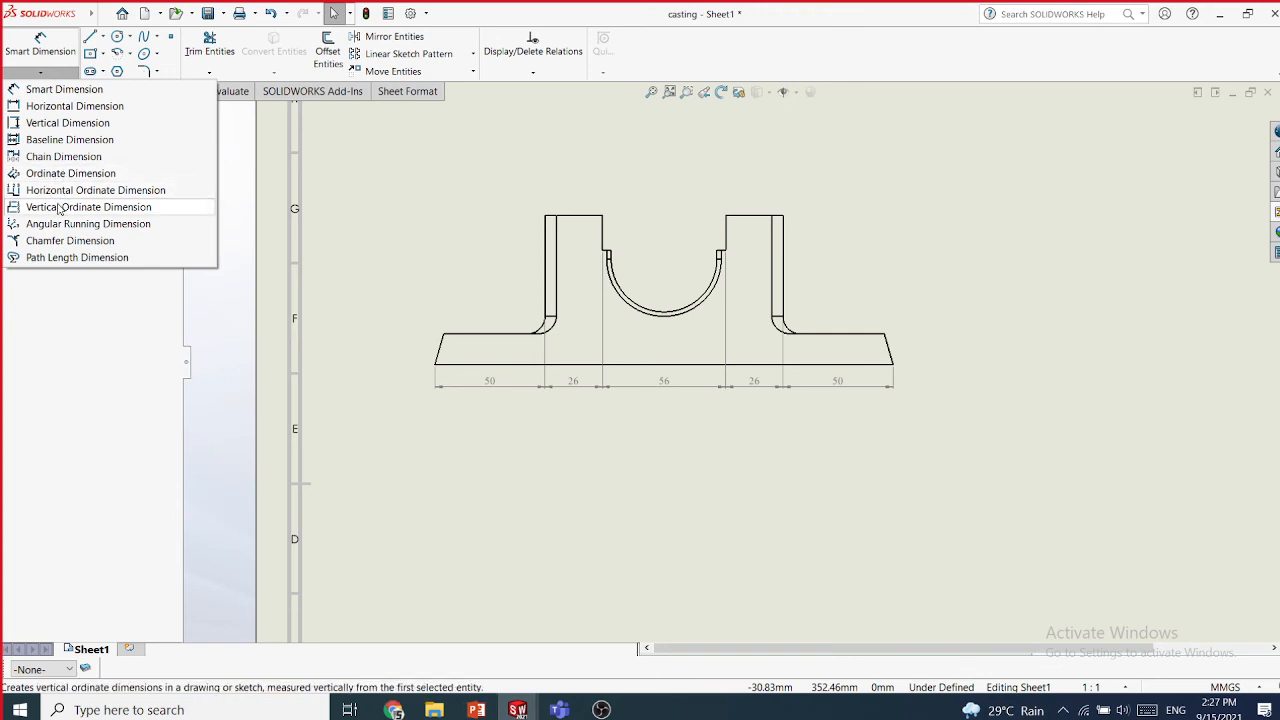
click(59, 207)
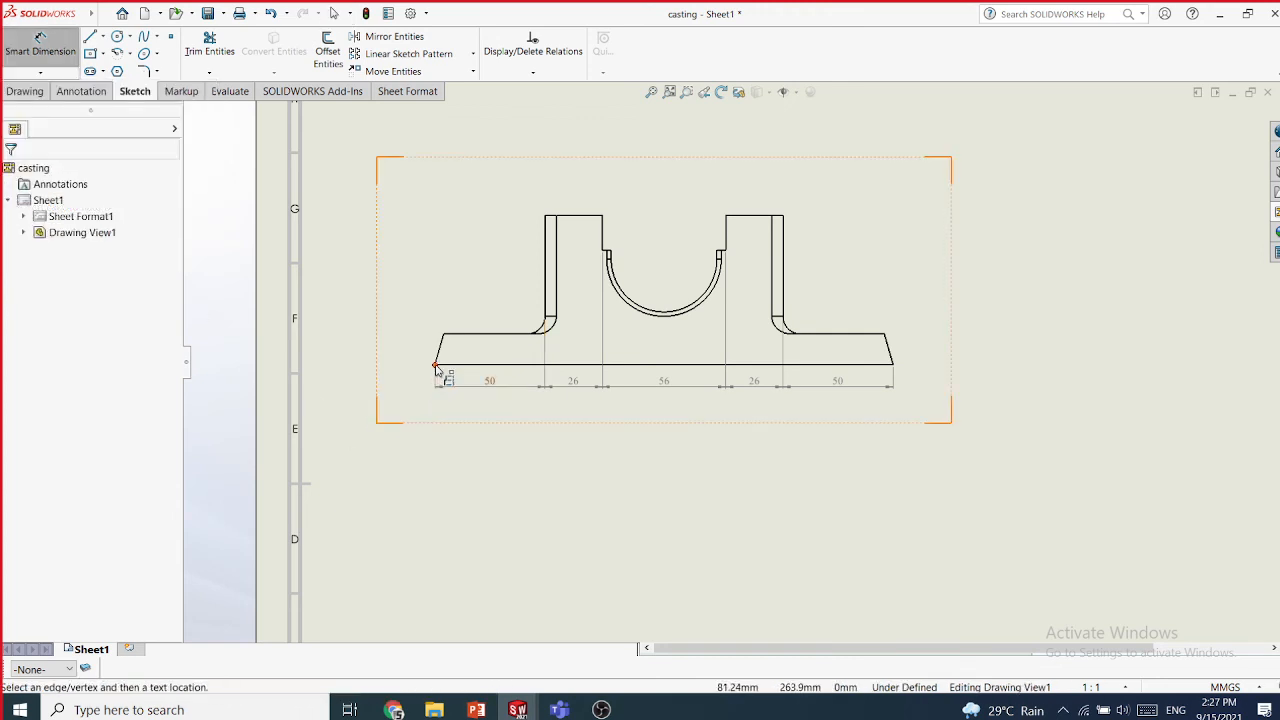
click(436, 386)
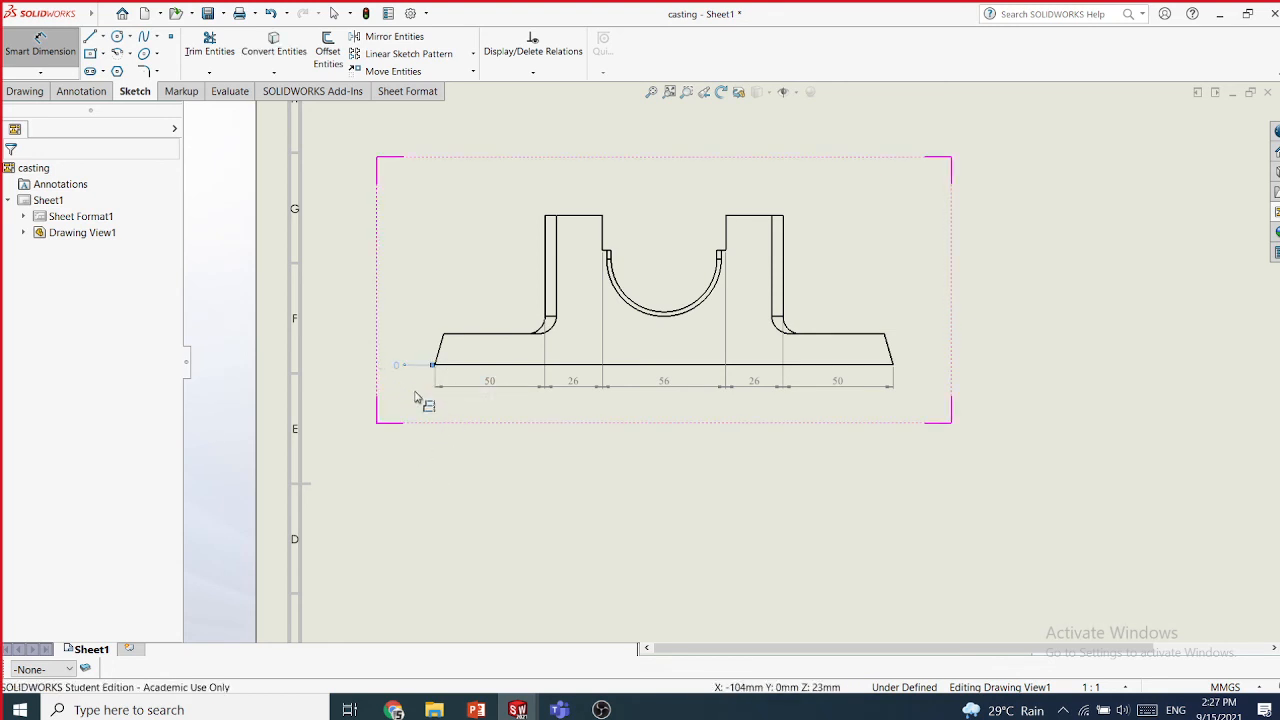
click(420, 398)
- Add vertical ordinate dimensions to the base's upper edge, the left fillet's upper line and the upright's top edge, and finish the command
scroll(496, 372, down, 8)
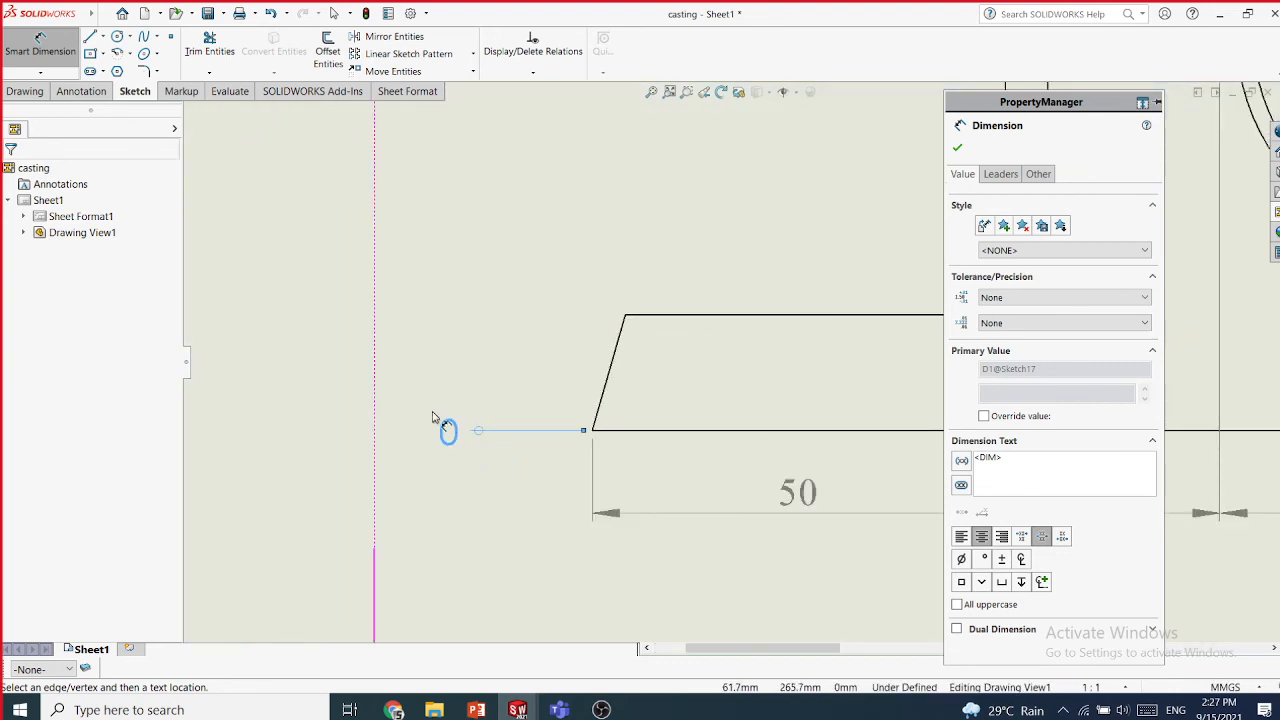
click(626, 318)
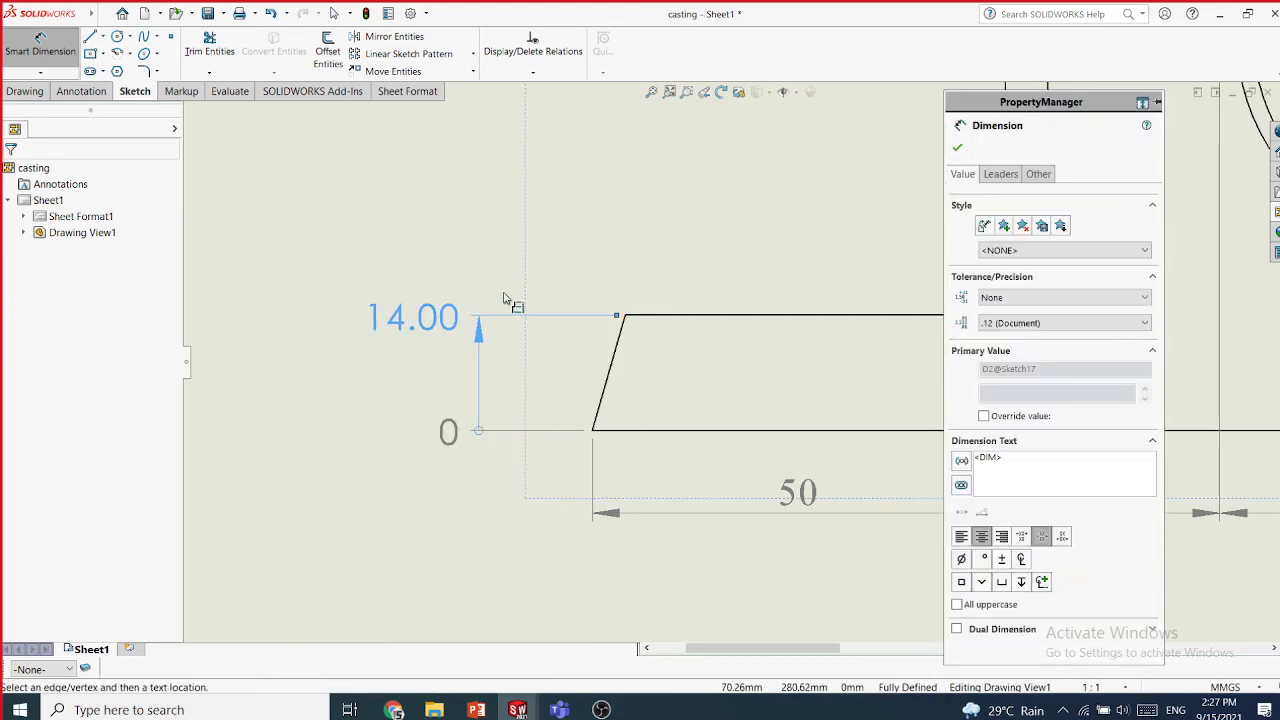
scroll(613, 300, up, 2)
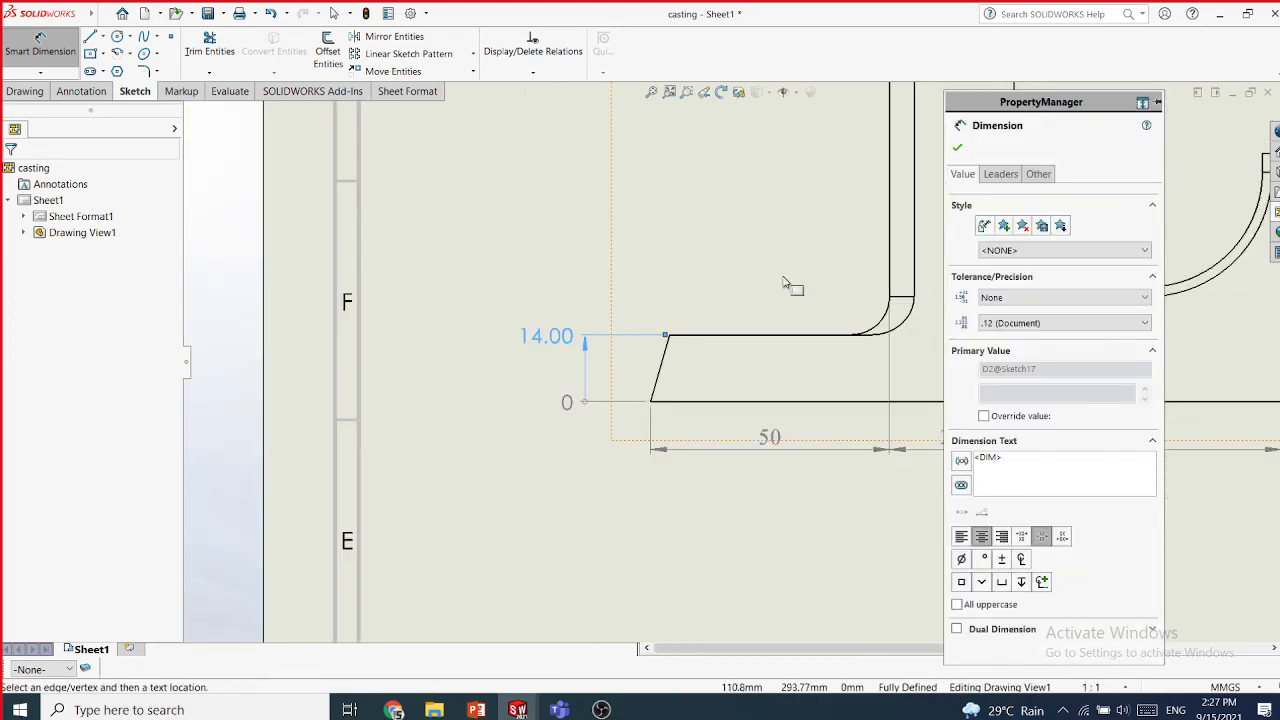
scroll(822, 283, up, 2)
scroll(880, 307, up, 2)
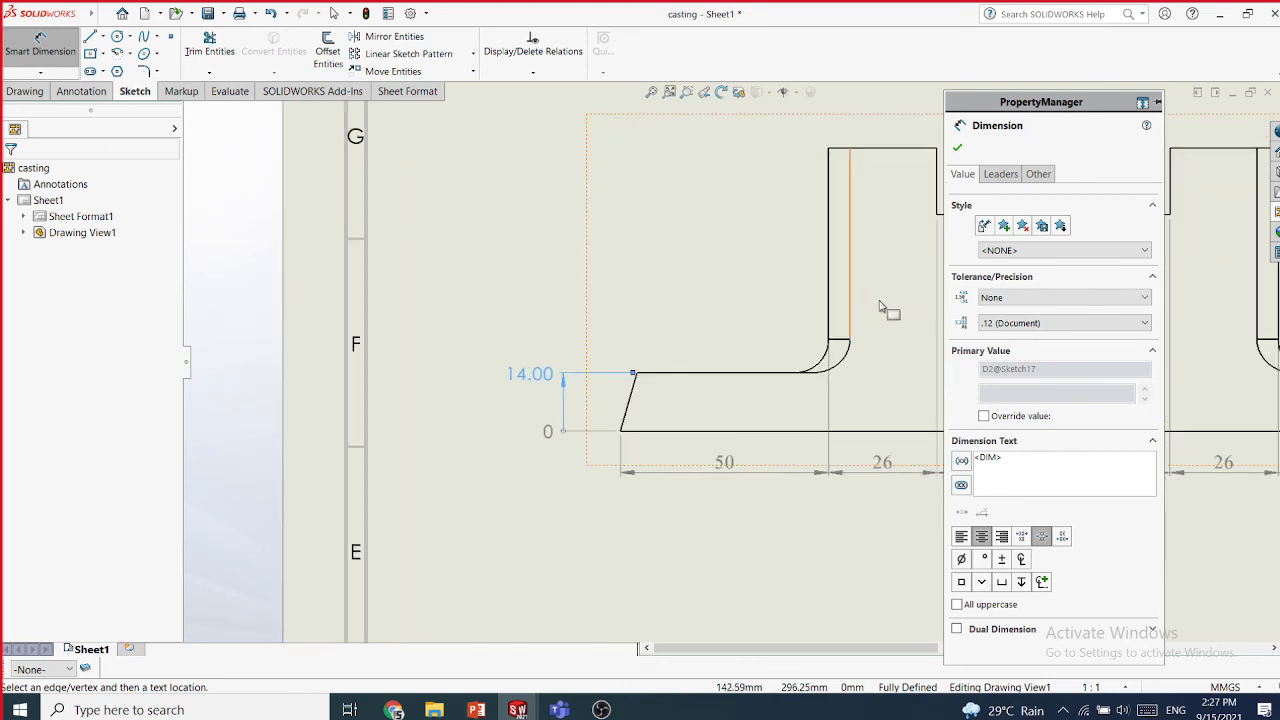
click(842, 345)
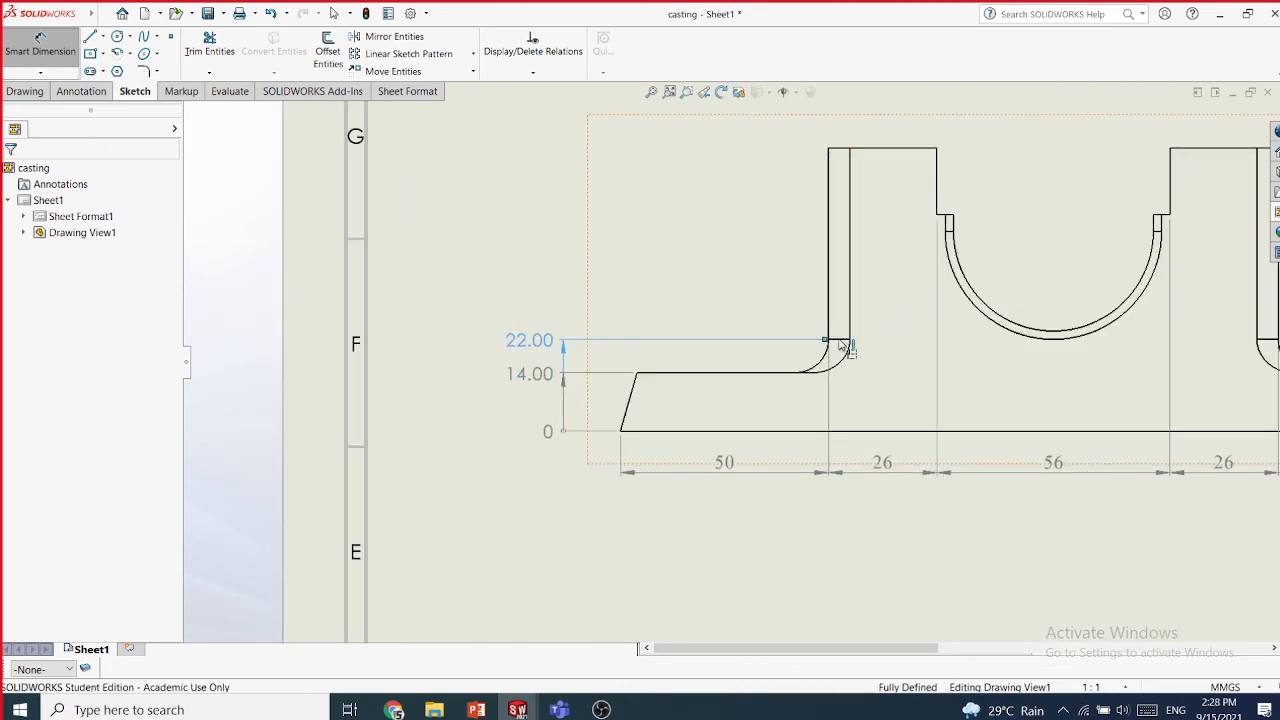
click(840, 153)
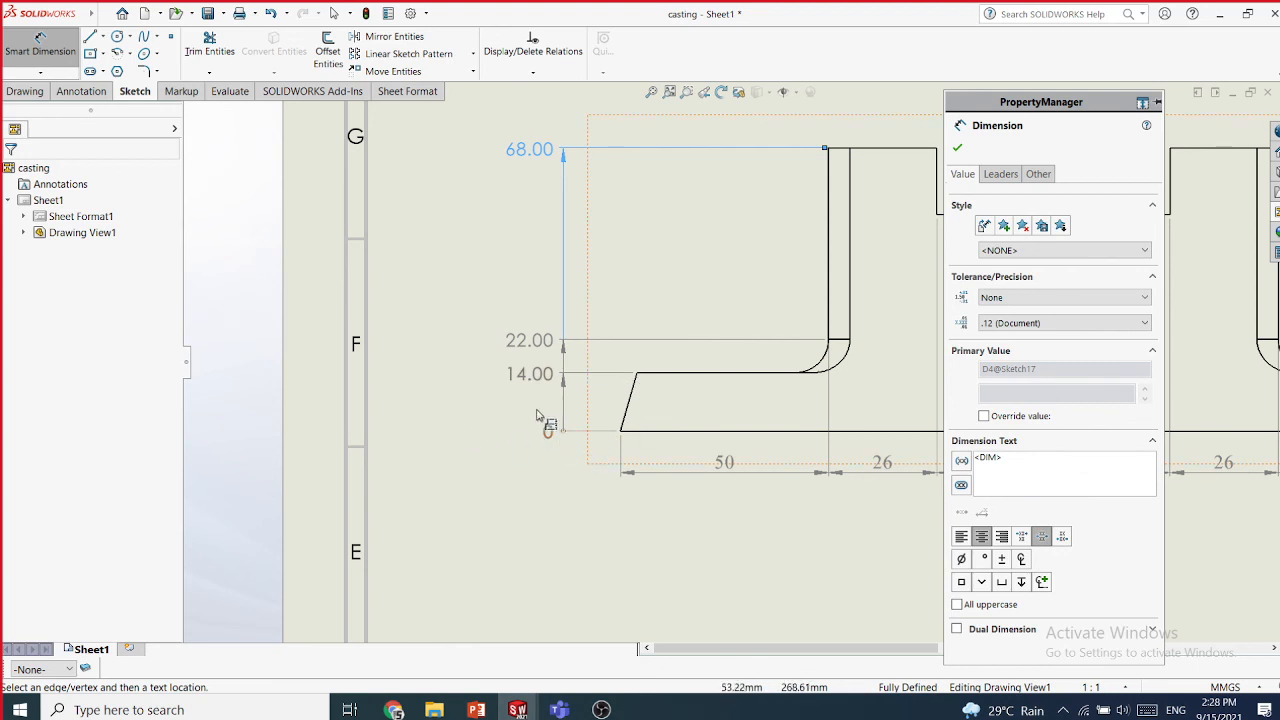
click(958, 149)
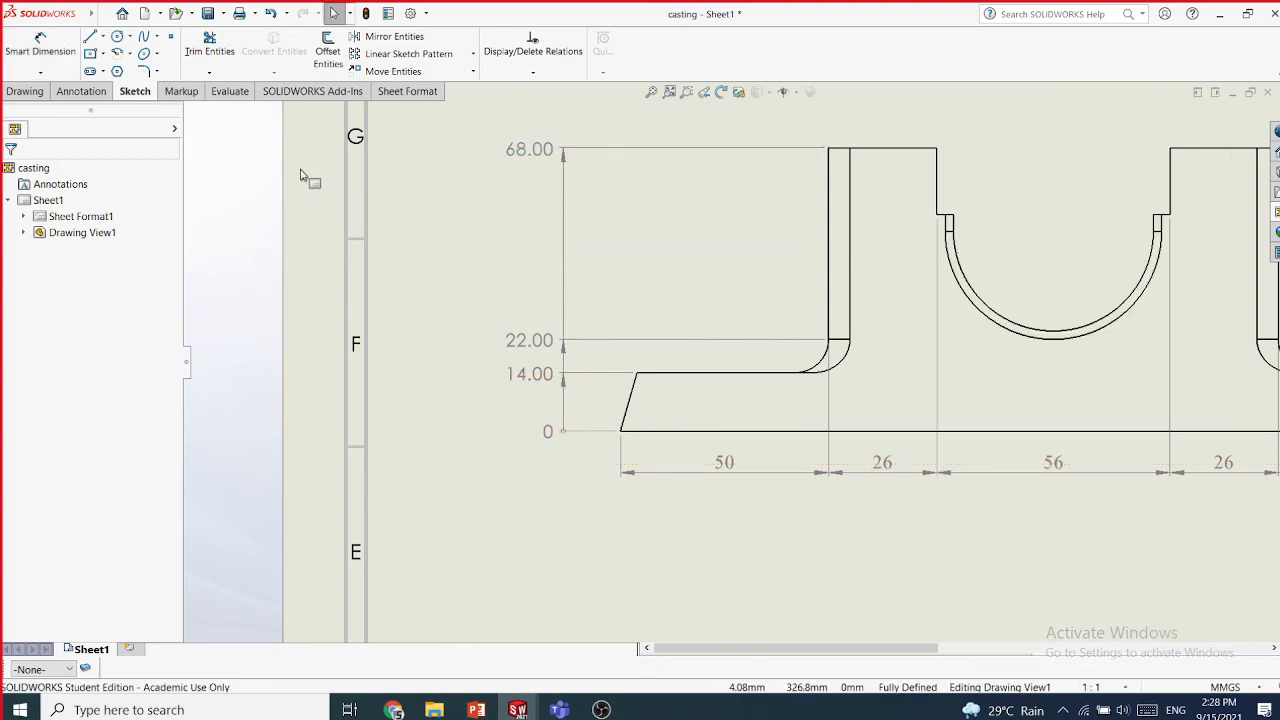
click(50, 73)
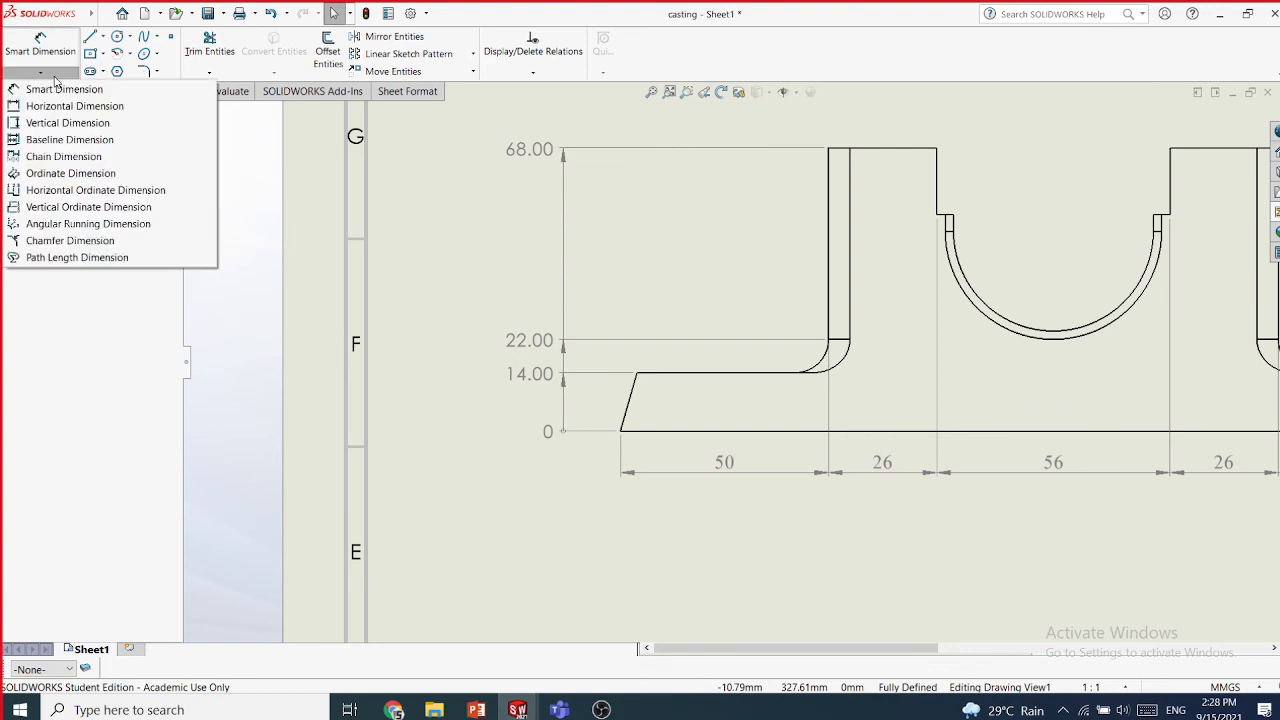
click(63, 138)
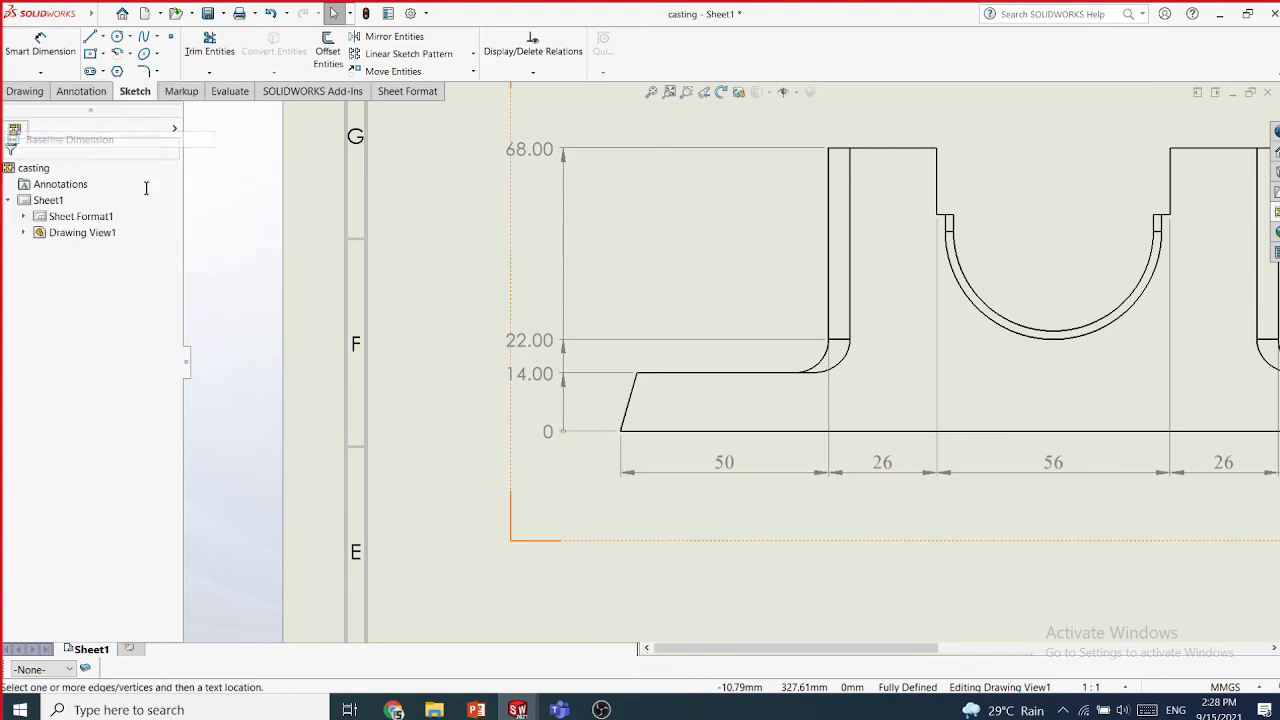
click(619, 436)
key(Escape)
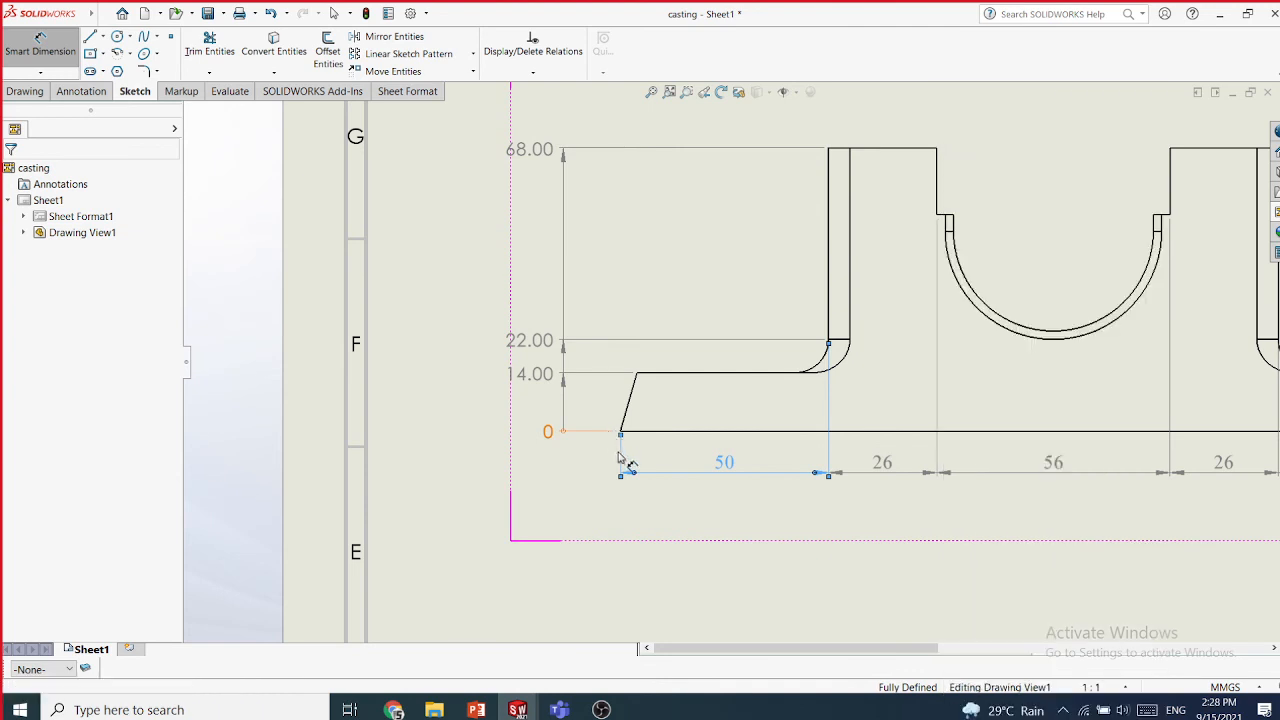
key(Escape)
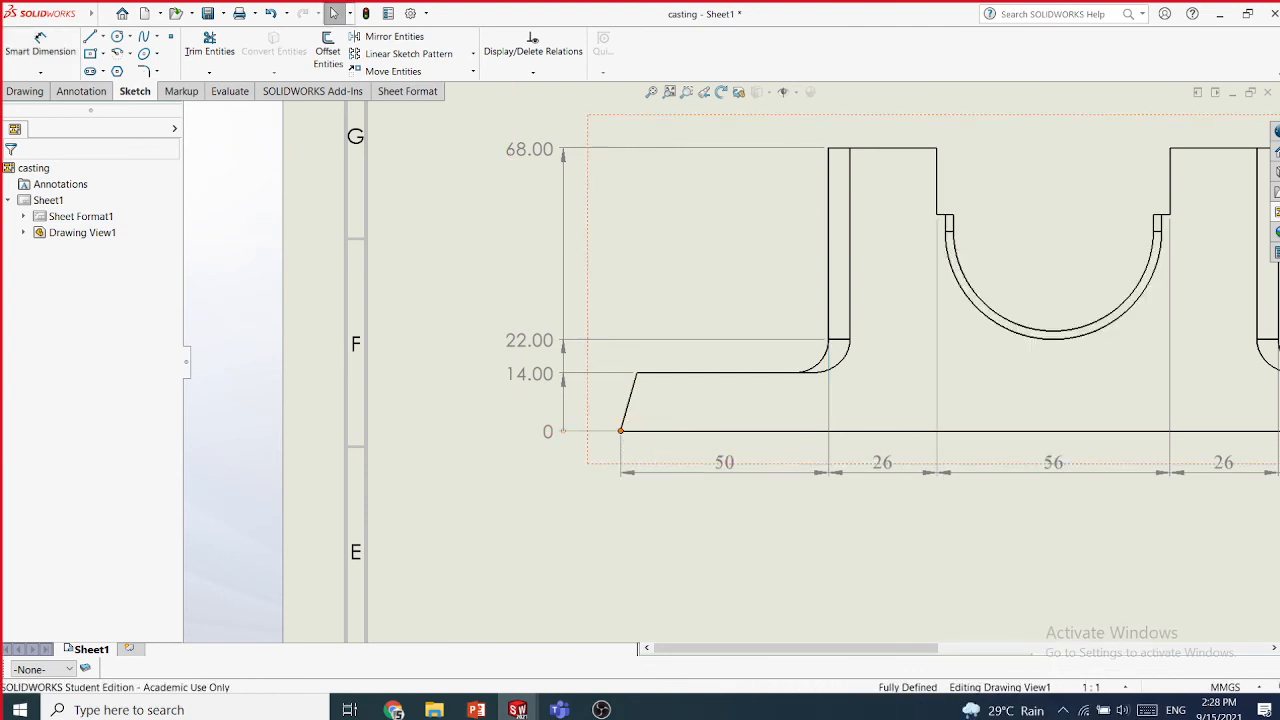
click(668, 375)
click(668, 374)
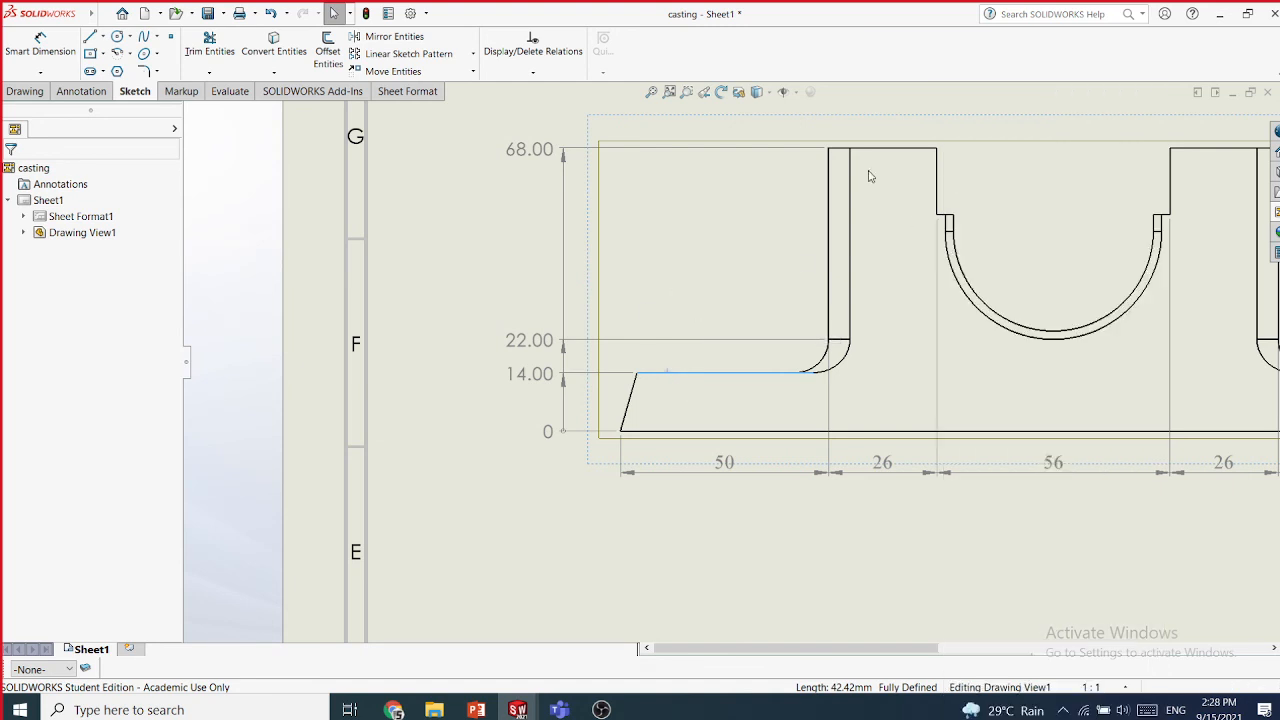
click(957, 148)
- Add vertical baseline dimensions from the base's lower-left corner to its upper edge, the left fillet's upper line and the upright's top edge
click(40, 72)
click(45, 140)
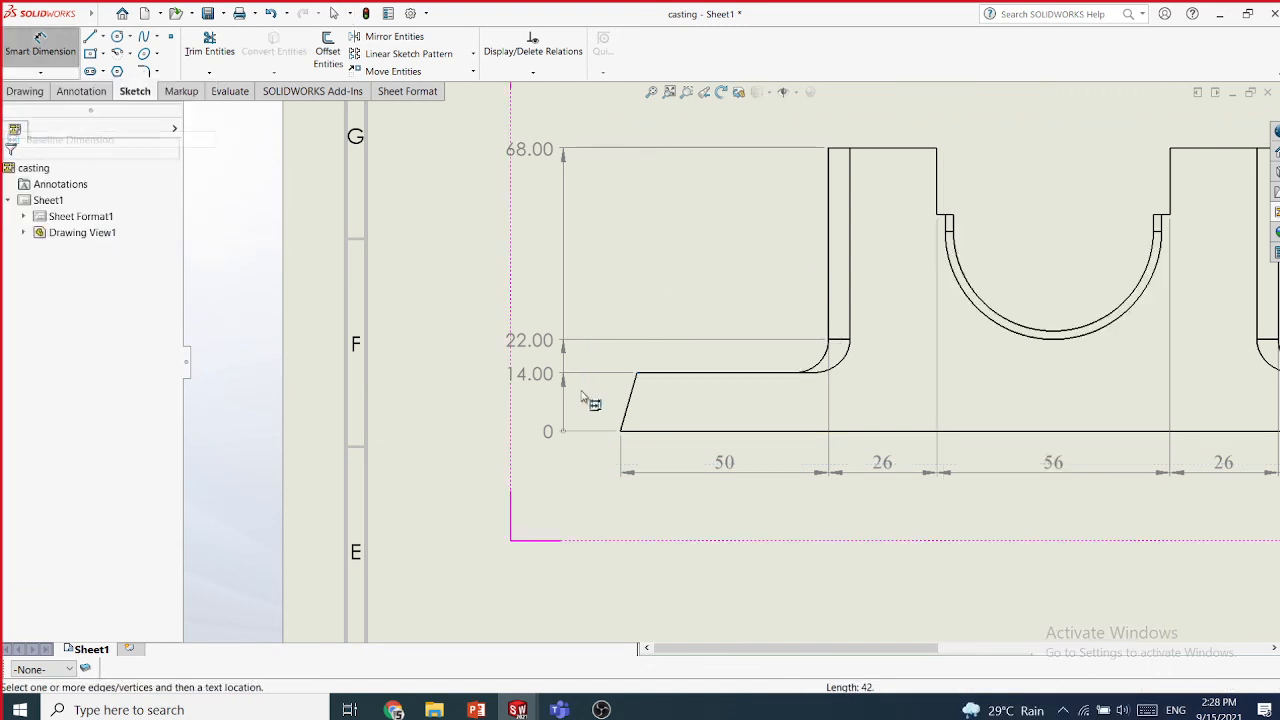
click(626, 437)
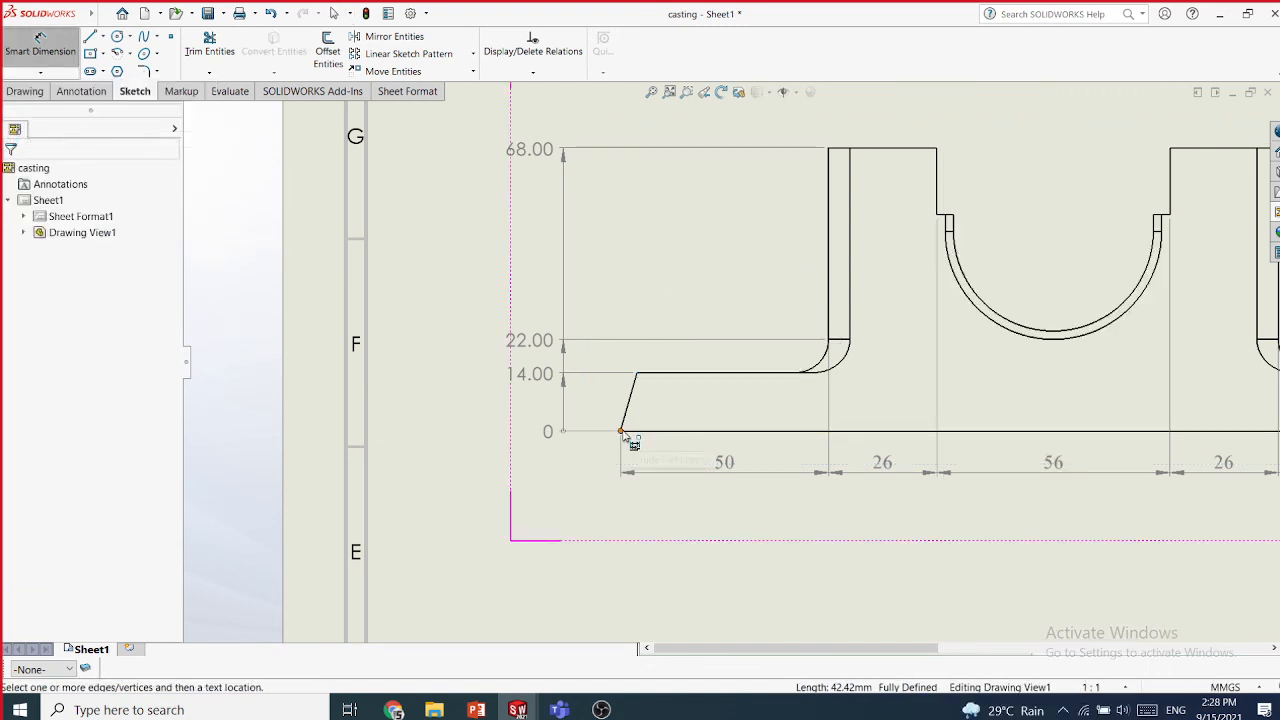
click(660, 378)
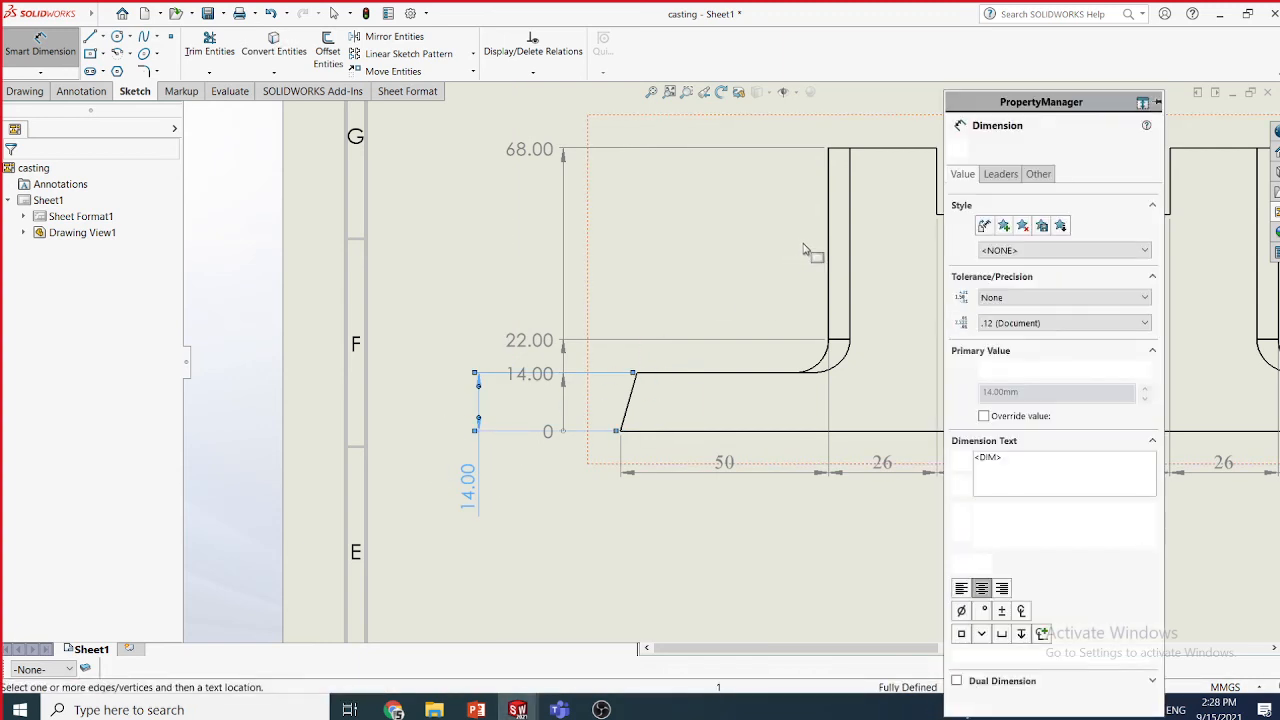
click(845, 347)
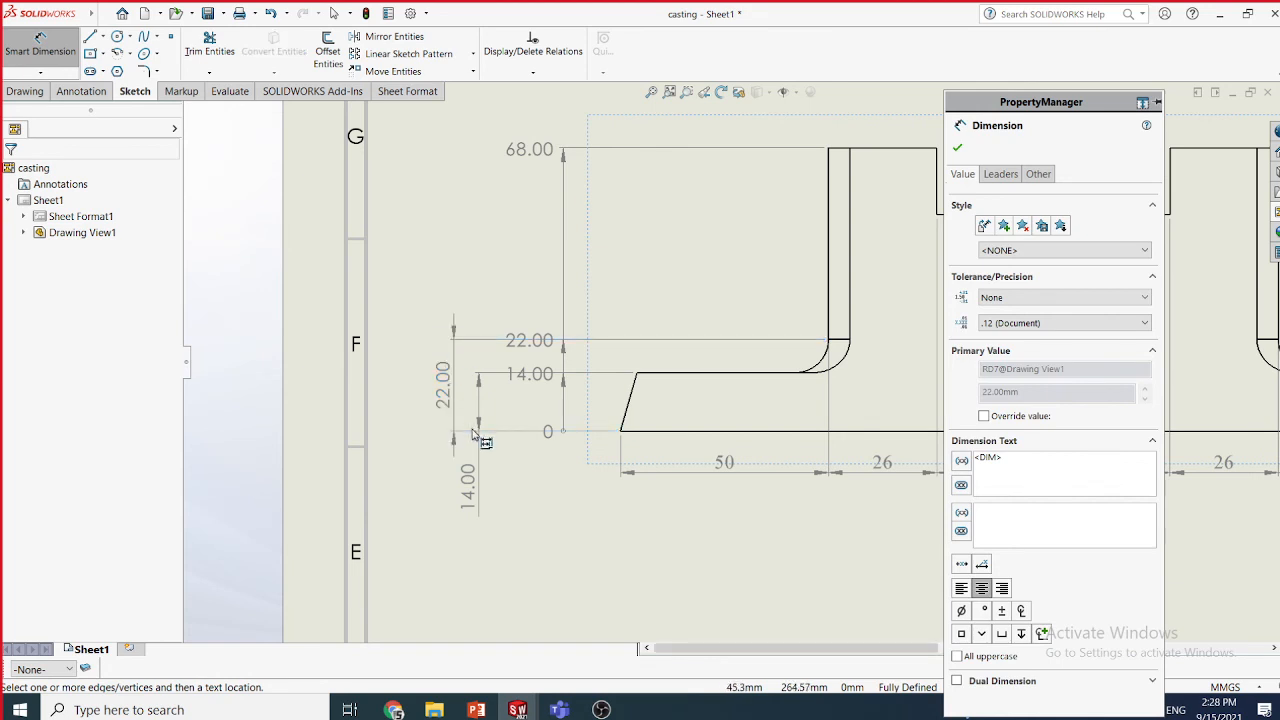
click(895, 155)
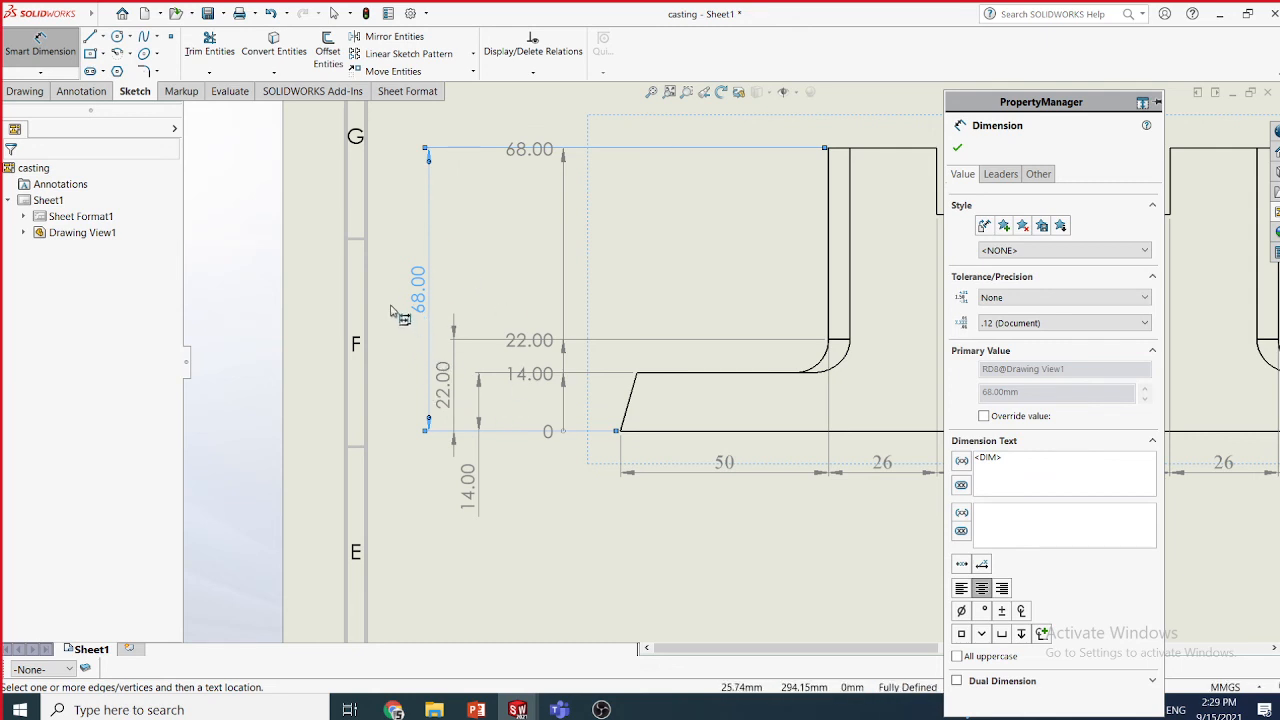
scroll(760, 488, up, 3)
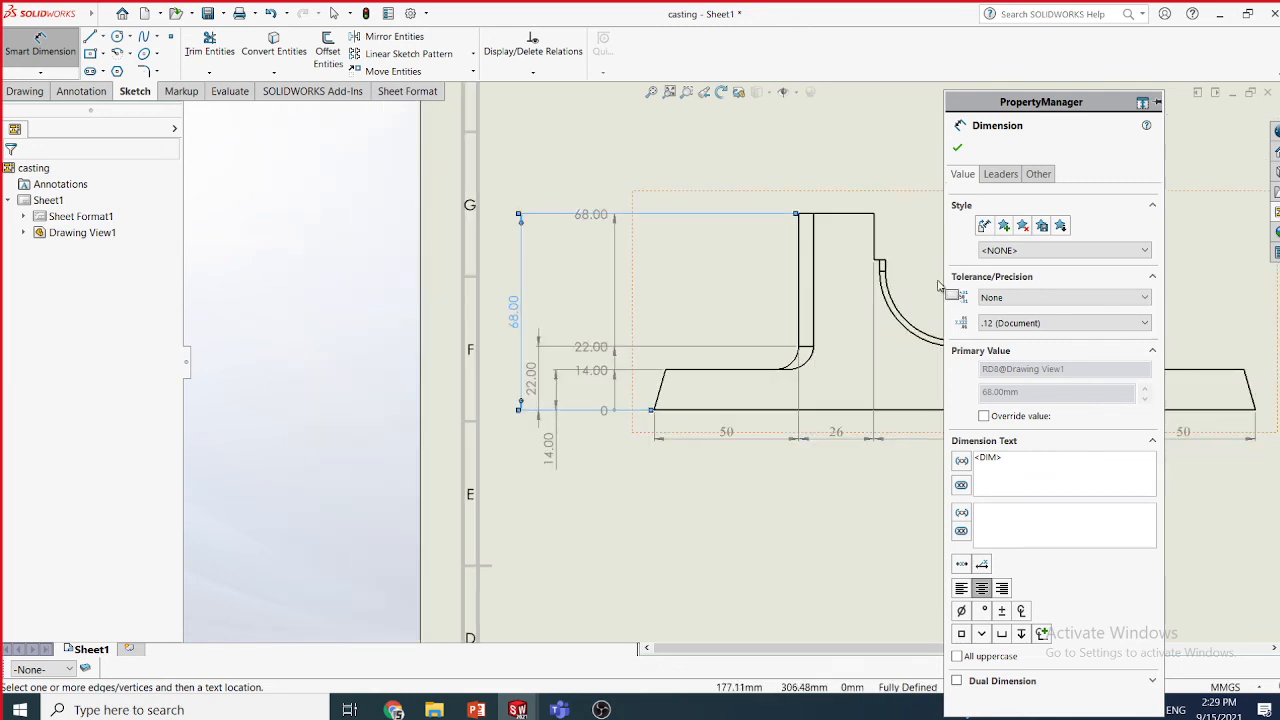
click(965, 147)
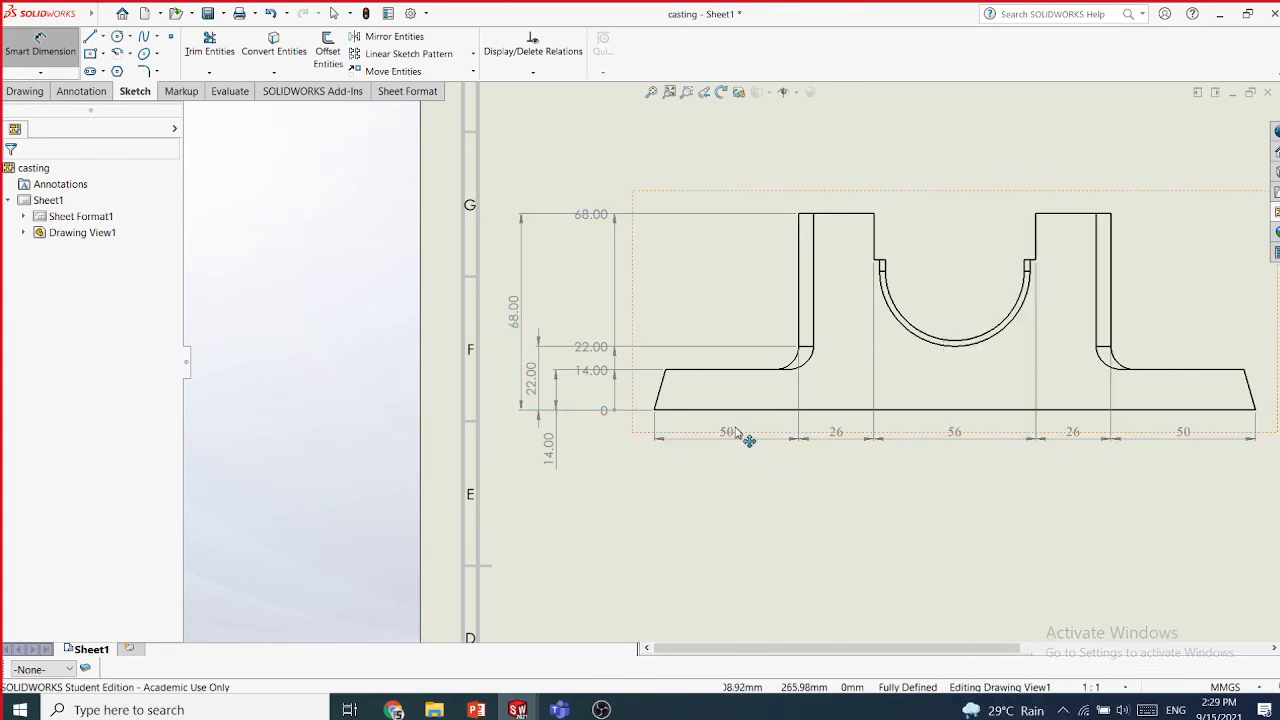
- Start a horizontal ordinate dimension with its zero at the base's lower-left corner, placed below the chain dimensions
scroll(1143, 482, up, 2)
scroll(1143, 472, down, 2)
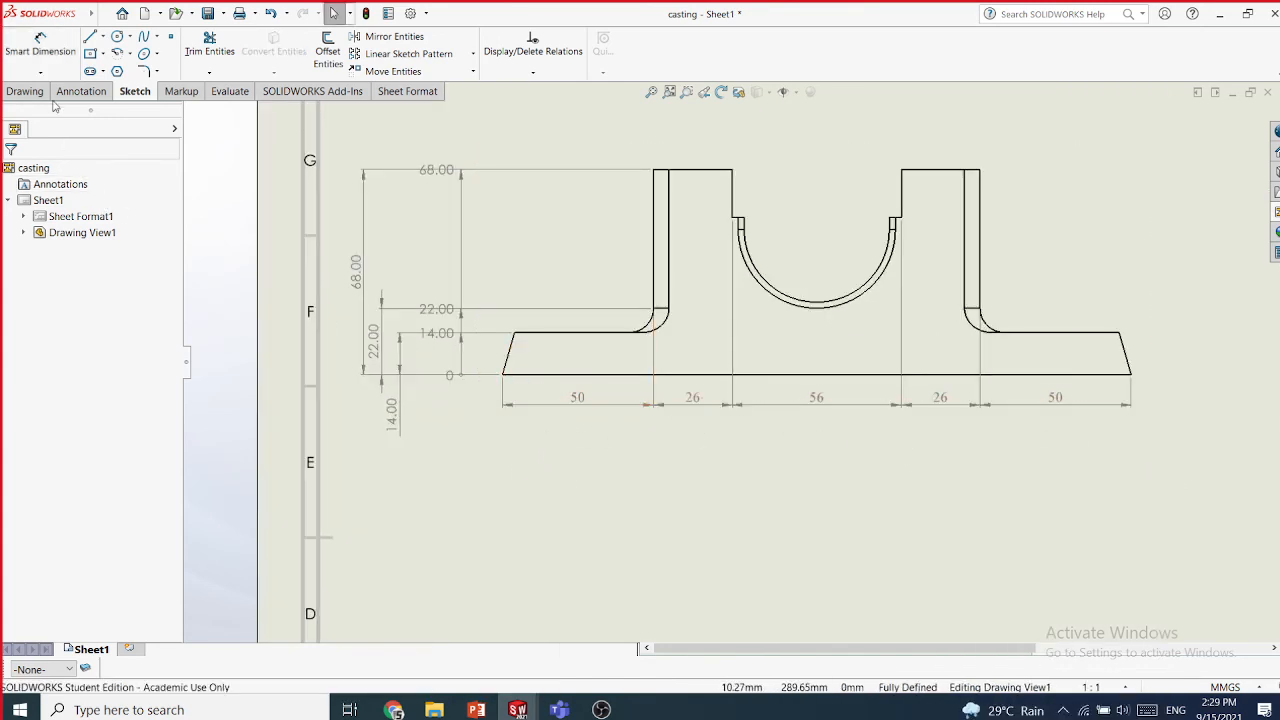
click(40, 72)
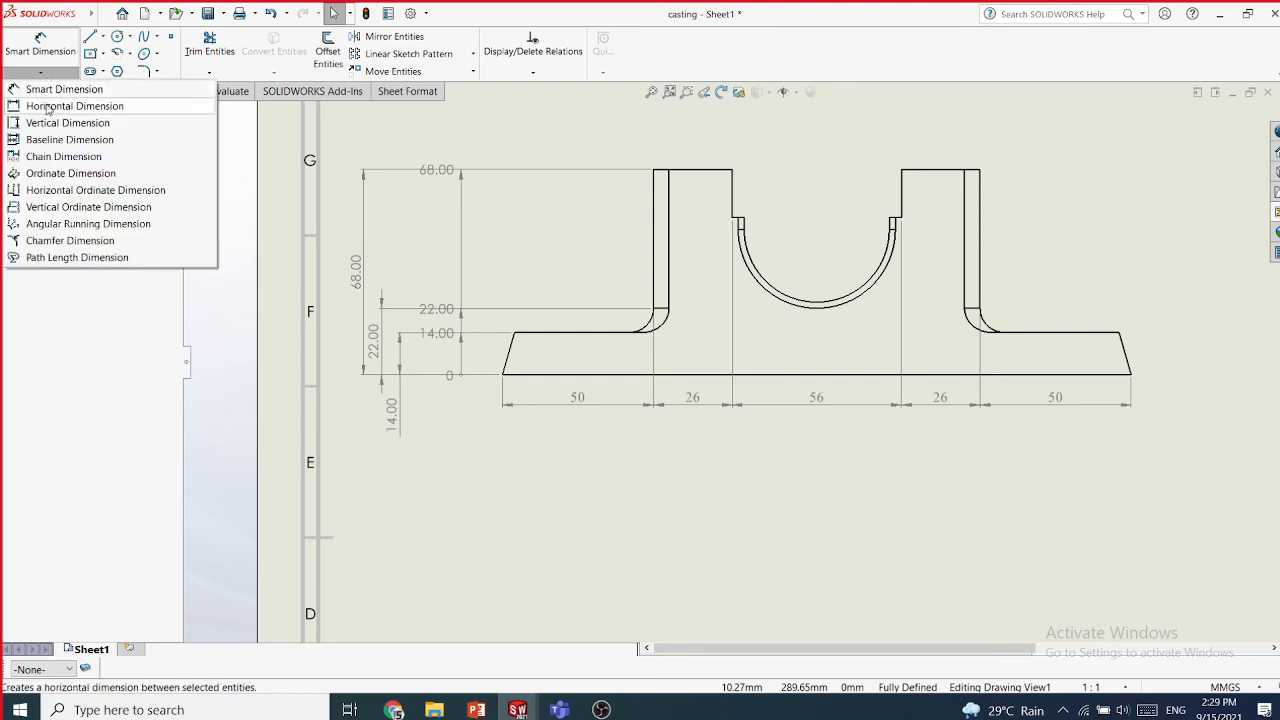
click(60, 195)
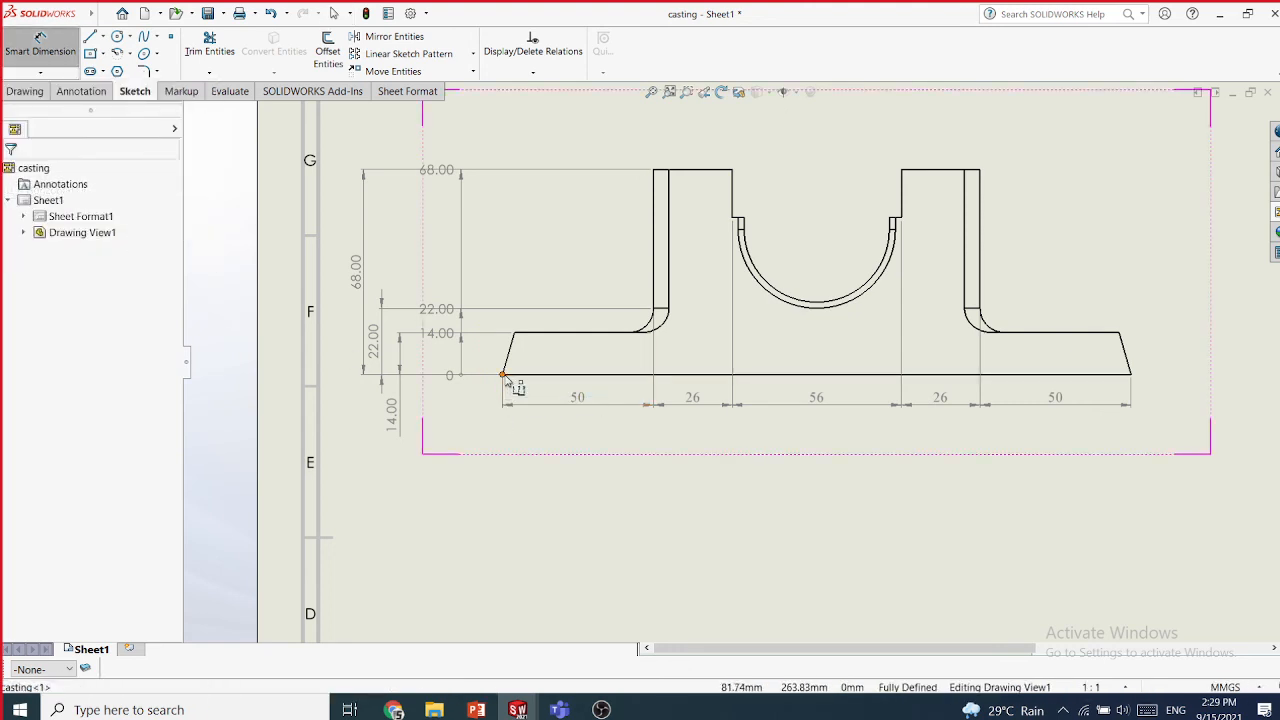
click(503, 376)
click(503, 475)
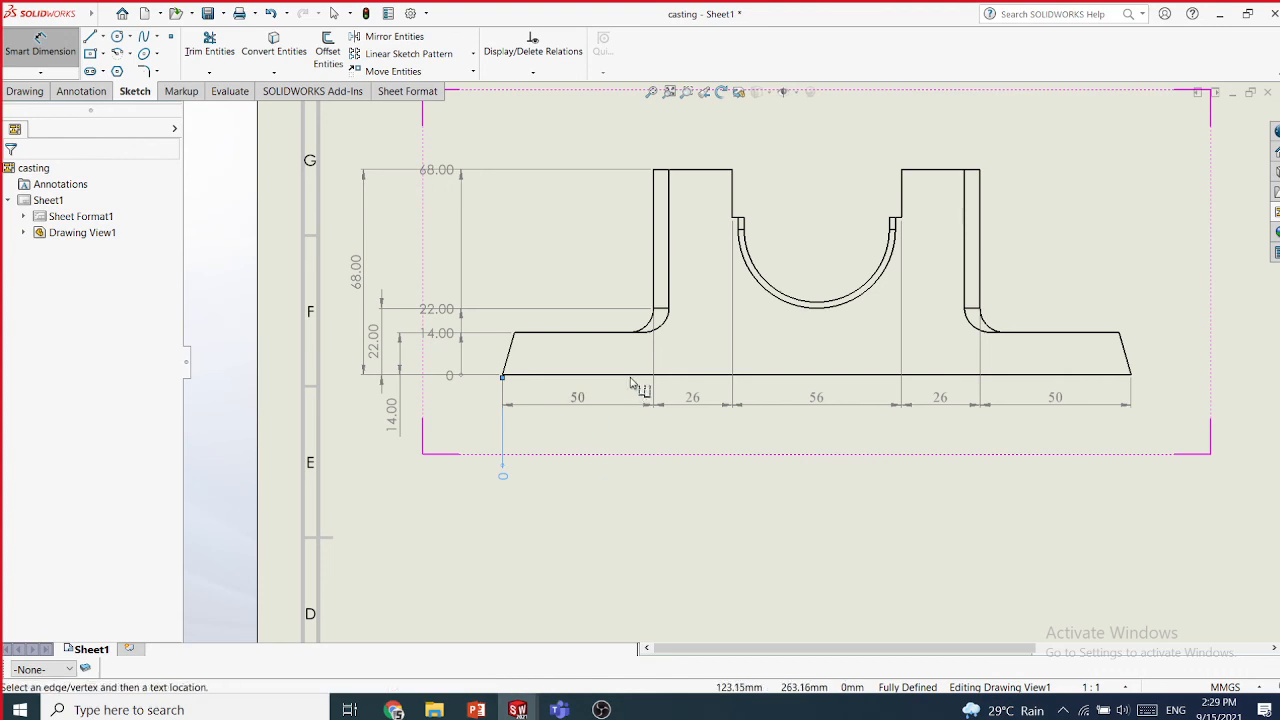
- Add horizontal ordinate dimensions to the left upright's outer edge and both edges of the central opening, and finish the command
click(653, 290)
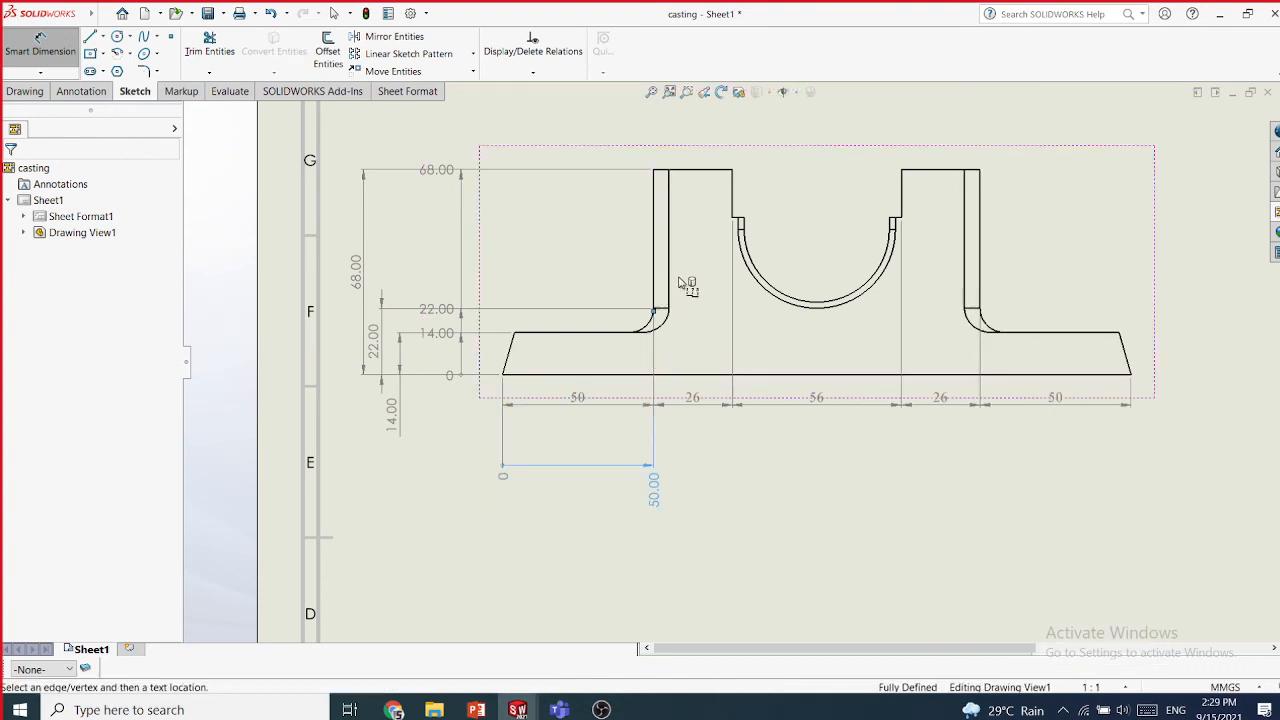
click(735, 220)
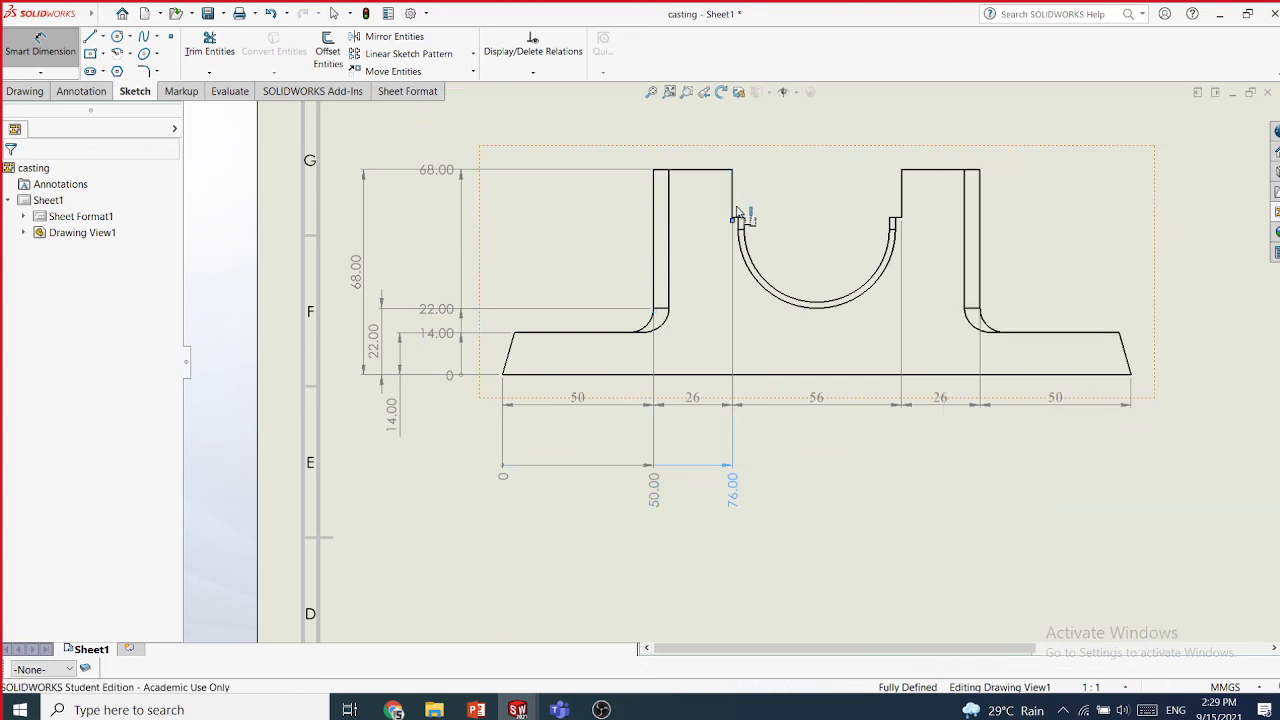
click(733, 510)
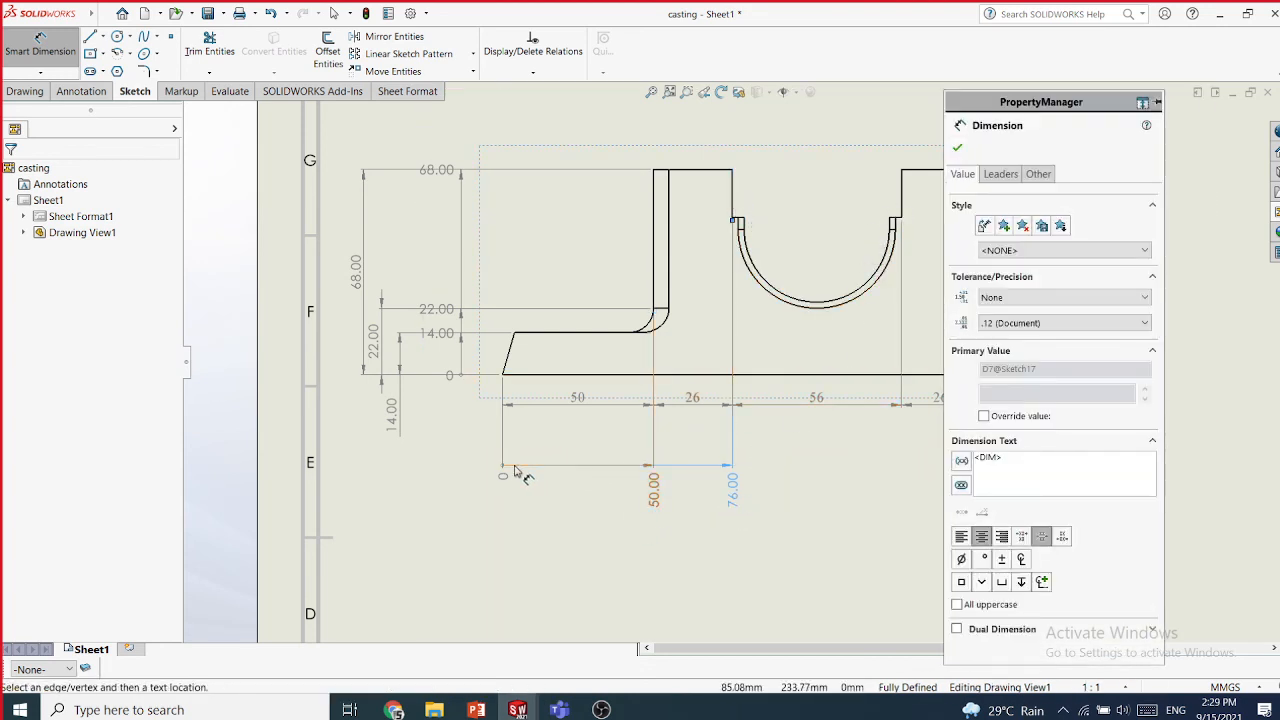
click(903, 200)
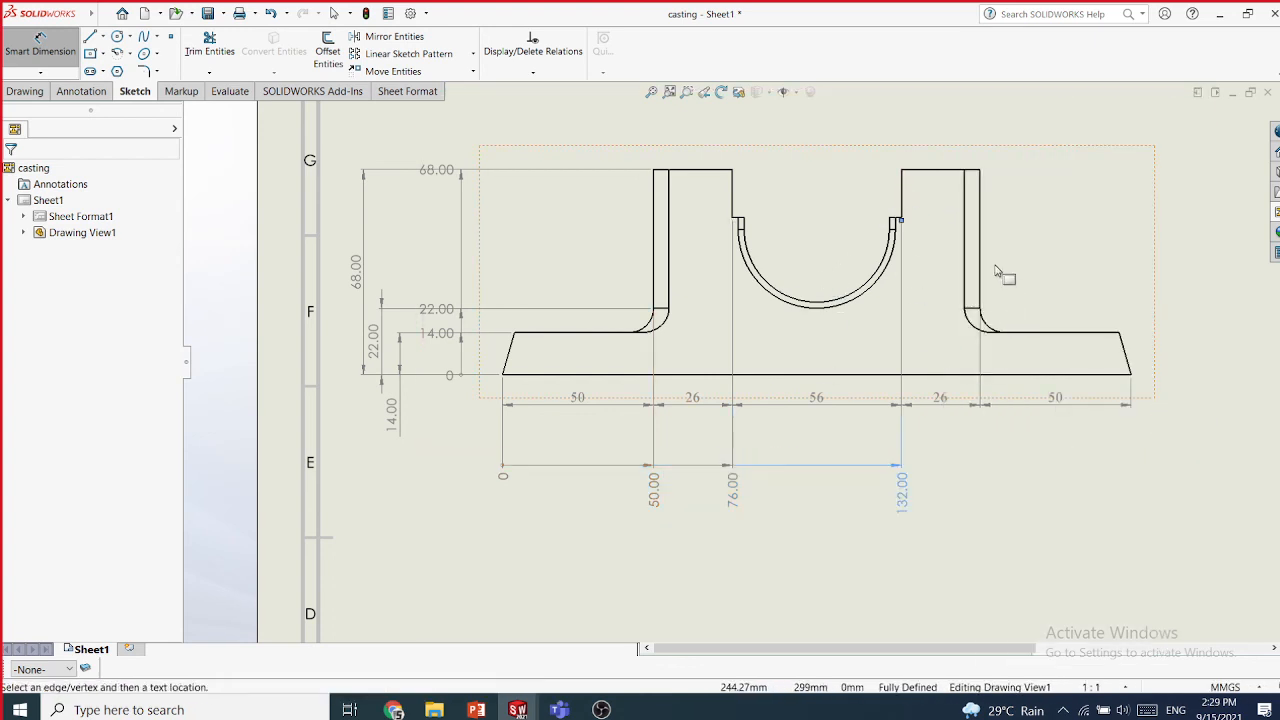
scroll(760, 370, up, 5)
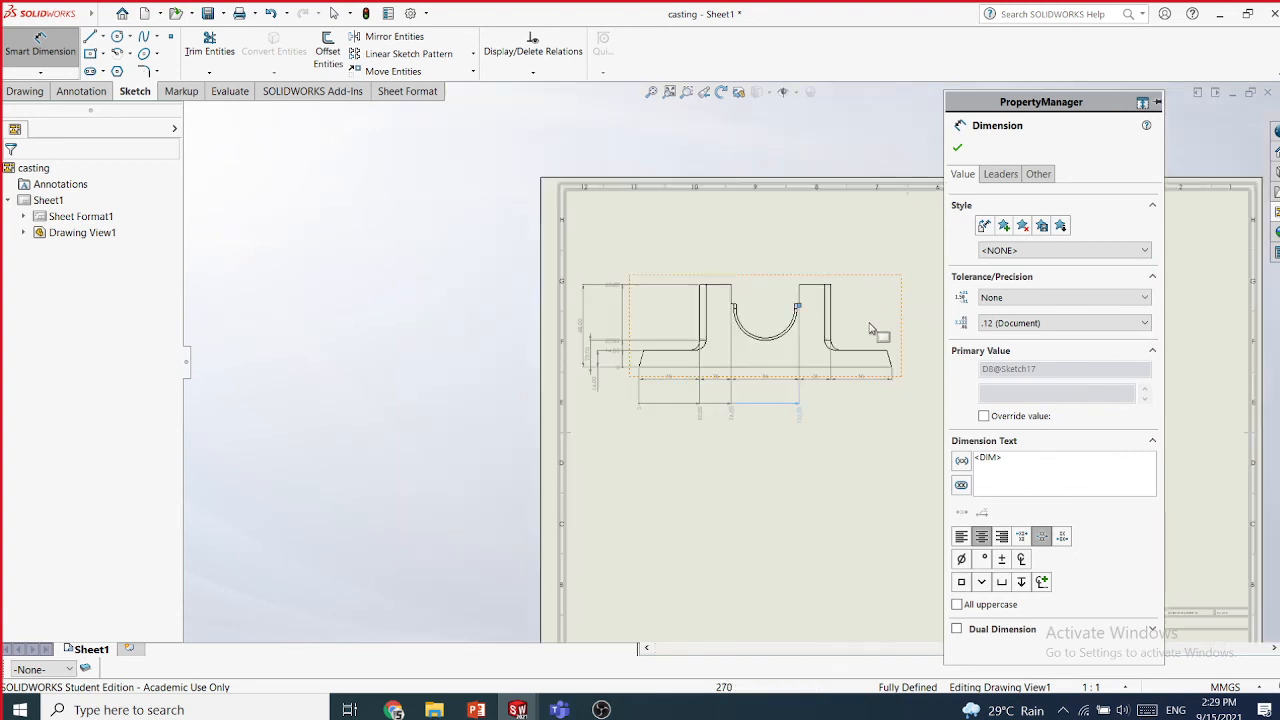
scroll(805, 365, down, 6)
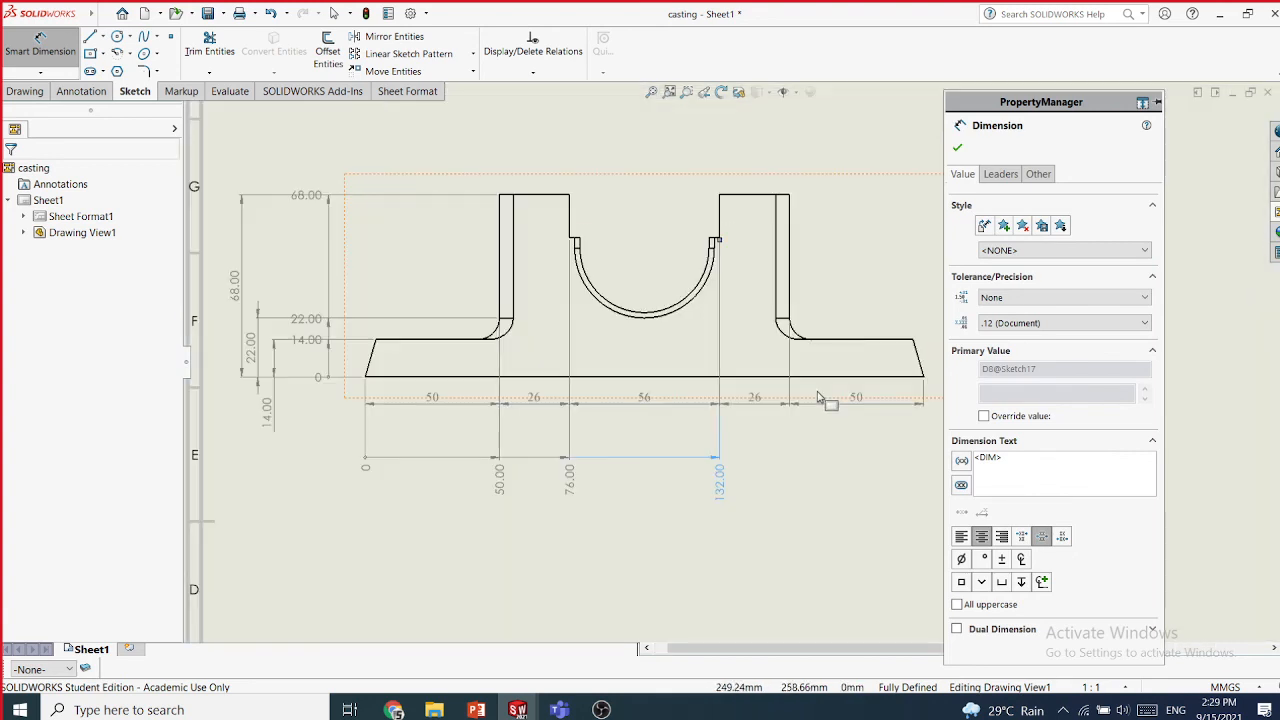
scroll(771, 430, up, 1)
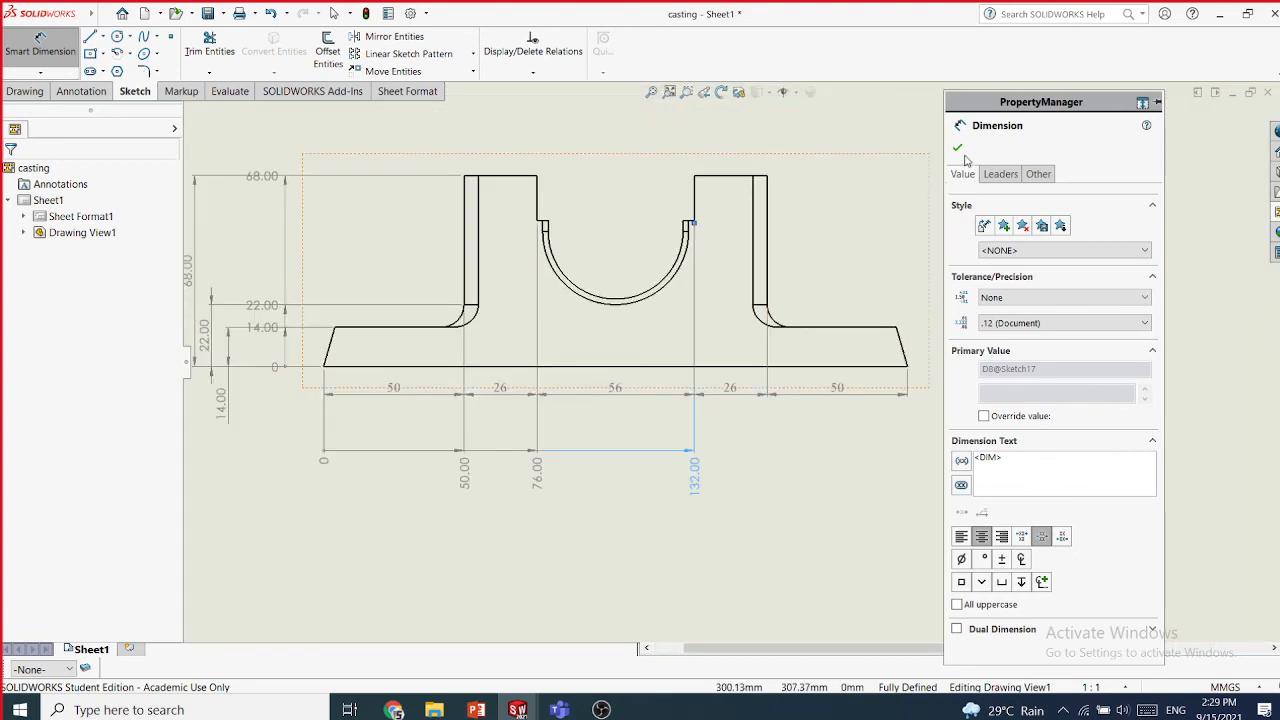
click(957, 147)
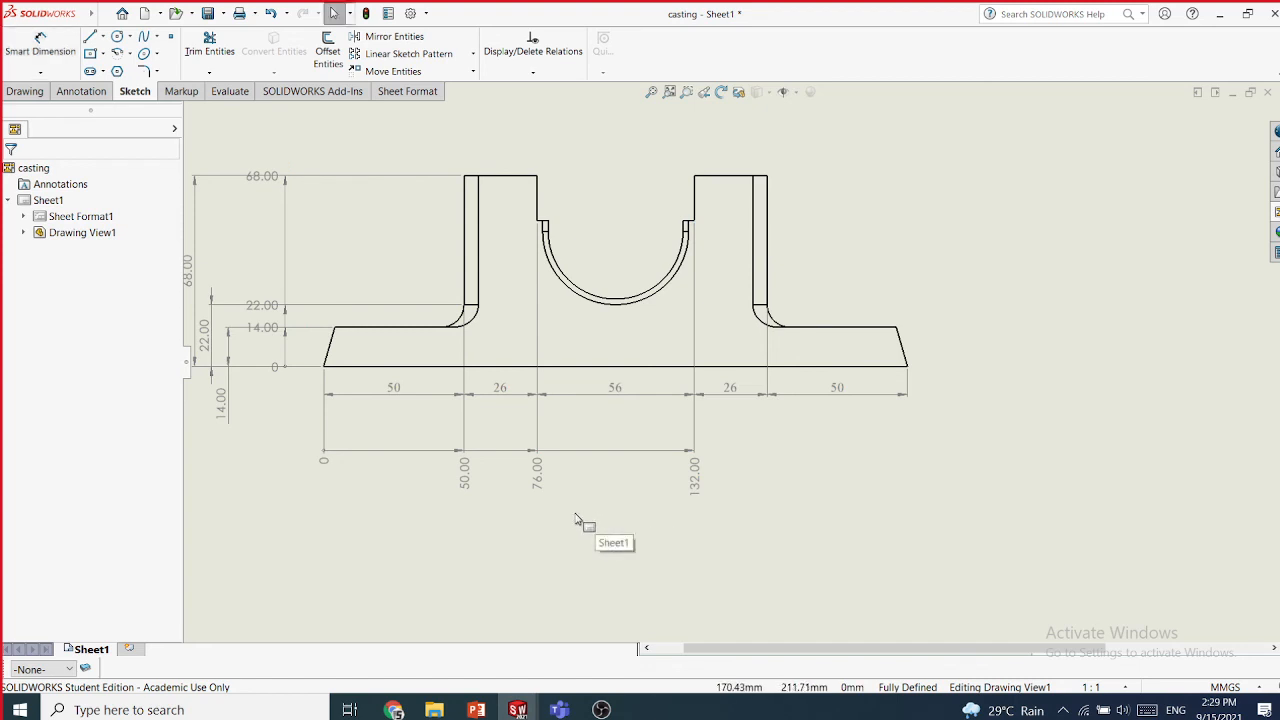
- Undo all the ordinate, baseline and chain dimensions on the casting's front view
key(ctrl+z)
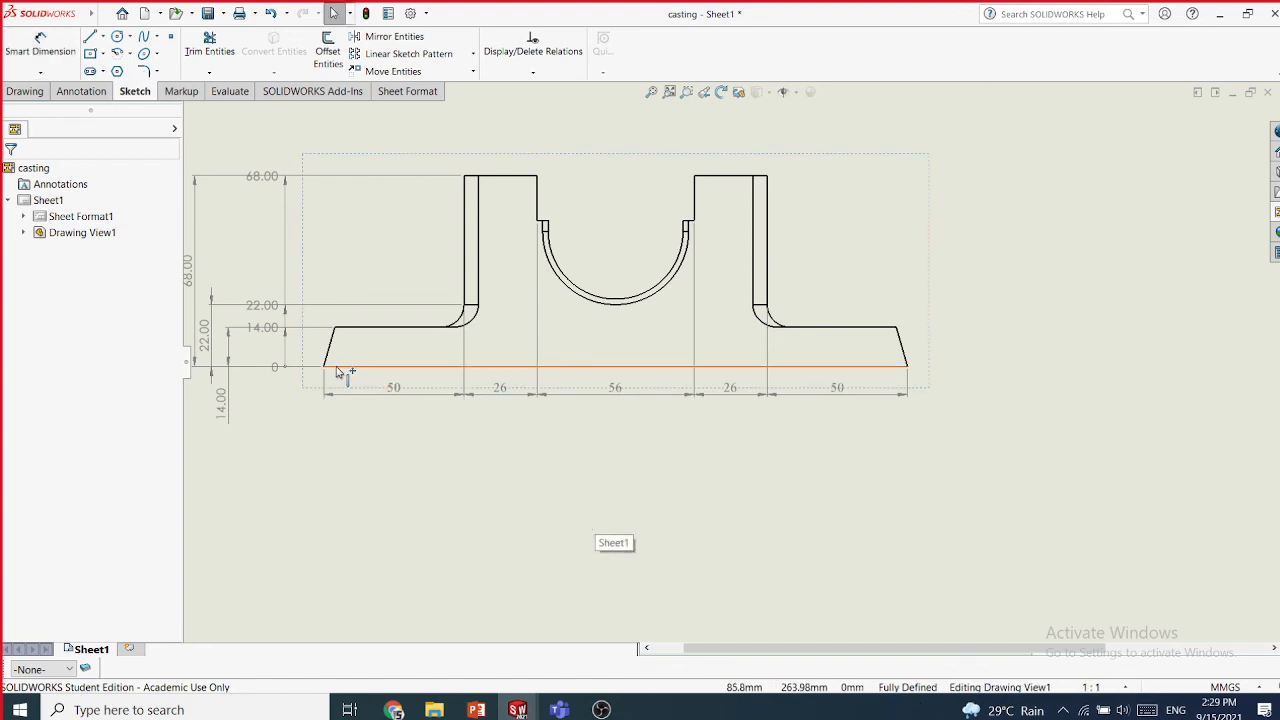
scroll(383, 428, up, 1)
scroll(449, 384, down, 2)
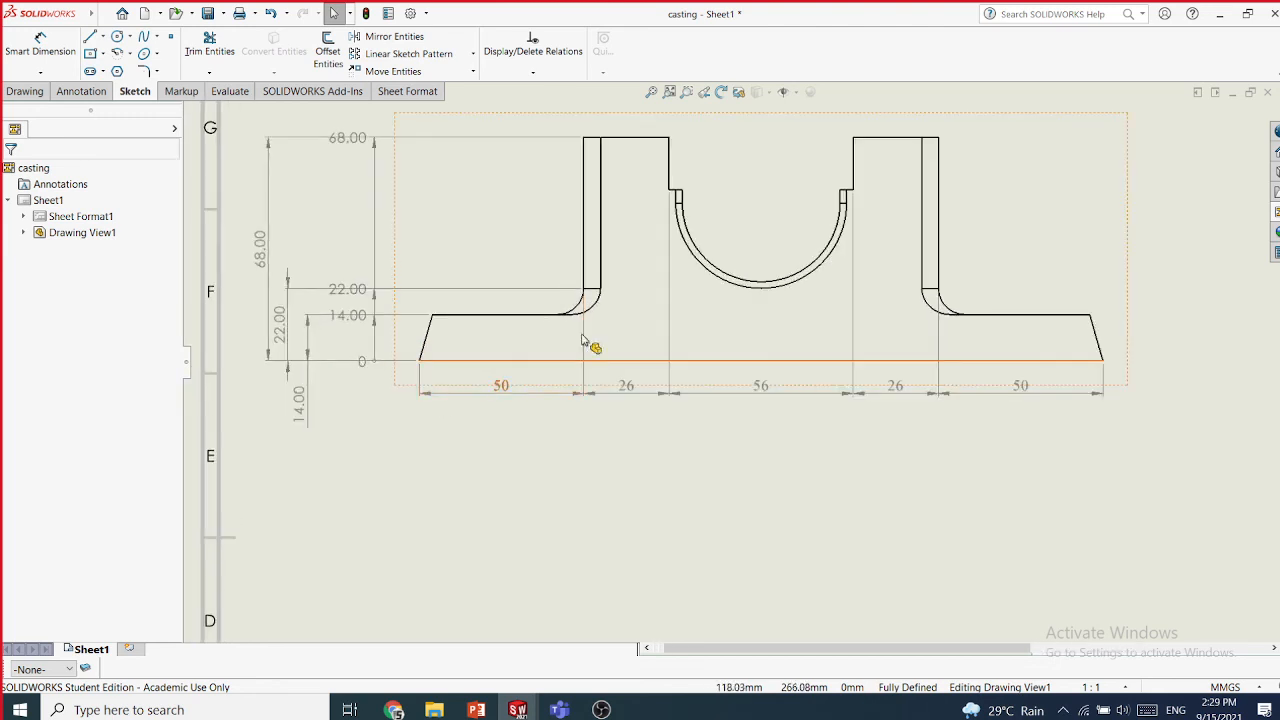
scroll(620, 278, up, 2)
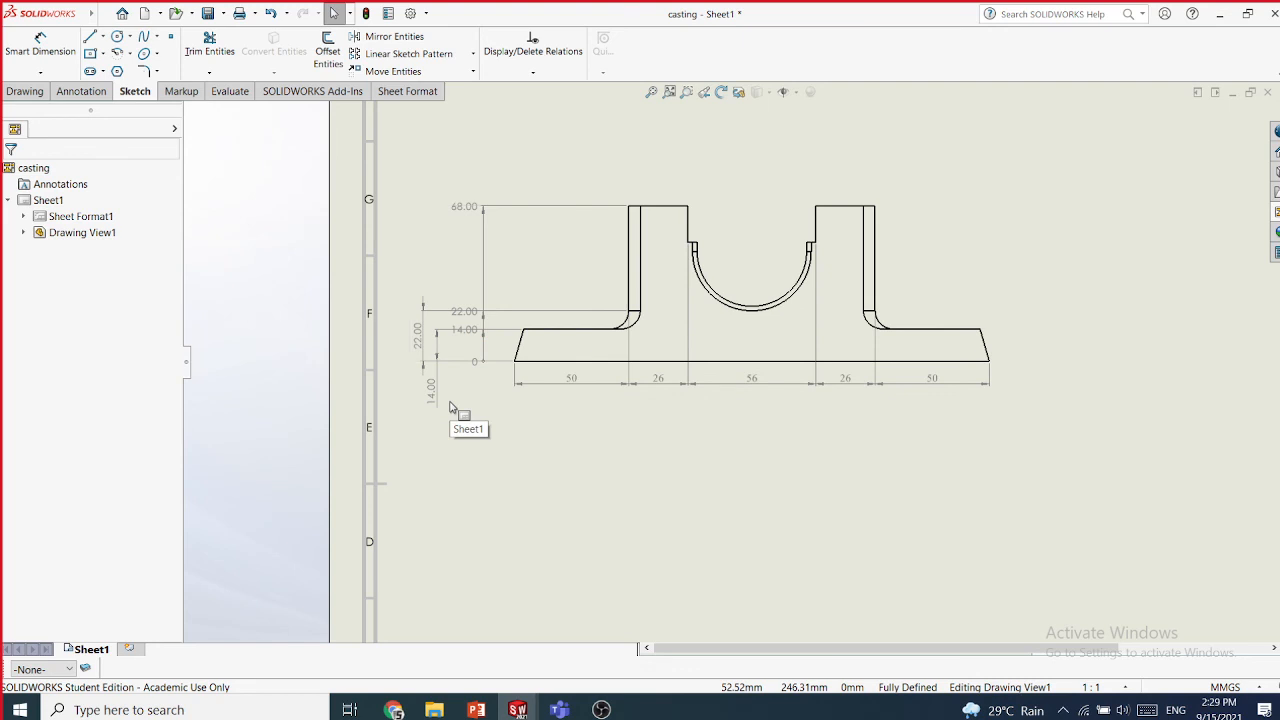
key(ctrl+z)
key(ctrl+z)
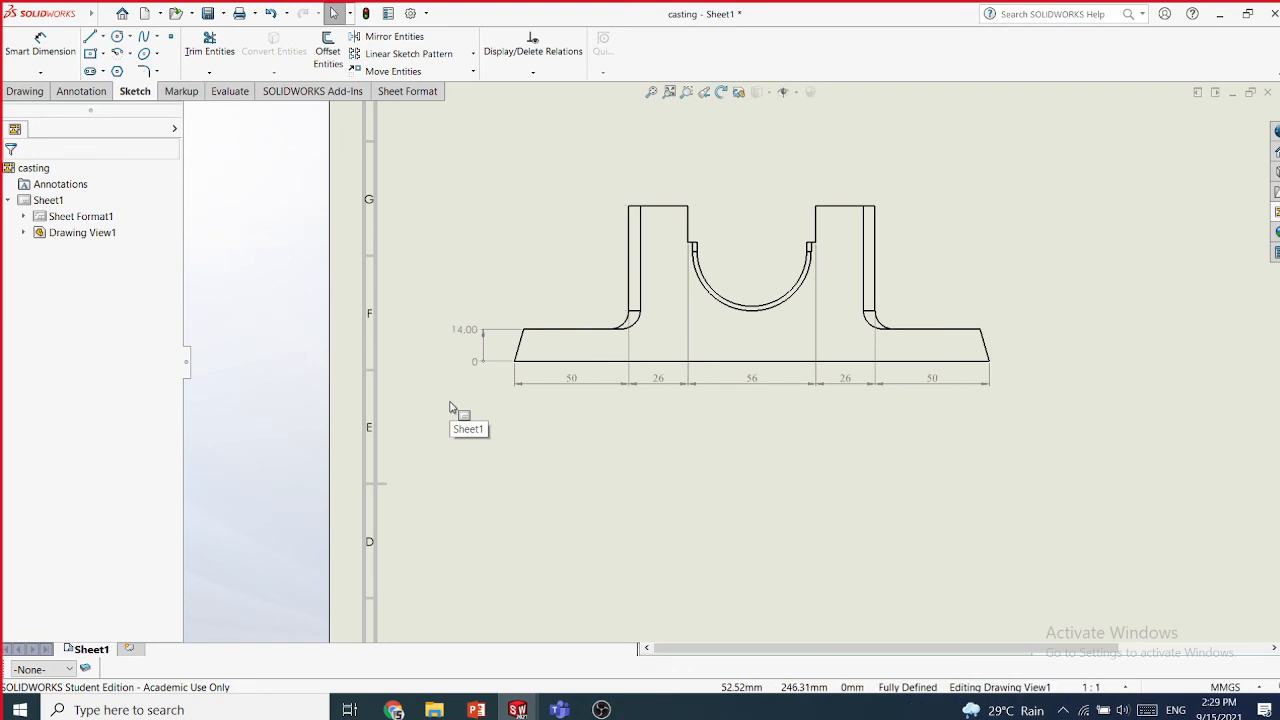
key(ctrl+z)
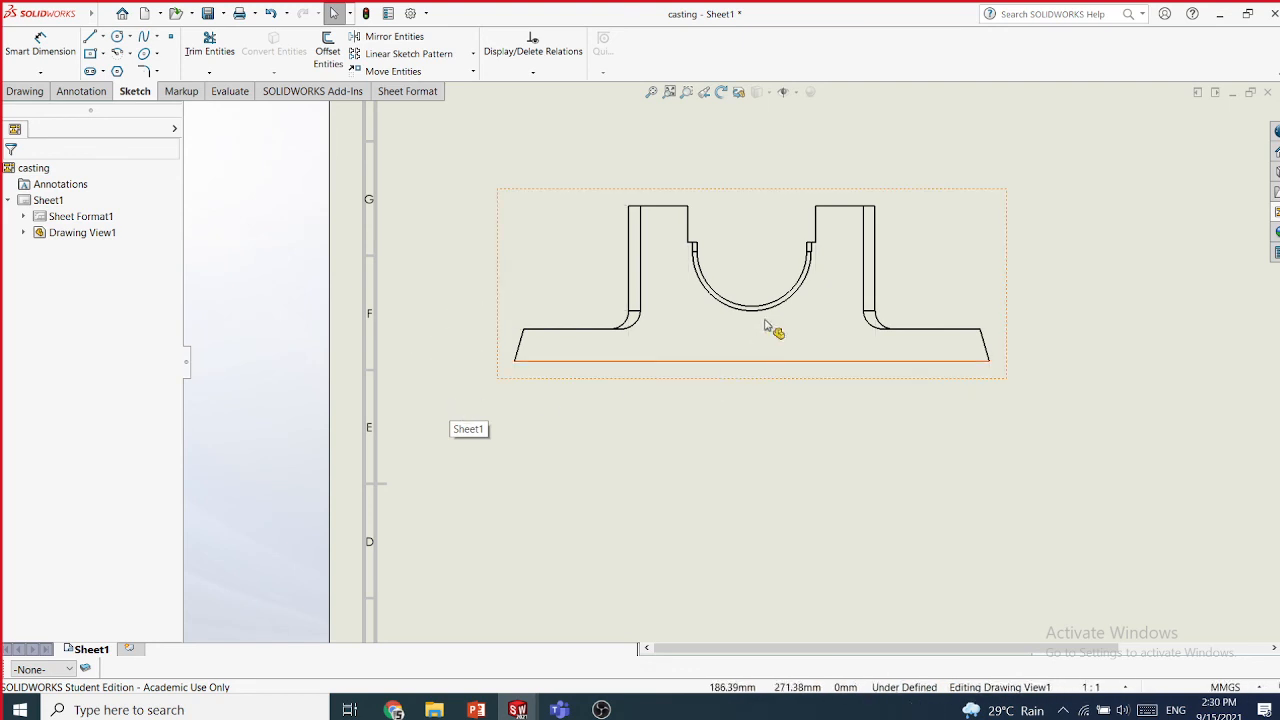
- Add an ordinate dimension above the left upright, from the top of its inner vertical line as zero to its upper-right corner
scroll(771, 301, up, 1)
scroll(771, 301, down, 2)
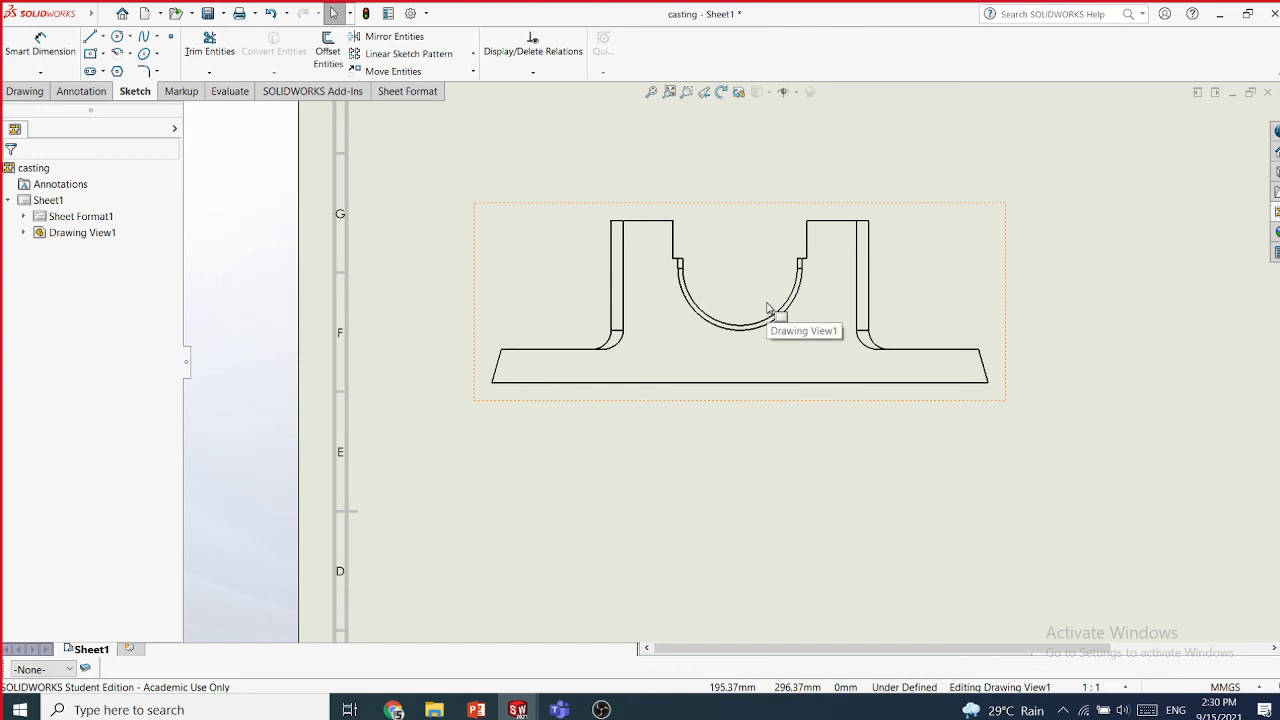
click(42, 73)
click(70, 173)
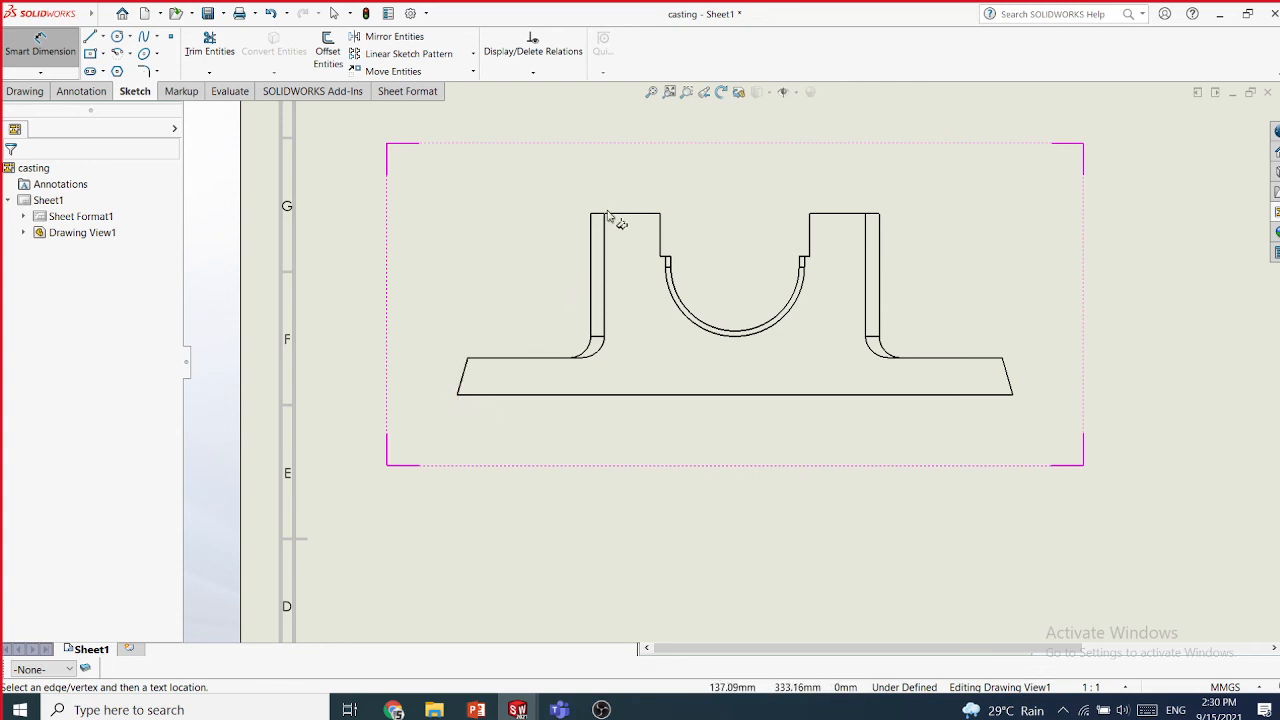
click(66, 76)
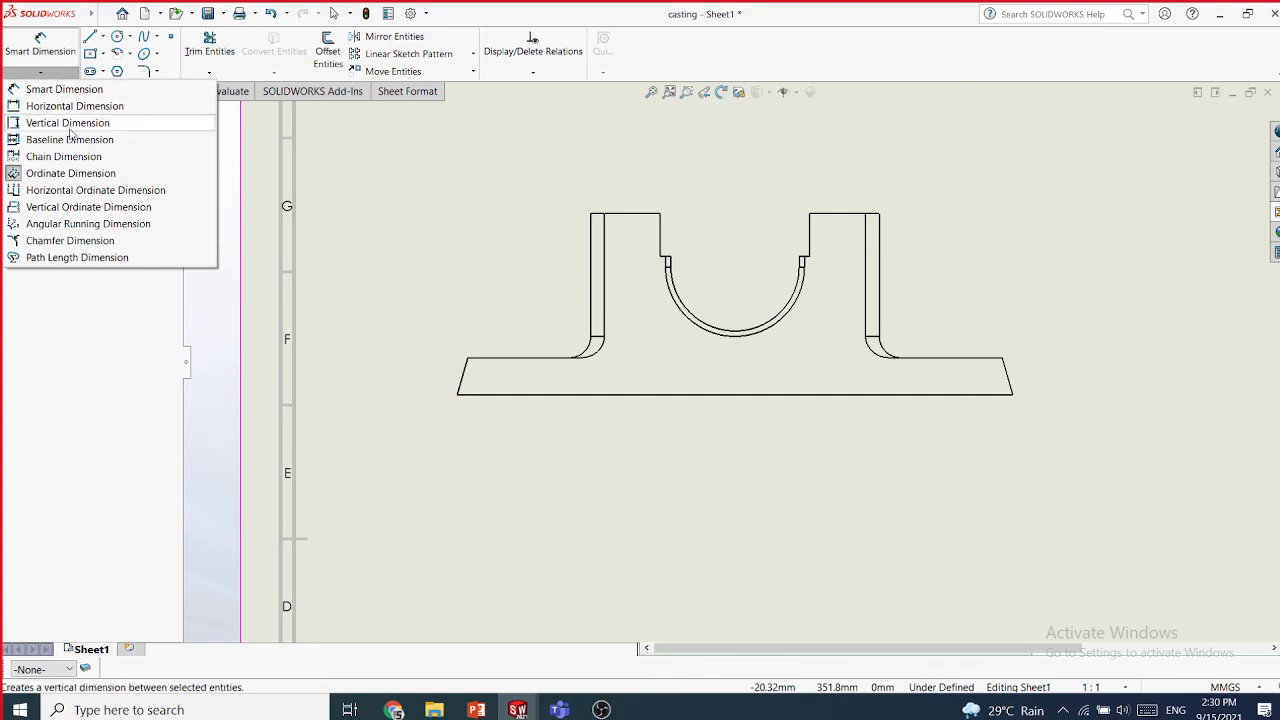
click(45, 175)
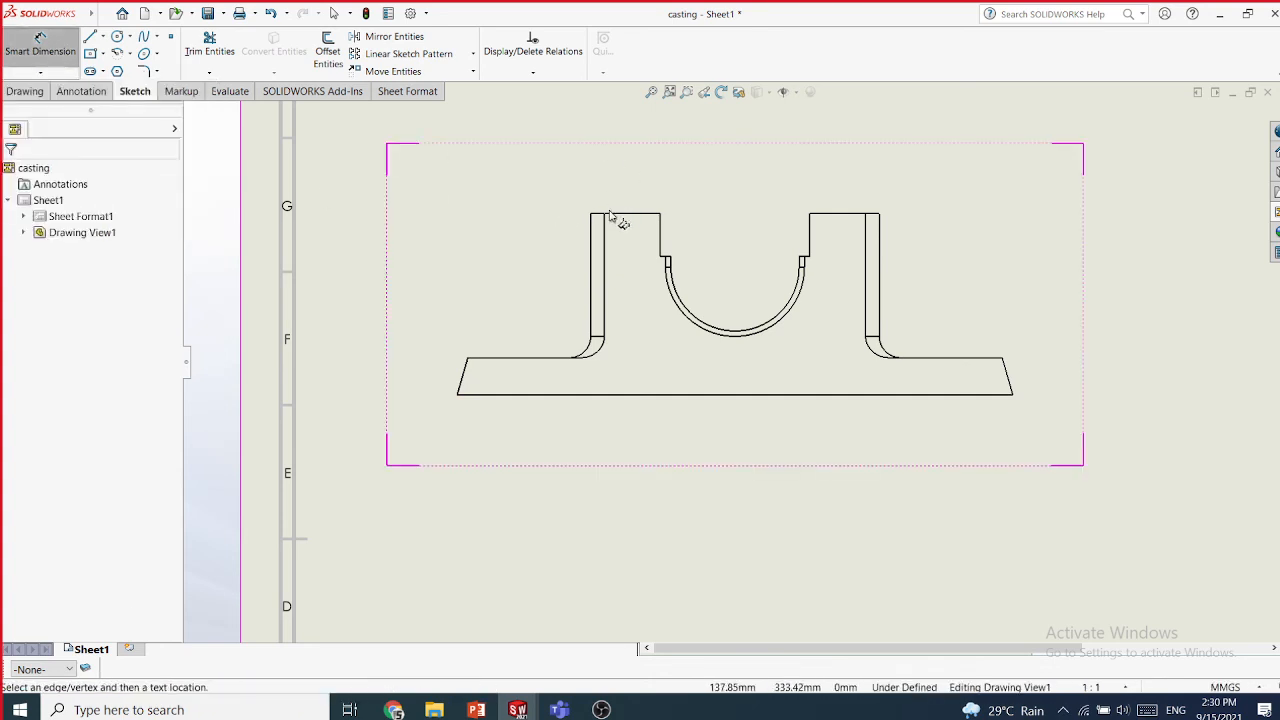
click(606, 160)
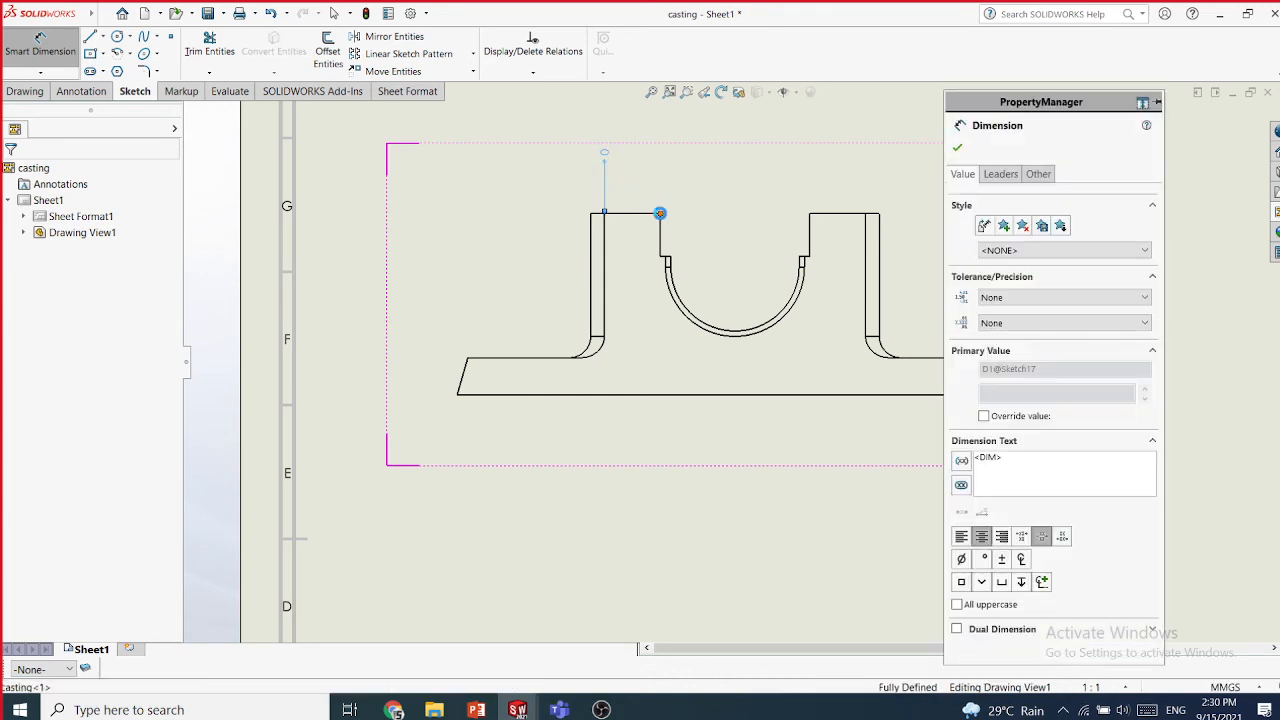
click(660, 212)
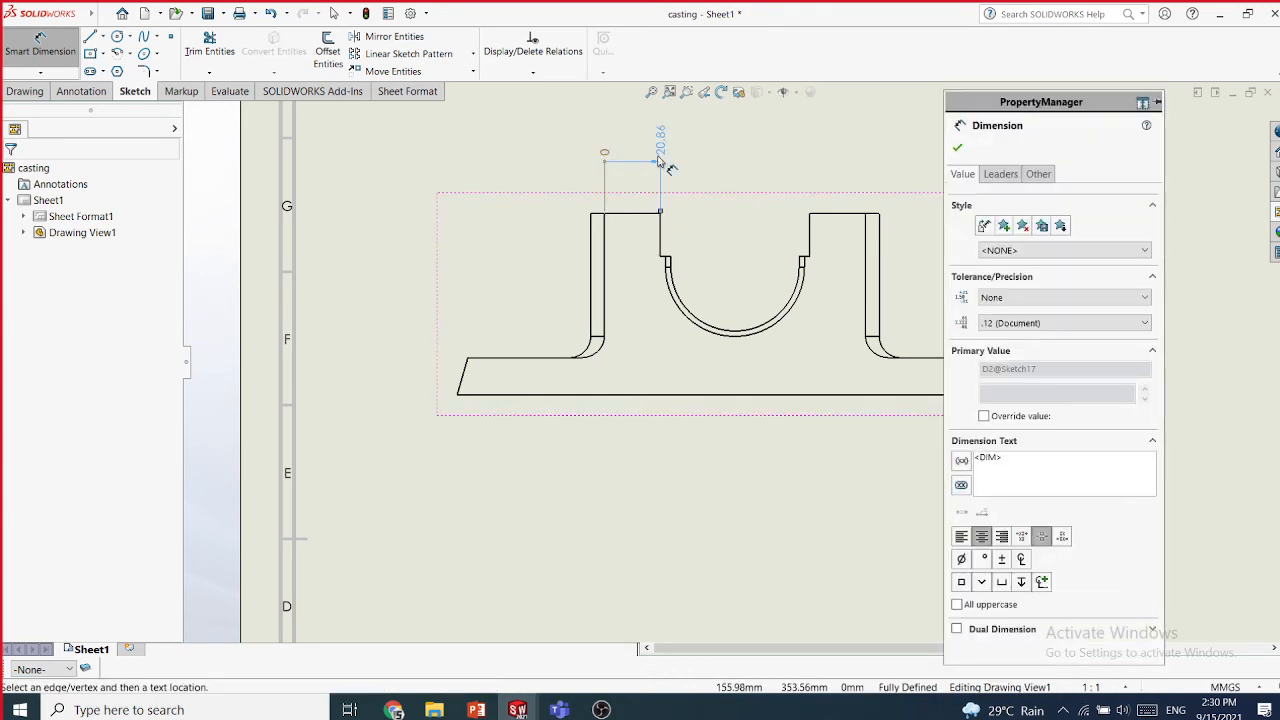
click(957, 147)
- Measure the distance between the left upright's inner vertical line and its edge at the central opening
scroll(856, 161, down, 3)
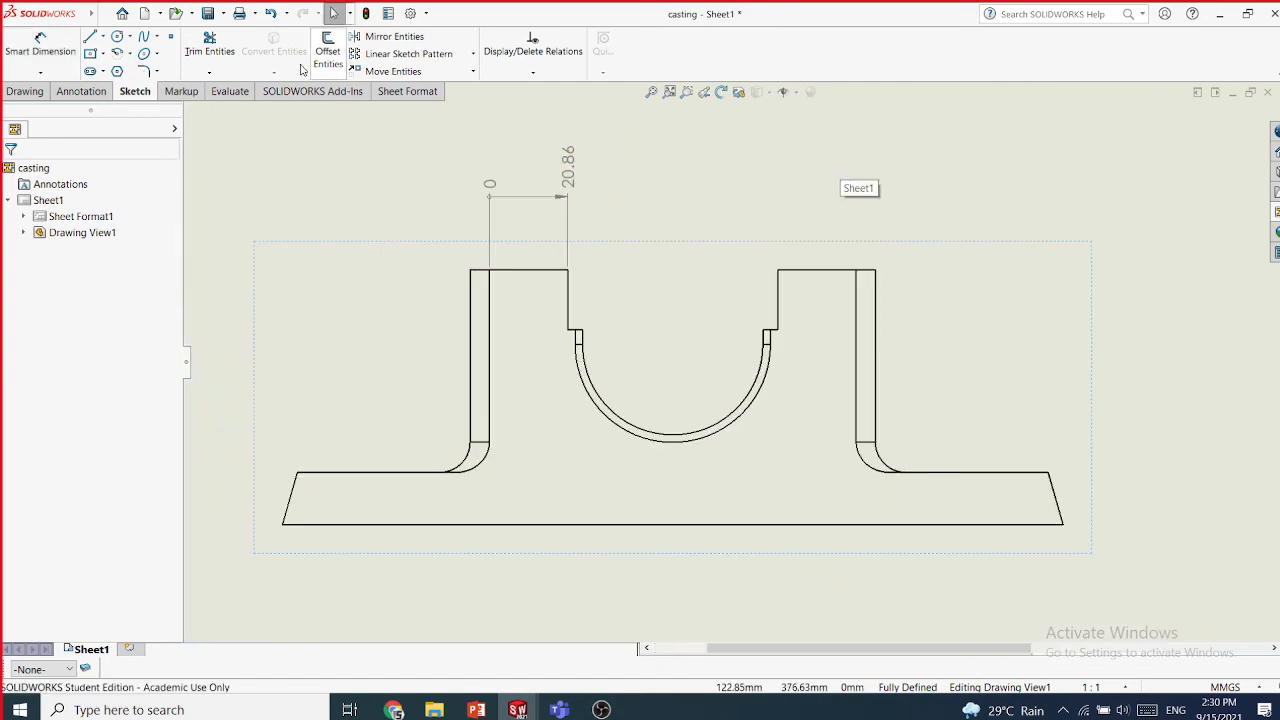
click(228, 91)
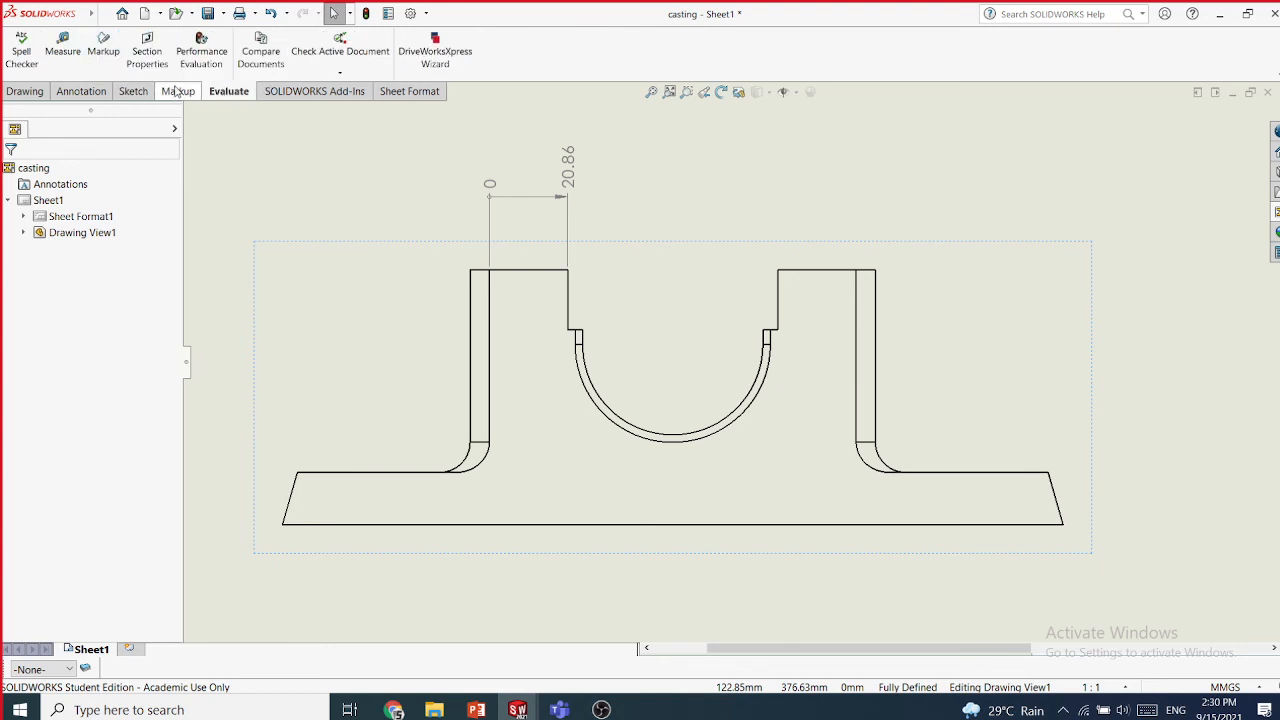
click(63, 72)
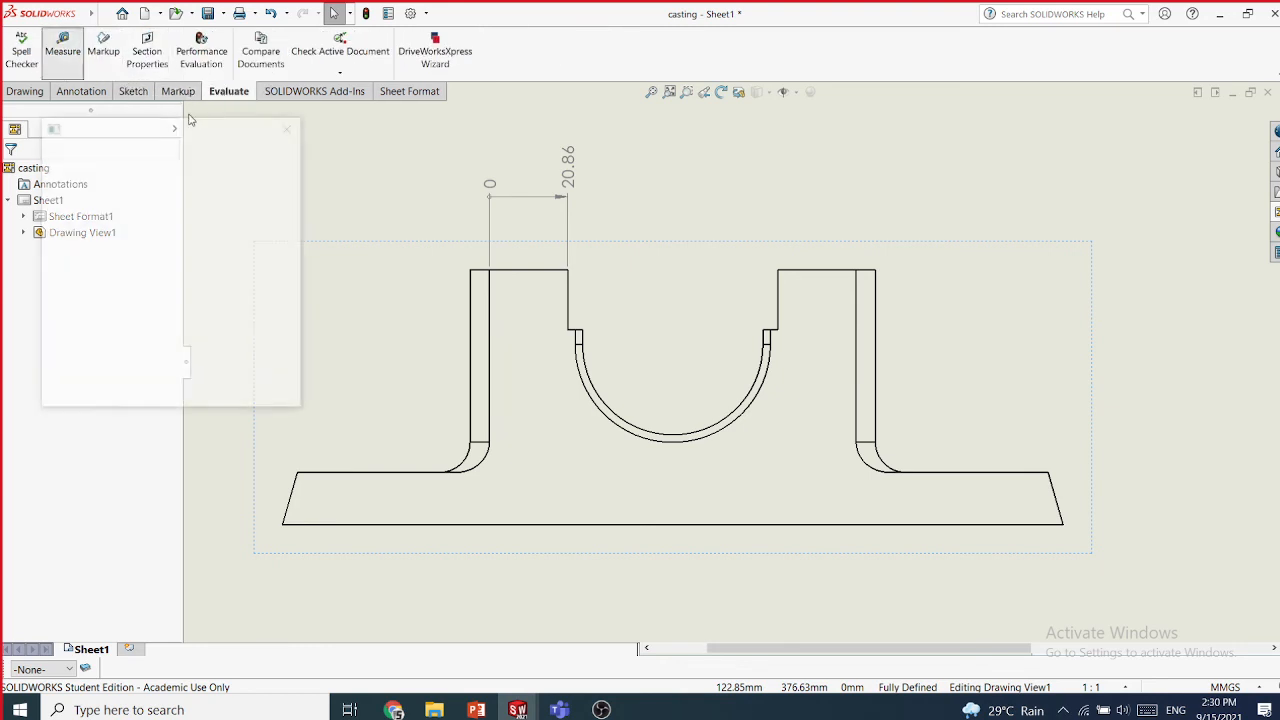
click(490, 296)
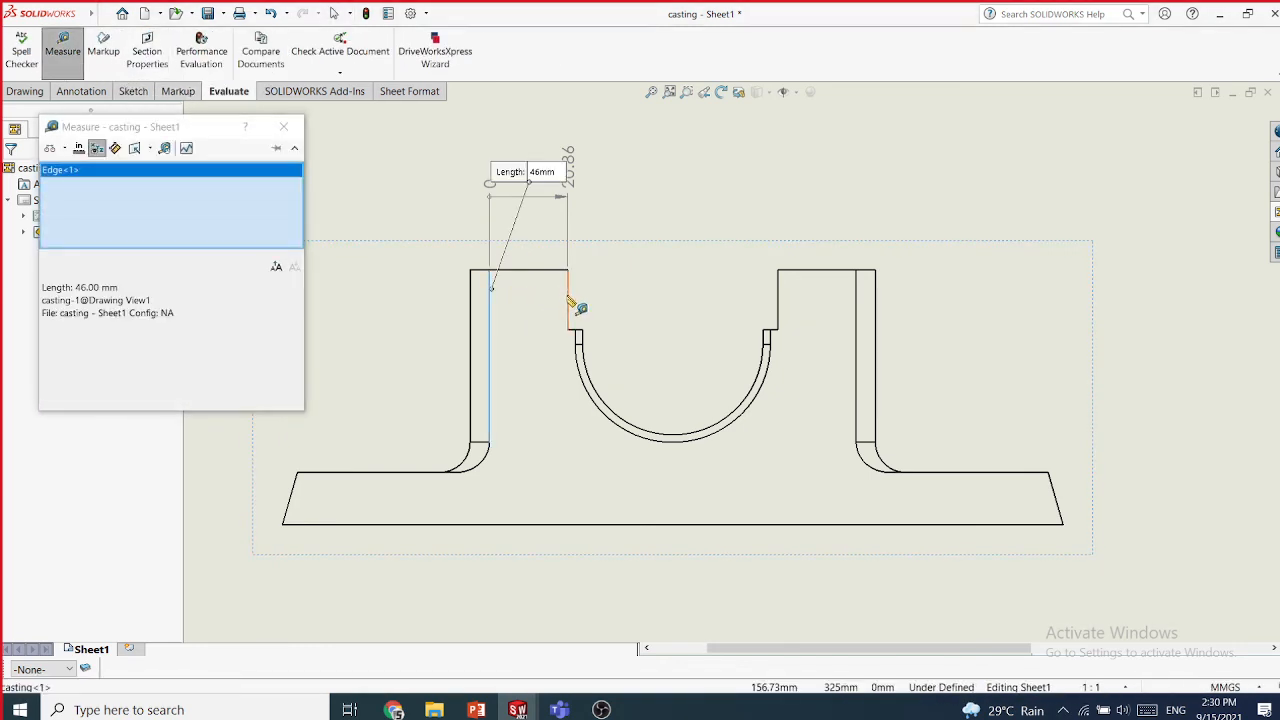
click(568, 299)
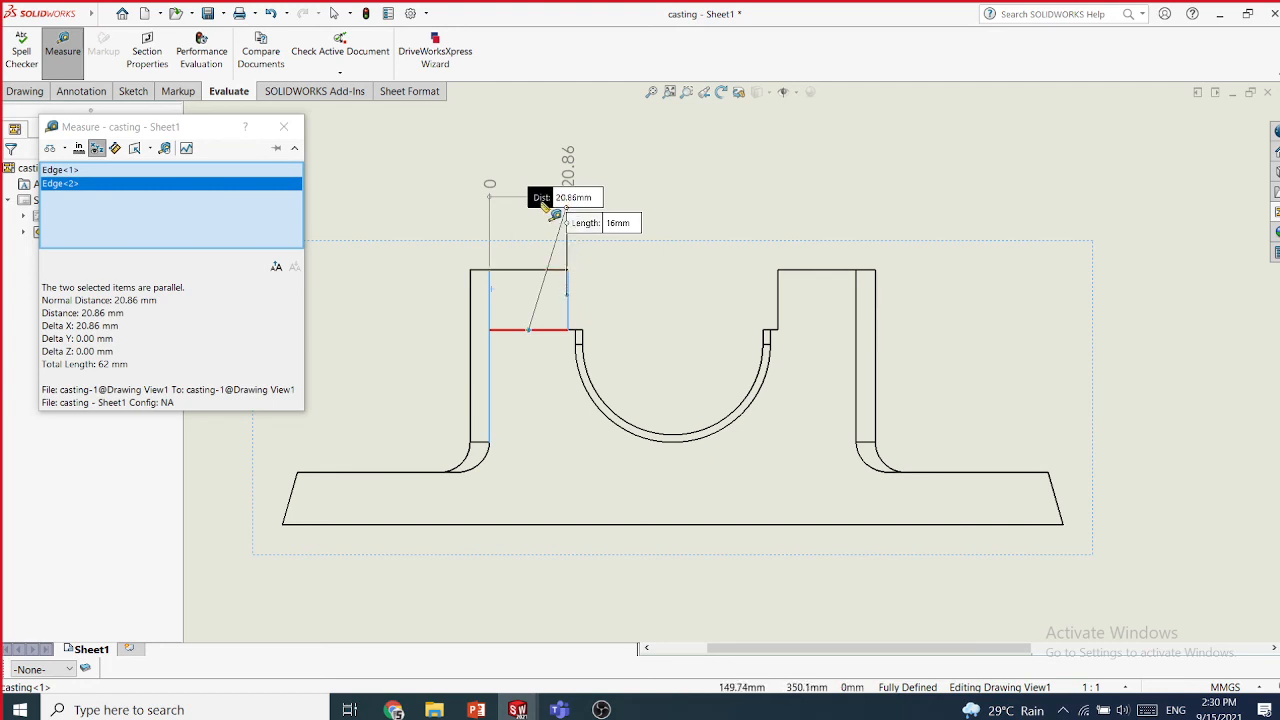
- Move the distance callout below the left upright's measured edges and close the Measure tool
drag(545, 231, 514, 406)
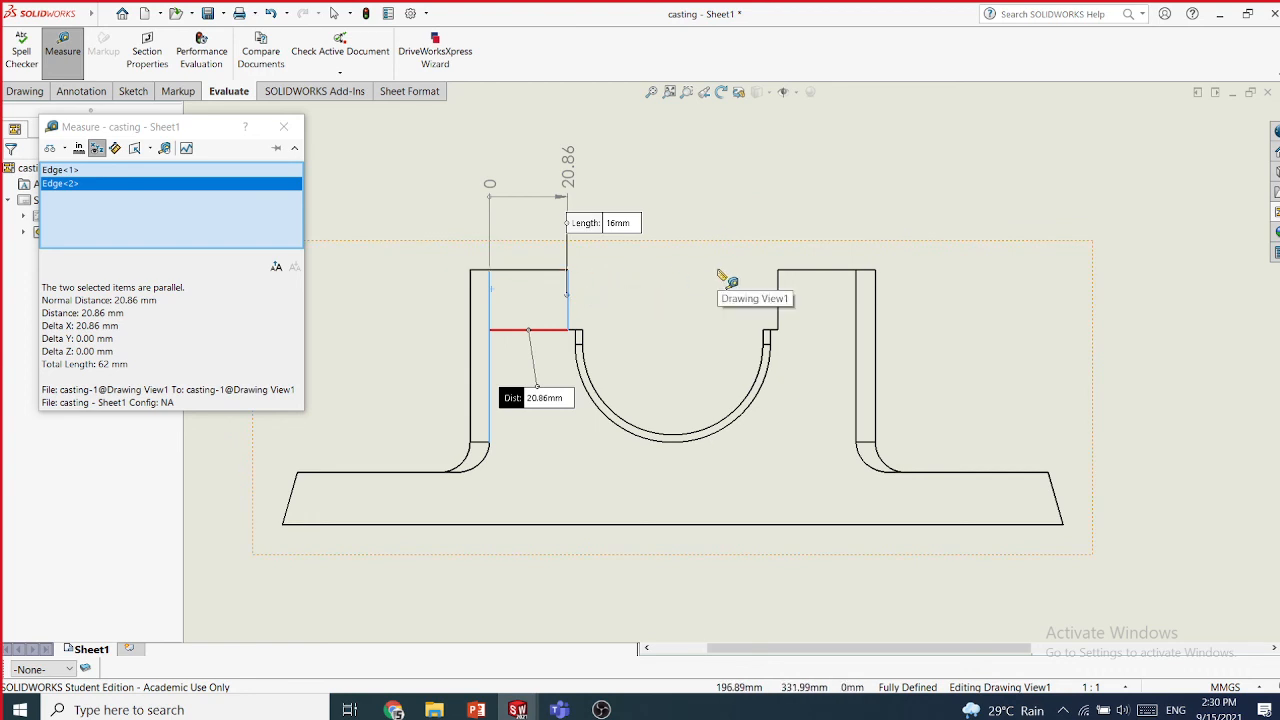
click(296, 133)
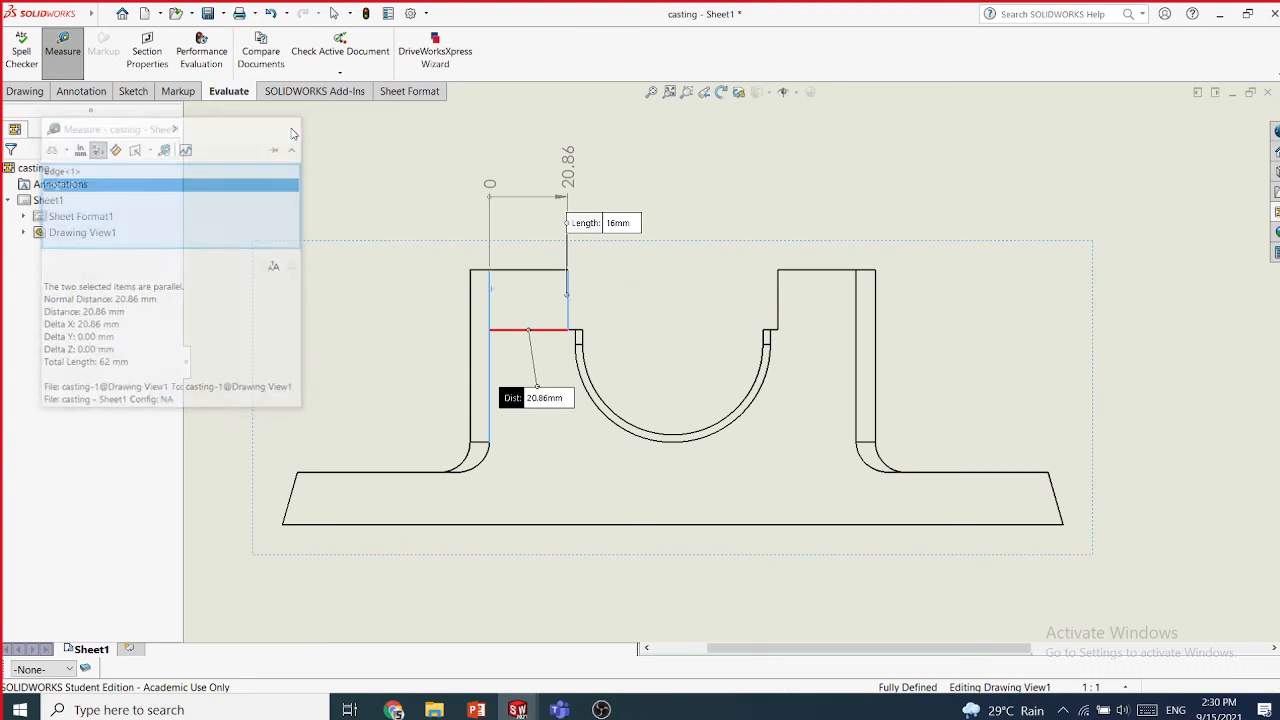
key(f)
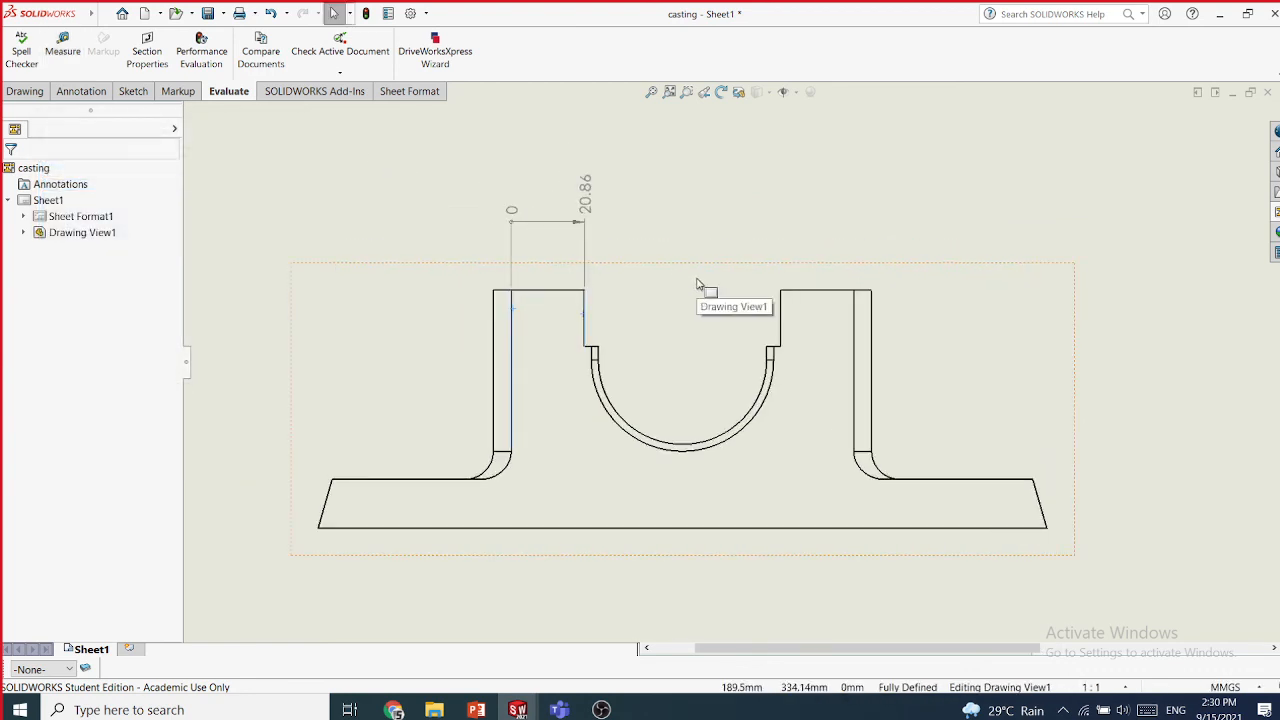
- Add an ordinate dimension above the right upright, from its upper-left corner as zero to the top of its inner vertical line
click(62, 94)
click(40, 72)
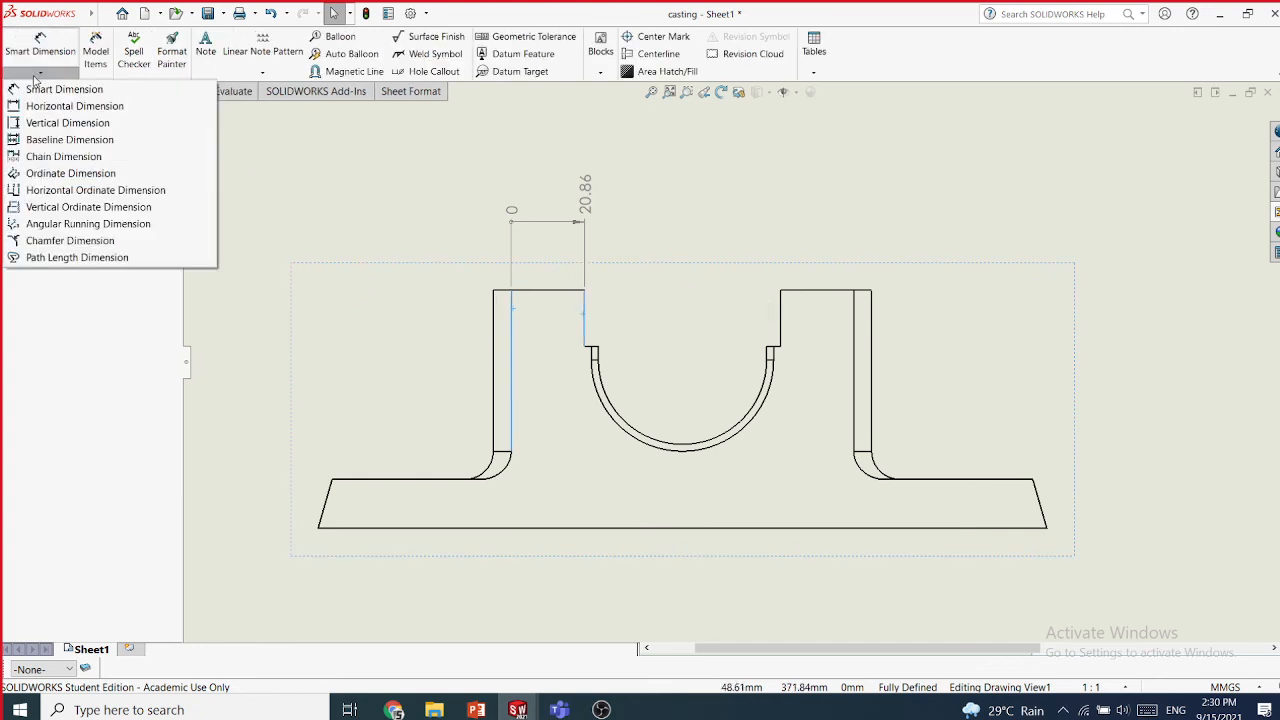
click(73, 174)
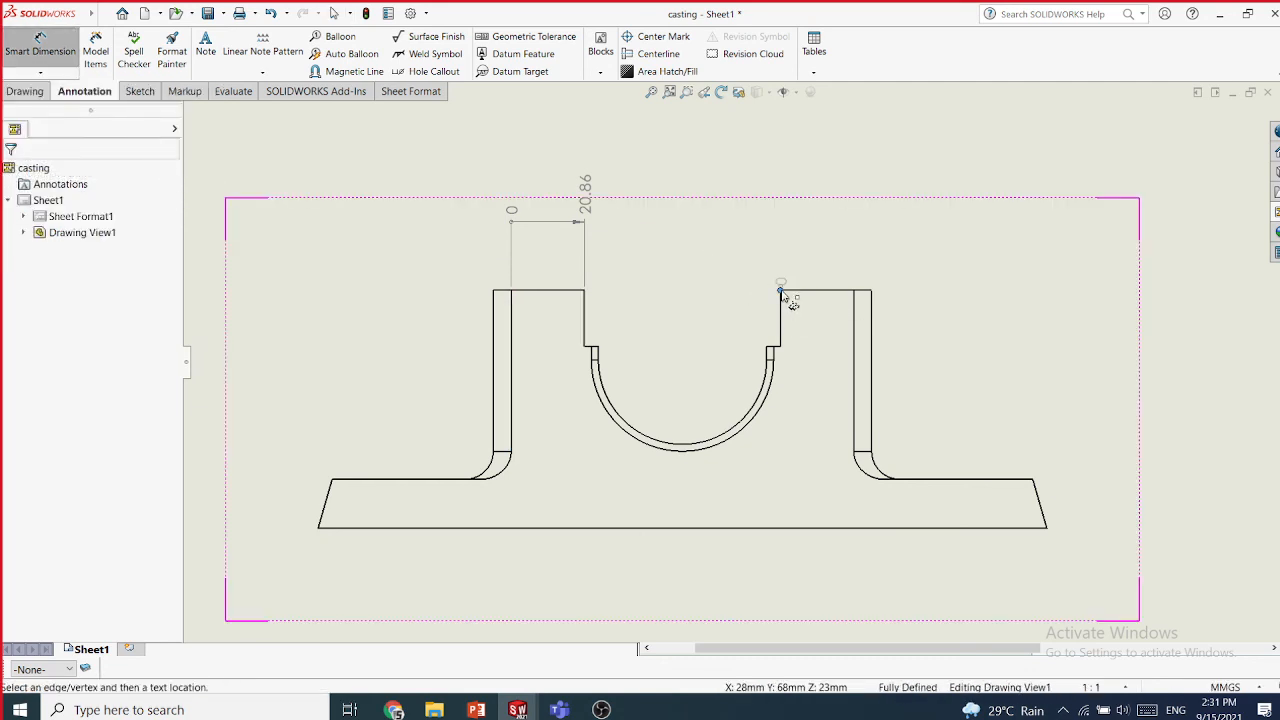
click(780, 230)
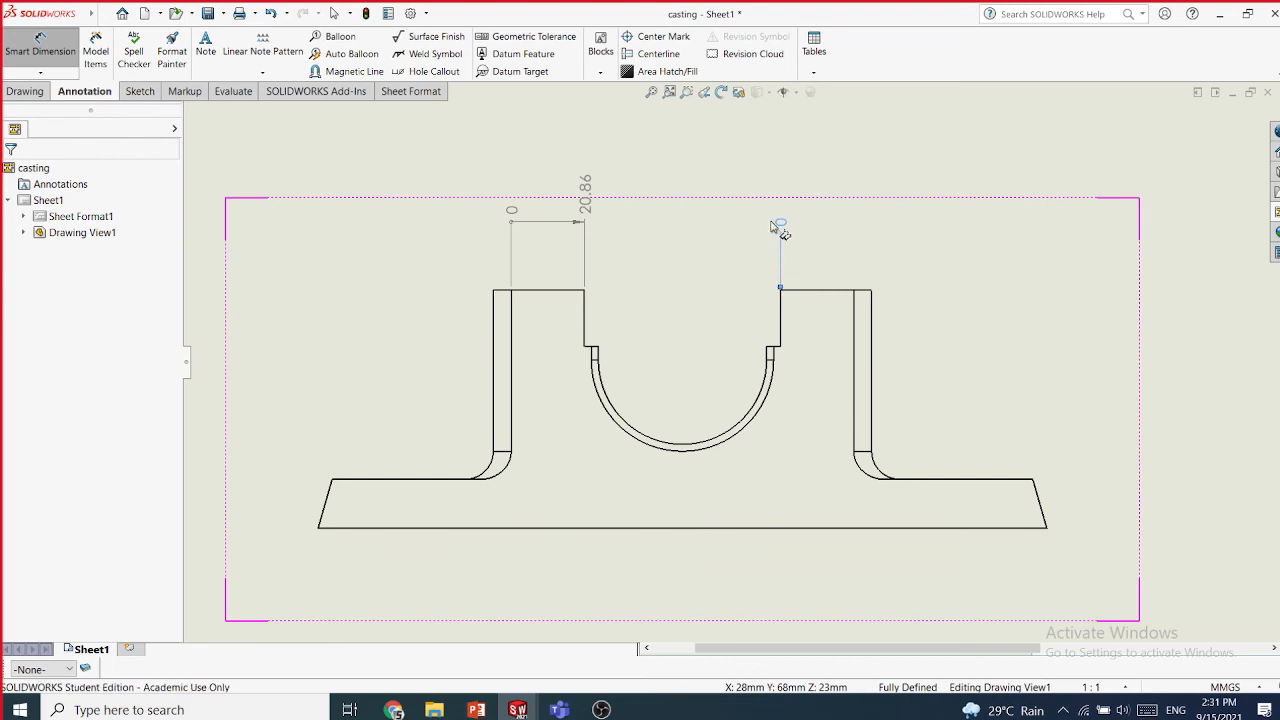
click(855, 290)
click(849, 247)
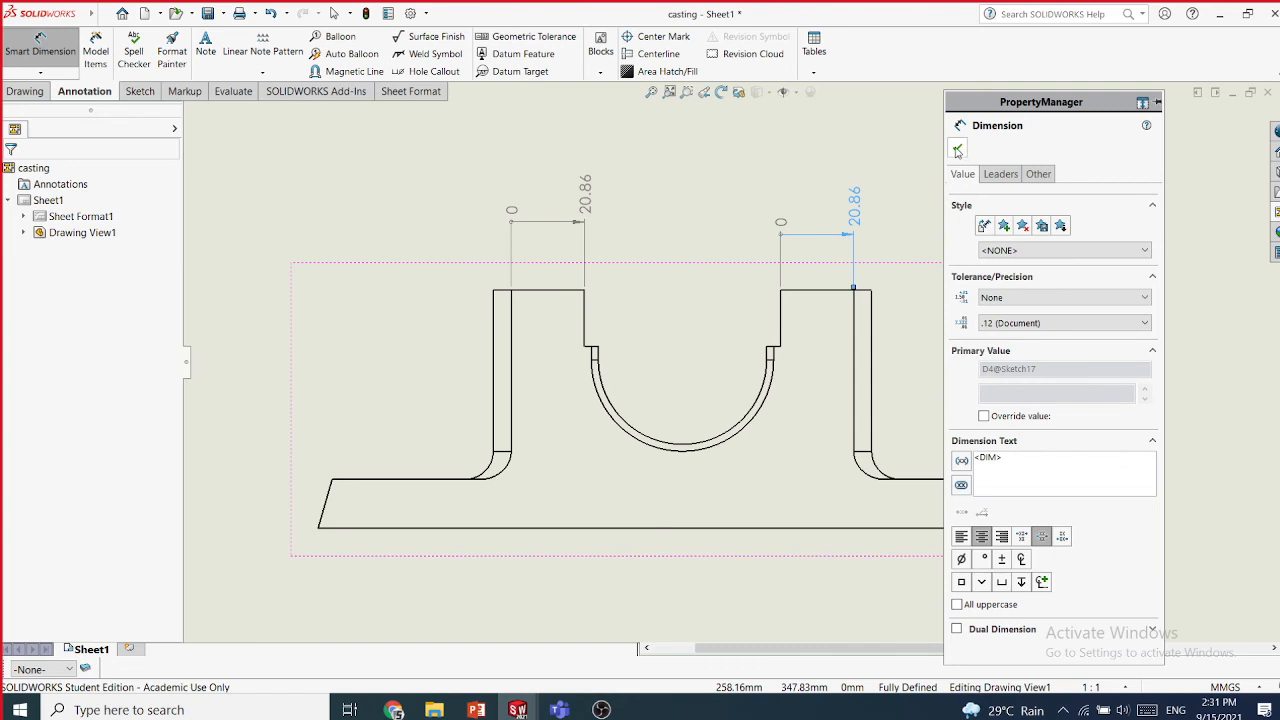
click(957, 150)
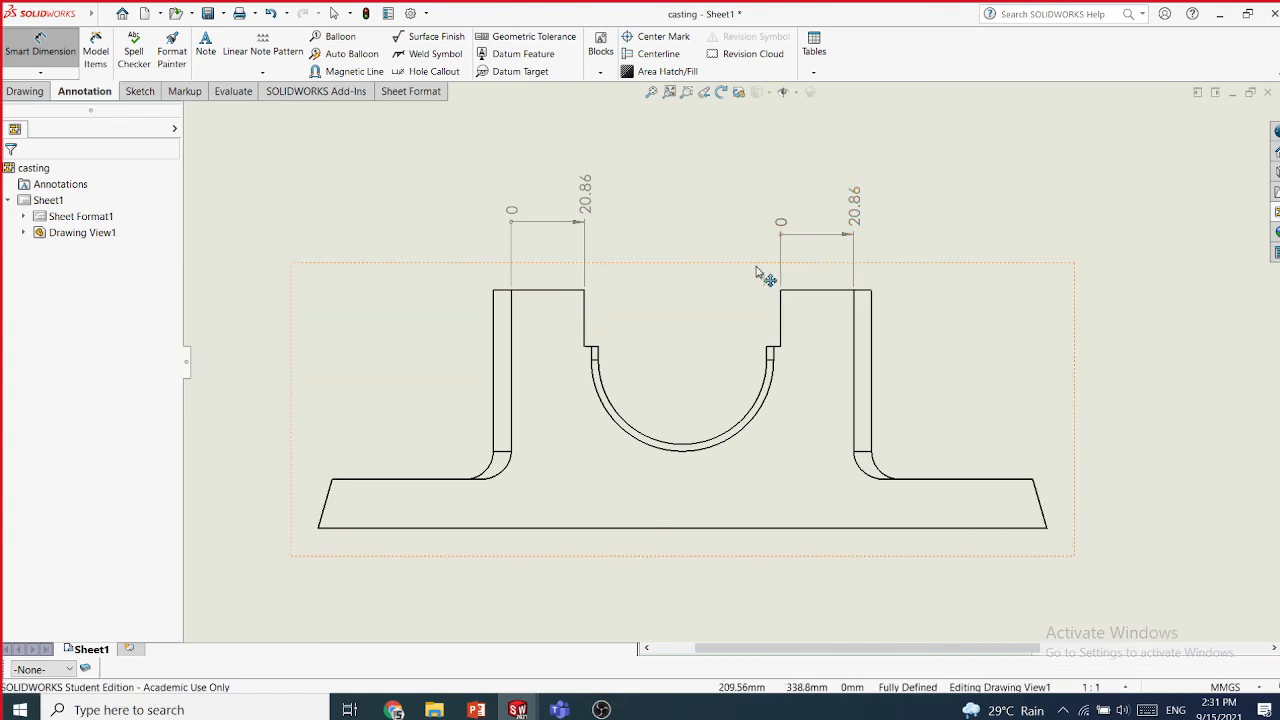
key(Escape)
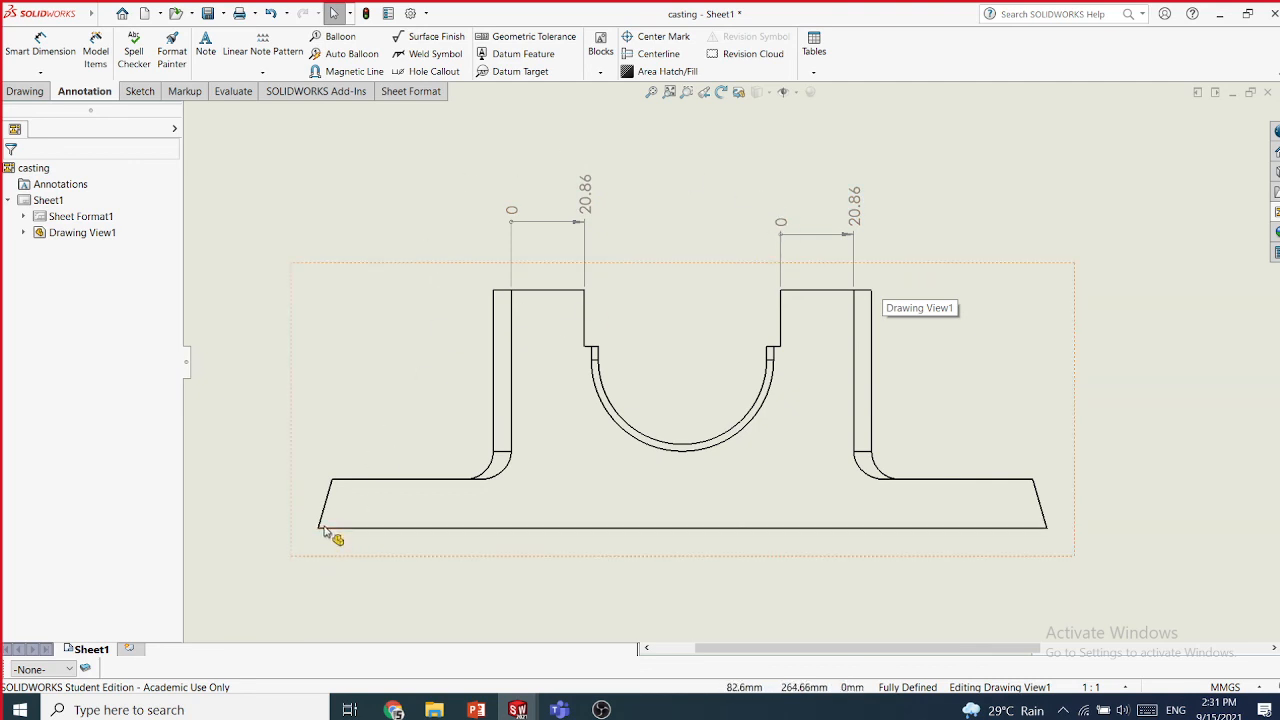
click(40, 75)
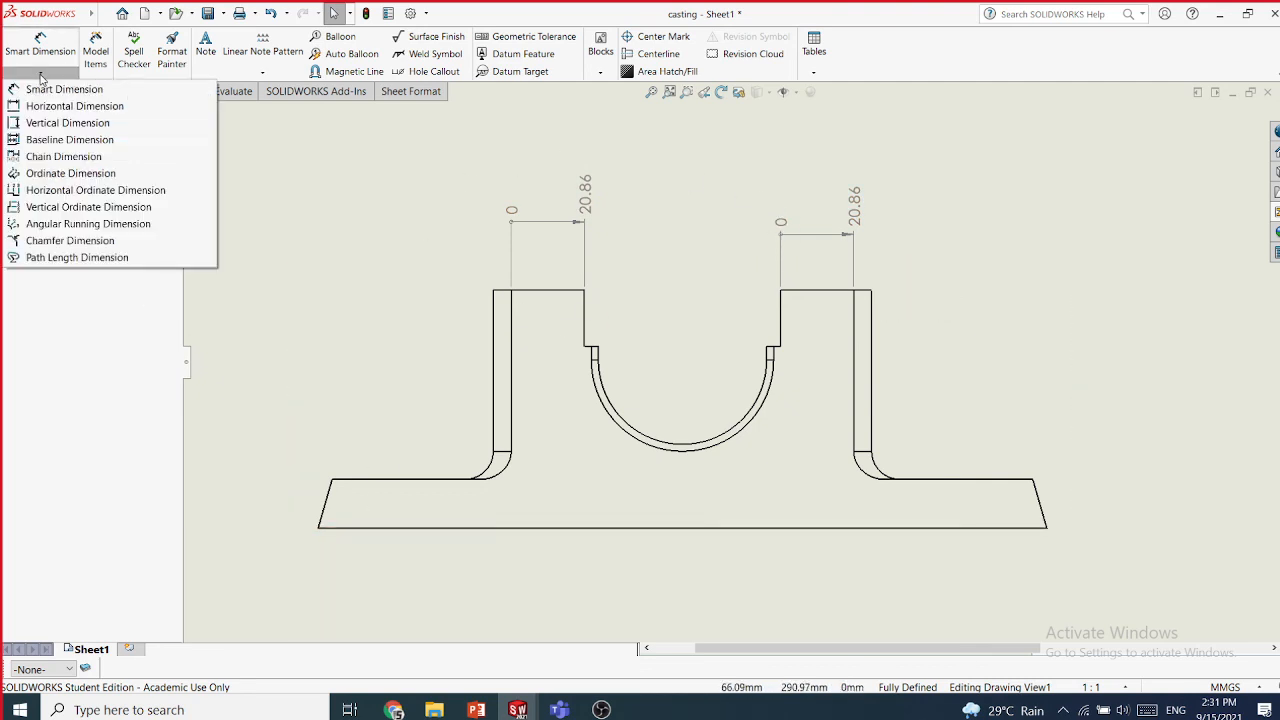
click(72, 174)
click(318, 527)
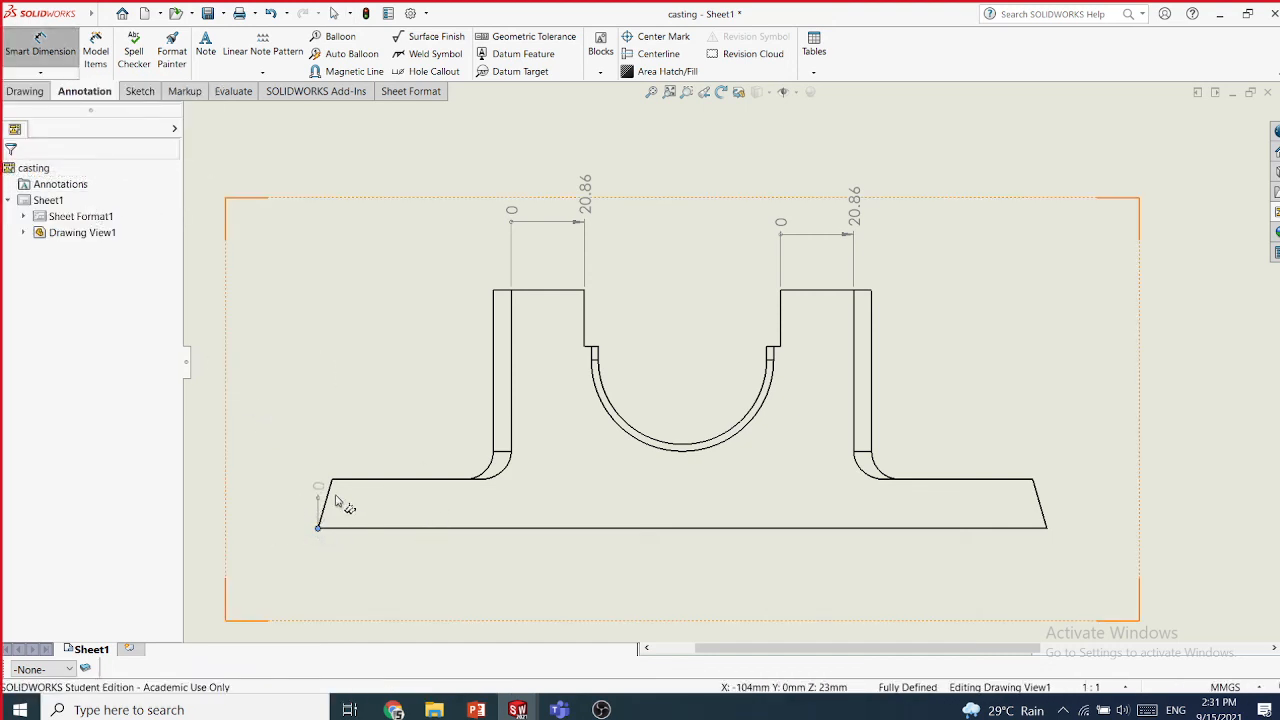
key(Escape)
- Add vertical ordinate dimensions from the base's lower-left corner as zero to its upper-left corner and the top of the left fillet
click(40, 72)
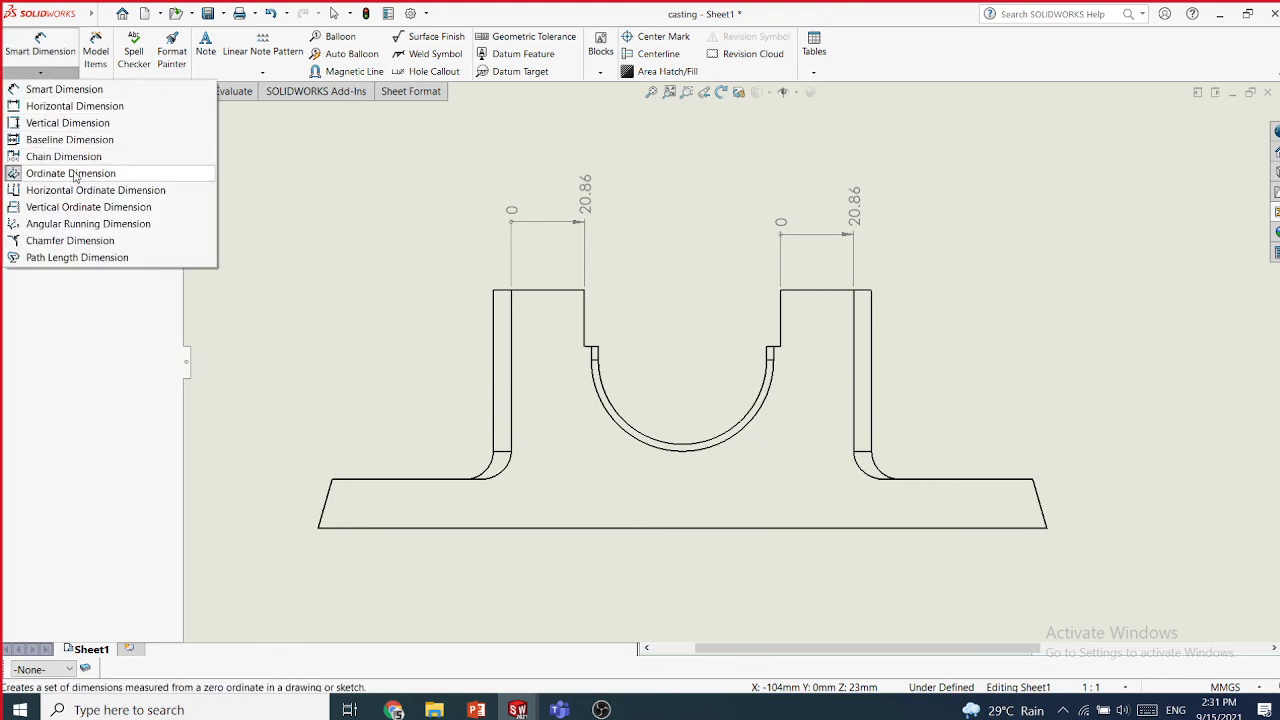
click(78, 207)
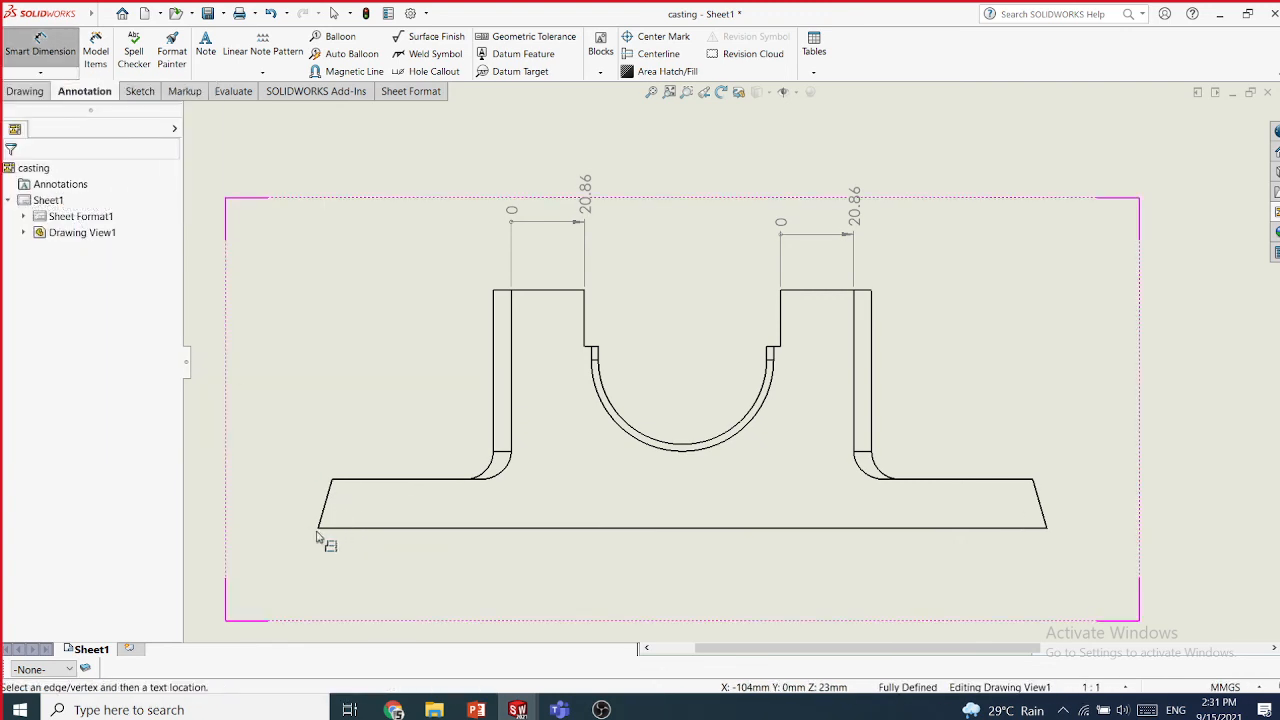
click(318, 530)
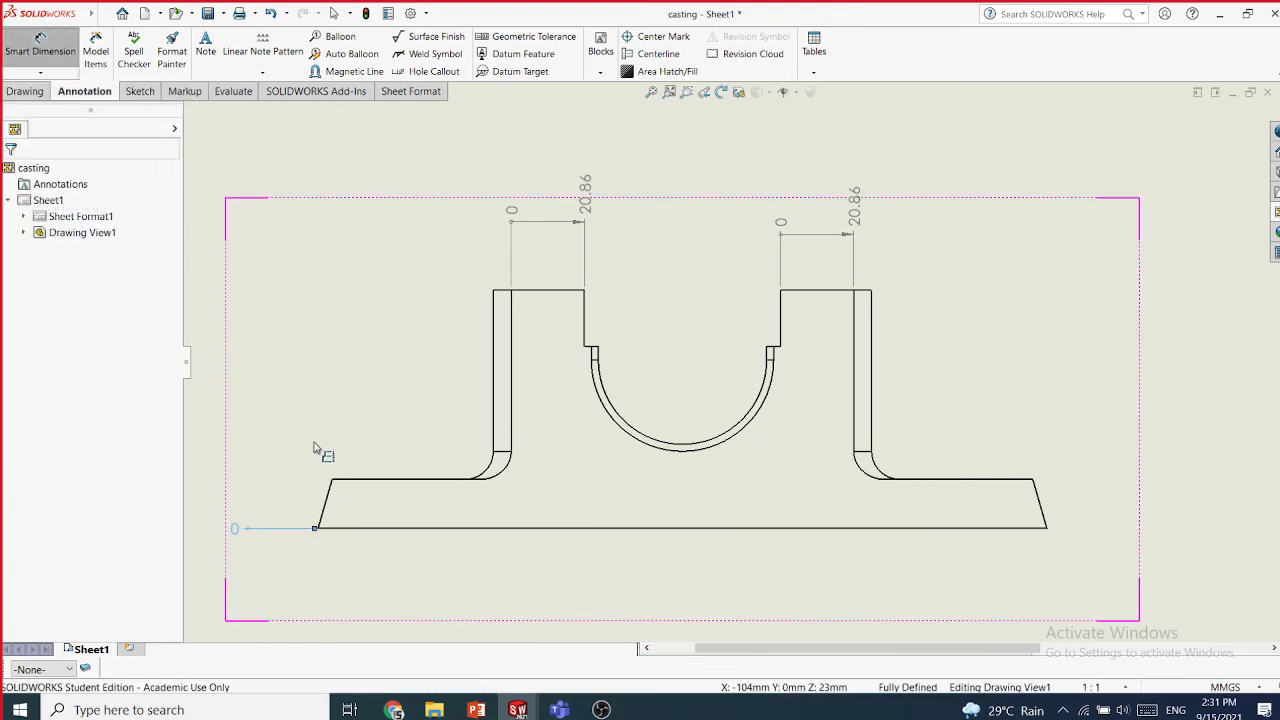
click(332, 484)
click(332, 482)
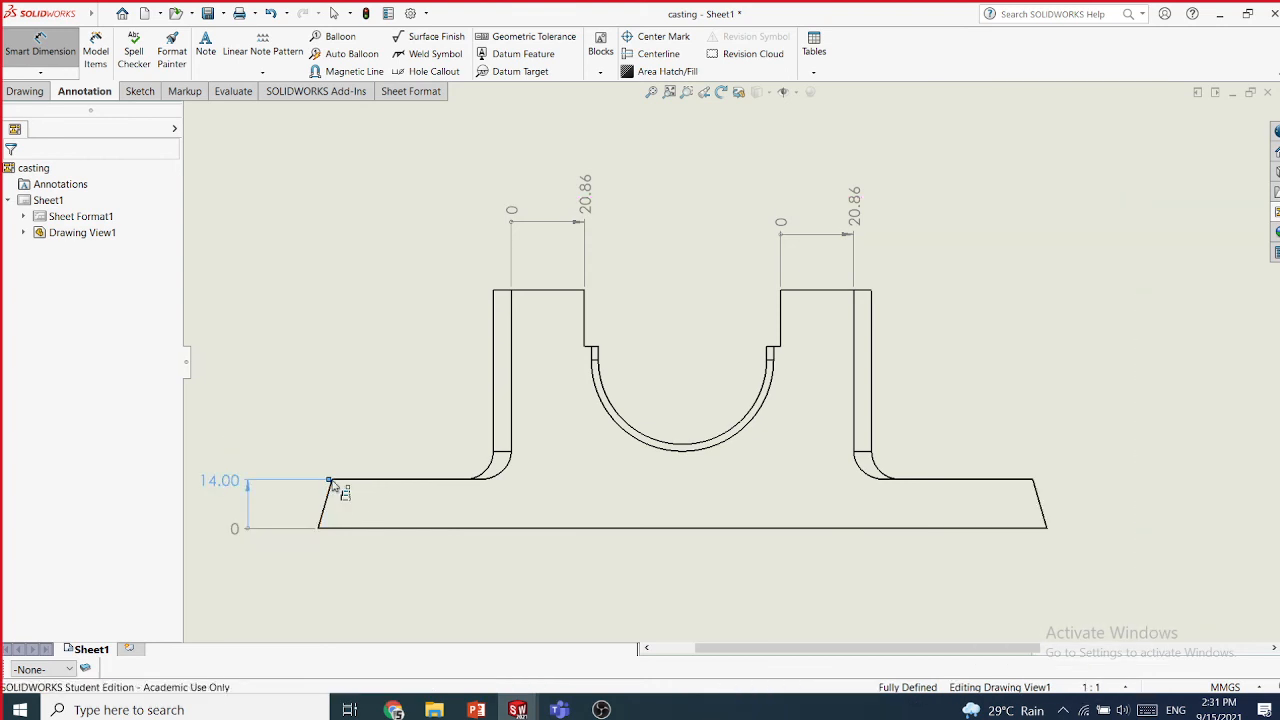
click(503, 453)
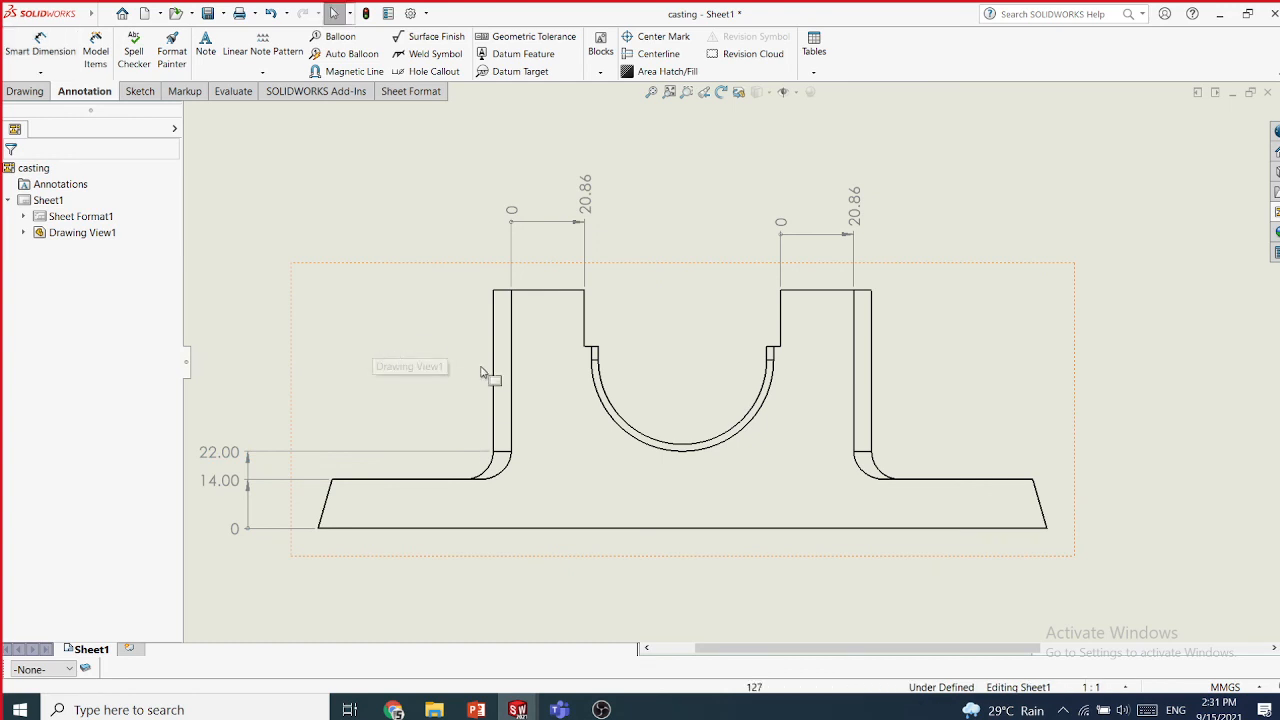
click(40, 72)
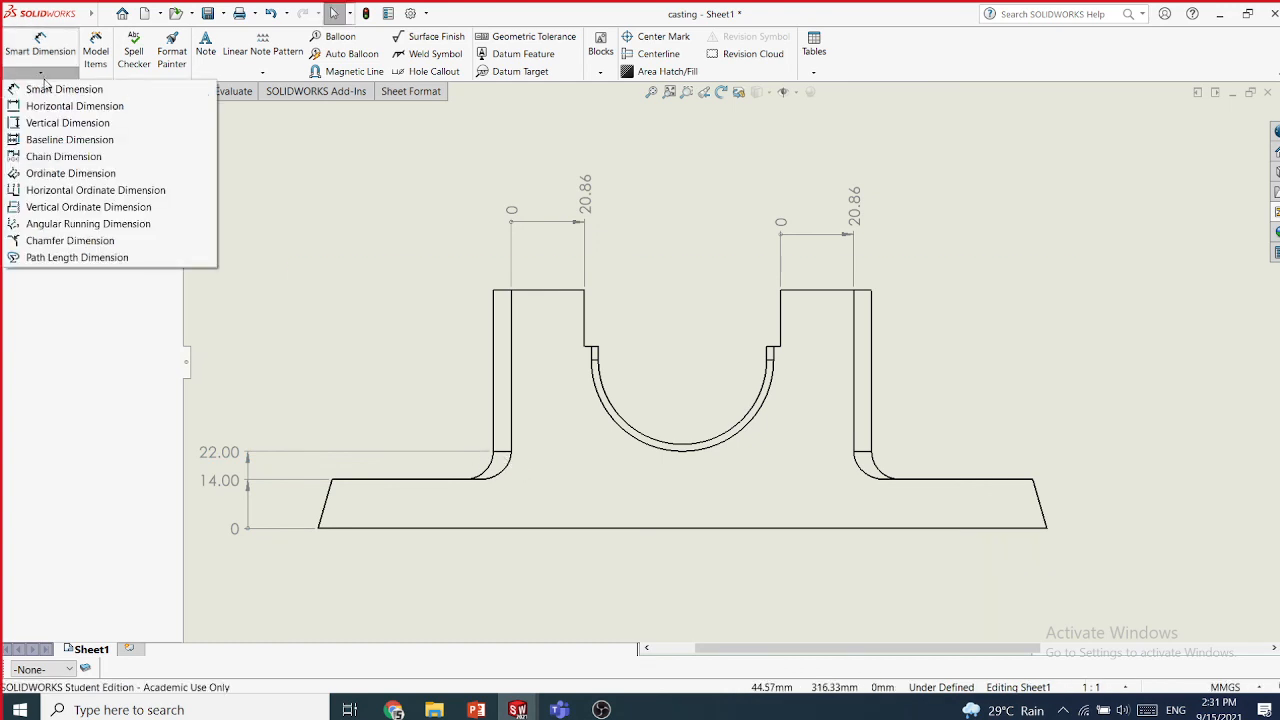
click(60, 174)
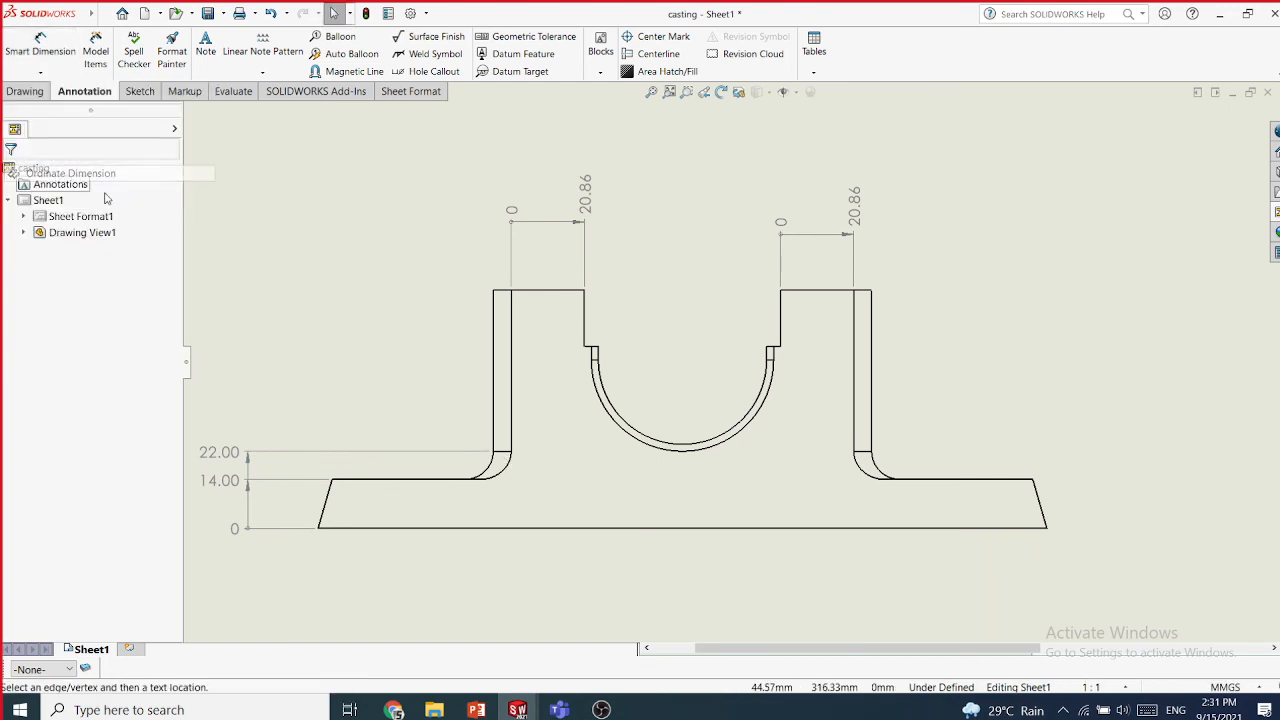
click(492, 451)
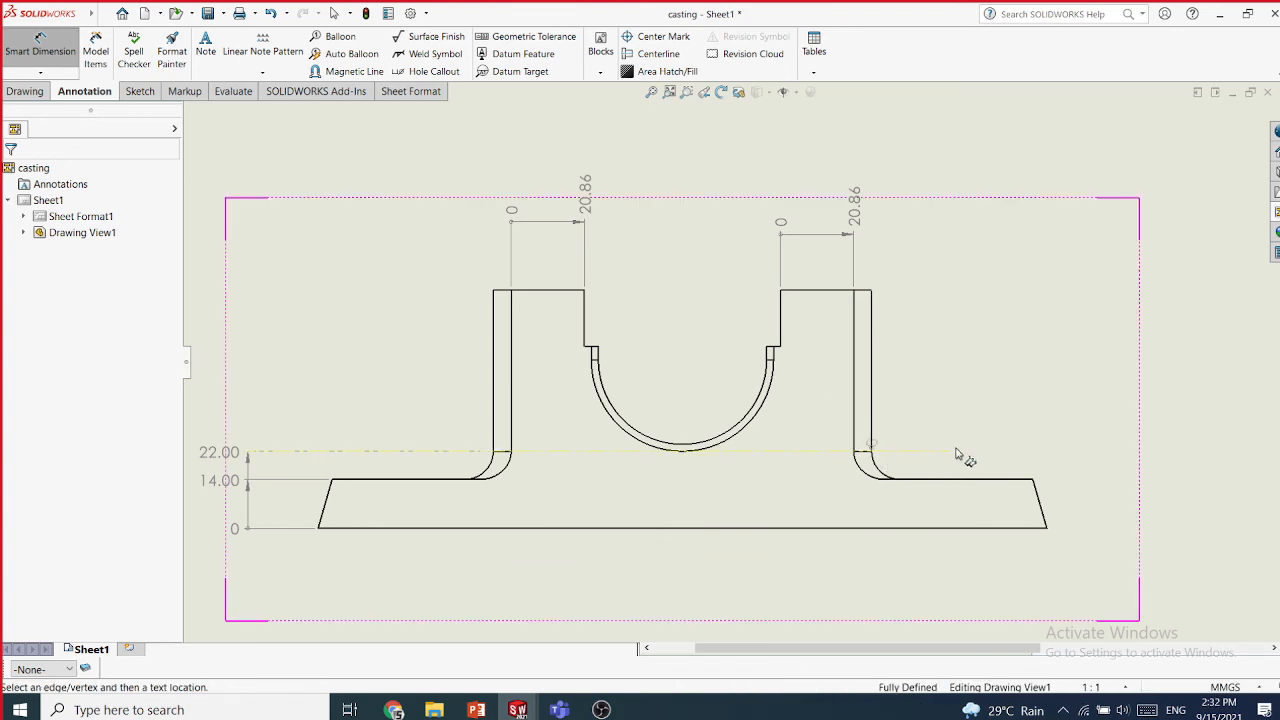
click(872, 442)
key(Escape)
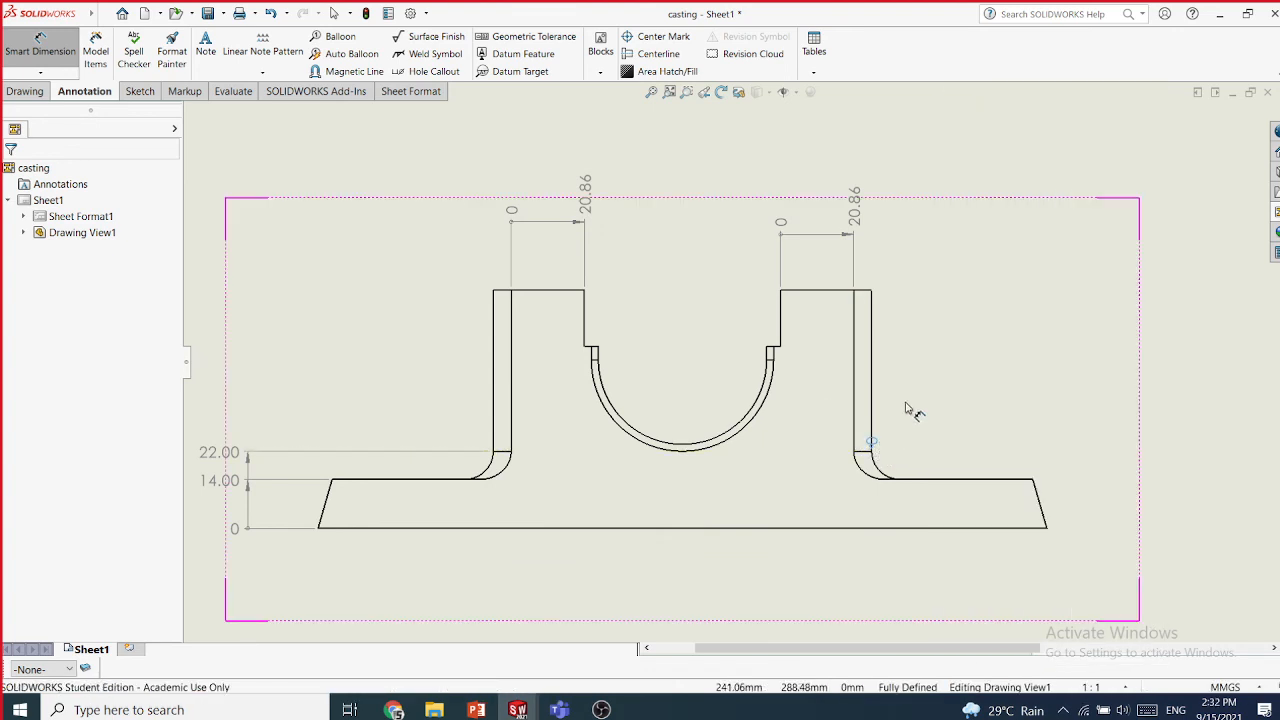
key(Escape)
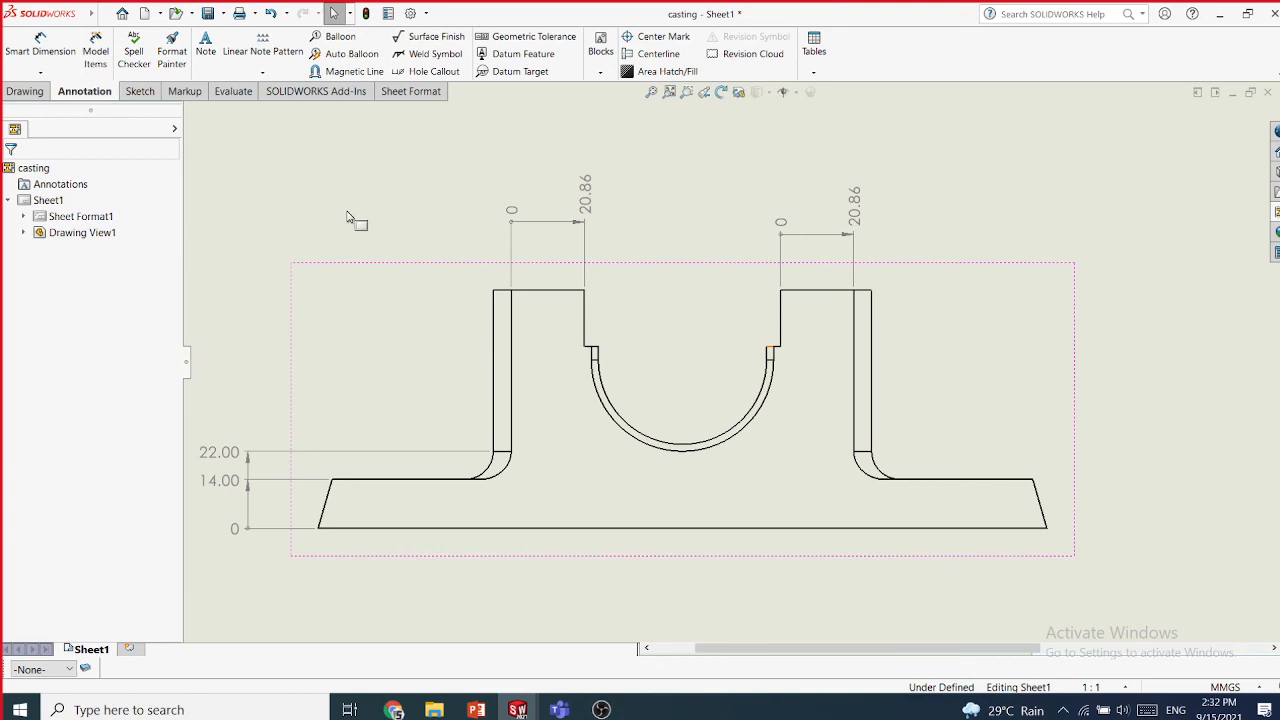
- Add a vertical ordinate dimension beside the right upright, from the top edge of its fillet as zero to its upper-right corner
click(40, 72)
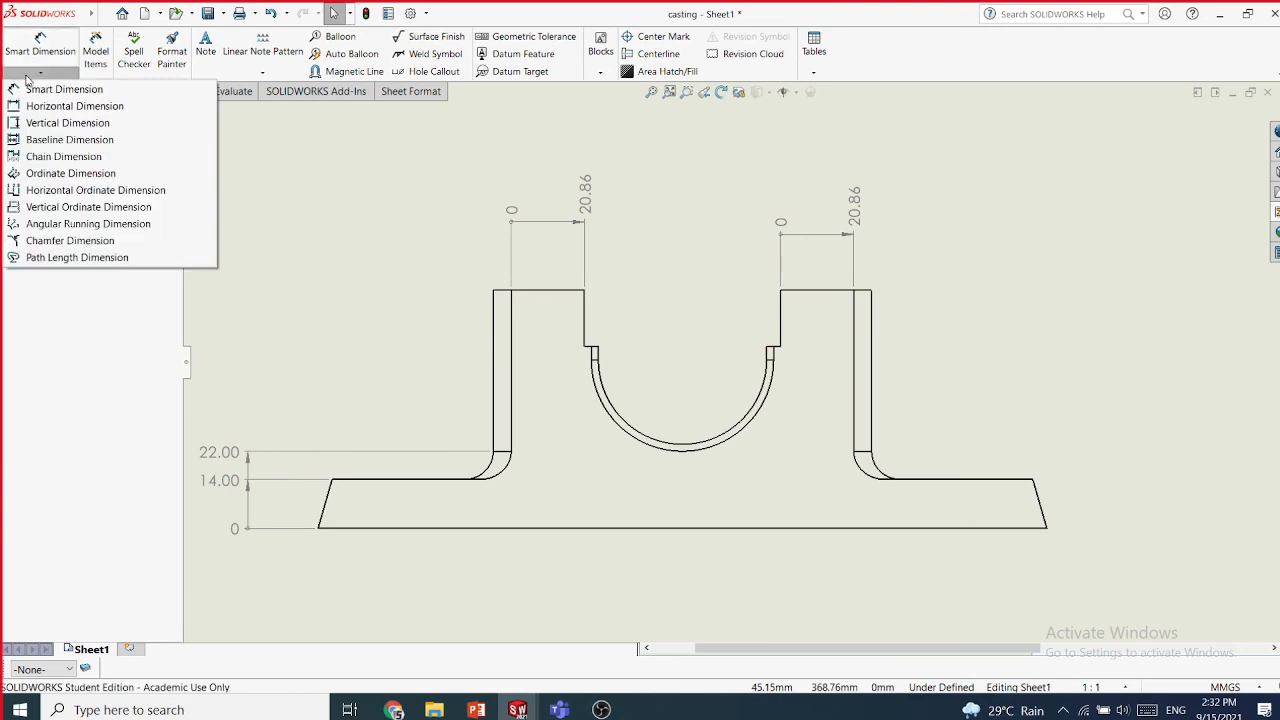
click(73, 207)
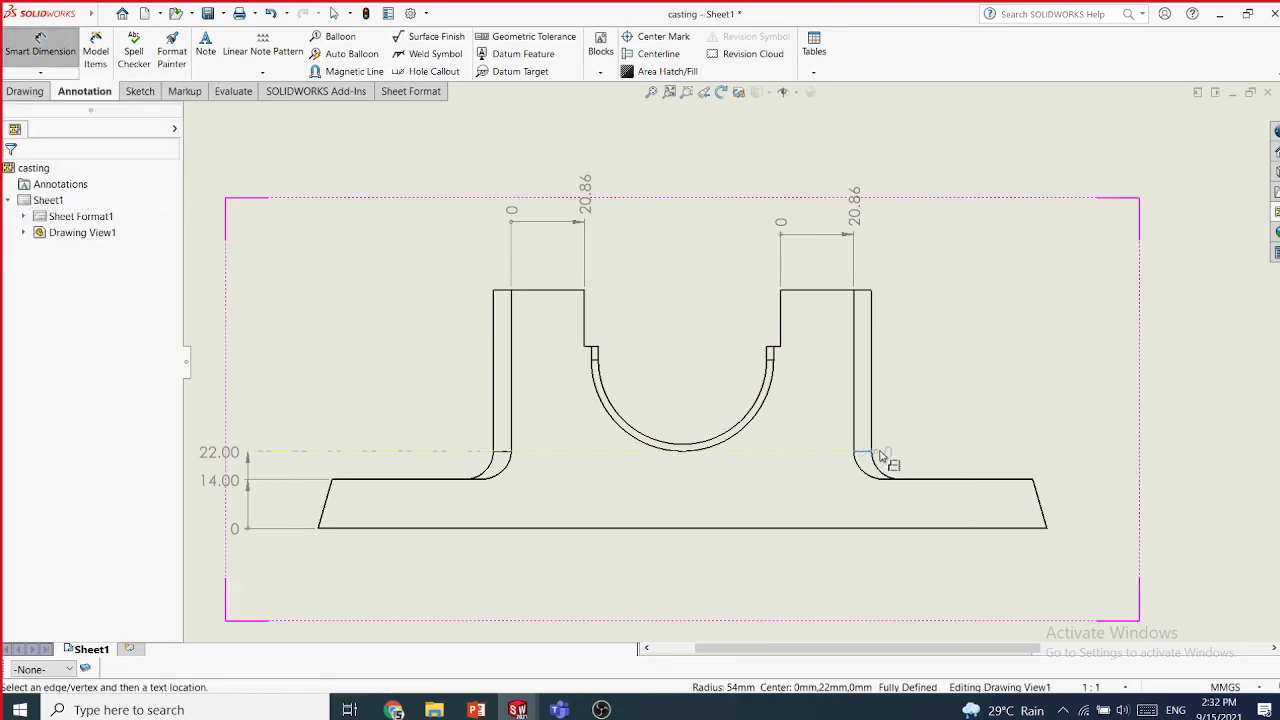
click(944, 455)
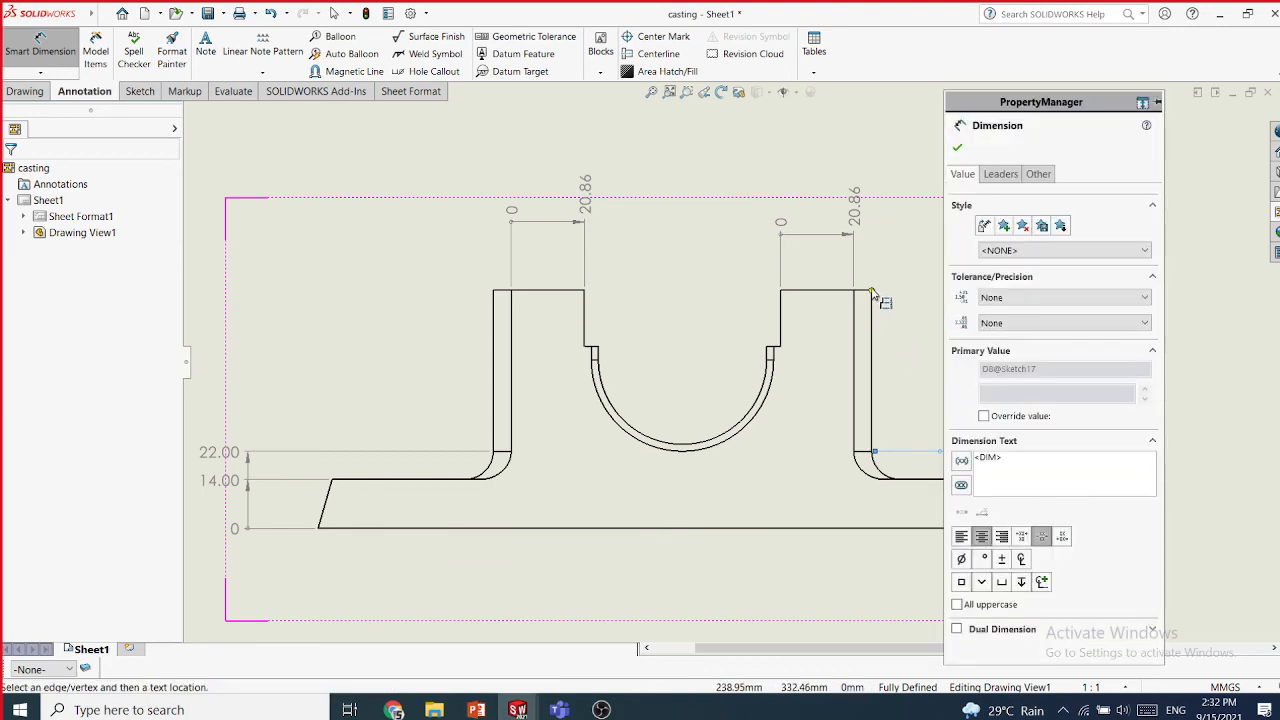
click(873, 292)
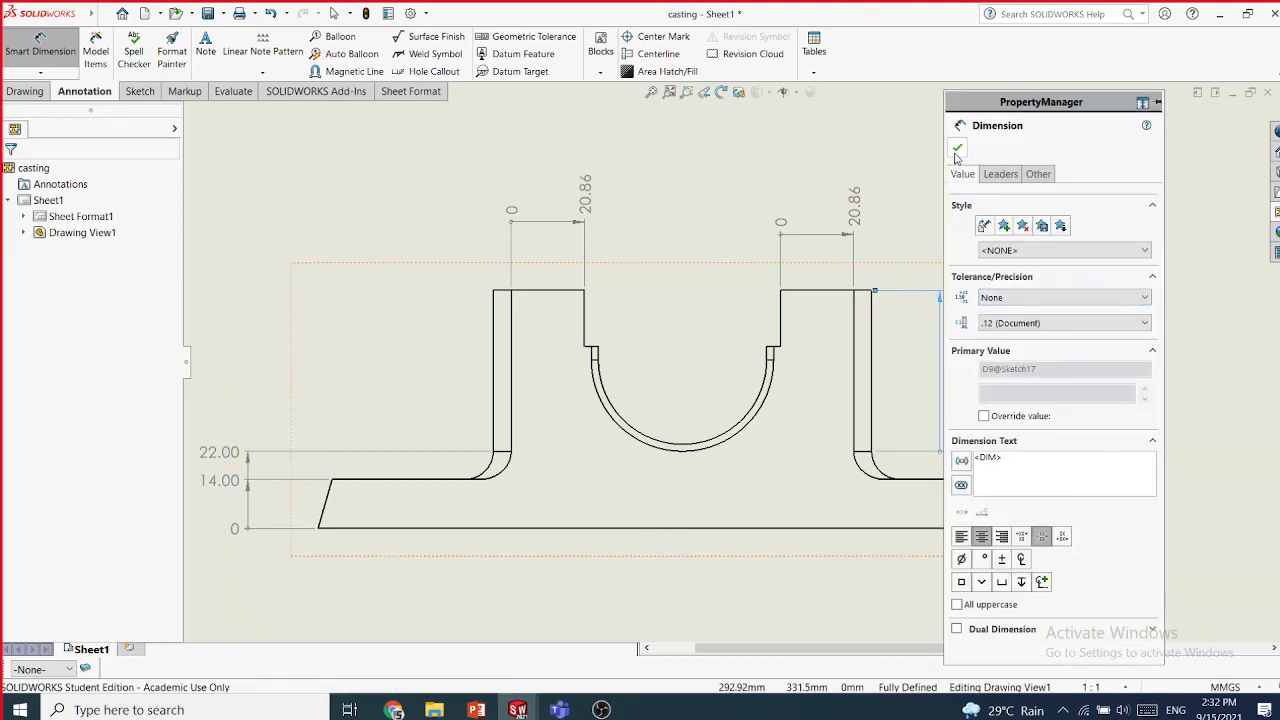
click(957, 149)
key(Escape)
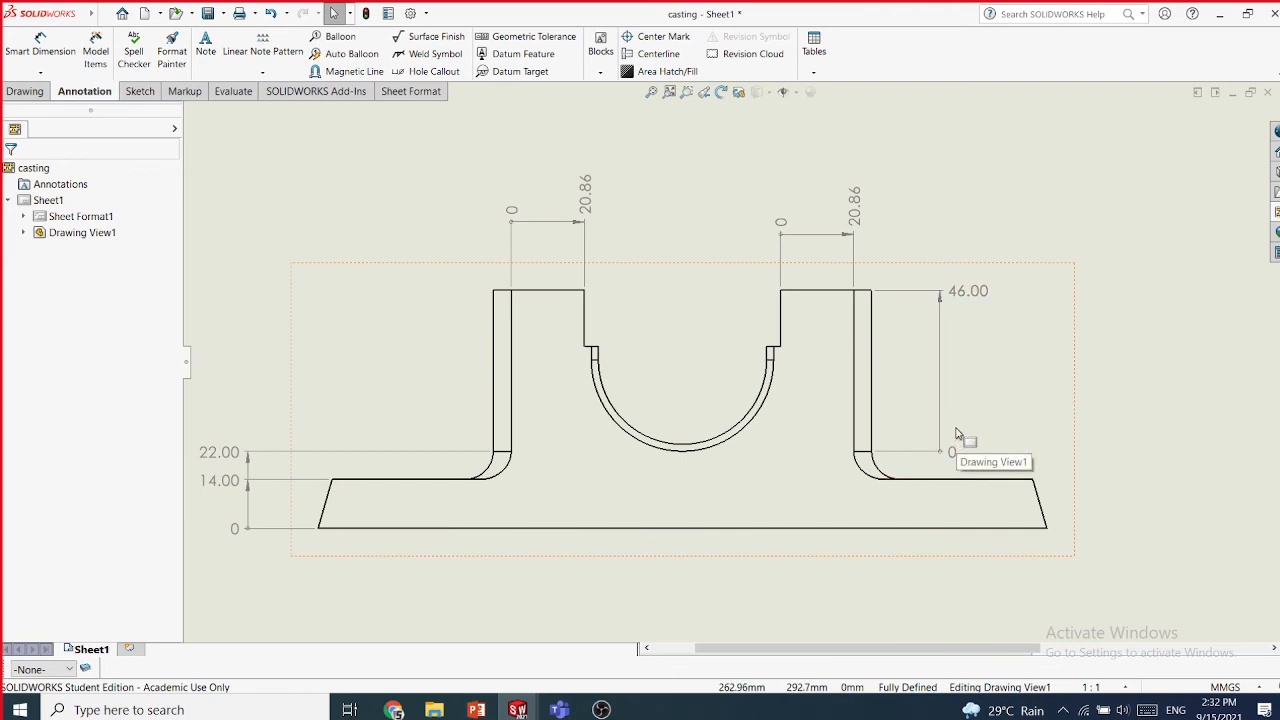
click(41, 74)
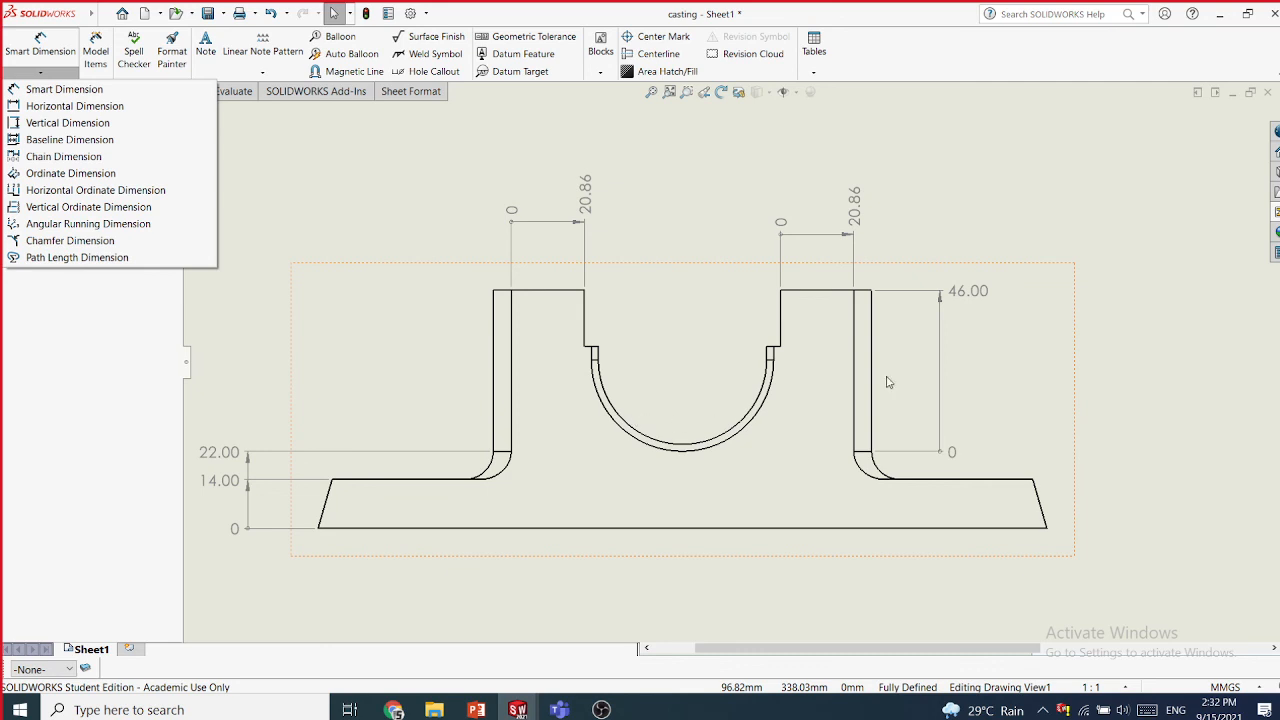
click(1131, 352)
scroll(1123, 363, up, 6)
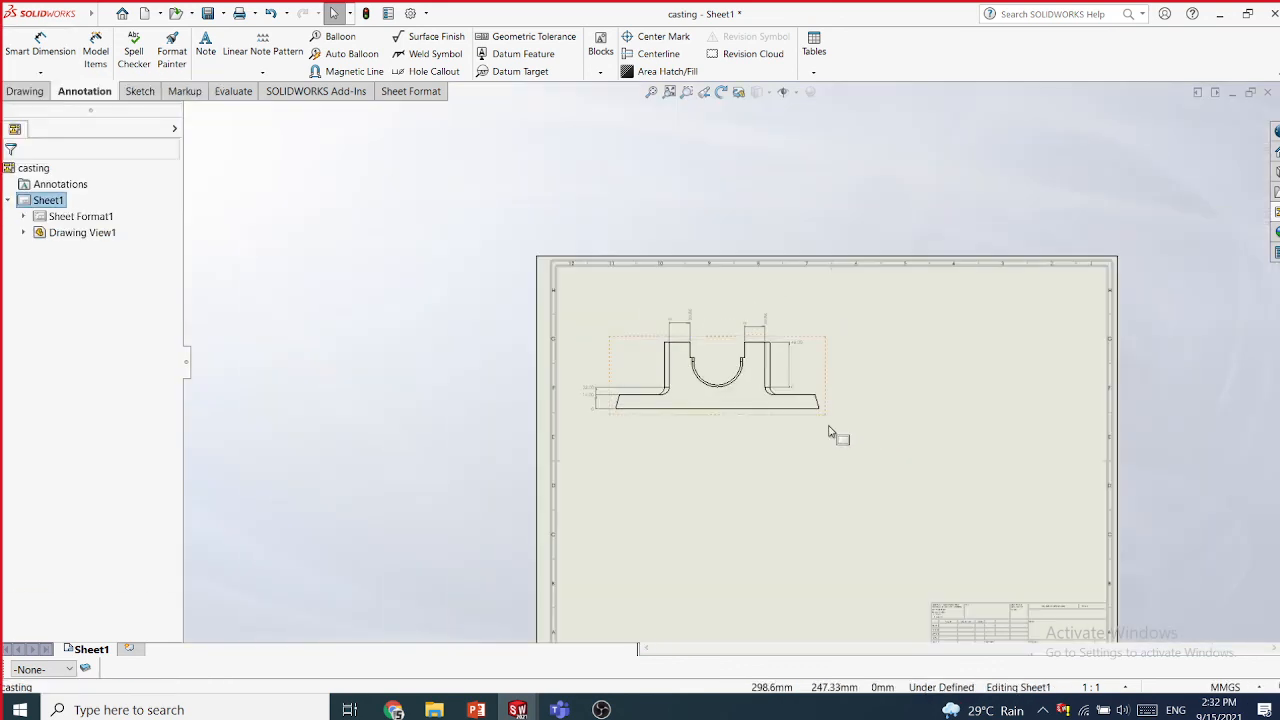
scroll(725, 362, down, 2)
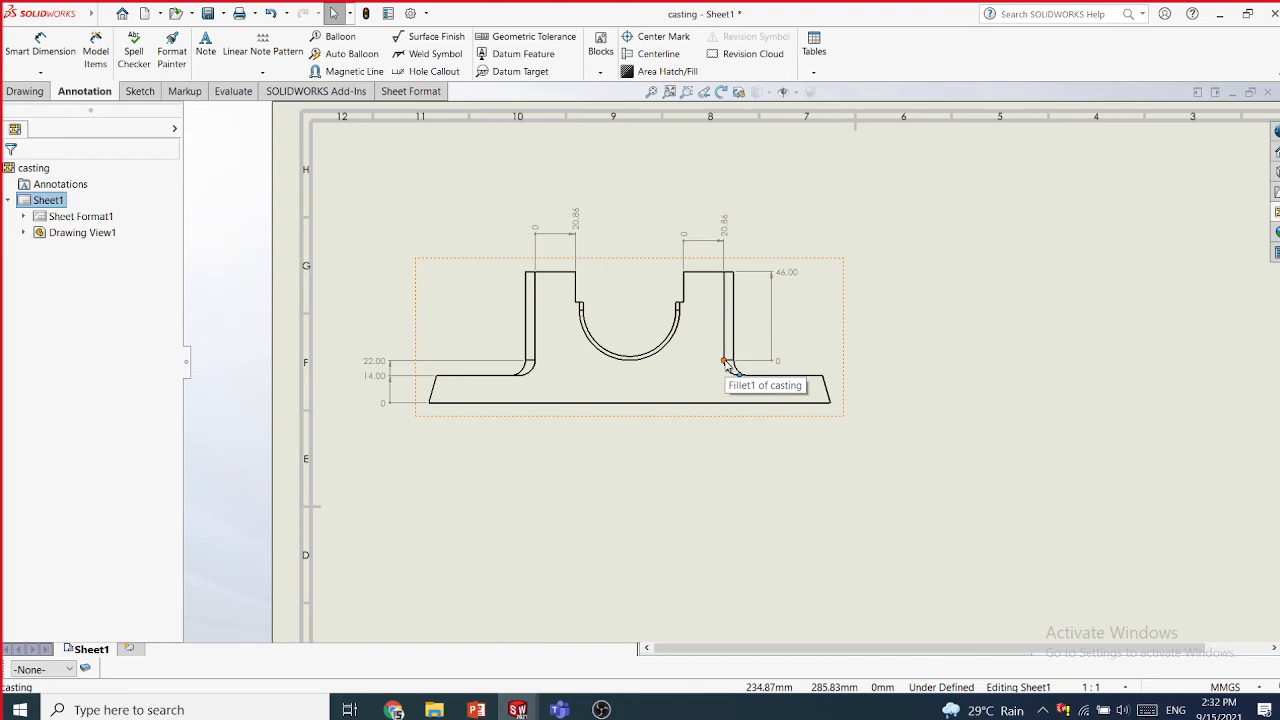
scroll(725, 362, up, 3)
scroll(870, 397, down, 1)
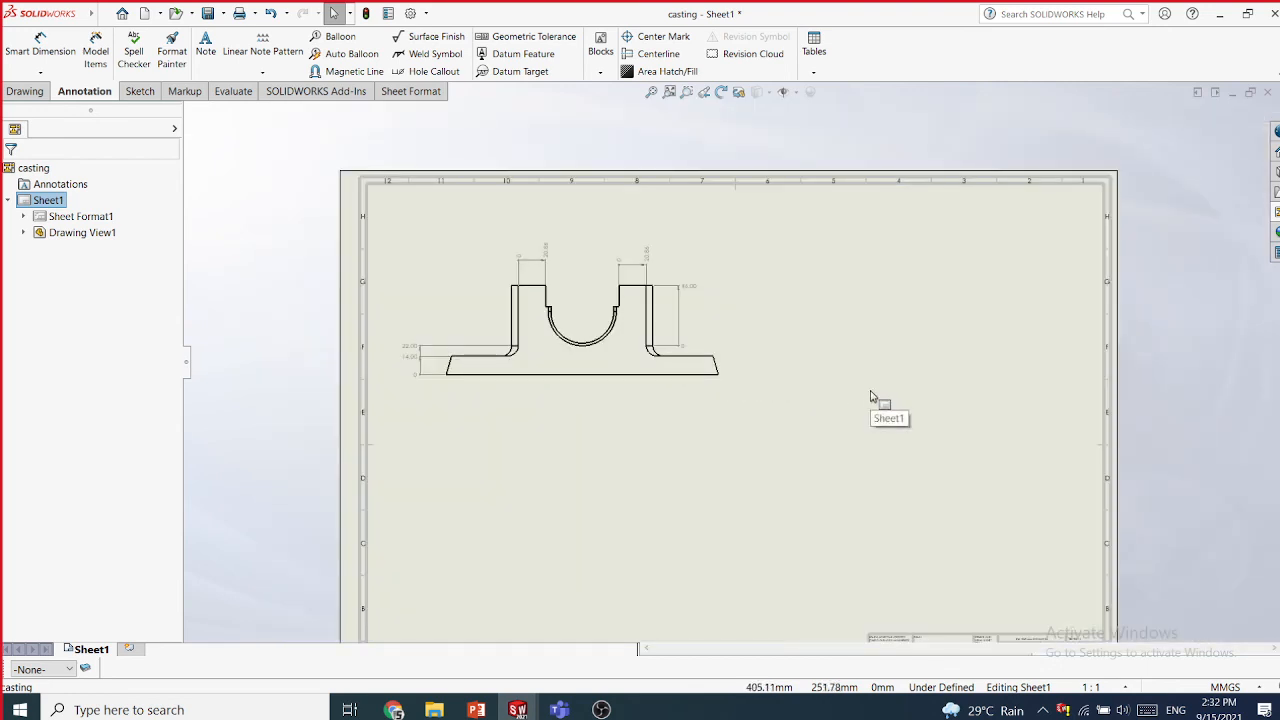
scroll(870, 397, down, 1)
scroll(730, 436, down, 2)
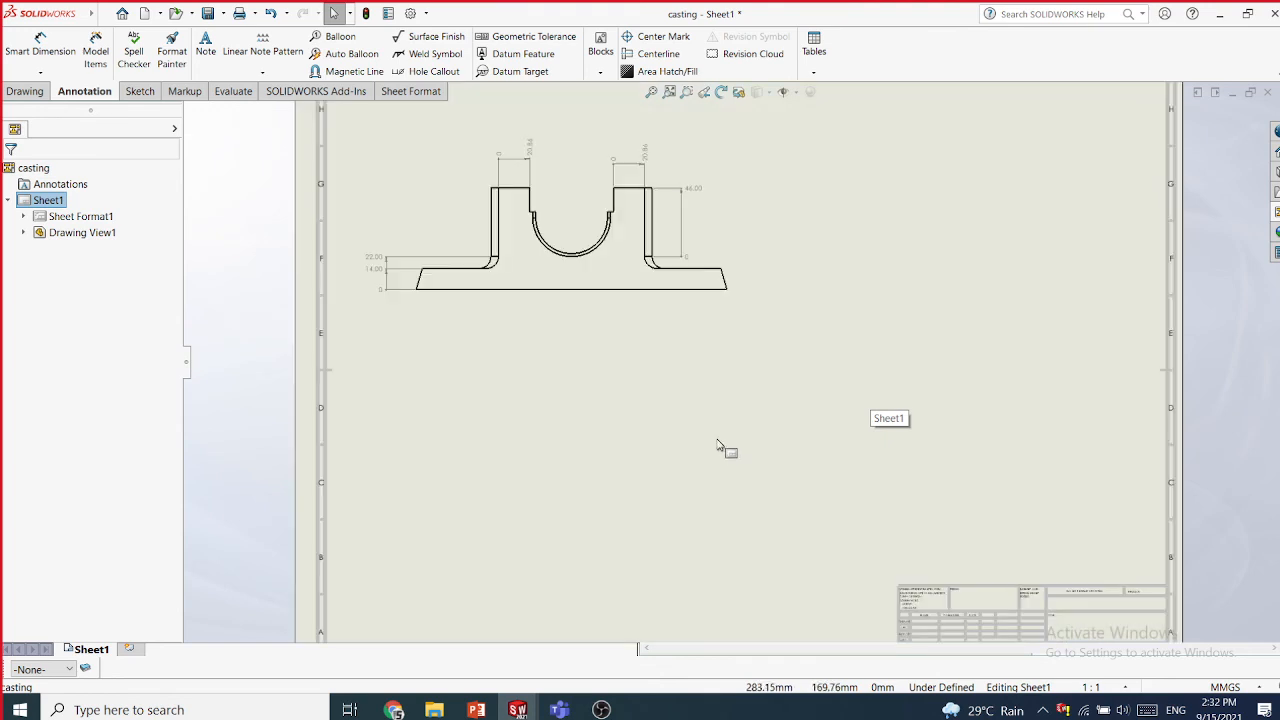
- Sketch a large circle with a radius of about 52 mm on the sheet, below the casting view
click(26, 91)
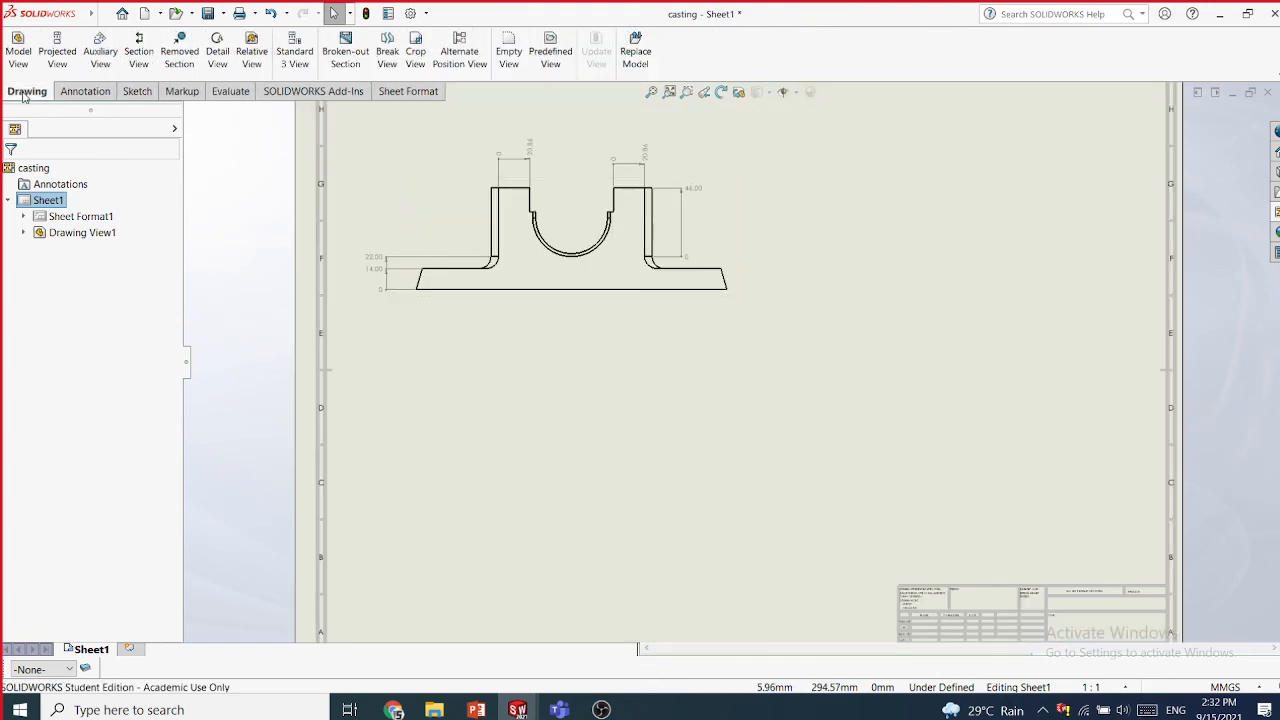
click(139, 95)
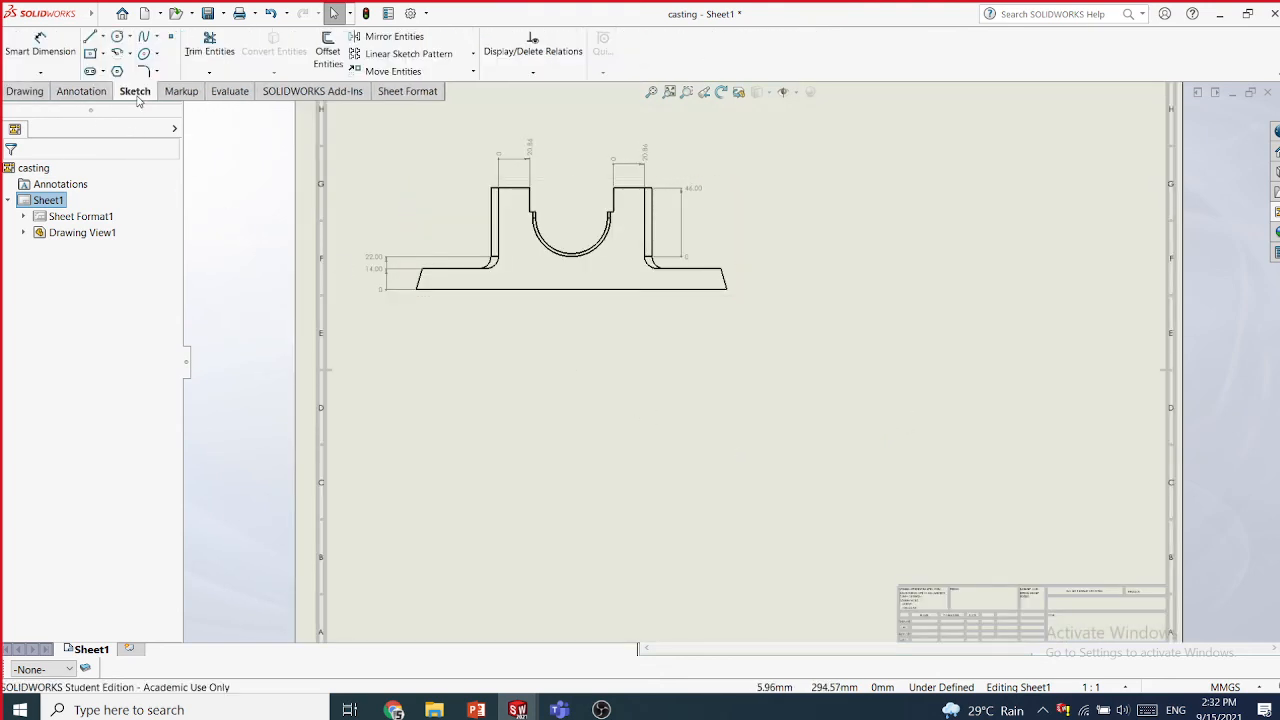
click(130, 37)
click(144, 54)
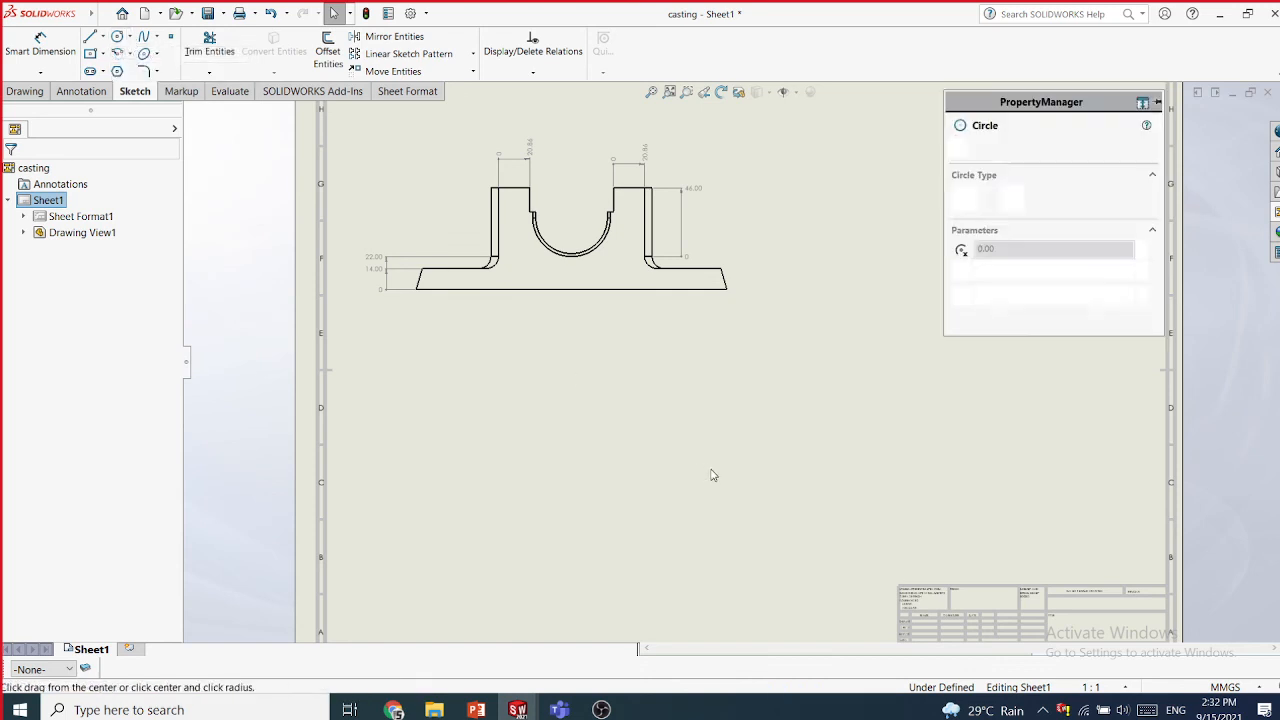
click(766, 487)
click(957, 150)
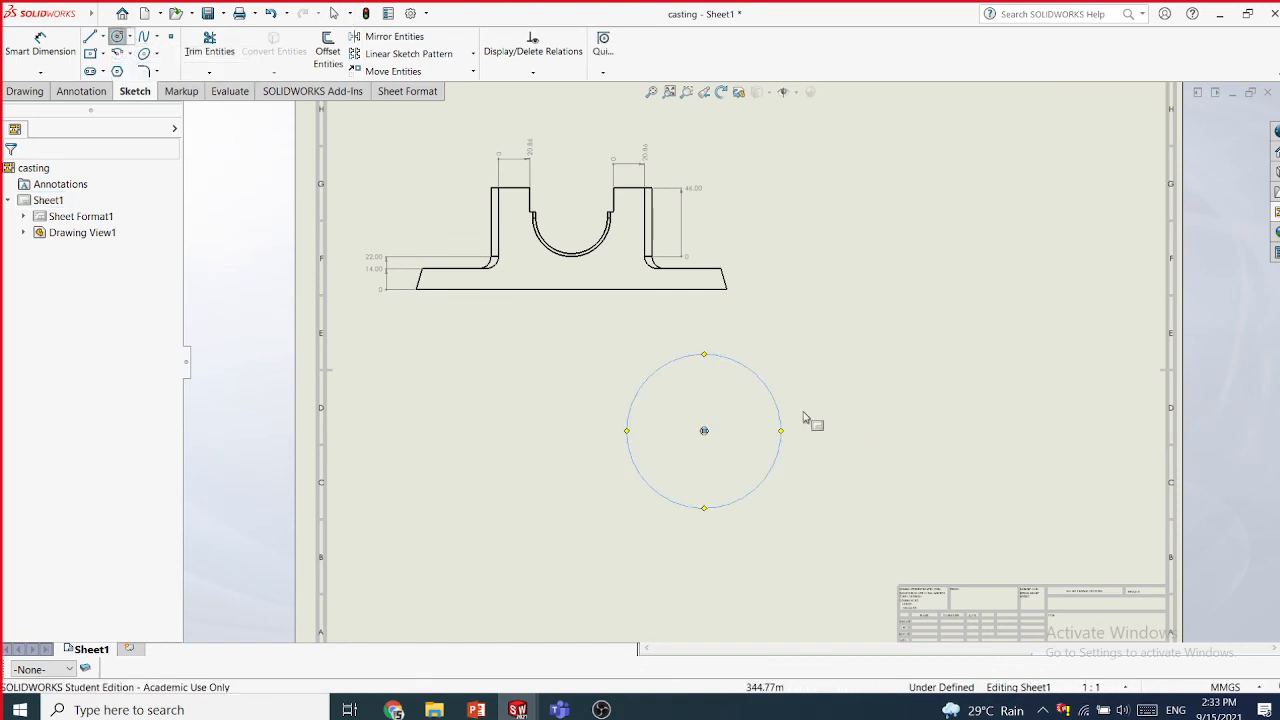
scroll(797, 446, down, 2)
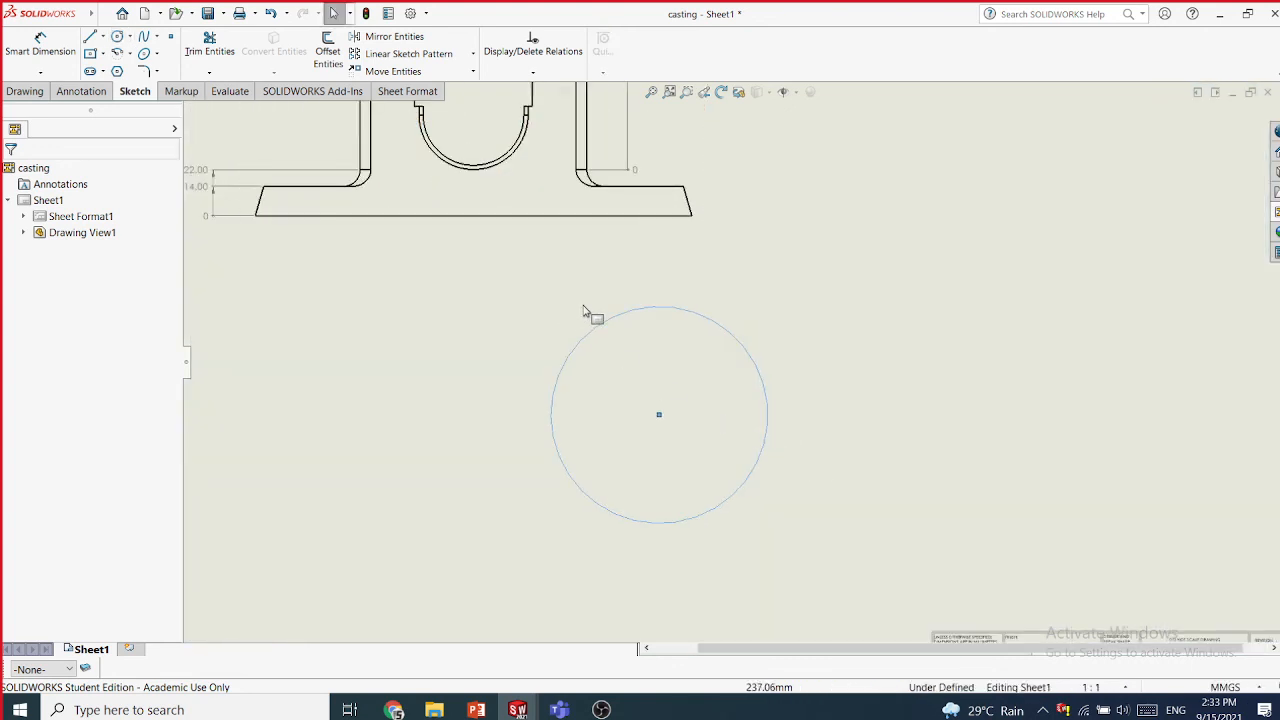
- Sketch a small circle with a radius of about 11 mm, centred on the large circle's right quadrant point
click(129, 37)
click(138, 51)
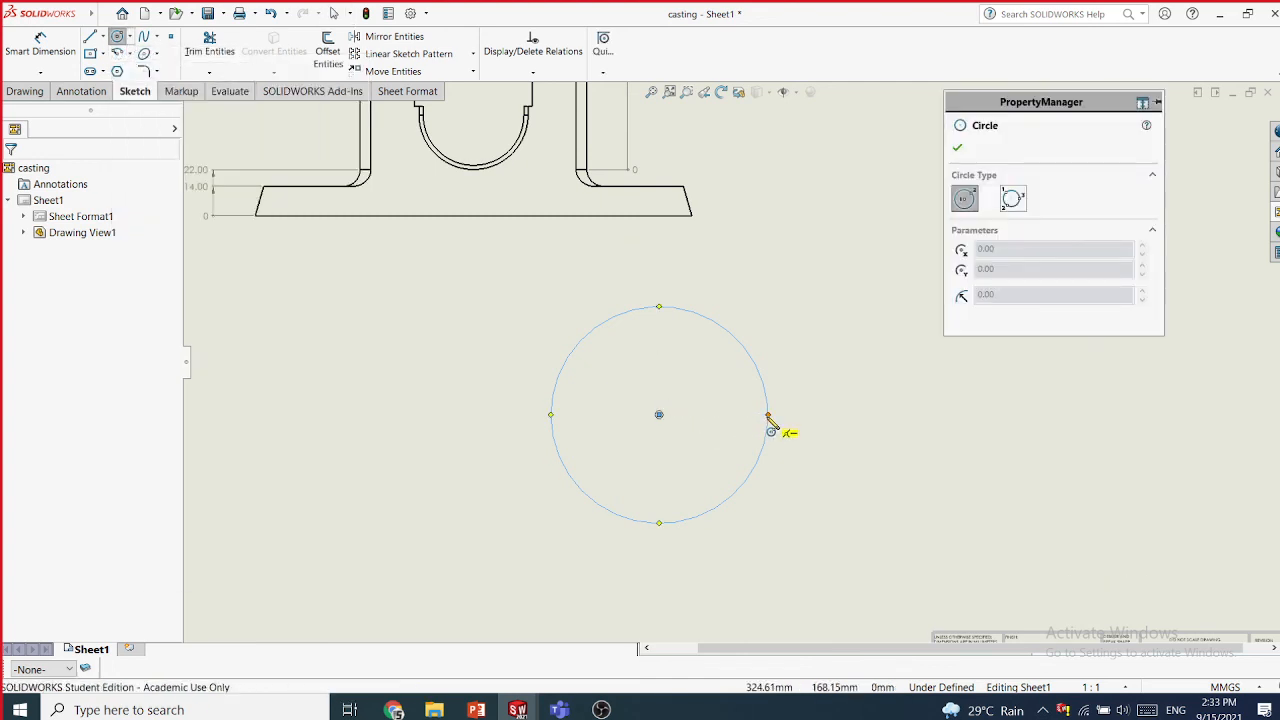
click(768, 414)
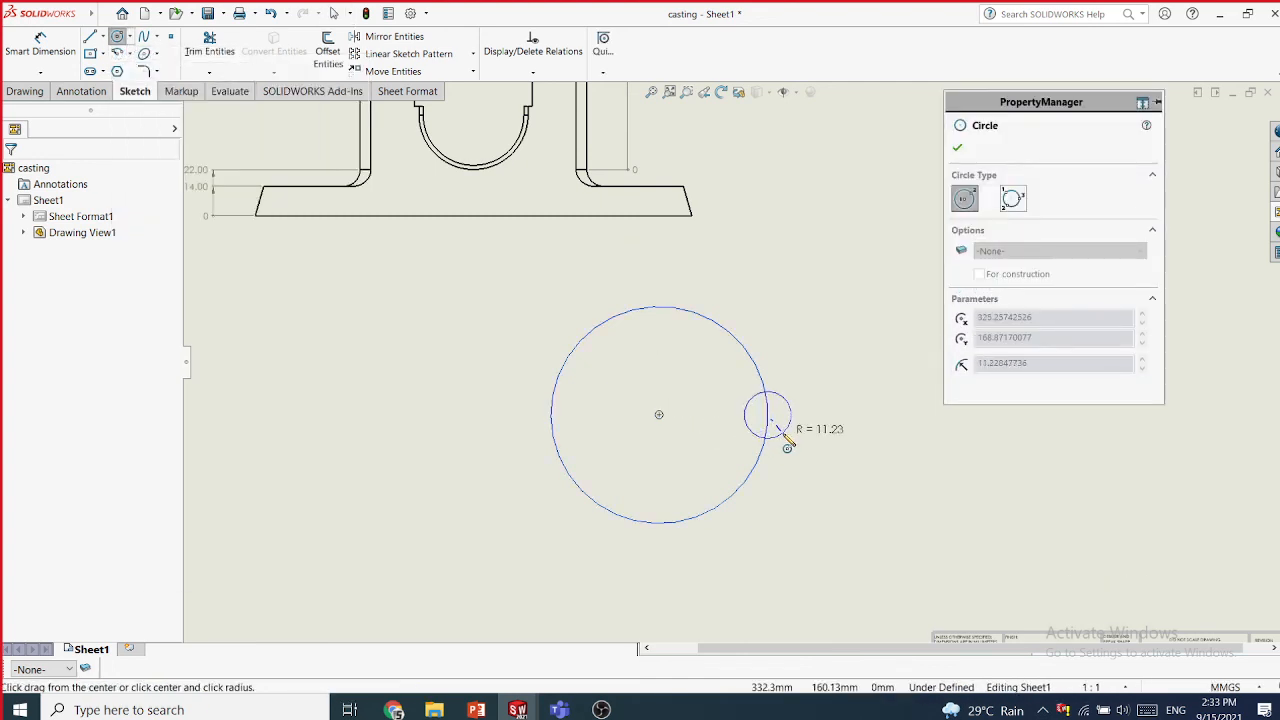
click(779, 432)
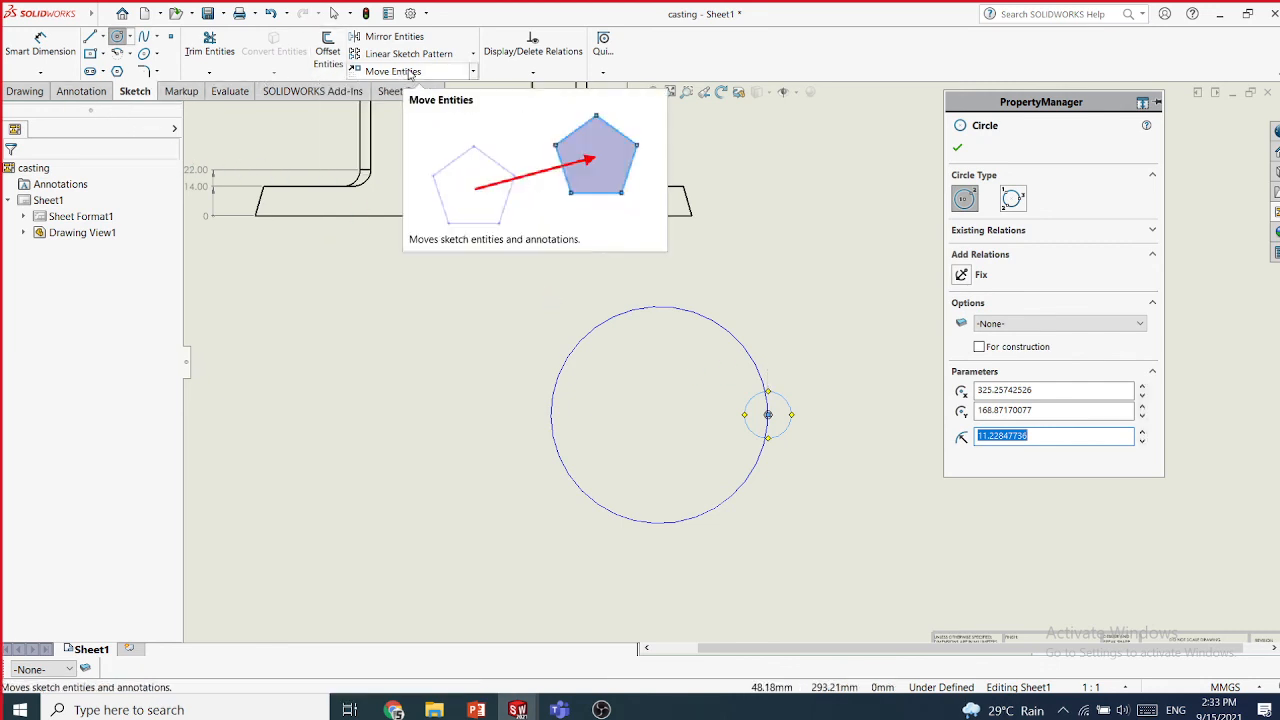
- Pattern the small circle circularly around the large circle's centre with 6 equally spaced instances over 360 degrees
click(473, 53)
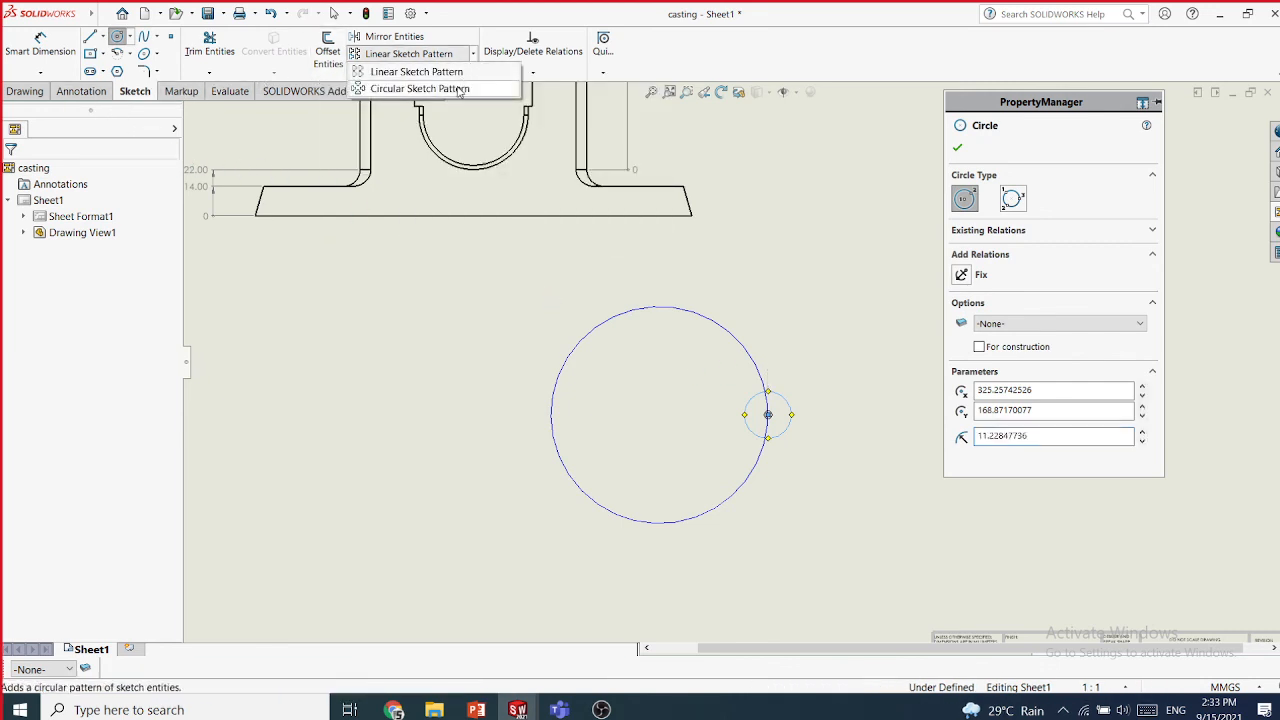
click(462, 89)
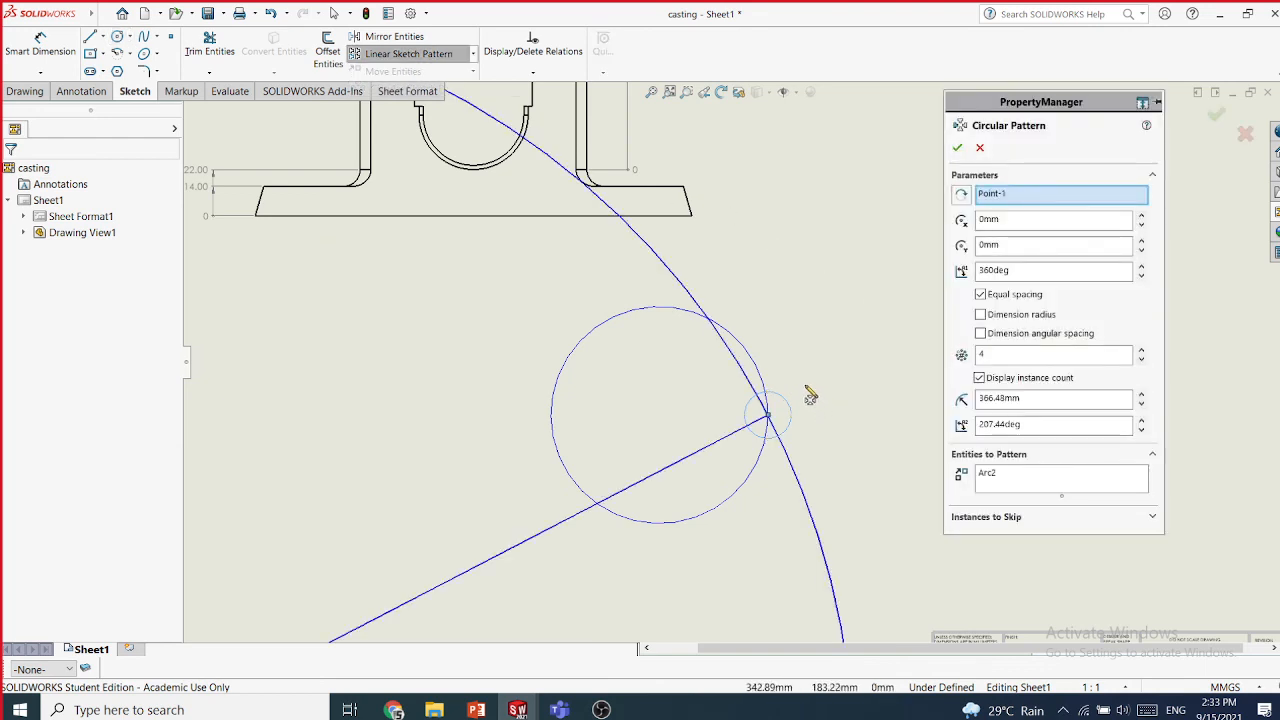
click(1000, 193)
right_click(1018, 193)
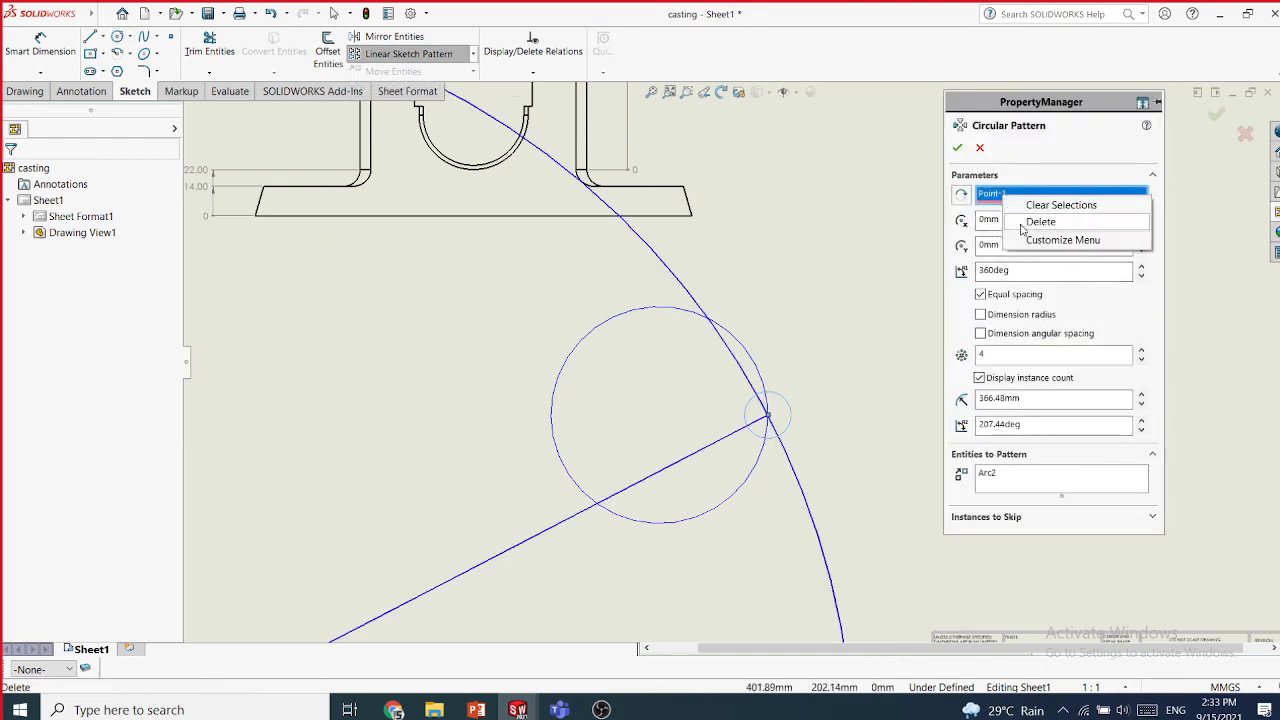
click(1060, 203)
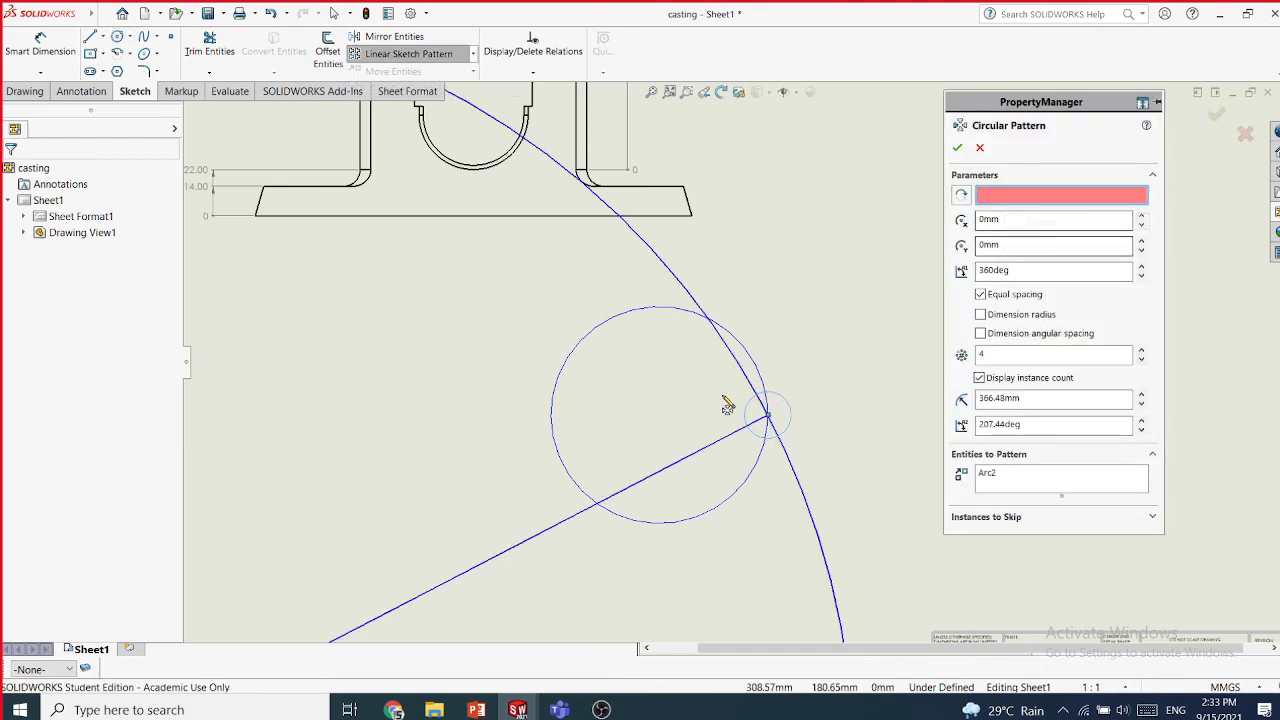
click(660, 417)
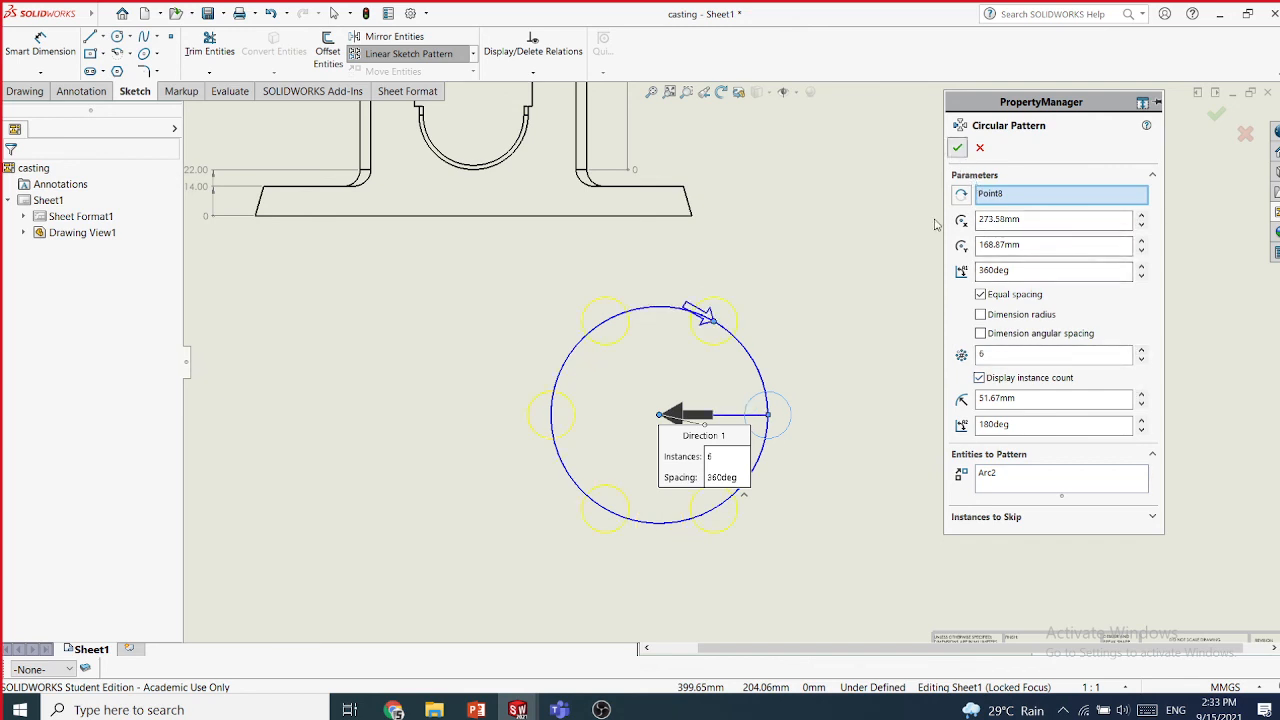
click(957, 147)
- Try angular running dimensions with the zero line at the right small circle's centre, dimensioning the upper-right small circle
key(f)
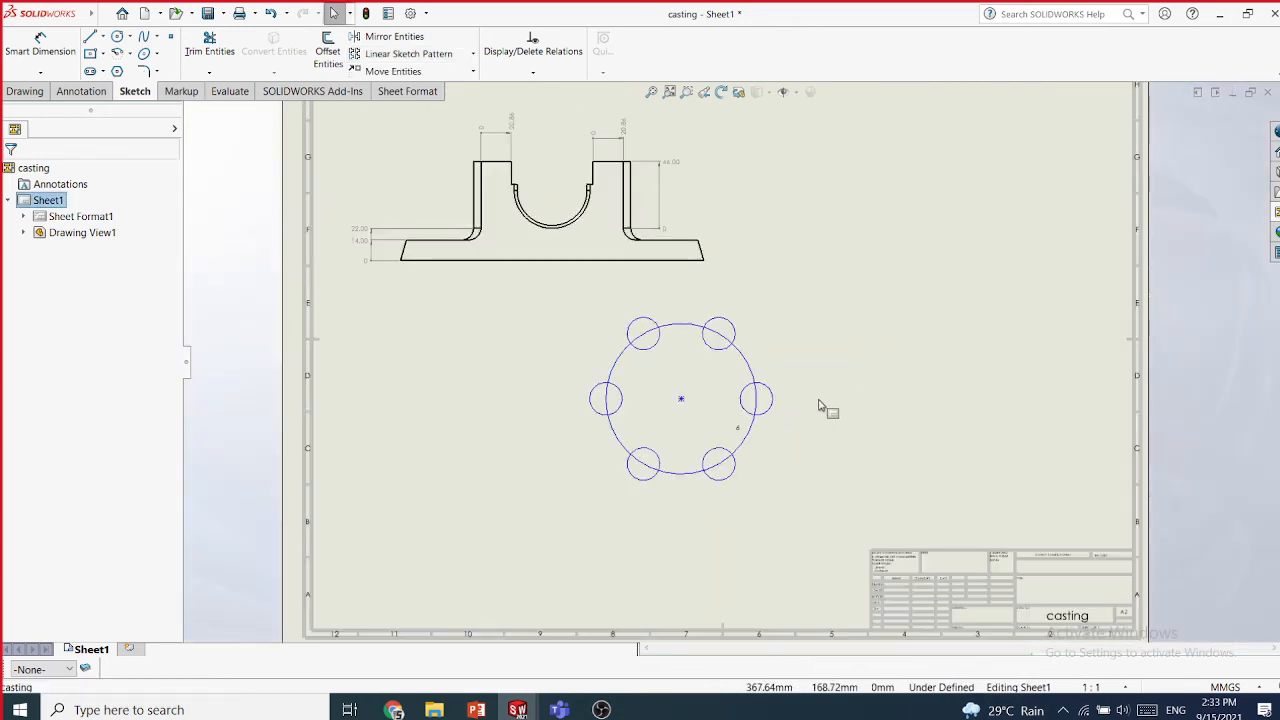
scroll(820, 405, down, 1)
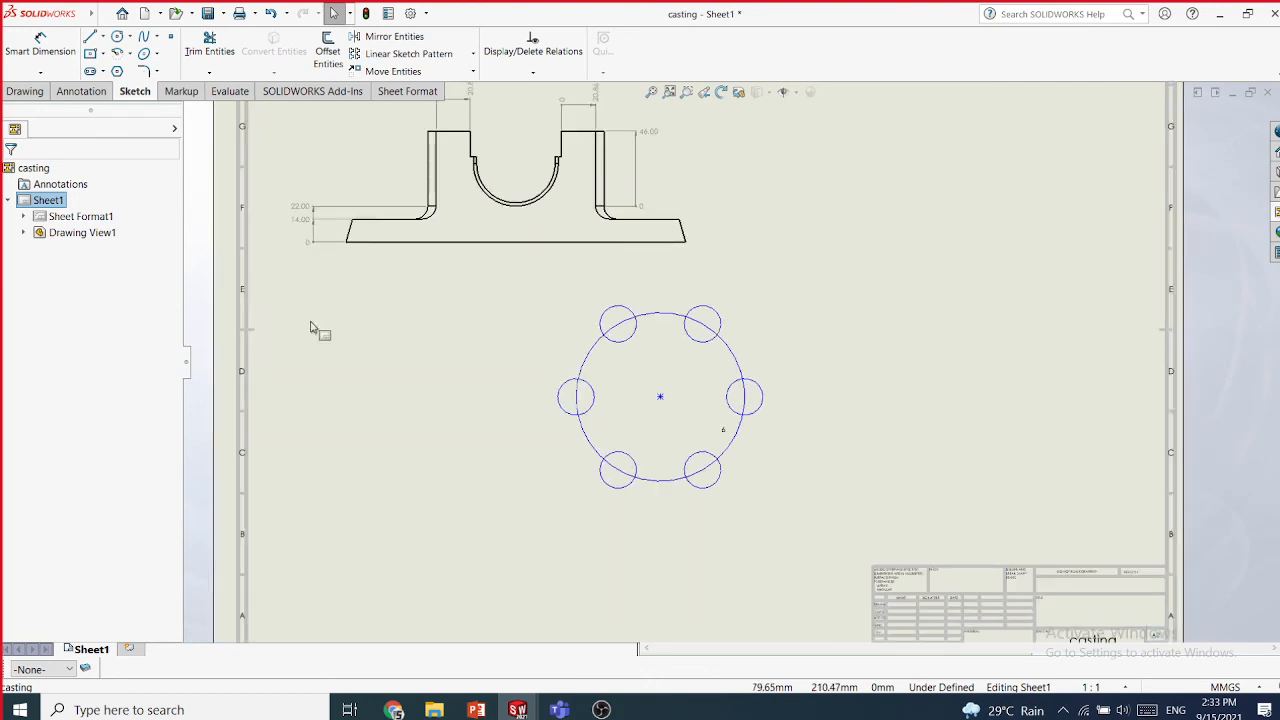
click(40, 72)
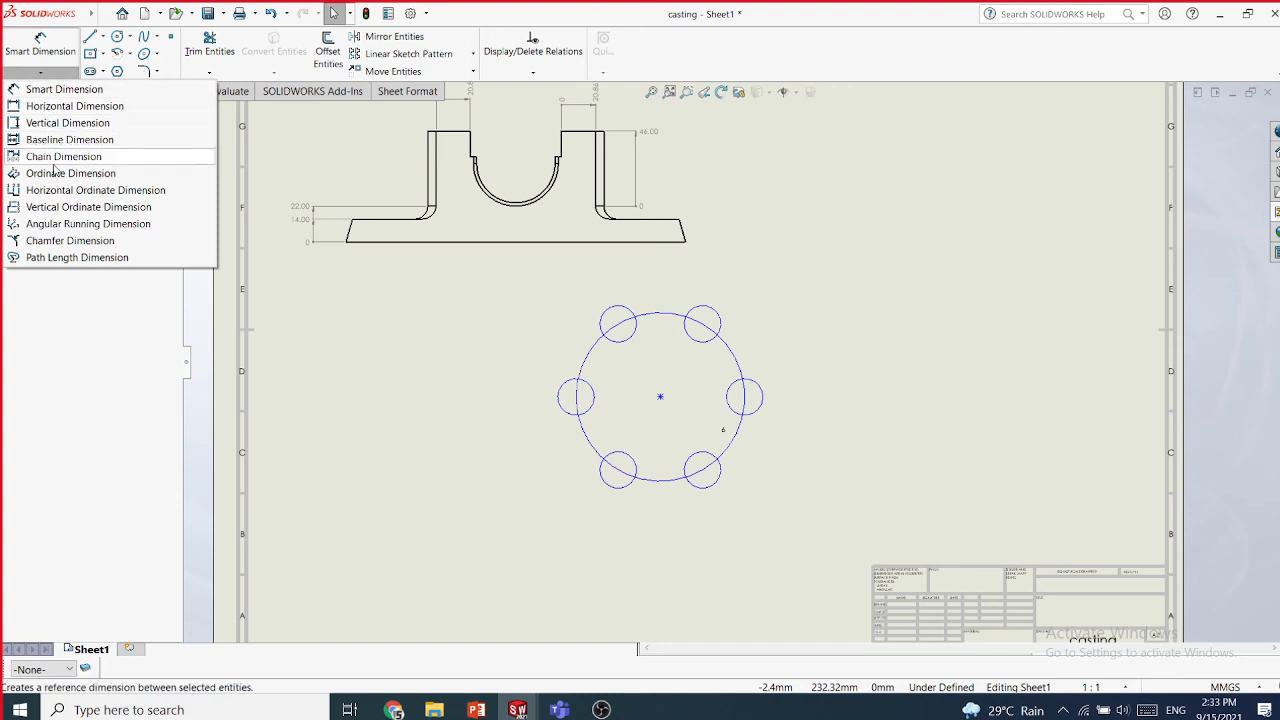
click(58, 229)
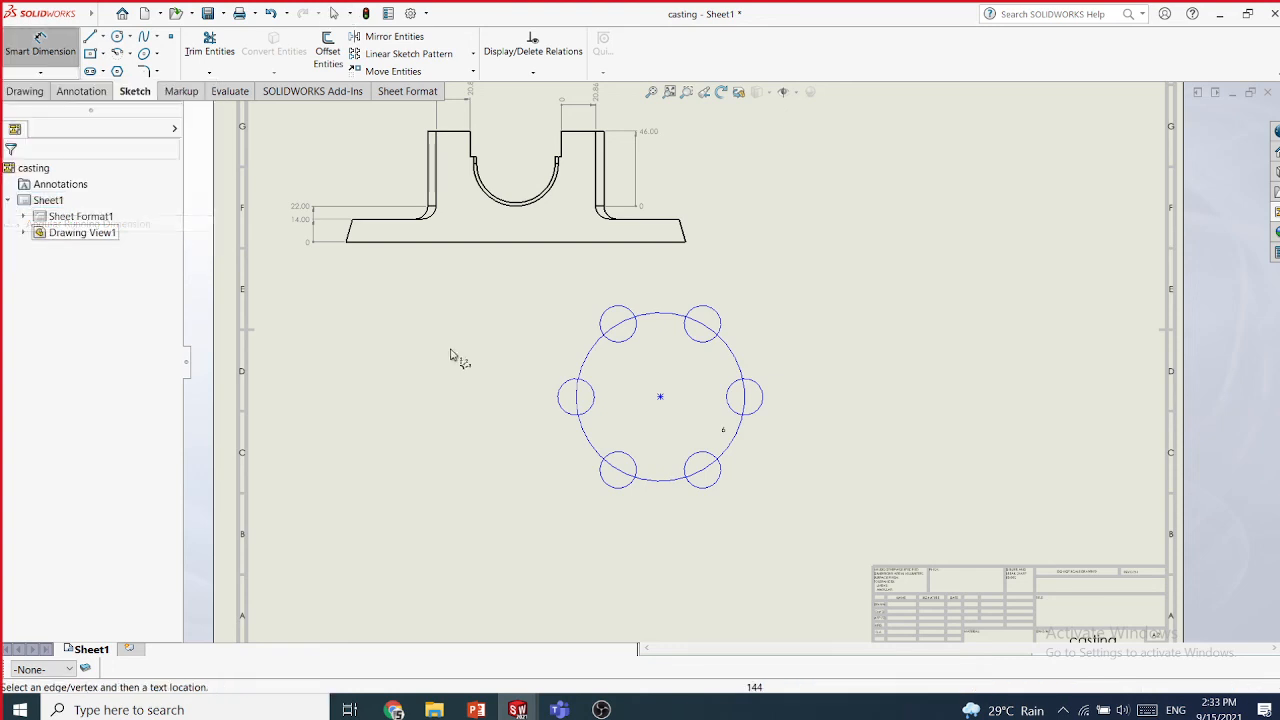
click(744, 398)
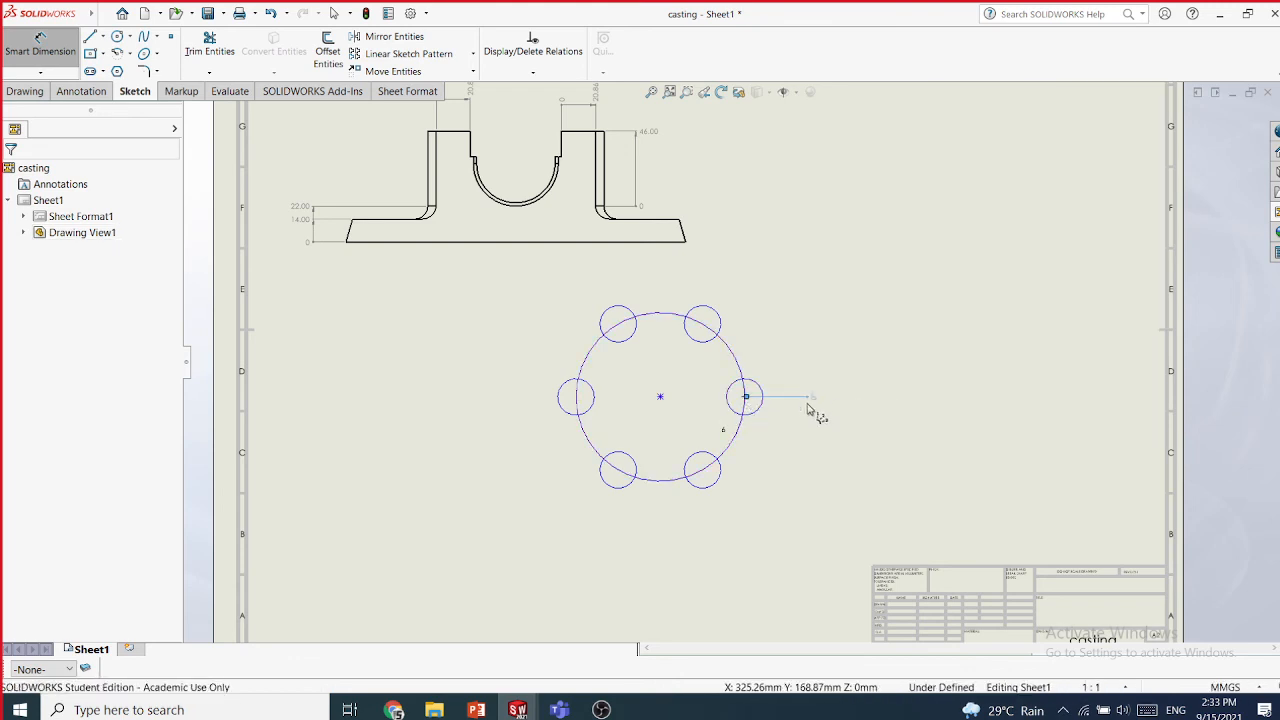
scroll(805, 408, down, 4)
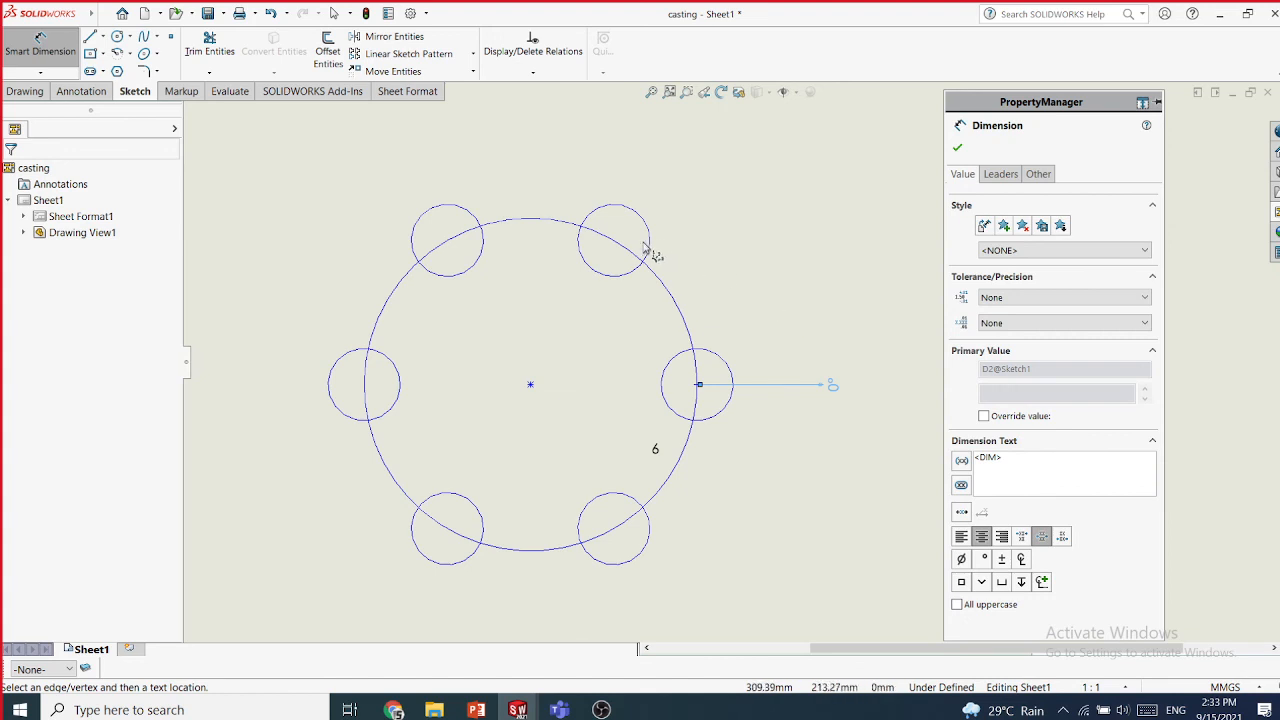
click(615, 242)
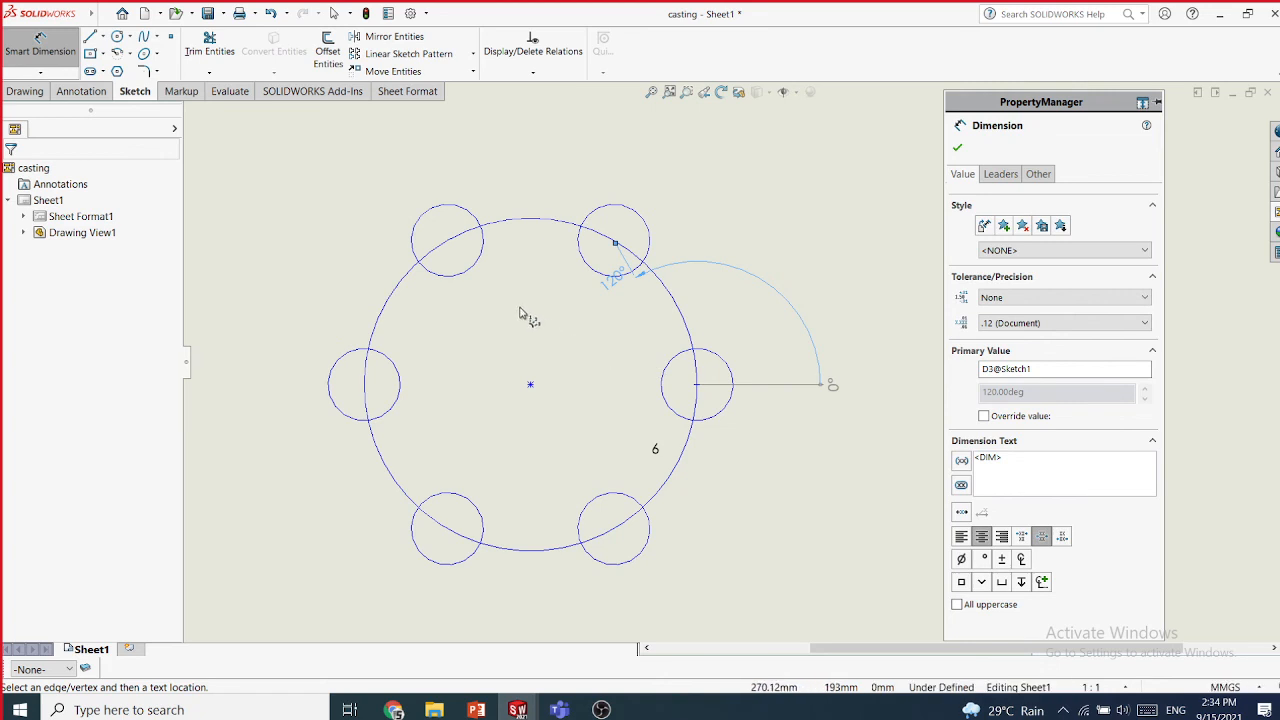
key(Escape)
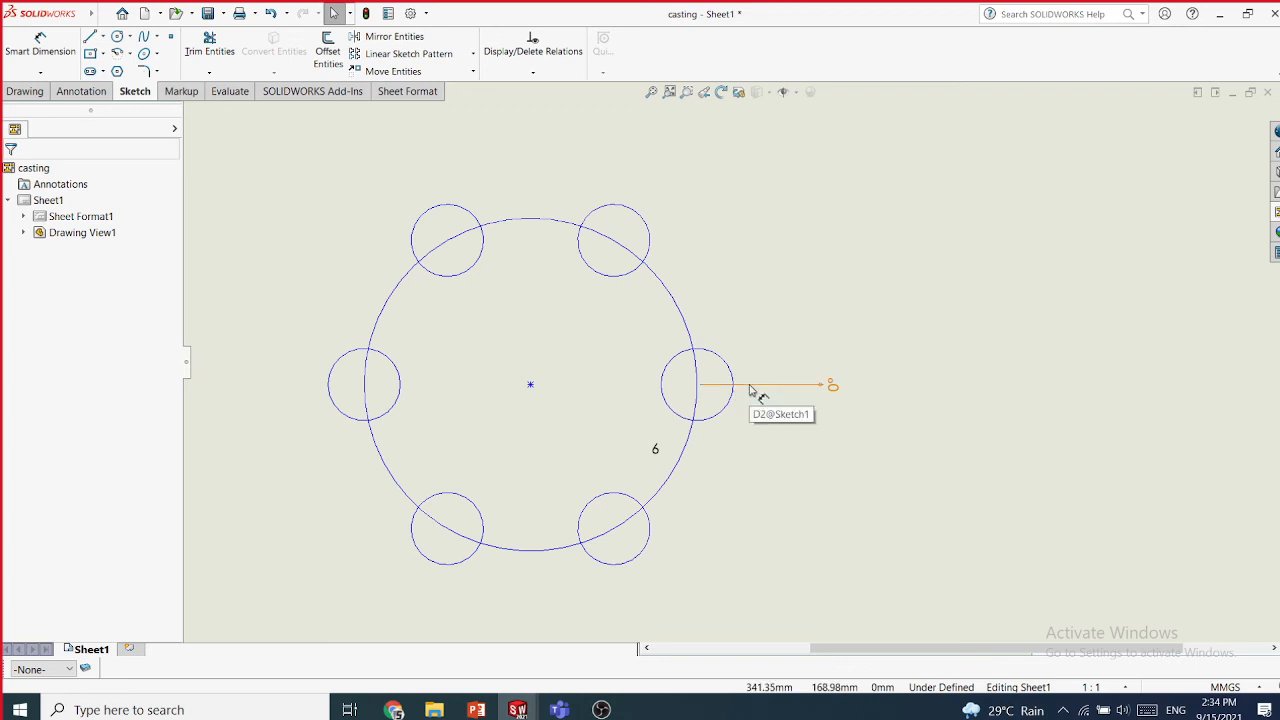
- Place the horizontal zero line of an angular running dimension from the large circle's centre, extending beyond the right small circle
click(40, 72)
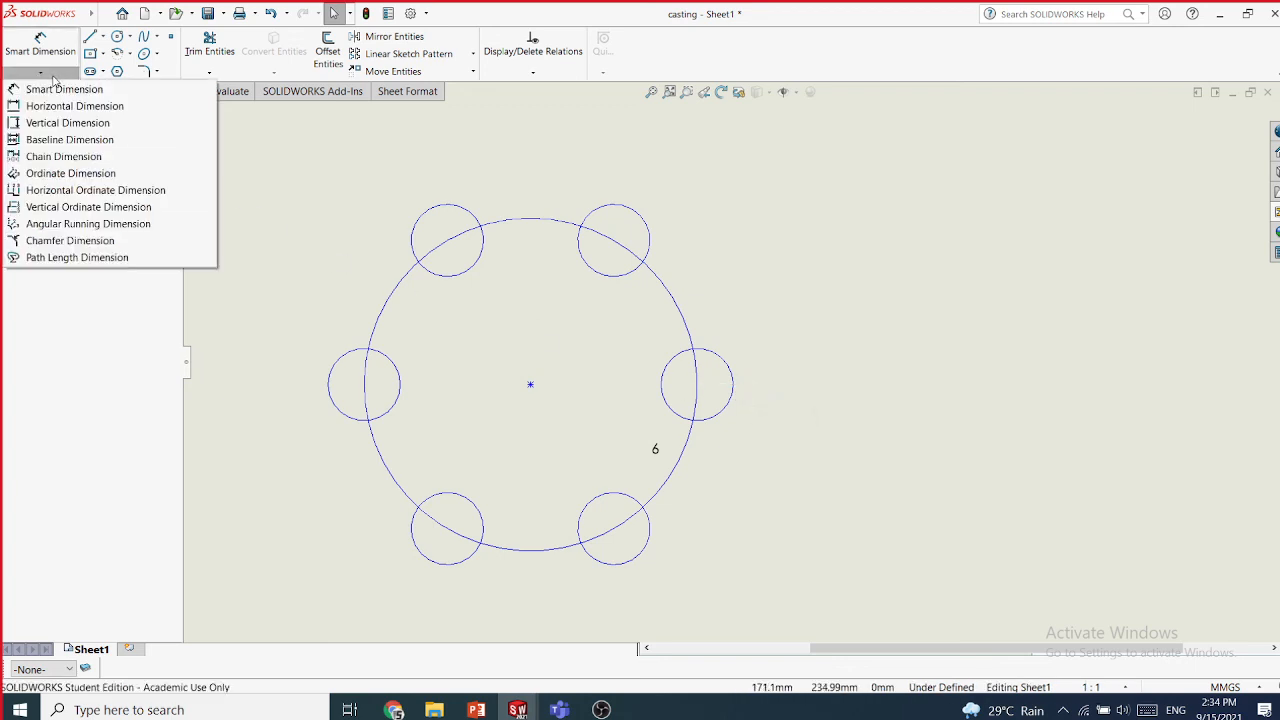
click(80, 224)
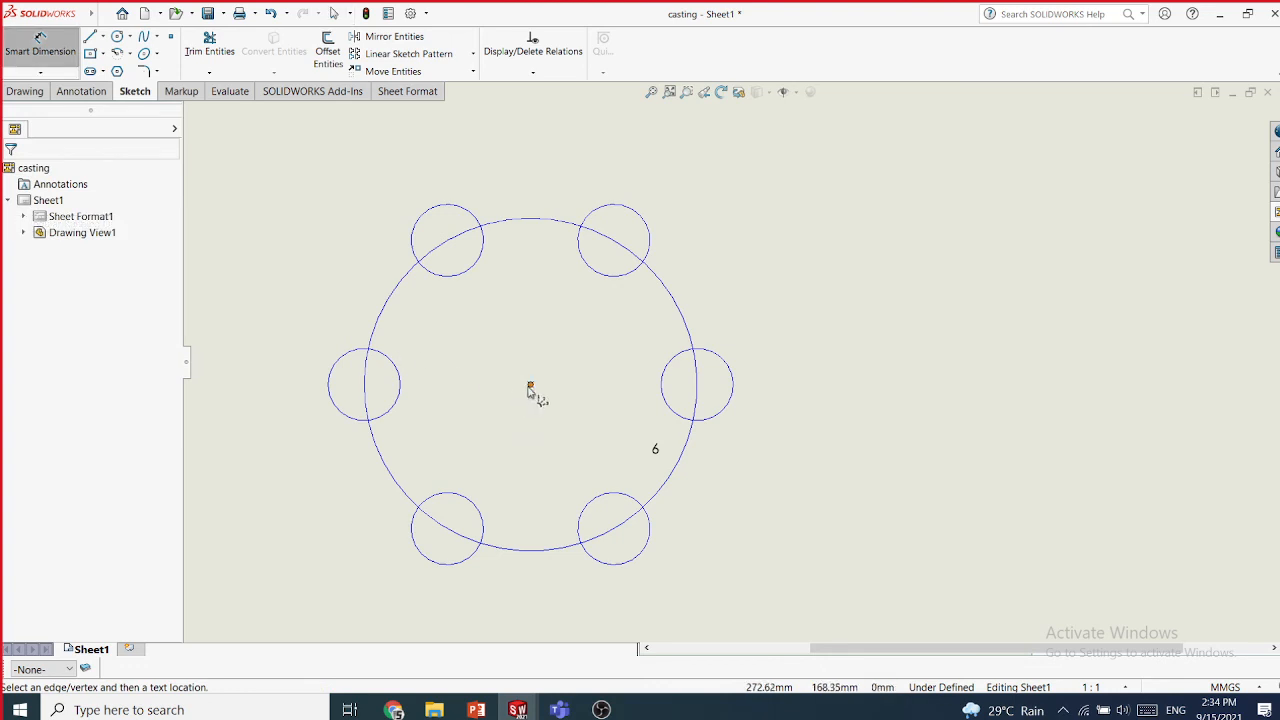
click(530, 384)
click(815, 390)
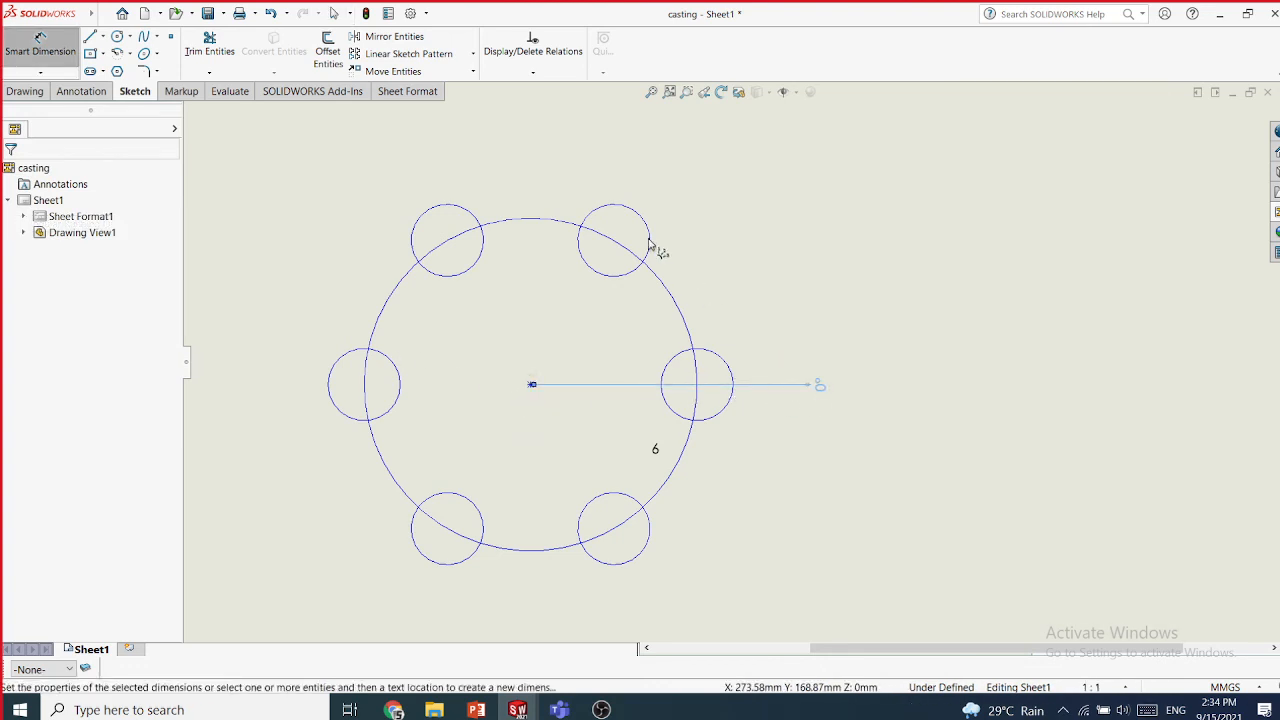
- Add running angles to the centres of the upper-right, upper-left, left and lower-left small circles, and finish the dimensioning
click(613, 243)
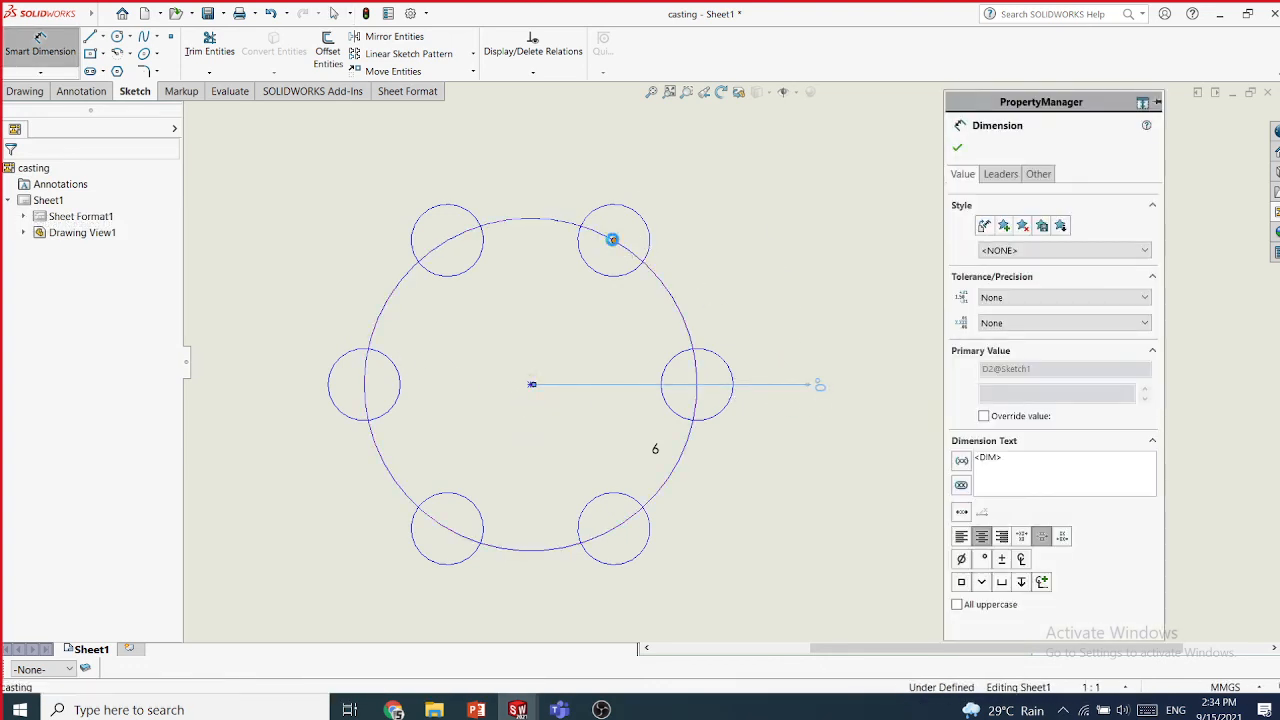
click(614, 240)
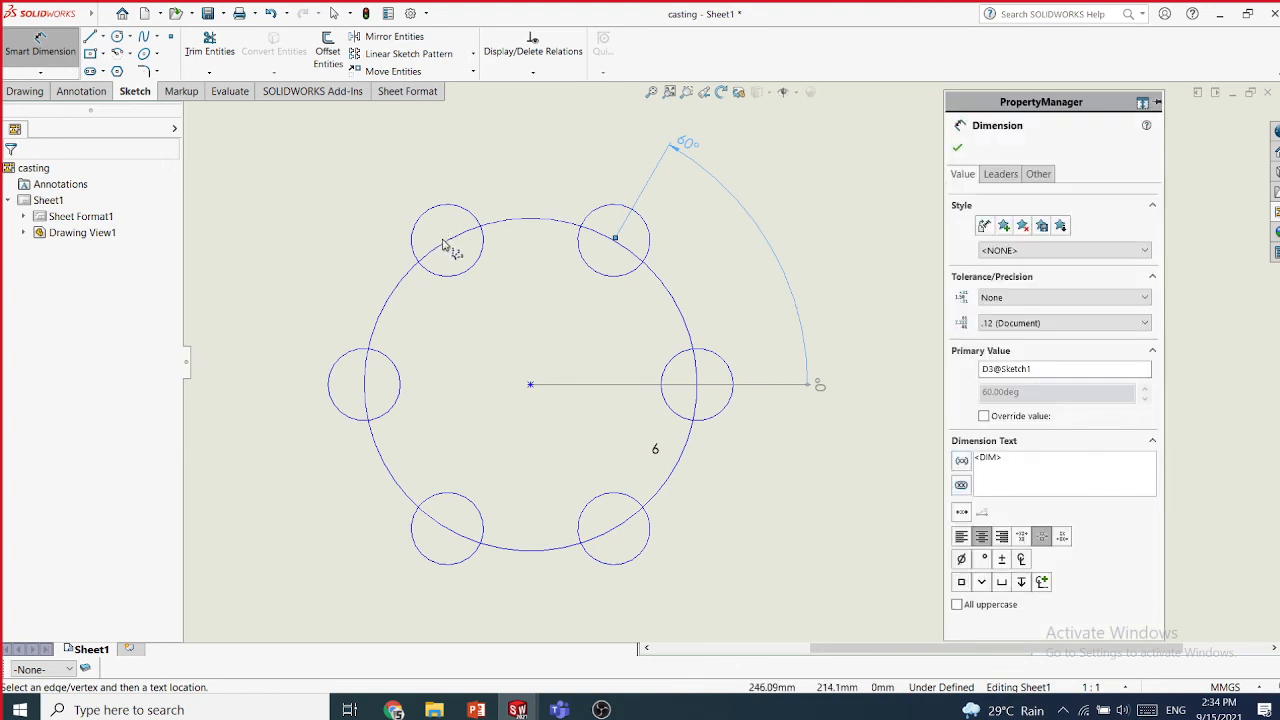
click(447, 242)
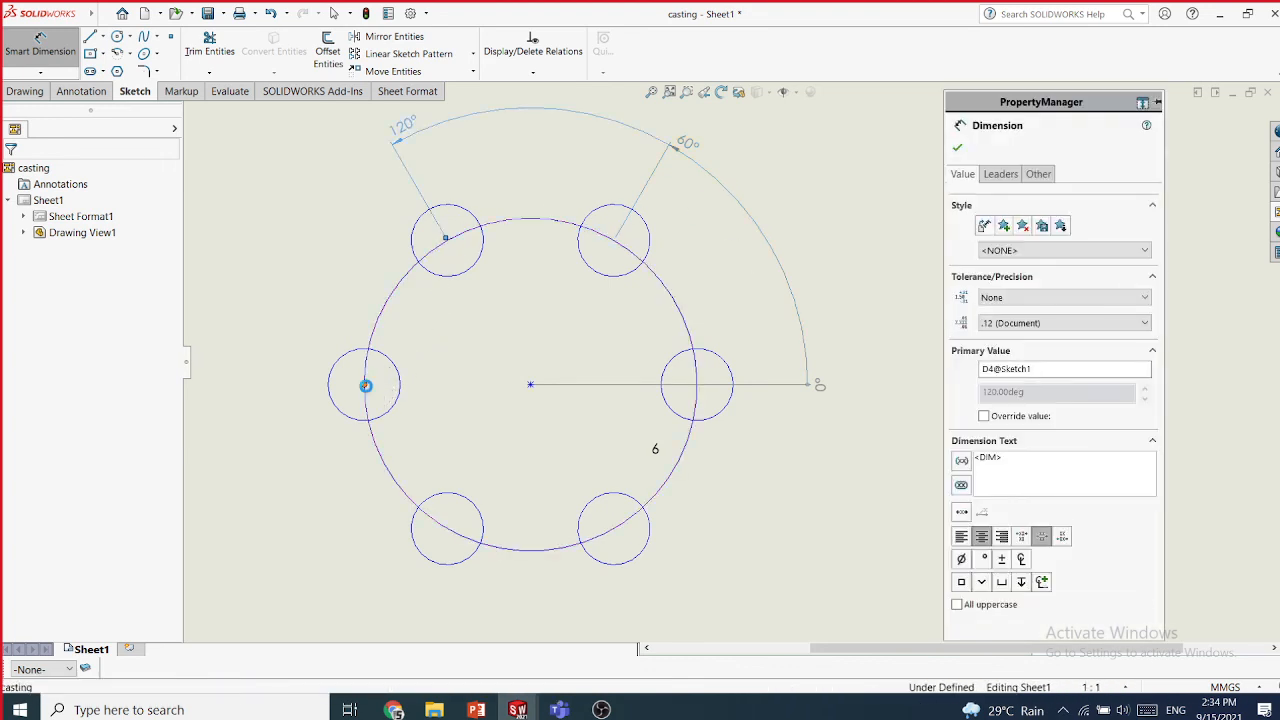
click(363, 385)
click(446, 530)
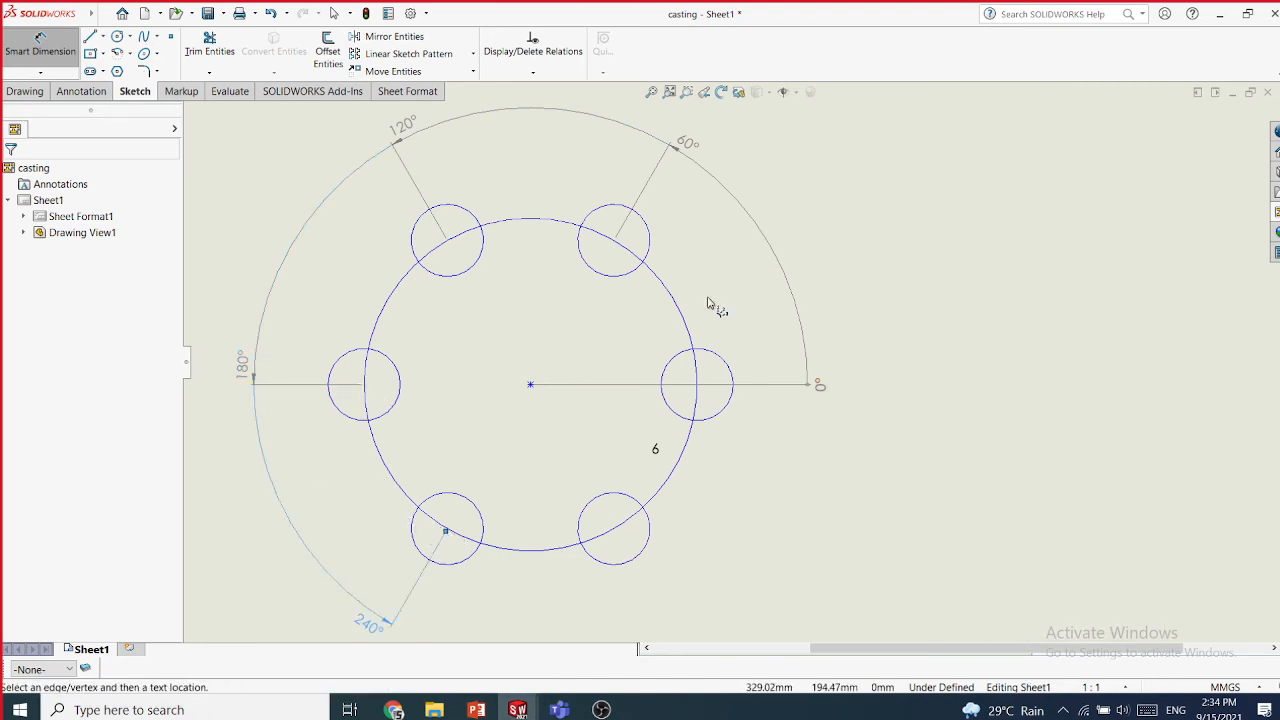
scroll(541, 281, up, 1)
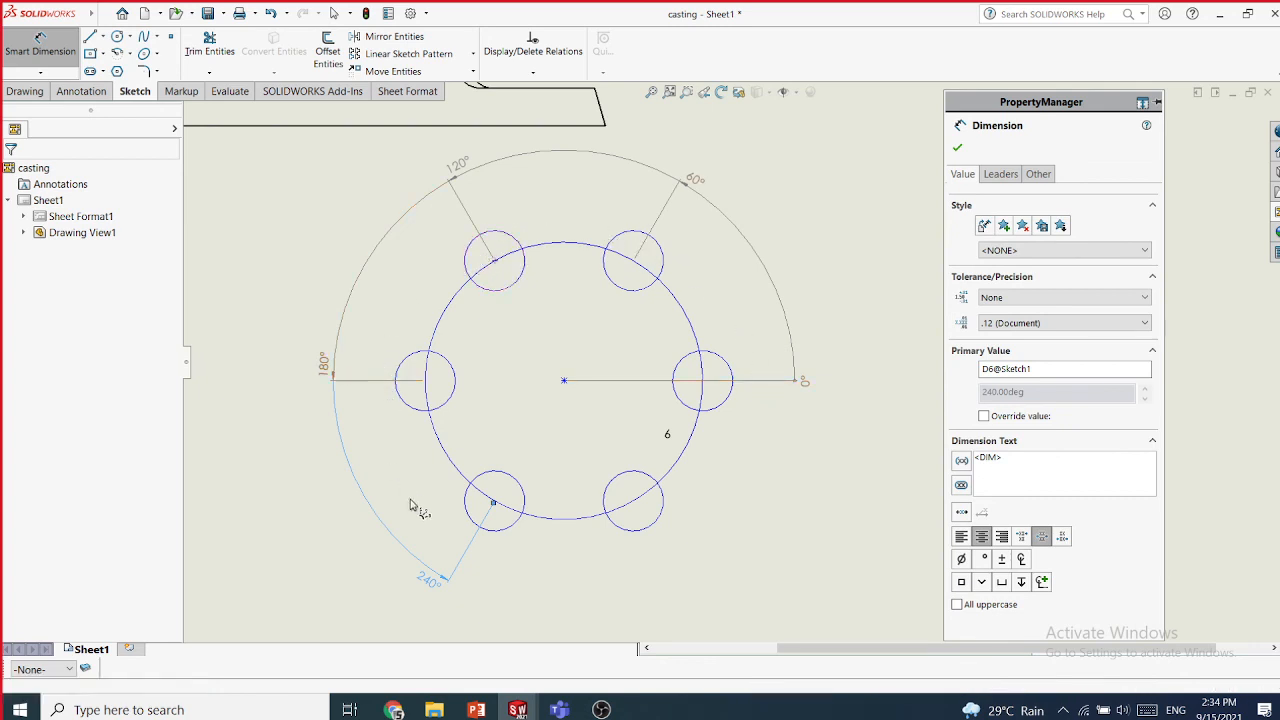
click(40, 72)
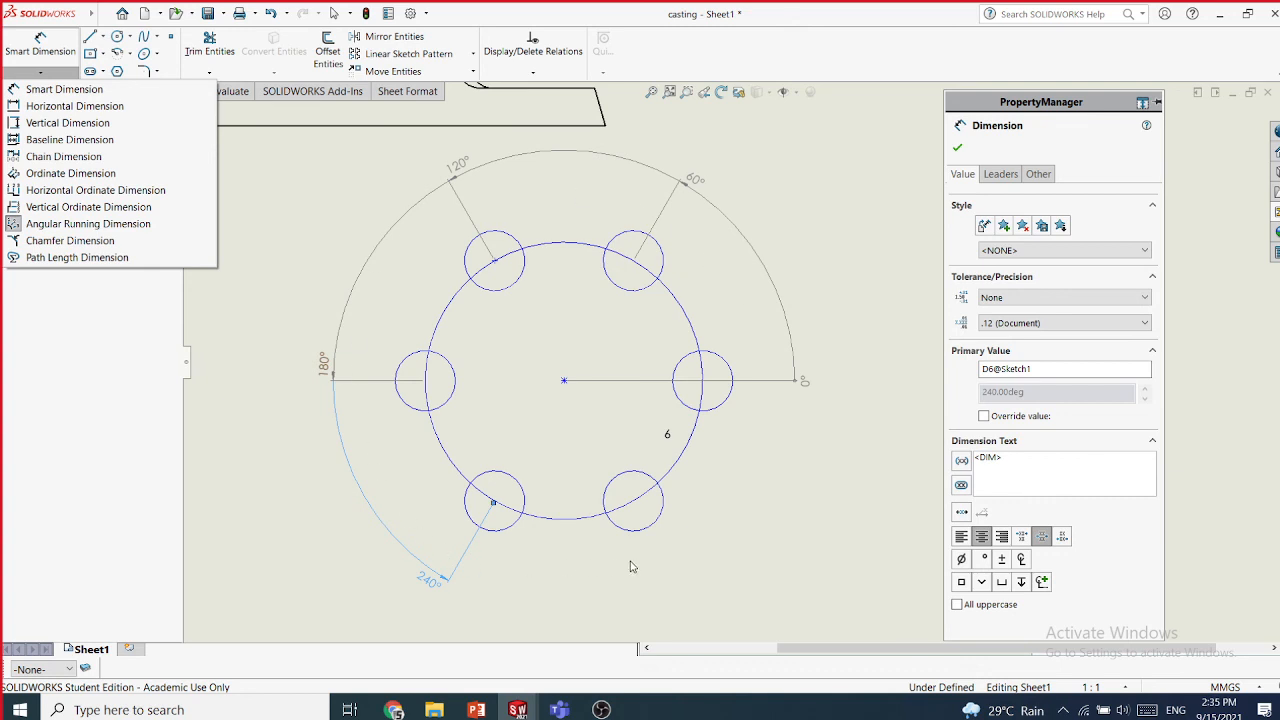
click(959, 148)
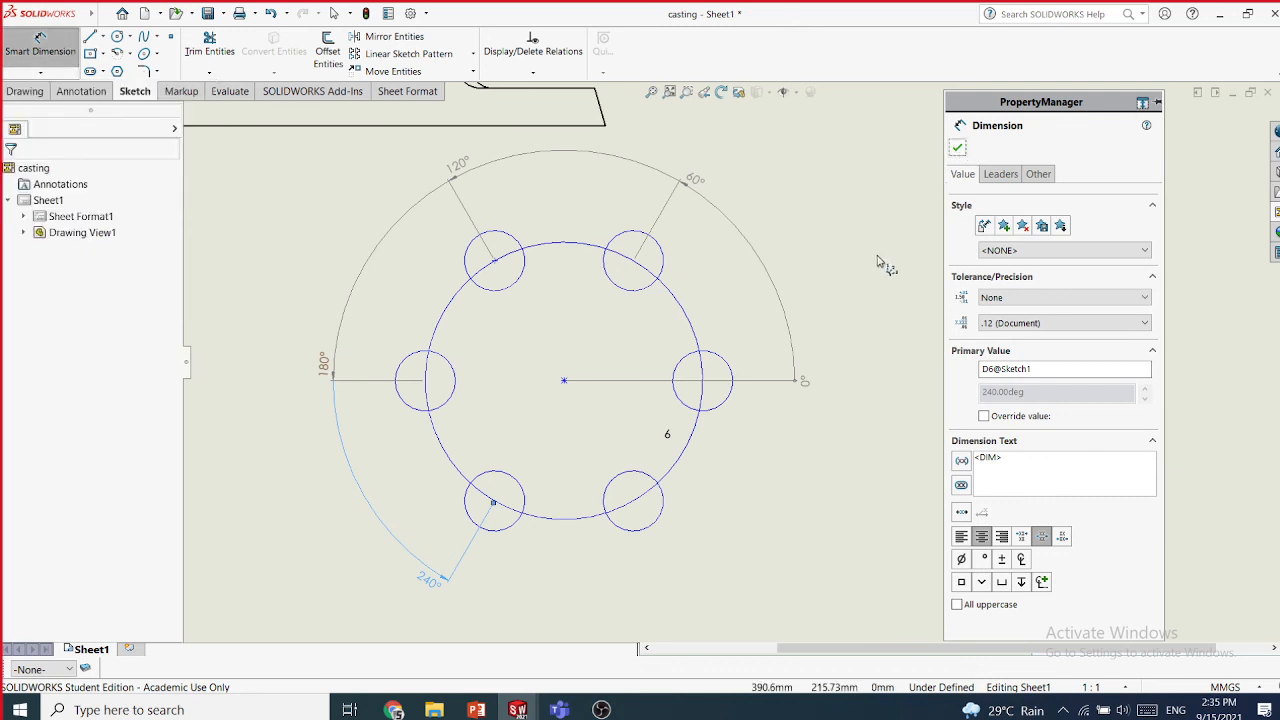
click(957, 148)
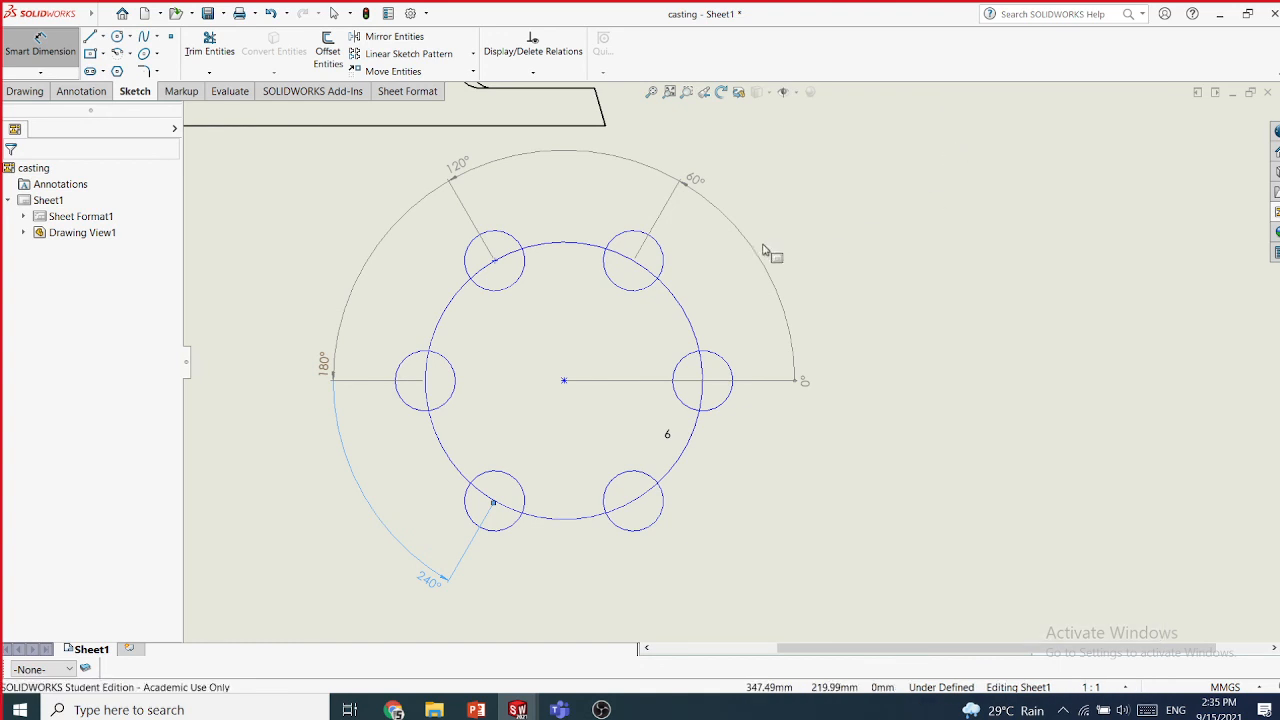
- Delete the 46.00 ordinate dimension beside the casting view's right upright and the horizontal ordinate dimensions above that upright
scroll(725, 362, up, 5)
scroll(640, 250, down, 6)
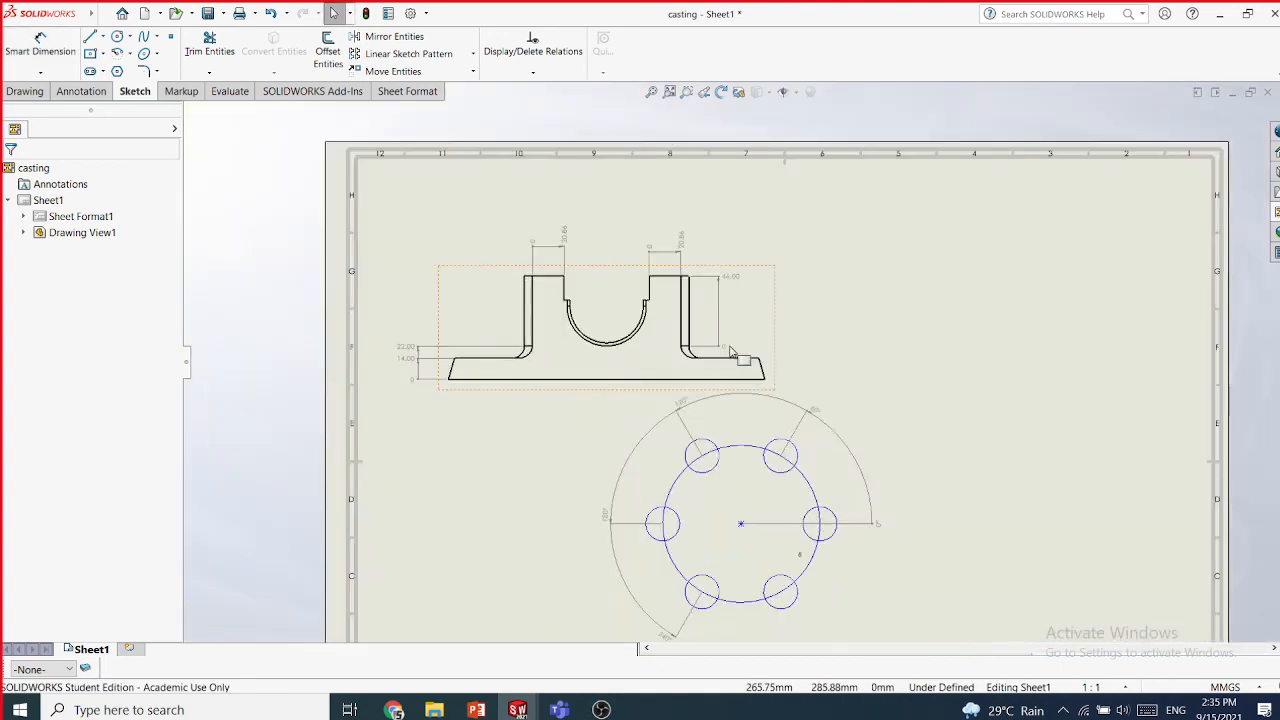
scroll(664, 324, up, 2)
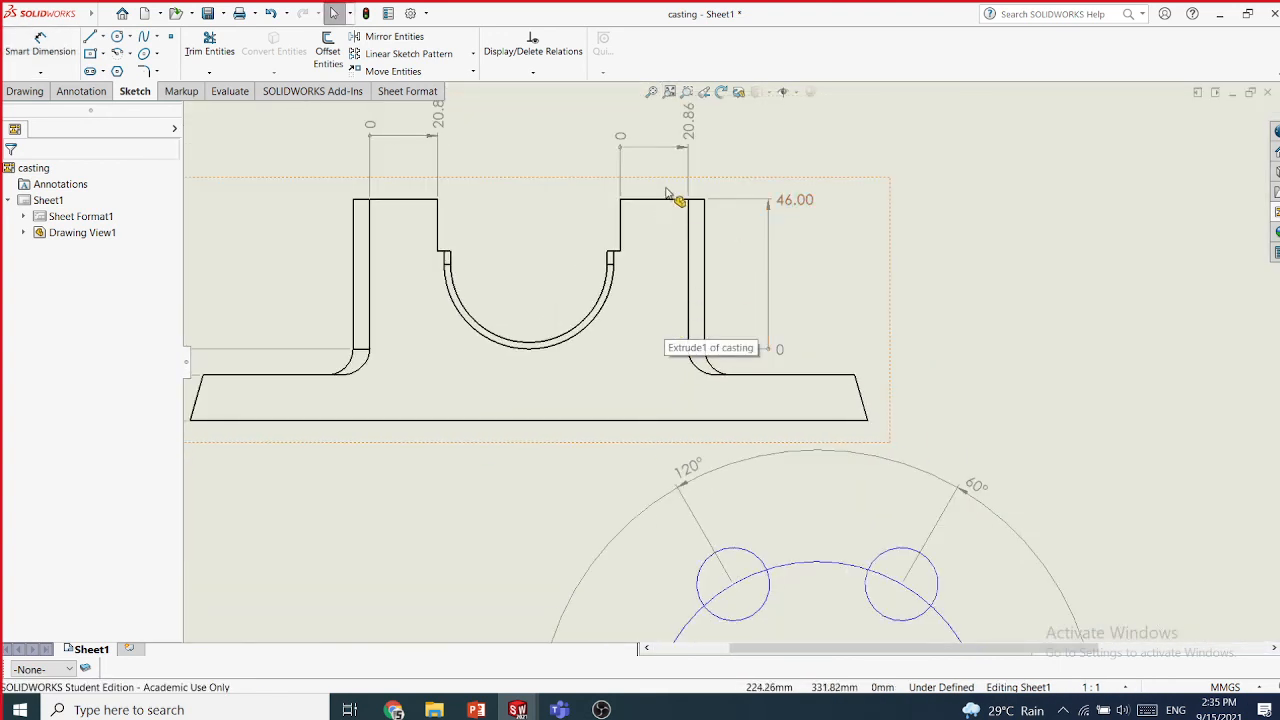
click(771, 281)
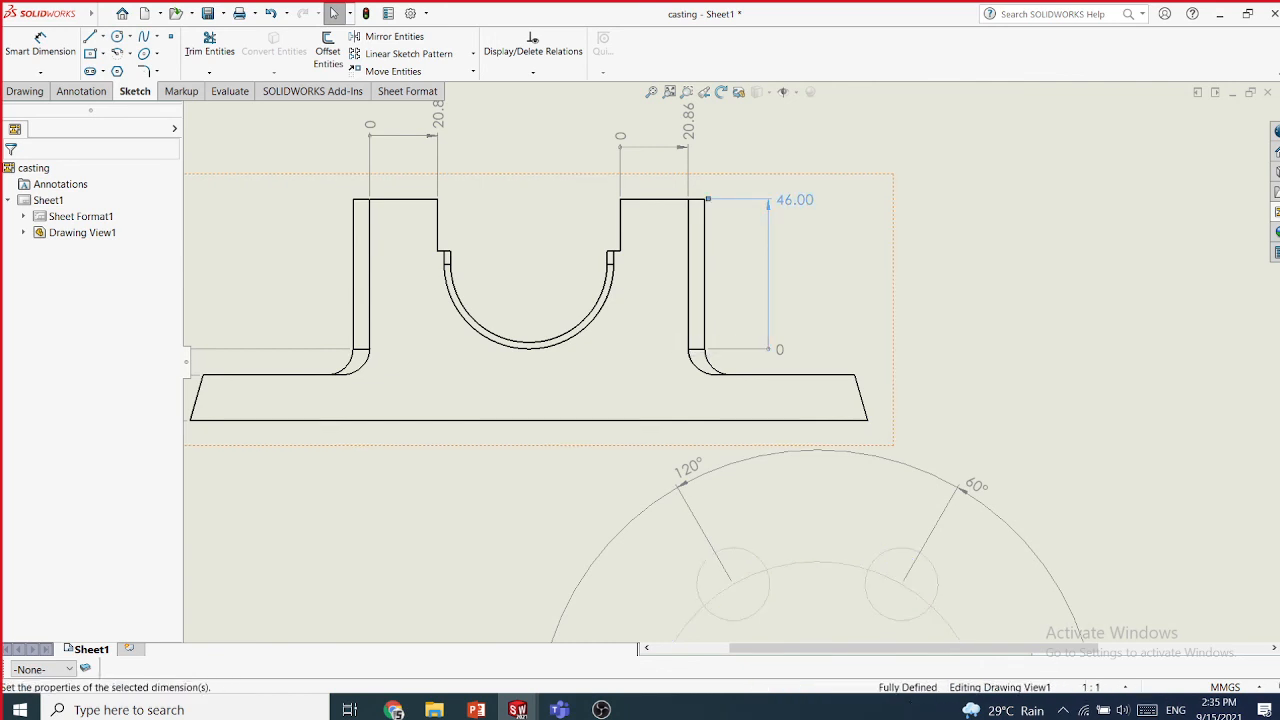
key(Delete)
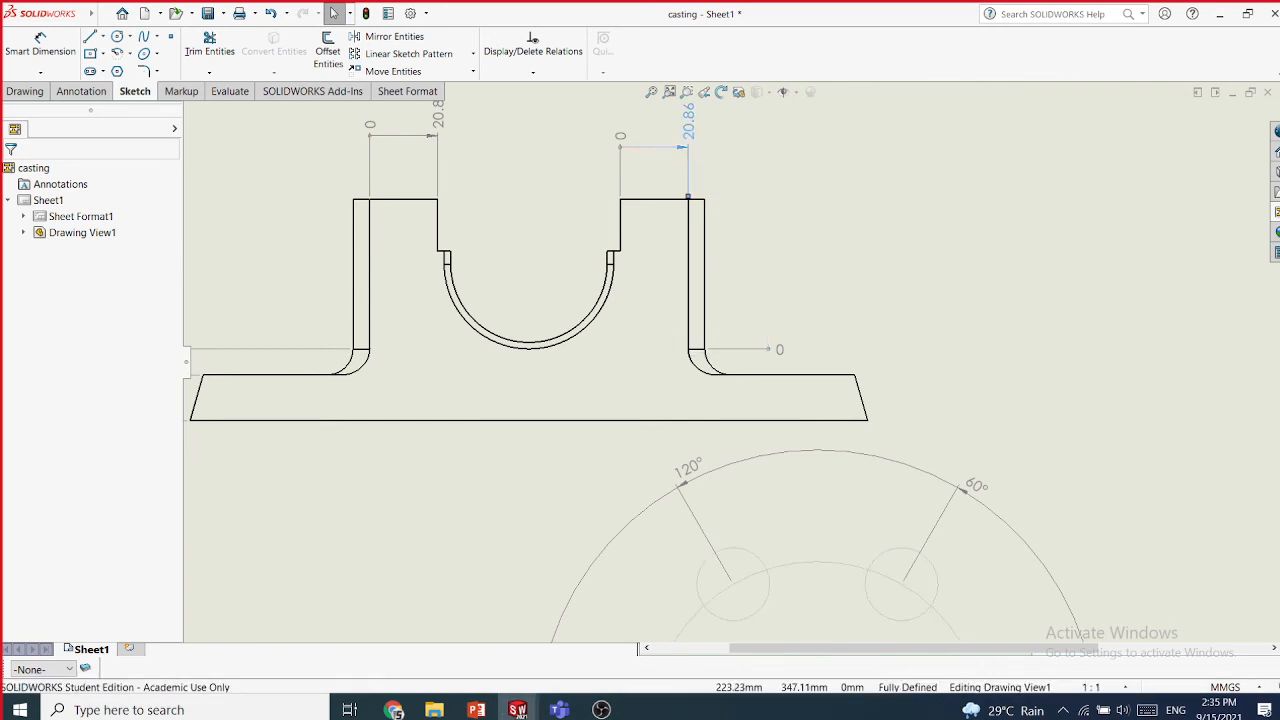
key(Delete)
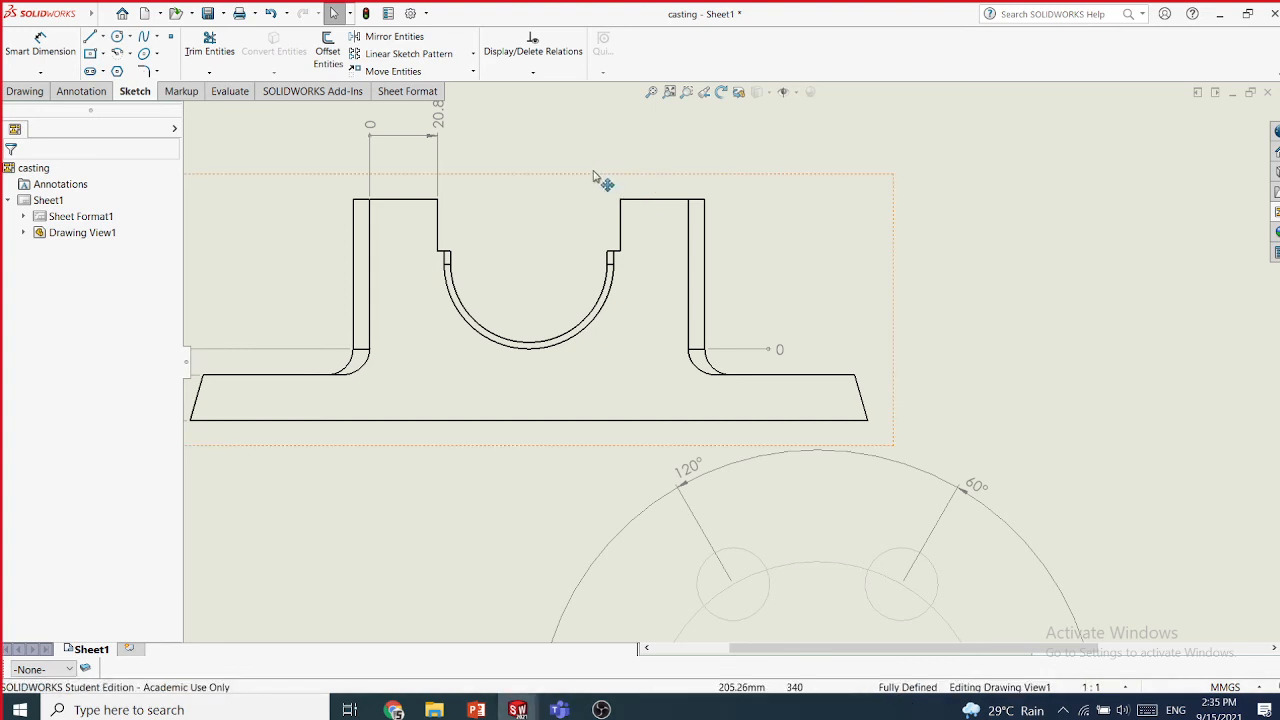
- Delete the horizontal ordinate dimensions above the left upright and the leftover vertical zero dimension beside the right upright
click(441, 160)
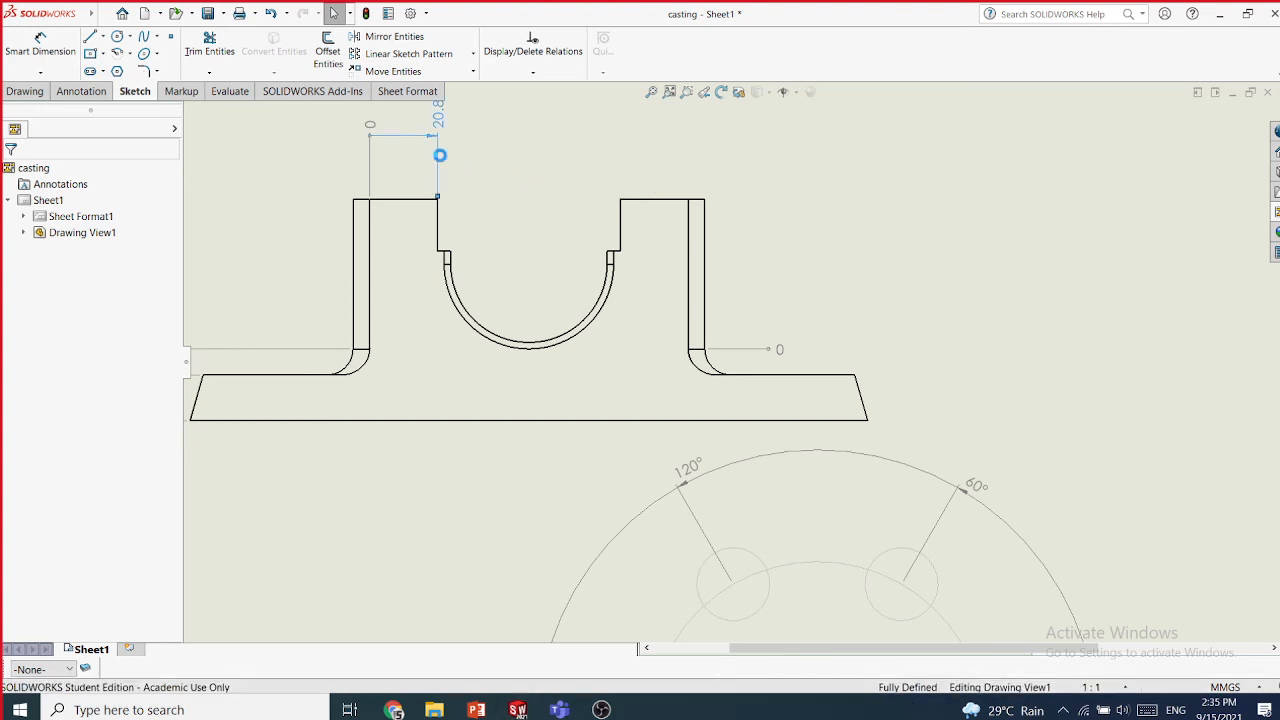
key(Delete)
click(369, 173)
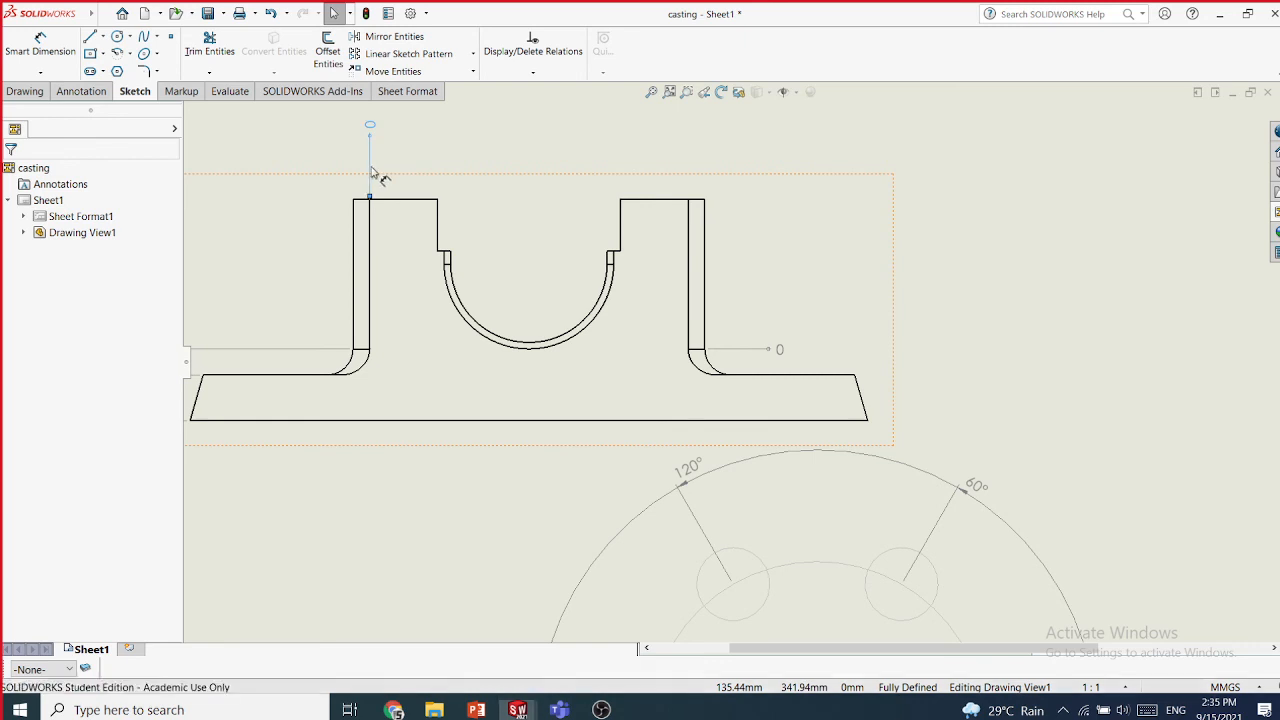
key(Delete)
click(708, 349)
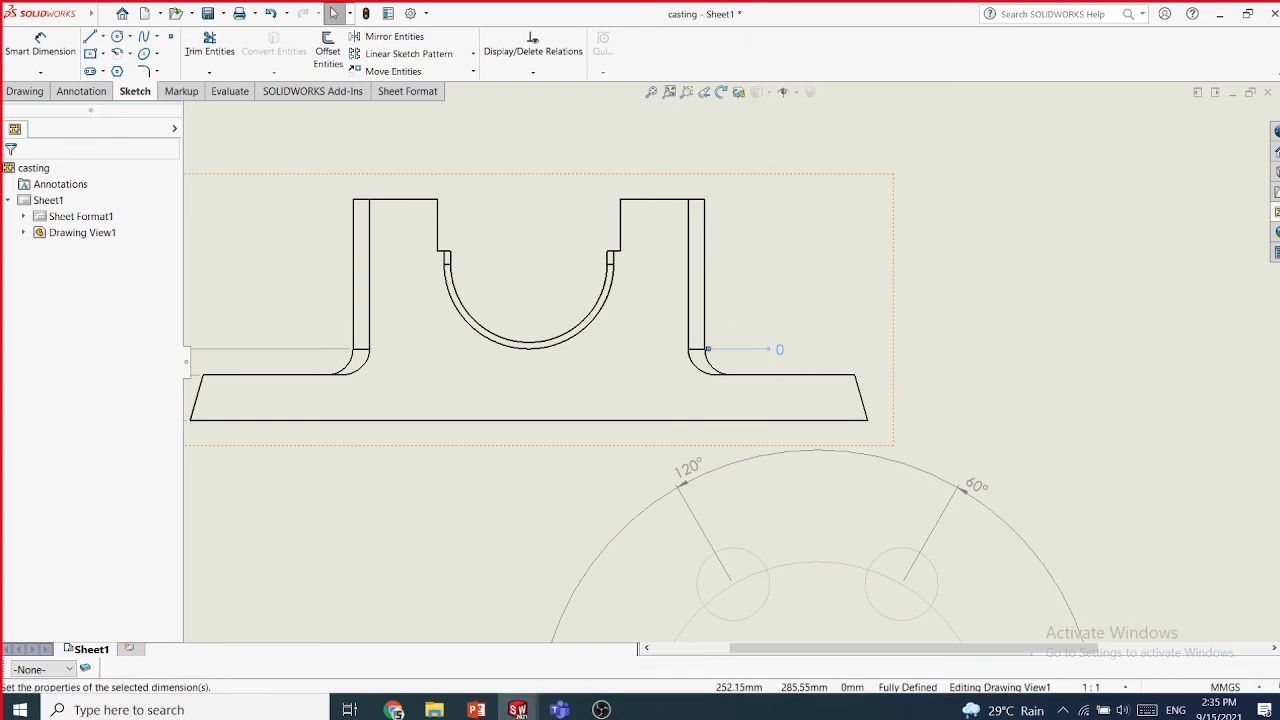
key(Delete)
- Delete the vertical ordinate dimensions beside the casting base's left end, including their zero line
scroll(720, 360, down, 2)
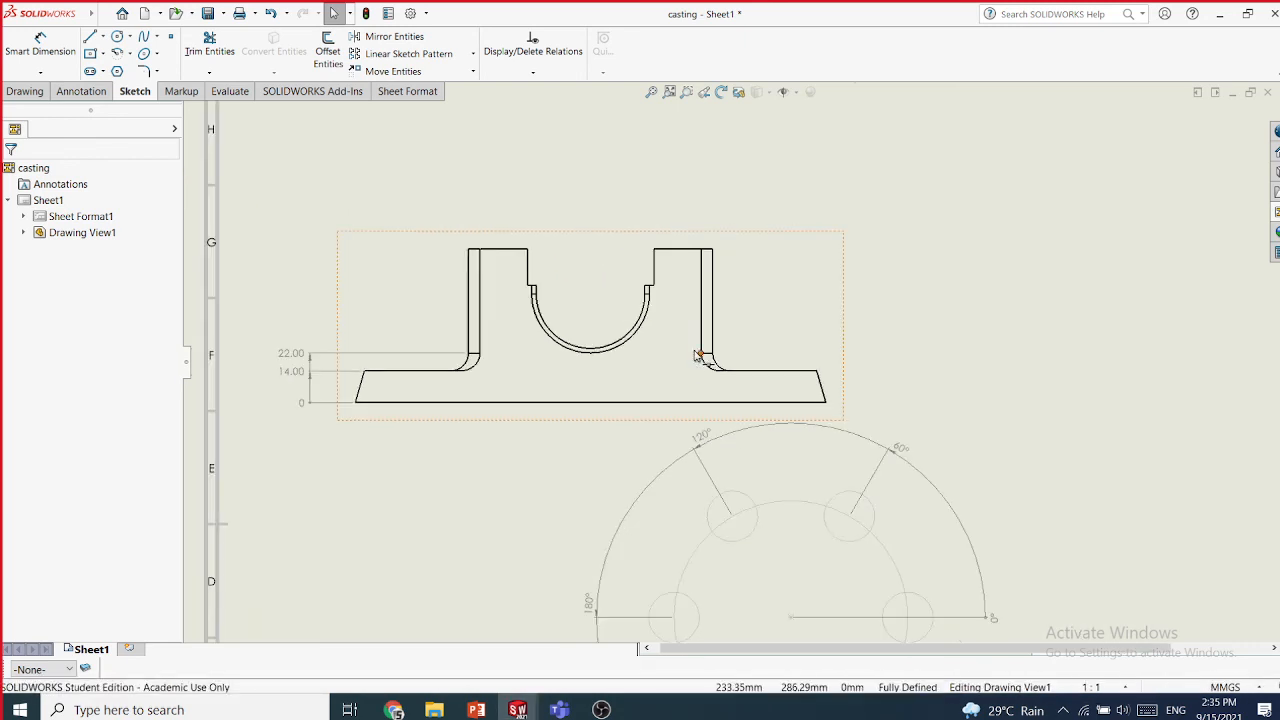
click(406, 355)
key(Delete)
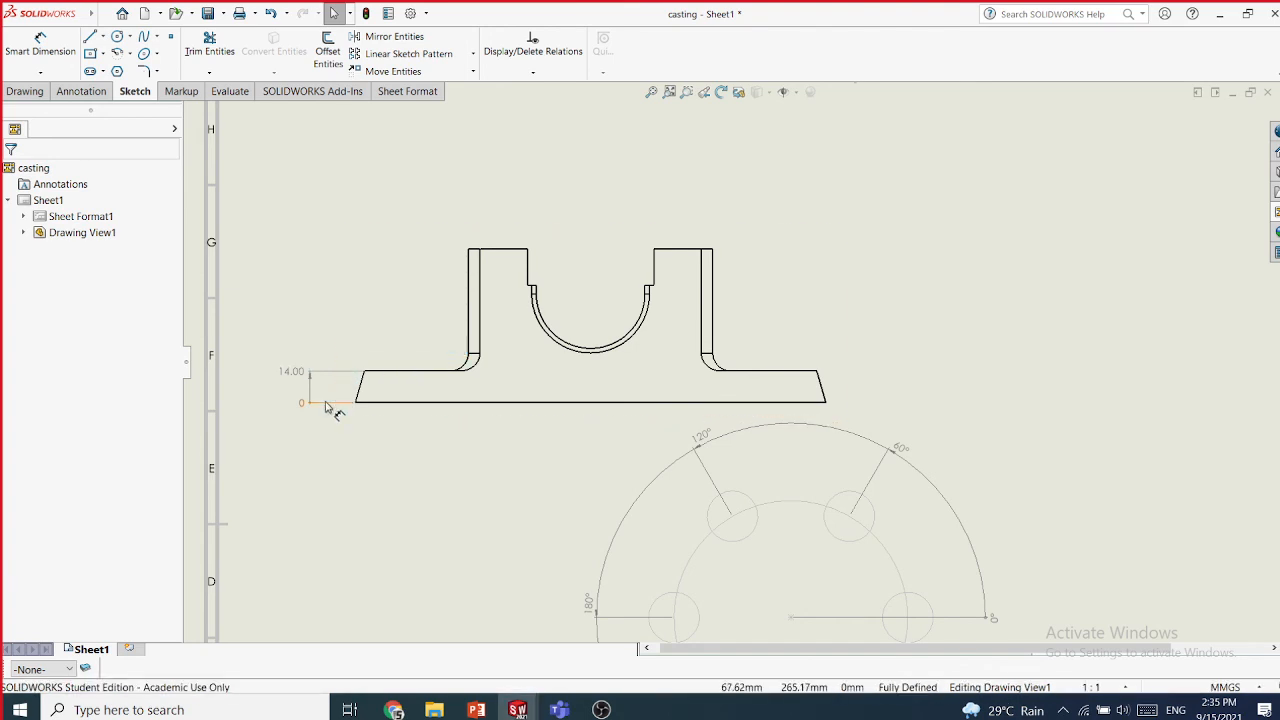
key(Delete)
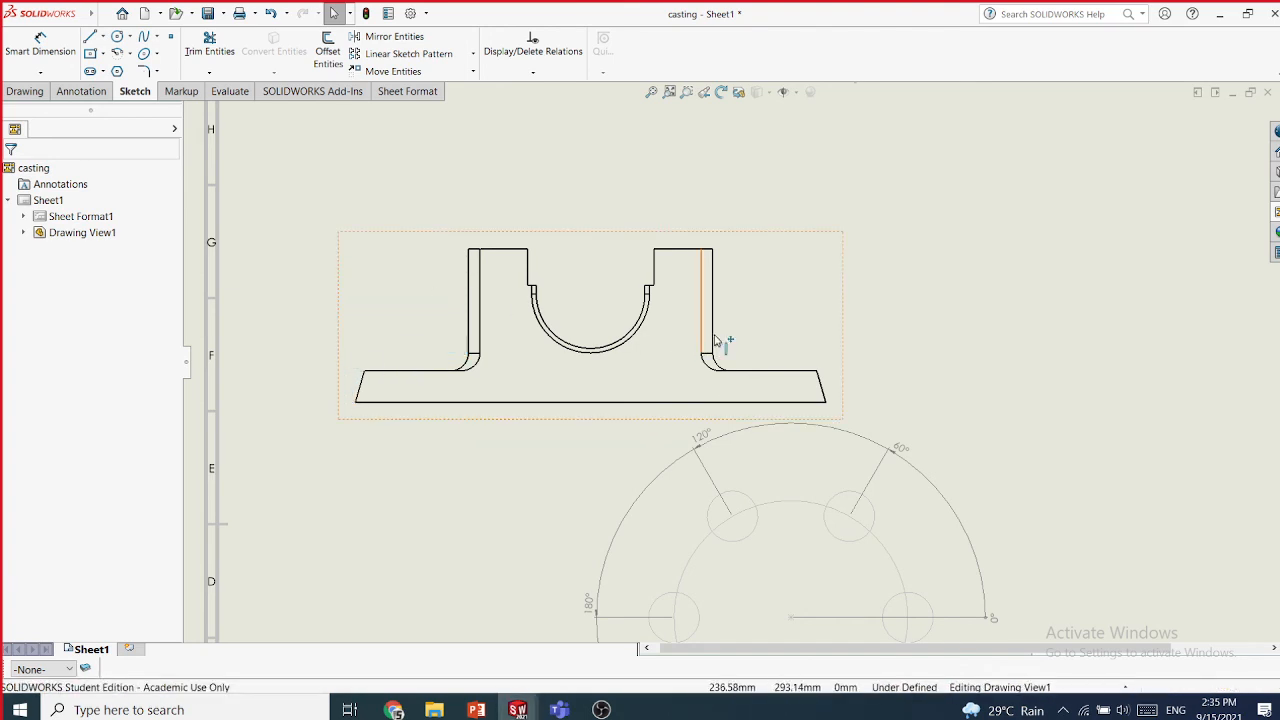
- Try an angular running dimension with its zero line at the right upright's outer top corner, dimensioning the left upright's top edge
click(40, 72)
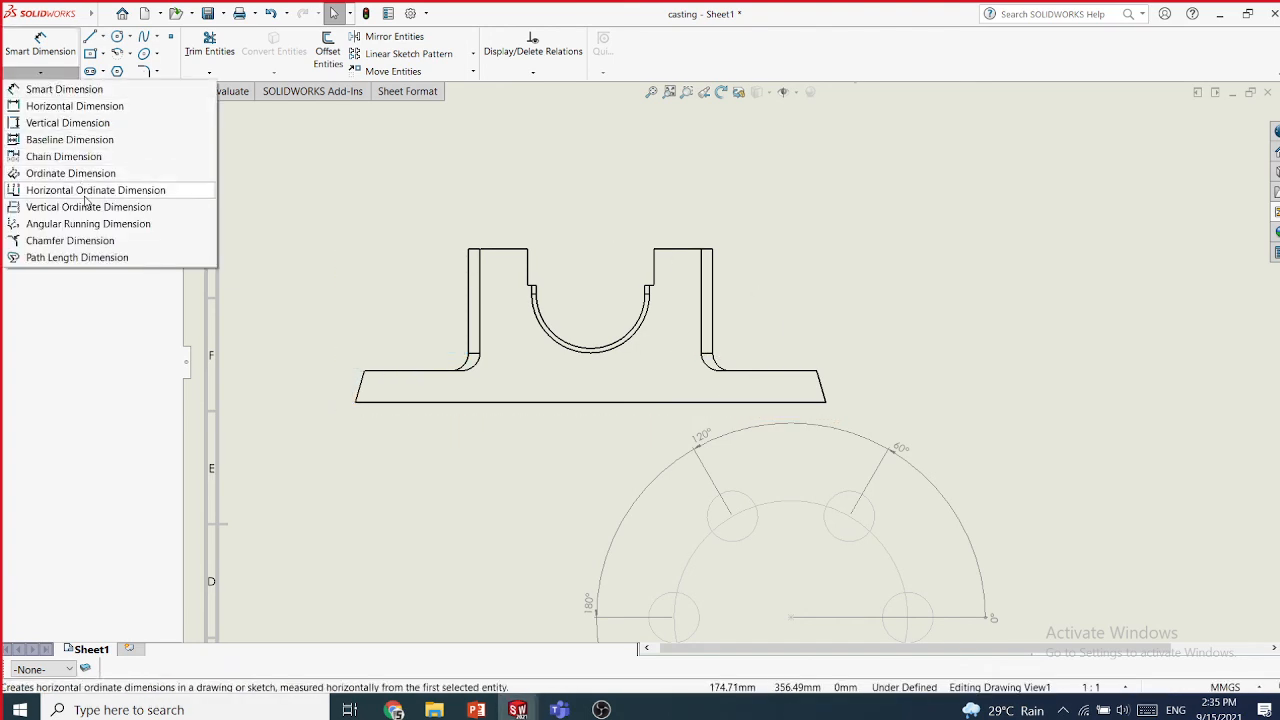
click(95, 224)
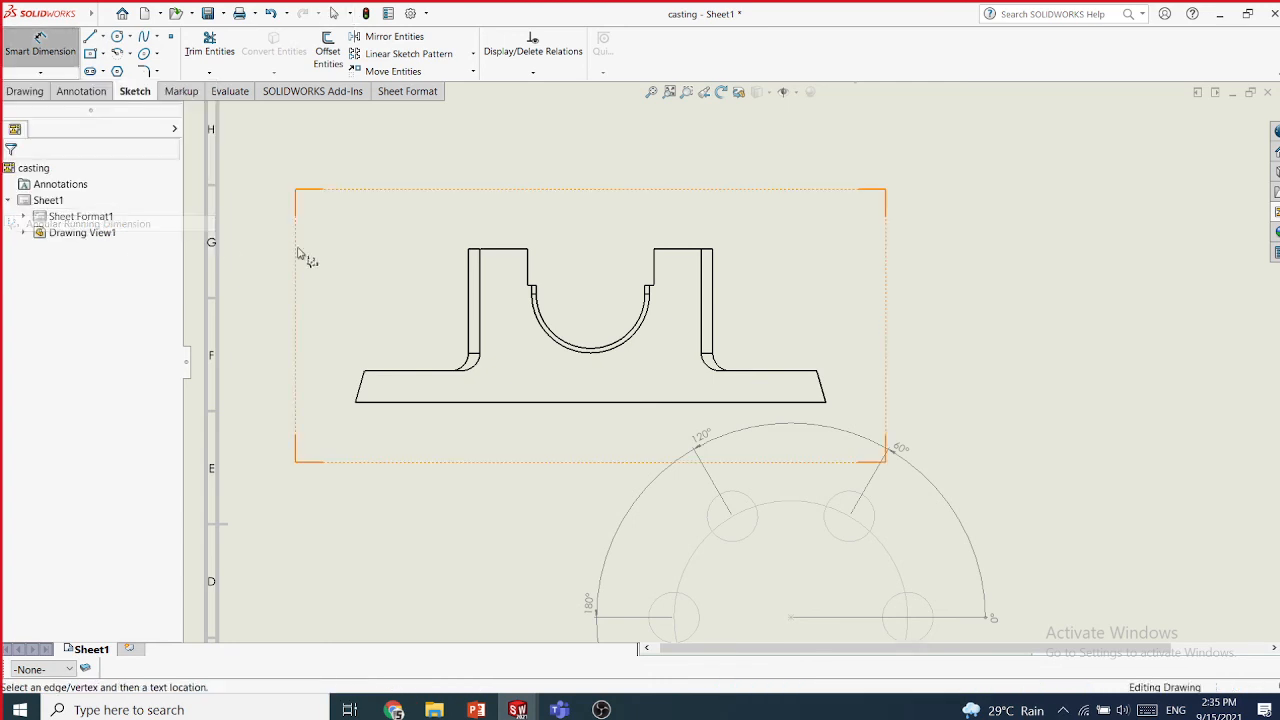
click(775, 252)
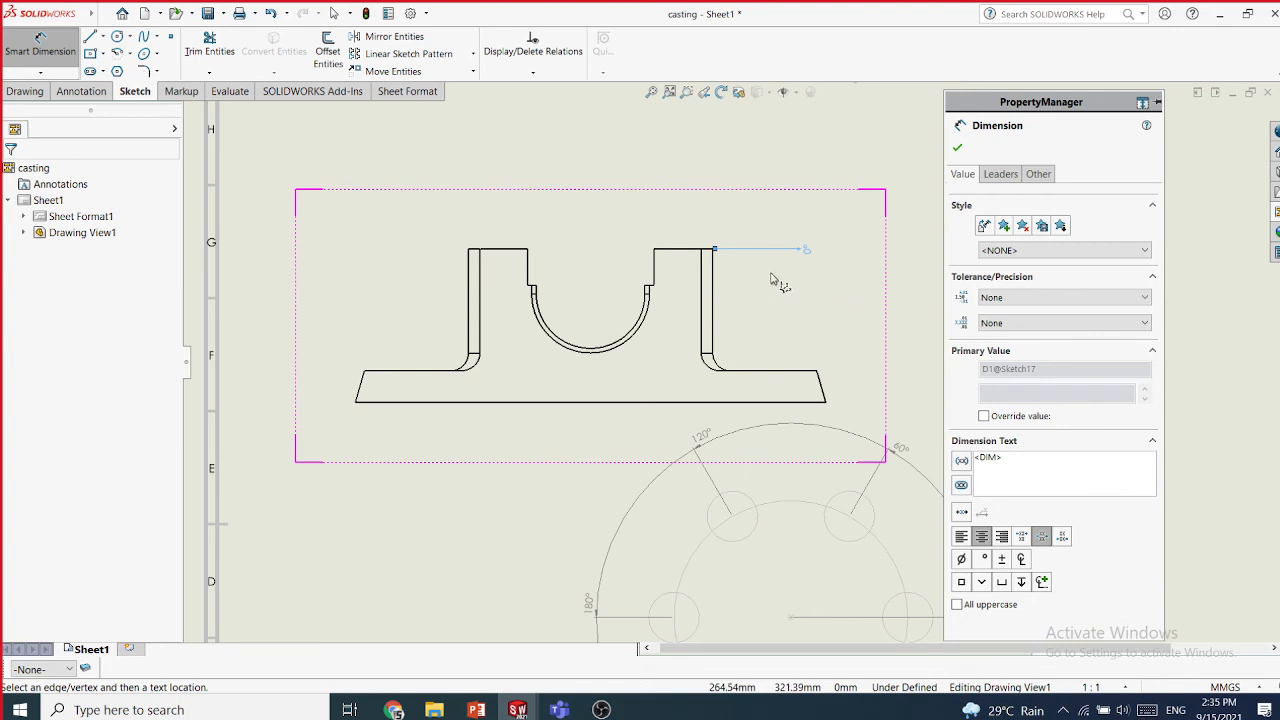
click(513, 255)
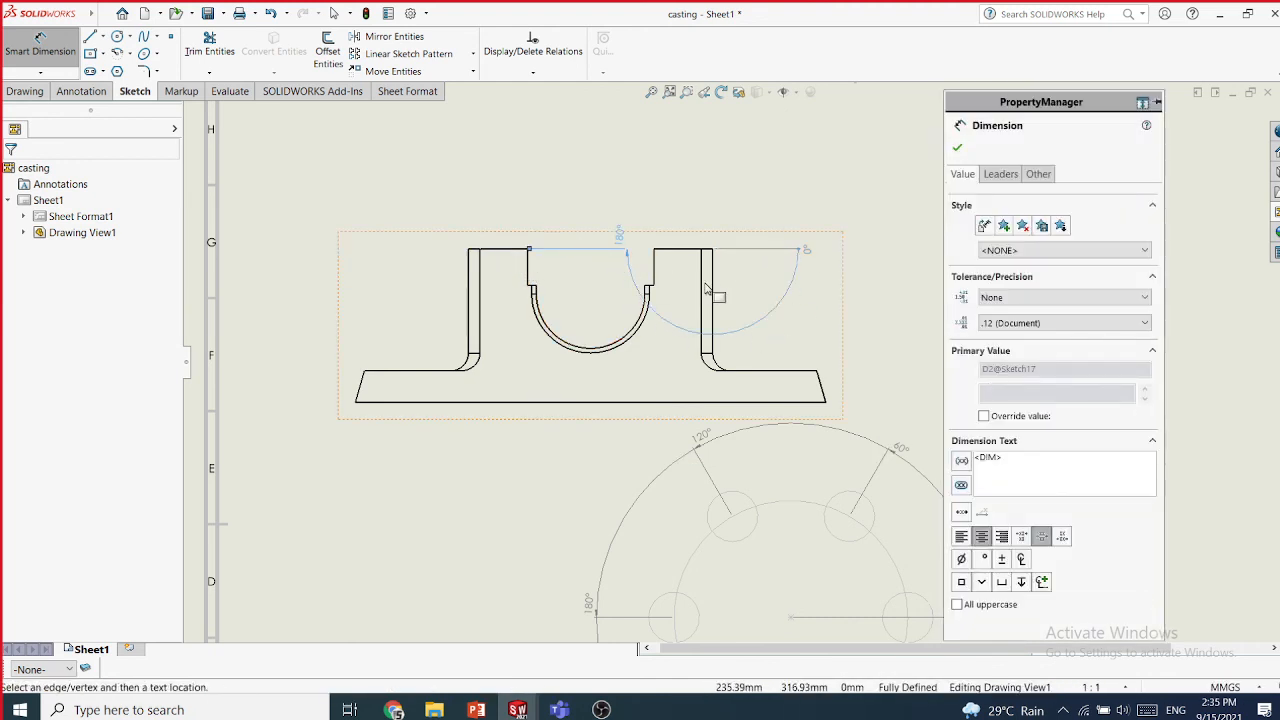
key(Escape)
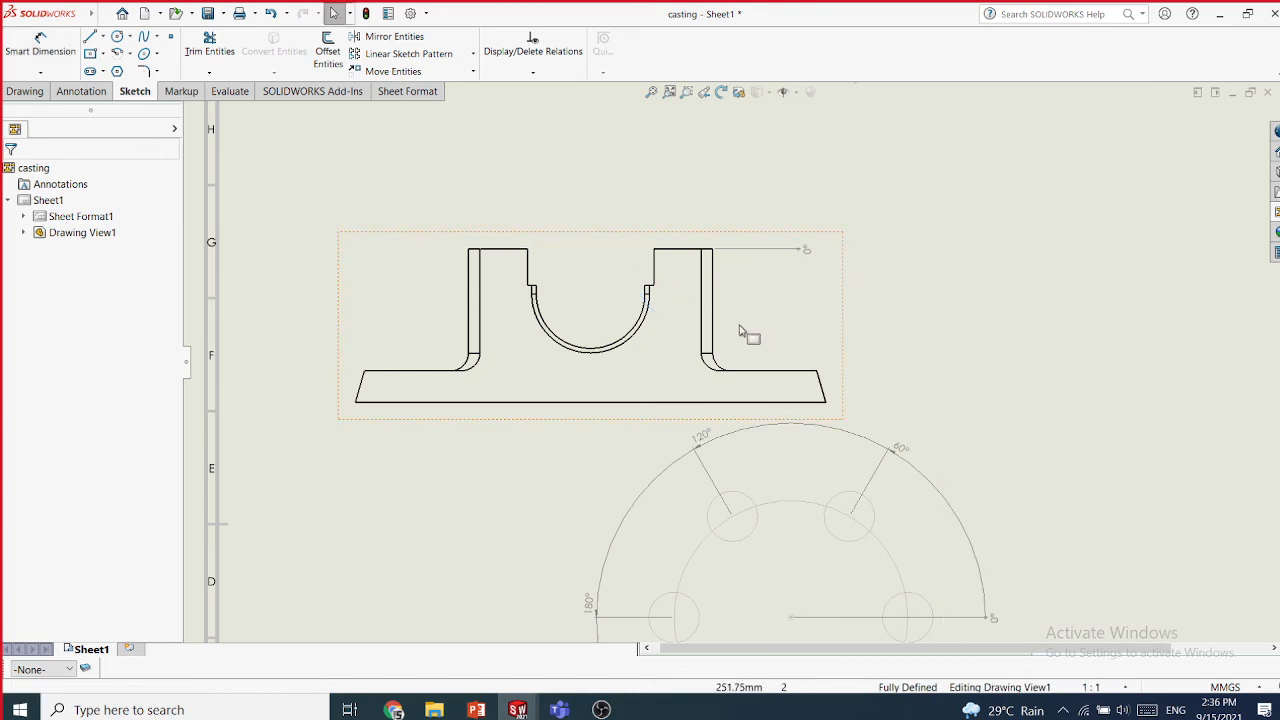
click(713, 301)
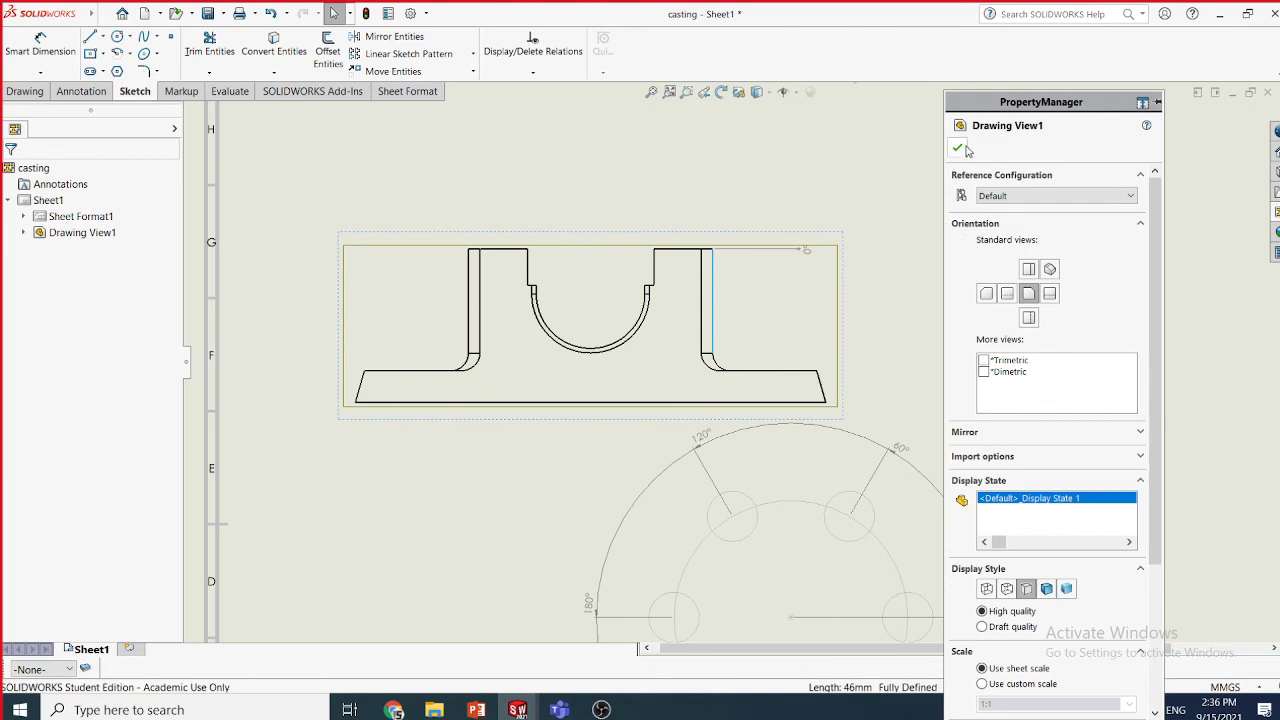
click(959, 149)
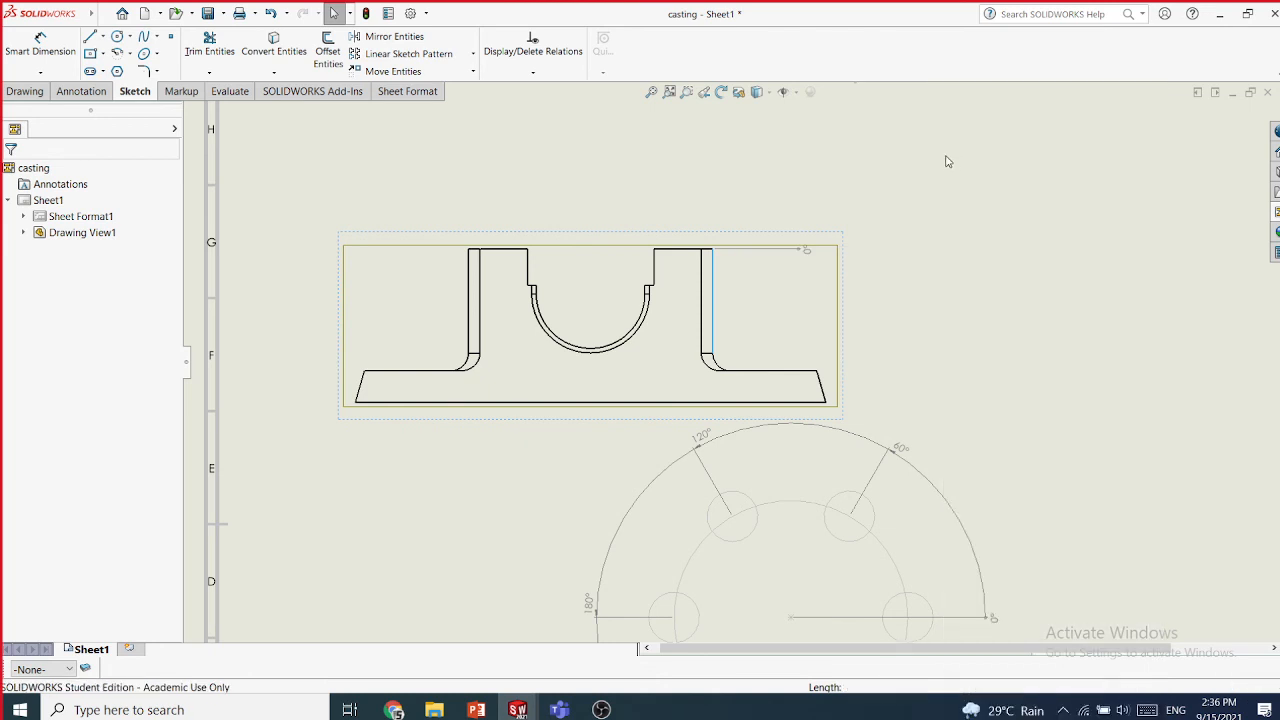
click(769, 249)
key(Delete)
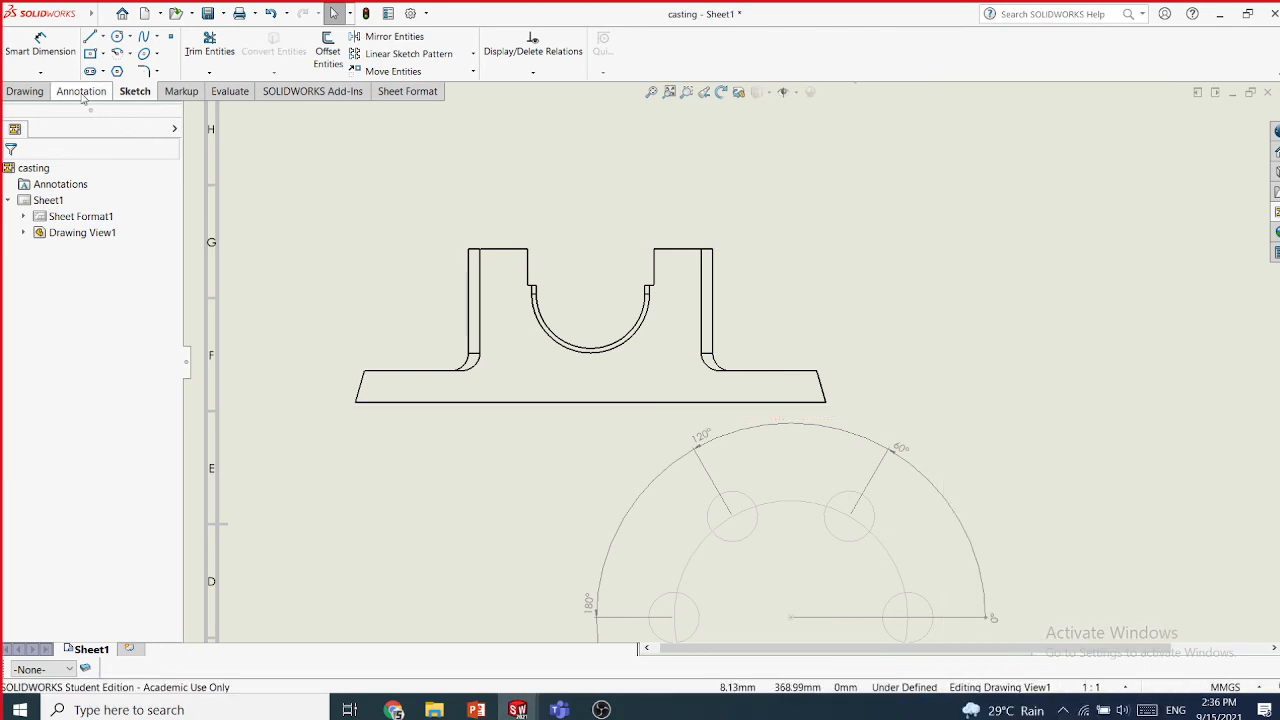
- Place a horizontal angular running zero line from the right upright's outer top corner and add the running angle to its outer vertical edge
click(40, 72)
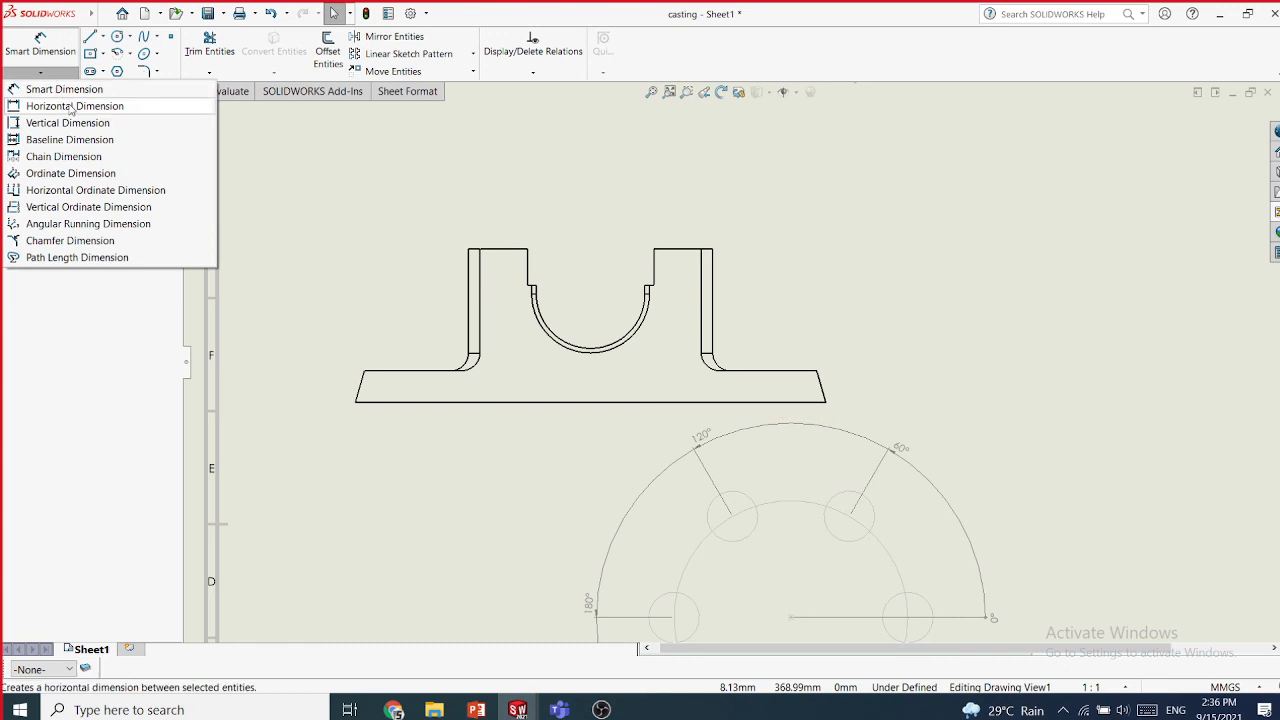
click(88, 224)
click(713, 249)
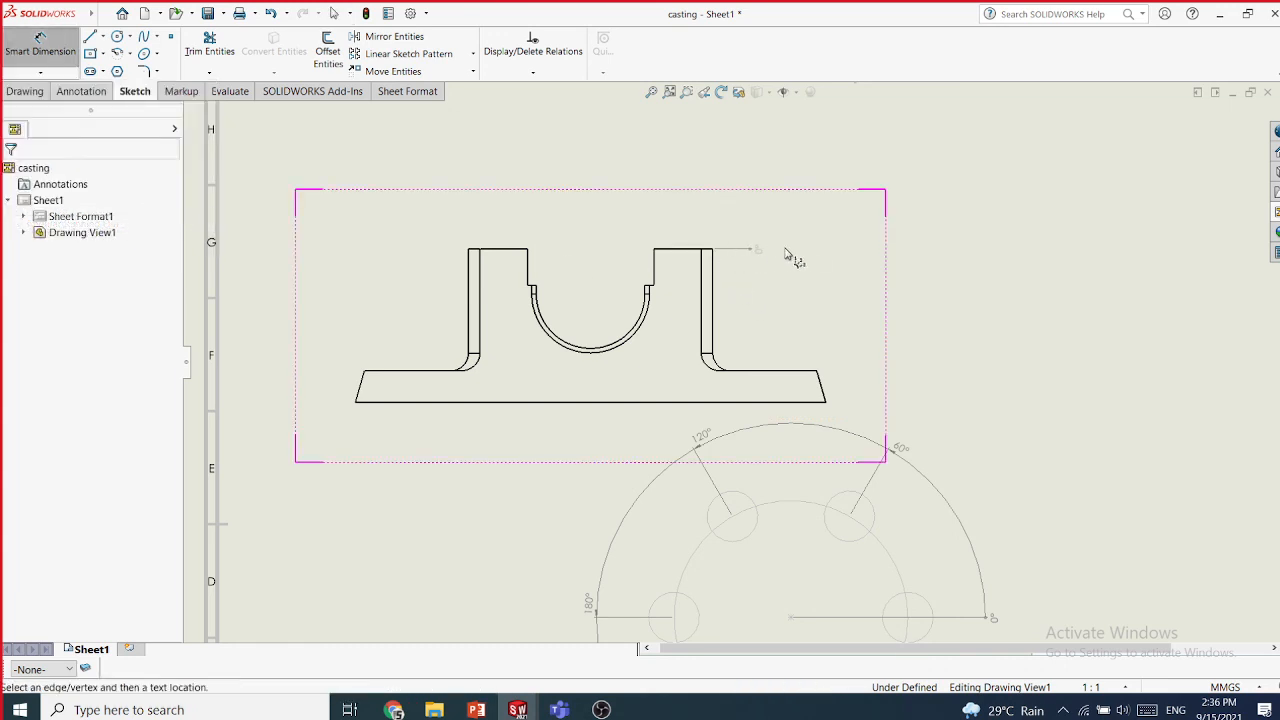
click(715, 315)
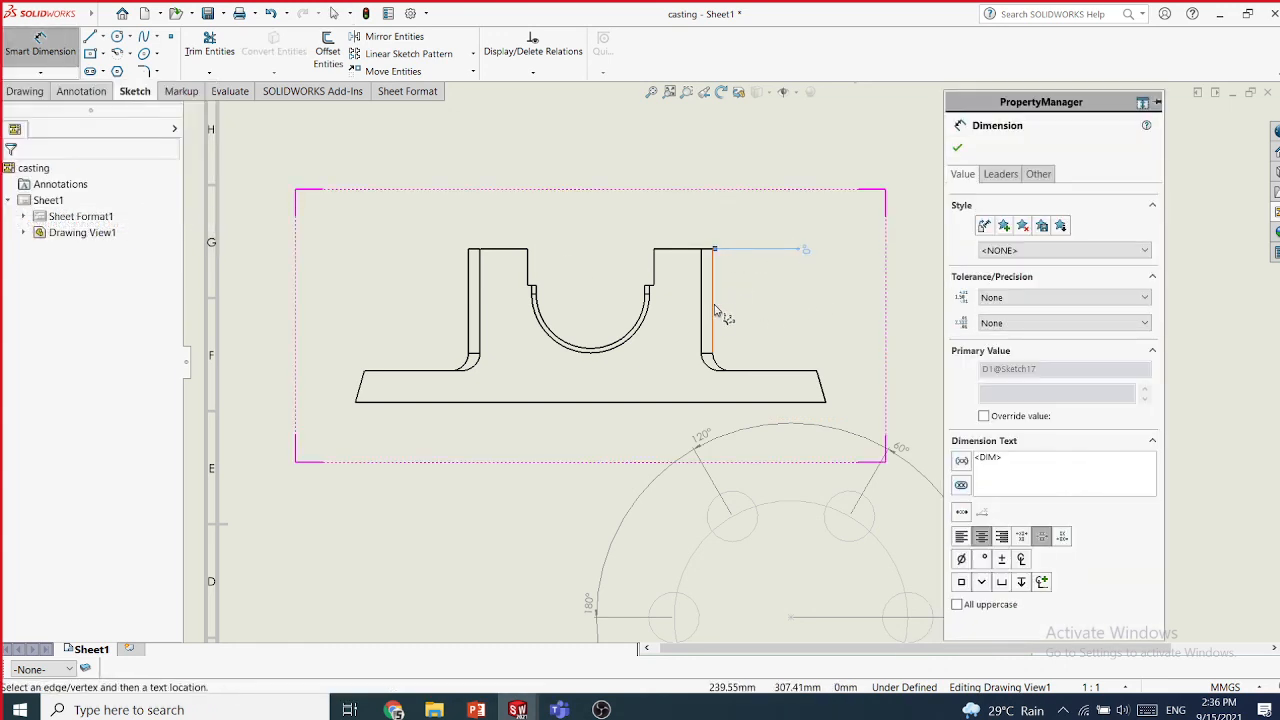
key(Escape)
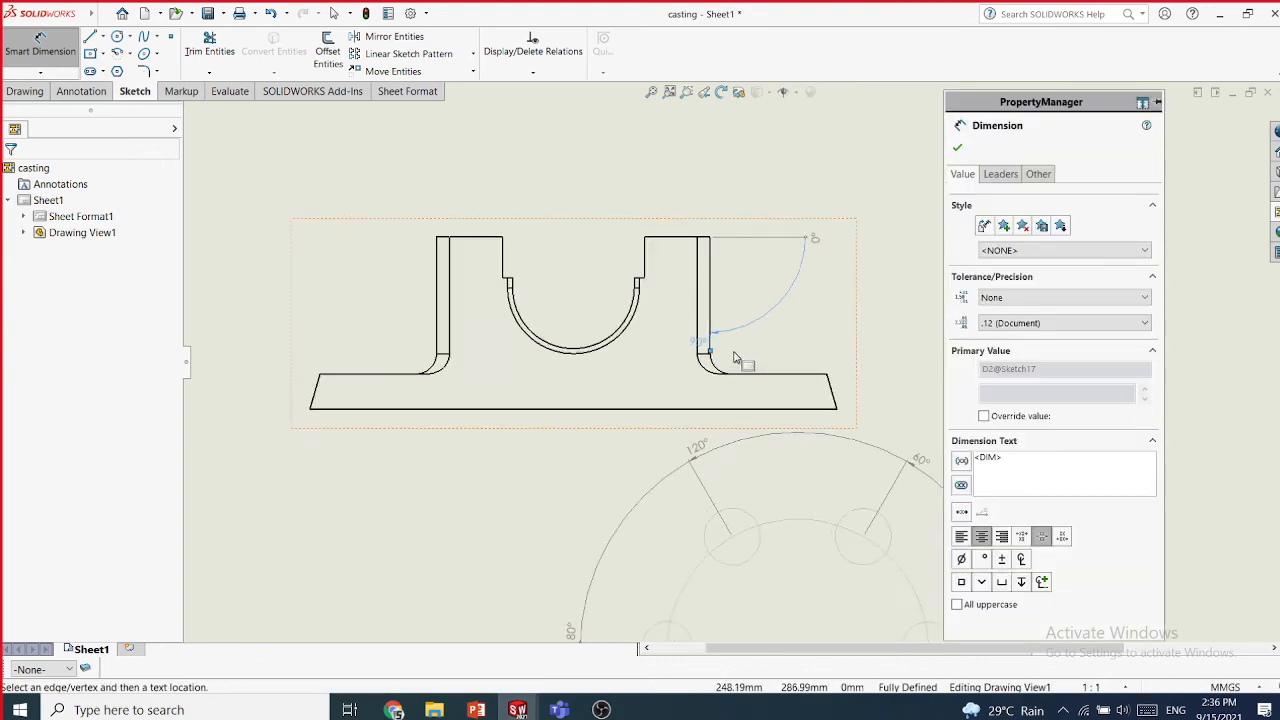
scroll(735, 350, down, 4)
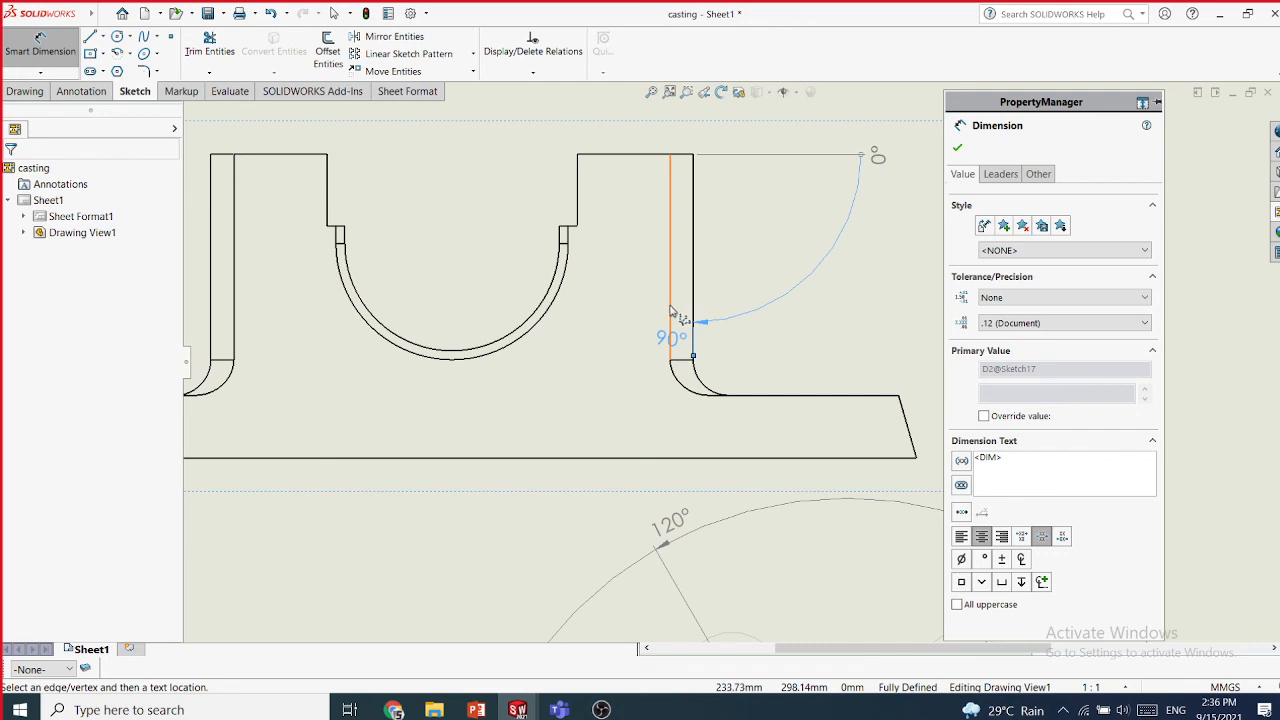
- Add running angles to the semicircular rim's right end, the small step above it and the right upright's inner top corner, and finish dimensioning
click(567, 246)
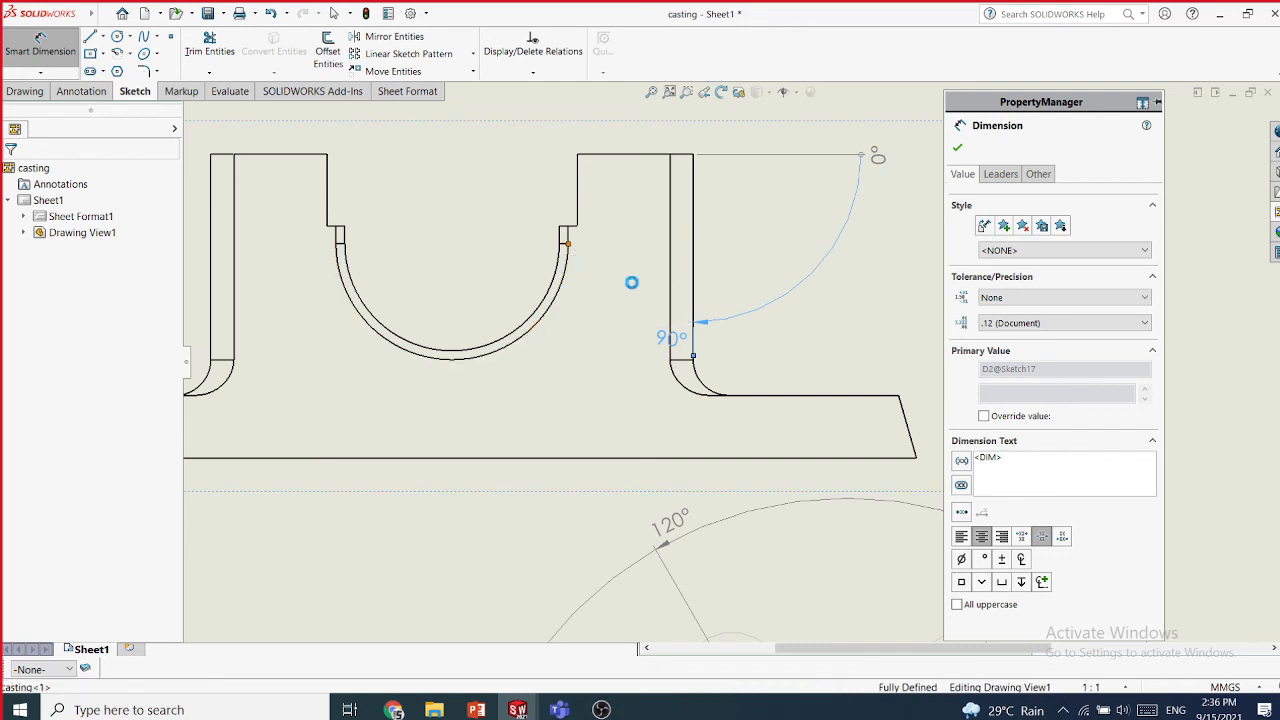
click(576, 276)
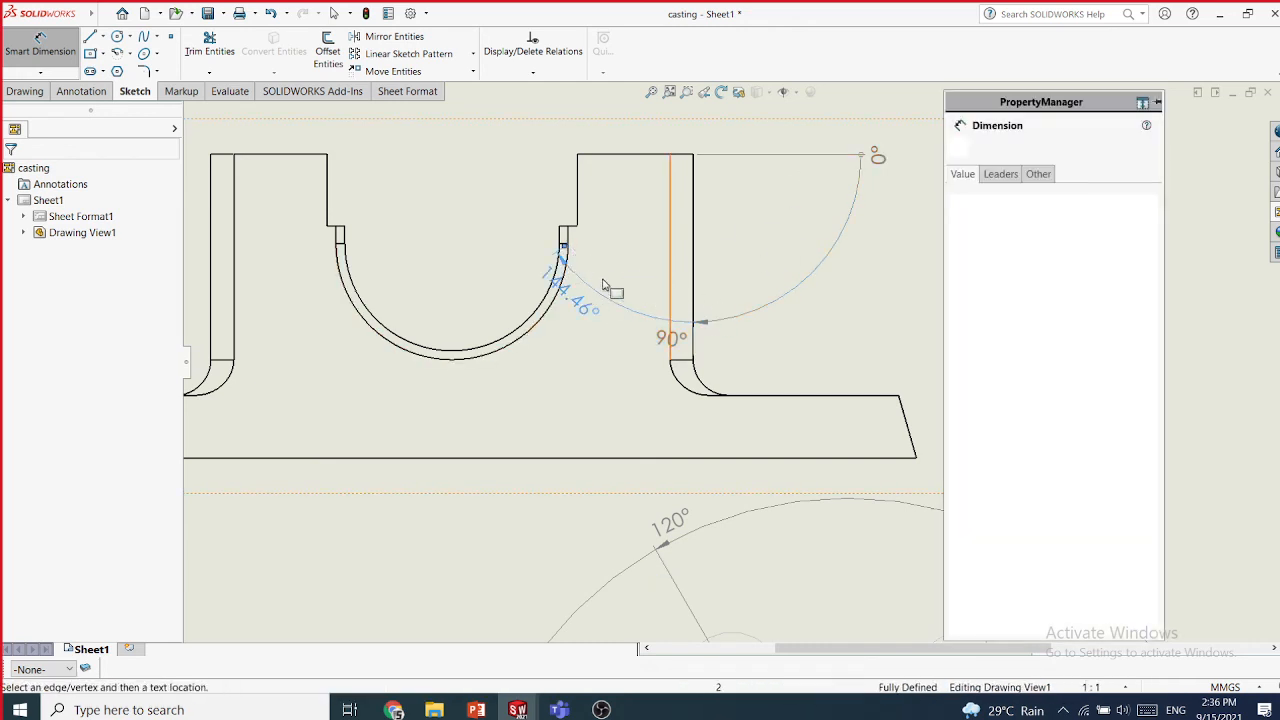
scroll(588, 274, down, 1)
scroll(590, 273, down, 3)
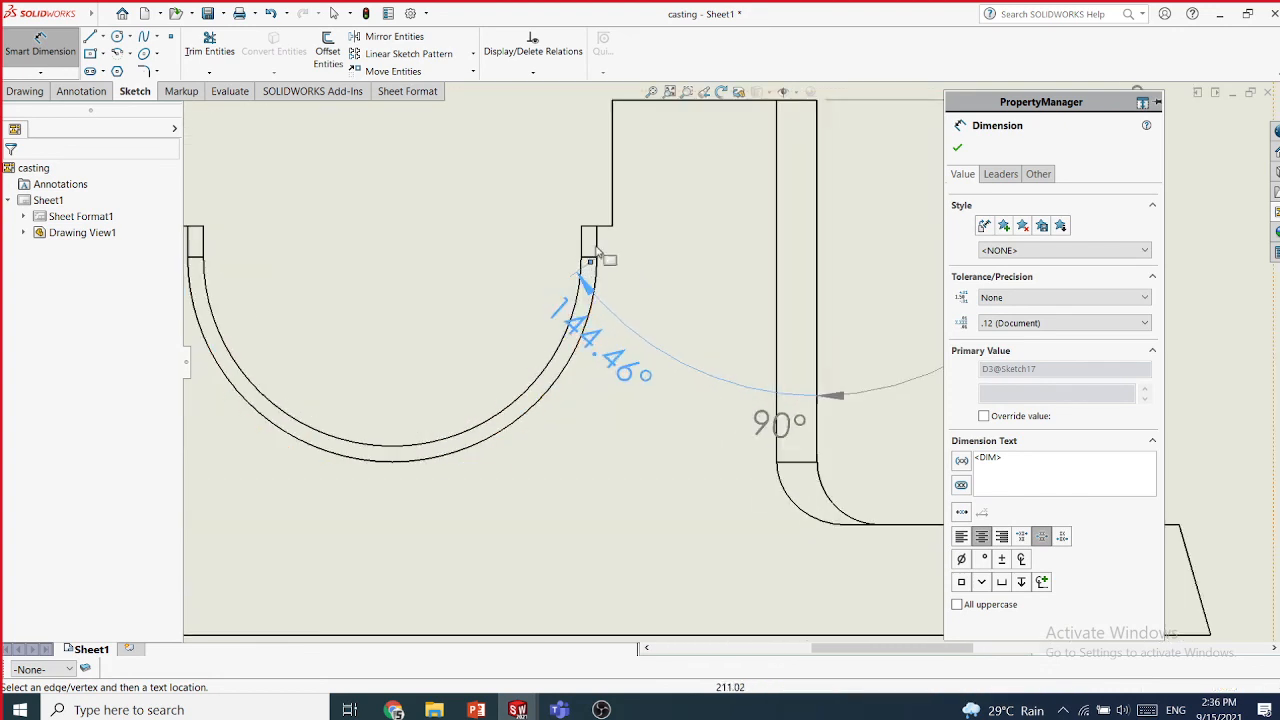
click(582, 228)
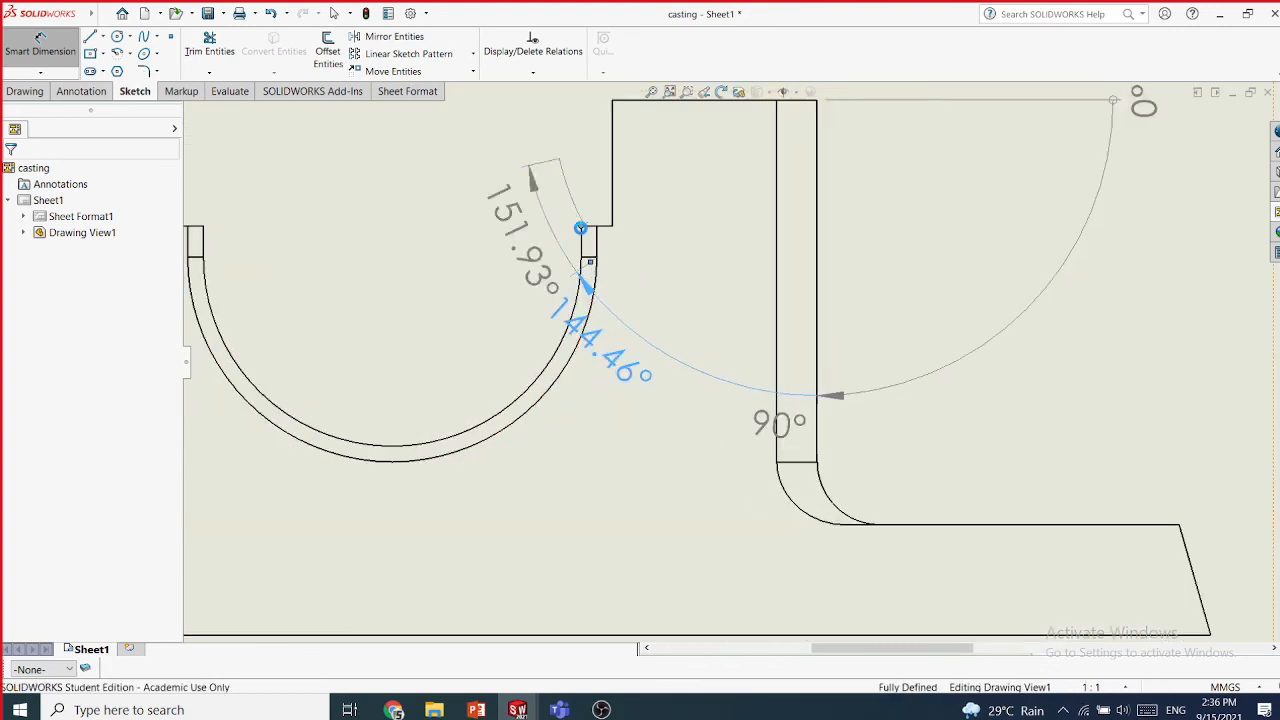
click(613, 103)
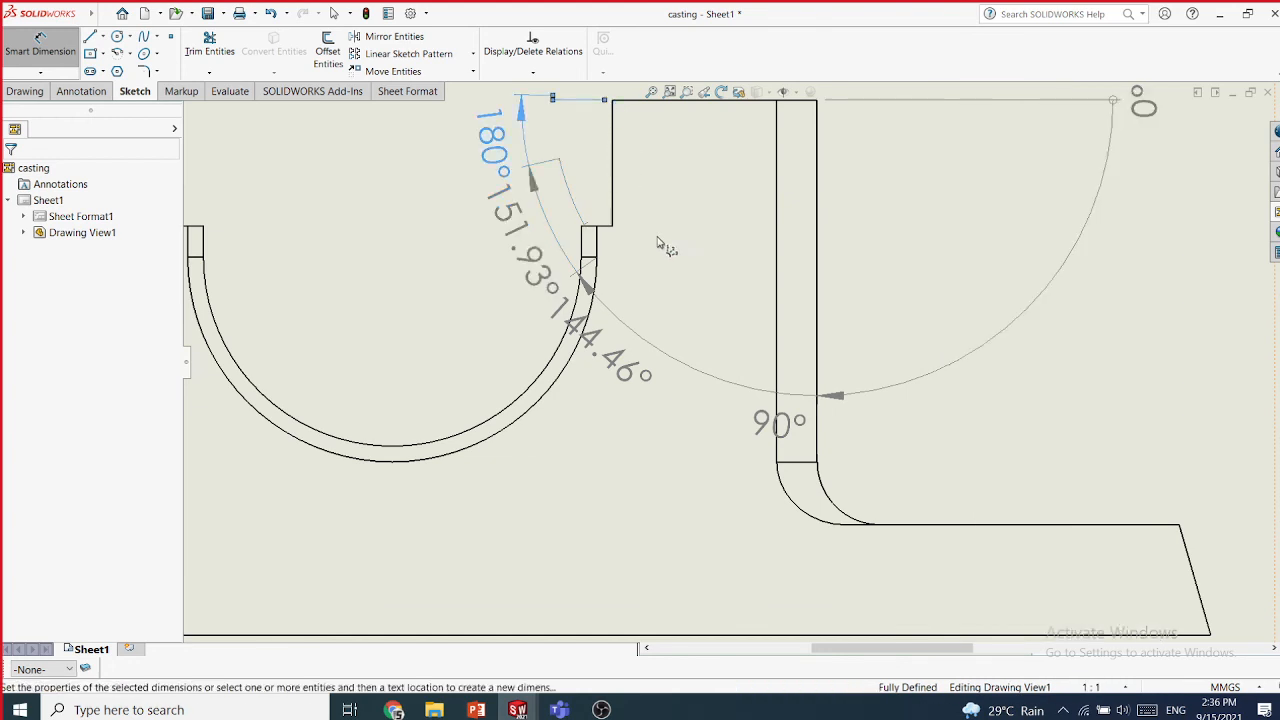
scroll(660, 243, up, 2)
scroll(730, 268, up, 1)
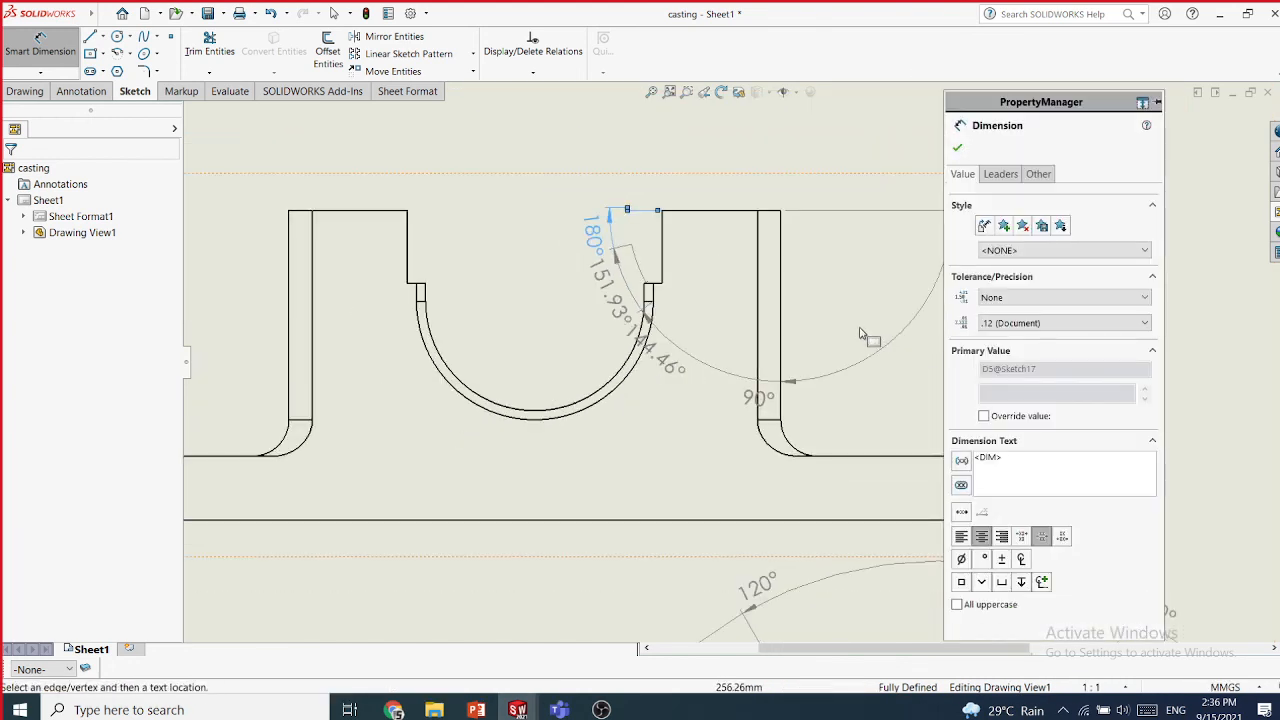
scroll(890, 340, up, 2)
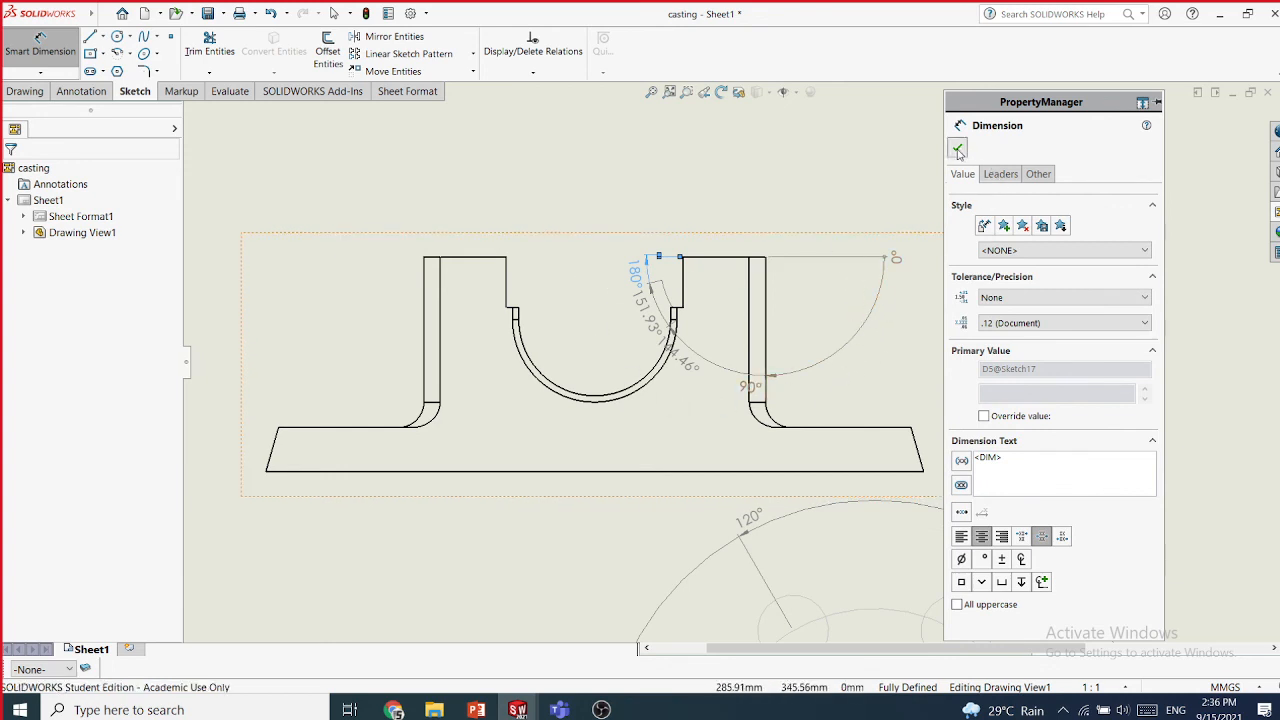
key(Escape)
scroll(891, 423, up, 2)
scroll(920, 463, up, 2)
scroll(857, 551, down, 3)
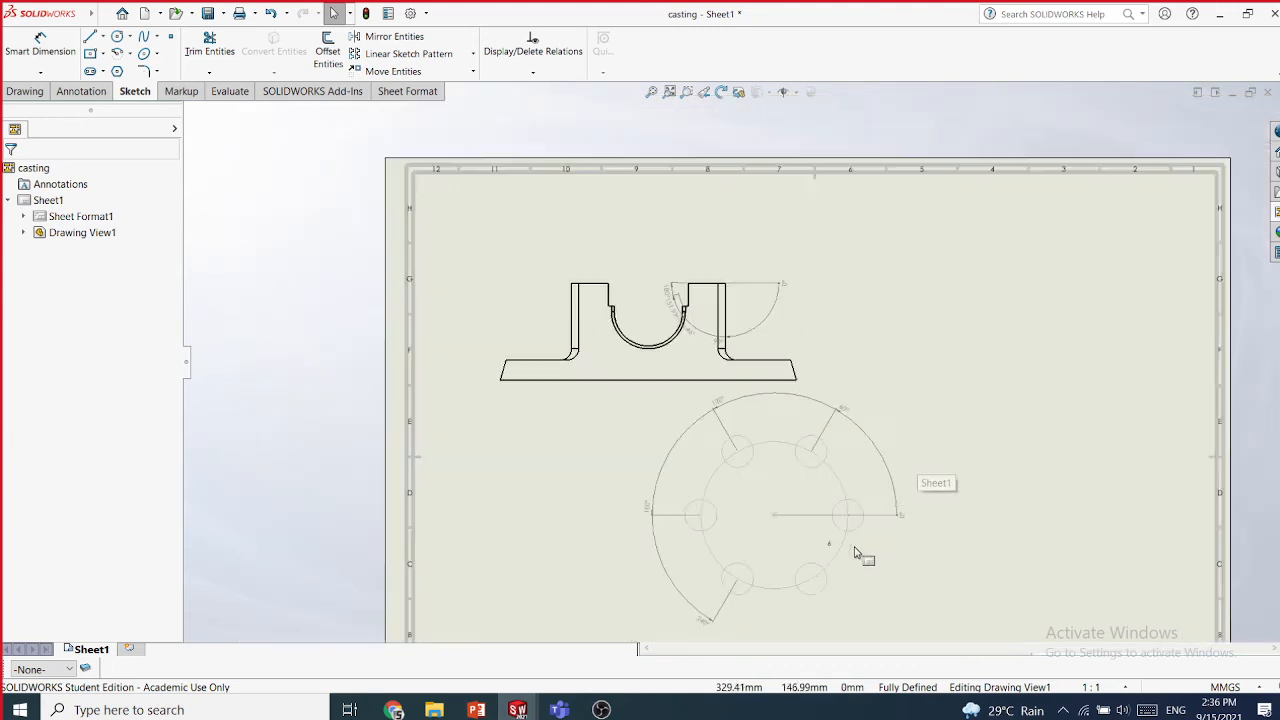
scroll(806, 516, up, 2)
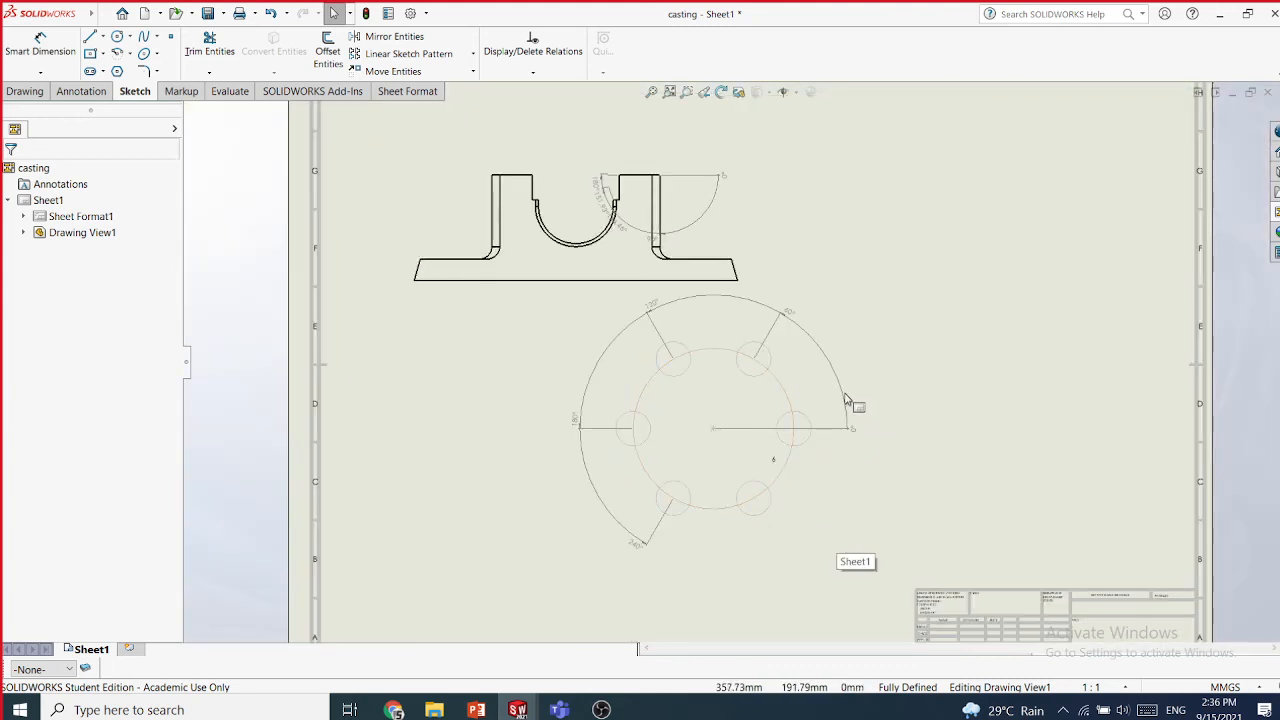
click(845, 400)
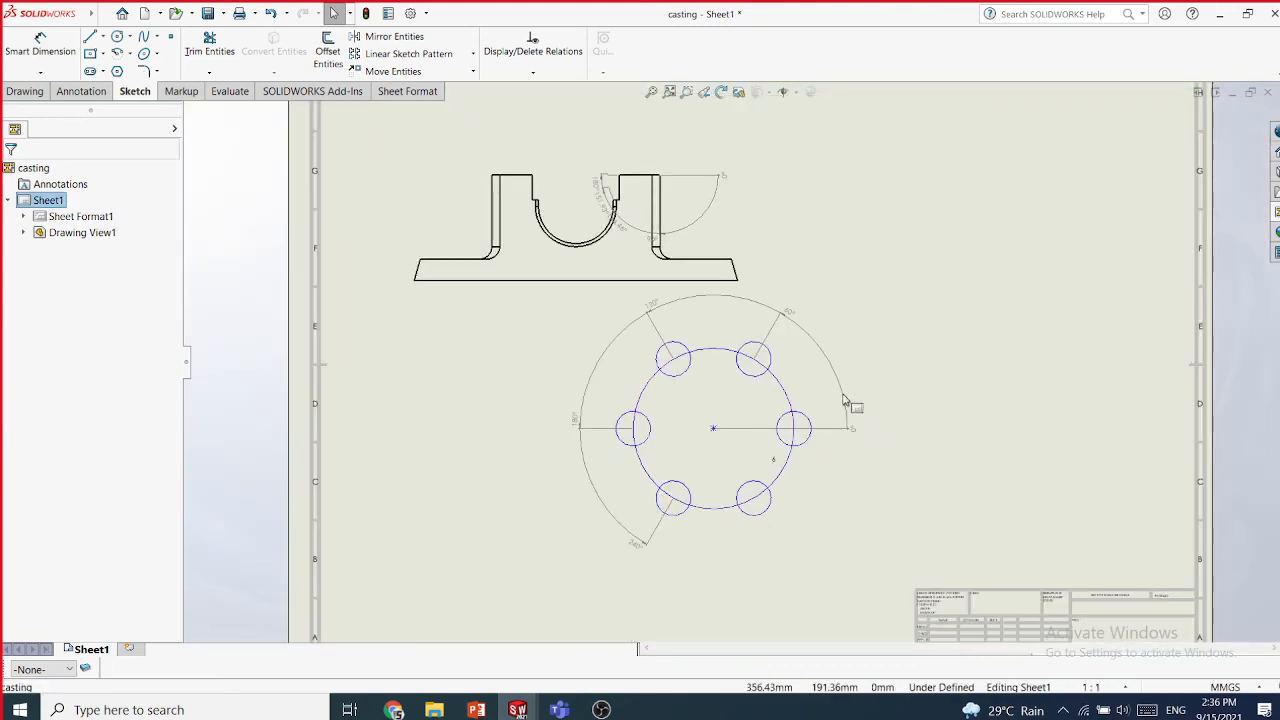
click(900, 393)
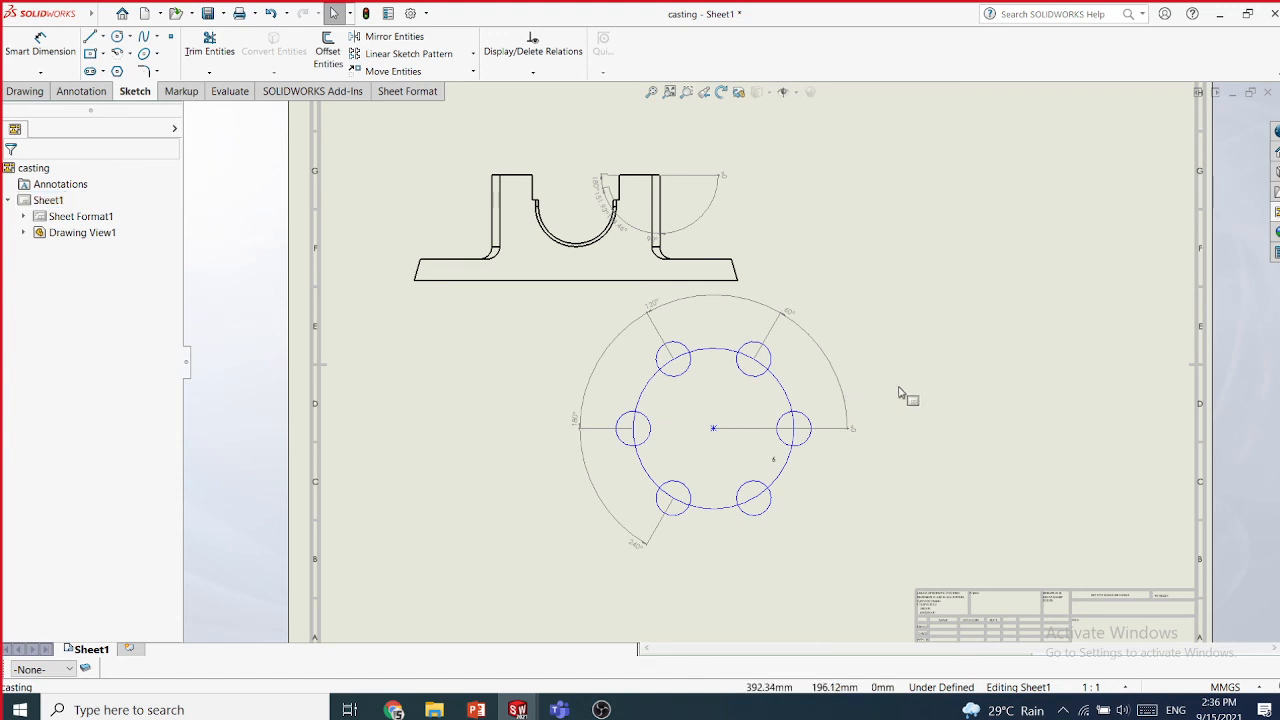
- Delete the six-circle pattern's angular running dimensions and place a new horizontal angular running zero line from the pattern's center point
click(826, 430)
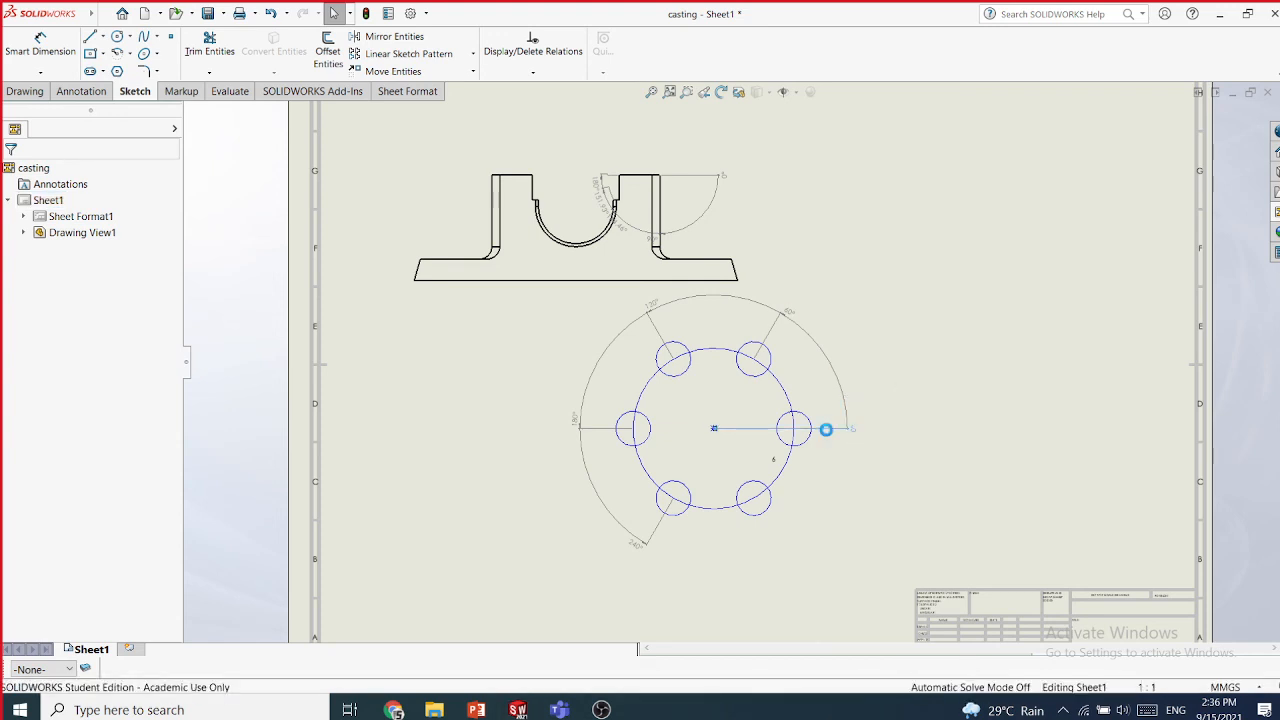
key(Delete)
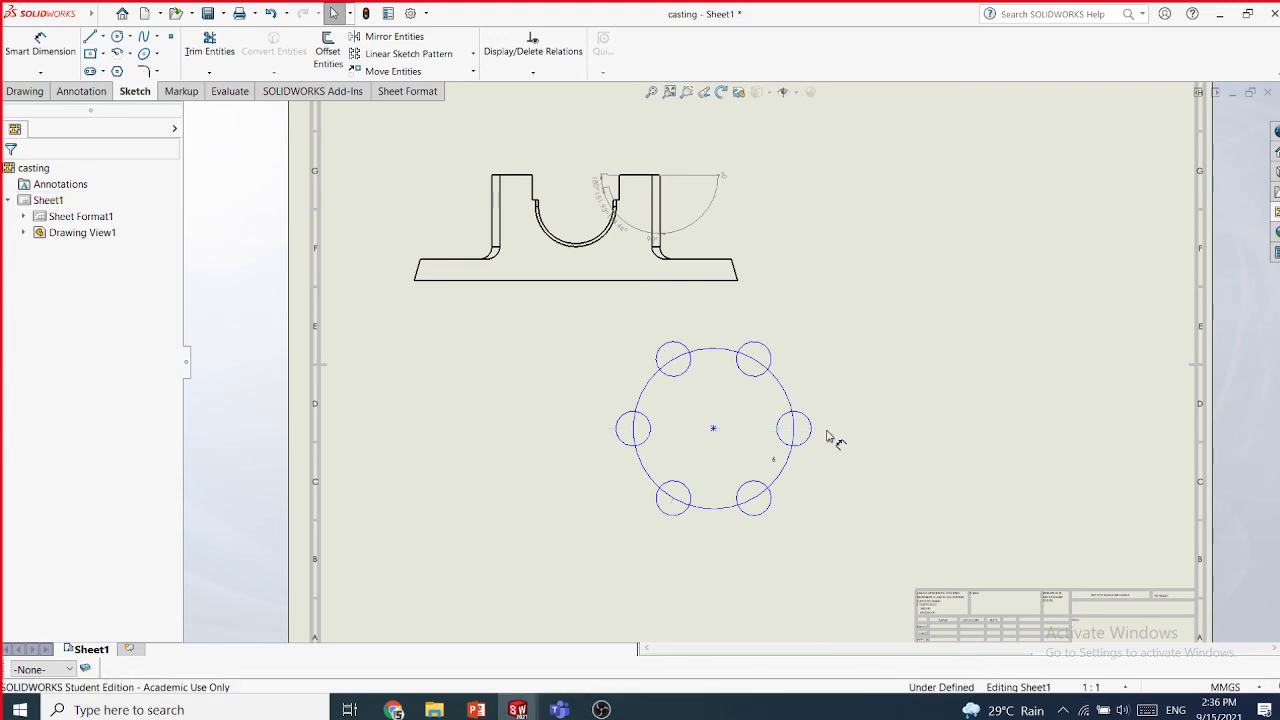
click(40, 73)
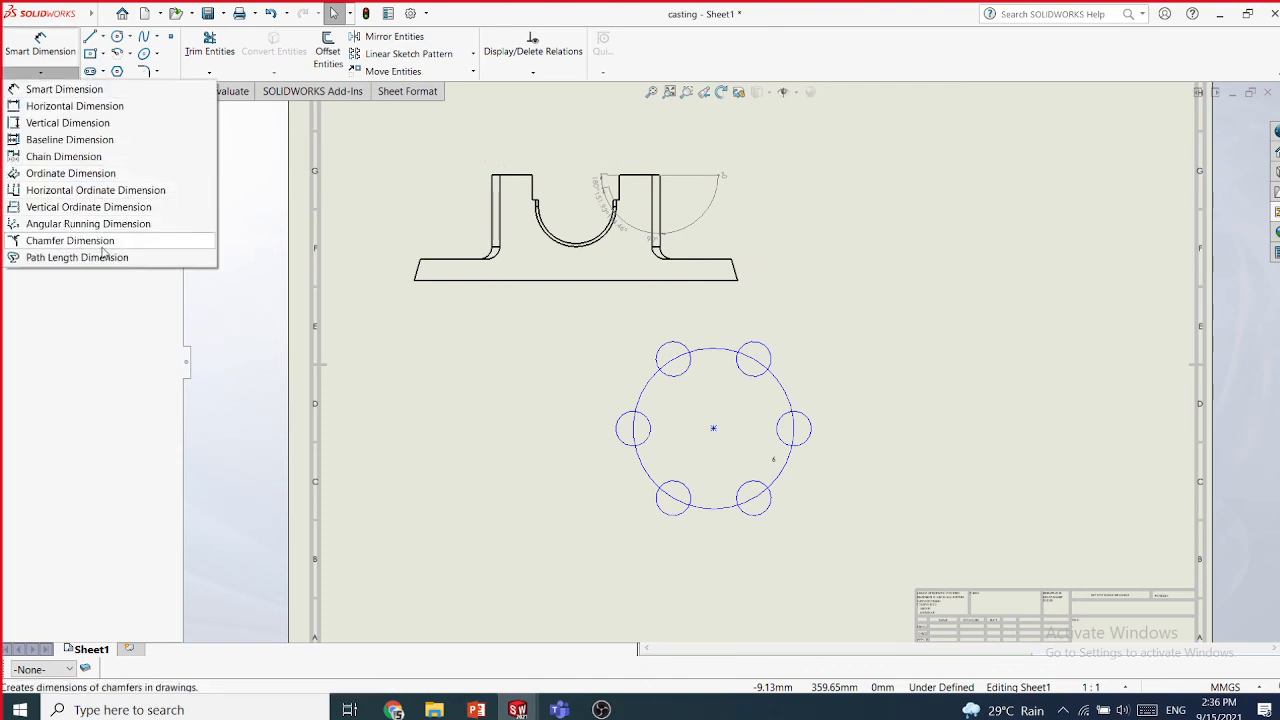
click(50, 226)
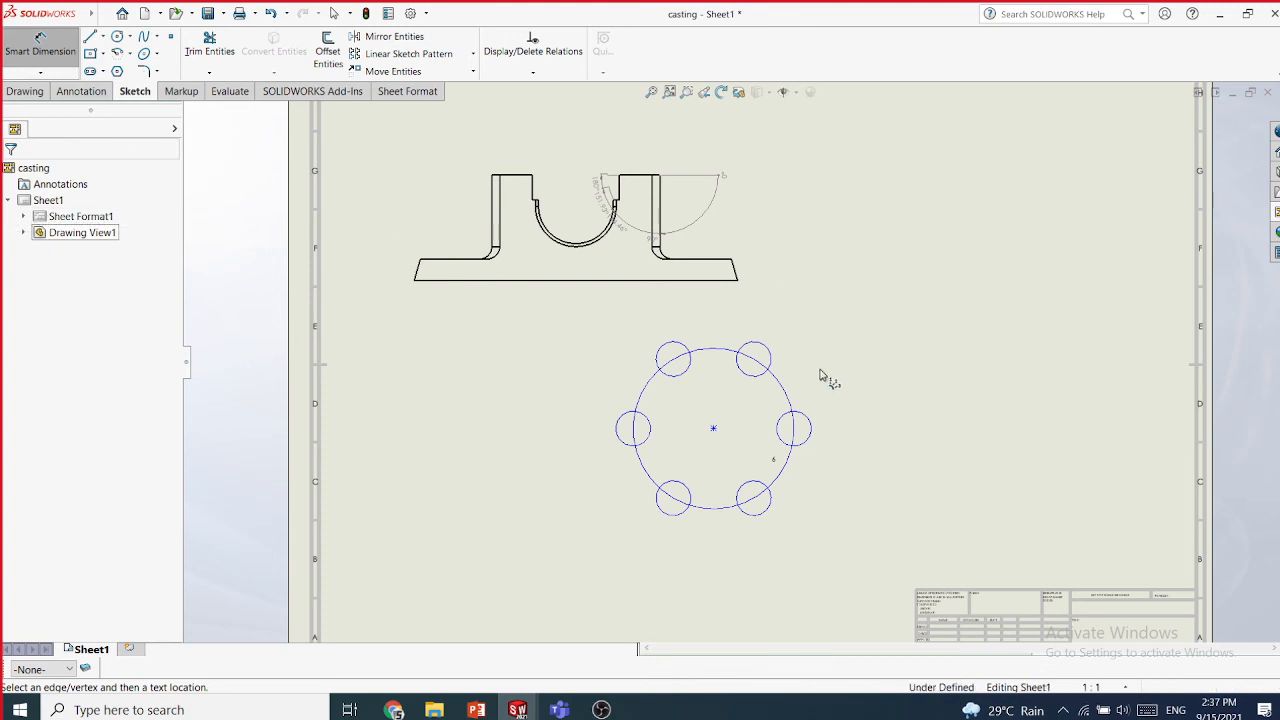
click(713, 429)
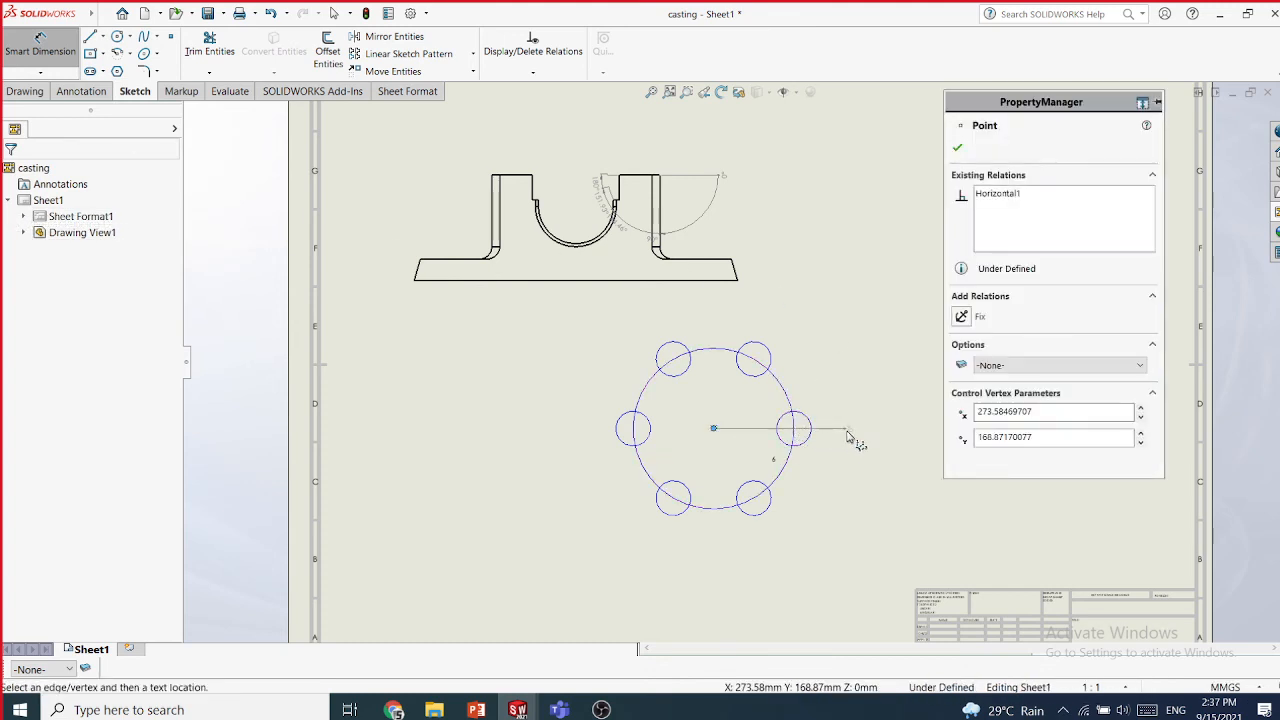
click(847, 432)
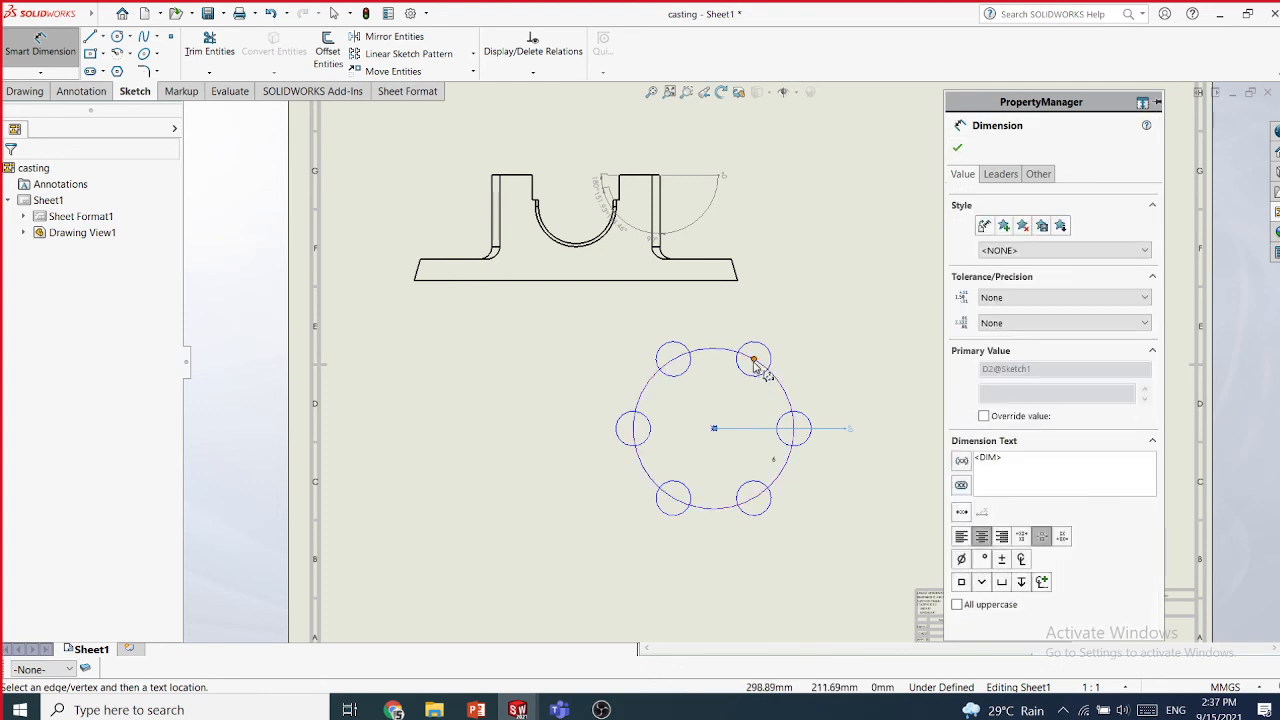
- Add running angles to the other five small circle centers counterclockwise around the pattern and finish dimensioning
click(754, 358)
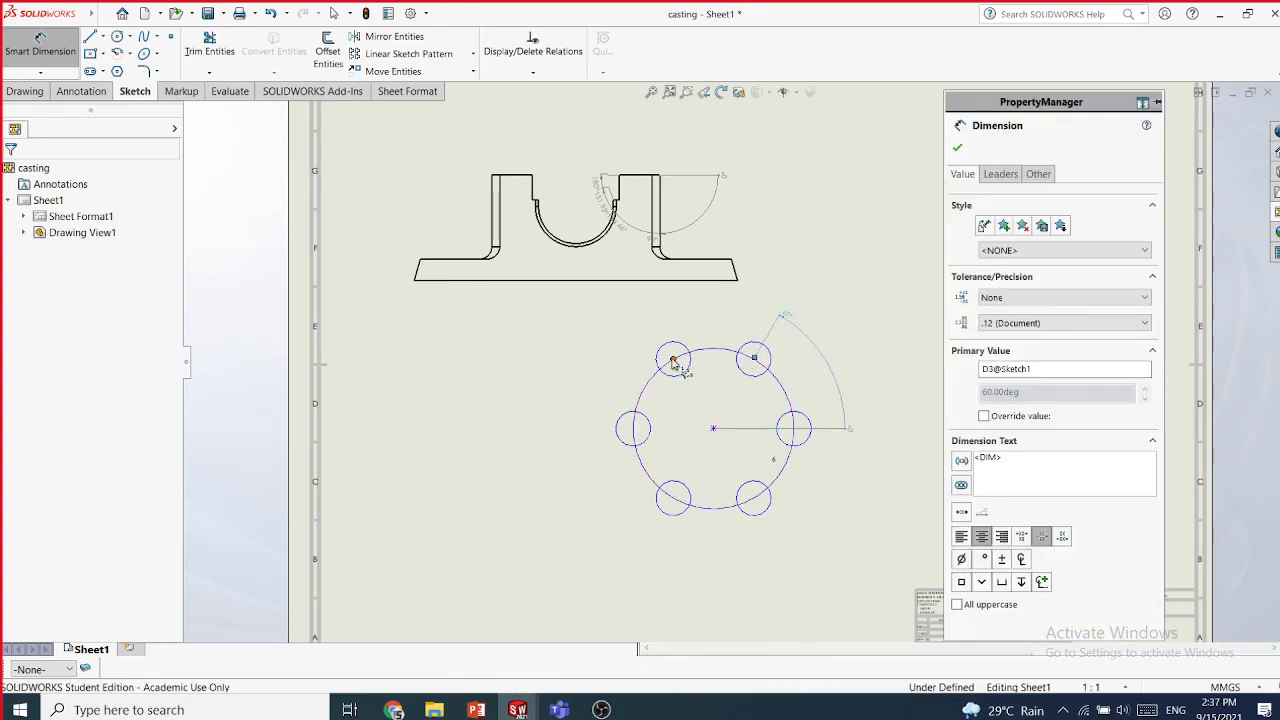
click(673, 359)
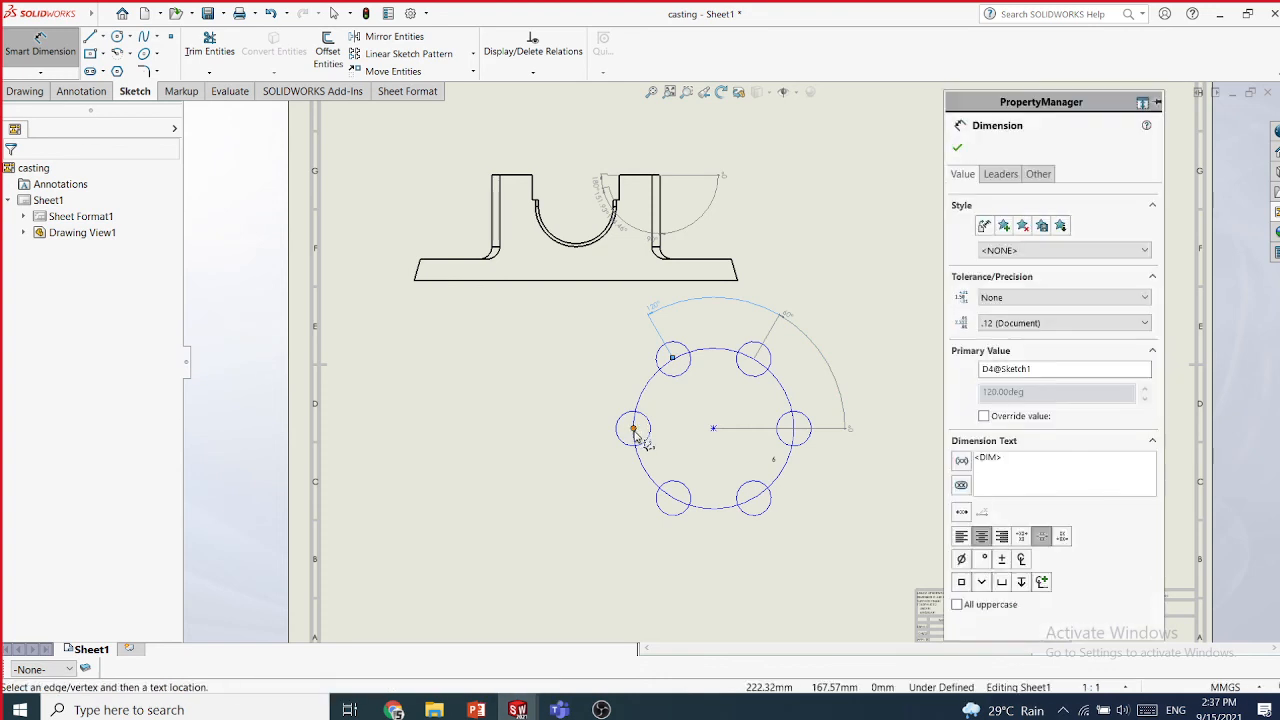
click(631, 428)
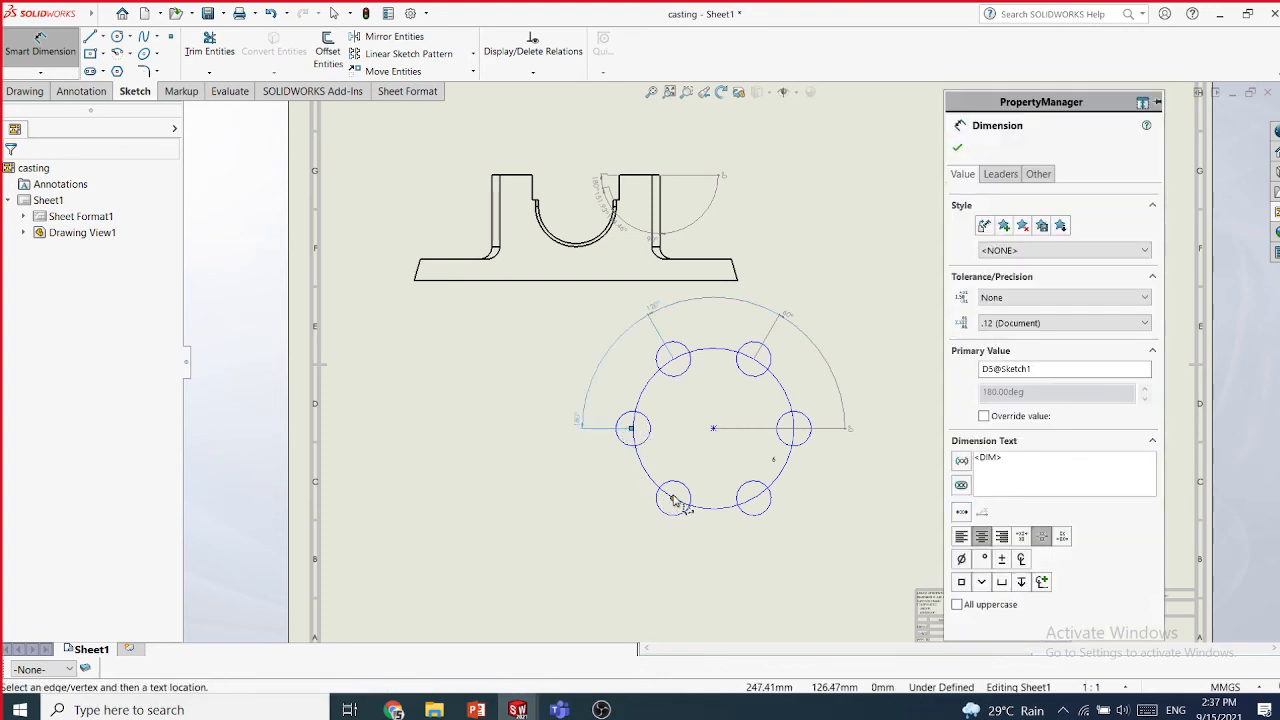
click(673, 499)
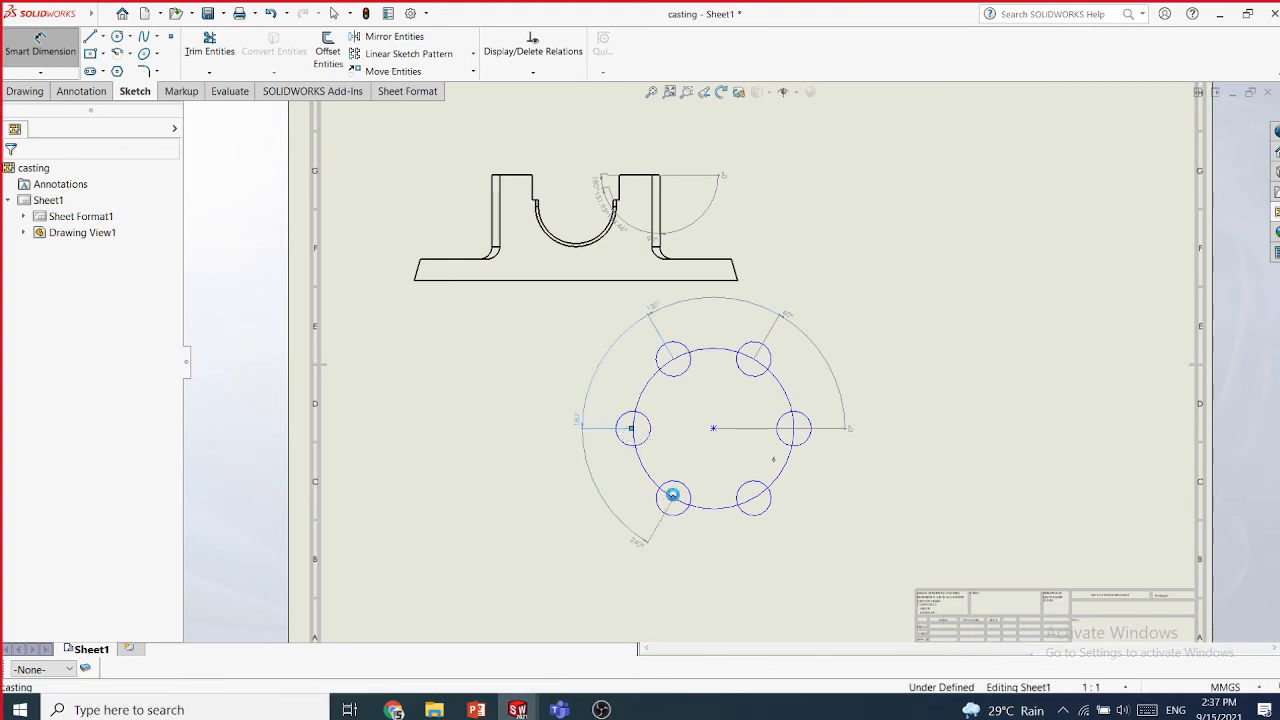
click(754, 499)
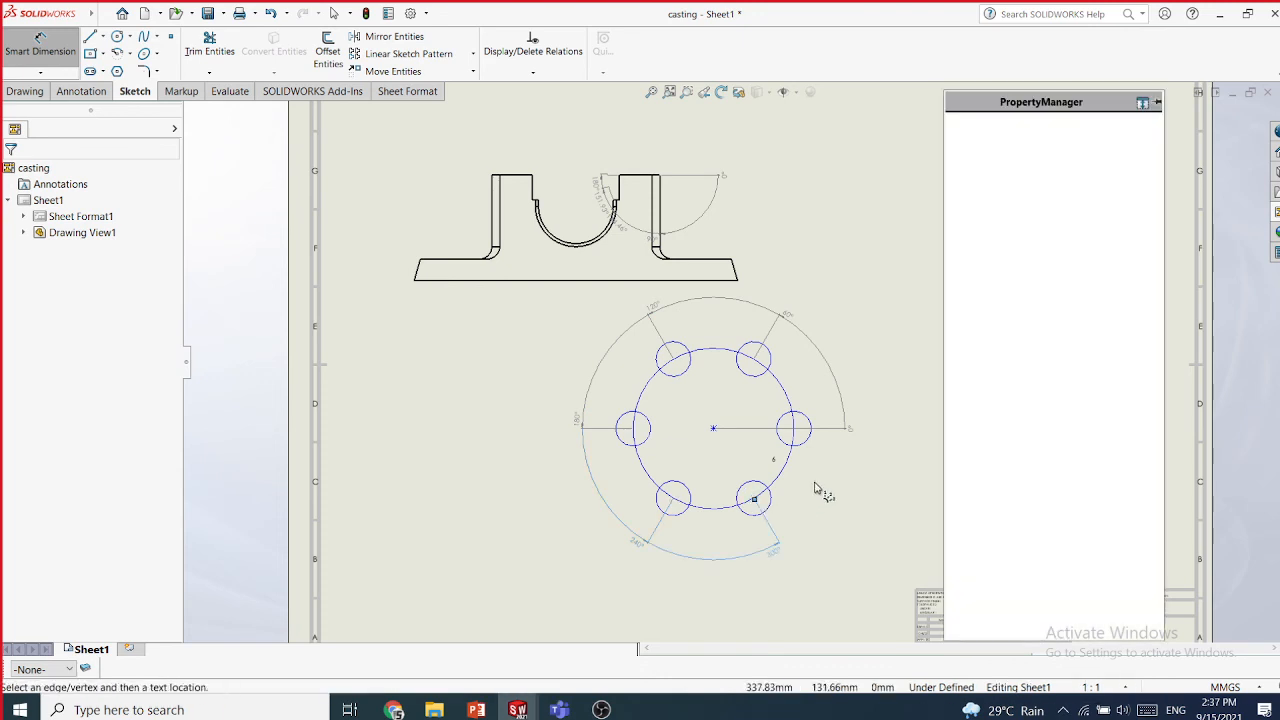
click(957, 150)
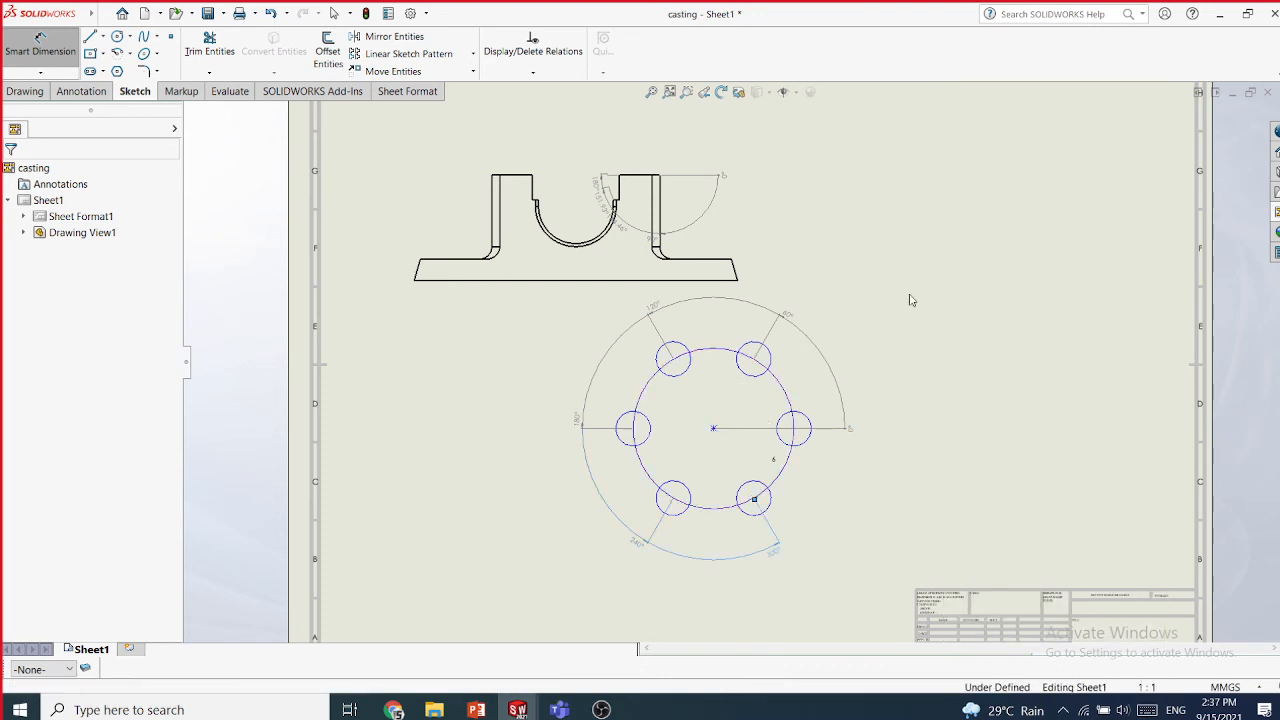
key(Escape)
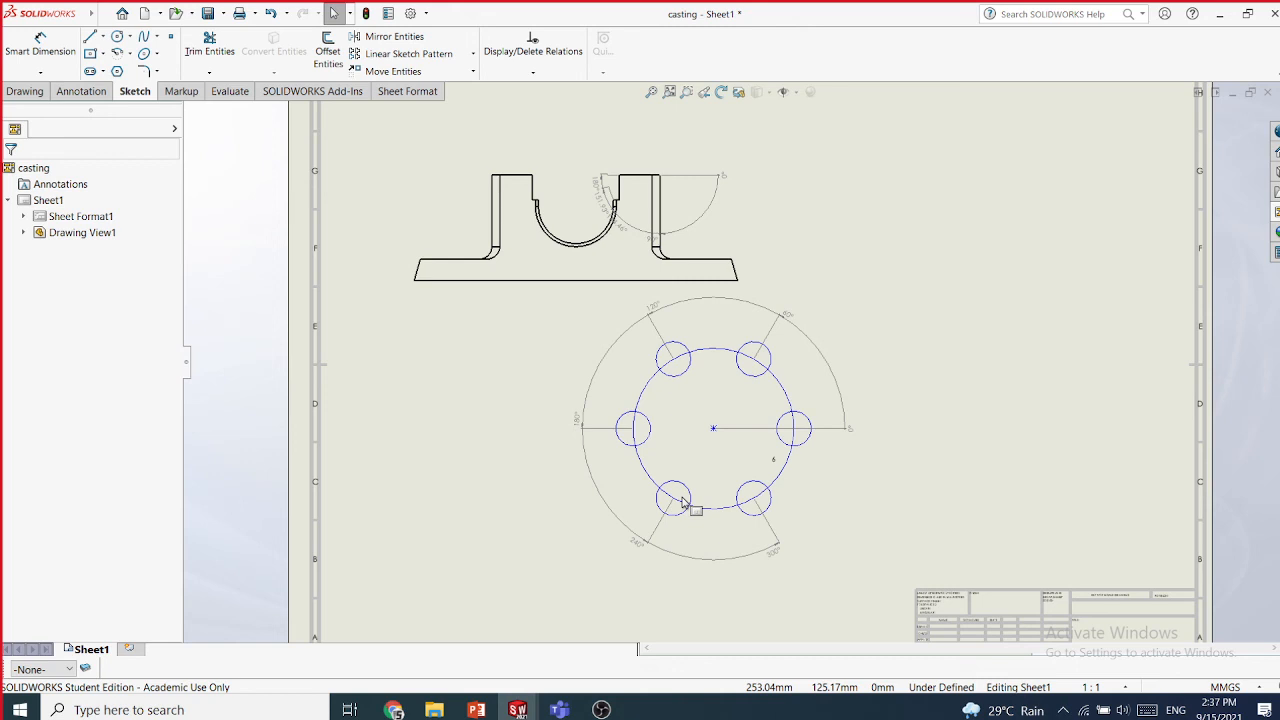
scroll(681, 505, down, 5)
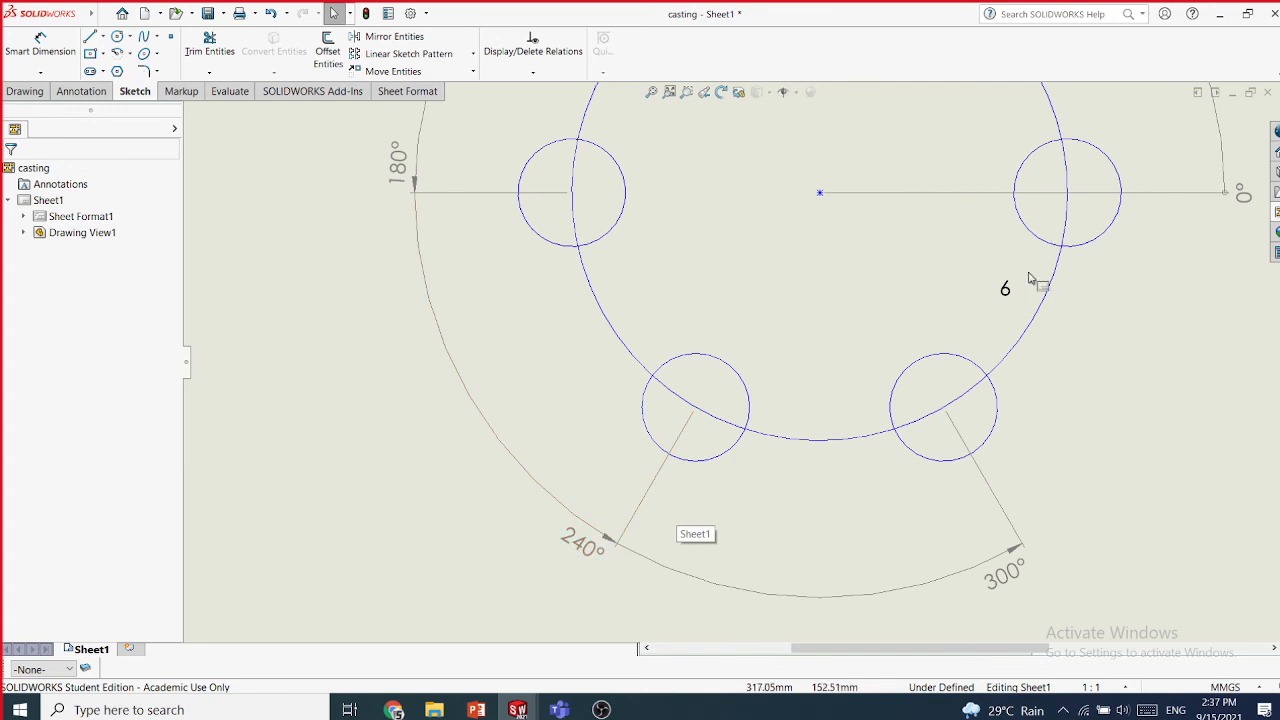
scroll(1032, 278, up, 4)
scroll(456, 152, up, 1)
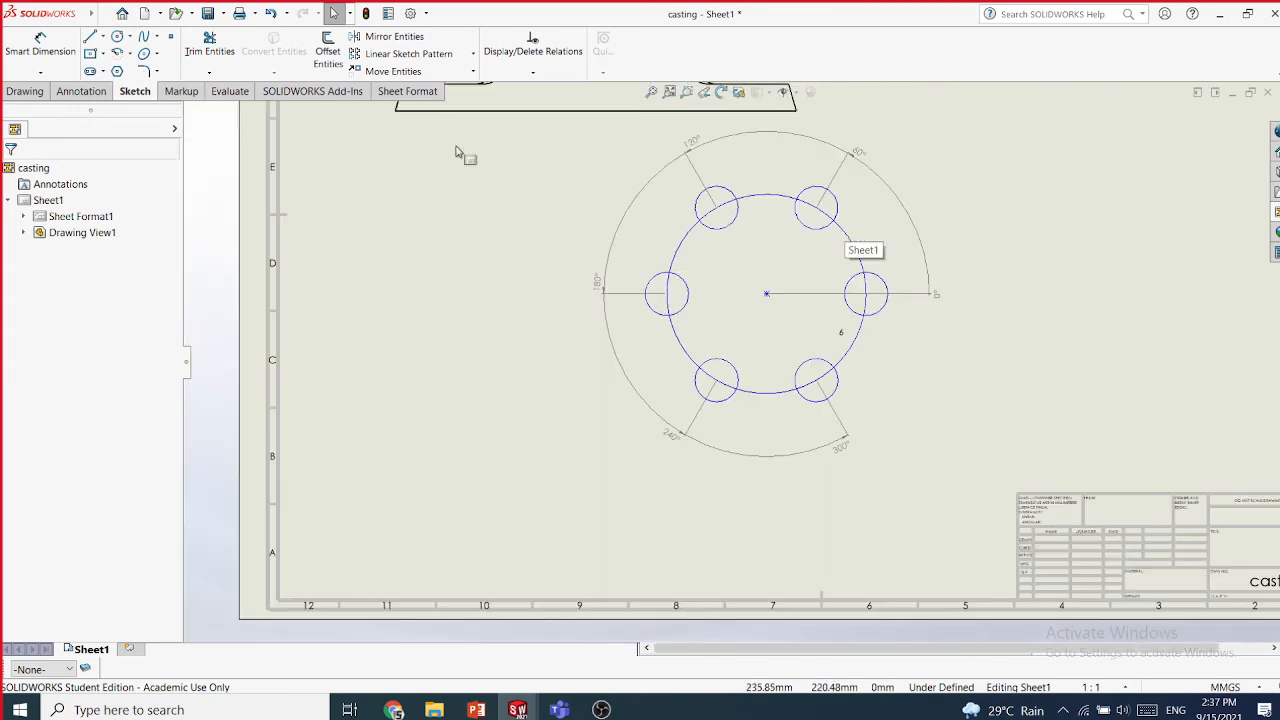
click(41, 73)
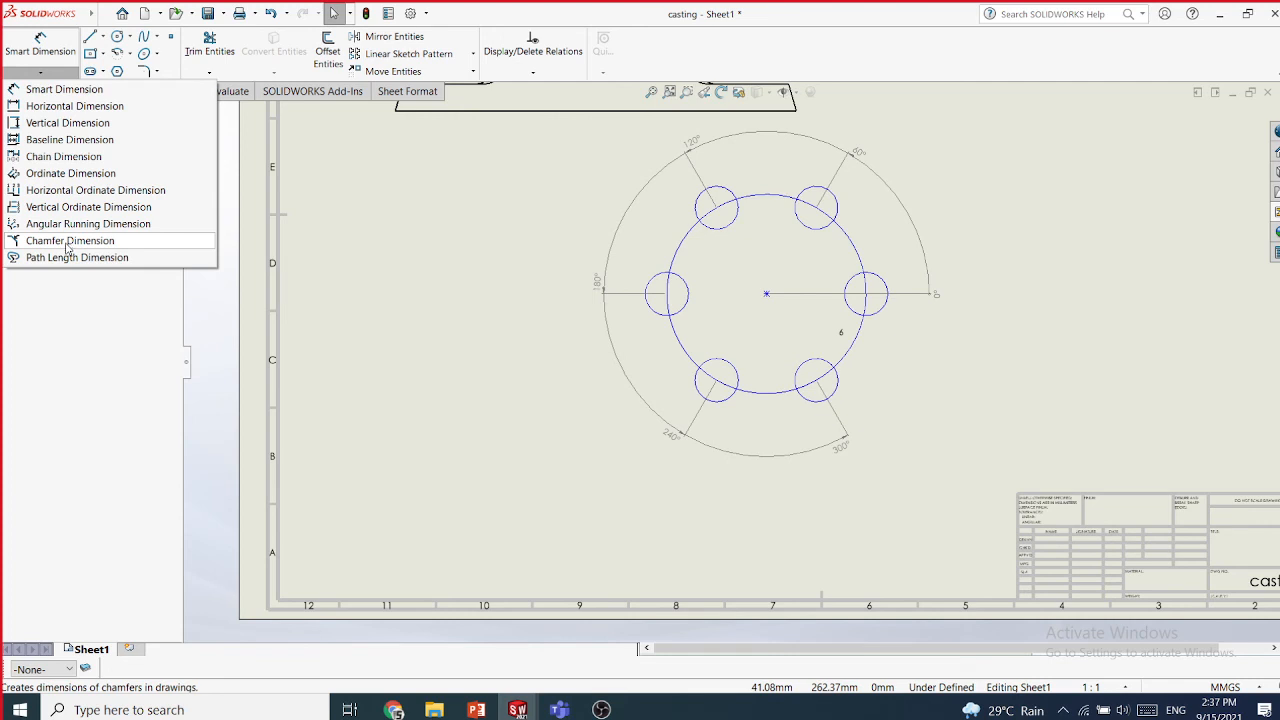
click(562, 250)
scroll(716, 178, up, 2)
scroll(750, 162, down, 1)
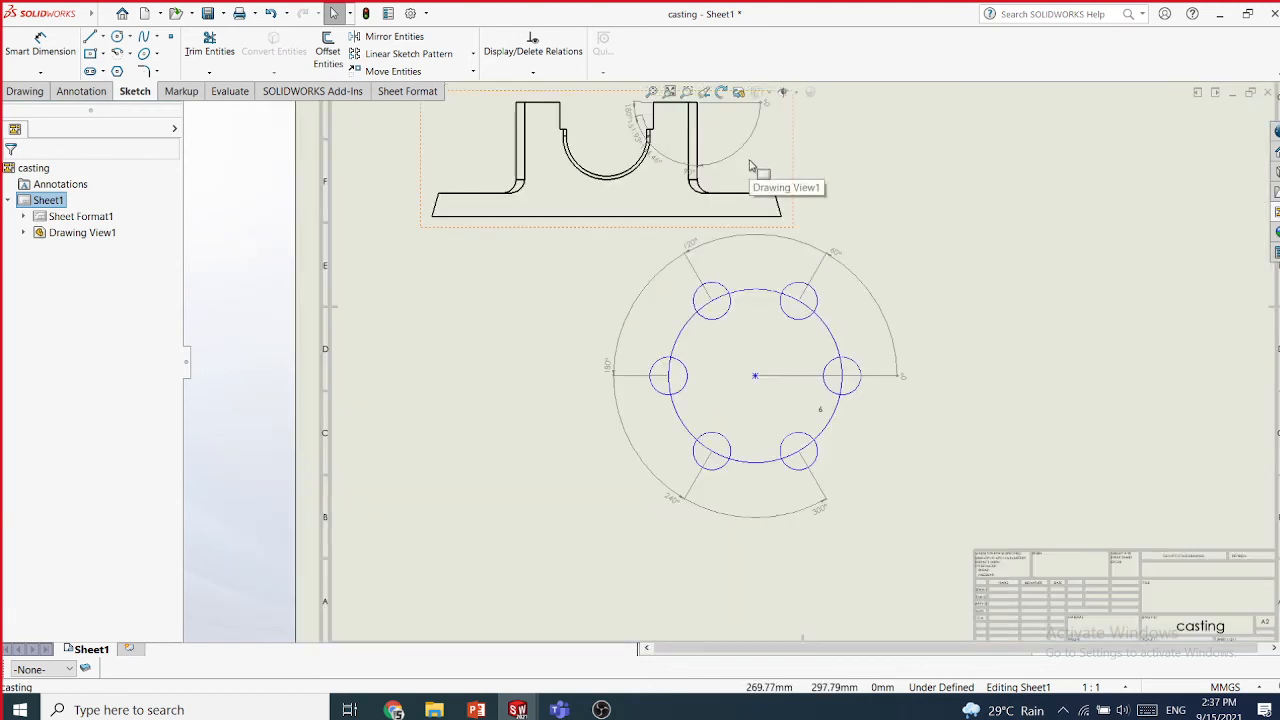
click(56, 74)
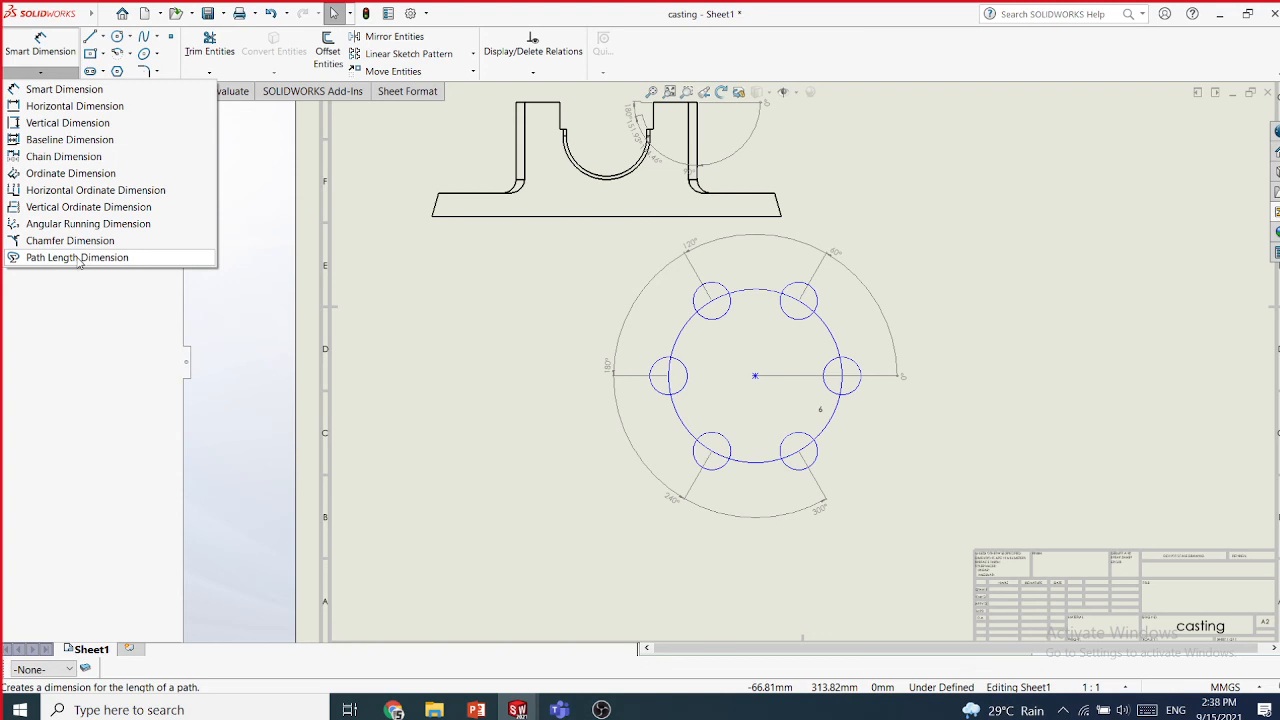
- Sketch a centerpoint arc of about 79 mm radius spanning 90° in the empty area beside the six-circle pattern's 180° side
click(155, 38)
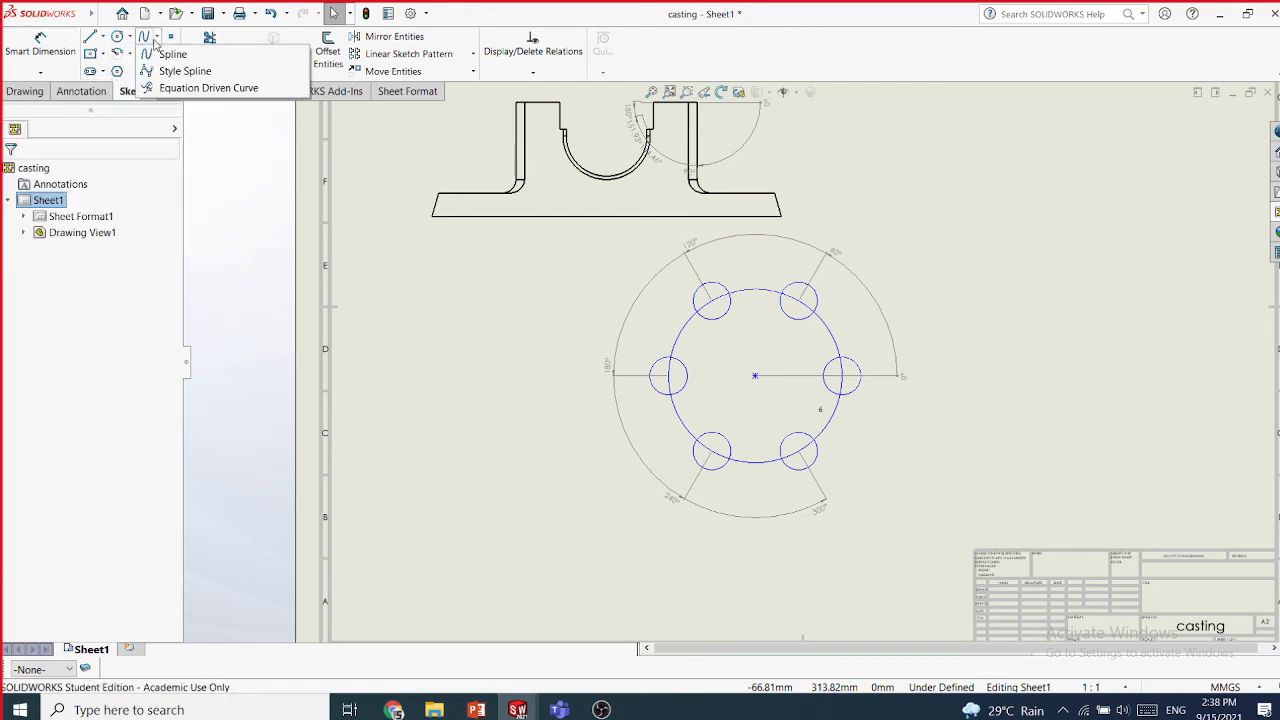
click(131, 54)
click(131, 54)
click(131, 54)
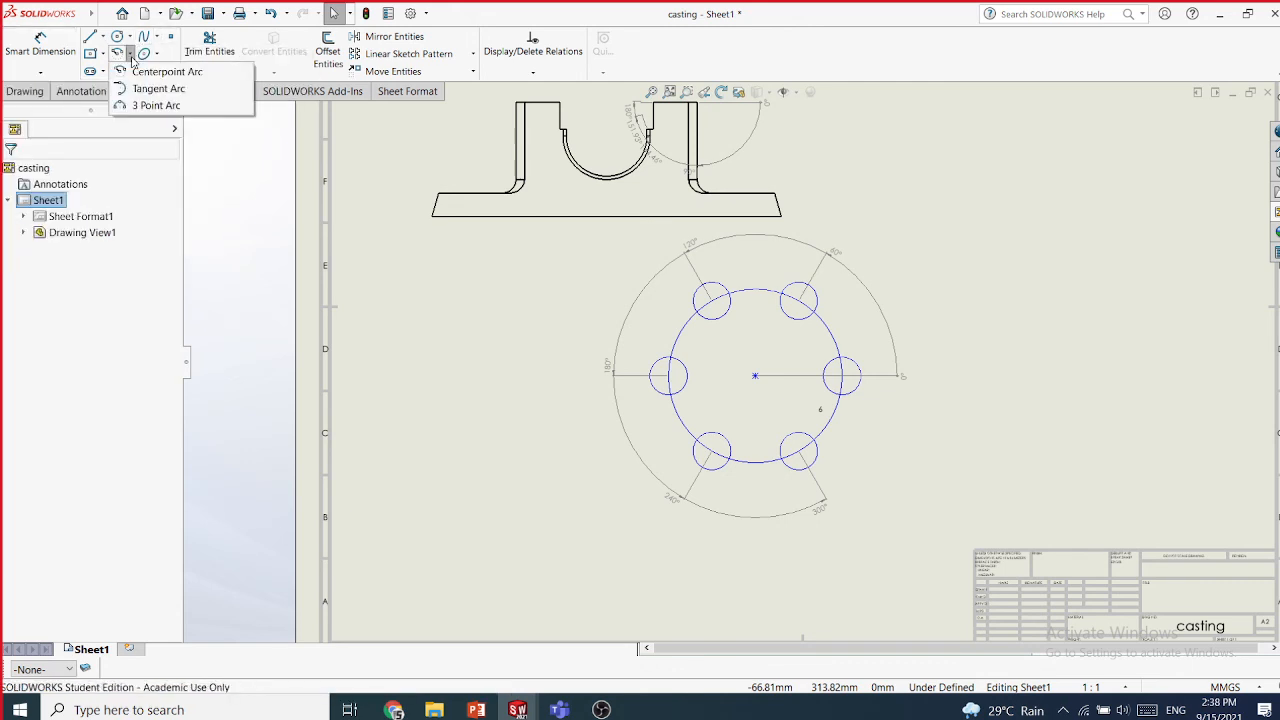
click(160, 72)
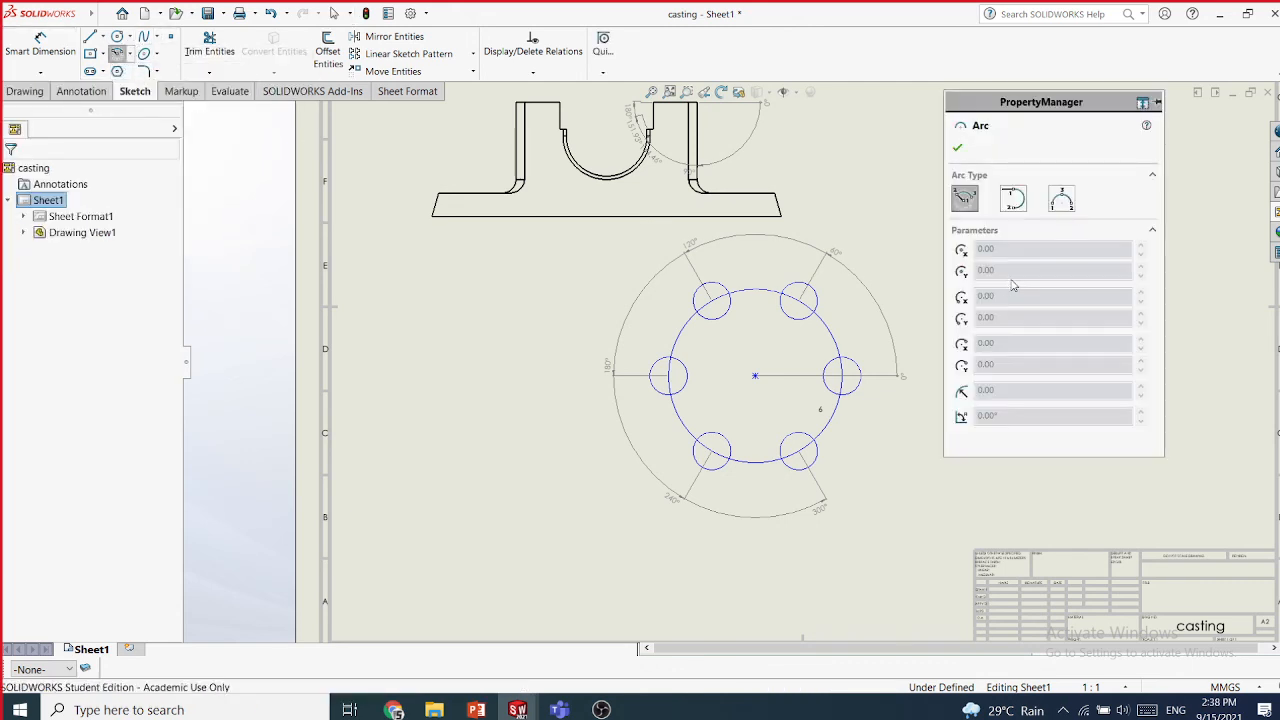
click(409, 439)
click(530, 388)
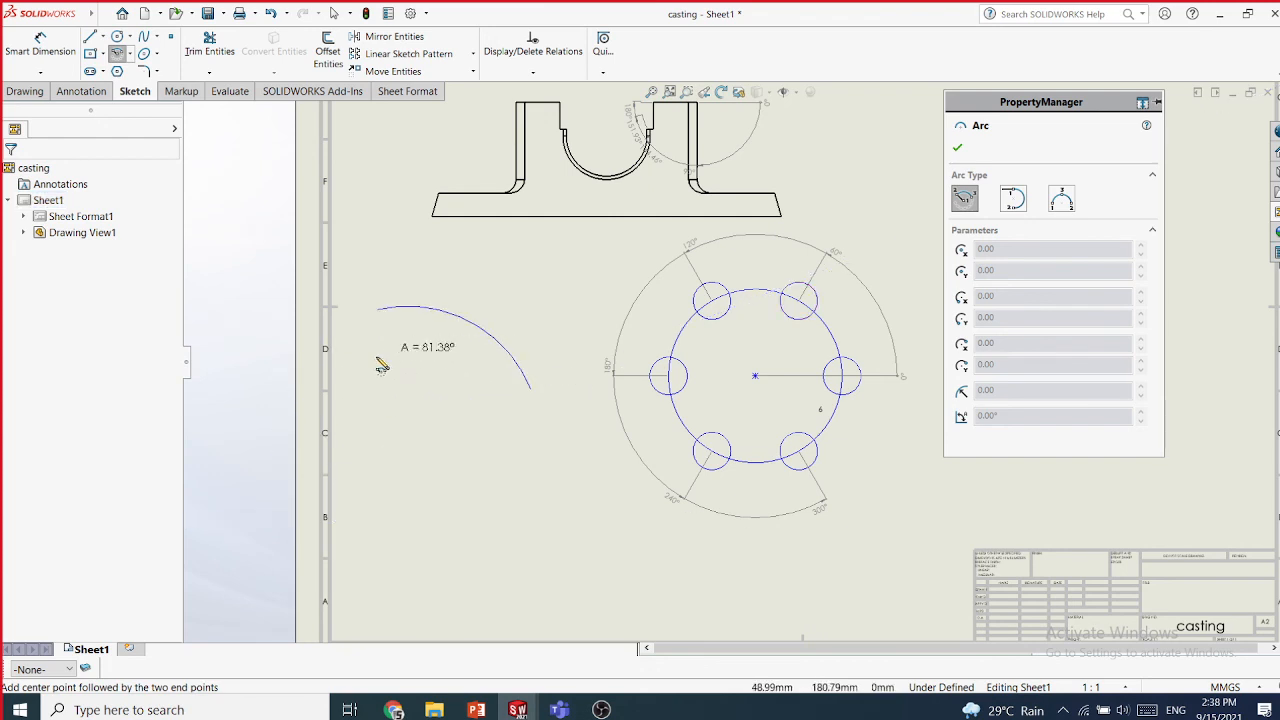
click(358, 315)
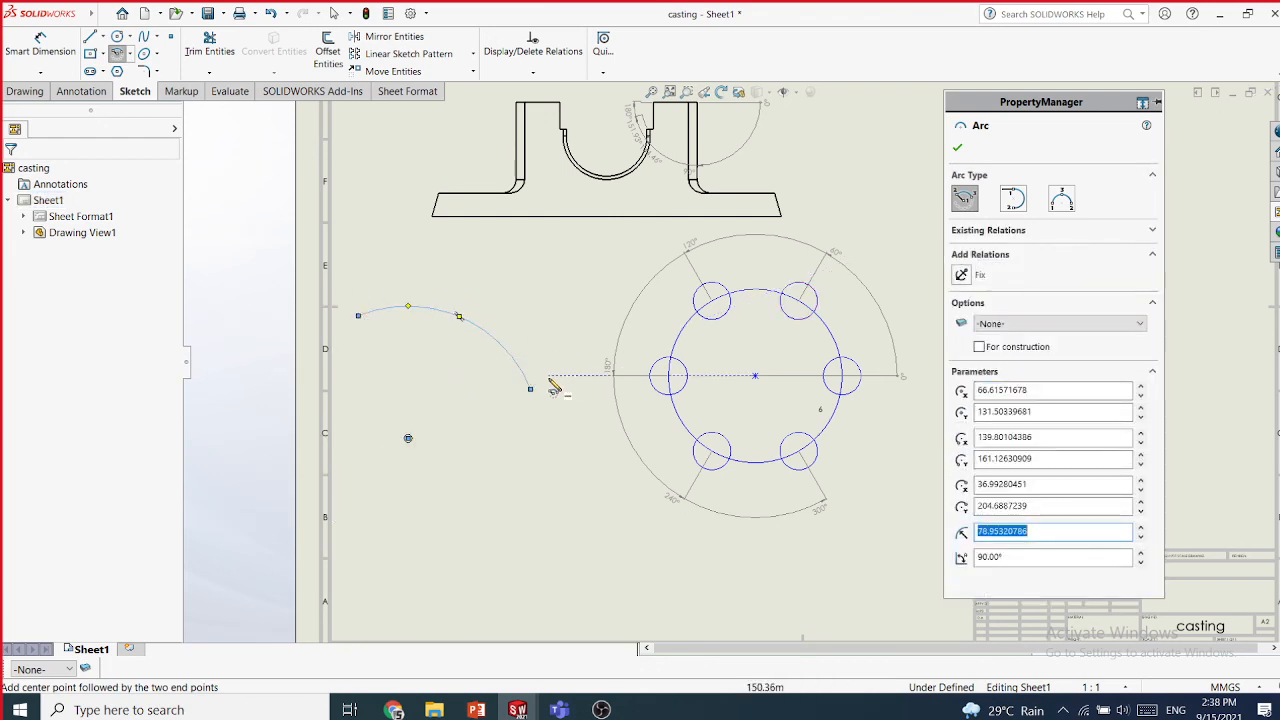
key(Escape)
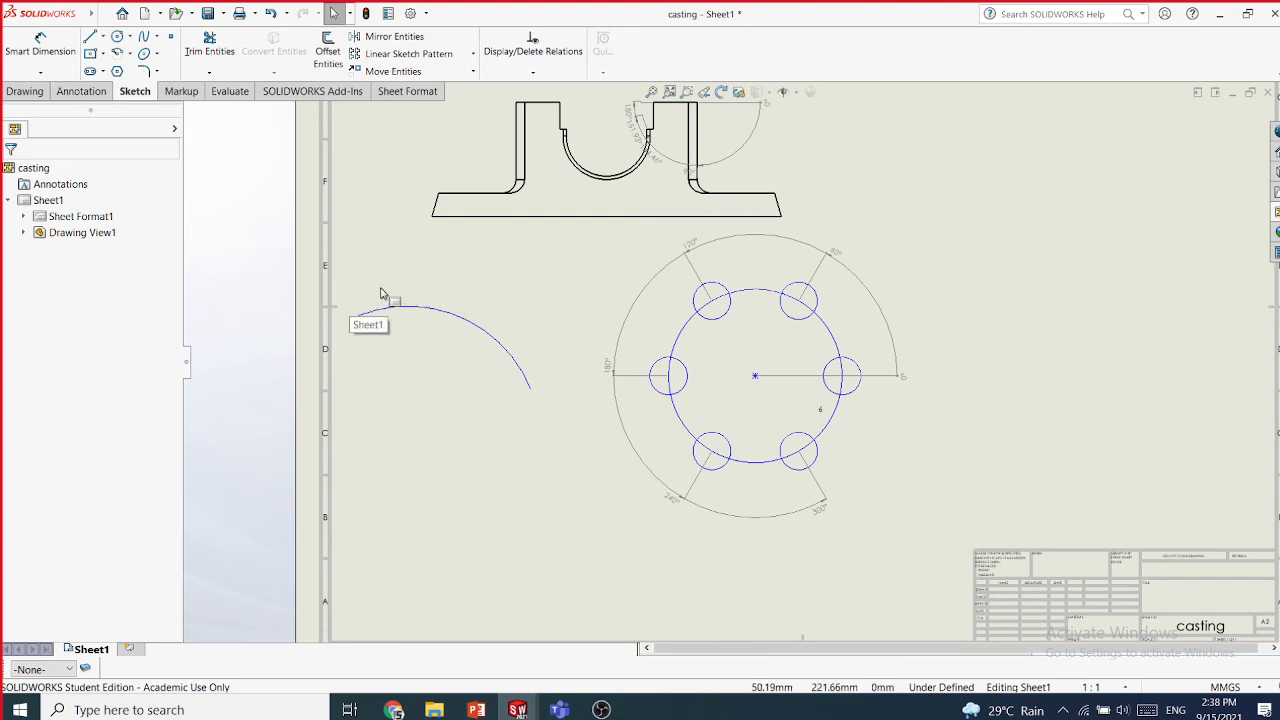
- Add an arc-length dimension above the sketched arc using its two endpoints and the curve, keeping the length as drawn
click(41, 74)
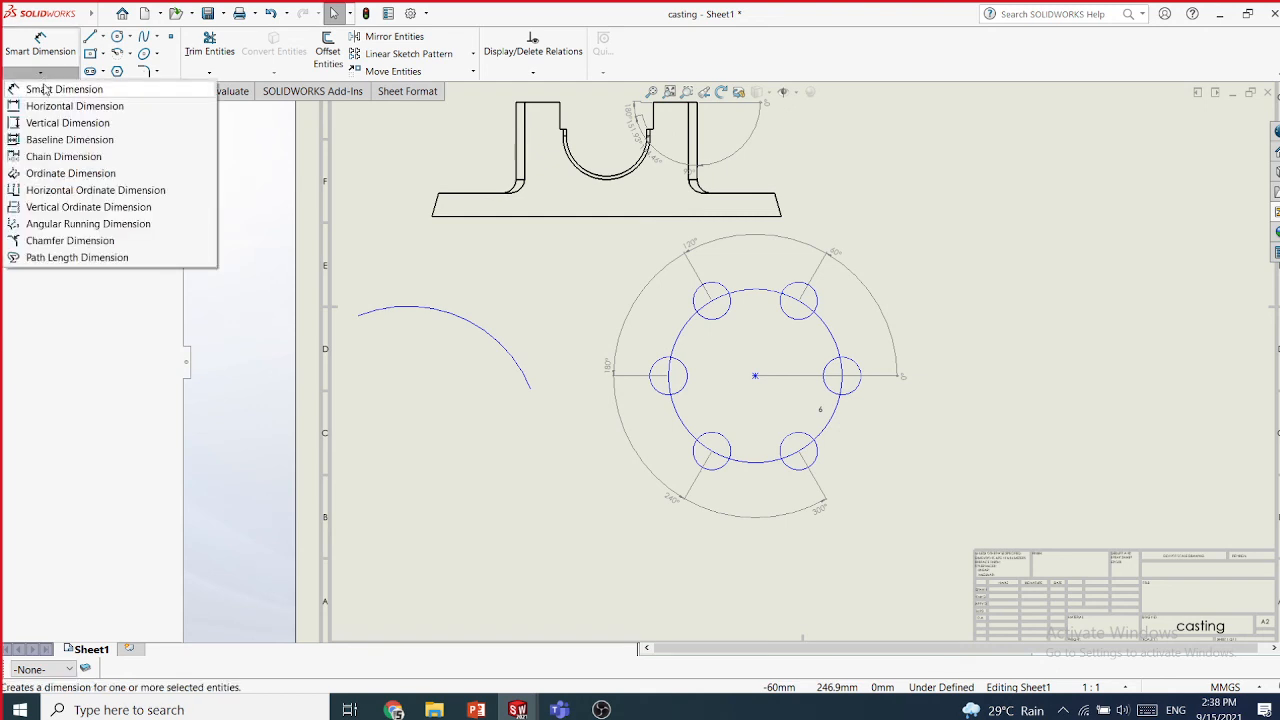
click(46, 92)
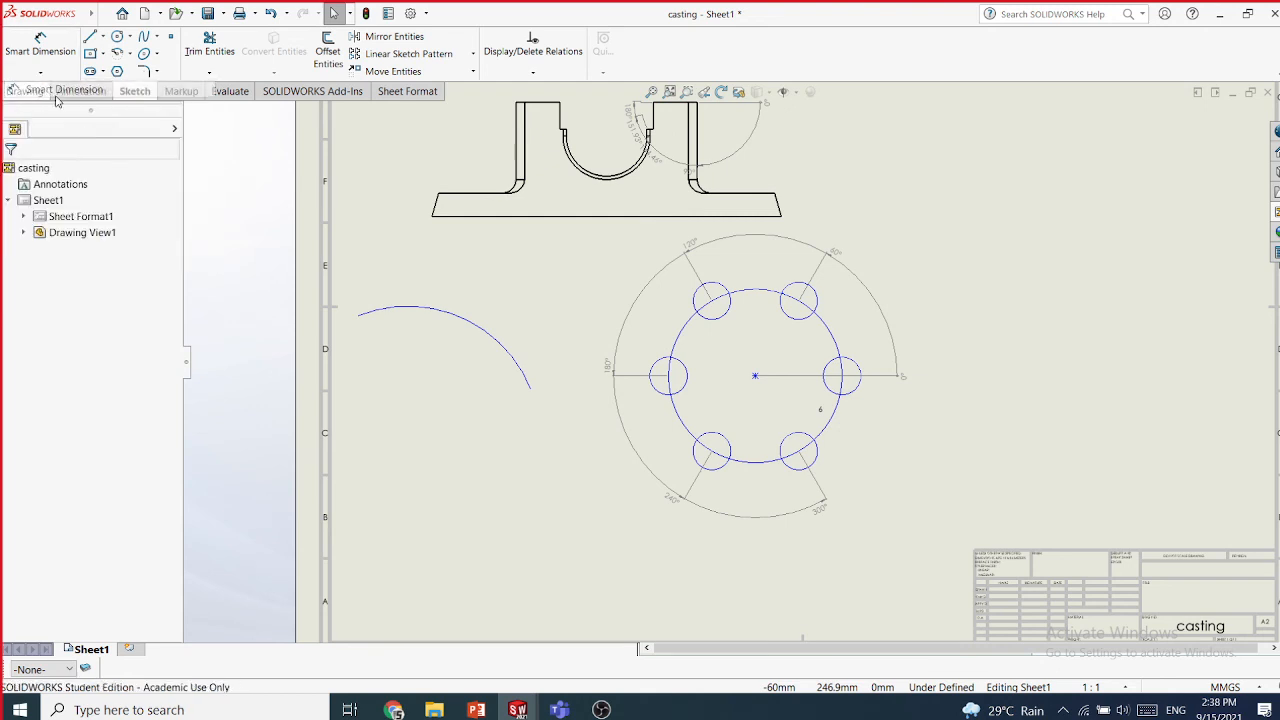
click(529, 386)
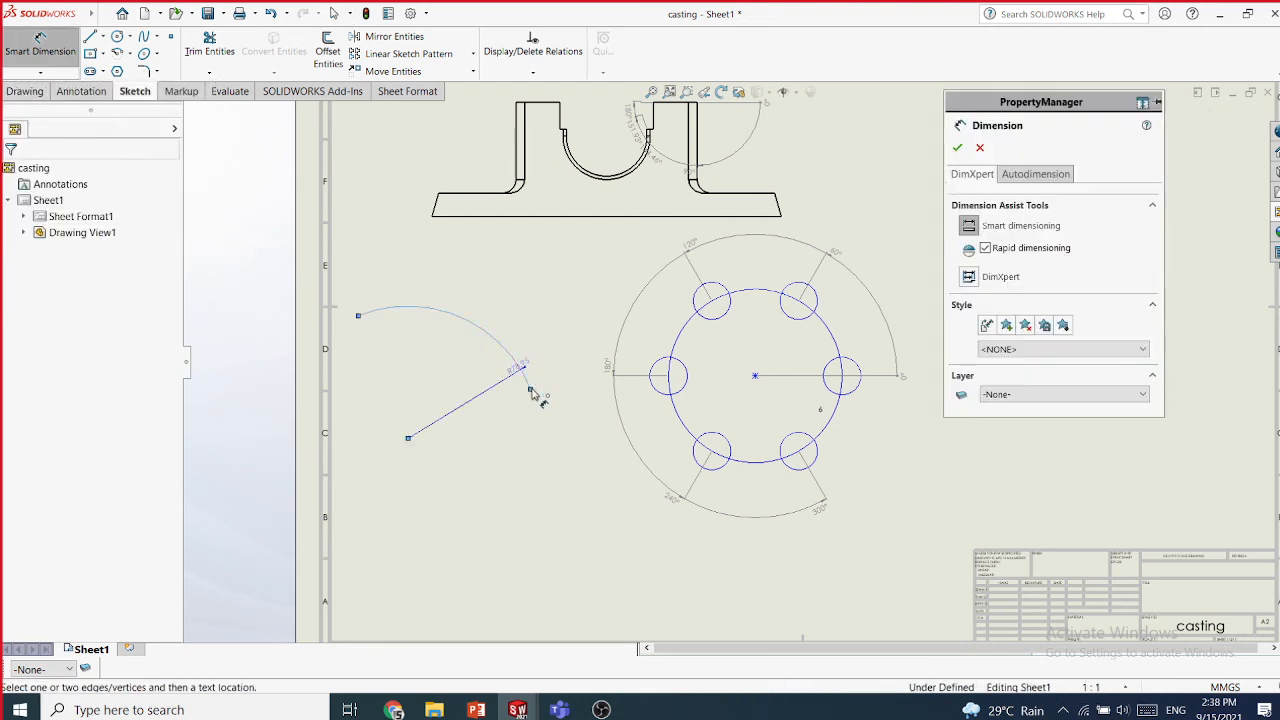
click(358, 315)
click(409, 306)
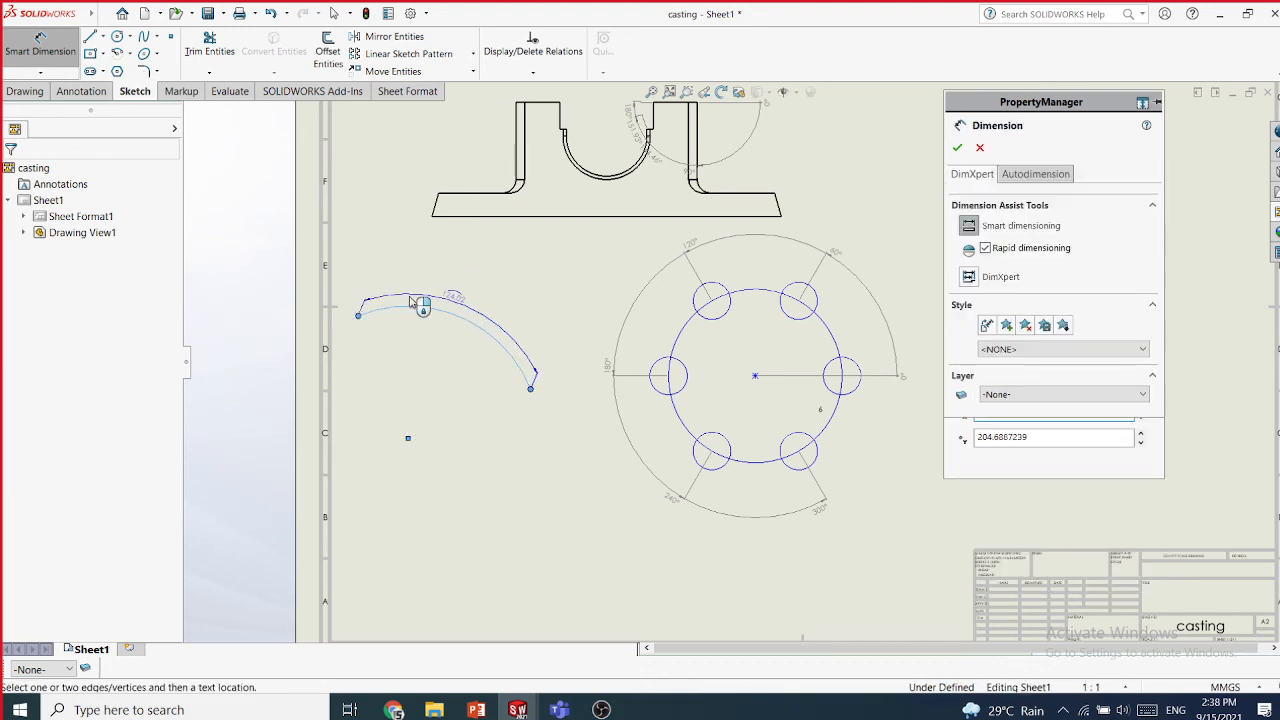
click(446, 306)
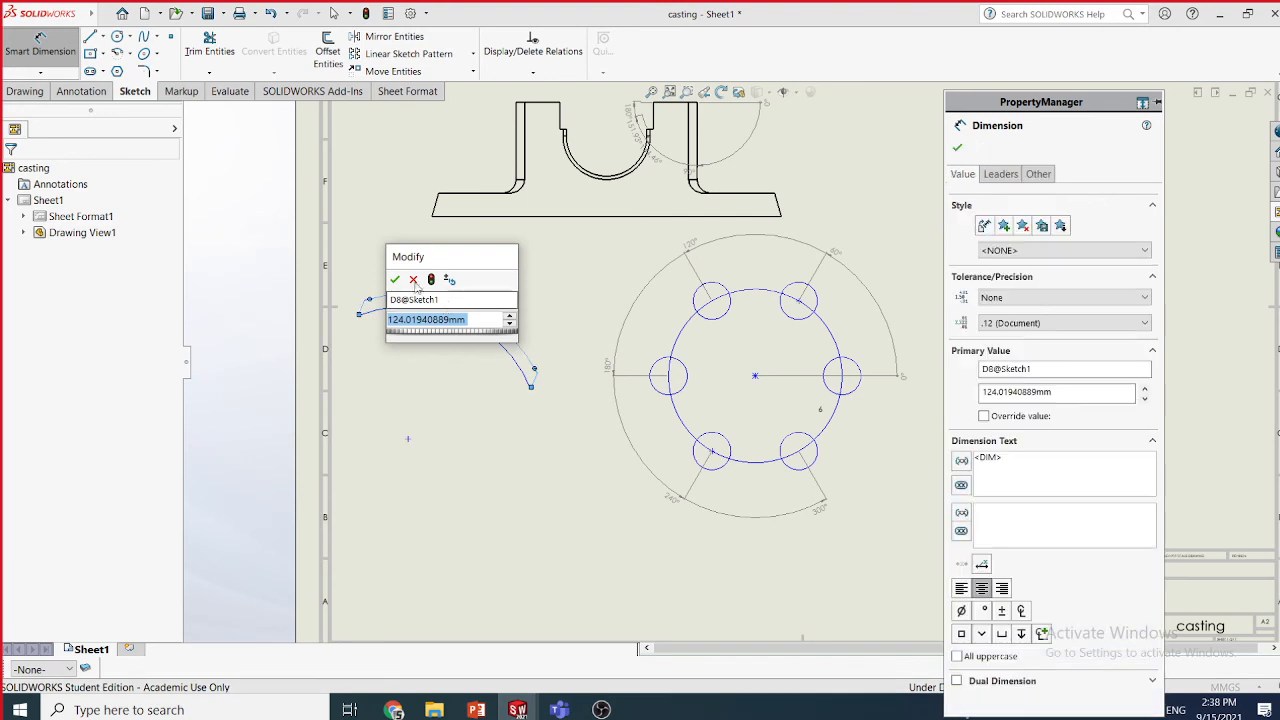
click(395, 279)
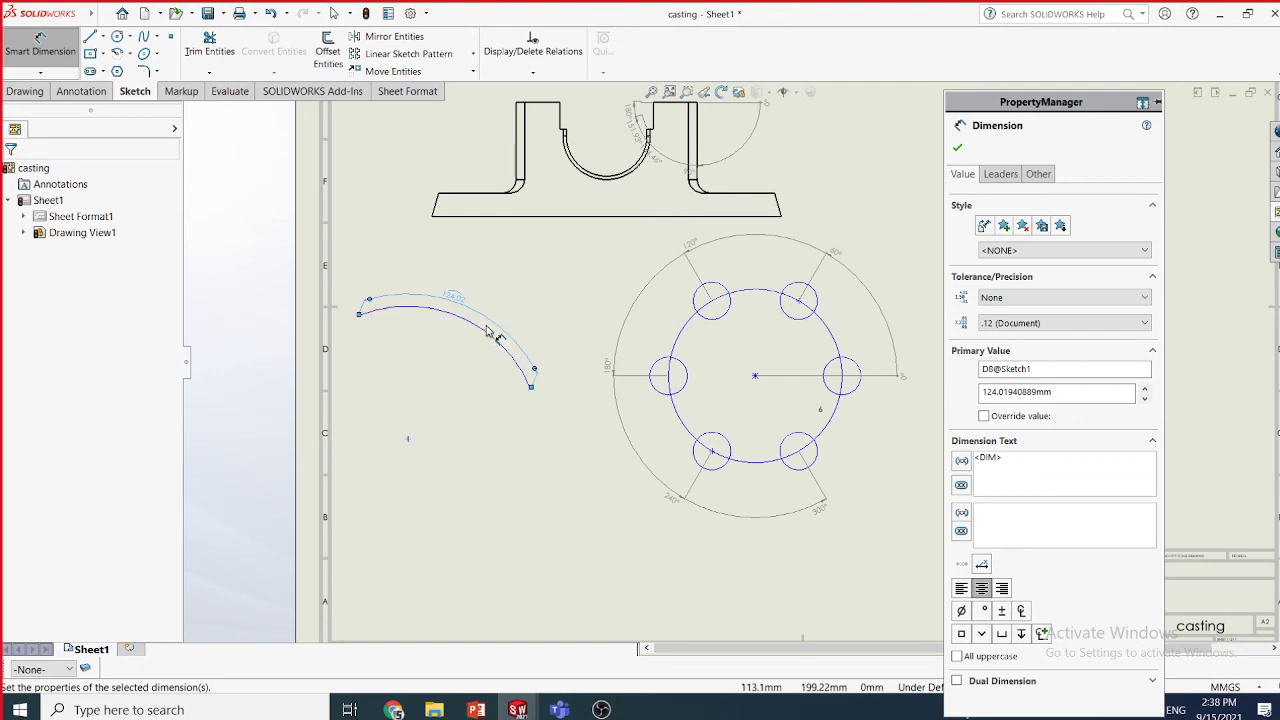
scroll(498, 326, down, 5)
scroll(645, 355, down, 2)
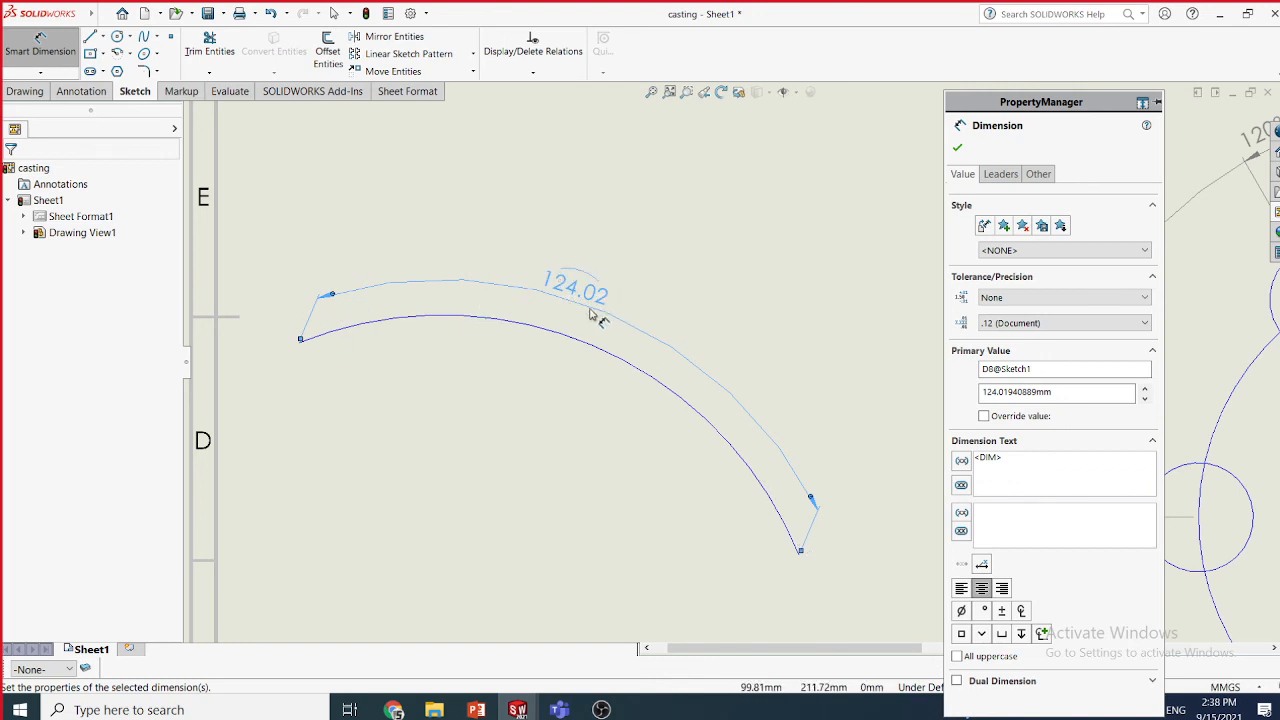
click(959, 149)
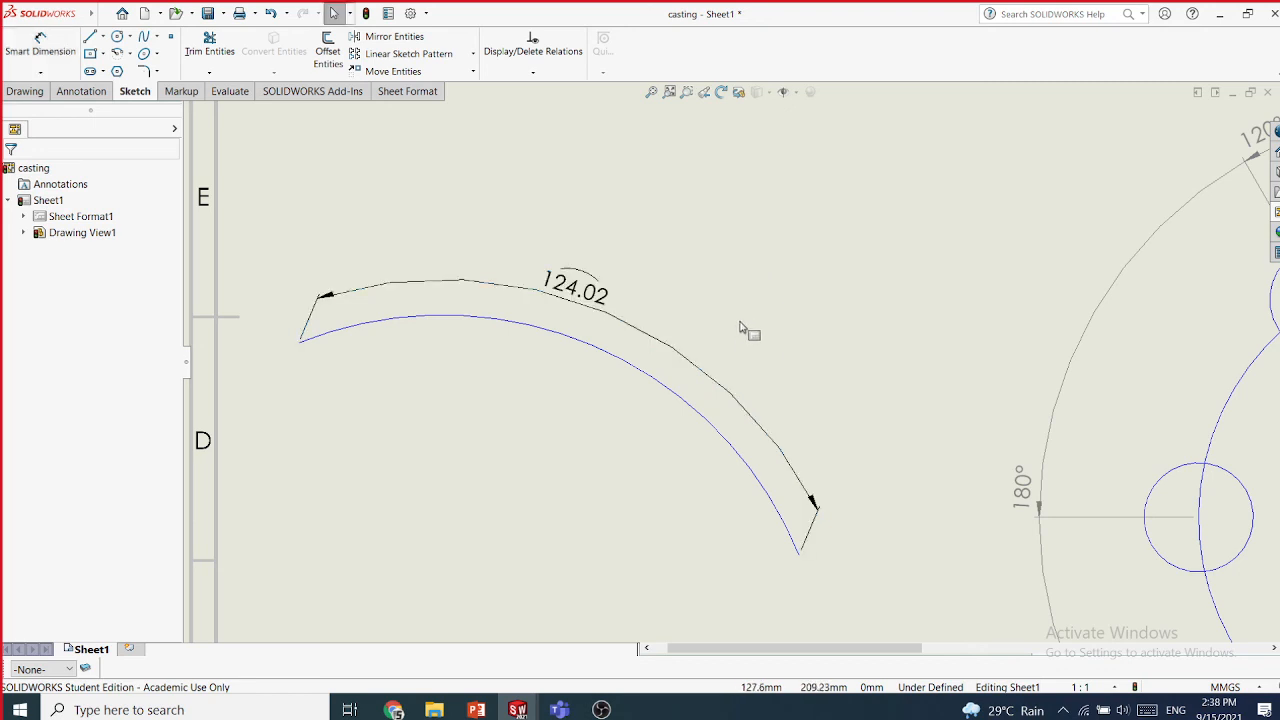
- Try to delete the arc-length dimension by selecting its dimension line, and undo the dimension's creation
click(727, 396)
key(Delete)
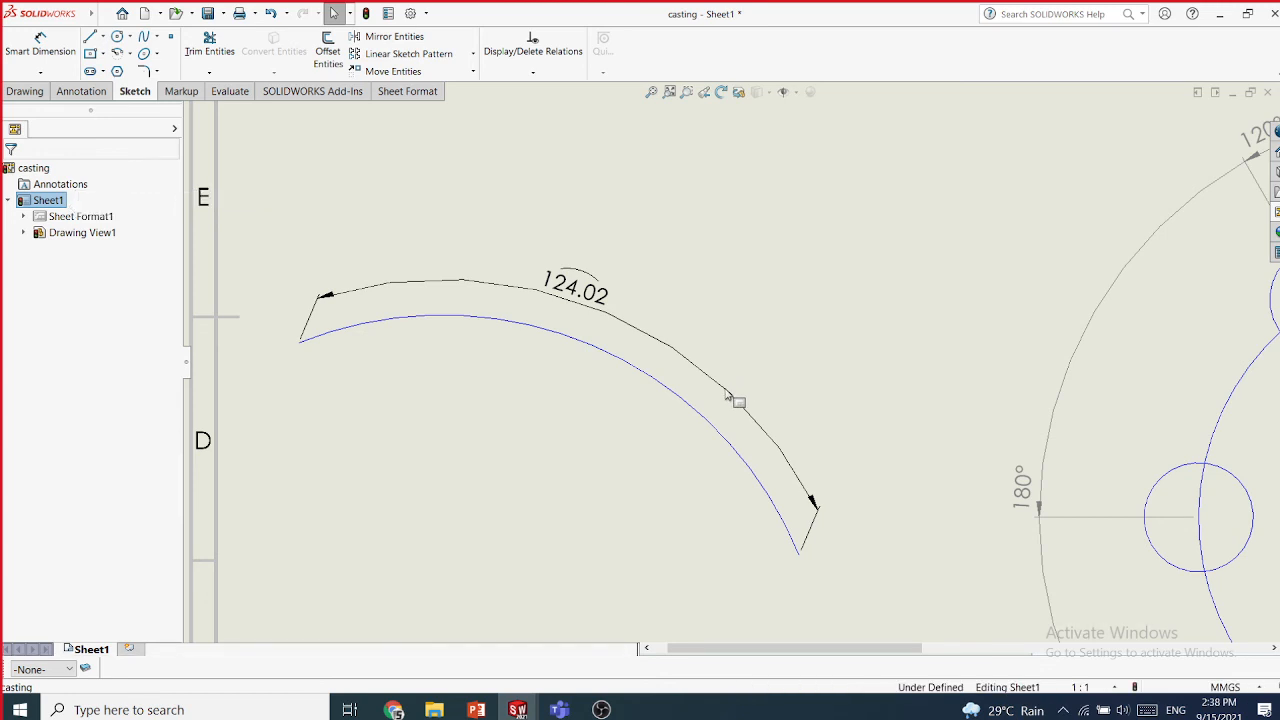
click(726, 395)
click(727, 396)
click(723, 392)
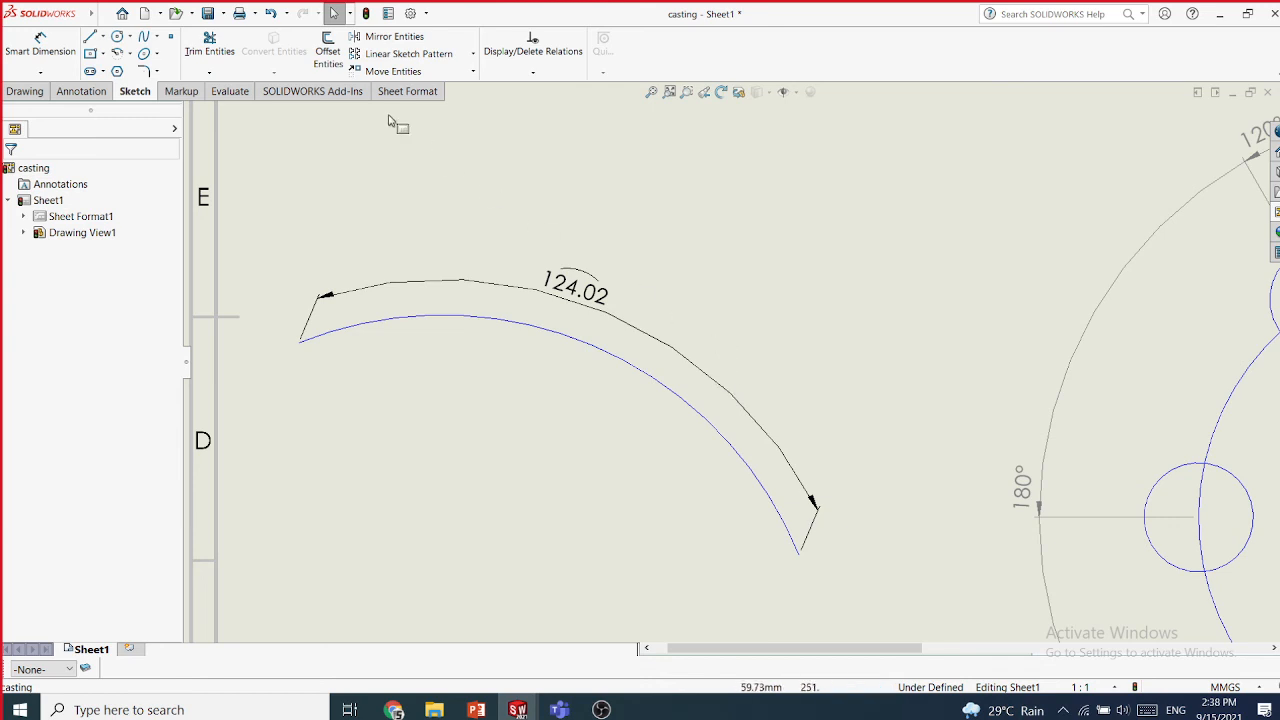
click(270, 15)
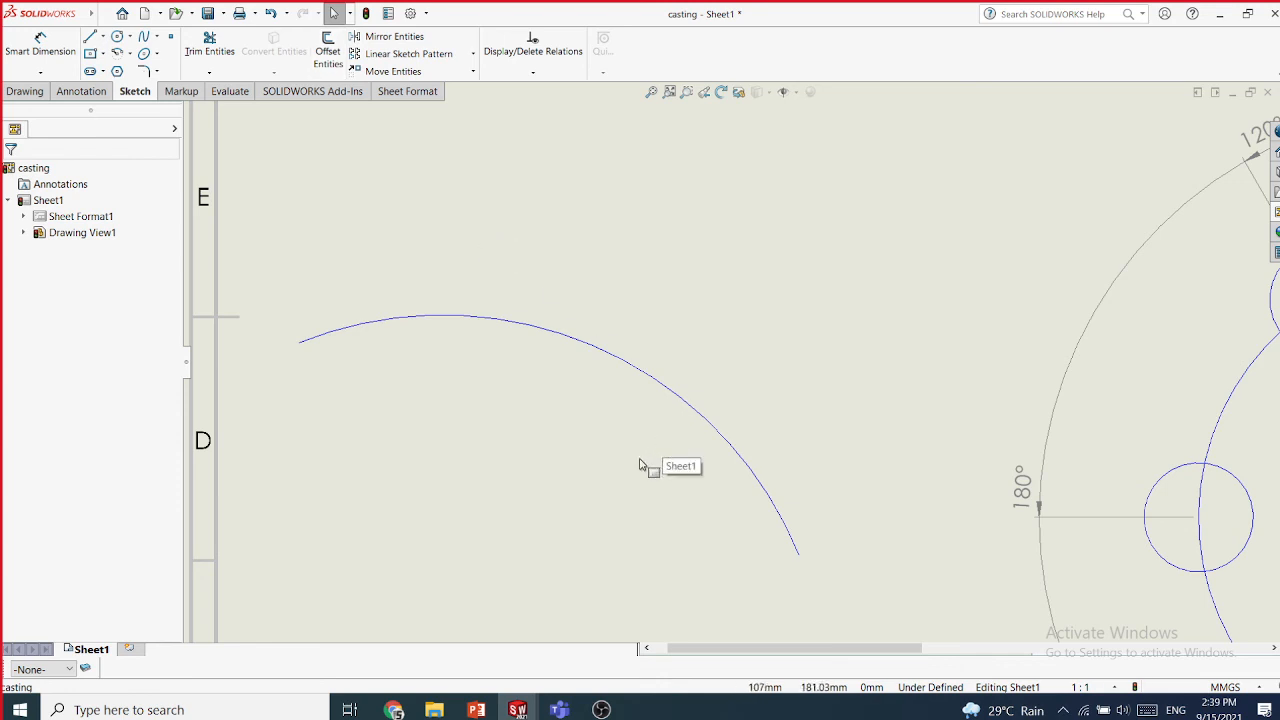
- Add an arc-length dimension above the sketched arc between its two endpoints, keeping the length as drawn
scroll(663, 445, up, 3)
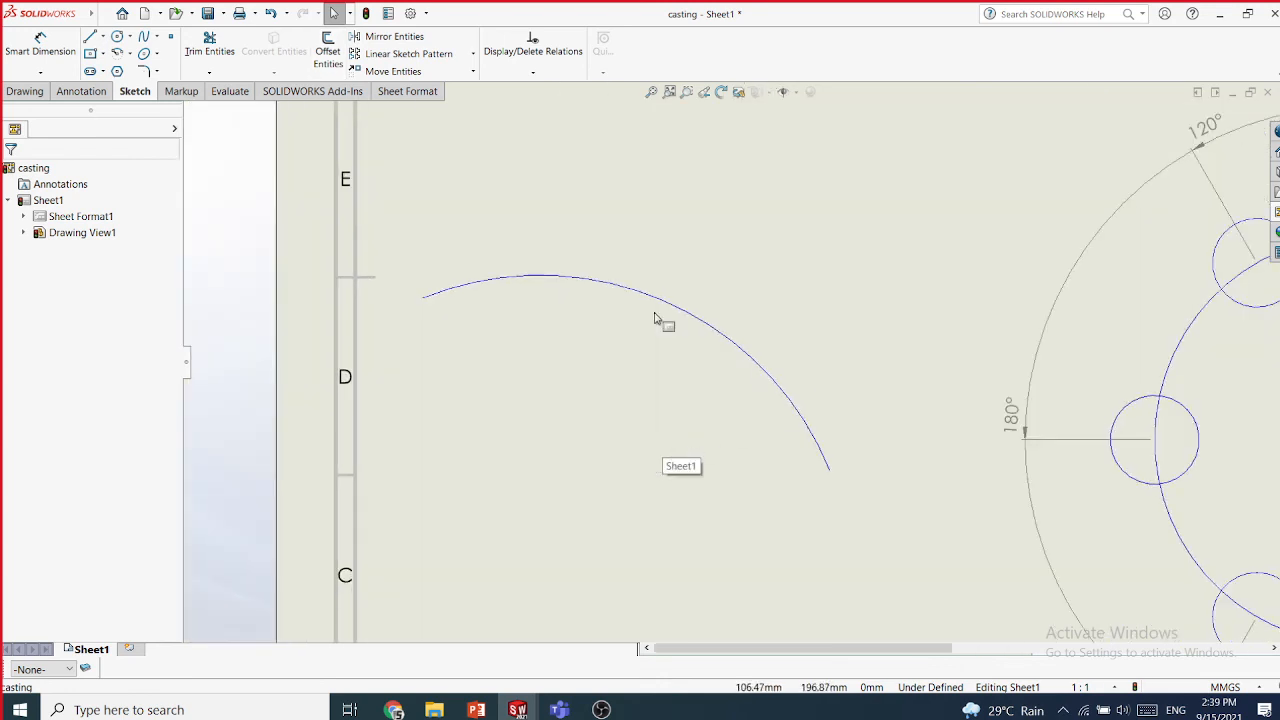
click(42, 73)
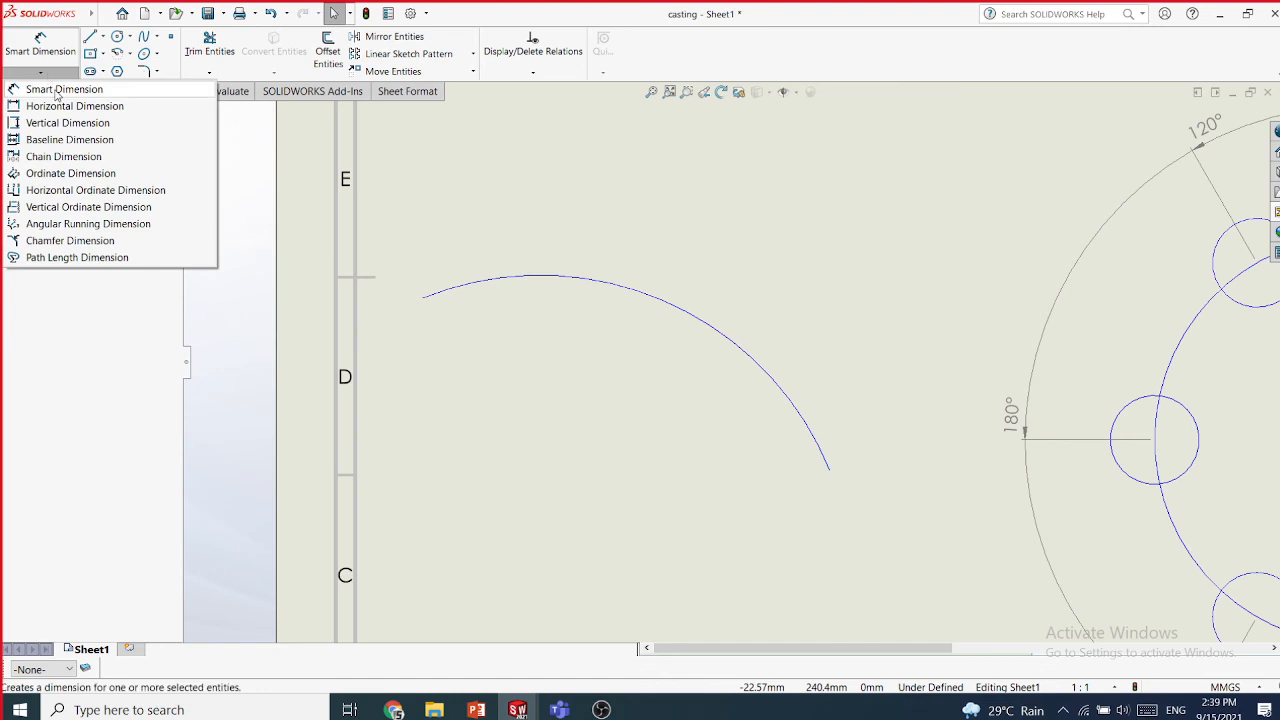
click(60, 89)
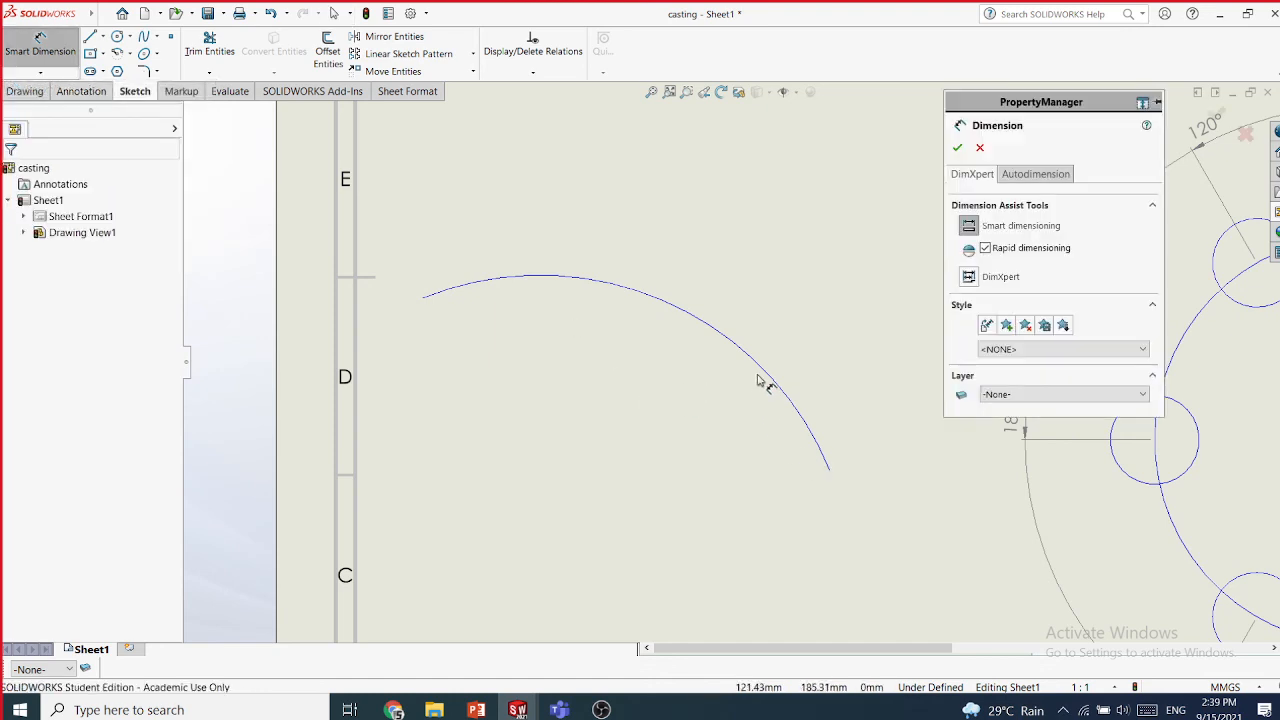
click(829, 466)
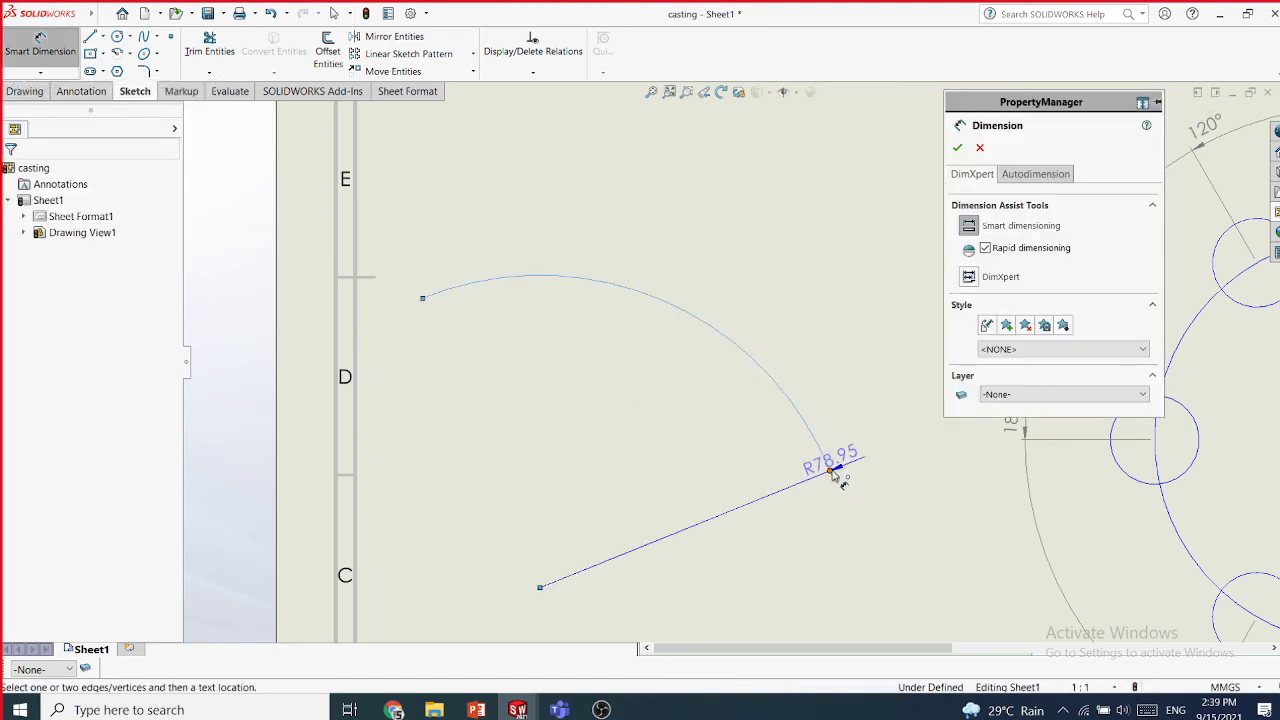
click(423, 297)
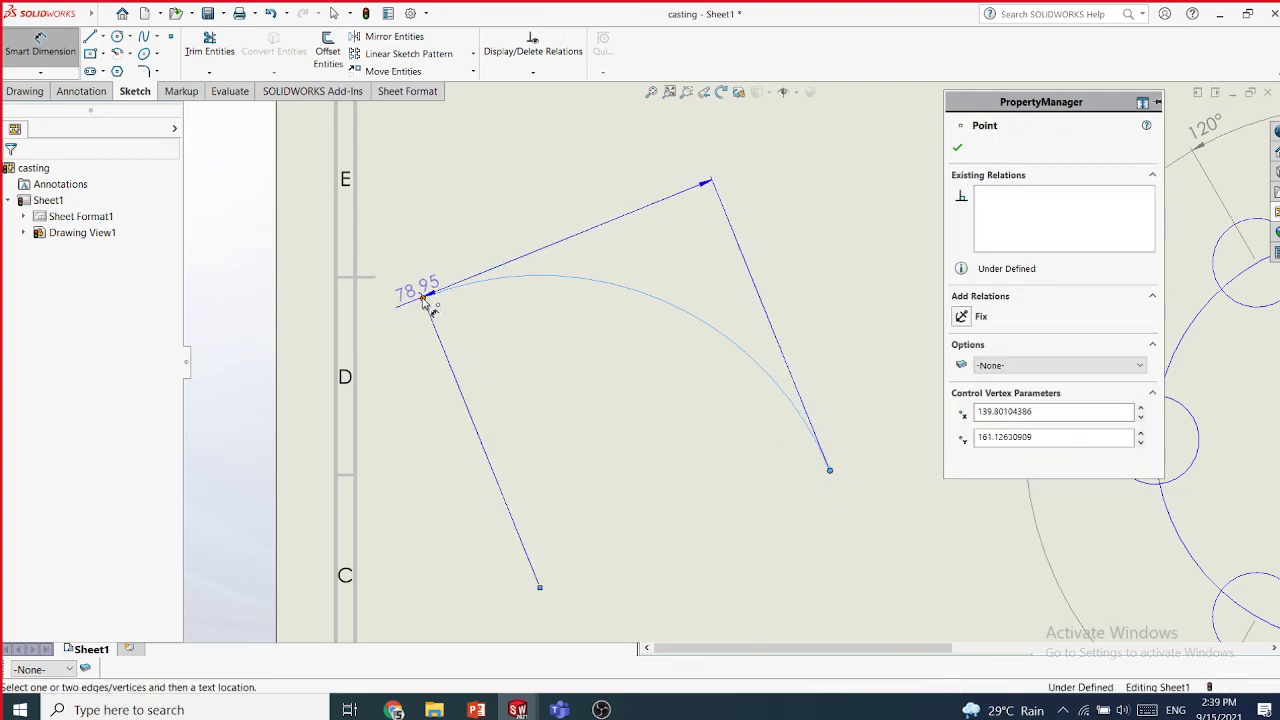
click(637, 278)
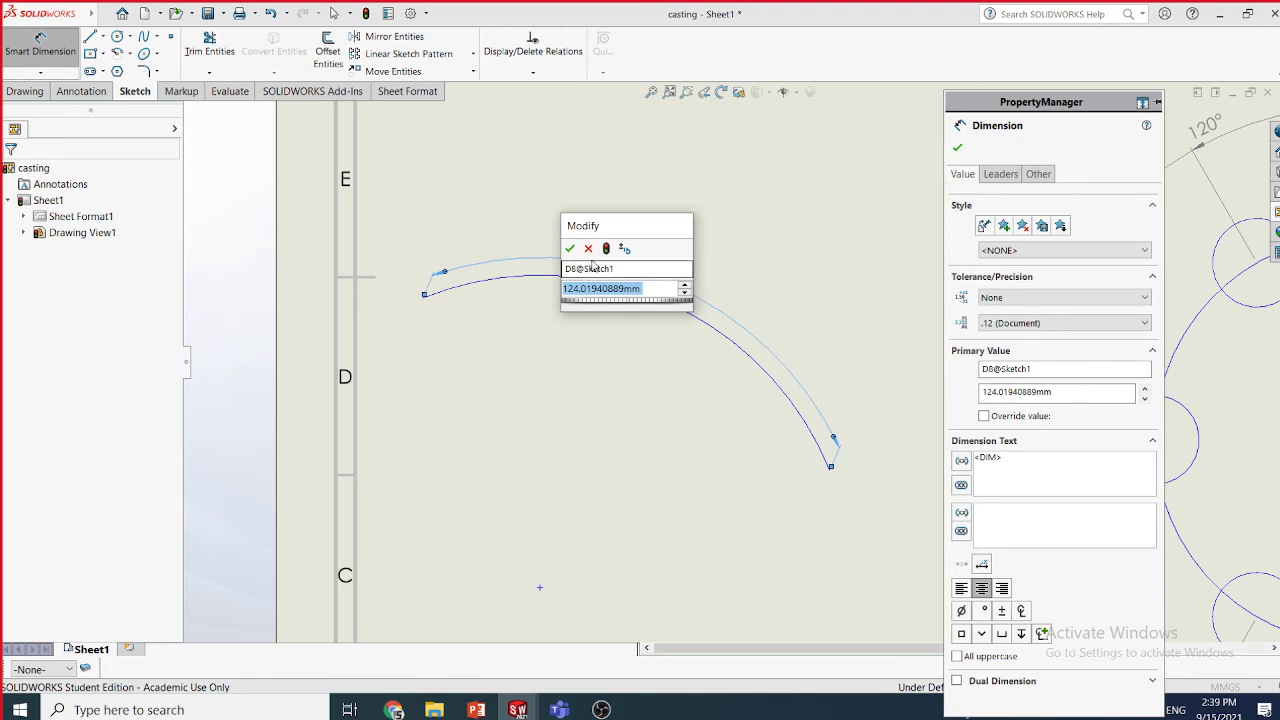
click(569, 248)
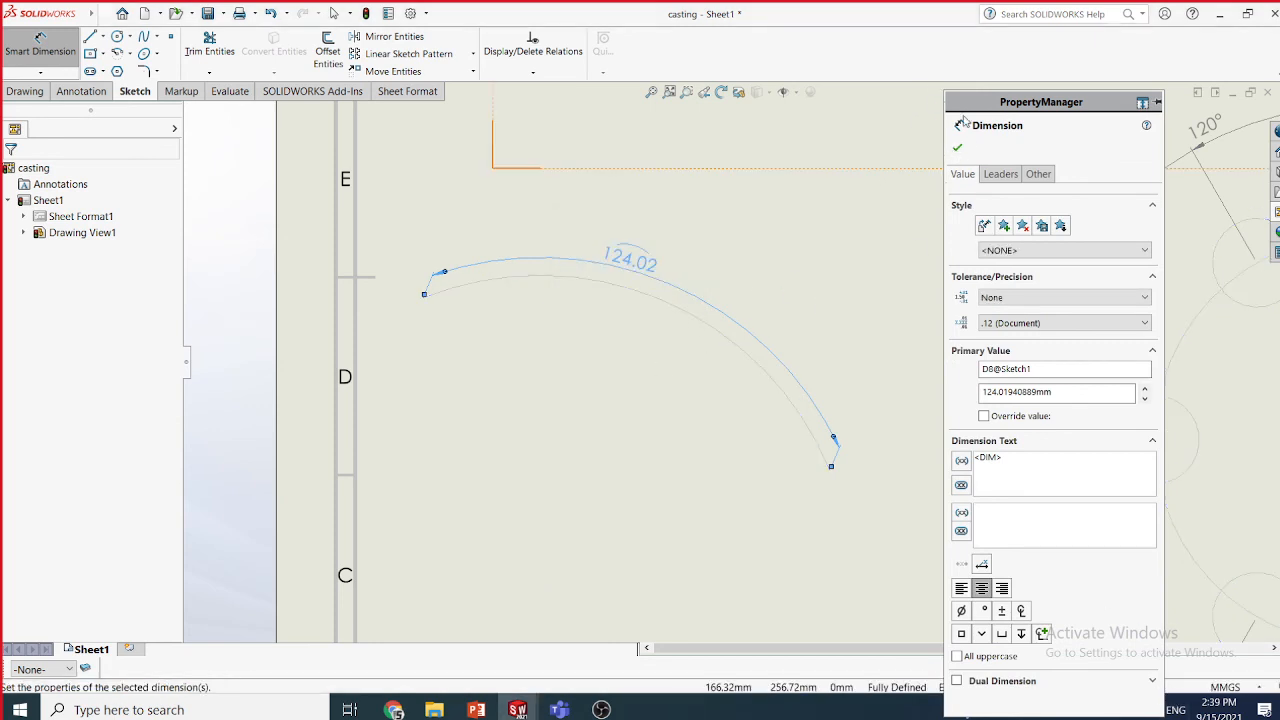
click(957, 149)
key(Escape)
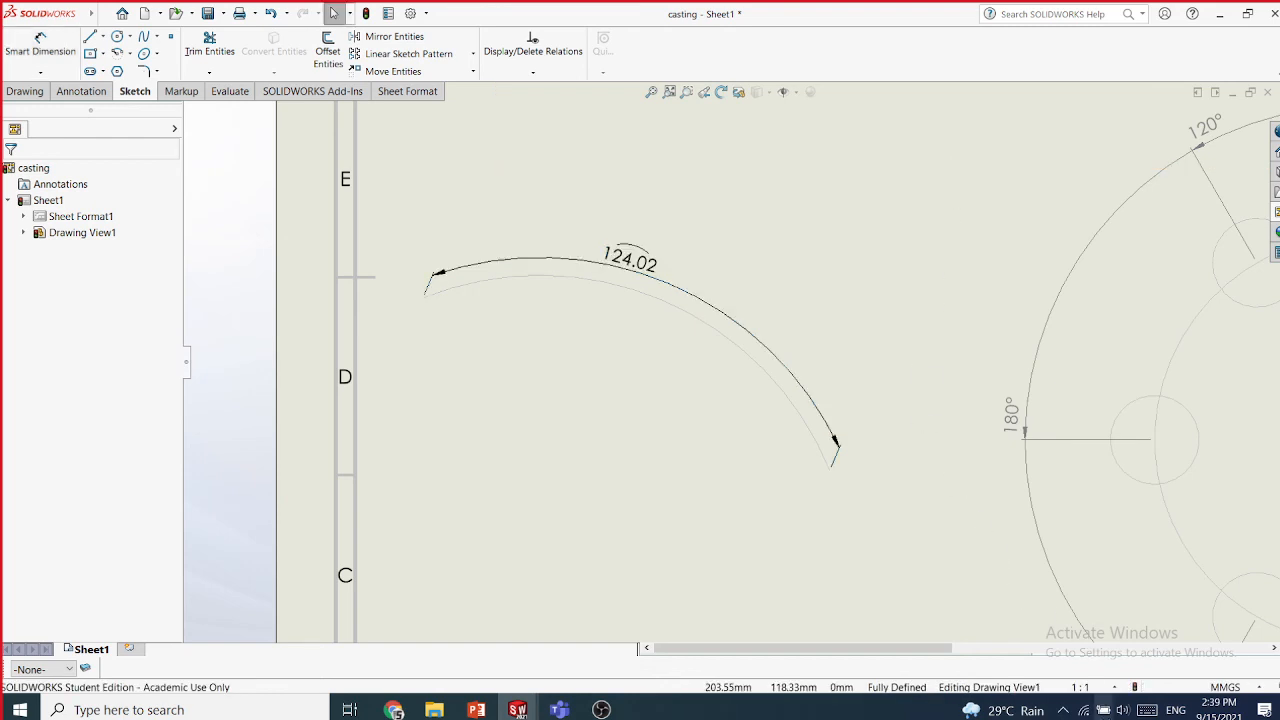
click(1122, 710)
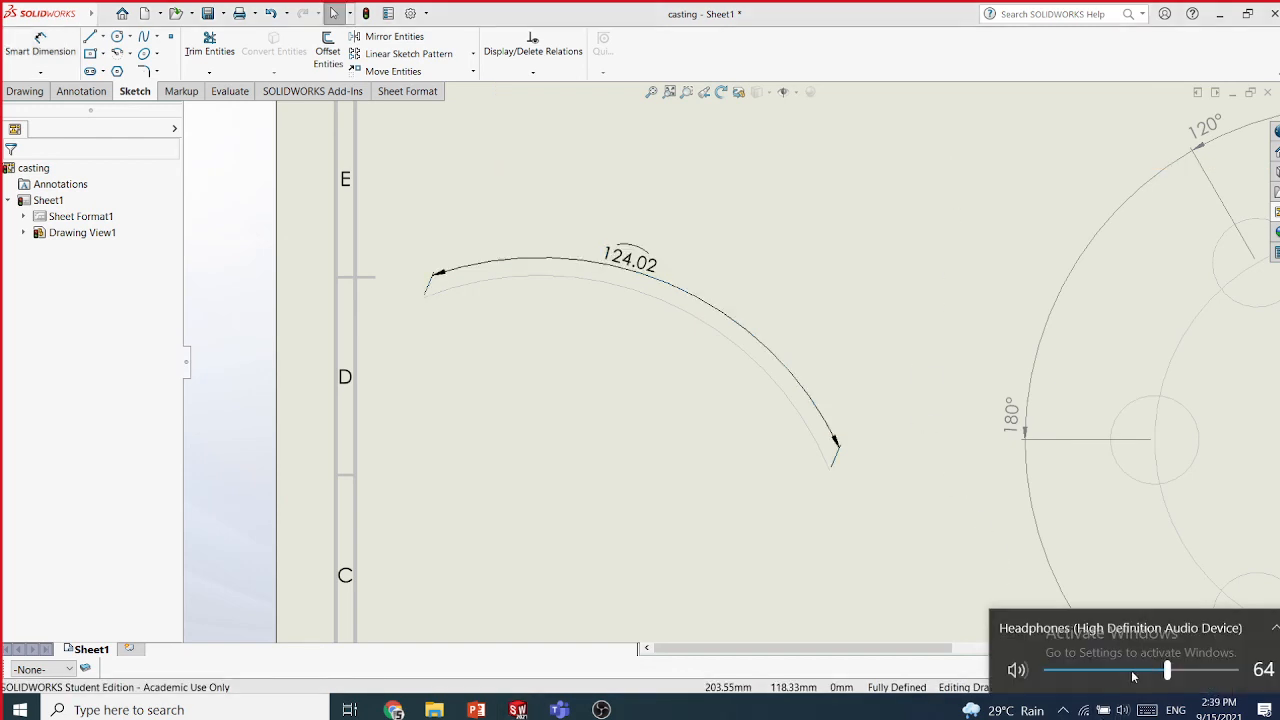
click(1133, 677)
click(674, 326)
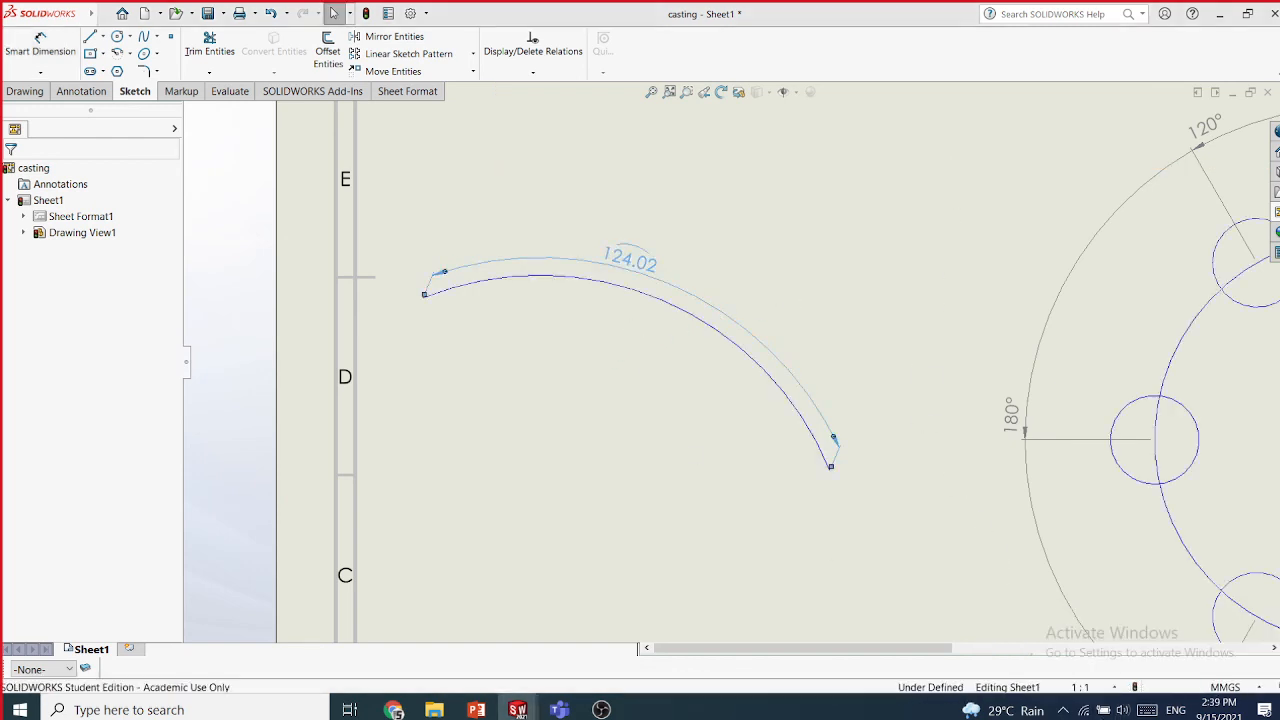
click(555, 229)
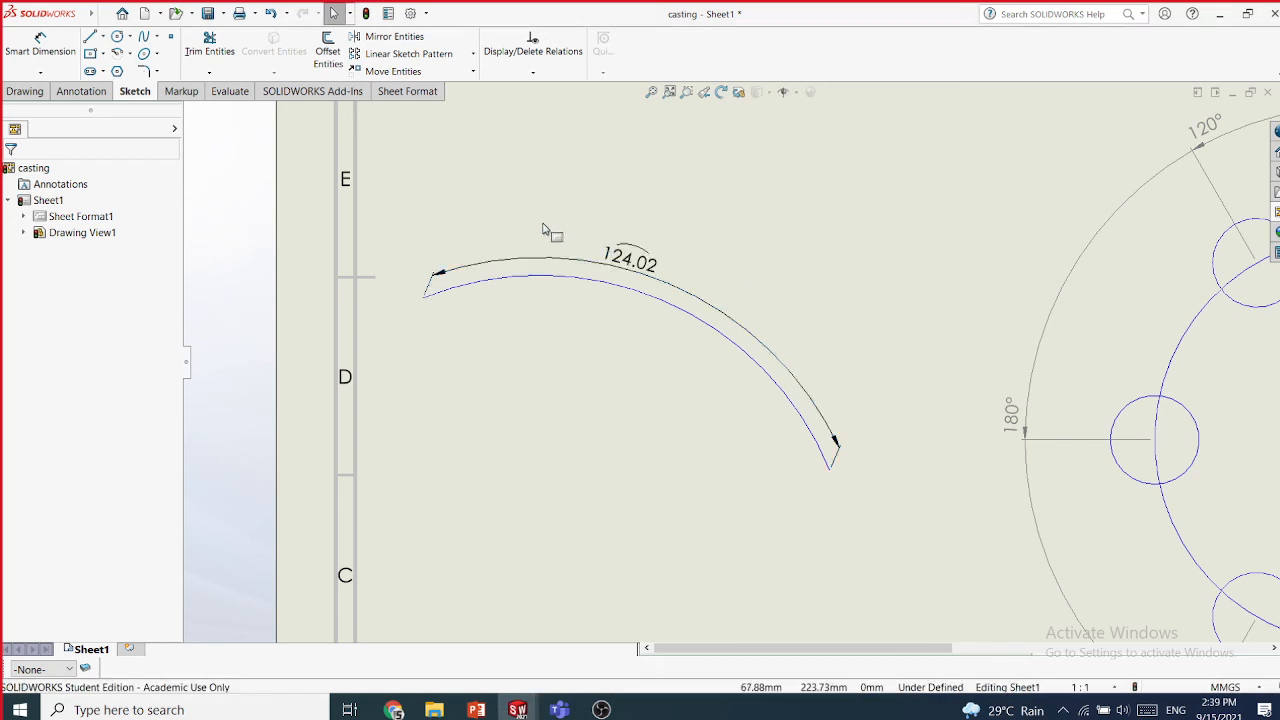
click(50, 73)
click(55, 90)
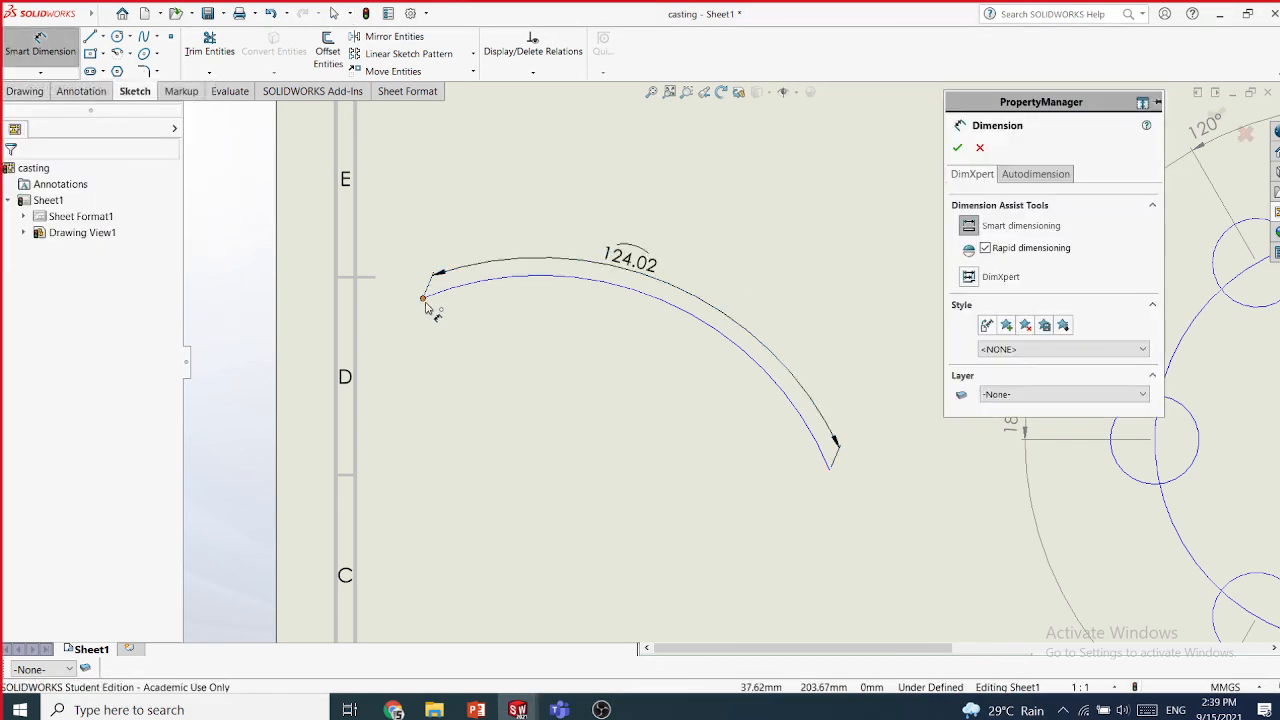
click(423, 298)
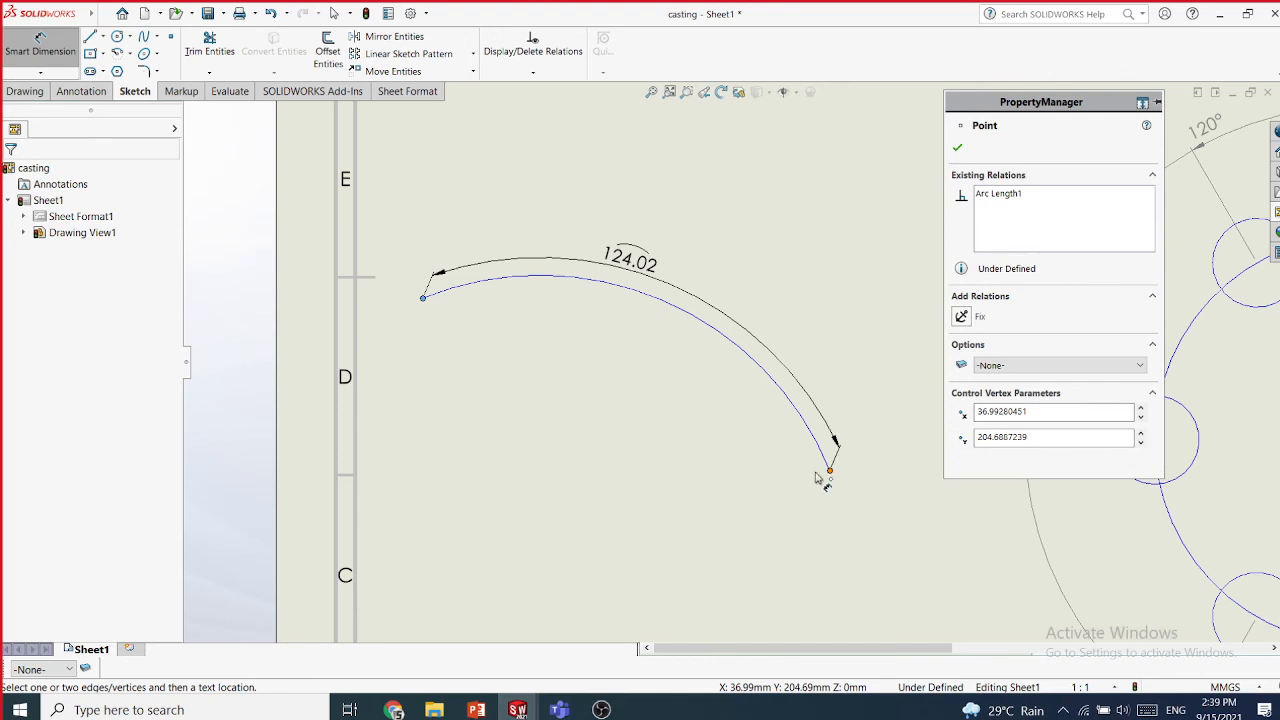
click(816, 473)
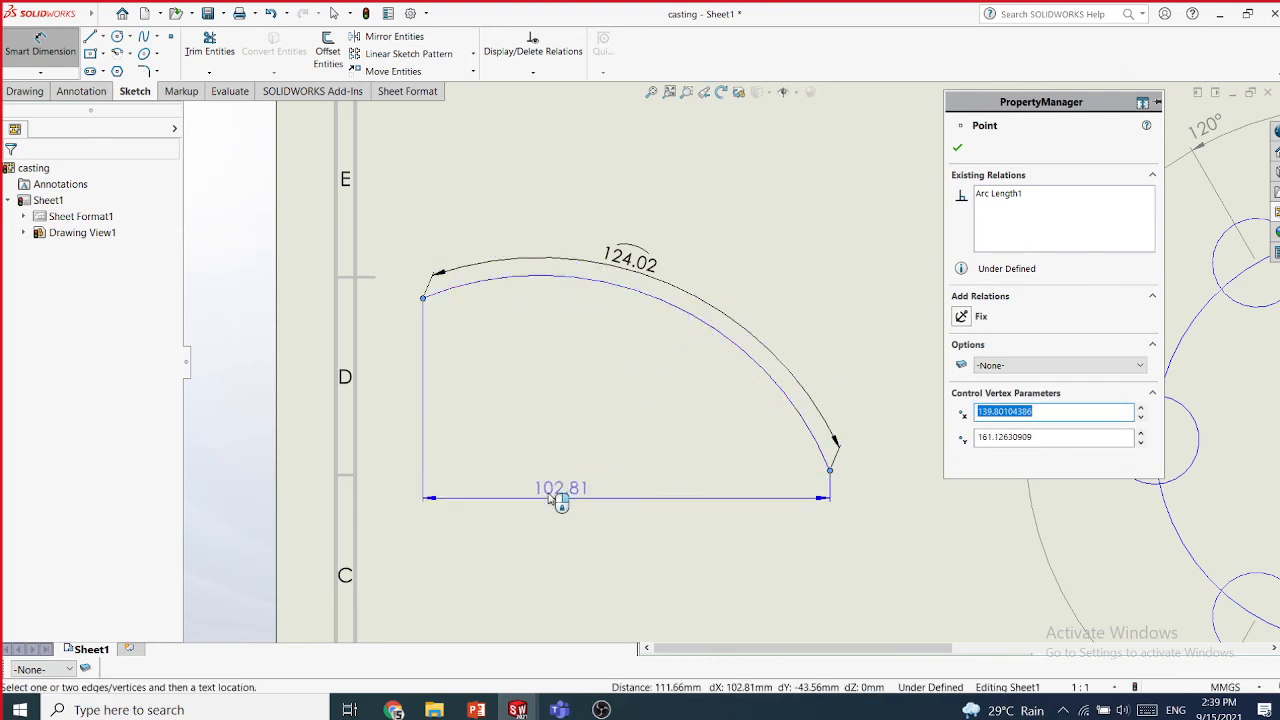
key(Escape)
key(Escape)
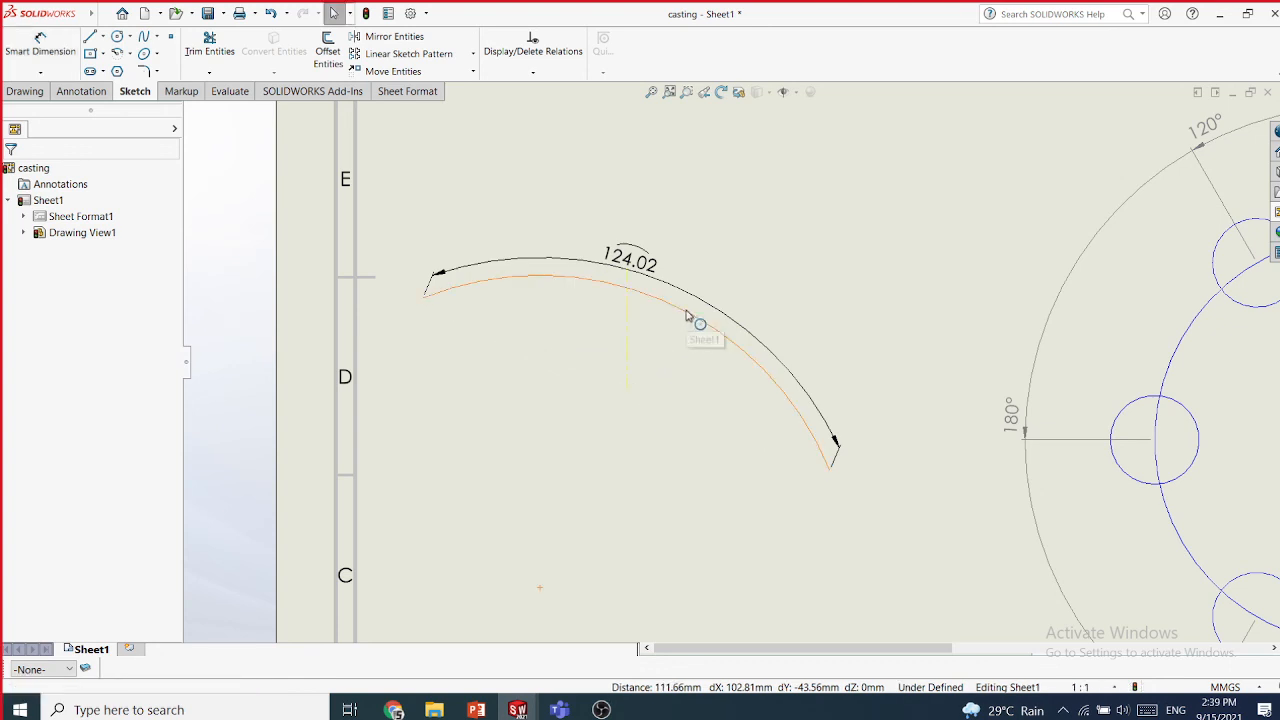
- Add an angular dimension inside the sketched arc using its centre point and both endpoints, keeping the angle at 90°
click(686, 318)
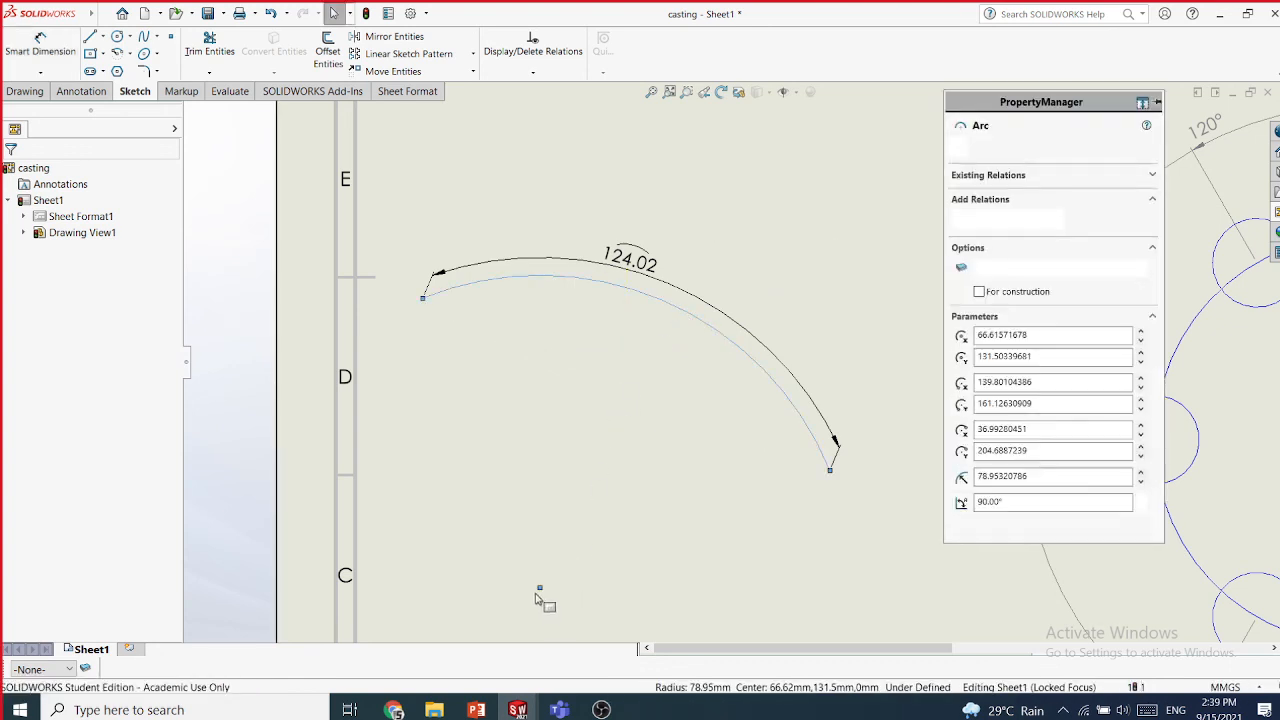
click(40, 72)
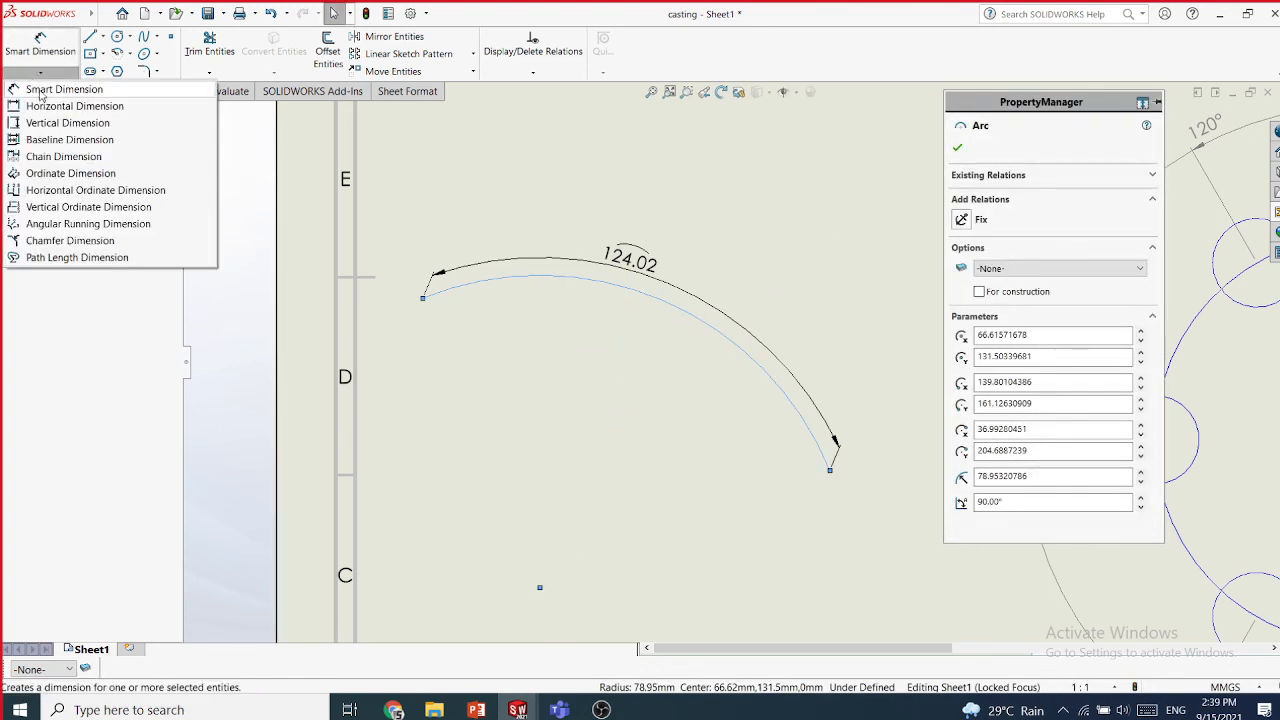
click(41, 93)
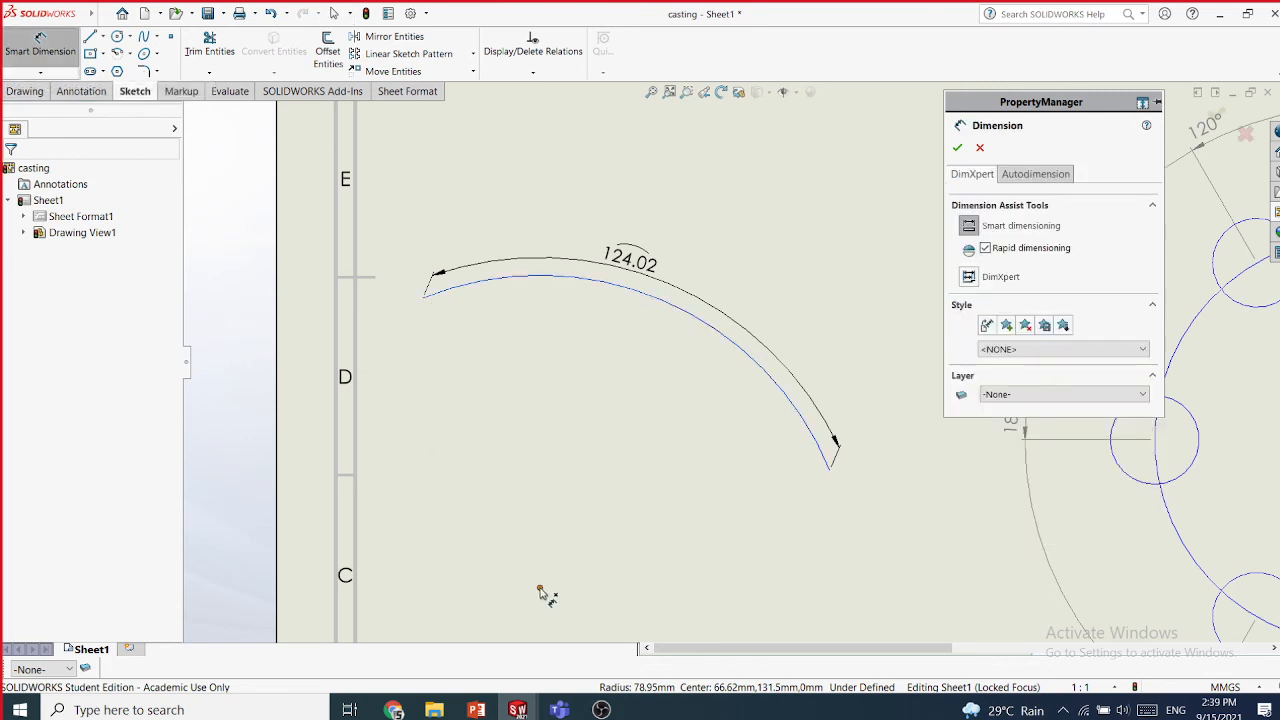
click(829, 469)
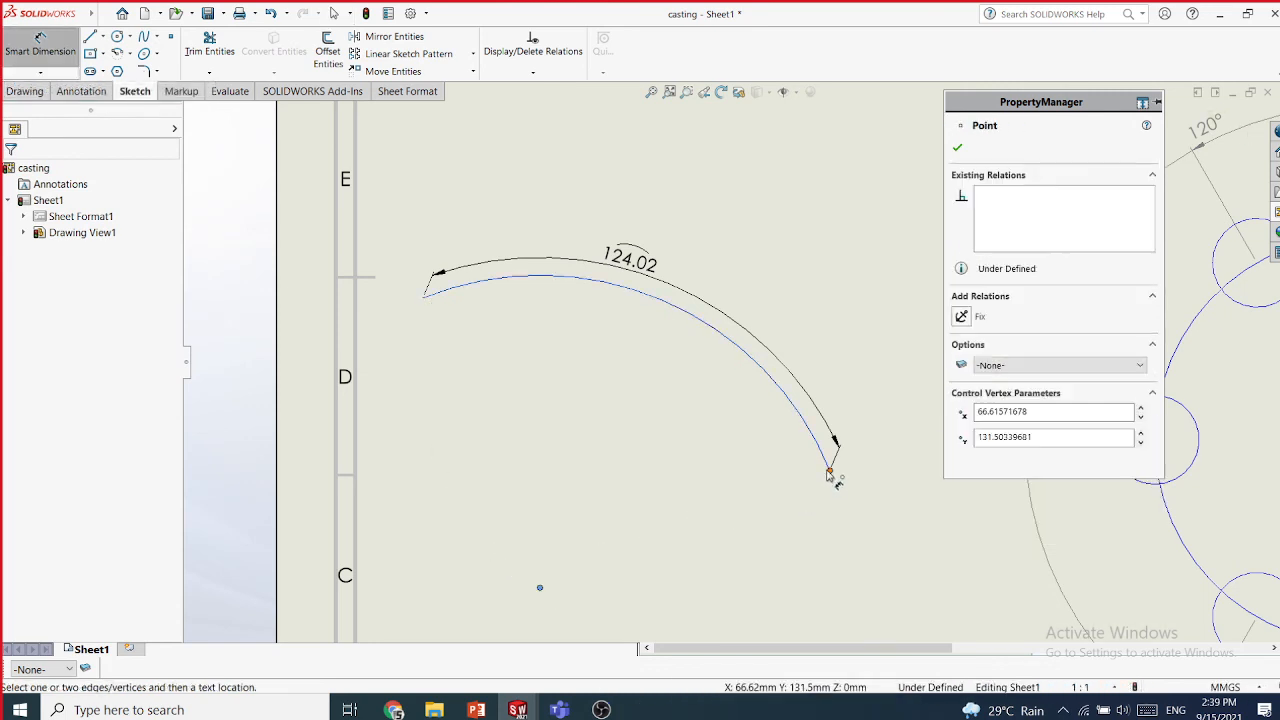
click(422, 299)
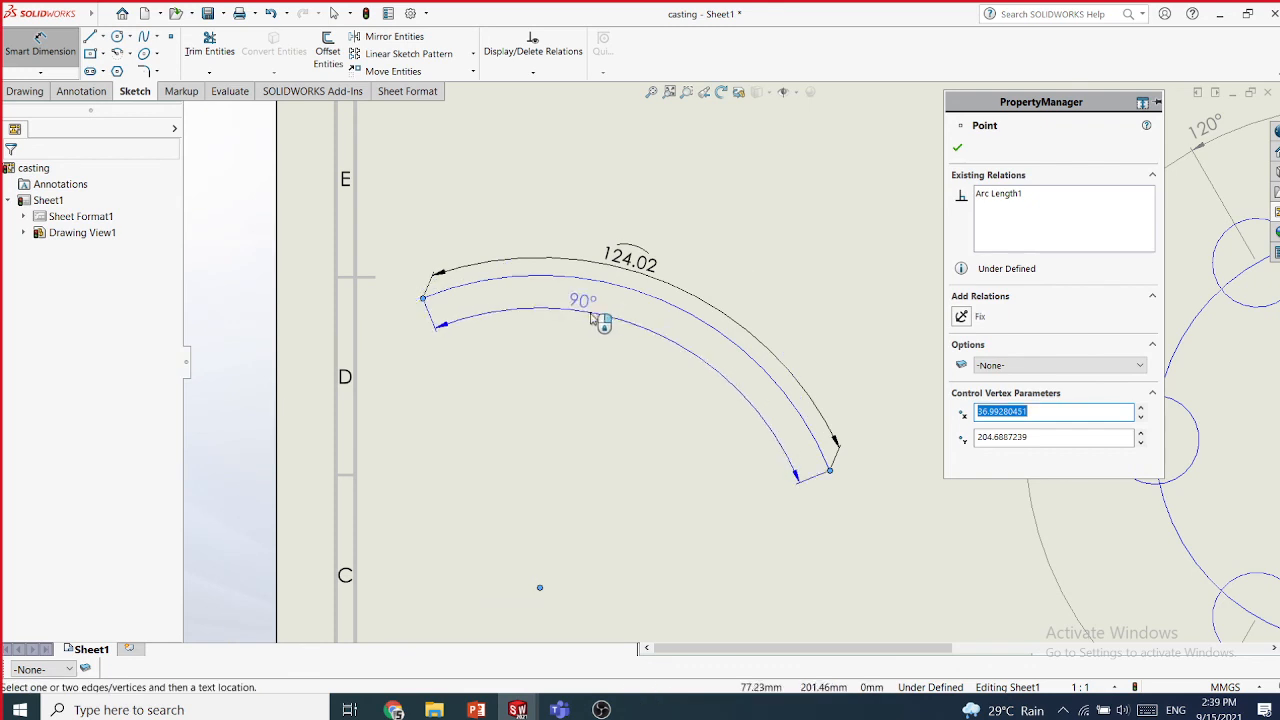
click(604, 310)
click(612, 375)
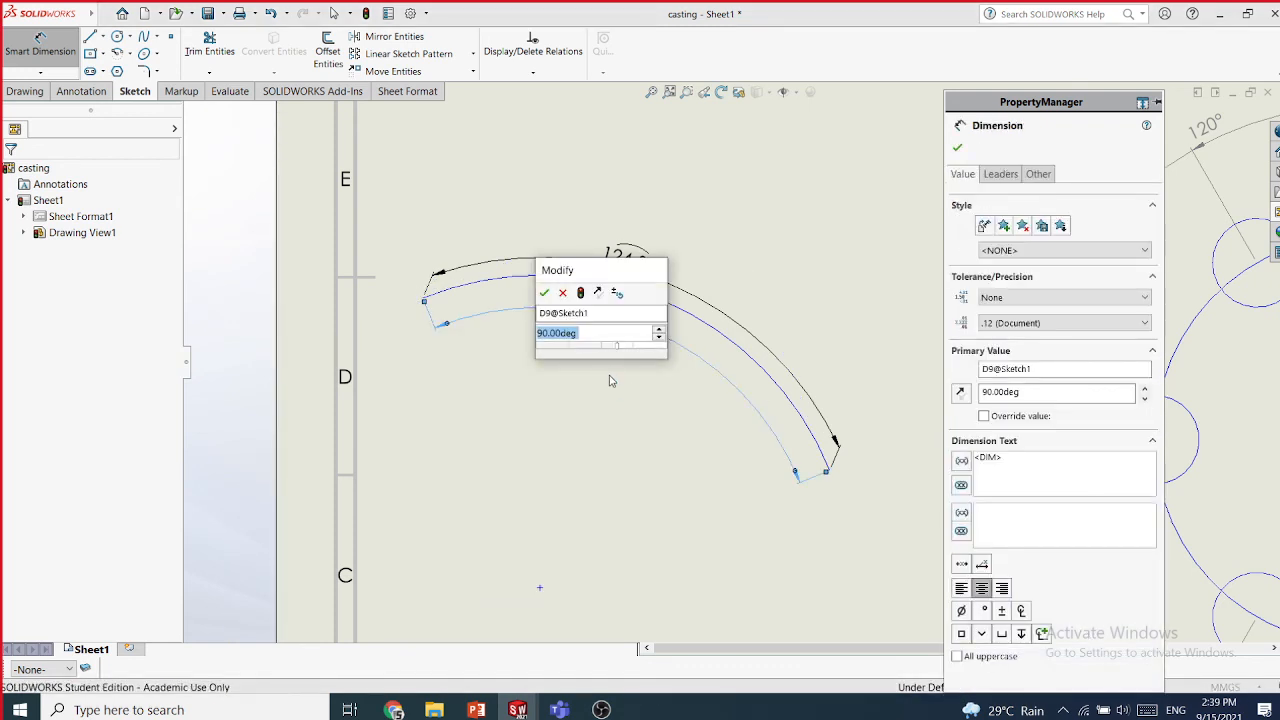
click(545, 292)
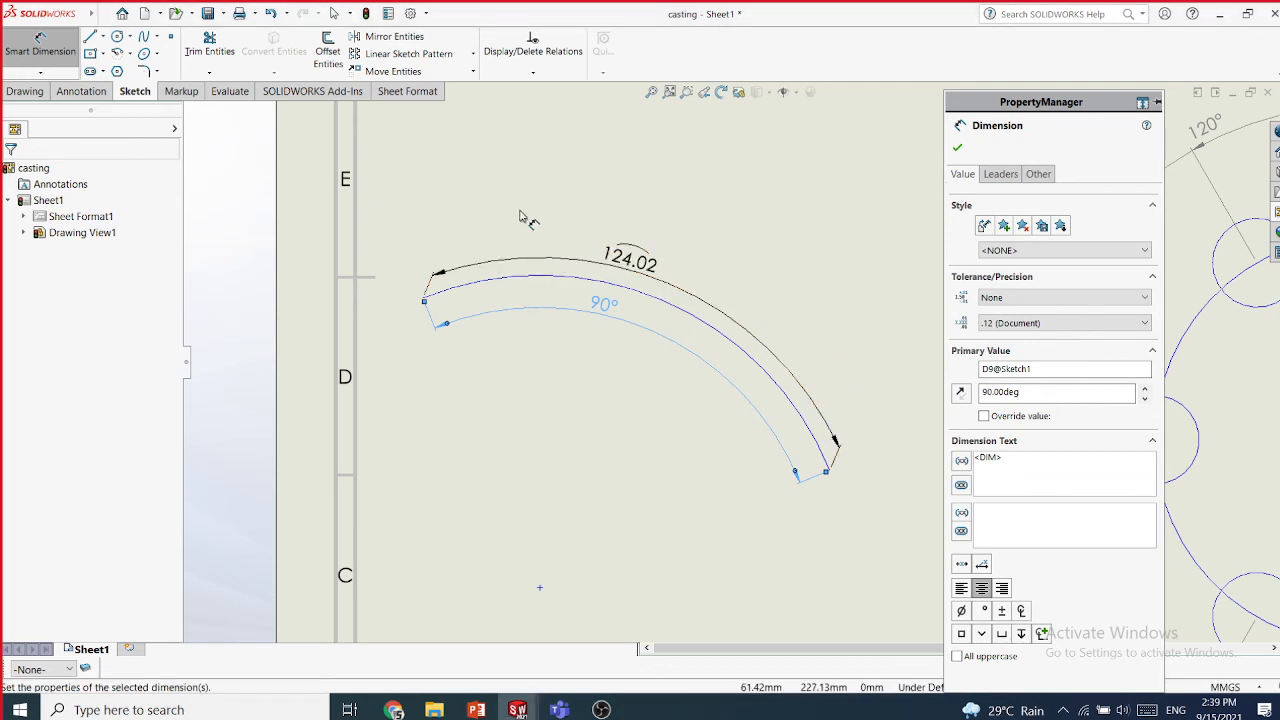
- Try to add a radius dimension to the sketched arc, and undo the arc's angular and arc-length dimensions
click(530, 281)
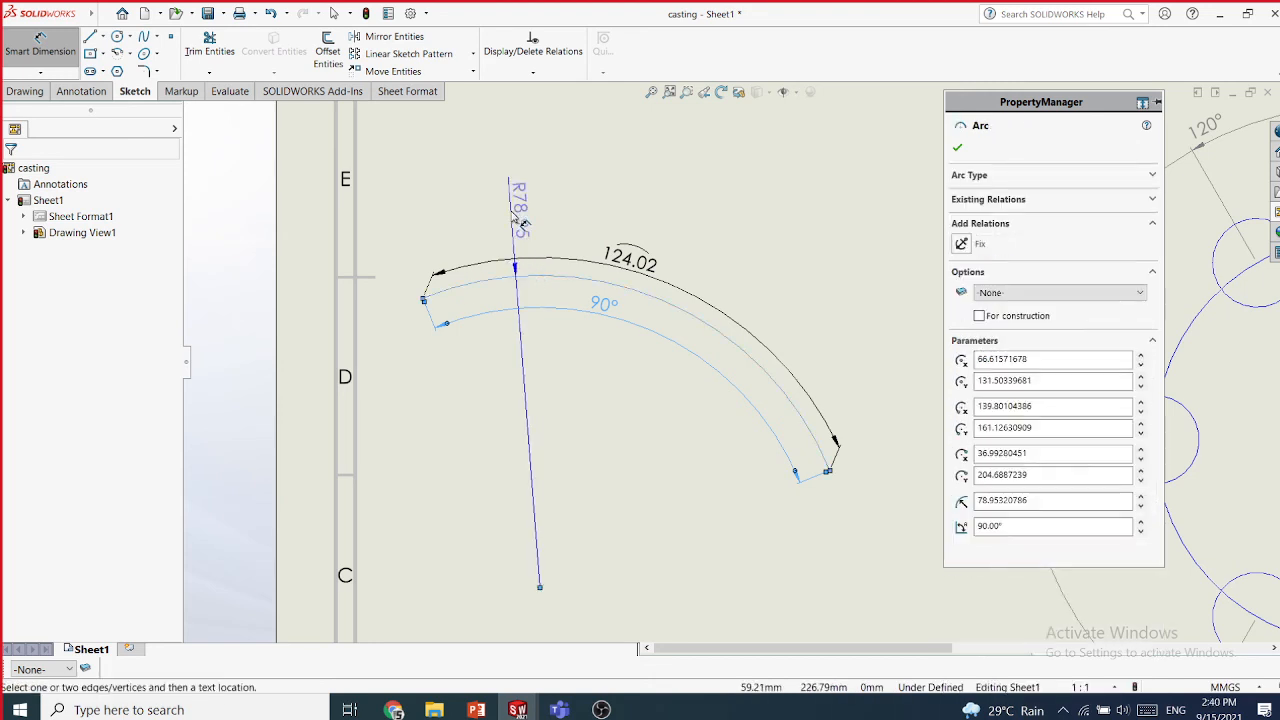
click(514, 216)
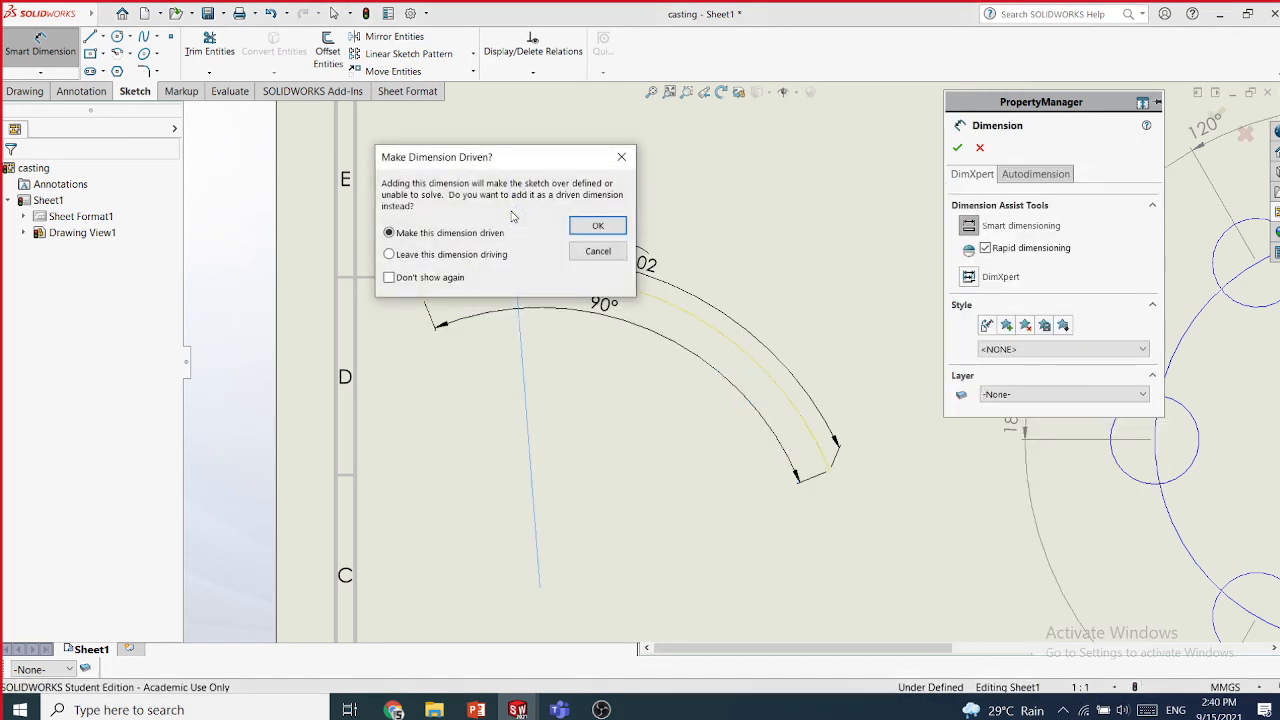
drag(505, 163, 765, 90)
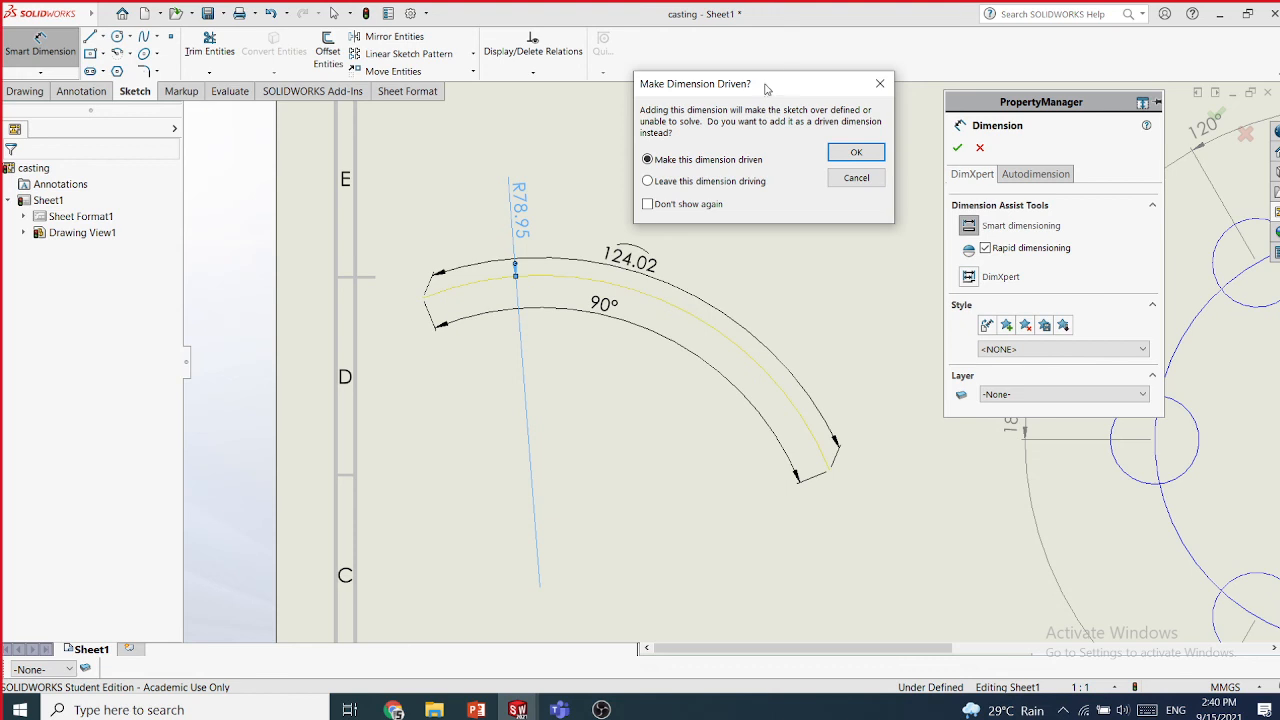
click(880, 179)
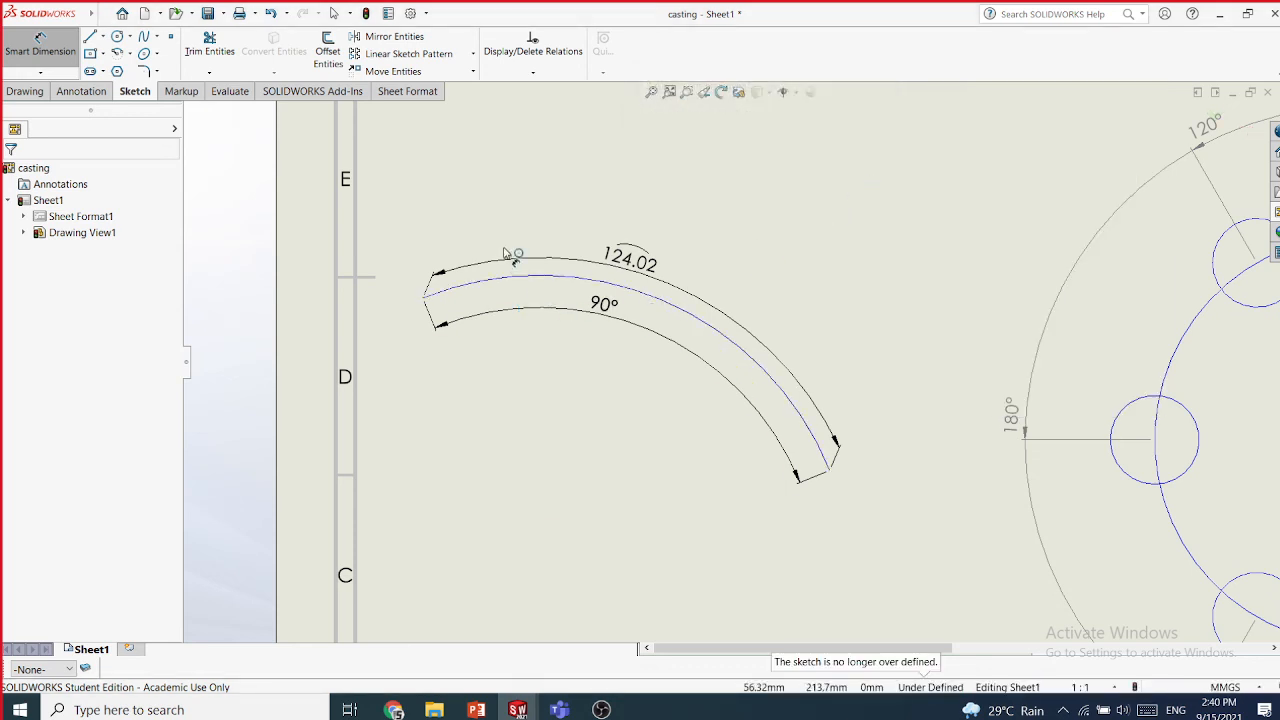
key(Escape)
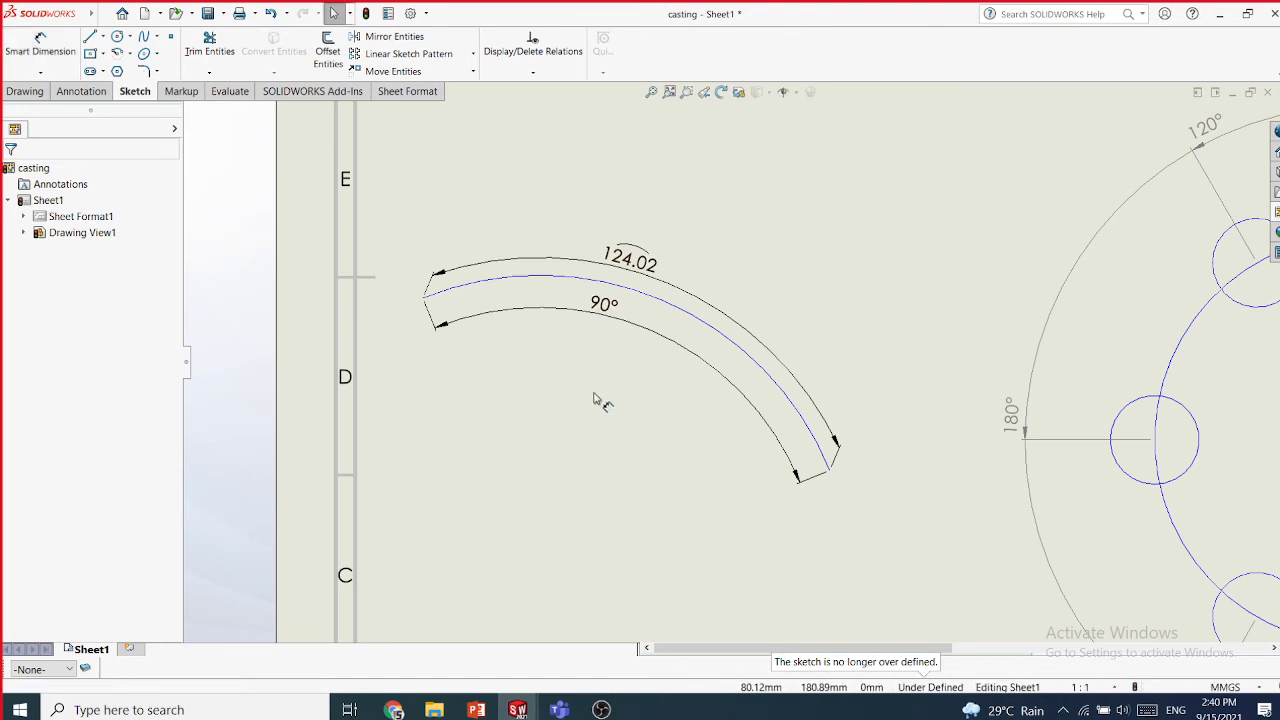
key(ctrl+z)
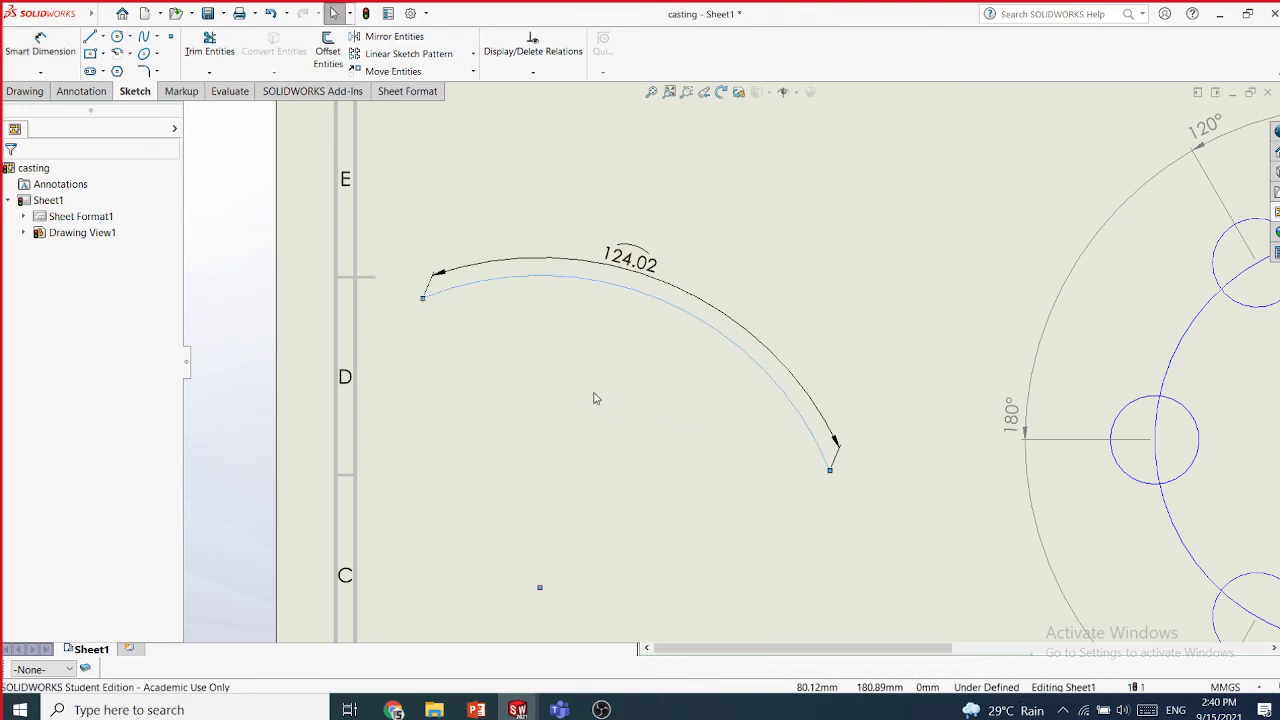
key(ctrl+z)
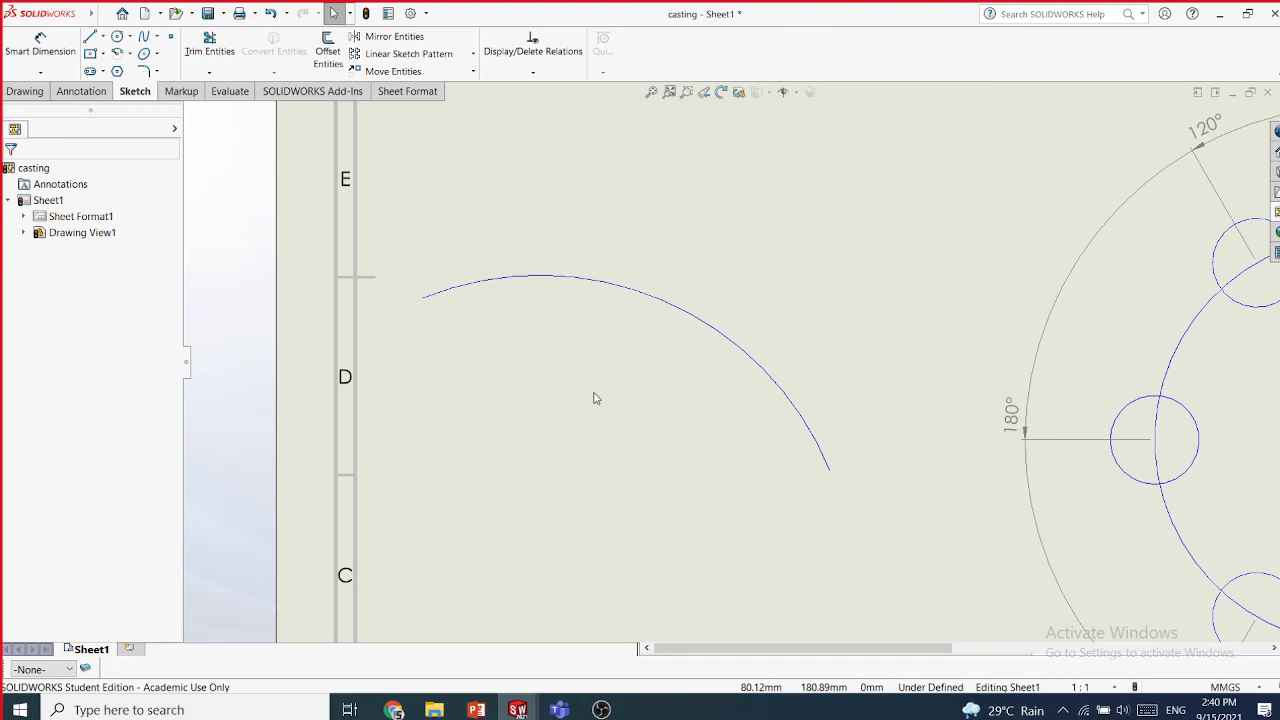
- Try to add a path length dimension using the single sketched arc as the path
click(40, 72)
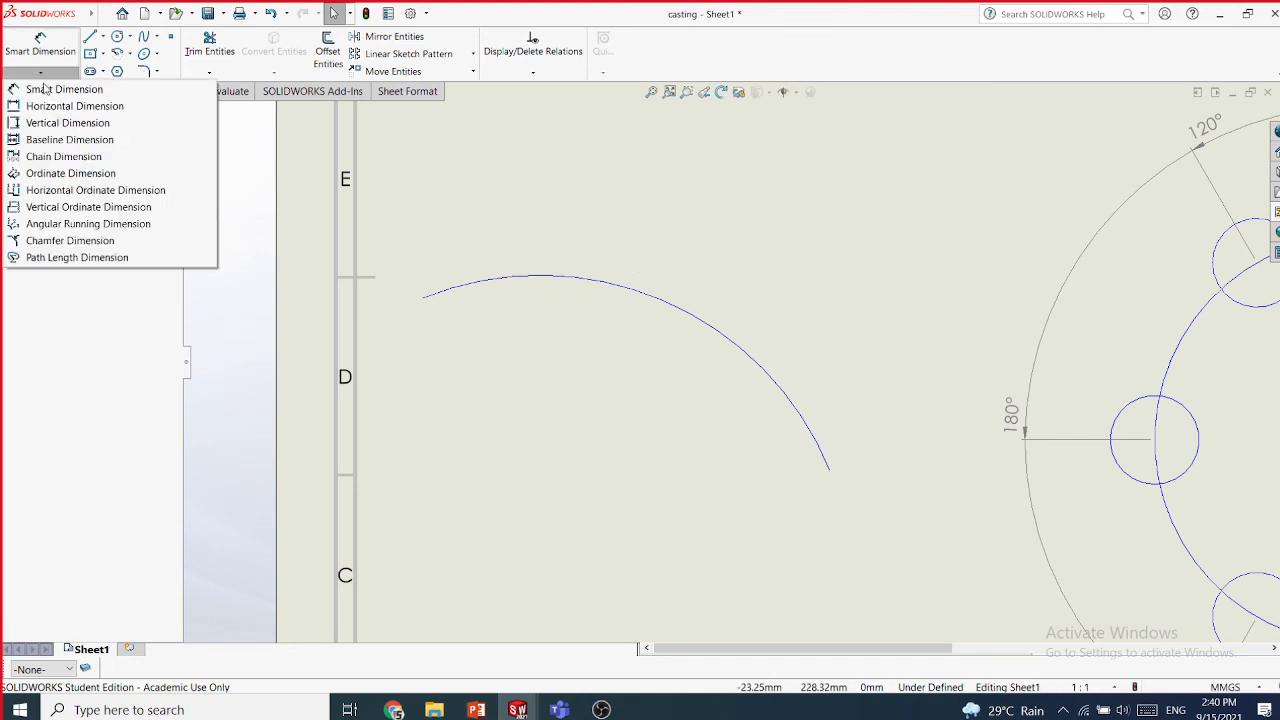
click(78, 258)
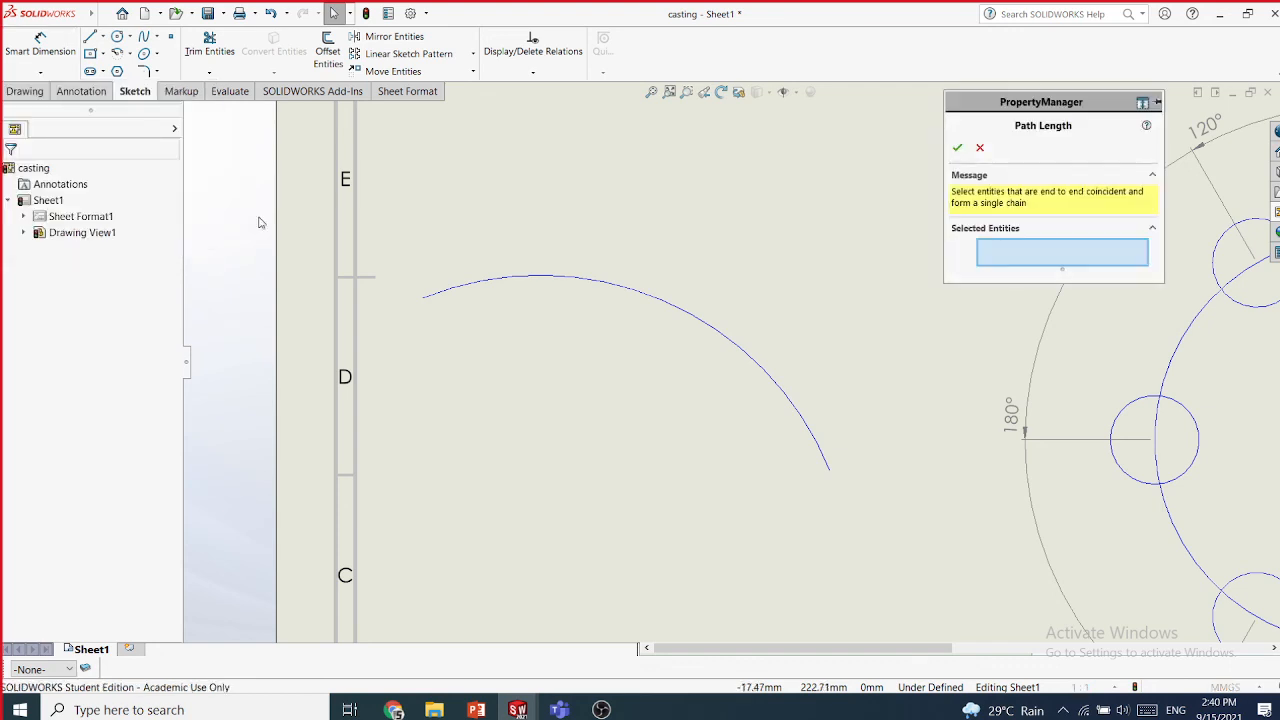
click(516, 282)
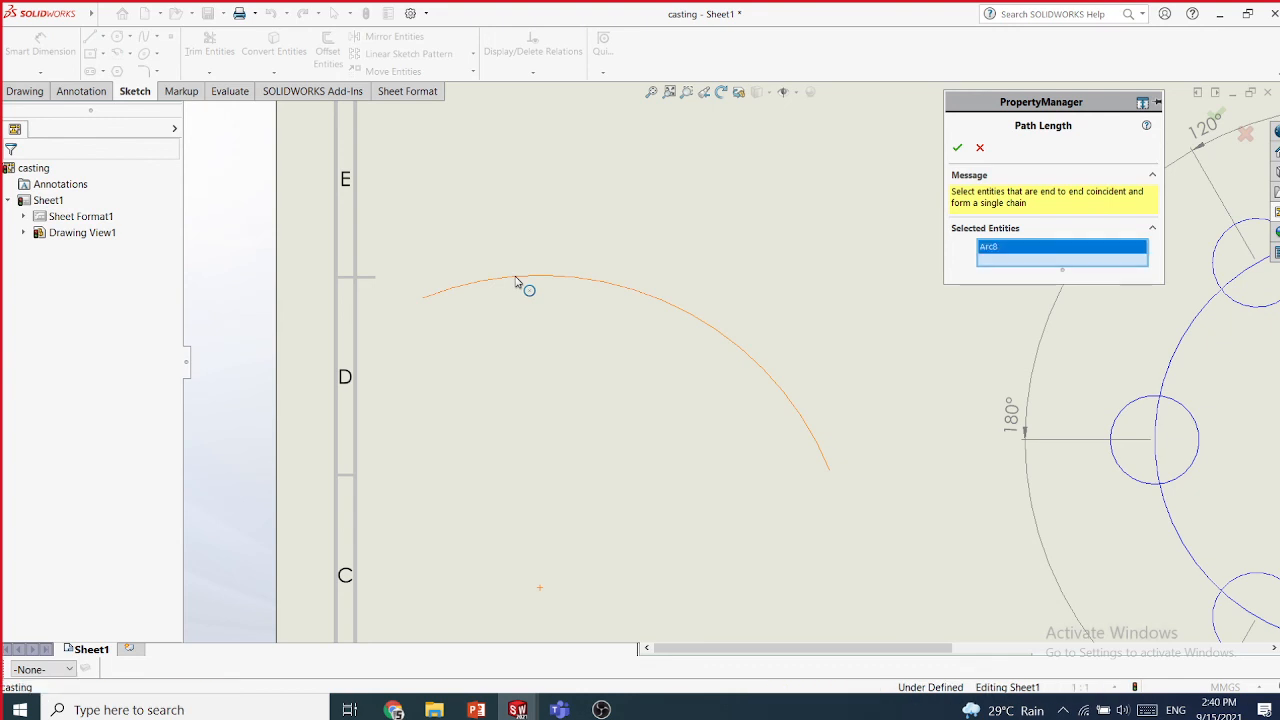
click(957, 148)
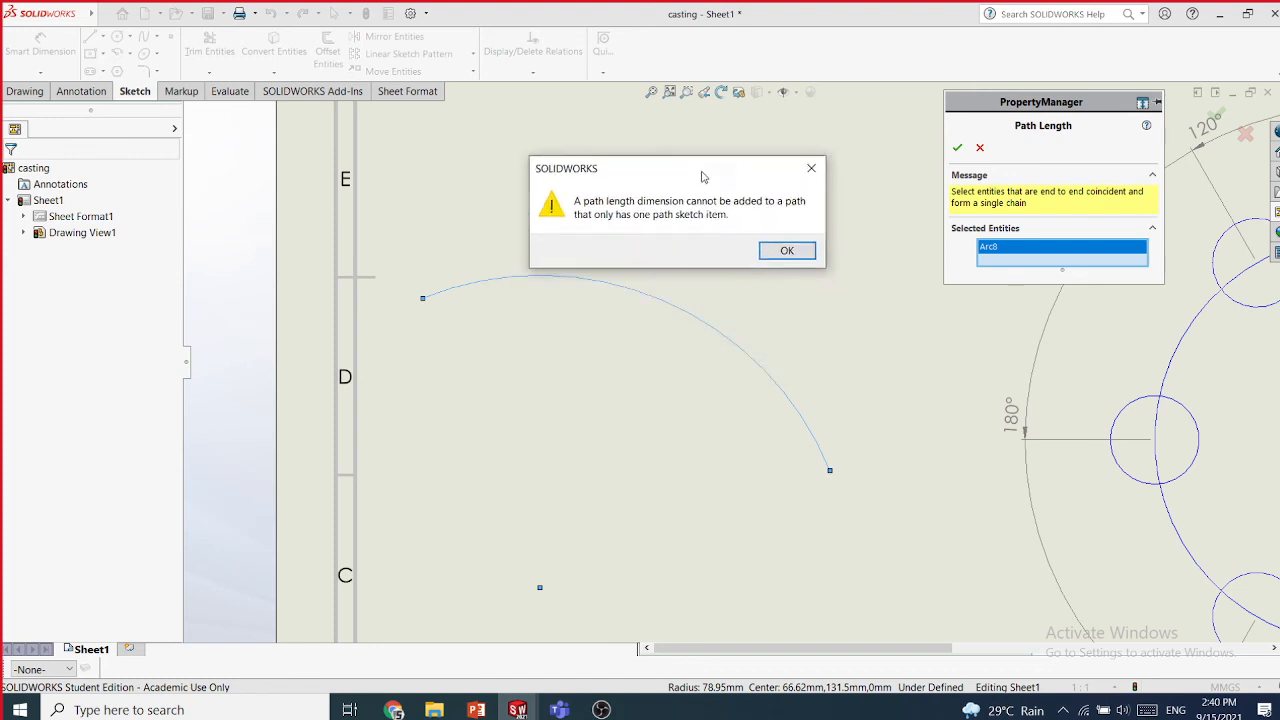
drag(702, 176, 704, 132)
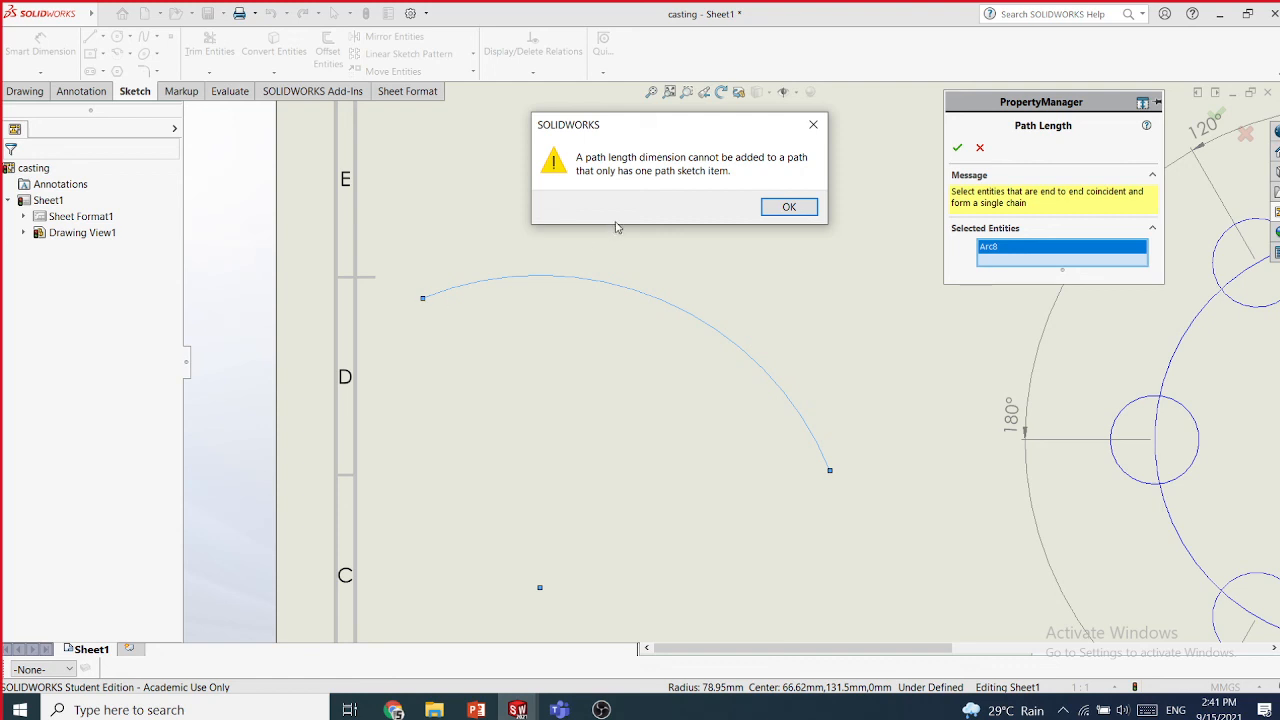
click(789, 208)
click(982, 149)
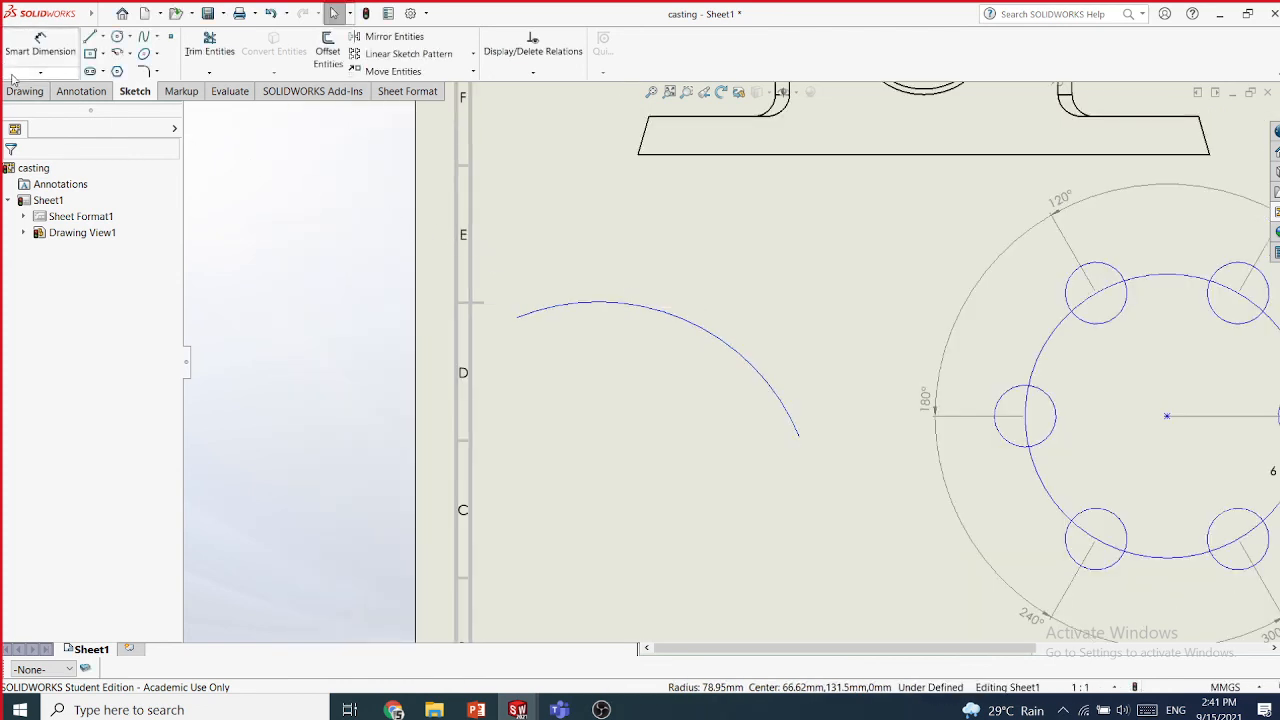
- Sketch a three-point arc of about 22.3 mm radius and 143° from the lower end of the existing arc, bulging downward
click(40, 72)
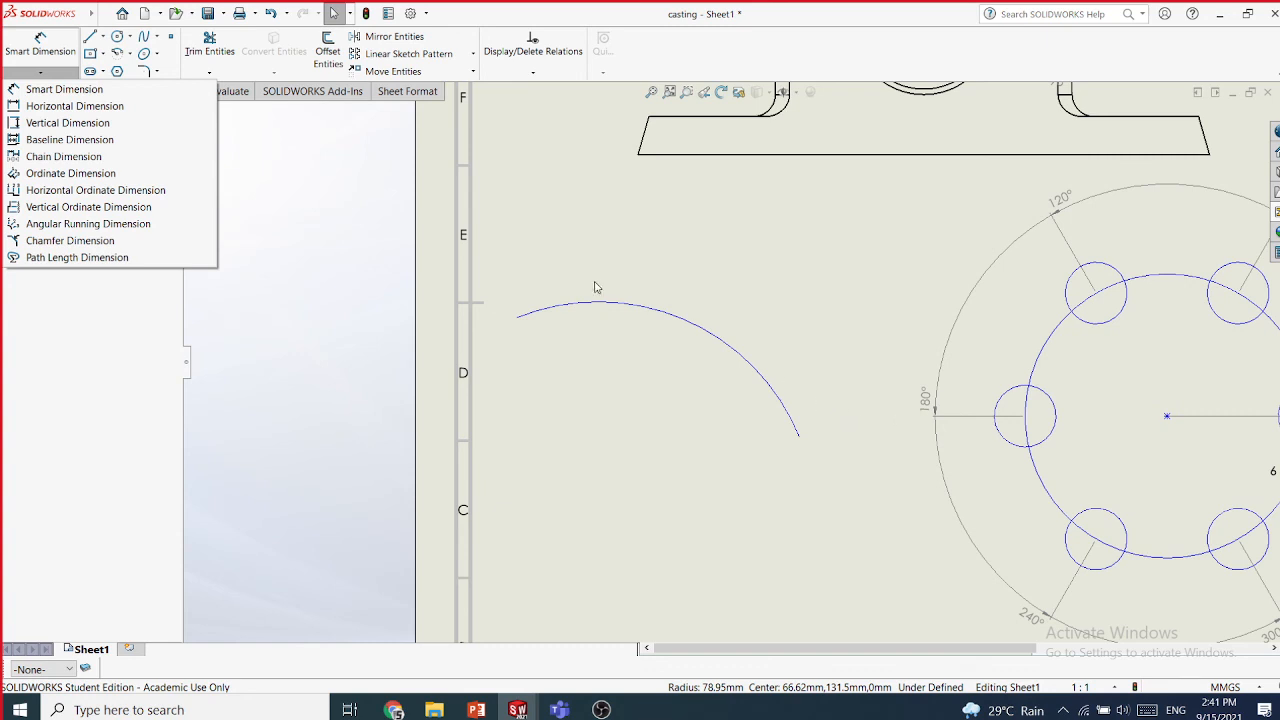
click(157, 37)
click(131, 56)
click(131, 57)
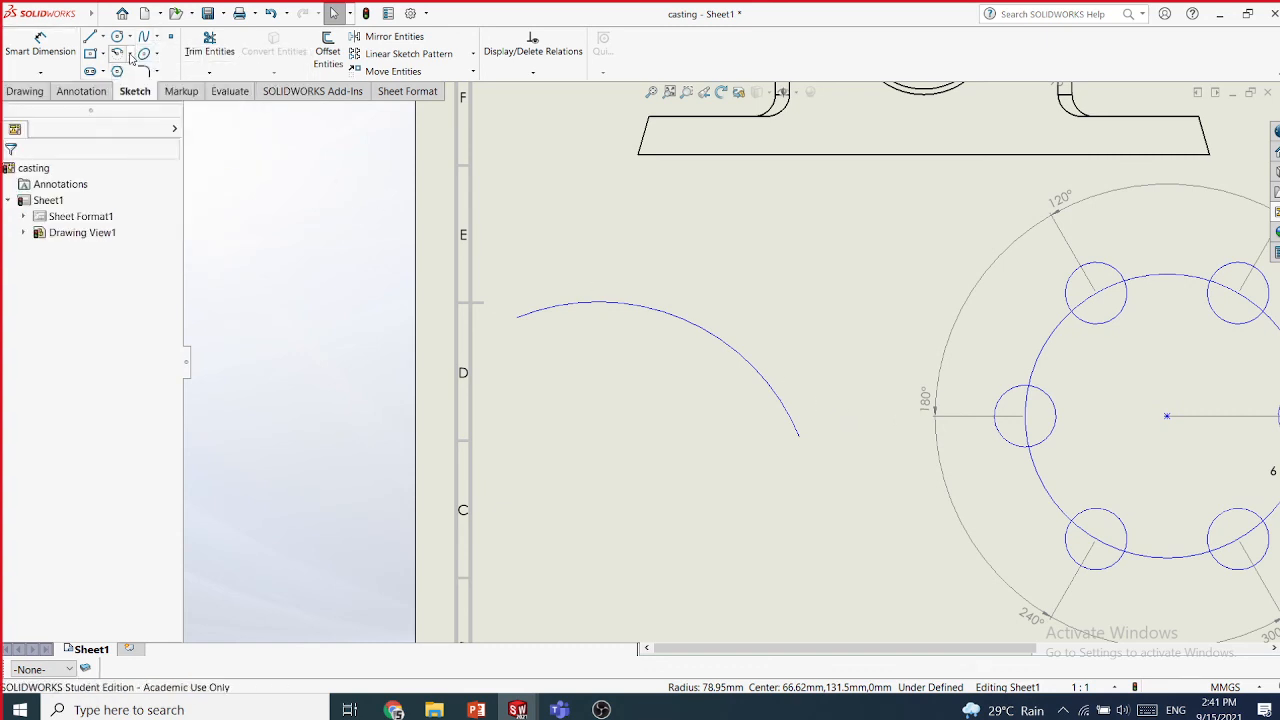
click(131, 57)
click(145, 104)
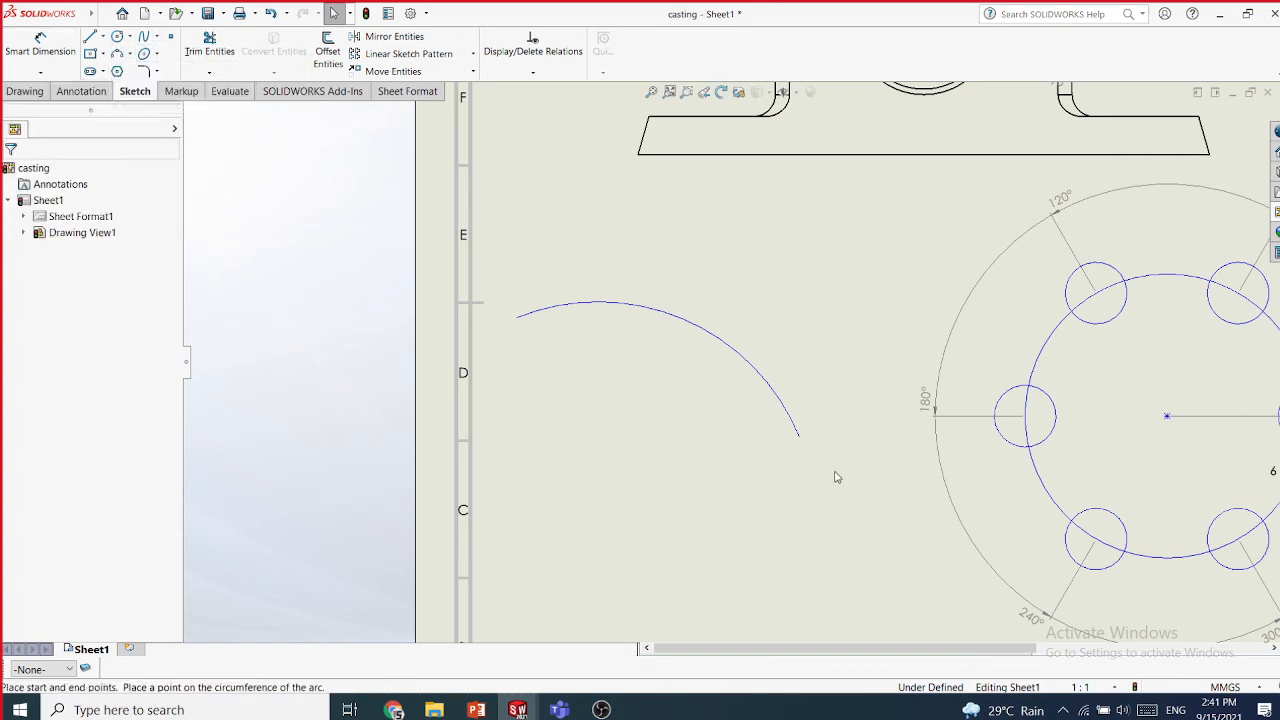
click(799, 437)
click(895, 504)
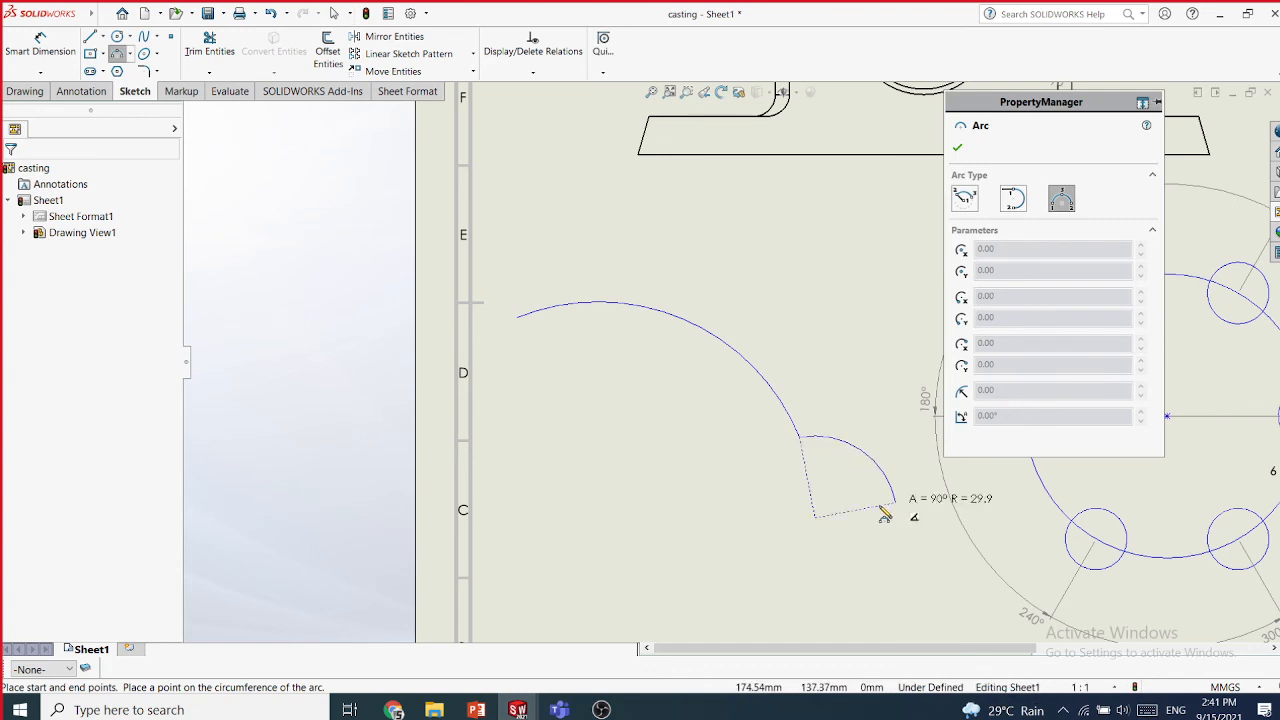
click(857, 515)
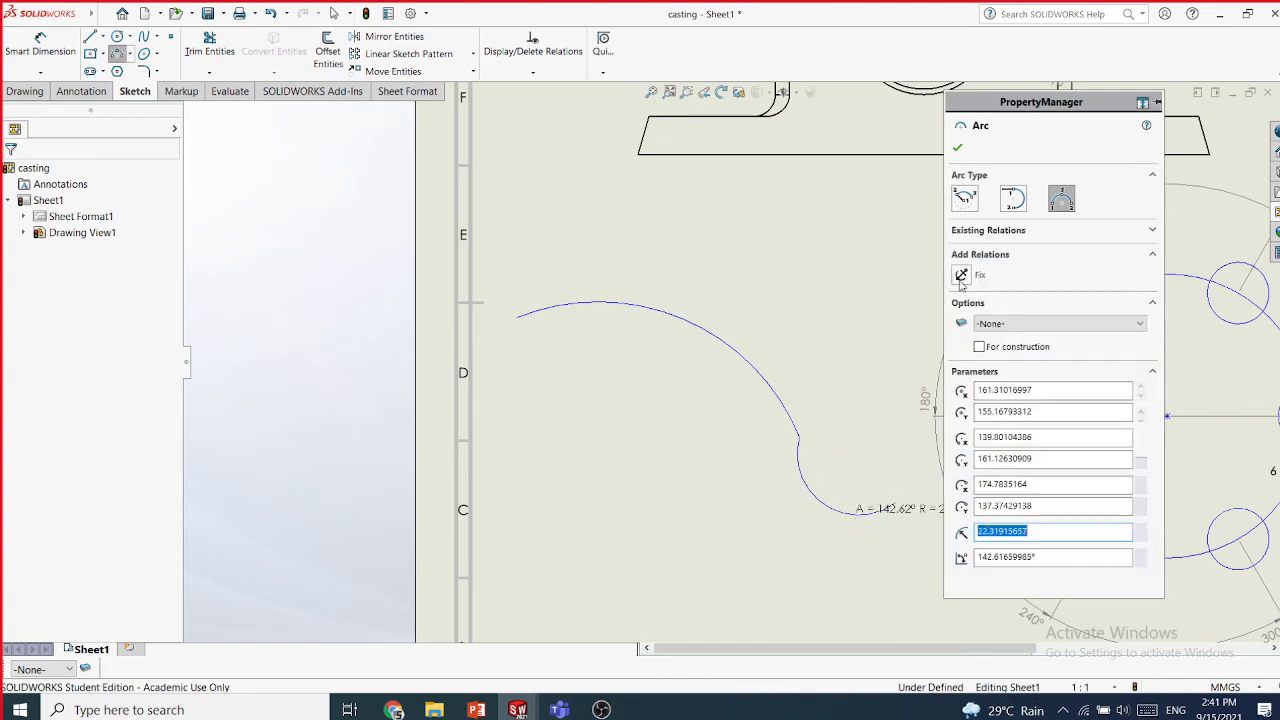
click(957, 149)
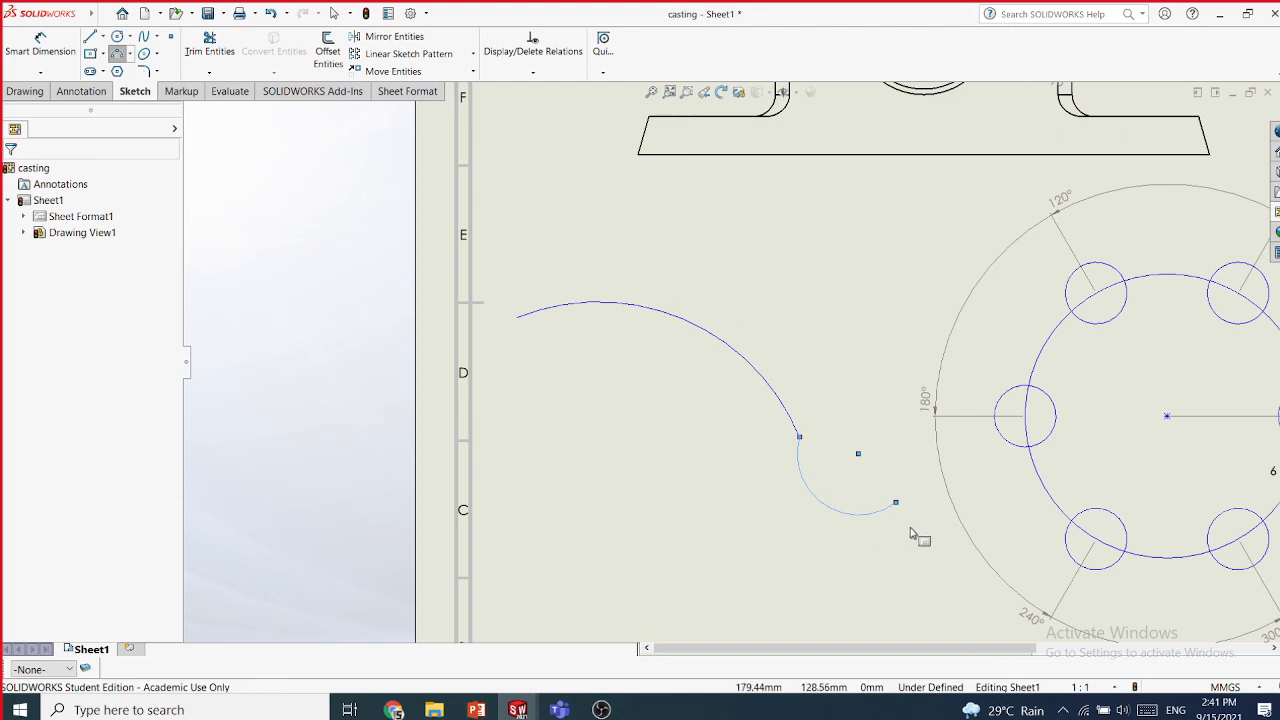
- Sketch a W-shaped five-point spline about 147 mm long below the two connected arcs
scroll(905, 505, down, 3)
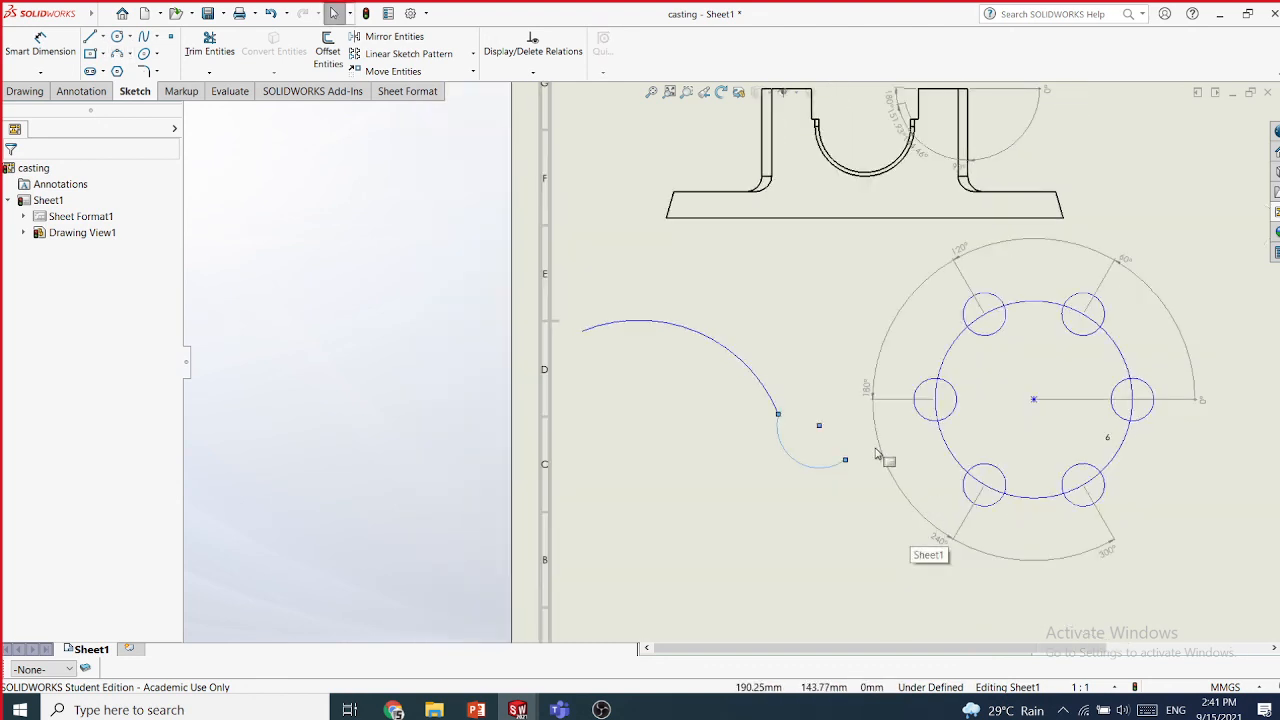
scroll(777, 435, up, 2)
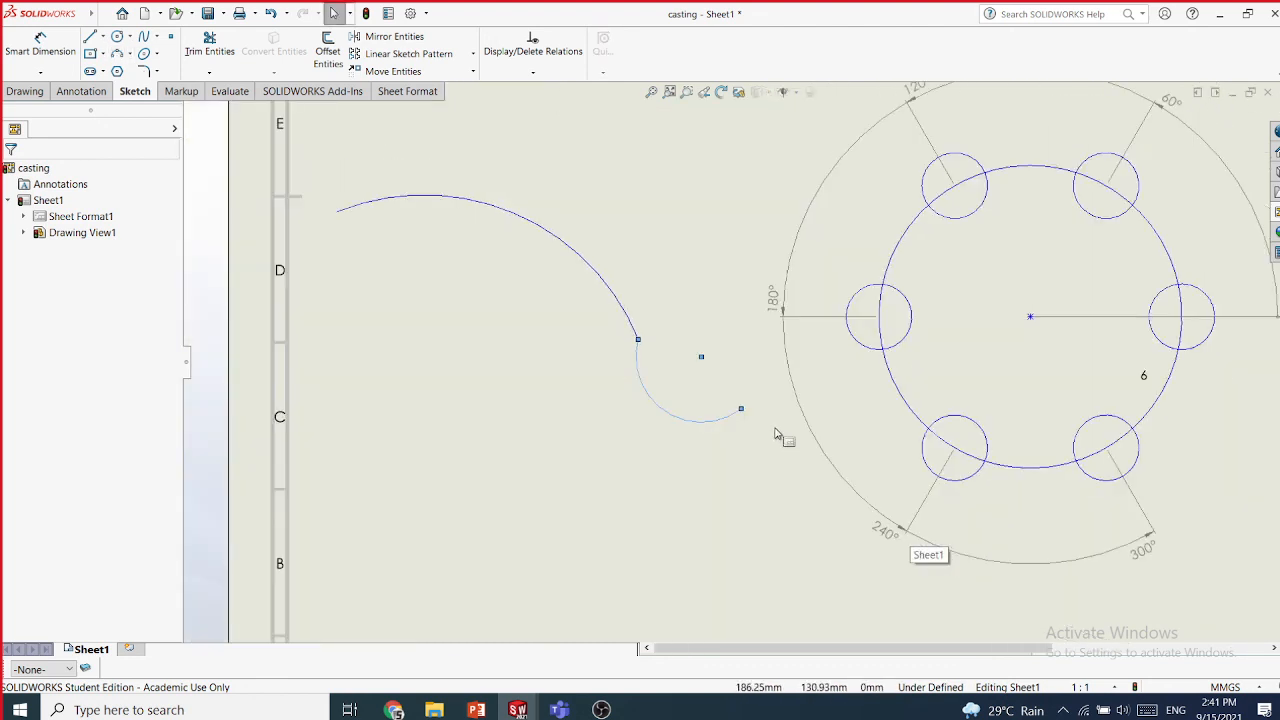
click(159, 37)
click(176, 48)
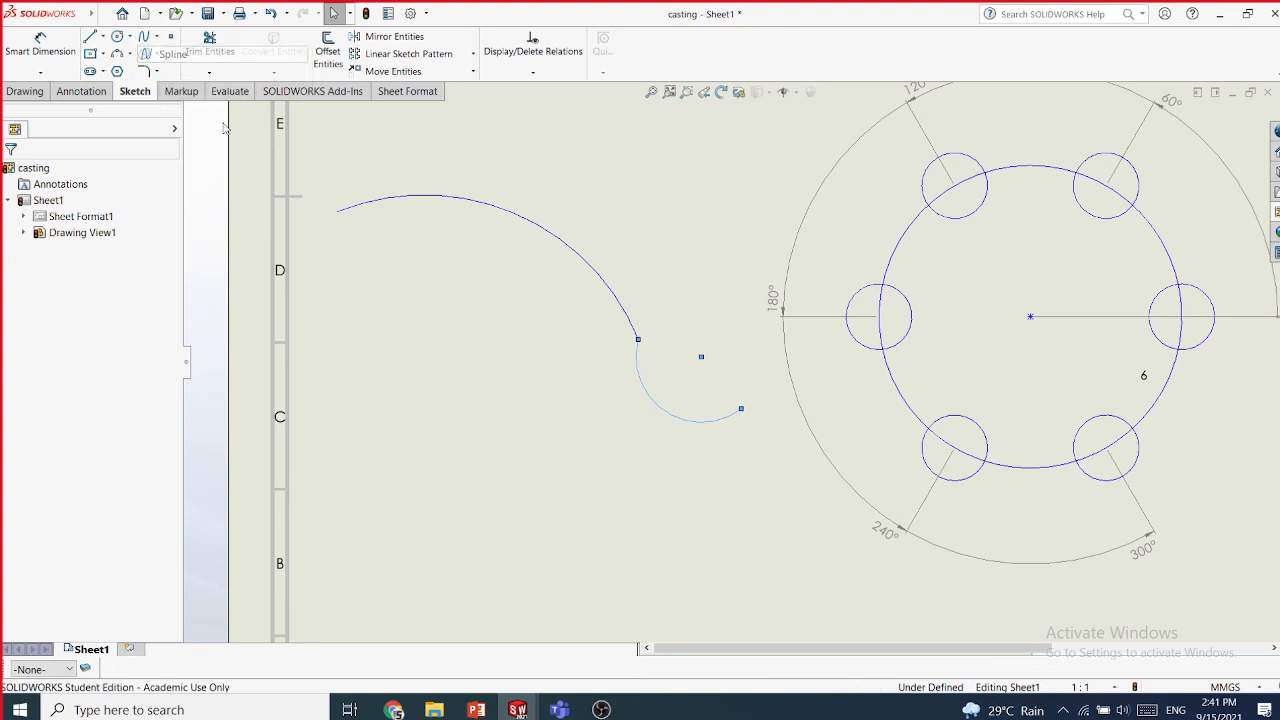
click(392, 410)
click(425, 505)
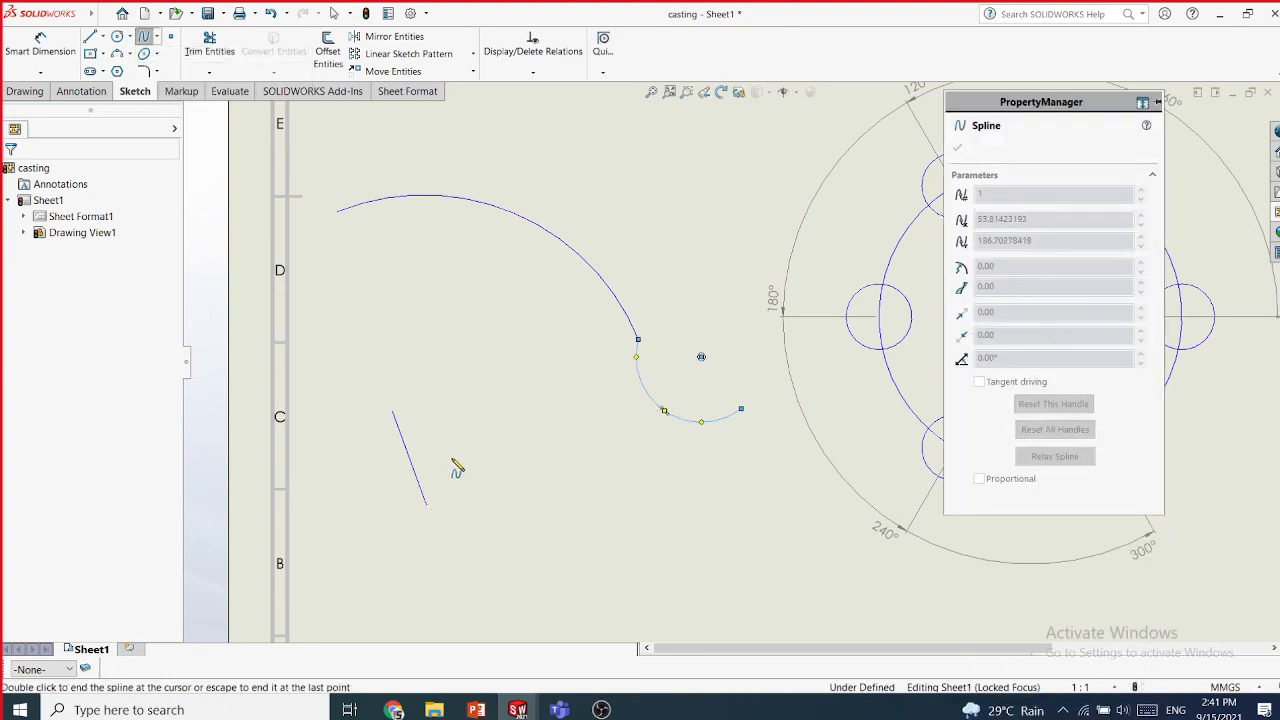
click(463, 444)
click(499, 525)
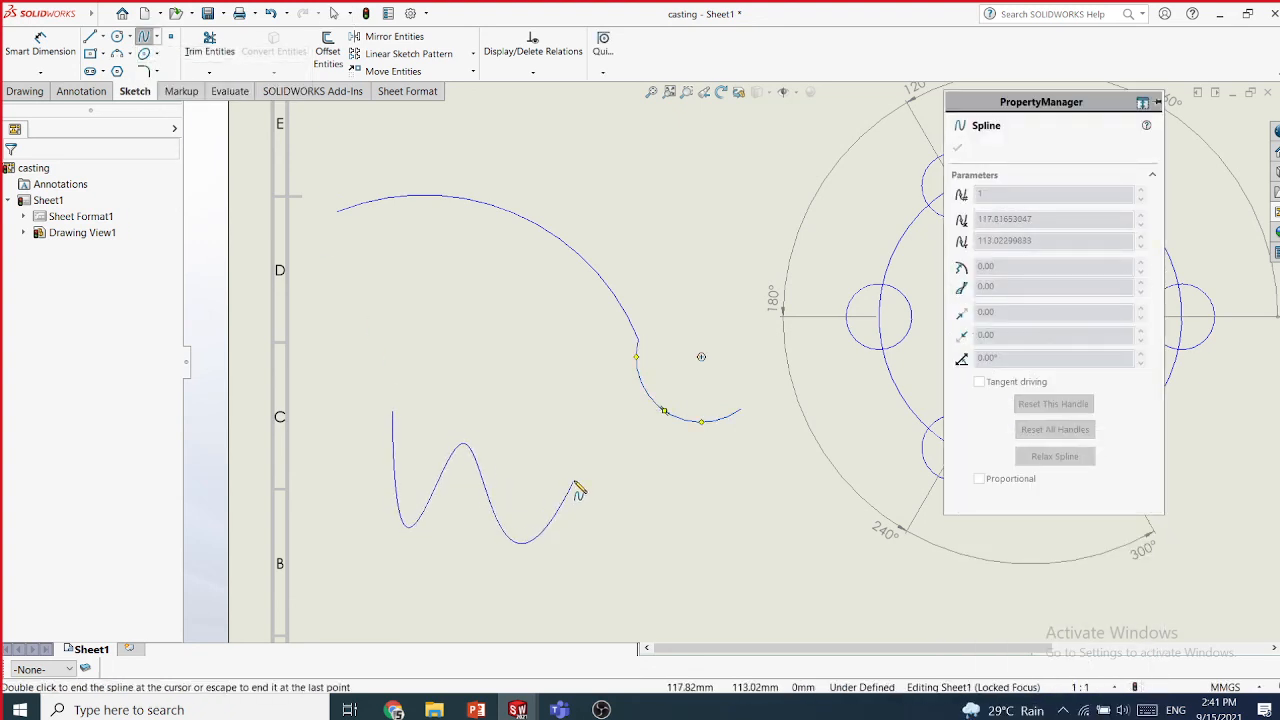
click(575, 483)
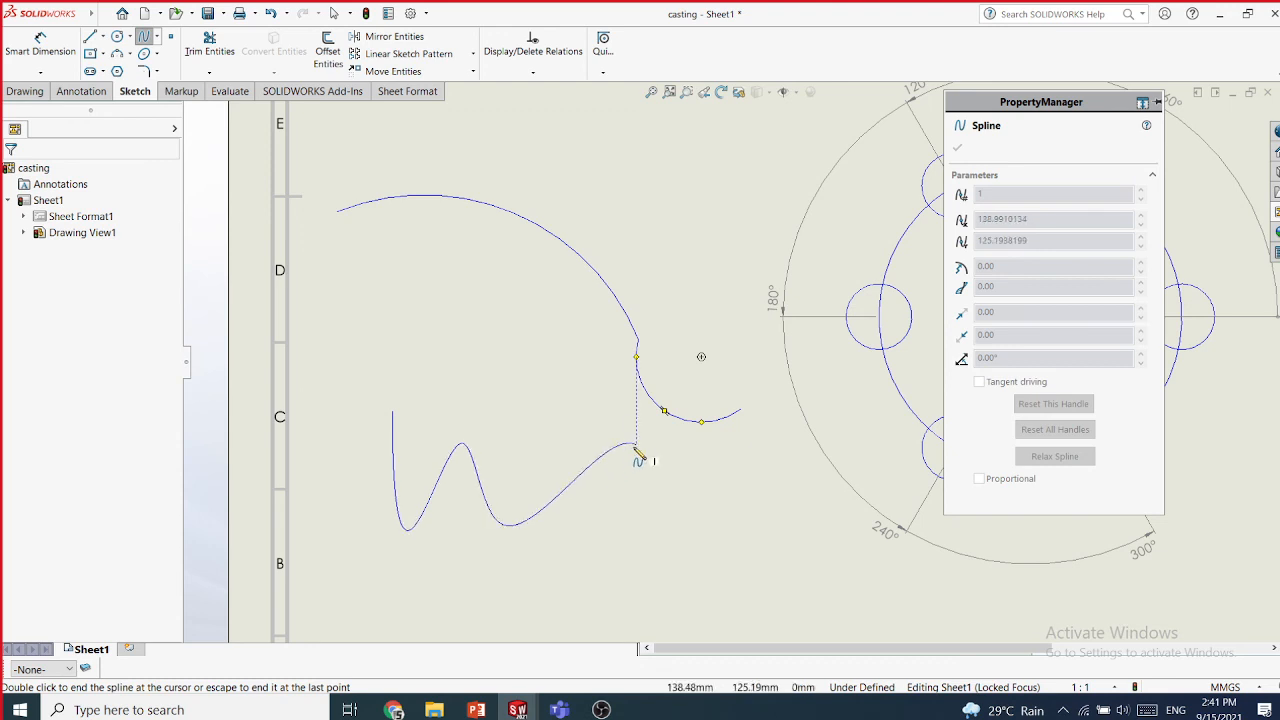
key(Escape)
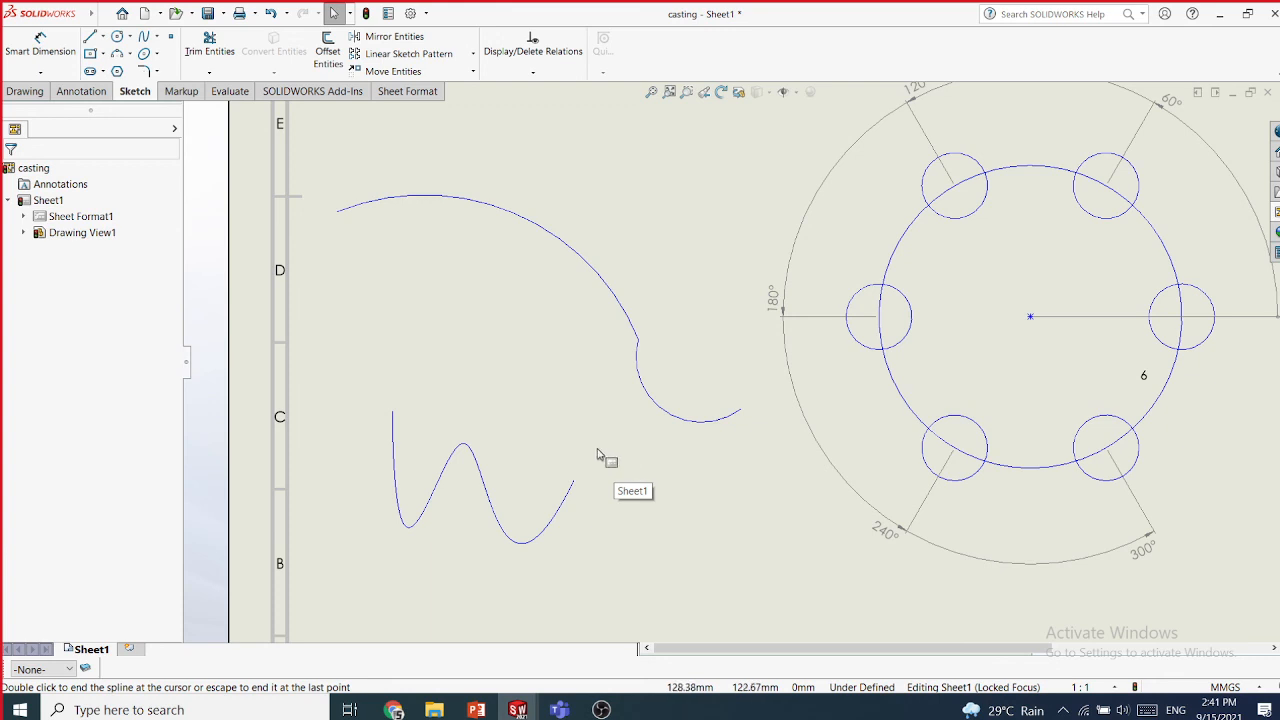
- Try to add a path length dimension using only the W-shaped spline as the path
click(62, 74)
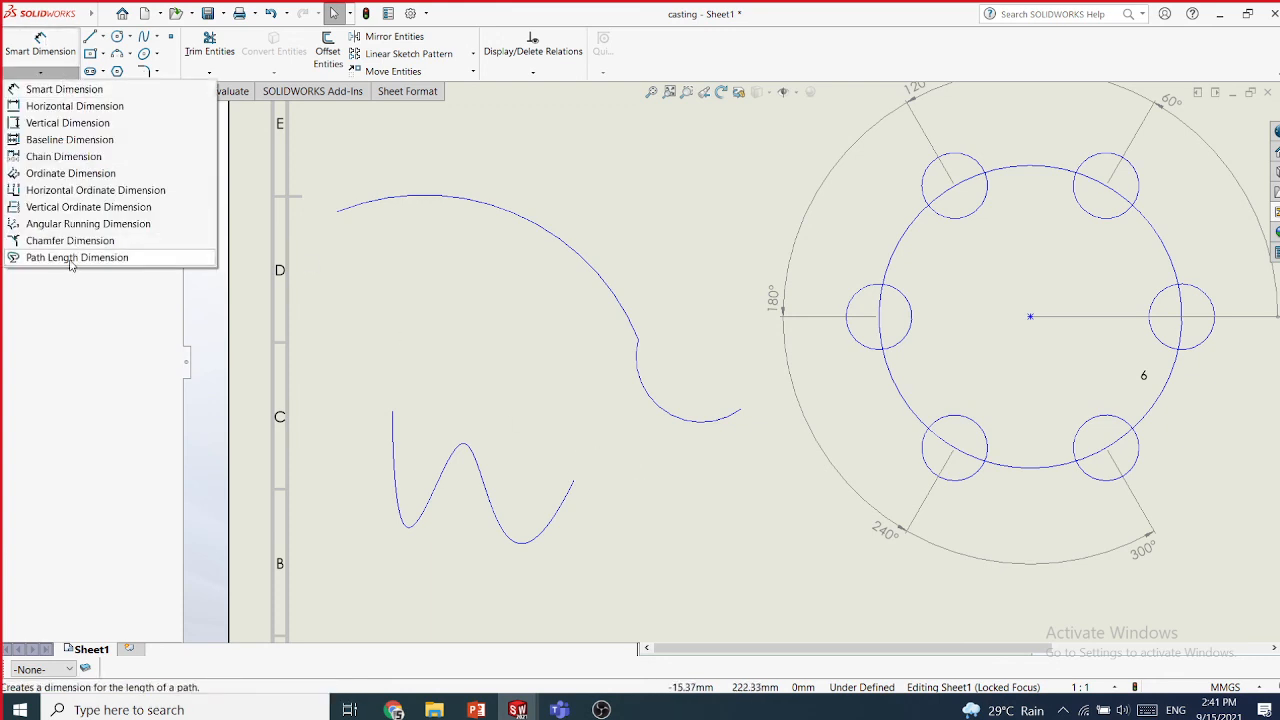
click(70, 258)
click(438, 513)
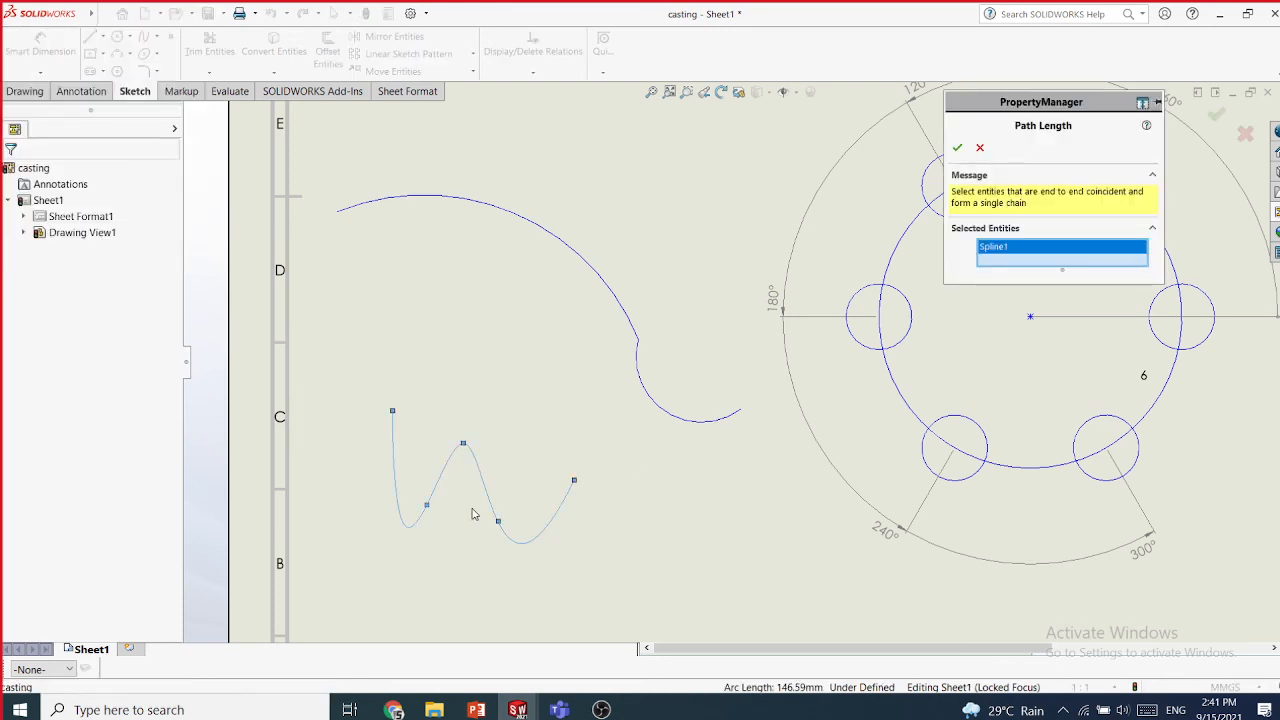
click(957, 147)
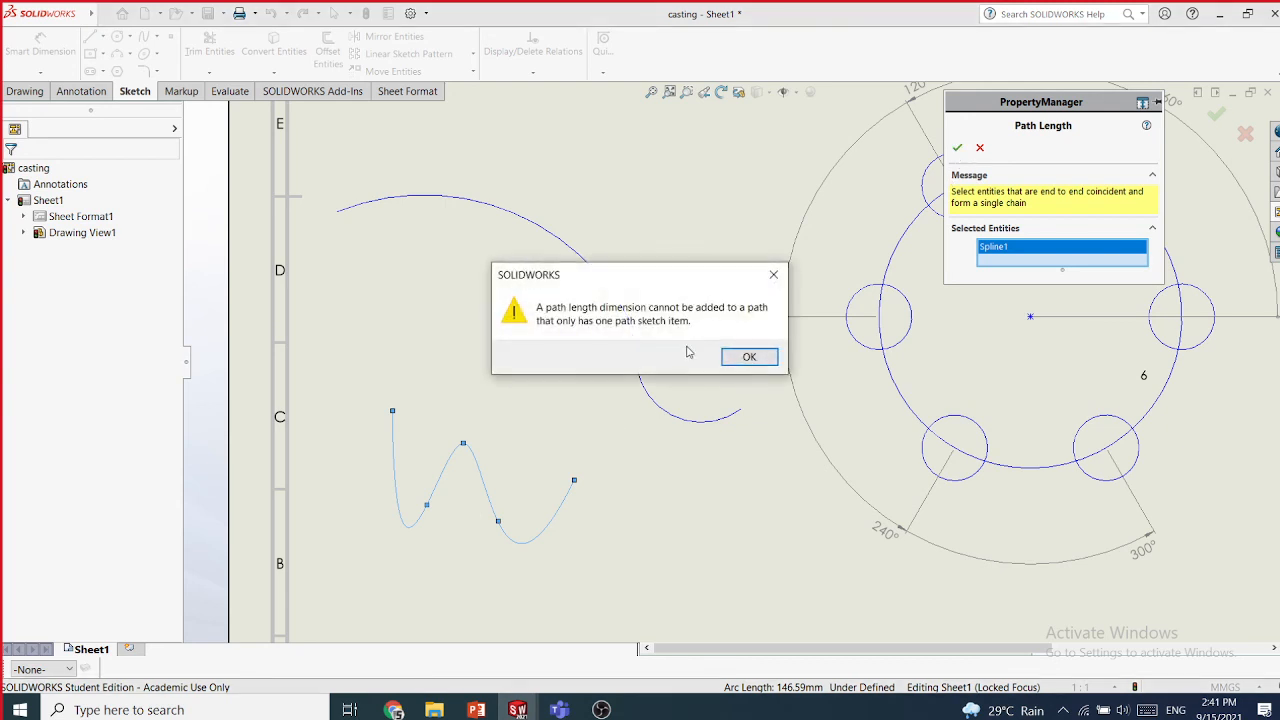
click(749, 358)
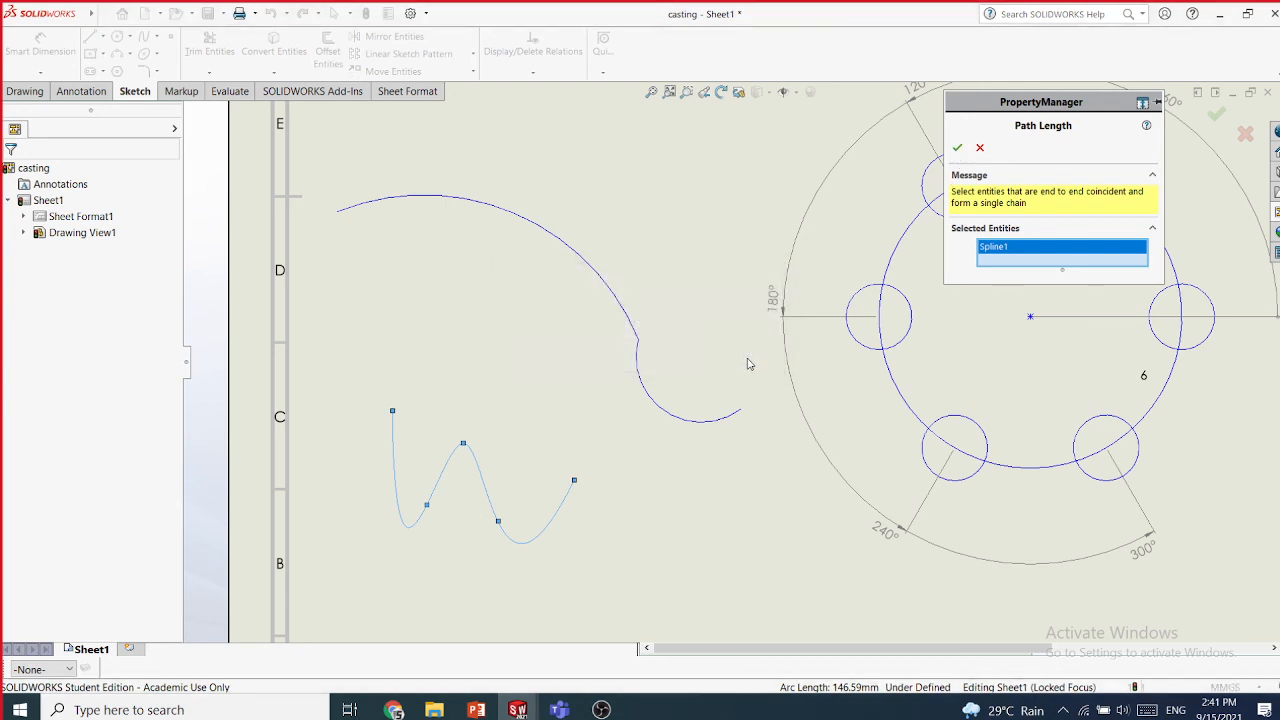
click(980, 147)
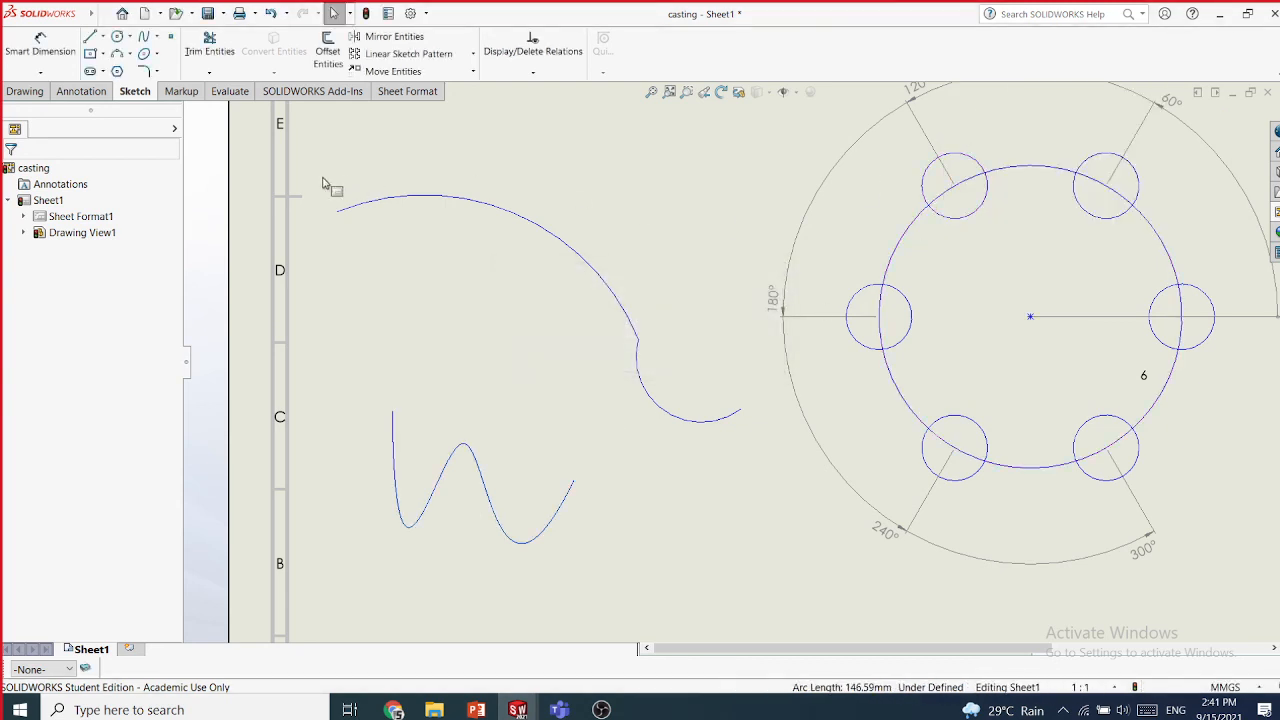
- Sketch a second spline with three points, starting at the right end of the W-shaped spline and forming another crest
click(47, 75)
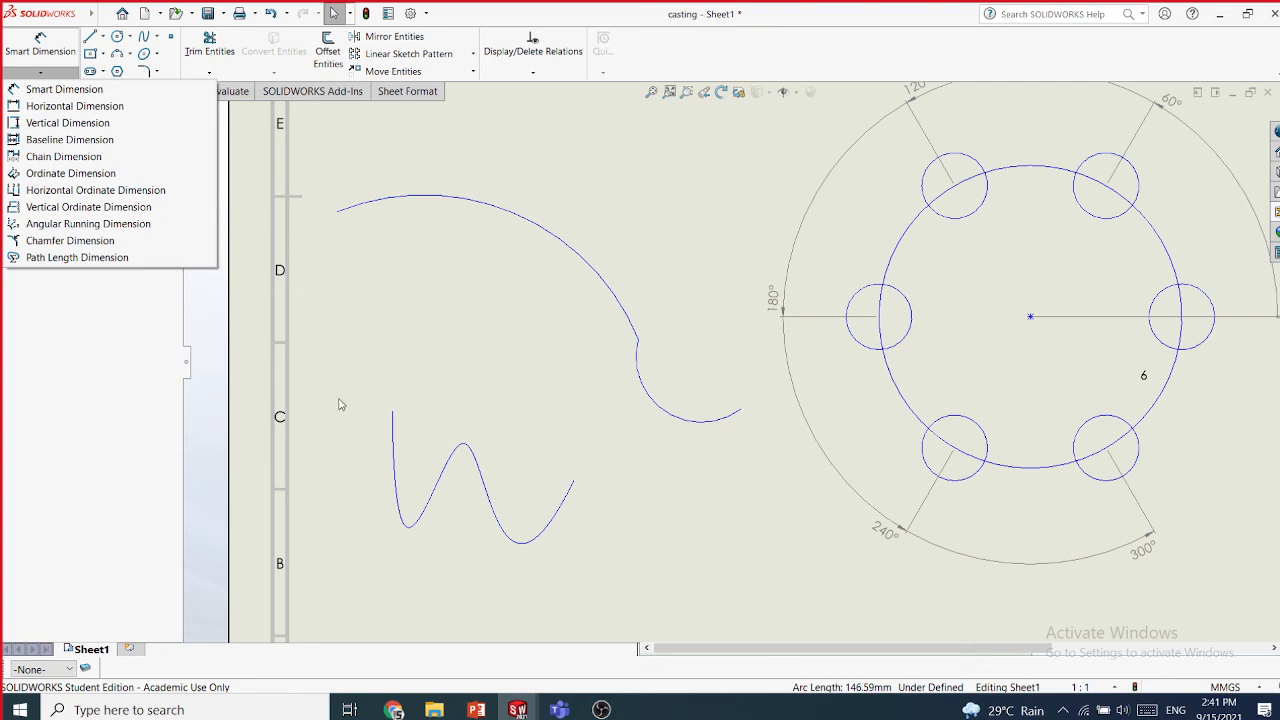
click(159, 40)
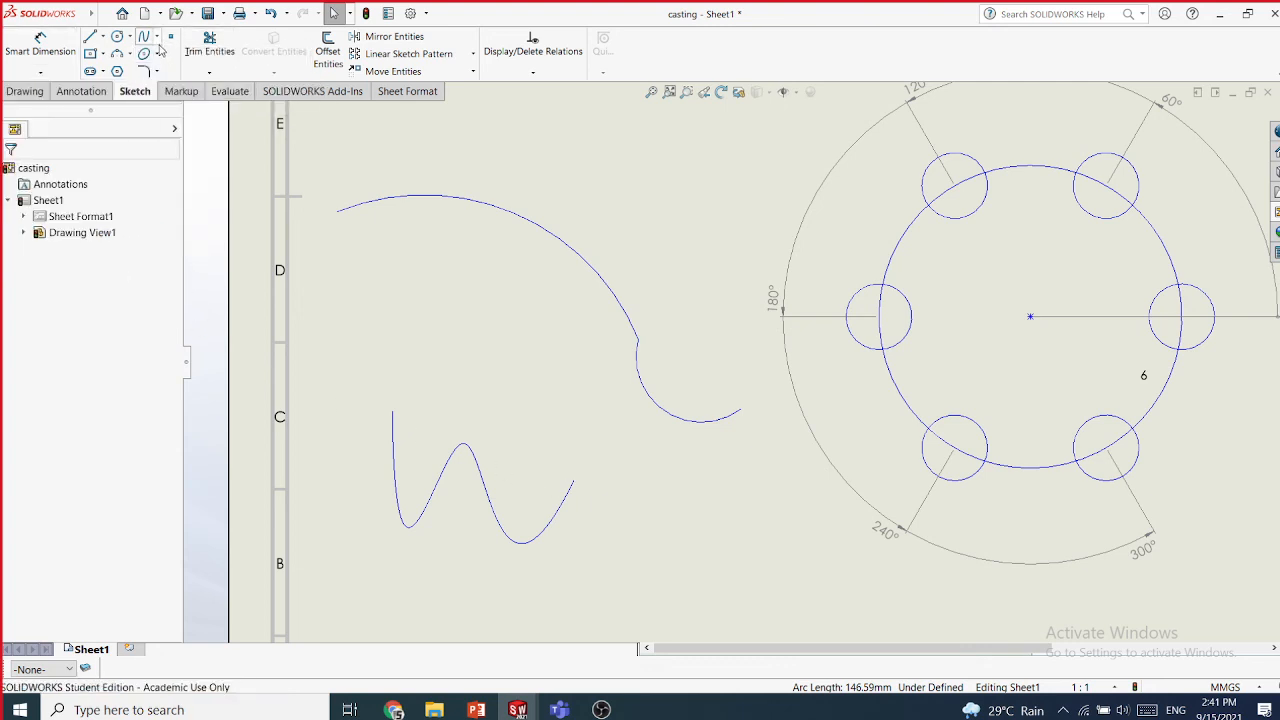
click(159, 42)
click(172, 54)
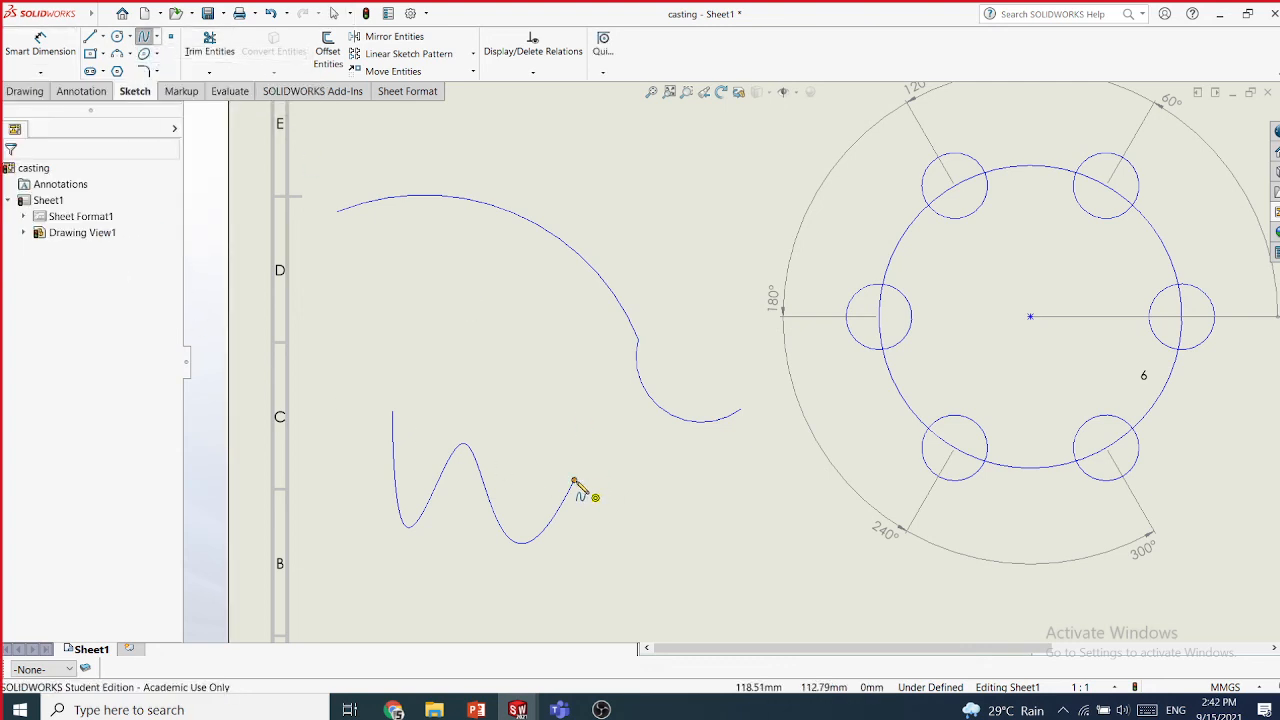
click(574, 482)
click(624, 433)
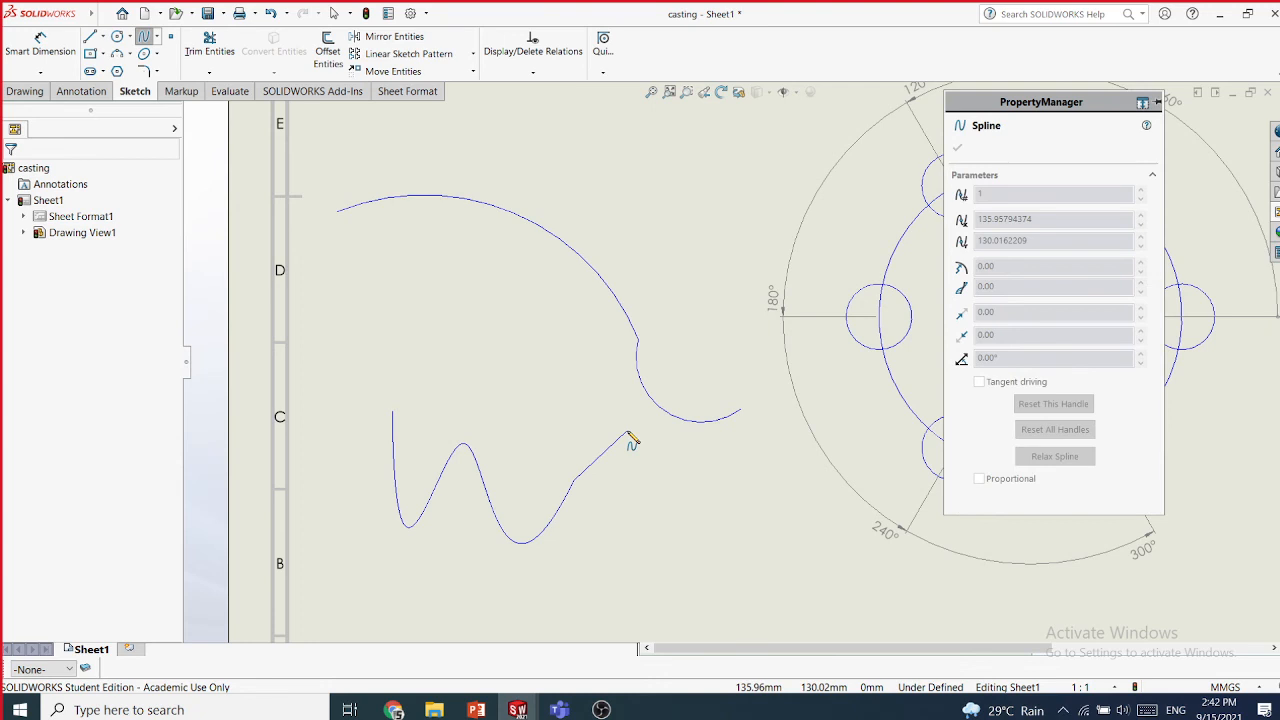
double_click(657, 481)
key(Escape)
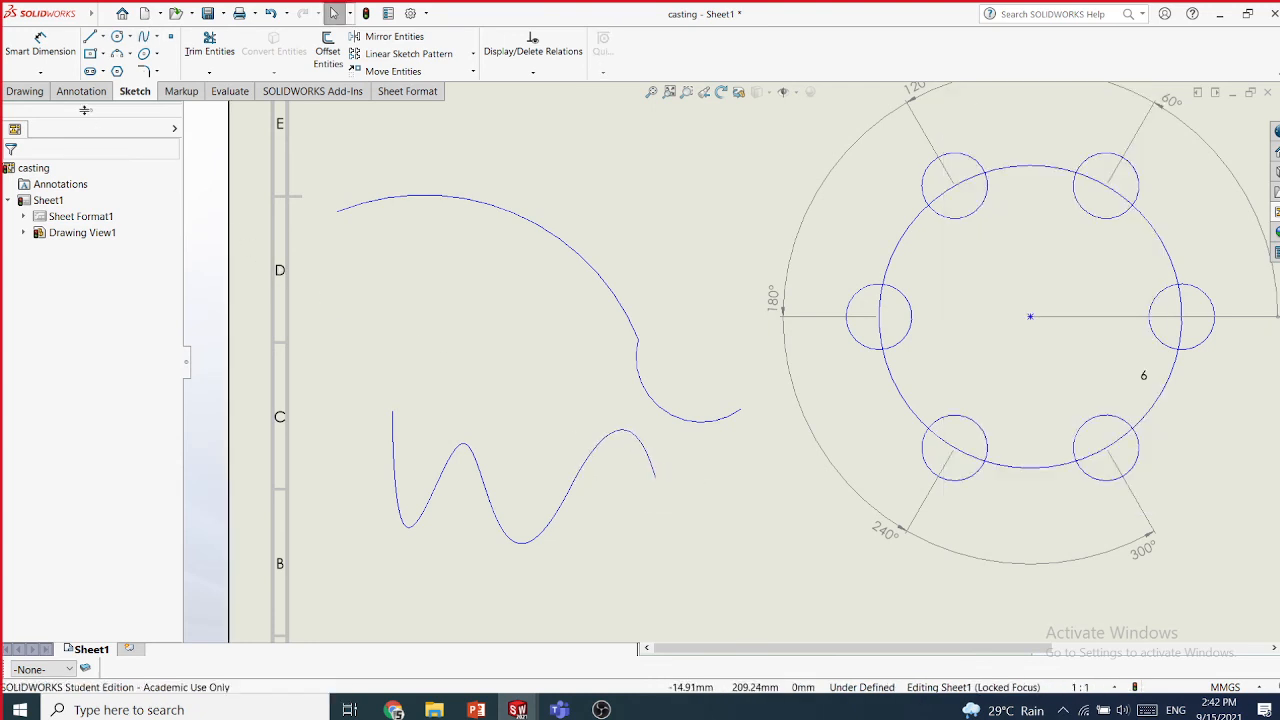
- Add a path length dimension along the two connected splines and place its text just below their junction
click(41, 73)
click(50, 256)
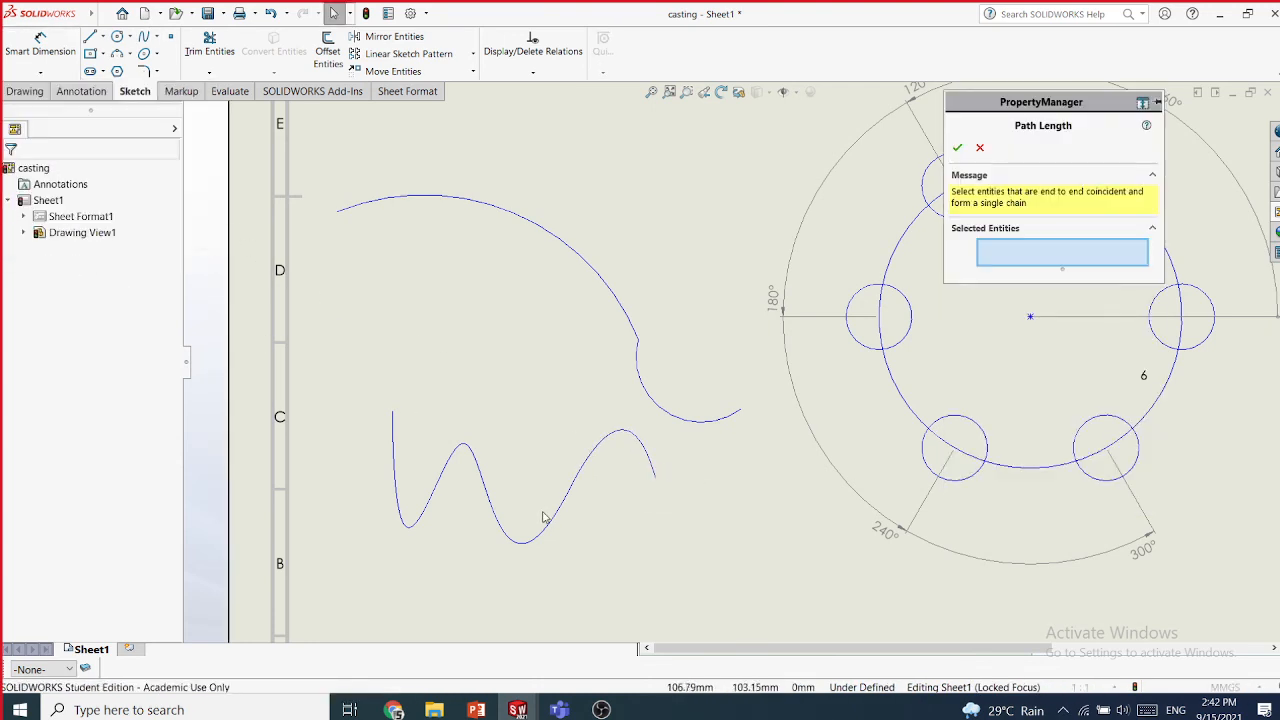
click(556, 528)
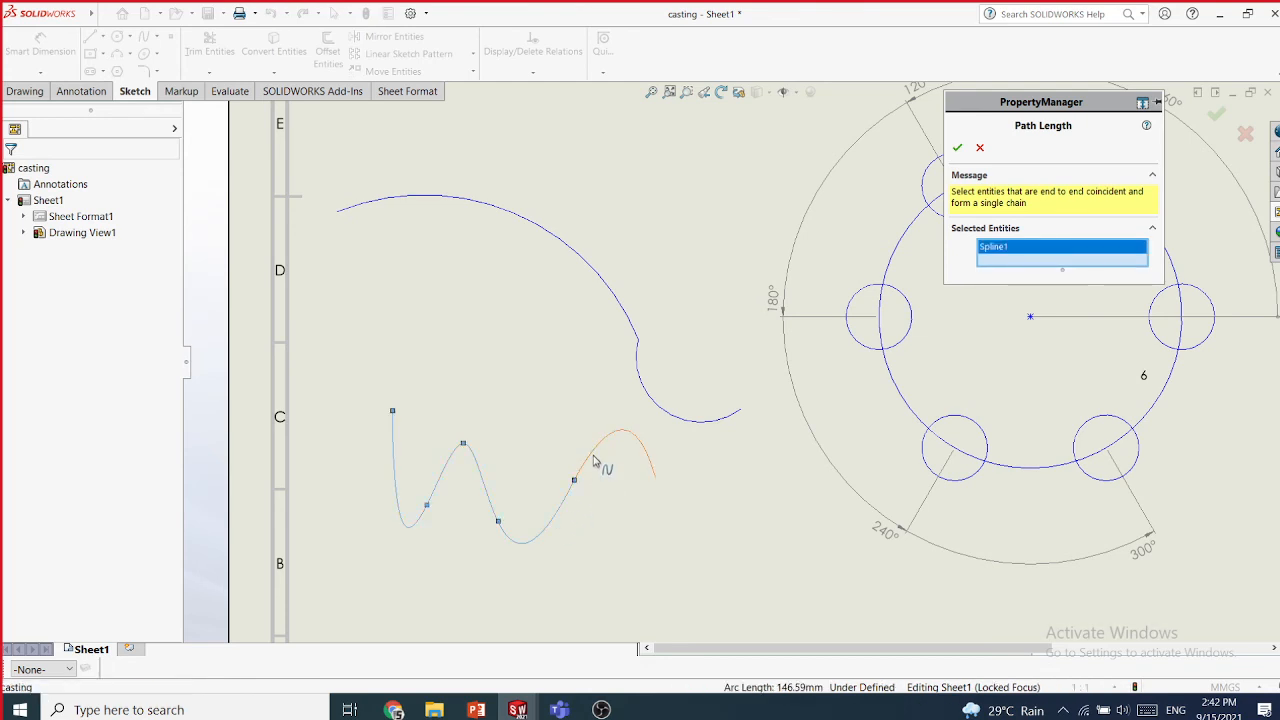
click(593, 460)
click(957, 149)
scroll(665, 397, up, 5)
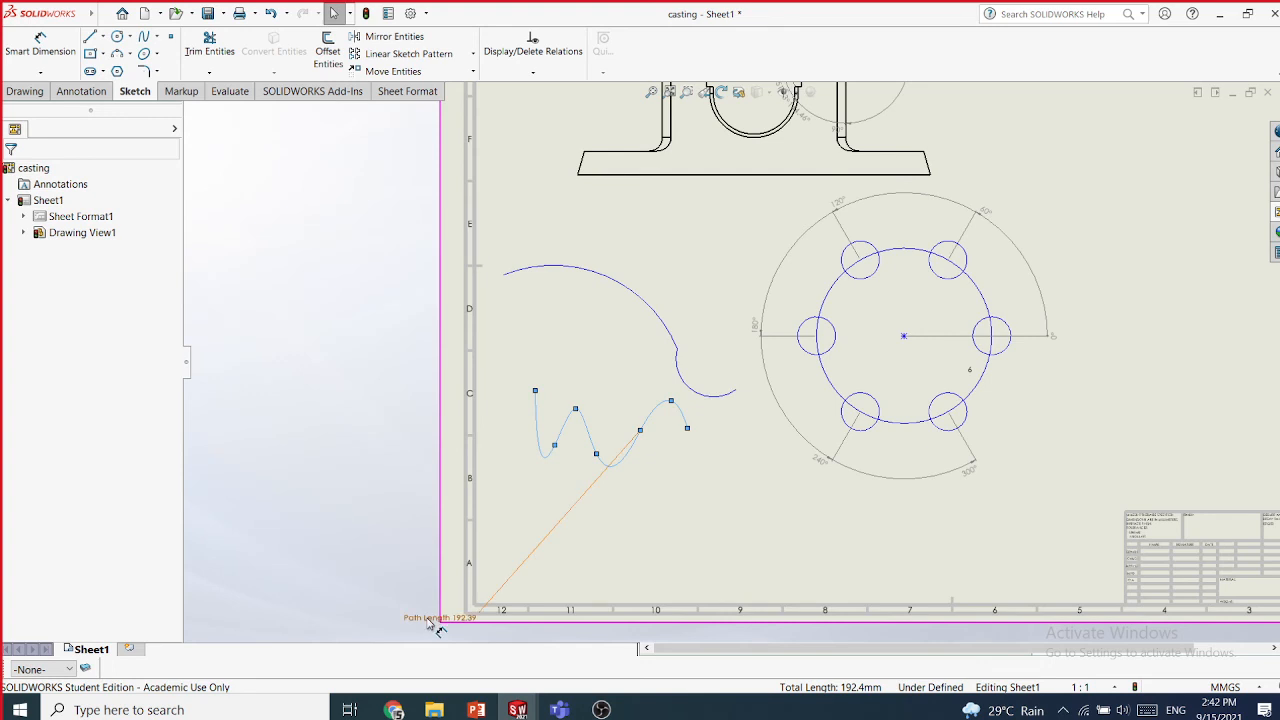
drag(436, 618, 608, 510)
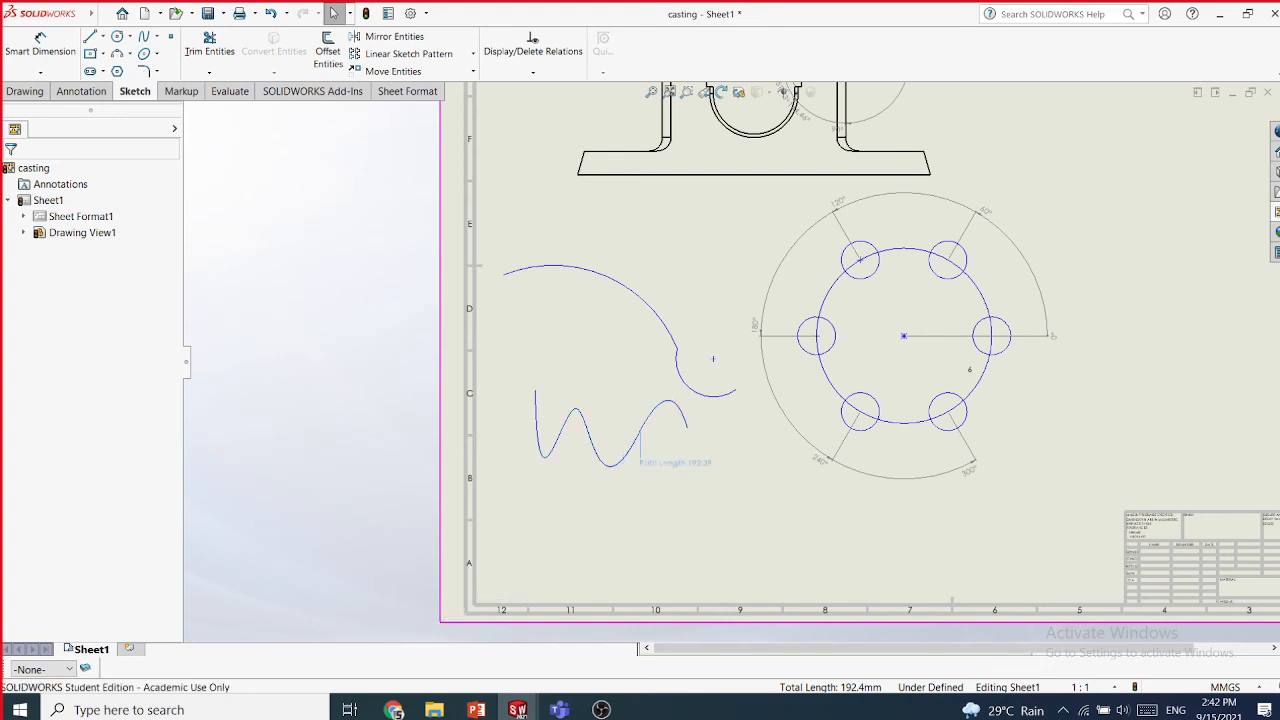
scroll(665, 465, down, 5)
click(730, 445)
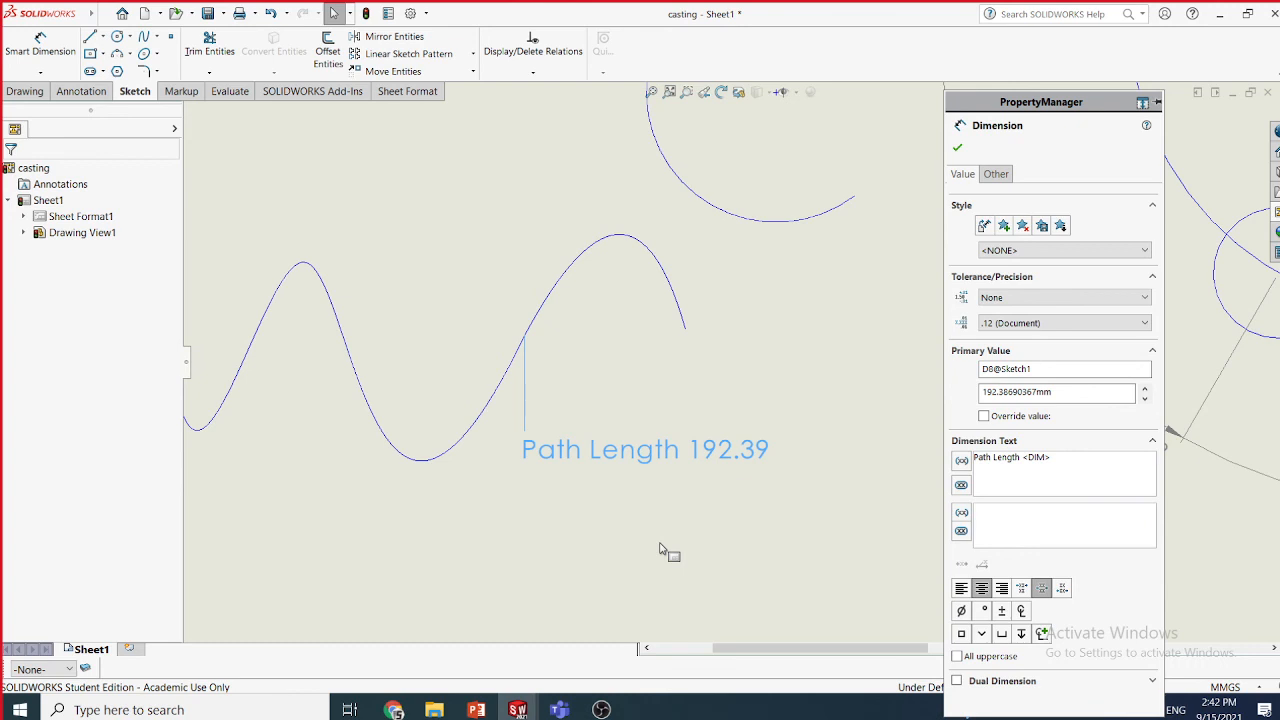
click(957, 149)
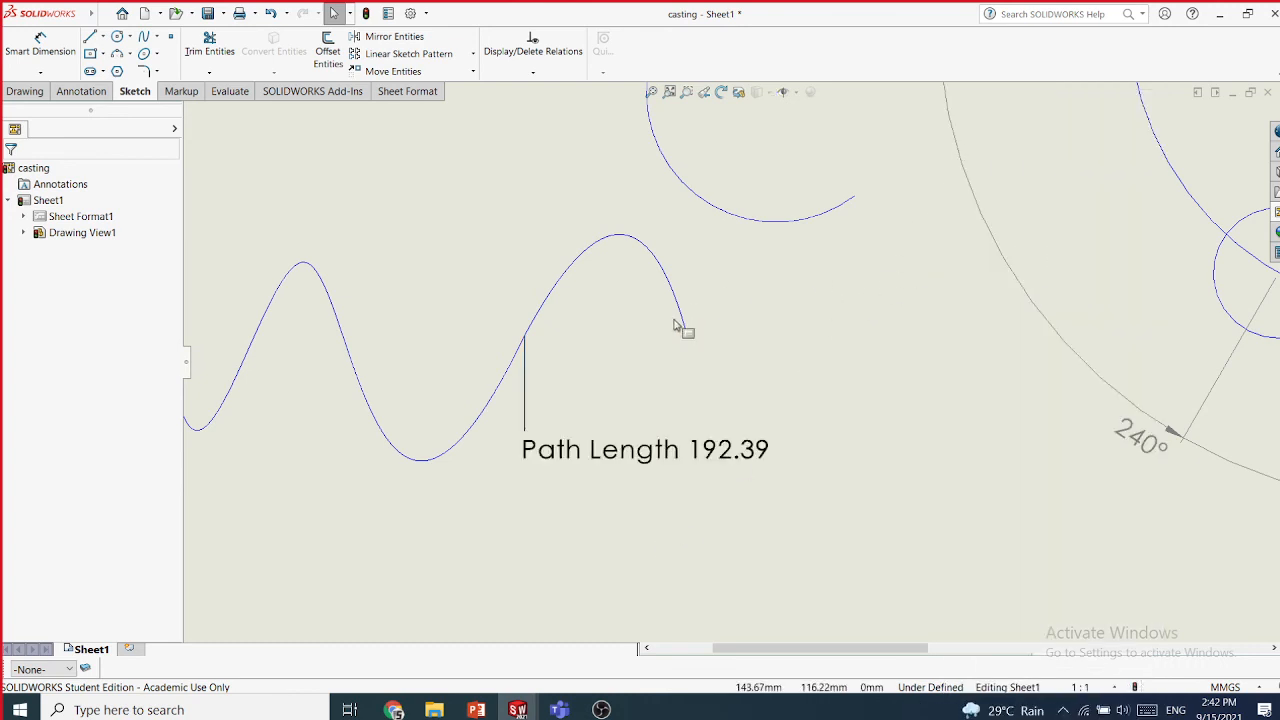
- Add a path length dimension along the two connected arcs and place its text just above the smaller arc
scroll(680, 326, up, 5)
scroll(730, 312, down, 4)
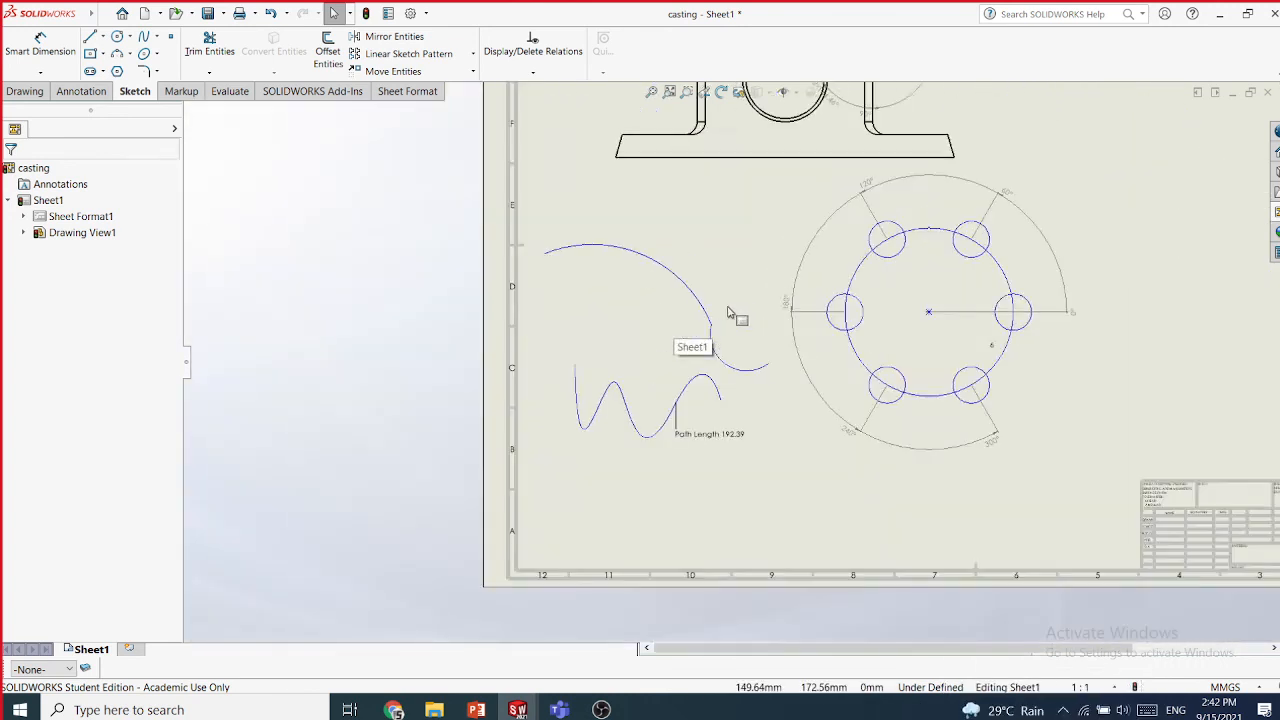
click(40, 72)
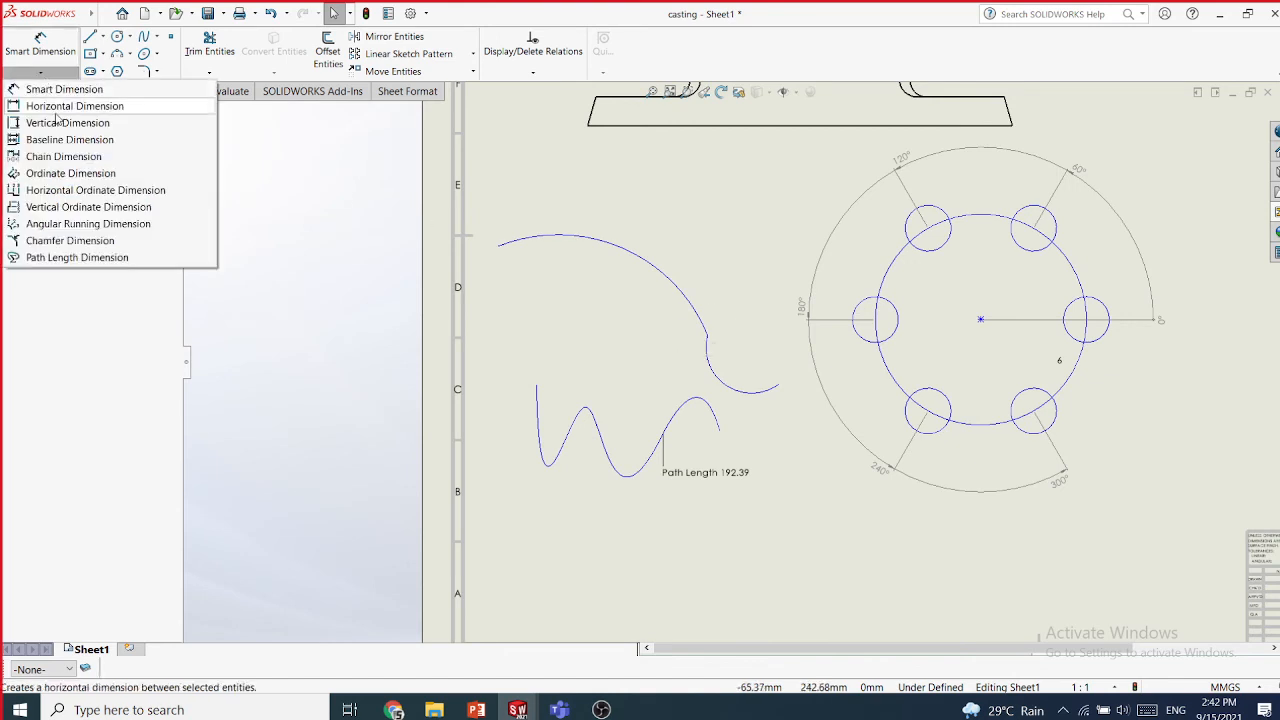
click(77, 257)
click(647, 270)
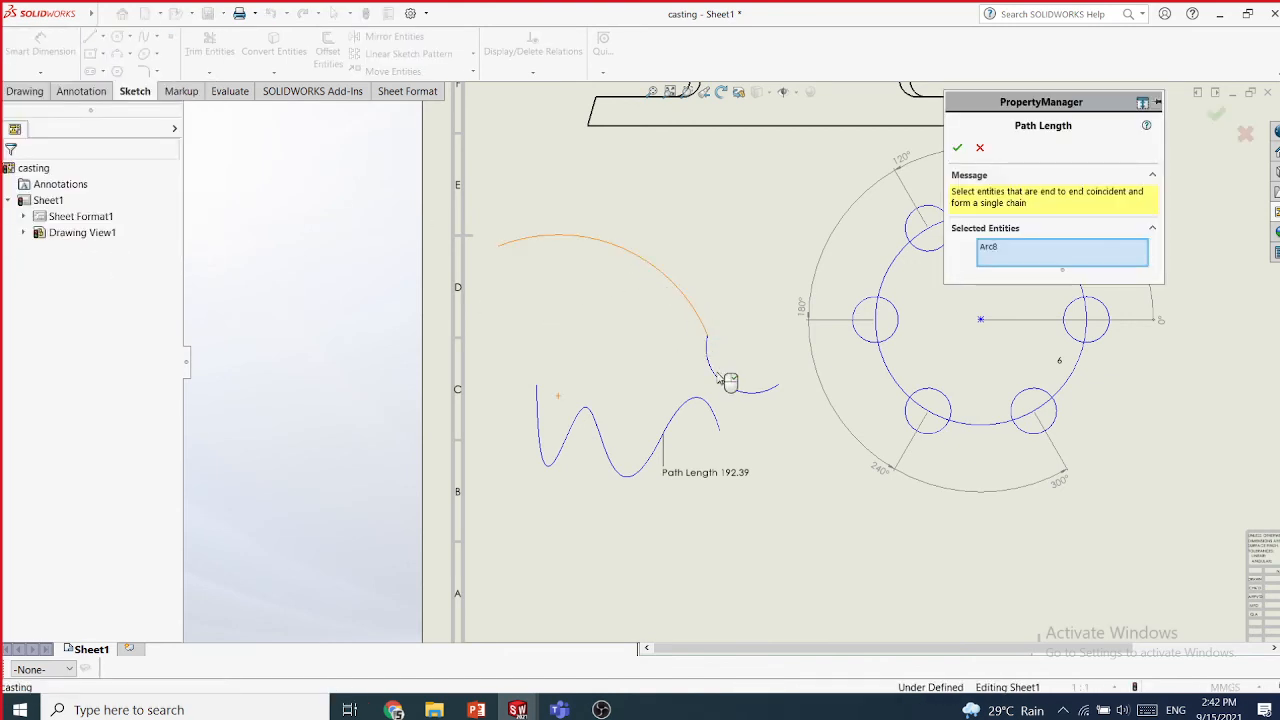
click(733, 380)
click(957, 152)
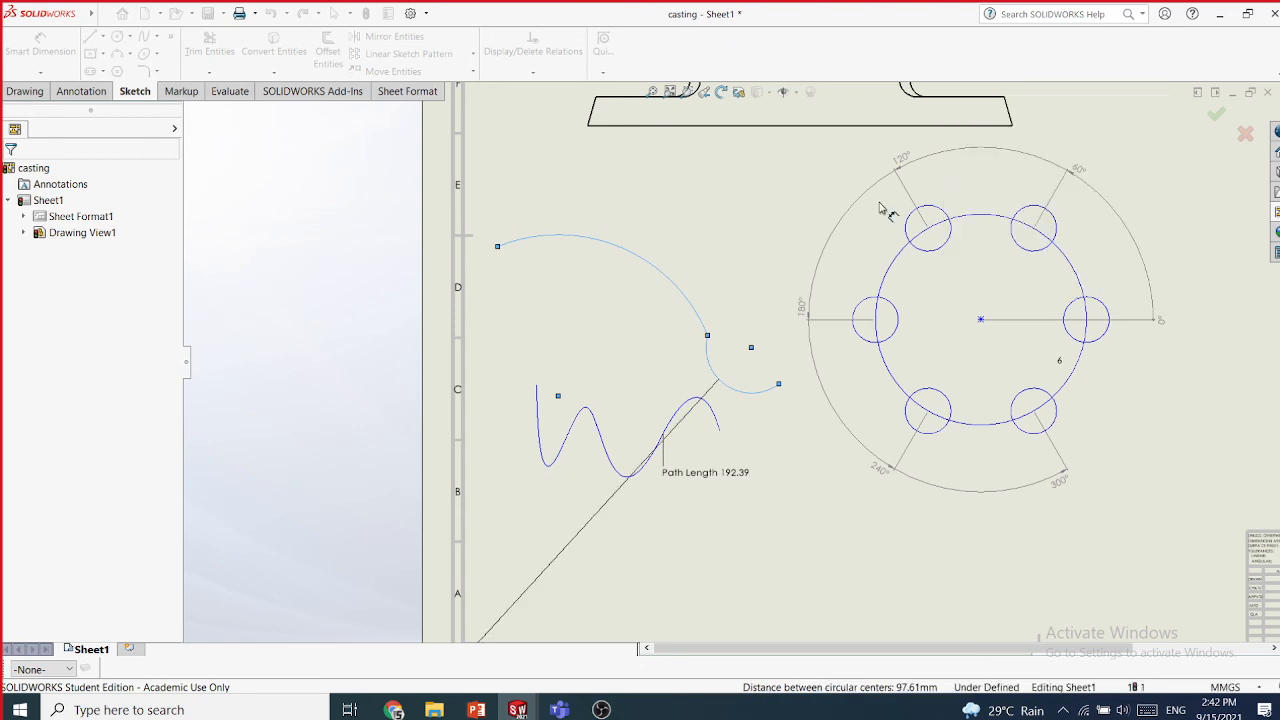
scroll(540, 580, up, 3)
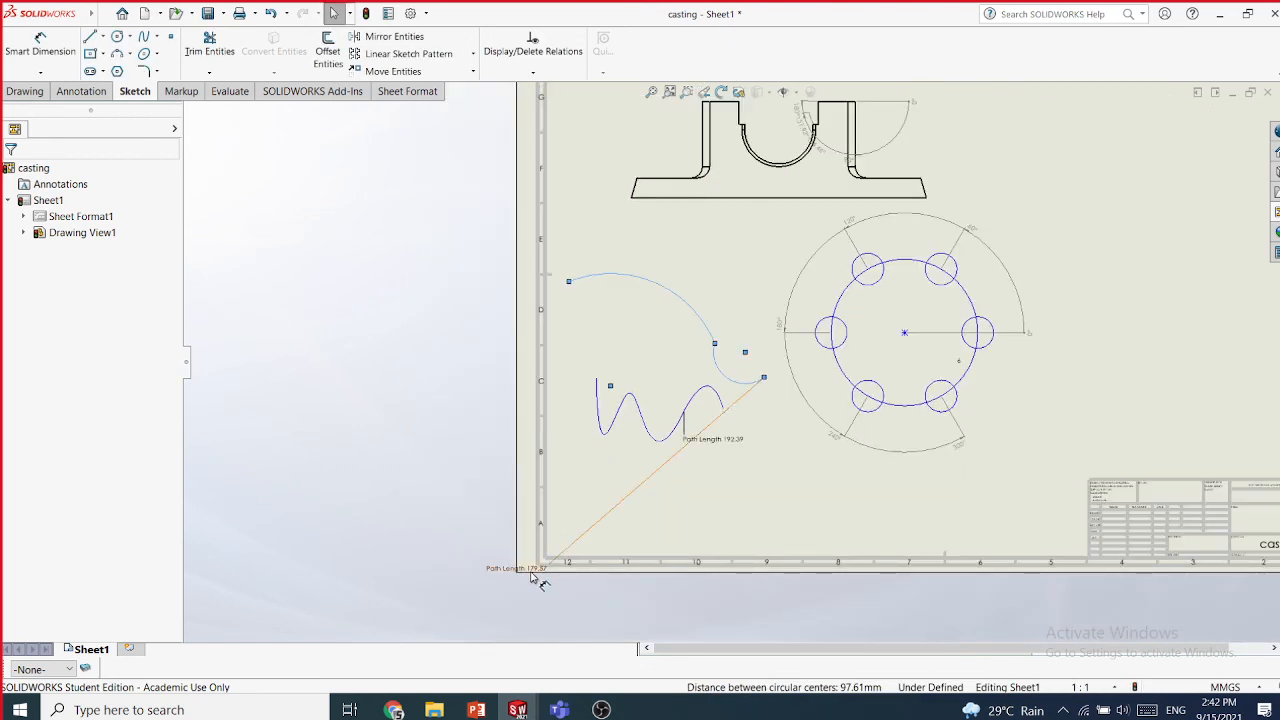
drag(532, 568, 671, 476)
click(748, 313)
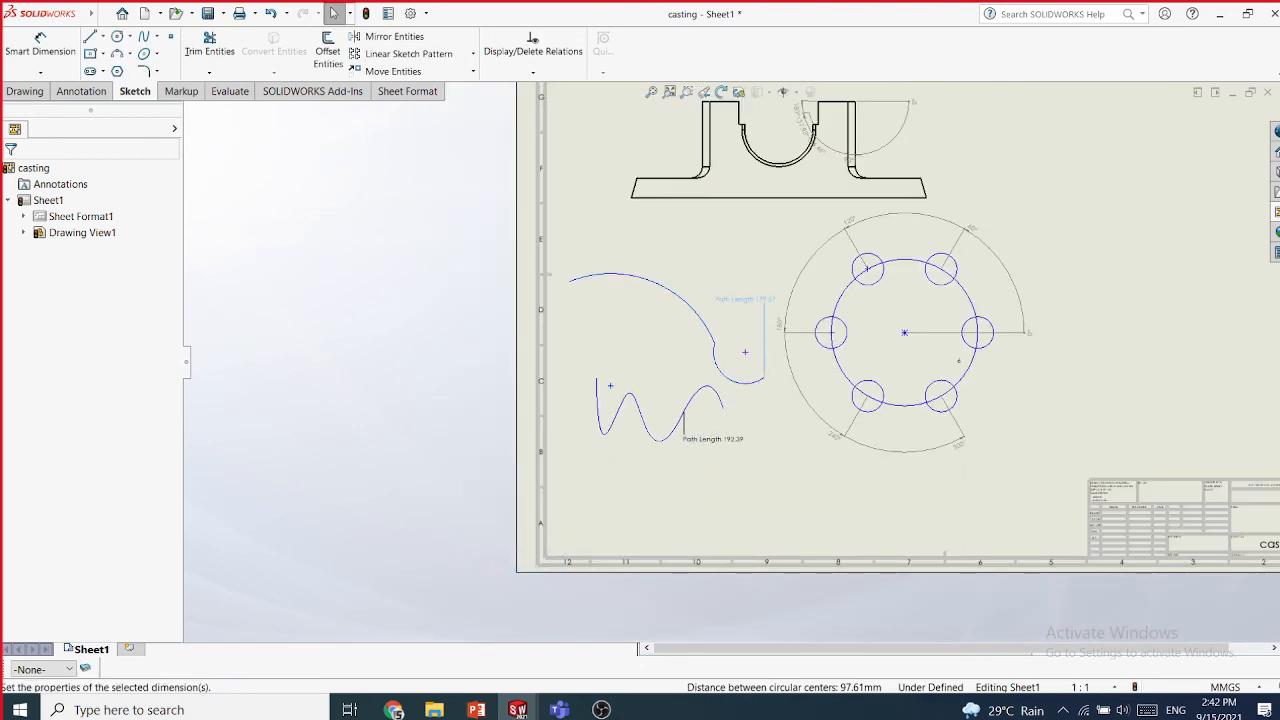
- Accept the path length dimension on the two connected arcs
scroll(922, 311, down, 2)
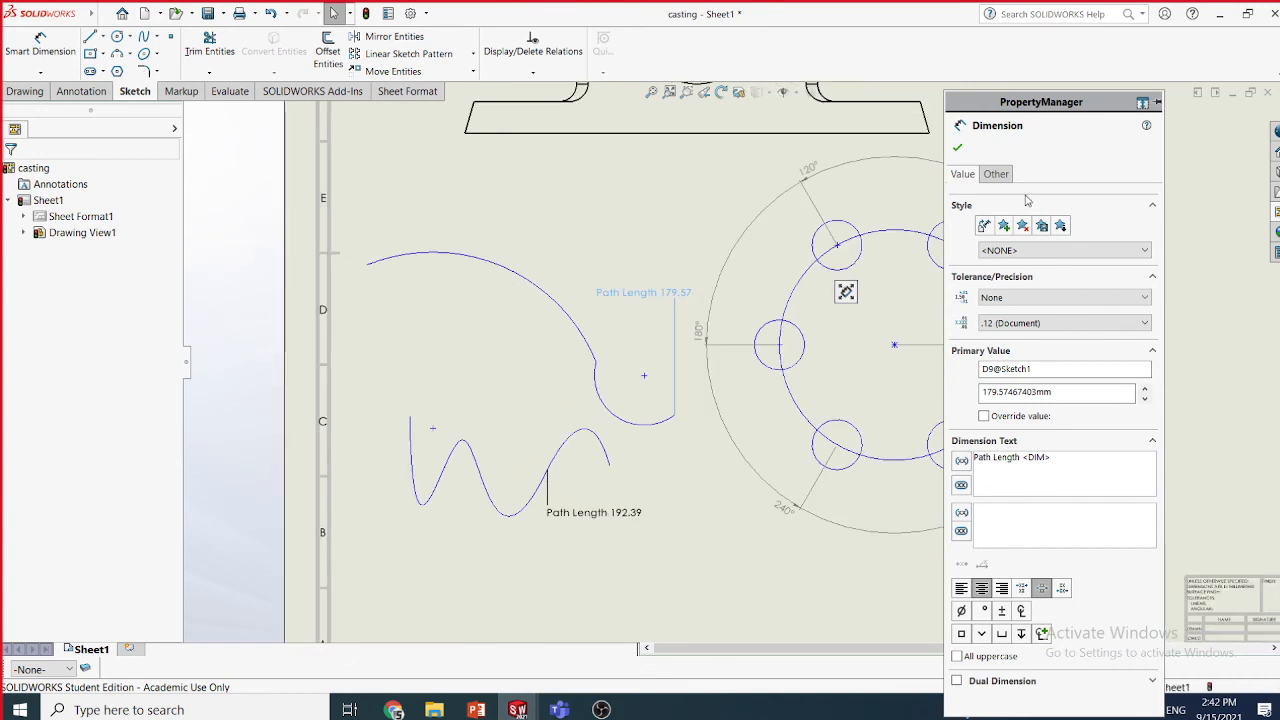
click(957, 147)
scroll(697, 320, down, 1)
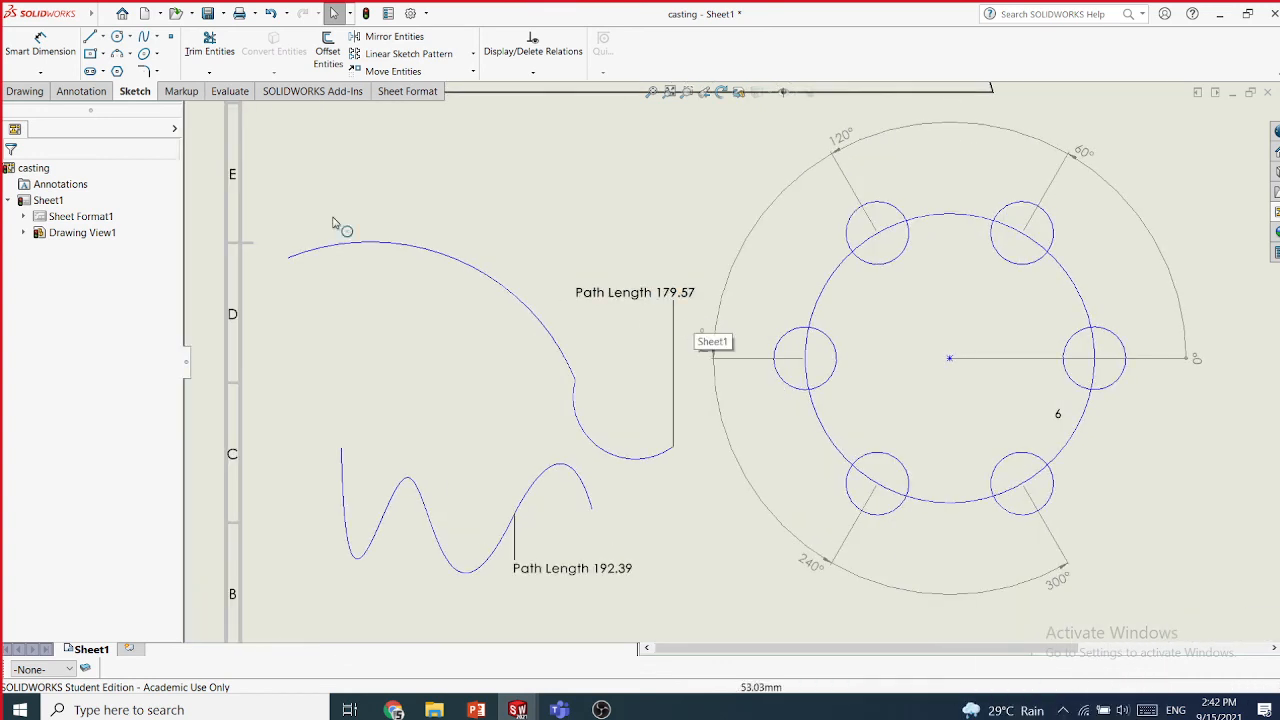
click(40, 72)
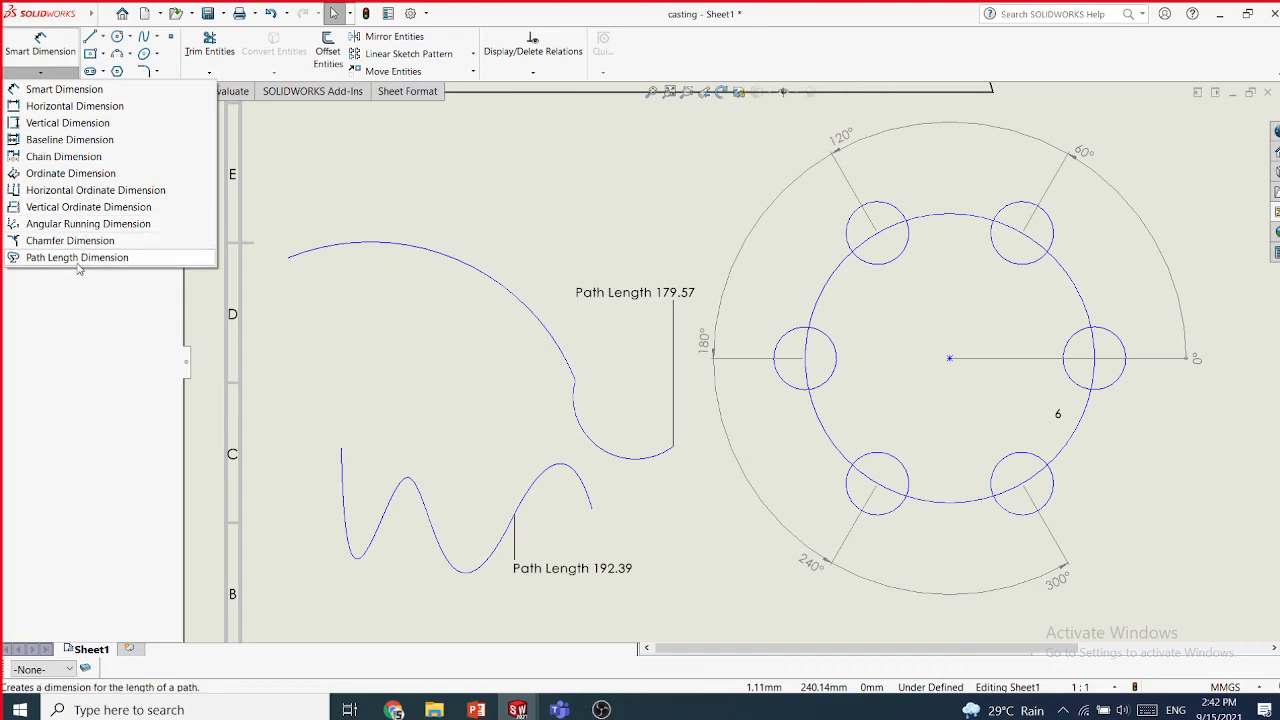
click(600, 709)
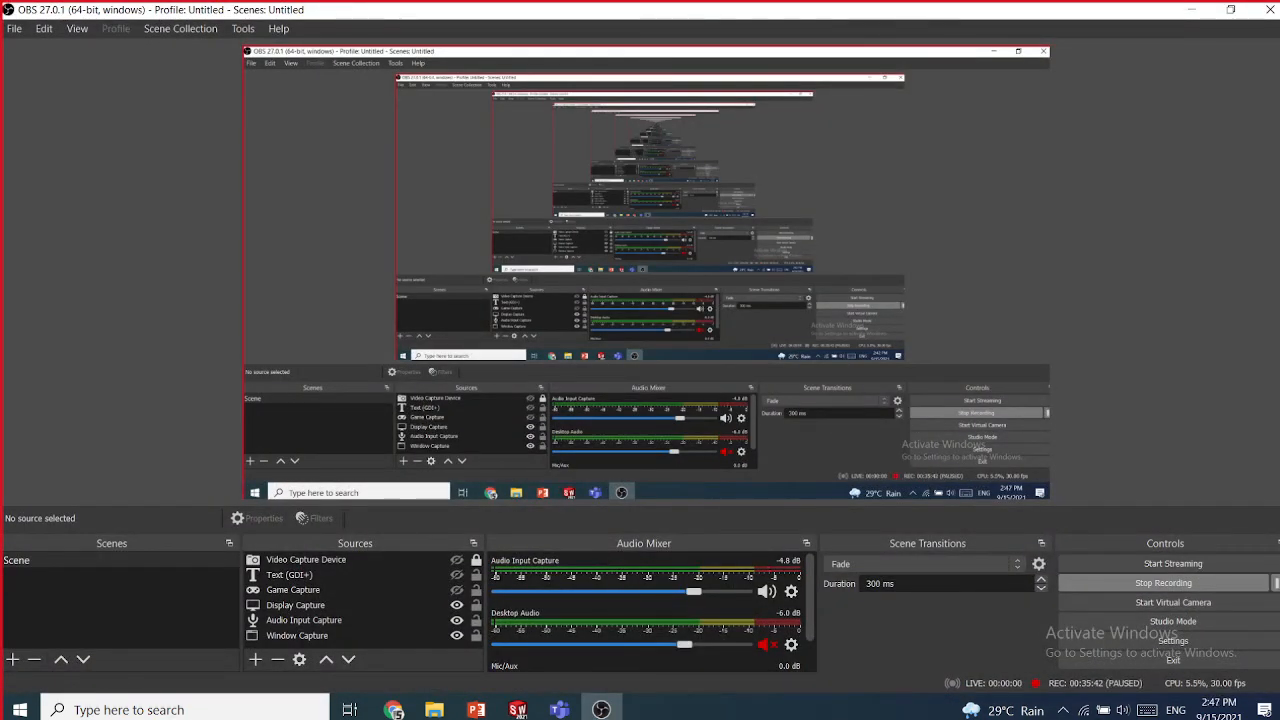
click(1190, 9)
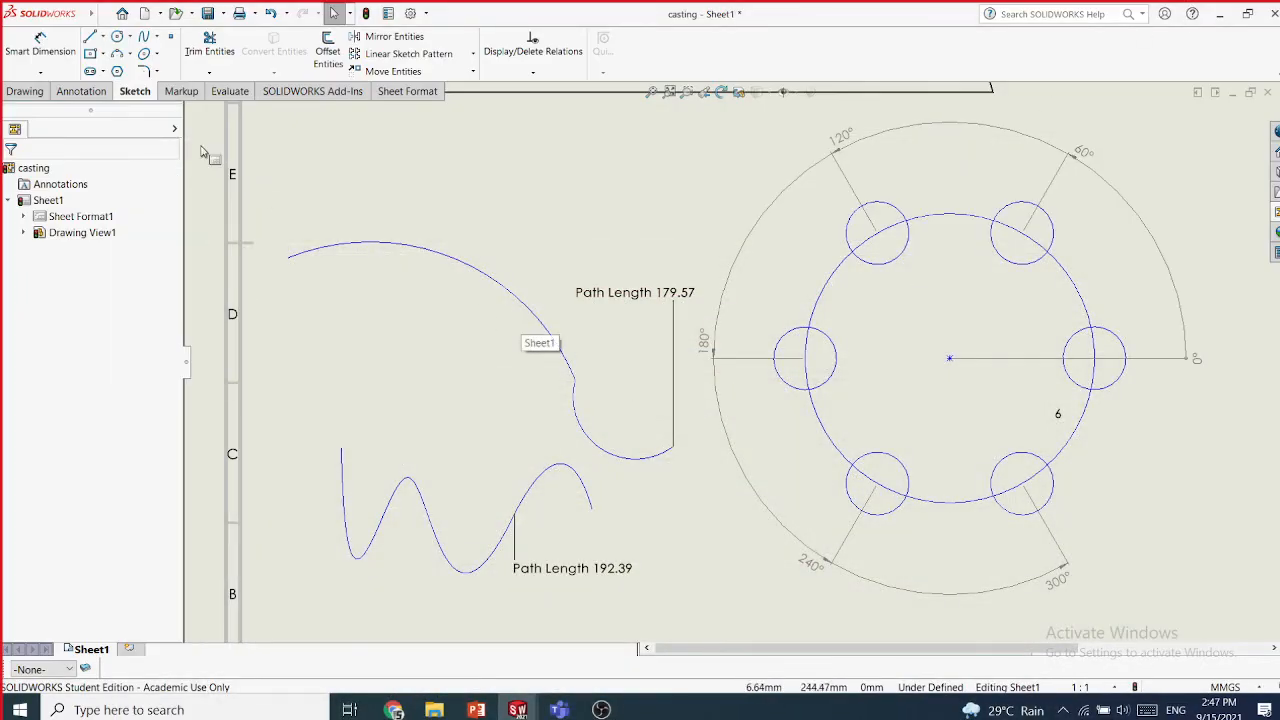
click(40, 73)
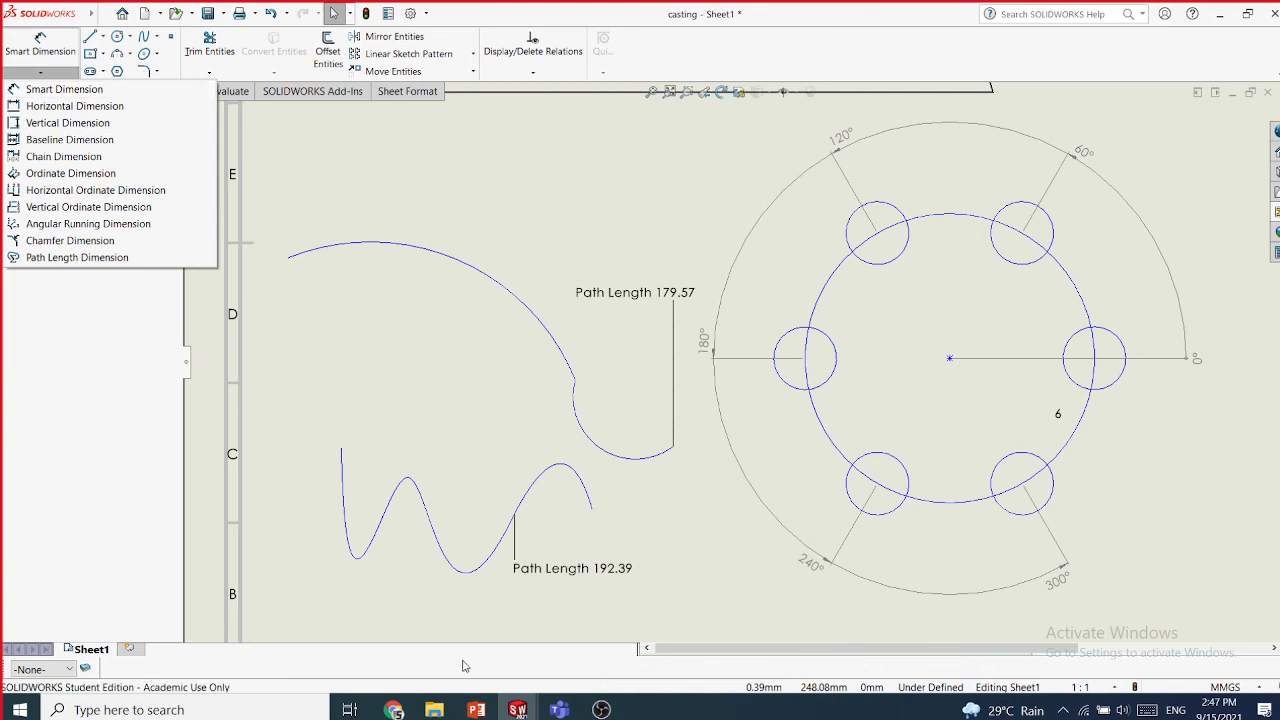
- Switch to Microsoft Teams, check the meeting chat and the participant list, and return to SOLIDWORKS
click(558, 709)
click(470, 660)
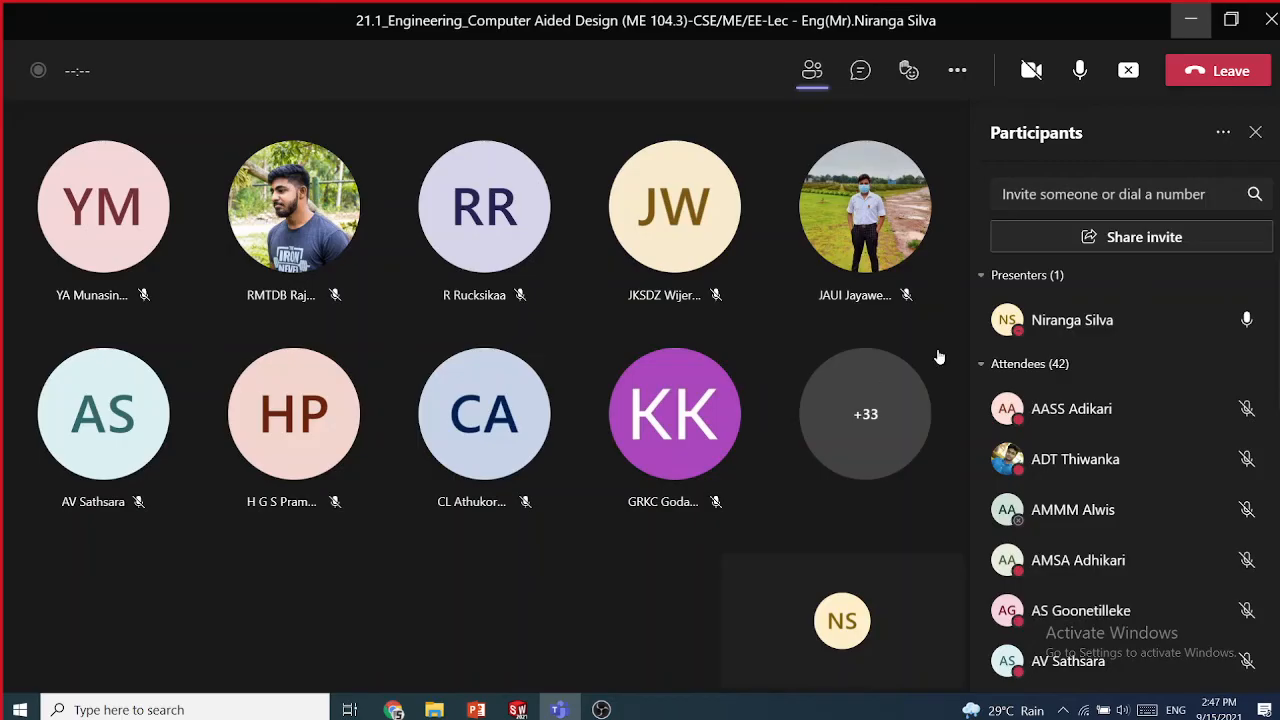
click(858, 72)
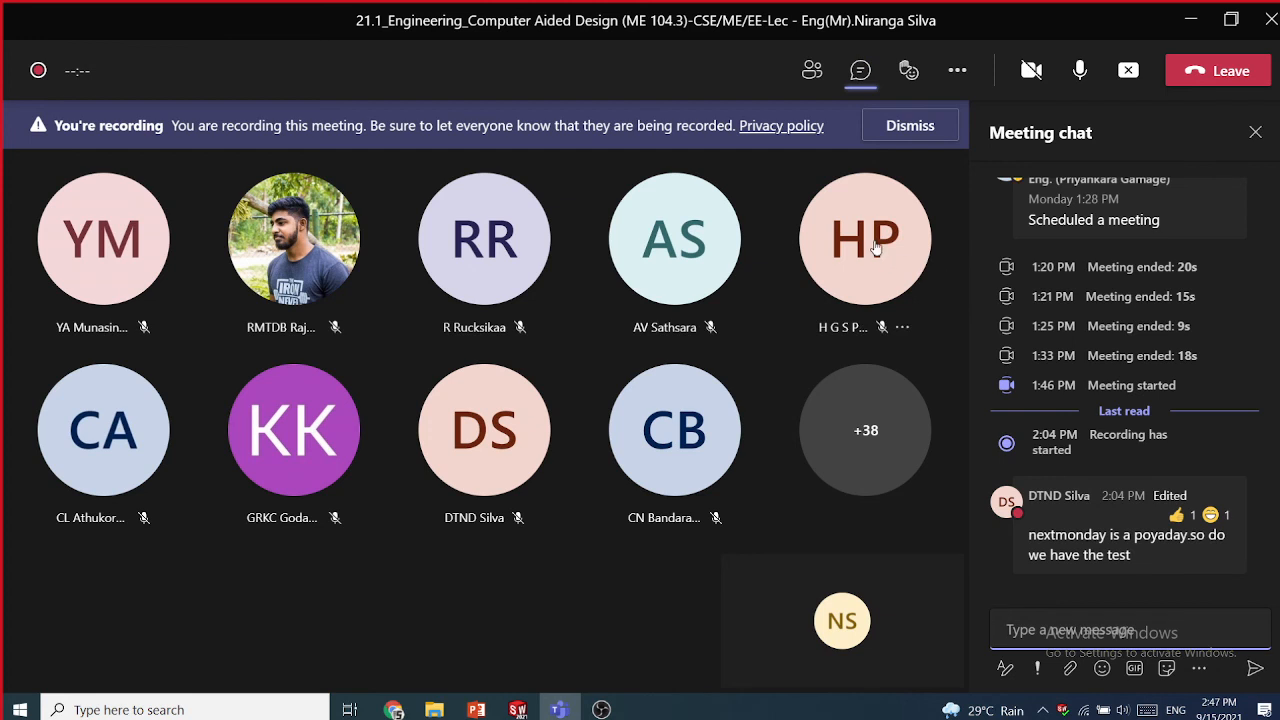
click(812, 74)
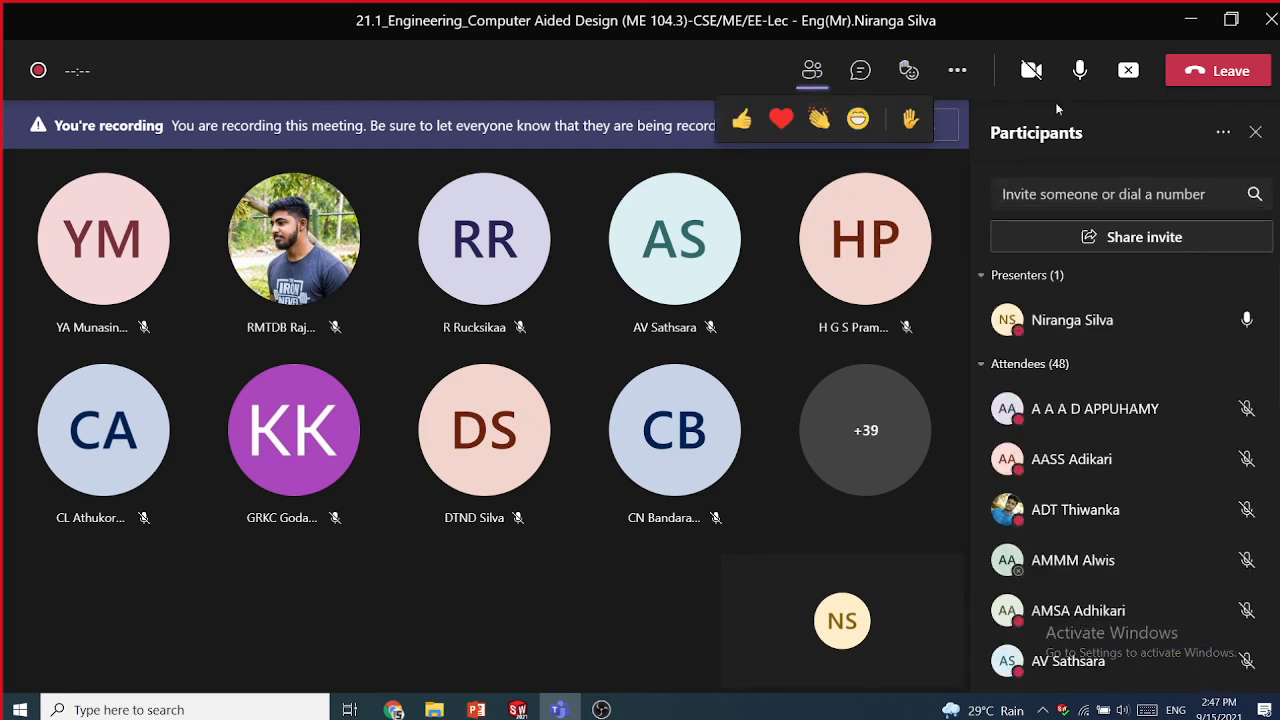
click(1190, 19)
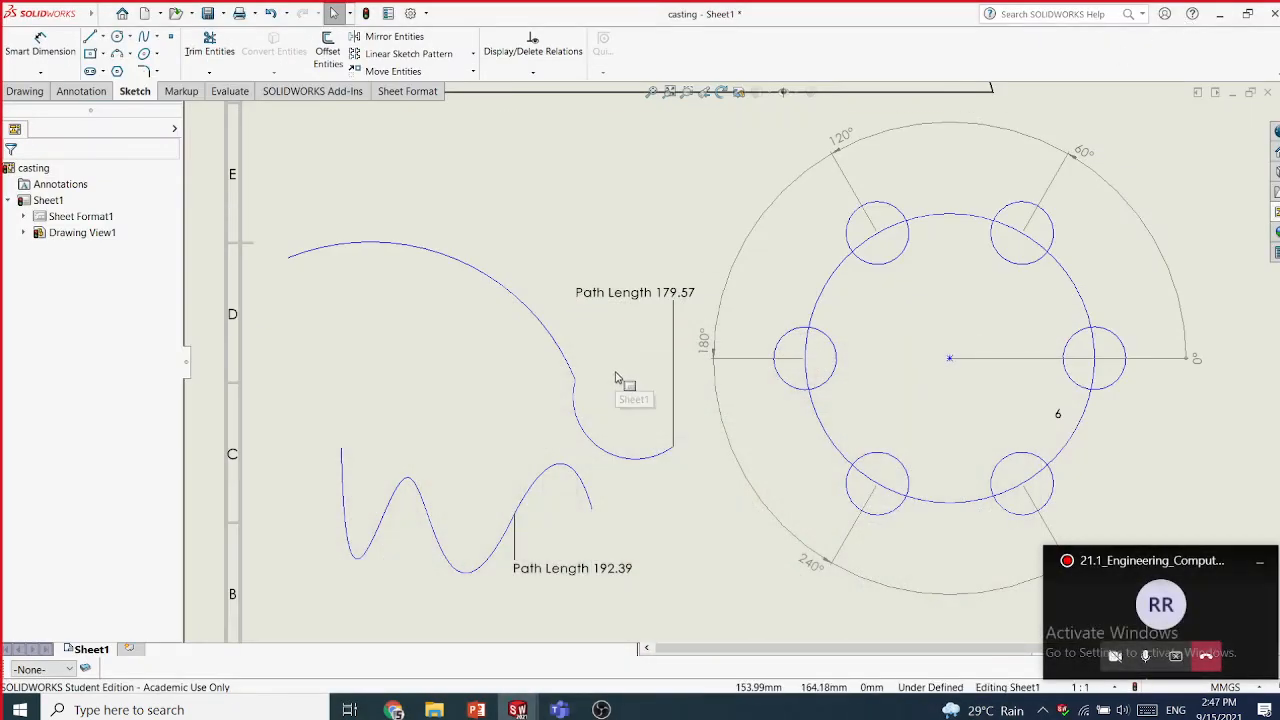
scroll(617, 375, up, 5)
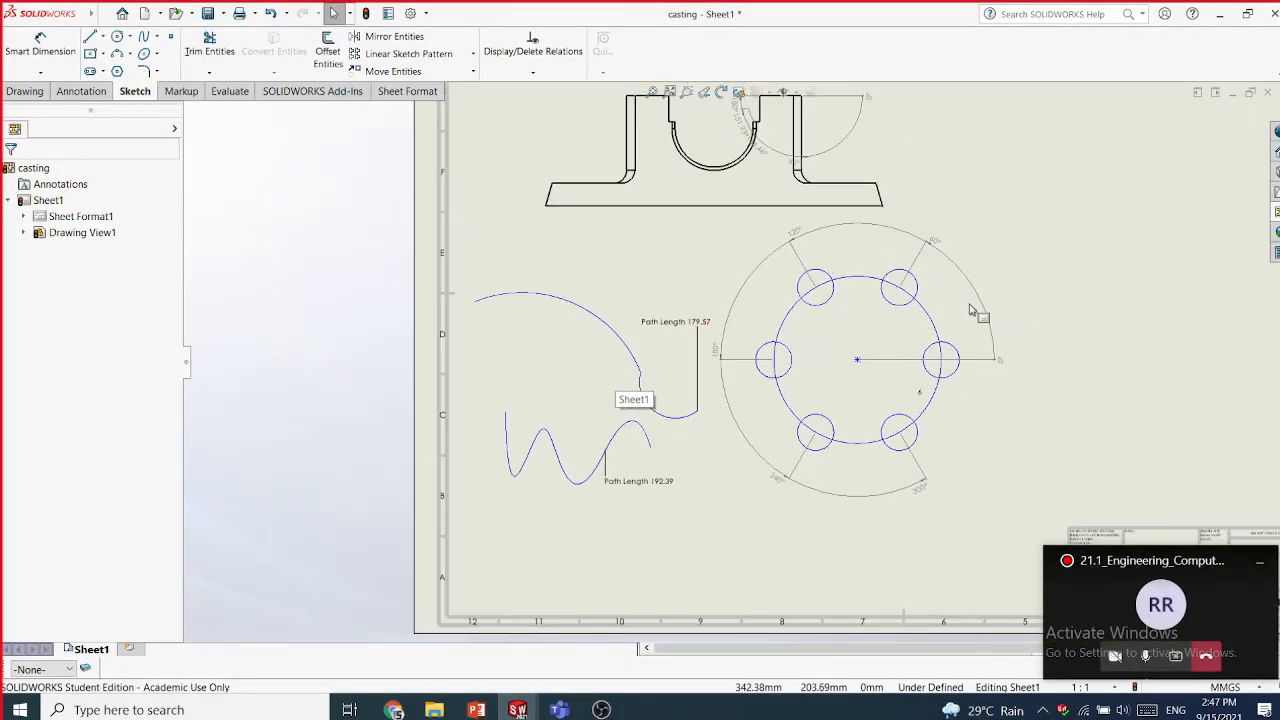
scroll(968, 311, down, 1)
scroll(808, 309, up, 3)
scroll(797, 309, down, 1)
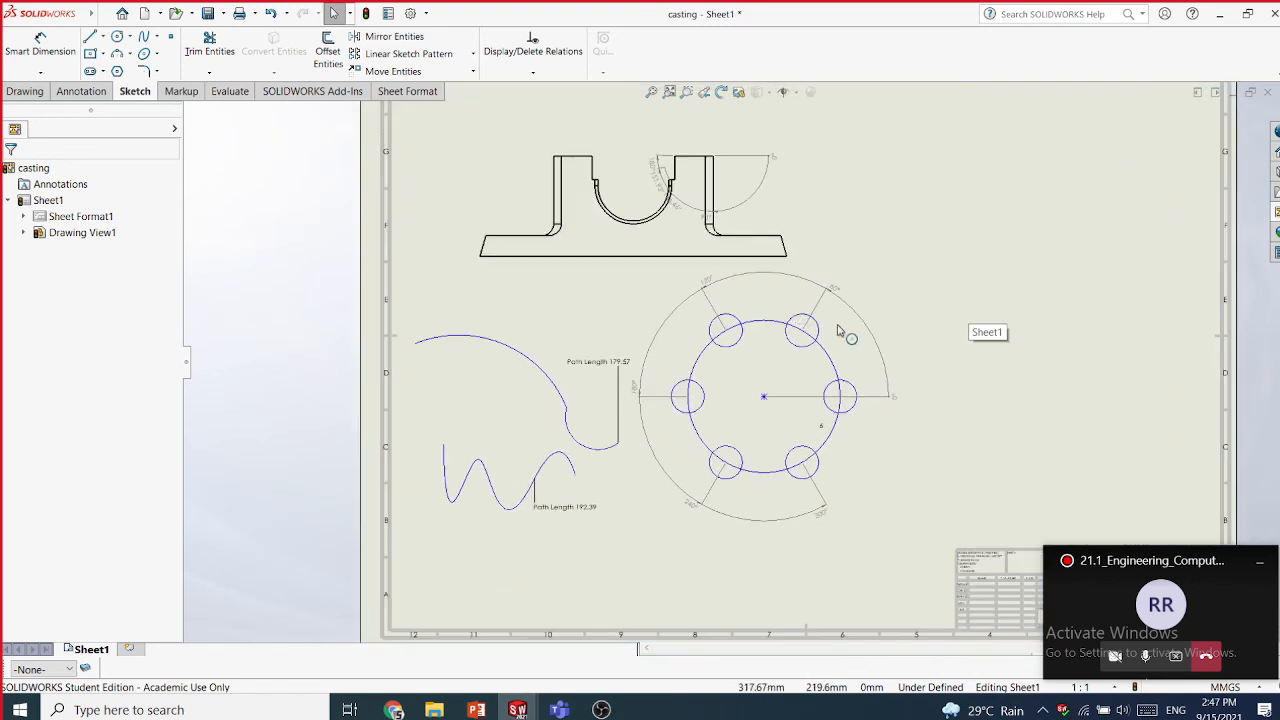
click(40, 72)
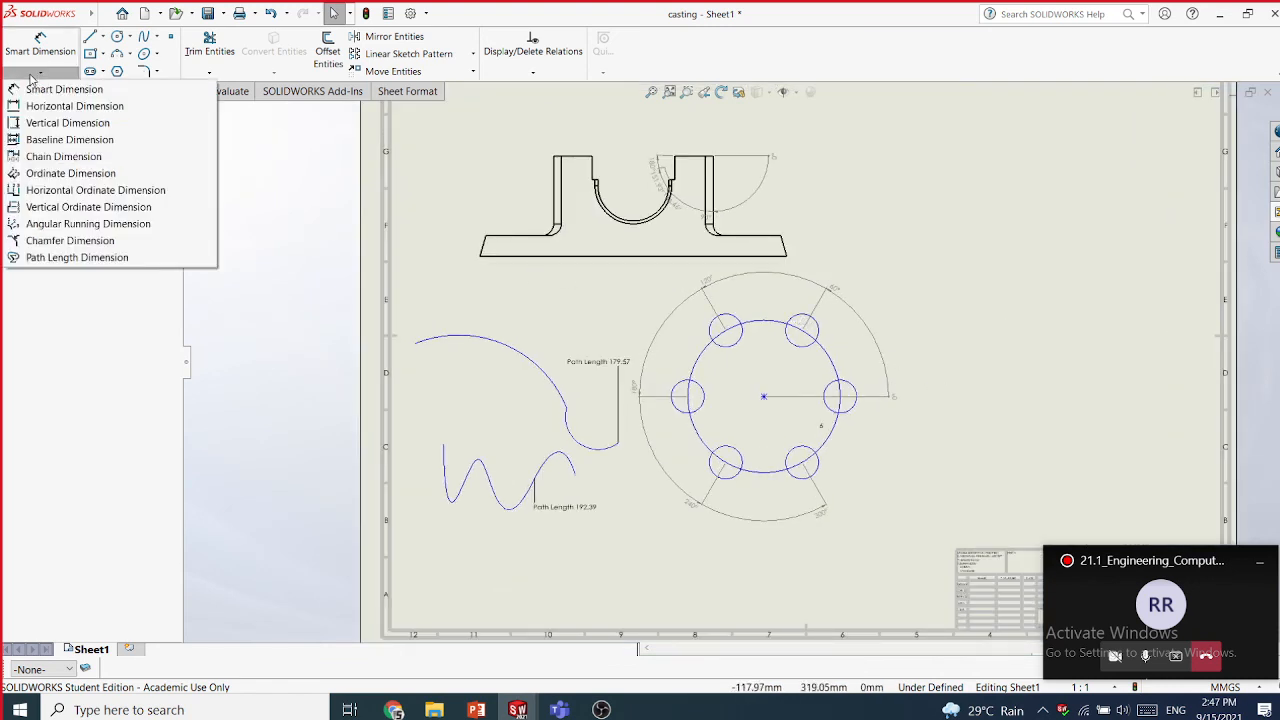
click(245, 152)
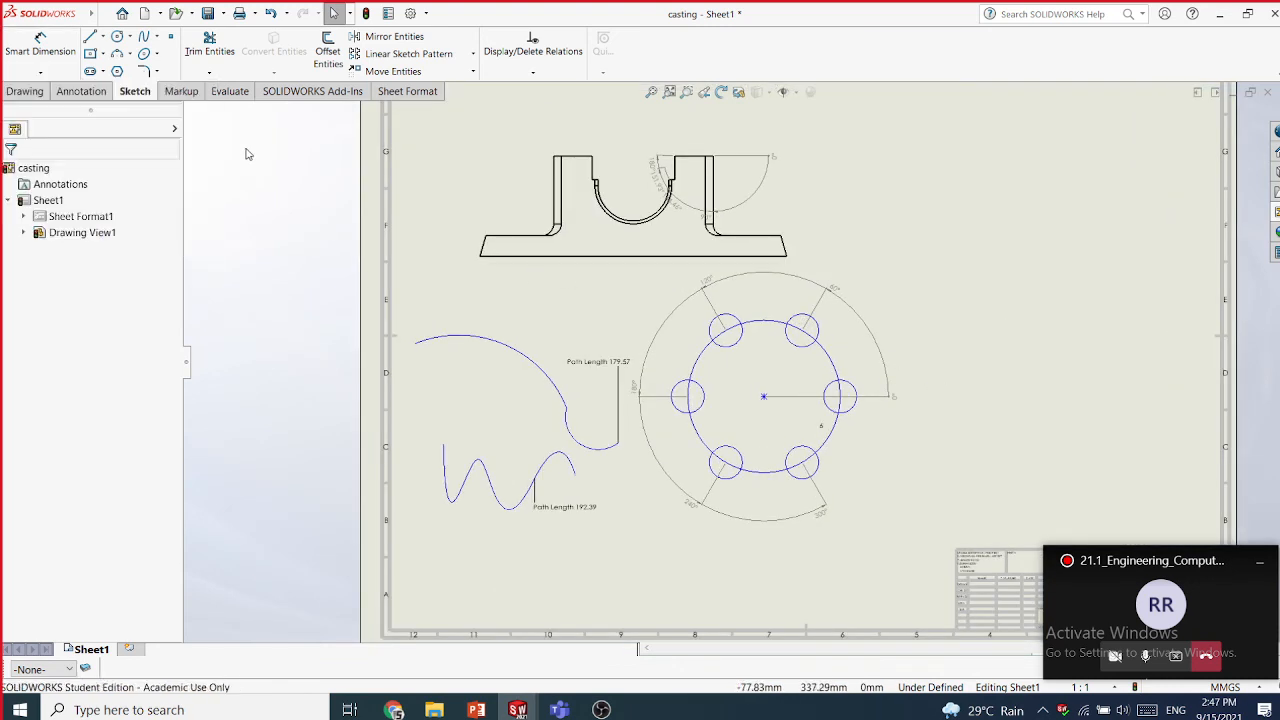
- Dimension the horizontal width of the casting's left upright between its outer and inner vertical edges, placing the text above it
click(80, 91)
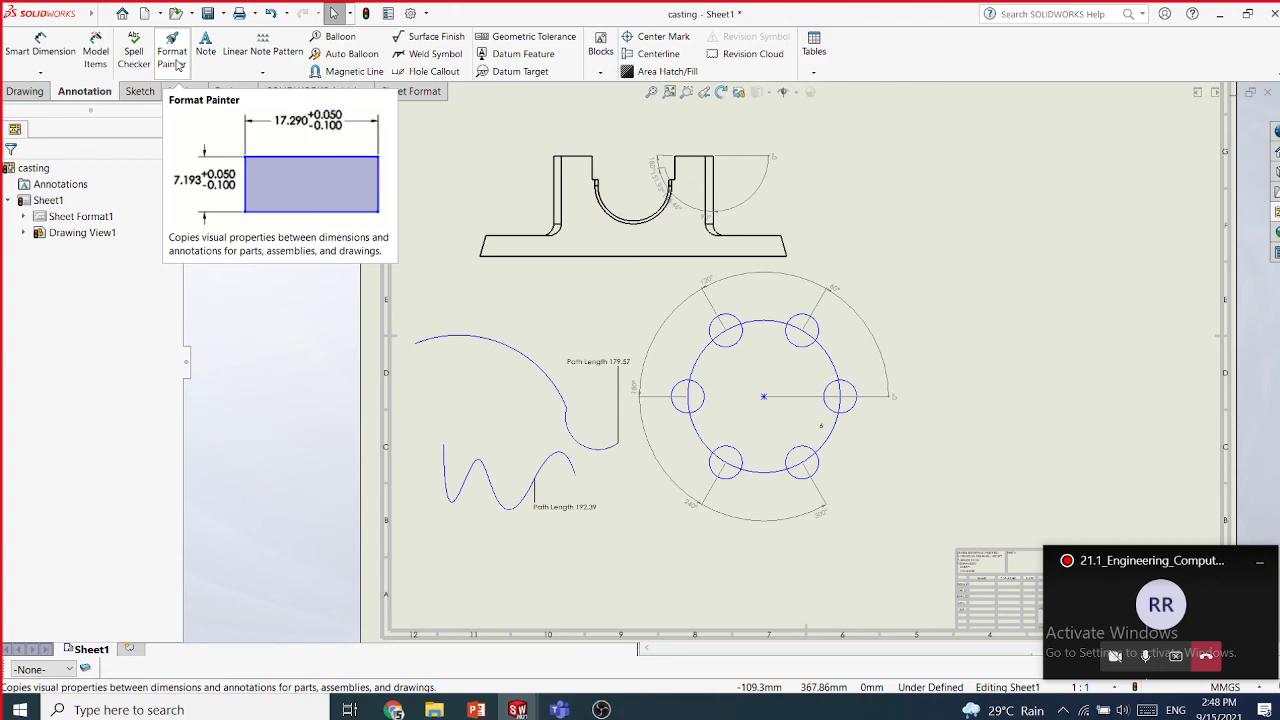
scroll(718, 316, up, 4)
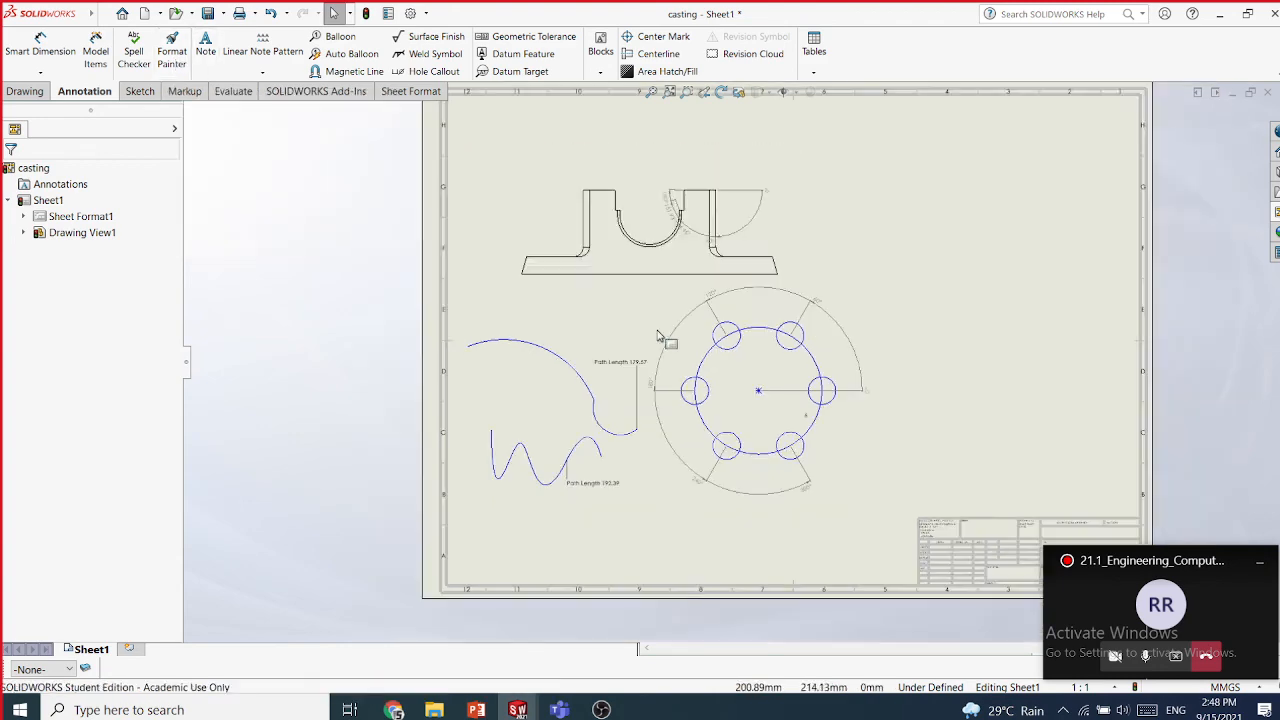
scroll(718, 316, down, 5)
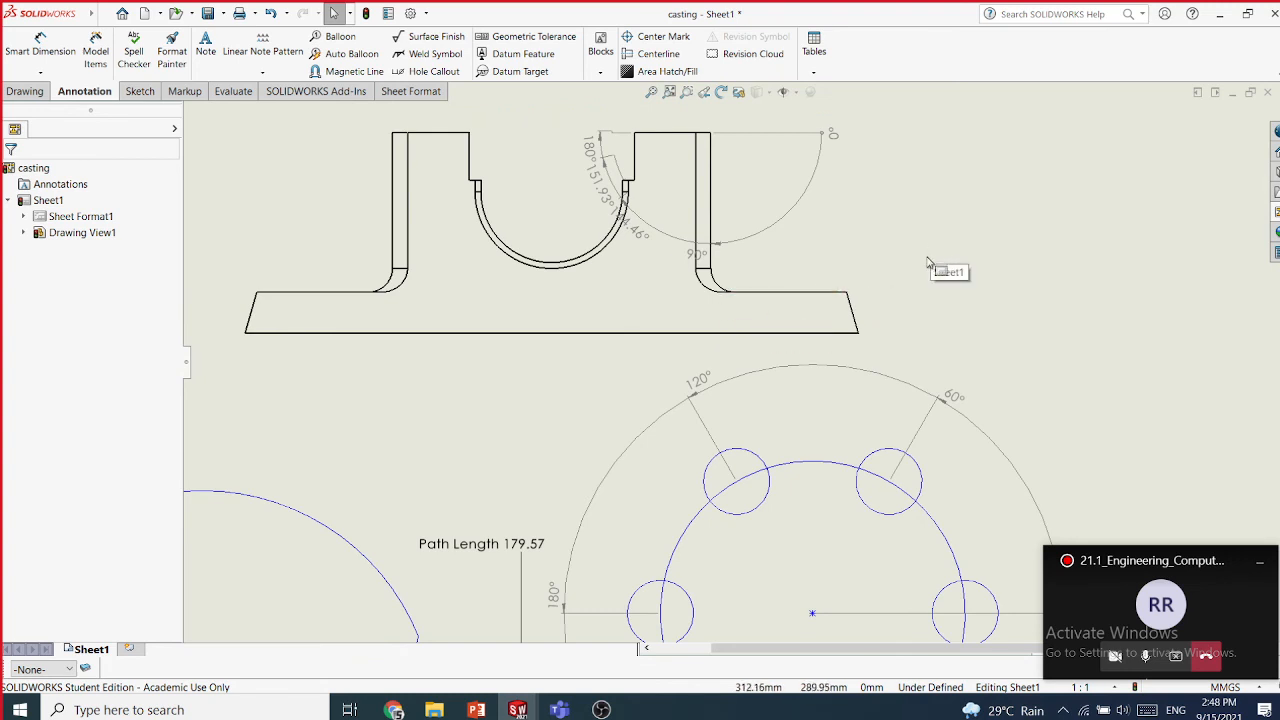
scroll(928, 263, up, 5)
scroll(708, 373, down, 2)
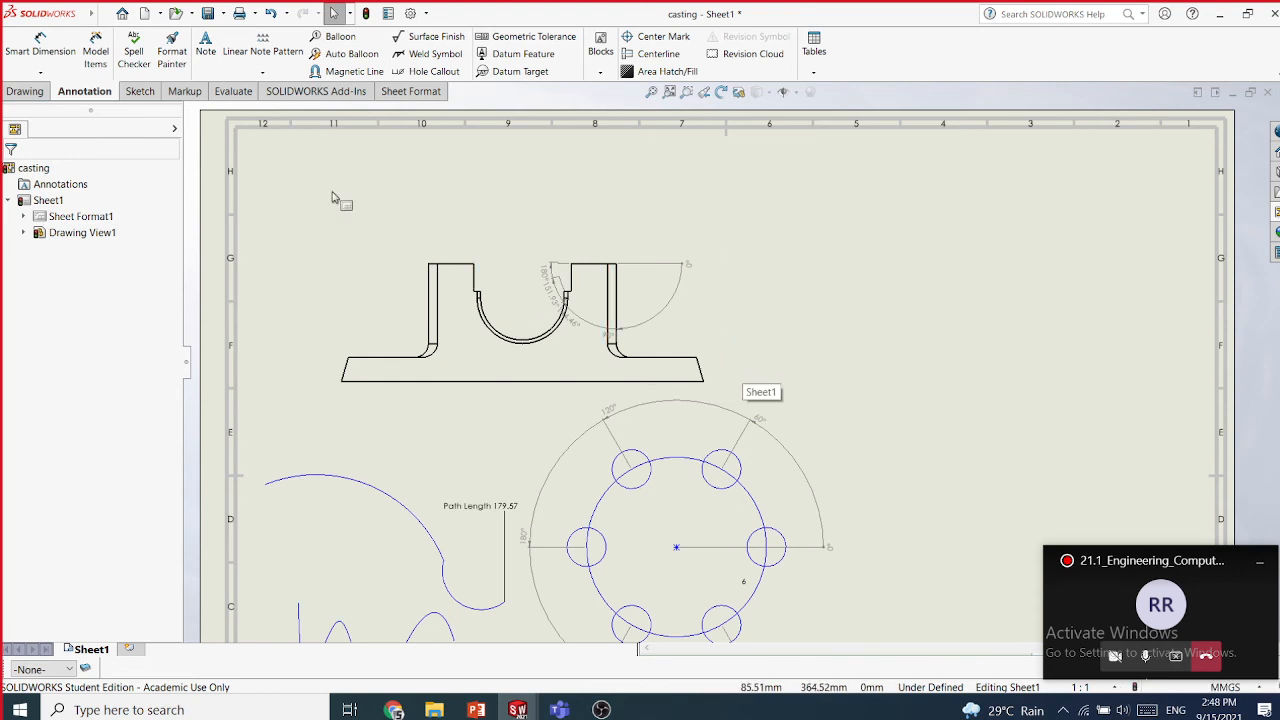
click(39, 73)
click(34, 90)
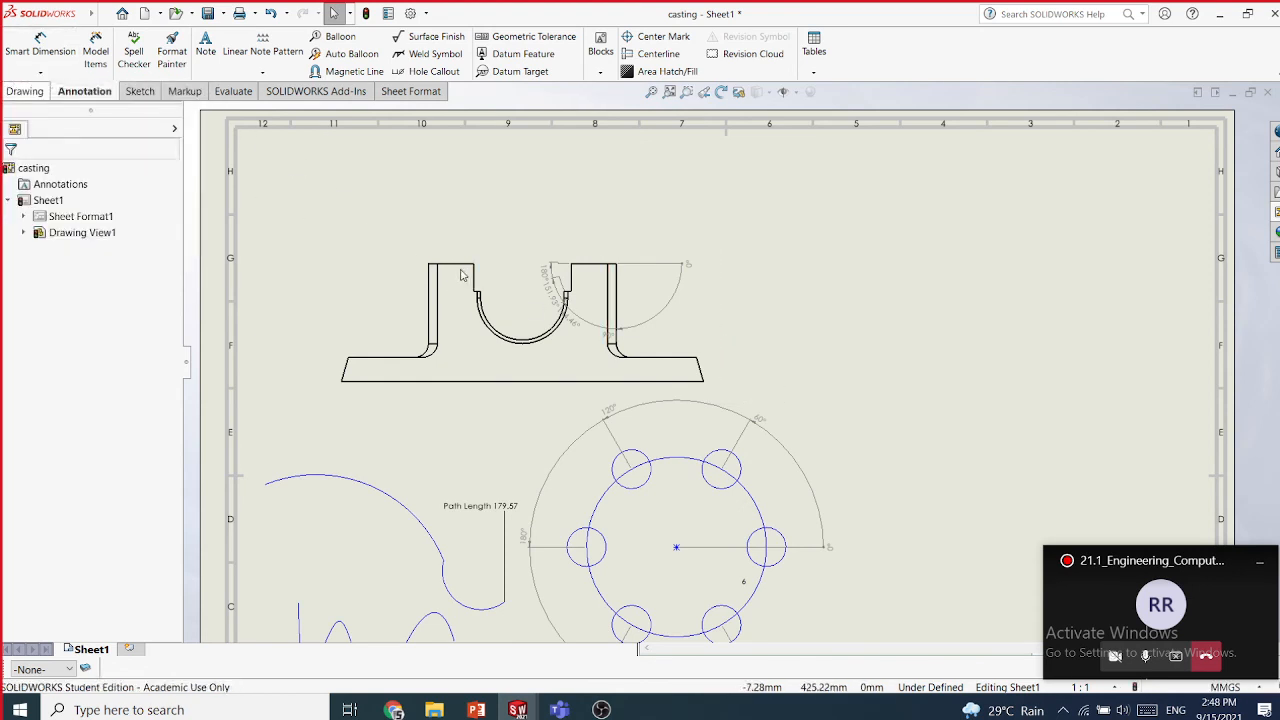
scroll(450, 295, down, 2)
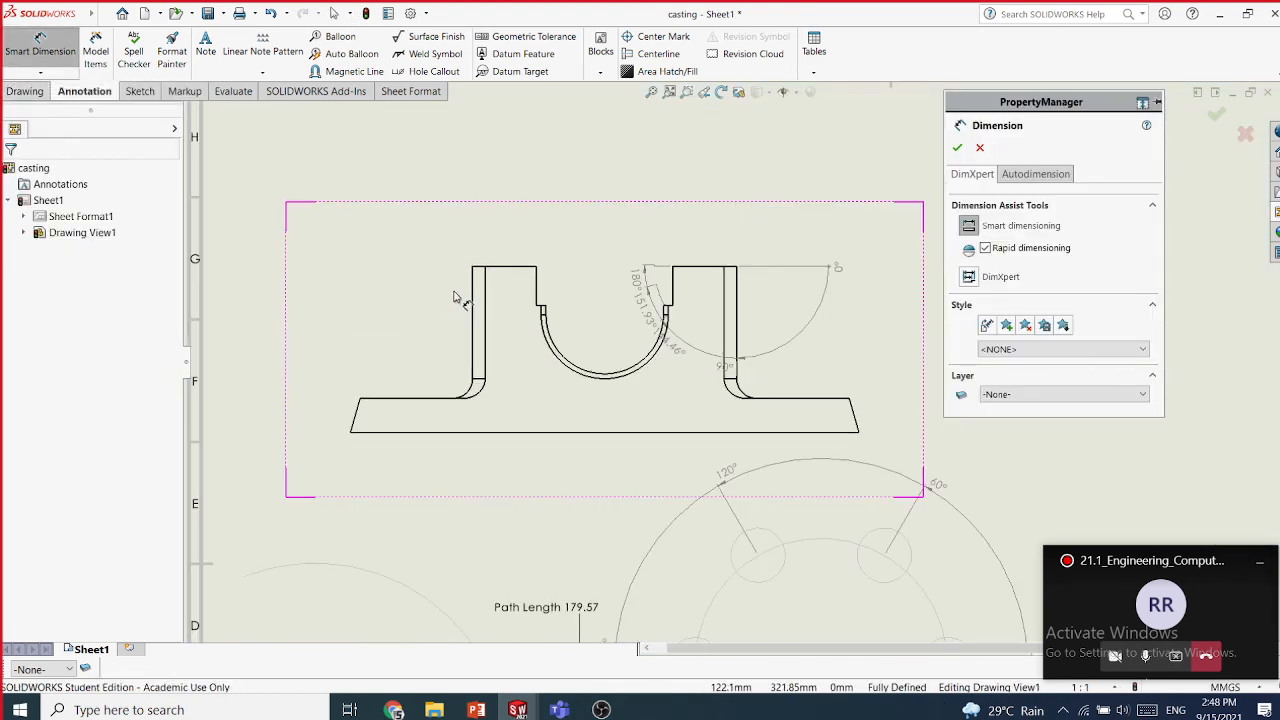
click(474, 302)
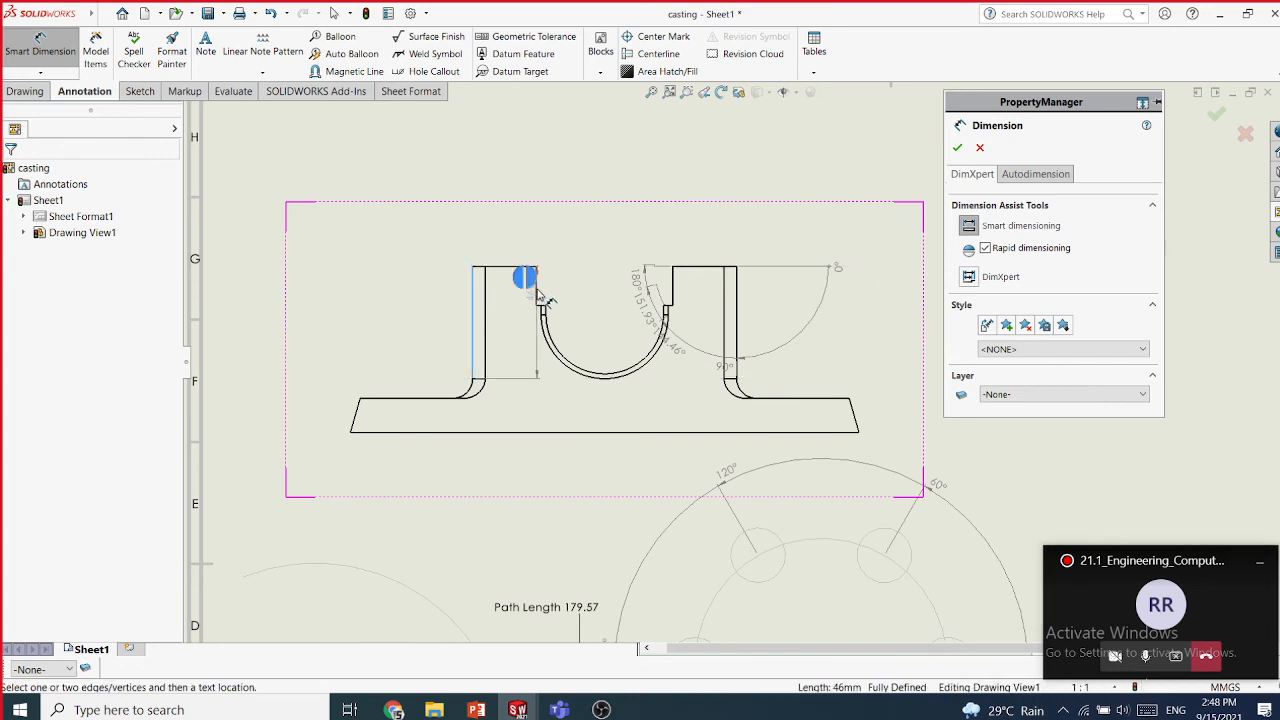
click(538, 296)
click(507, 238)
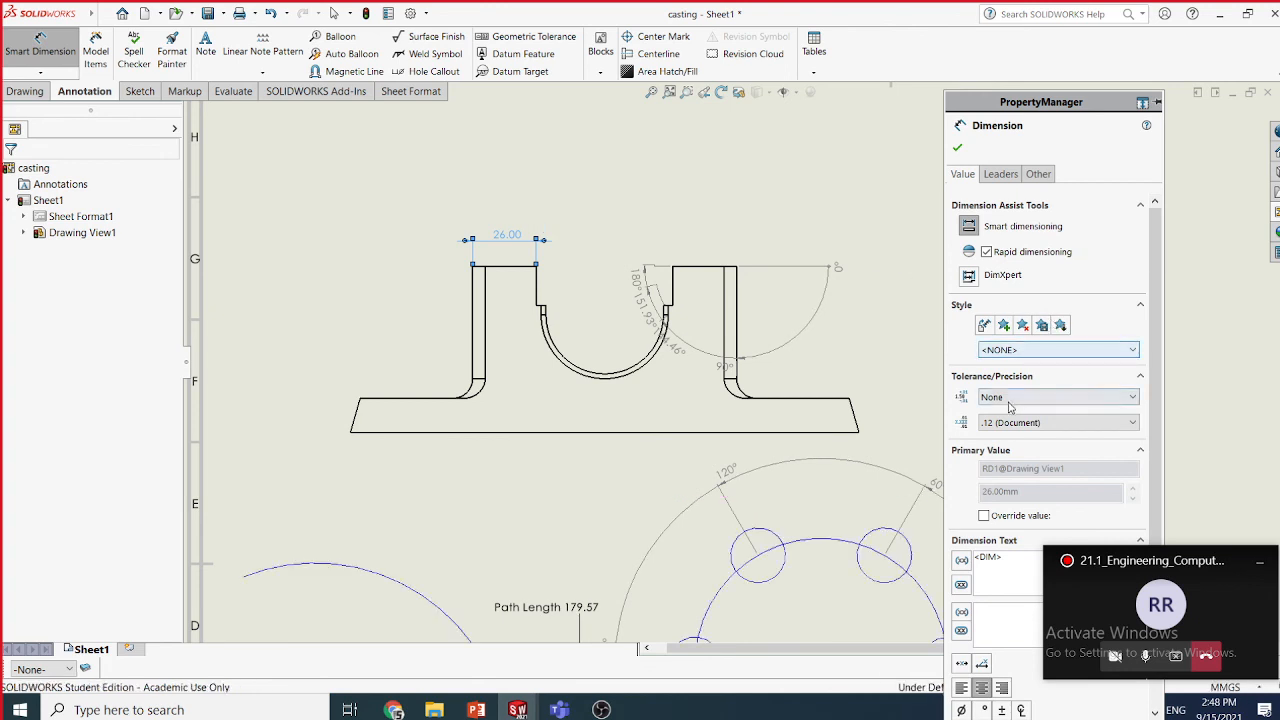
- Set the unit precision of the left upright's width dimension to None and finish dimensioning
click(1008, 422)
click(1007, 440)
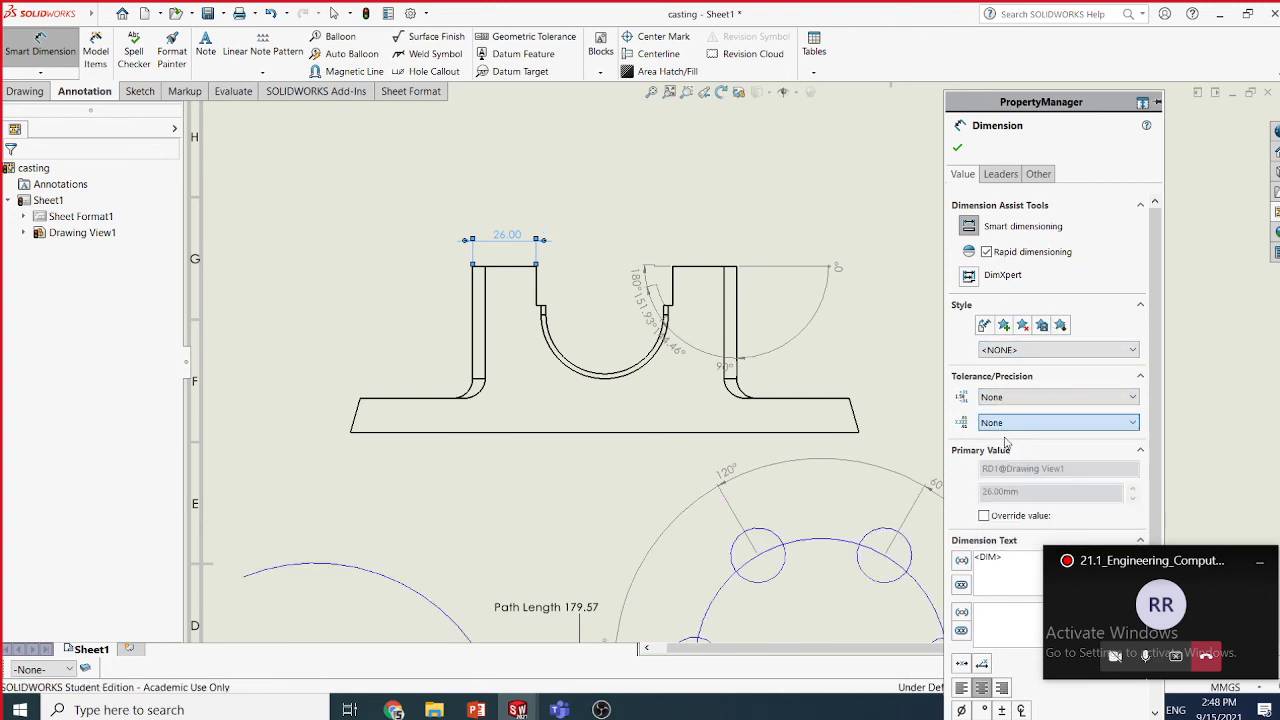
click(957, 147)
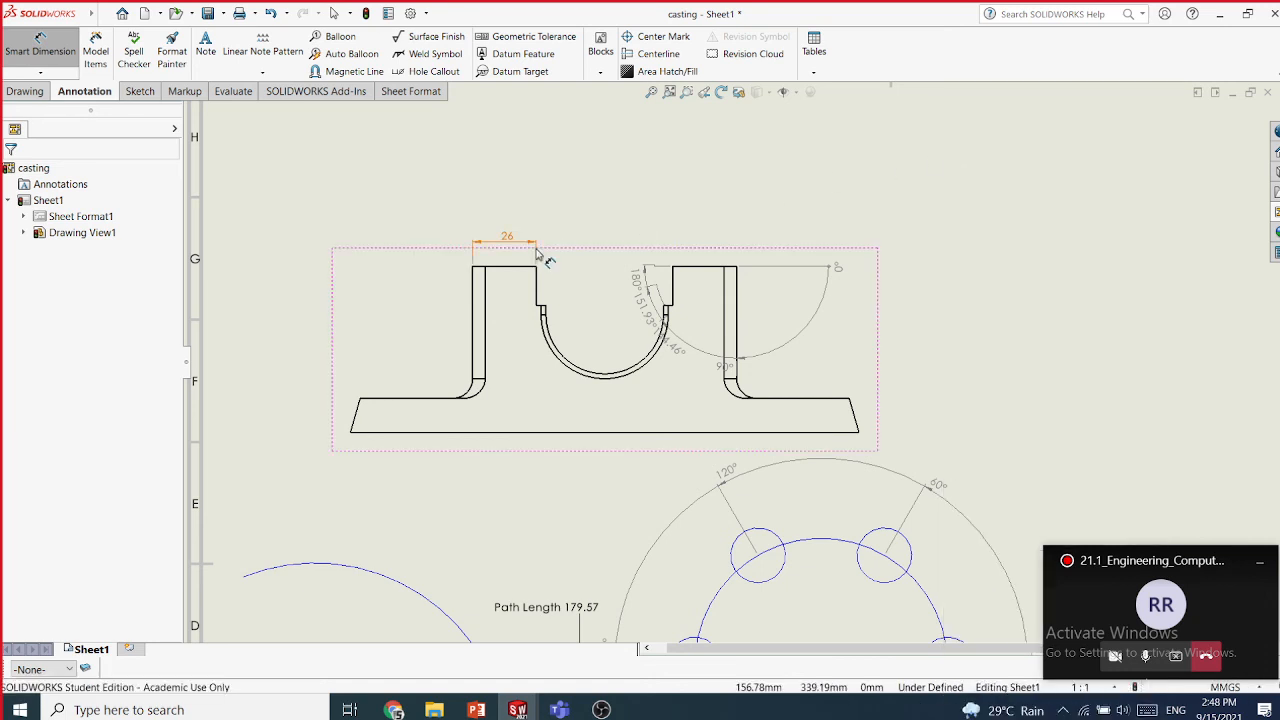
key(Escape)
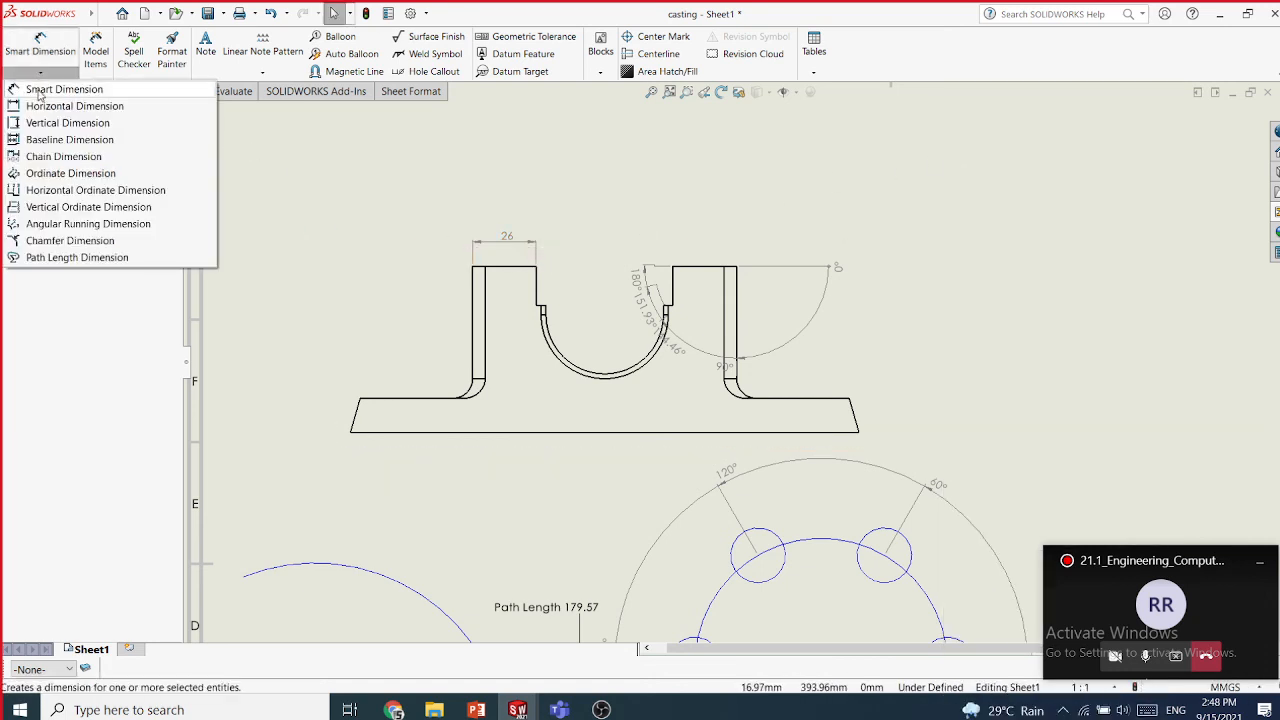
- Add a Smart Dimension for the full length of the casting's bottom edge, placing its text just below the base
click(42, 90)
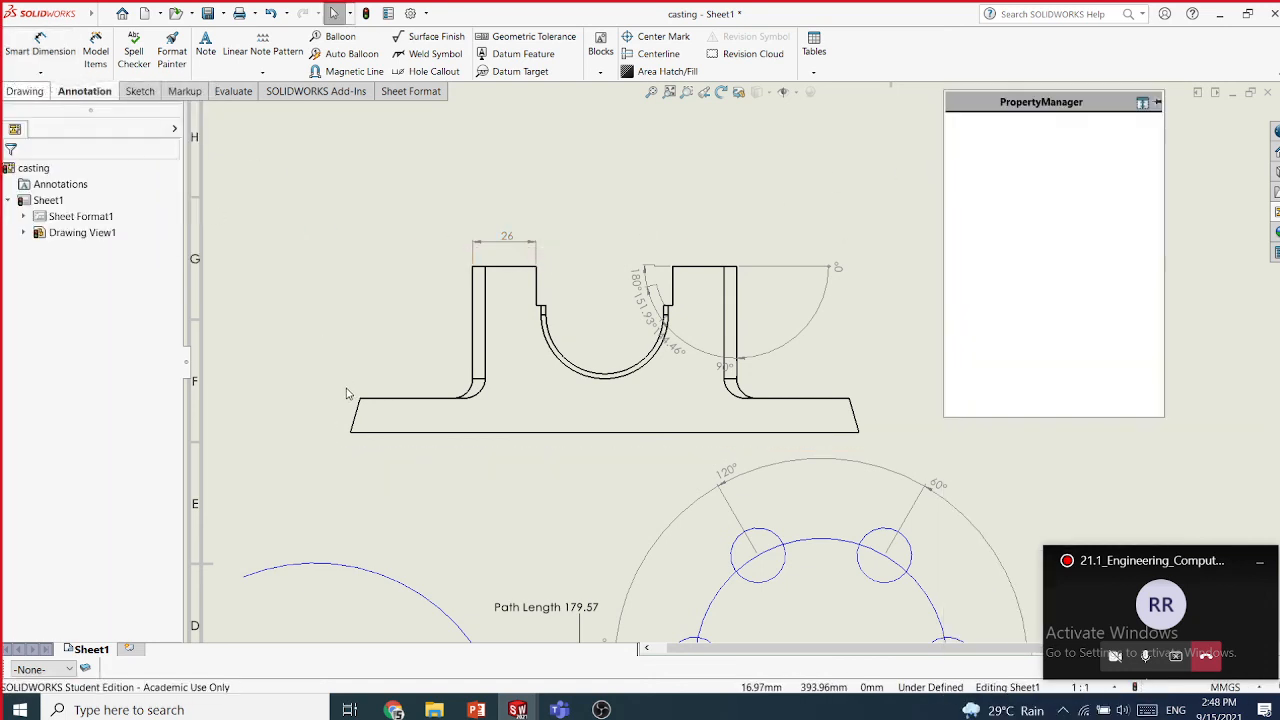
click(400, 434)
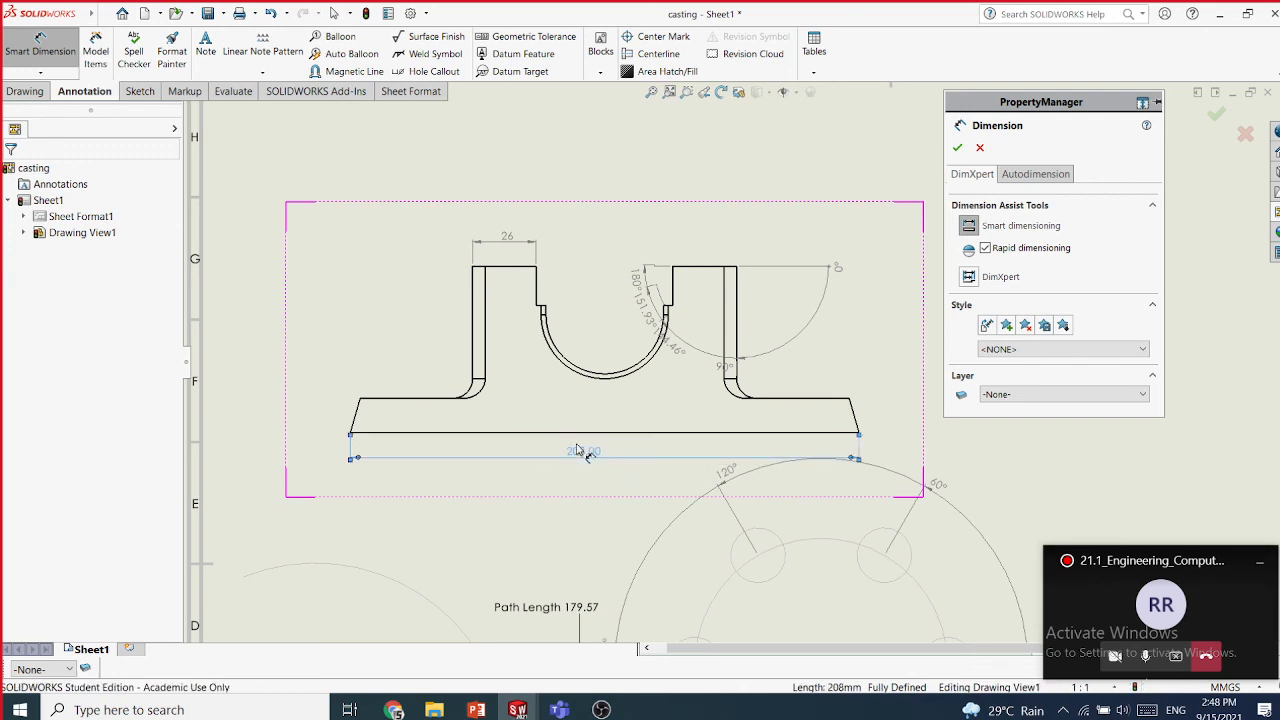
click(585, 452)
click(957, 150)
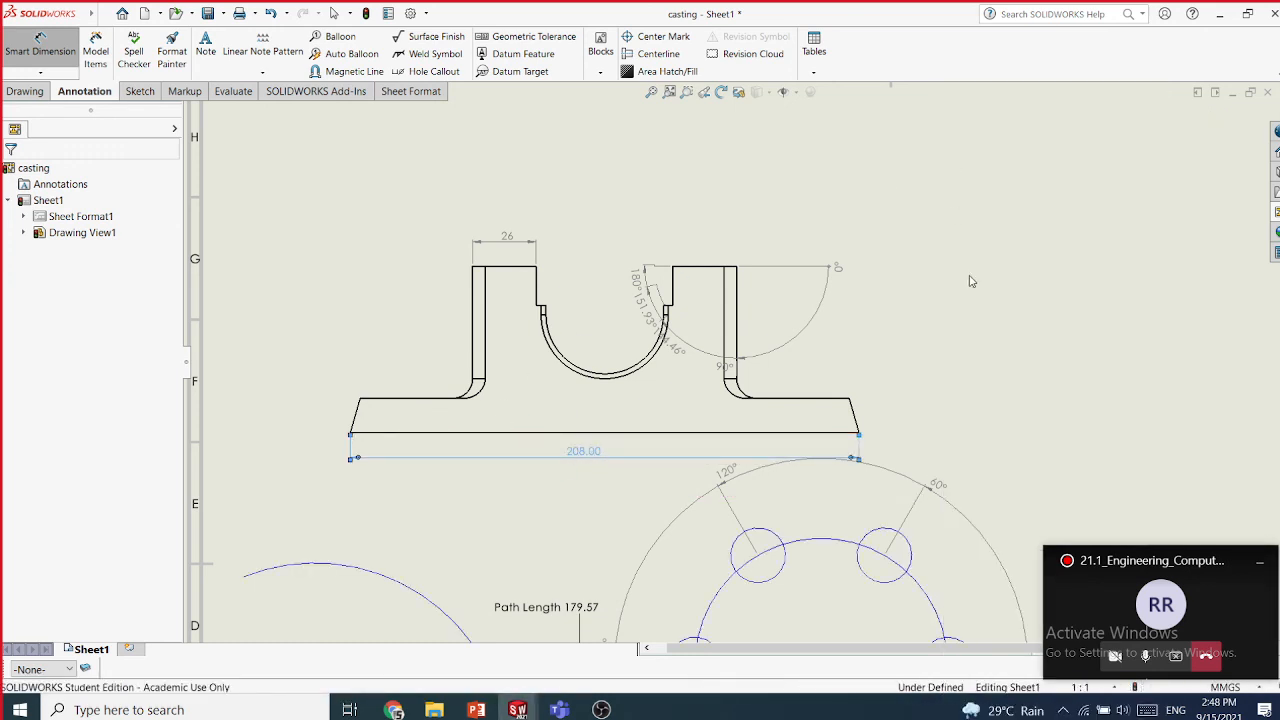
- Copy the formatting of the left upright's width dimension to the base length dimension with Format Painter
scroll(604, 530, up, 2)
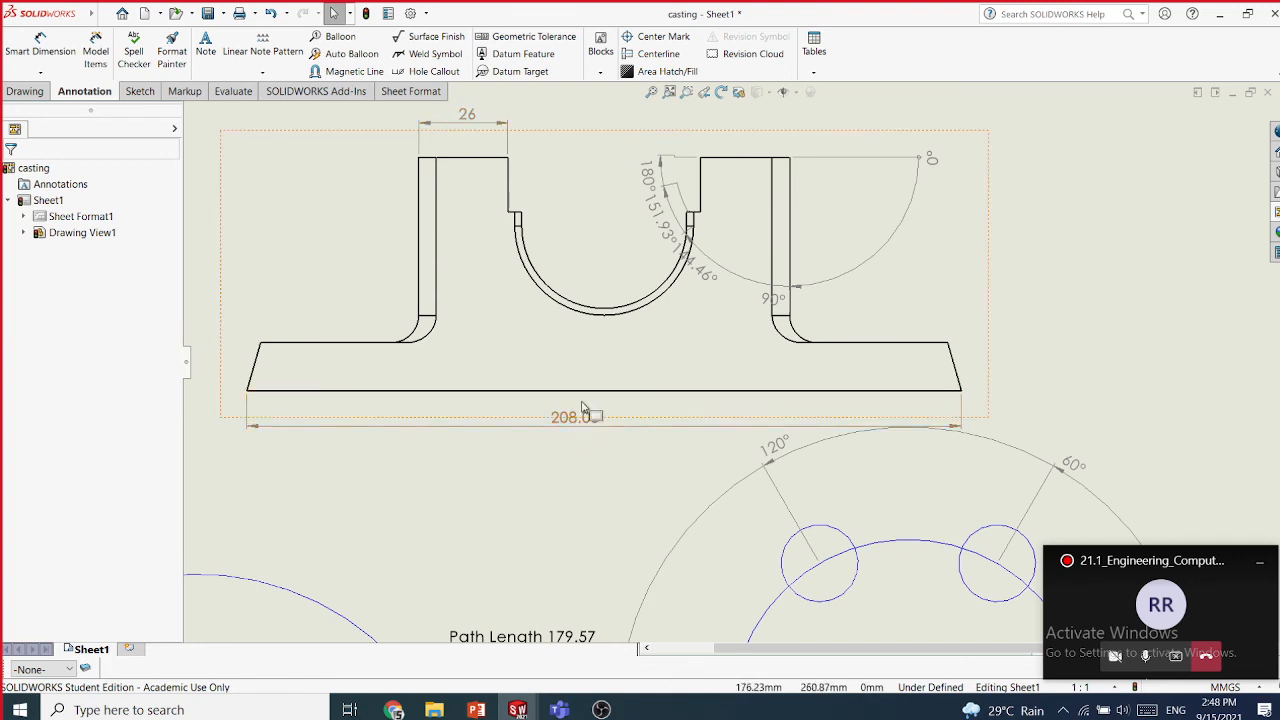
click(172, 62)
click(492, 133)
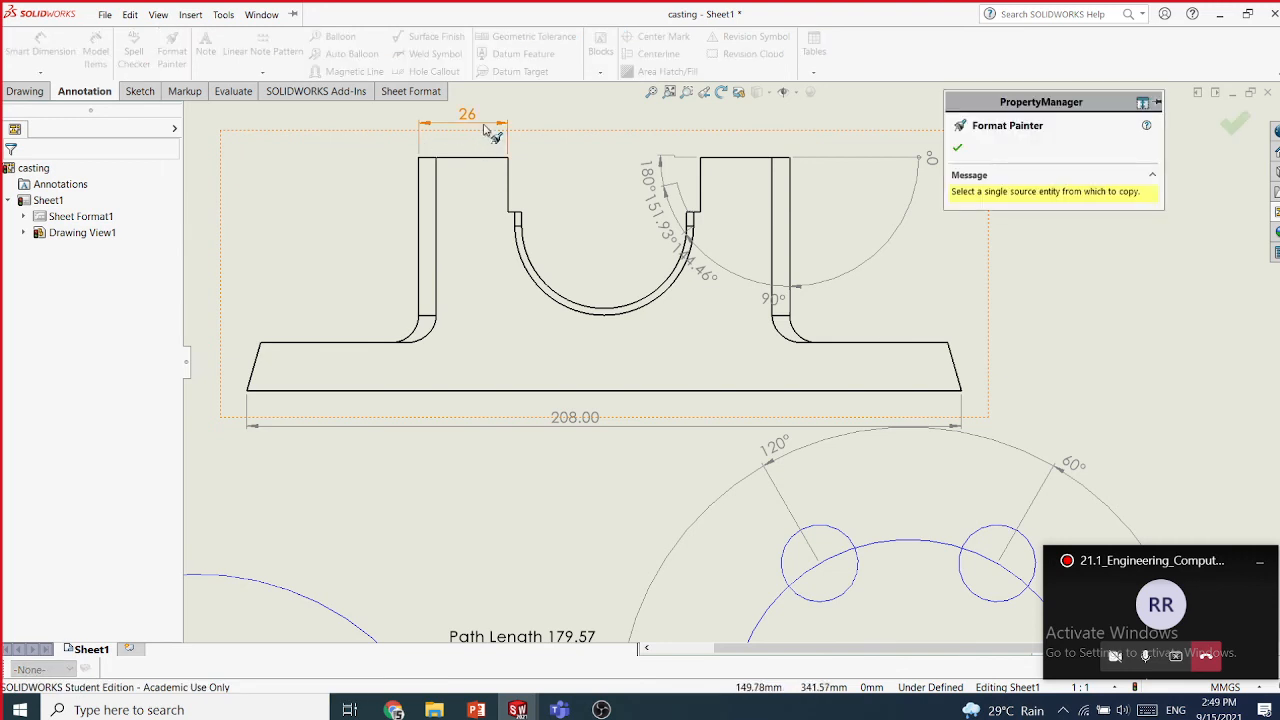
click(541, 430)
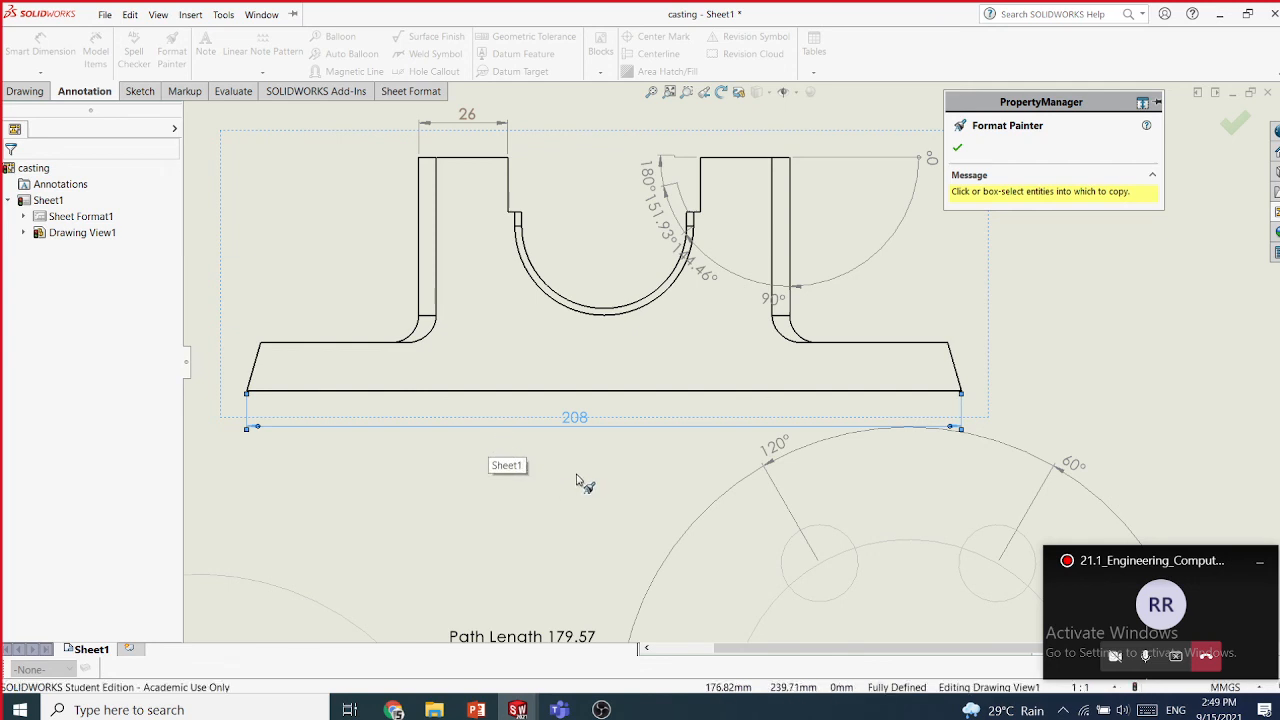
click(957, 147)
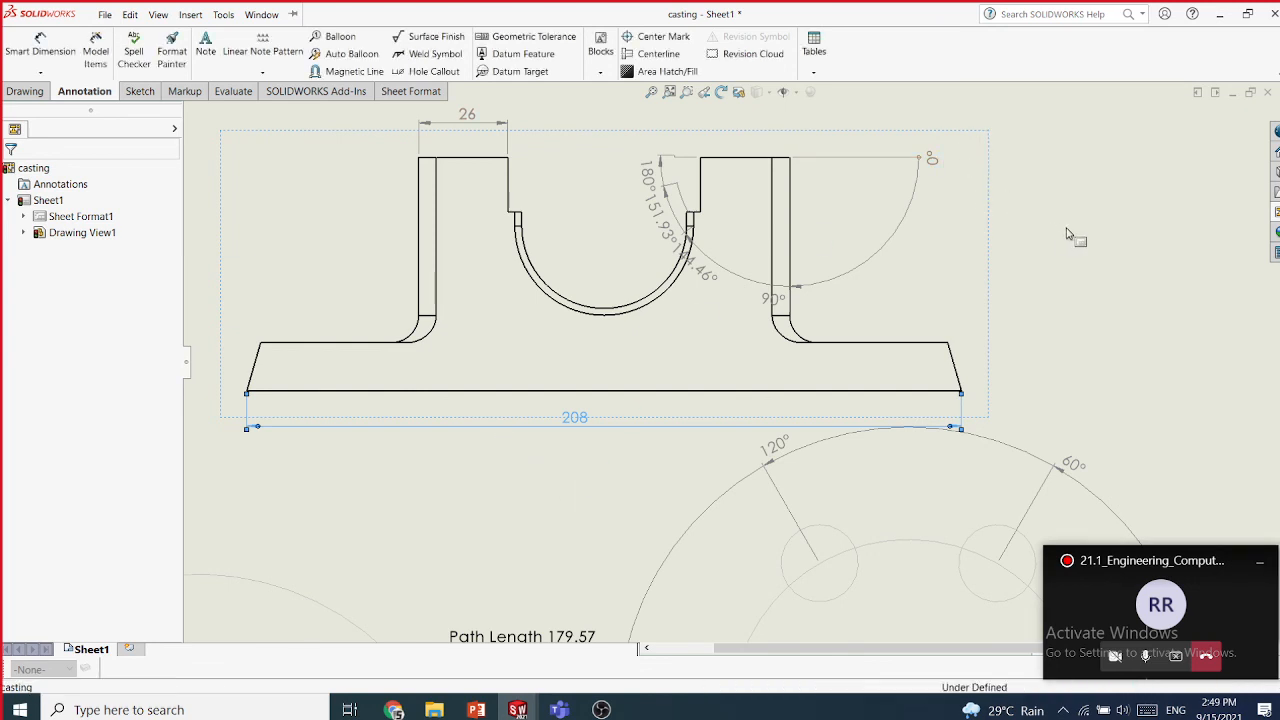
- Add a Smart Dimension for the width of the right upright's top edge, placing its text just above the edge
scroll(963, 277, up, 3)
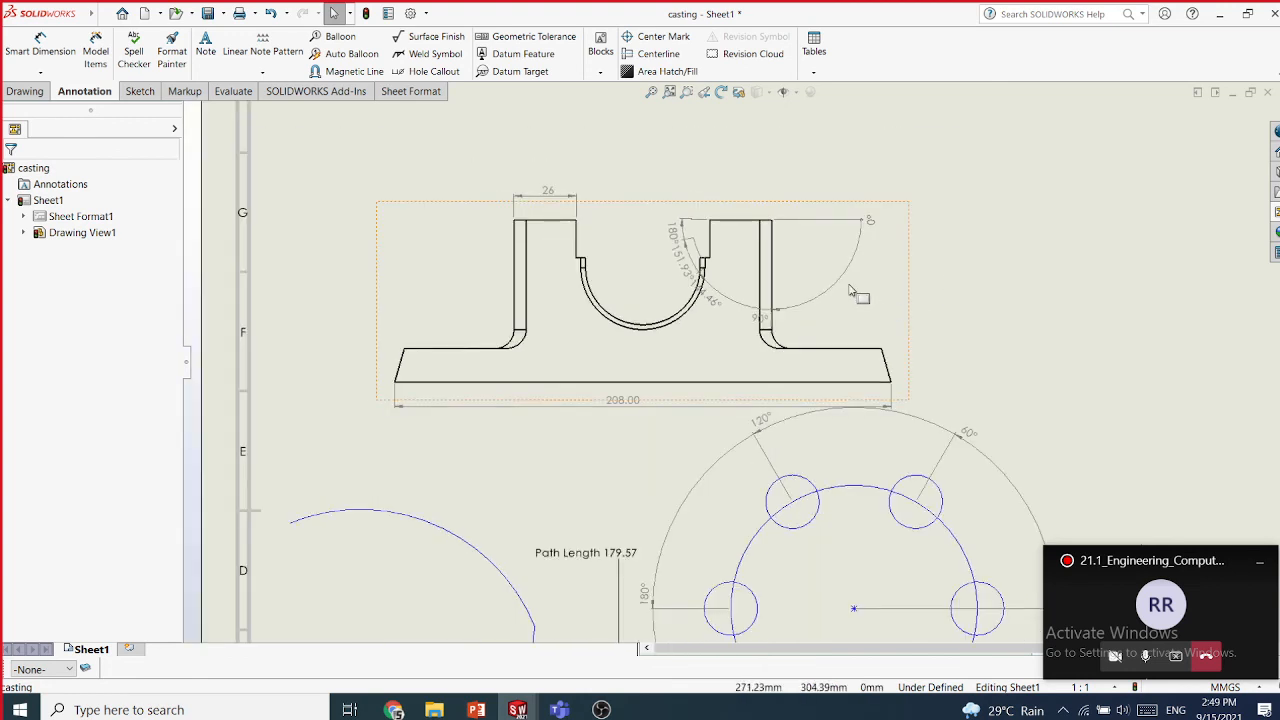
middle_drag(851, 290, 771, 235)
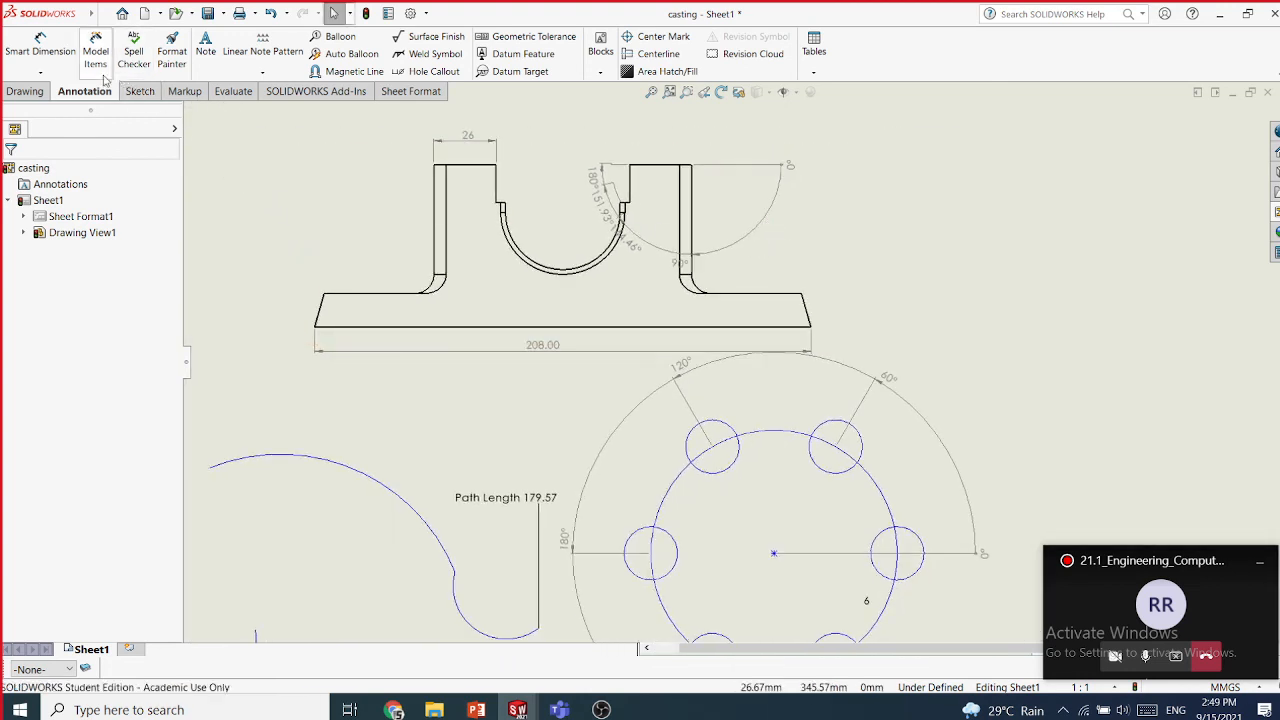
click(40, 72)
click(50, 87)
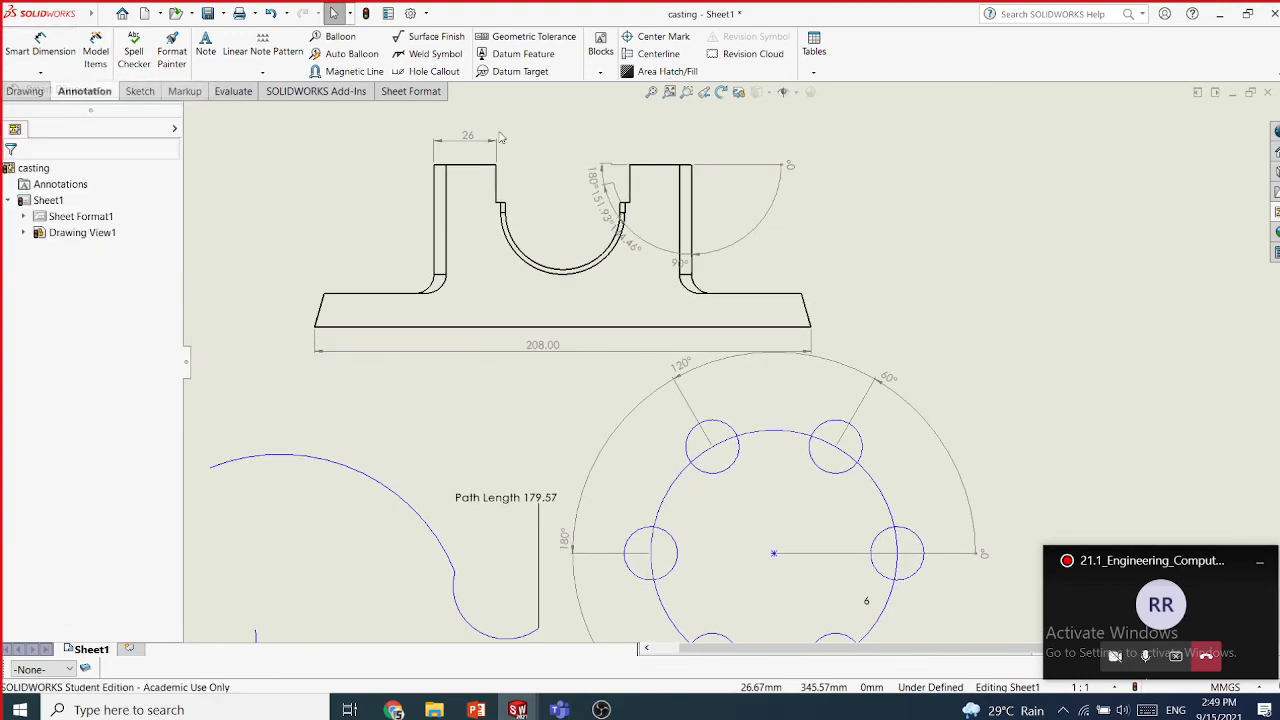
click(660, 164)
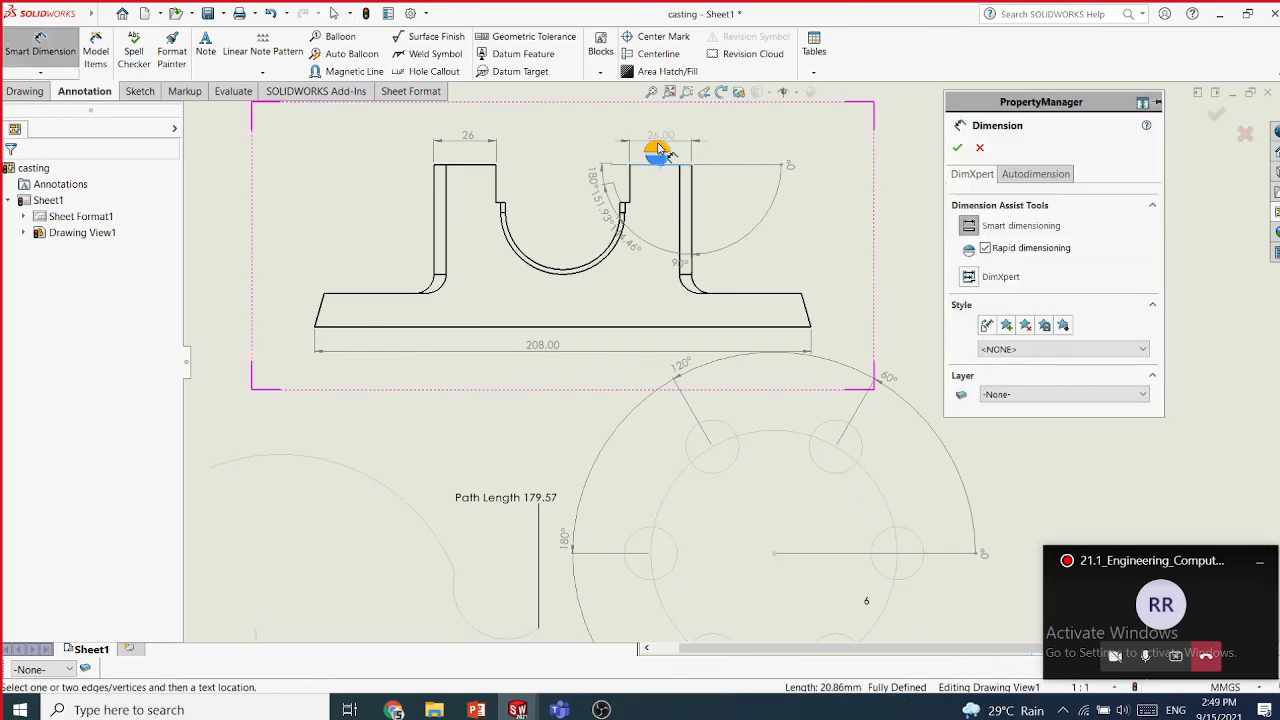
click(660, 143)
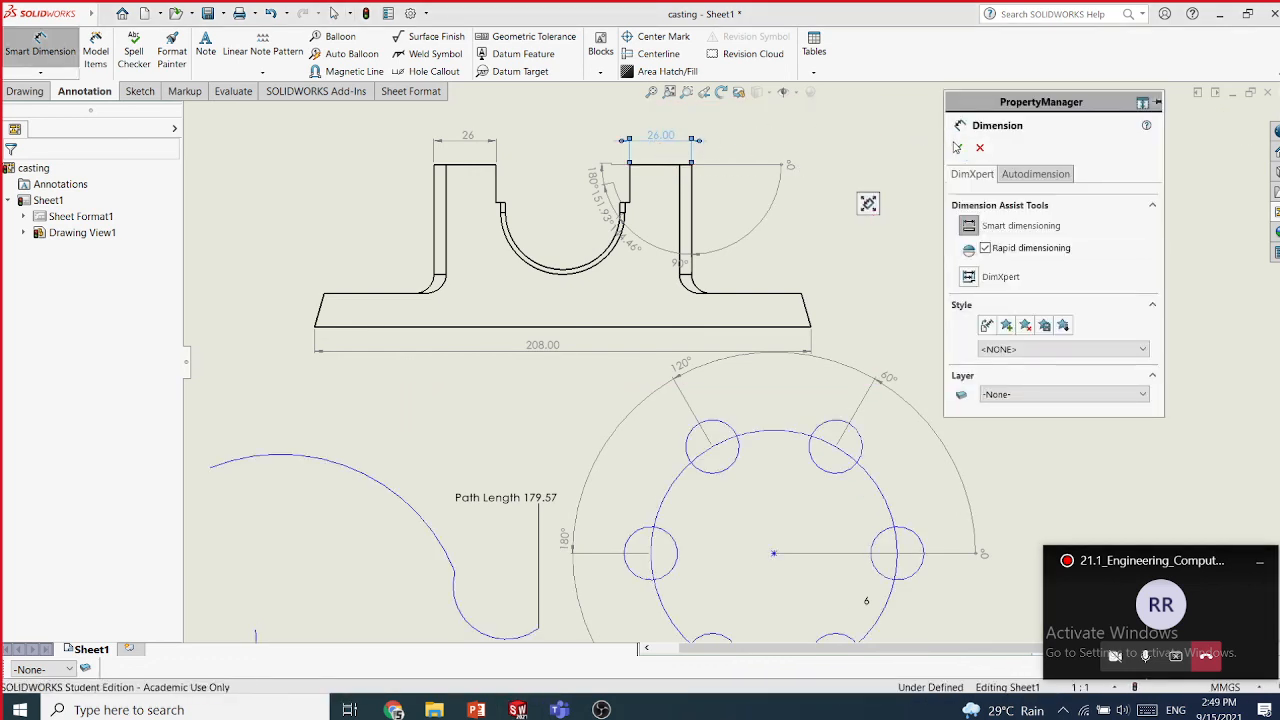
click(957, 147)
key(Escape)
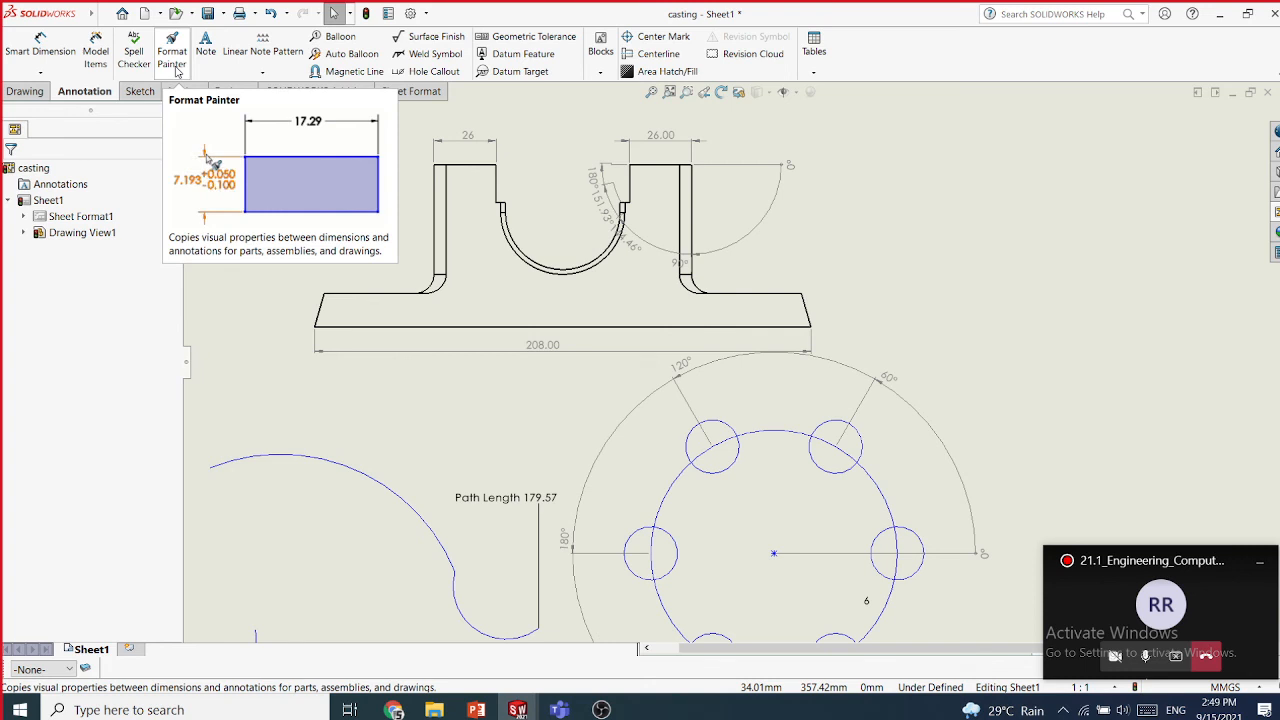
- Copy the left upright's width dimension format to the right upright's width and base length dimensions with Format Painter
click(175, 68)
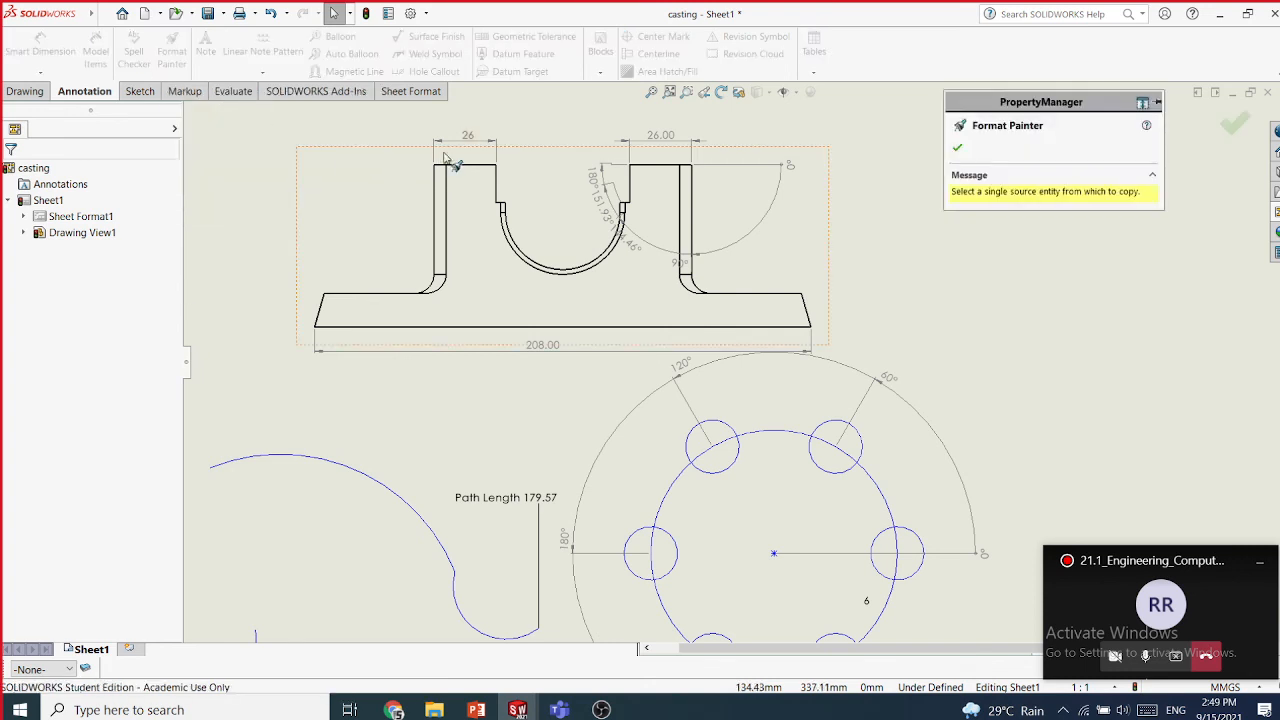
click(660, 137)
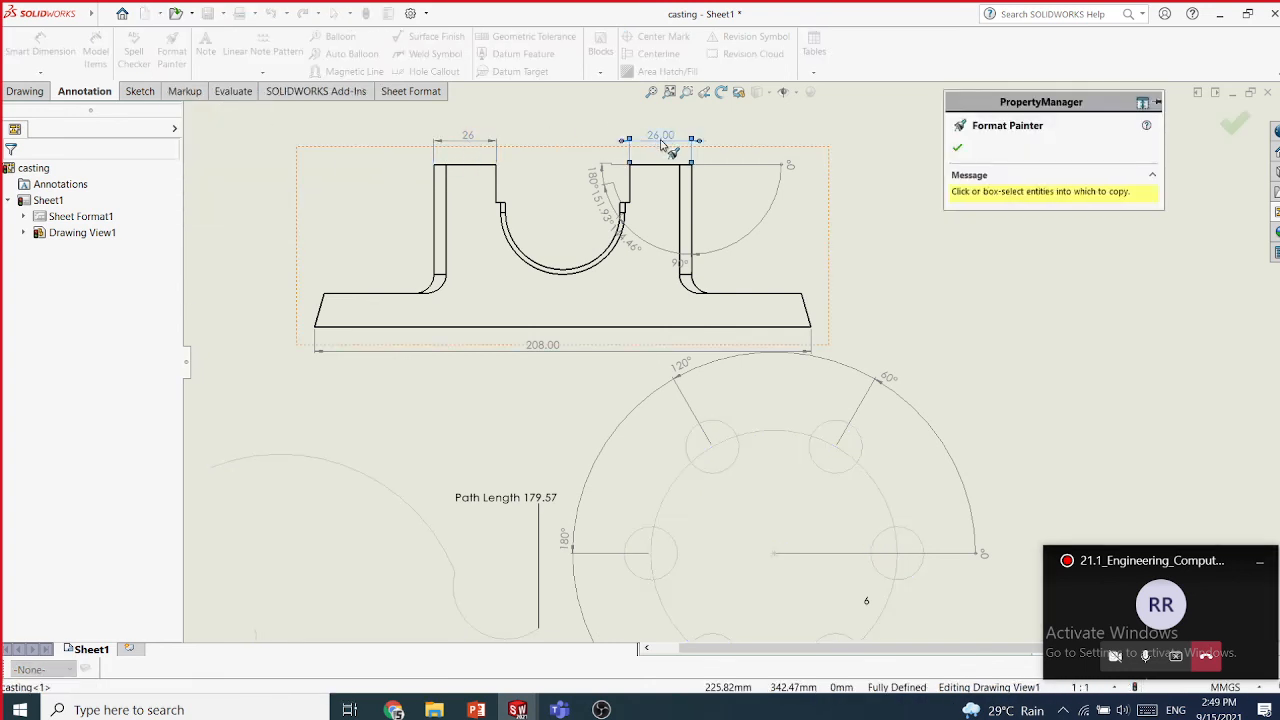
click(540, 354)
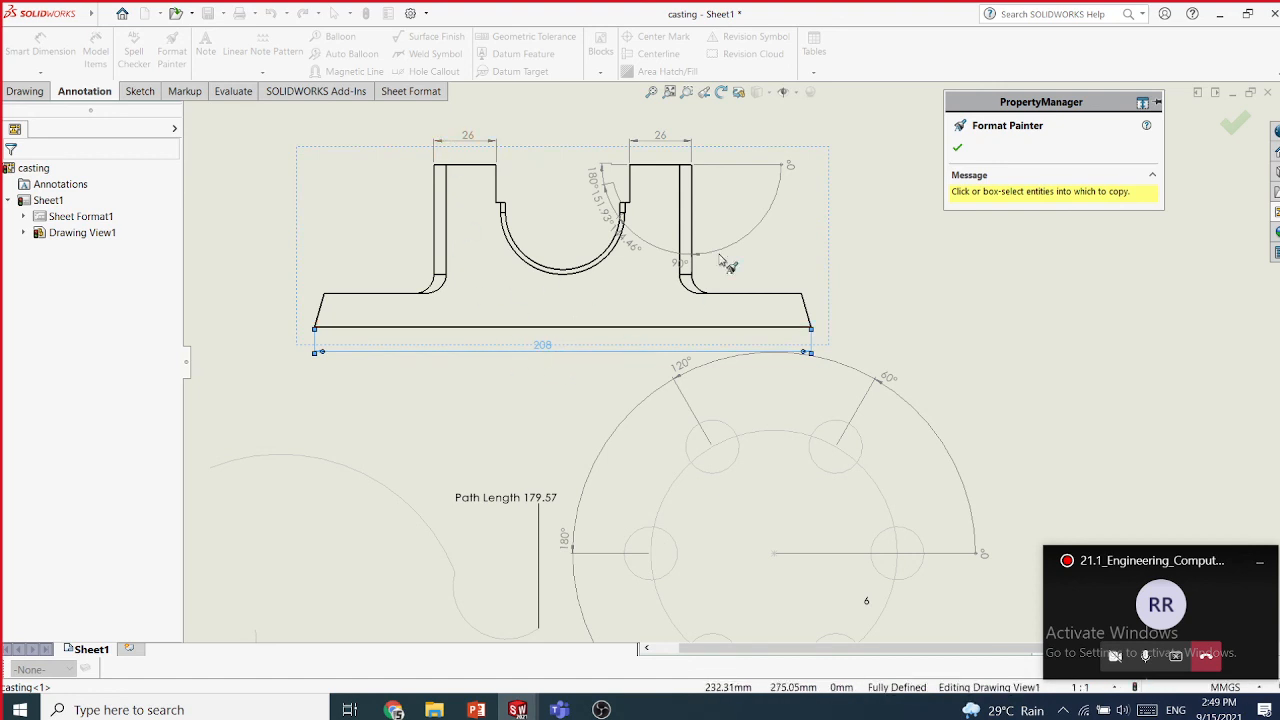
click(958, 148)
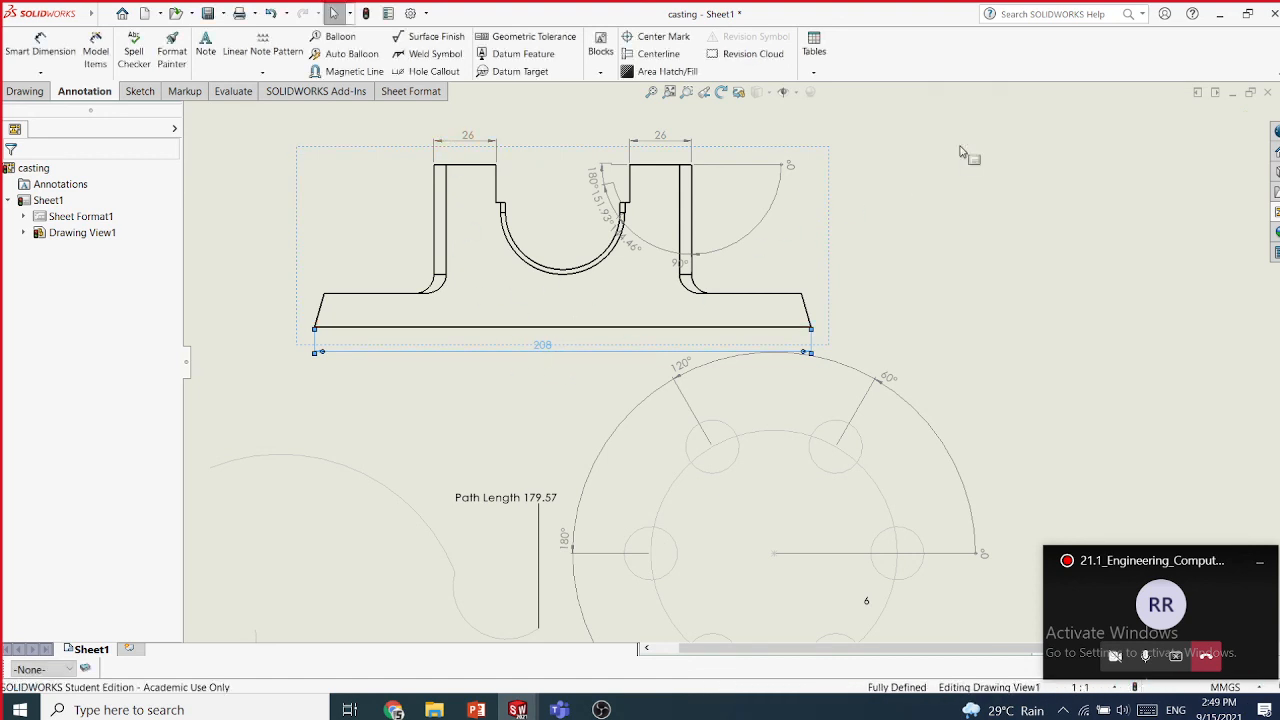
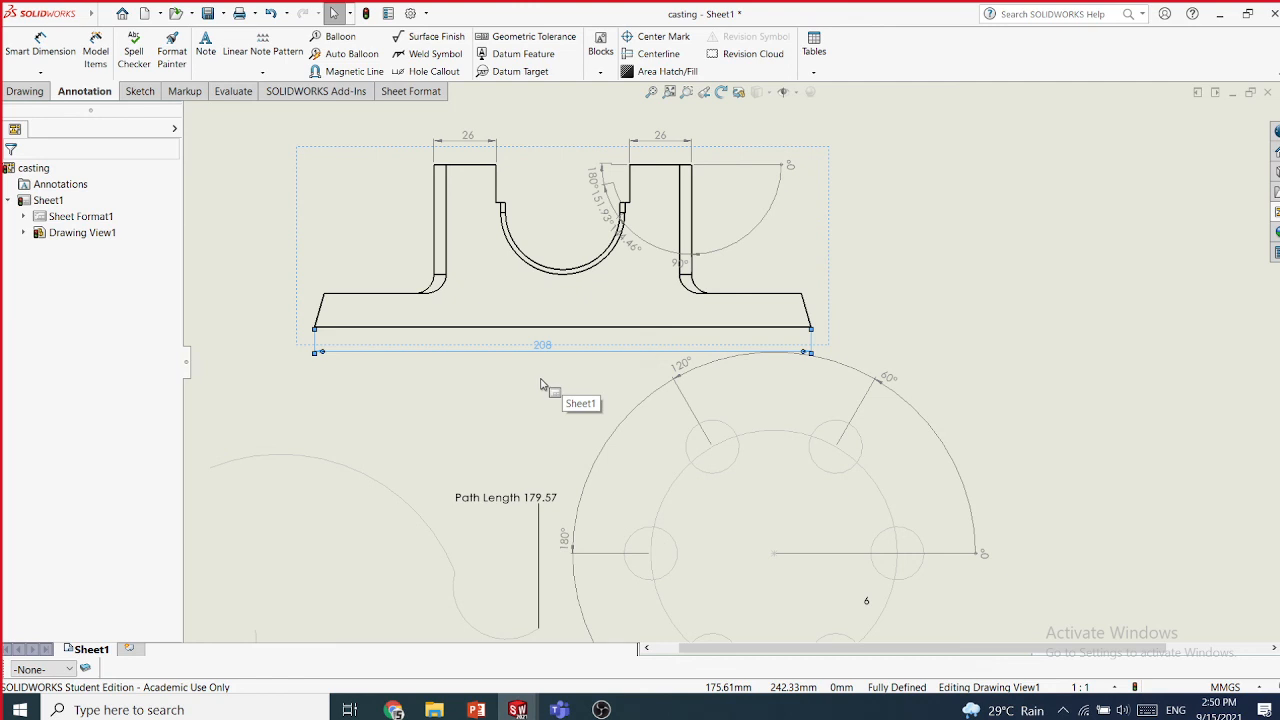
scroll(600, 410, up, 4)
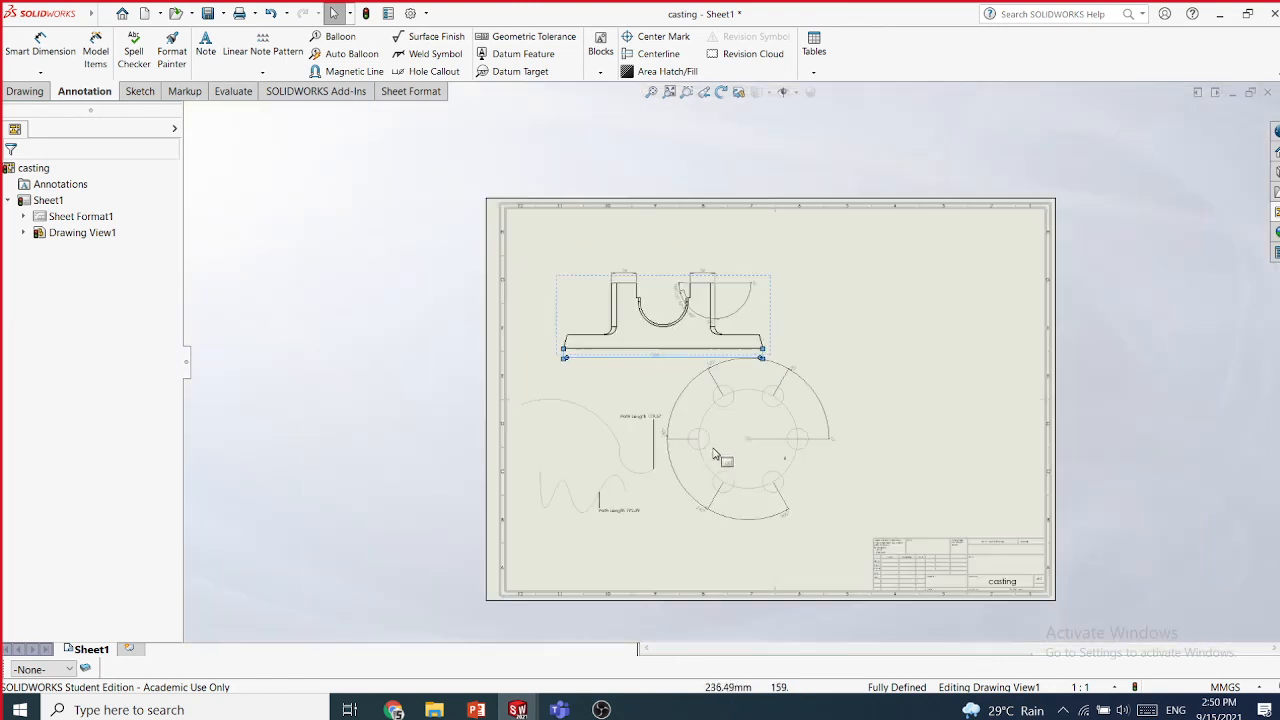
scroll(760, 440, down, 2)
scroll(800, 428, down, 2)
scroll(823, 425, up, 1)
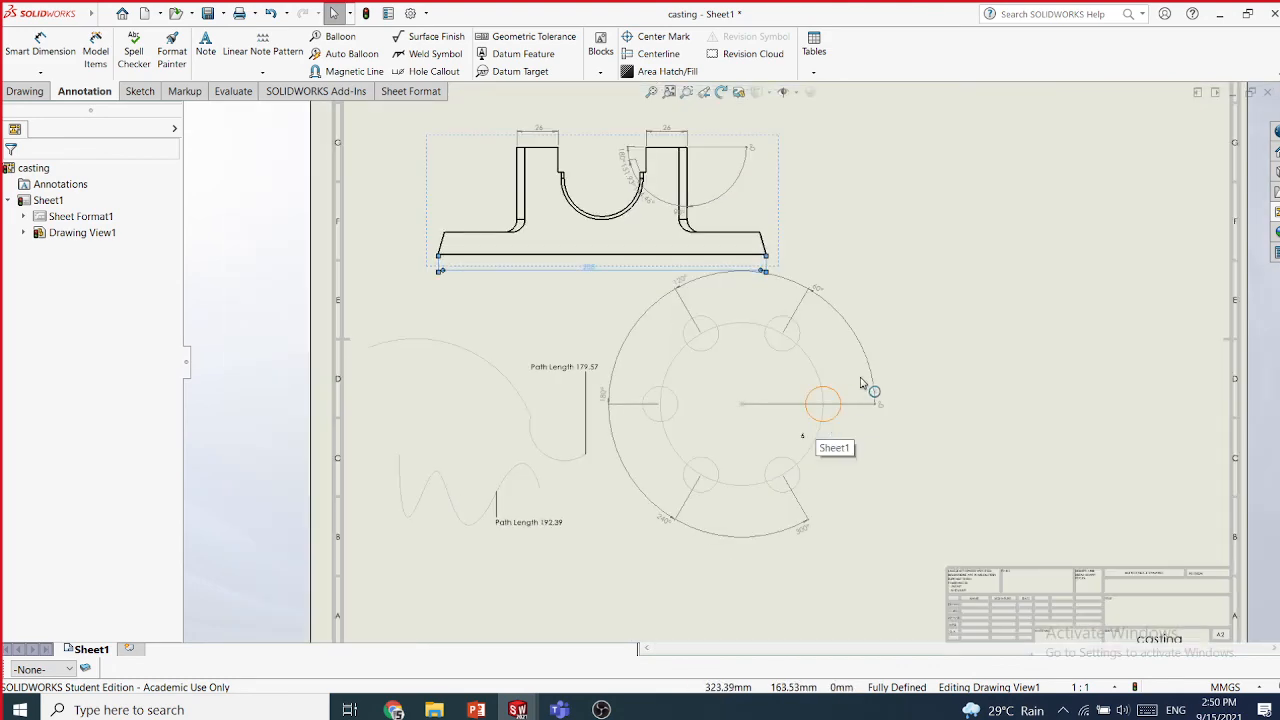
scroll(855, 318, up, 2)
scroll(845, 320, down, 3)
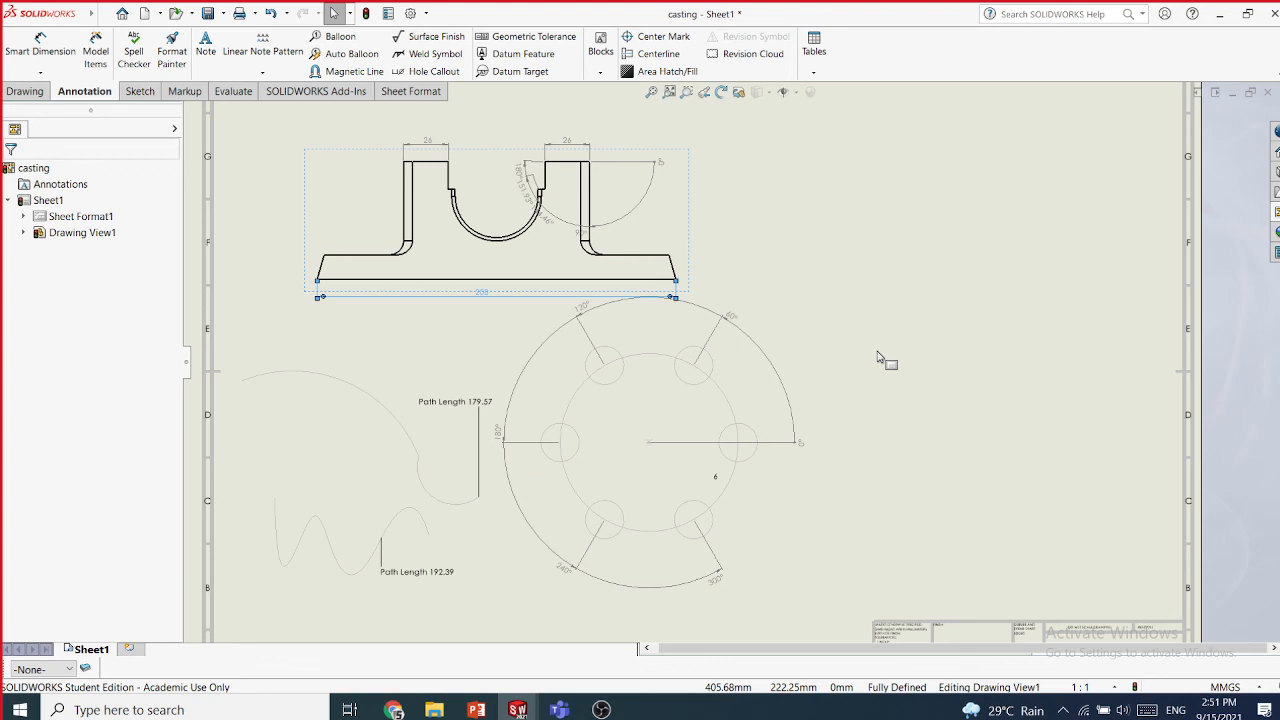
click(877, 357)
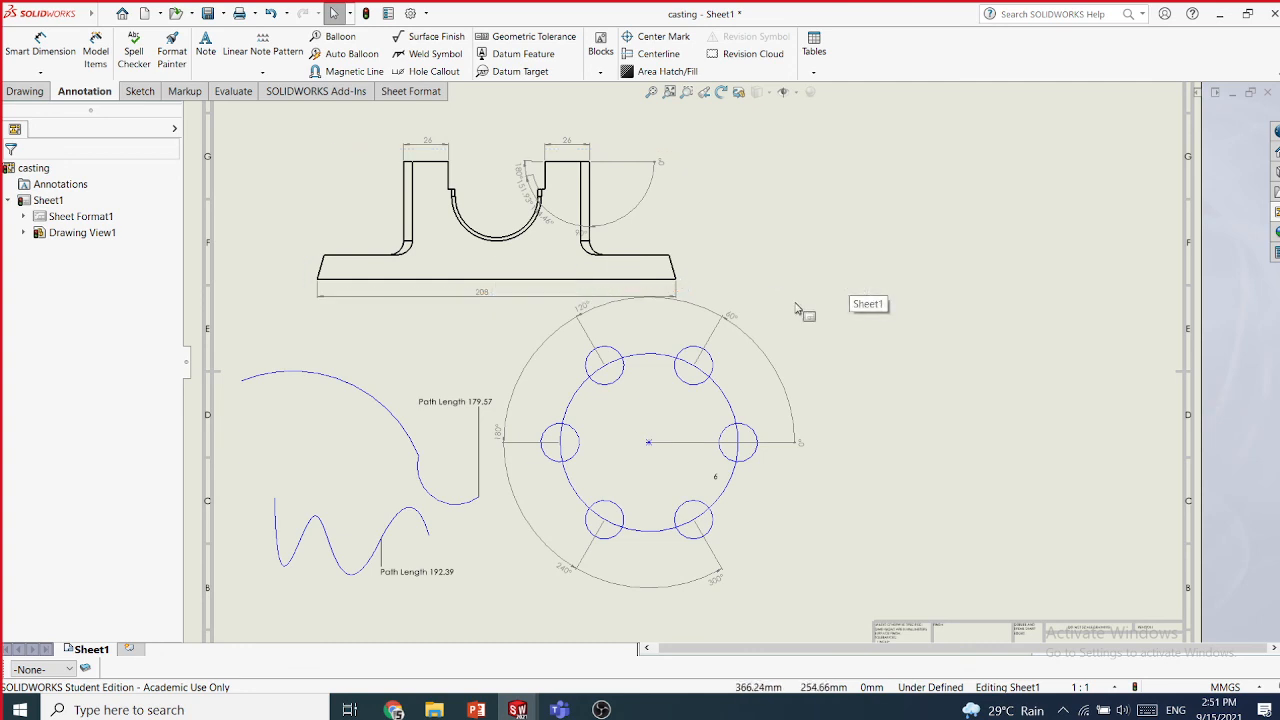
scroll(435, 322, down, 1)
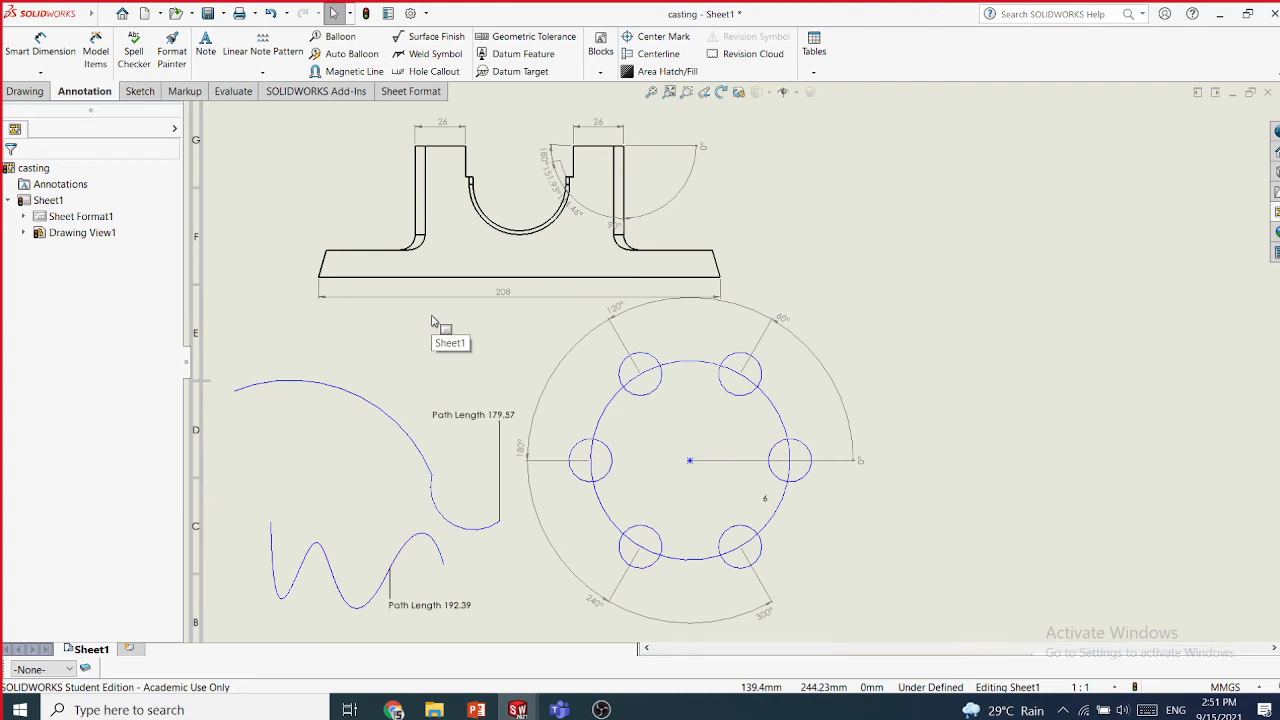
scroll(432, 320, up, 5)
scroll(509, 327, down, 5)
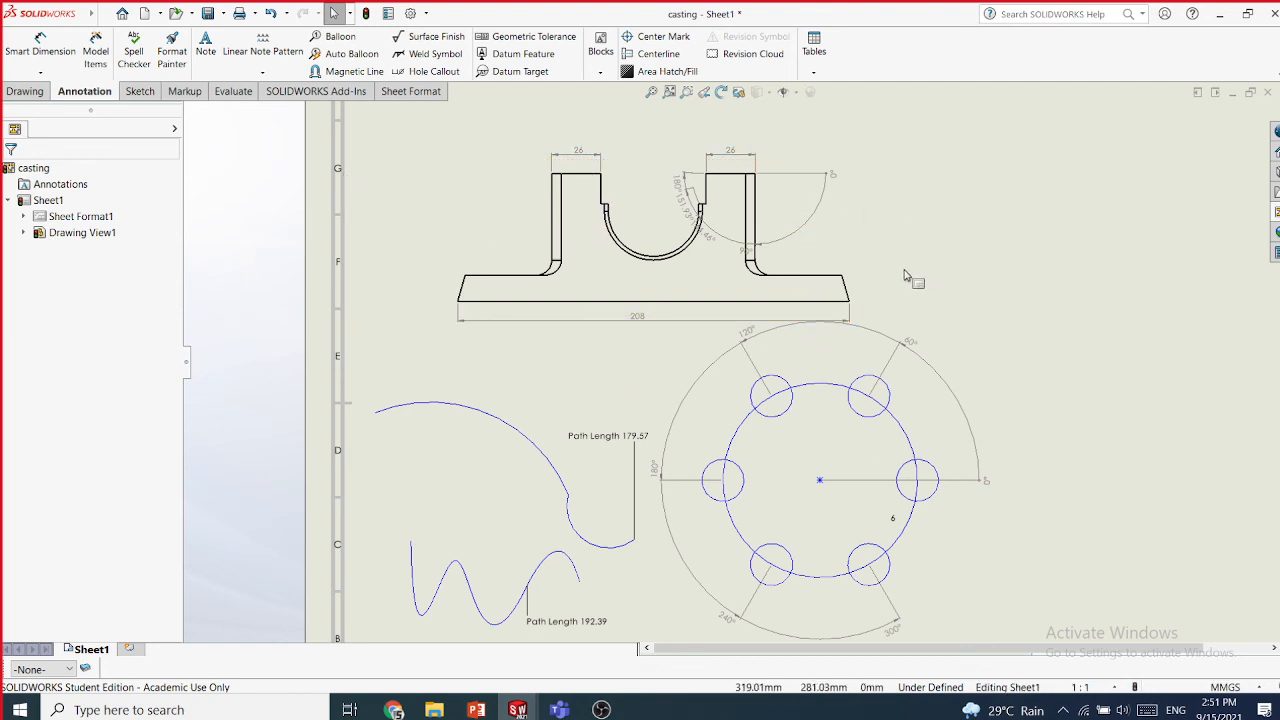
- Add a note reading FRONT just below the casting view's base length dimension
click(200, 60)
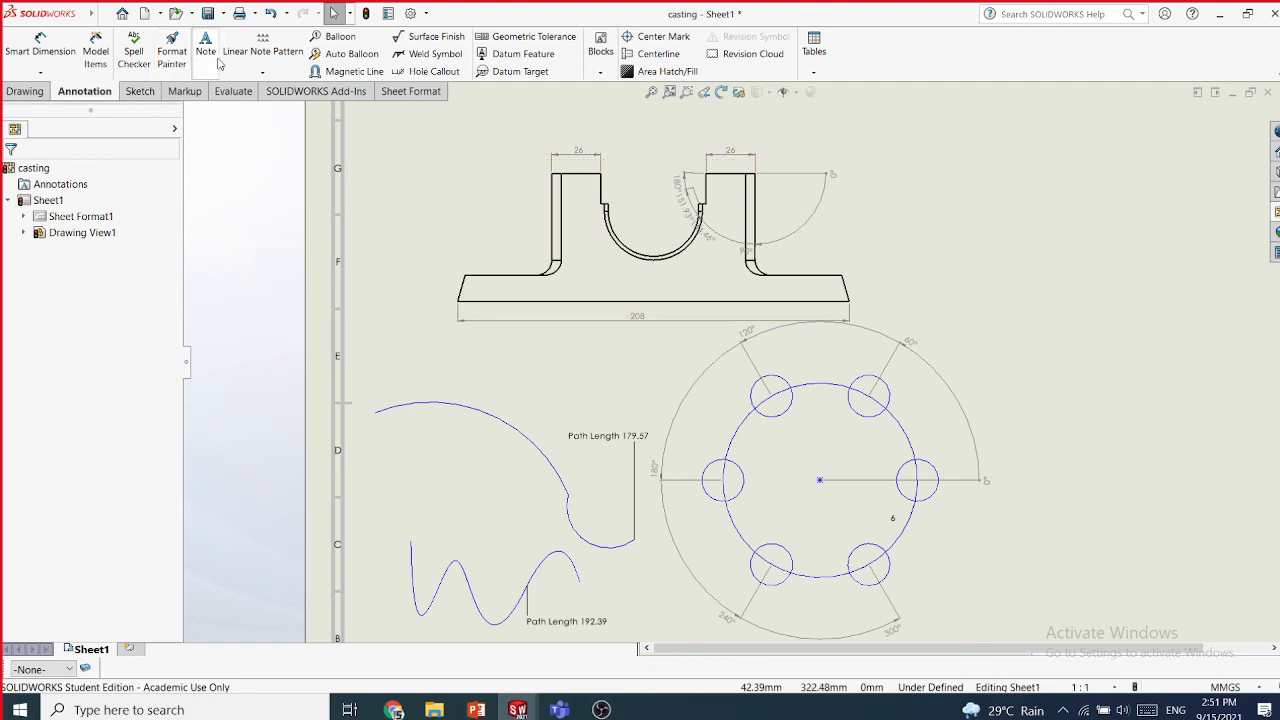
click(600, 342)
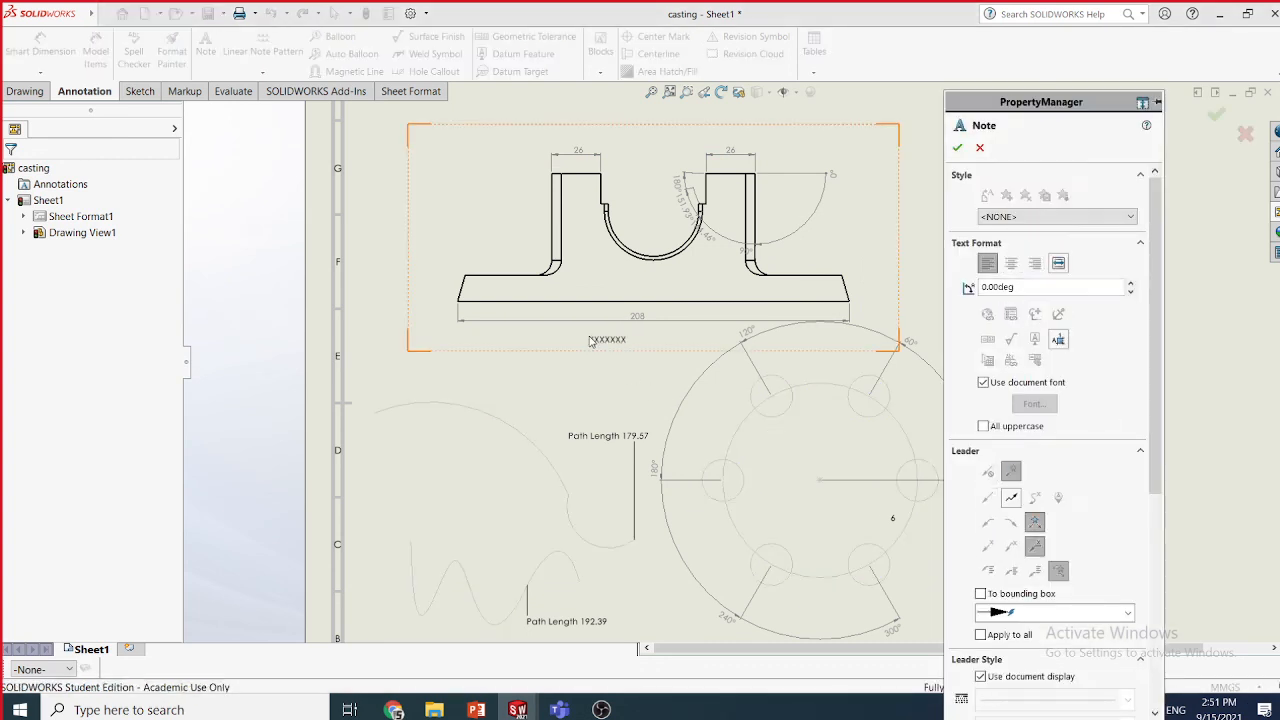
click(592, 341)
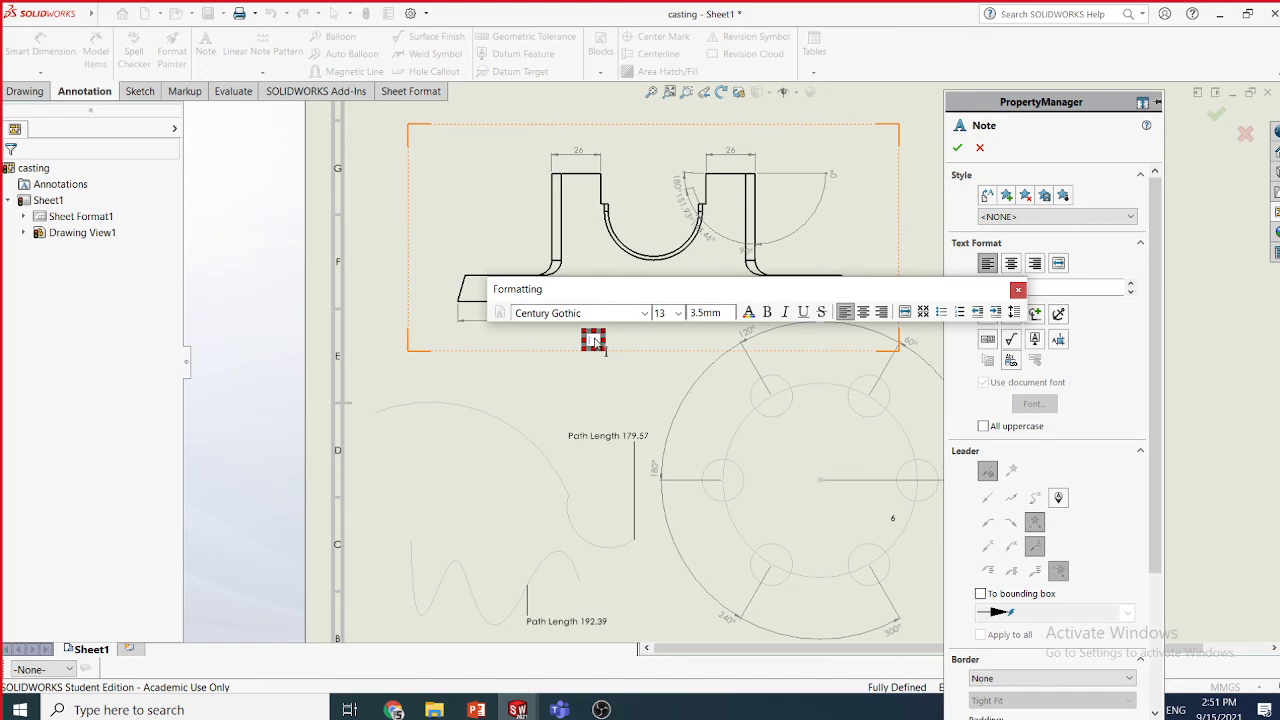
text(FRONT)
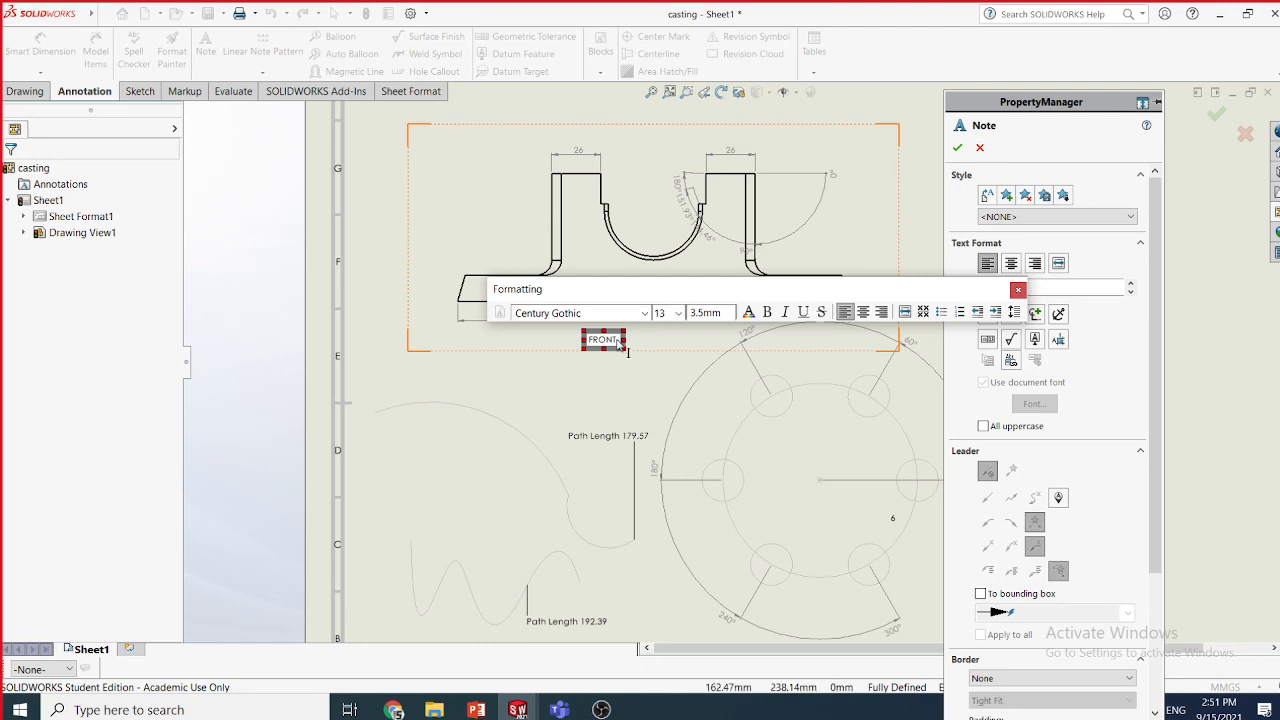
- Format the FRONT note's text as bold at font size 18 and finish the note
drag(620, 340, 584, 340)
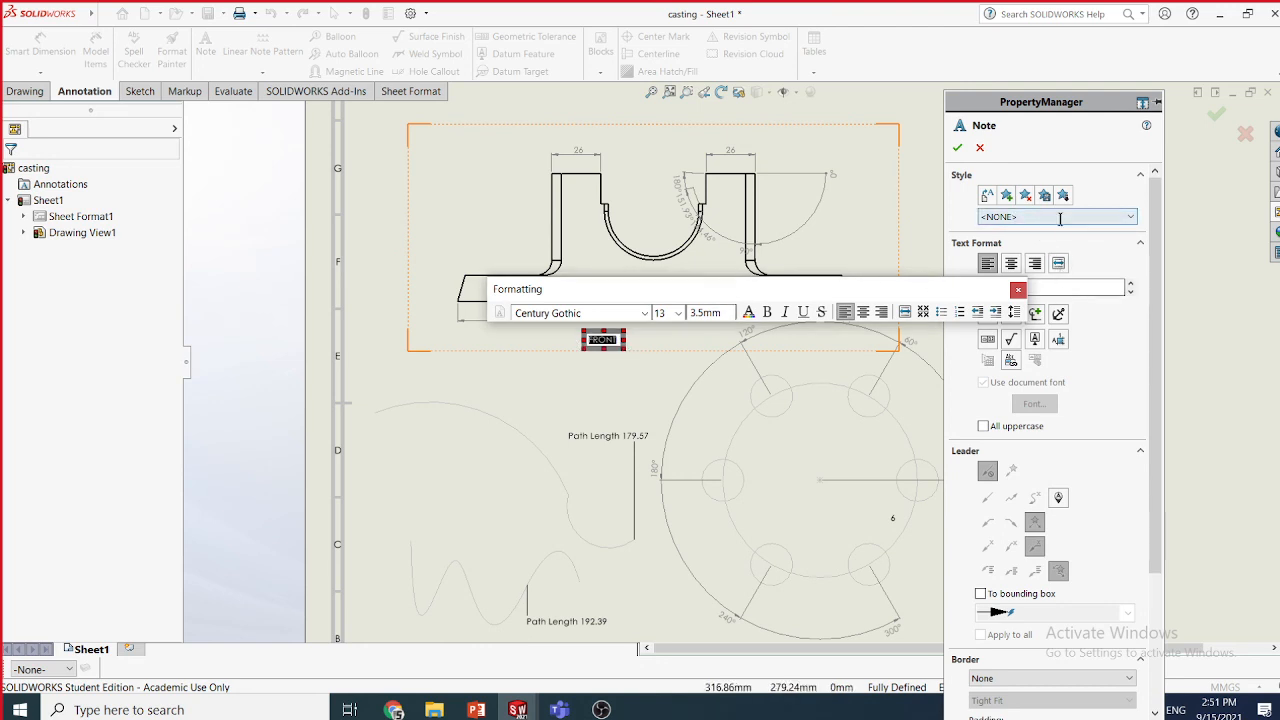
drag(1044, 102, 1090, 72)
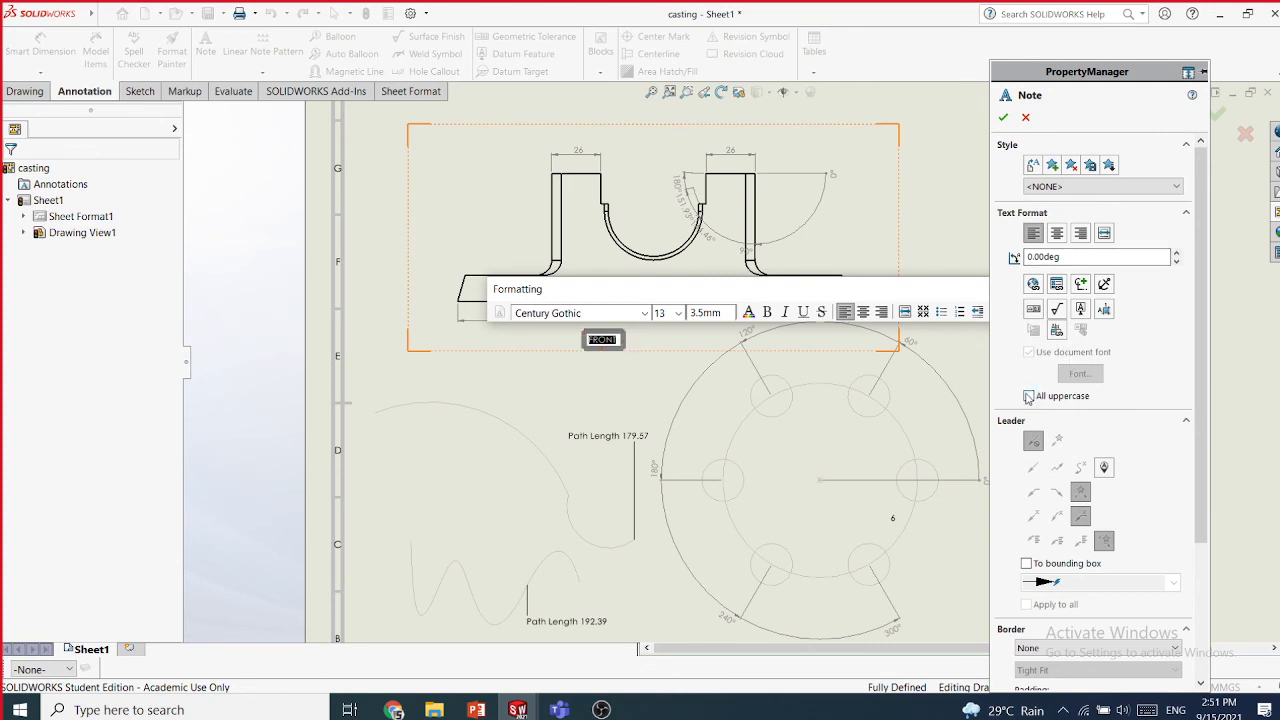
click(680, 313)
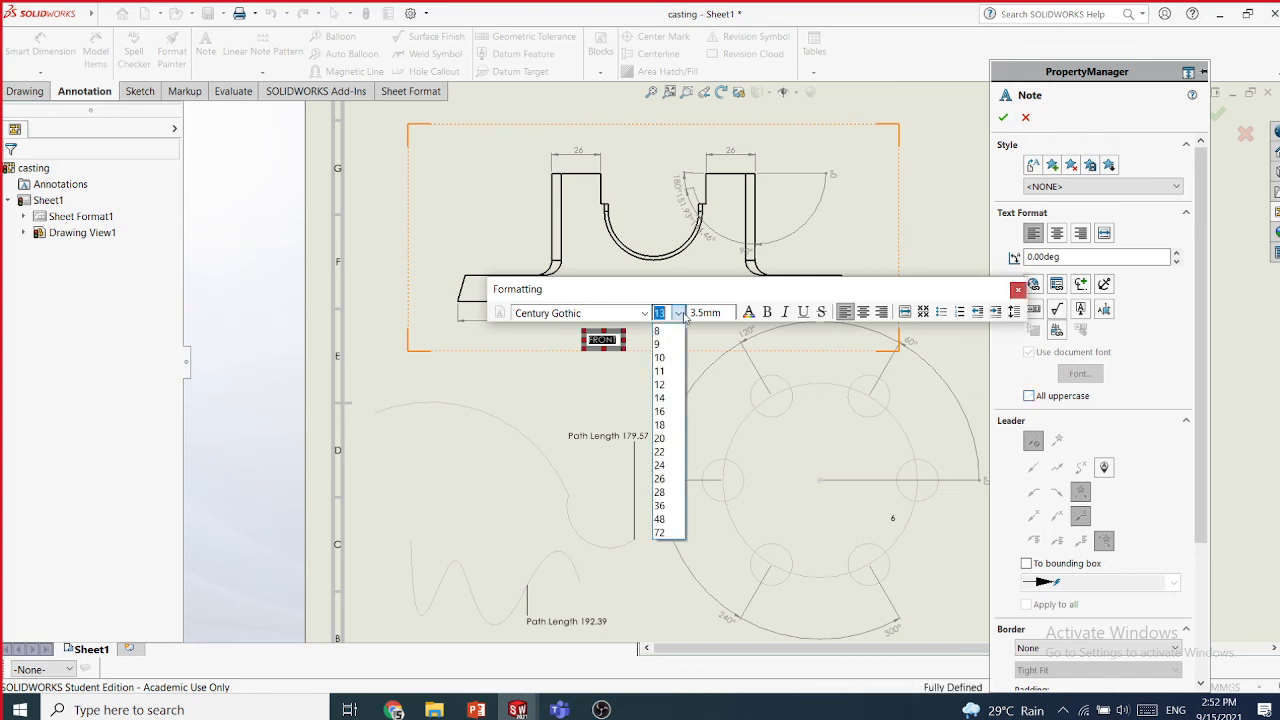
click(669, 425)
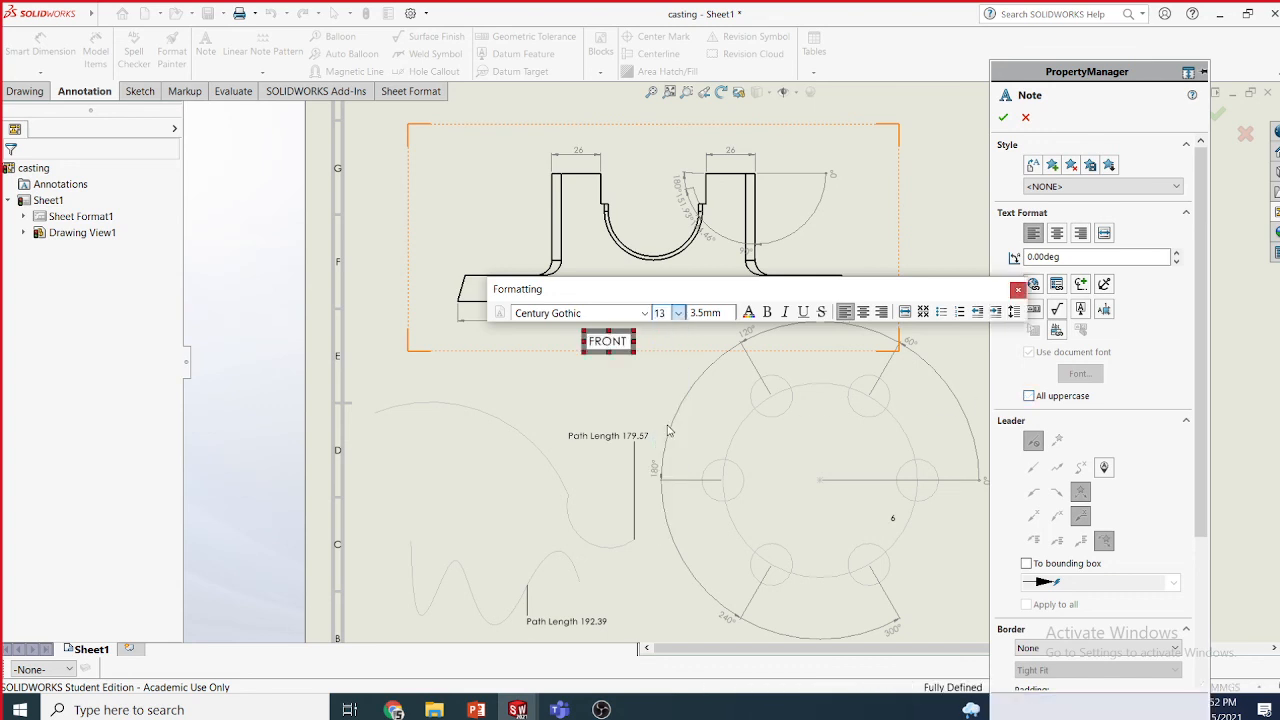
click(767, 312)
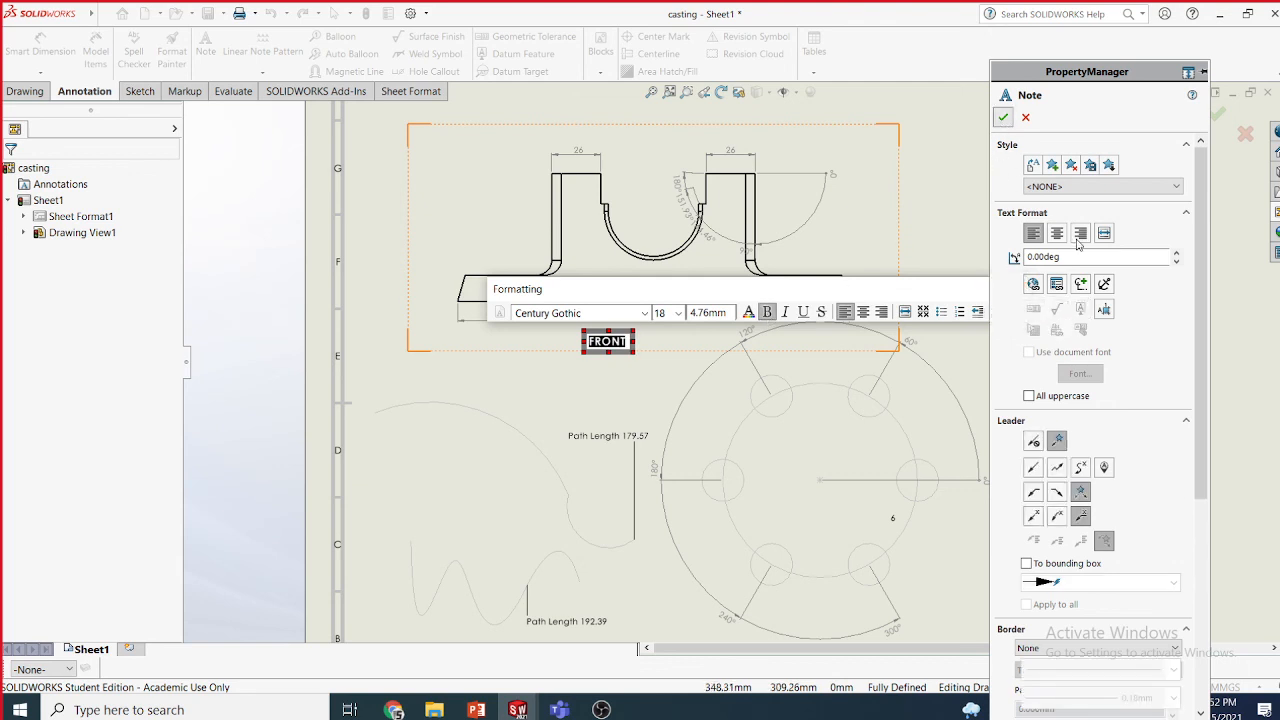
click(1003, 117)
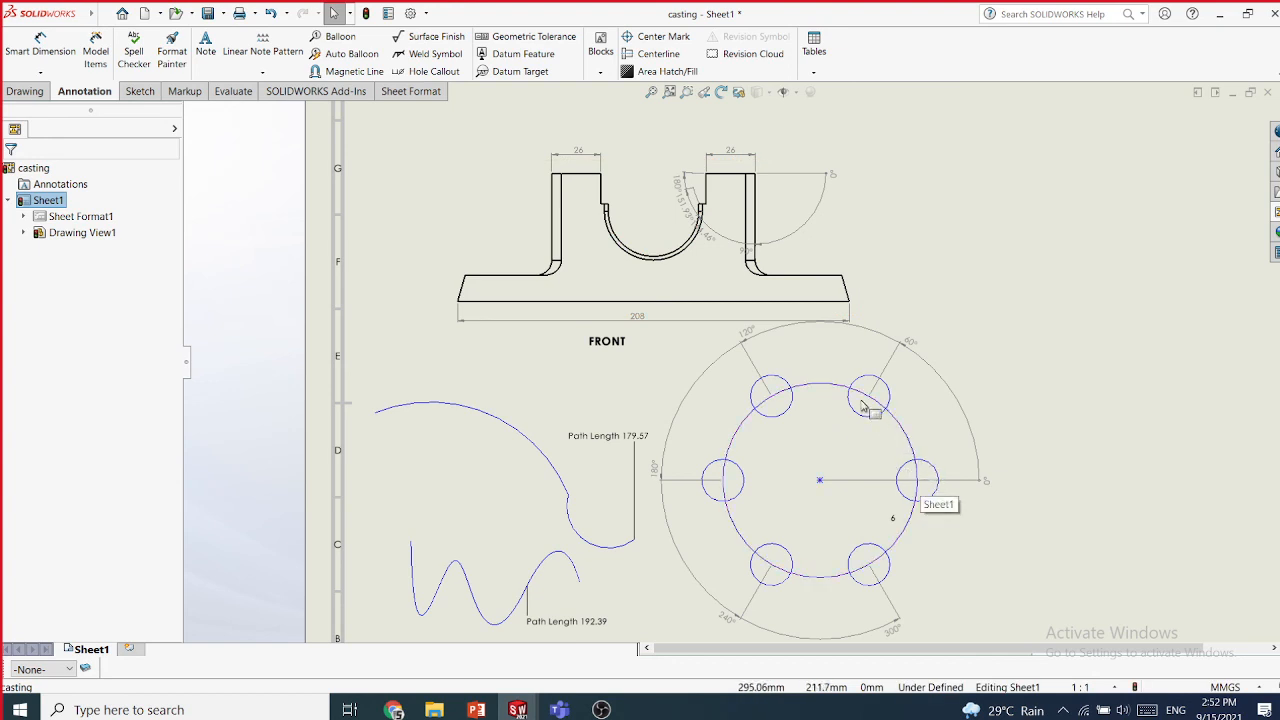
scroll(924, 365, down, 1)
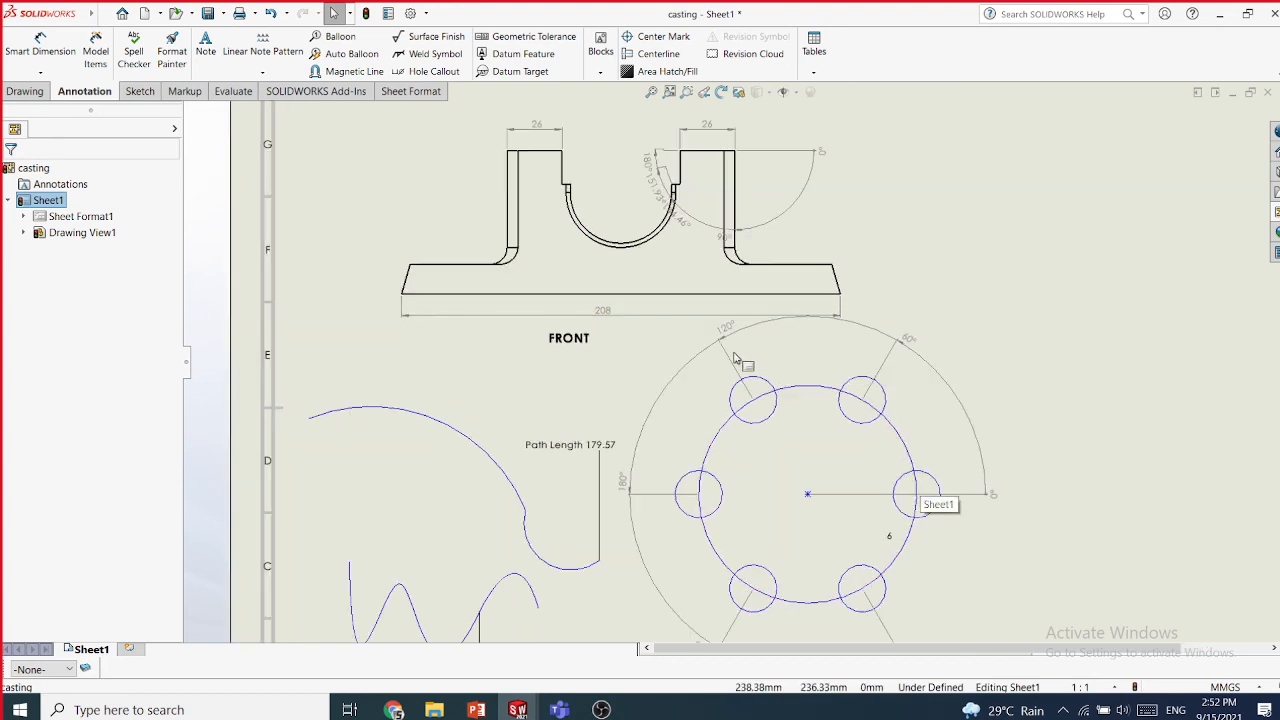
- Switch to the Chapter 15 PowerPoint presentation and review the slides on Model Items, reference dimensions and the chamfer dimension
mouse_move(477, 711)
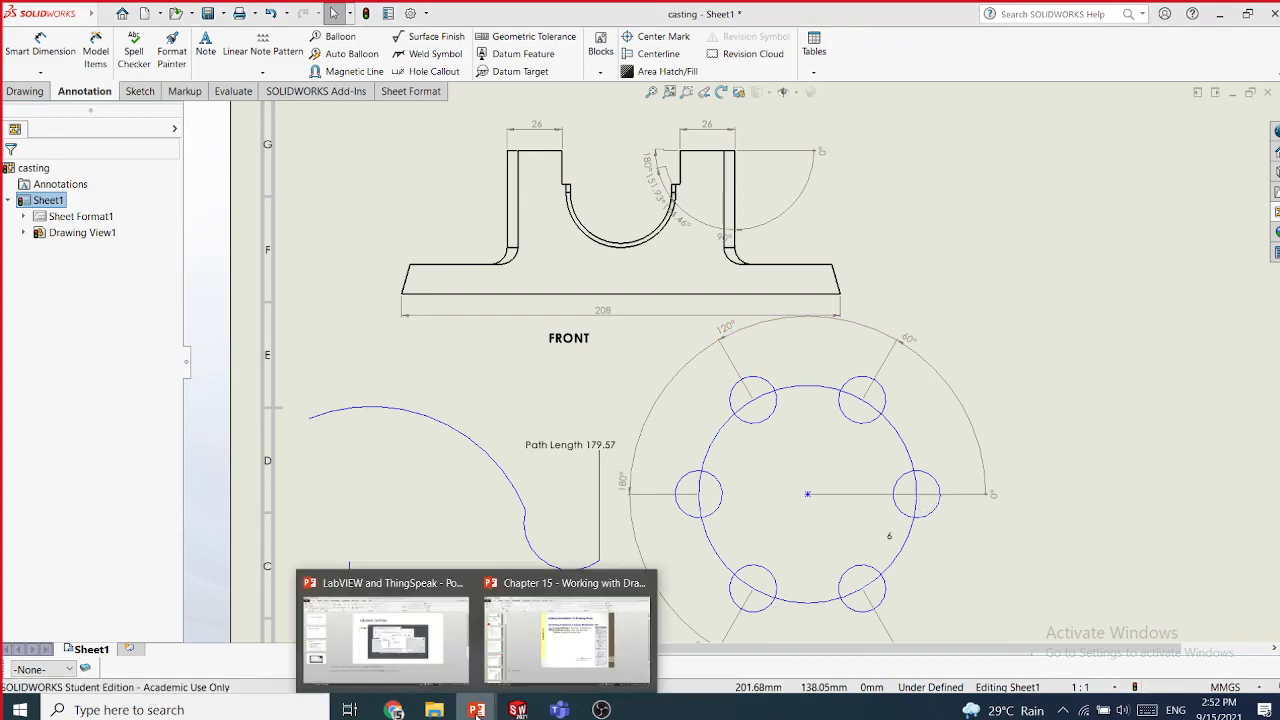
click(562, 638)
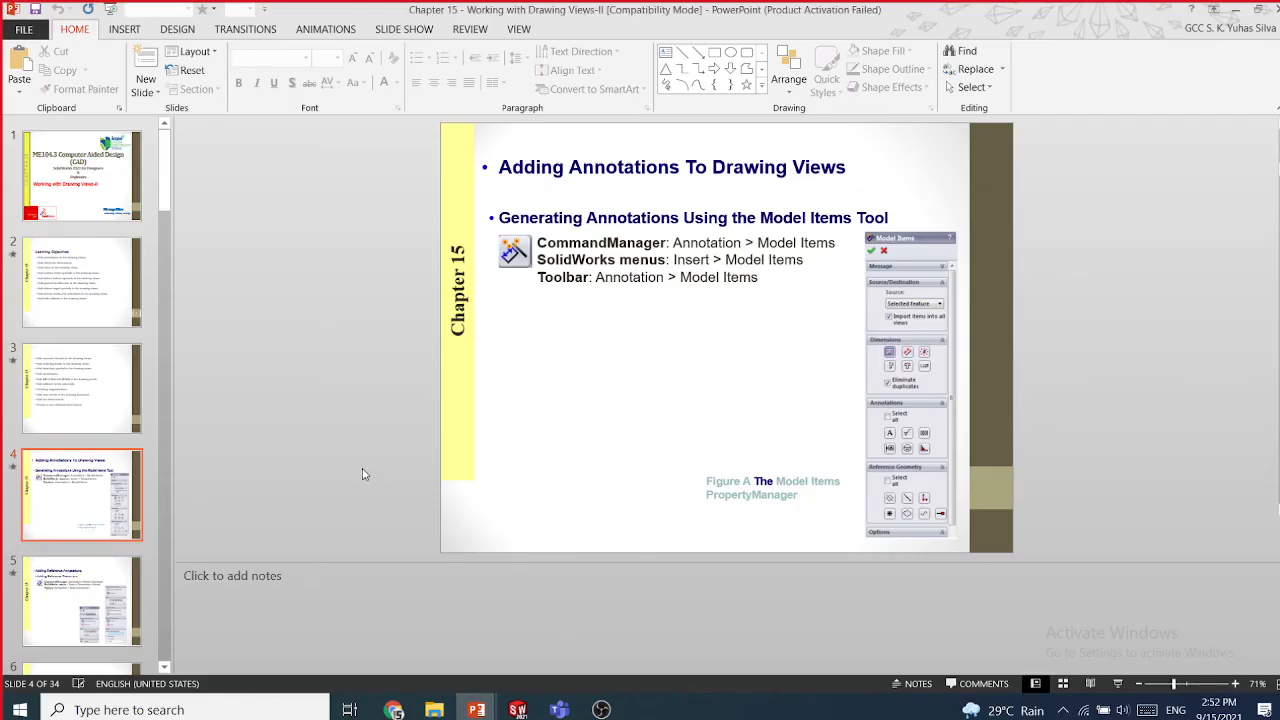
key(Up)
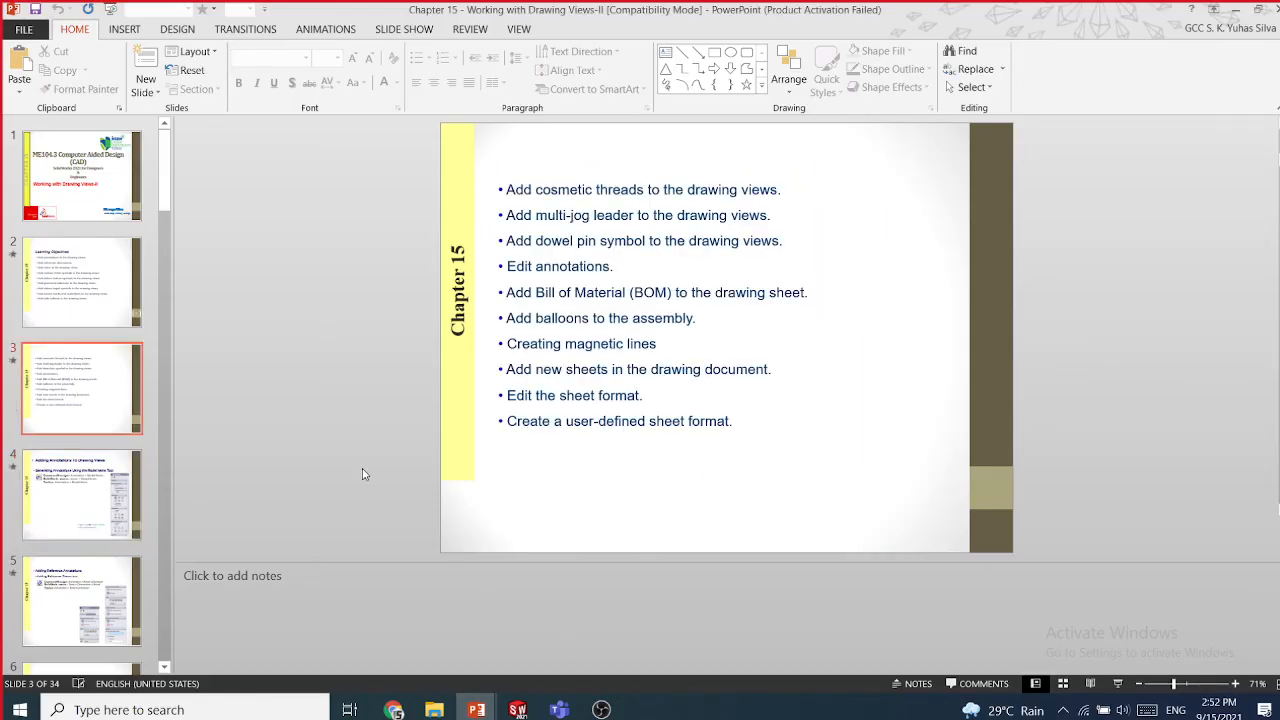
key(Down)
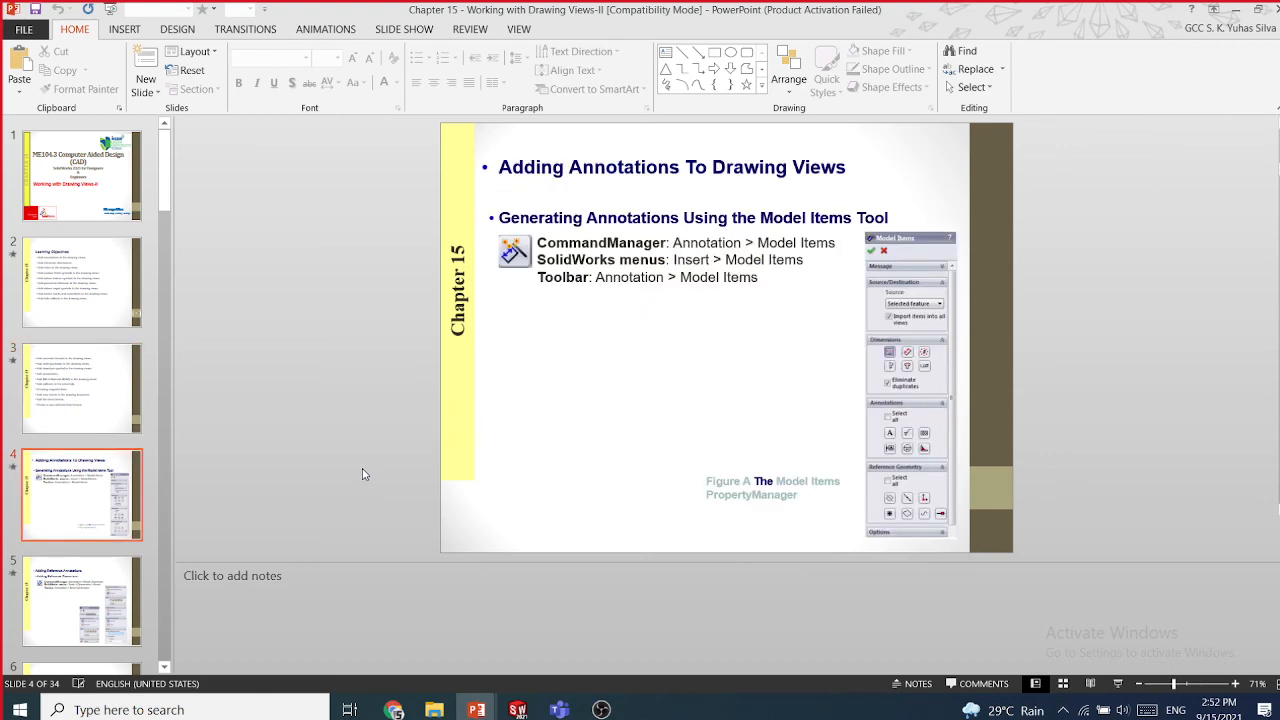
key(Down)
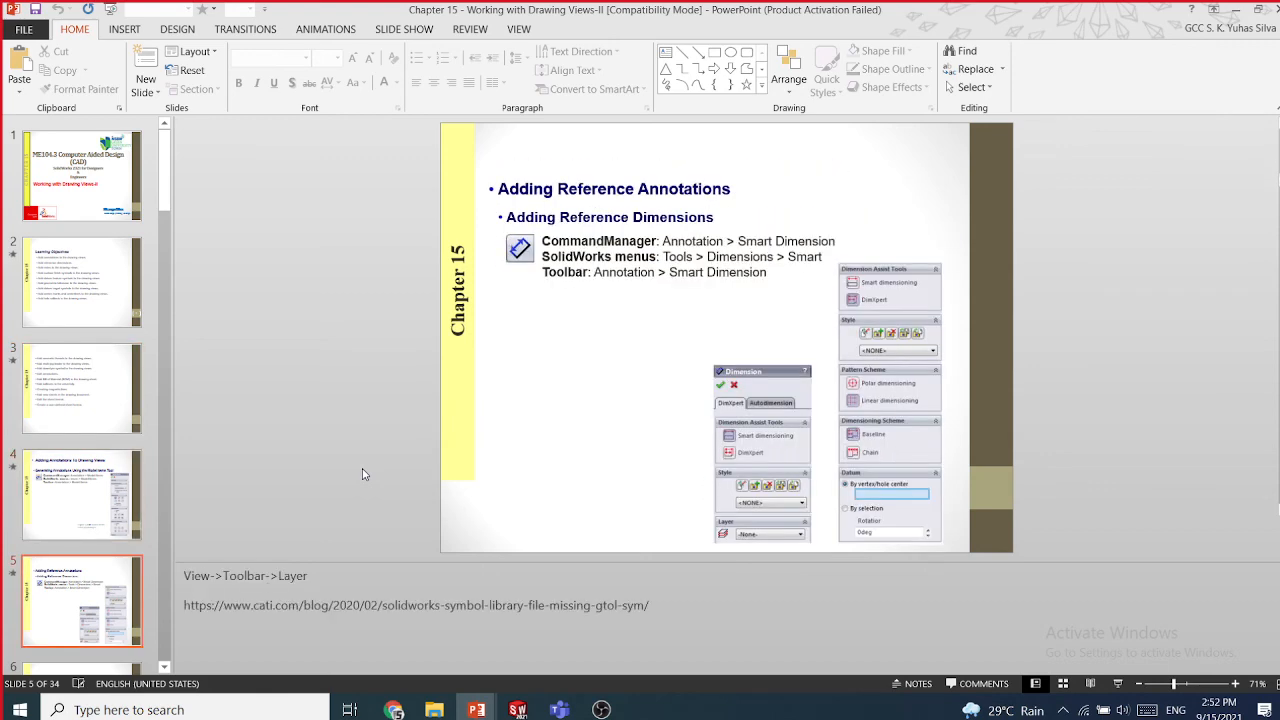
key(Down)
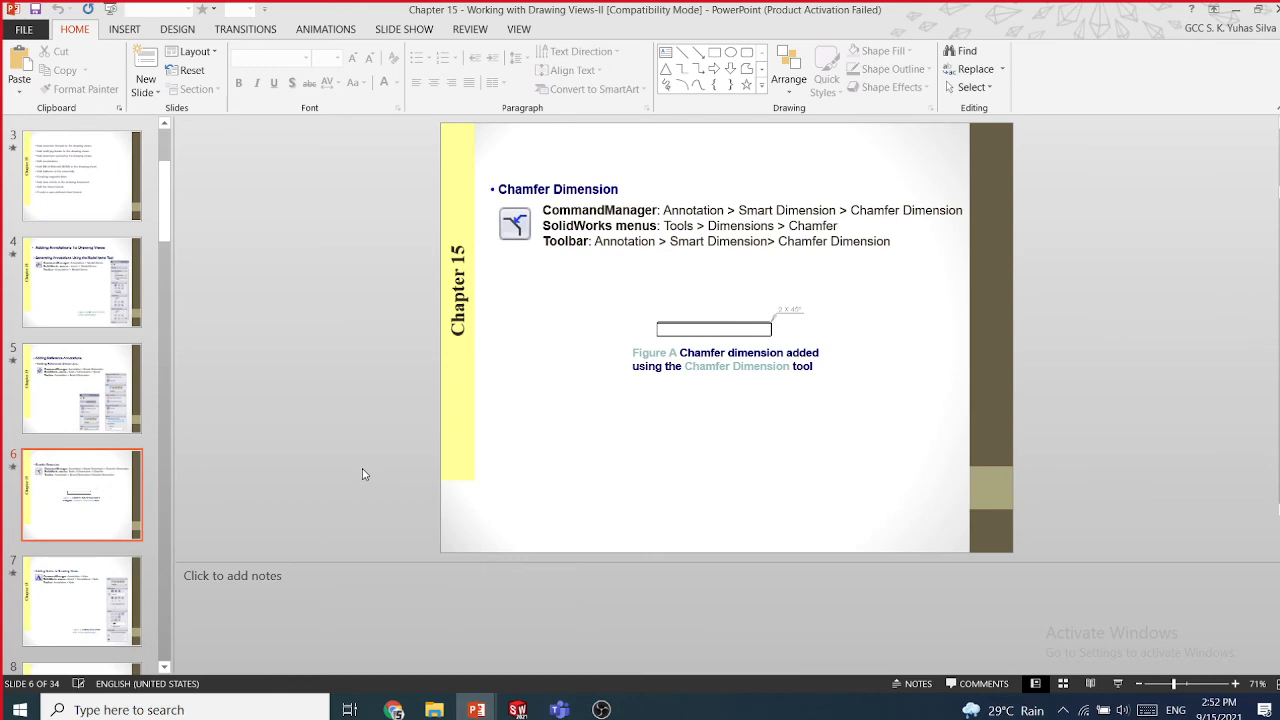
key(Down)
key(Up)
key(Up)
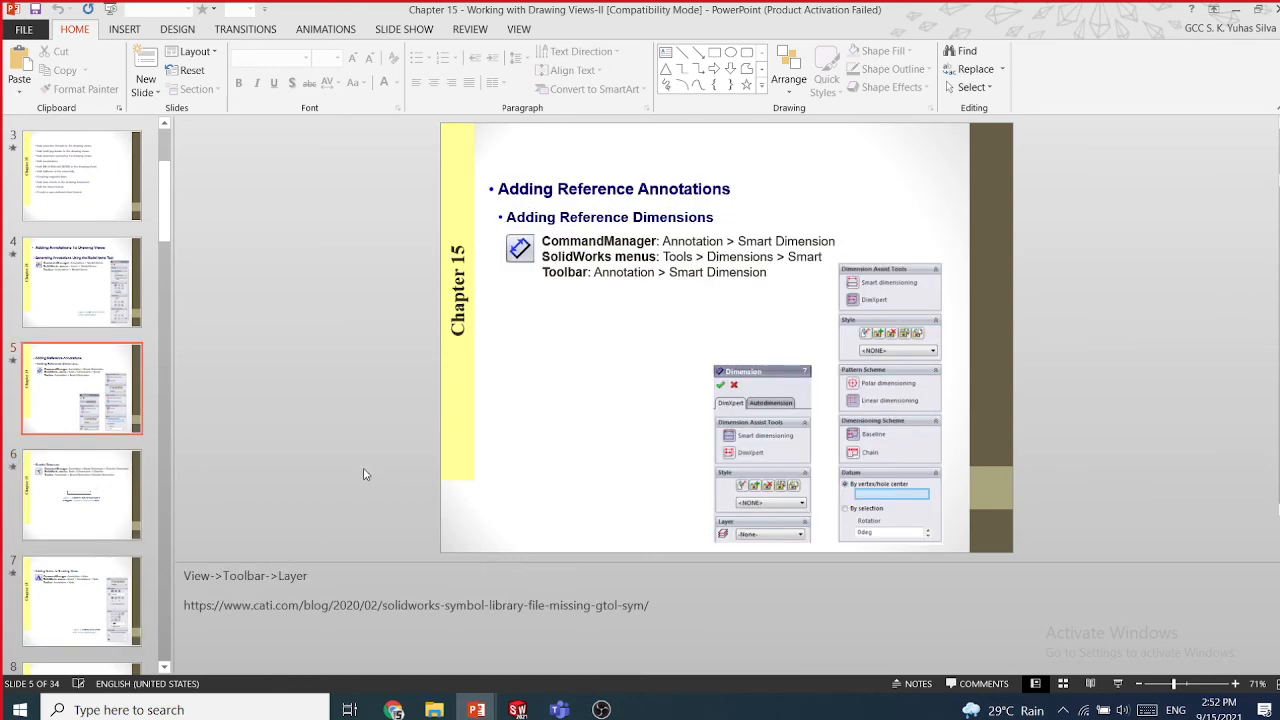
- Look through the following Chapter 15 slides, including datum feature symbols, up to the one on datum target symbols
key(Down)
key(Down)
key(Down)
key(Down)
key(Down)
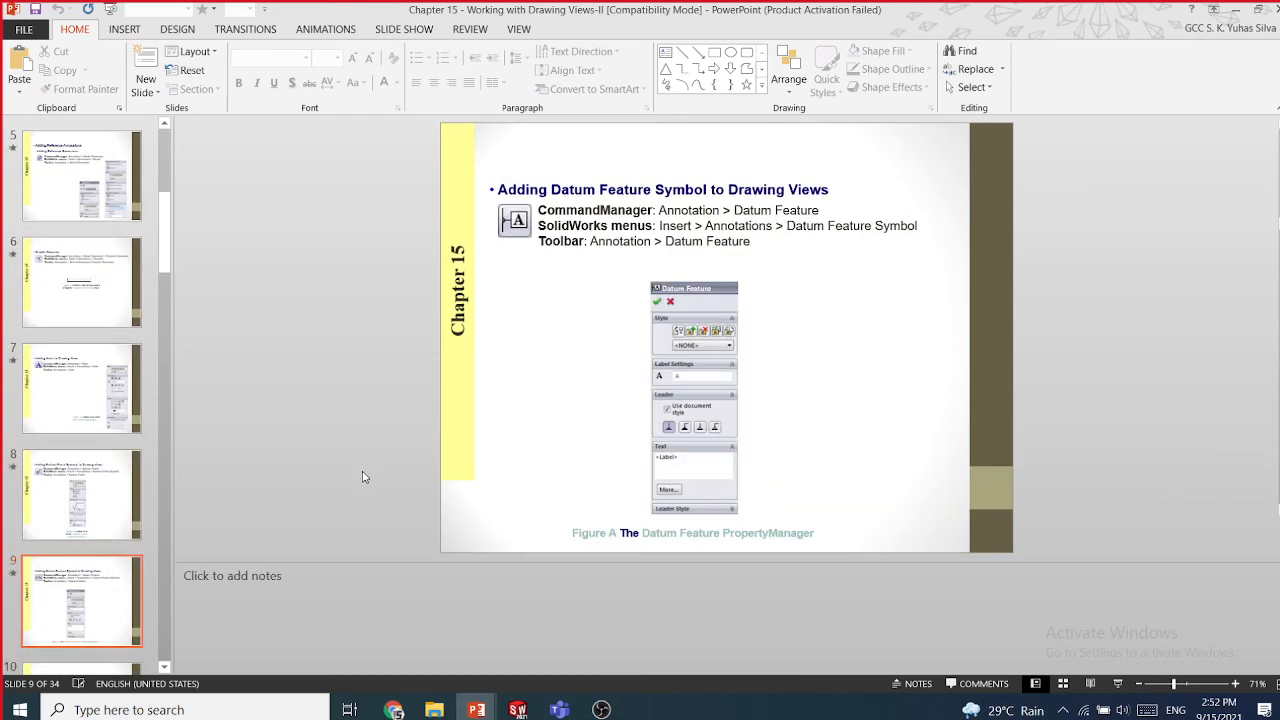
key(Down)
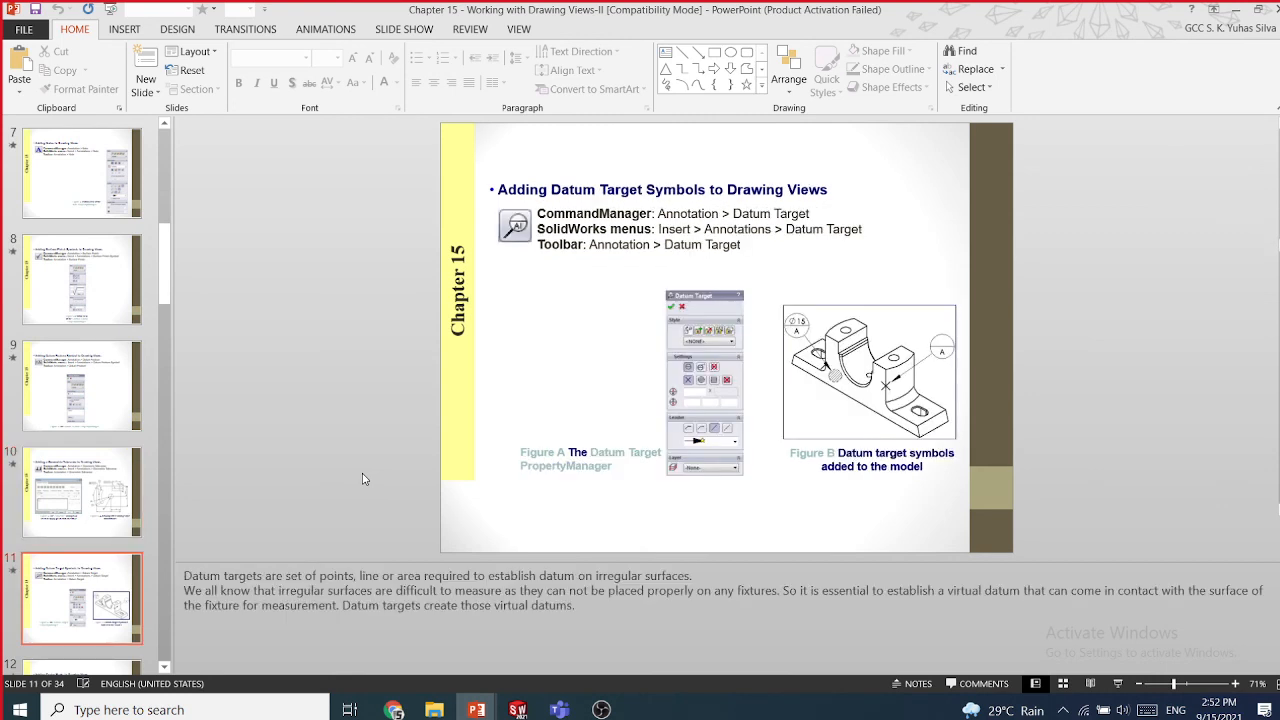
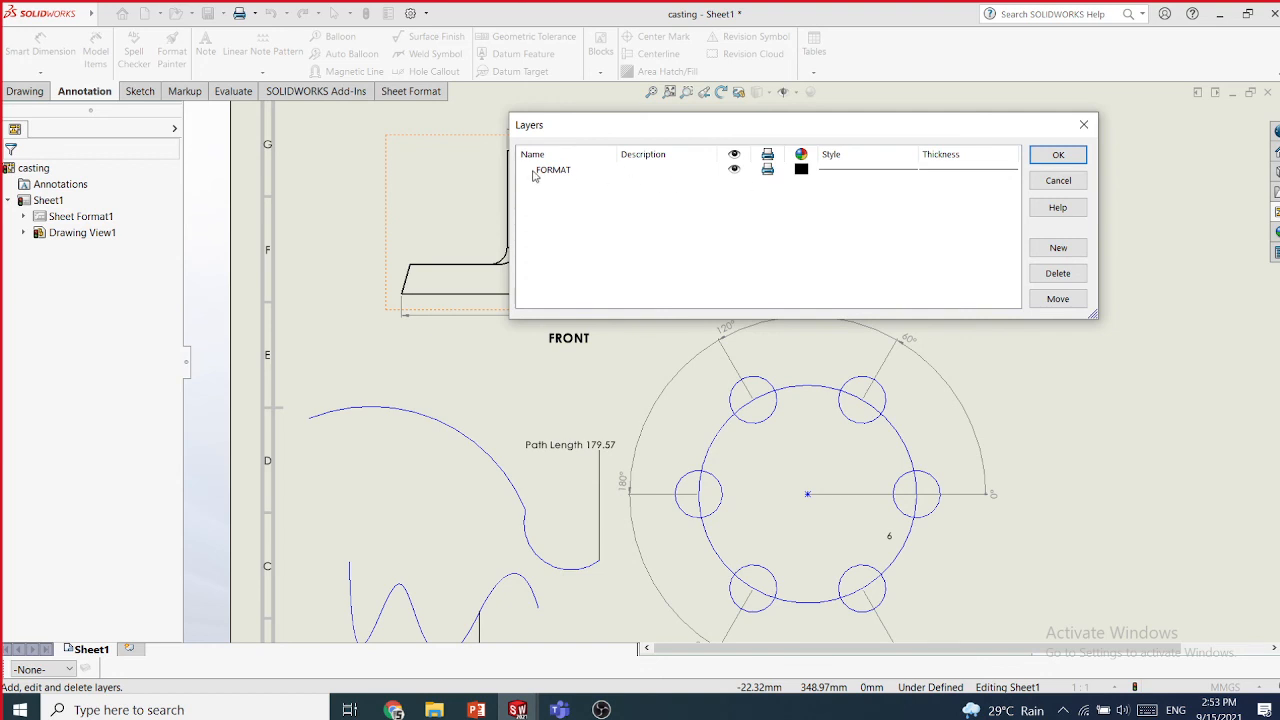
- In the drawing's layer settings, hide the FORMAT layer and show it again
drag(648, 131, 742, 142)
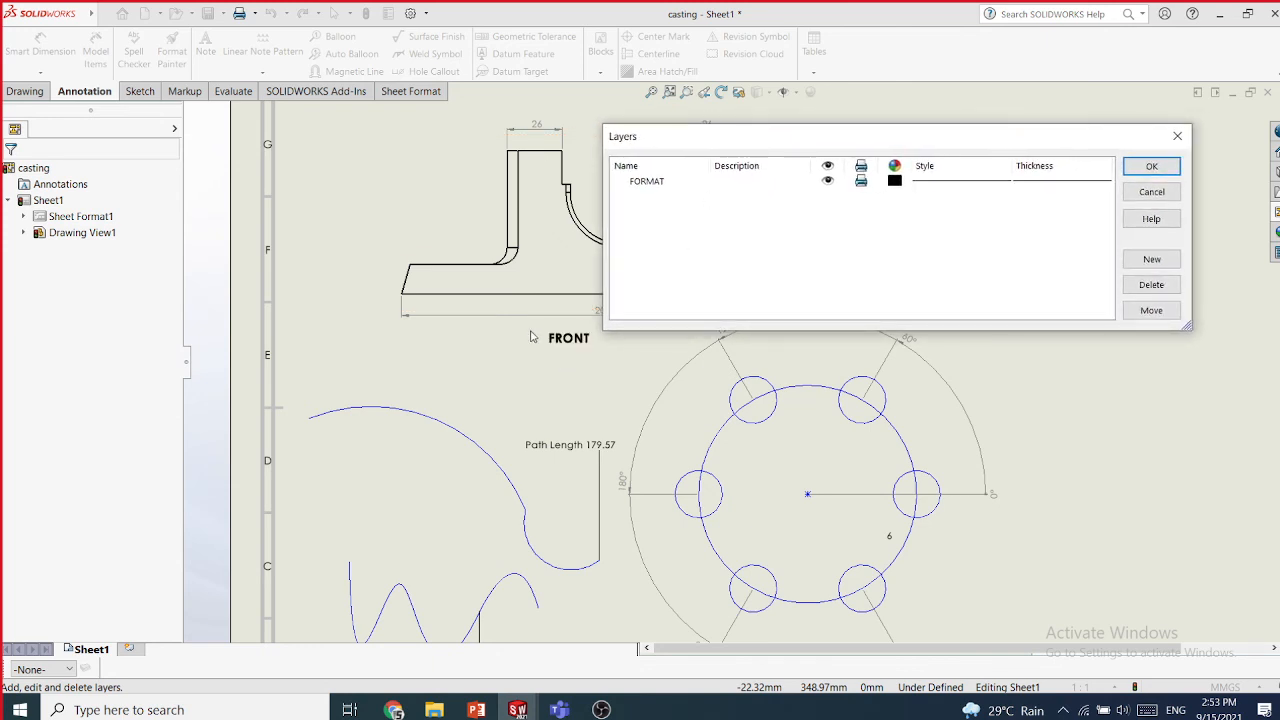
click(828, 183)
click(828, 183)
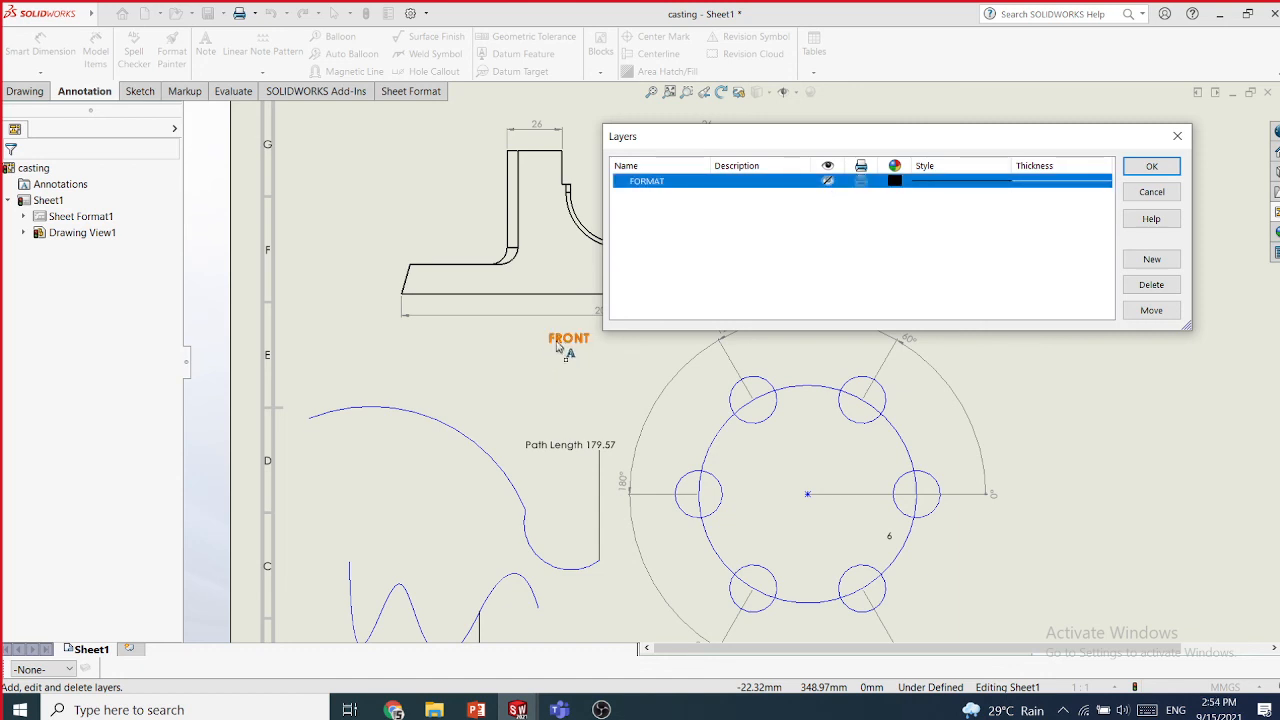
click(829, 184)
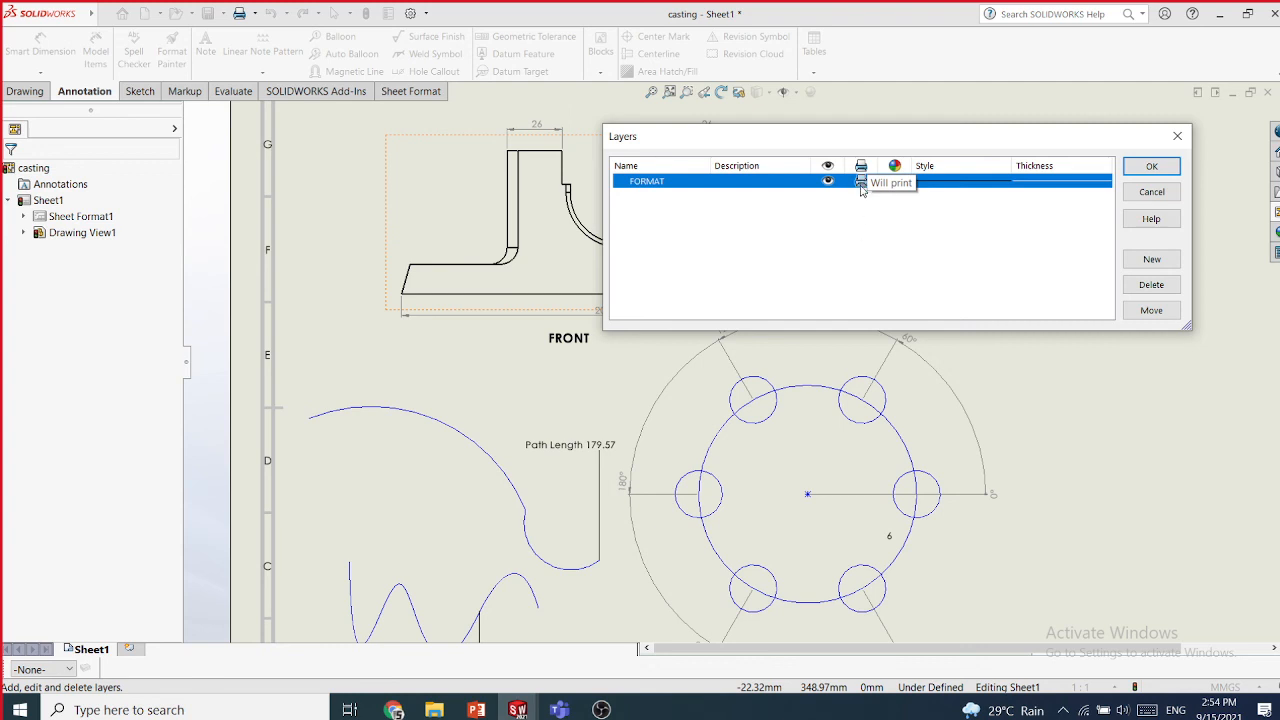
- Create two new drawing layers named Dim and Text
click(1152, 259)
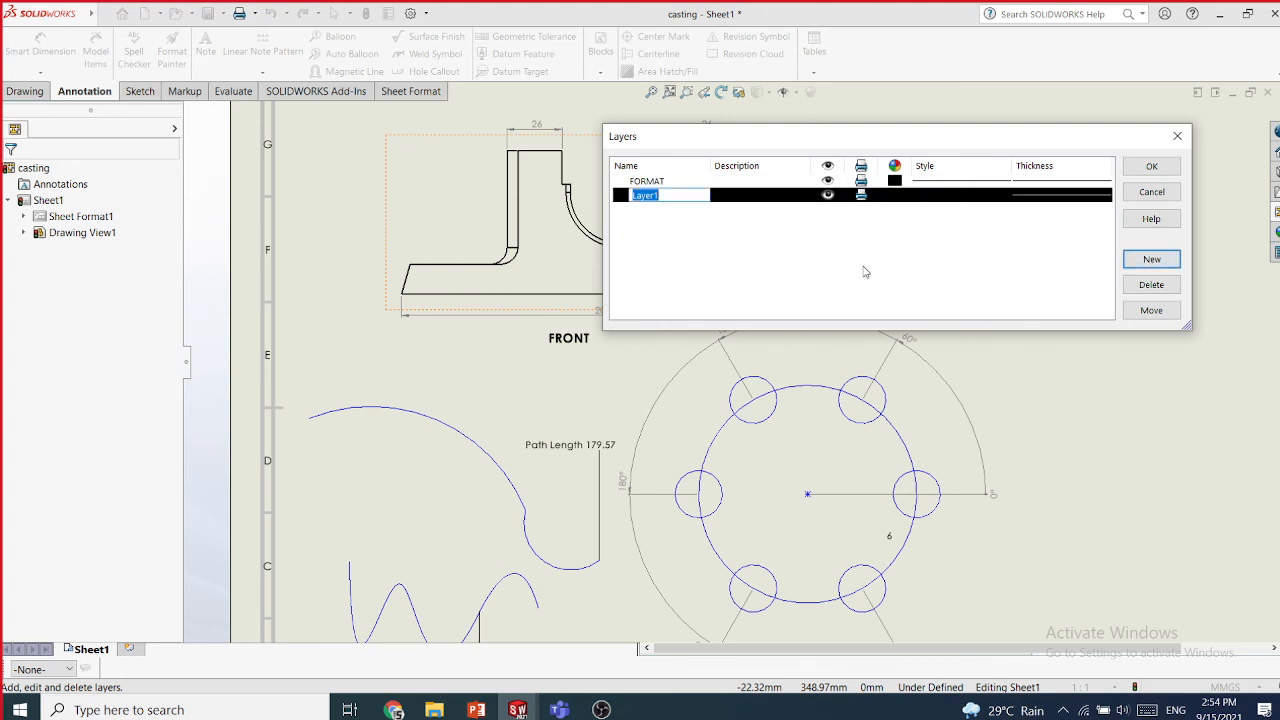
text(Dim)
click(660, 255)
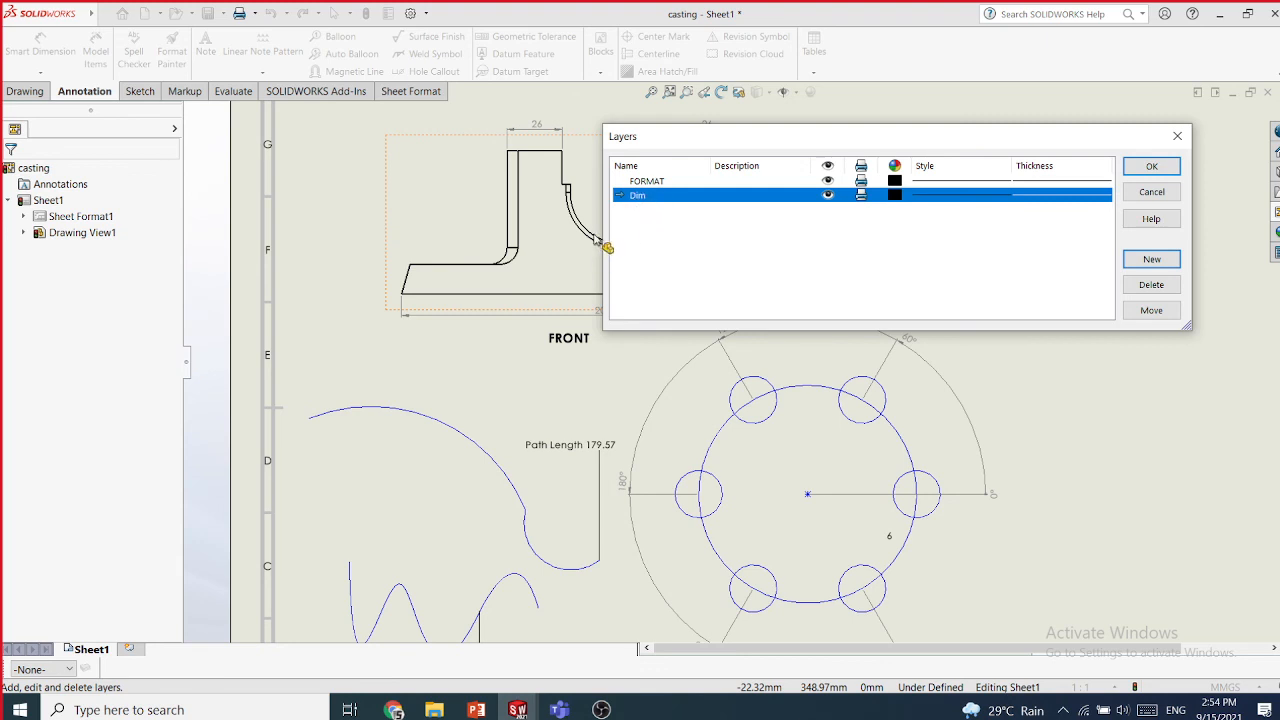
click(1151, 259)
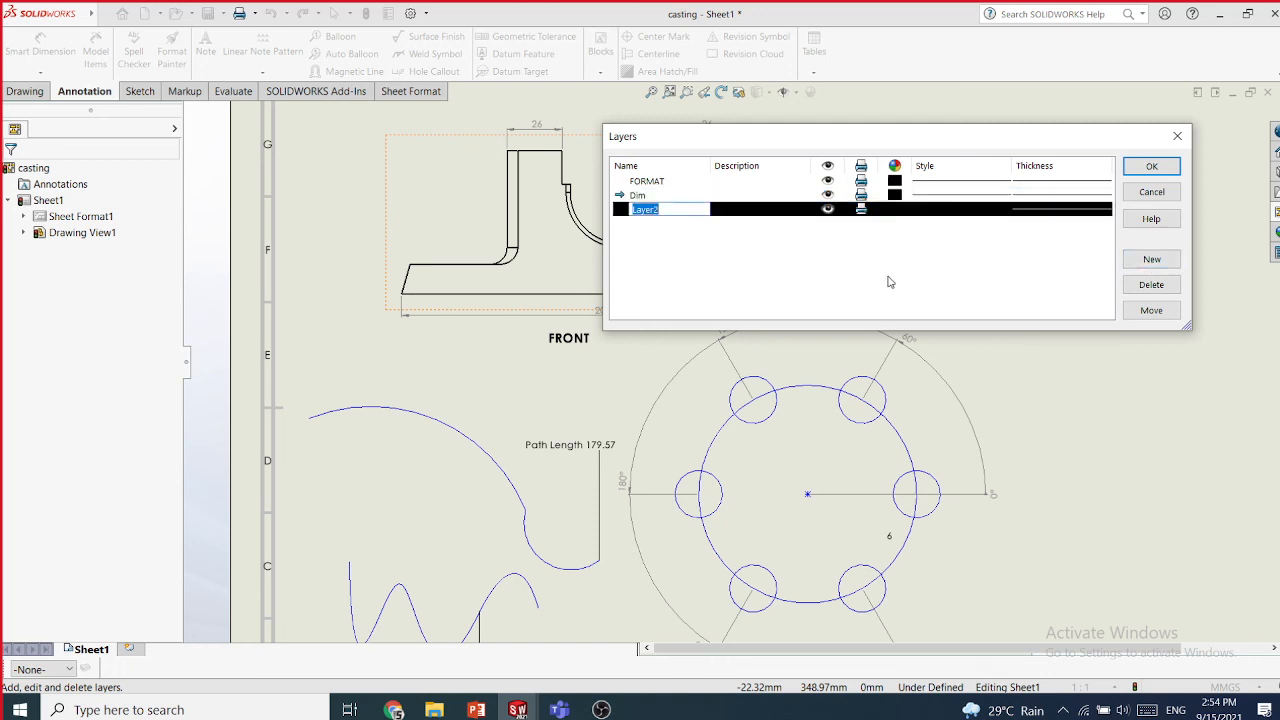
text(1)
key(Return)
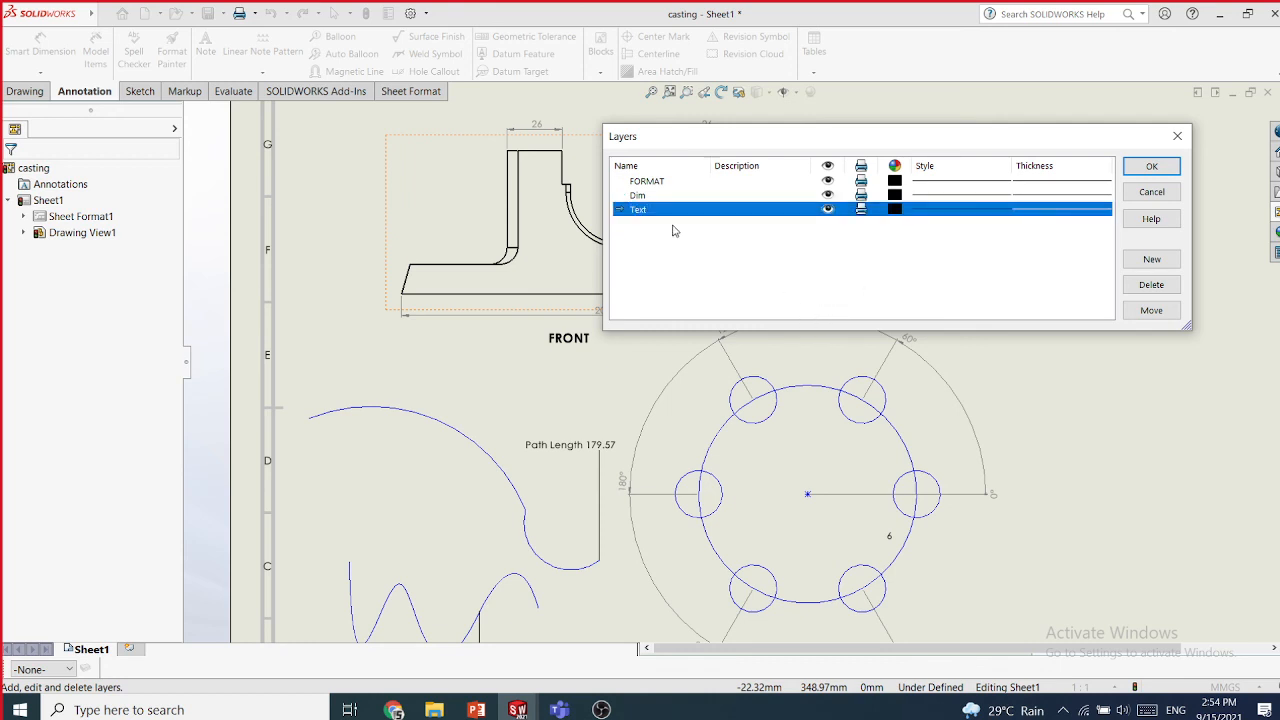
- Set the Dim layer's color to blue and the Text layer's color to red
click(640, 196)
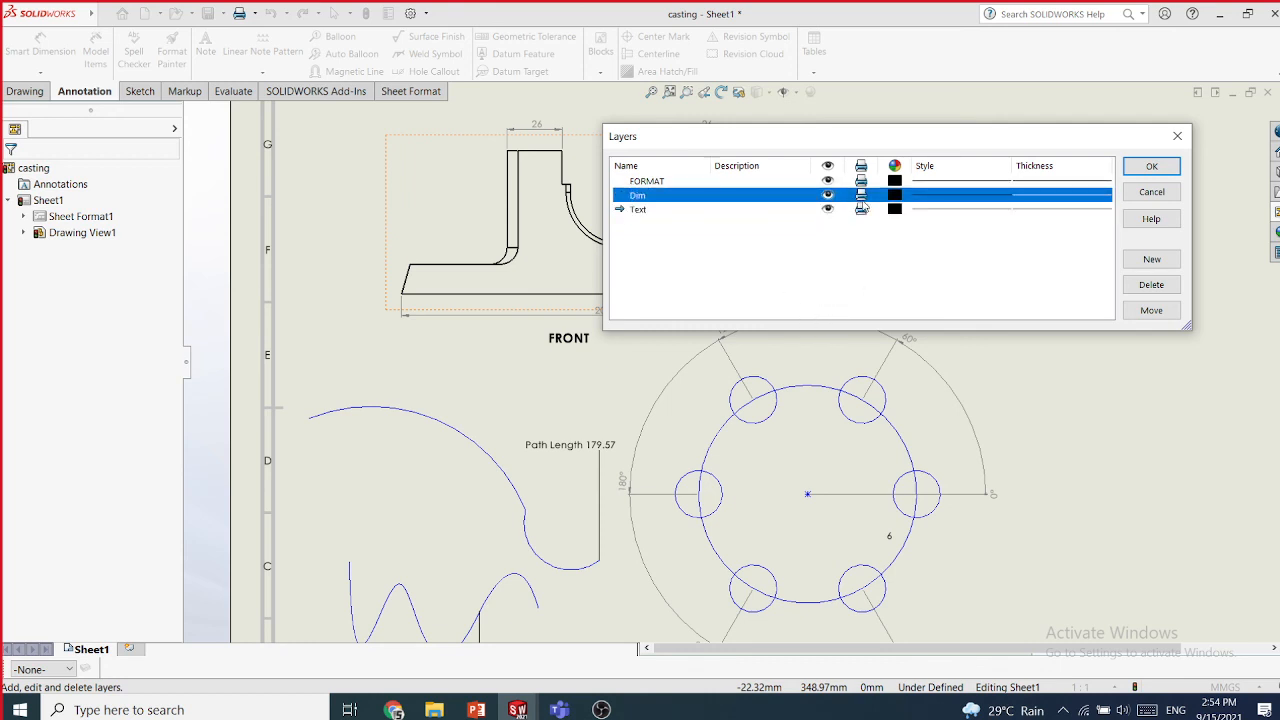
click(895, 195)
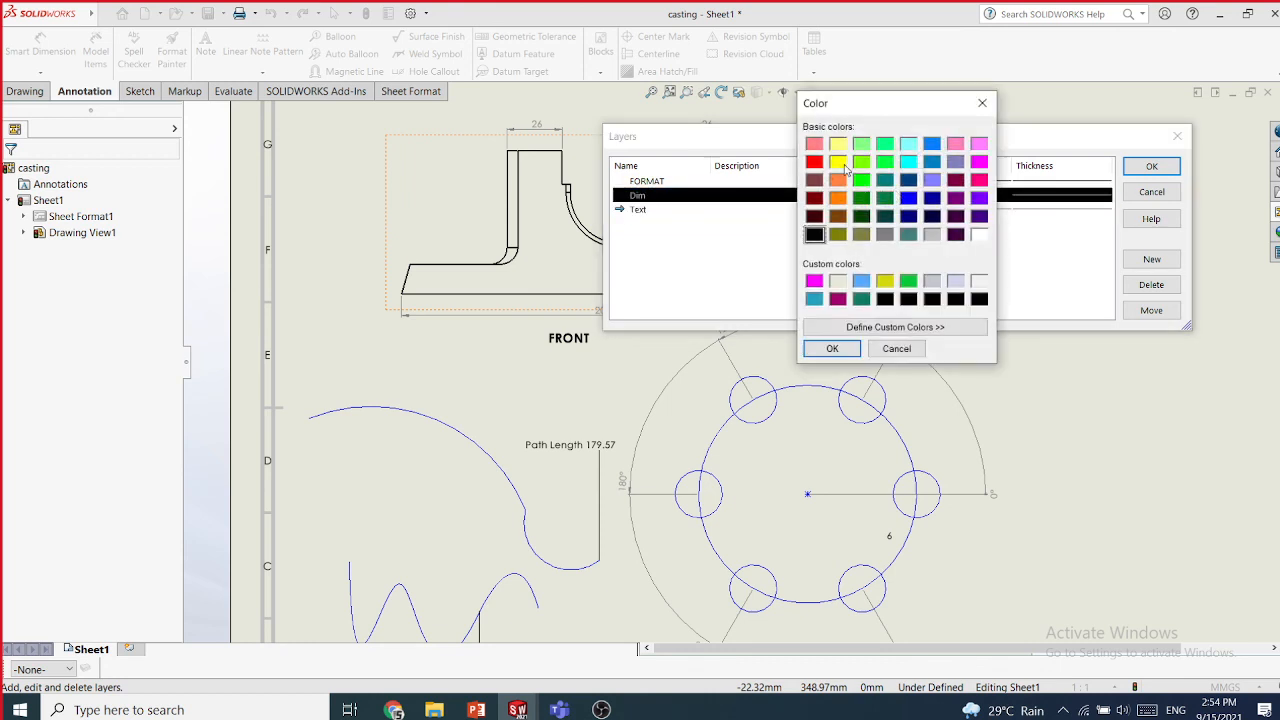
click(908, 199)
click(832, 348)
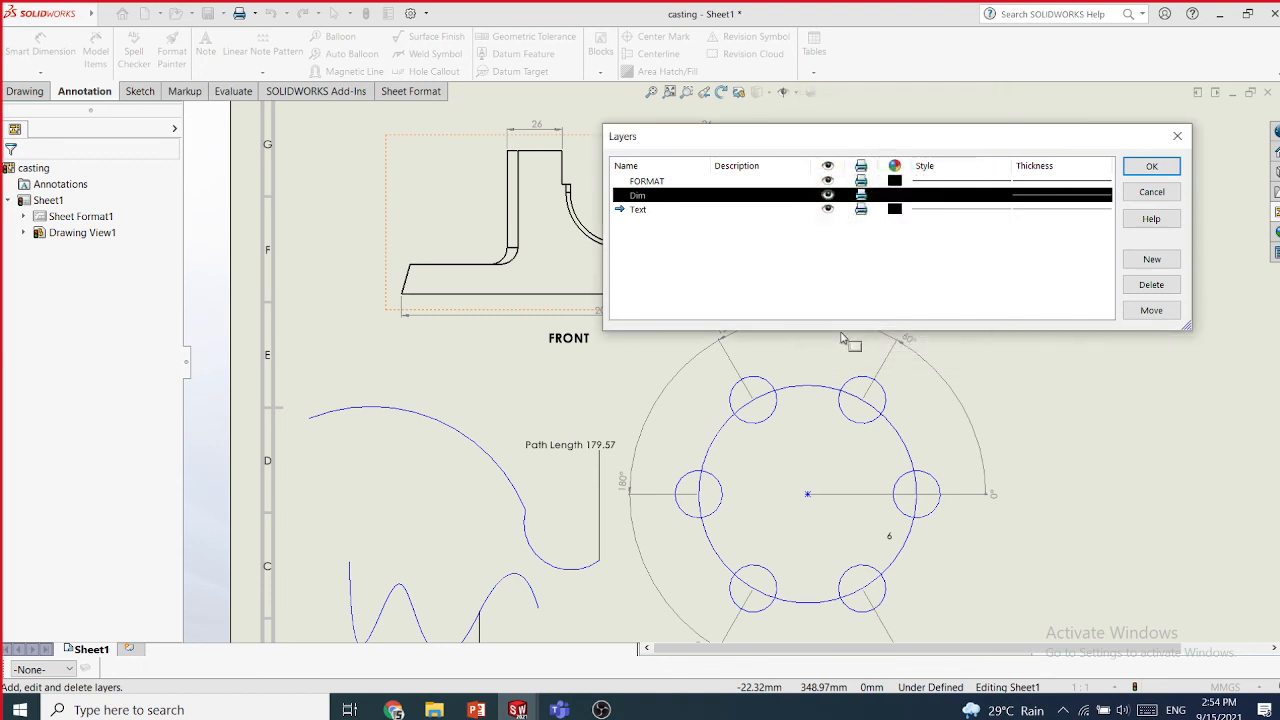
click(895, 209)
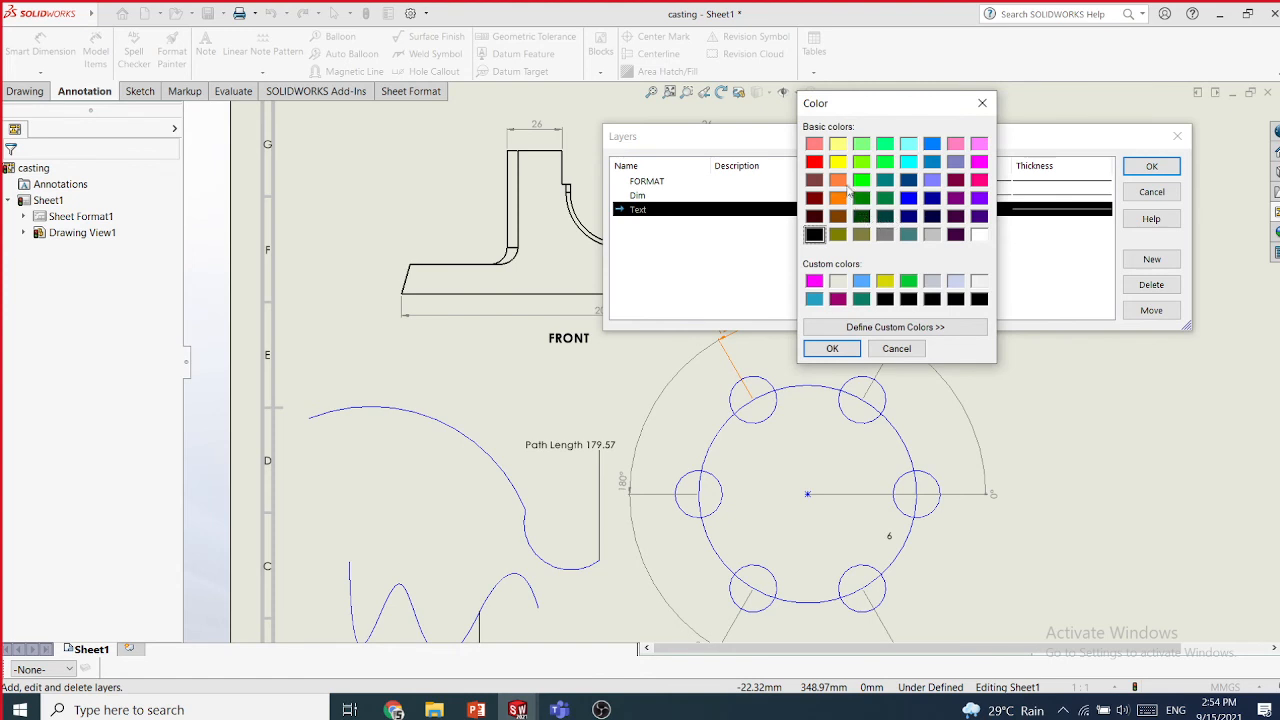
click(815, 163)
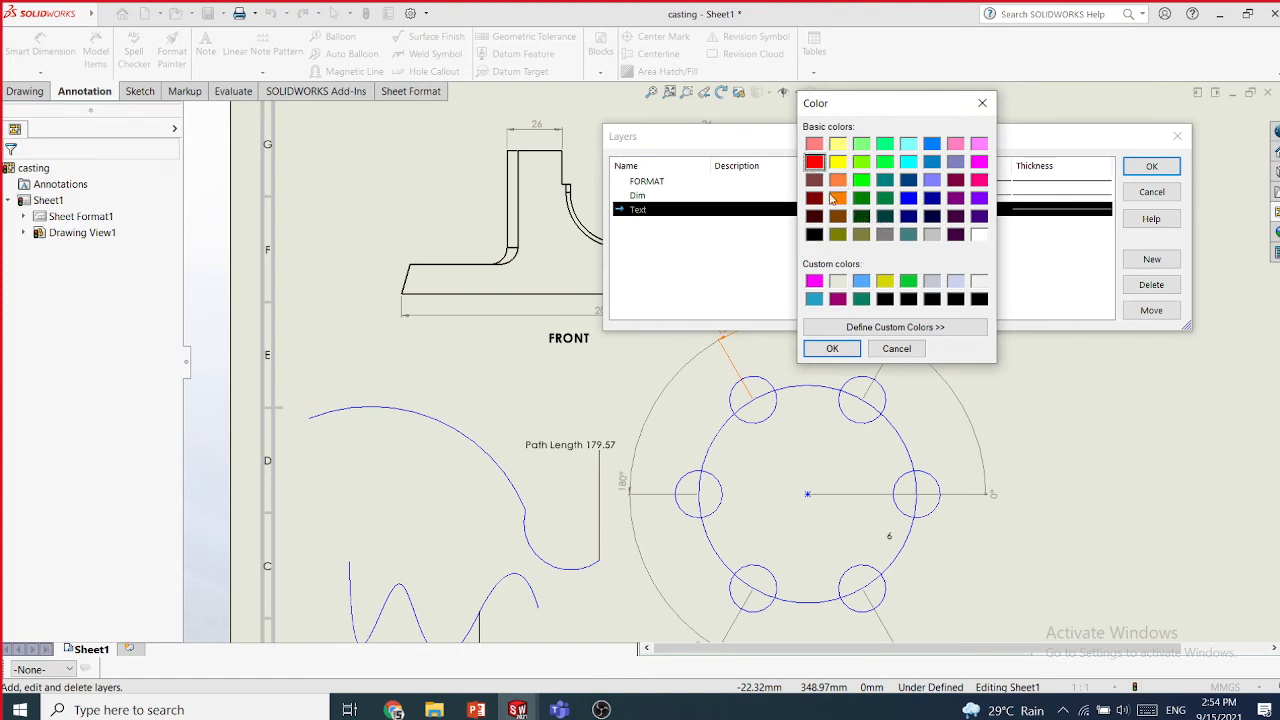
click(832, 348)
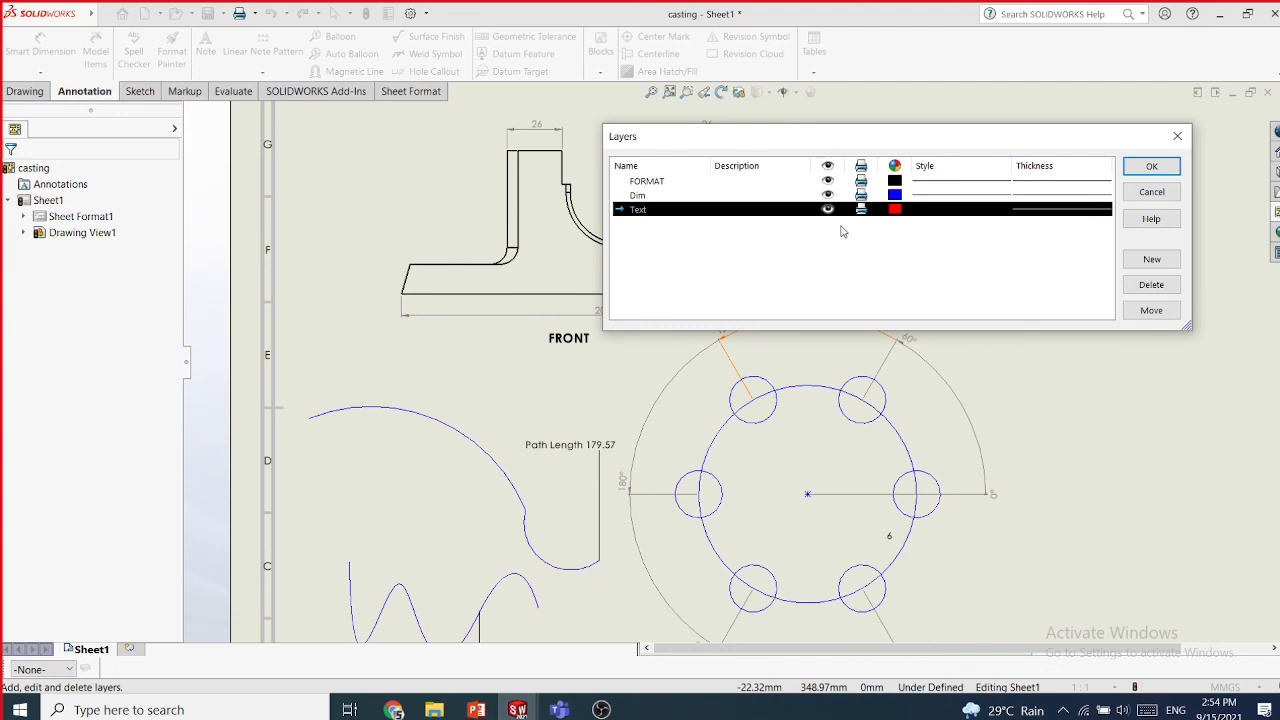
- Try each layer as the active one, leave FORMAT active and accept the layer settings
click(629, 196)
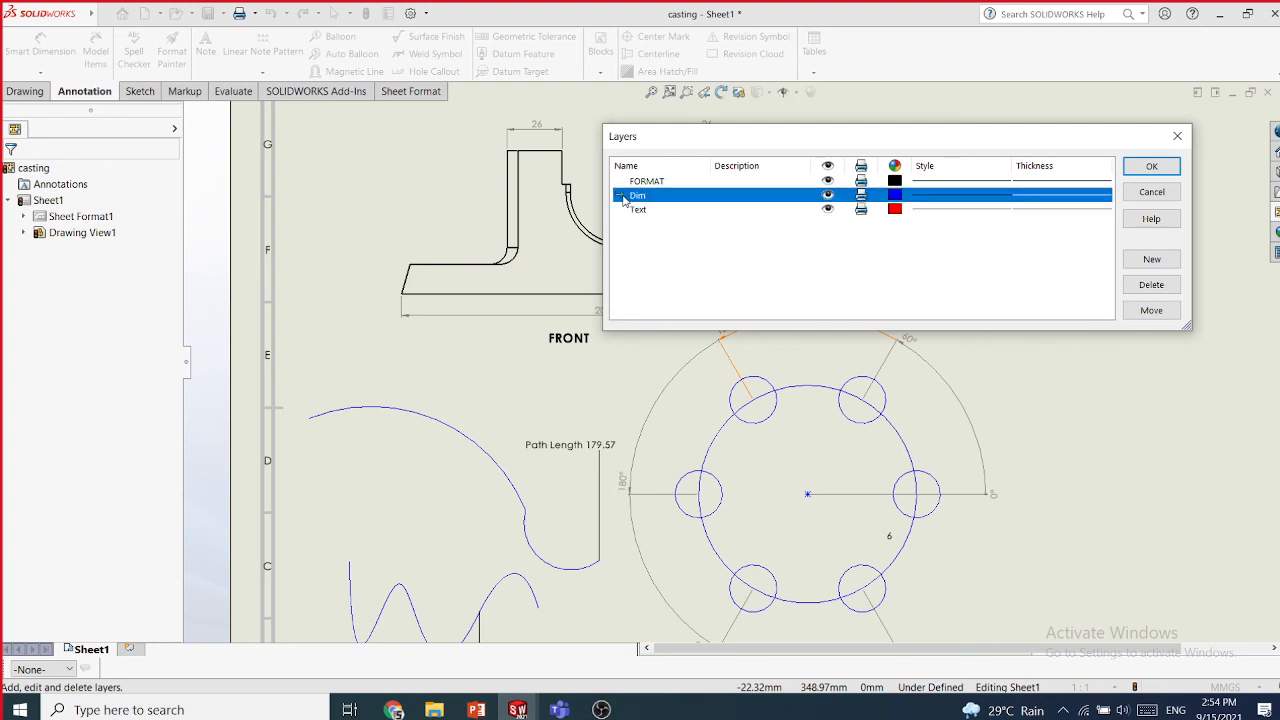
click(626, 183)
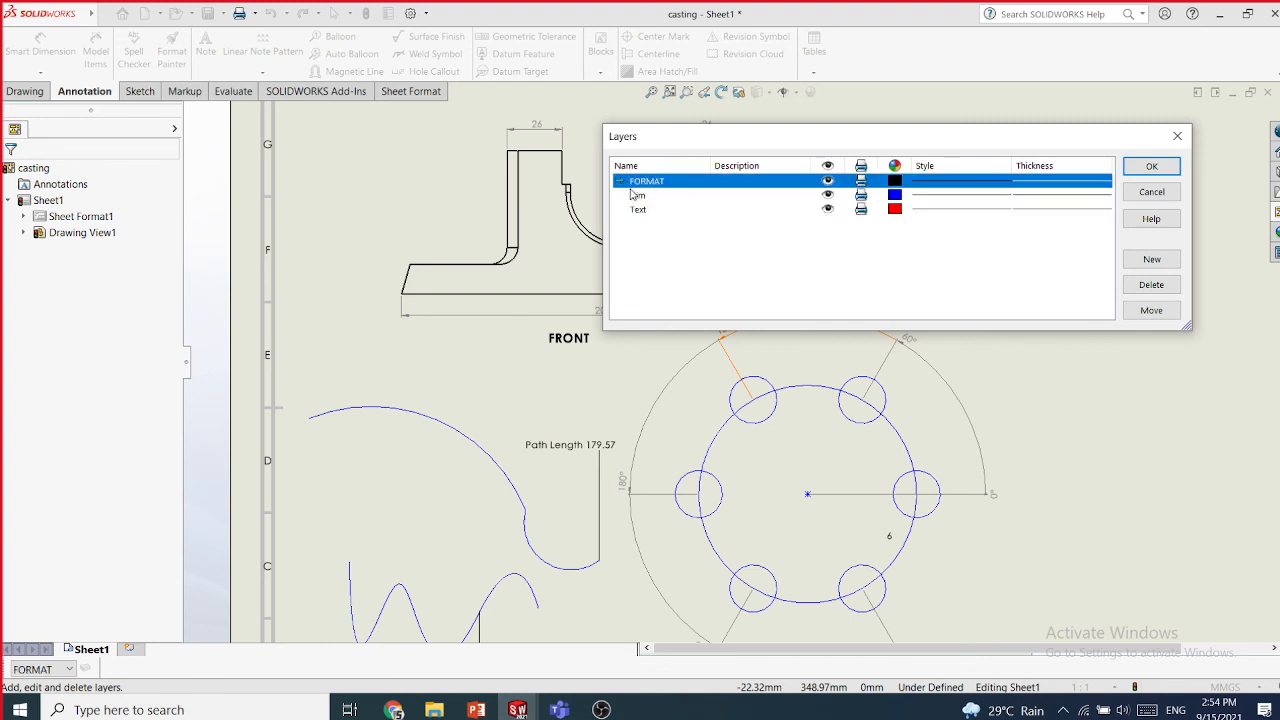
click(628, 197)
click(619, 196)
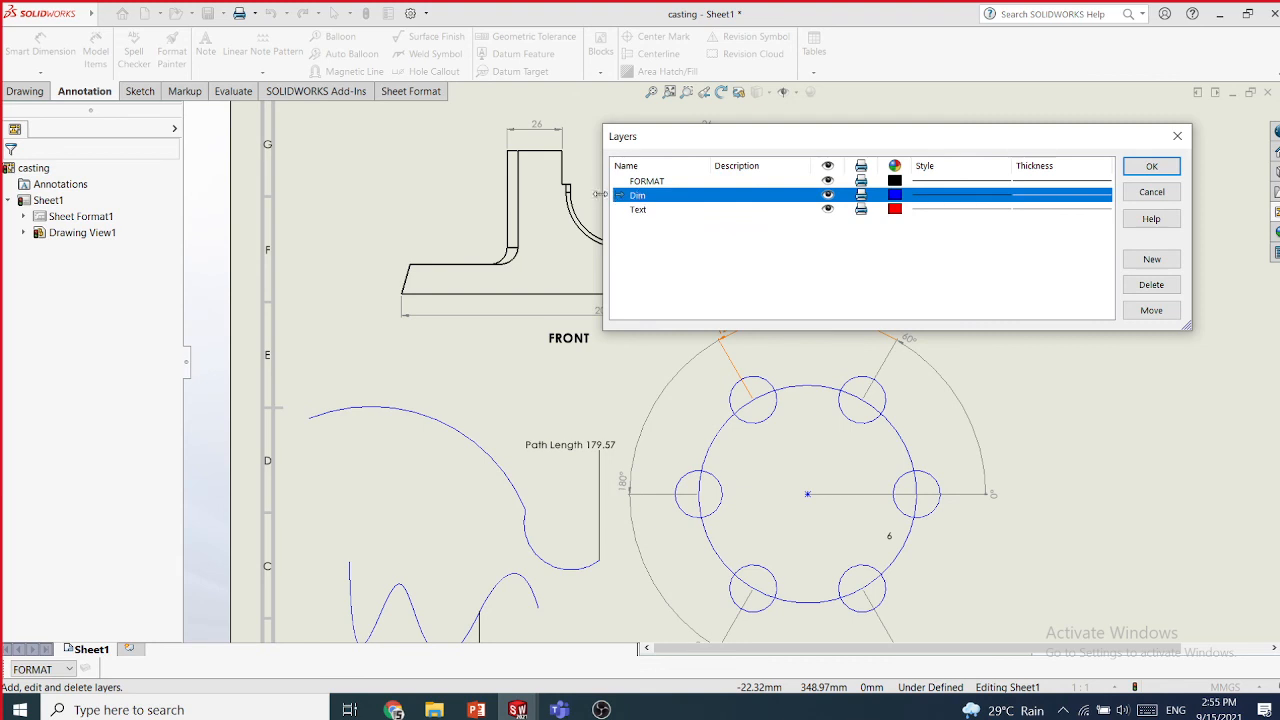
click(621, 211)
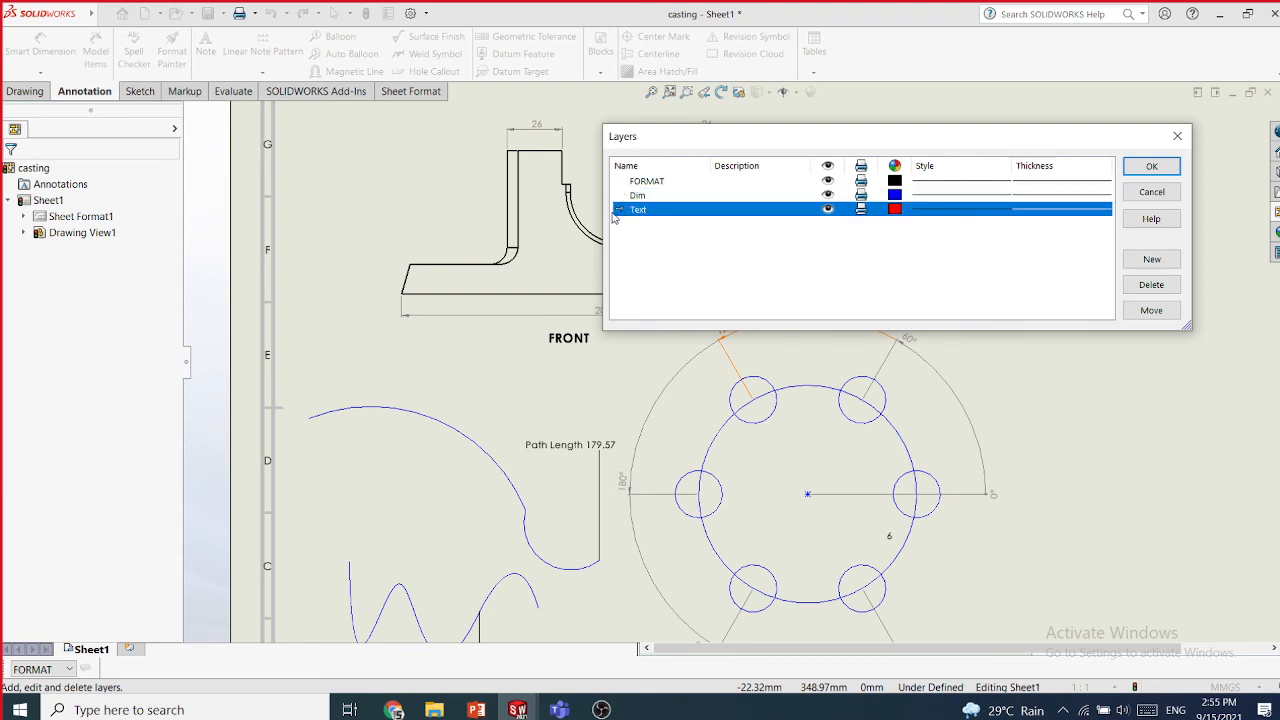
click(622, 182)
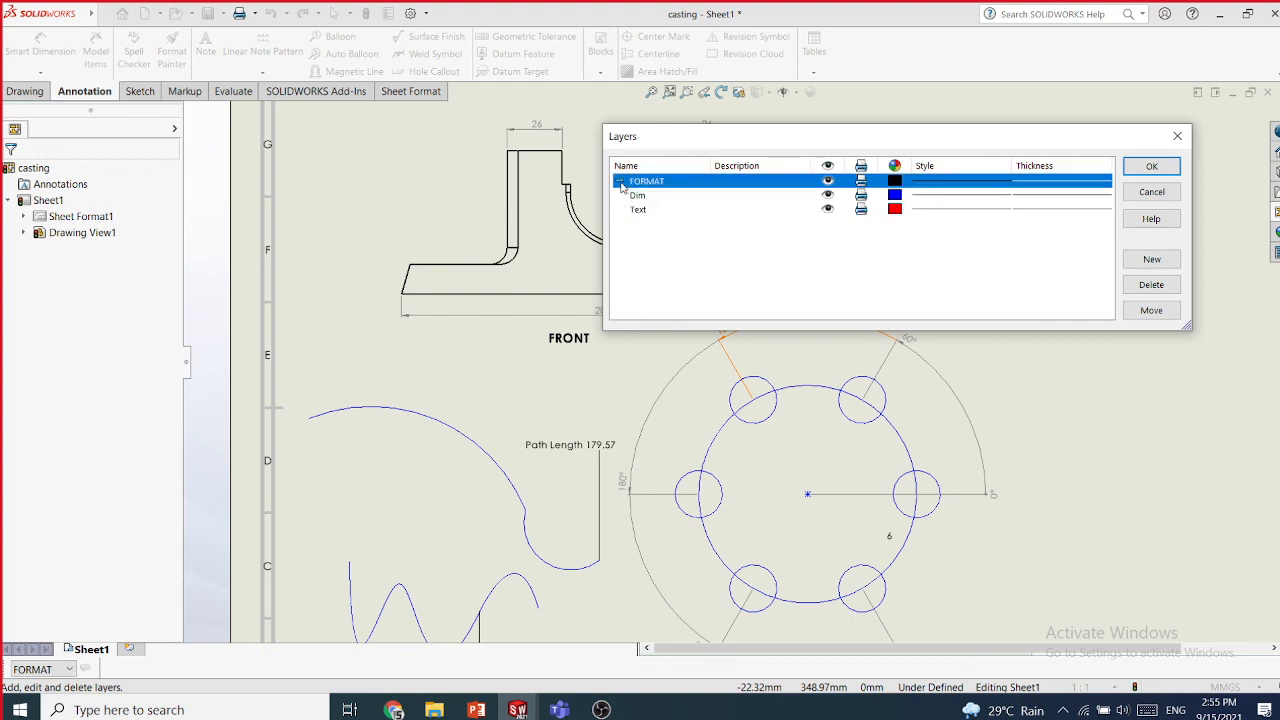
click(1146, 168)
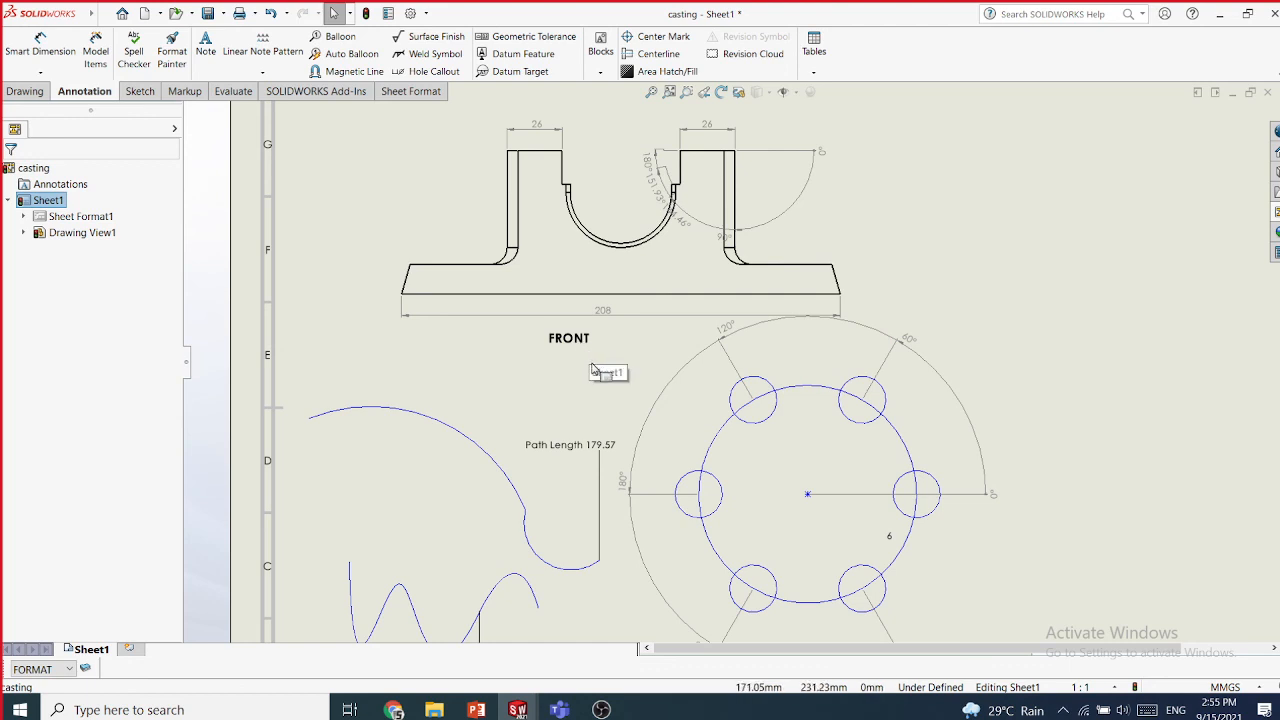
- Assign the casting view's base length dimension to the Dim layer
click(592, 370)
click(642, 318)
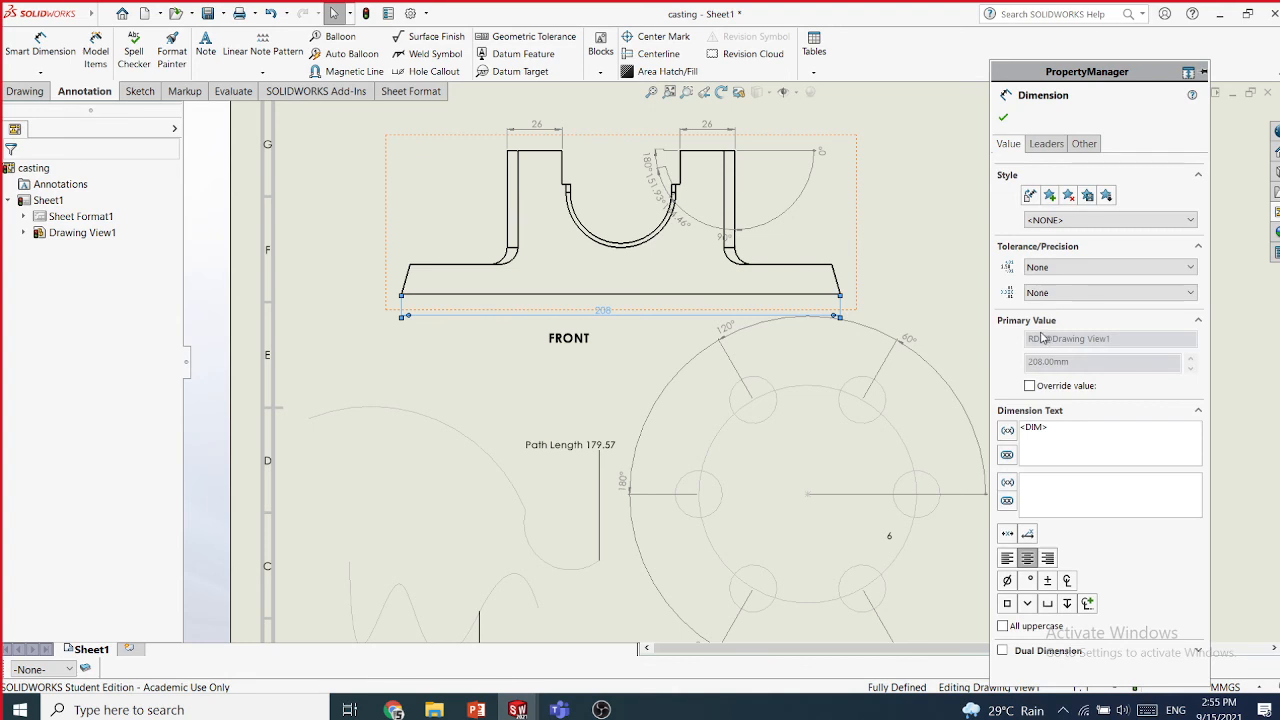
click(1085, 146)
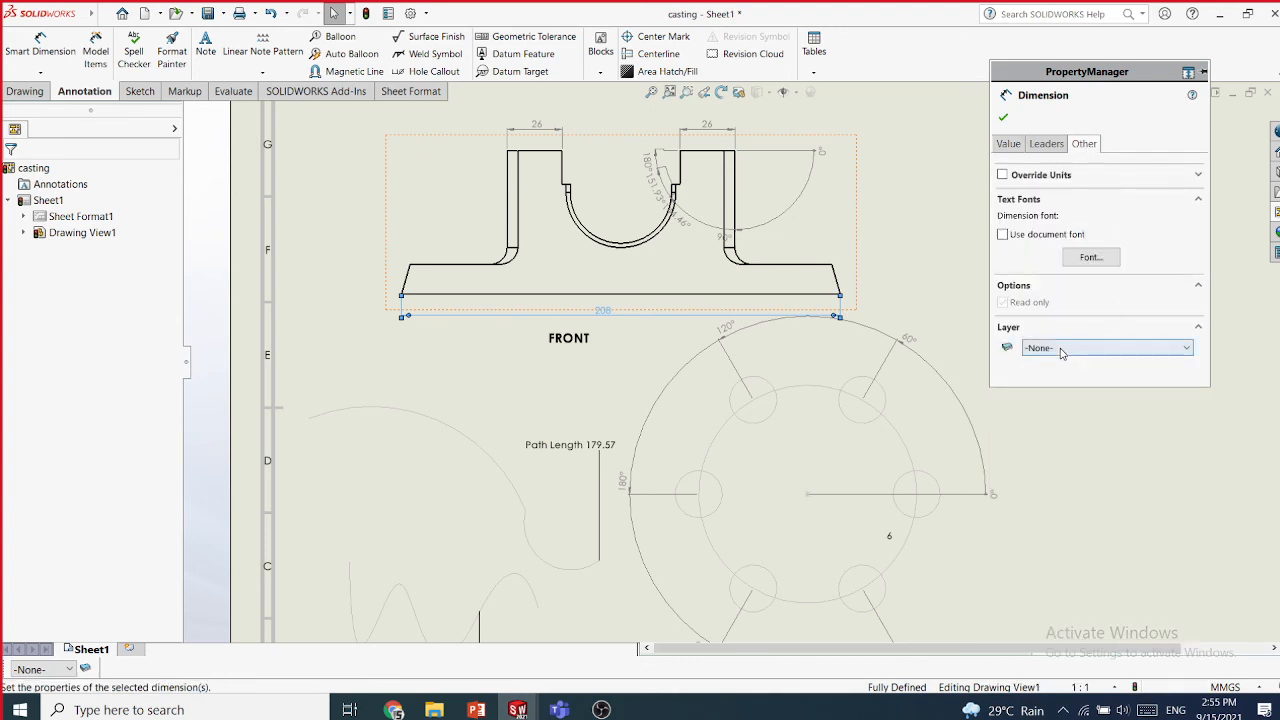
click(1037, 352)
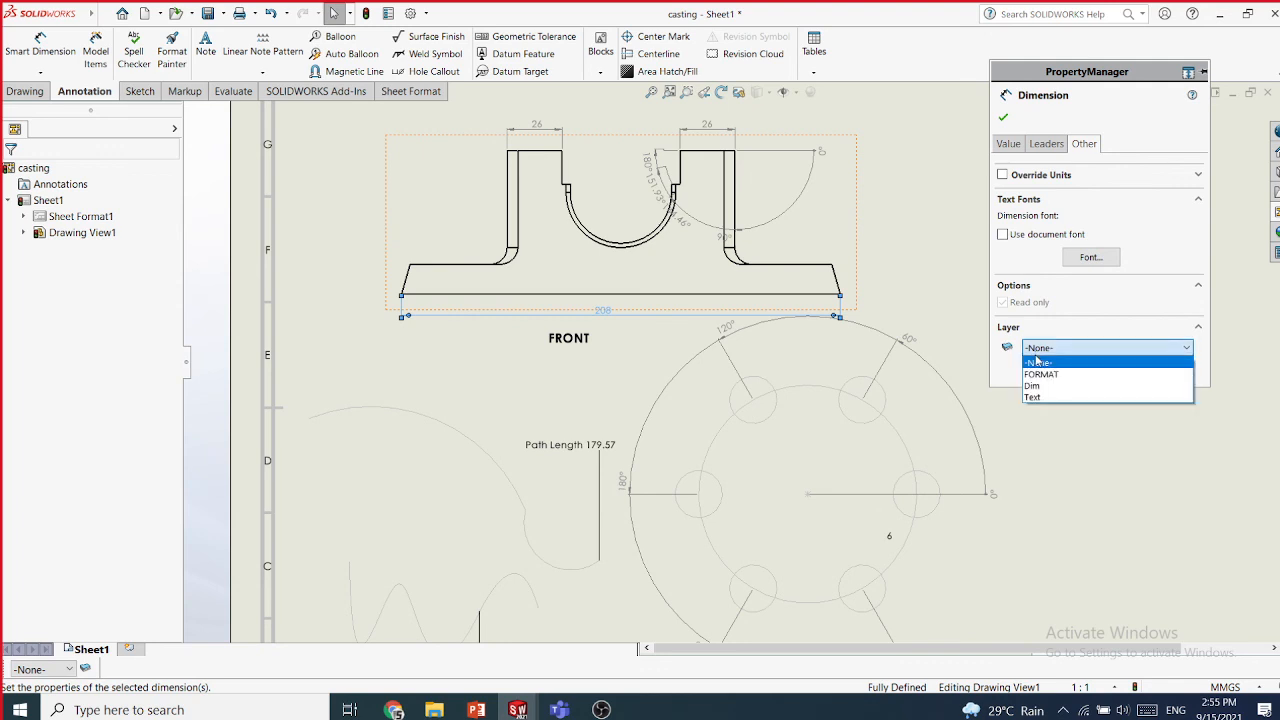
click(1037, 386)
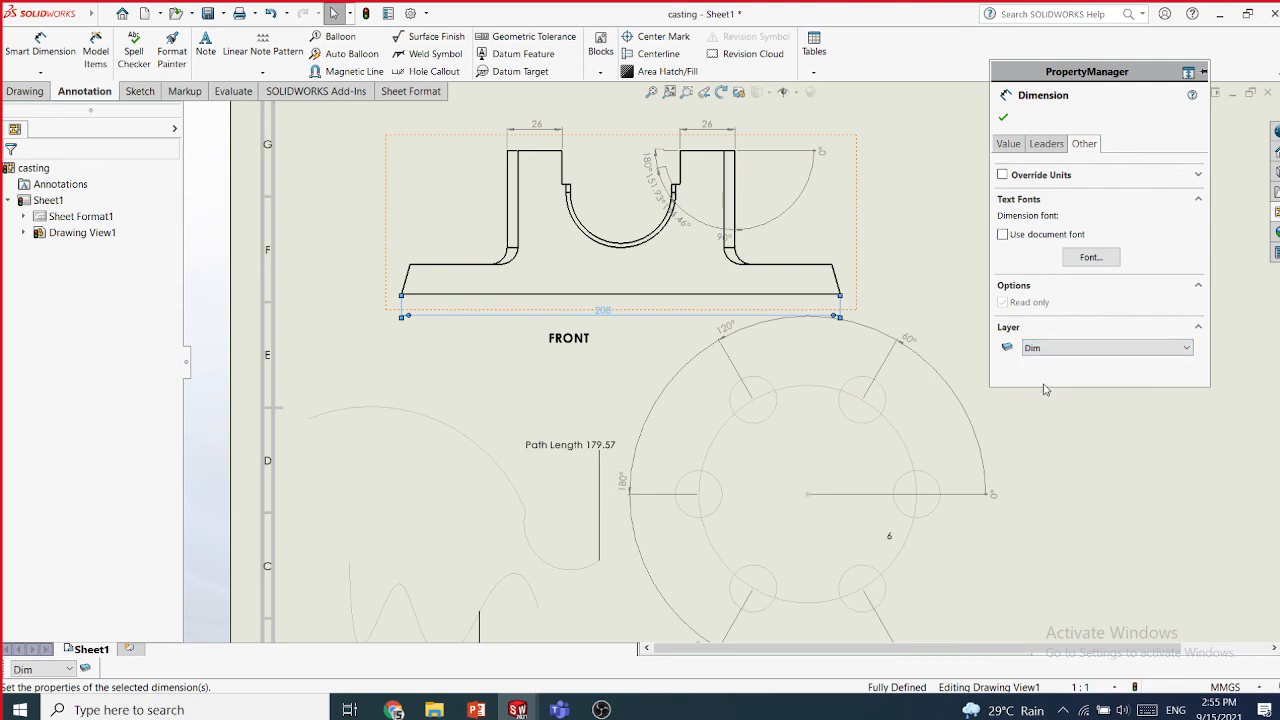
click(1004, 118)
- Assign the FRONT note below the casting view to the Text layer and deselect it
scroll(590, 340, down, 3)
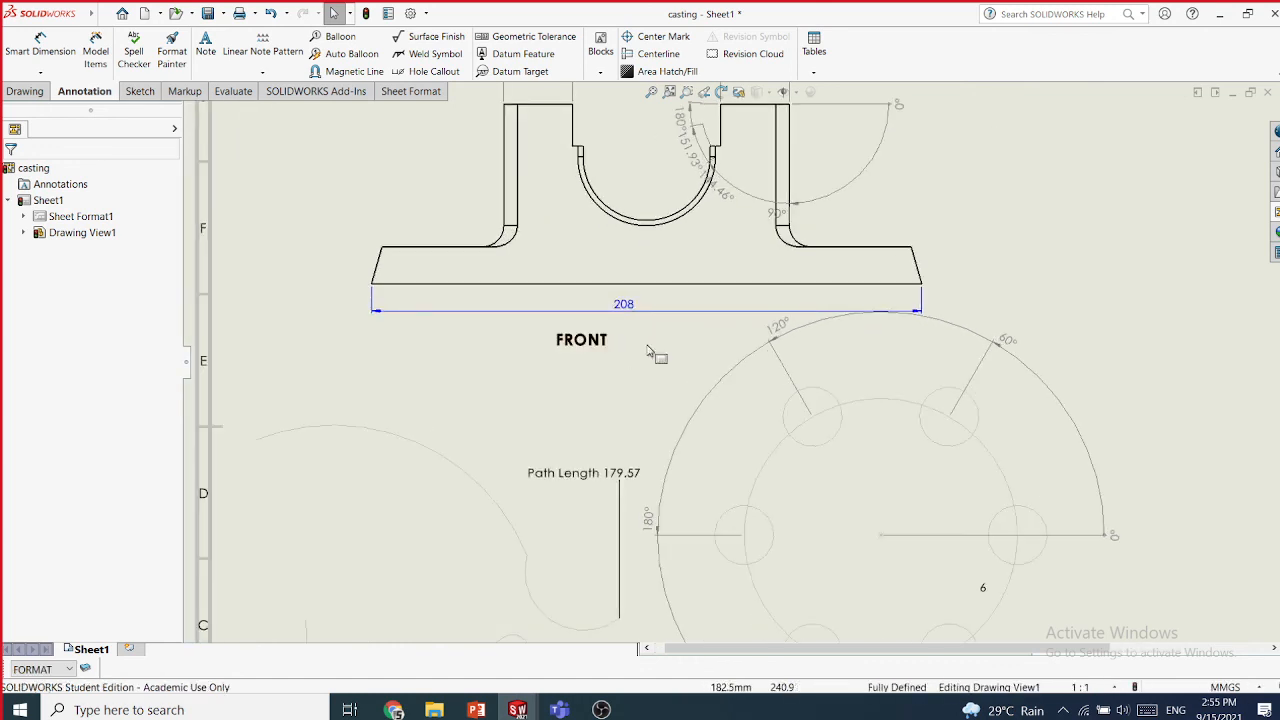
scroll(677, 343, down, 2)
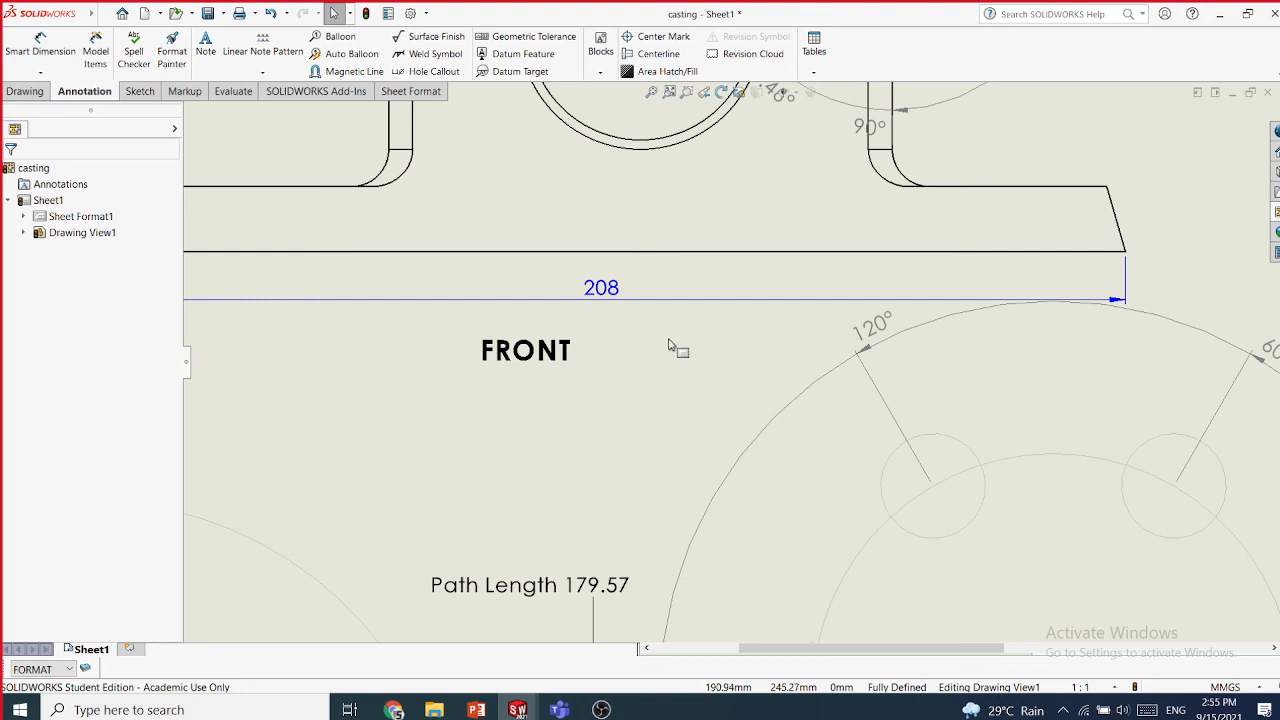
scroll(677, 343, up, 3)
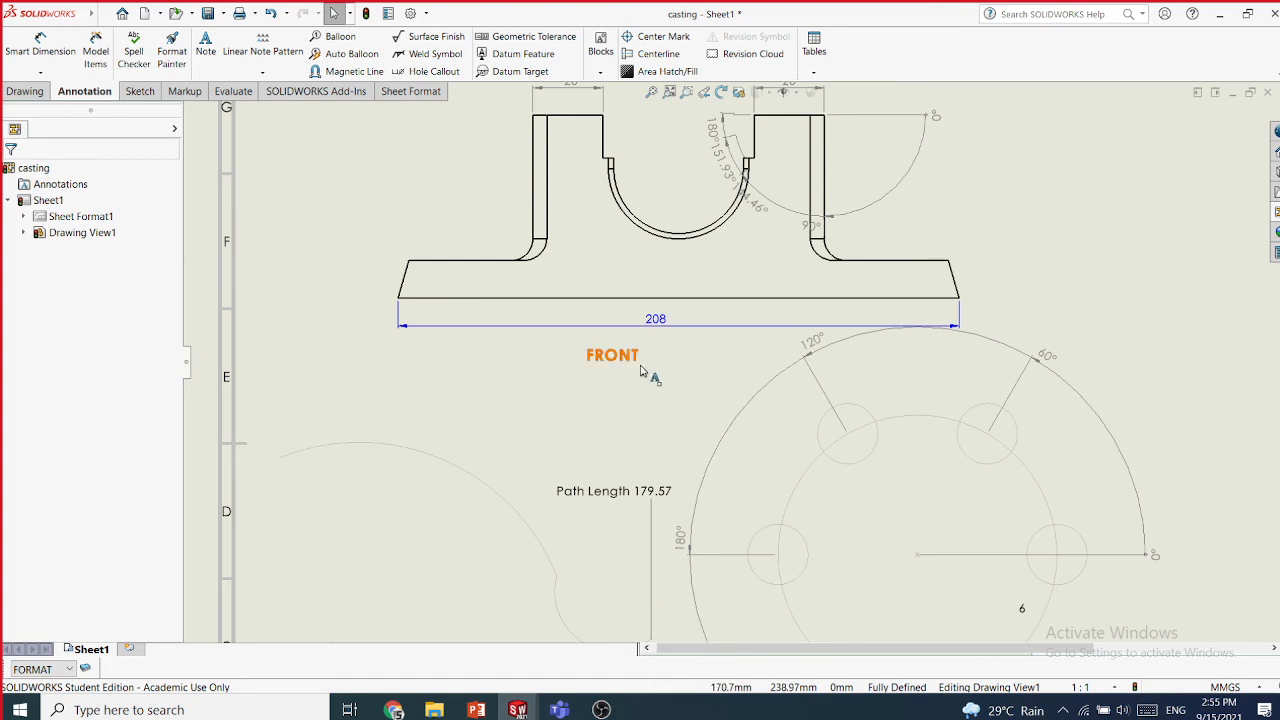
click(632, 366)
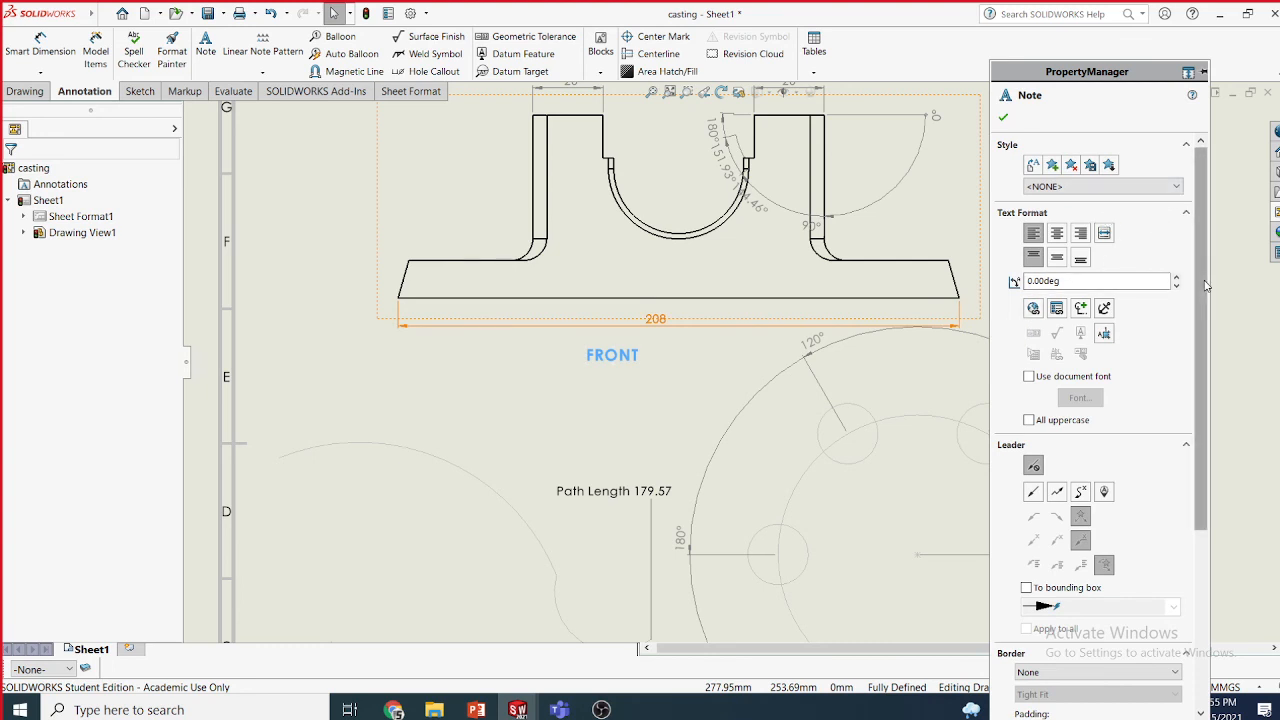
scroll(1206, 286, down, 5)
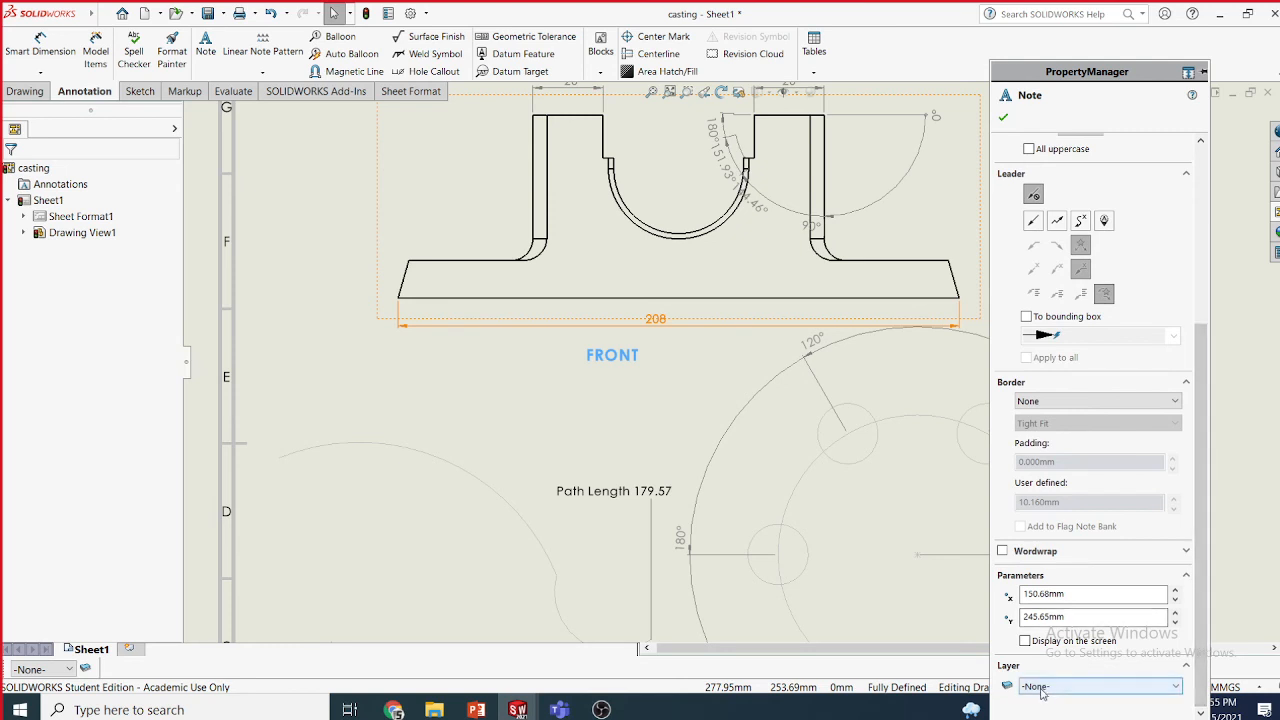
click(1043, 690)
click(1043, 674)
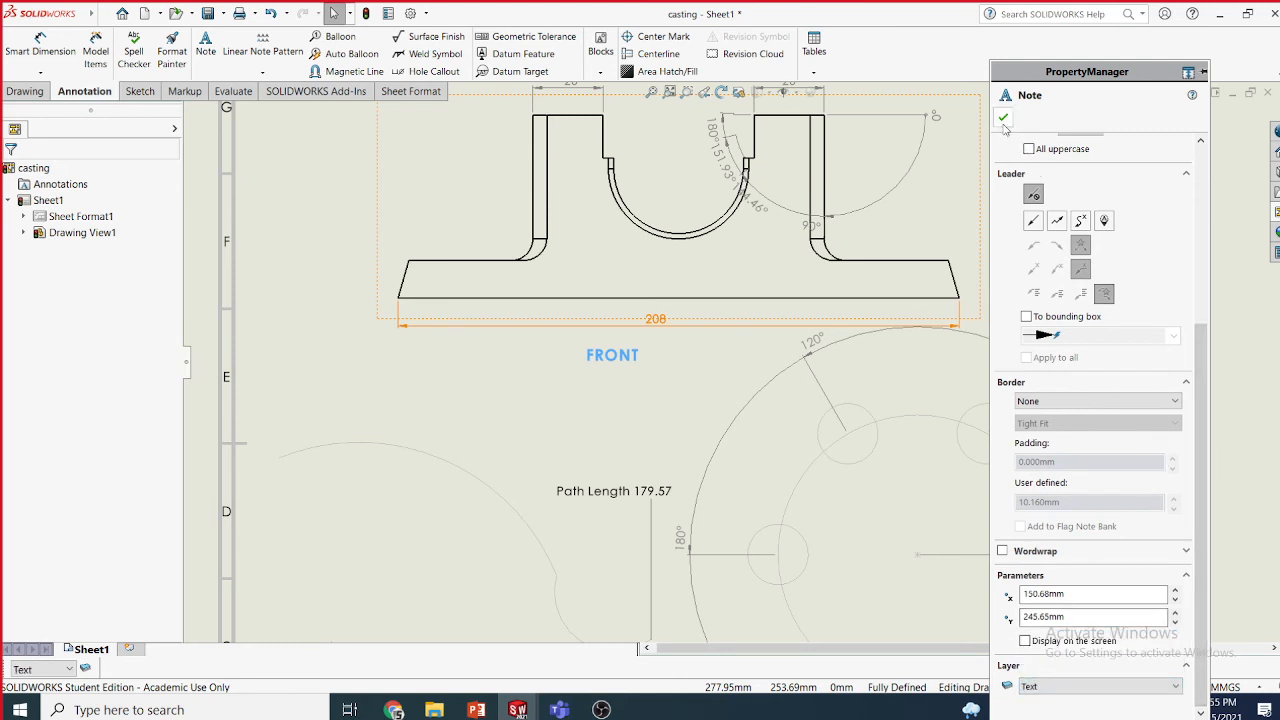
click(1003, 118)
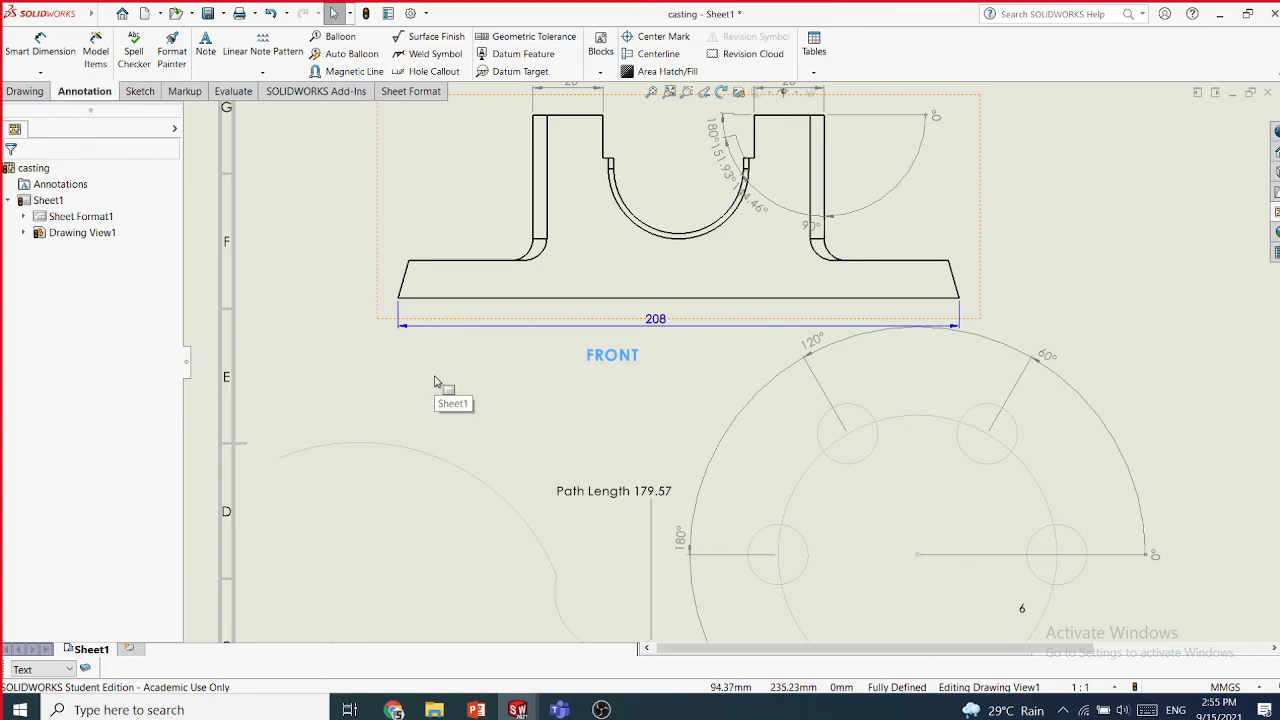
click(623, 386)
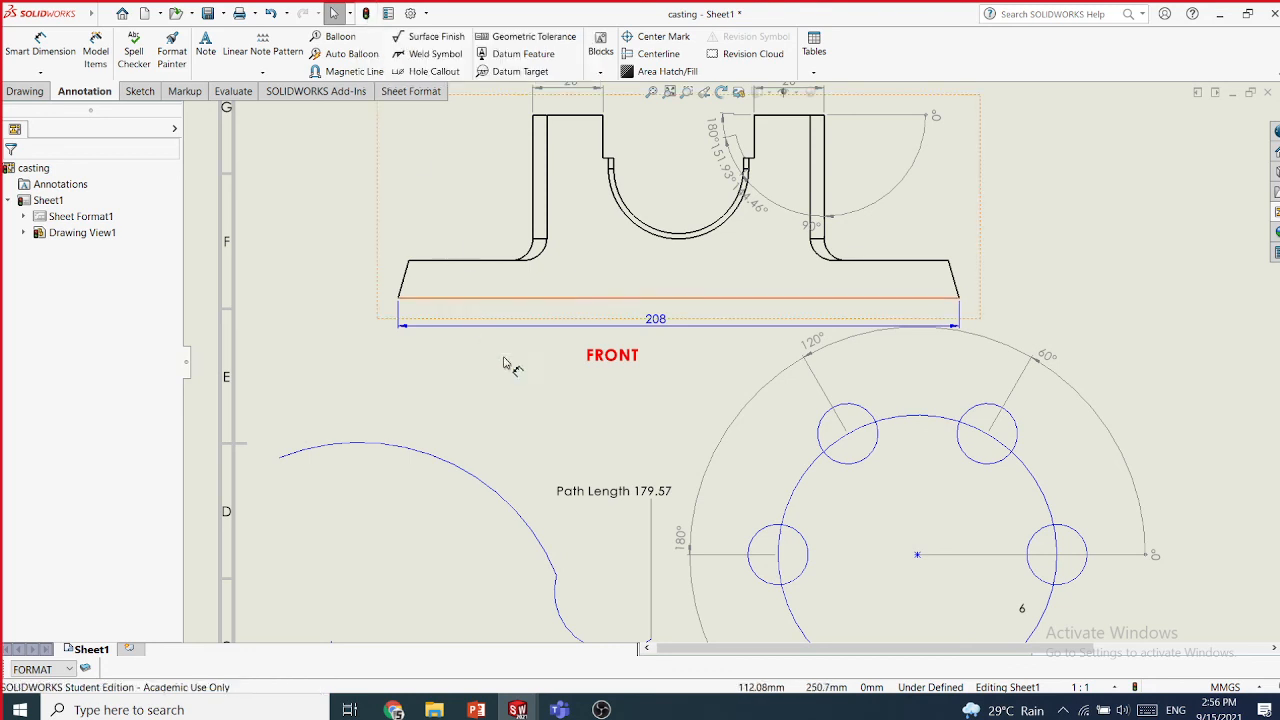
scroll(728, 361, up, 3)
mouse_move(1000, 410)
middle_down()
mouse_move(906, 340)
mouse_move(849, 323)
middle_up()
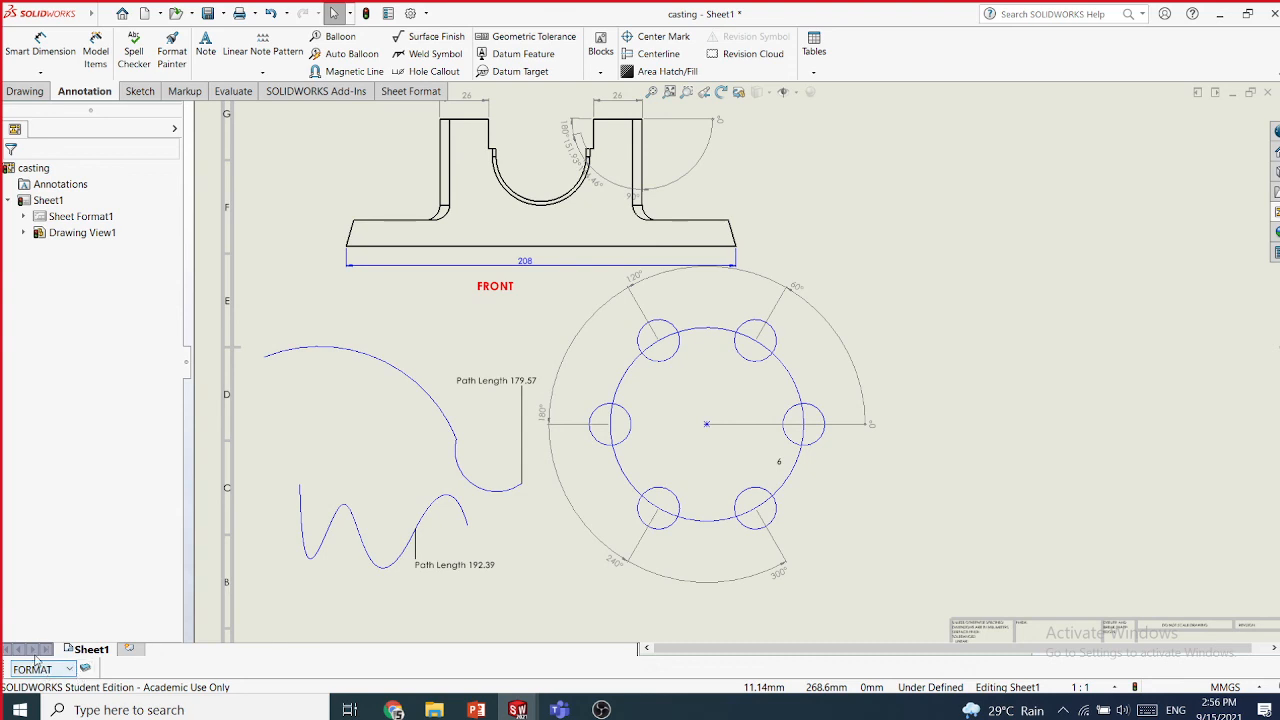
- Set the Text layer's line thickness to 0.5 mm and accept the layer settings
click(86, 670)
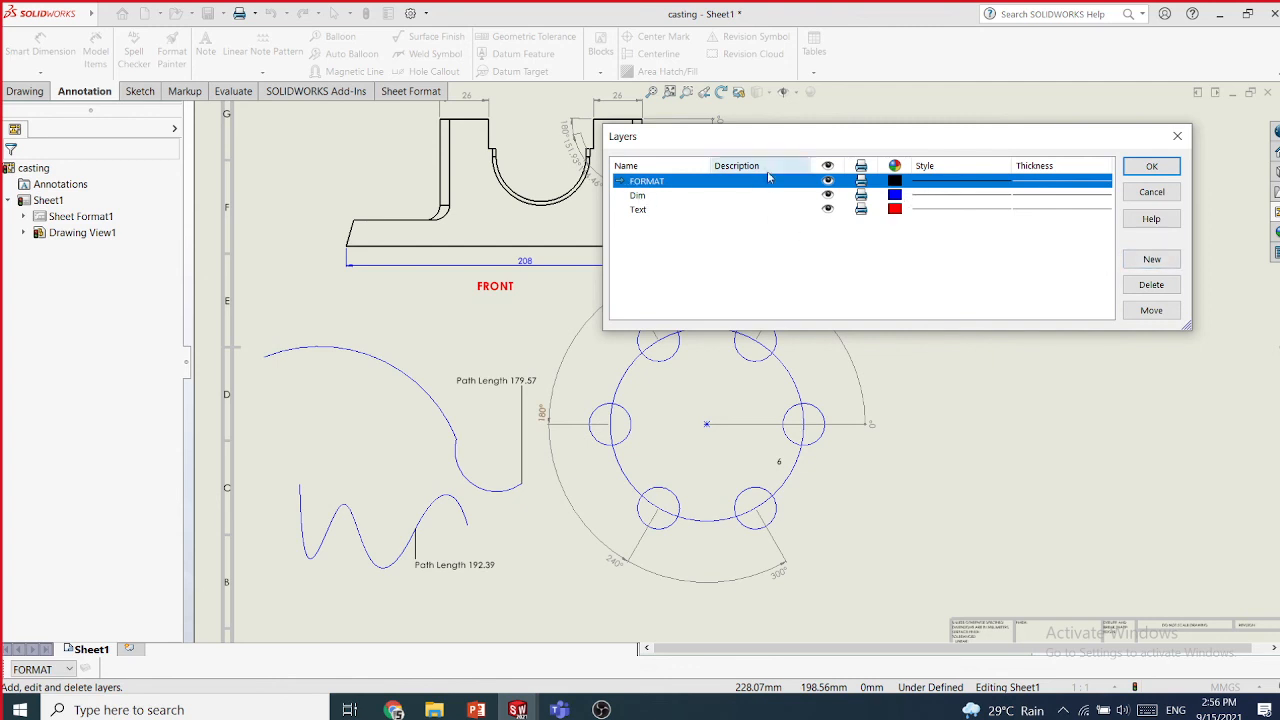
click(1037, 206)
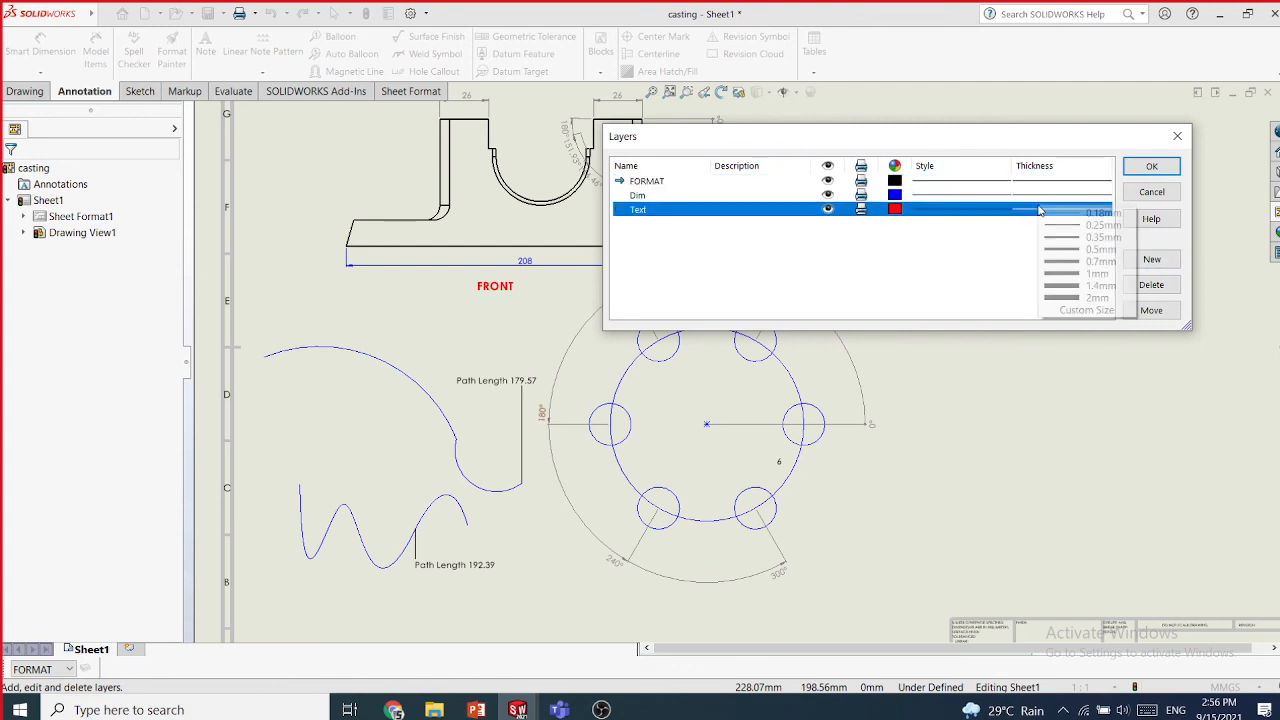
click(1066, 253)
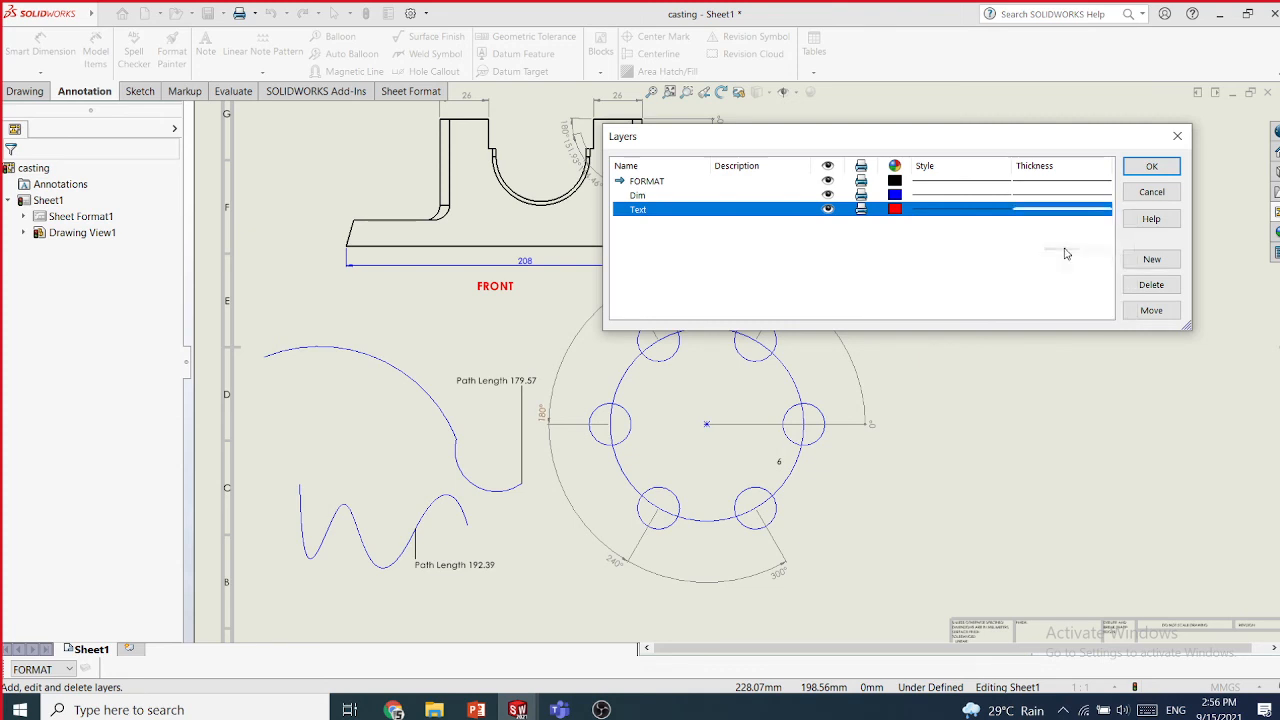
click(1151, 167)
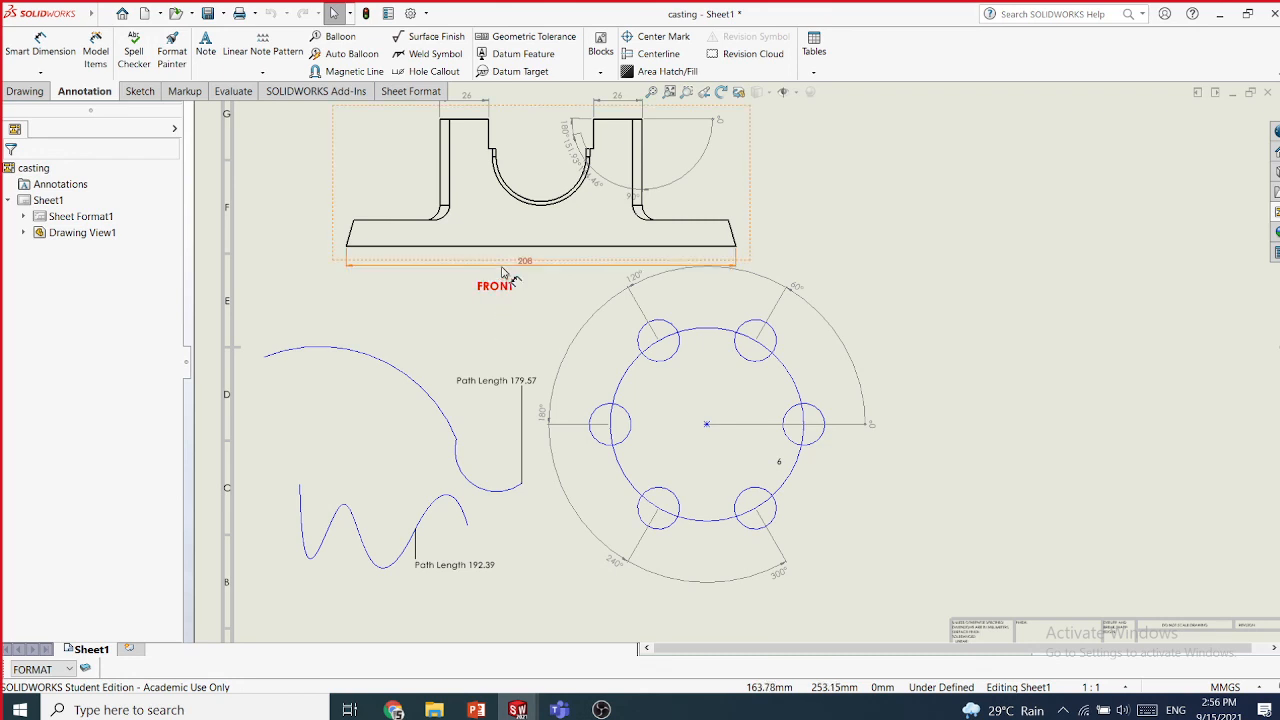
- Add a note reading PLAN below the circular hole pattern and widen its text box
key(f)
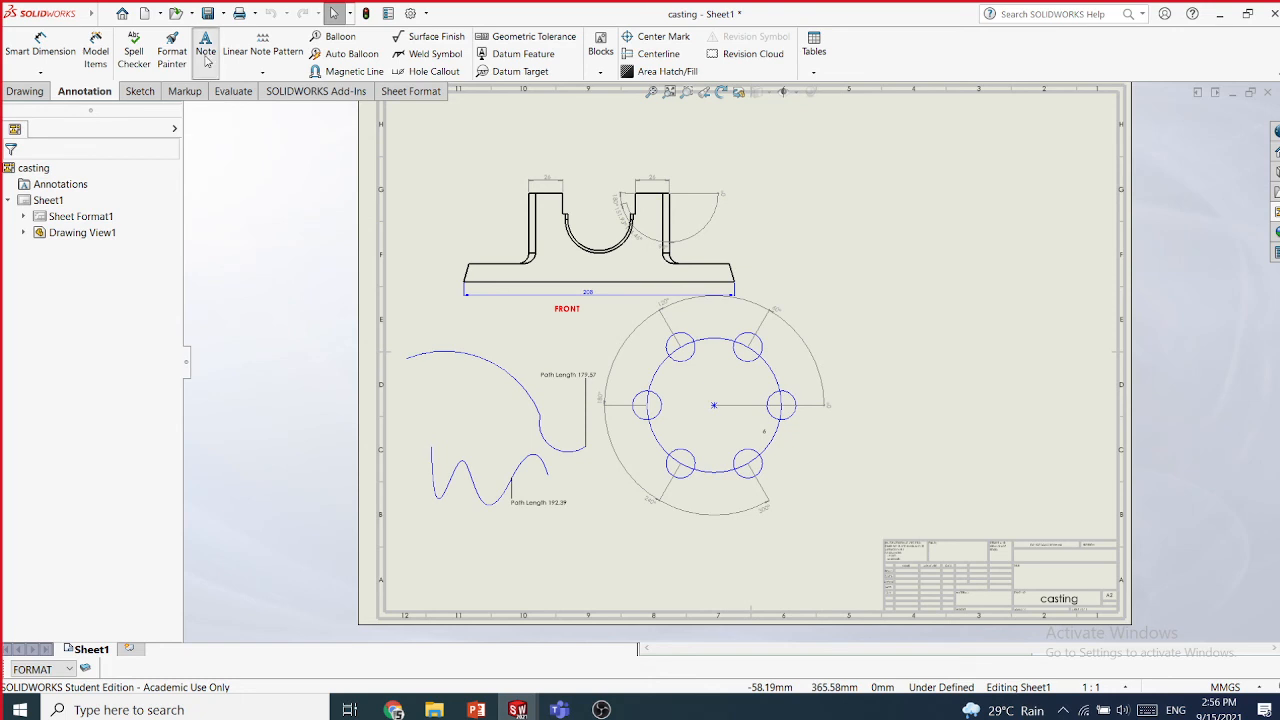
click(690, 540)
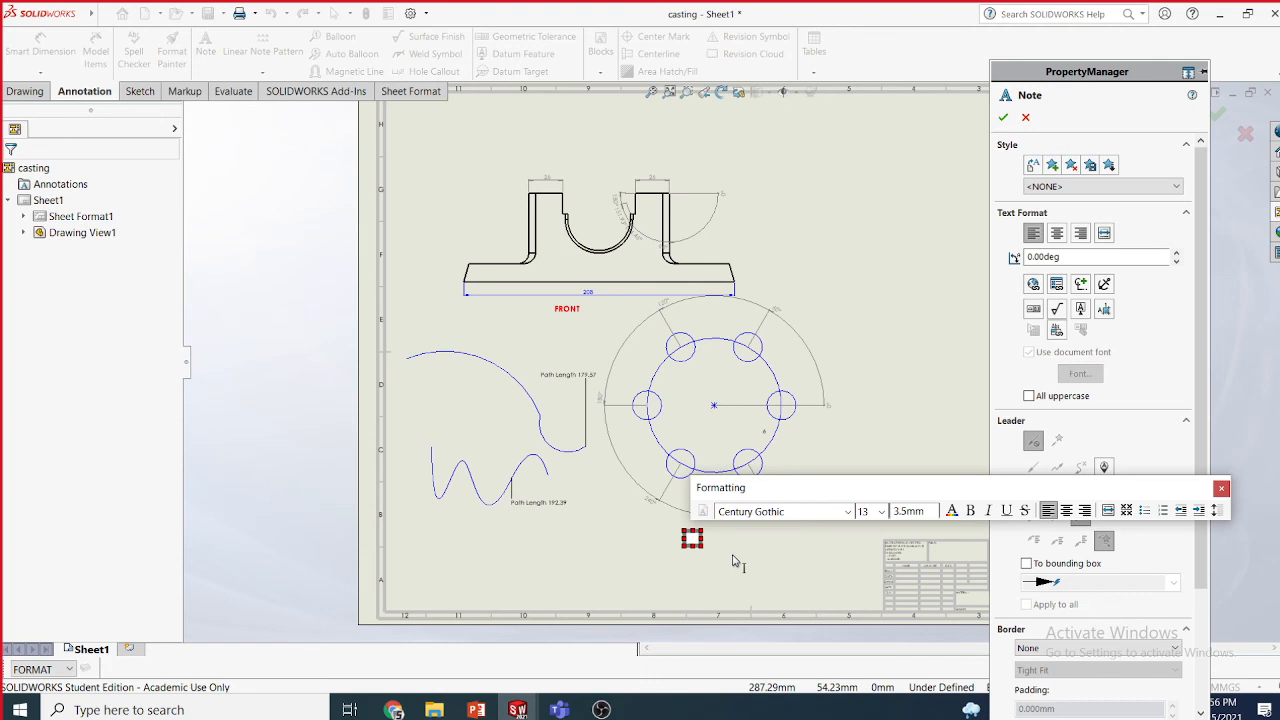
text(PLAN)
drag(688, 537, 750, 538)
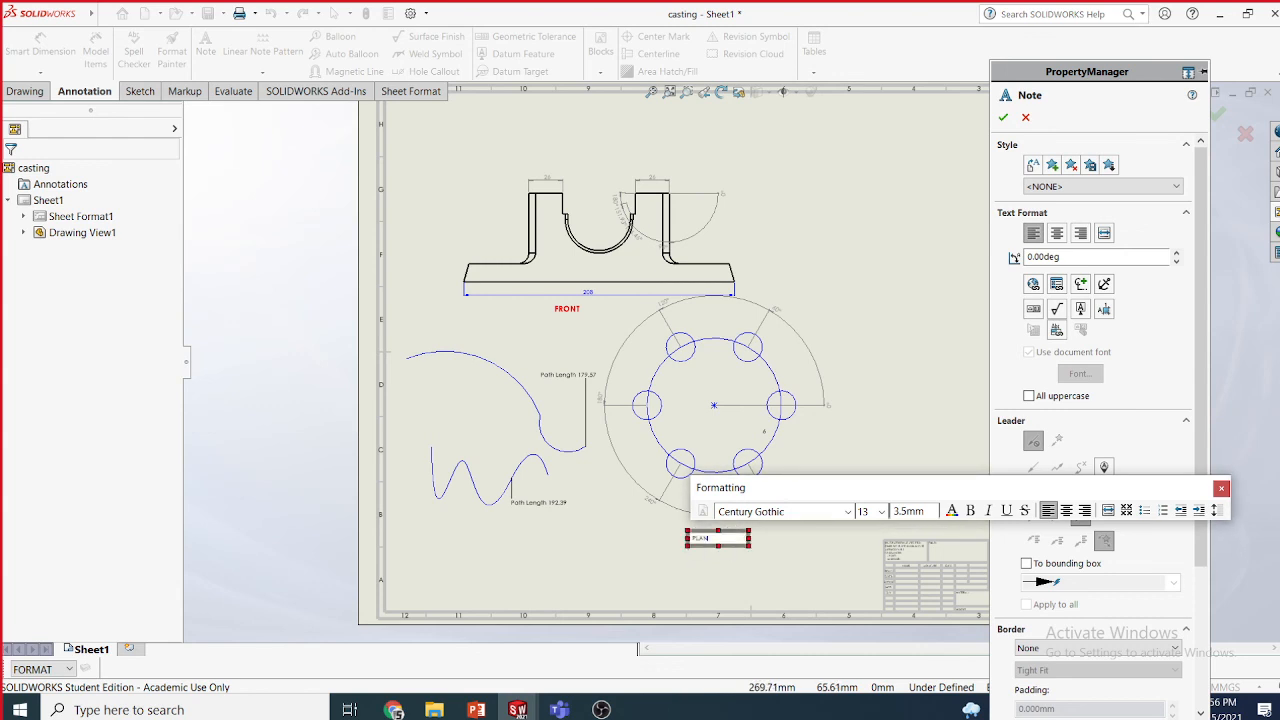
- Format the PLAN note's text as size 24 and bold
double_click(716, 541)
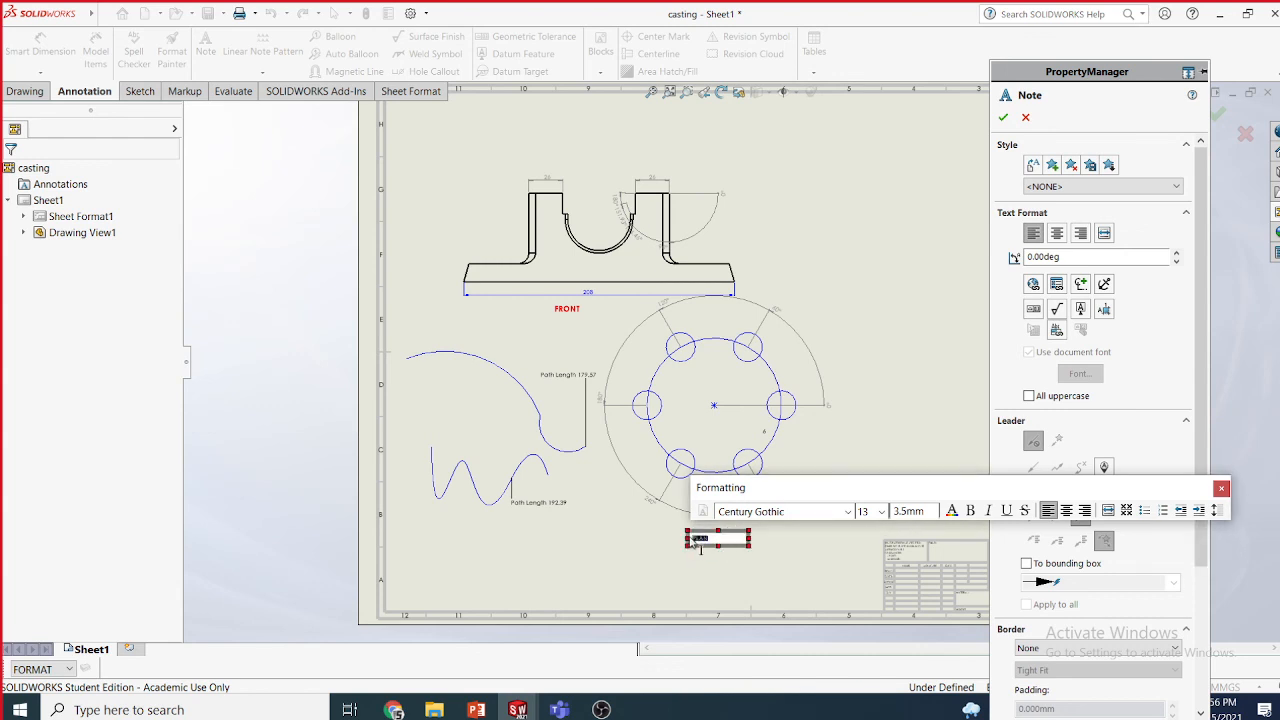
click(881, 511)
click(863, 428)
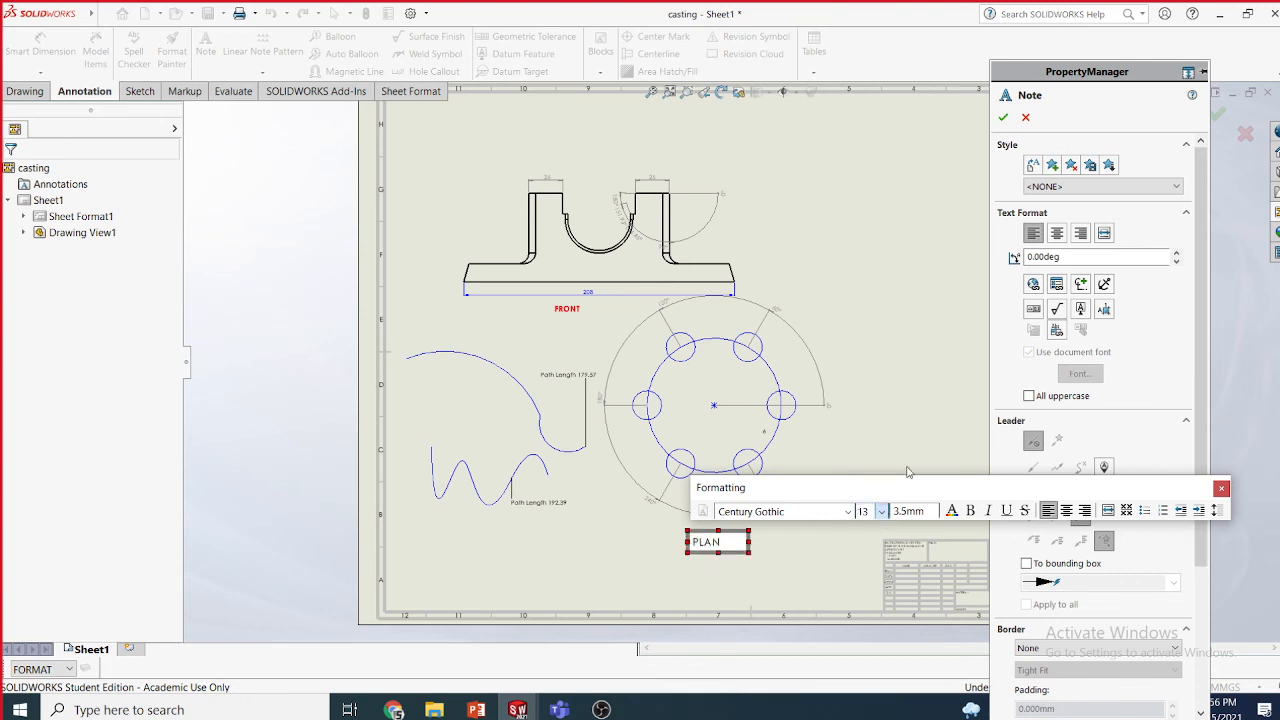
click(969, 511)
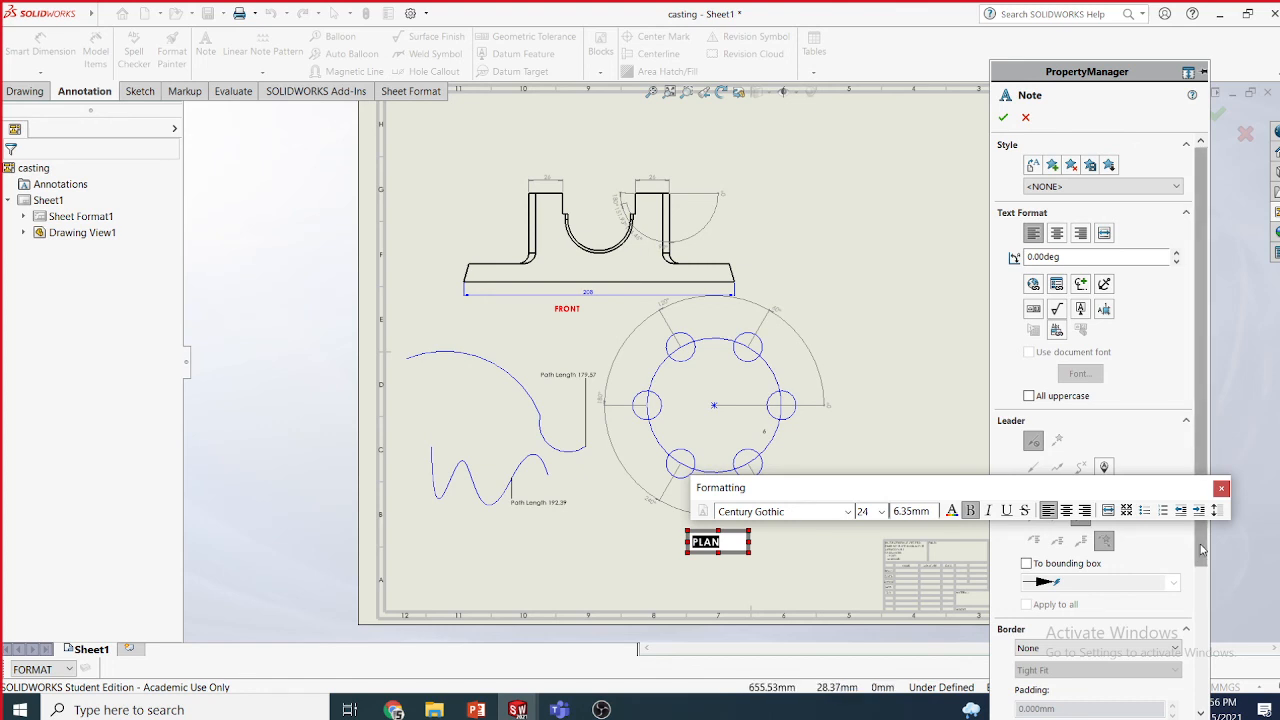
- Assign the PLAN note to the Text layer and finish the note
click(1199, 613)
drag(1199, 613, 1188, 680)
click(1172, 686)
click(1053, 678)
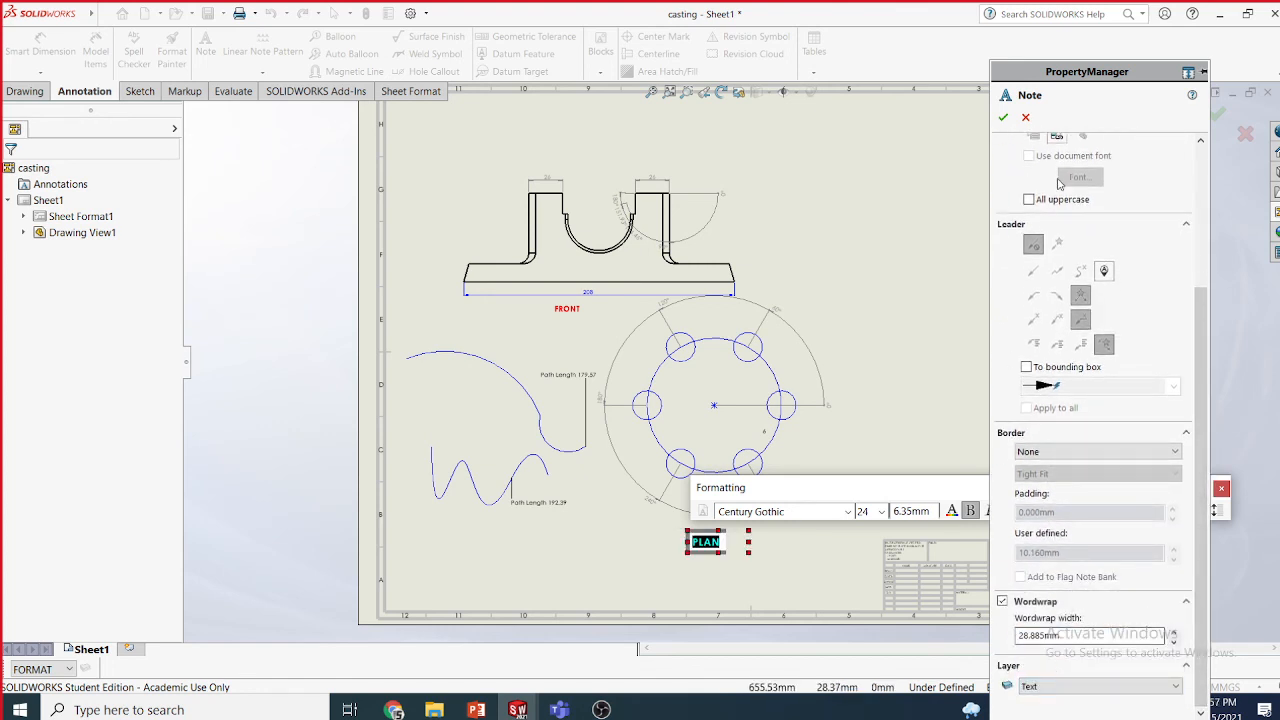
click(1003, 117)
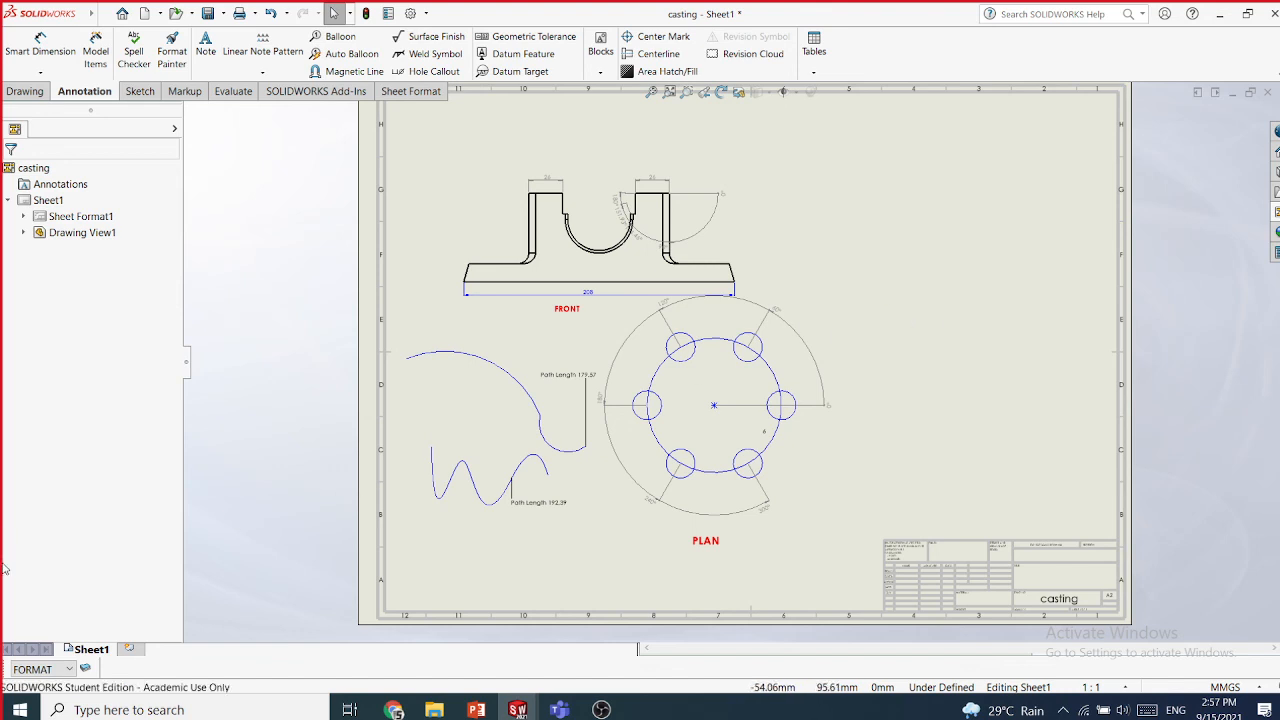
- Open the layer settings and switch the Text layer's visibility off and on again
click(85, 668)
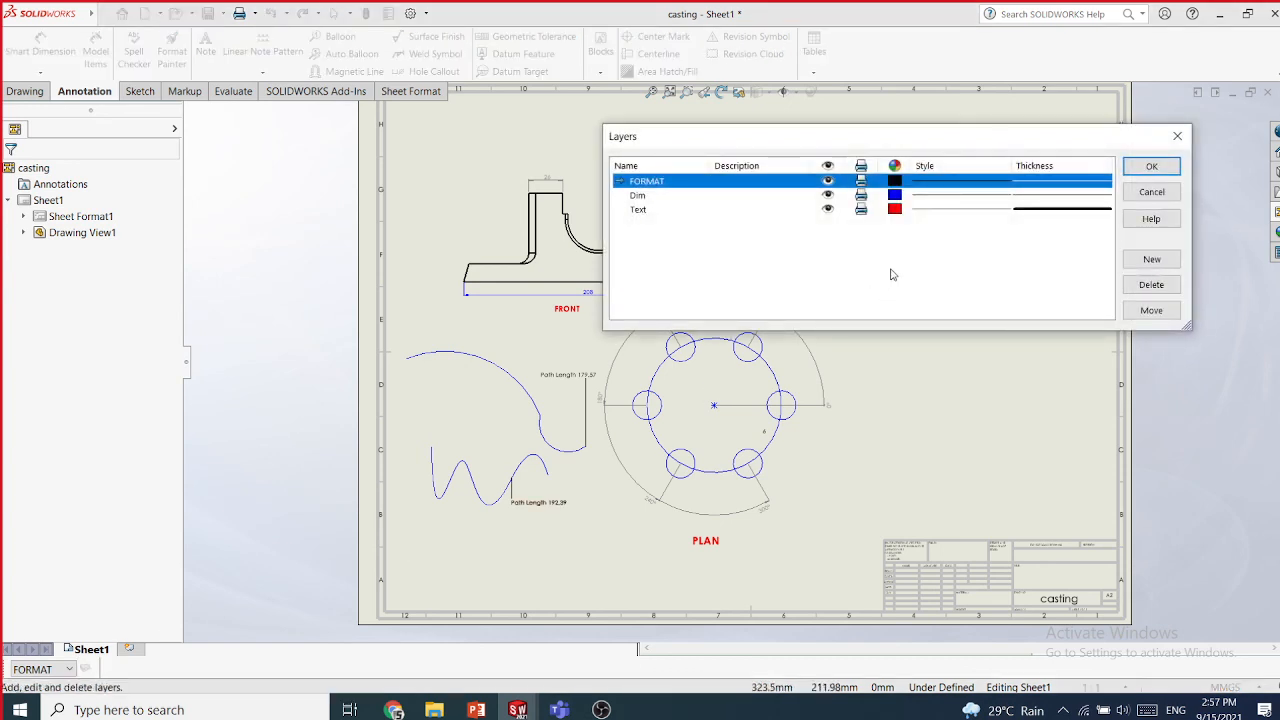
click(827, 209)
click(826, 211)
click(827, 210)
click(827, 210)
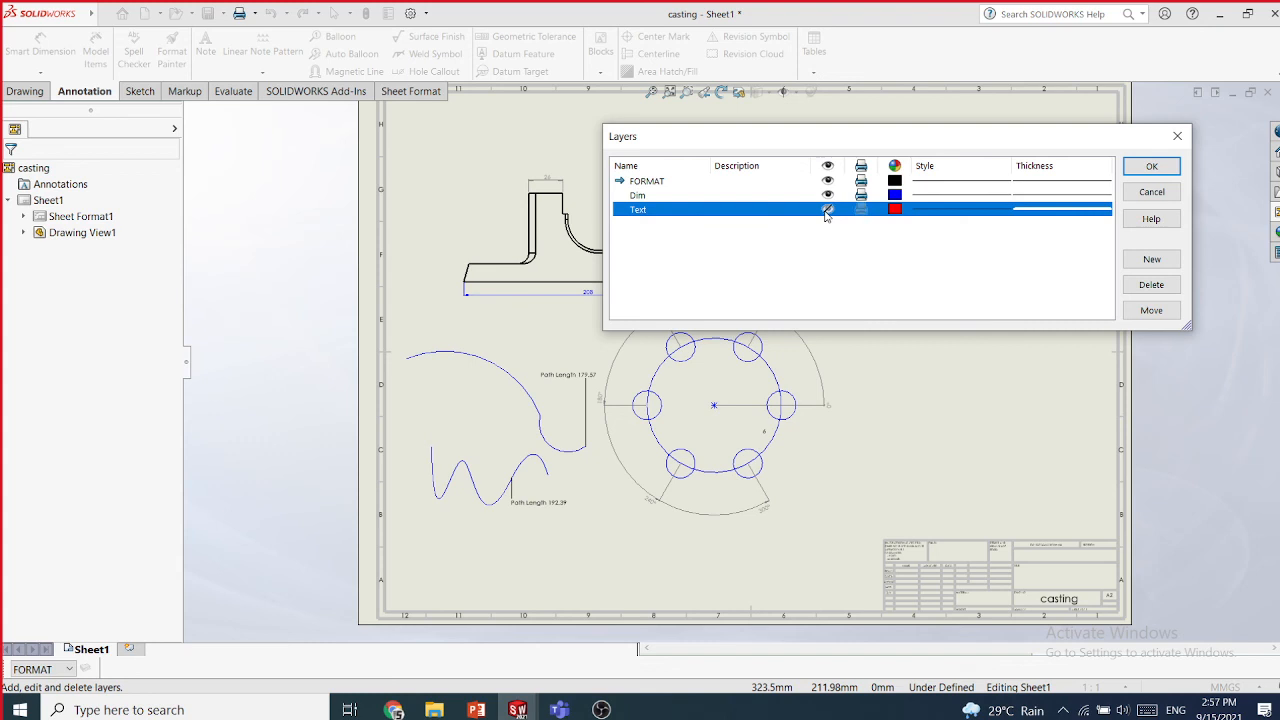
click(827, 210)
- Move the layer settings clear of the drawing, then hide and reshow the Text and Dim layers together
drag(825, 140, 979, 79)
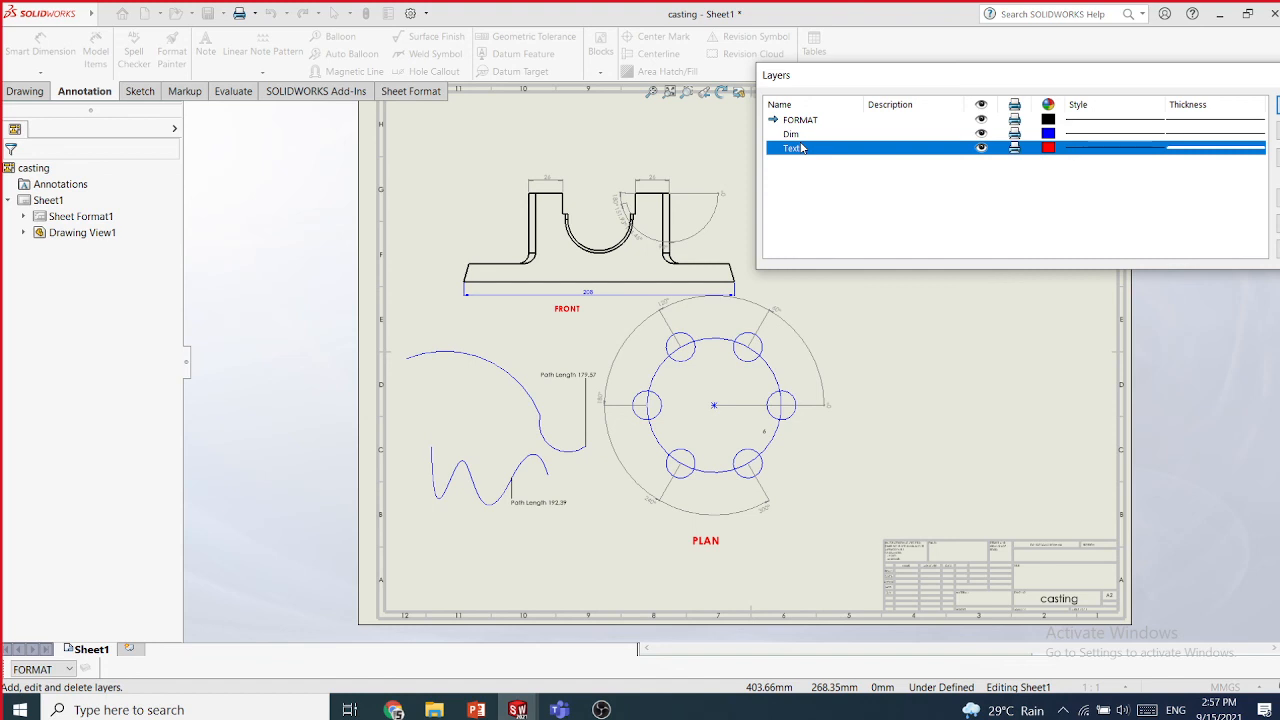
click(981, 148)
click(981, 134)
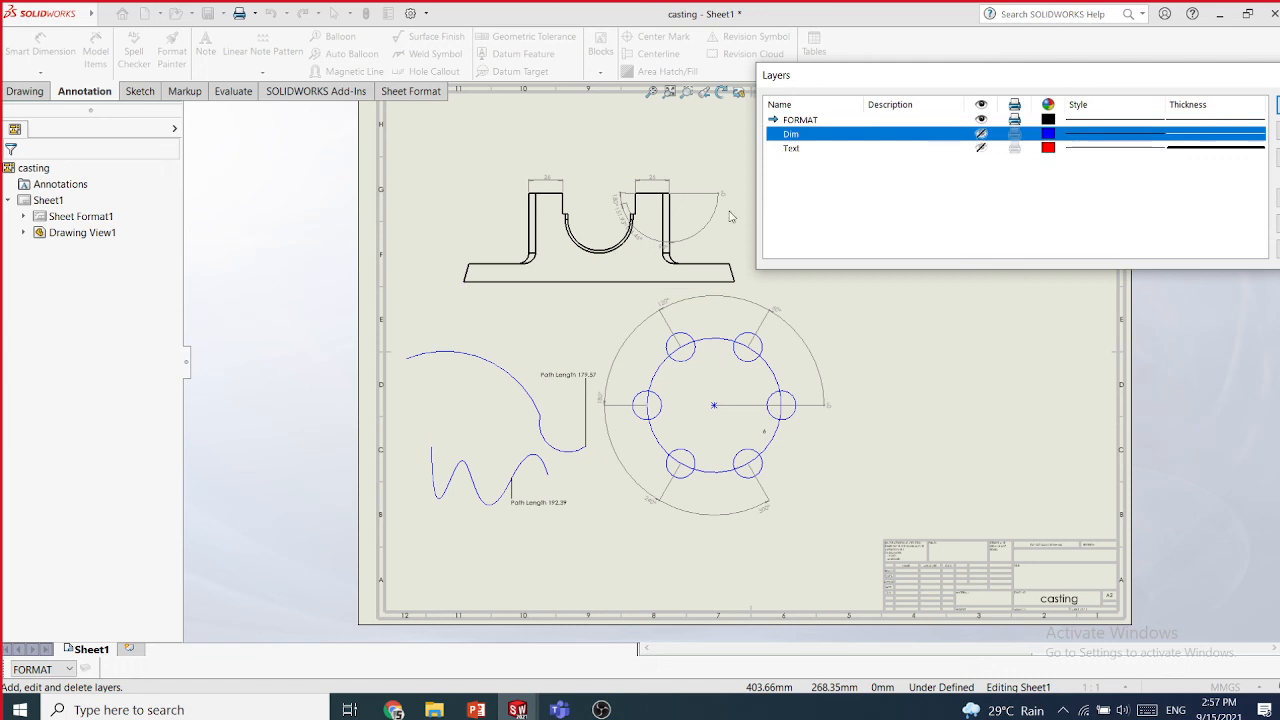
click(981, 134)
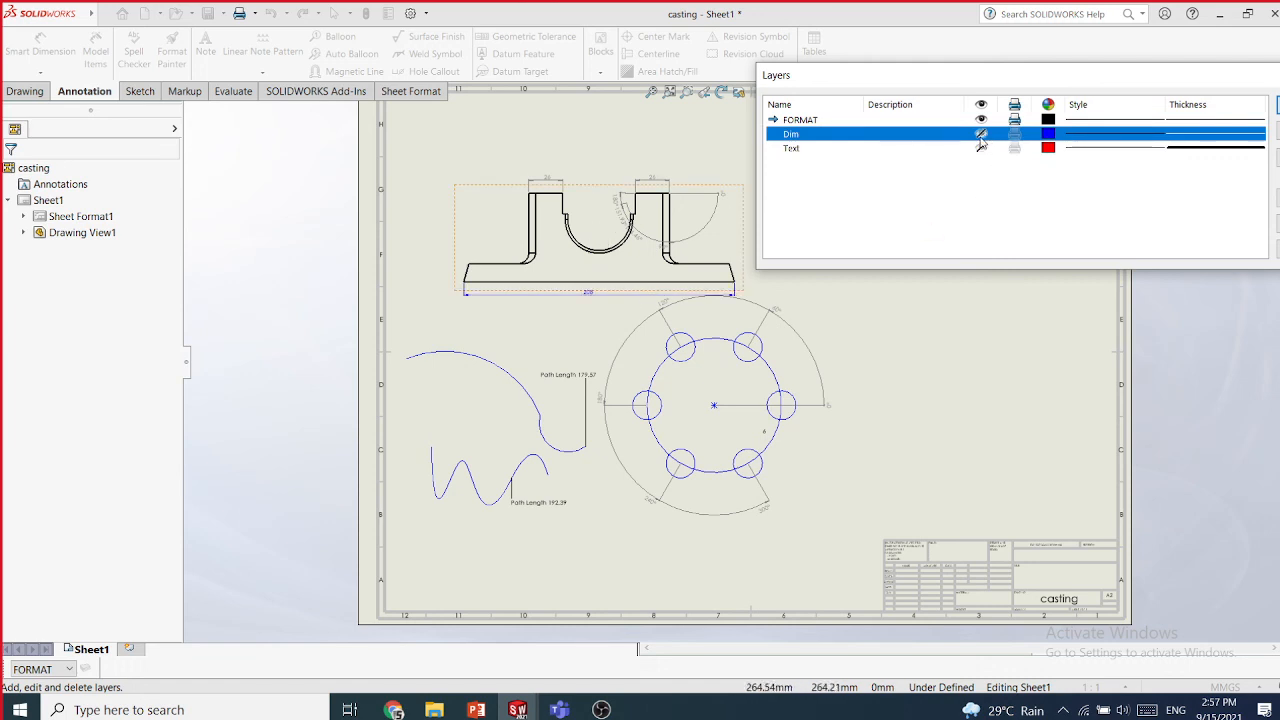
click(981, 148)
click(981, 134)
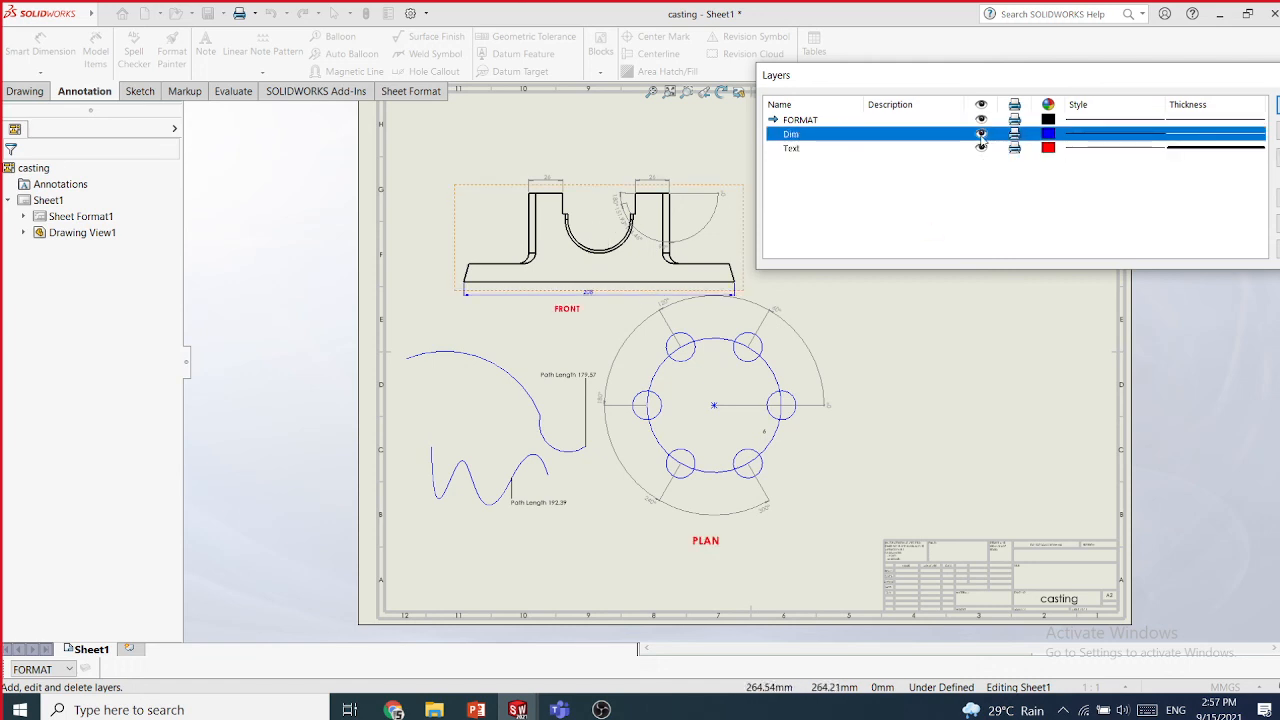
click(981, 148)
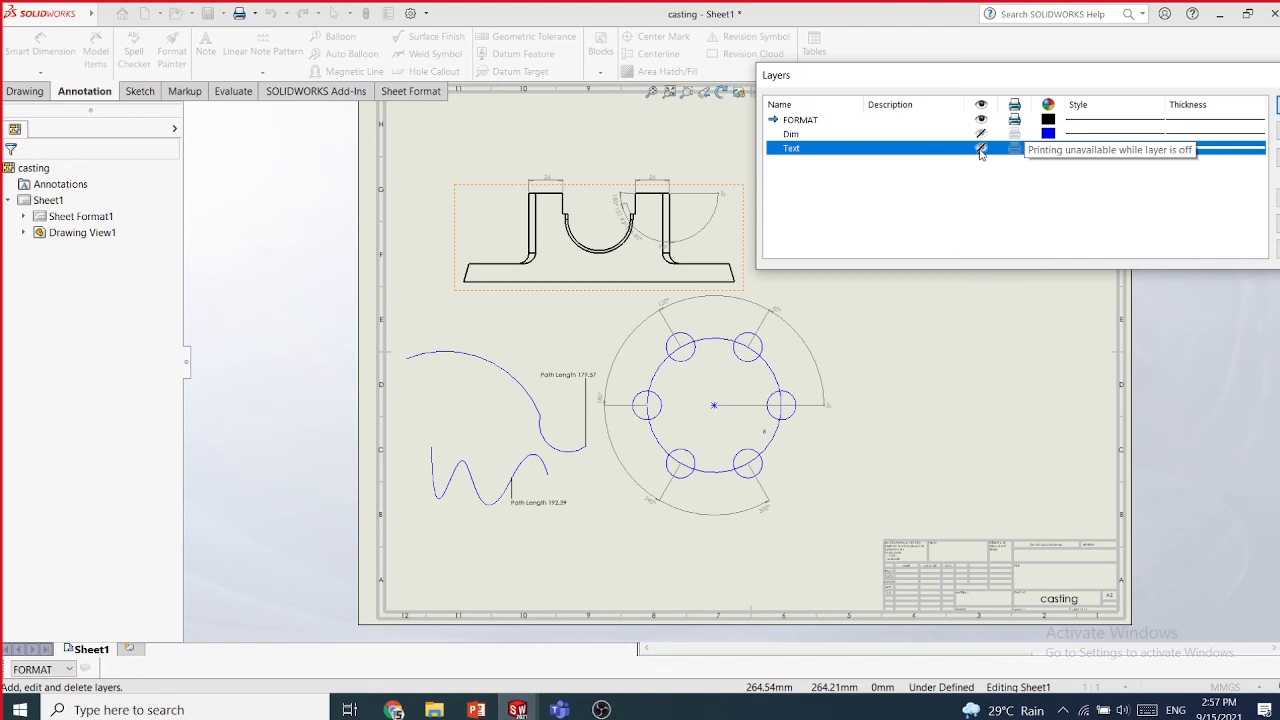
click(980, 148)
click(981, 133)
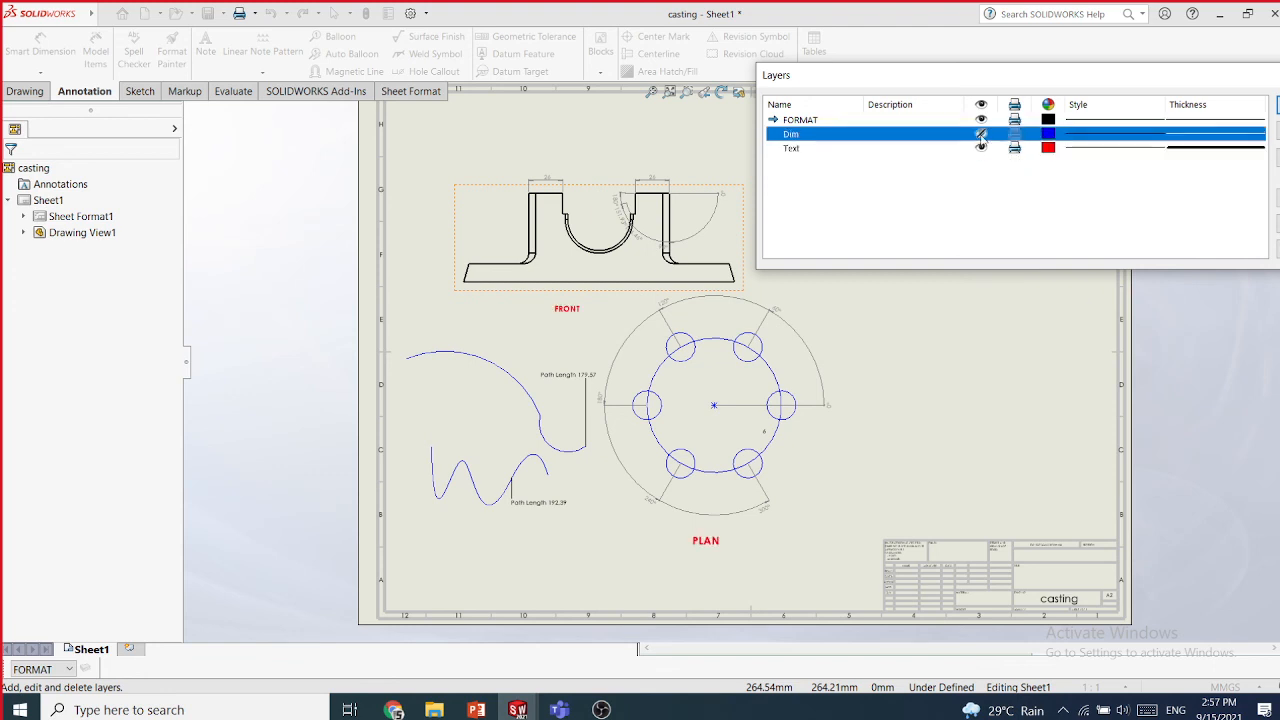
- Hide and reshow the FORMAT layer, then accept the layer settings
click(981, 119)
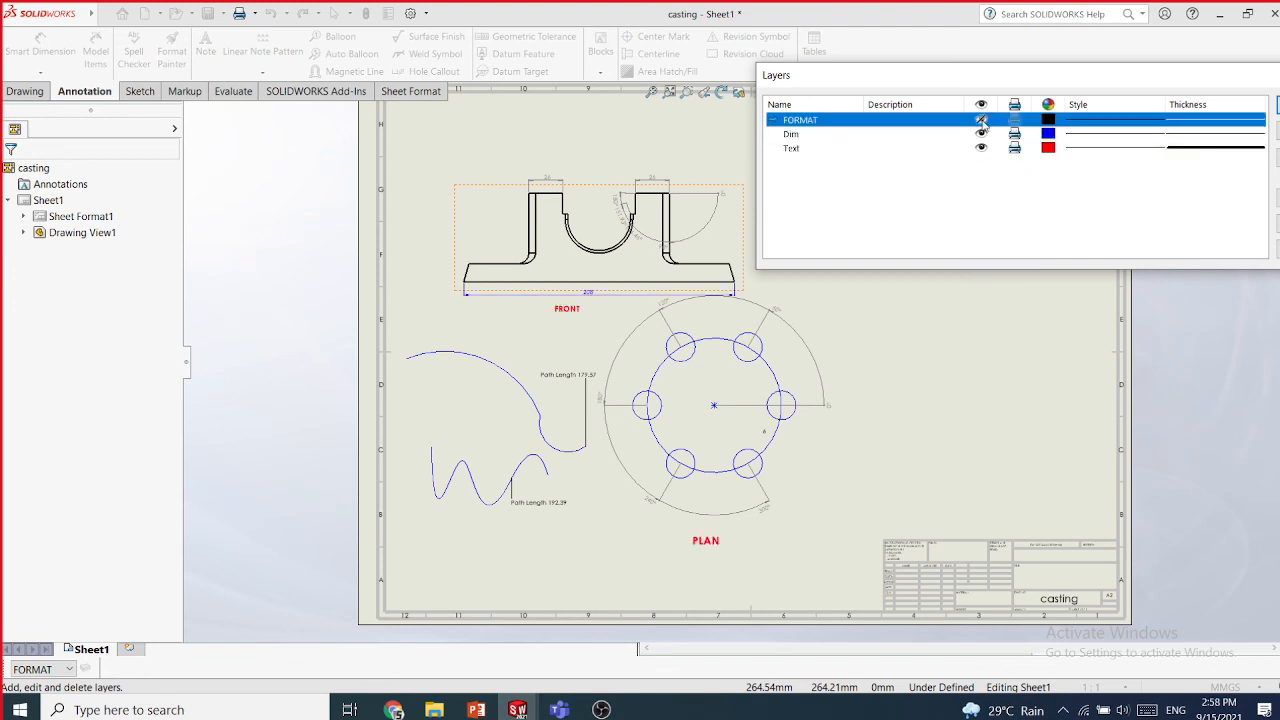
click(981, 119)
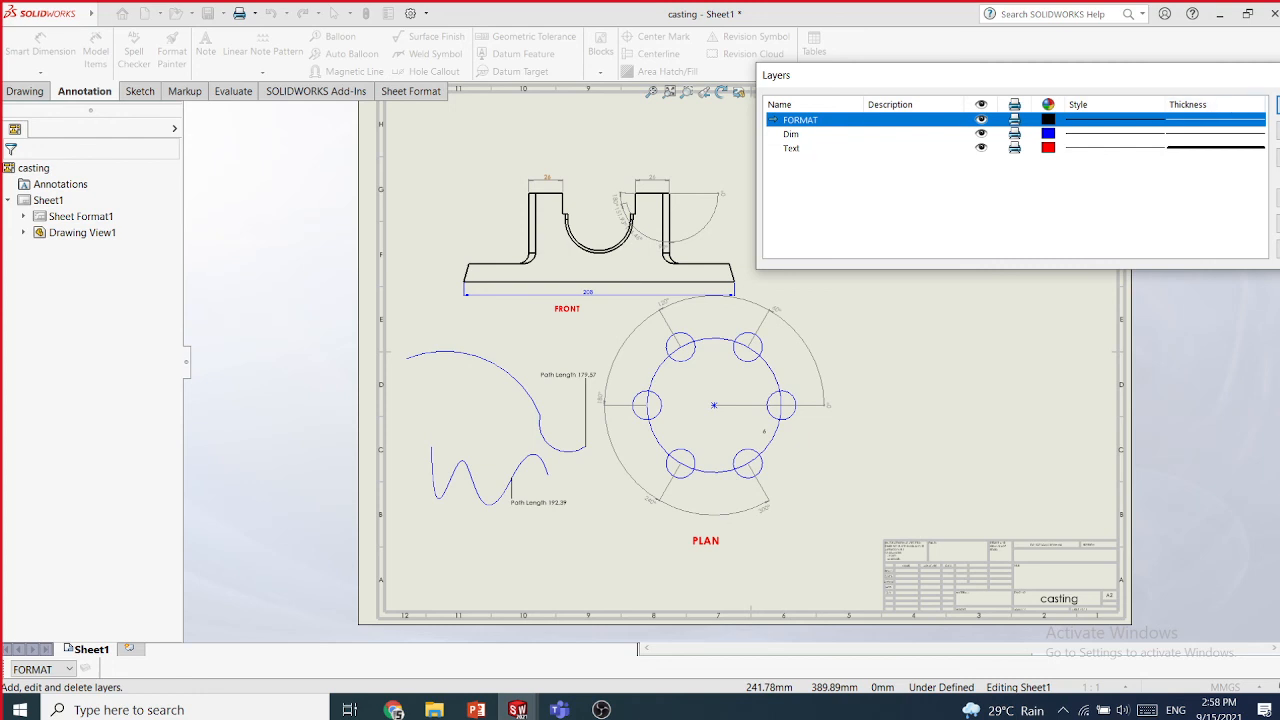
drag(1243, 74, 1088, 77)
click(1154, 97)
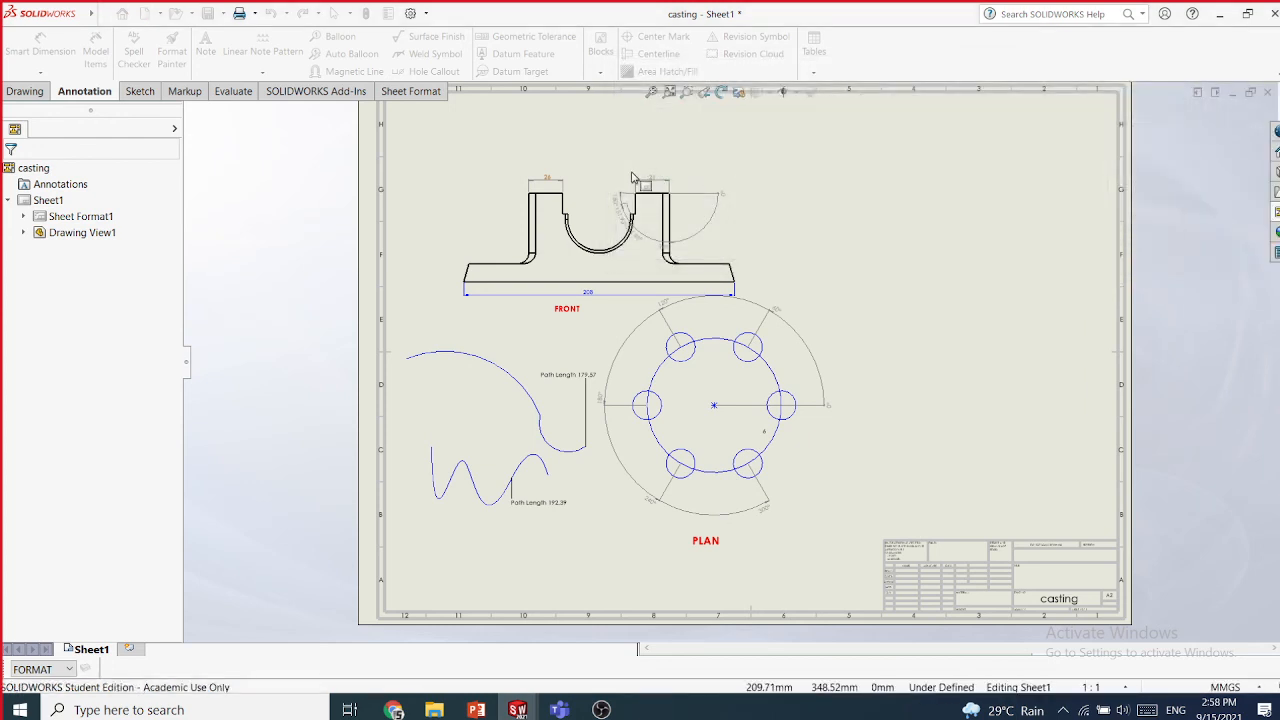
- Assign the width dimension above the casting's right-hand upright to the Dim layer
click(663, 200)
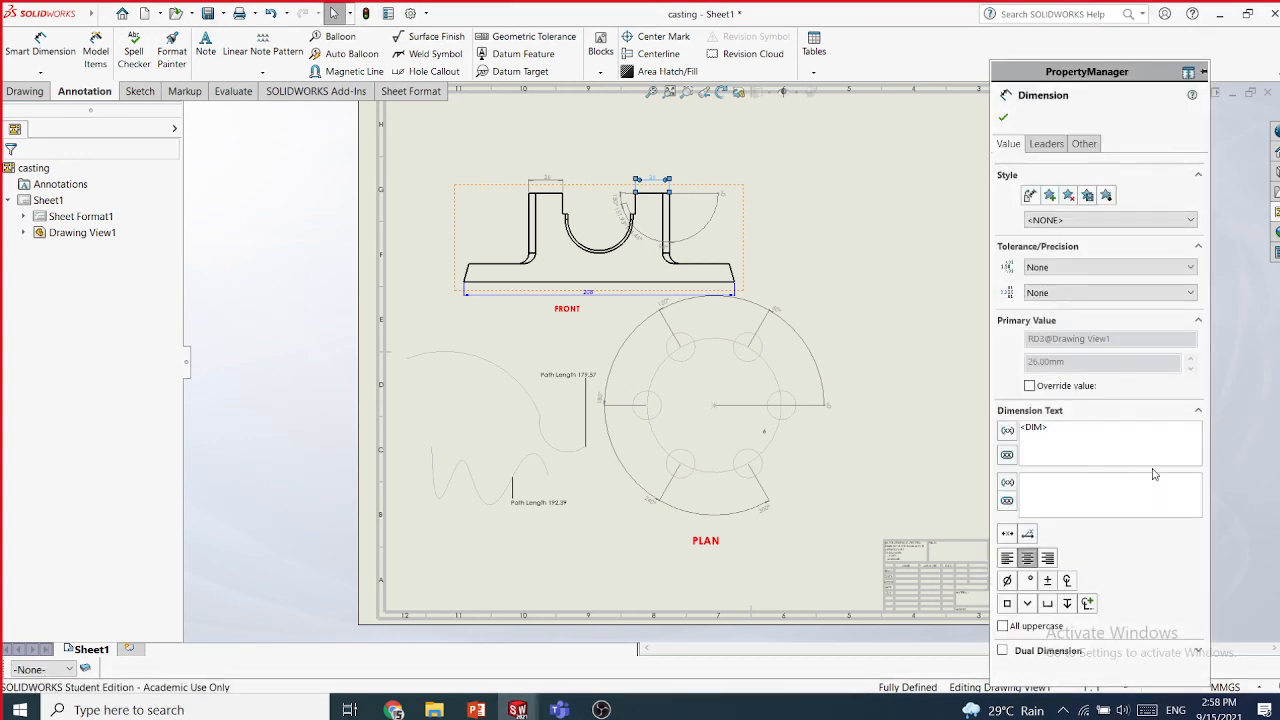
click(1084, 143)
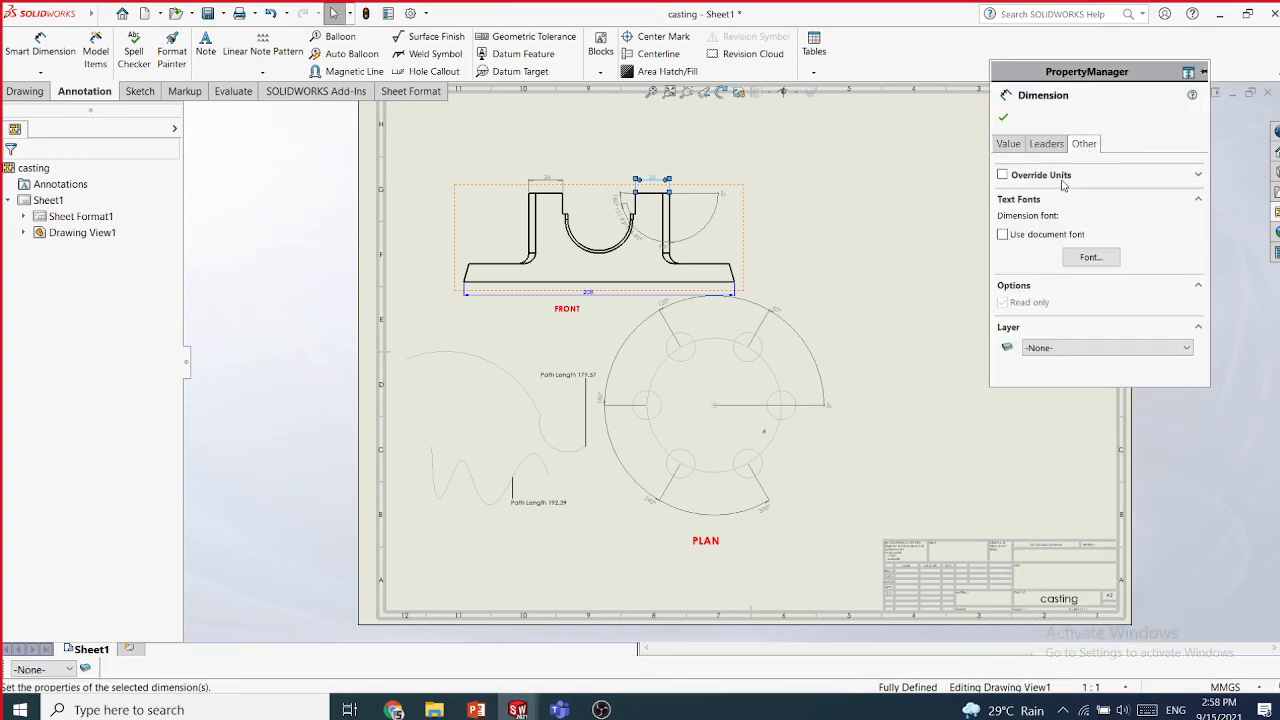
click(1054, 347)
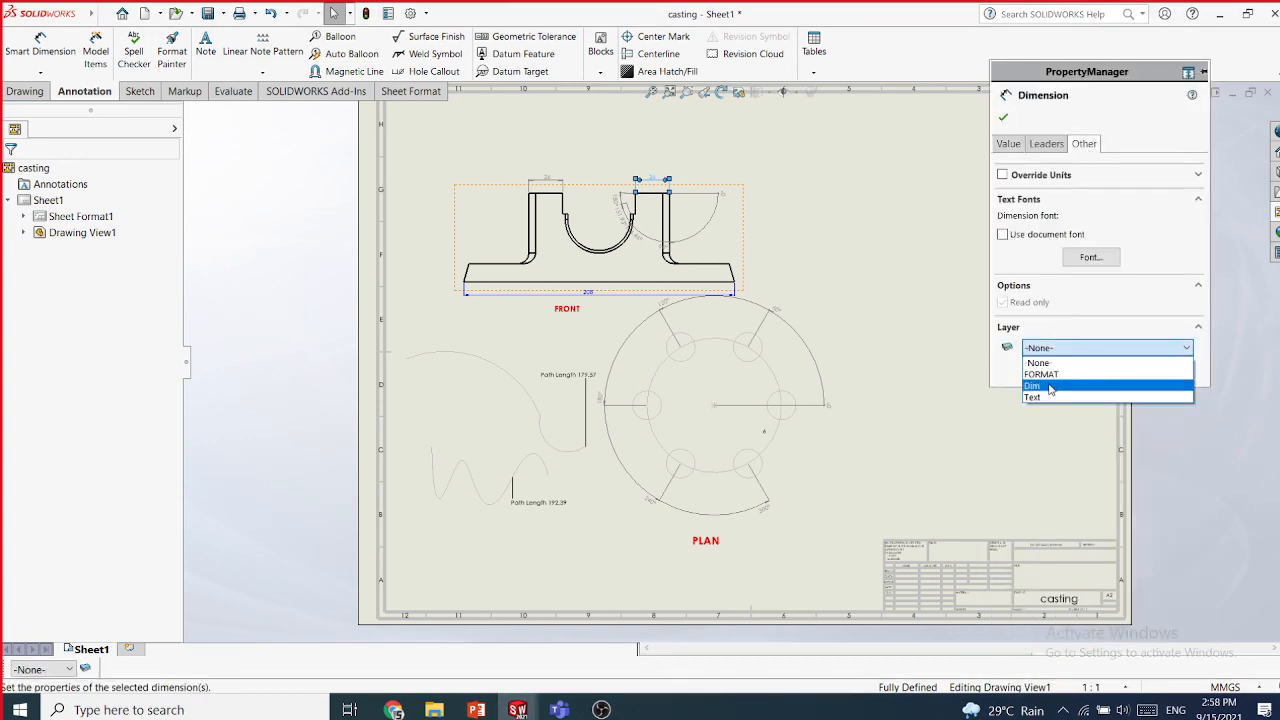
click(1055, 367)
click(1088, 260)
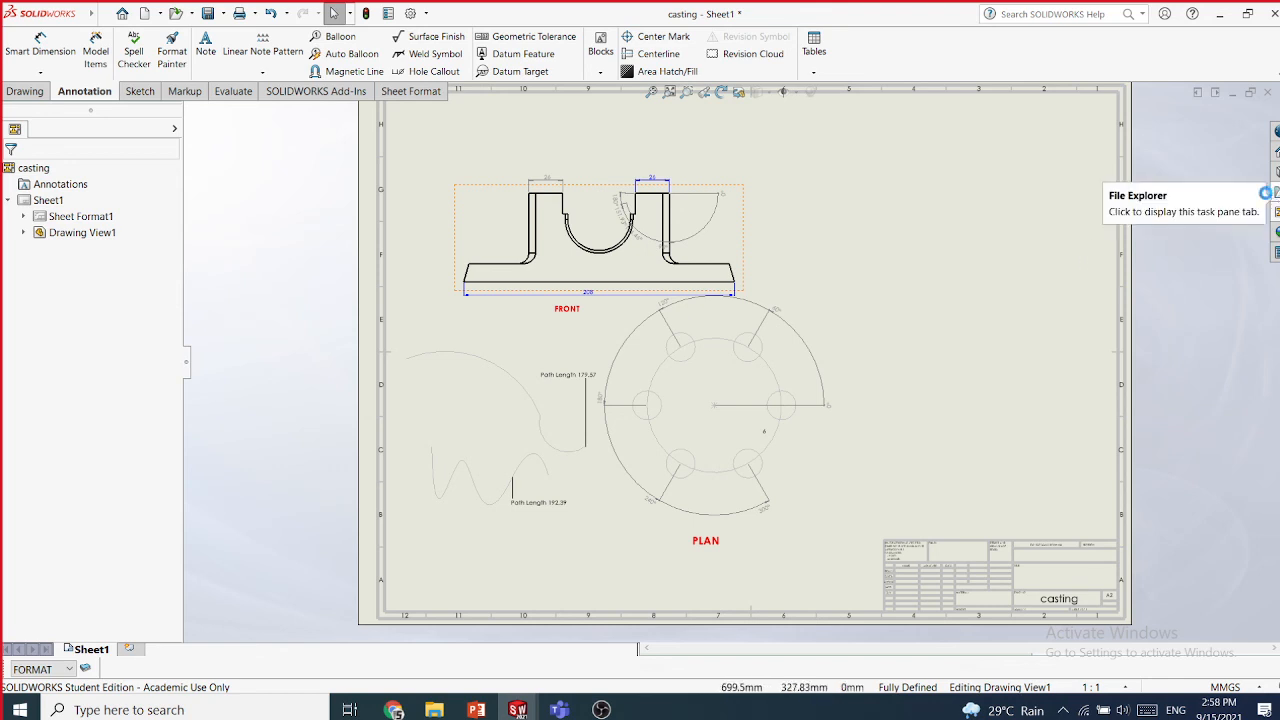
- Delete the casting view, the circular hole pattern, the path length labels and the PLAN note, including all associated dimensions
click(750, 255)
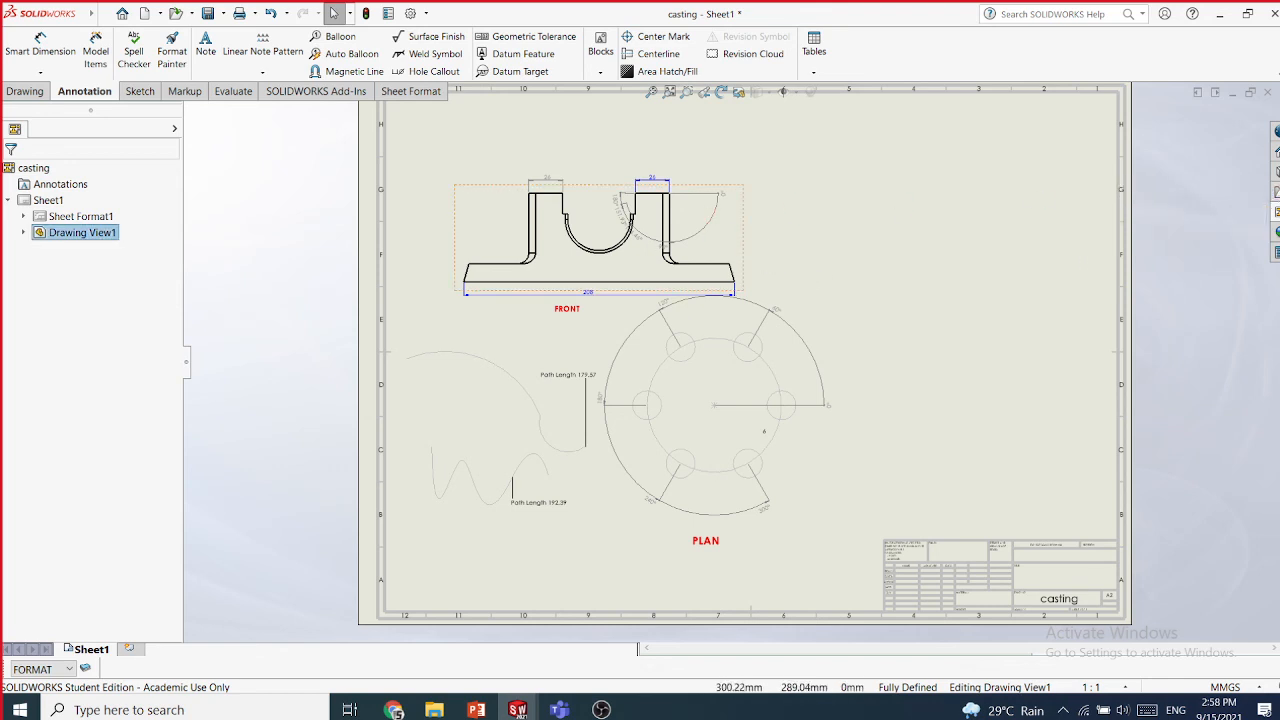
key(Delete)
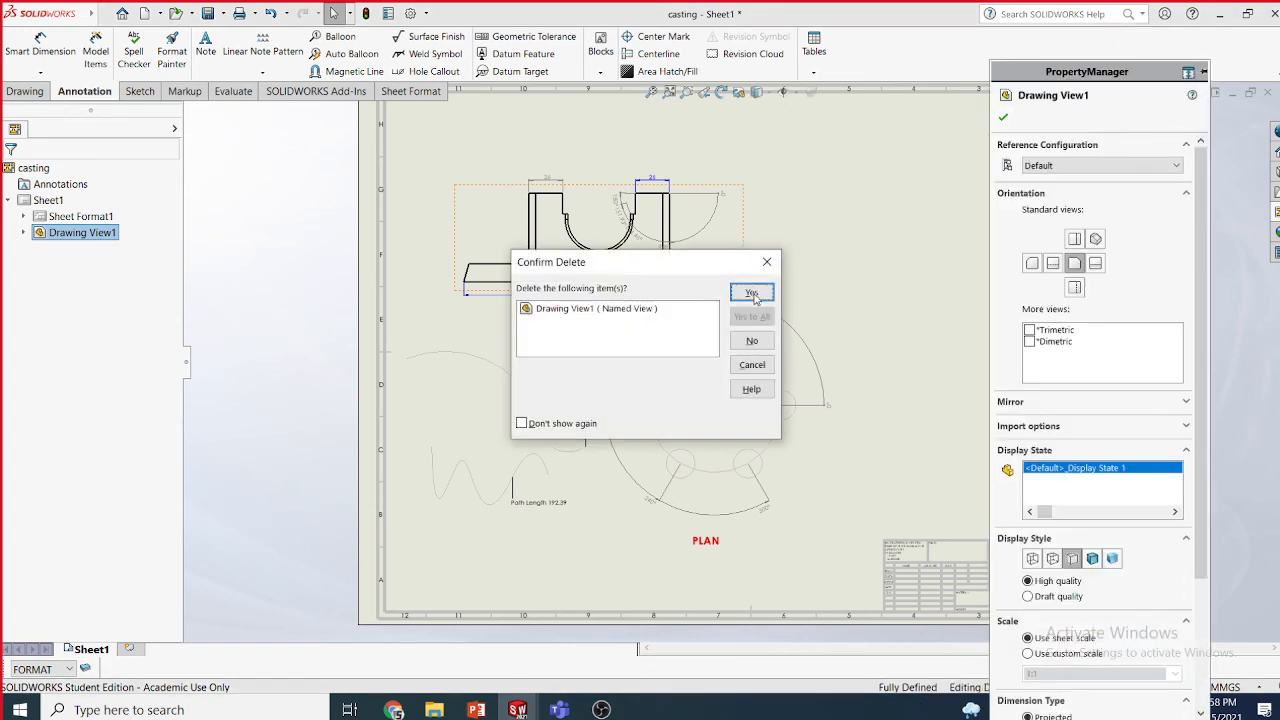
click(755, 298)
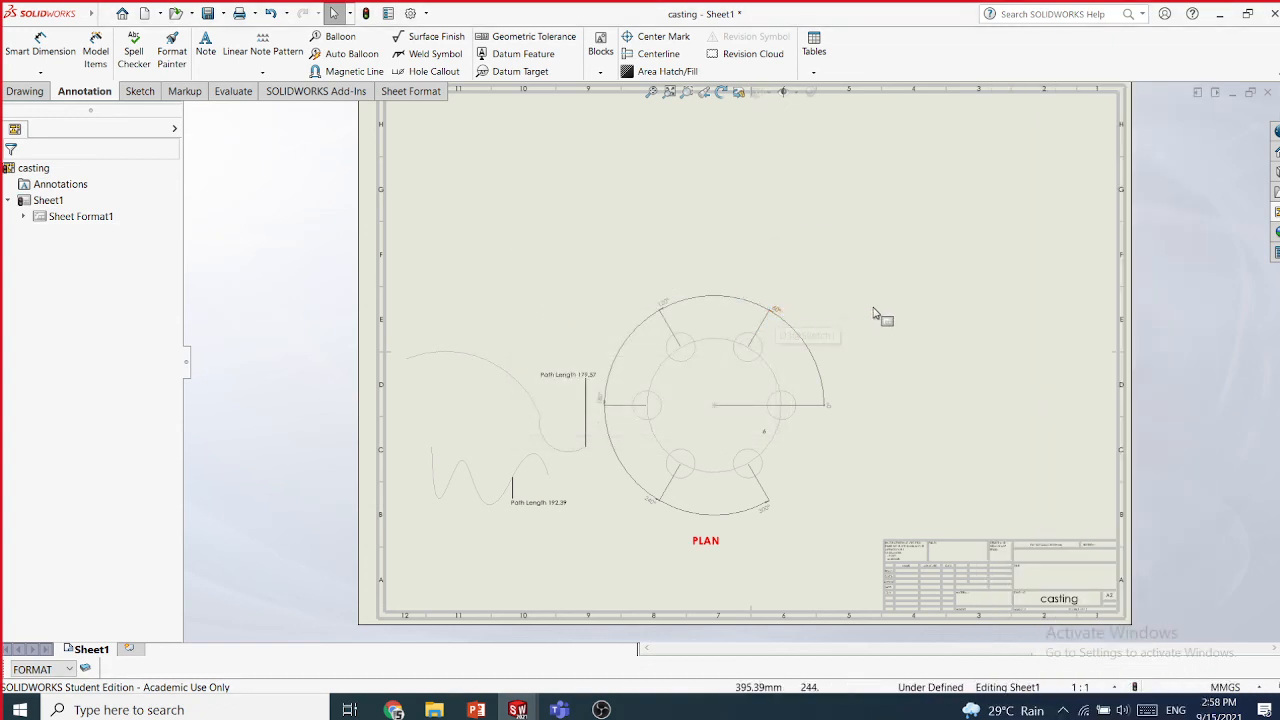
drag(452, 268, 829, 574)
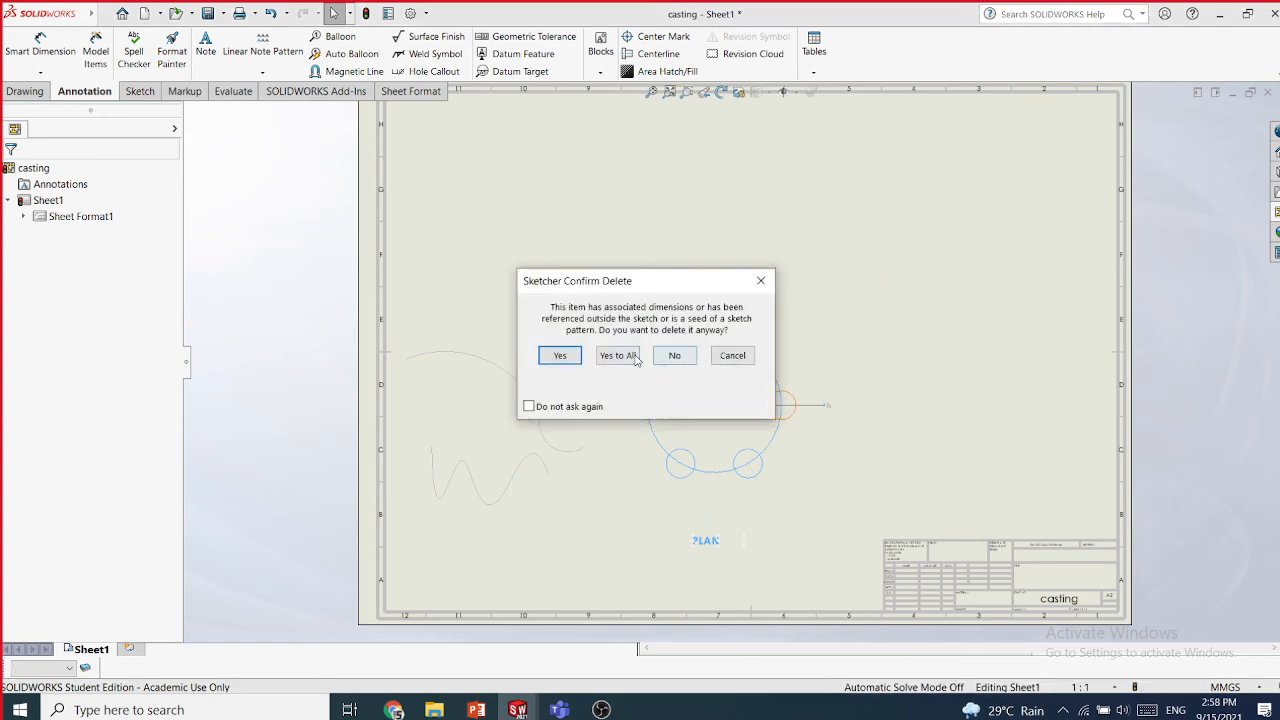
click(630, 358)
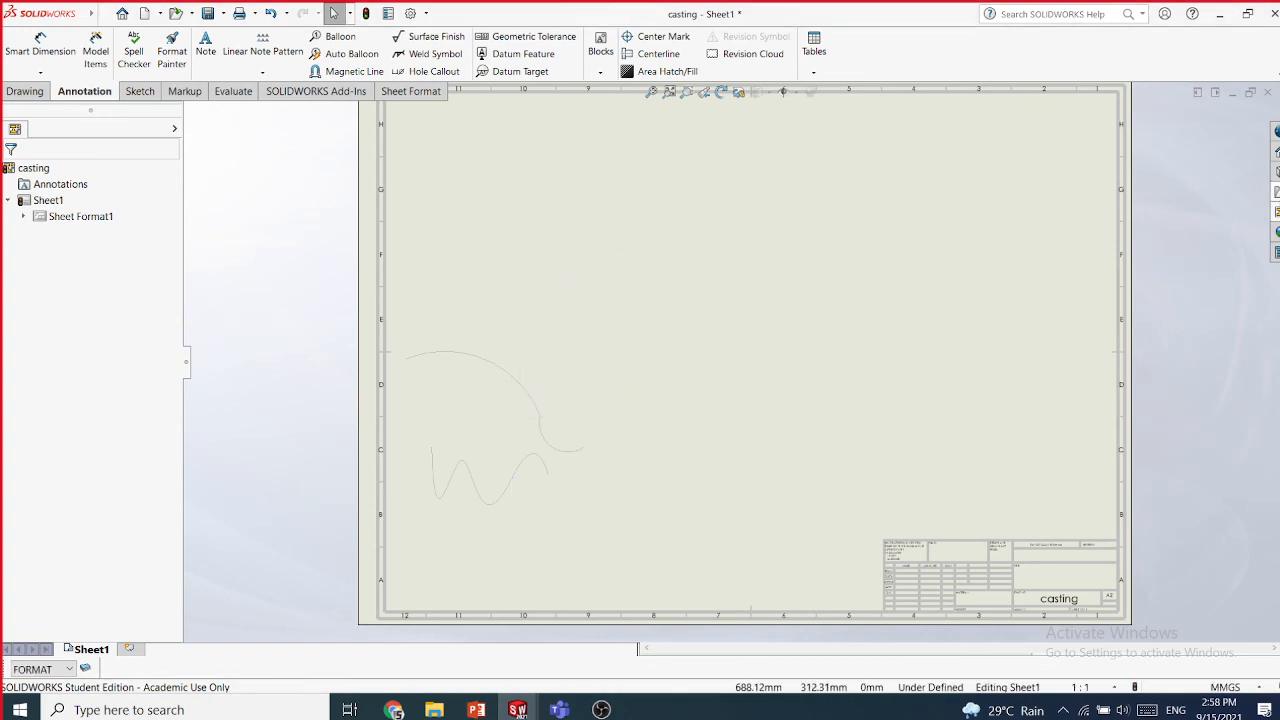
- Delete the remaining connected arcs and the wavy spline from the sheet
click(1276, 211)
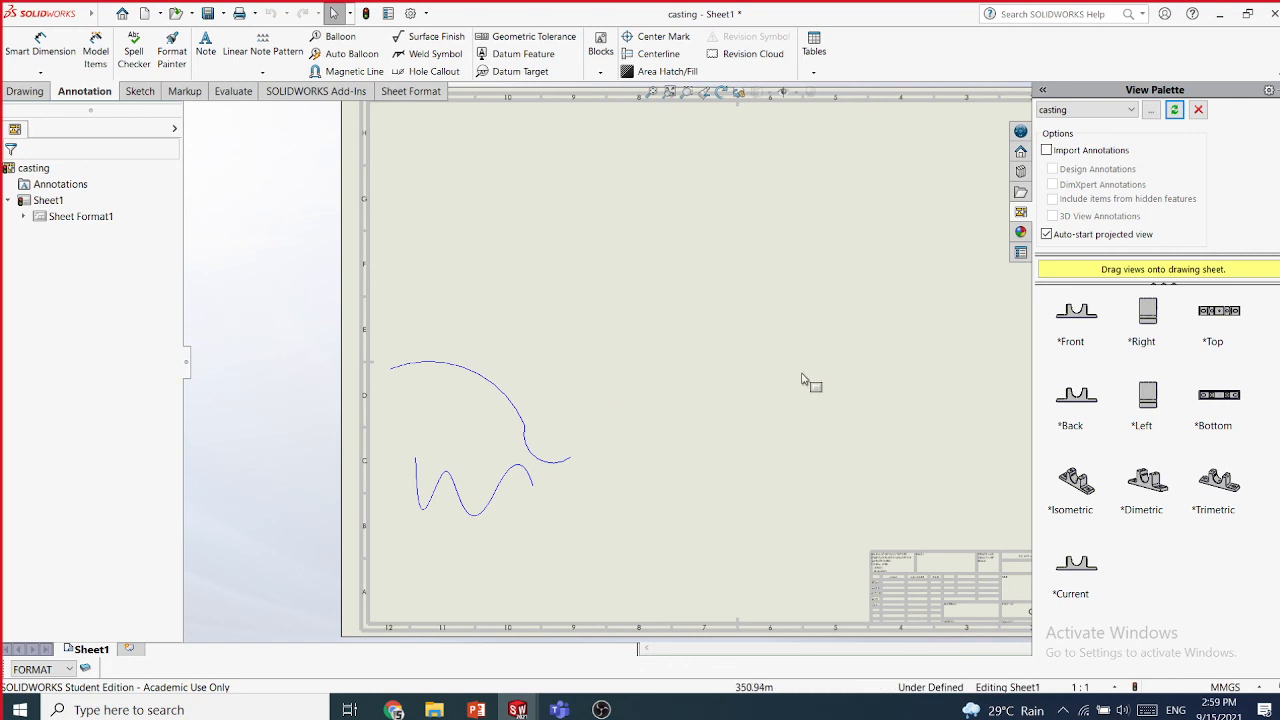
click(514, 410)
key(Delete)
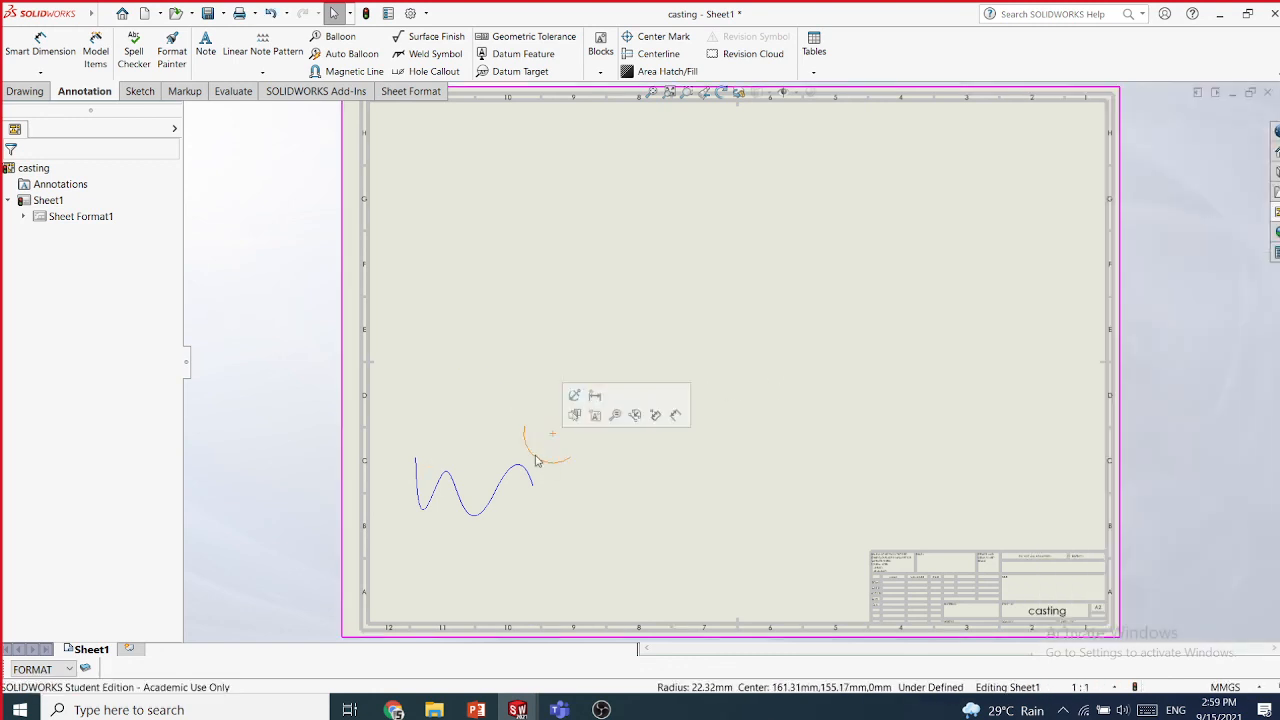
key(Escape)
click(488, 511)
key(Delete)
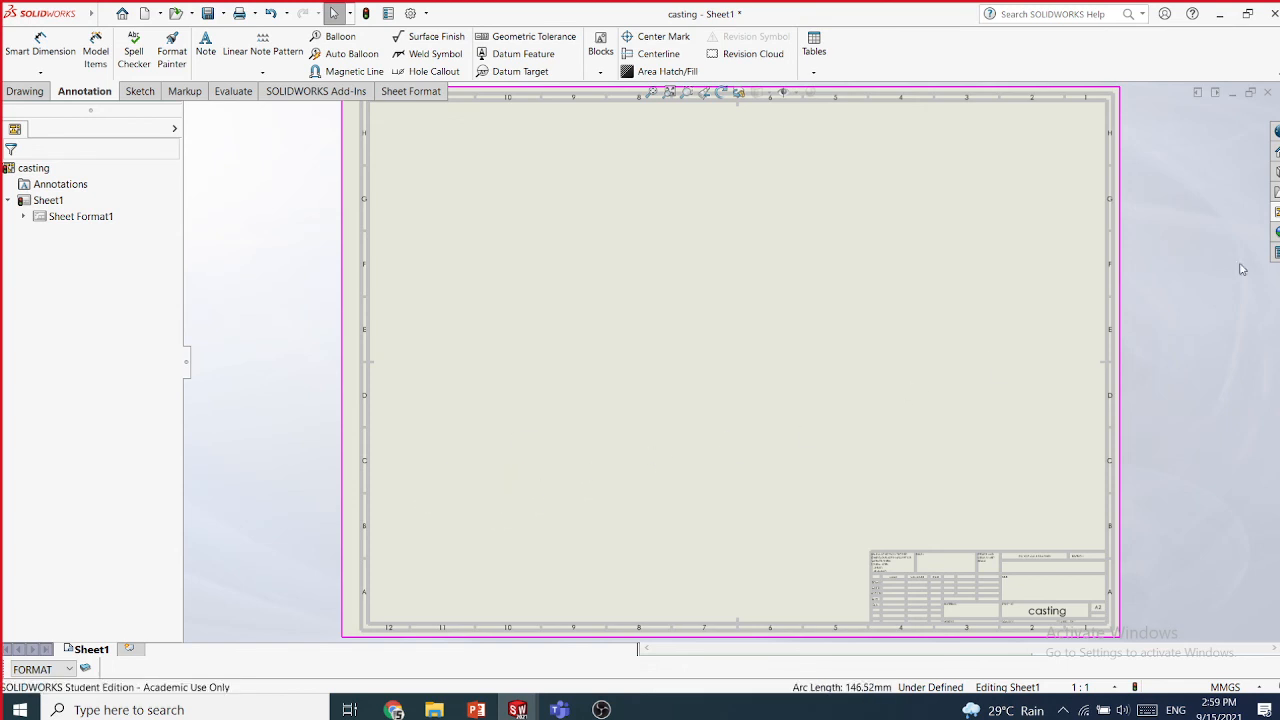
- Place the casting's front view on the upper part of the sheet without adding any projected views
click(1276, 211)
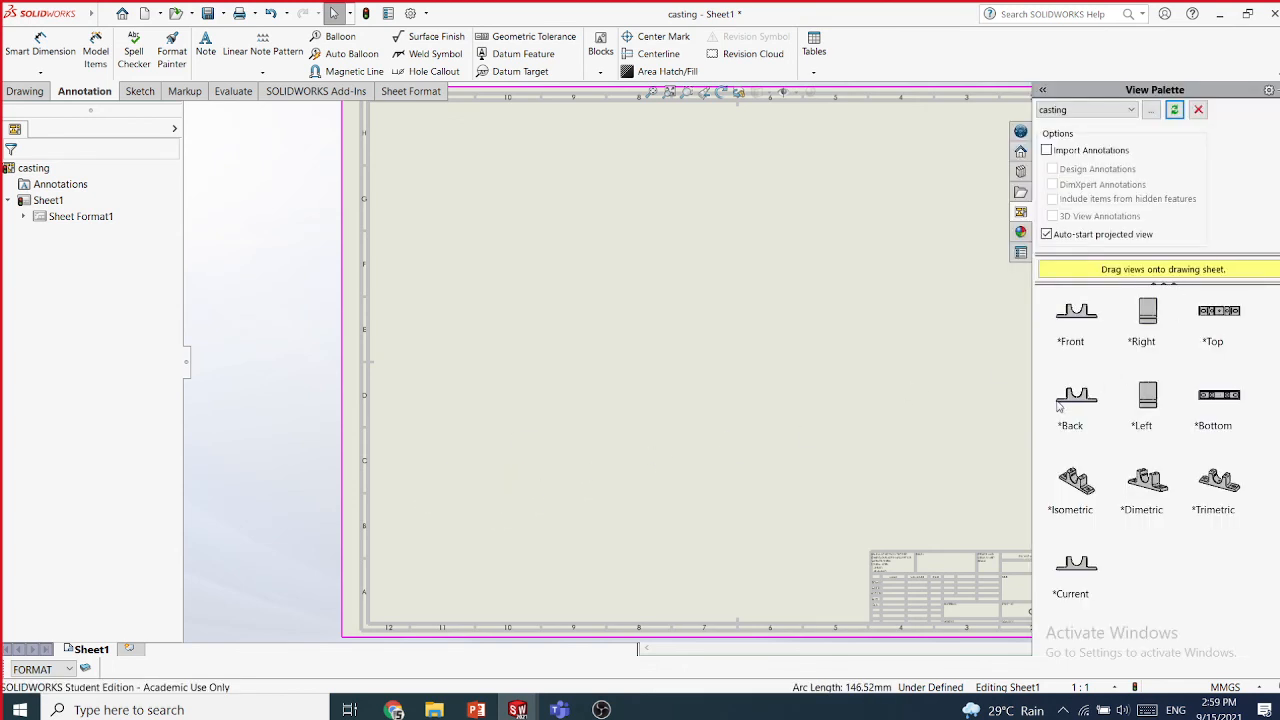
mouse_move(1083, 316)
mouse_down()
mouse_move(591, 246)
mouse_move(665, 250)
mouse_up()
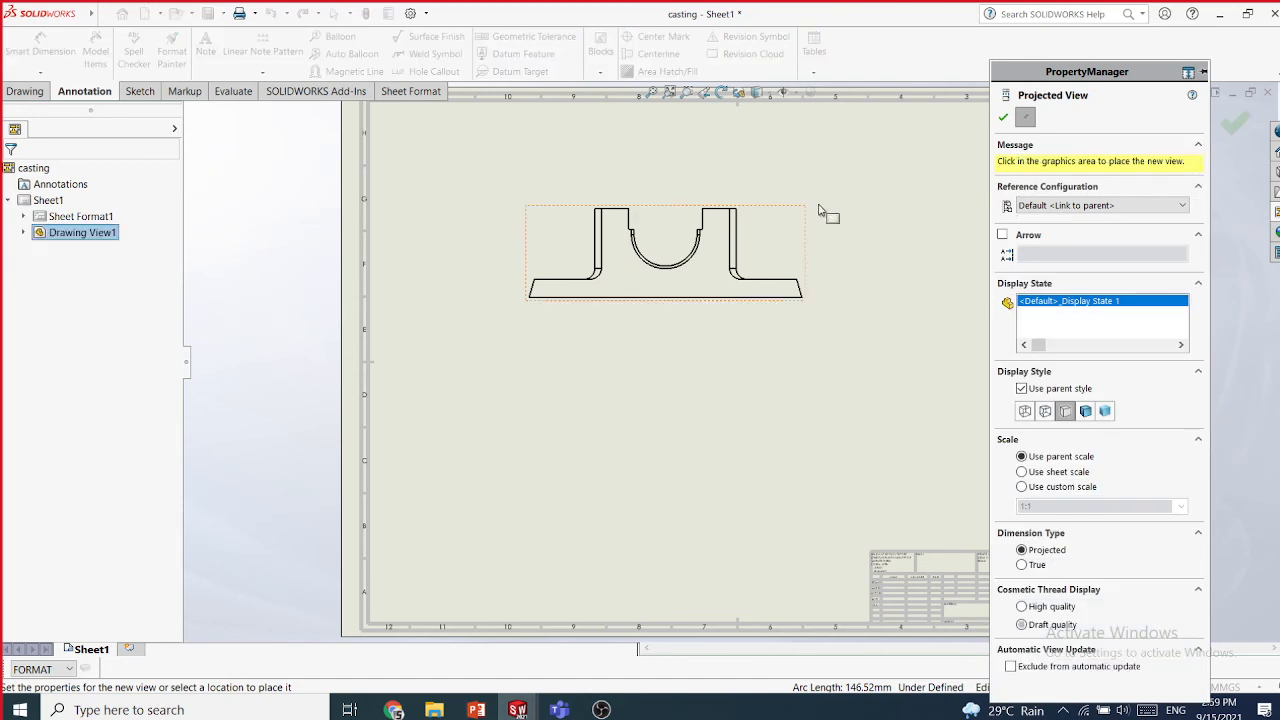
click(1003, 117)
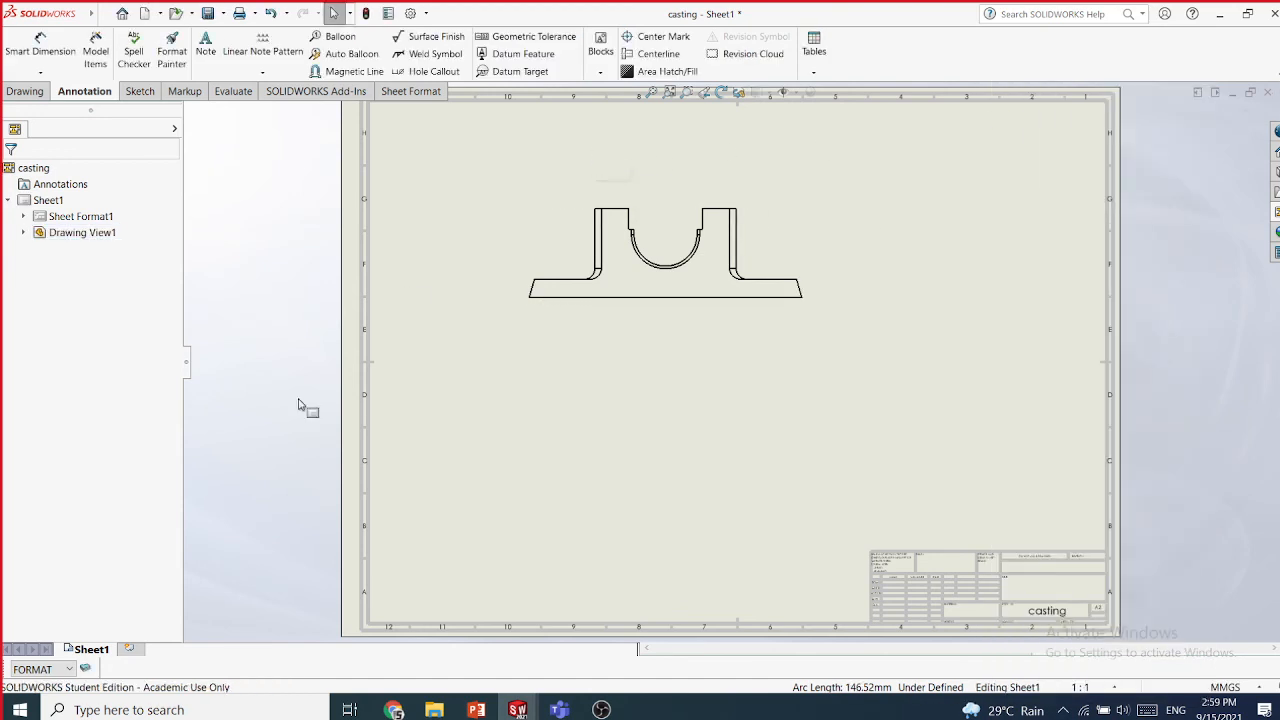
- Review the existing Dim and Text layers in the layer settings and accept them
click(87, 669)
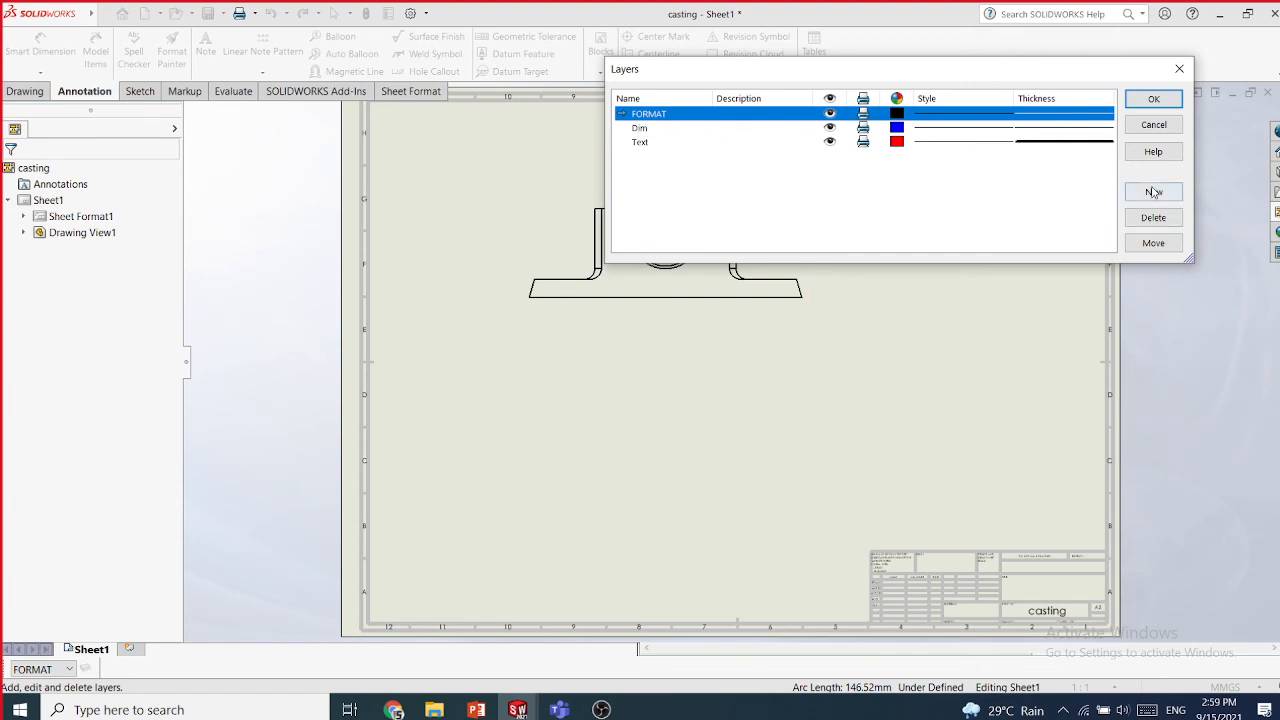
click(640, 130)
click(643, 143)
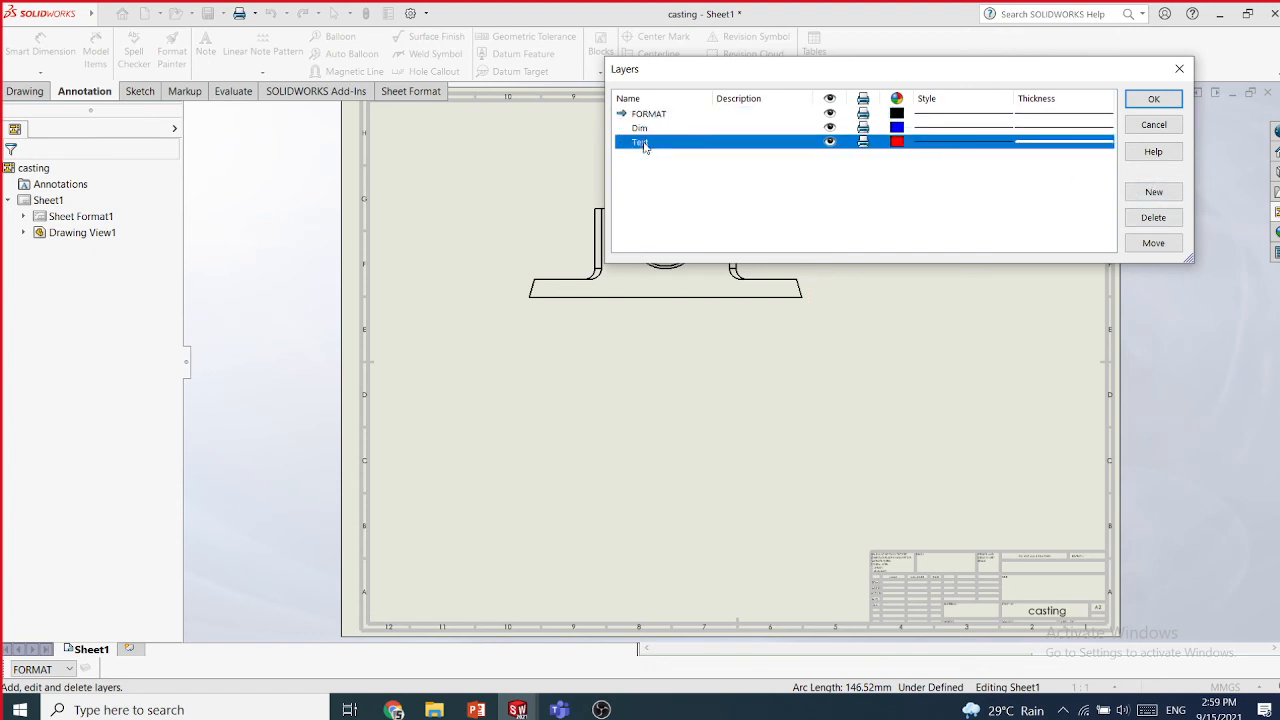
click(639, 128)
click(639, 145)
click(1153, 99)
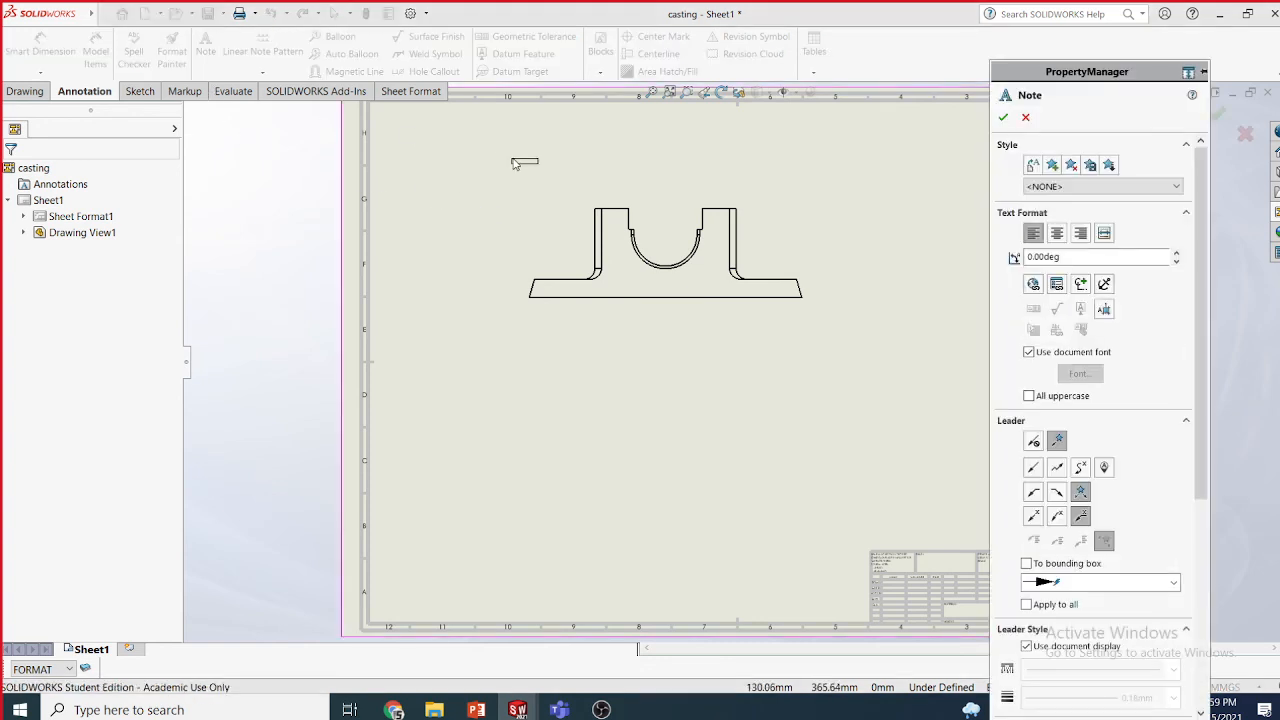
- Place a note below the front view, set to bold at size 20, and assign it to the Text layer
click(652, 325)
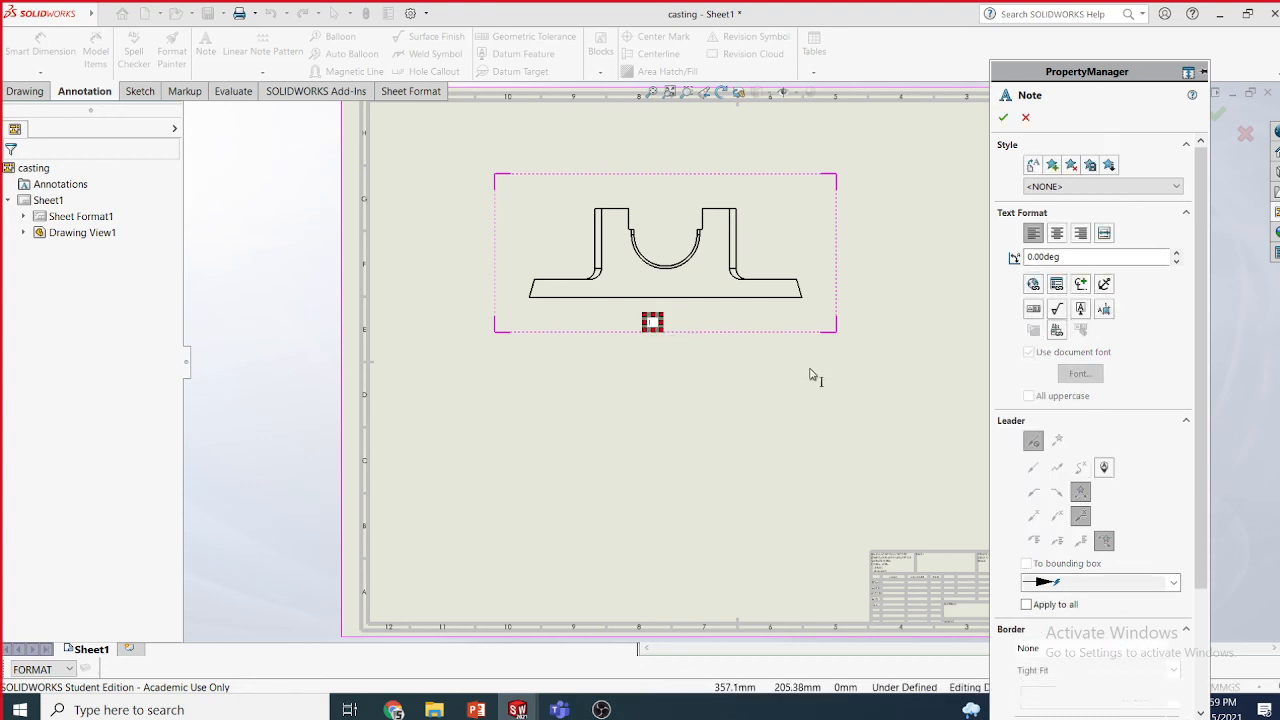
click(842, 295)
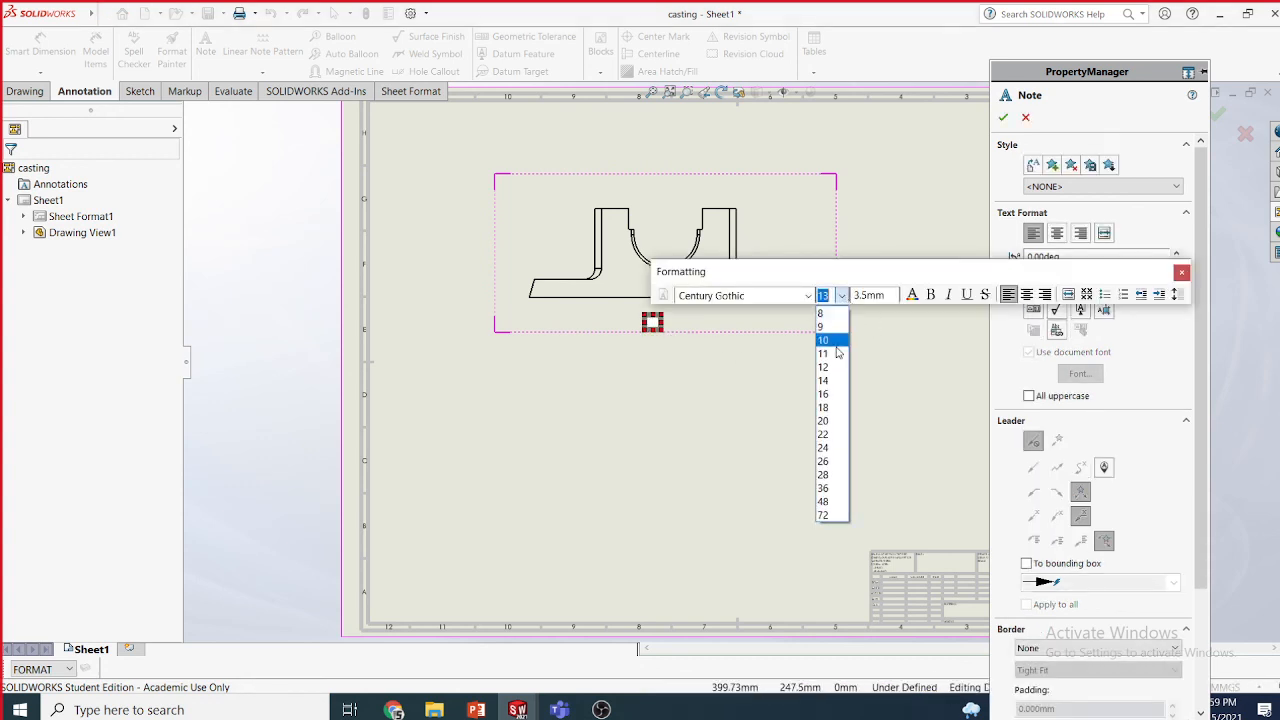
click(830, 420)
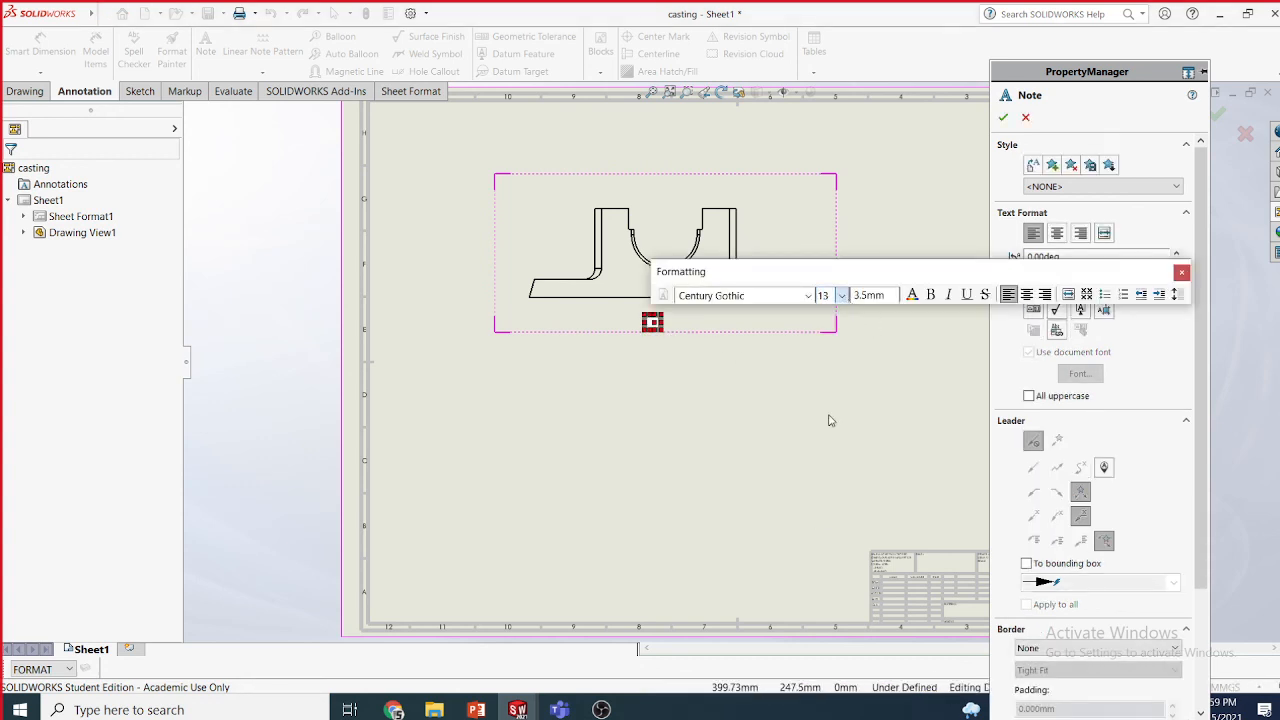
click(931, 296)
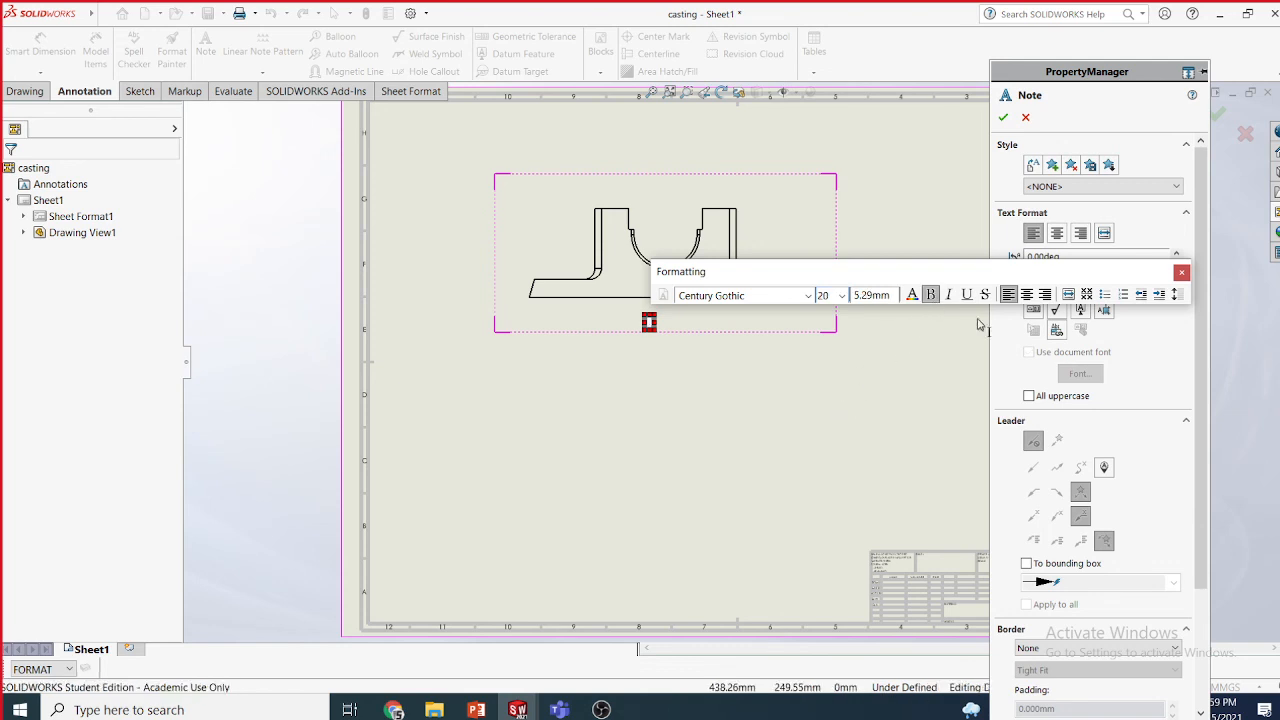
scroll(1208, 561, down, 3)
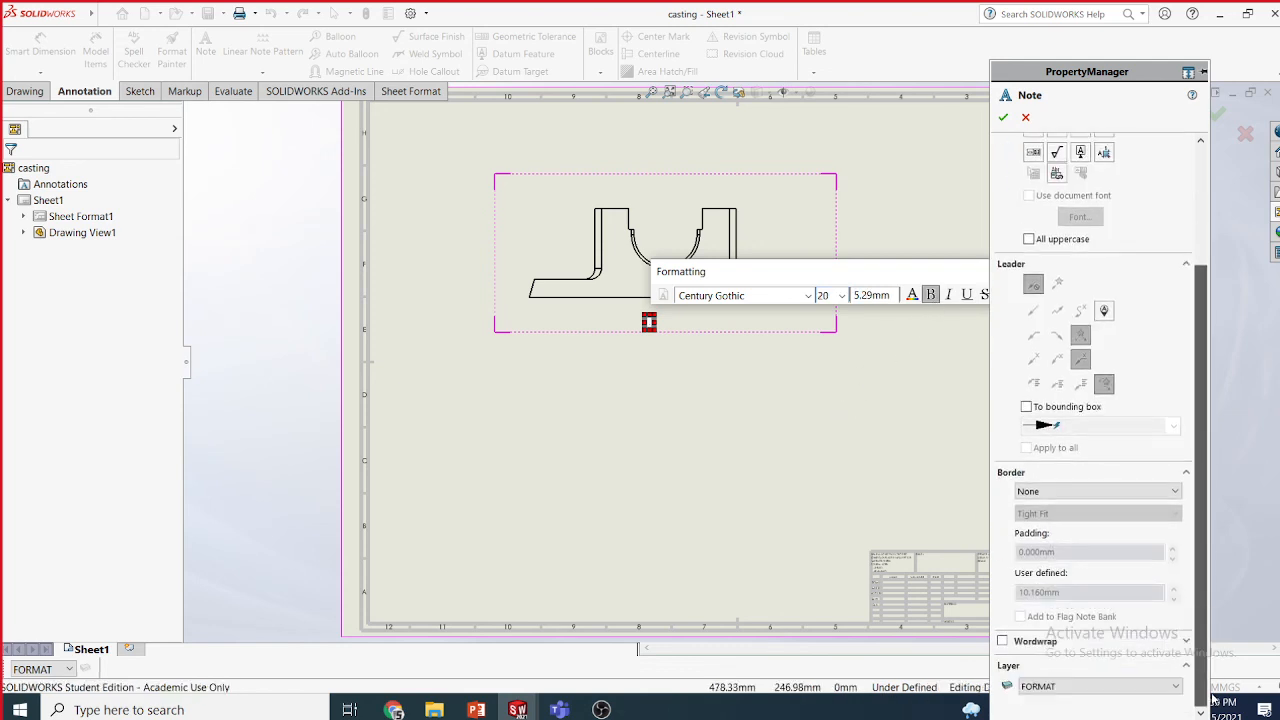
click(1088, 686)
click(1066, 672)
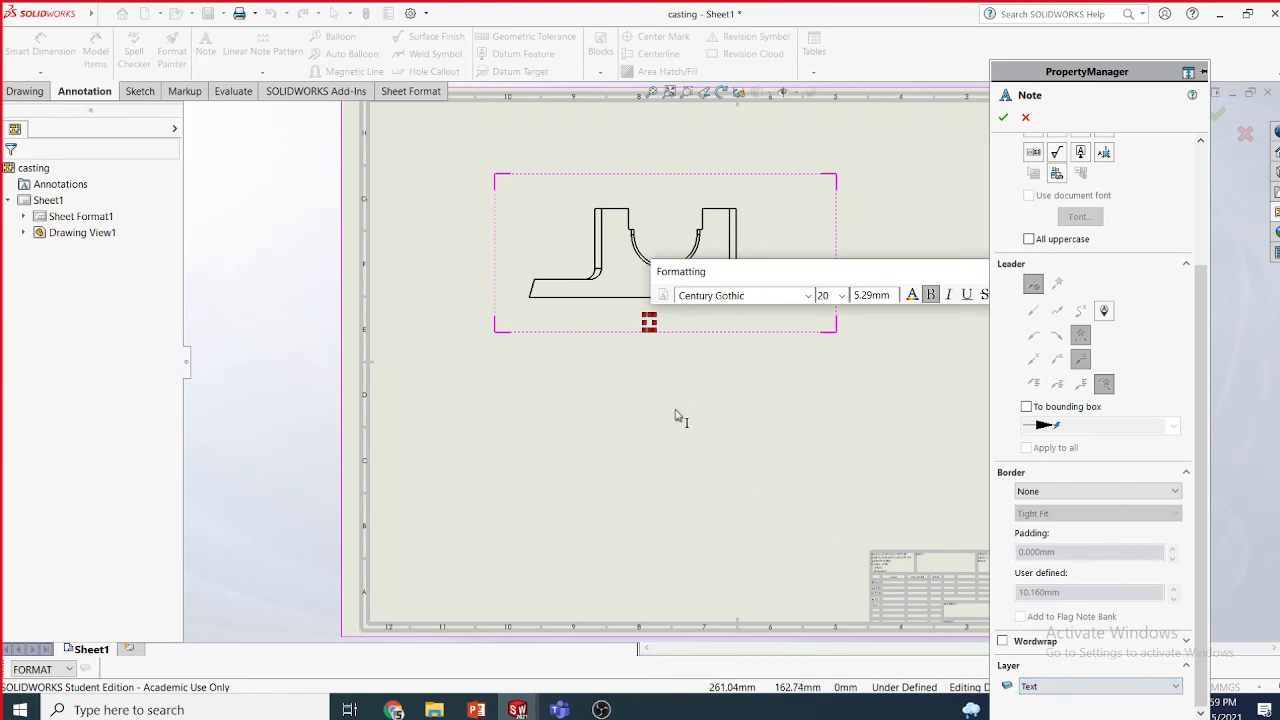
- Widen the note box below the front view and enter the text FRONT
drag(656, 324, 717, 323)
click(669, 323)
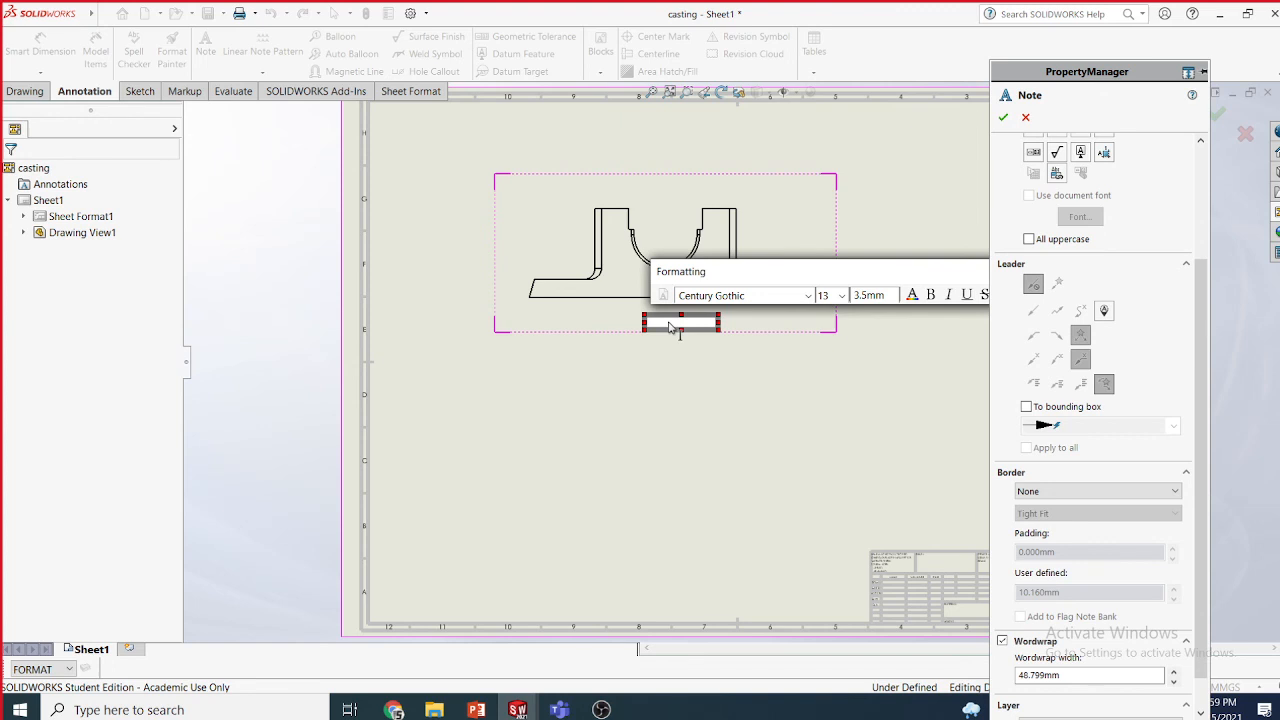
text(FRONT)
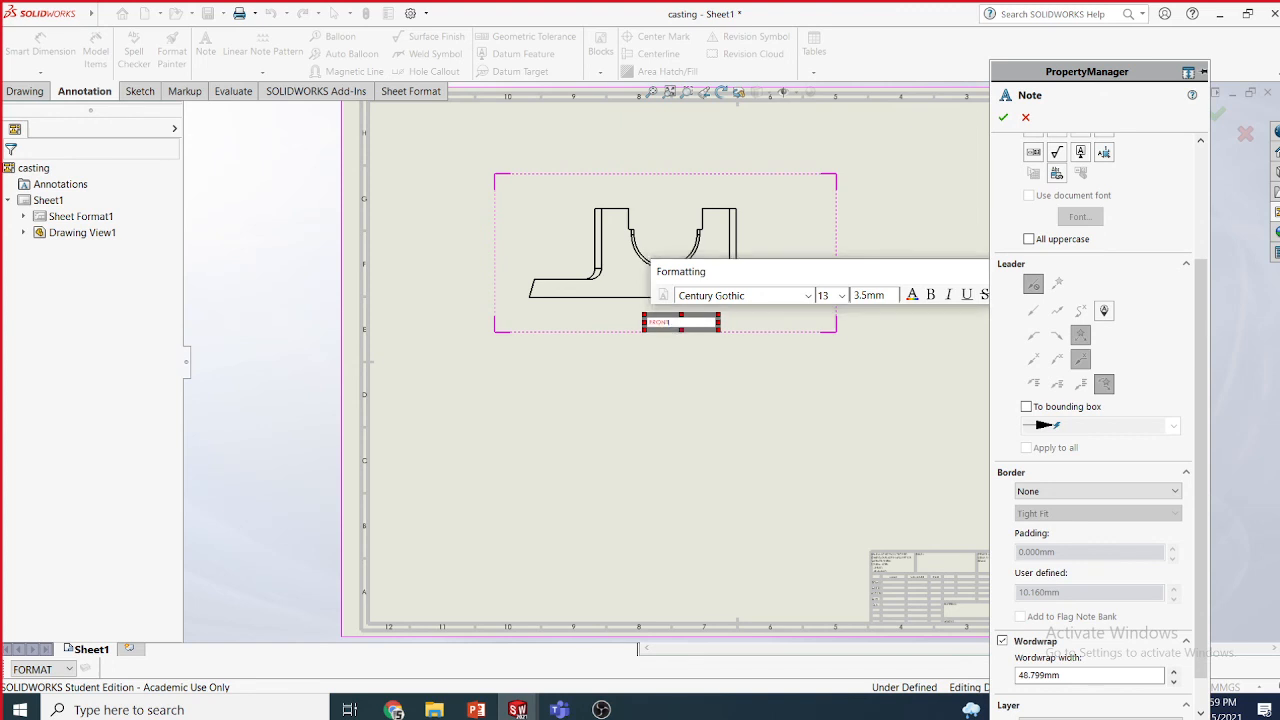
- Format the FRONT note text as bold at size 24 and accept the note
drag(674, 326, 650, 328)
click(844, 296)
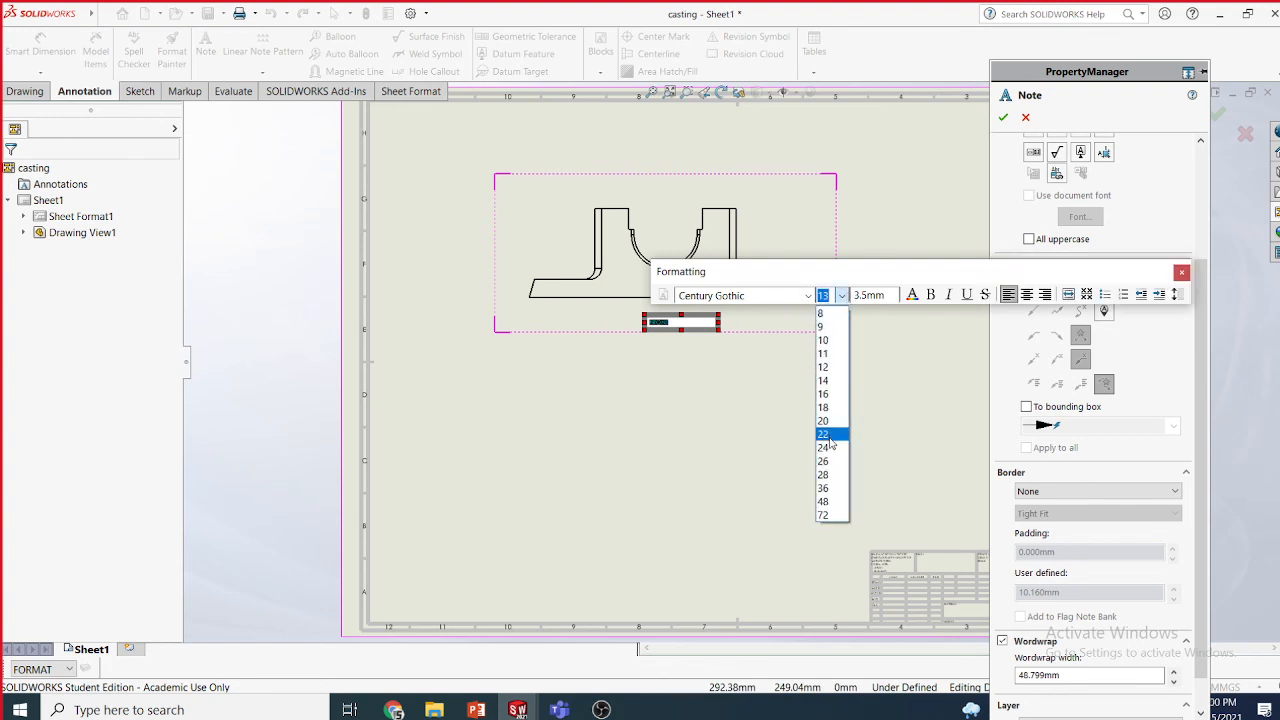
click(833, 443)
click(930, 294)
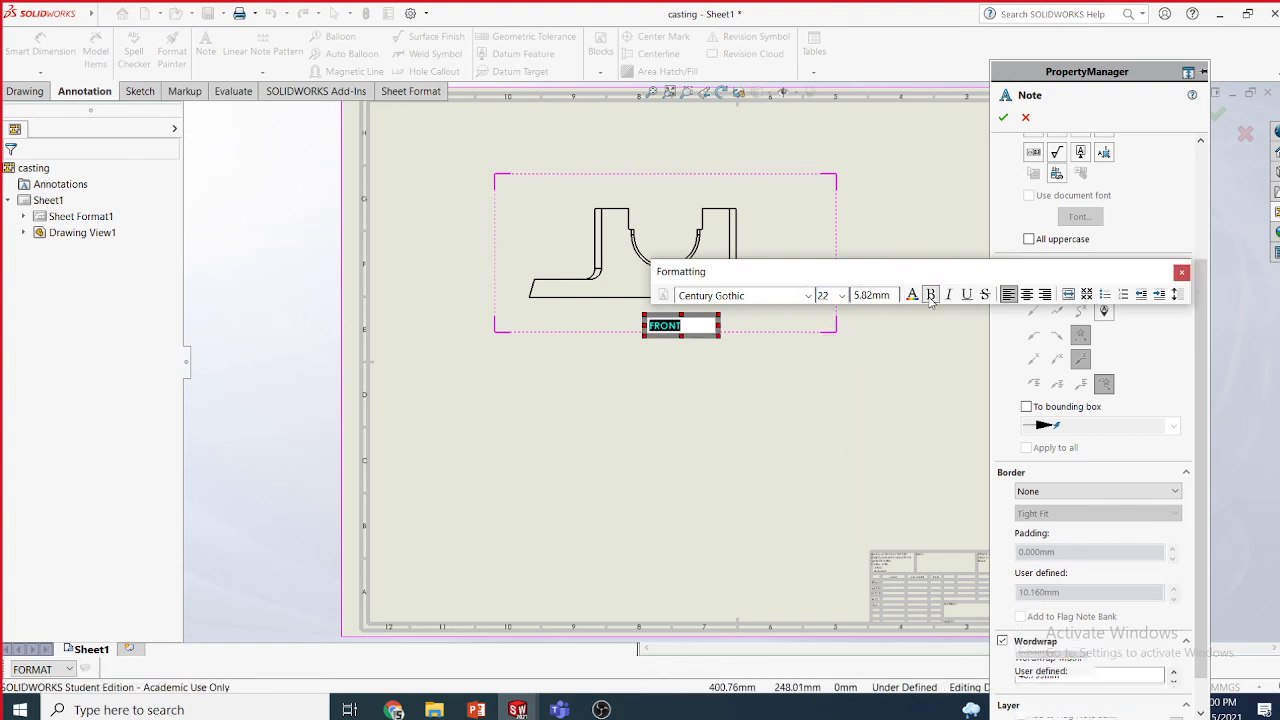
click(844, 296)
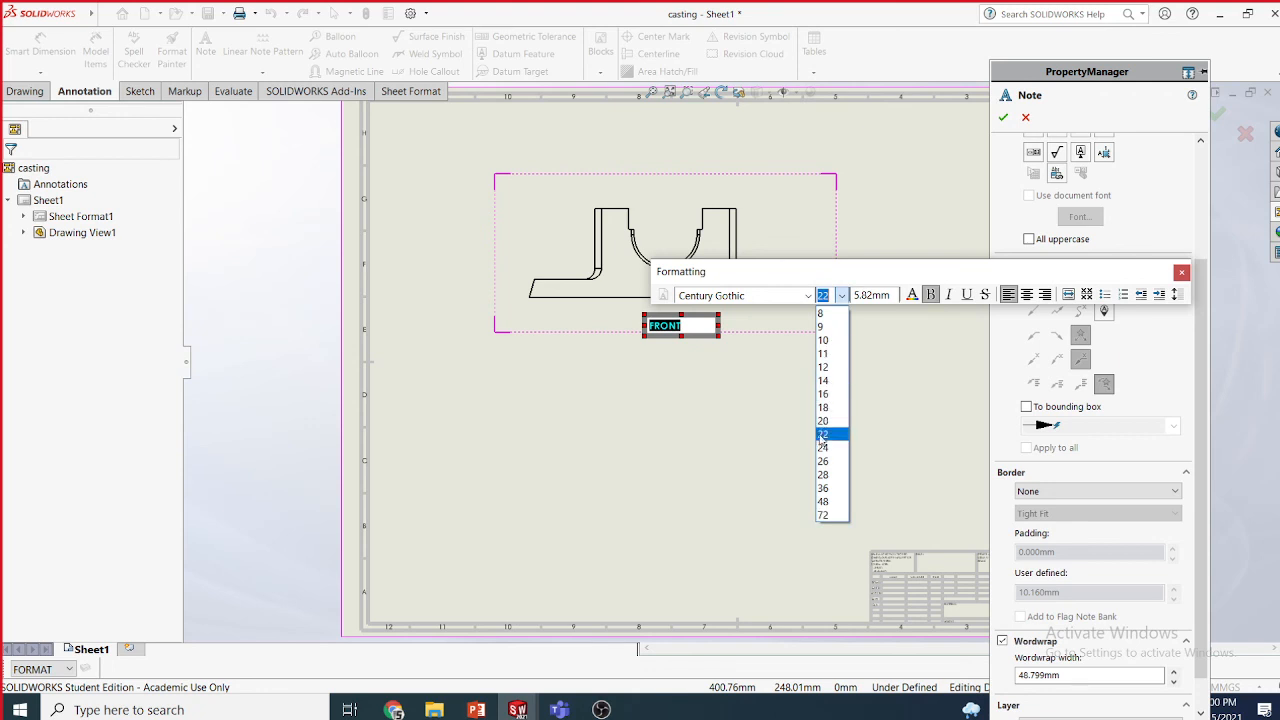
click(819, 453)
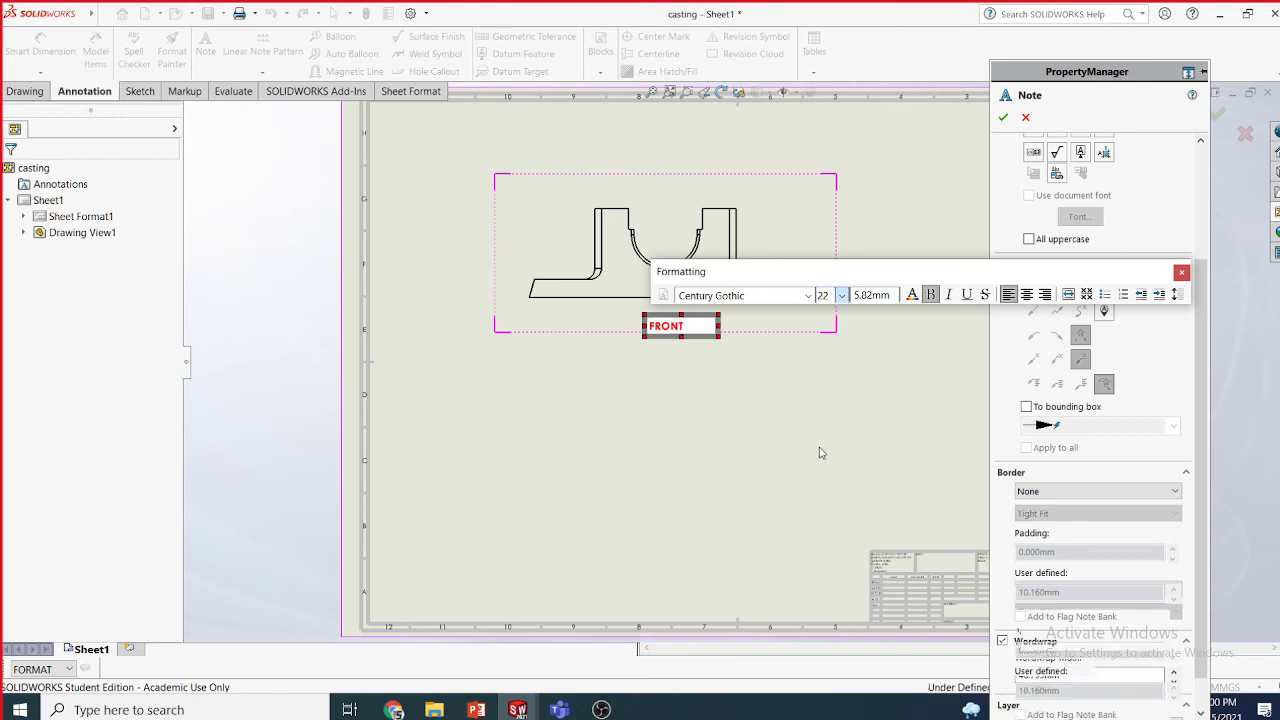
click(1003, 118)
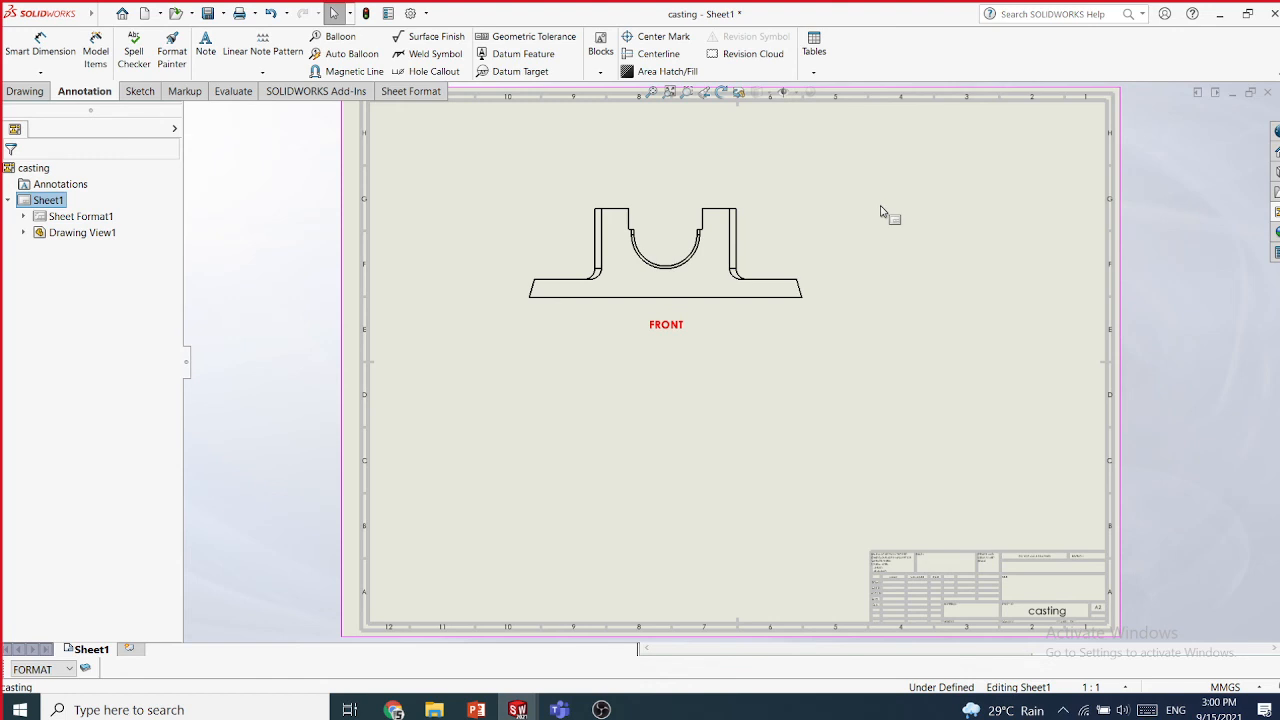
- Add a baseline dimension below the front view from the base's lower-left corner to the left upright's fillet end
click(46, 74)
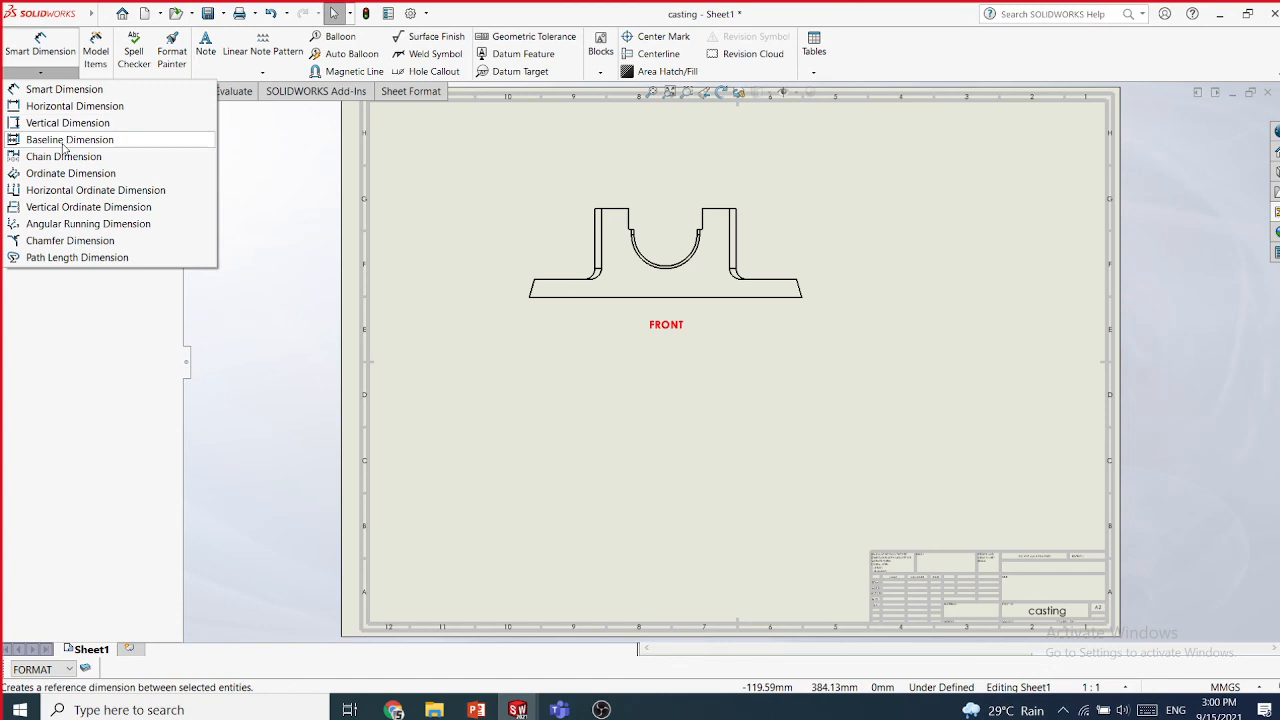
click(68, 139)
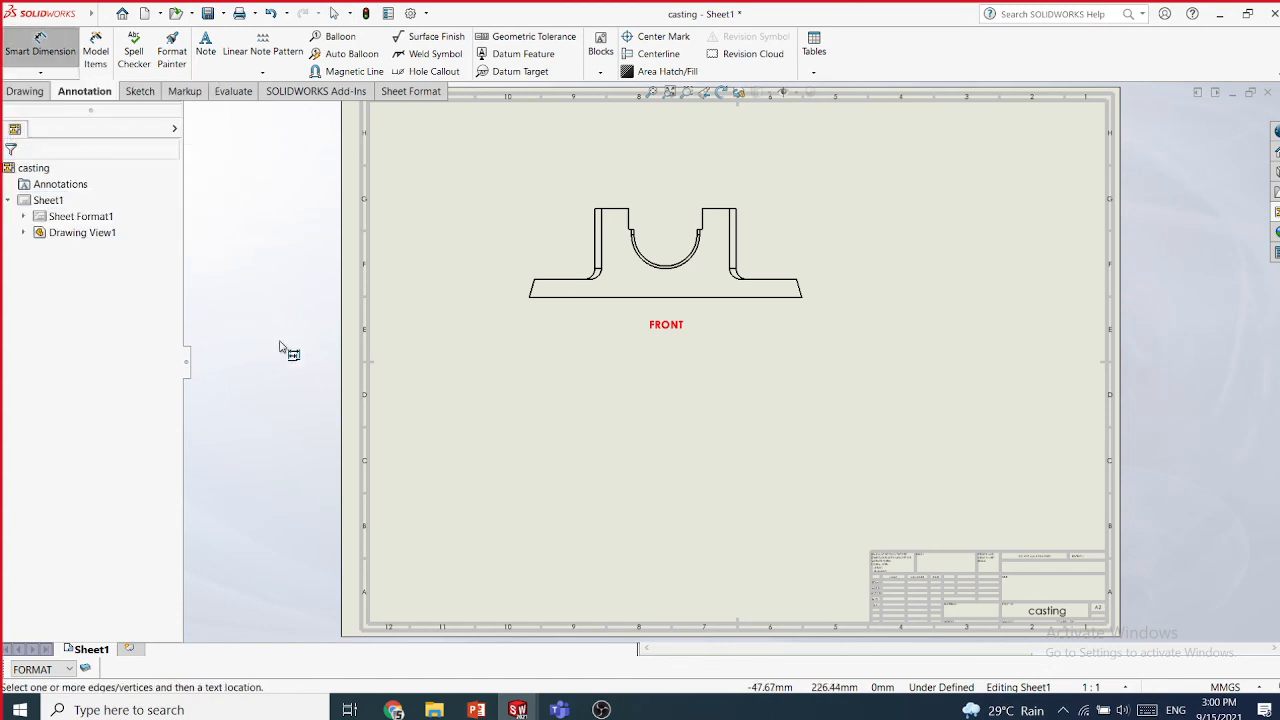
click(529, 298)
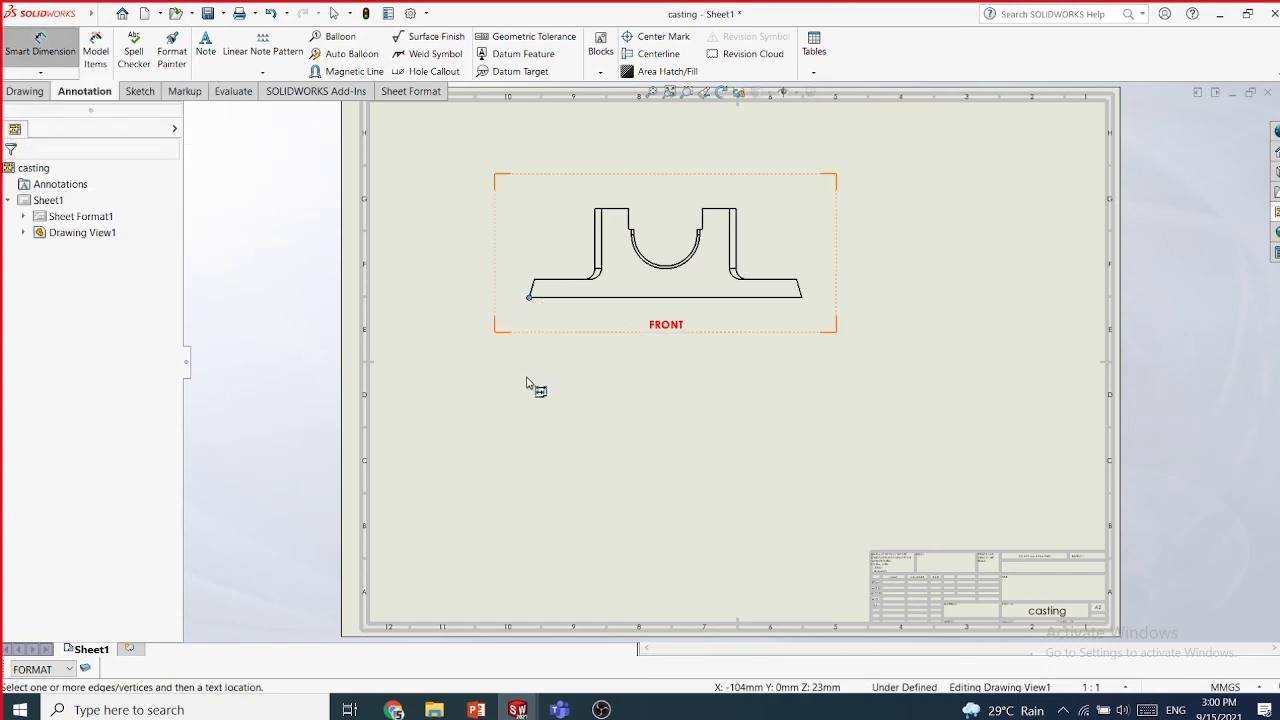
click(604, 262)
click(597, 312)
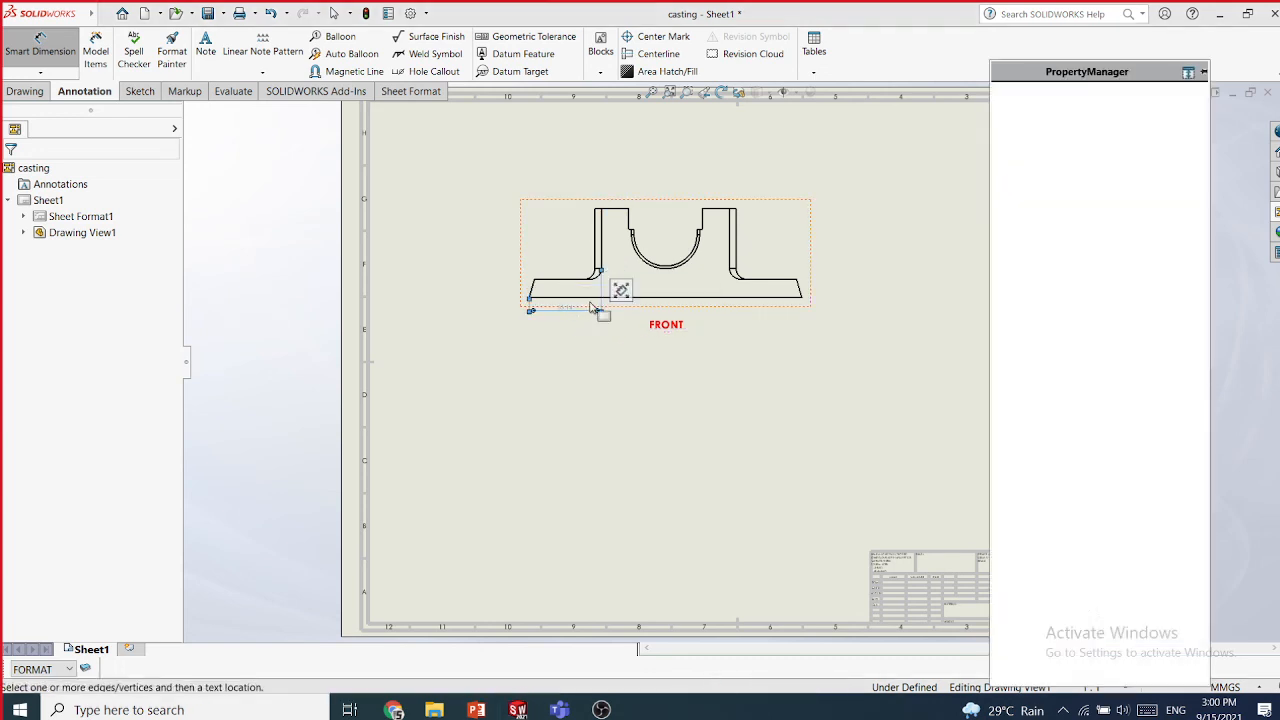
scroll(594, 313, down, 1)
scroll(605, 310, down, 2)
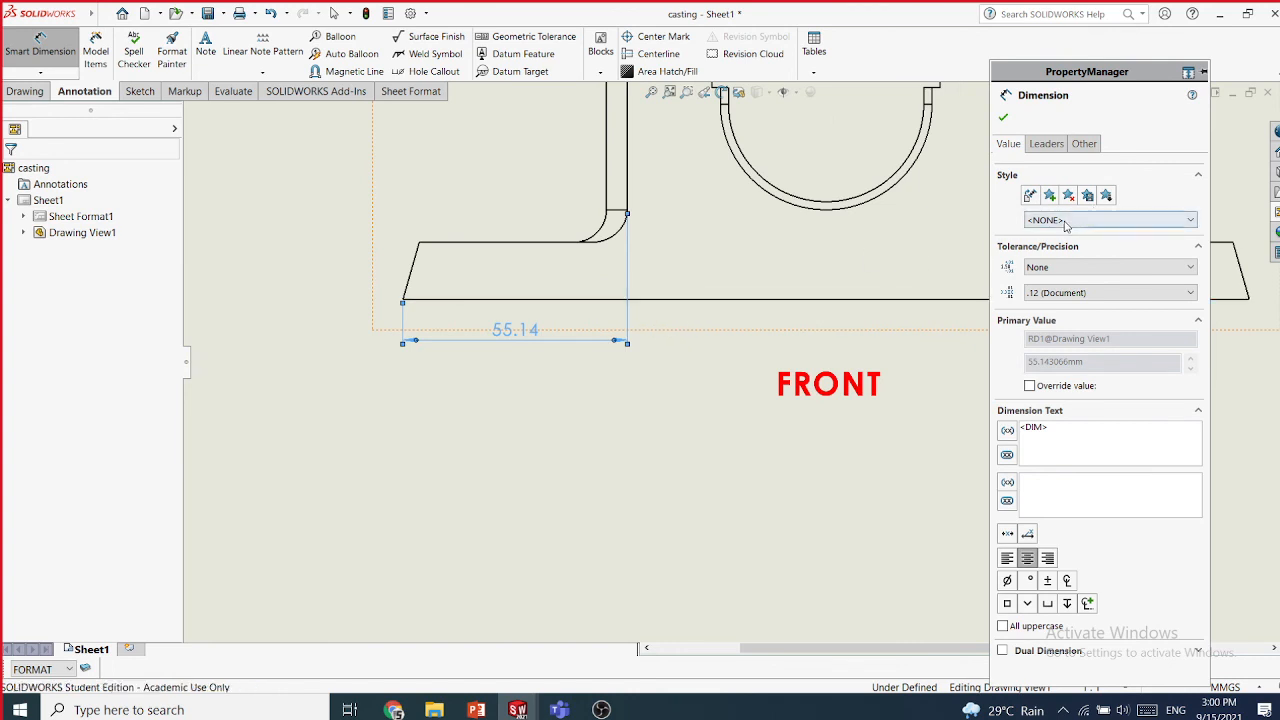
- Set the baseline dimension's precision to None and use a custom text position that centres the value within the broken dimension line
click(1060, 292)
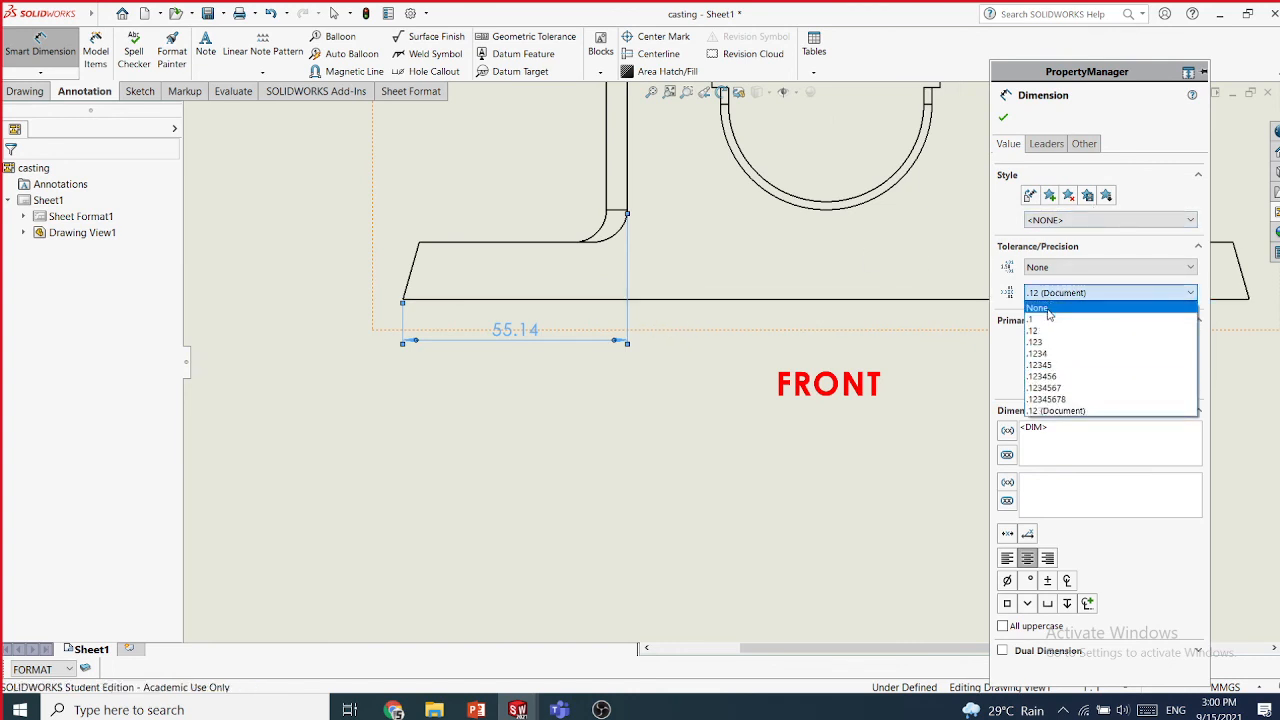
click(1047, 310)
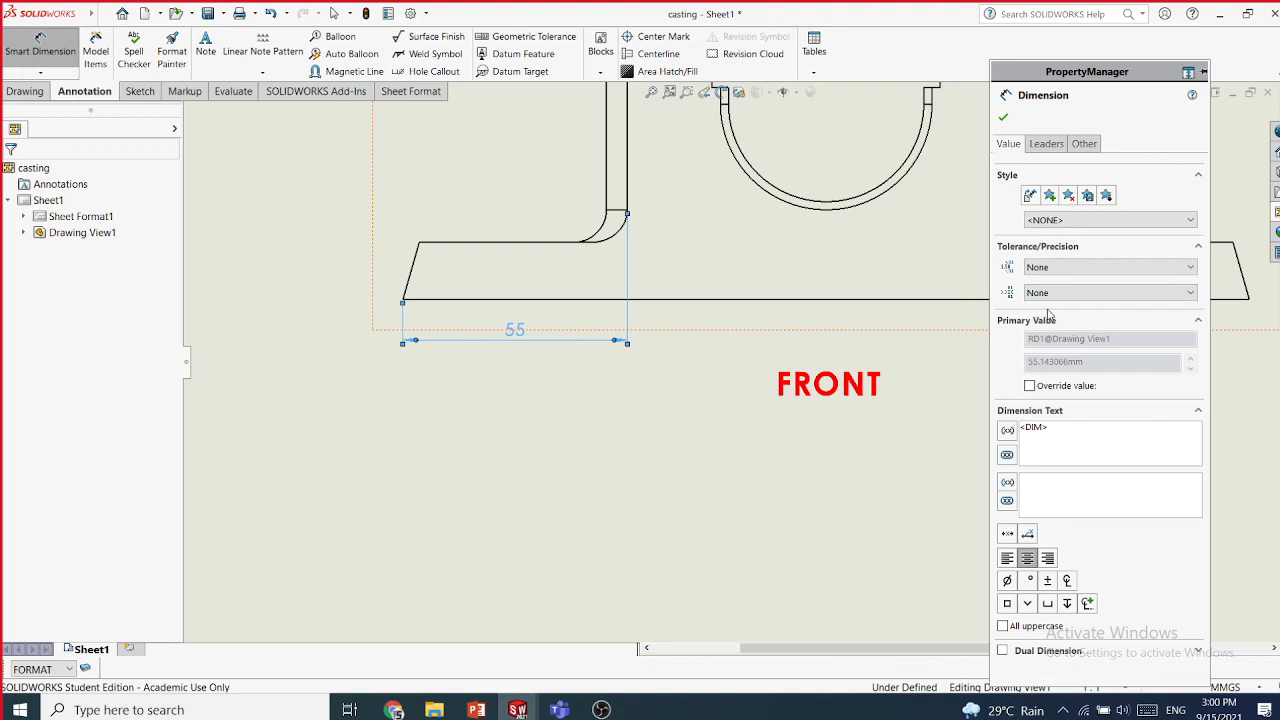
click(1046, 144)
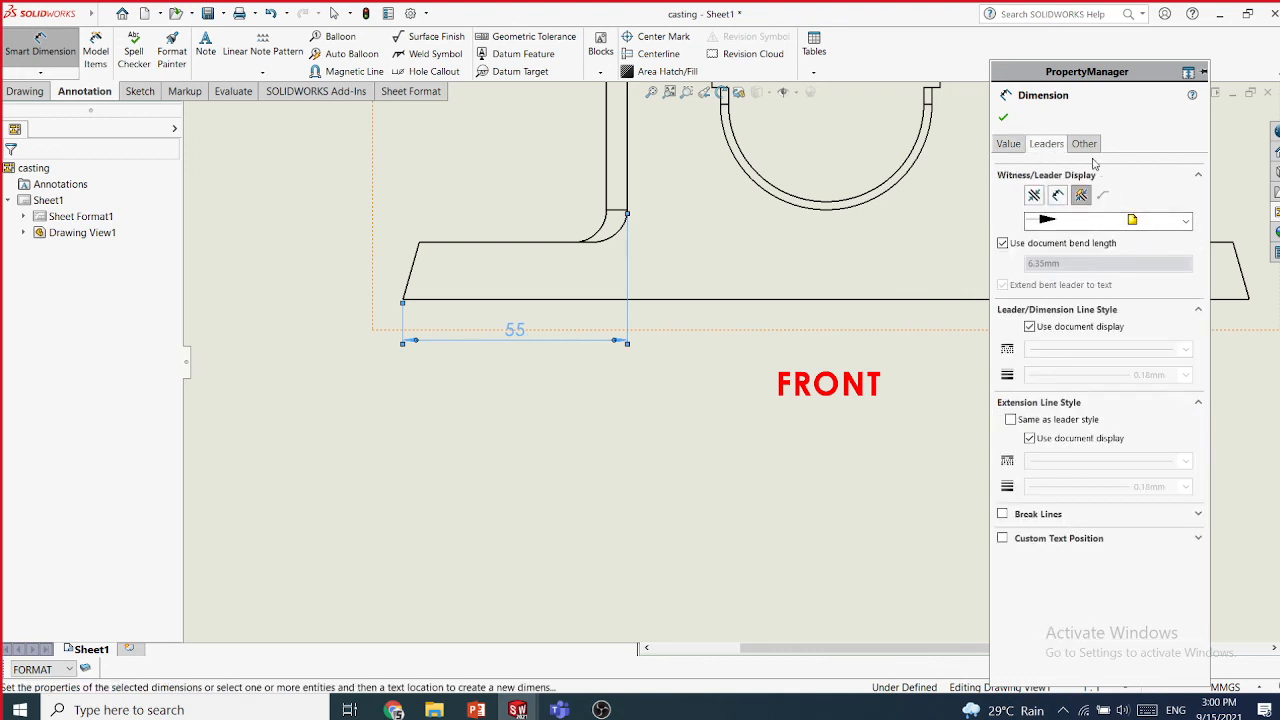
click(1003, 539)
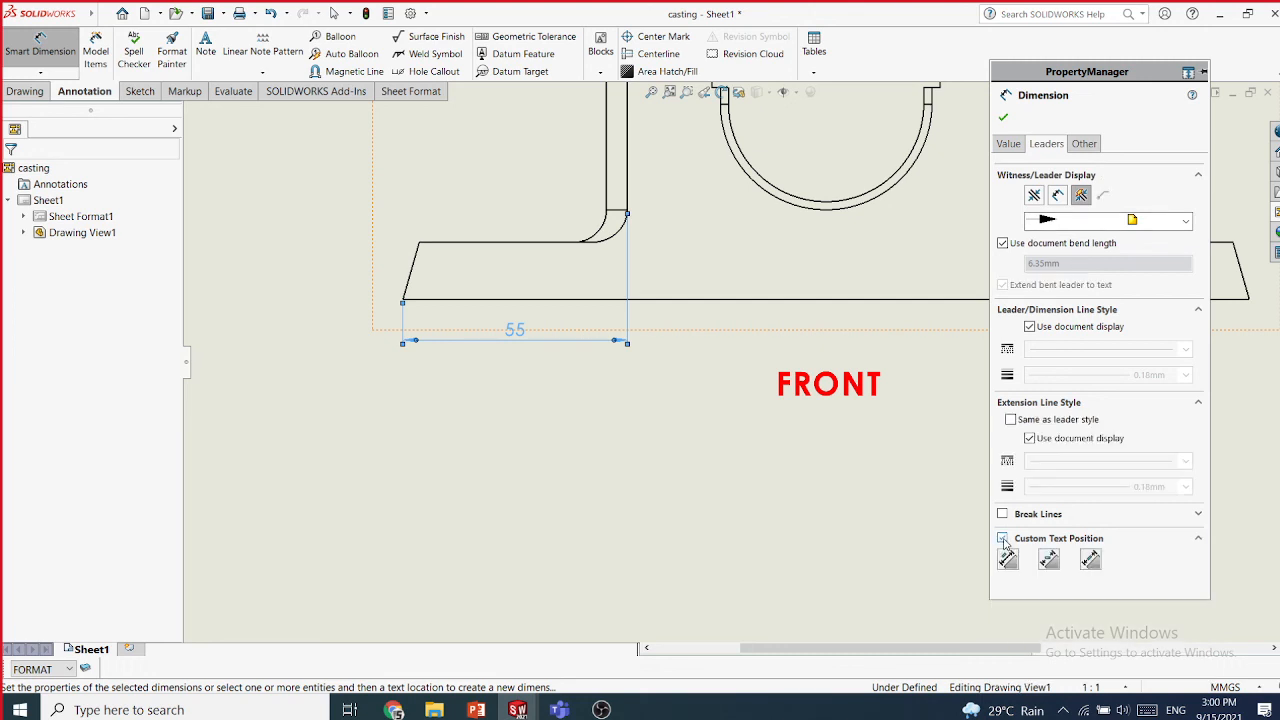
click(1091, 560)
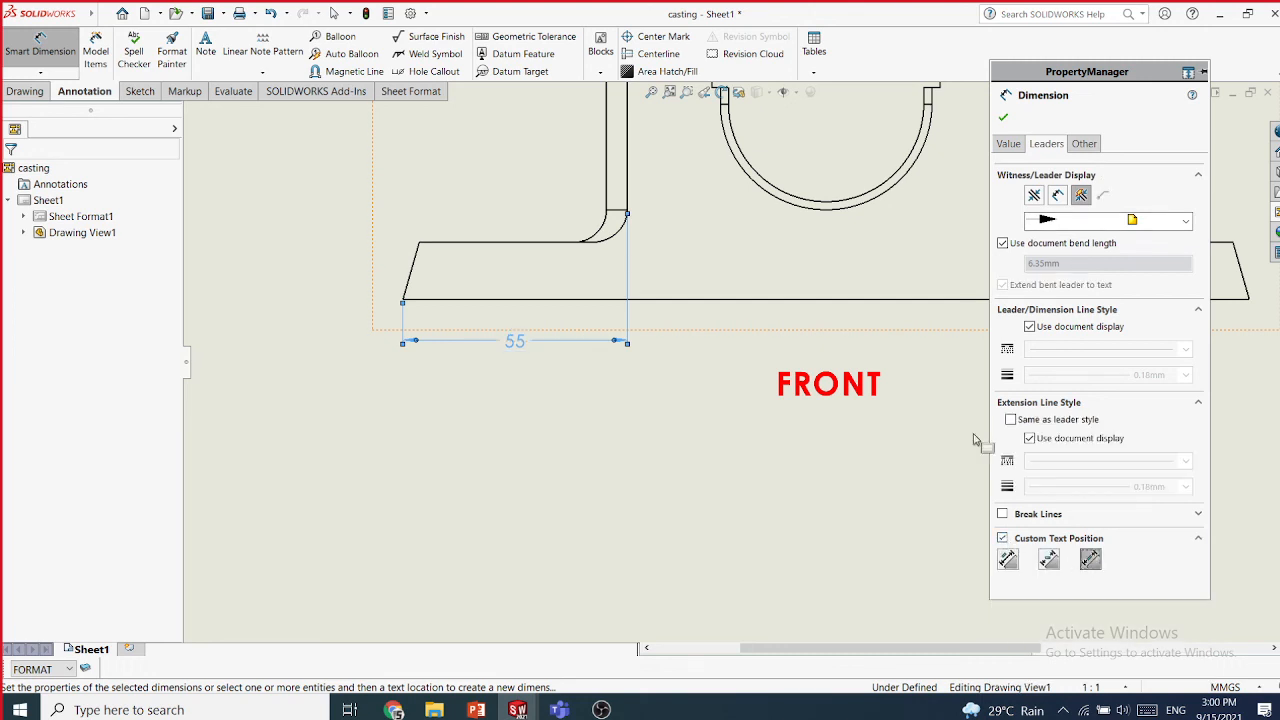
- Override the baseline dimension's document font with Times New Roman, Regular, at 16 points
click(1082, 145)
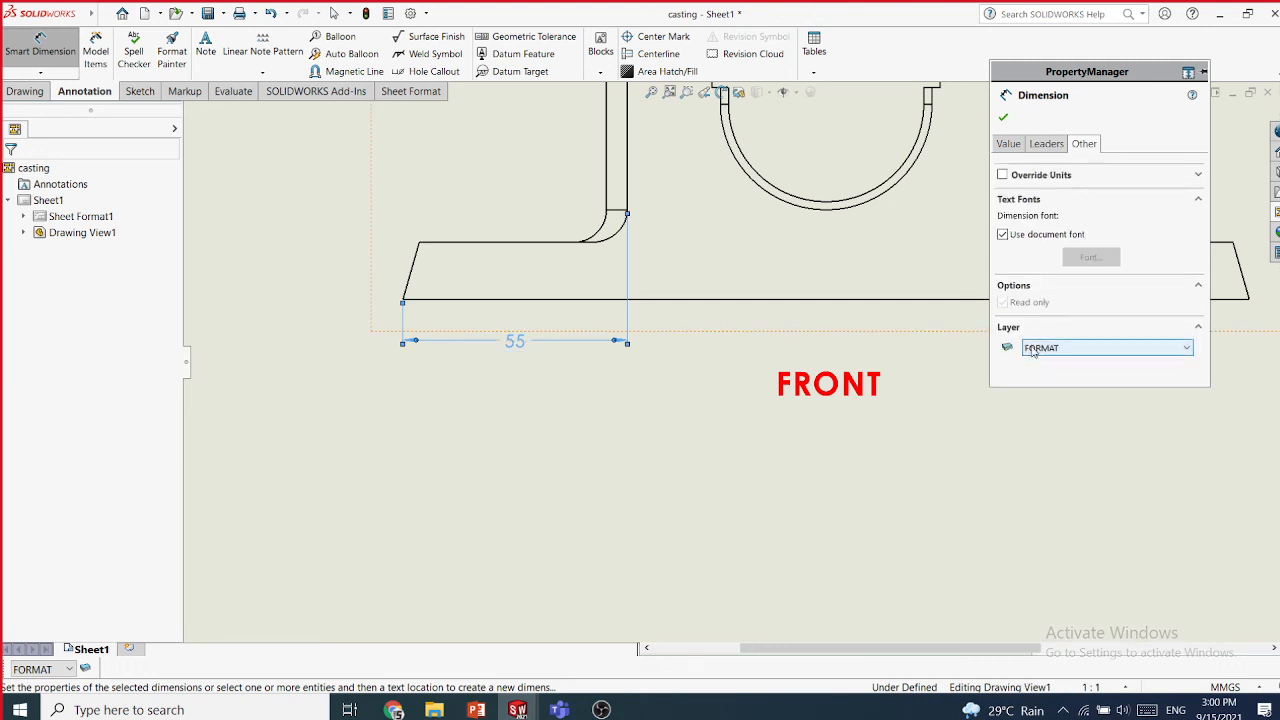
click(1003, 235)
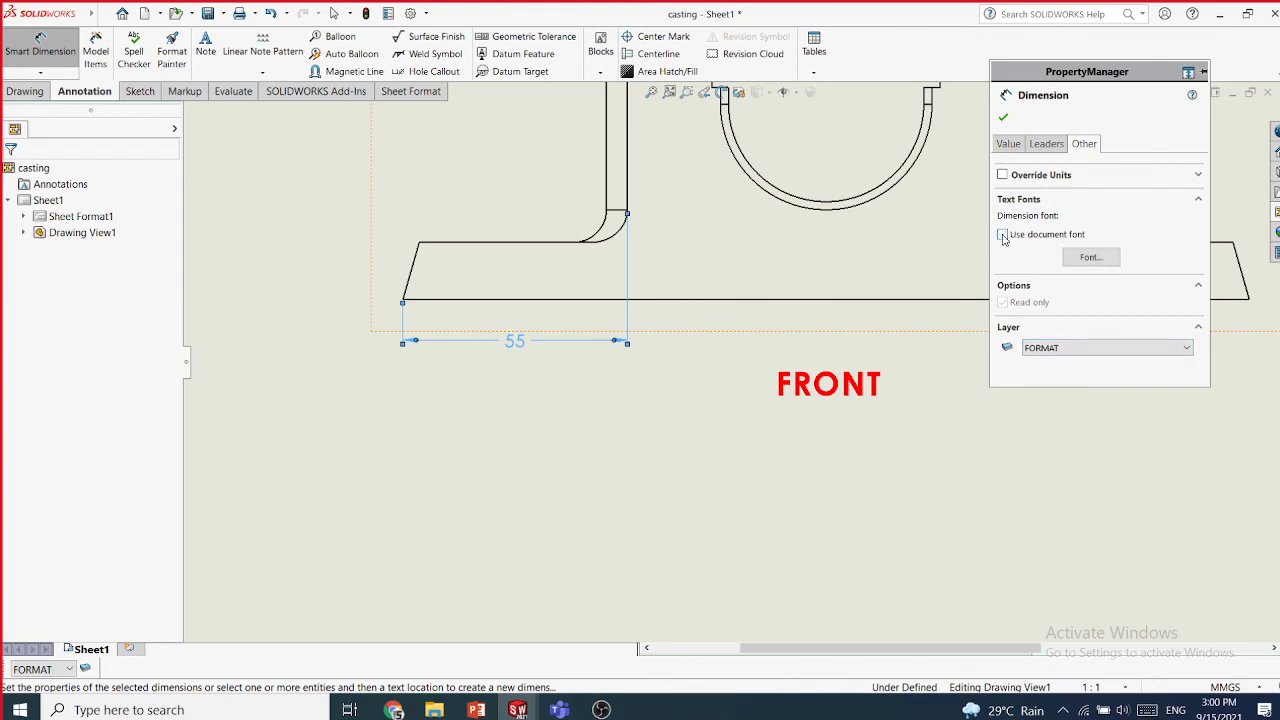
click(1088, 258)
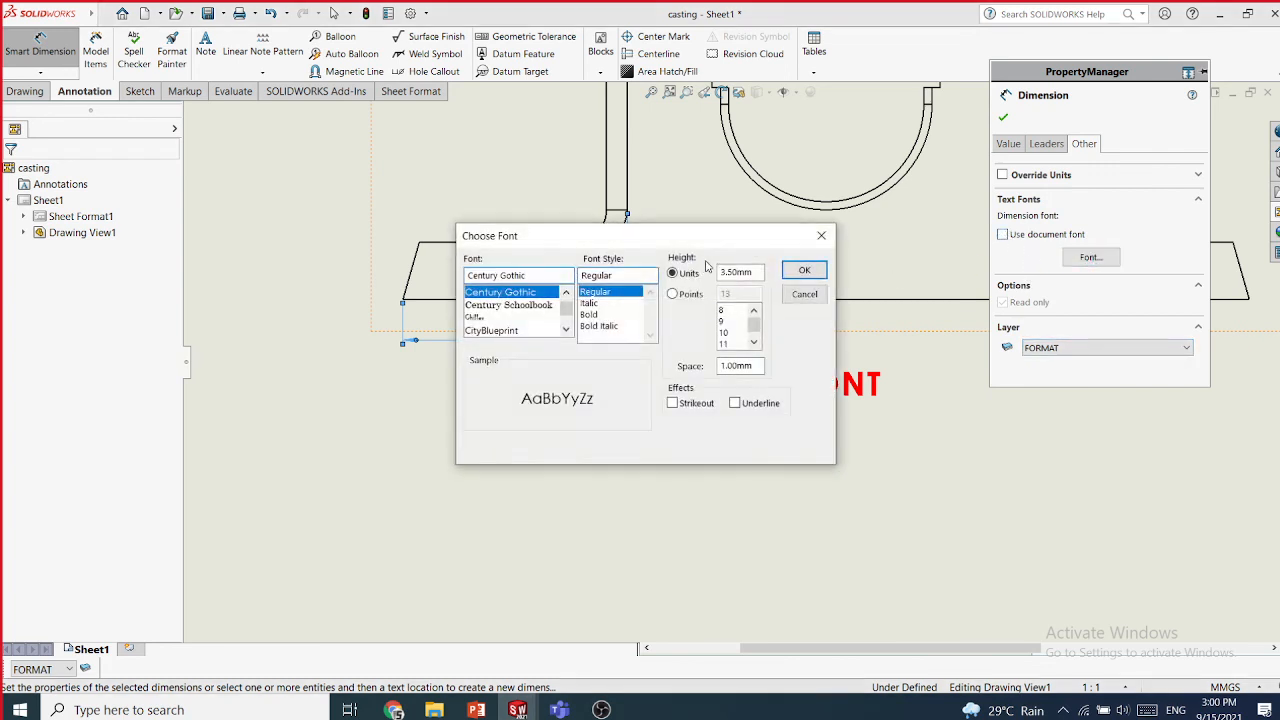
click(543, 276)
text(tim)
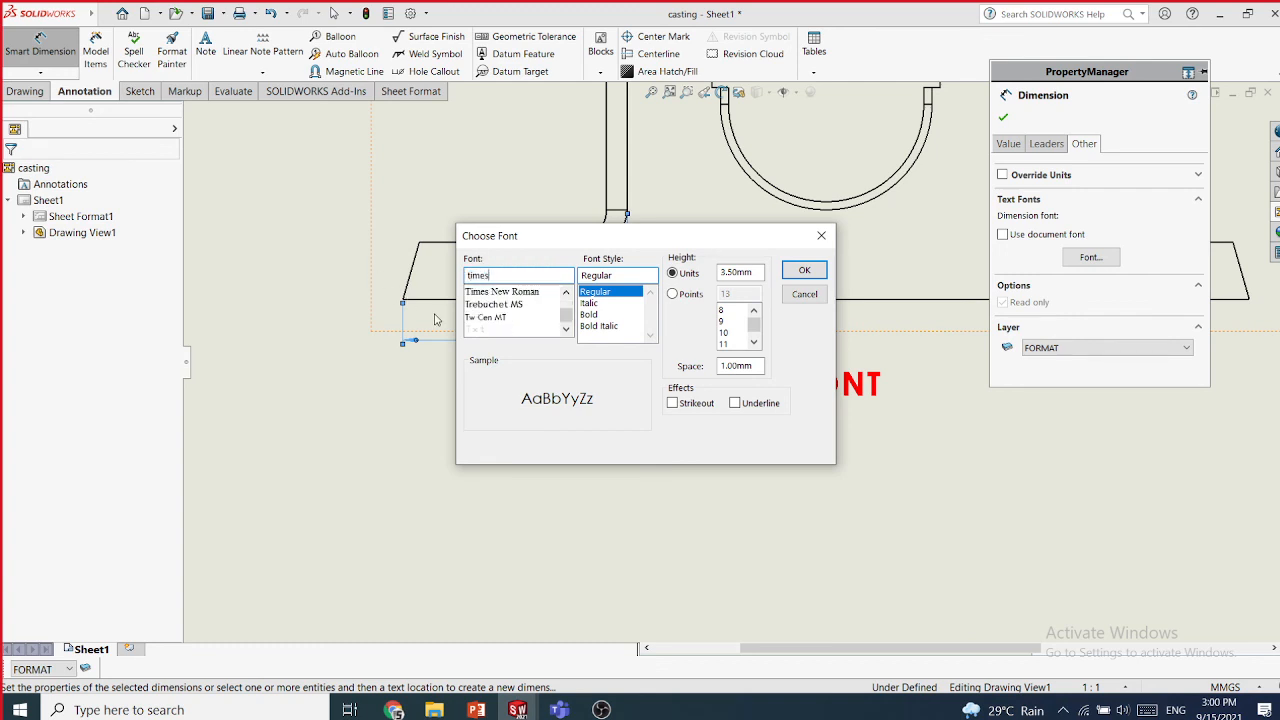
text(es)
click(481, 297)
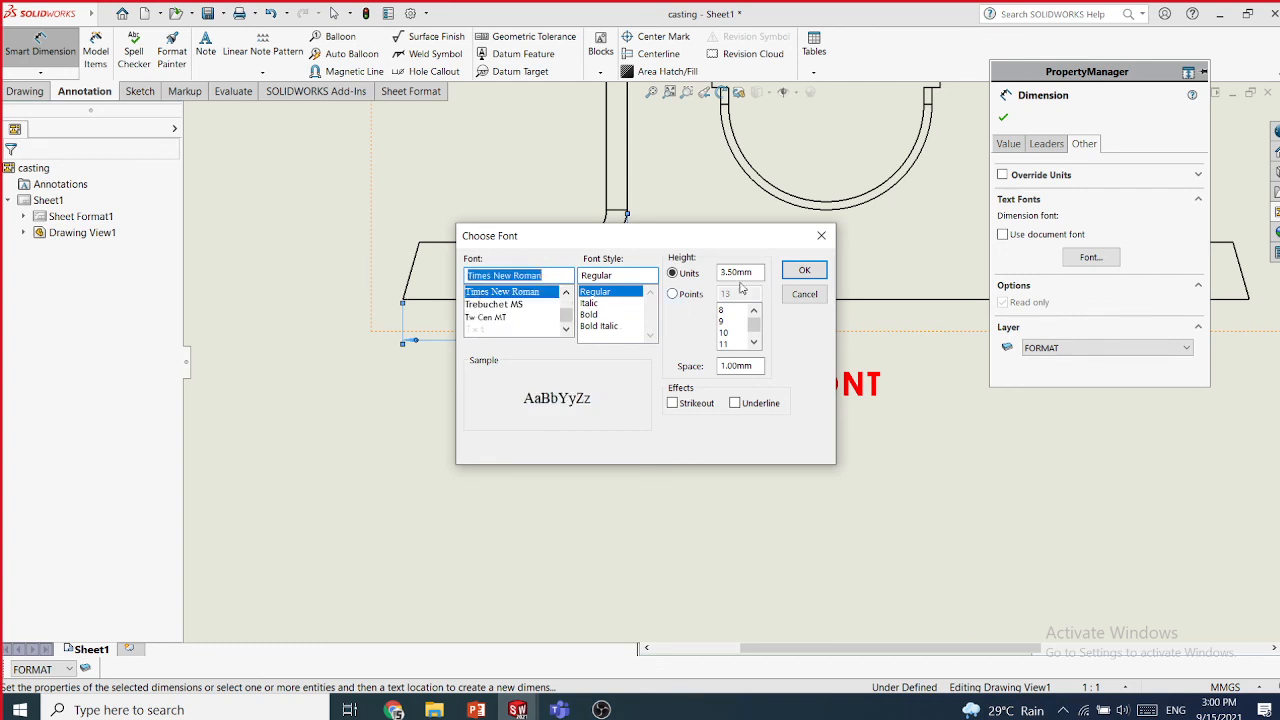
click(673, 294)
click(754, 342)
click(735, 344)
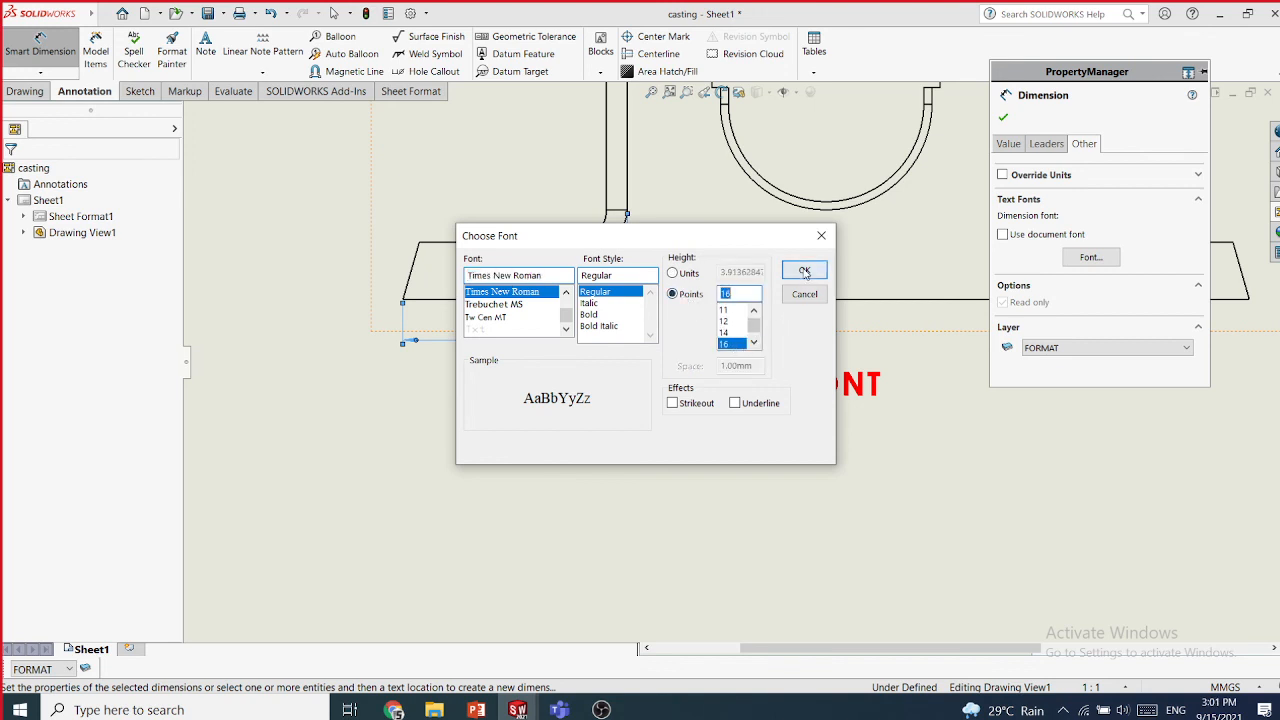
click(804, 270)
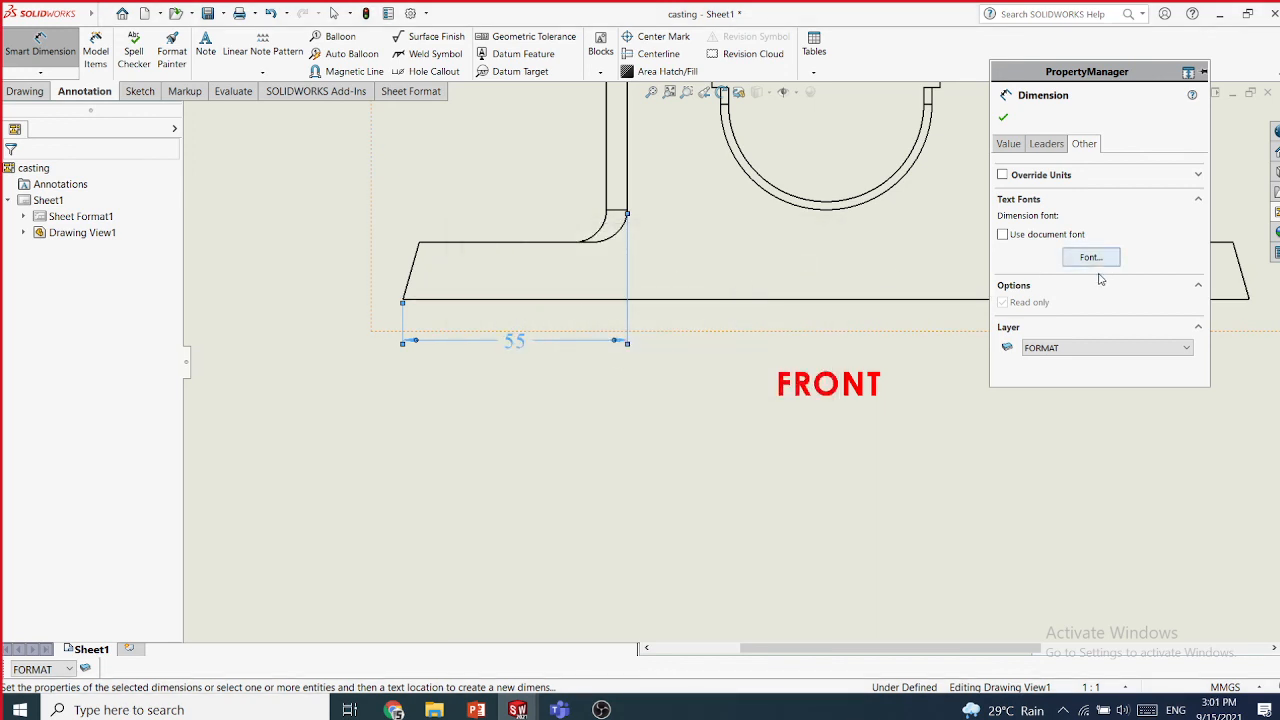
- Assign the baseline dimension to the Dim layer and add its settings as a style named mystyle with layers
click(1082, 349)
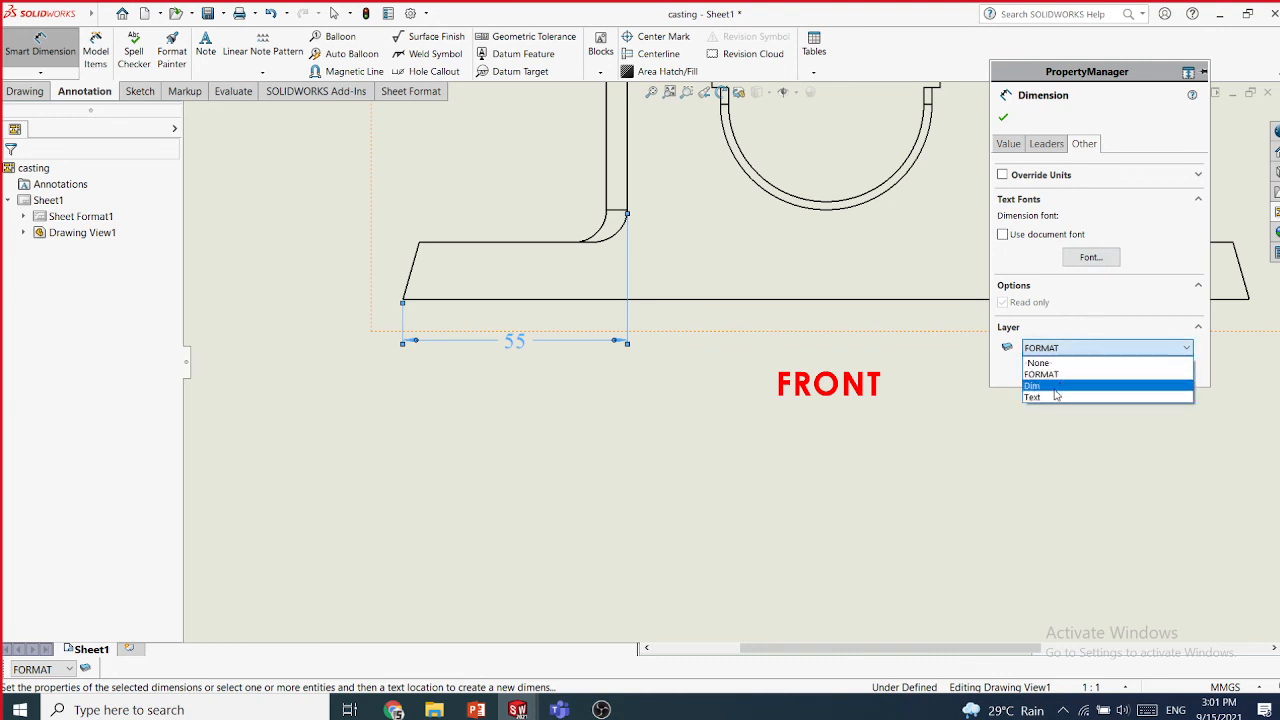
click(1051, 386)
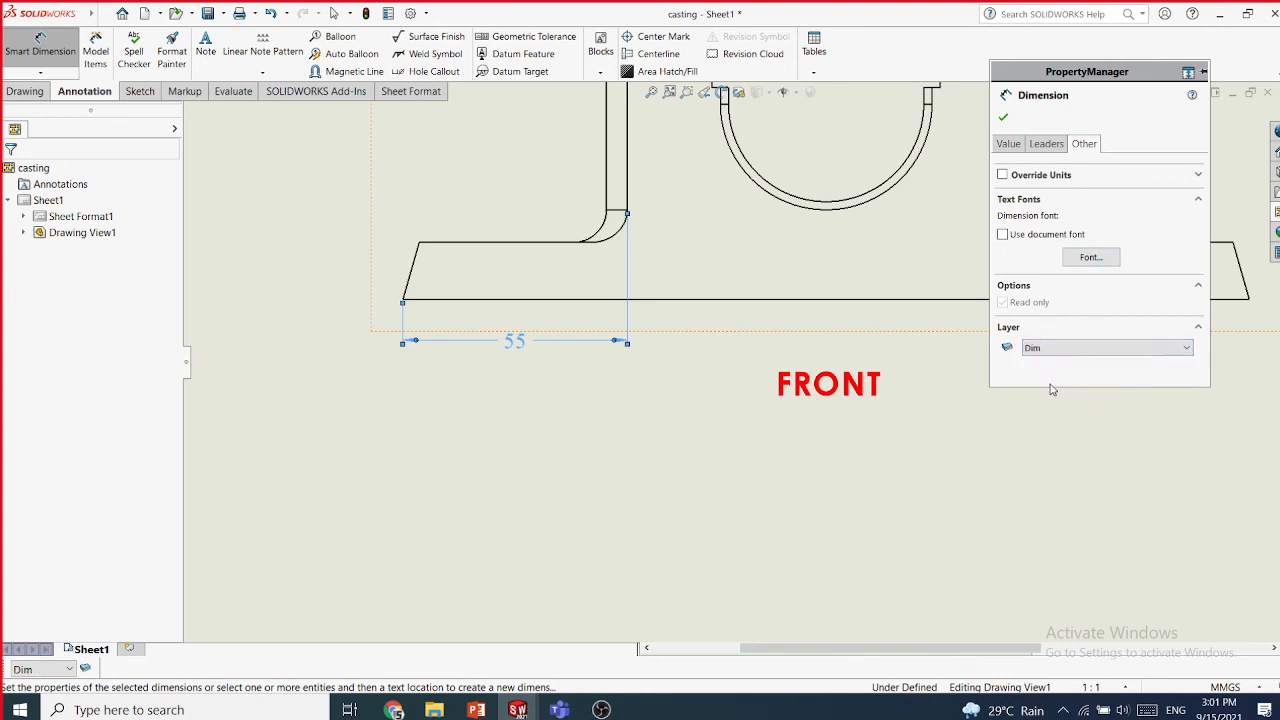
click(1008, 144)
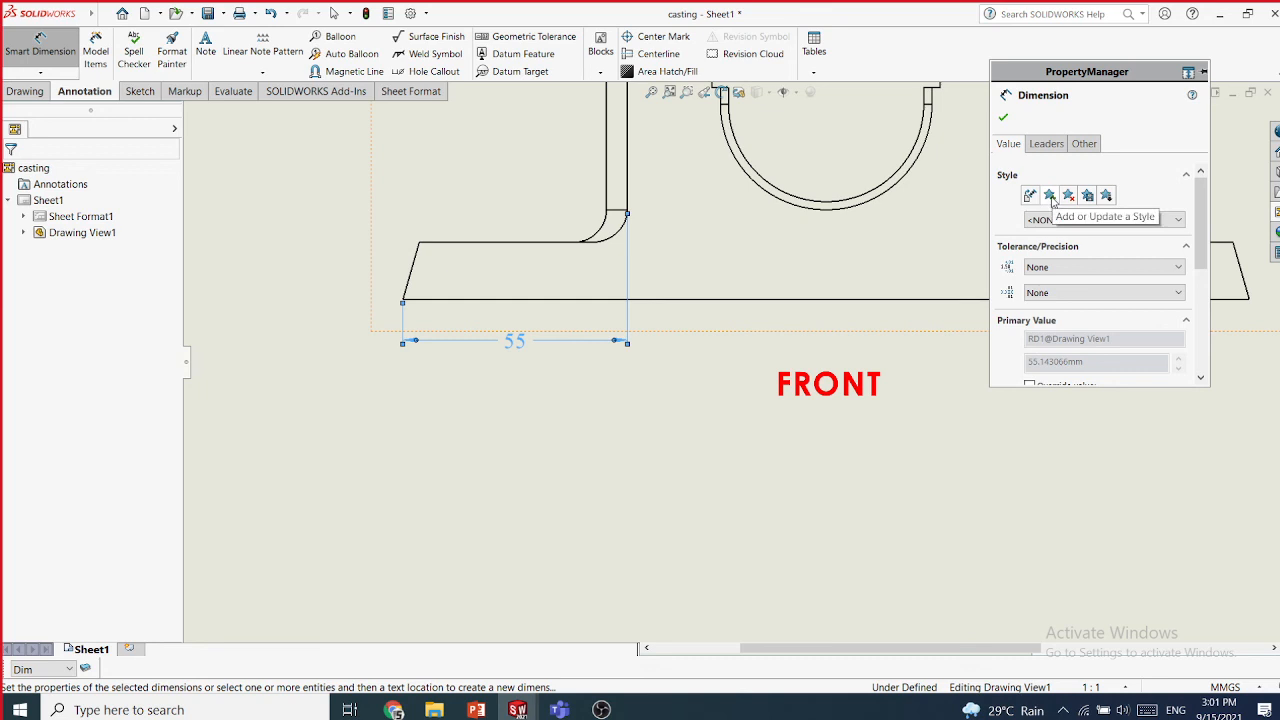
click(1050, 196)
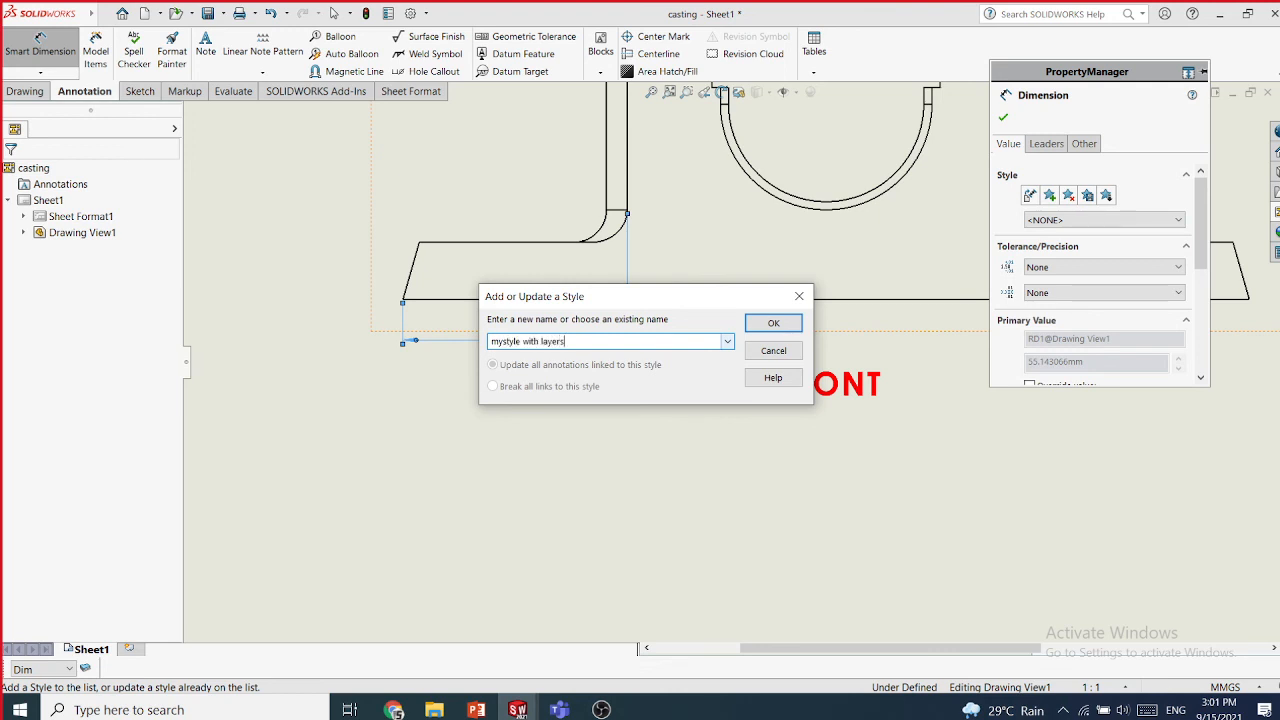
click(773, 323)
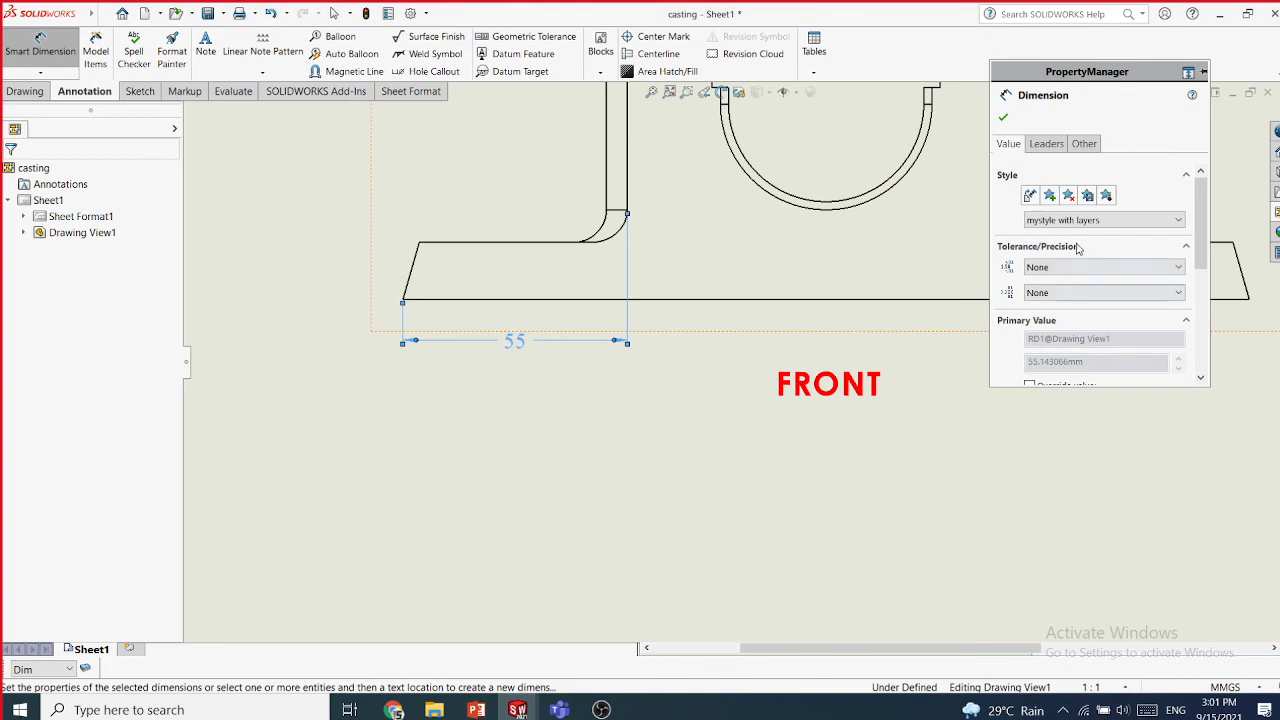
- Save the style to the Desktop as the style file mystyle with layers and finish the dimension
click(1088, 196)
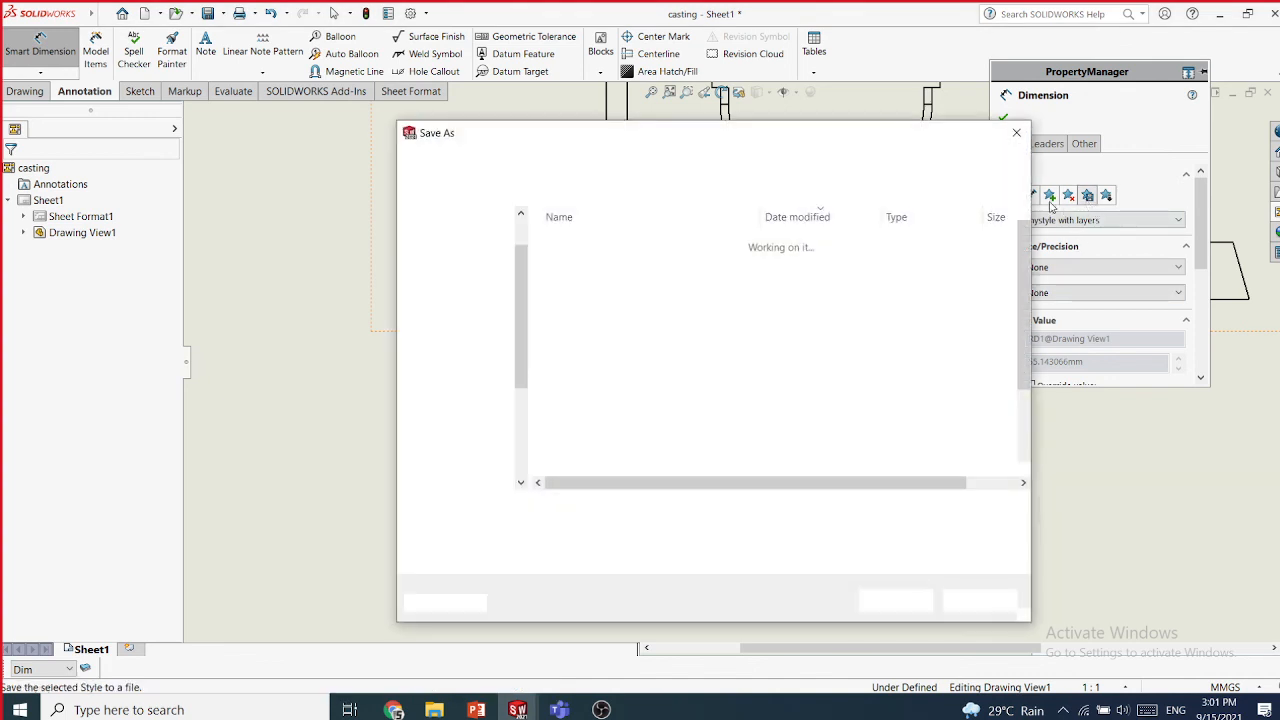
click(457, 217)
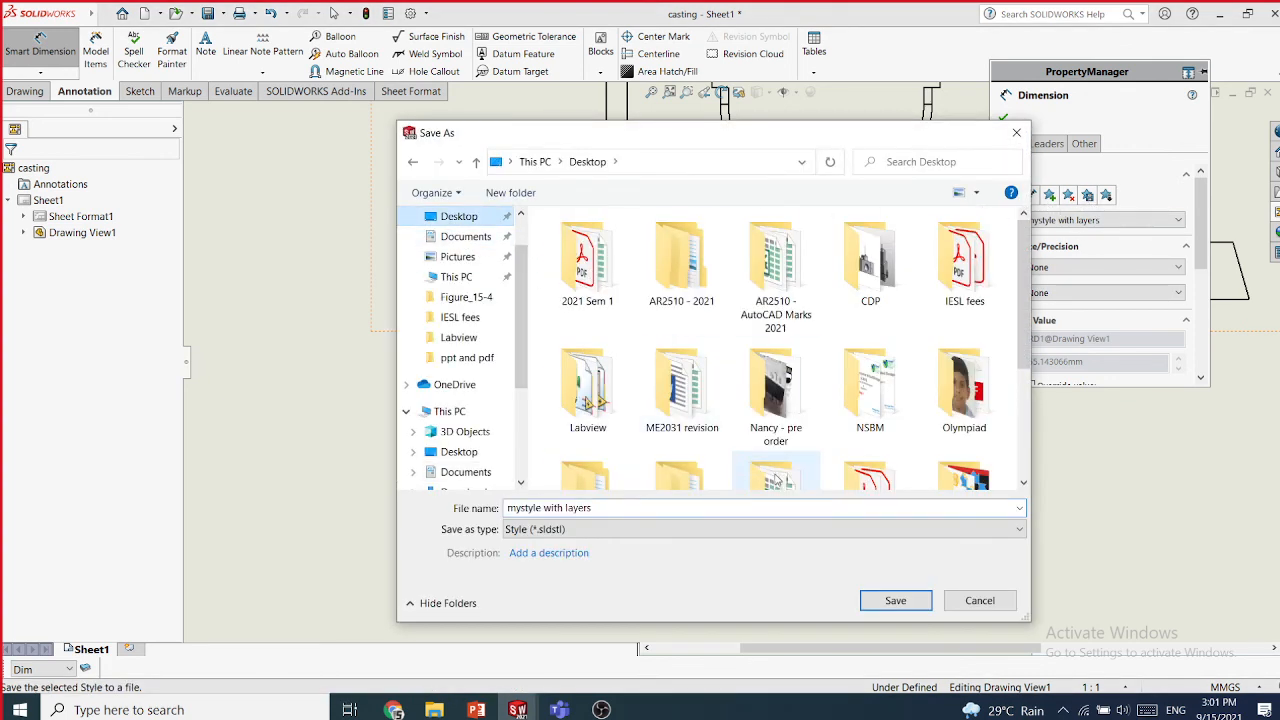
click(893, 601)
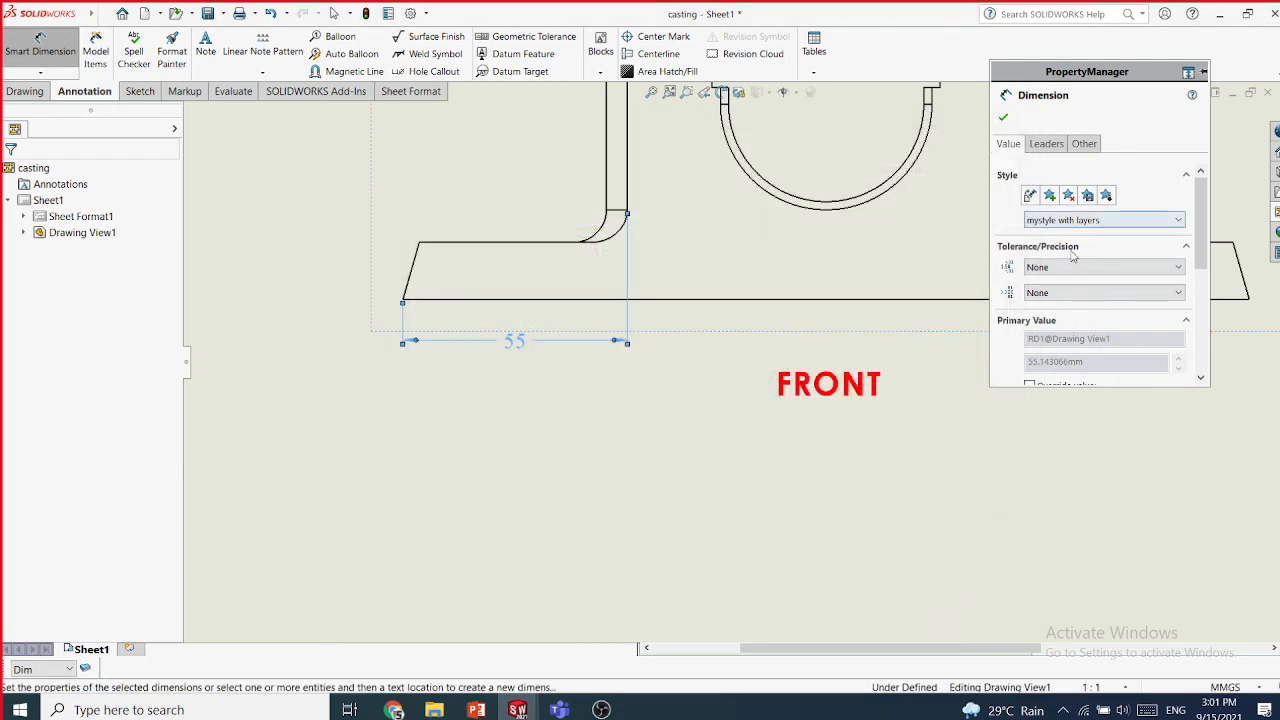
click(1005, 118)
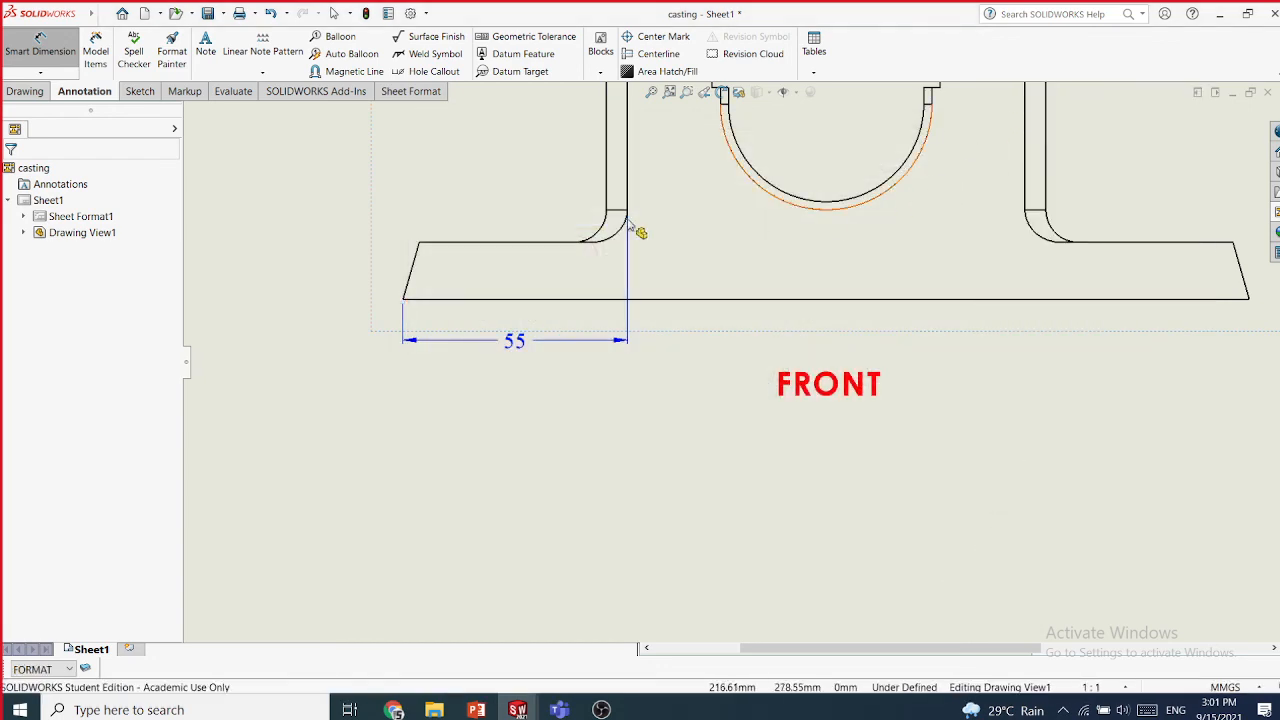
key(Escape)
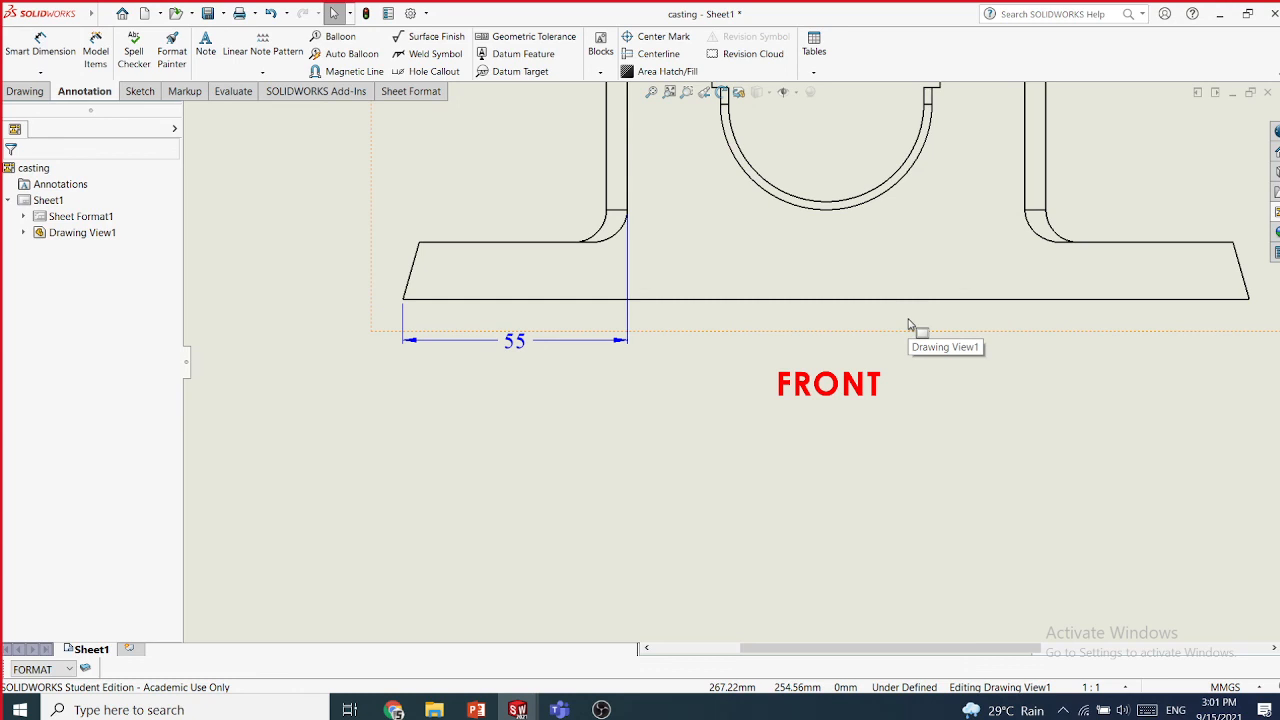
- Add another baseline dimension from the base's lower-left corner to the left upright's fillet end and apply the style mystyle with layers
click(40, 72)
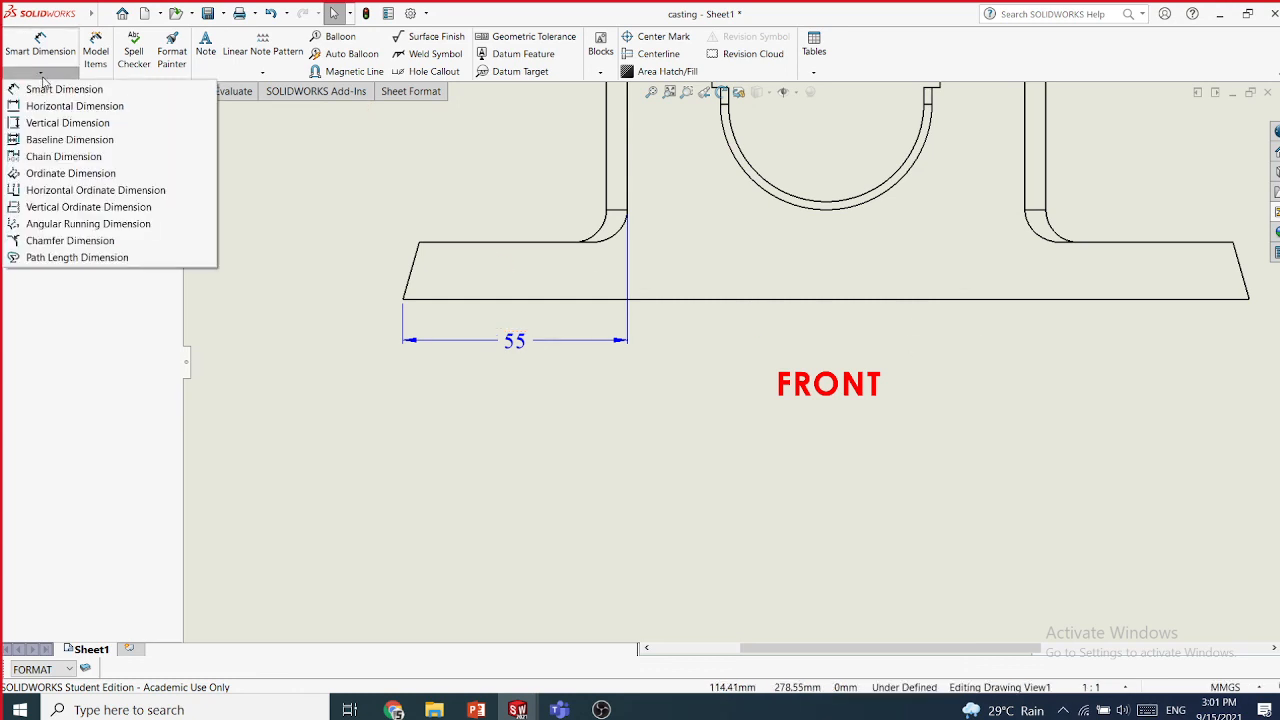
click(66, 156)
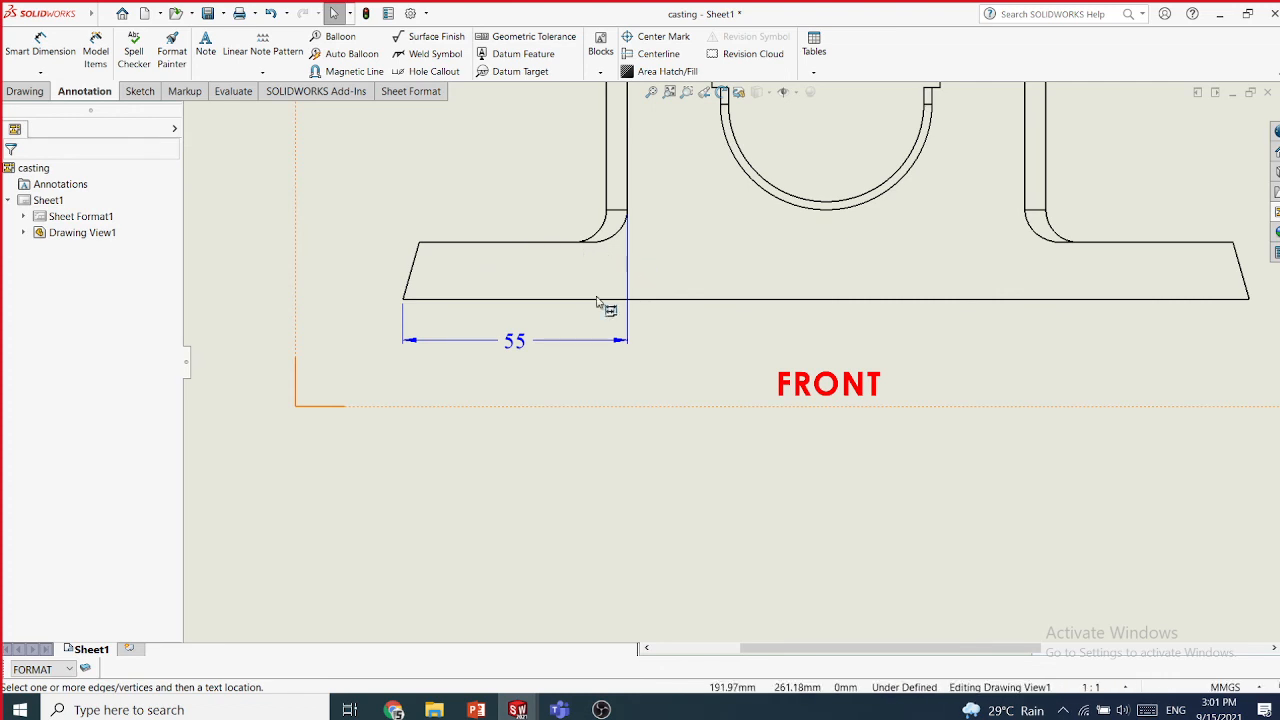
click(404, 299)
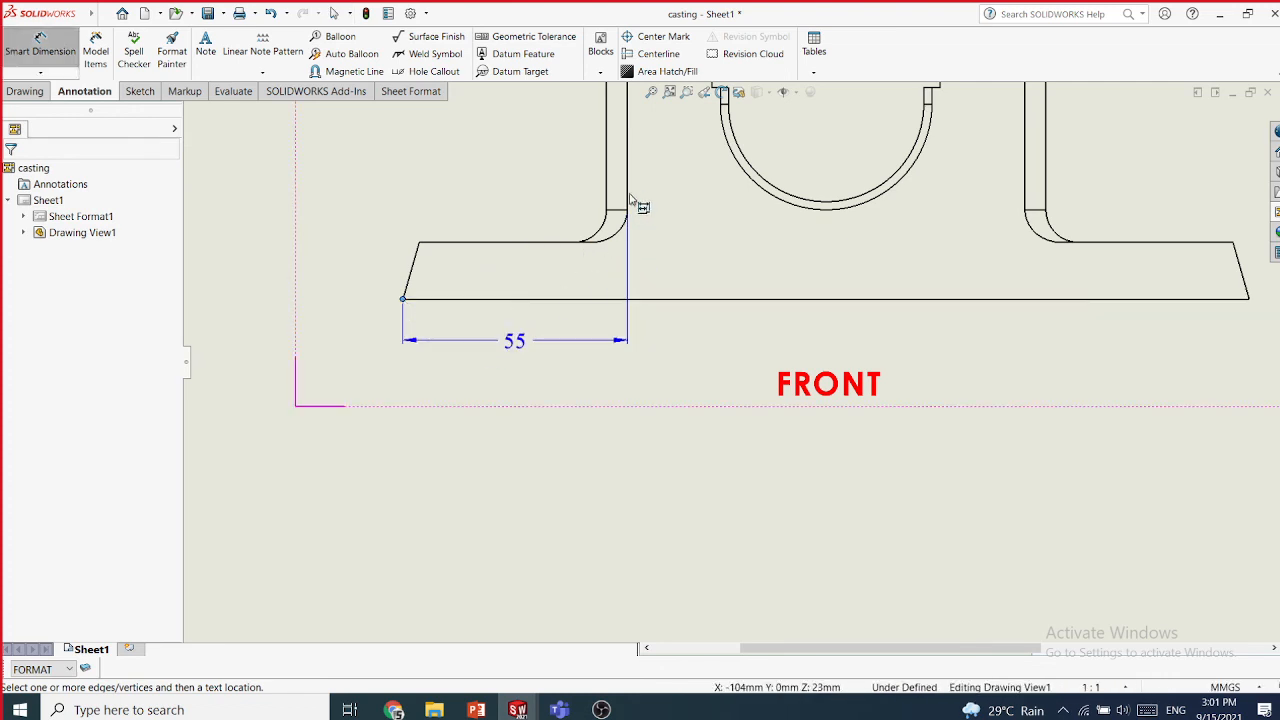
click(632, 200)
scroll(737, 209, up, 2)
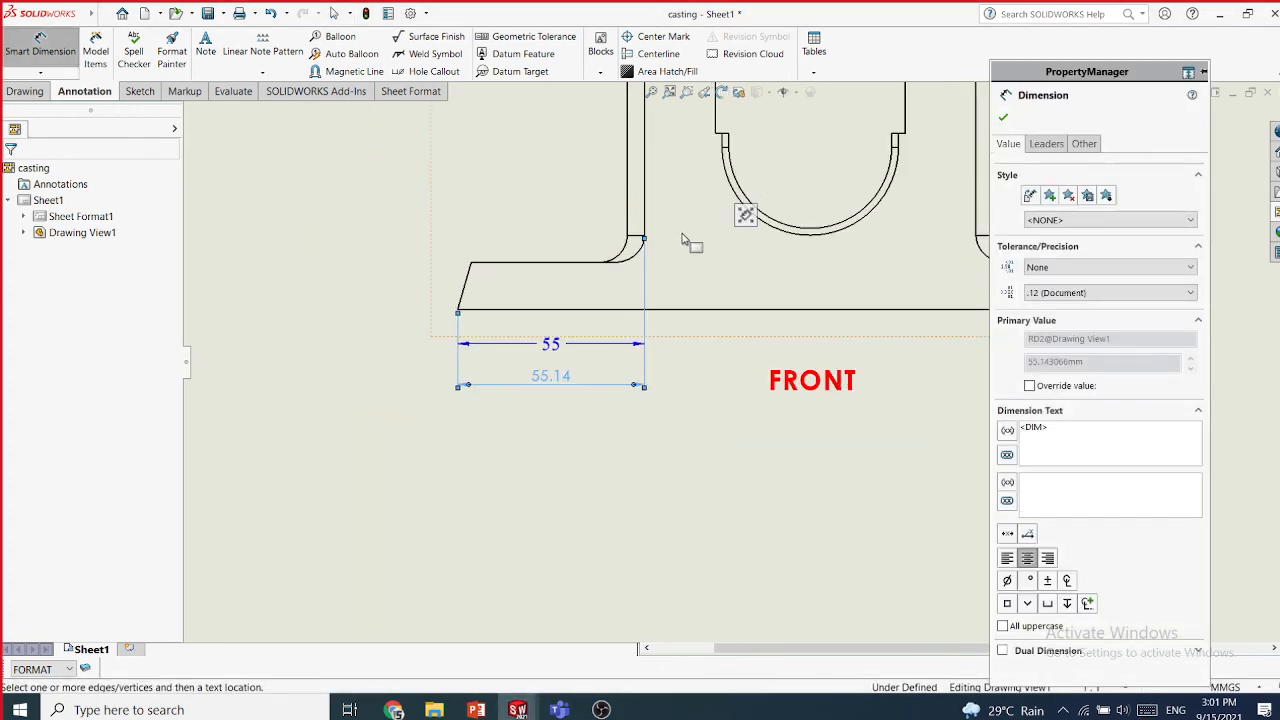
scroll(683, 223, up, 3)
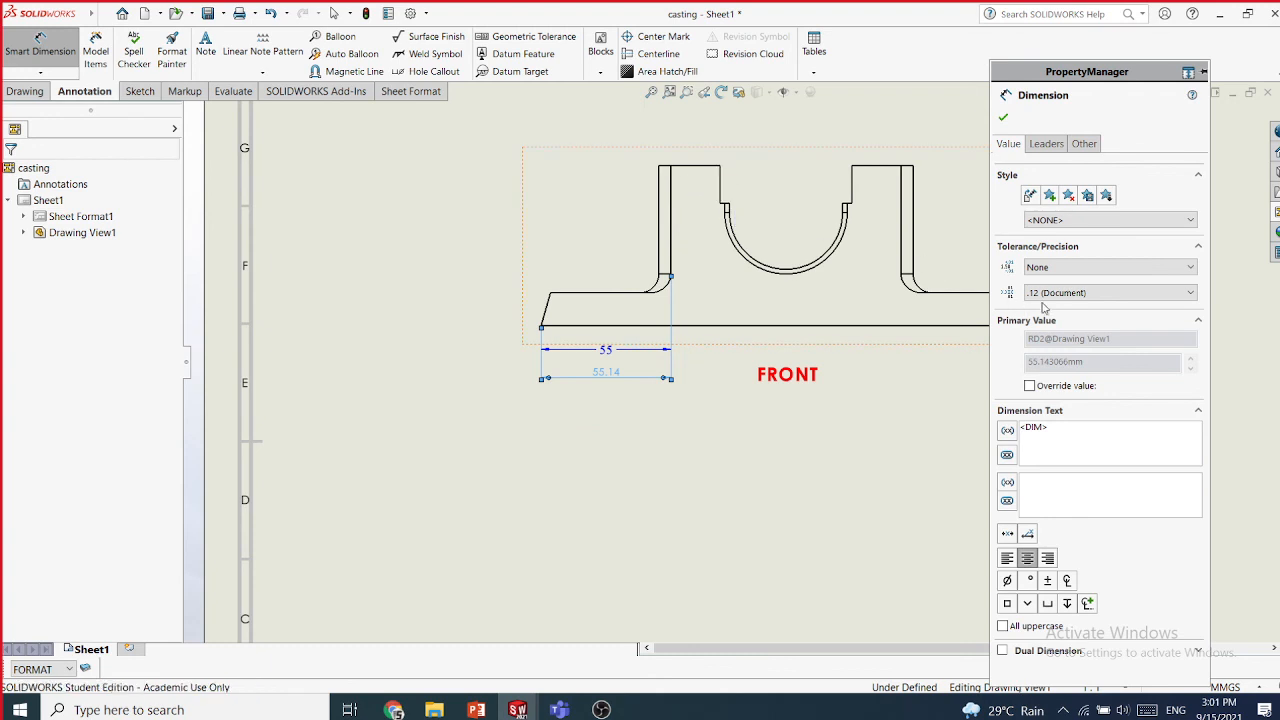
click(1092, 224)
click(1065, 259)
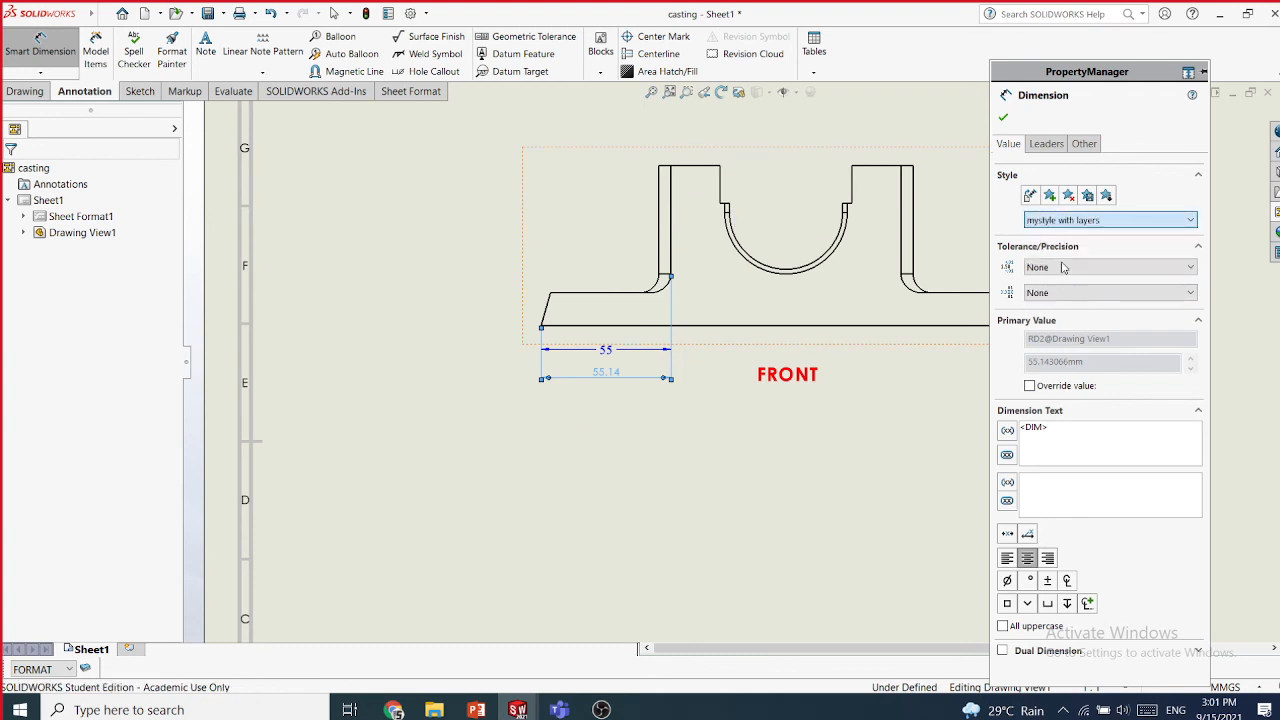
- Continue the baseline dimensions to the opening's left and right edges, the right upright's outer edge and the base's lower-right corner
click(720, 195)
click(850, 206)
click(914, 214)
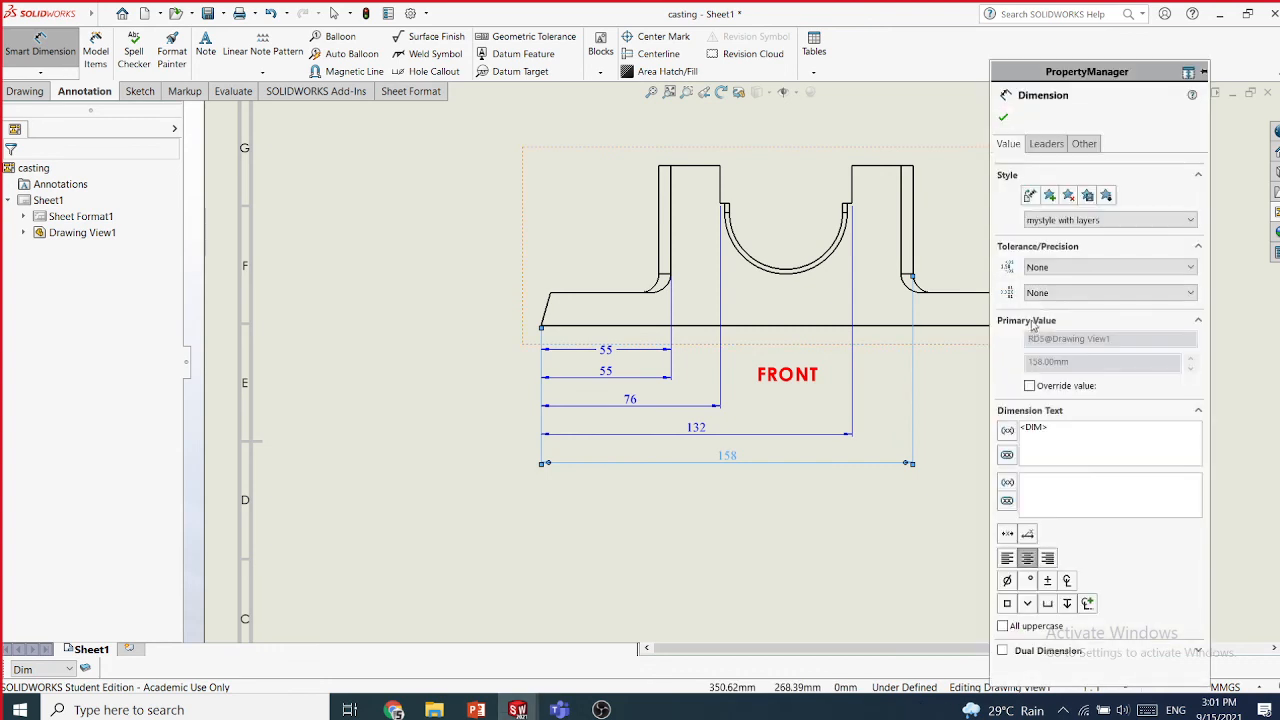
drag(1043, 80, 1196, 112)
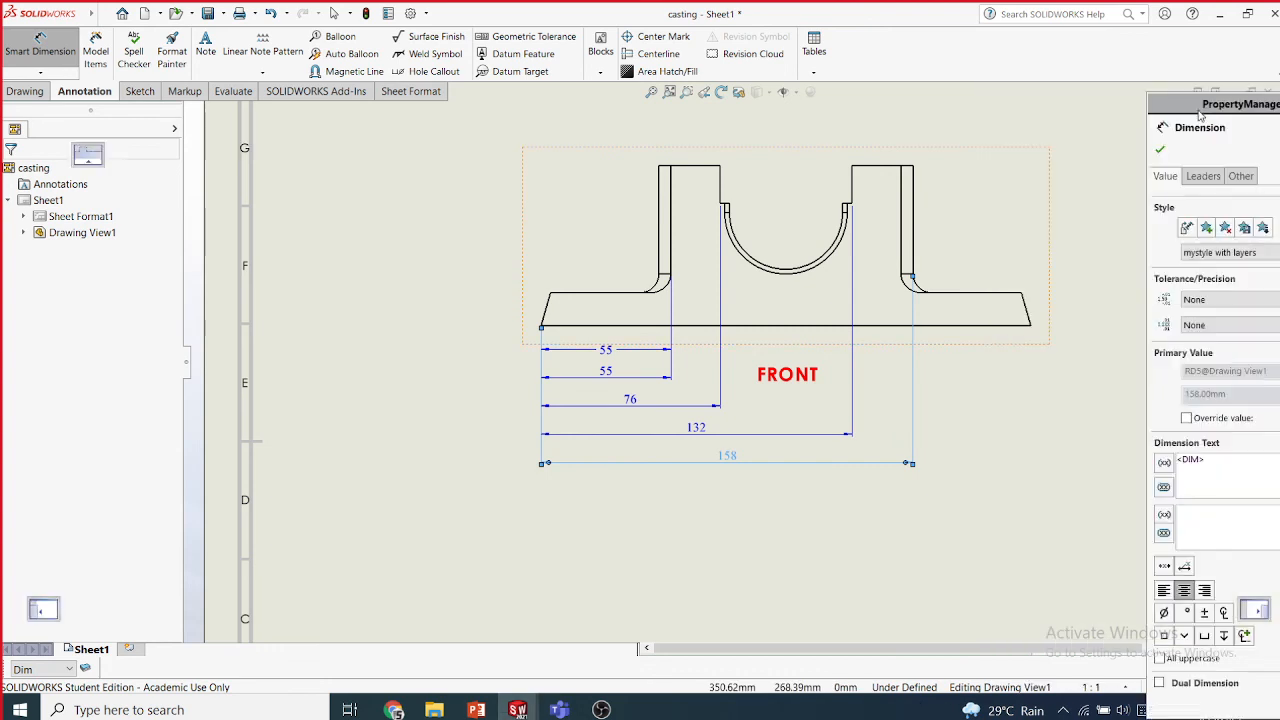
click(1032, 328)
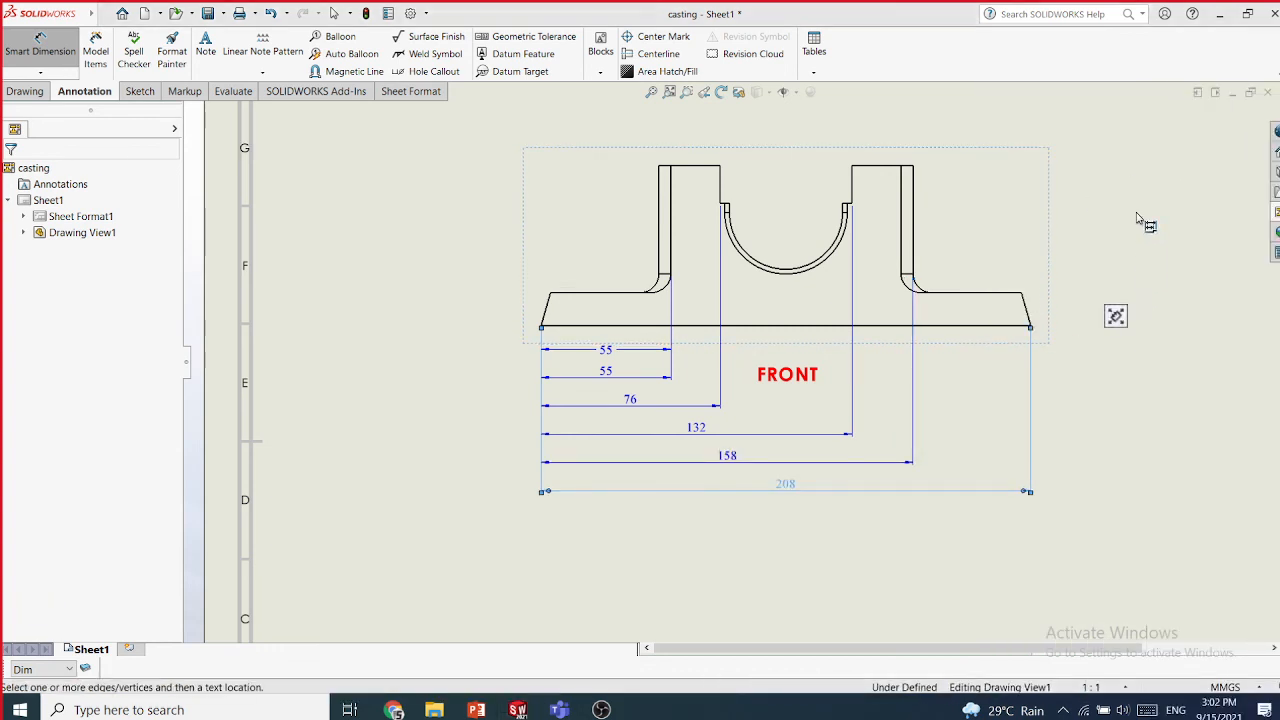
click(1160, 150)
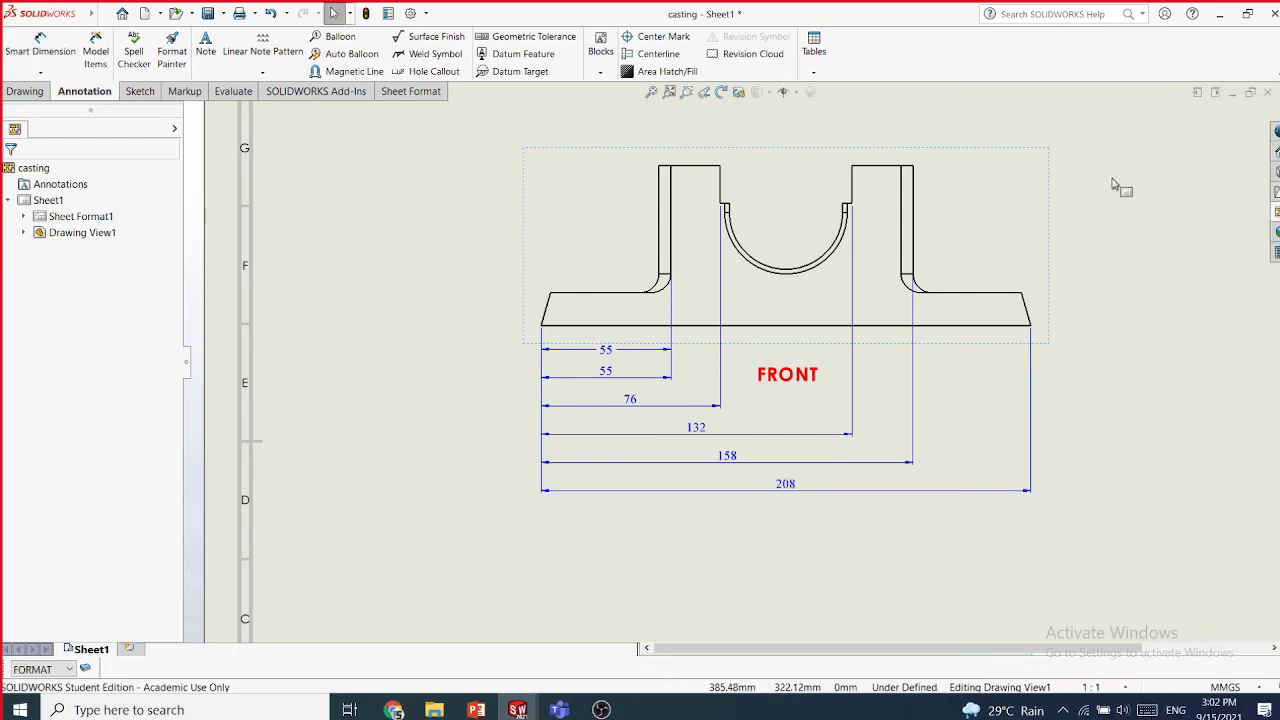
- Delete the upper of the two duplicate 55 dimensions below the front view
scroll(1065, 351, down, 1)
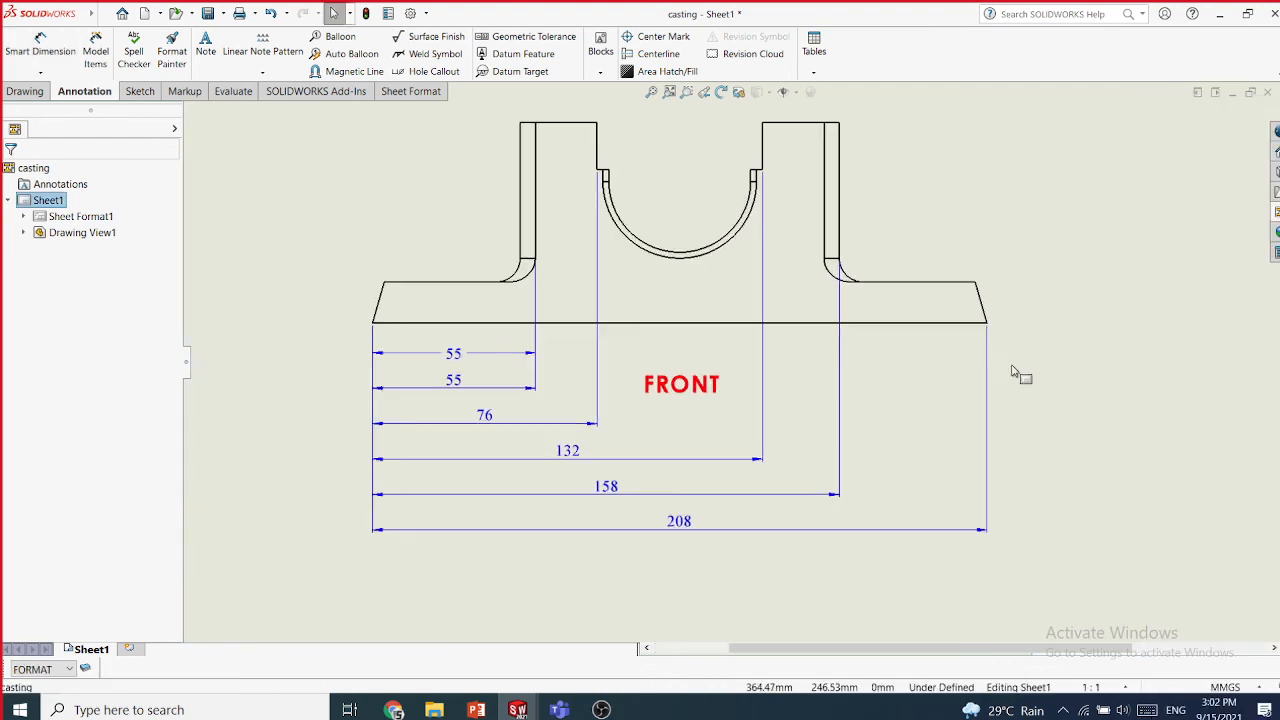
click(488, 354)
key(Delete)
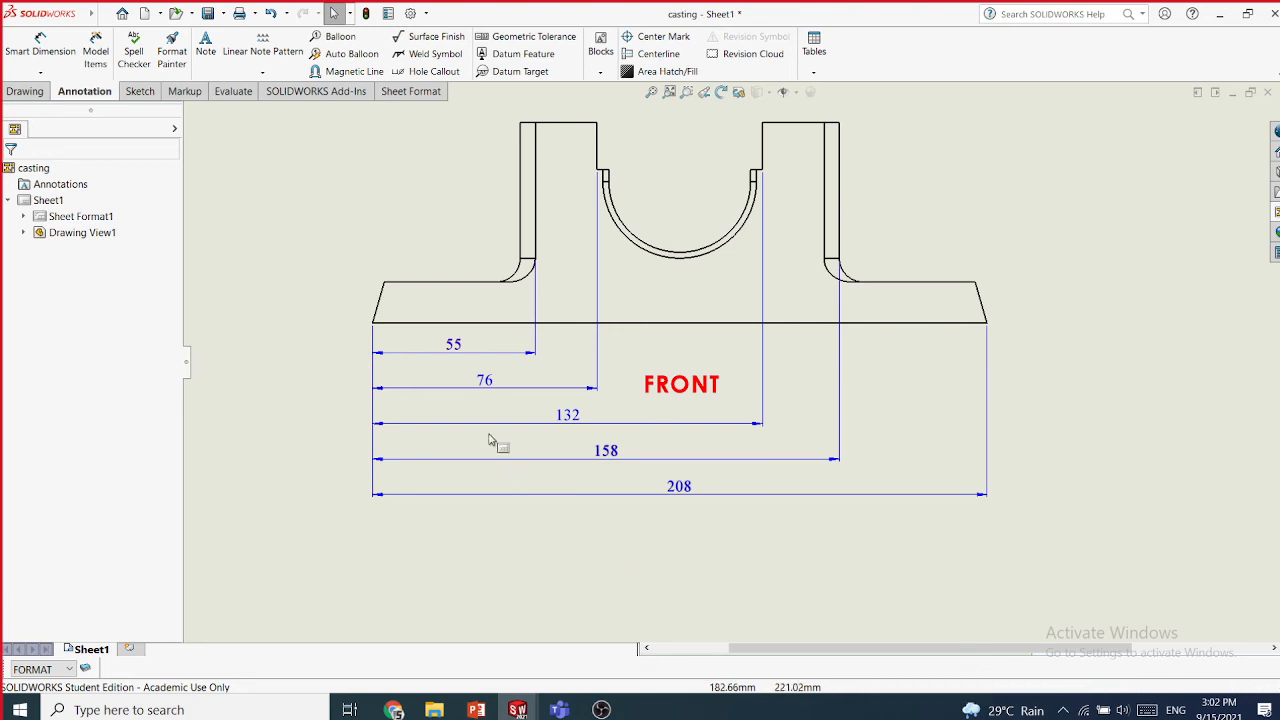
- Use a custom text position that centres the remaining 55 dimension's value within its broken line, and open Add or Update a Style
click(503, 356)
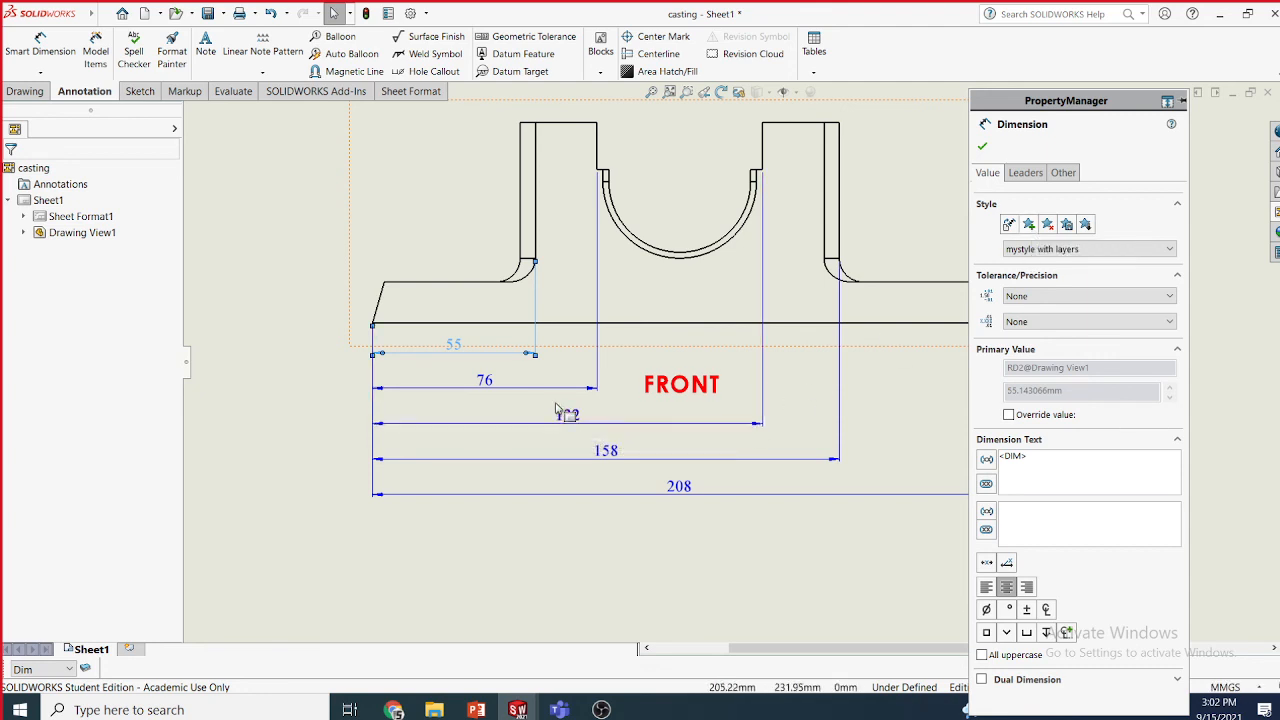
click(1060, 173)
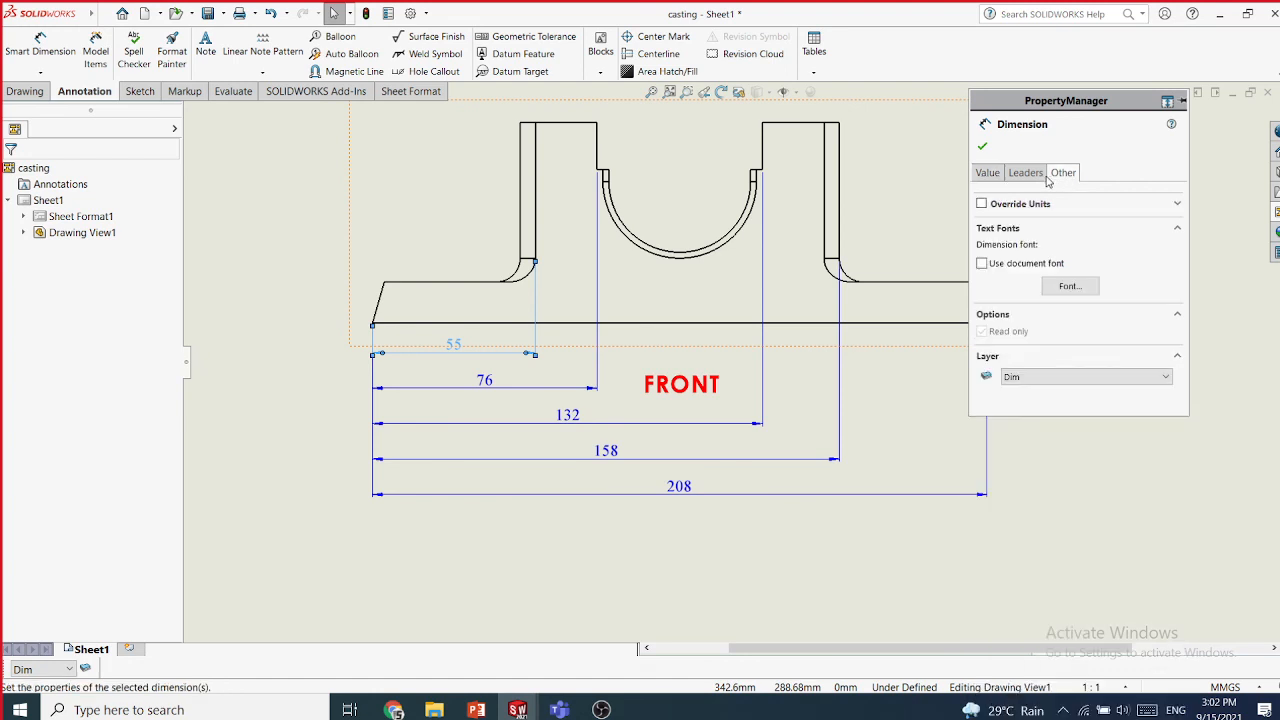
click(1027, 173)
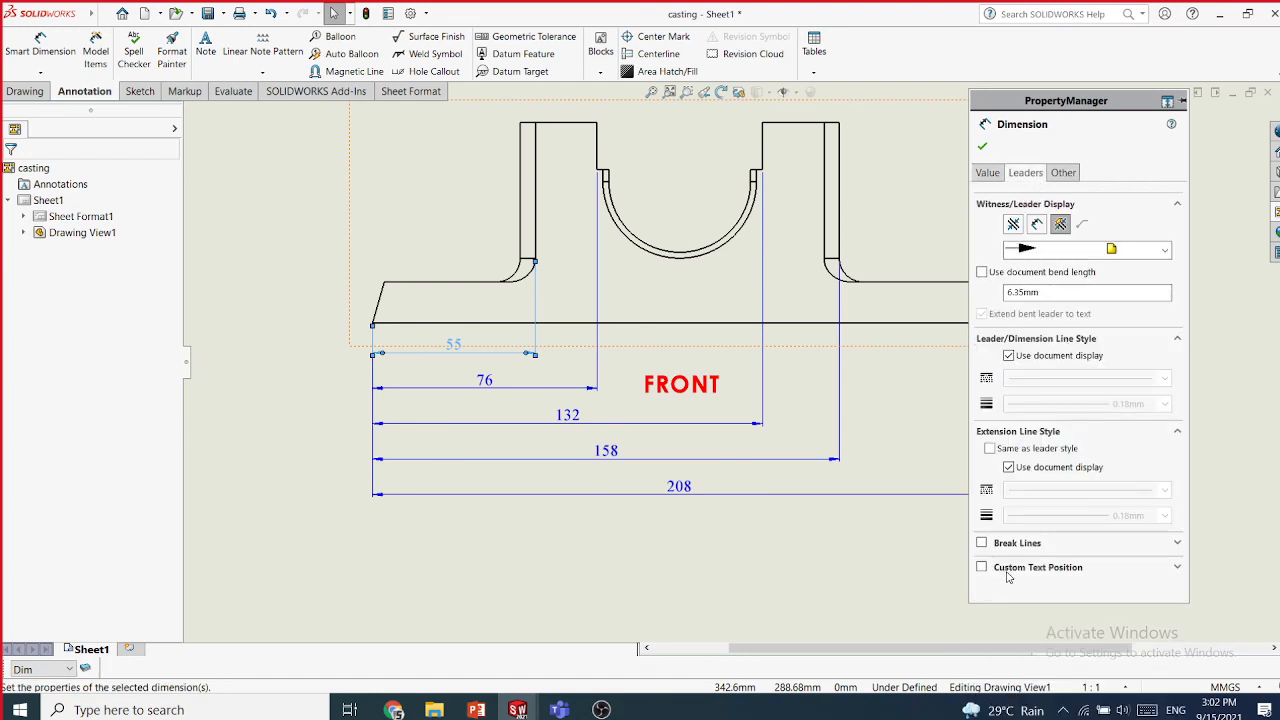
click(982, 568)
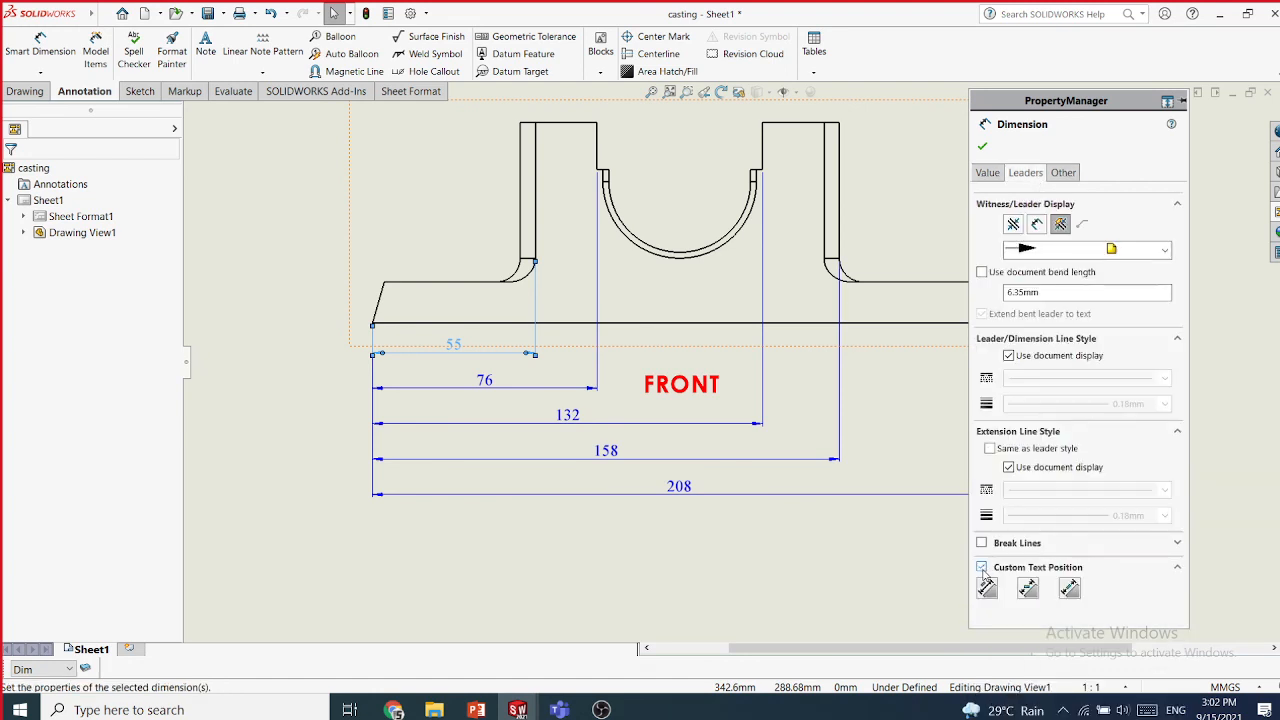
click(1071, 590)
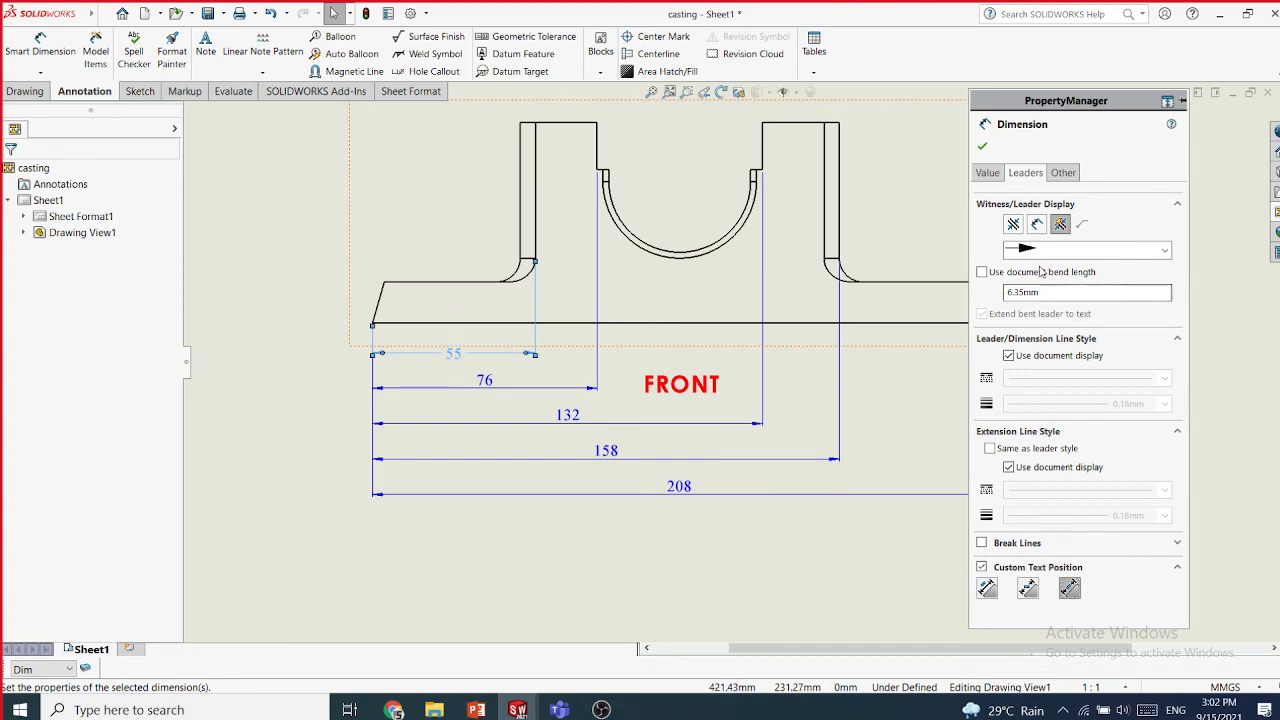
click(987, 173)
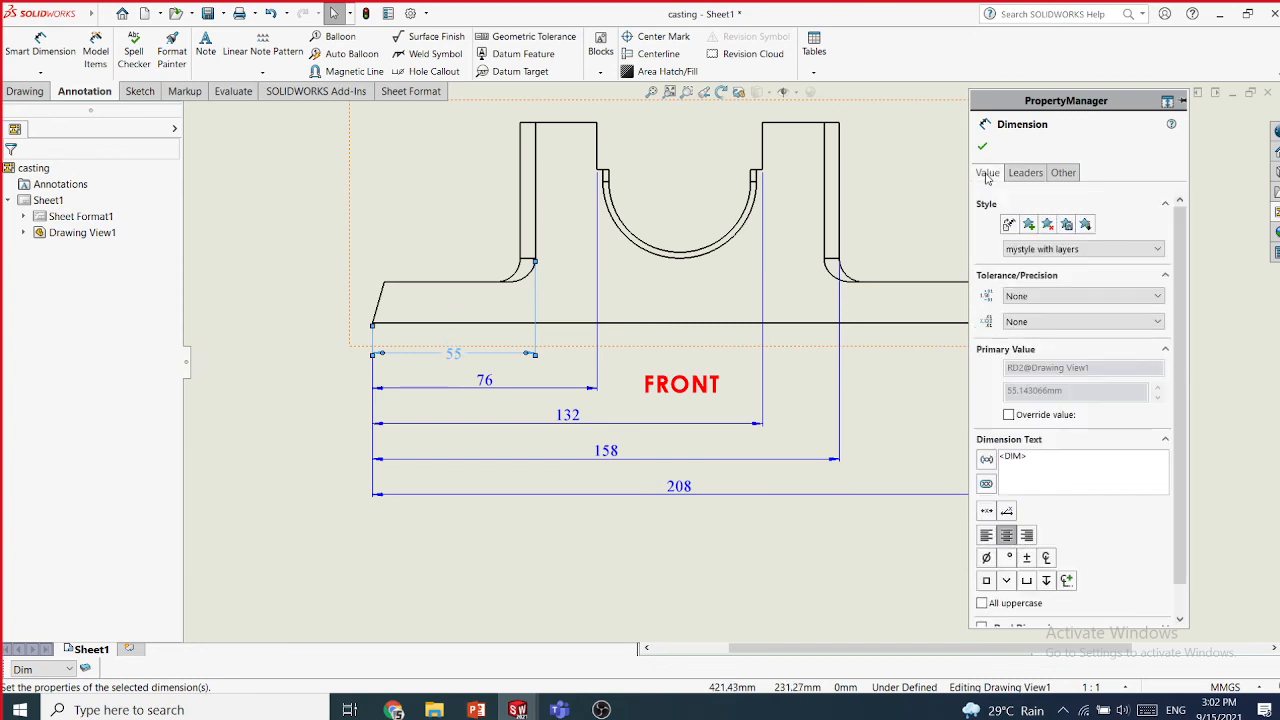
click(1029, 225)
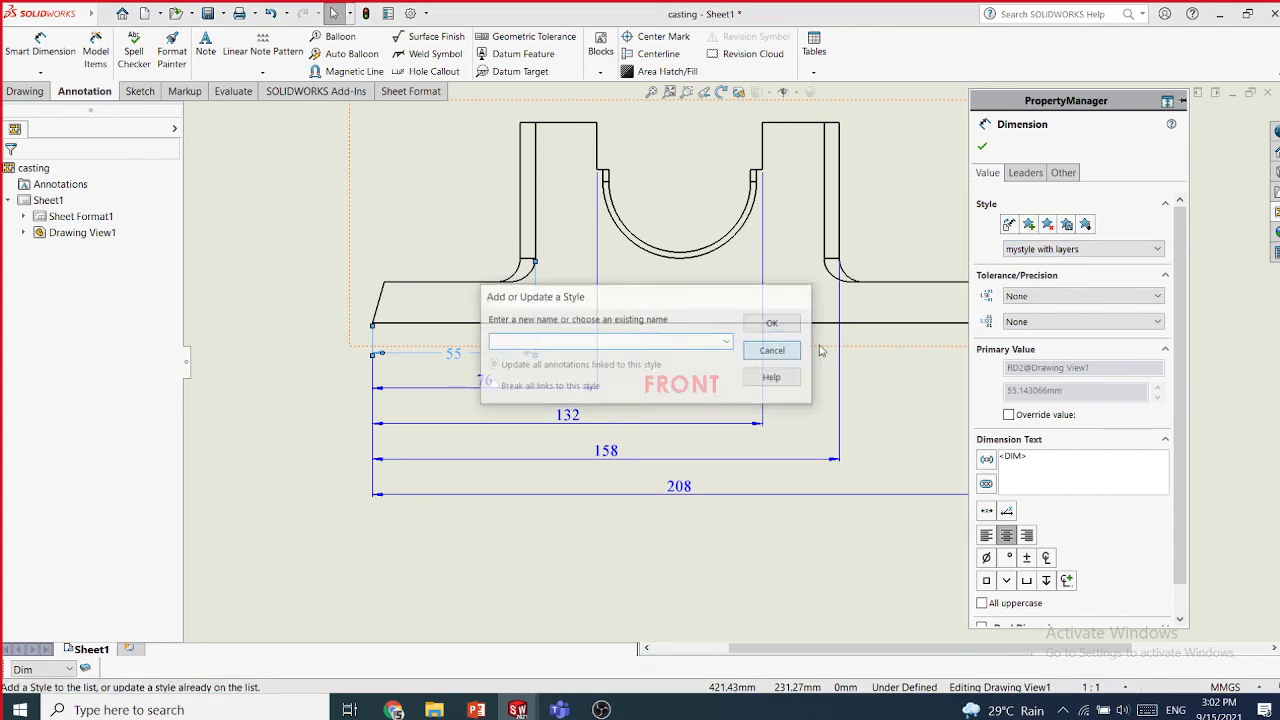
- Add a new dimension style named dfdfdfd from the selected 55 mm dimension
click(773, 350)
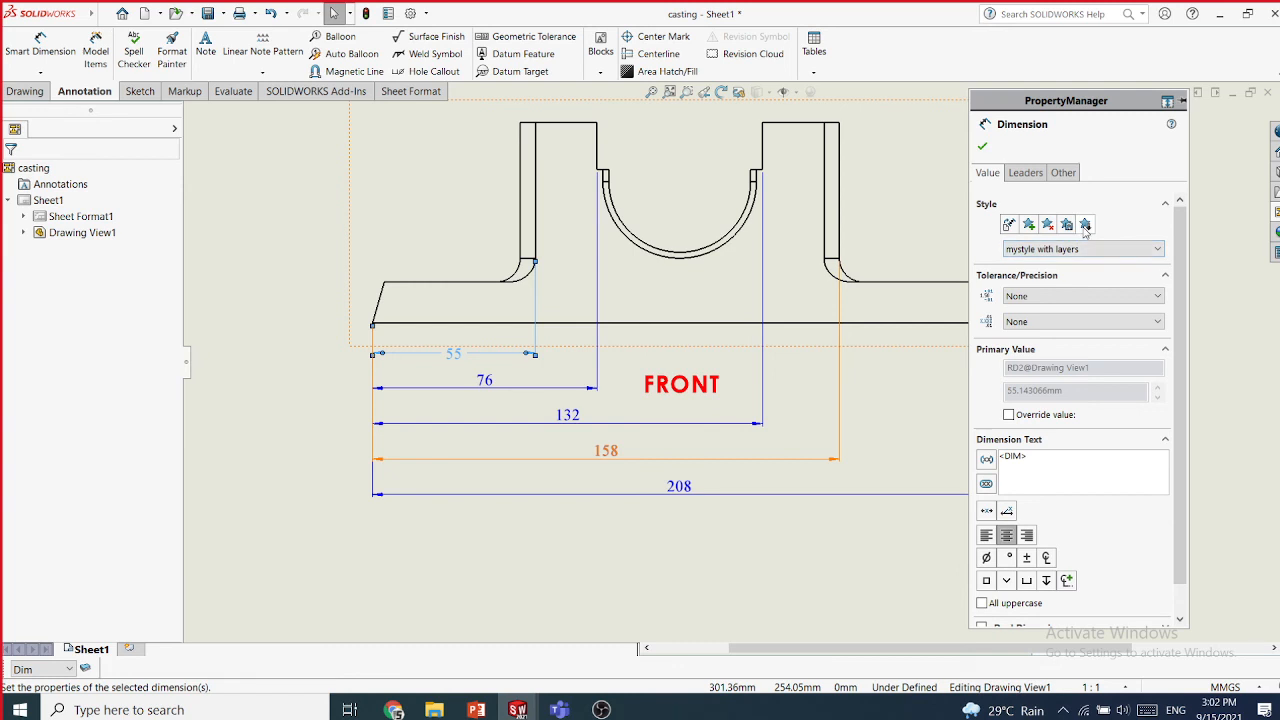
click(1028, 224)
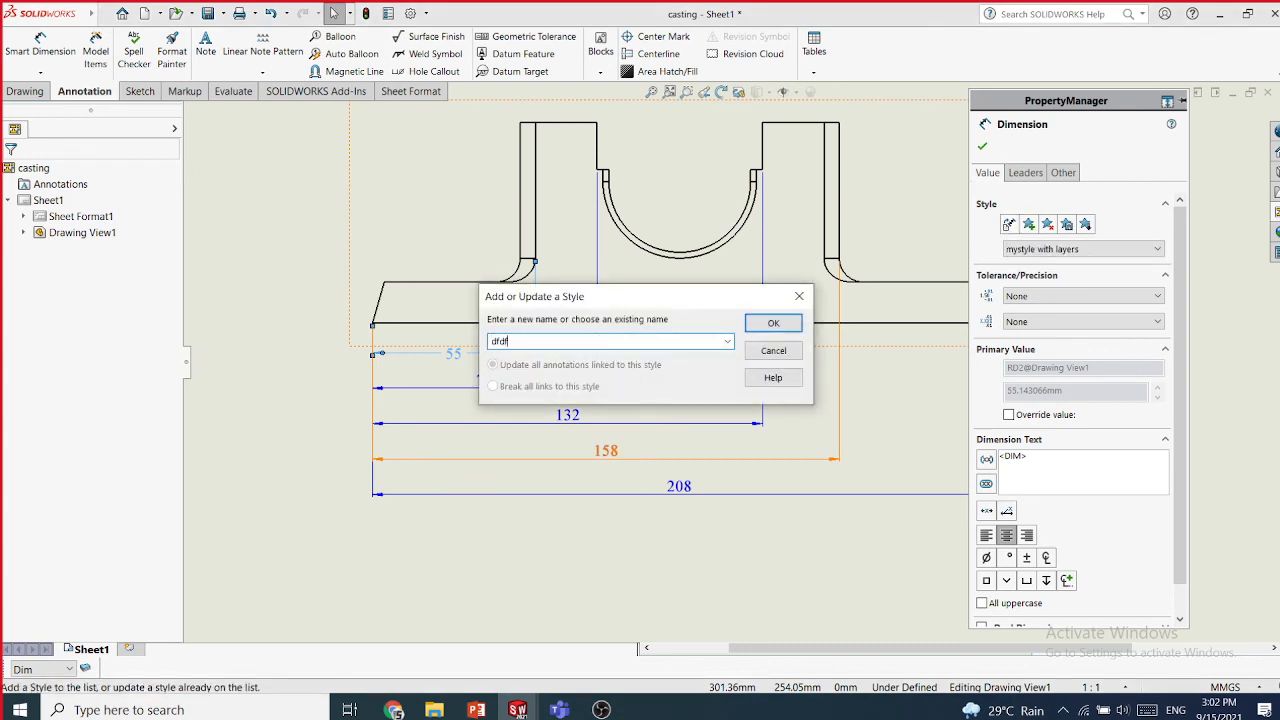
click(768, 325)
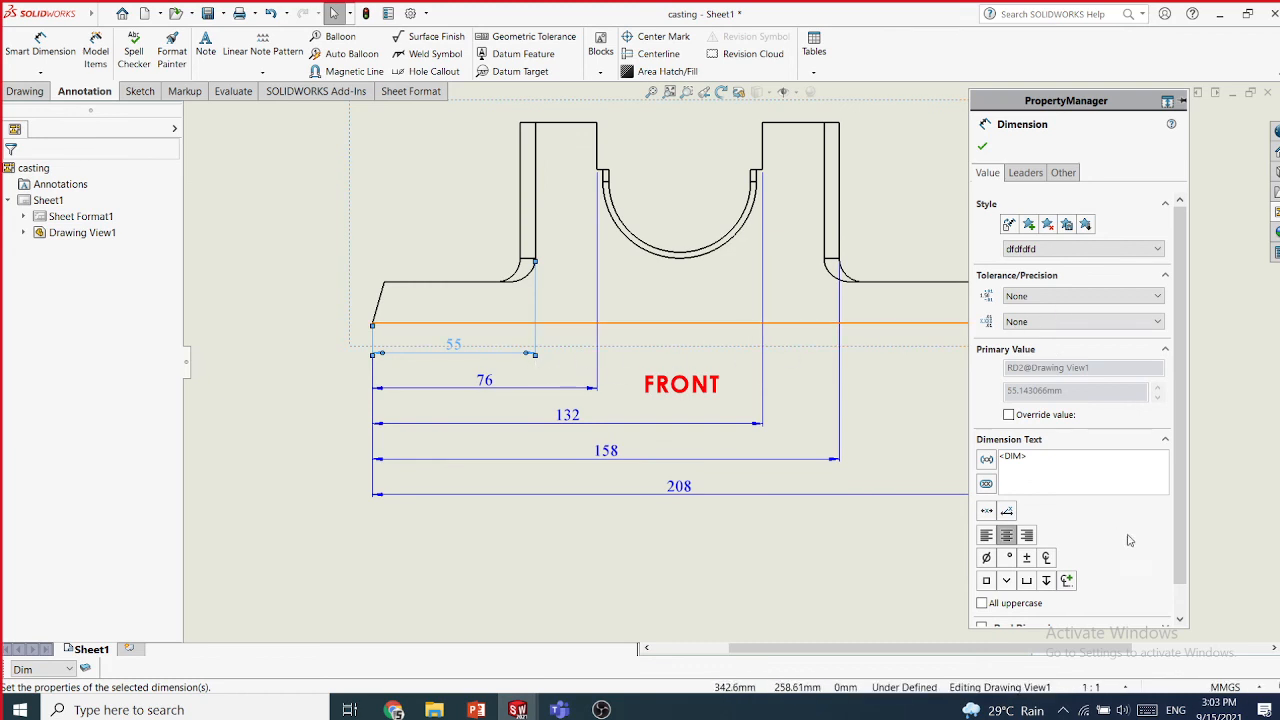
- Set the 55 mm dimension's custom text position to broken leader with aligned text
scroll(1177, 511, down, 1)
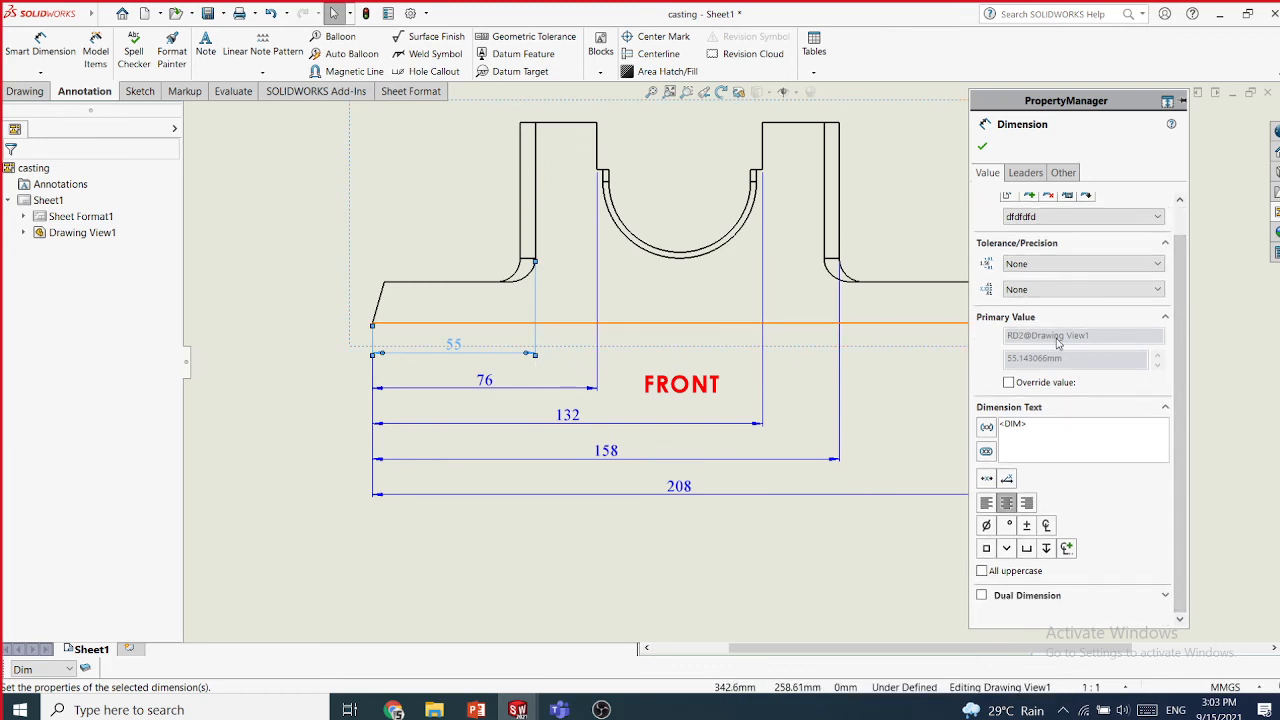
click(1024, 173)
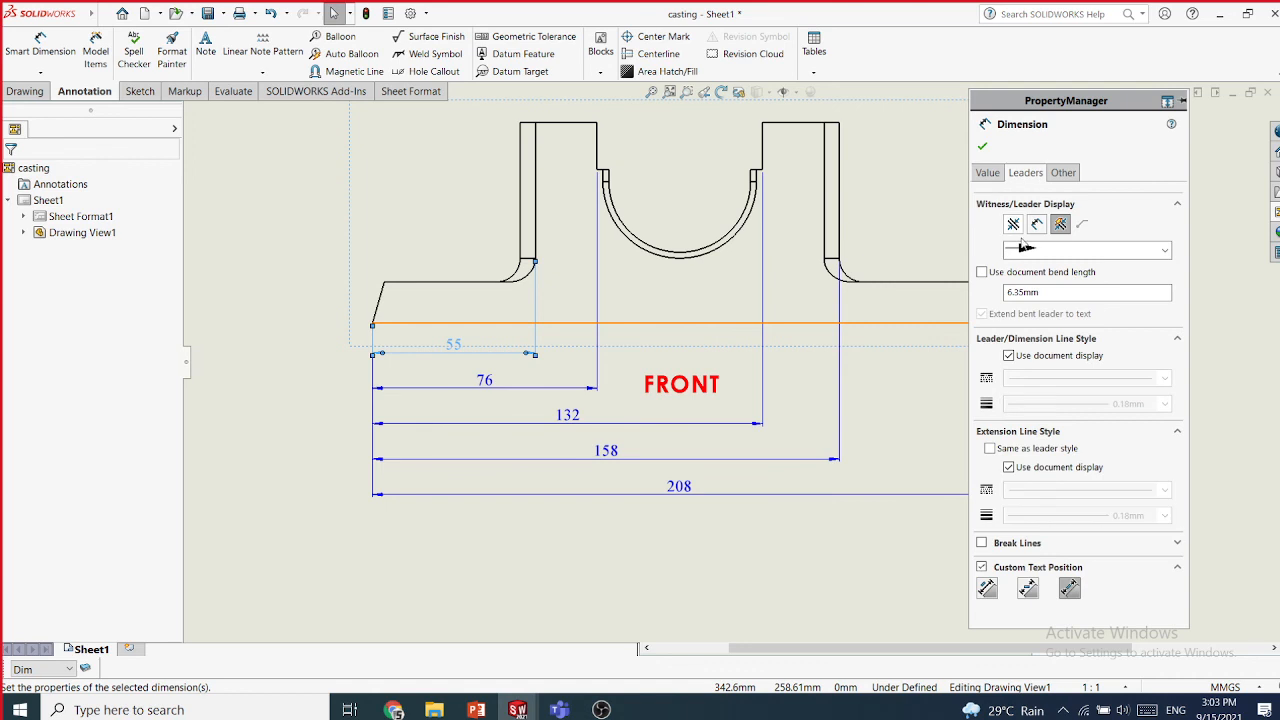
click(1070, 590)
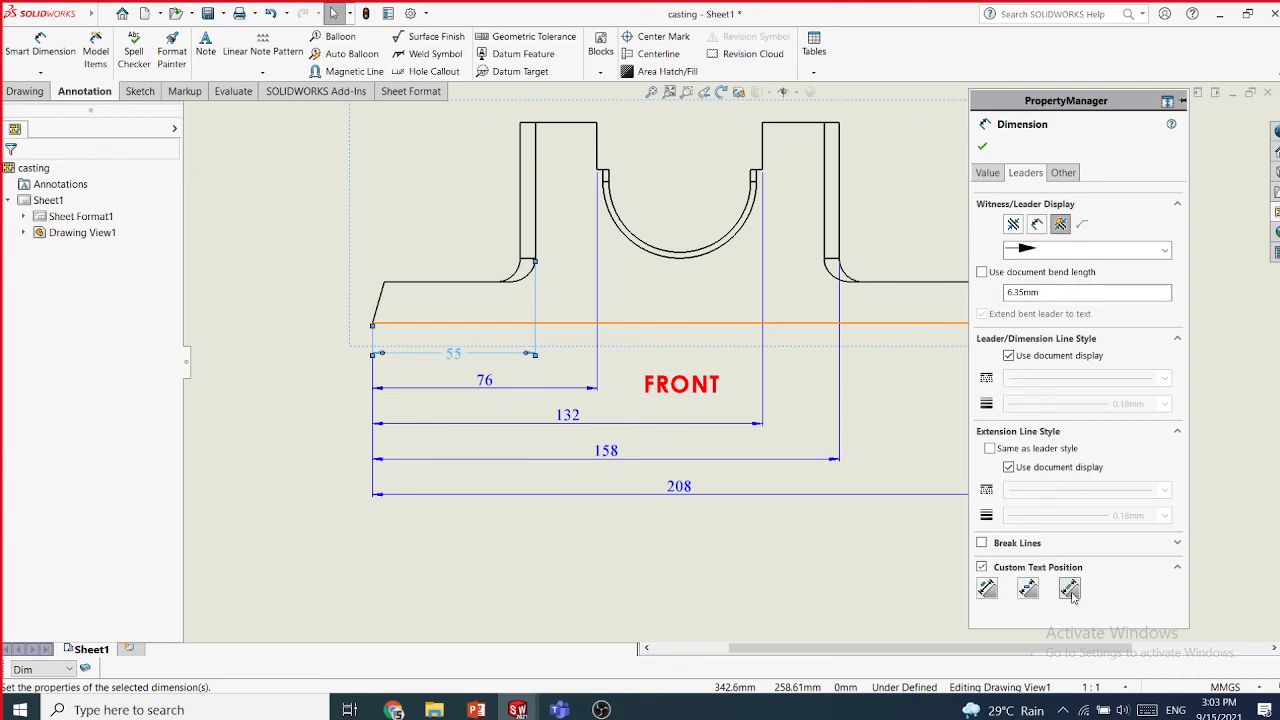
- Save the dfdfdfd dimension style to a style file named fgfgfgf in Documents and finish editing the dimension
click(988, 172)
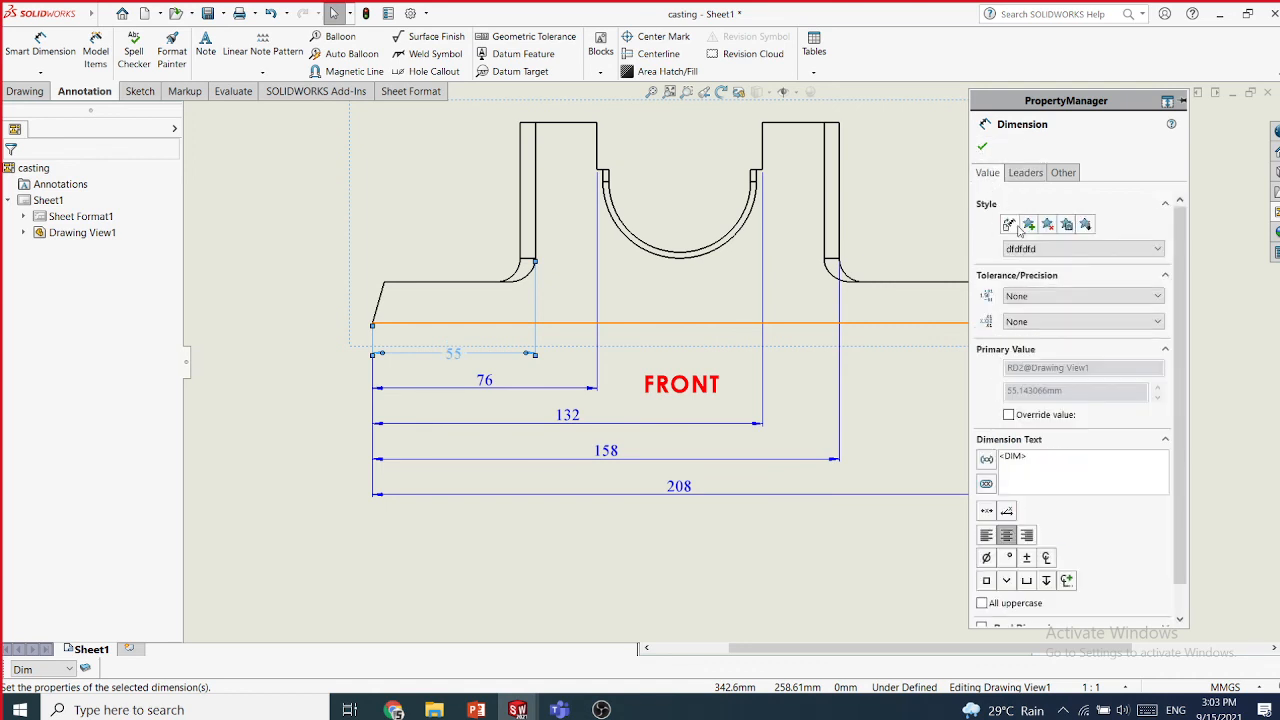
click(1076, 240)
text(fgfgfgf)
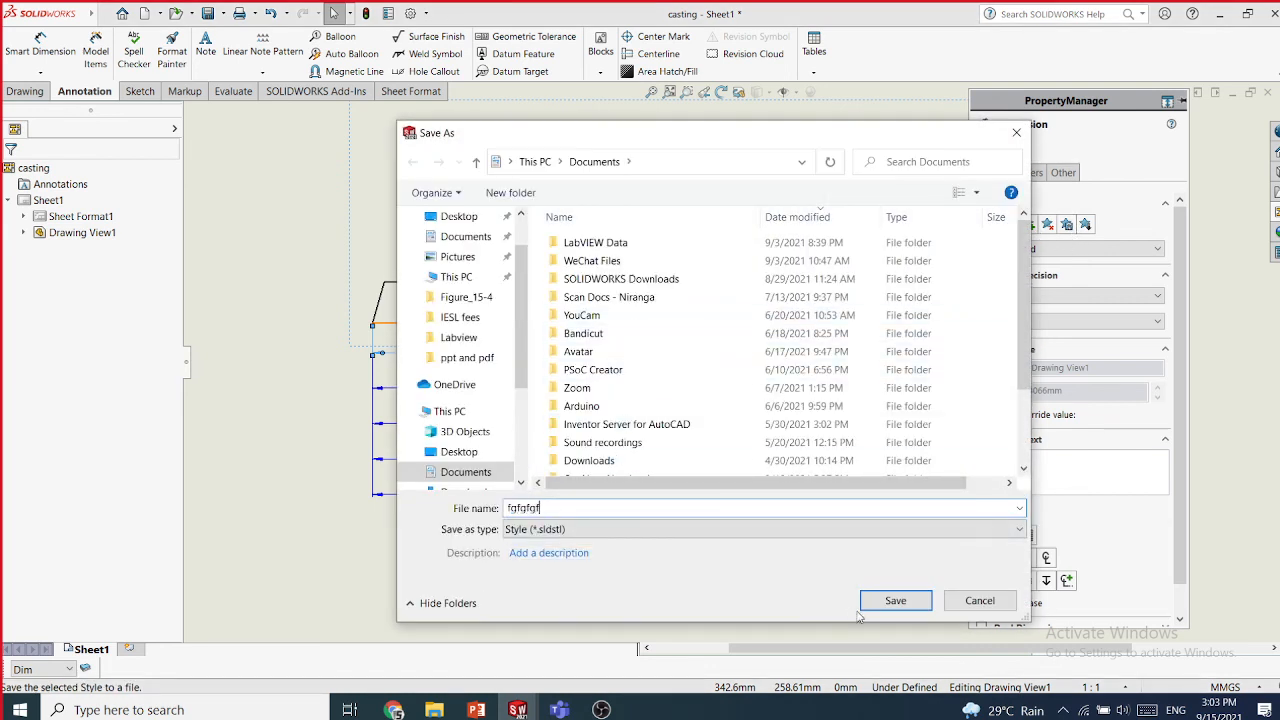
click(895, 600)
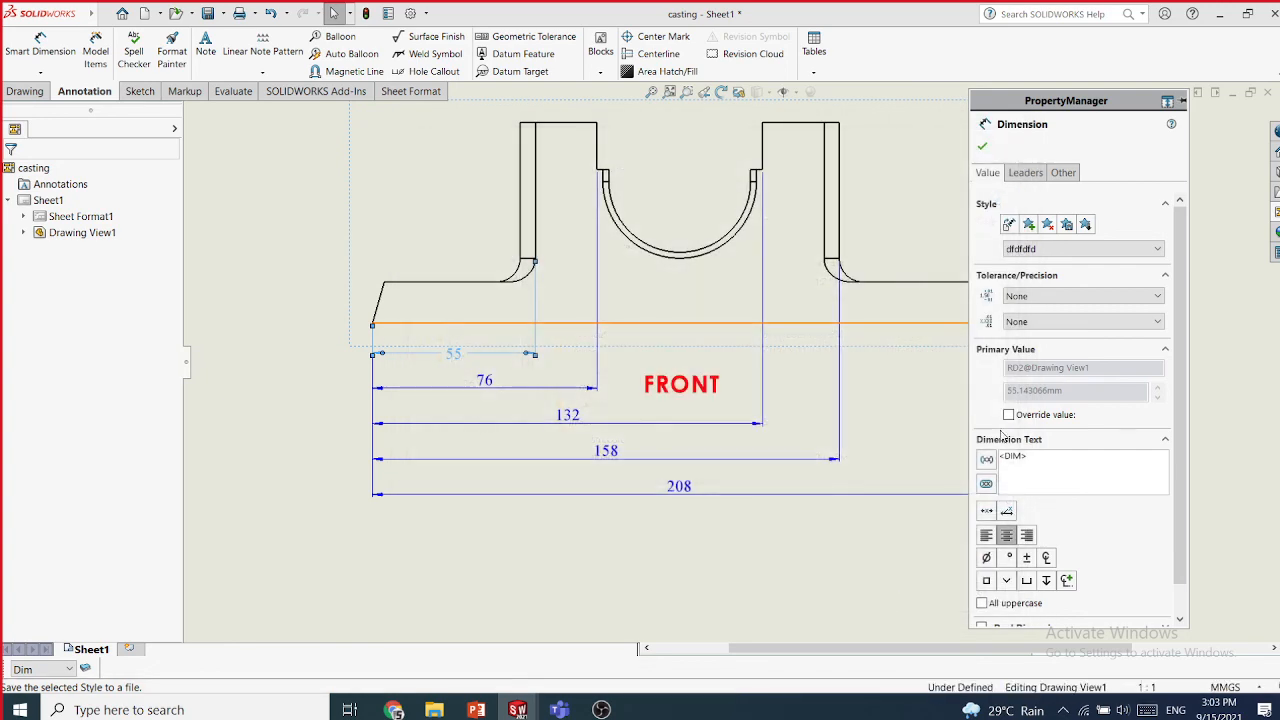
click(984, 148)
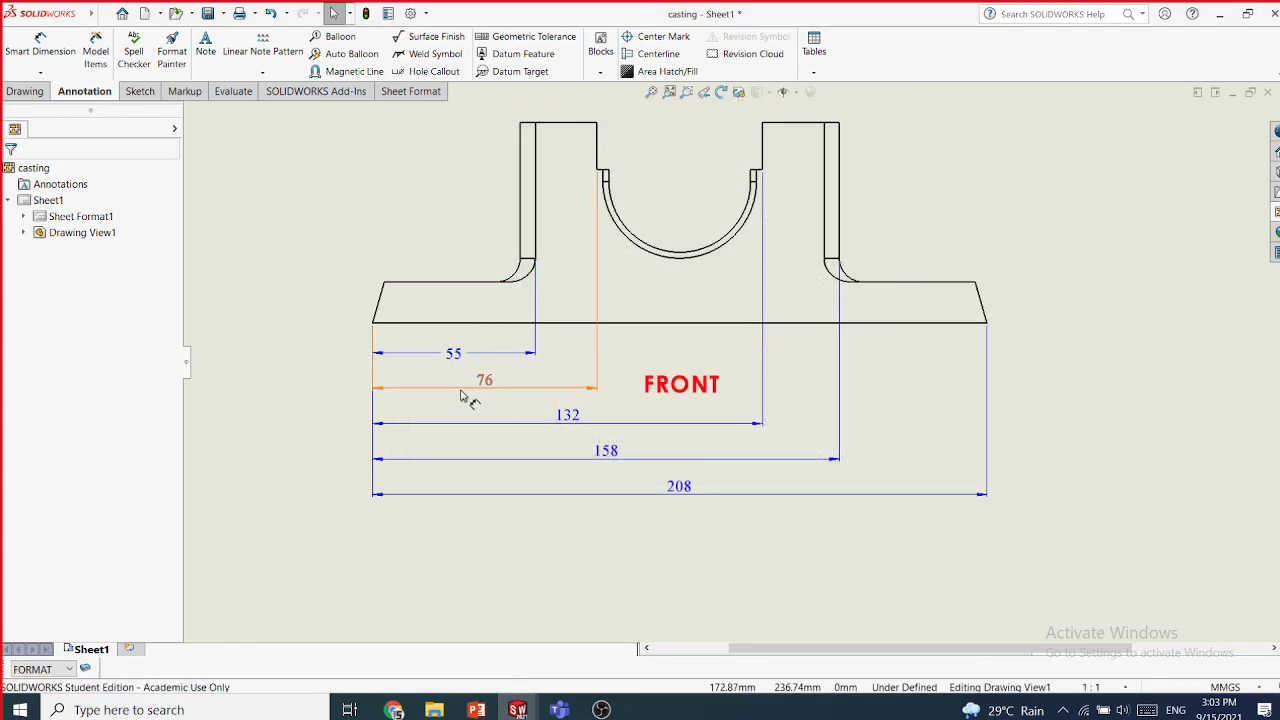
click(455, 424)
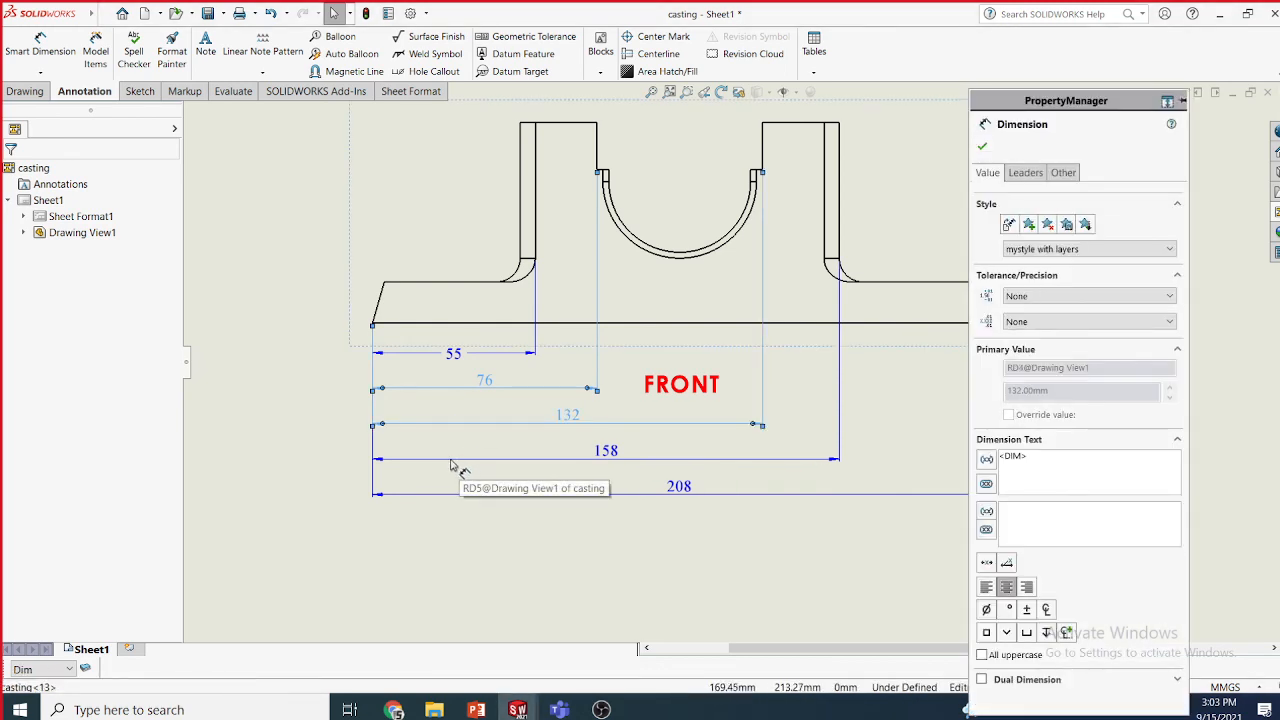
ctrl+click(437, 459)
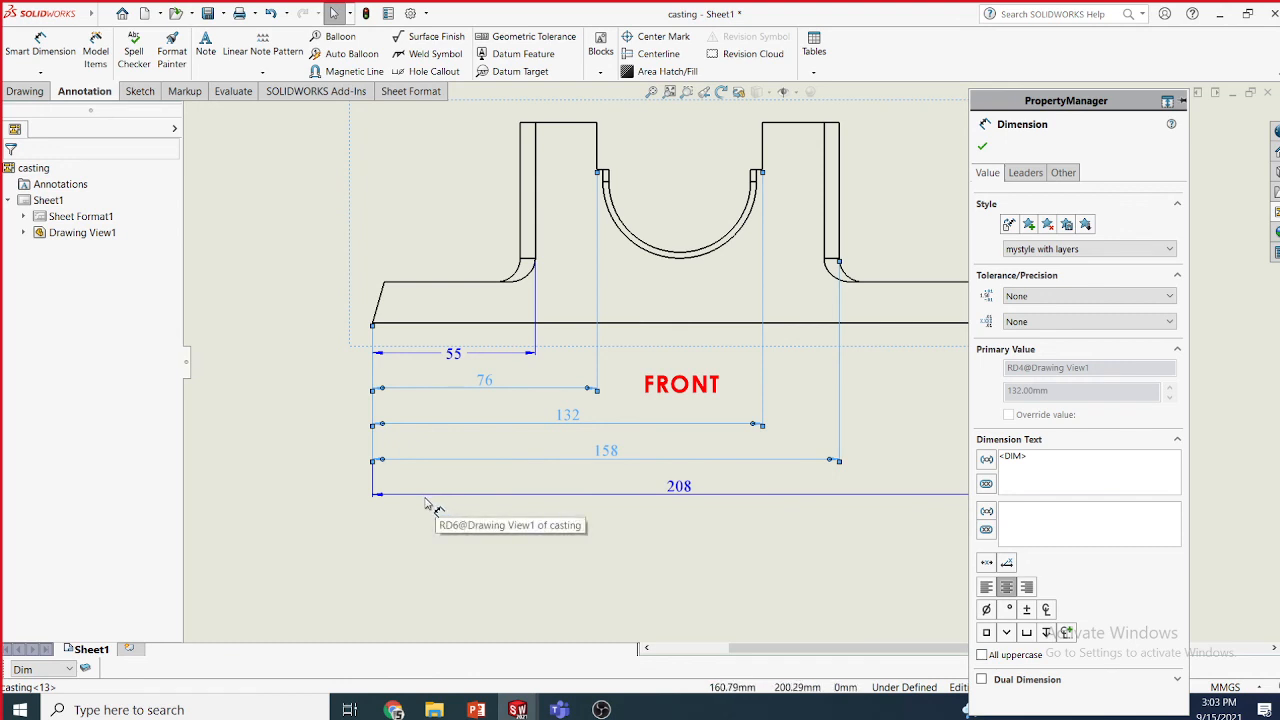
click(280, 480)
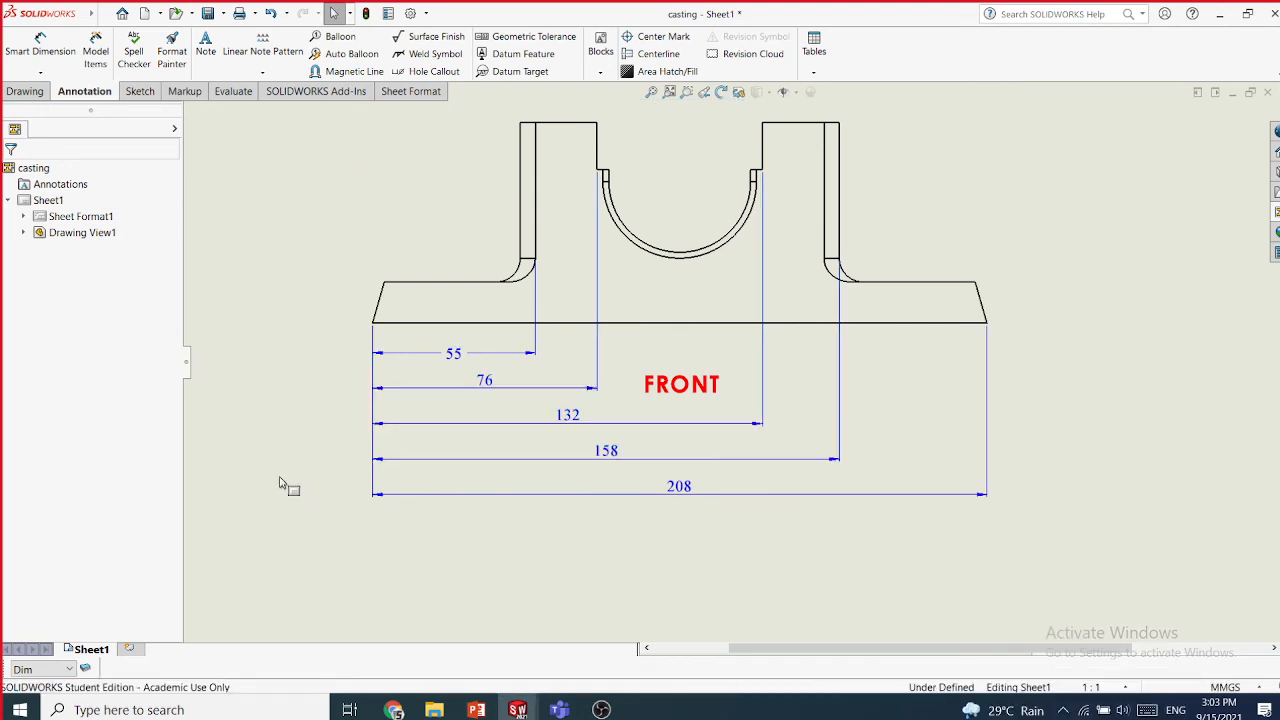
- Apply the dfdfdfd style to the 76, 132, 158 and 208 mm baseline dimensions together
drag(444, 476, 424, 368)
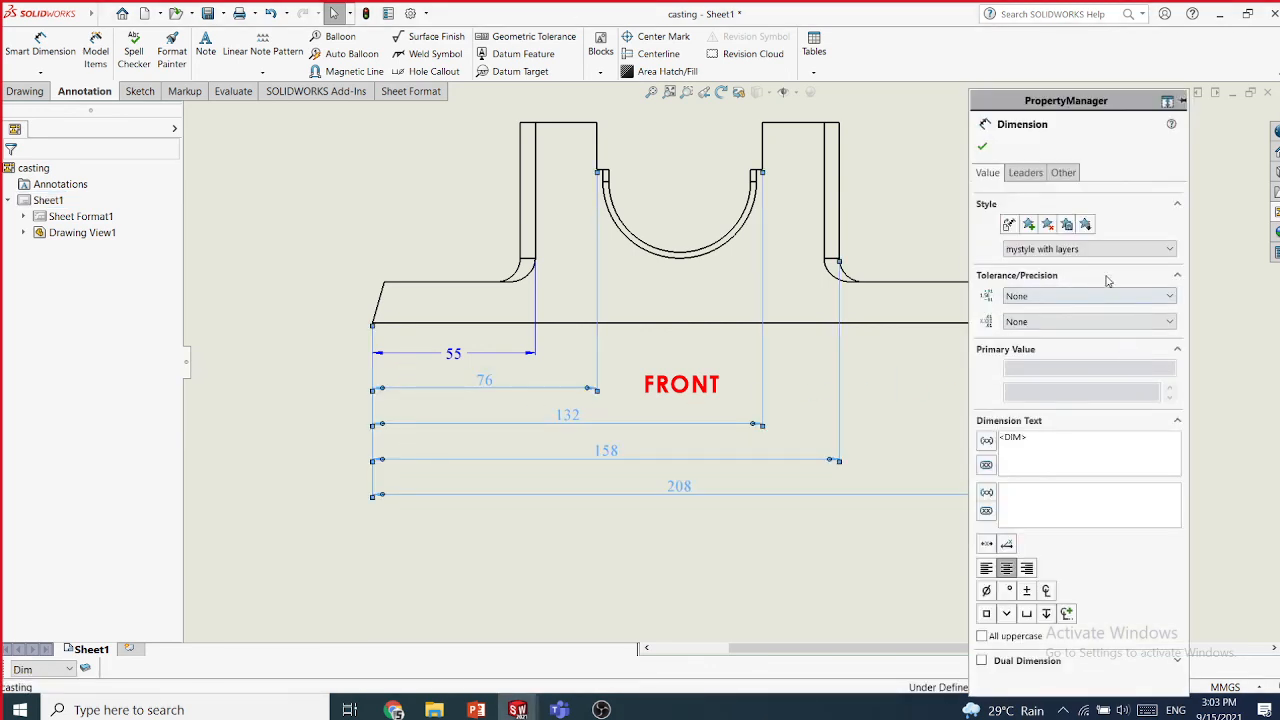
click(1088, 250)
click(1050, 298)
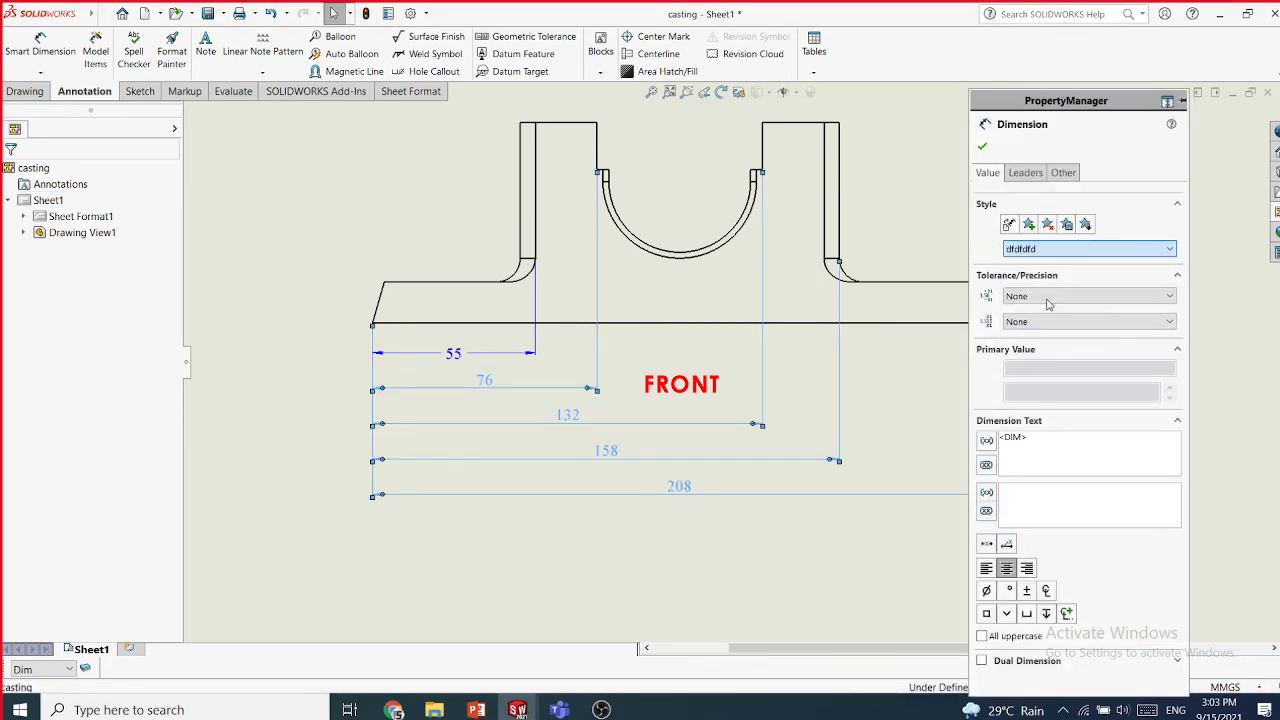
click(982, 146)
- Set the custom text position of the 76, 132, 158 and 208 mm dimensions to broken leader with aligned text
drag(529, 532, 409, 367)
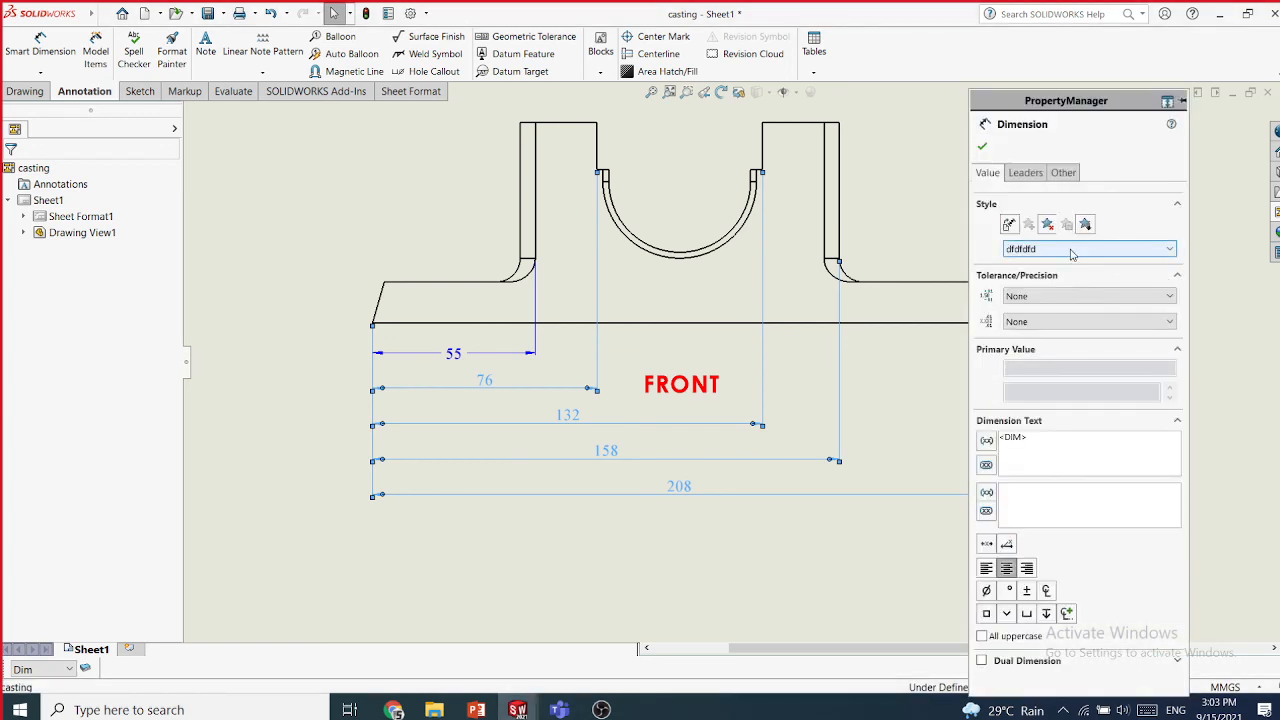
click(1025, 172)
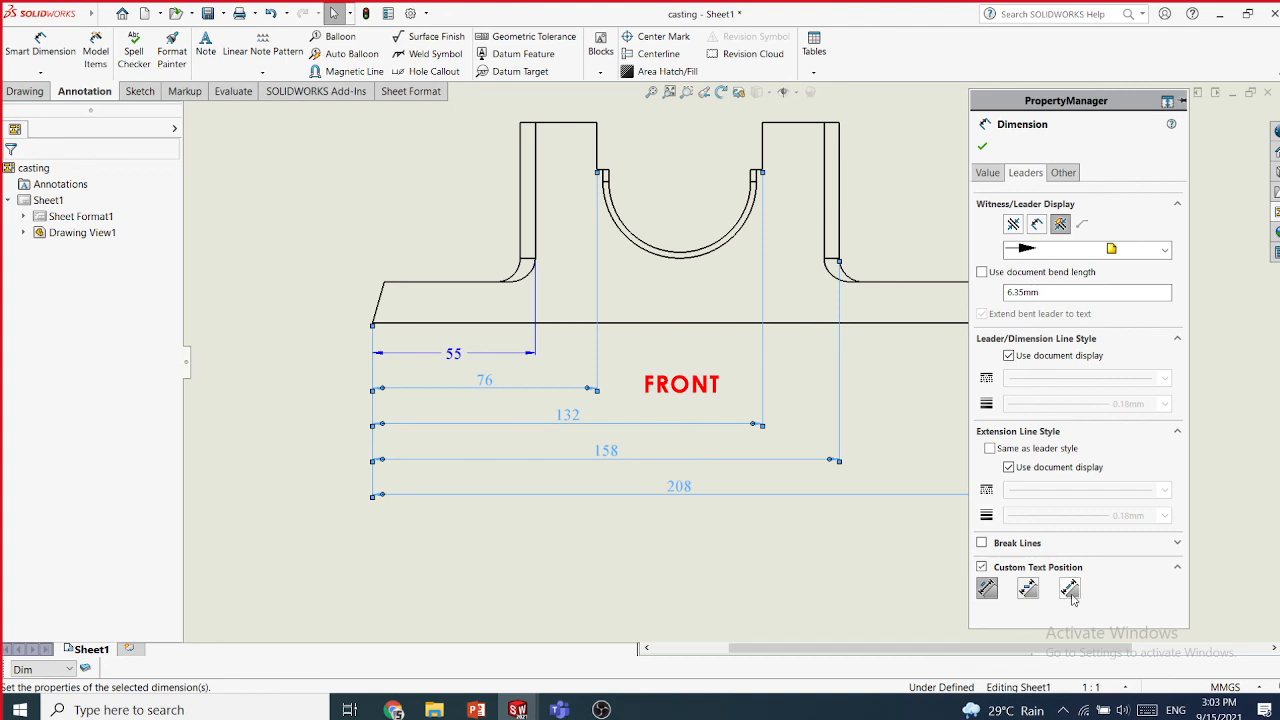
click(1071, 594)
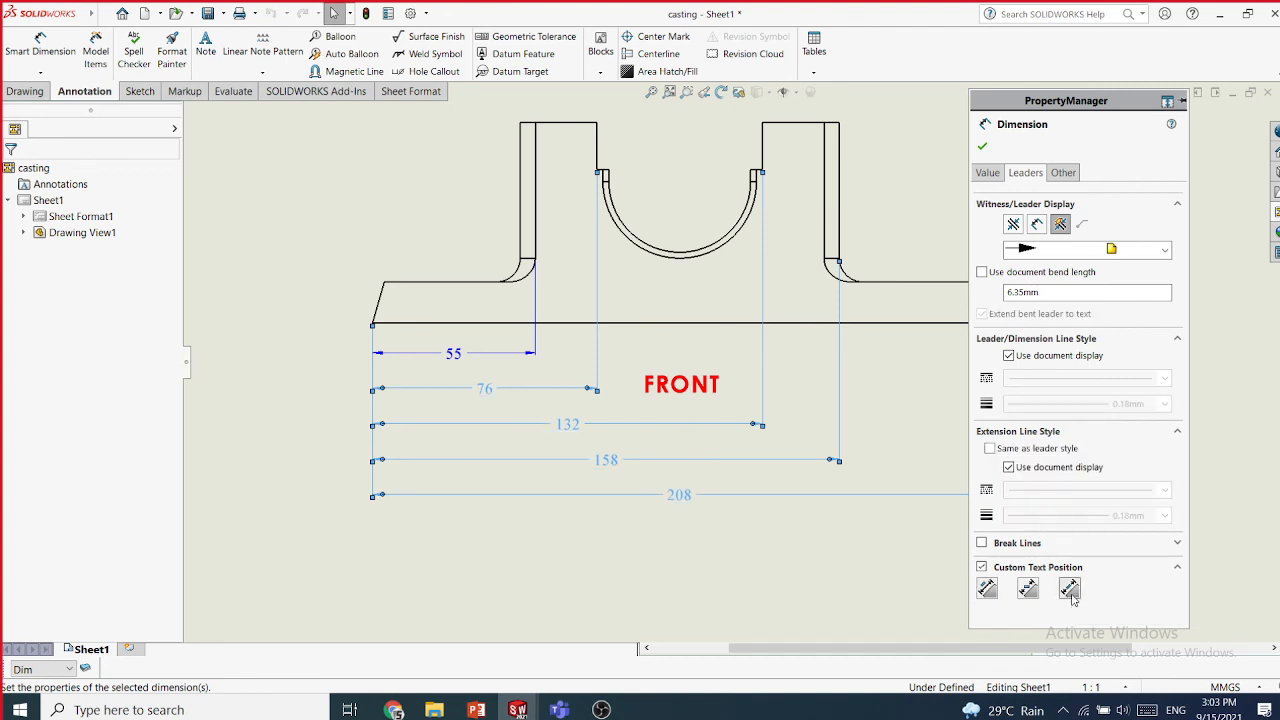
click(982, 146)
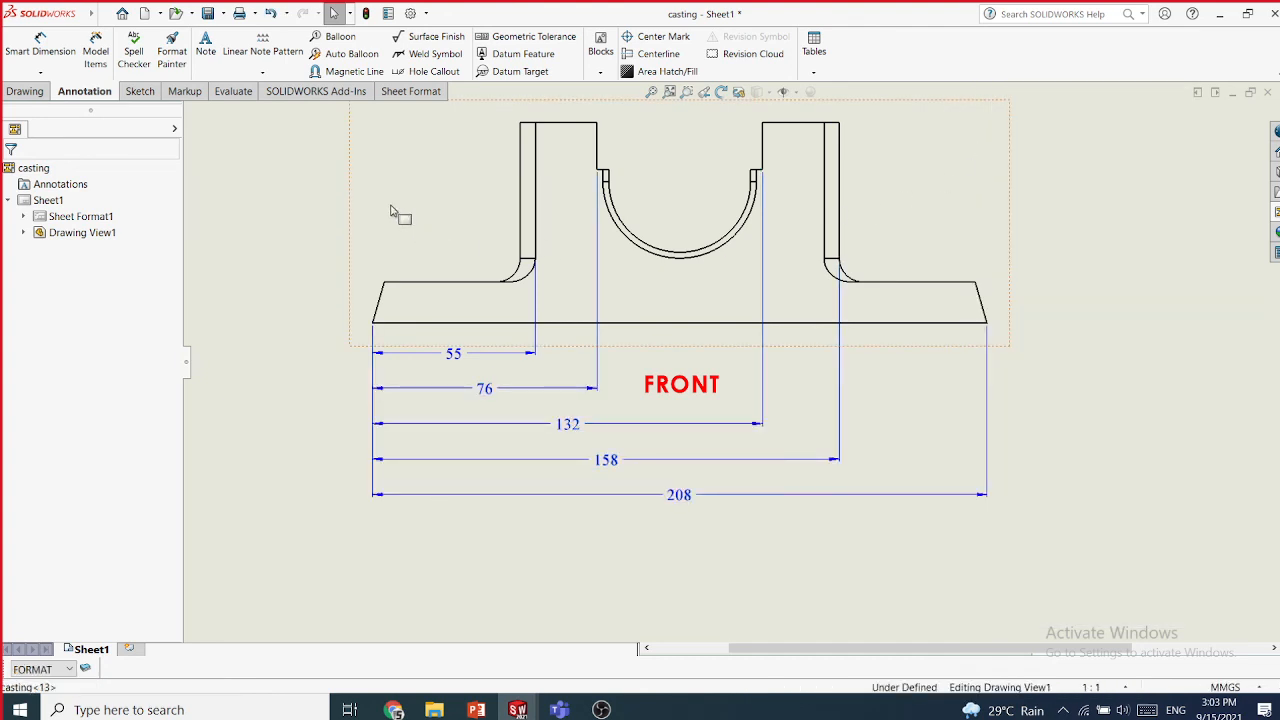
click(251, 220)
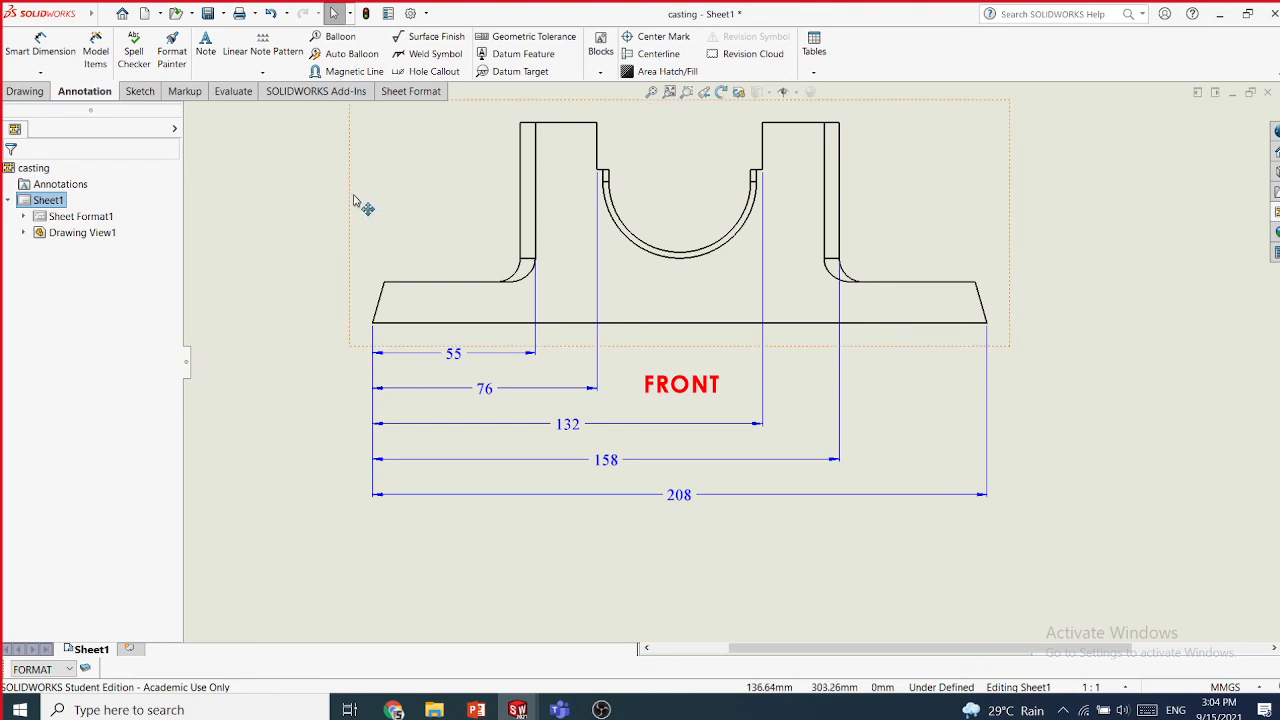
key(z)
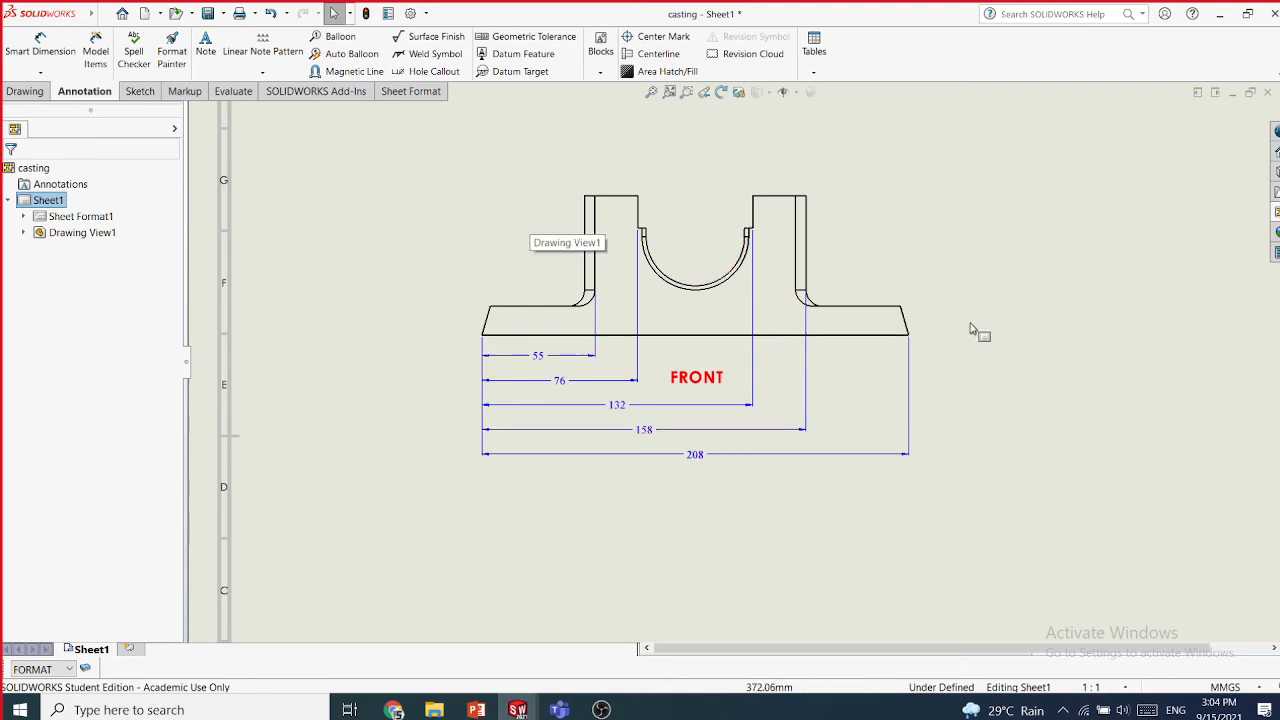
key(f)
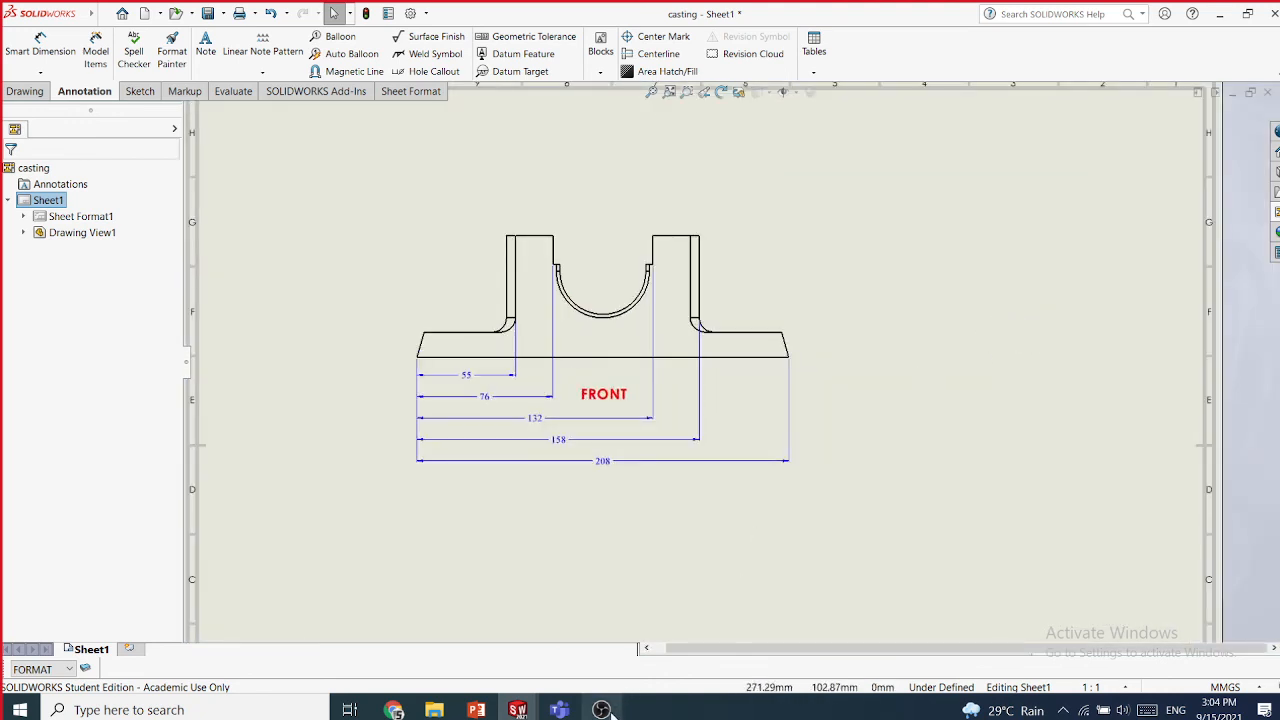
mouse_move(601, 709)
click(616, 660)
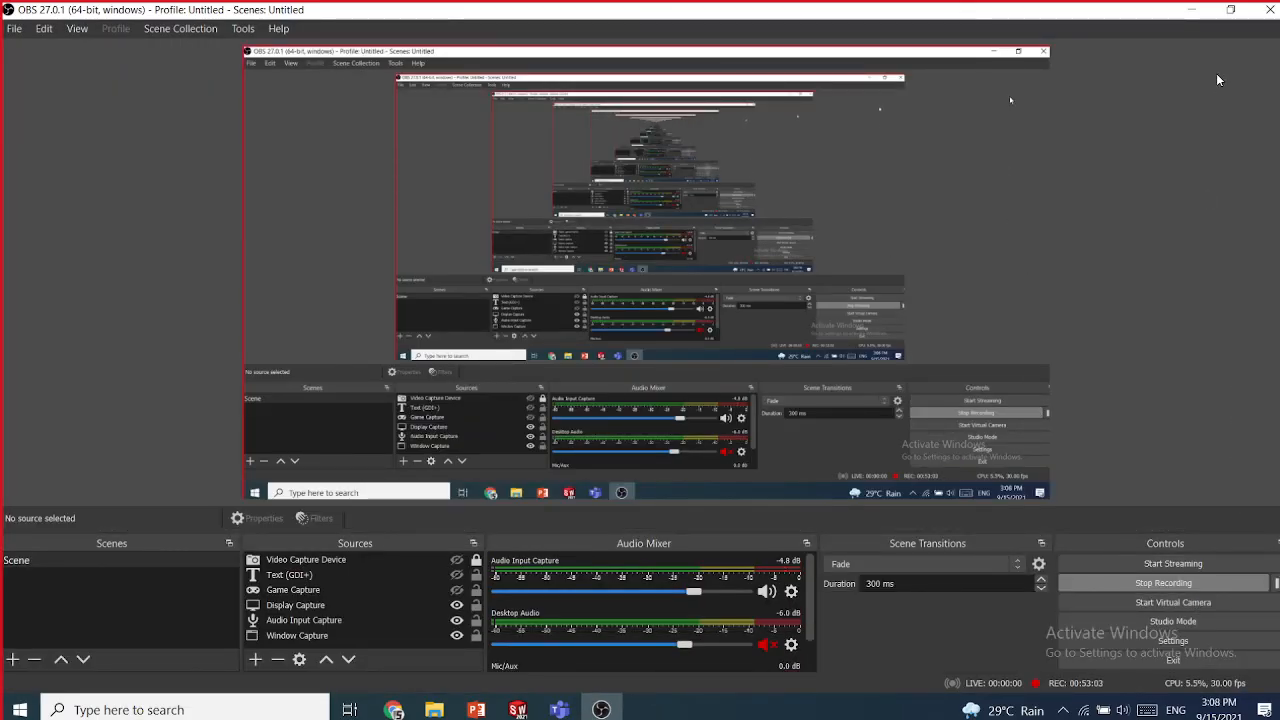
click(1191, 9)
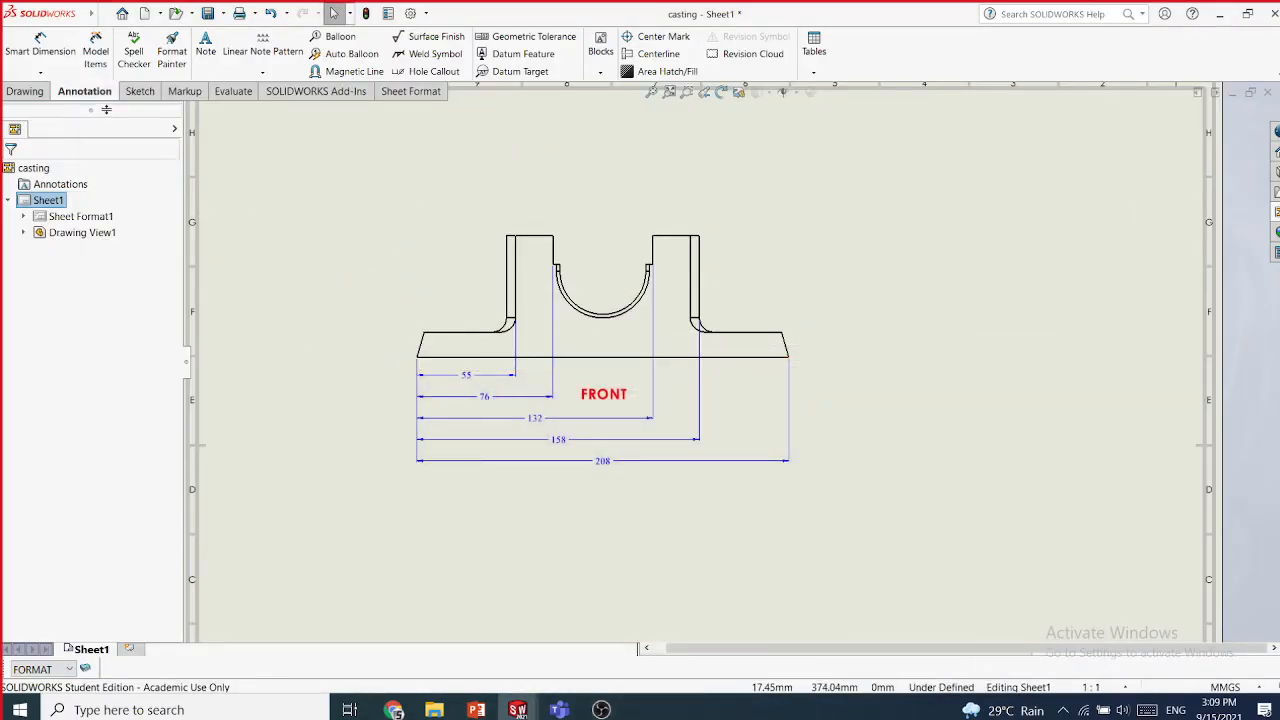
click(40, 72)
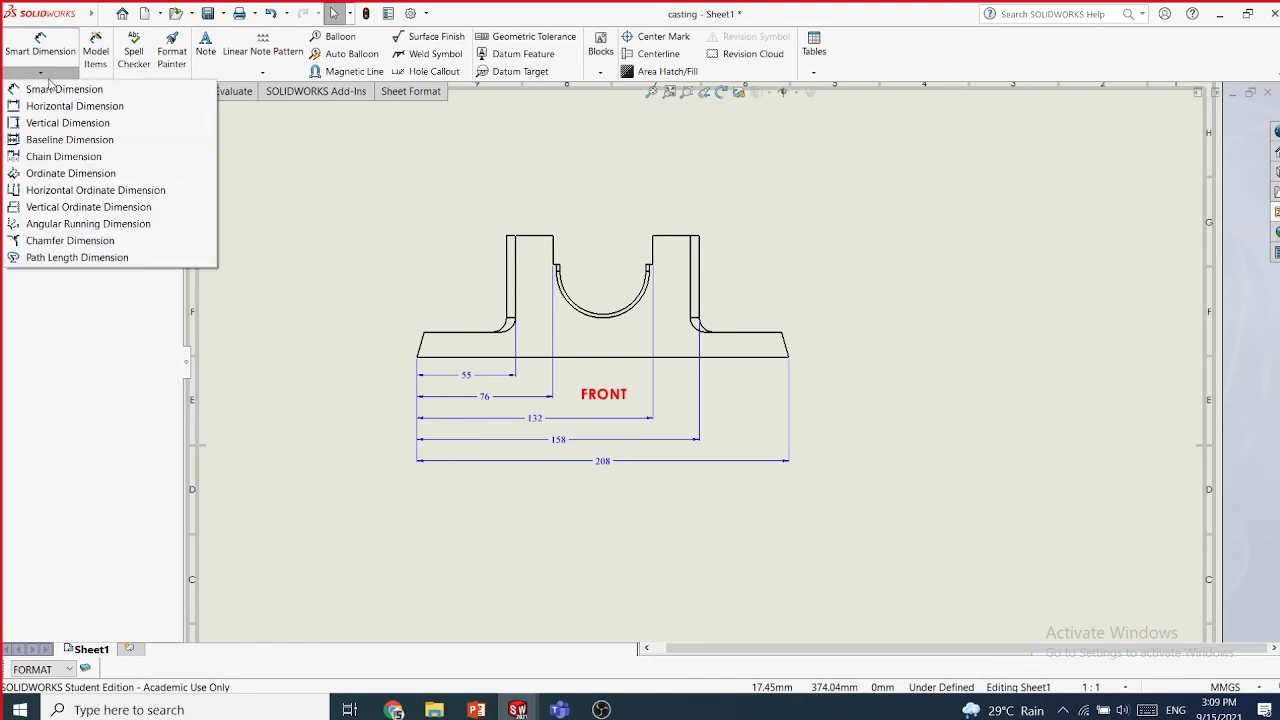
click(297, 182)
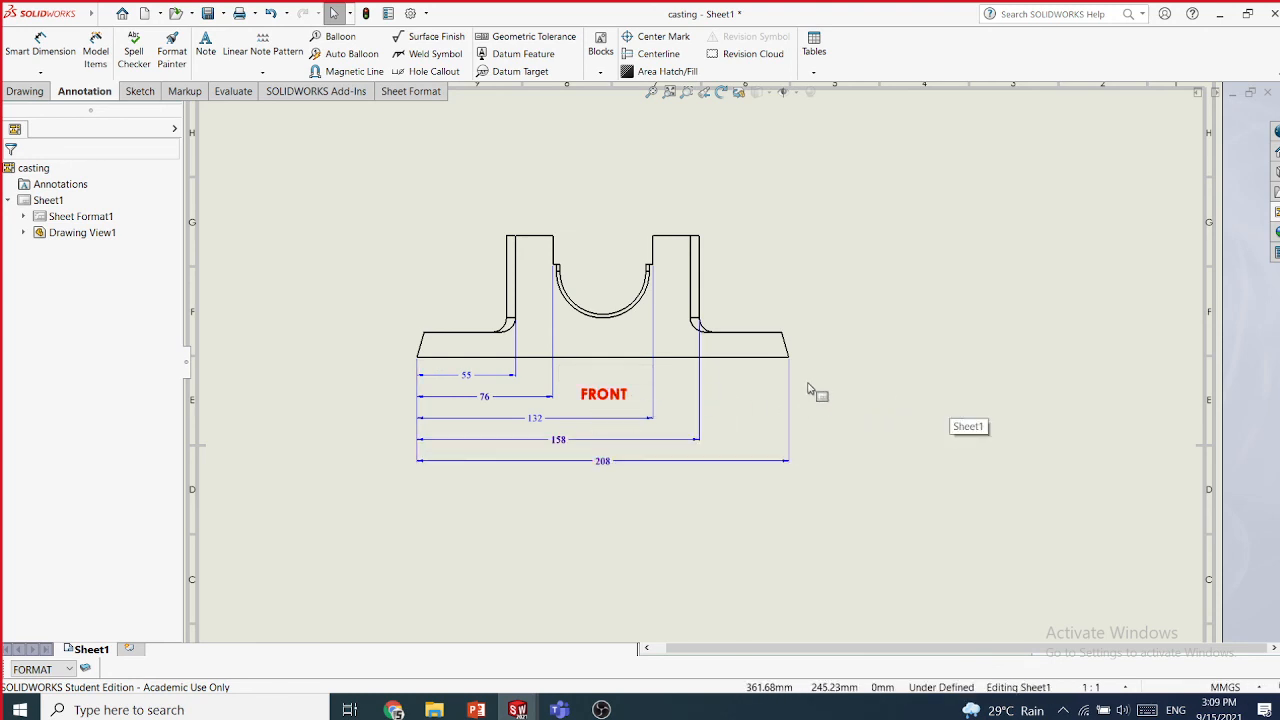
- Set up a linear note pattern of the FRONT note along the X-axis with 5 instances
click(248, 76)
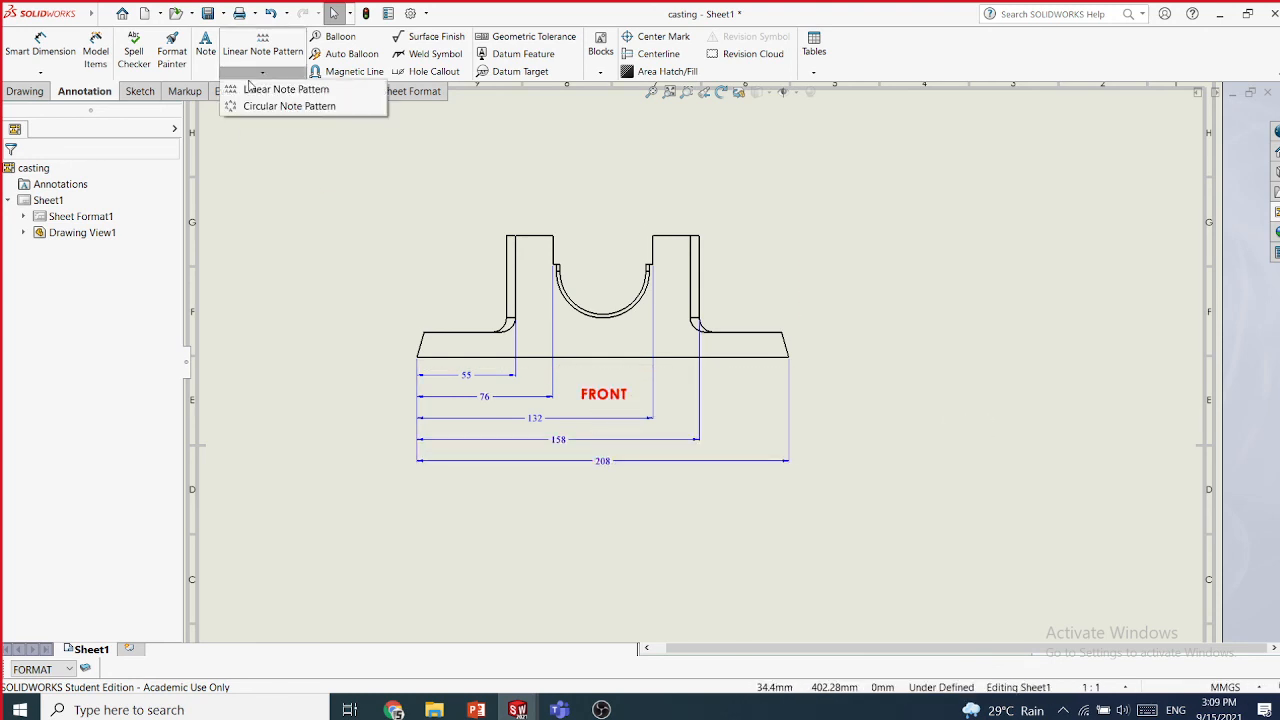
click(258, 89)
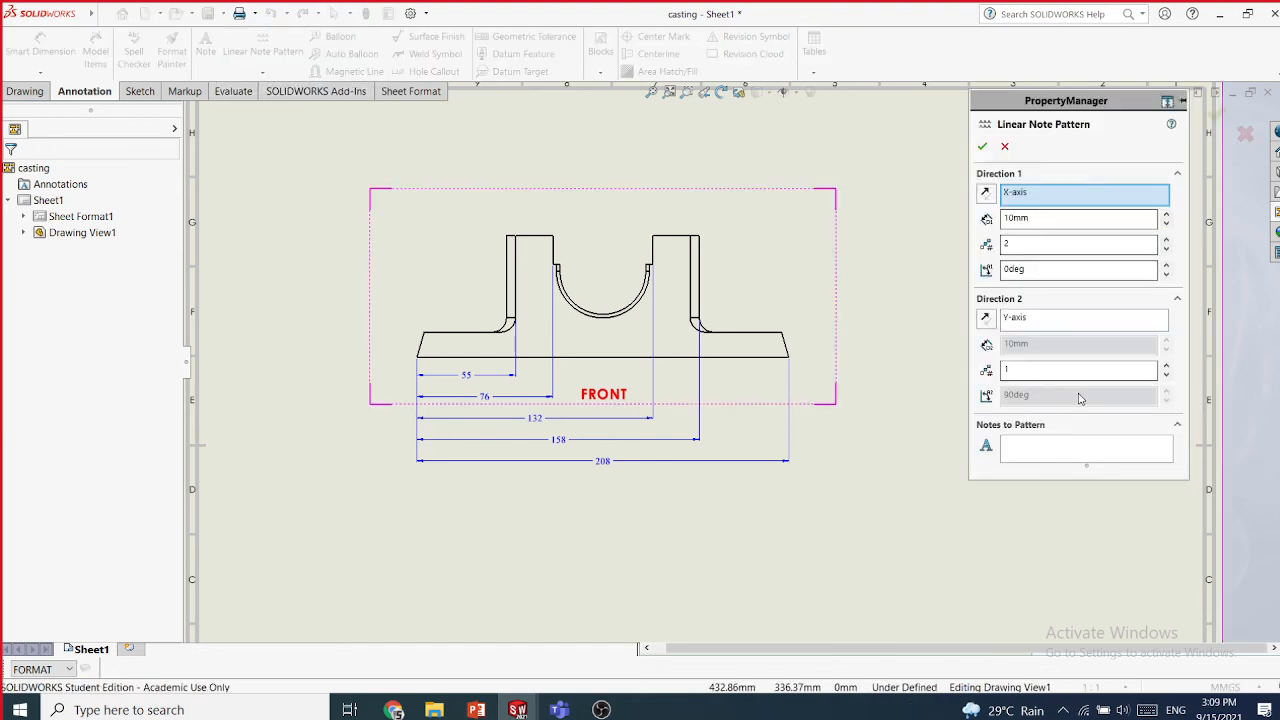
click(1034, 452)
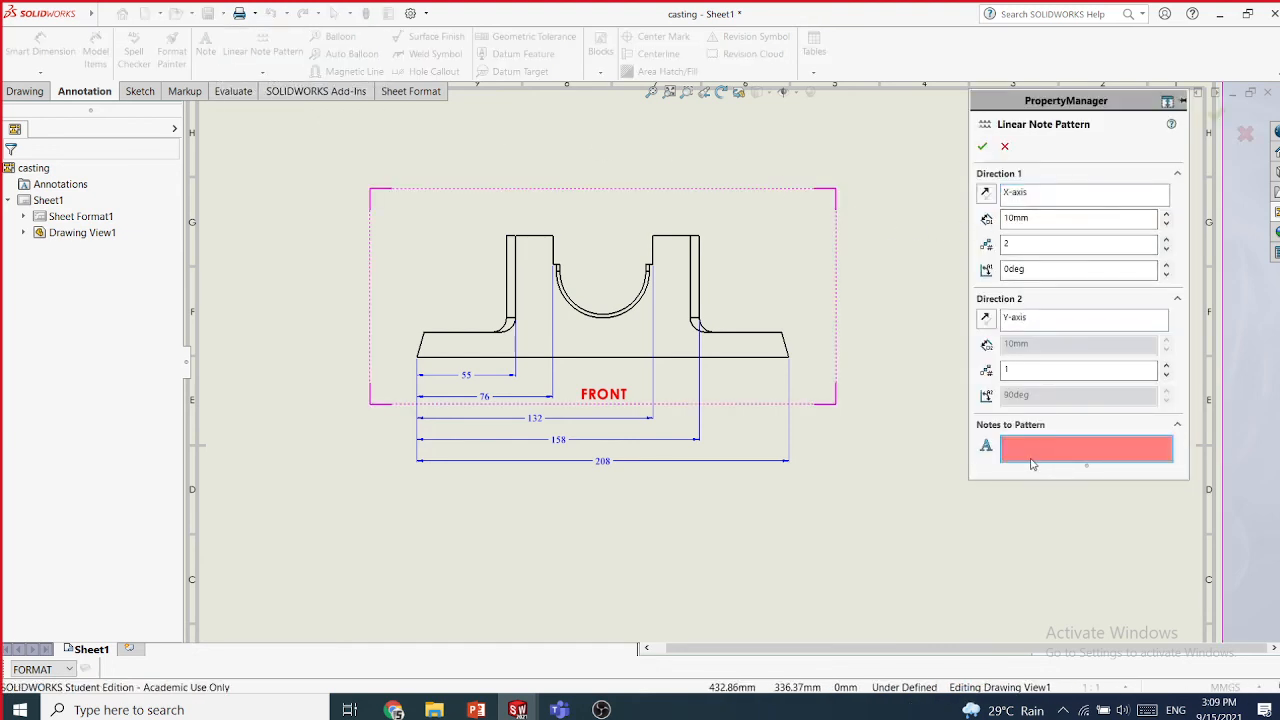
click(622, 398)
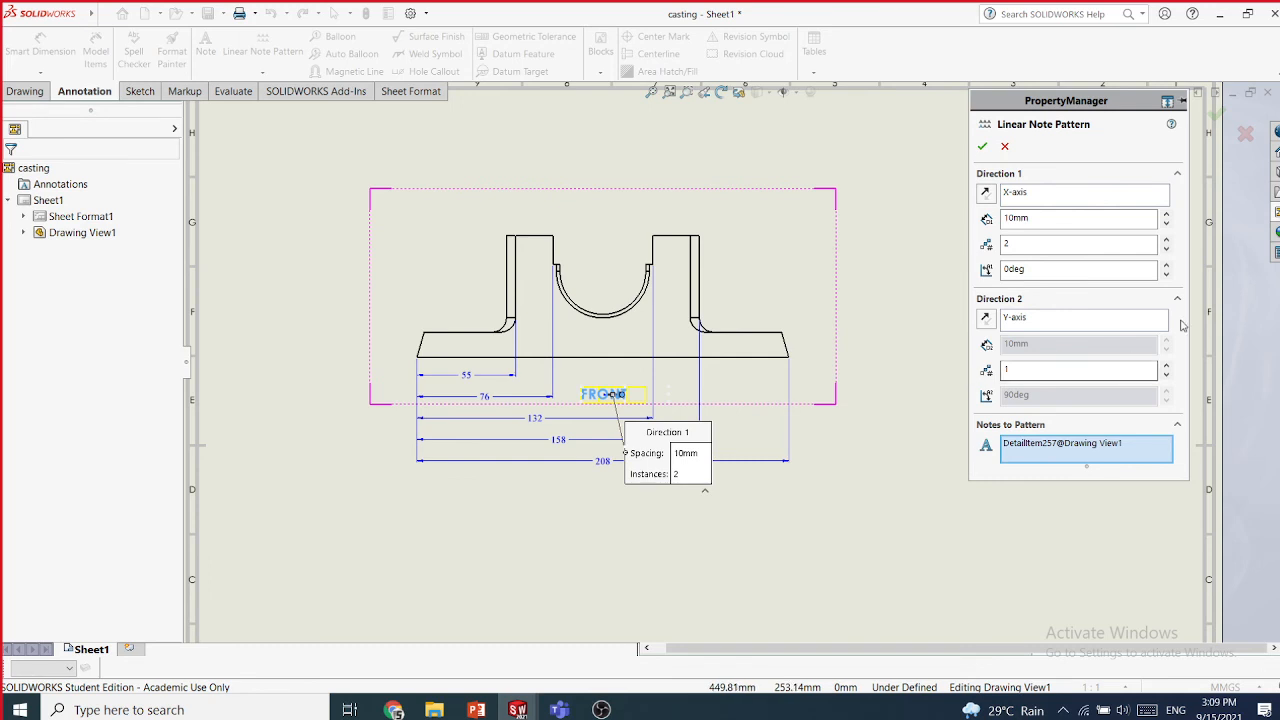
click(1166, 239)
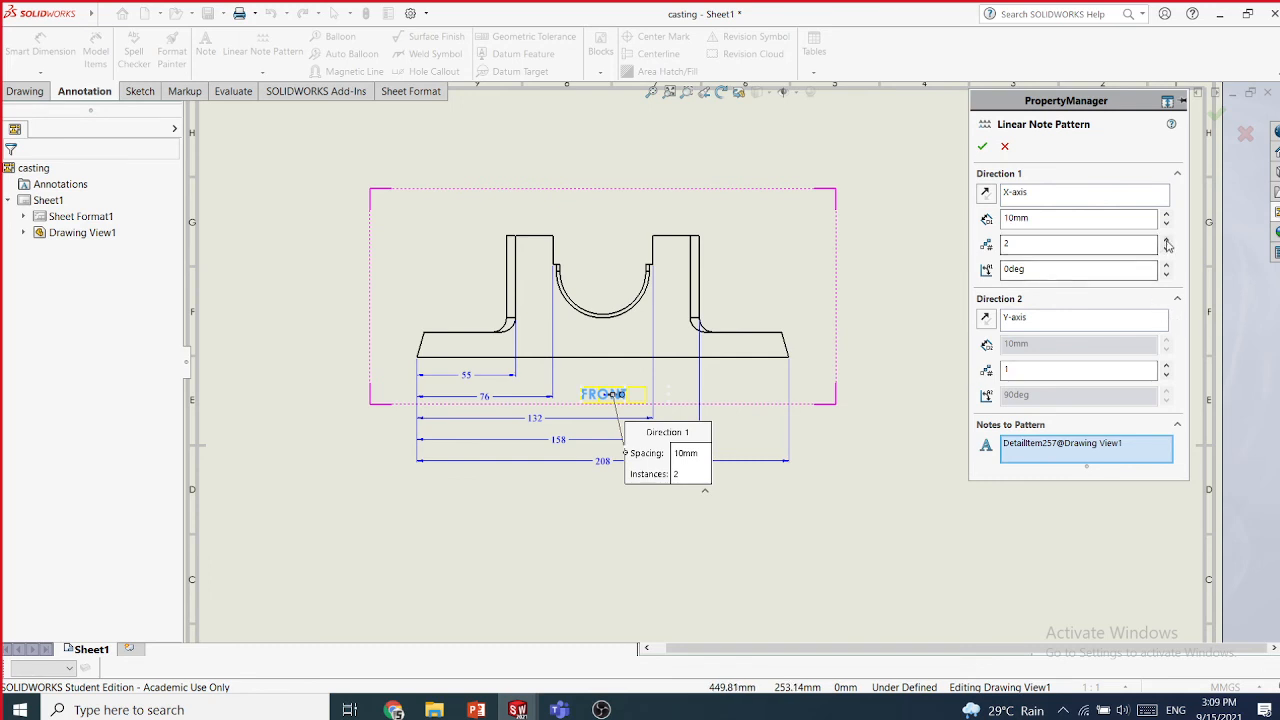
click(1167, 241)
click(1167, 241)
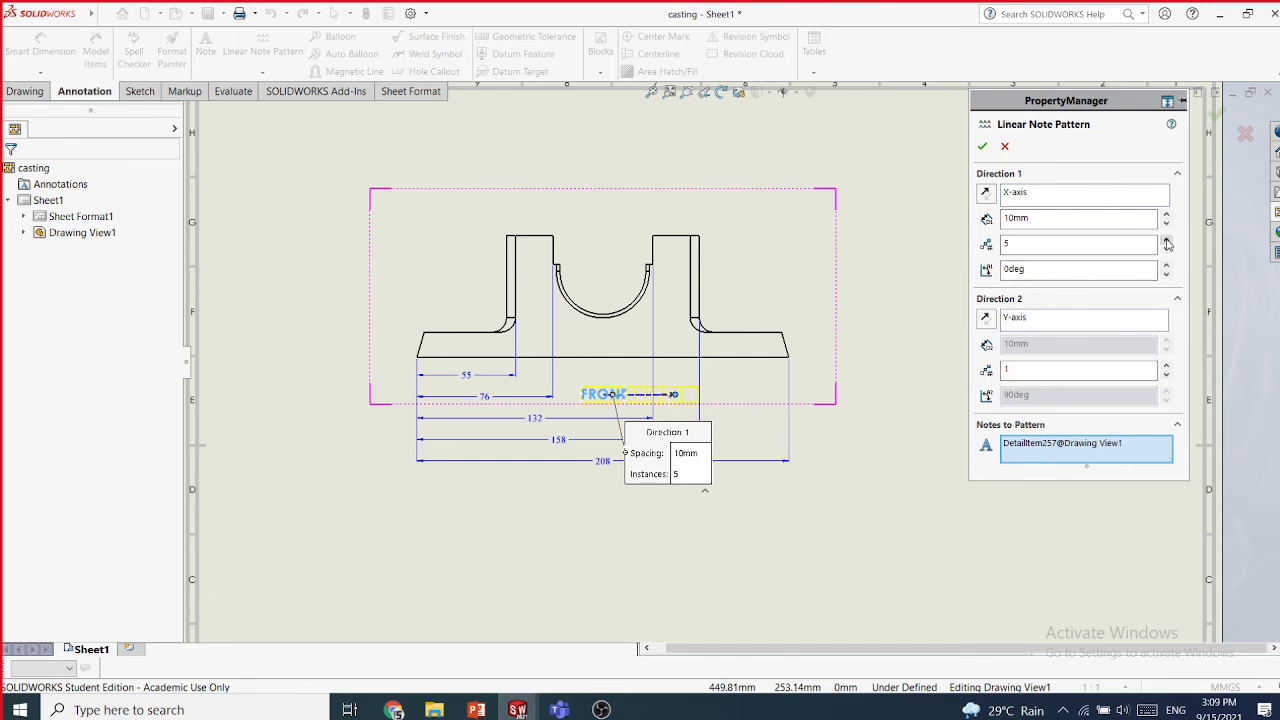
- Set the FRONT note pattern's spacing to 40 mm and create the pattern
click(1166, 214)
click(1166, 214)
click(1166, 215)
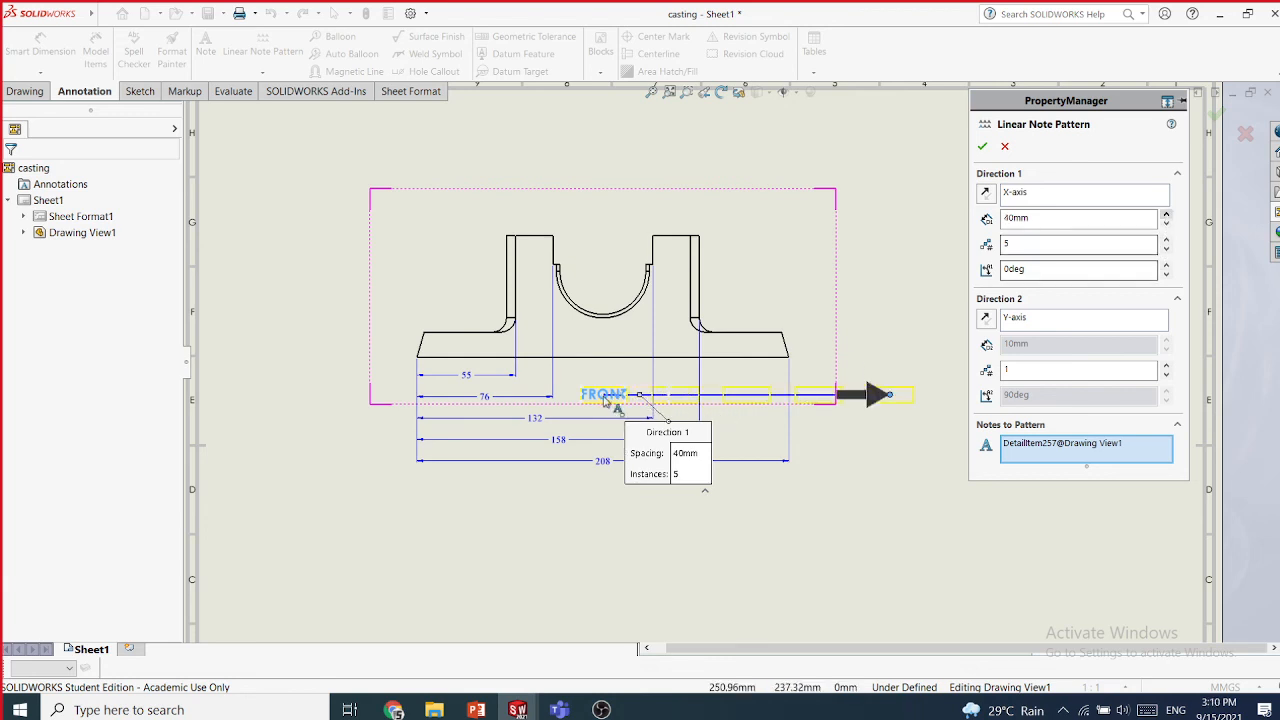
click(982, 146)
scroll(1014, 391, down, 1)
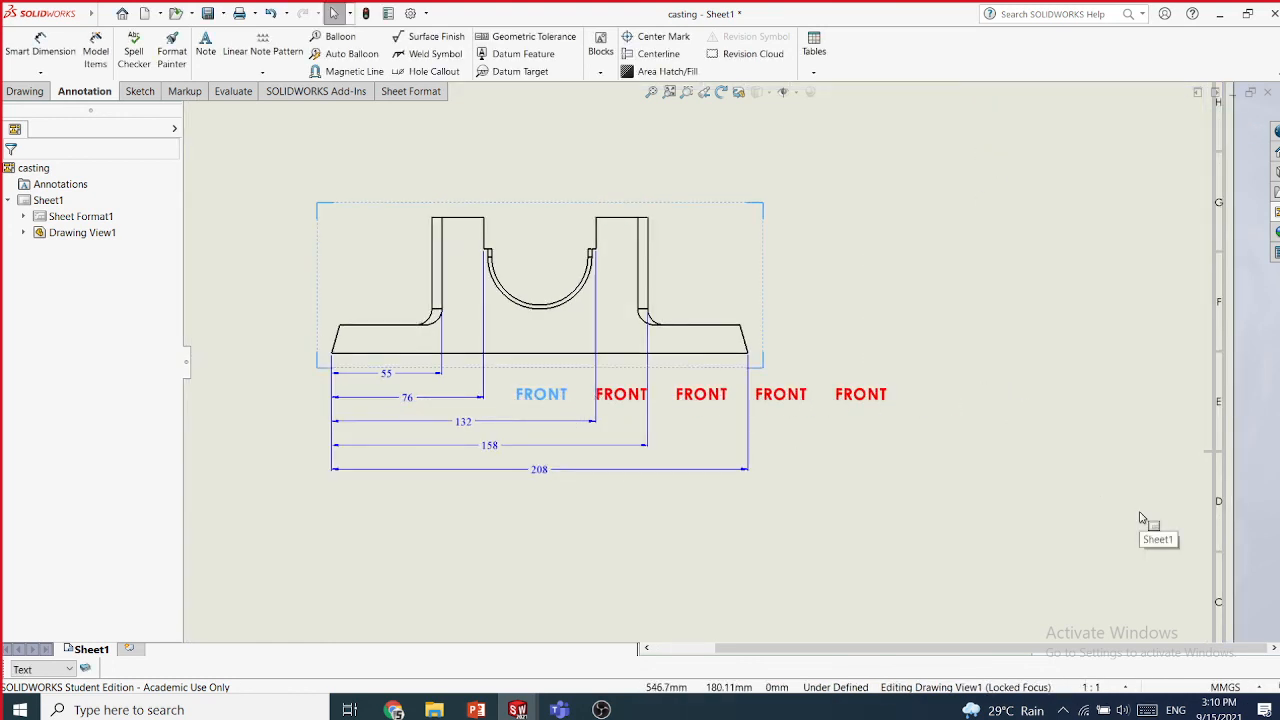
click(858, 400)
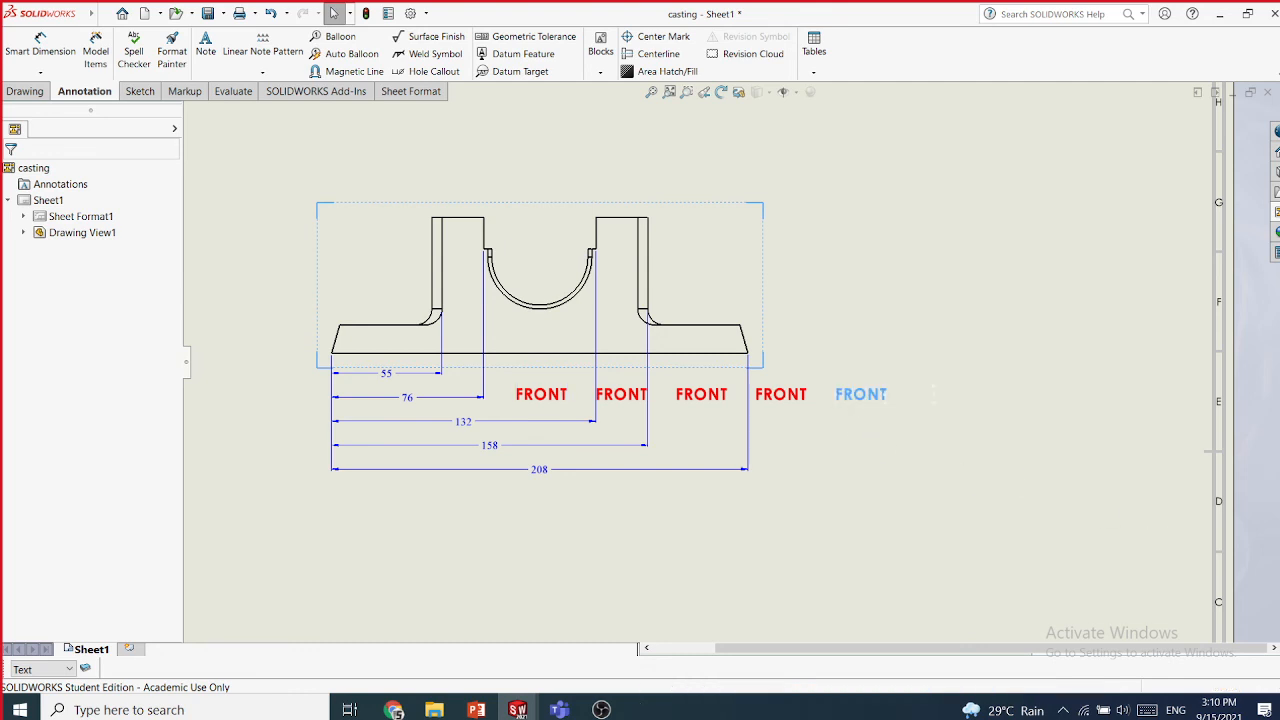
- Undo the five-instance linear pattern of the FRONT note
click(857, 402)
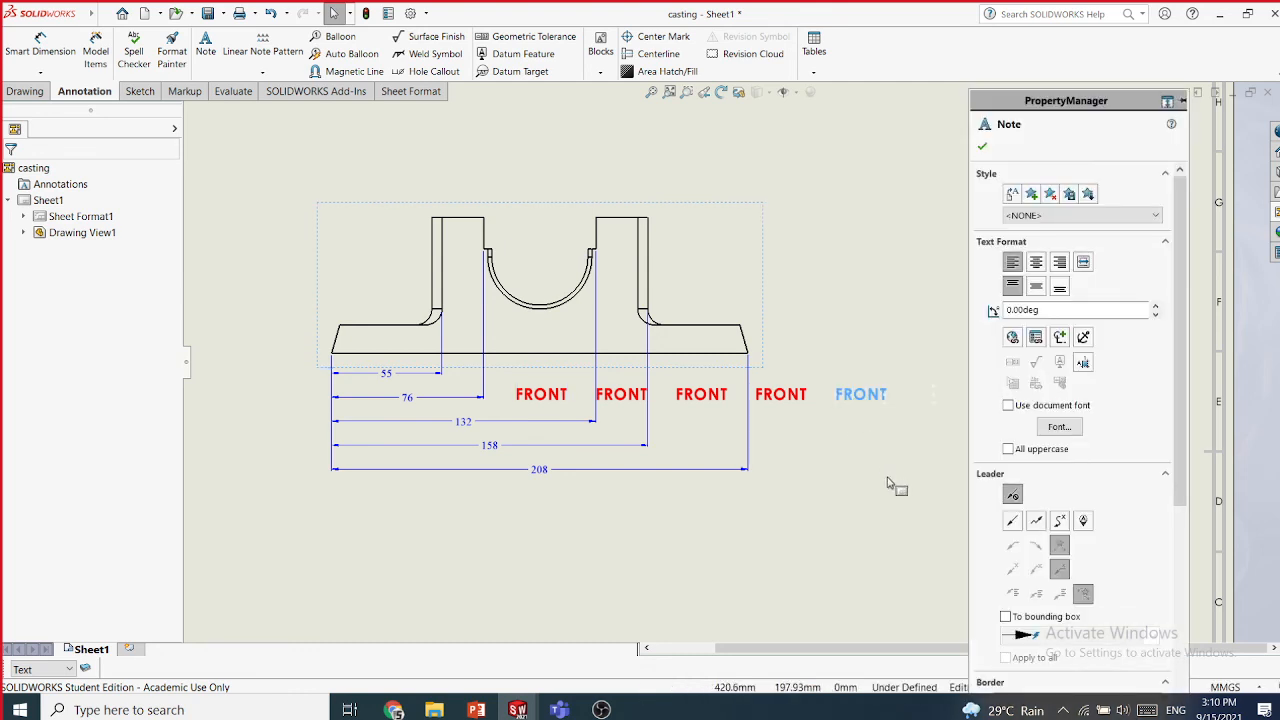
click(983, 147)
click(961, 477)
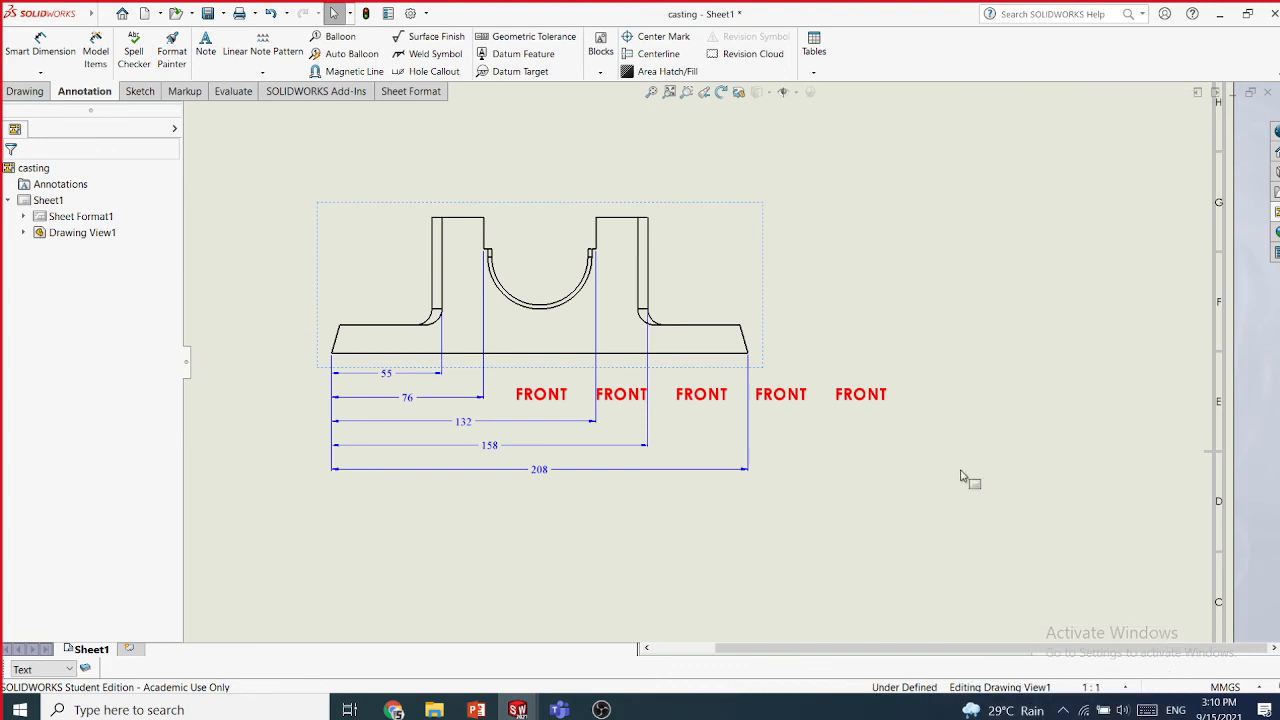
key(ctrl+z)
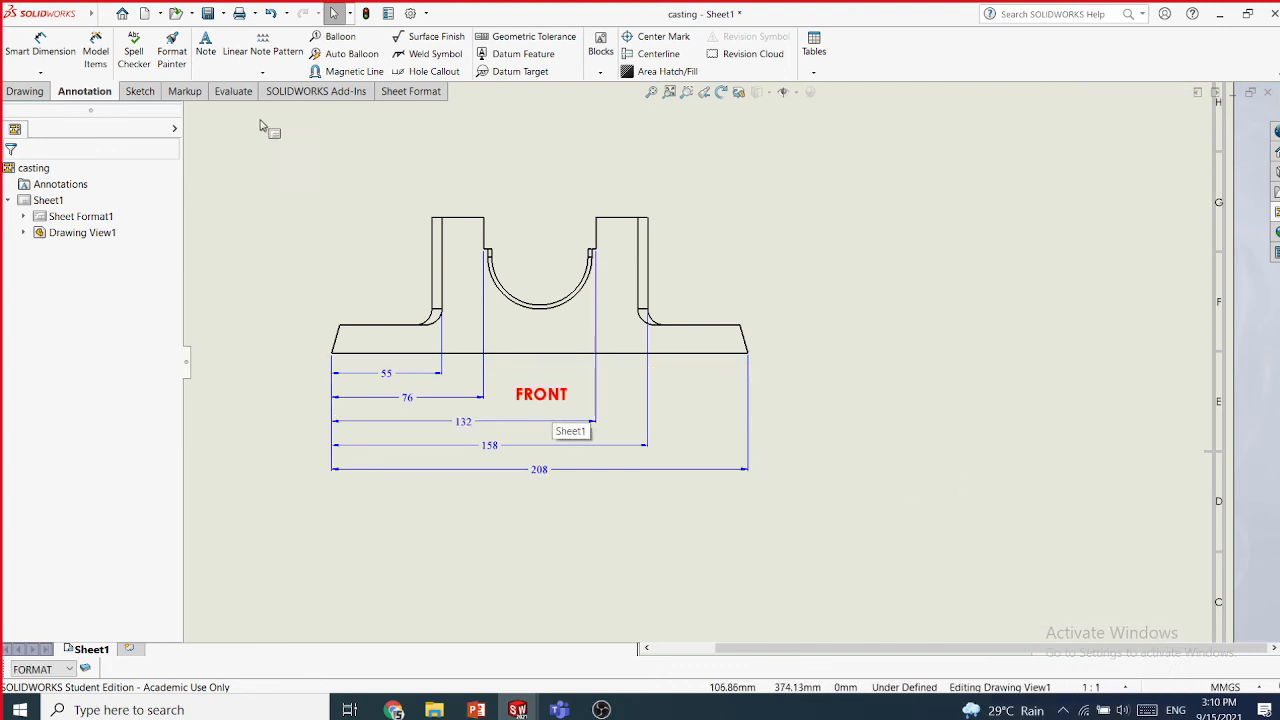
- Set up a linear note pattern of the FRONT note along the X-axis with 4 instances spaced 40 mm apart
click(262, 72)
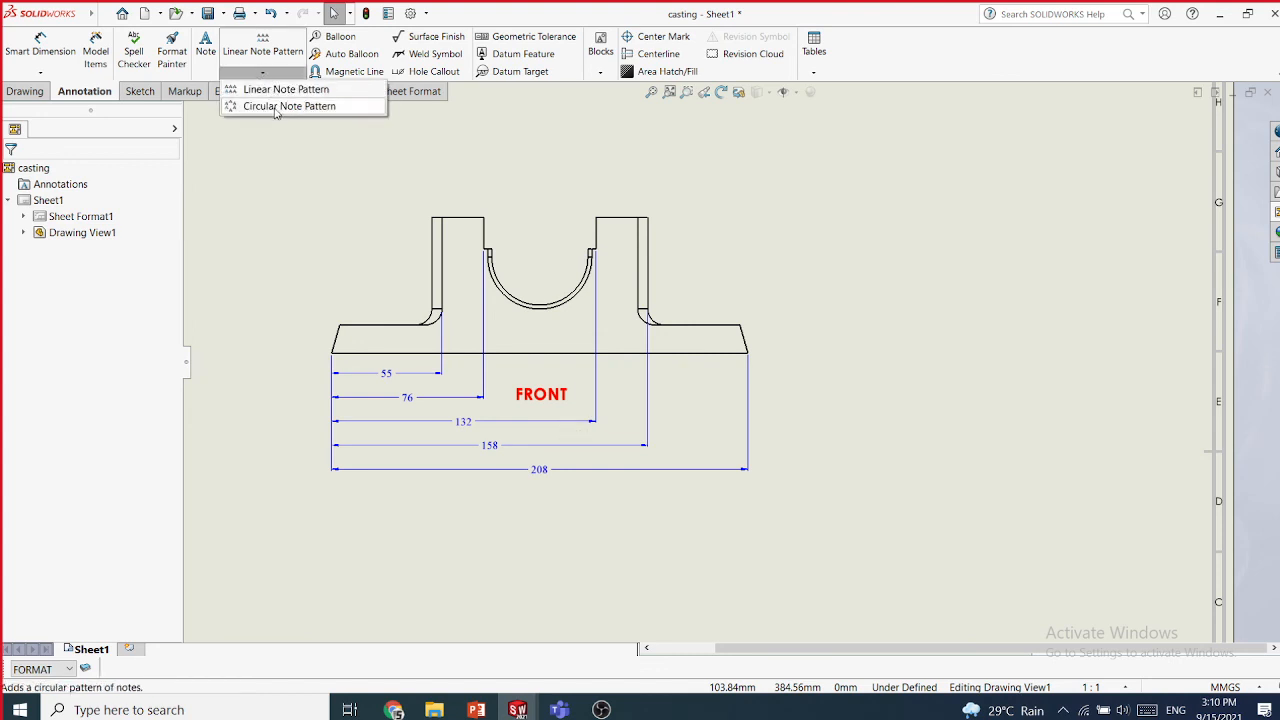
click(280, 90)
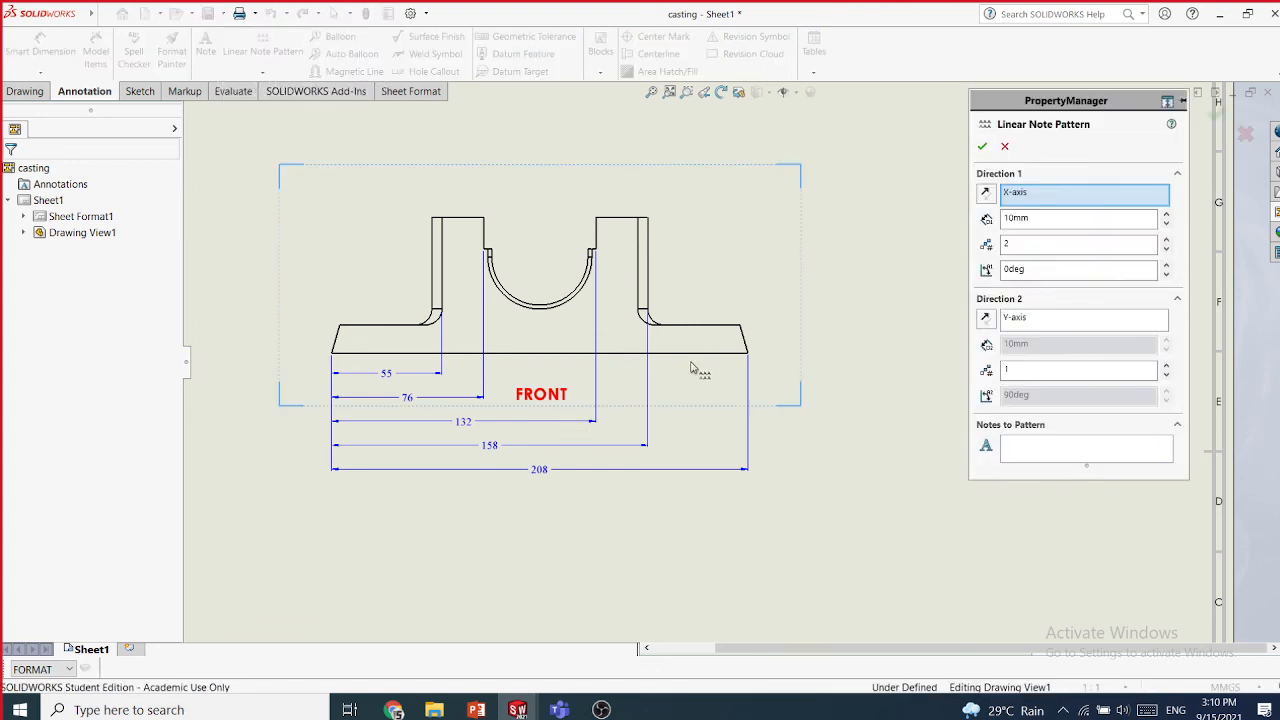
click(1107, 450)
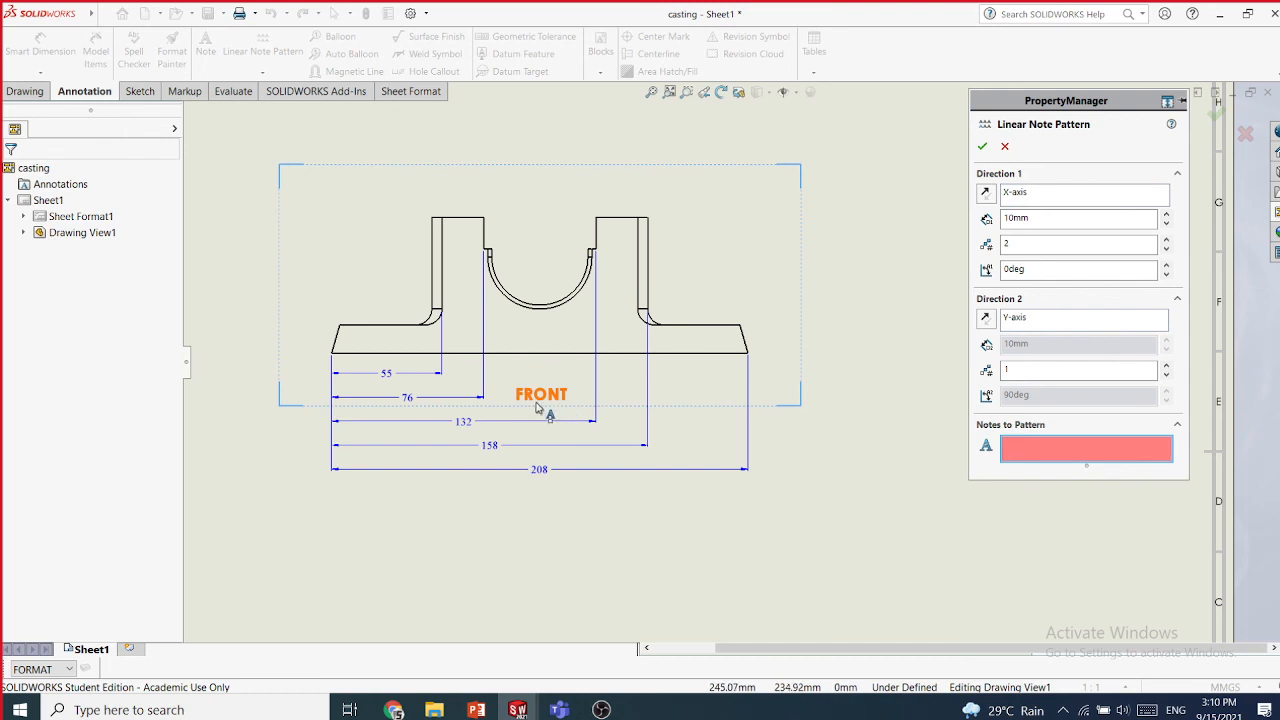
click(565, 400)
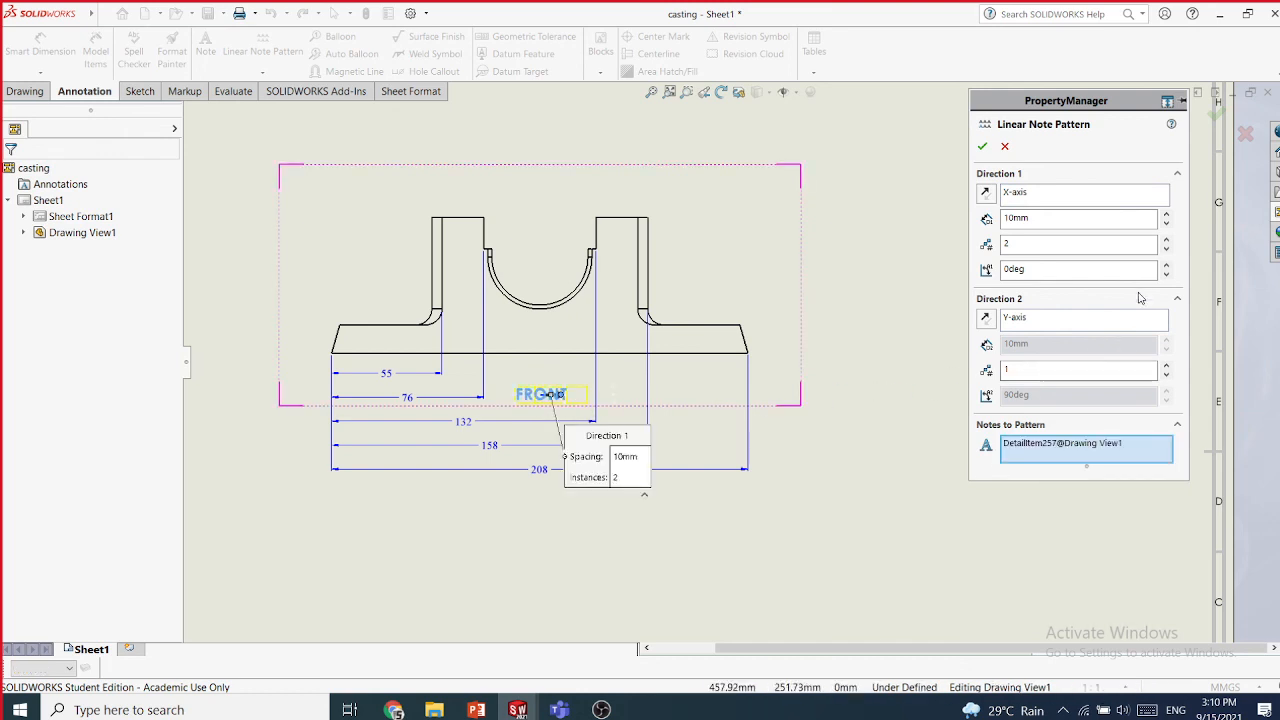
click(1168, 215)
click(1168, 215)
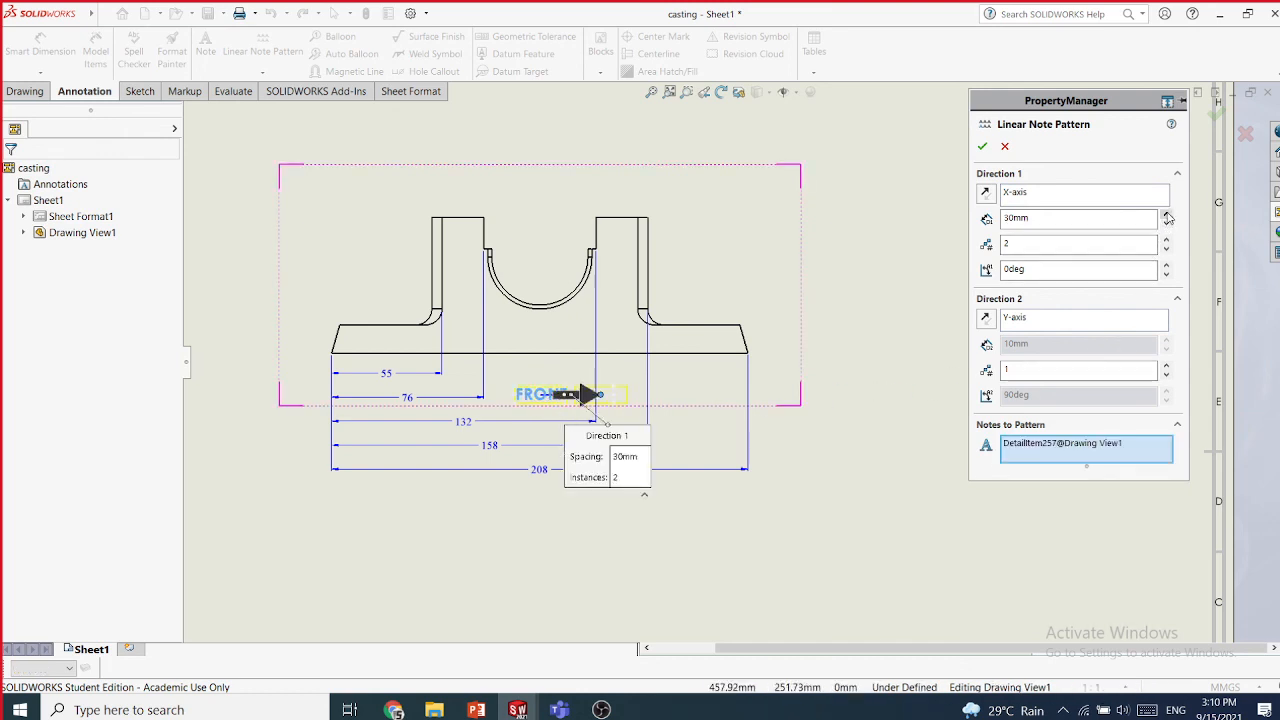
click(1168, 215)
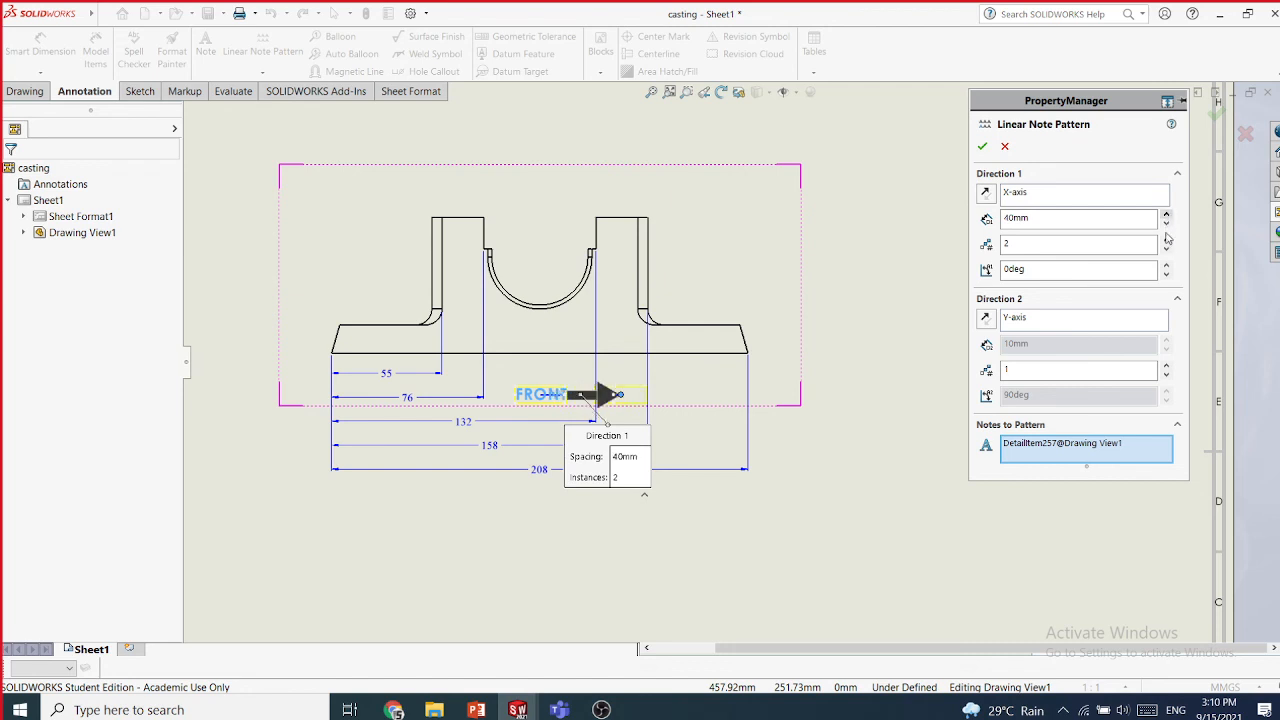
click(1166, 240)
click(1166, 240)
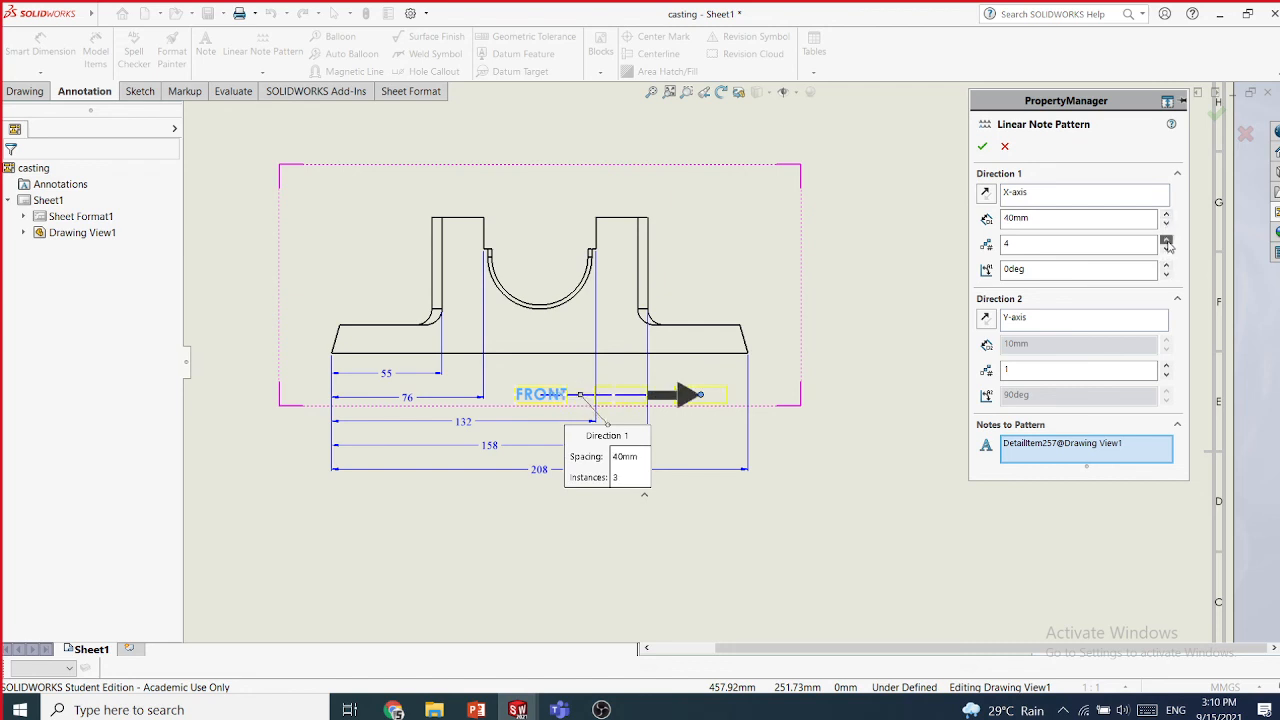
- Create the note pattern with a second direction along the Y-axis, 3 instances spaced 20 mm apart, and undo it
click(1166, 366)
click(1166, 366)
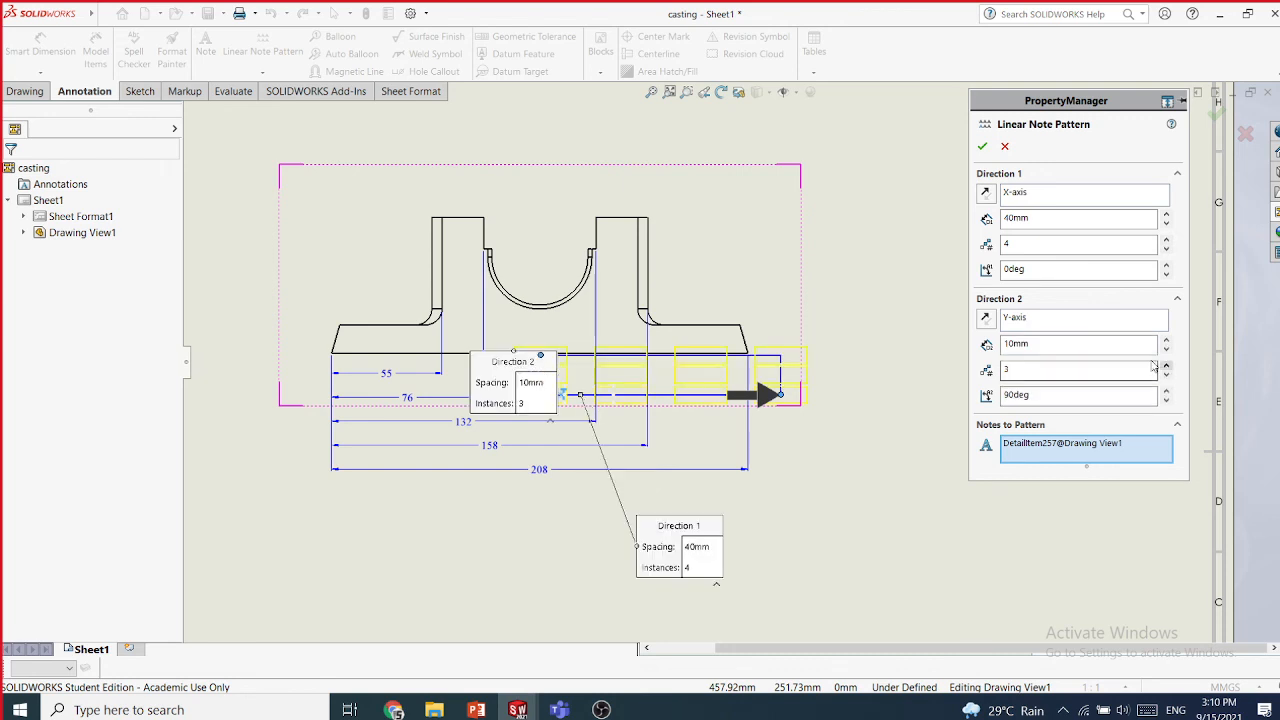
click(1166, 342)
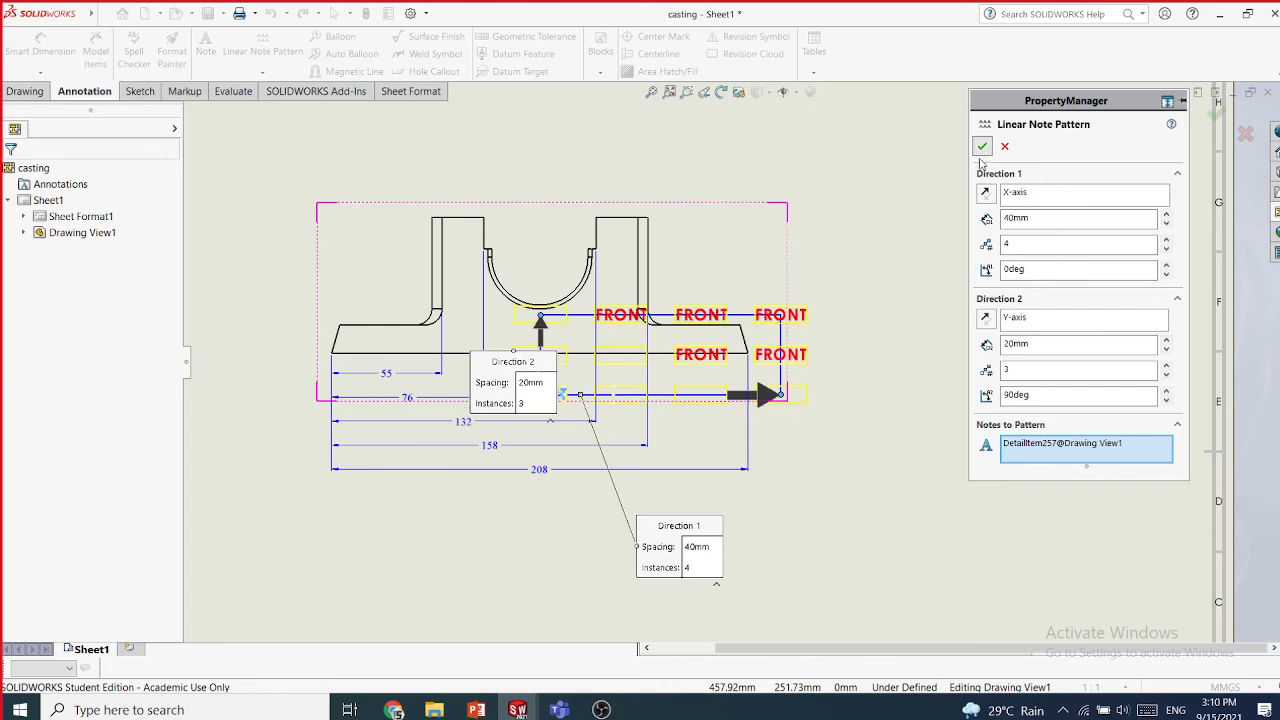
click(982, 148)
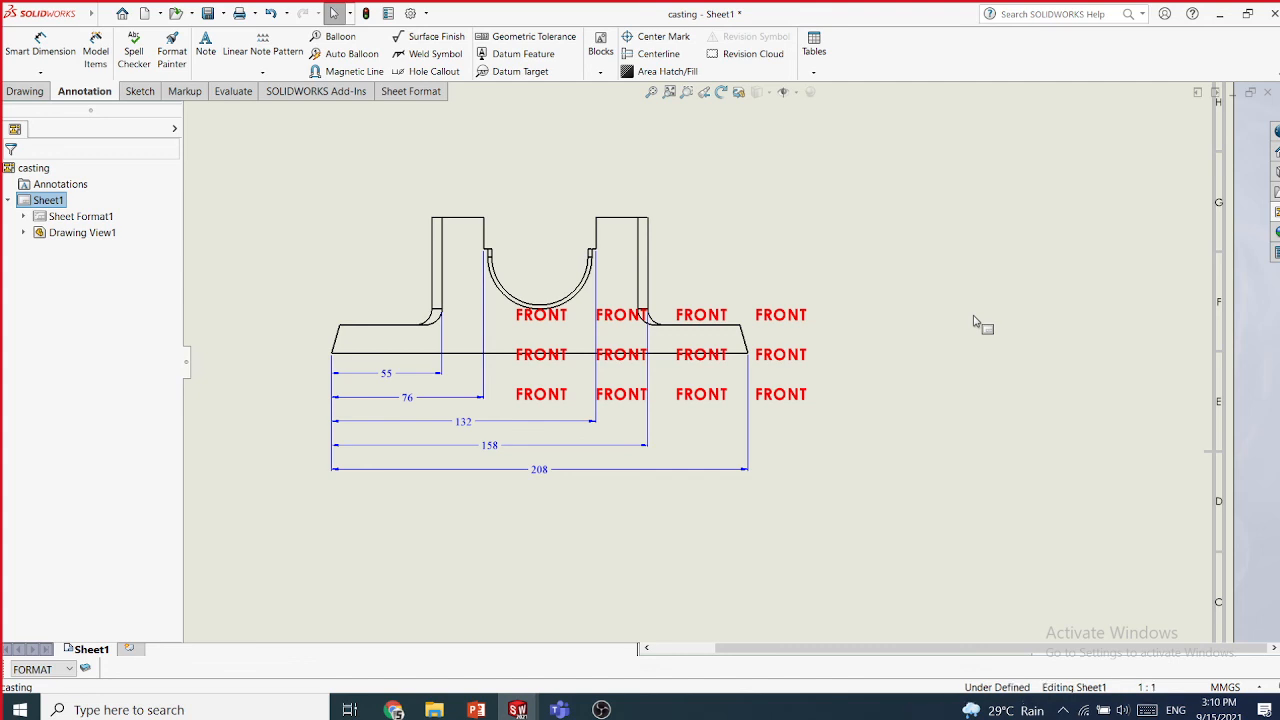
key(ctrl+z)
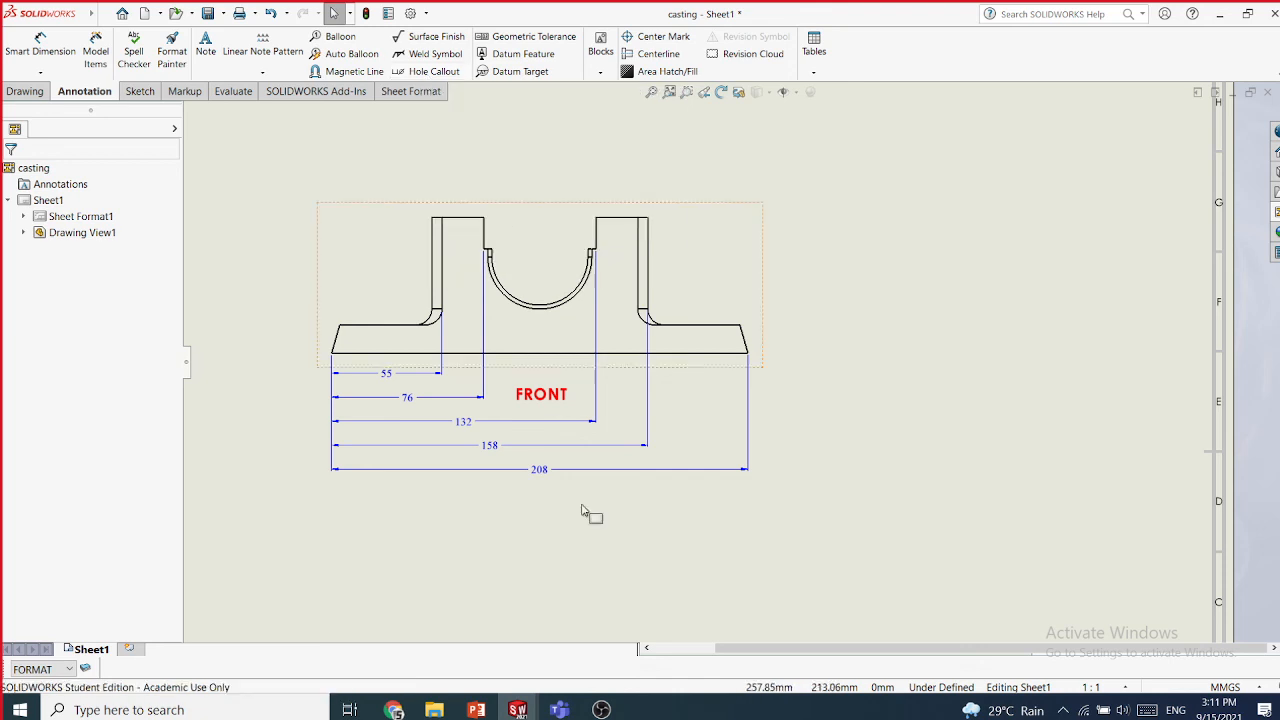
mouse_move(435, 711)
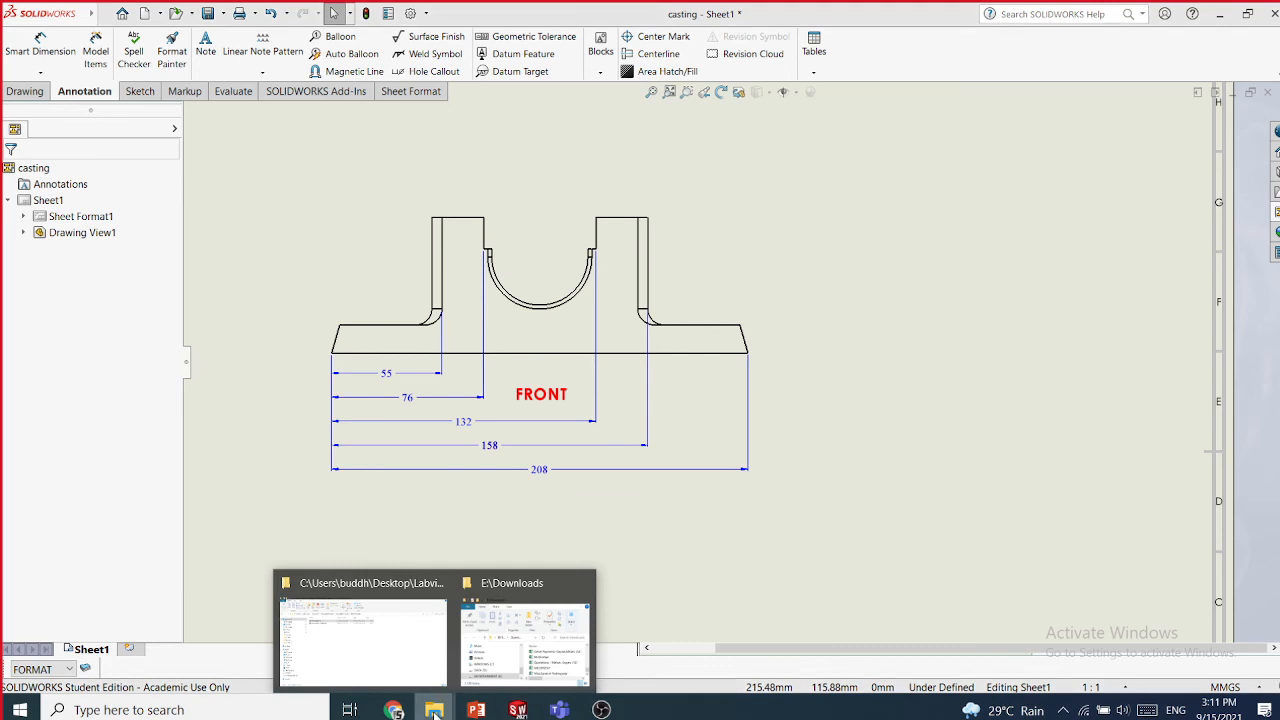
click(499, 659)
mouse_move(435, 710)
click(395, 655)
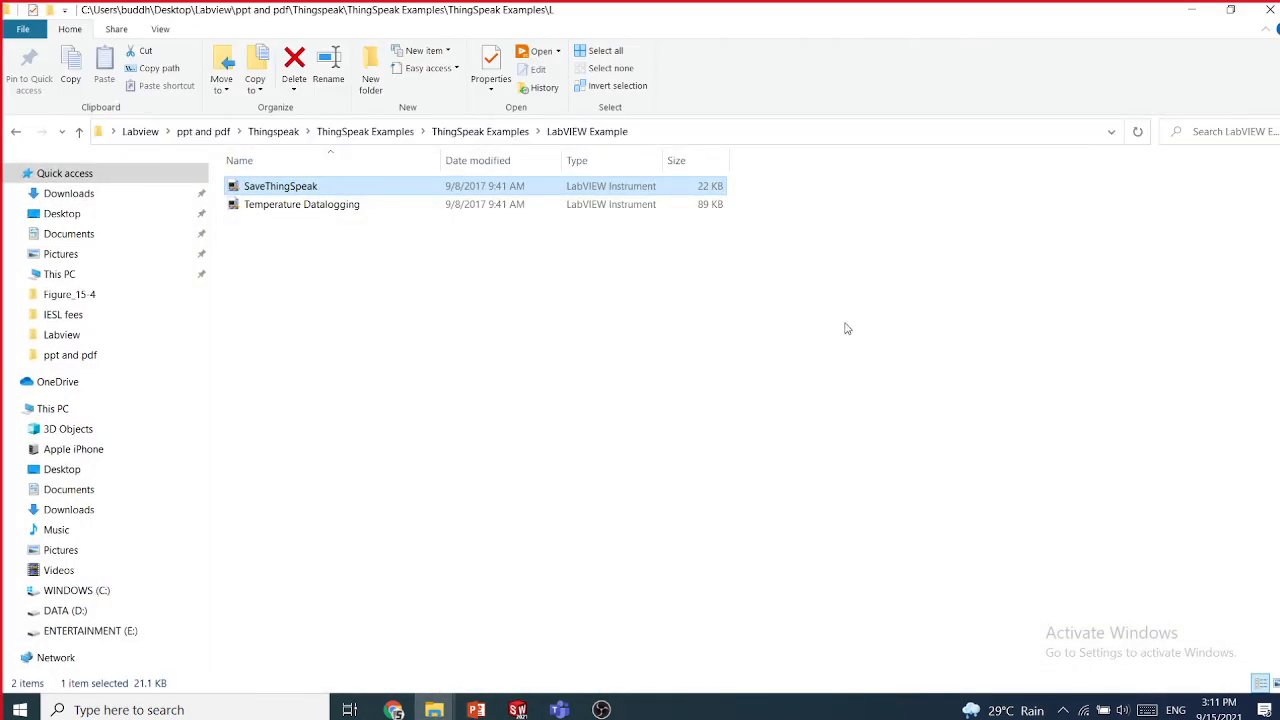
click(1194, 10)
- Show the desktop, open the SW wed folder and select the gtol symbol file
key(super+d)
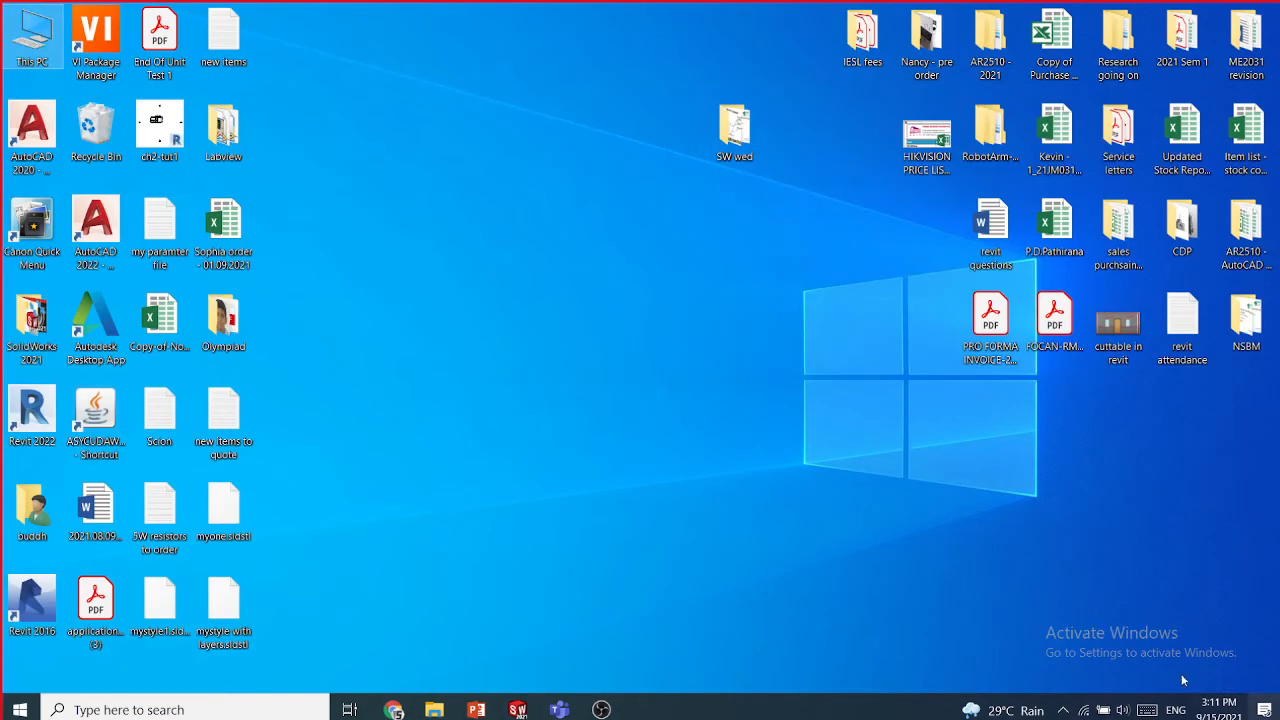
click(744, 140)
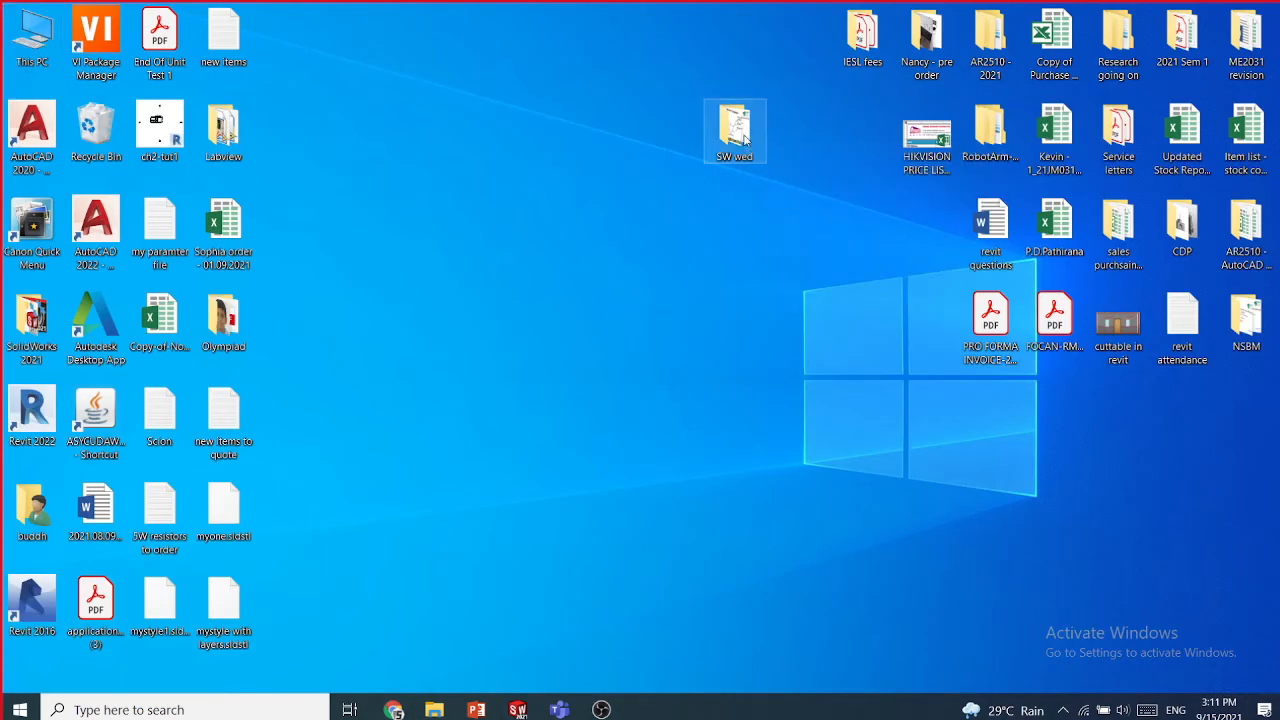
double_click(744, 140)
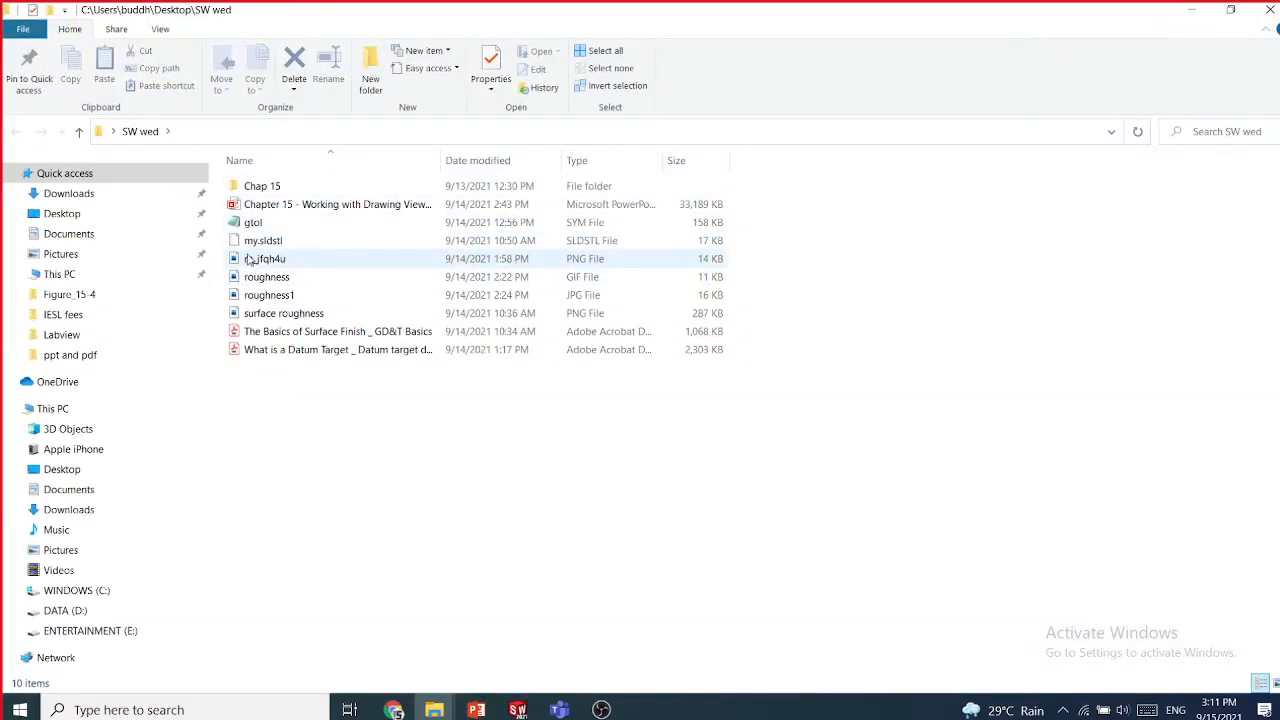
click(254, 226)
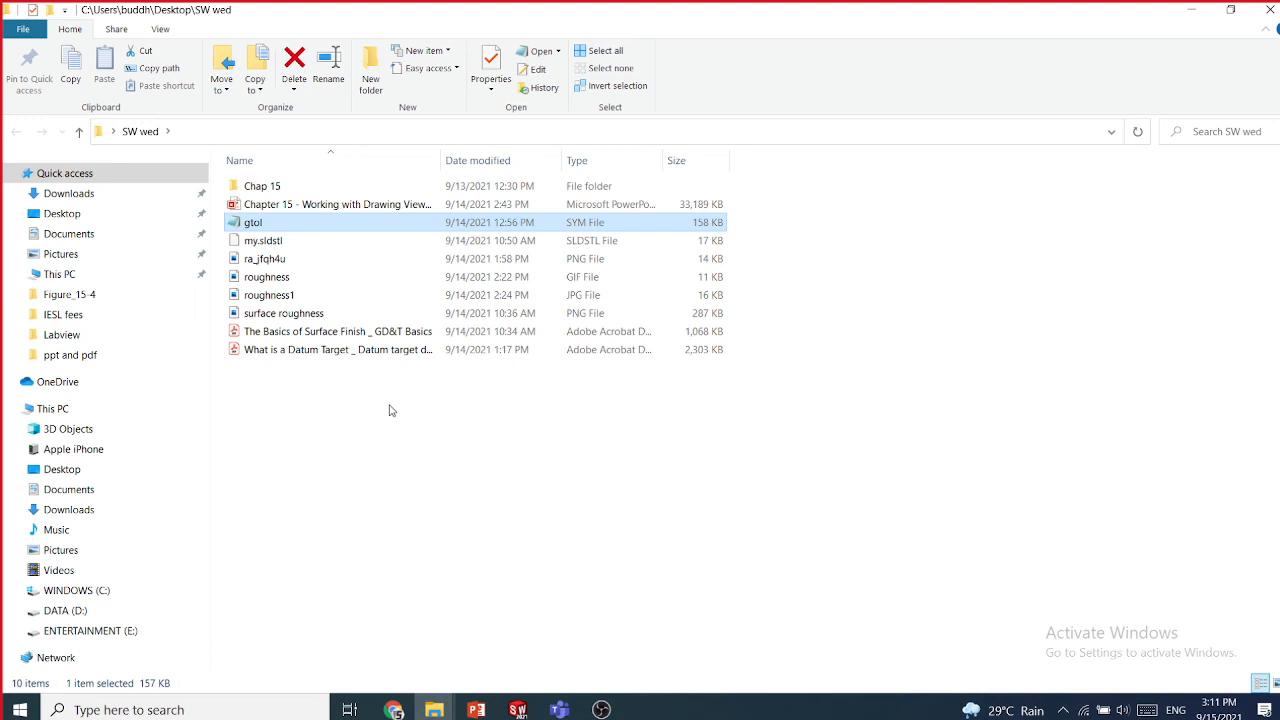
- Switch back to SOLIDWORKS, minimize the window in front and bring up the c13-d01 part
mouse_move(517, 709)
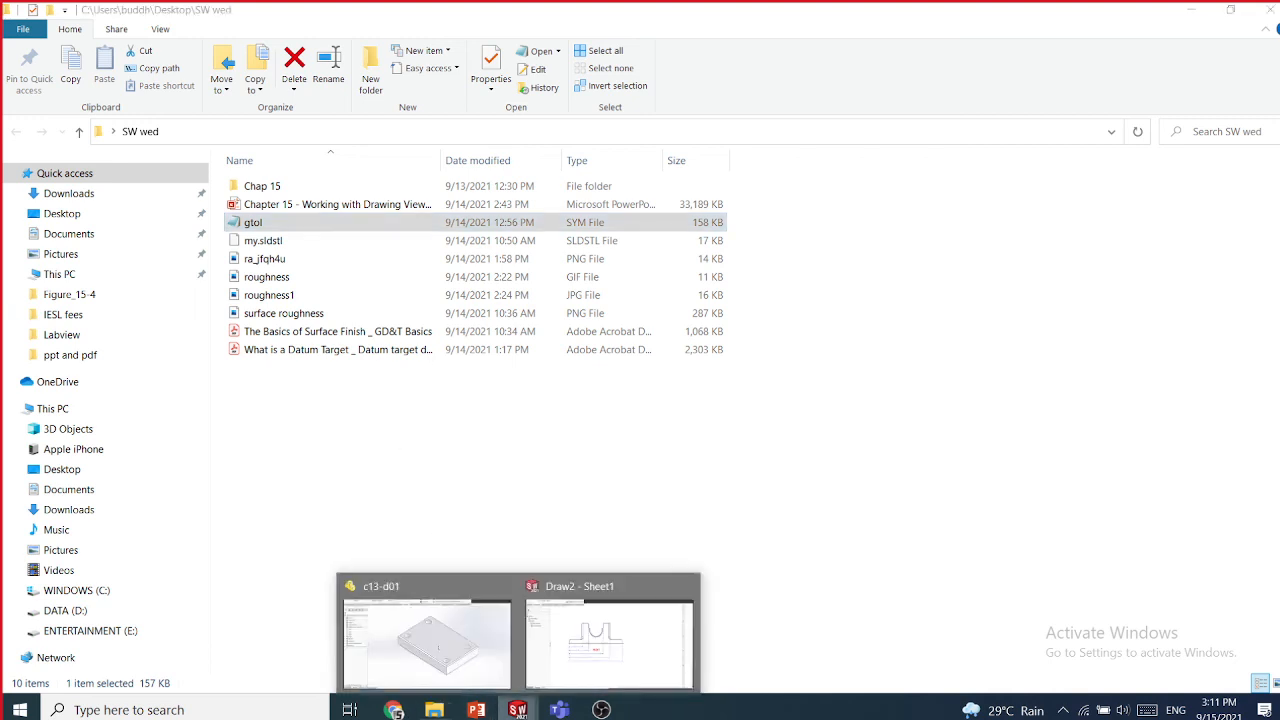
click(590, 660)
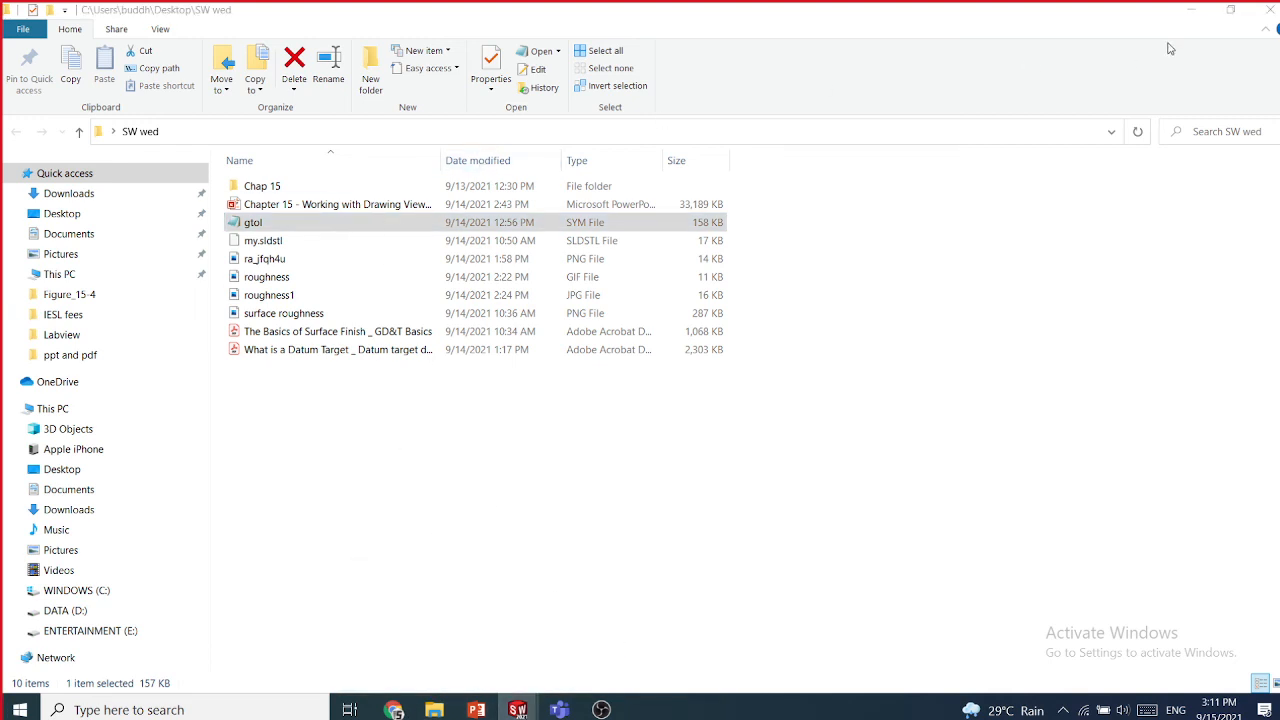
click(1187, 14)
mouse_move(532, 711)
click(421, 642)
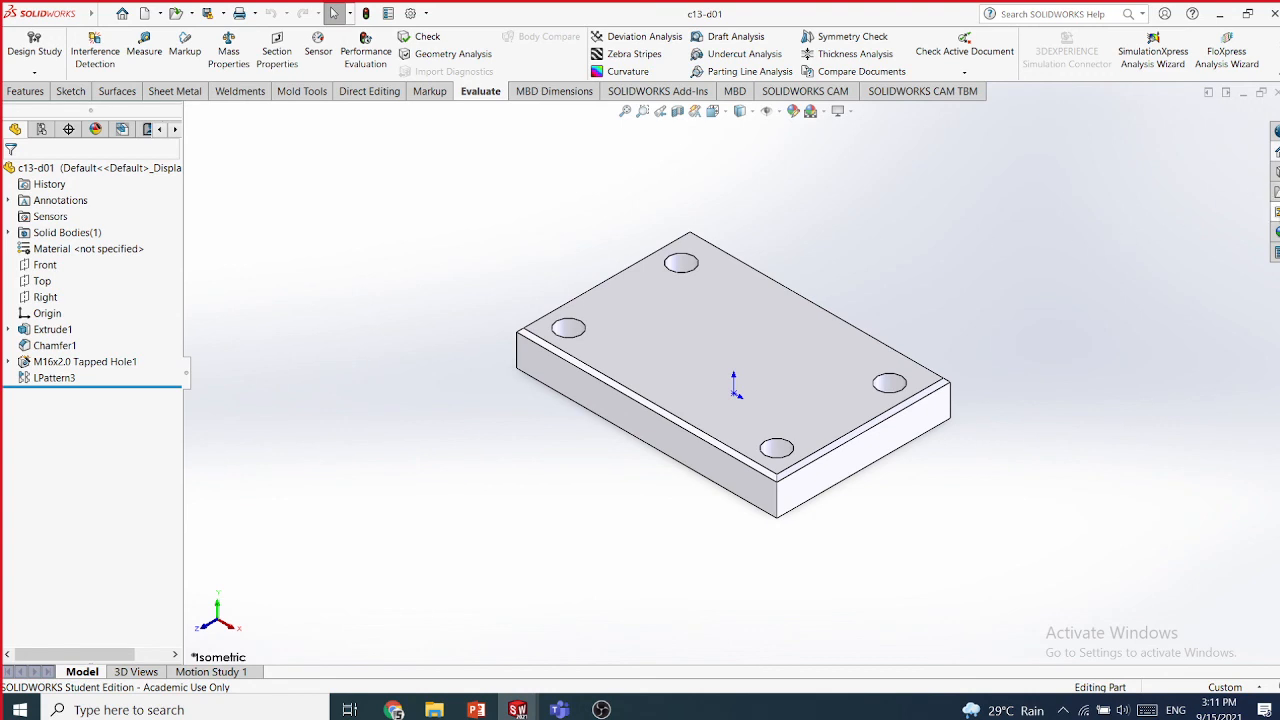
mouse_move(90, 13)
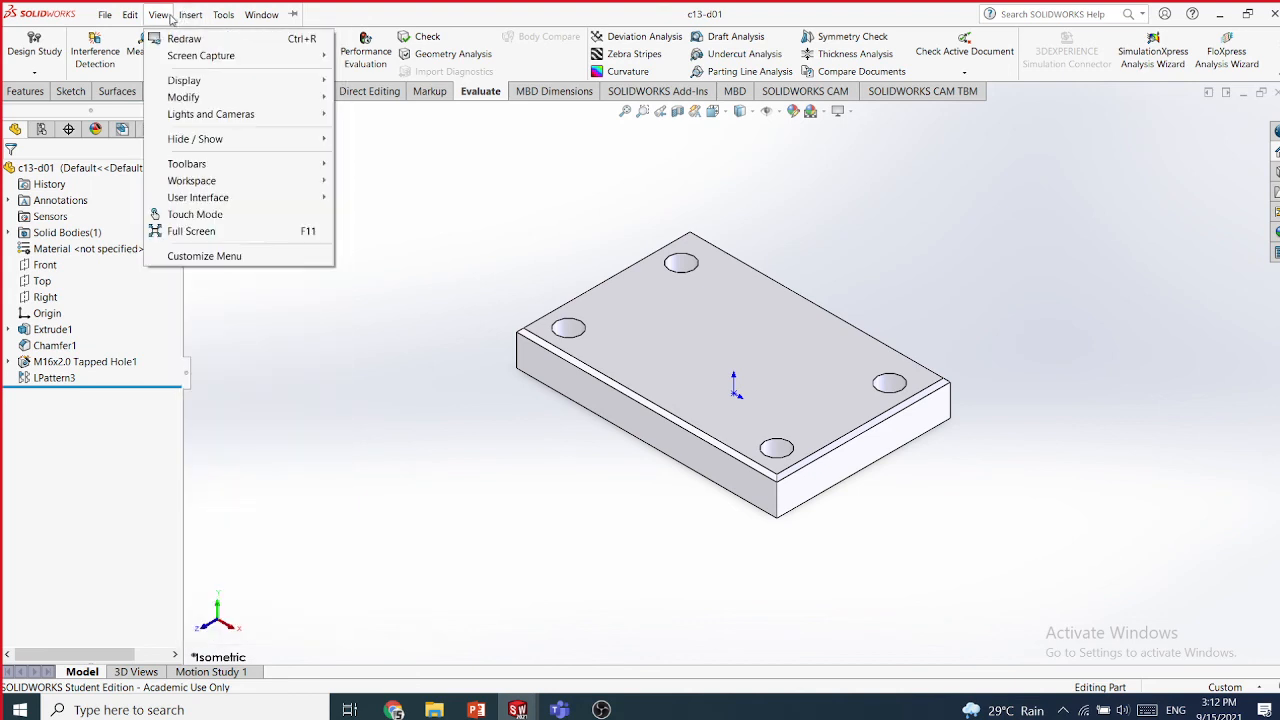
click(189, 14)
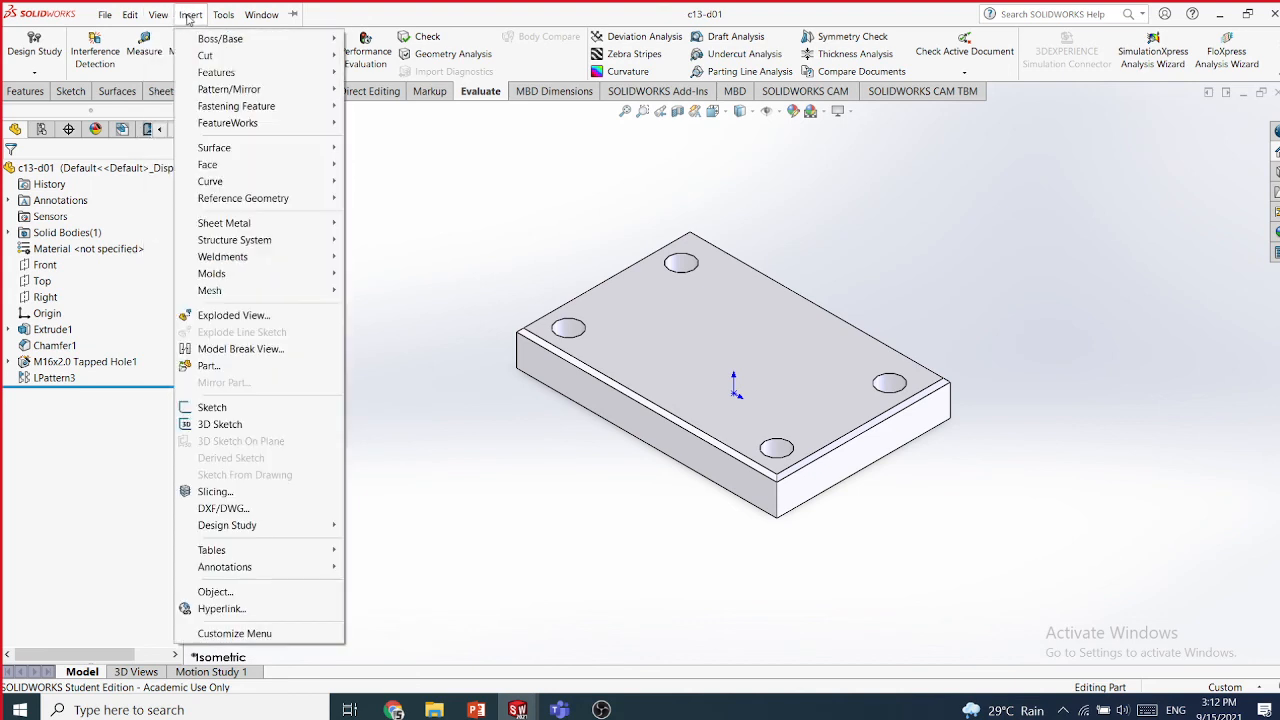
mouse_move(105, 17)
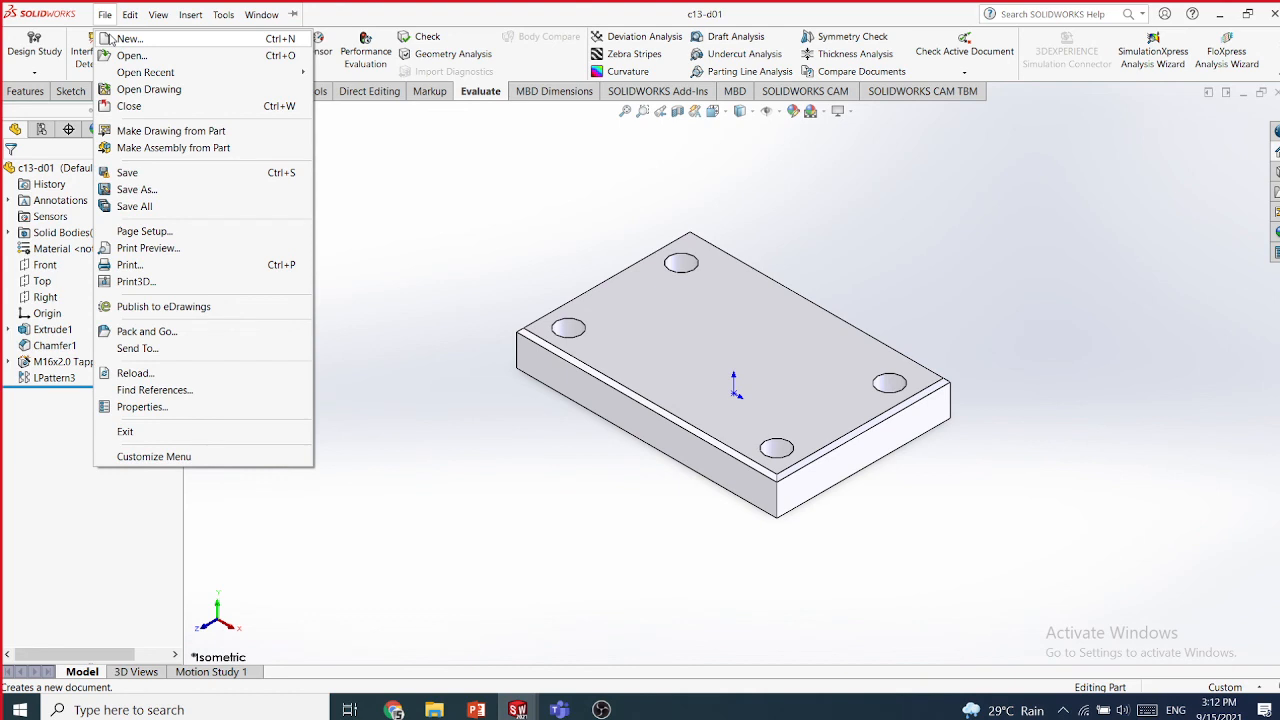
click(111, 39)
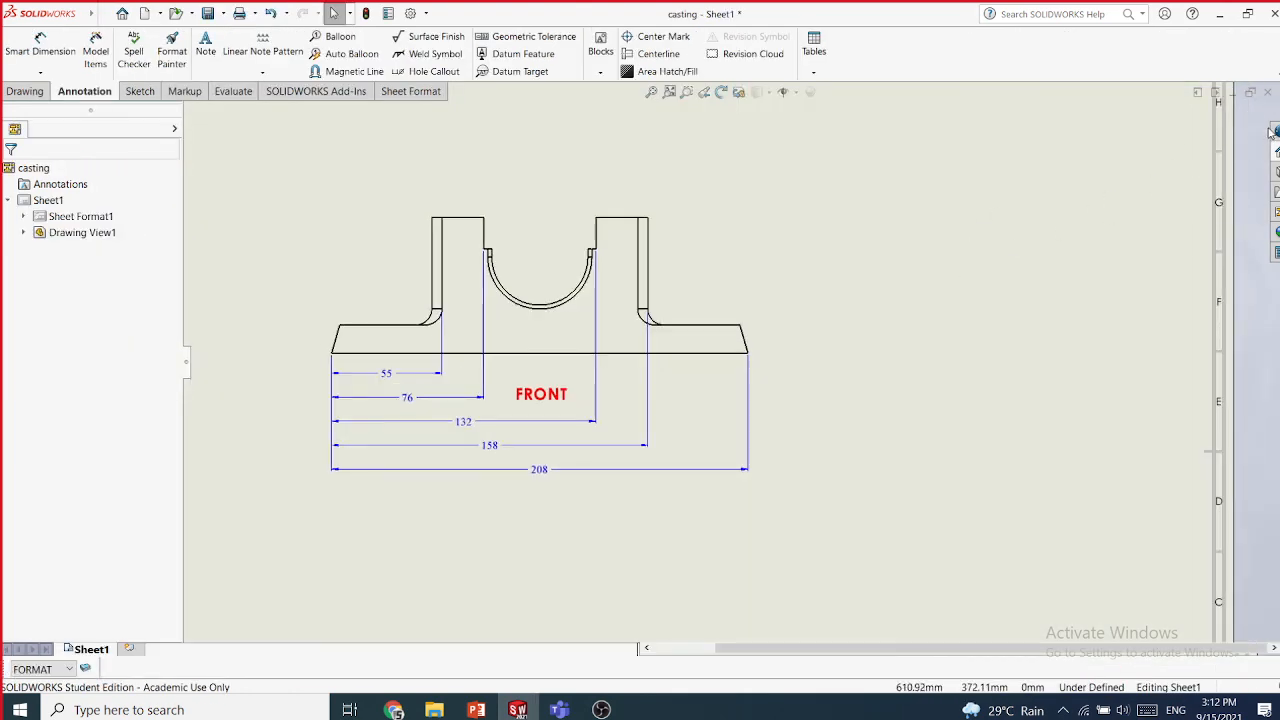
click(100, 18)
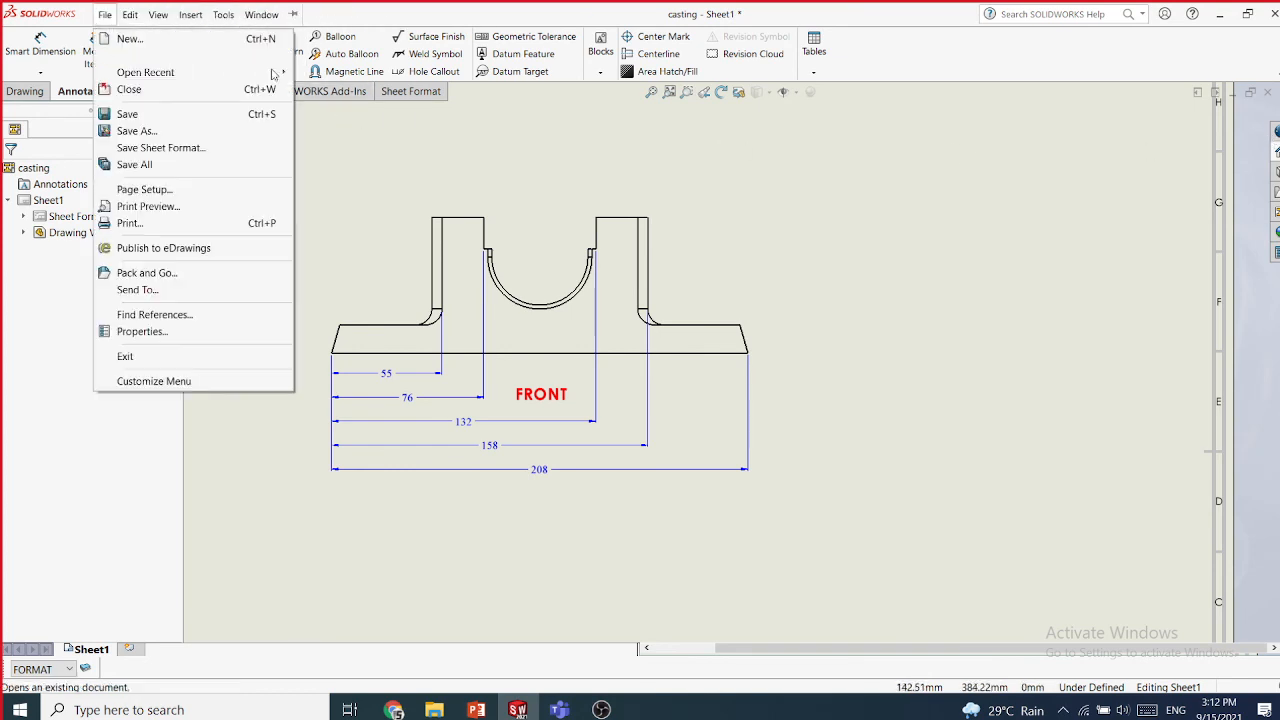
click(900, 319)
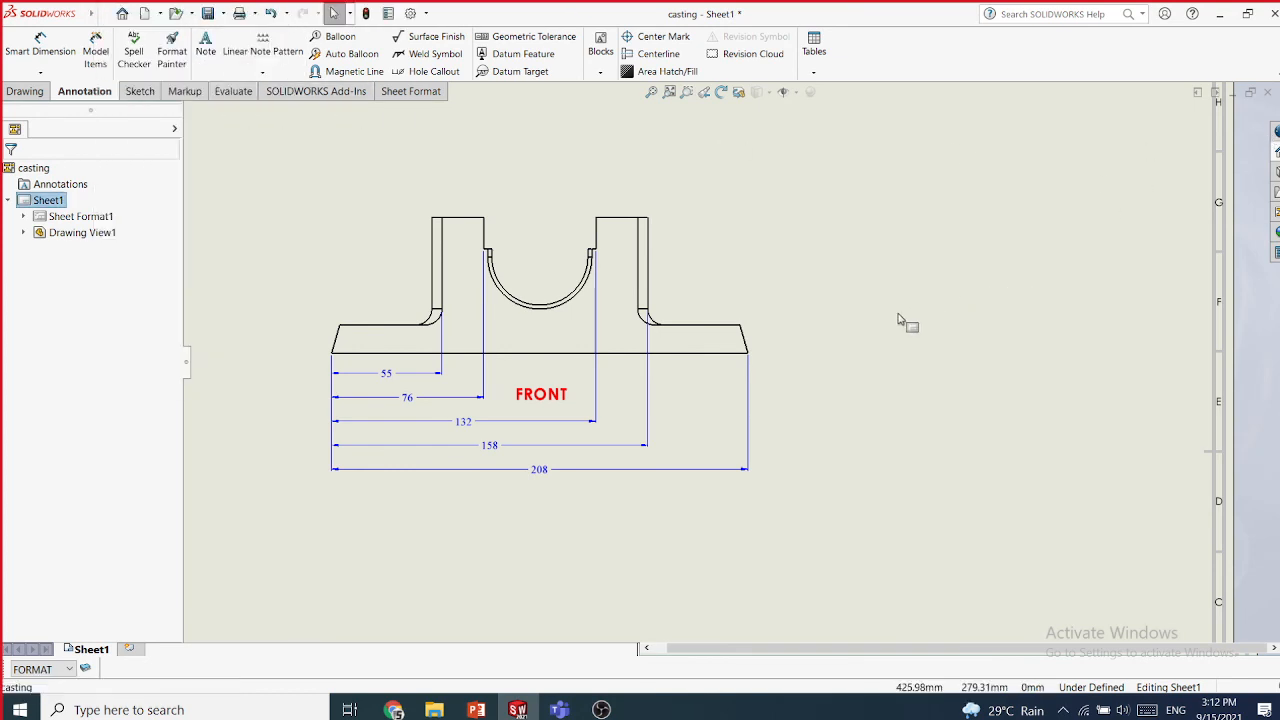
- Open the View Palette and browse to the Figure_15-20 folder inside Chap 15 for a source model
key(f)
click(1276, 212)
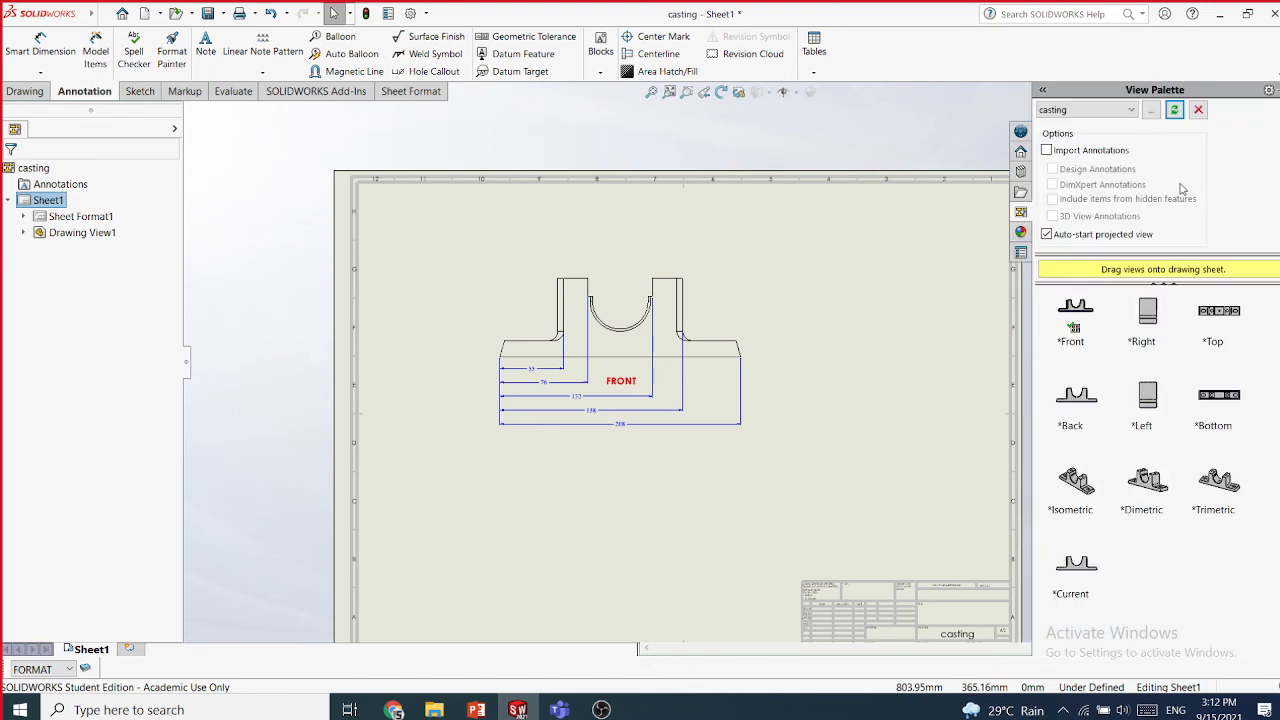
click(1152, 110)
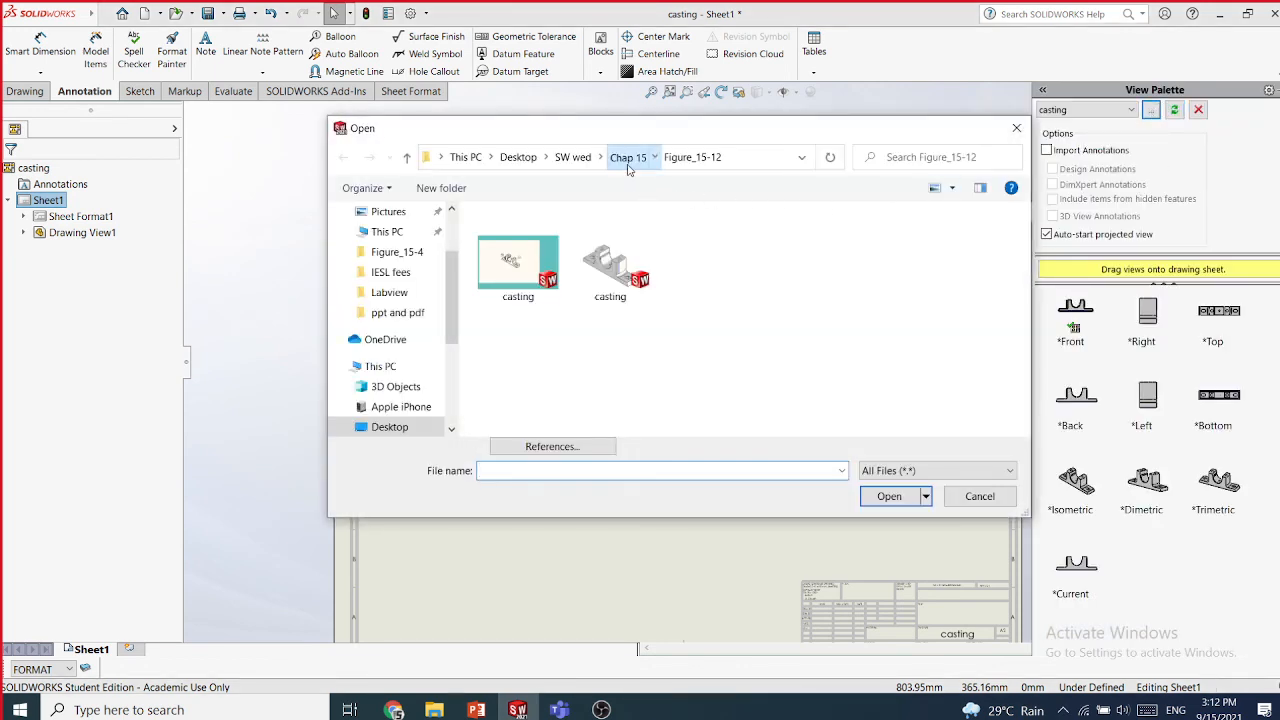
click(627, 157)
double_click(547, 298)
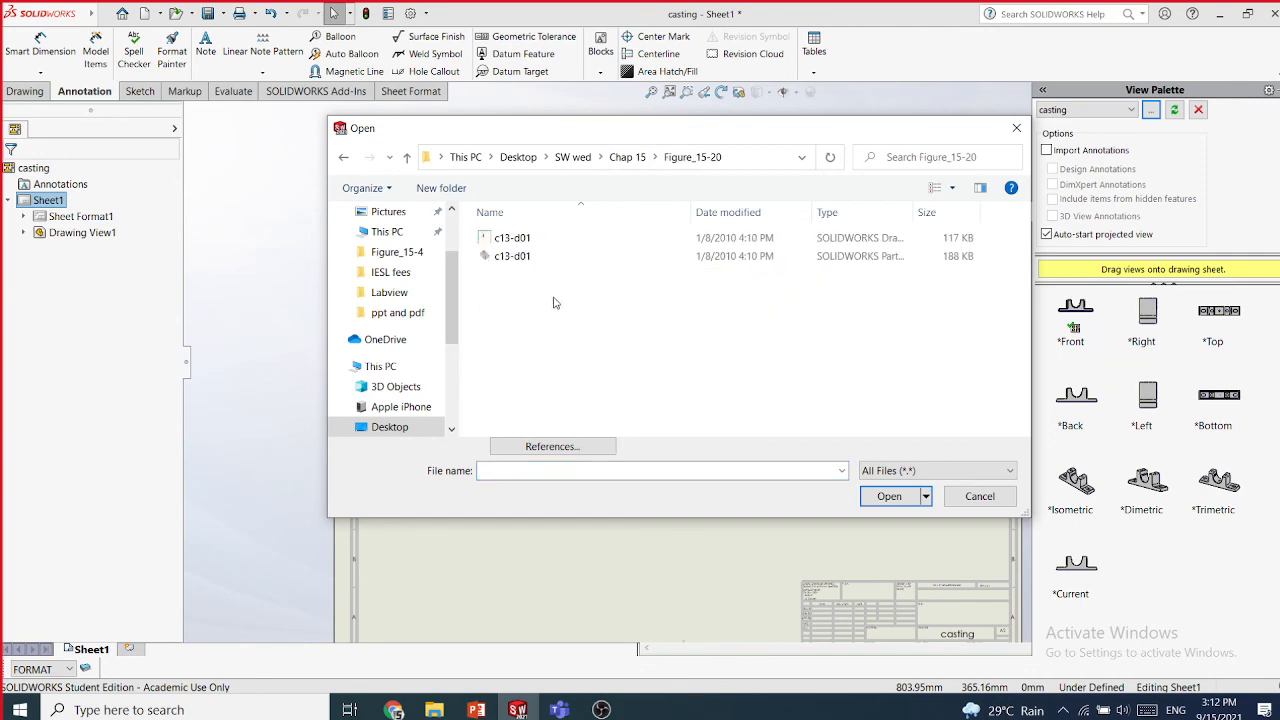
- Load the c13-d01 part into the View Palette and place its top view below the casting's dimensioned front view
right_click(616, 306)
mouse_move(723, 316)
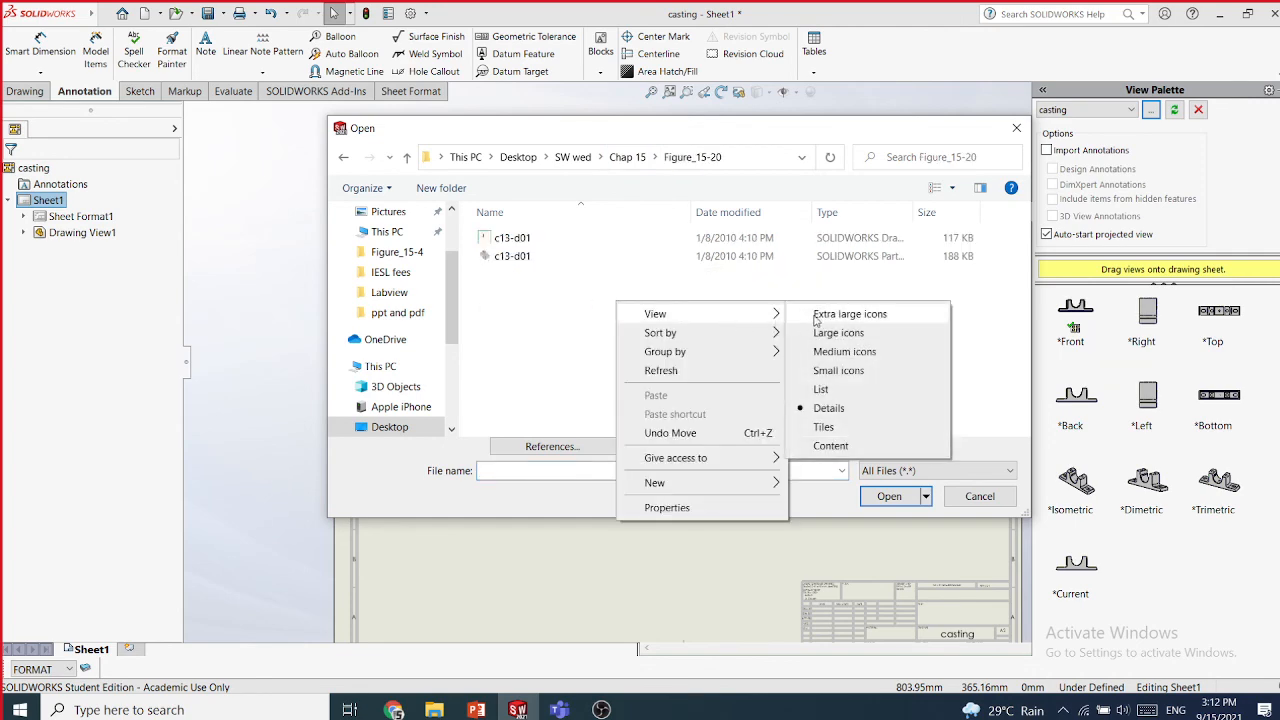
click(814, 319)
double_click(727, 316)
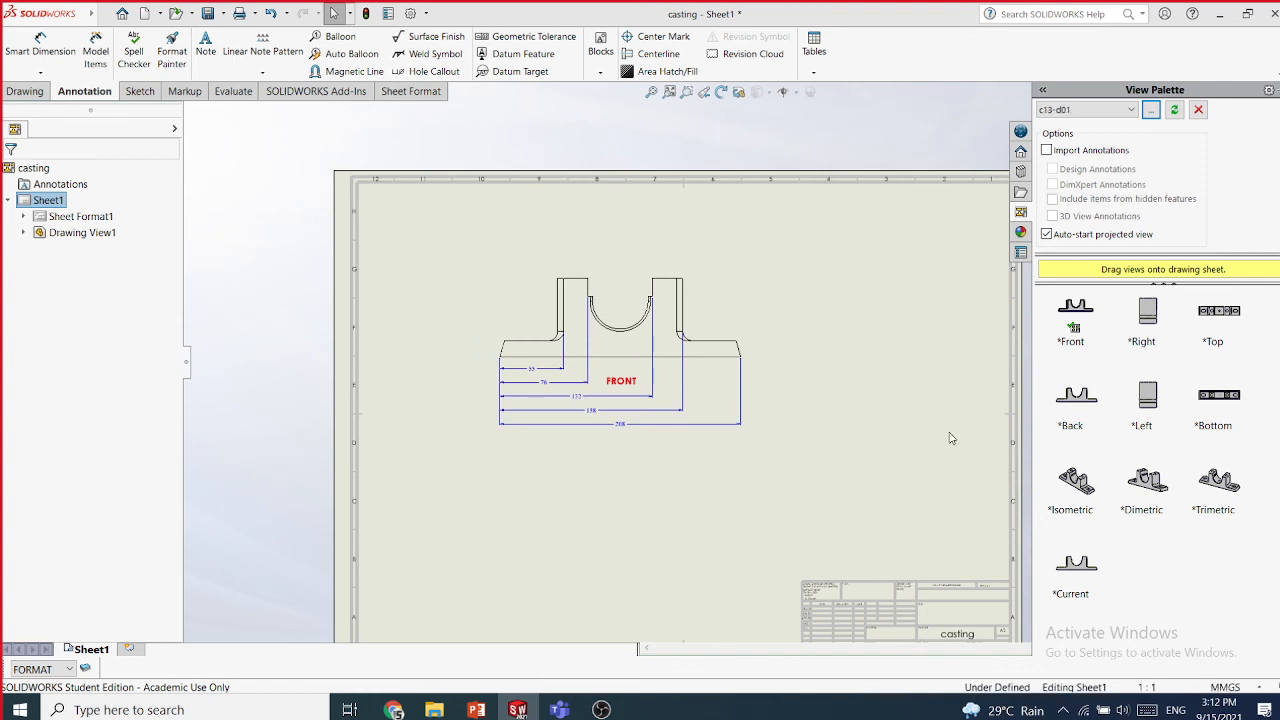
mouse_move(1227, 318)
mouse_down()
mouse_move(986, 351)
mouse_move(688, 342)
mouse_move(688, 481)
mouse_up()
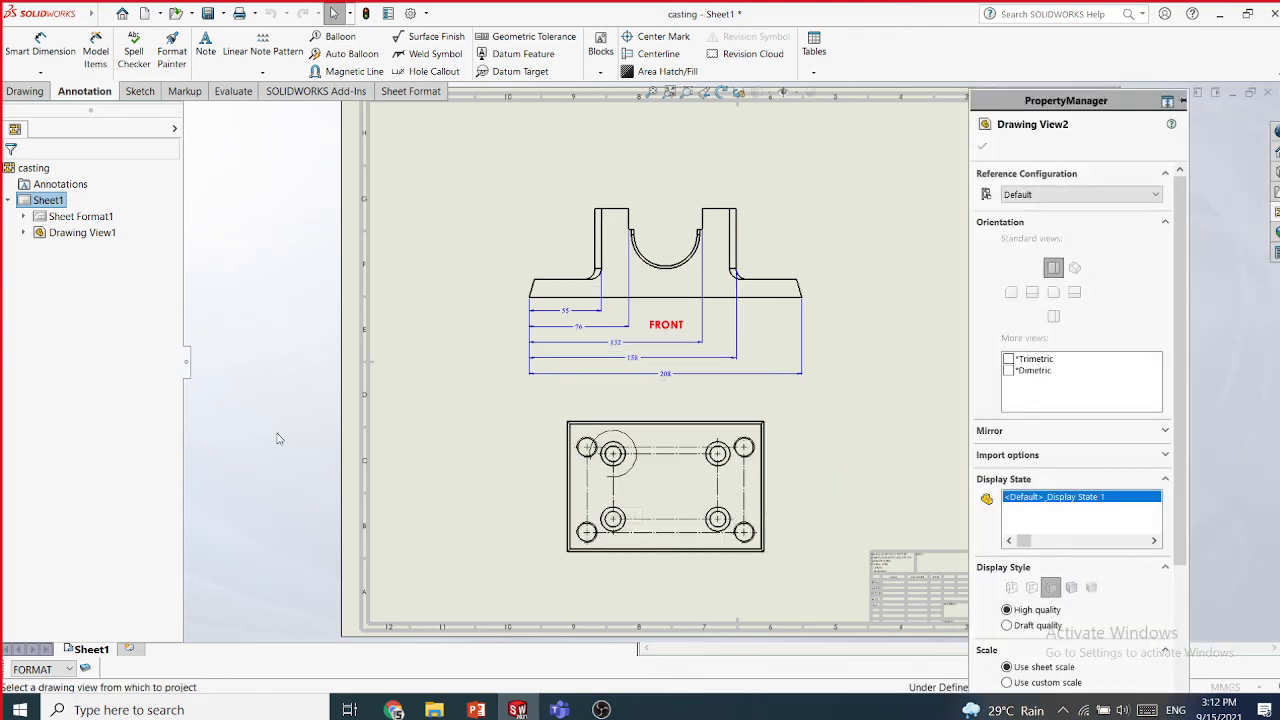
- Finish placing the plate's top view without adding a projected view from it
scroll(790, 512, down, 8)
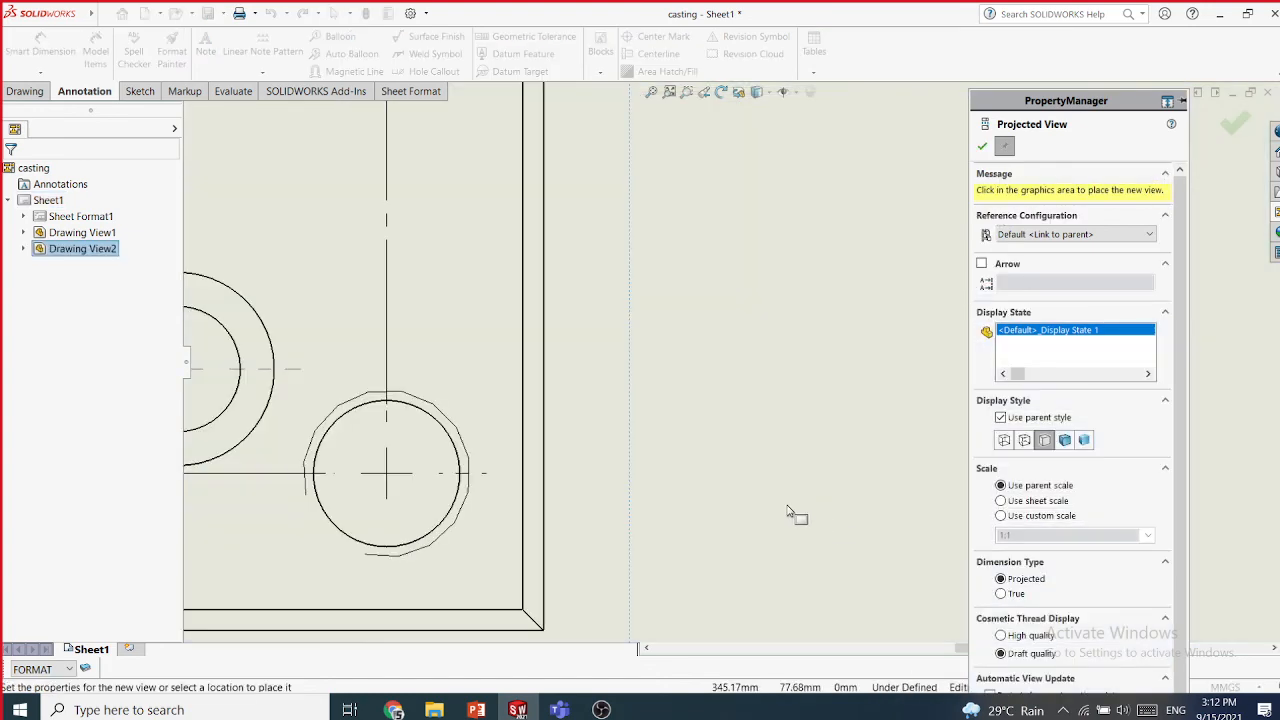
scroll(683, 507, up, 5)
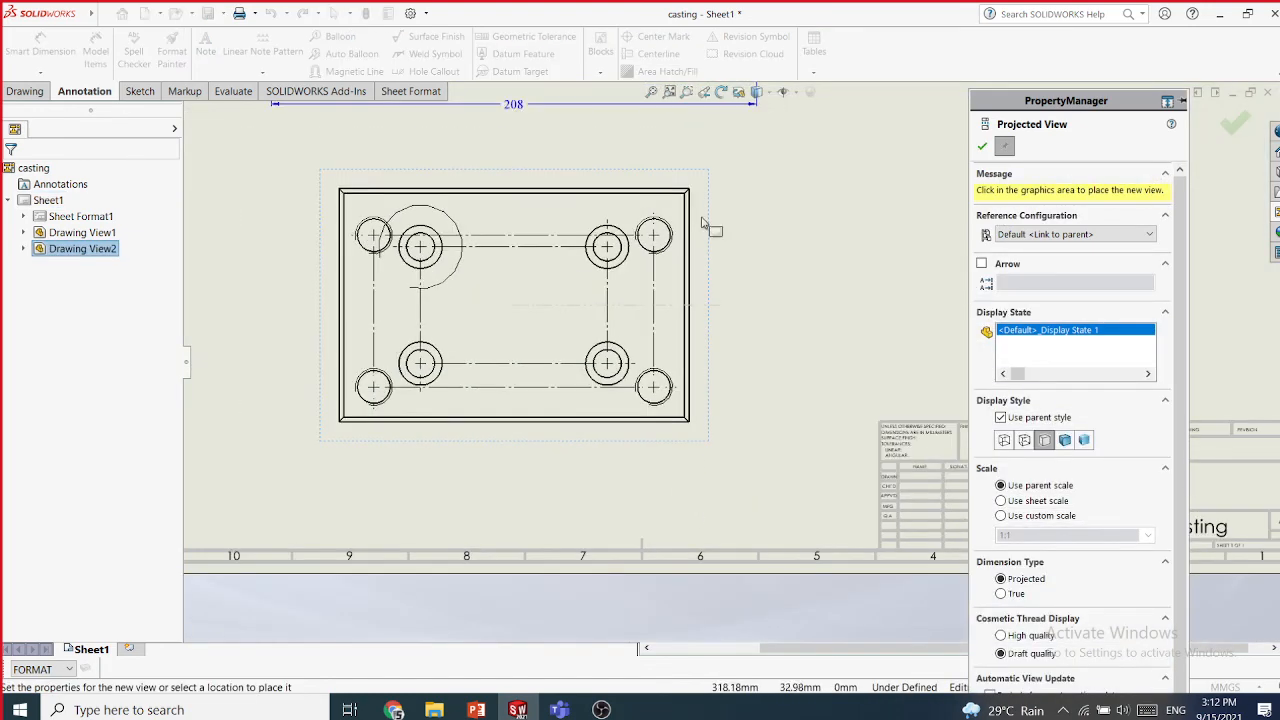
click(983, 147)
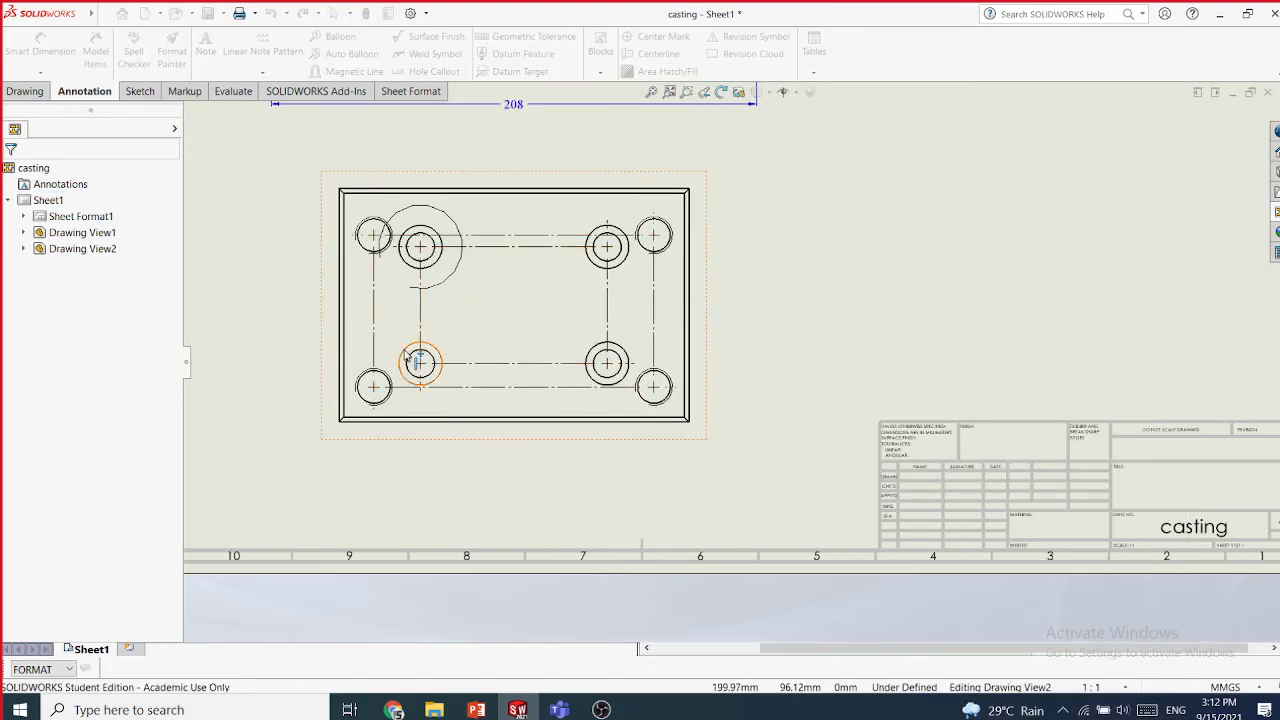
- Add a diameter dimension to the outer circle of the plate view's lower-left concentric hole, with the text above and right of it
scroll(414, 363, down, 2)
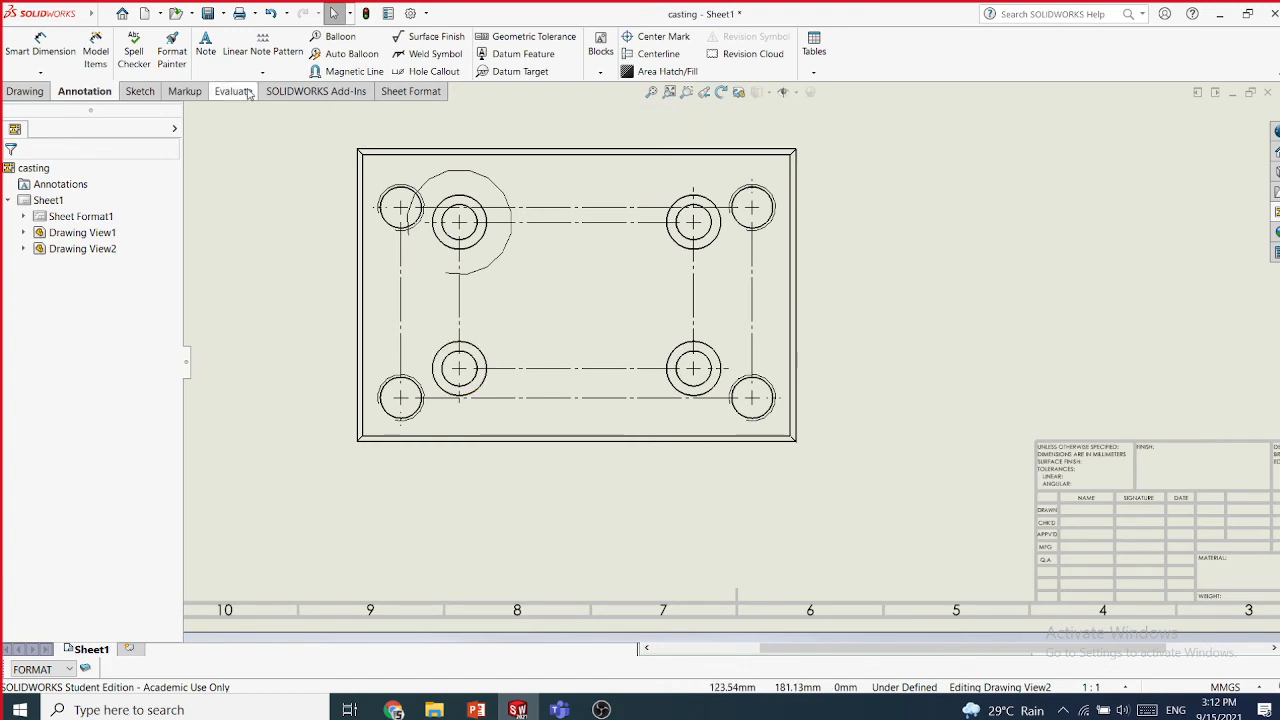
click(40, 72)
click(55, 92)
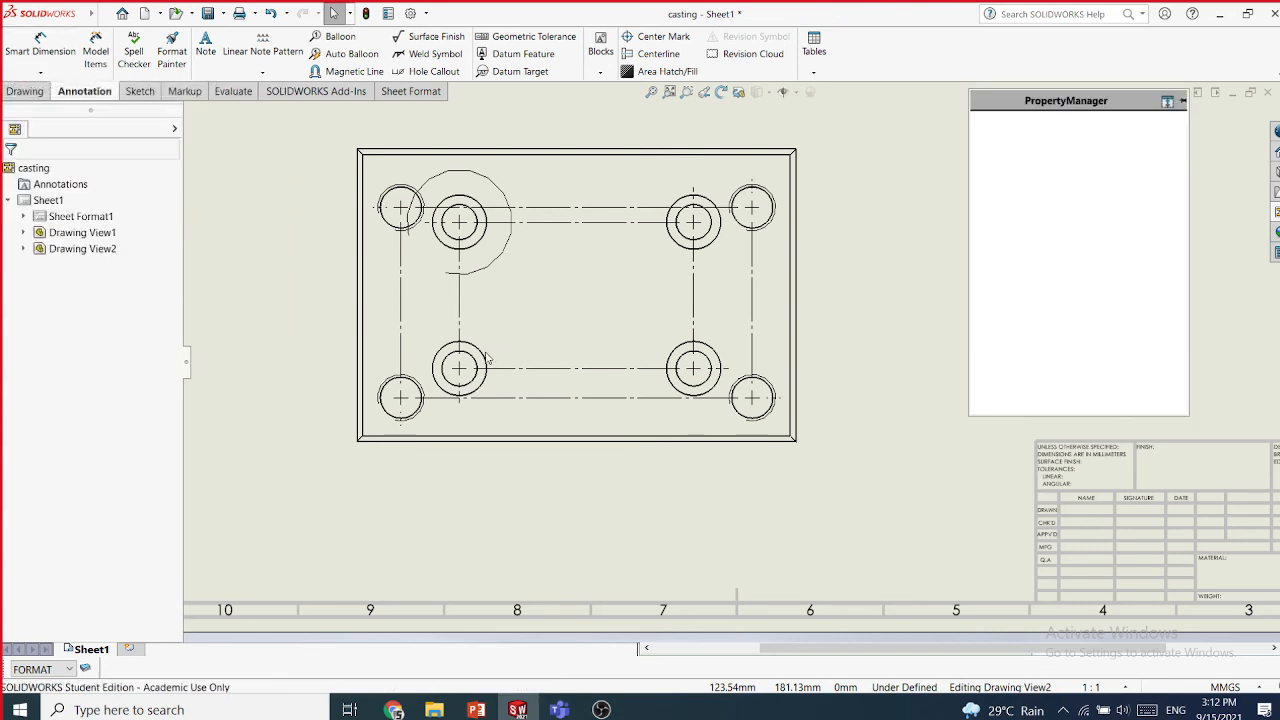
click(484, 356)
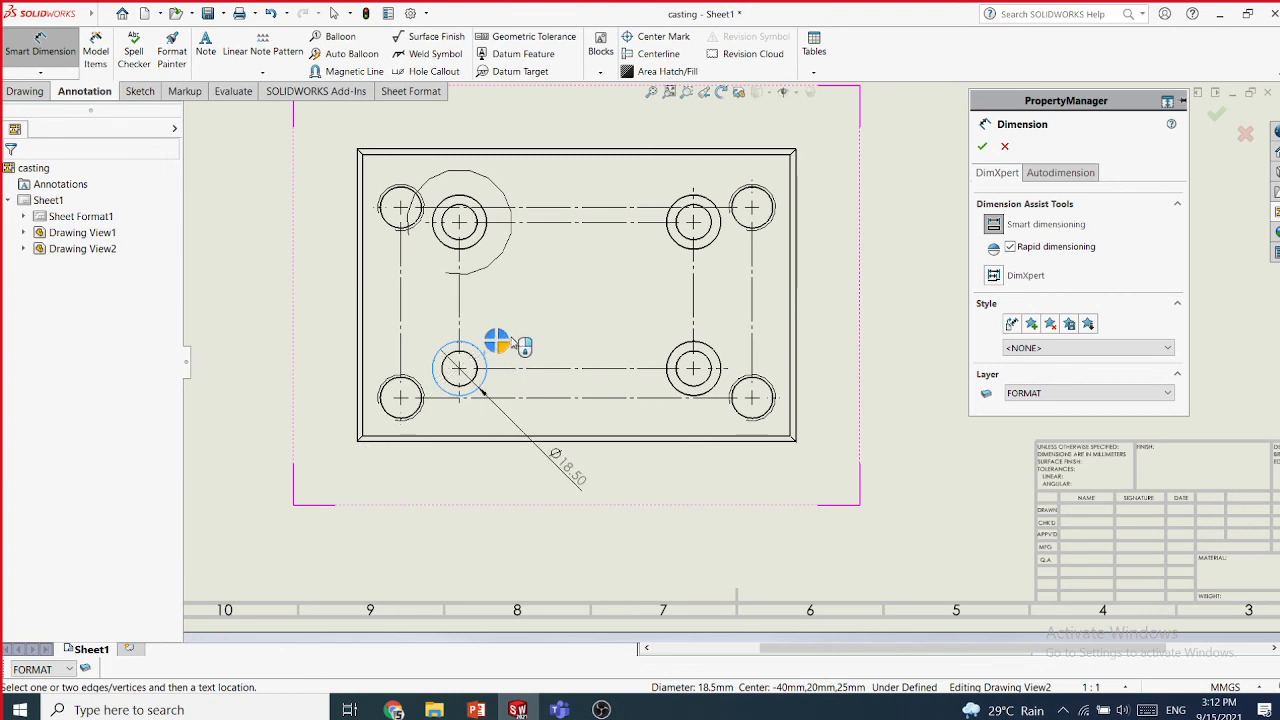
scroll(495, 340, up, 1)
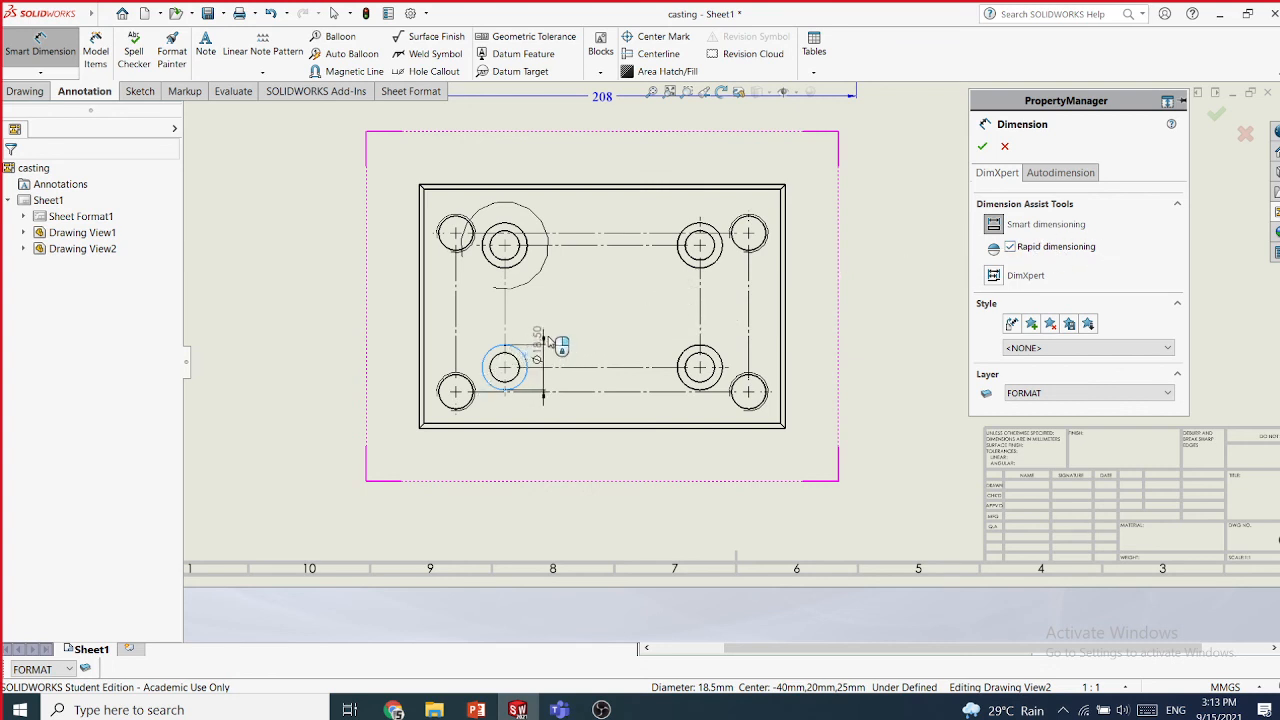
scroll(557, 346, up, 2)
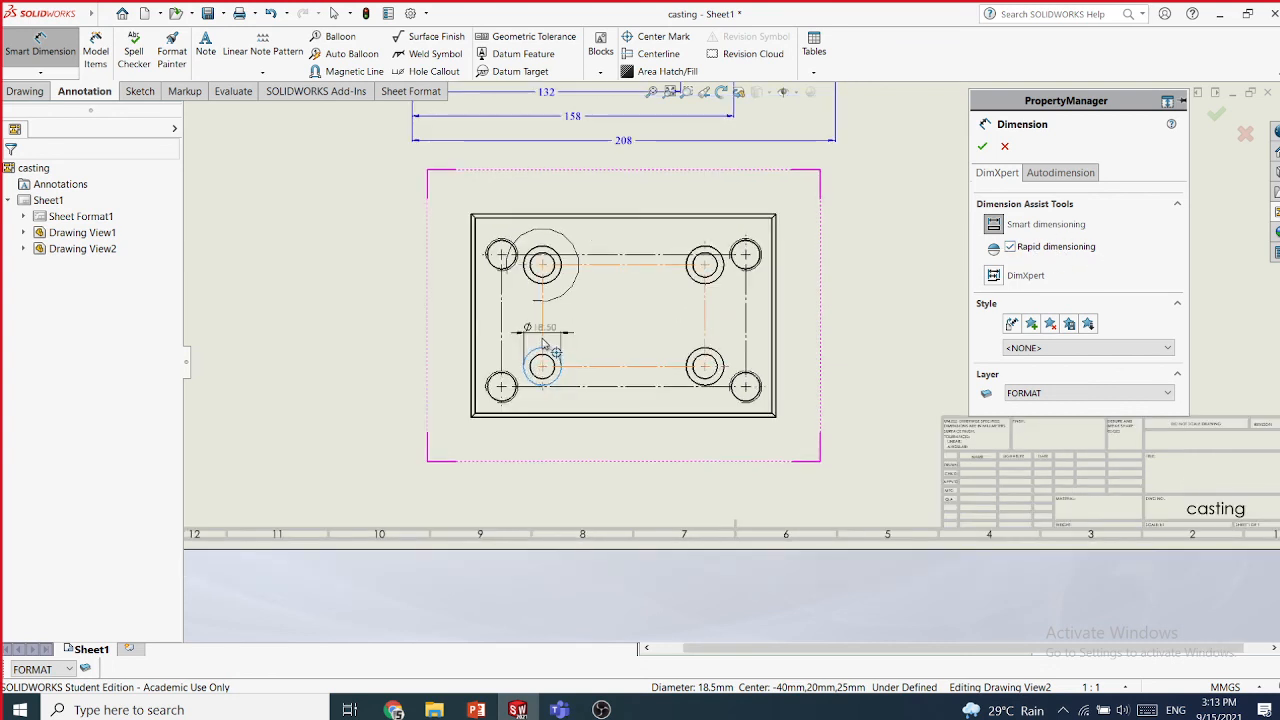
click(600, 340)
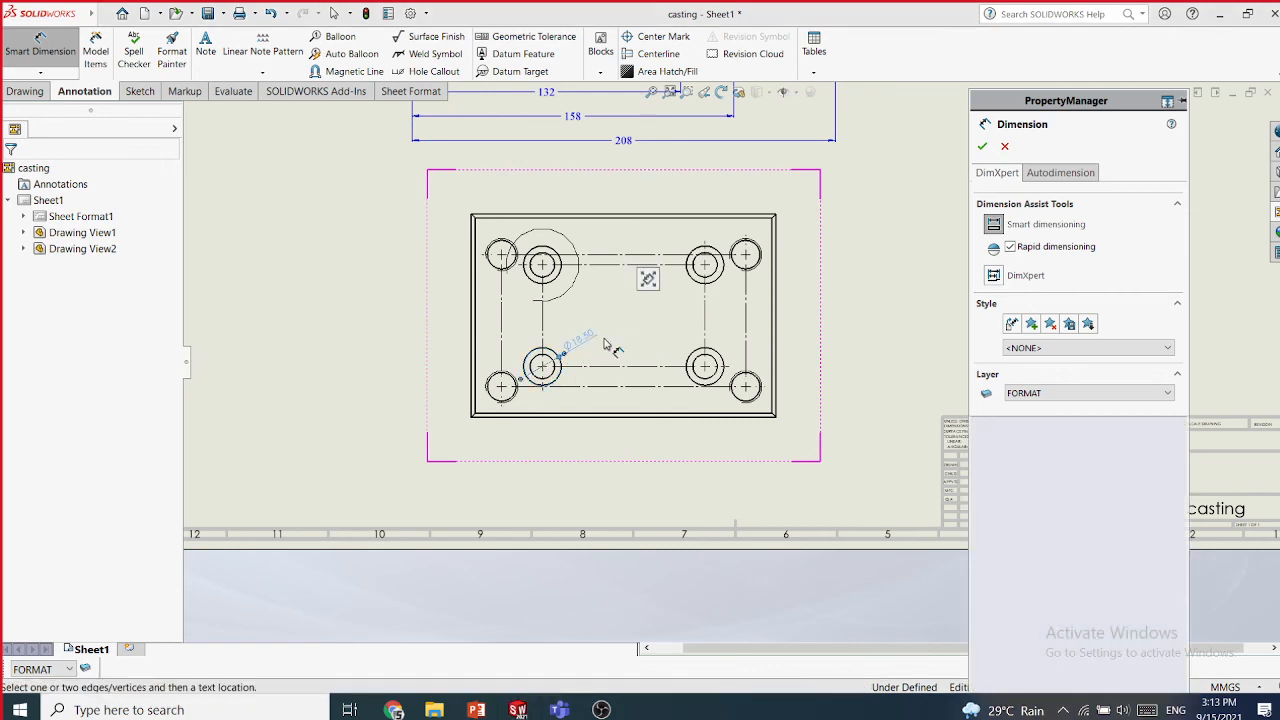
- Try a centerline symbol in front of the diameter in the dimension text, and remove it again
scroll(590, 342, down, 4)
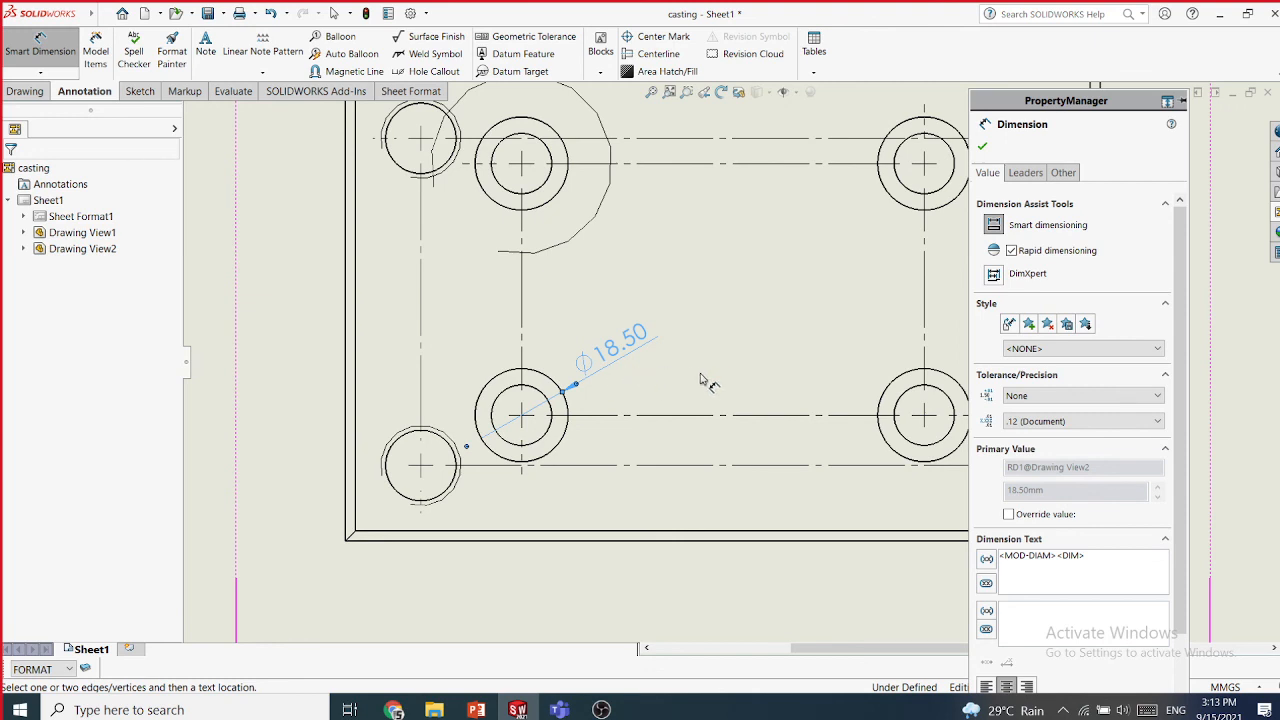
scroll(1185, 470, down, 2)
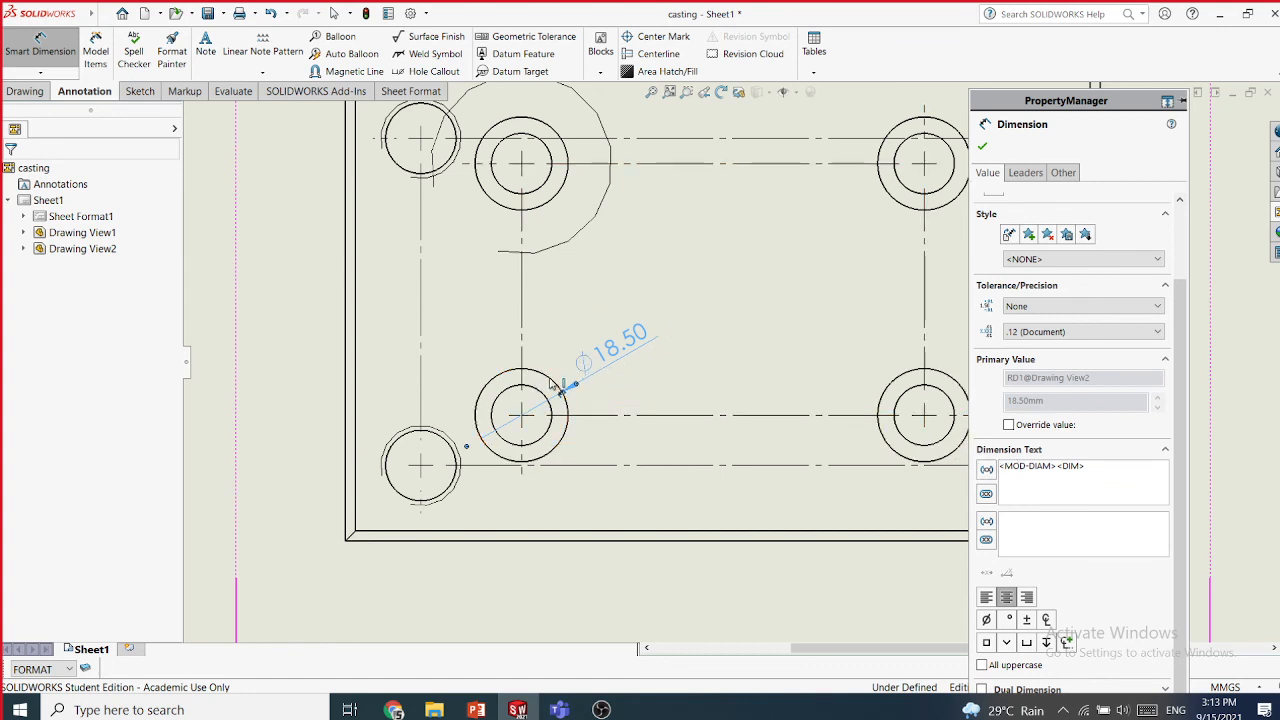
drag(1015, 112, 974, 44)
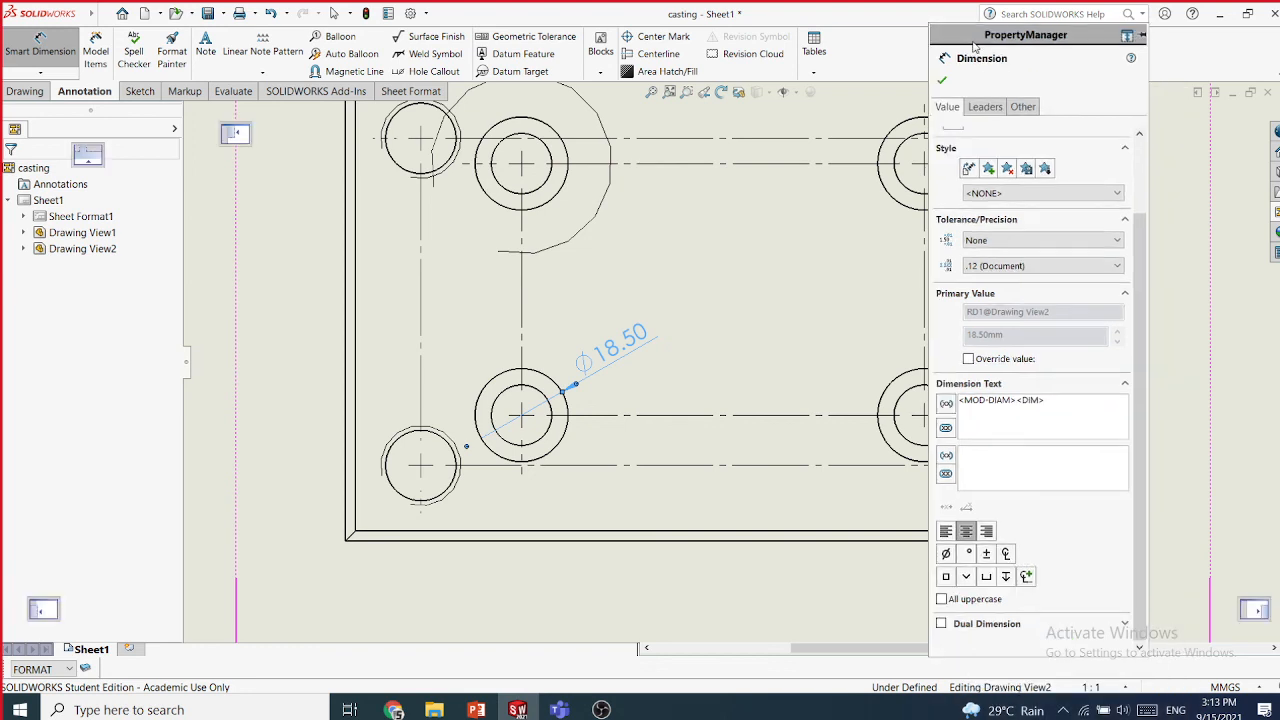
click(1006, 553)
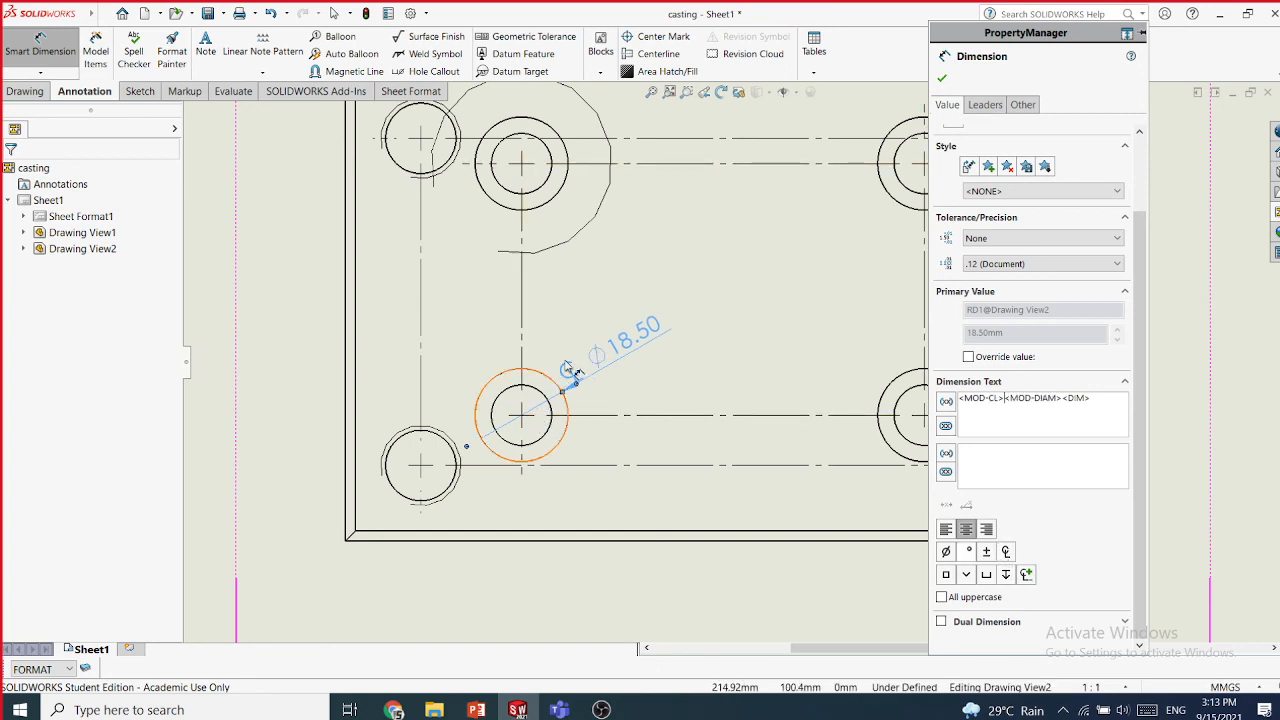
drag(991, 400, 936, 402)
key(Delete)
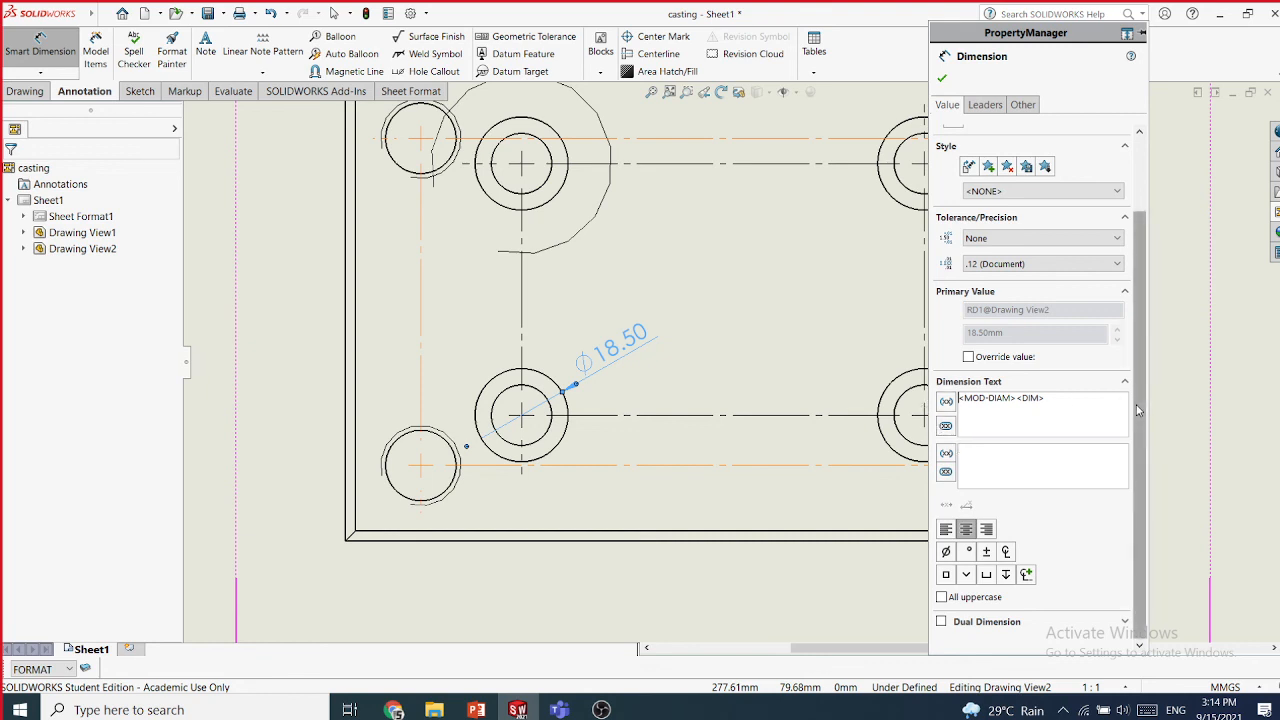
- Turn on the custom text position for the diameter dimension and choose the broken leader with horizontal text
scroll(1136, 404, up, 1)
scroll(1134, 400, down, 1)
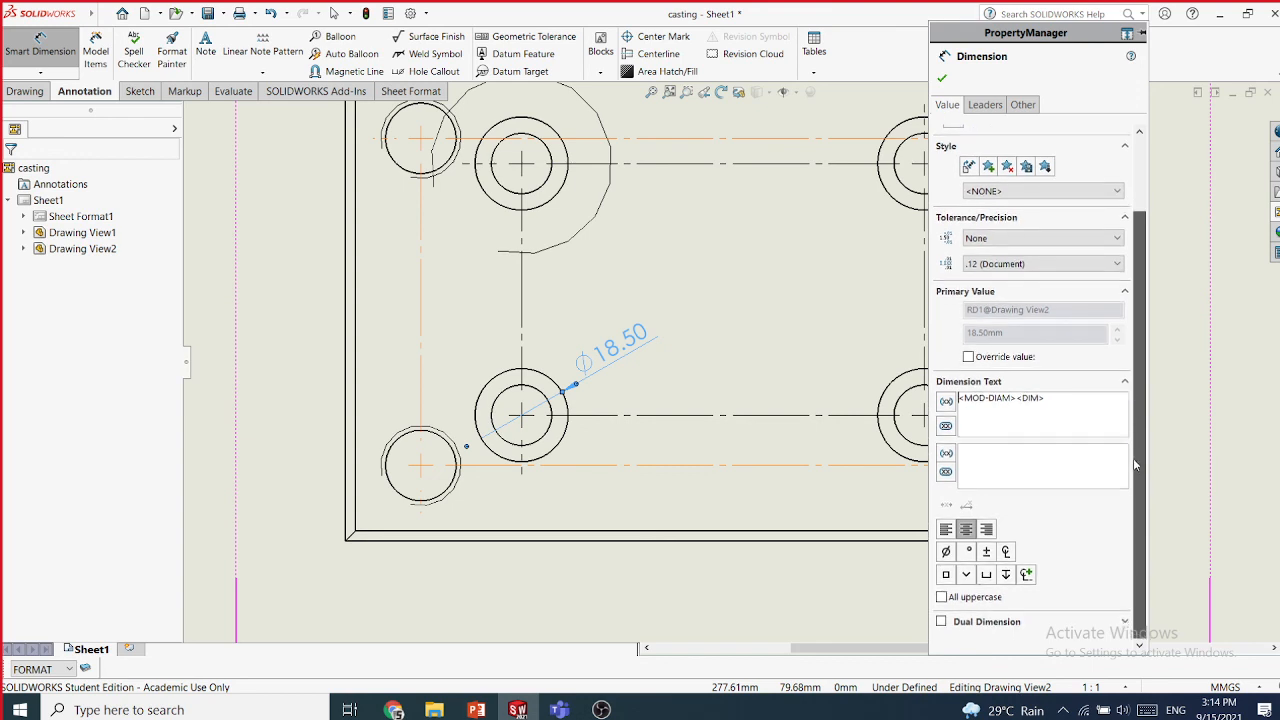
click(985, 104)
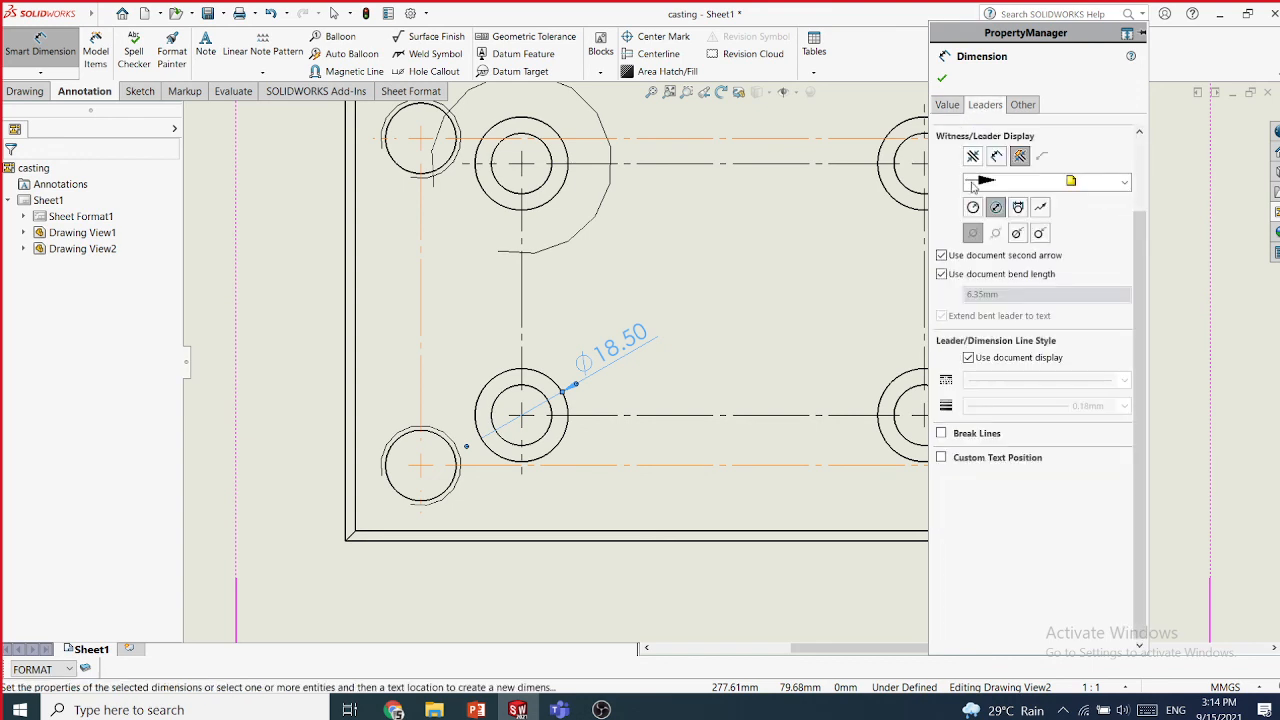
click(956, 459)
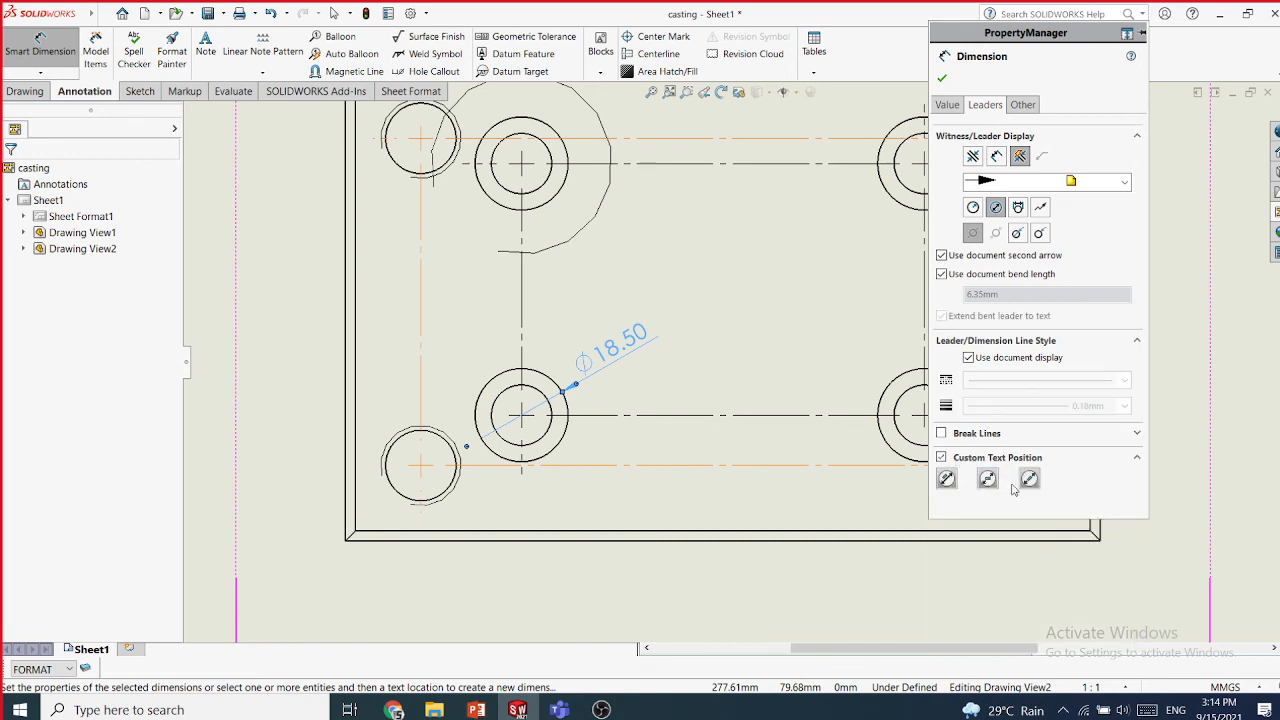
click(988, 480)
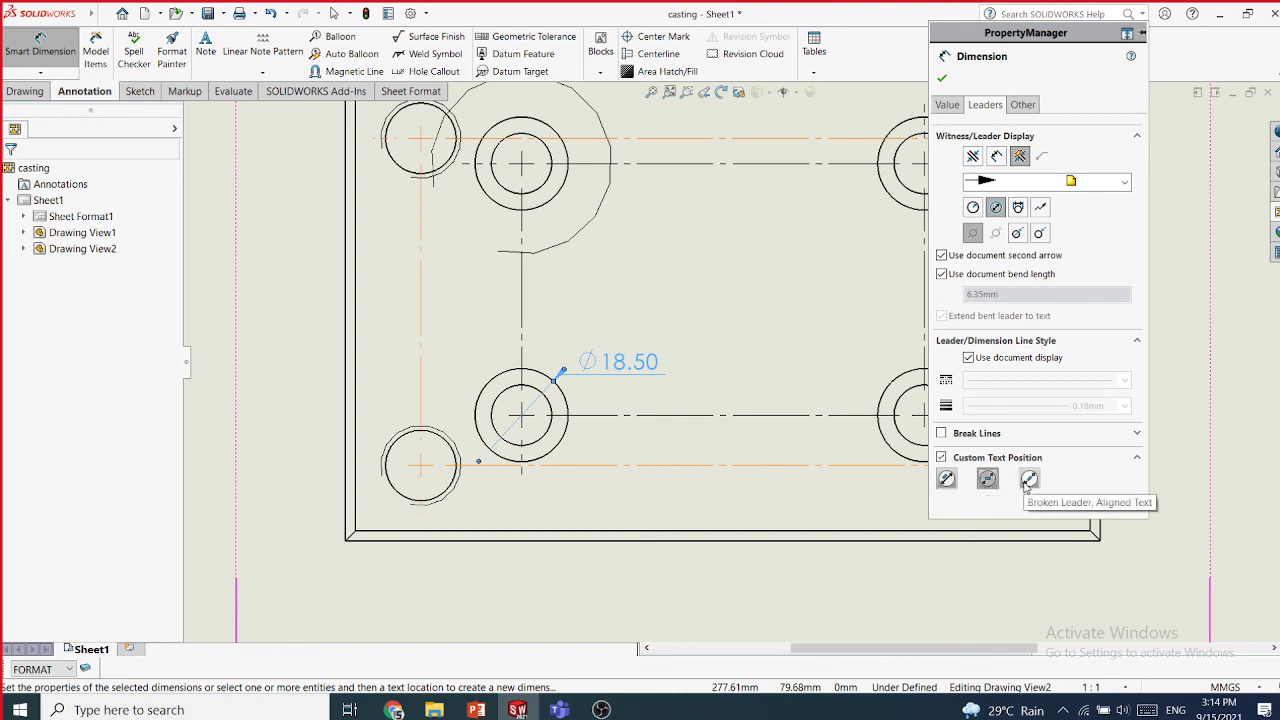
click(1028, 480)
click(988, 480)
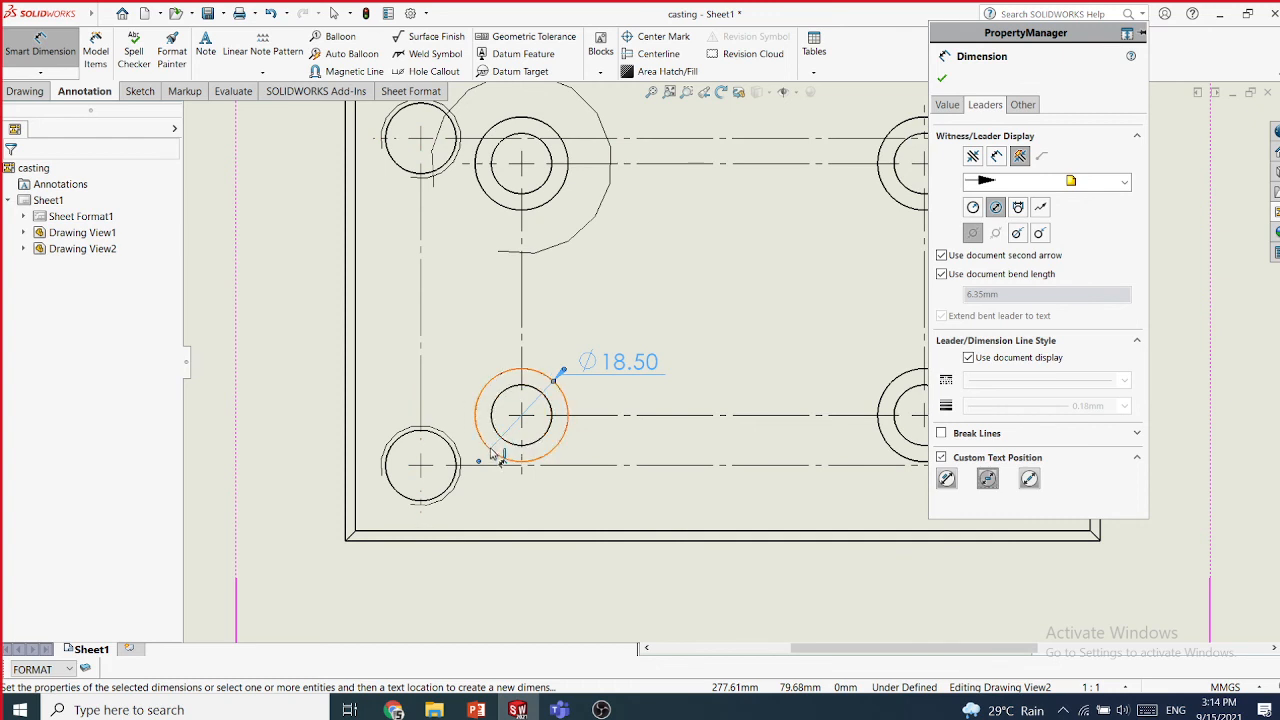
- Give the diameter dimension an open one-arrow leader with no line through the circle, and move its text farther up and right
click(1019, 234)
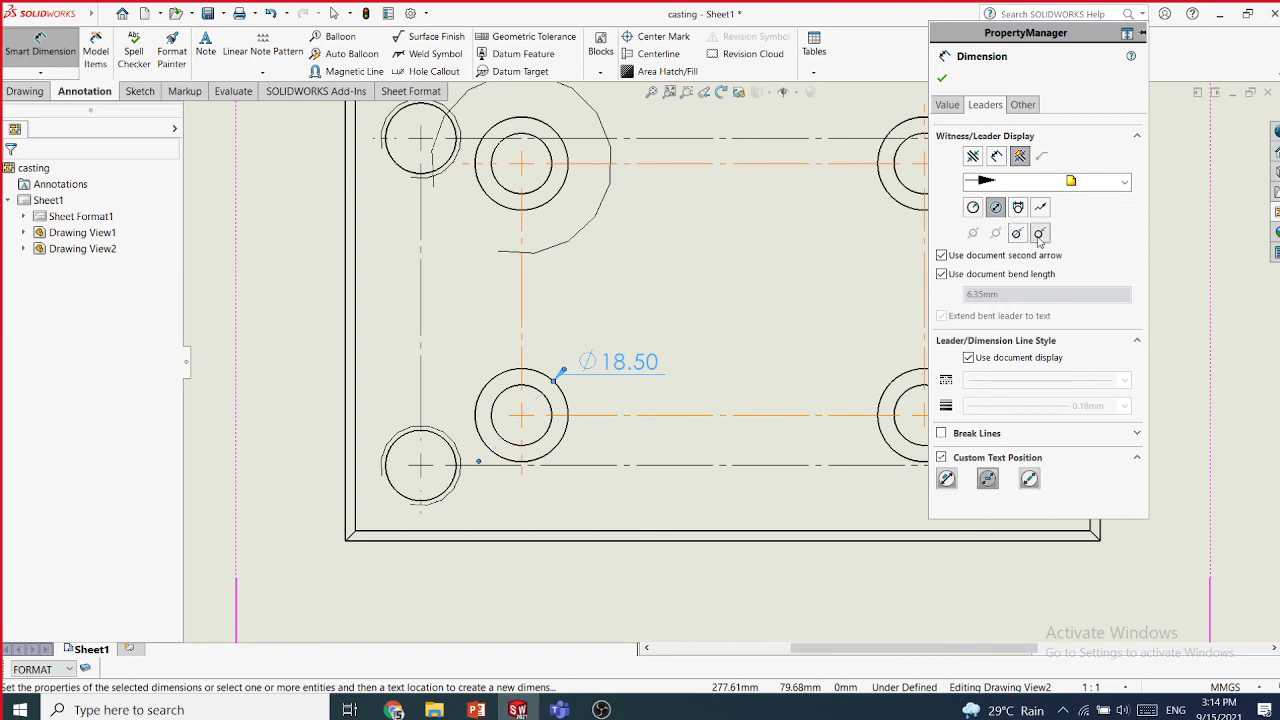
click(1040, 234)
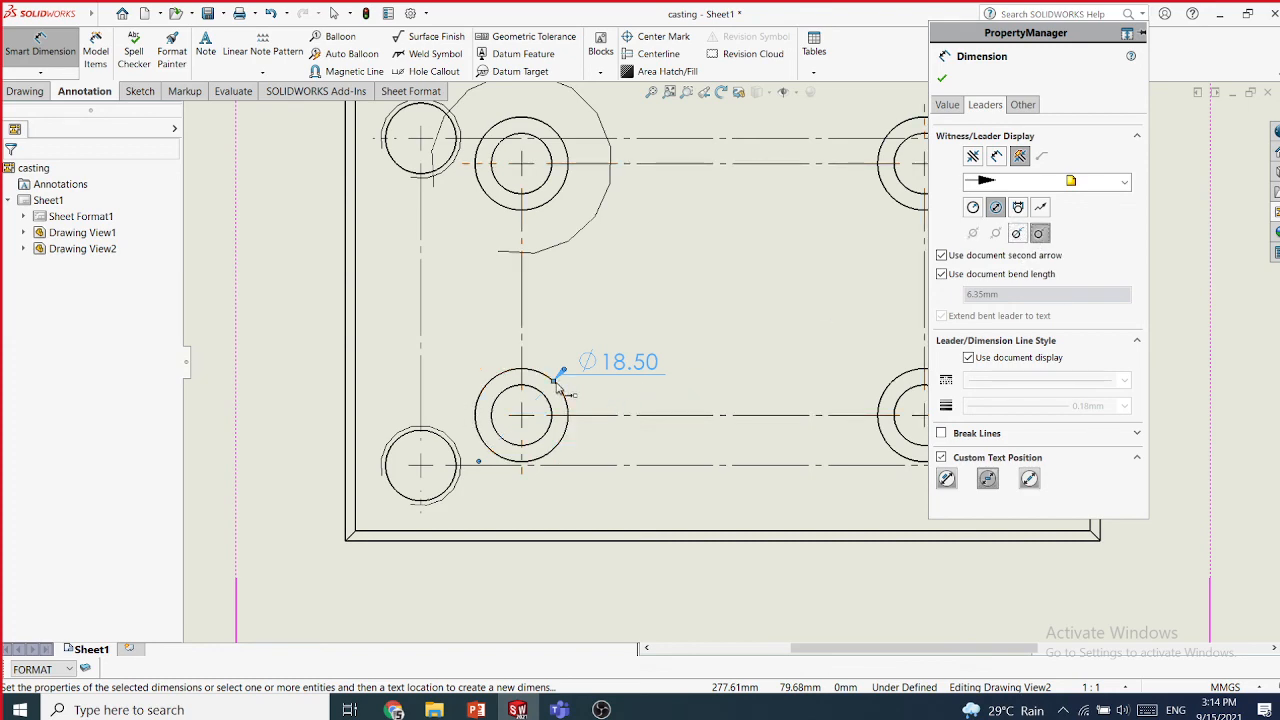
scroll(490, 432, down, 3)
scroll(588, 401, down, 3)
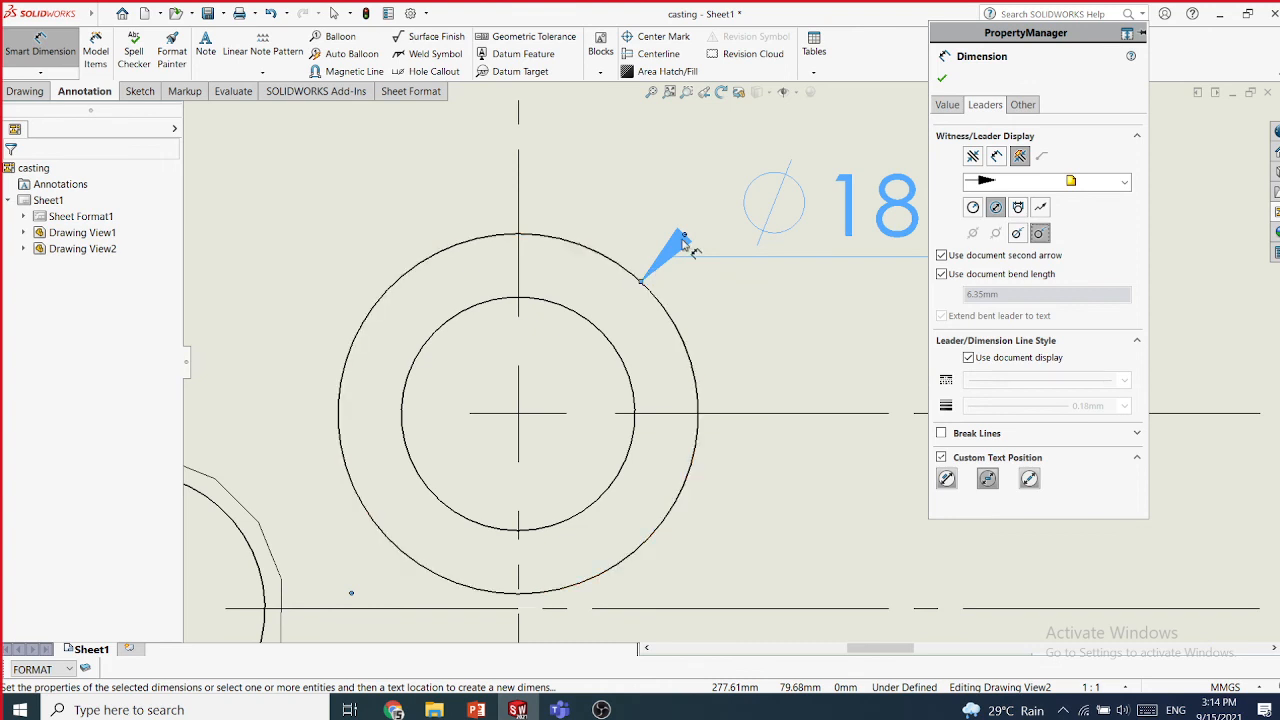
click(1017, 233)
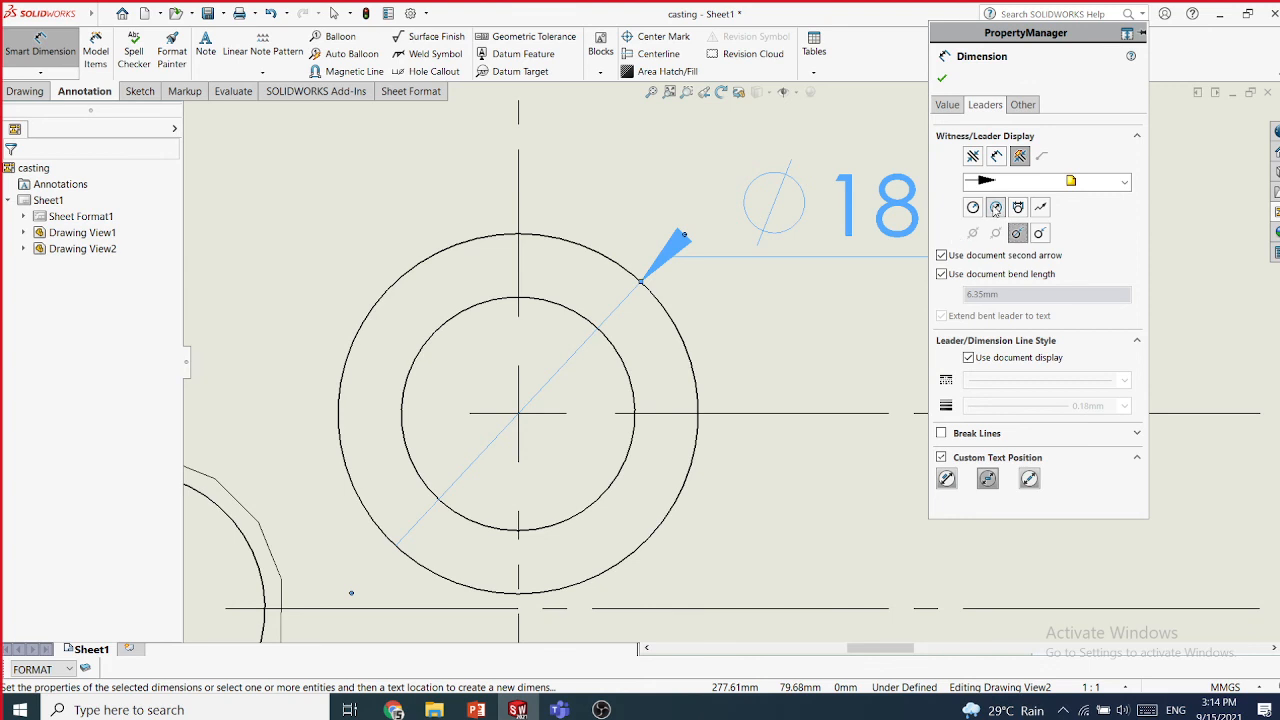
click(1039, 233)
scroll(719, 289, up, 5)
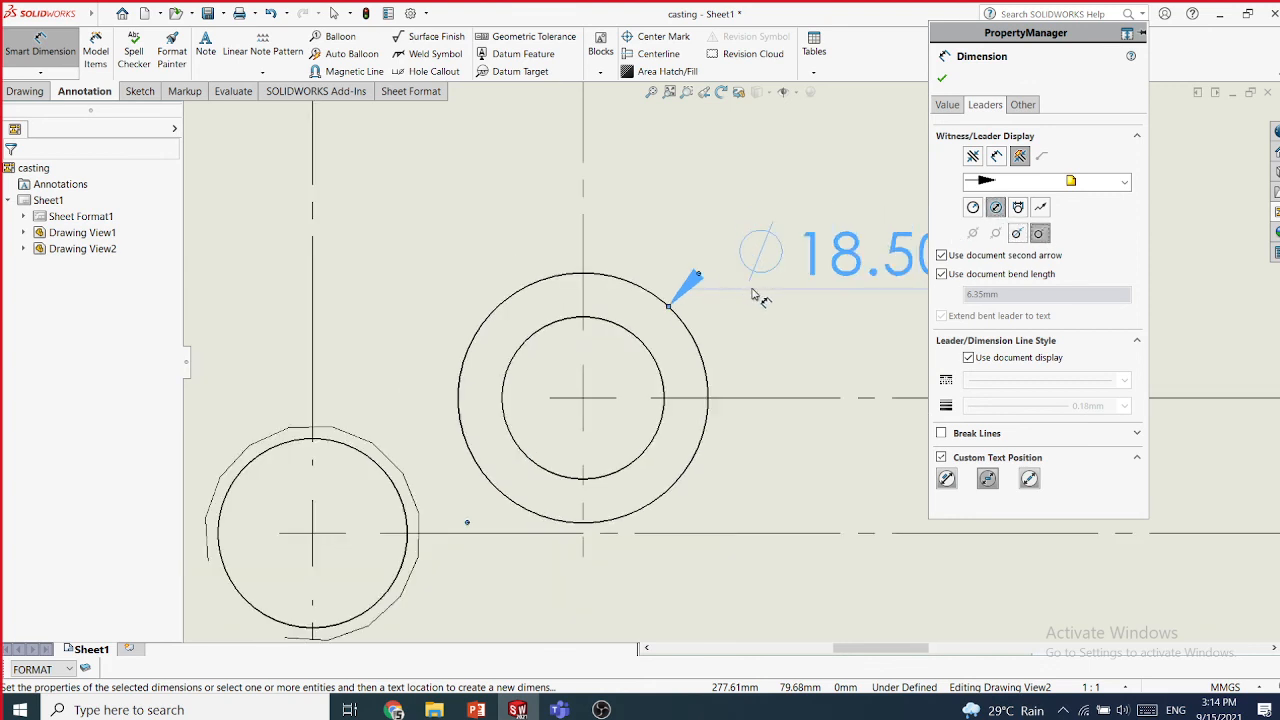
click(942, 79)
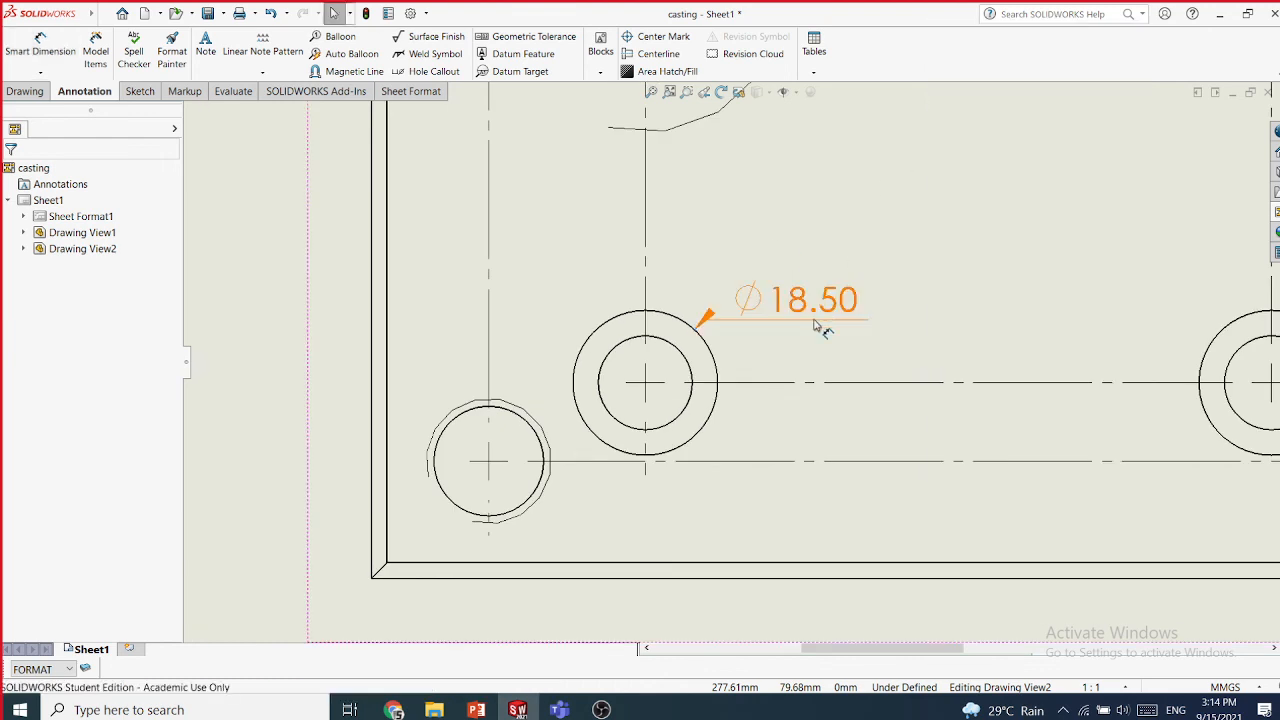
drag(815, 320, 845, 290)
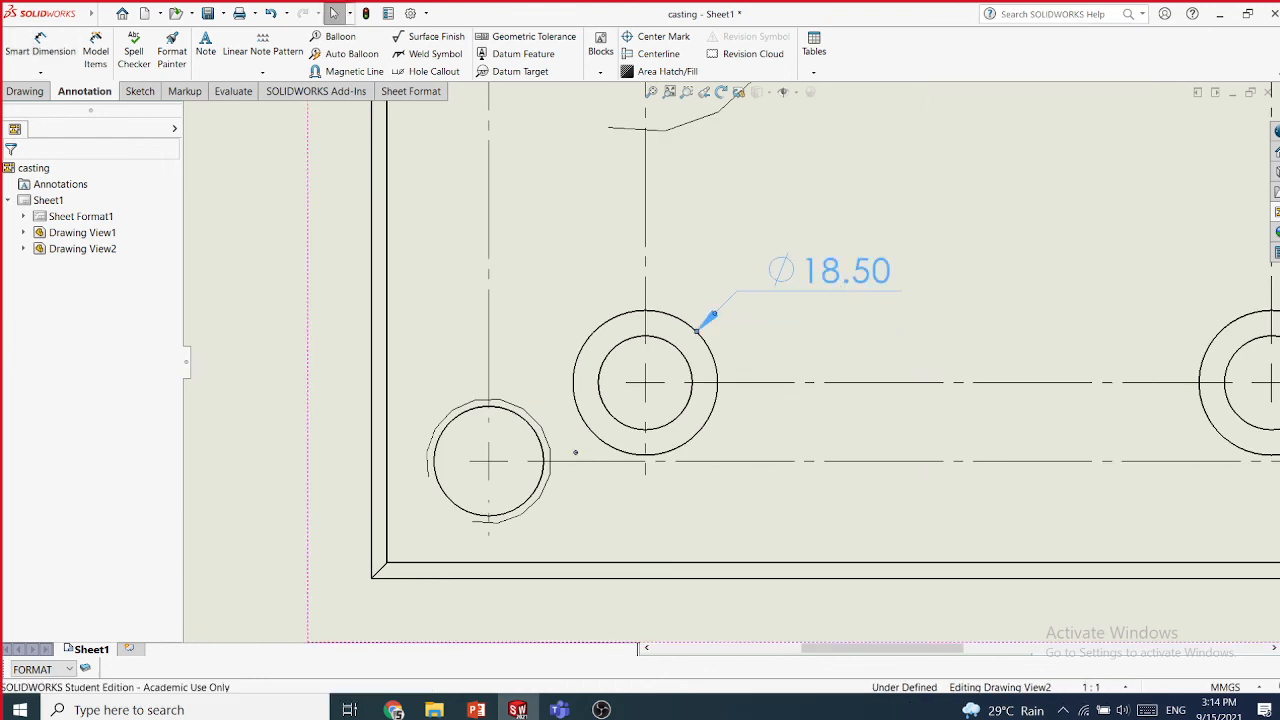
- Try the other custom text positions on the diameter dimension and return to the broken leader with horizontal text
click(780, 271)
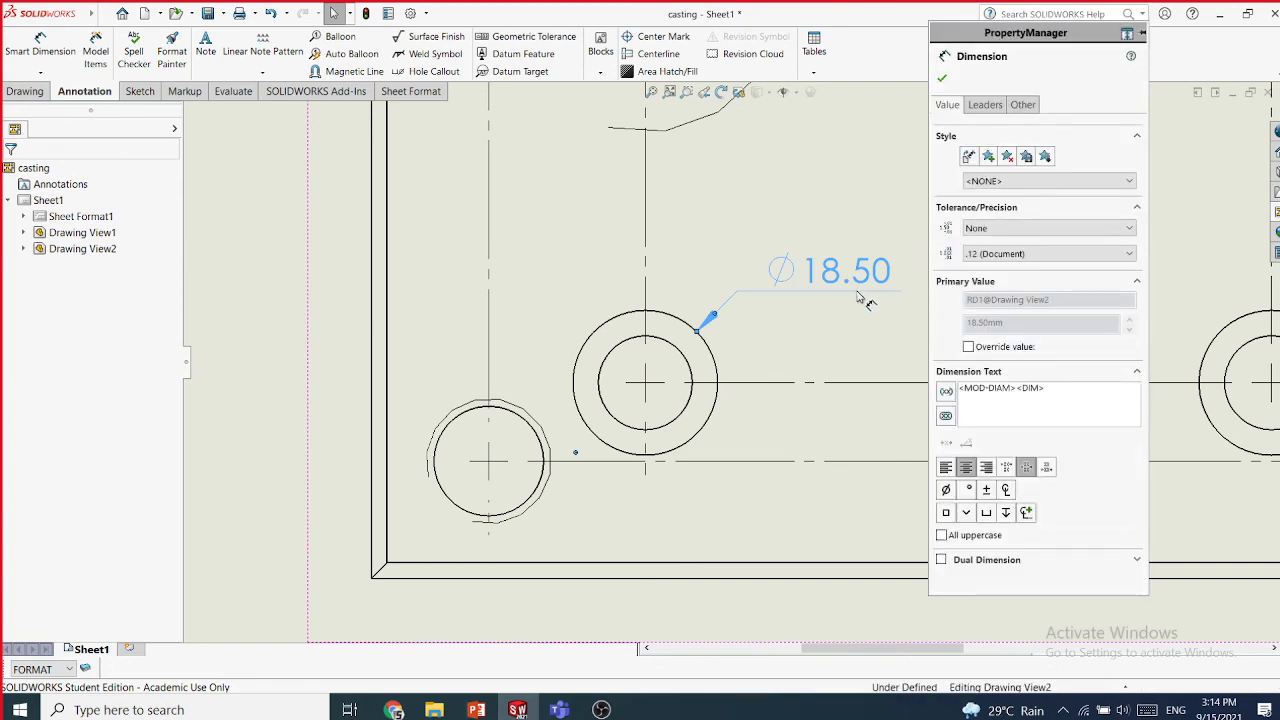
click(985, 105)
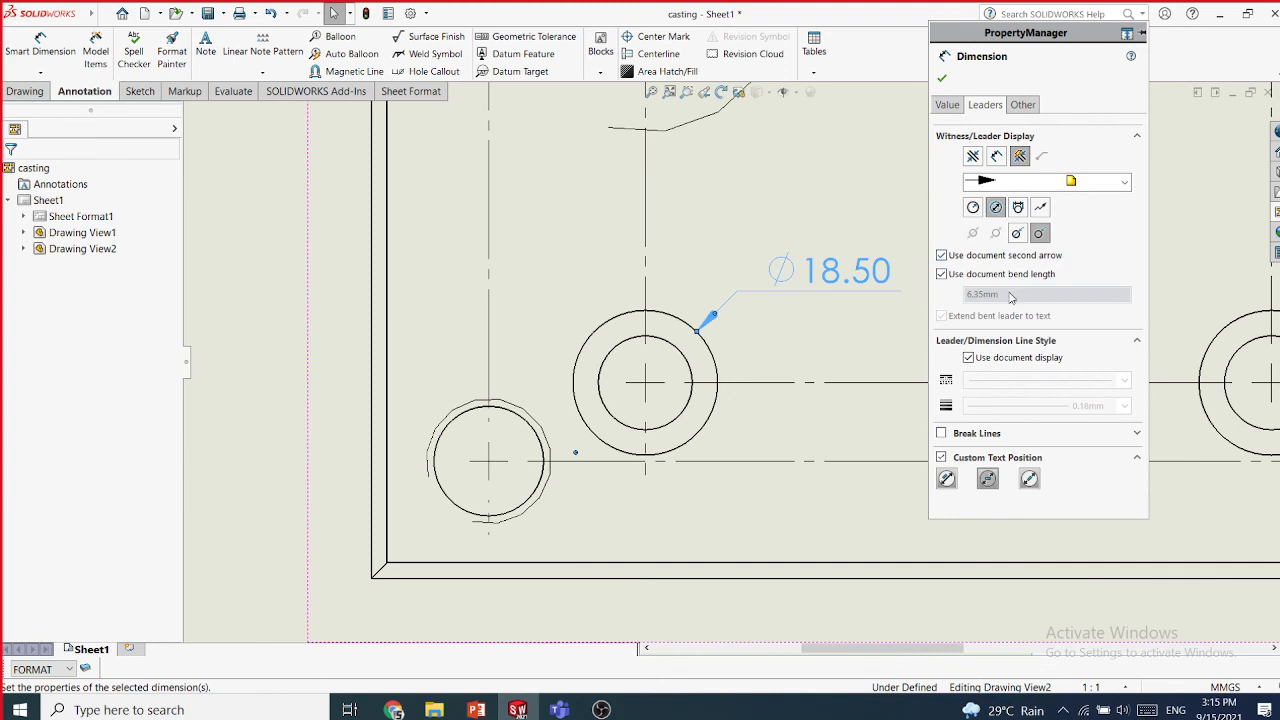
click(947, 479)
click(987, 481)
click(1030, 480)
click(987, 480)
- Review the diameter dimension's font, layer and leader settings, switching the document second arrow option off and on again
click(1024, 105)
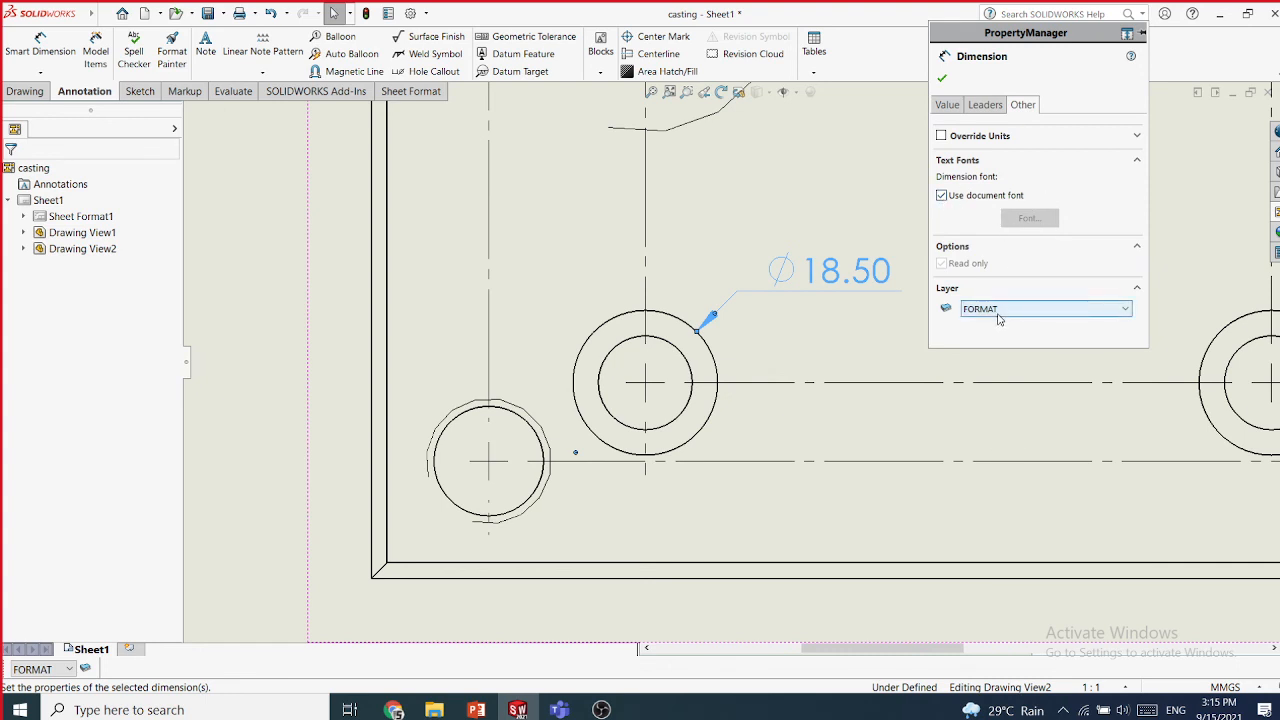
click(983, 107)
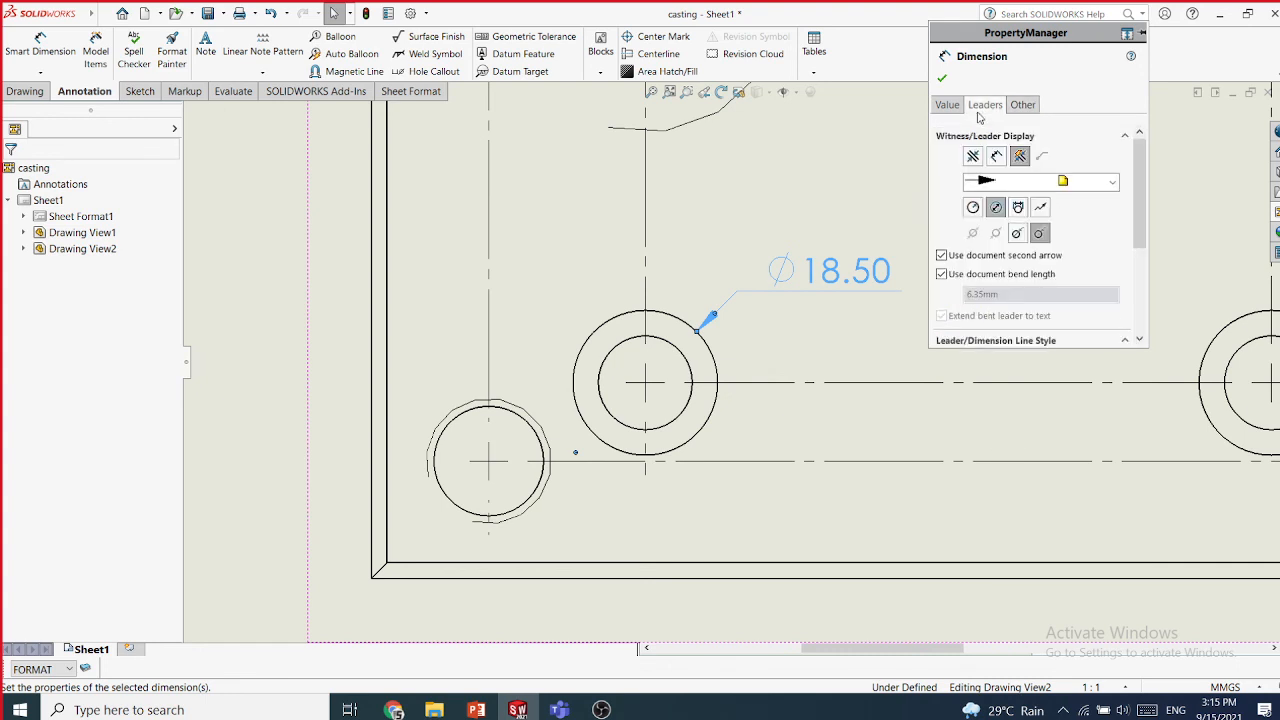
click(1039, 237)
click(942, 258)
click(942, 257)
scroll(1136, 300, down, 3)
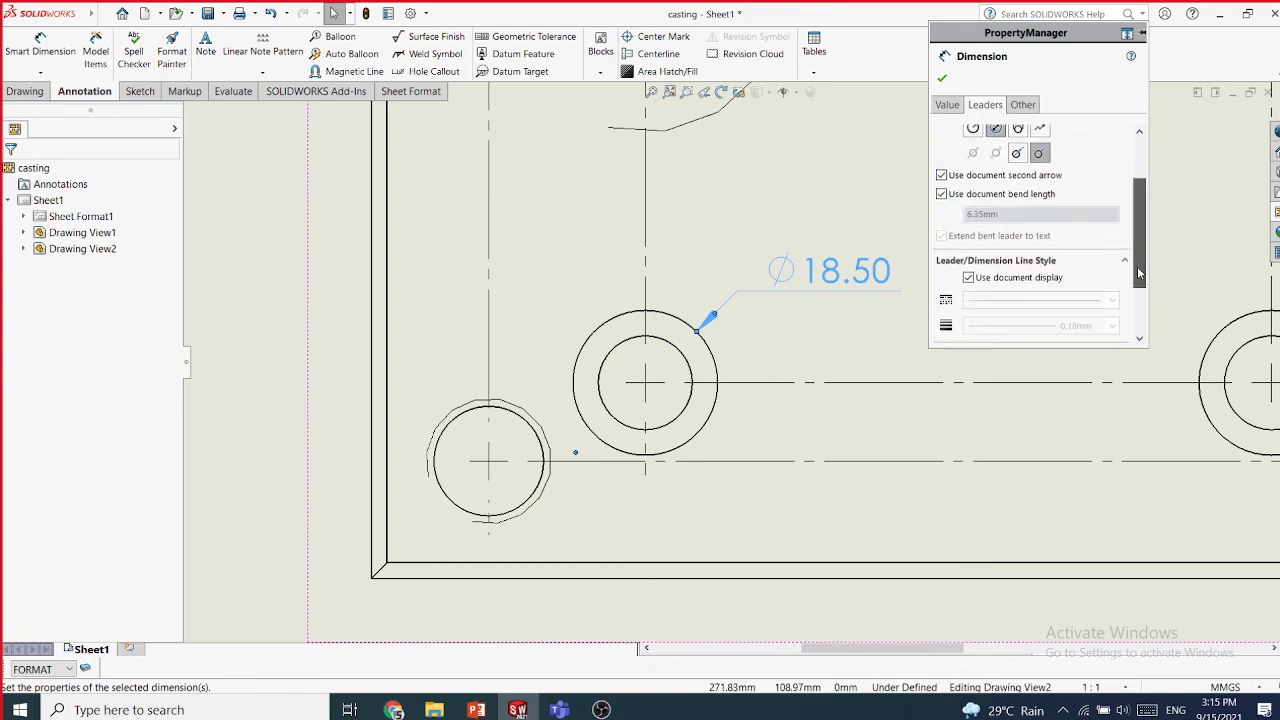
drag(1136, 307, 1124, 216)
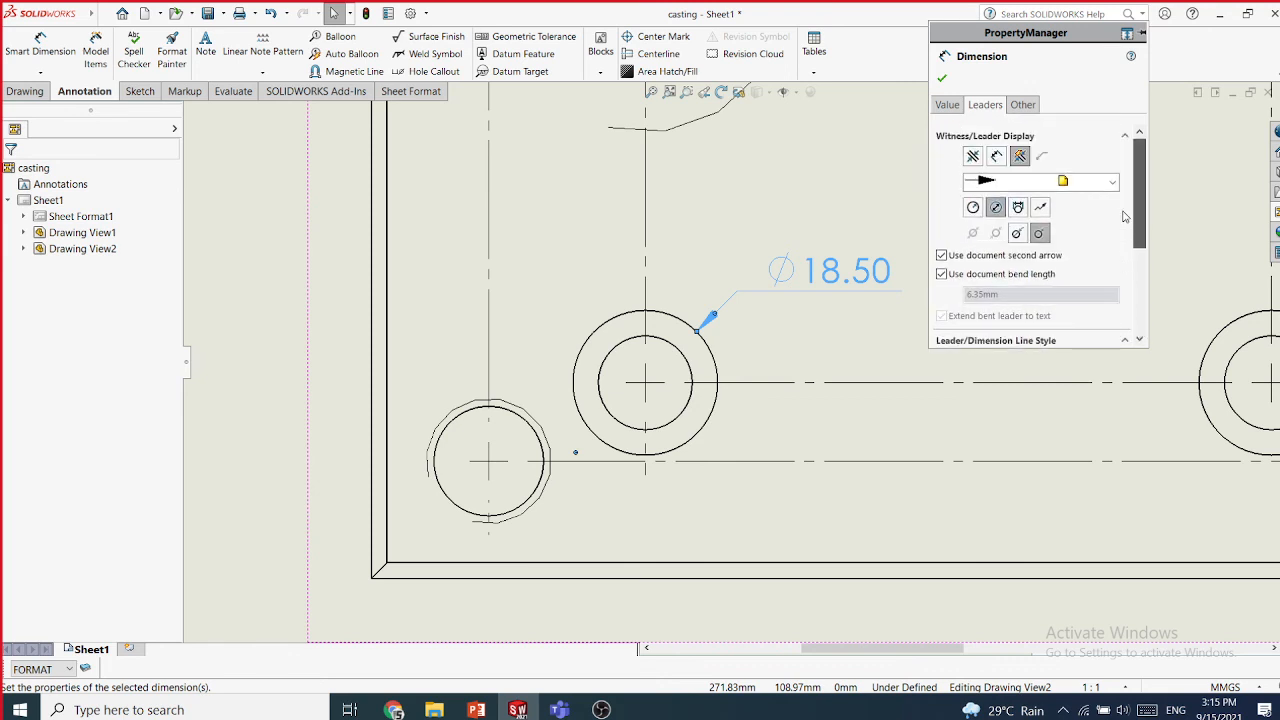
click(941, 78)
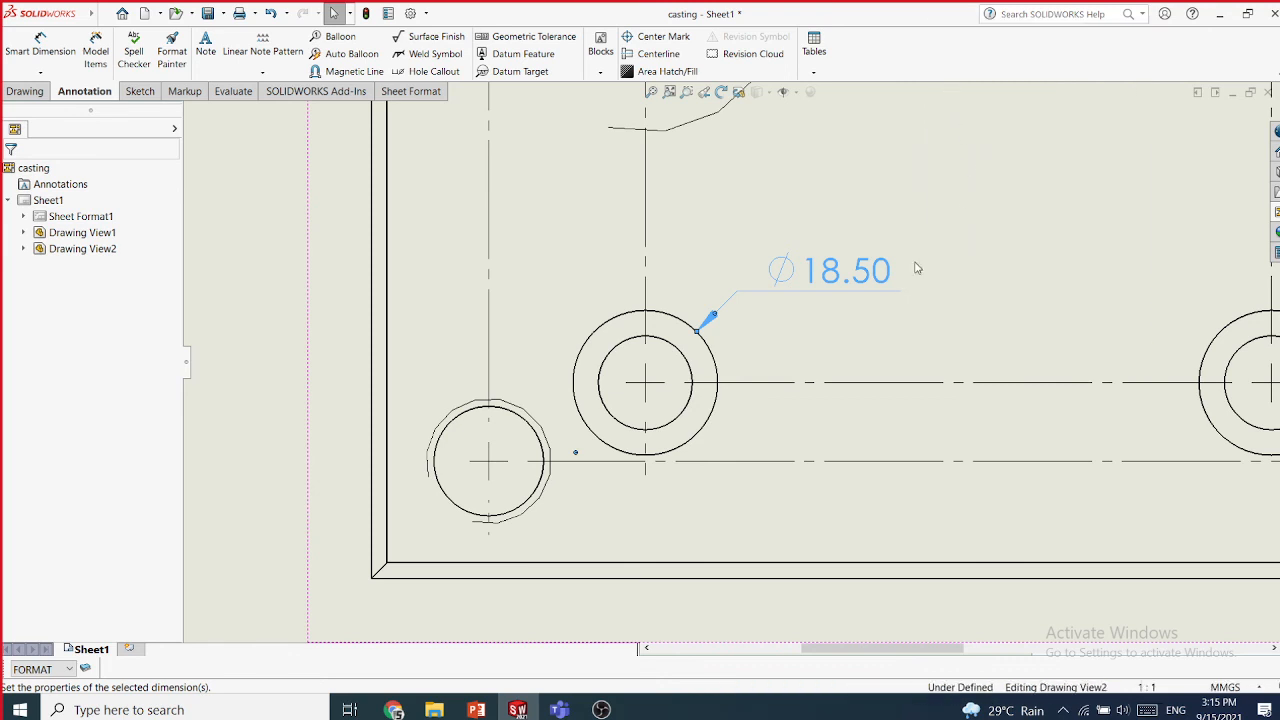
scroll(900, 312, up, 4)
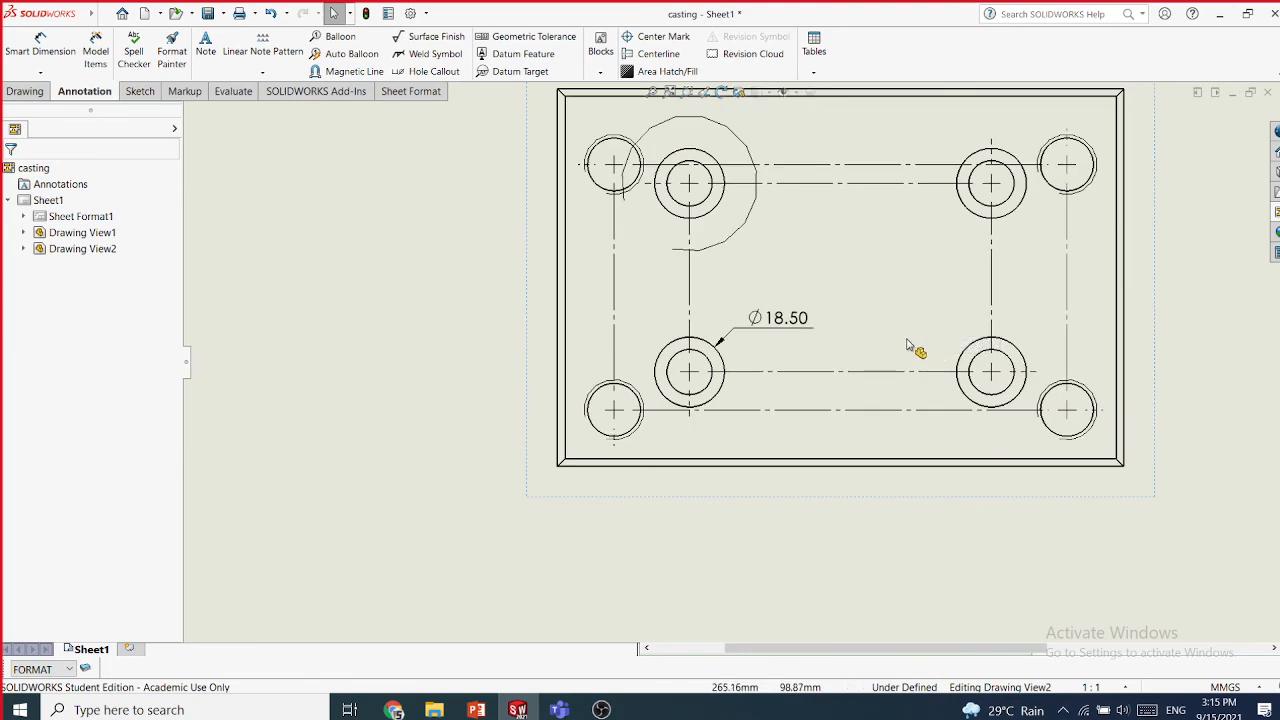
scroll(1117, 371, up, 1)
scroll(1137, 374, down, 2)
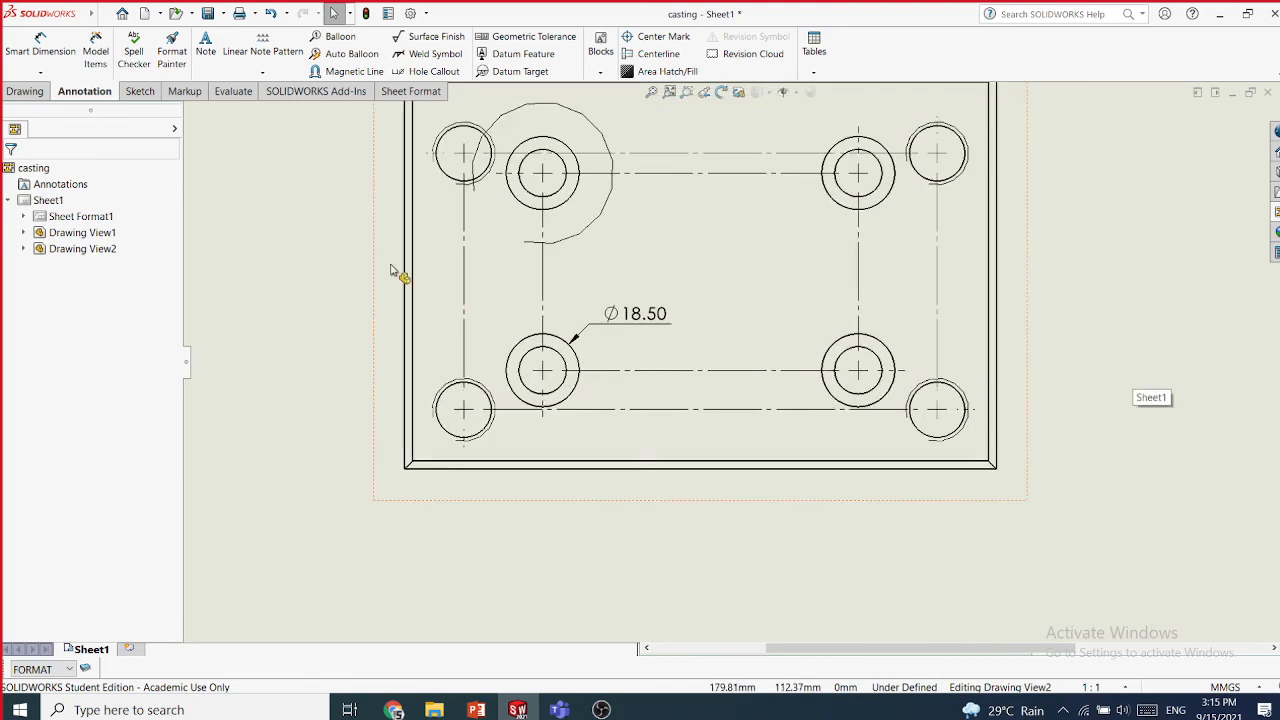
- Try to add a hole callout to the outer circle of the plate's lower-left counterbored hole
click(433, 74)
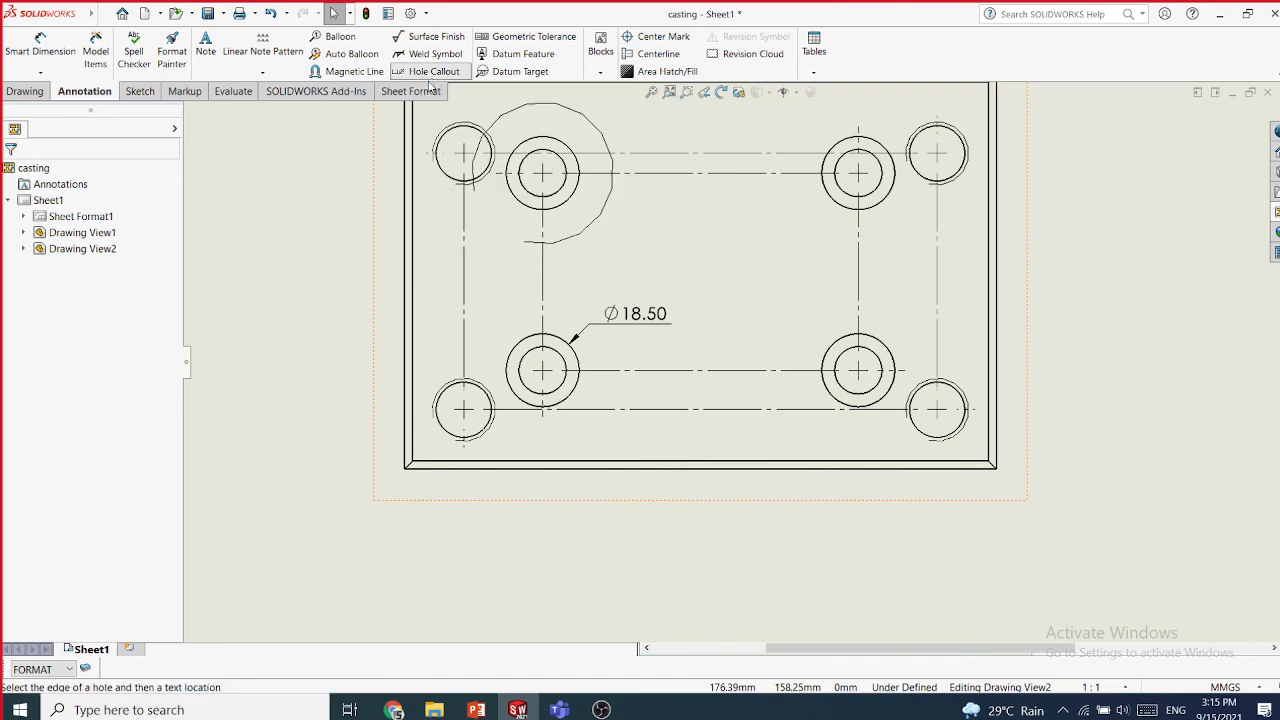
click(572, 393)
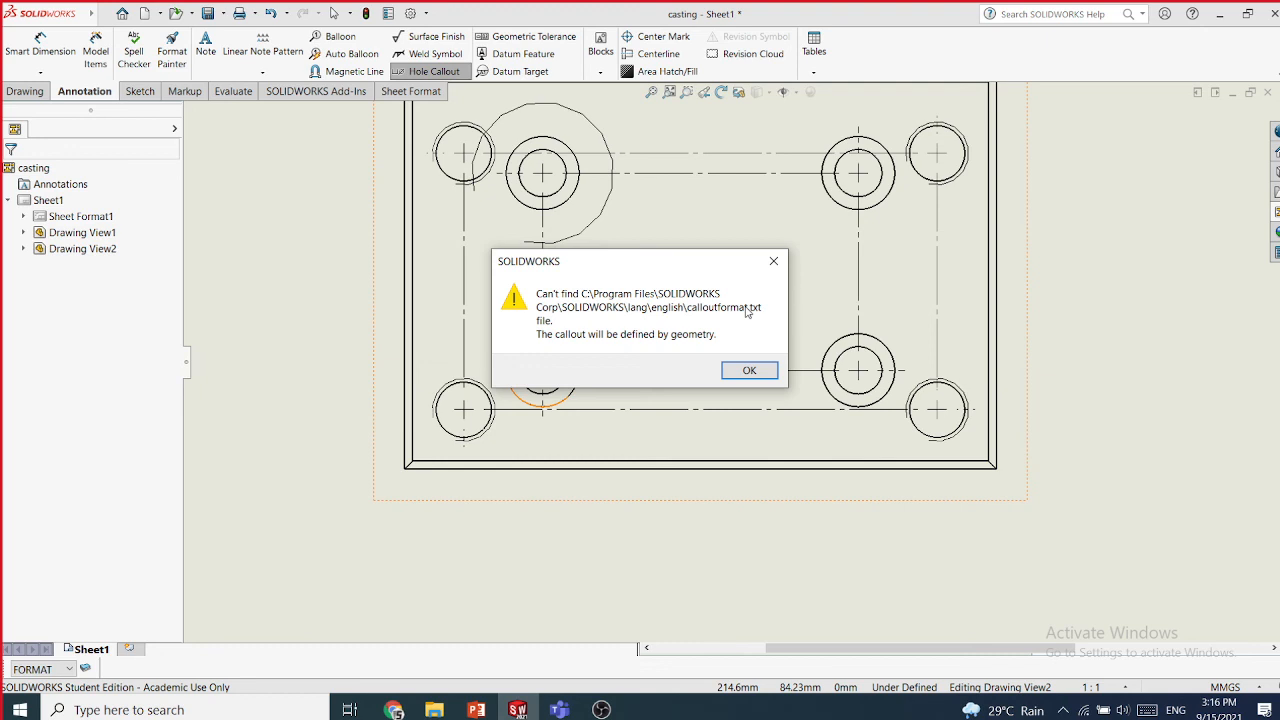
- Switch to File Explorer from the desktop and open the ProgramData folder on the WINDOWS (C:) drive
click(1277, 712)
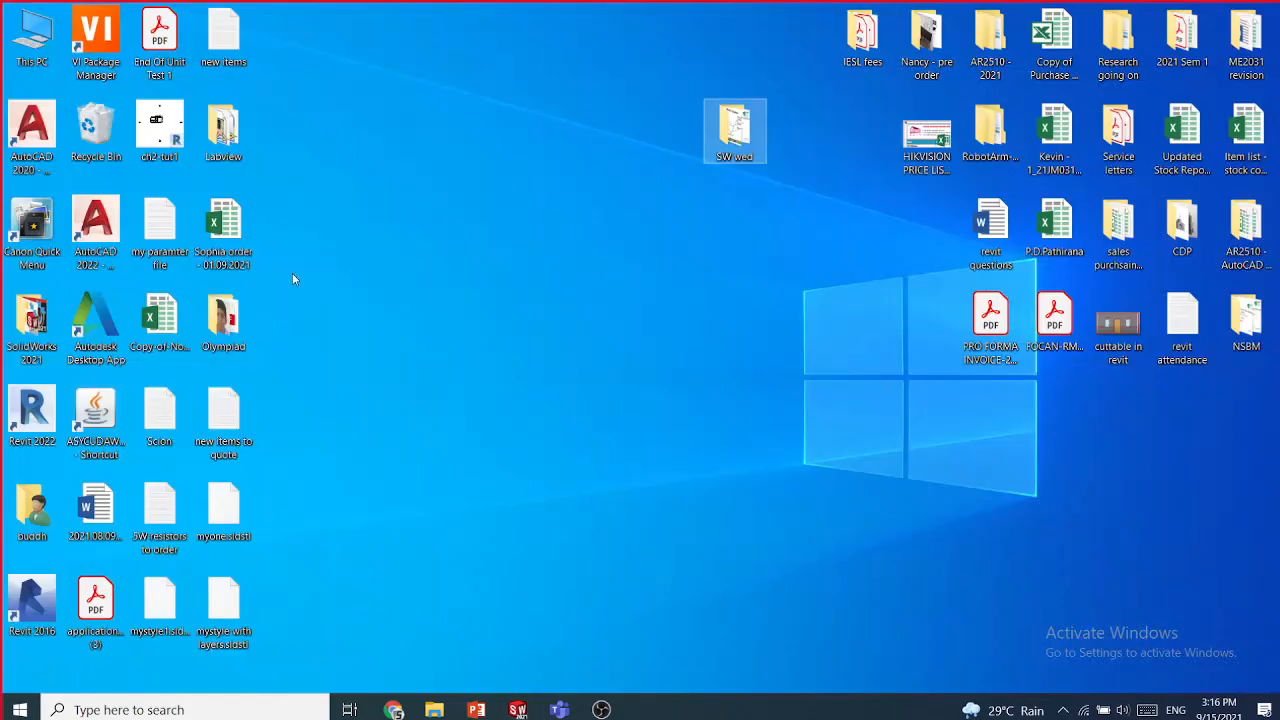
click(45, 45)
double_click(45, 45)
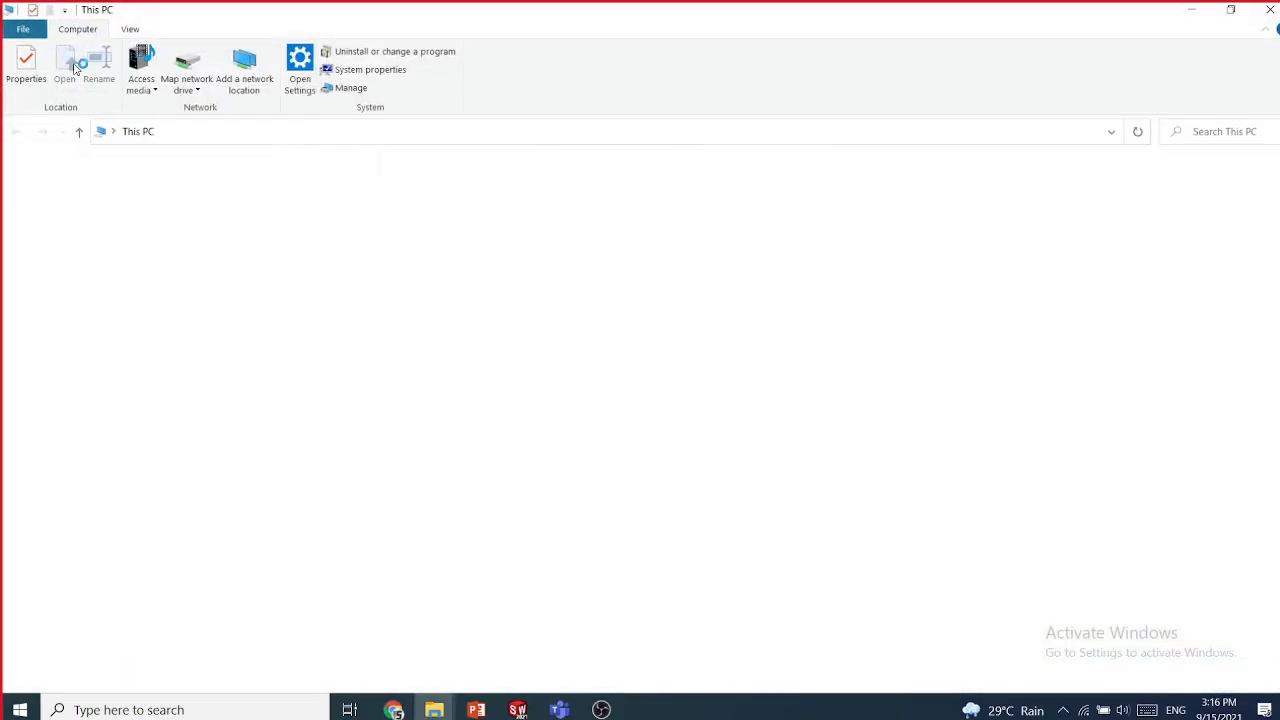
double_click(268, 376)
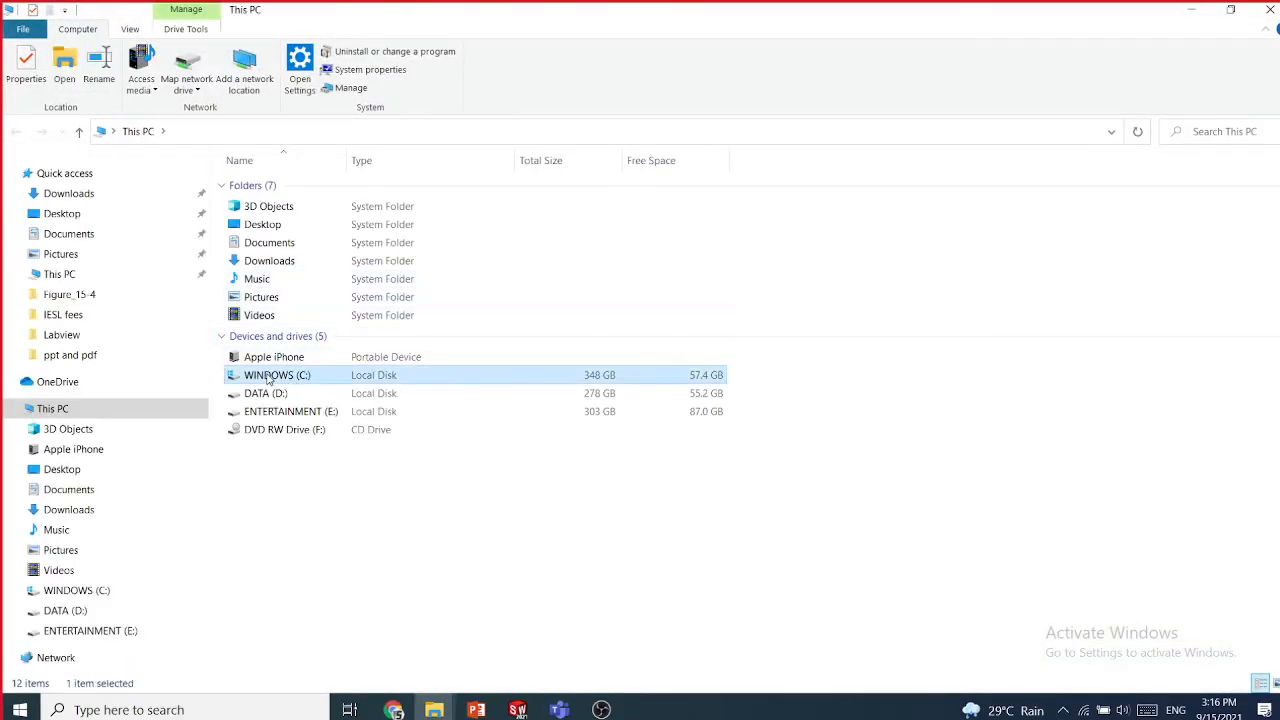
double_click(305, 388)
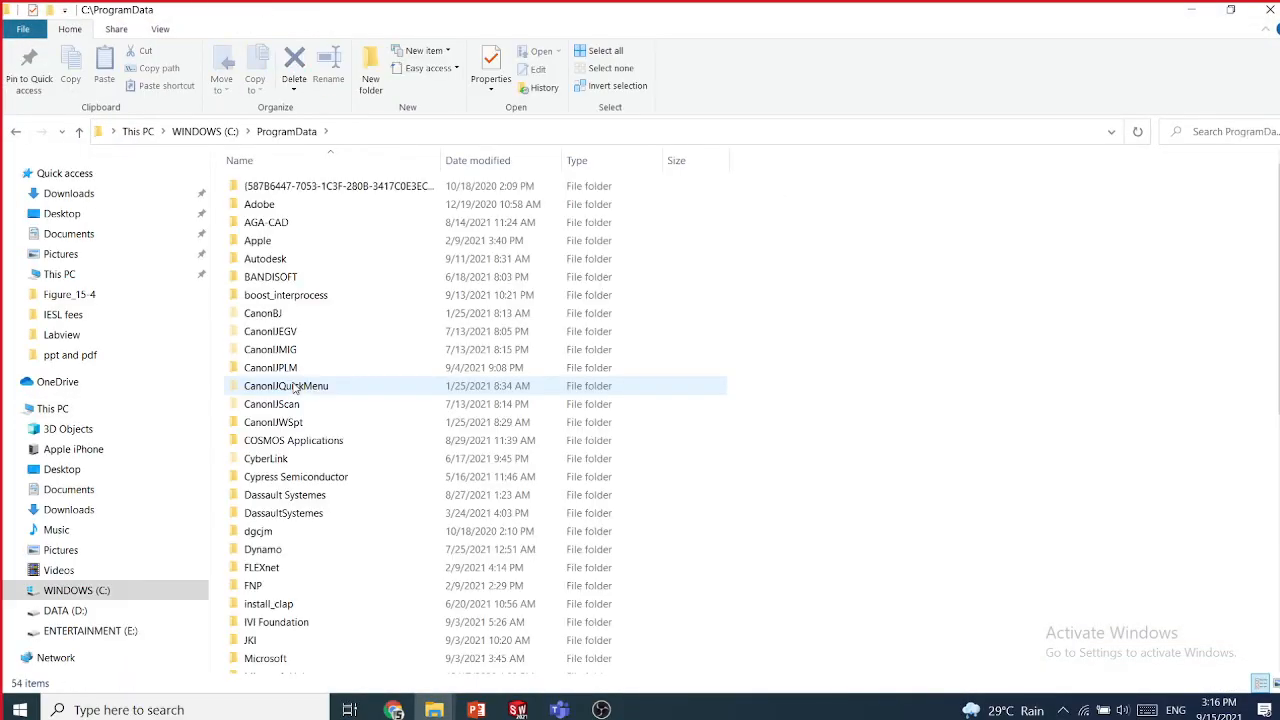
click(205, 131)
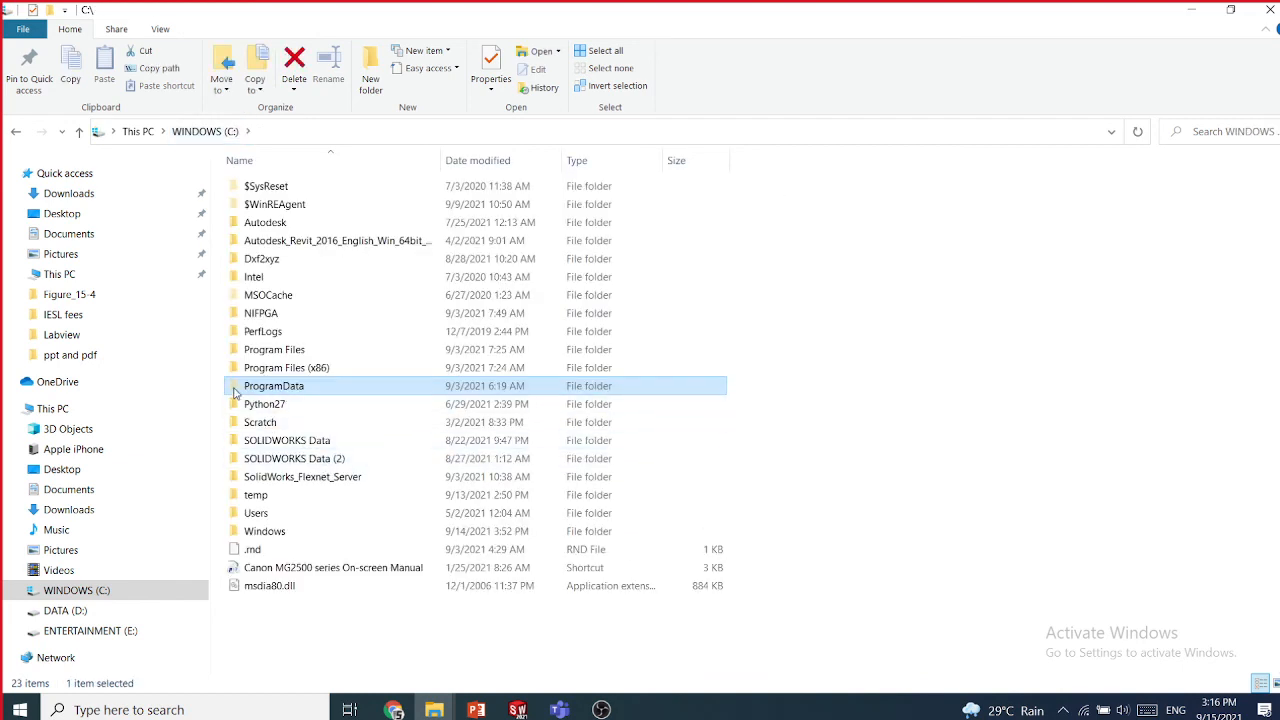
double_click(285, 390)
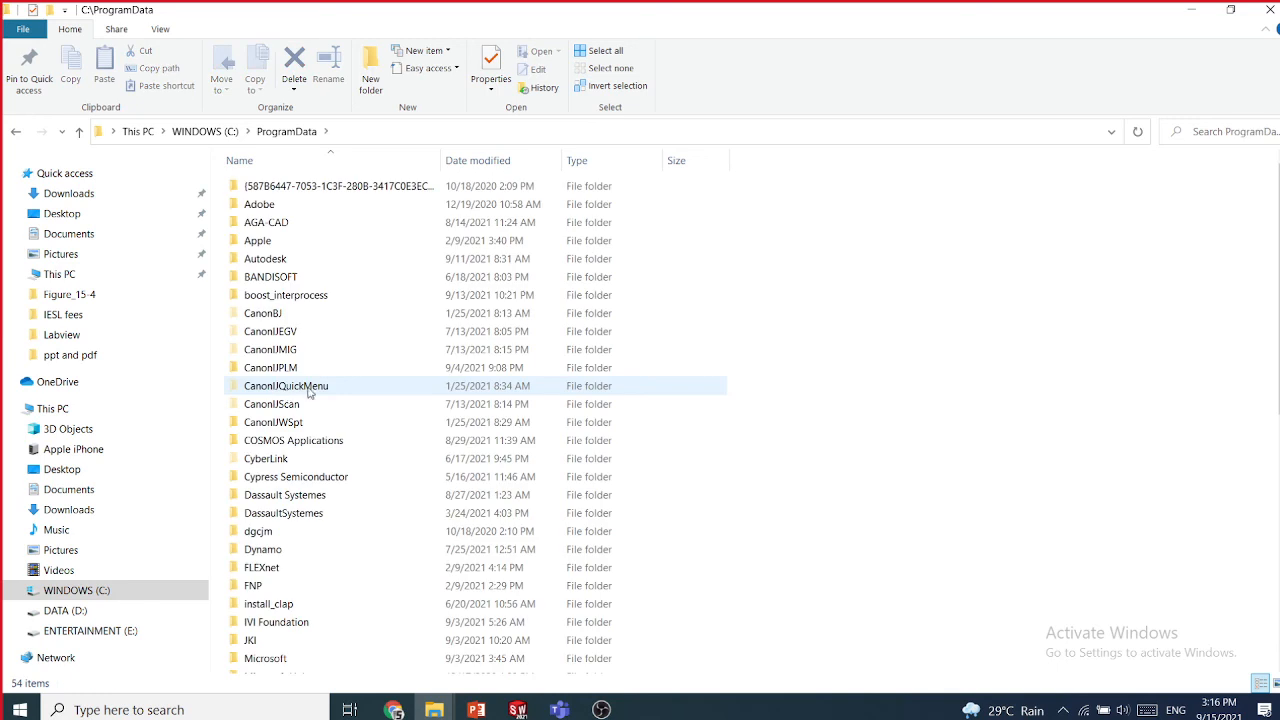
- Inside ProgramData, open the SOLIDWORKS\SOLIDWORKS 2020\lang\english folder
scroll(285, 395, down, 4)
scroll(380, 440, down, 4)
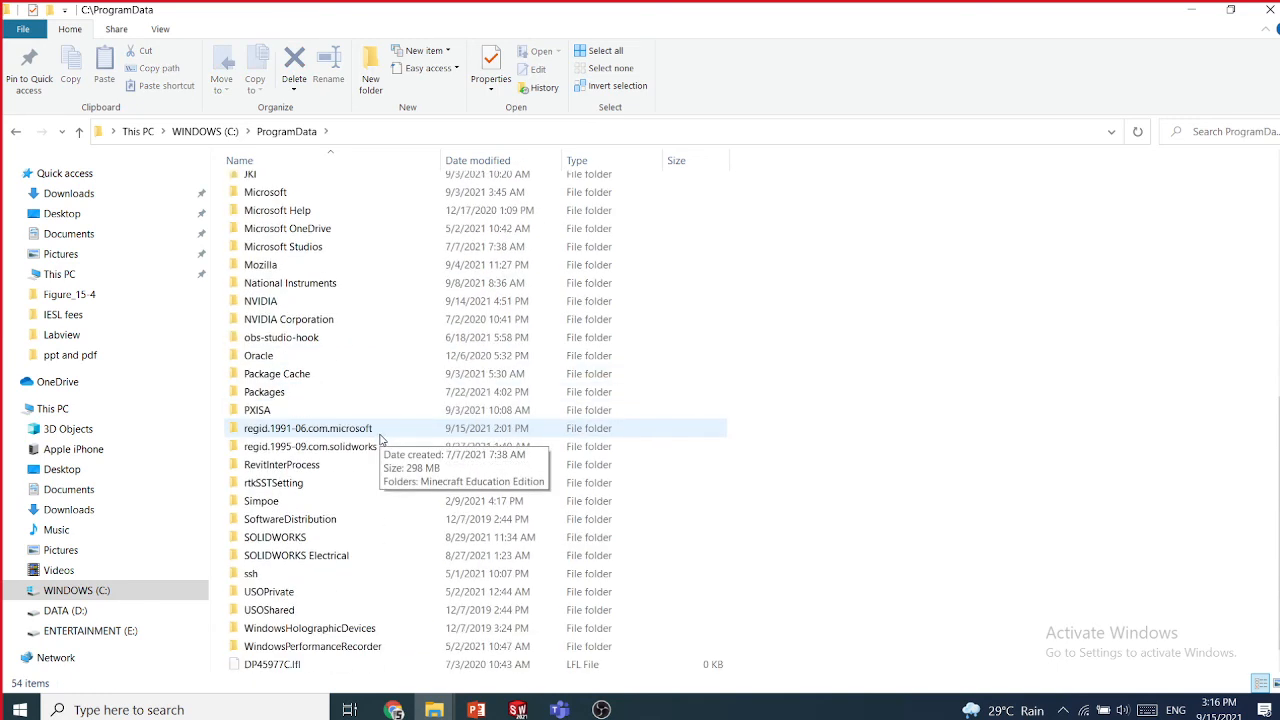
click(298, 540)
double_click(298, 540)
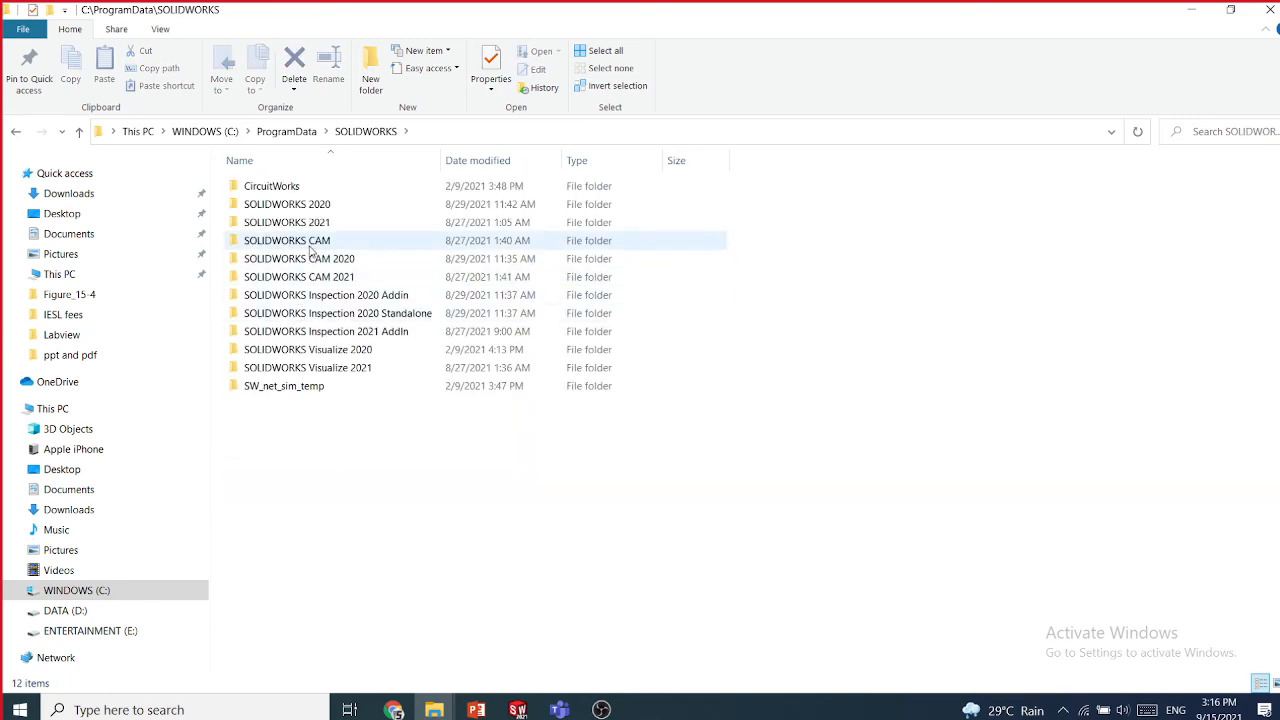
double_click(308, 208)
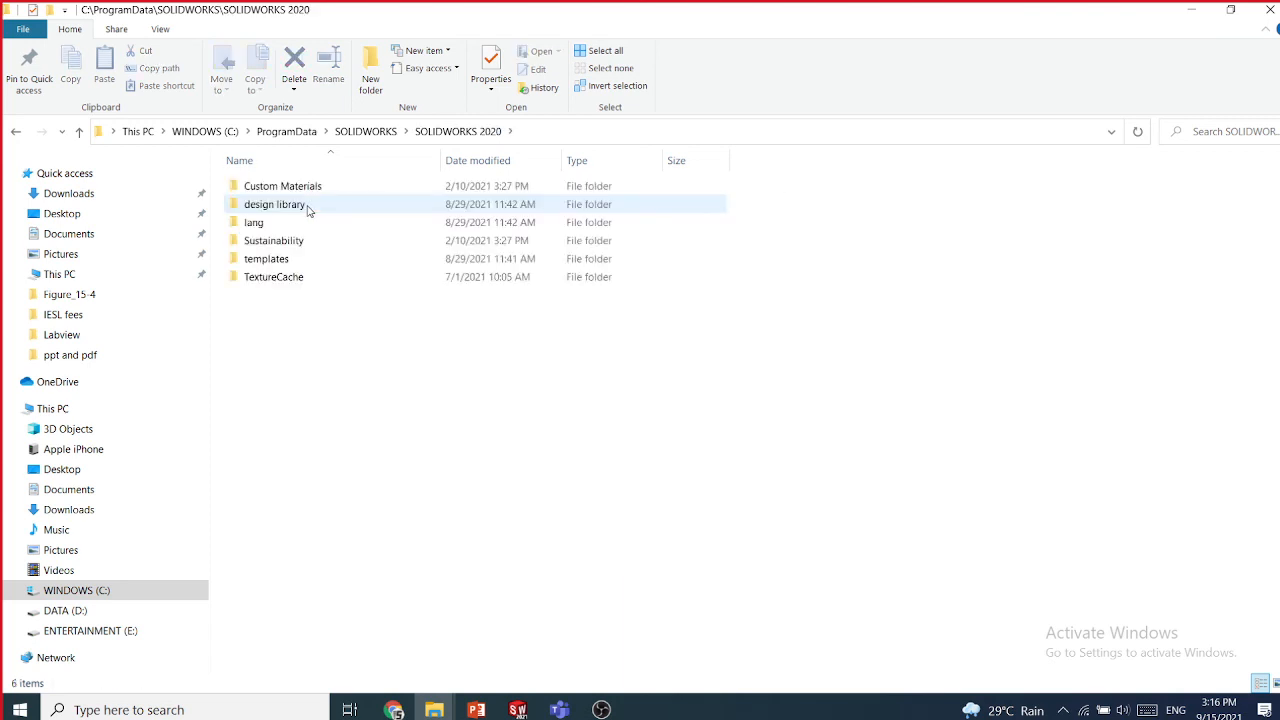
double_click(258, 224)
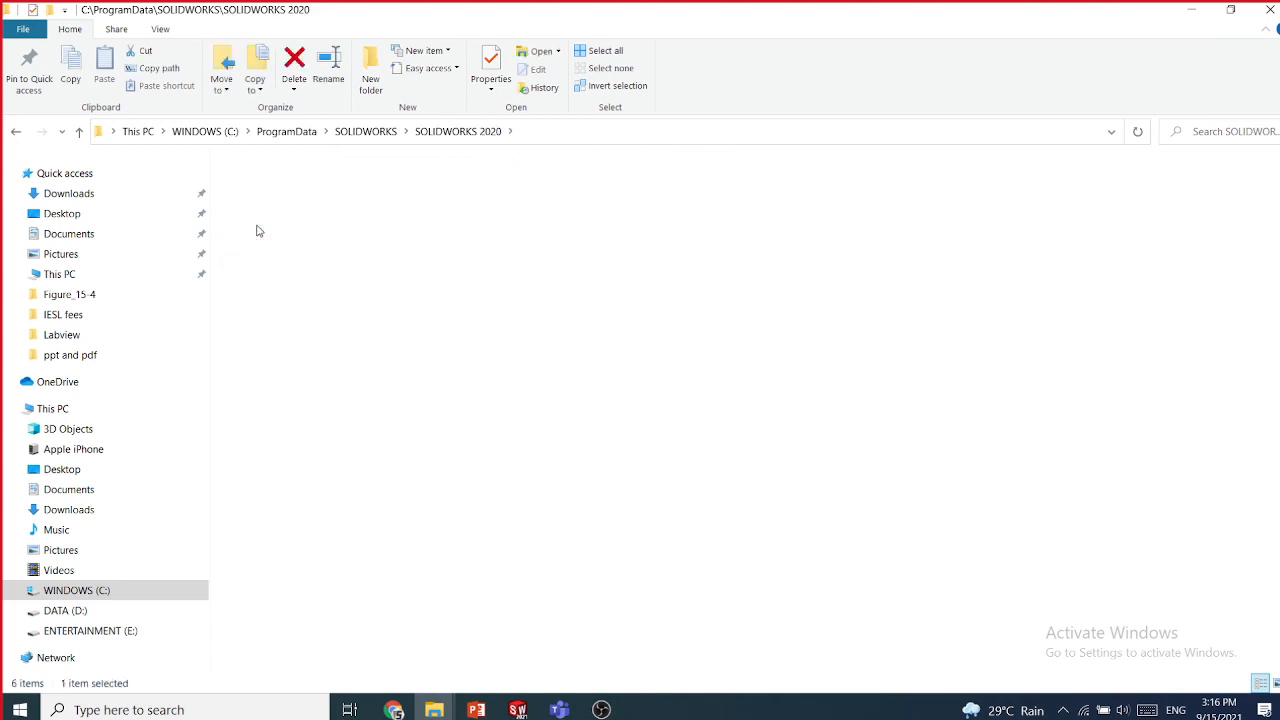
double_click(270, 189)
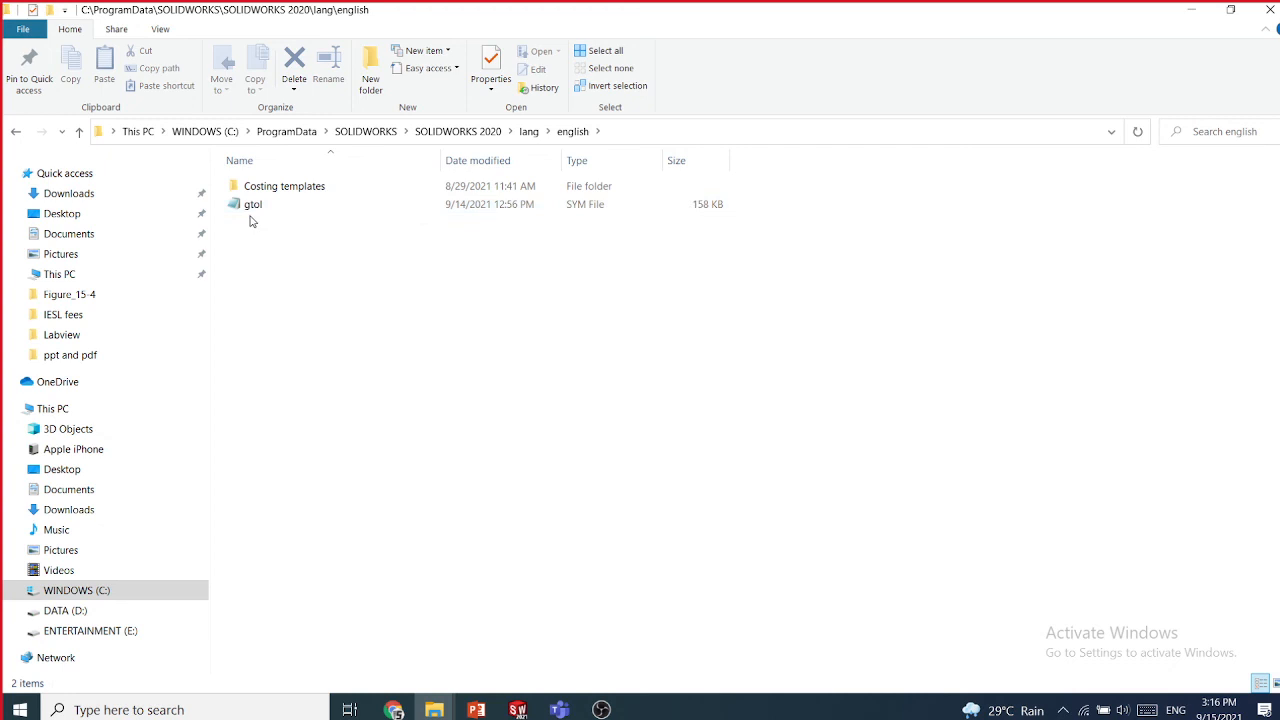
- Open the gtol symbol file in Notepad, look through its symbol definitions and close it
double_click(272, 203)
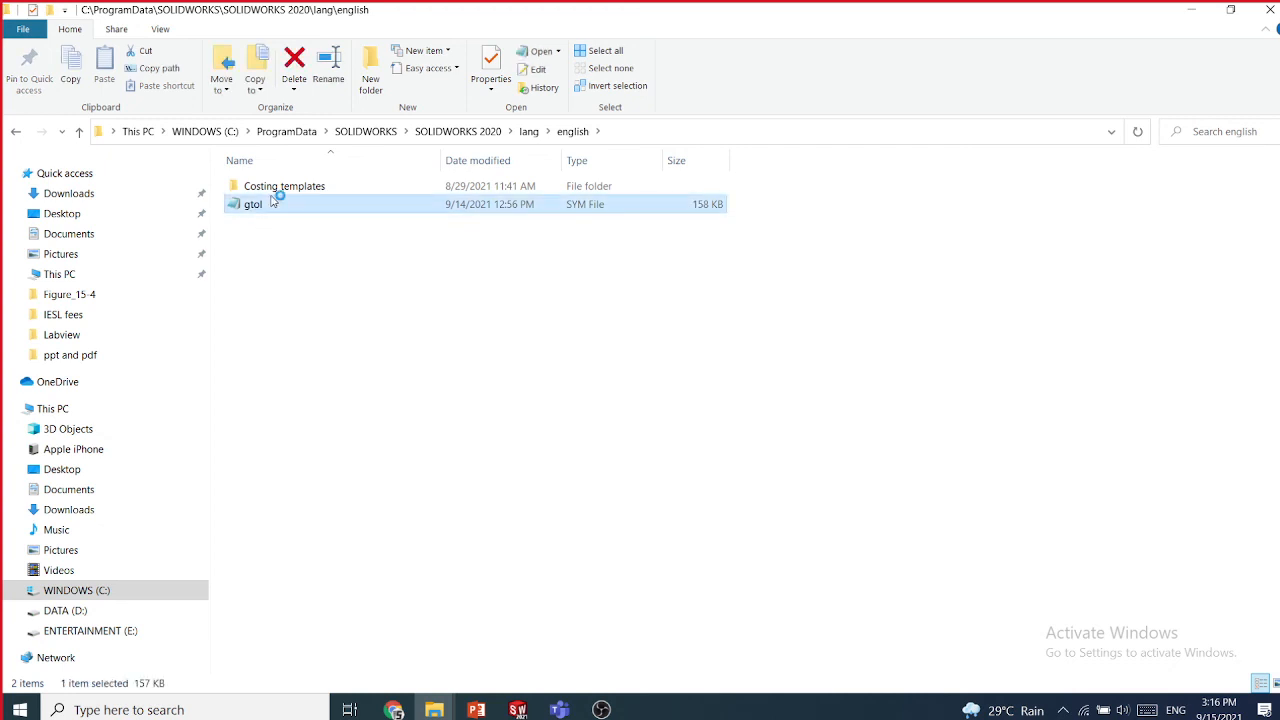
drag(797, 188, 480, 86)
scroll(600, 340, down, 11)
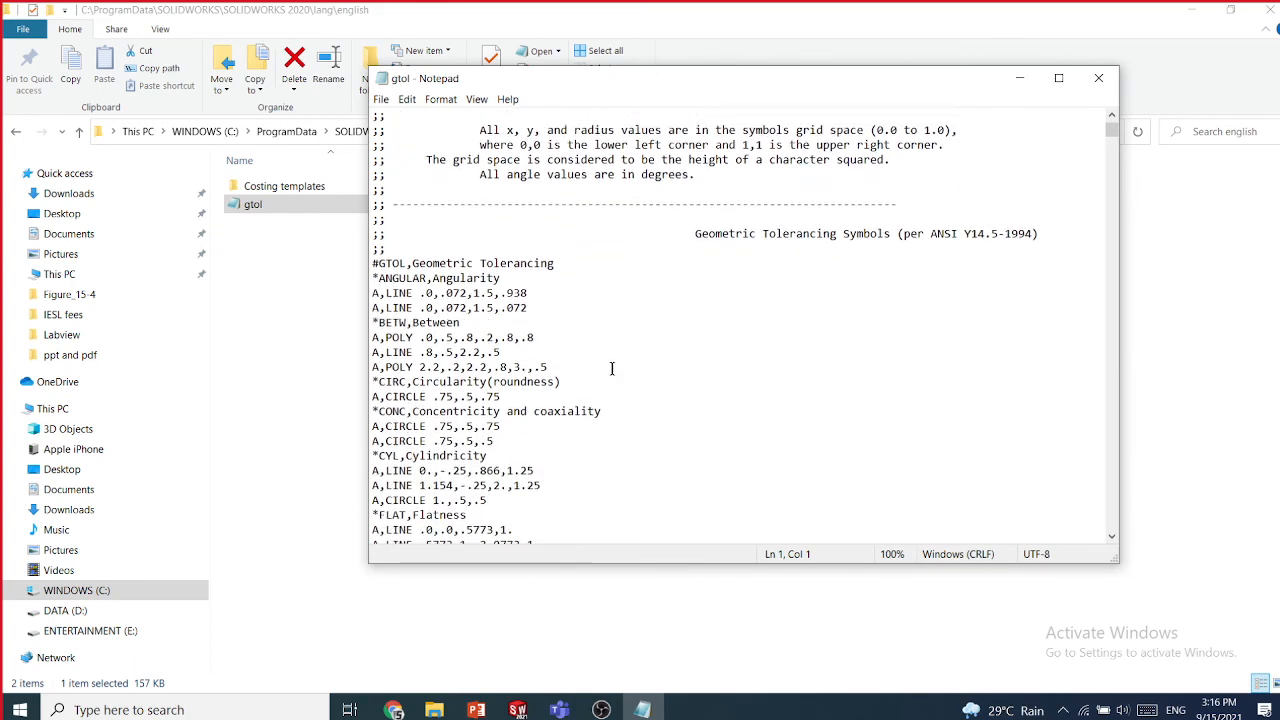
scroll(612, 372, down, 9)
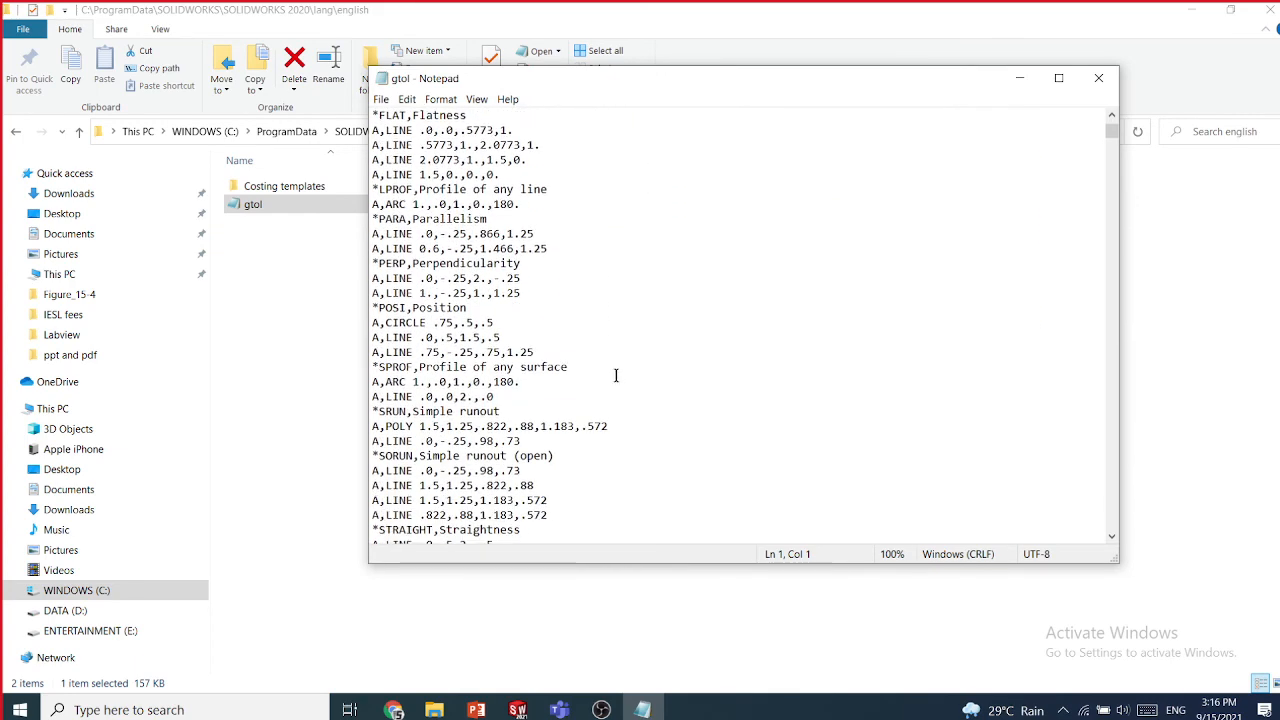
scroll(612, 378, down, 2)
mouse_move(1111, 132)
mouse_down()
mouse_move(1103, 558)
mouse_move(1111, 150)
mouse_up()
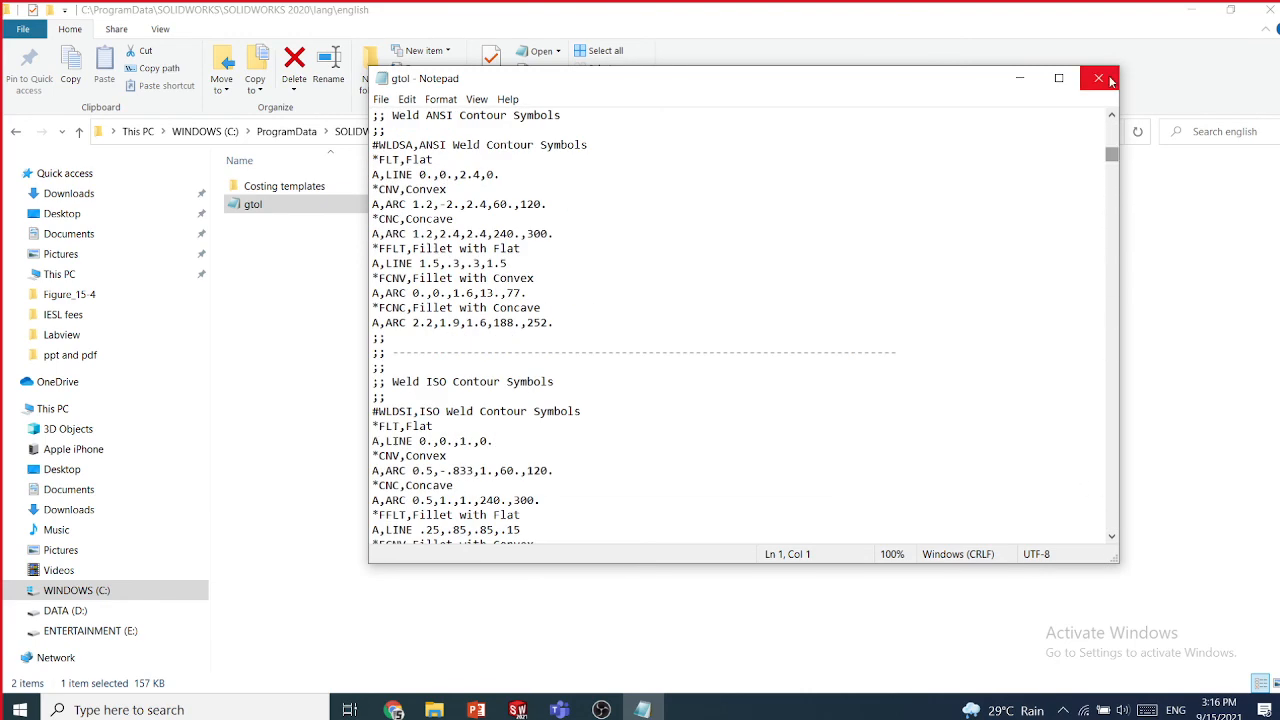
click(1098, 78)
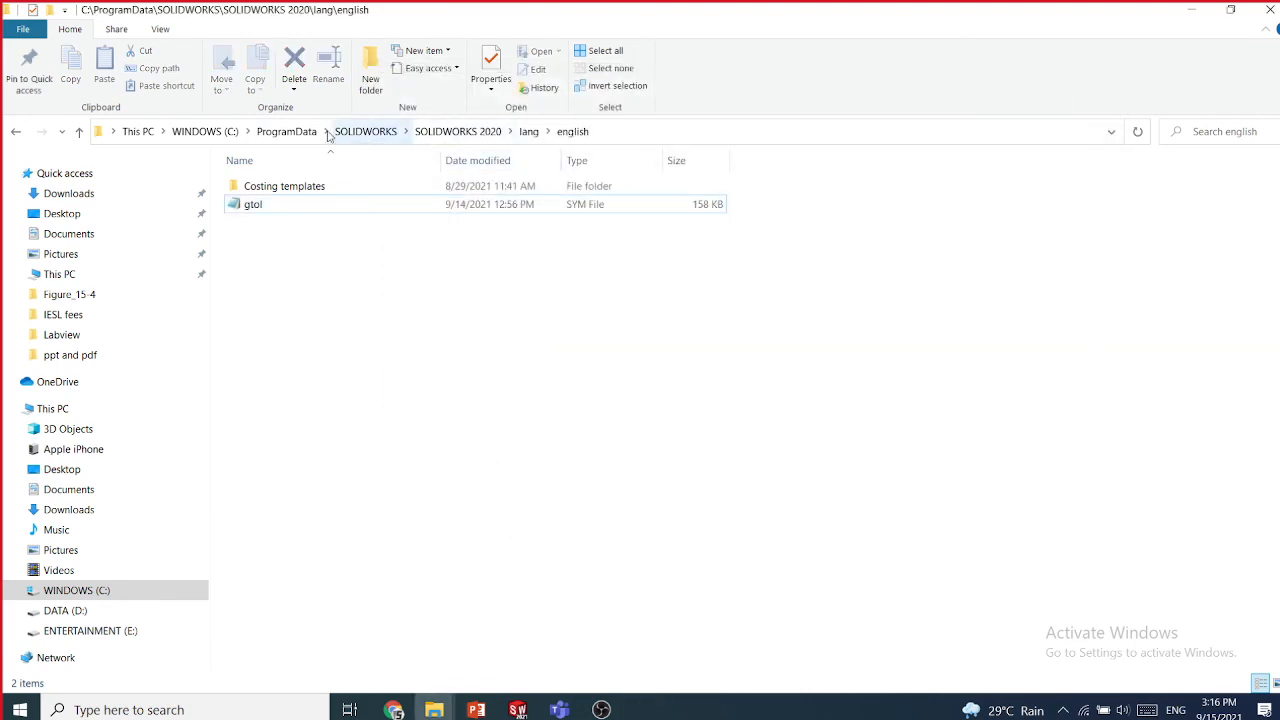
- Open the SOLIDWORKS 2021\lang\english folder and compare its contents with the file path in the SOLIDWORKS warning
click(370, 131)
double_click(323, 225)
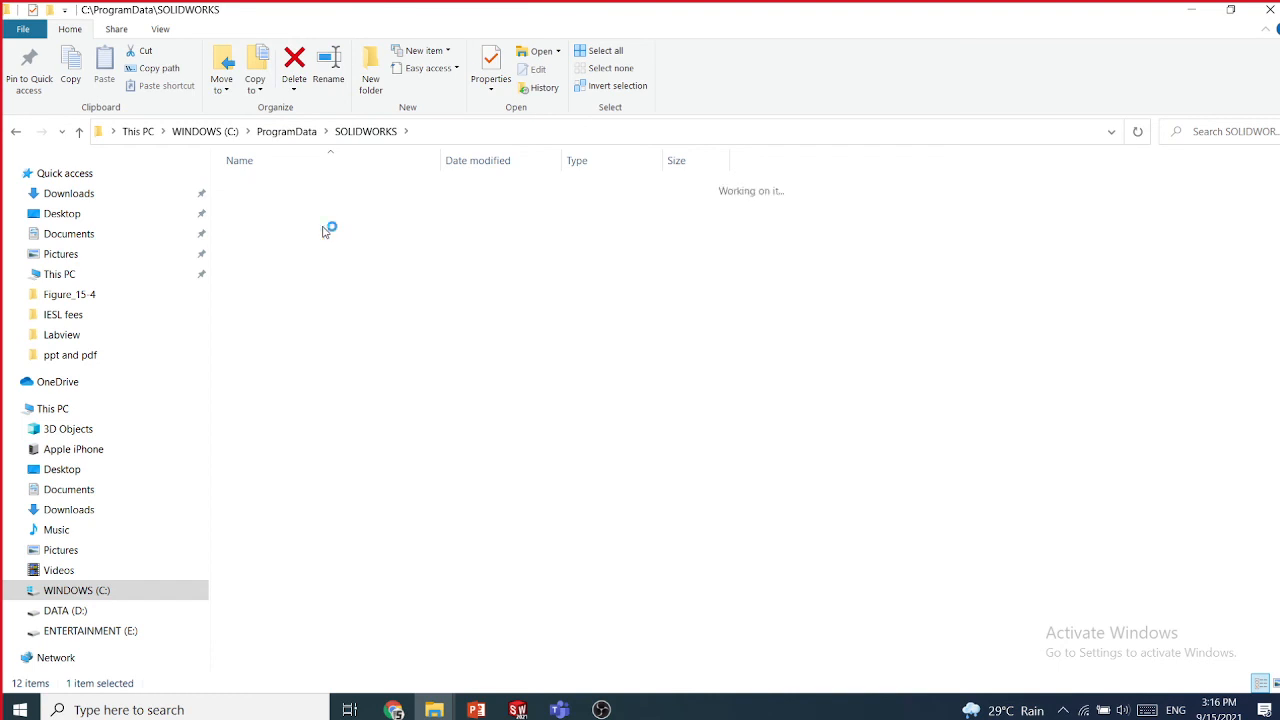
double_click(287, 246)
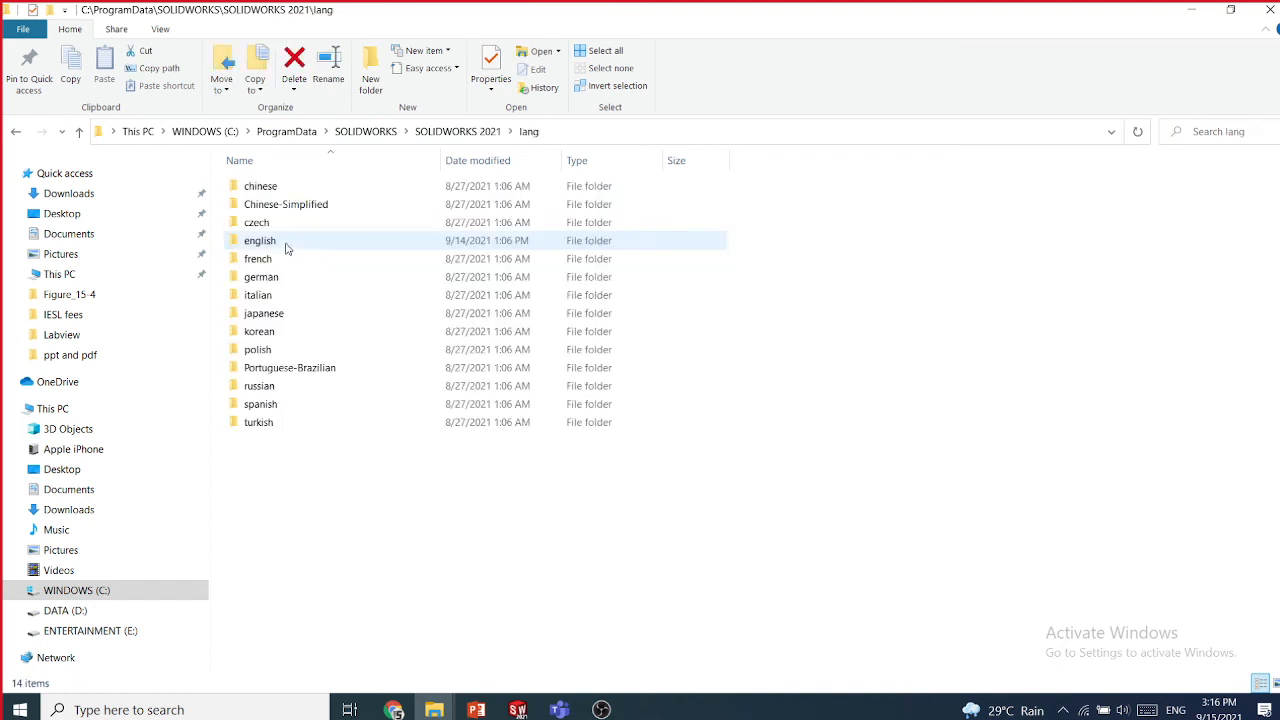
double_click(286, 245)
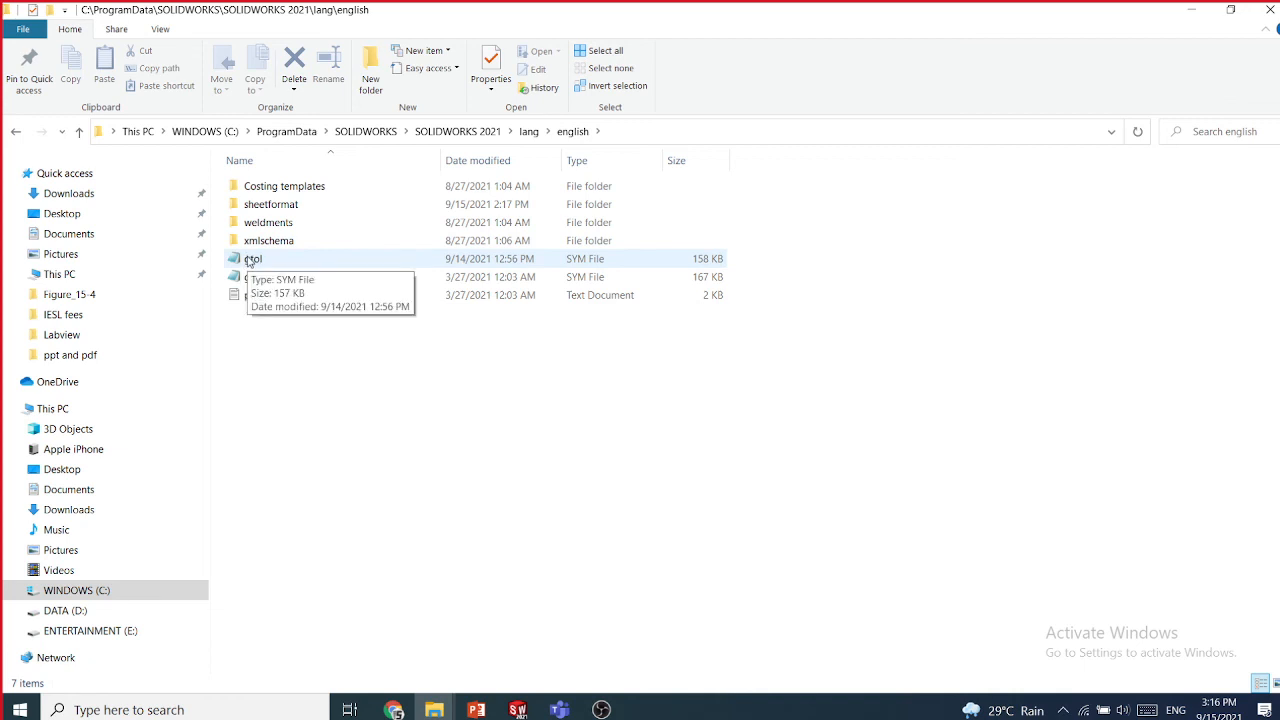
click(517, 709)
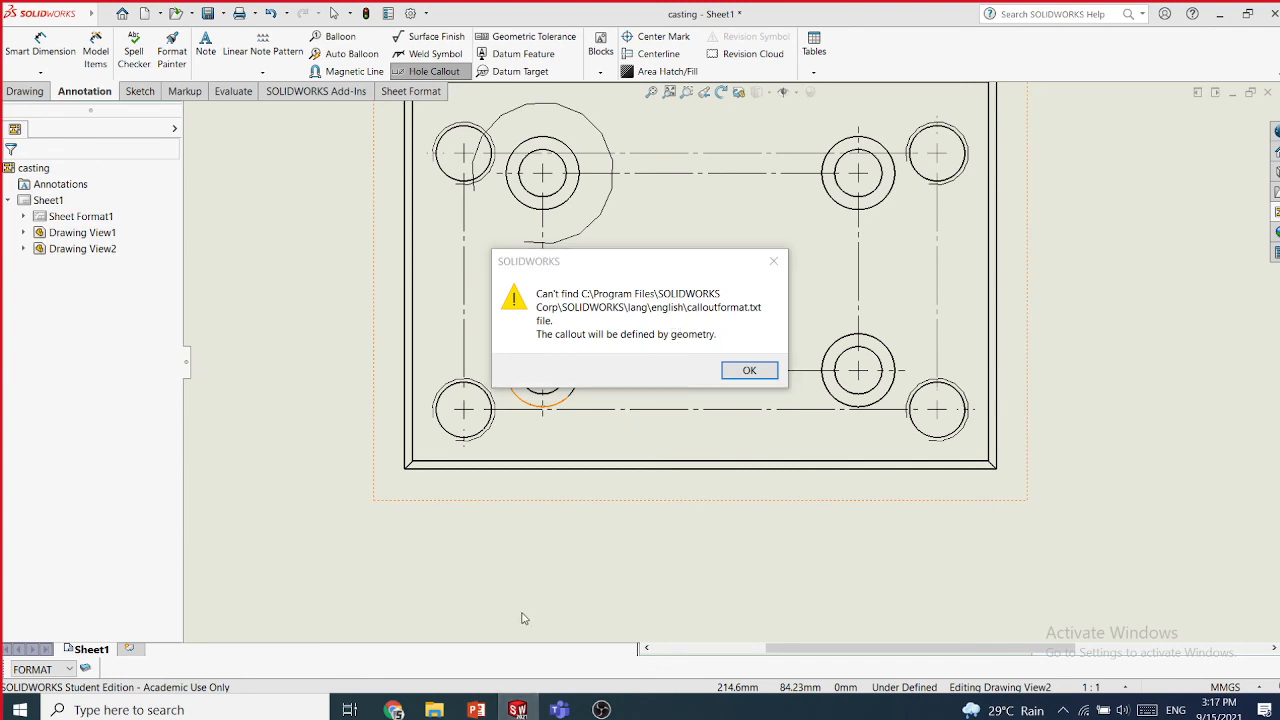
mouse_move(434, 709)
click(662, 645)
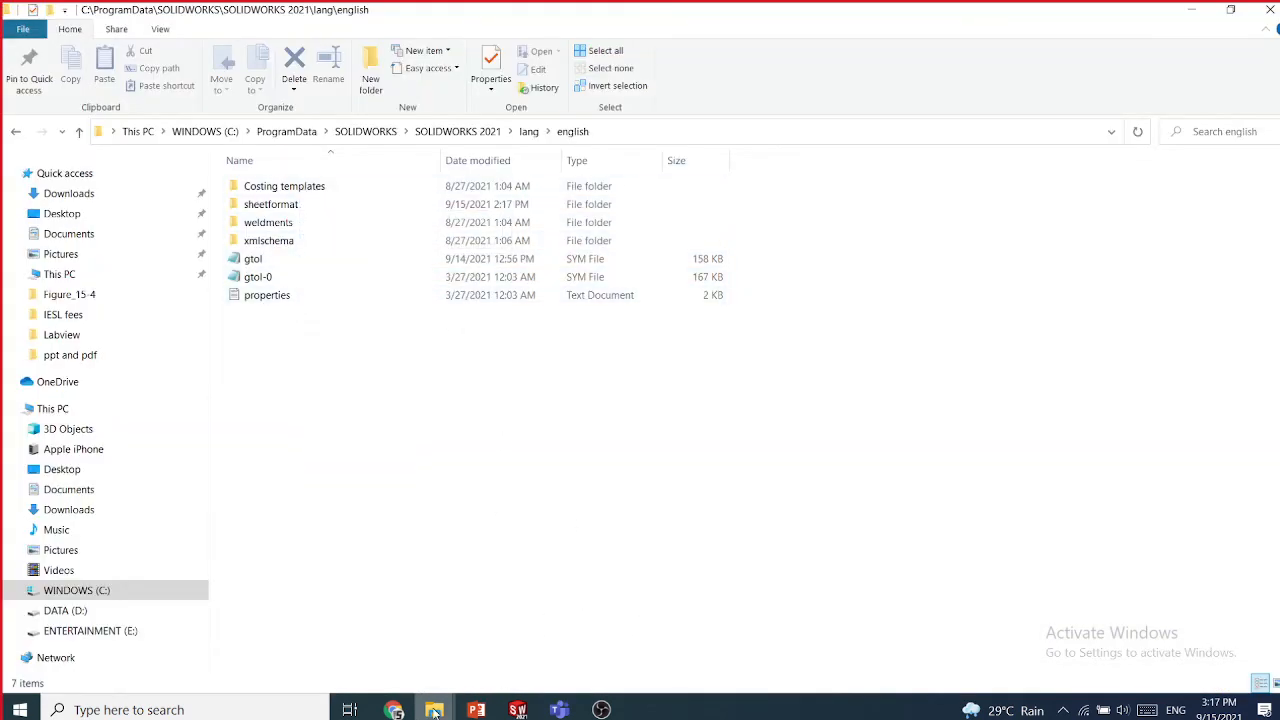
click(255, 263)
right_click(255, 263)
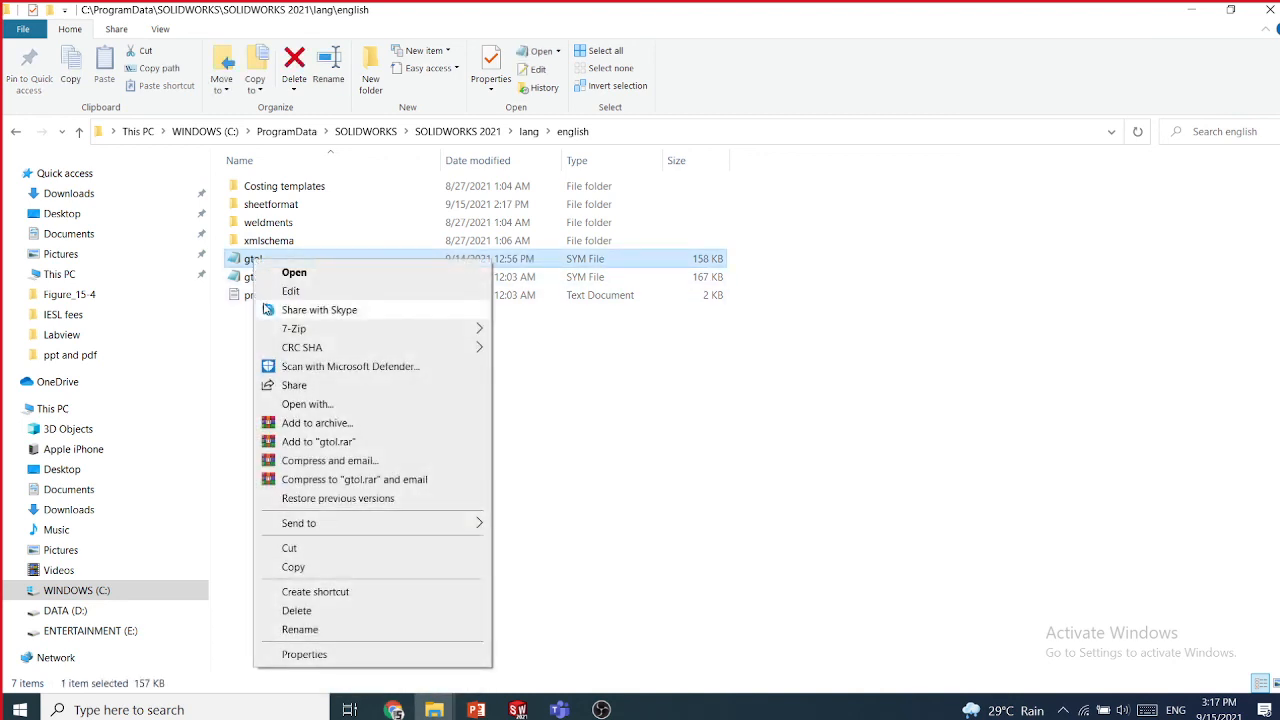
click(334, 632)
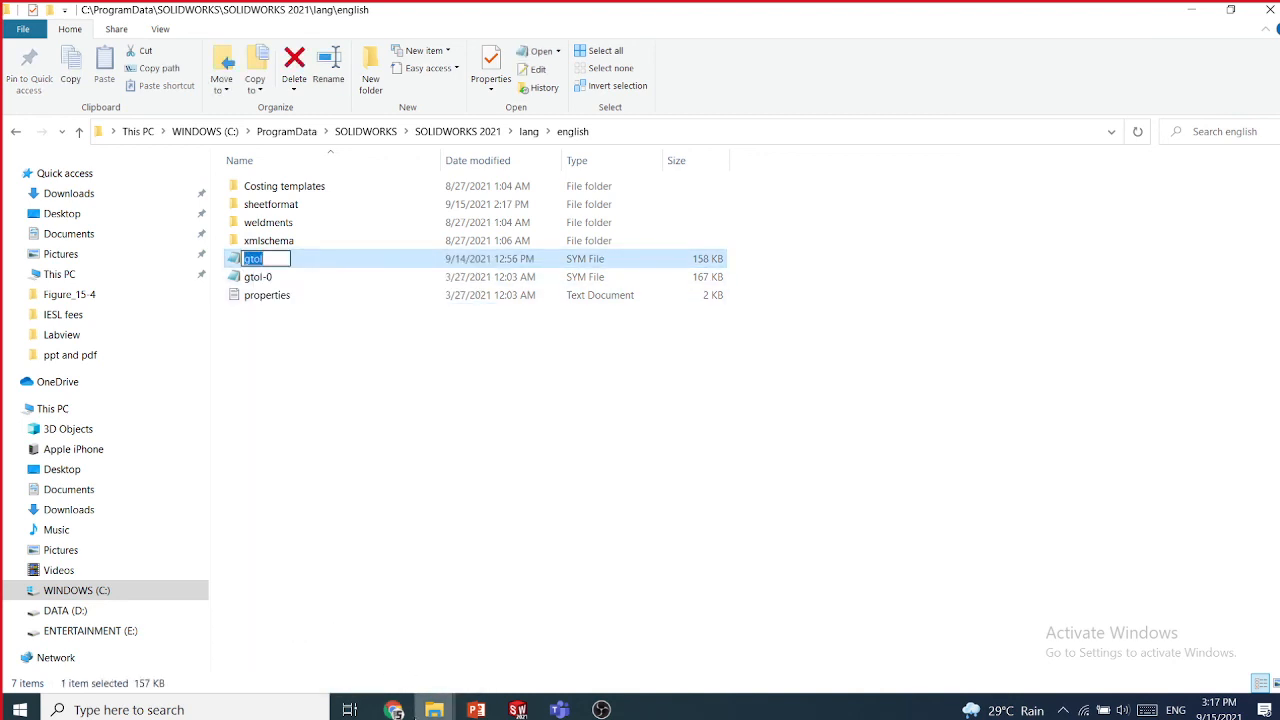
key(Return)
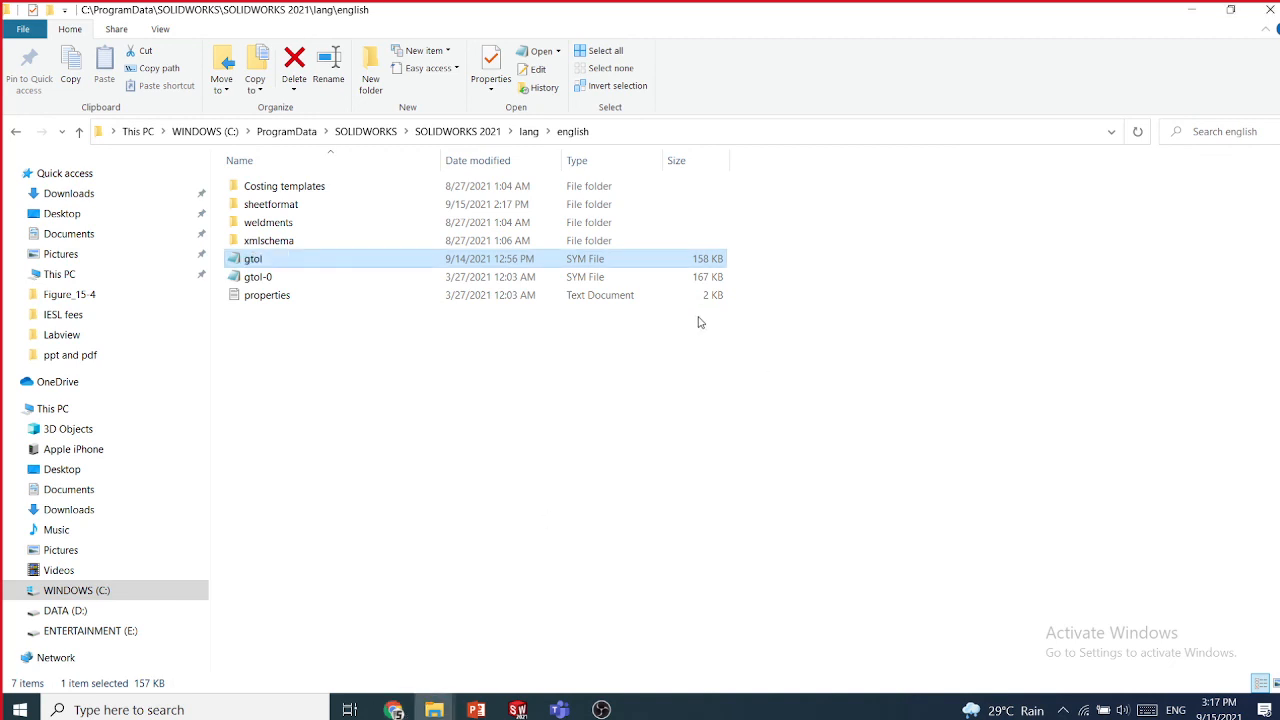
- Switch to Chrome and search Google for "gtol.sym download 2021" in a new tab
click(395, 710)
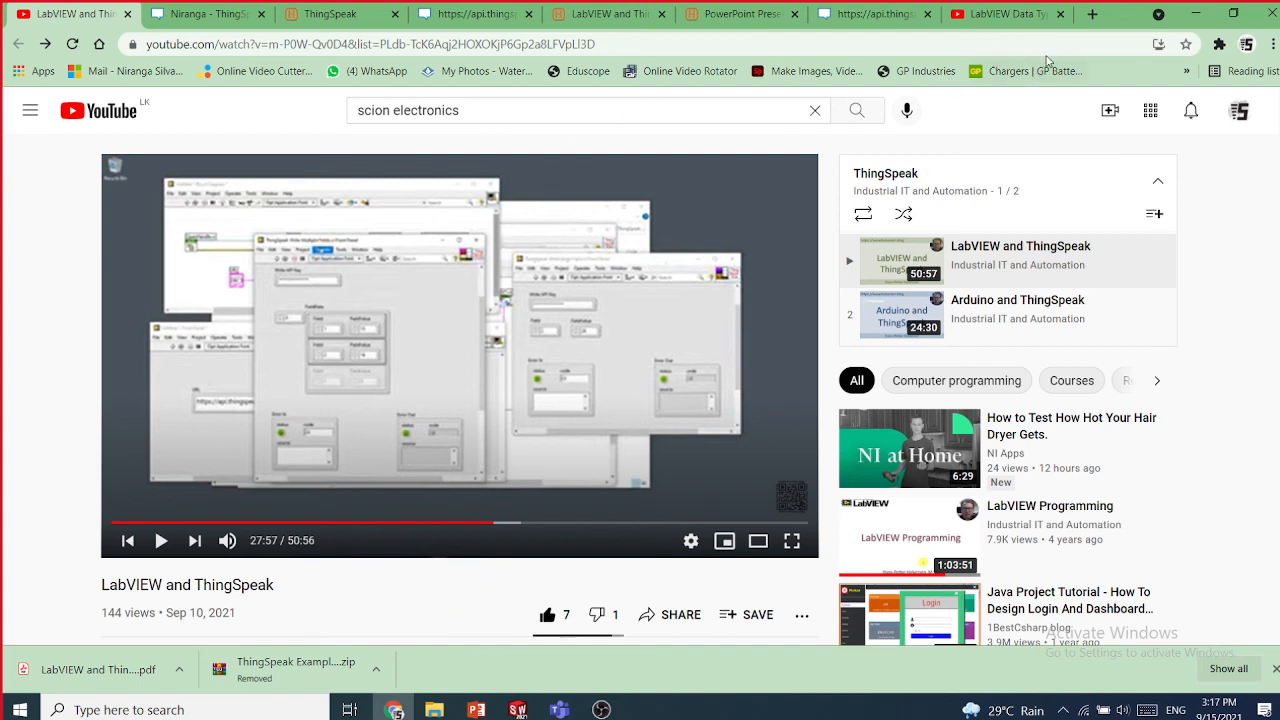
click(1092, 14)
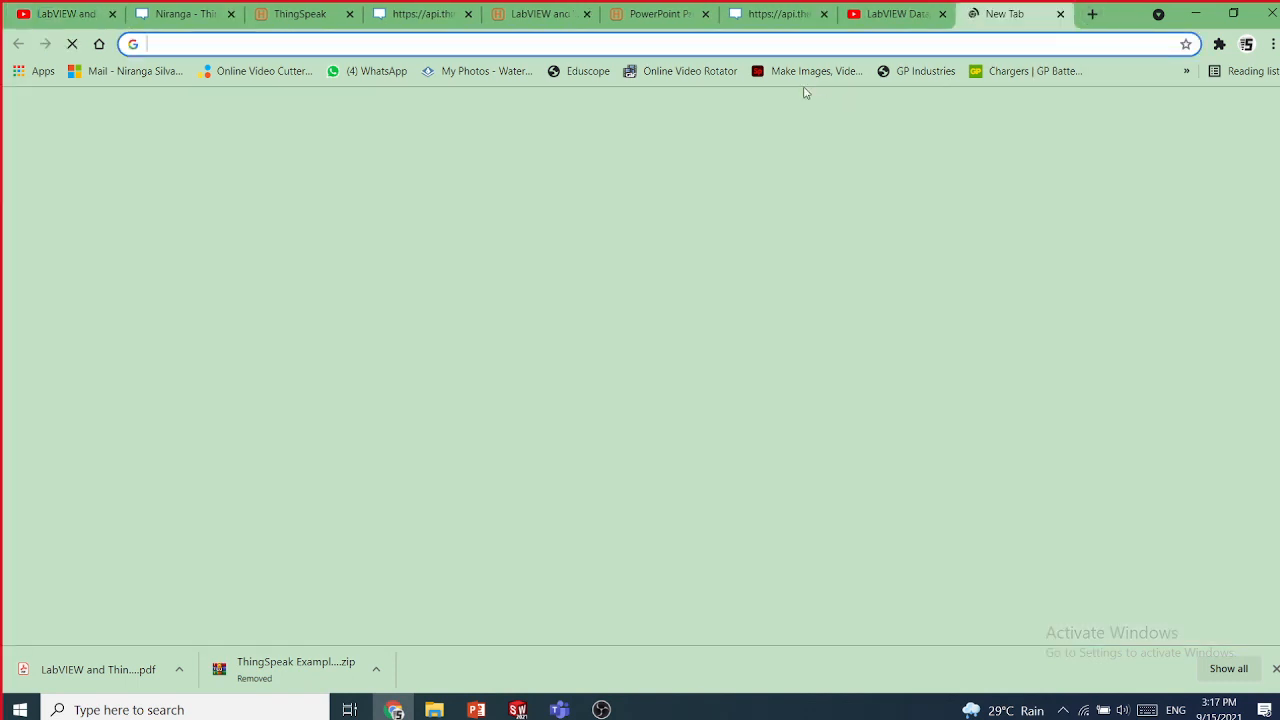
text(gtol)
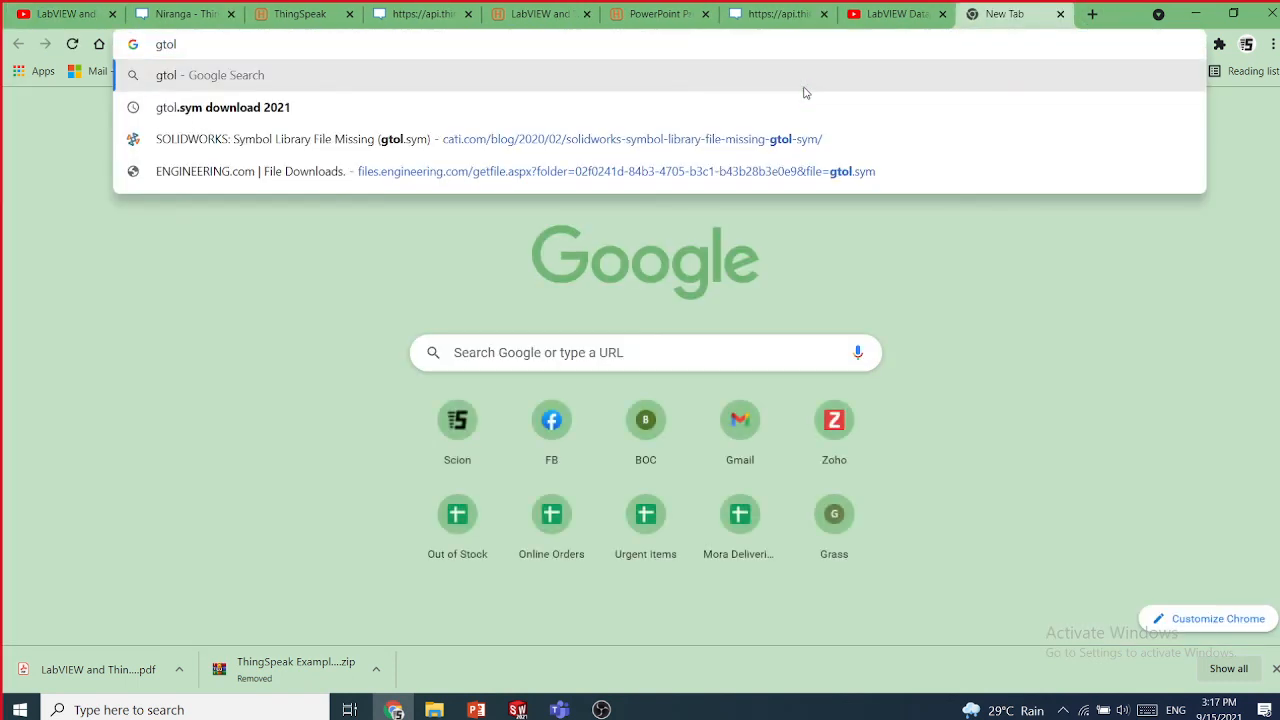
key(Down)
key(Return)
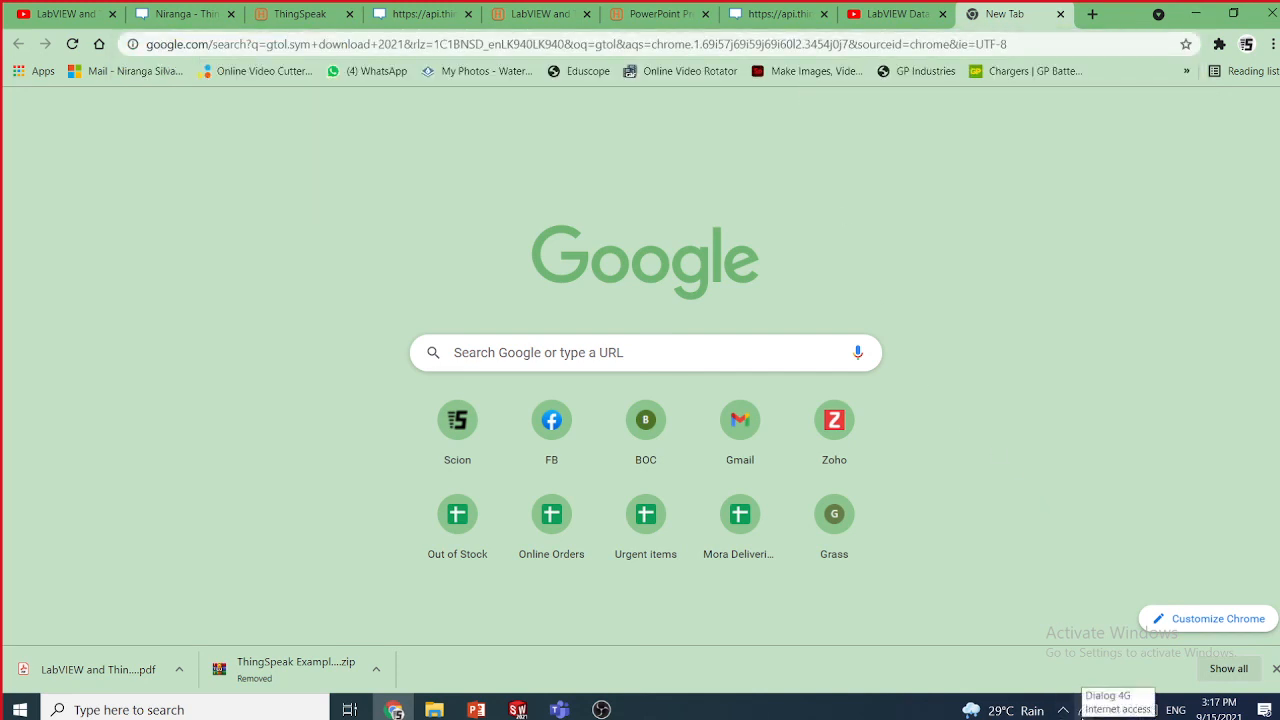
click(1083, 709)
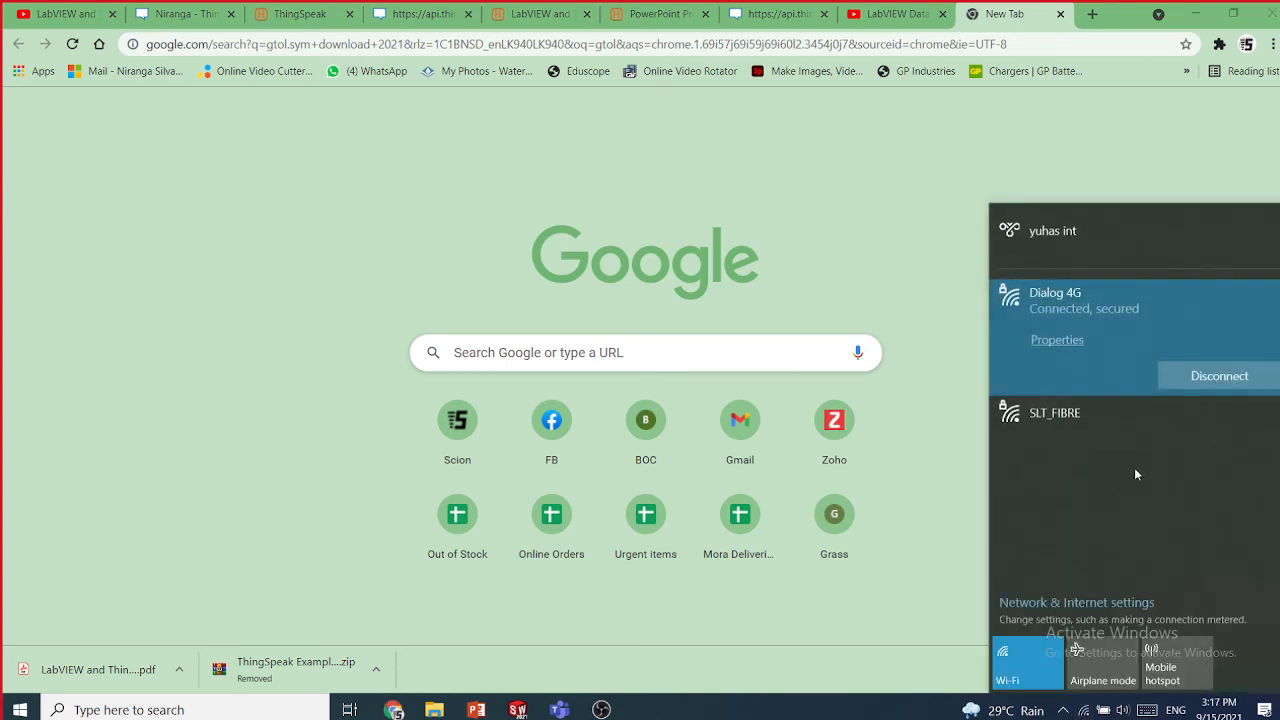
click(1078, 410)
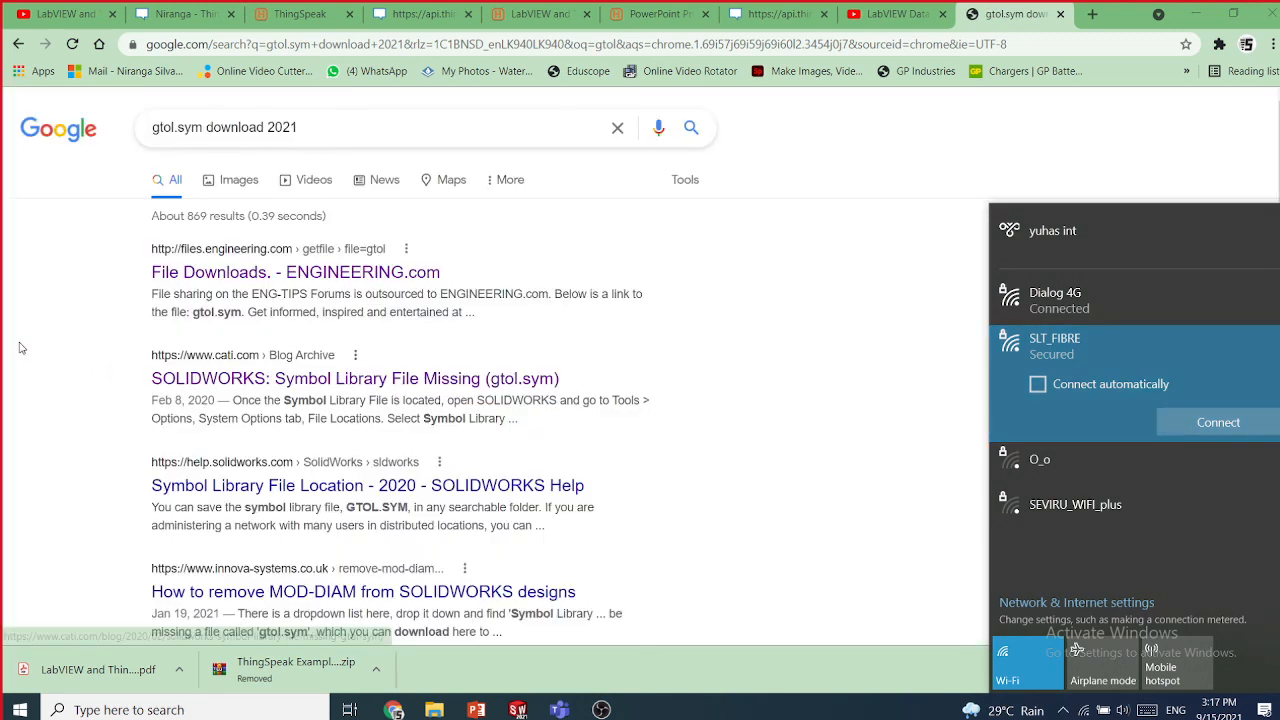
click(20, 348)
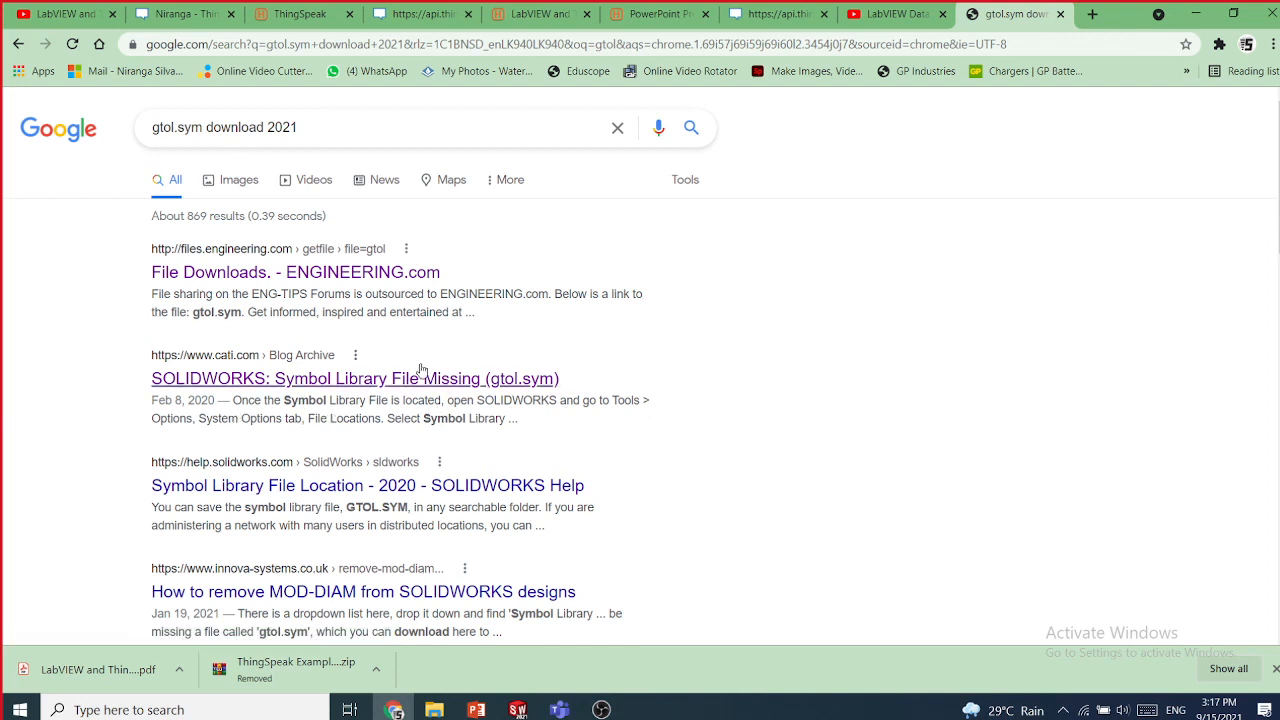
- Check the missing file's name in the SOLIDWORKS warning and search Google in Chrome for "calloutformat.txt download 2021"
click(517, 709)
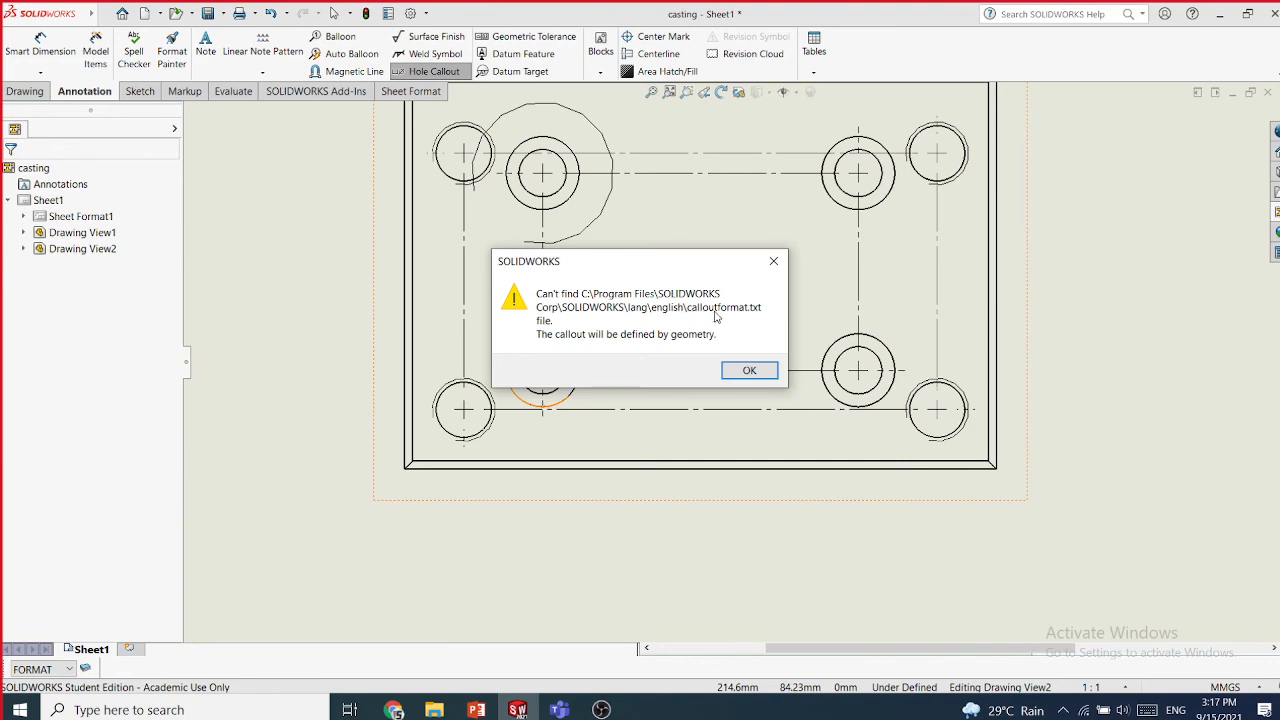
click(393, 709)
drag(205, 127, 90, 120)
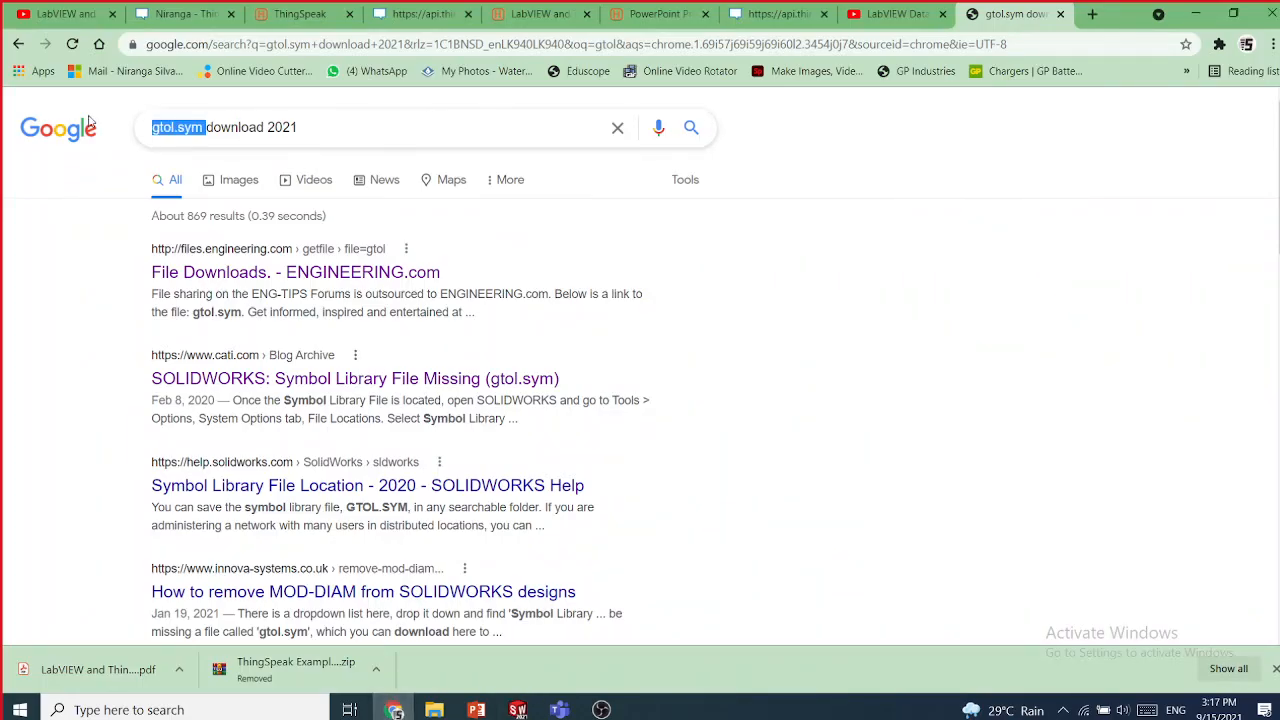
text(callo)
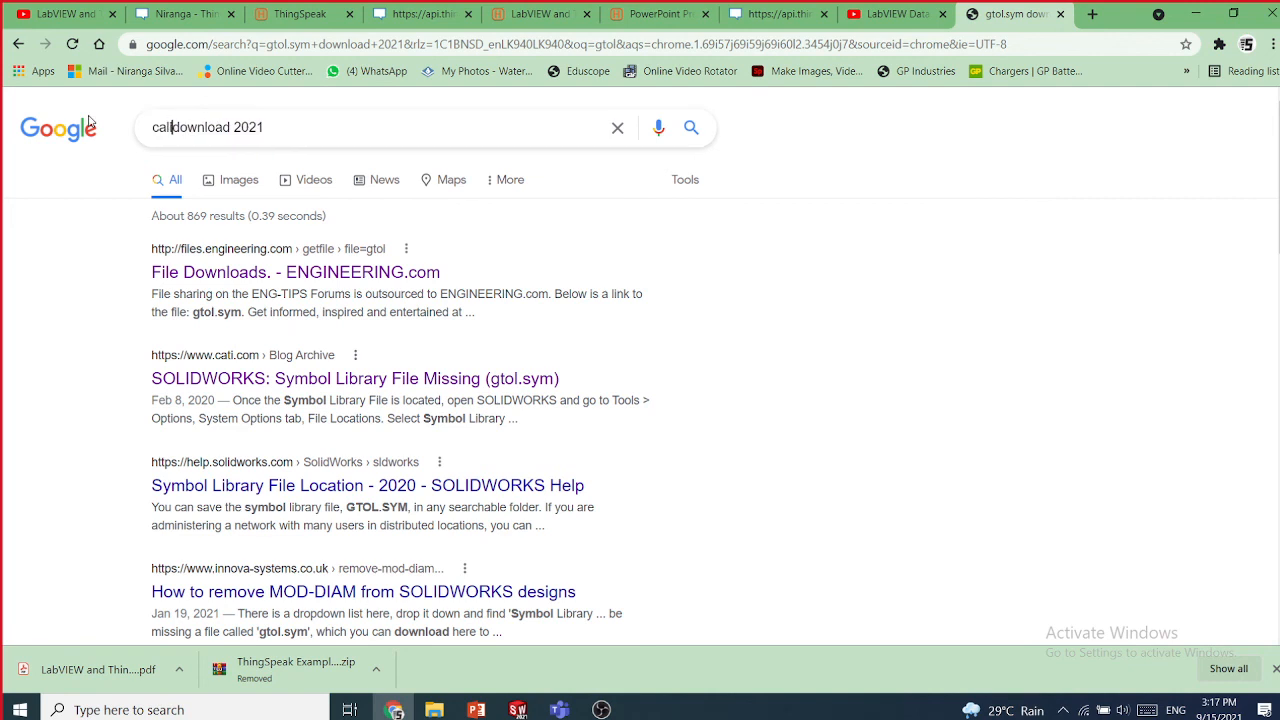
text(utform)
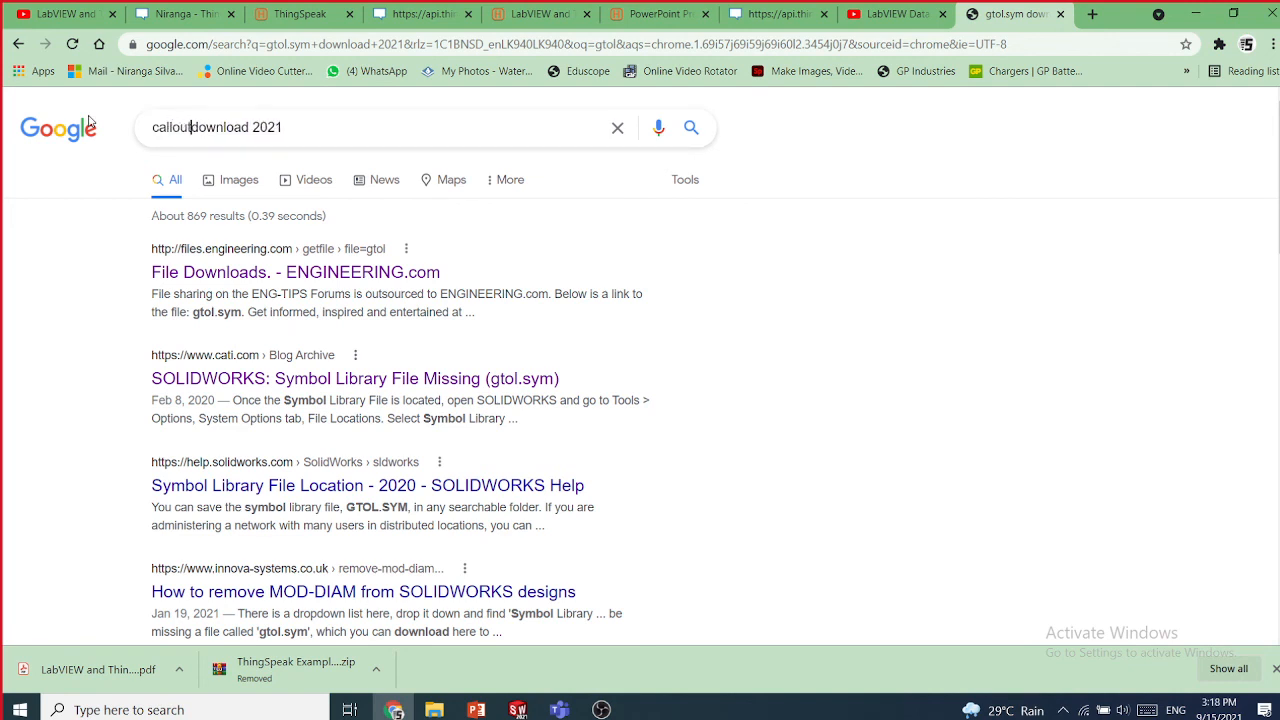
text(at)
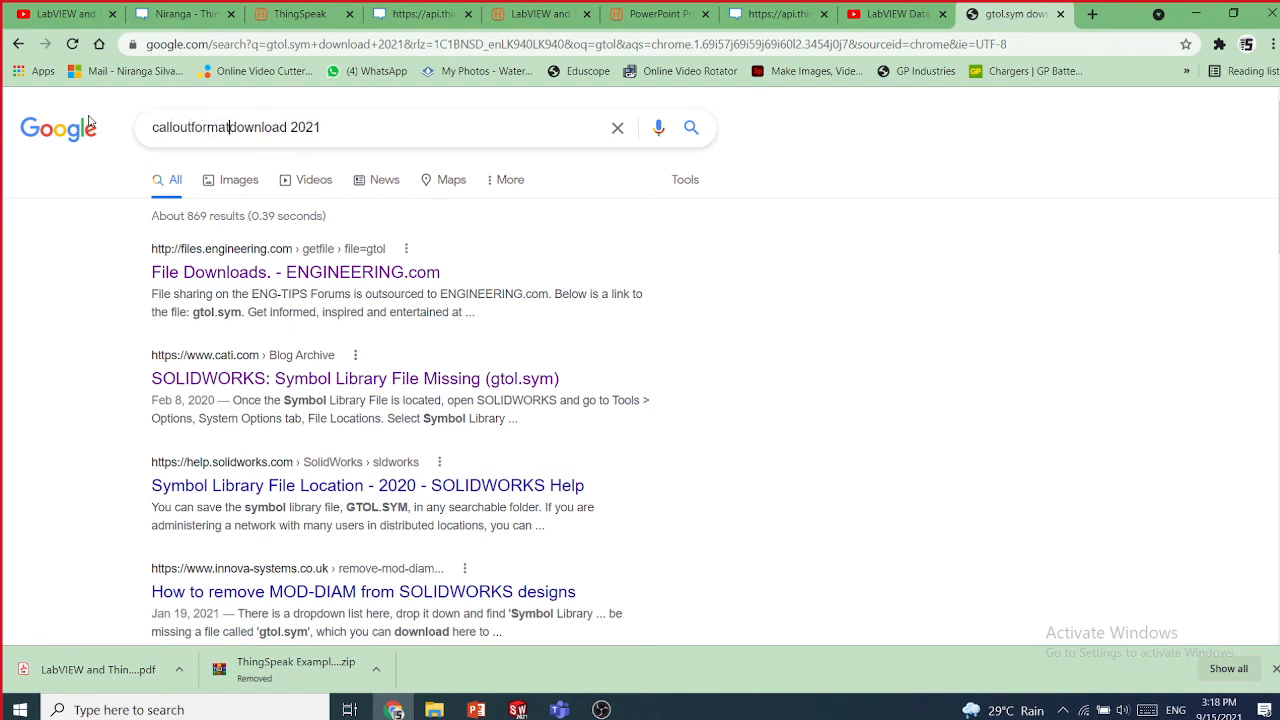
click(517, 710)
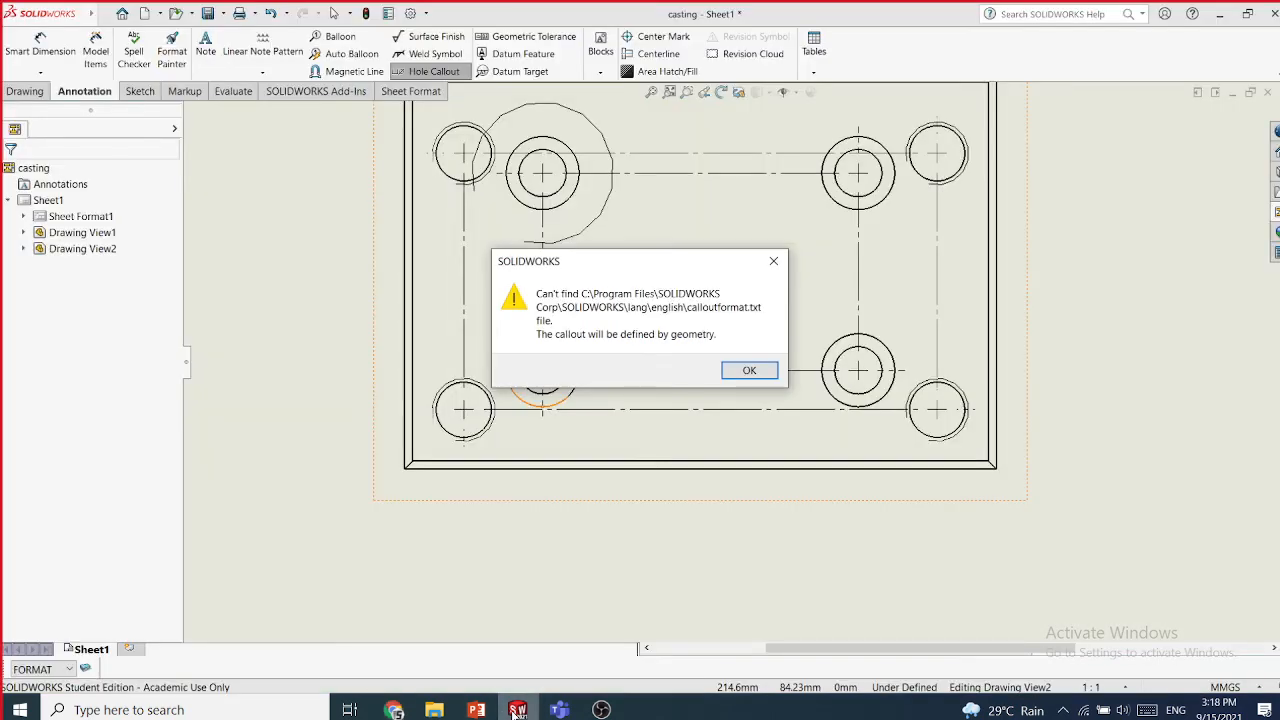
click(513, 714)
click(514, 713)
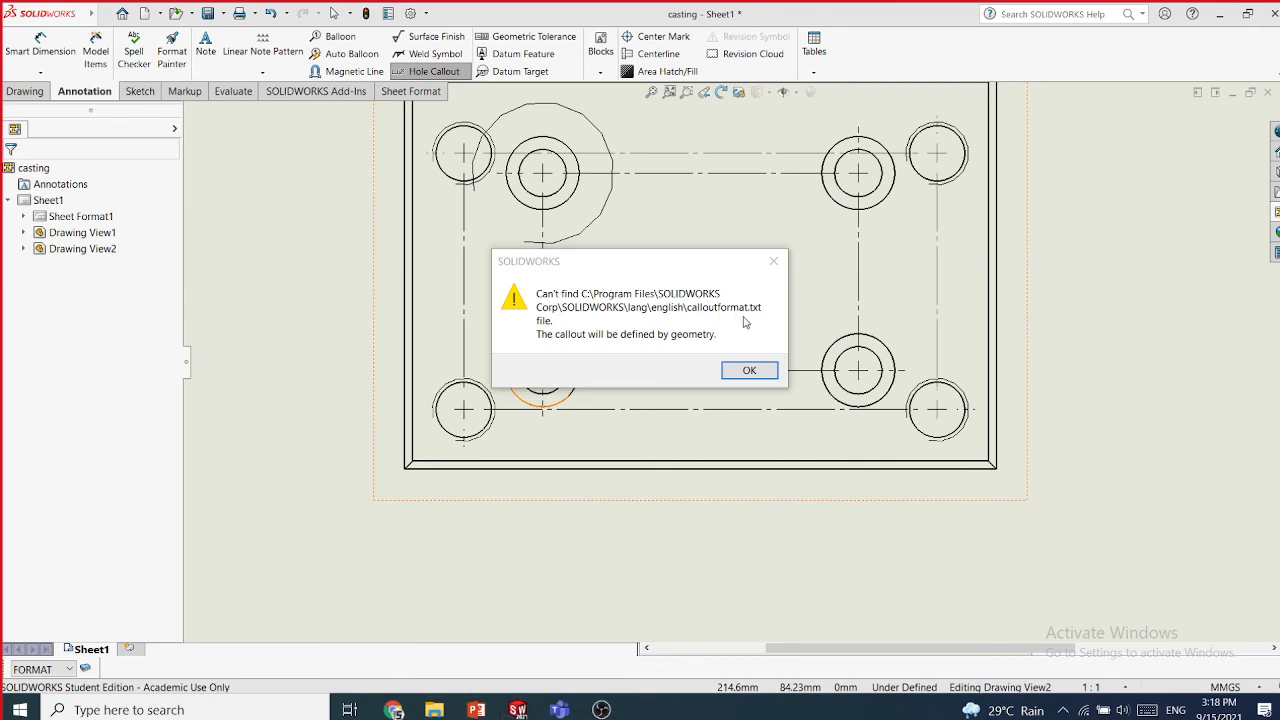
click(393, 710)
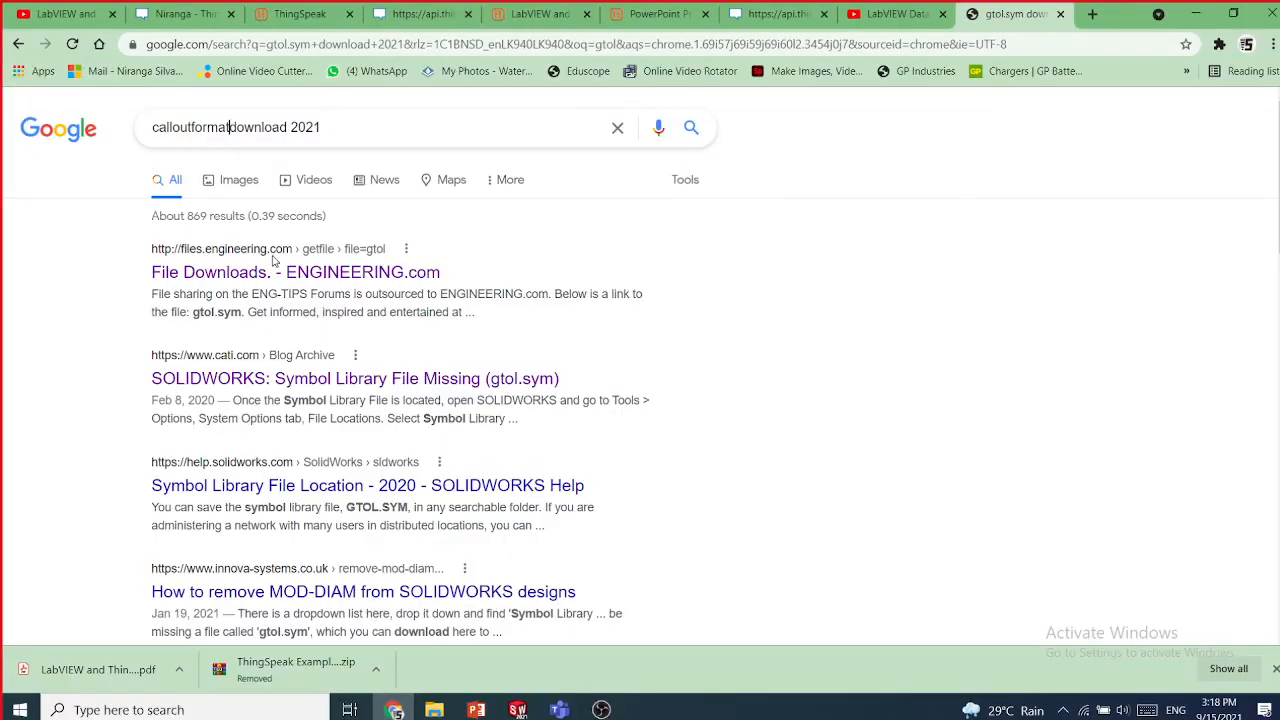
click(237, 140)
text(.txt)
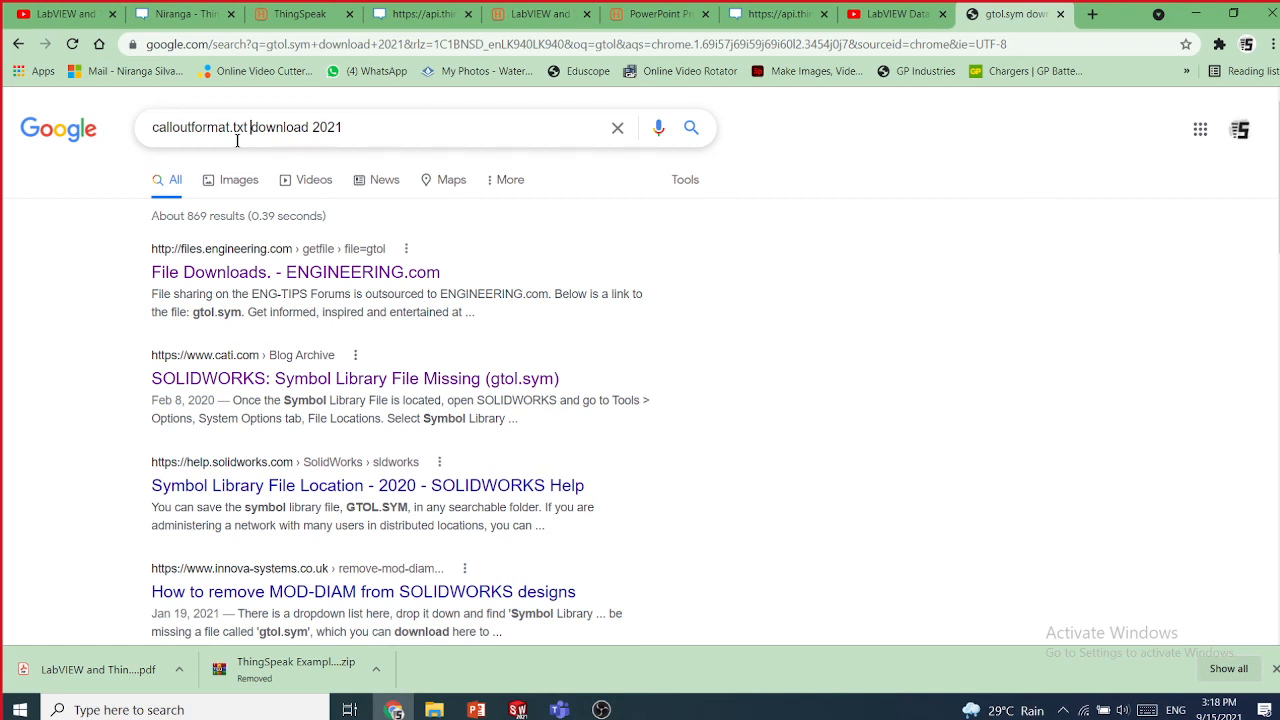
key(Return)
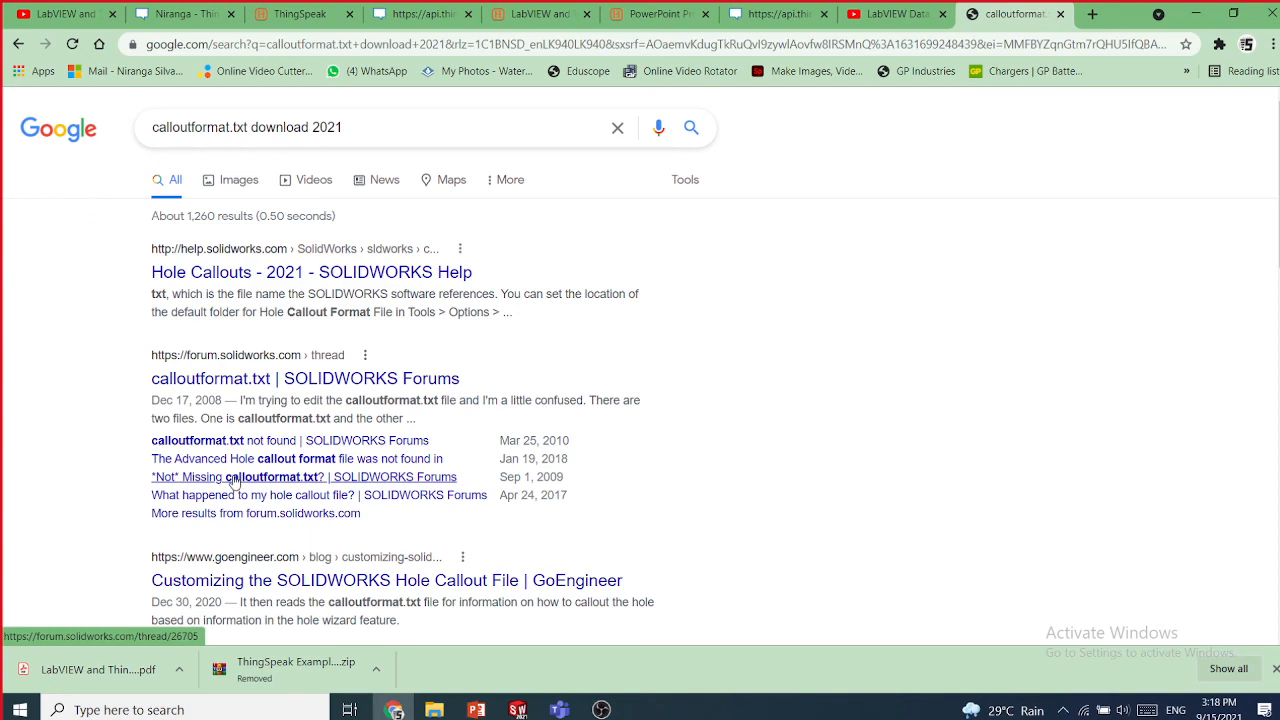
- Look through the search results for a source of the calloutformat.txt file
scroll(232, 479, down, 3)
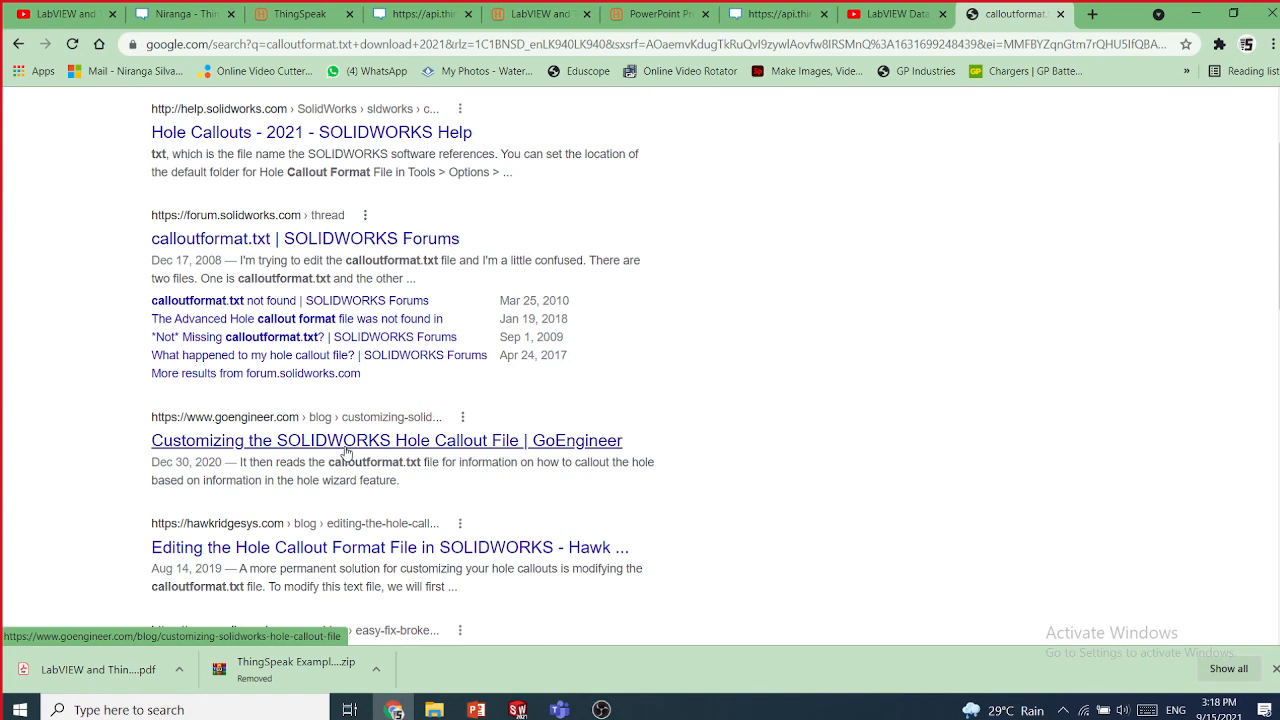
scroll(346, 452, down, 2)
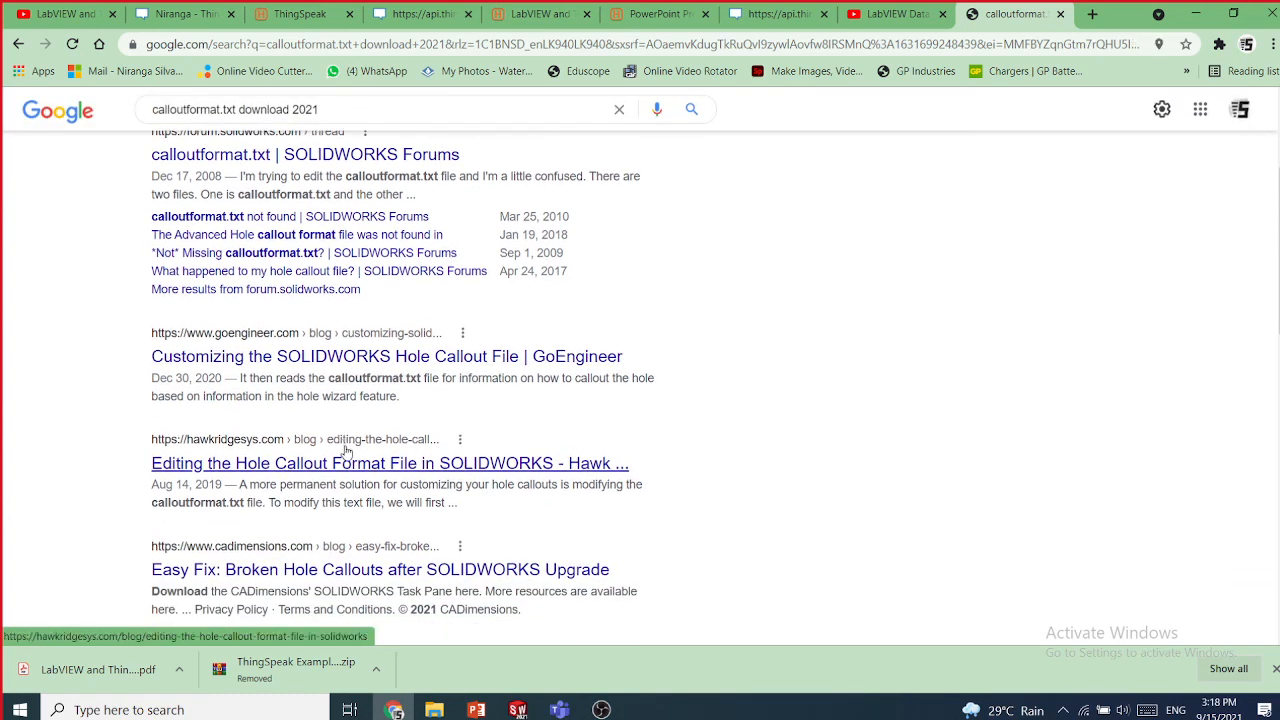
scroll(346, 452, down, 2)
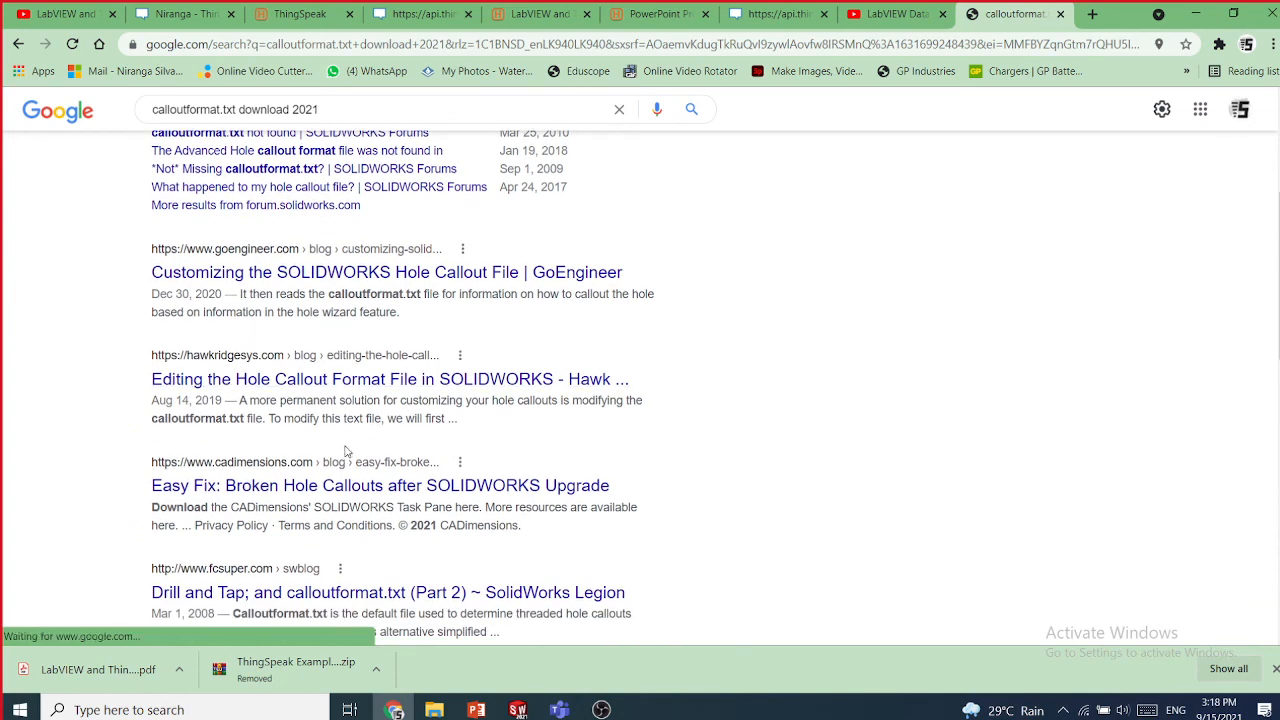
scroll(346, 452, up, 4)
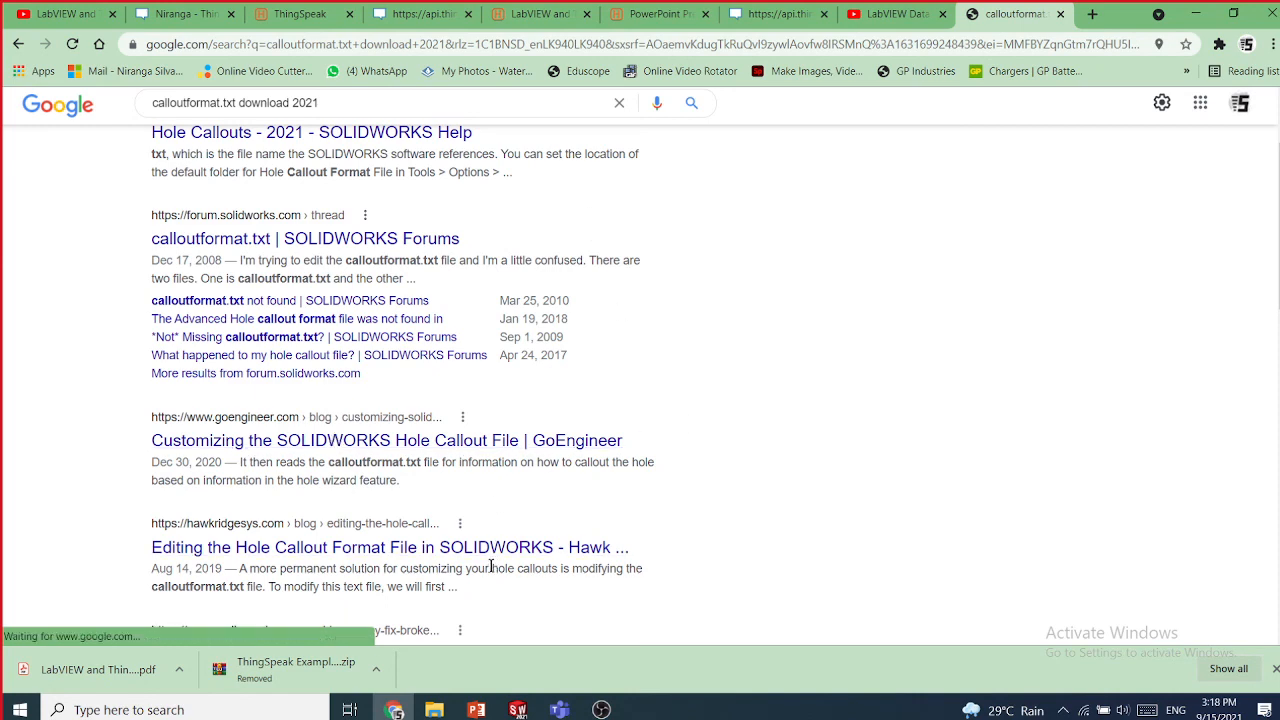
- Switch to SOLIDWORKS, dismiss the missing-file warning and place the hole callout below the lower-left counterbored hole
click(520, 705)
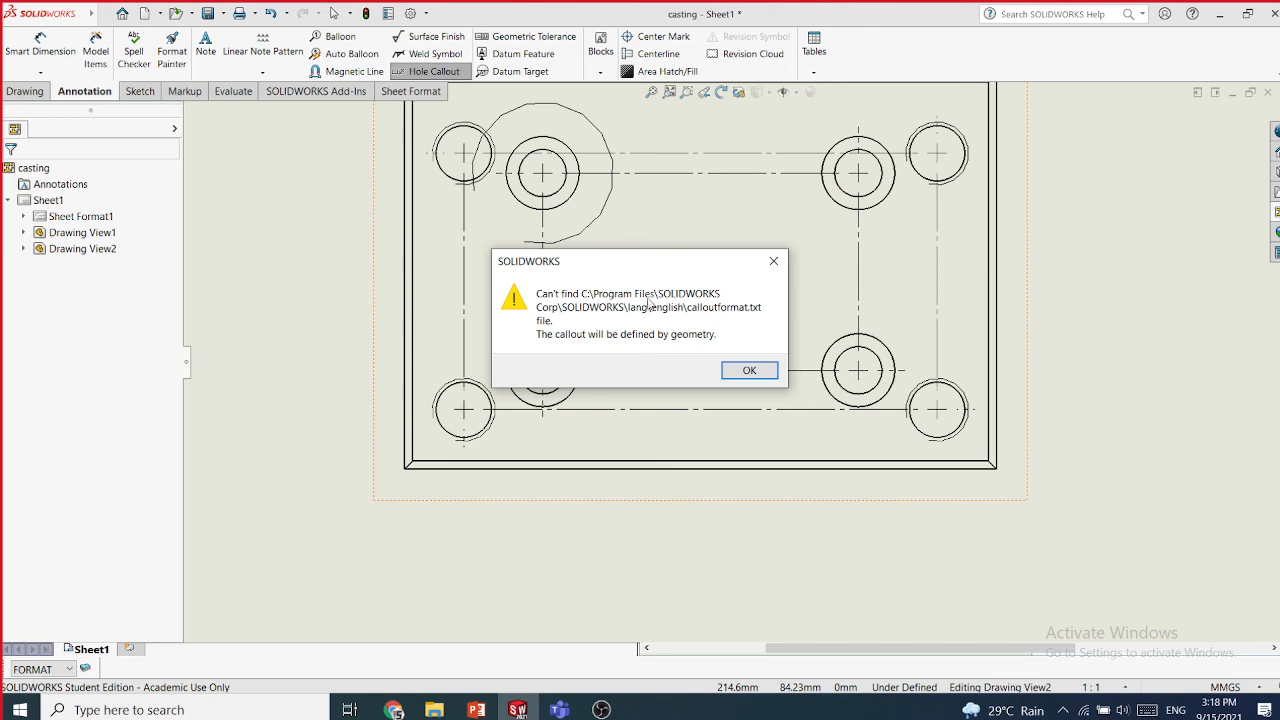
click(749, 370)
click(545, 407)
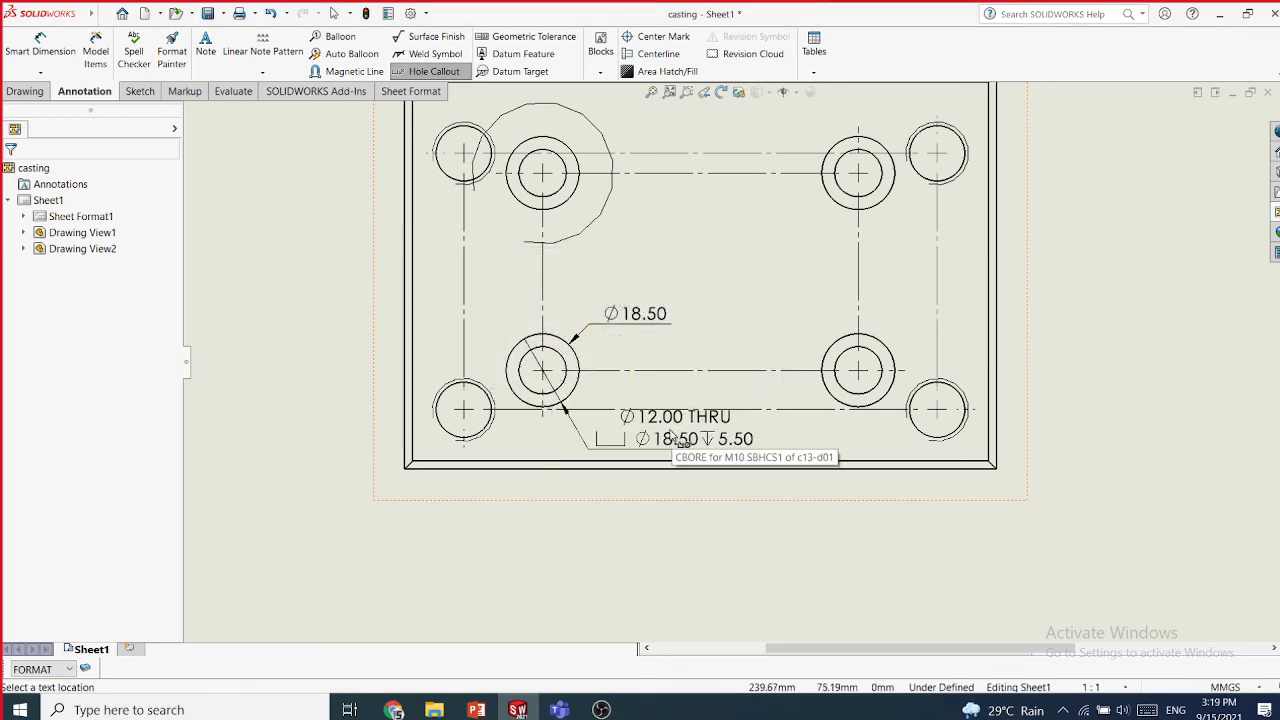
click(678, 438)
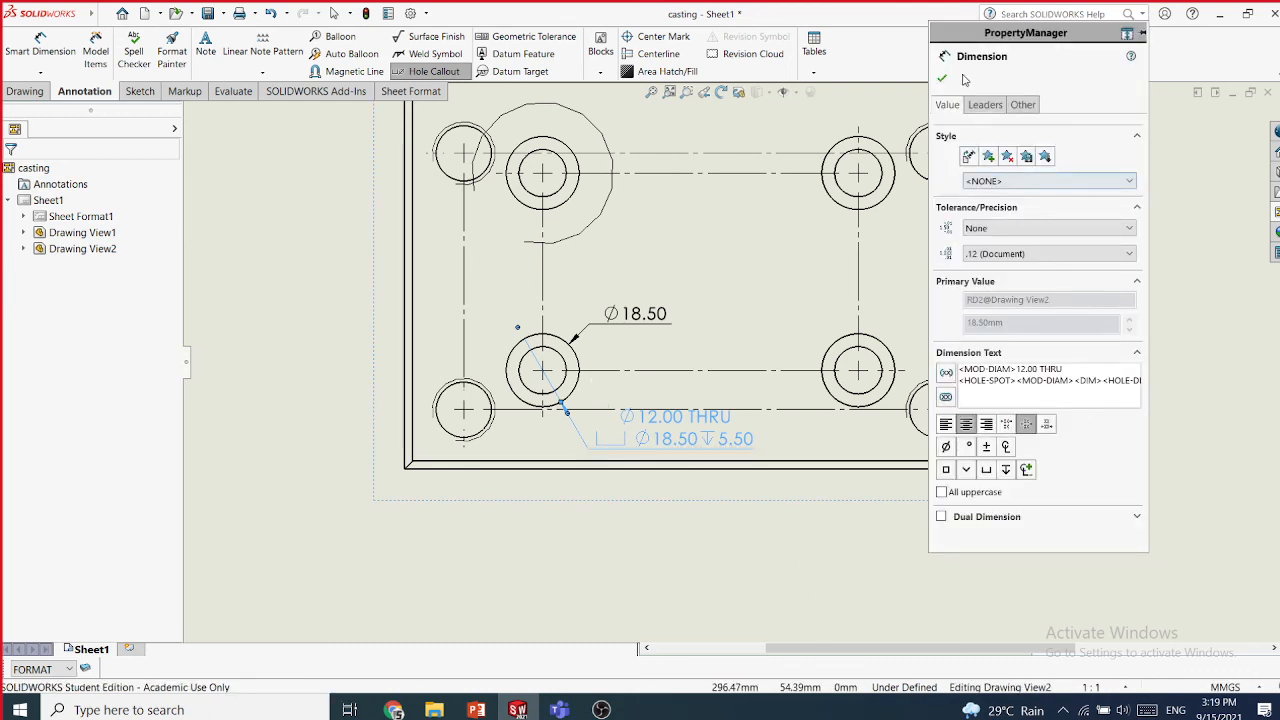
click(944, 79)
key(Escape)
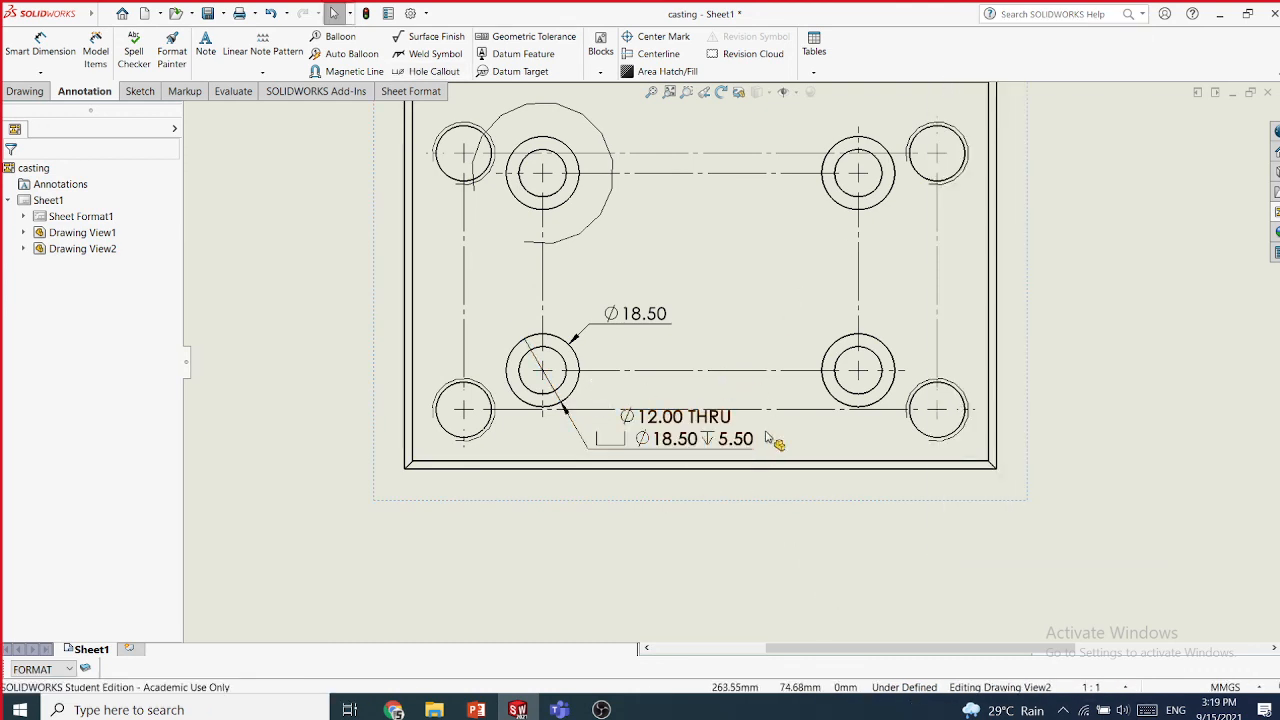
scroll(769, 441, down, 2)
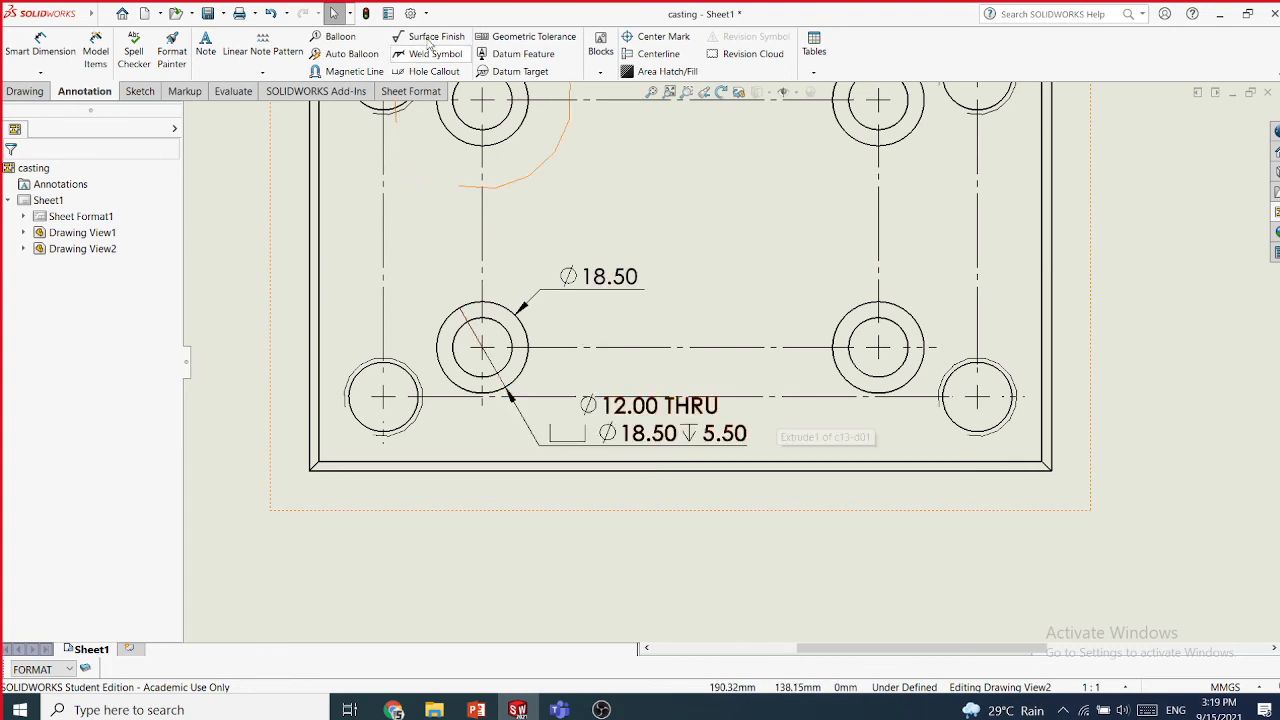
- Review the document template folders in the file location options, check the gtol files in File Explorer, and cancel the options
click(410, 15)
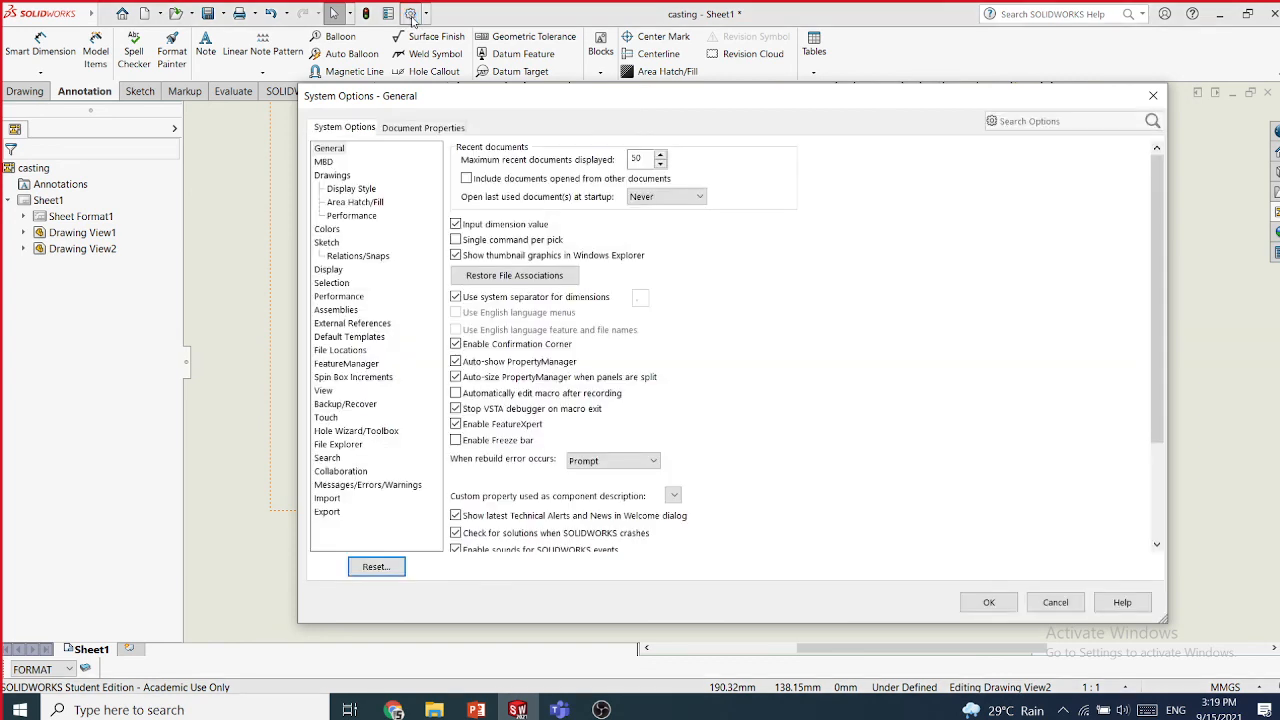
click(346, 351)
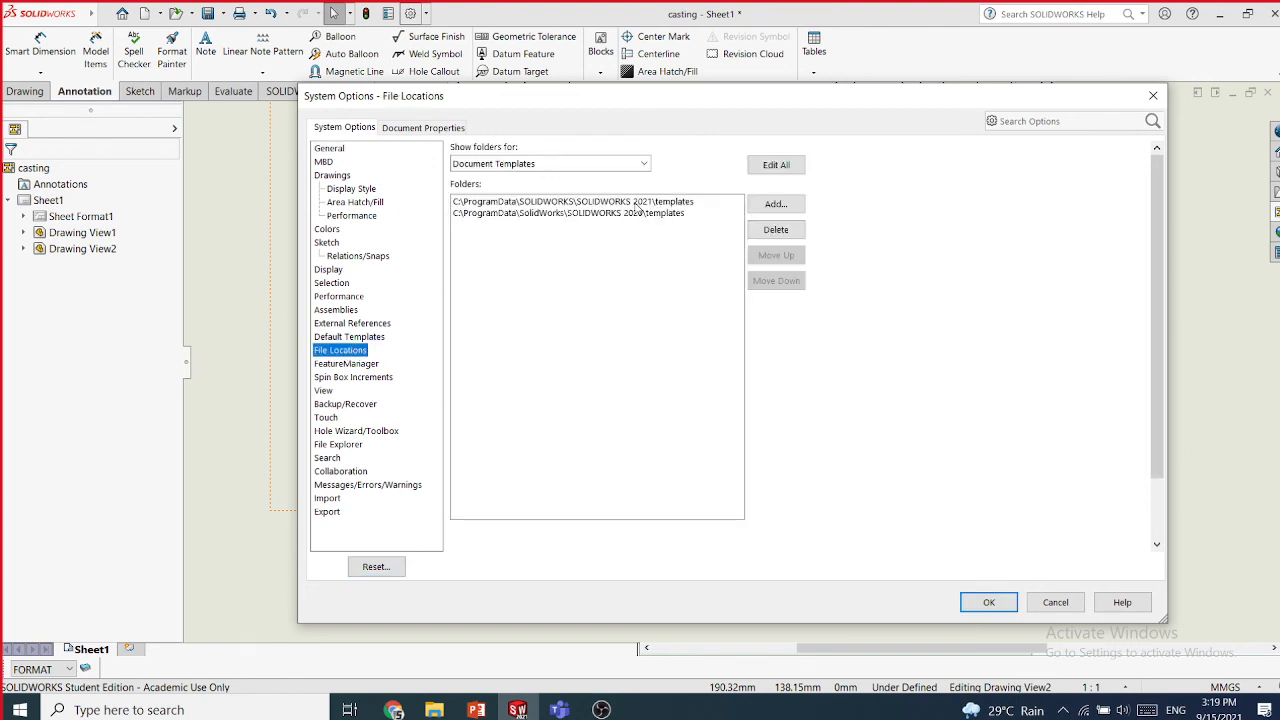
click(601, 203)
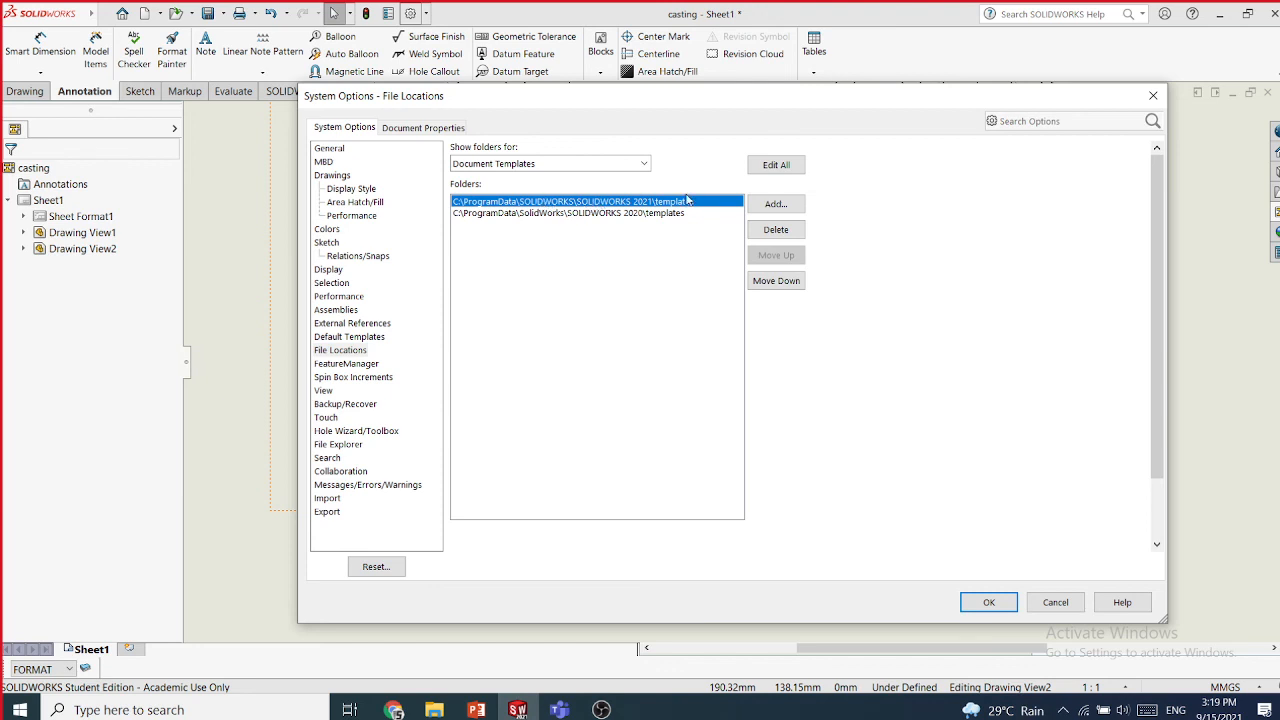
click(452, 709)
click(687, 640)
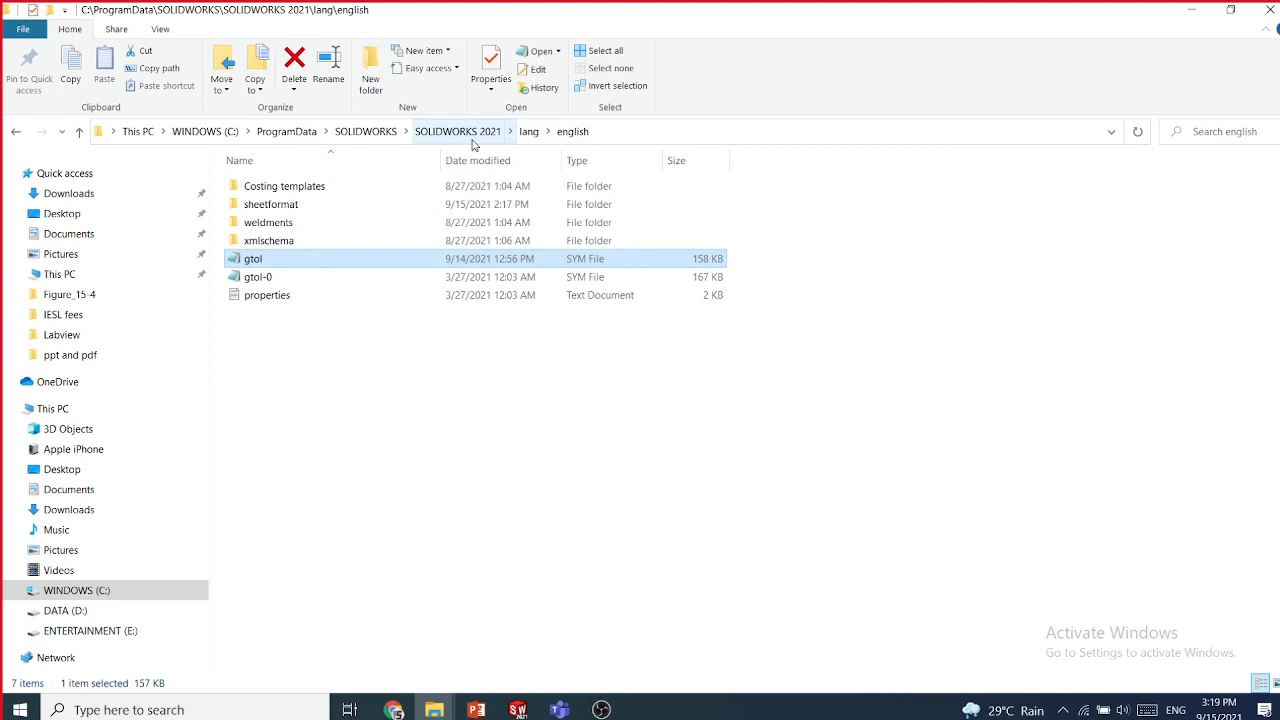
click(255, 281)
click(237, 263)
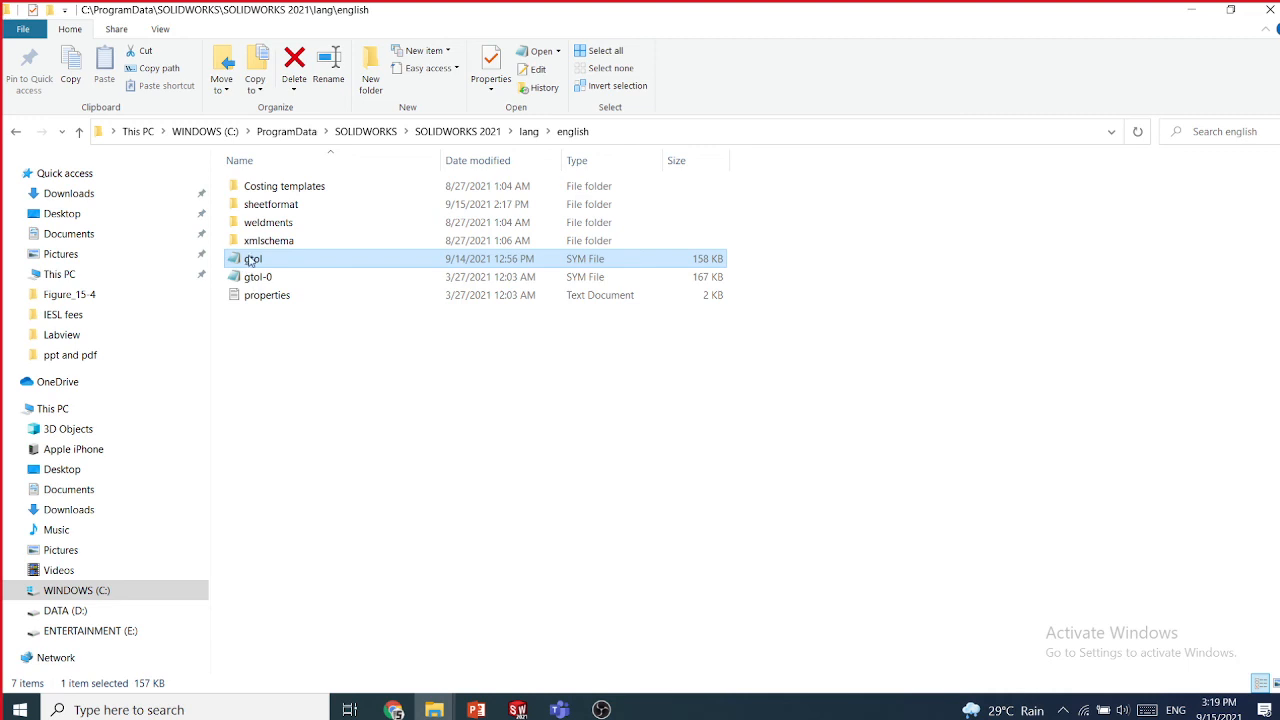
click(517, 709)
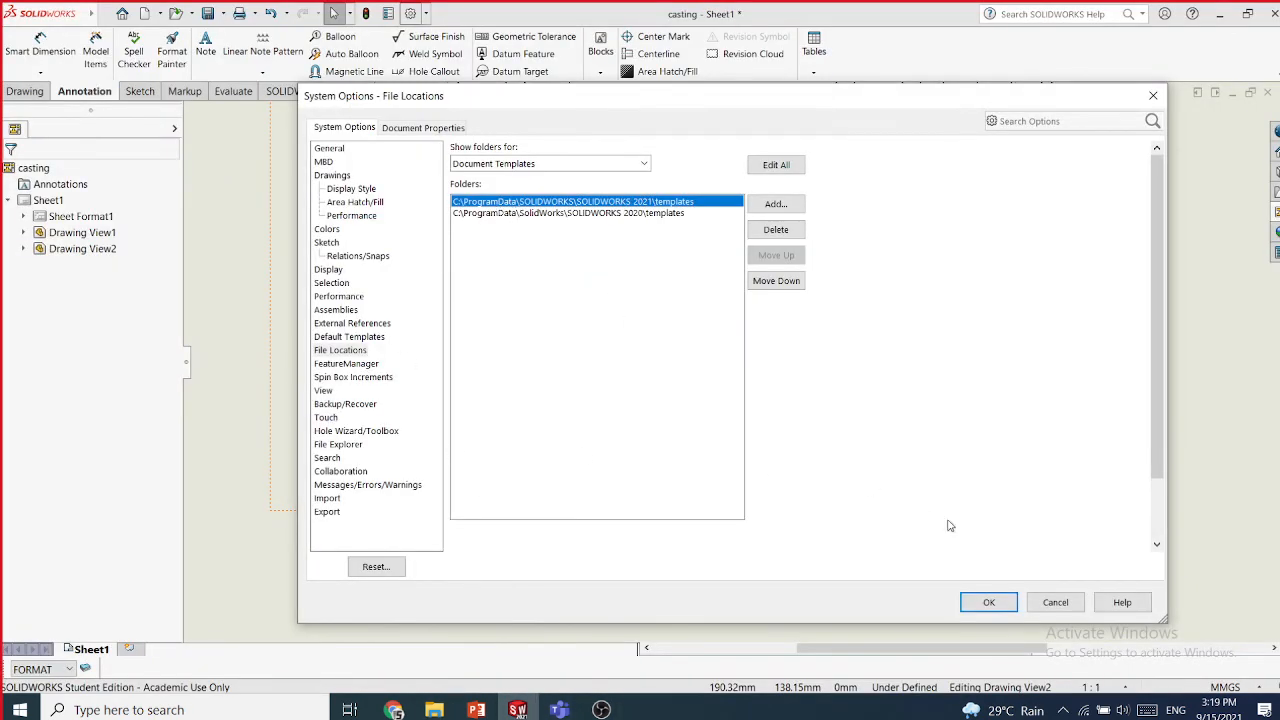
click(1058, 603)
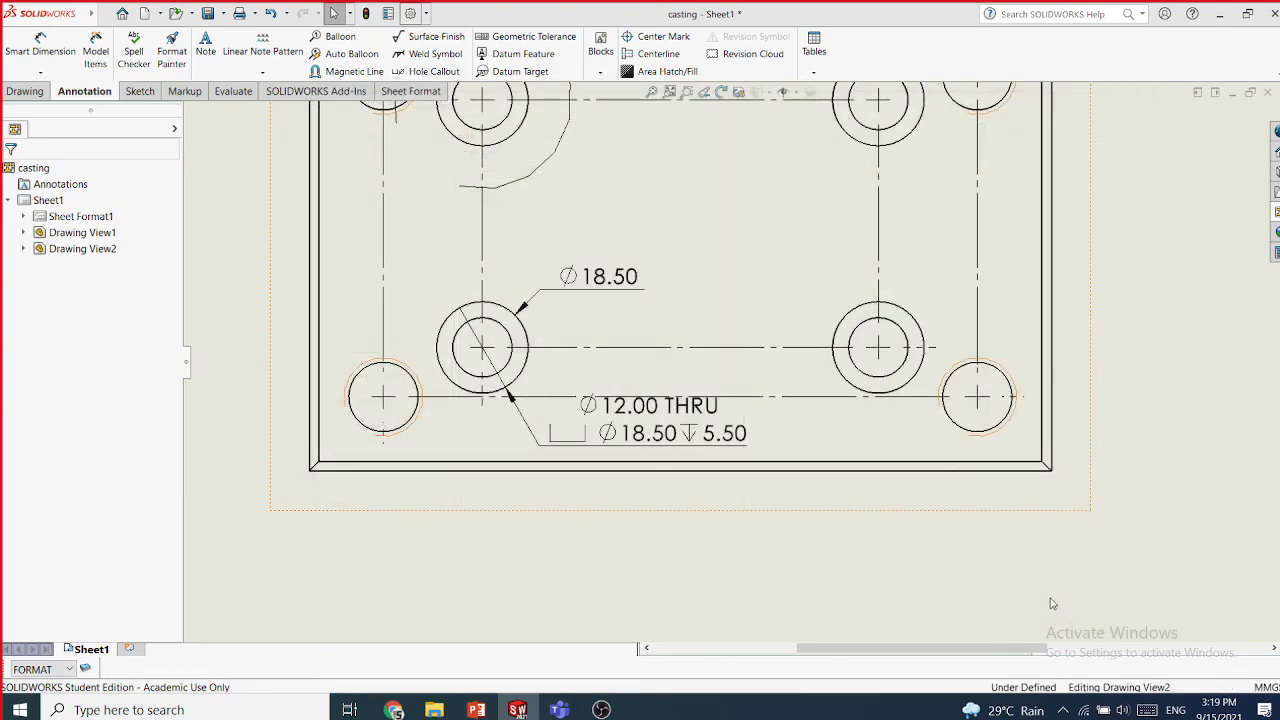
- Open the file location settings in the system options and start adding a folder for Document Templates
click(410, 14)
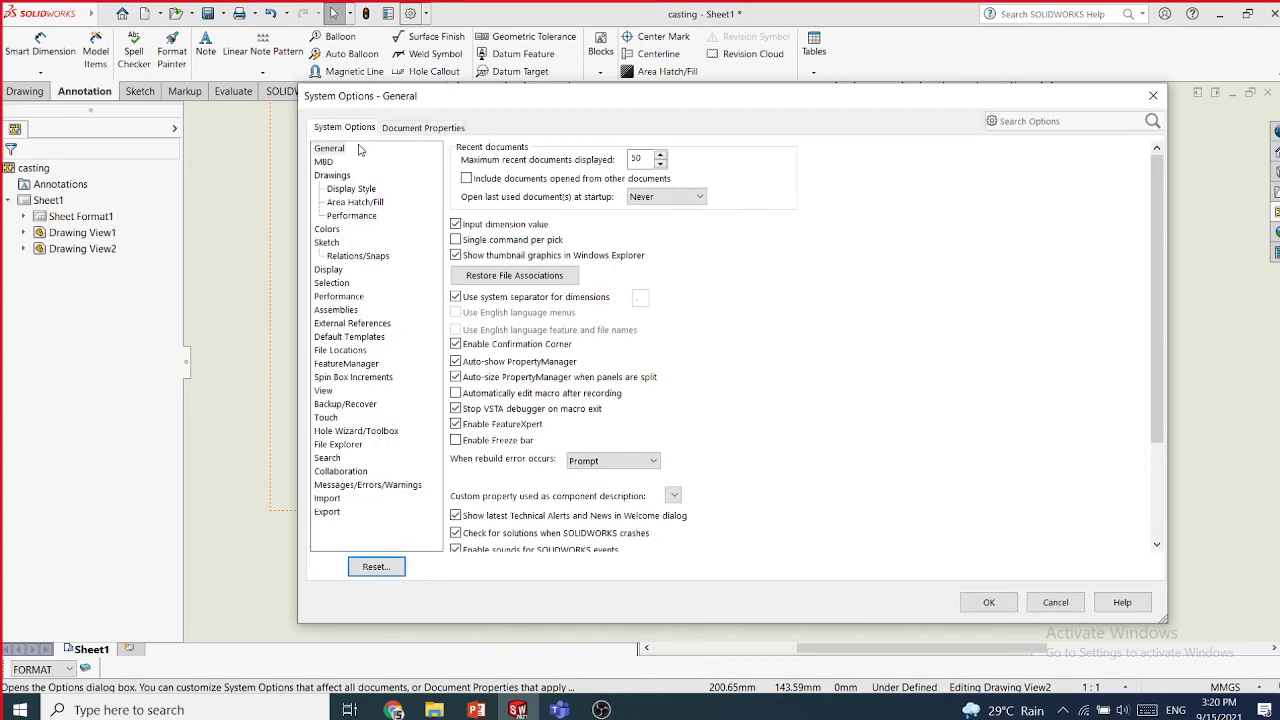
click(340, 350)
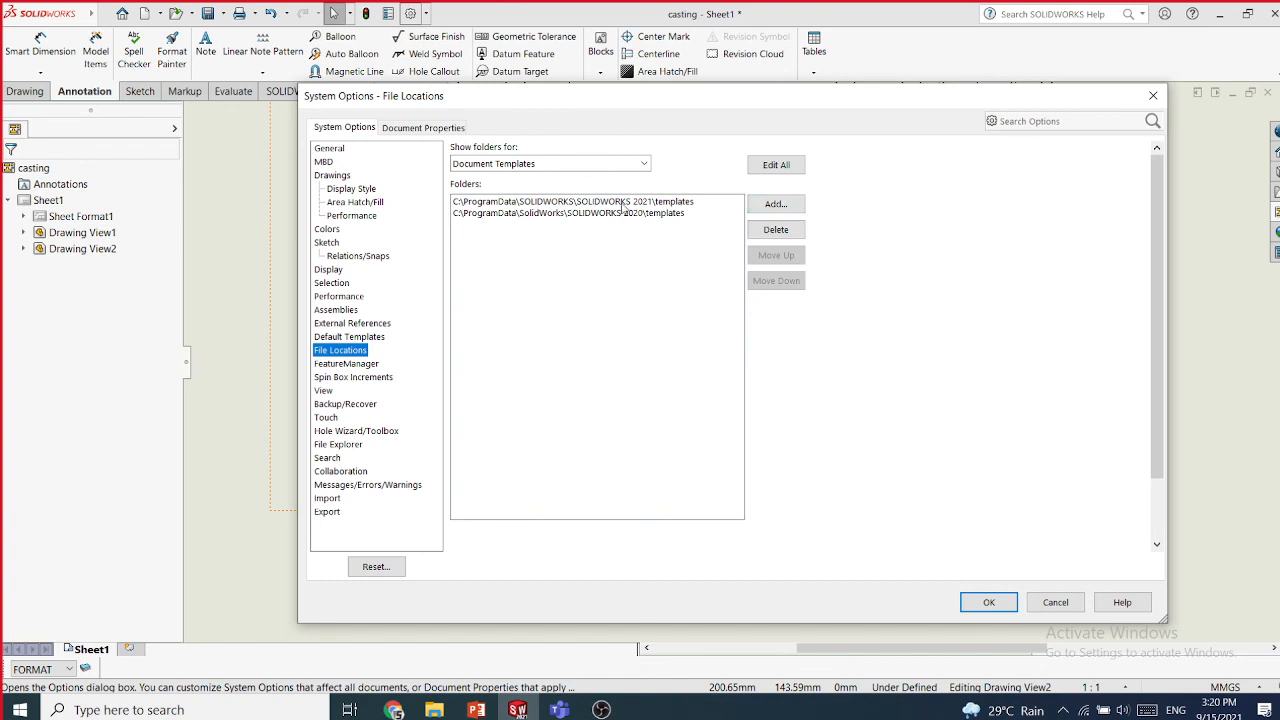
click(768, 204)
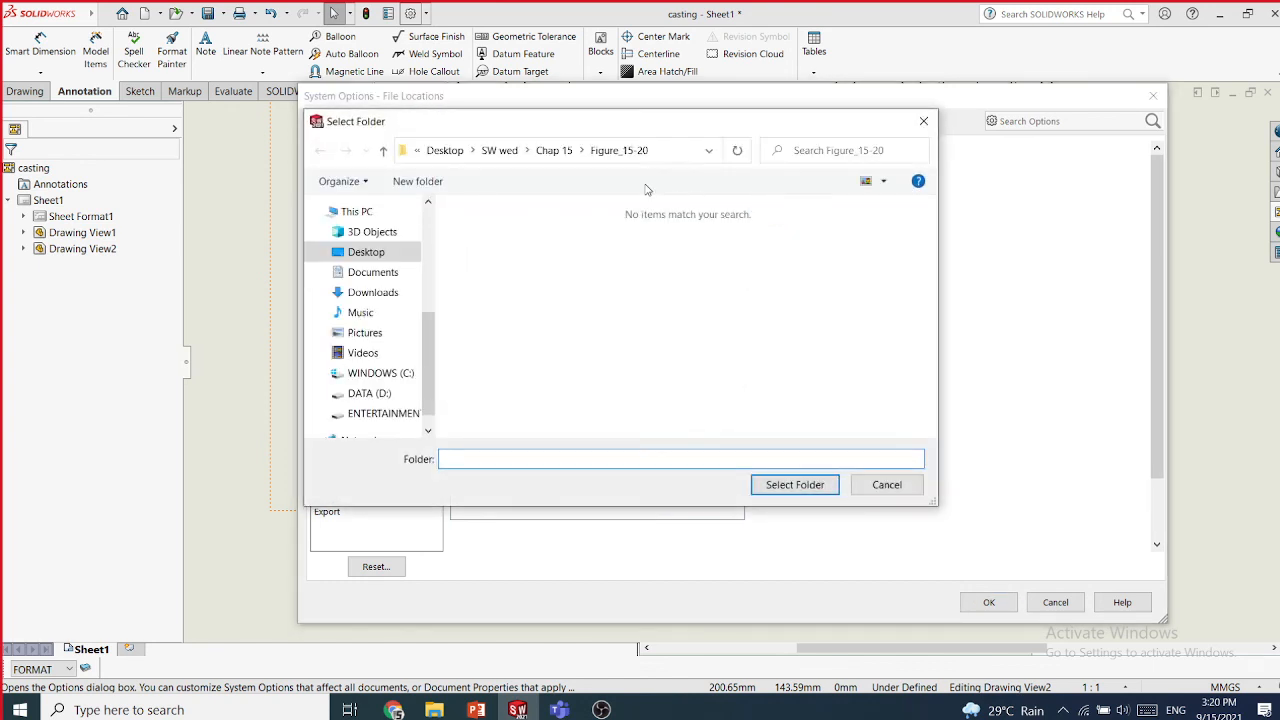
- Browse to the folder C:\ProgramData\SOLIDWORKS\SOLIDWORKS 2021\lang\english for the new file location
click(381, 374)
scroll(560, 350, down, 3)
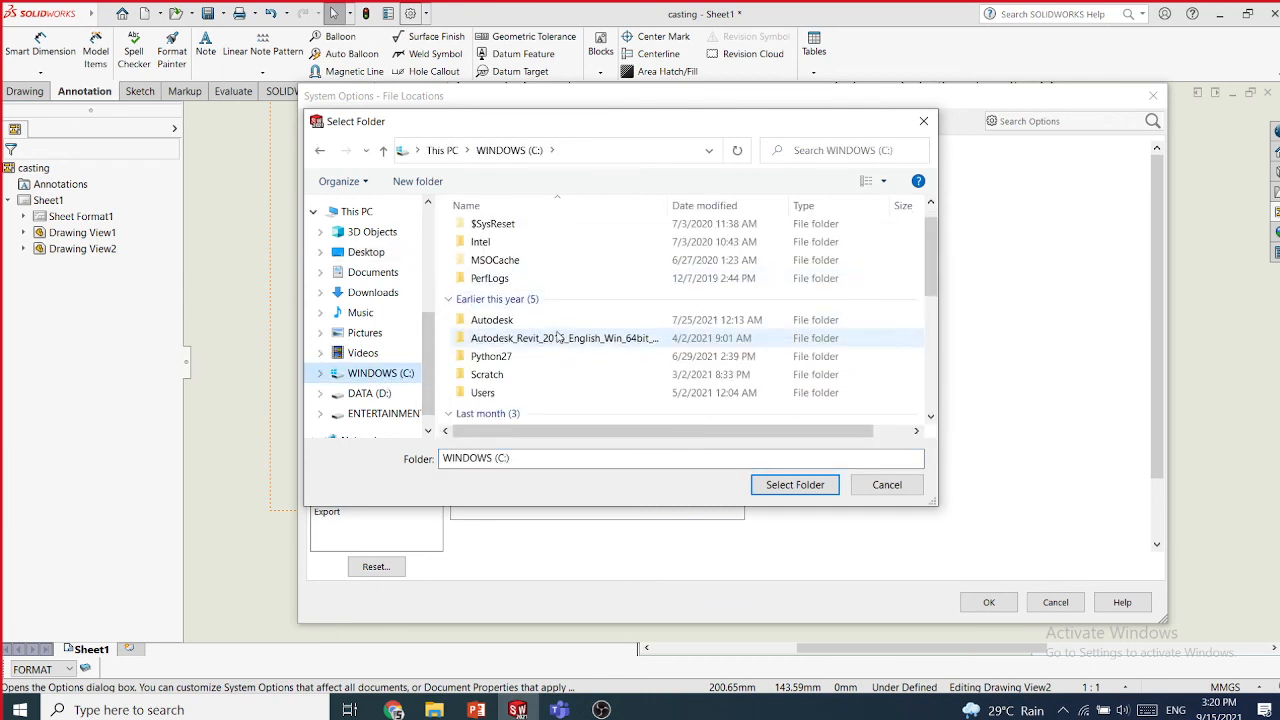
scroll(570, 360, down, 2)
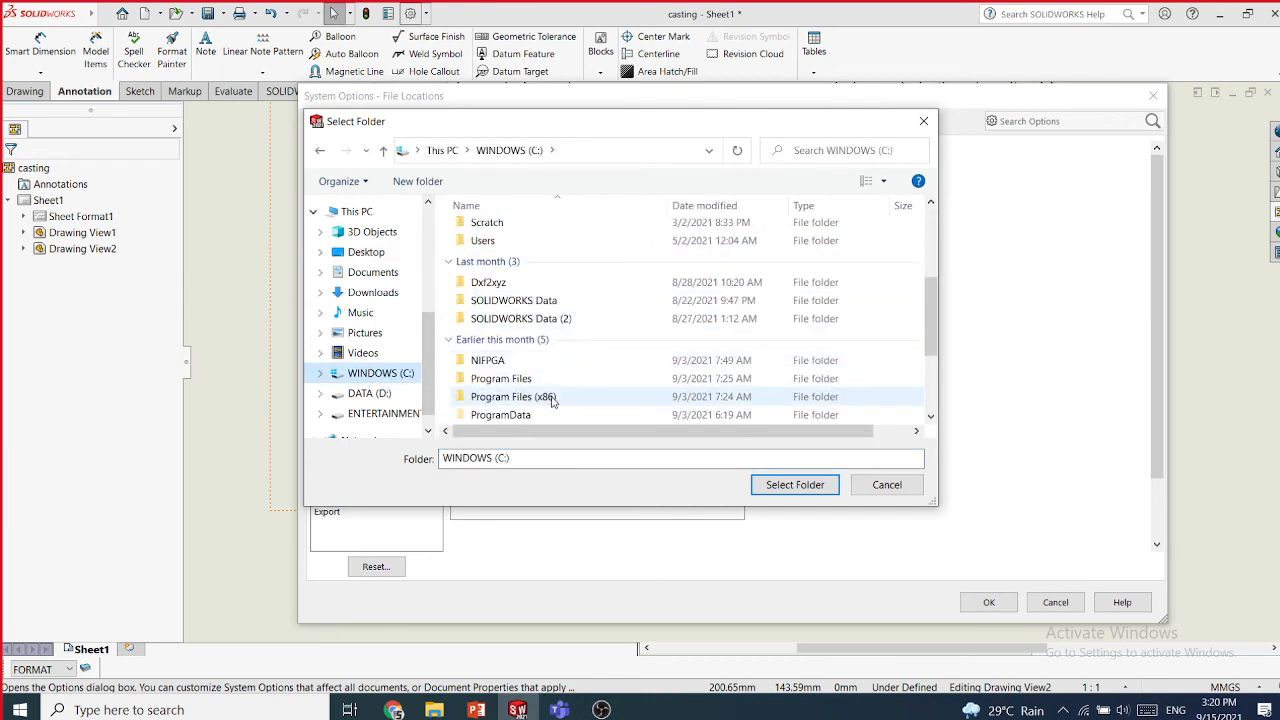
double_click(499, 375)
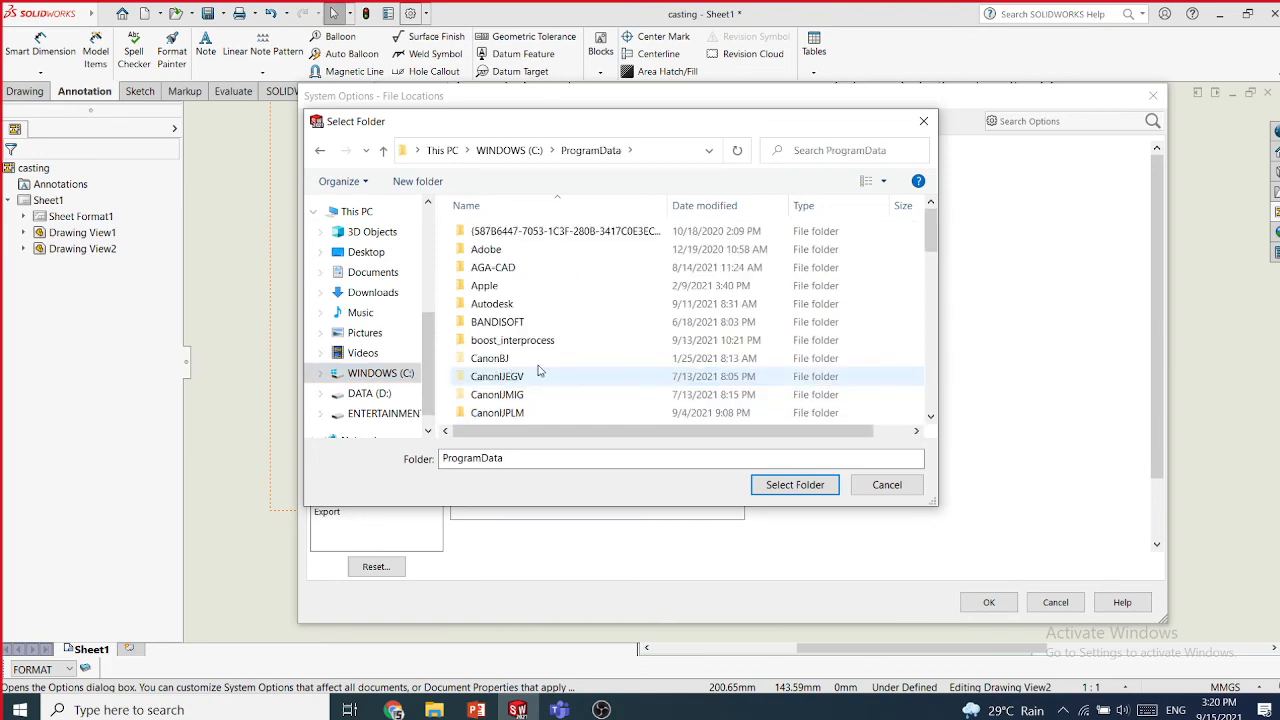
scroll(620, 345, down, 4)
scroll(620, 345, down, 10)
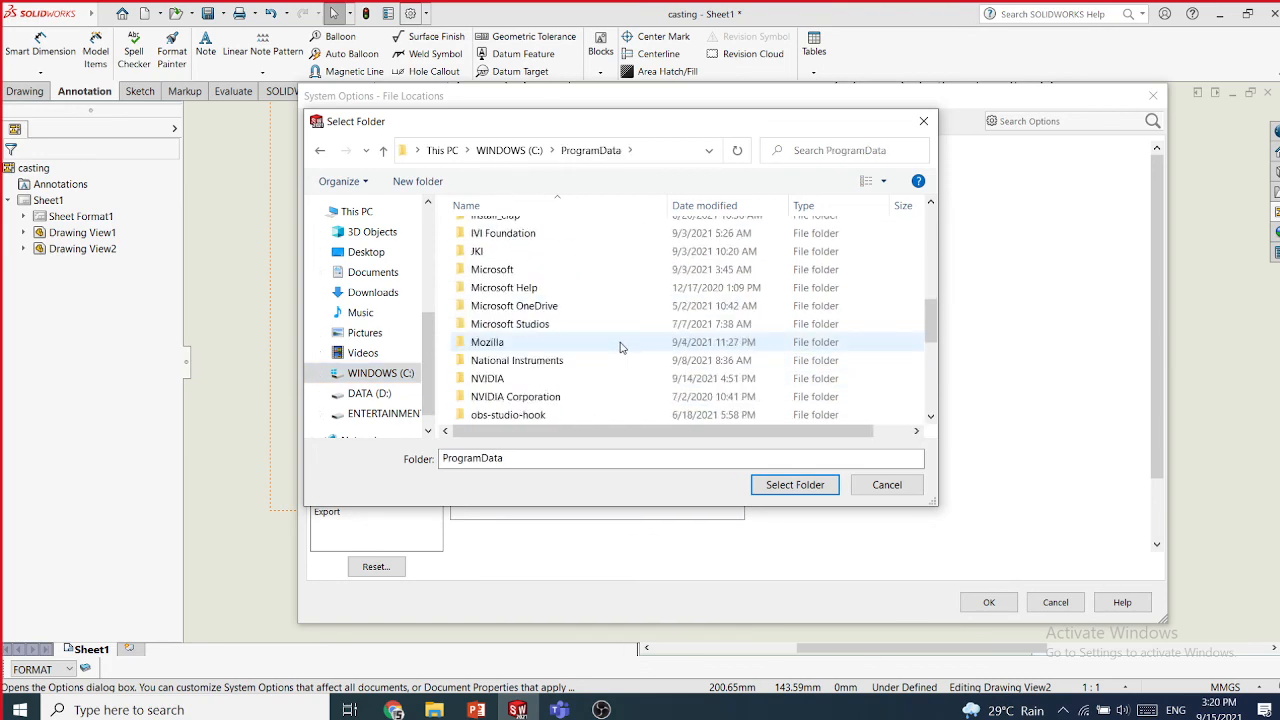
scroll(620, 346, down, 2)
double_click(500, 340)
double_click(543, 268)
double_click(533, 284)
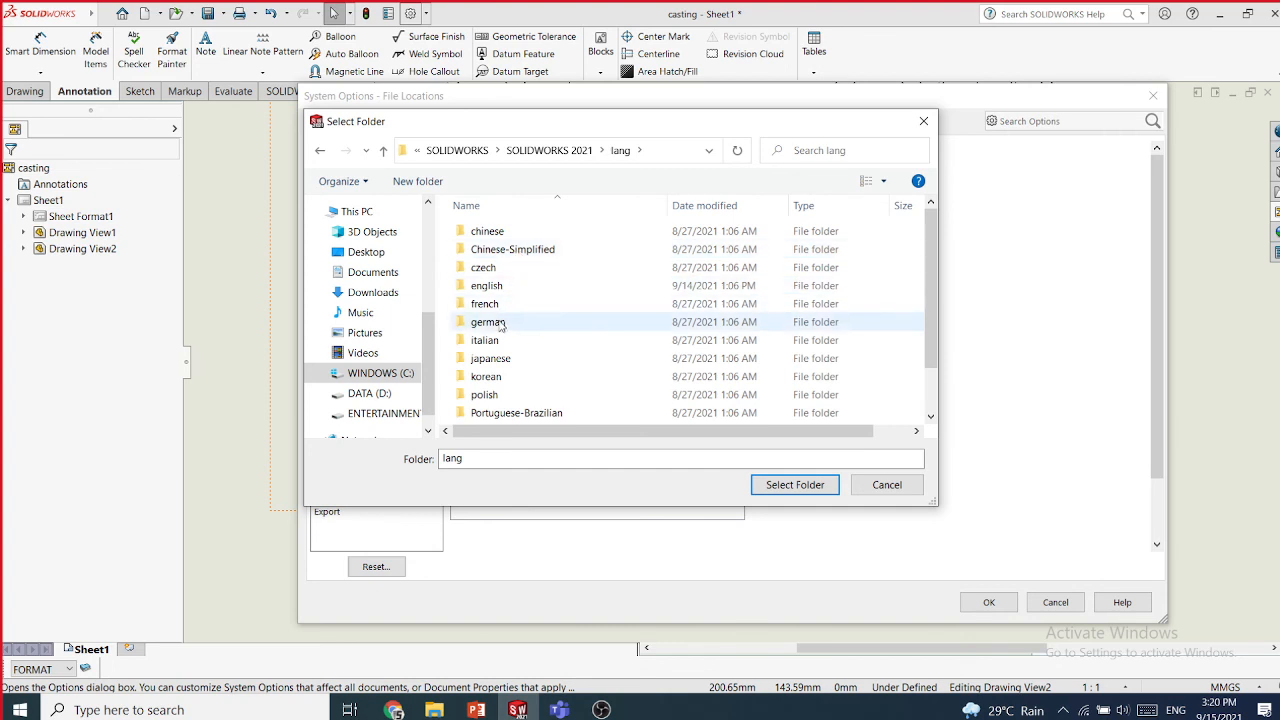
double_click(490, 286)
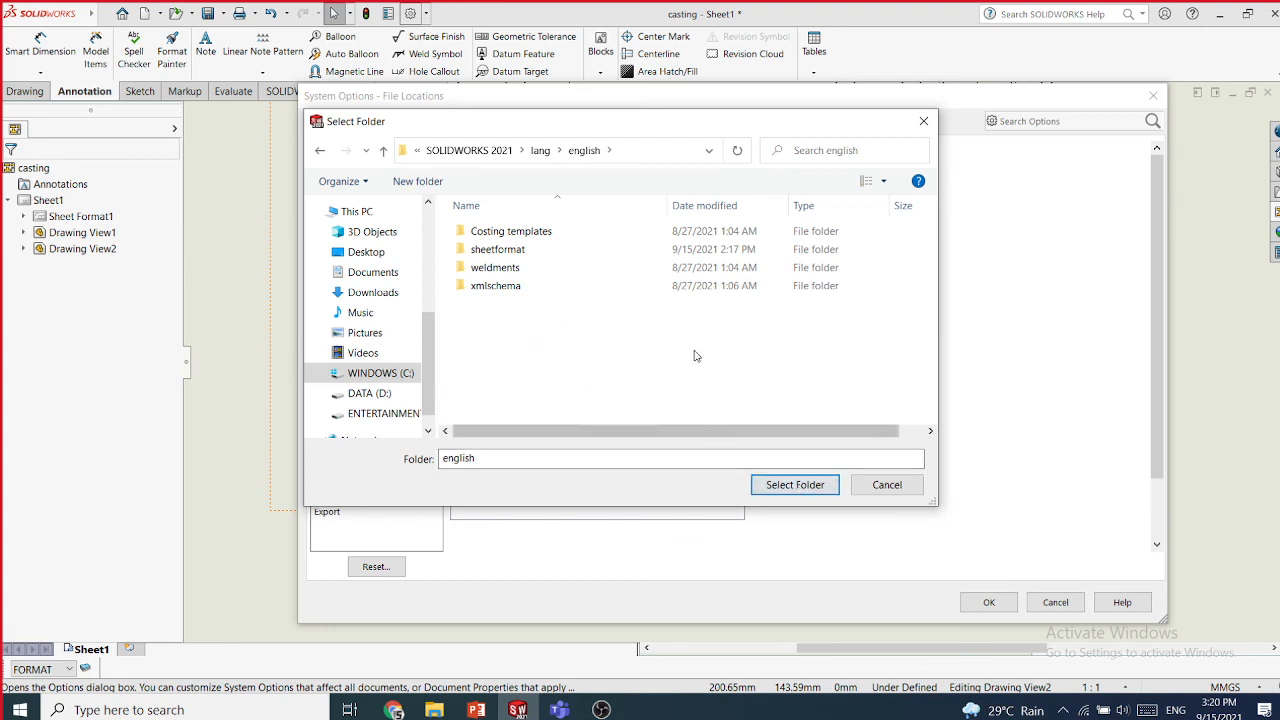
- Inspect the folder C:\ProgramData\SOLIDWORKS\SOLIDWORKS 2021\templates through the Document Templates folder browser, then cancel the folder selection
click(884, 484)
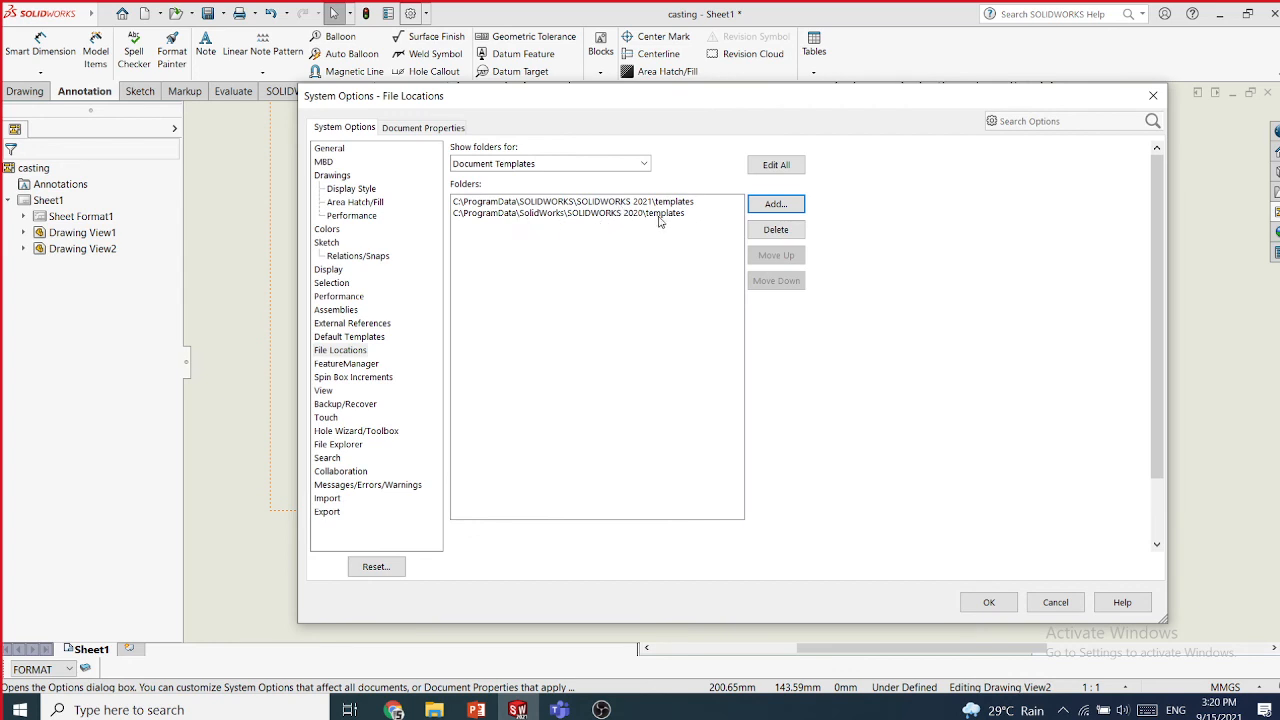
click(776, 204)
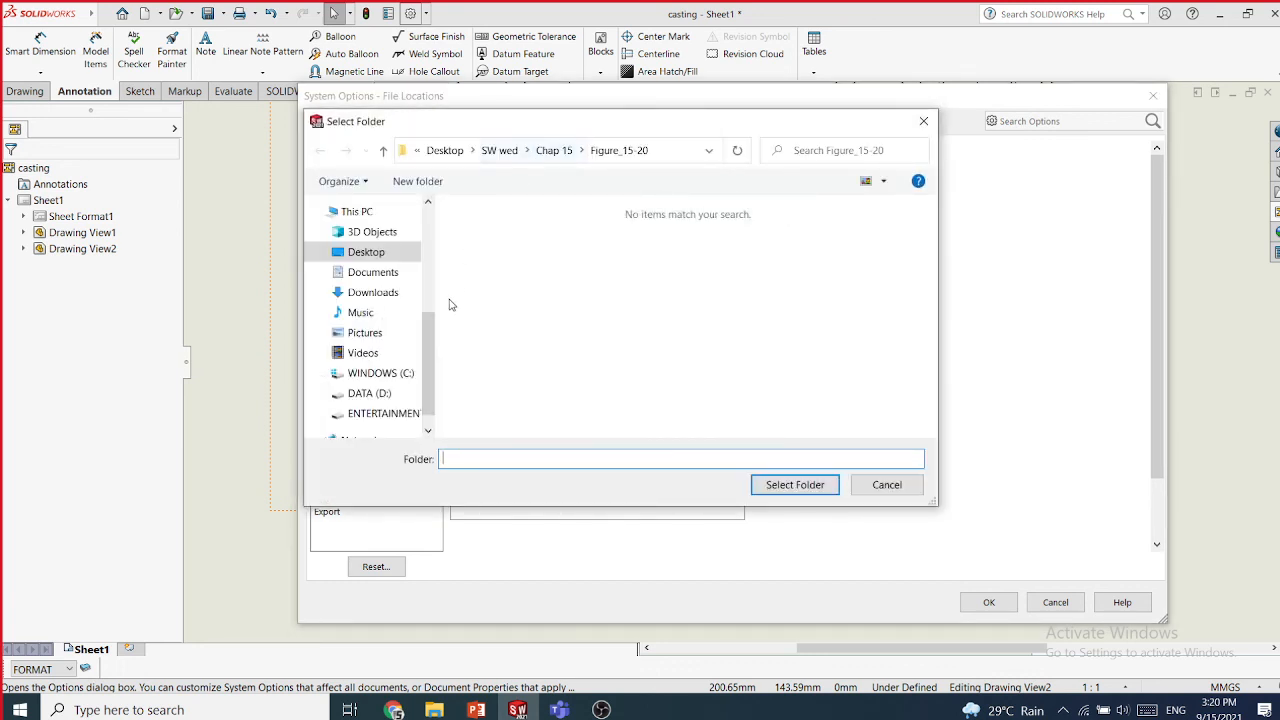
click(395, 373)
scroll(513, 368, down, 4)
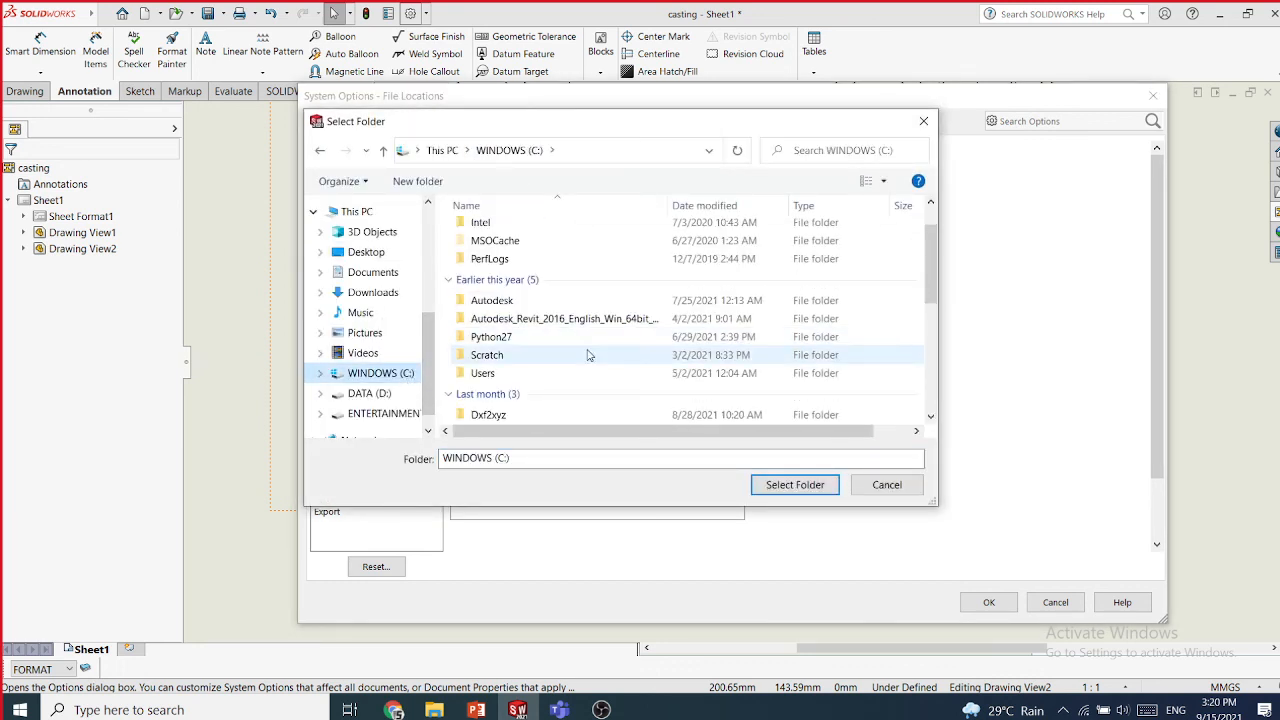
double_click(517, 376)
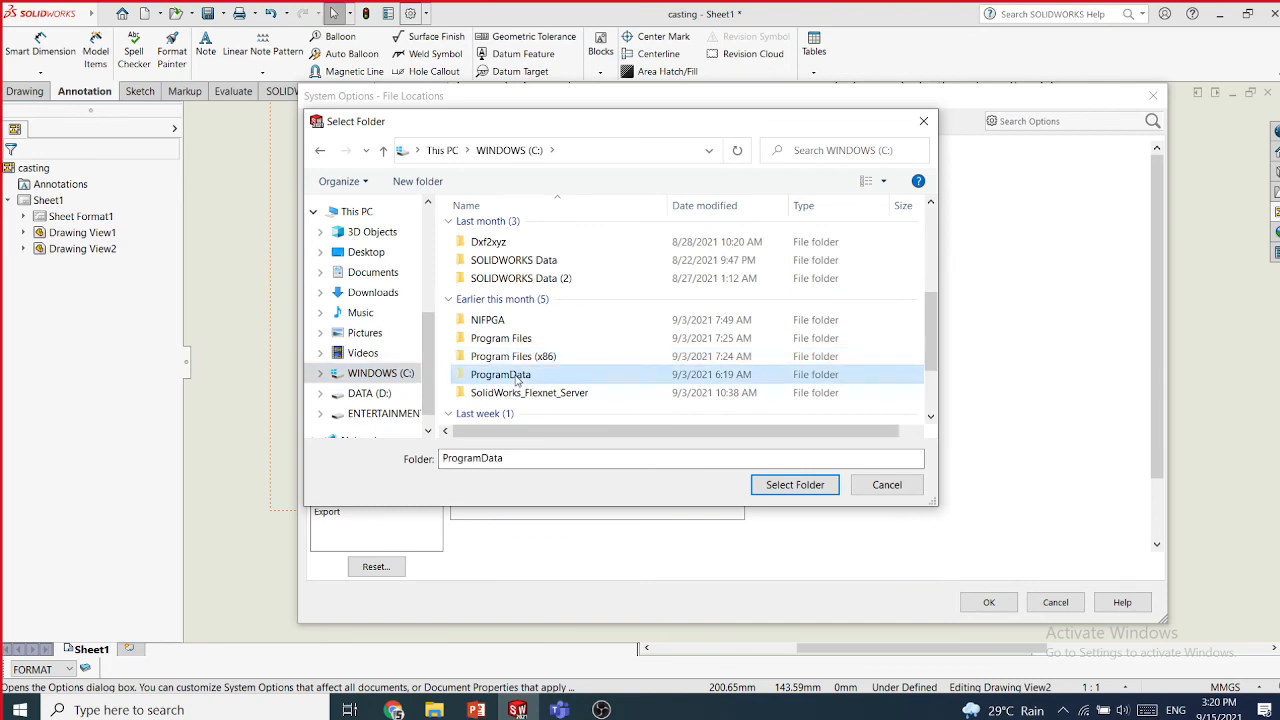
scroll(601, 343, down, 5)
scroll(601, 343, down, 7)
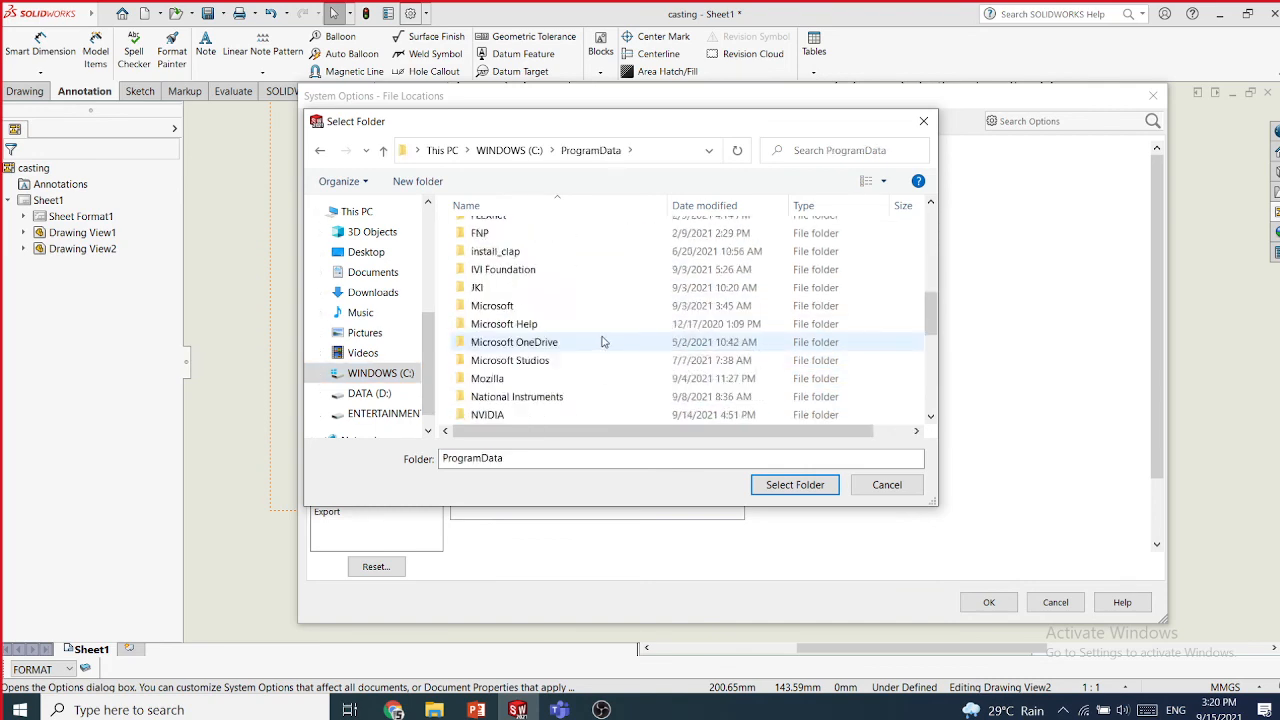
scroll(601, 343, down, 2)
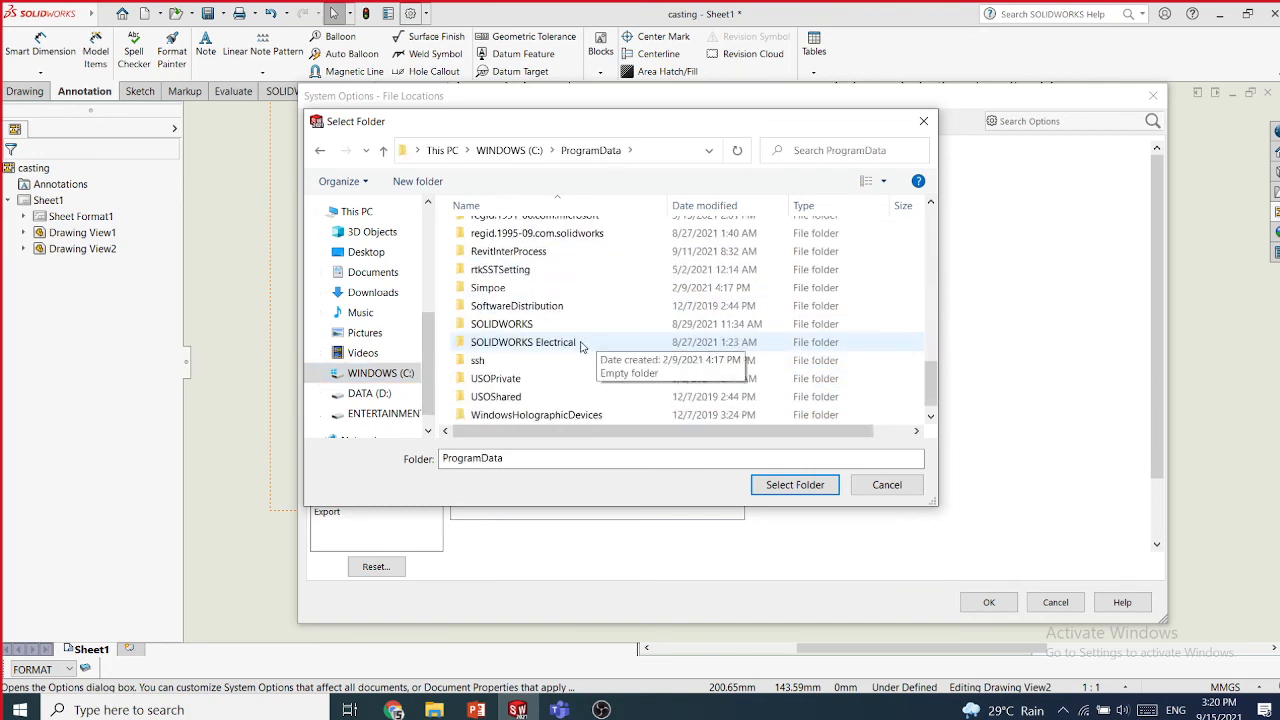
double_click(519, 324)
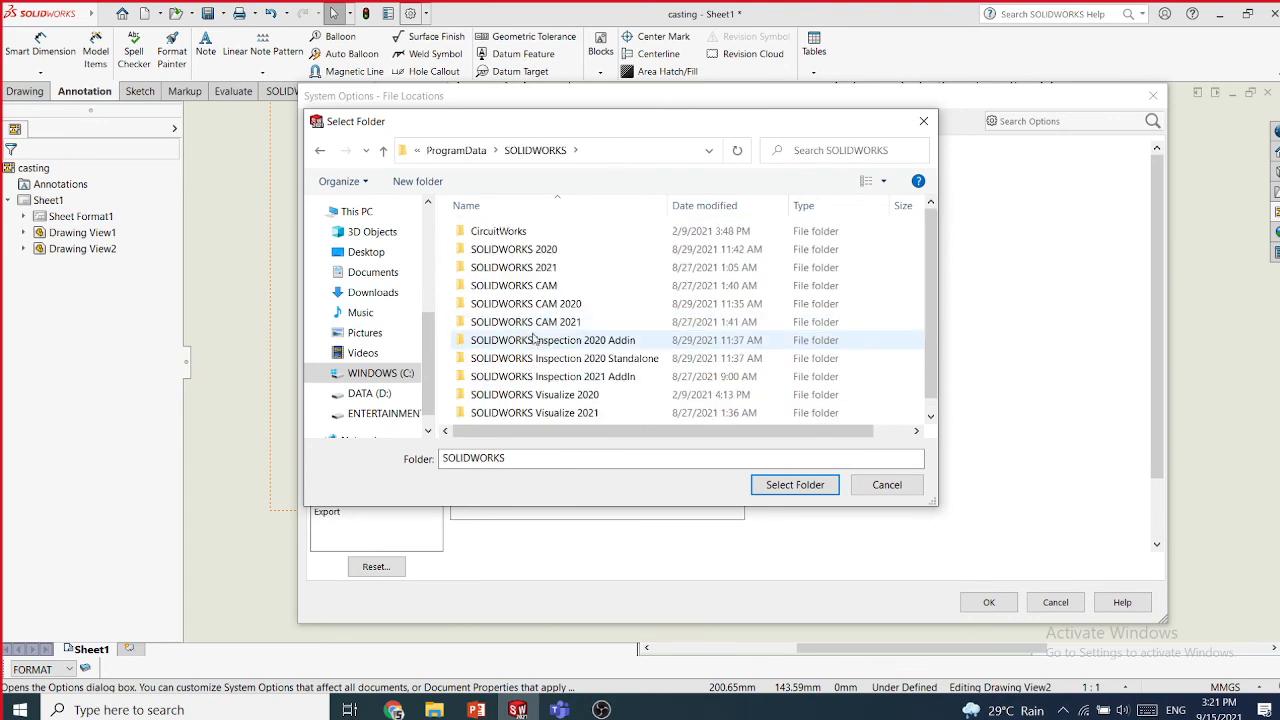
click(541, 269)
double_click(543, 270)
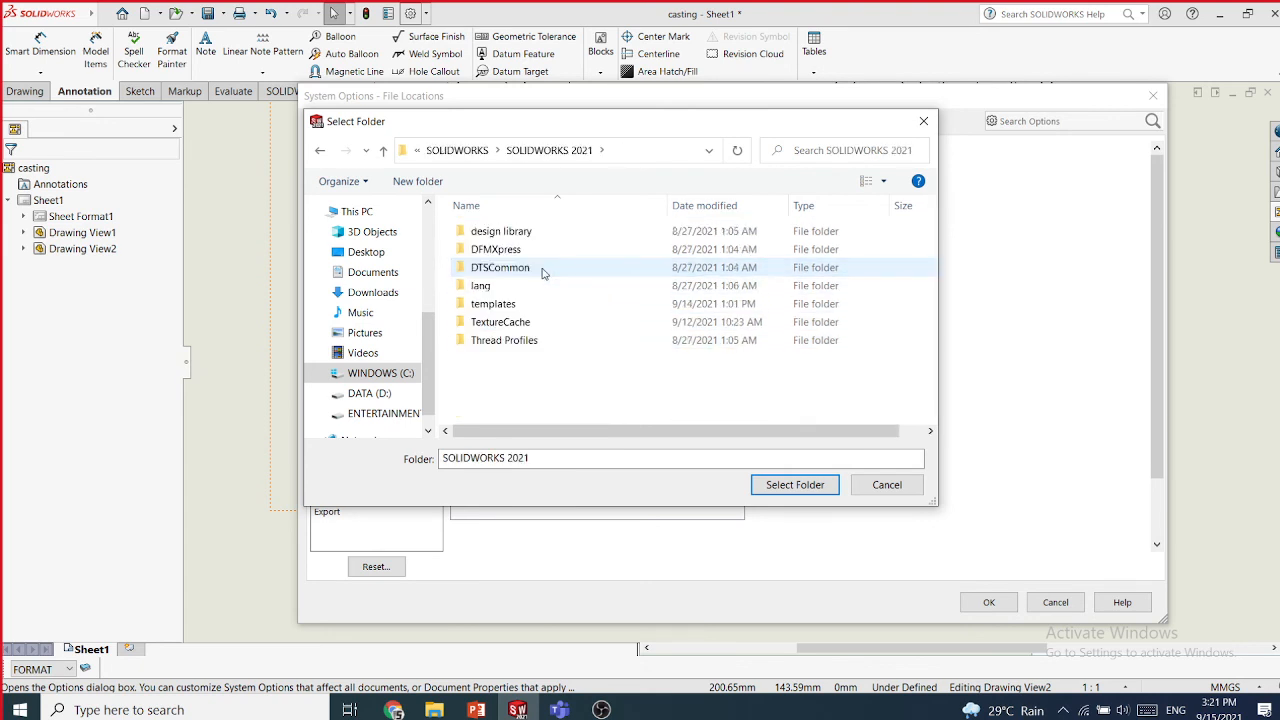
double_click(500, 306)
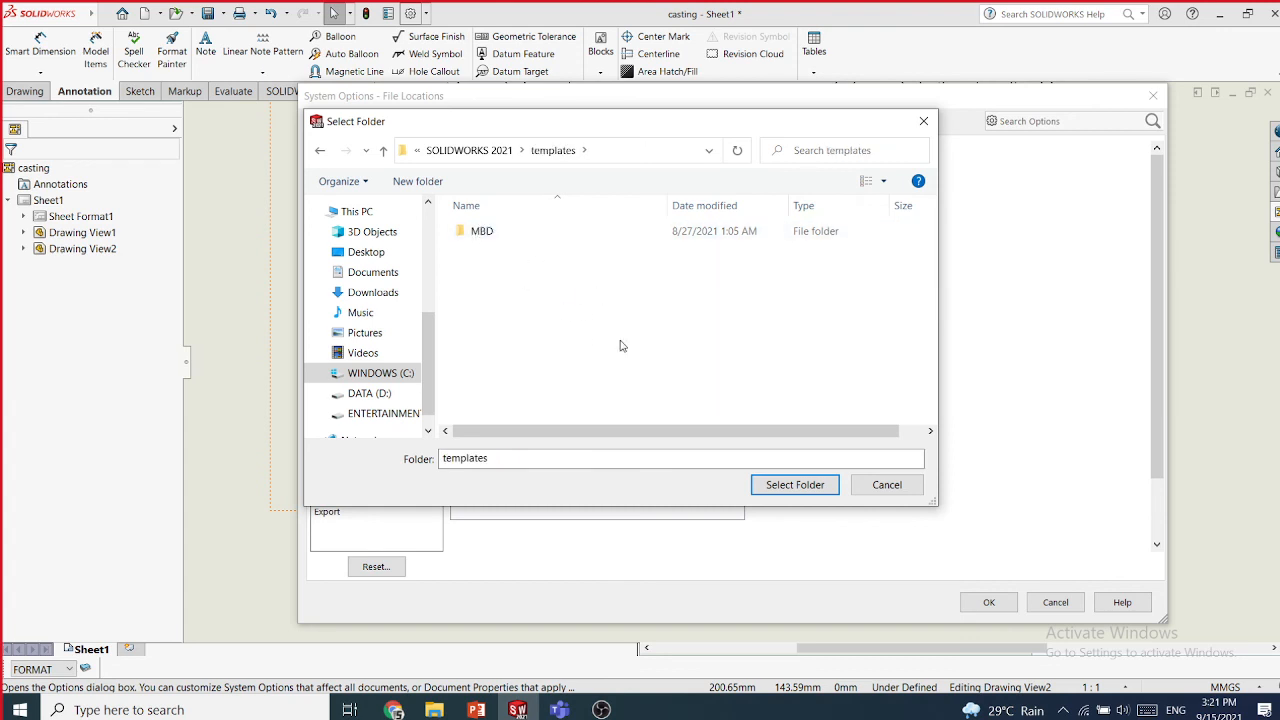
click(876, 490)
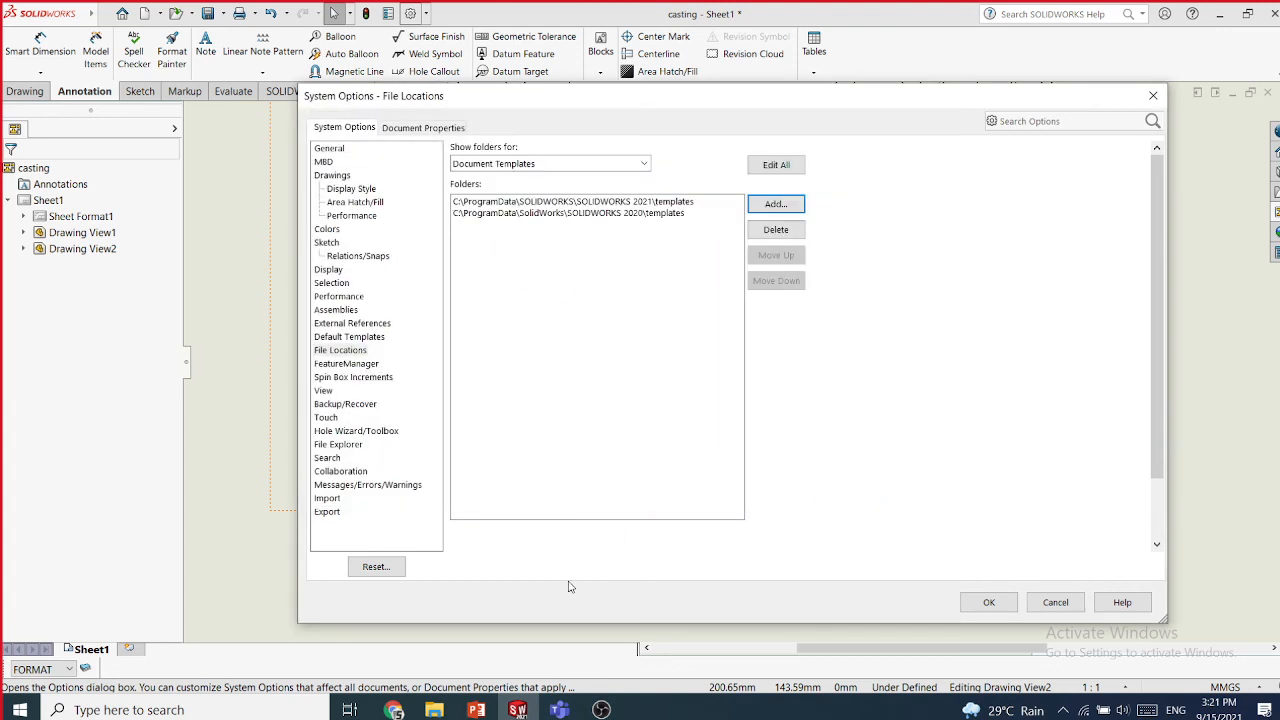
- Check the gtol file in the SOLIDWORKS 2021 templates folder in File Explorer, close Explorer and cancel the SOLIDWORKS options
mouse_move(436, 705)
click(676, 653)
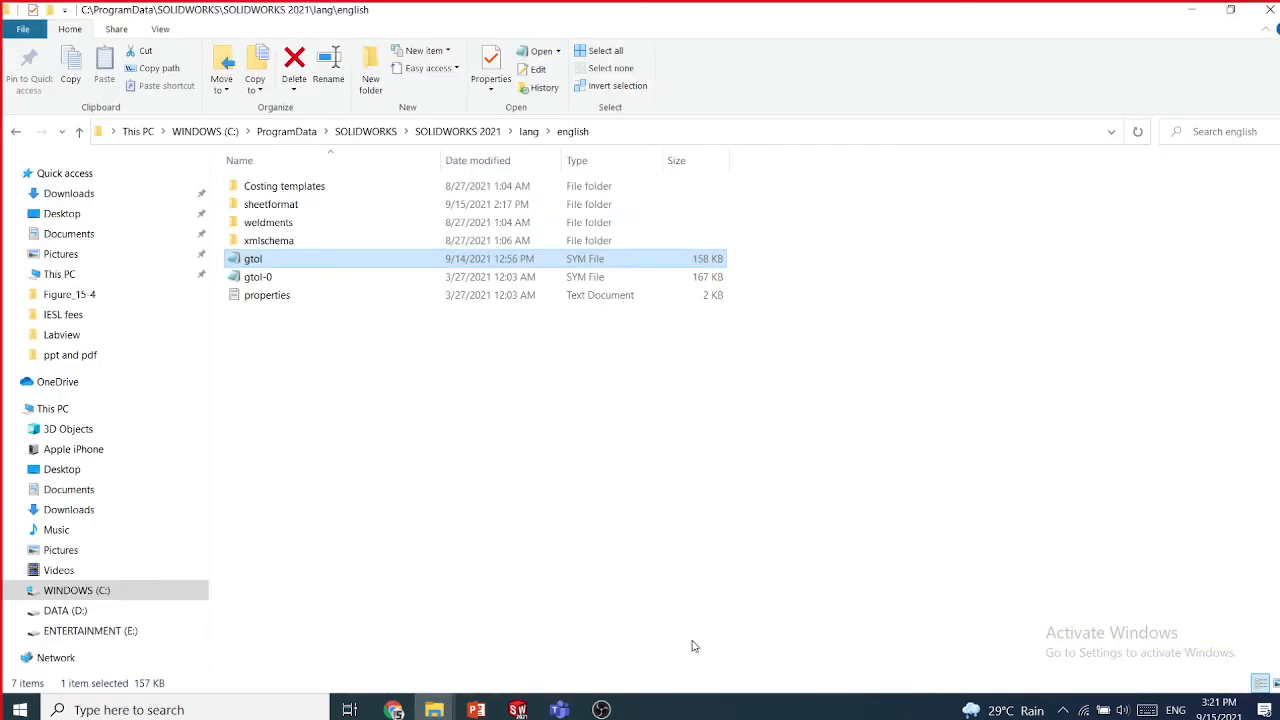
click(432, 134)
double_click(240, 254)
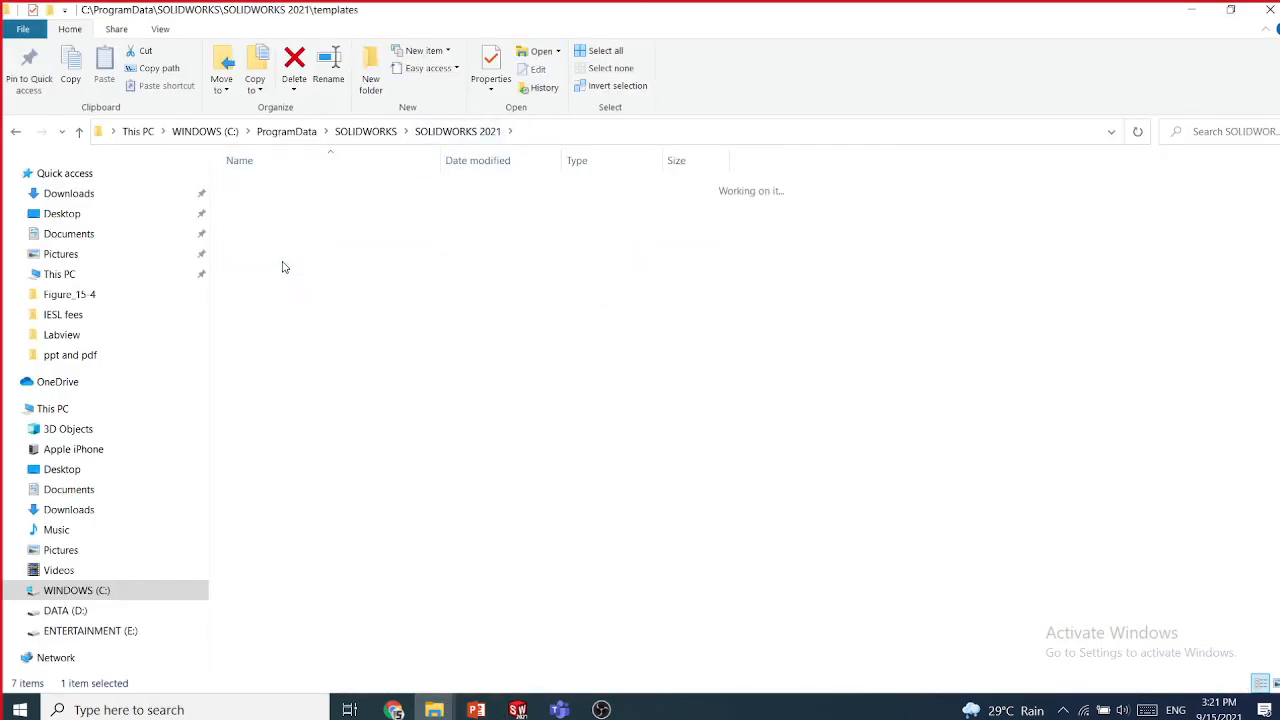
click(250, 206)
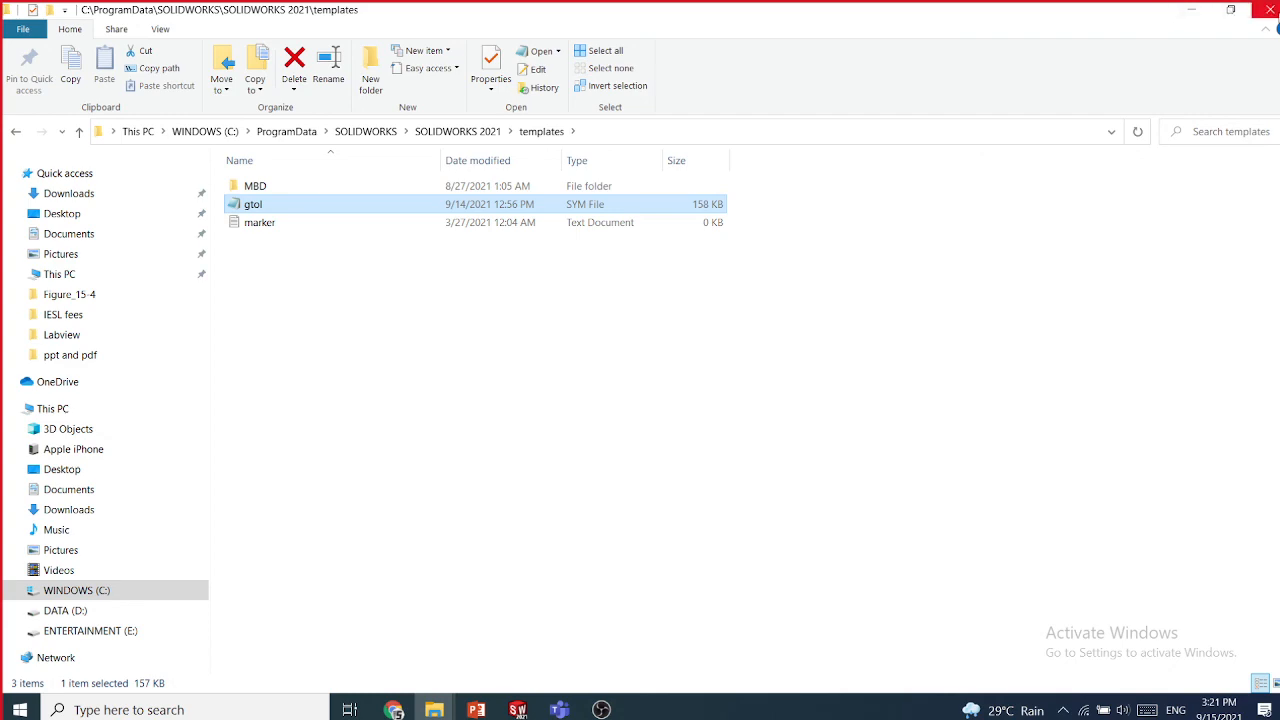
click(1266, 9)
click(1055, 602)
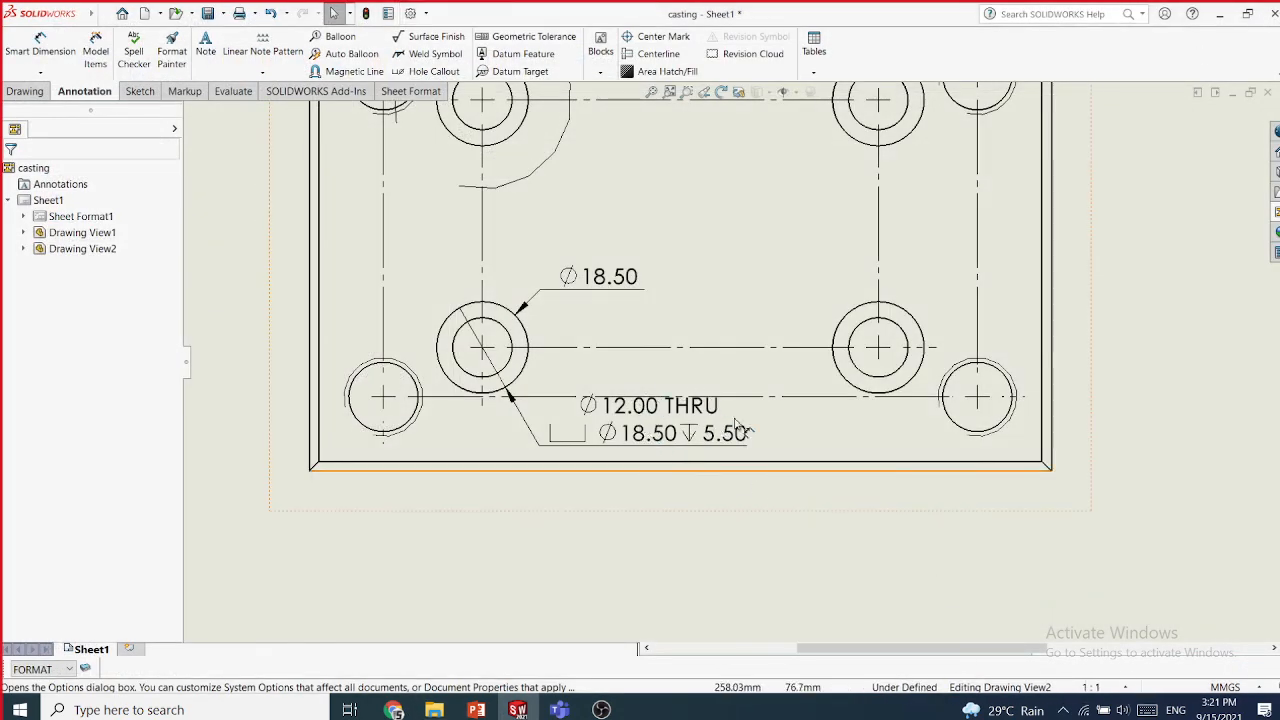
- Add a rectangular revision cloud around the two upper-right holes of the plate view
scroll(783, 568, up, 5)
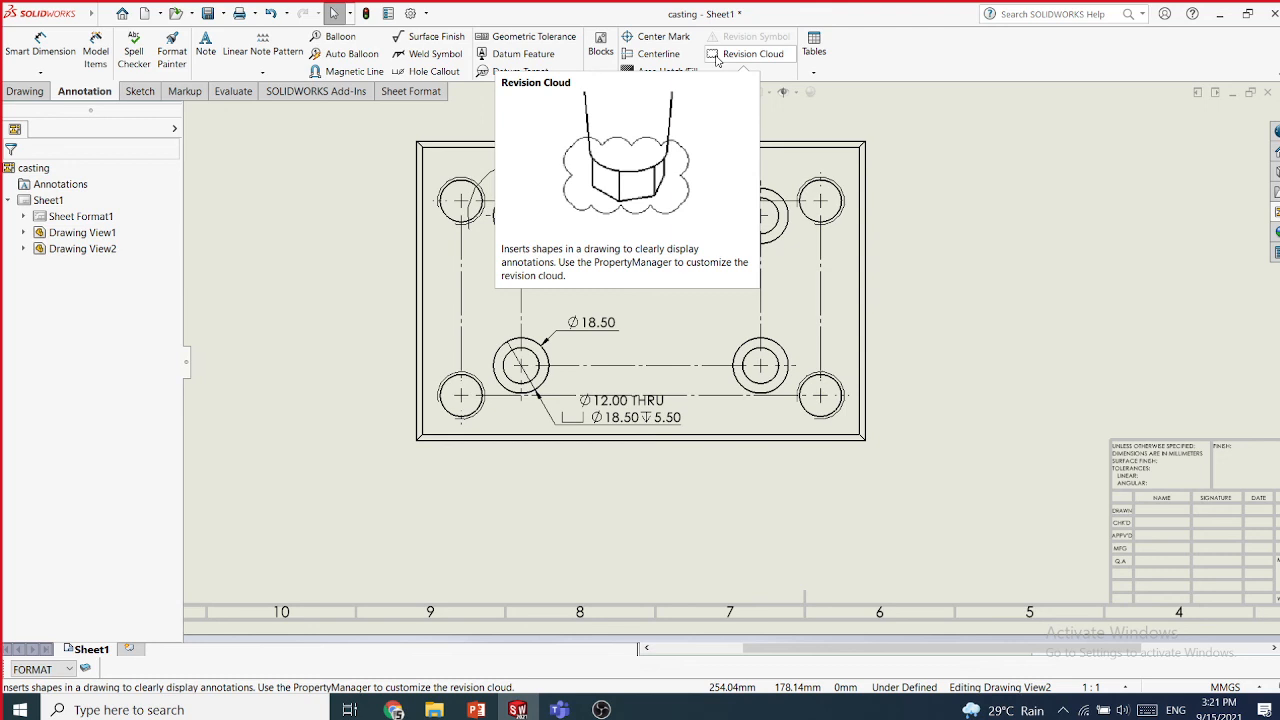
click(745, 54)
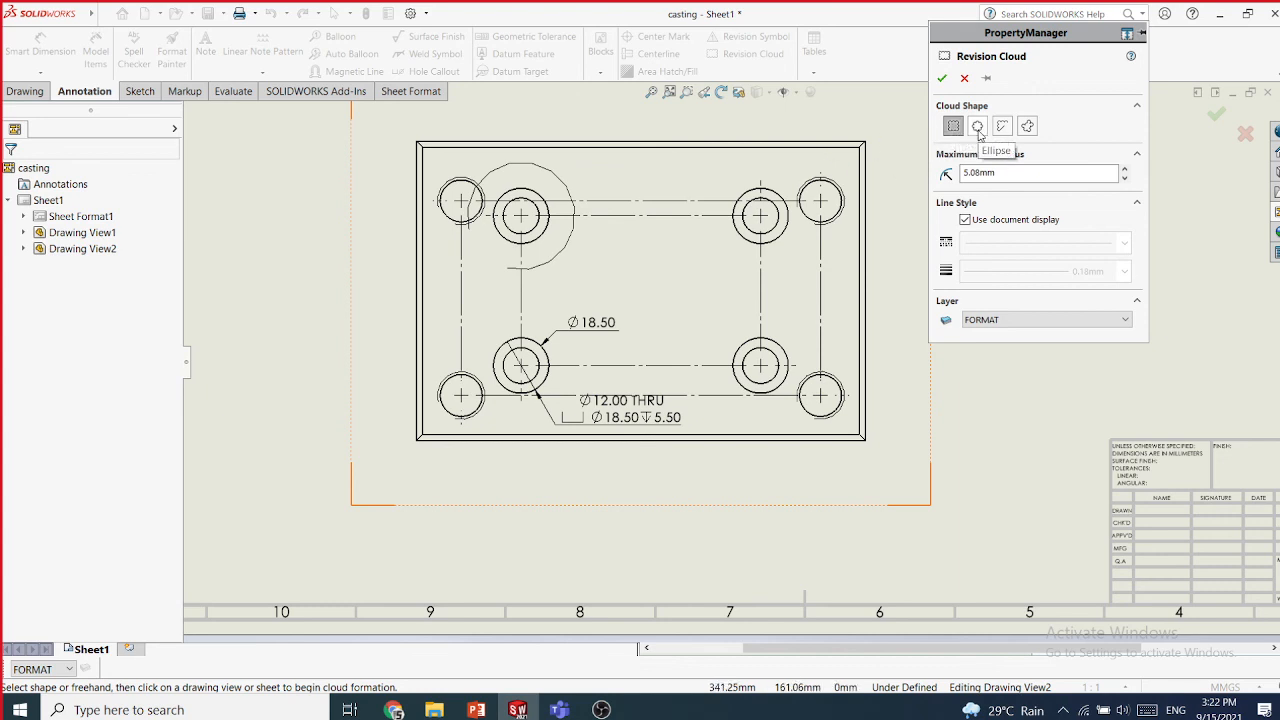
click(702, 157)
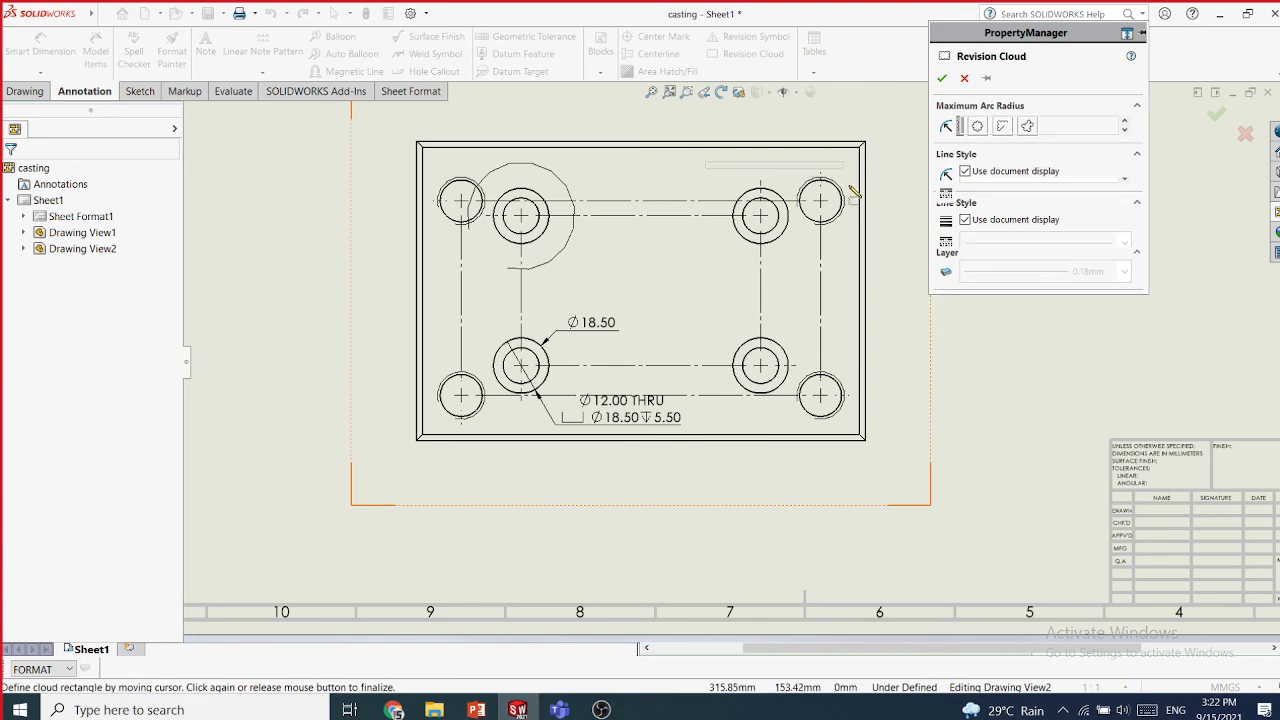
click(877, 256)
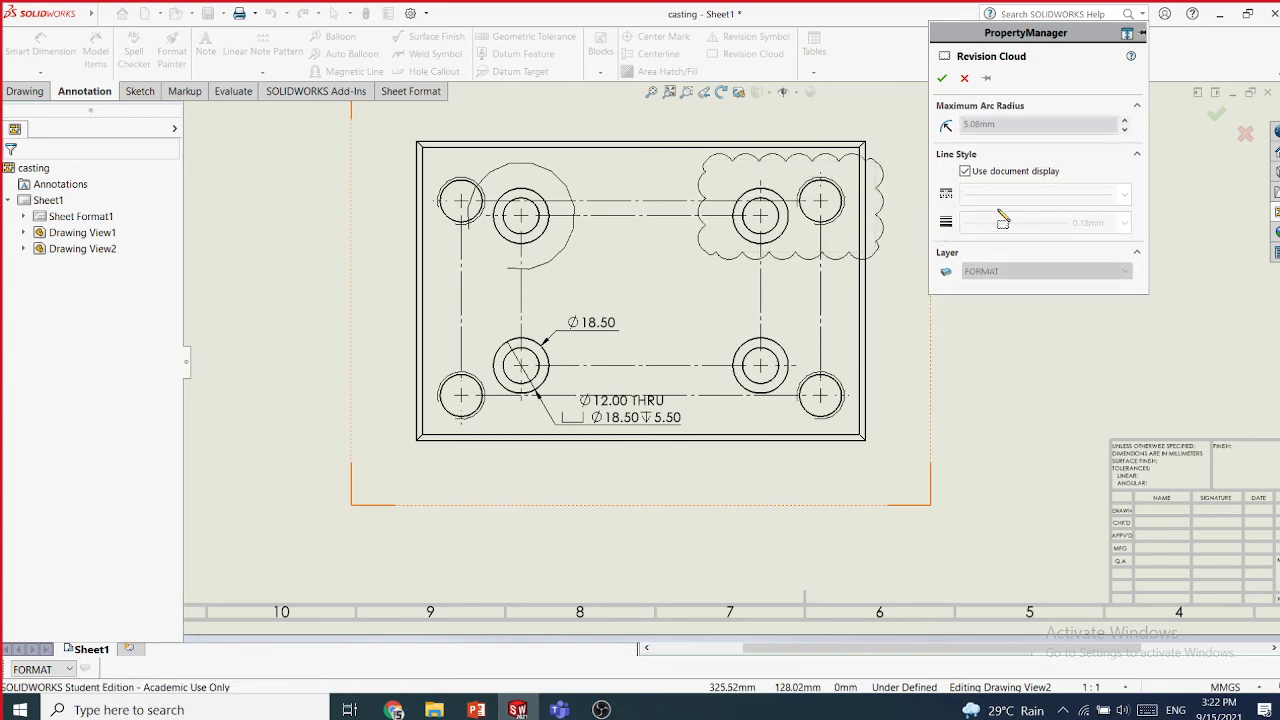
click(942, 79)
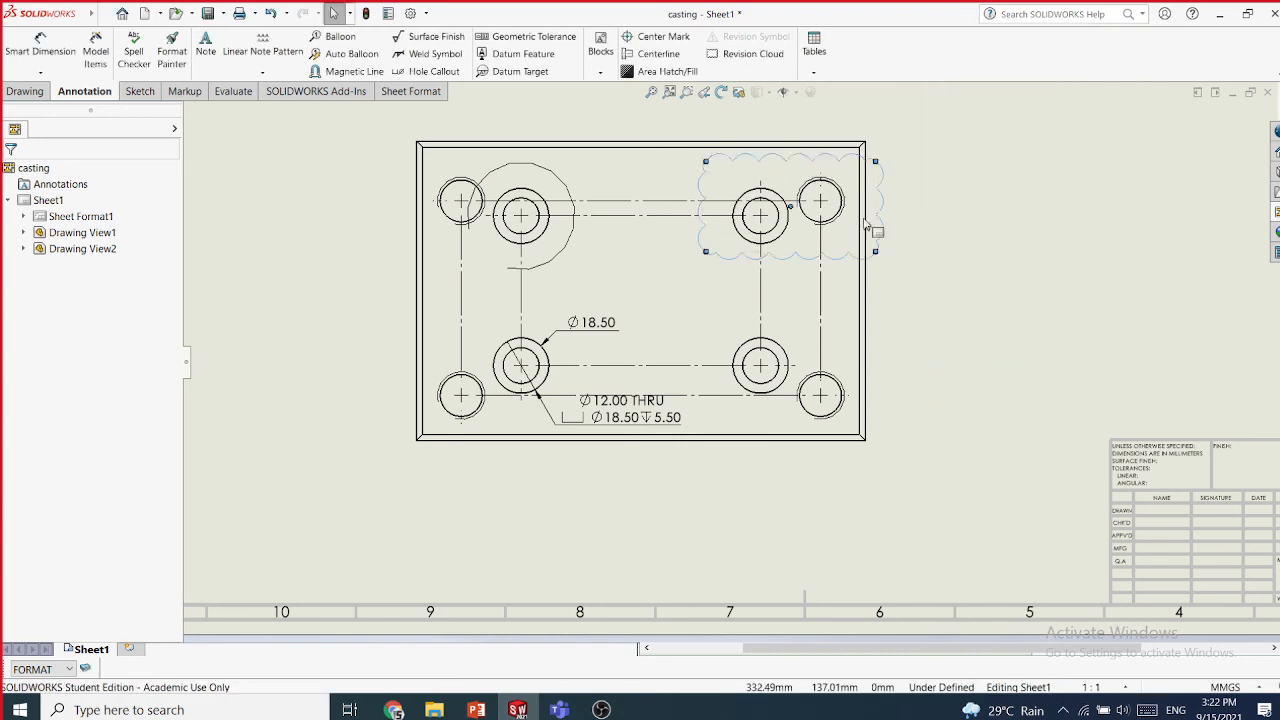
click(985, 278)
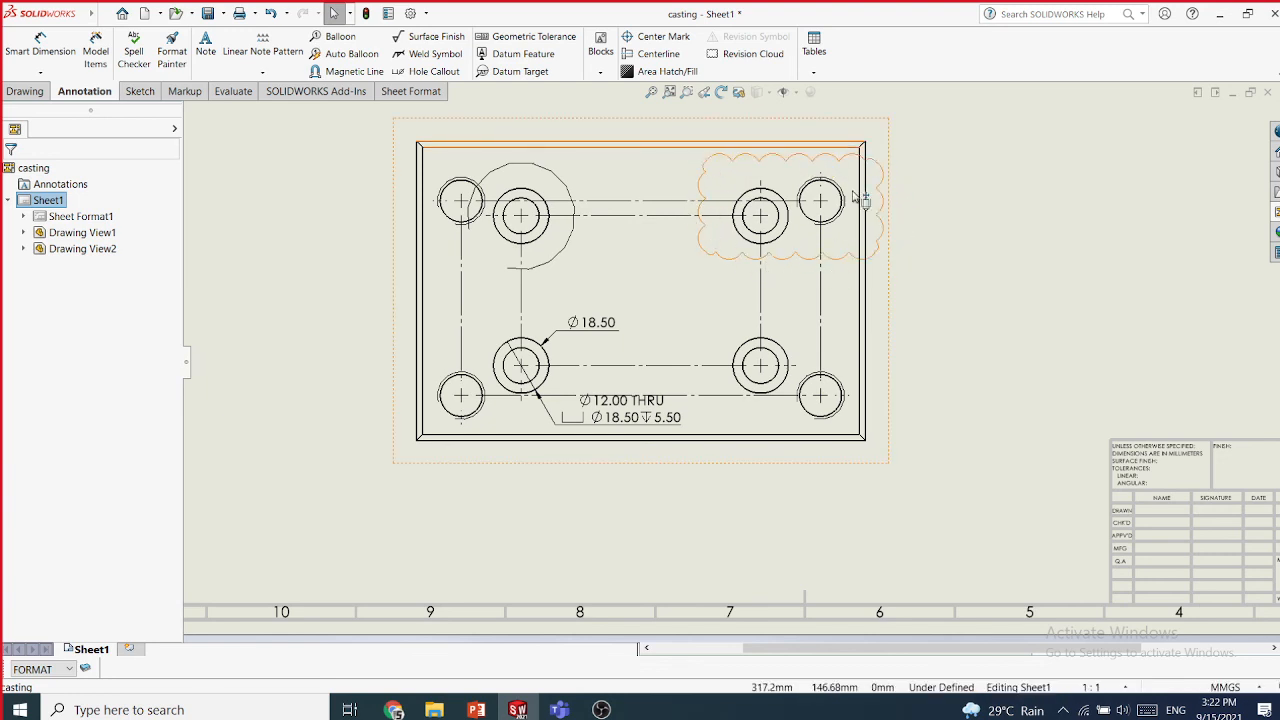
- Add an elliptical revision cloud at the lower-right corner of the plate view
click(768, 61)
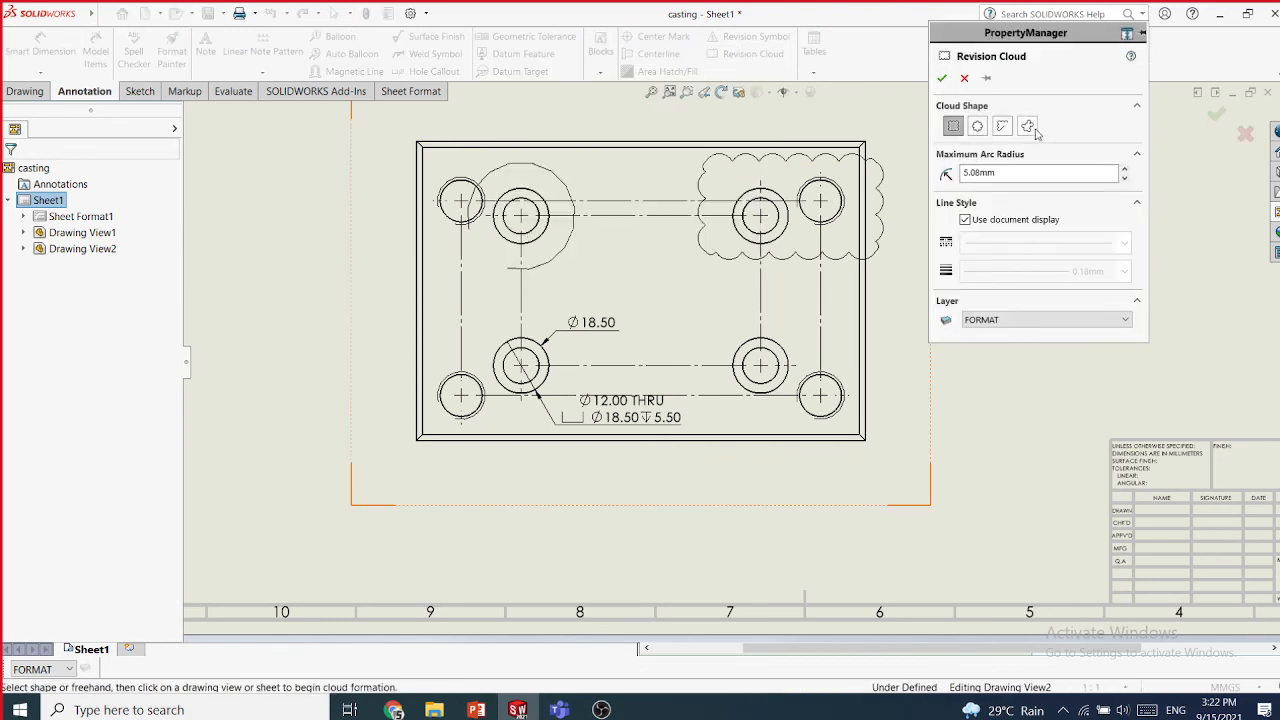
click(978, 130)
drag(882, 424, 924, 480)
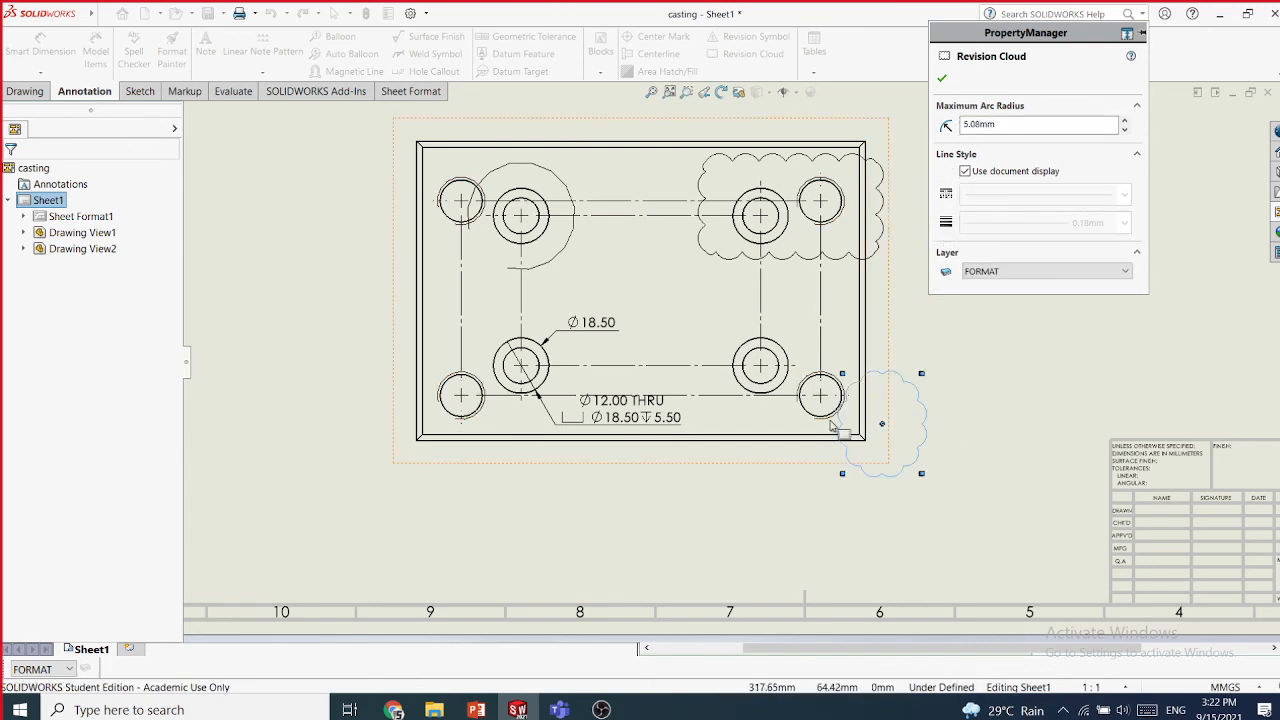
click(941, 77)
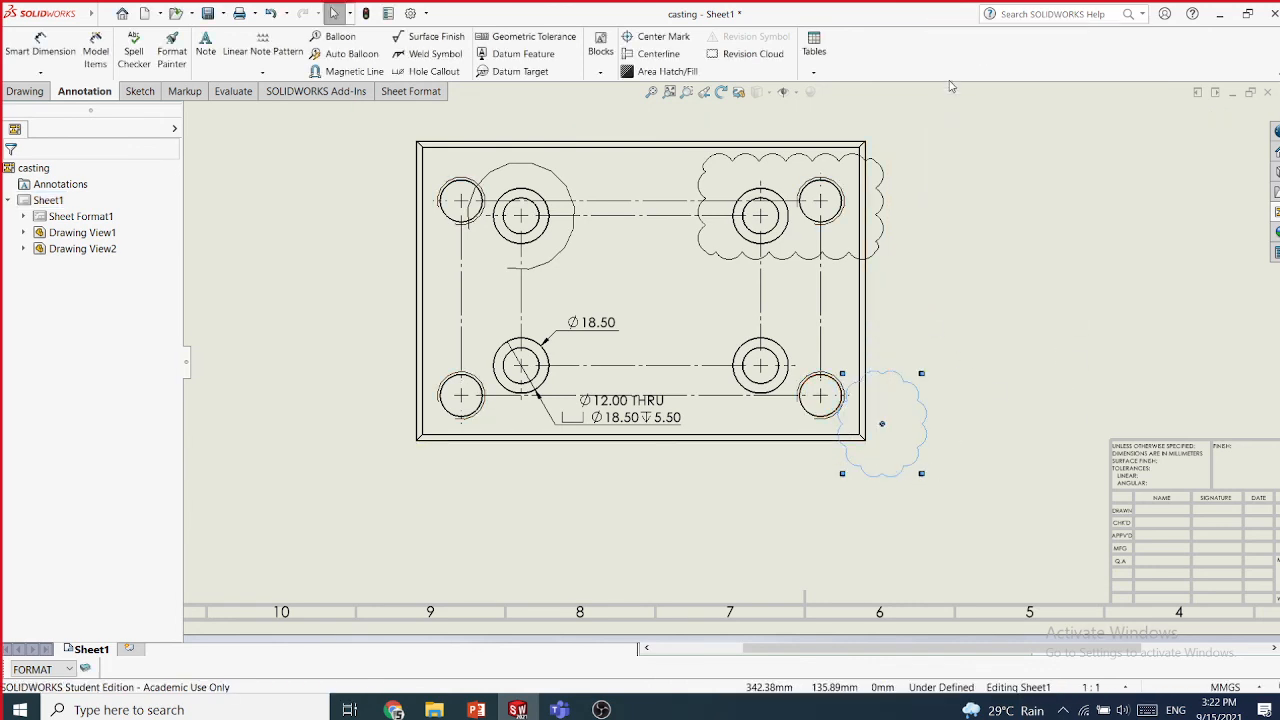
click(982, 324)
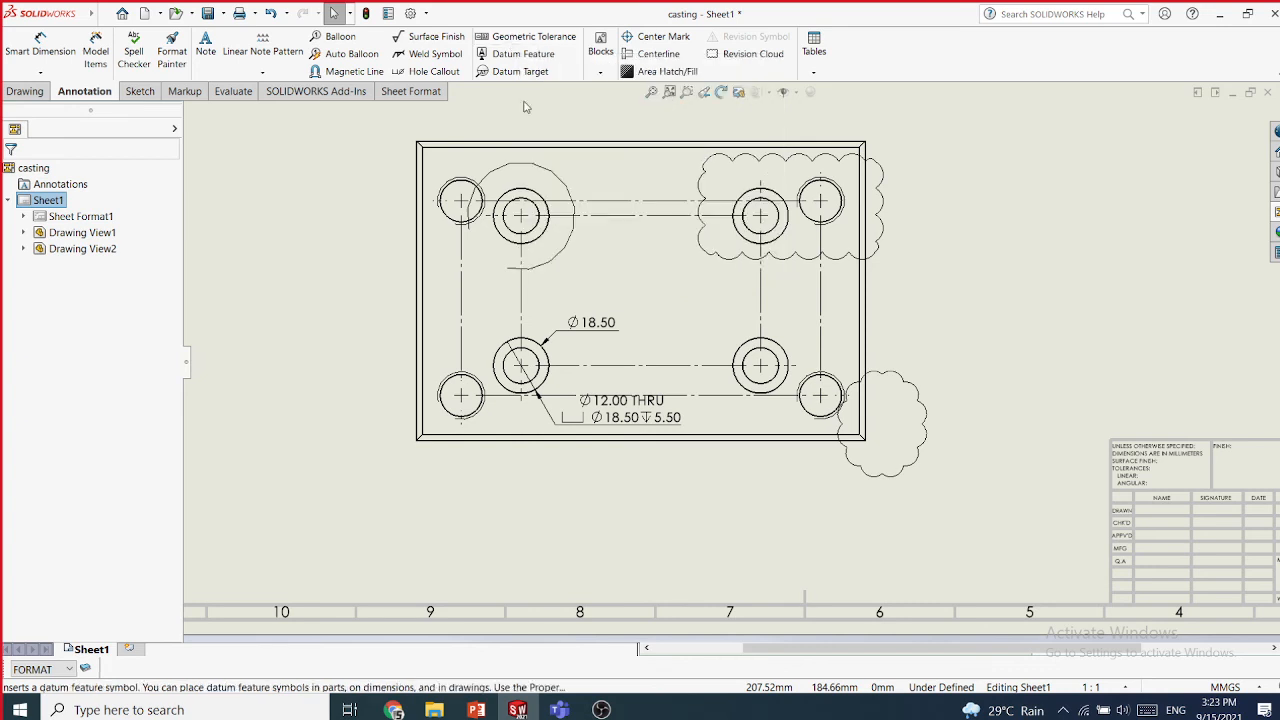
- Switch to the Chapter 15 PowerPoint presentation, go to the geometric tolerance slide and enlarge it to 110% to examine the example drawing
mouse_move(476, 709)
click(566, 634)
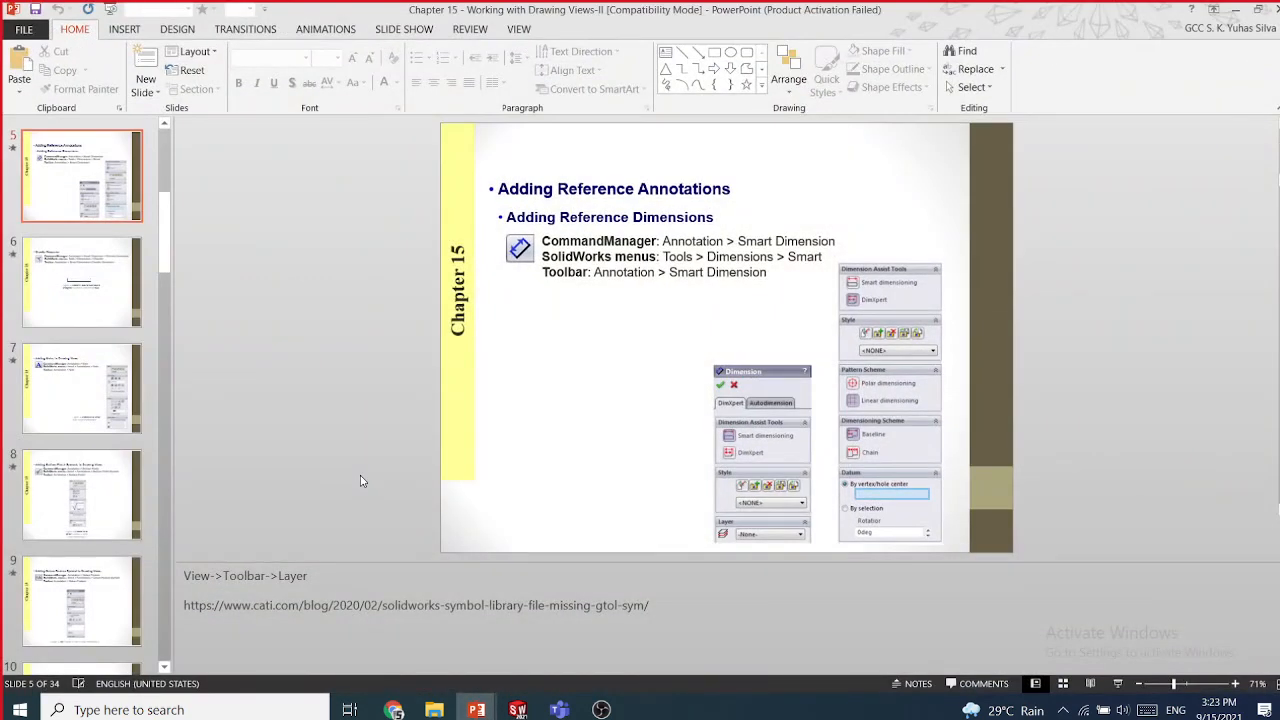
key(Down)
key(Down)
key(Down)
key(Down)
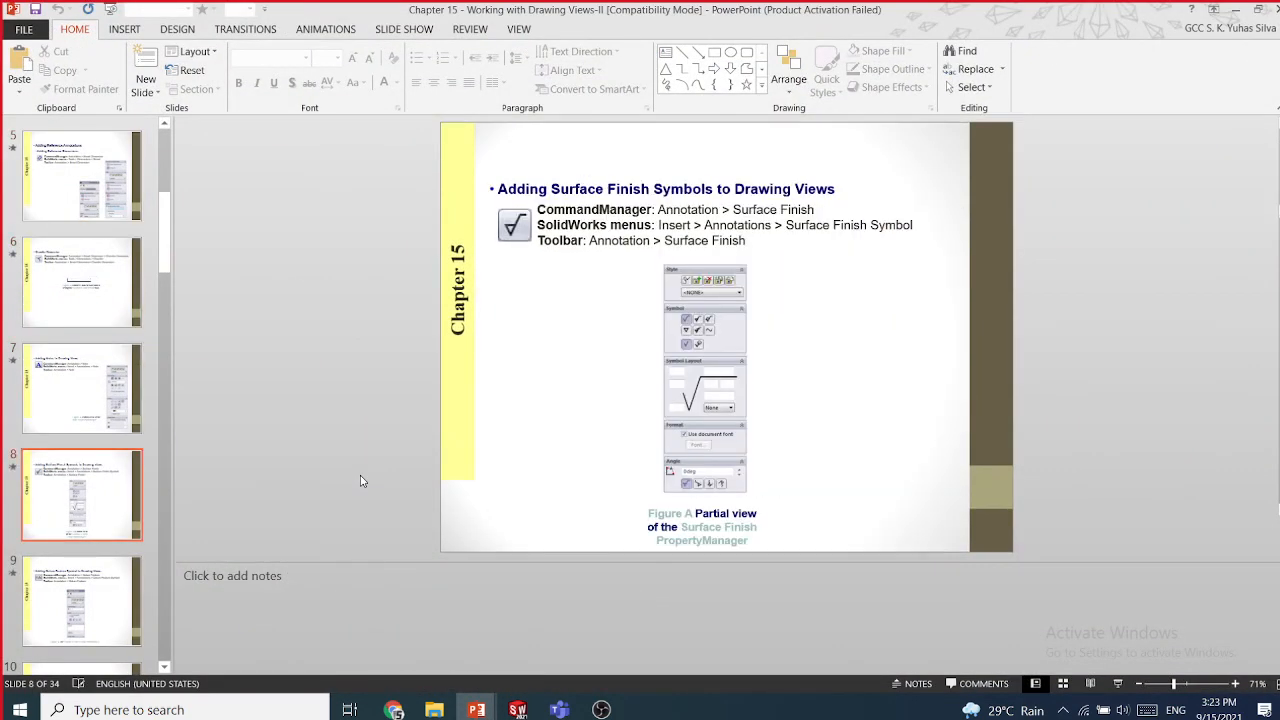
key(Down)
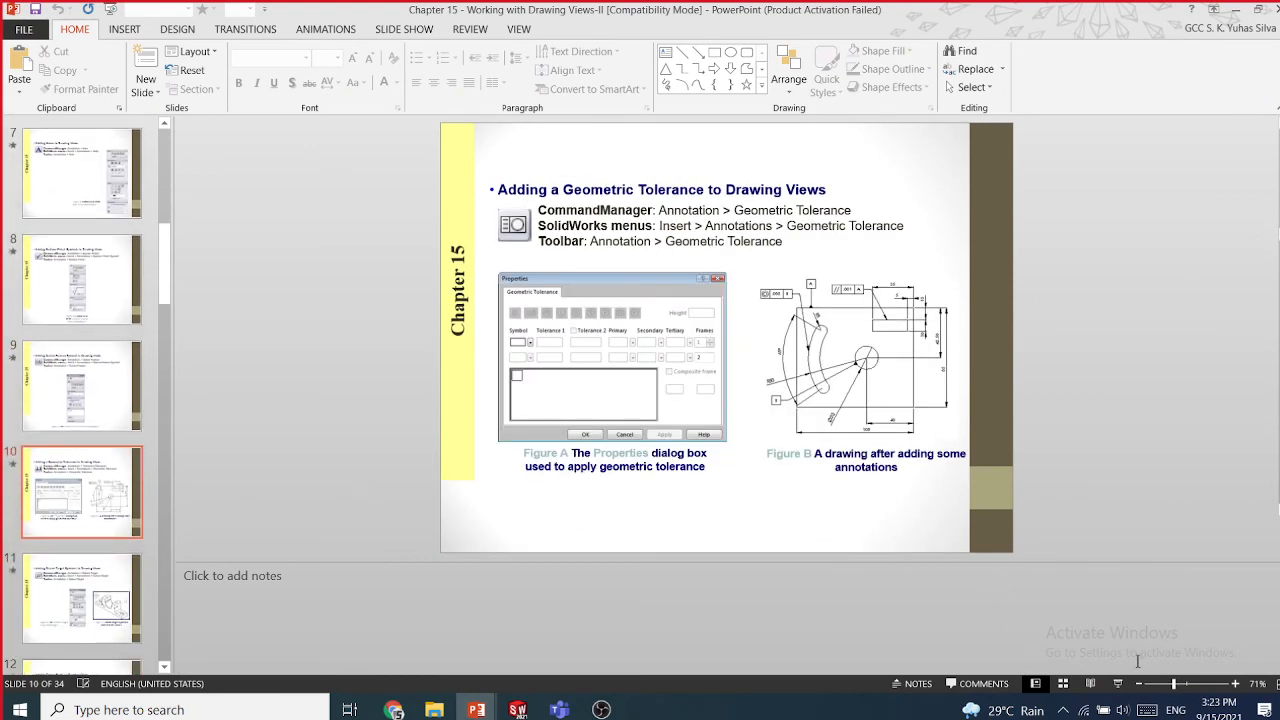
click(1235, 683)
click(1235, 683)
click(1235, 683)
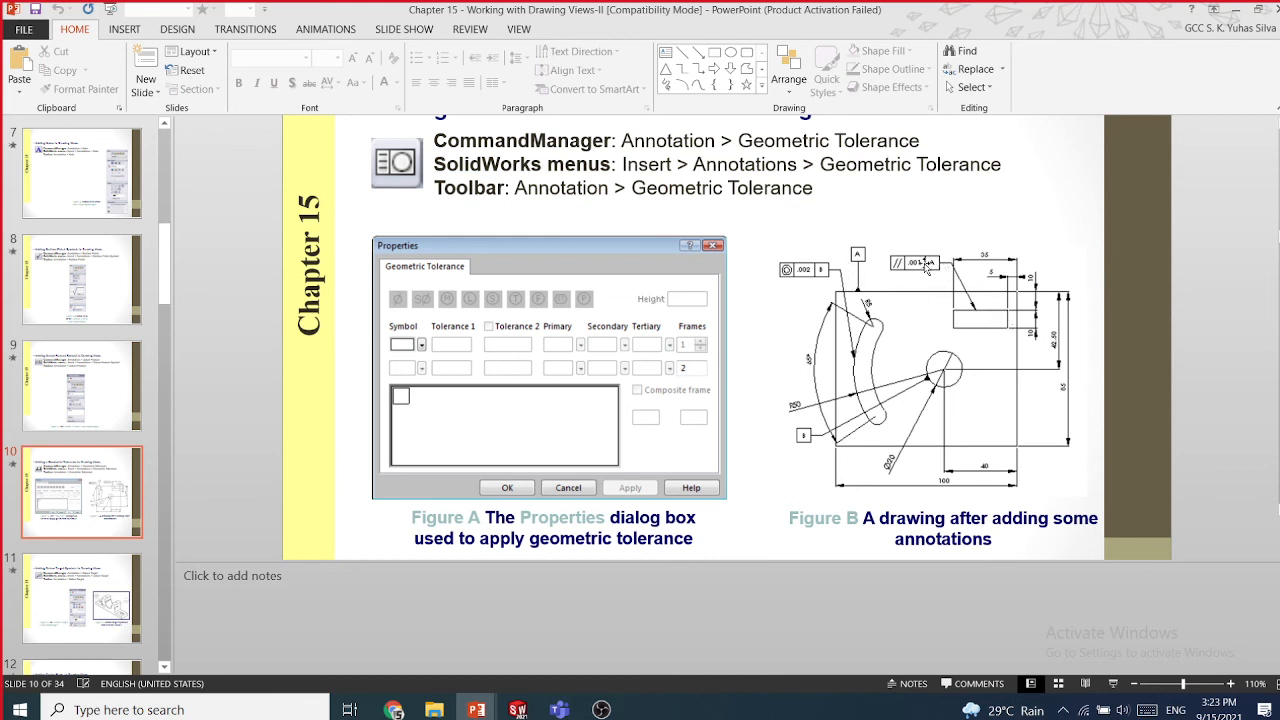
- Switch to SOLIDWORKS and place datum feature symbol A above the top edge of the plate view
click(517, 709)
mouse_move(646, 278)
middle_down()
mouse_move(667, 354)
mouse_move(642, 356)
middle_up()
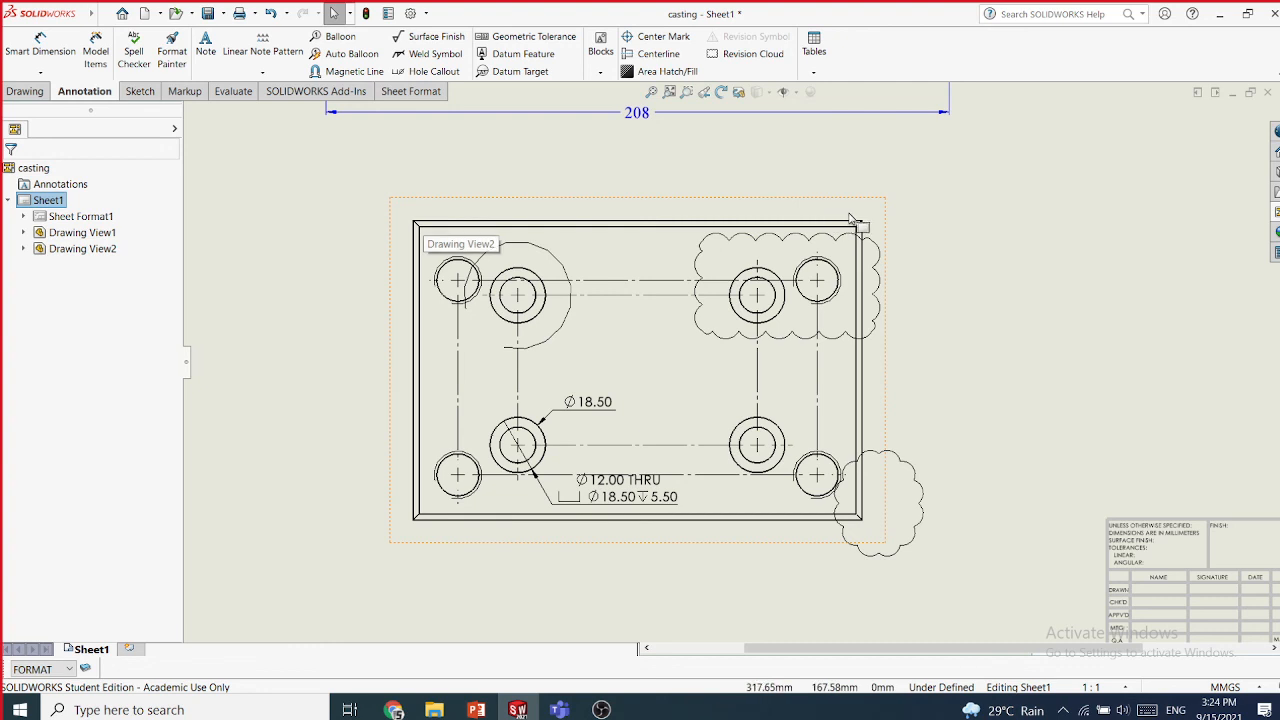
click(538, 57)
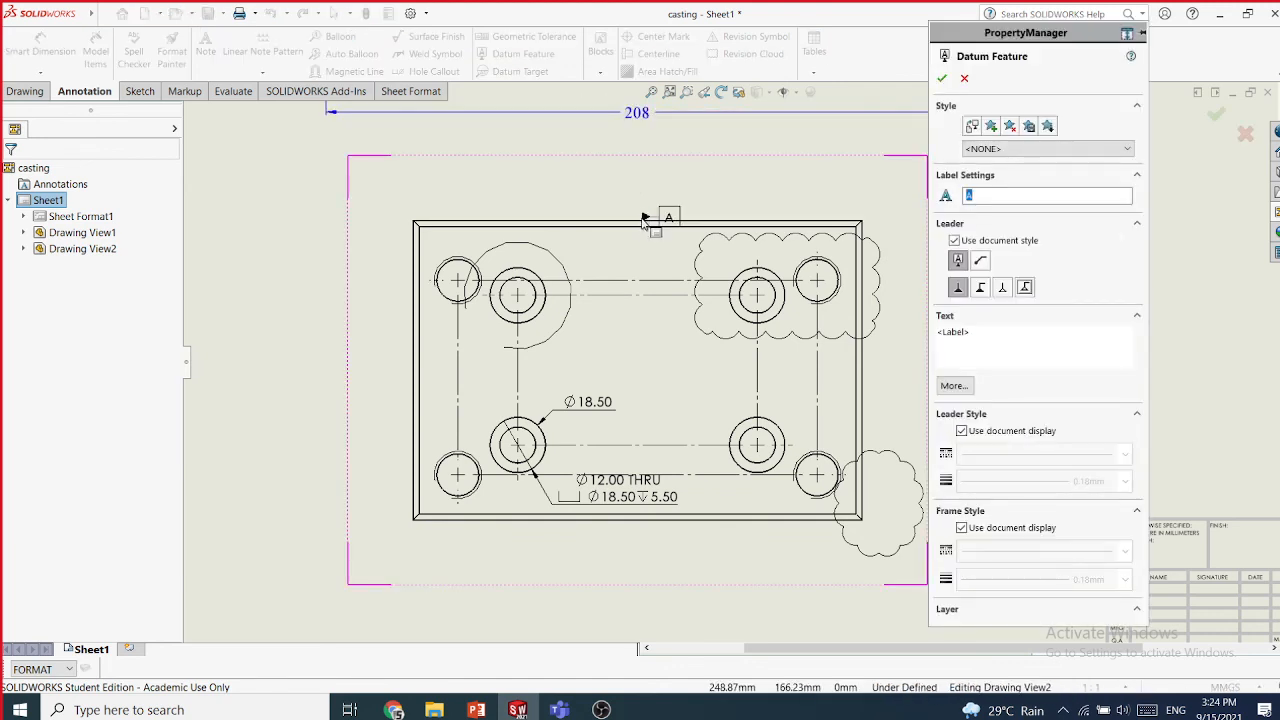
click(643, 220)
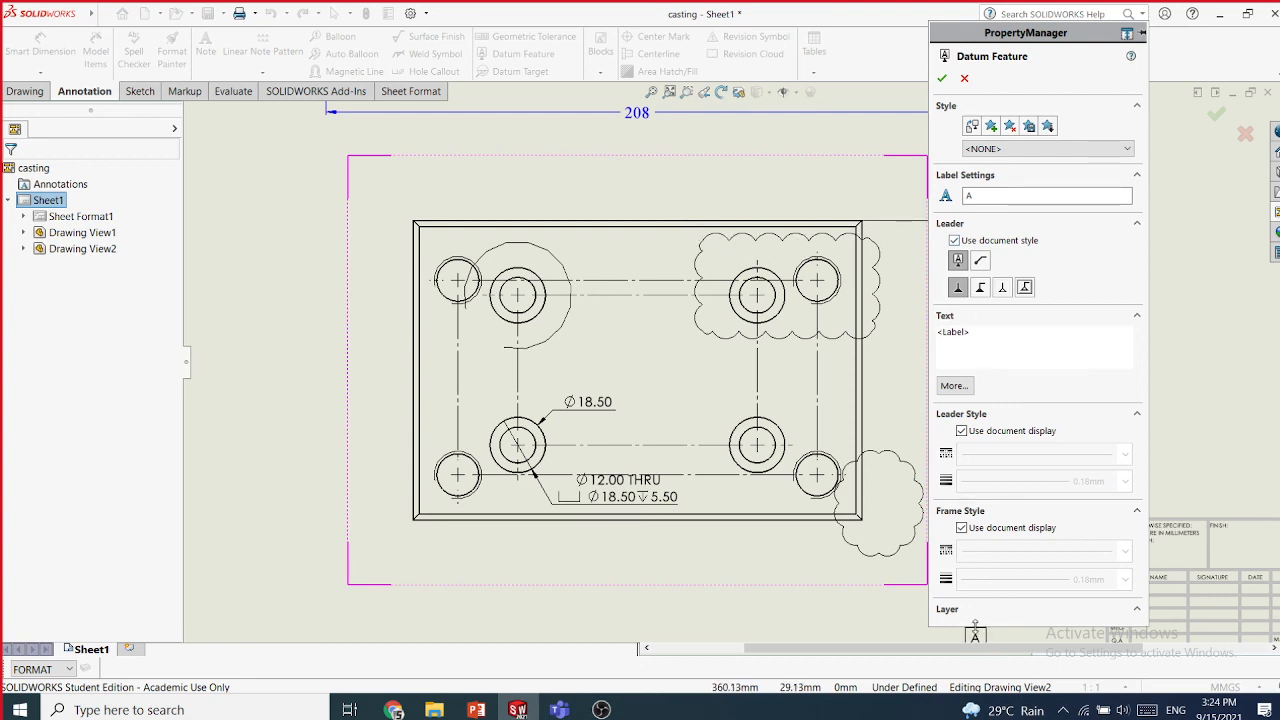
click(609, 200)
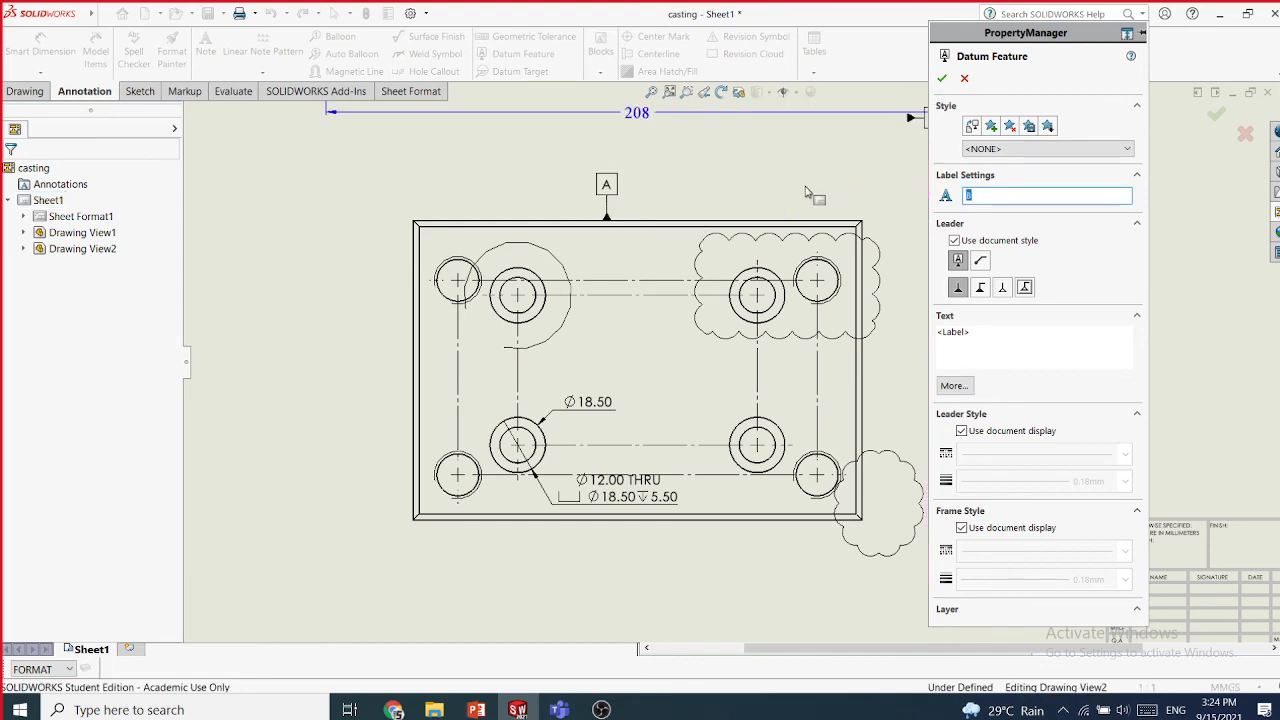
click(941, 79)
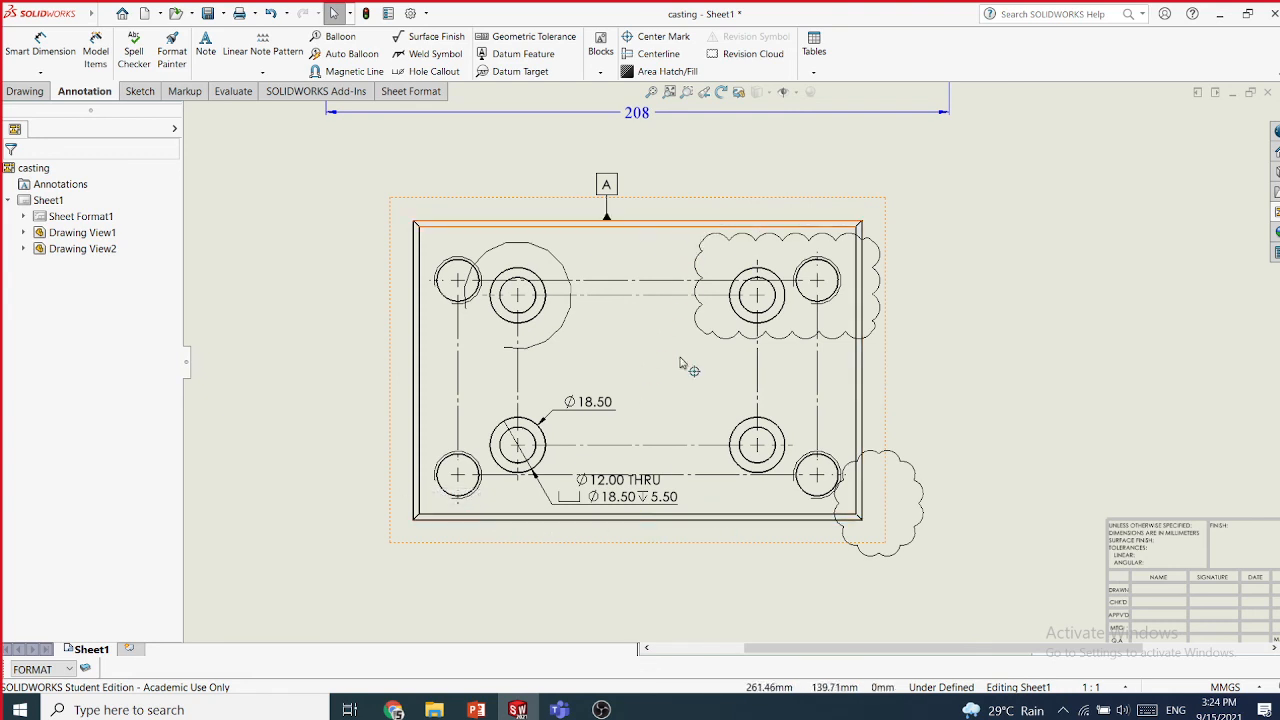
- Create a geometric tolerance frame with the parallelism symbol, a first tolerance of 0.001 and primary datum A
click(526, 38)
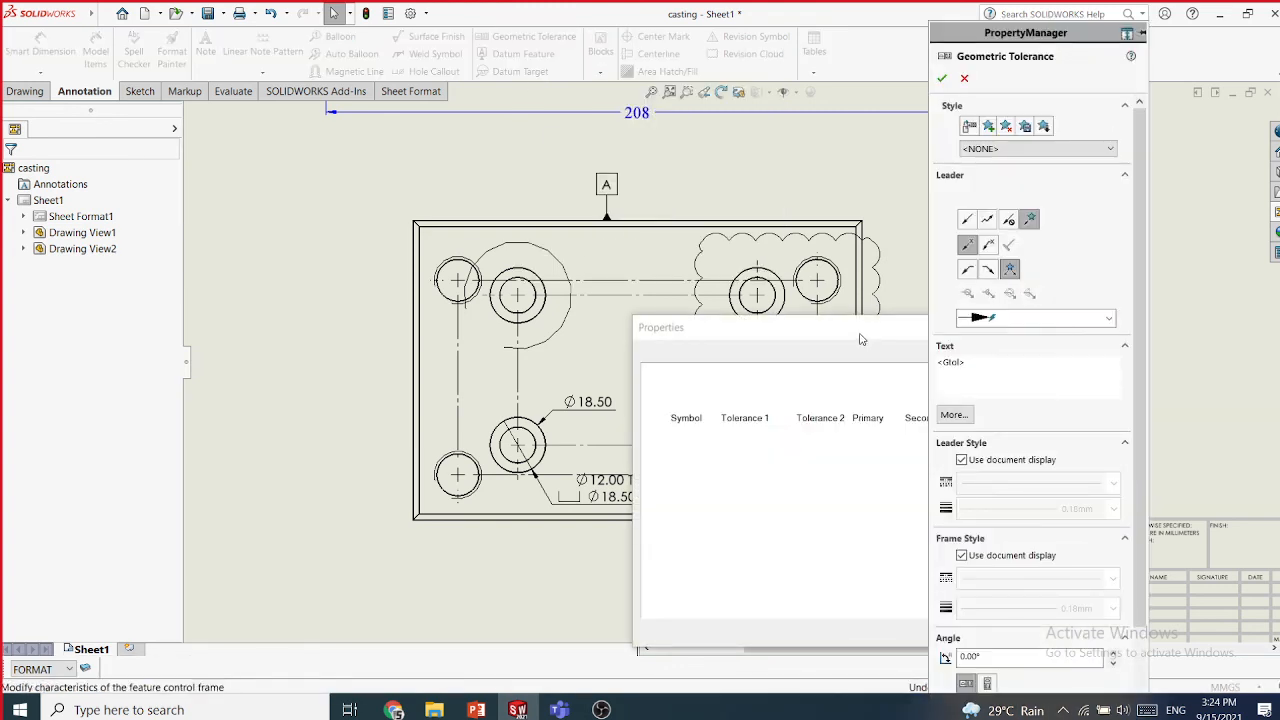
mouse_move(845, 329)
mouse_down()
mouse_move(815, 117)
mouse_move(820, 30)
mouse_move(992, 58)
mouse_move(1070, 116)
mouse_move(1048, 125)
mouse_up()
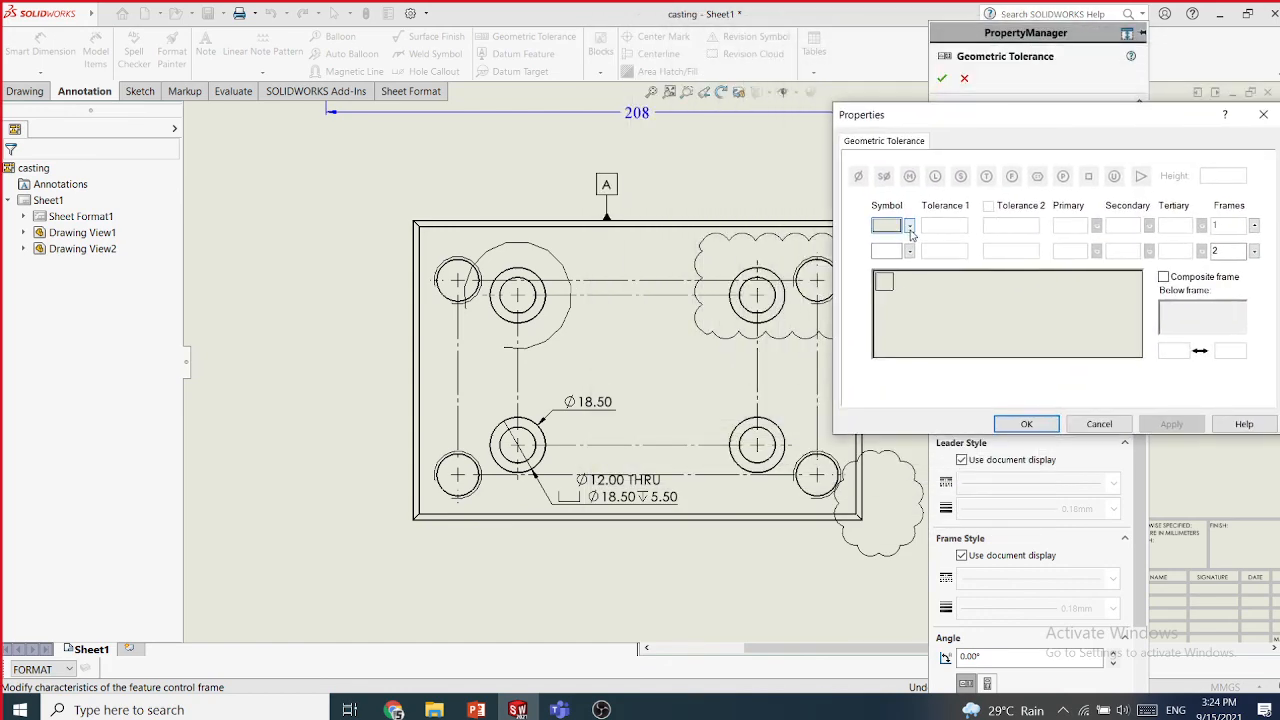
click(909, 227)
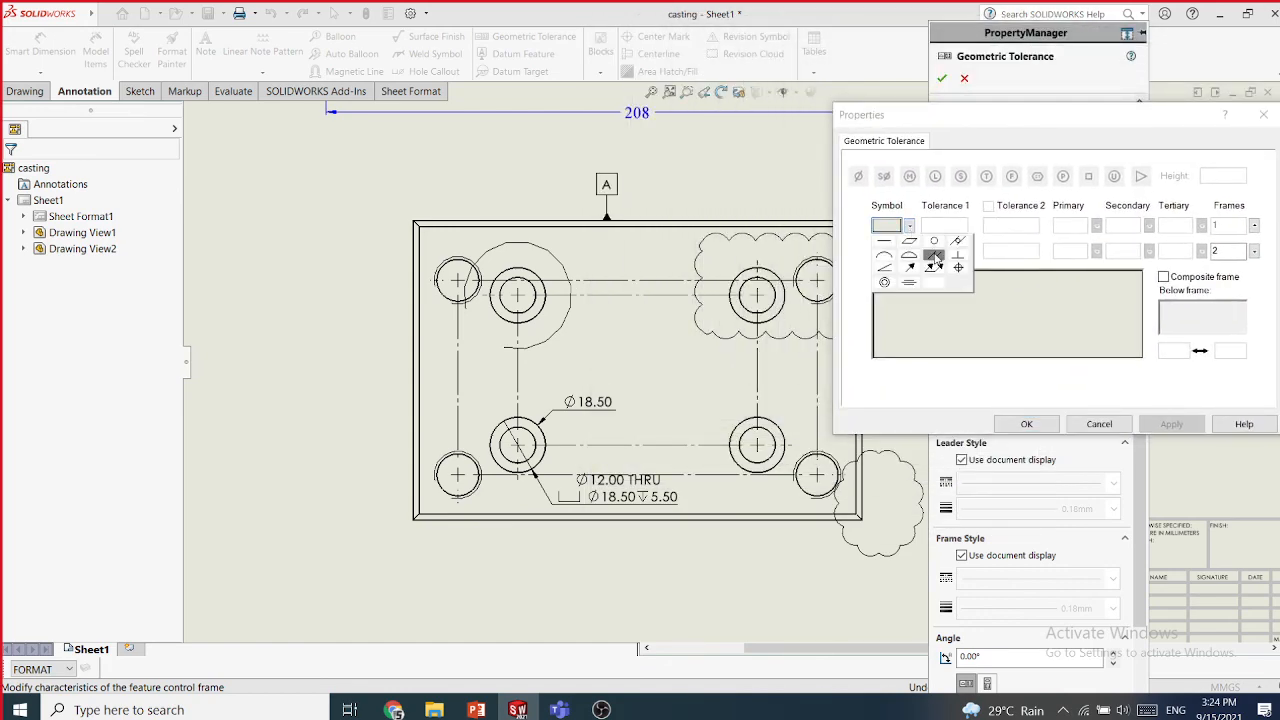
click(934, 256)
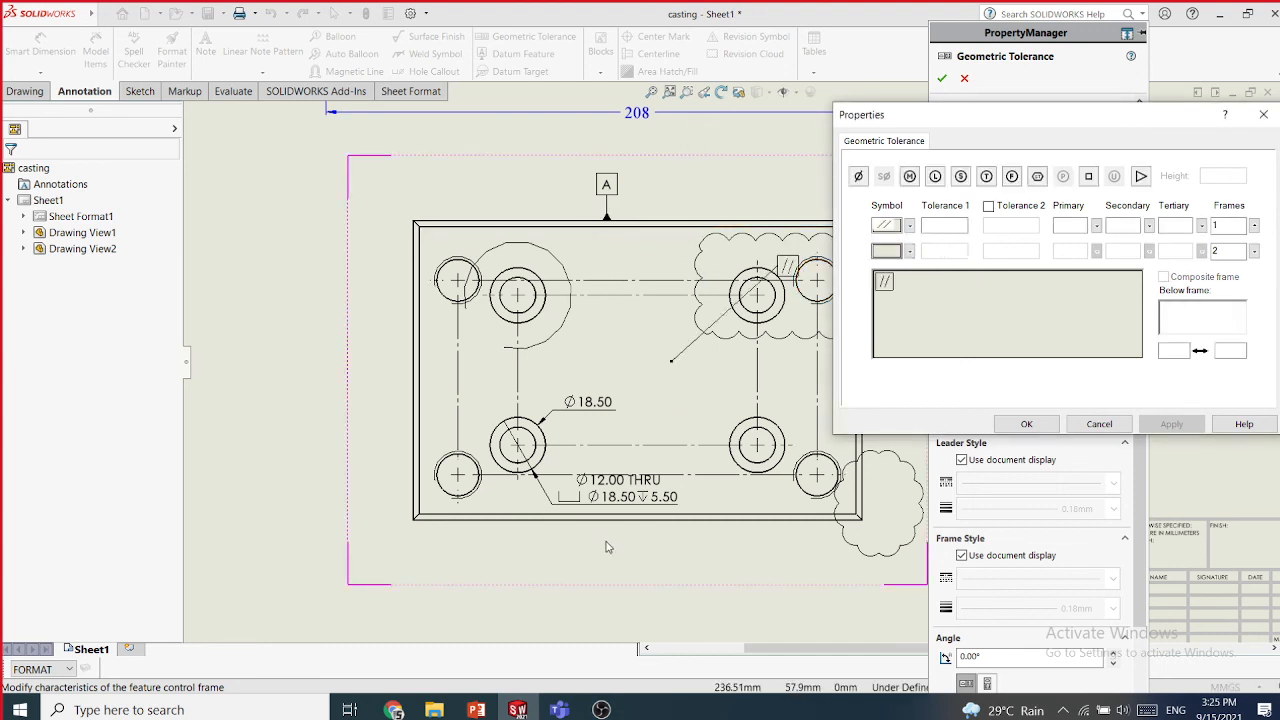
click(632, 516)
click(951, 226)
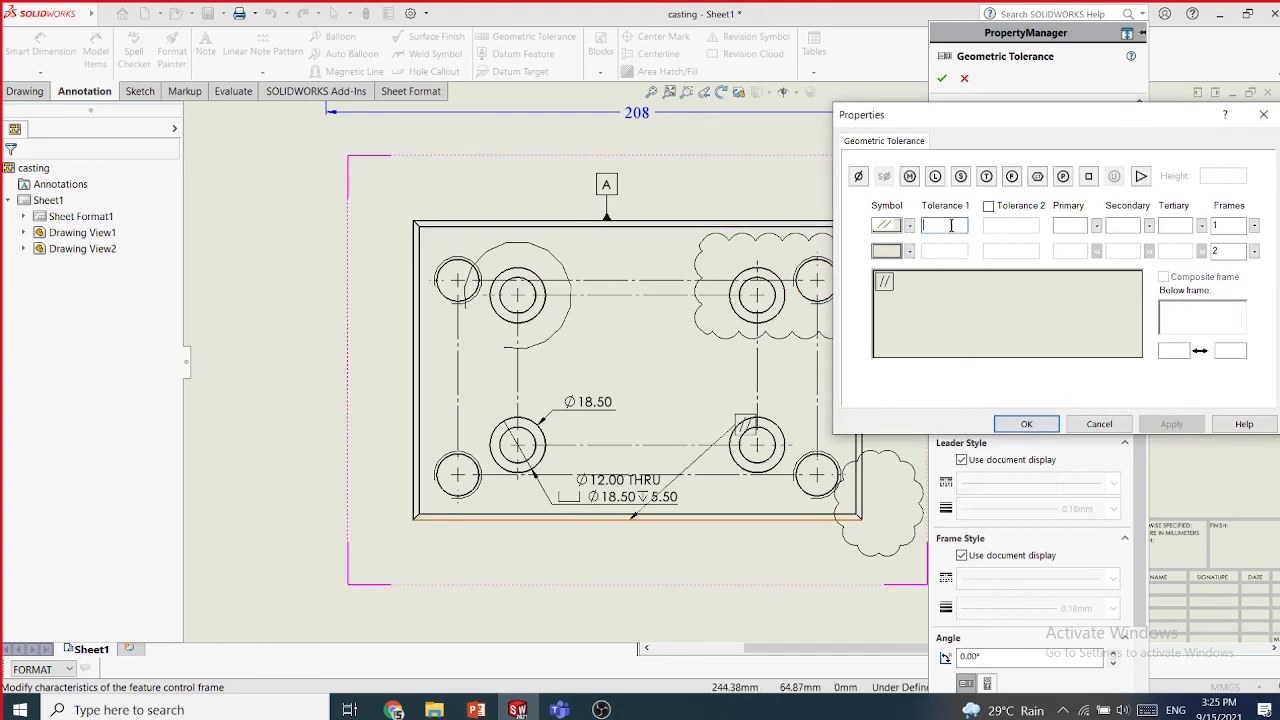
text(0.001)
click(1068, 228)
text(A)
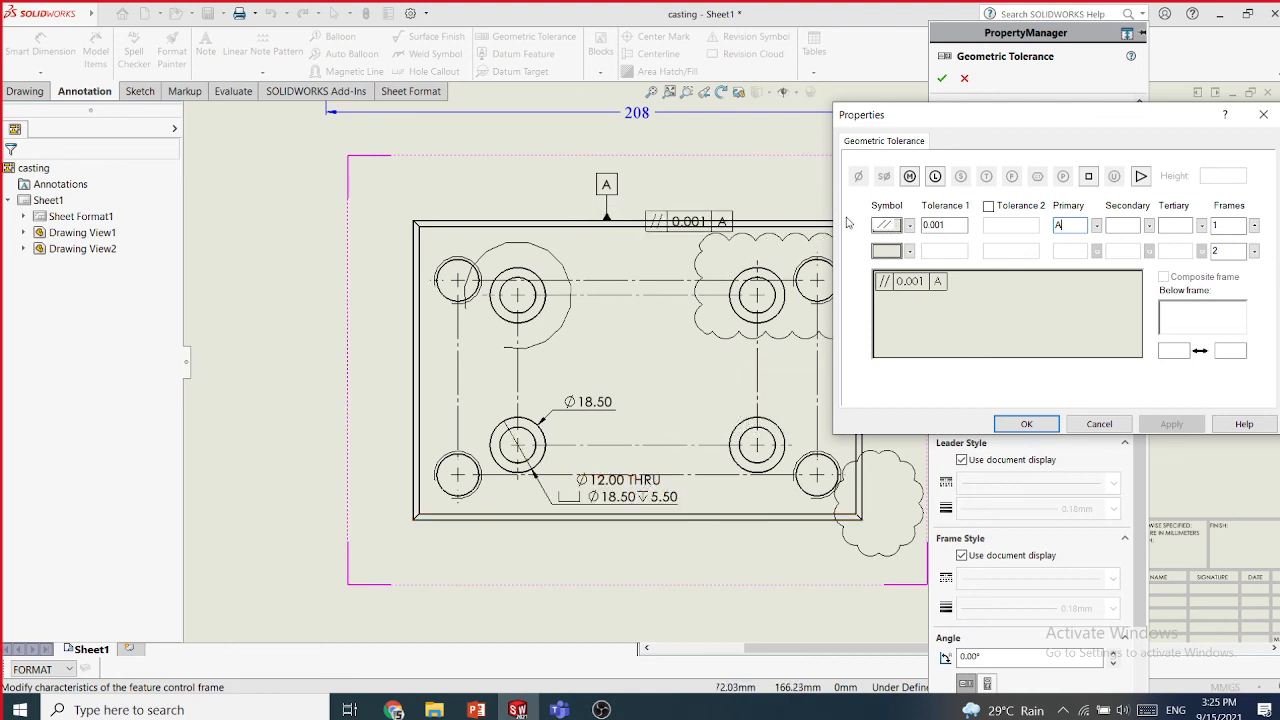
click(957, 224)
drag(956, 224, 917, 226)
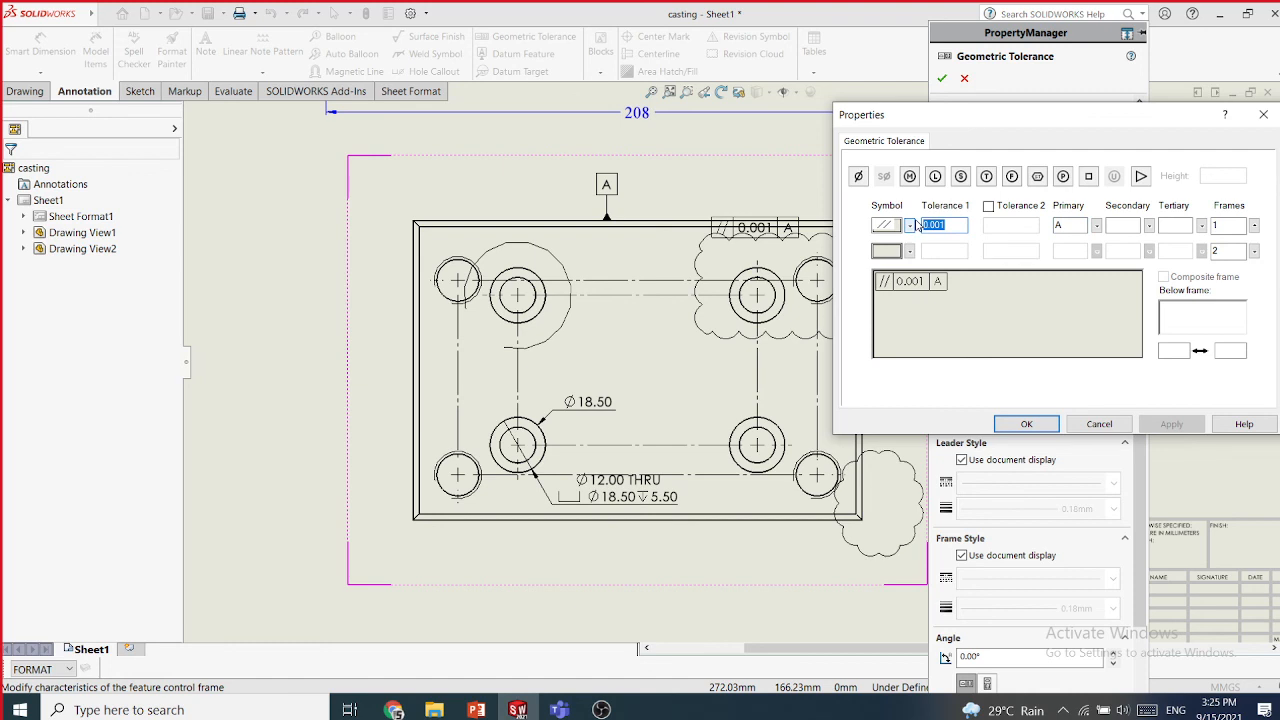
click(1026, 424)
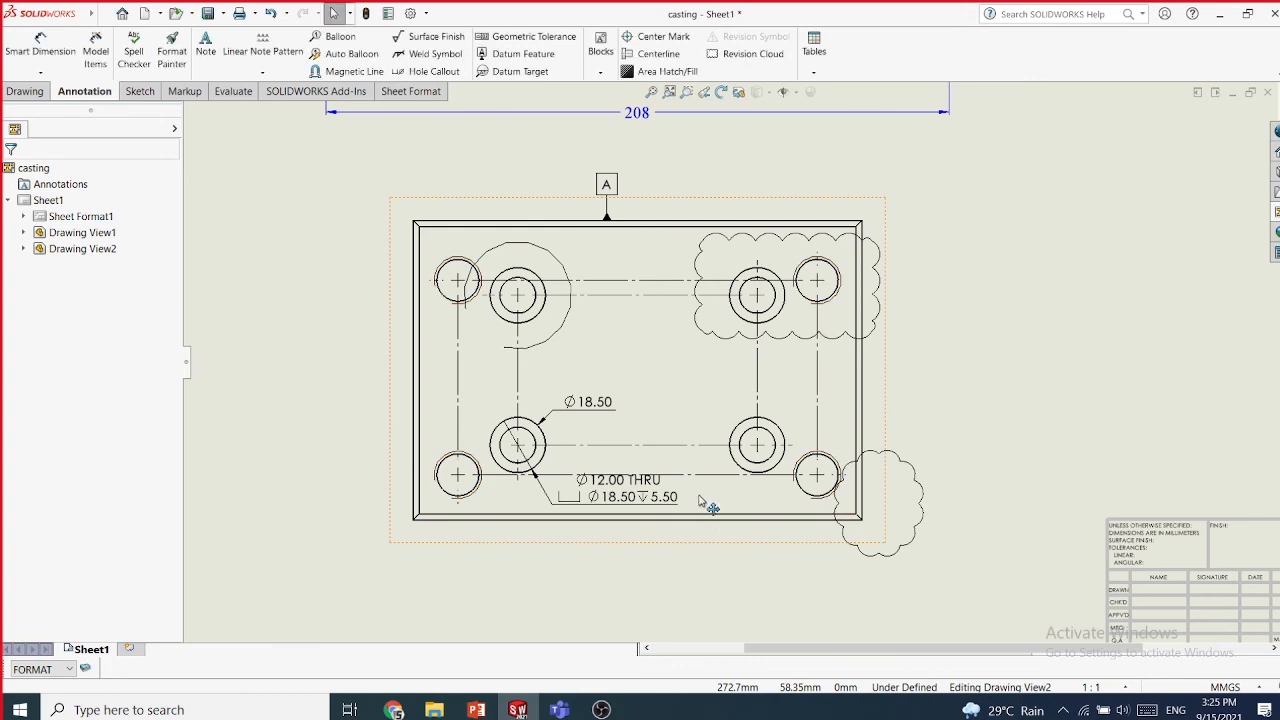
- Move the parallelism tolerance frame from outside the sheet to just below the bottom edge of the plate view
scroll(706, 497, up, 3)
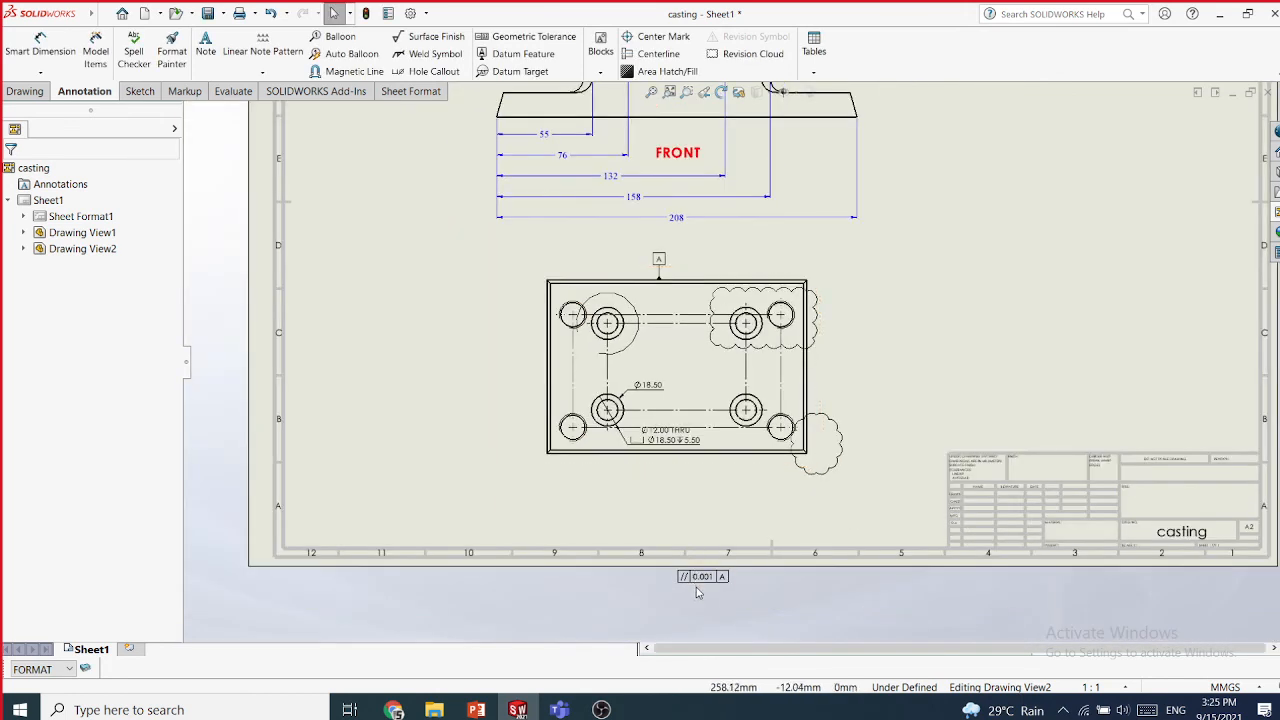
click(699, 578)
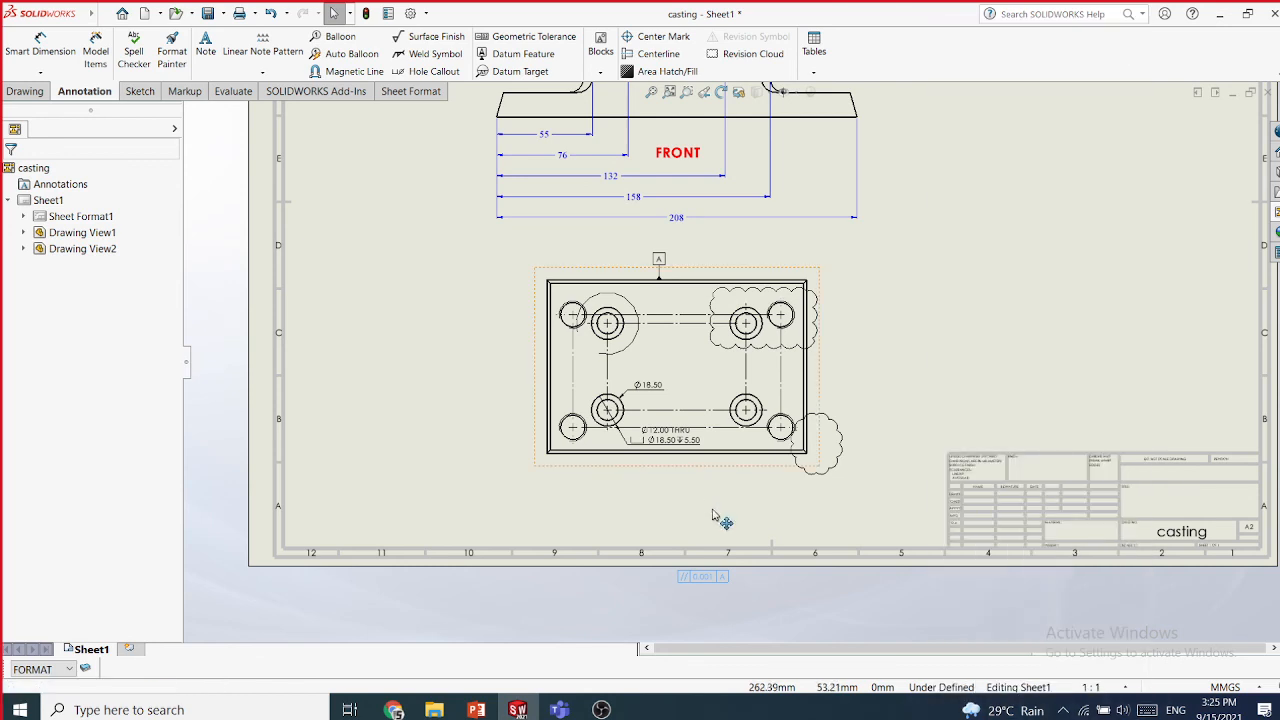
drag(705, 590, 702, 420)
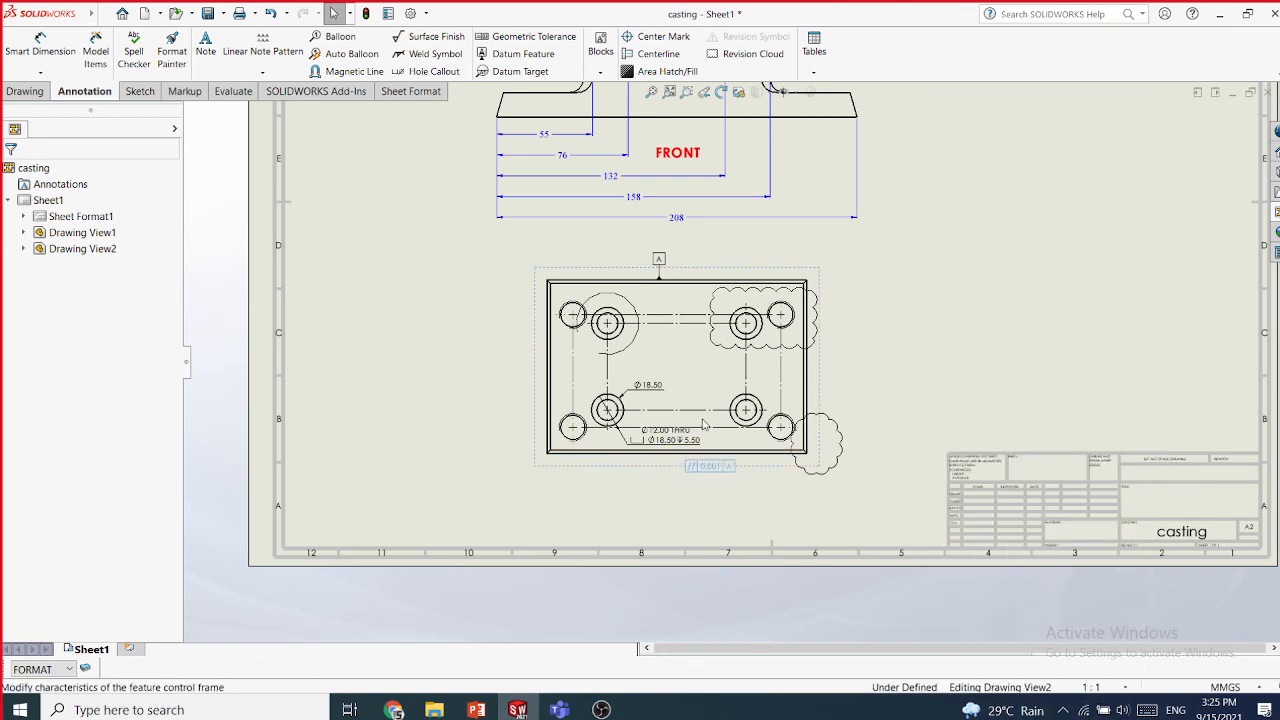
click(752, 527)
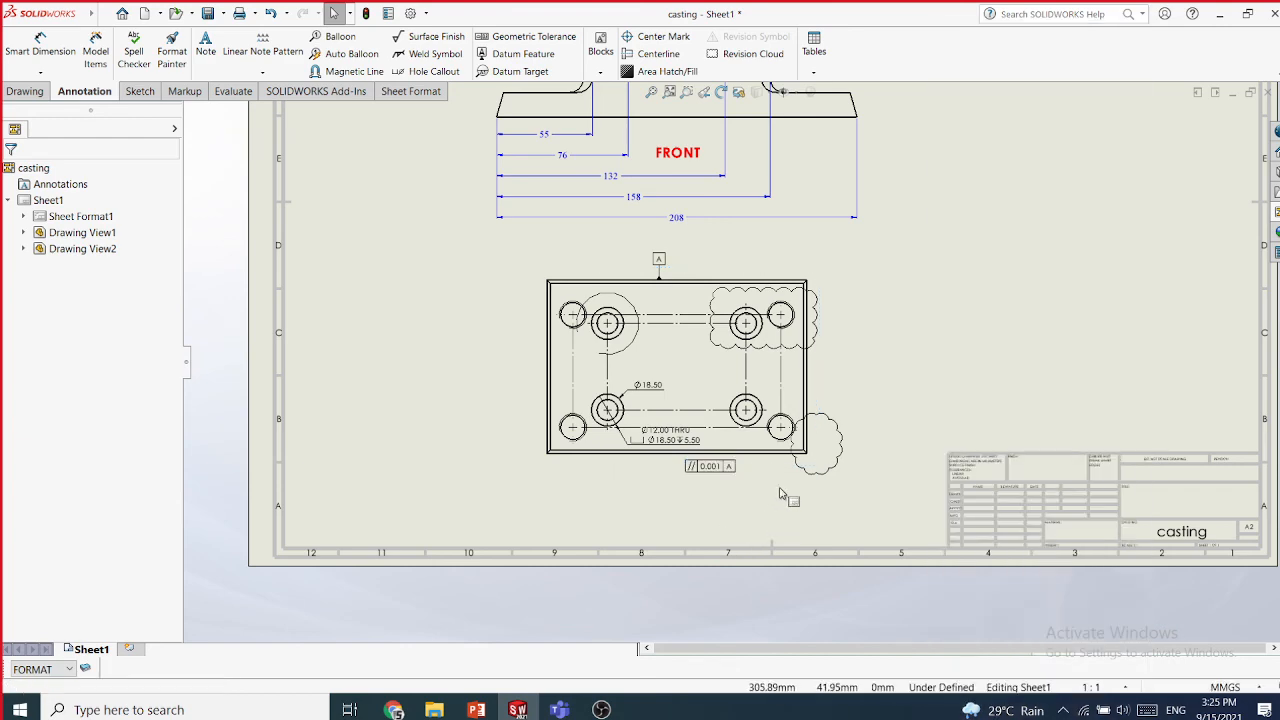
scroll(776, 512, down, 3)
scroll(732, 460, down, 1)
middle_drag(731, 475, 733, 607)
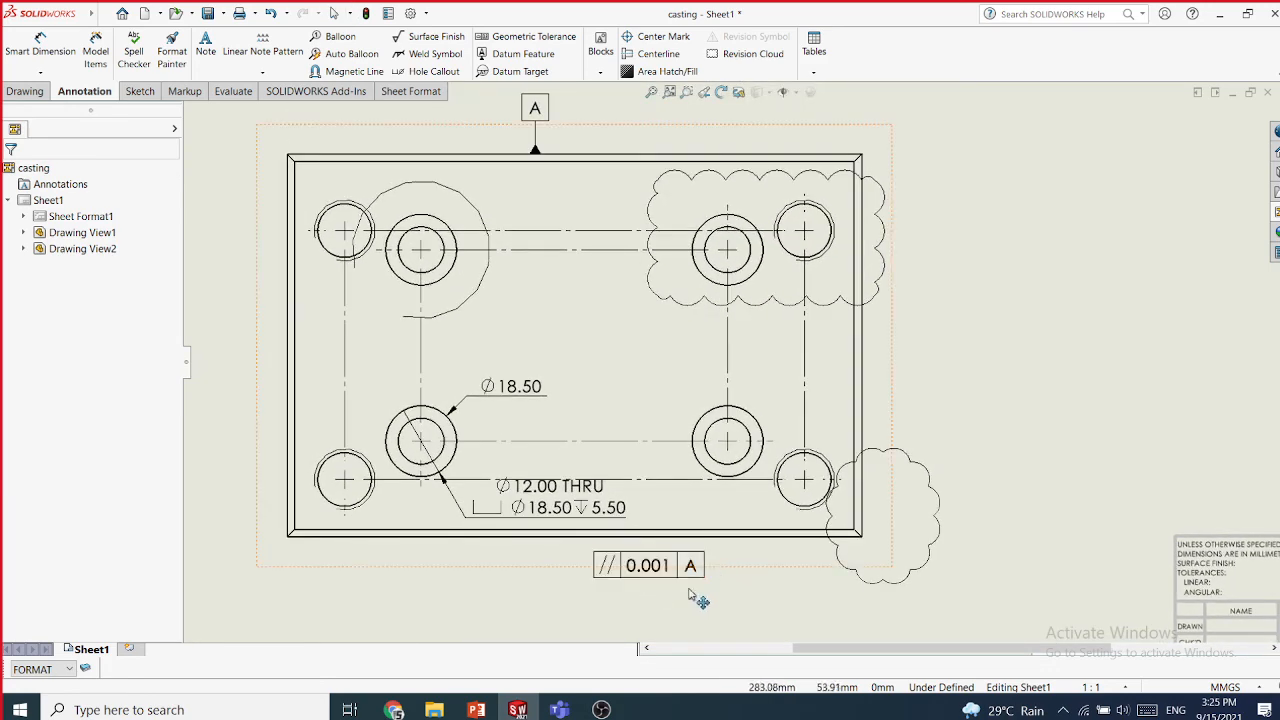
key(Escape)
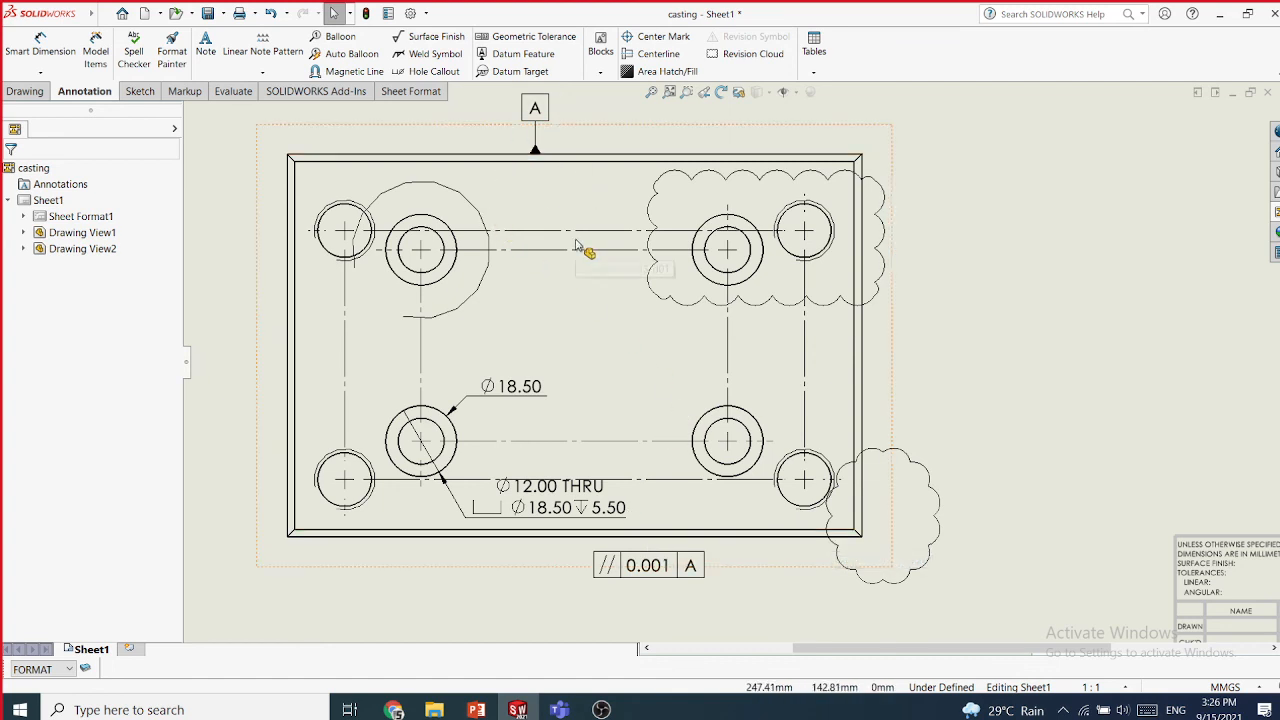
click(521, 36)
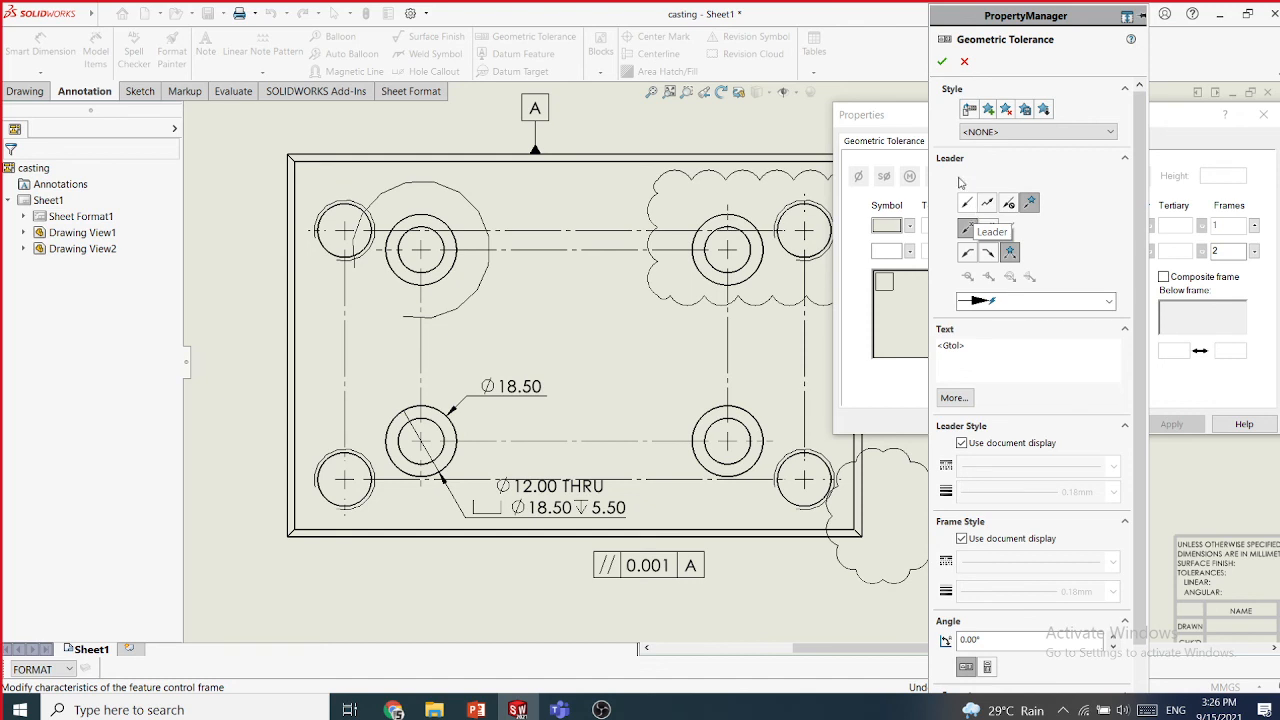
click(964, 61)
click(533, 40)
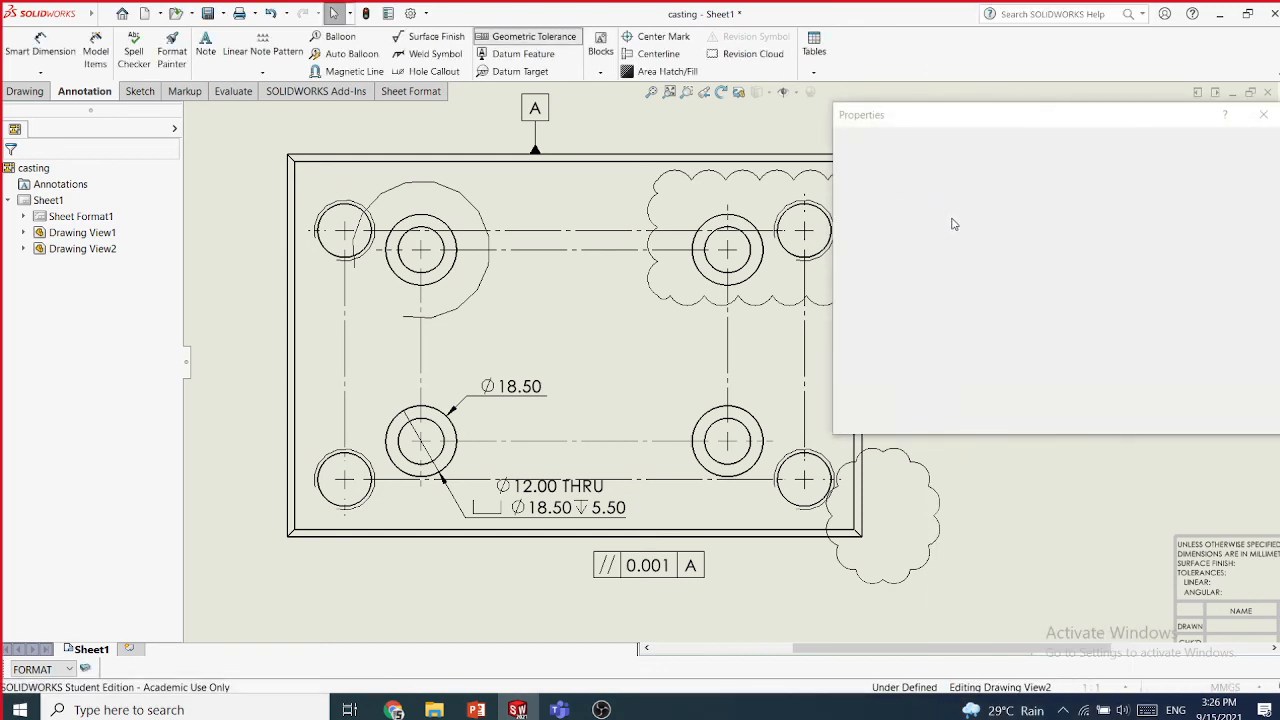
click(880, 126)
click(909, 227)
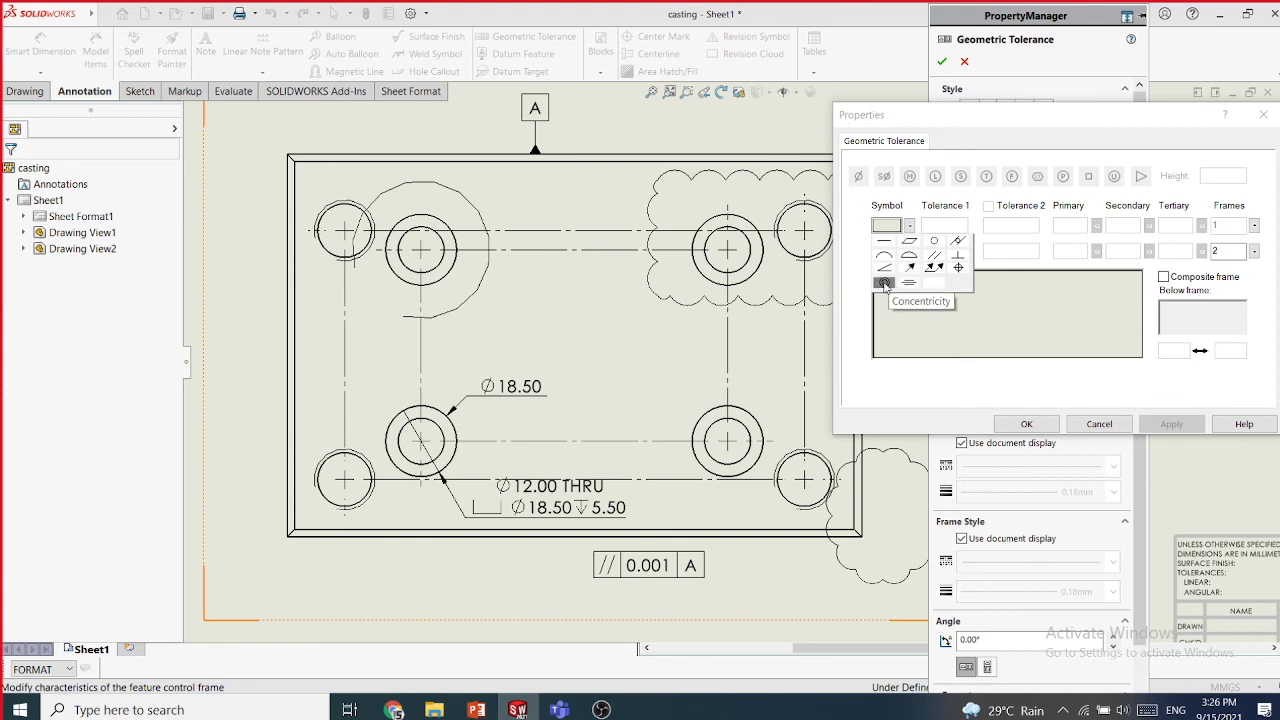
click(884, 284)
mouse_move(477, 710)
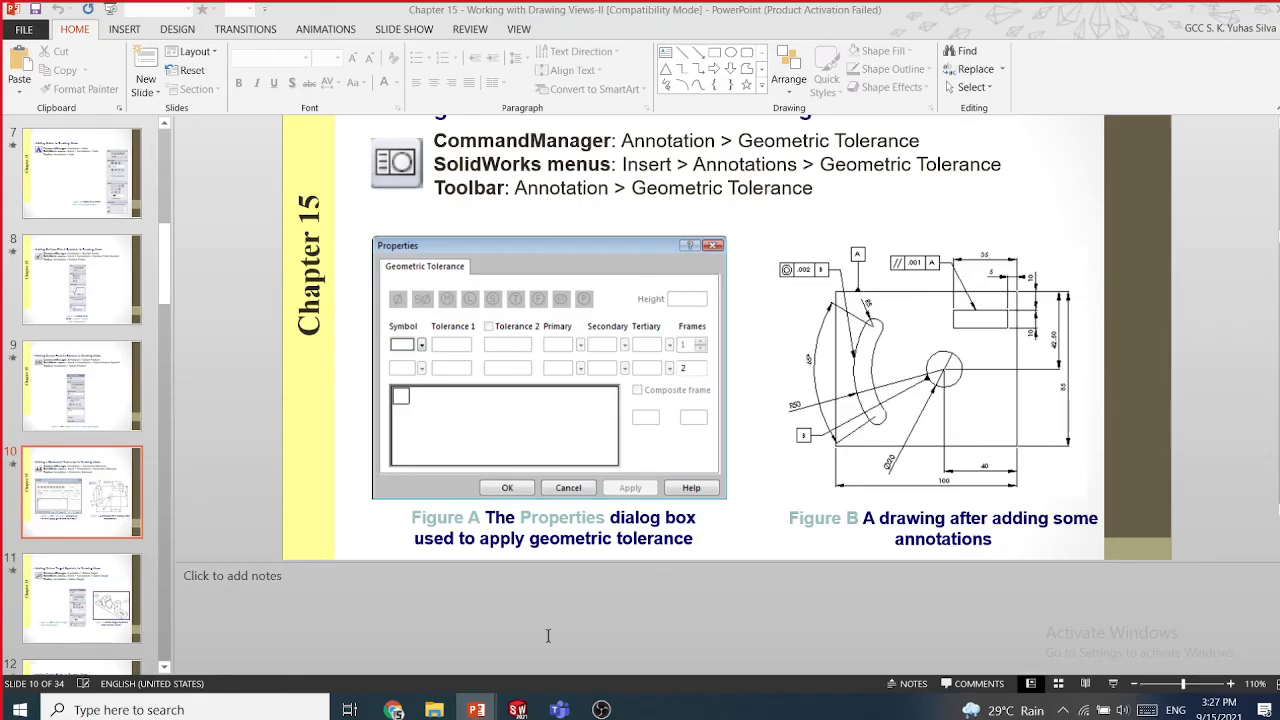
click(511, 674)
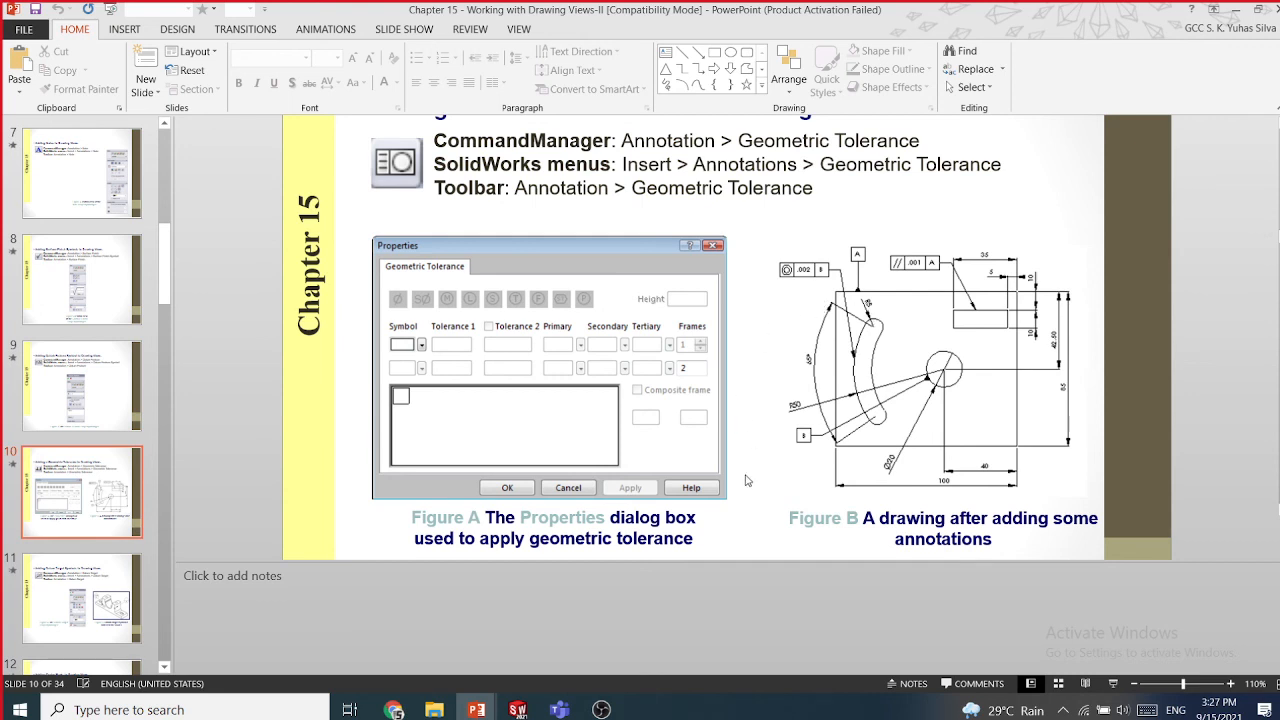
click(517, 709)
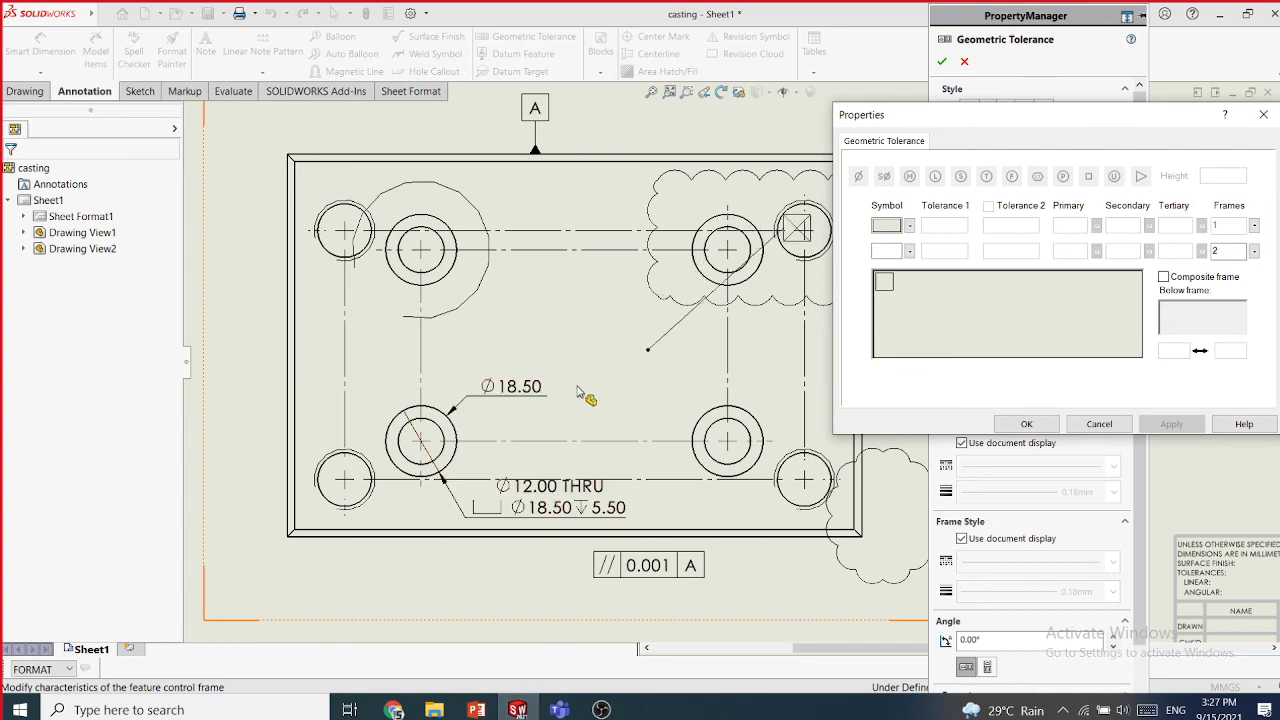
drag(1126, 124, 963, 143)
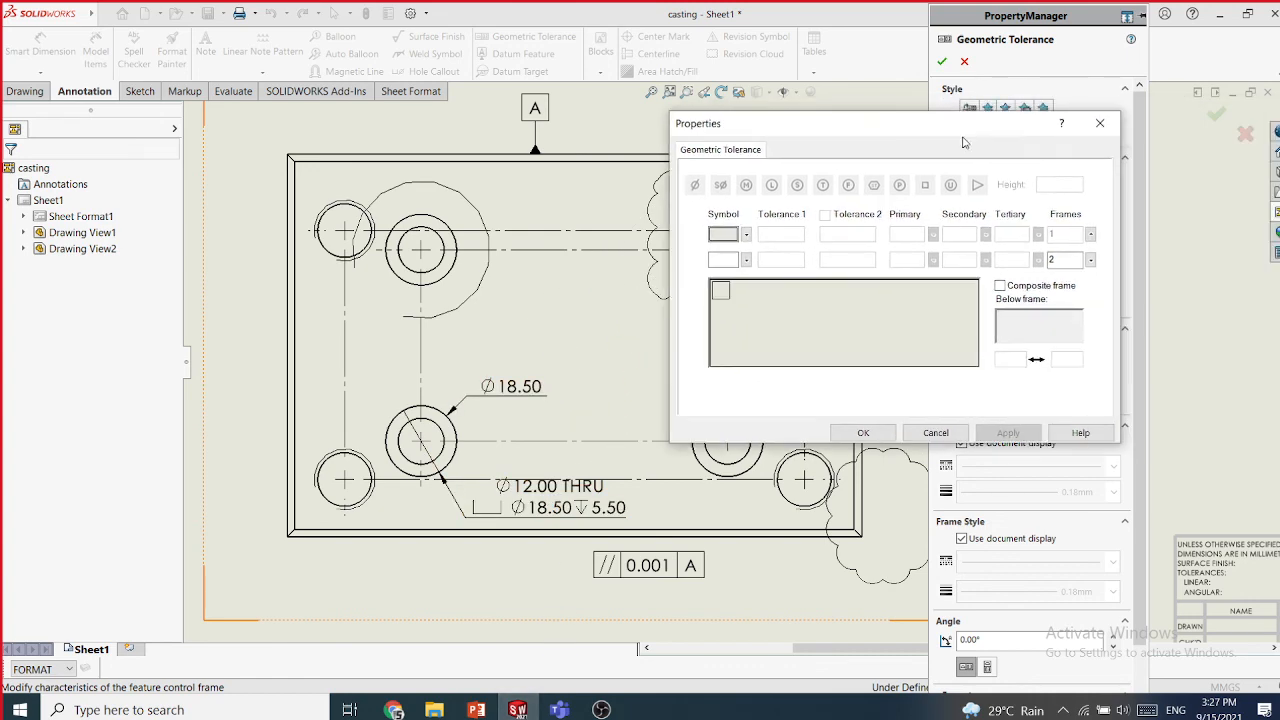
click(935, 433)
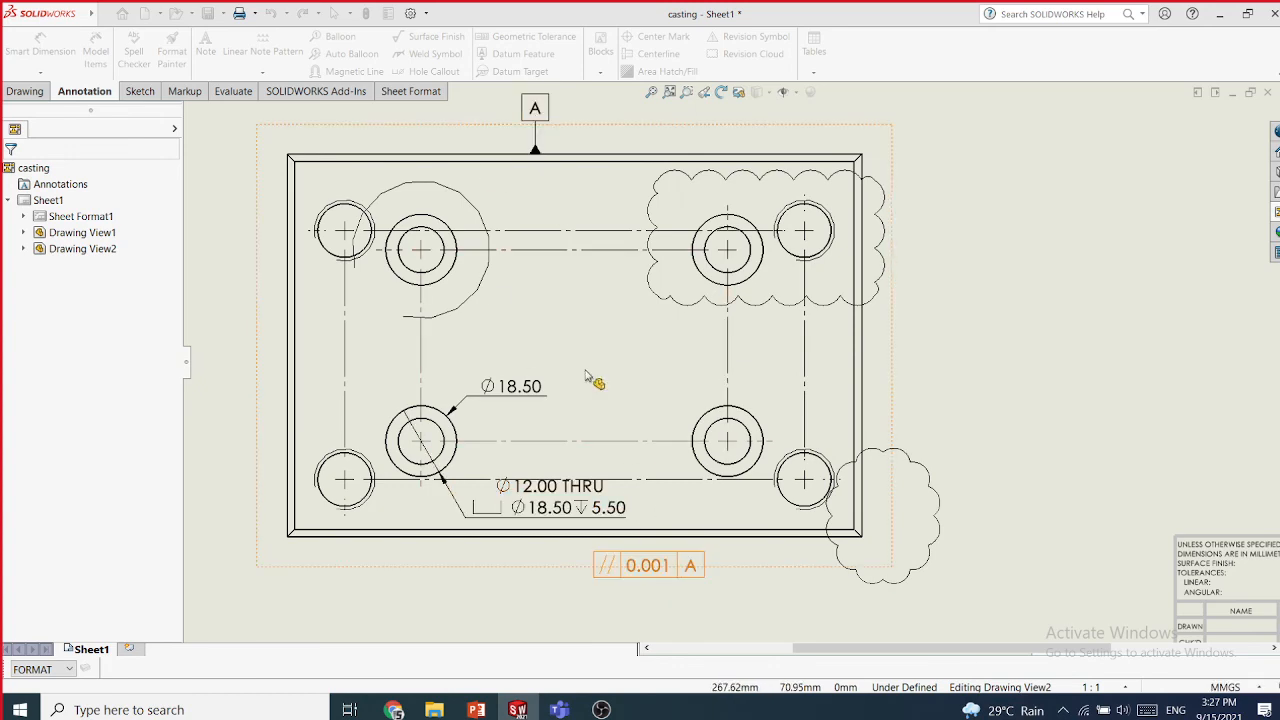
scroll(940, 338, up, 3)
scroll(940, 338, down, 1)
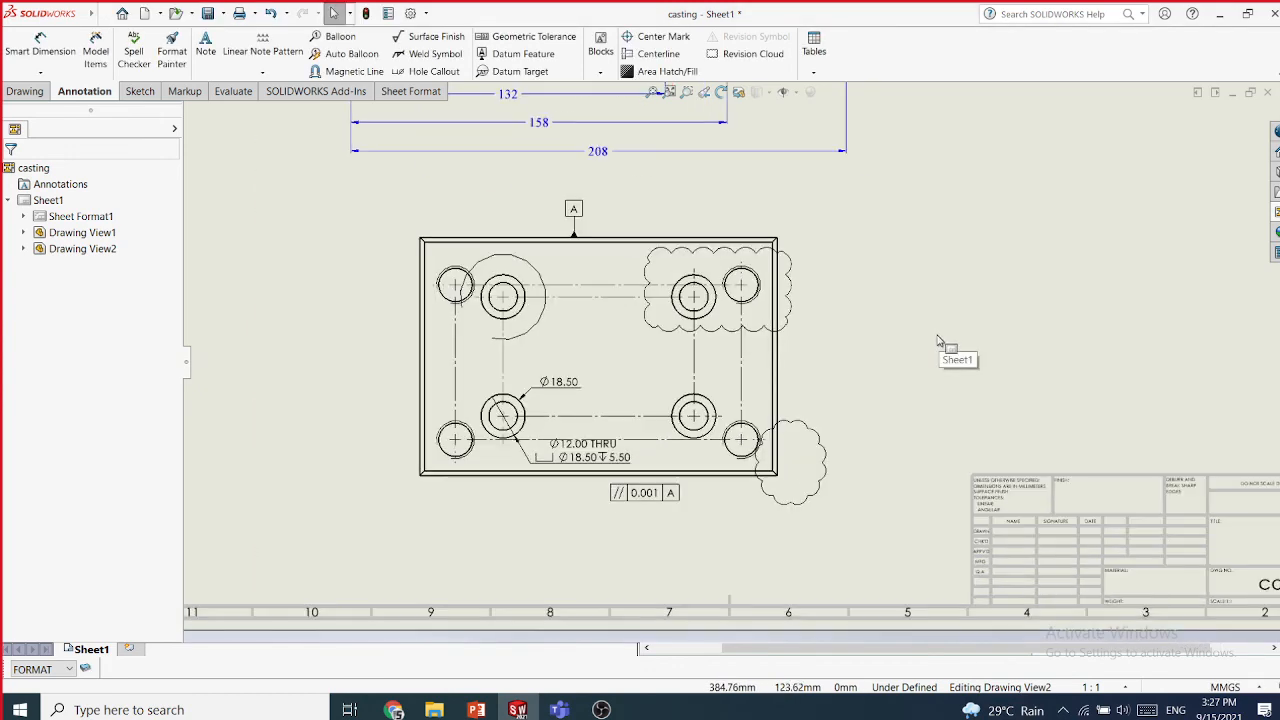
middle_drag(903, 334, 829, 380)
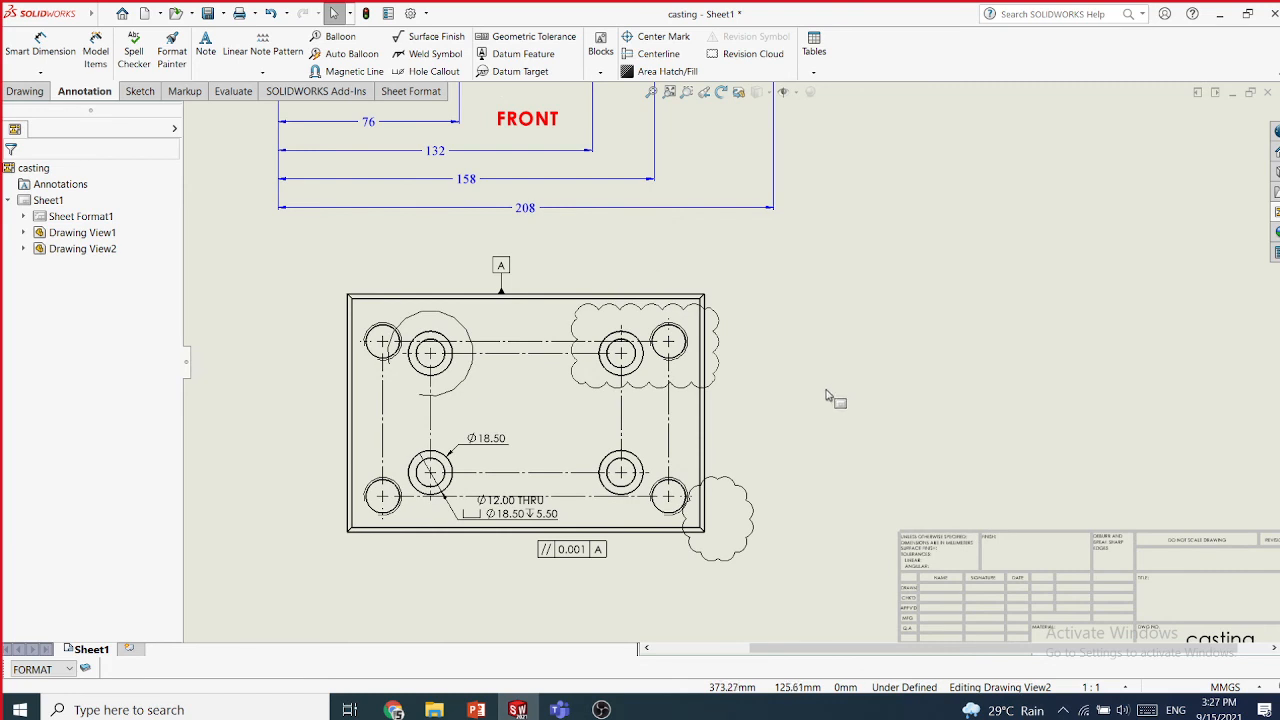
- Switch to the Chapter 15 PowerPoint presentation, enlarge the notes area, reduce the slide zoom to 90% and go to the datum target symbols slide
click(613, 706)
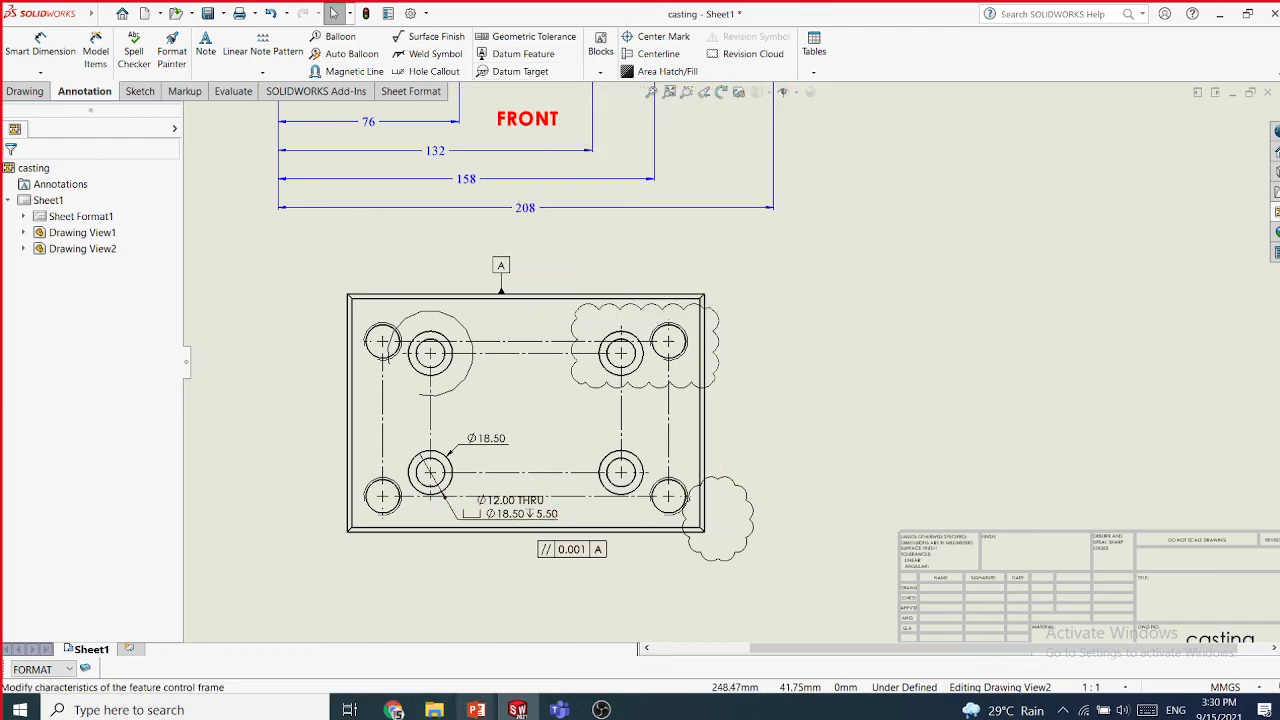
mouse_move(458, 706)
click(513, 638)
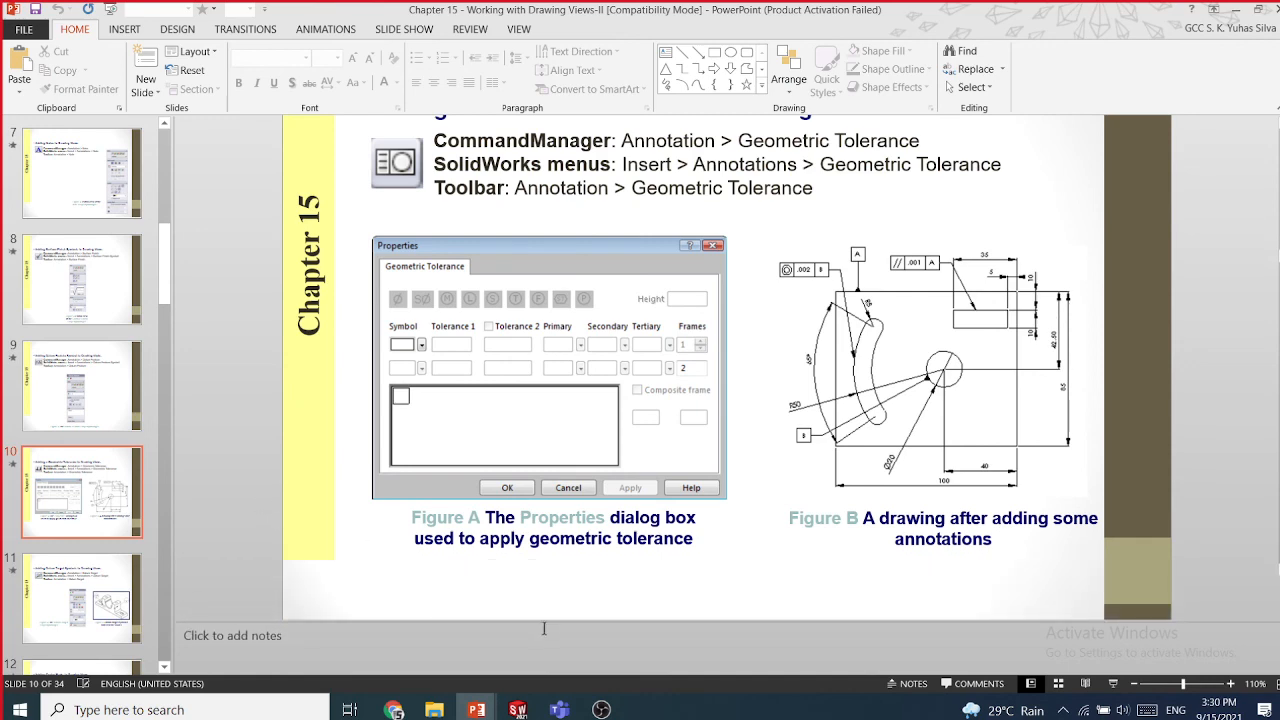
drag(547, 622, 562, 526)
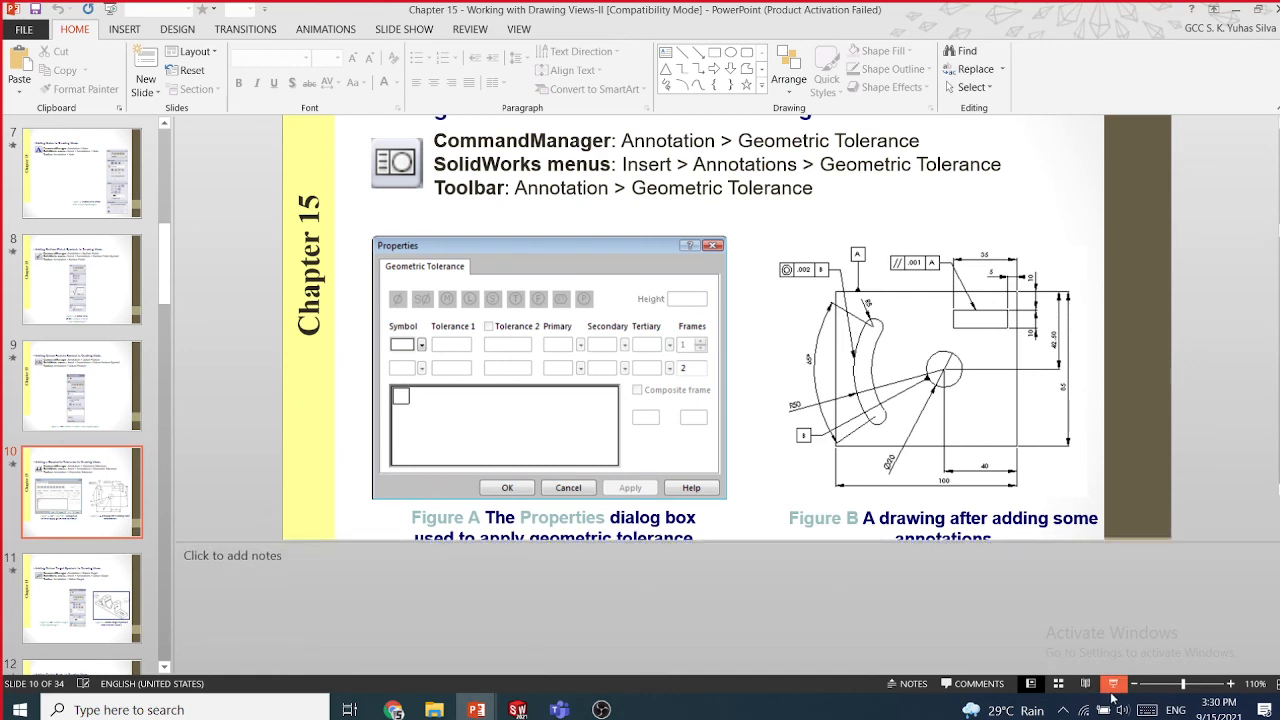
click(1134, 684)
click(1135, 684)
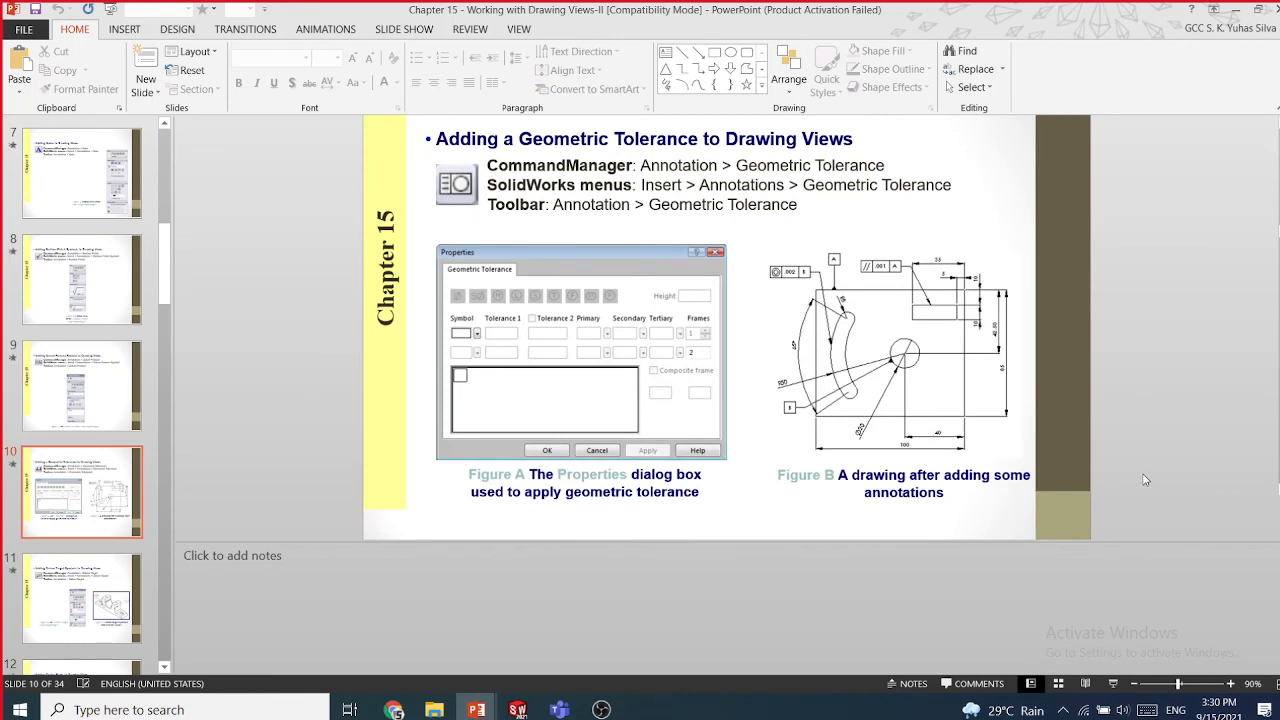
scroll(1146, 477, down, 1)
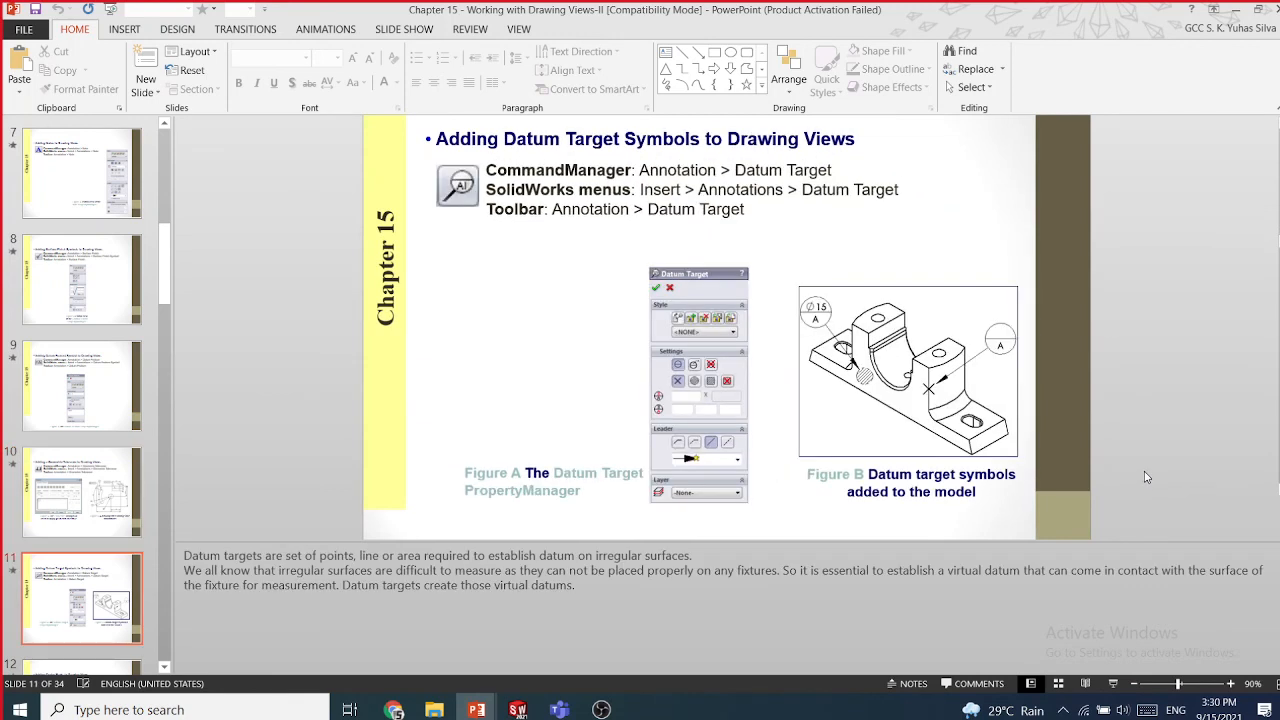
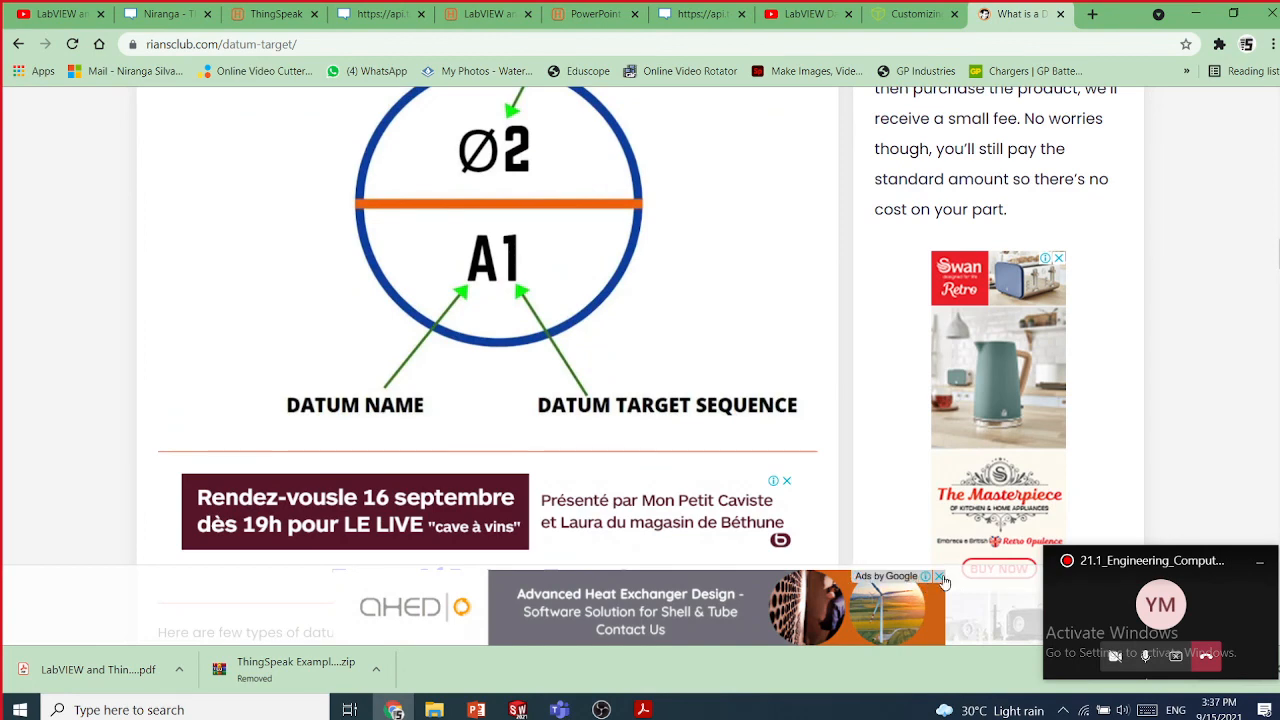
- Dismiss the ad banner on the datum target web page and read the sections on point and circular datum targets
click(932, 577)
scroll(528, 430, down, 5)
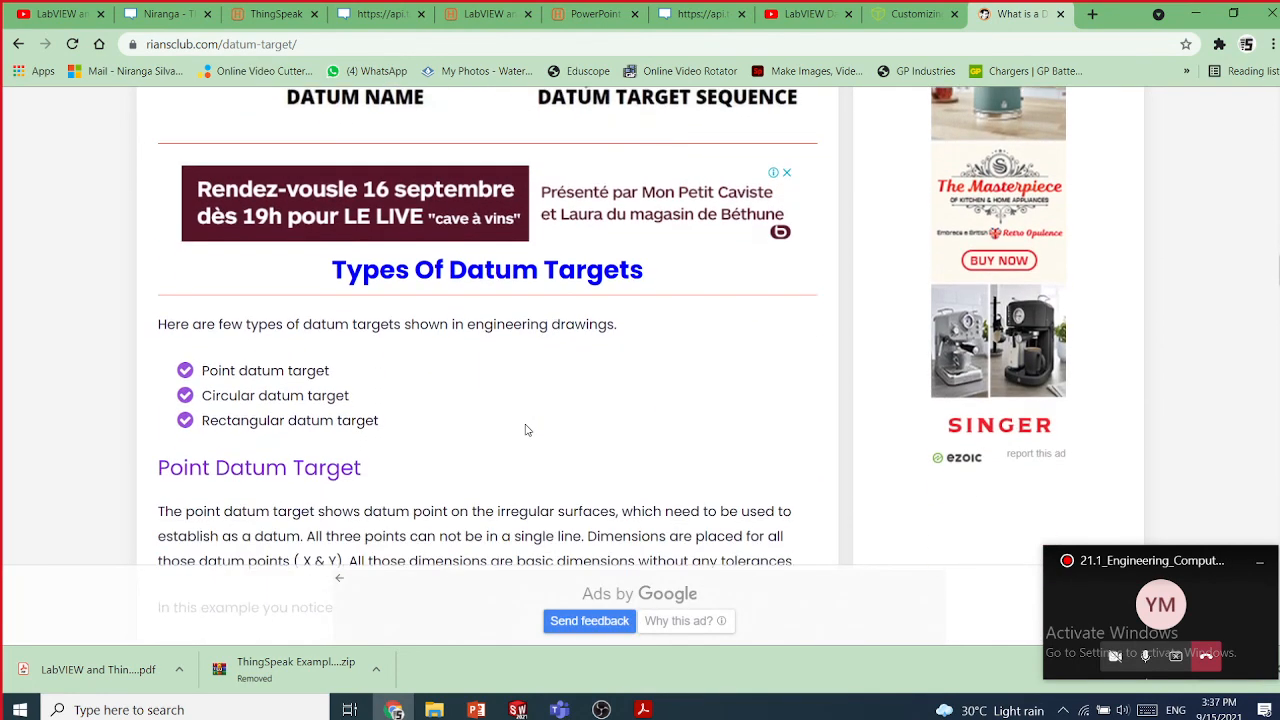
scroll(528, 430, down, 5)
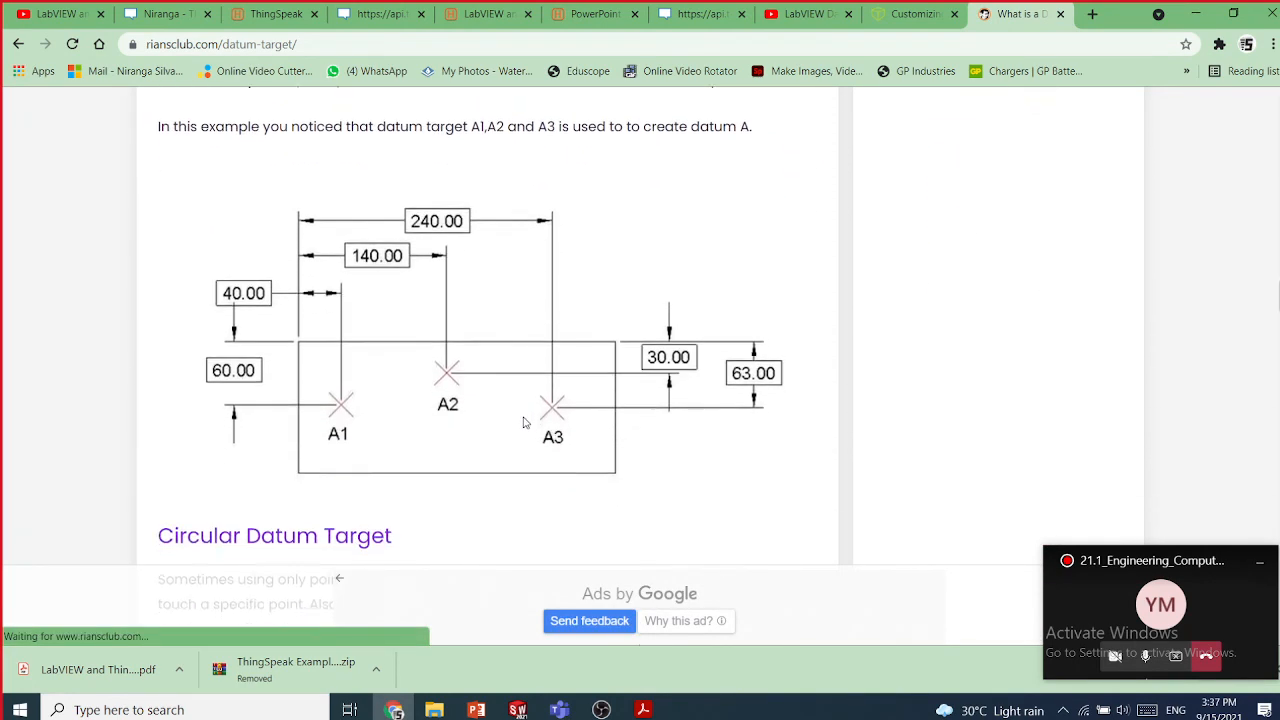
scroll(522, 415, down, 3)
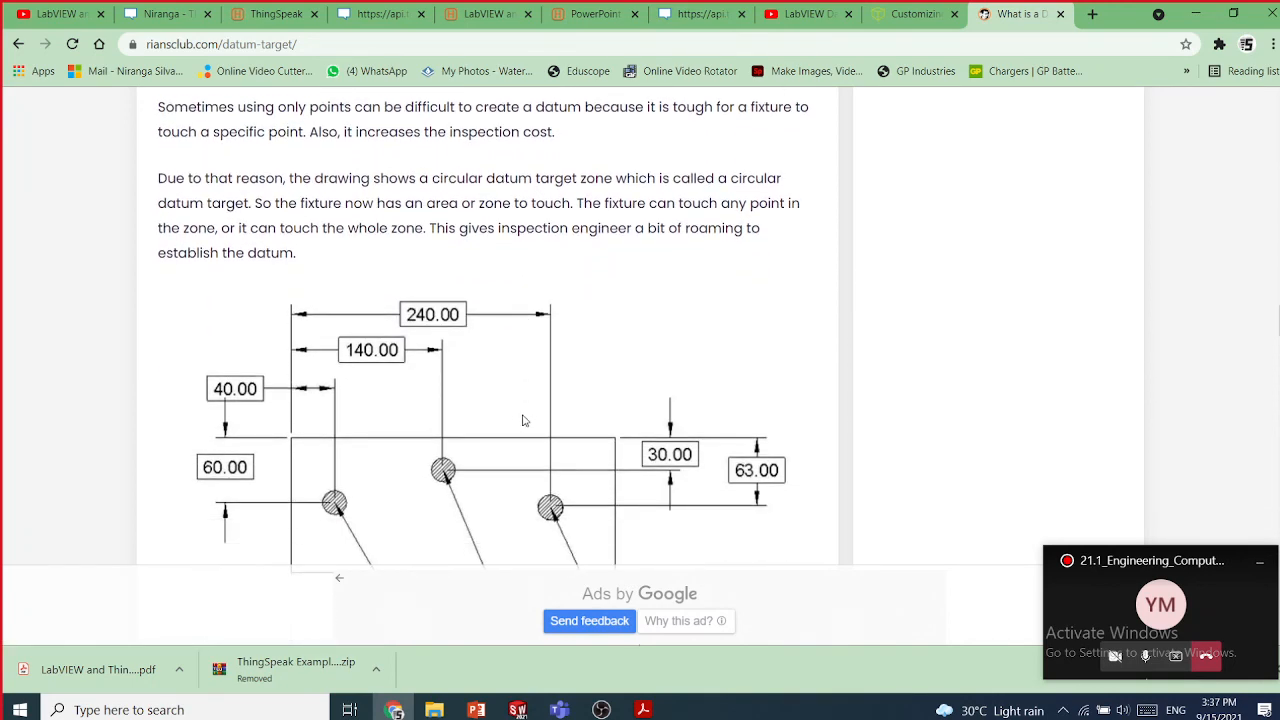
scroll(522, 420, down, 2)
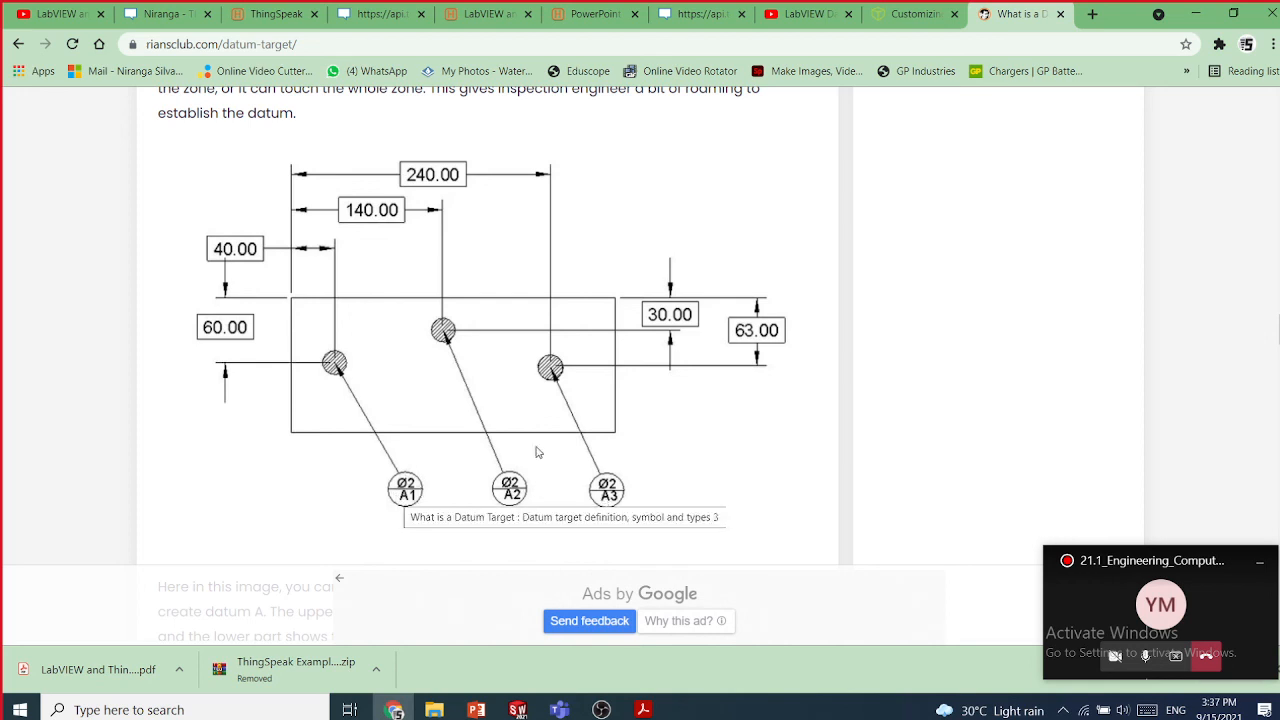
scroll(536, 452, down, 2)
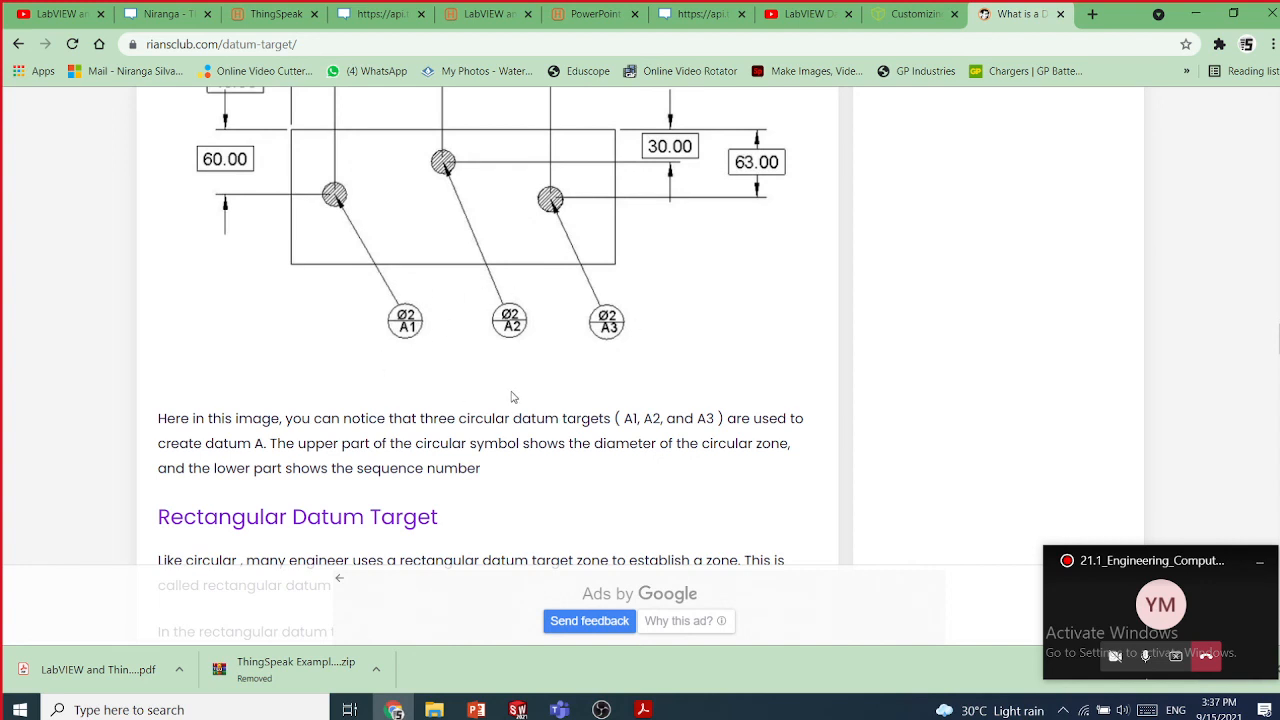
- Read the web article's circular and rectangular datum target sections, then its lists of advantages and disadvantages
scroll(445, 246, up, 1)
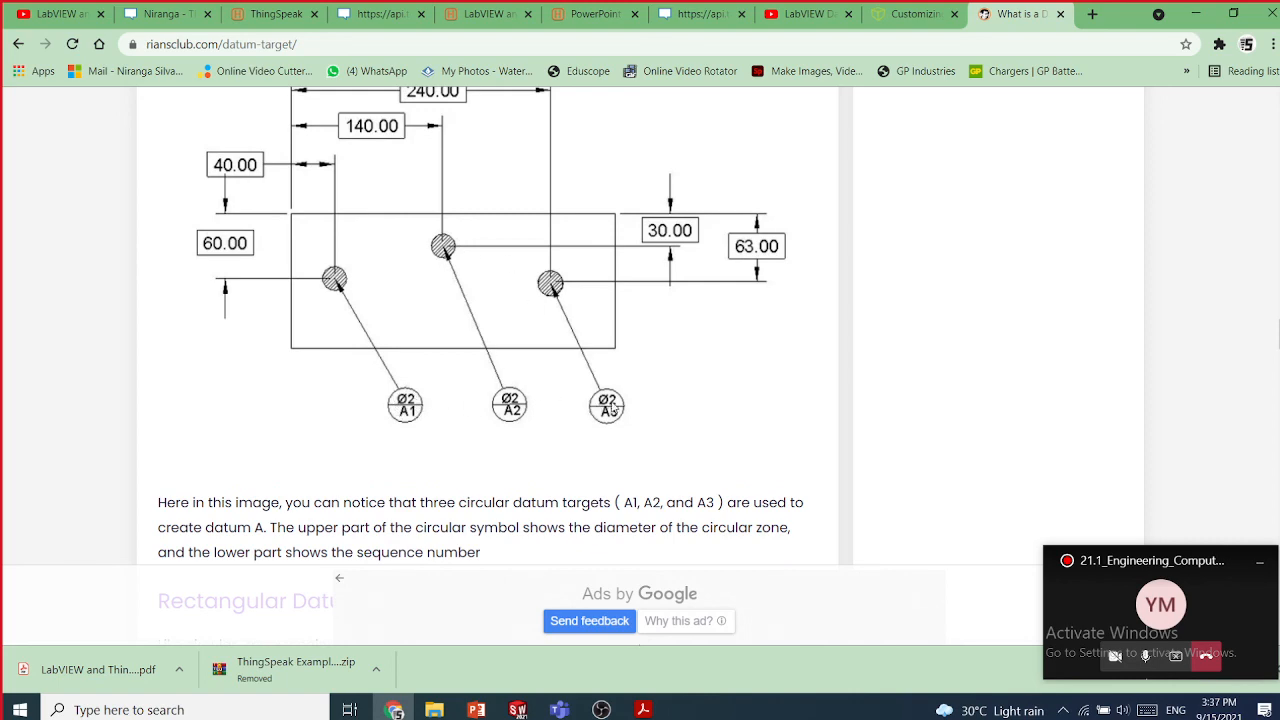
scroll(619, 406, down, 5)
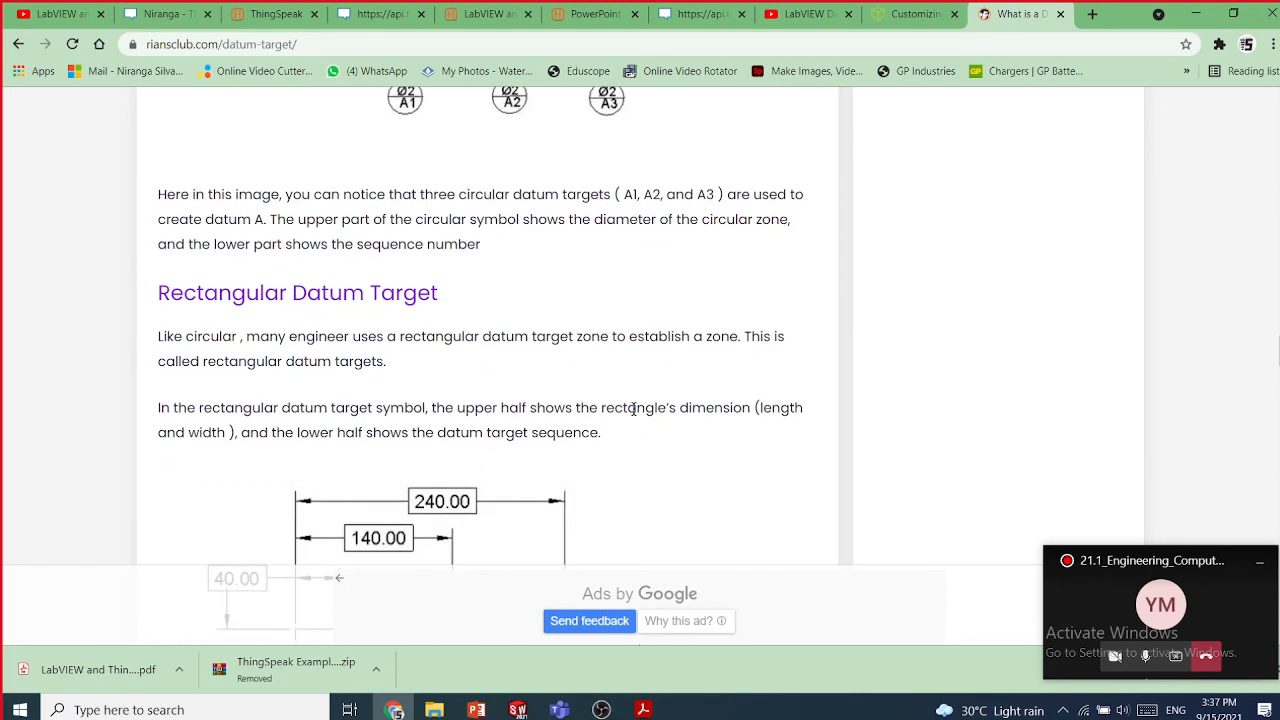
scroll(634, 411, down, 2)
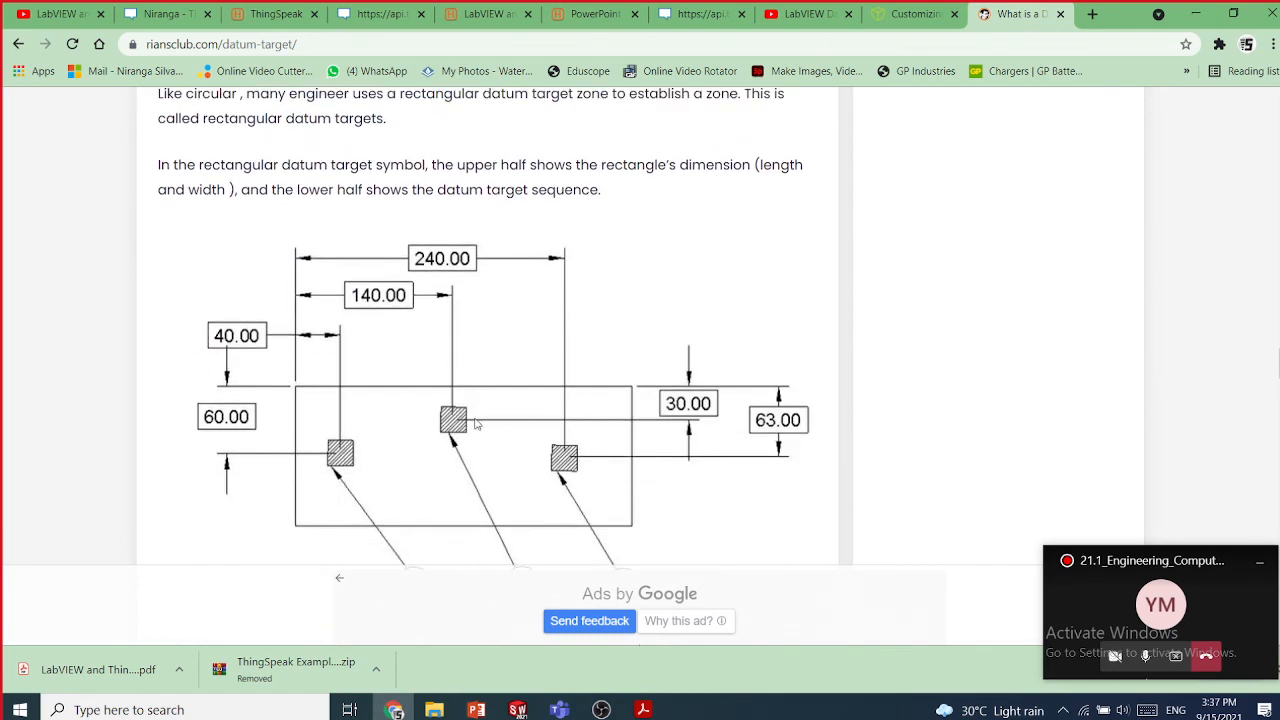
scroll(537, 417, down, 2)
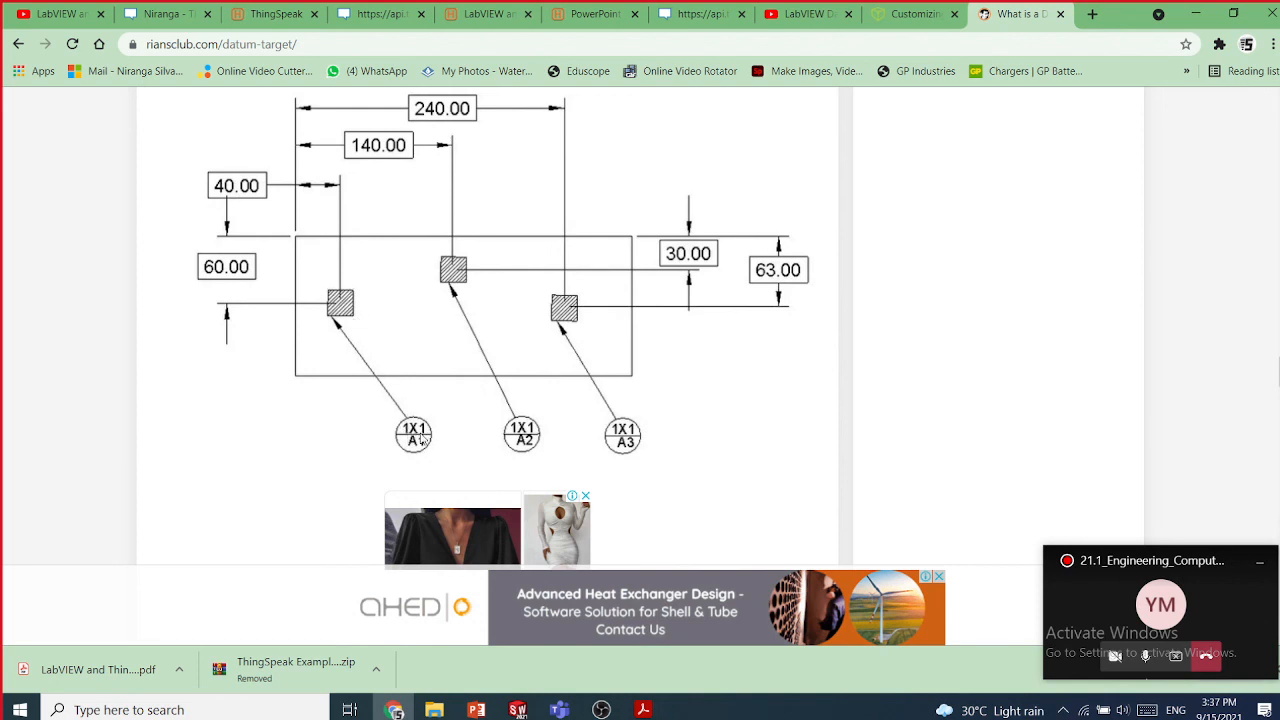
click(931, 577)
scroll(580, 387, down, 2)
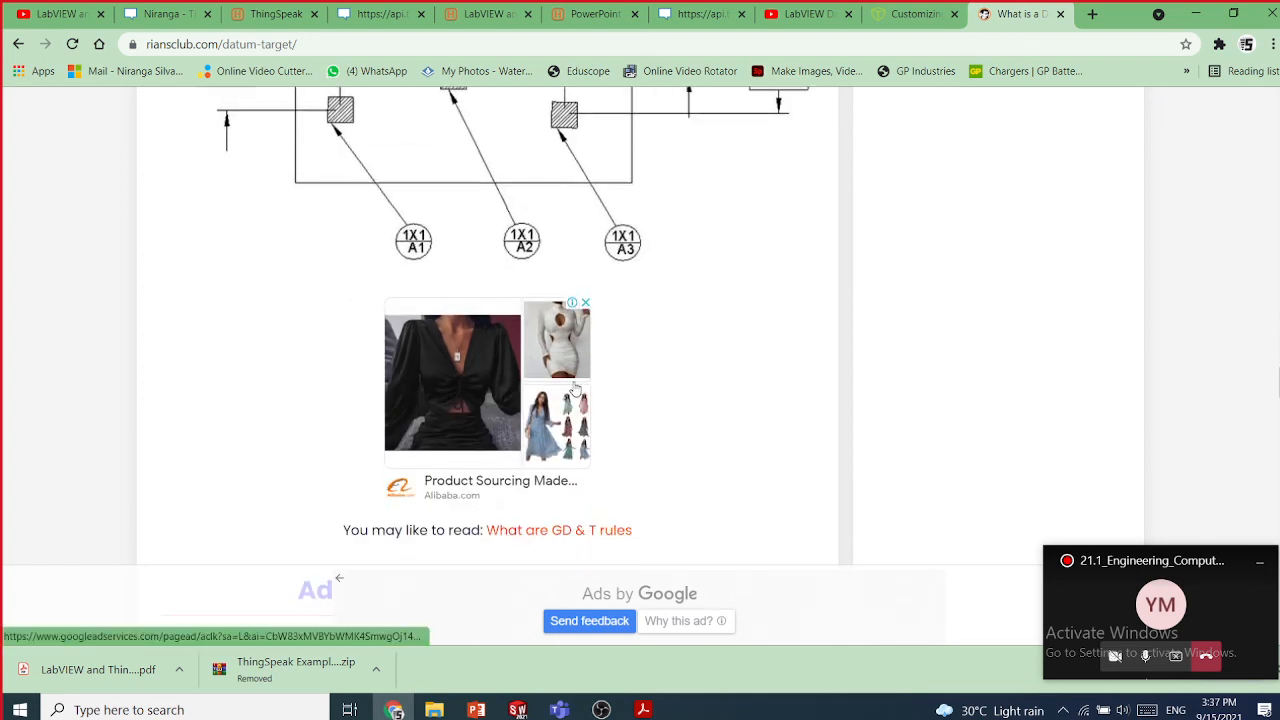
scroll(577, 388, down, 5)
scroll(575, 388, up, 2)
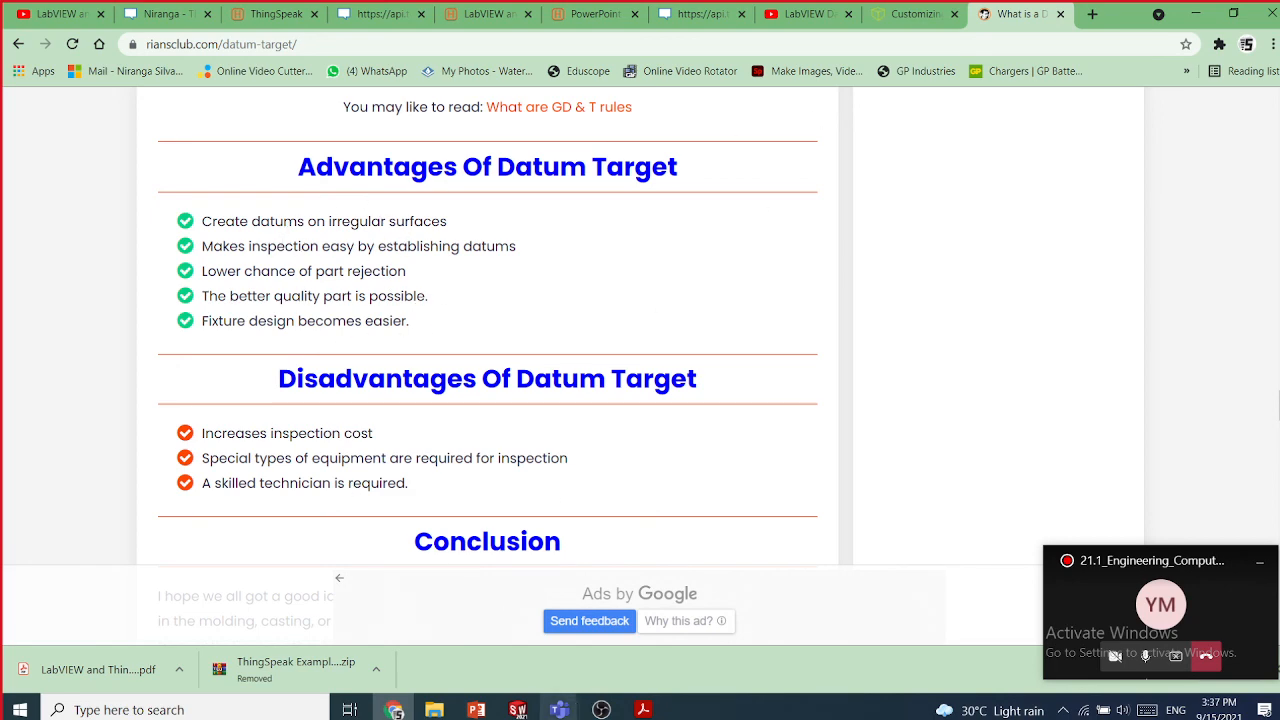
- Switch to the casting drawing in SolidWorks and place an X-shaped point datum target on the front view's lower-right corner, with its symbol below right
click(517, 709)
scroll(750, 460, up, 3)
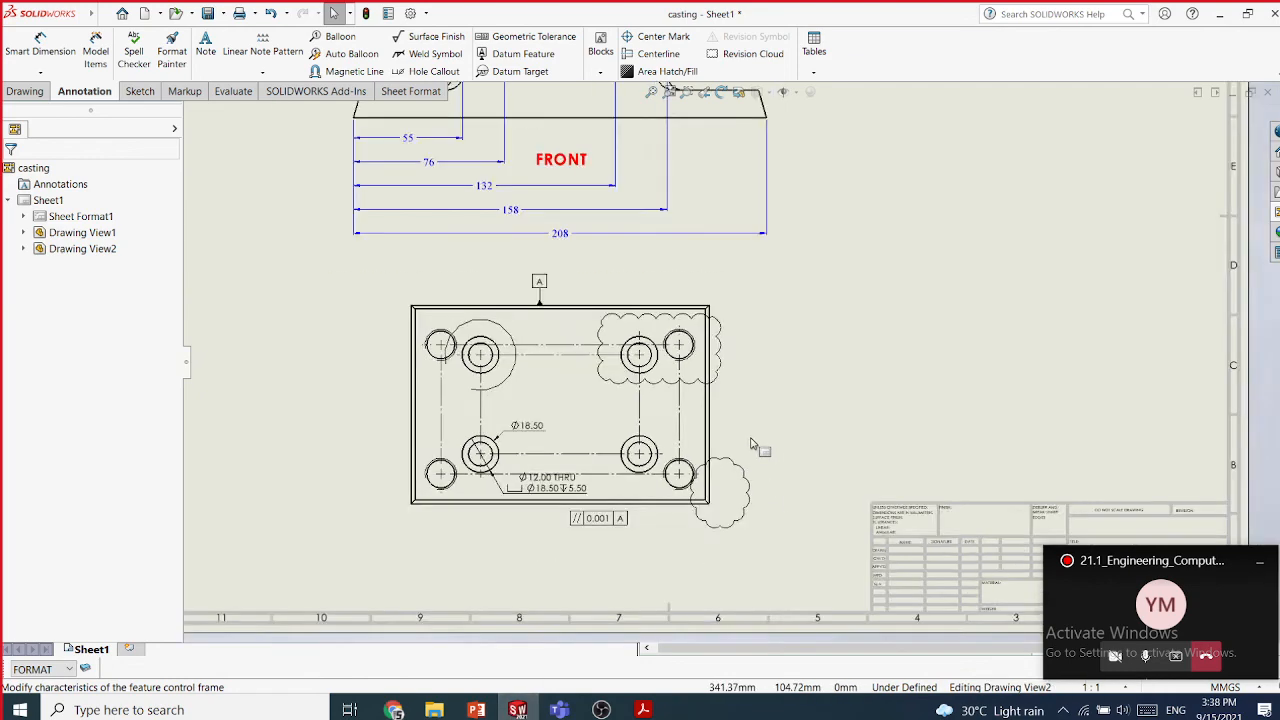
scroll(800, 408, down, 4)
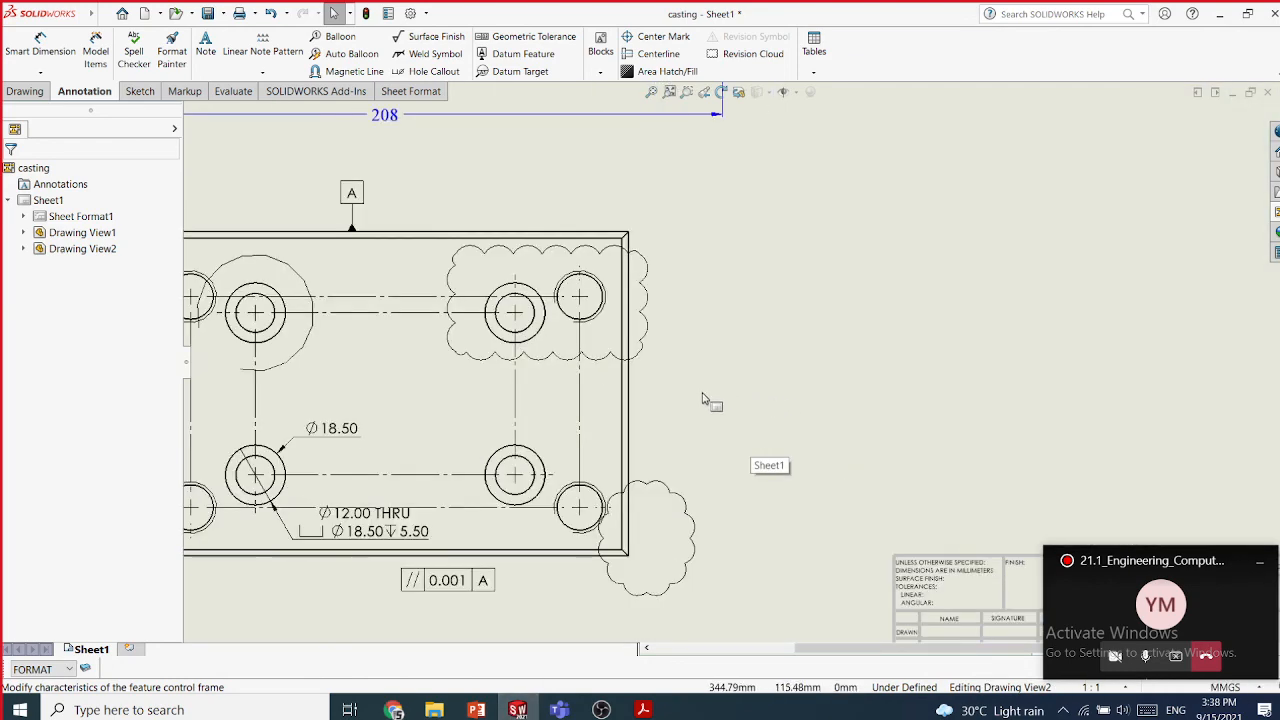
scroll(711, 396, up, 4)
mouse_move(776, 337)
middle_down()
mouse_move(763, 377)
mouse_move(696, 436)
middle_up()
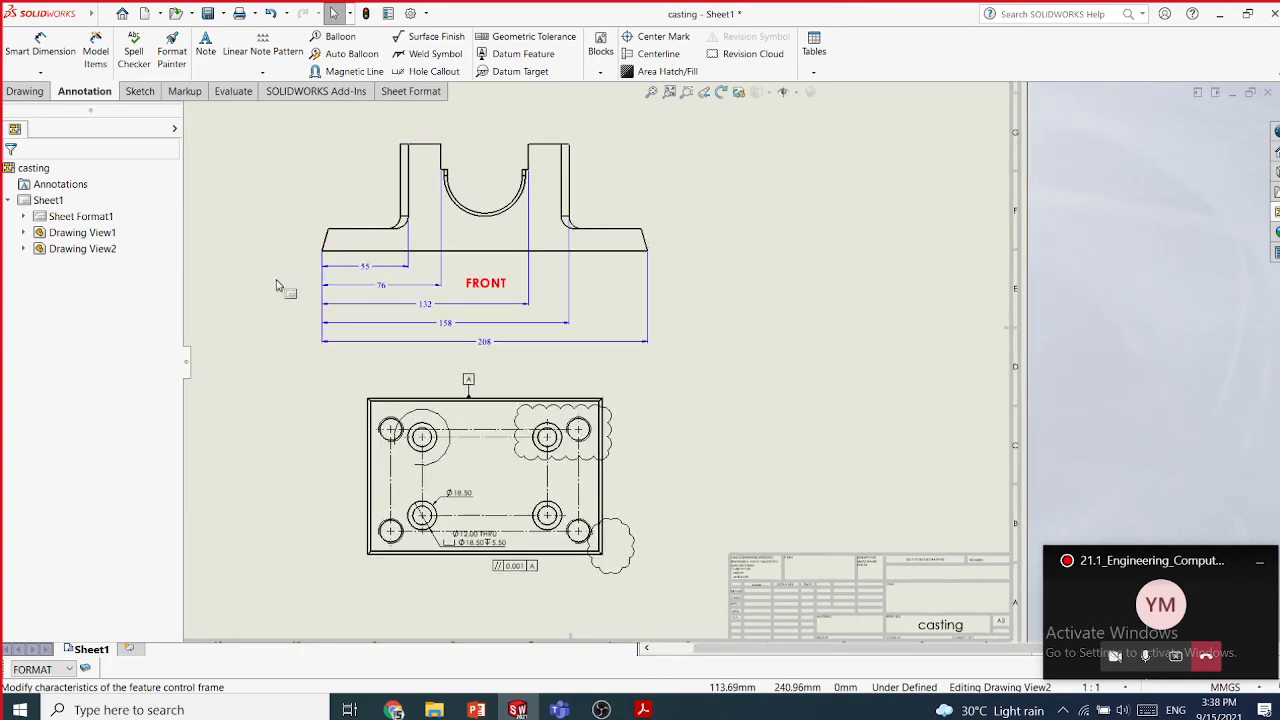
click(520, 74)
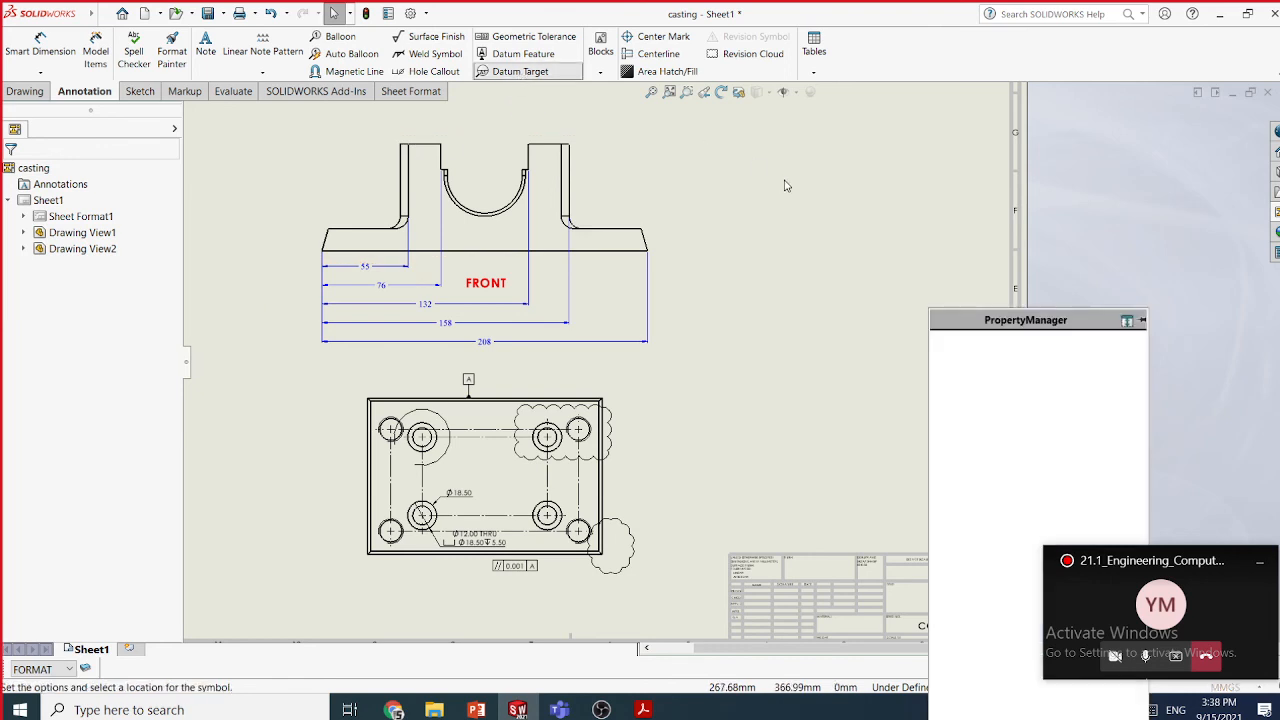
drag(958, 316, 860, 184)
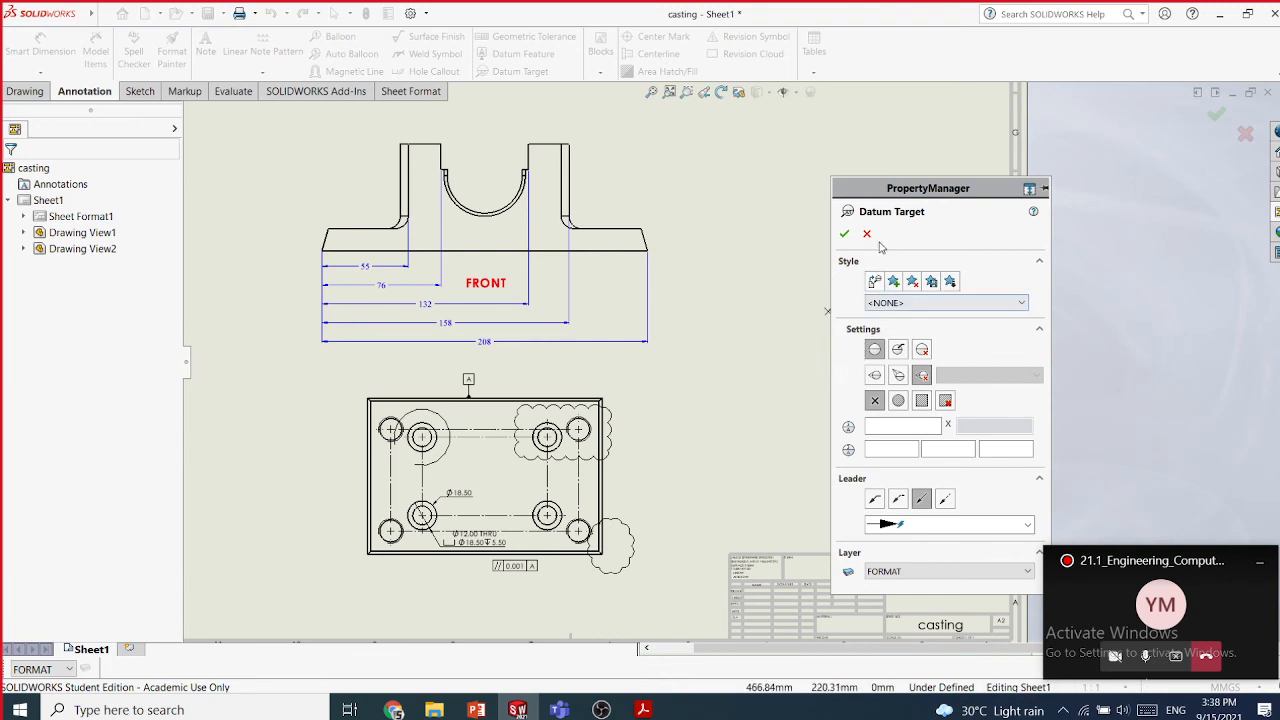
drag(979, 178, 1083, 151)
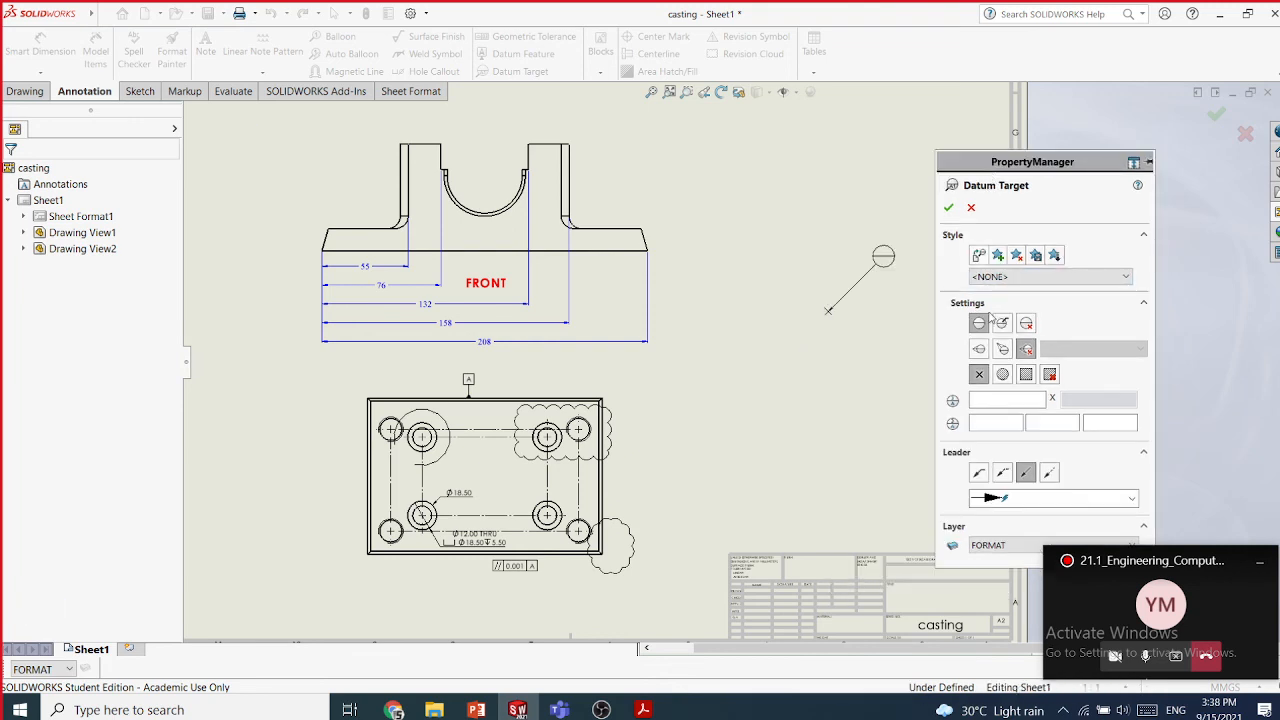
click(980, 376)
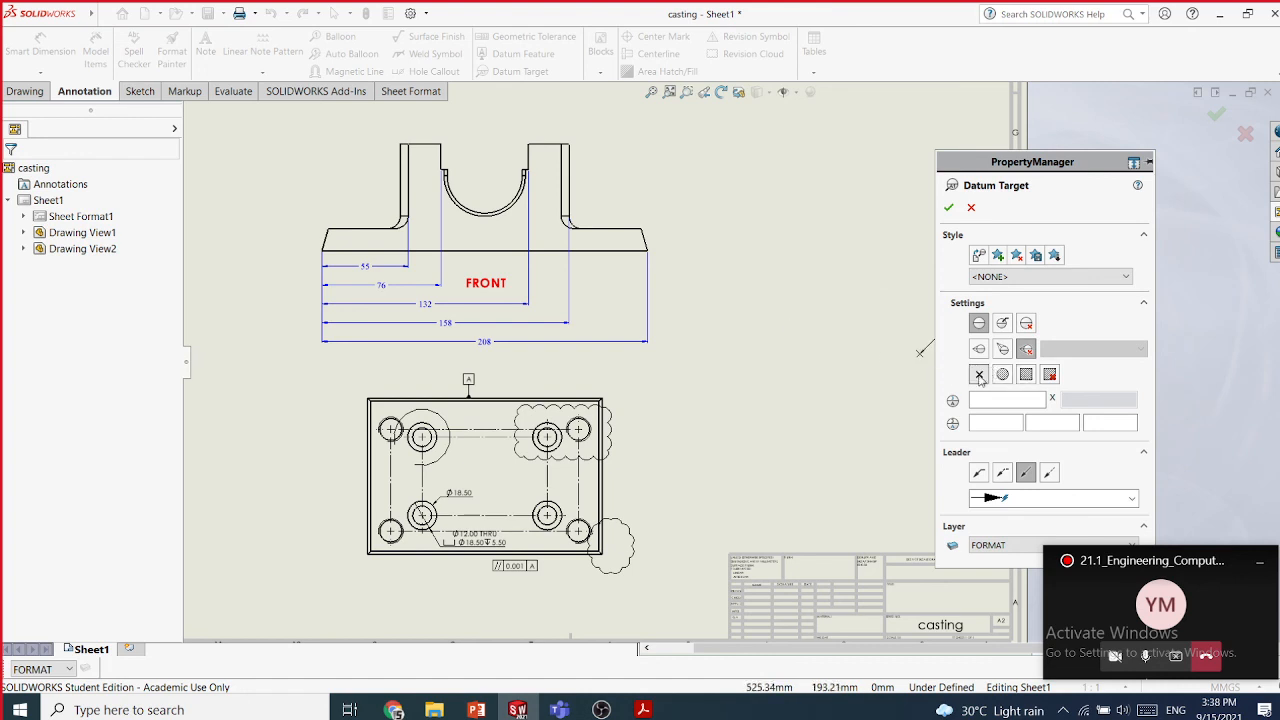
click(648, 251)
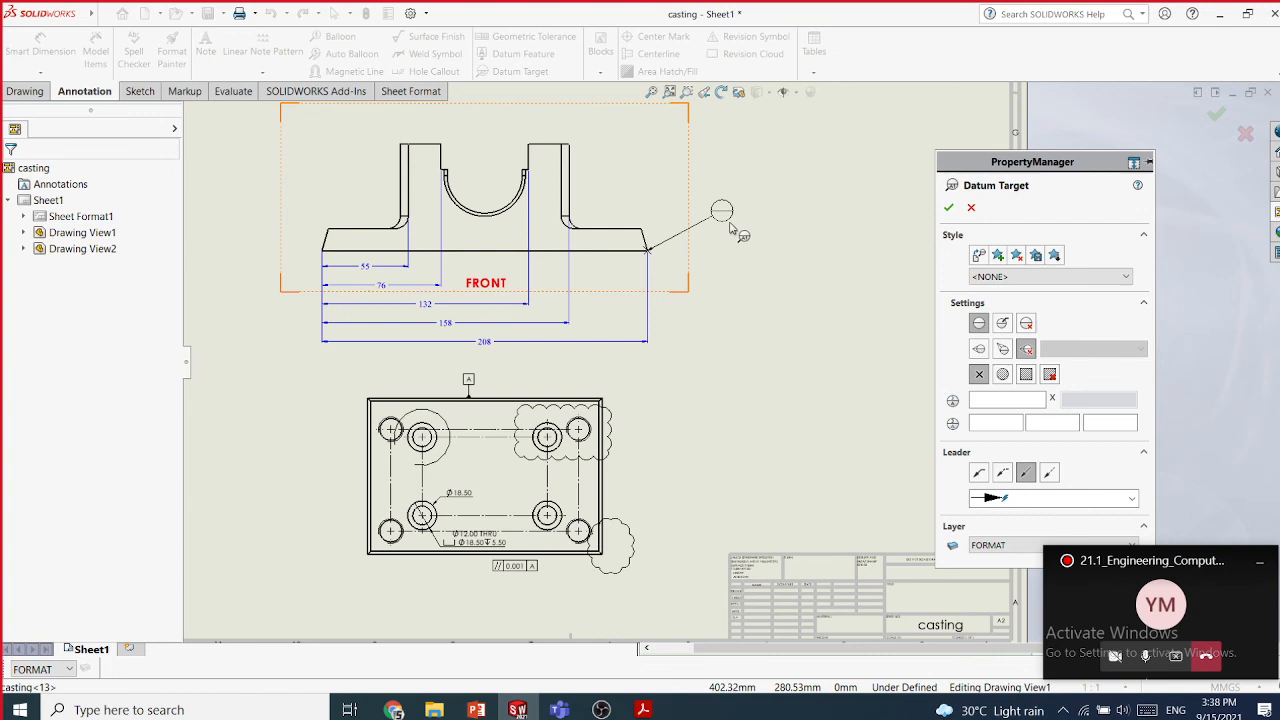
click(711, 320)
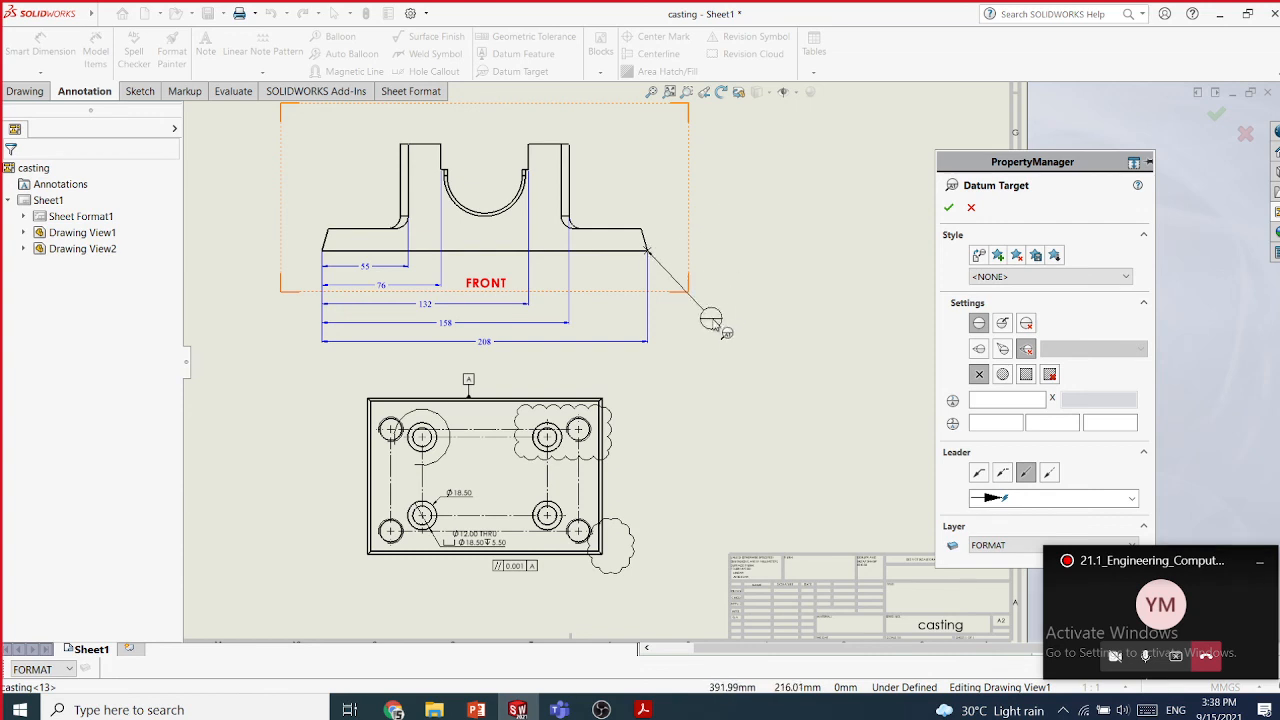
- Place a second point datum target on the front view's lower-left corner, with its symbol below left, and finish the command
click(323, 252)
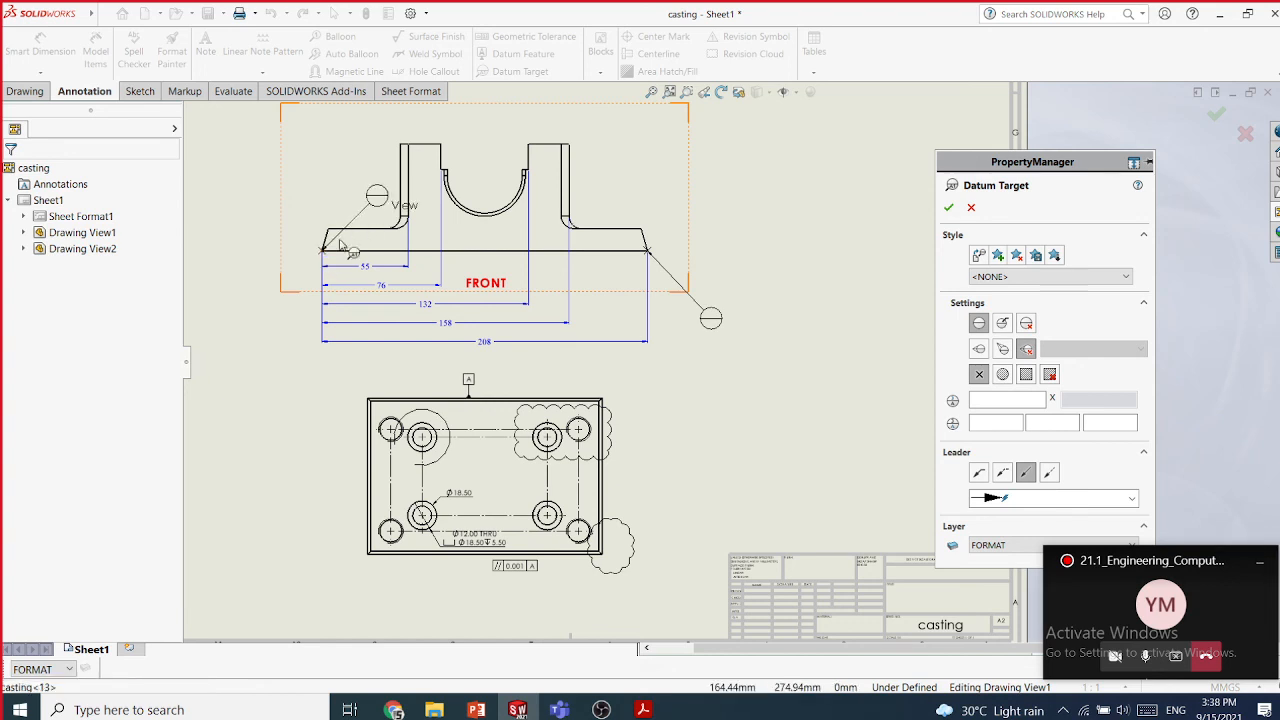
click(250, 344)
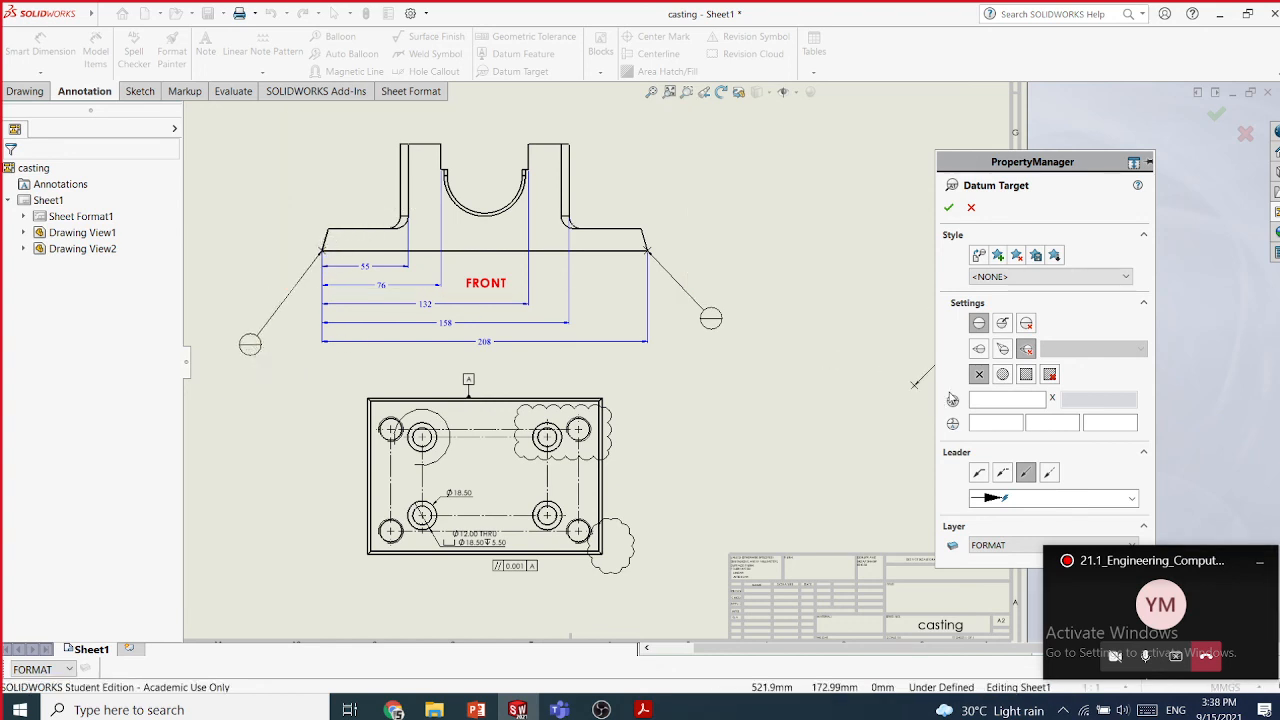
click(948, 207)
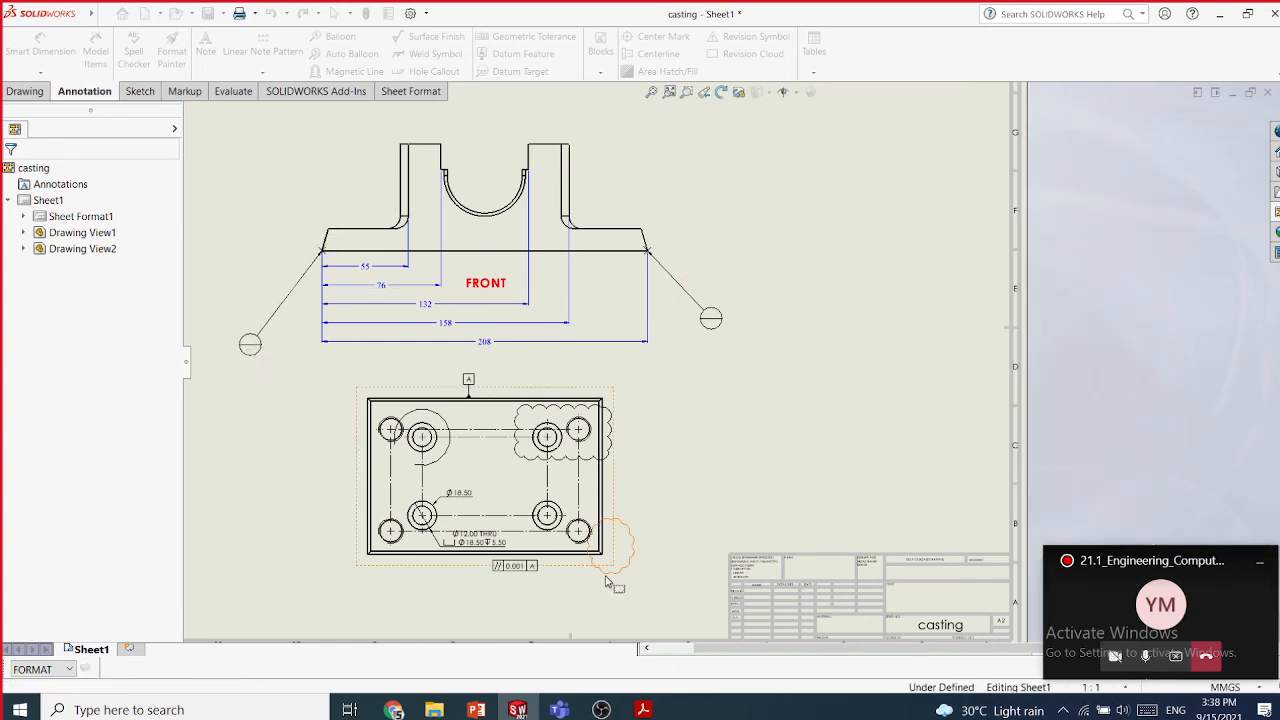
- Switch to the datum target web article in Chrome and review the point datum target example
click(393, 710)
scroll(738, 445, up, 4)
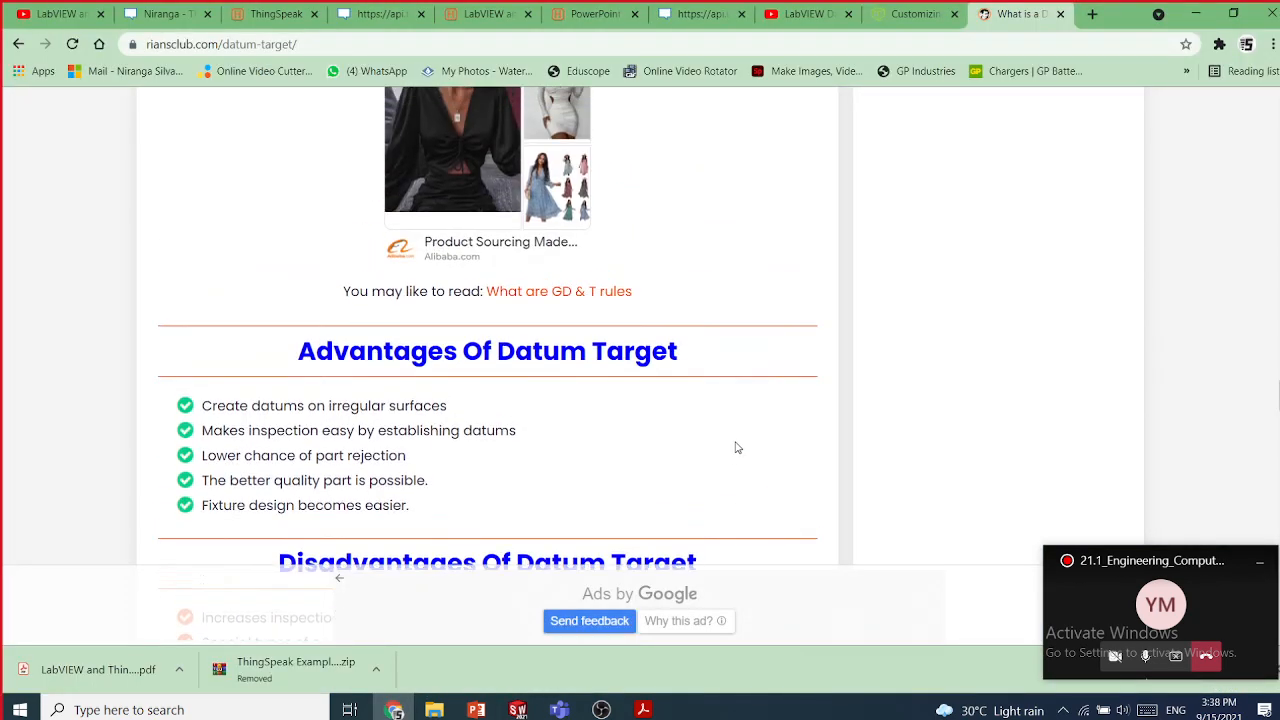
scroll(738, 445, up, 10)
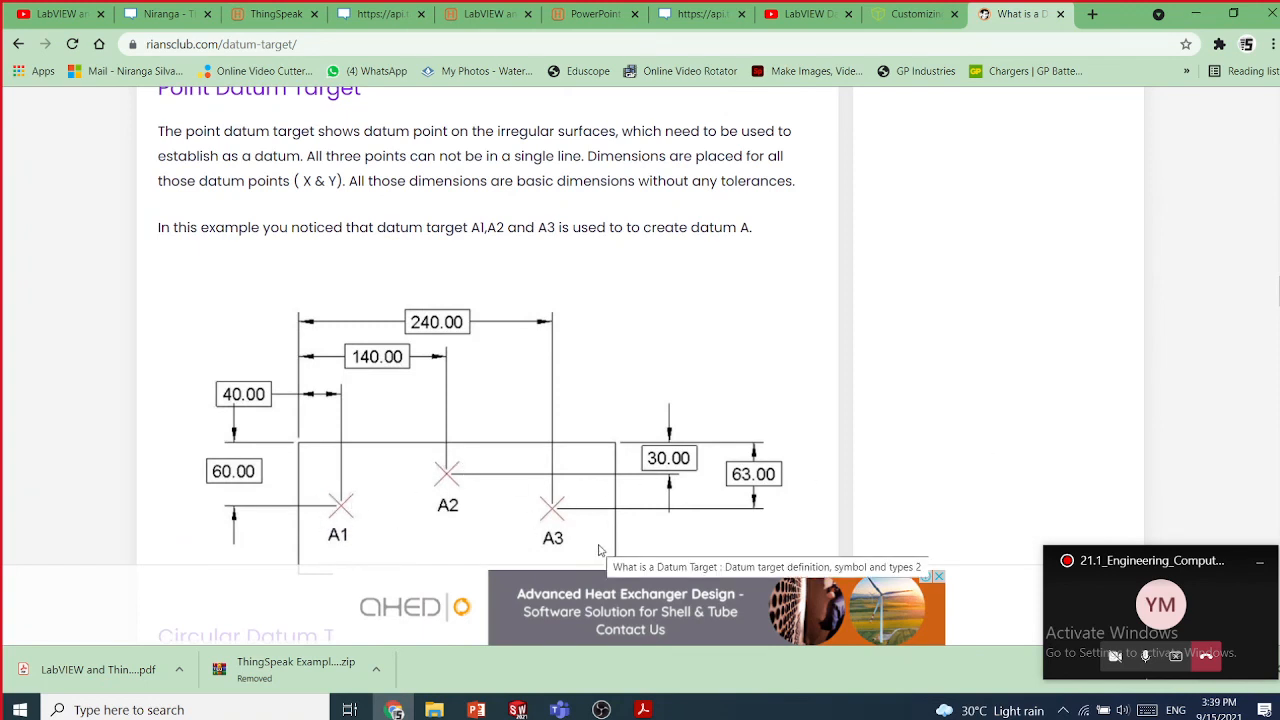
- Return to SolidWorks and enter A as the target area size of the right datum target and B for the left one
click(518, 709)
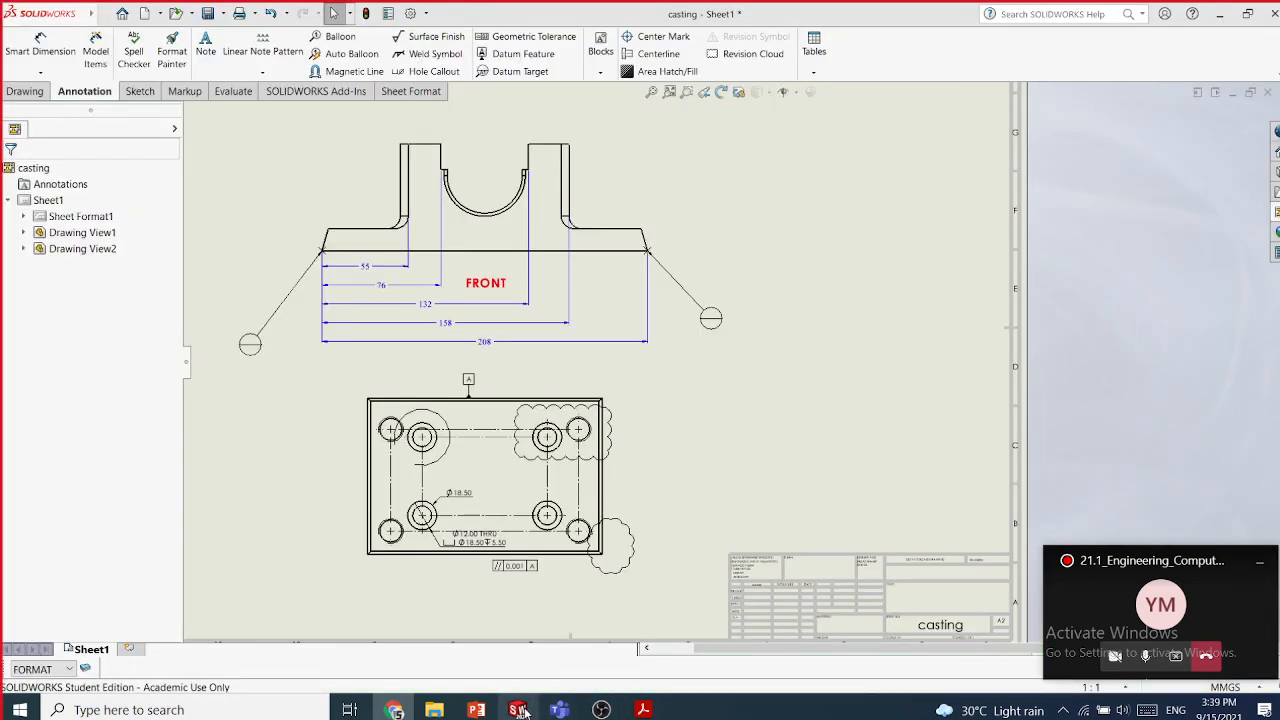
click(711, 318)
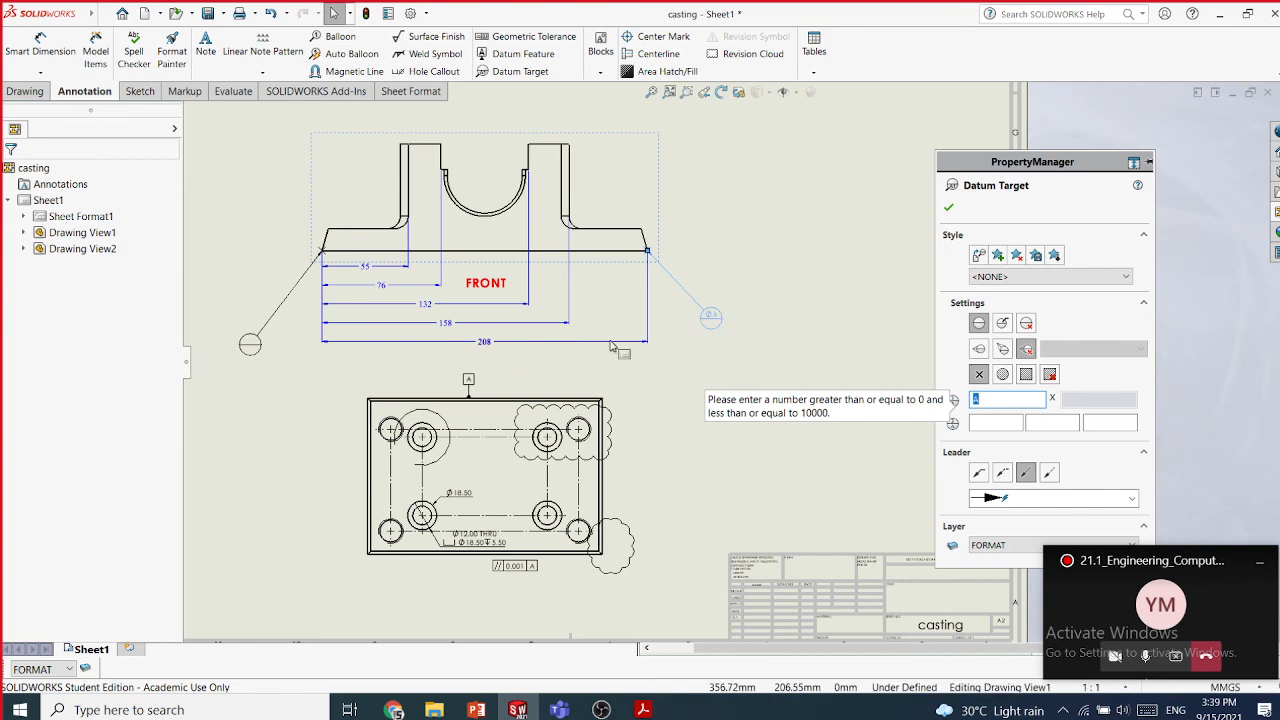
click(252, 343)
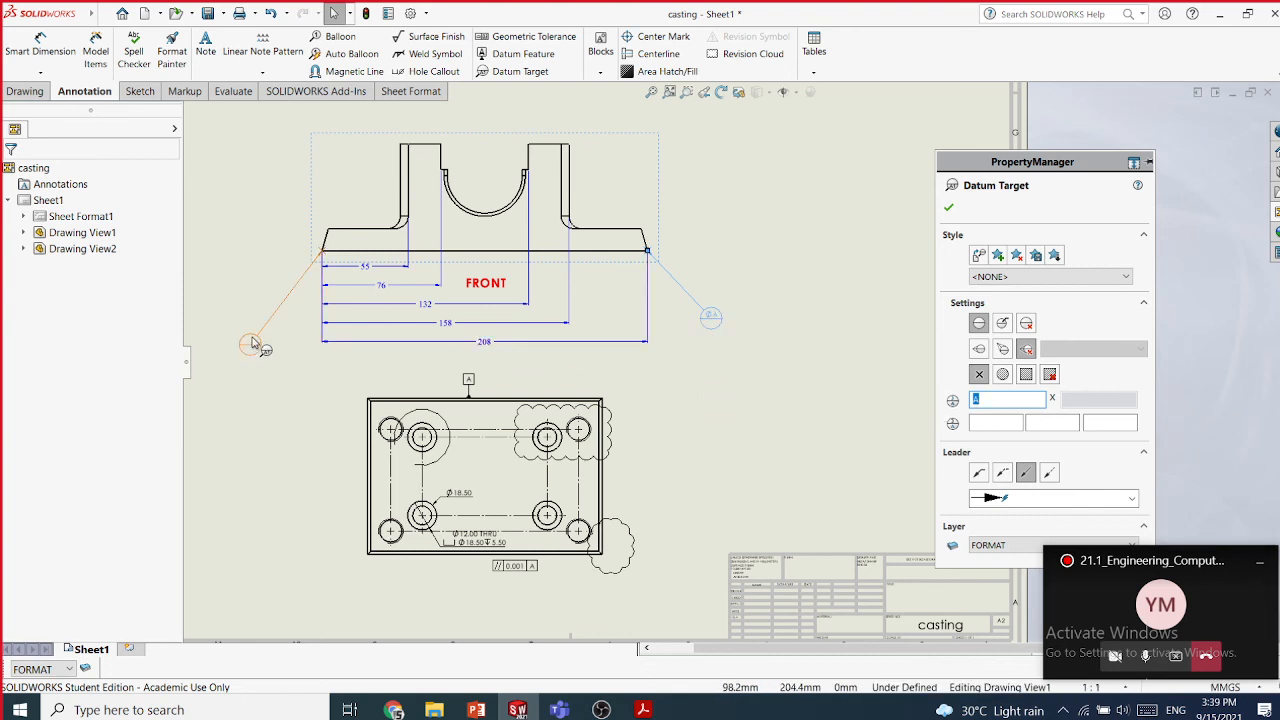
text(B)
click(992, 422)
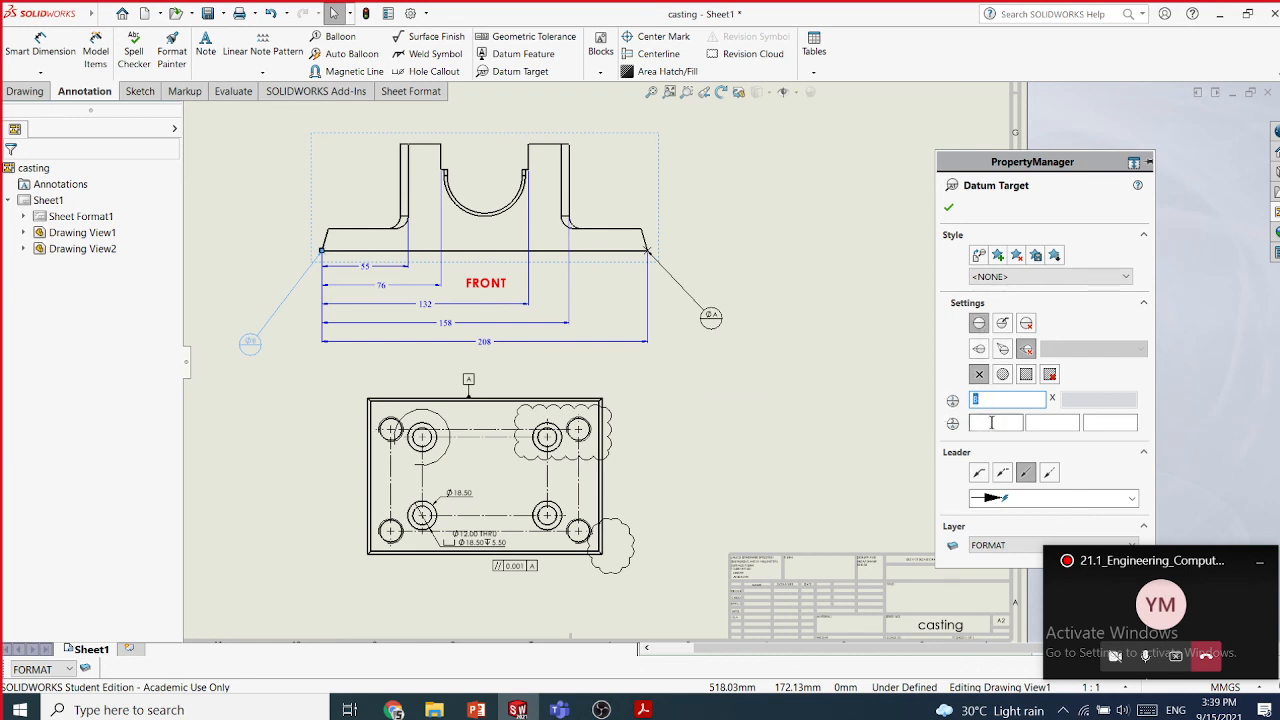
click(950, 209)
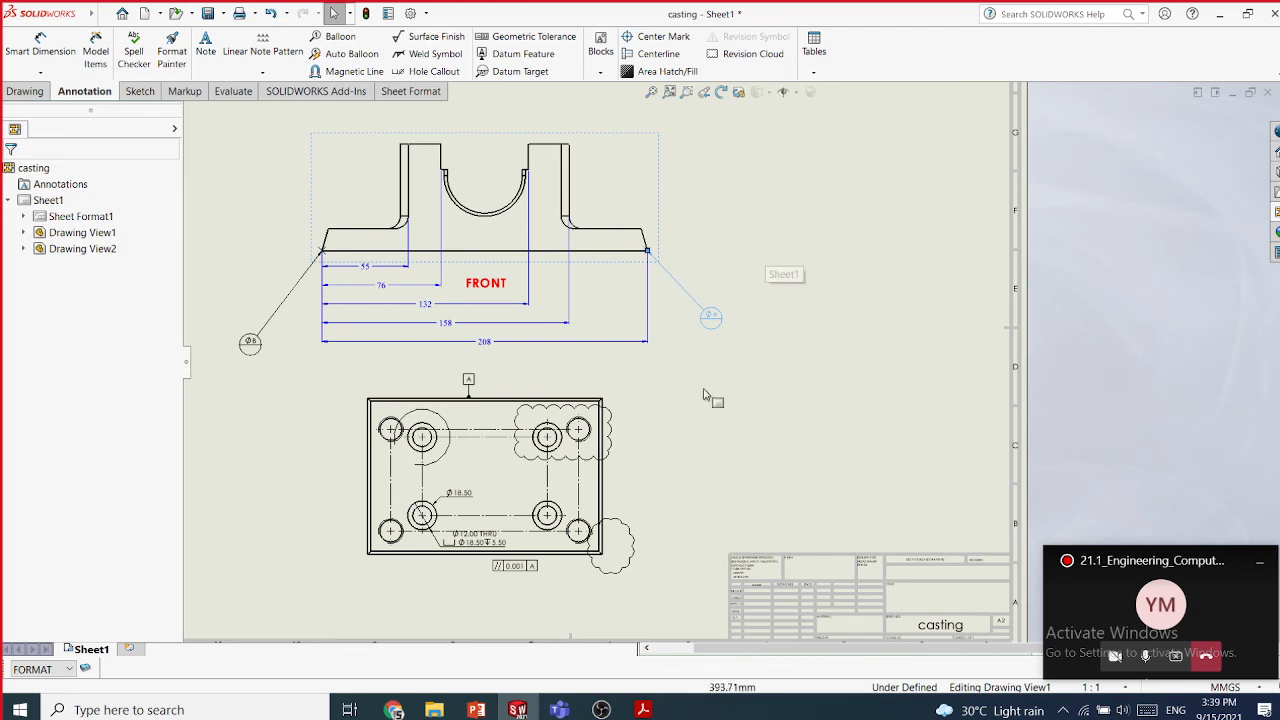
- Place a circular datum target on the front view's face below the semicircular cutout, with its symbol to the upper right
mouse_move(576, 705)
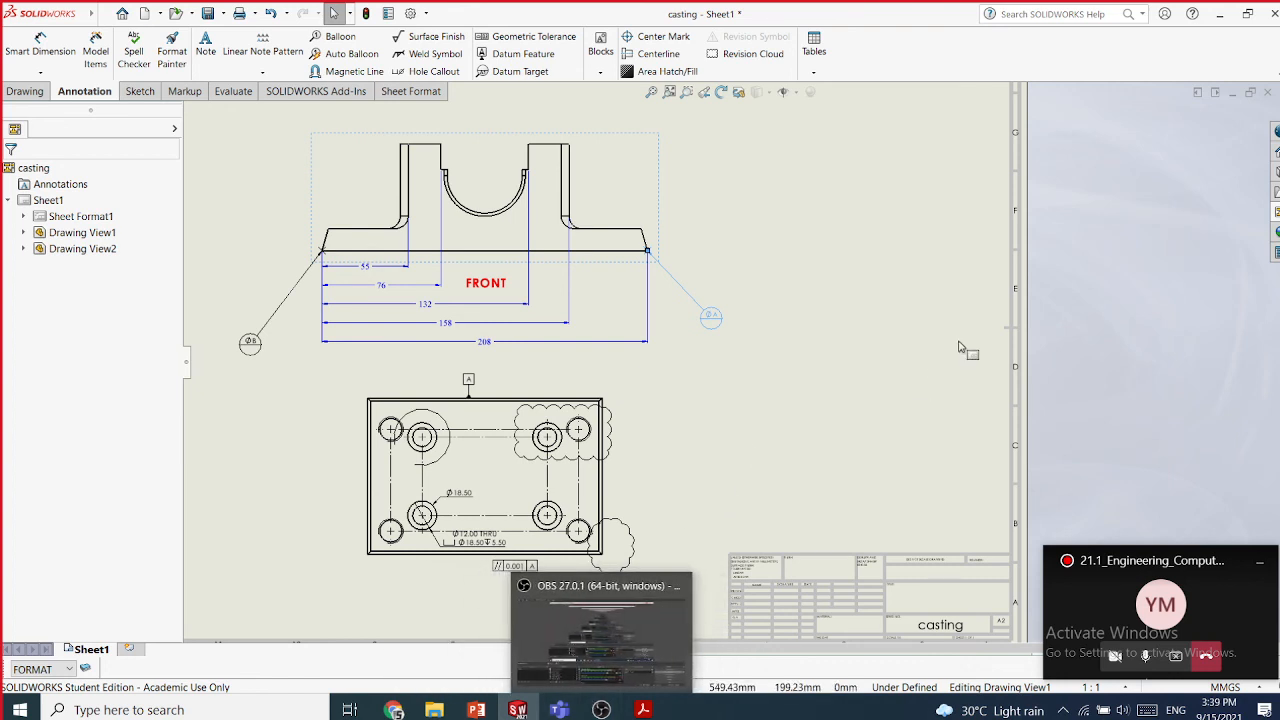
click(518, 76)
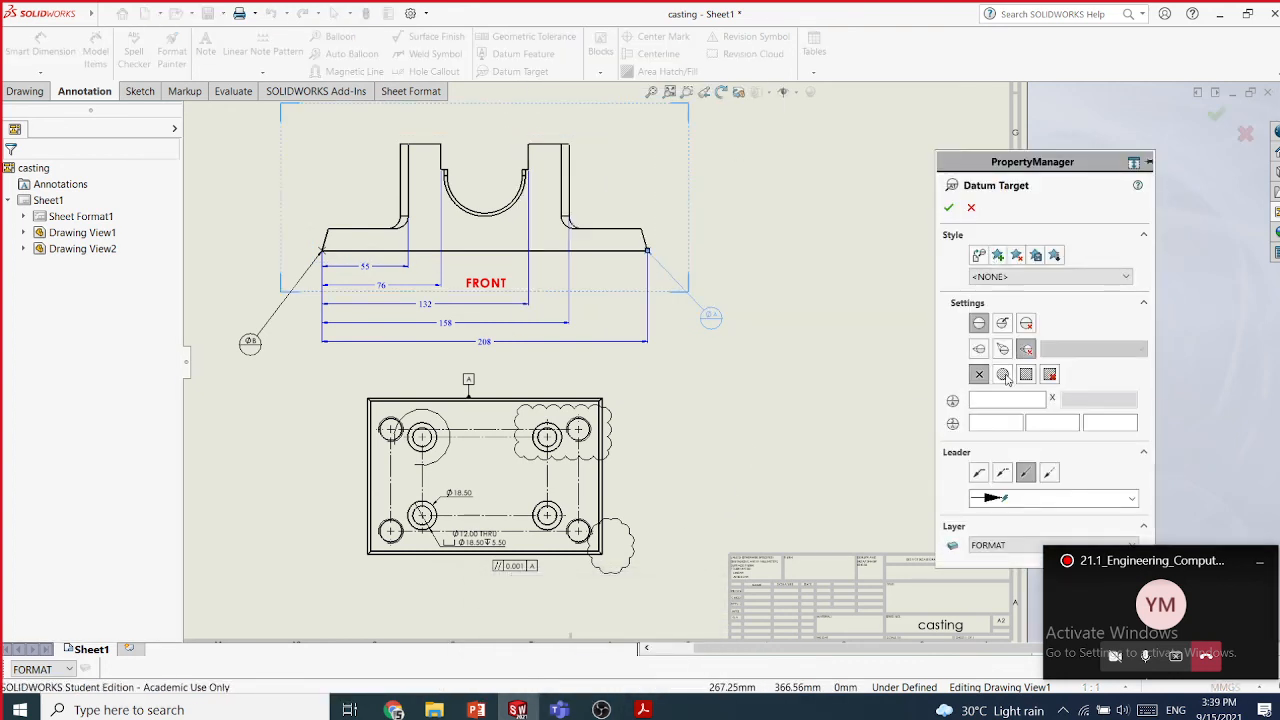
click(1003, 374)
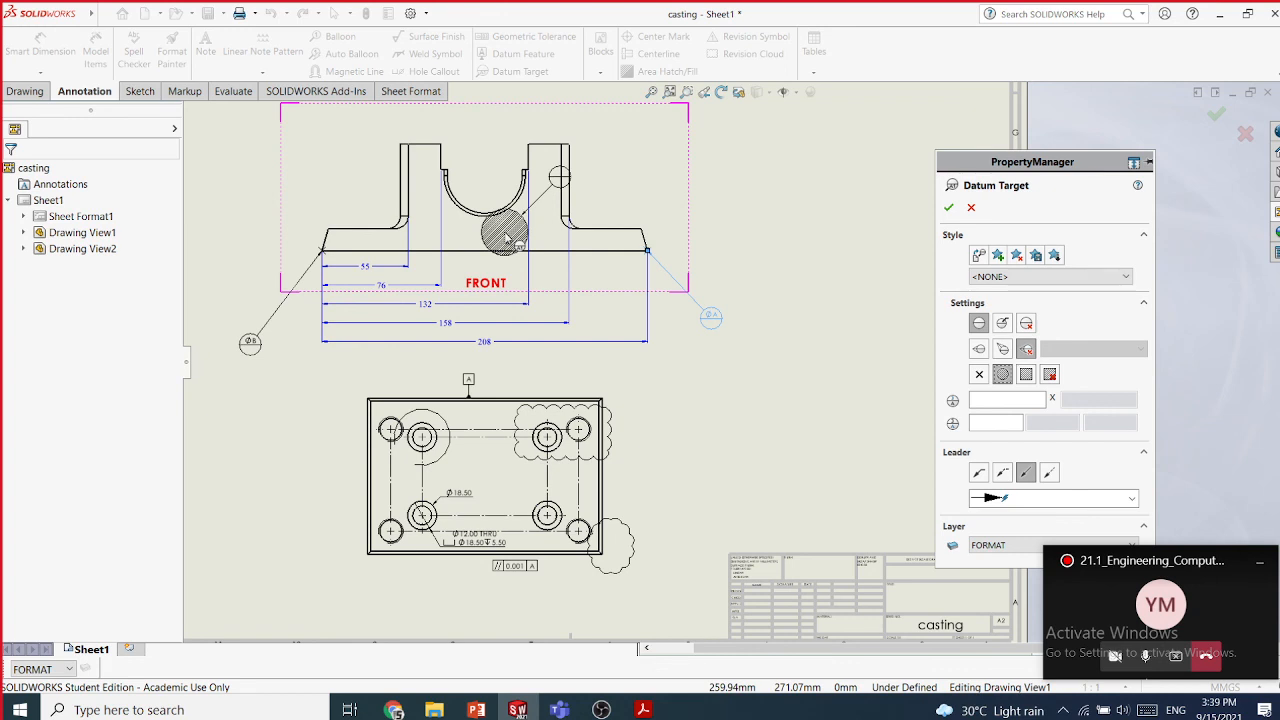
click(507, 237)
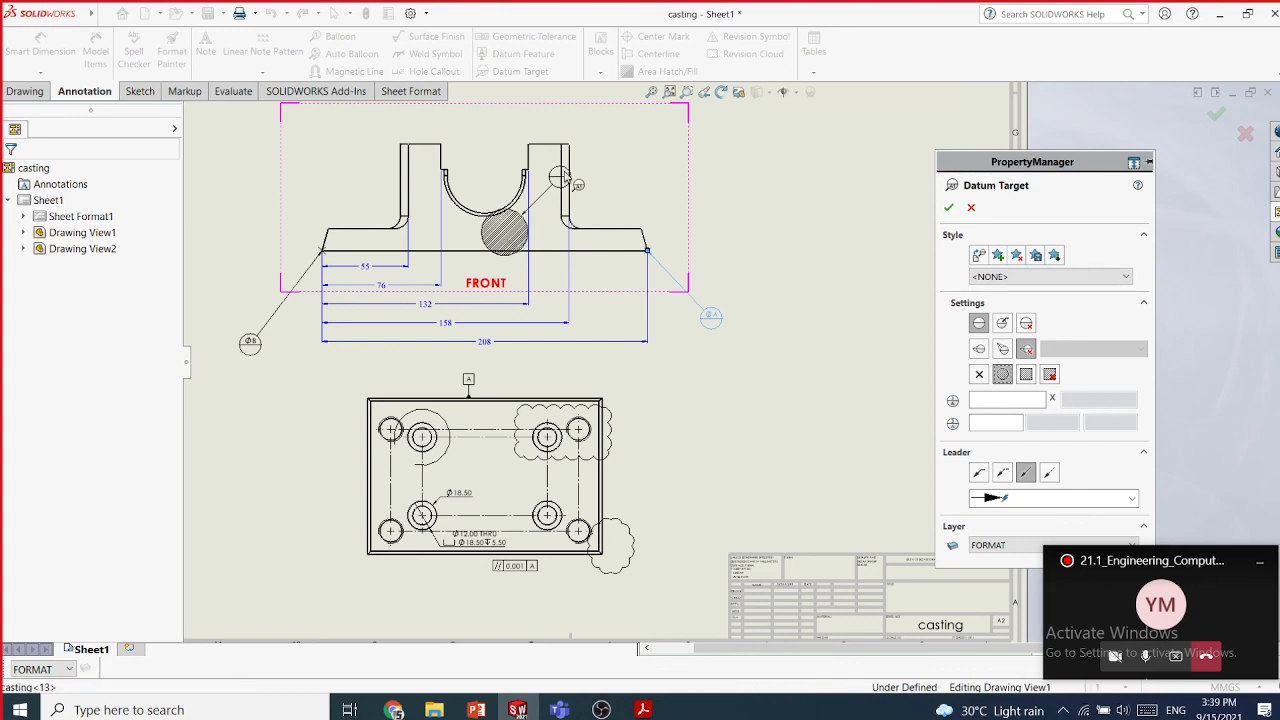
click(631, 163)
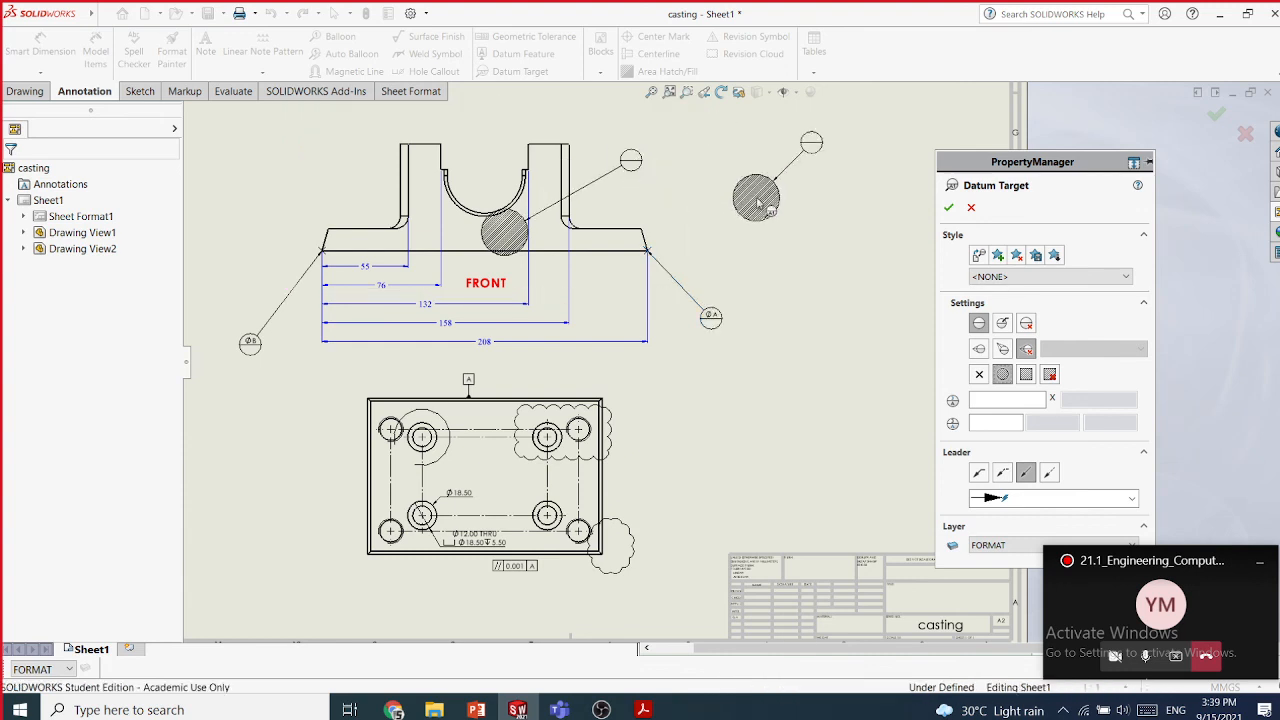
key(Escape)
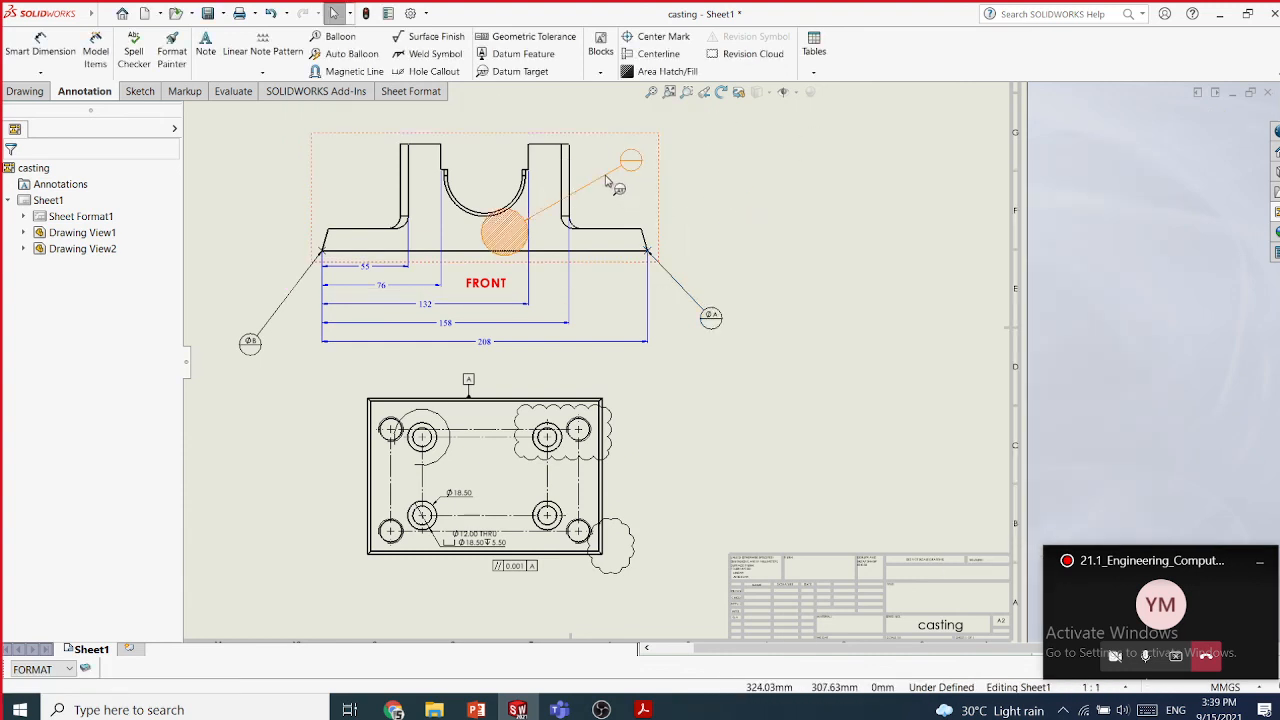
- Set the circular datum target's area diameter to 2 and inspect the resized target area up close
click(610, 173)
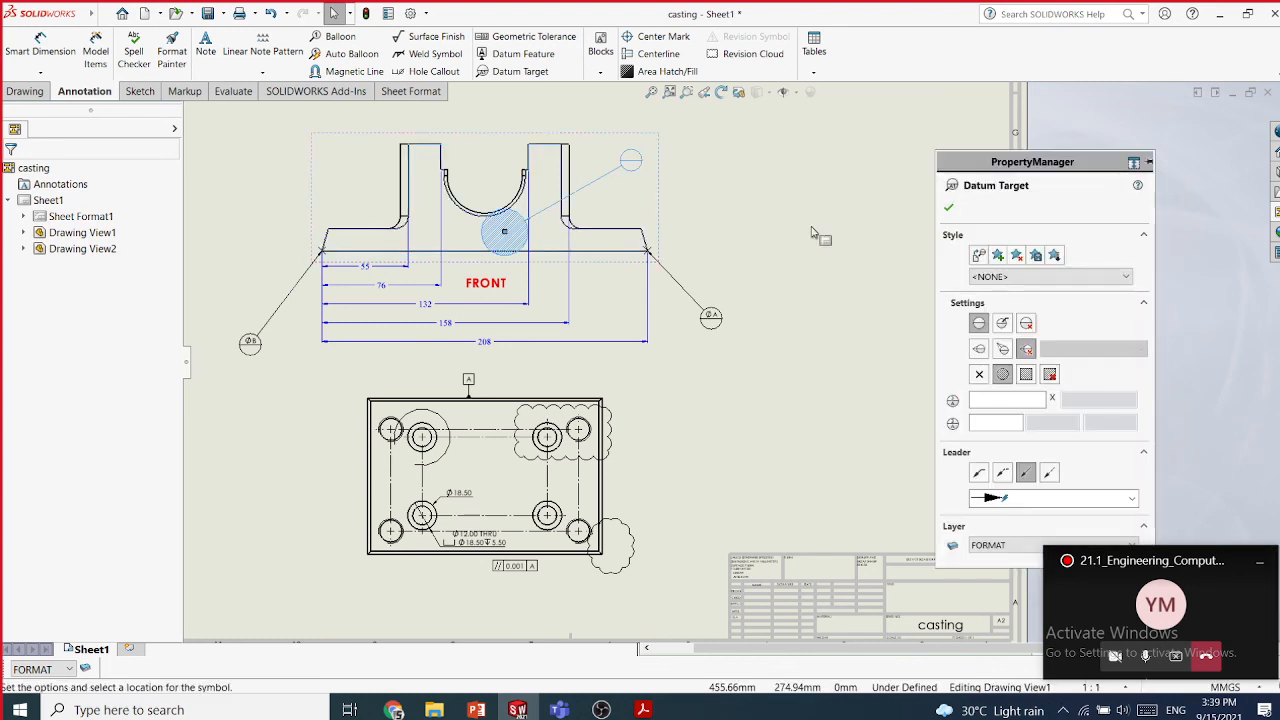
click(983, 400)
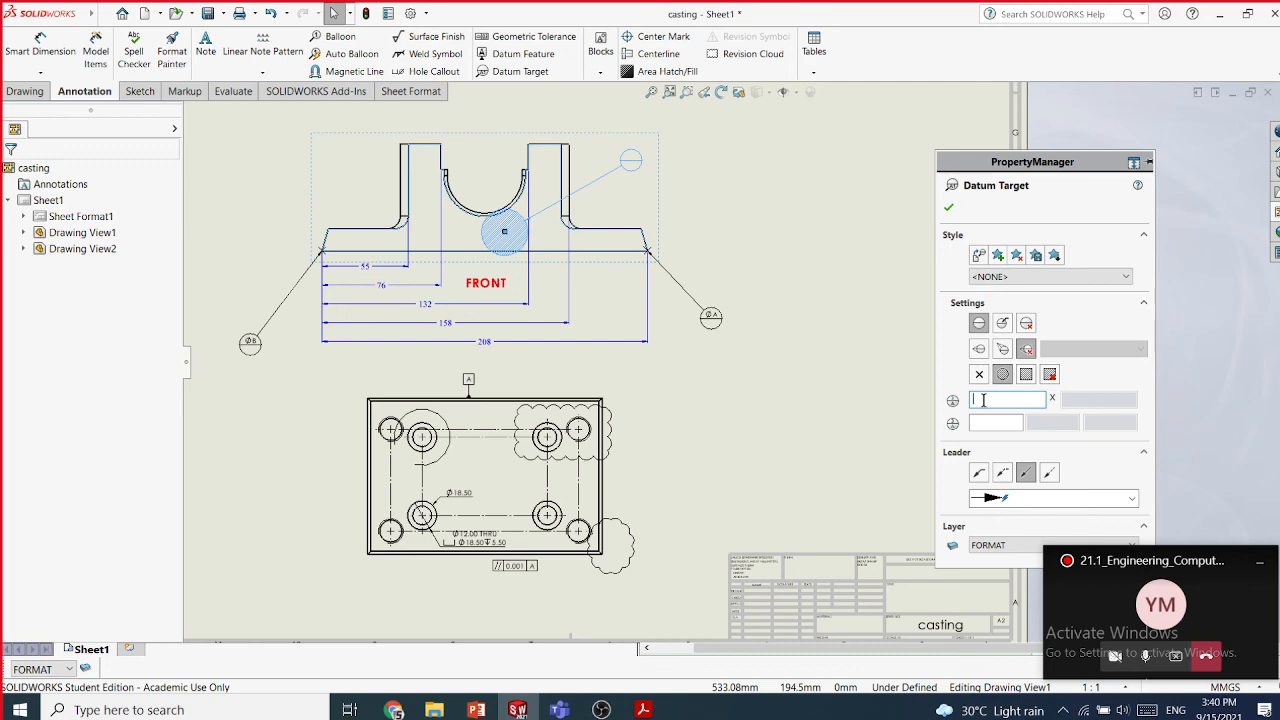
text(2)
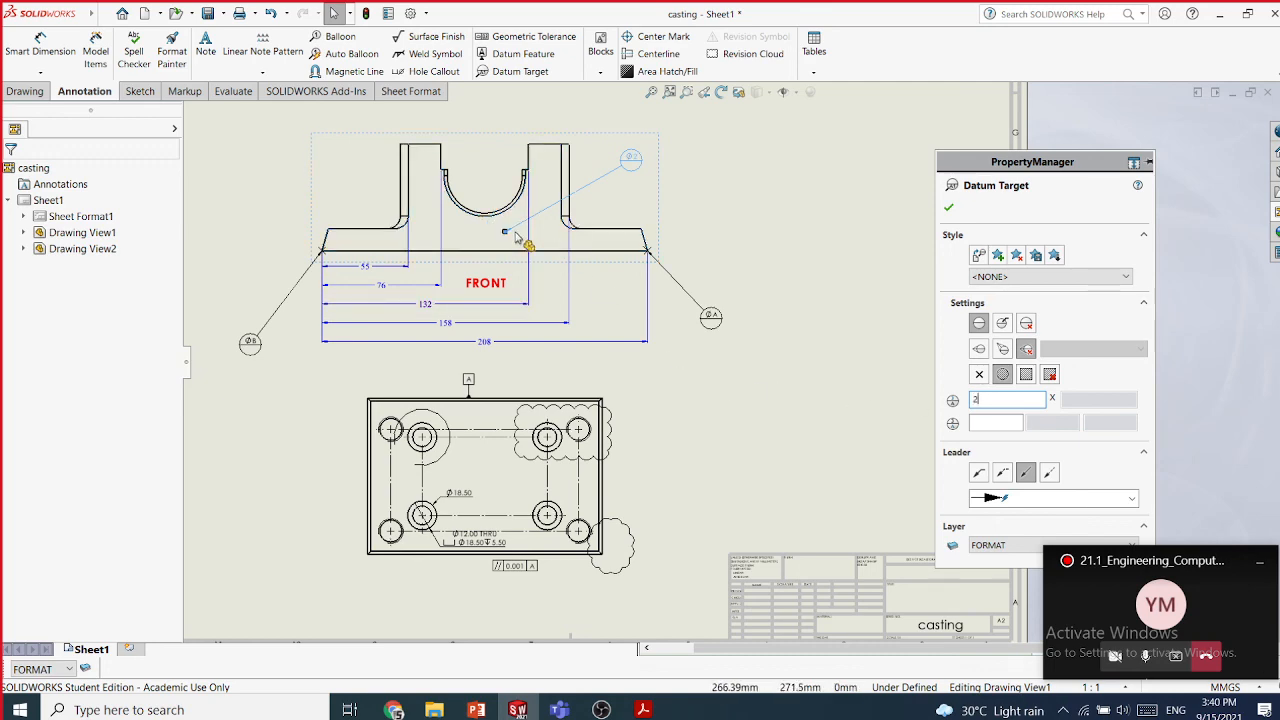
scroll(529, 240, down, 5)
scroll(585, 285, down, 3)
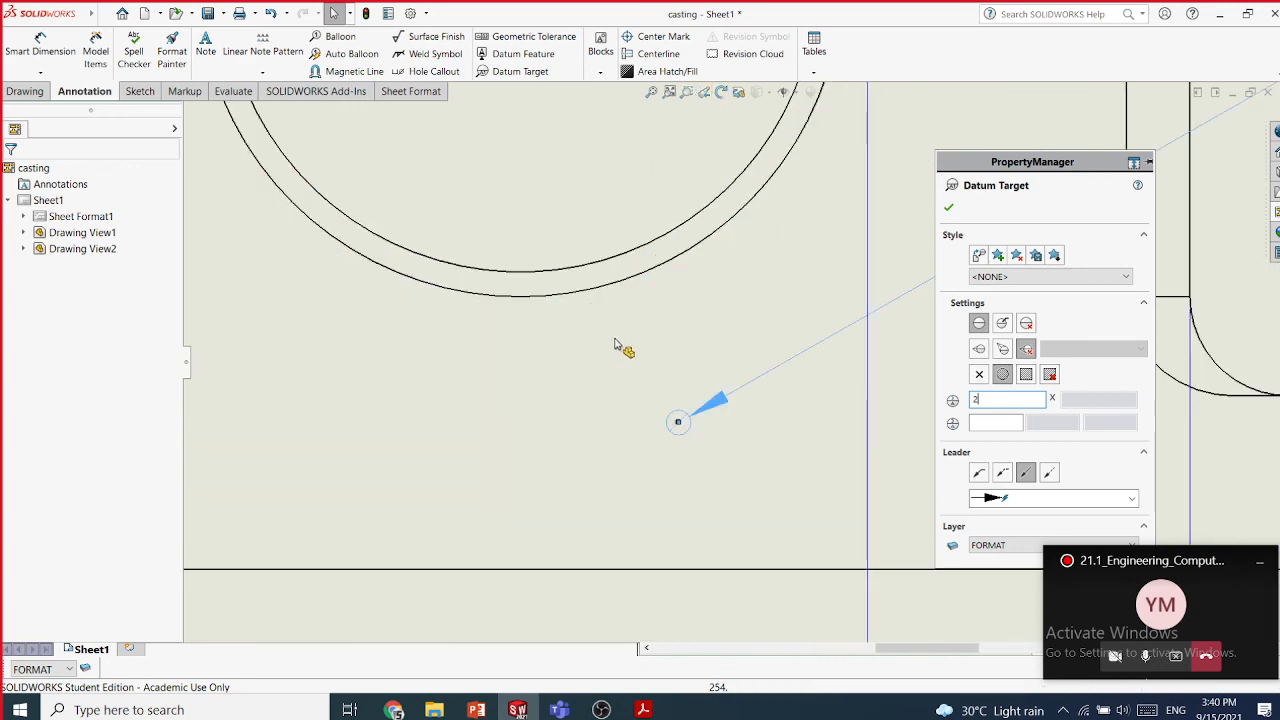
- Enter A as the first datum reference of the circular datum target, accept it and inspect the completed symbol
scroll(740, 396, up, 4)
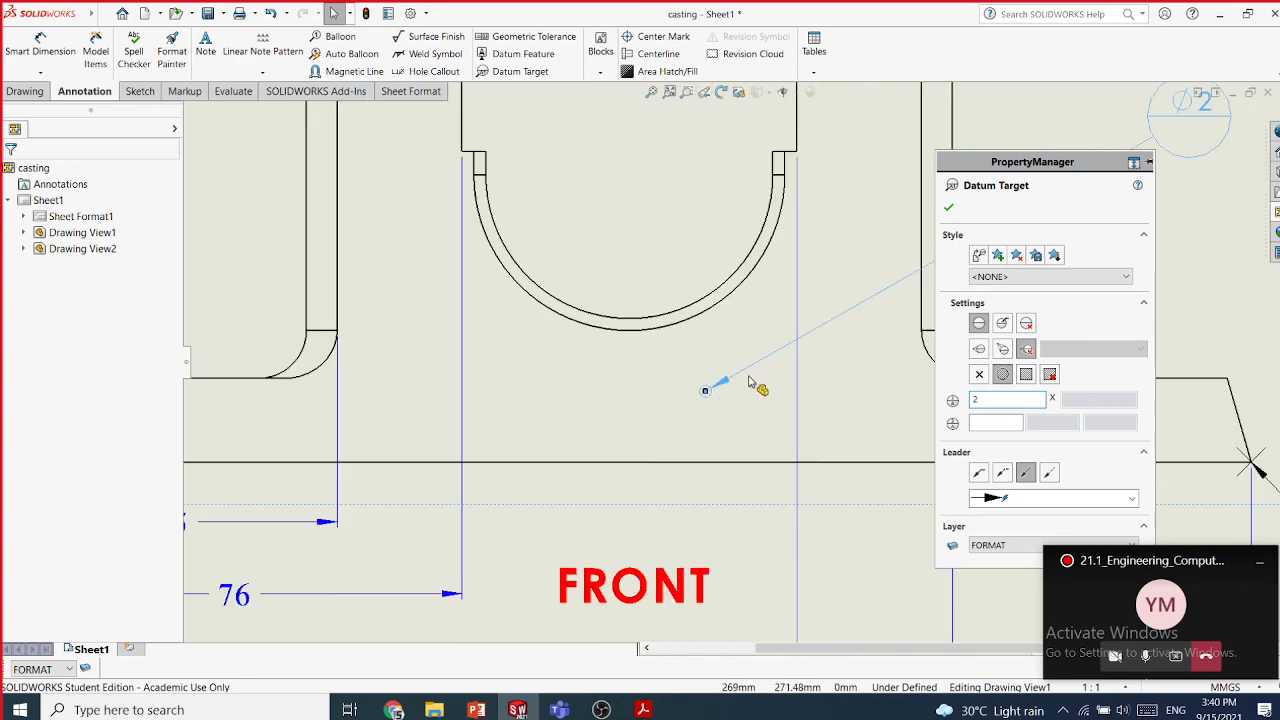
click(989, 424)
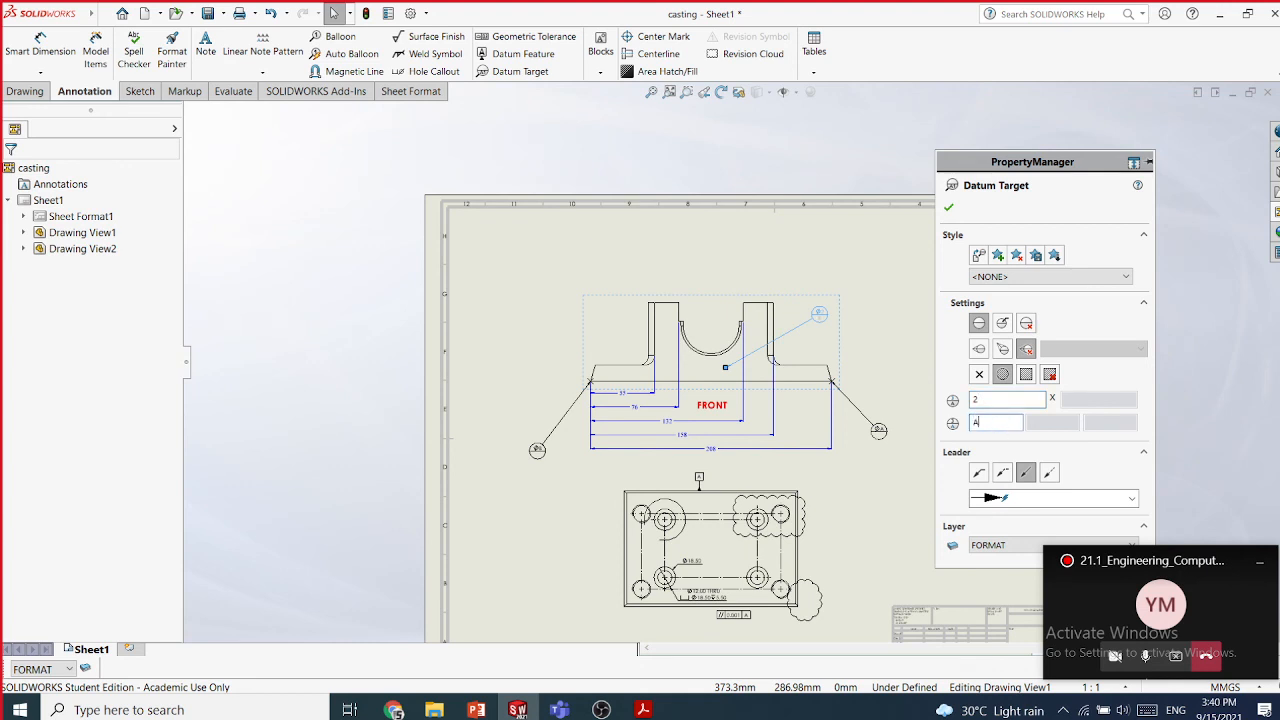
click(948, 208)
scroll(875, 375, down, 4)
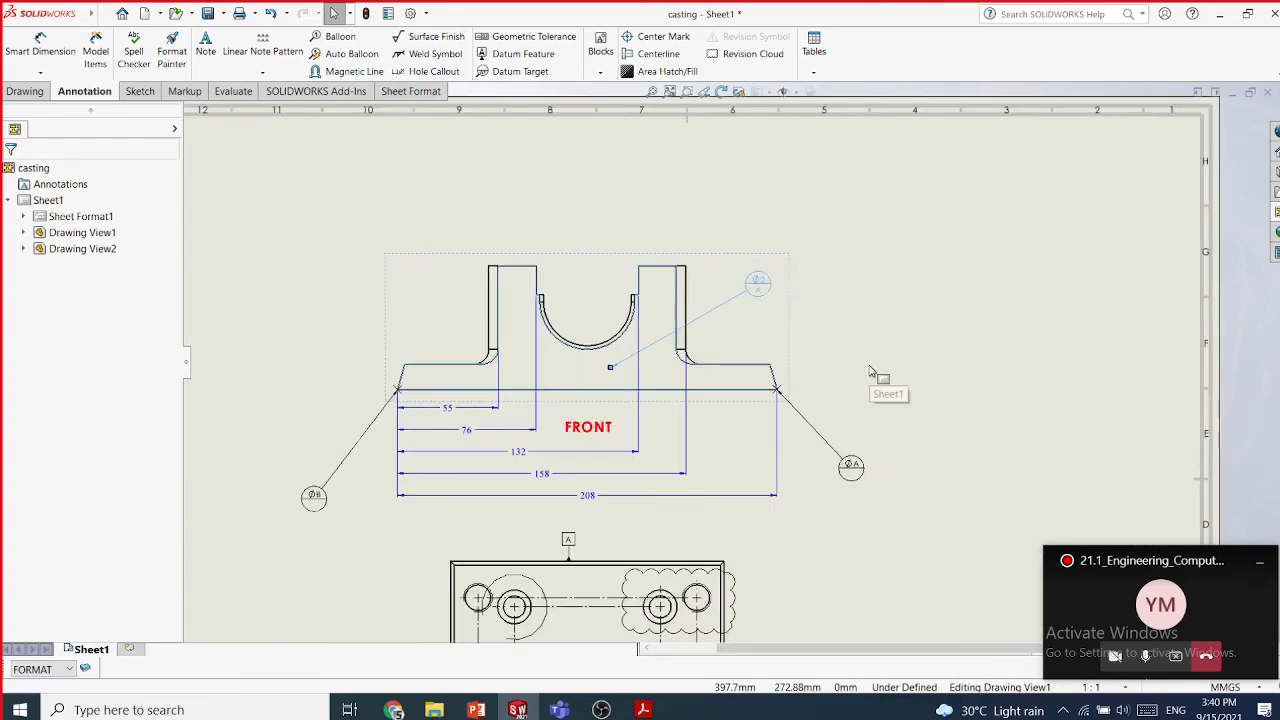
scroll(695, 293, down, 3)
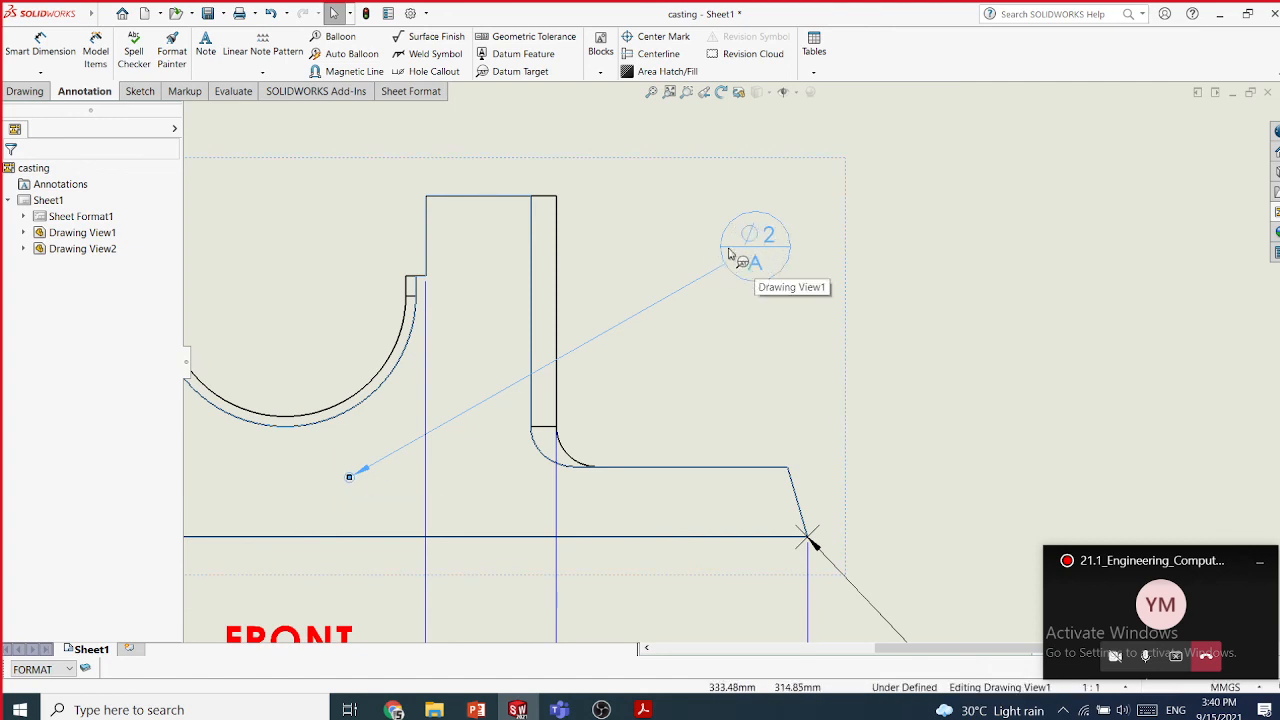
scroll(590, 318, up, 3)
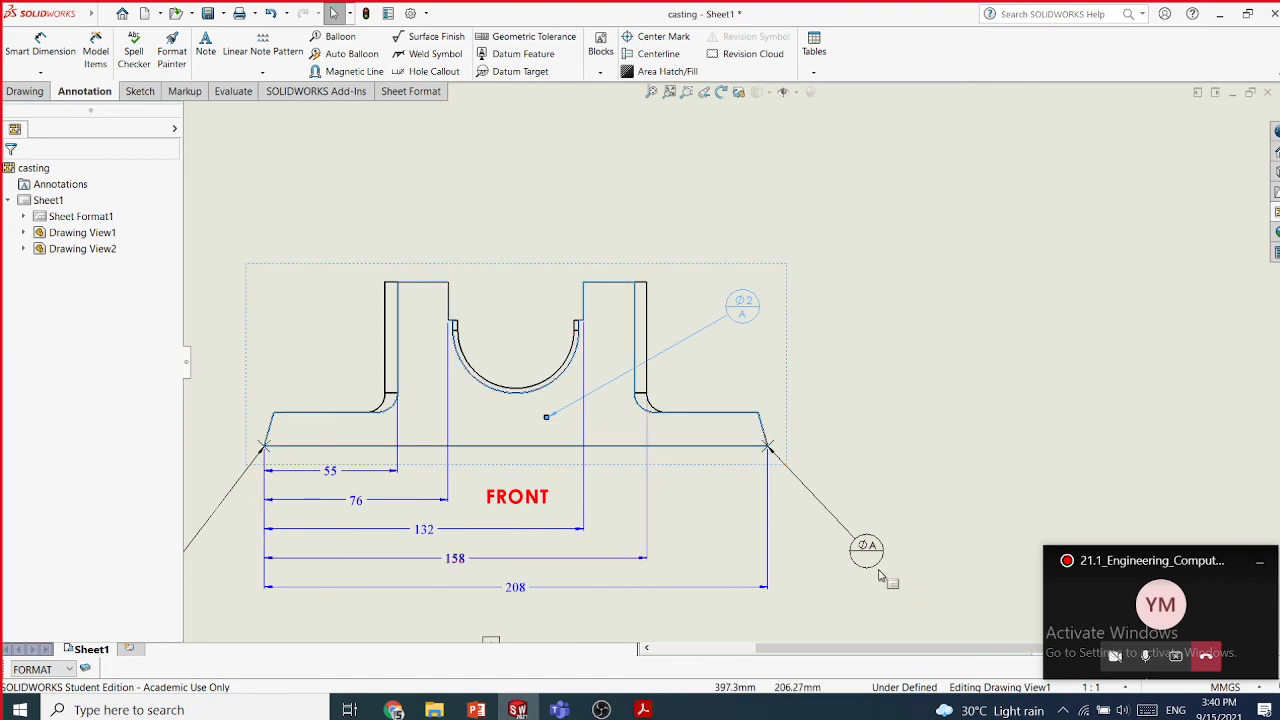
scroll(732, 359, up, 2)
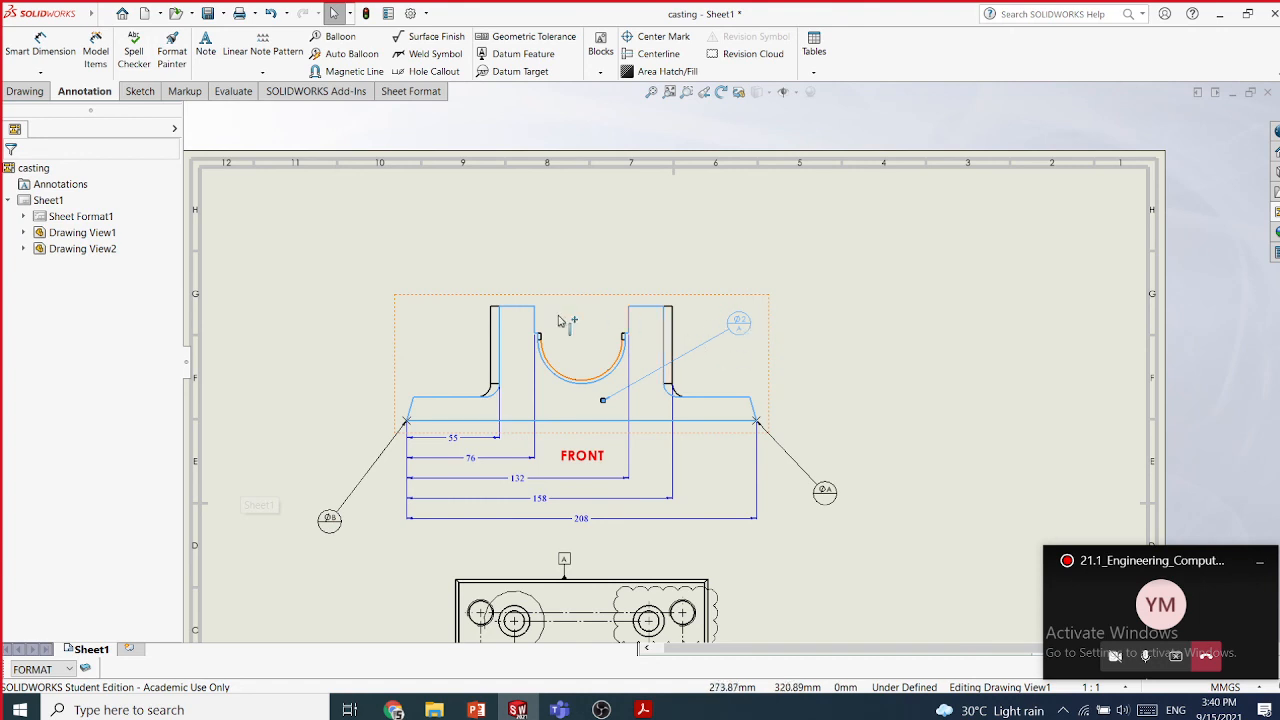
scroll(624, 344, down, 3)
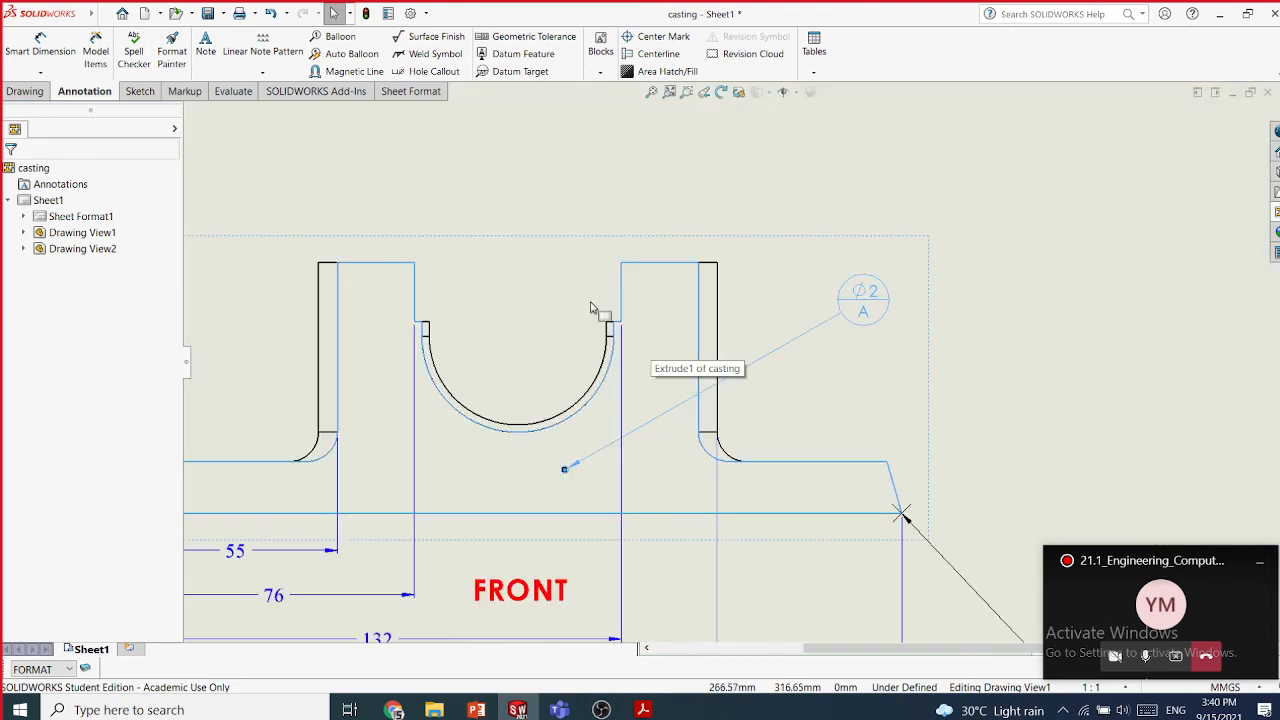
click(522, 72)
click(1003, 380)
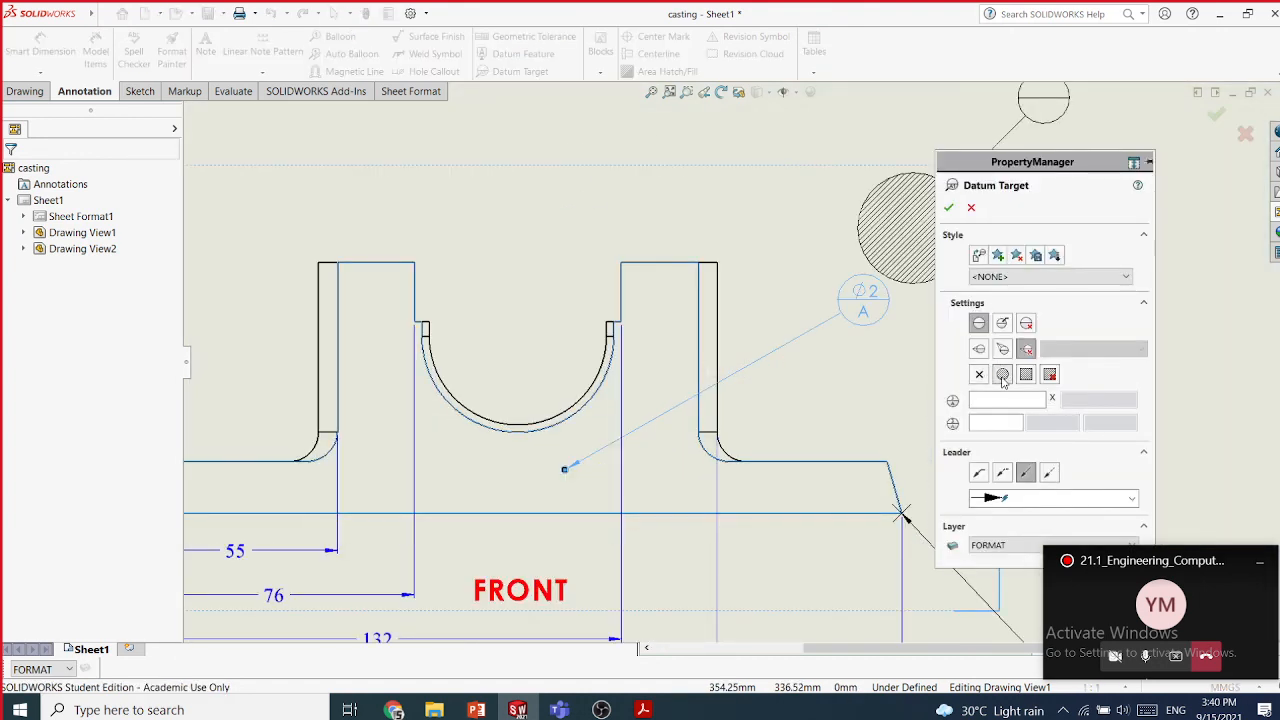
click(995, 401)
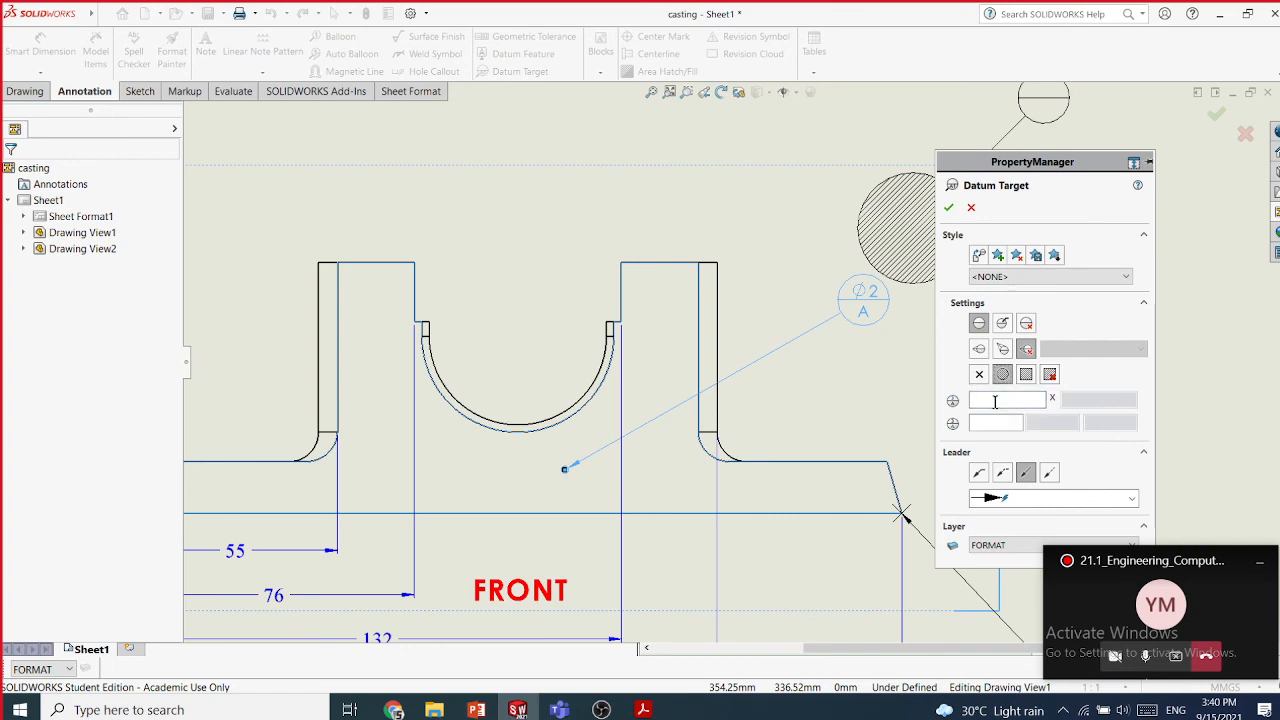
text(B)
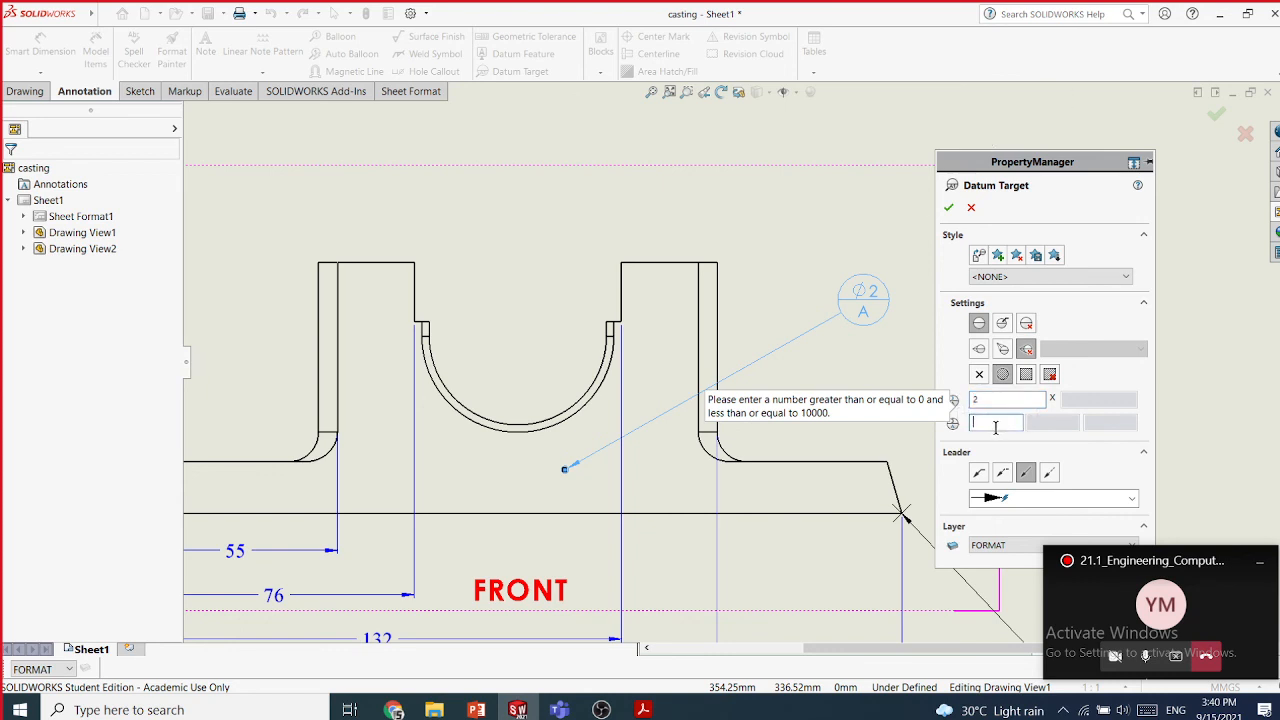
text(8)
click(948, 209)
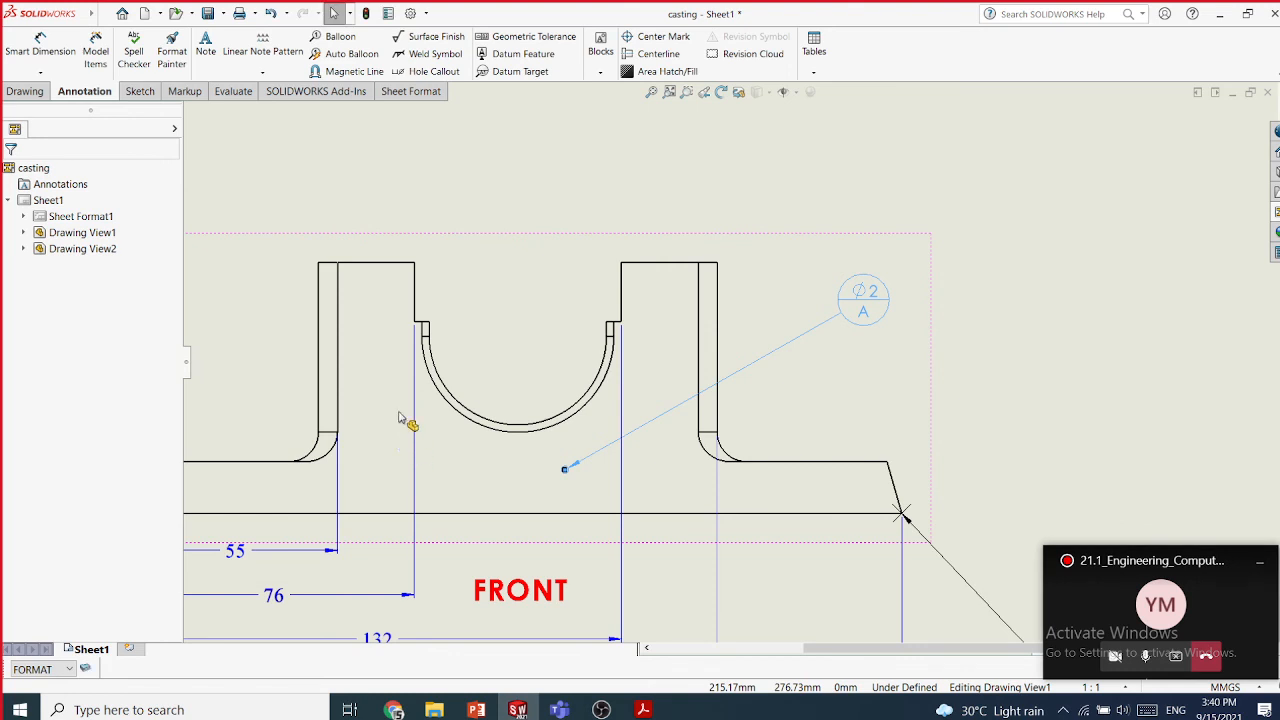
- Place a second circular datum target on the front view's face left of the semicircular cutout, with its symbol to the upper left
click(520, 71)
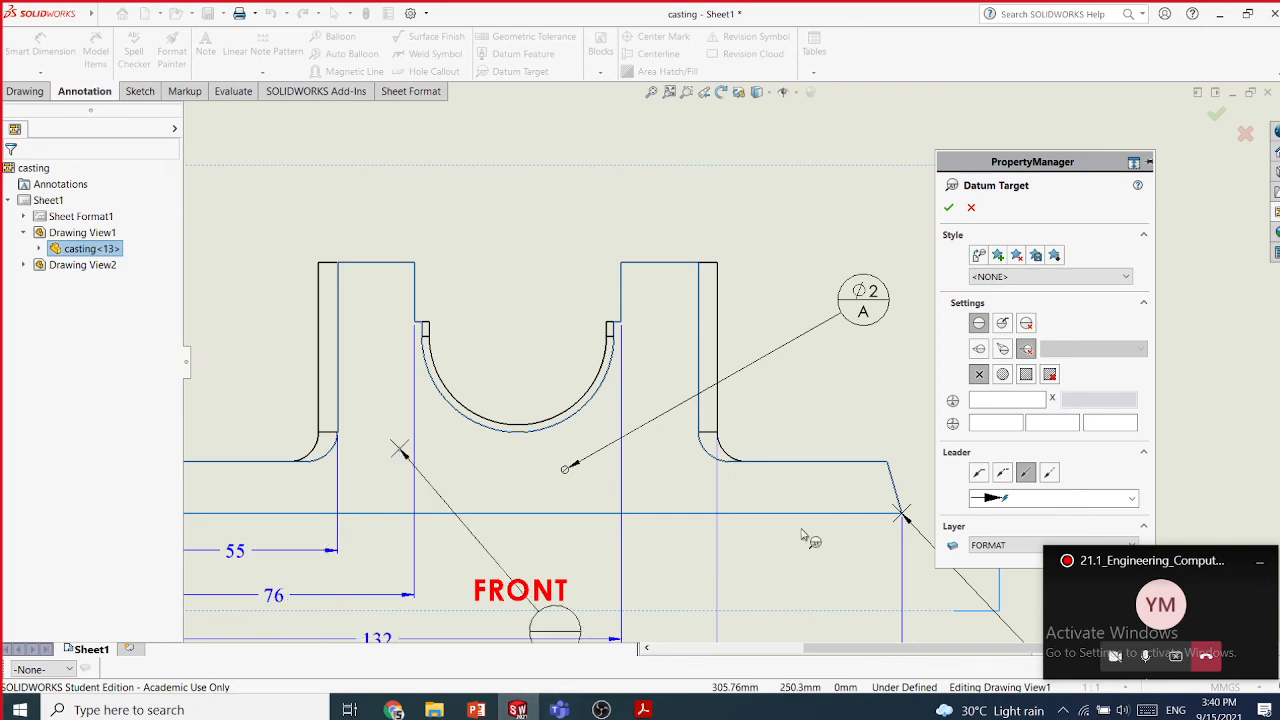
click(1002, 375)
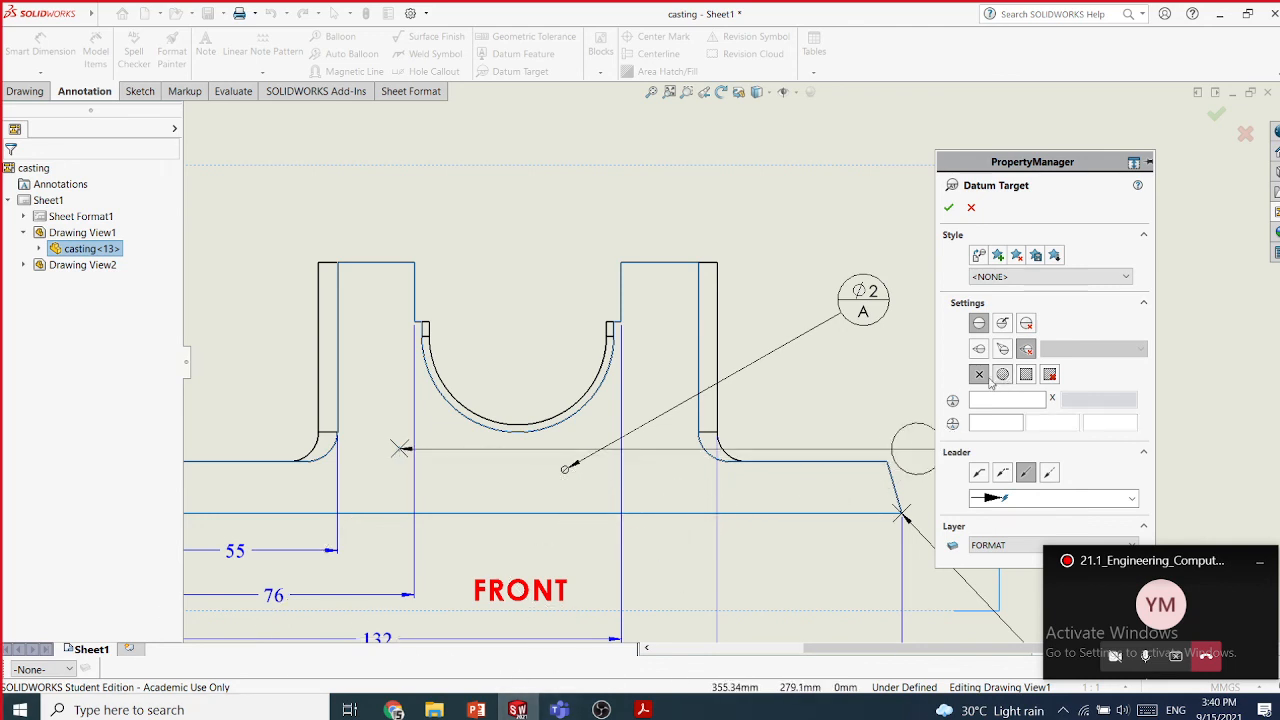
click(254, 289)
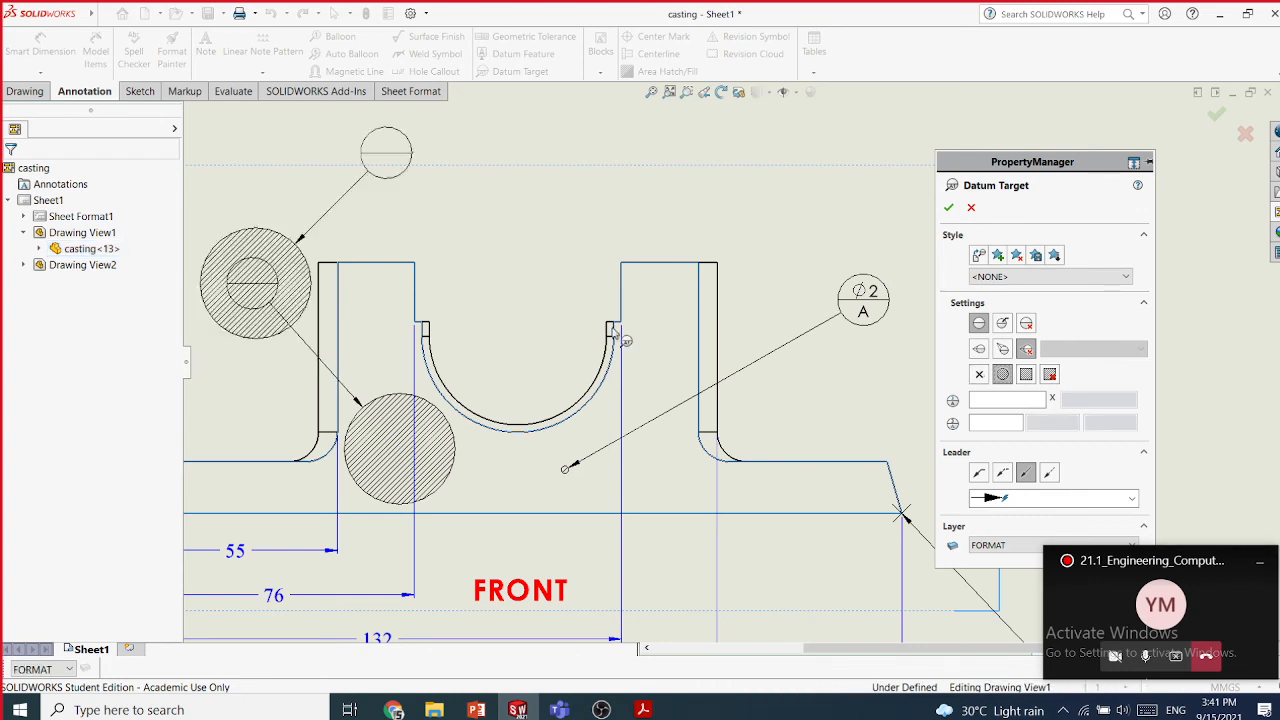
key(Escape)
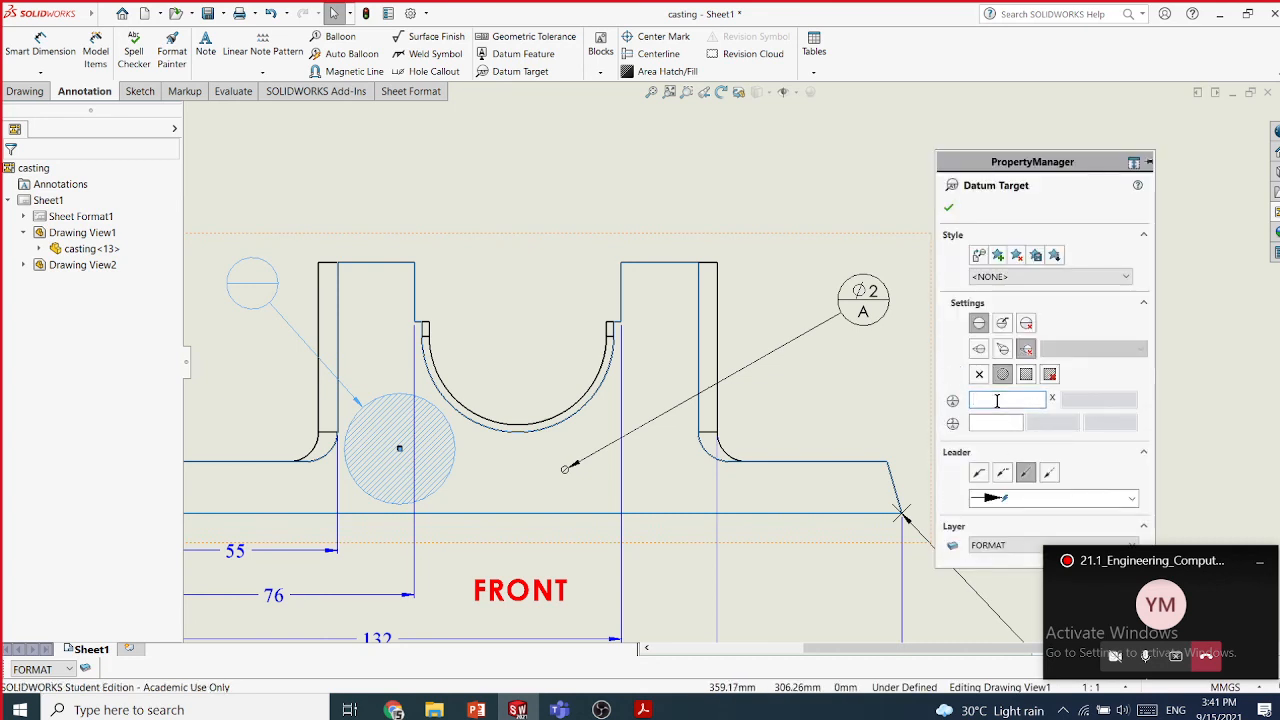
- Set the new circular datum target's area diameter to 2 and its first datum reference to B
text(2)
click(996, 421)
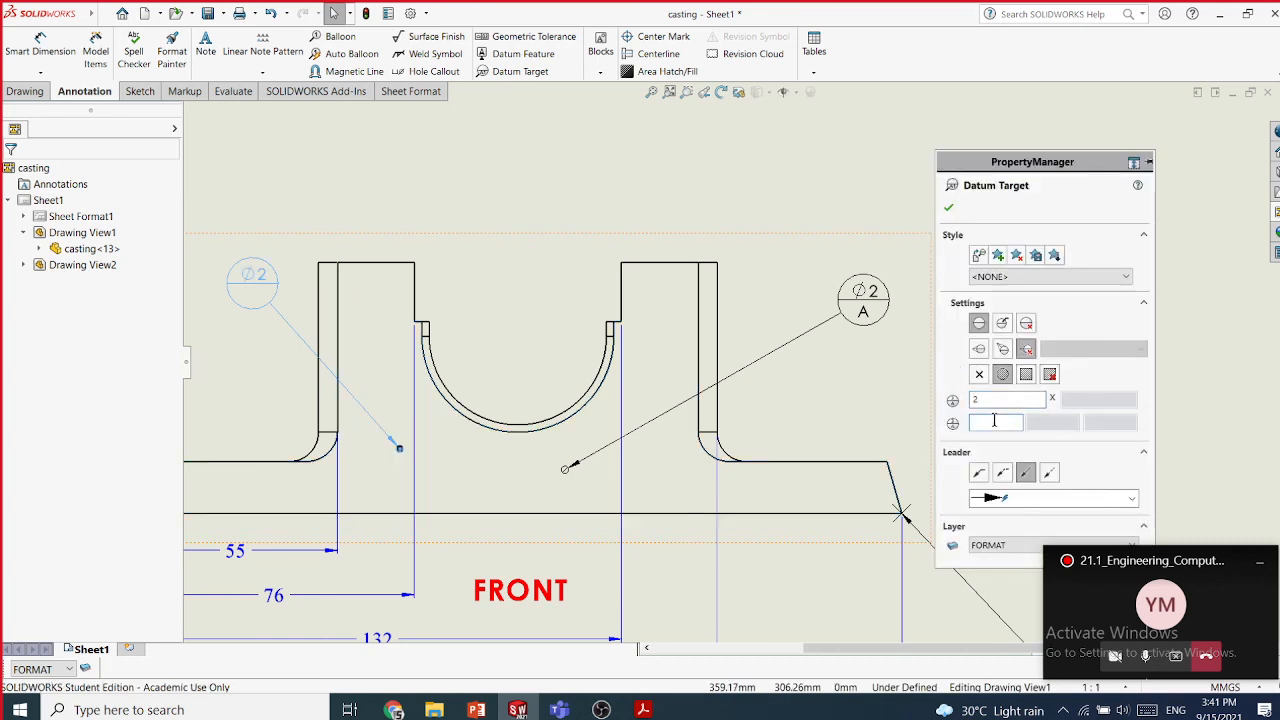
click(949, 210)
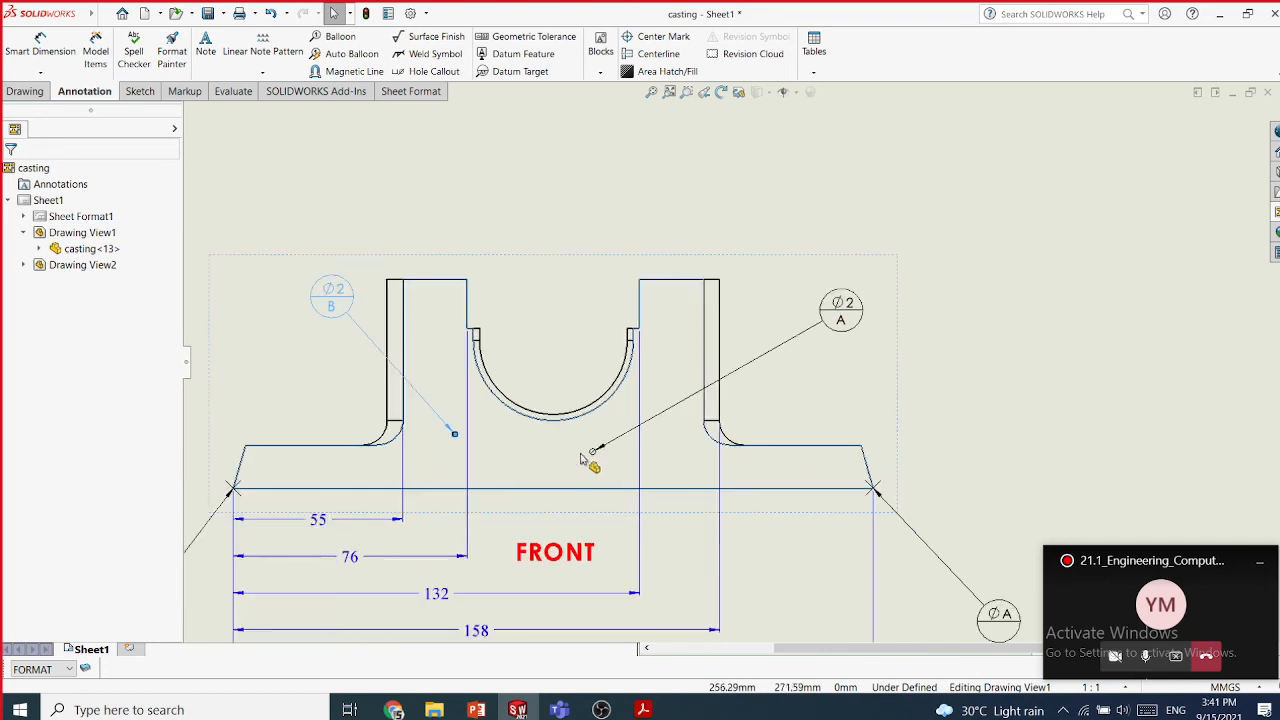
scroll(584, 458, up, 1)
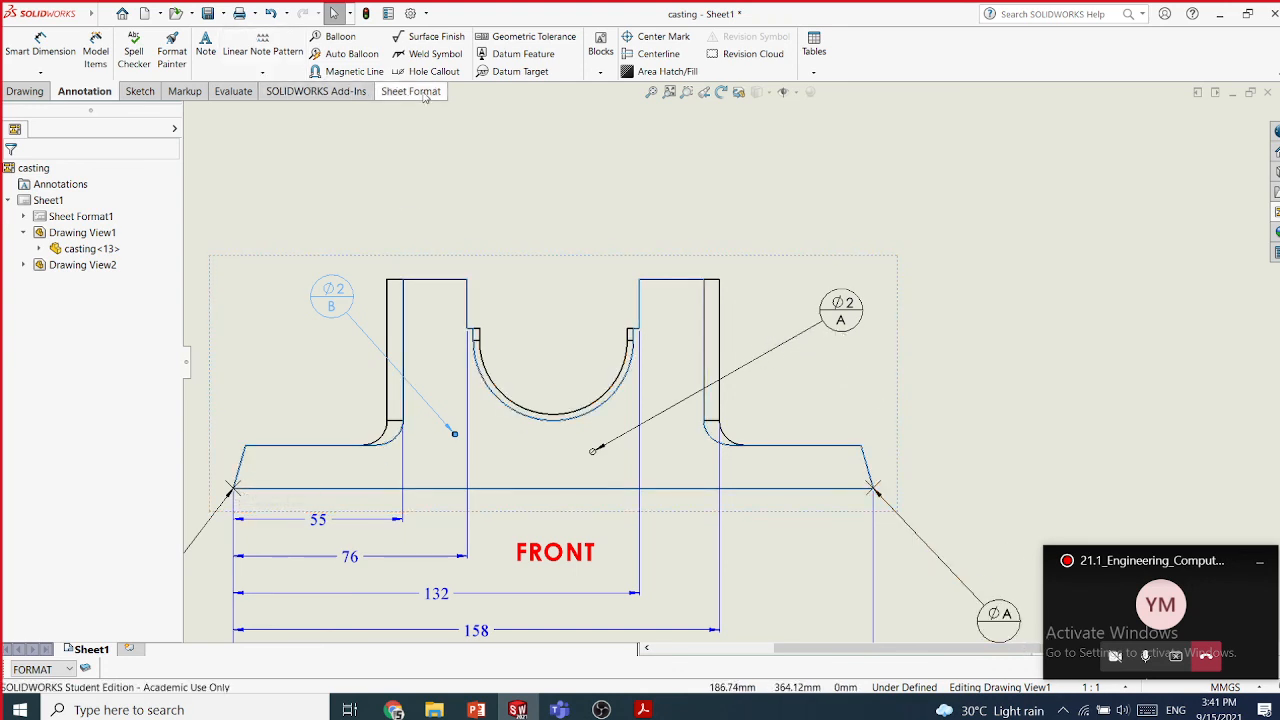
- Place a rectangular datum target on the right base flange of the front view, with its symbol to the upper right
click(532, 78)
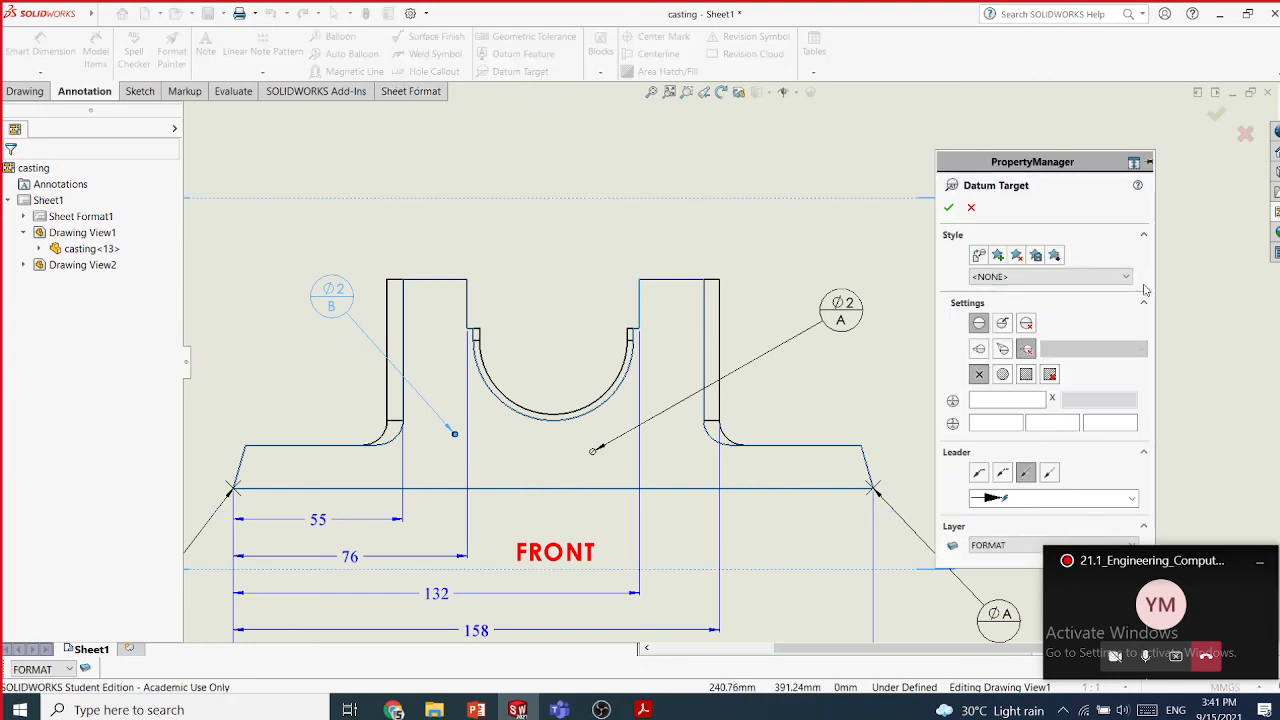
click(1026, 374)
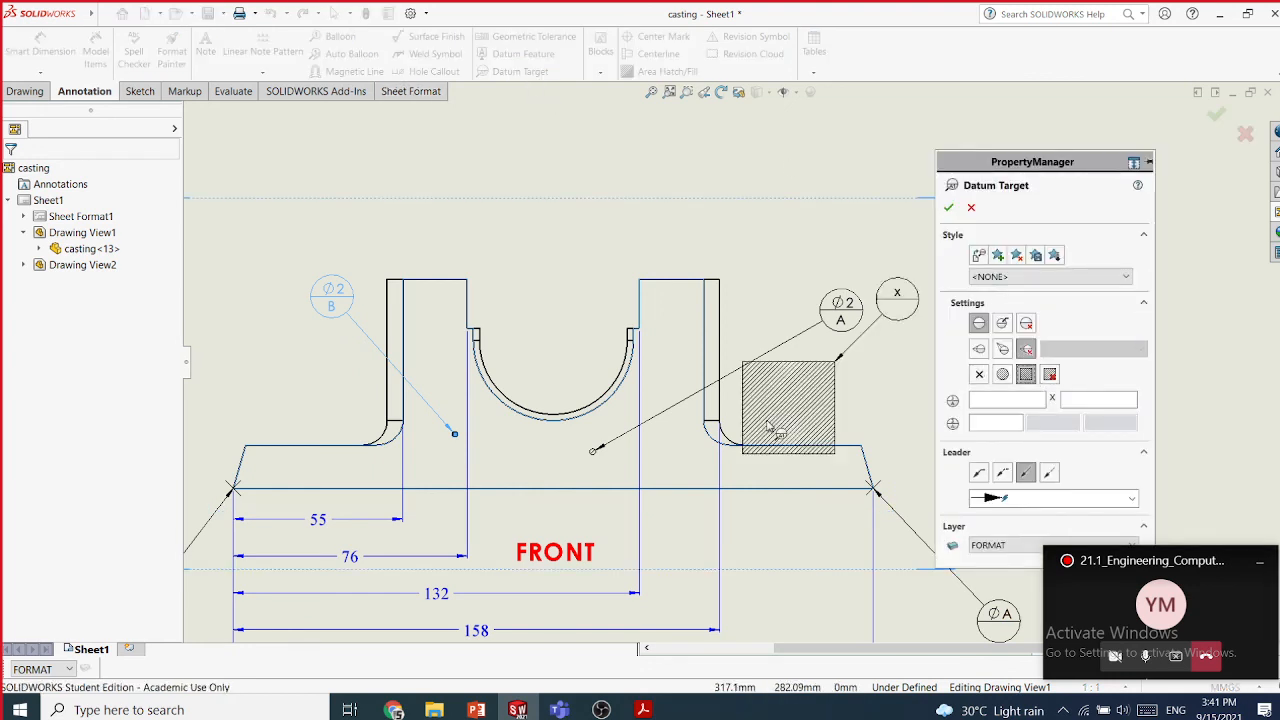
click(772, 460)
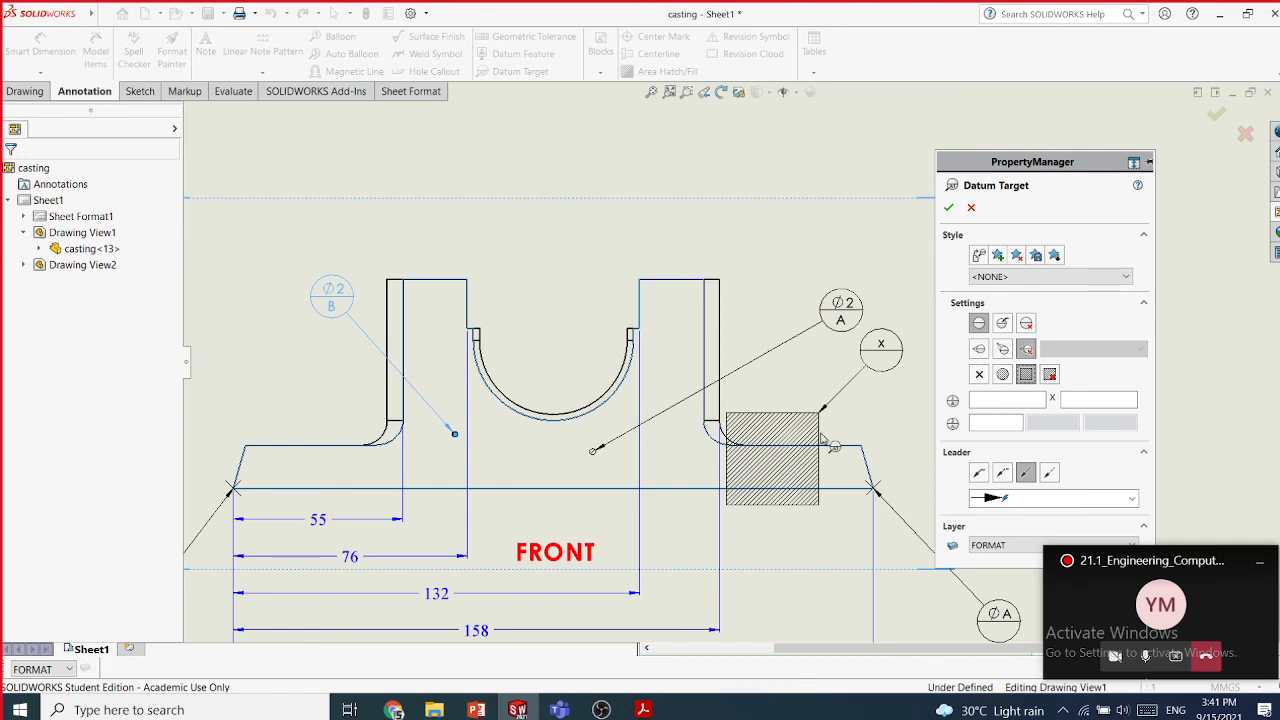
click(903, 342)
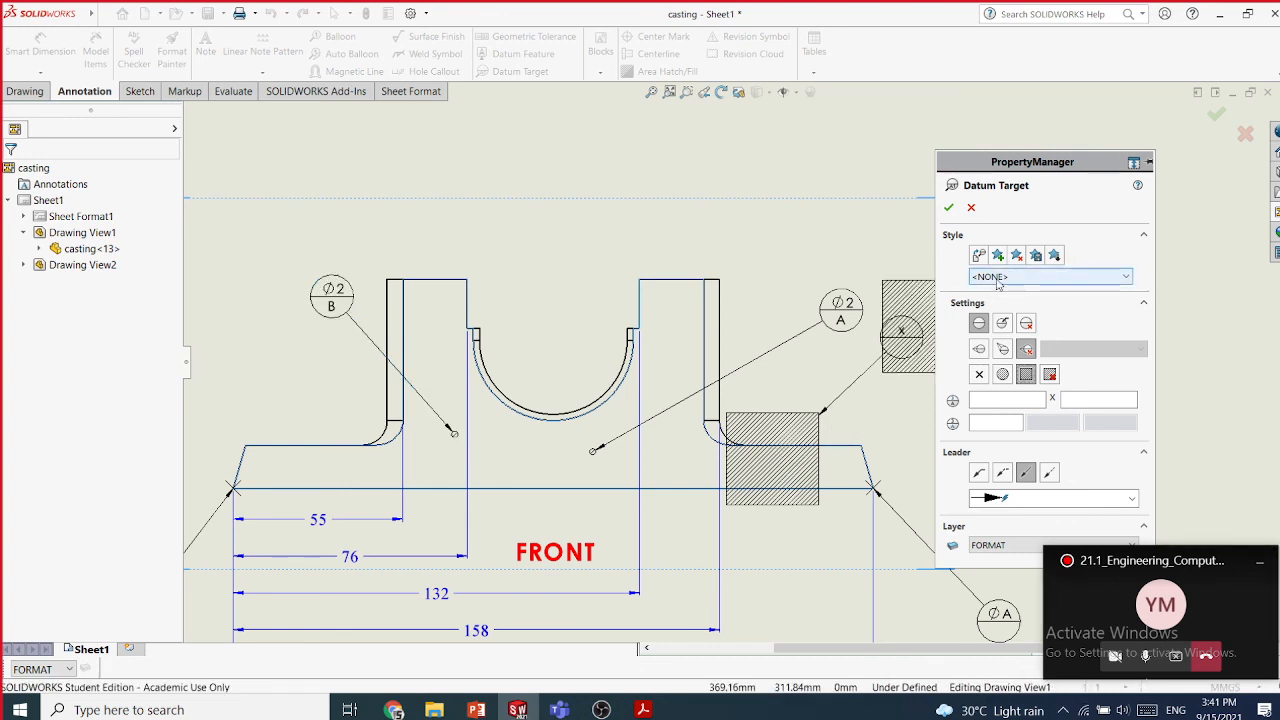
key(Escape)
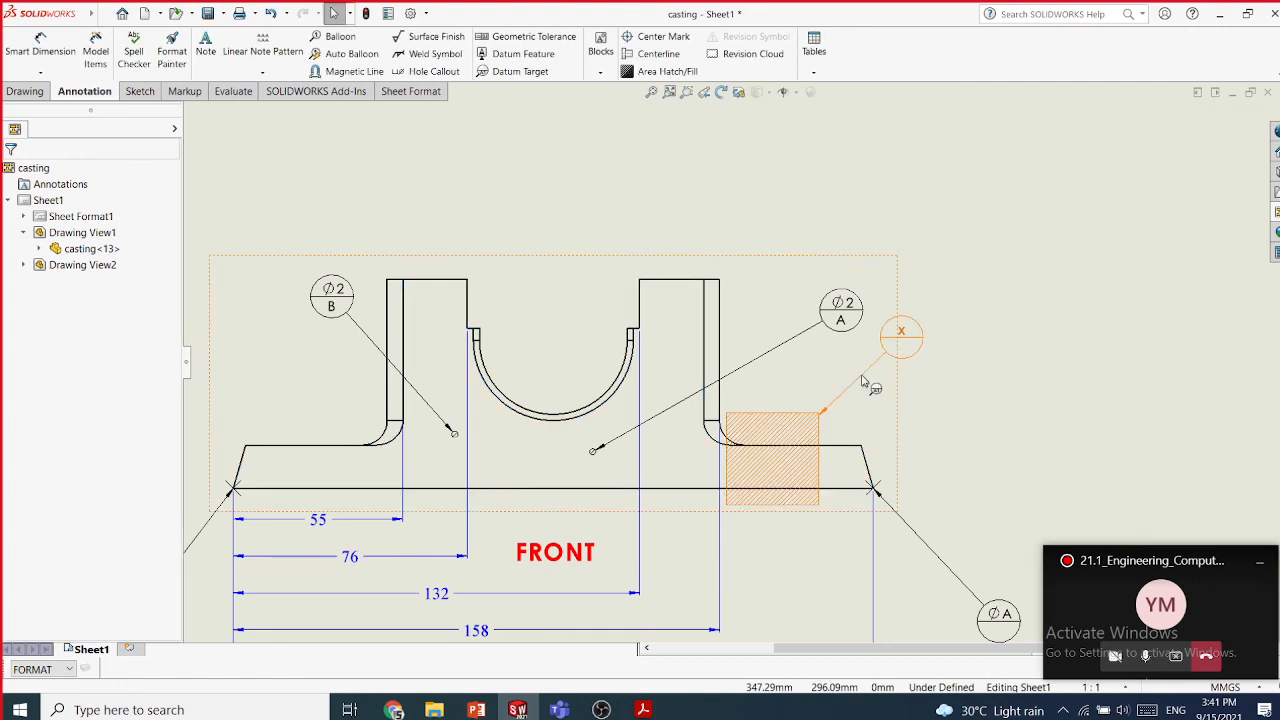
- Set the rectangular datum target's area to 2 x 2 with datum reference A, and inspect the resized area up close
click(772, 458)
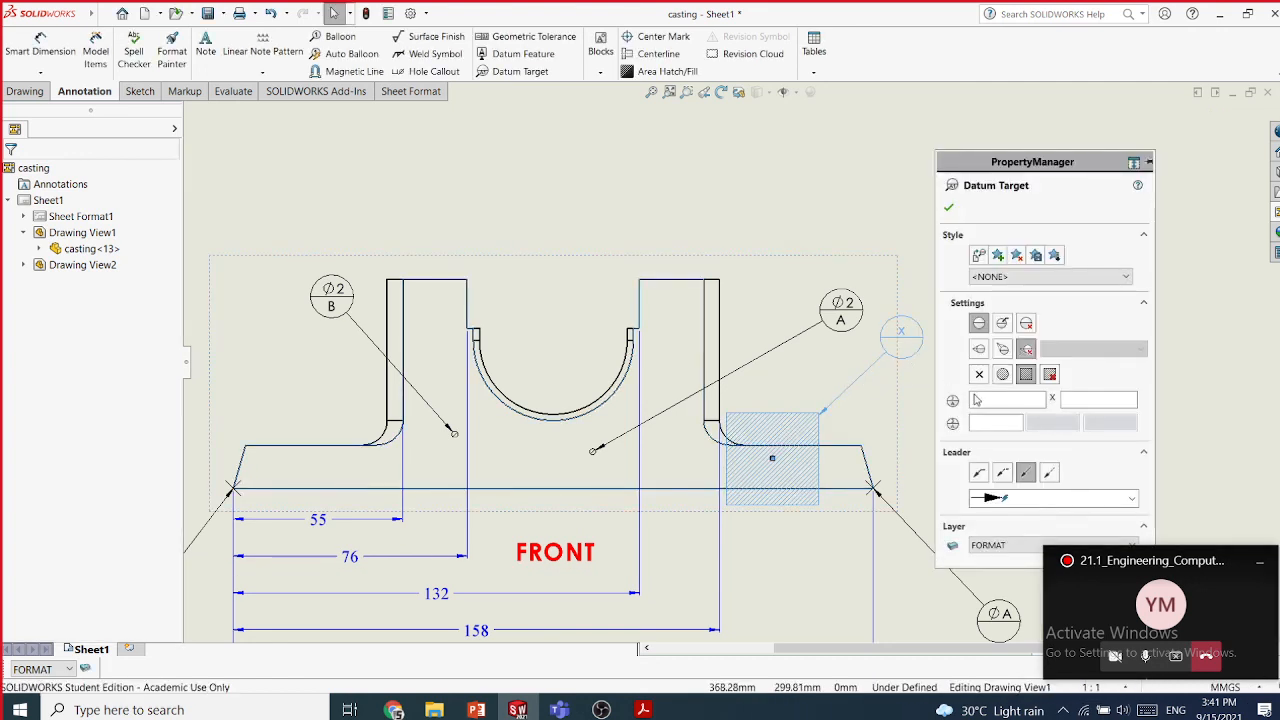
click(993, 400)
text(2)
key(Tab)
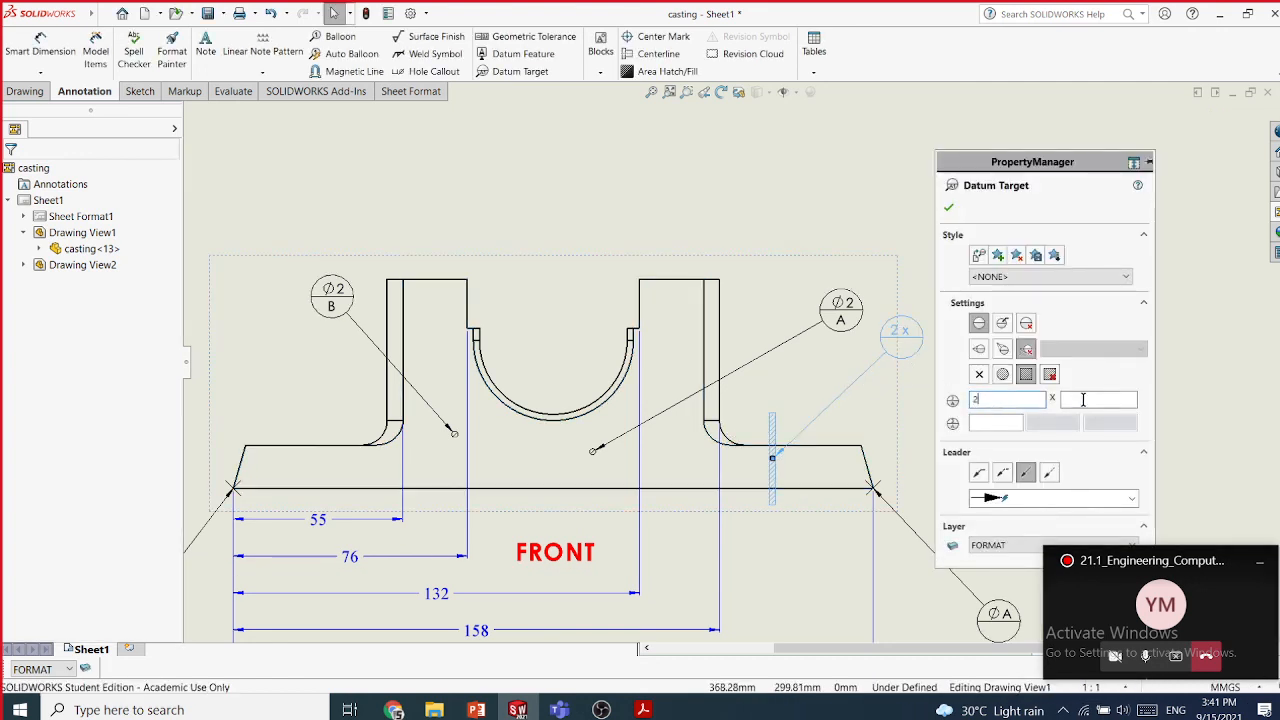
text(2)
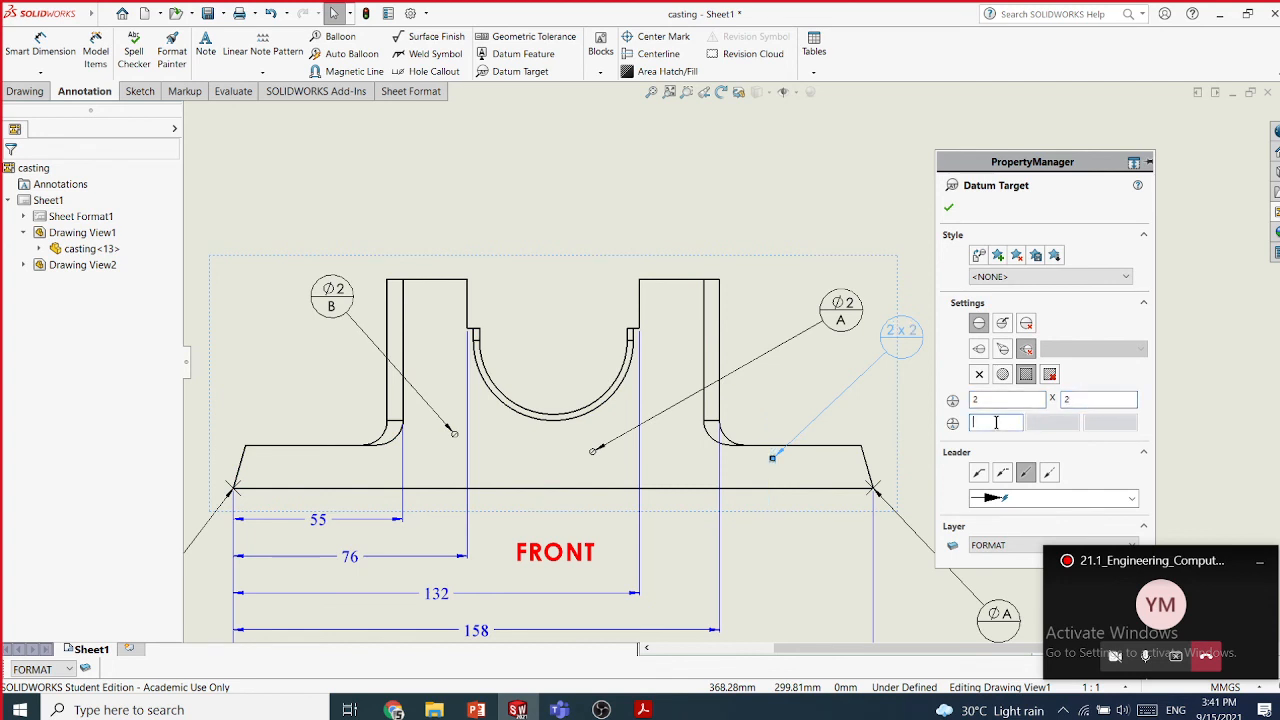
click(949, 208)
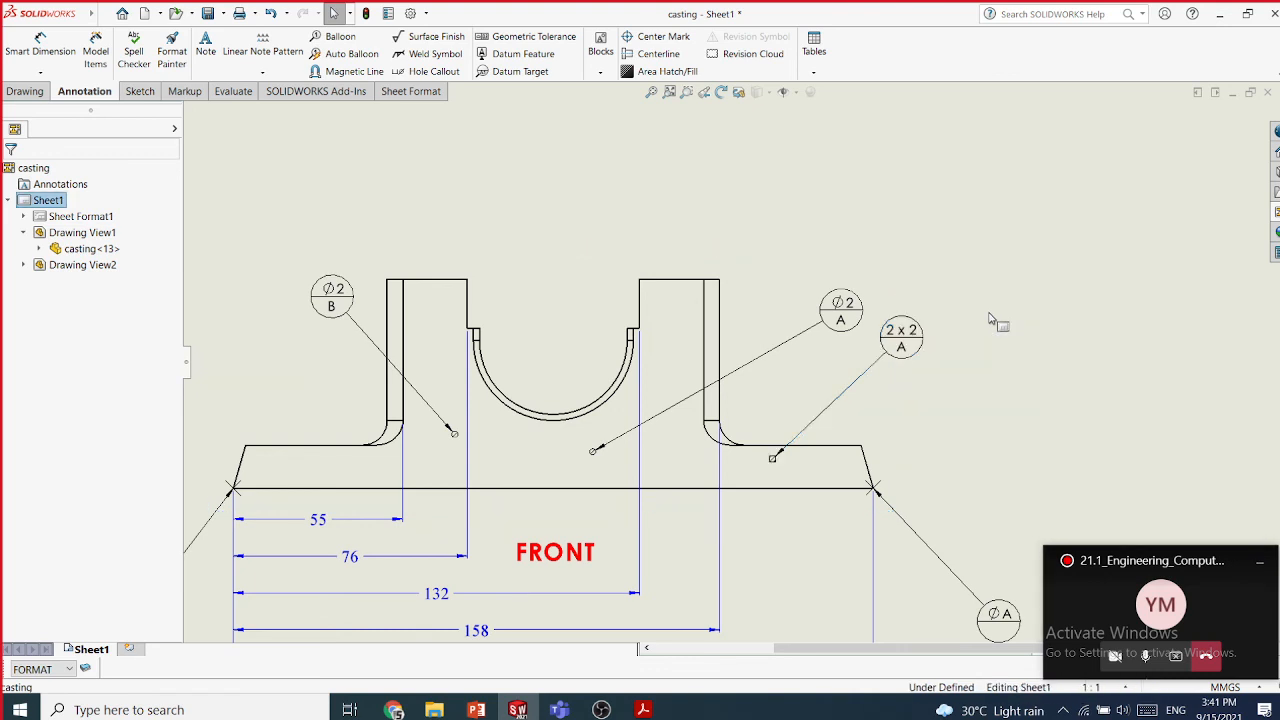
scroll(803, 466, down, 6)
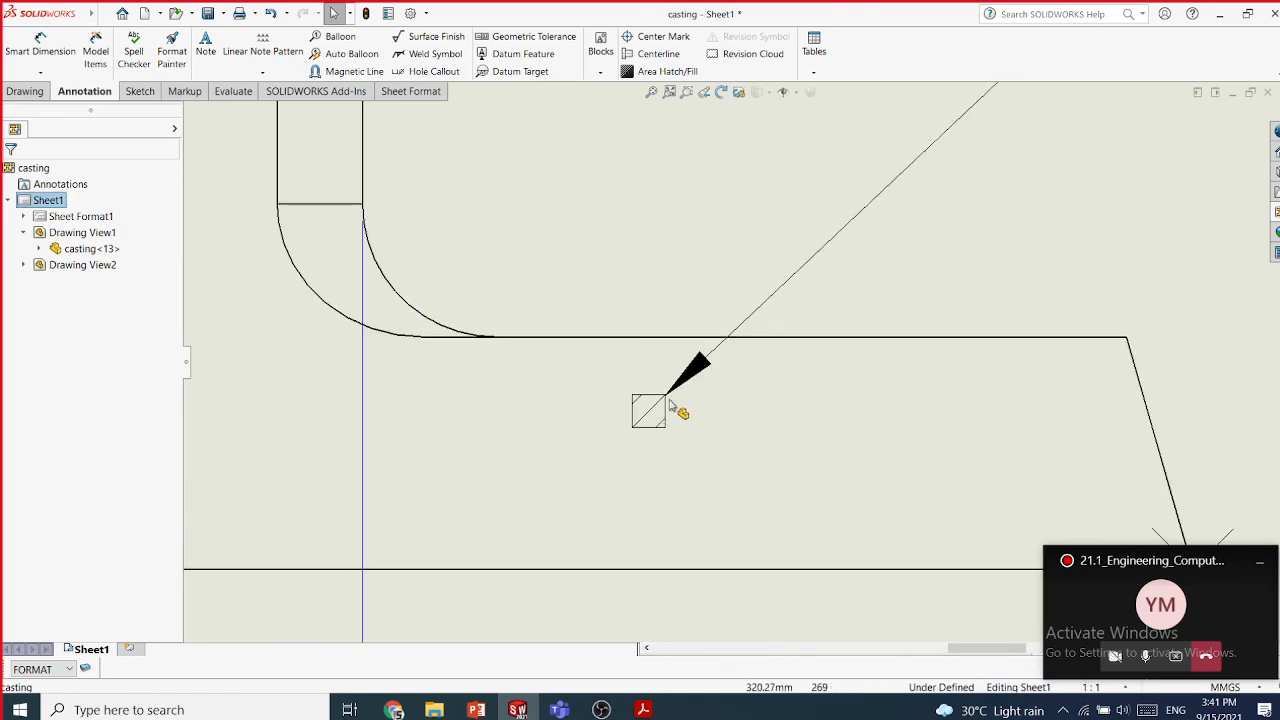
scroll(766, 423, up, 3)
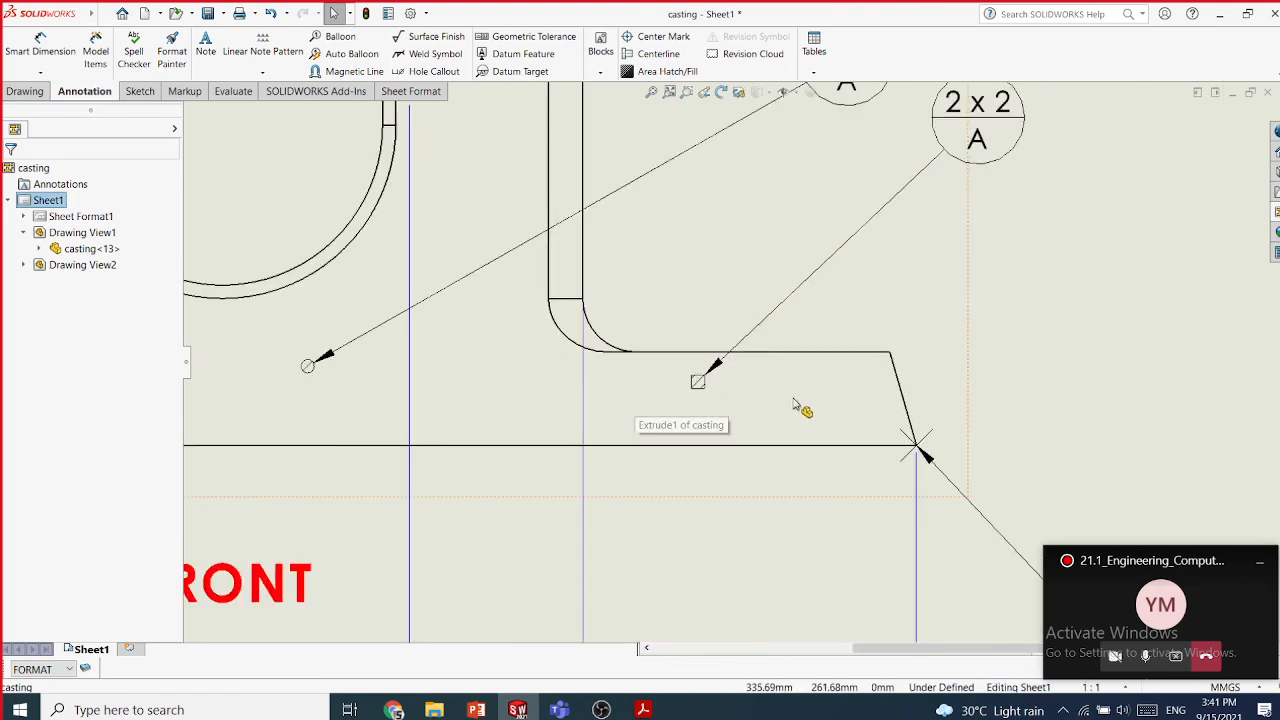
scroll(797, 405, up, 2)
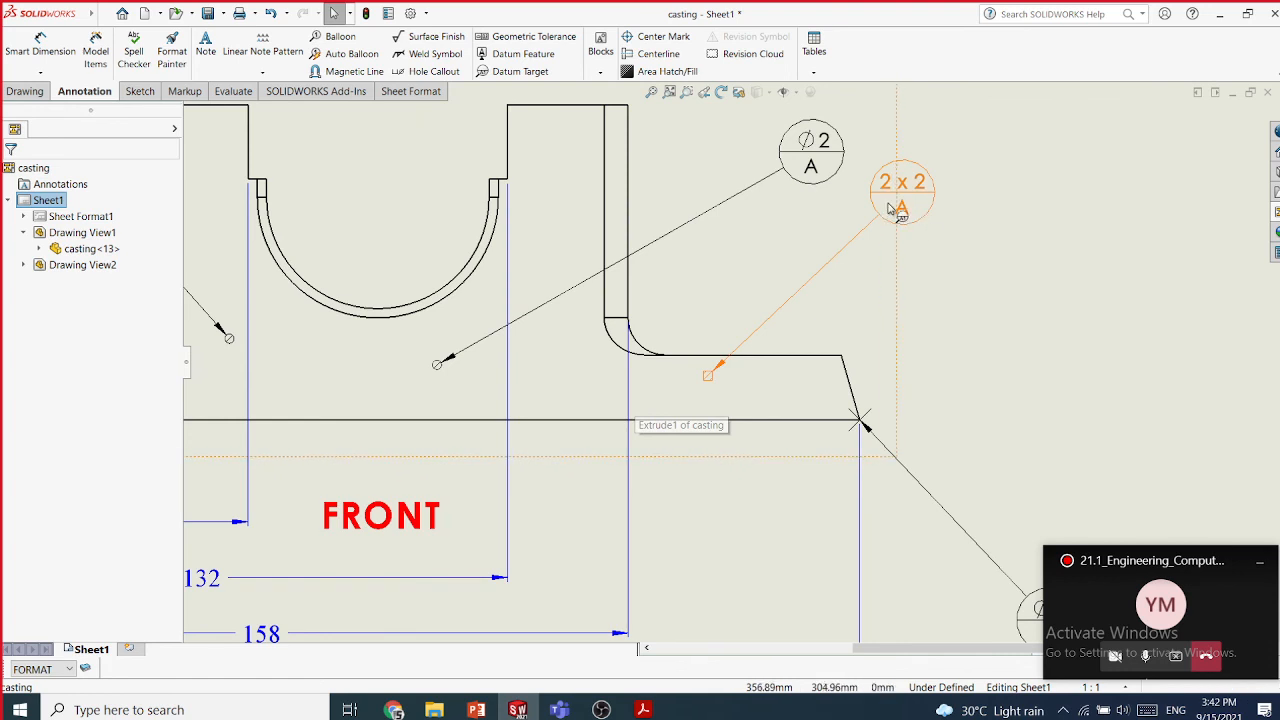
scroll(955, 318, up, 2)
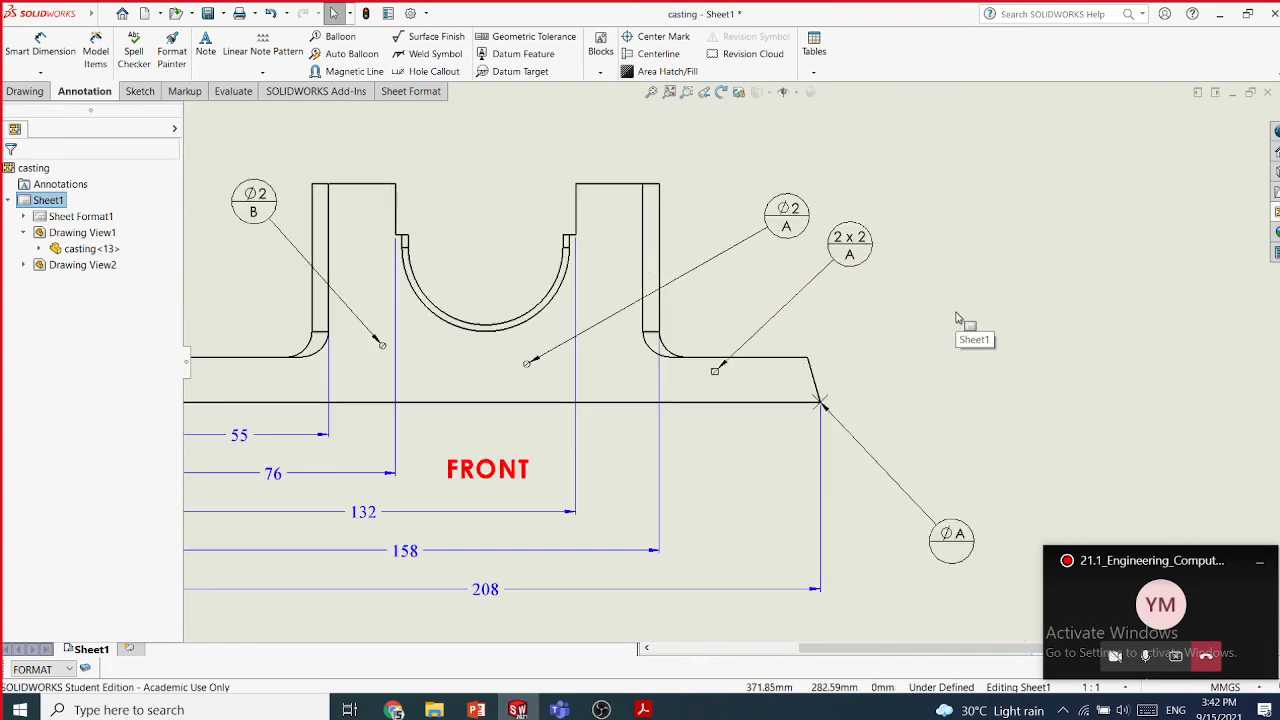
scroll(955, 318, up, 1)
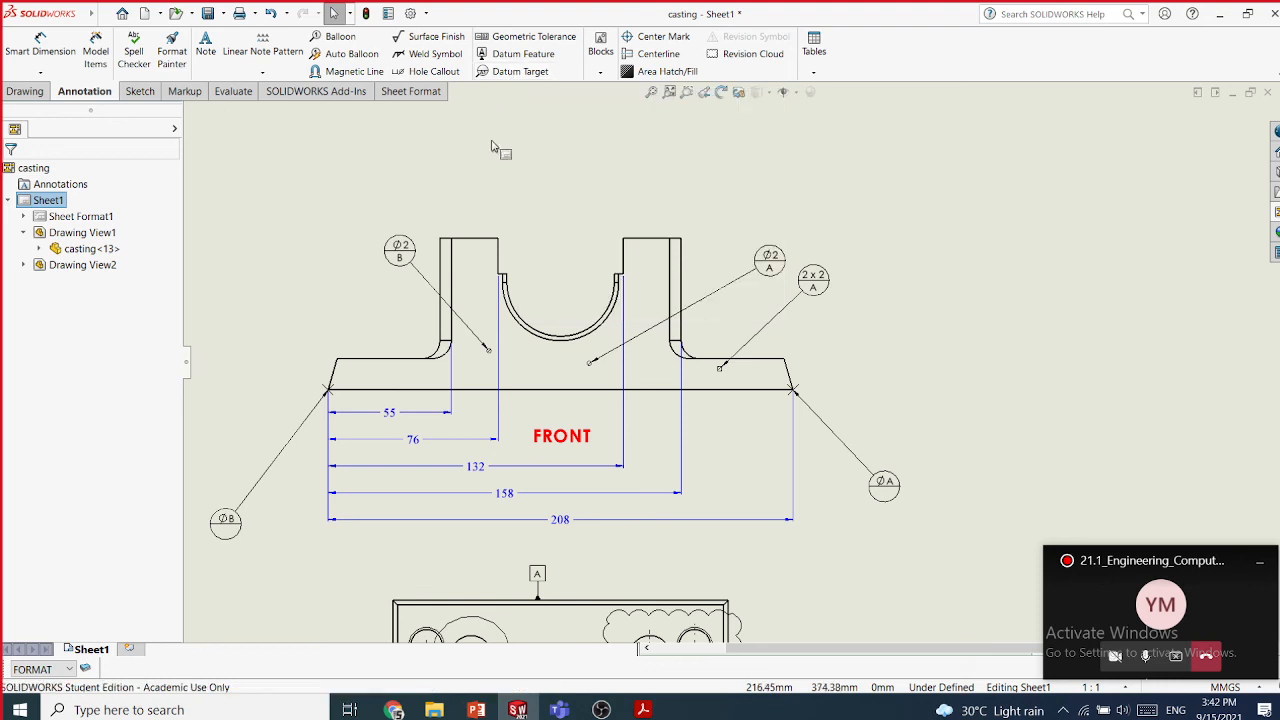
click(601, 709)
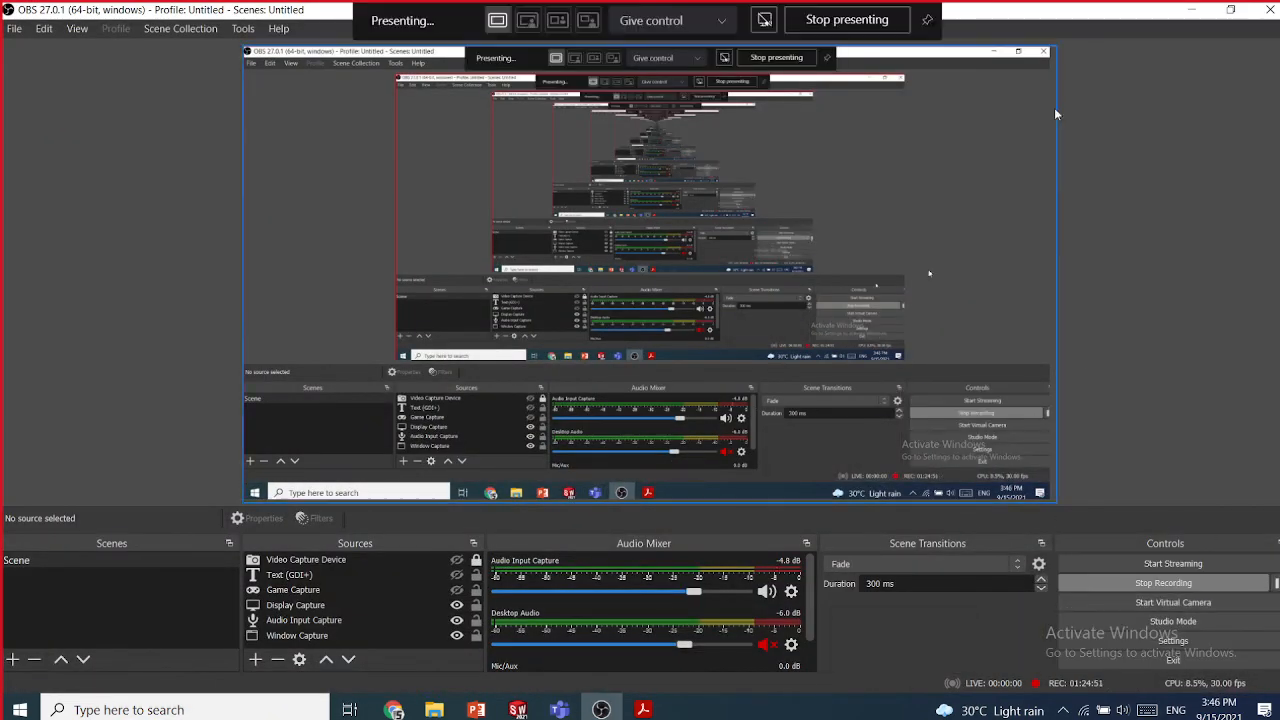
click(1191, 10)
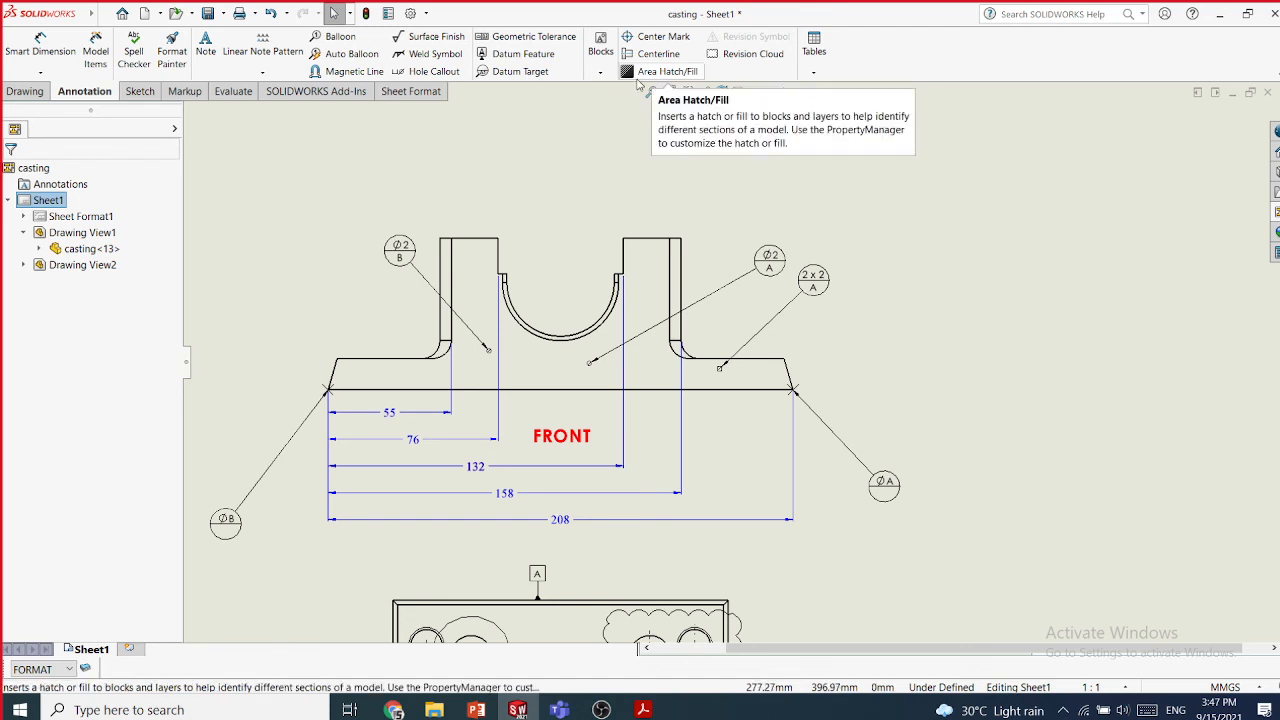
scroll(735, 350, up, 3)
scroll(730, 418, down, 2)
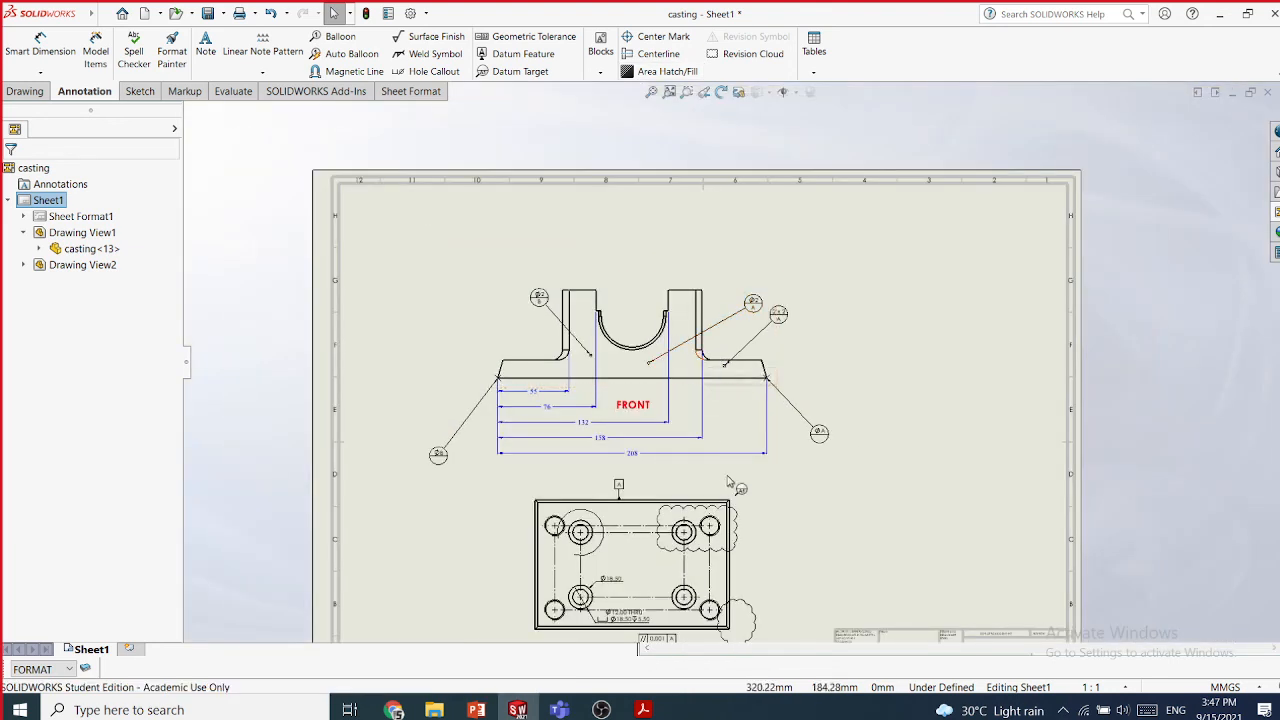
- Try to hatch the small fillet region at the base of the front view's right upright with the ANSI31 (Iron BrickStone) pattern
scroll(540, 180, down, 2)
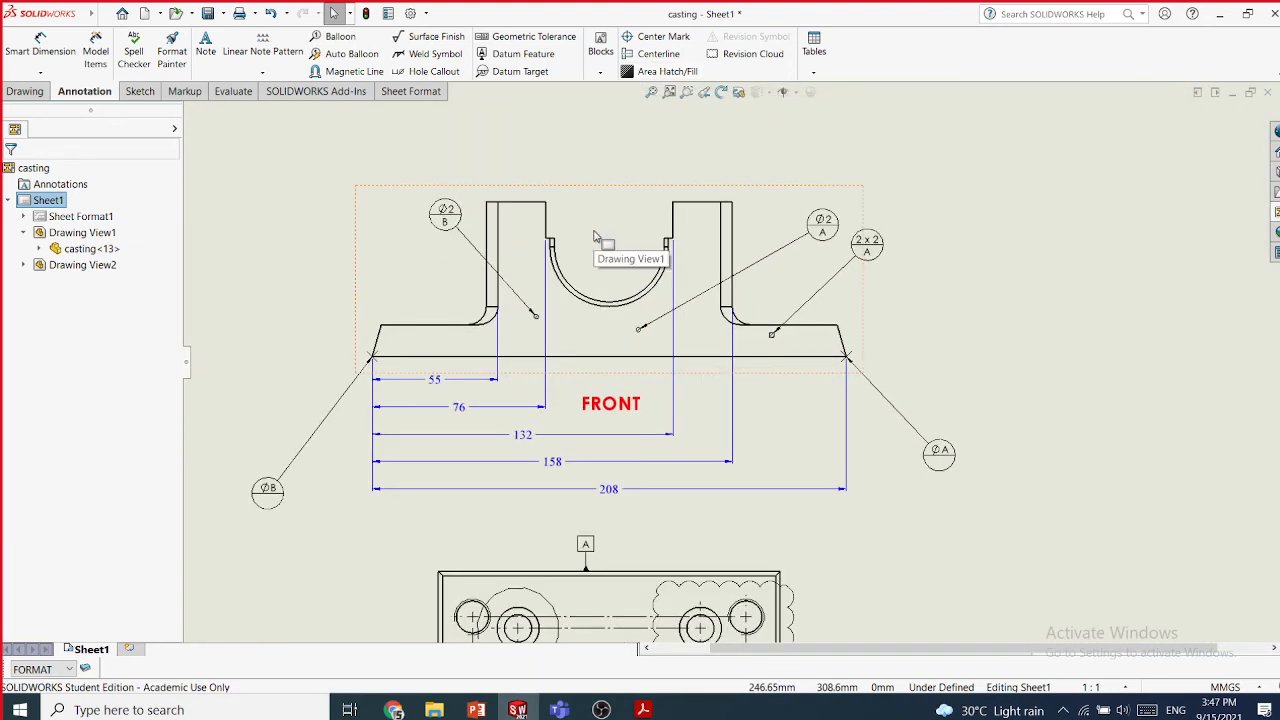
click(666, 74)
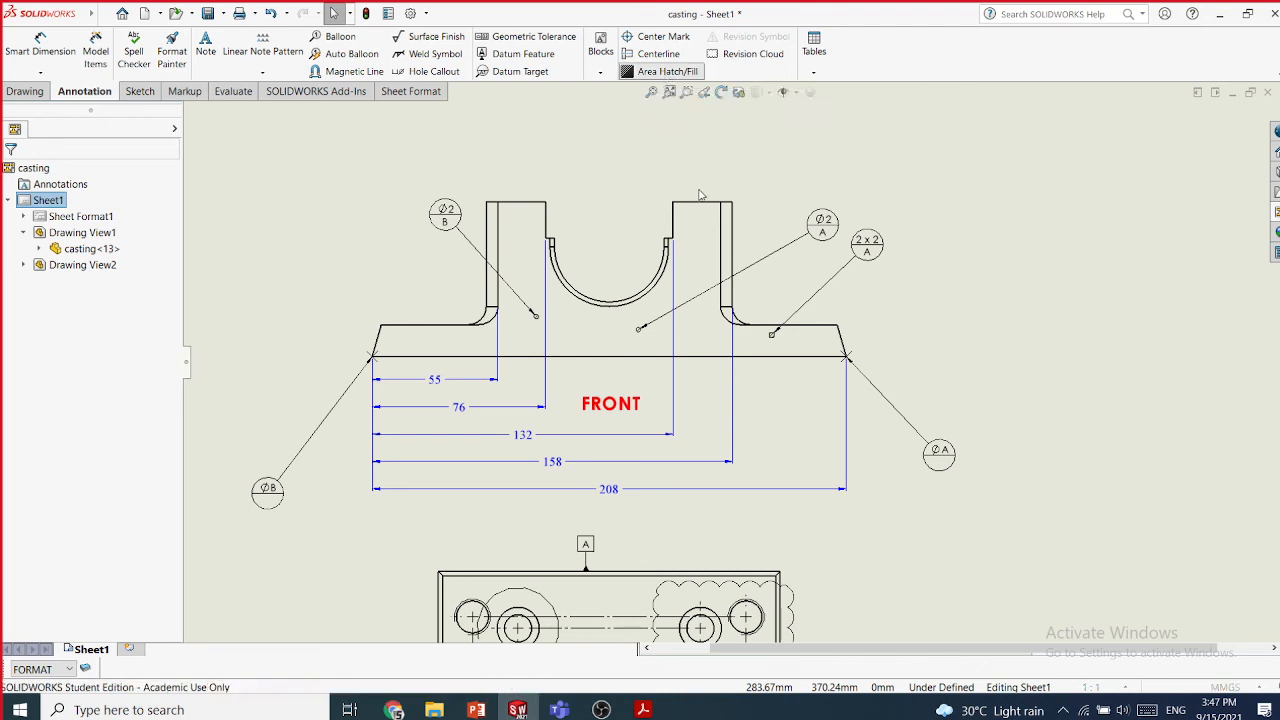
scroll(757, 322, down, 5)
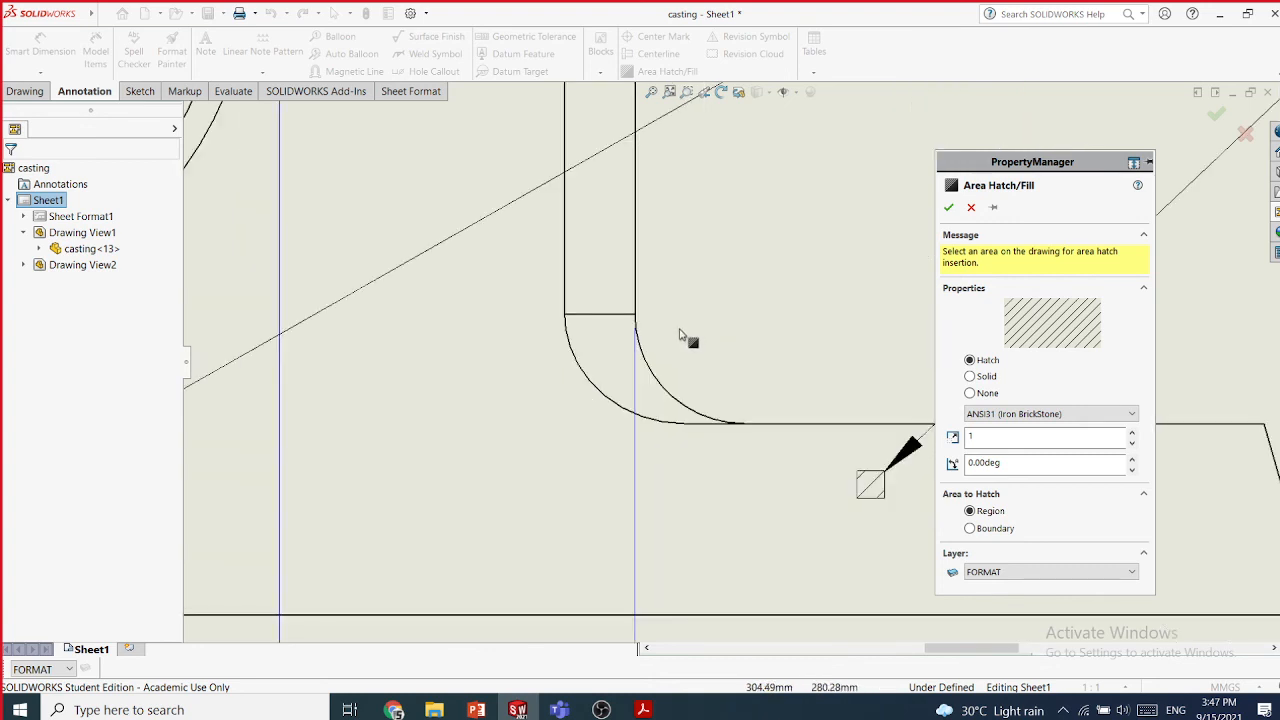
click(608, 362)
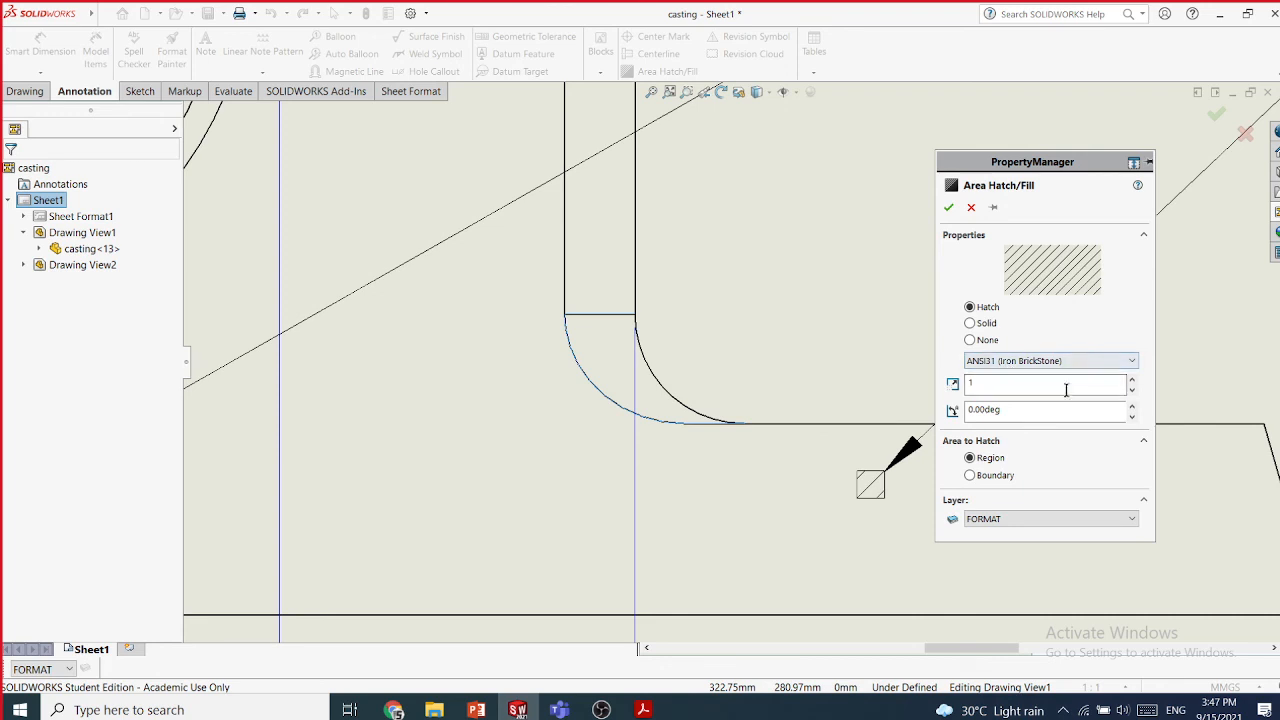
click(949, 208)
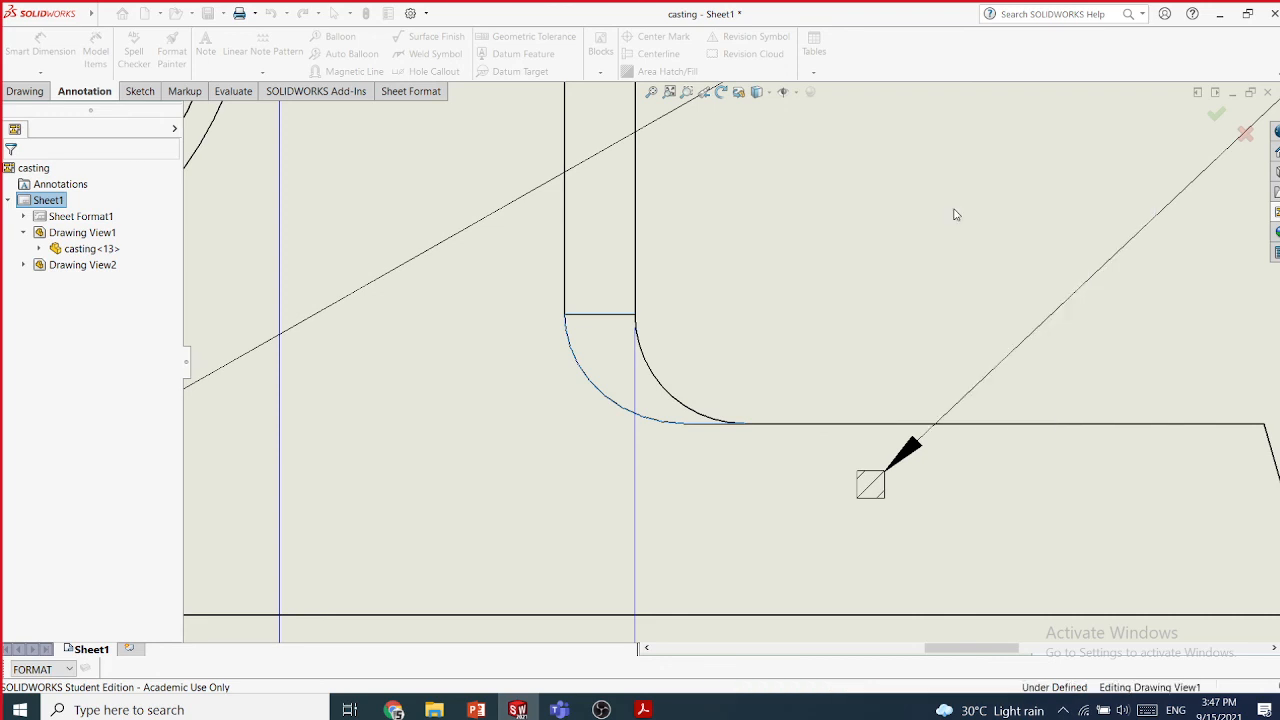
scroll(640, 360, up, 5)
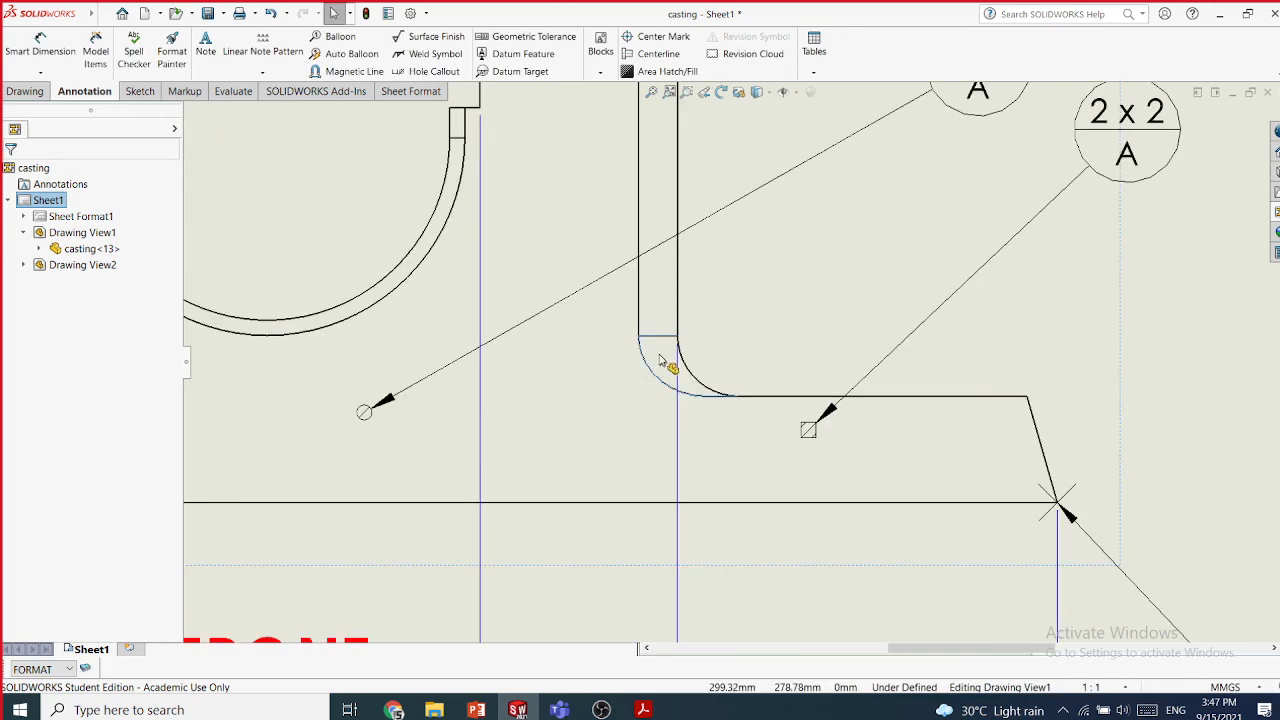
- Hatch the front view's main face with ANSI31 (Iron BrickStone), trying pattern scales 0.5, 0.25 and 2 before settling on 1
scroll(684, 366, up, 2)
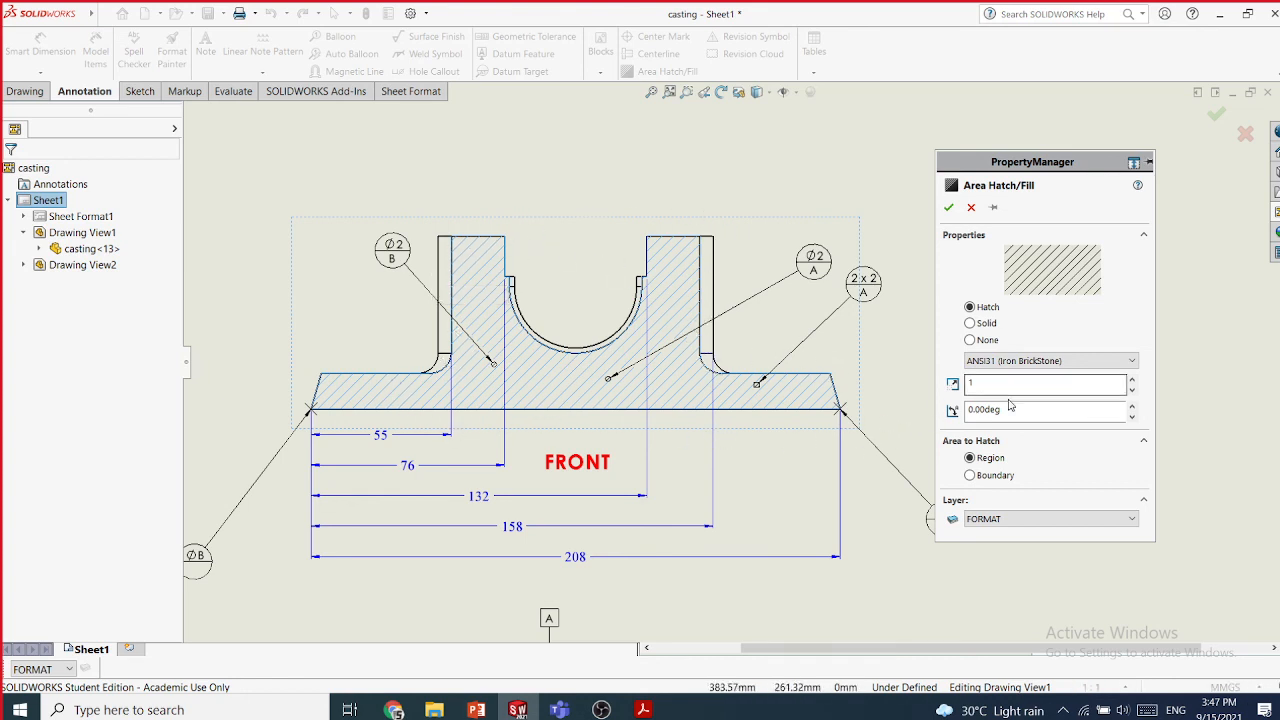
click(1132, 395)
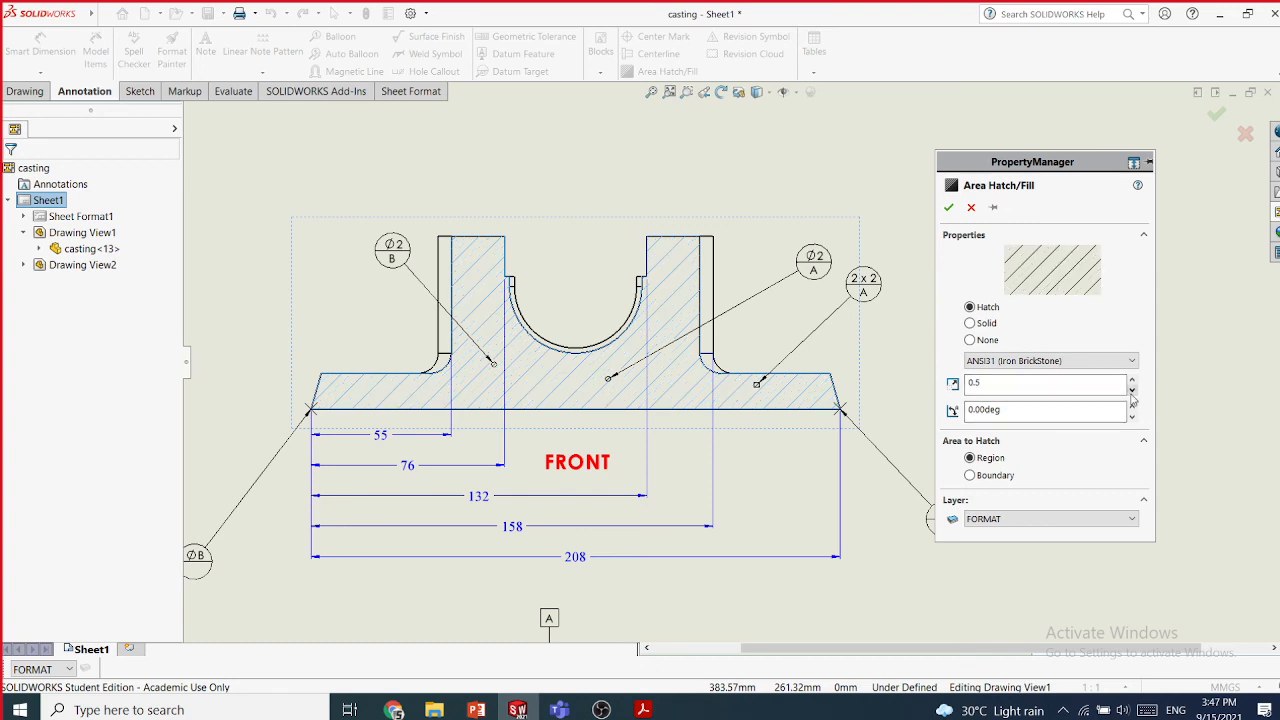
click(1132, 395)
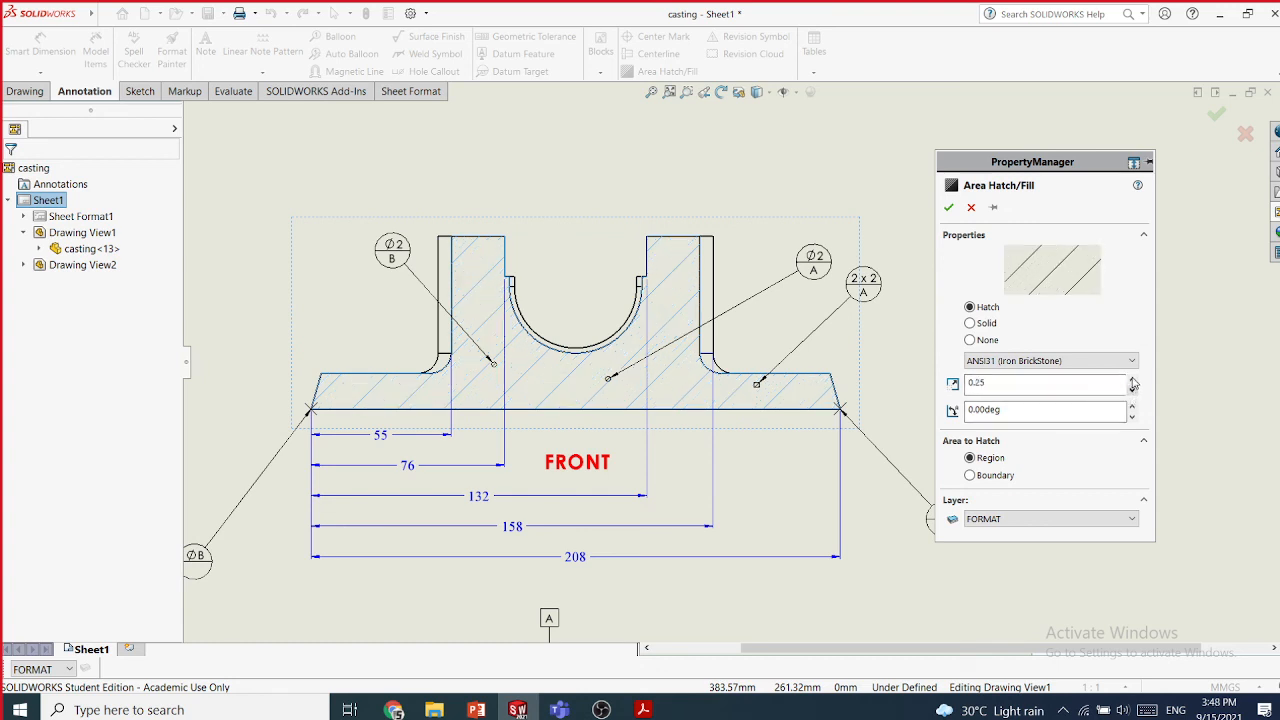
click(1132, 380)
click(1132, 380)
click(1132, 380)
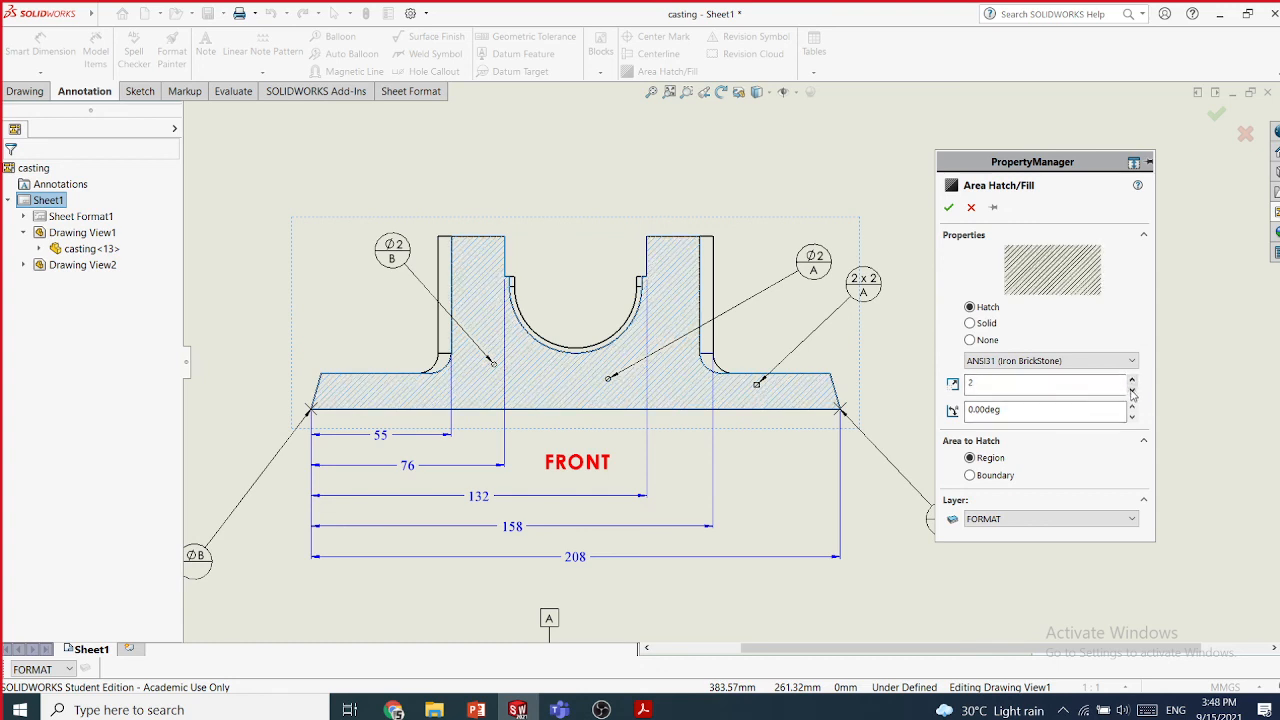
click(1132, 392)
- Look through the available hatch patterns, assign the main face's hatch to the Dim layer, and accept it
click(1013, 362)
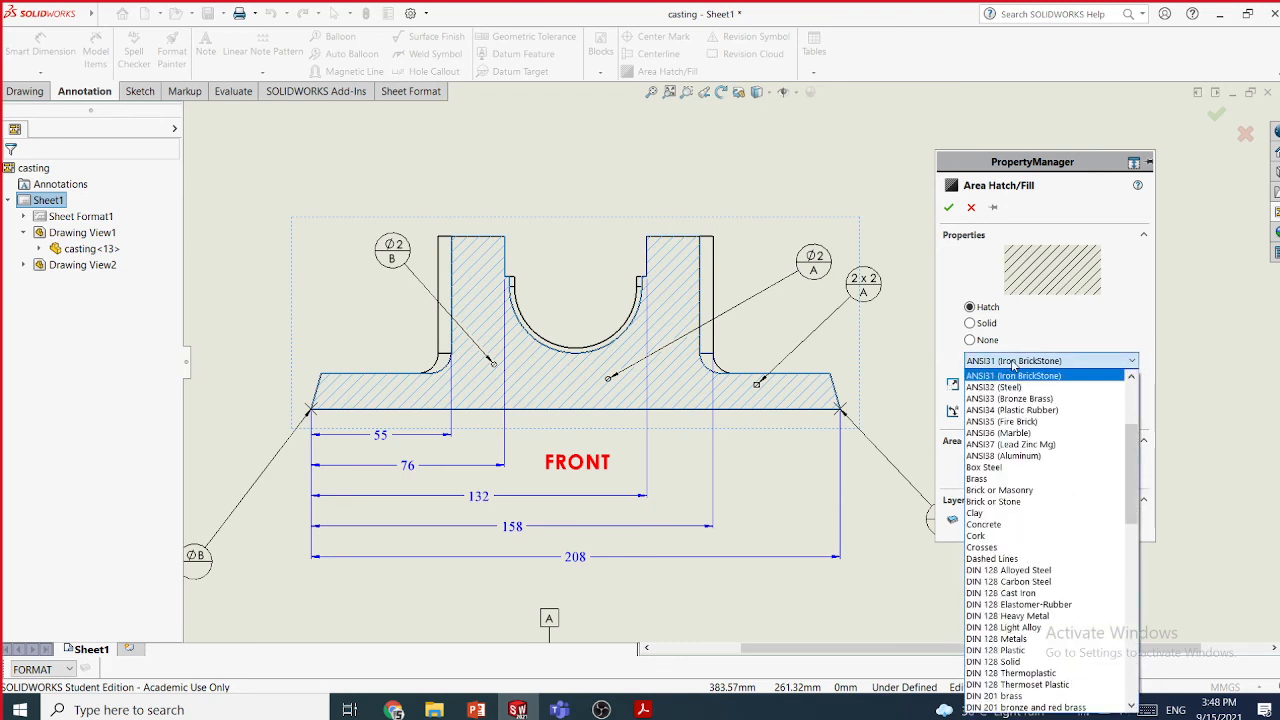
click(1013, 365)
click(990, 519)
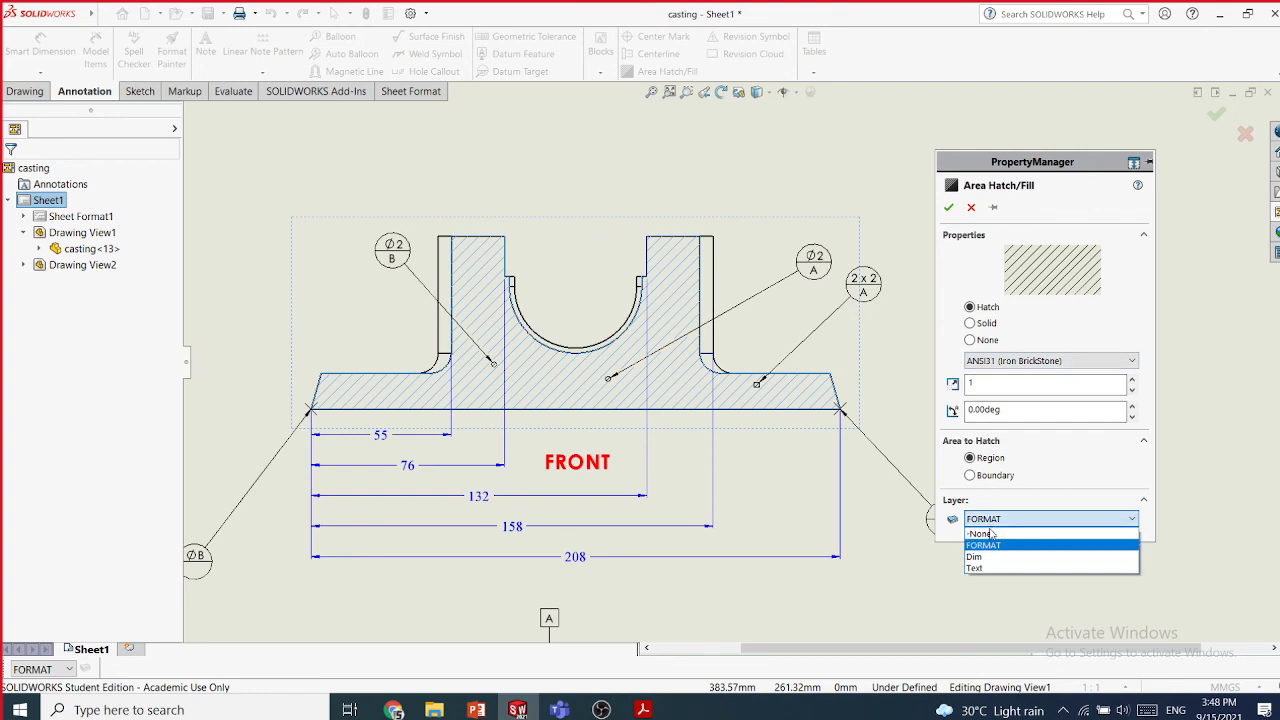
click(980, 556)
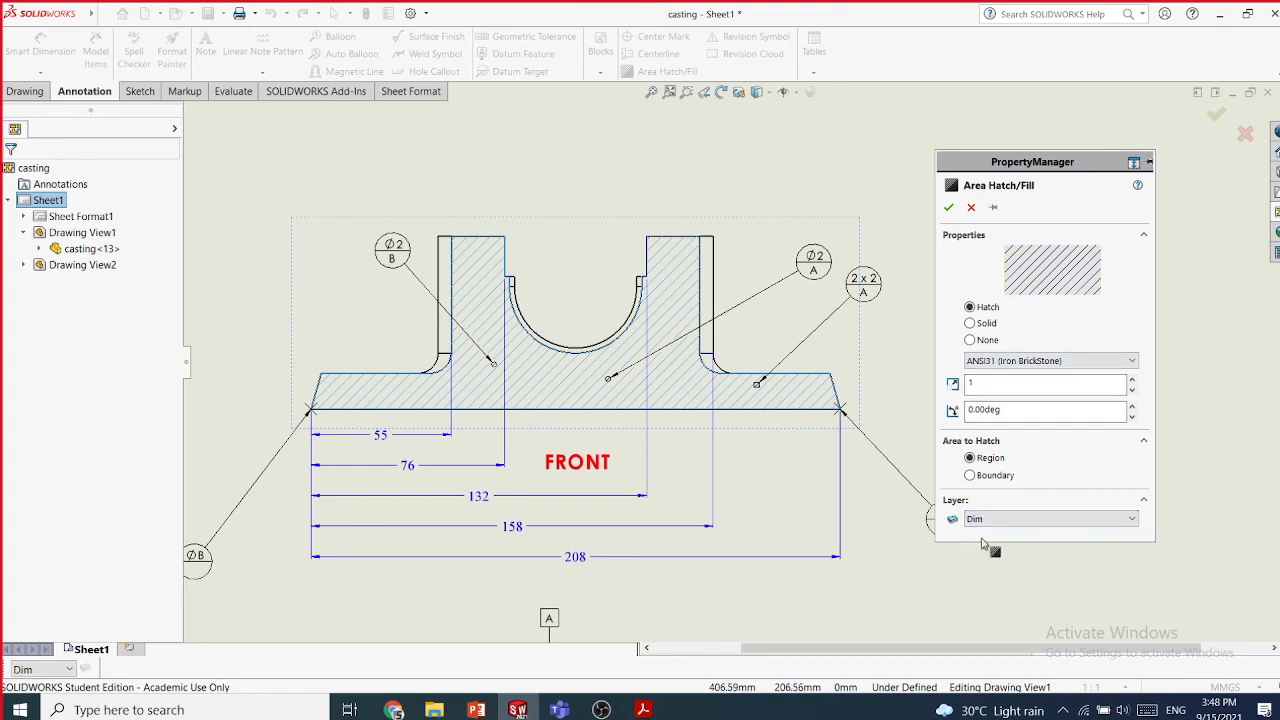
click(949, 209)
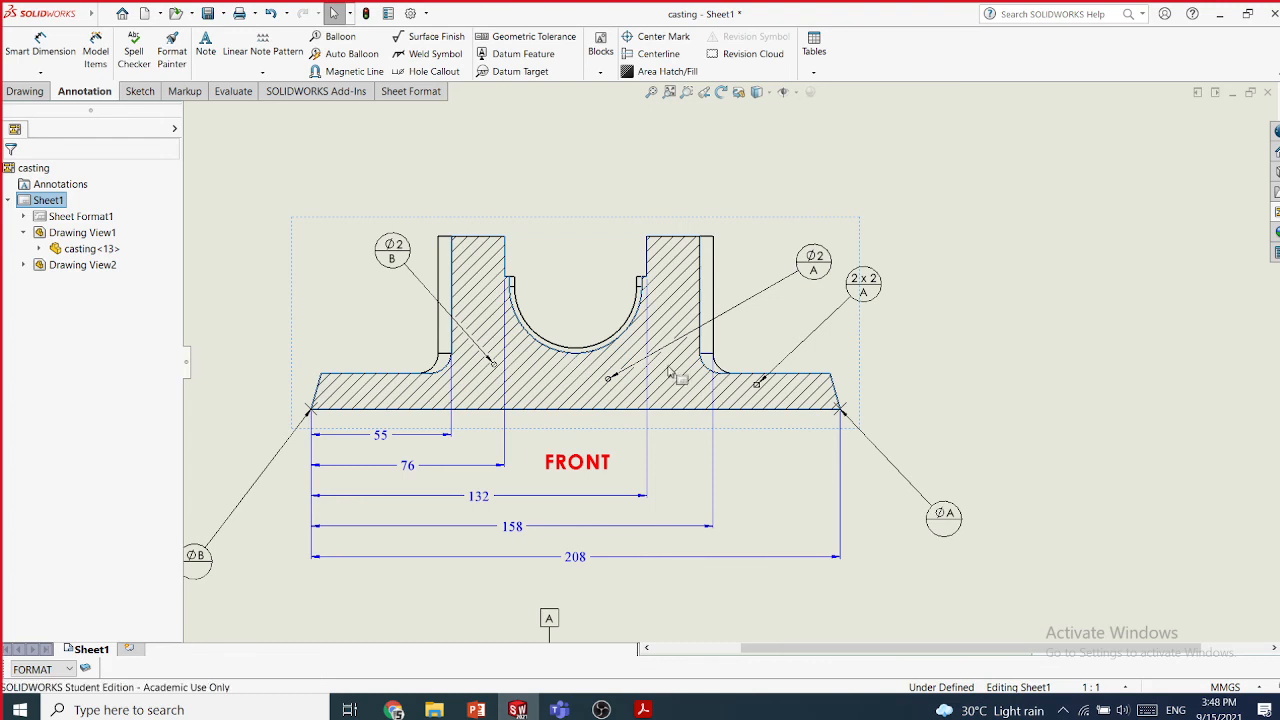
- Examine the front view's hatch lines up close, especially around the circular datum targets and their leaders
scroll(670, 372, down, 5)
click(683, 337)
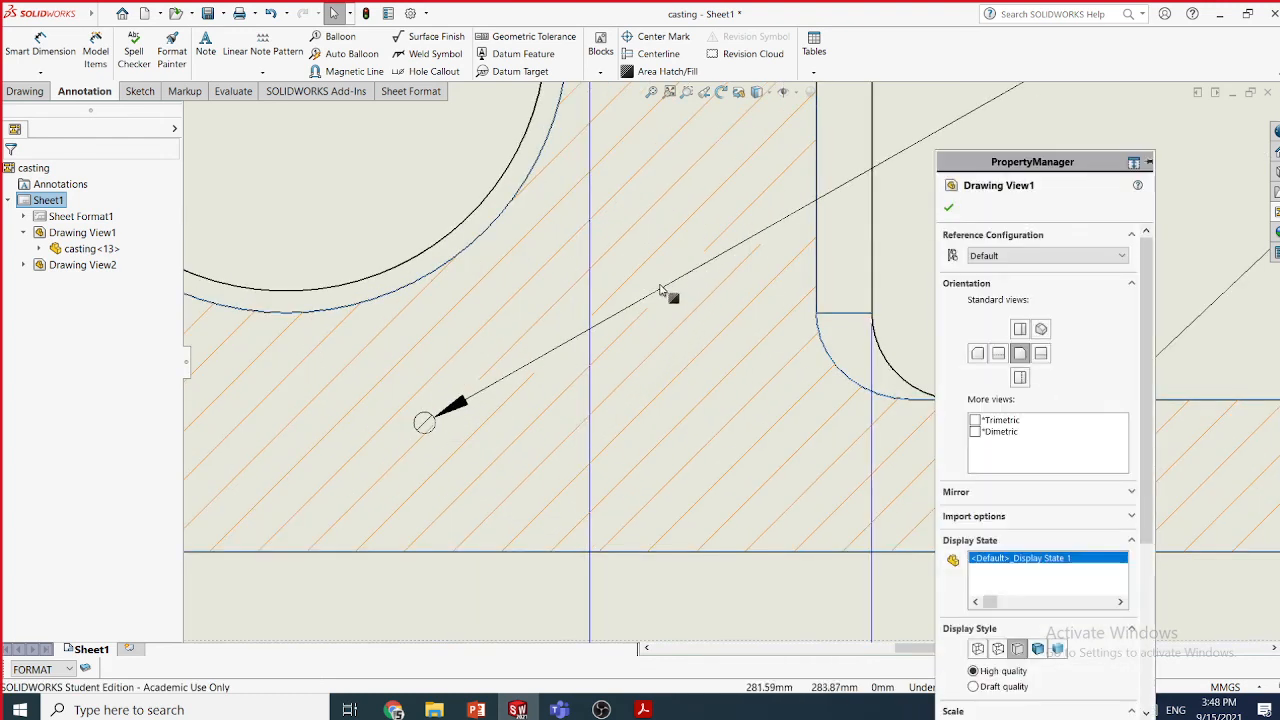
scroll(633, 335, up, 1)
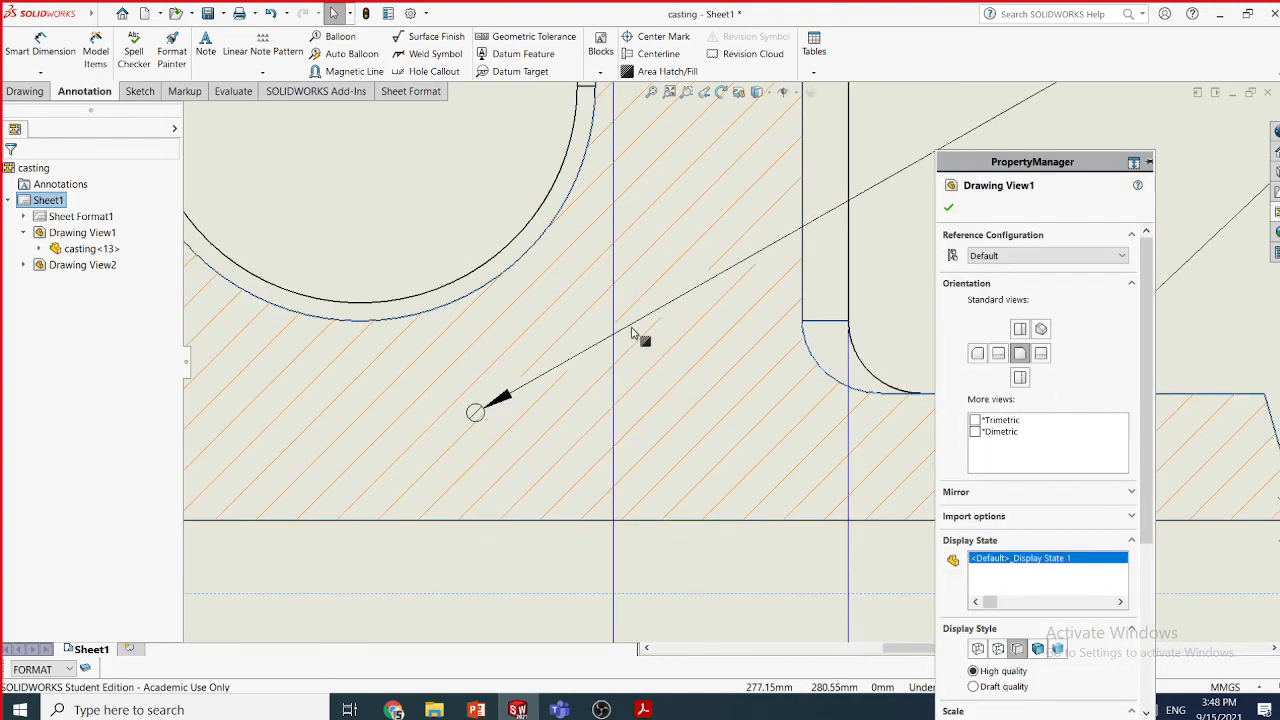
scroll(486, 434, down, 2)
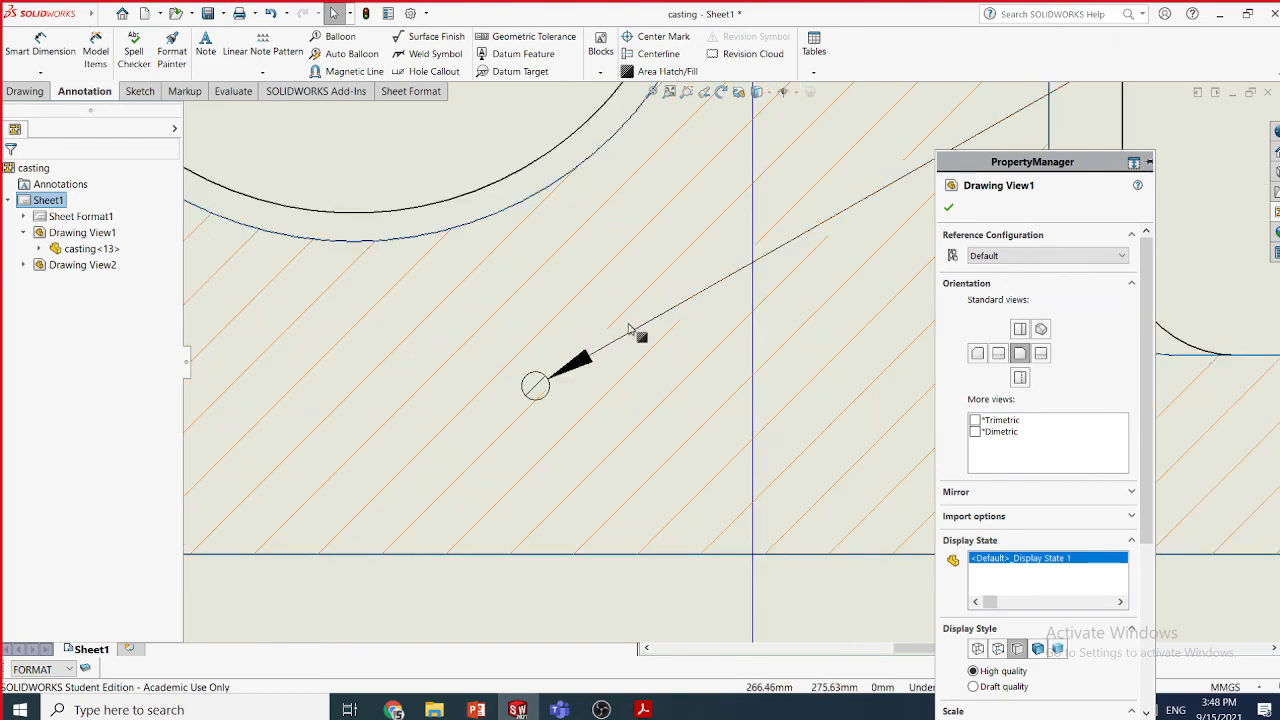
scroll(608, 390, up, 5)
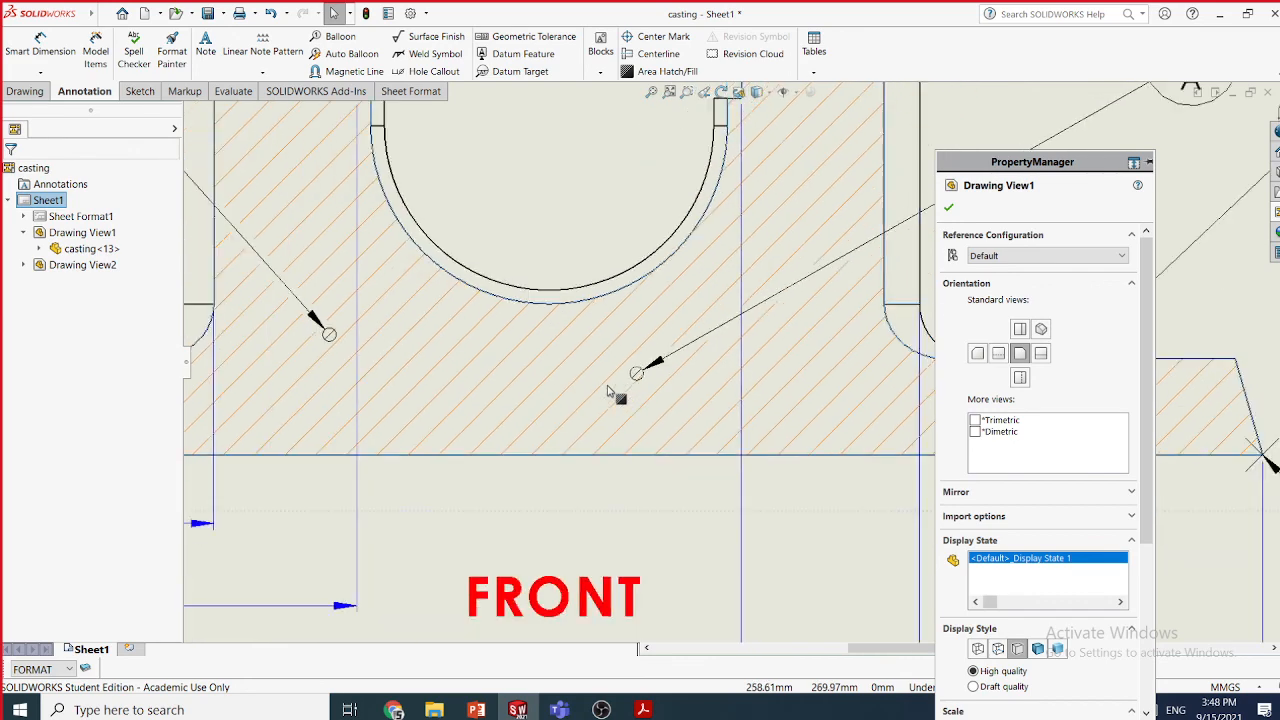
scroll(565, 357, down, 4)
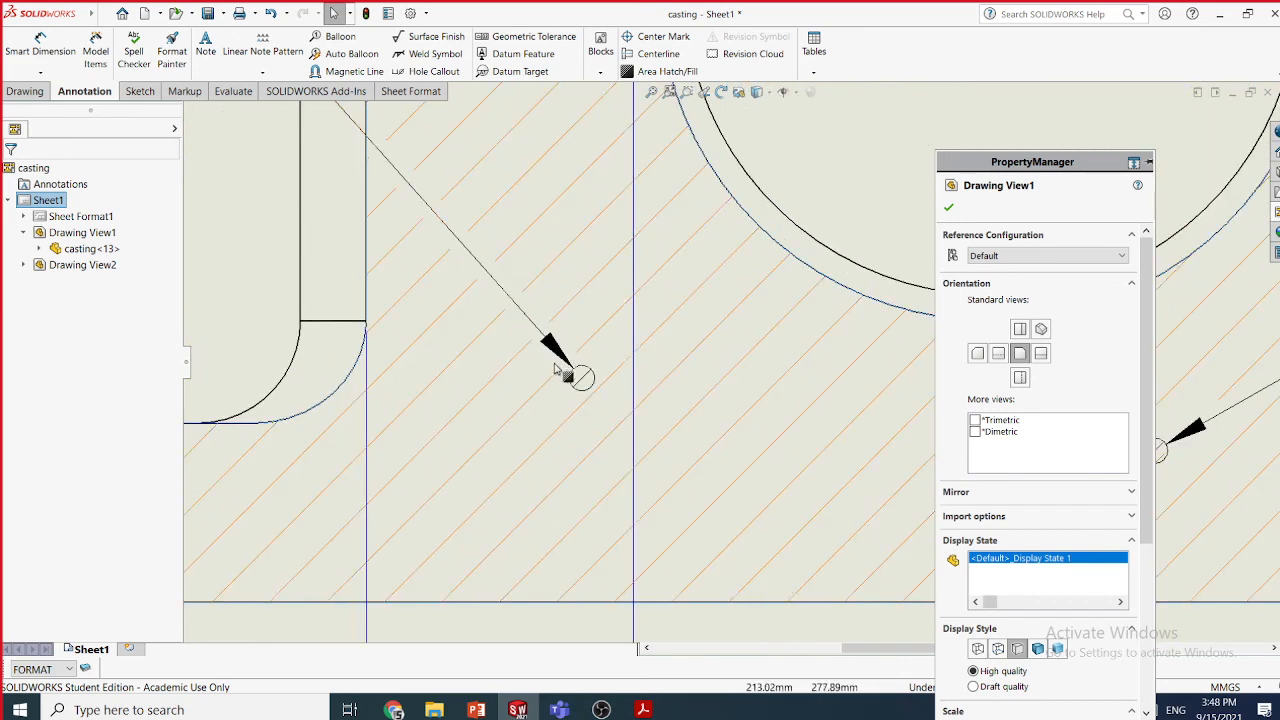
scroll(582, 372, up, 4)
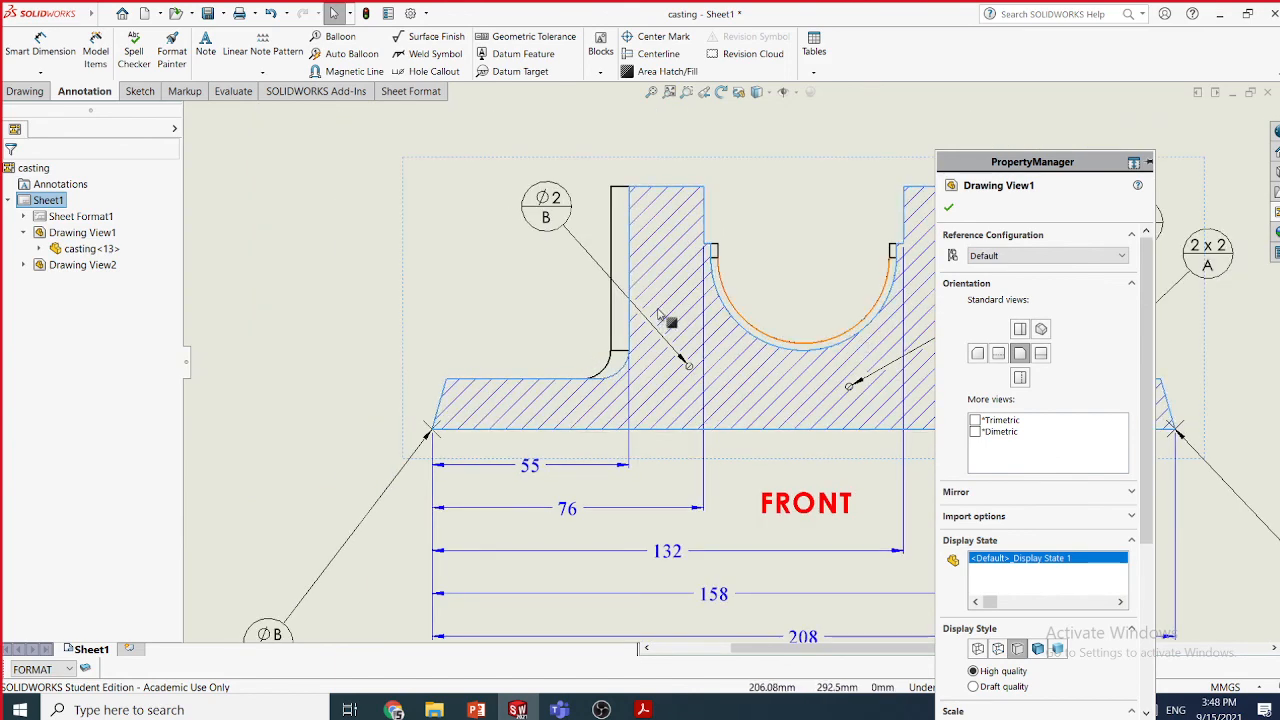
scroll(668, 323, down, 5)
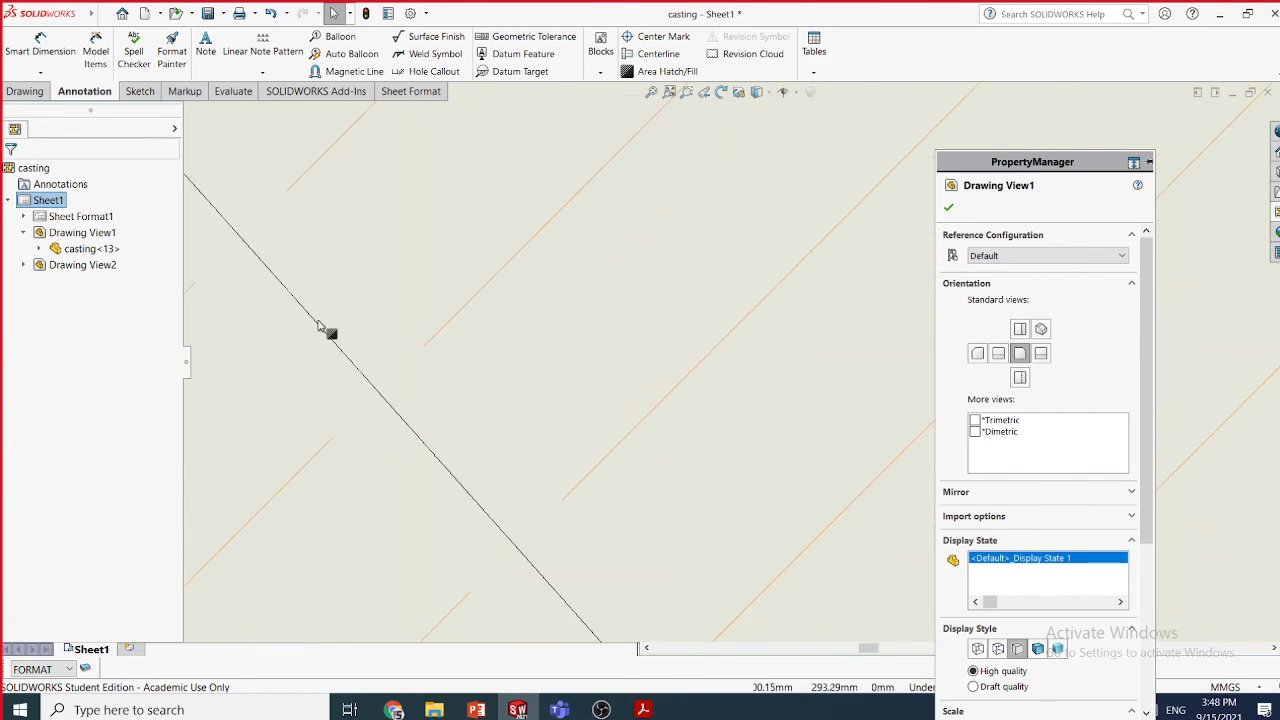
scroll(447, 400, up, 2)
scroll(440, 395, up, 2)
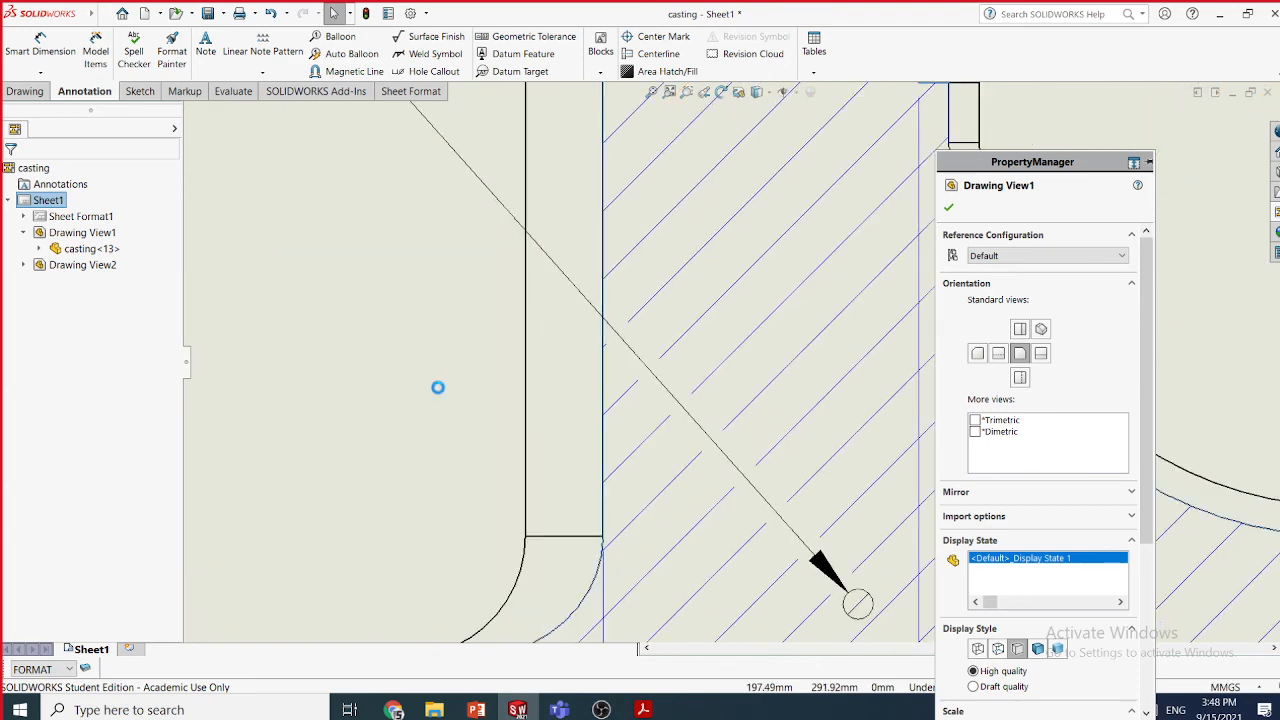
scroll(700, 406, up, 3)
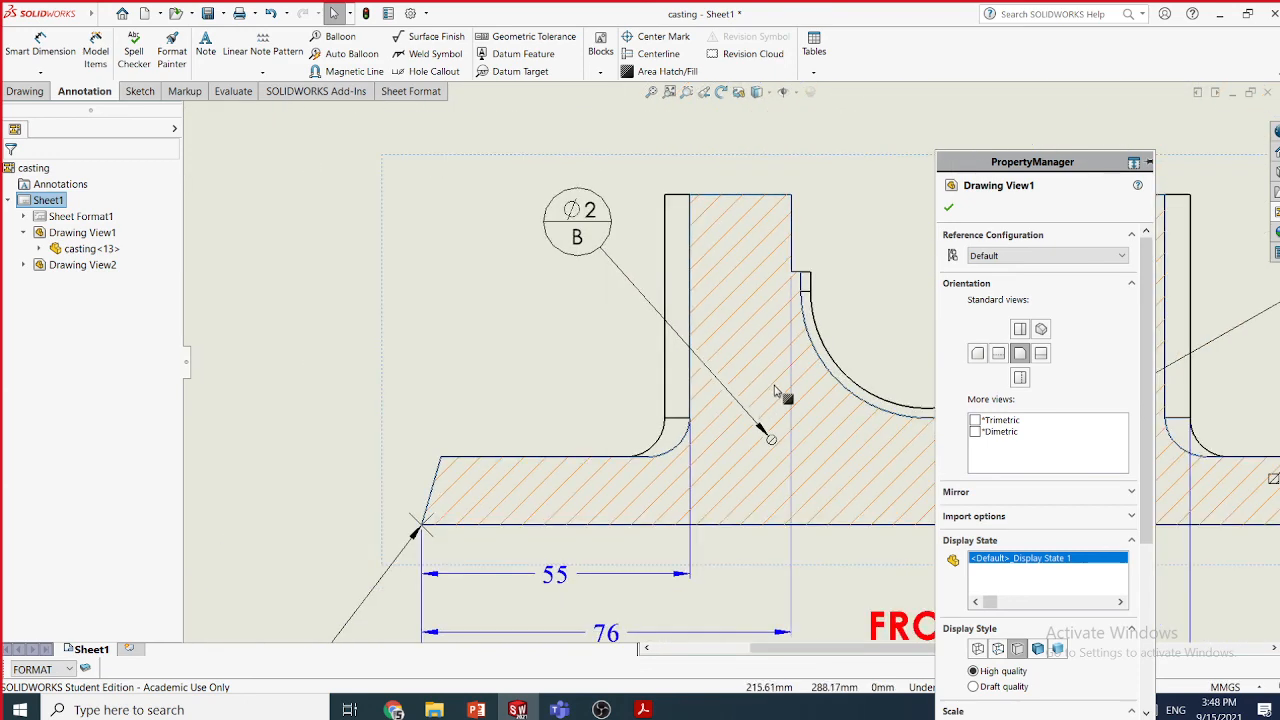
scroll(811, 418, down, 3)
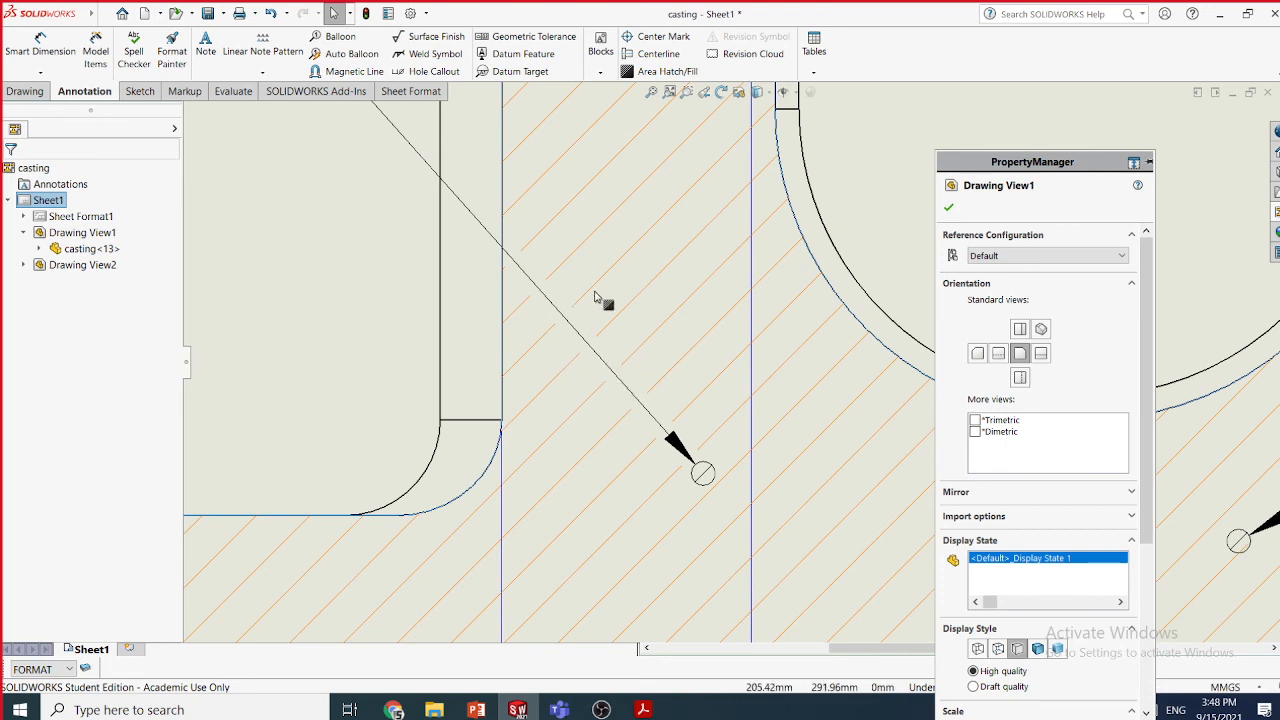
click(949, 208)
scroll(903, 287, up, 8)
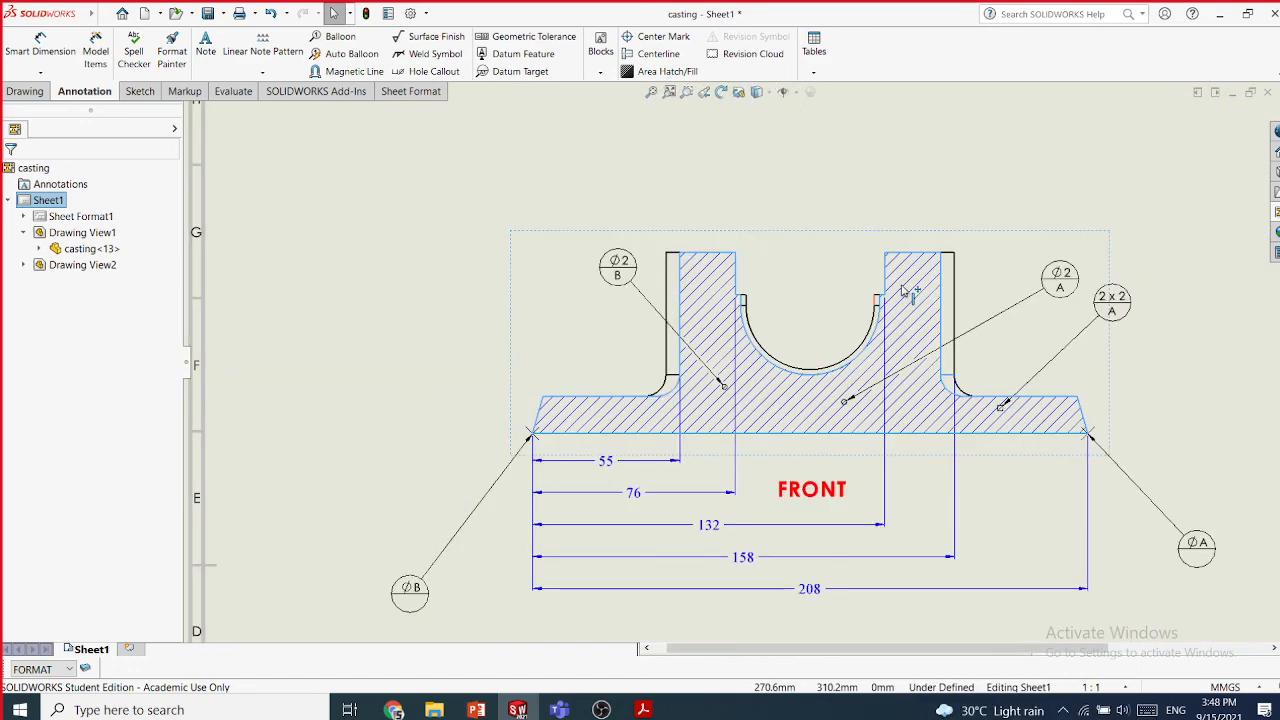
scroll(1074, 338, down, 2)
scroll(1074, 338, down, 2)
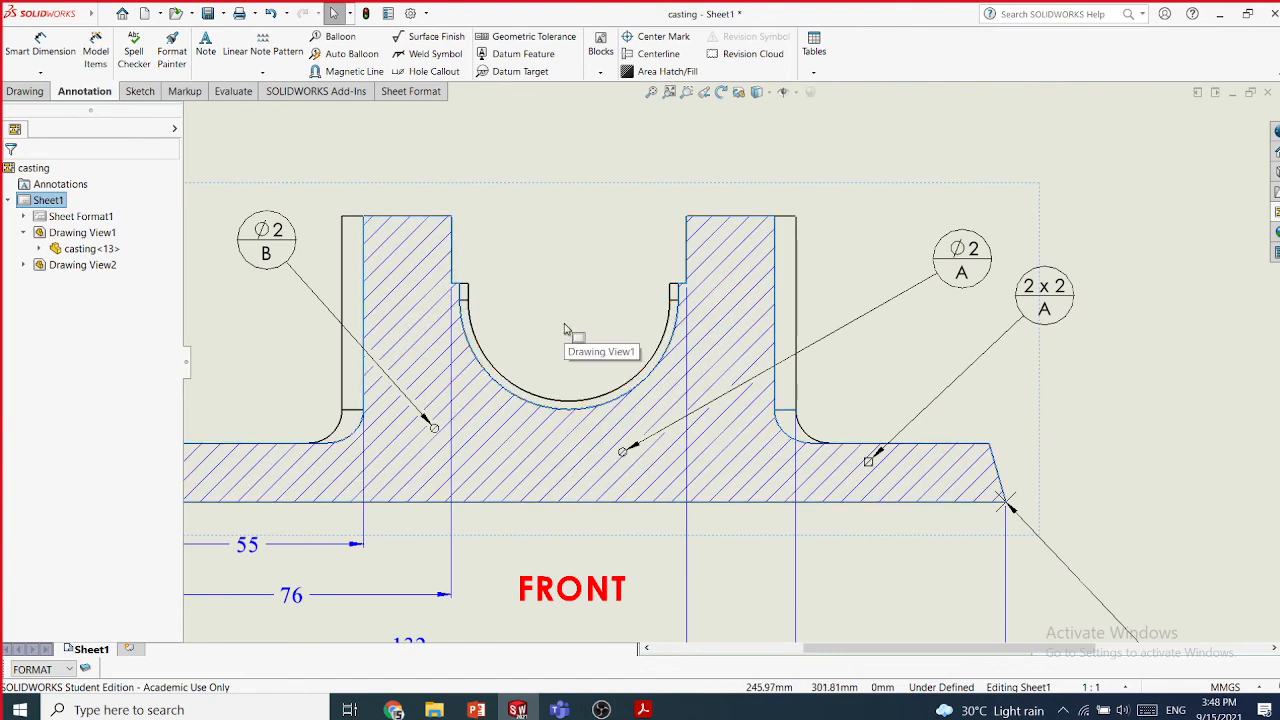
scroll(565, 330, up, 2)
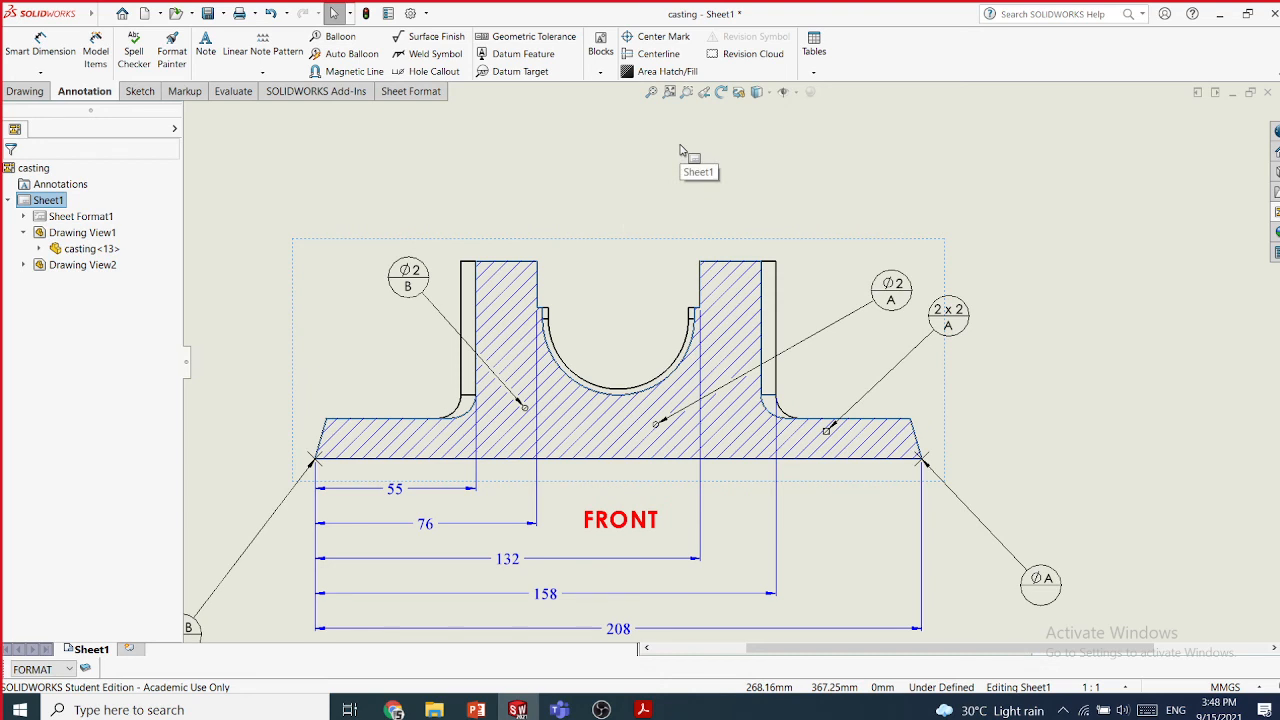
- Undo the front view's area hatch and the rectangular datum target's size and datum reference settings
key(Delete)
key(ctrl+z)
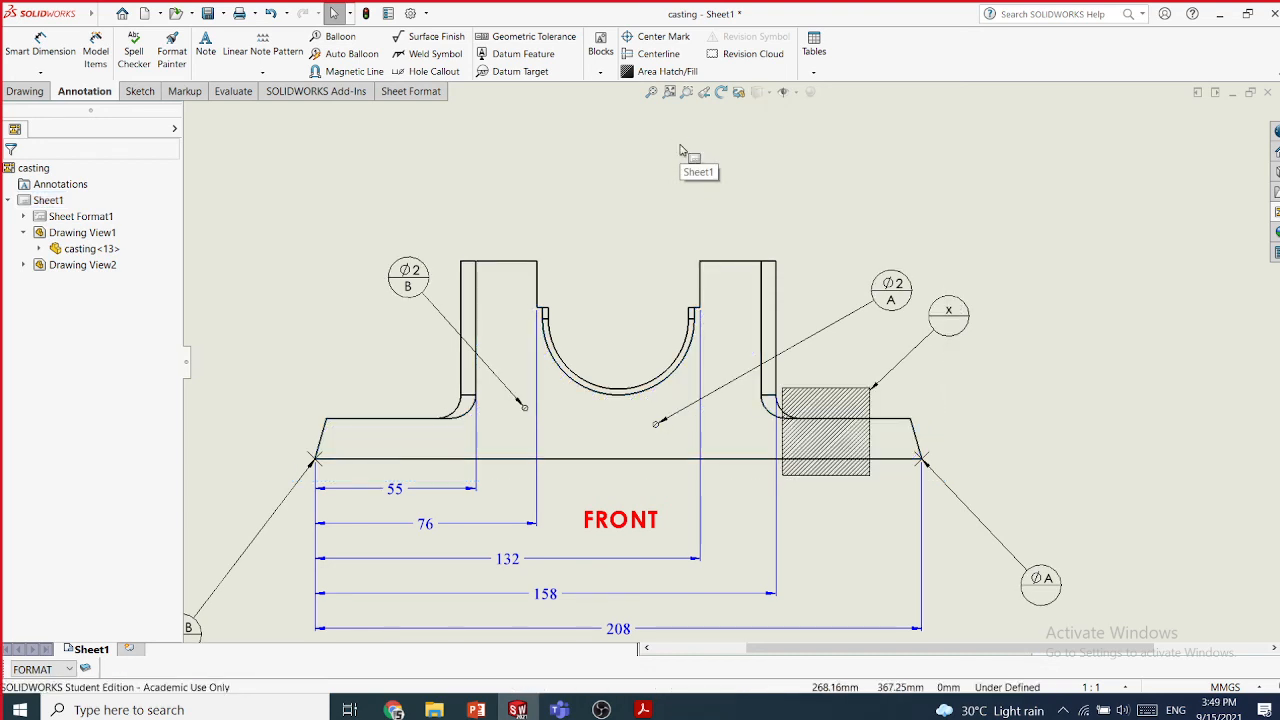
click(618, 183)
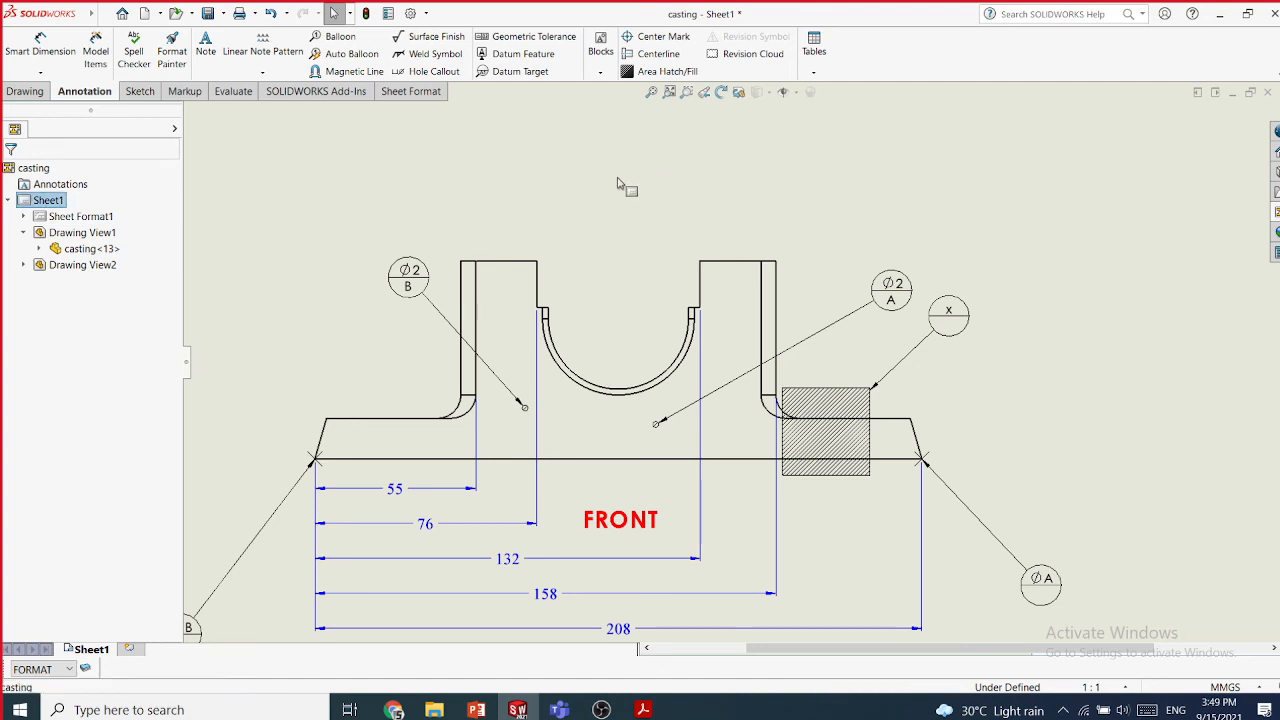
- Apply an area hatch to the front view's main face by region, using ANSI31 (Iron BrickStone) at scale 1 on the FORMAT layer
click(652, 72)
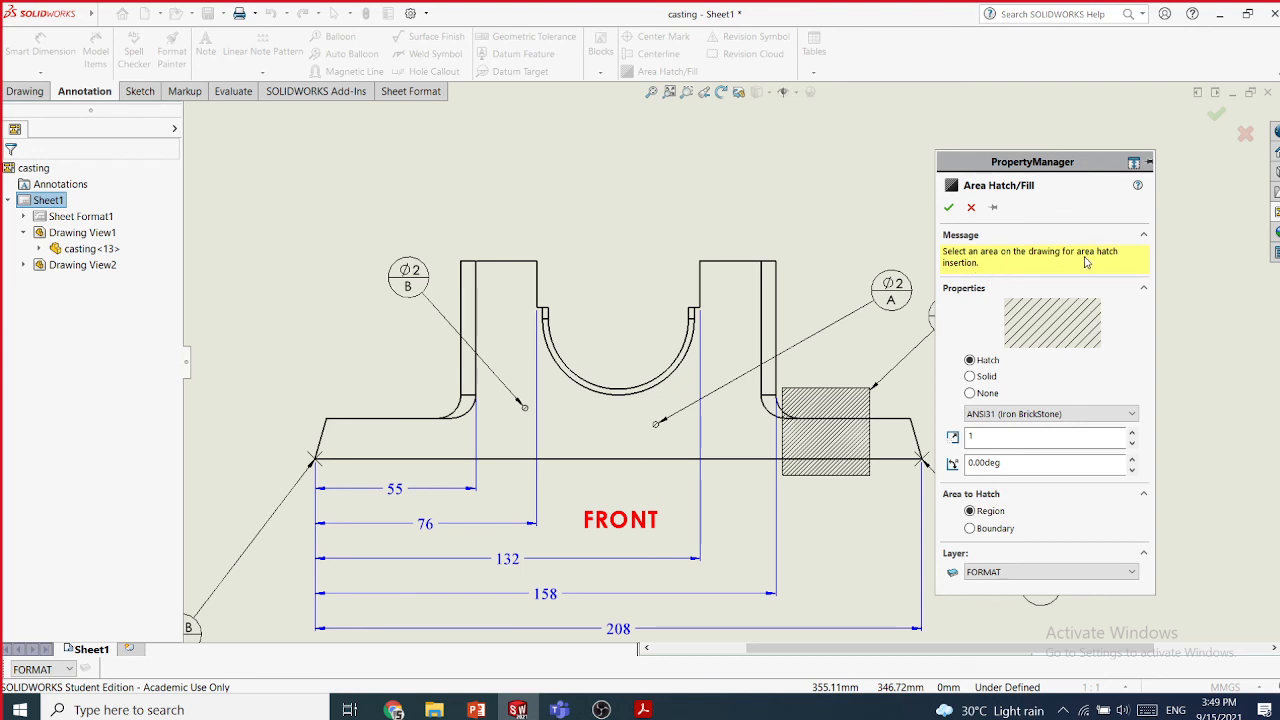
click(497, 326)
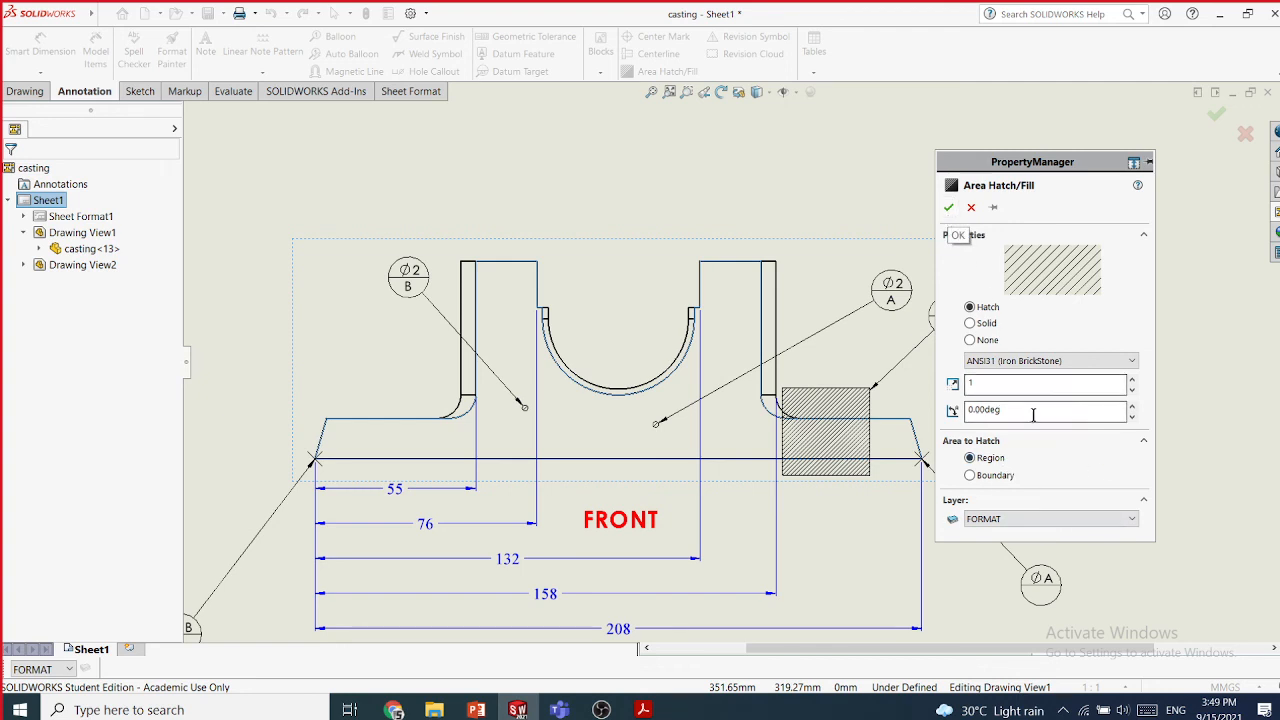
click(946, 207)
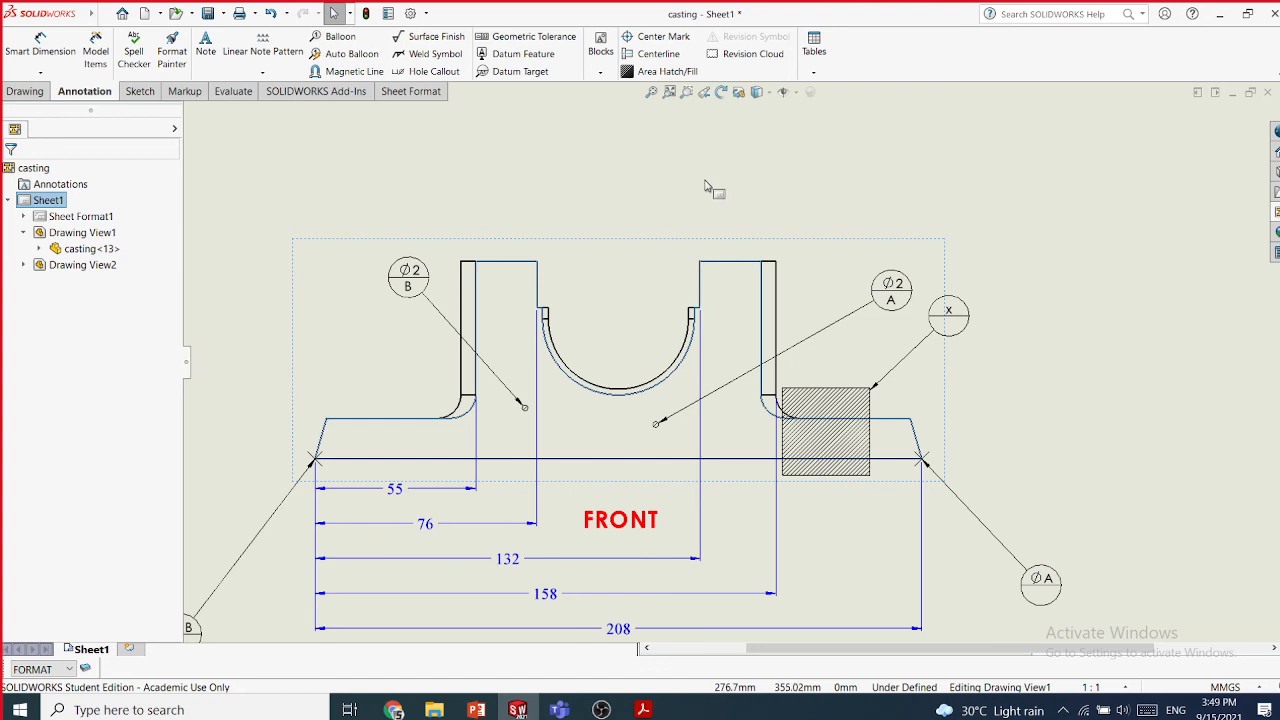
scroll(797, 275, up, 1)
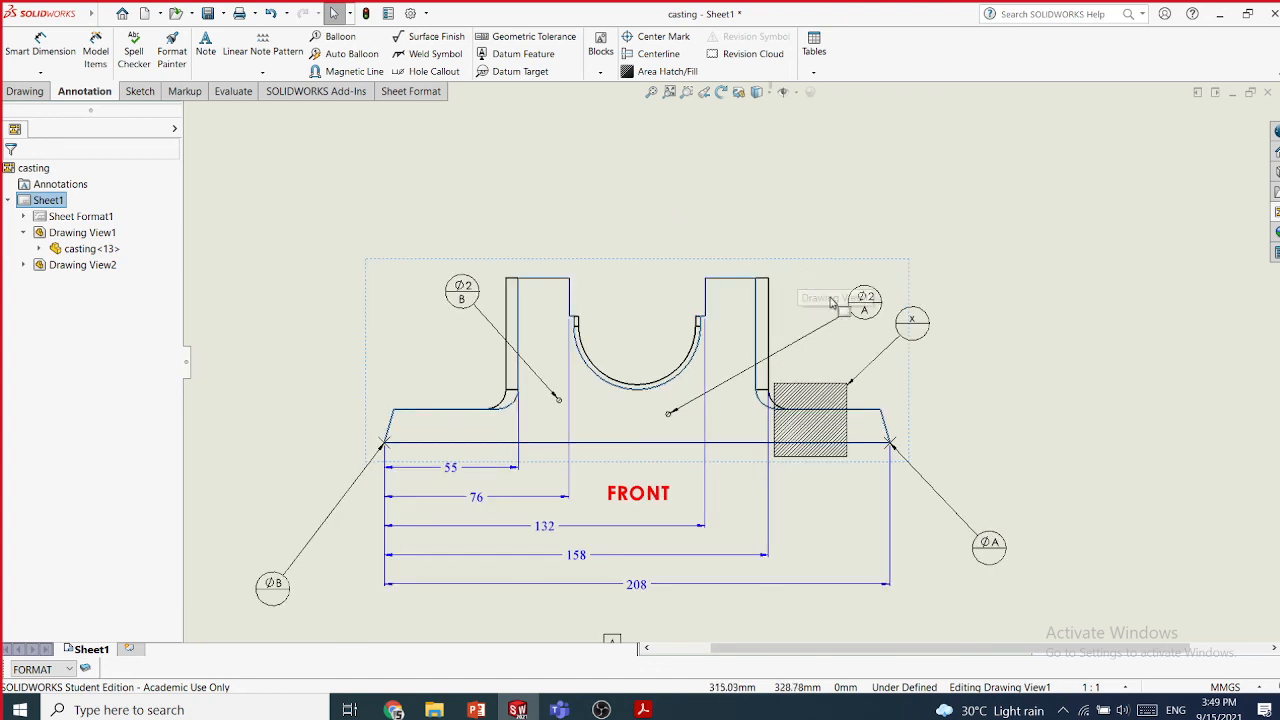
scroll(800, 310, up, 3)
scroll(866, 490, up, 1)
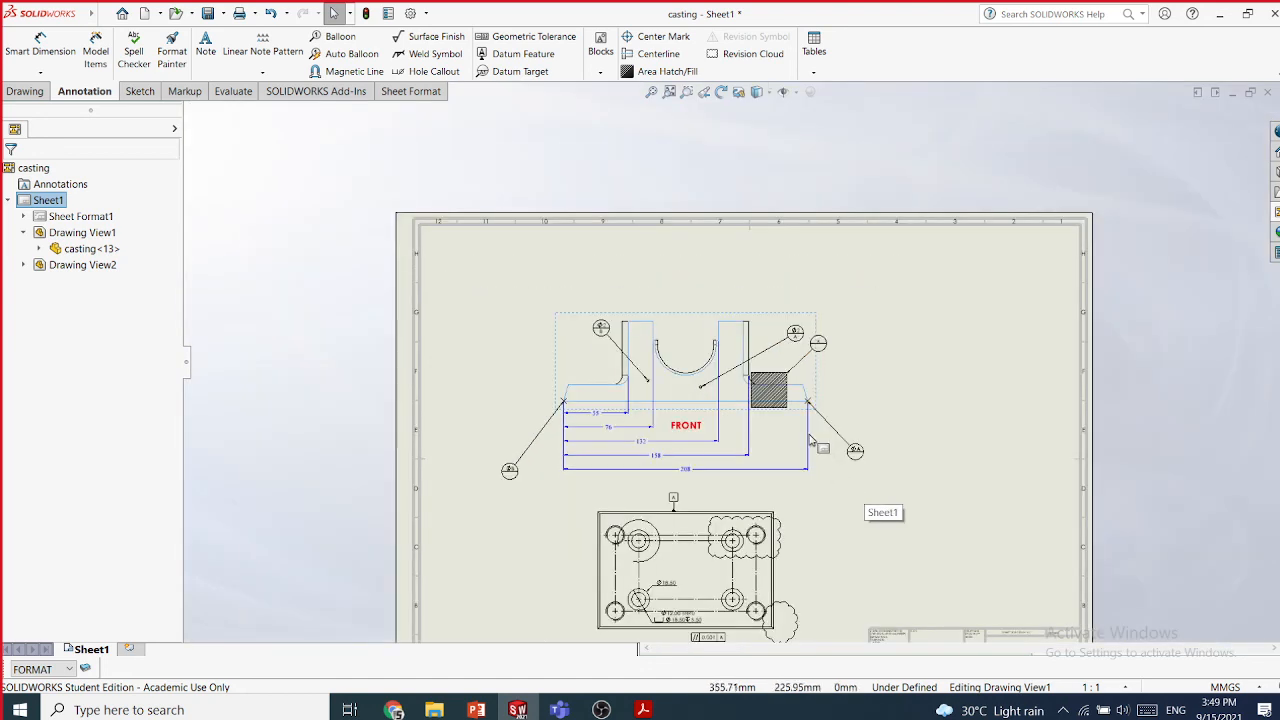
scroll(806, 434, down, 2)
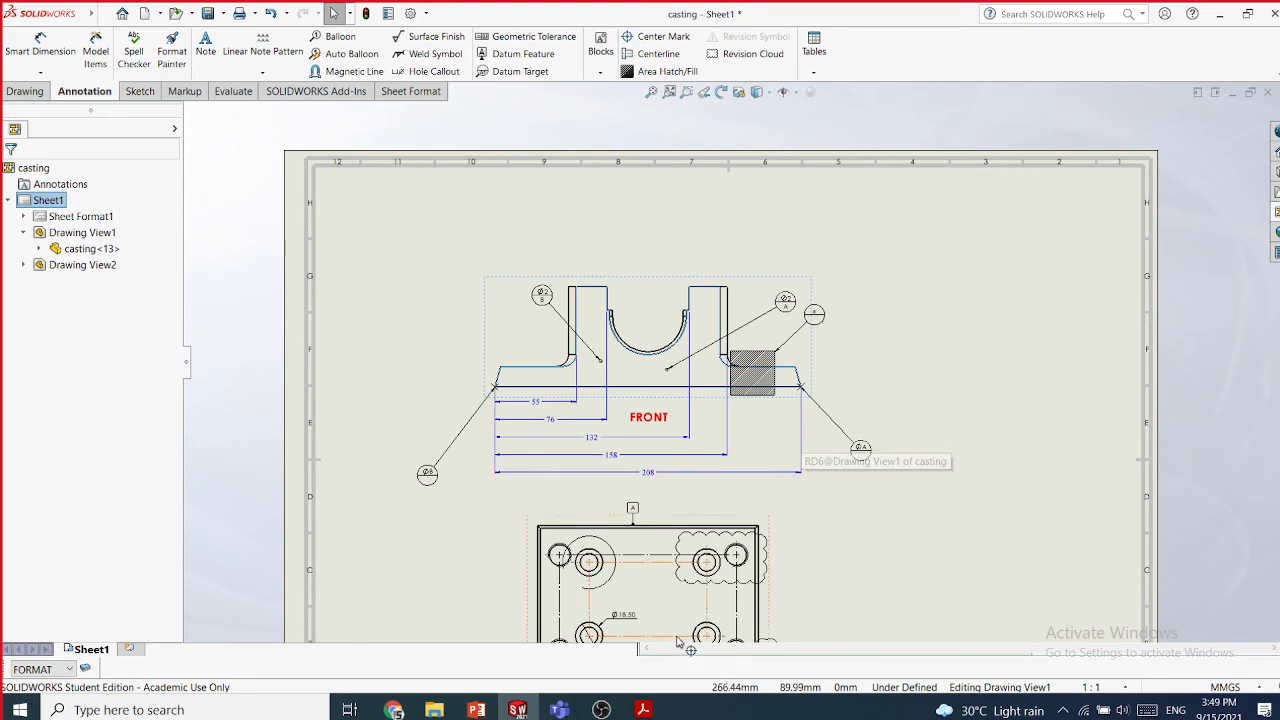
- Switch to the Chapter 15 PowerPoint presentation and look through the annotation slides from Datum Target Symbols to Bill of Material
click(643, 708)
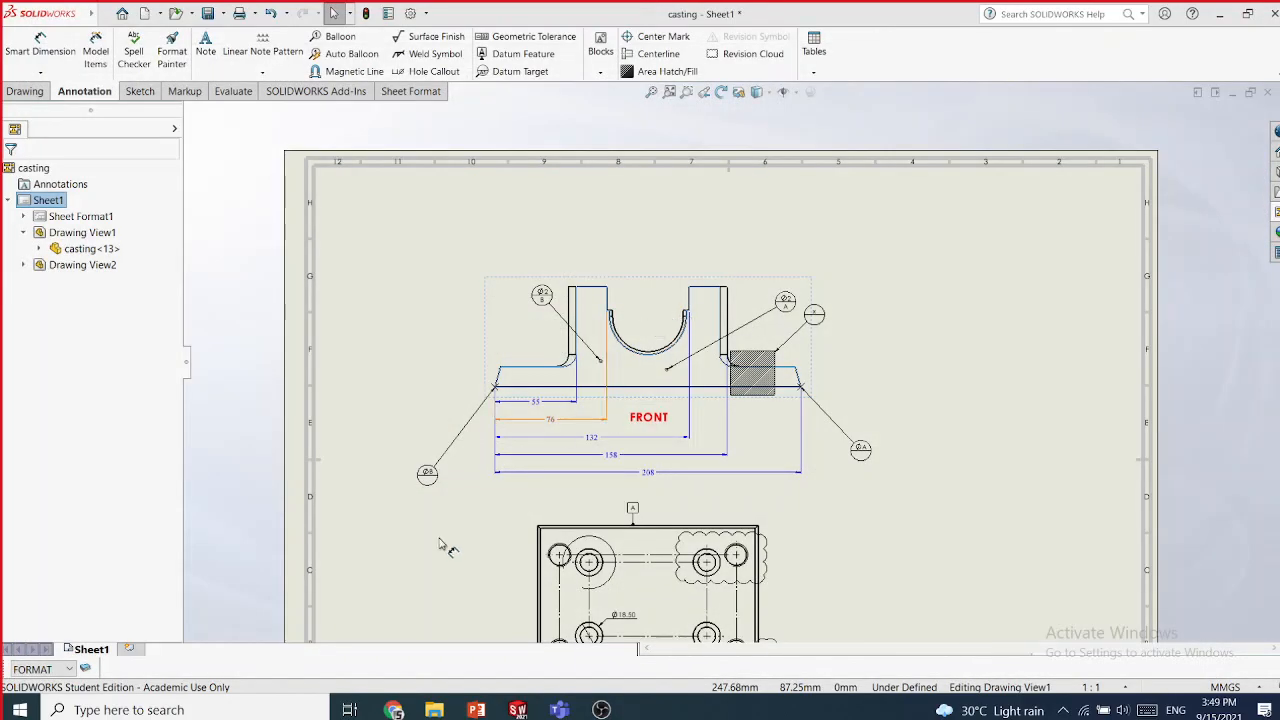
mouse_move(434, 709)
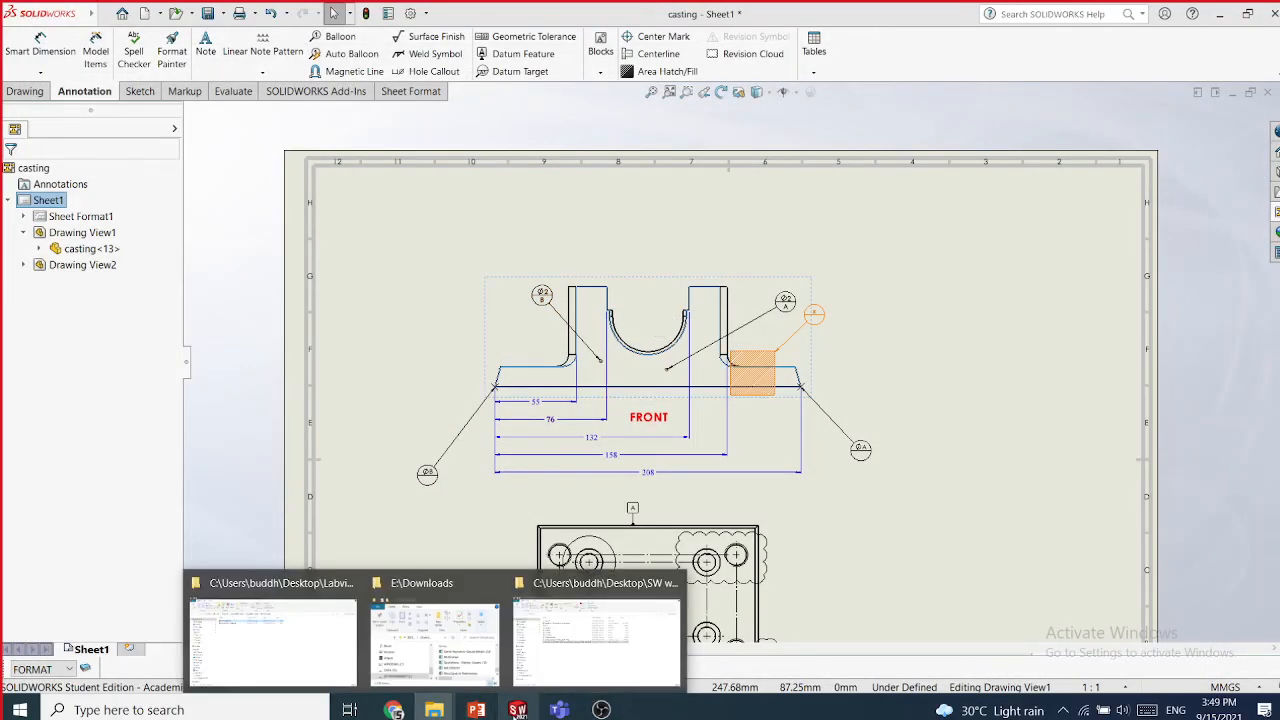
click(500, 676)
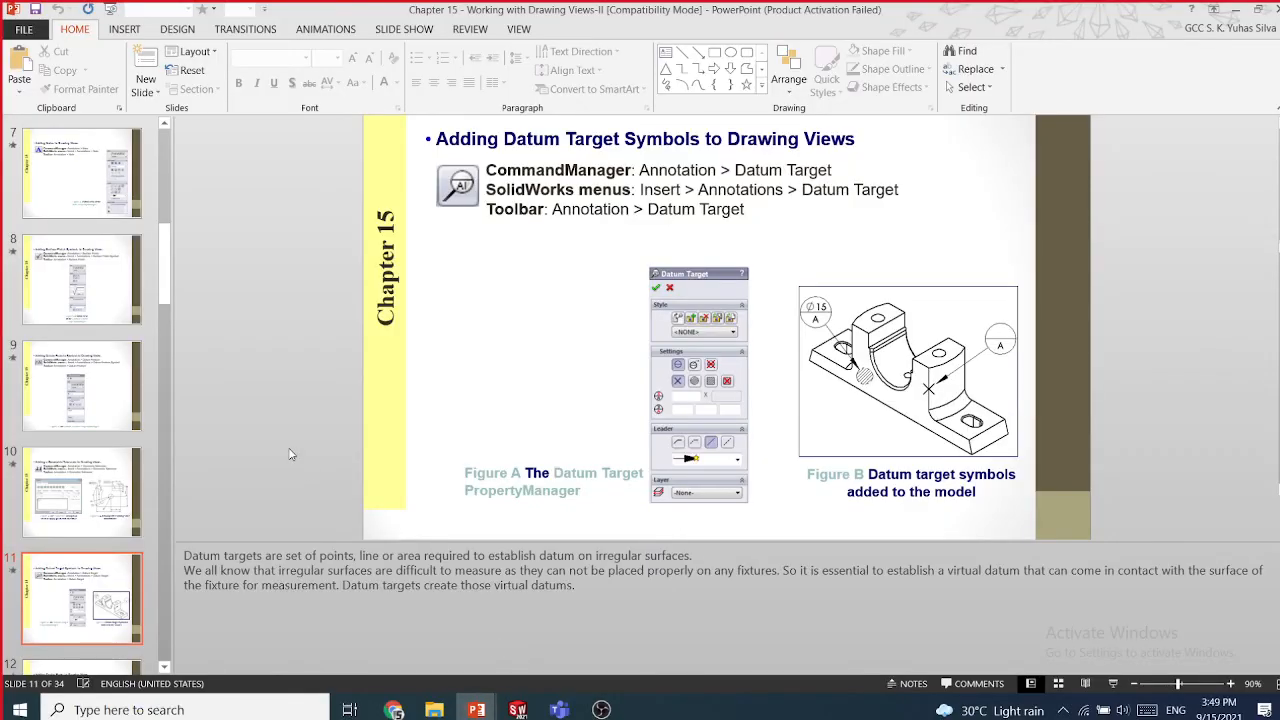
scroll(291, 454, down, 1)
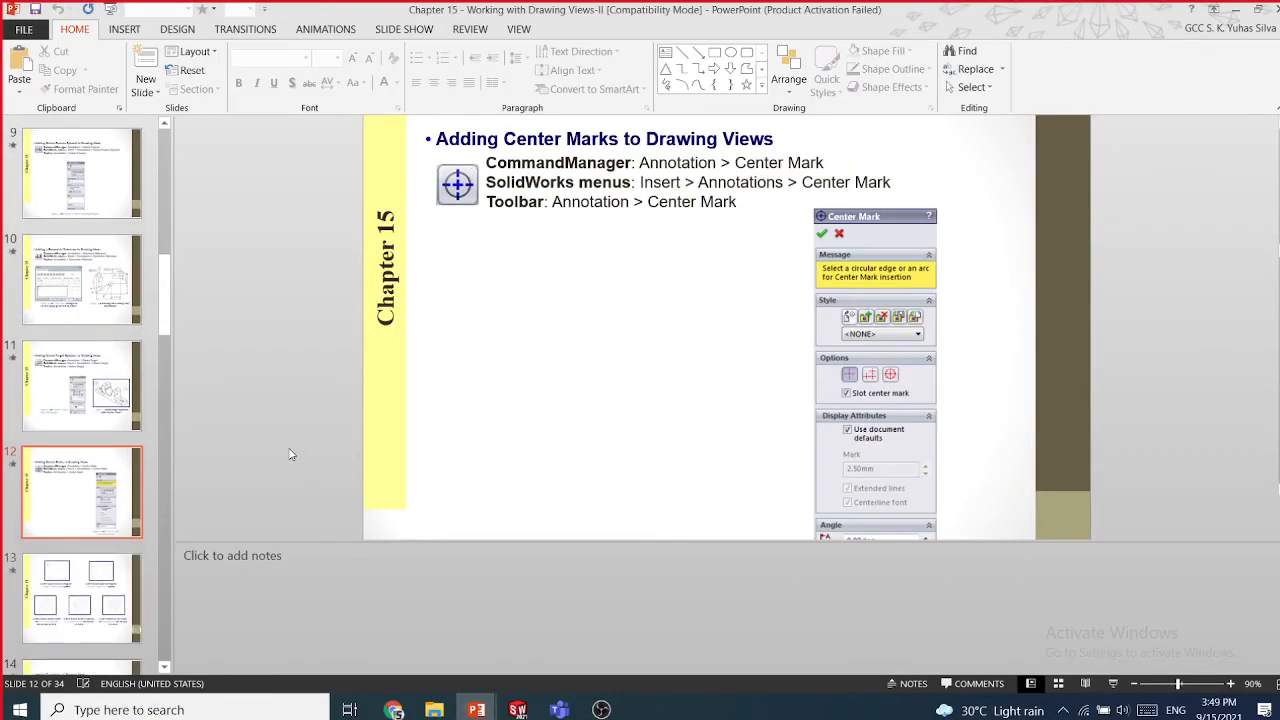
scroll(291, 454, down, 3)
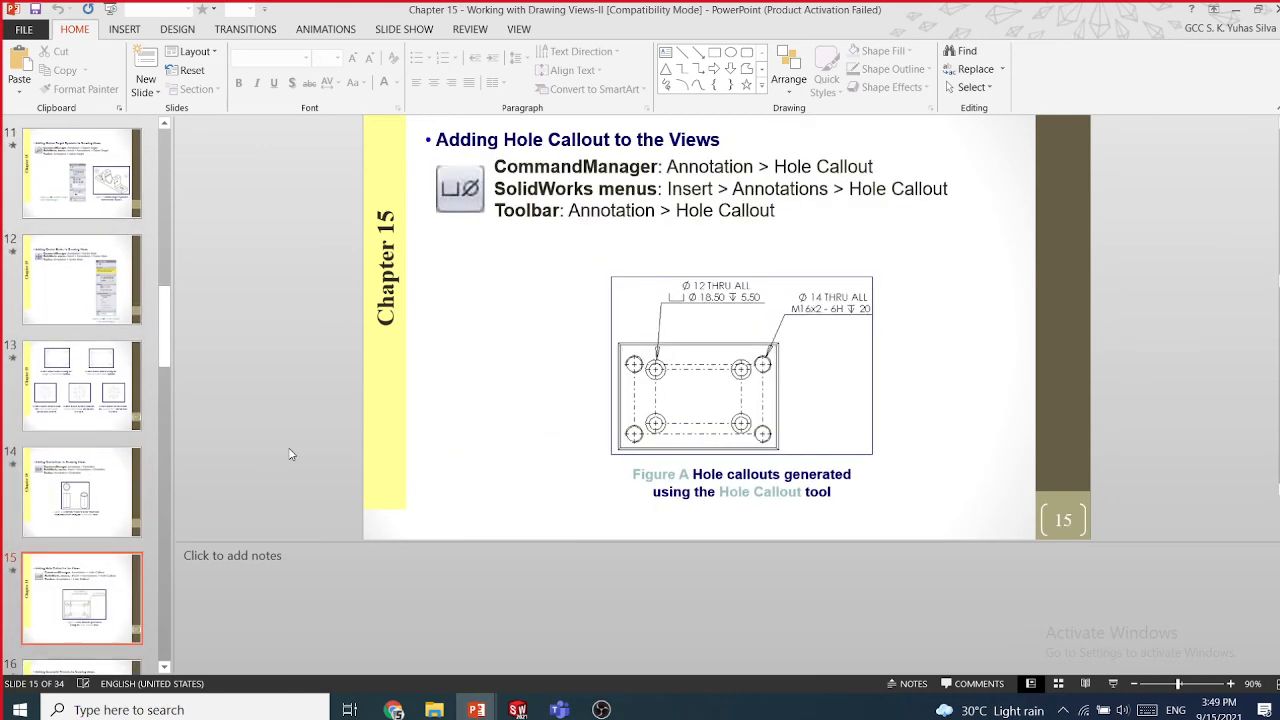
scroll(291, 454, down, 1)
scroll(291, 454, down, 1)
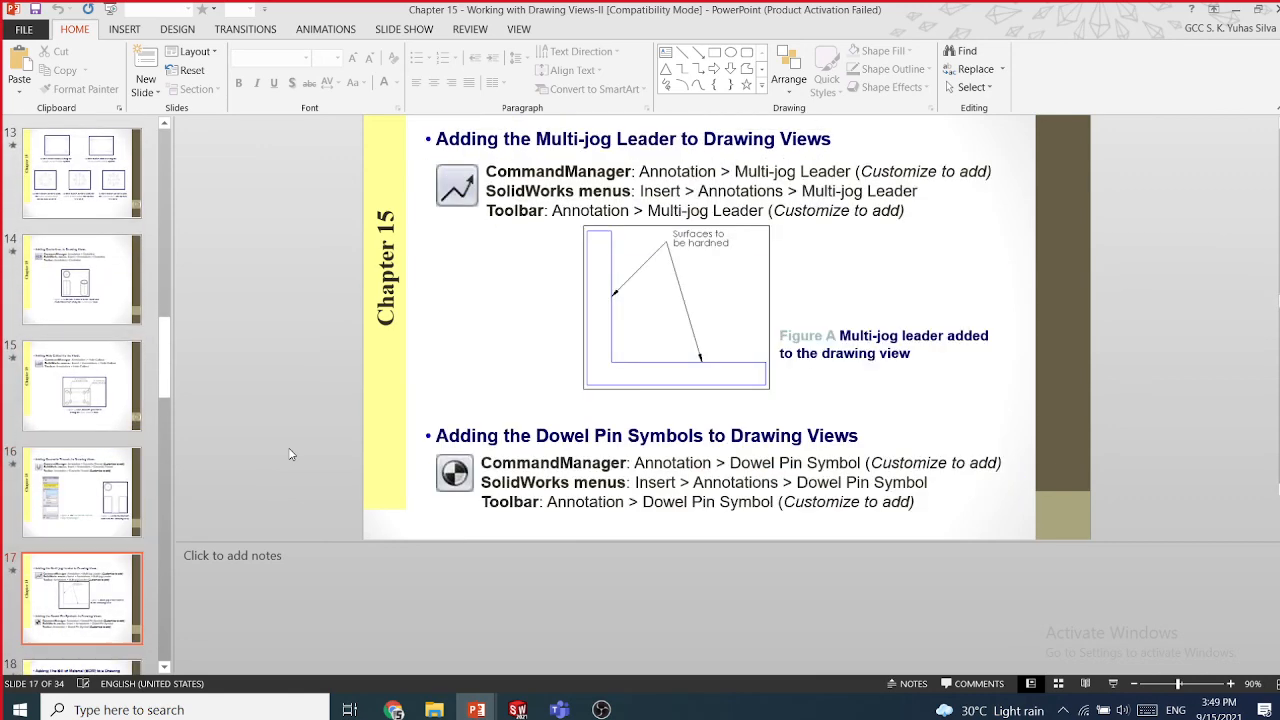
scroll(291, 454, down, 1)
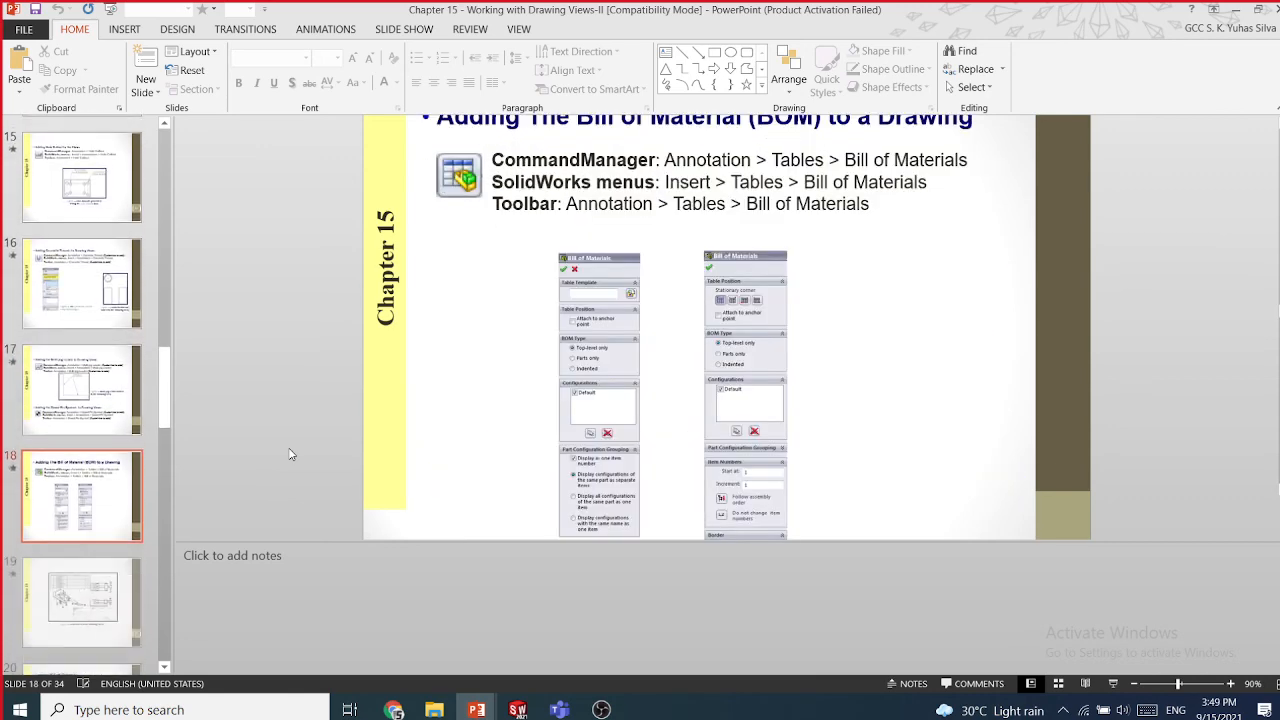
- Go back through the Chapter 15 slides to the one on adding surface finish symbols to drawing views
scroll(291, 454, up, 2)
scroll(291, 454, up, 4)
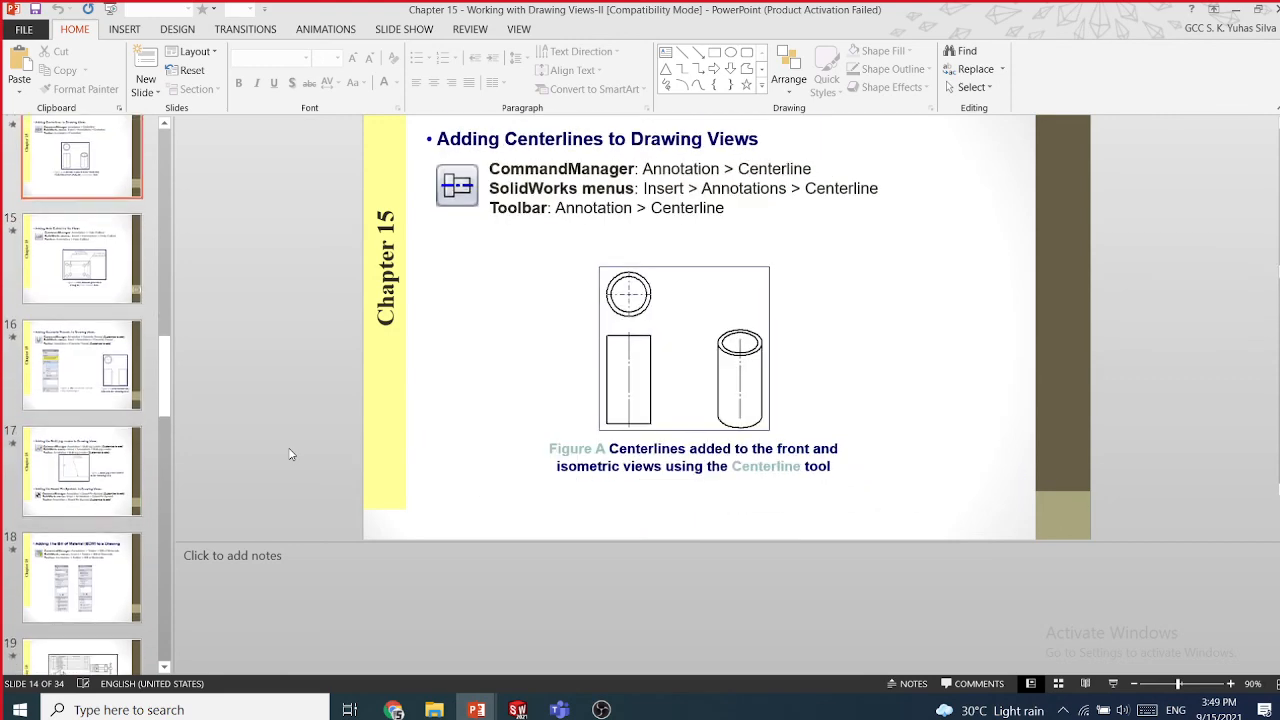
scroll(291, 454, up, 1)
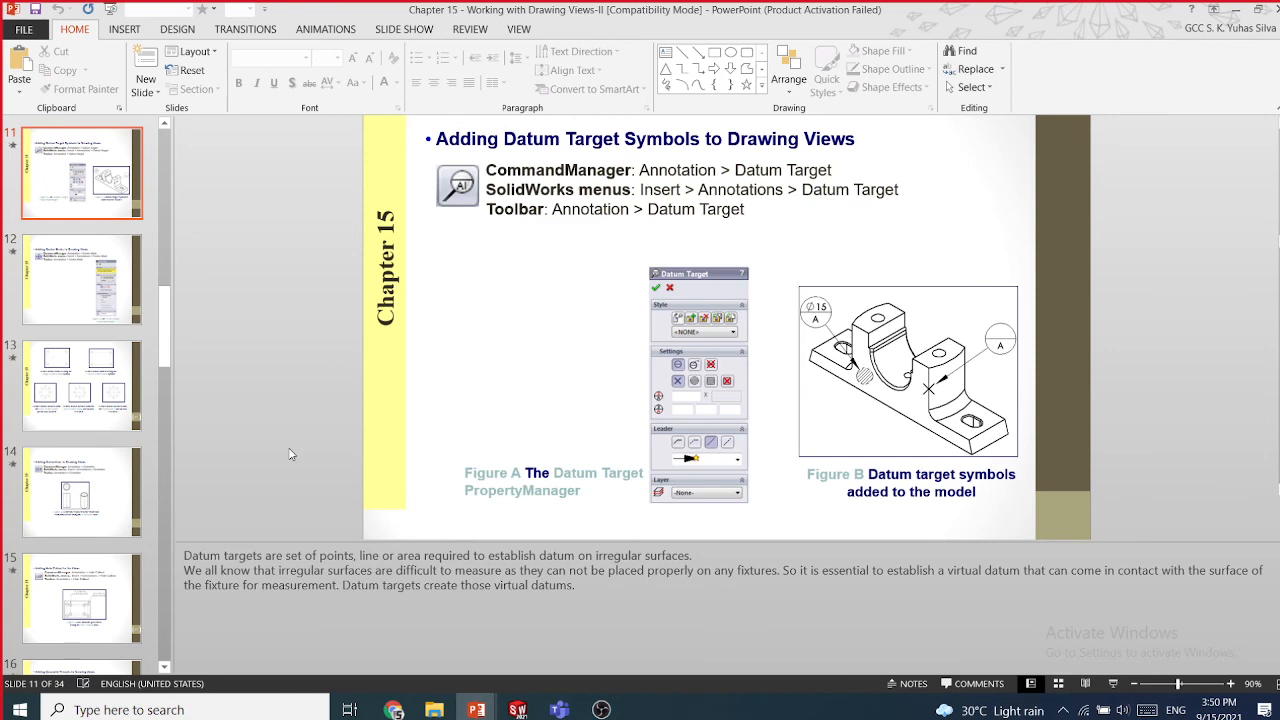
scroll(291, 454, up, 1)
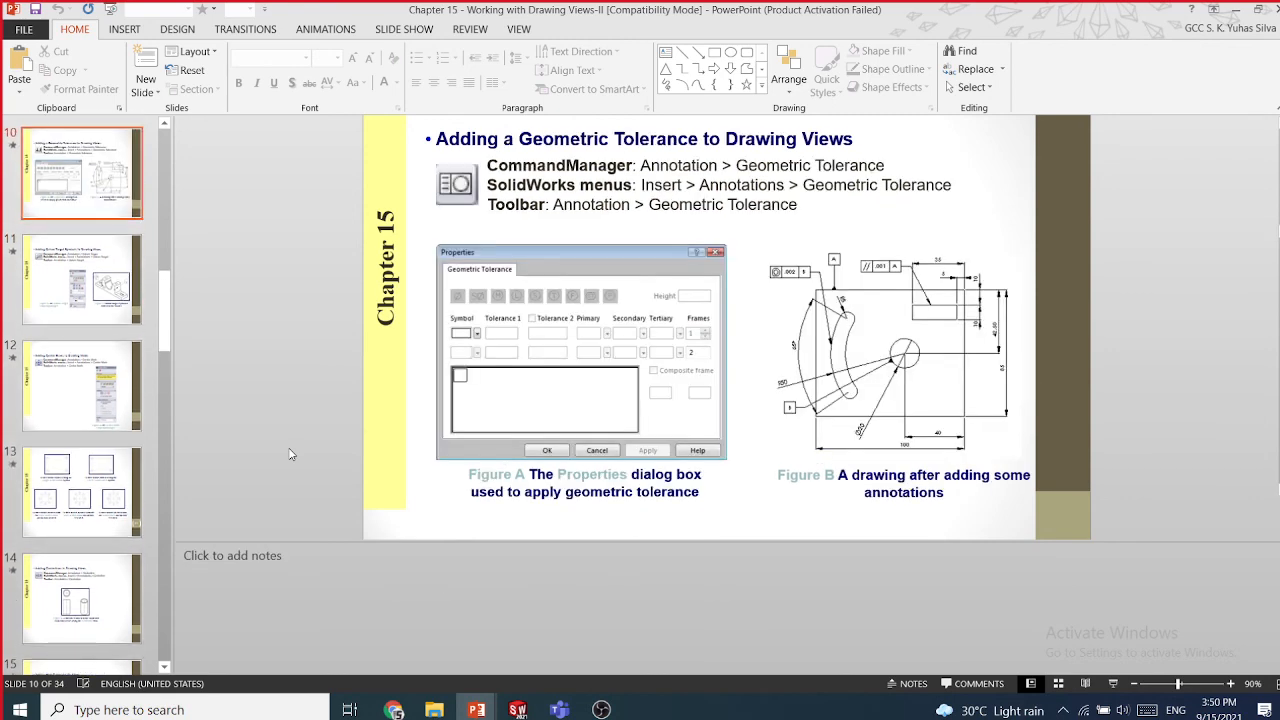
scroll(291, 454, up, 1)
scroll(291, 454, up, 1)
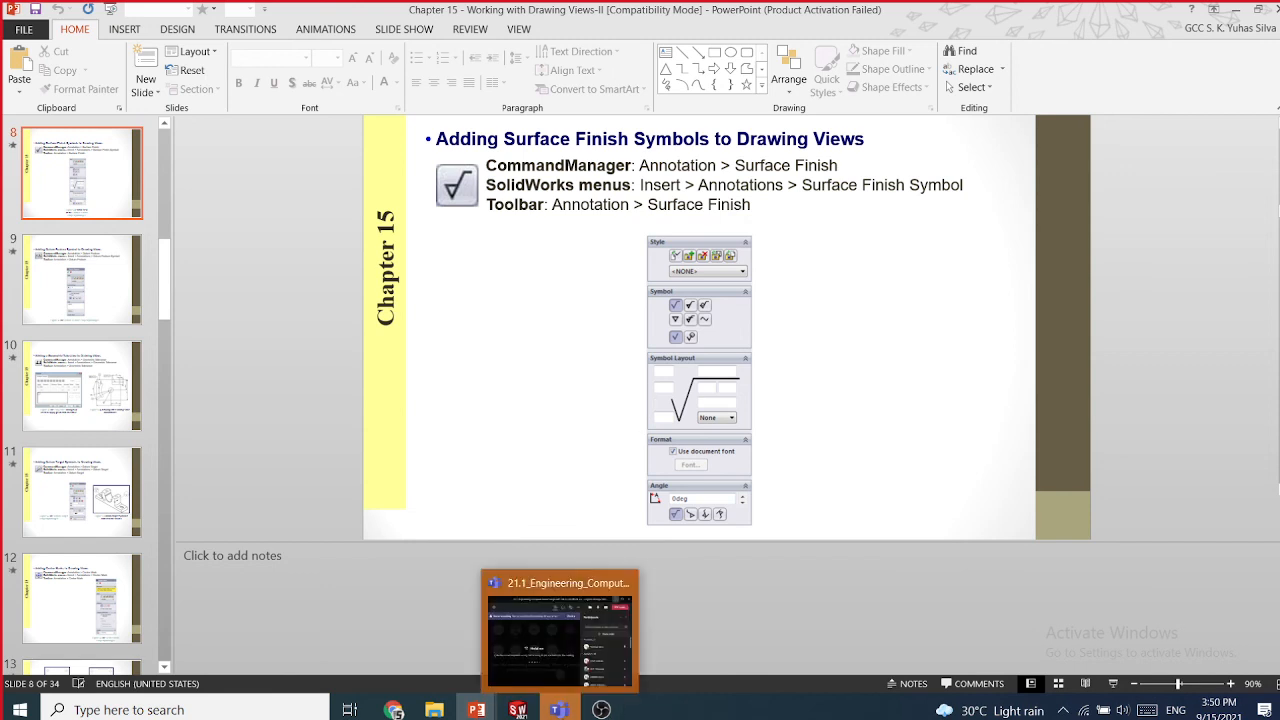
- Switch to the Teams meeting, connect the computer to the Dialog 4G Wi-Fi network, and minimize the meeting windows
click(558, 709)
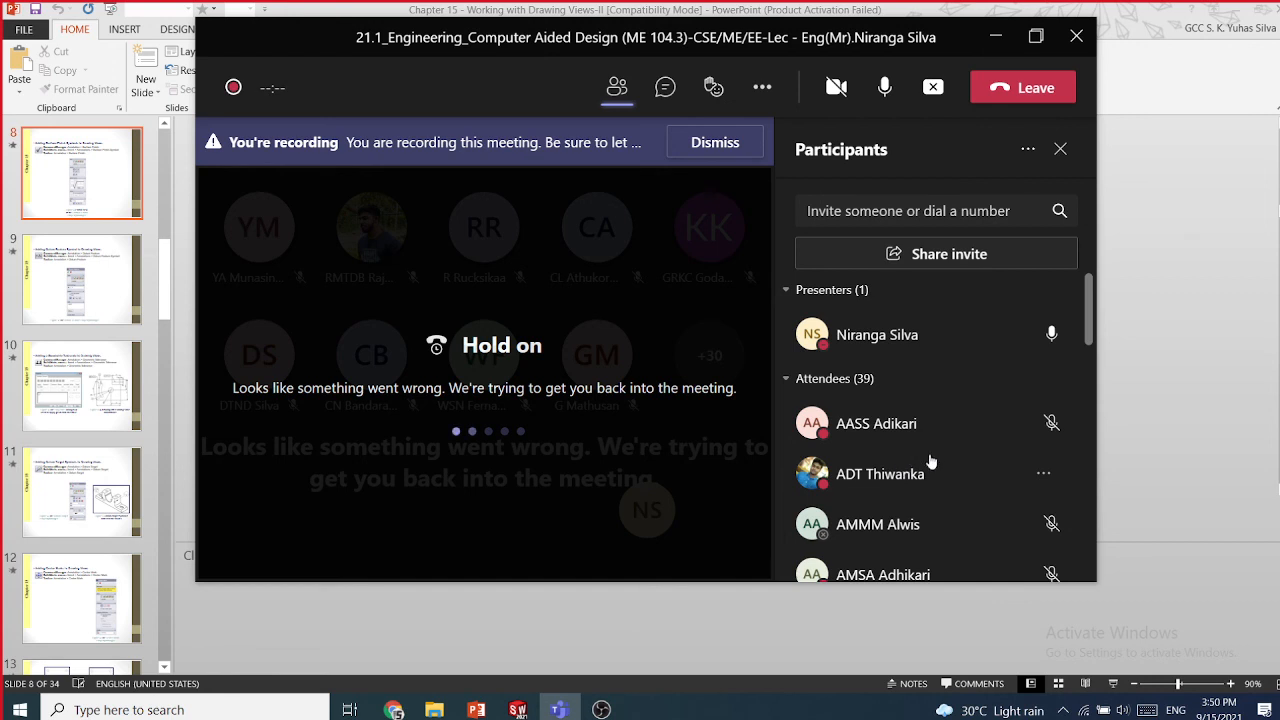
click(1084, 712)
click(1115, 310)
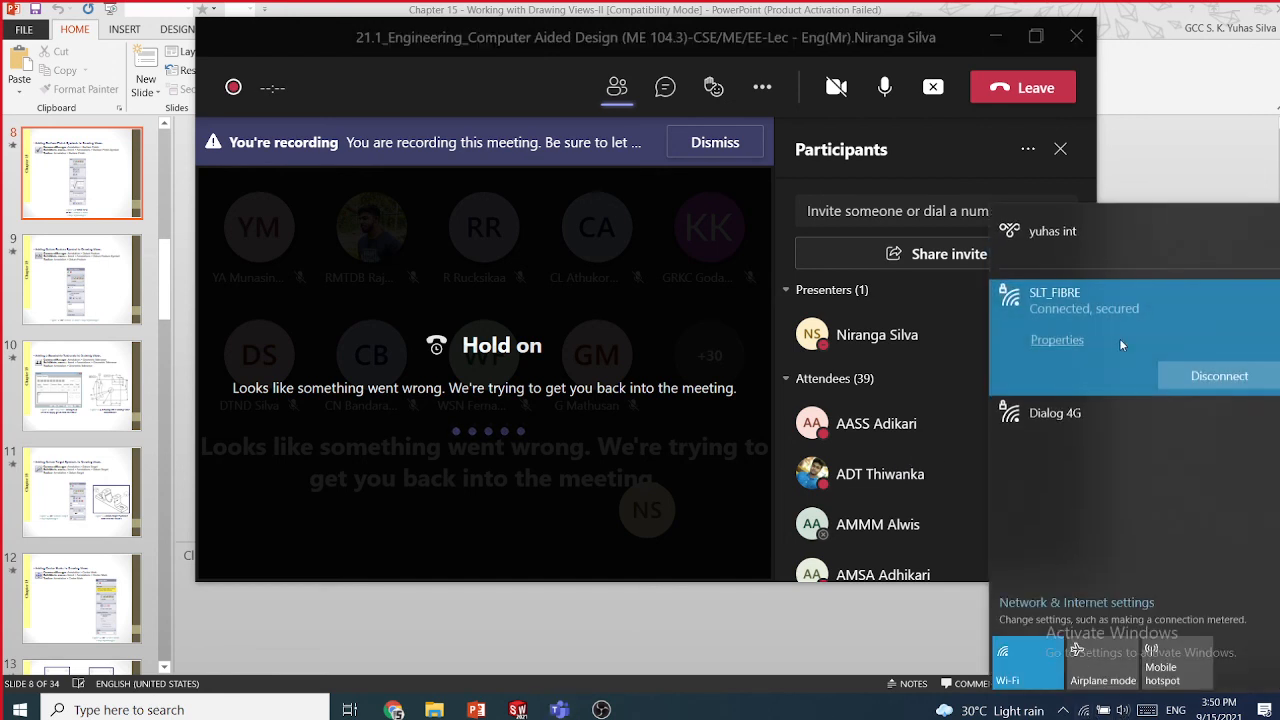
click(1058, 414)
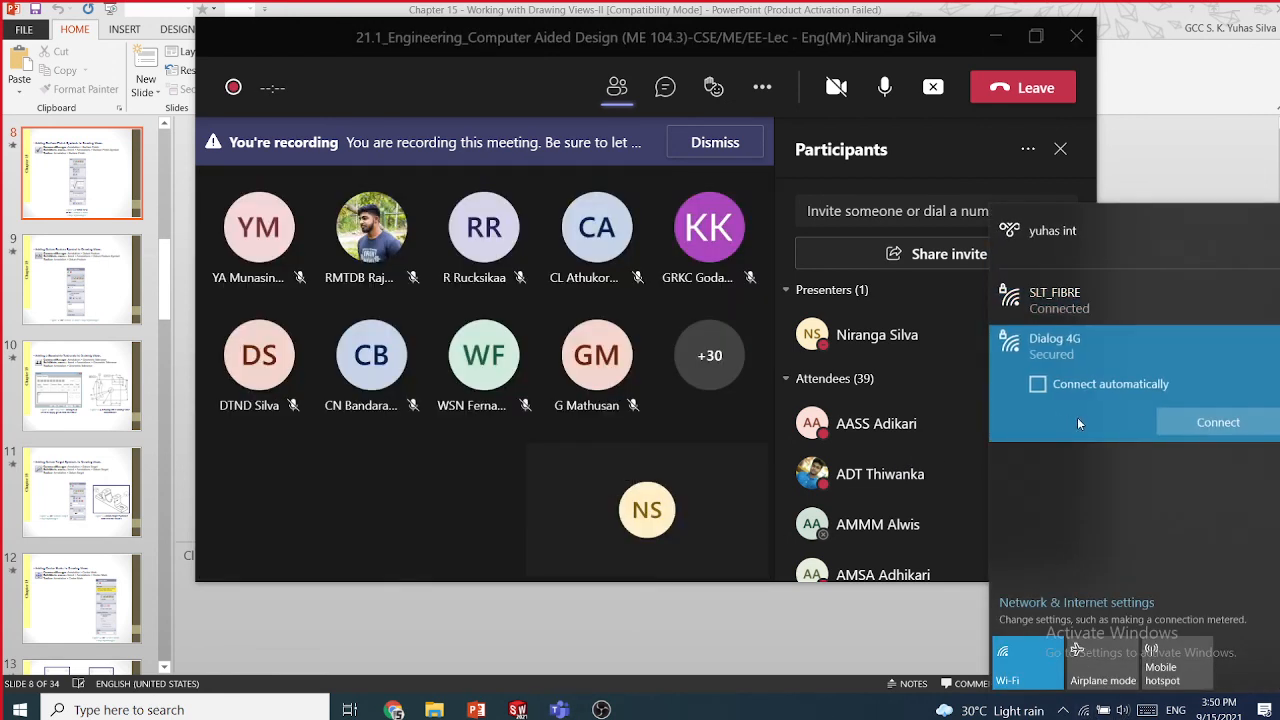
click(1182, 421)
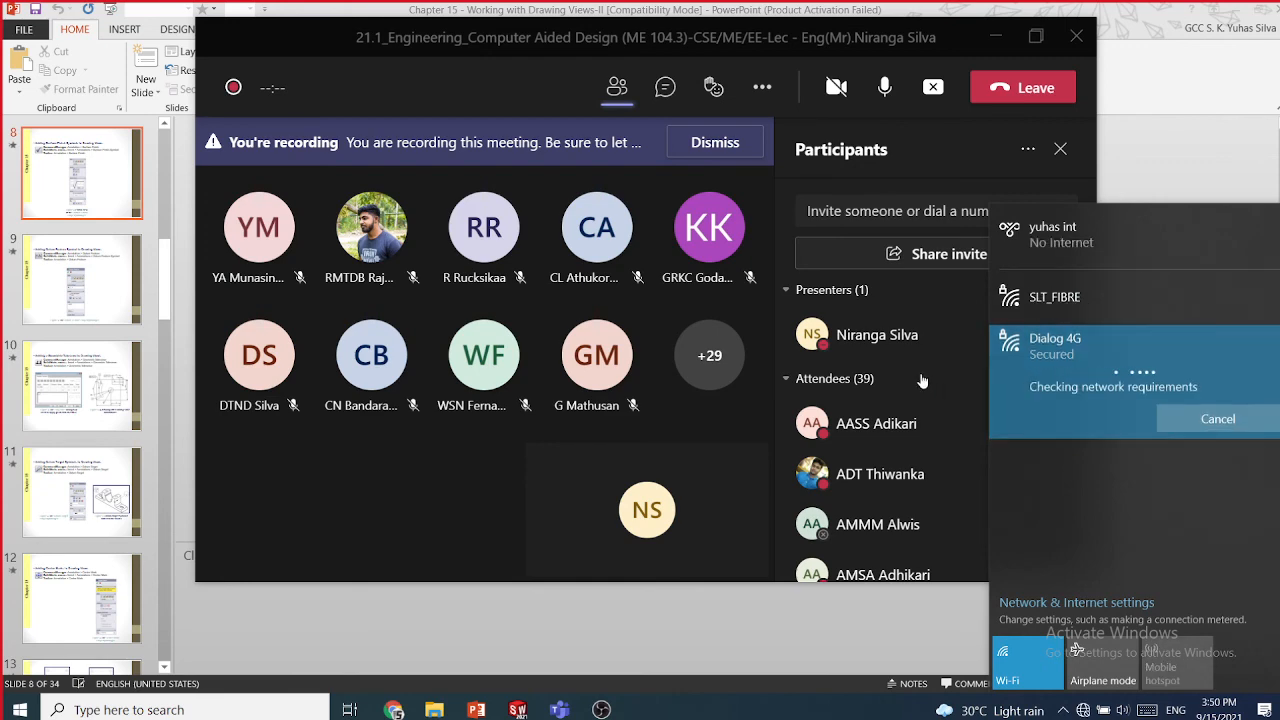
click(995, 50)
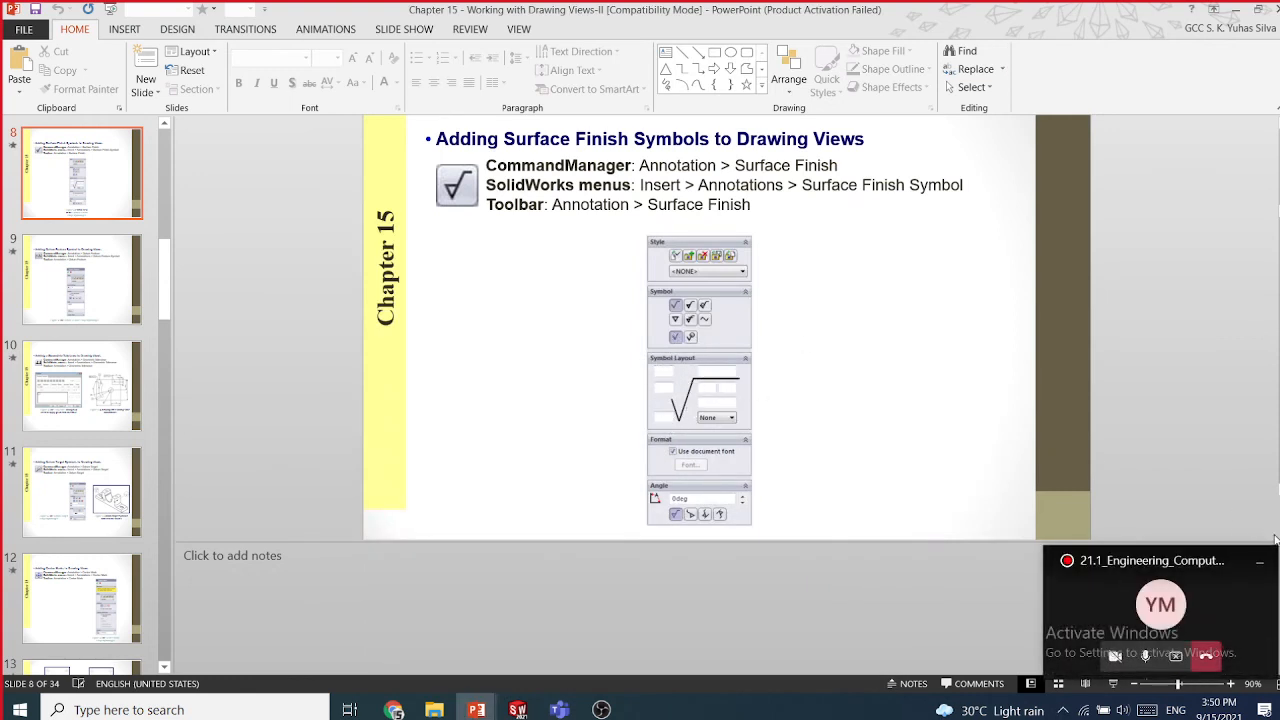
click(1260, 562)
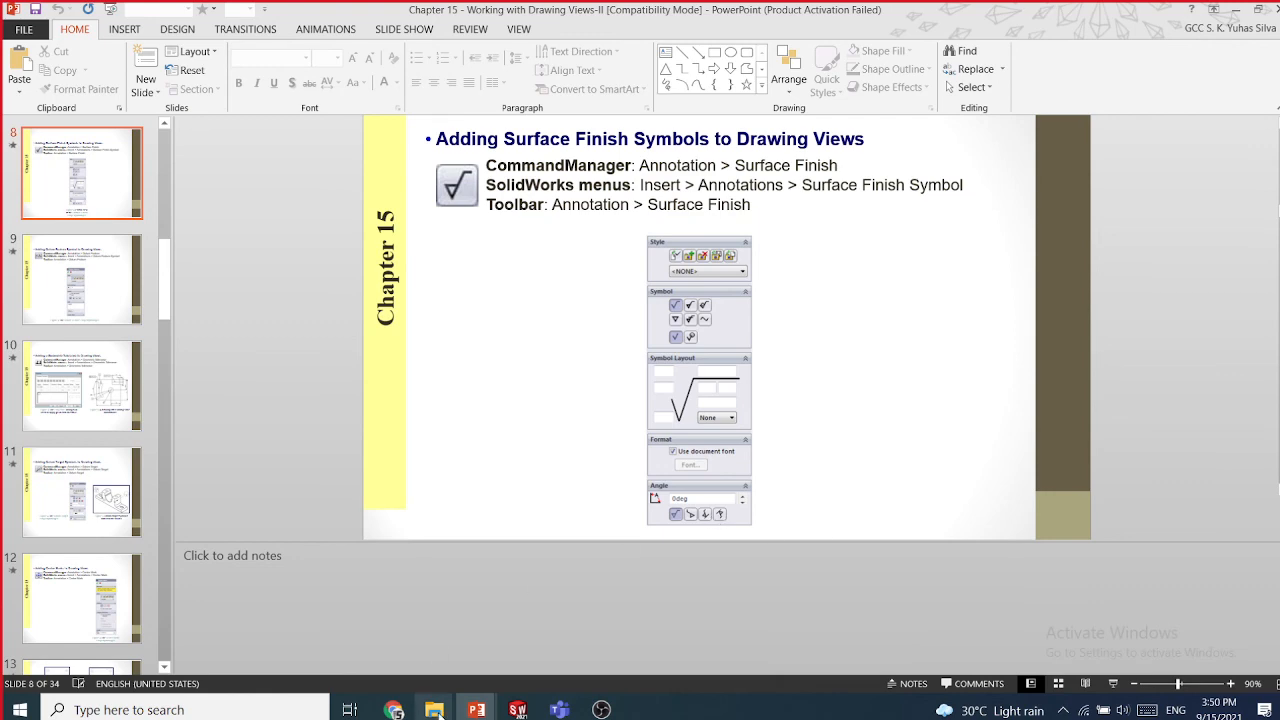
- Switch to the SW wed folder in File Explorer and open the PDF The Basics of Surface Finish _ GD&T Basics
mouse_move(434, 709)
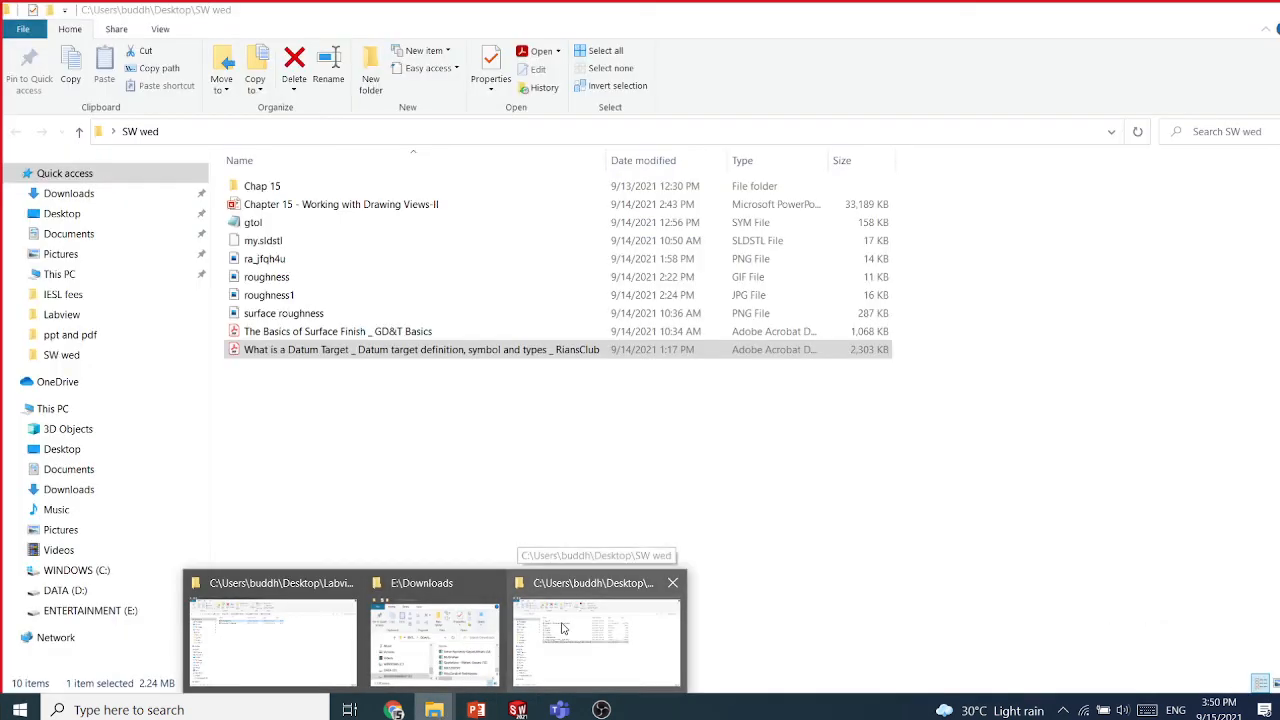
click(562, 628)
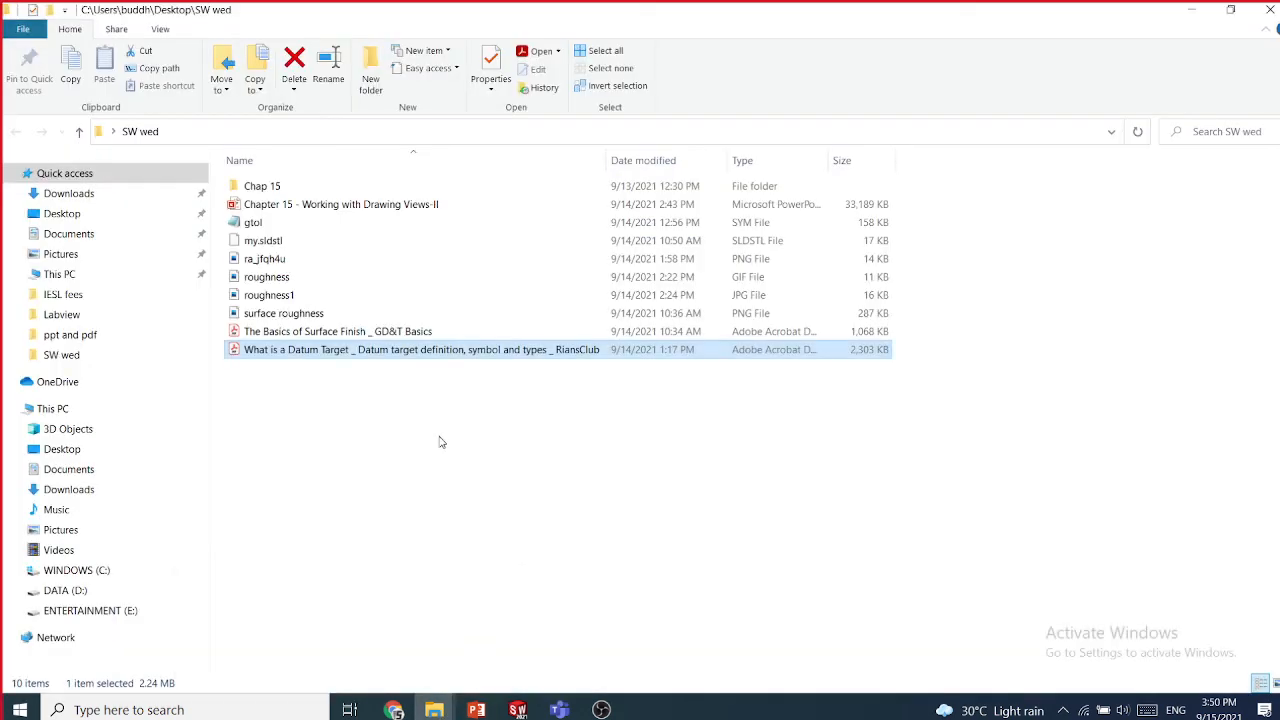
click(302, 333)
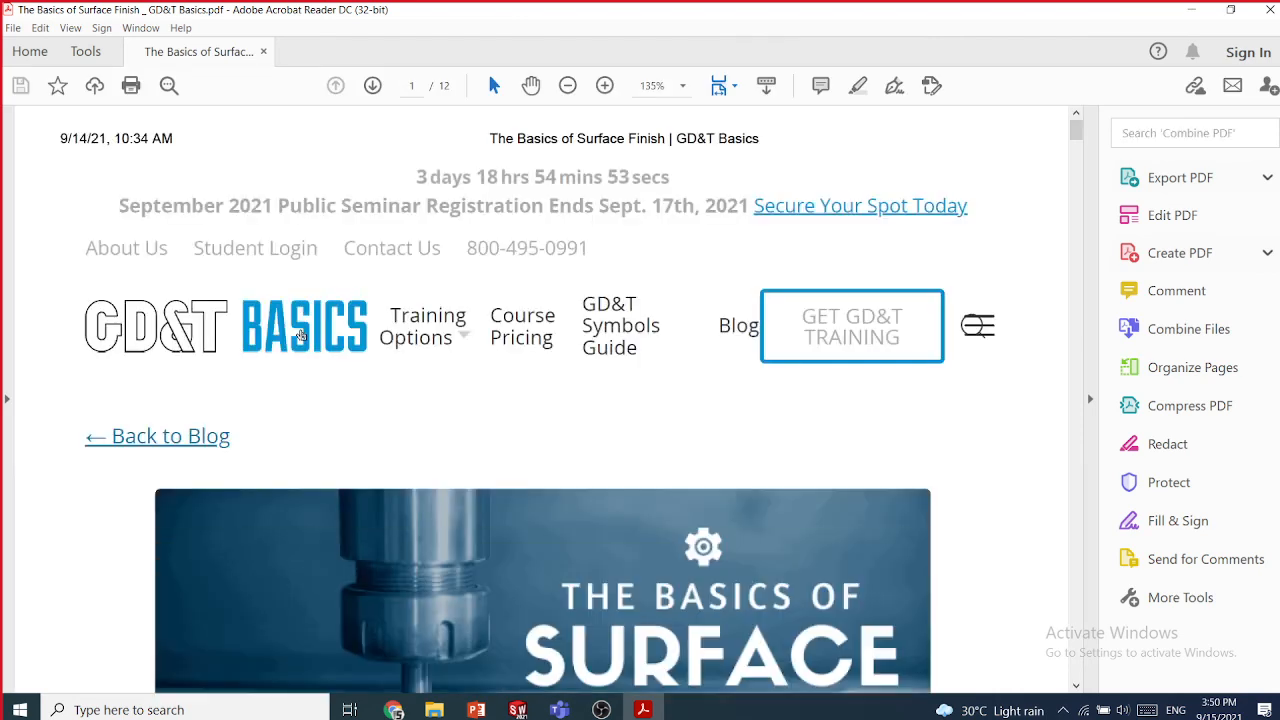
- Read the What is Surface Finish? section at 100% zoom and examine the diagram of waviness, lay and roughness
drag(1075, 131, 1072, 168)
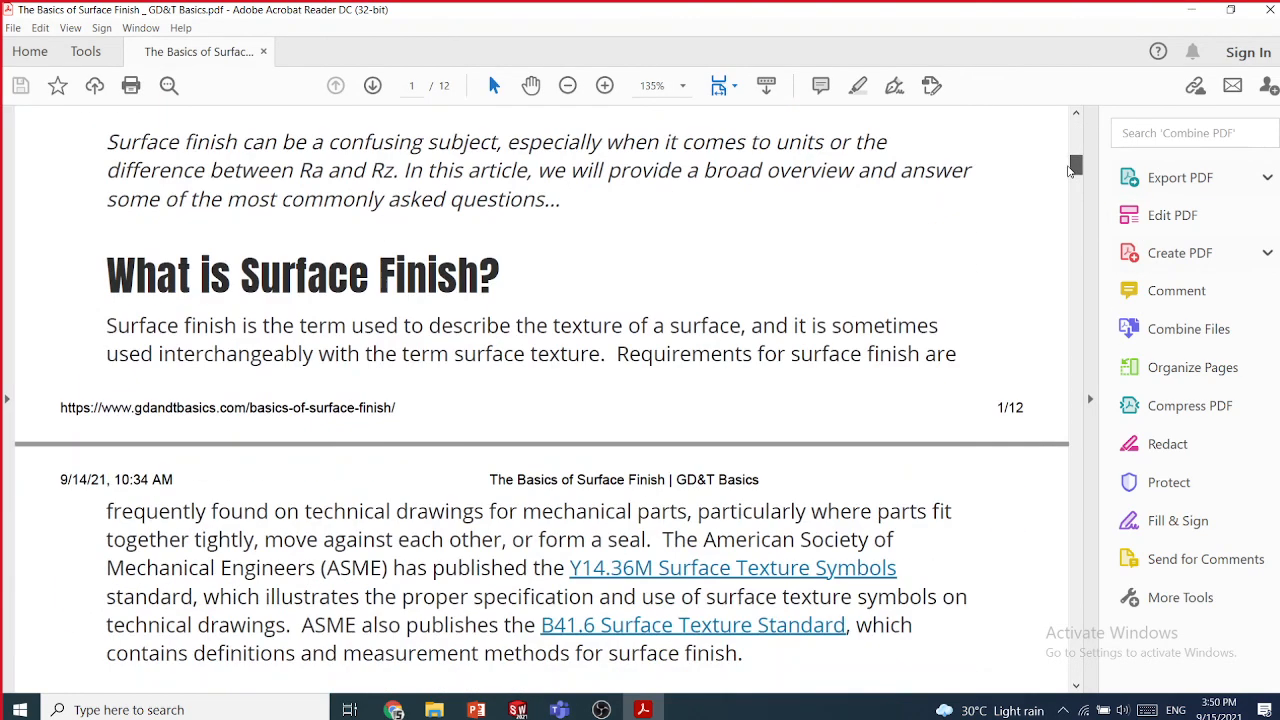
click(567, 86)
click(567, 86)
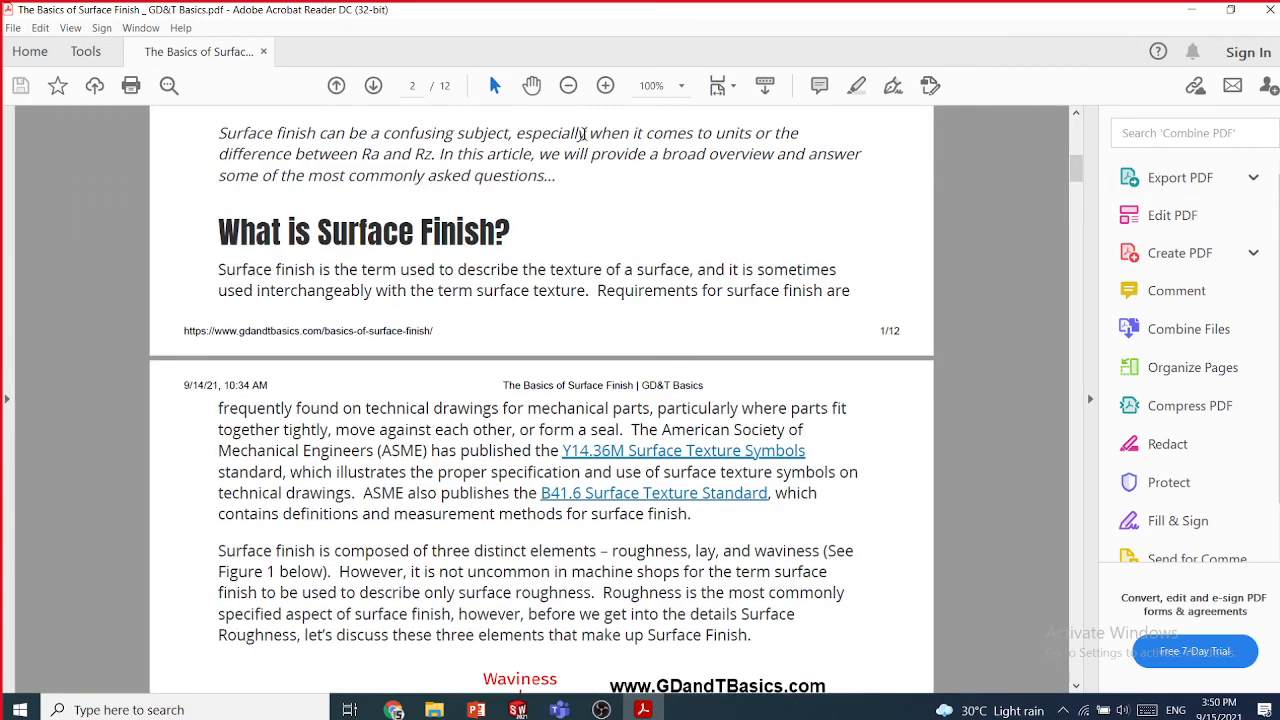
scroll(695, 385, down, 5)
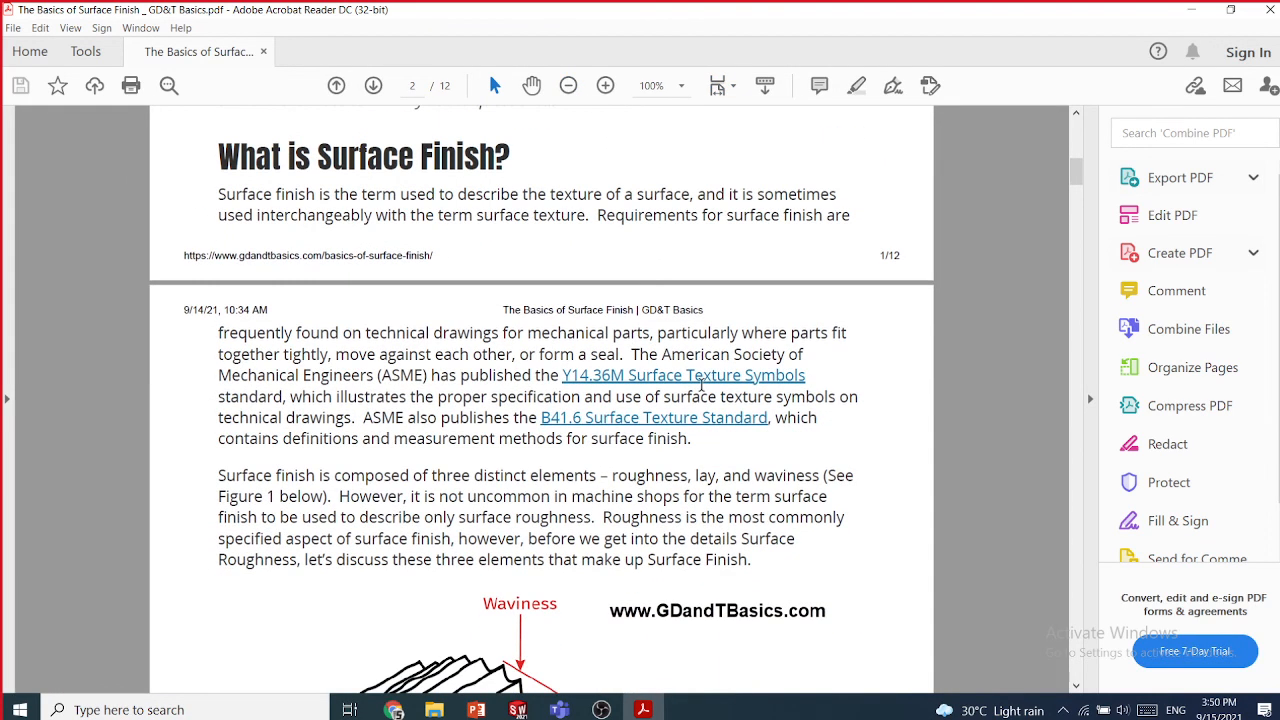
scroll(700, 385, down, 2)
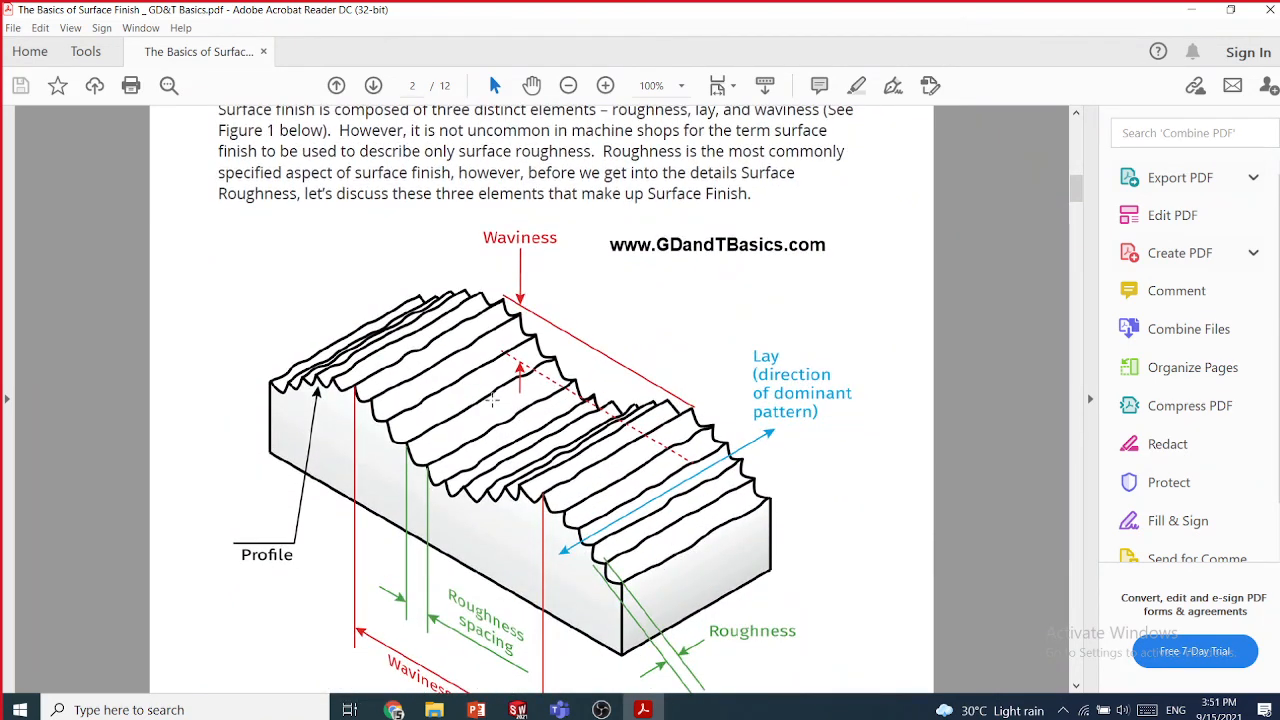
scroll(736, 530, down, 1)
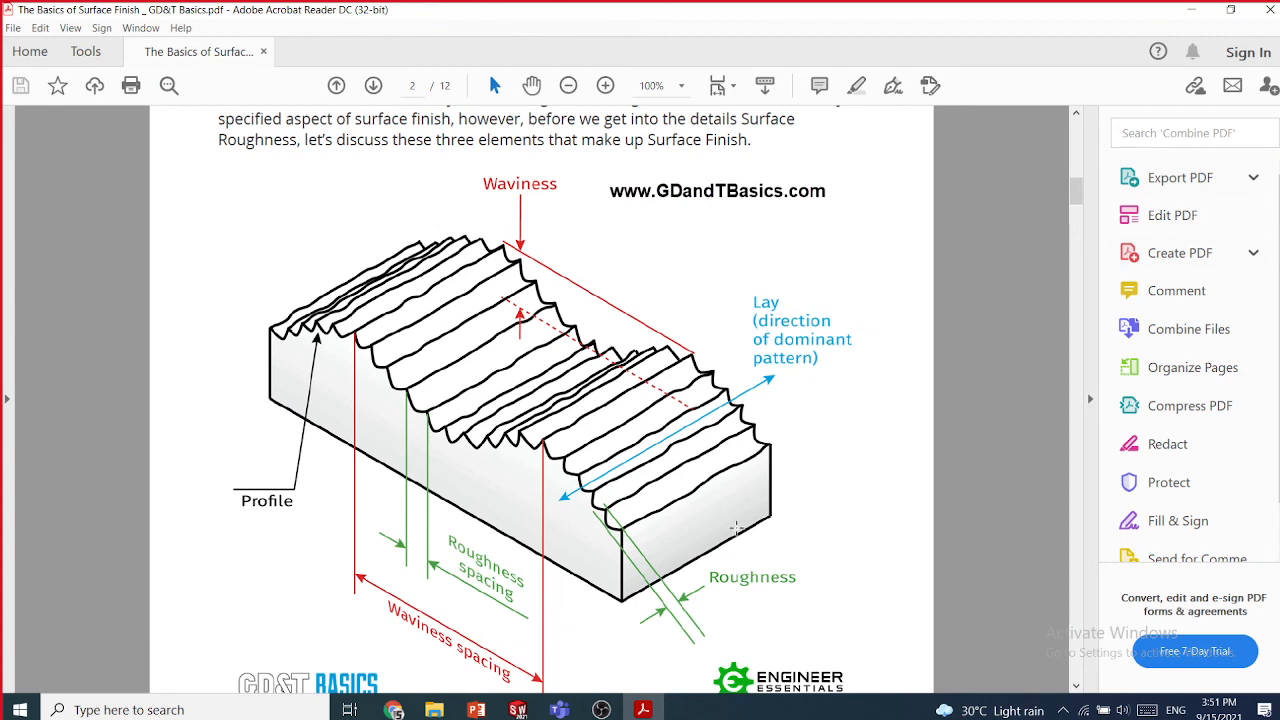
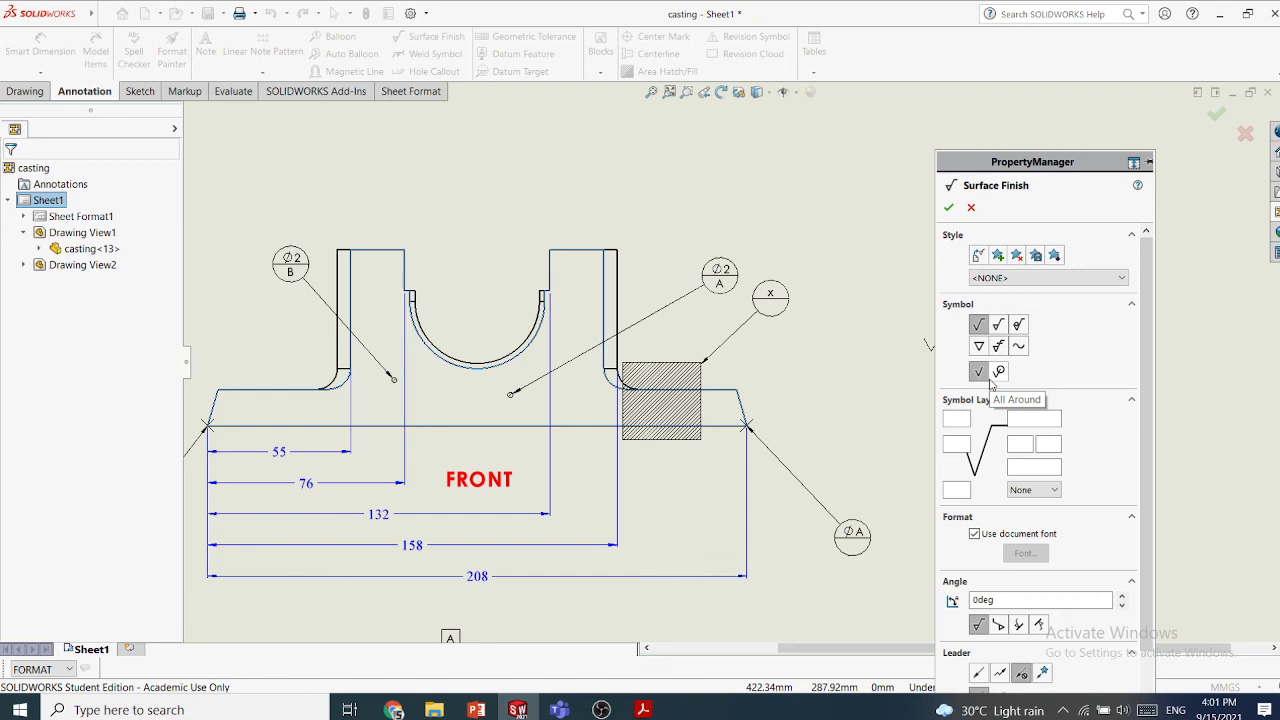
- Try the All Around option for the new surface finish symbol on the casting drawing in SOLIDWORKS
click(992, 378)
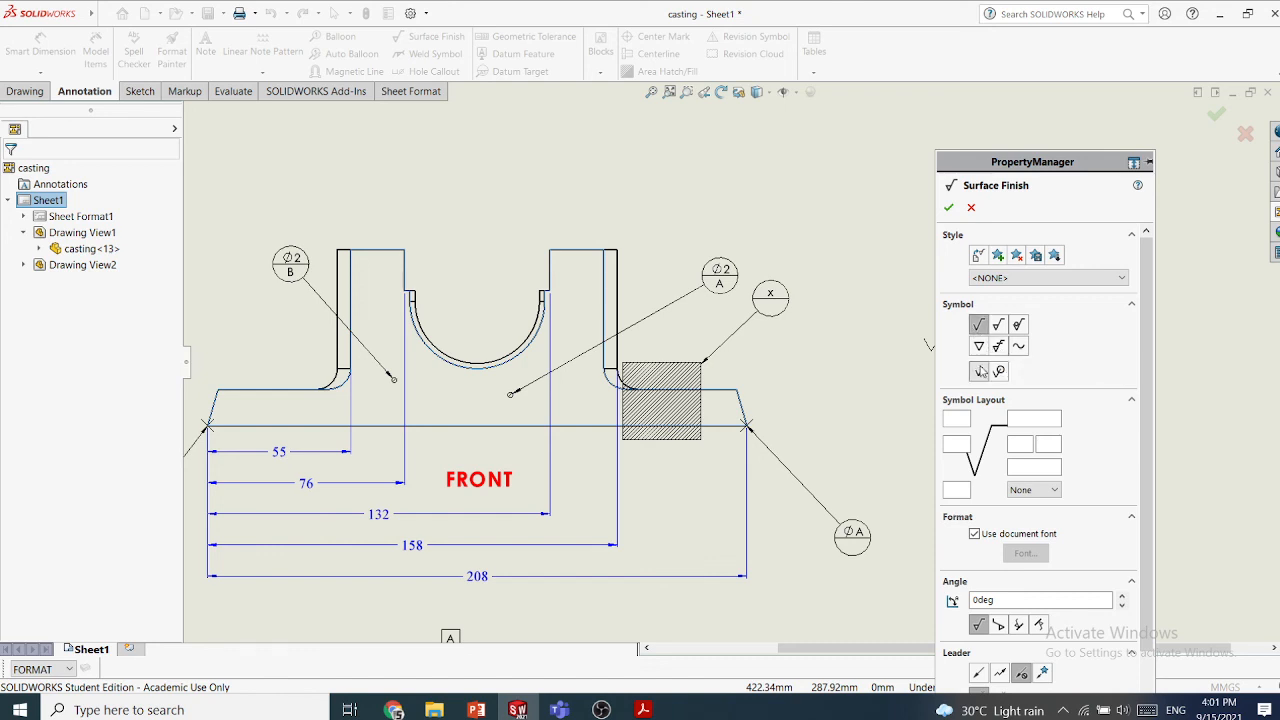
- Place a machining-required surface finish symbol on the upper edge of the right upright in the front view
click(981, 327)
click(1000, 326)
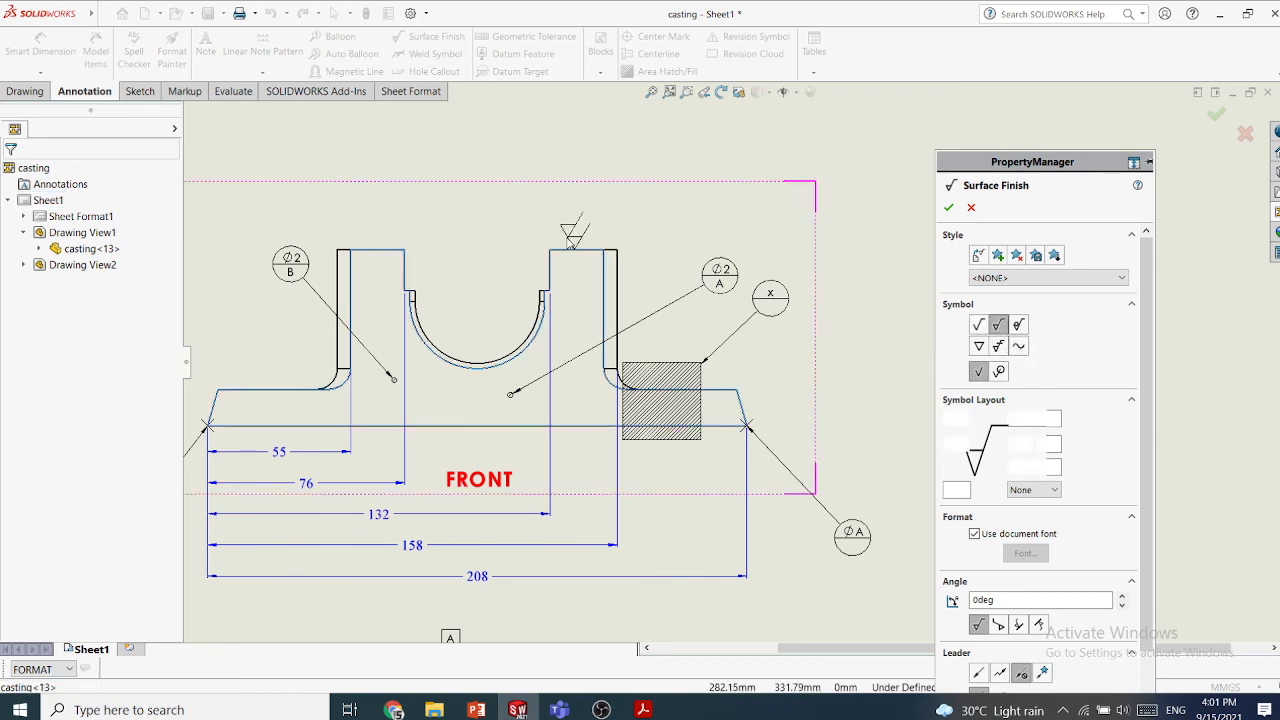
click(576, 246)
click(1044, 419)
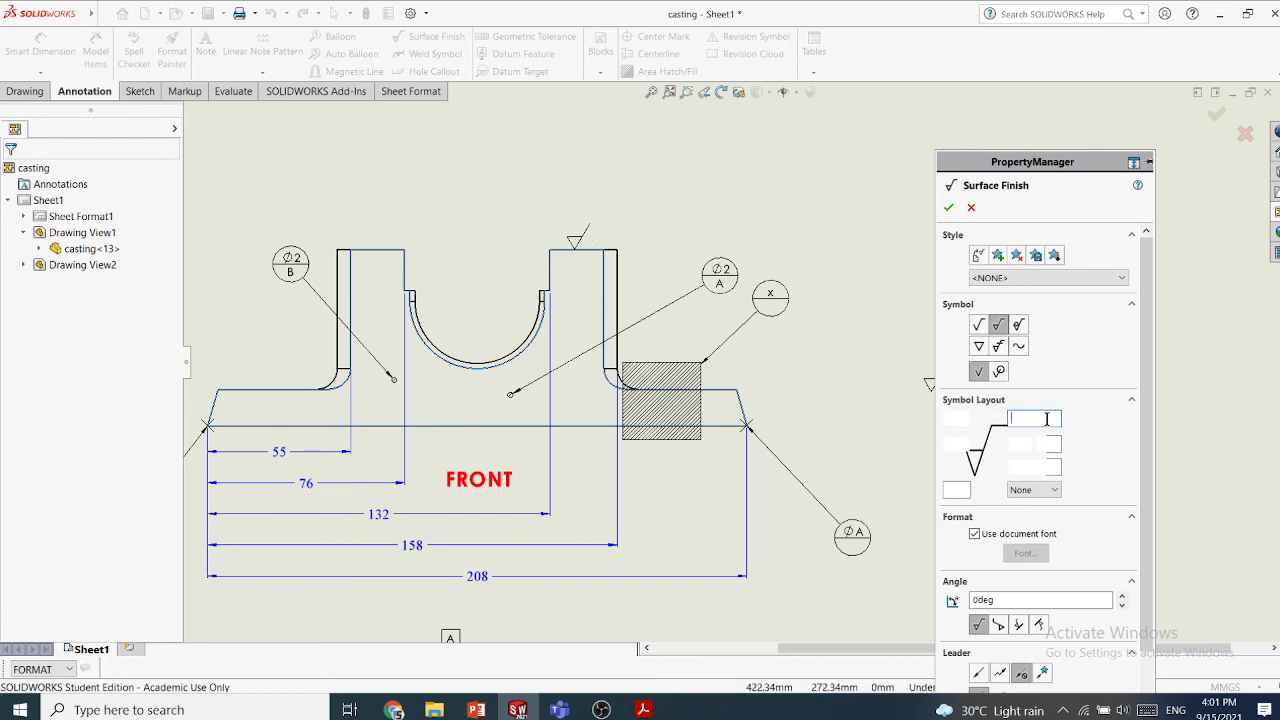
text(powder)
key(Tab)
click(1052, 467)
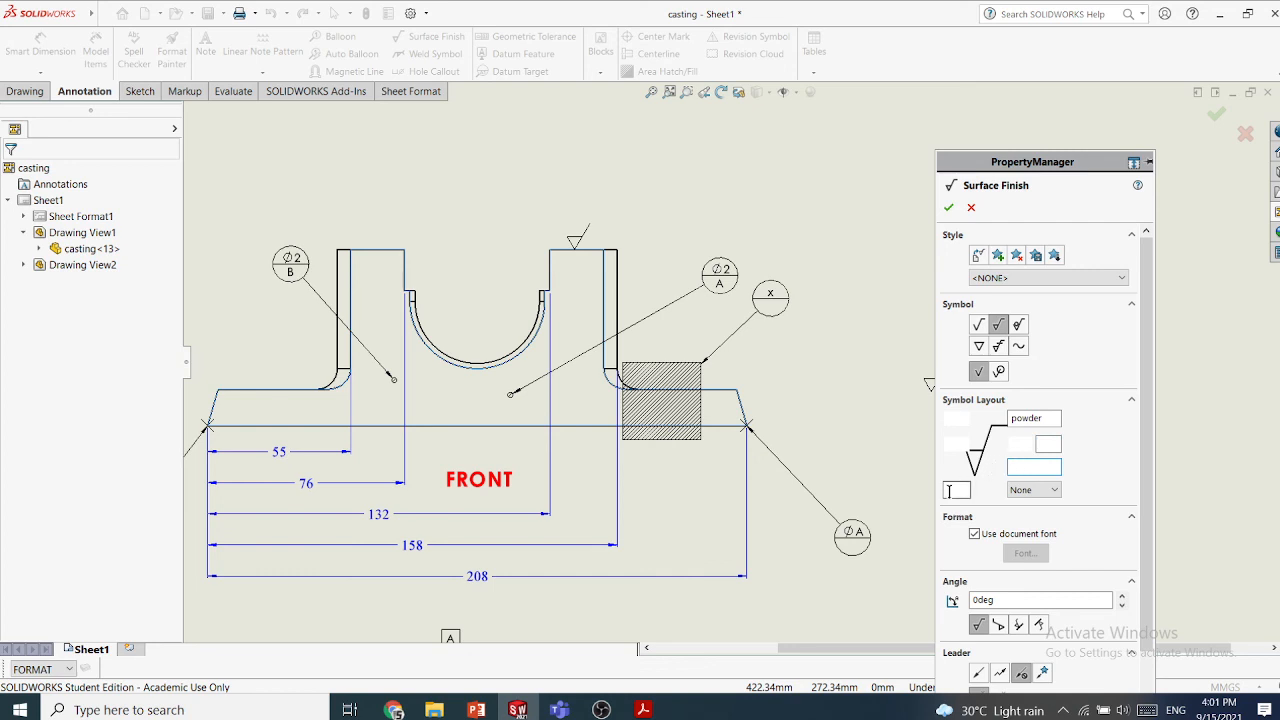
click(948, 207)
scroll(580, 236, down, 2)
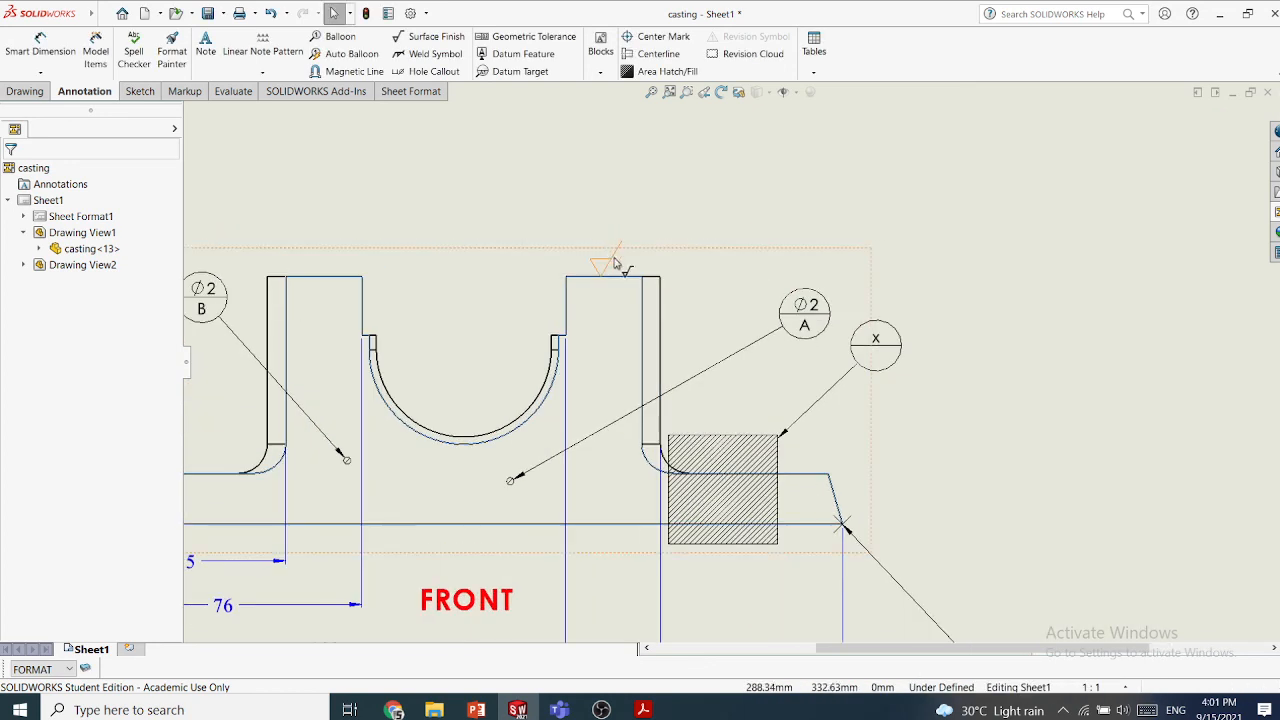
- Add the production method text "powder" to the surface finish symbol on the right upright
click(615, 259)
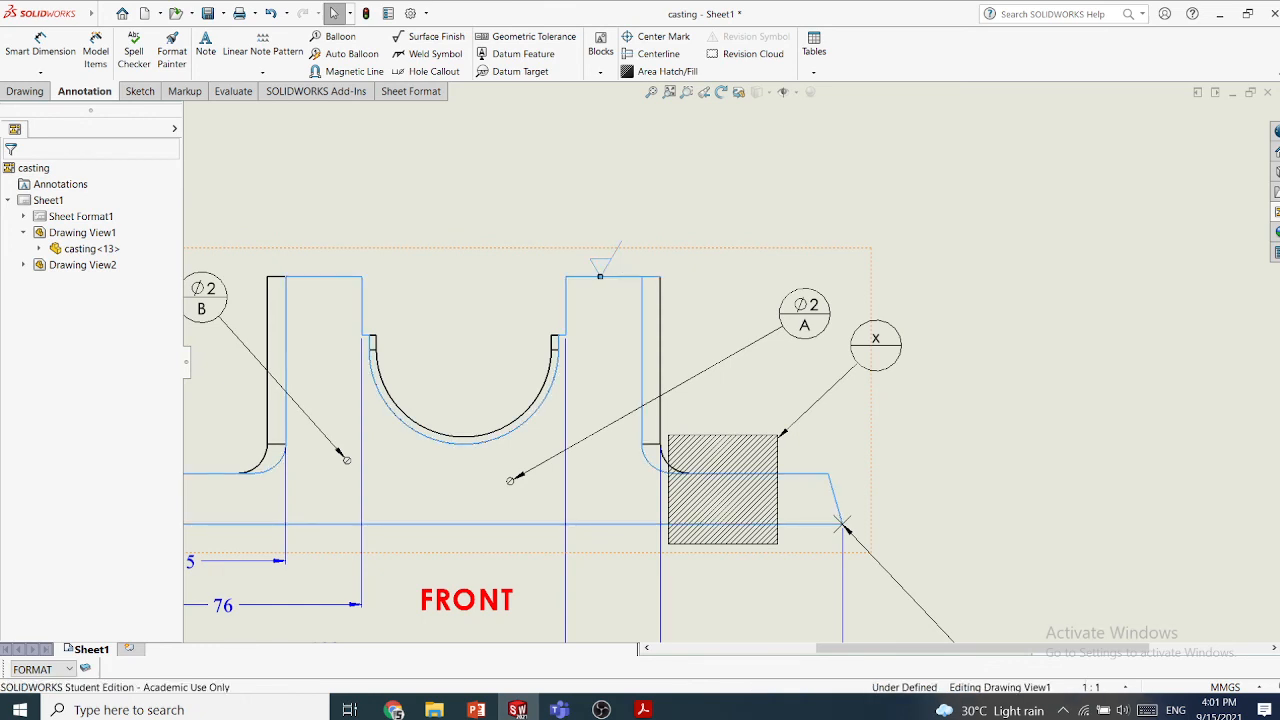
click(1020, 418)
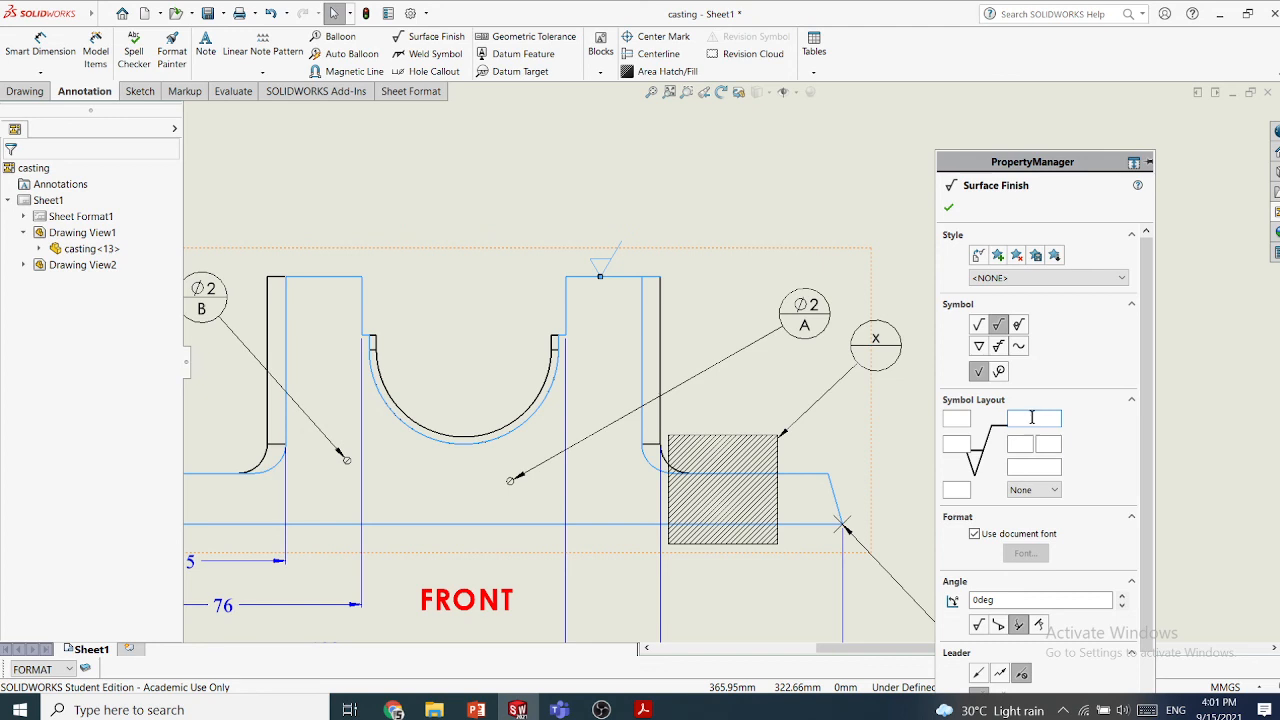
text(powder)
click(948, 207)
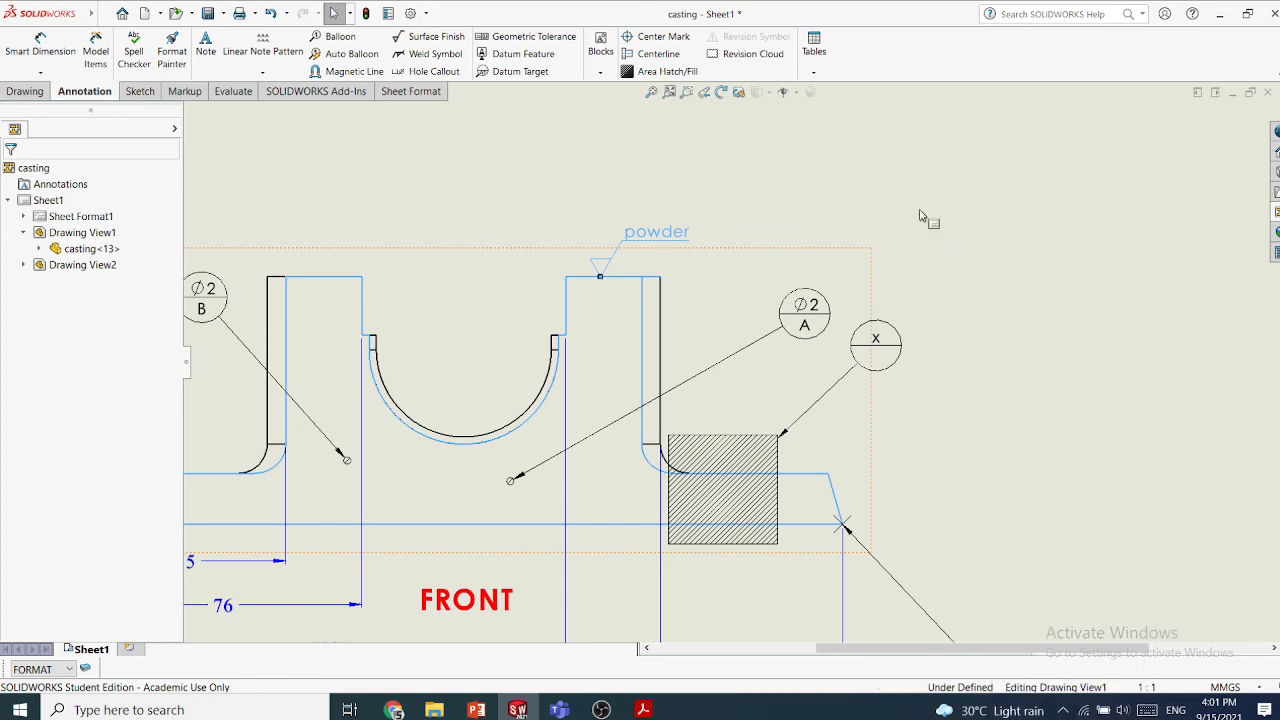
click(736, 206)
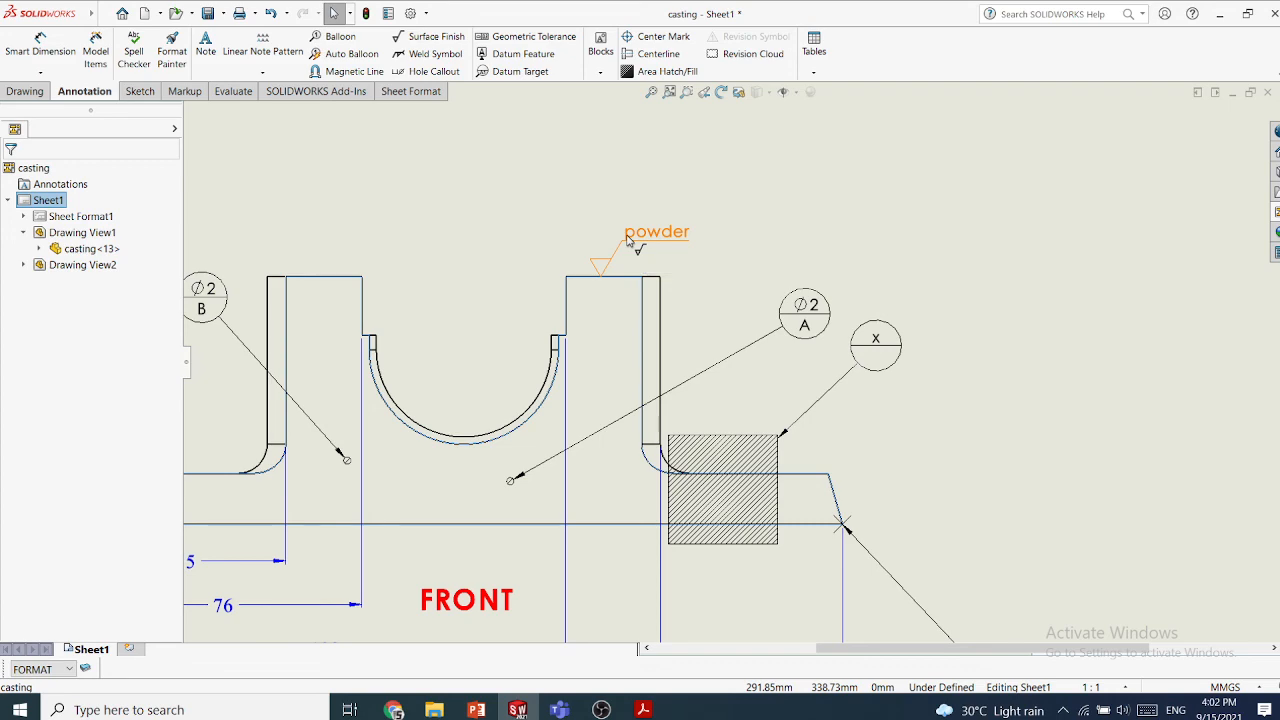
- Switch to Acrobat Reader and review the roughness figures and explanation in the surface finish document
key(alt+Tab)
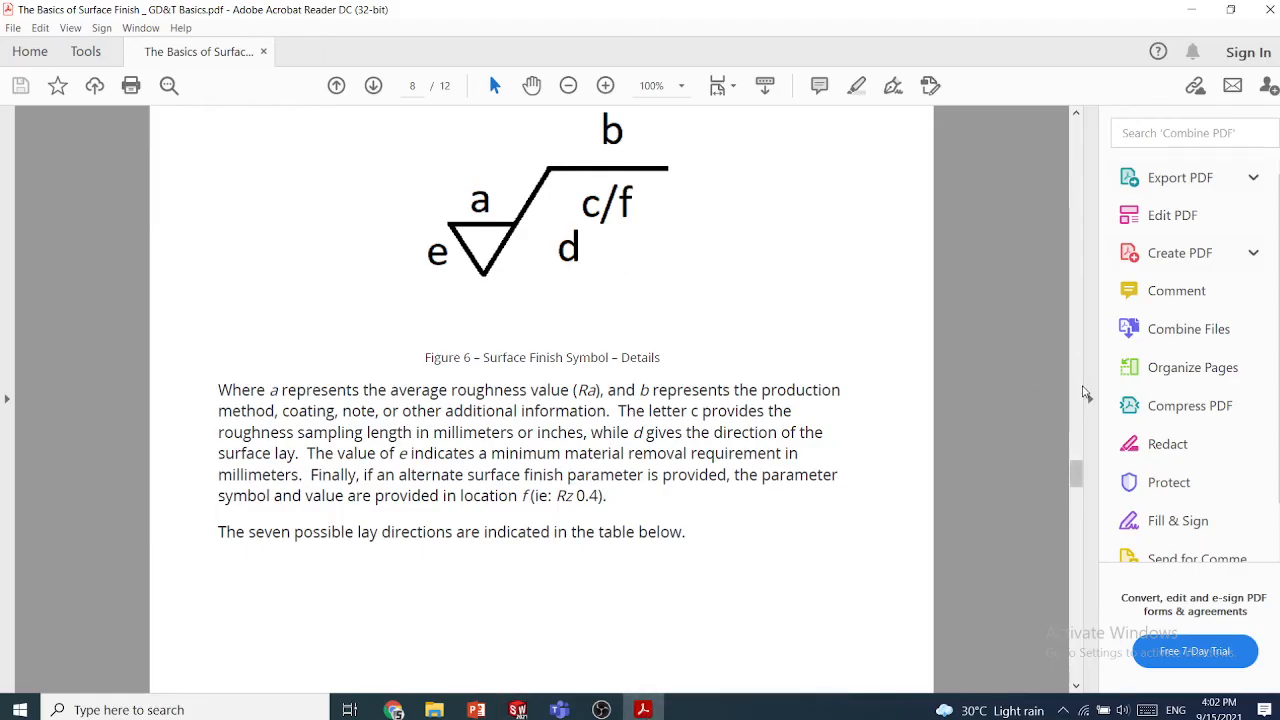
drag(1077, 472, 1068, 364)
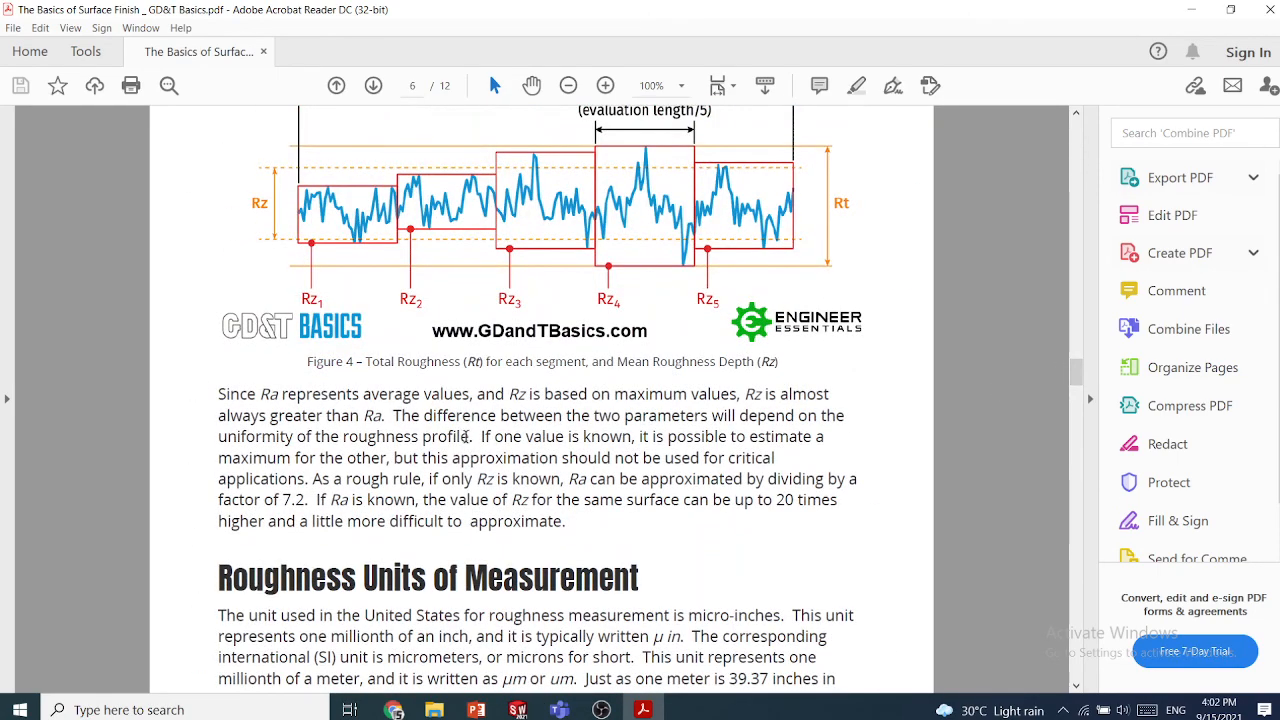
mouse_move(601, 706)
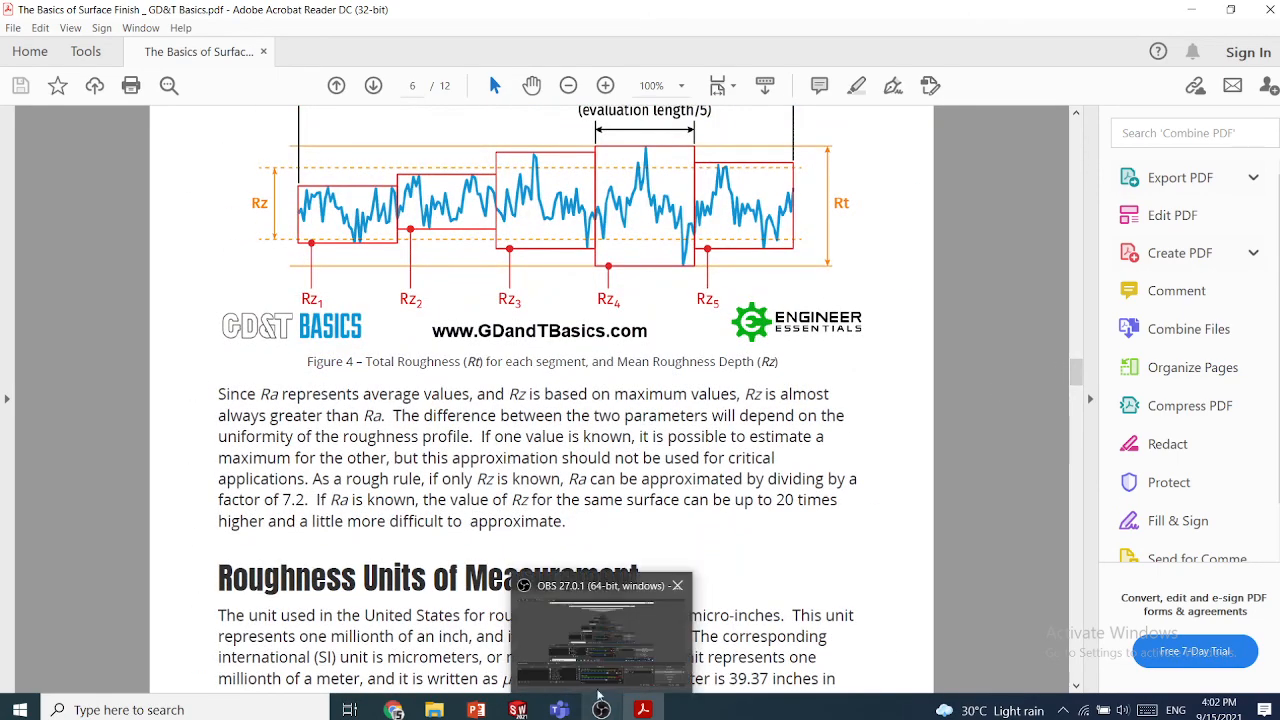
click(579, 638)
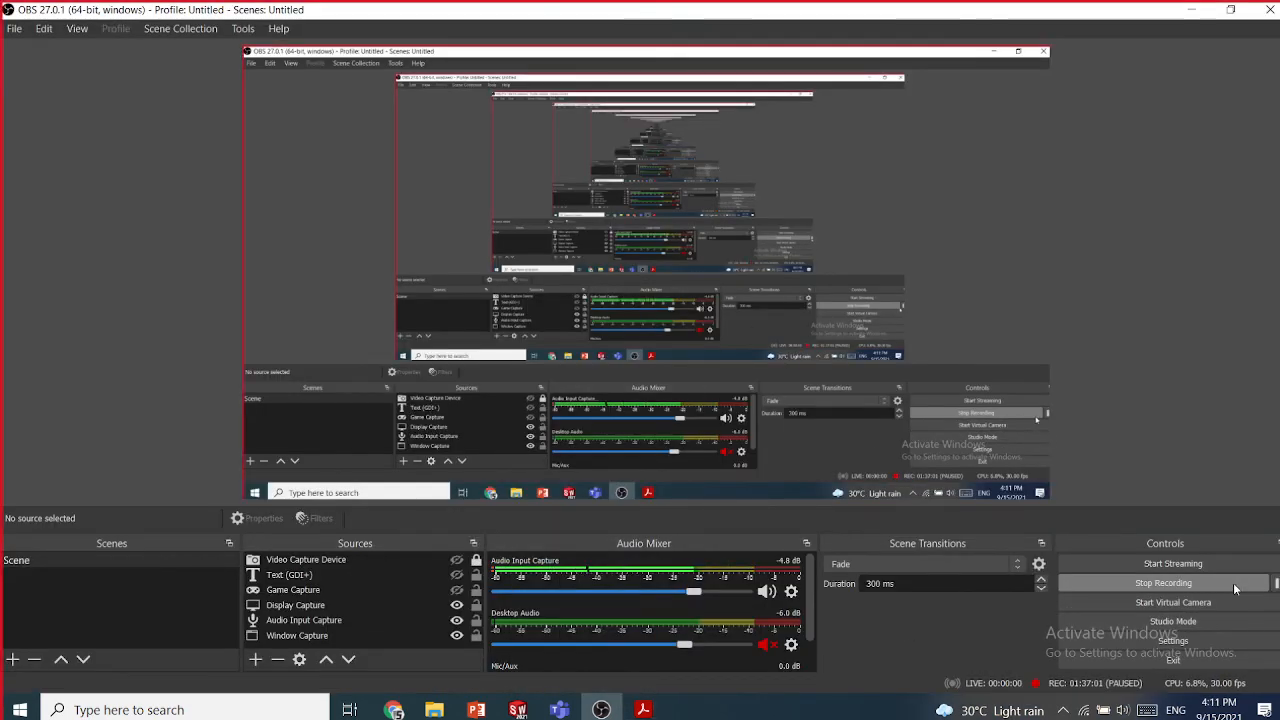
click(1190, 9)
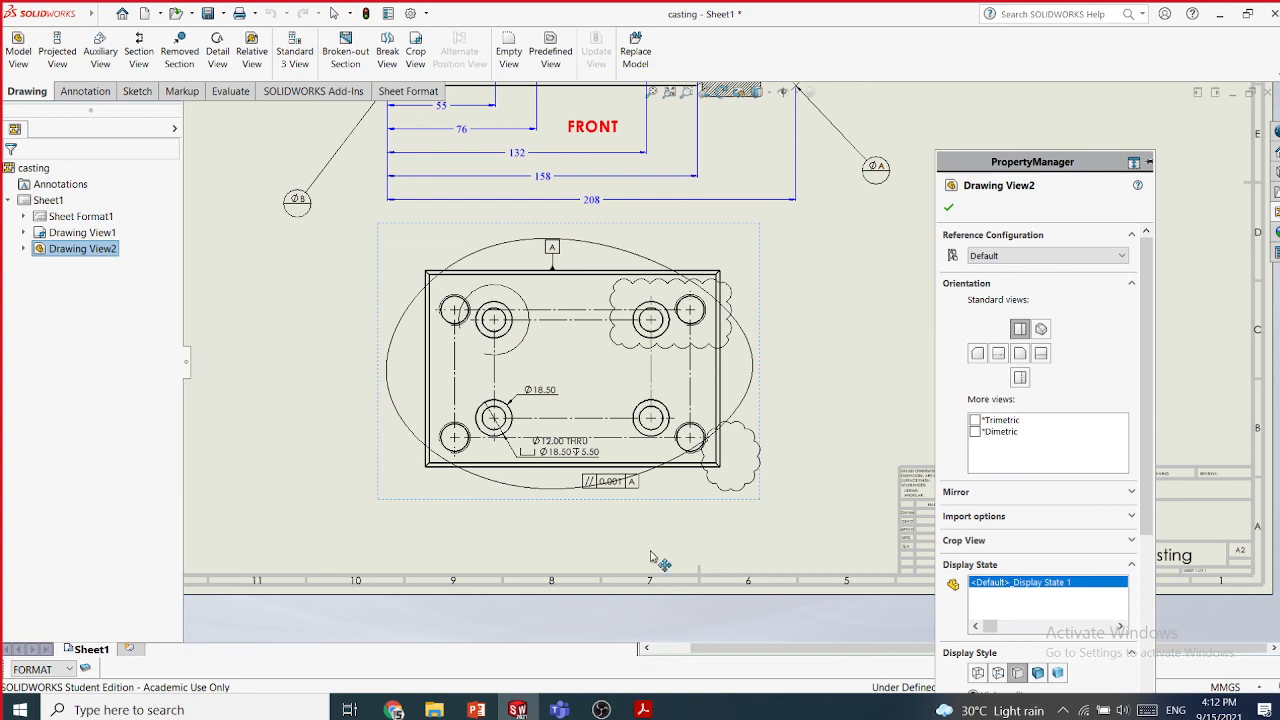
mouse_move(601, 710)
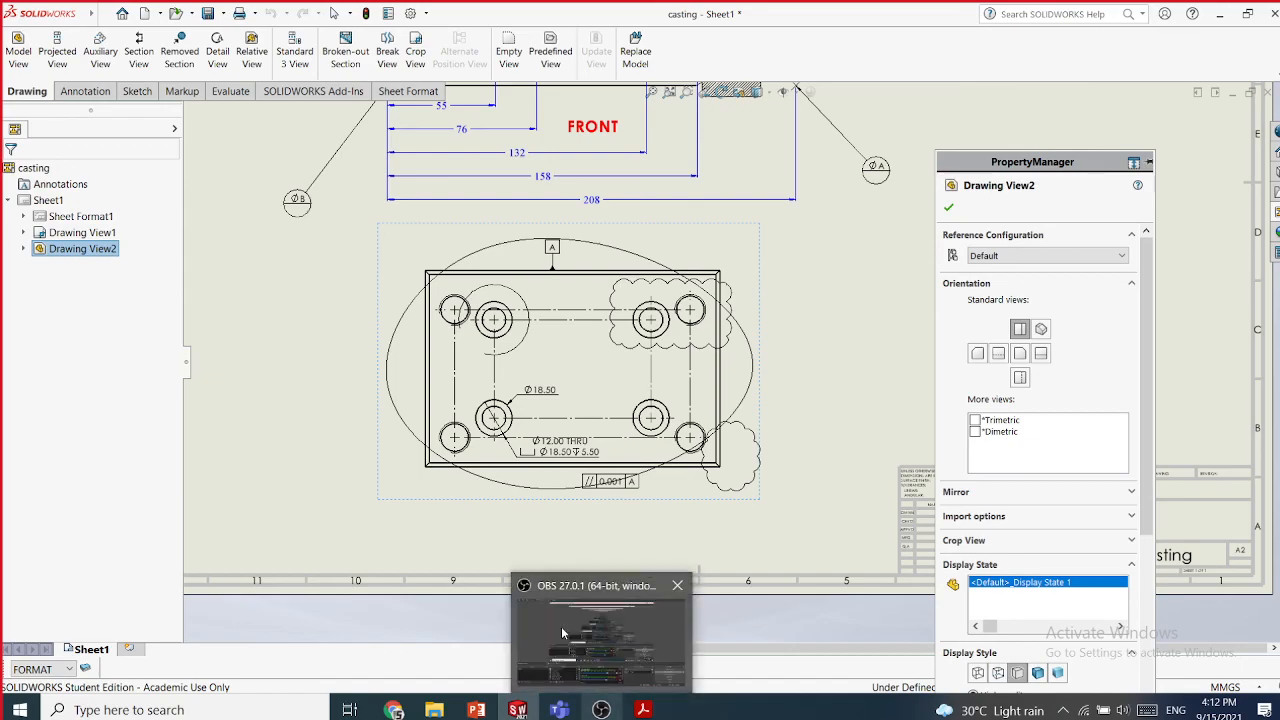
click(561, 626)
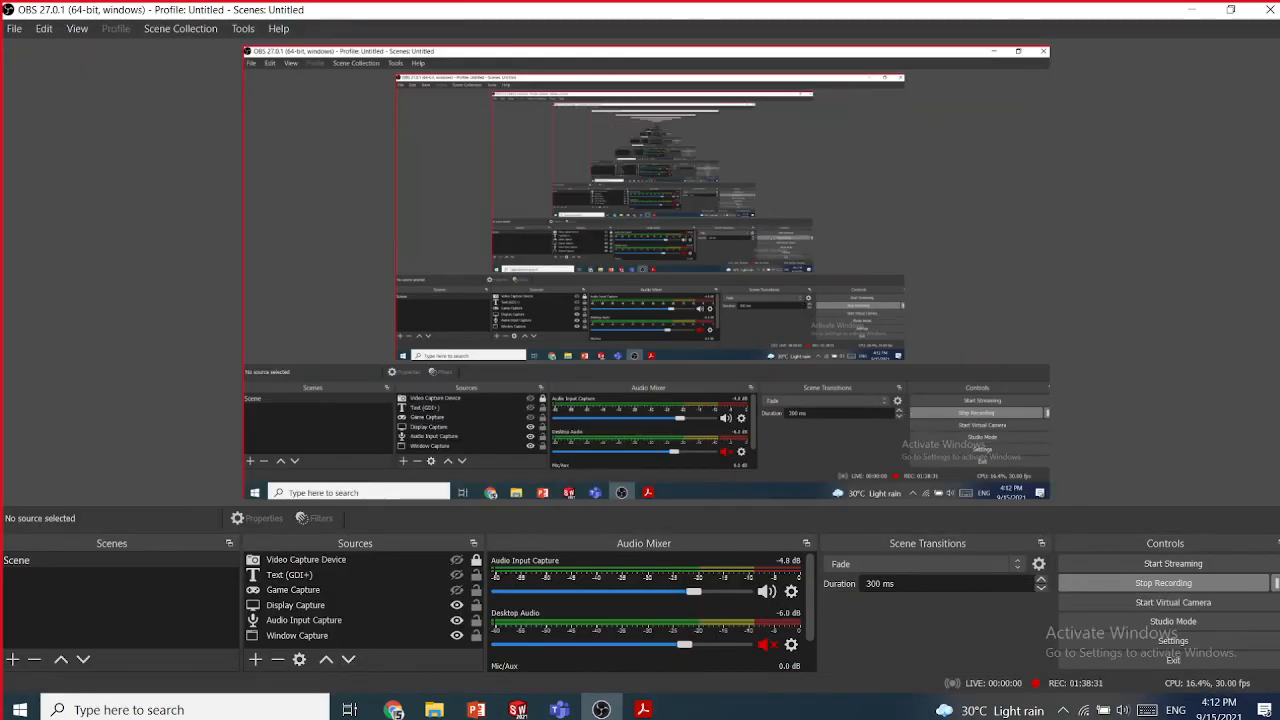
click(1190, 9)
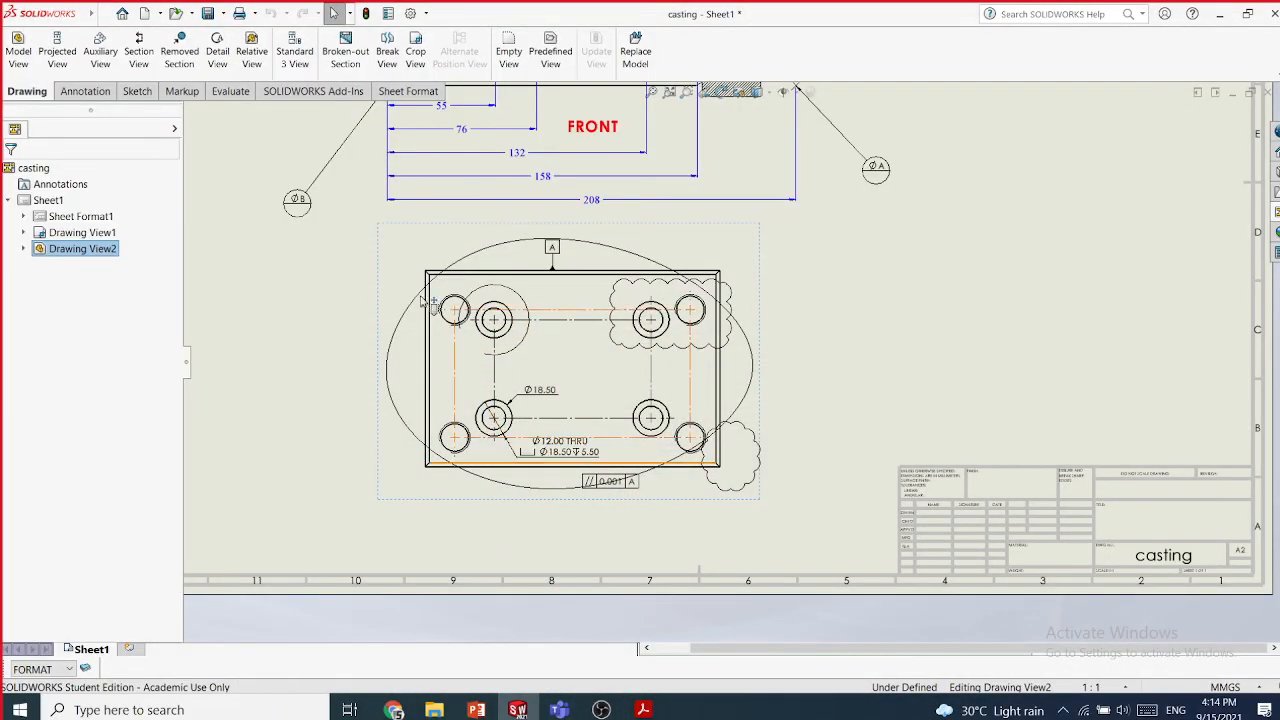
- Crop Drawing View2 to the oval spline around the plate, and remove that crop from the view
click(506, 250)
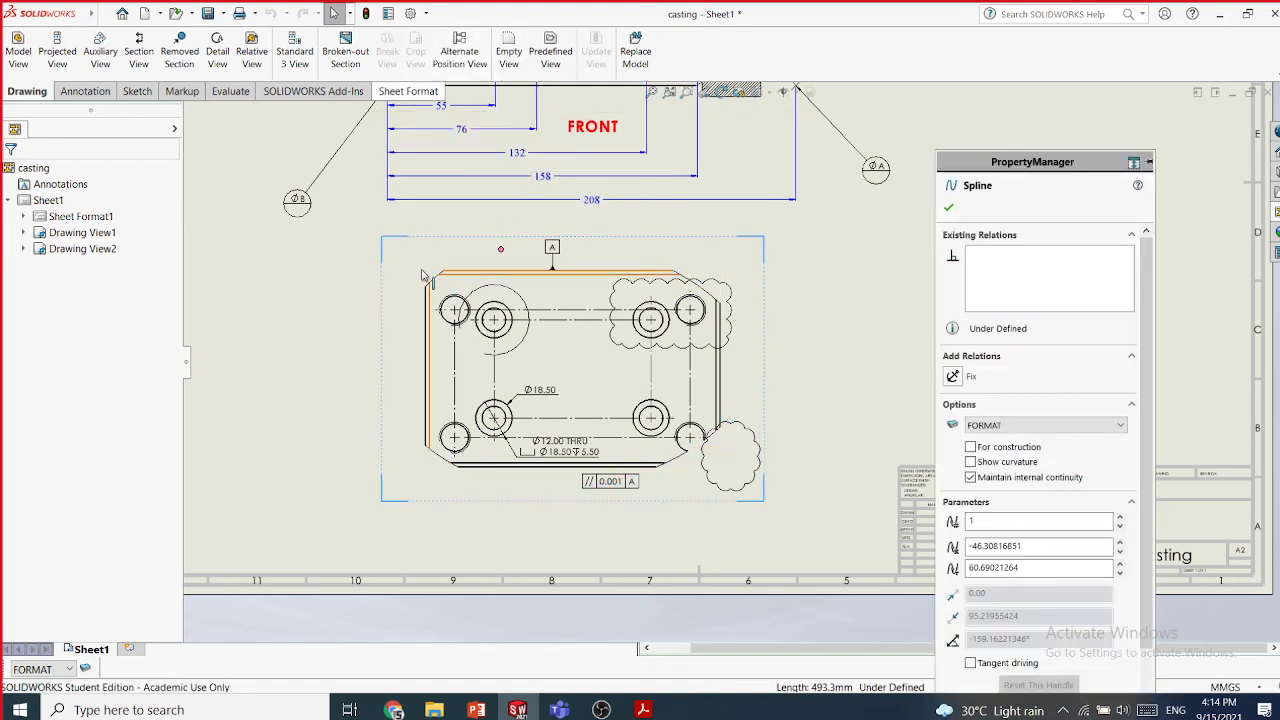
click(950, 208)
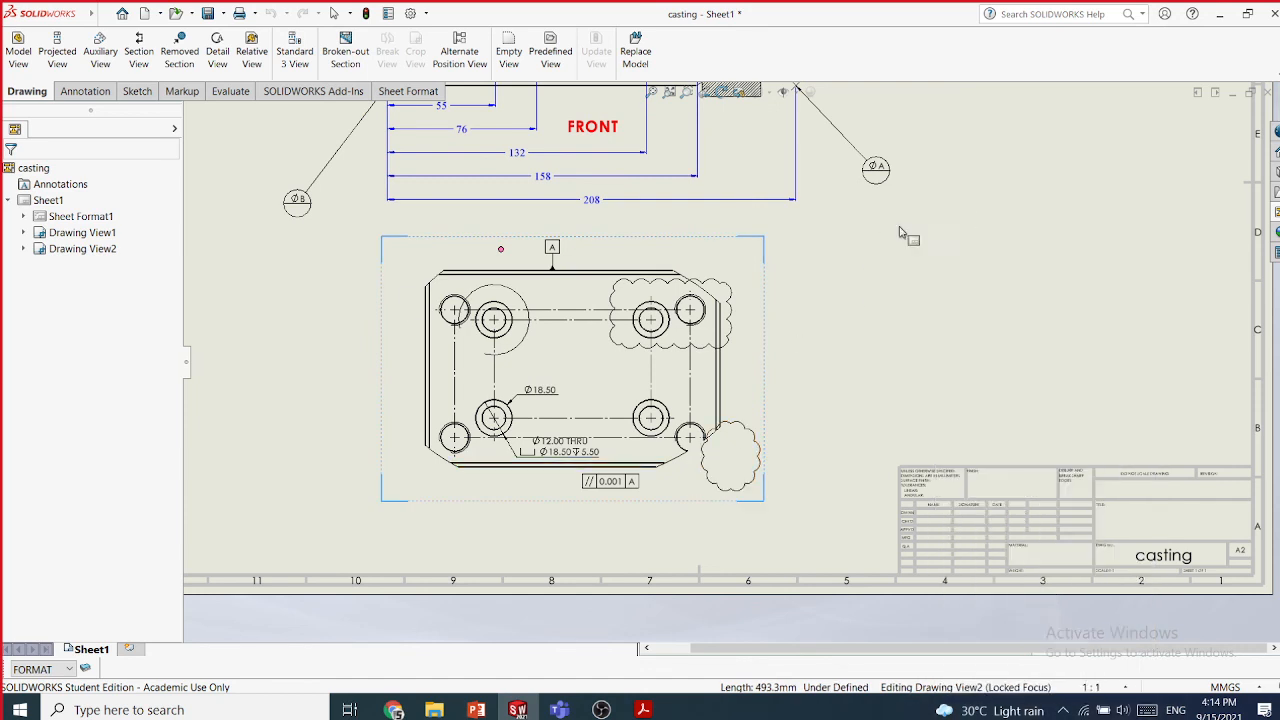
right_click(82, 252)
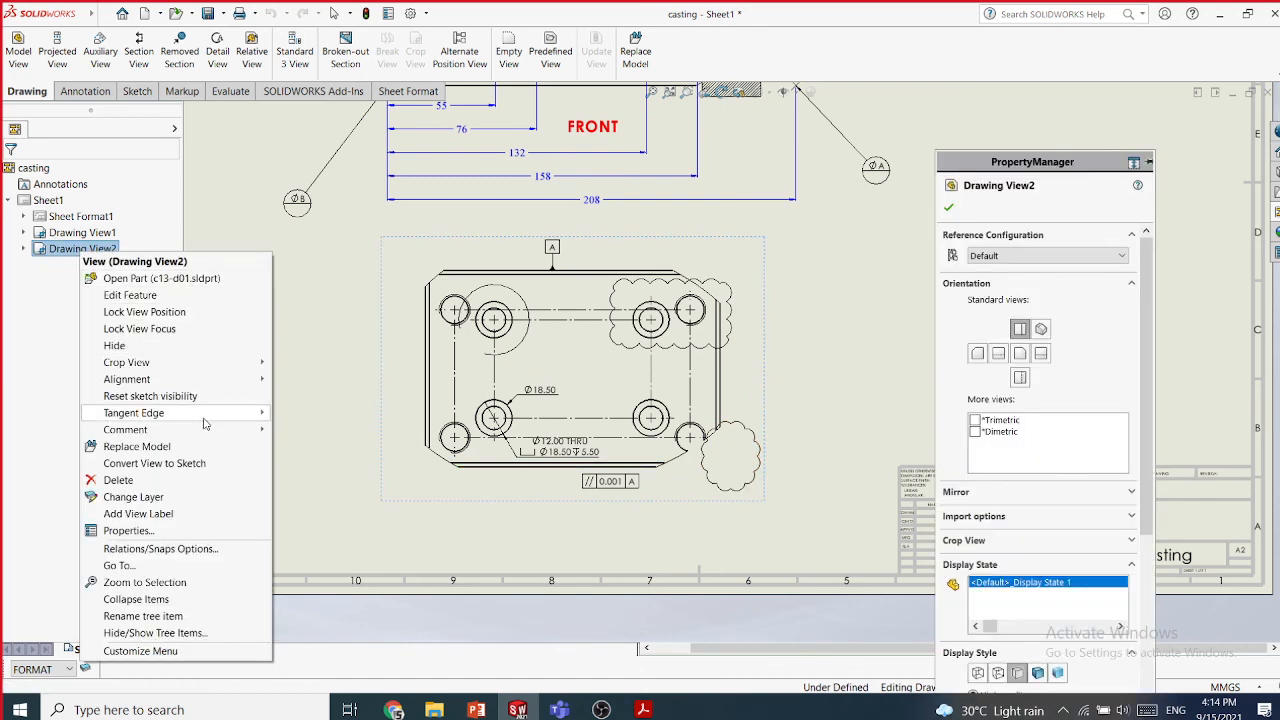
mouse_move(228, 362)
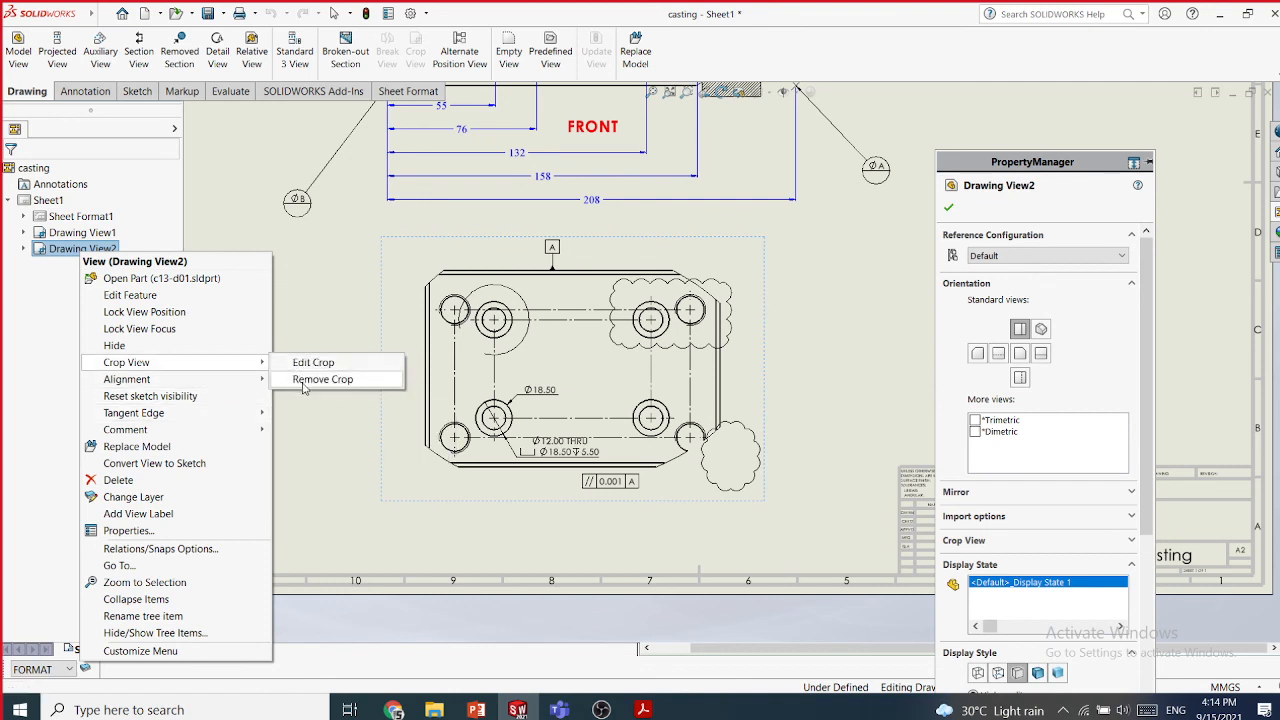
click(304, 383)
click(948, 208)
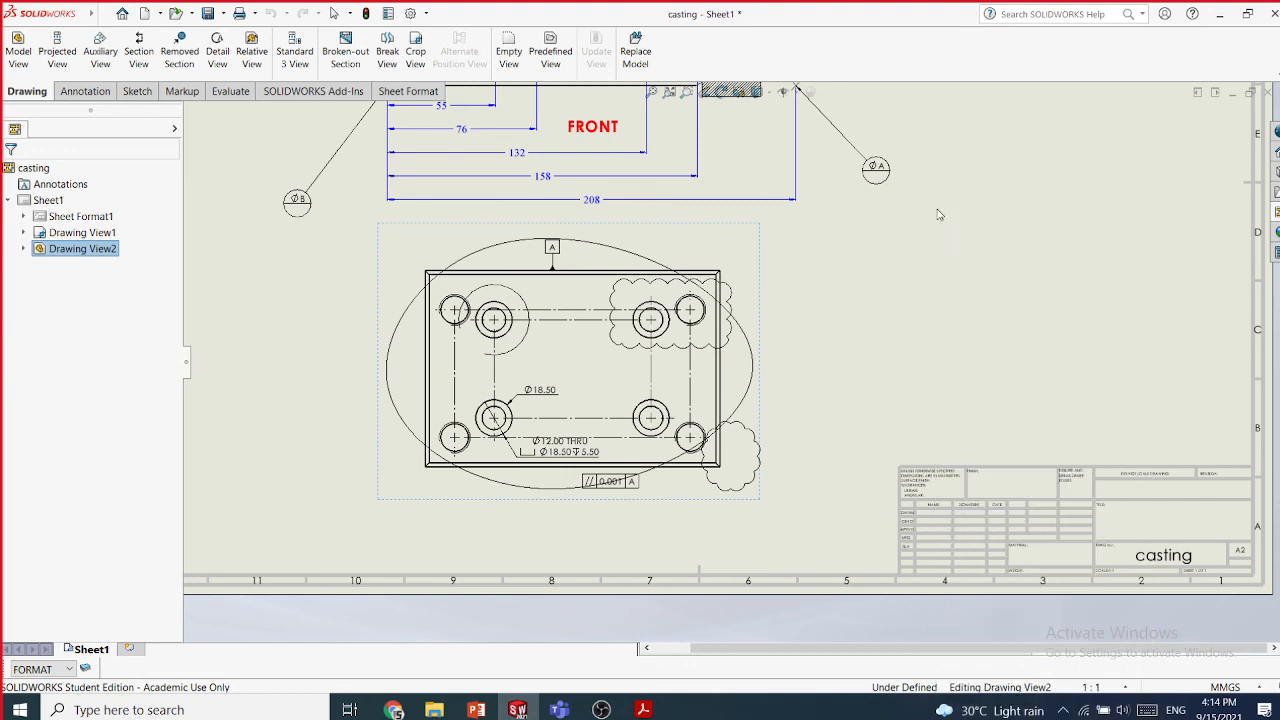
- Delete the oval spline surrounding the plate in Drawing View2
click(597, 251)
click(889, 338)
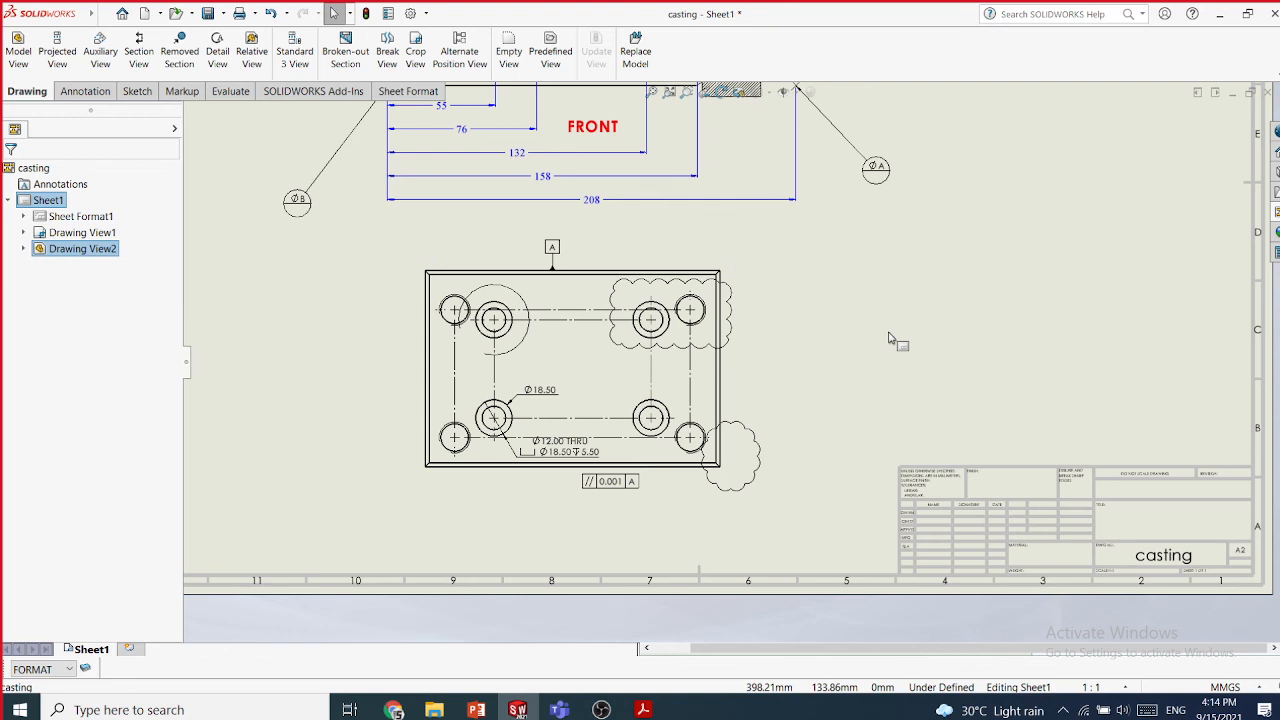
- Create section view A-A with a vertical cutting line through the middle of the plate and place it right of the plate
scroll(852, 349, up, 1)
scroll(855, 349, up, 3)
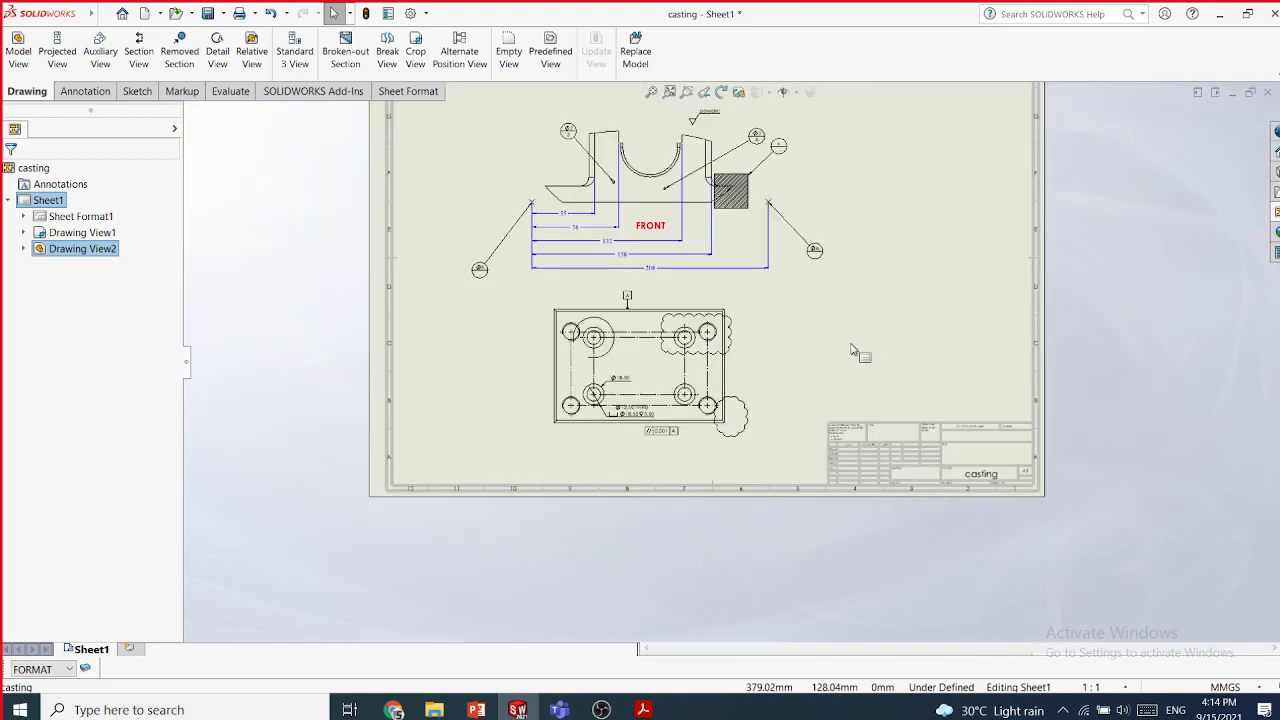
scroll(845, 315, down, 3)
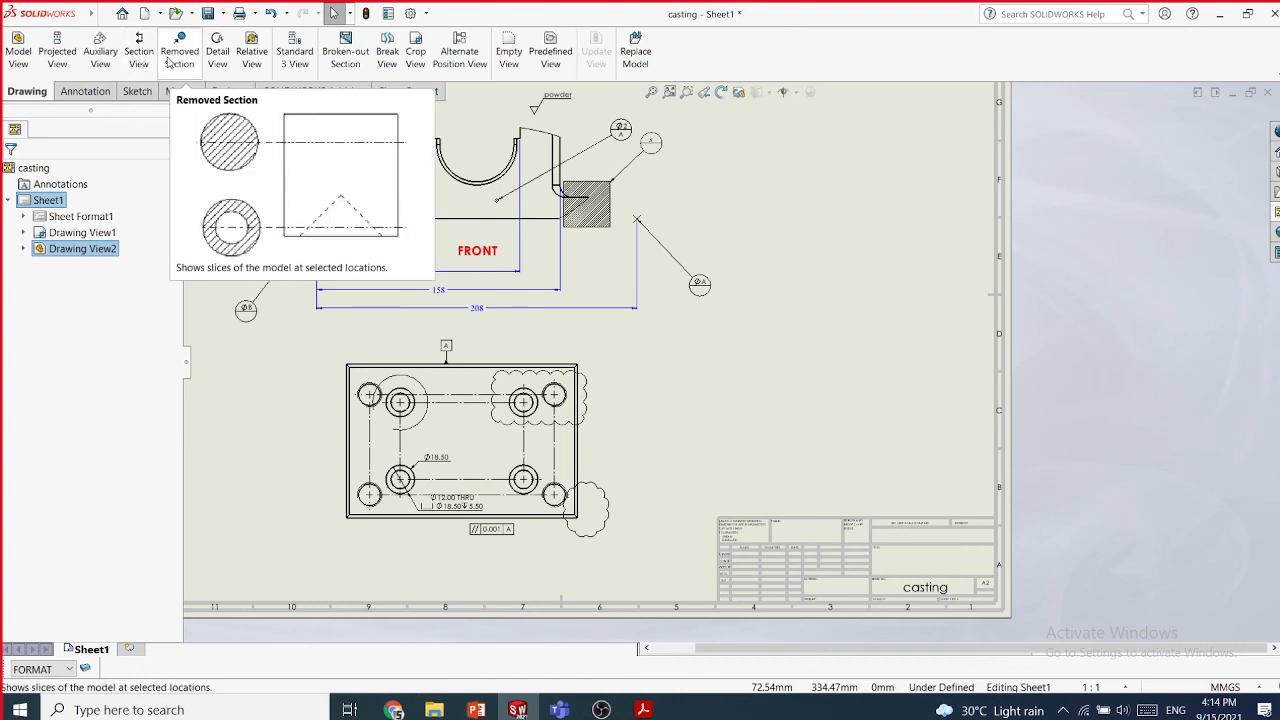
click(139, 55)
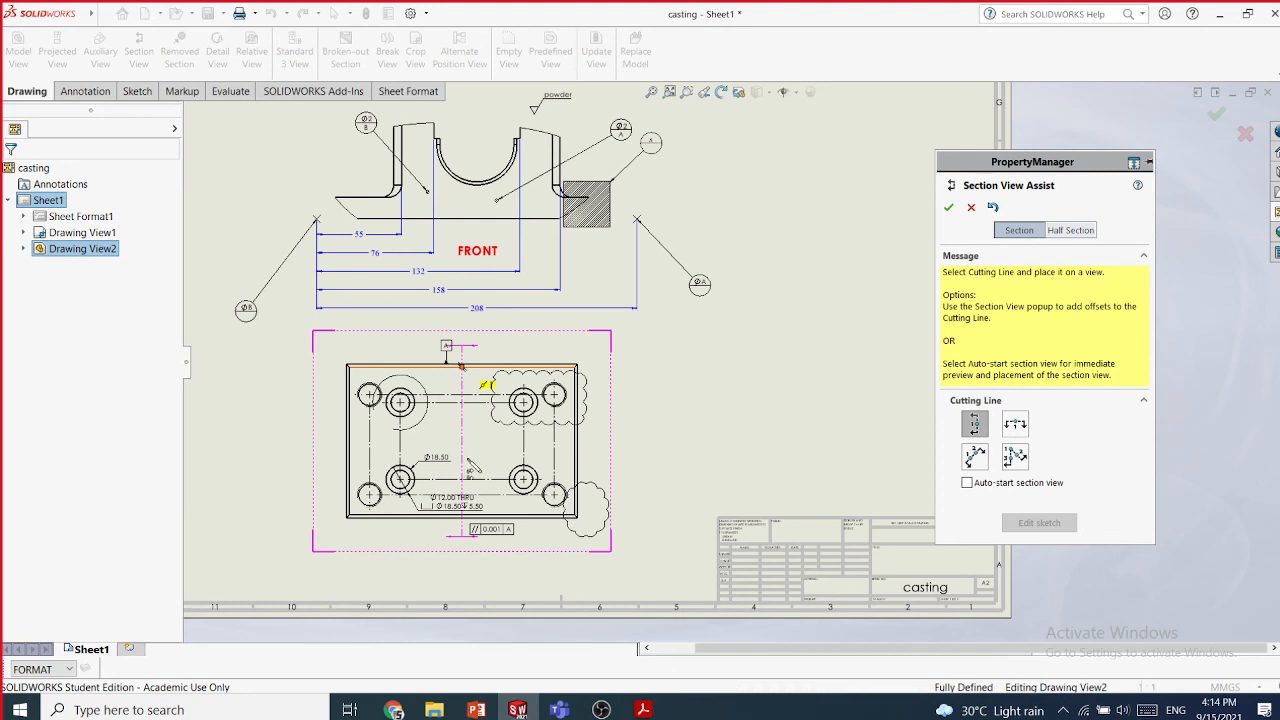
click(477, 484)
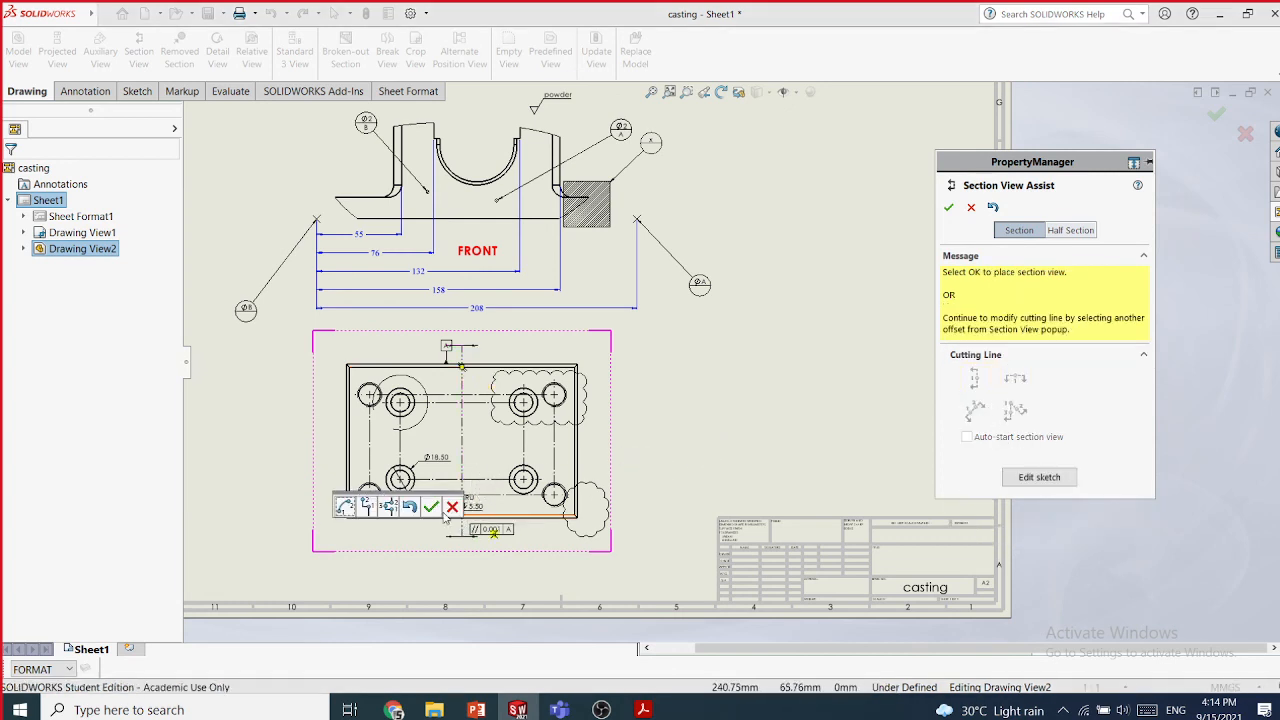
click(432, 507)
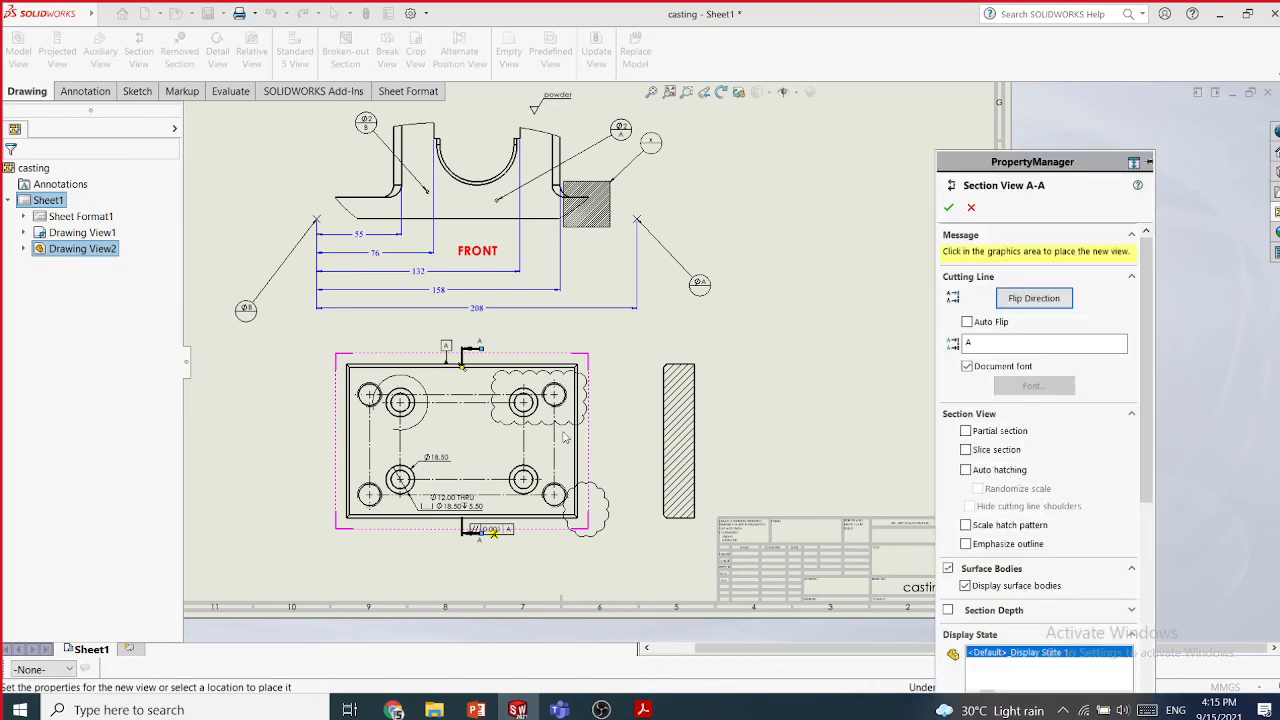
click(672, 468)
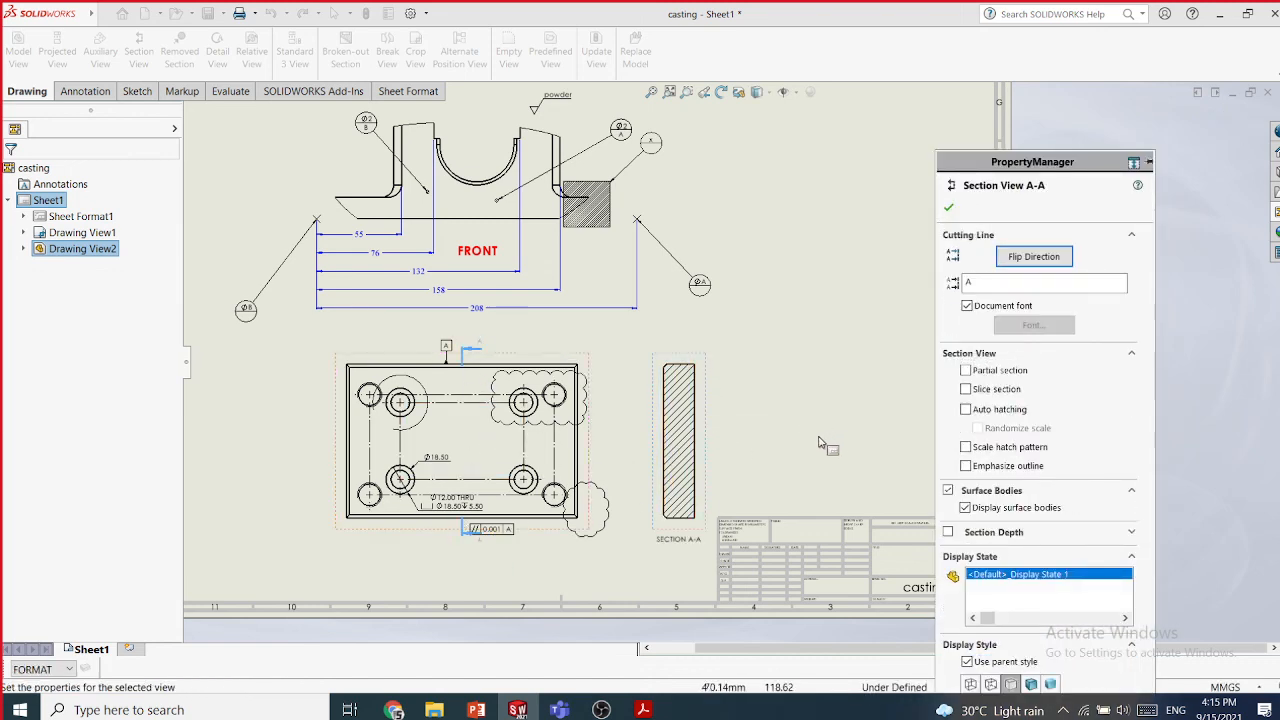
- Create a removed section from two outer edges of the plate, with automatic cutting line placement left of line A-A, and place it above the plate
scroll(811, 438, up, 1)
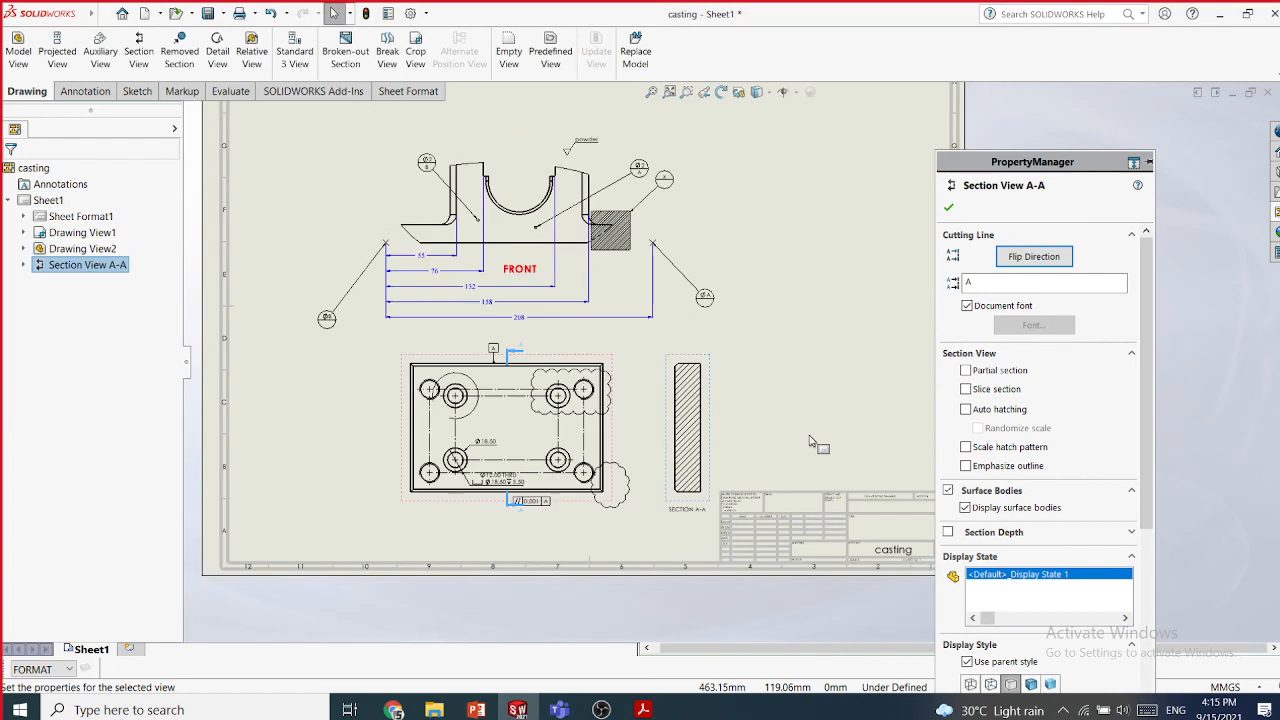
click(186, 66)
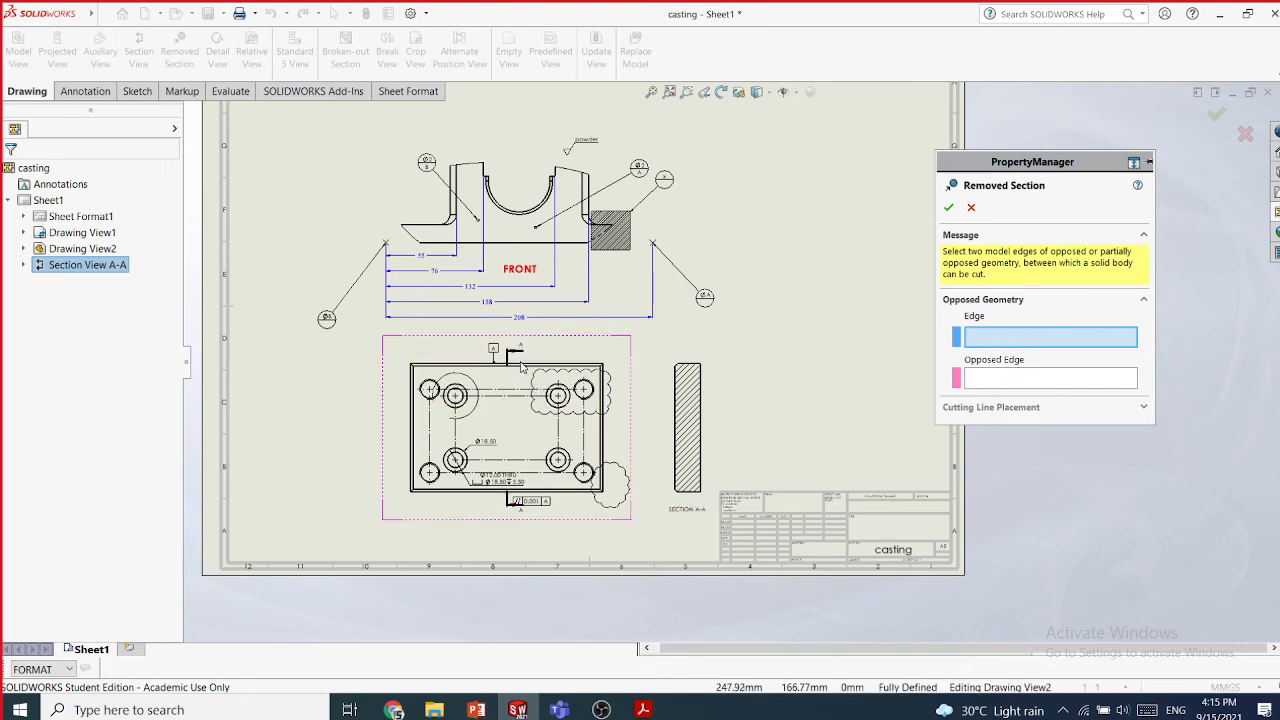
click(527, 491)
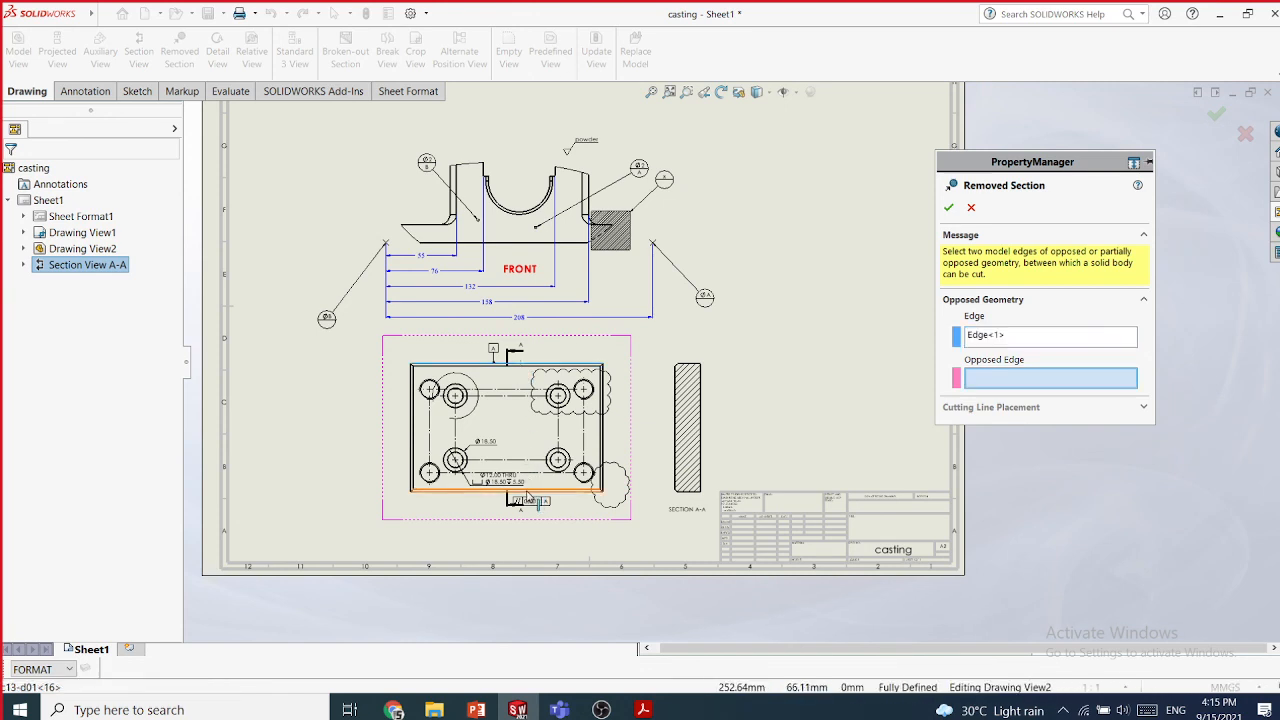
click(526, 492)
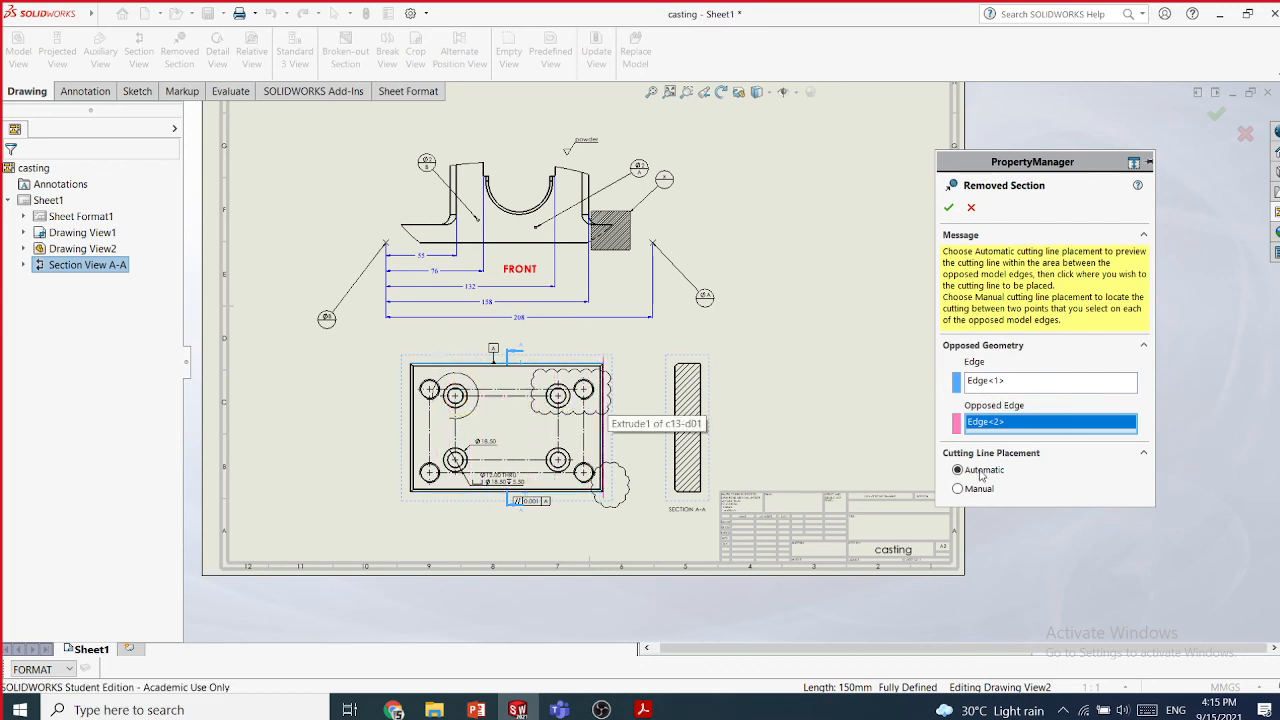
click(496, 396)
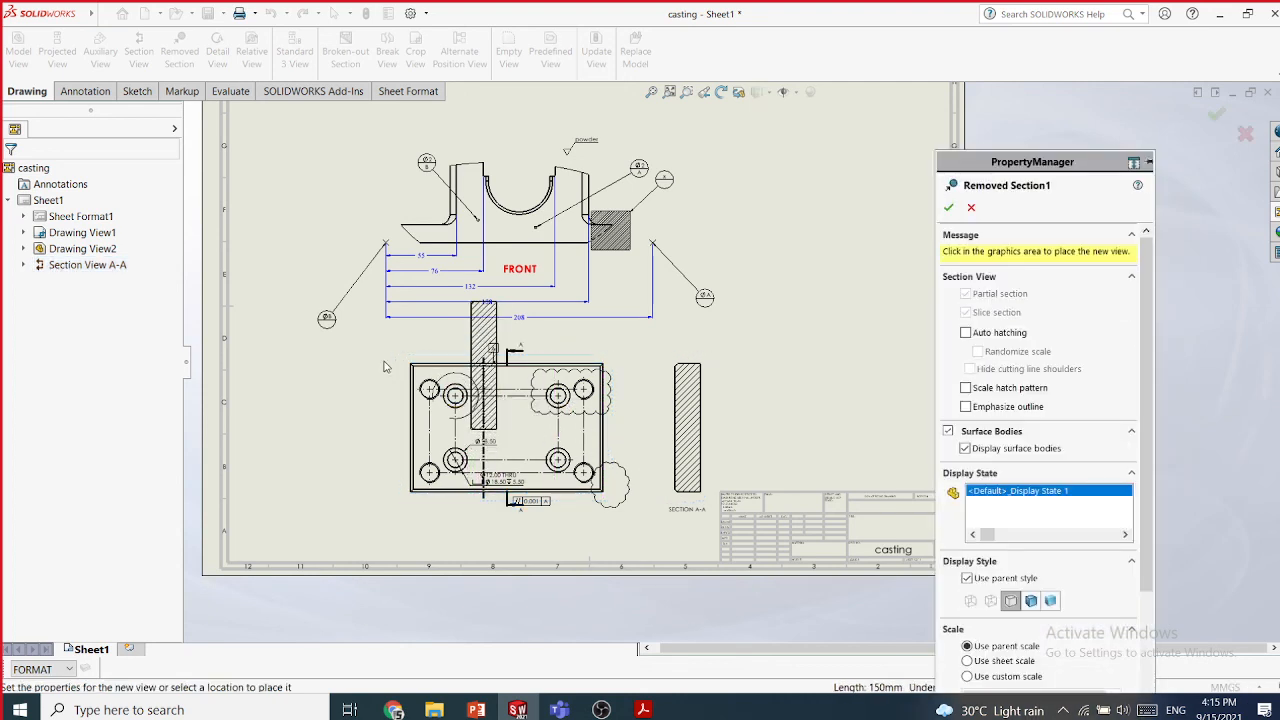
click(374, 289)
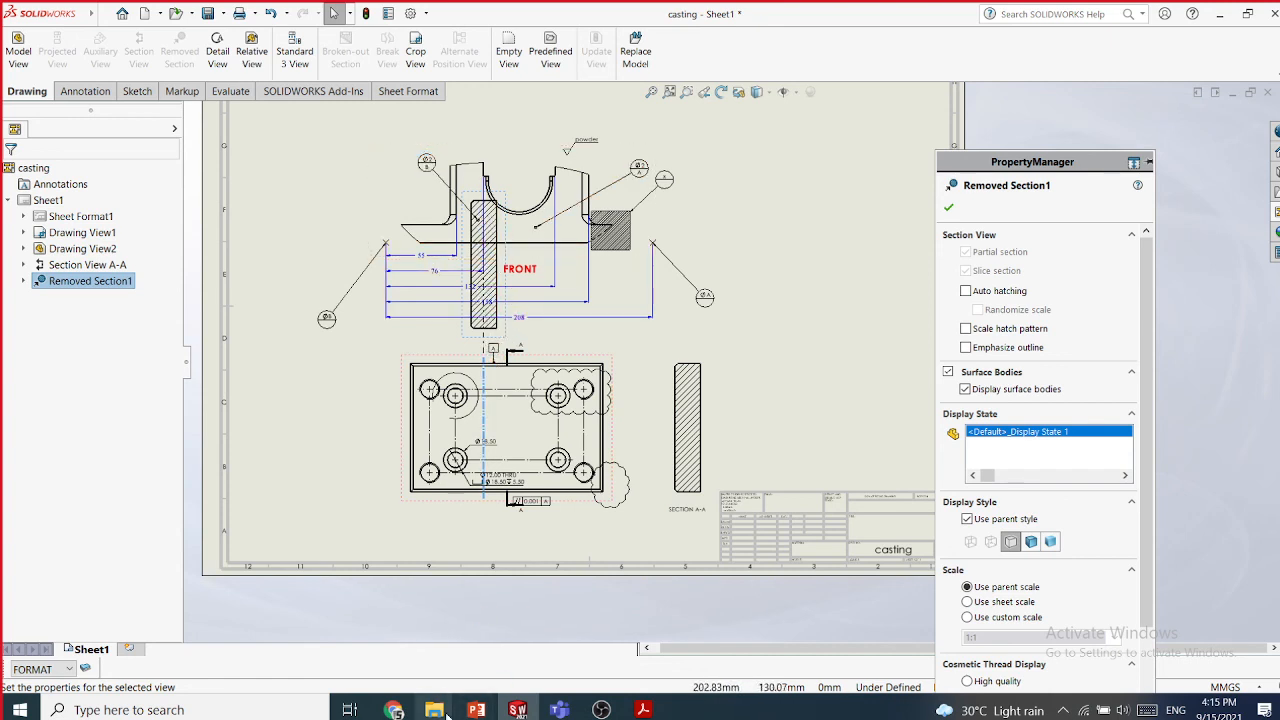
mouse_move(447, 716)
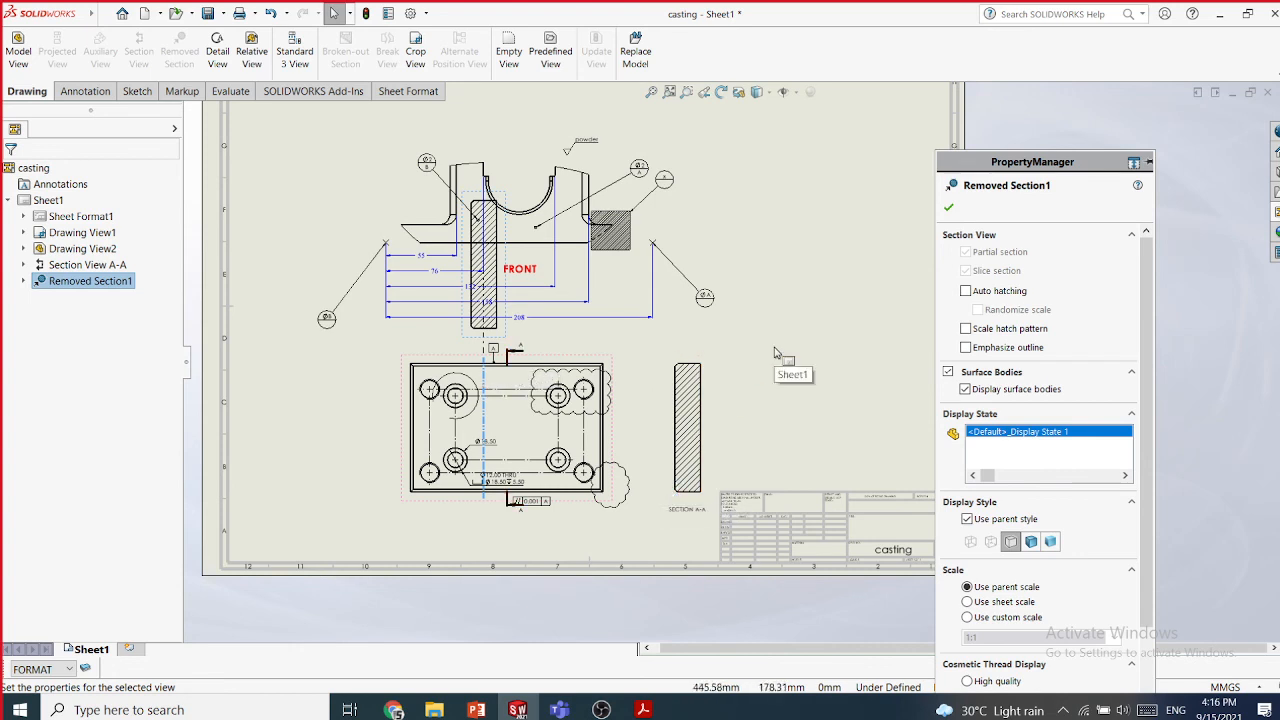
- Undo the removed section and section view A-A of the plate
key(ctrl+z)
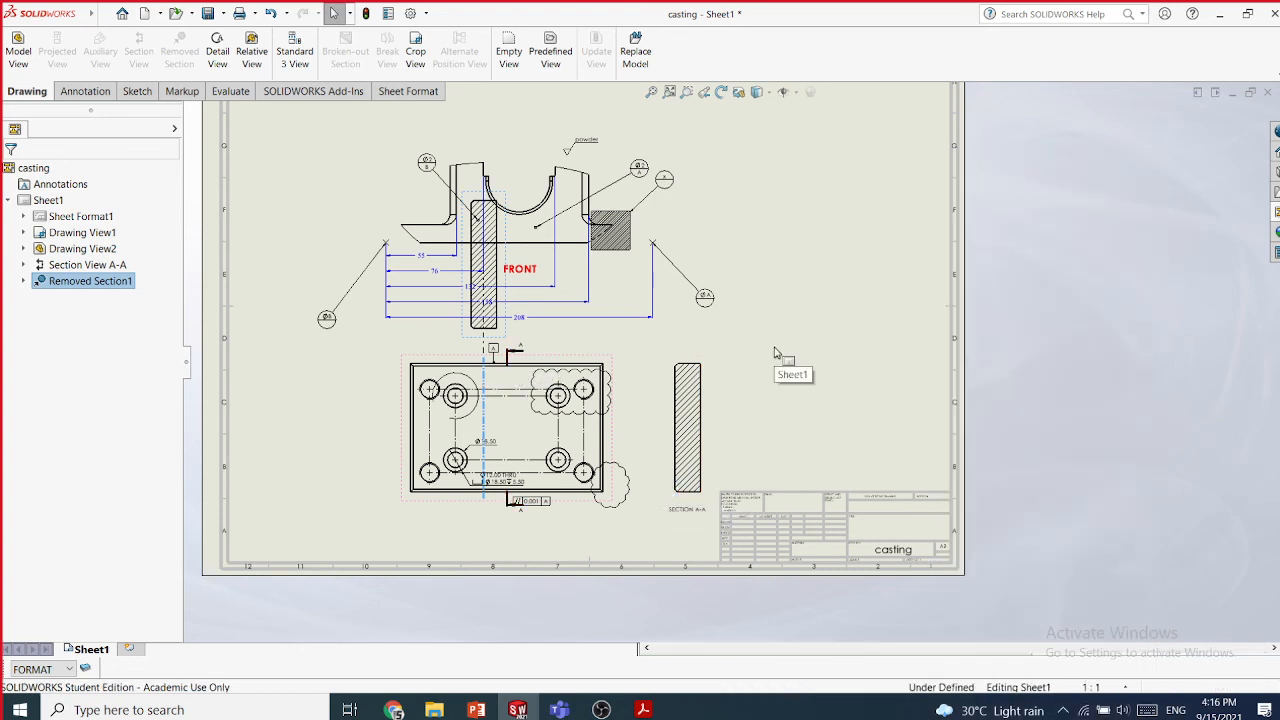
key(ctrl+z)
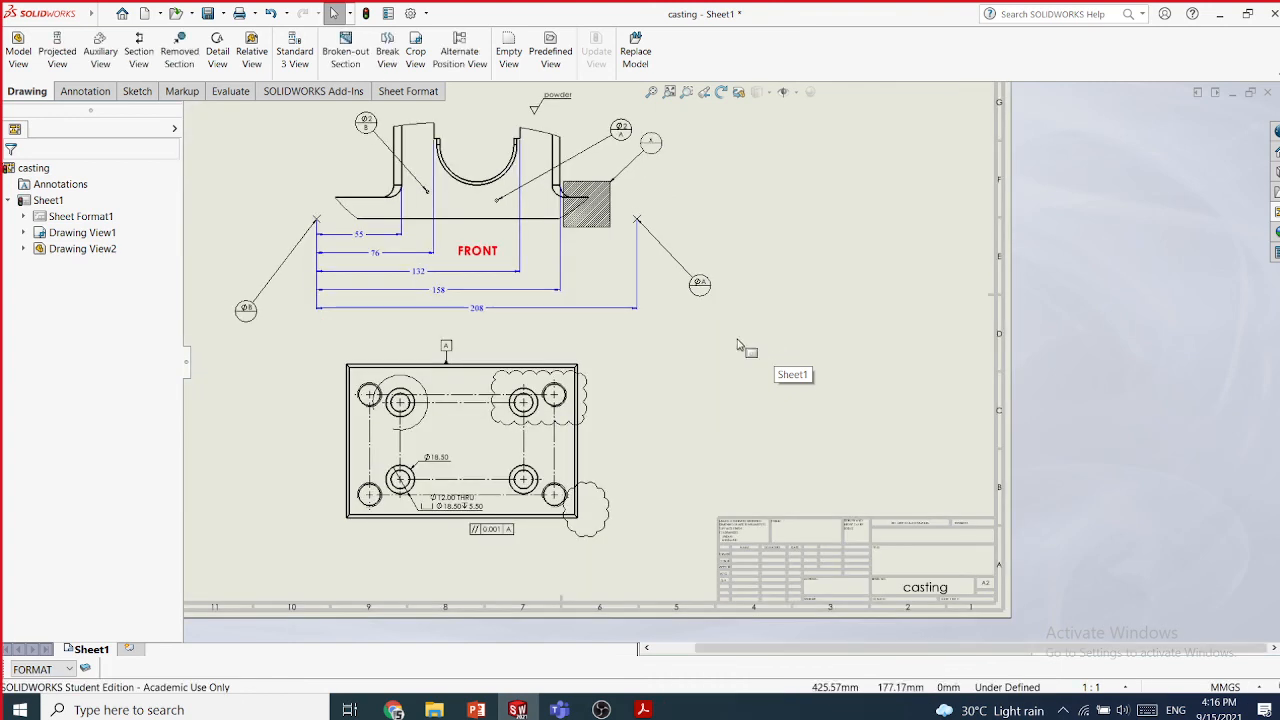
- Create a removed section between the plate's upper and lower edges with a manual corner-to-corner diagonal cutting line, placing it beyond the sheet's upper-left border
click(179, 50)
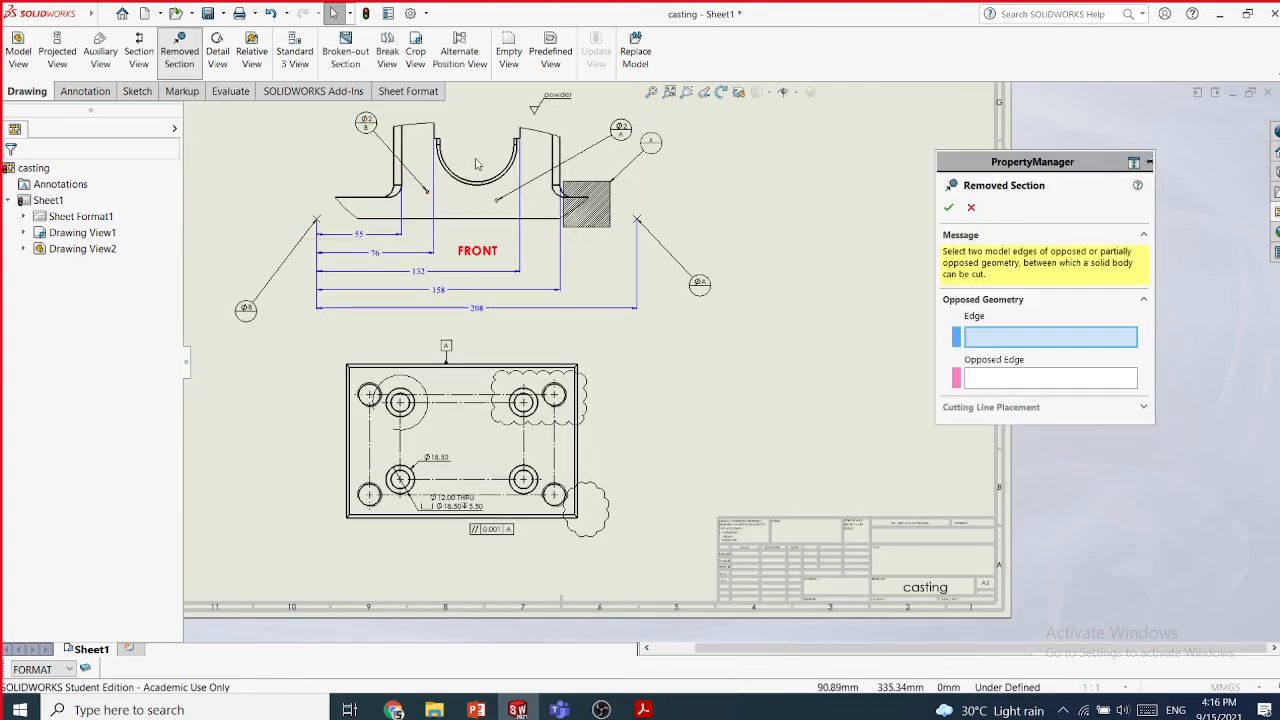
click(368, 367)
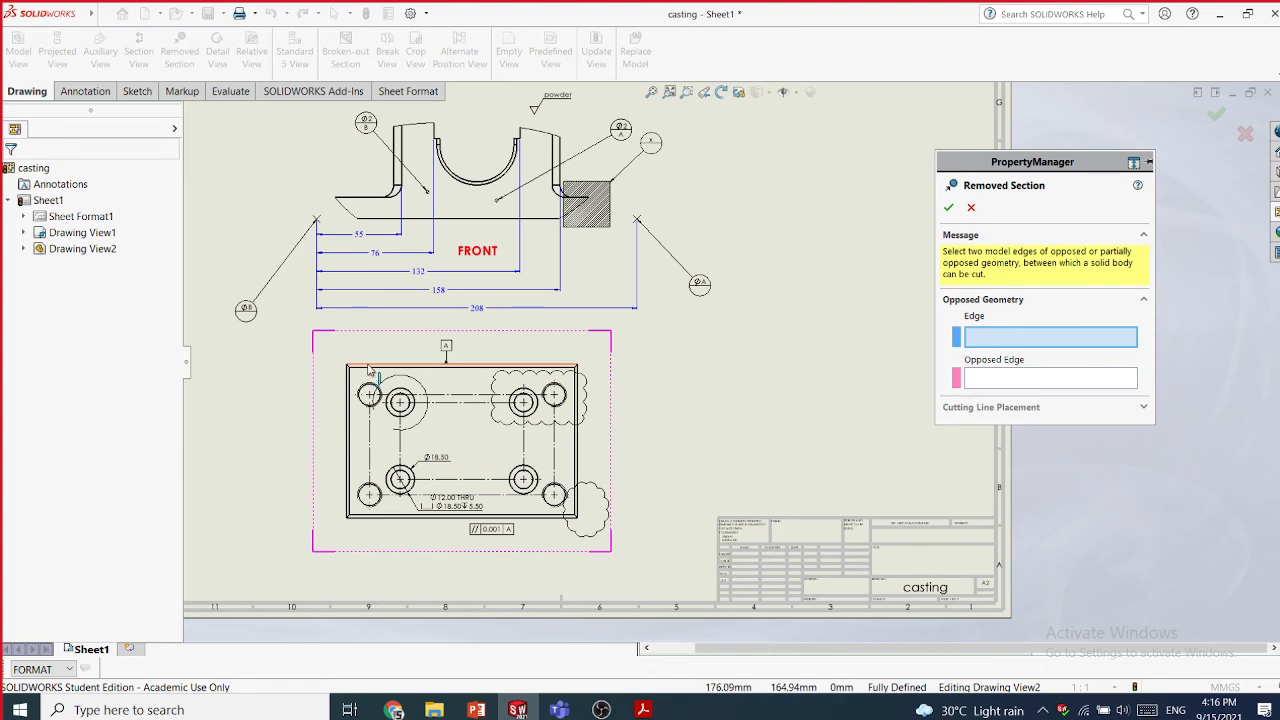
click(410, 520)
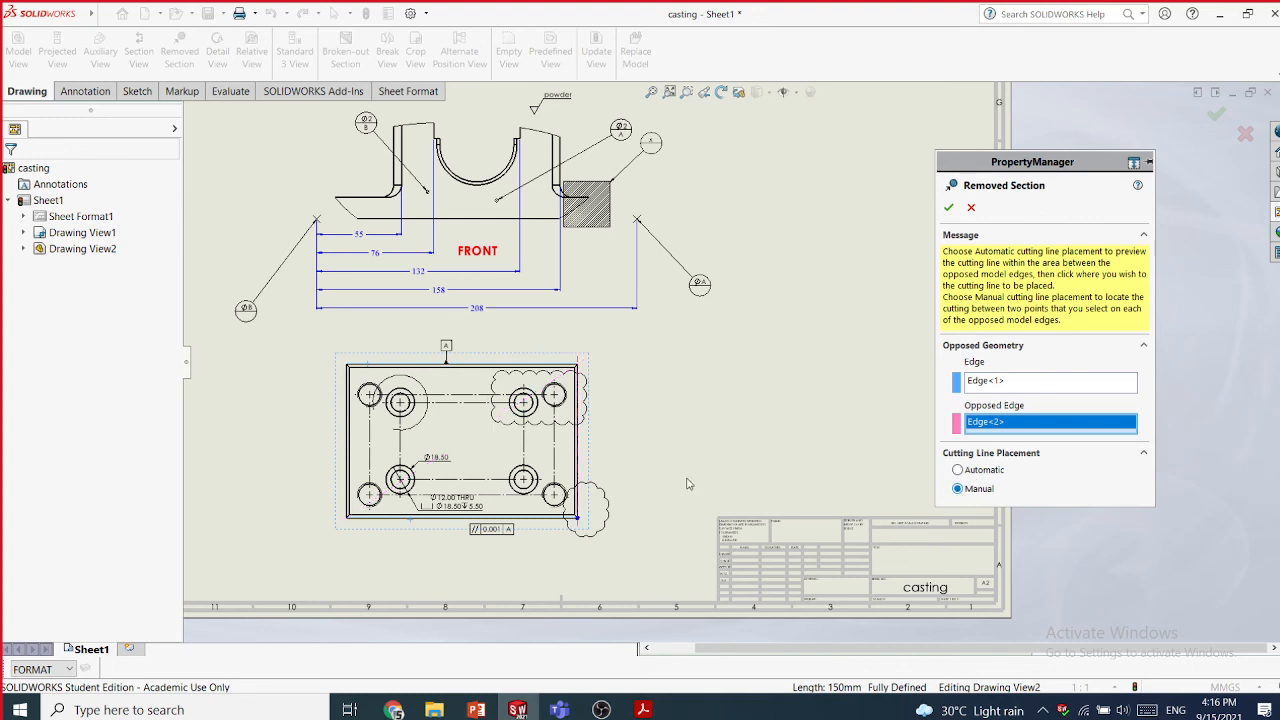
click(347, 365)
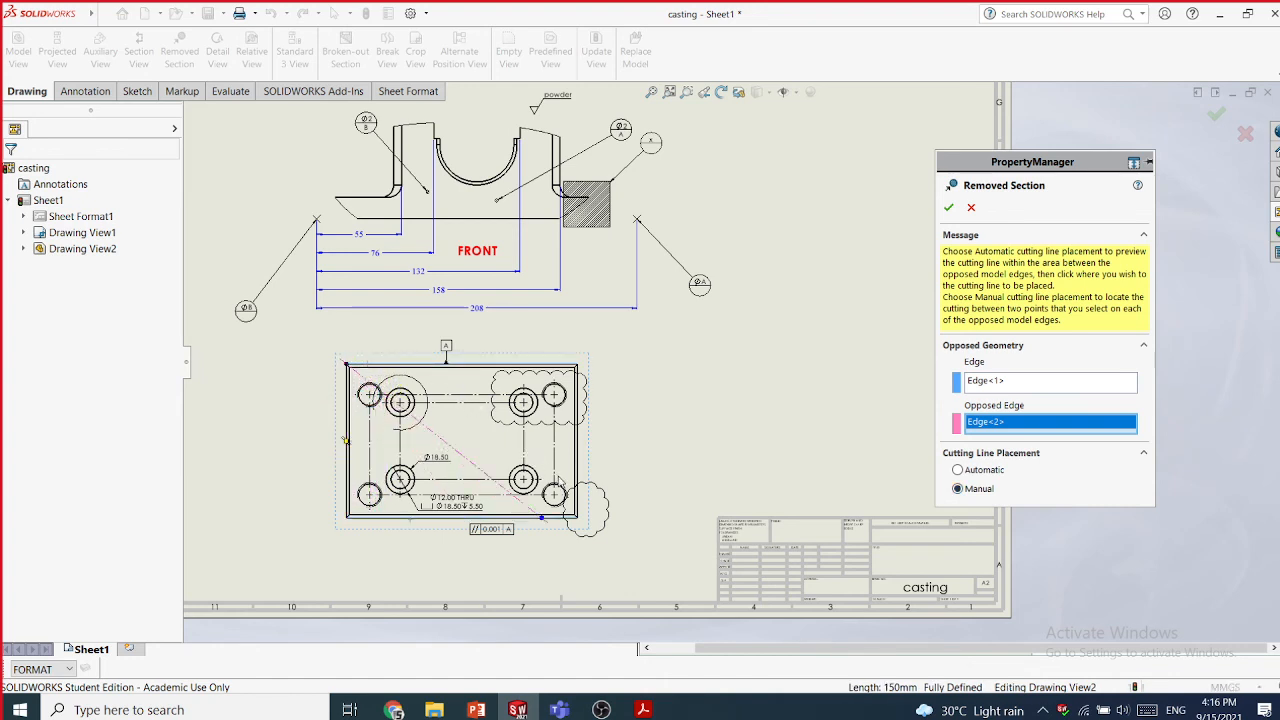
click(580, 518)
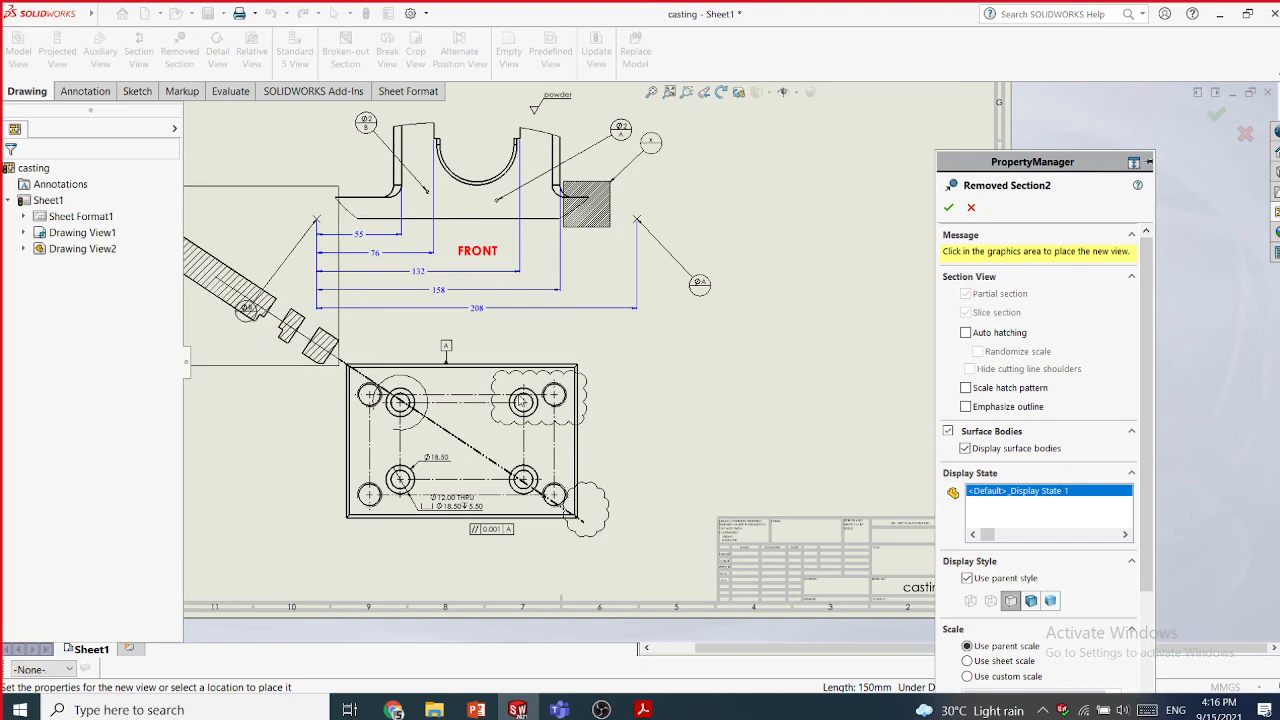
scroll(606, 478, down, 2)
scroll(604, 480, up, 3)
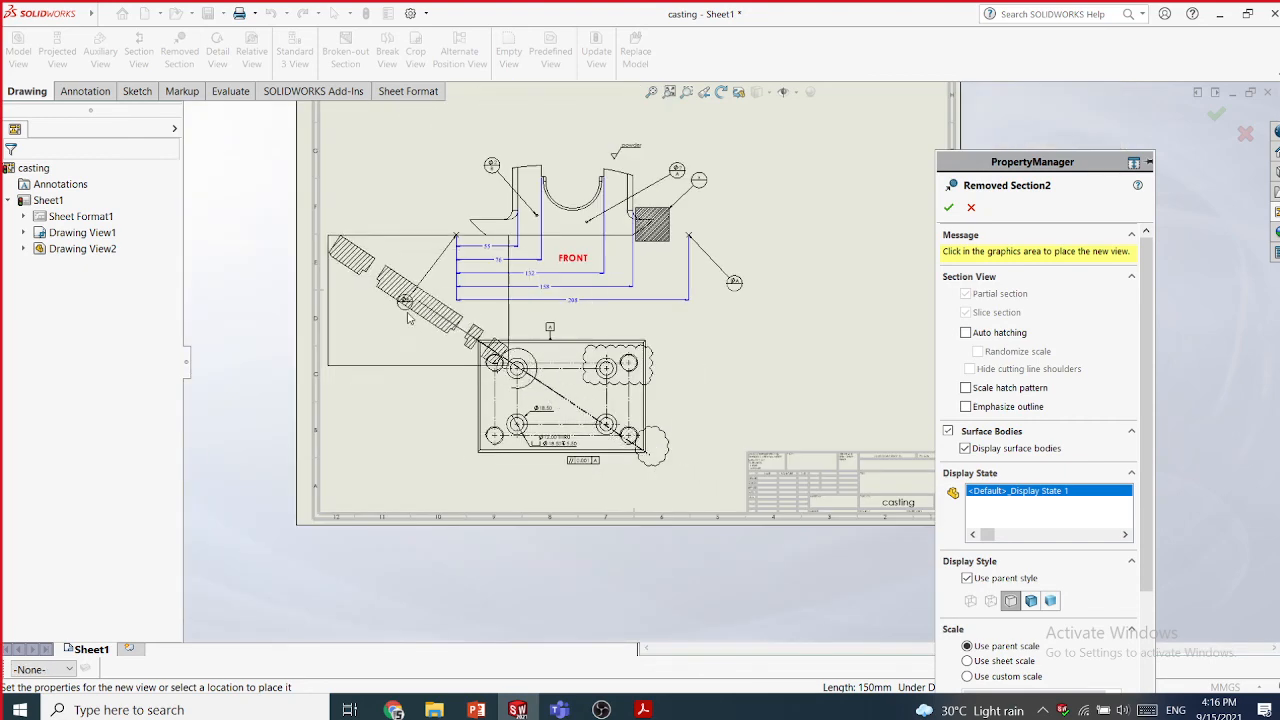
click(287, 235)
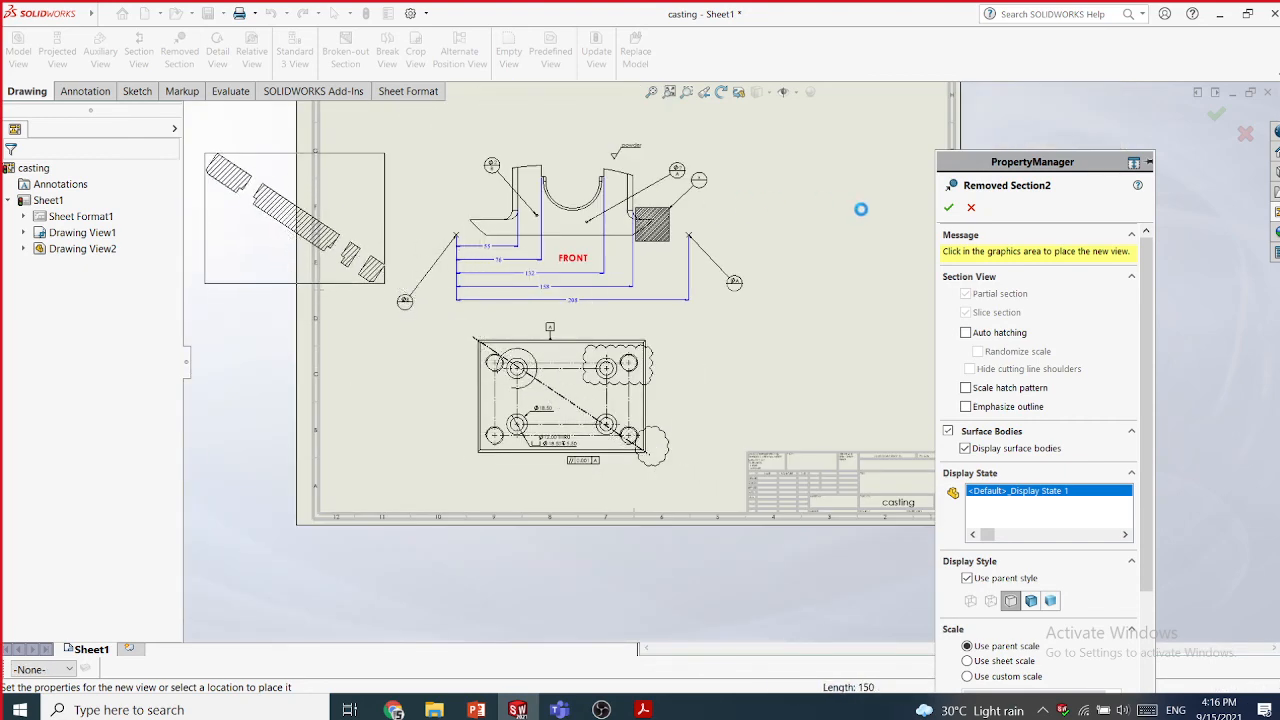
click(708, 337)
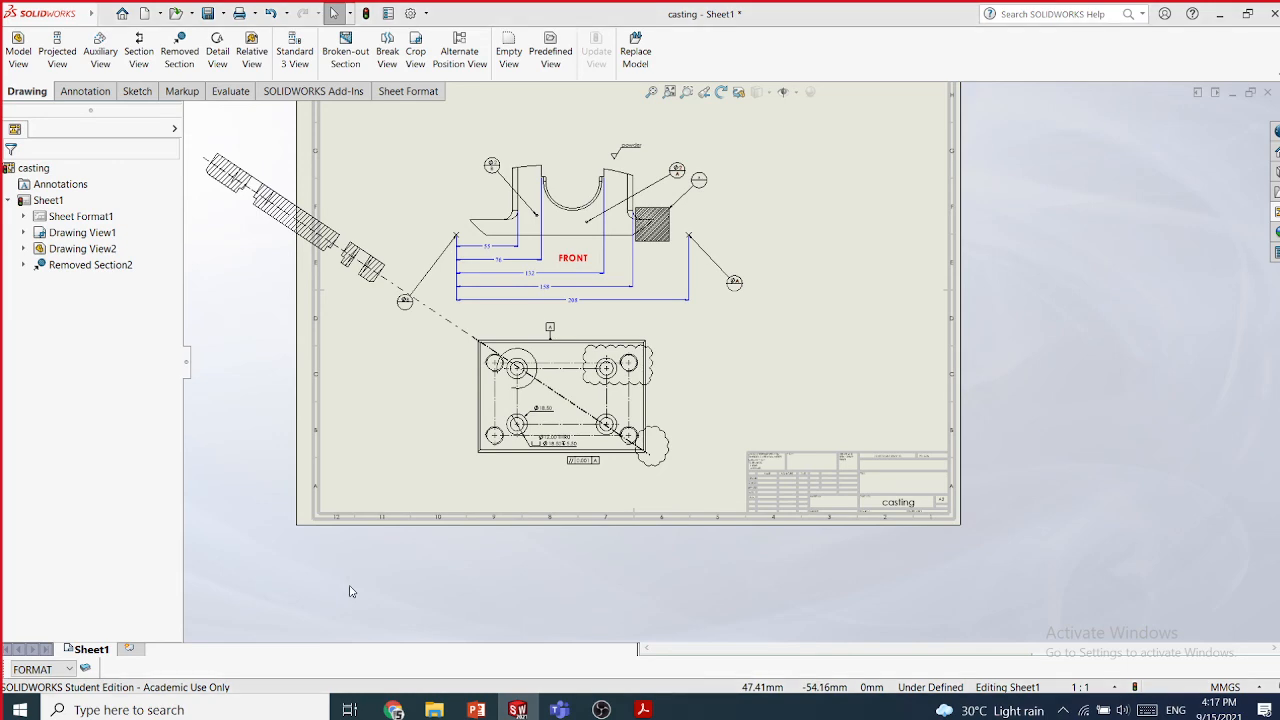
- Switch to File Explorer and open the presentation Supplementary Lecture - Technical Drawings from NSBM\Modules\ME104.3 Computer Aided Design CAD\SolidWorks Notes\Slides
key(alt+Tab)
click(250, 422)
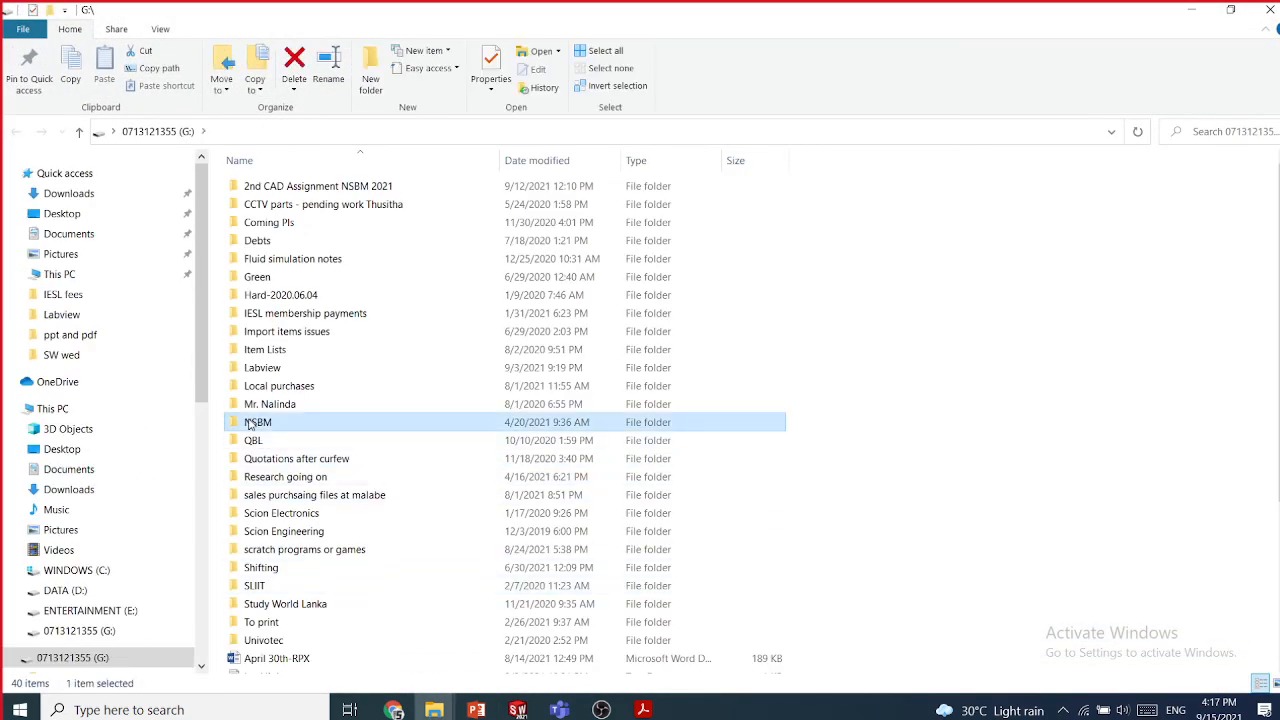
double_click(250, 422)
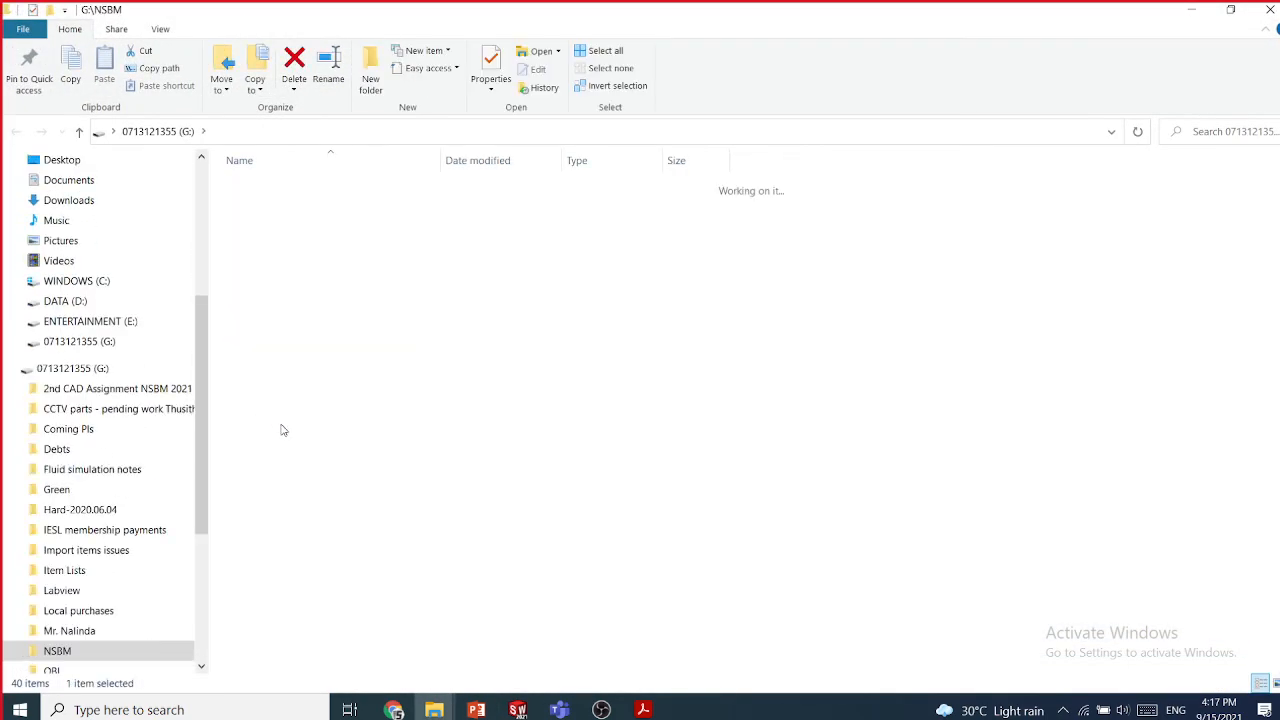
double_click(273, 260)
double_click(289, 223)
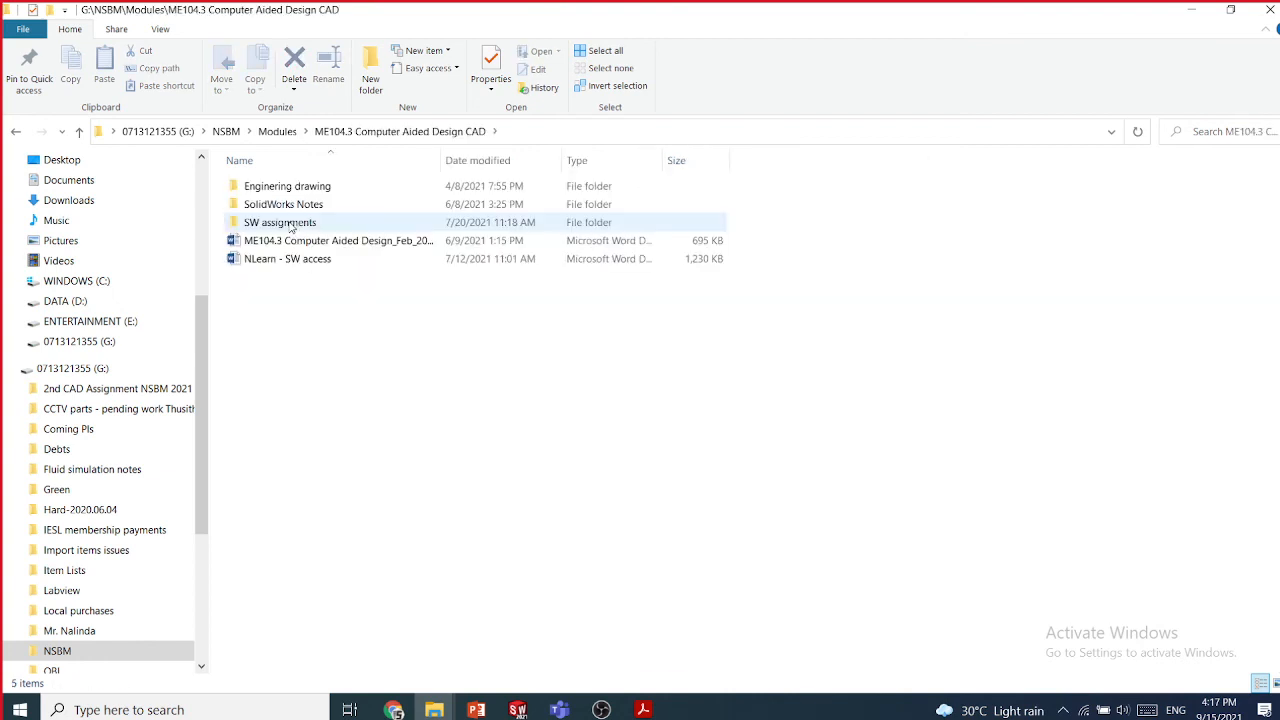
double_click(303, 206)
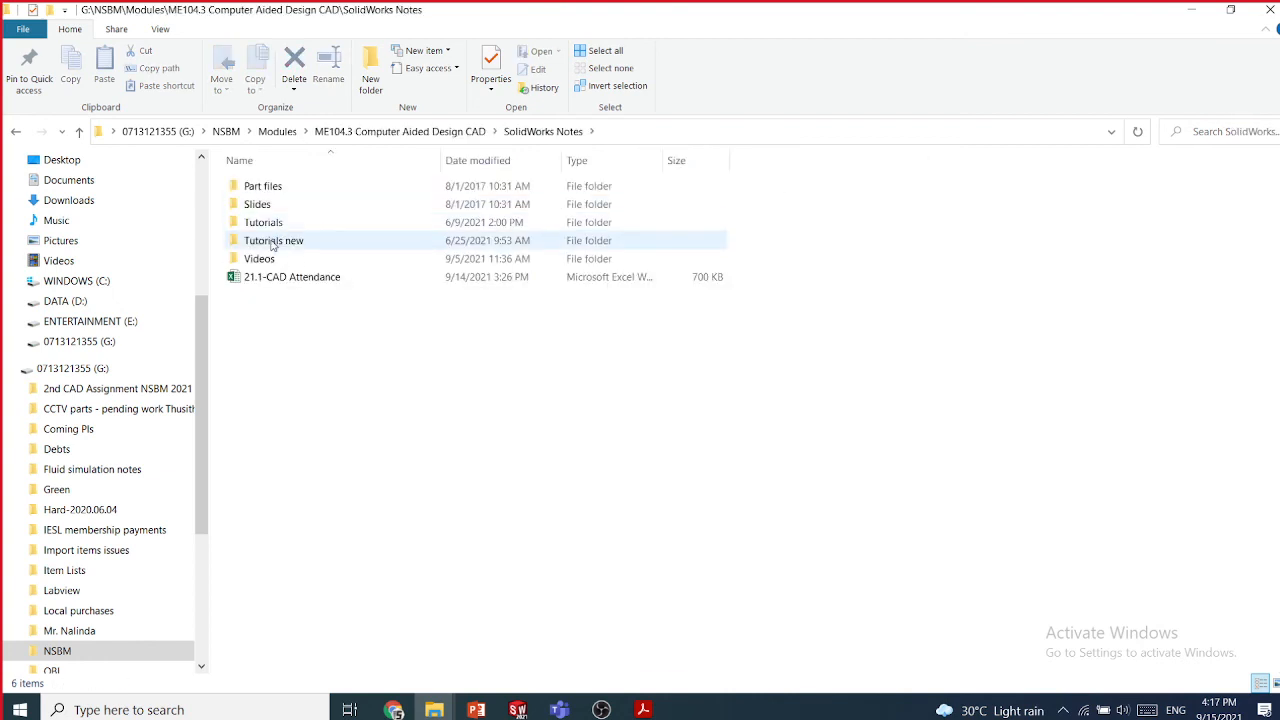
double_click(260, 205)
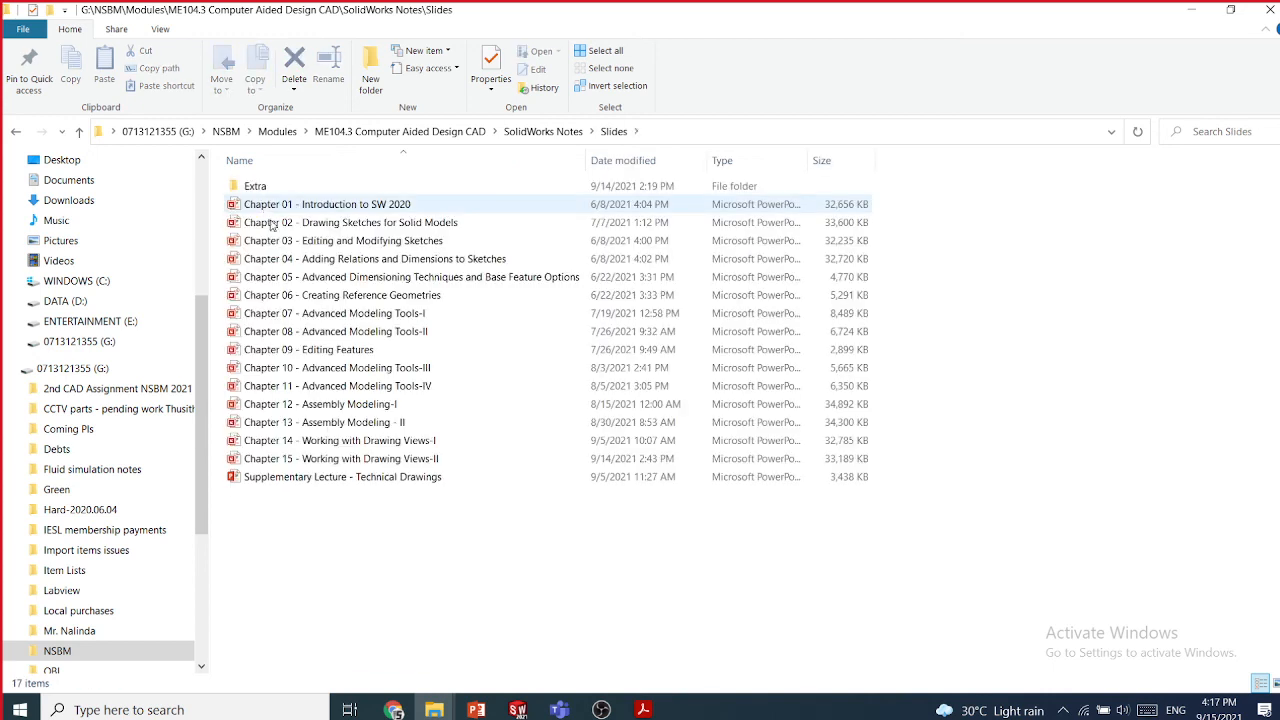
double_click(325, 477)
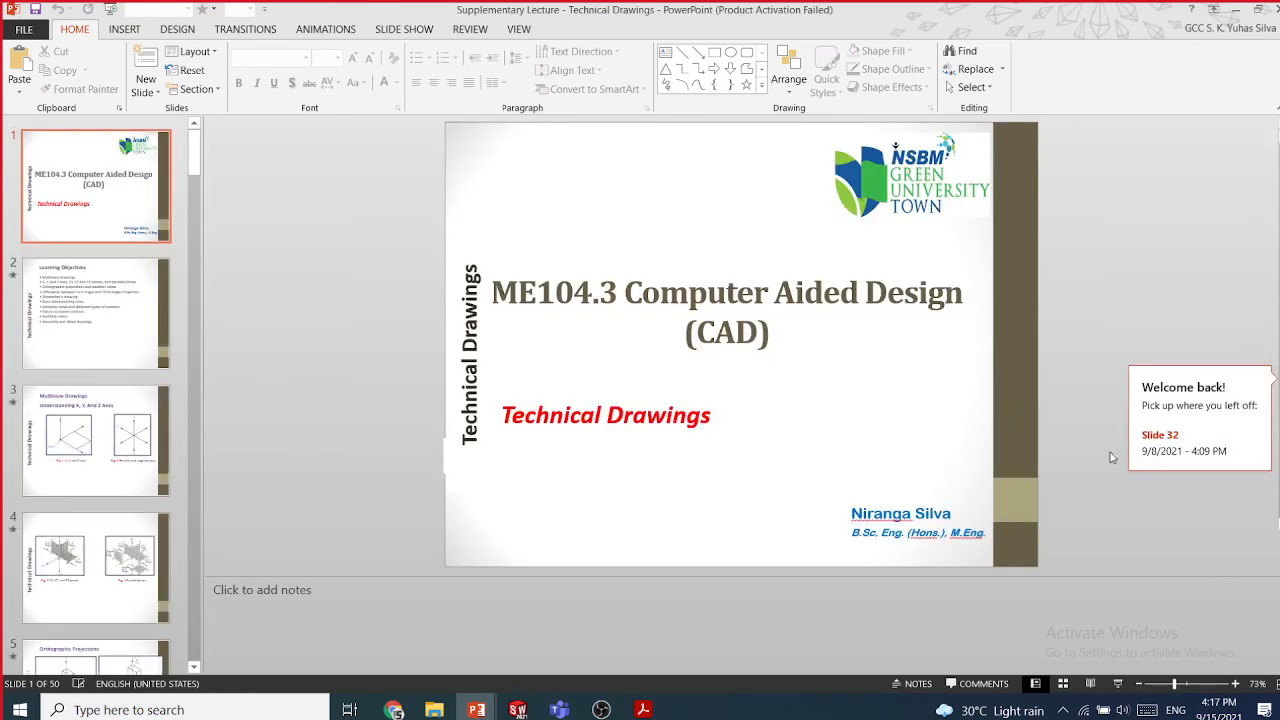
- Resume the presentation at slide 32 and look through the sectional view slides, returning to the casting drawing in SOLIDWORKS
click(1160, 434)
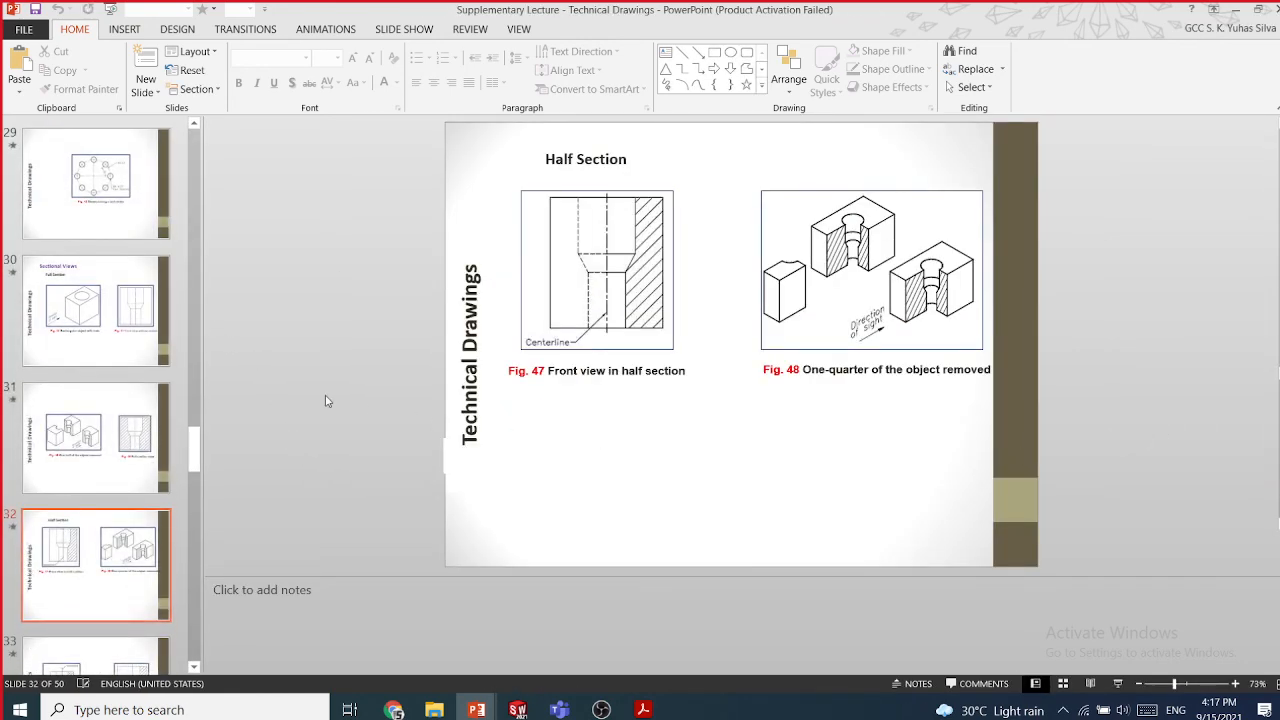
scroll(325, 400, down, 4)
scroll(325, 400, up, 1)
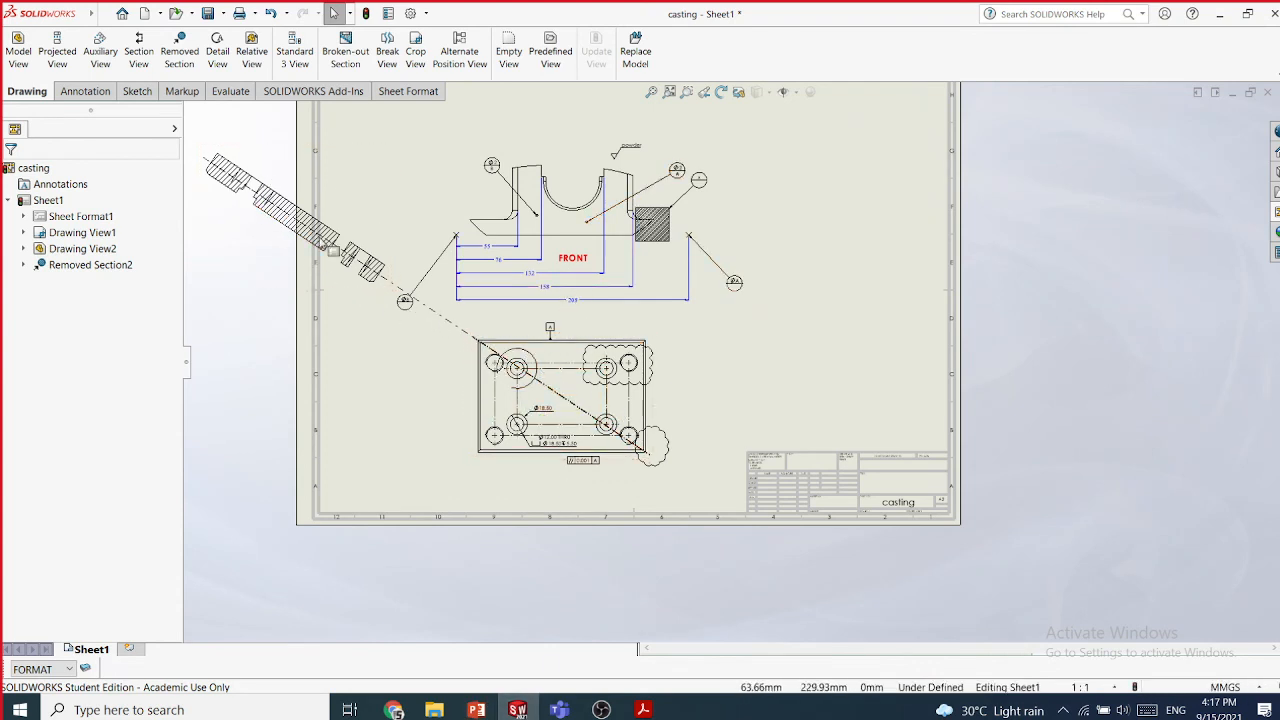
- Delete the diagonal removed section together with its cutting line and section sketch
scroll(505, 316, down, 2)
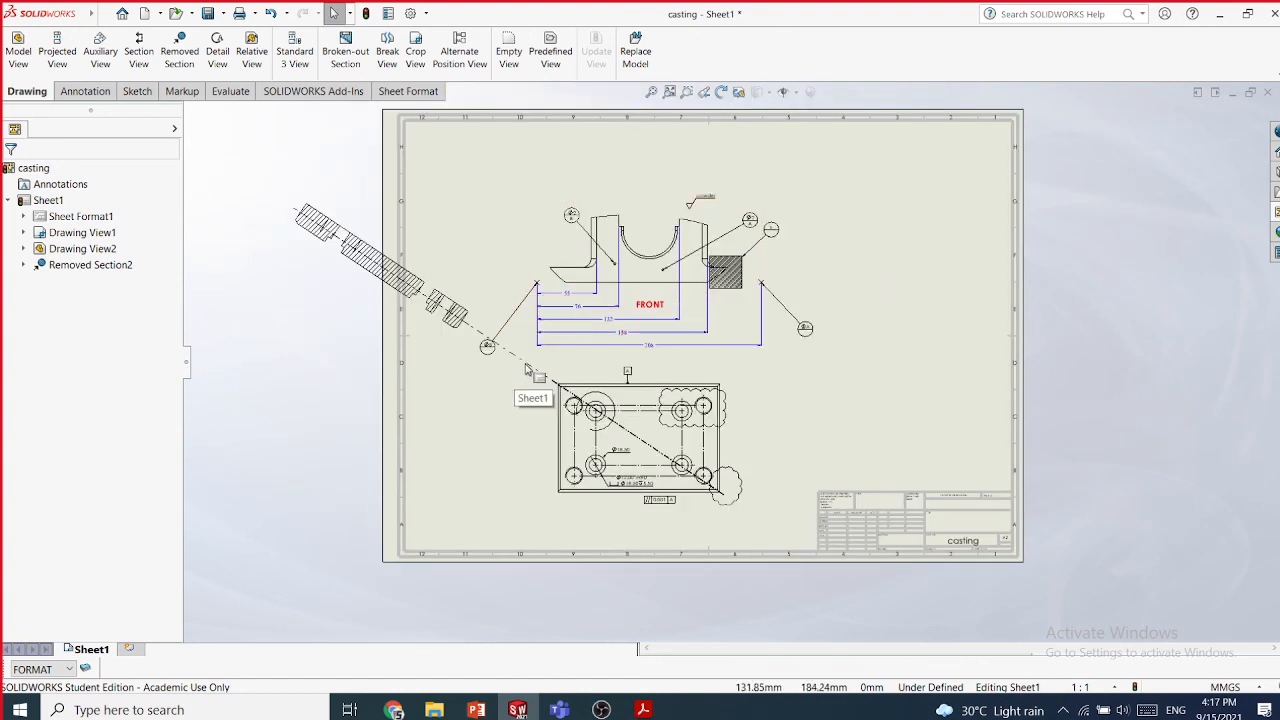
key(ctrl+b)
key(Delete)
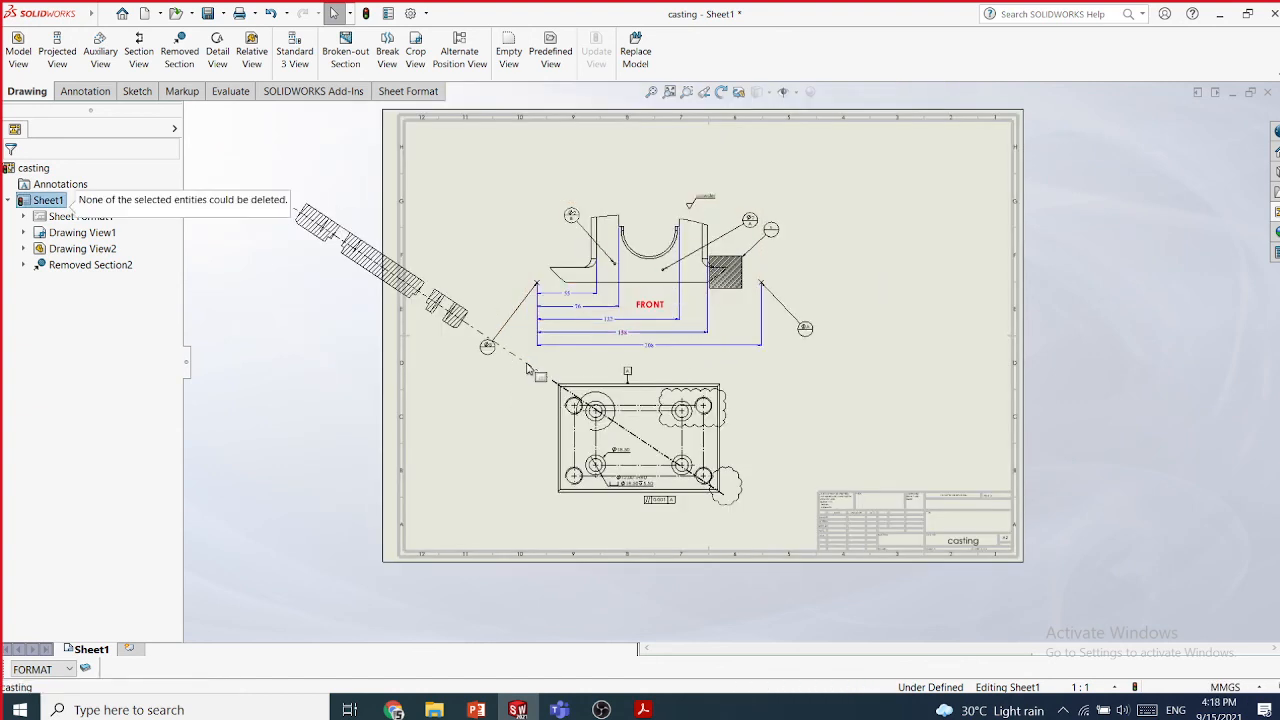
right_click(88, 266)
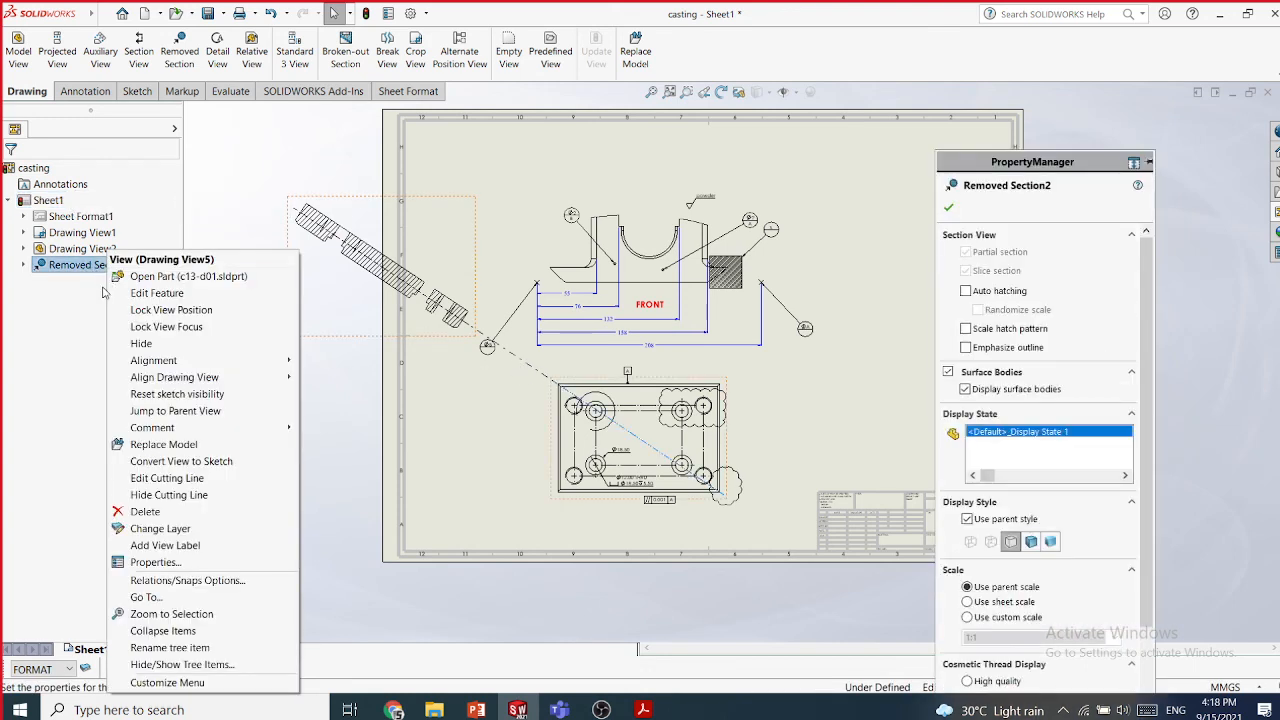
click(148, 512)
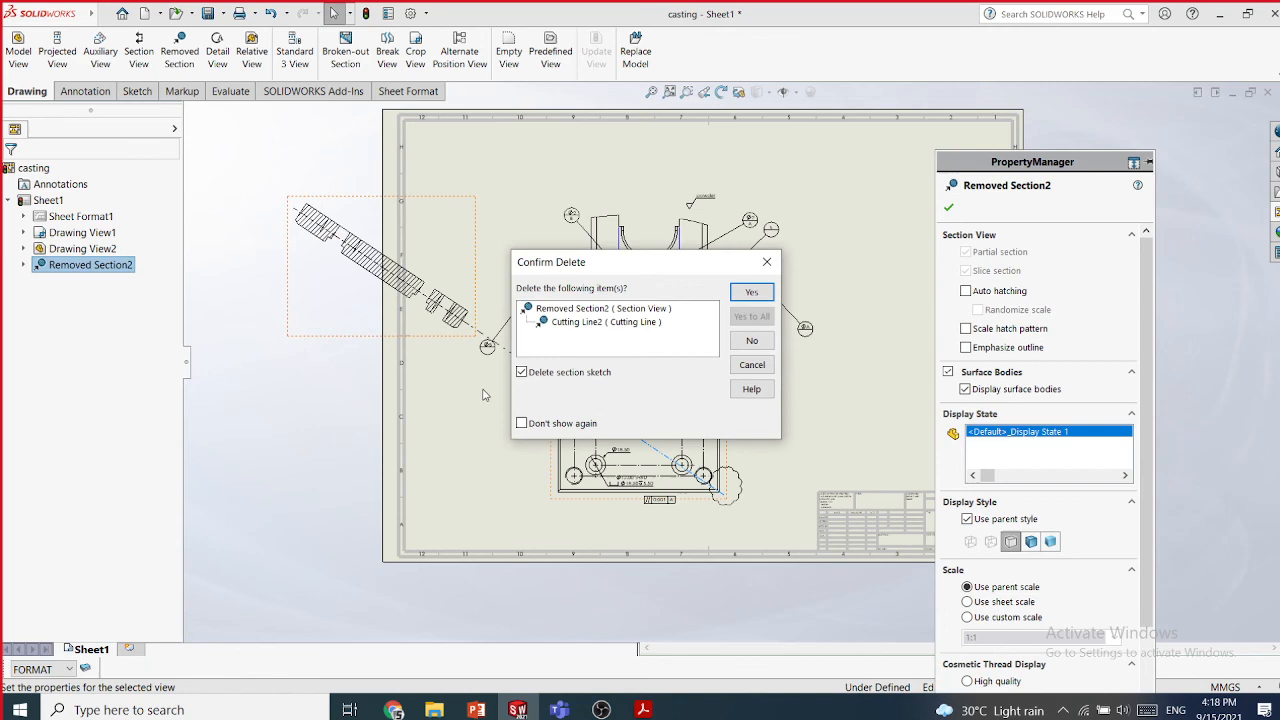
click(751, 291)
scroll(822, 444, down, 1)
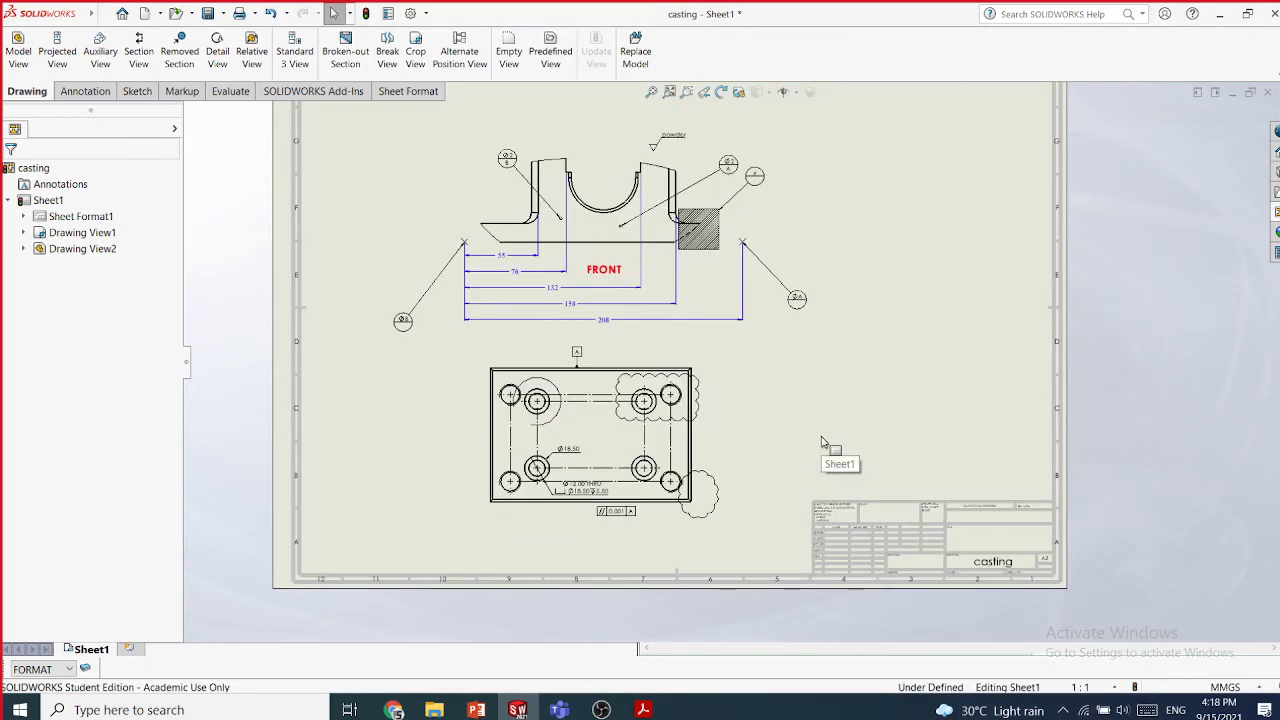
- Recreate the removed section from the plate's upper and lower edges, with a manual cutting line from upper-left to lower-right corner, and place it up-left of the plate
click(179, 50)
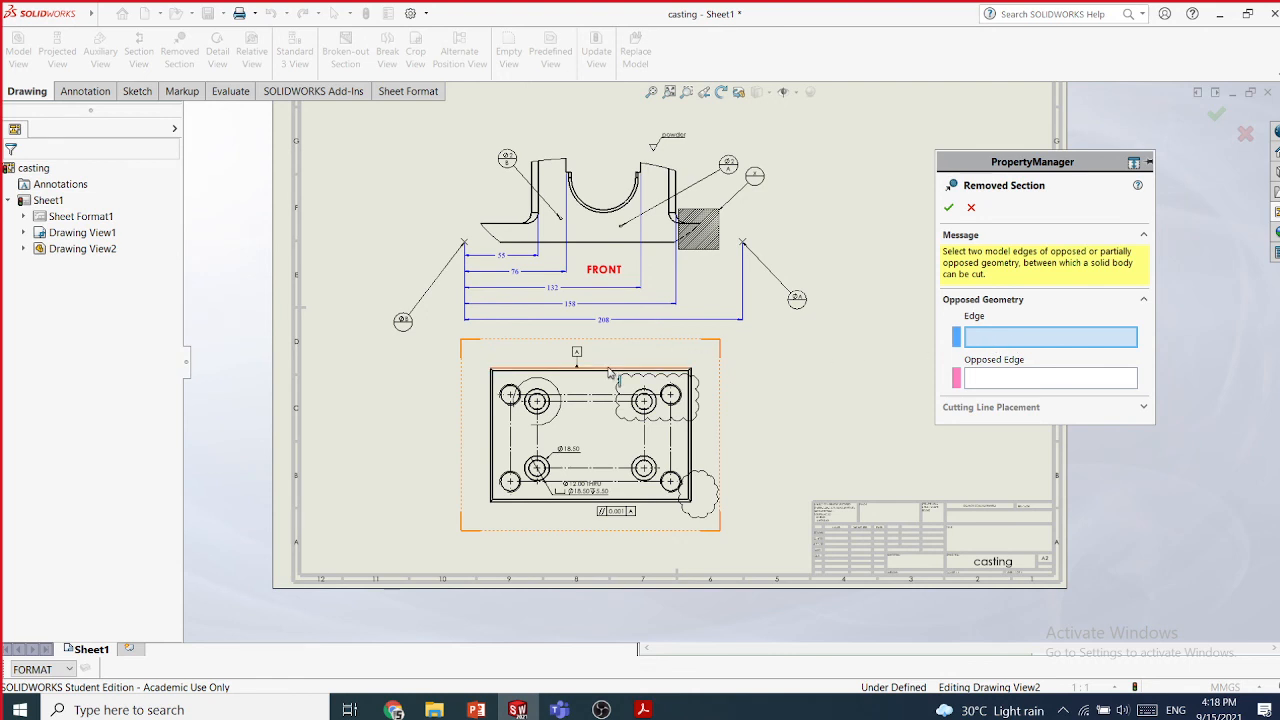
click(608, 369)
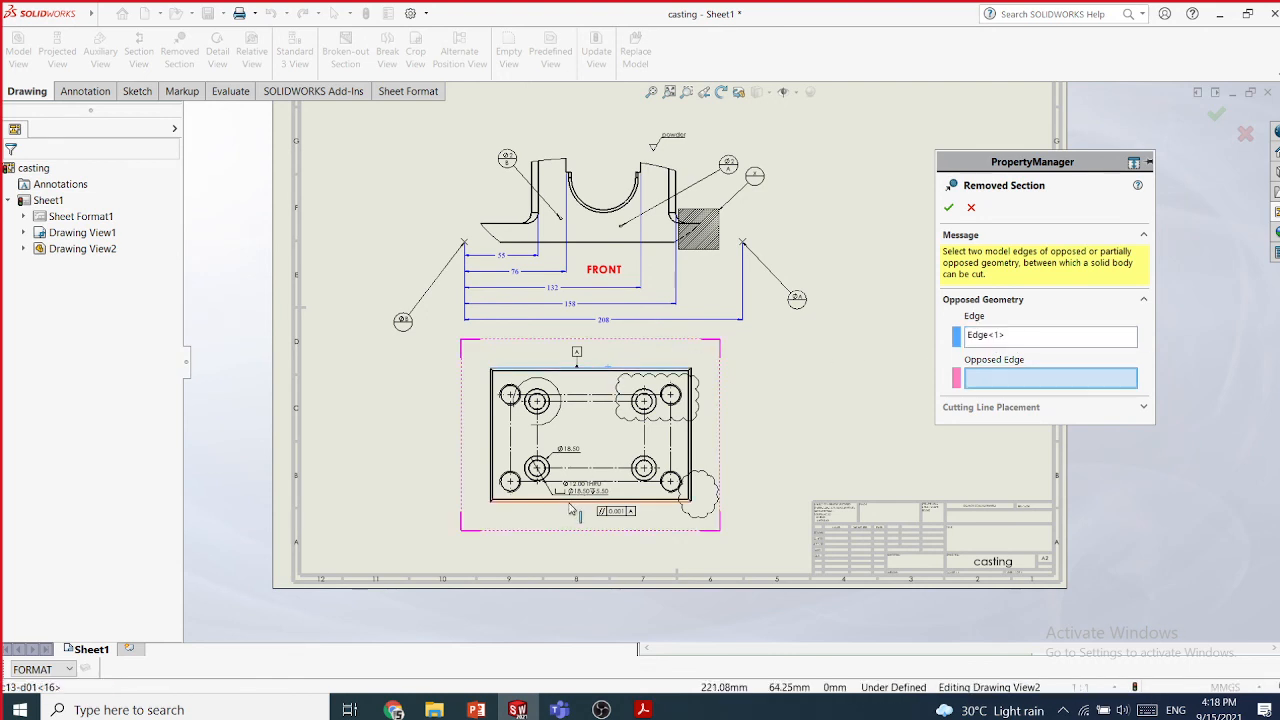
click(589, 502)
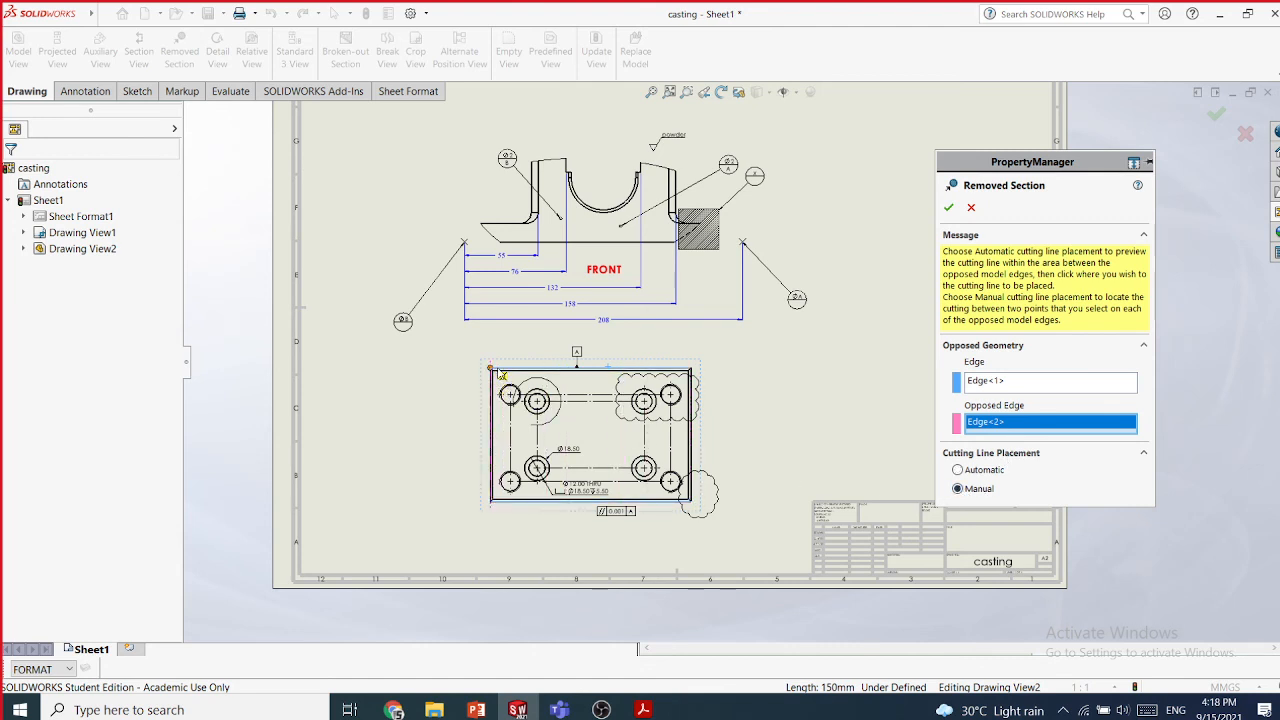
click(490, 369)
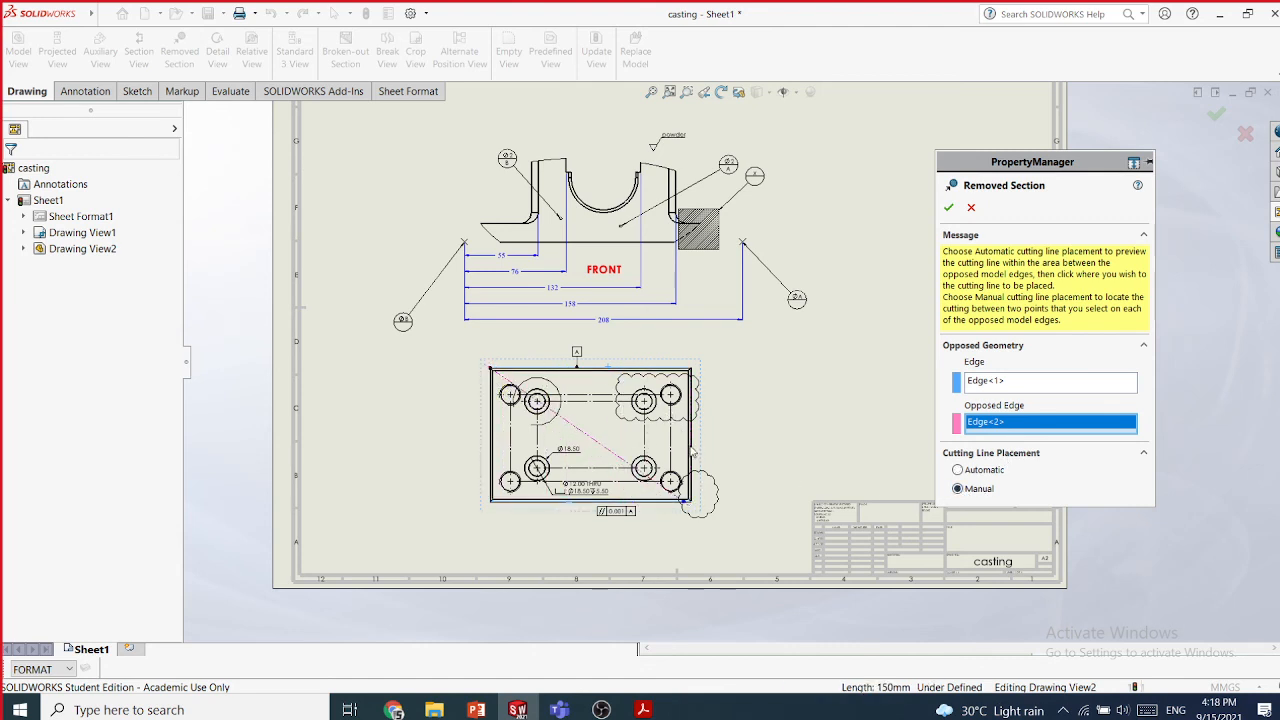
click(692, 500)
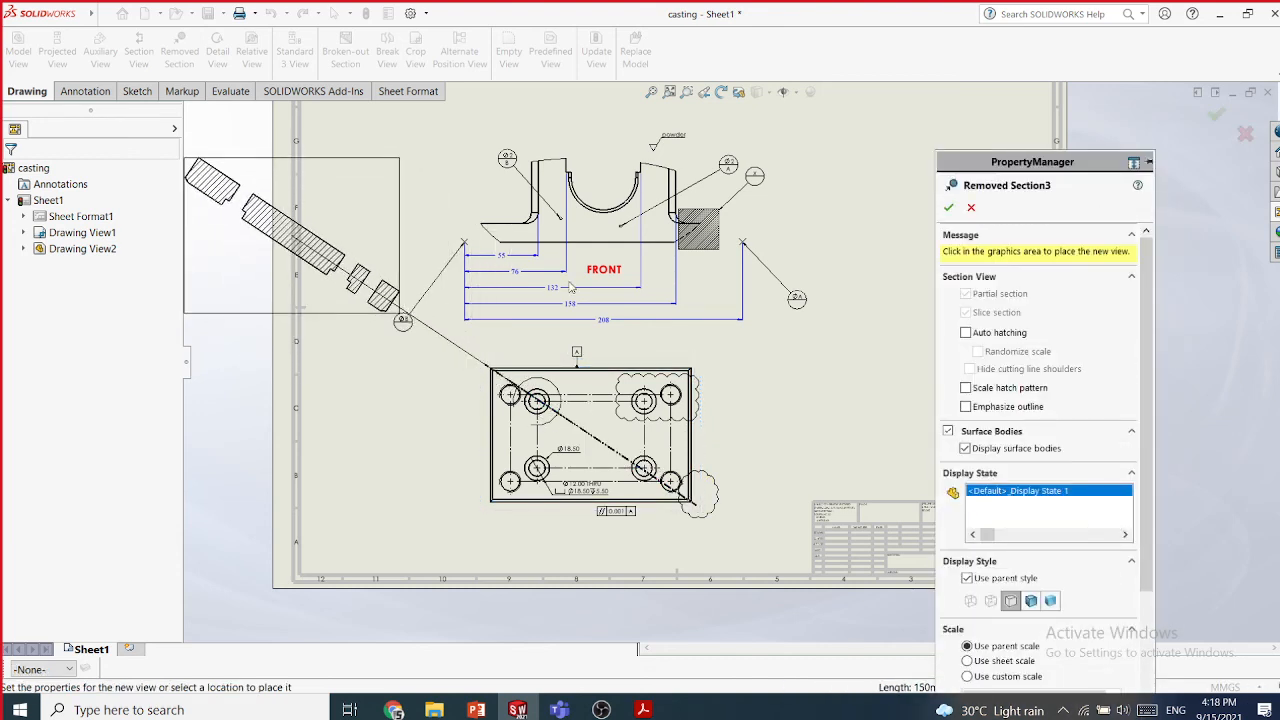
click(294, 240)
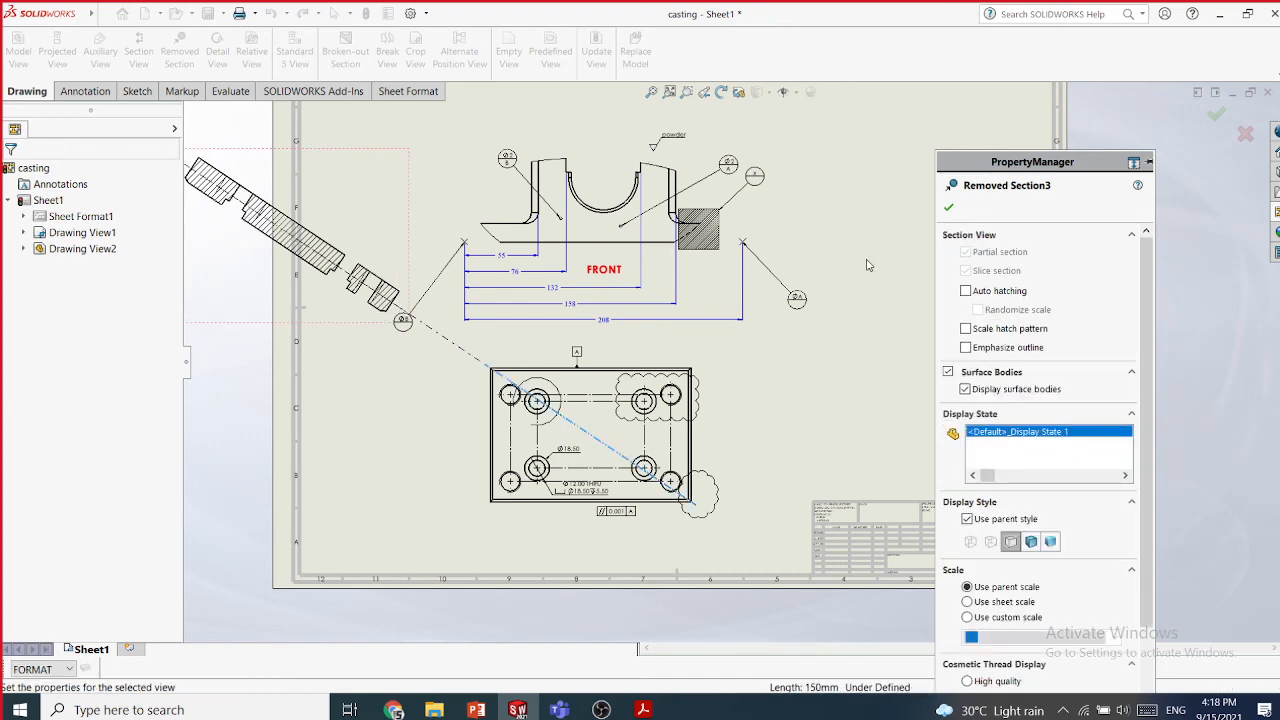
click(949, 211)
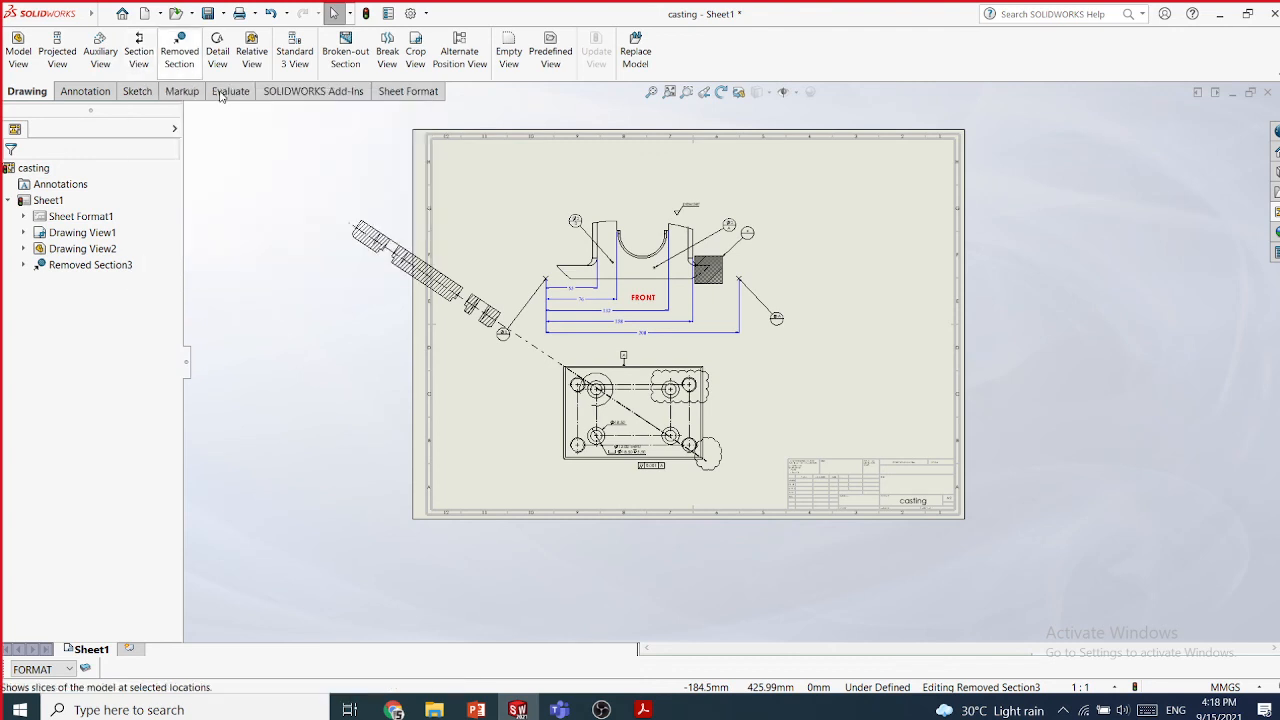
click(448, 338)
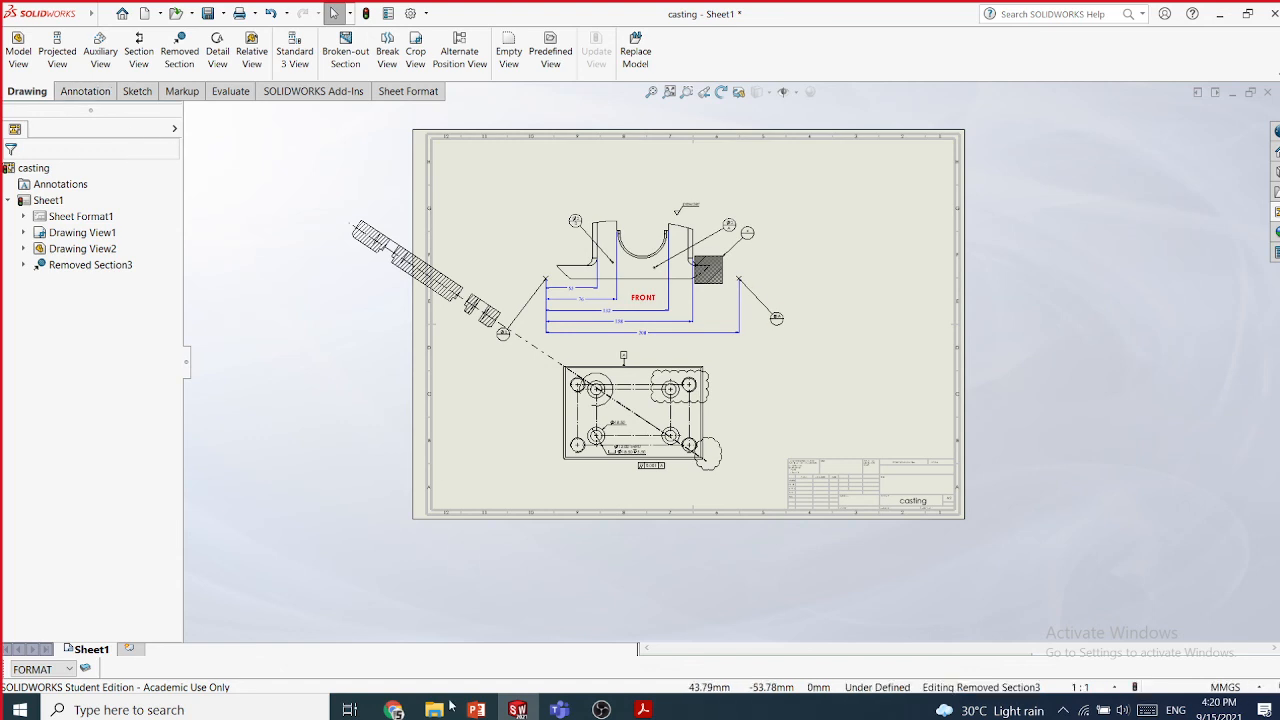
mouse_move(433, 712)
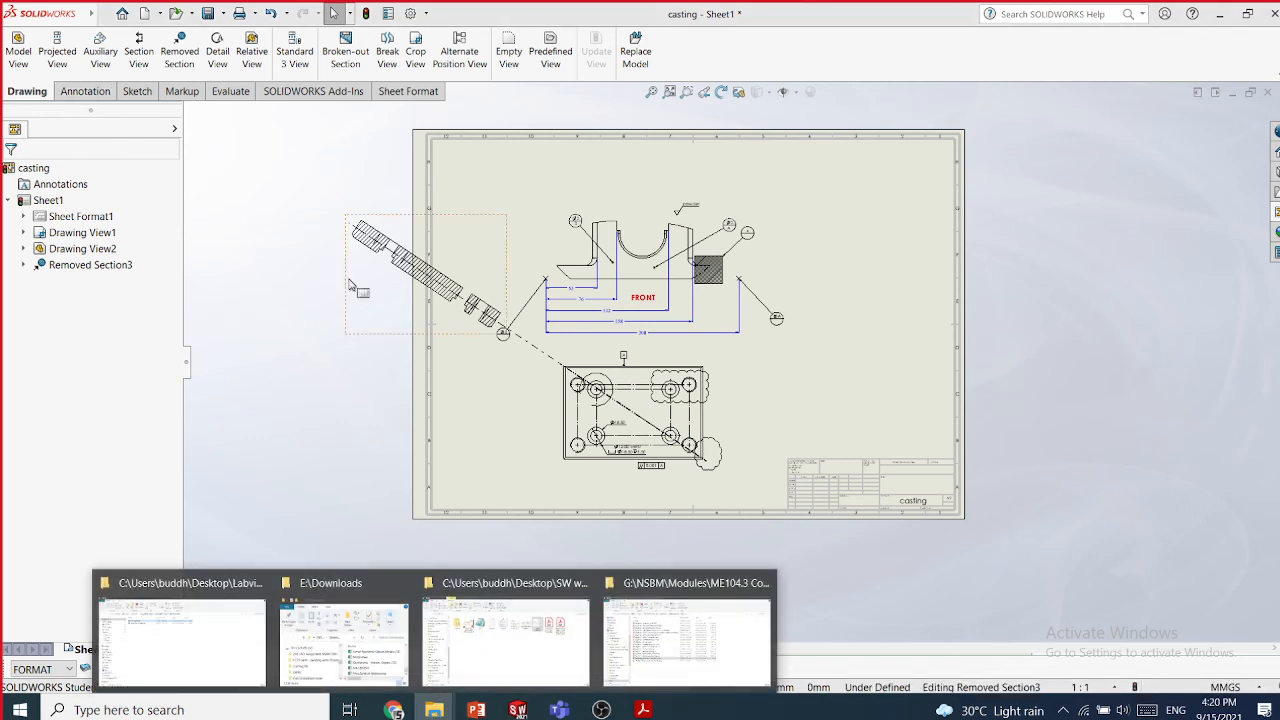
right_click(19, 93)
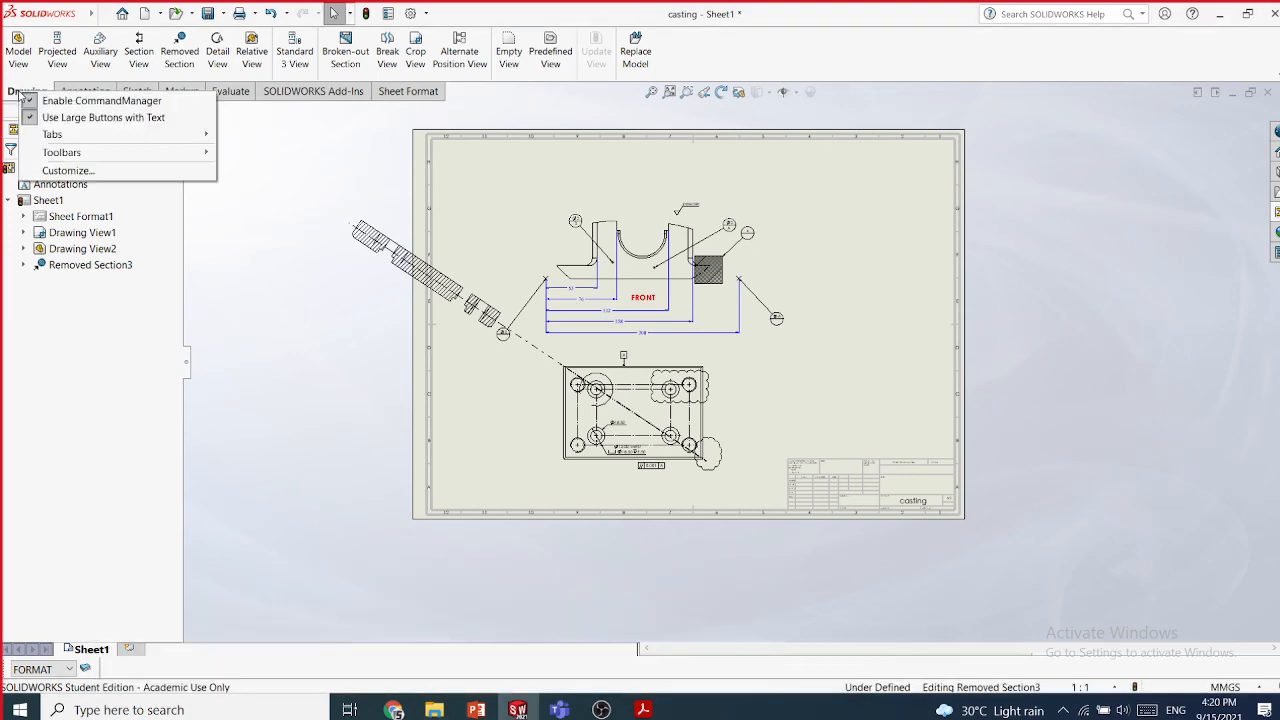
mouse_move(204, 147)
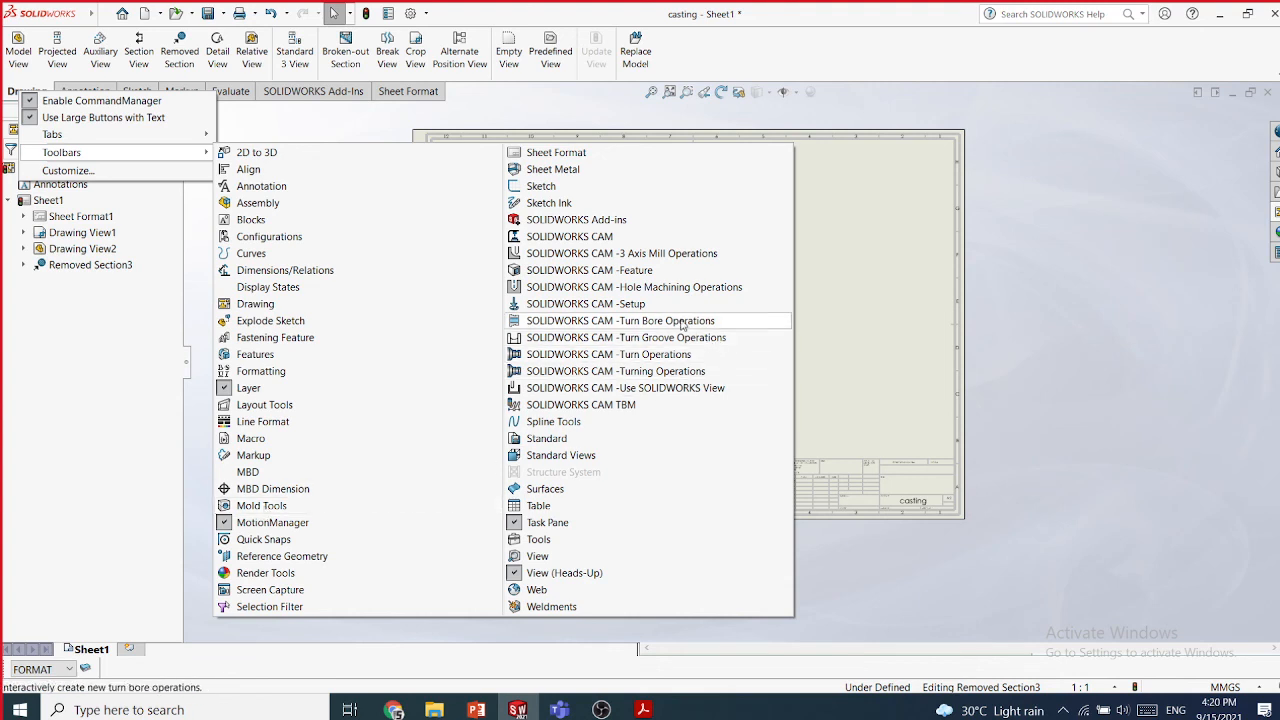
click(775, 65)
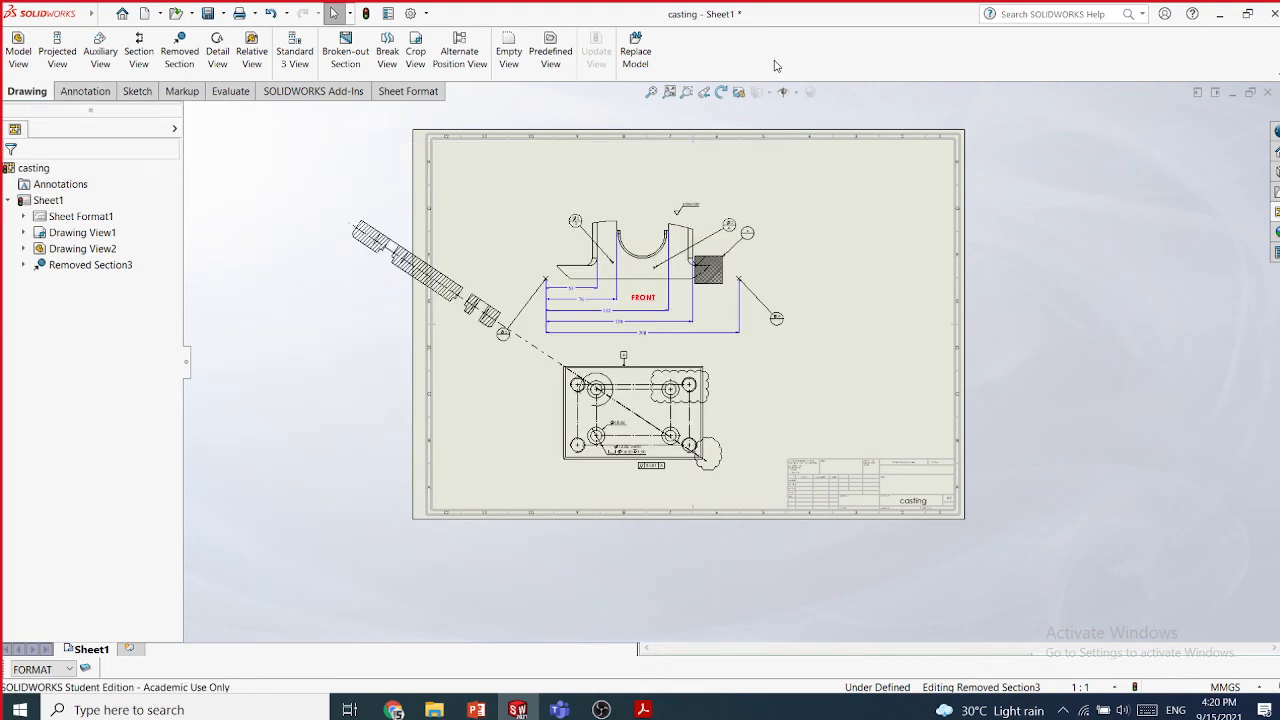
scroll(562, 345, down, 1)
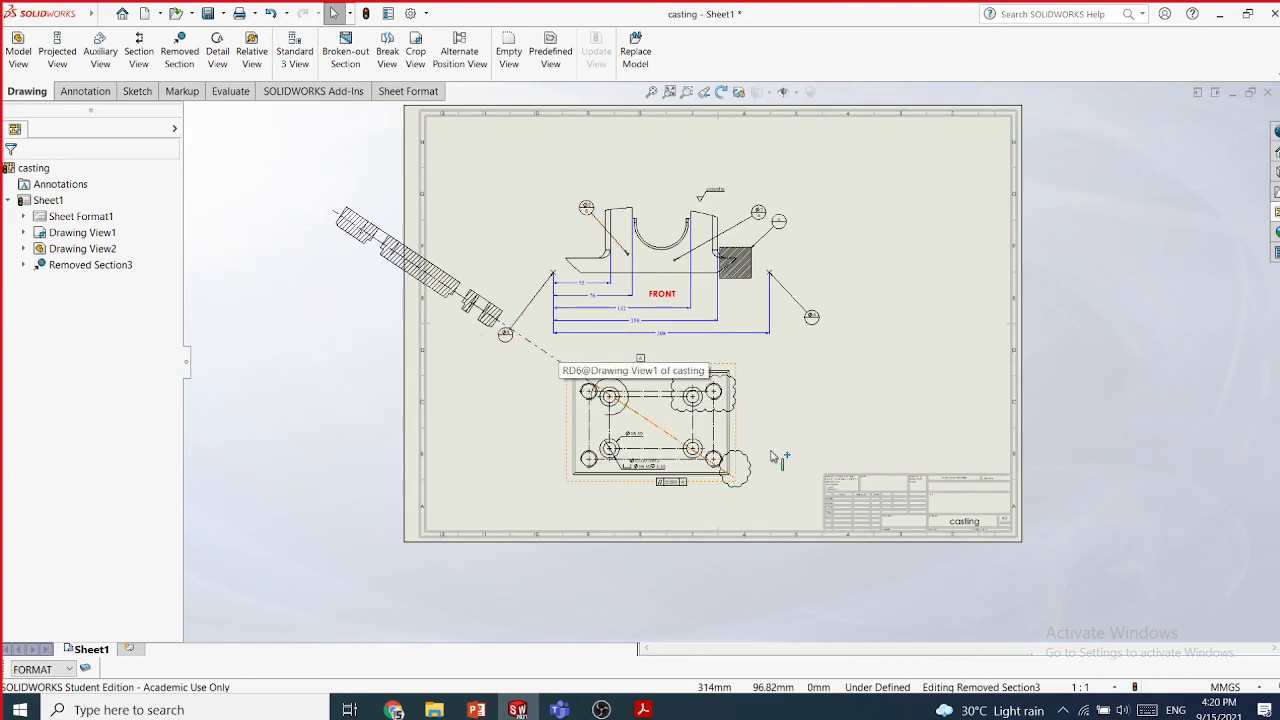
scroll(731, 360, up, 1)
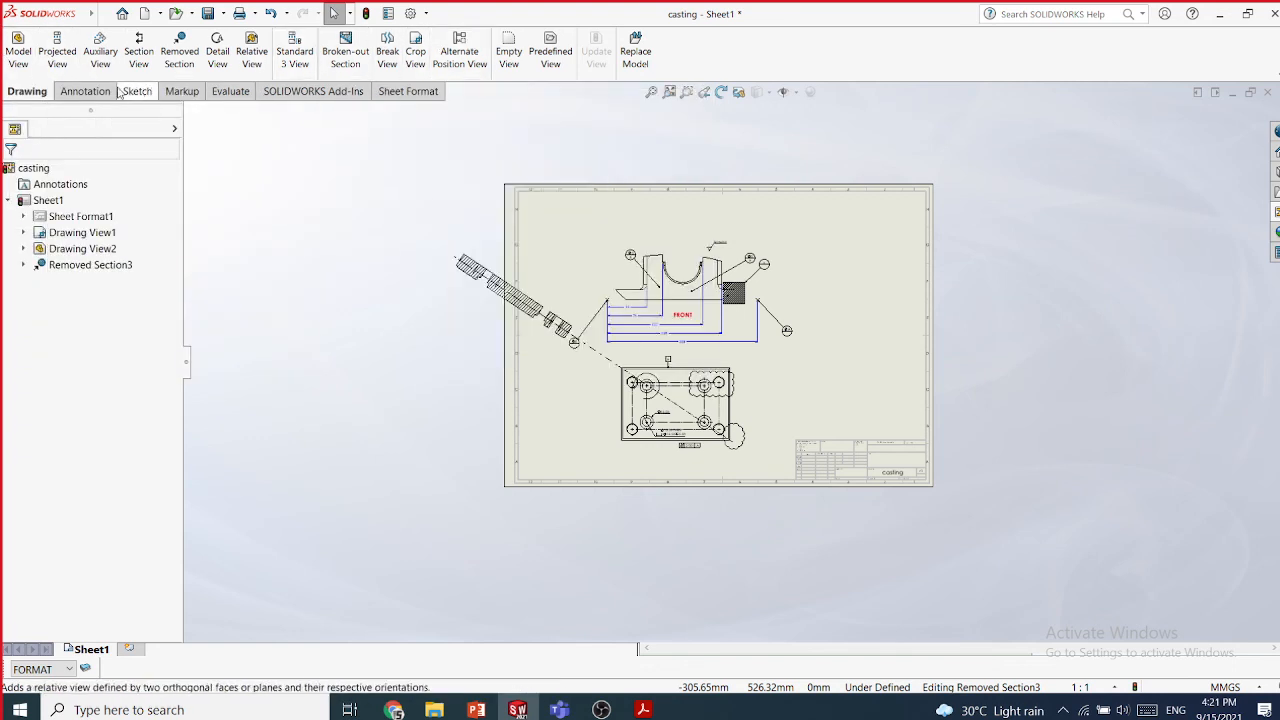
click(85, 91)
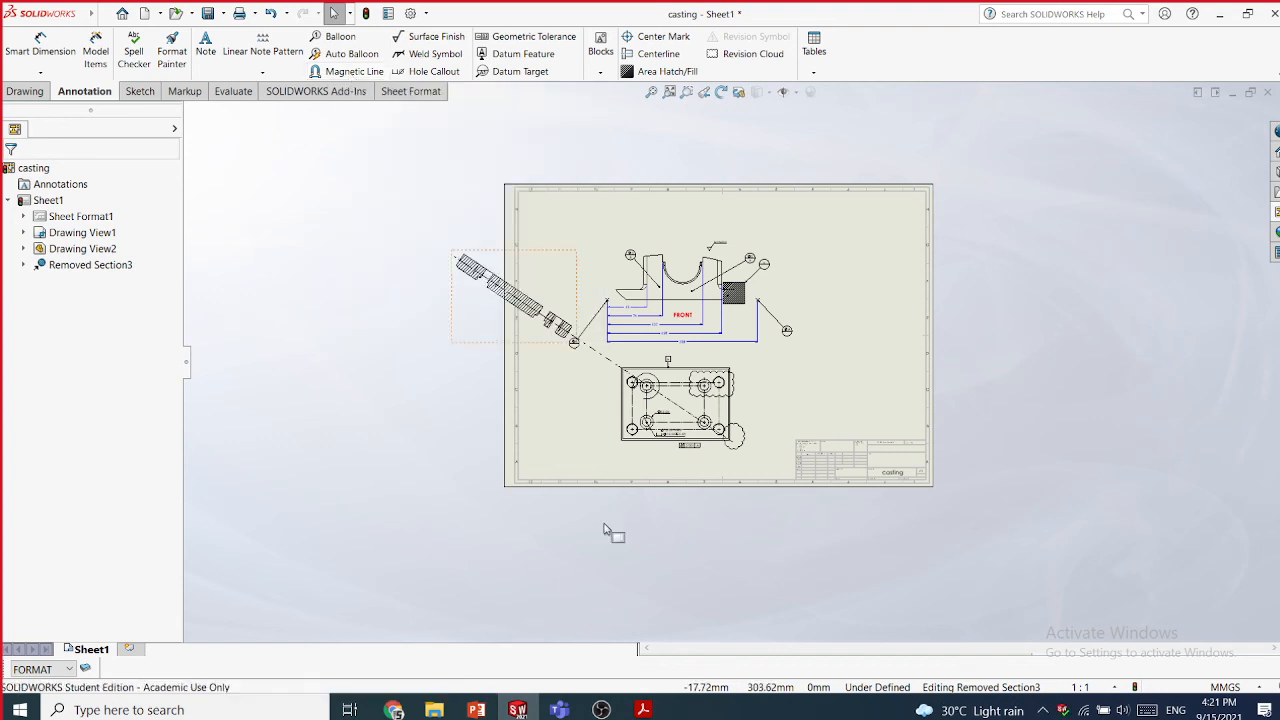
- Switch to the Chapter 15 - Working with Drawing Views-II presentation in PowerPoint and look through the slides from surface finish symbols to Bill of Materials
mouse_move(481, 712)
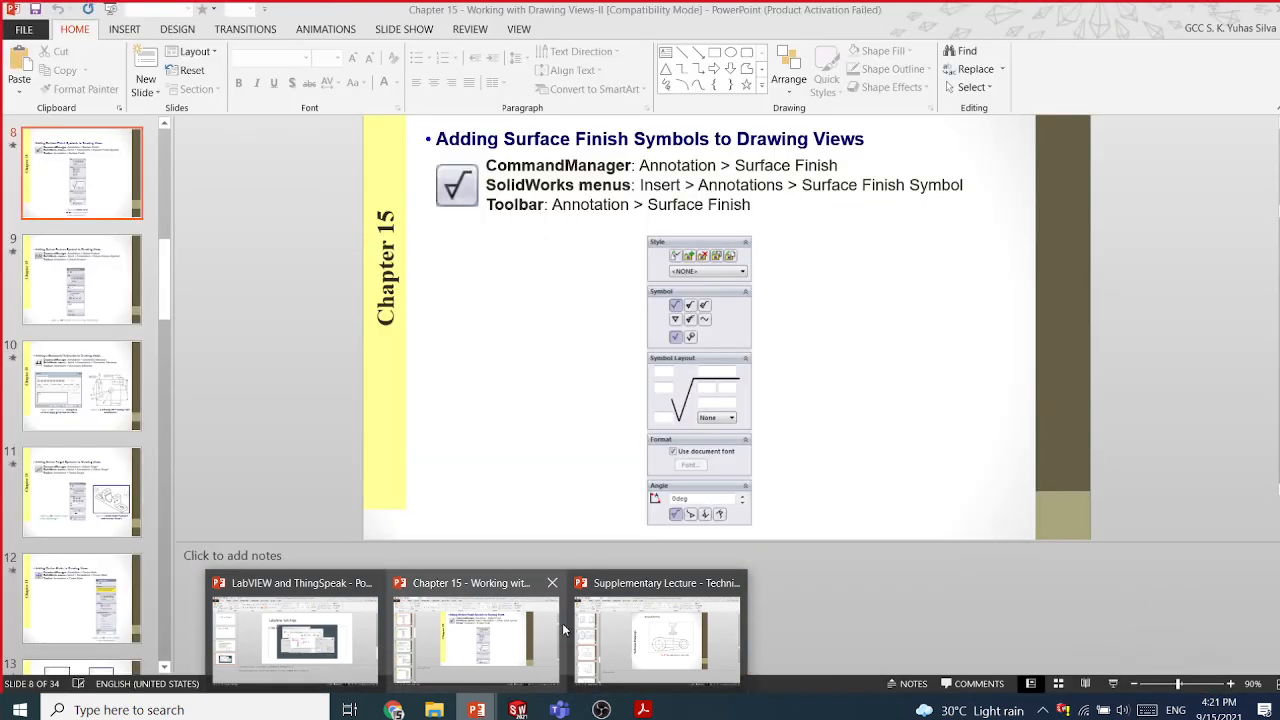
mouse_move(735, 596)
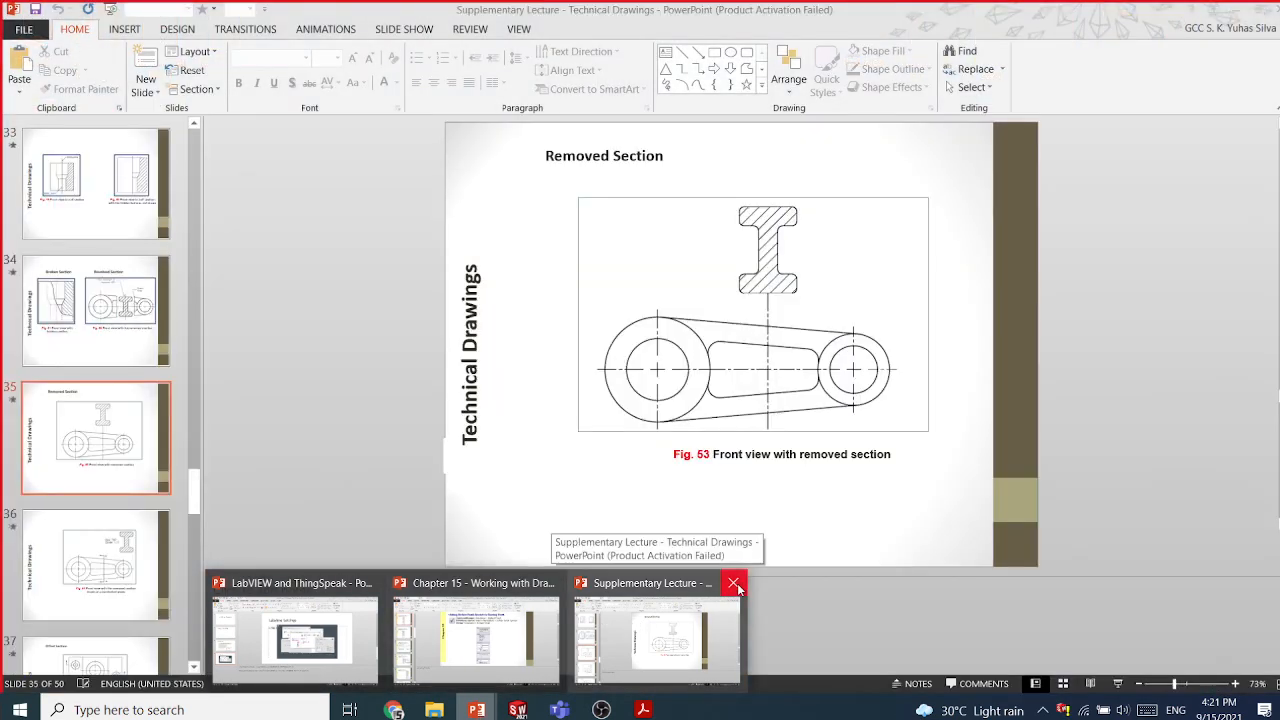
mouse_move(530, 620)
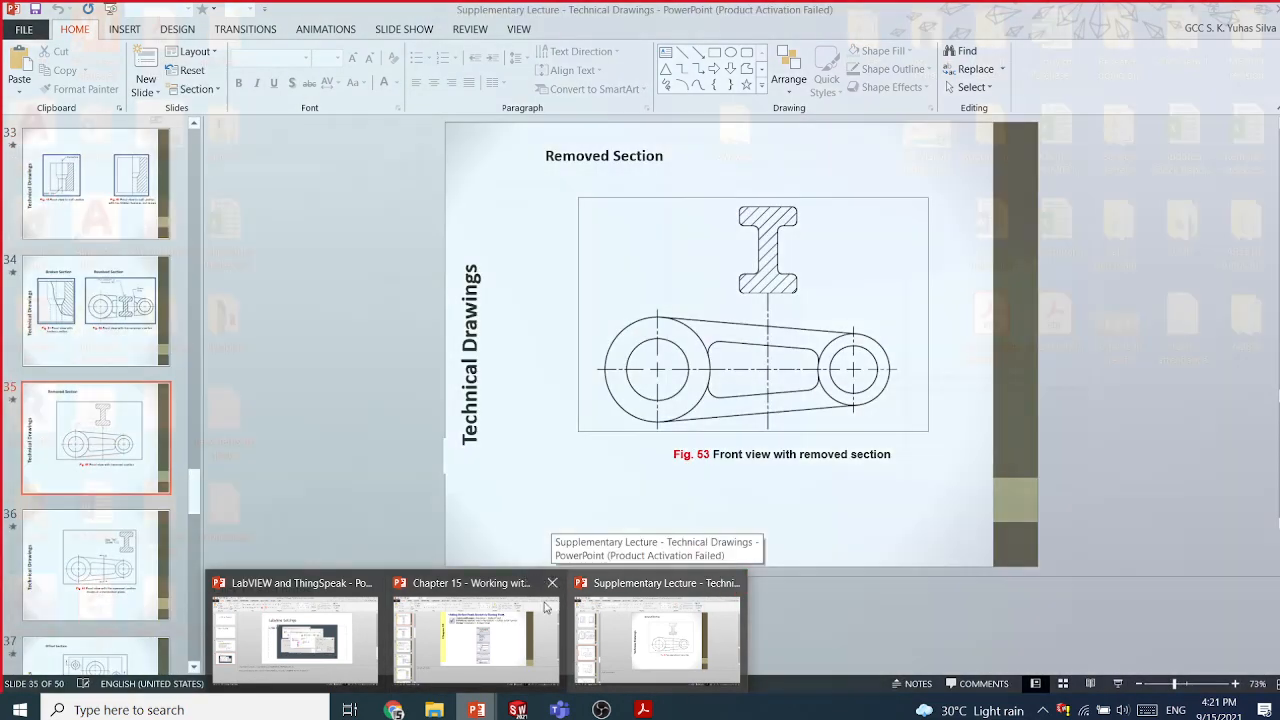
click(545, 607)
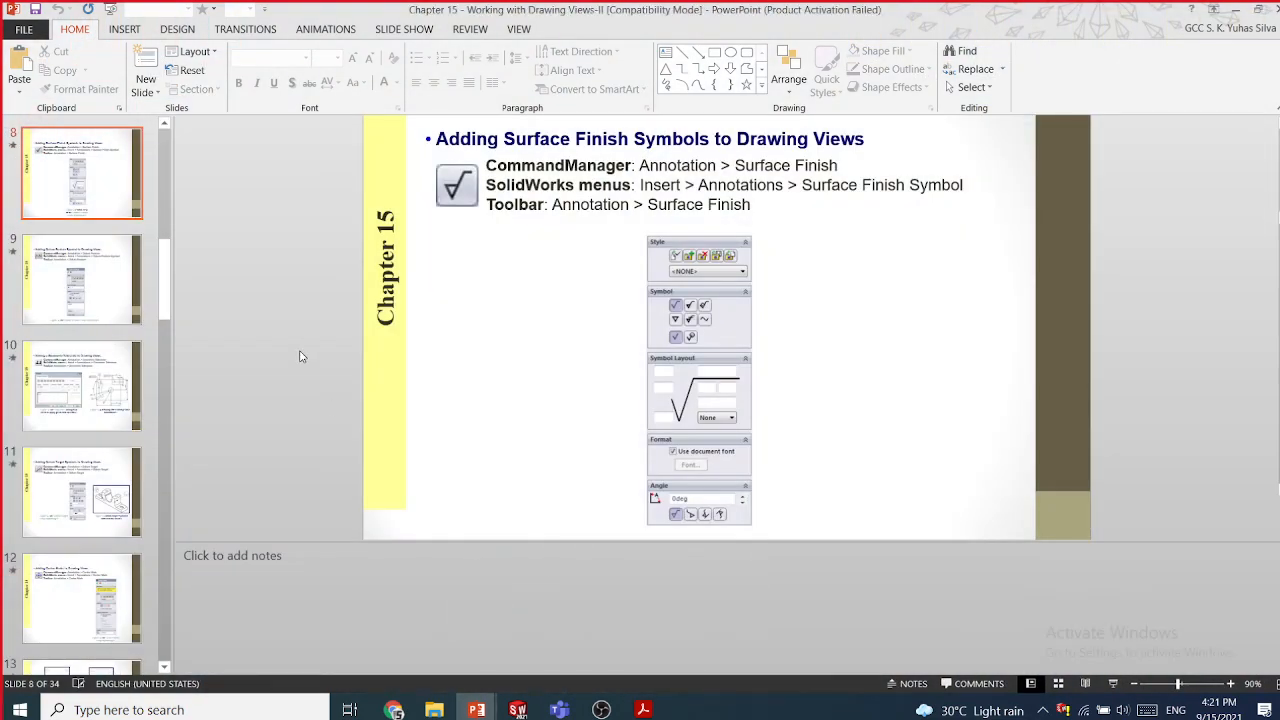
scroll(300, 356, down, 2)
scroll(300, 356, down, 1)
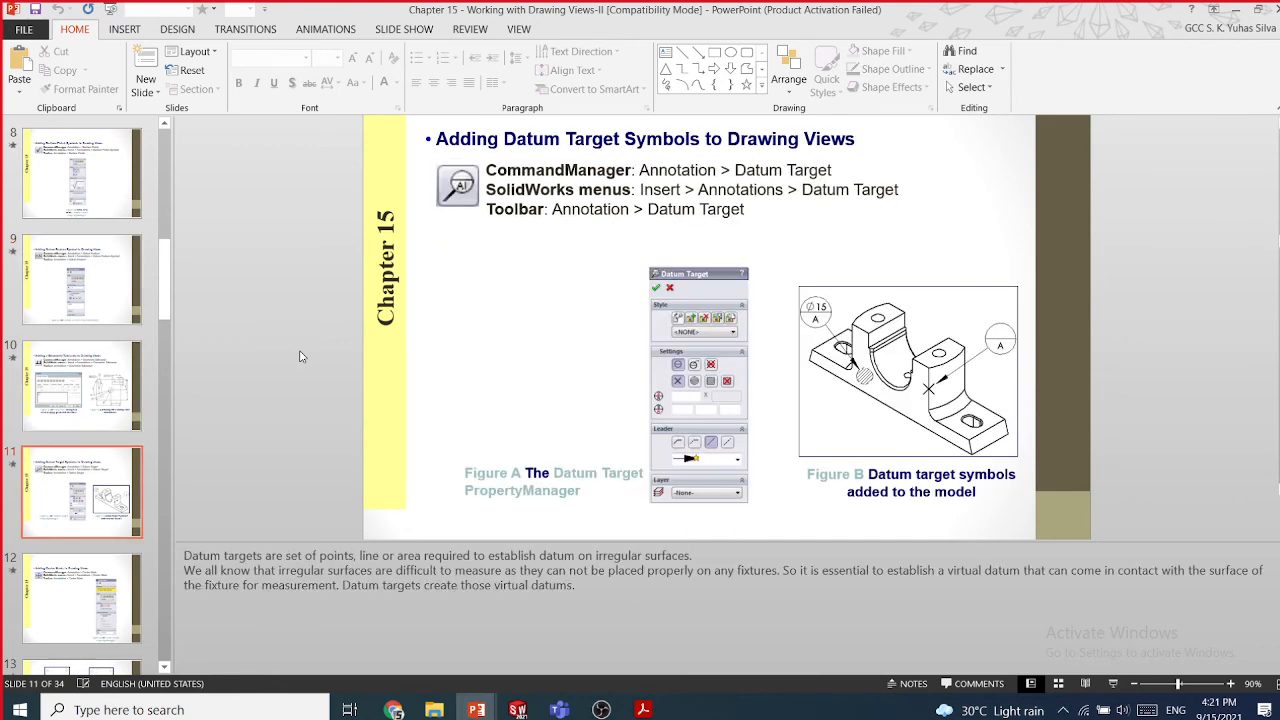
scroll(300, 356, down, 1)
scroll(300, 356, down, 1)
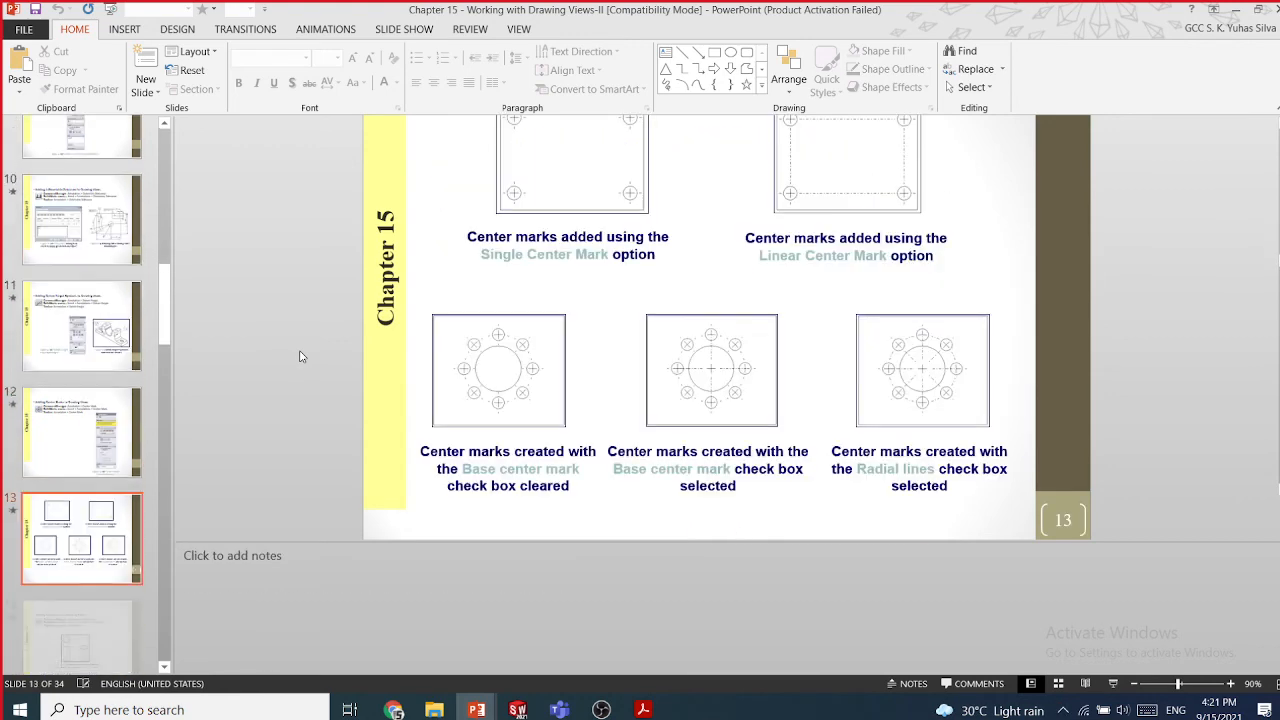
scroll(300, 356, down, 2)
scroll(300, 356, down, 2)
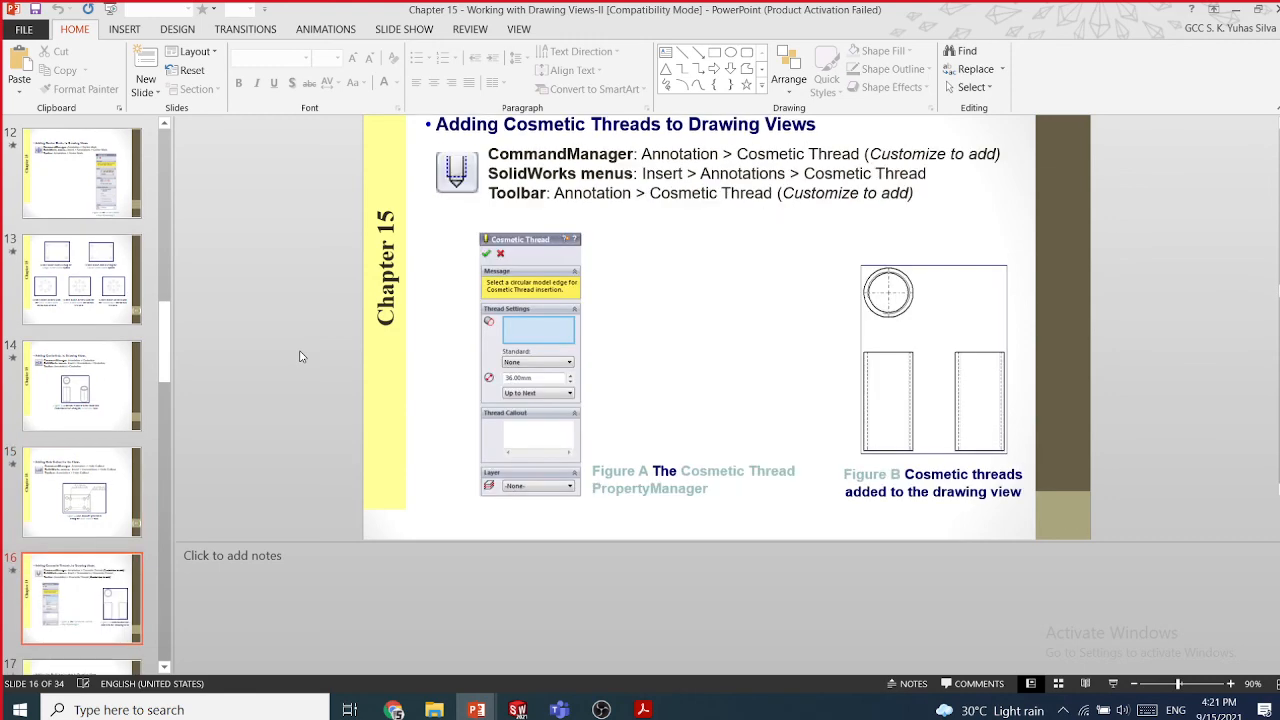
scroll(300, 356, down, 1)
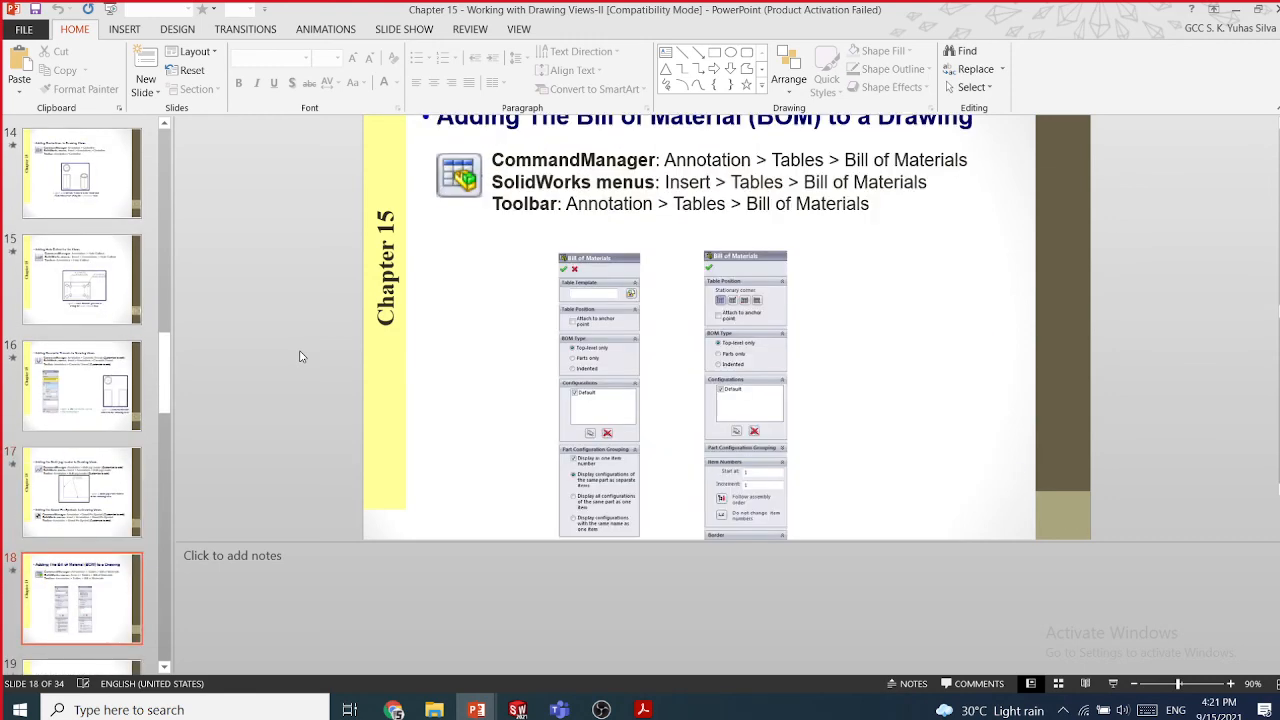
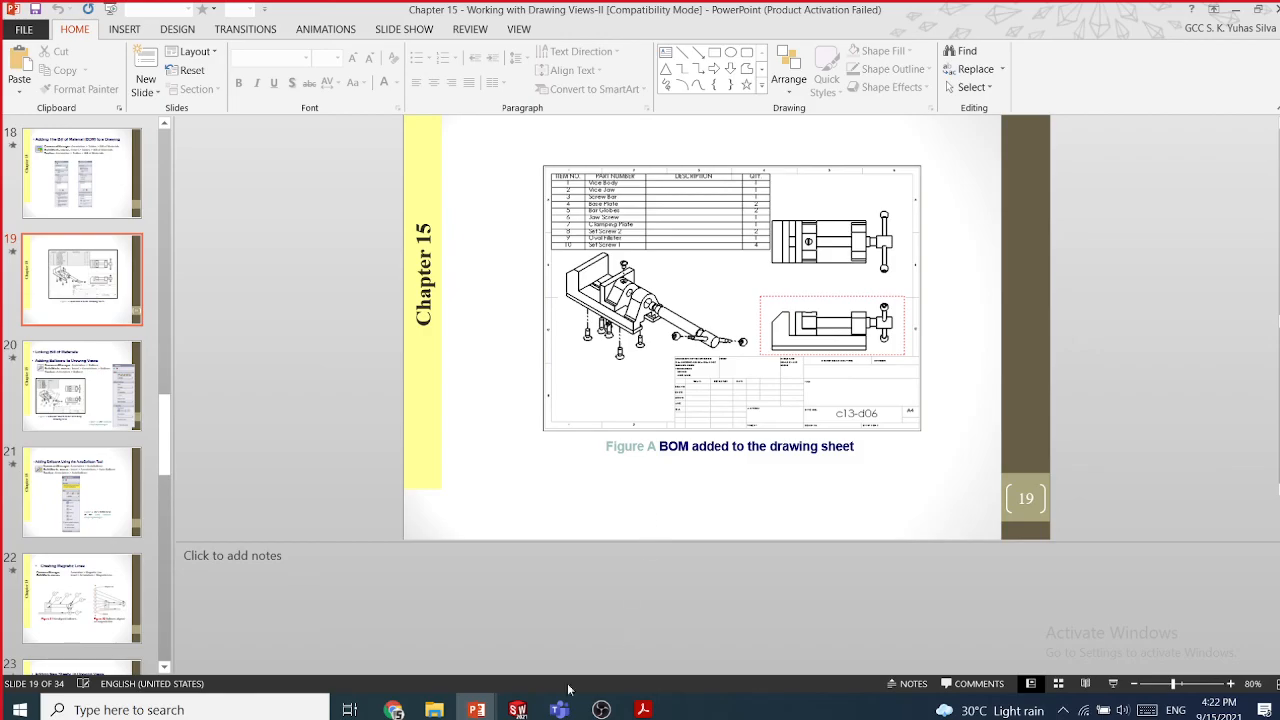
- Return to SOLIDWORKS and close the casting drawing
click(517, 709)
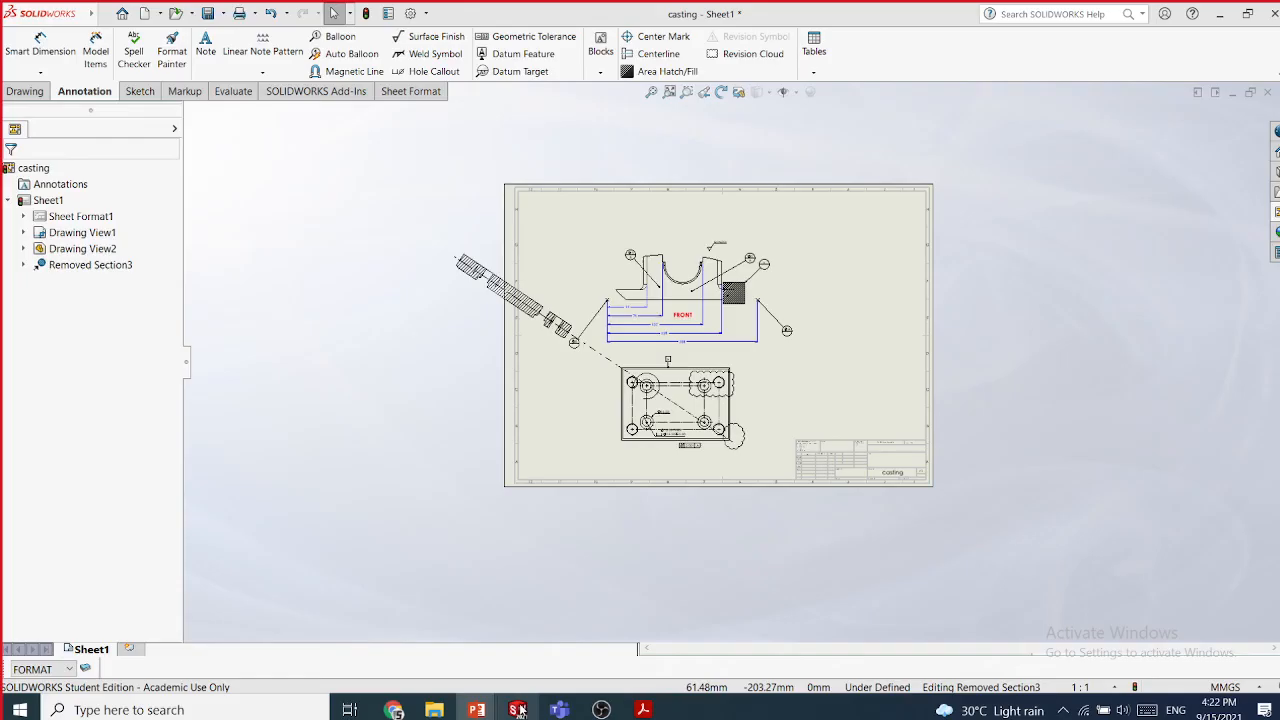
click(1268, 93)
click(602, 372)
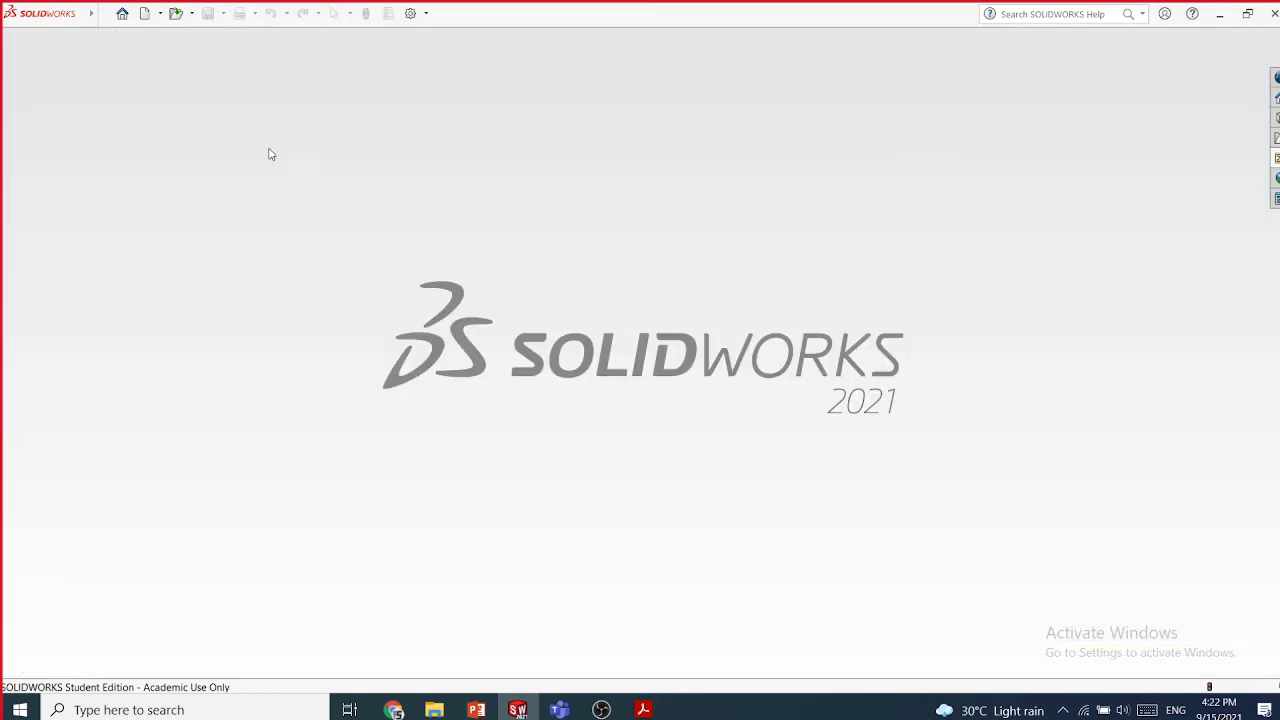
click(159, 14)
click(165, 32)
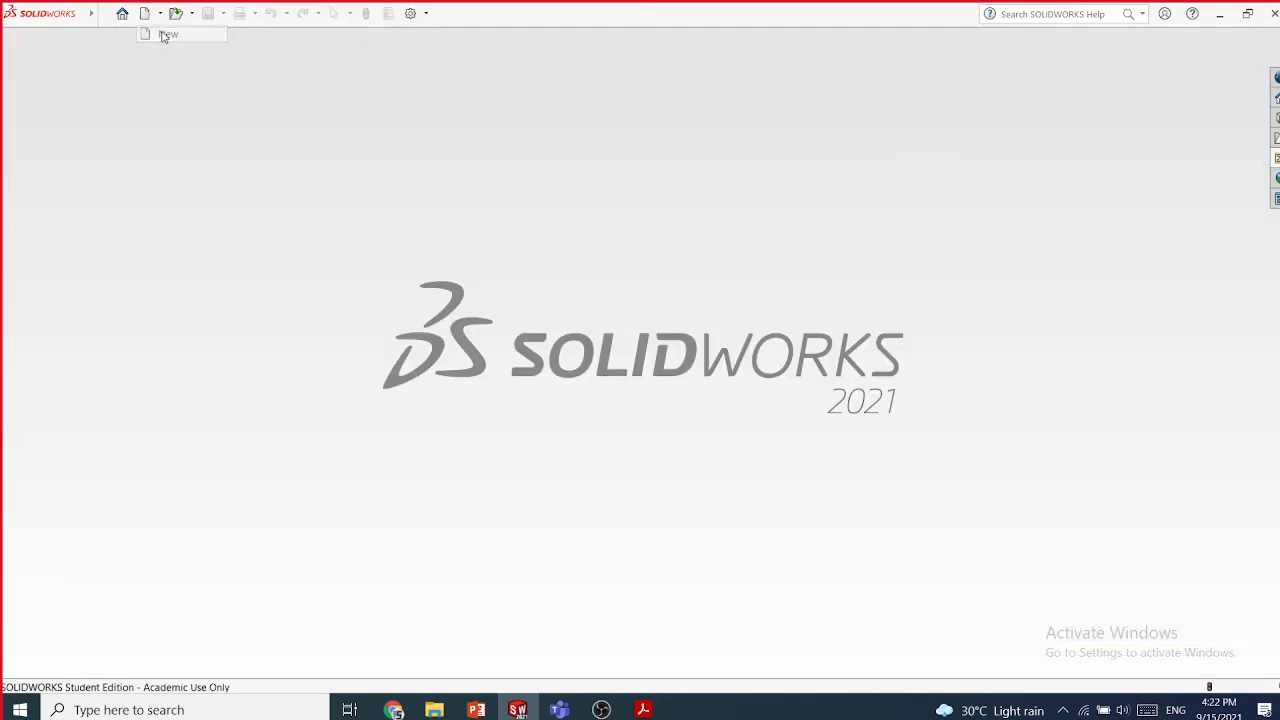
double_click(575, 160)
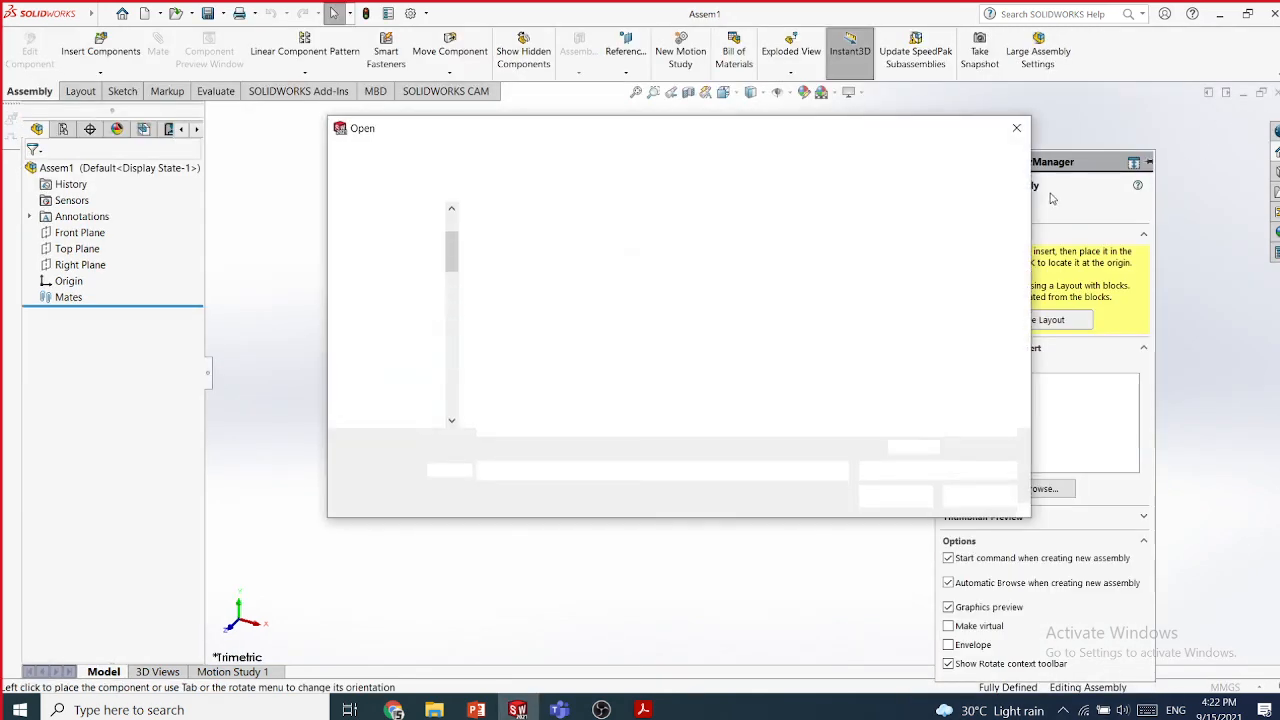
click(1015, 132)
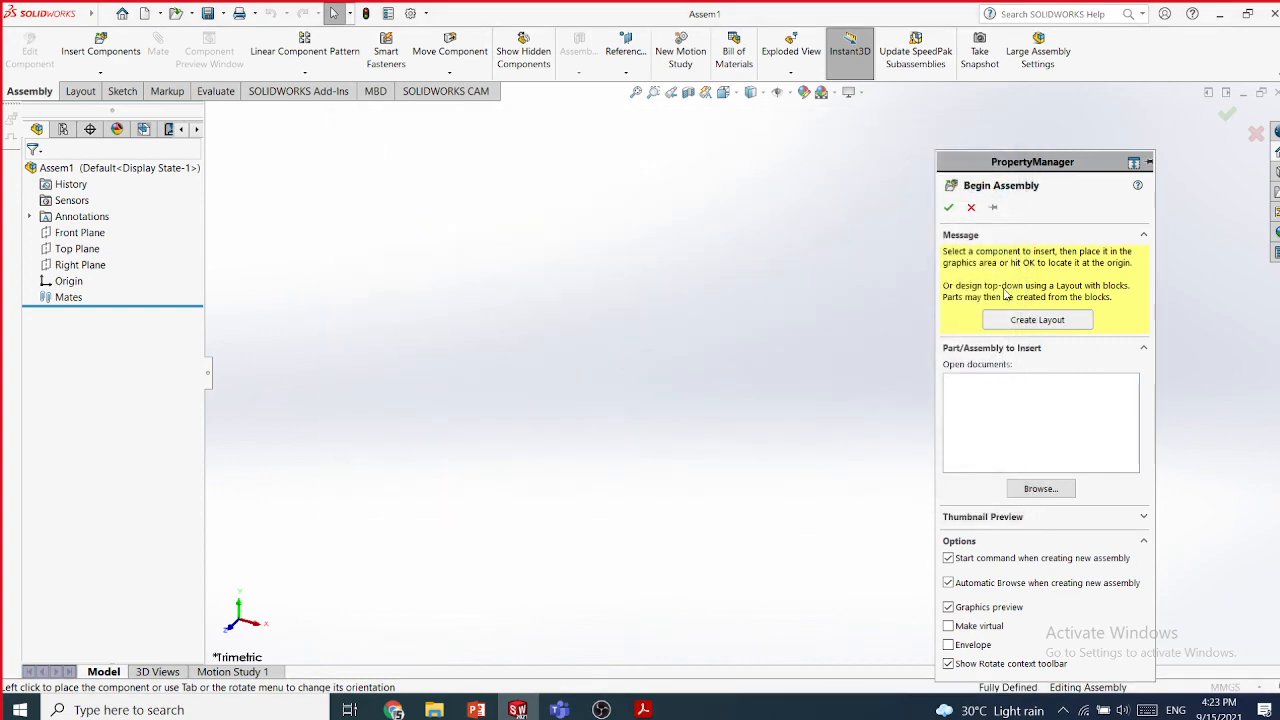
click(971, 207)
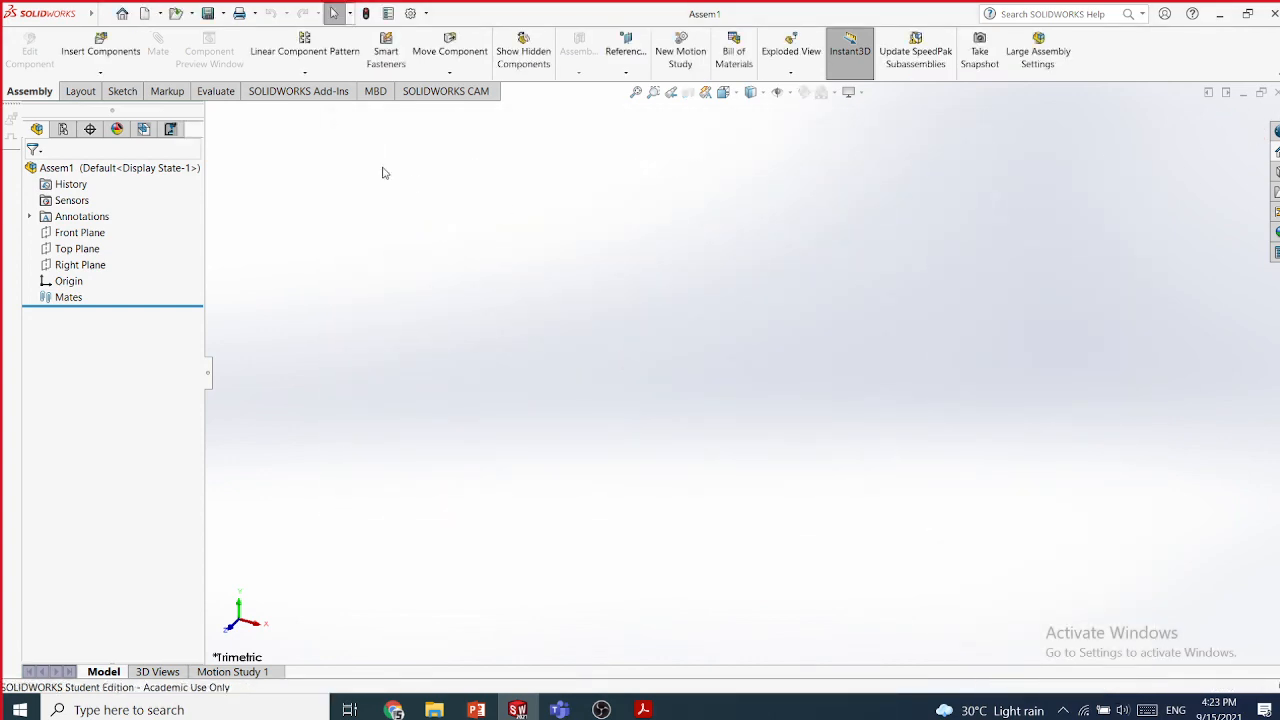
key(ctrl+w)
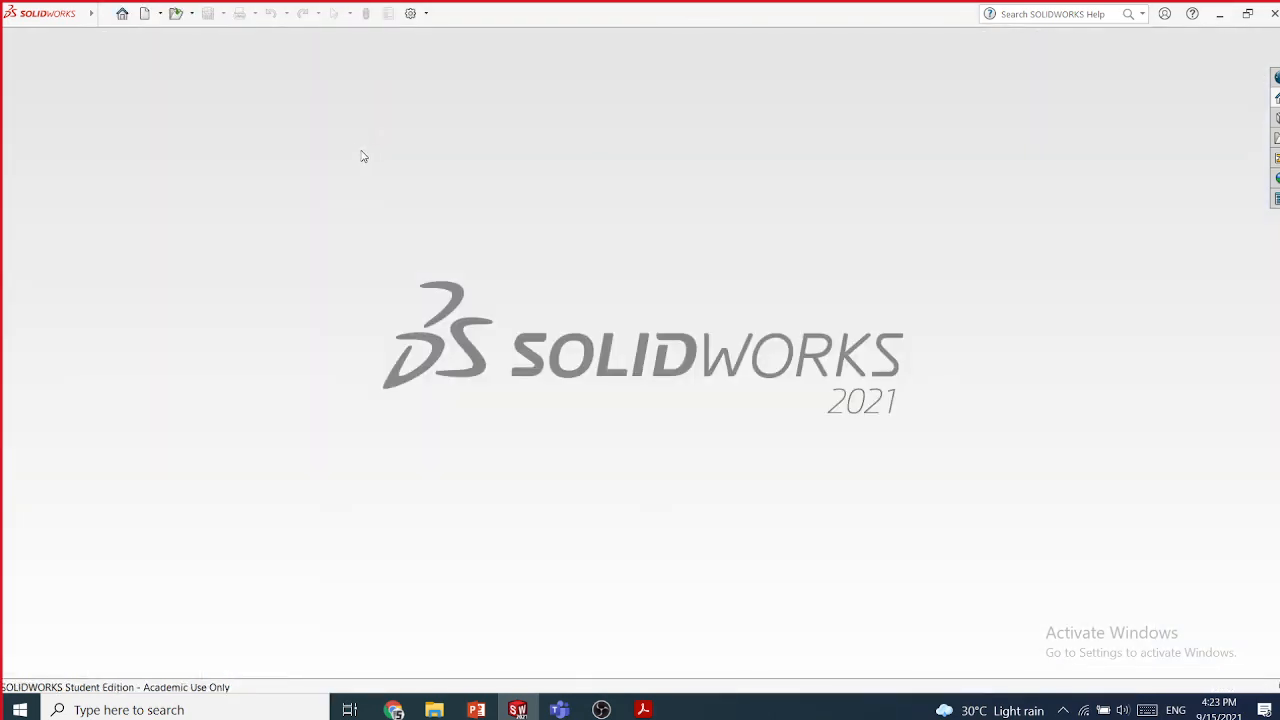
- Create a new drawing on a standard A2 (ISO) sheet and dismiss the automatic model view insertion
click(152, 14)
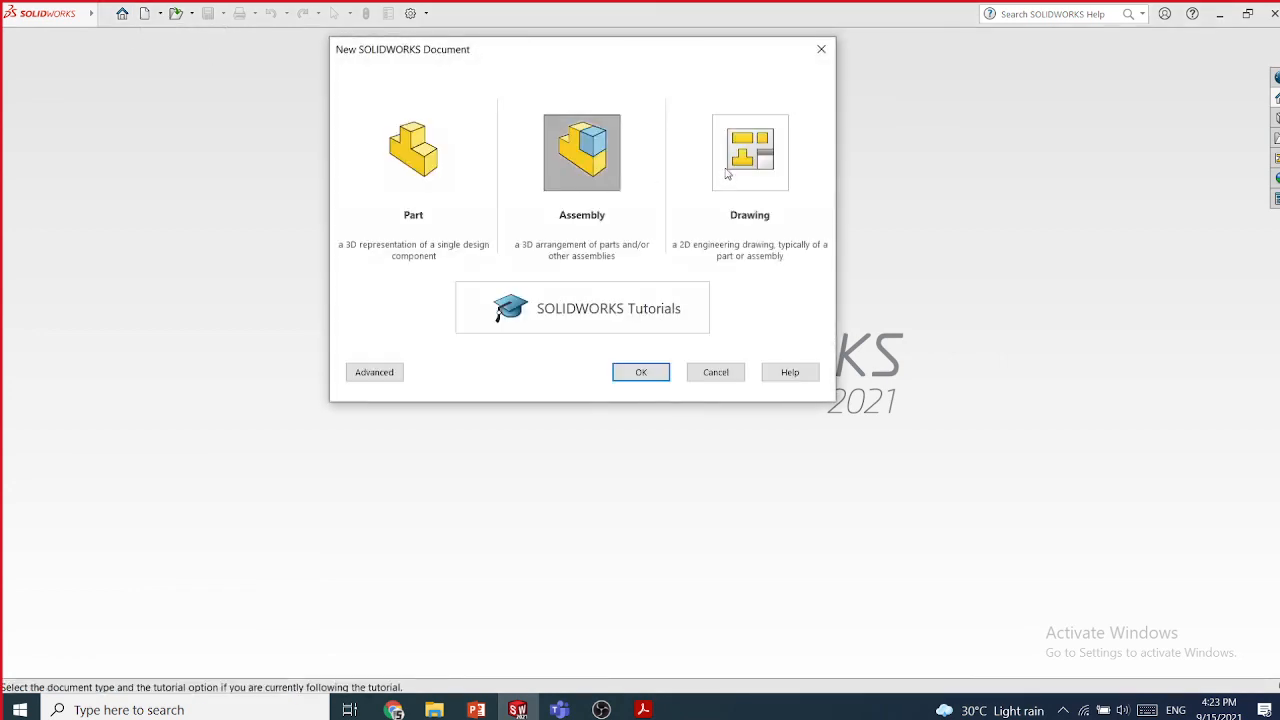
double_click(750, 152)
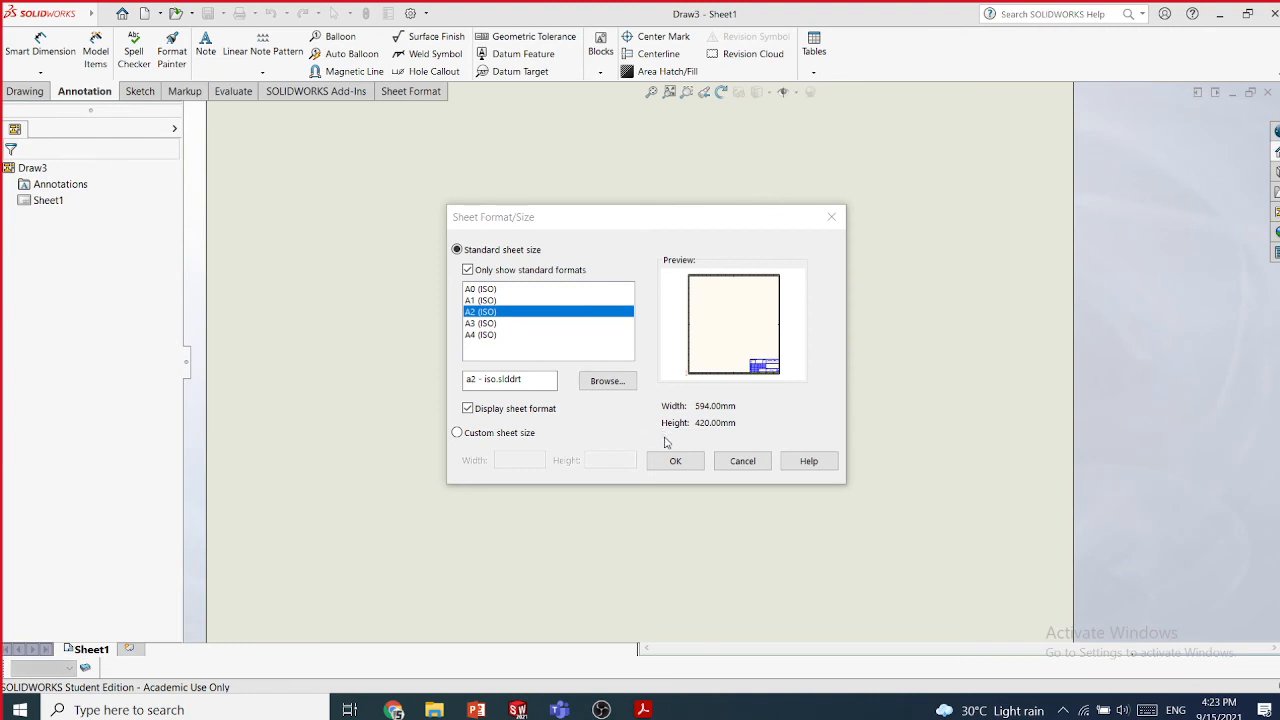
click(675, 460)
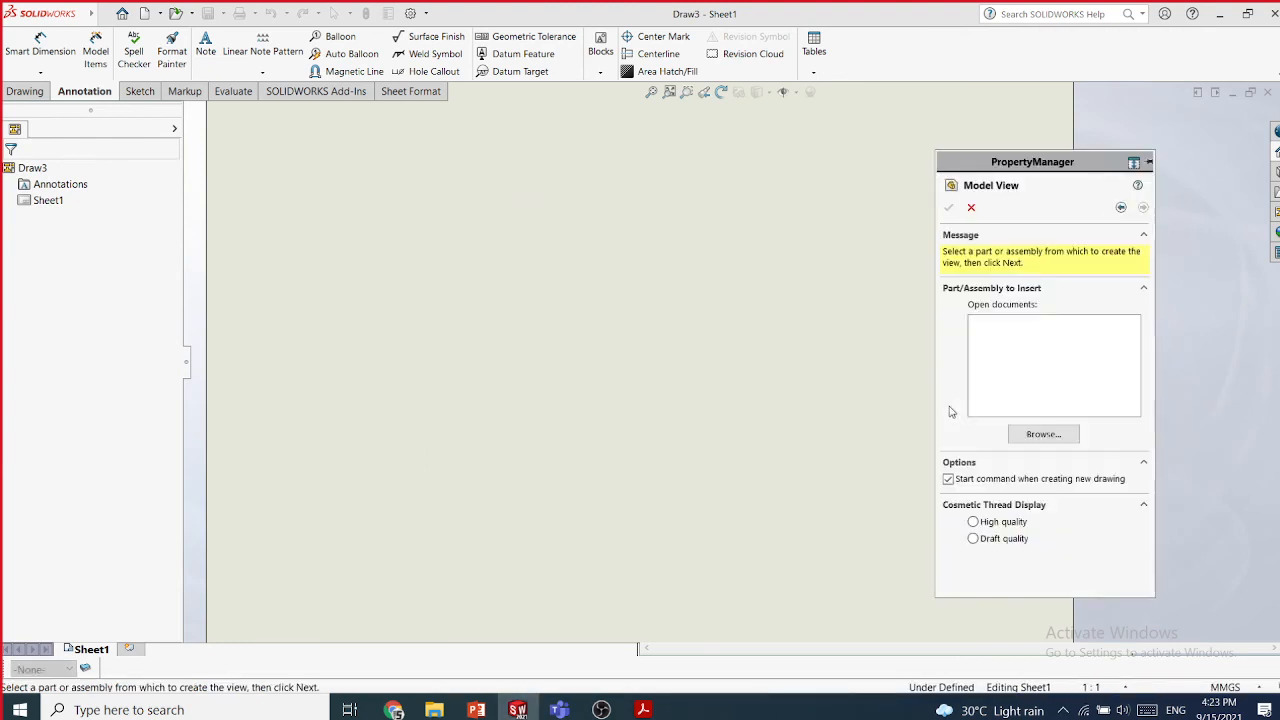
click(971, 209)
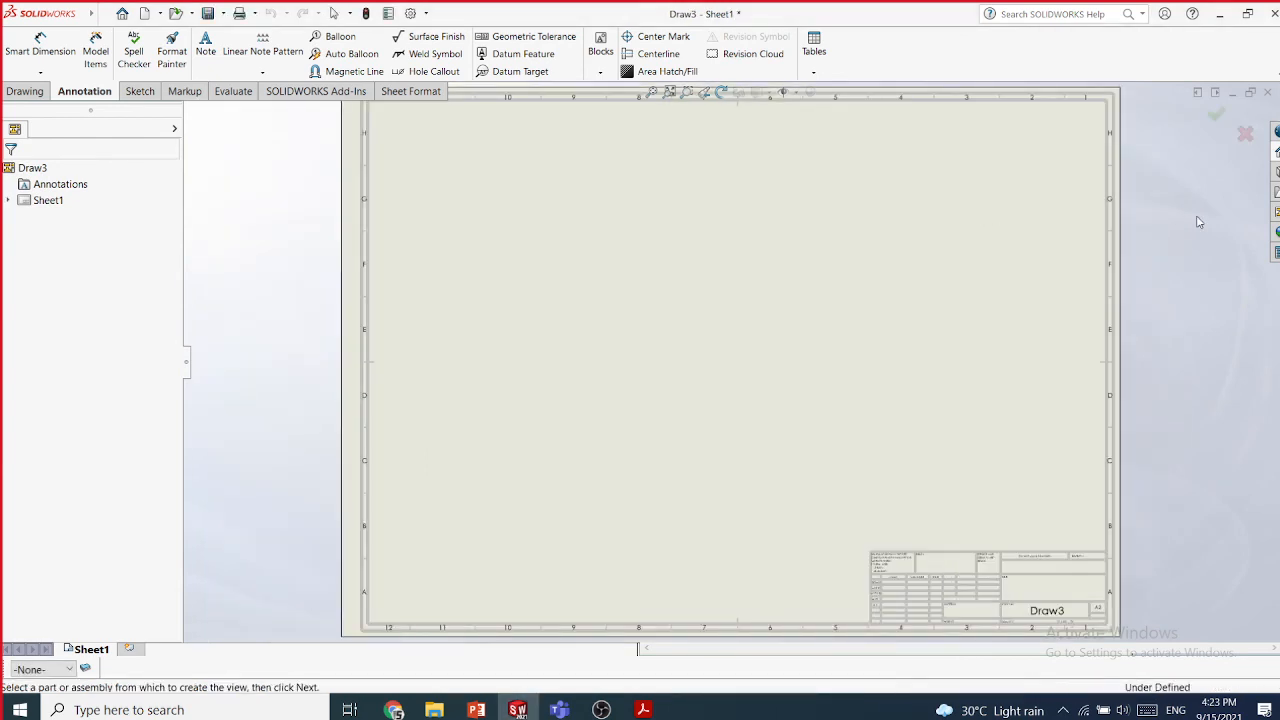
- Load the bench-vice assembly from Desktop\SW wed\Chap 15\Figure_15-26 as the source of the drawing's palette views
click(1276, 211)
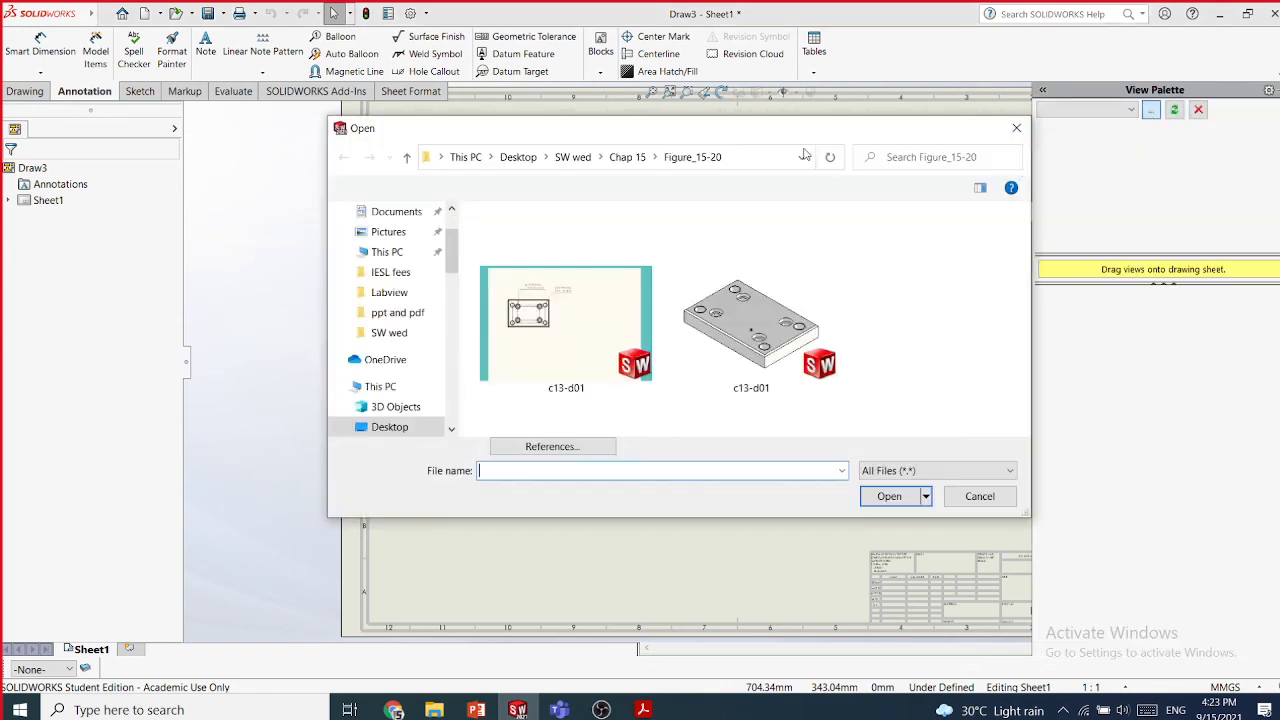
click(619, 158)
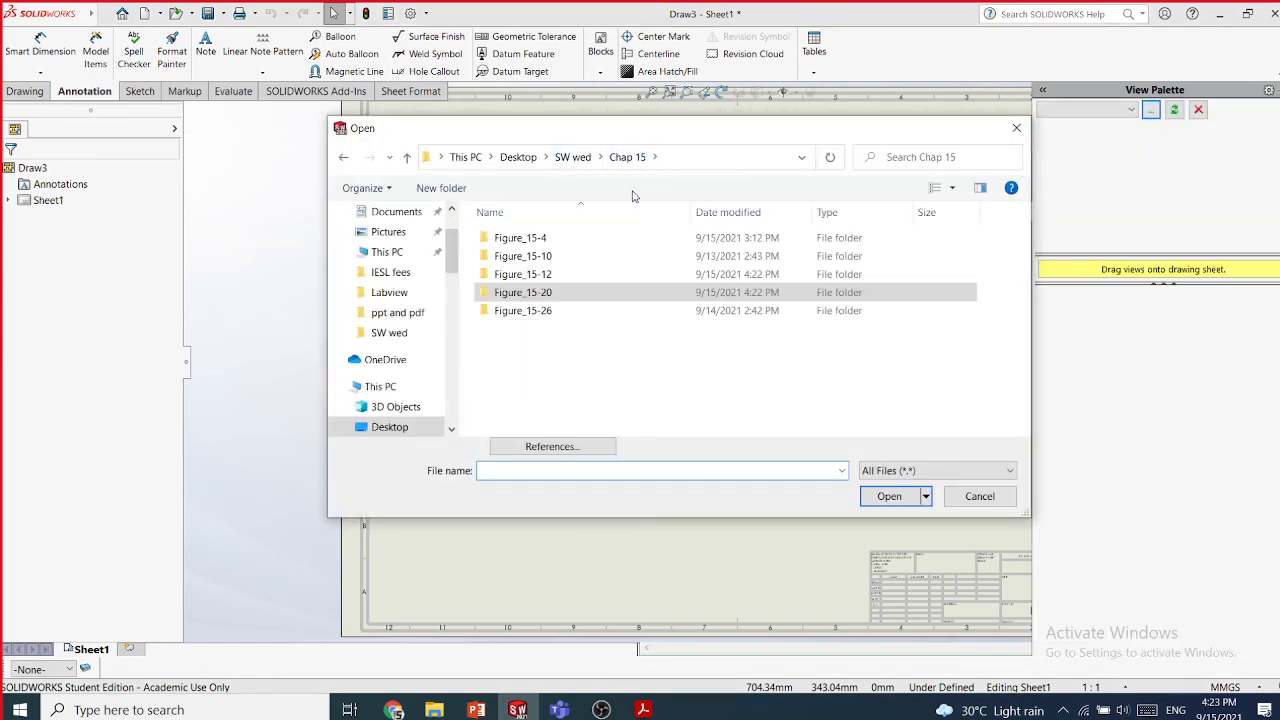
double_click(522, 311)
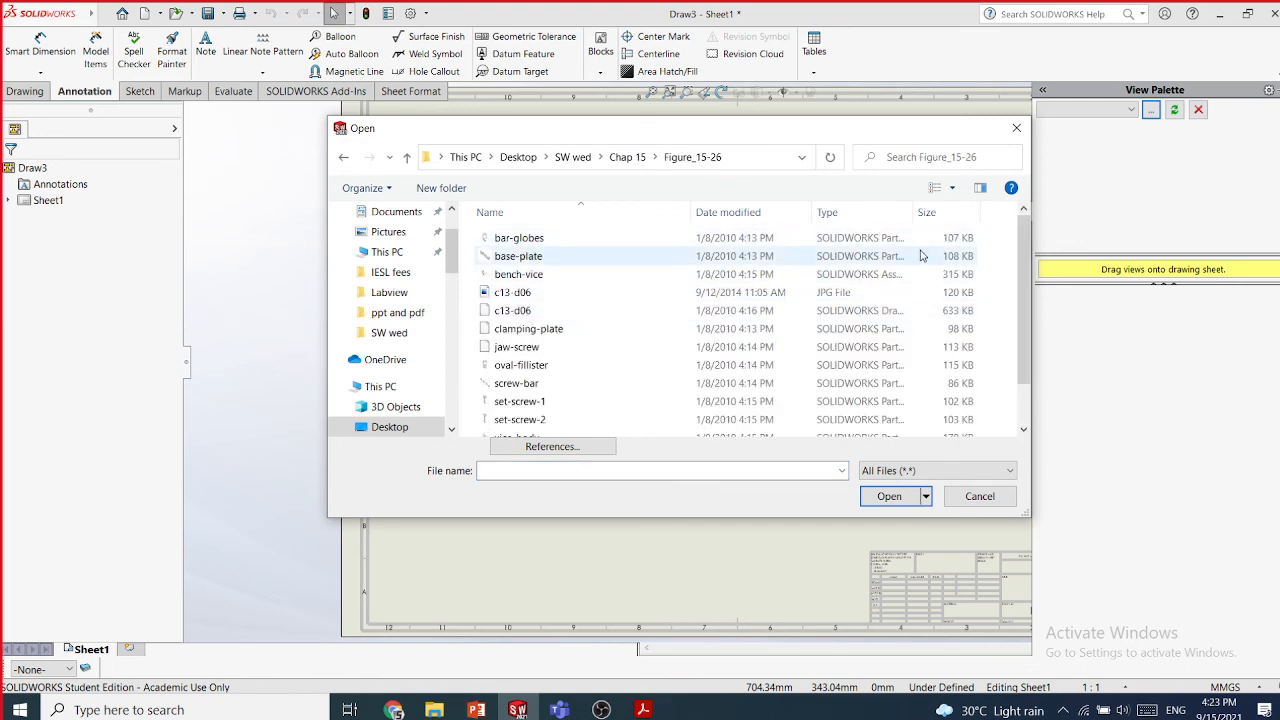
click(927, 212)
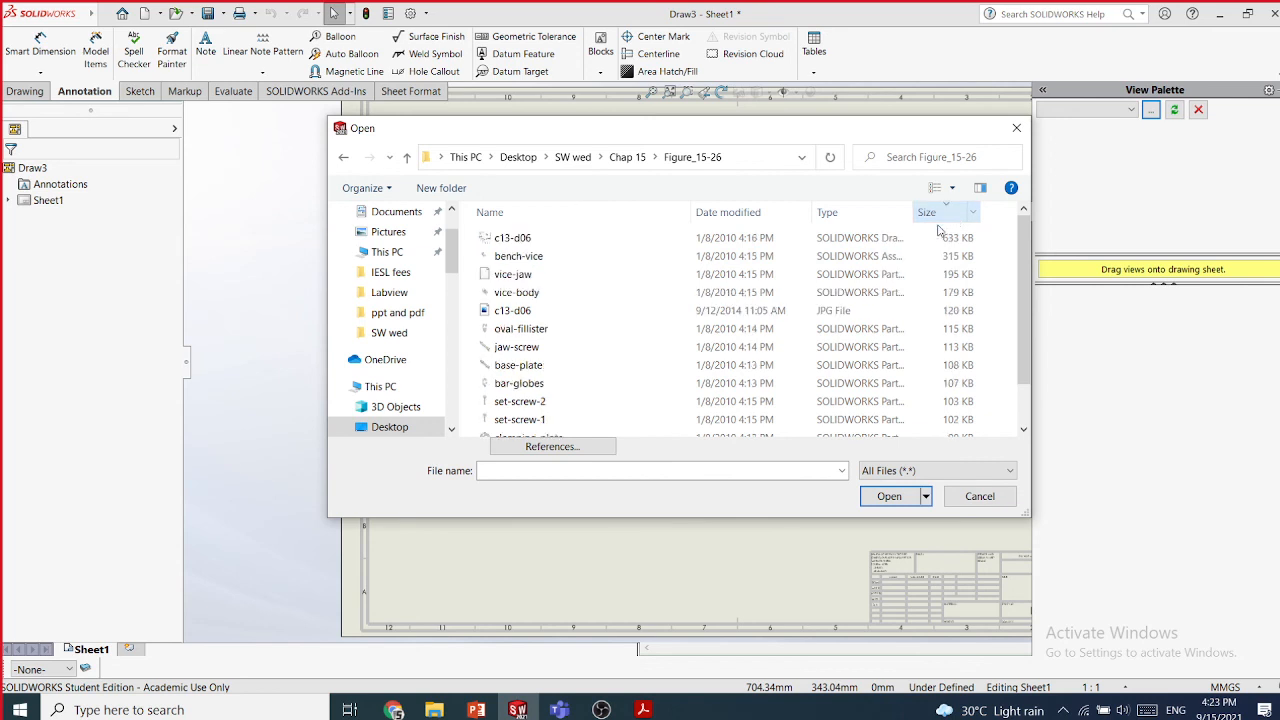
click(518, 256)
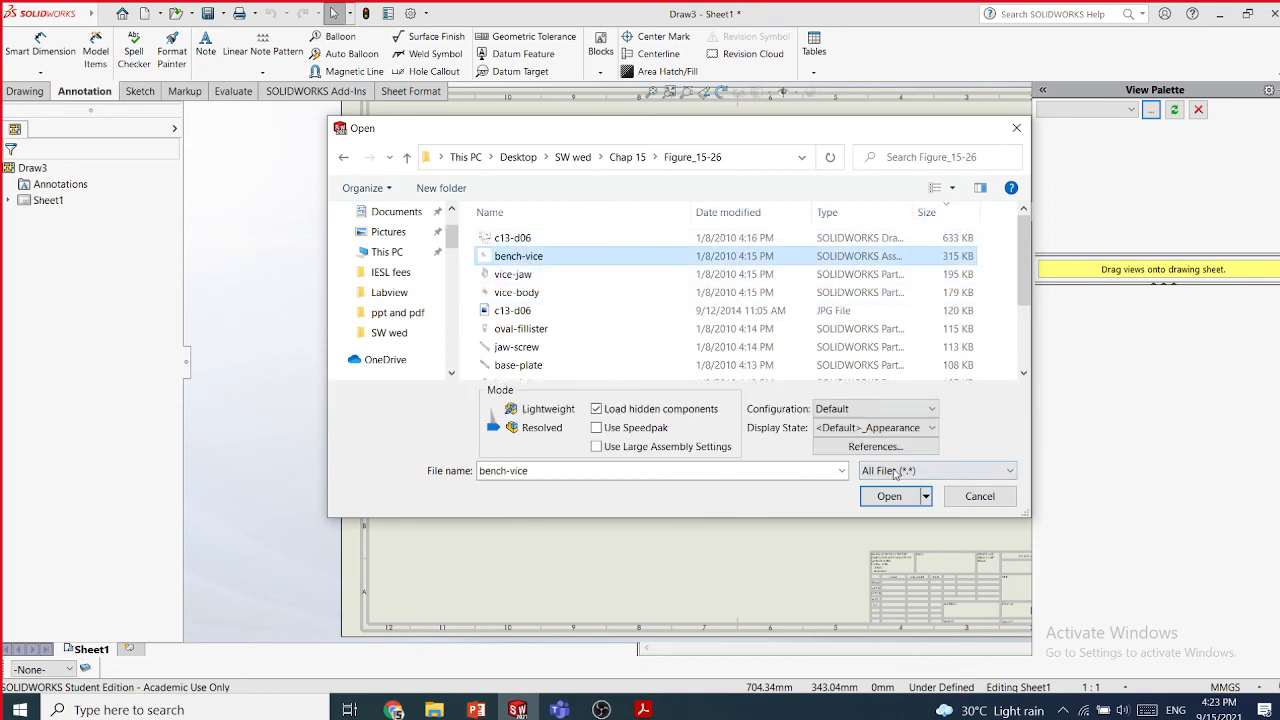
click(889, 496)
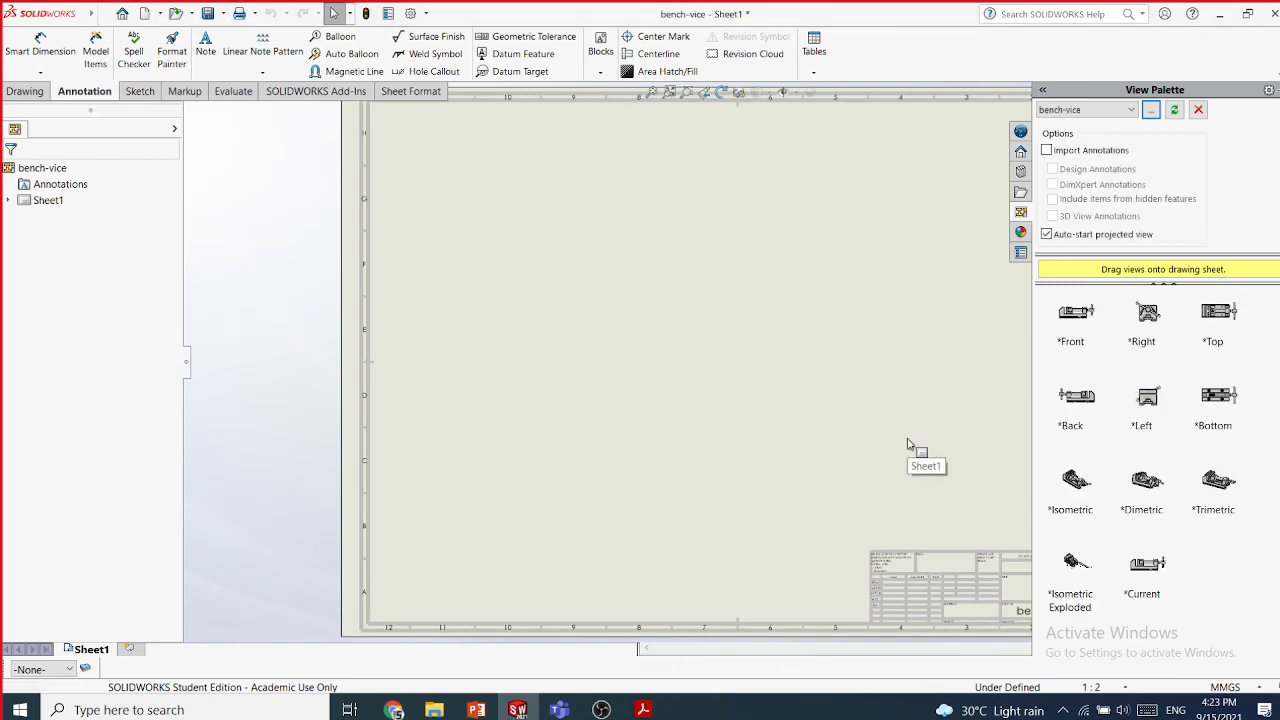
- Place the exploded isometric view of the bench vice in the upper-left area of the sheet and select it
drag(1076, 578, 547, 222)
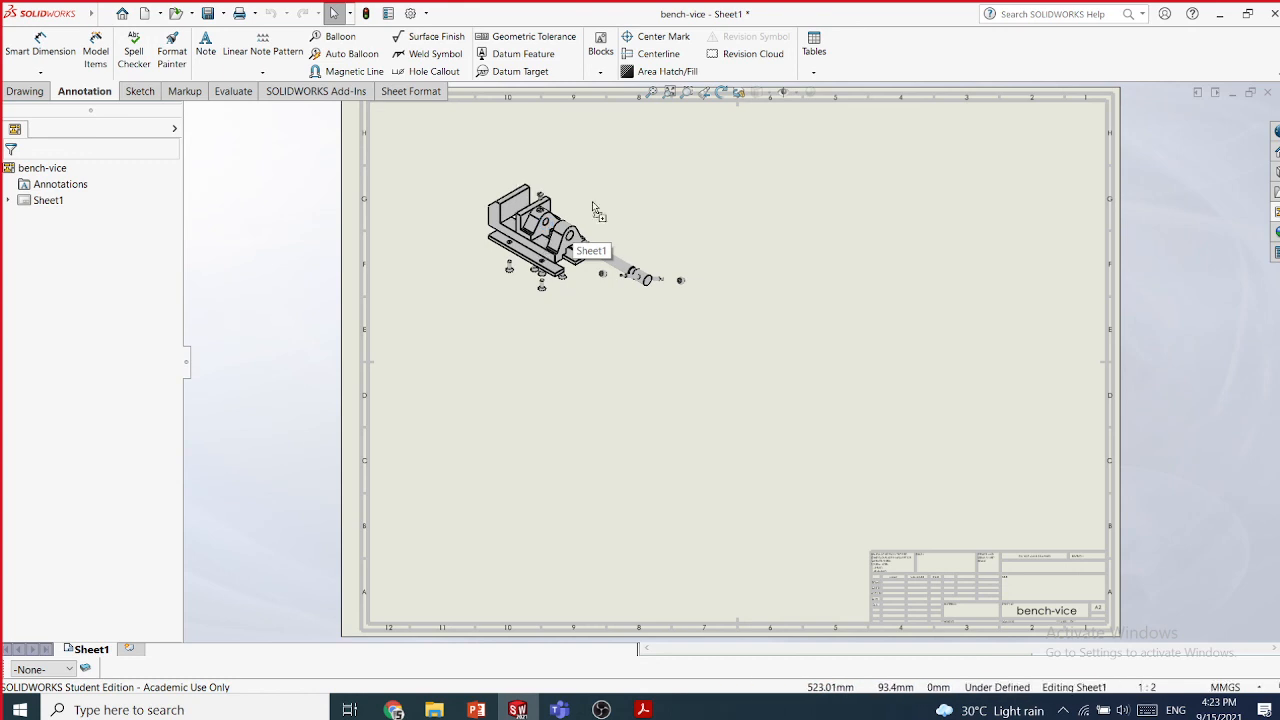
click(640, 224)
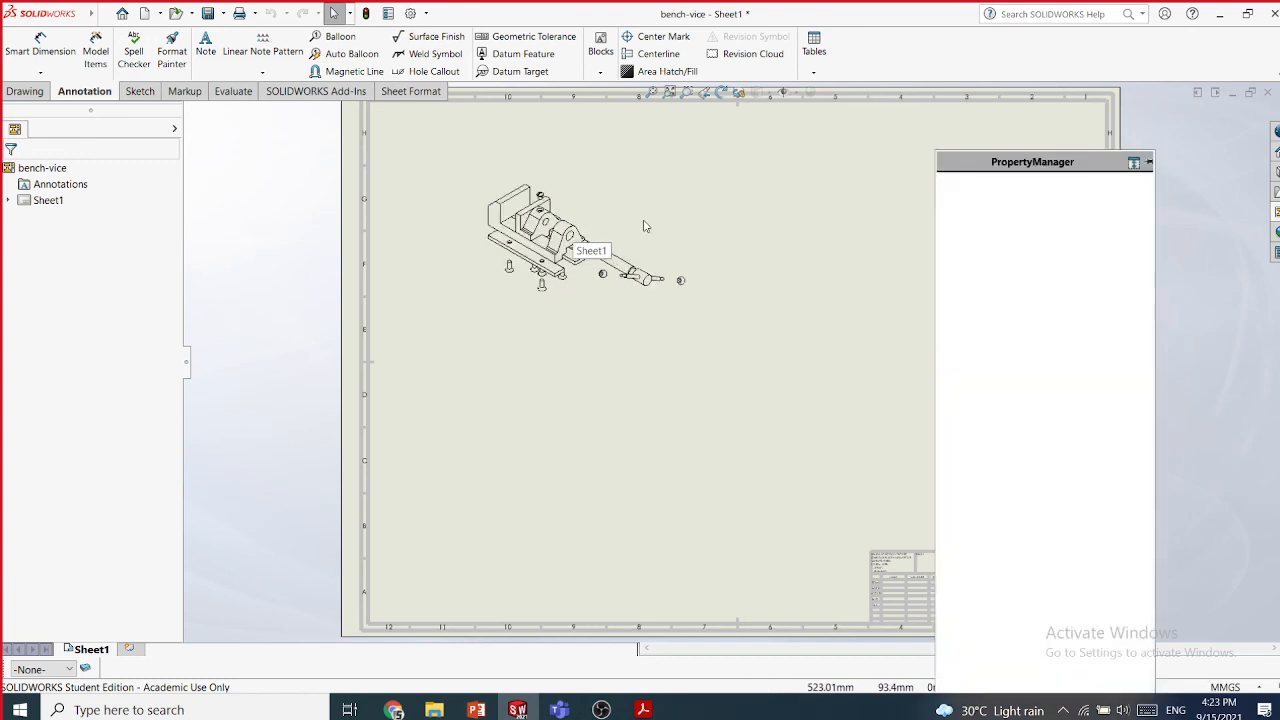
click(700, 225)
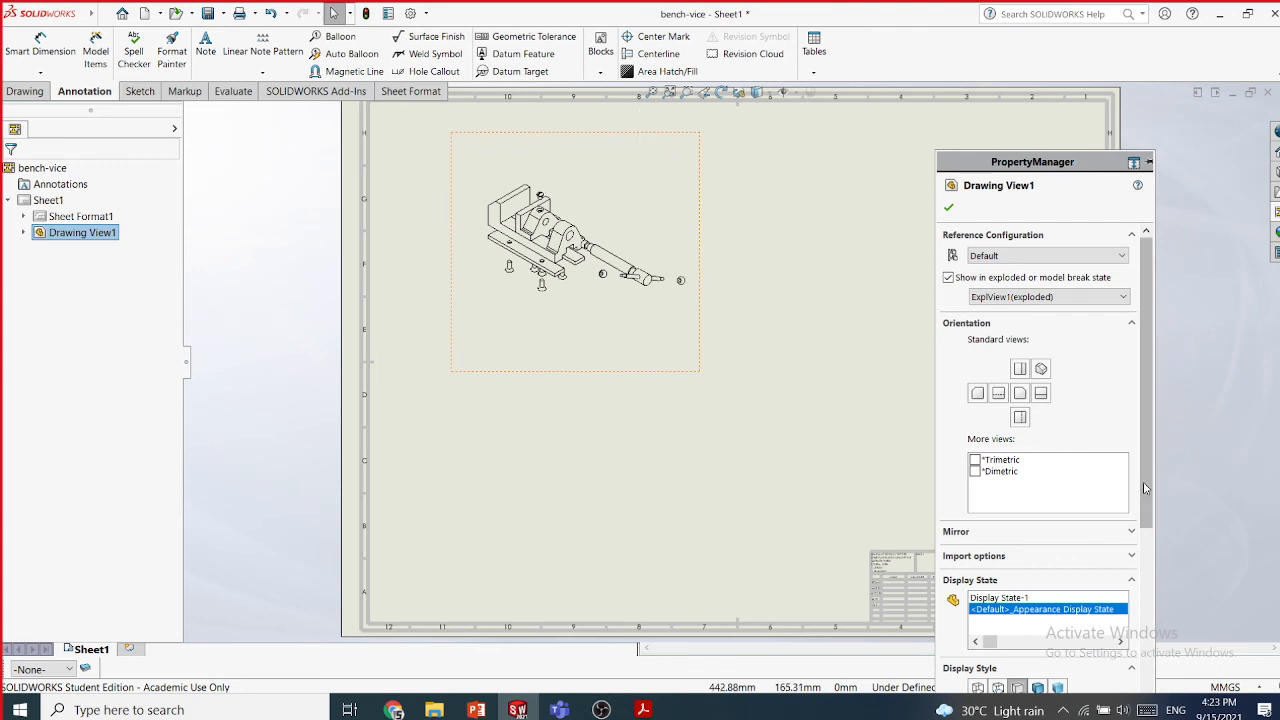
- Give the exploded bench-vice view a custom scale of 1:1 and deselect it
scroll(1147, 557, down, 3)
scroll(1145, 575, down, 4)
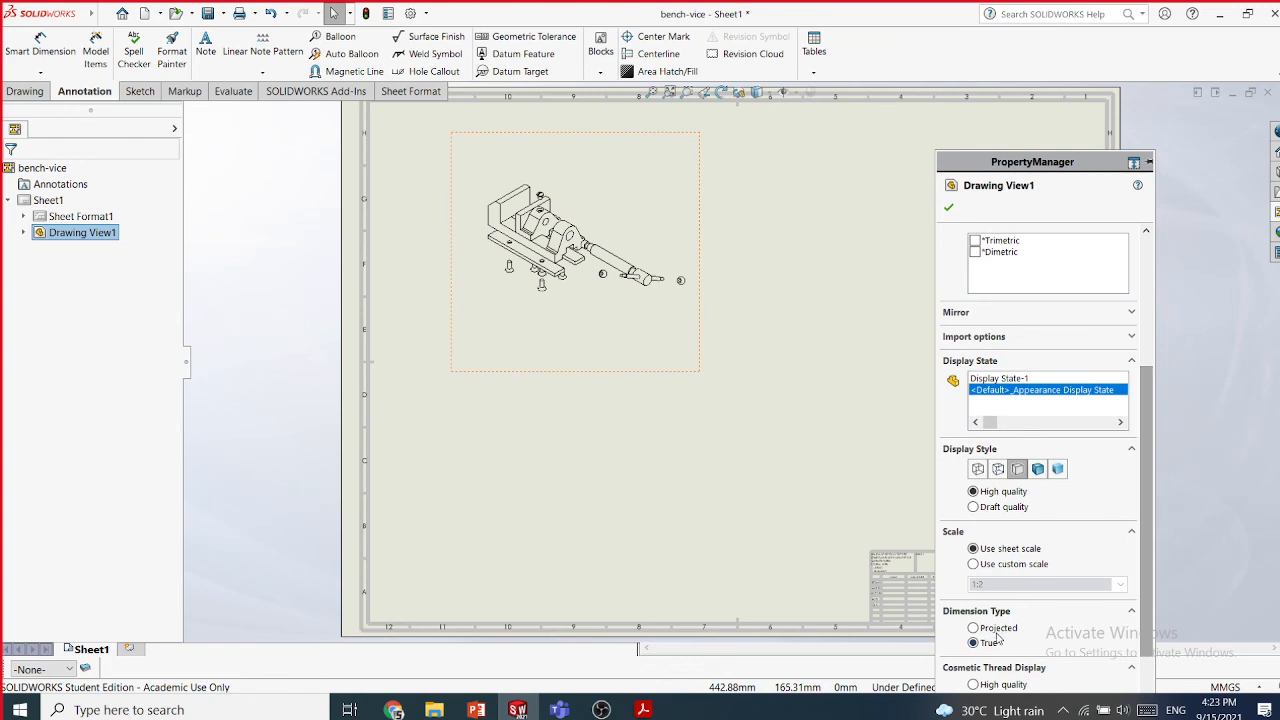
click(974, 564)
click(985, 582)
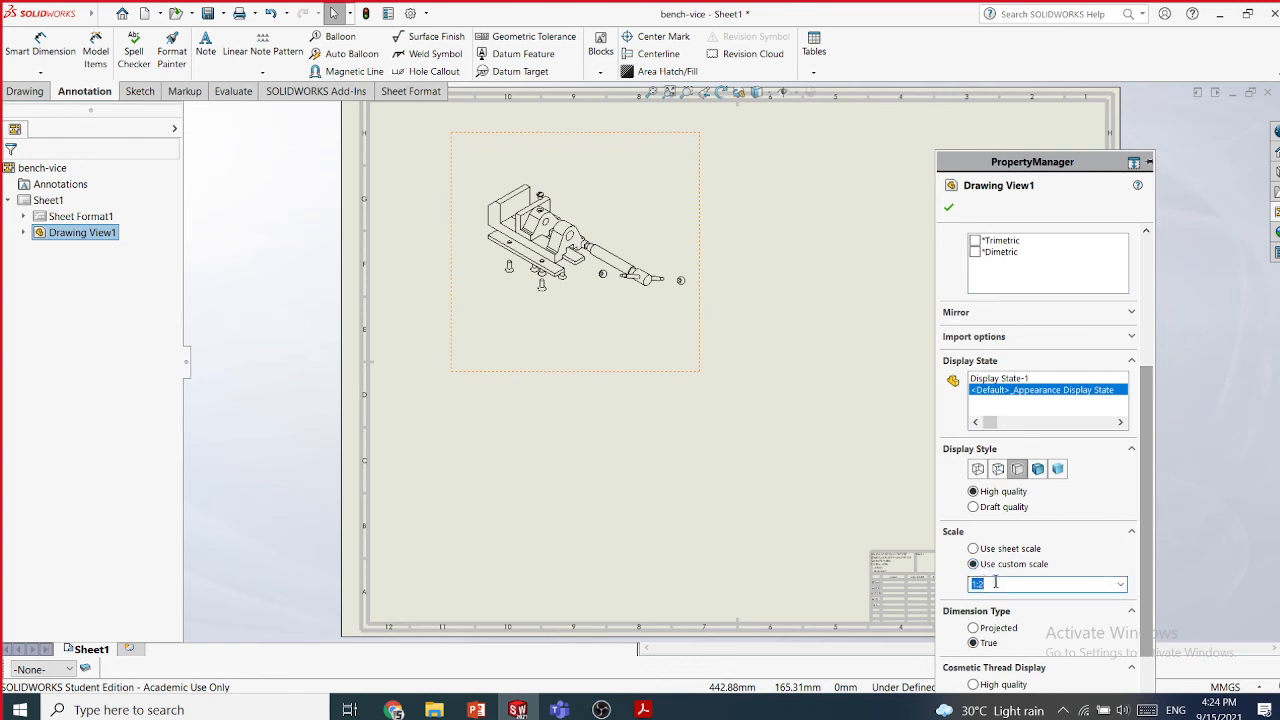
click(1117, 587)
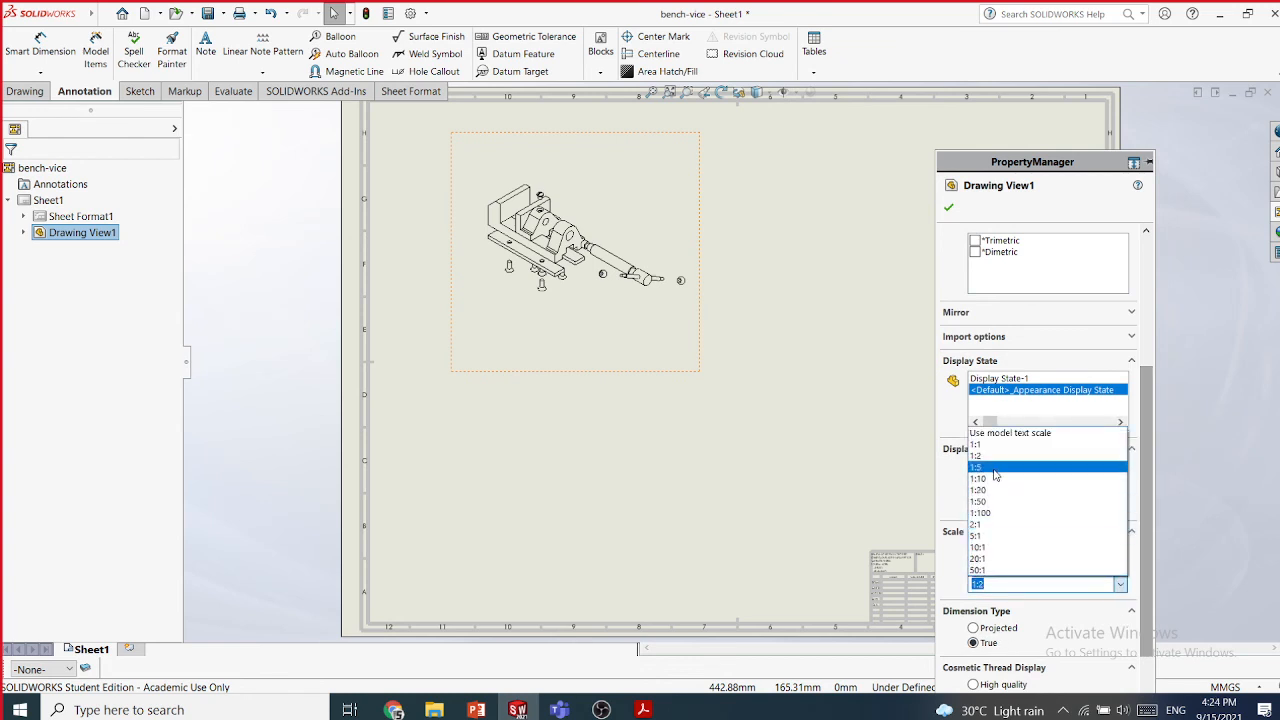
click(995, 446)
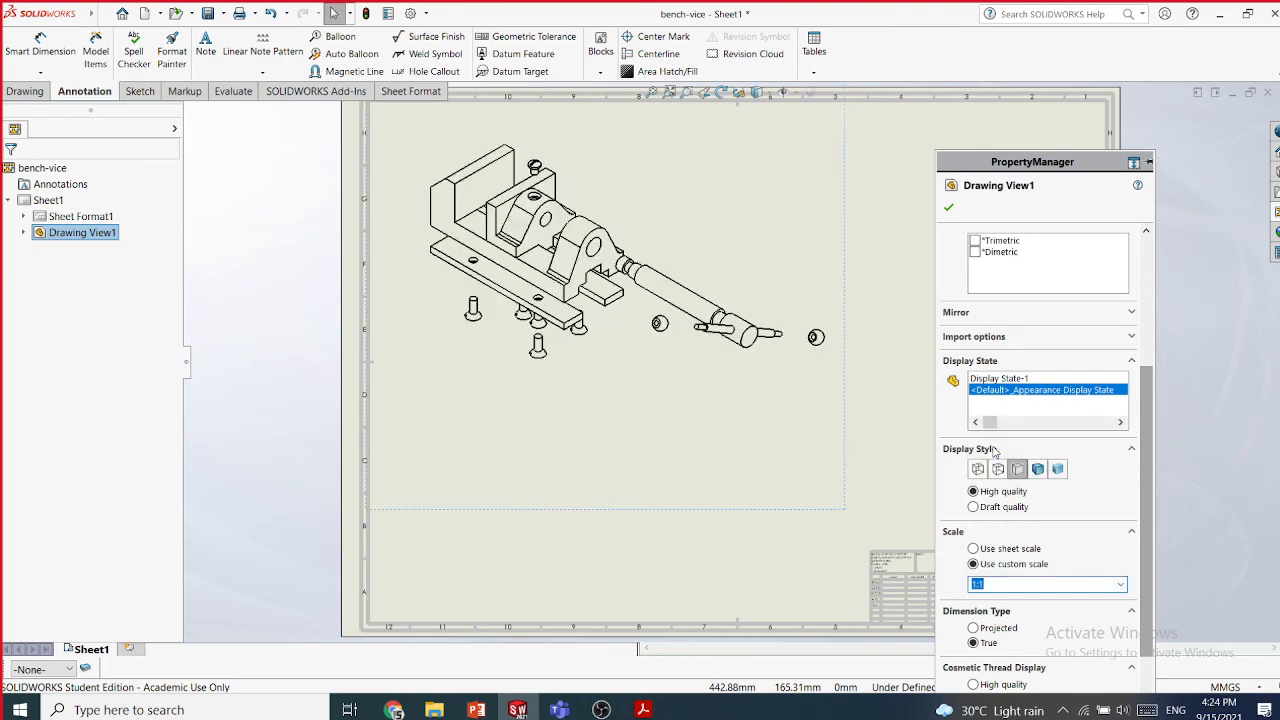
click(951, 207)
key(f)
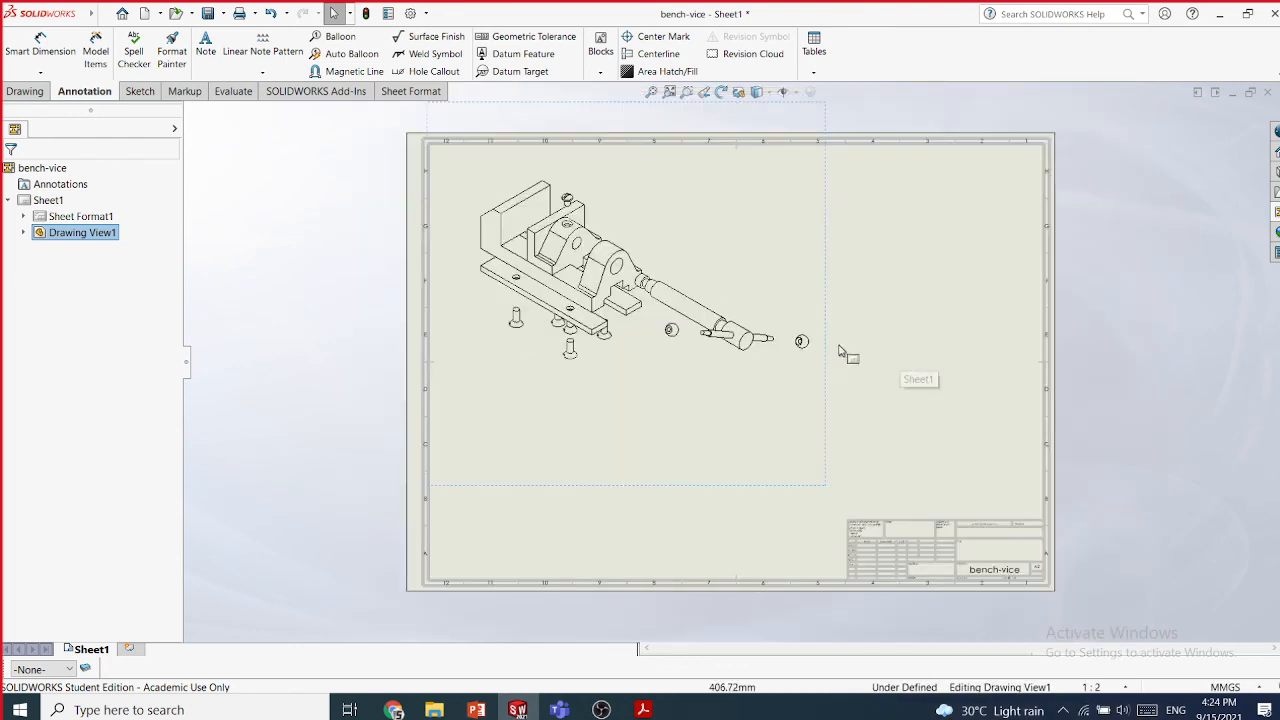
click(352, 160)
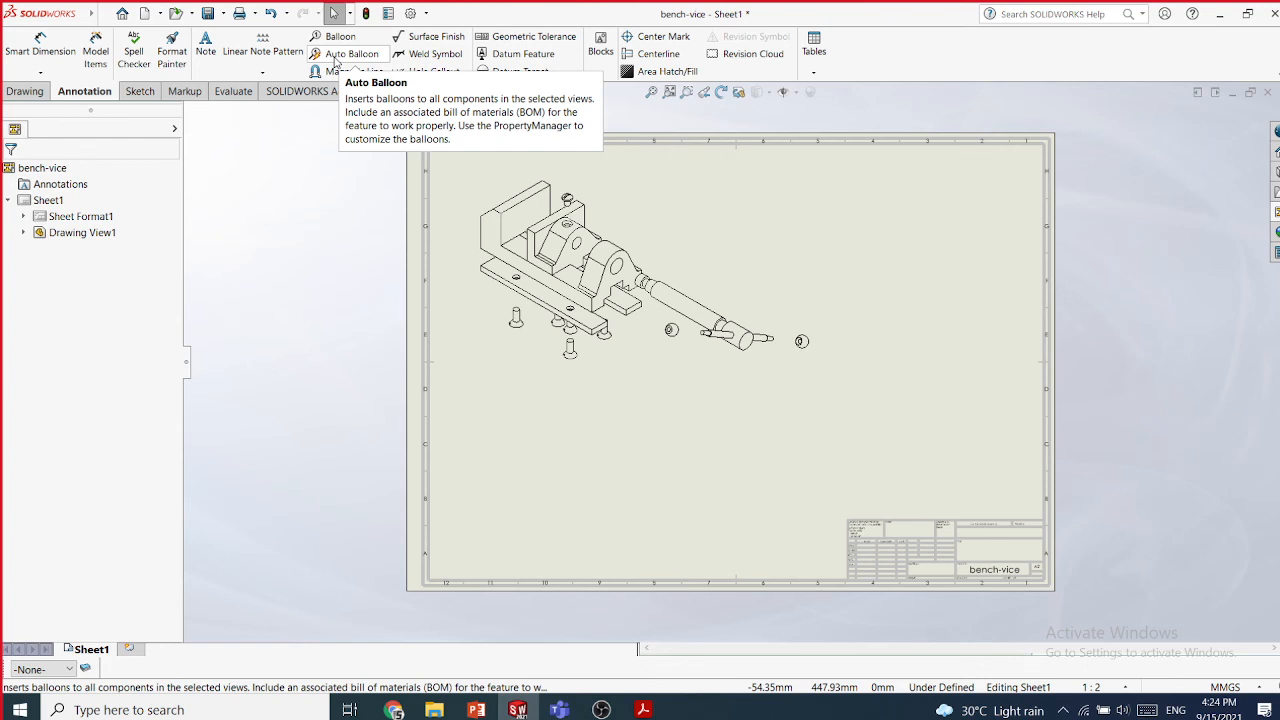
- Start the Balloon tool with the Circular style and attach an item-number balloon to the outermost bar globe
click(336, 36)
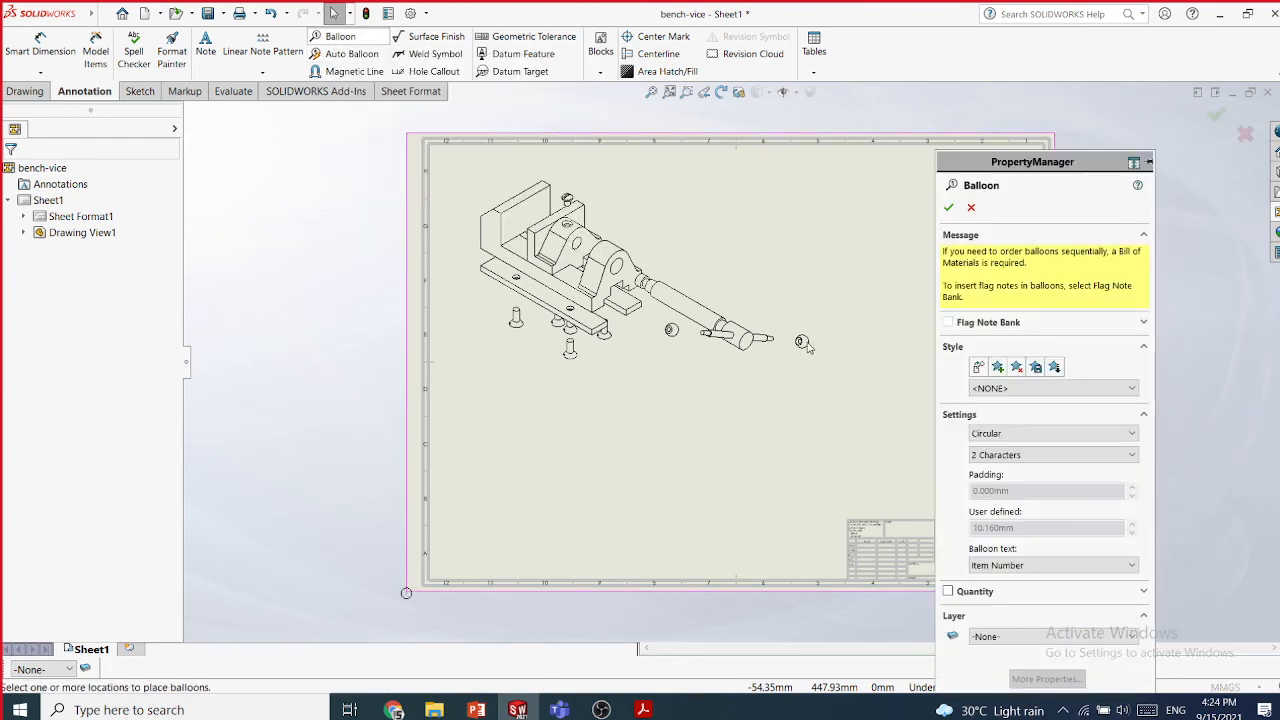
click(989, 435)
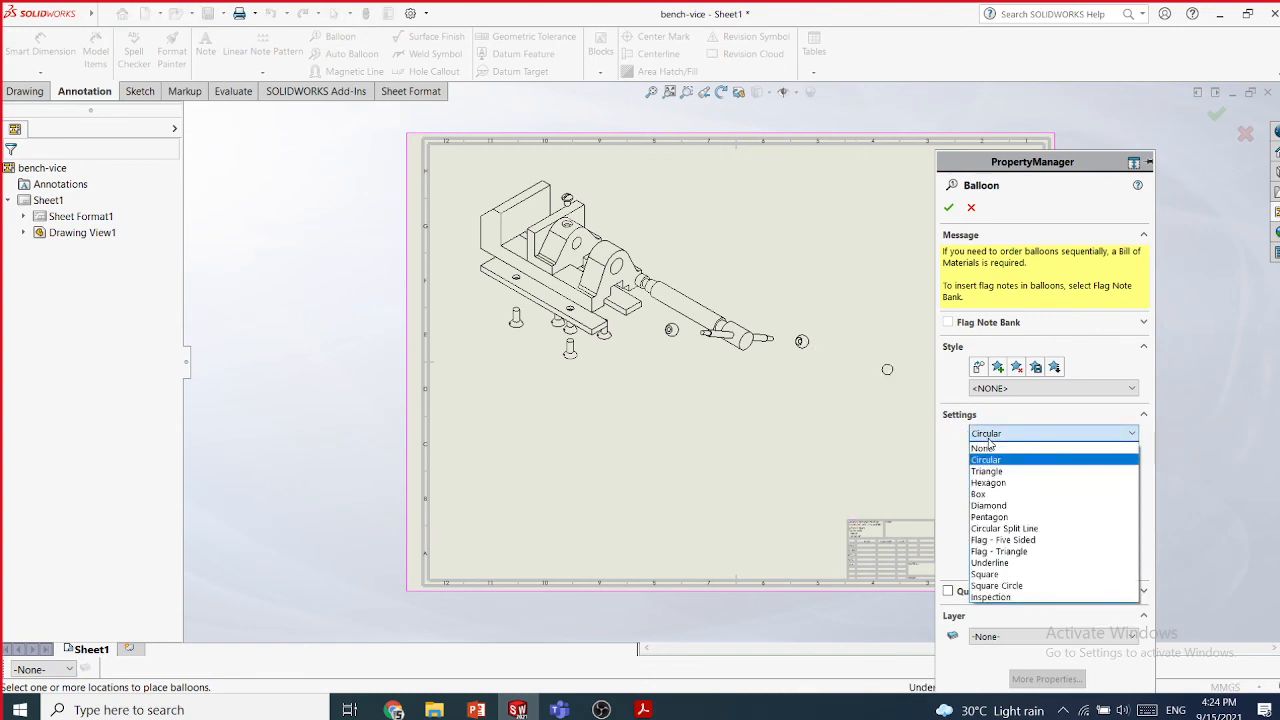
click(967, 435)
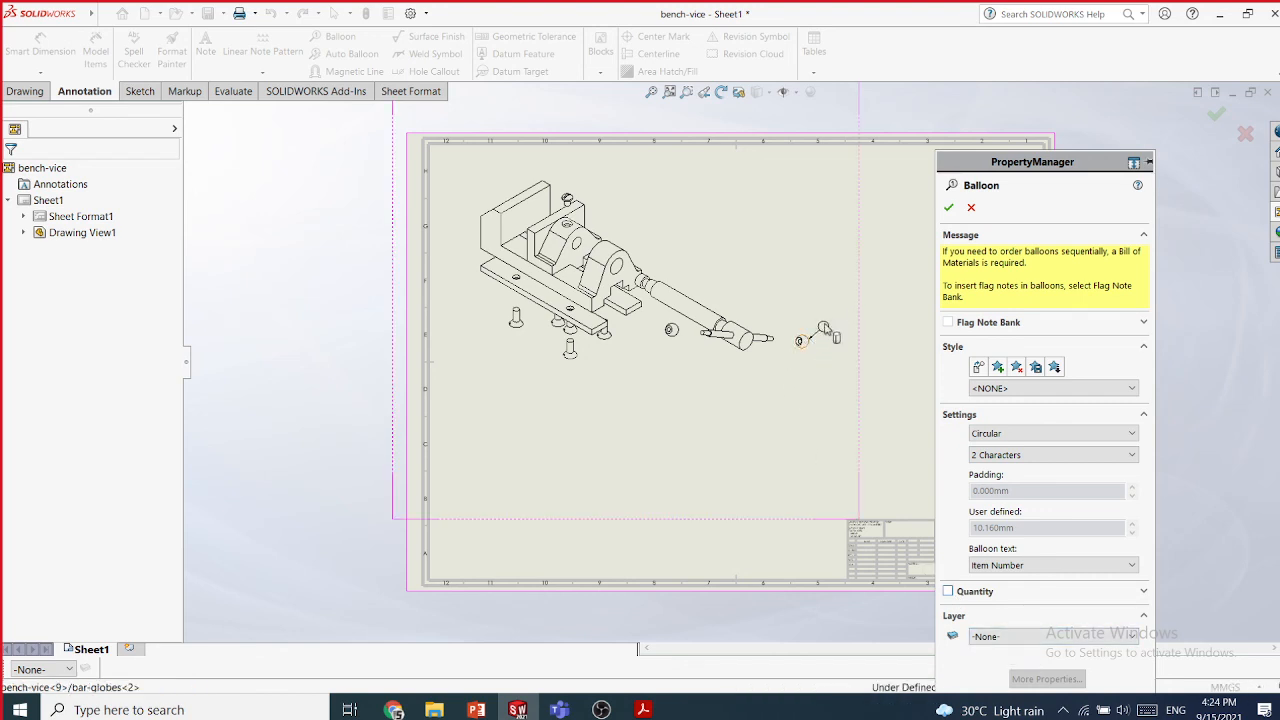
click(838, 315)
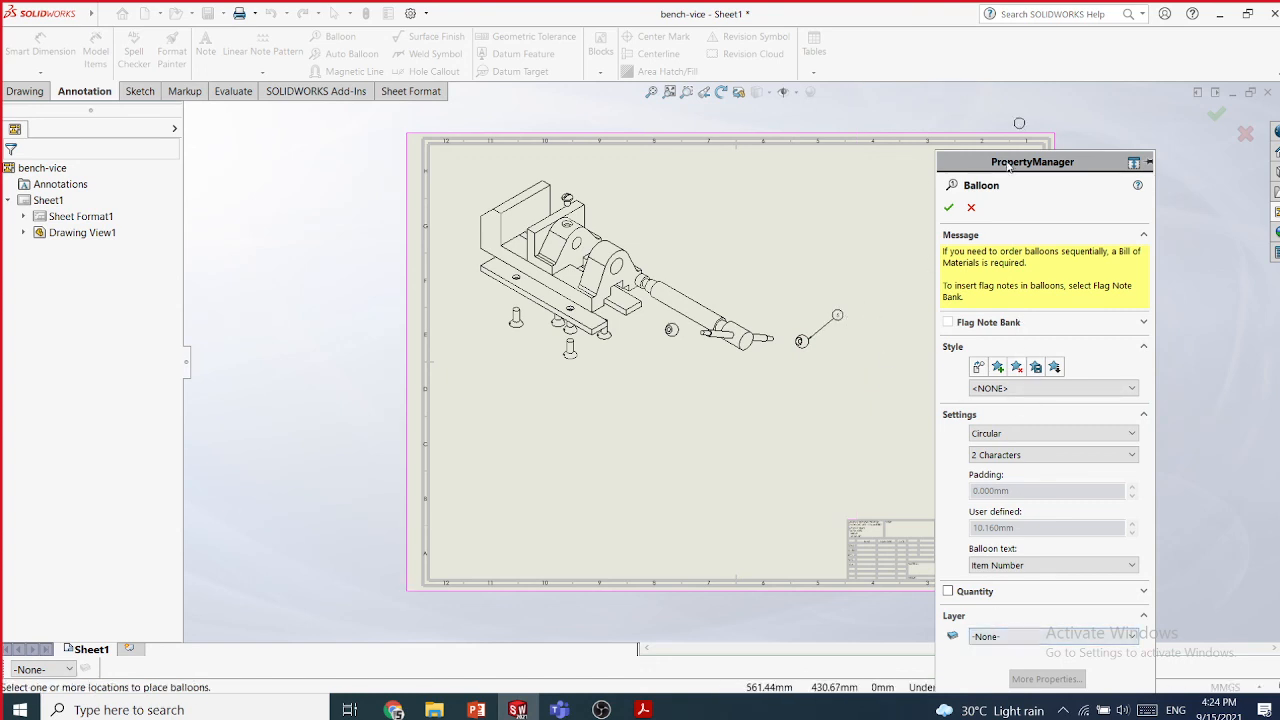
drag(1012, 160, 1047, 88)
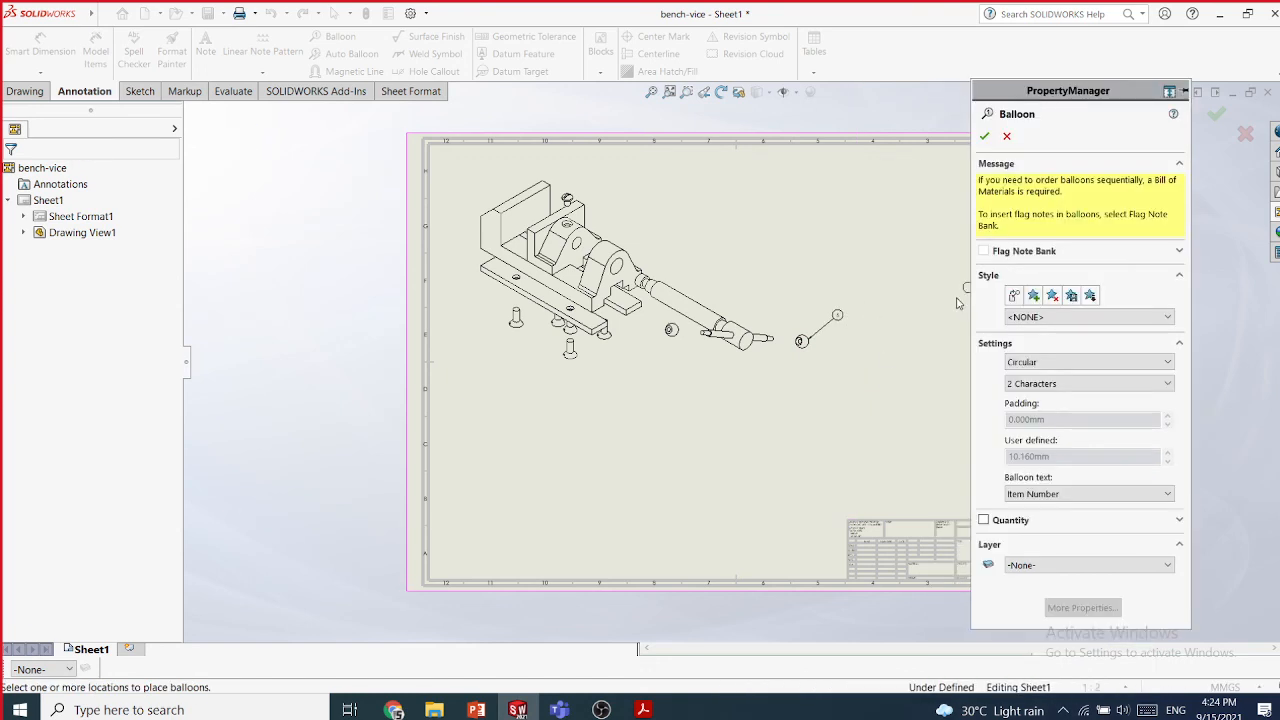
- Attach item-number balloons to the vice body and the vice jaw, placed above the exploded view
scroll(877, 325, down, 6)
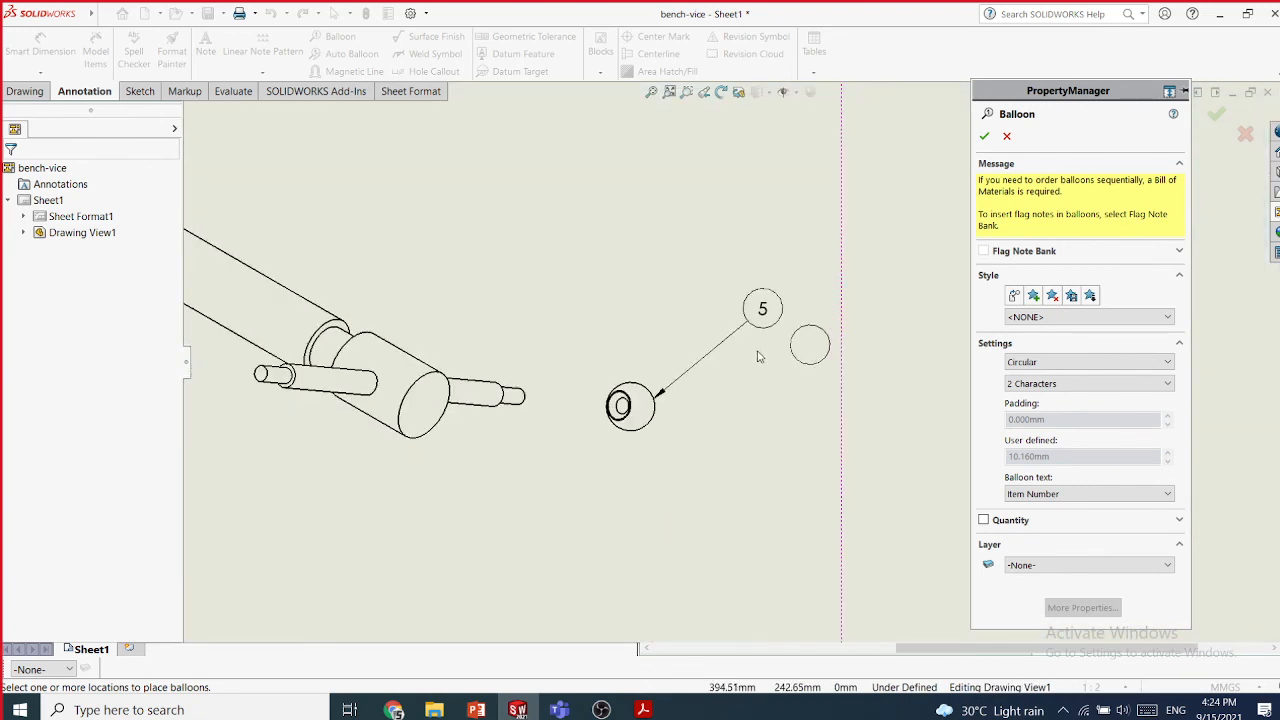
scroll(716, 374, up, 2)
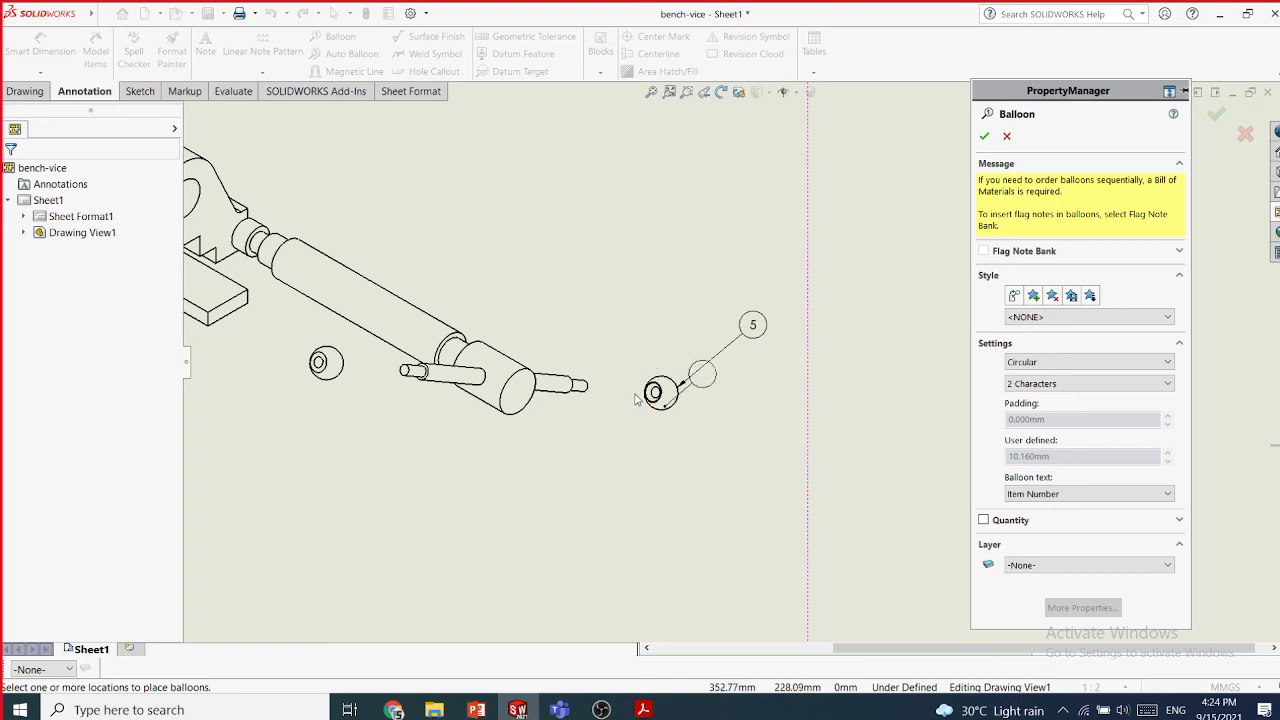
scroll(645, 394, up, 3)
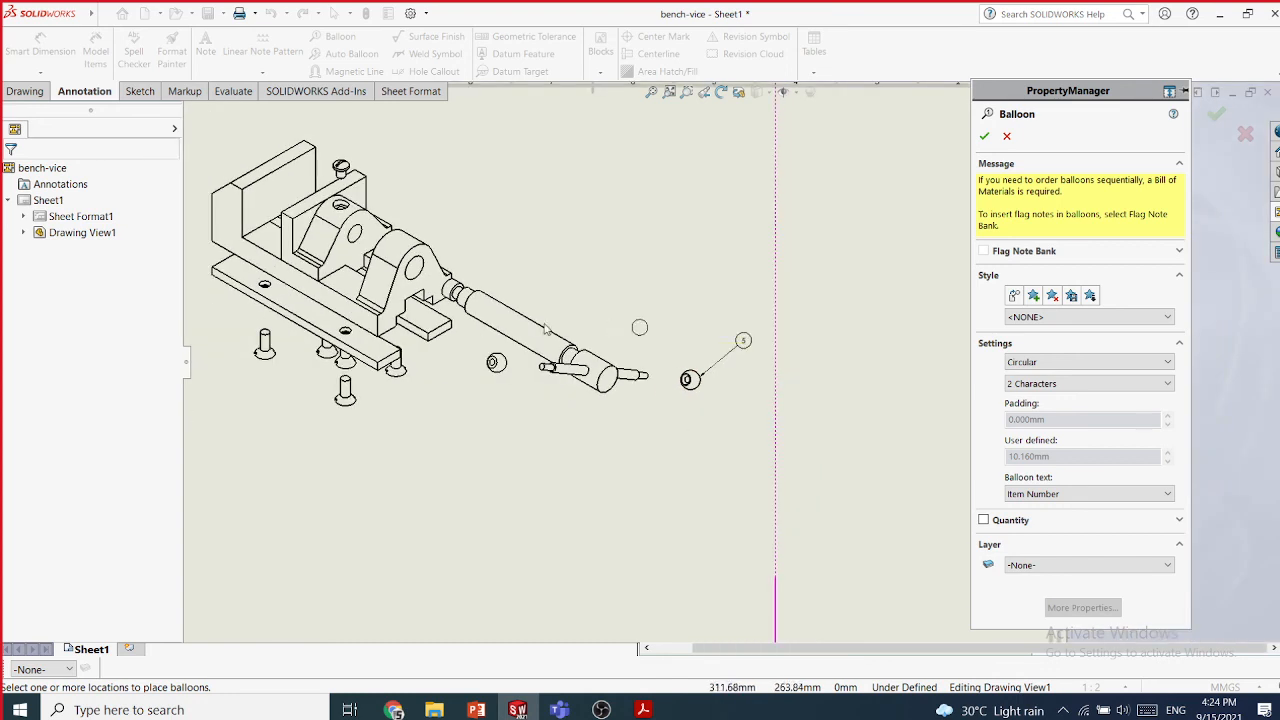
click(376, 135)
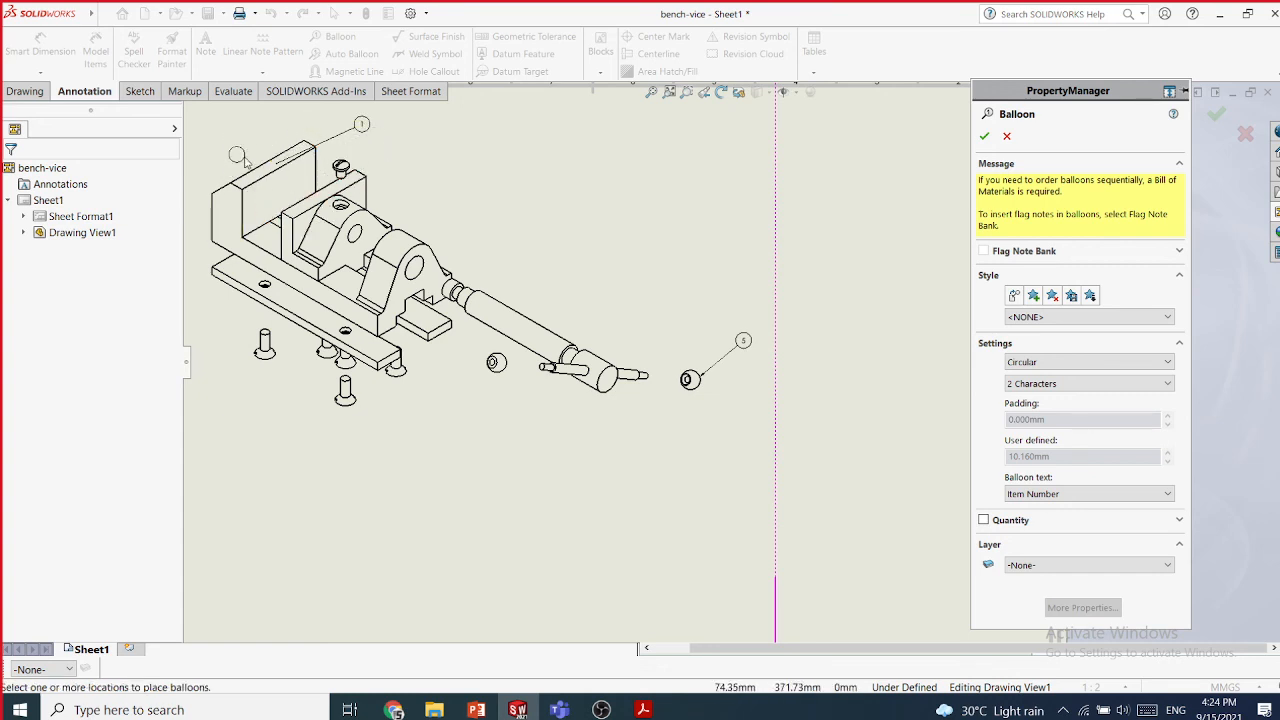
scroll(244, 160, down, 1)
click(404, 200)
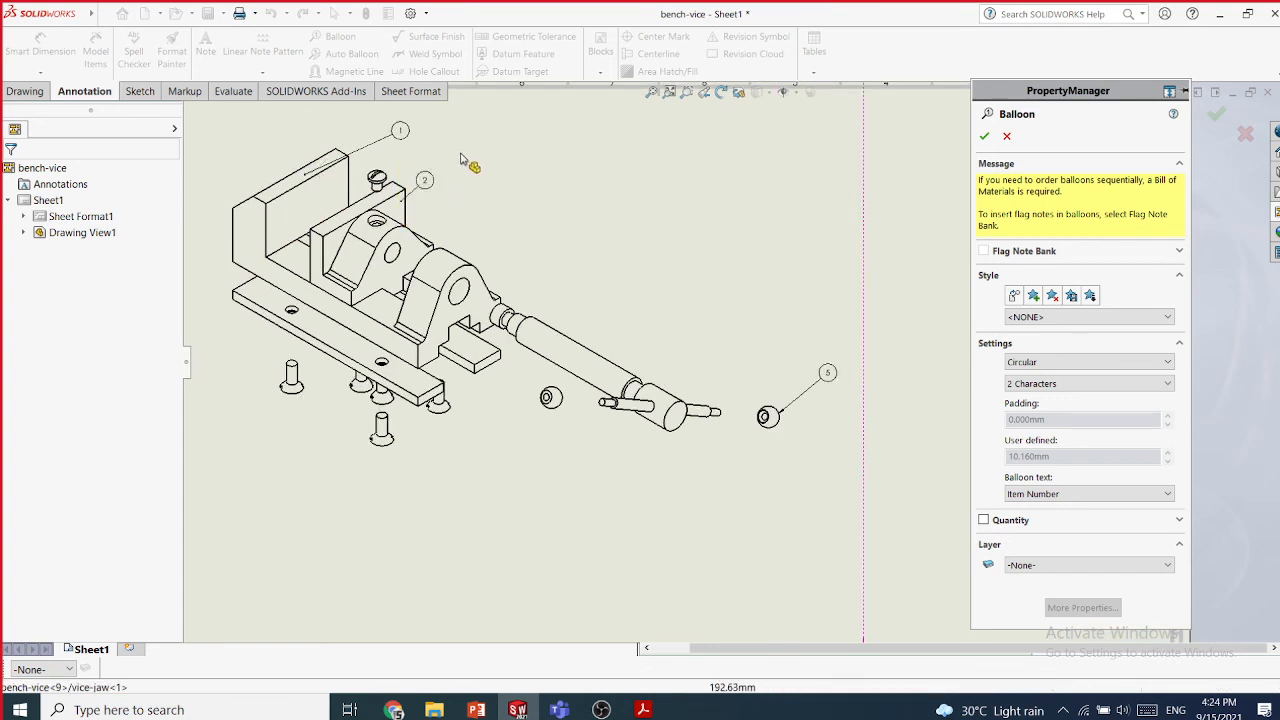
click(460, 156)
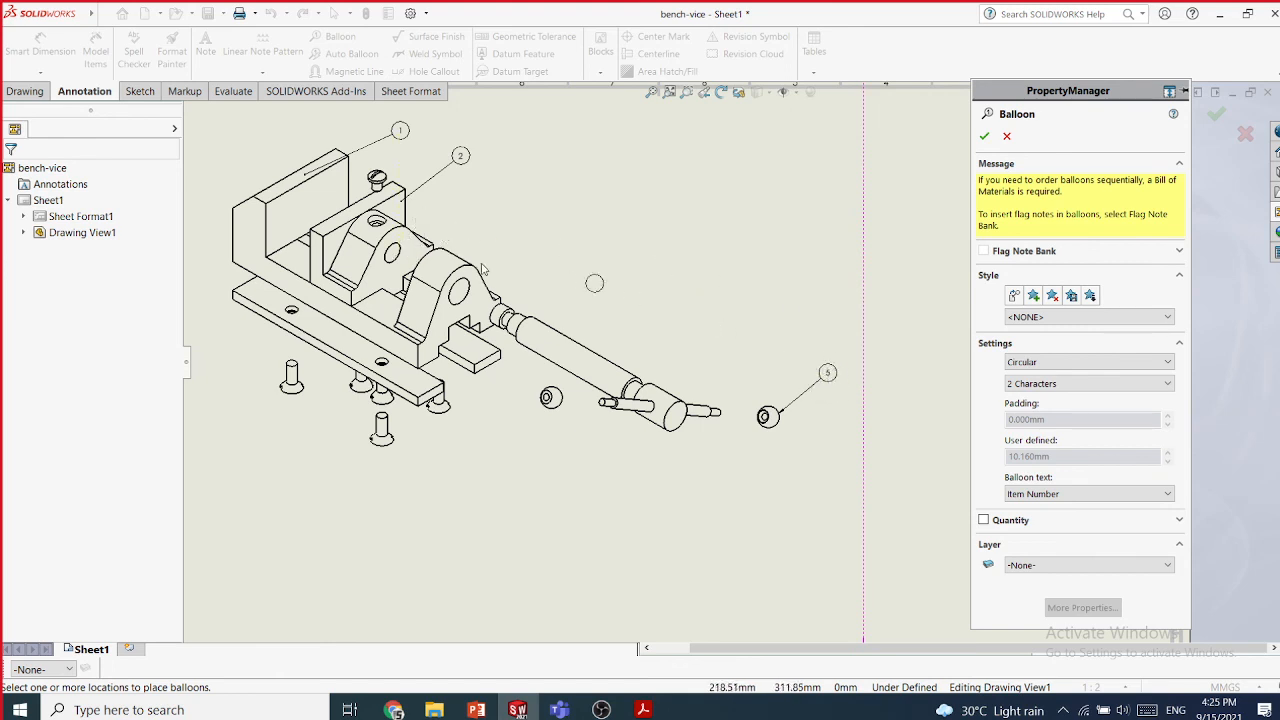
- Balloon the small plate beneath the vice jaw, the inner bar globe and the jaw screw, placing the balloons below the parts
click(479, 356)
click(494, 439)
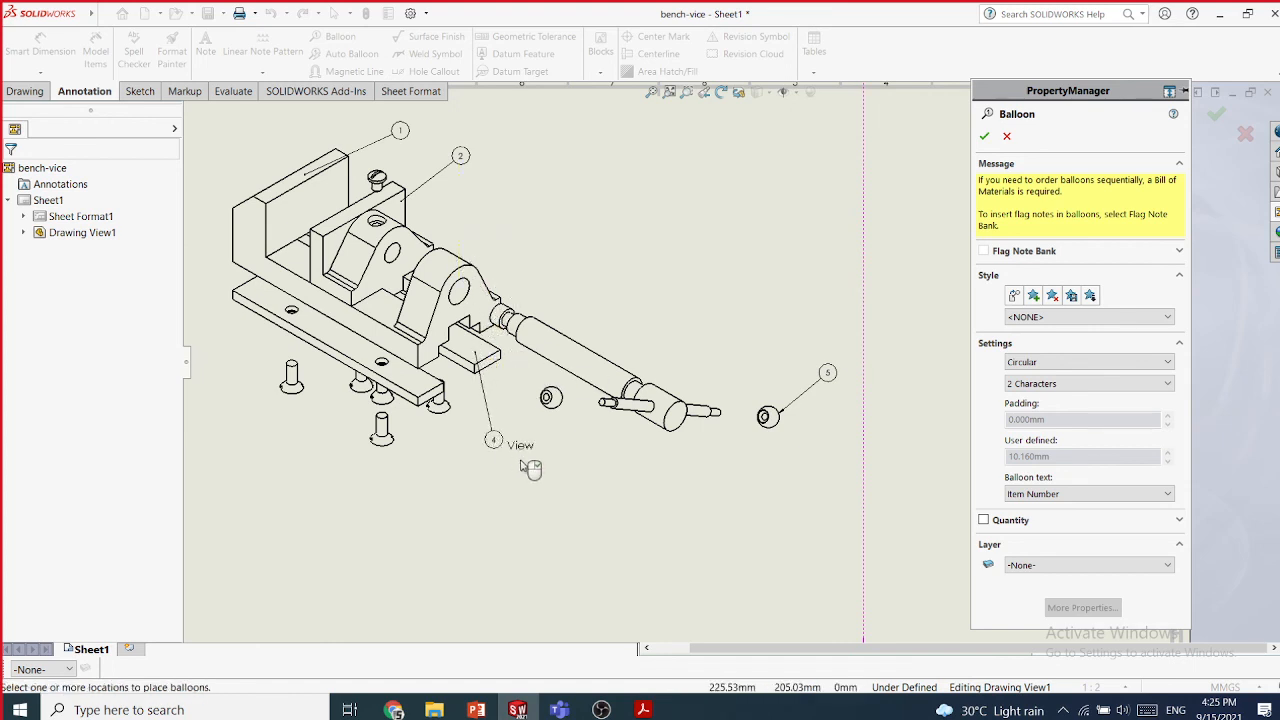
click(560, 409)
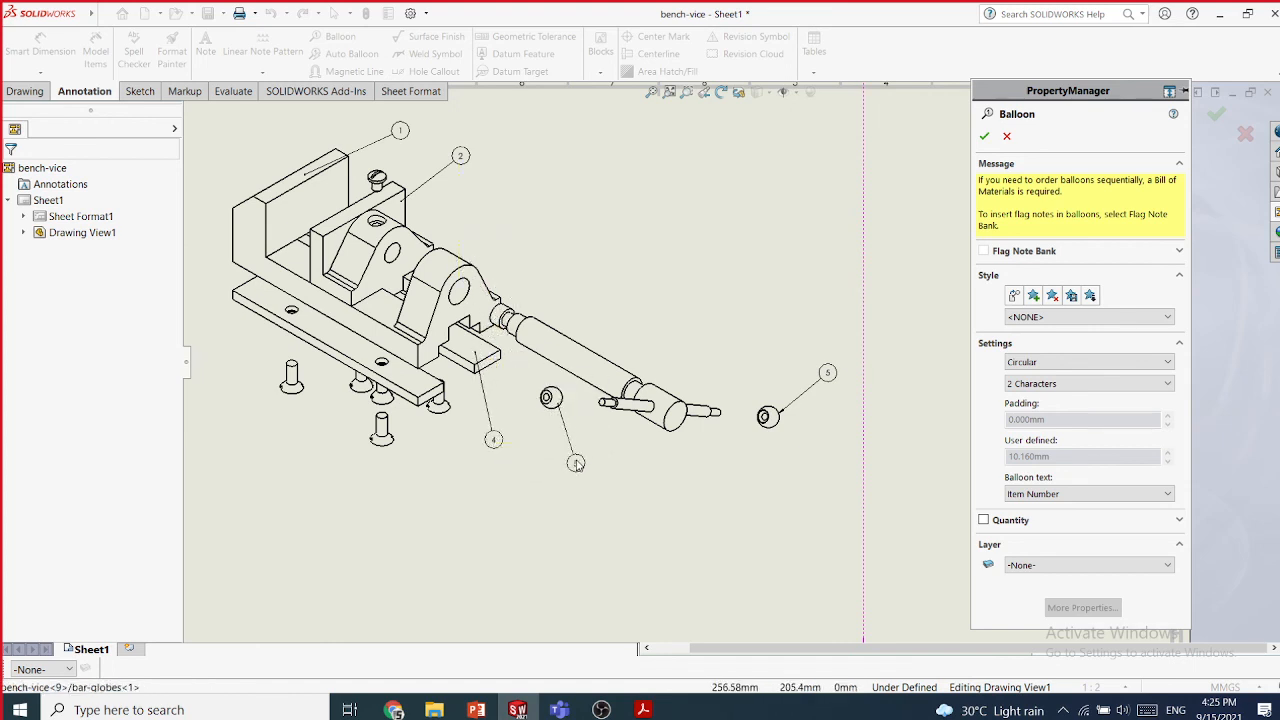
click(576, 463)
click(682, 426)
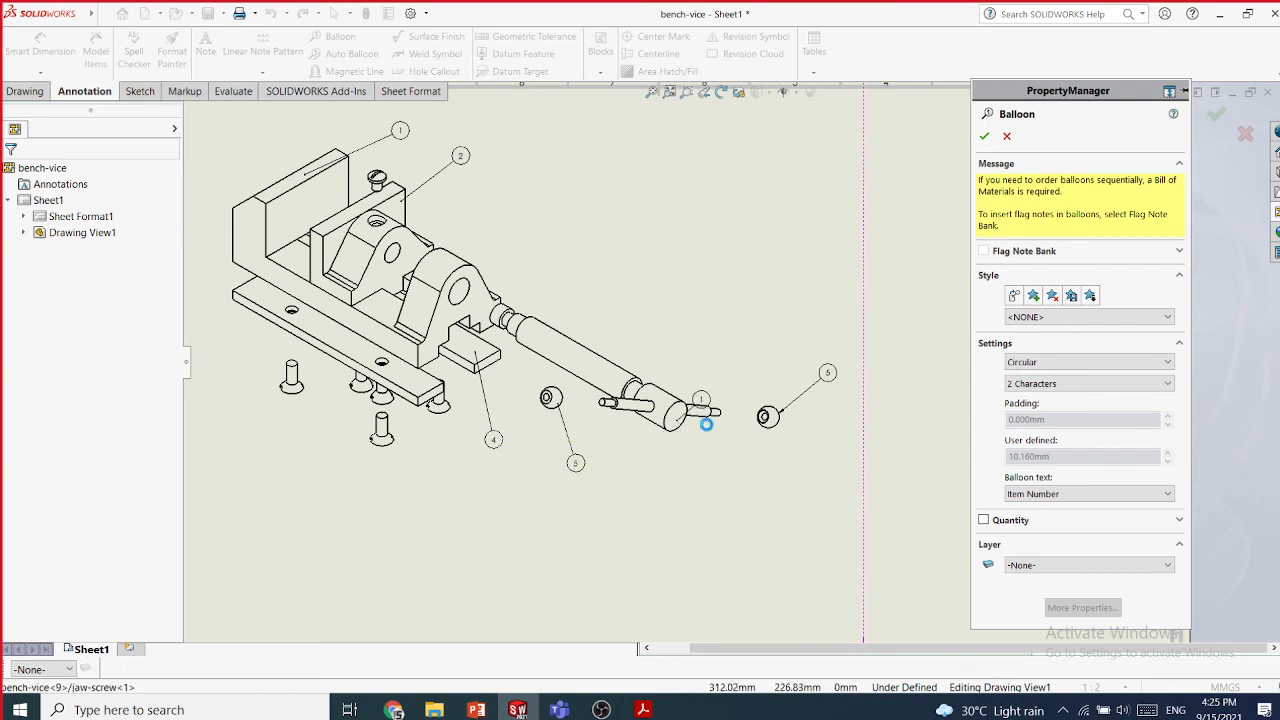
click(728, 478)
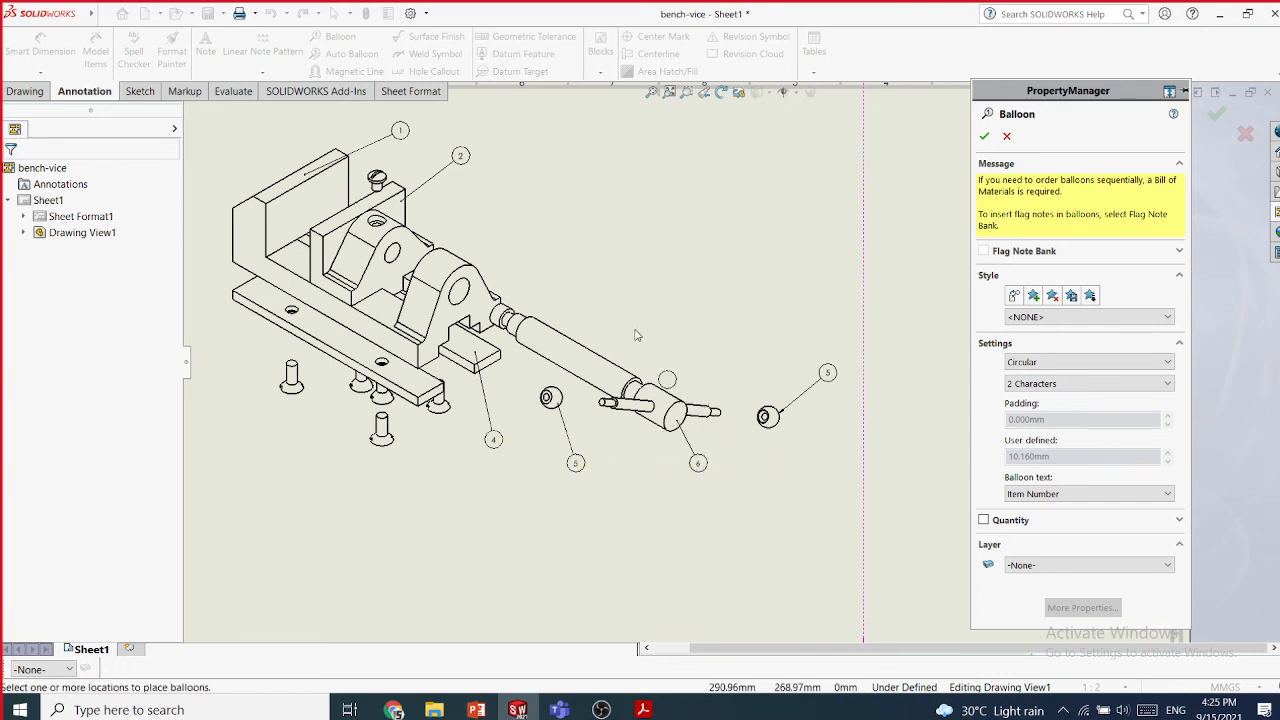
- Balloon the two exploded set screws and the neighbouring screw under the base, and finish the Balloon tool
click(294, 396)
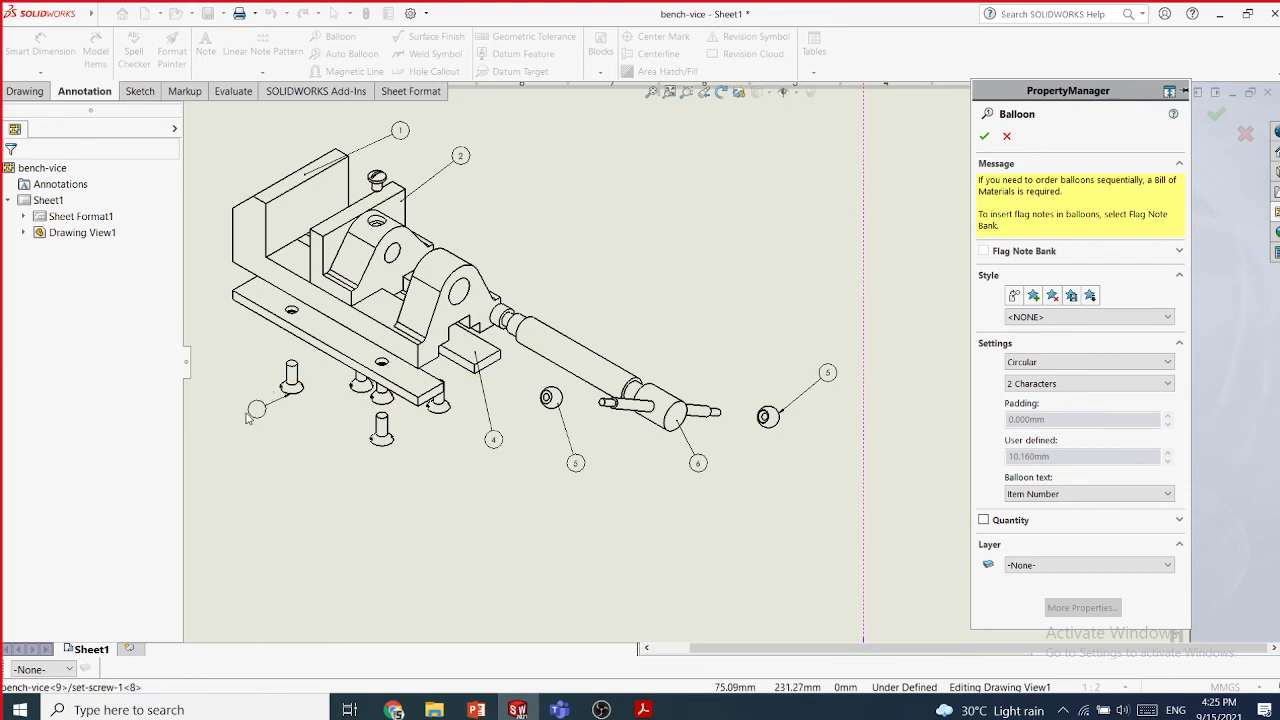
click(248, 417)
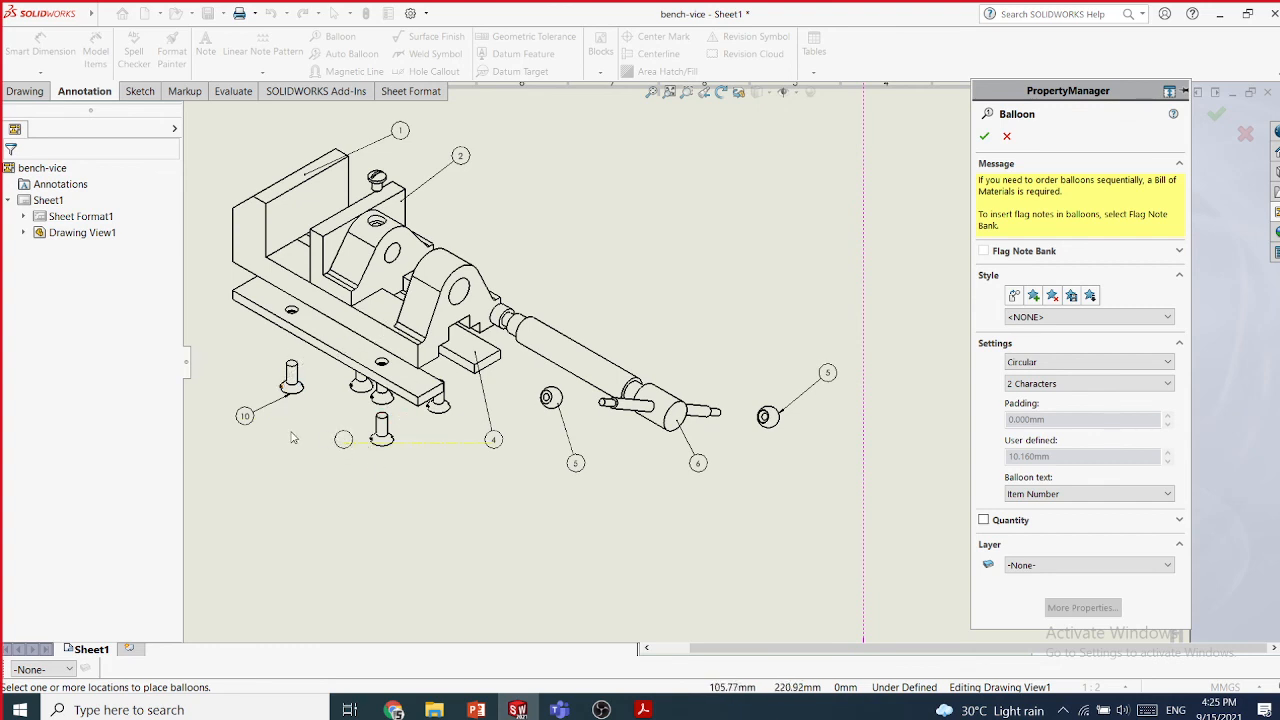
click(372, 438)
click(289, 469)
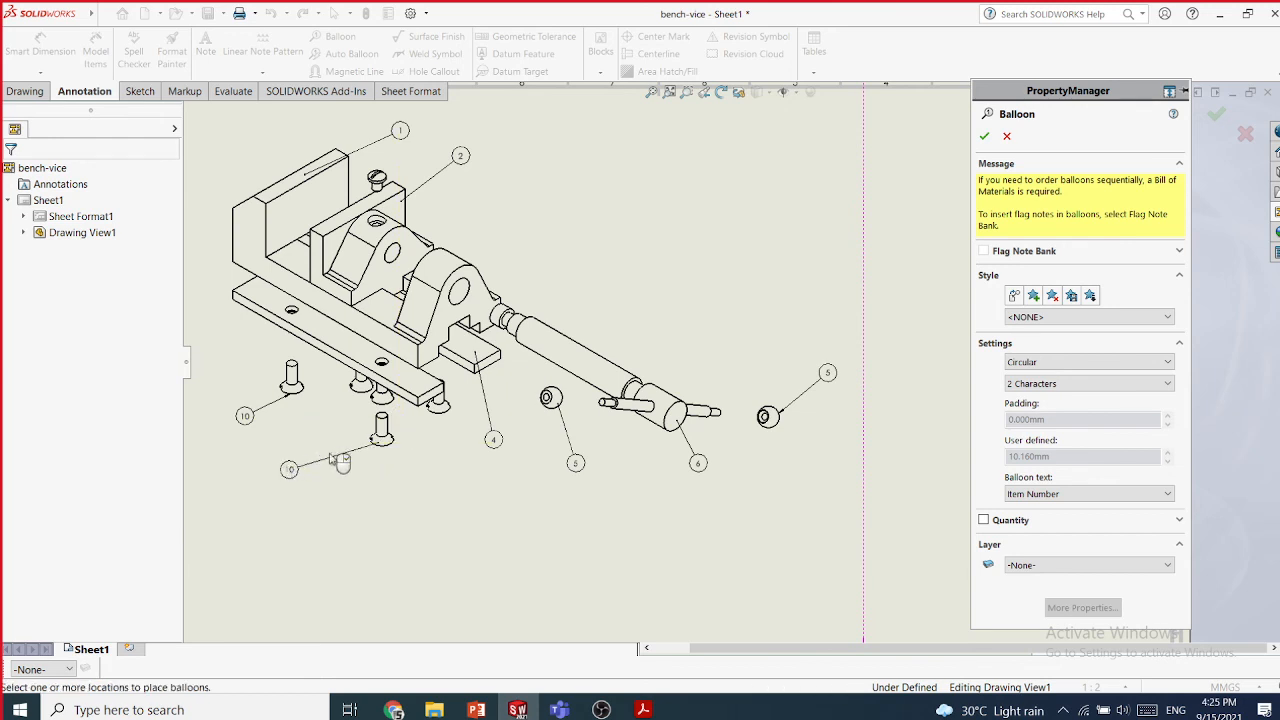
click(360, 385)
click(298, 423)
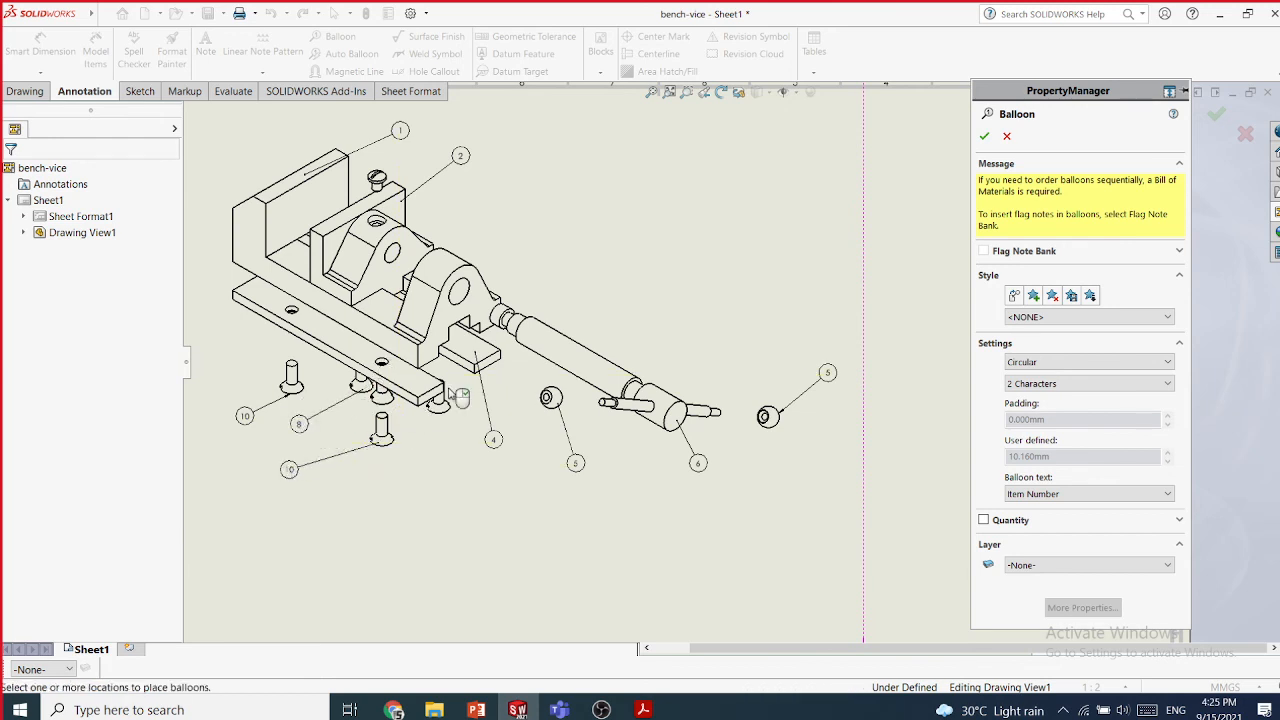
click(984, 136)
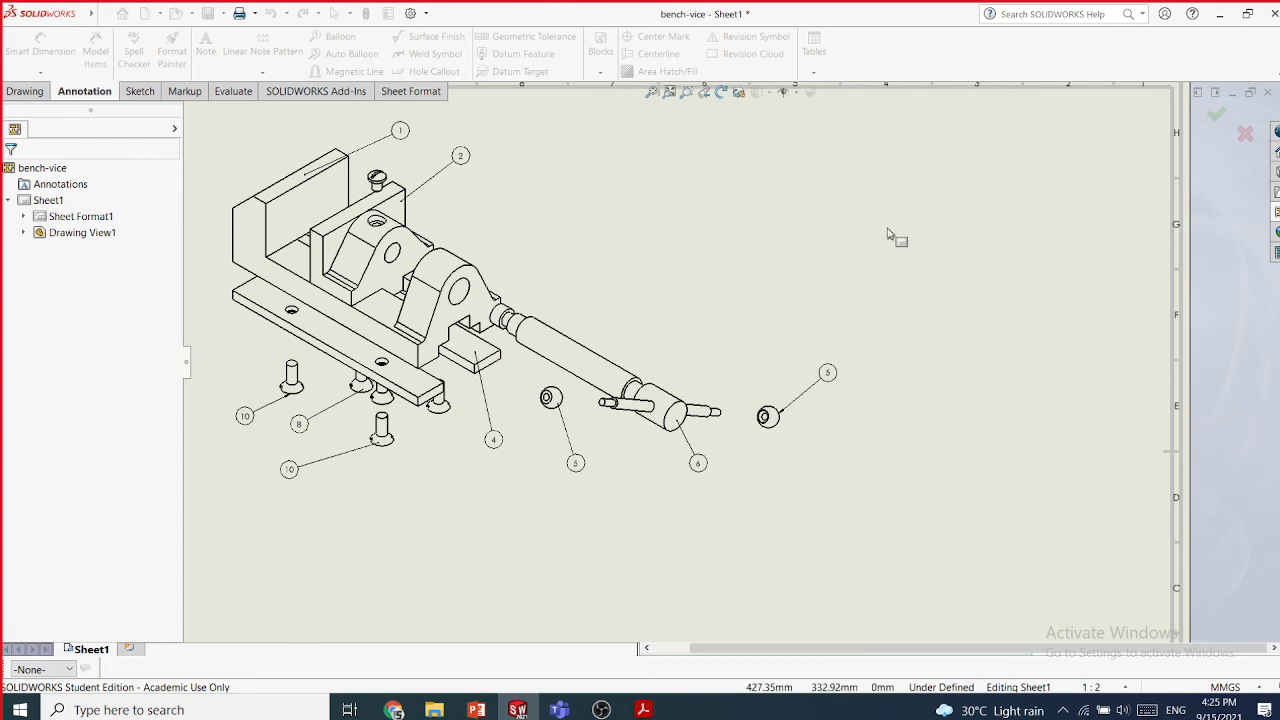
key(f)
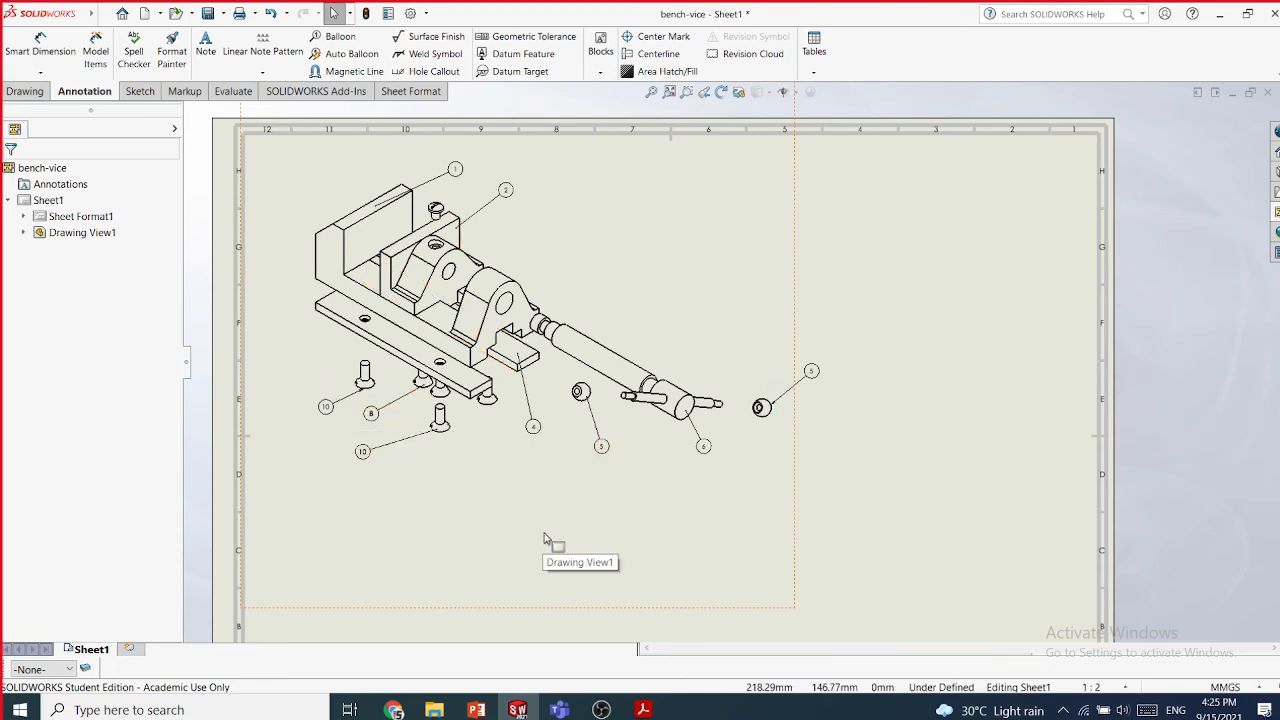
- Switch to the Chapter 15 presentation in PowerPoint and look through the balloon slides up to Creating Magnetic Lines
mouse_move(476, 710)
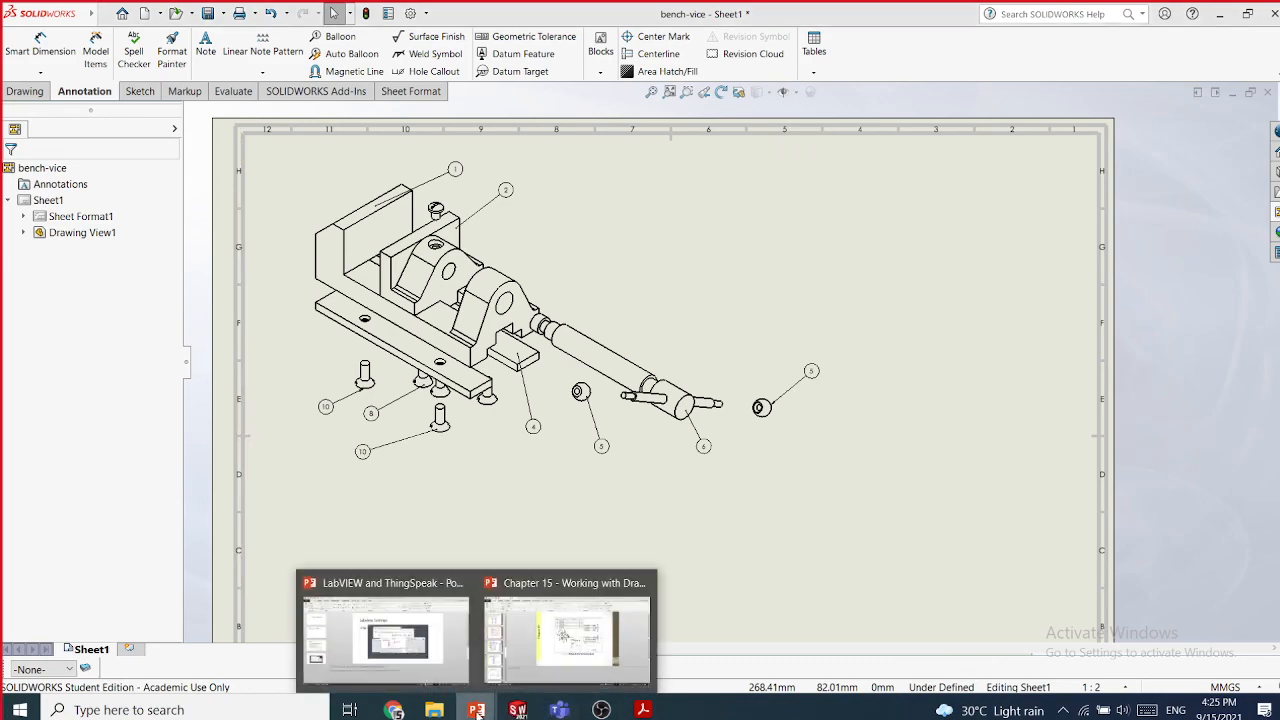
click(553, 647)
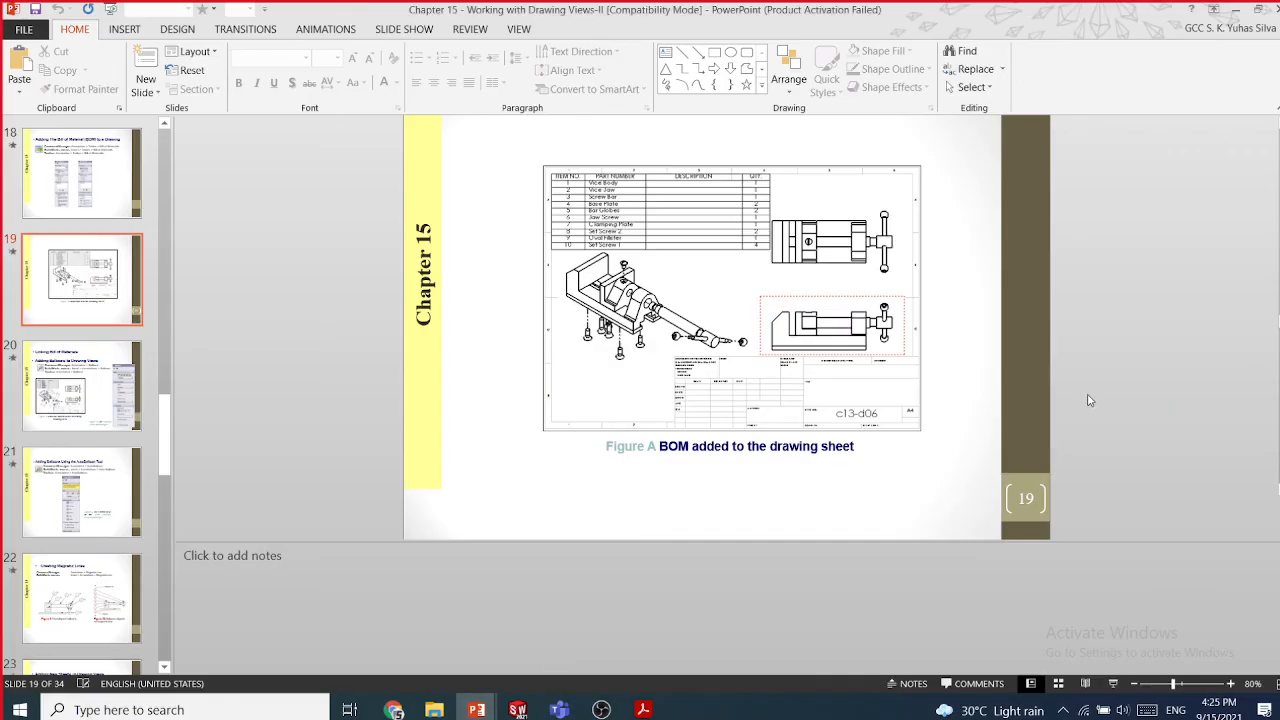
scroll(1090, 400, up, 3)
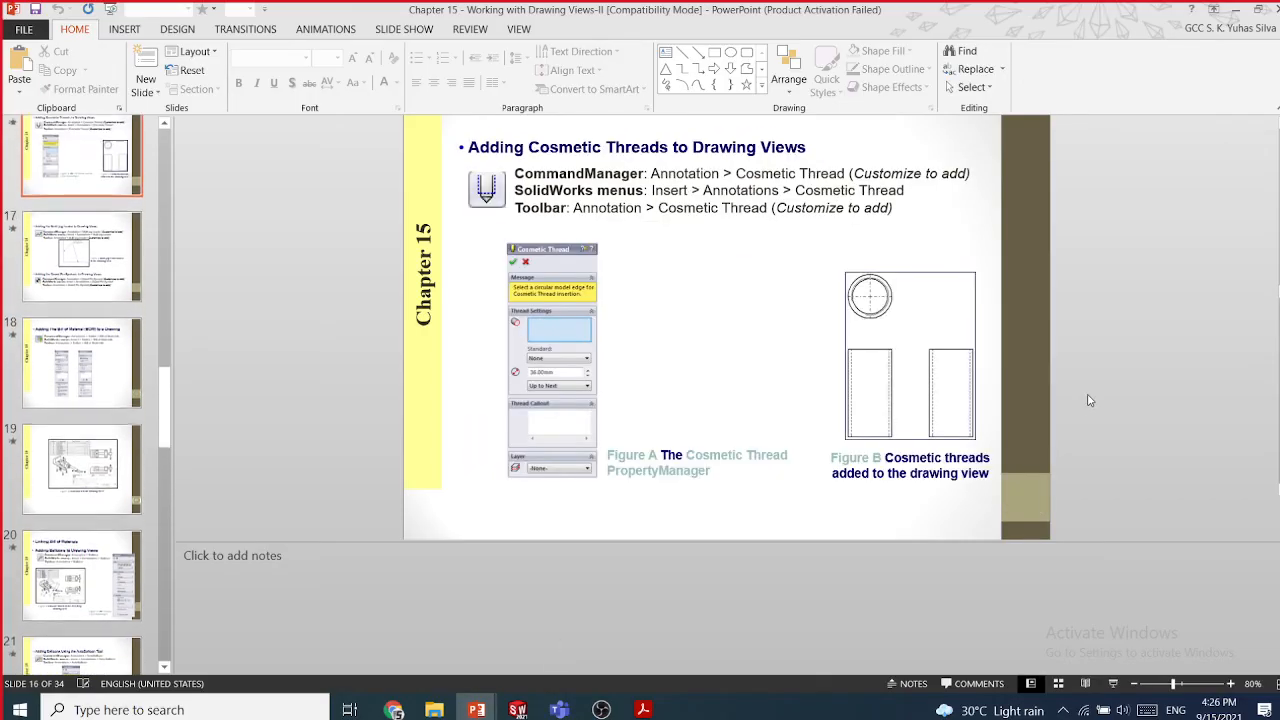
scroll(1090, 400, down, 1)
scroll(1090, 400, down, 3)
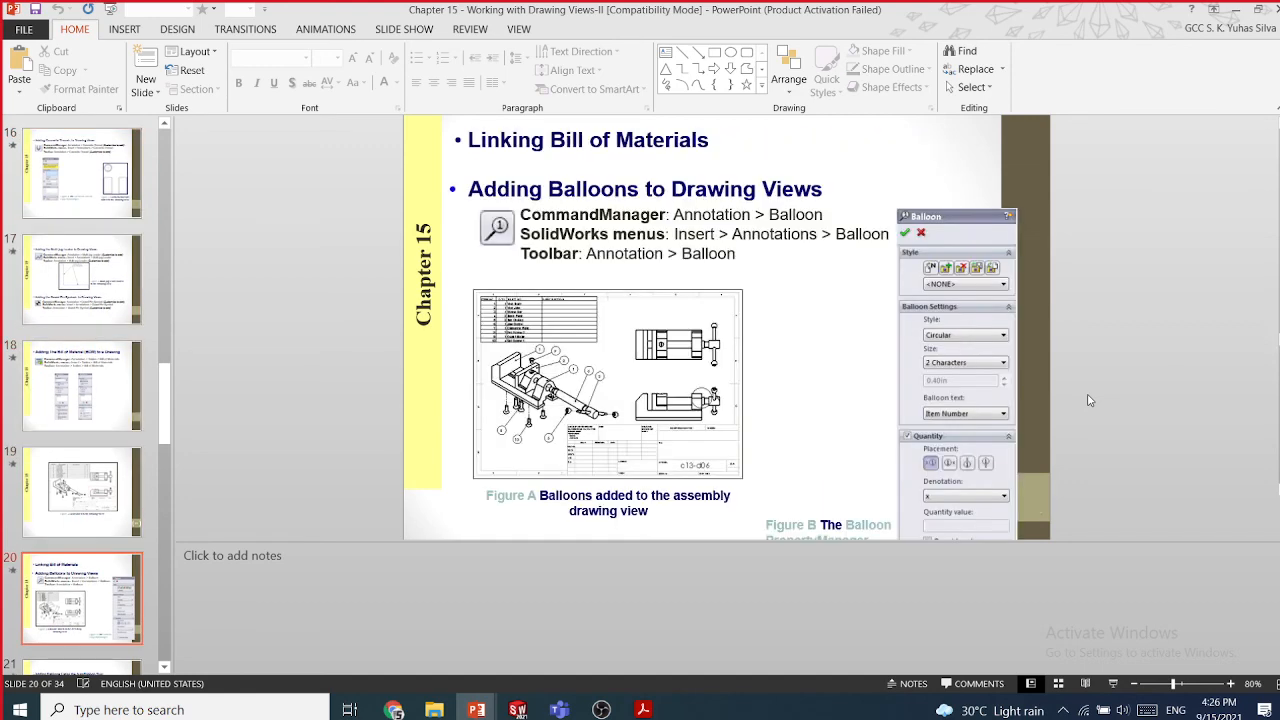
scroll(1090, 400, down, 2)
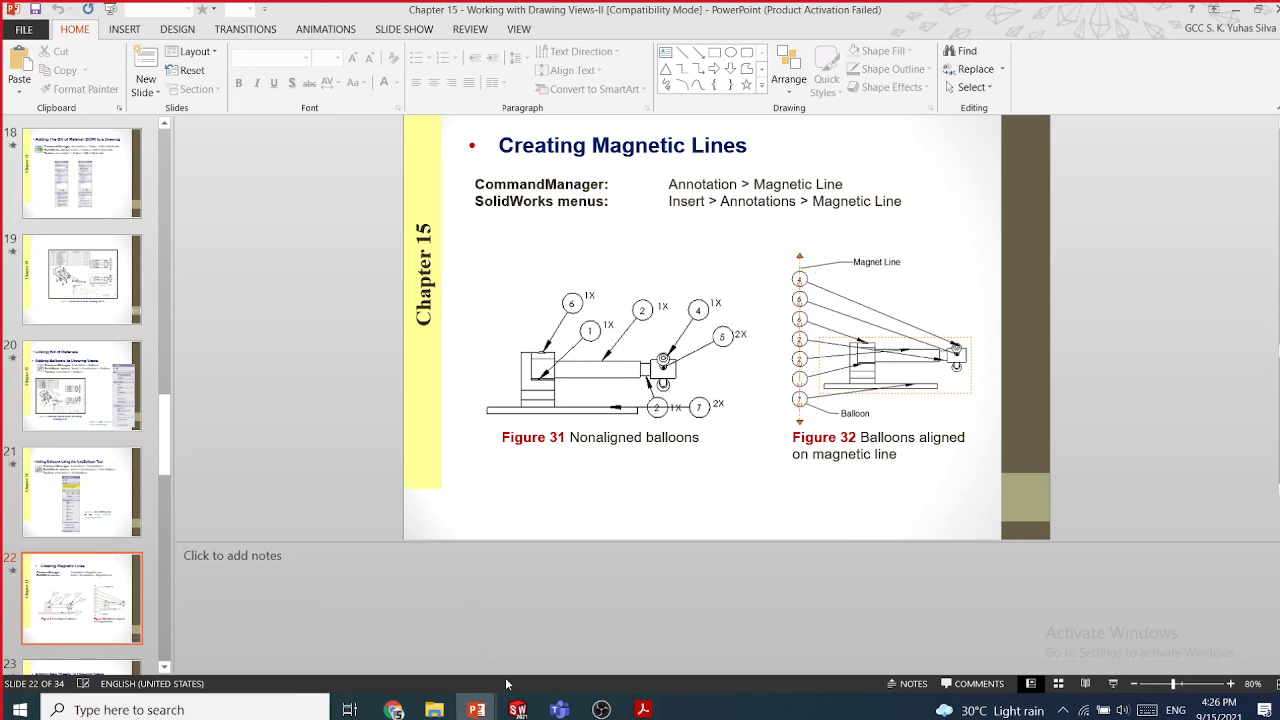
- Return to SOLIDWORKS and draw an equally spaced magnetic line about 233 mm long from the vice body balloon to the outermost bar globe balloon
click(517, 709)
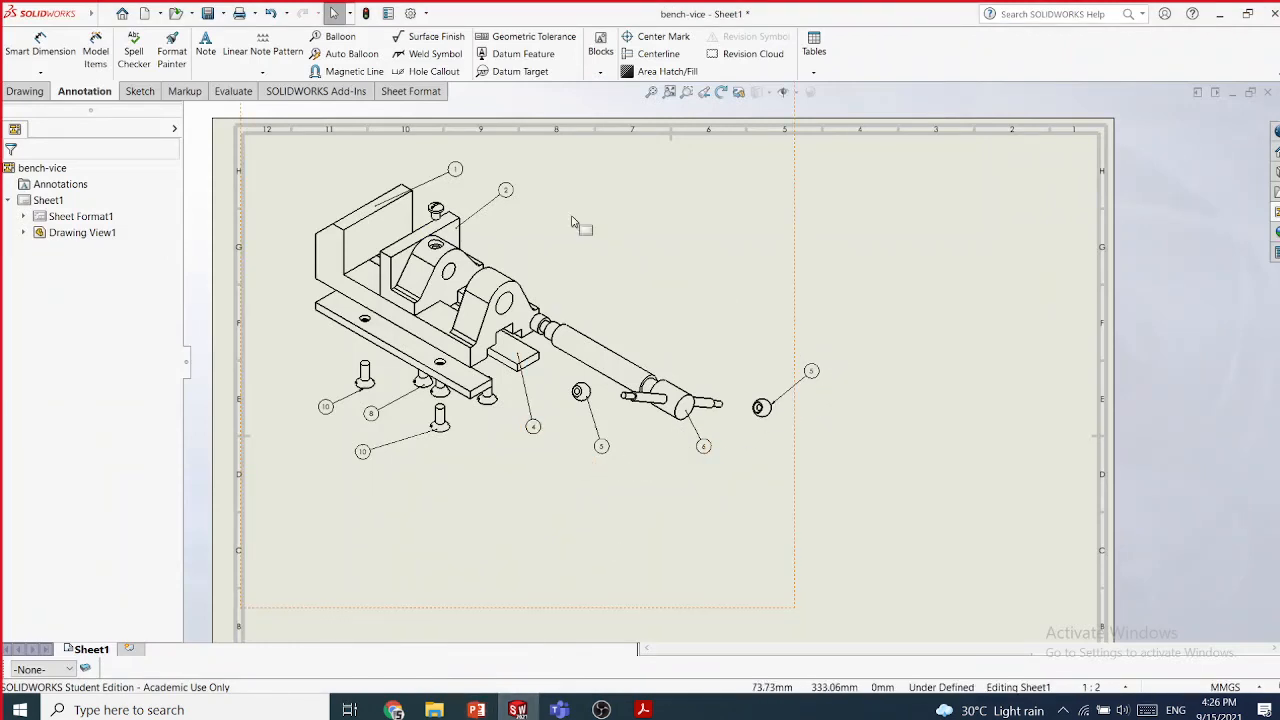
click(353, 72)
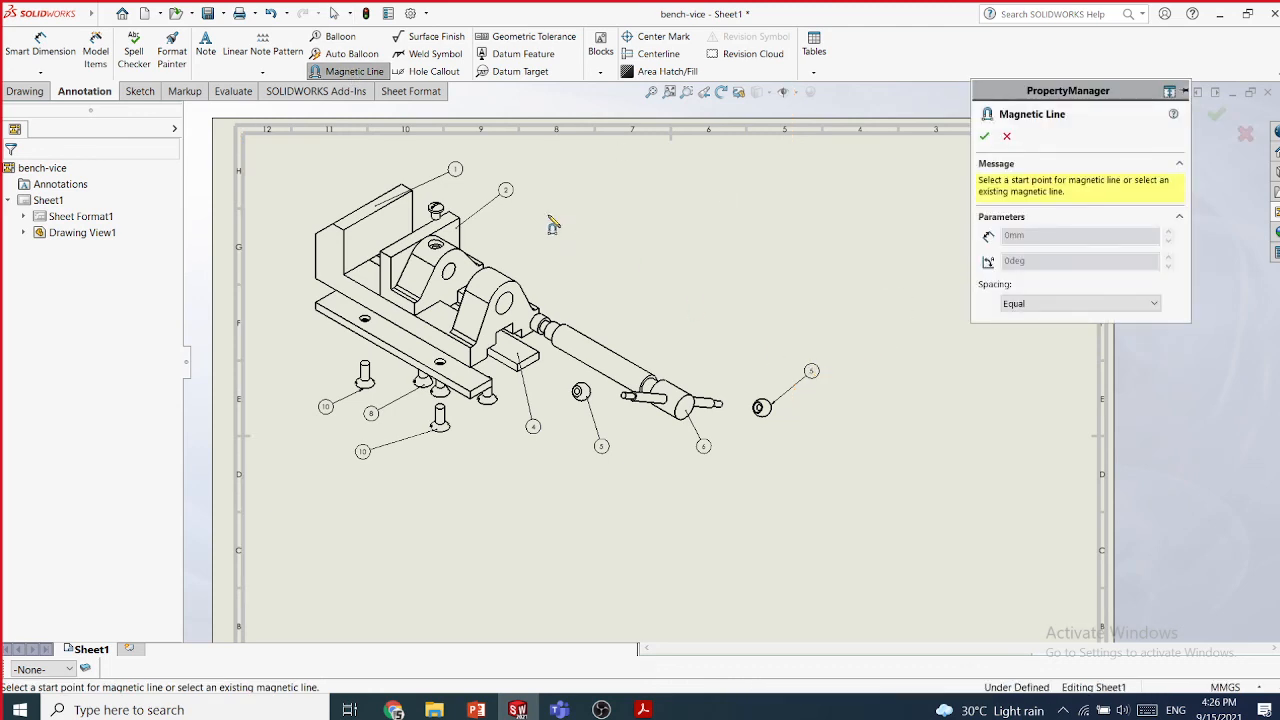
click(470, 176)
click(808, 368)
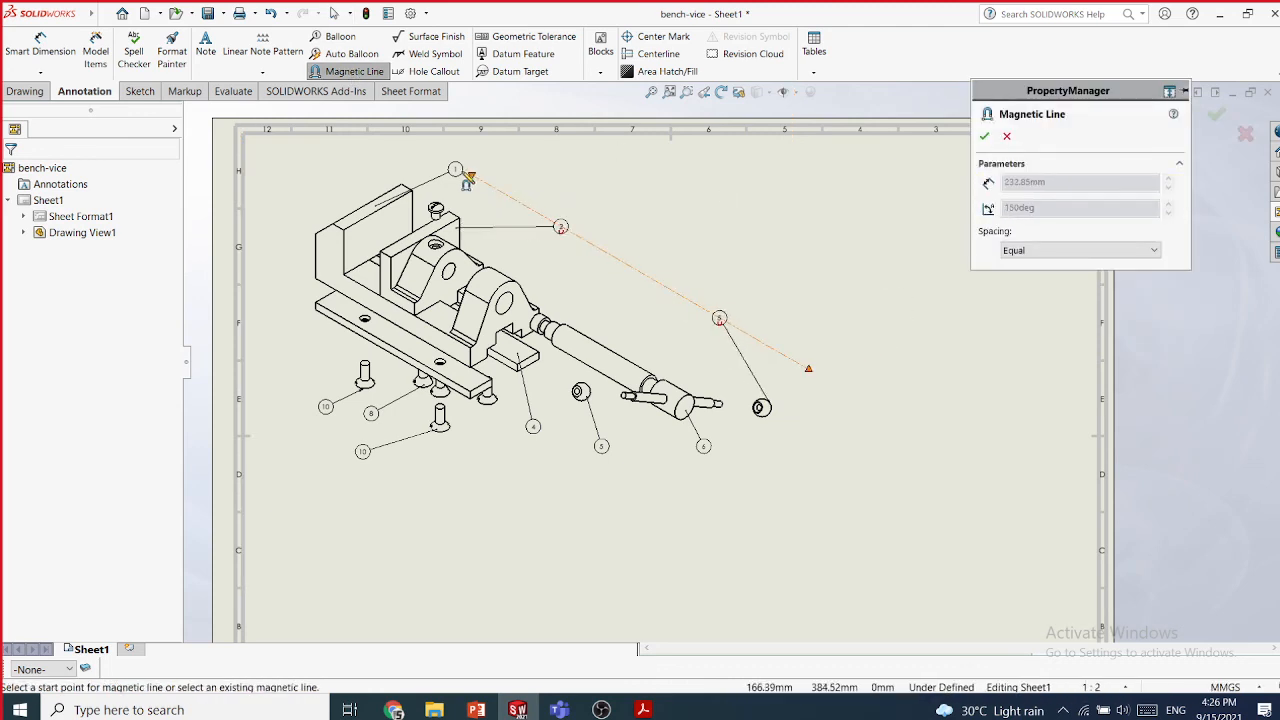
- Shorten the magnetic line above the vice by moving its start point away from the vice body, and finish the command
drag(468, 178, 547, 208)
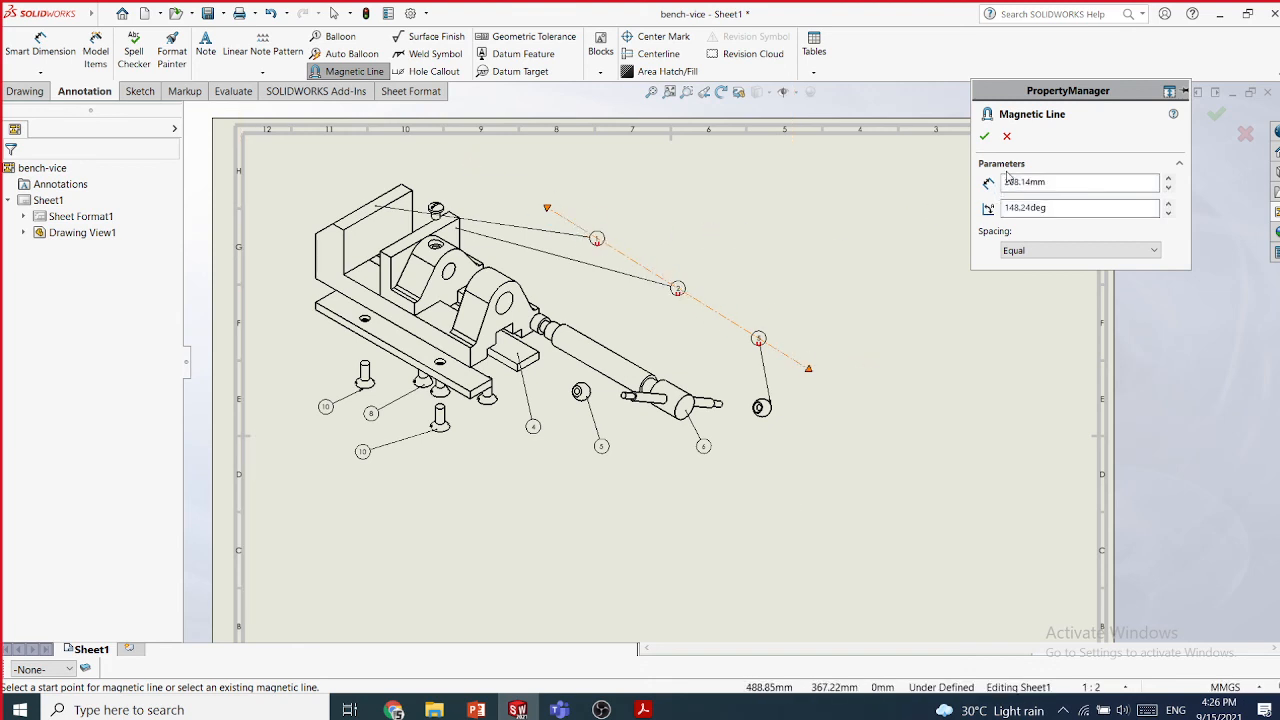
click(984, 136)
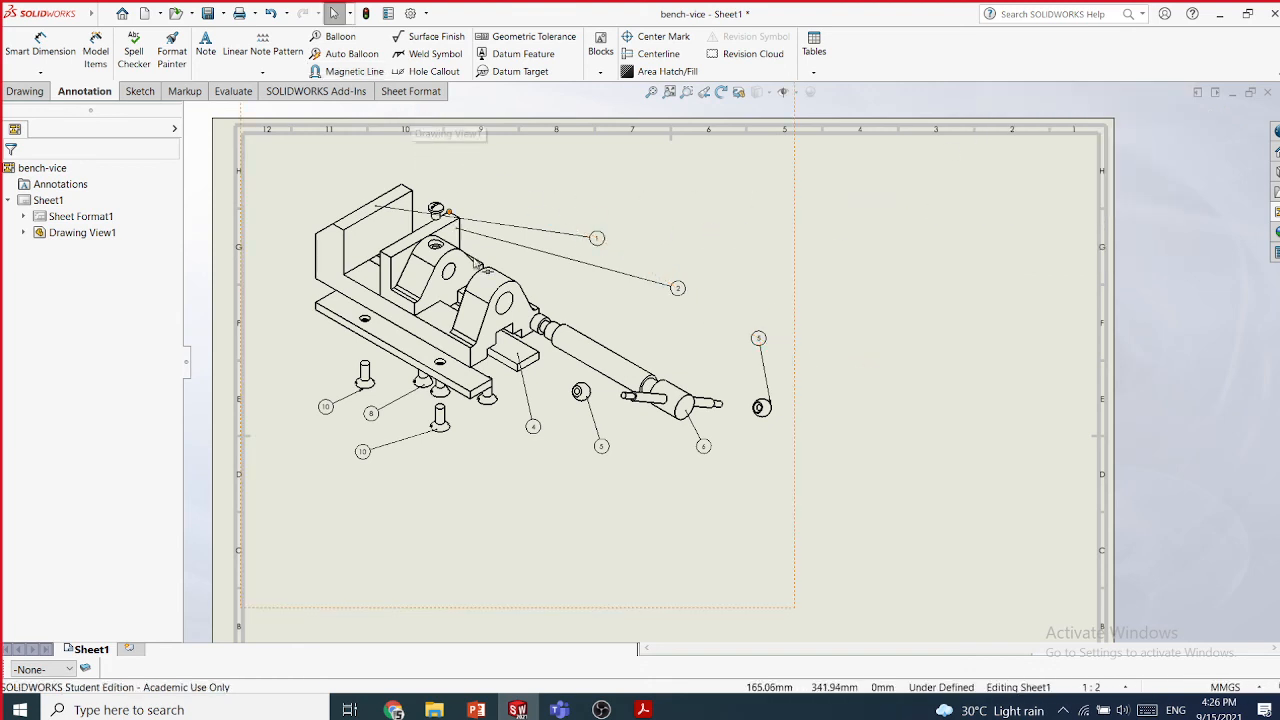
- Draw two equally spaced magnetic lines: about 54 mm through the base screw balloons and about 116 mm through the balloons below the jaw screw
click(354, 71)
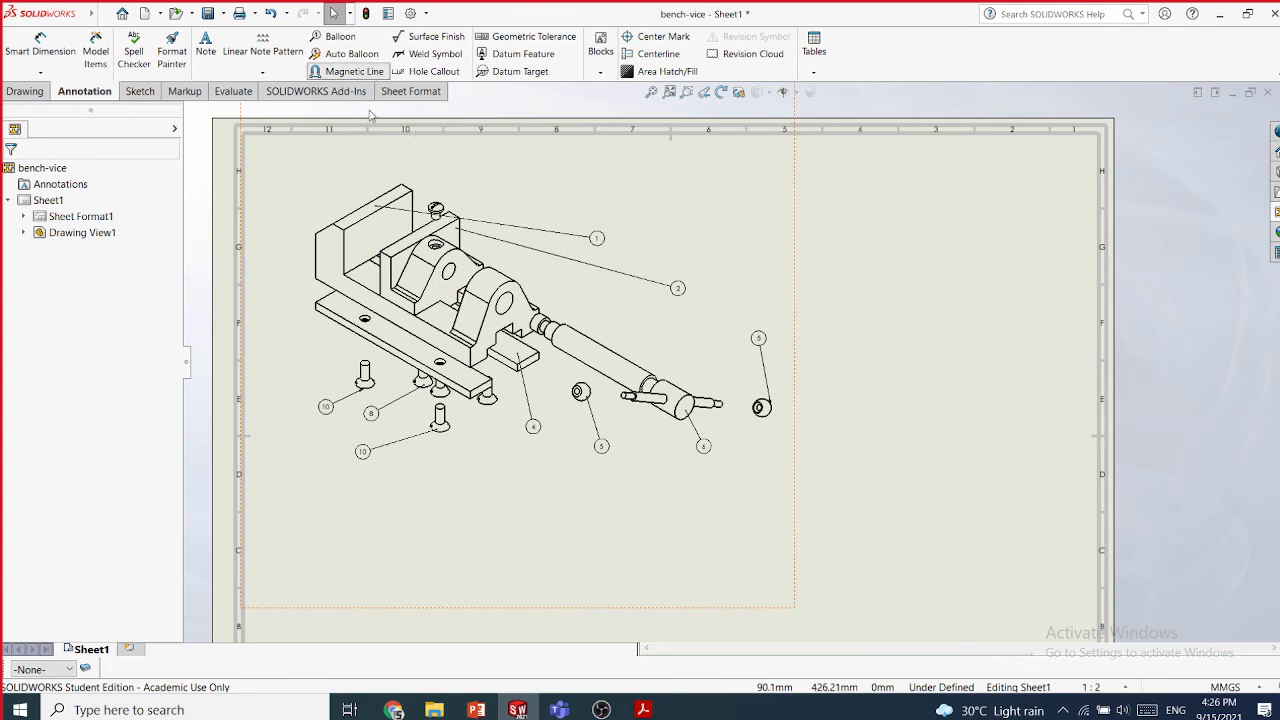
click(316, 403)
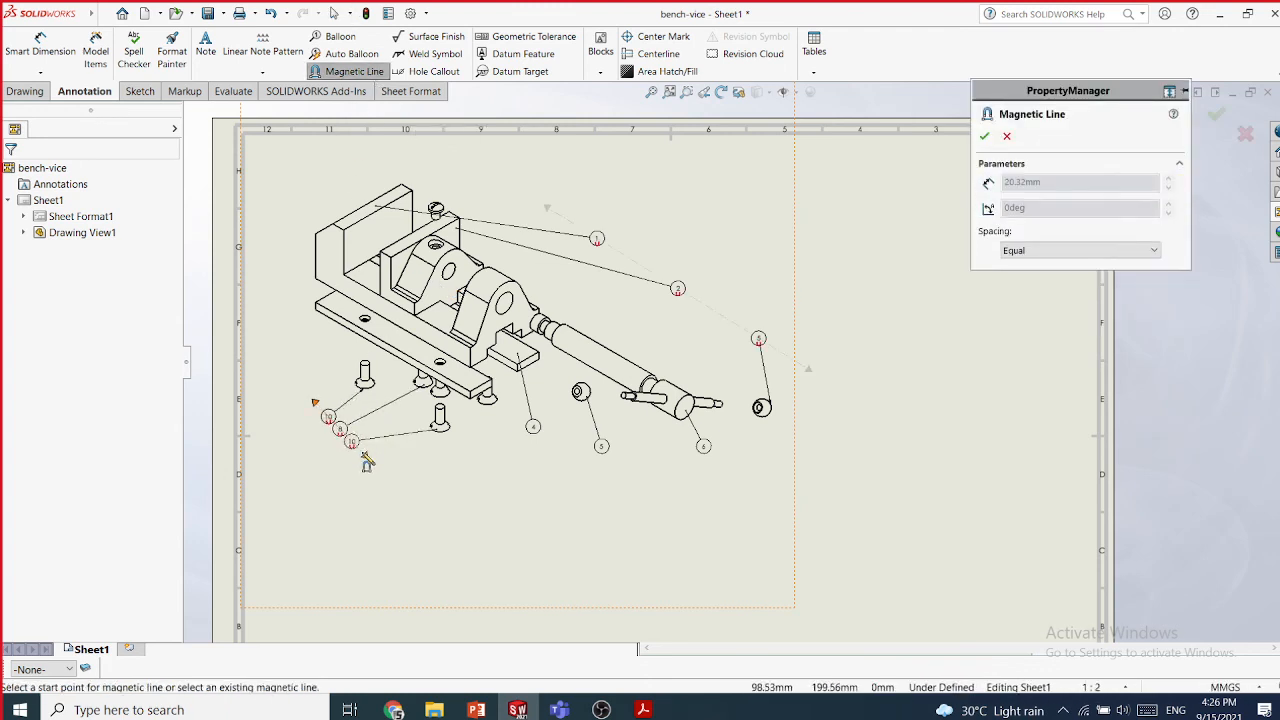
click(364, 456)
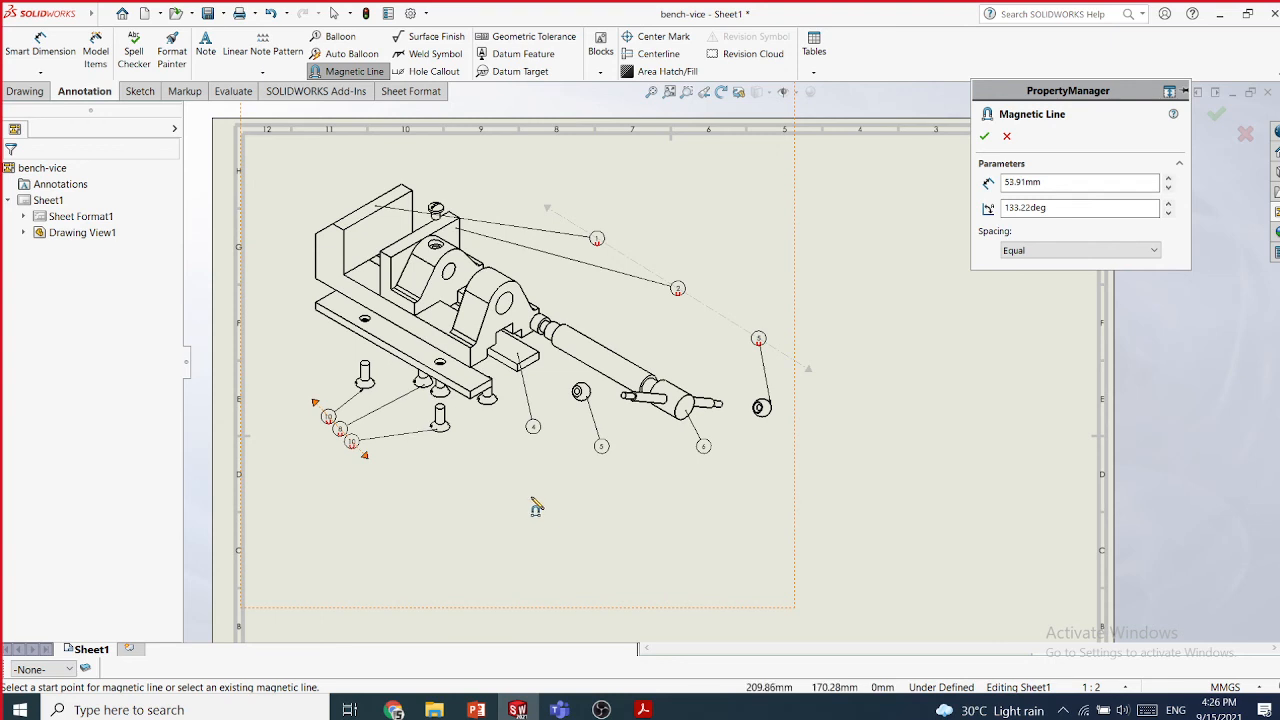
click(531, 429)
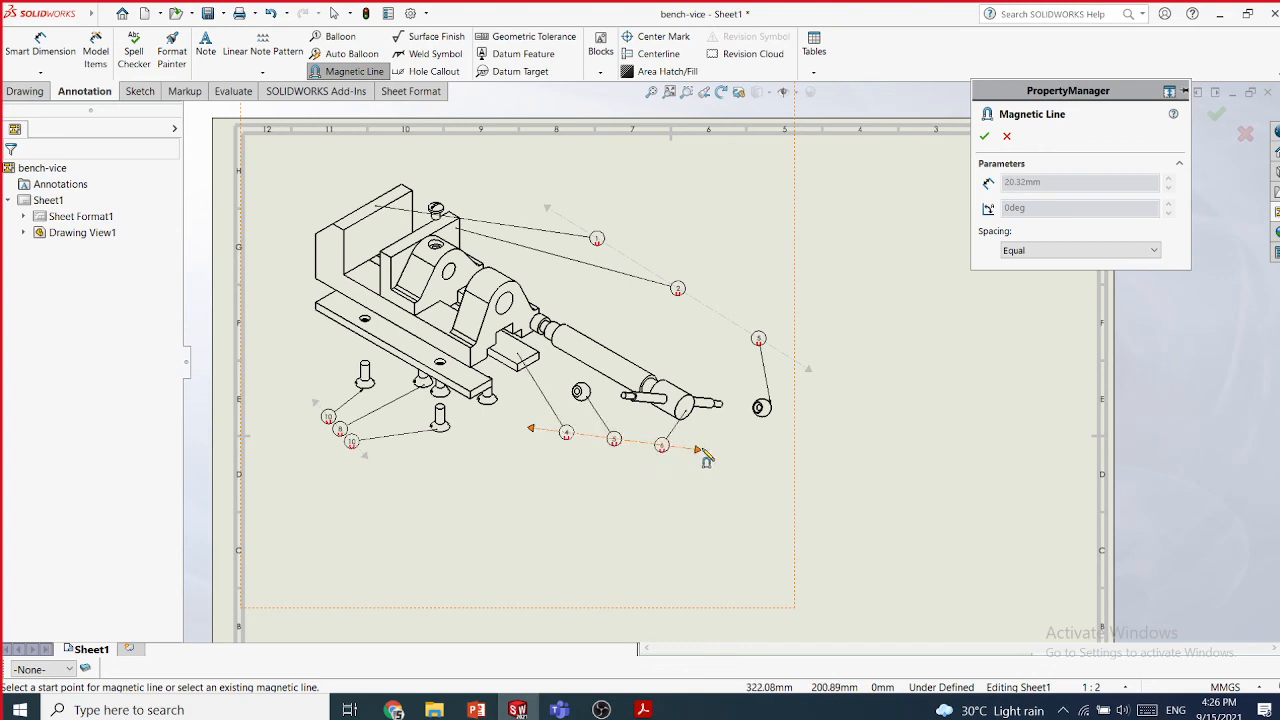
click(699, 448)
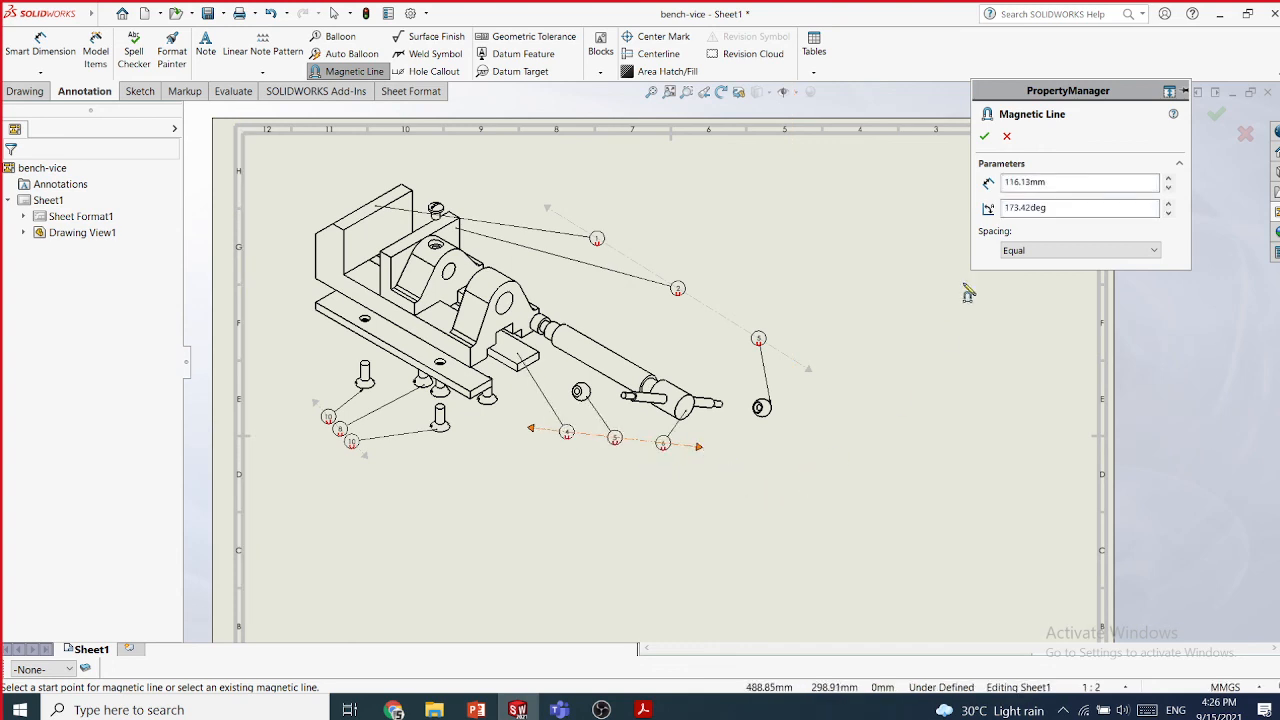
click(985, 137)
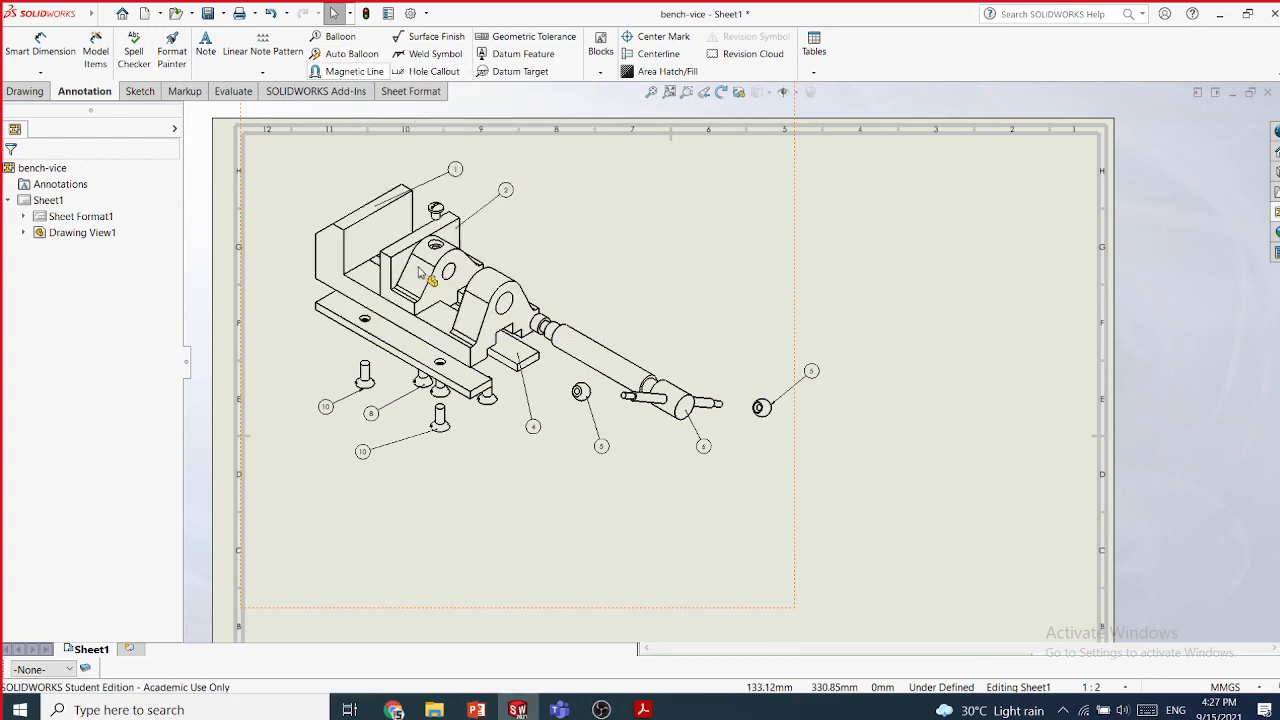
mouse_move(613, 715)
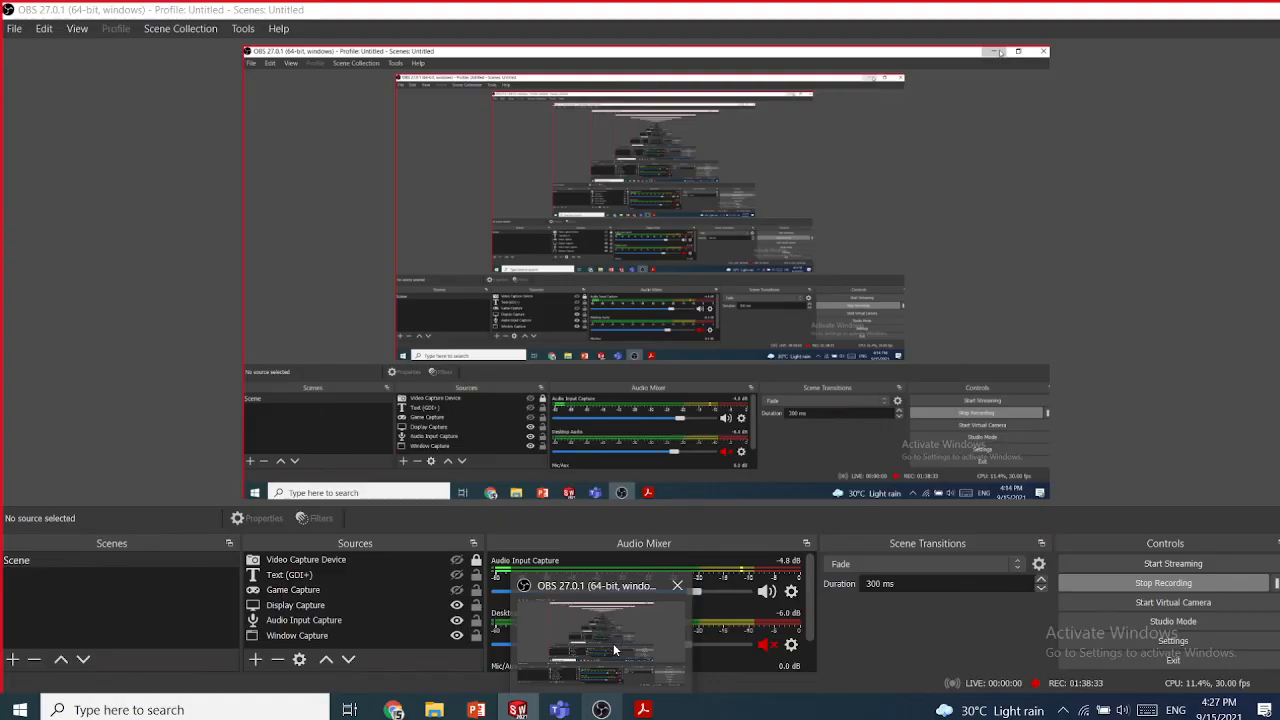
click(613, 643)
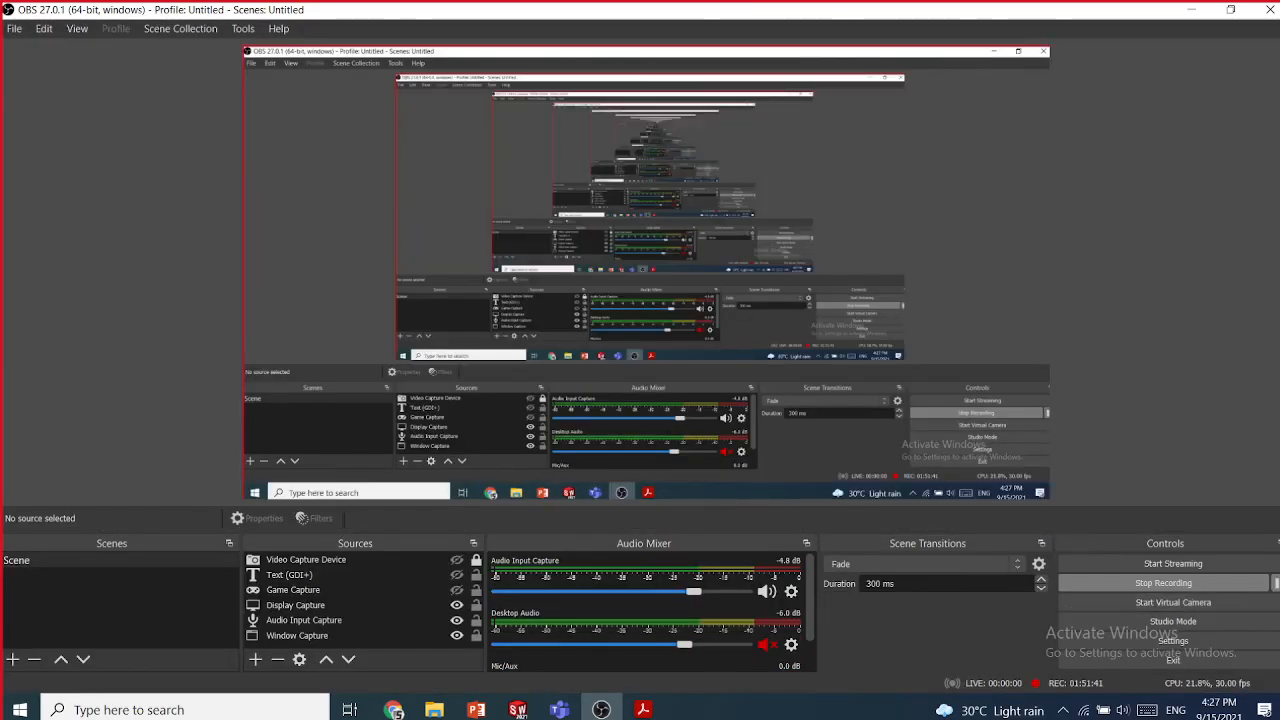
click(1191, 12)
scroll(660, 418, down, 2)
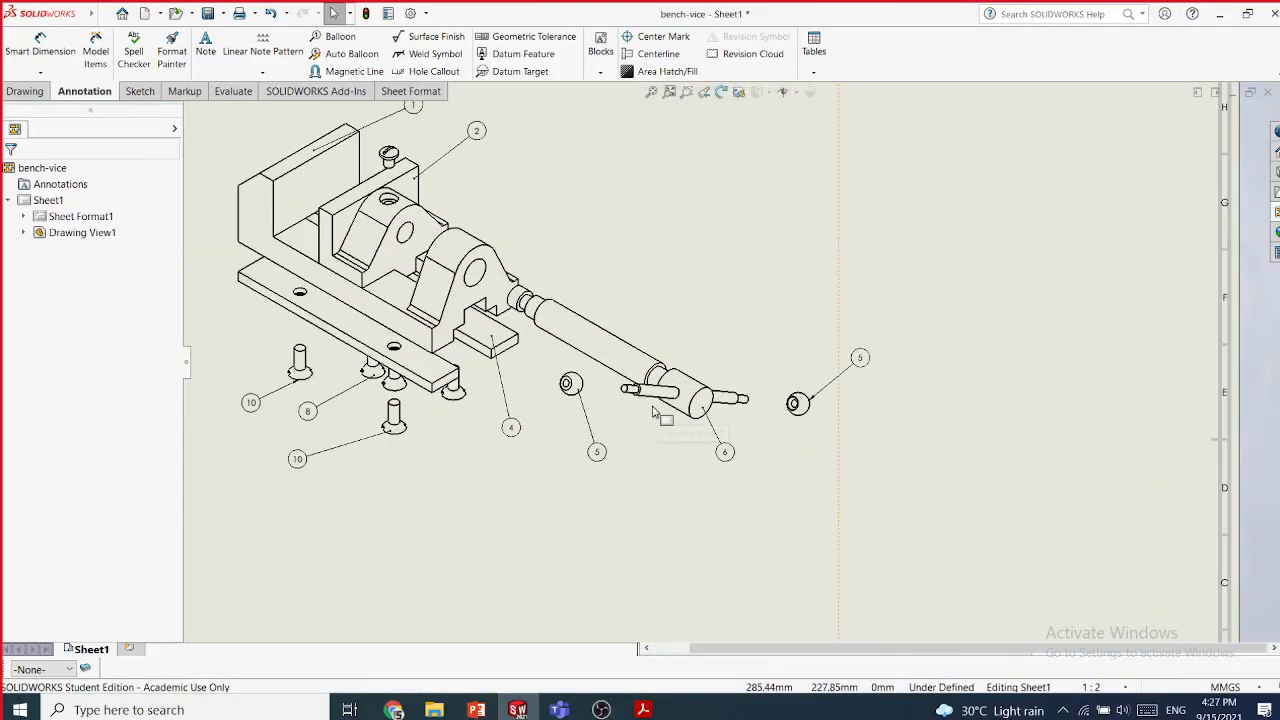
scroll(632, 490, up, 2)
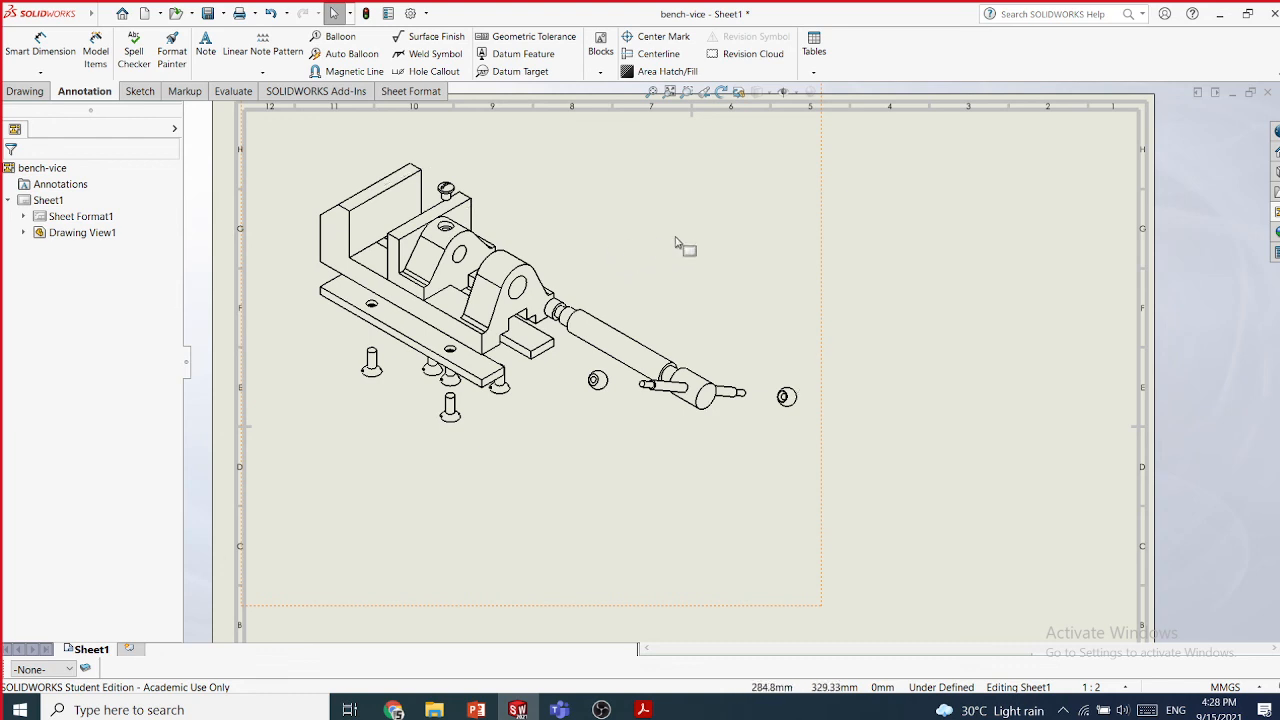
- Start Auto Balloon with the square layout and magnetic lines enabled, and apply it to the exploded bench-vice view
click(352, 55)
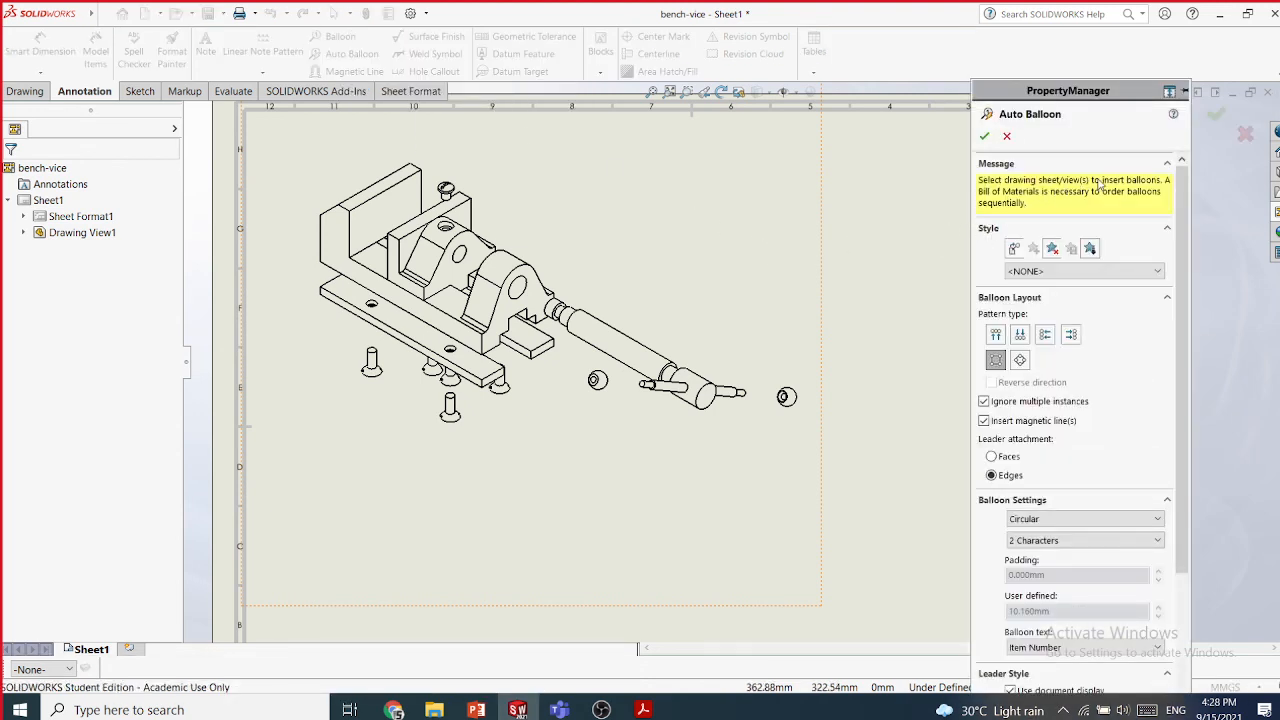
click(995, 362)
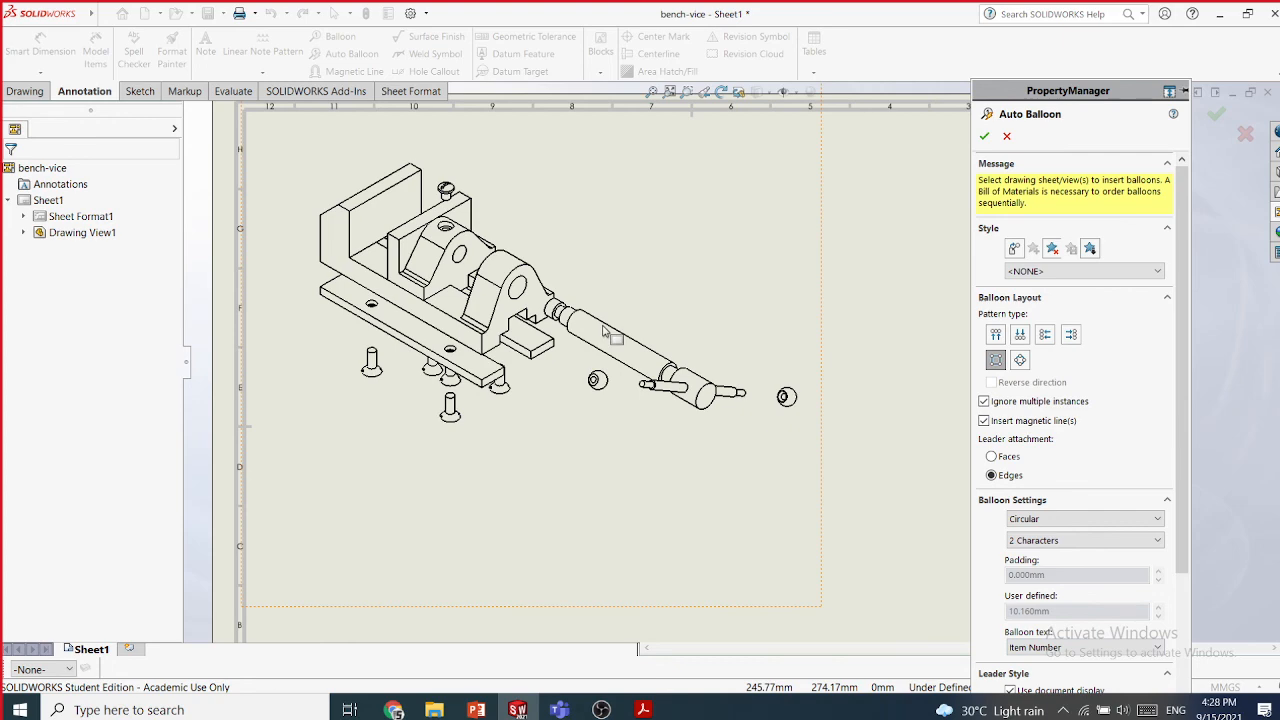
click(650, 333)
scroll(715, 366, up, 3)
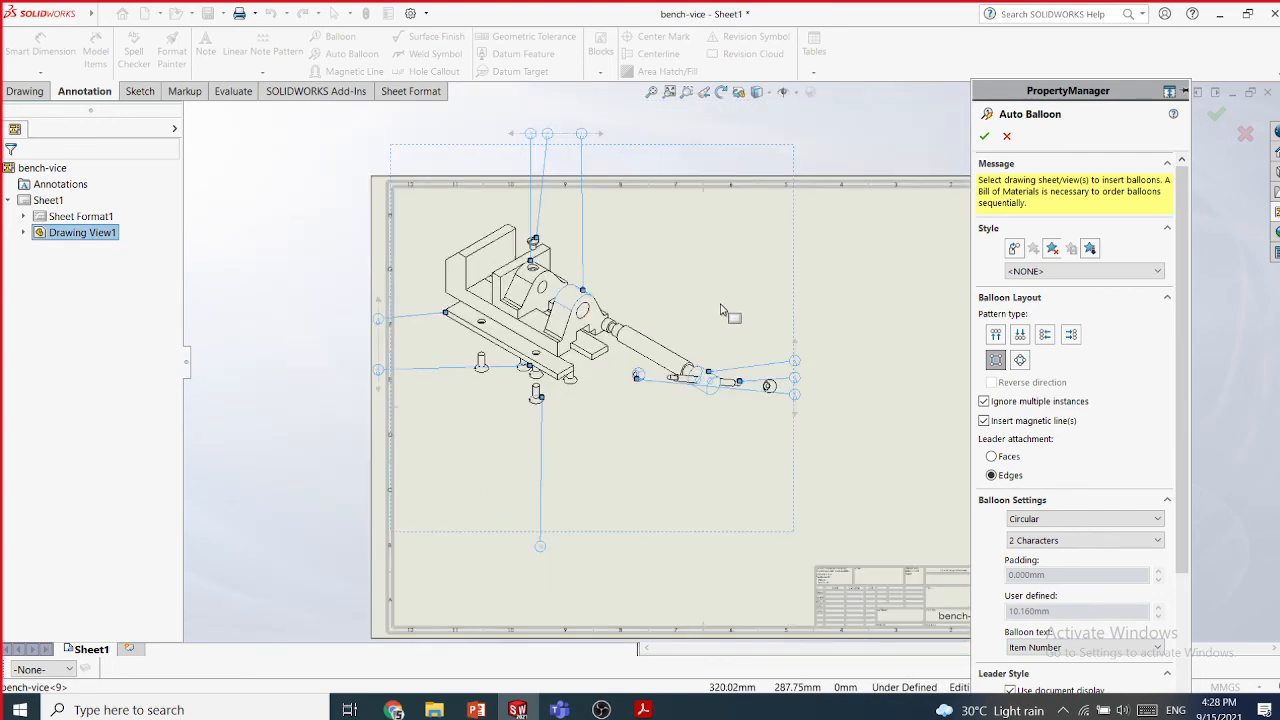
scroll(721, 305, up, 2)
scroll(791, 312, down, 1)
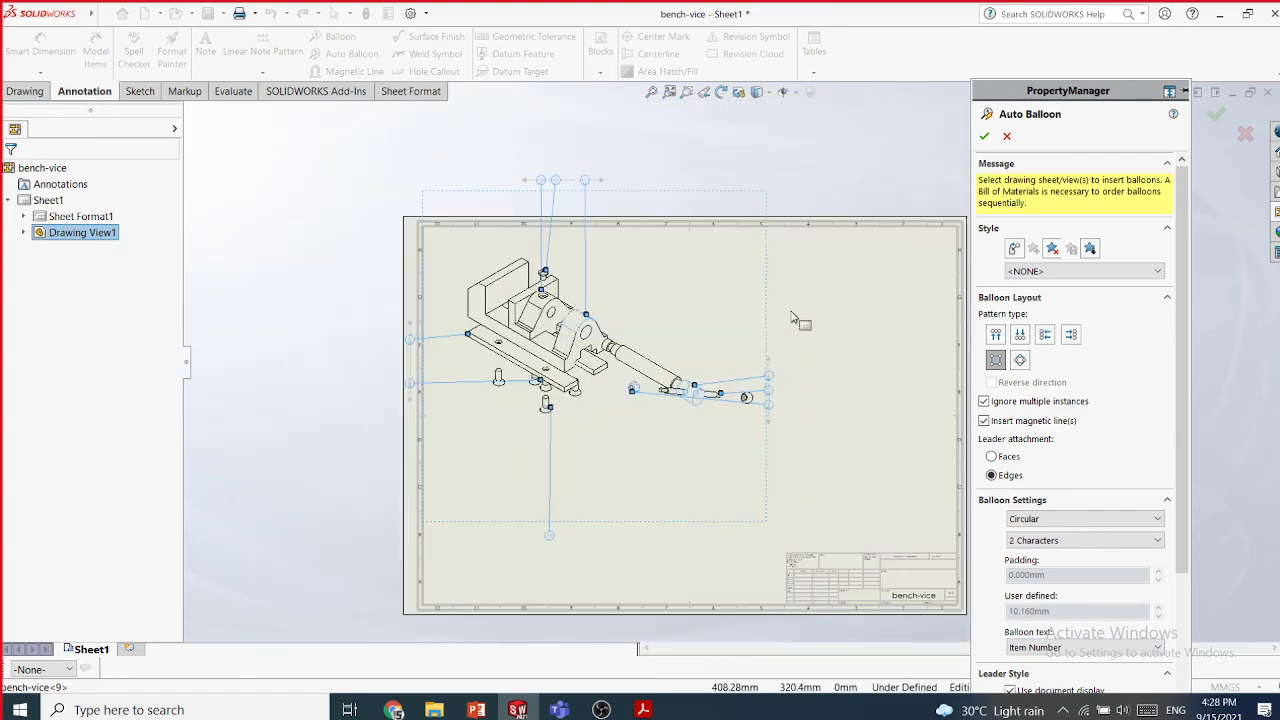
scroll(793, 318, down, 3)
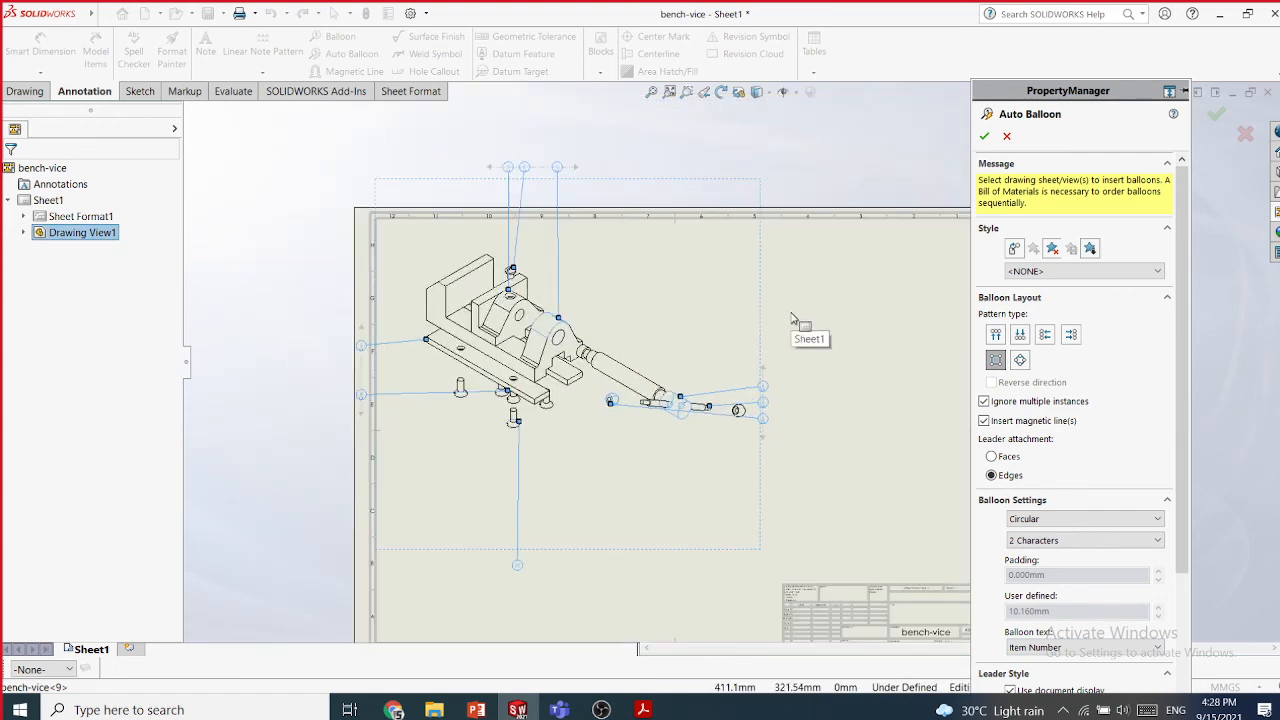
- Preview the top, bottom, left, right and circular balloon layouts, and insert the balloons in the square layout
click(997, 337)
click(1020, 337)
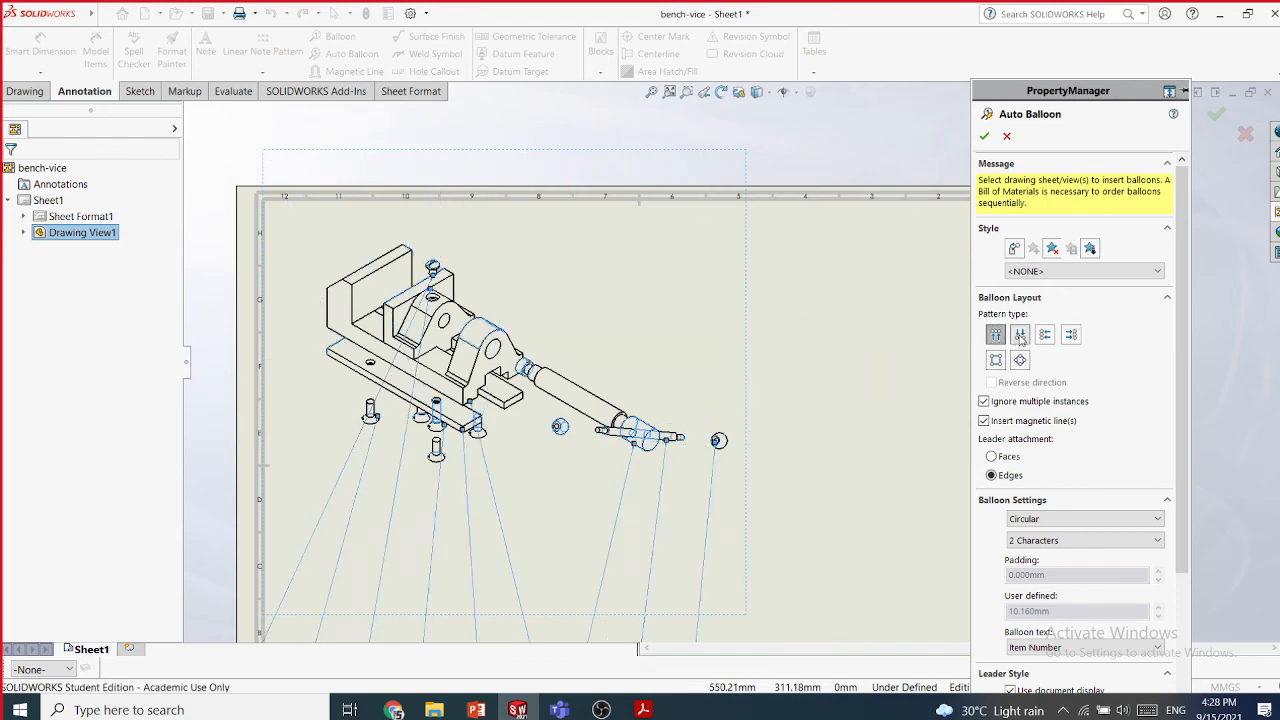
scroll(870, 355, up, 3)
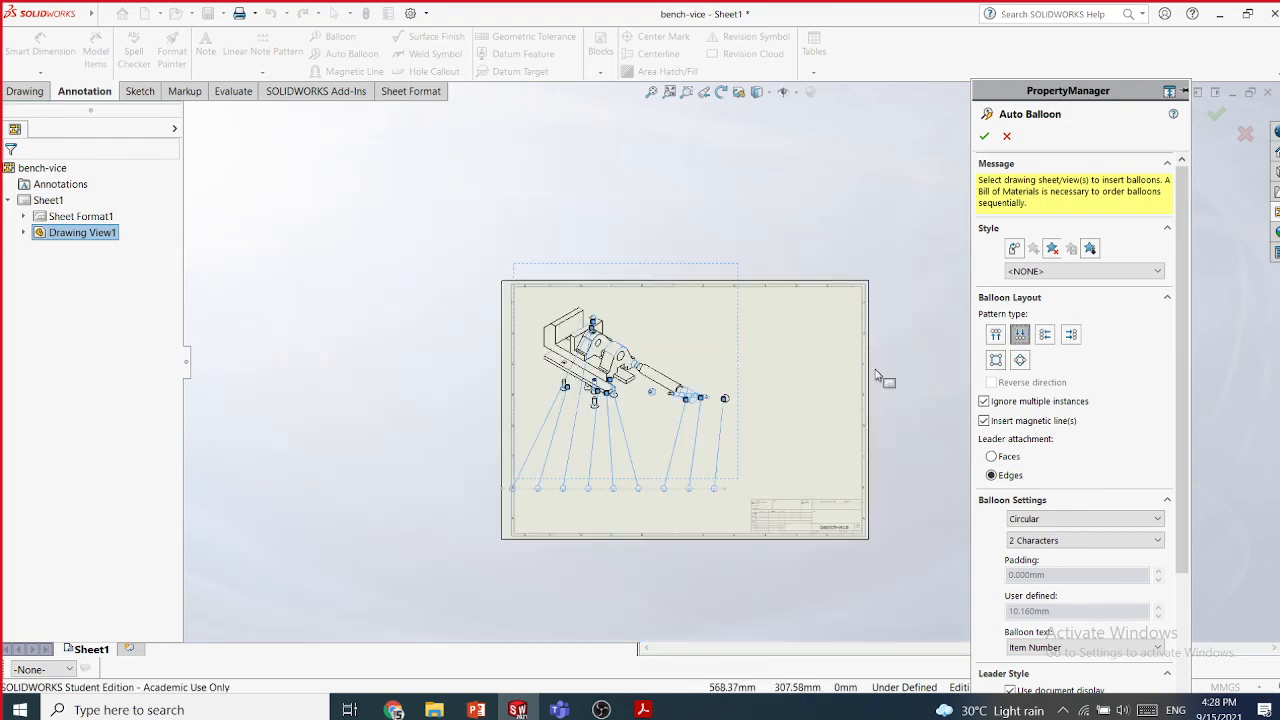
click(1045, 337)
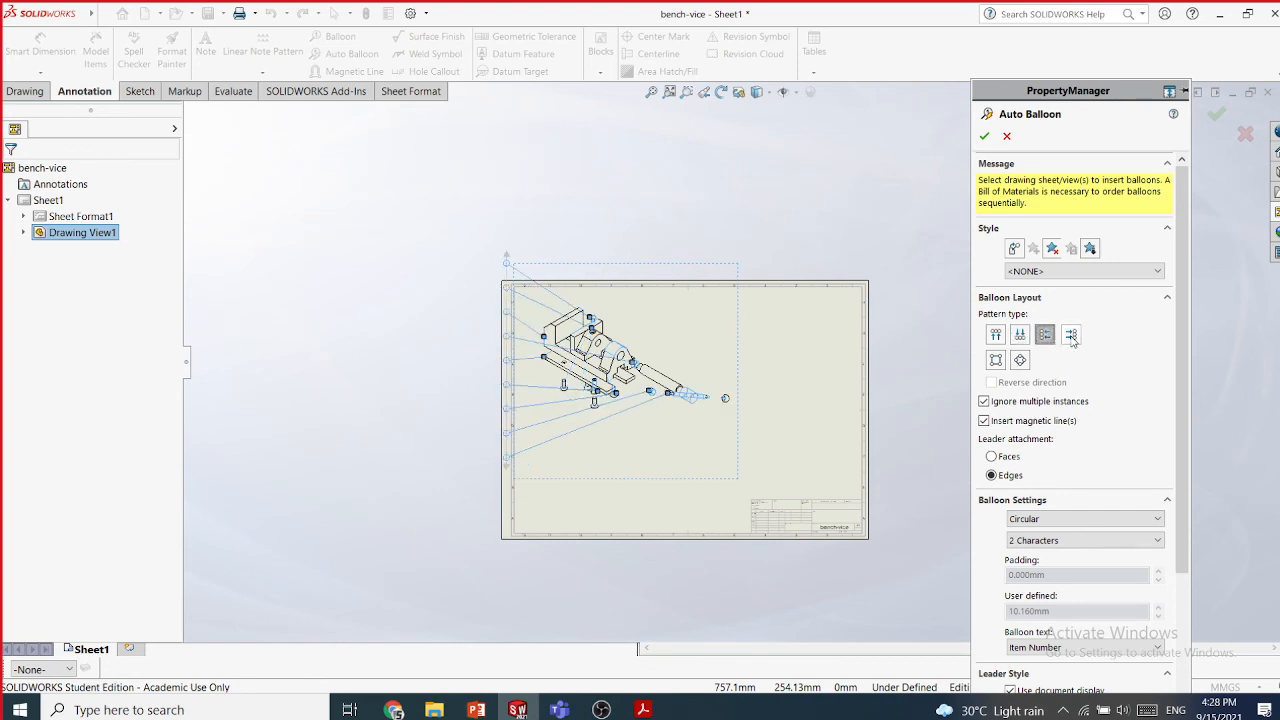
click(1070, 337)
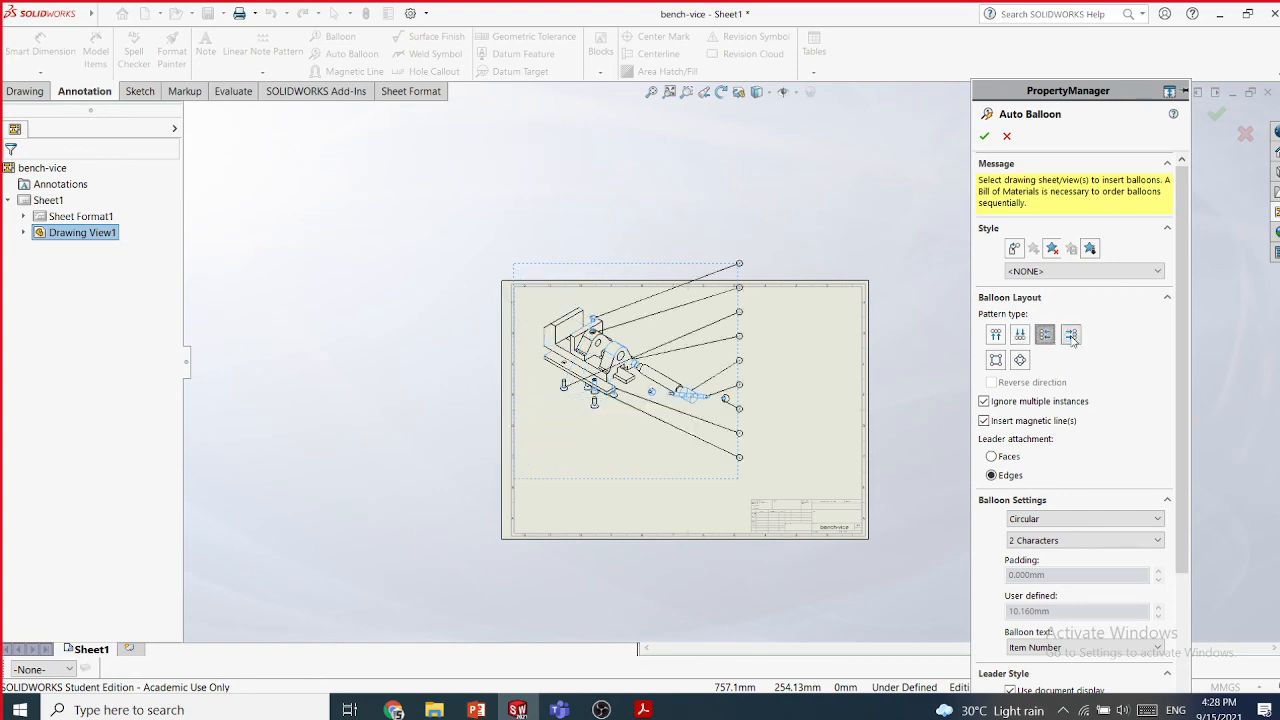
click(1020, 361)
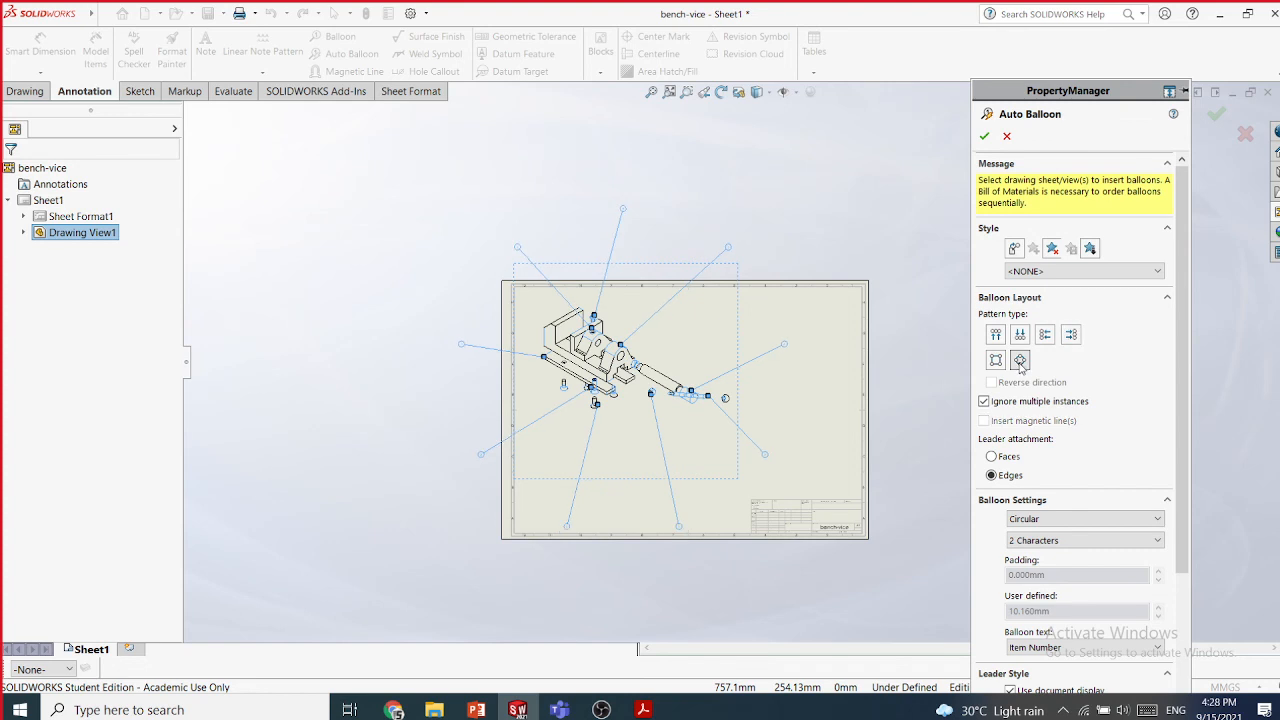
click(994, 362)
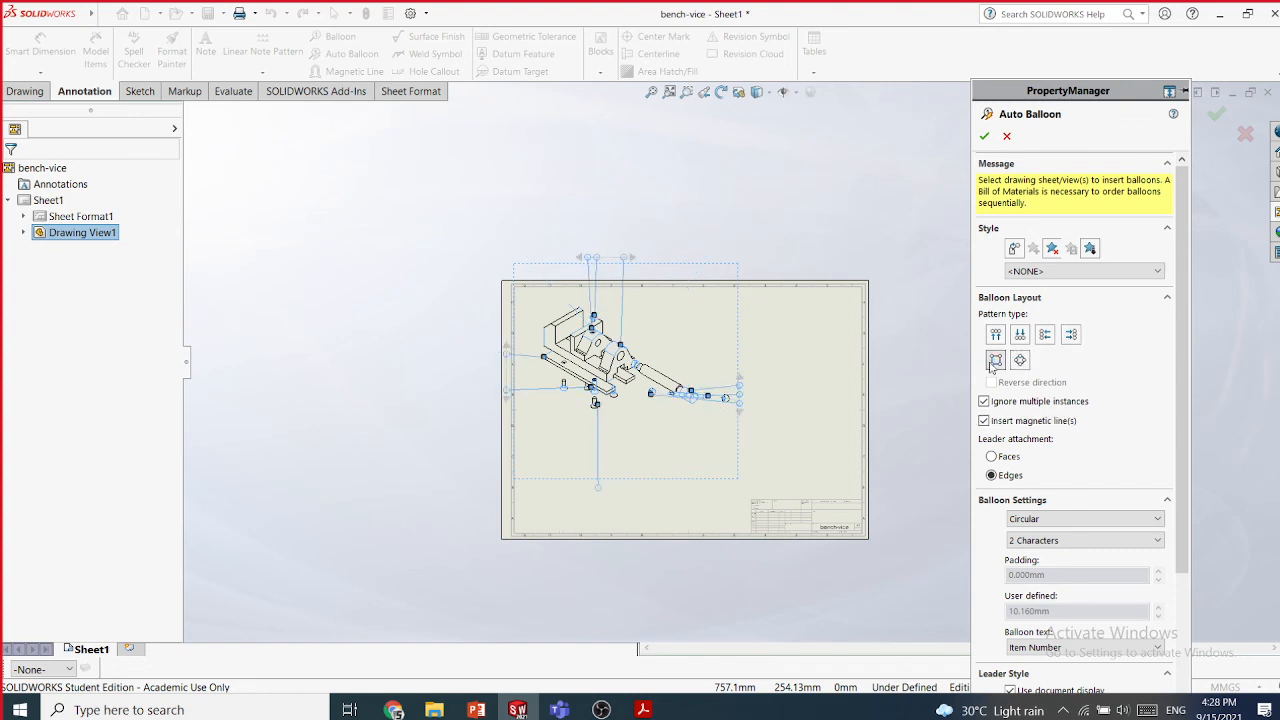
click(984, 136)
- Move balloon 10 up its leader so it sits just below the exploded base screw
scroll(757, 425, up, 1)
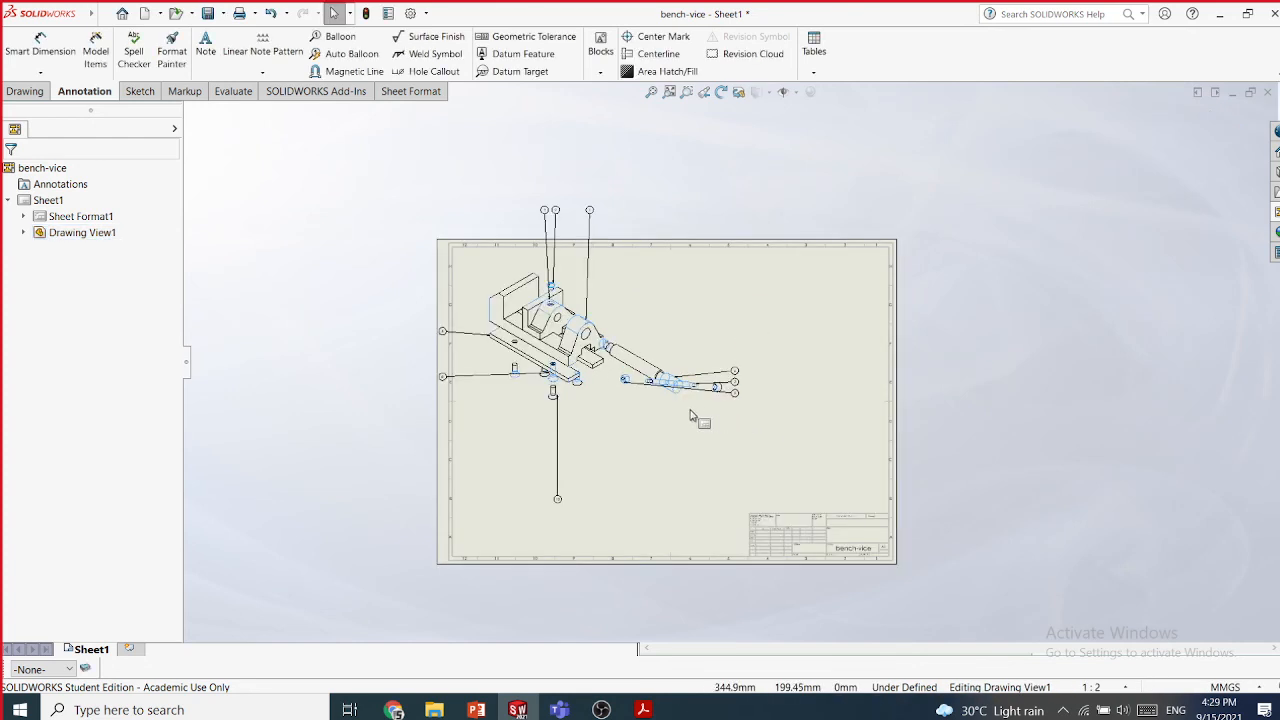
scroll(570, 480, up, 2)
scroll(540, 528, up, 1)
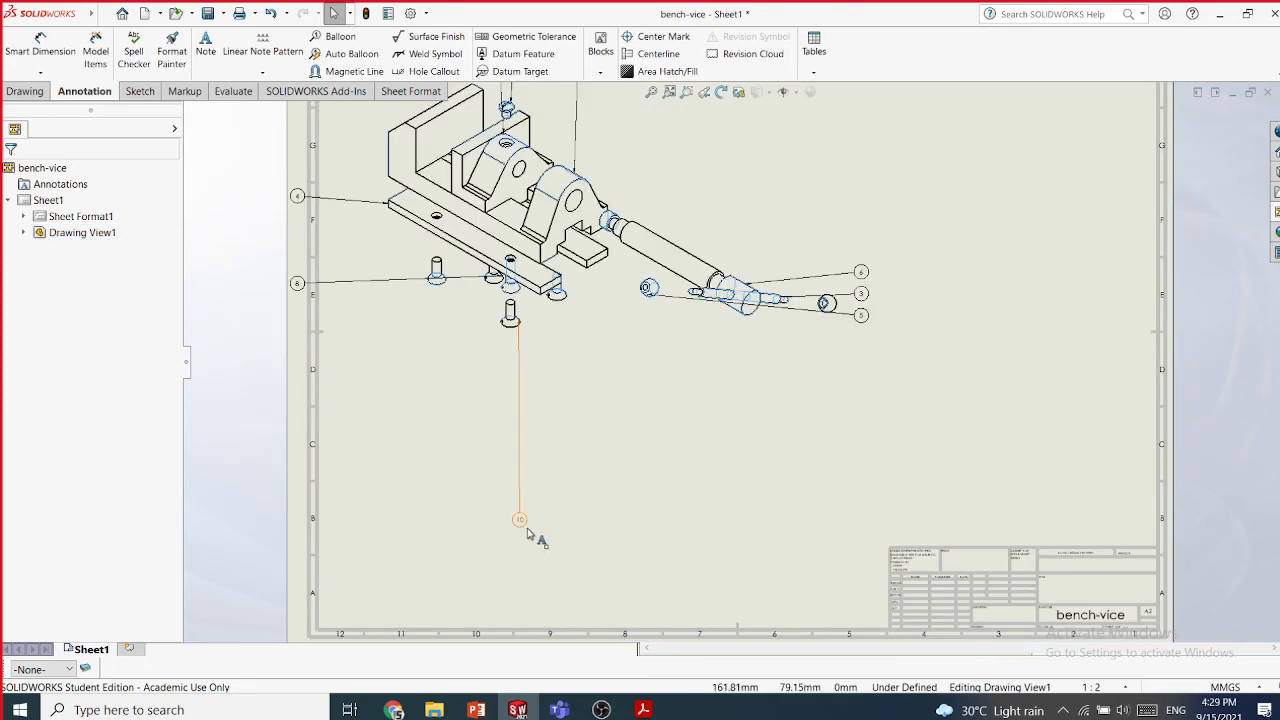
click(542, 490)
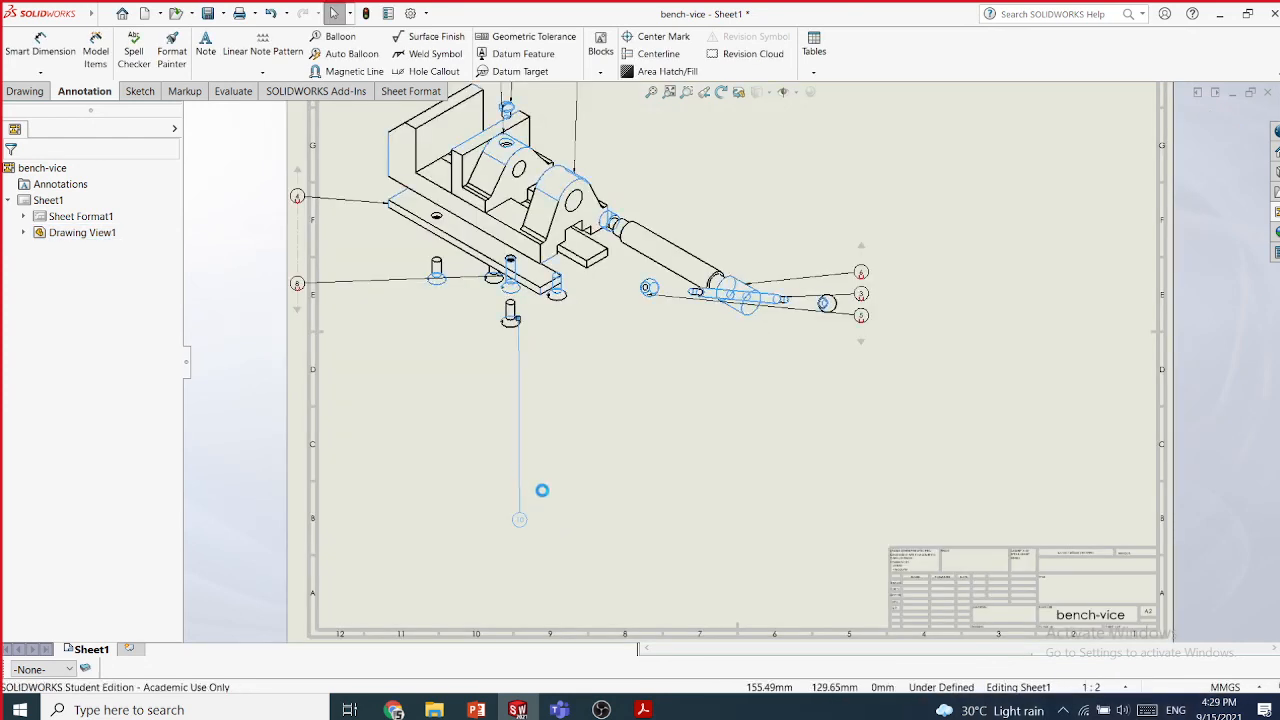
click(558, 505)
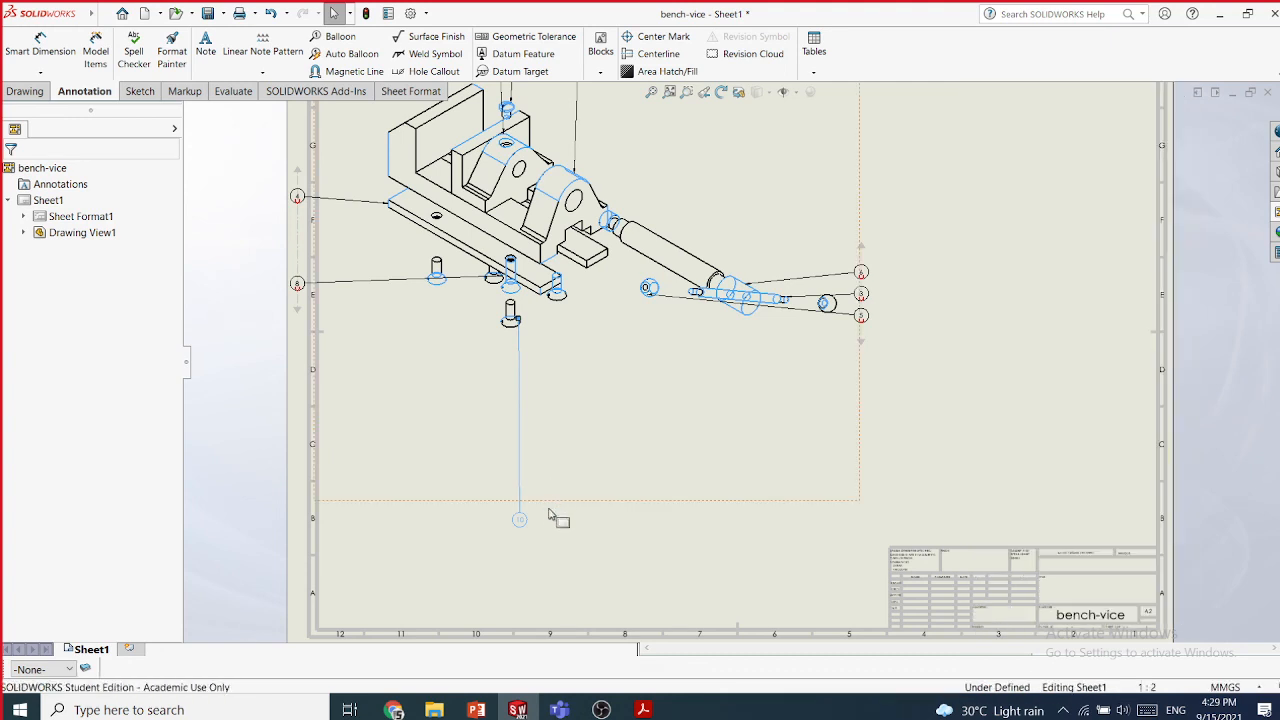
drag(520, 519, 521, 425)
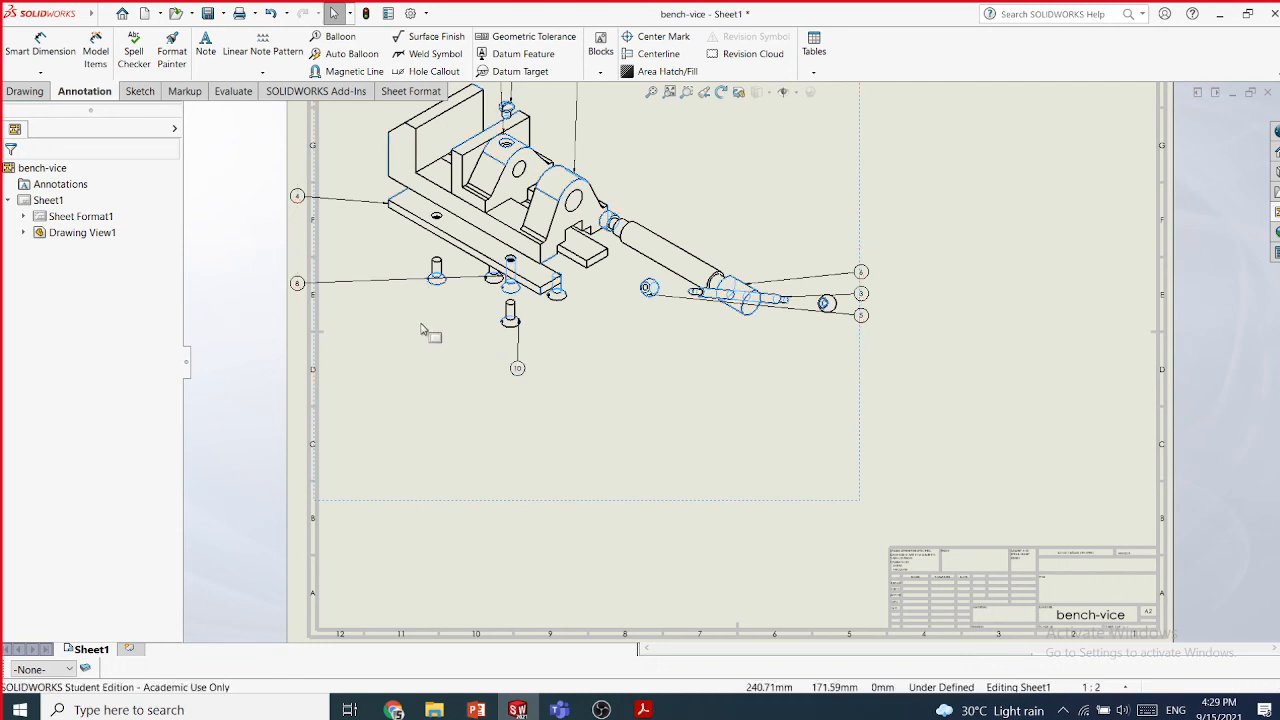
- Move the magnetic line with balloons 2, 9 and 1 down onto the sheet, just above the vice
middle_drag(420, 349, 395, 518)
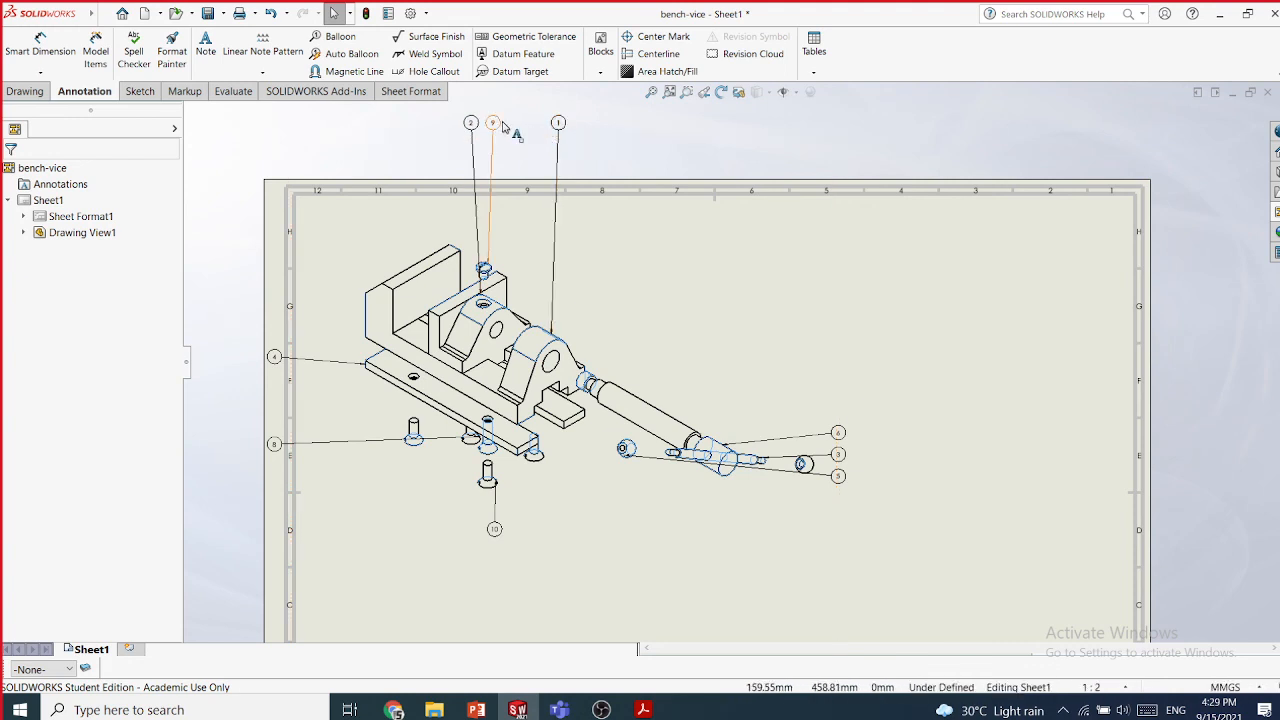
mouse_move(498, 124)
mouse_down()
mouse_move(492, 183)
mouse_move(503, 124)
mouse_up()
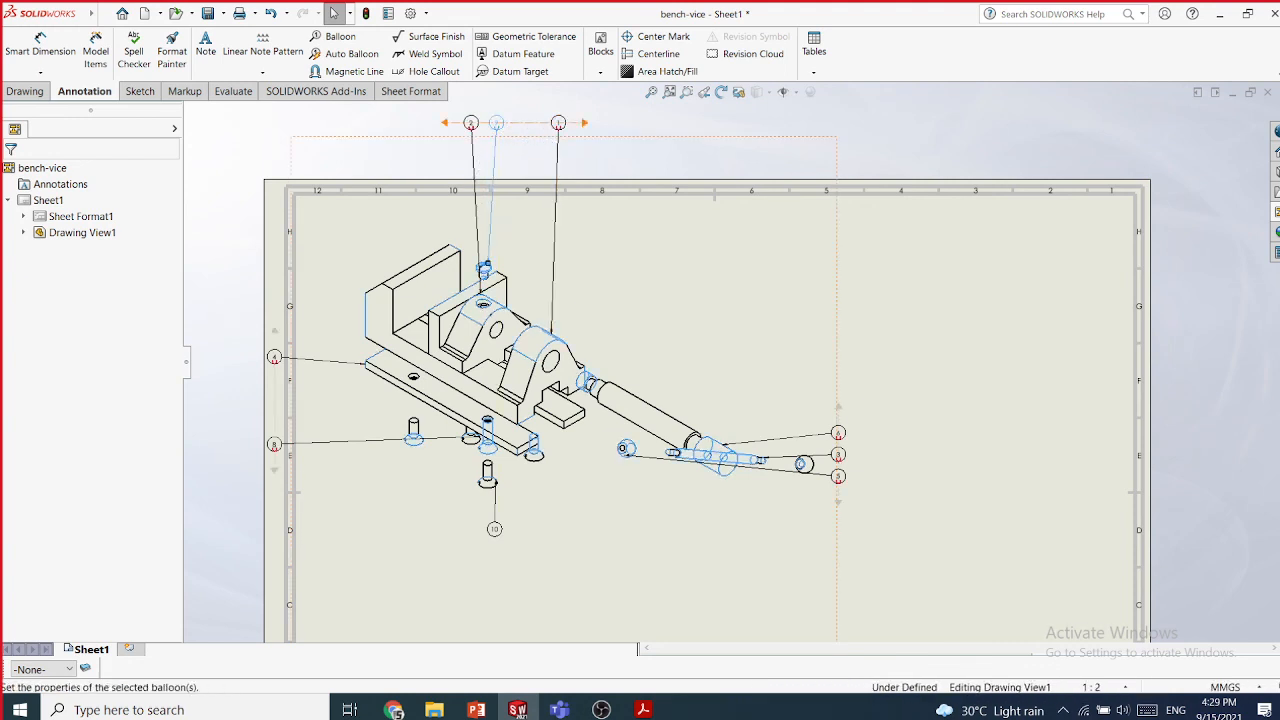
drag(519, 138, 521, 232)
click(729, 294)
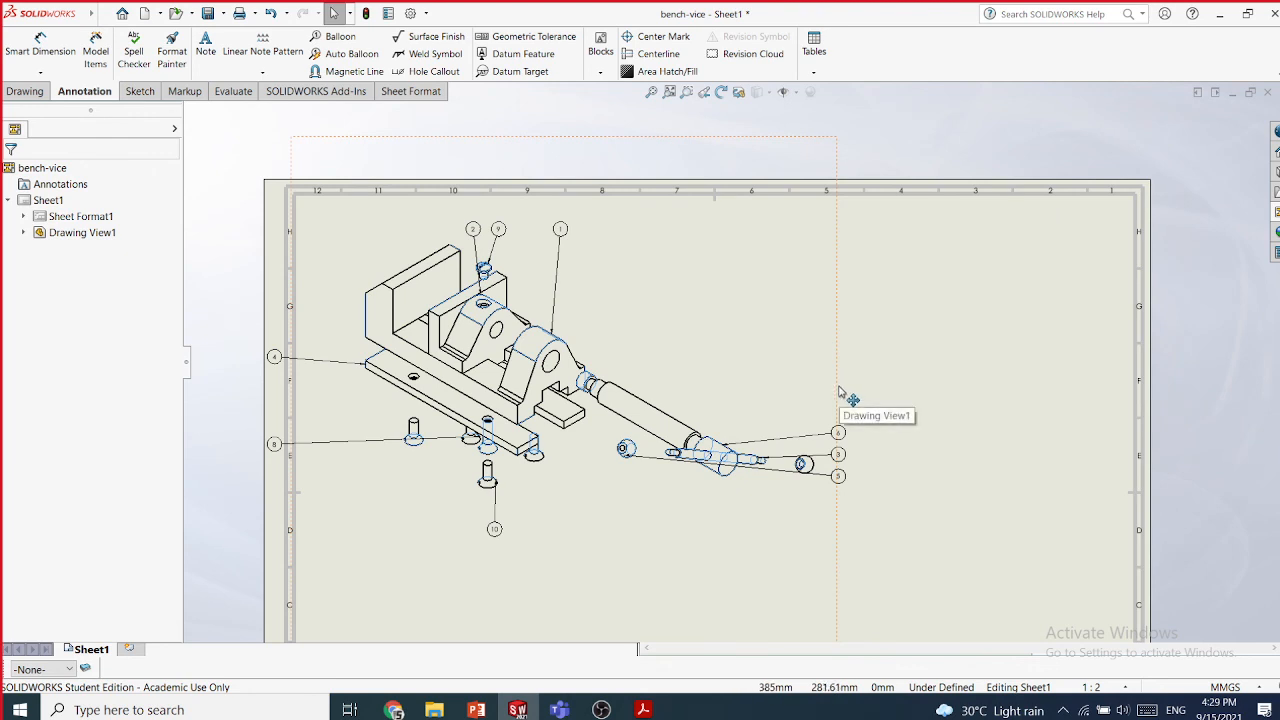
- Shift the exploded view right on the sheet and move the magnetic line with balloons 4 and 8 closer to the vice base
mouse_move(846, 397)
mouse_down()
mouse_move(809, 397)
mouse_move(906, 386)
mouse_up()
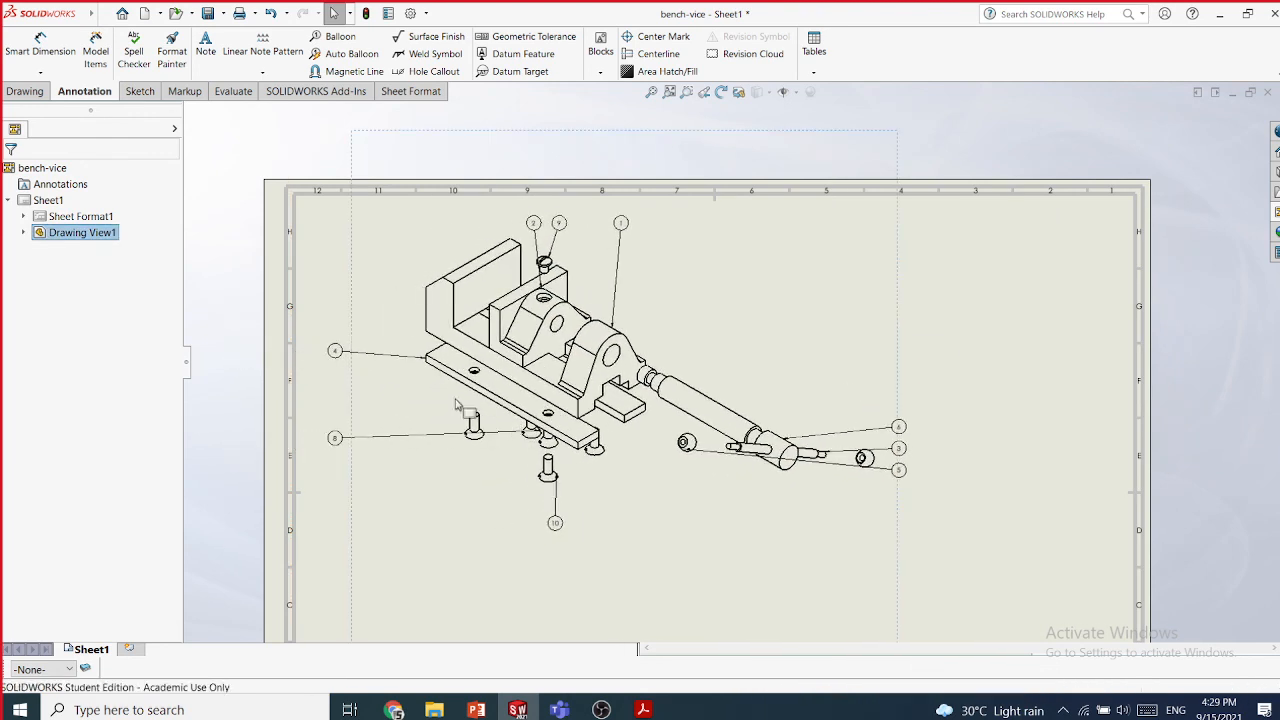
click(357, 374)
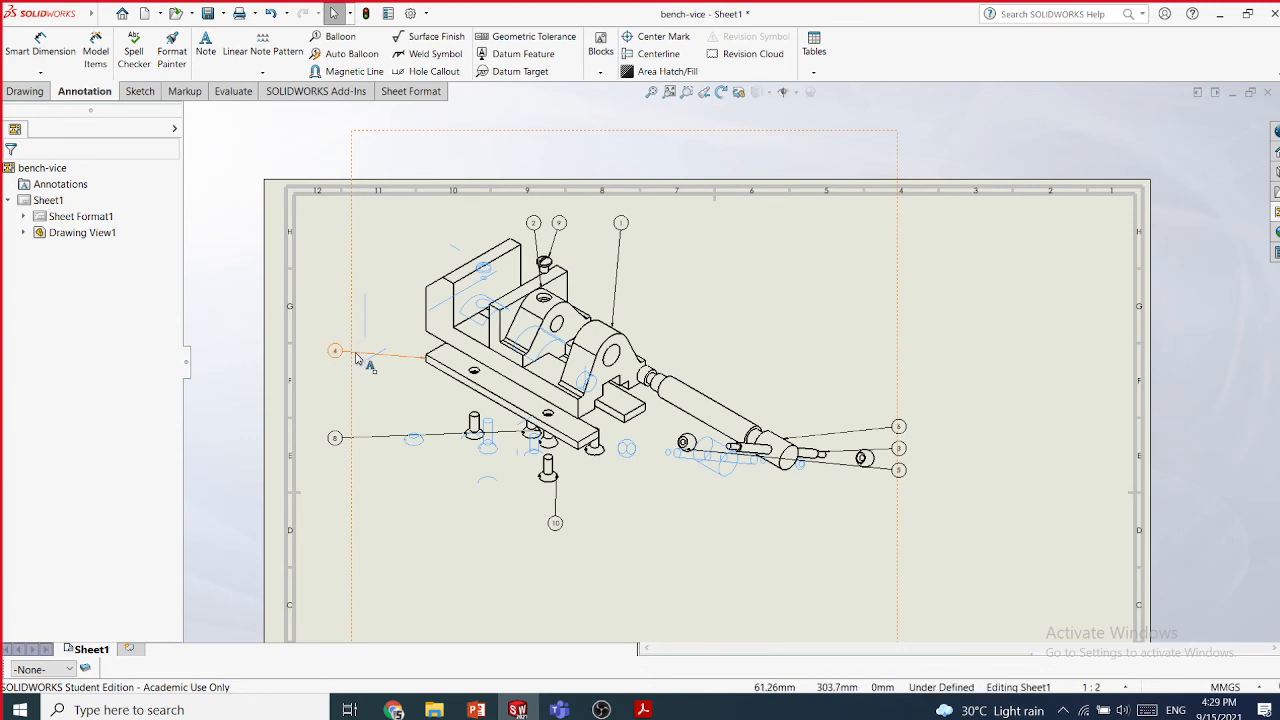
click(357, 359)
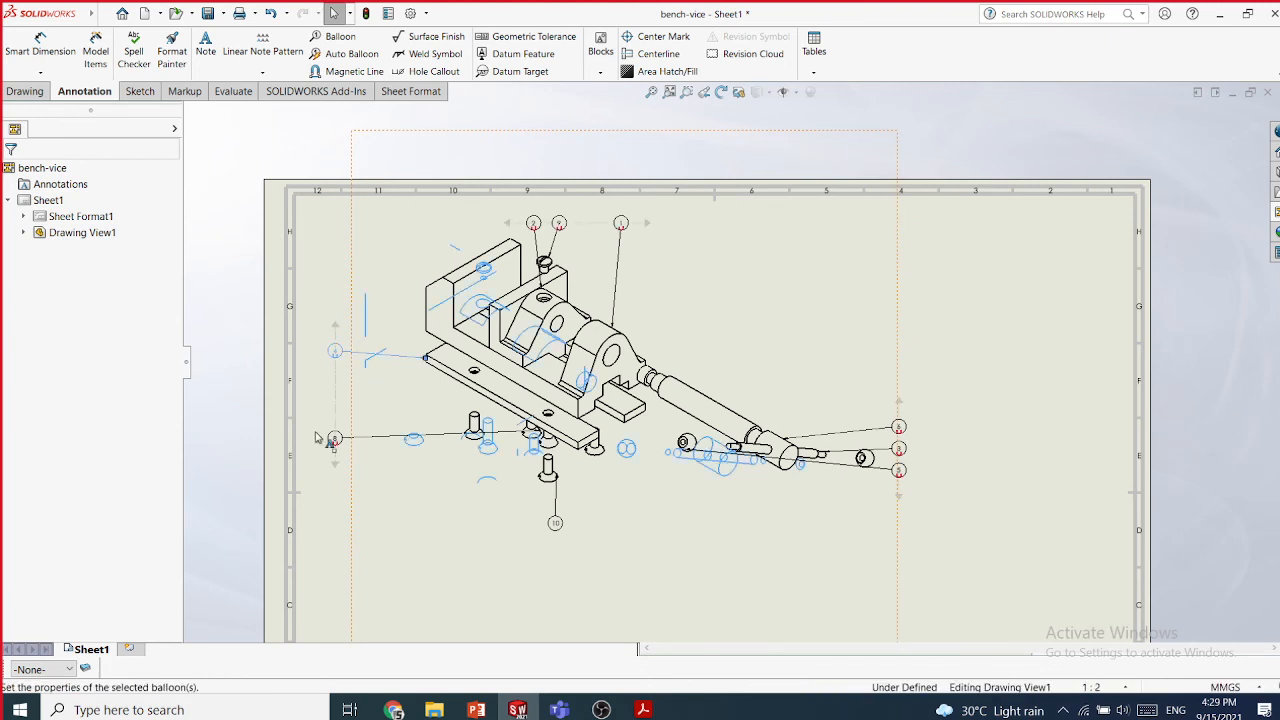
drag(335, 408, 395, 385)
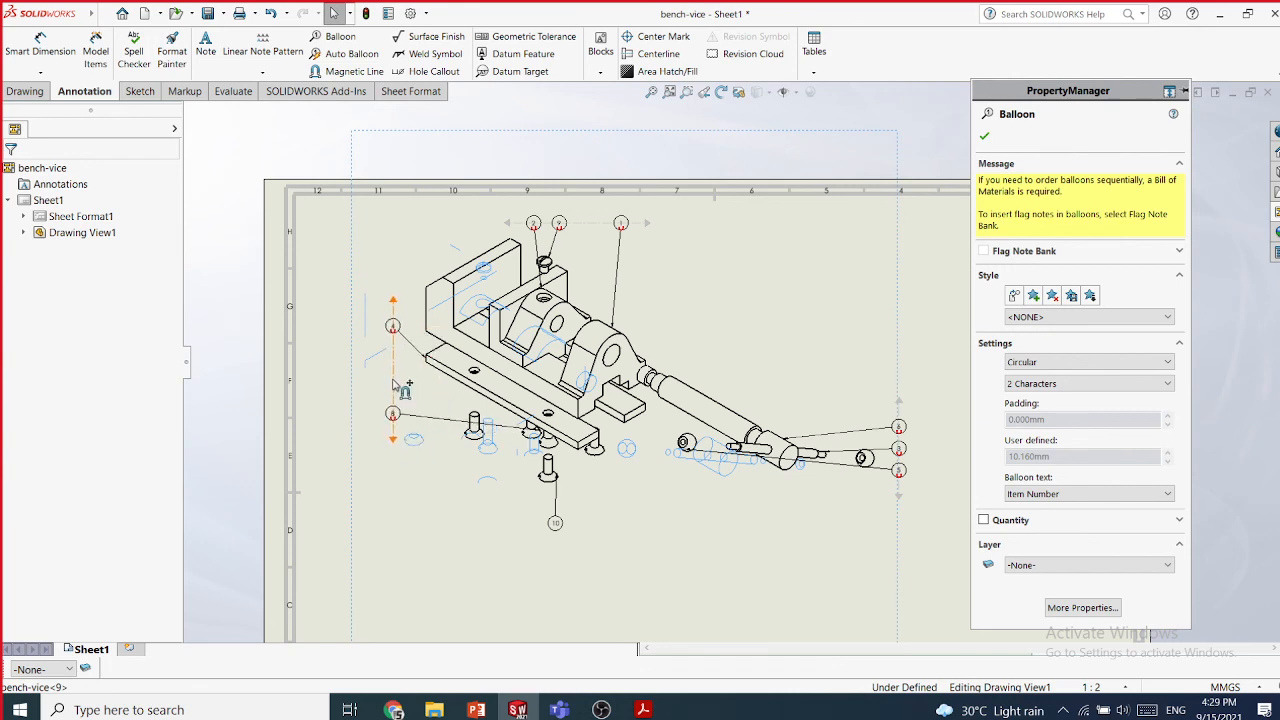
- Undo the latest view and balloon changes and delete the exploded view from the sheet
key(Escape)
key(Escape)
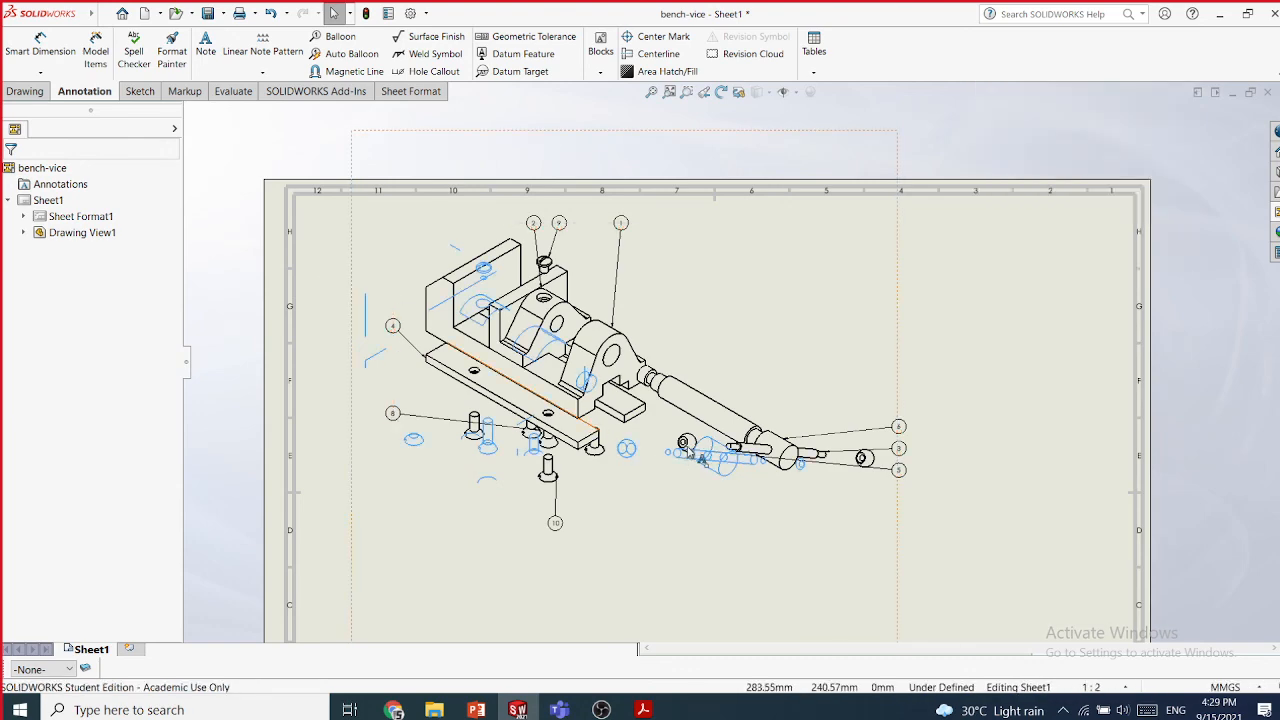
scroll(805, 461, up, 2)
scroll(867, 463, down, 2)
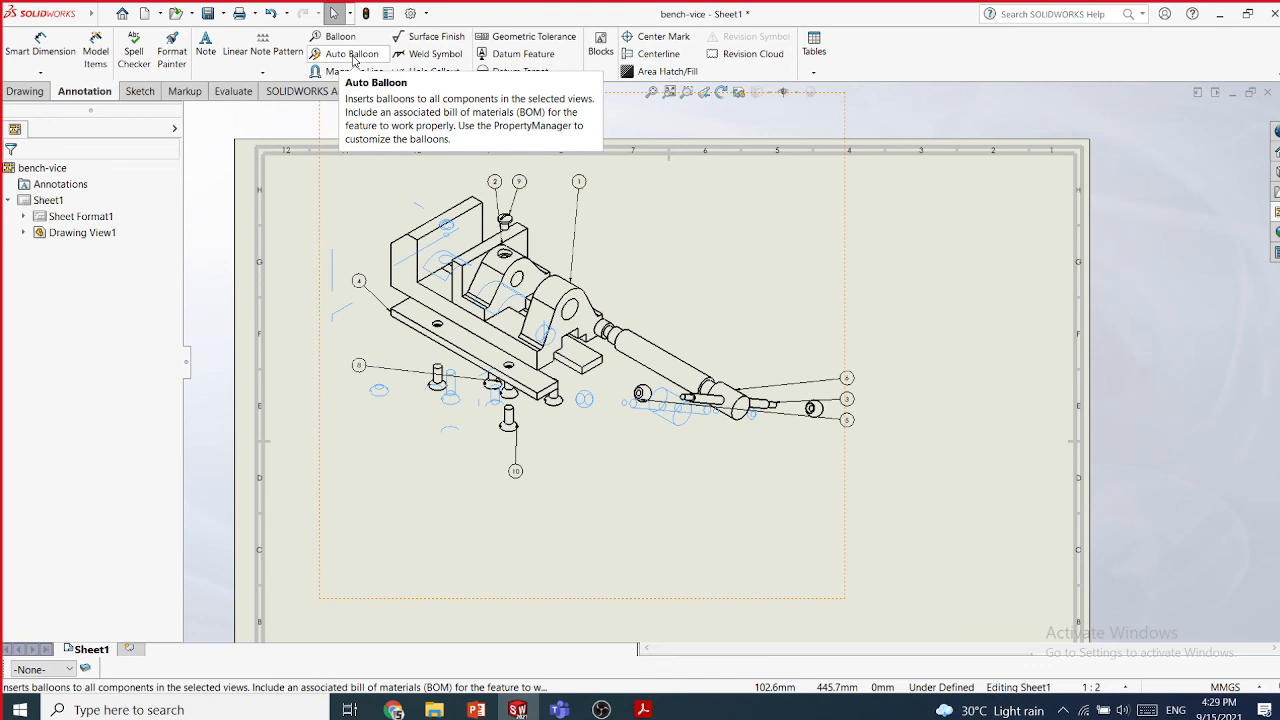
key(ctrl+z)
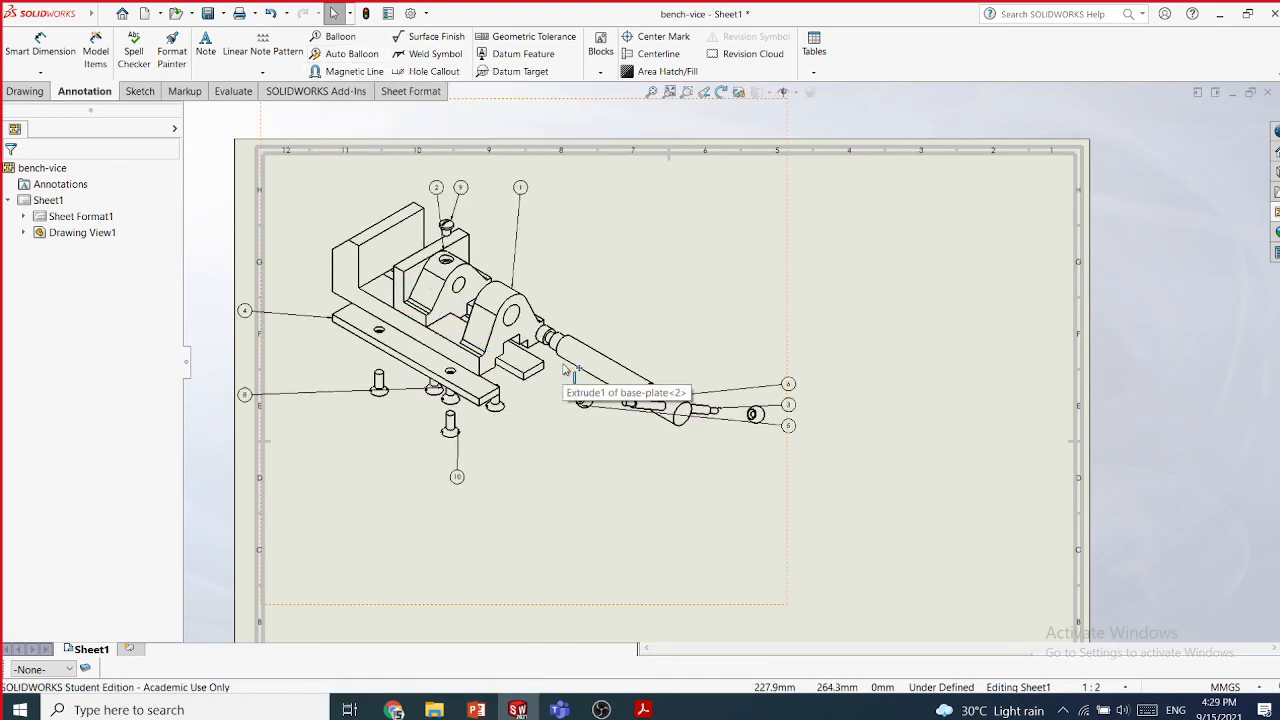
key(ctrl+z)
key(Delete)
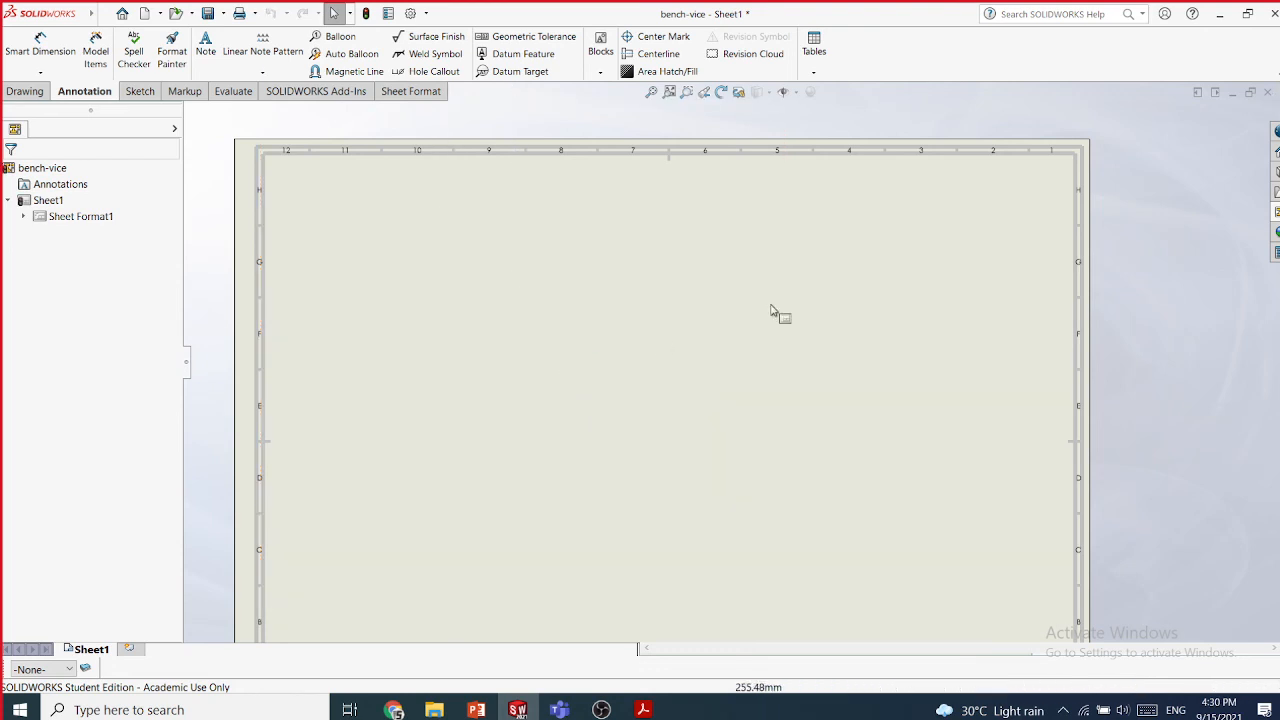
- Try to place the Isometric Exploded view of the bench vice on the empty sheet
click(1276, 212)
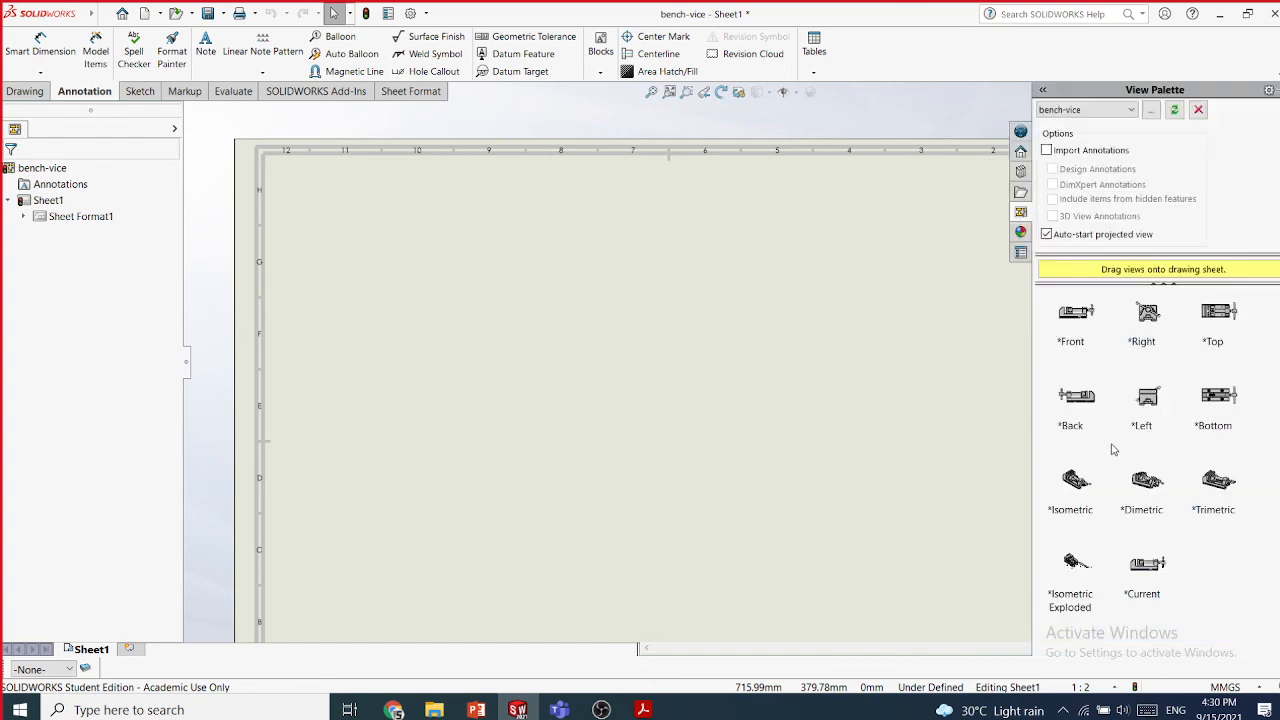
drag(1080, 566, 687, 441)
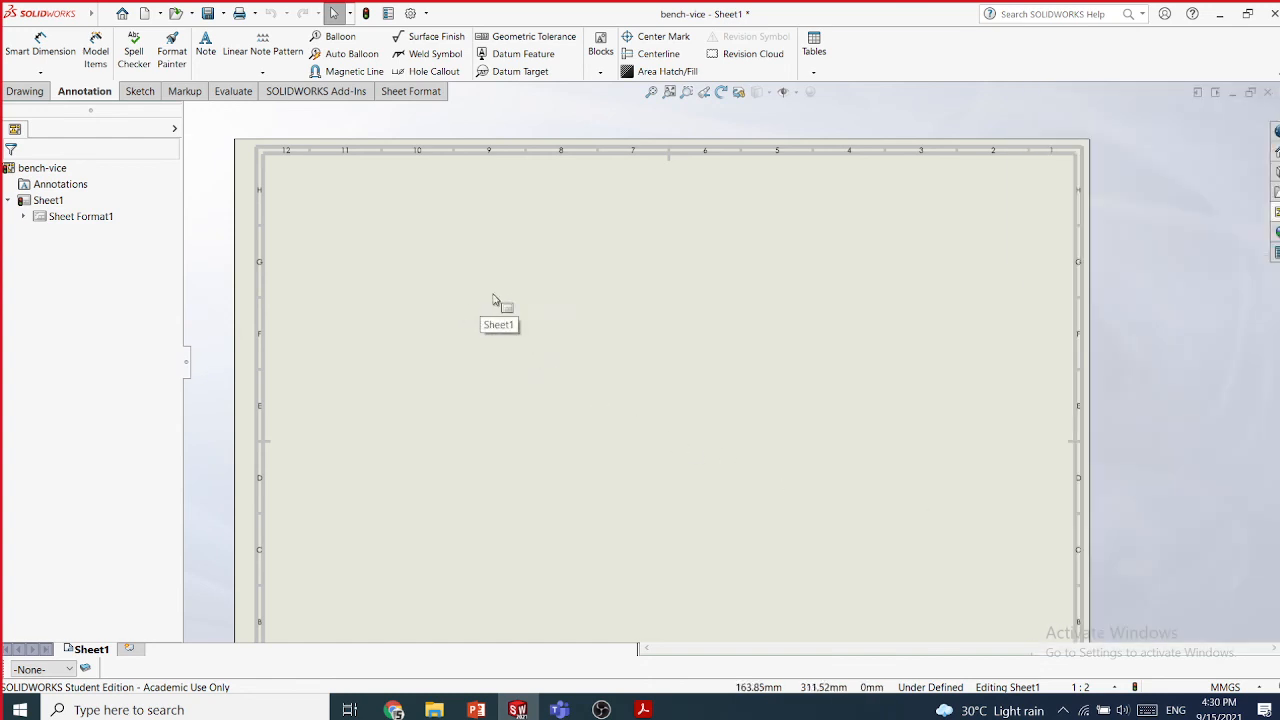
click(1276, 212)
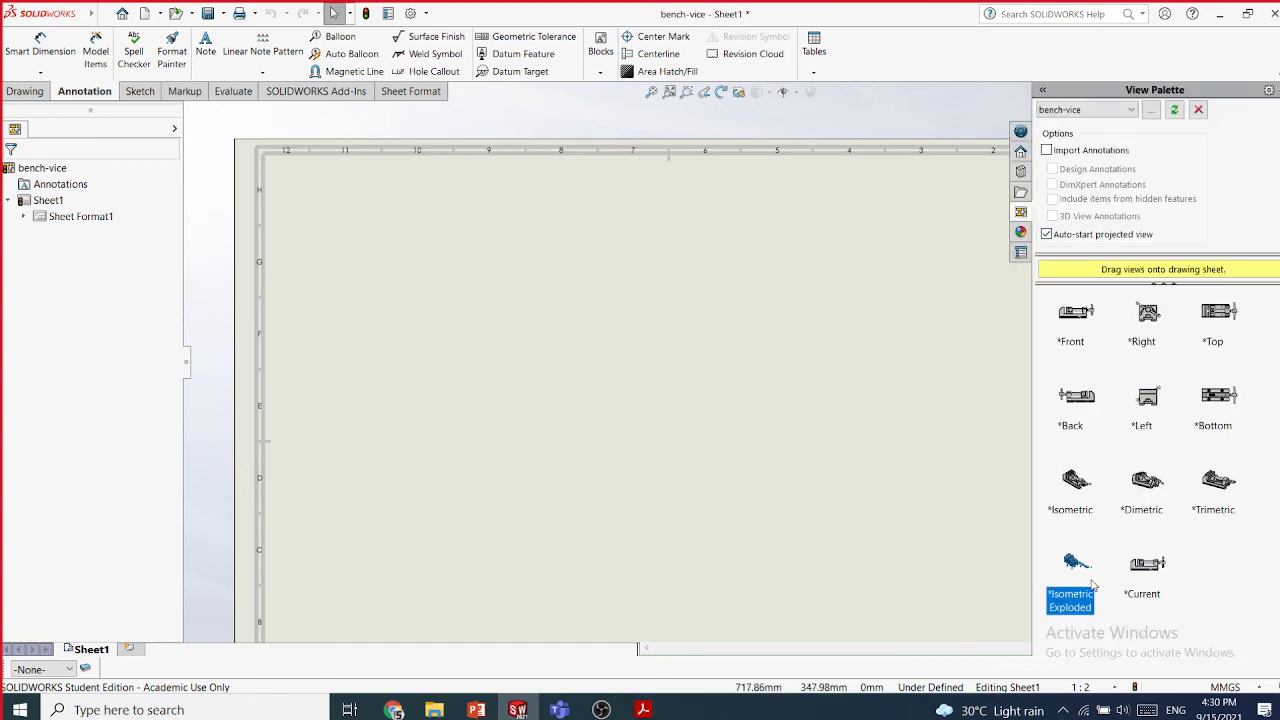
drag(1094, 585, 471, 330)
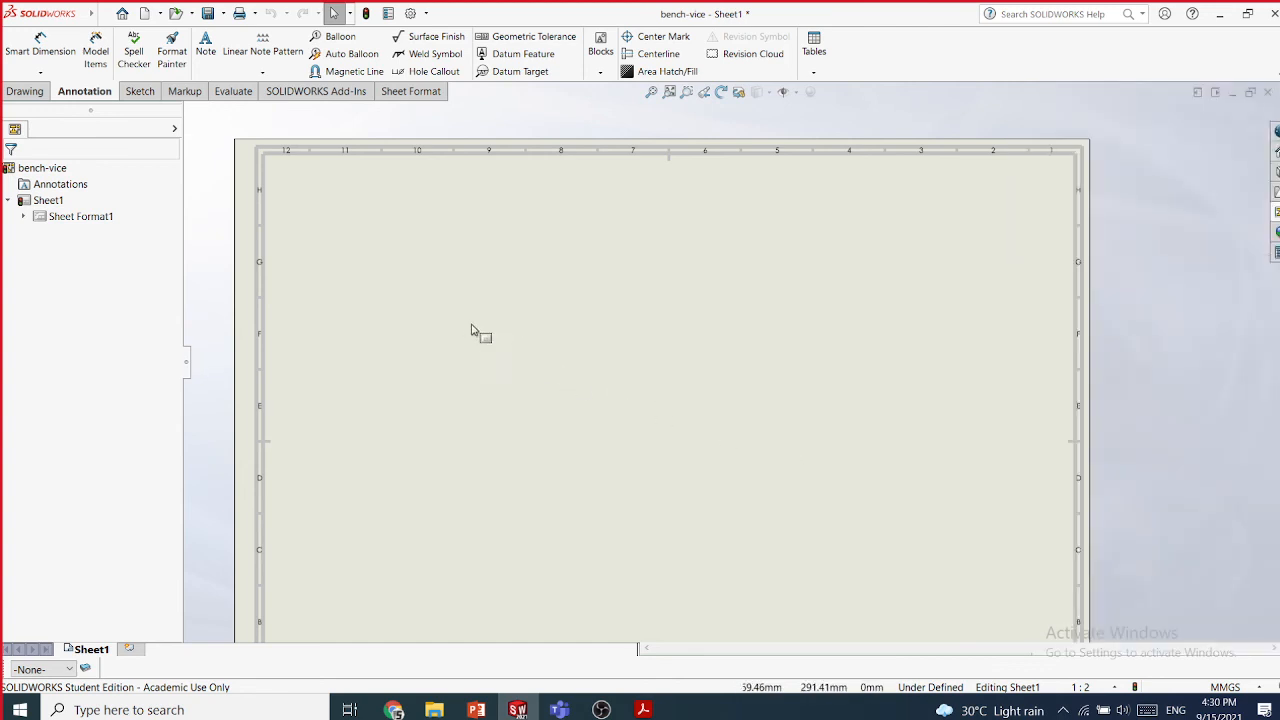
click(471, 330)
scroll(517, 329, up, 3)
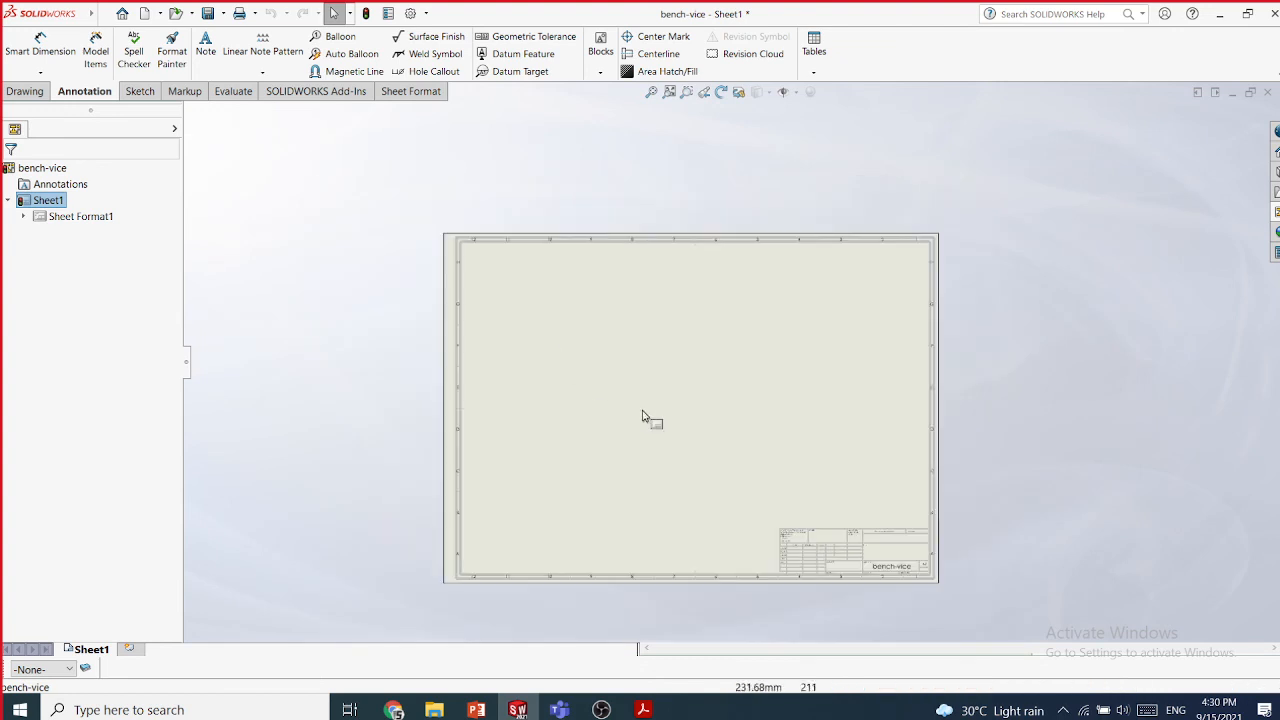
scroll(643, 416, down, 2)
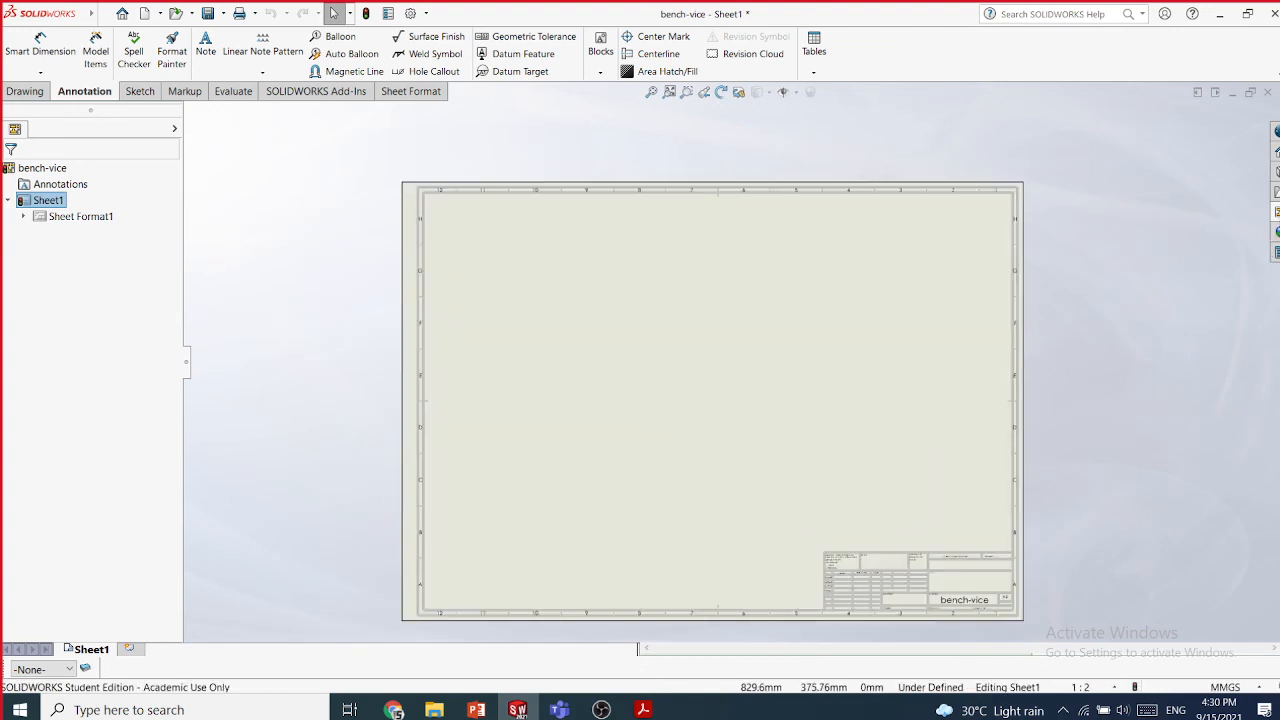
- Refresh the available model views and place the Isometric Exploded view in the upper-left area of the sheet
click(1276, 212)
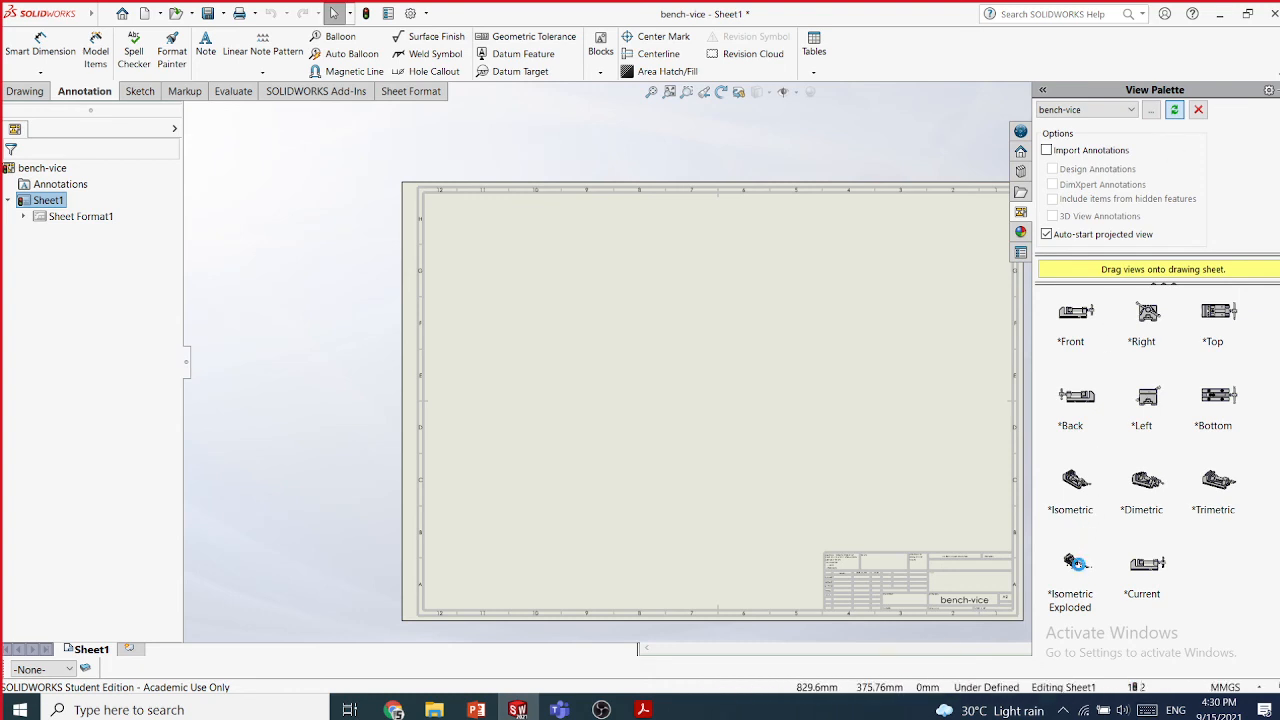
scroll(1077, 573, down, 1)
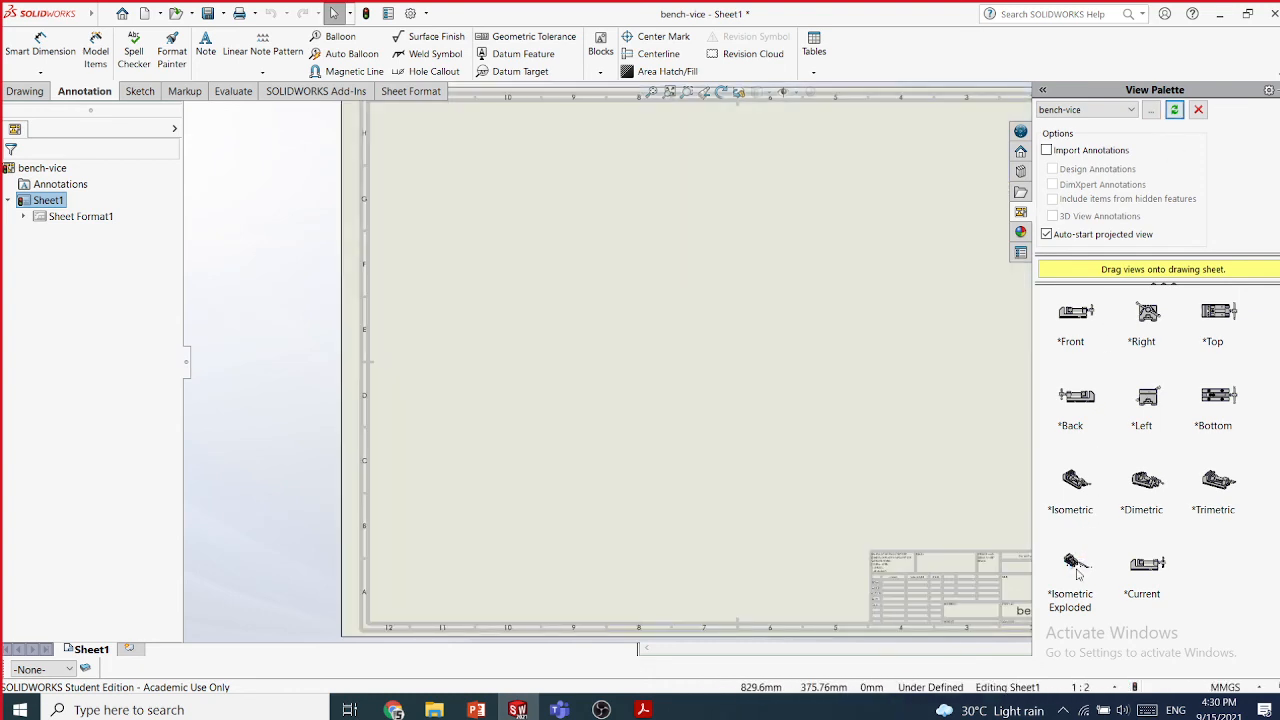
mouse_move(1077, 573)
mouse_down()
mouse_move(779, 402)
mouse_move(789, 330)
mouse_move(750, 292)
mouse_move(762, 291)
mouse_up()
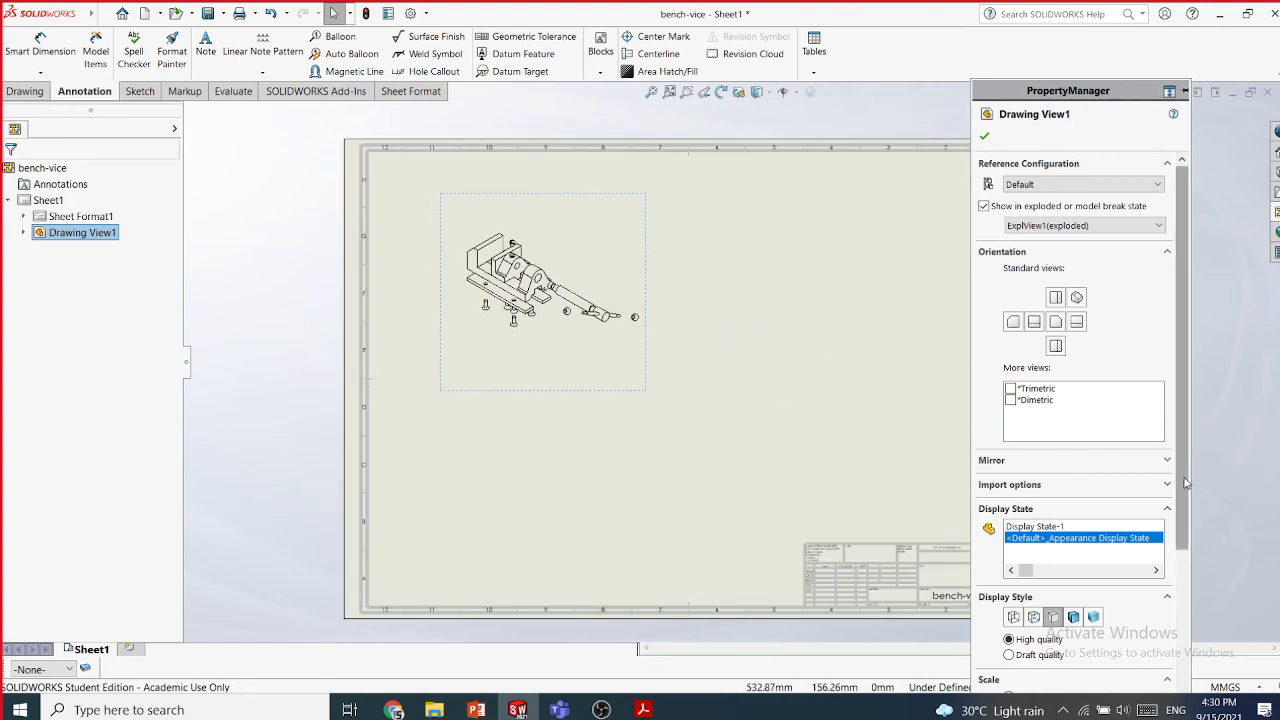
- Set the exploded view to a custom scale of 1:1
drag(1182, 476, 1180, 602)
click(1009, 525)
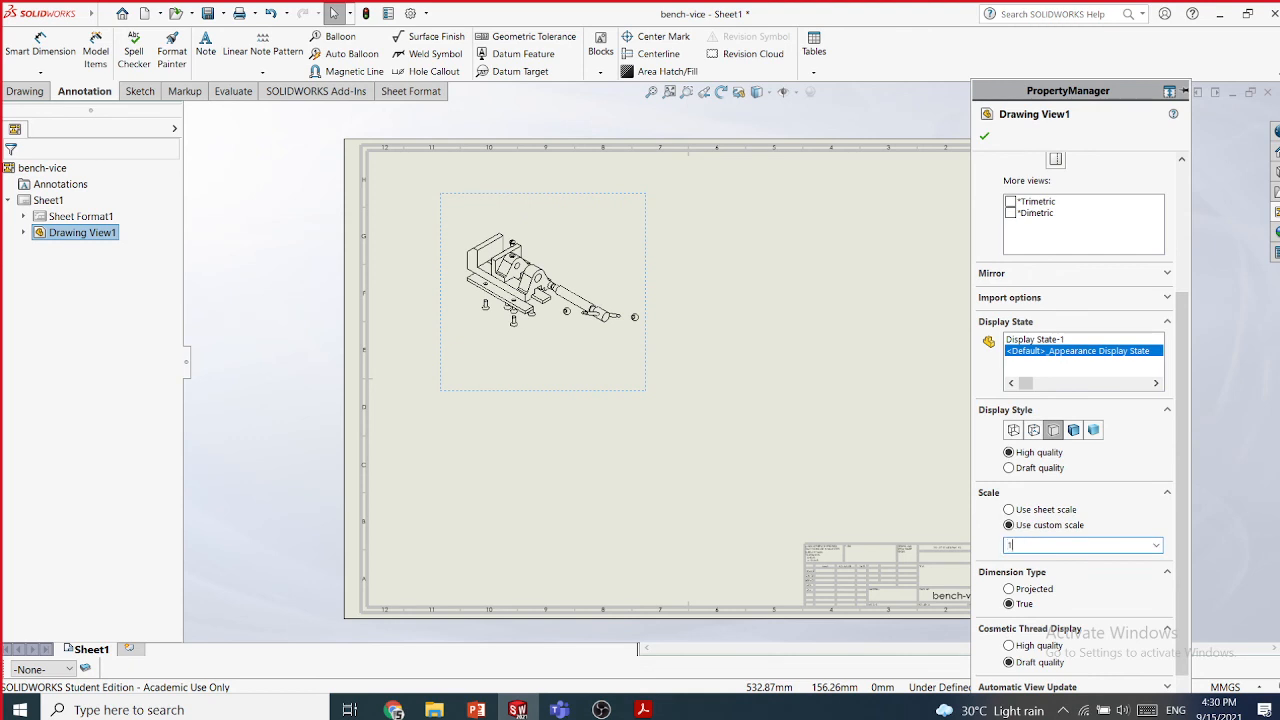
key(Return)
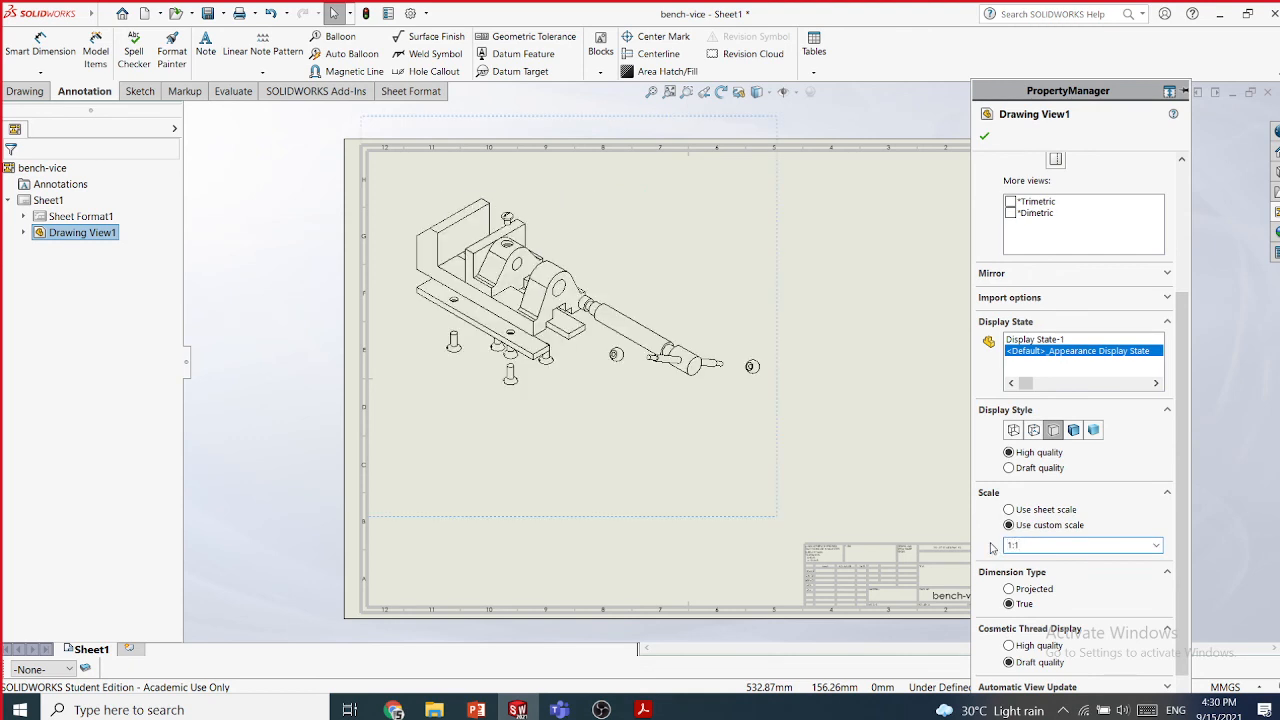
click(984, 139)
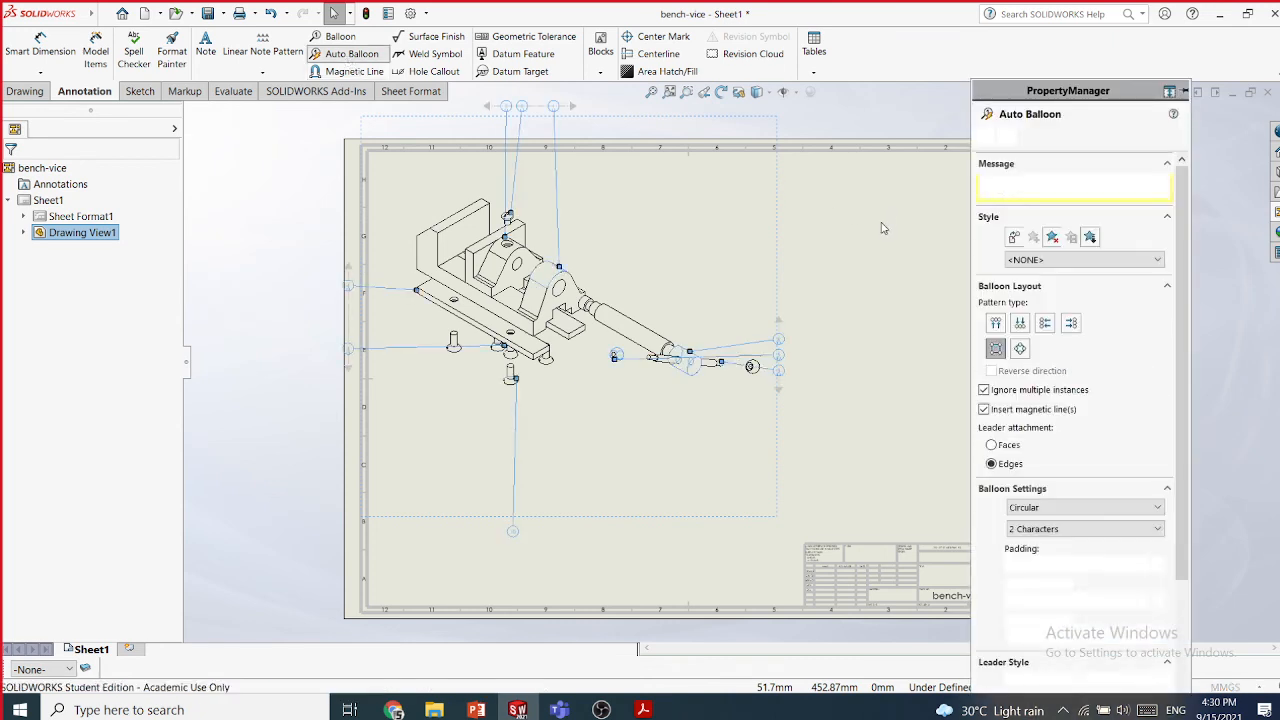
- Preview the bottom and circular Auto Balloon layouts, and insert the balloons in the square layout
click(1021, 326)
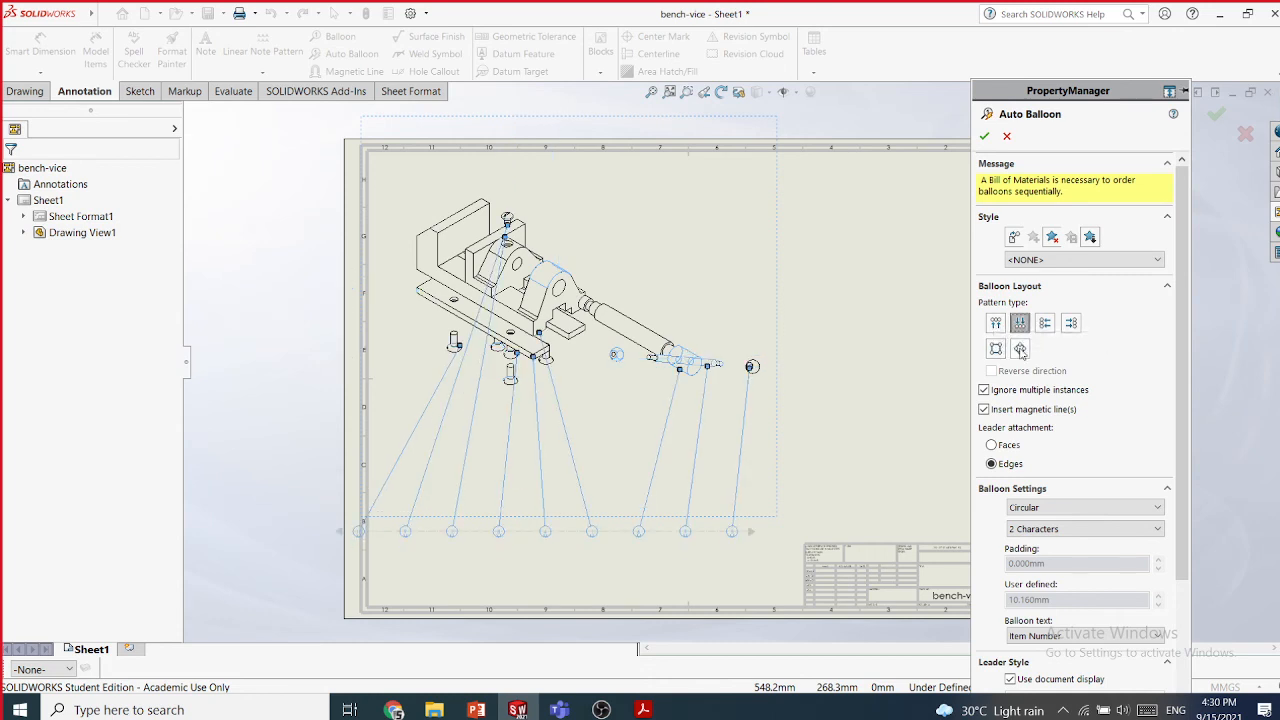
click(1020, 348)
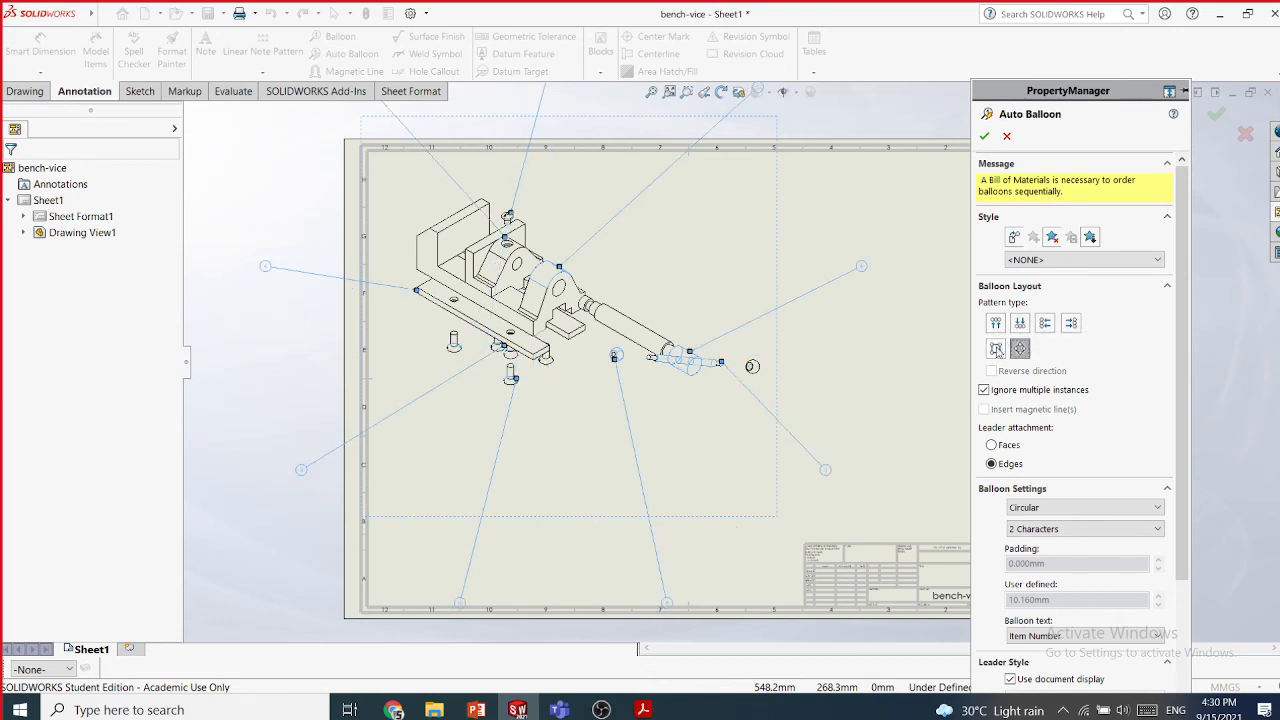
click(996, 348)
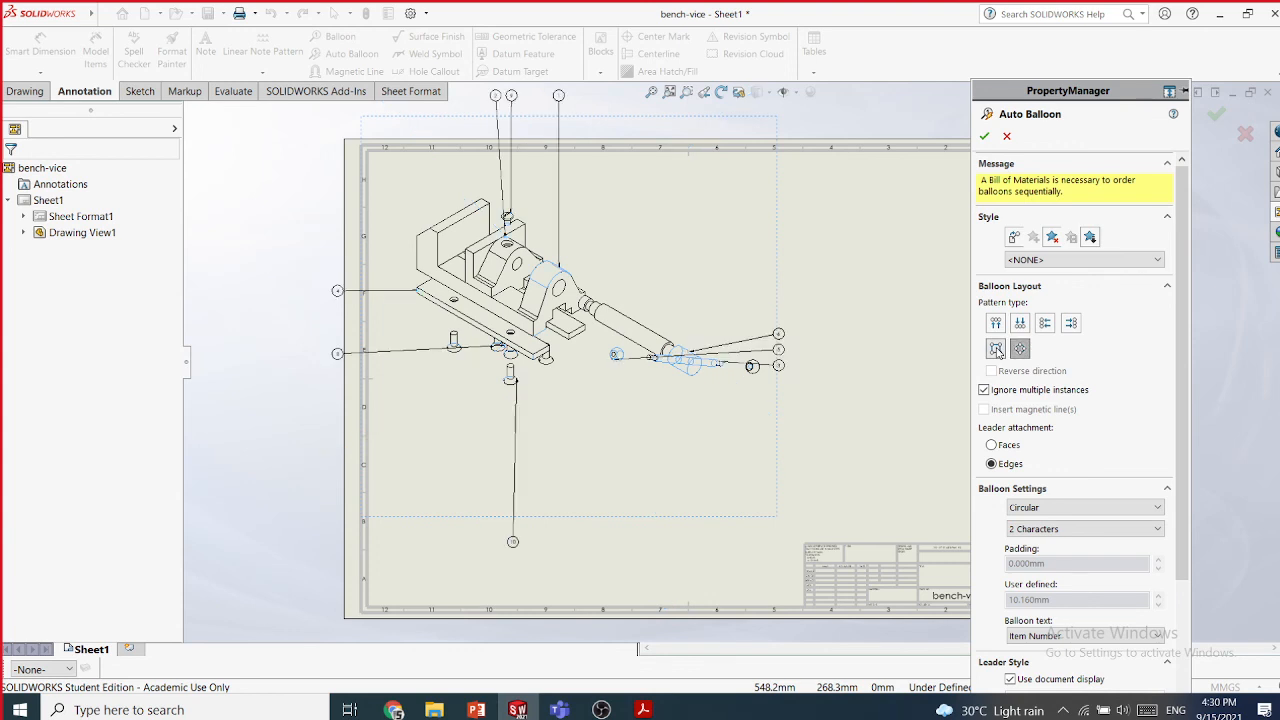
click(984, 137)
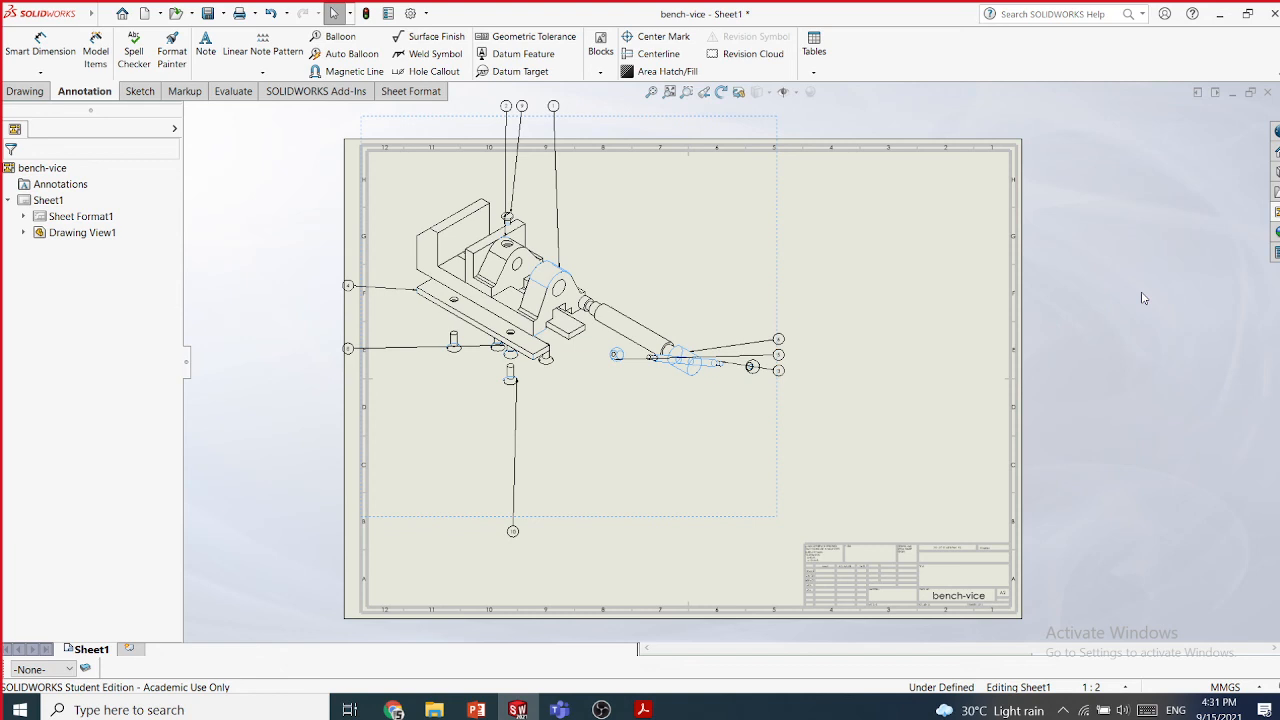
- Insert a top-level-only Bill of Materials for the exploded view using the bom-standard template, placed near the sheet's upper-right corner
click(814, 50)
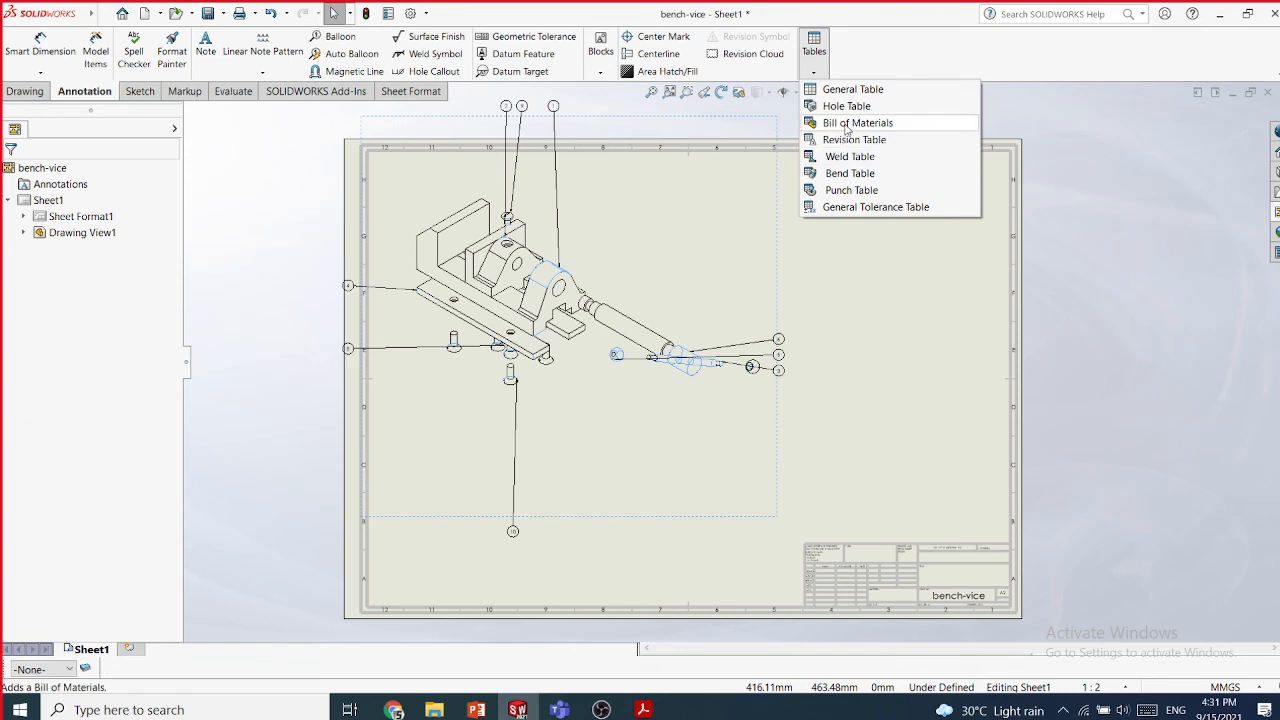
click(846, 124)
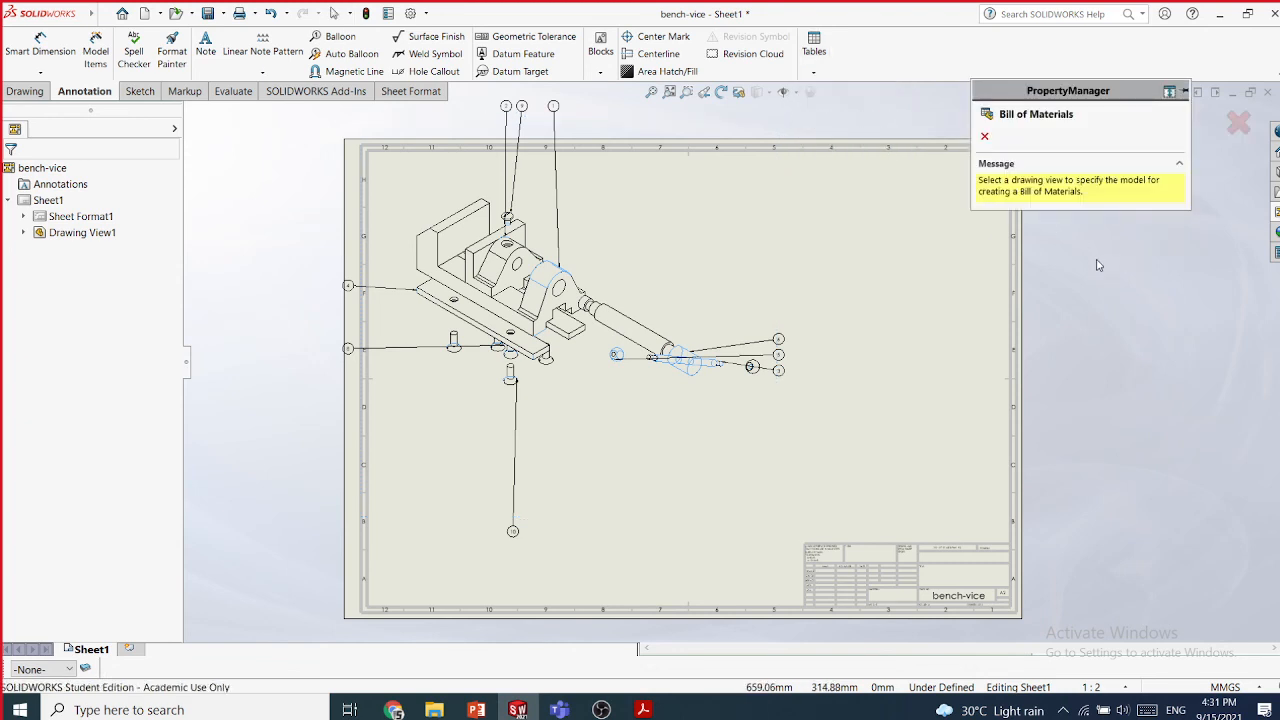
click(770, 290)
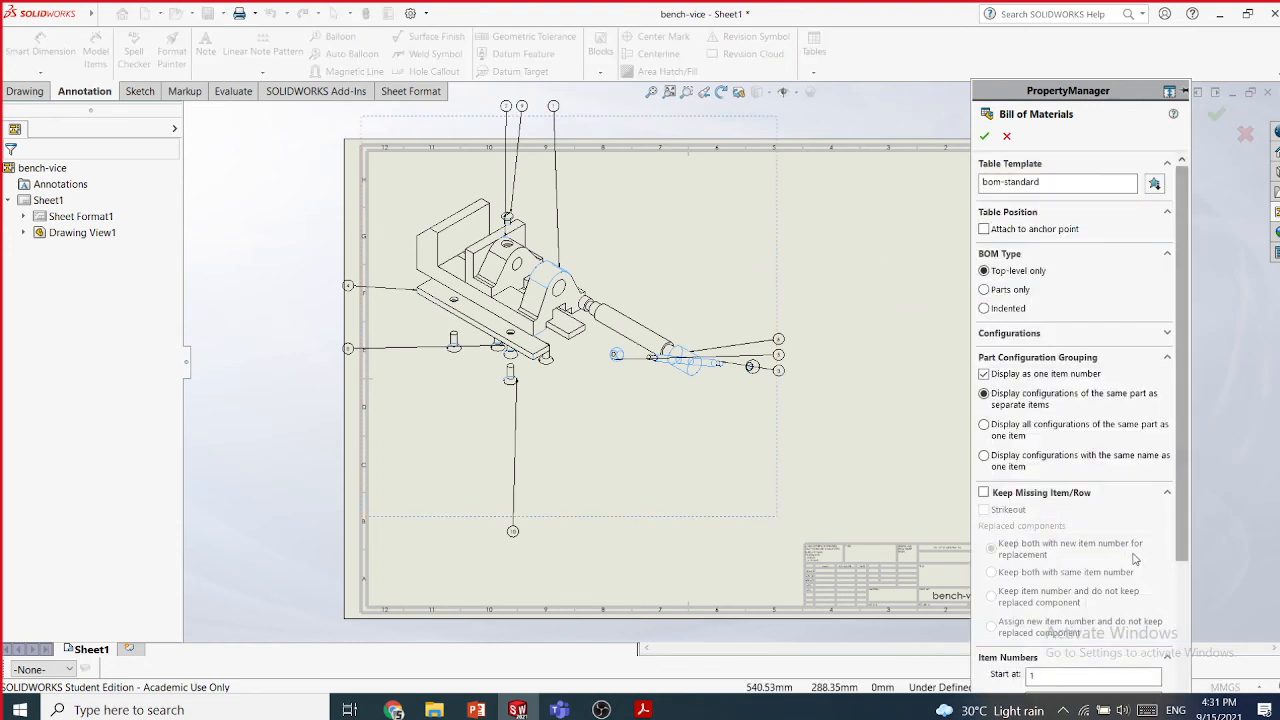
drag(1177, 358, 1174, 673)
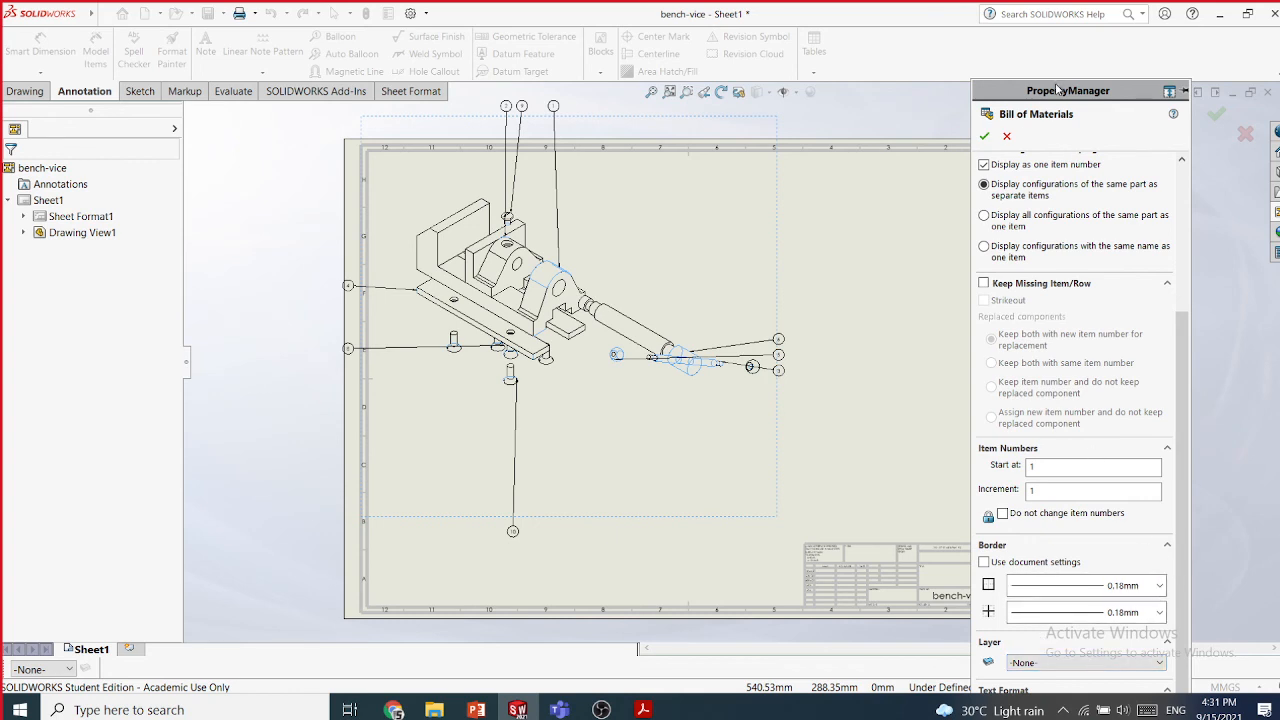
drag(1057, 89, 1044, 40)
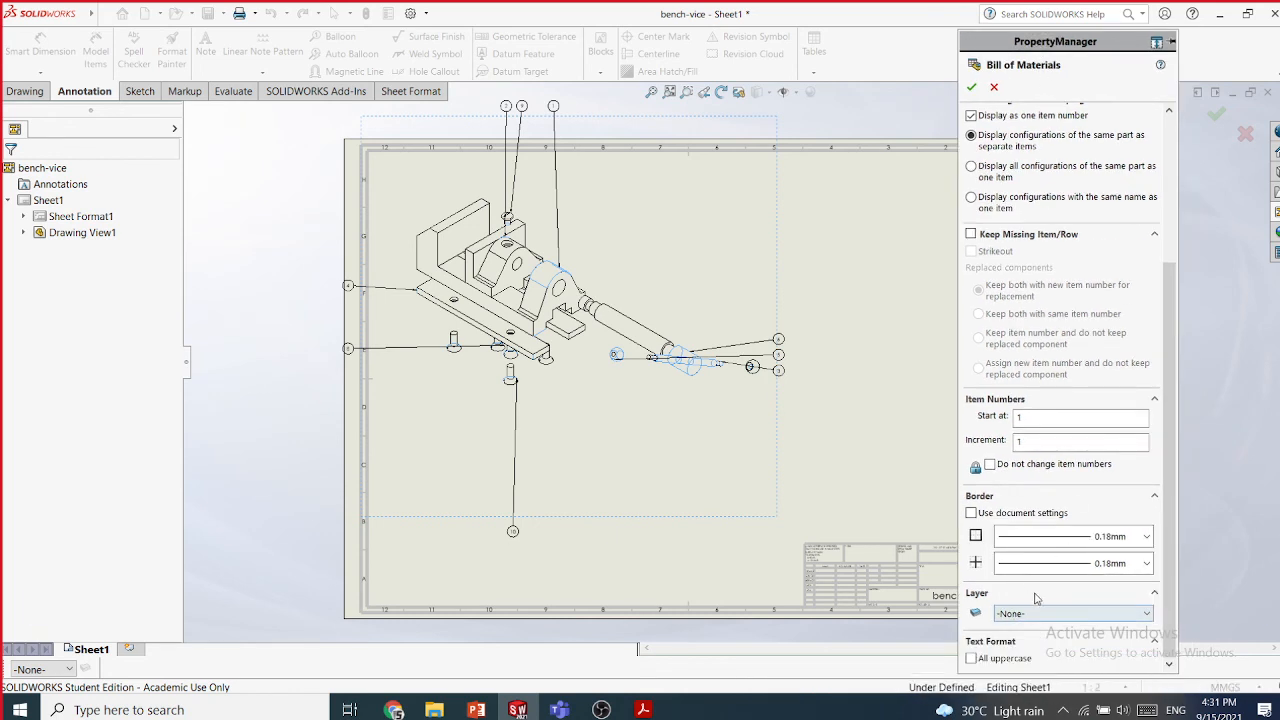
drag(1163, 560, 1162, 406)
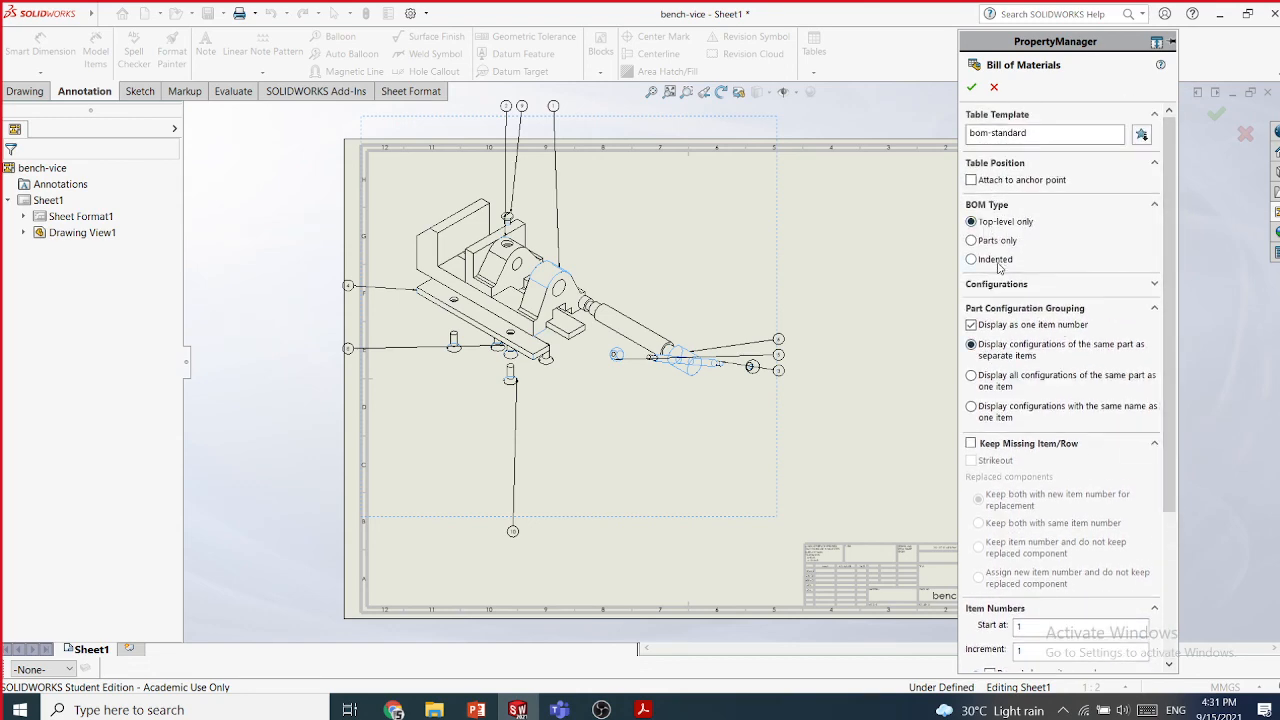
click(970, 87)
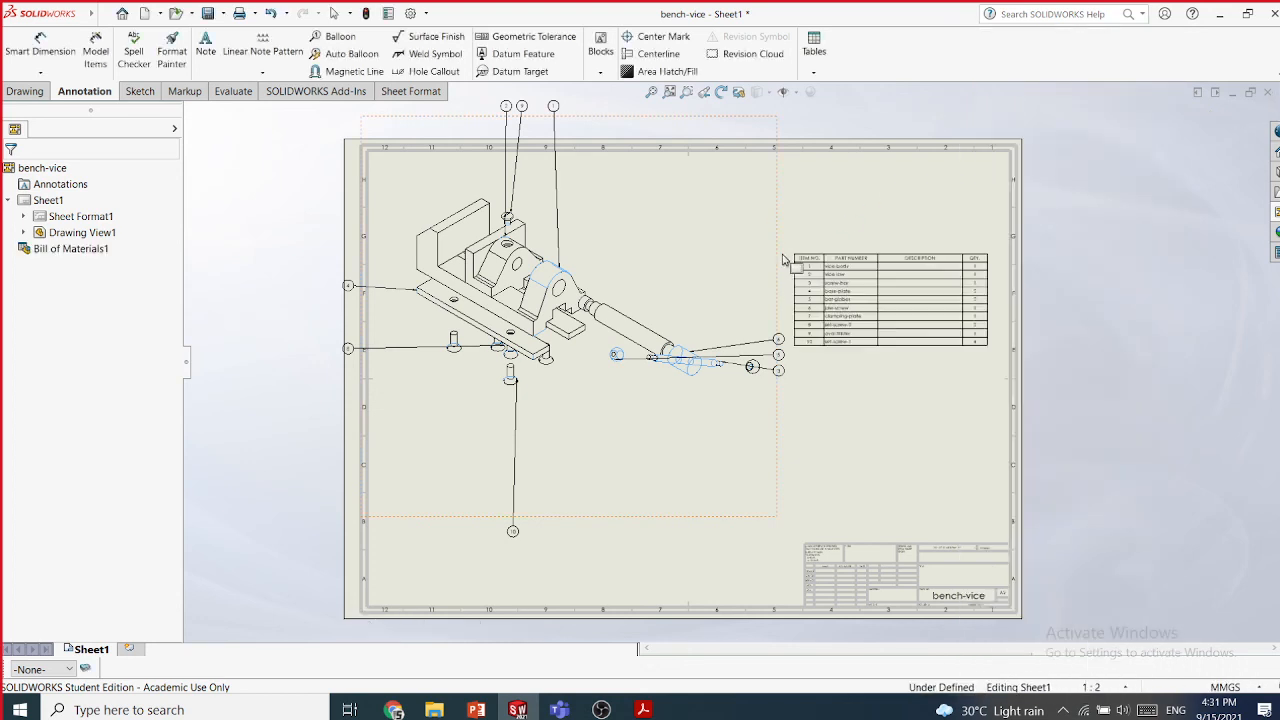
click(800, 222)
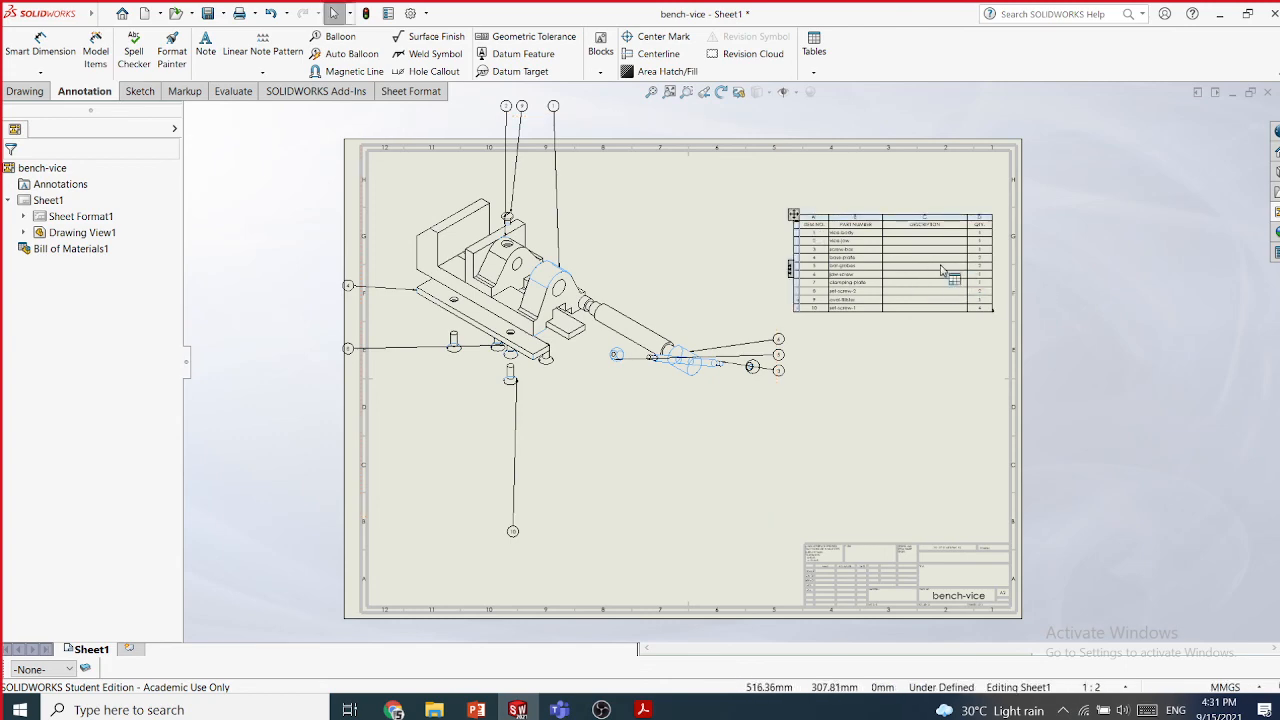
- Examine the item numbers, part names and quantities in the Bill of Materials against the ballooned exploded view
scroll(946, 268, down, 2)
scroll(875, 280, down, 5)
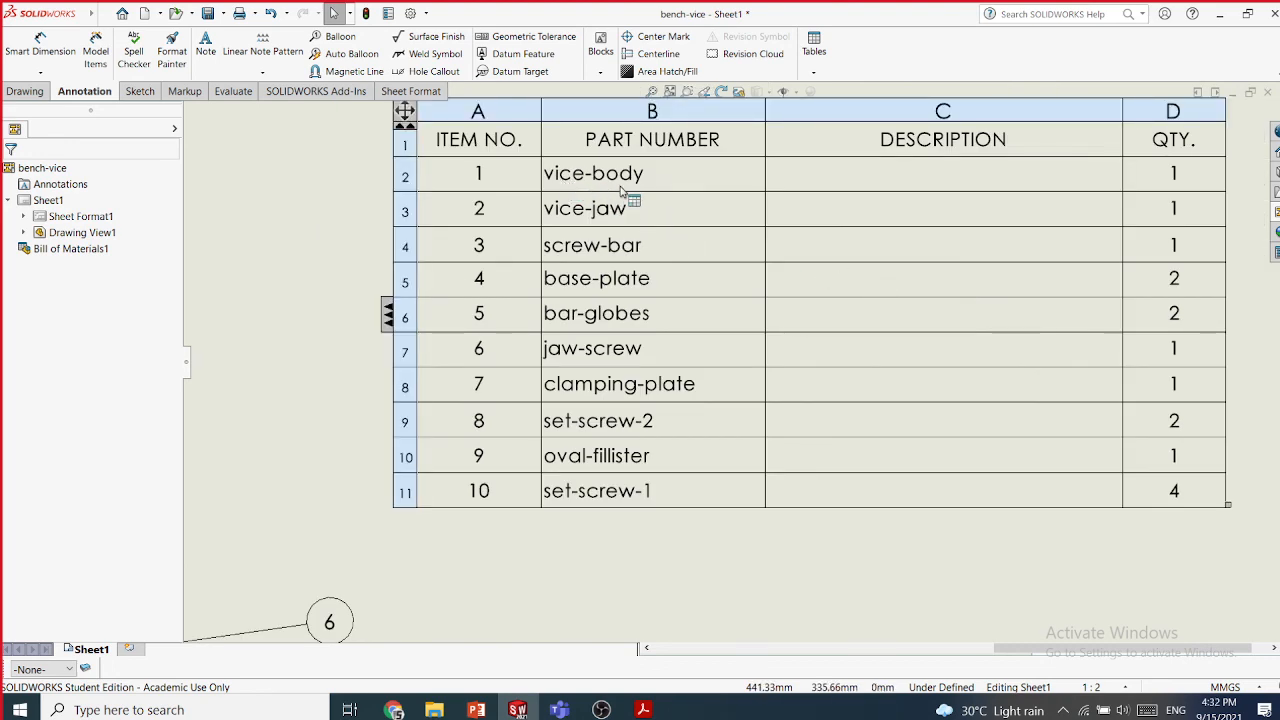
scroll(714, 225, up, 5)
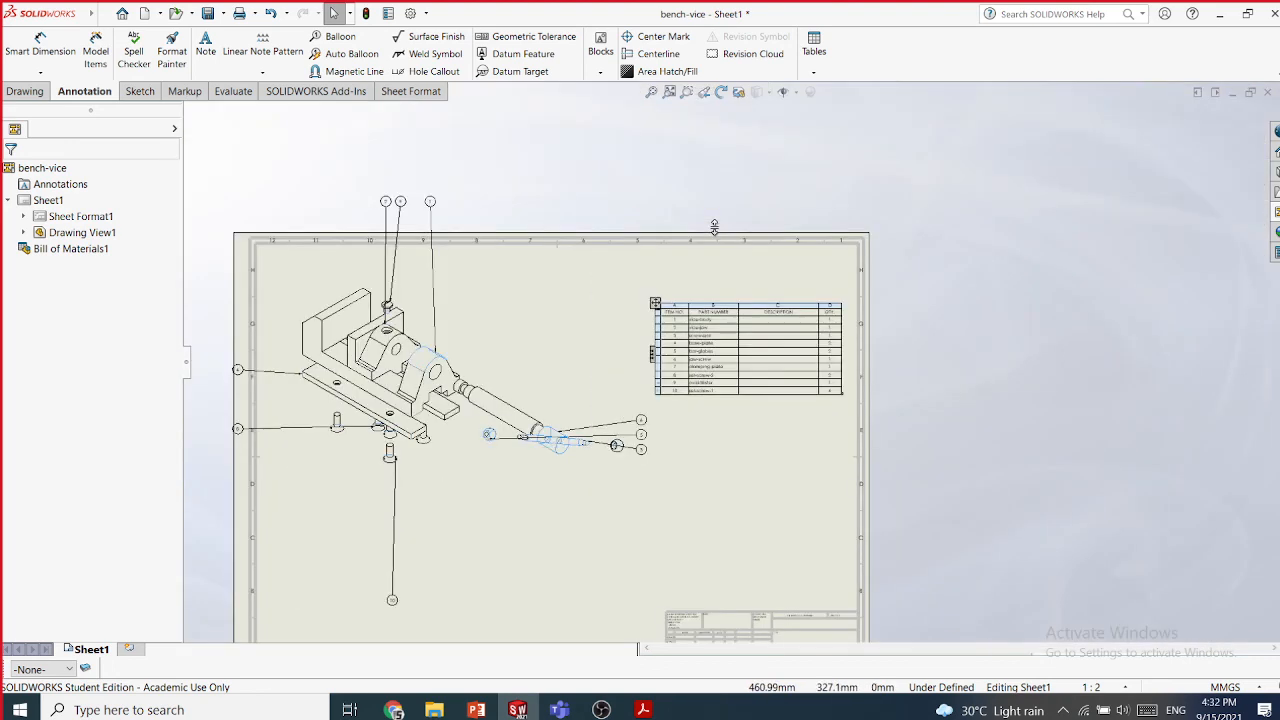
scroll(266, 384, down, 2)
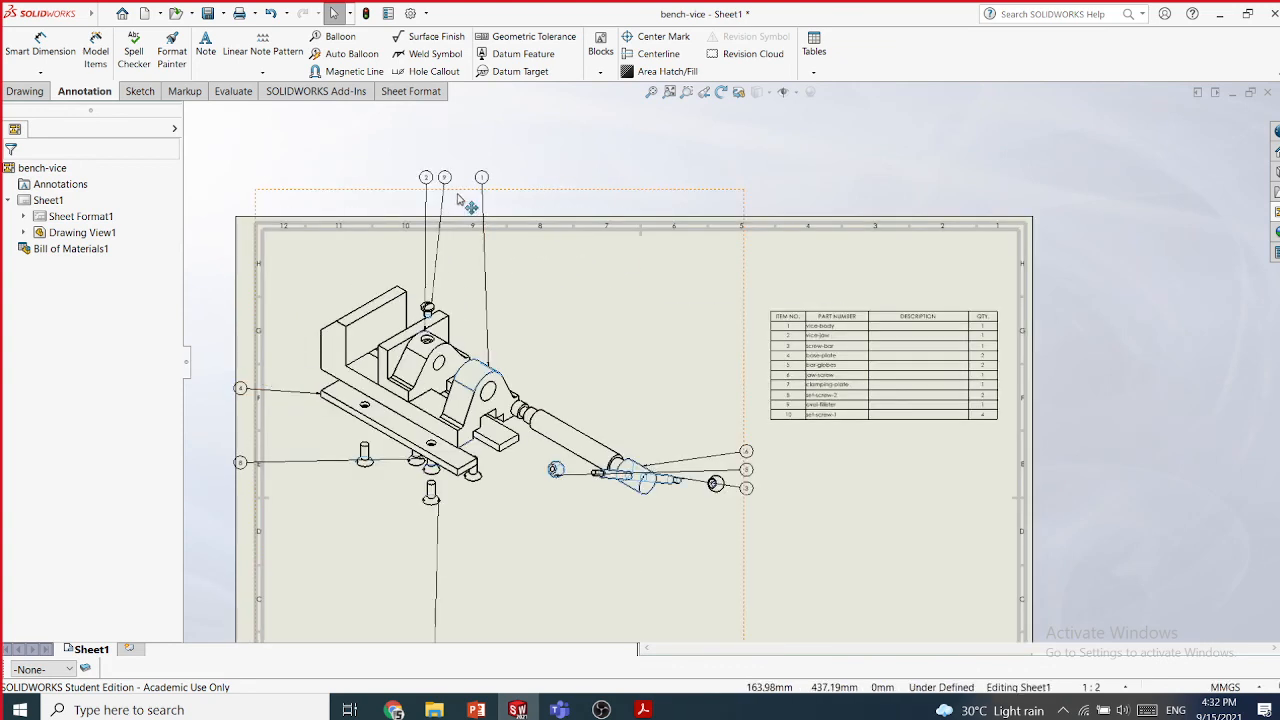
click(975, 339)
scroll(975, 339, down, 5)
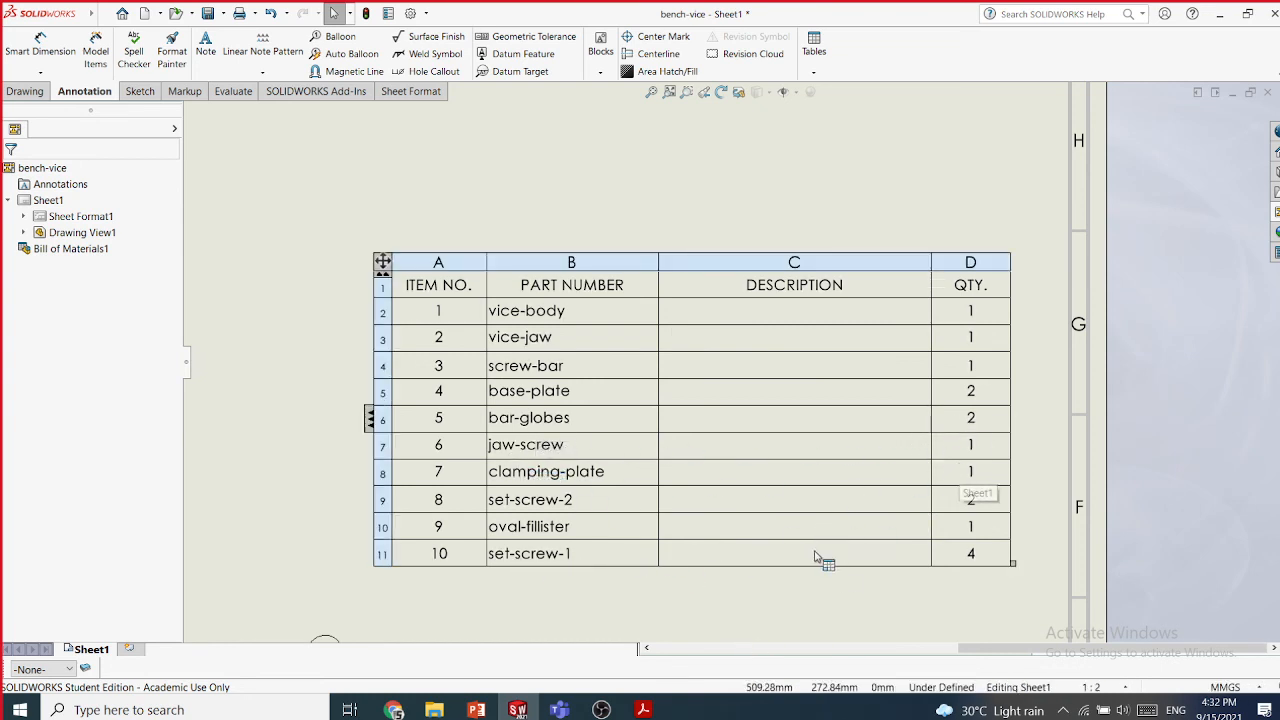
scroll(675, 504, up, 1)
scroll(728, 357, up, 2)
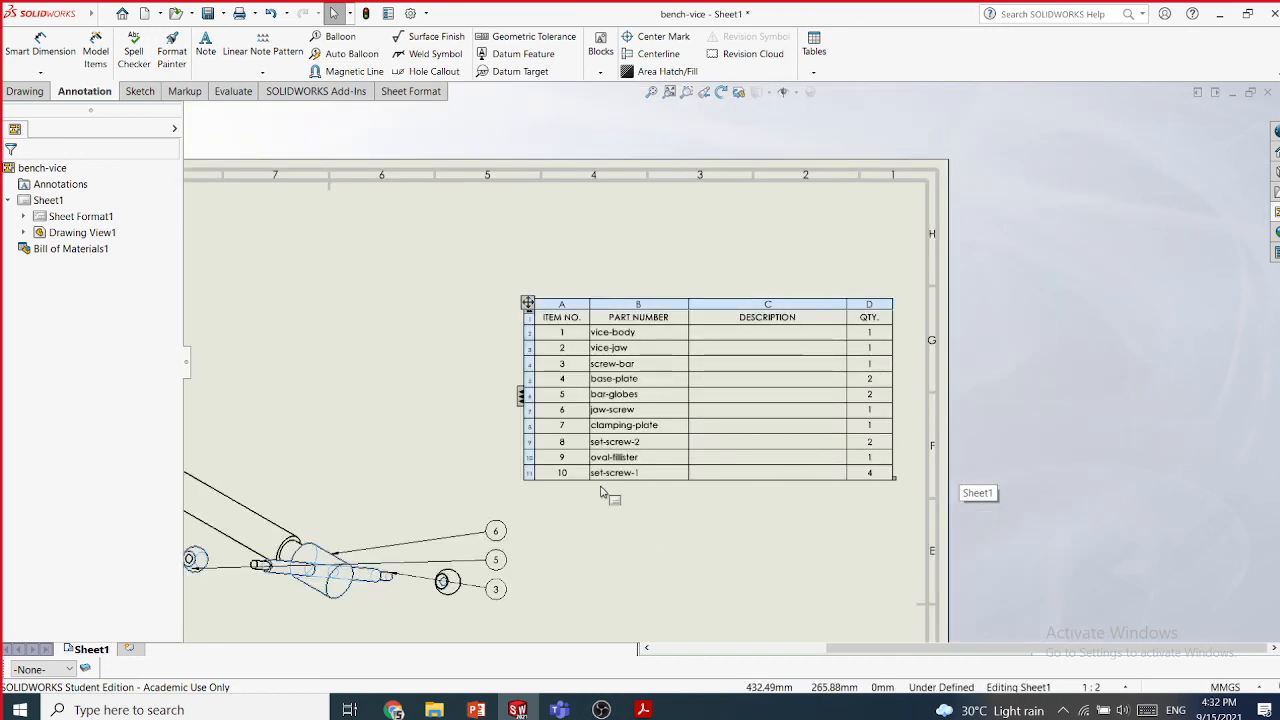
scroll(603, 490, up, 2)
scroll(755, 347, down, 4)
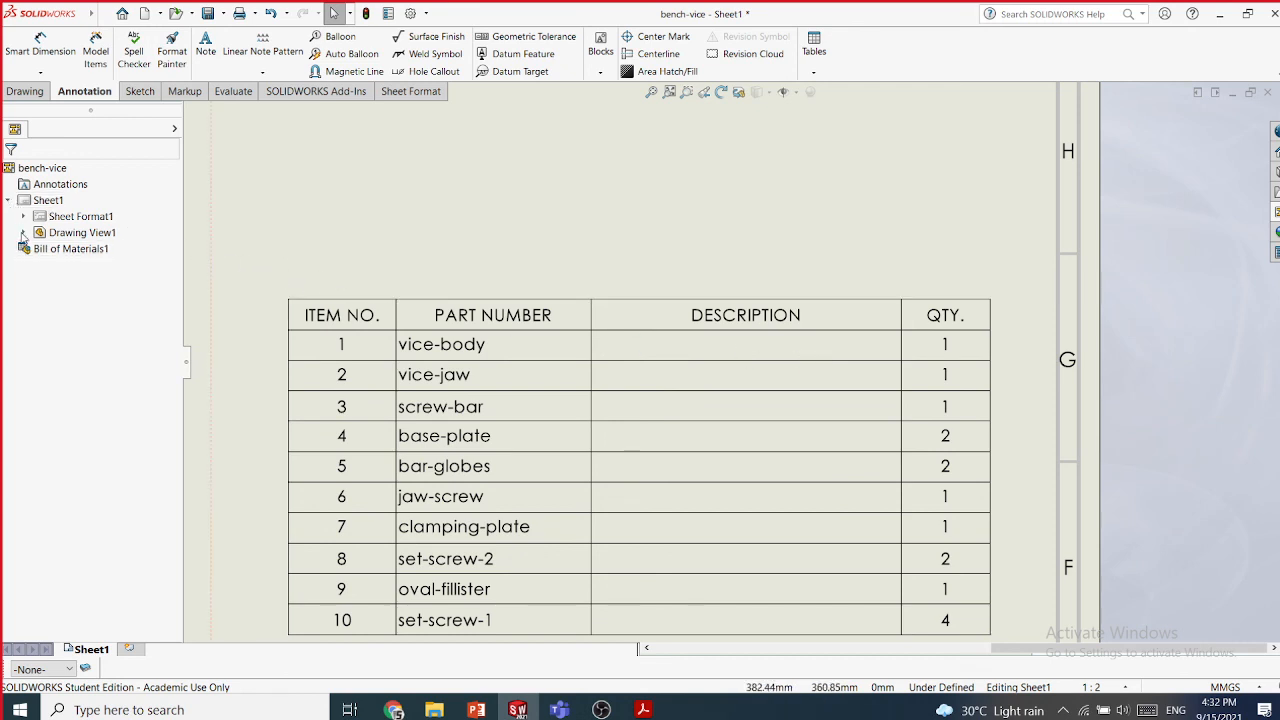
- Expand Drawing View1 and its bench-vice assembly in the tree to list the components for comparison with the Bill of Materials
click(23, 232)
click(40, 249)
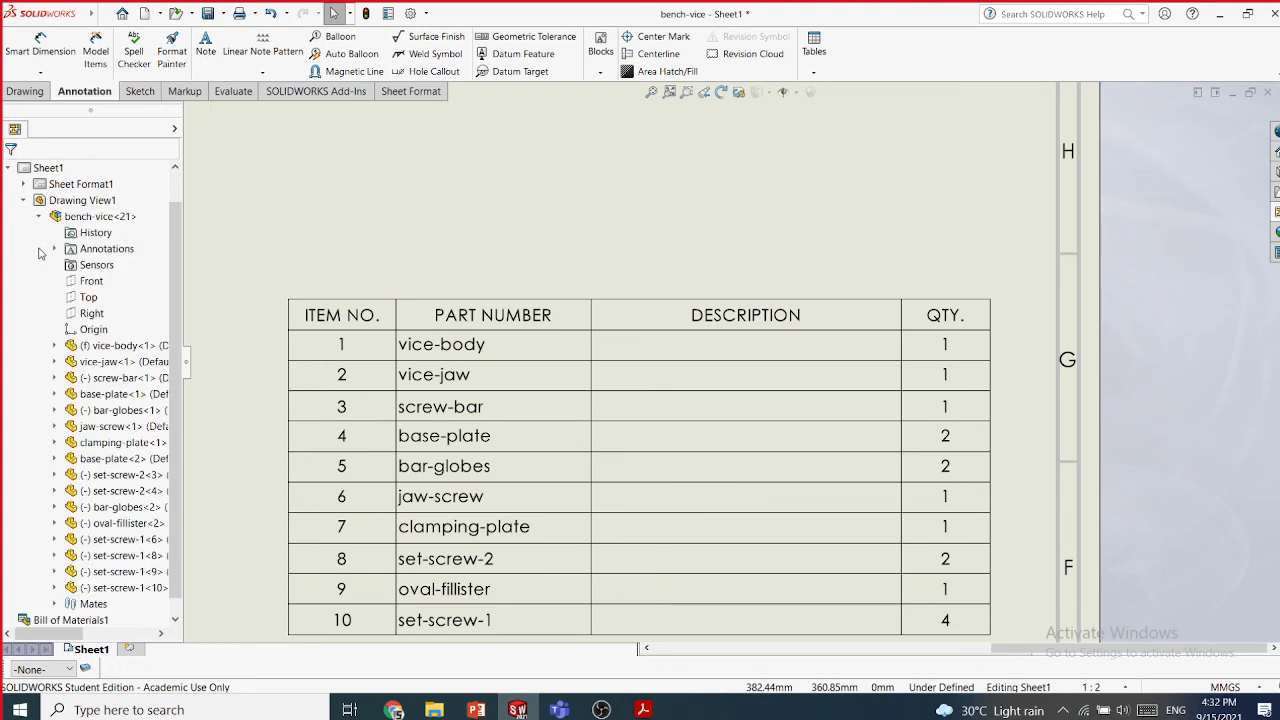
- Expand the vice-body component in the tree and view its features and component options
click(55, 347)
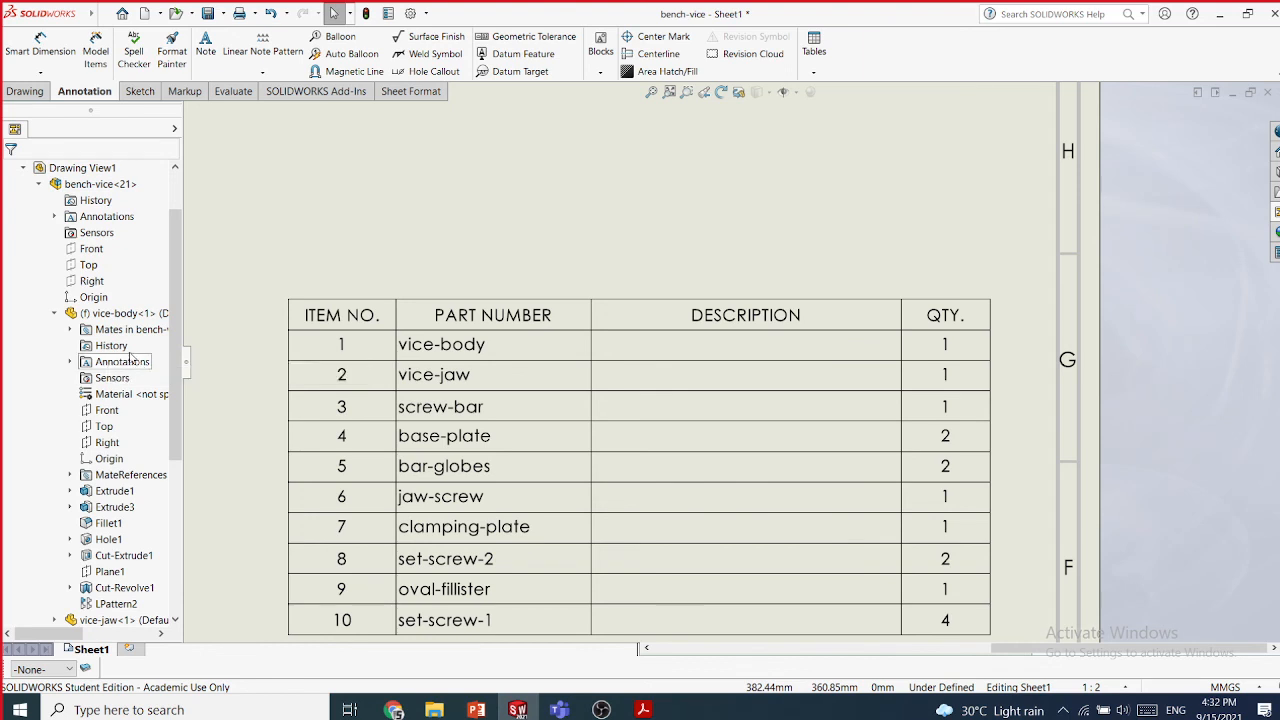
right_click(121, 316)
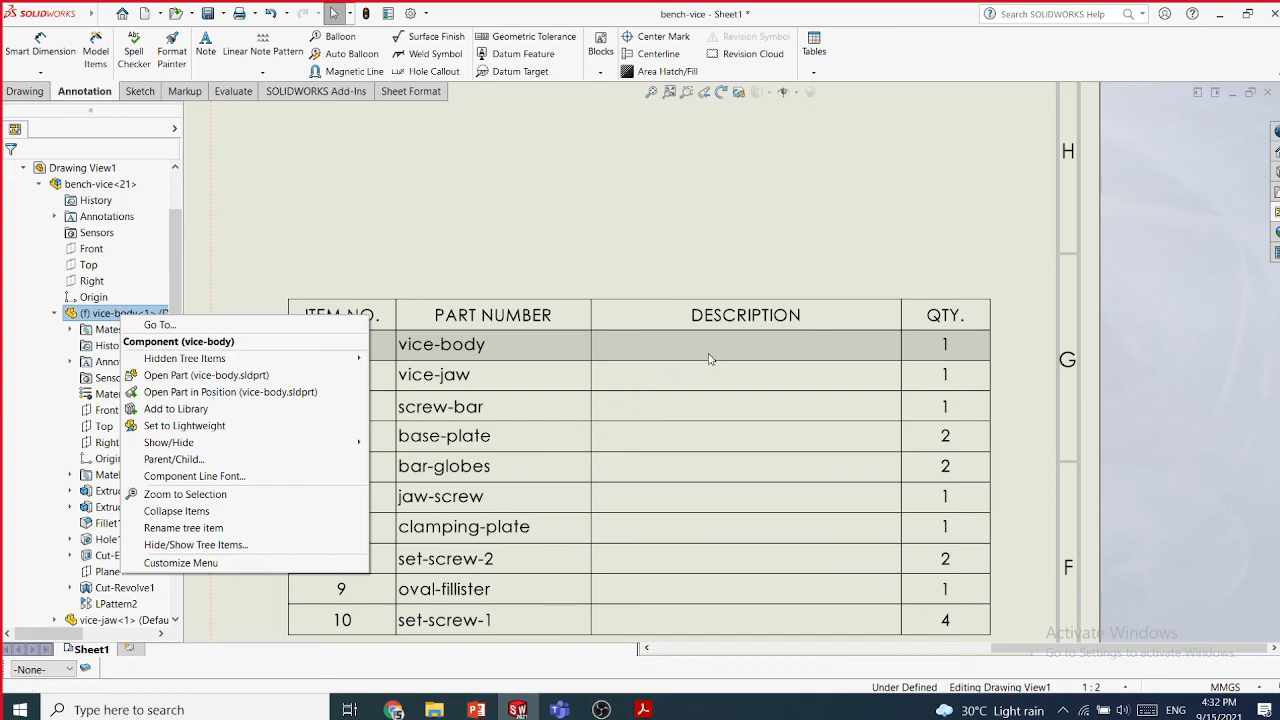
click(591, 269)
- Try overriding the vice-body row's Description cell in the Bill of Materials with vcvdfg by breaking its property link, and undo the entry
click(689, 357)
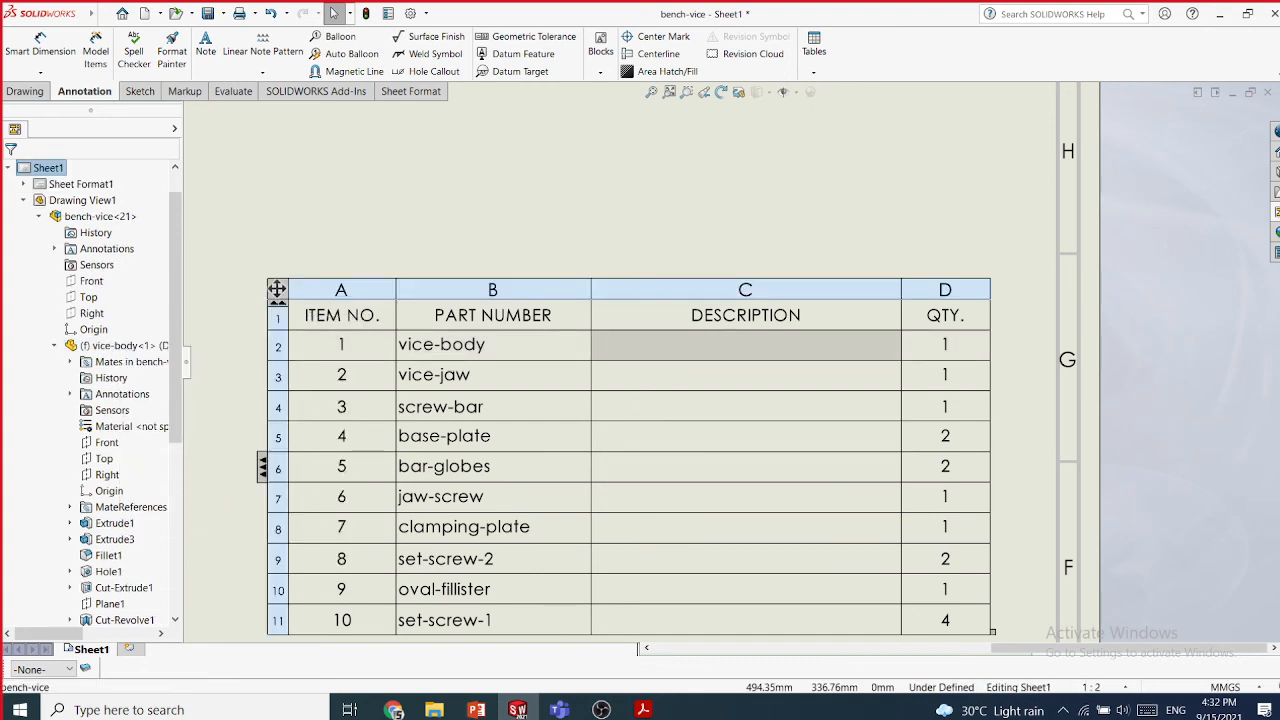
double_click(690, 354)
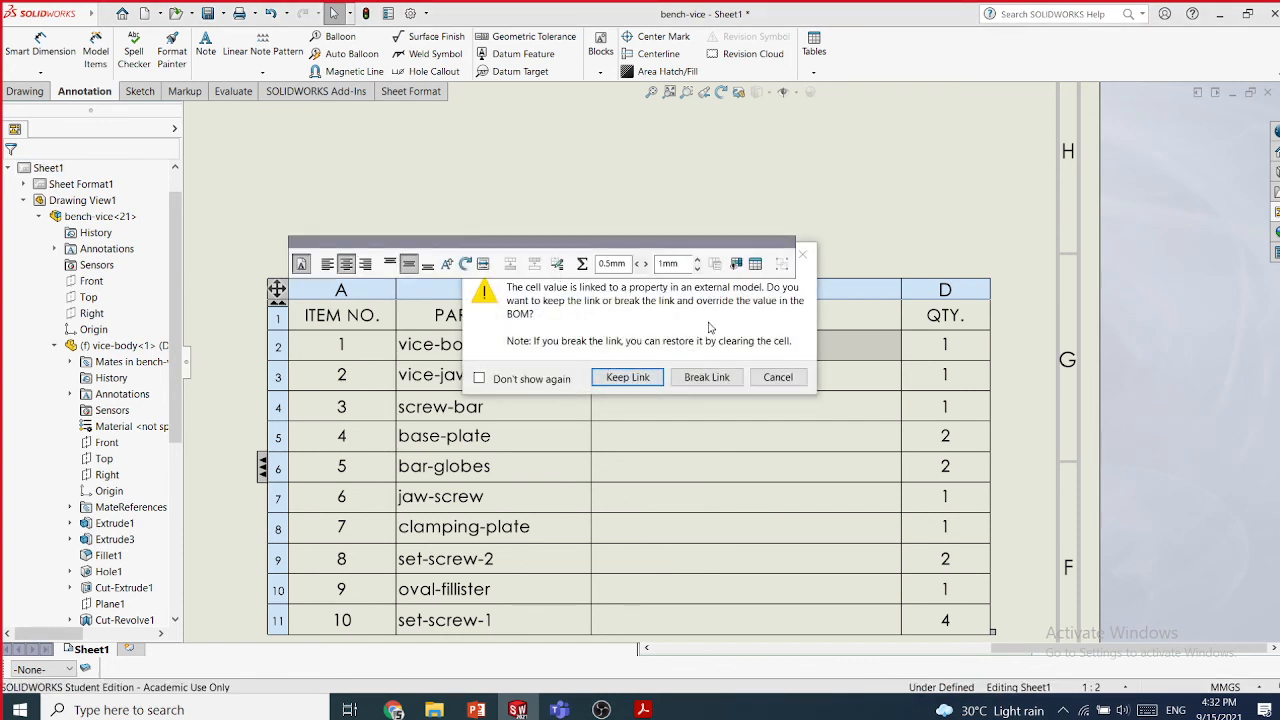
click(705, 378)
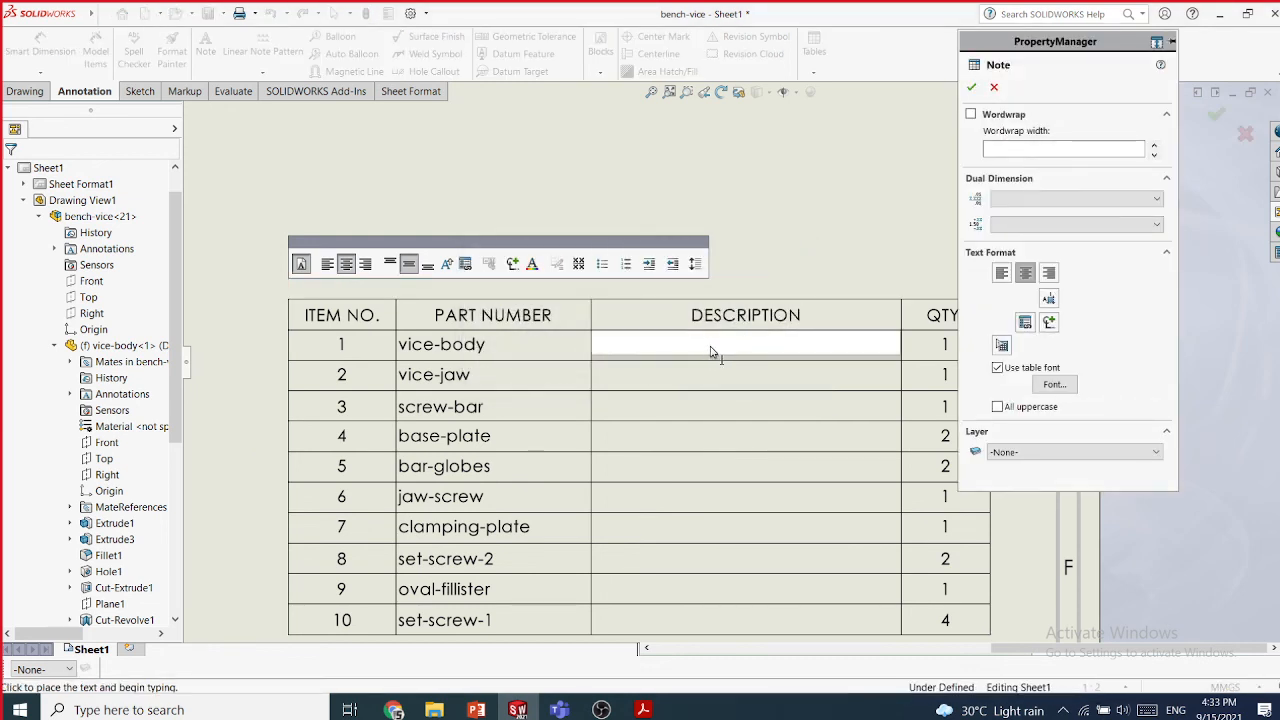
text(vcvdfg)
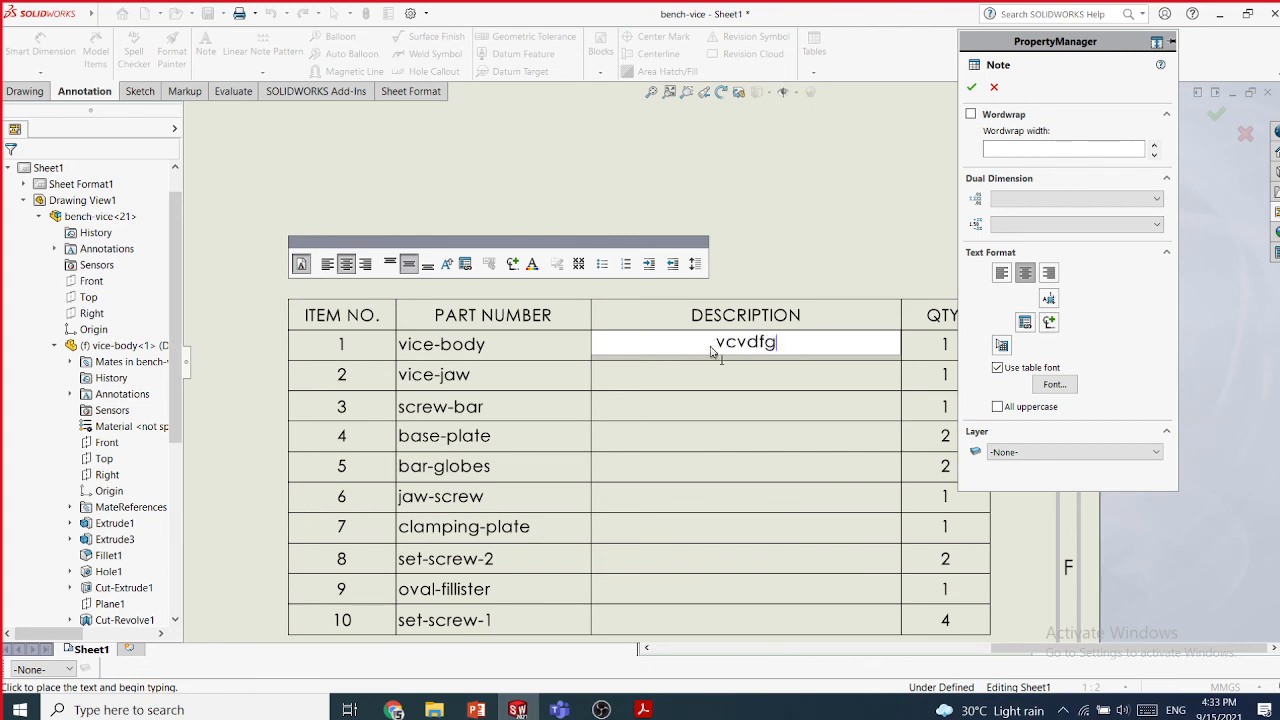
click(973, 88)
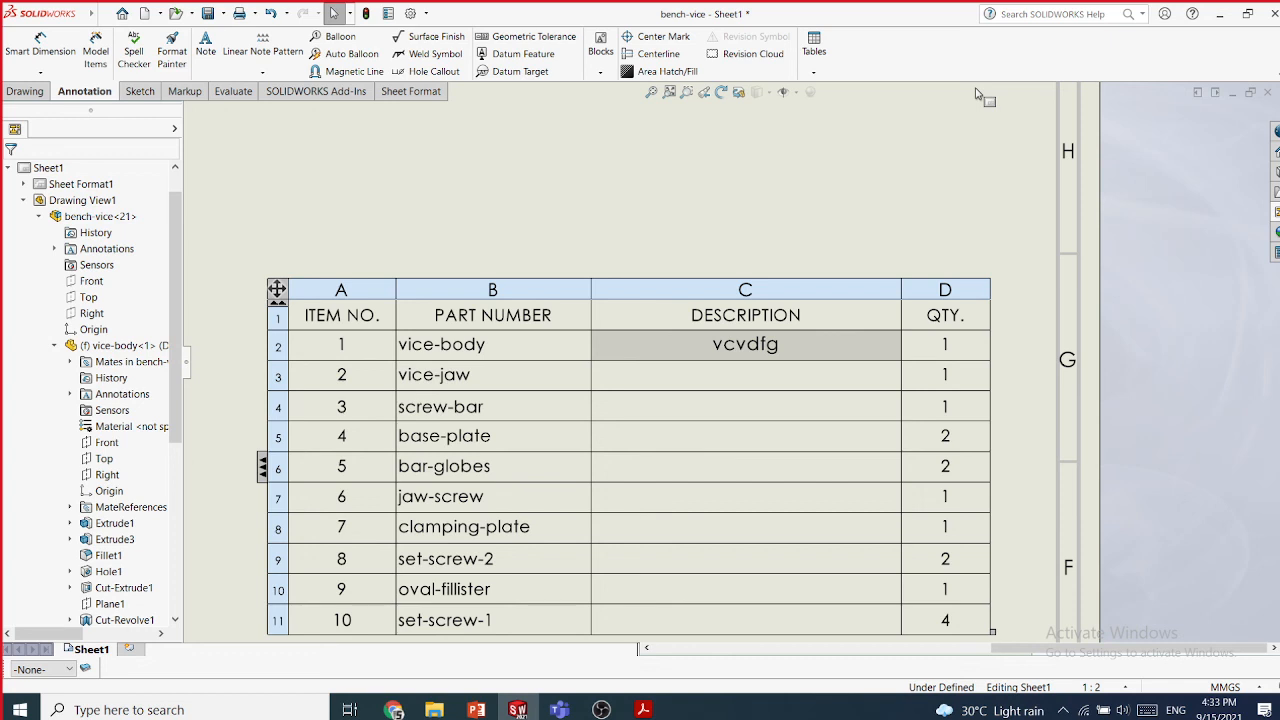
key(Escape)
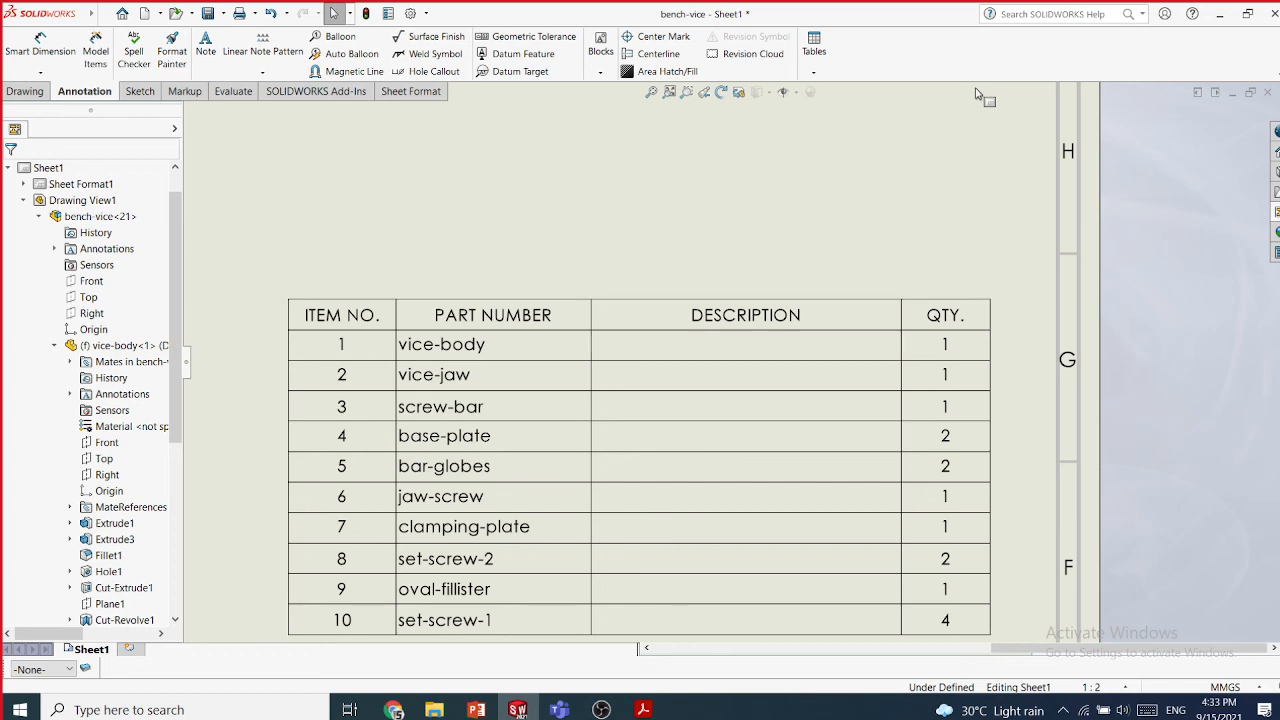
- Examine the Bill of Materials rows against the numbered balloons on the exploded bench-vice view
scroll(695, 291, down, 2)
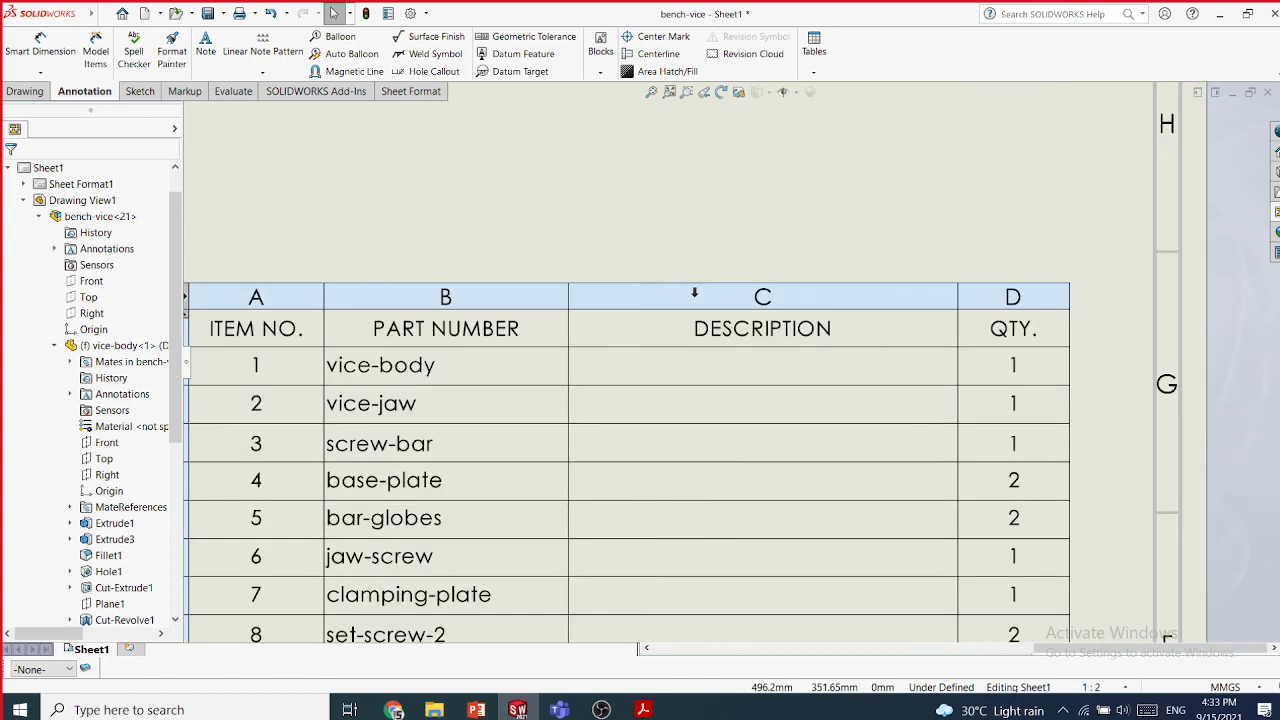
scroll(695, 292, up, 6)
scroll(695, 291, up, 3)
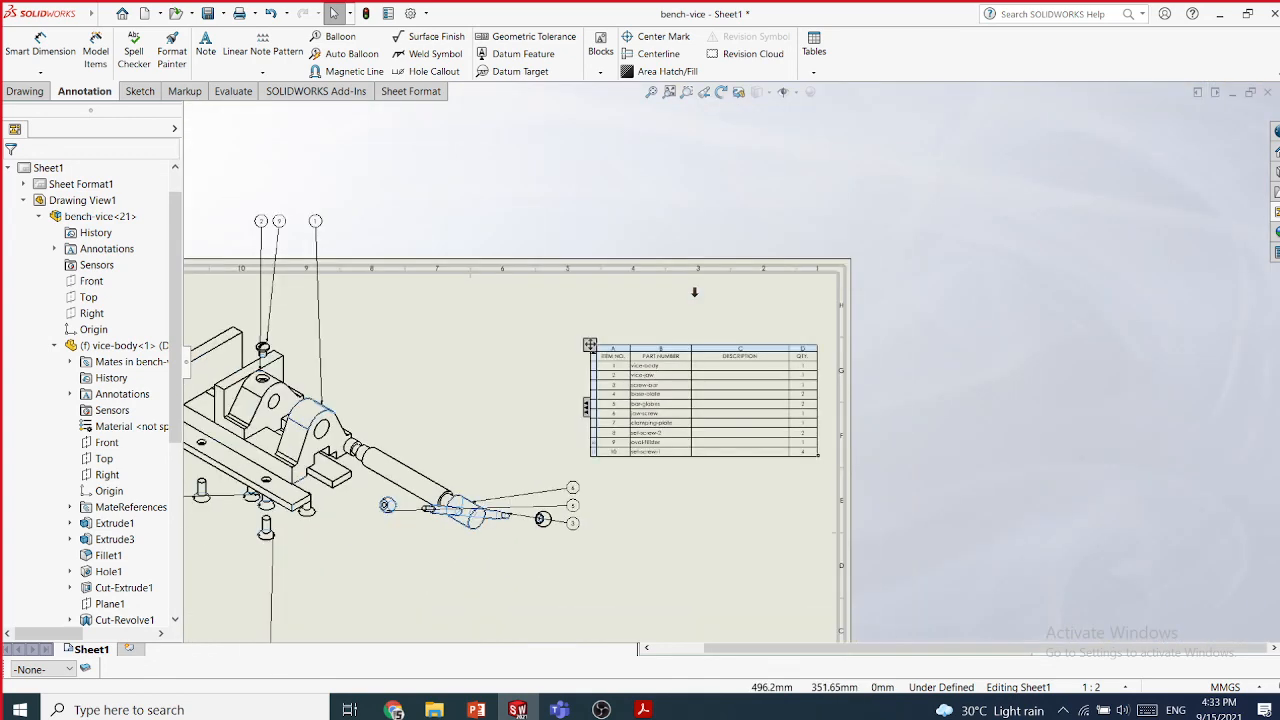
scroll(643, 432, down, 3)
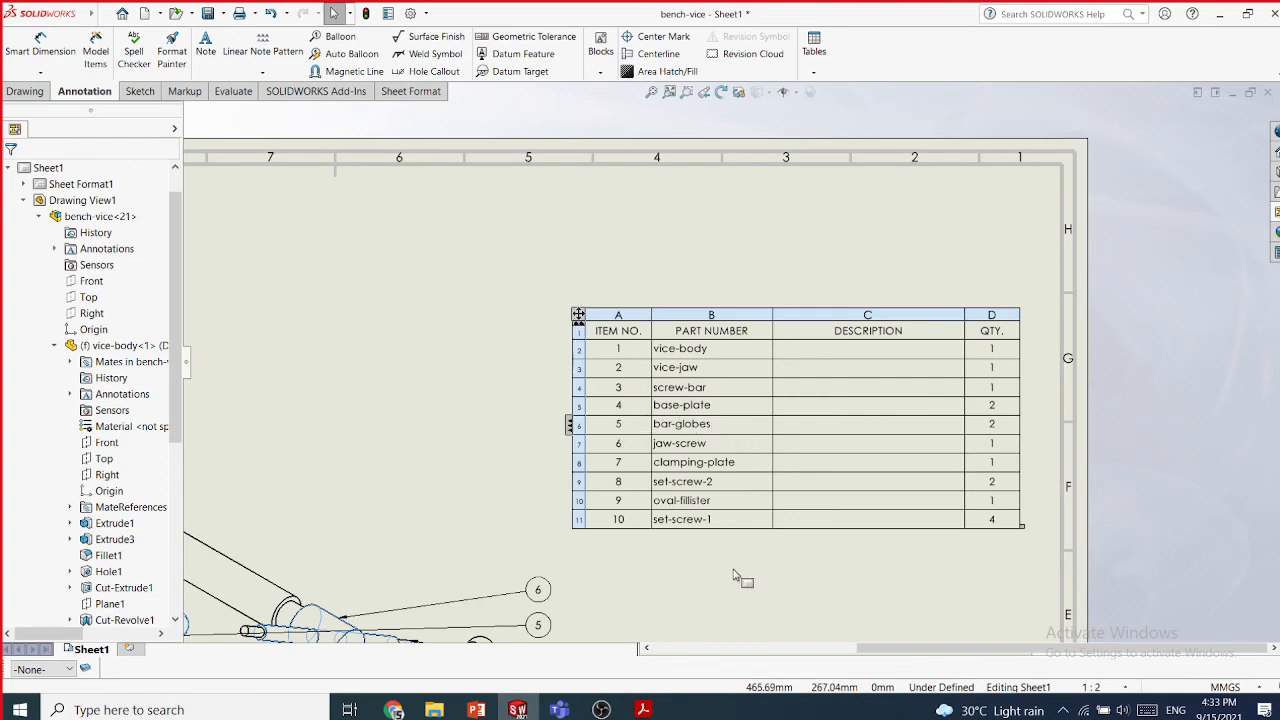
middle_drag(737, 583, 795, 465)
scroll(795, 465, up, 2)
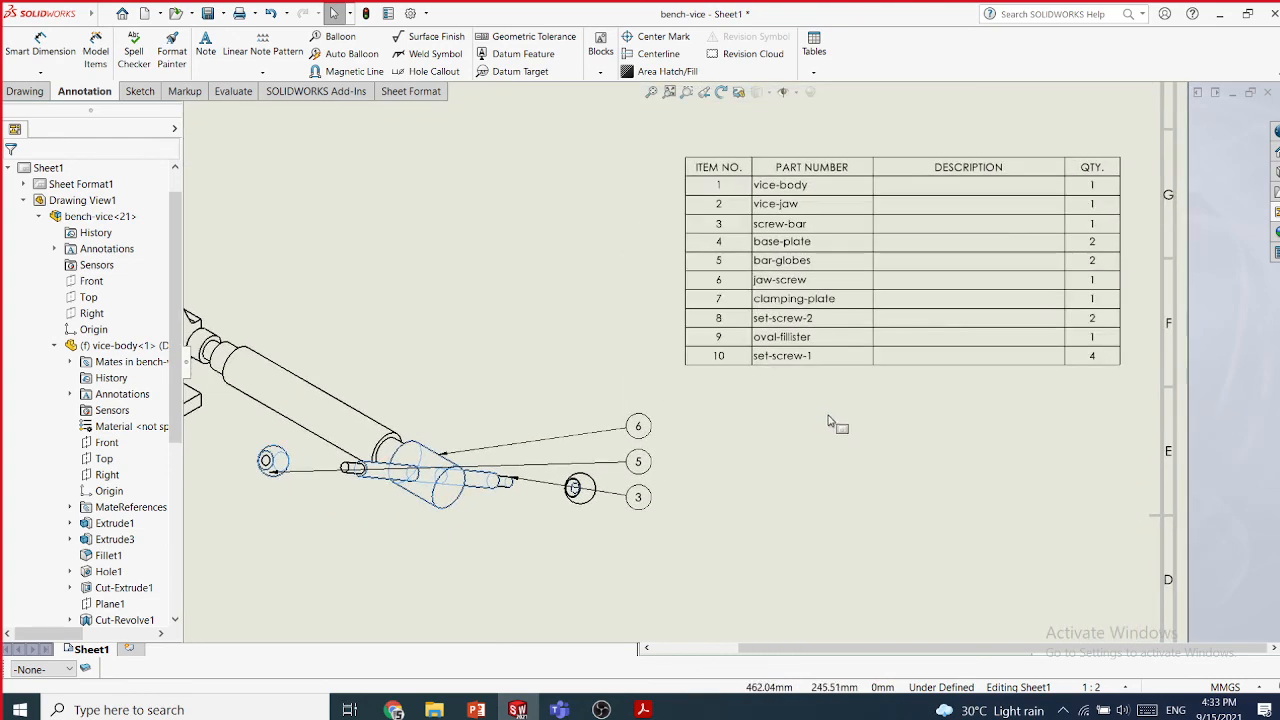
scroll(838, 425, up, 1)
scroll(700, 425, up, 2)
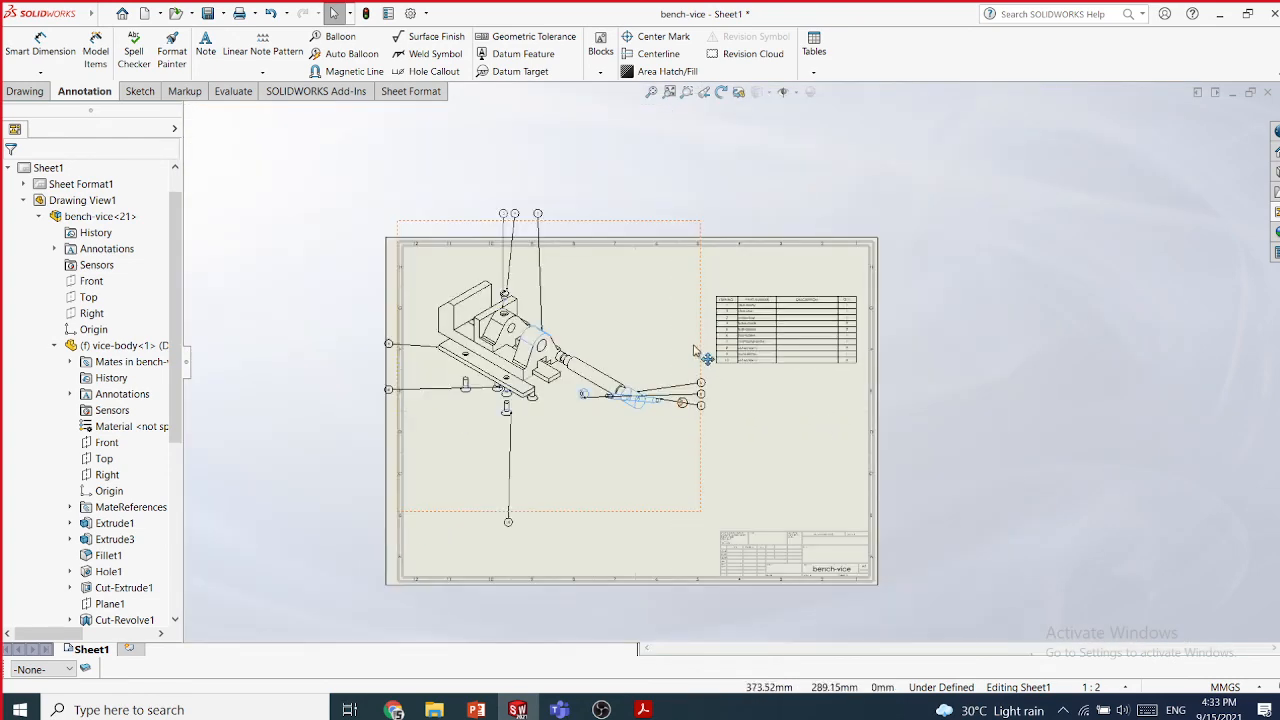
scroll(660, 363, down, 2)
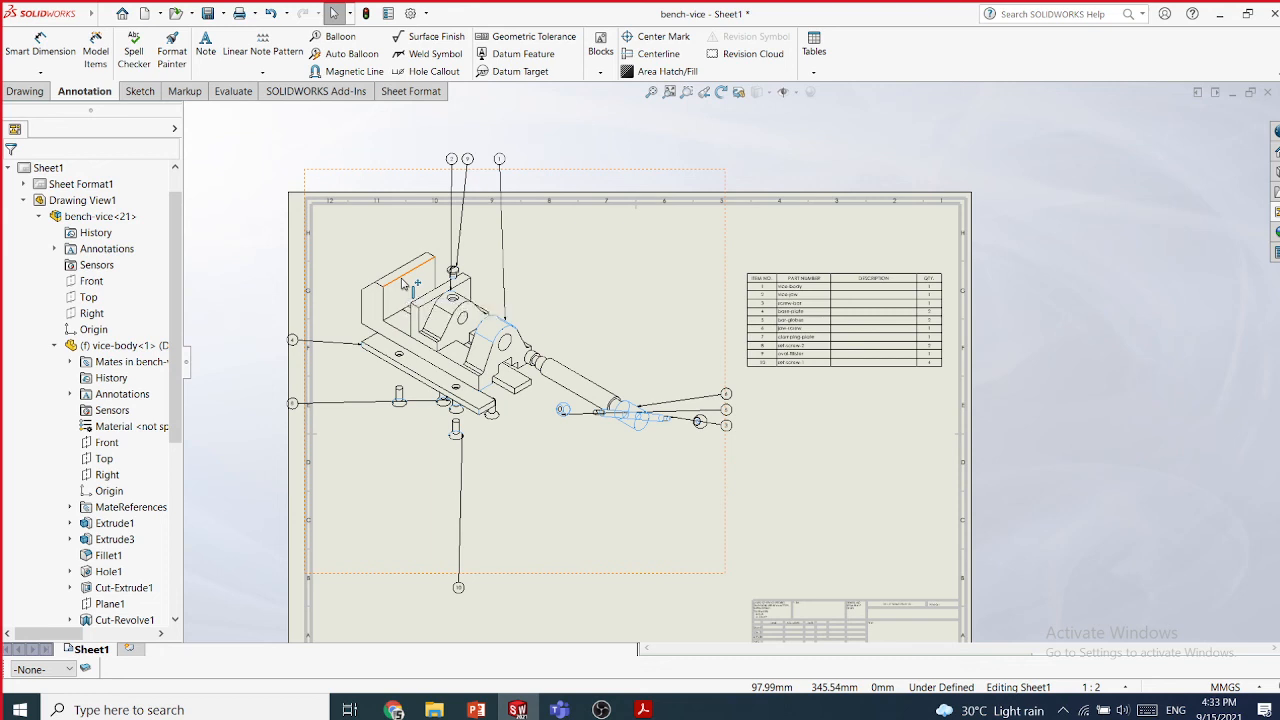
scroll(884, 343, down, 3)
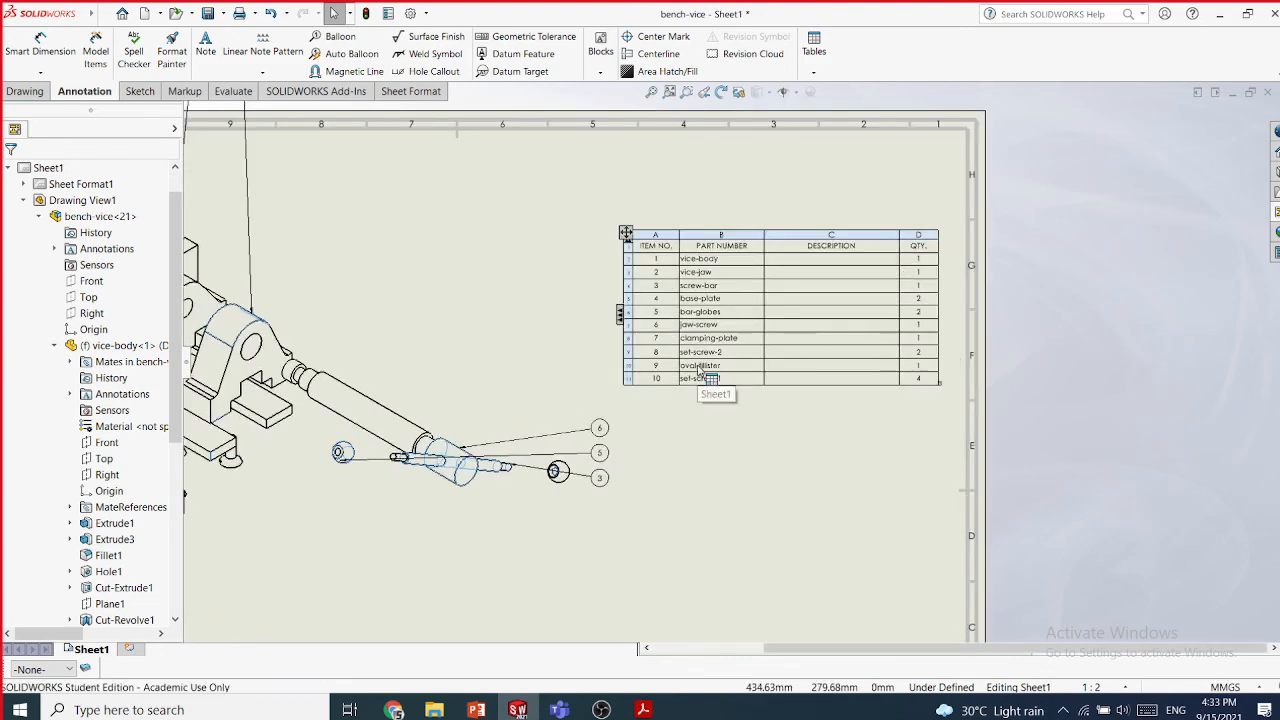
scroll(710, 378, up, 5)
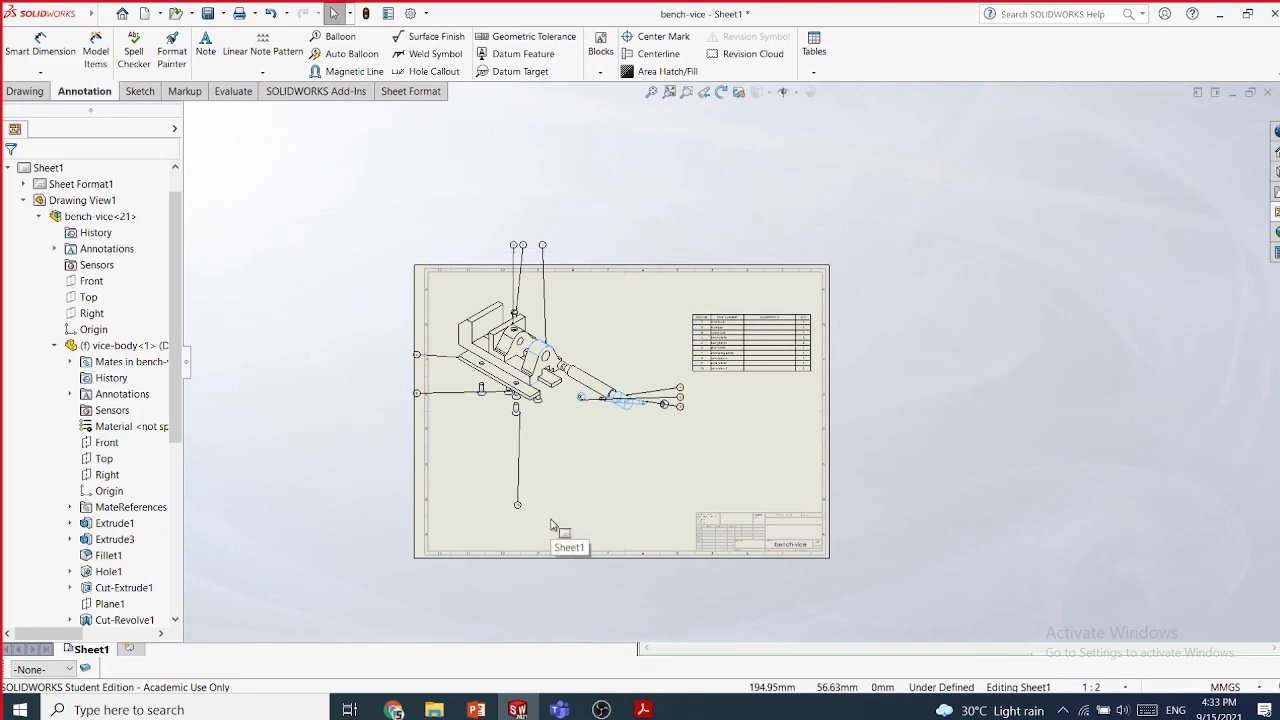
- Examine the title block fields in the sheet's lower-right corner, such as title, material, drawing number and scale
scroll(650, 540, down, 3)
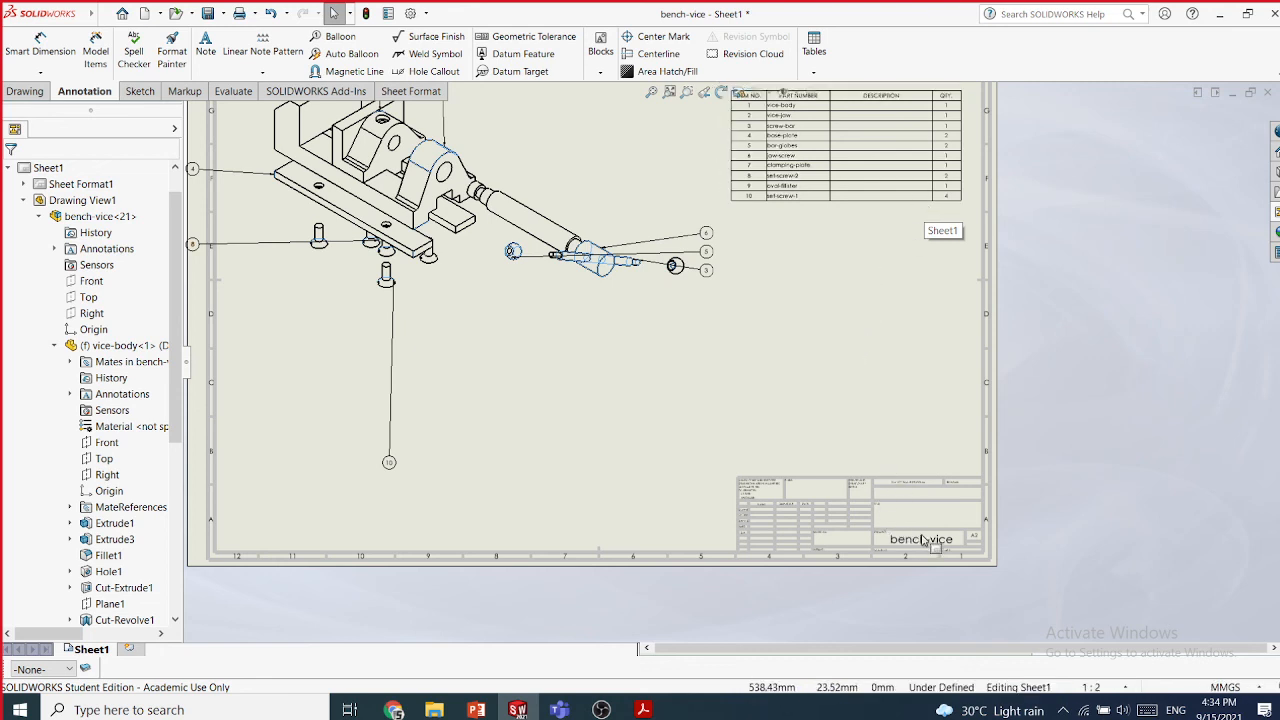
scroll(940, 549, down, 2)
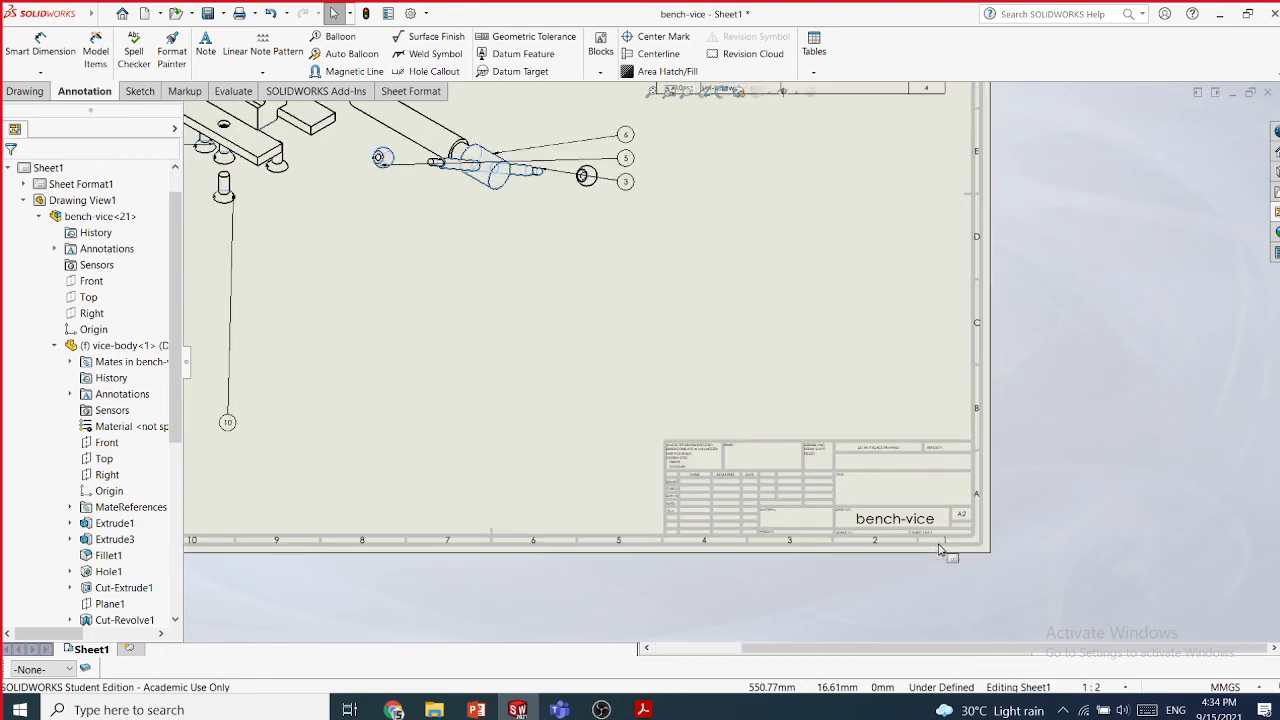
scroll(932, 531, down, 3)
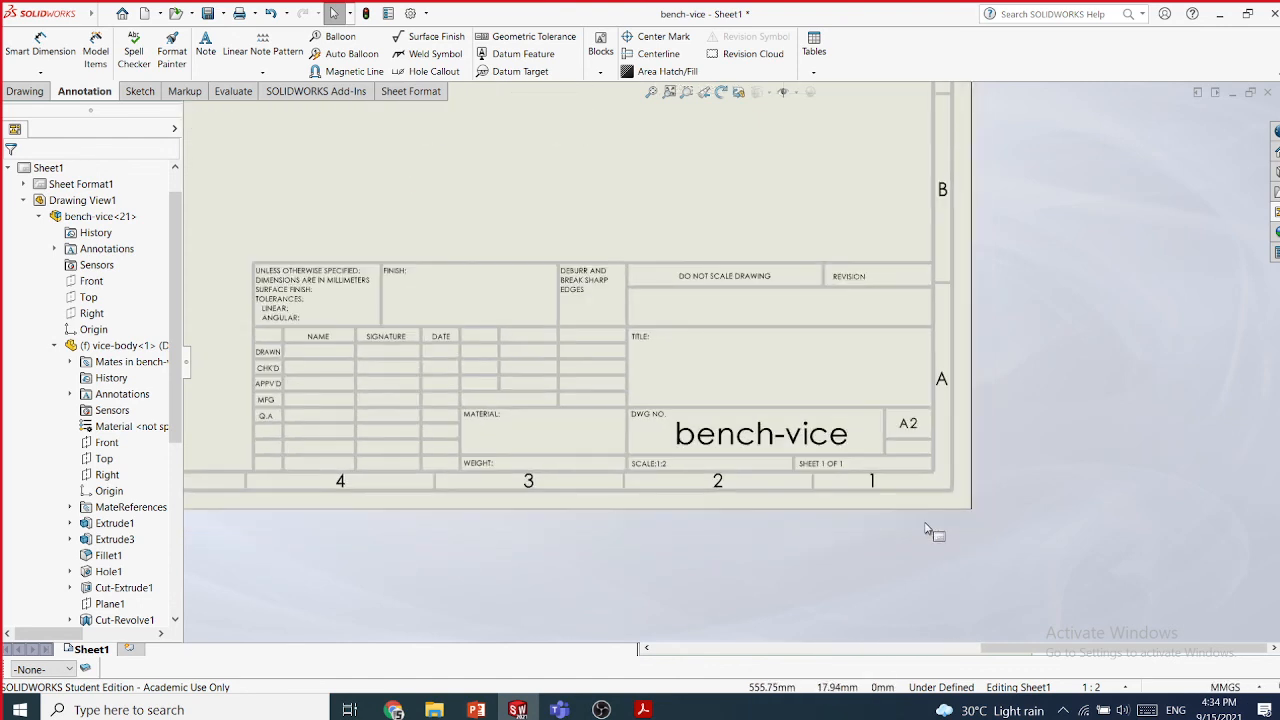
scroll(925, 530, down, 2)
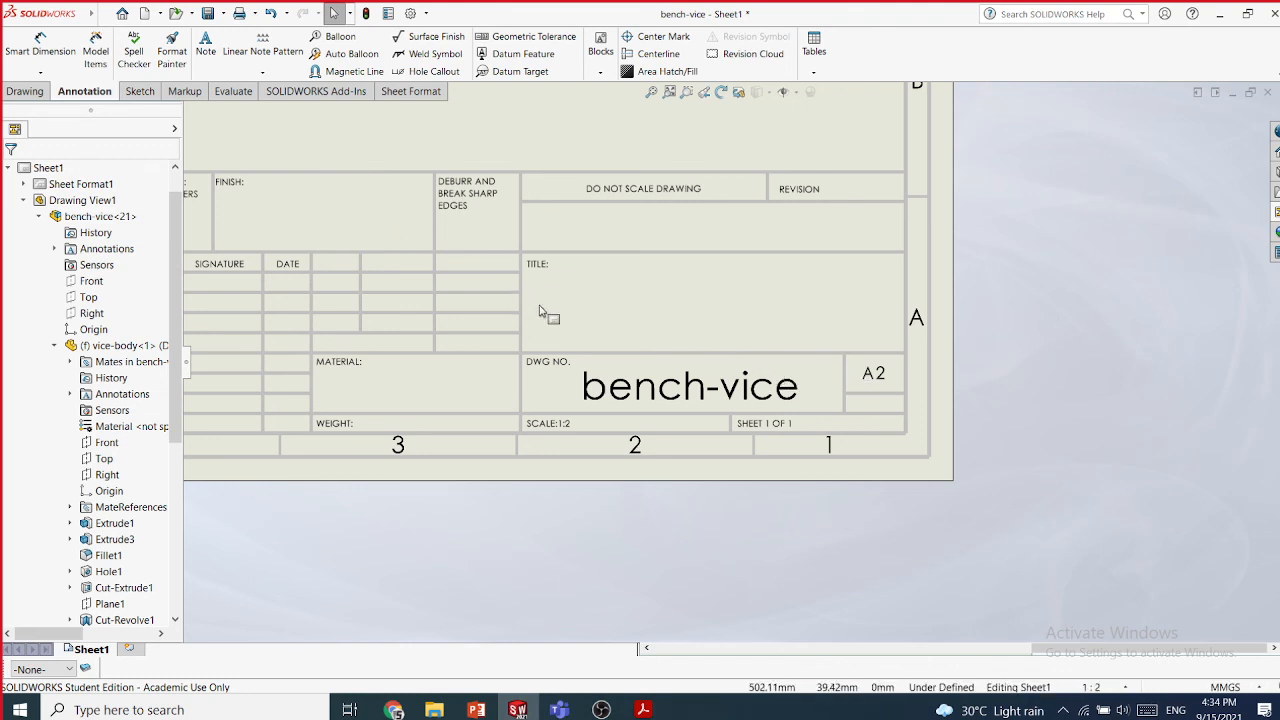
scroll(543, 310, up, 4)
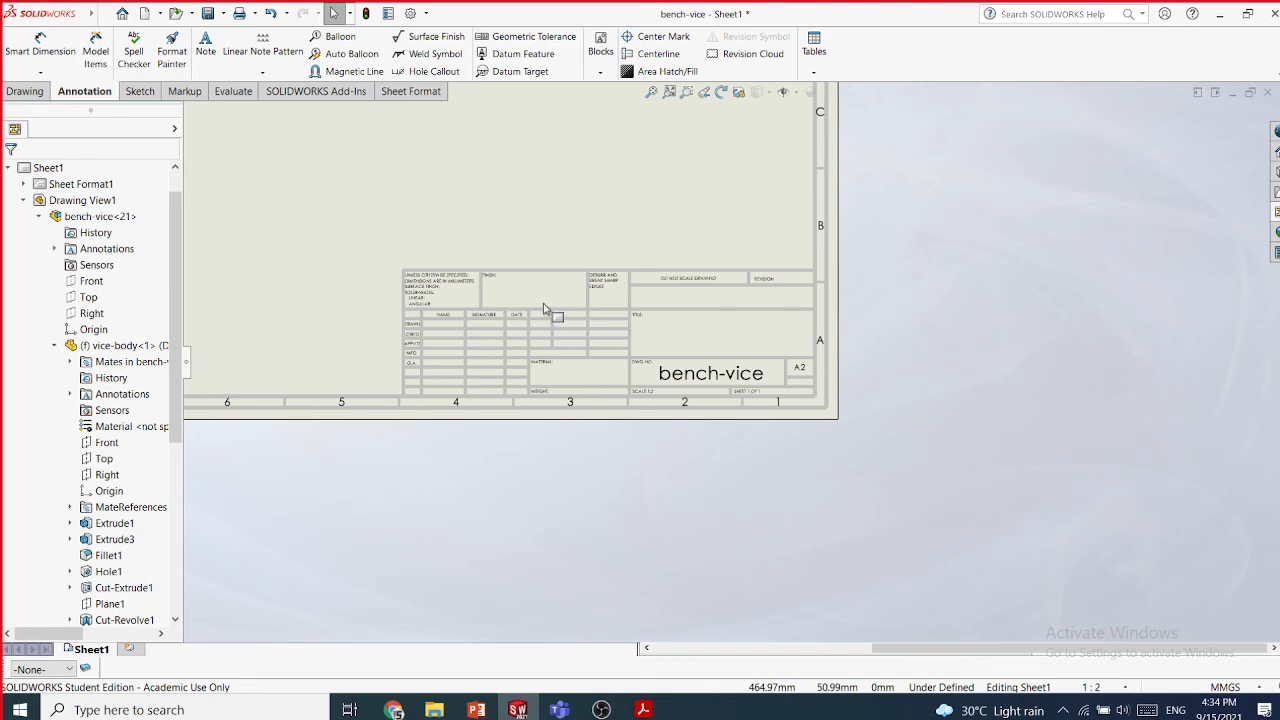
scroll(543, 310, up, 4)
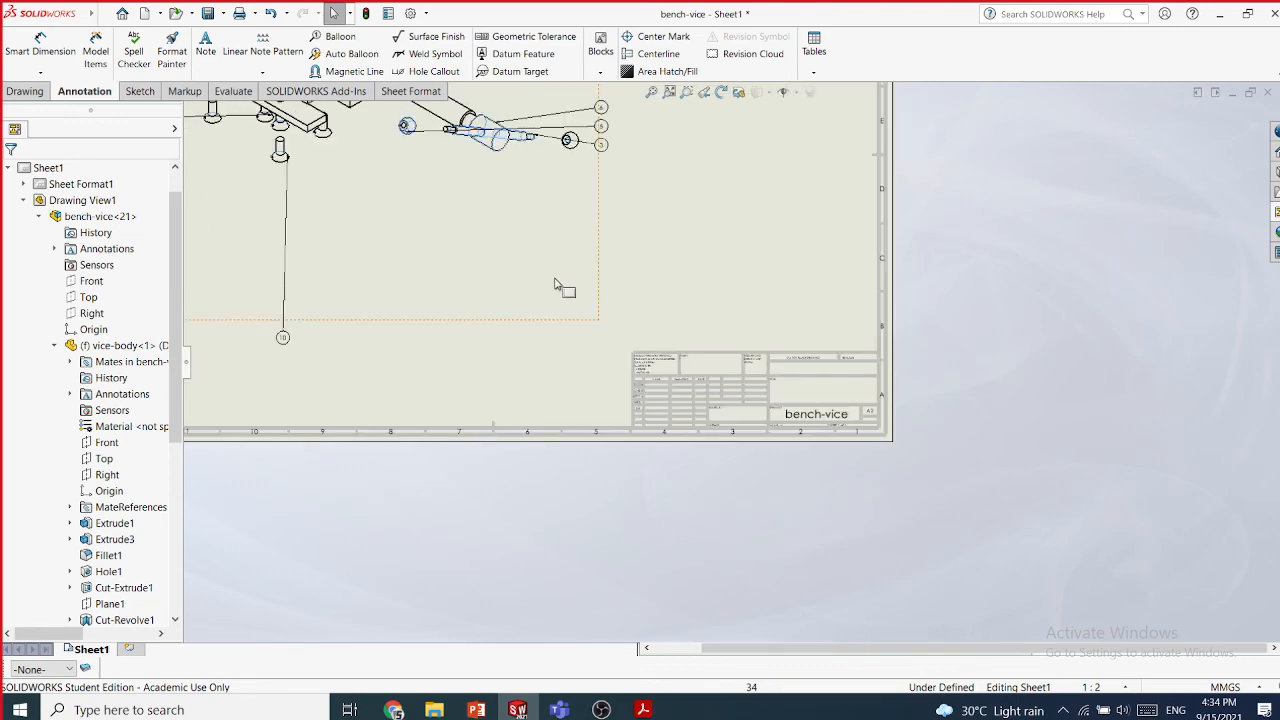
scroll(640, 255, up, 4)
scroll(640, 255, down, 3)
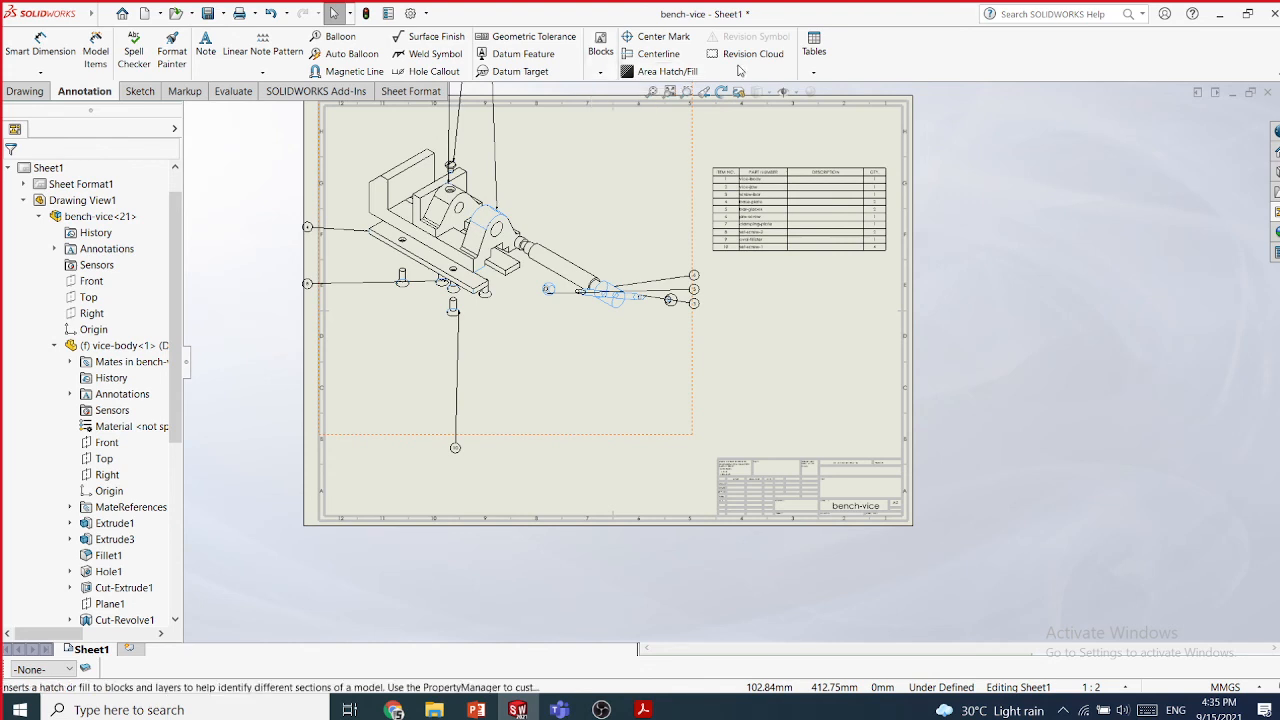
- Review the table types available for insertion into the drawing without adding one
click(813, 70)
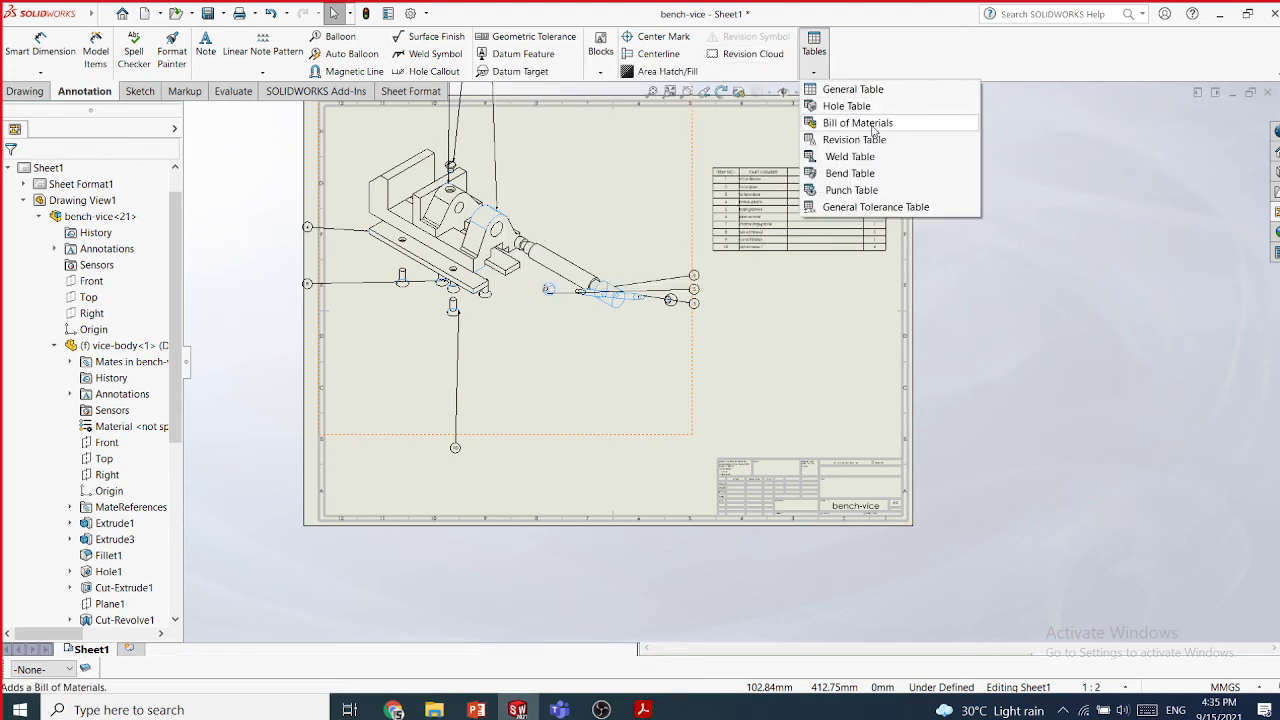
click(921, 67)
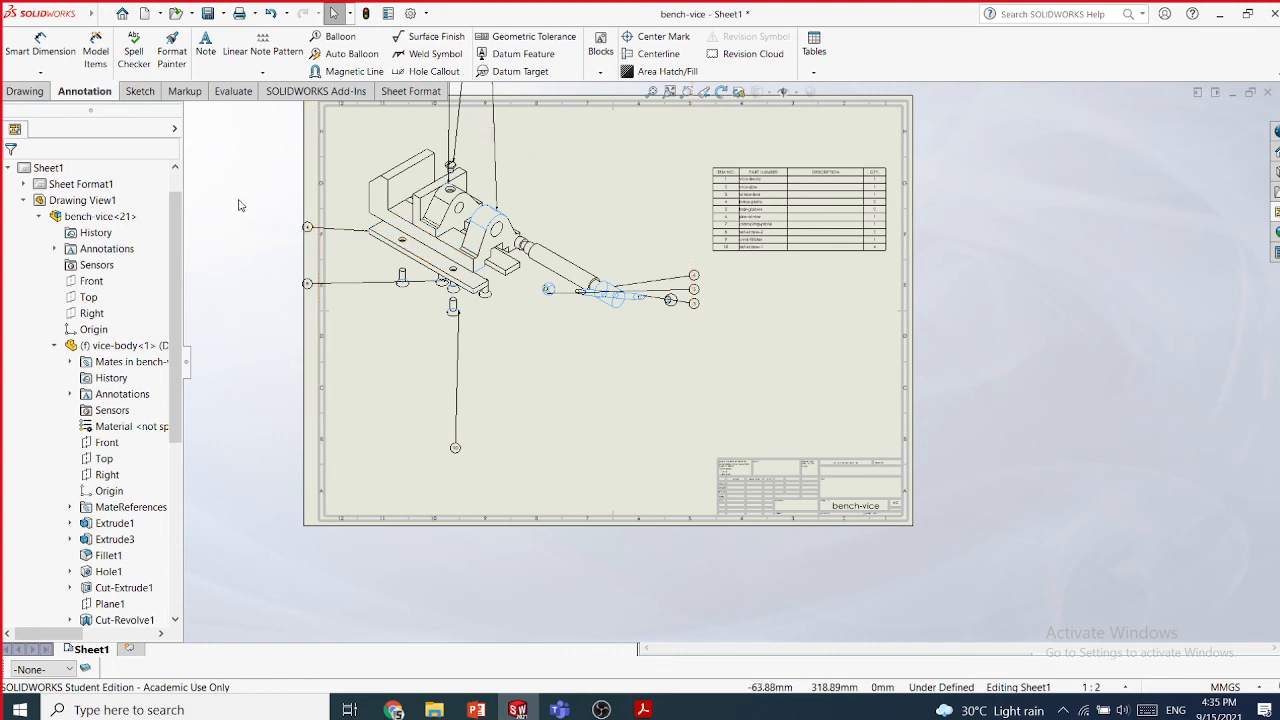
click(876, 180)
click(850, 603)
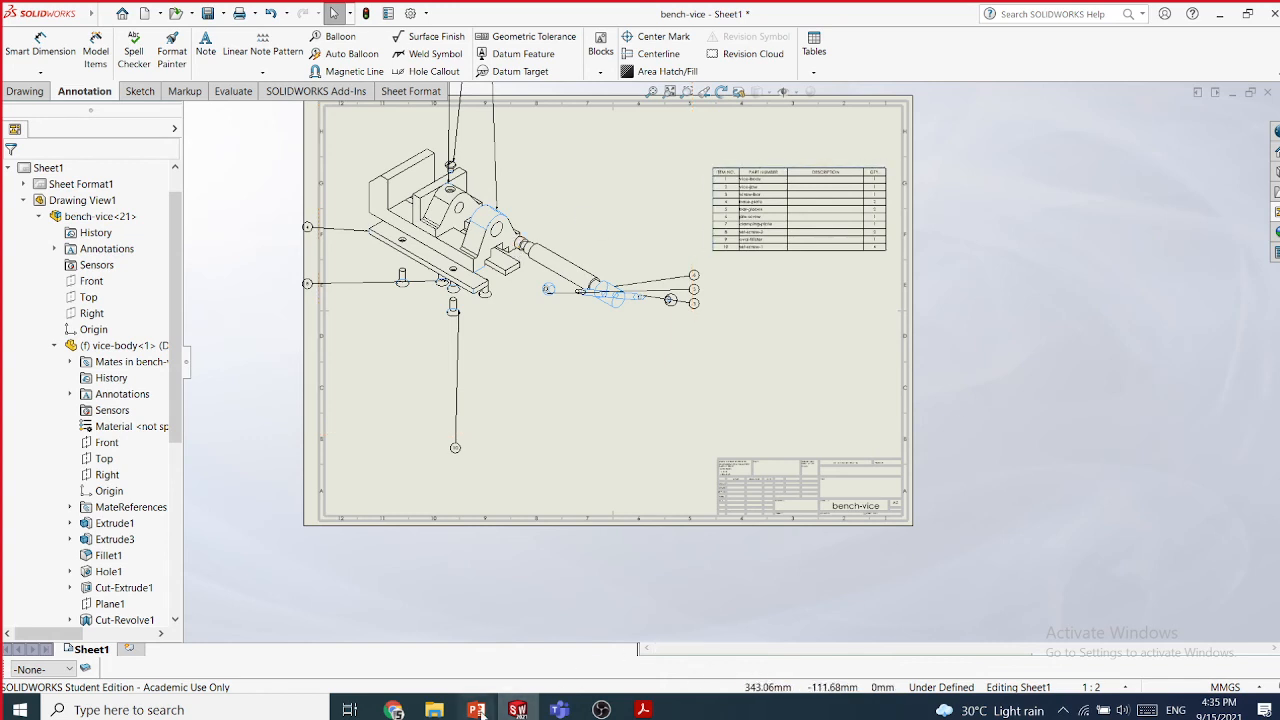
- Switch to the Chapter 15 PowerPoint presentation and review the slides on magnetic lines and on linking Bills of Materials and adding balloons
mouse_move(479, 712)
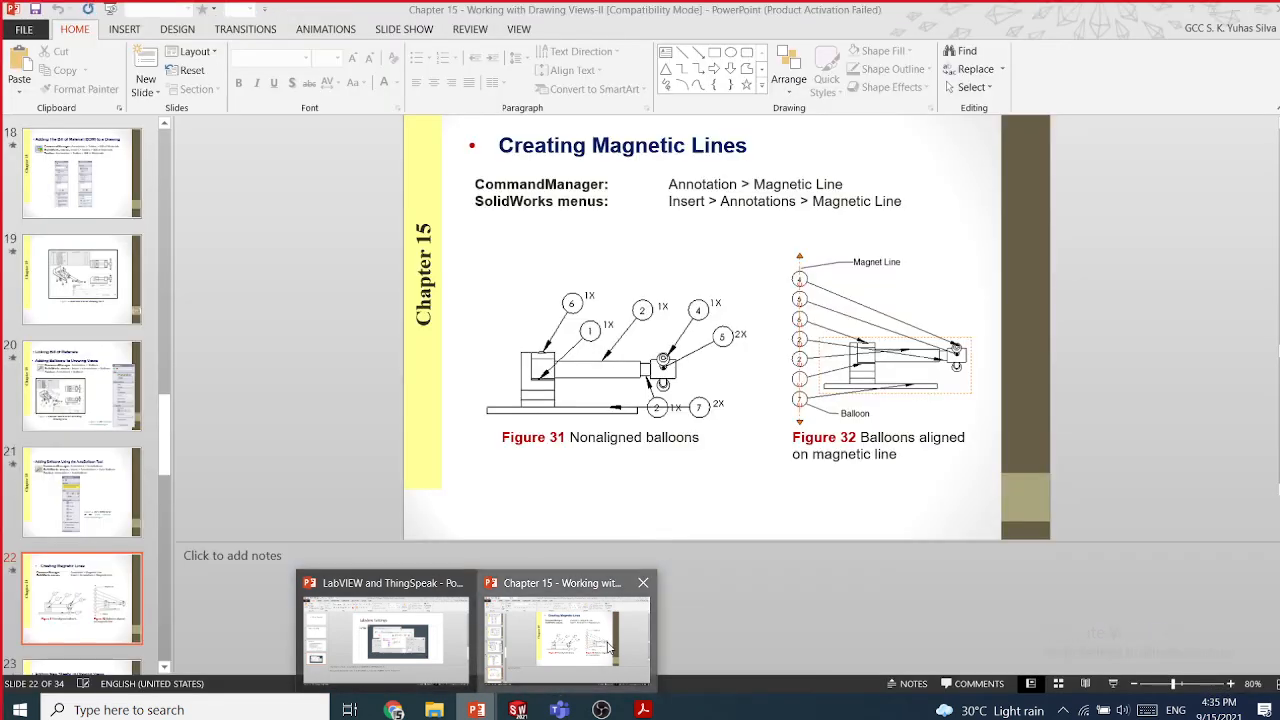
click(606, 643)
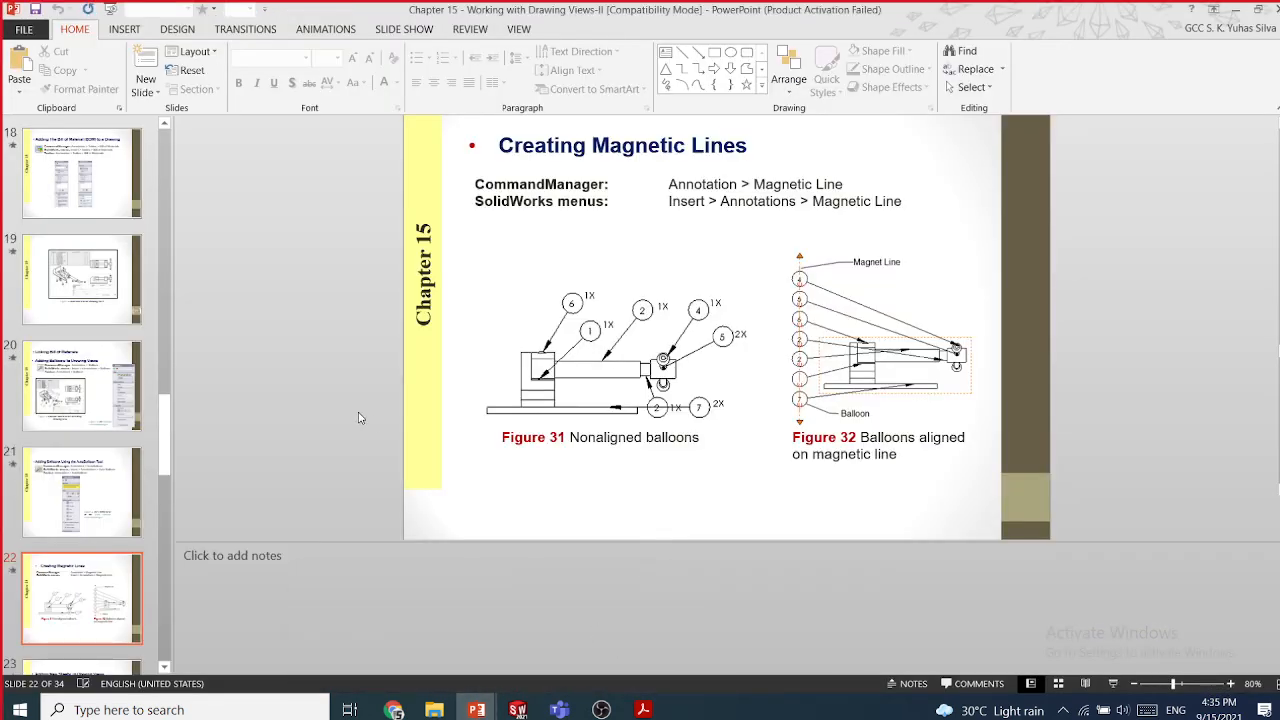
scroll(360, 418, down, 1)
scroll(360, 418, up, 4)
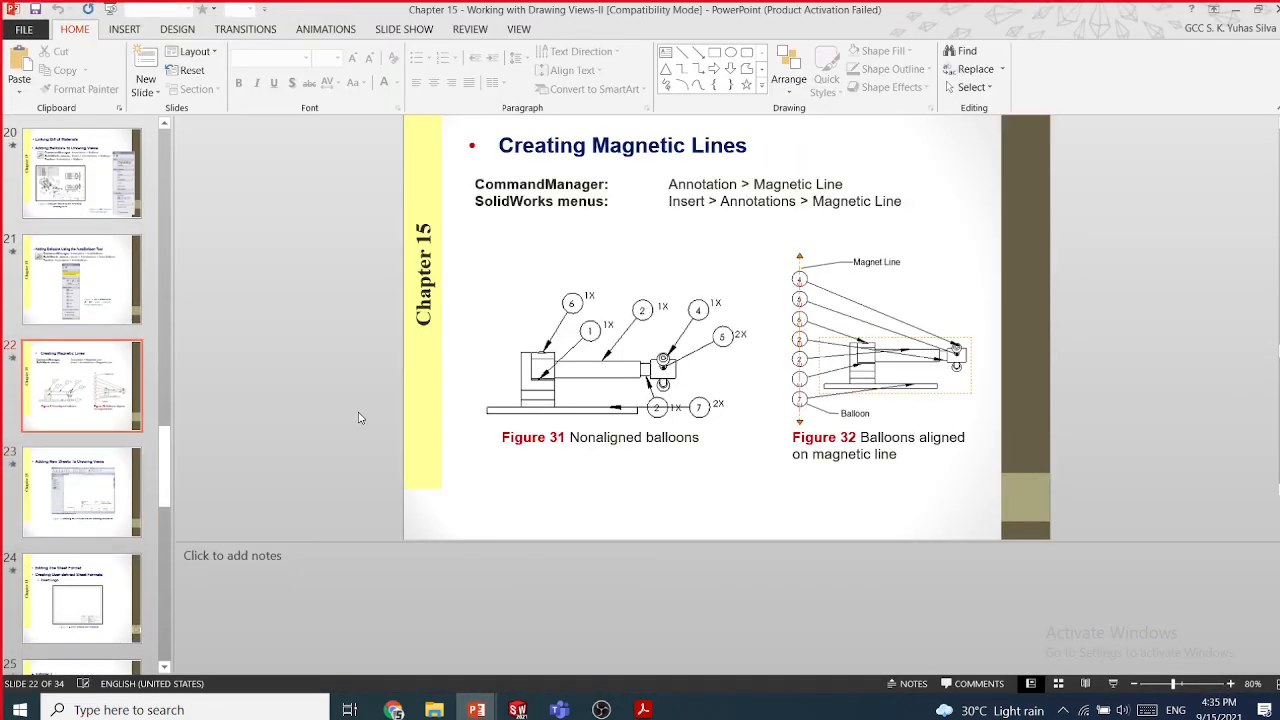
scroll(360, 418, down, 1)
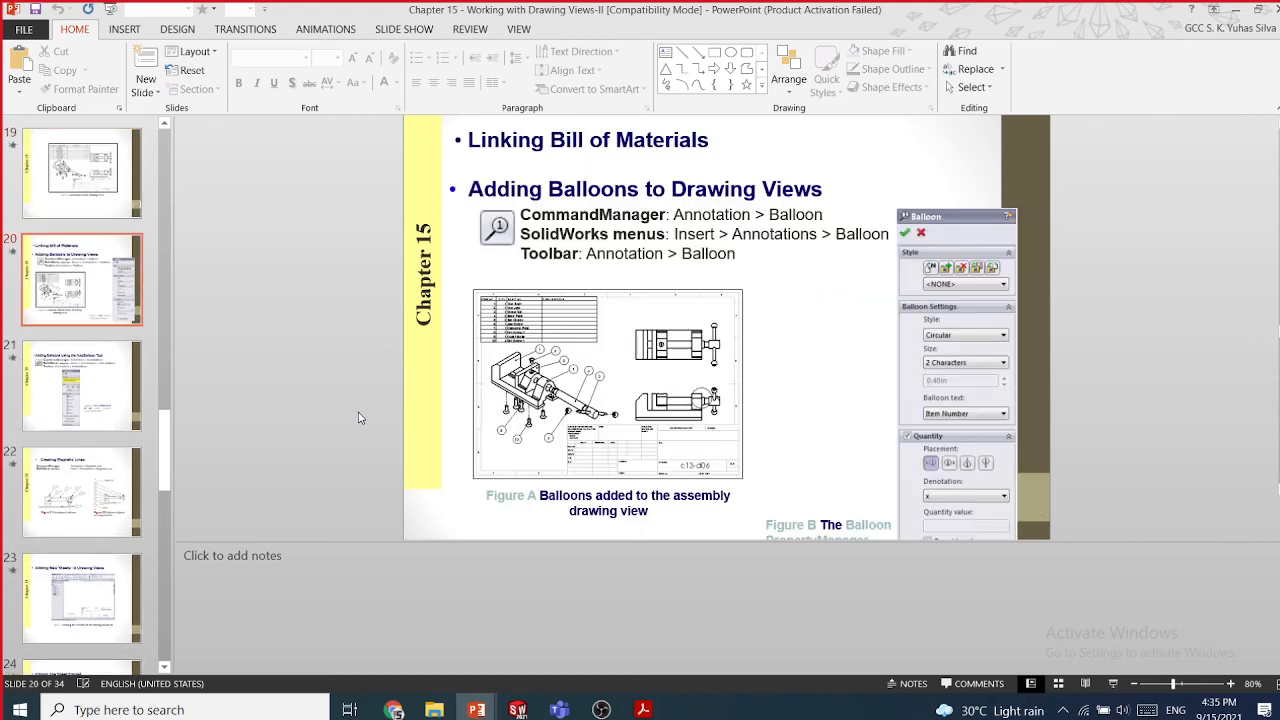
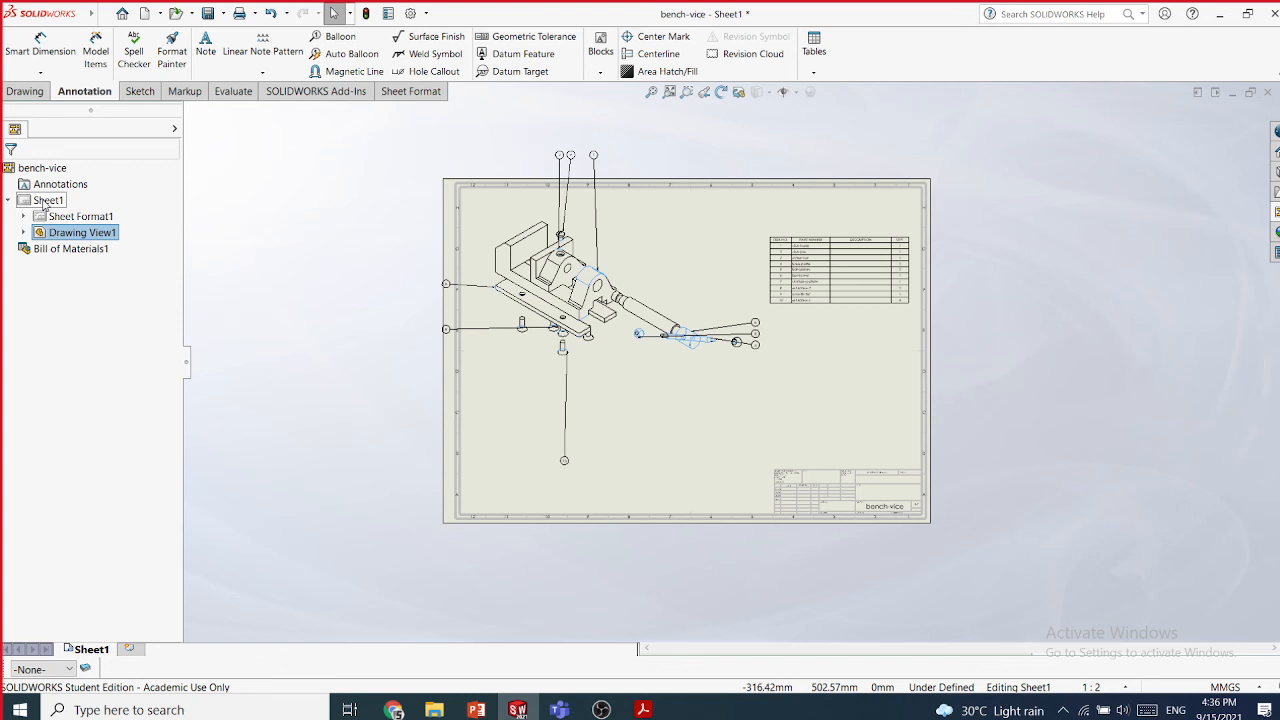
- Open Sheet1's sheet format for editing and inspect its title block up close
right_click(44, 201)
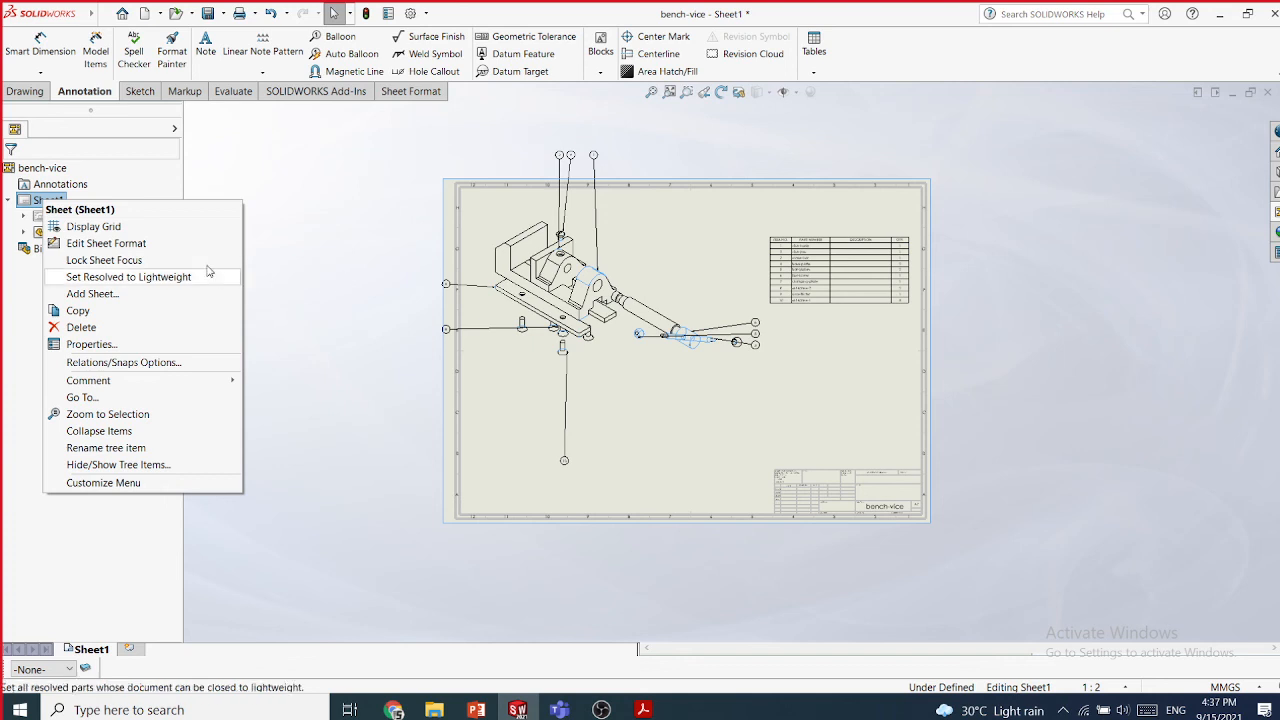
click(107, 245)
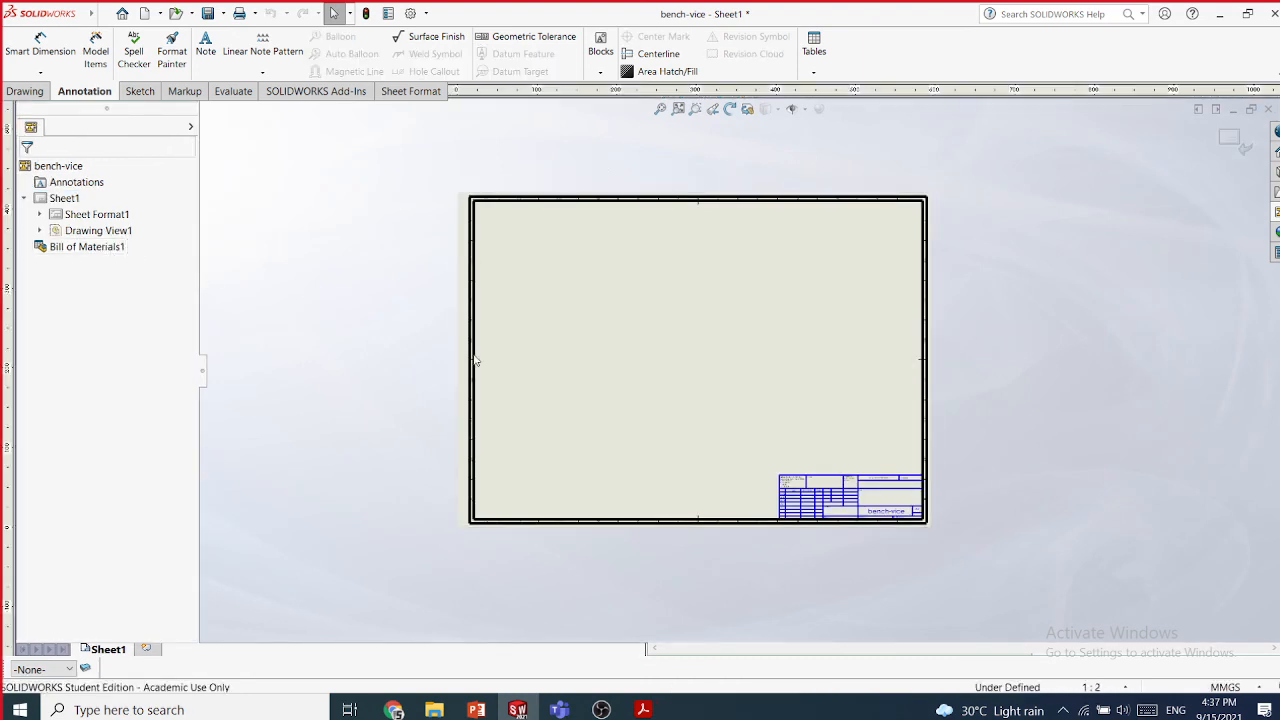
scroll(828, 524, down, 2)
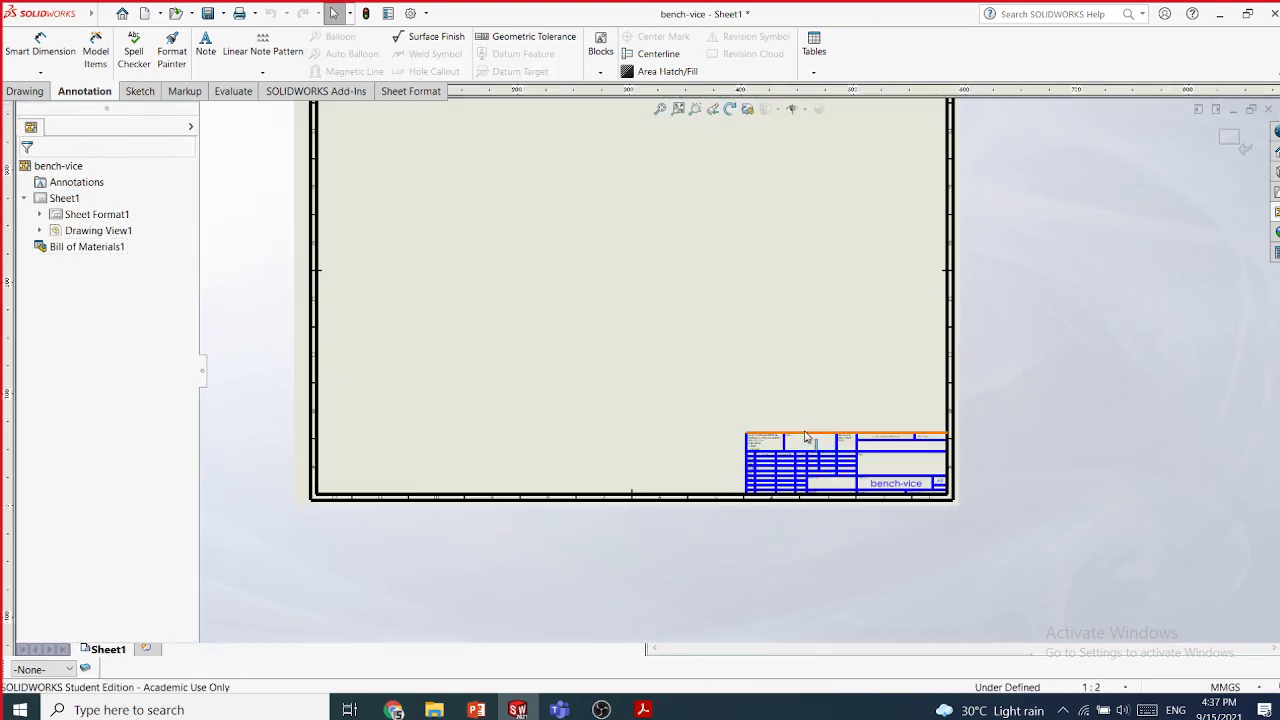
scroll(820, 423, down, 2)
scroll(820, 423, down, 1)
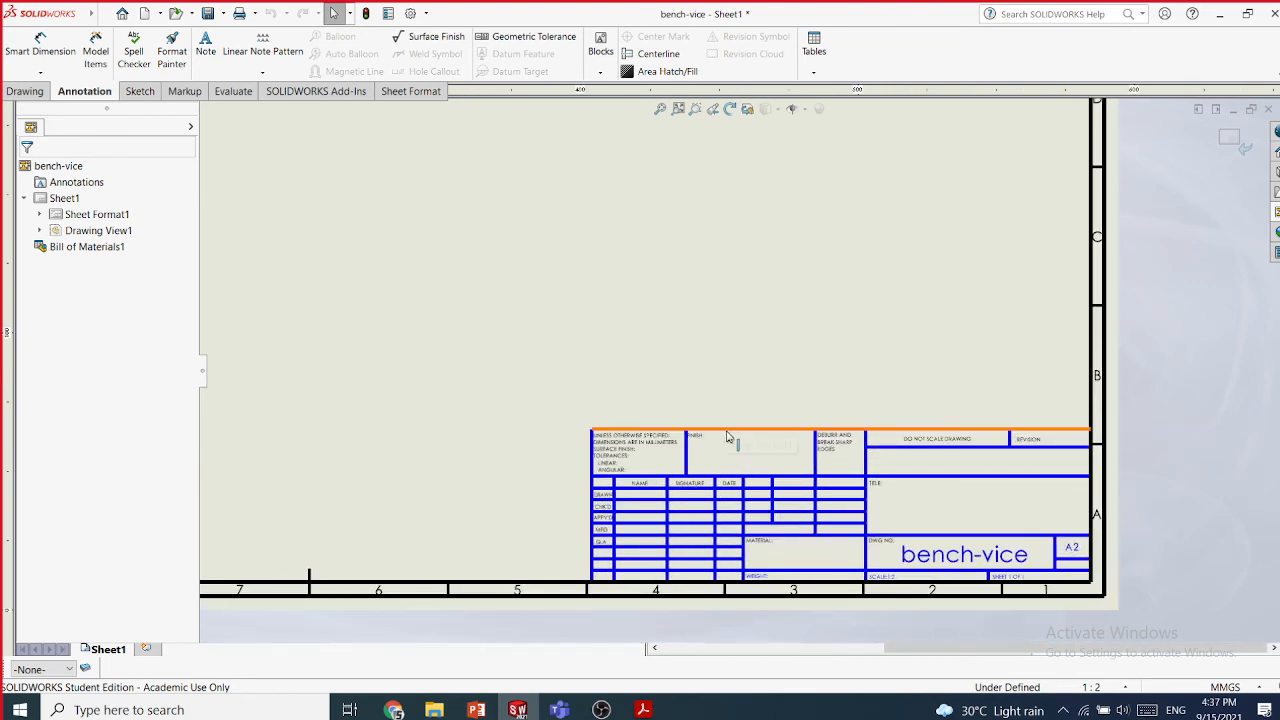
- Delete the title block's top border line and most of its upper and left-hand lines and notes from the sheet format
scroll(725, 365, up, 2)
scroll(725, 365, up, 1)
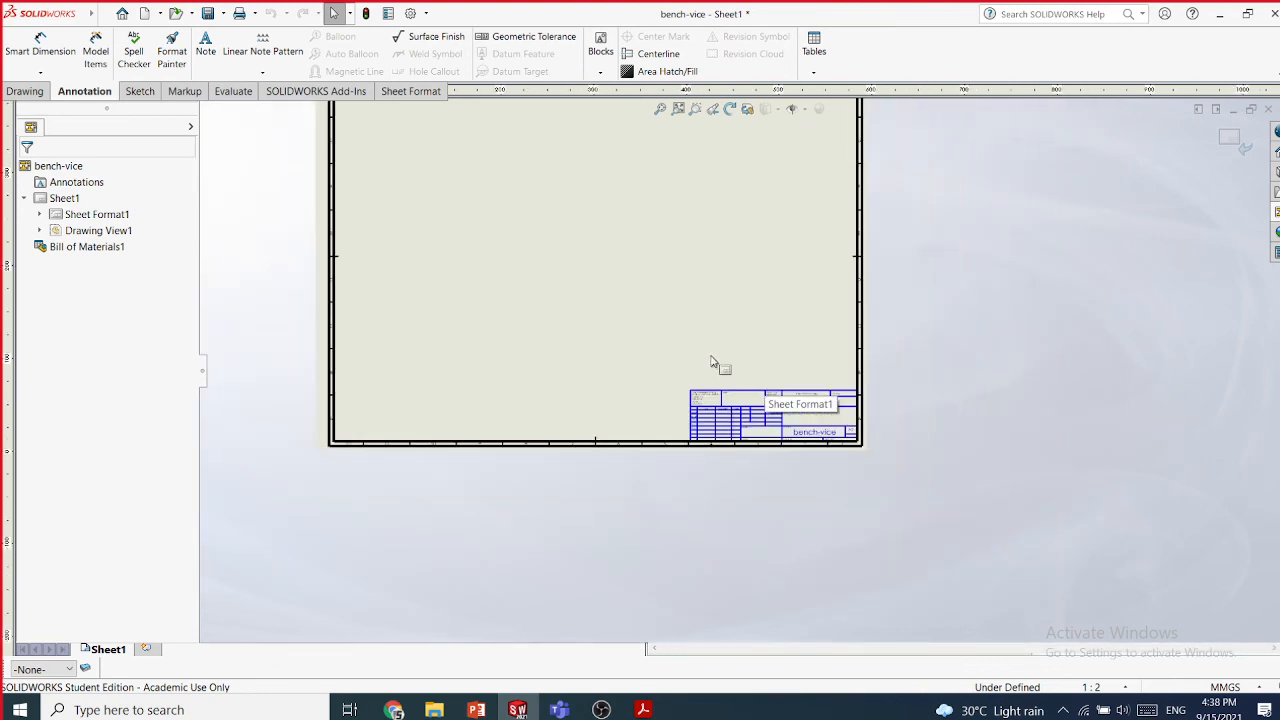
scroll(814, 371, down, 3)
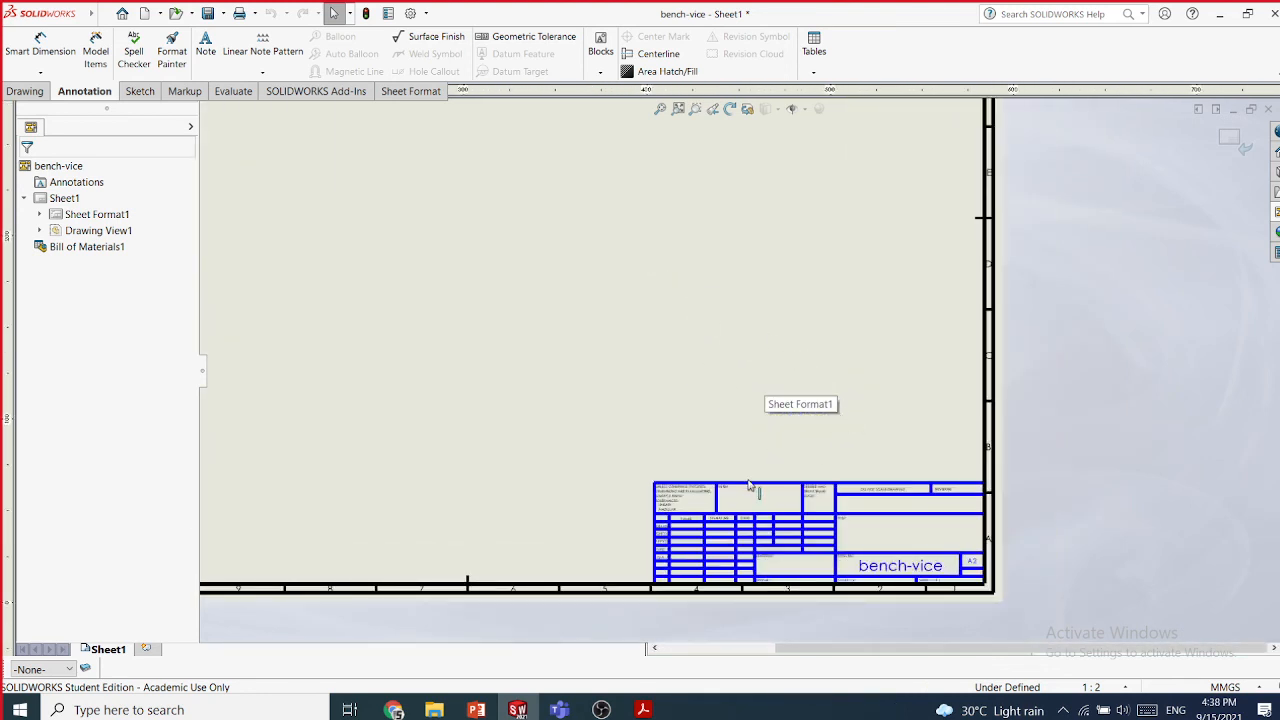
click(140, 91)
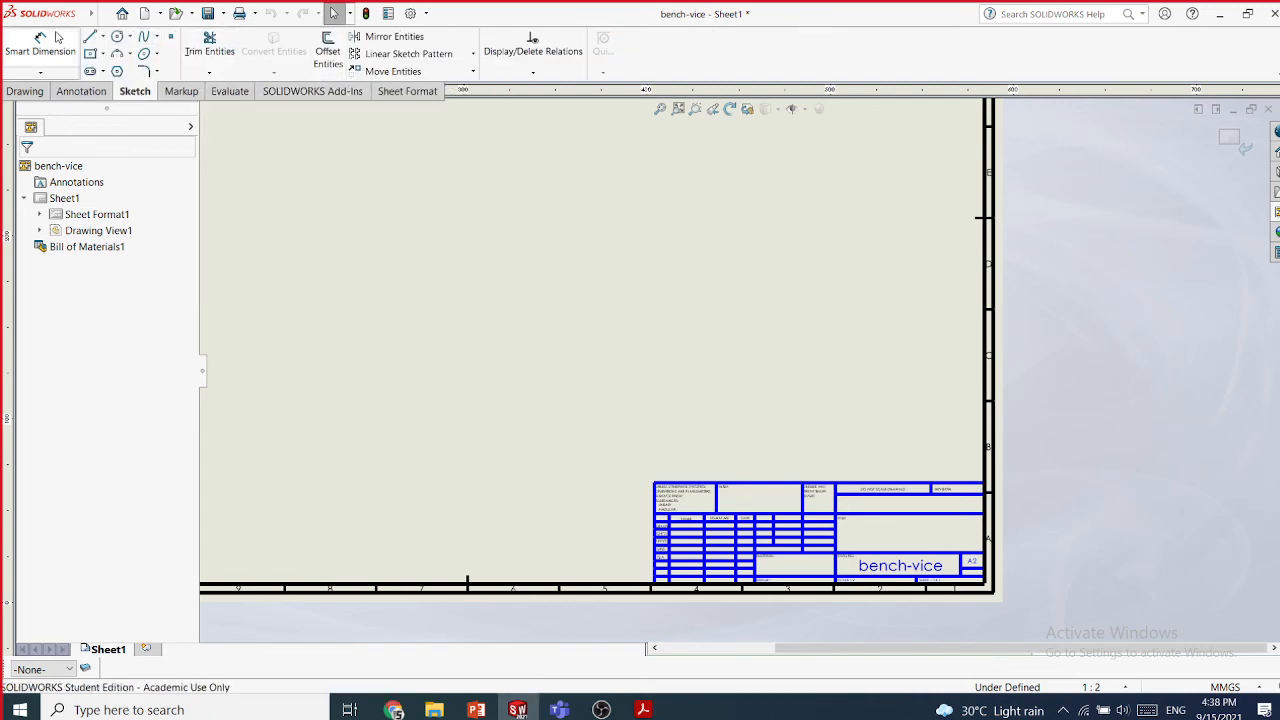
click(757, 486)
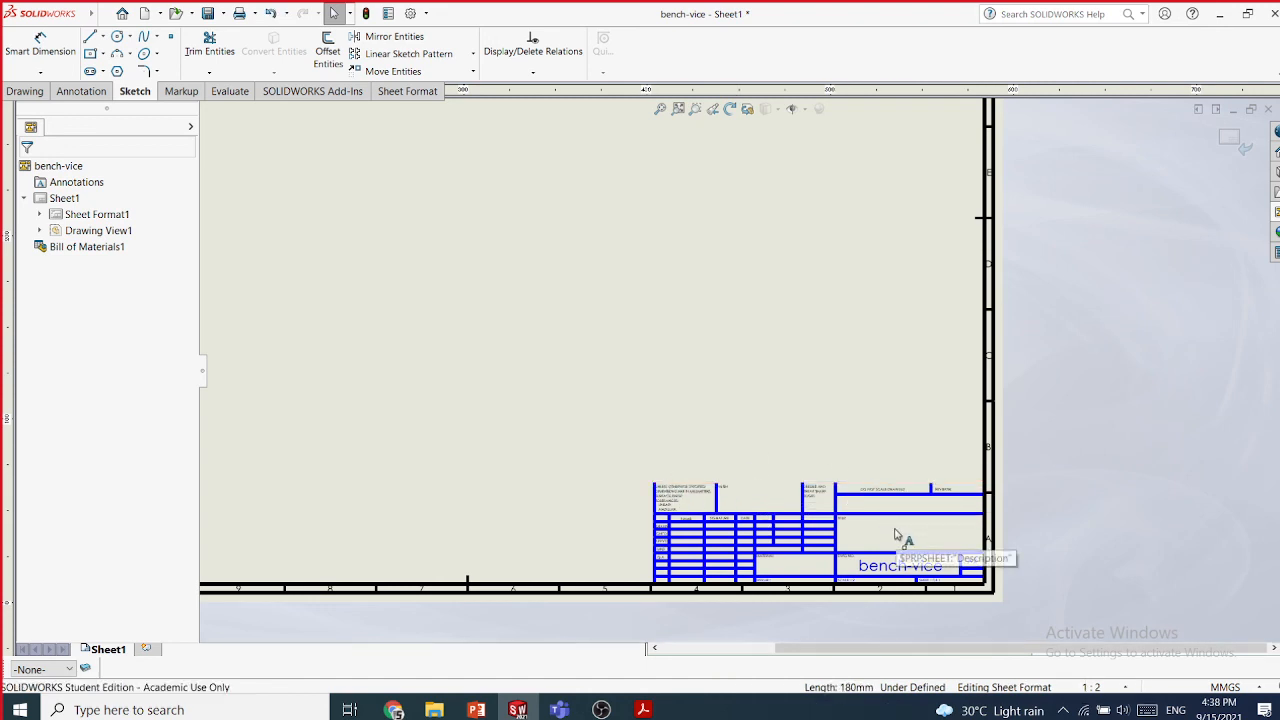
drag(897, 535, 667, 458)
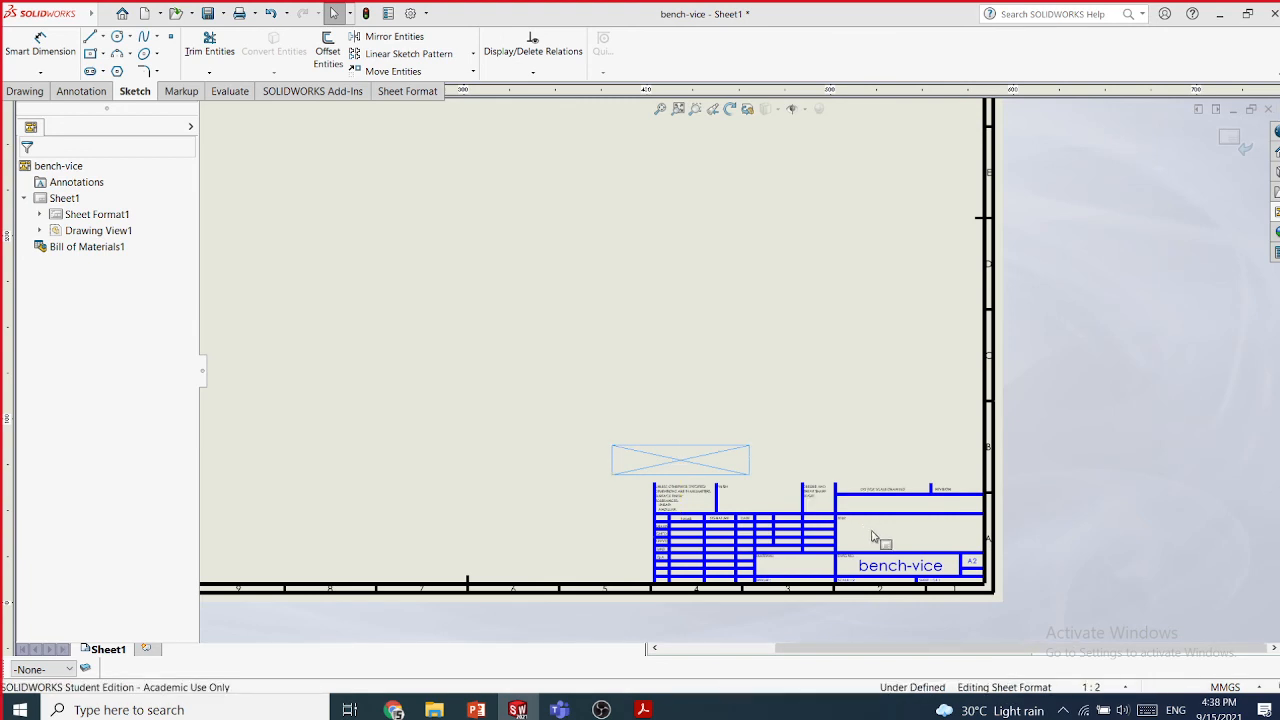
drag(880, 537, 628, 439)
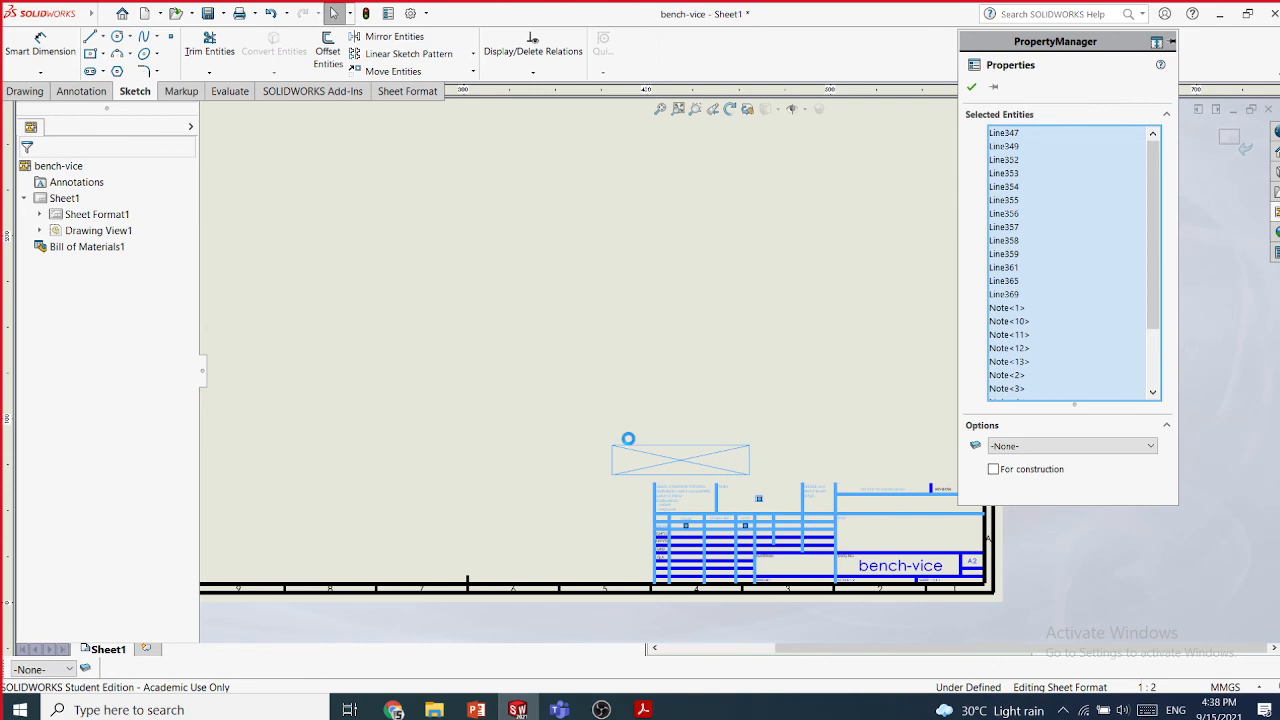
key(Delete)
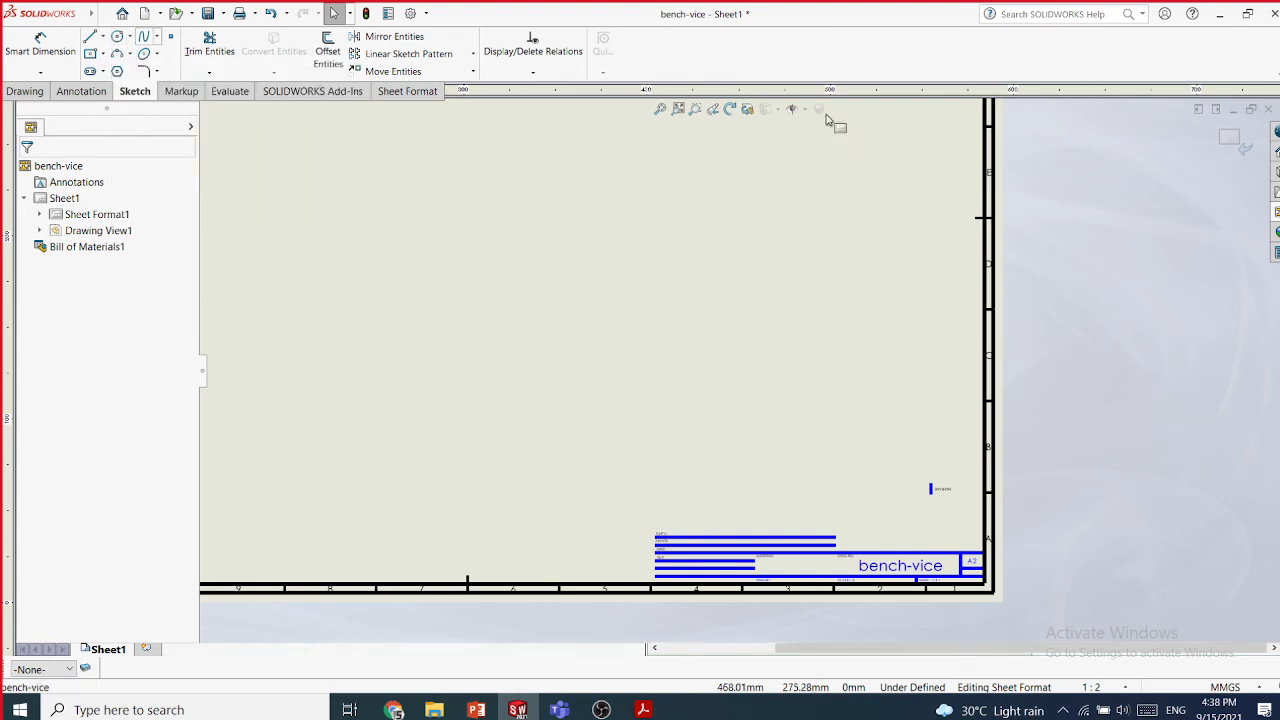
- Exit sheet format editing and inspect the remaining title block on the drawing sheet
click(1229, 137)
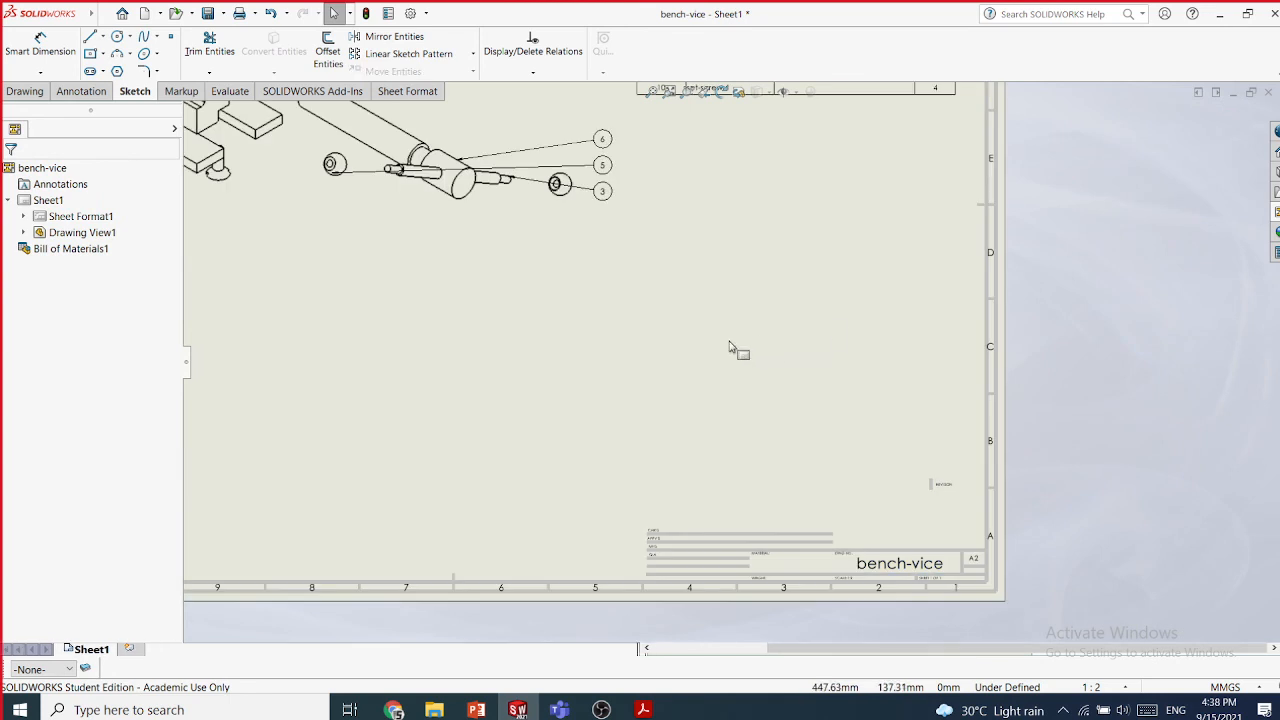
scroll(510, 381, up, 4)
scroll(409, 213, down, 2)
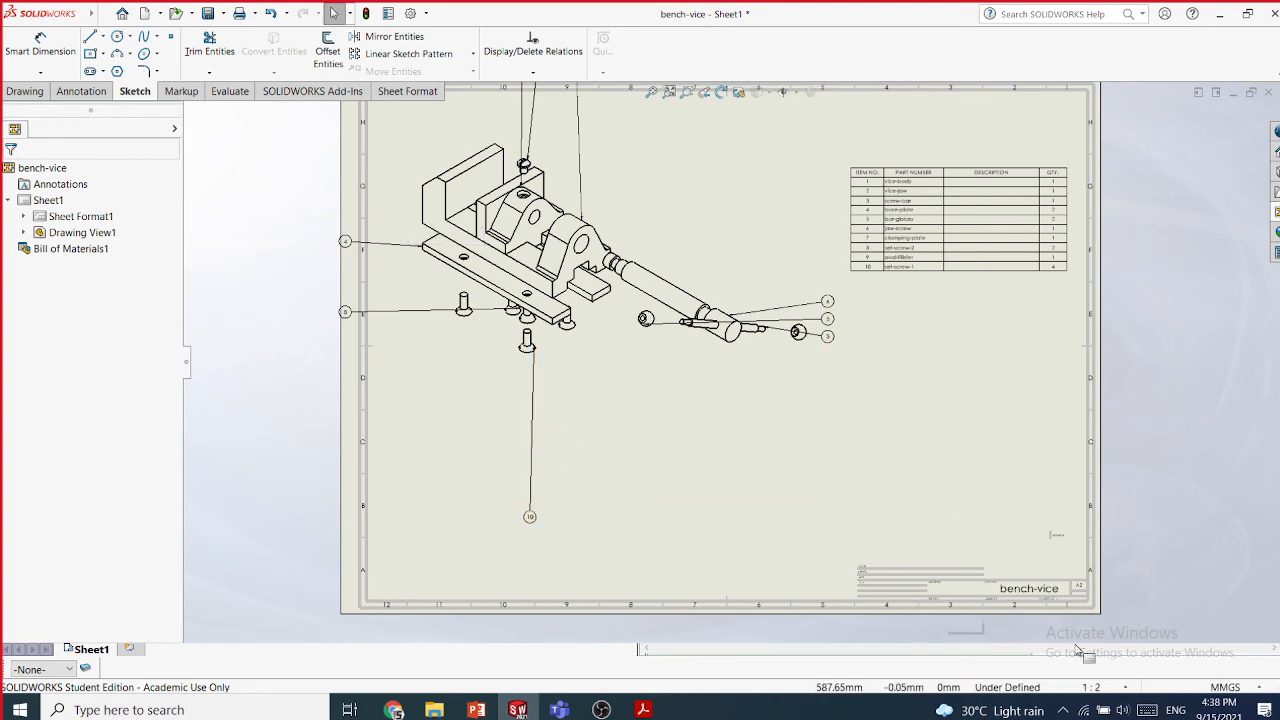
scroll(1025, 622, down, 3)
scroll(990, 574, down, 5)
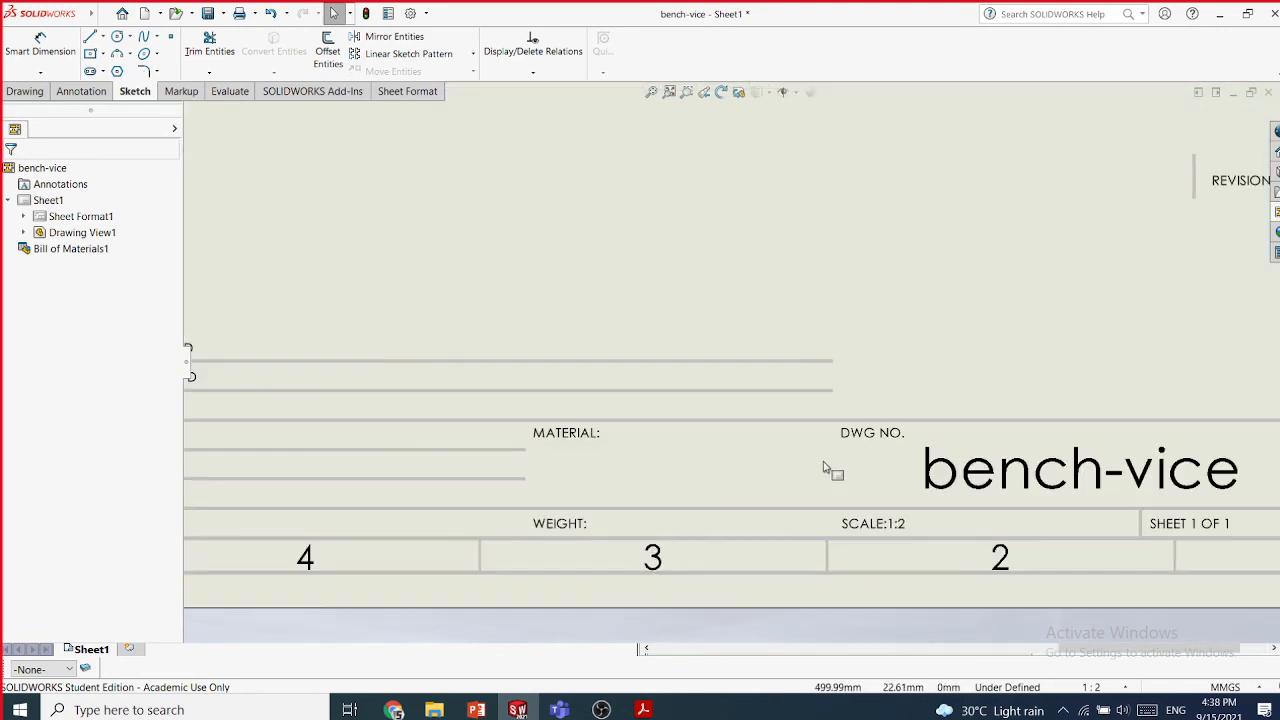
scroll(825, 467, up, 3)
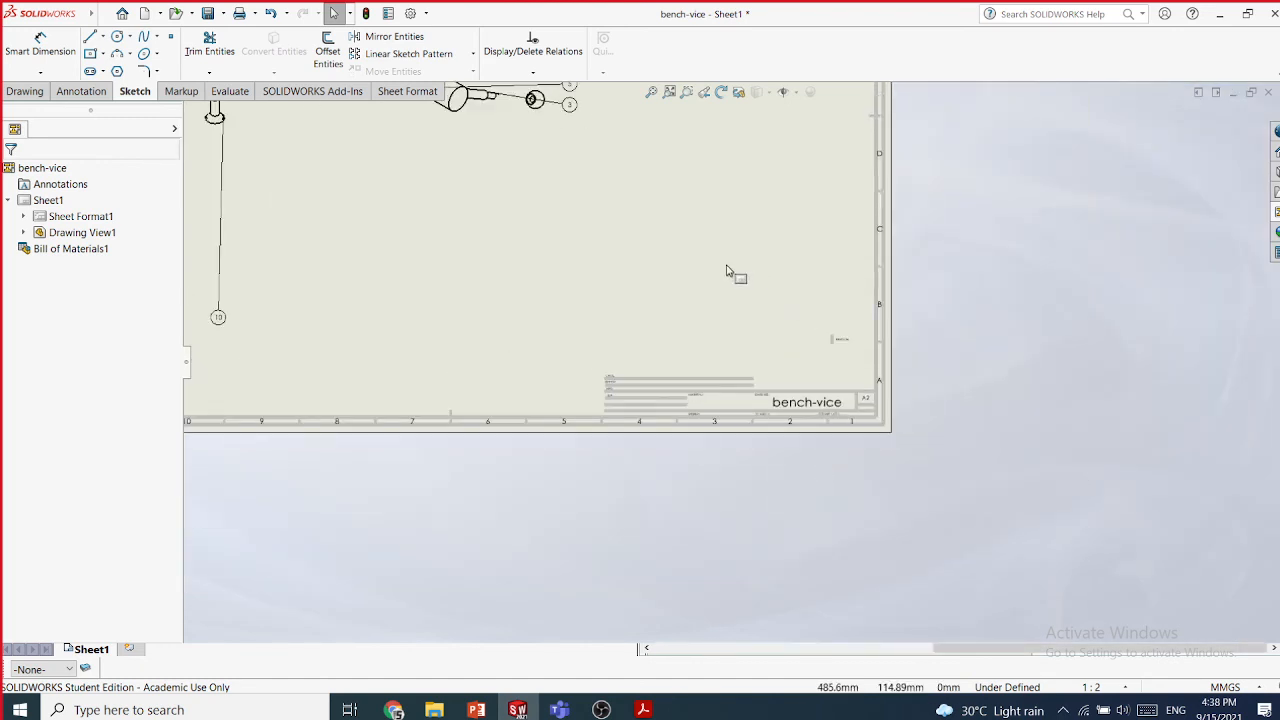
scroll(731, 274, down, 3)
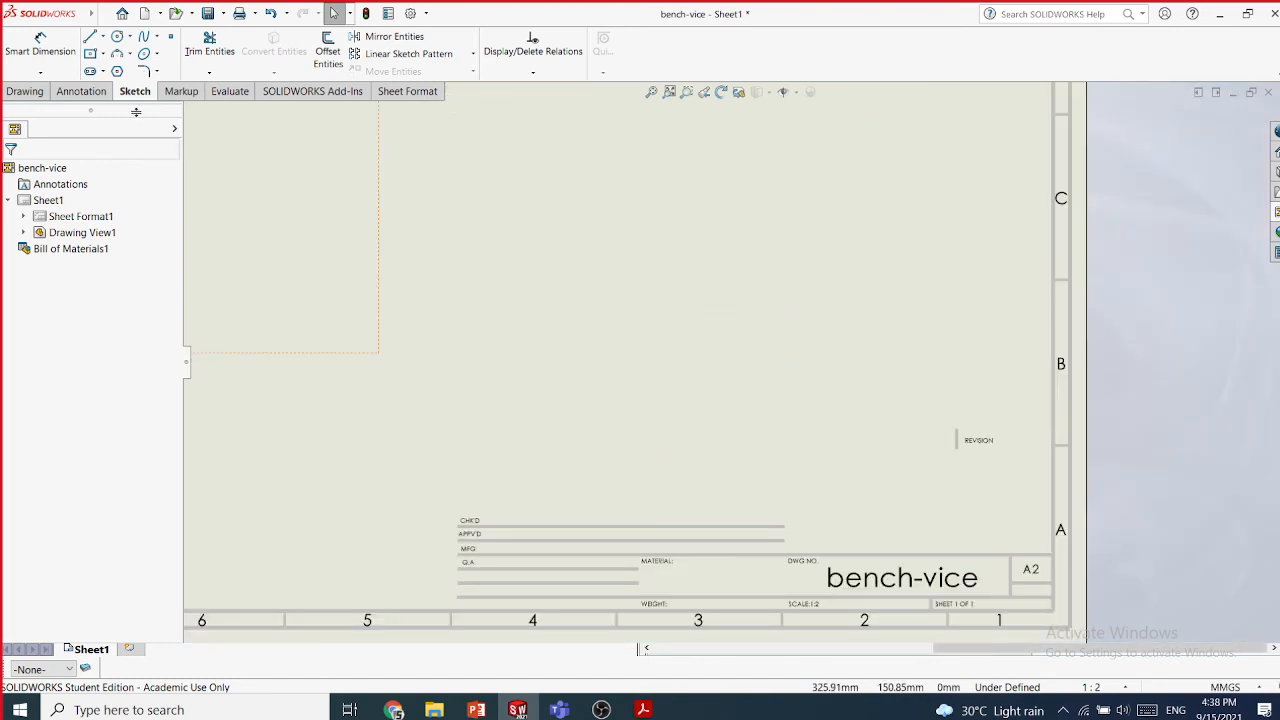
- Insert the picture mycar from the Pictures folder onto the drawing sheet
mouse_move(90, 14)
click(190, 14)
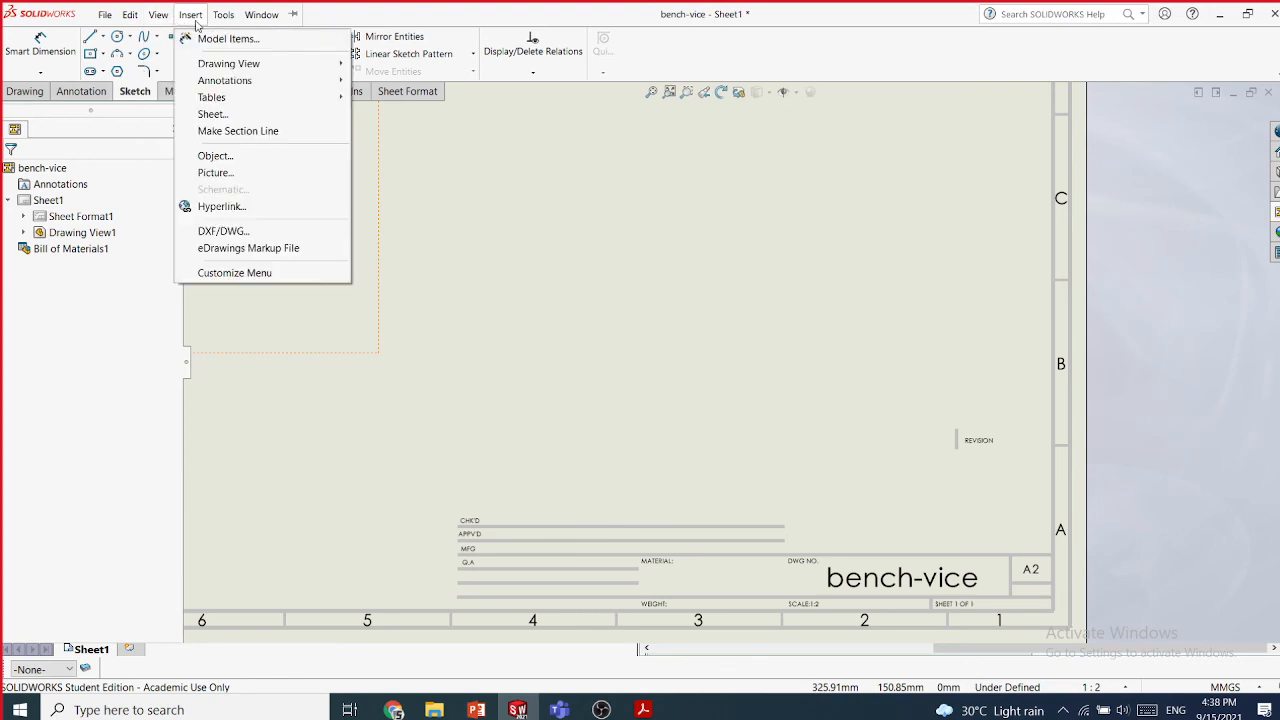
click(235, 175)
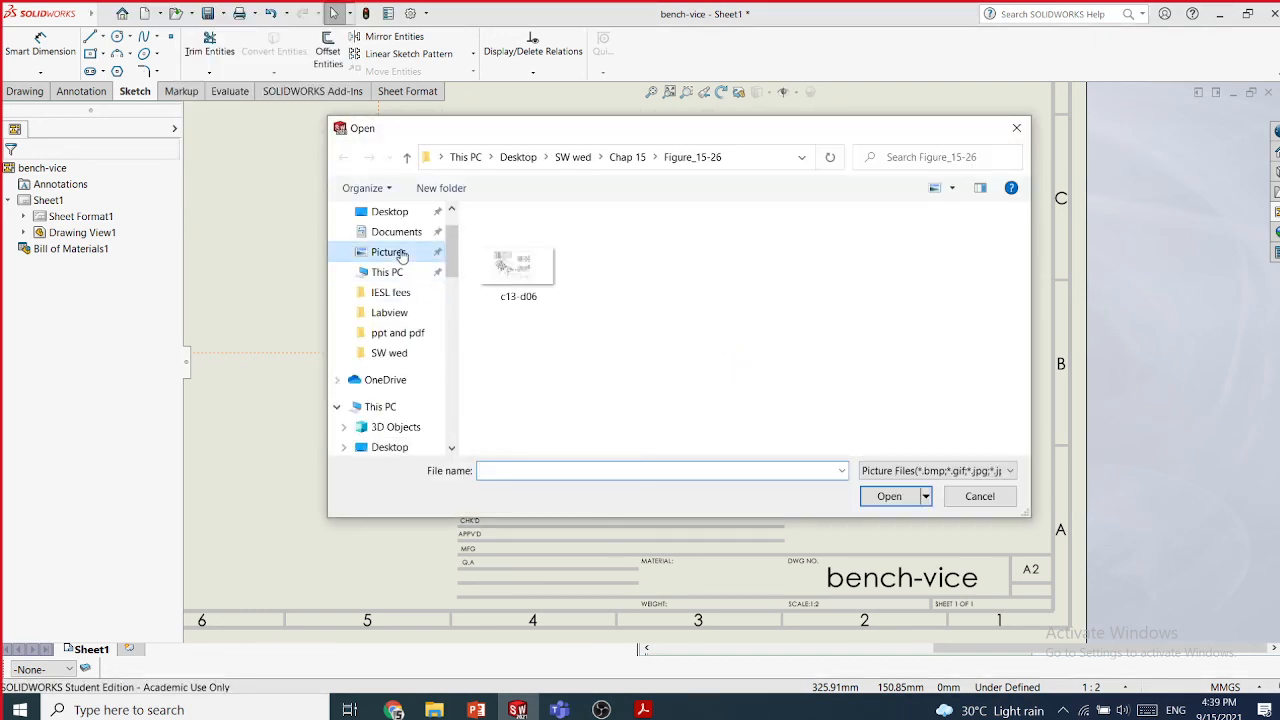
click(390, 252)
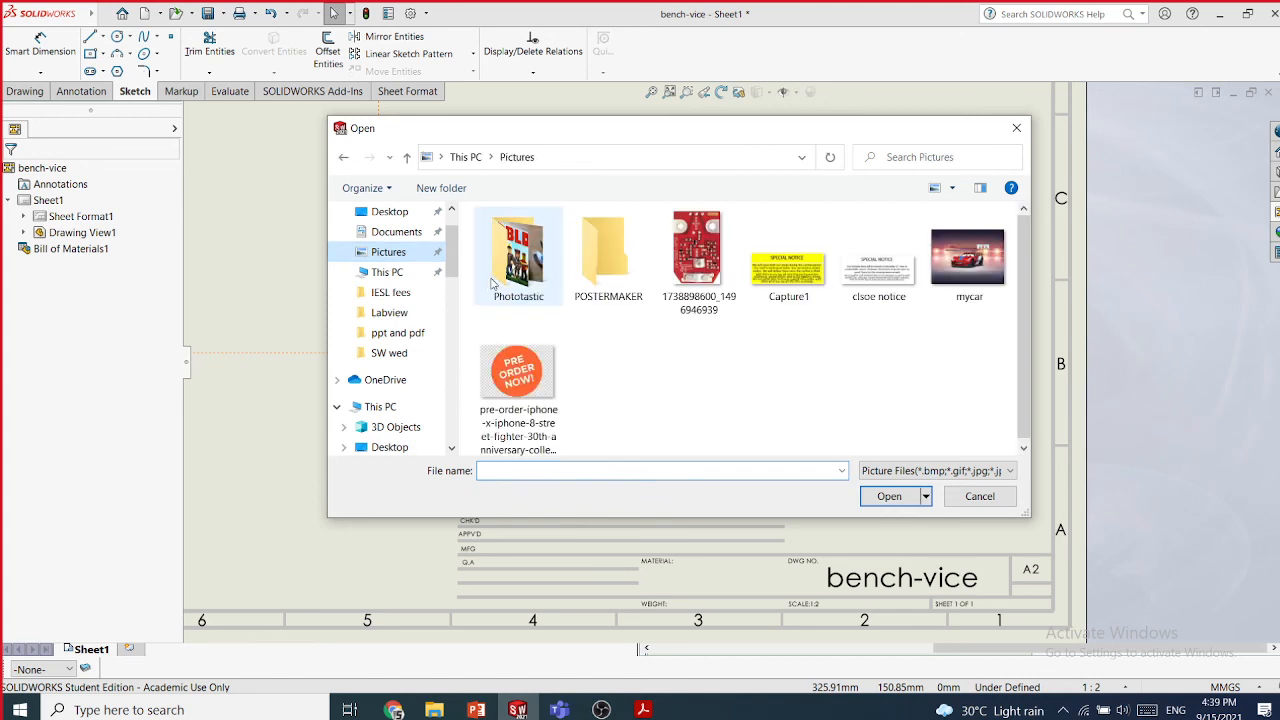
double_click(968, 258)
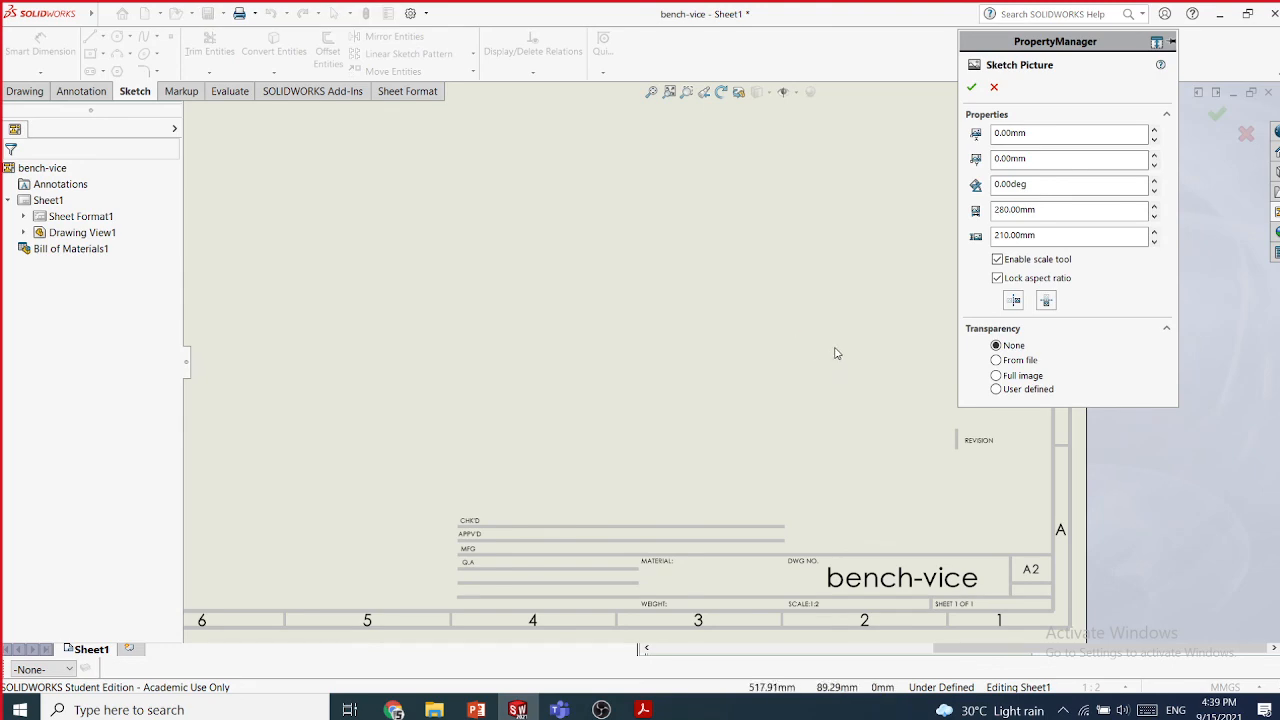
- Shrink the inserted picture to about 116 by 87 mm and place it just left of the title block
scroll(783, 340, up, 5)
scroll(781, 340, up, 3)
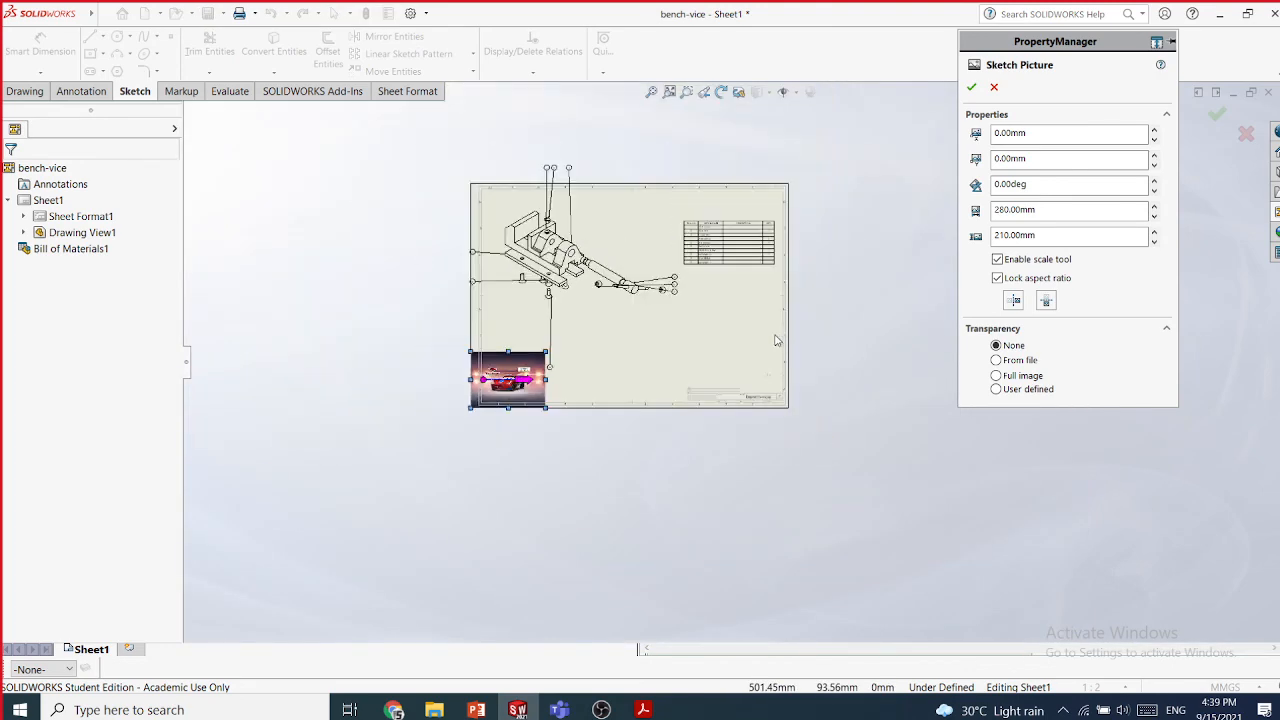
scroll(602, 373, down, 3)
scroll(605, 373, down, 1)
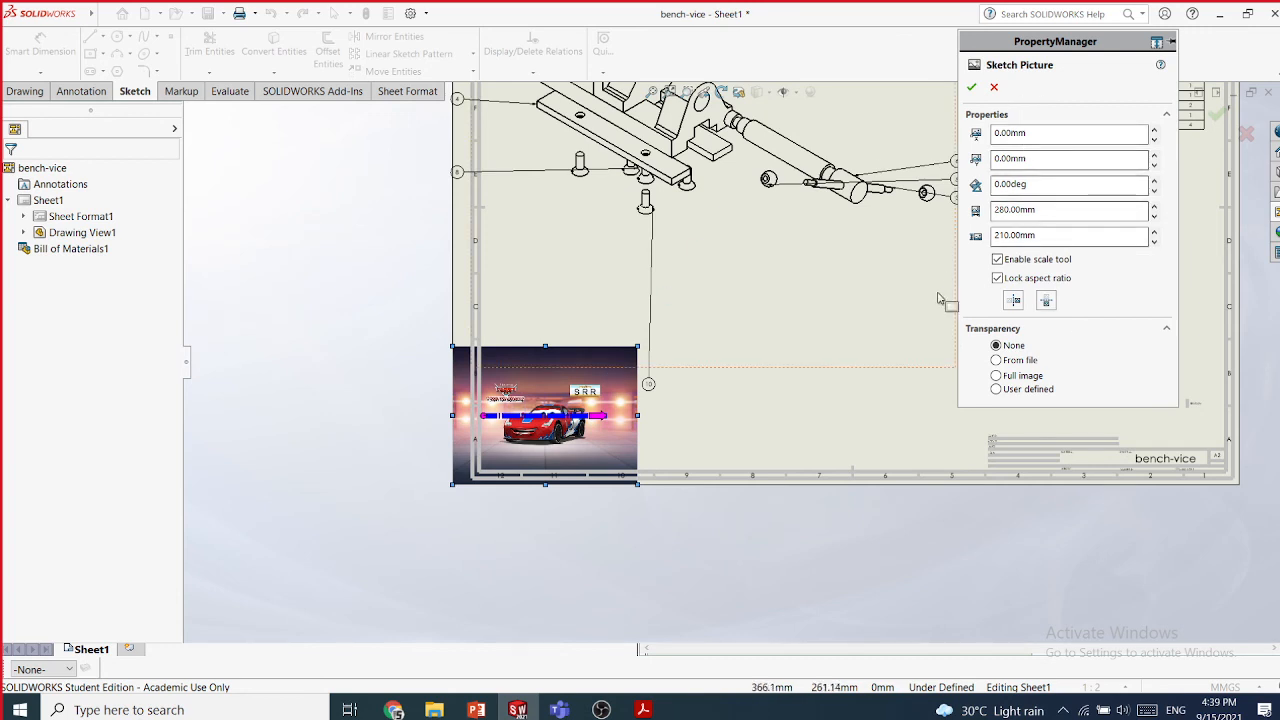
drag(638, 346, 932, 435)
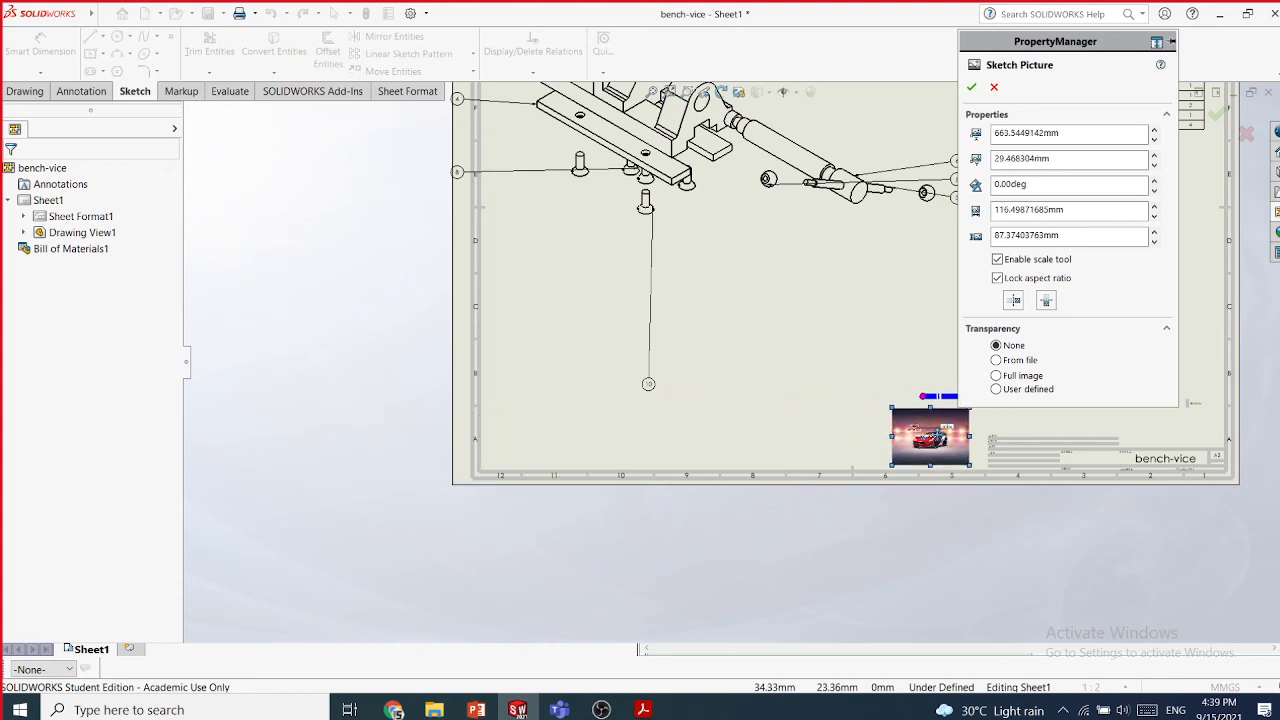
click(972, 88)
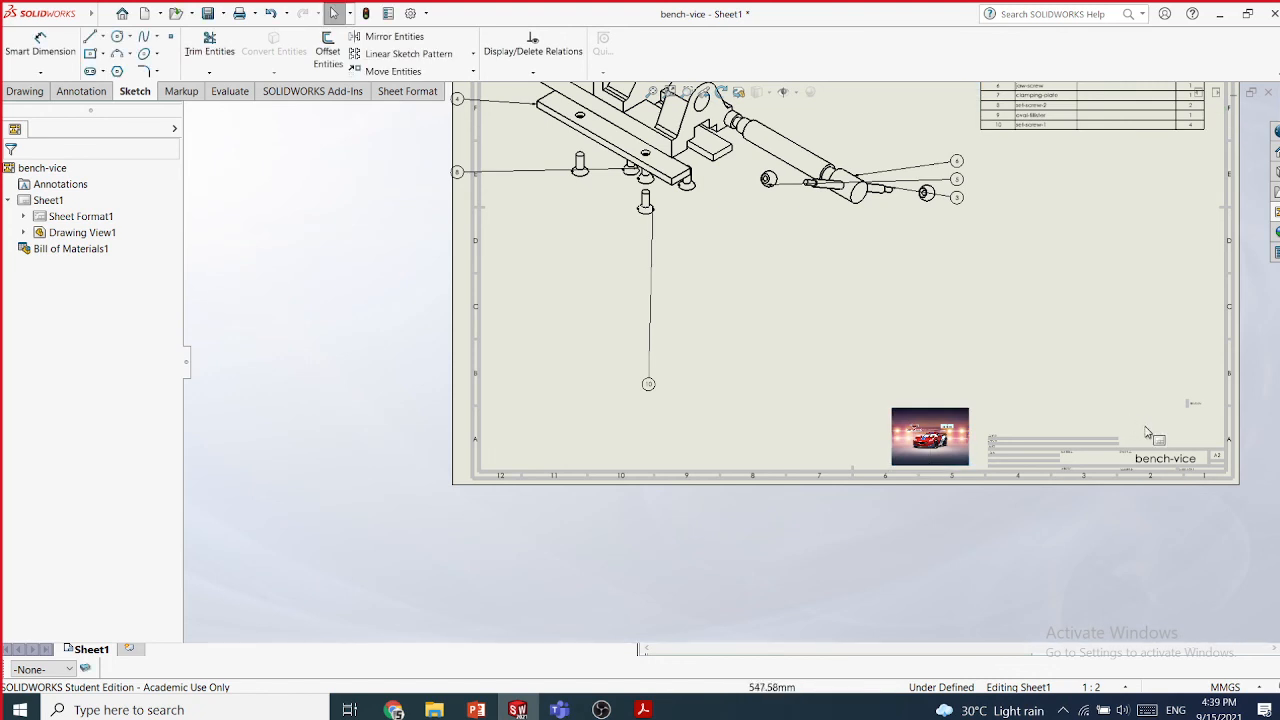
- Check the title block beside the car picture, and delete the picture from the sheet
scroll(1147, 445, down, 3)
scroll(1147, 445, down, 2)
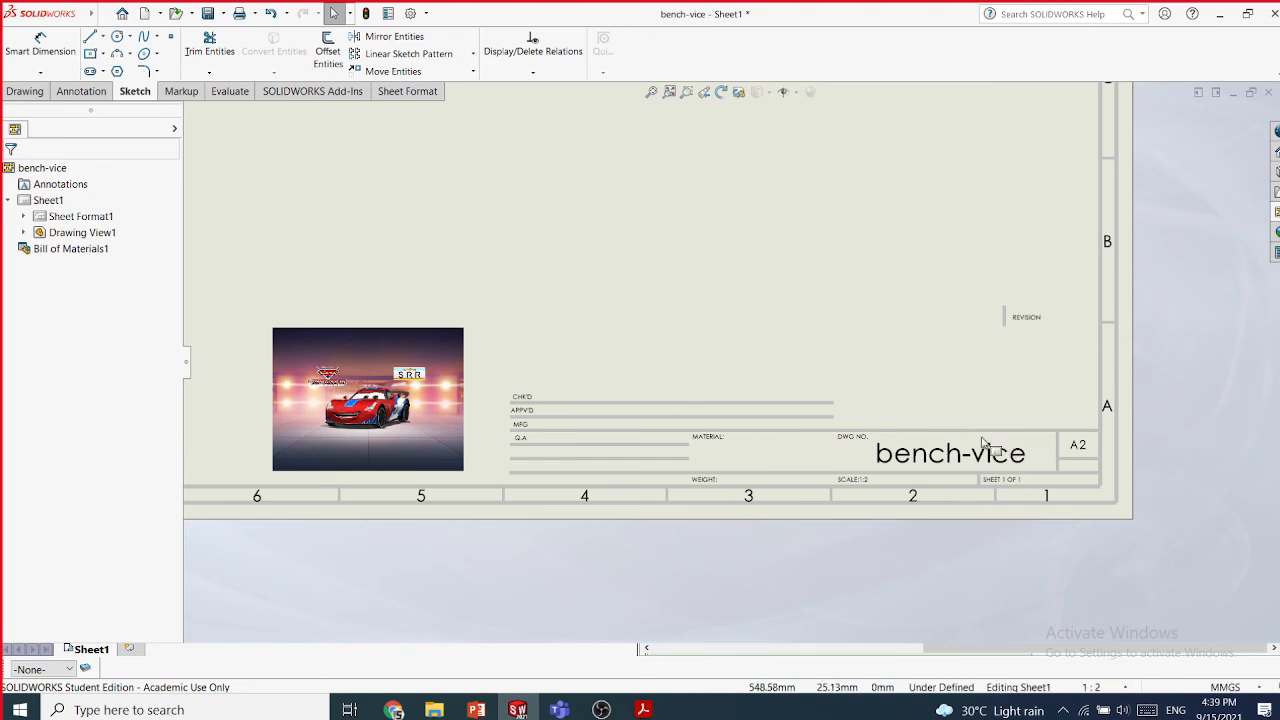
click(927, 462)
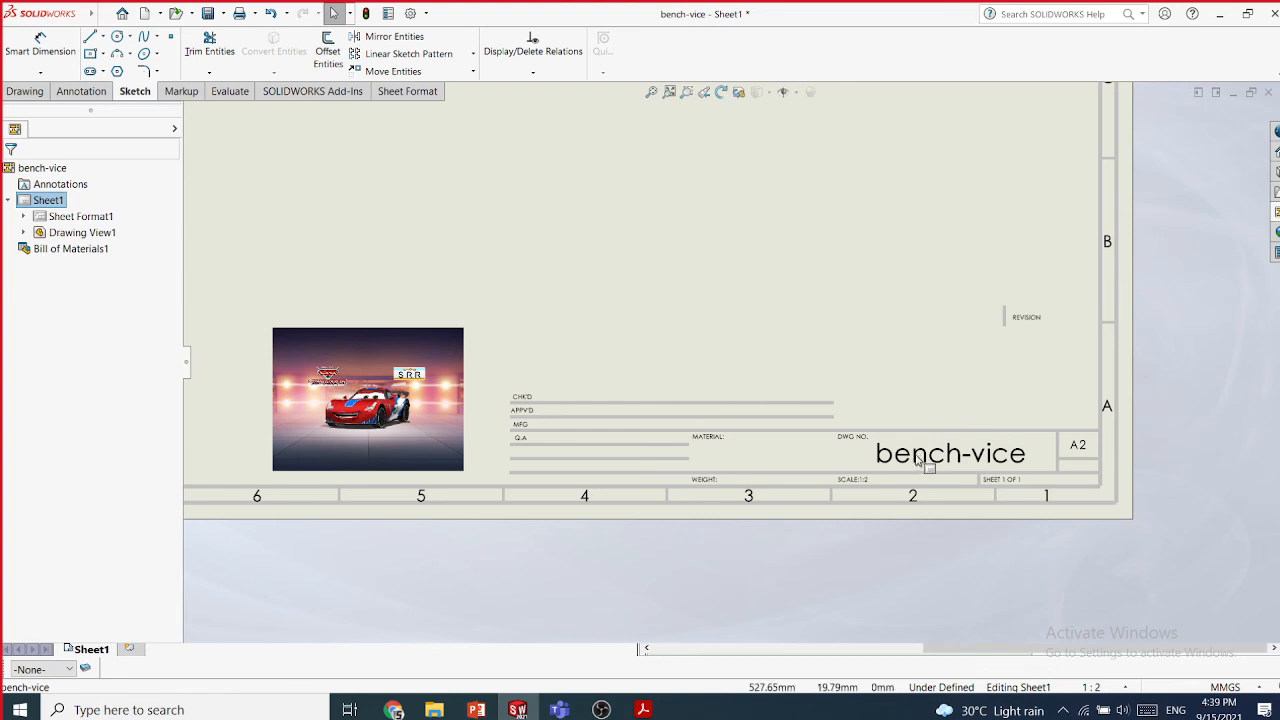
scroll(760, 346, up, 3)
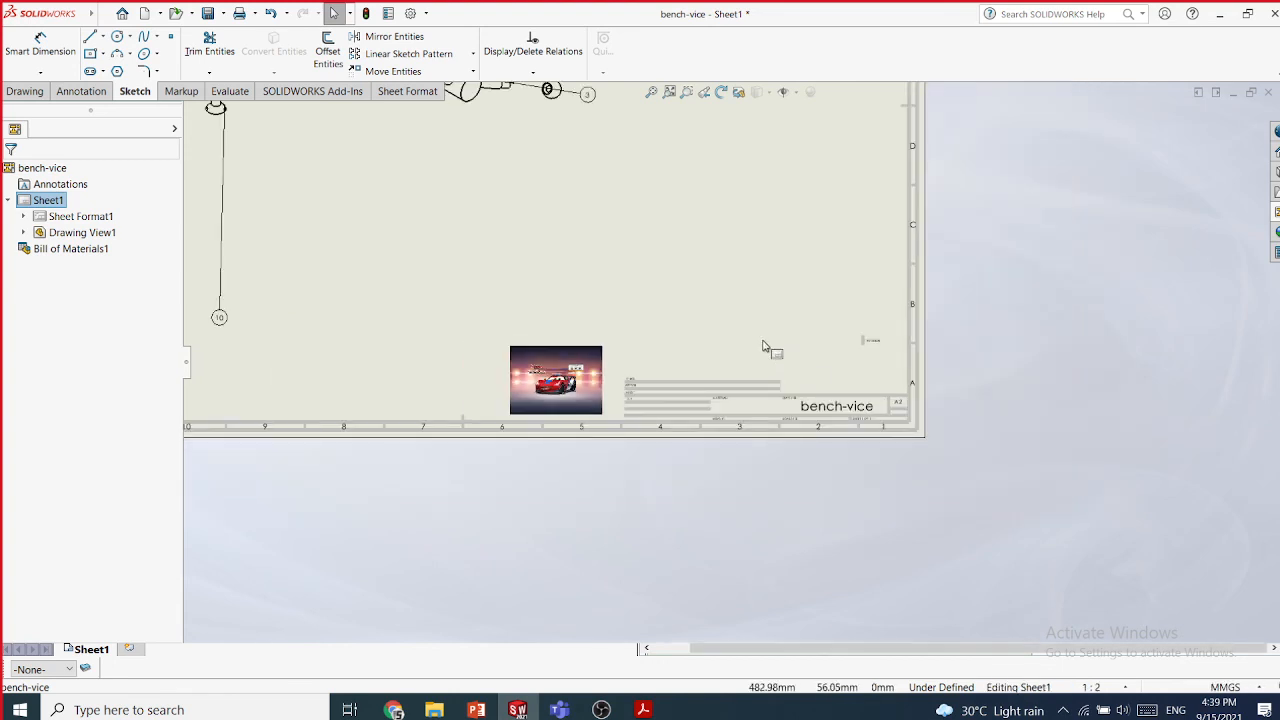
scroll(609, 300, down, 2)
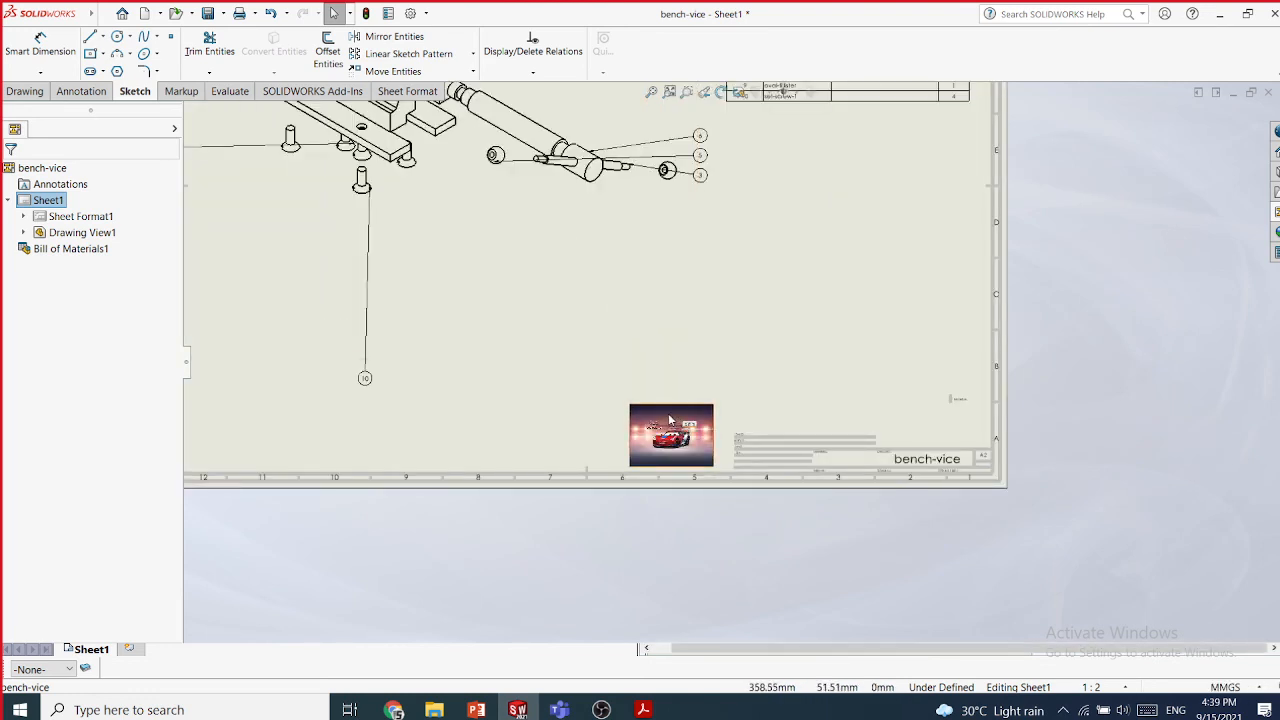
double_click(669, 420)
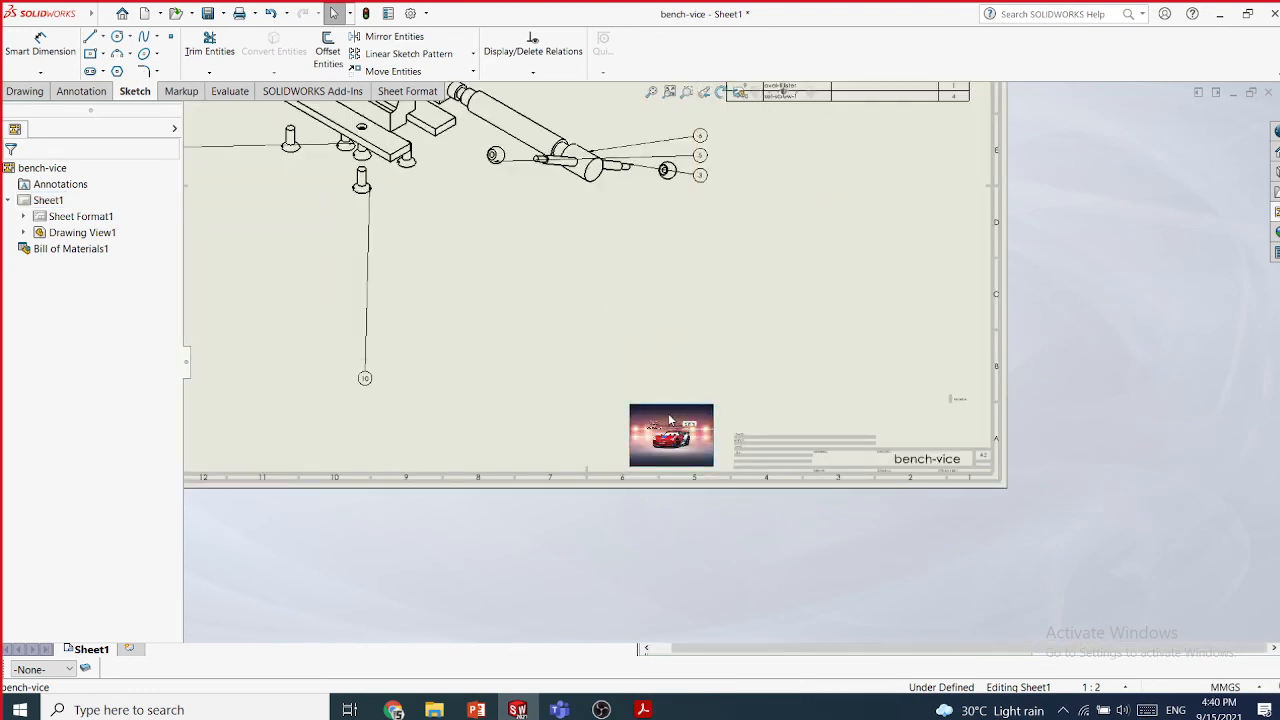
key(Delete)
click(744, 265)
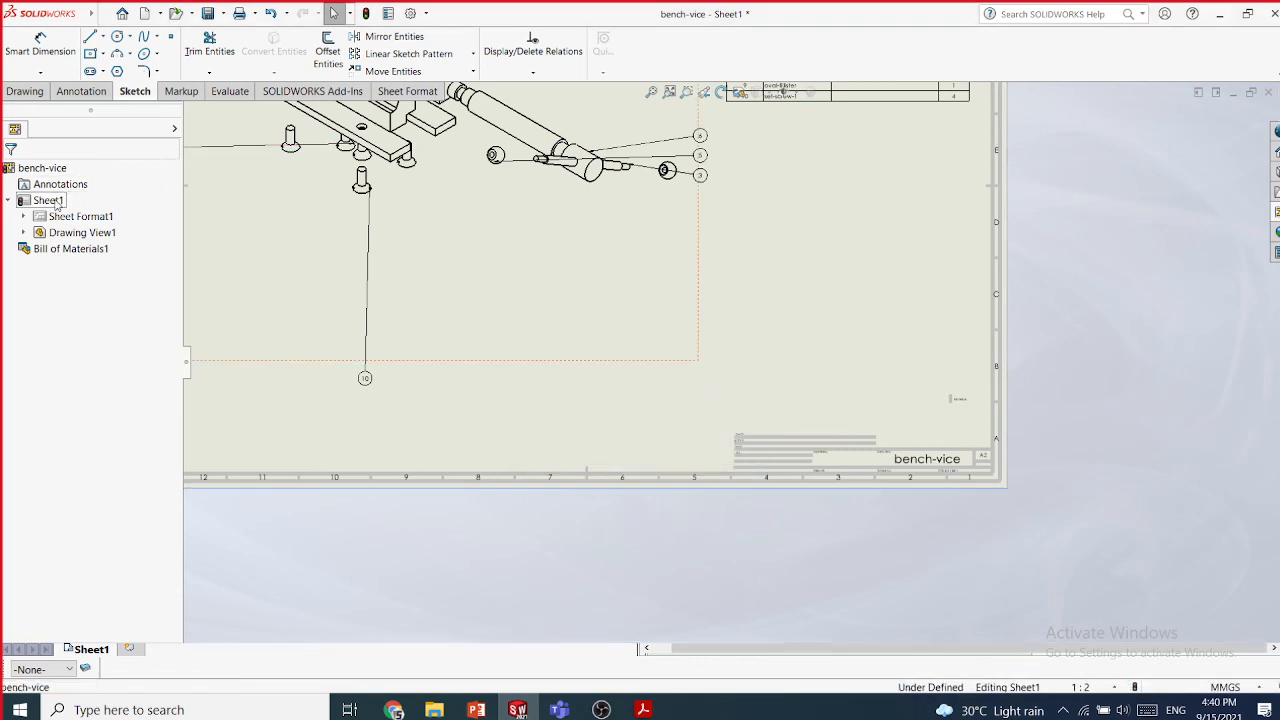
- Open Sheet1's sheet format for editing and insert the picture mycar from the Pictures folder into it
right_click(55, 201)
click(100, 242)
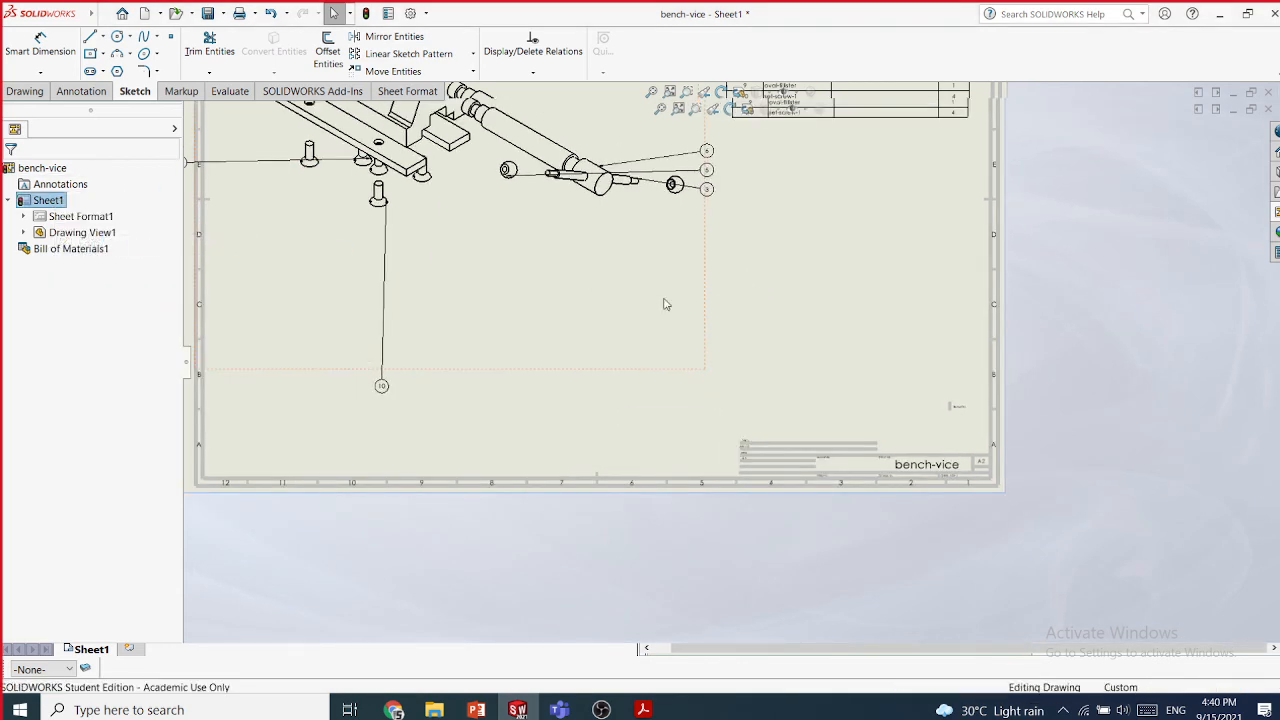
scroll(911, 452, down, 2)
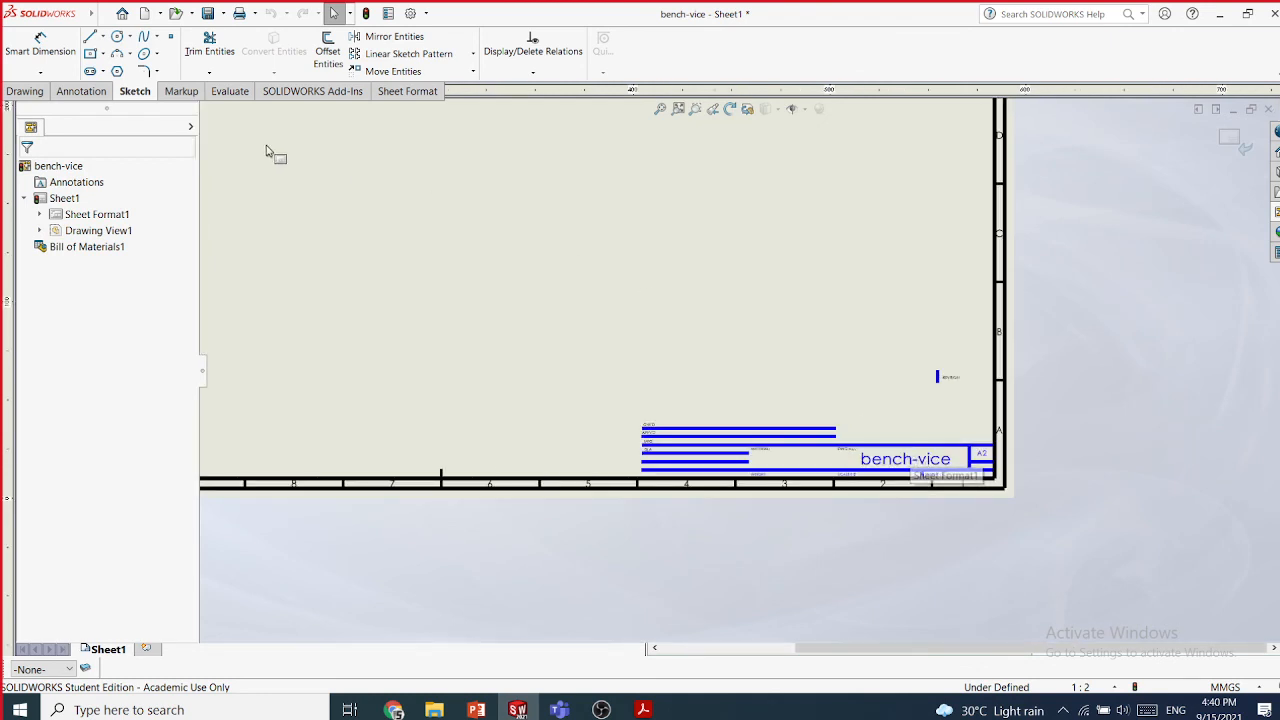
click(164, 15)
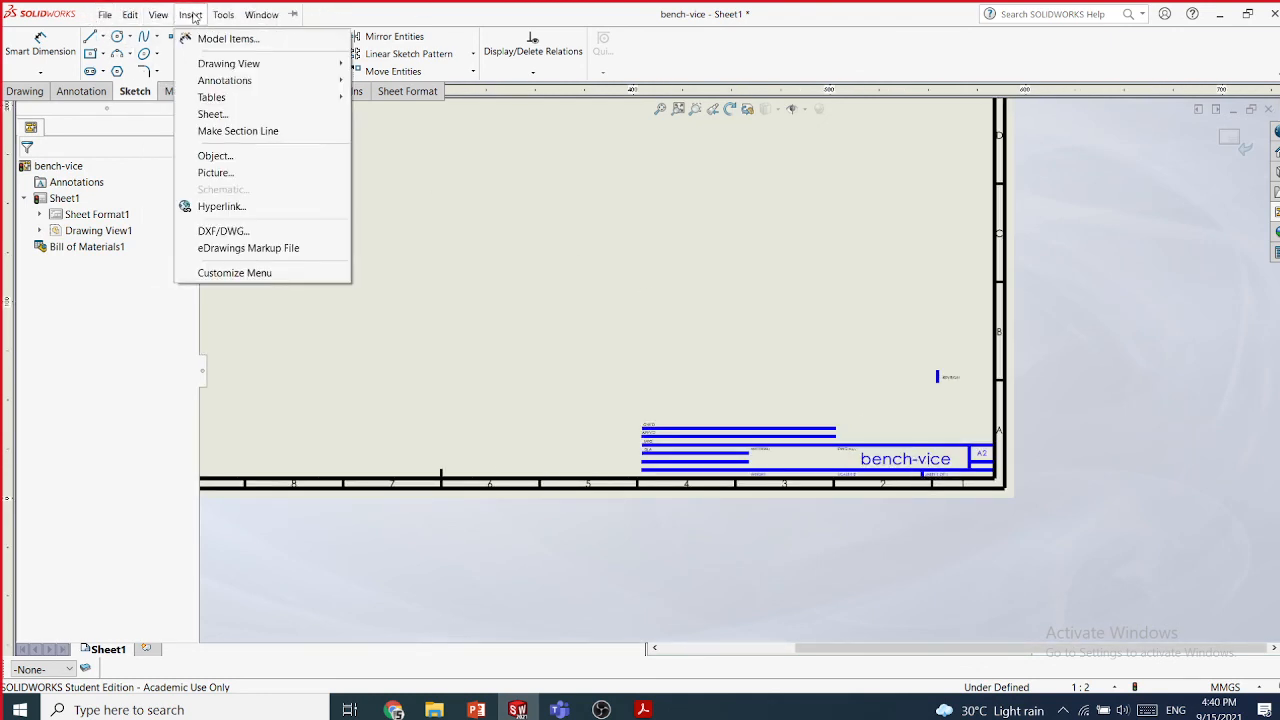
click(268, 172)
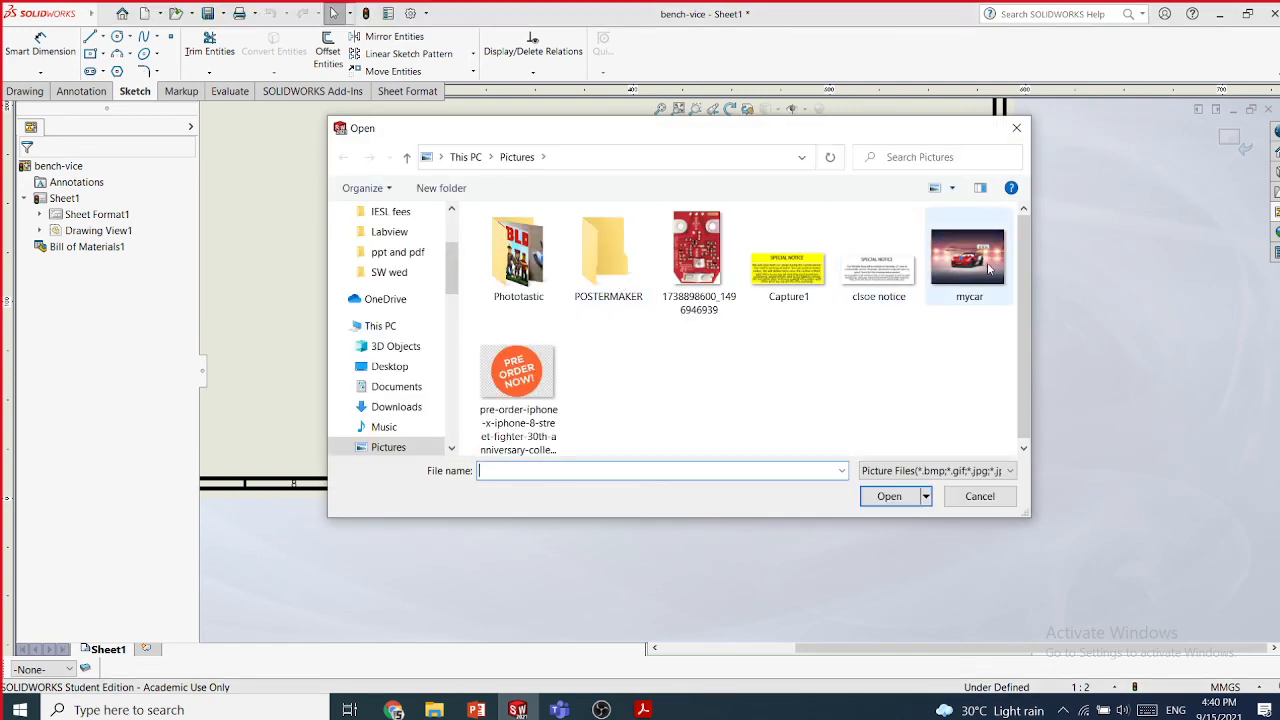
double_click(988, 268)
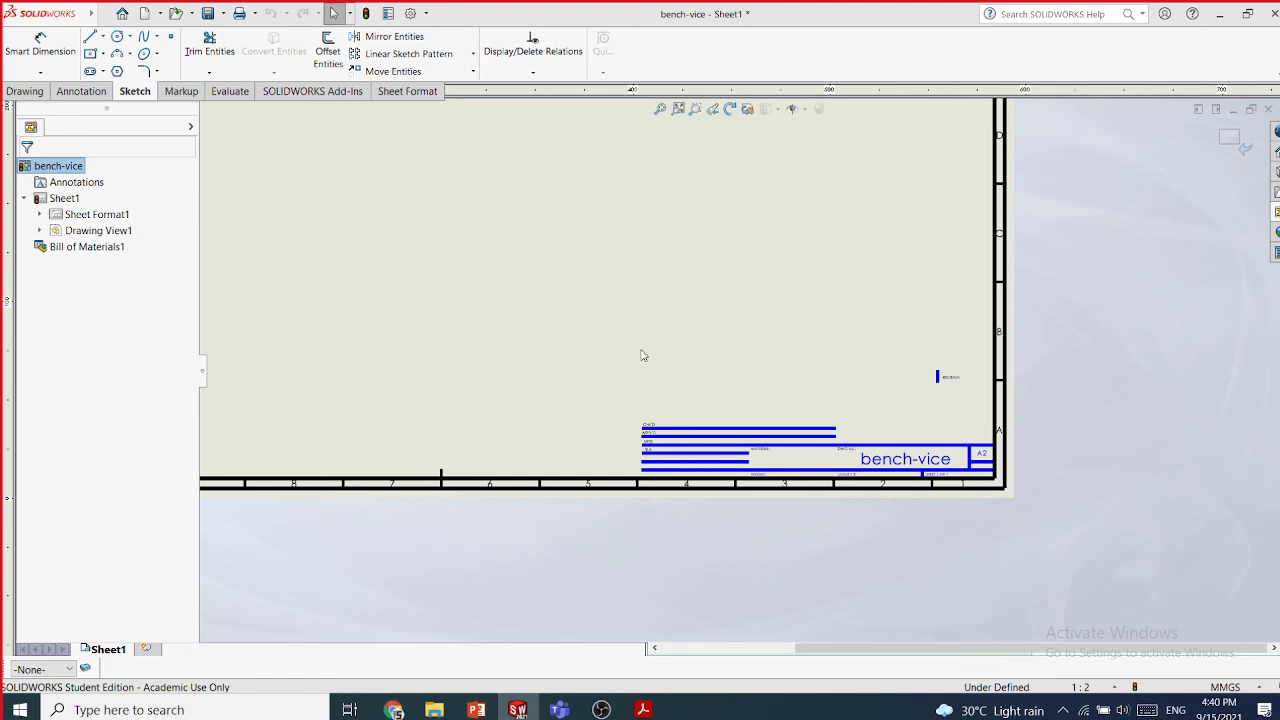
- Shrink the sheet format picture to about 69 by 52 mm and place it just left of the title block
scroll(372, 290, up, 4)
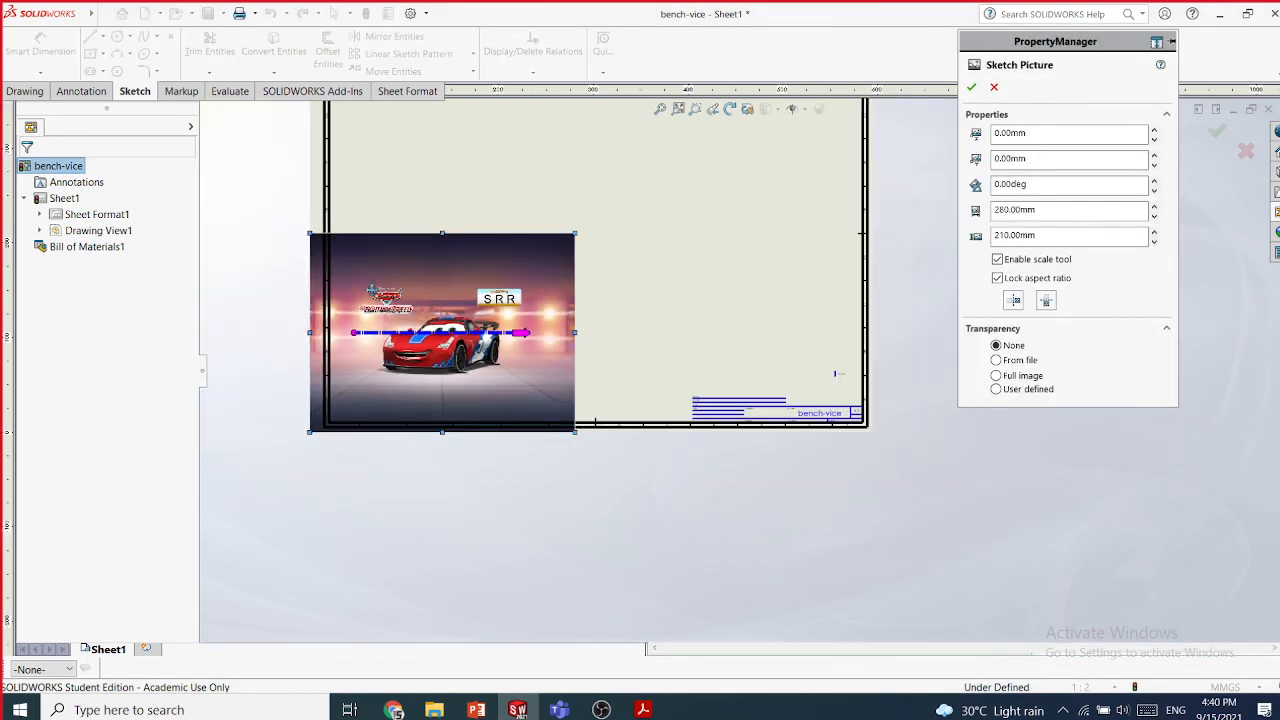
mouse_move(575, 234)
mouse_down()
mouse_move(408, 358)
mouse_move(480, 370)
mouse_move(703, 339)
mouse_move(643, 367)
mouse_up()
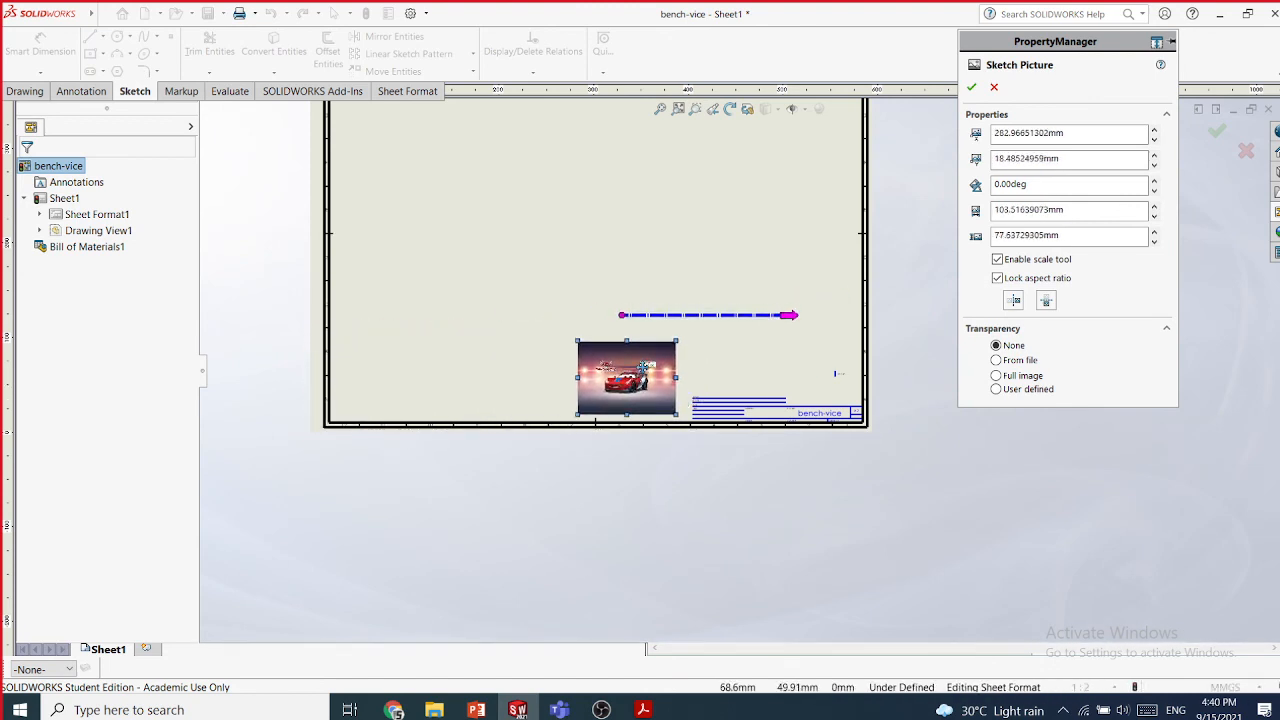
drag(576, 341, 610, 366)
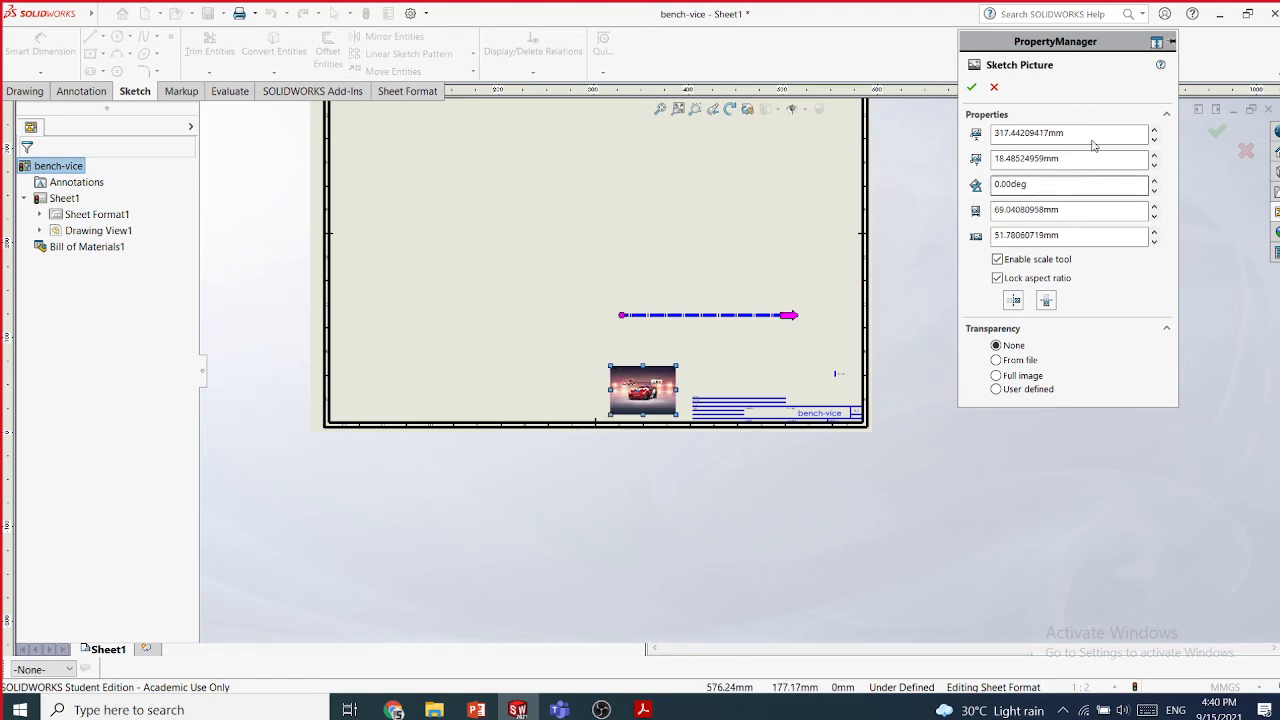
click(971, 88)
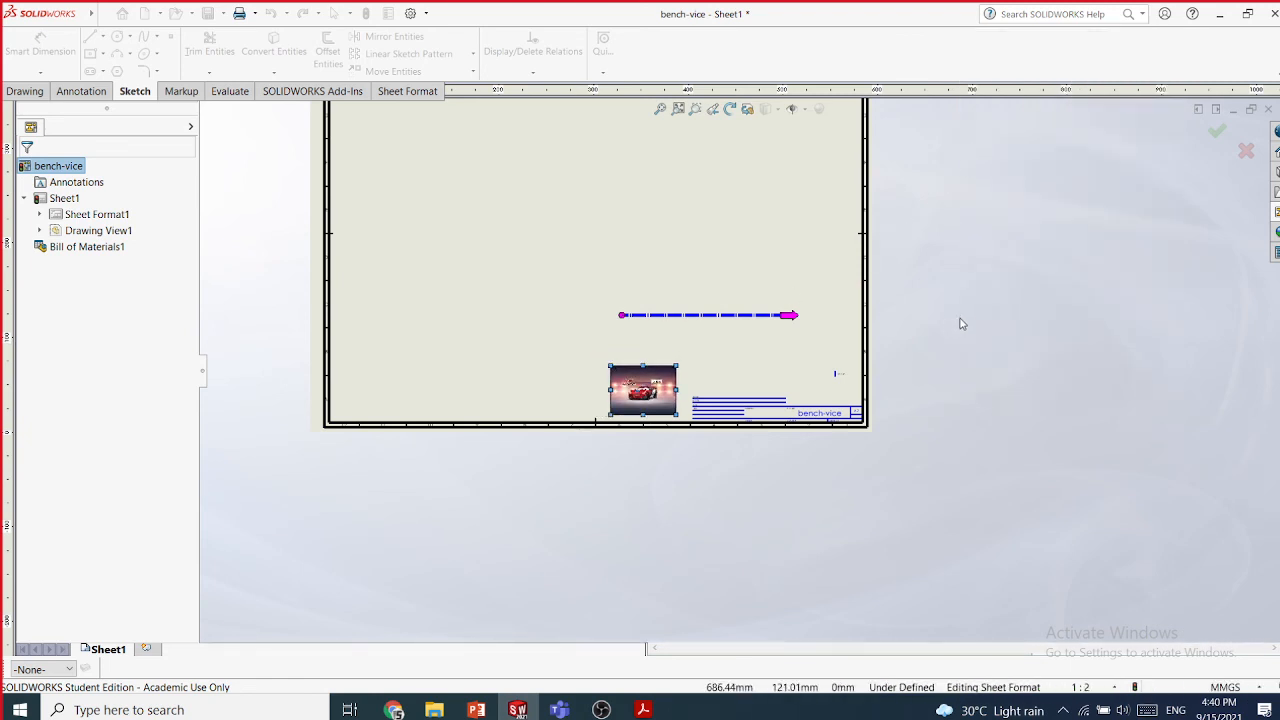
- Try to add the model's SW-Last Saved Date property to the DWG NO. note in the title block
scroll(740, 412, down, 8)
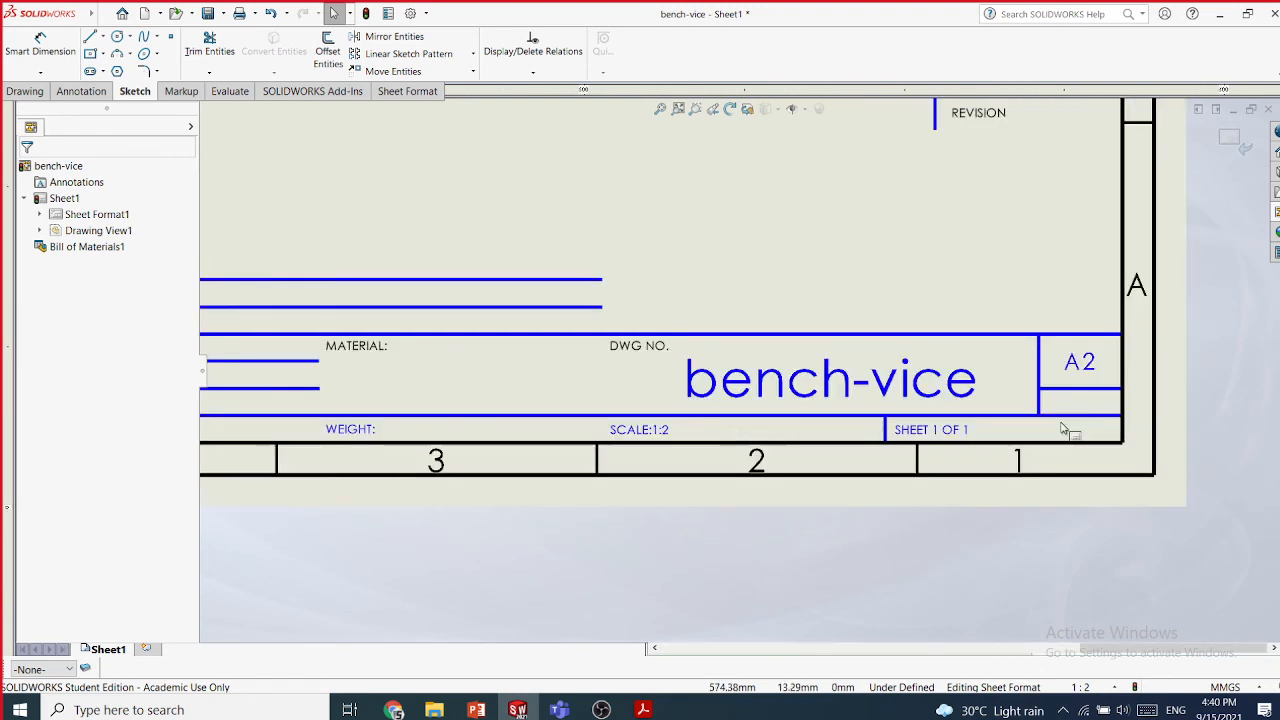
click(882, 380)
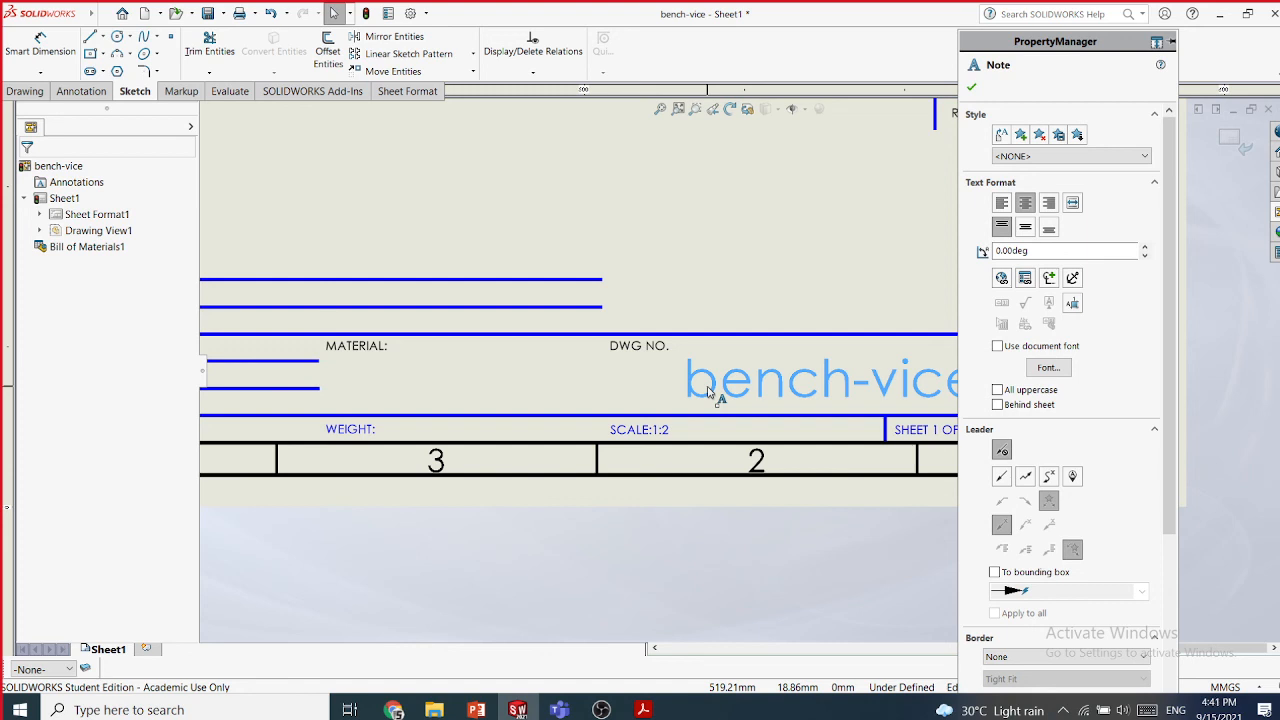
click(1024, 282)
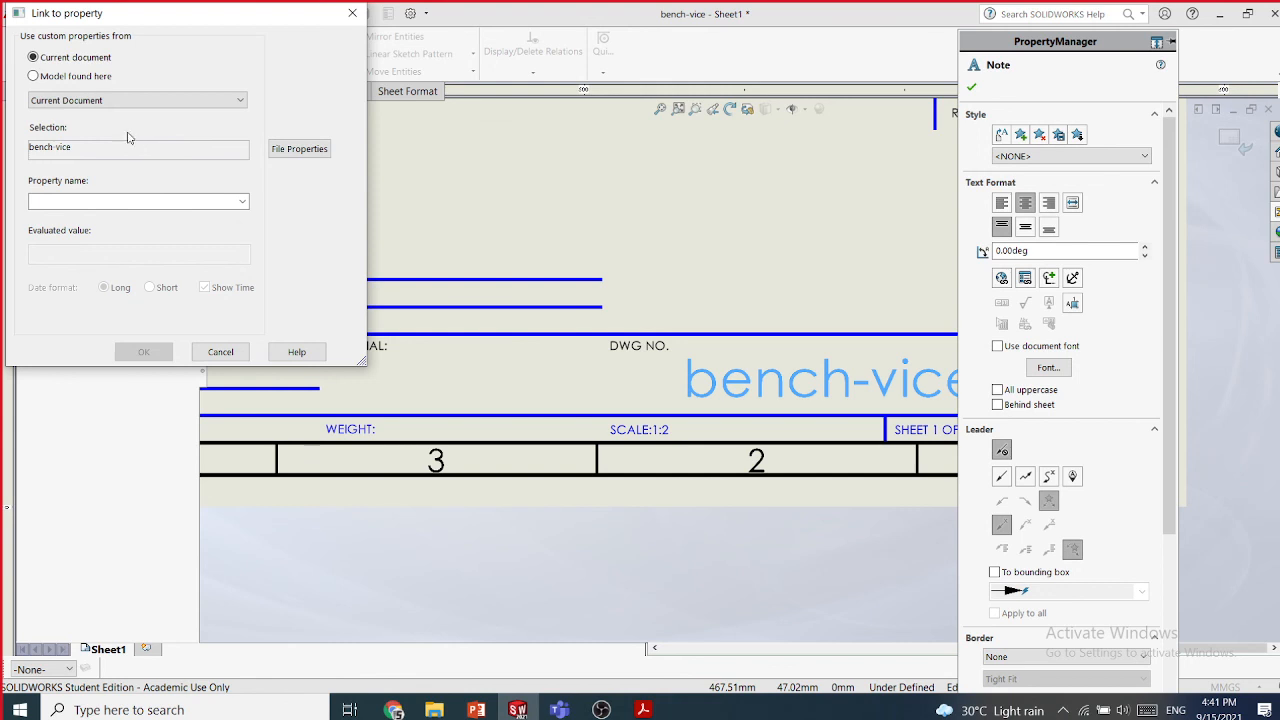
click(55, 78)
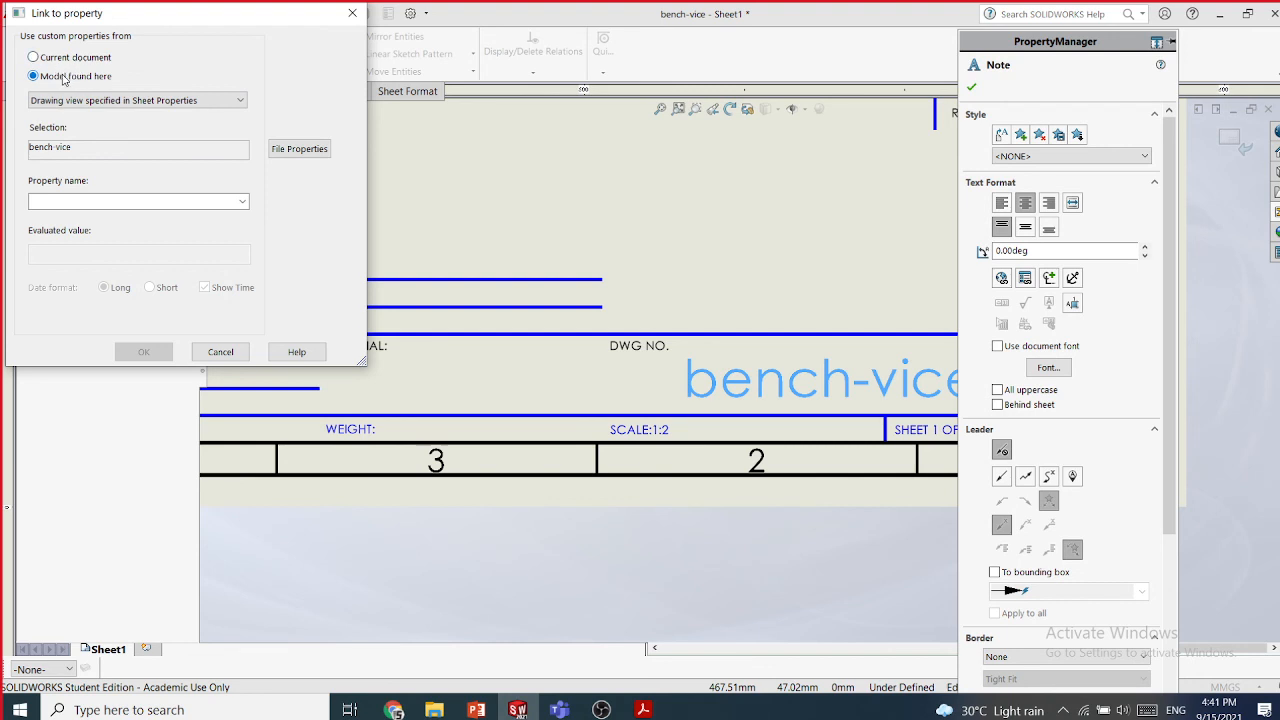
click(241, 203)
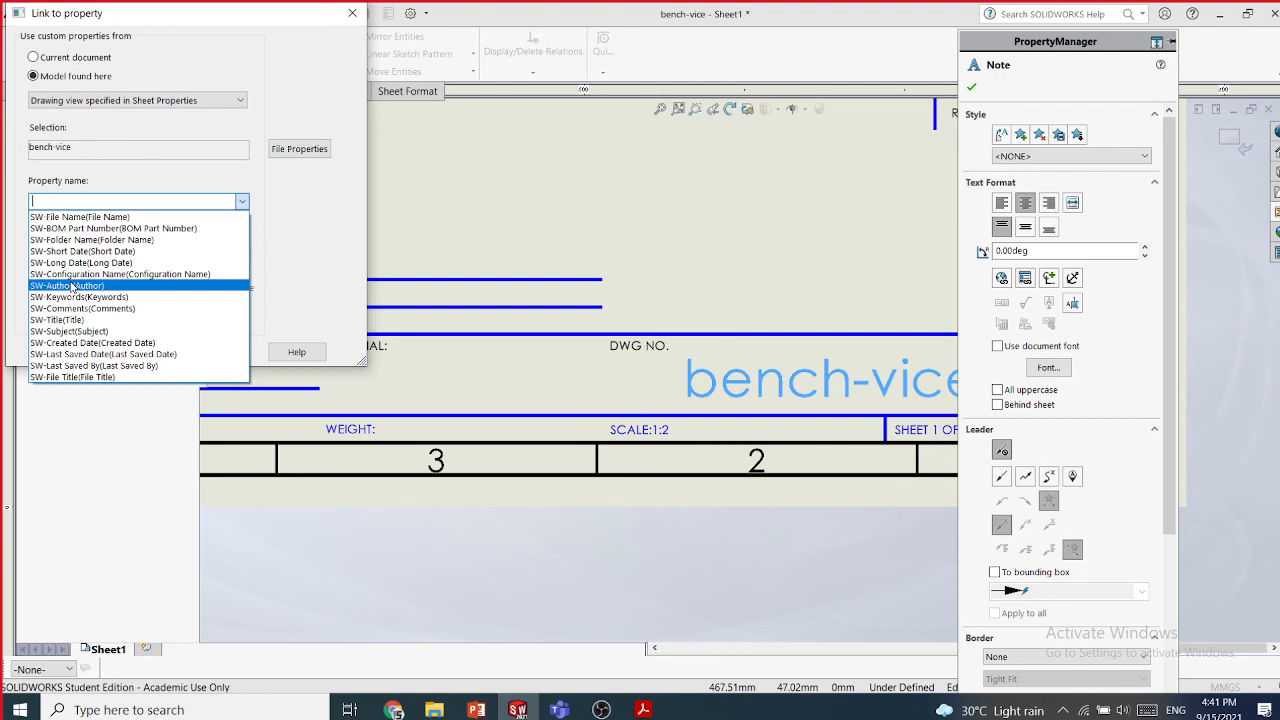
click(107, 355)
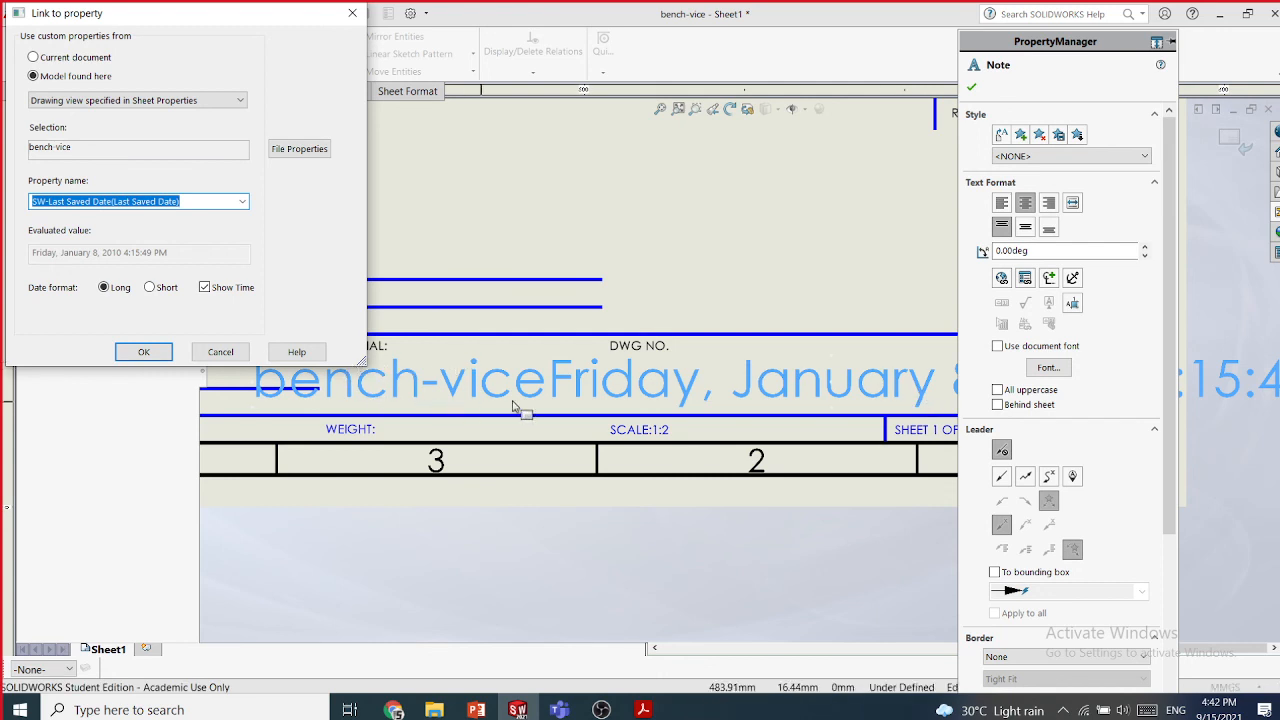
click(143, 351)
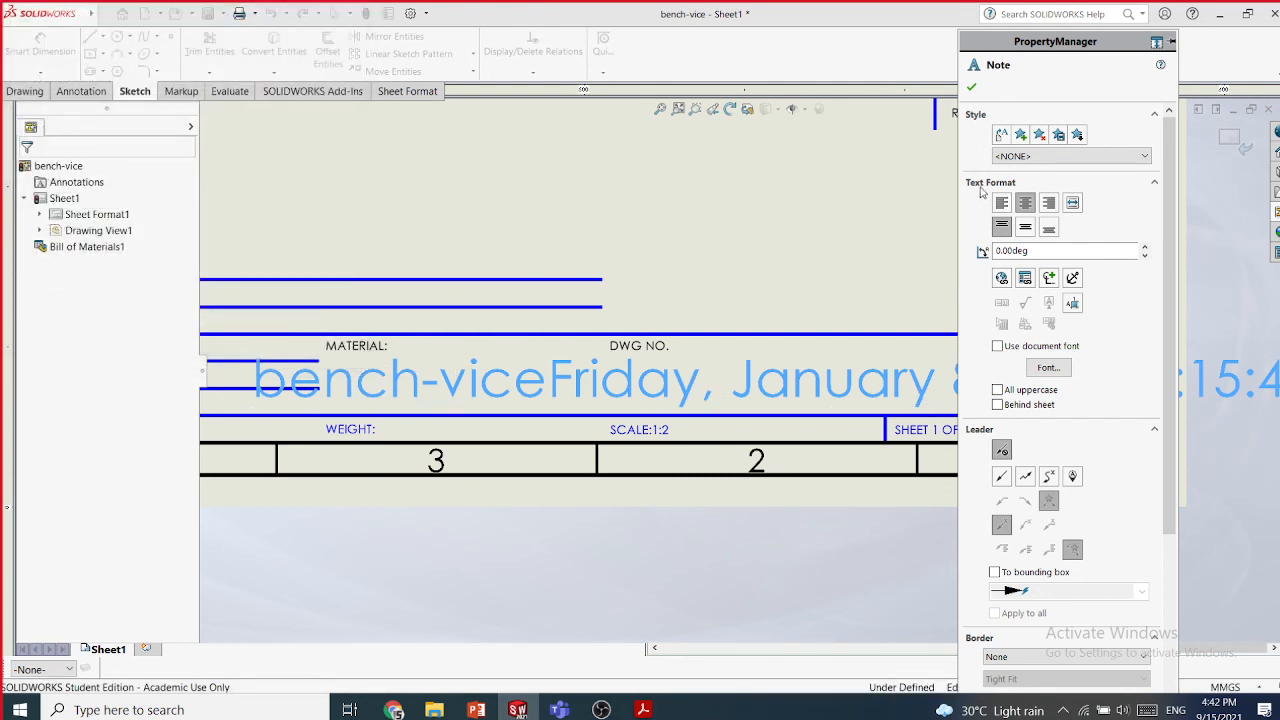
click(972, 89)
scroll(907, 258, up, 2)
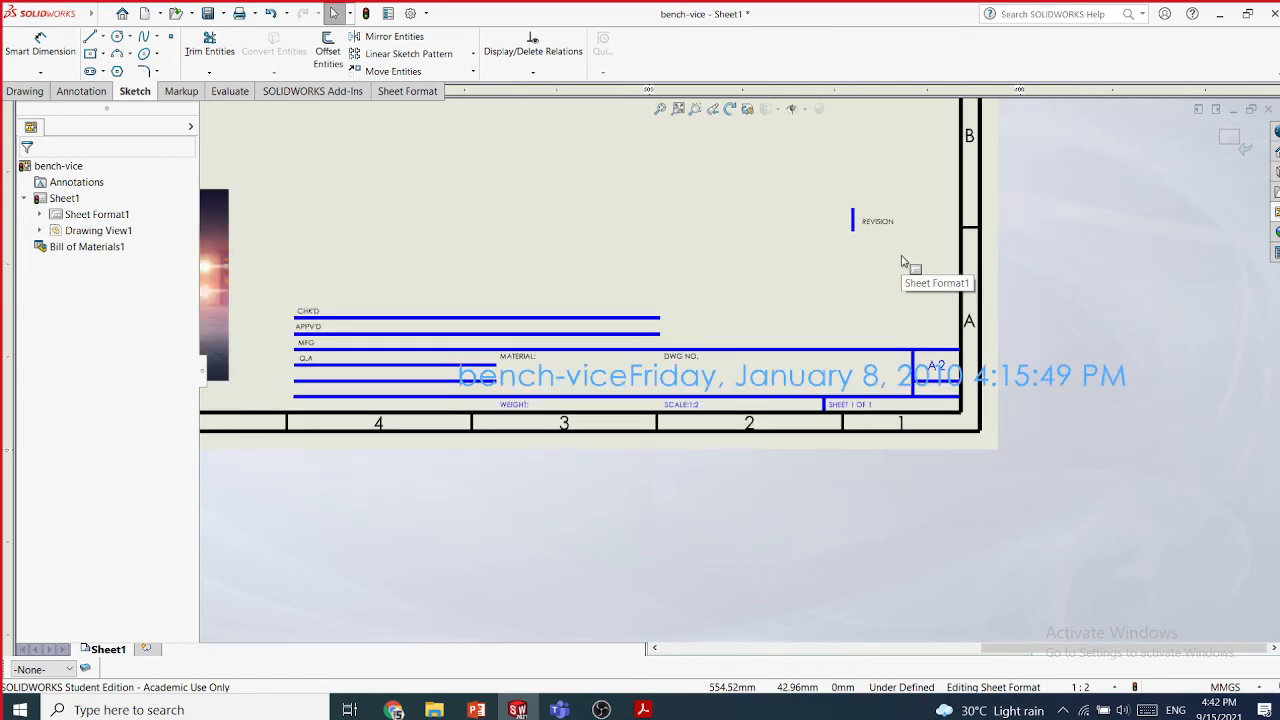
right_click(757, 290)
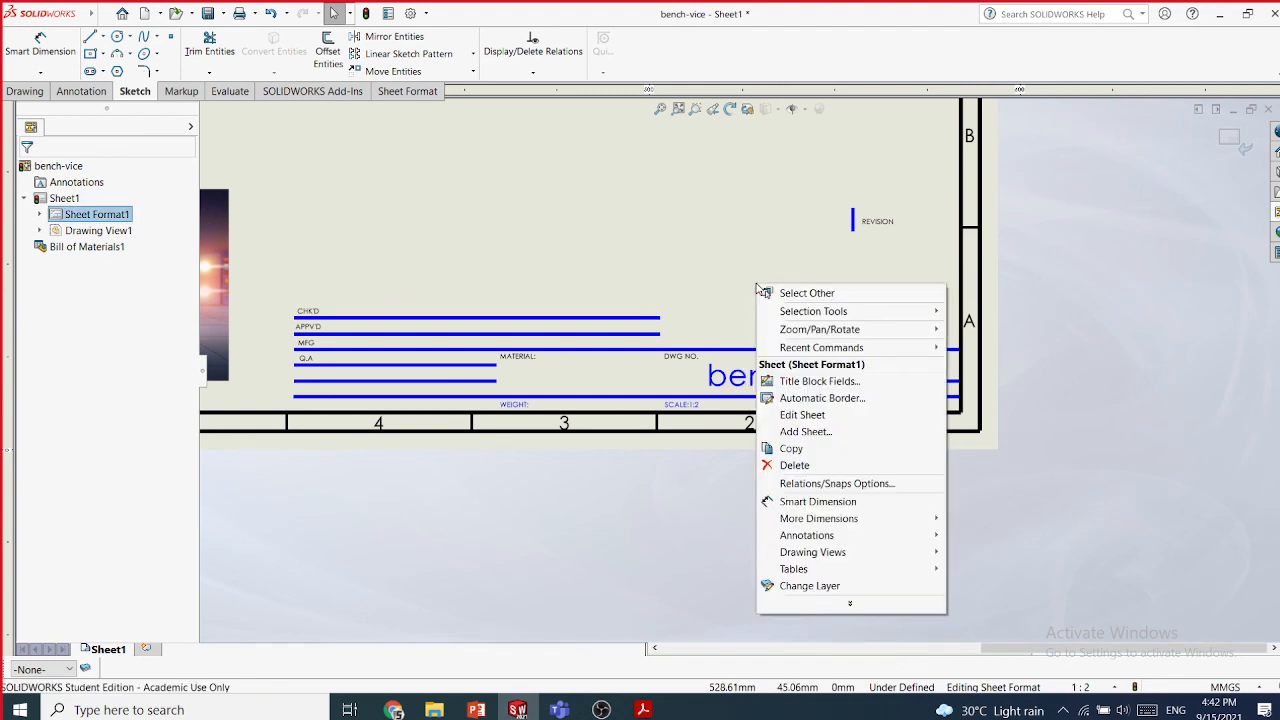
click(683, 256)
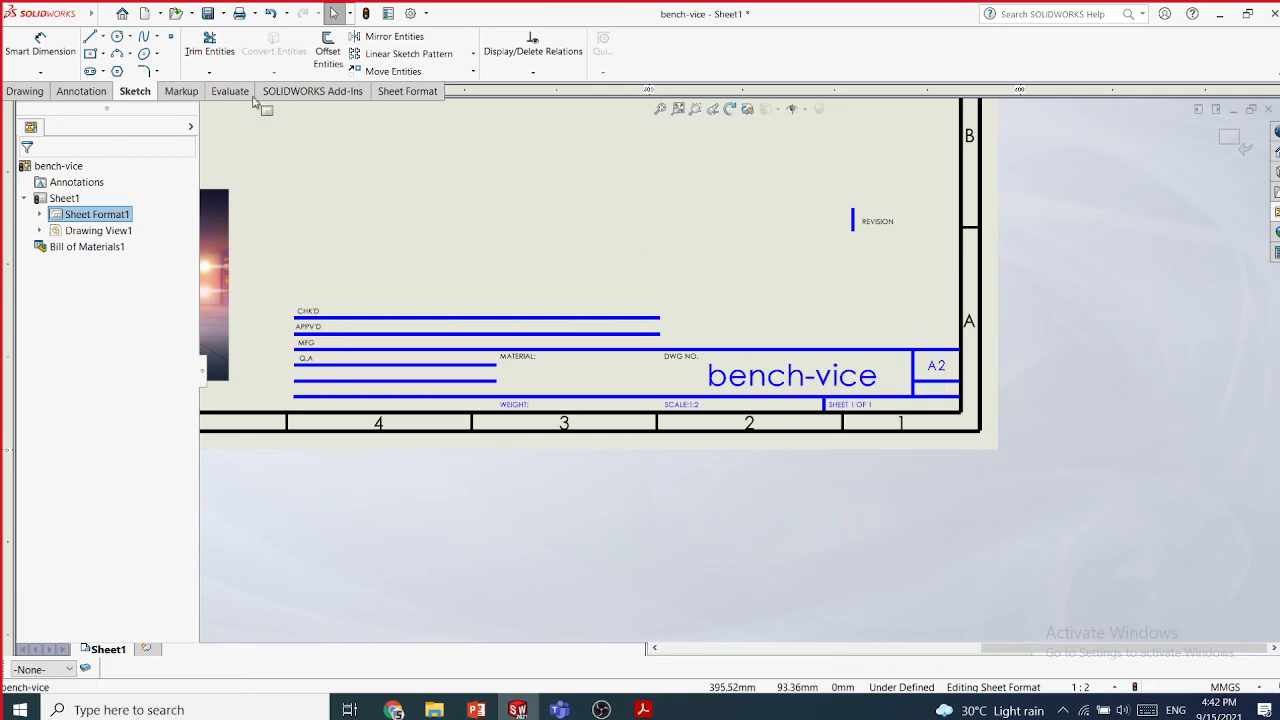
click(81, 91)
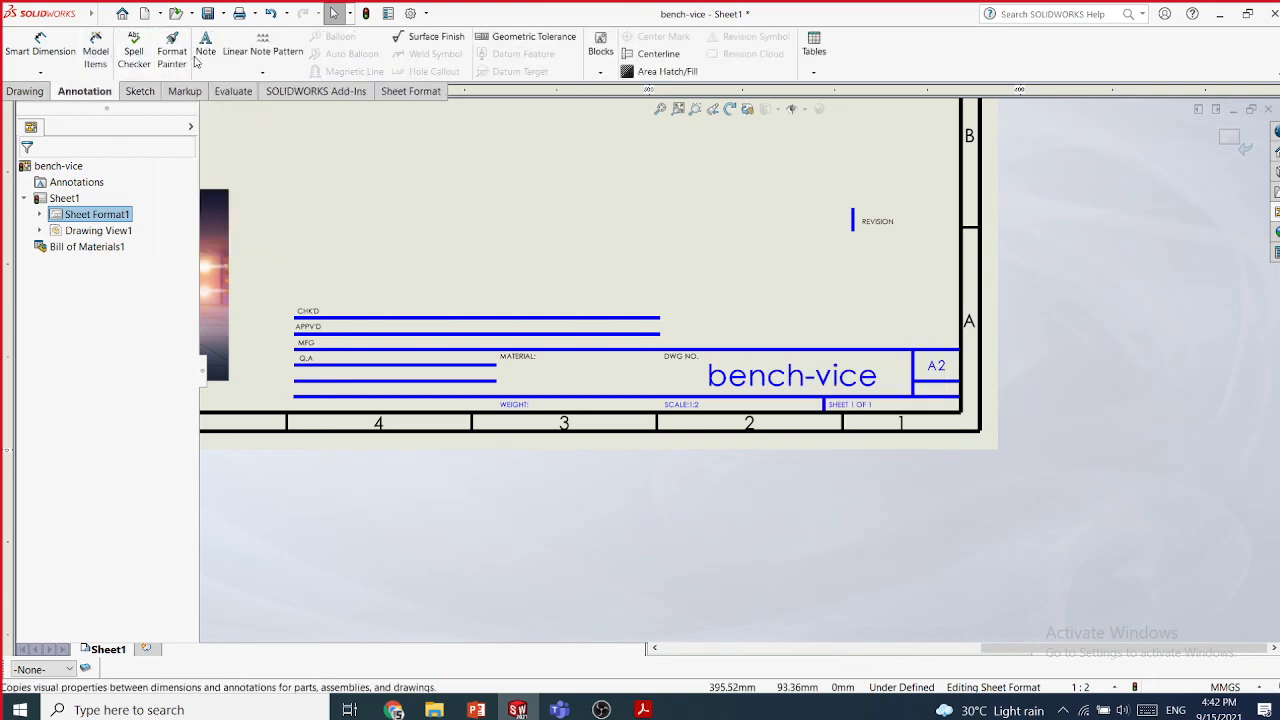
click(199, 58)
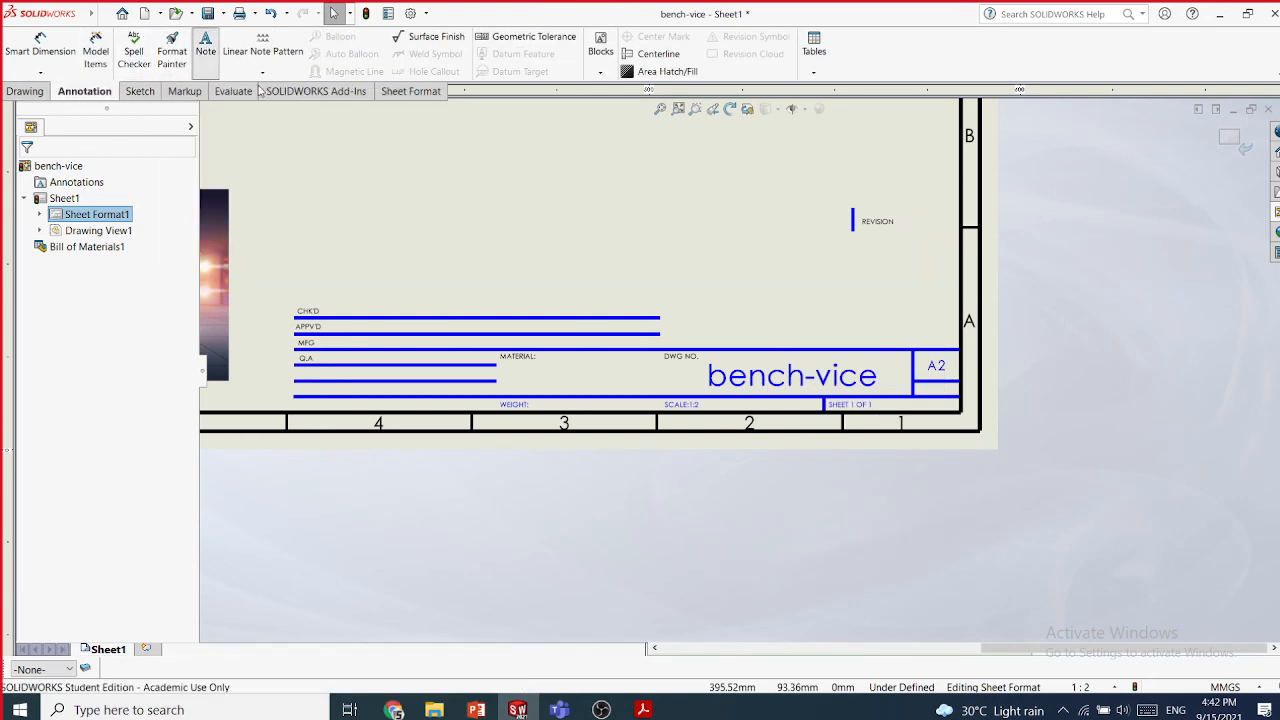
click(765, 297)
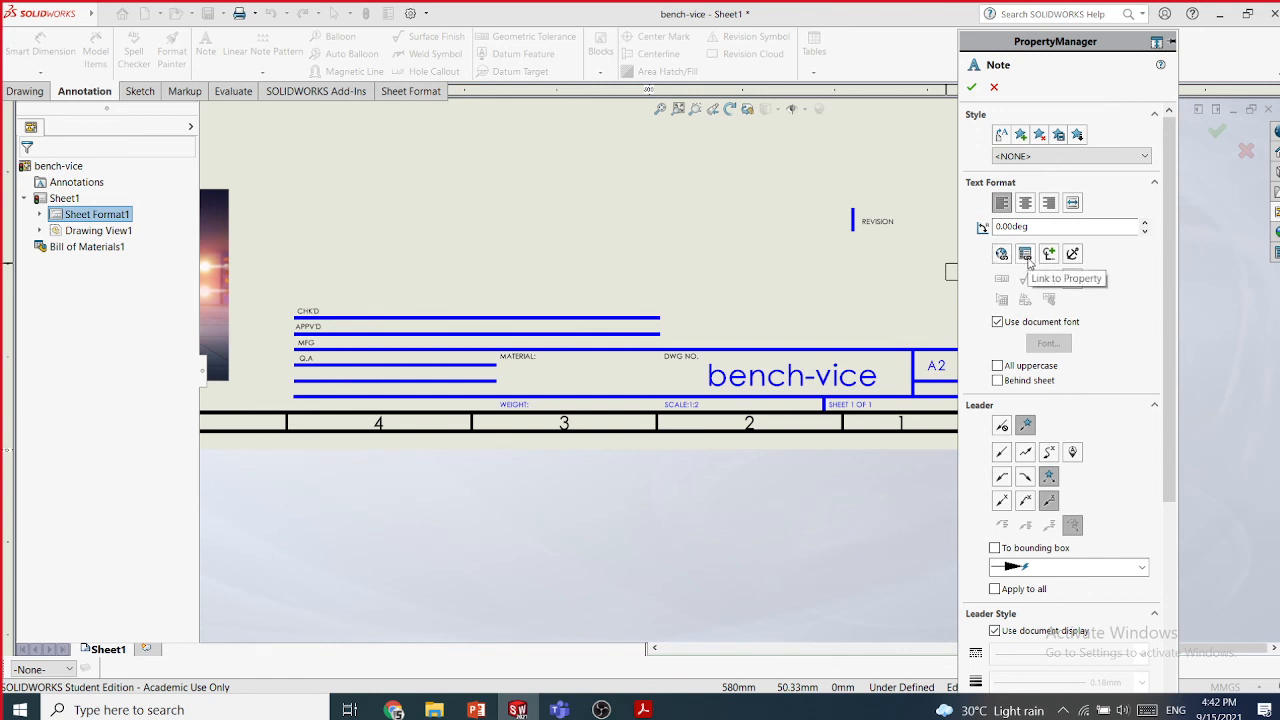
click(994, 87)
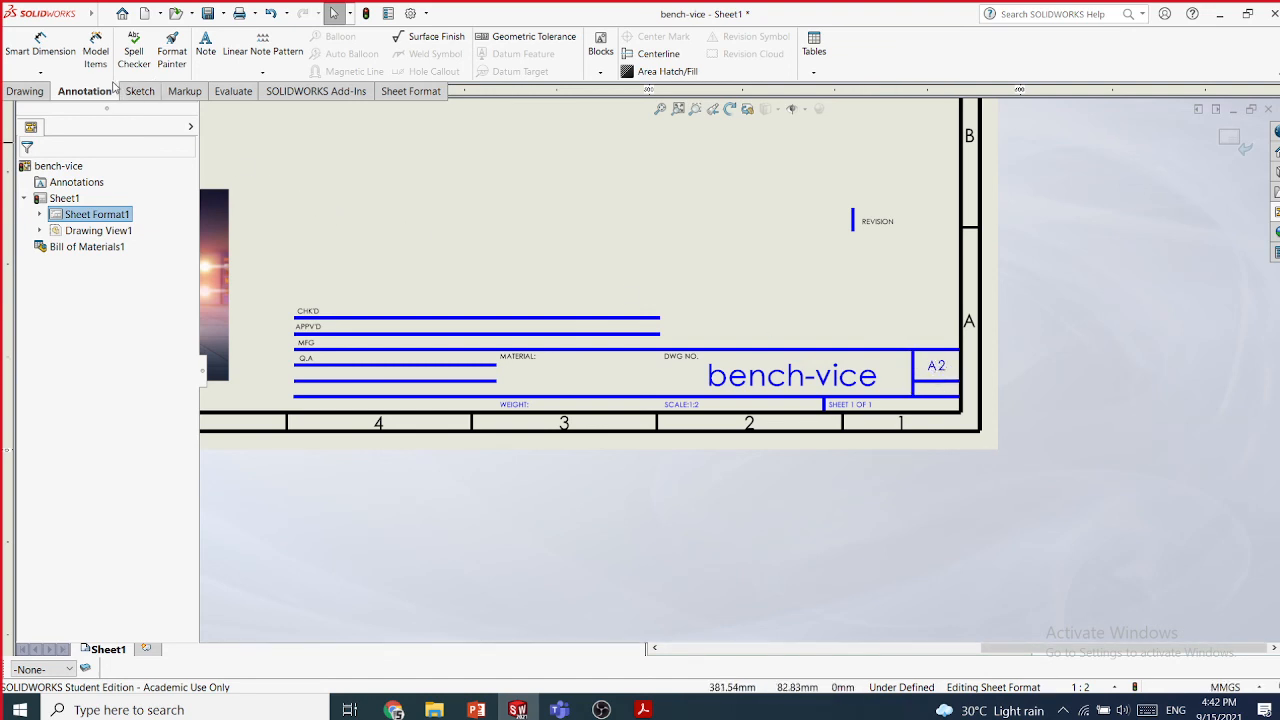
- Place a new empty note without a leader in the blank area above the DWG NO. field
click(205, 50)
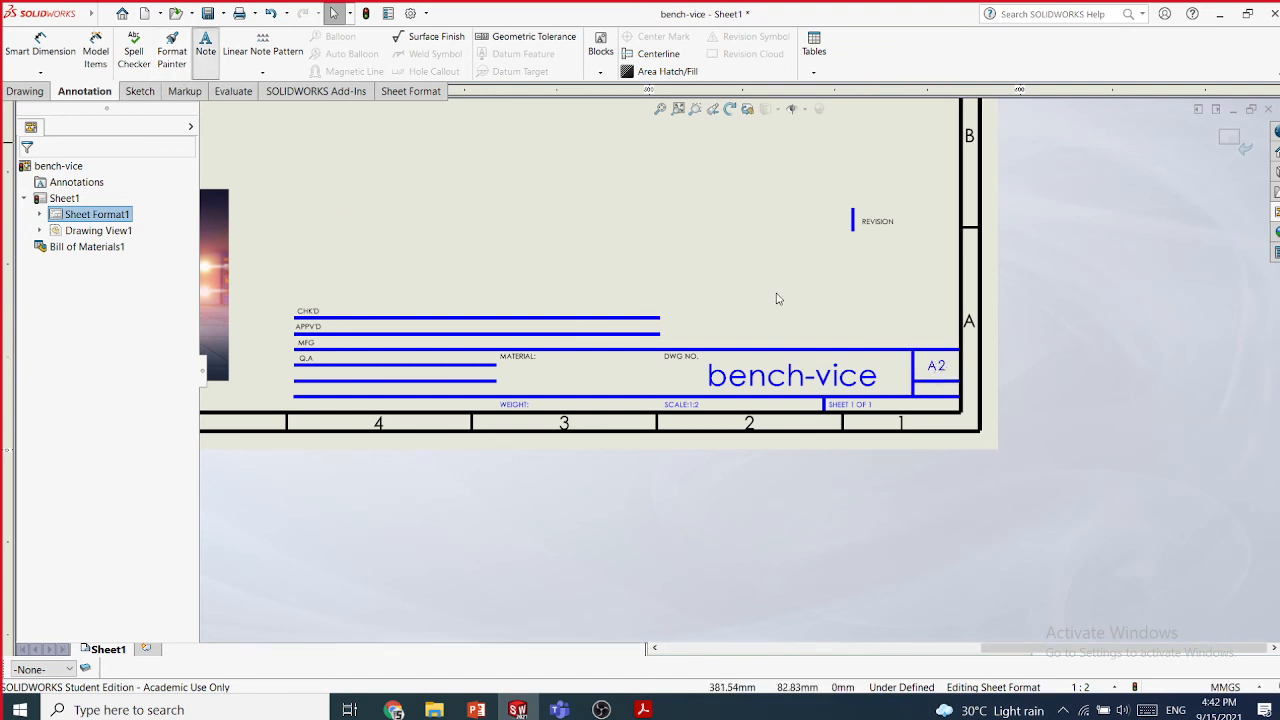
click(770, 295)
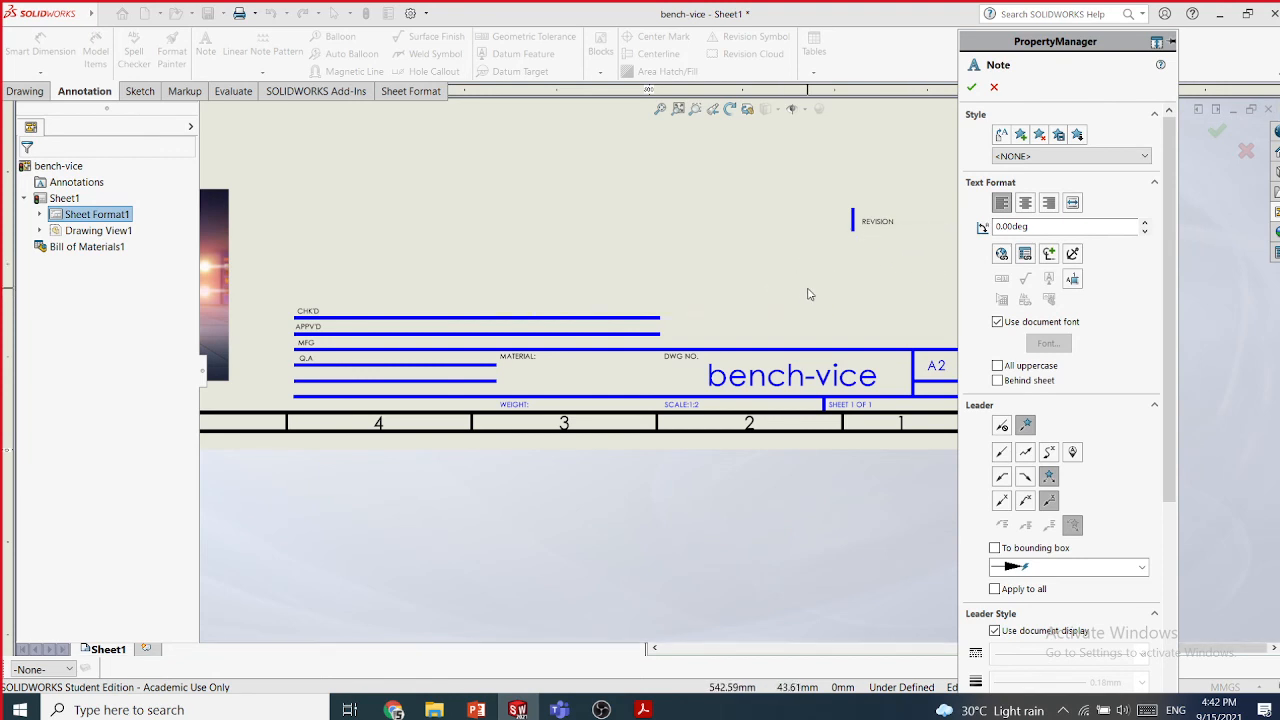
click(810, 294)
text(XXXXXXXX)
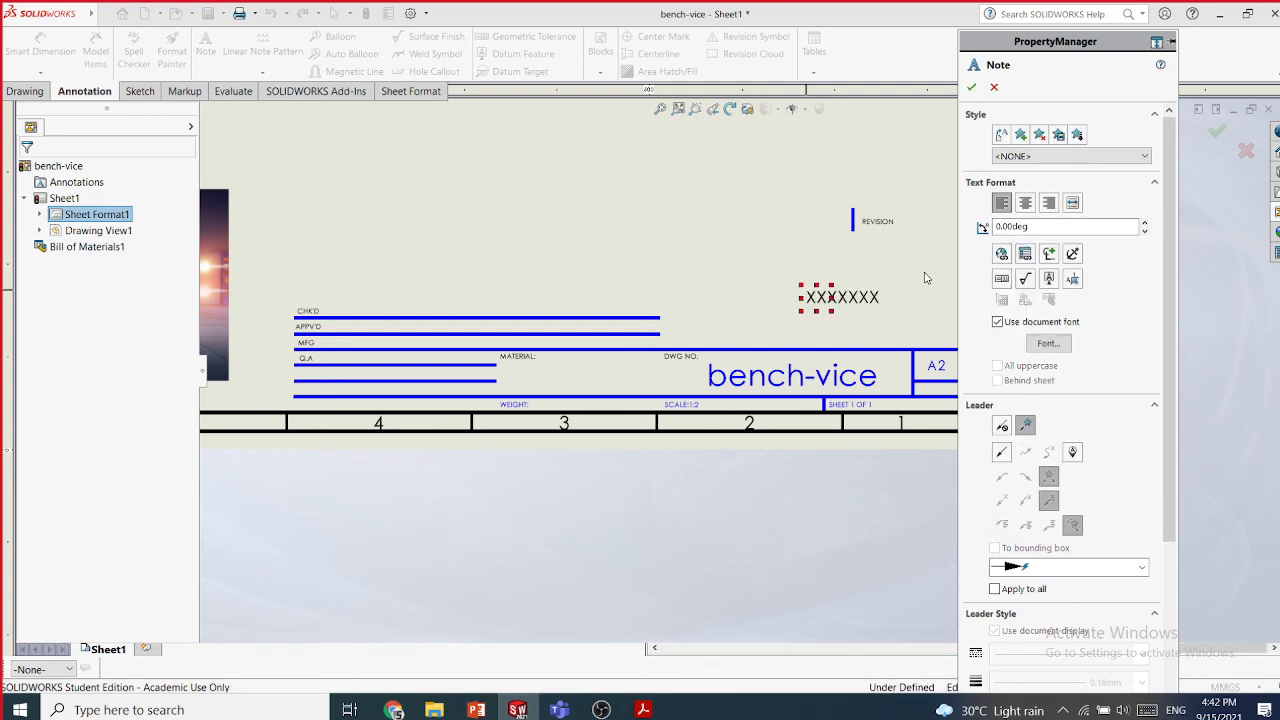
drag(996, 241, 723, 93)
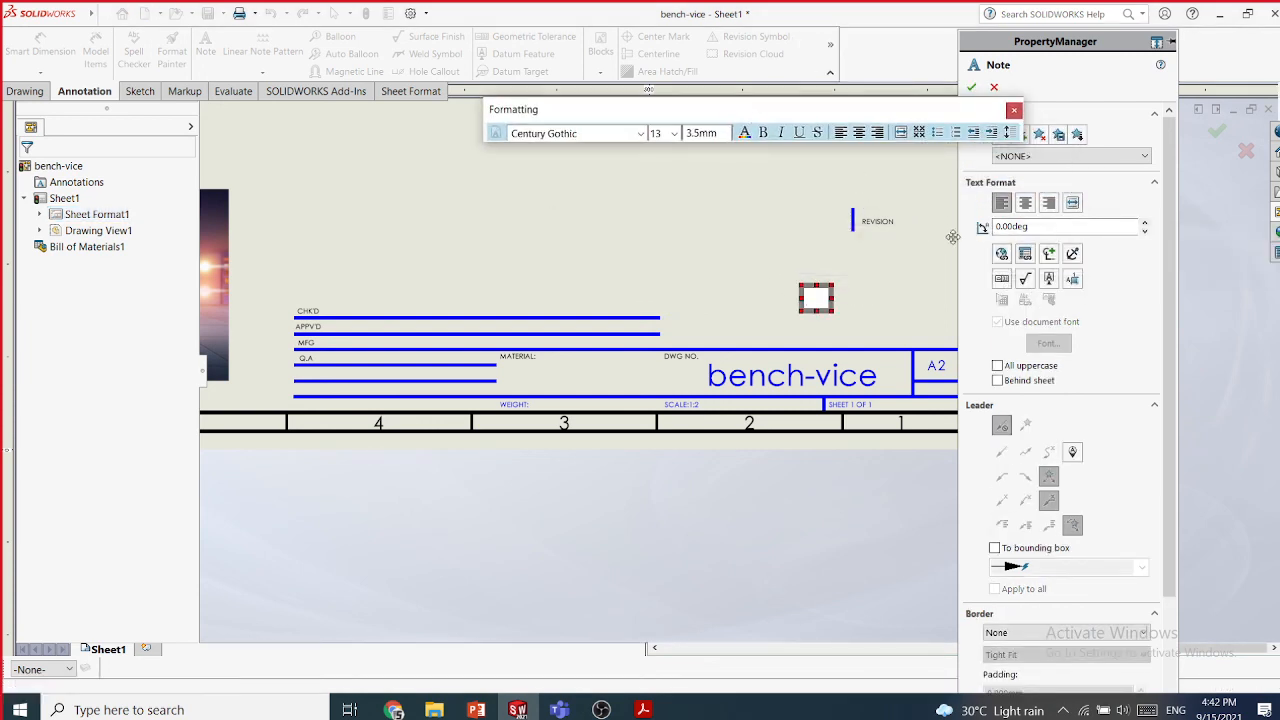
- Link the new note to the current document's SW-Last Saved Date property and move it inside the sheet border, below the REVISION label
click(1025, 256)
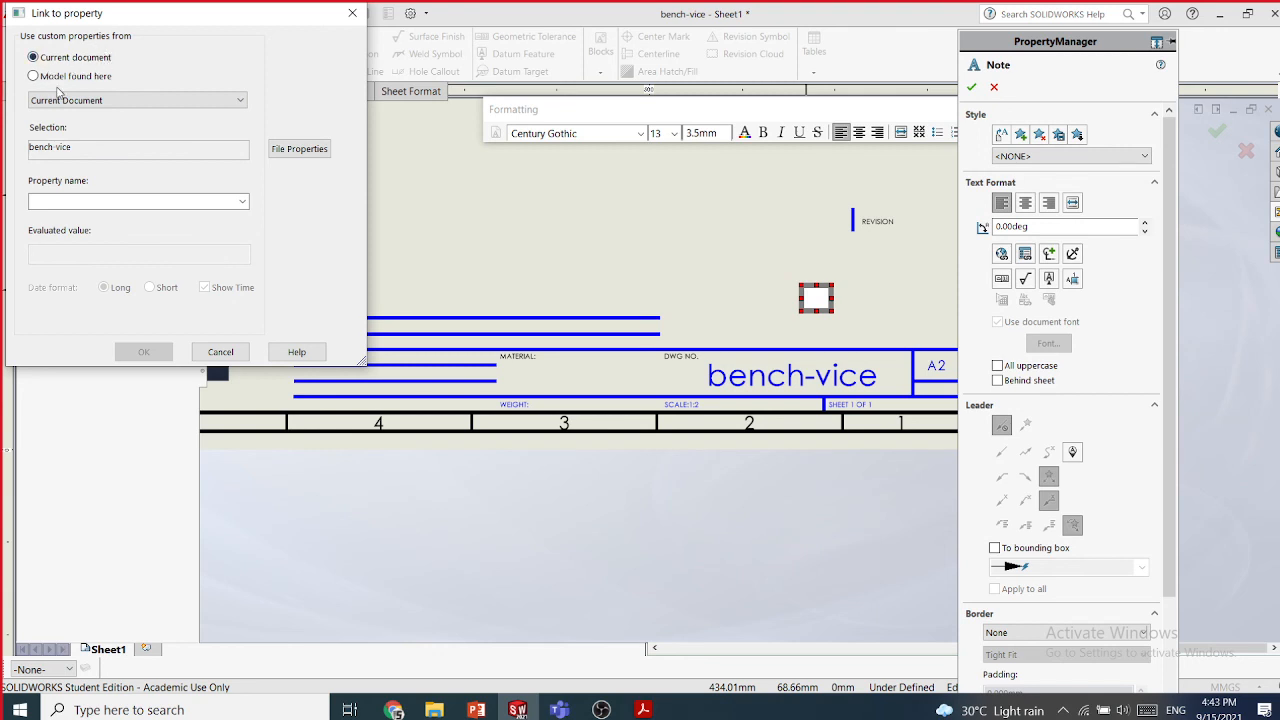
click(242, 202)
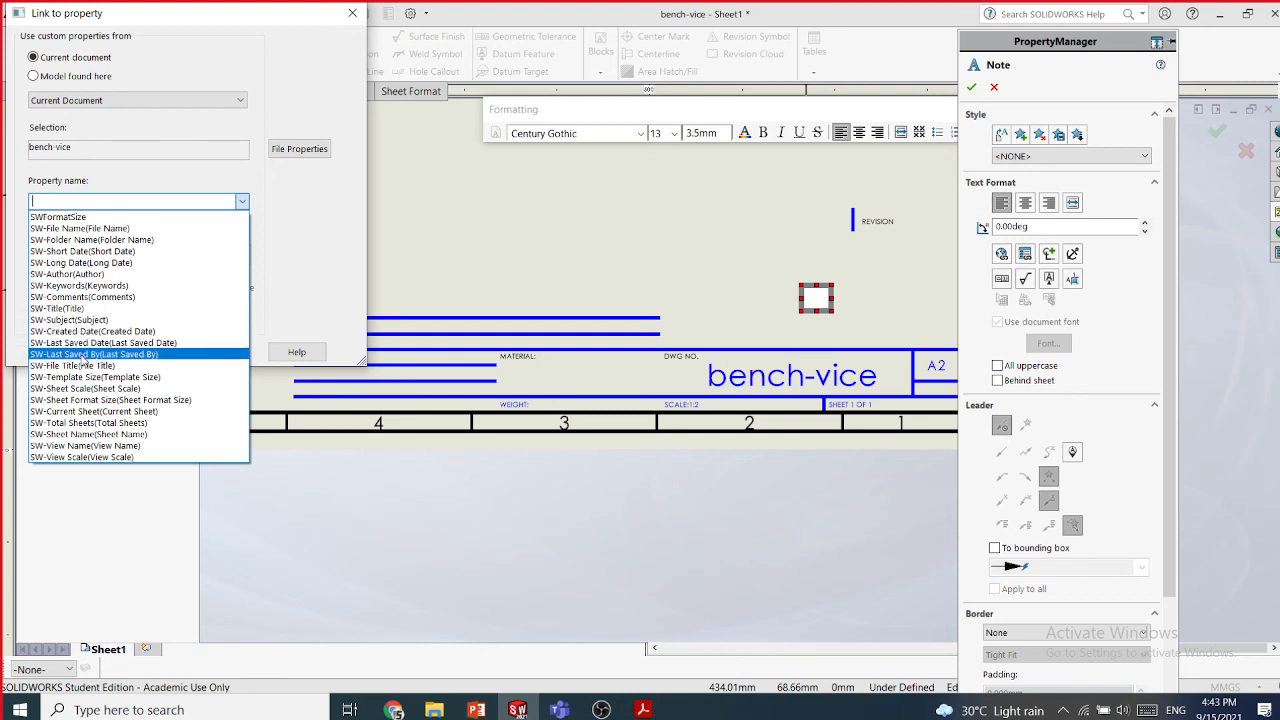
click(85, 343)
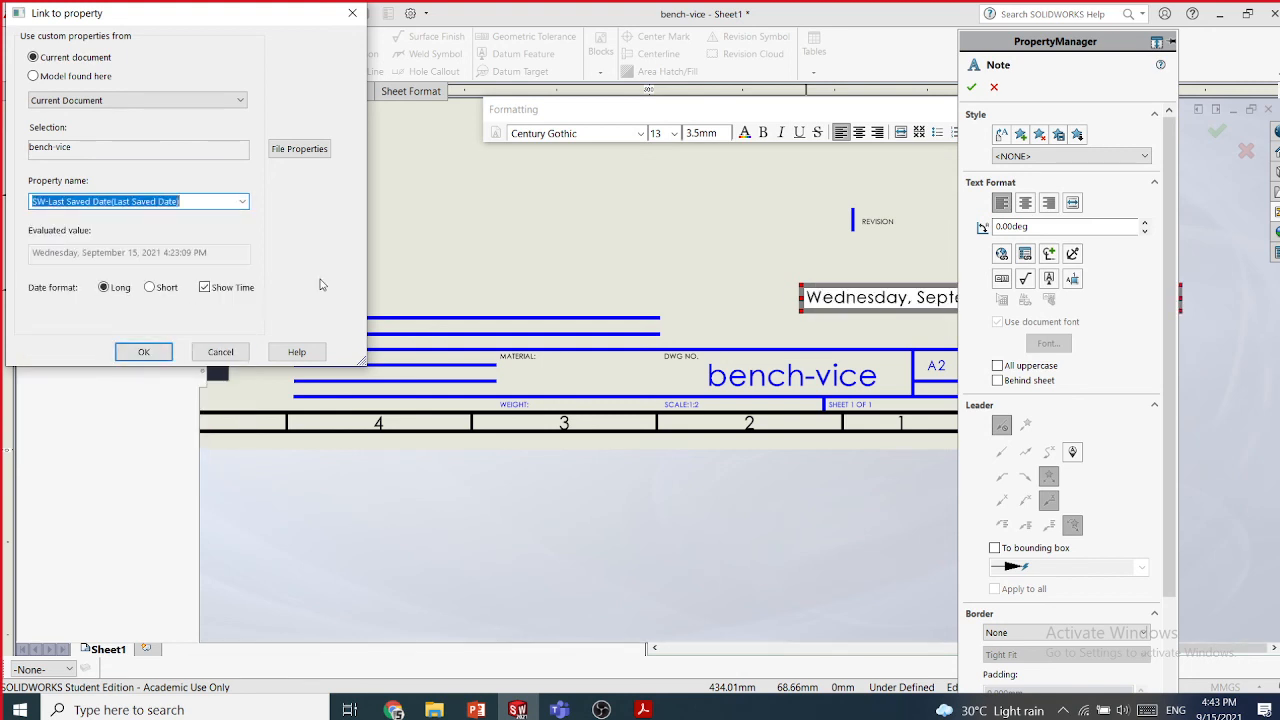
click(144, 352)
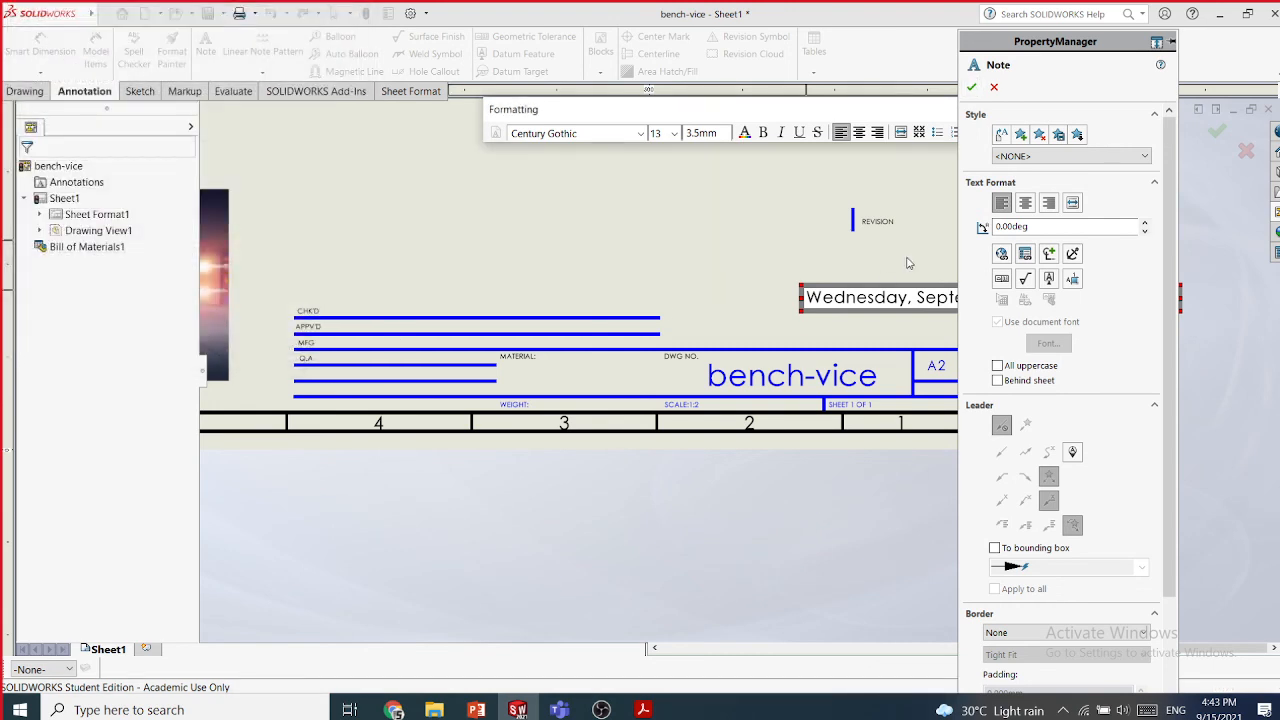
click(971, 87)
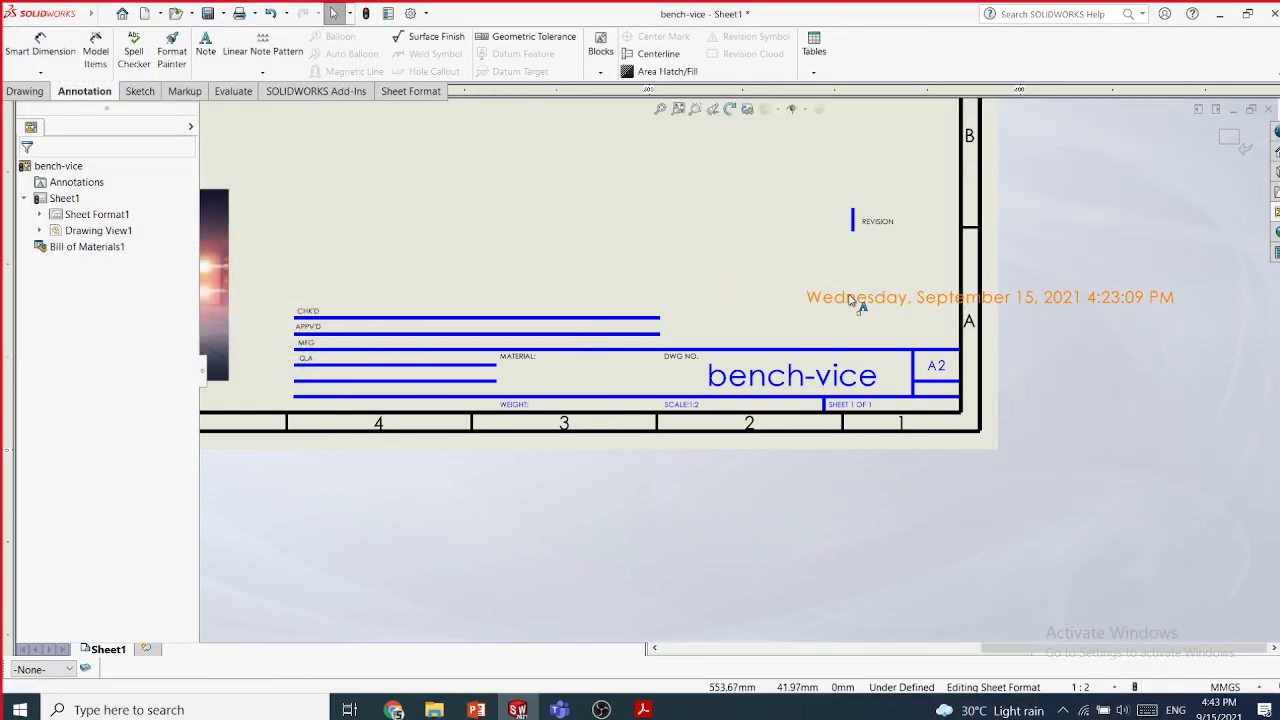
drag(728, 281, 599, 264)
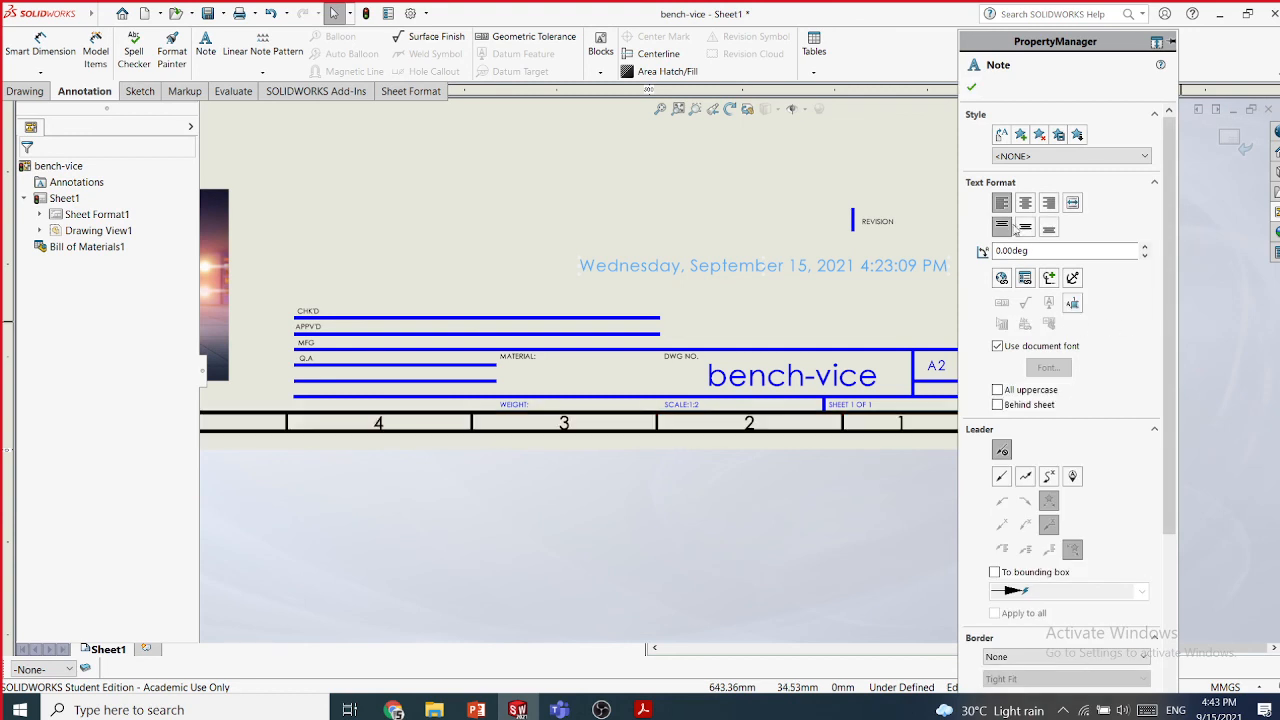
click(973, 88)
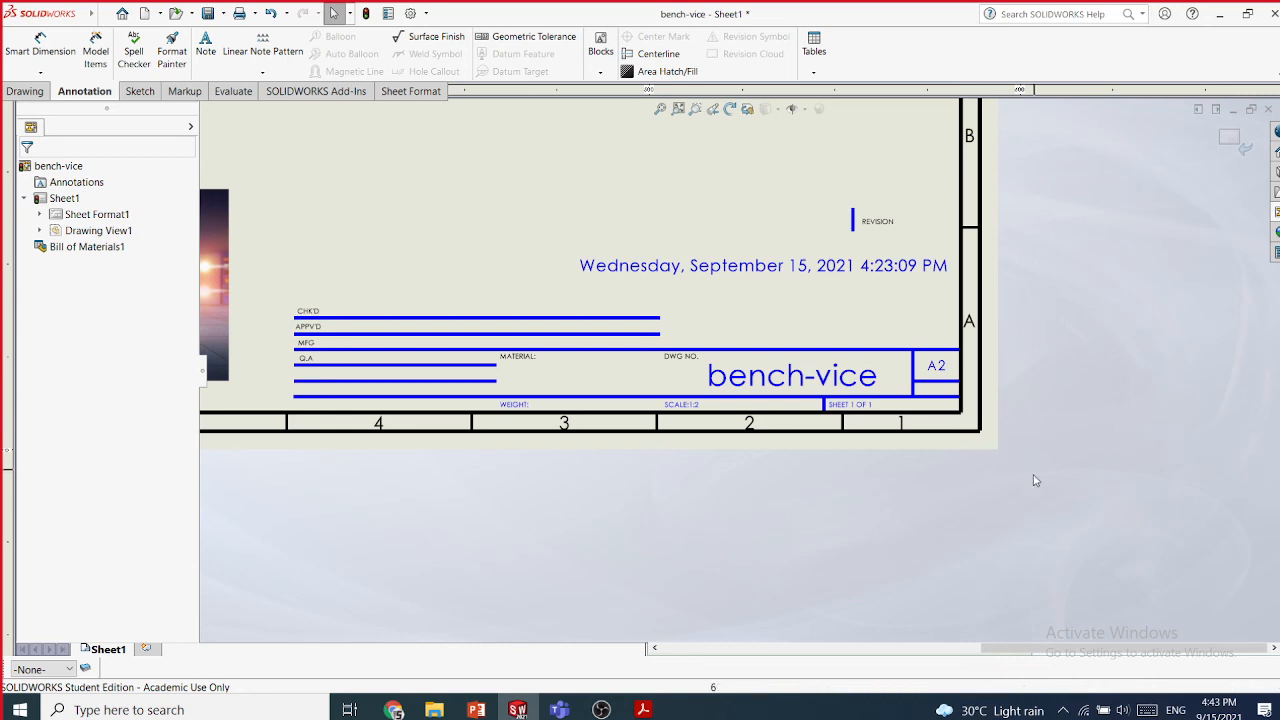
- Save the drawing and its modified references, naming the drawing file bench-vicedfdfd in the Figure_15-26 folder
click(208, 14)
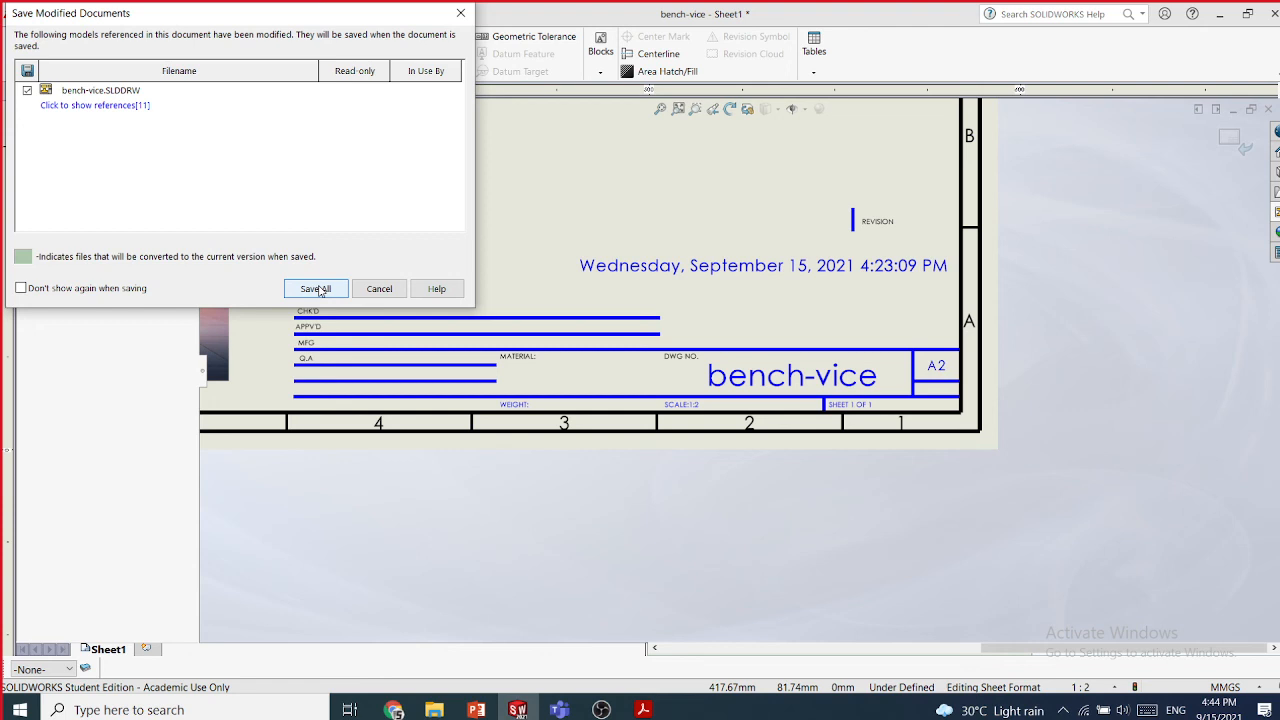
click(316, 289)
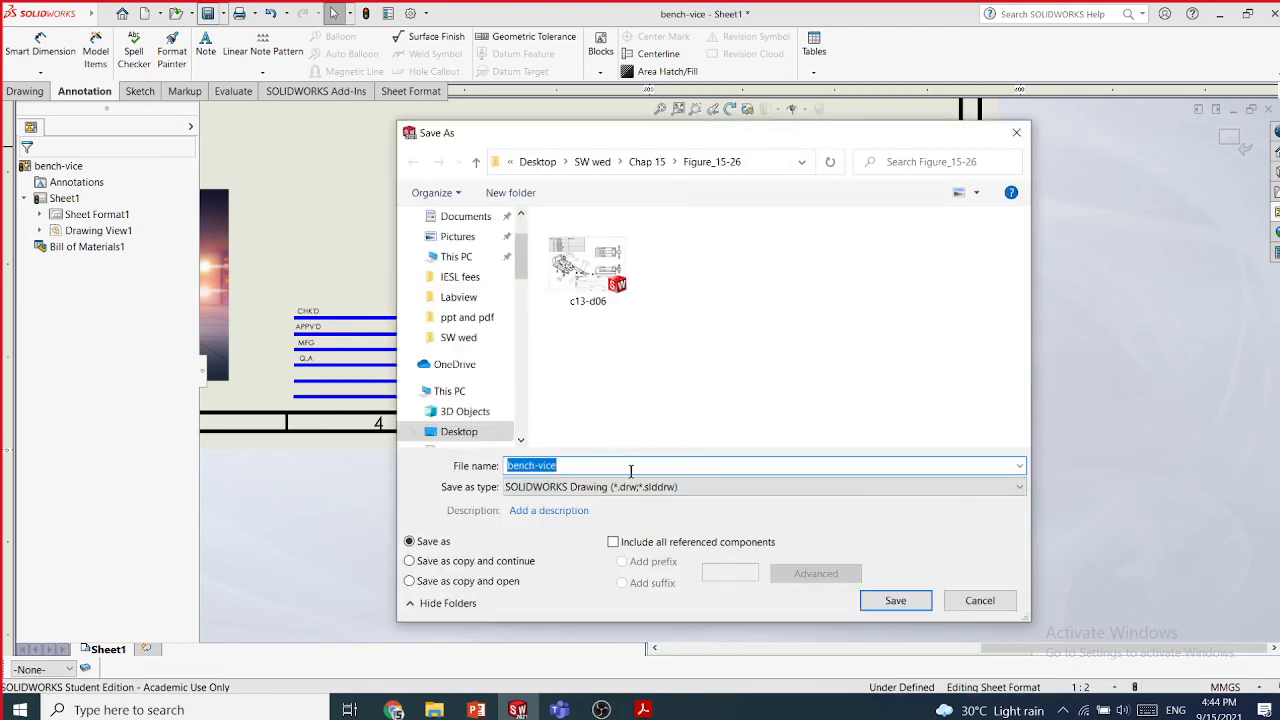
click(587, 465)
text(dfdfd)
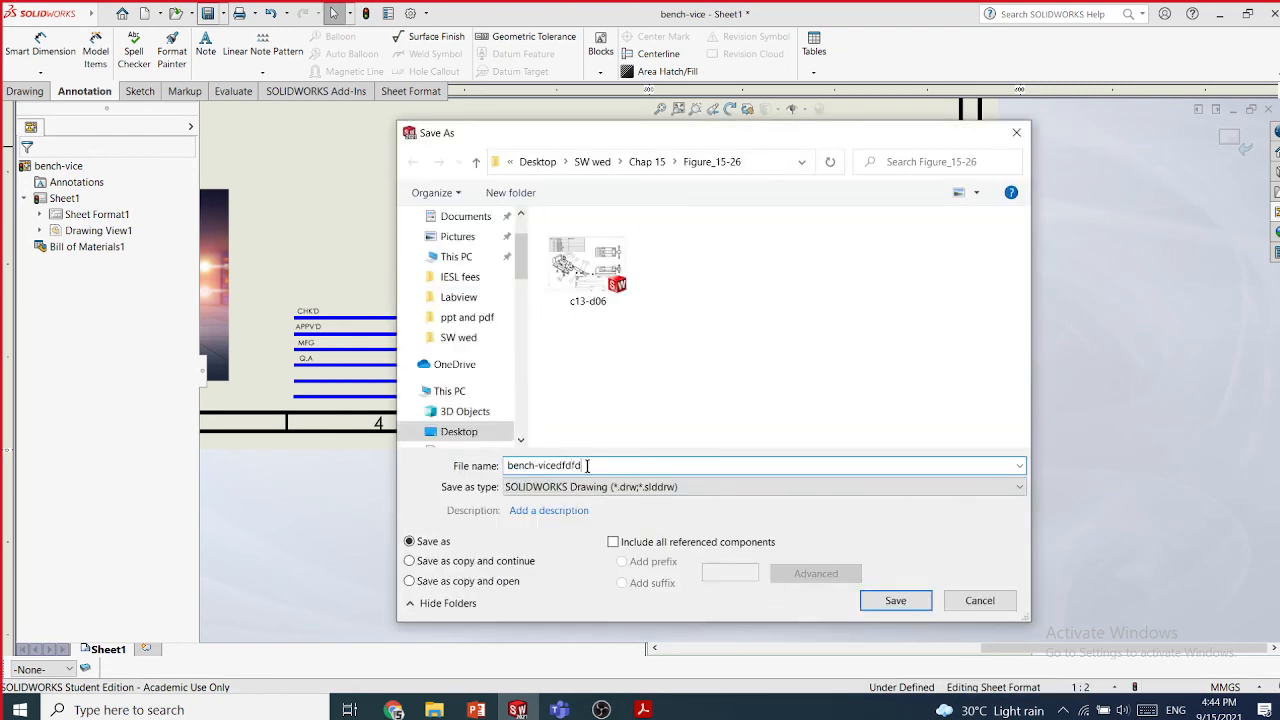
click(895, 600)
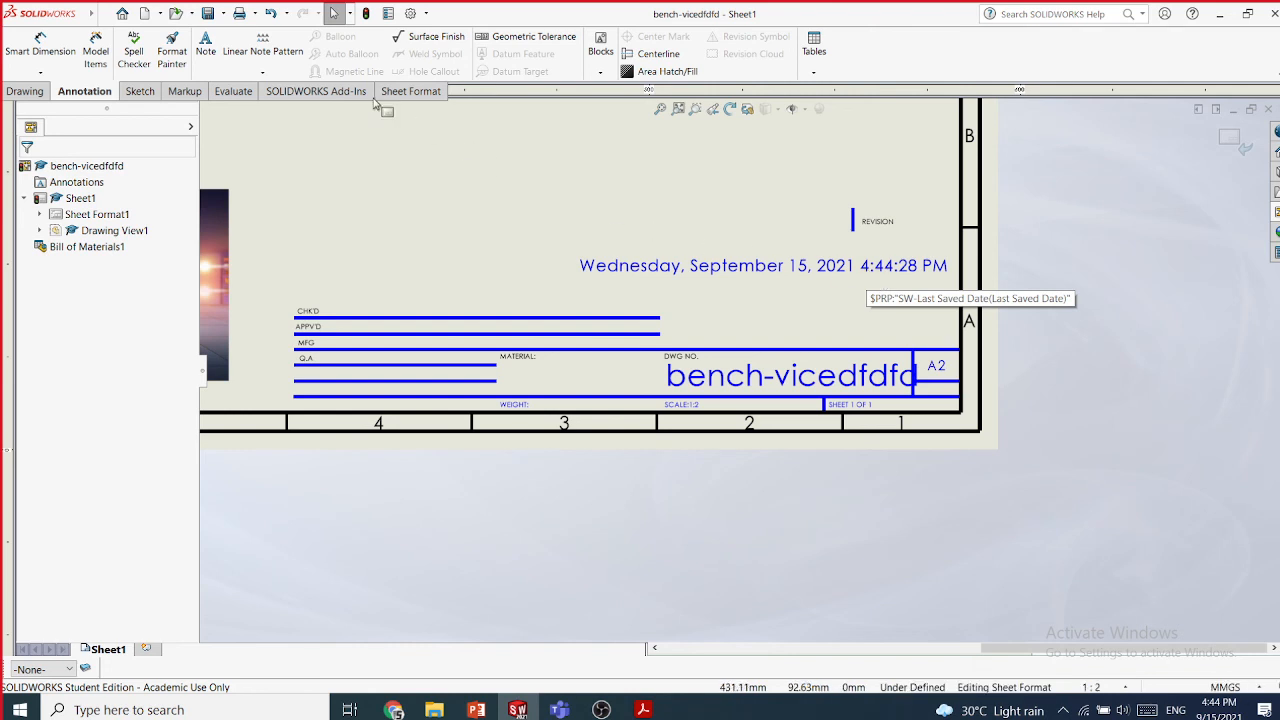
- Place a new empty note without a leader in the blank area beside the REVISION label
click(205, 50)
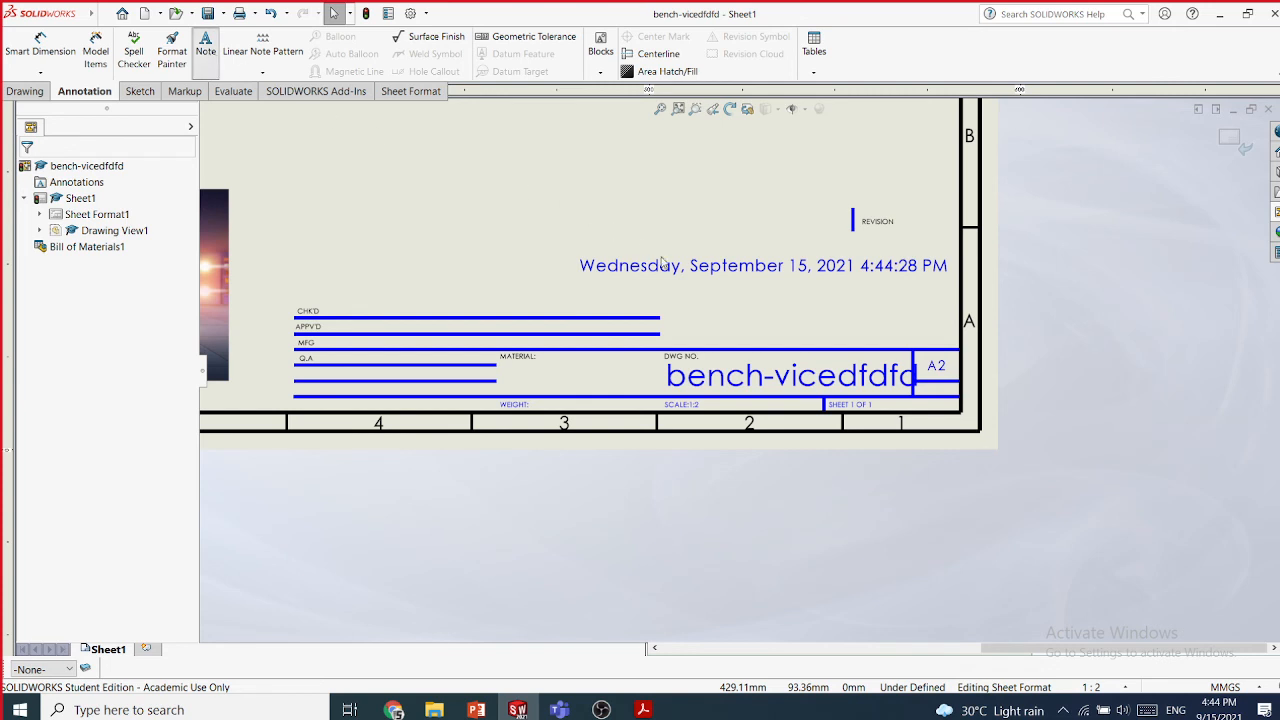
click(716, 226)
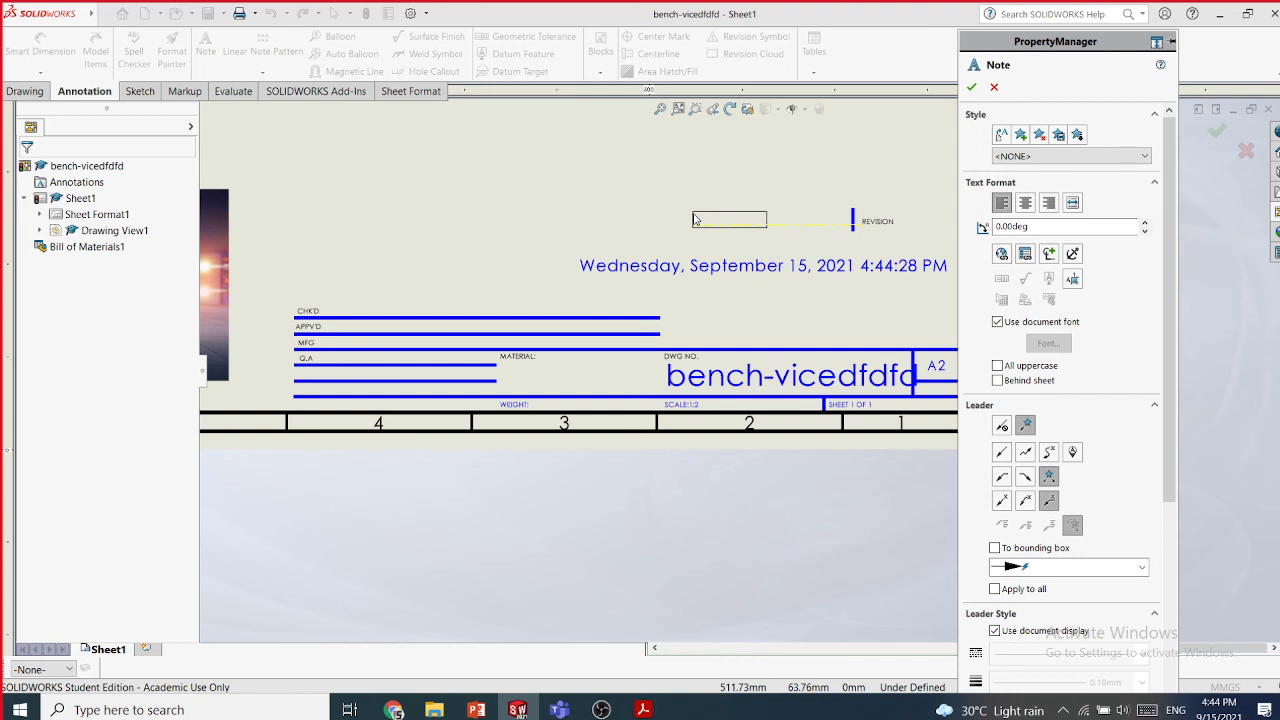
click(695, 219)
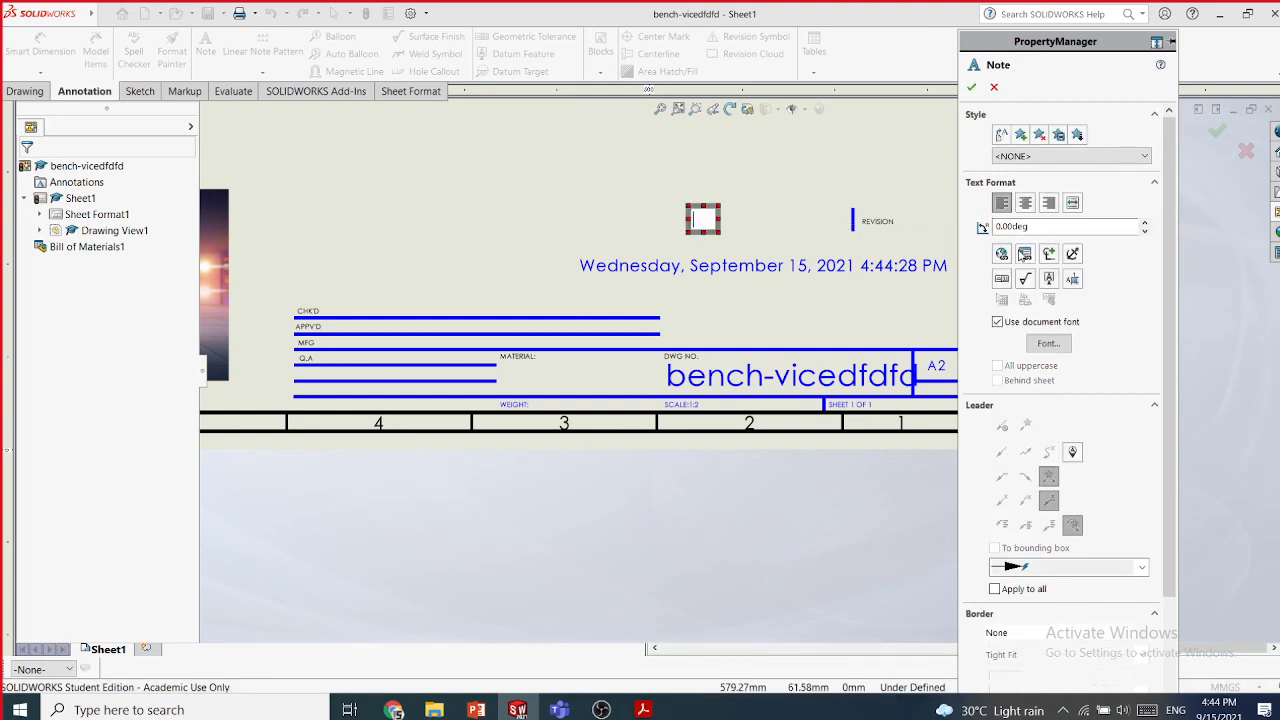
- Link the new note beside the REVISION label to the current document's SW-File Name property
click(1025, 255)
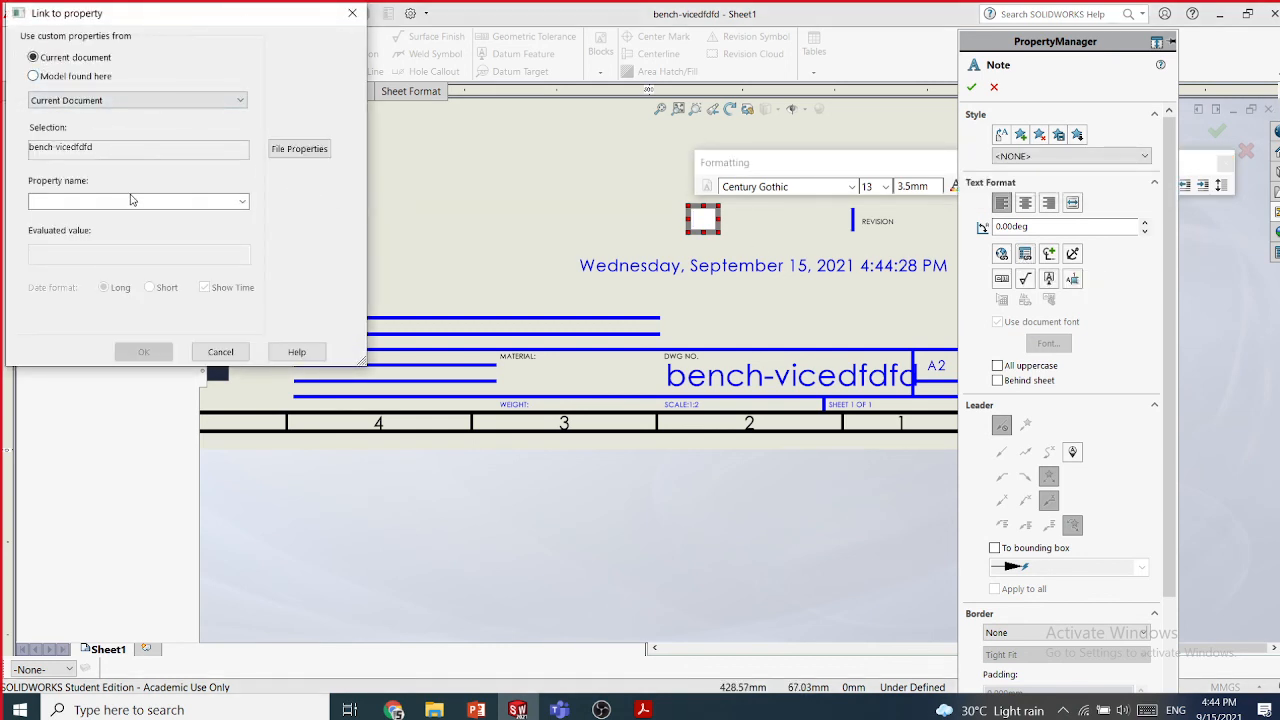
click(241, 201)
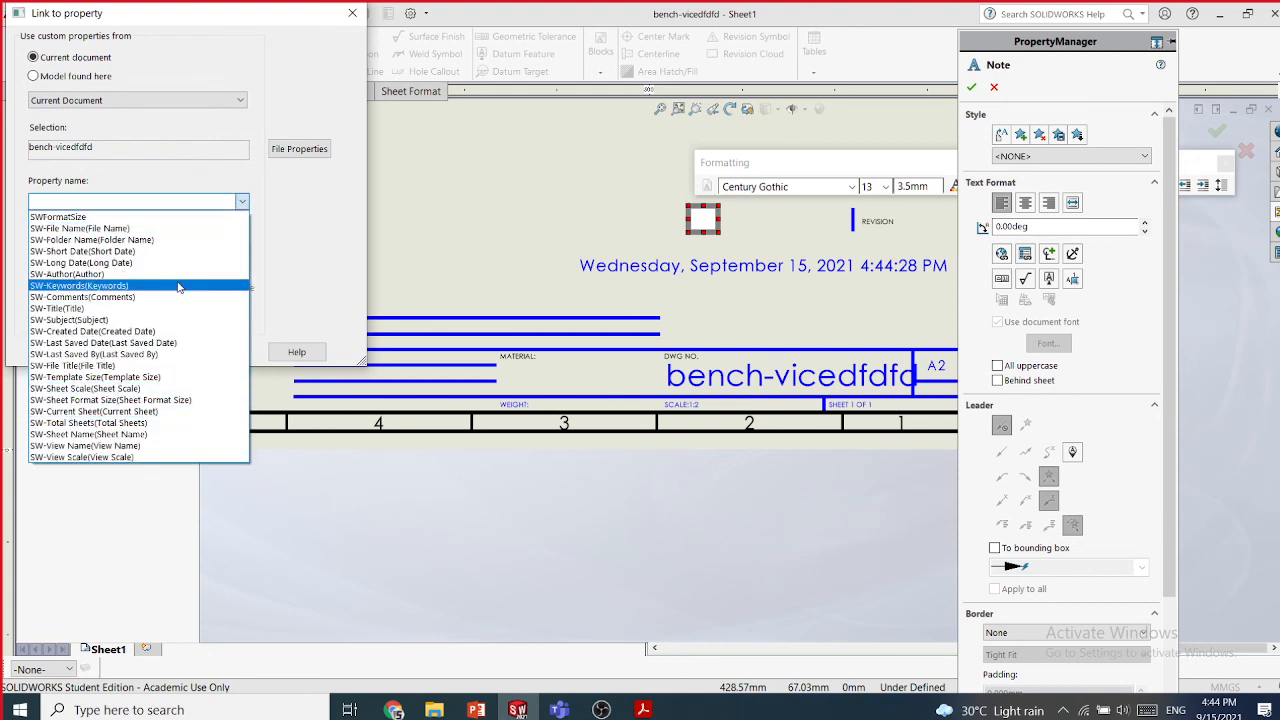
click(106, 309)
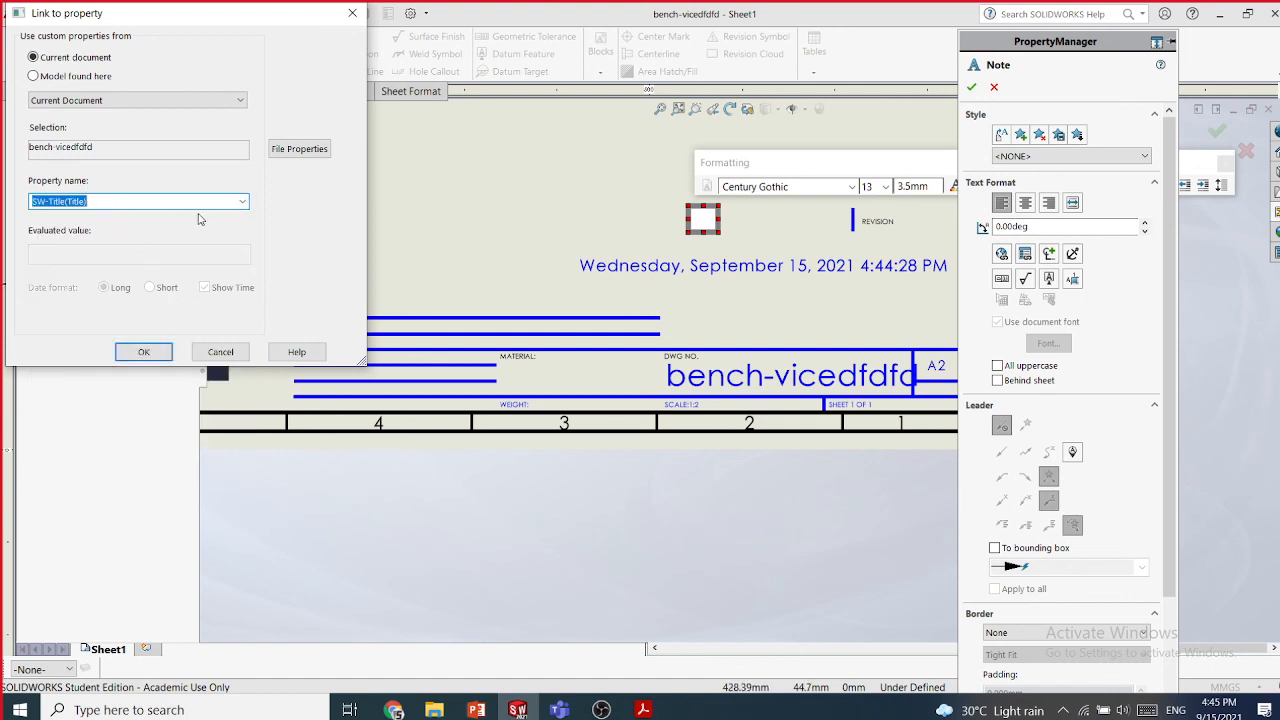
click(242, 203)
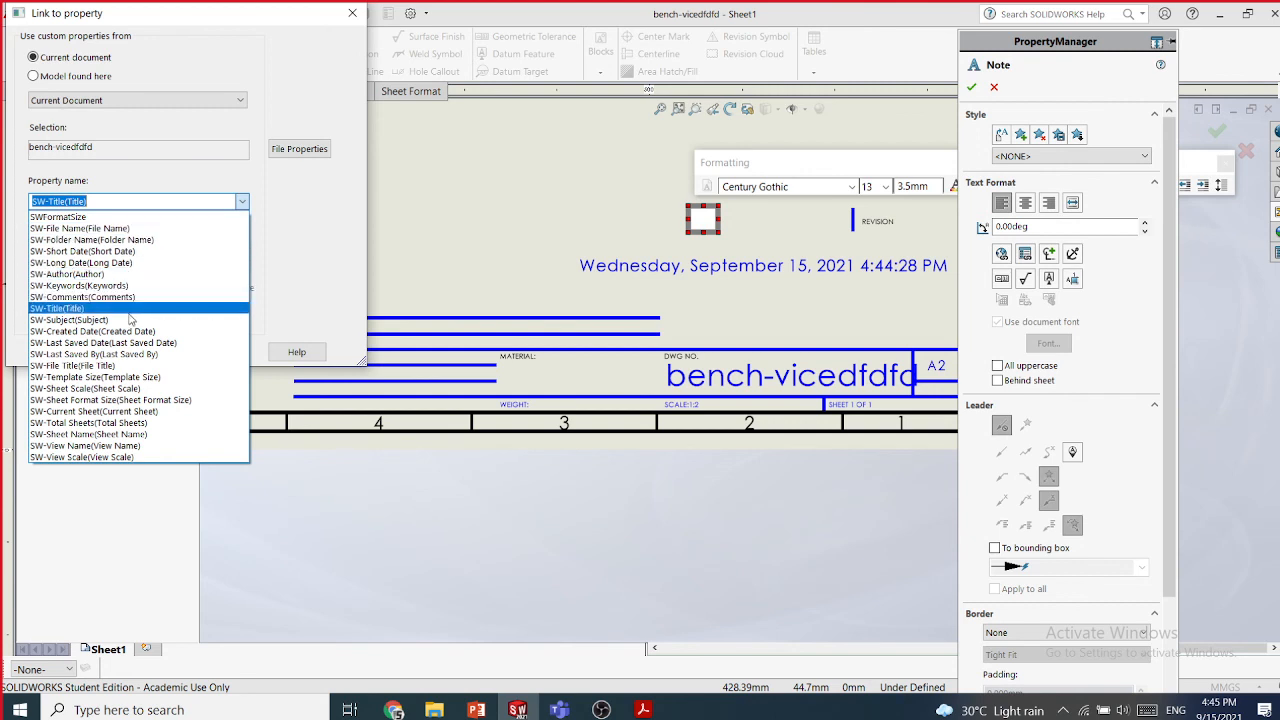
click(127, 320)
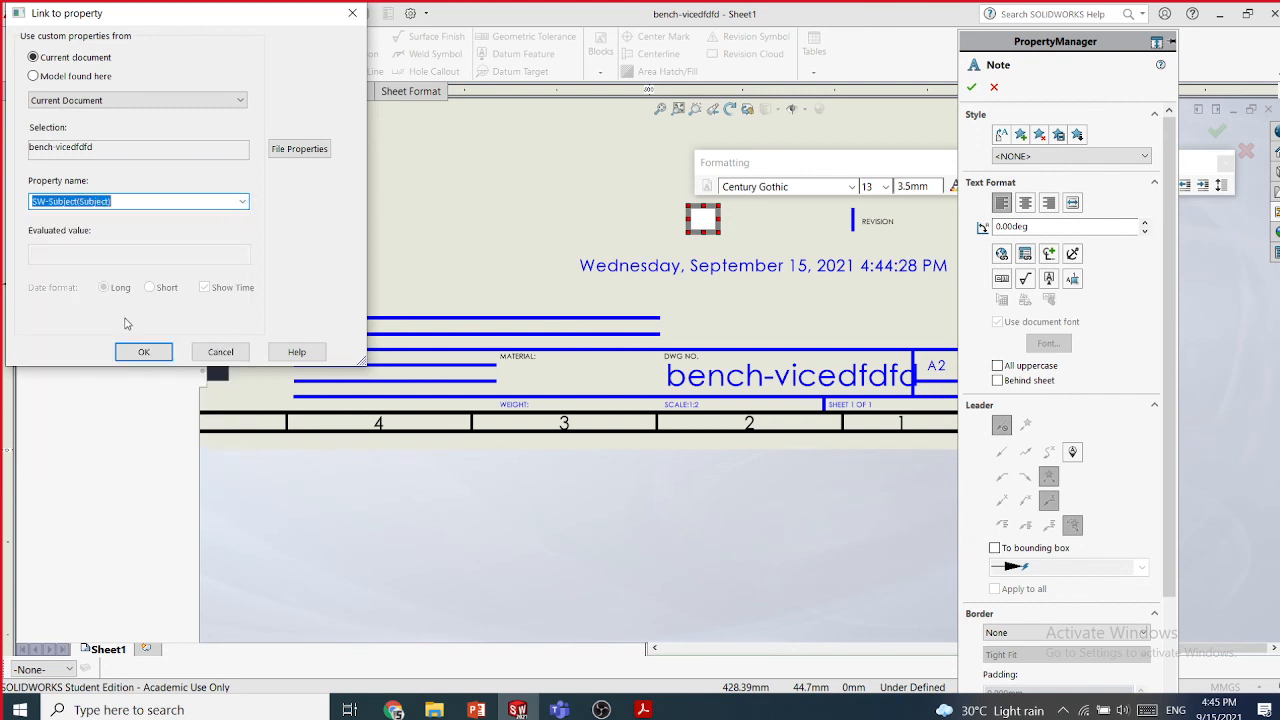
click(242, 203)
click(120, 229)
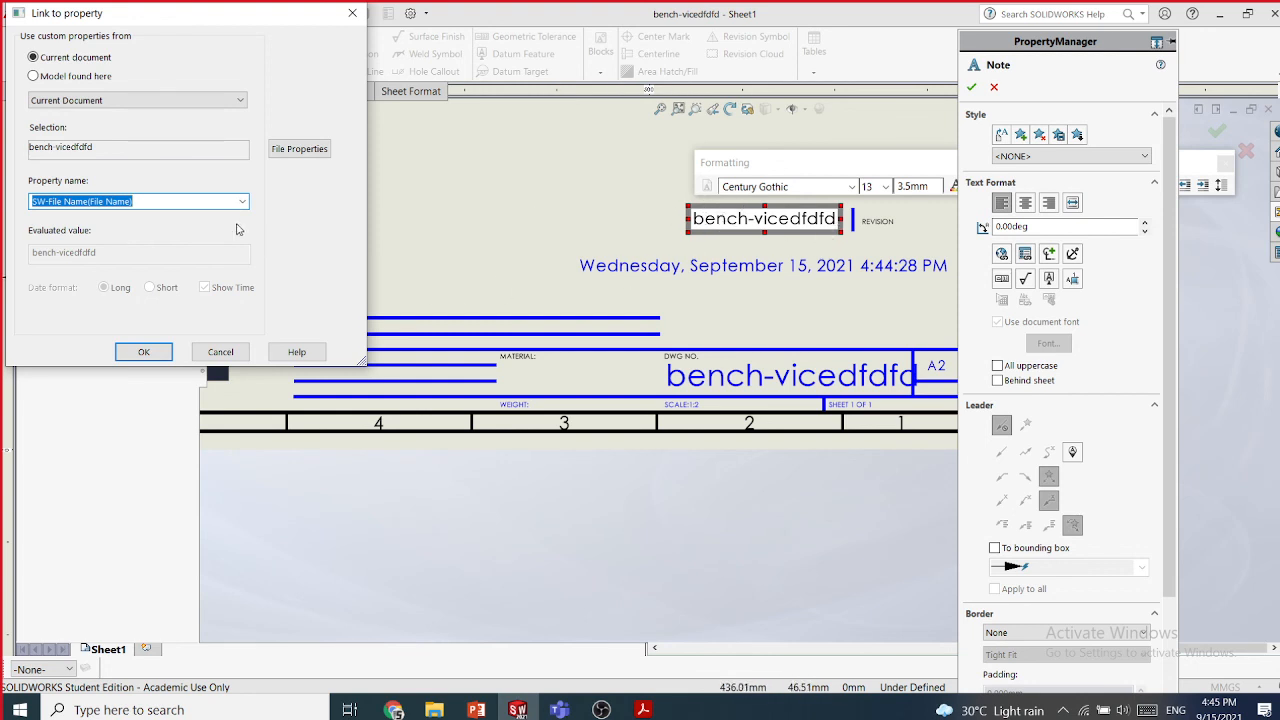
click(146, 351)
click(971, 87)
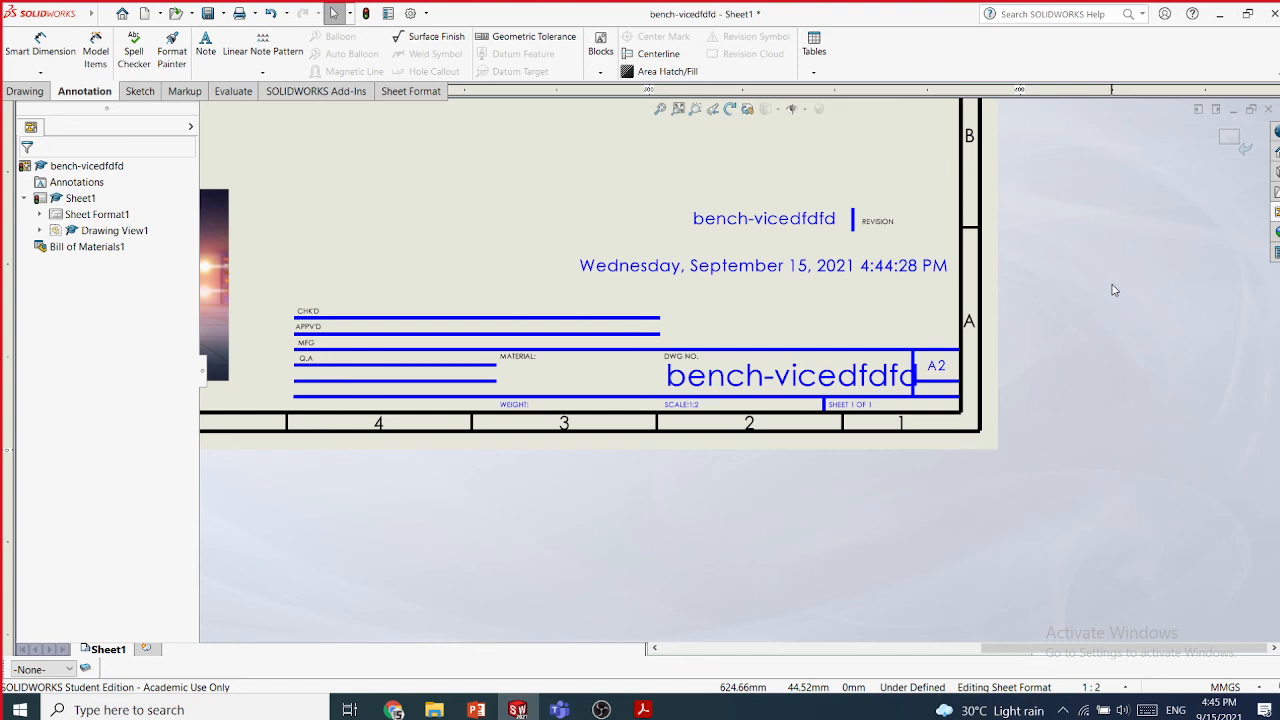
- Finish editing the sheet format and return to the drawing sheet to check the linked notes and picture near the title block
scroll(1109, 300, up, 5)
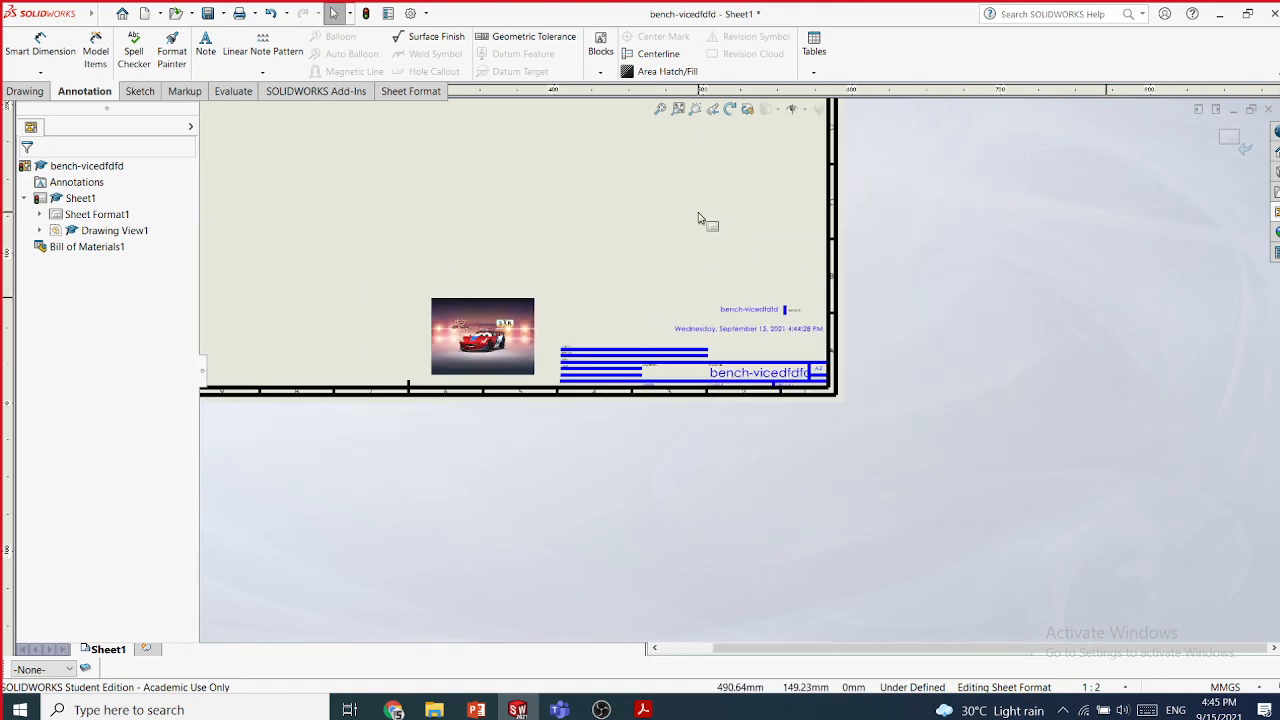
scroll(557, 220, up, 4)
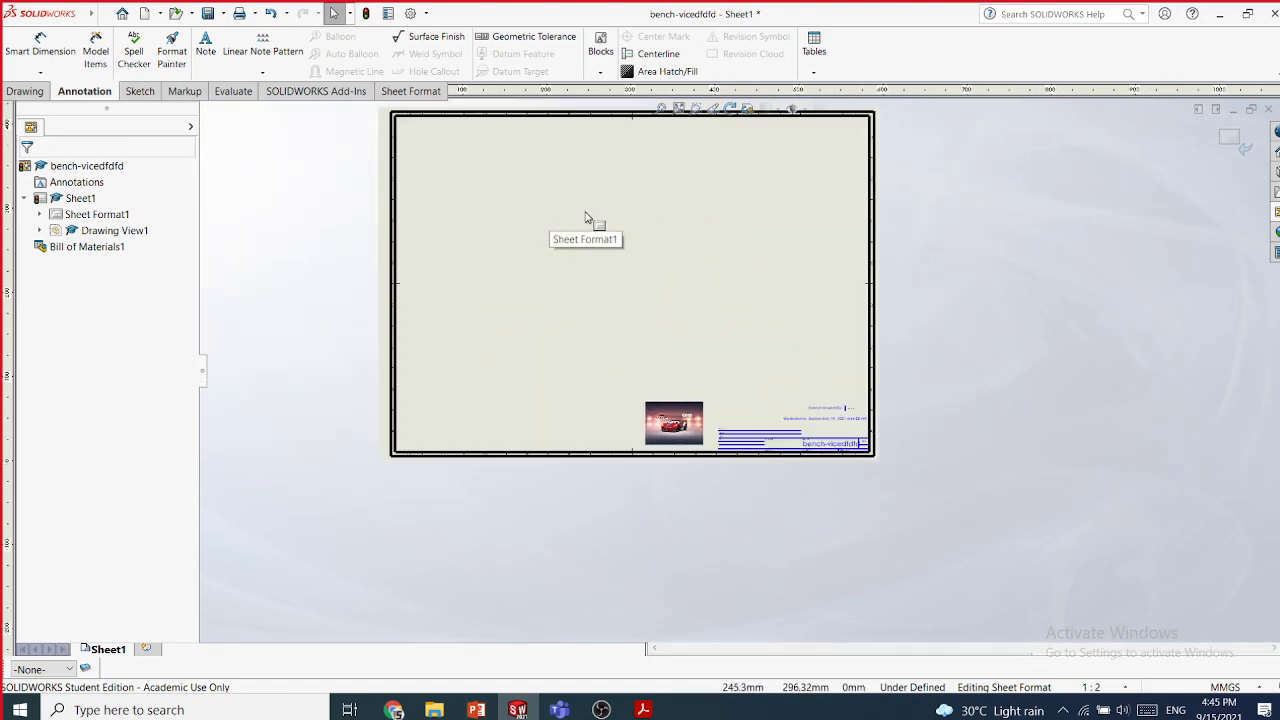
click(1231, 141)
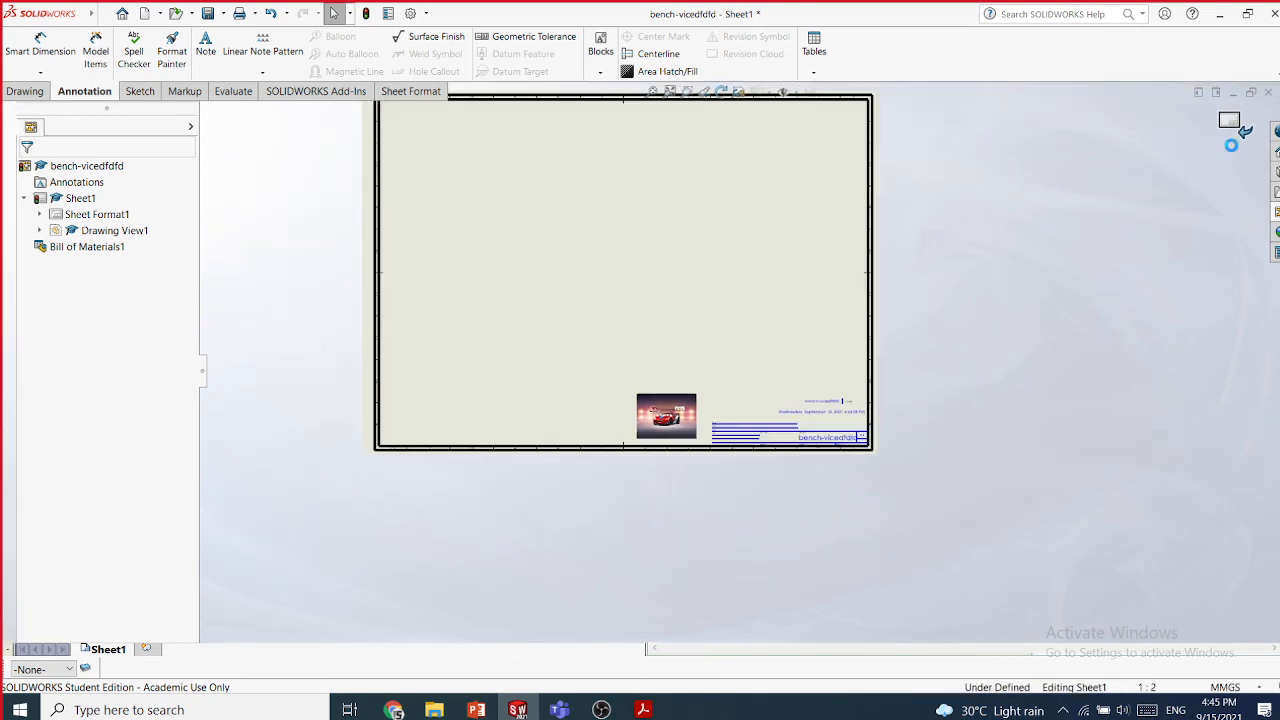
scroll(832, 318, down, 2)
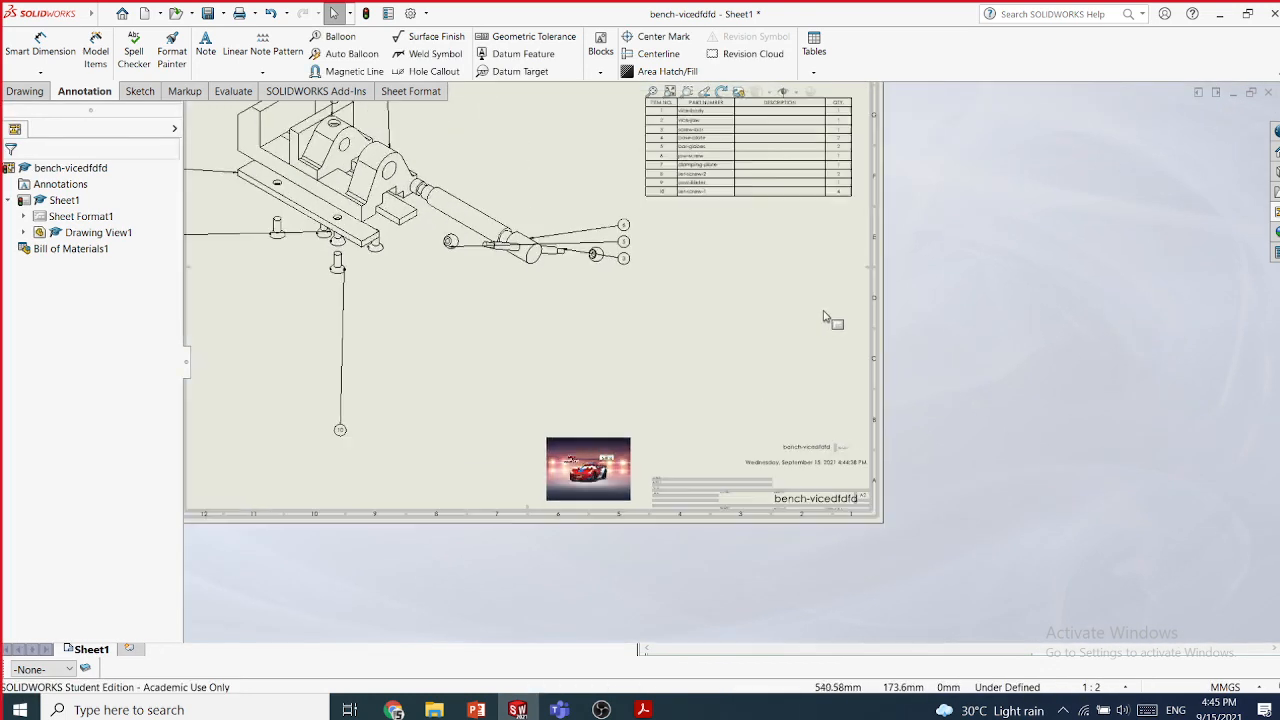
scroll(757, 523, down, 3)
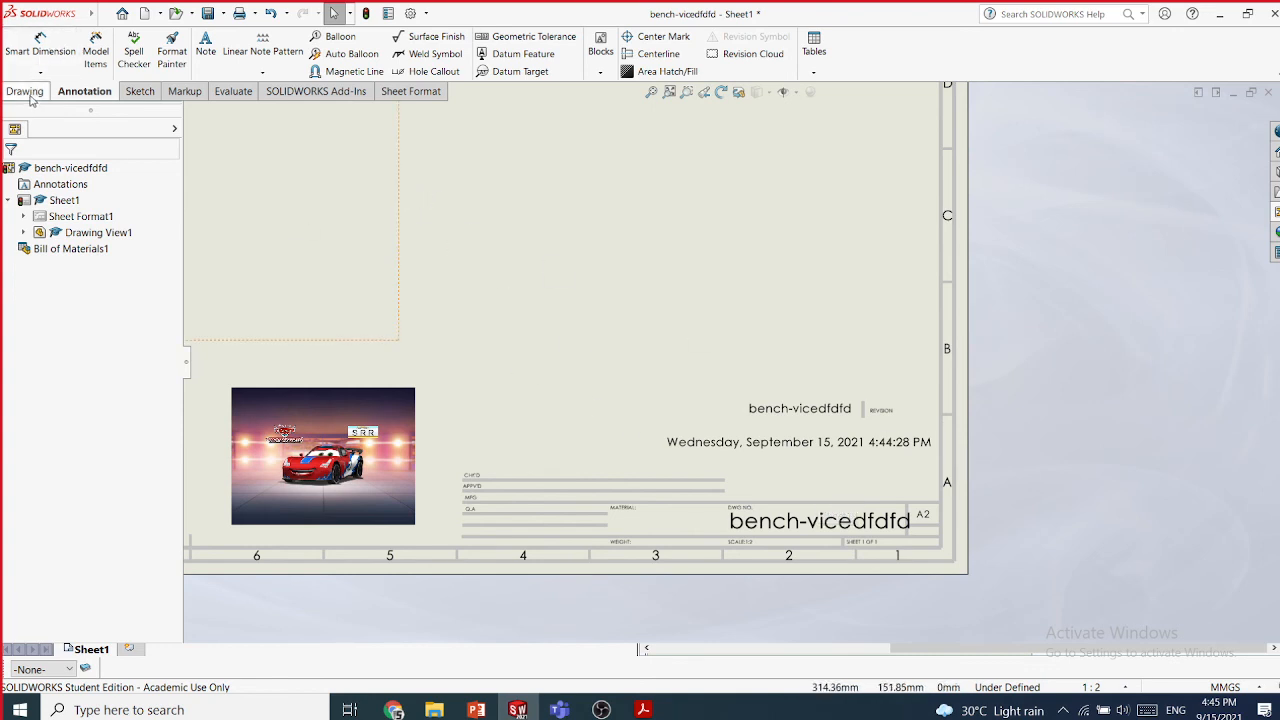
click(105, 14)
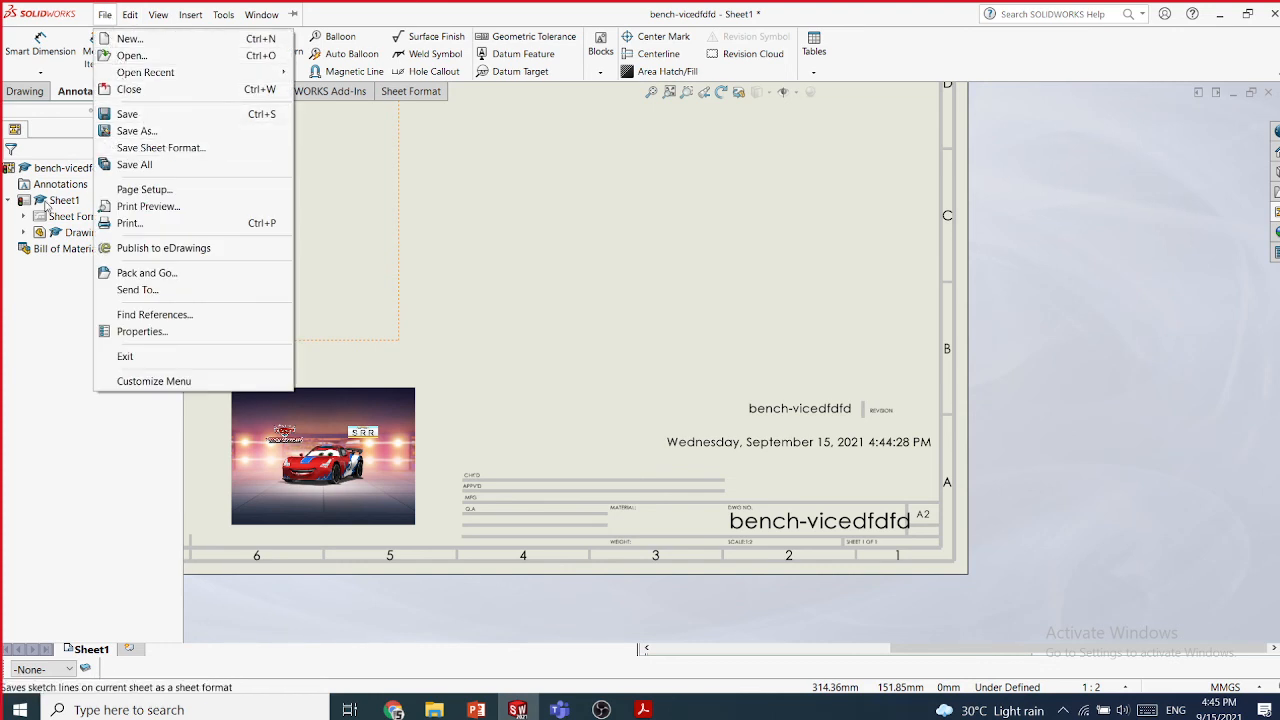
click(64, 201)
right_click(64, 201)
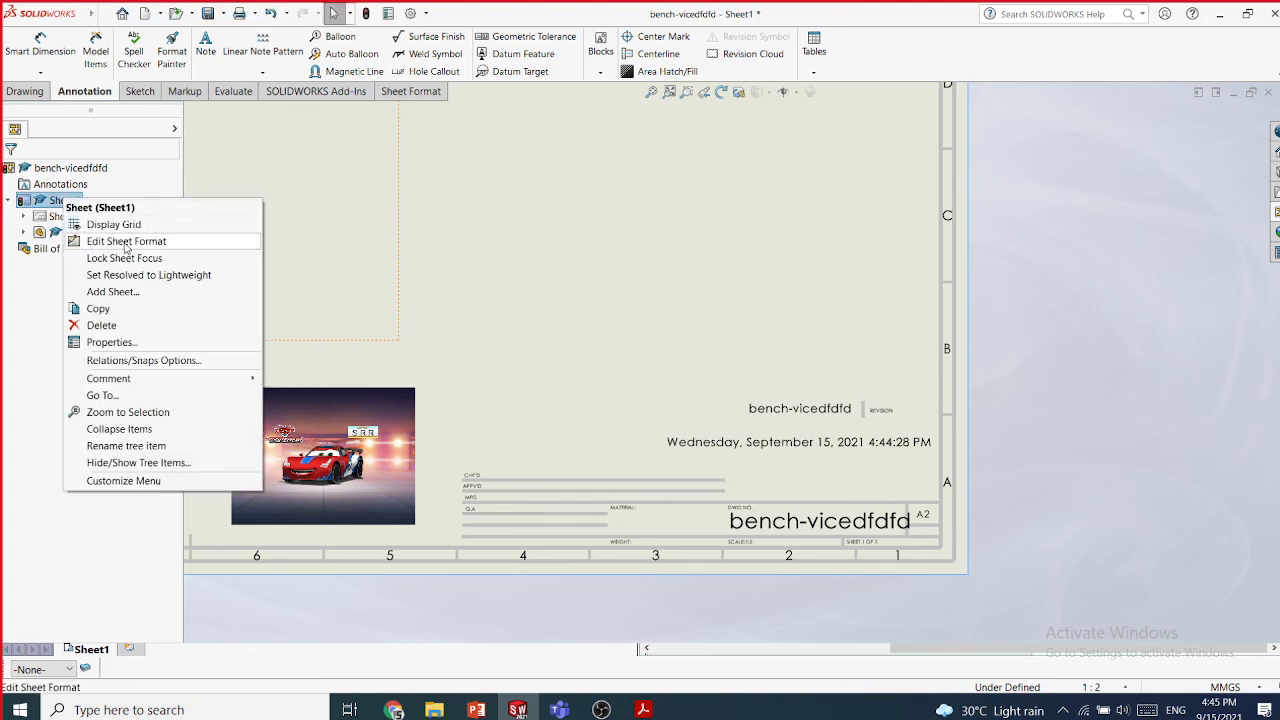
click(43, 289)
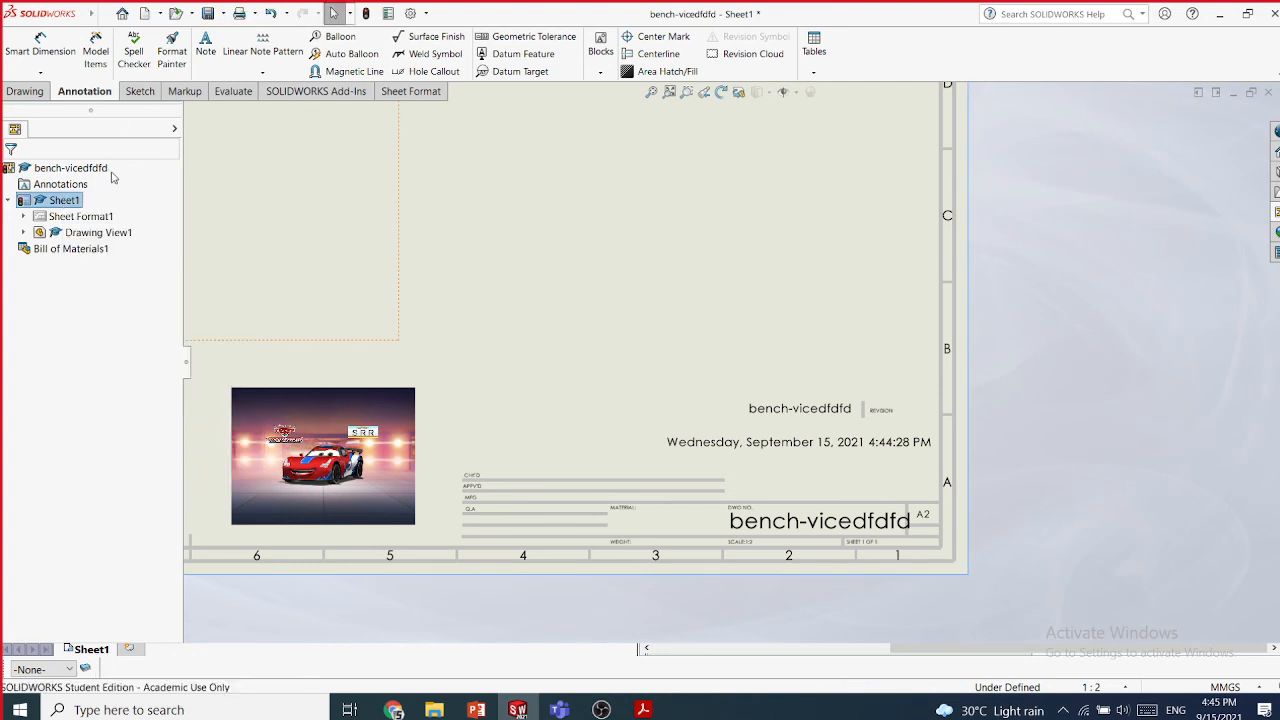
click(128, 16)
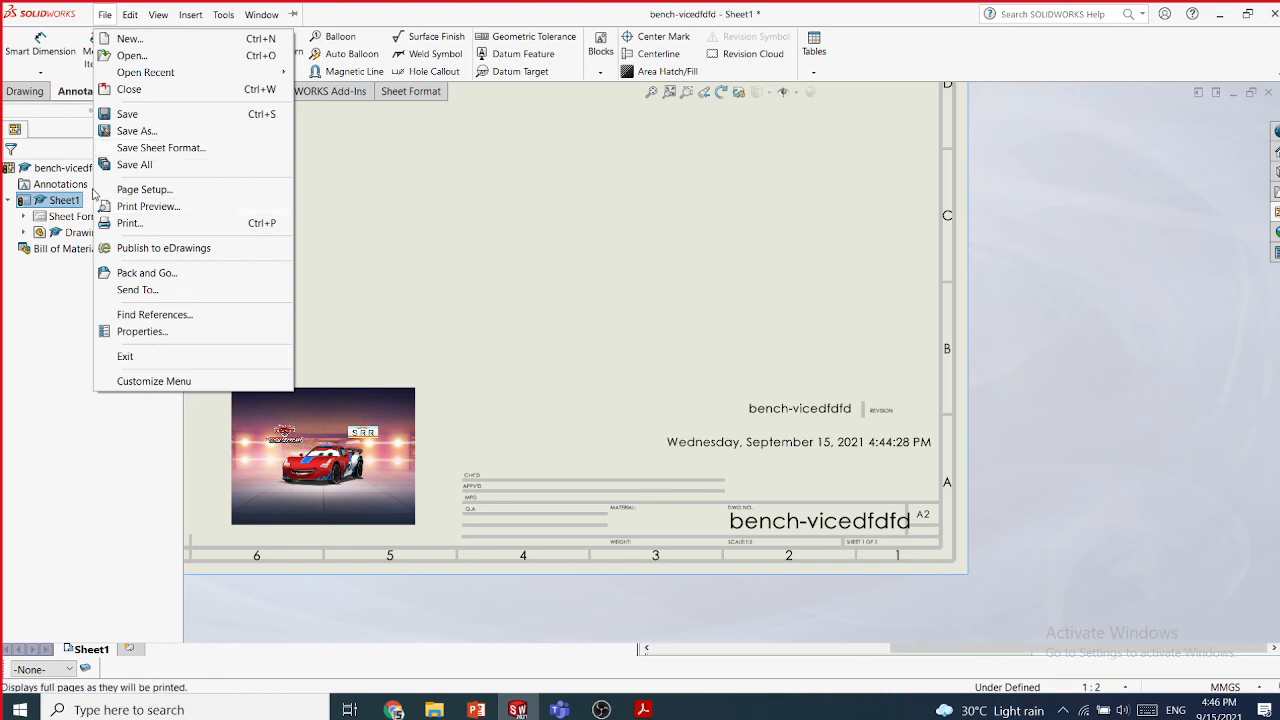
click(60, 309)
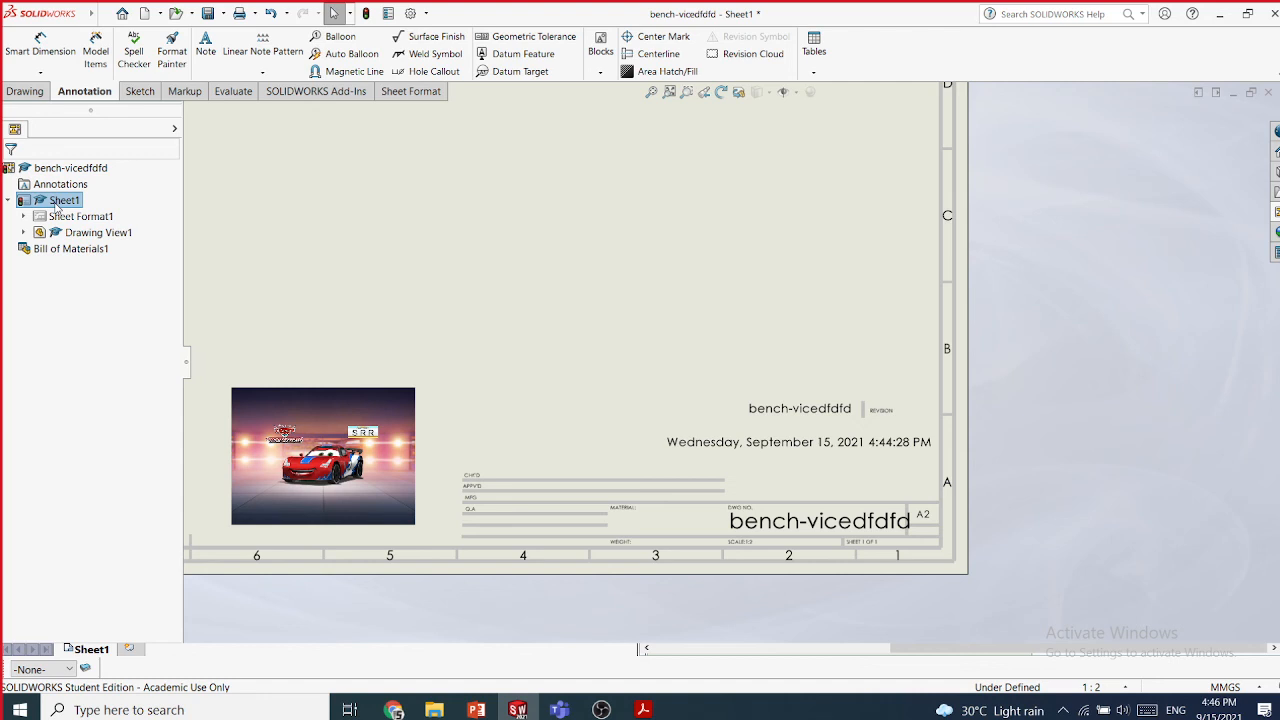
right_click(57, 205)
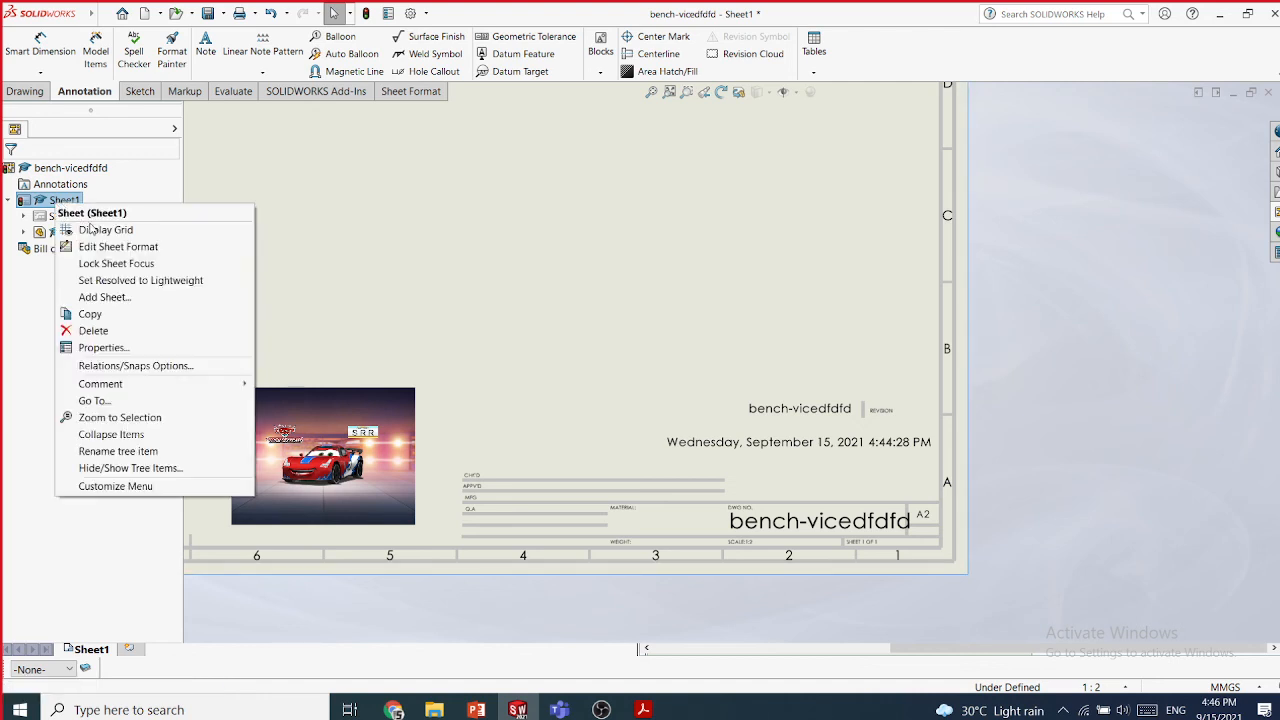
click(31, 267)
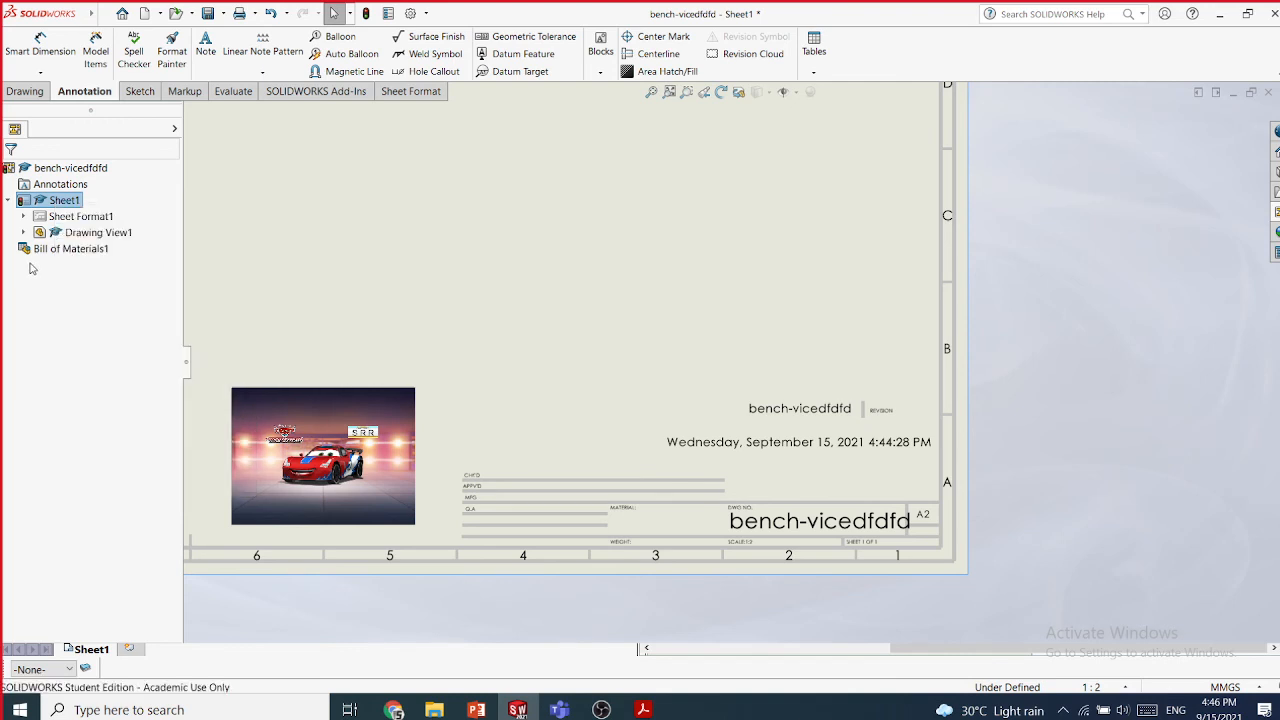
- Save the customized sheet format as "my sheet" in the SOLIDWORKS 2021 sheetformat folder
click(122, 14)
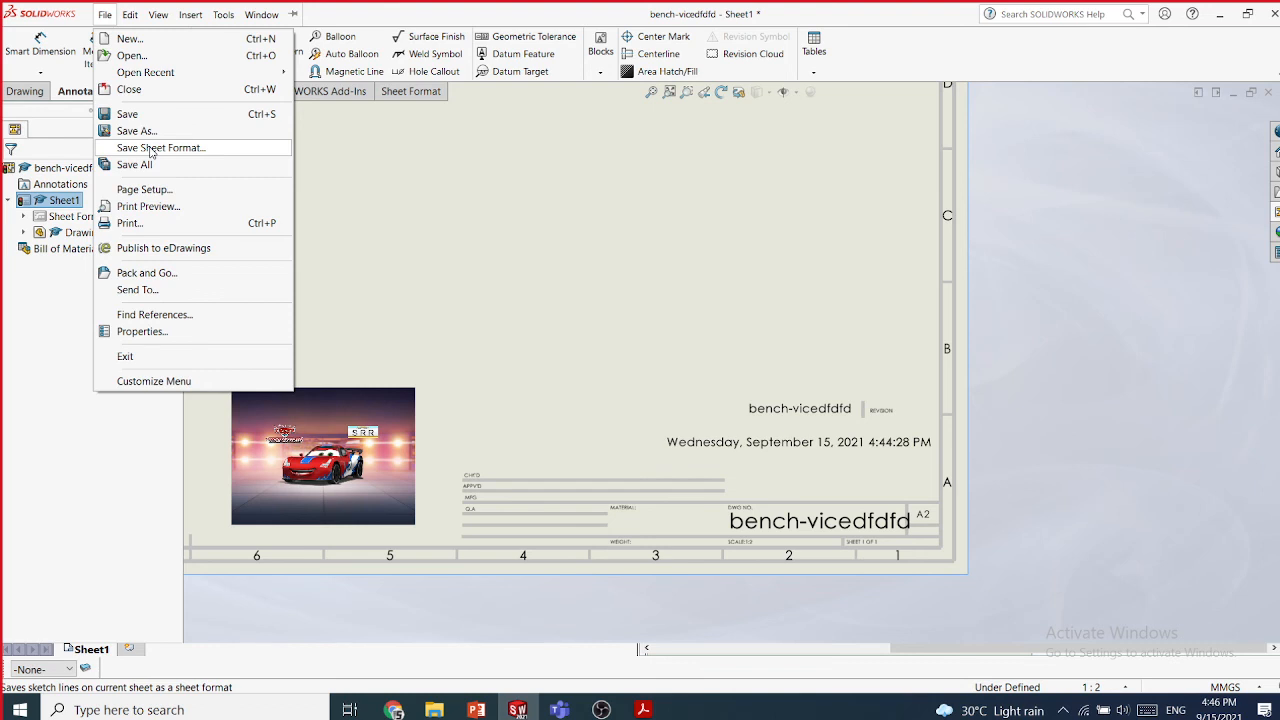
click(151, 148)
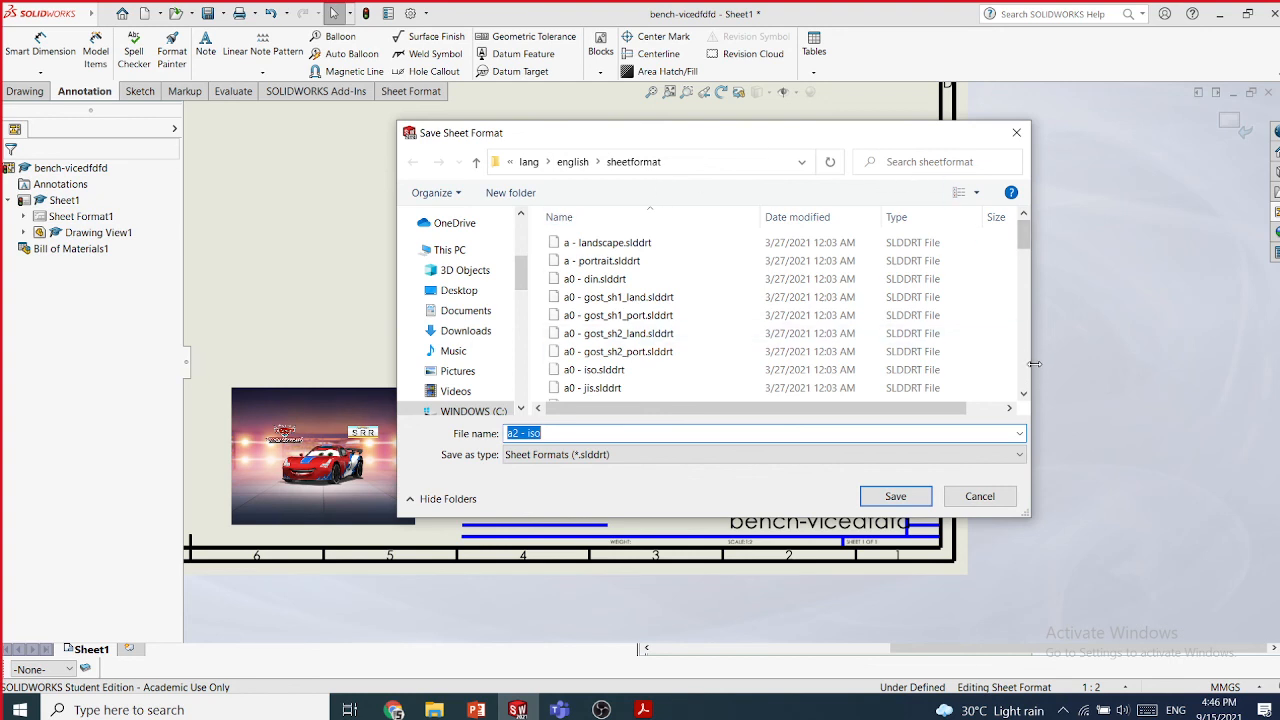
drag(1030, 366, 1100, 366)
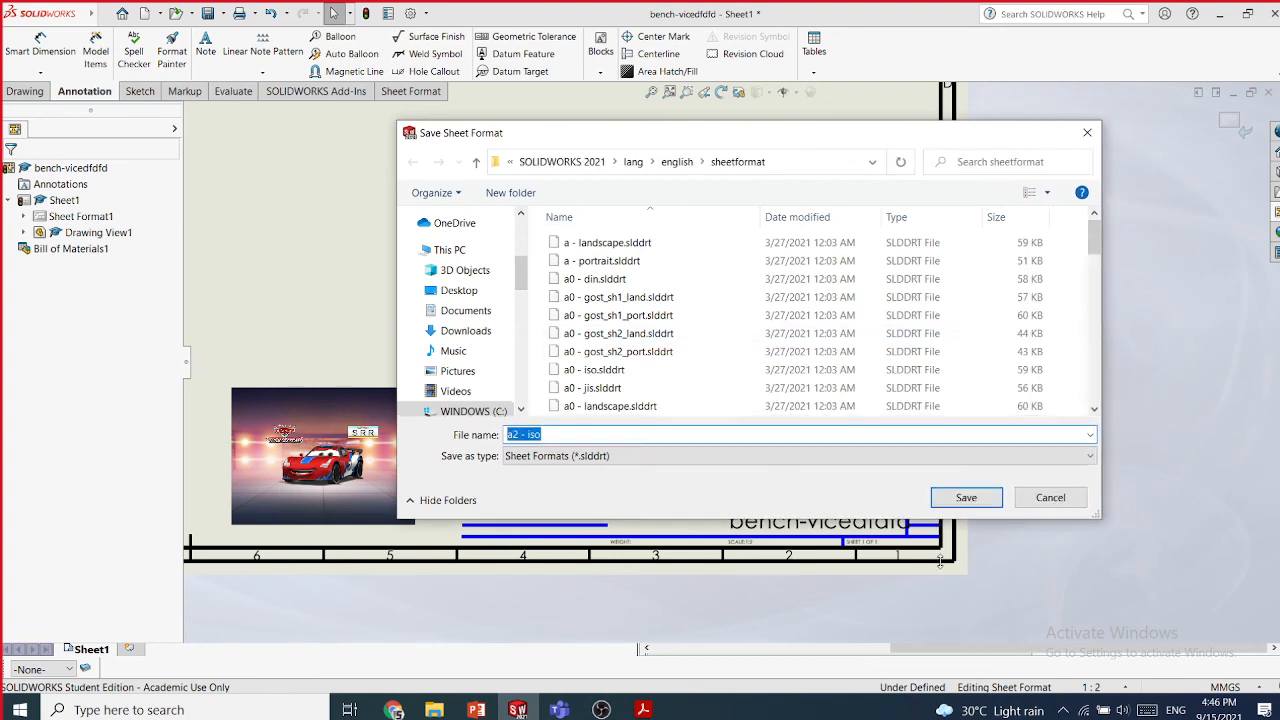
drag(940, 517, 923, 607)
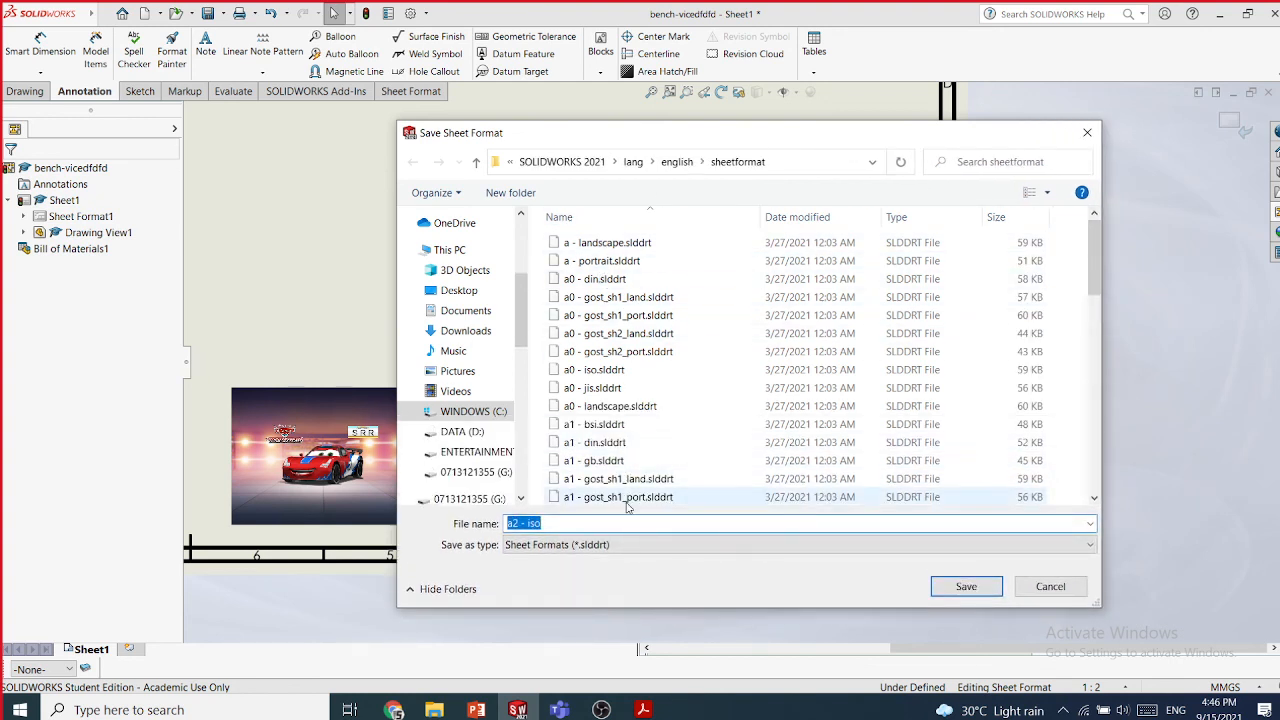
text(m)
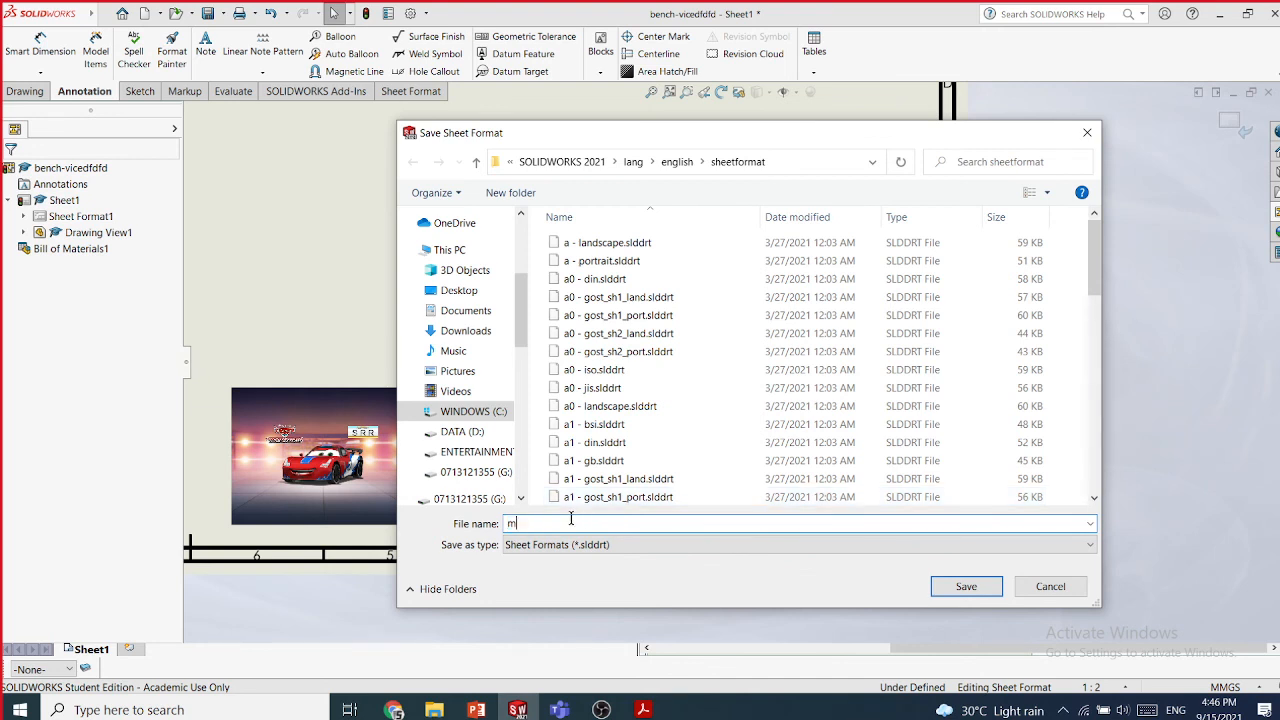
text(y sheet)
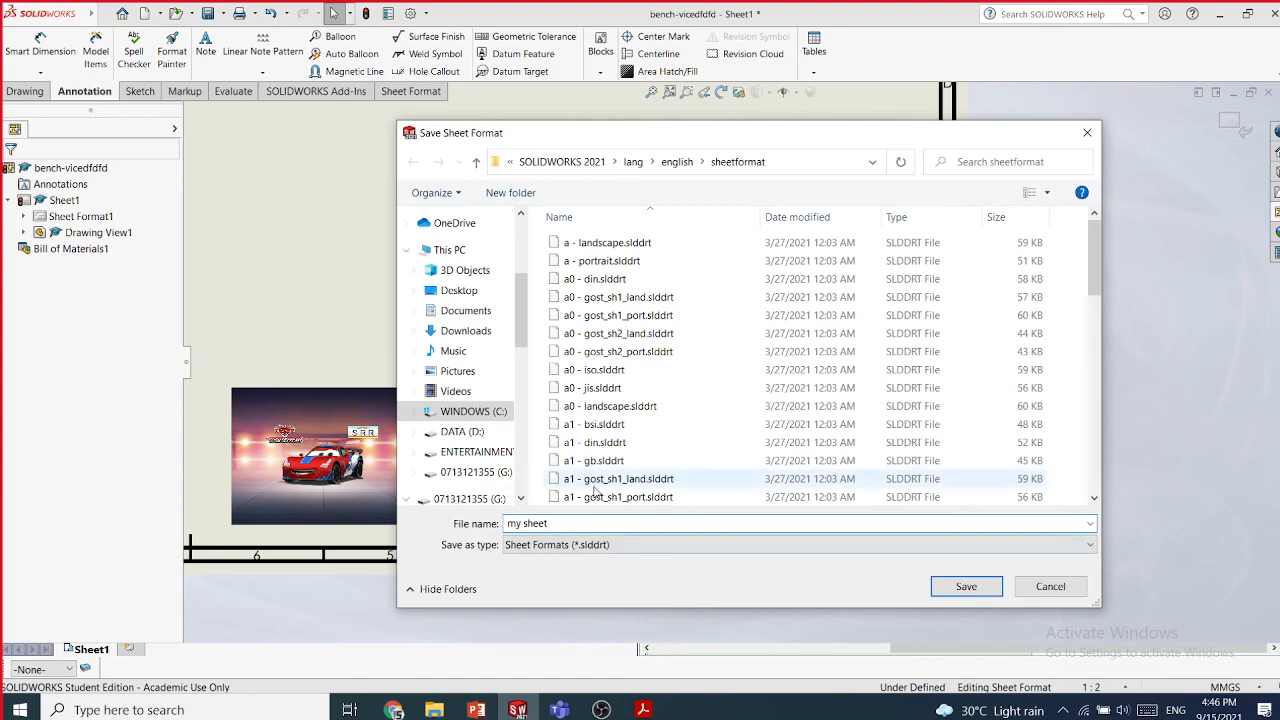
click(962, 587)
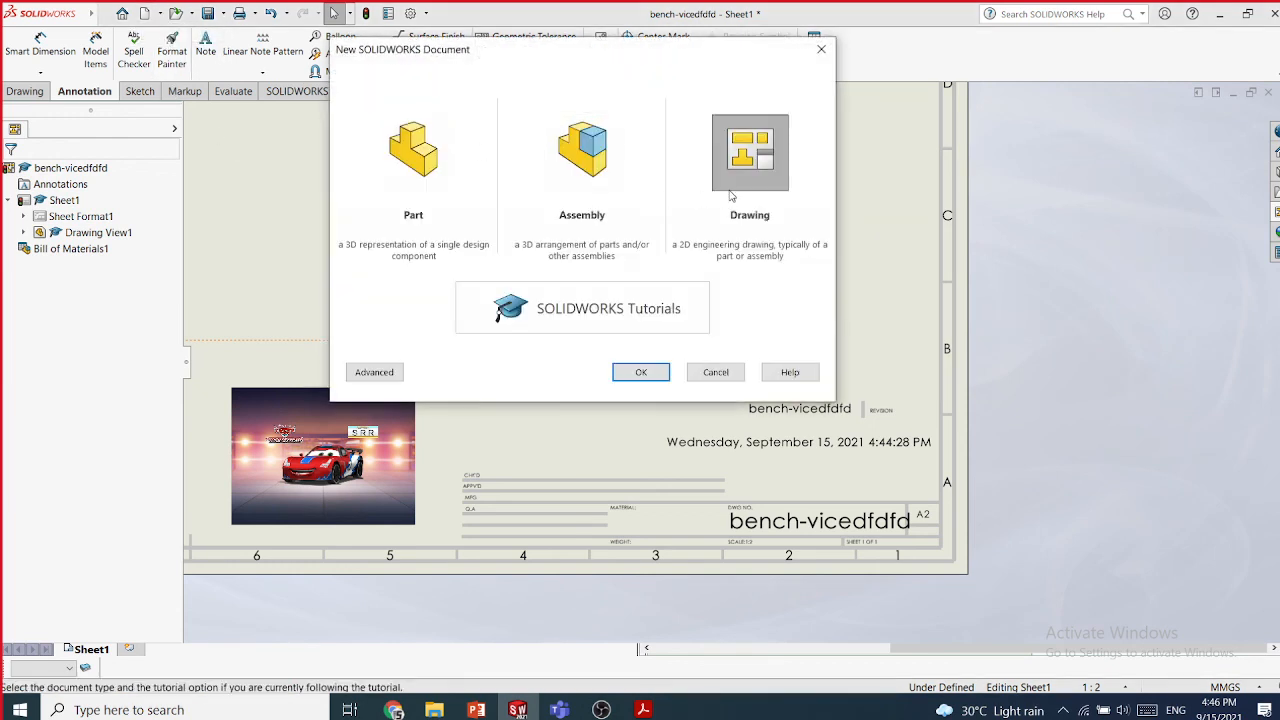
- Create a new drawing that uses the my sheet.slddrt sheet format, without inserting a model view
double_click(757, 174)
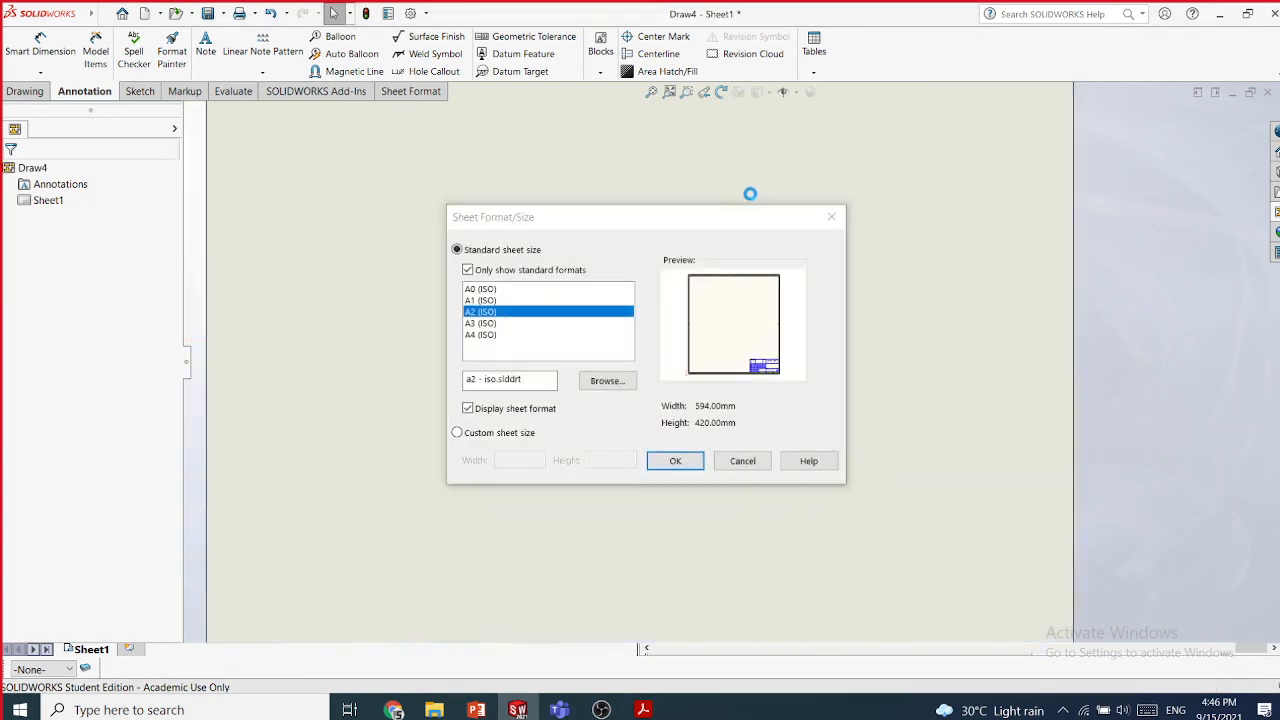
click(606, 384)
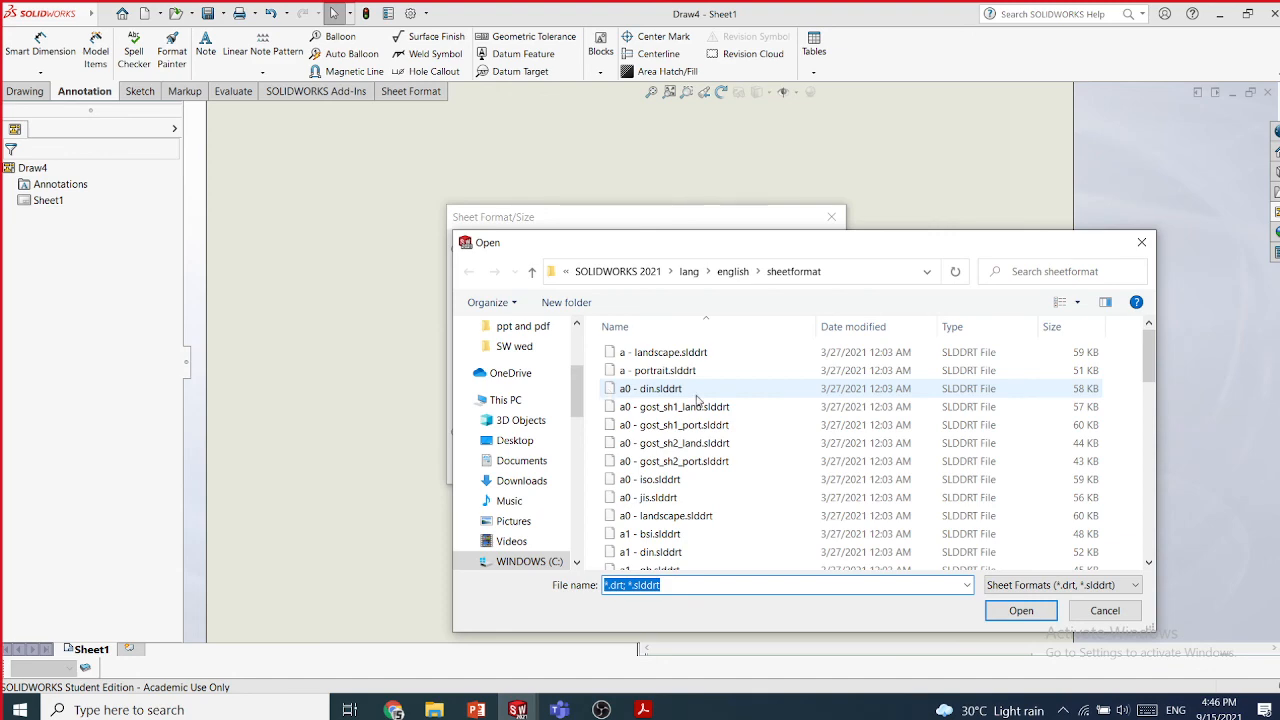
drag(1145, 377, 1147, 549)
click(628, 562)
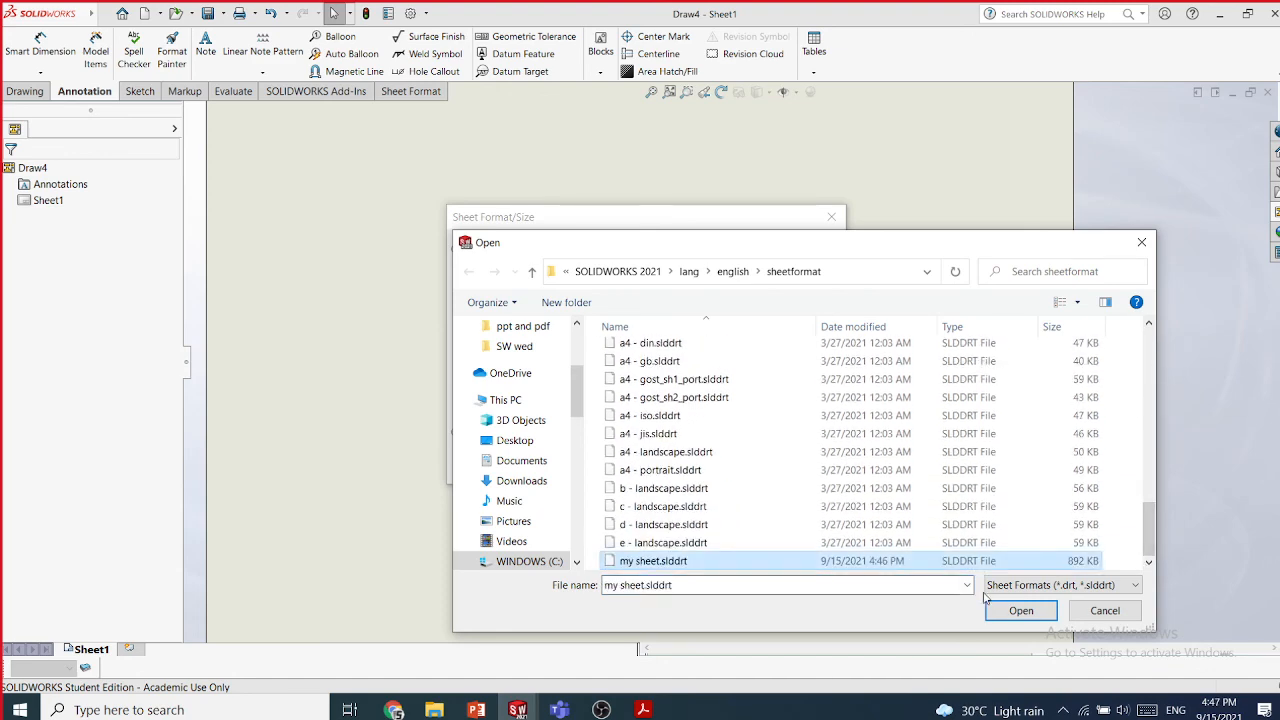
click(1019, 610)
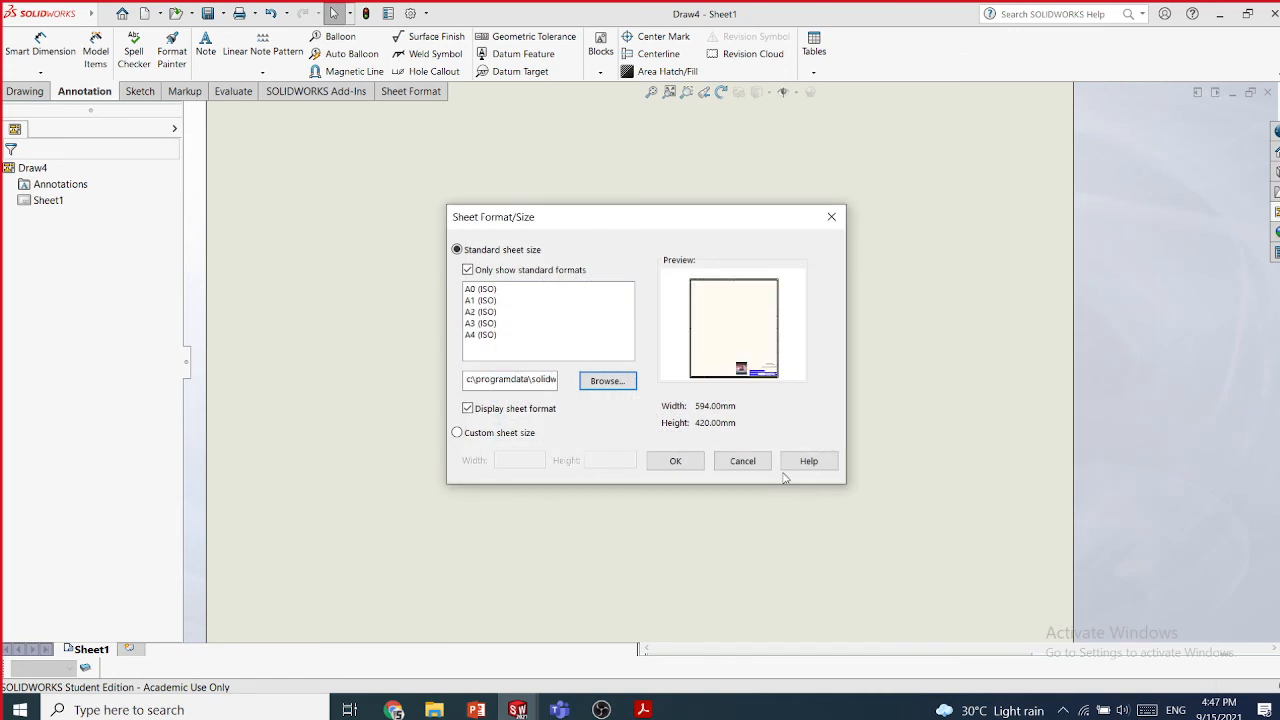
click(675, 462)
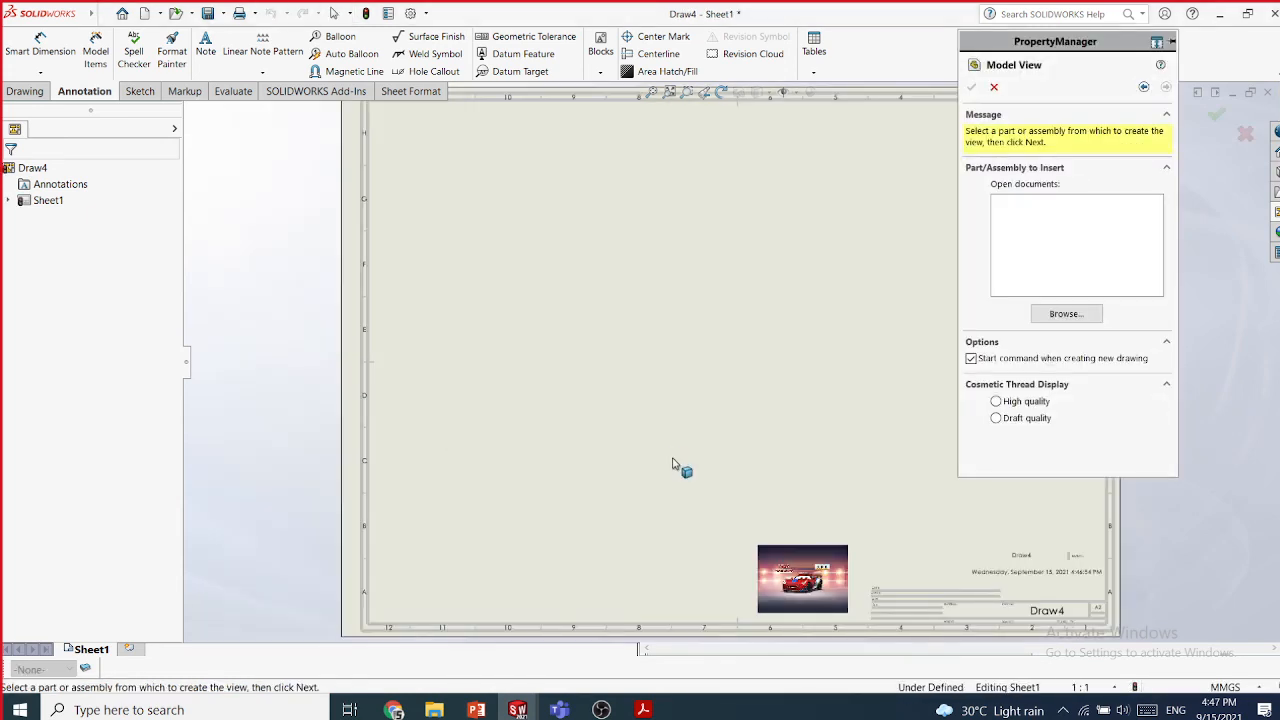
click(995, 88)
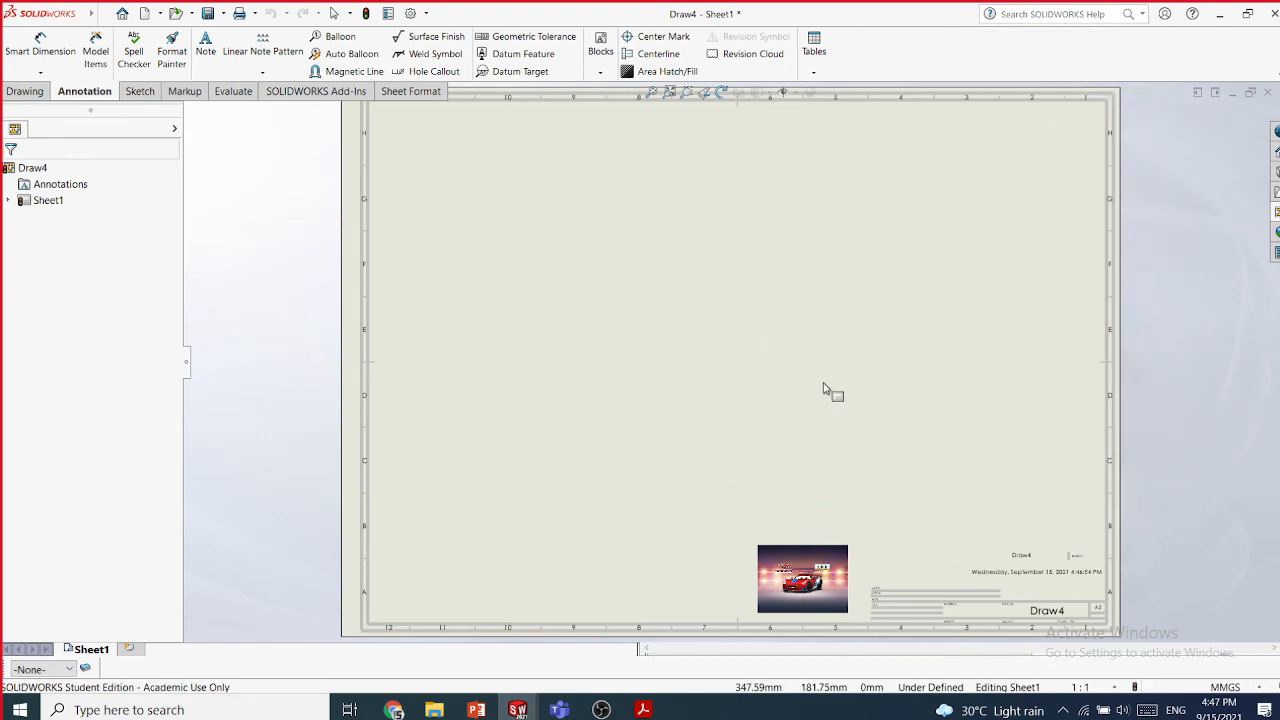
- Examine the new drawing's title block, property-linked notes and picture carried over from the custom sheet format
scroll(997, 614, down, 2)
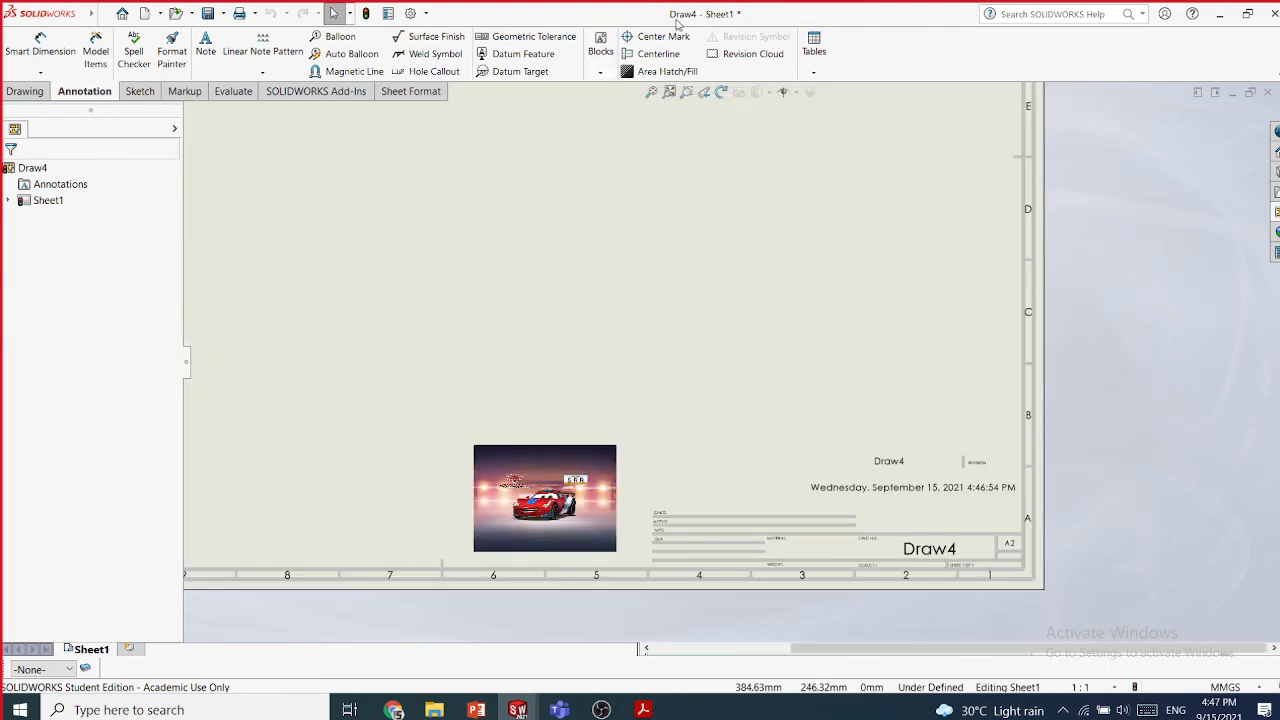
scroll(986, 503, down, 2)
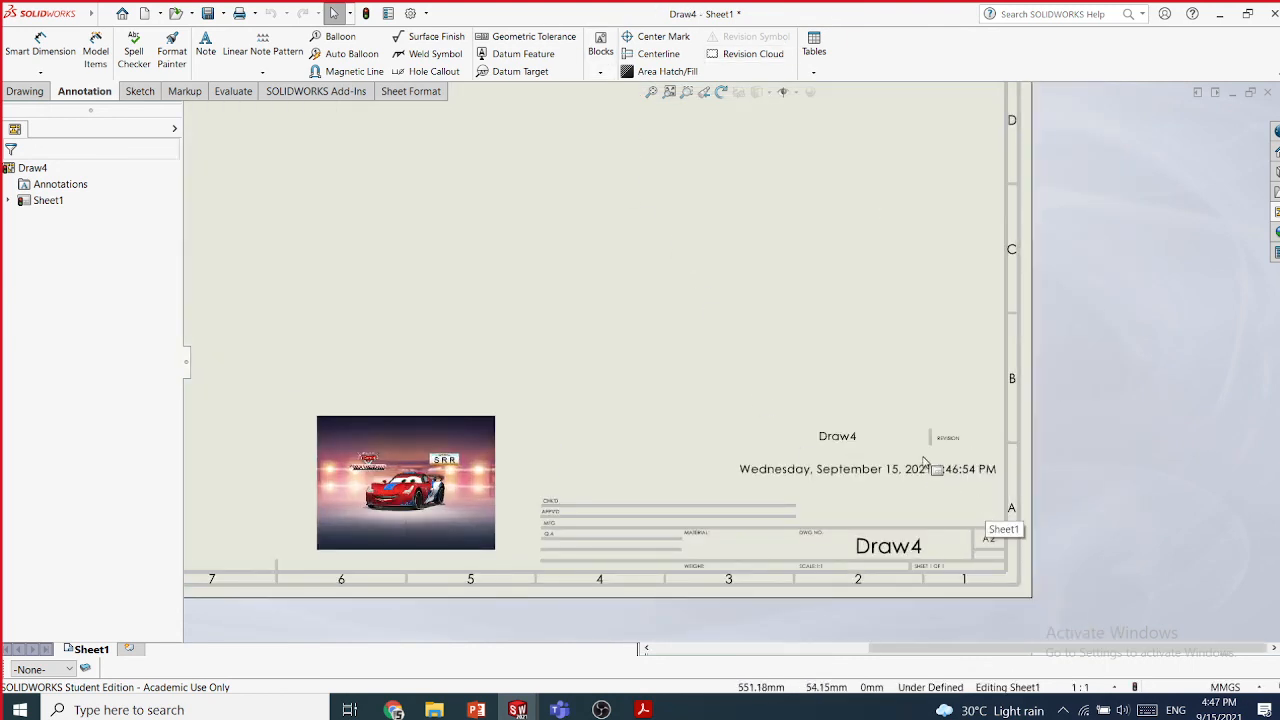
mouse_move(1222, 714)
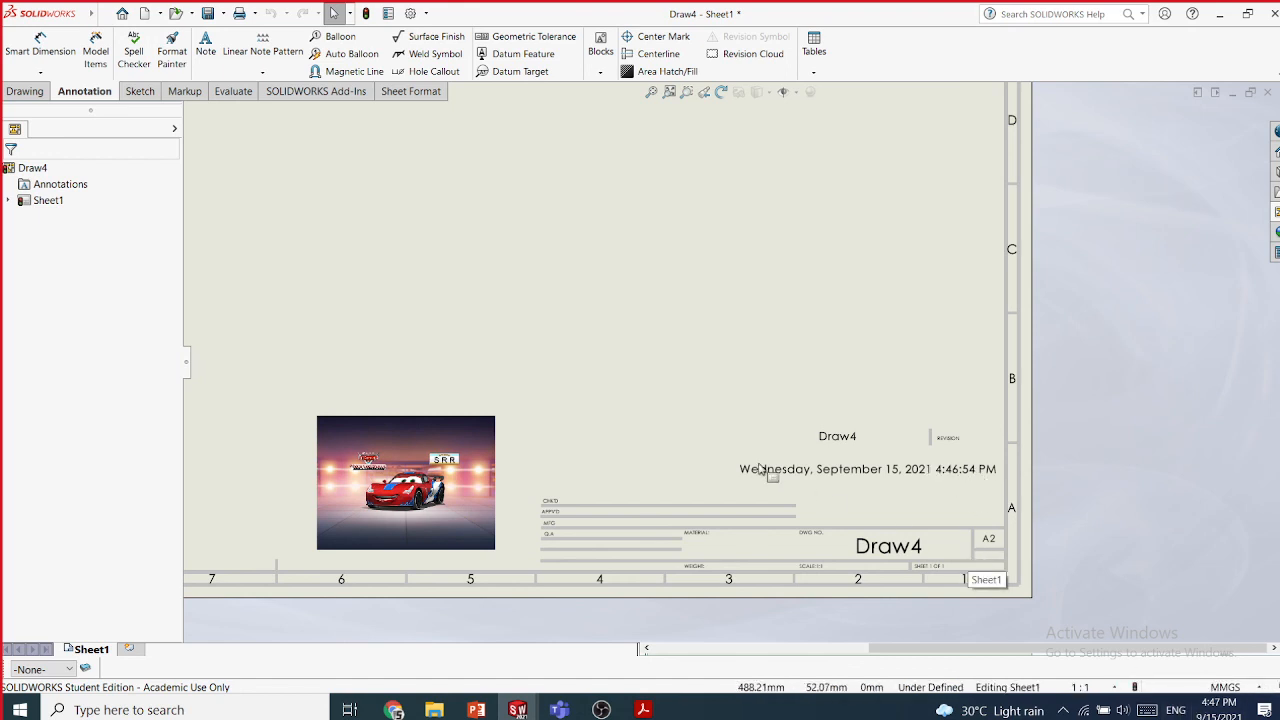
scroll(760, 470, up, 6)
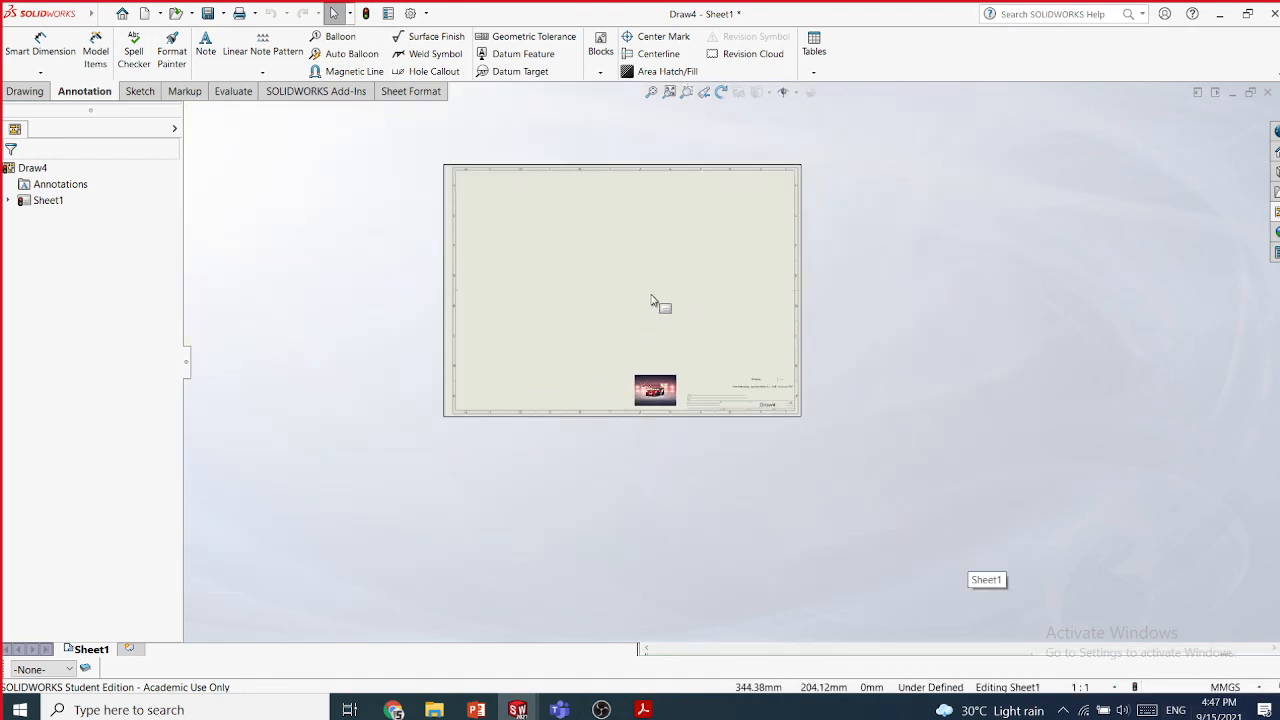
scroll(650, 301, down, 2)
click(1276, 211)
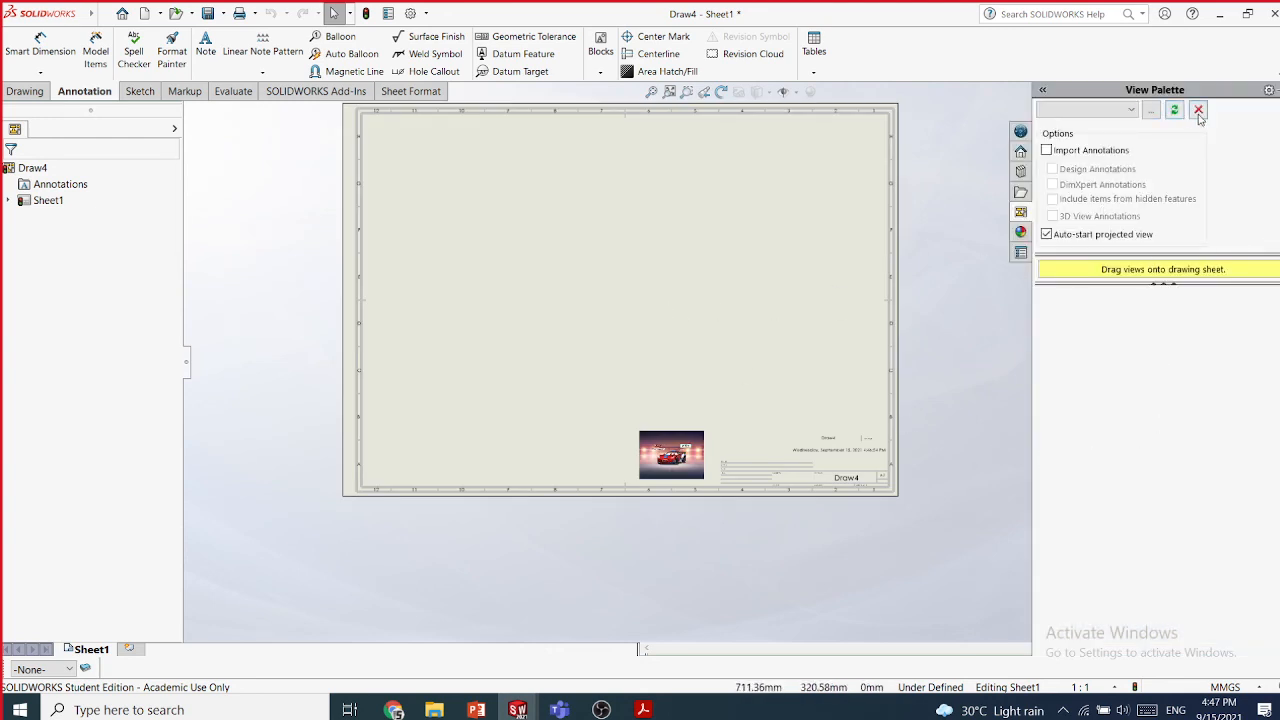
scroll(963, 286, up, 2)
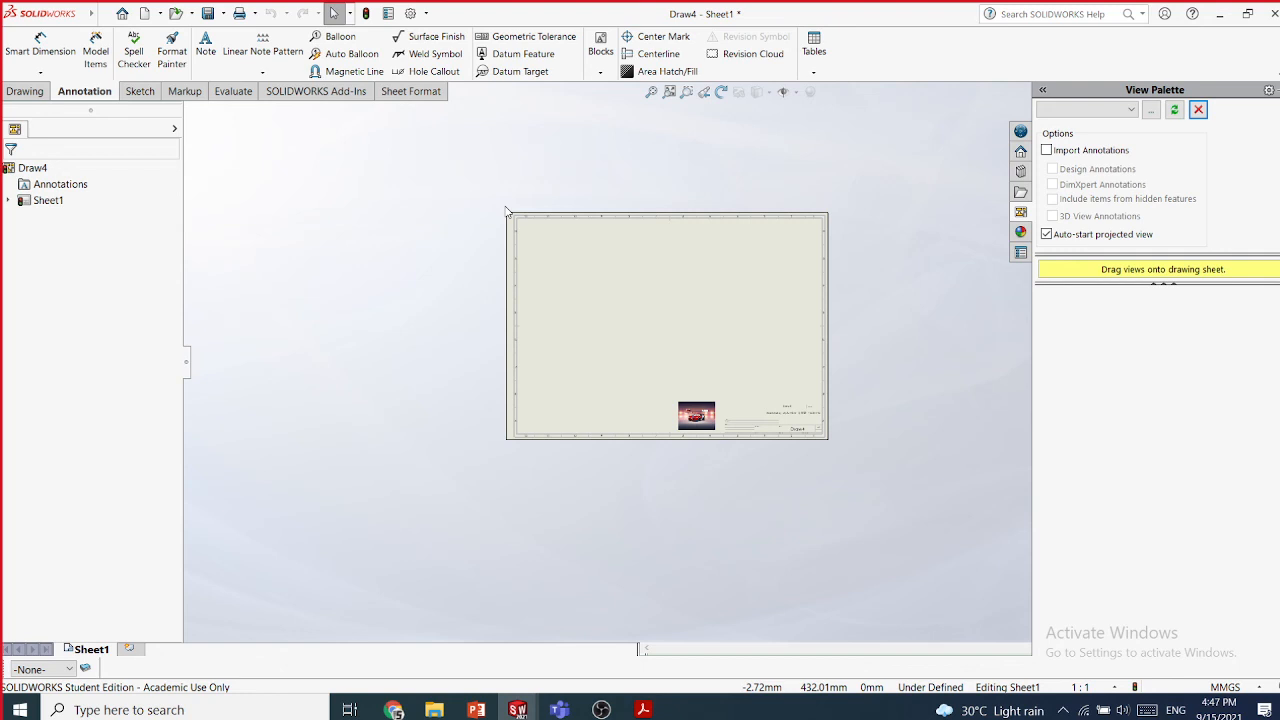
scroll(771, 400, down, 6)
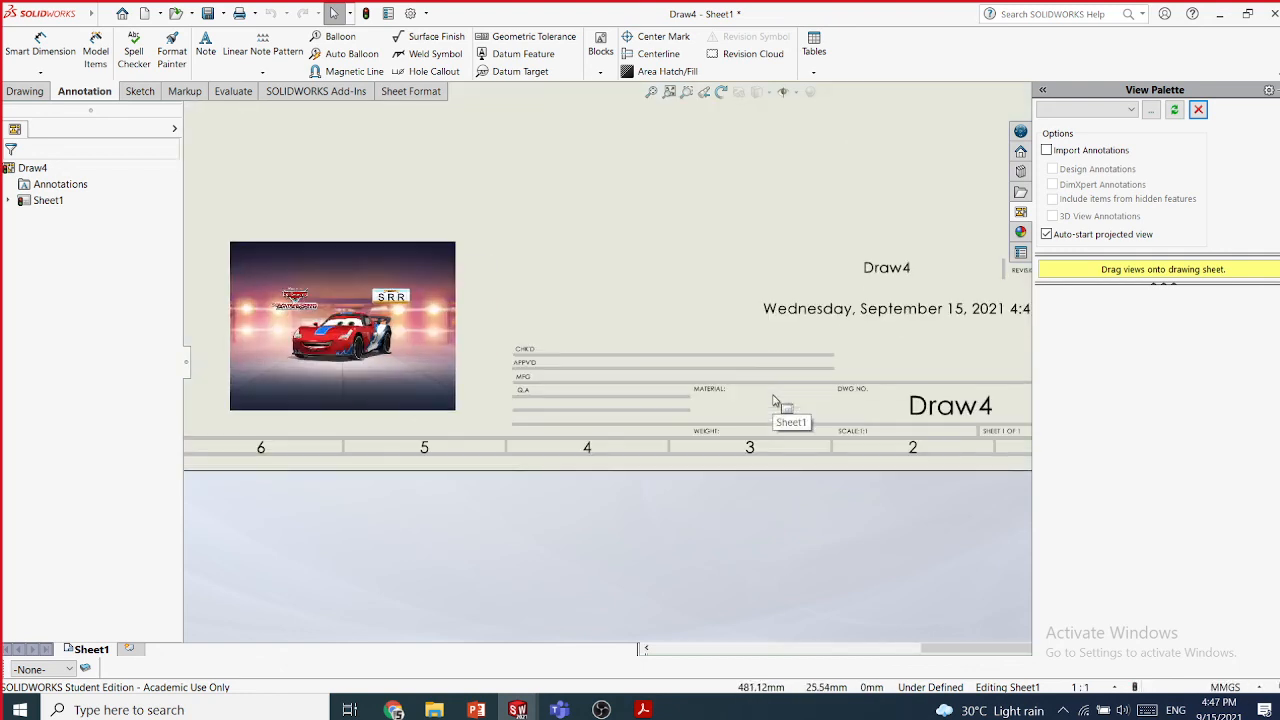
click(483, 710)
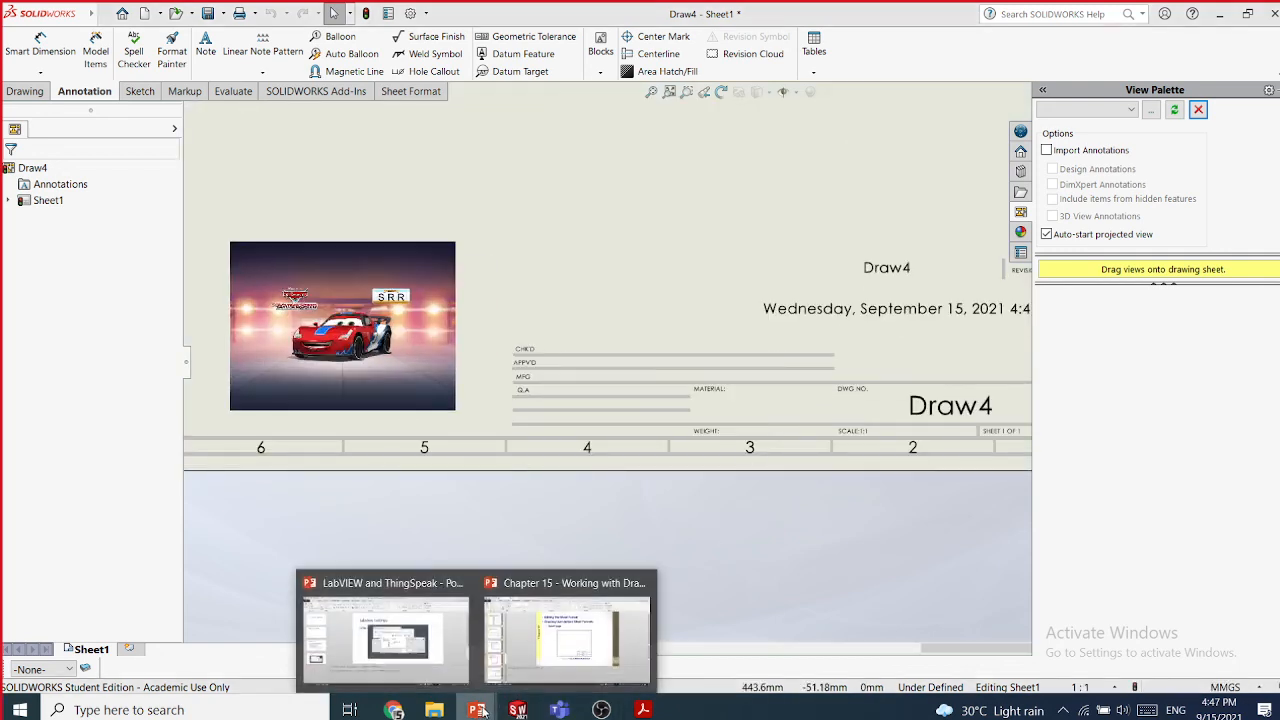
click(550, 637)
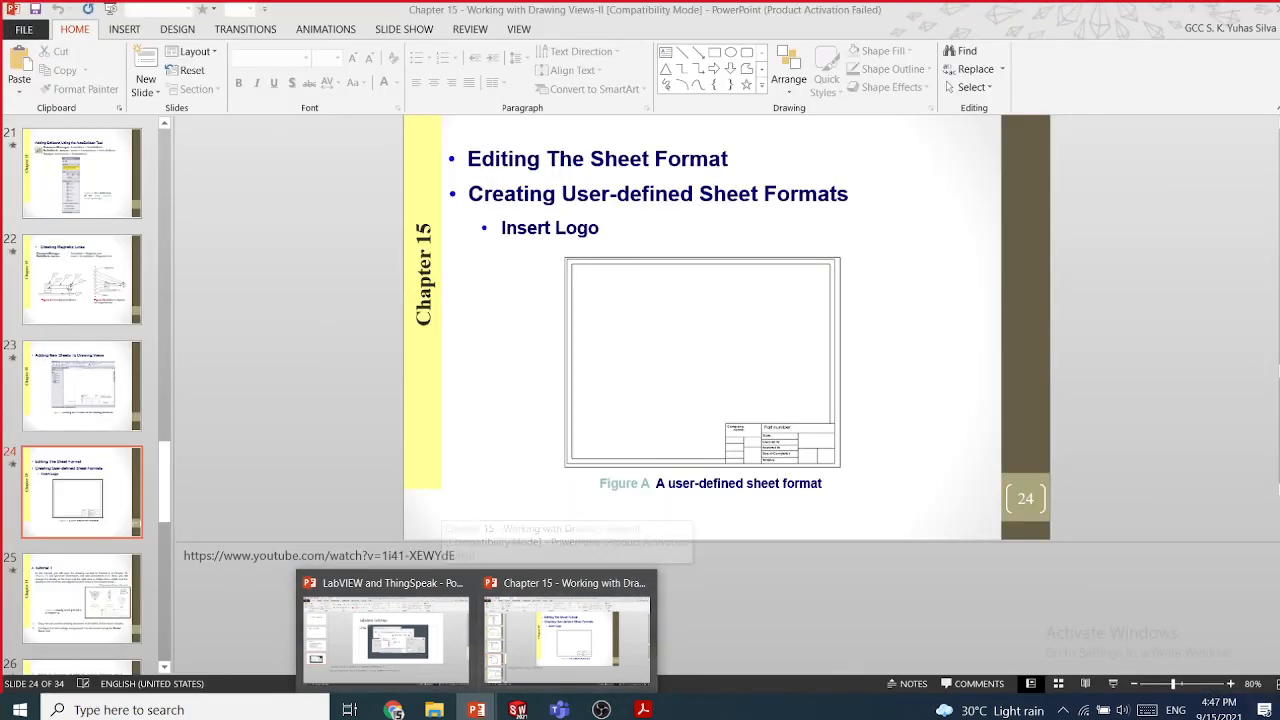
key(super+d)
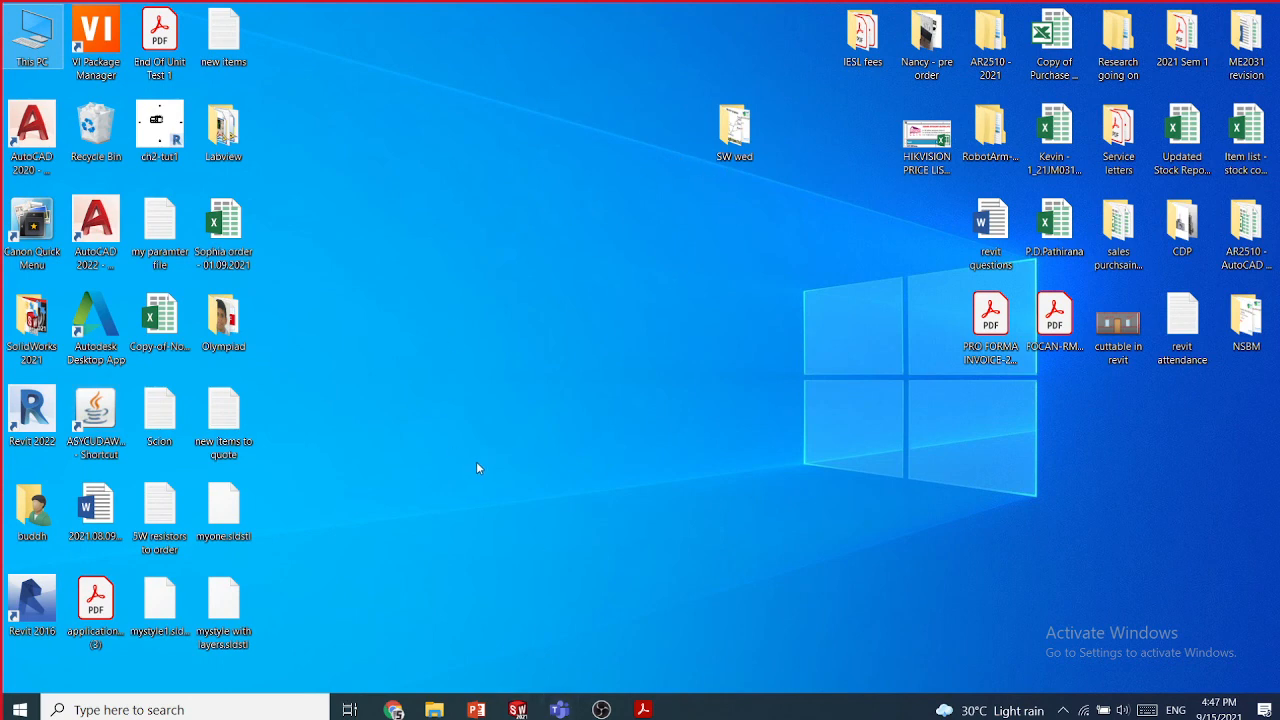
mouse_move(434, 709)
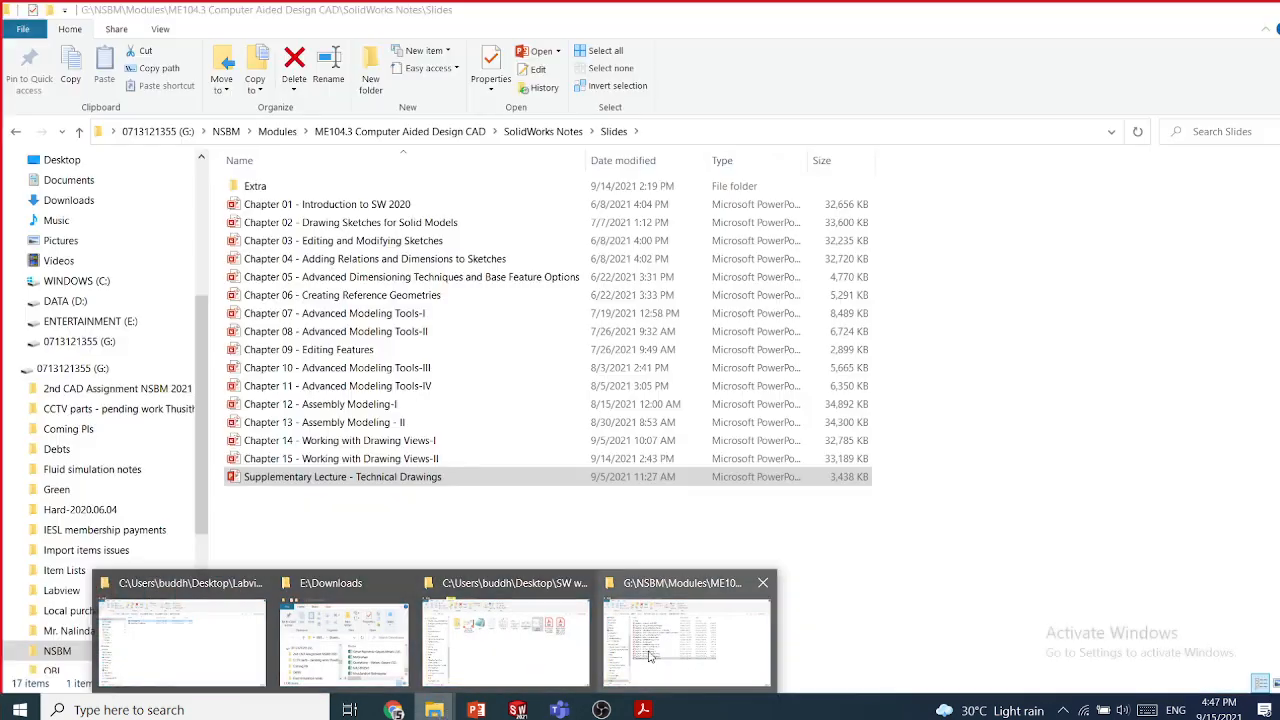
click(651, 657)
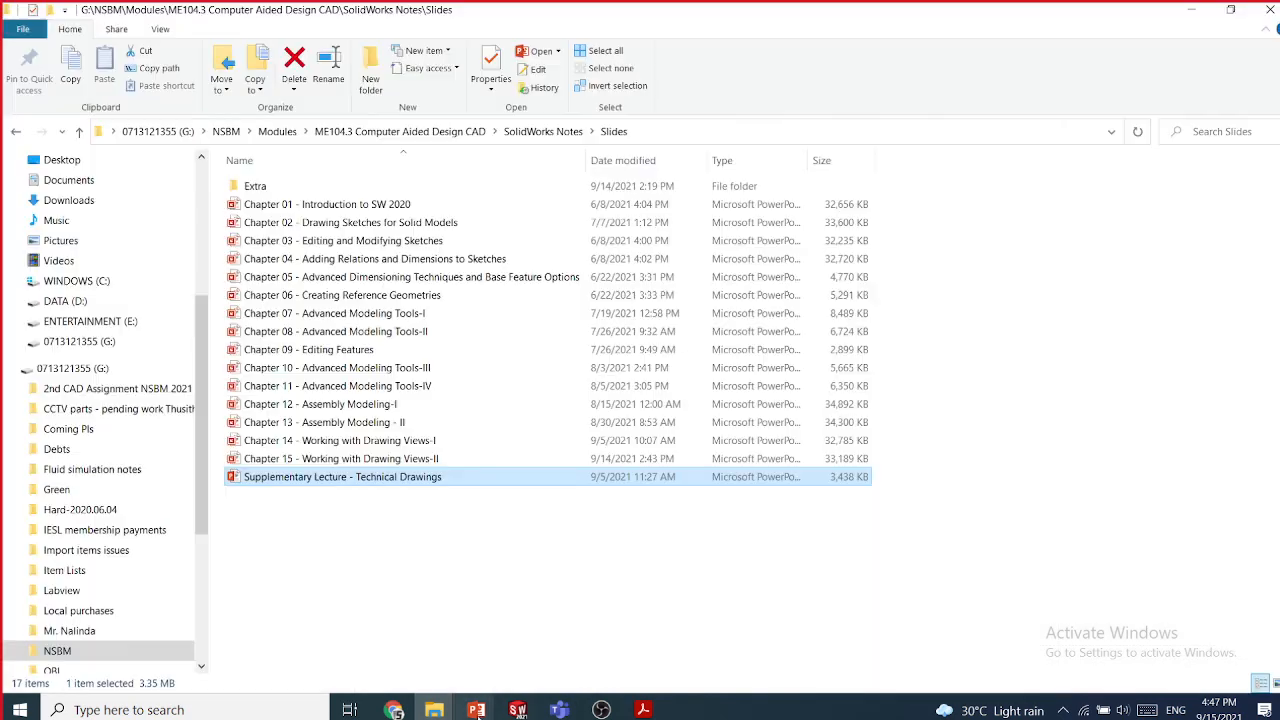
mouse_move(476, 709)
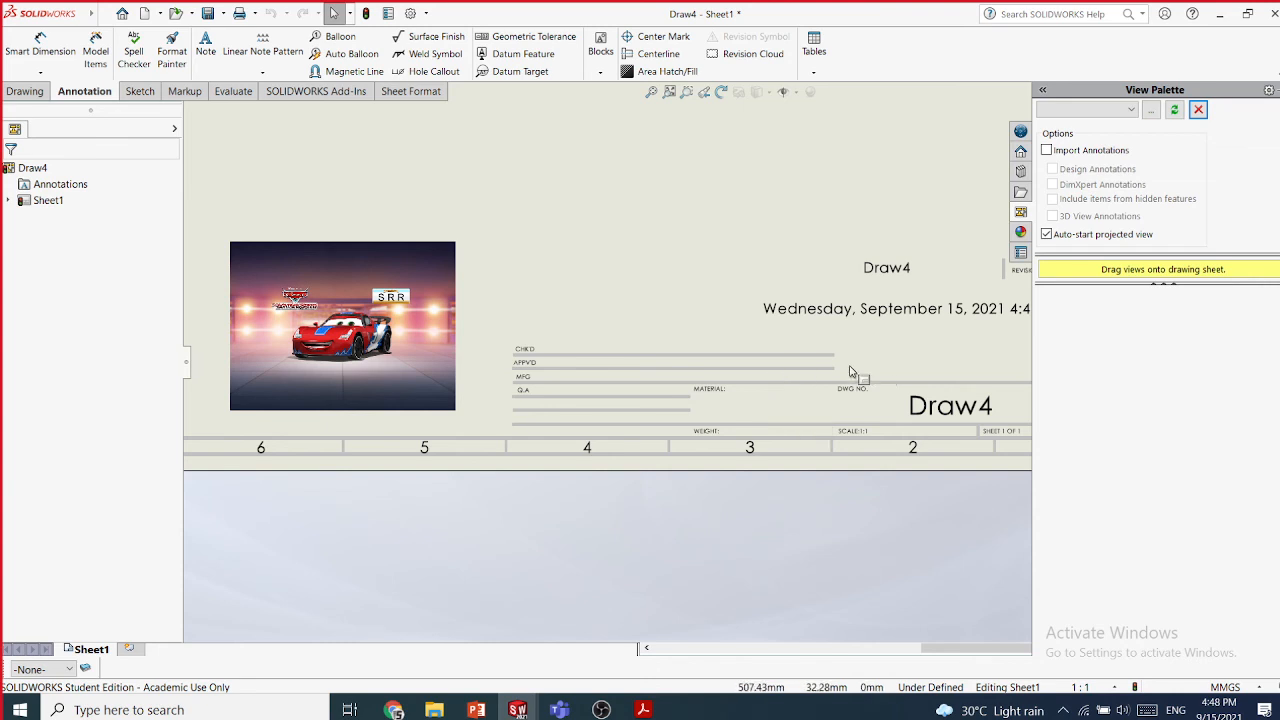
- Write "All dimensions are in mm" in a new Notepad document and copy the line for reuse in the drawing
click(201, 709)
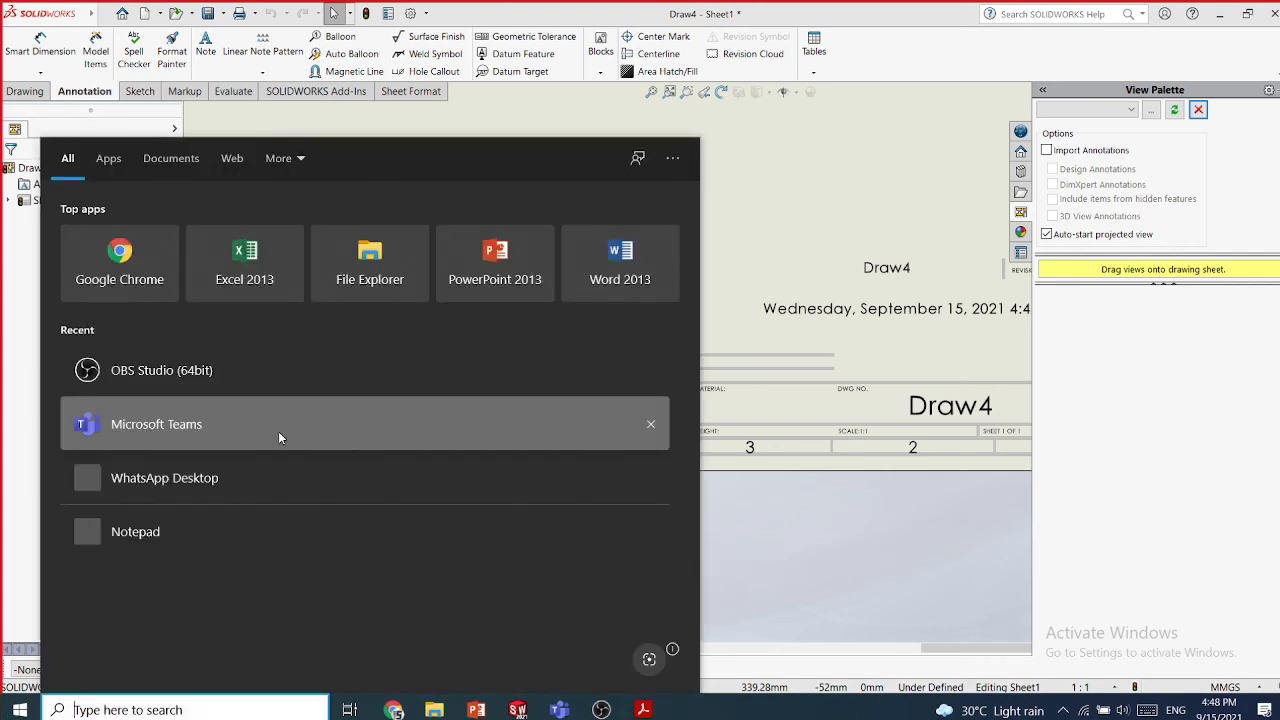
click(160, 531)
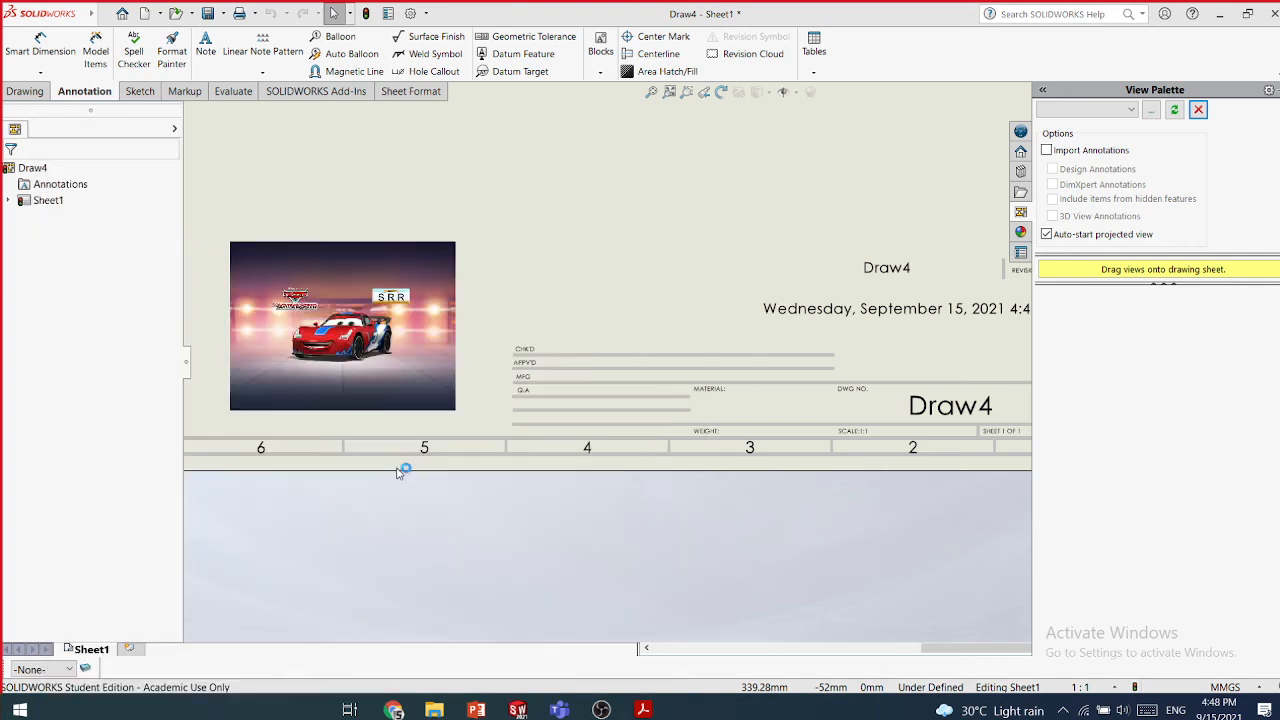
text(All dimensions are in mm)
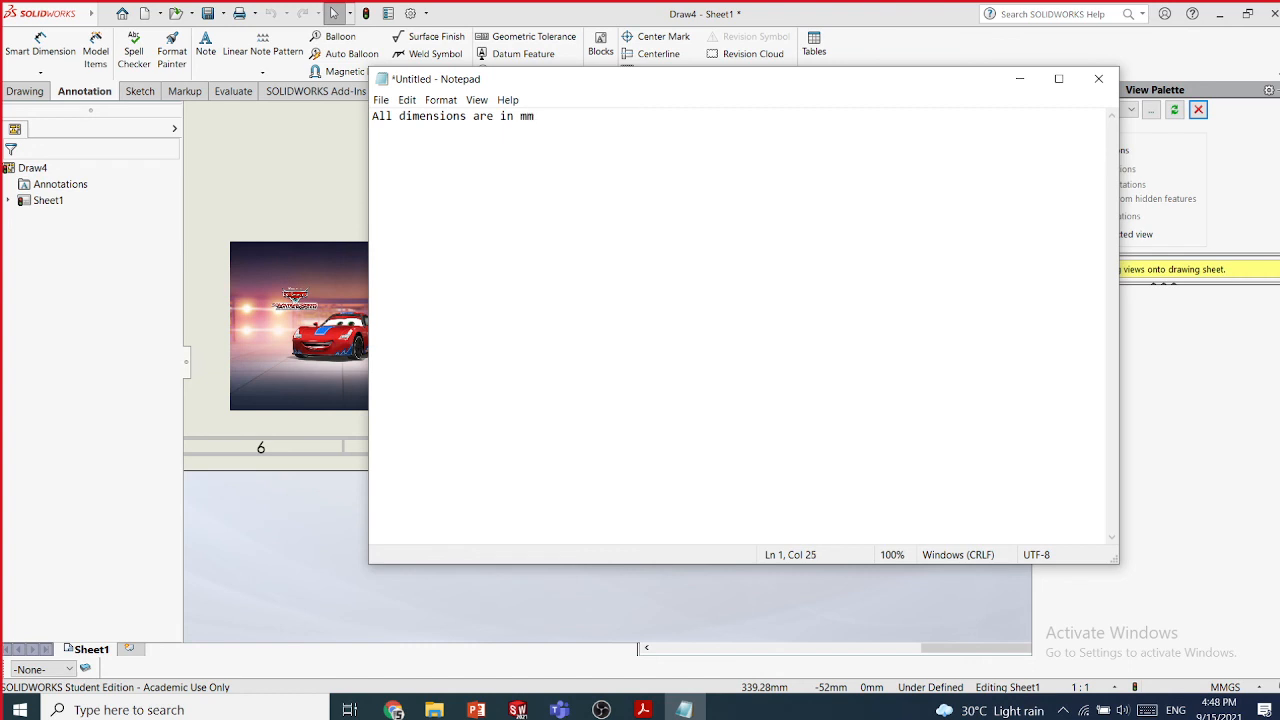
drag(548, 118, 387, 117)
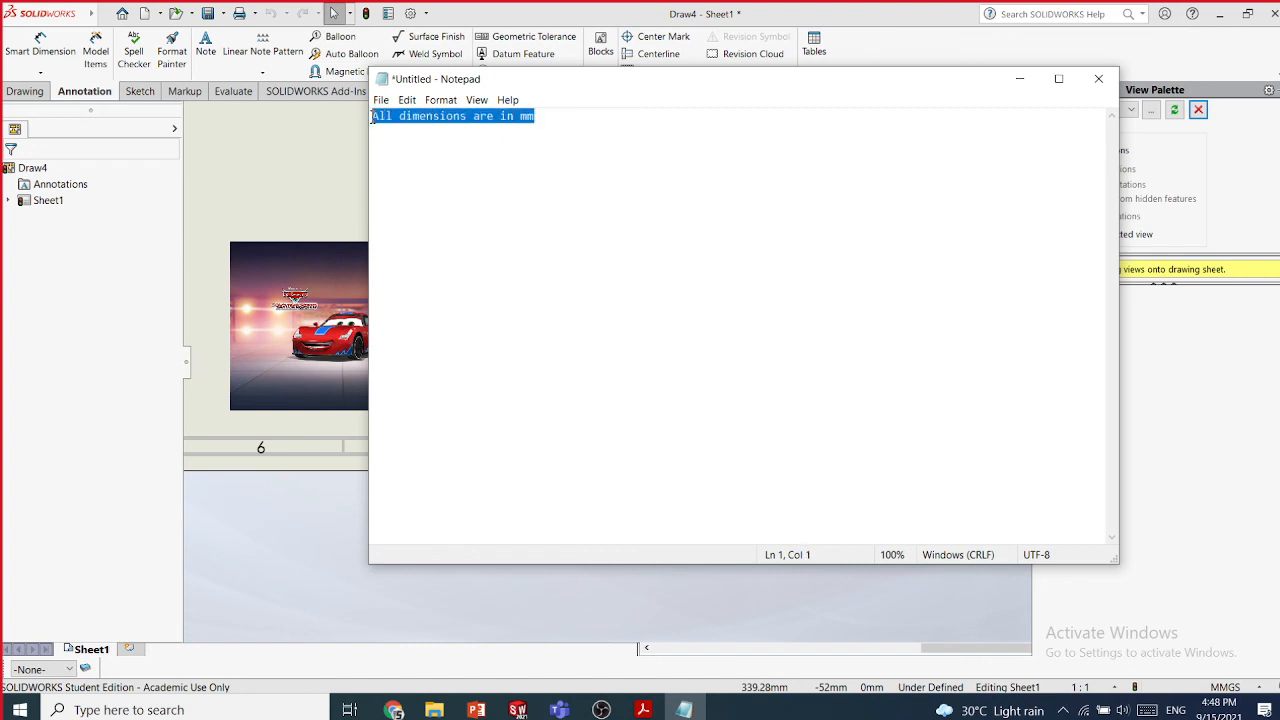
click(1019, 78)
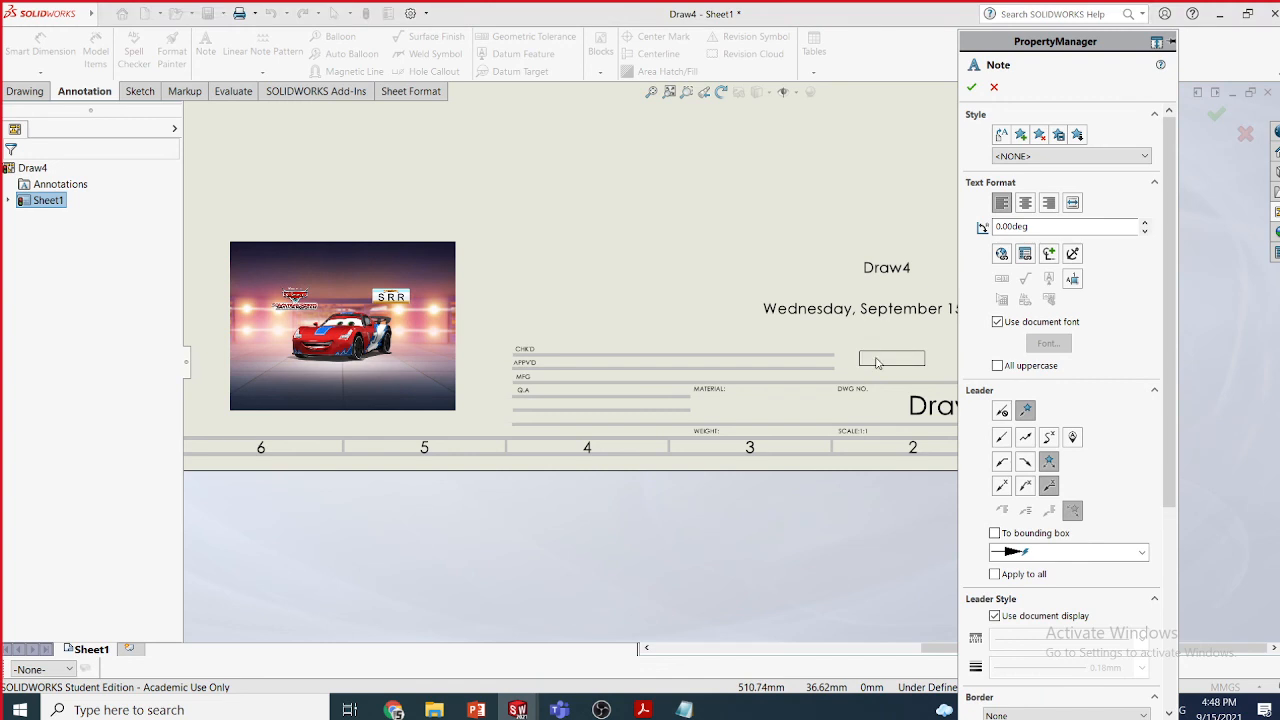
- Place a note reading "All dimensions are in mm" on the SOLIDWORKS sheet, just above the DWG NO. cell of the title block
click(876, 362)
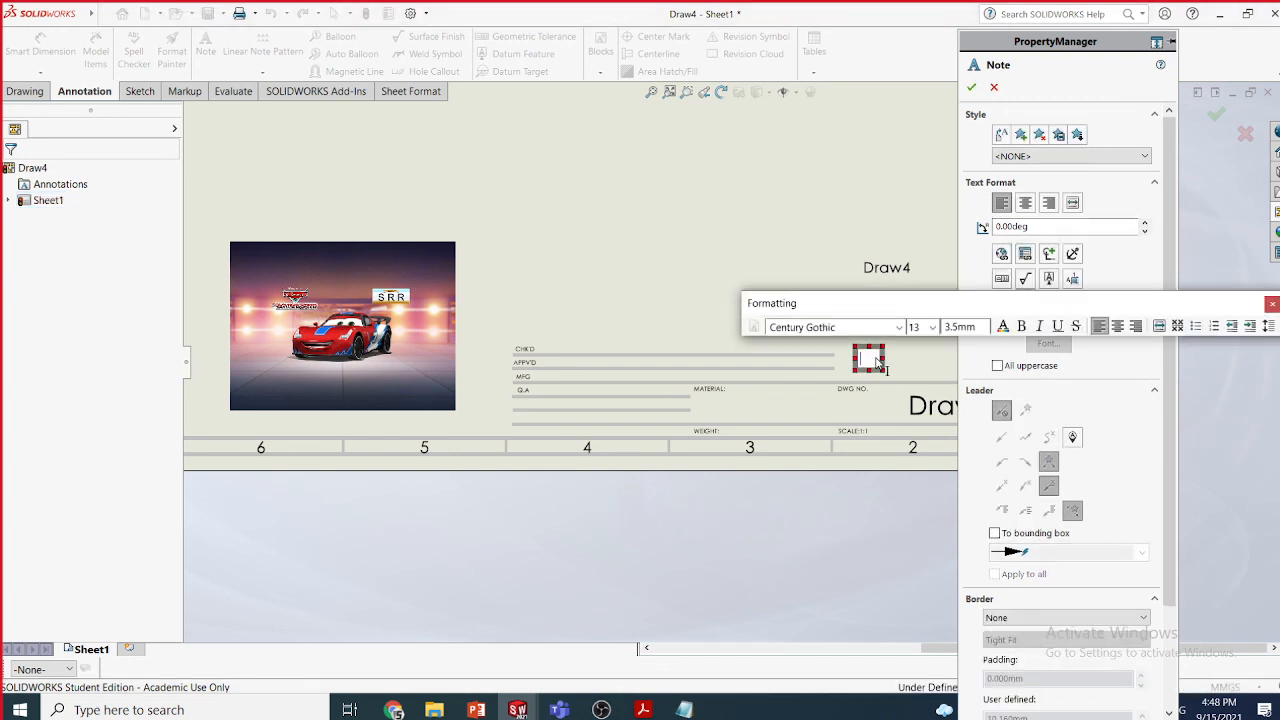
key(ctrl+v)
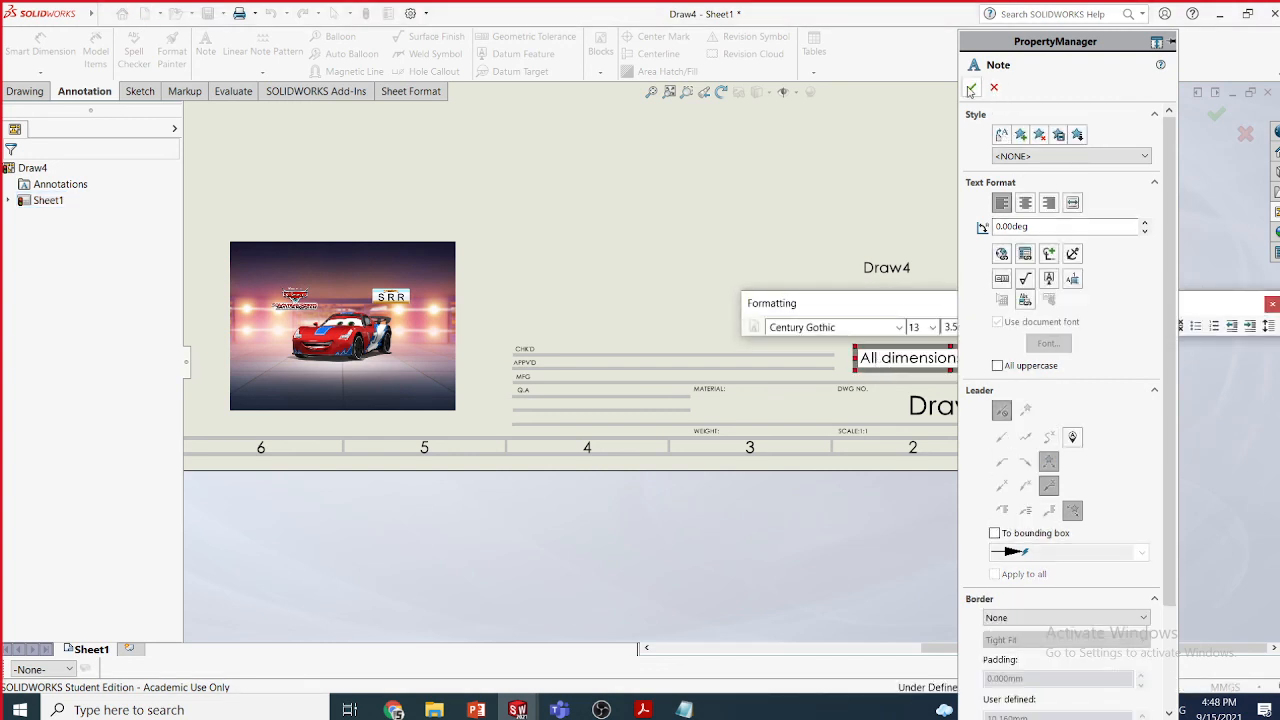
click(993, 89)
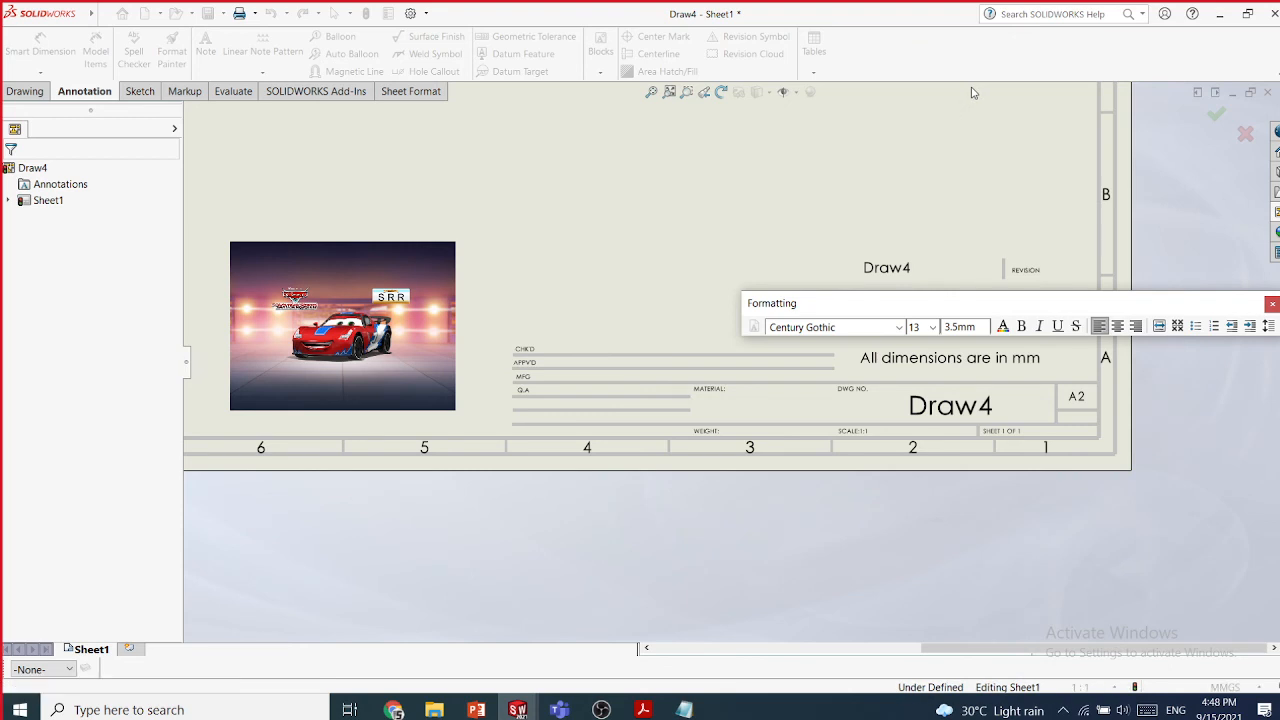
click(1176, 434)
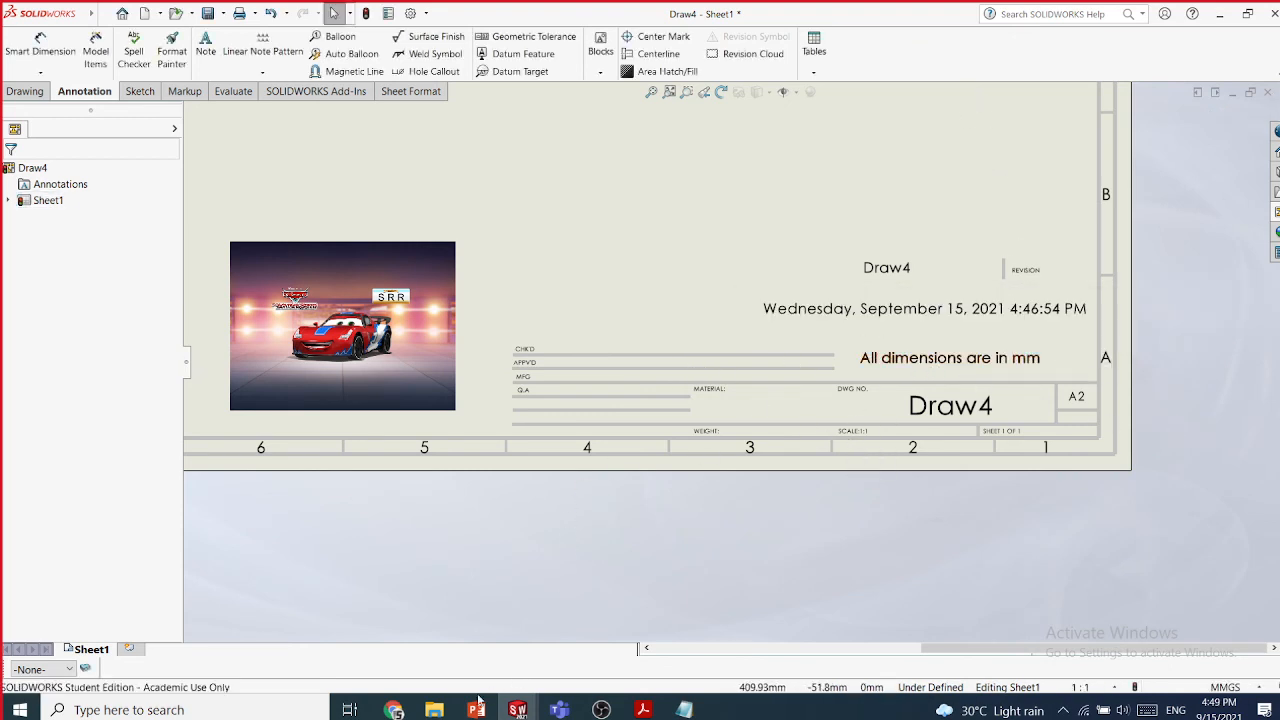
- Switch to Chrome, search the web for "drawing title block examples" in a new tab and open the image results
click(393, 710)
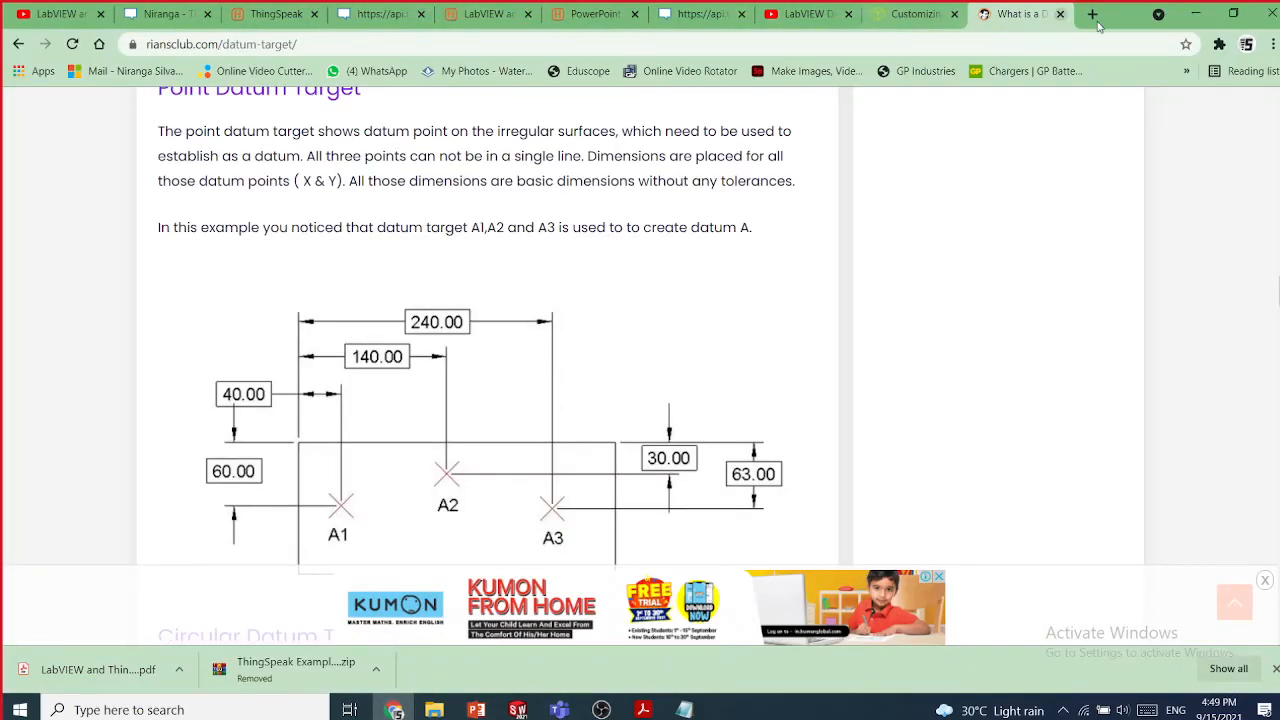
click(1092, 14)
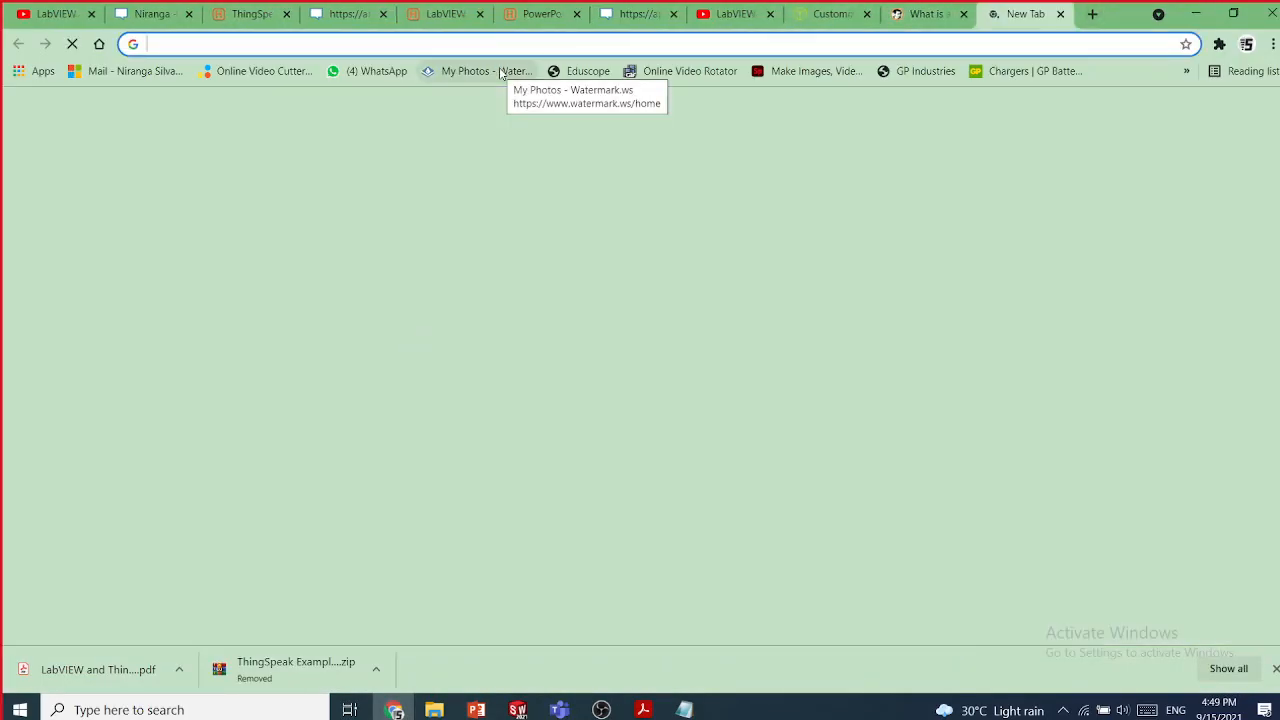
text(drawing )
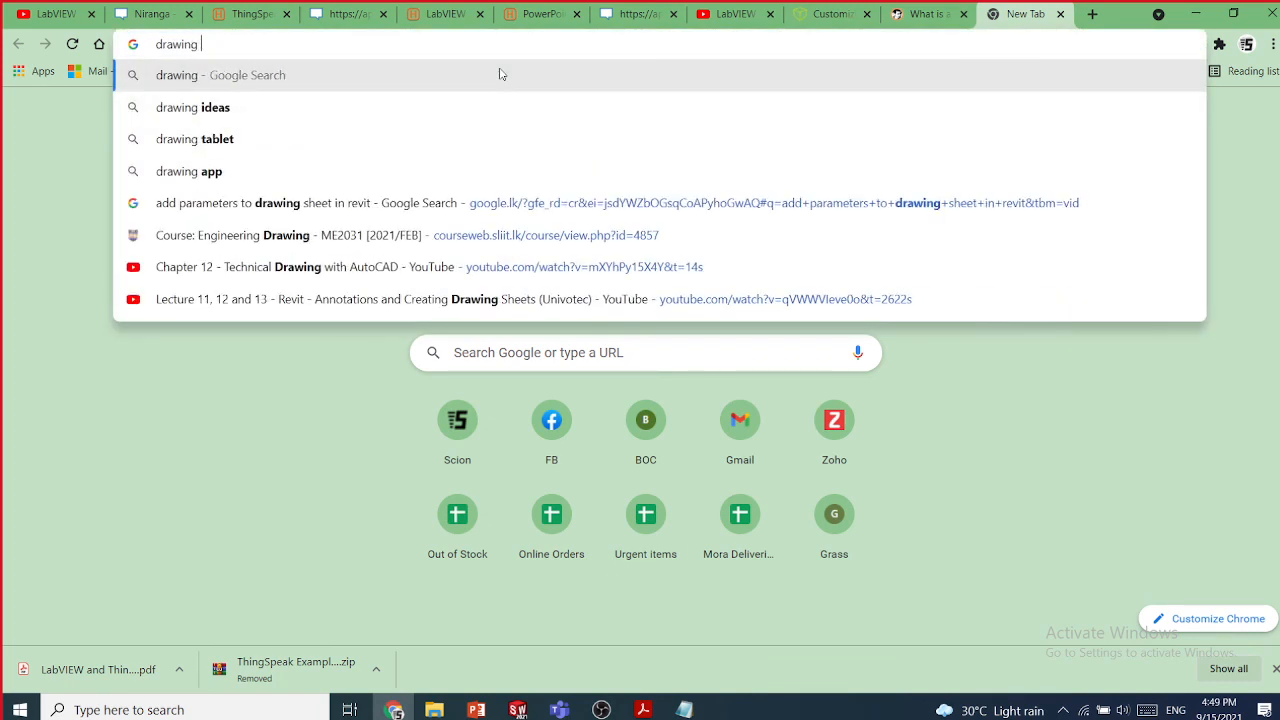
text(title bo)
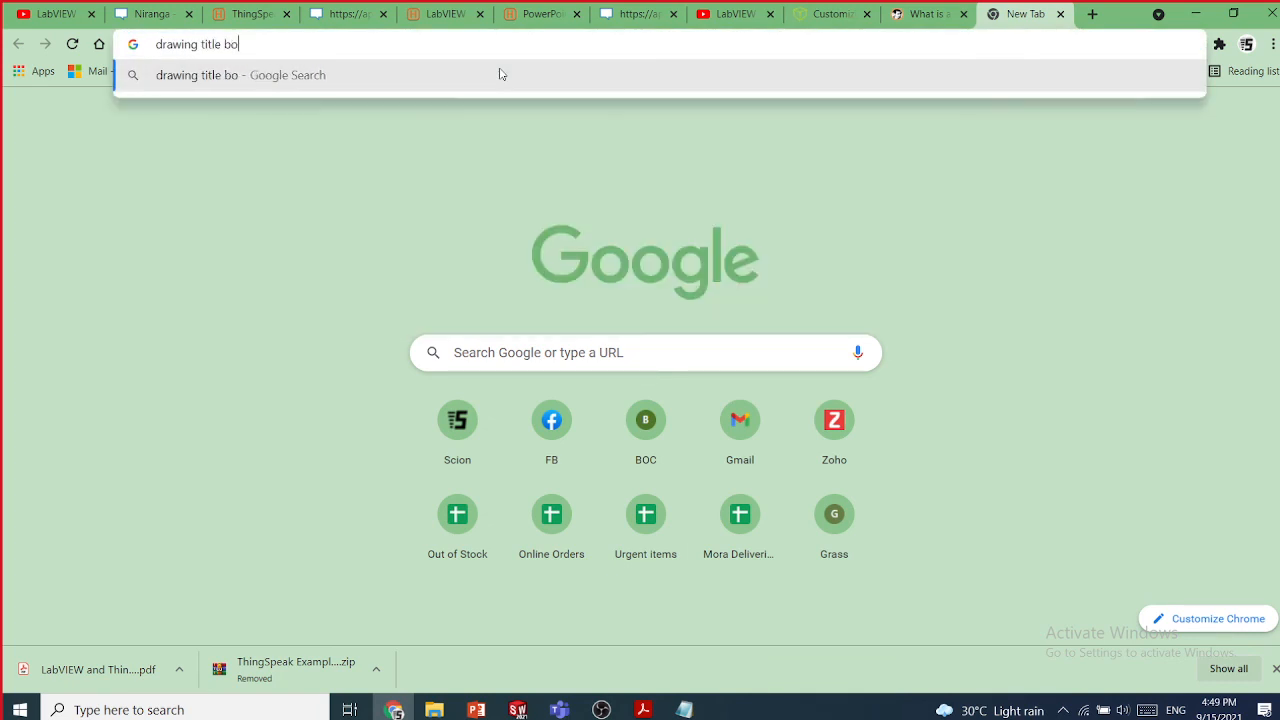
key(BackSpace)
text(l)
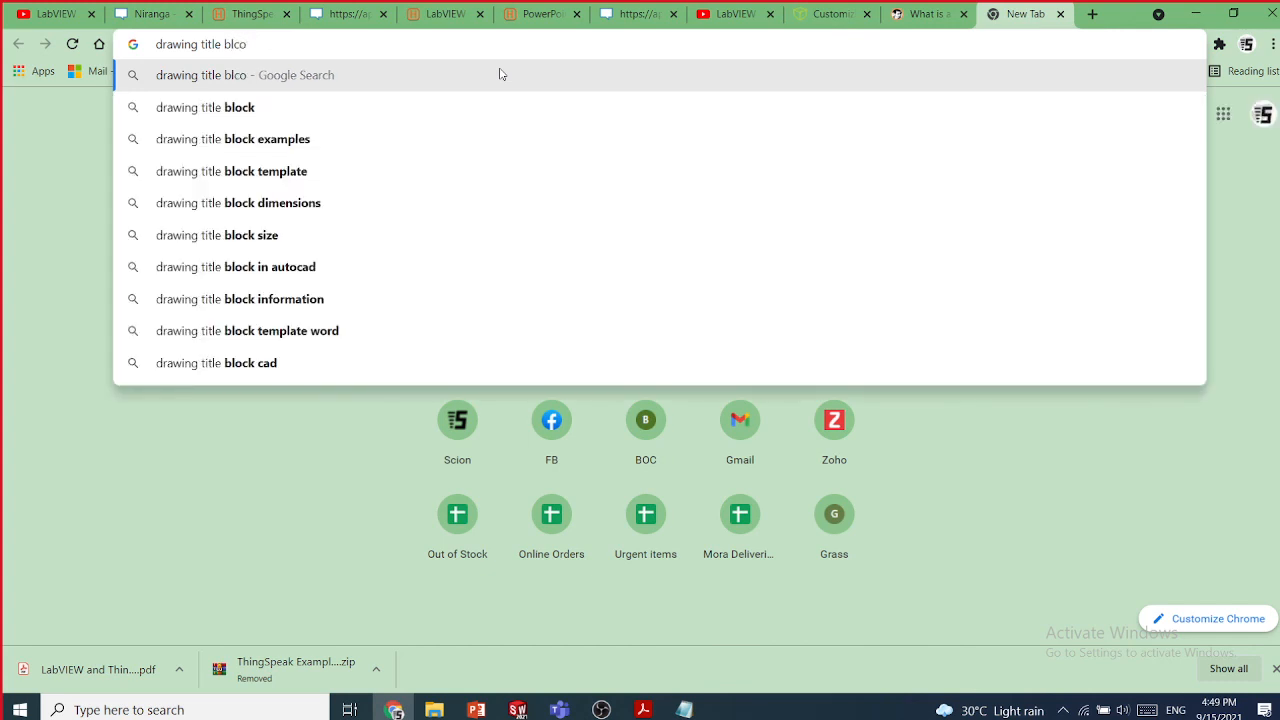
click(335, 140)
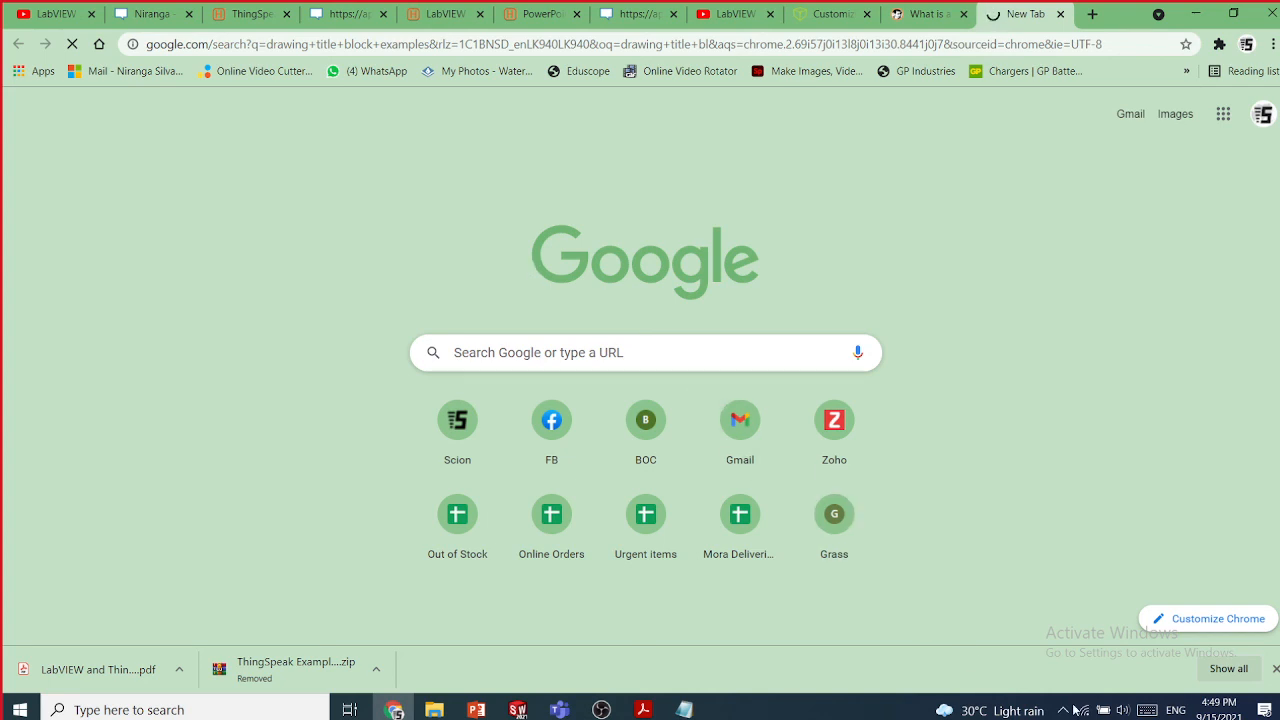
click(1083, 711)
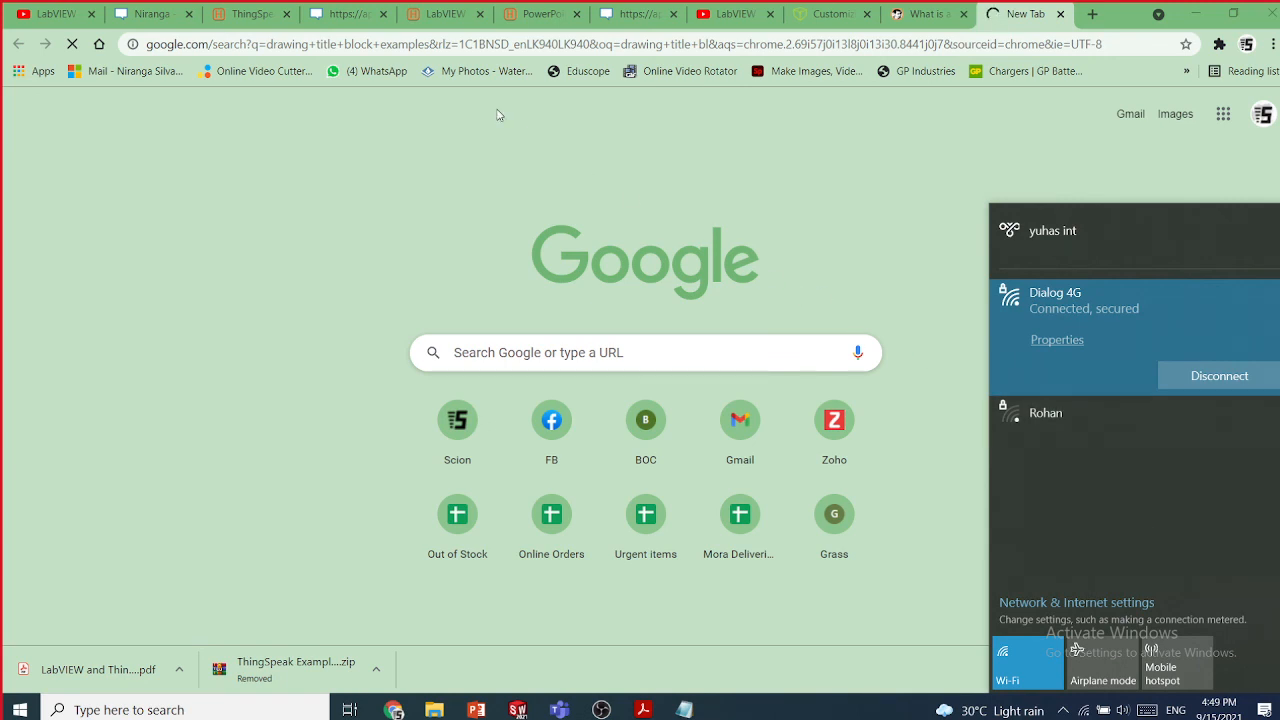
click(421, 48)
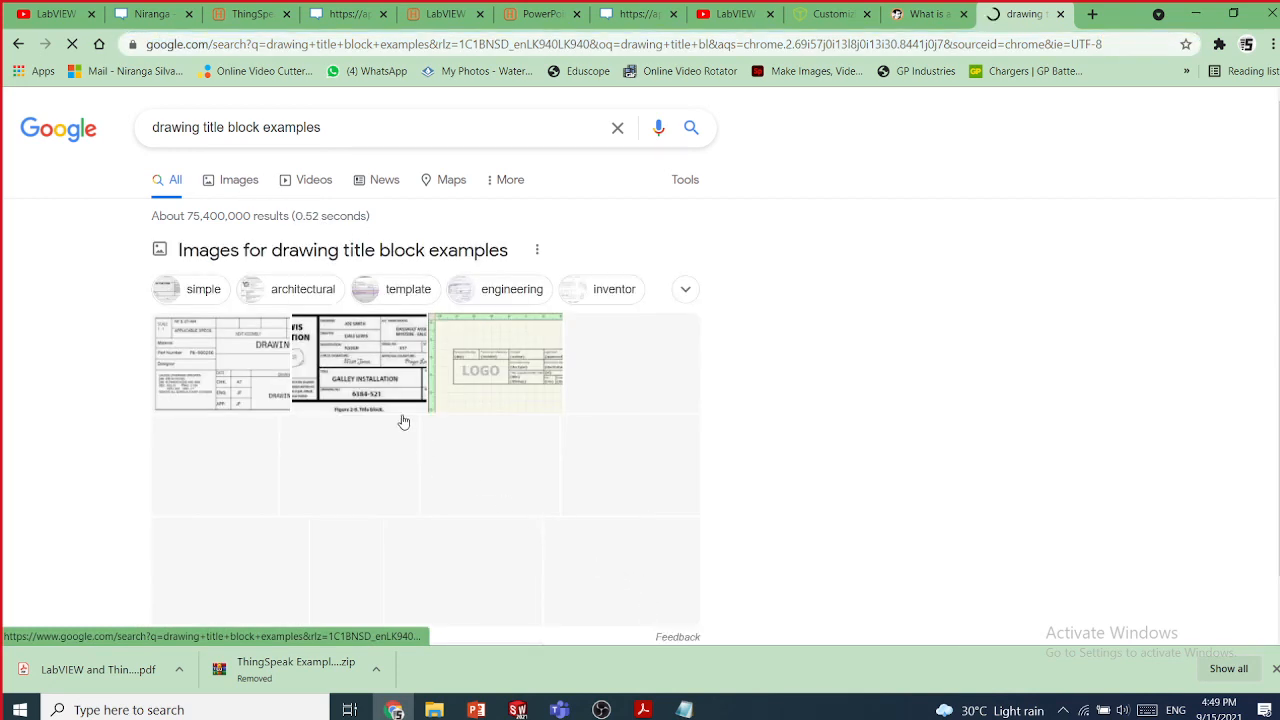
click(529, 373)
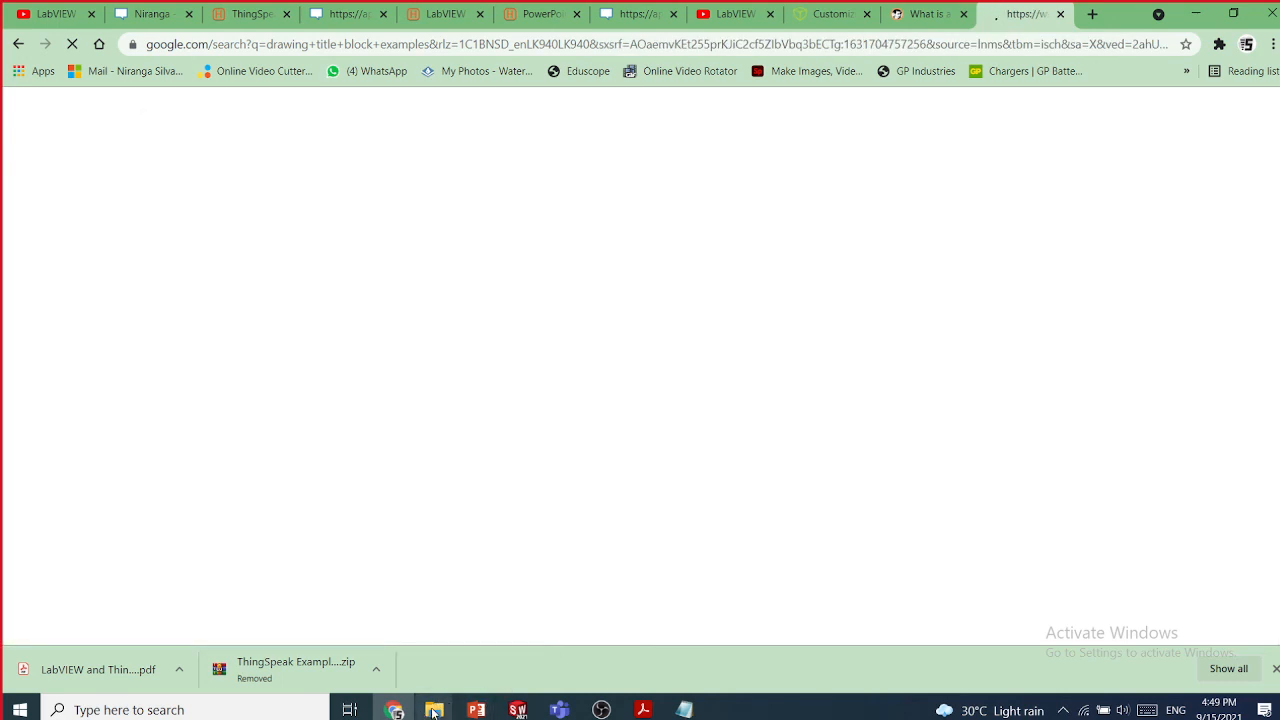
- Switch to the Chapter 15 PowerPoint presentation and examine the title block of the user-defined sheet format on slide 24 at 130% zoom
mouse_move(478, 712)
click(551, 619)
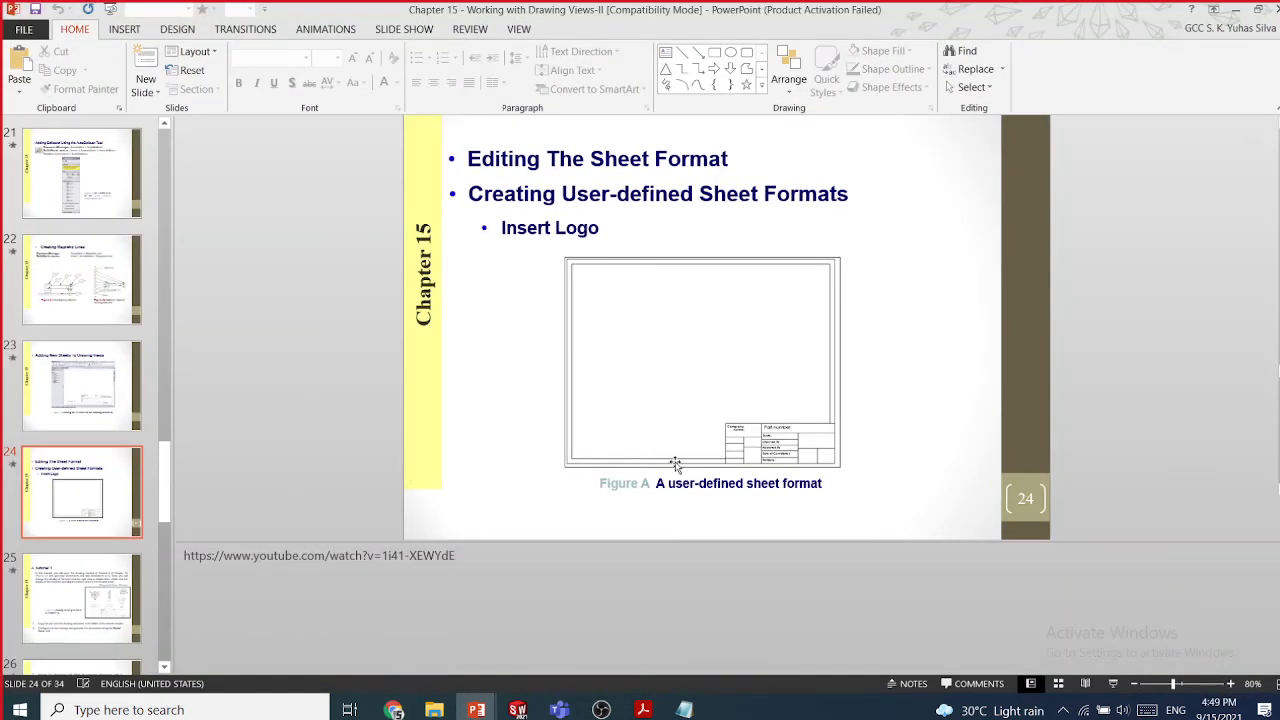
click(1230, 683)
click(1230, 683)
click(1230, 683)
click(1230, 683)
click(1230, 683)
scroll(840, 400, down, 3)
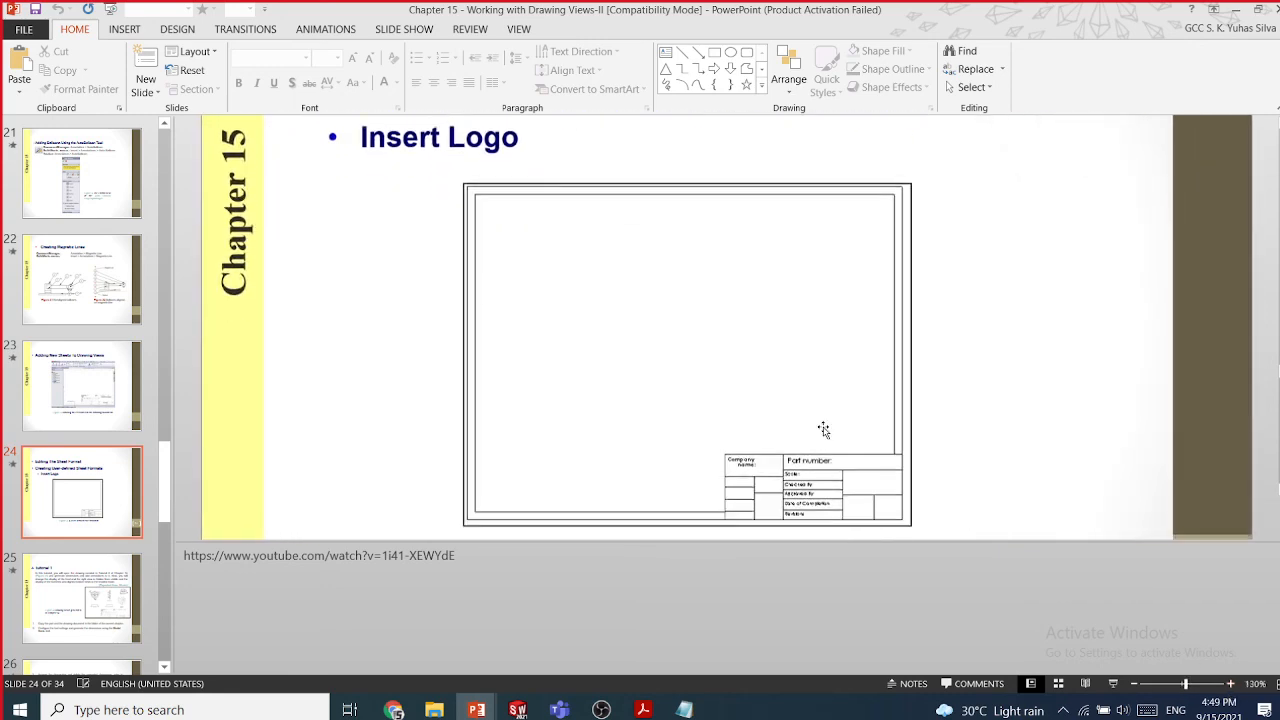